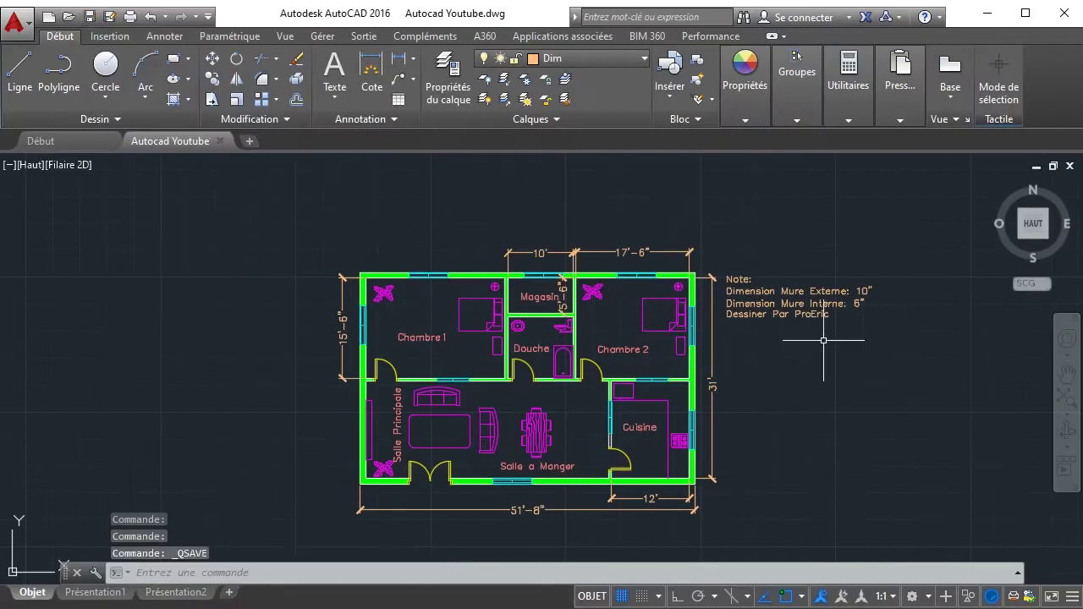
- Add the 5'-6" vertical dimension inside the Magasin room
{"action": "scroll", "coordinate": [823, 334], "scroll_direction": "up", "scroll_amount": 3}
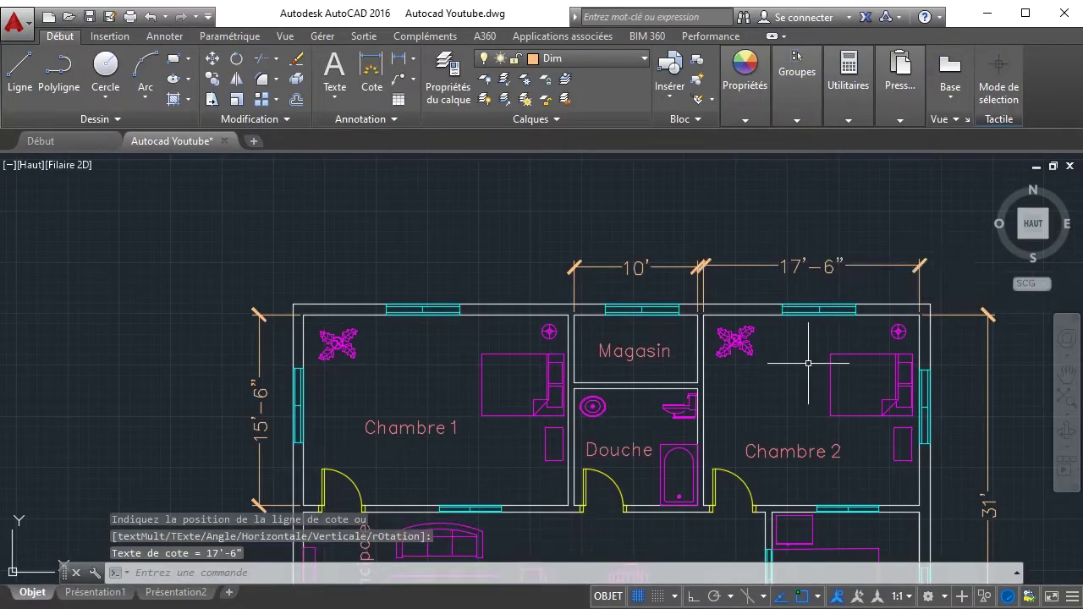
{"action": "scroll", "coordinate": [584, 263], "scroll_direction": "down", "scroll_amount": 5}
{"action": "scroll", "coordinate": [615, 277], "scroll_direction": "up", "scroll_amount": 7}
{"action": "key", "text": "Return"}
{"action": "left_click", "coordinate": [587, 365]}
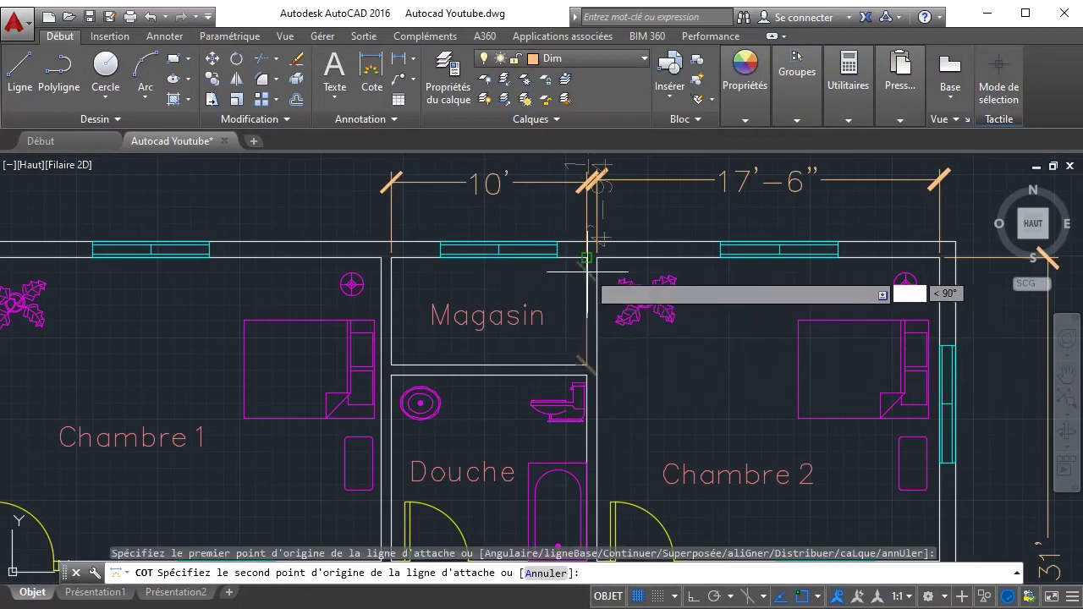
{"action": "left_click", "coordinate": [587, 271]}
{"action": "left_click", "coordinate": [556, 249]}
- Edit the note text and confirm the change
{"action": "scroll", "coordinate": [658, 406], "scroll_direction": "down", "scroll_amount": 3}
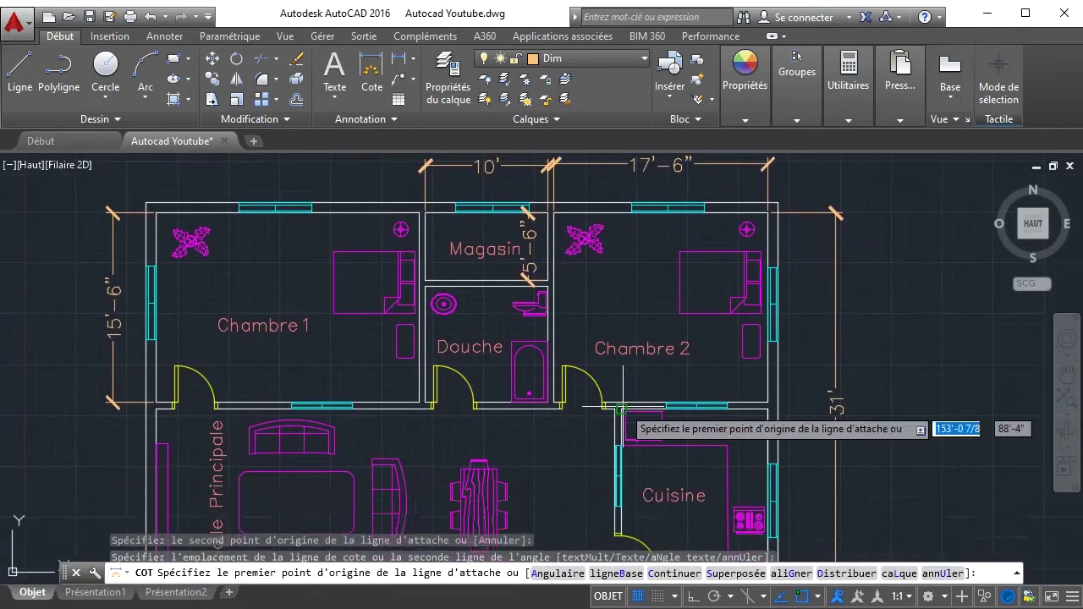
{"action": "scroll", "coordinate": [602, 326], "scroll_direction": "down", "scroll_amount": 2}
{"action": "scroll", "coordinate": [676, 329], "scroll_direction": "up", "scroll_amount": 1}
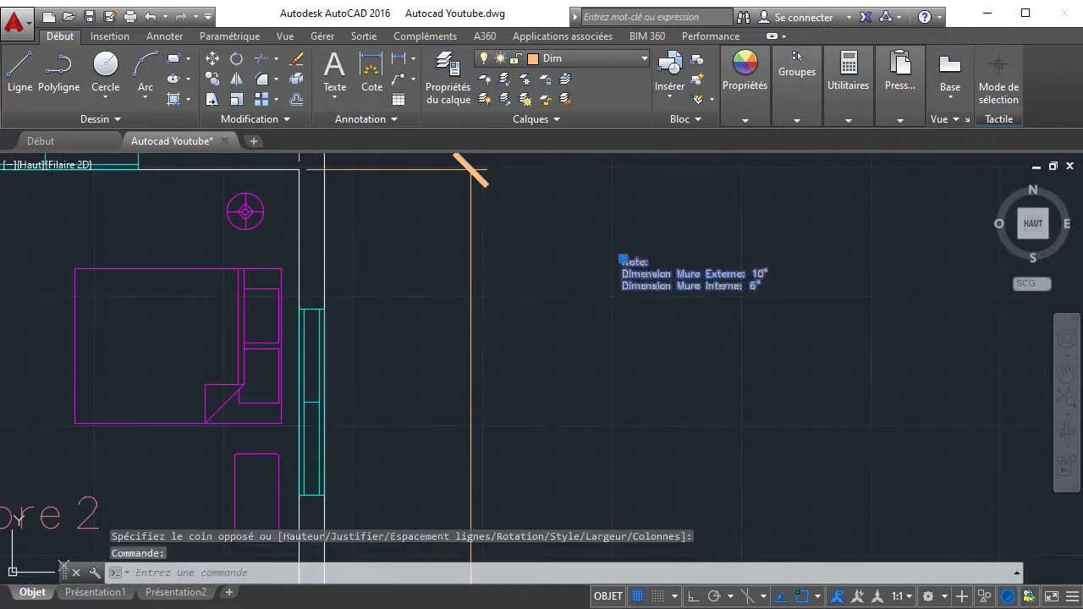
{"action": "double_click", "coordinate": [796, 290]}
{"action": "key", "text": "Return"}
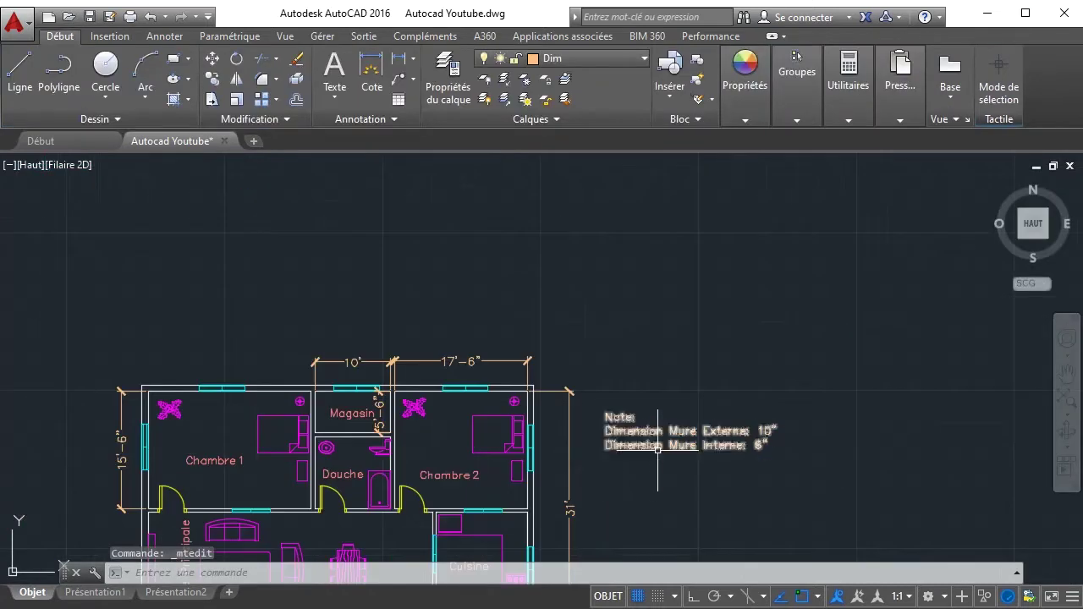
- Grip-stretch the right wall corner leftward and move the note up beside the plan
{"action": "scroll", "coordinate": [541, 385], "scroll_direction": "down", "scroll_amount": 1}
{"action": "left_click", "coordinate": [537, 385]}
{"action": "left_click", "coordinate": [521, 396]}
{"action": "left_click", "coordinate": [552, 283]}
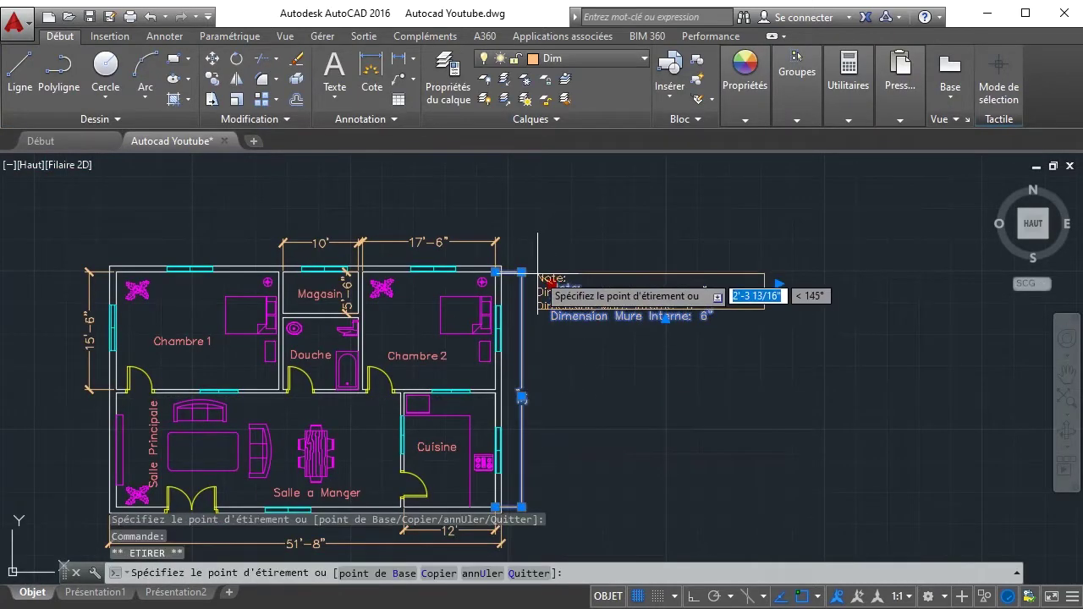
{"action": "left_click", "coordinate": [538, 271]}
{"action": "key", "text": "Escape"}
{"action": "scroll", "coordinate": [658, 363], "scroll_direction": "down", "scroll_amount": 1}
{"action": "scroll", "coordinate": [657, 363], "scroll_direction": "up", "scroll_amount": 2}
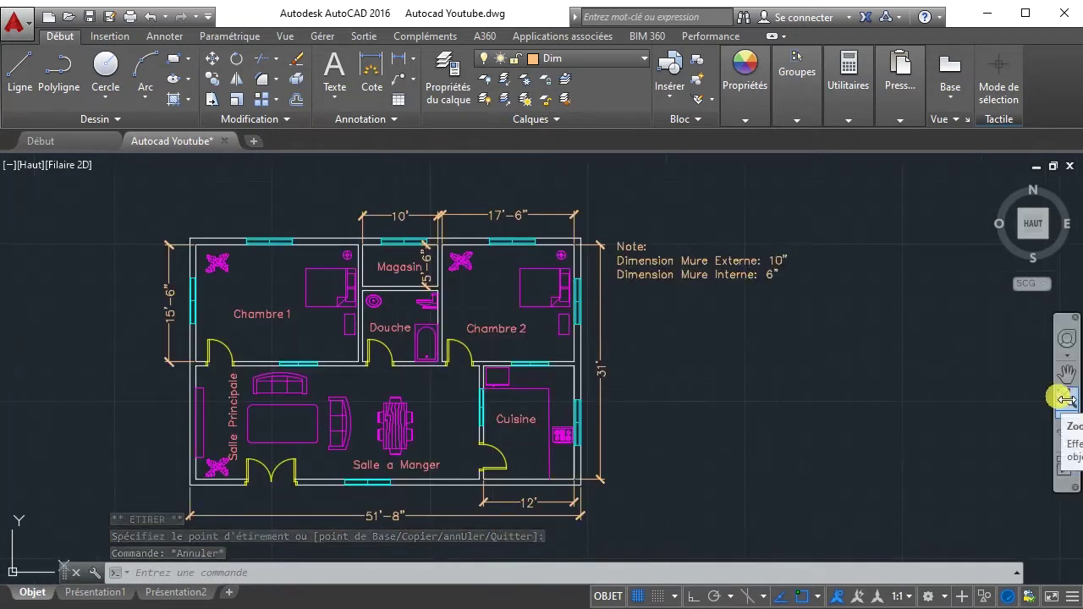
{"action": "scroll", "coordinate": [647, 419], "scroll_direction": "down", "scroll_amount": 3}
{"action": "scroll", "coordinate": [584, 474], "scroll_direction": "up", "scroll_amount": 5}
- Dimension the 12' kitchen wall and the 51'-8" overall width below the plan
{"action": "left_click", "coordinate": [398, 58]}
{"action": "left_click", "coordinate": [499, 413]}
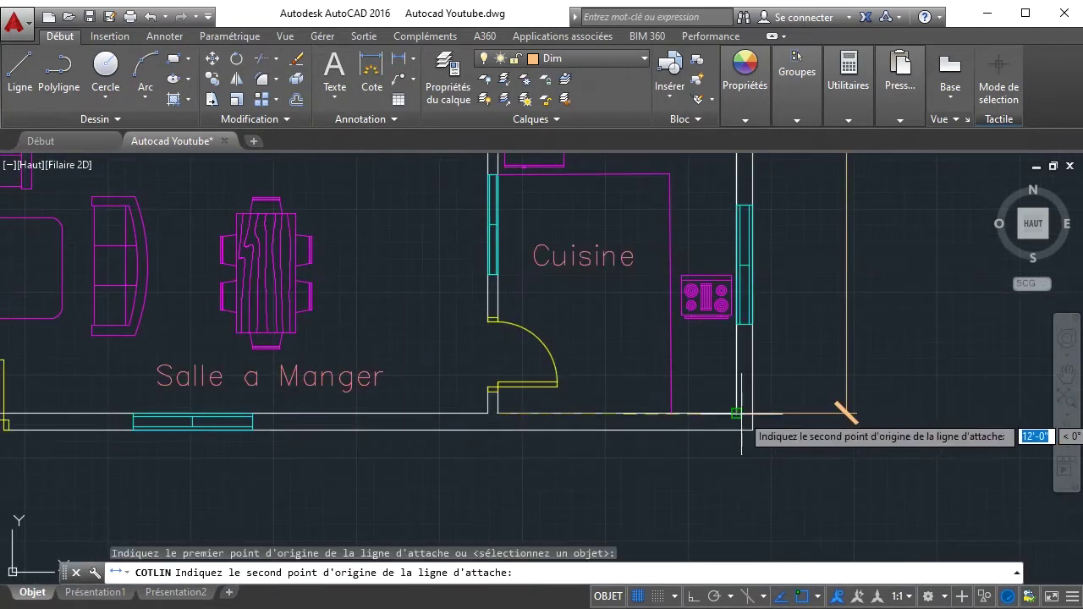
{"action": "left_click", "coordinate": [741, 414]}
{"action": "left_click", "coordinate": [702, 471]}
{"action": "scroll", "coordinate": [576, 487], "scroll_direction": "down", "scroll_amount": 2}
{"action": "right_click", "coordinate": [879, 480]}
{"action": "left_click", "coordinate": [902, 489]}
{"action": "left_click", "coordinate": [197, 462]}
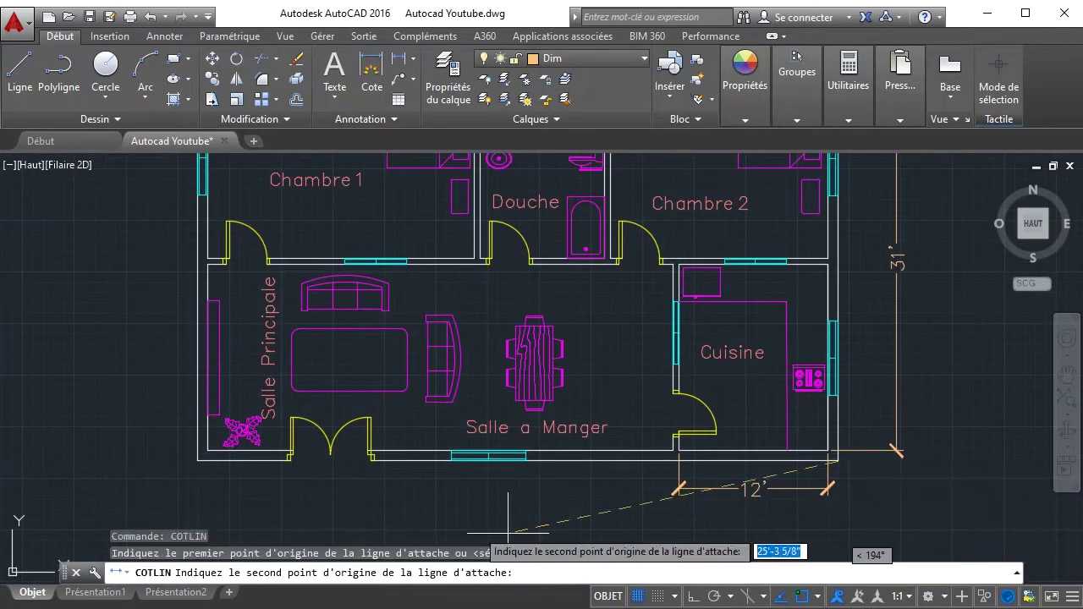
{"action": "left_click", "coordinate": [838, 461]}
{"action": "left_click", "coordinate": [454, 511]}
{"action": "scroll", "coordinate": [646, 346], "scroll_direction": "down", "scroll_amount": 2}
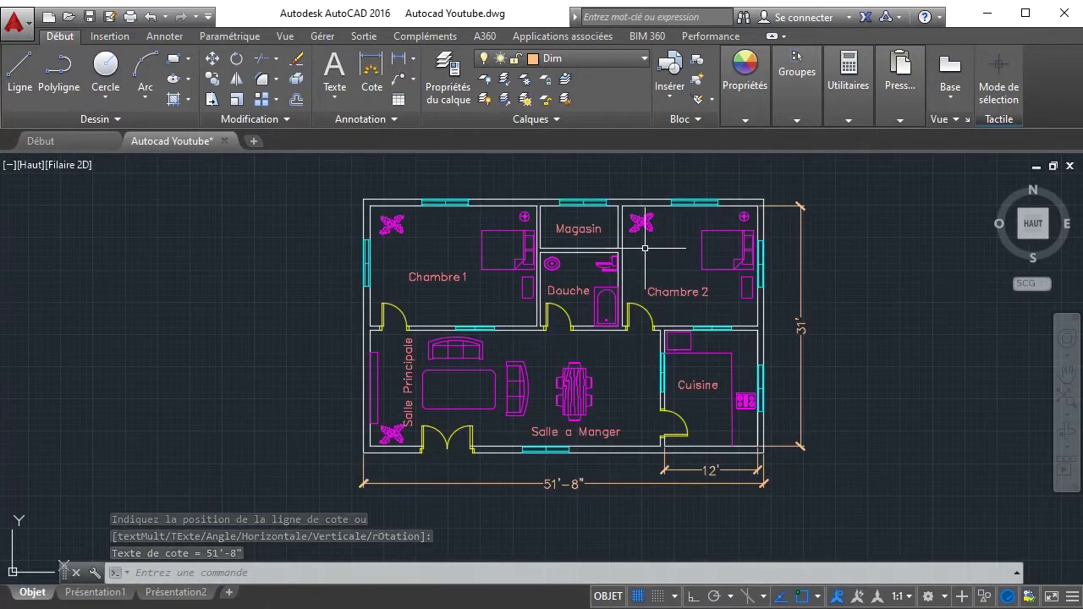
- Add the 15'-6" dimension left of Chambre 1 and the 10' dimension above Magasin
{"action": "key", "text": "Return"}
{"action": "left_click", "coordinate": [369, 205]}
{"action": "left_click", "coordinate": [370, 327]}
{"action": "left_click", "coordinate": [342, 339]}
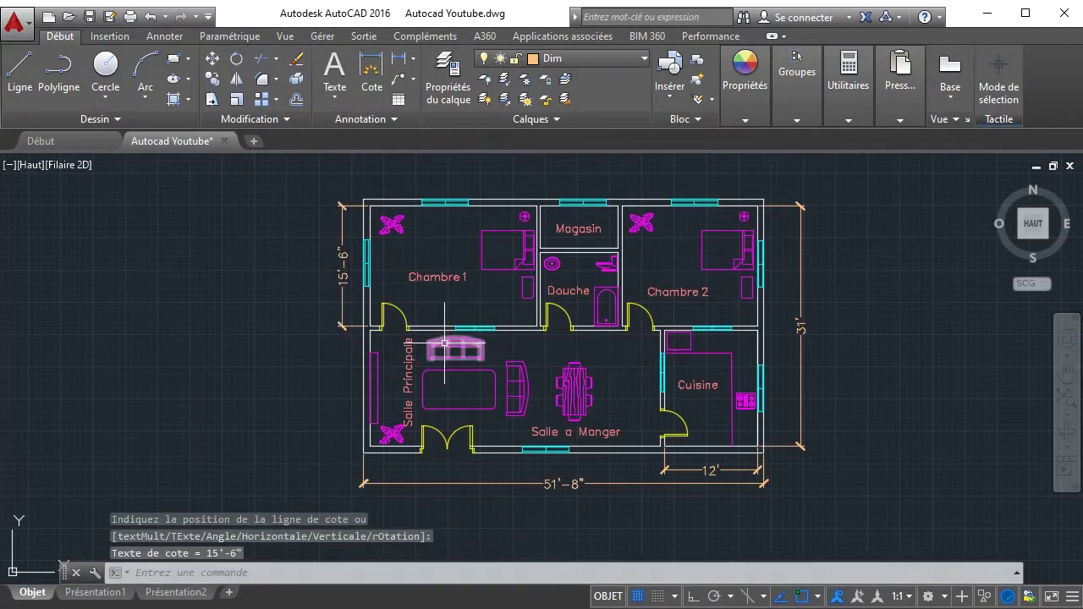
{"action": "right_click", "coordinate": [530, 170]}
{"action": "left_click", "coordinate": [560, 179]}
{"action": "scroll", "coordinate": [541, 207], "scroll_direction": "up", "scroll_amount": 3}
{"action": "left_click", "coordinate": [541, 200]}
{"action": "left_click", "coordinate": [619, 201]}
{"action": "scroll", "coordinate": [619, 201], "scroll_direction": "down", "scroll_amount": 1}
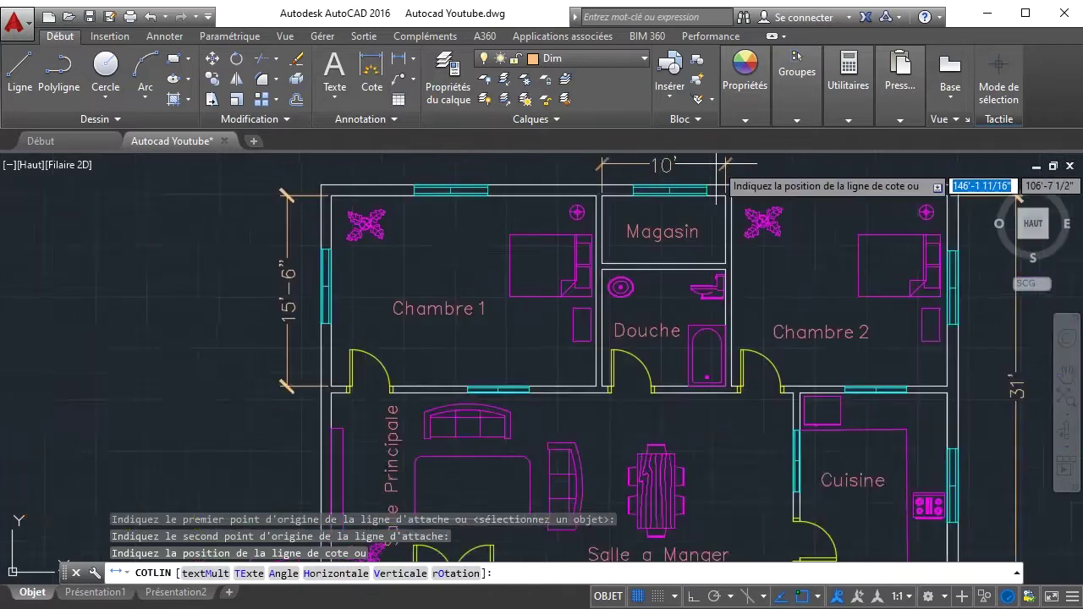
{"action": "left_click", "coordinate": [655, 177]}
- Plot the plan to PDF, overwriting the existing PDF file, and review it
{"action": "right_click", "coordinate": [755, 285]}
{"action": "left_click", "coordinate": [785, 293]}
{"action": "left_click", "coordinate": [705, 305]}
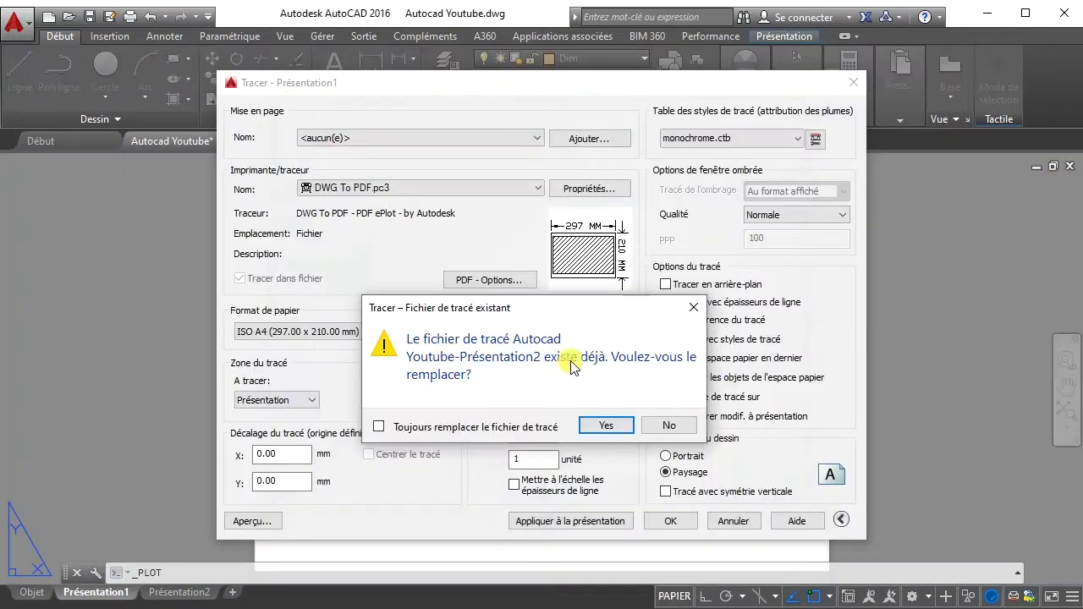
{"action": "left_click", "coordinate": [603, 426]}
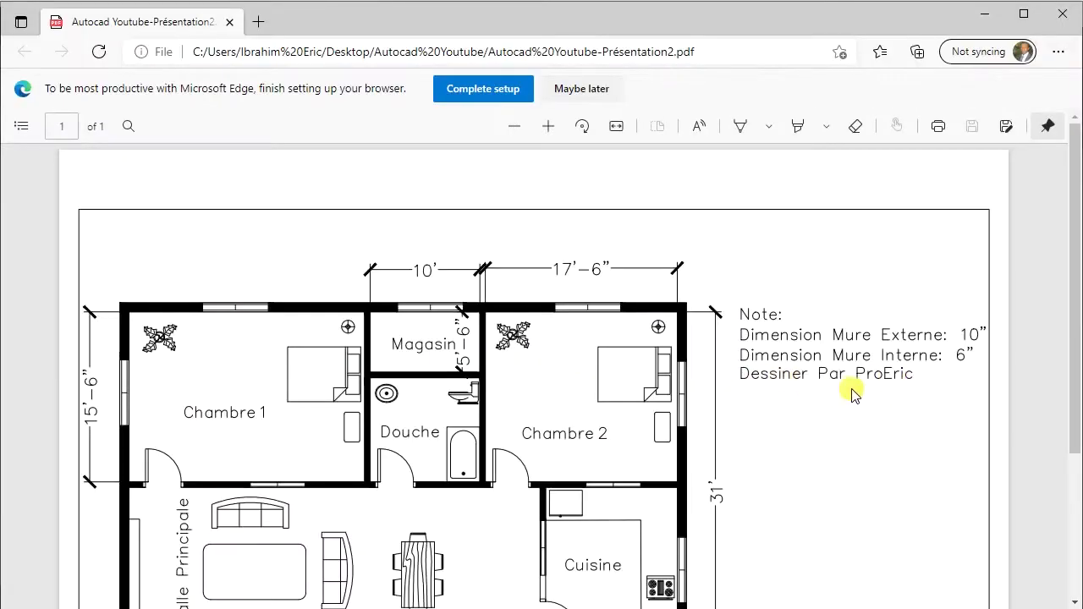
{"action": "scroll", "coordinate": [406, 399], "scroll_direction": "down", "scroll_amount": 2}
{"action": "scroll", "coordinate": [411, 375], "scroll_direction": "up", "scroll_amount": 2}
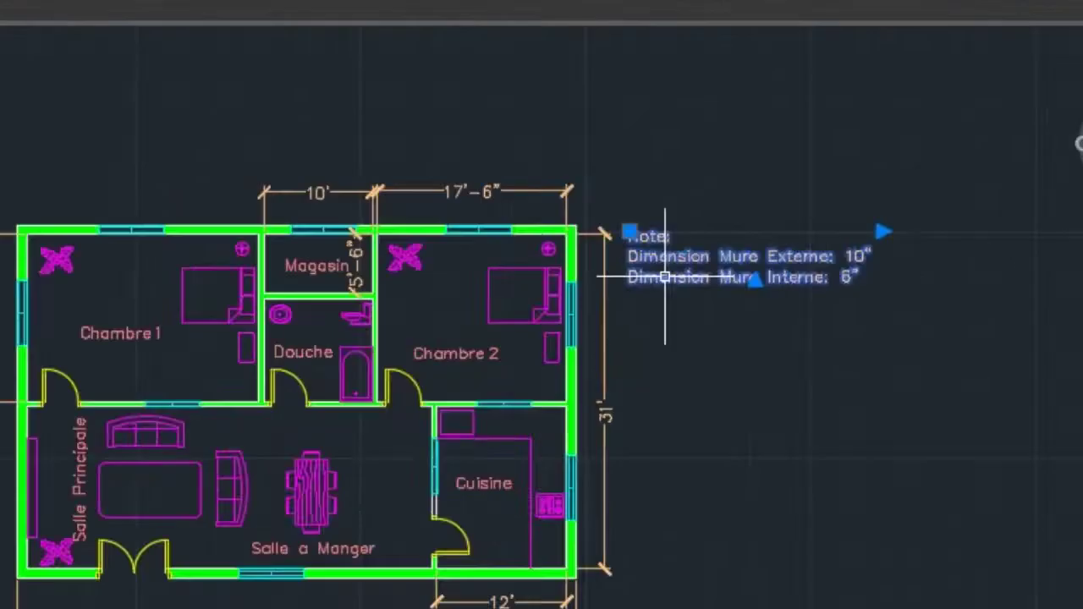
- Add a 'Dessiner Par' credit line with the author's name to the note
{"action": "double_click", "coordinate": [694, 254]}
{"action": "key", "text": "Return"}
{"action": "type", "text": "Dessiner Par ProEric"}
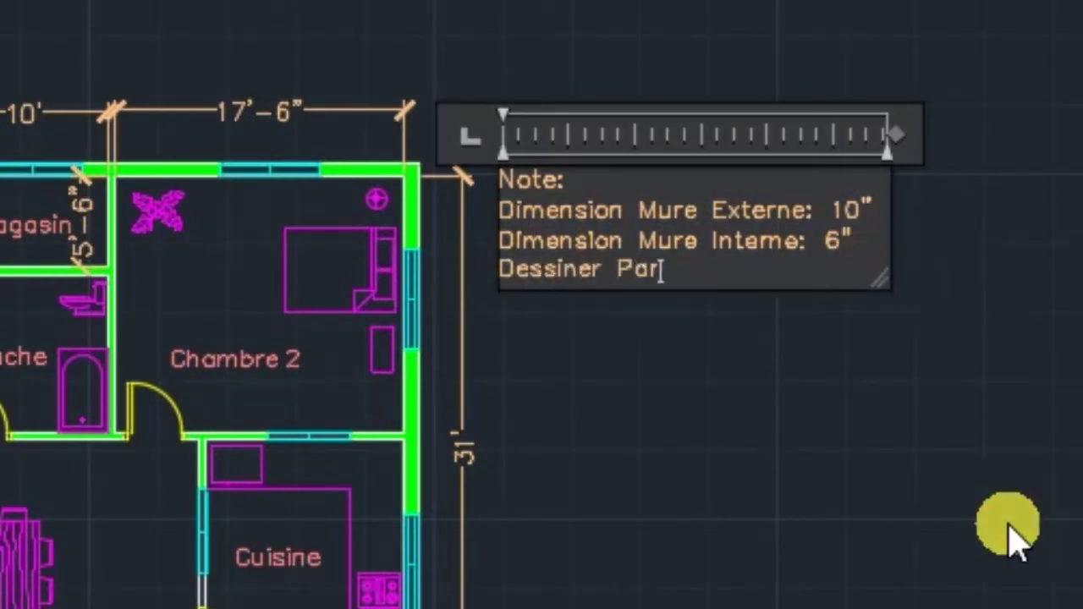
{"action": "left_click", "coordinate": [921, 398]}
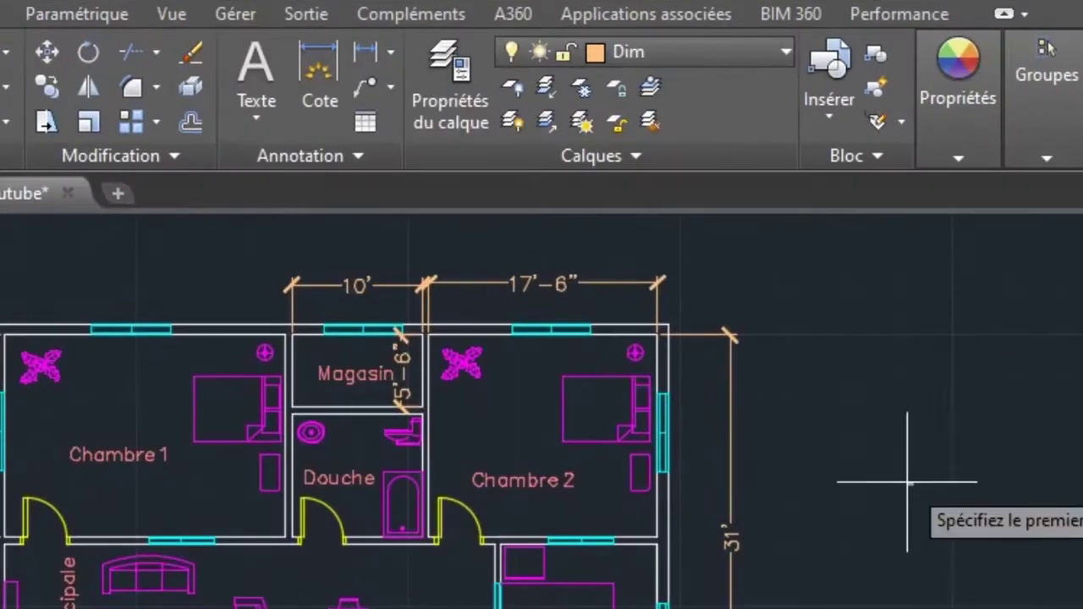
- Create a multiline note beside the plan reading 'Note: Dimension Mure Externe: 10"'
{"action": "left_click", "coordinate": [257, 118]}
{"action": "left_click", "coordinate": [339, 168]}
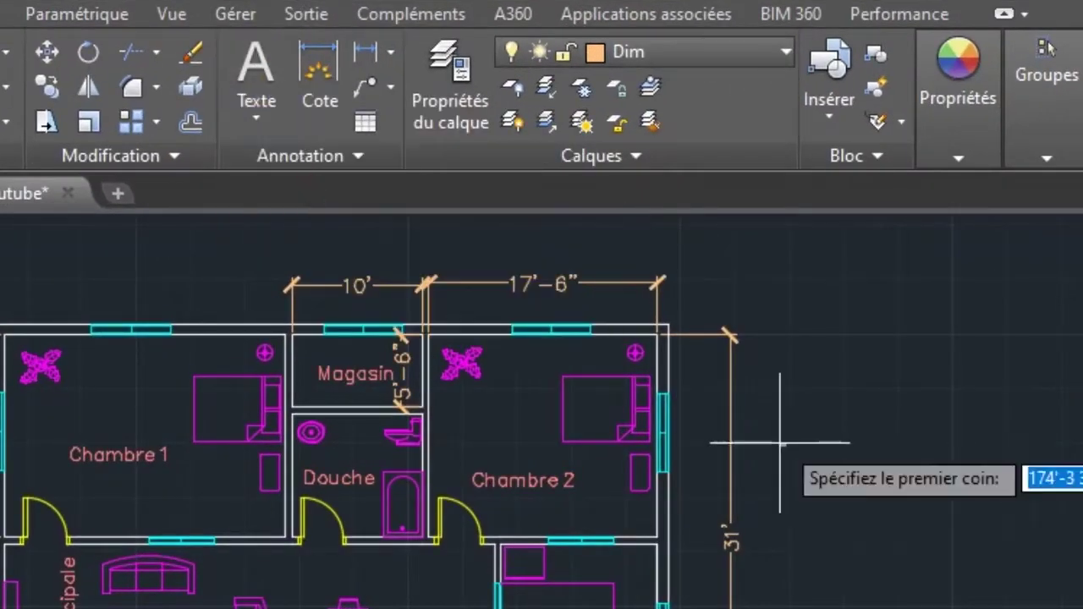
{"action": "left_click", "coordinate": [799, 364]}
{"action": "left_click", "coordinate": [1082, 606]}
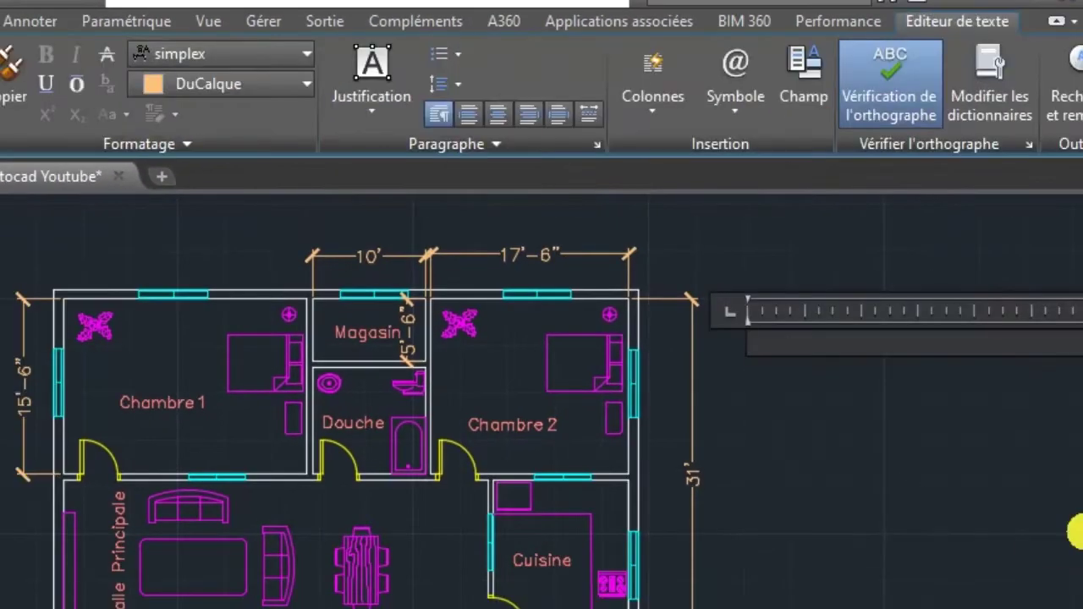
{"action": "type", "text": "Not"}
{"action": "type", "text": "e: "}
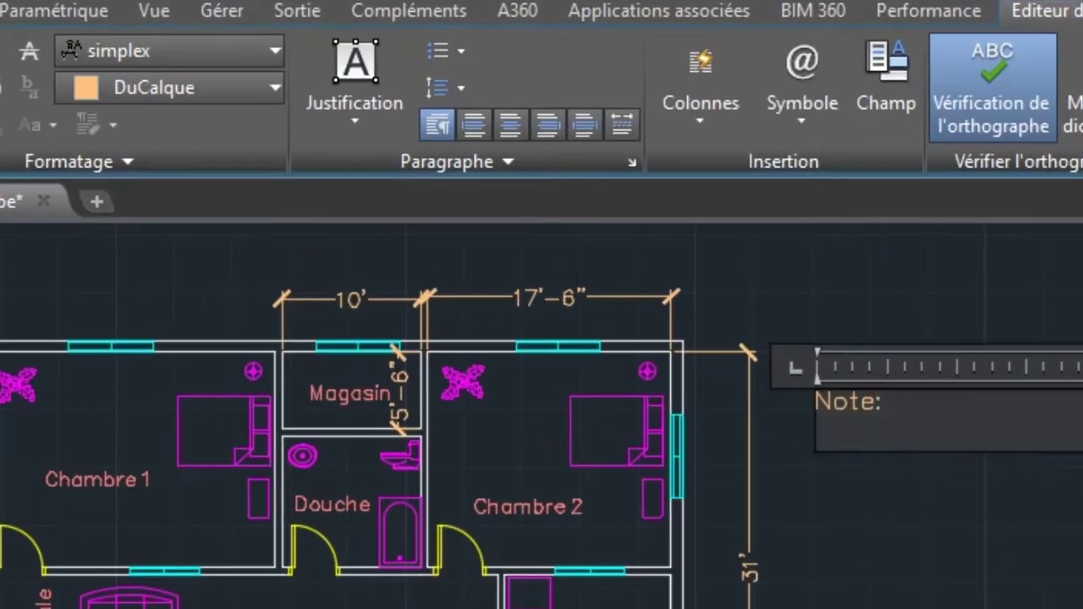
{"action": "type", "text": "Dimension Mur"}
{"action": "type", "text": "e Exter"}
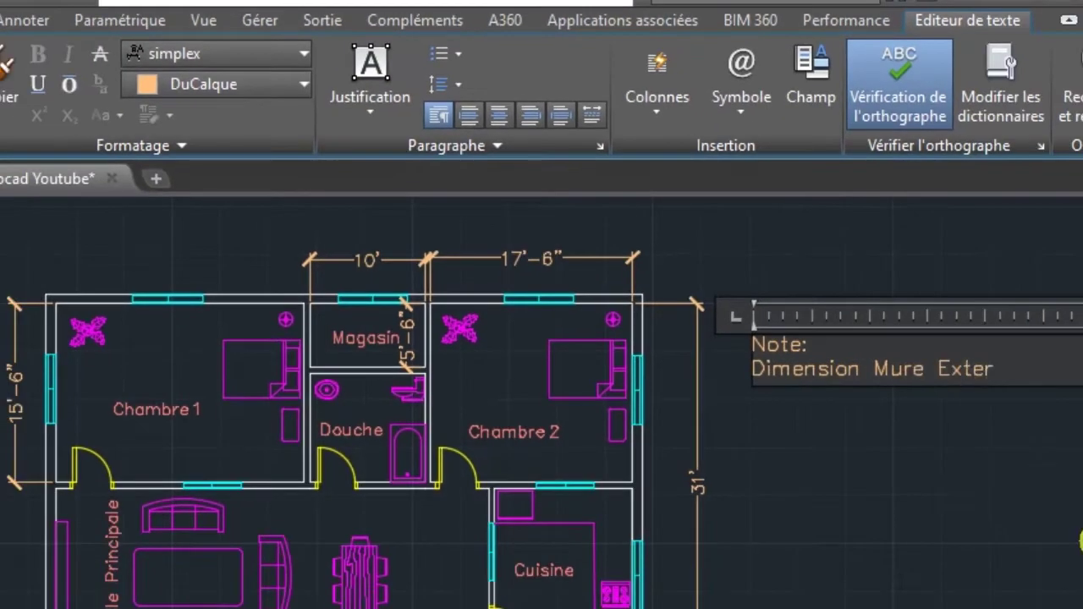
{"action": "type", "text": "ne: 10\""}
{"action": "key", "text": "Return"}
{"action": "type", "text": "Di"}
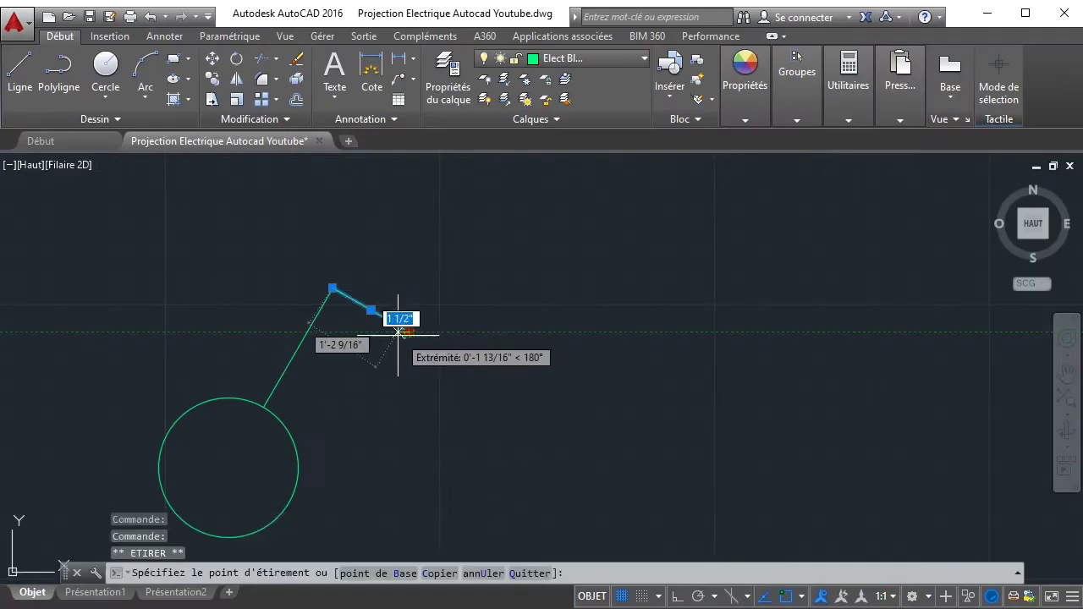
{"action": "left_click", "coordinate": [397, 315]}
- Mirror the upper arm across a vertical axis through the circle's centre
{"action": "scroll", "coordinate": [454, 450], "scroll_direction": "down", "scroll_amount": 5}
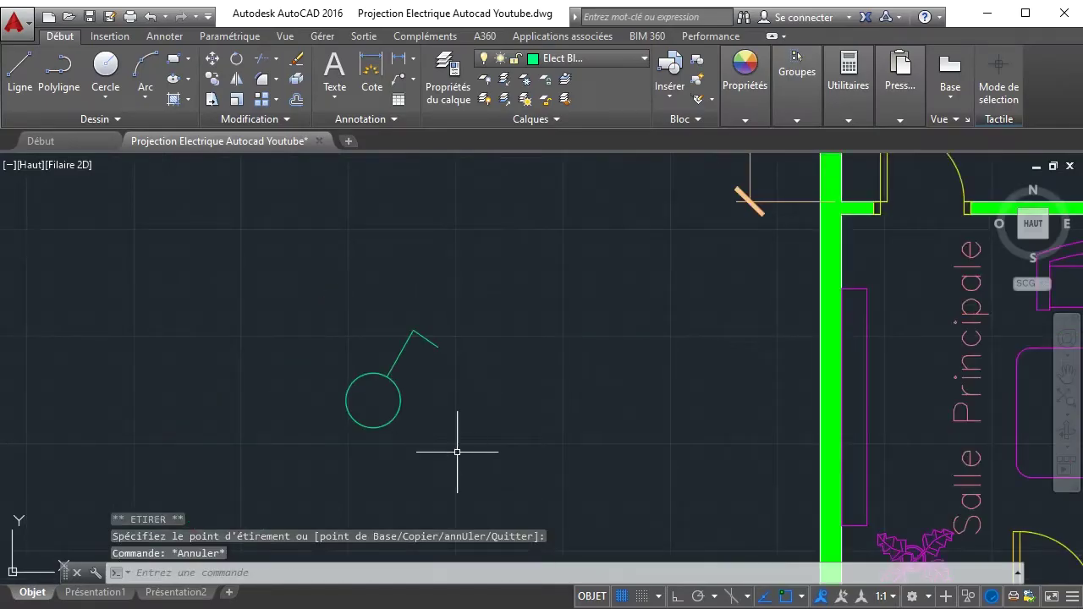
{"action": "key", "text": "Escape"}
{"action": "left_click", "coordinate": [237, 78]}
{"action": "left_click", "coordinate": [373, 400]}
{"action": "key", "text": "F8"}
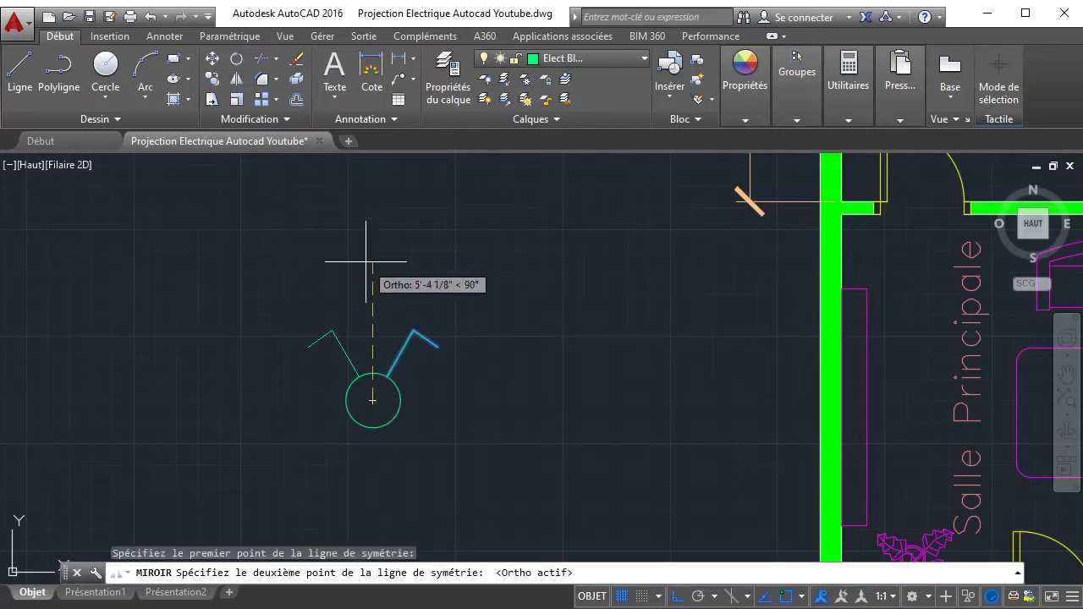
{"action": "left_click", "coordinate": [363, 249]}
{"action": "key", "text": "Return"}
- Mirror both upper arms downward across a horizontal axis, keeping the originals
{"action": "left_click", "coordinate": [412, 283]}
{"action": "left_click", "coordinate": [355, 364]}
{"action": "left_click", "coordinate": [236, 79]}
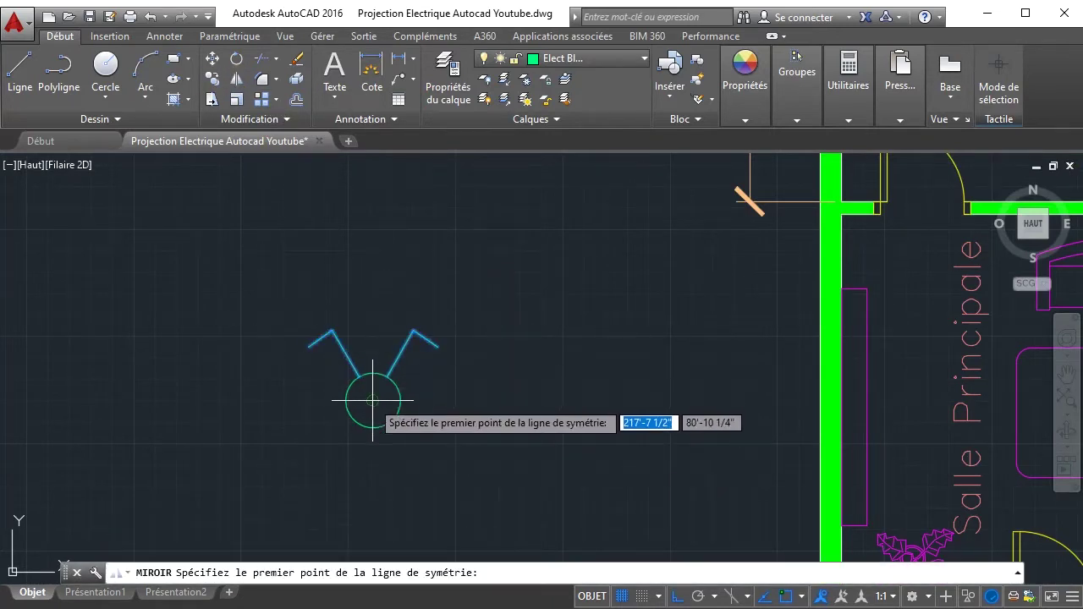
{"action": "left_click", "coordinate": [373, 400]}
{"action": "left_click", "coordinate": [462, 402]}
{"action": "left_click", "coordinate": [498, 465]}
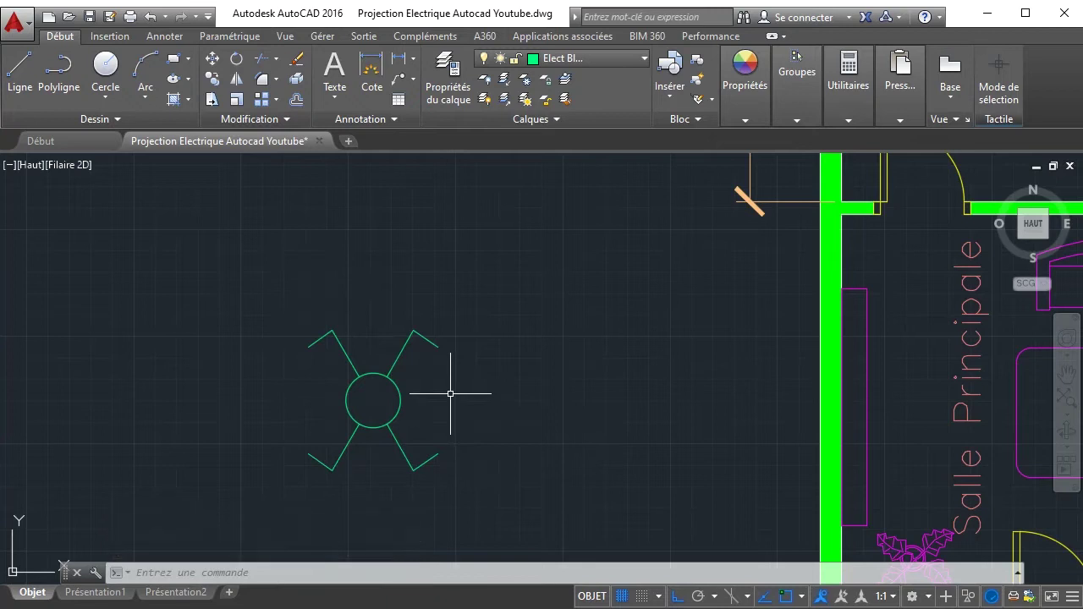
- Define the whole symbol as a block with its base point at the circle's centre
{"action": "left_click", "coordinate": [244, 271]}
{"action": "left_click", "coordinate": [555, 518]}
{"action": "type", "text": "B"}
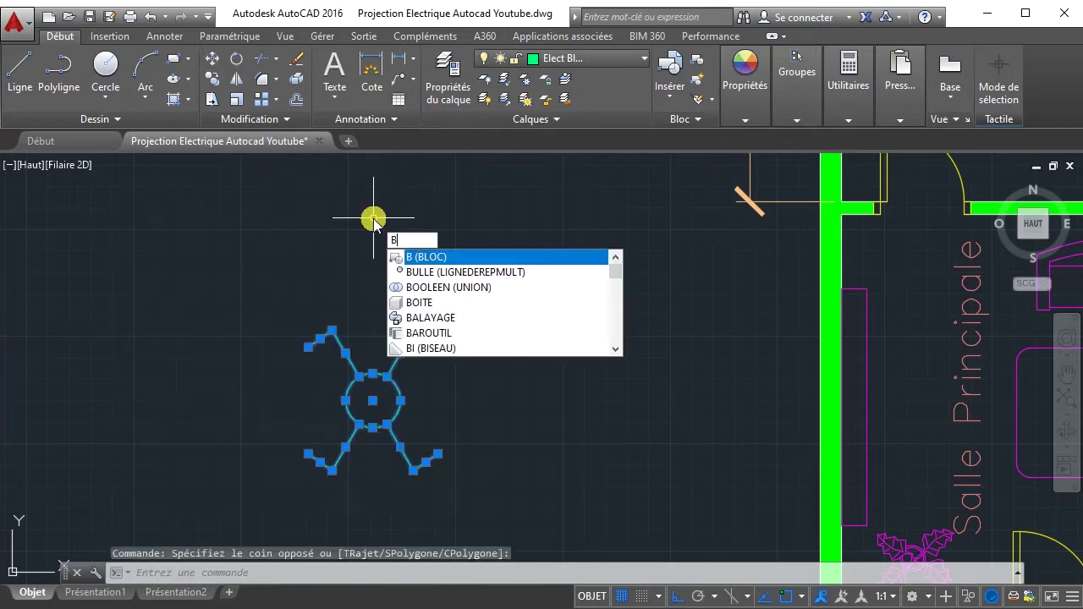
{"action": "key", "text": "Return"}
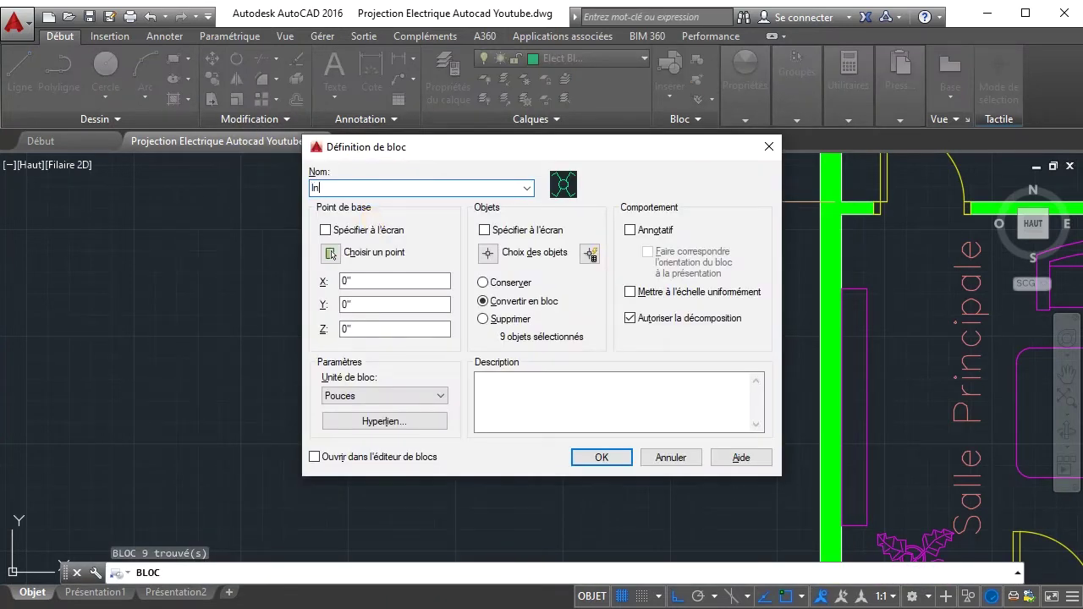
{"action": "left_click", "coordinate": [330, 252]}
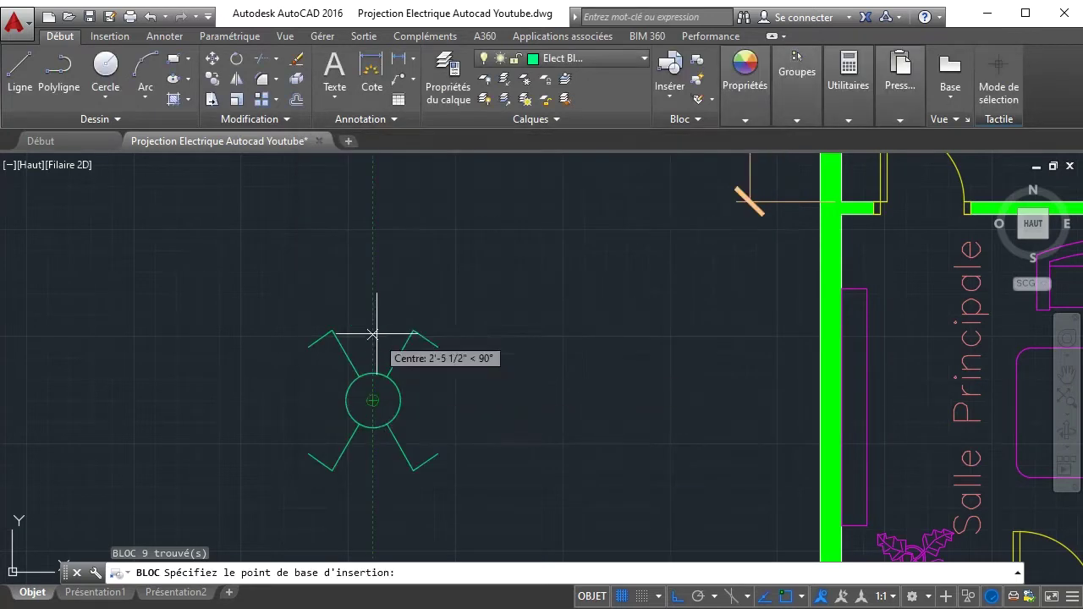
{"action": "left_click", "coordinate": [372, 313]}
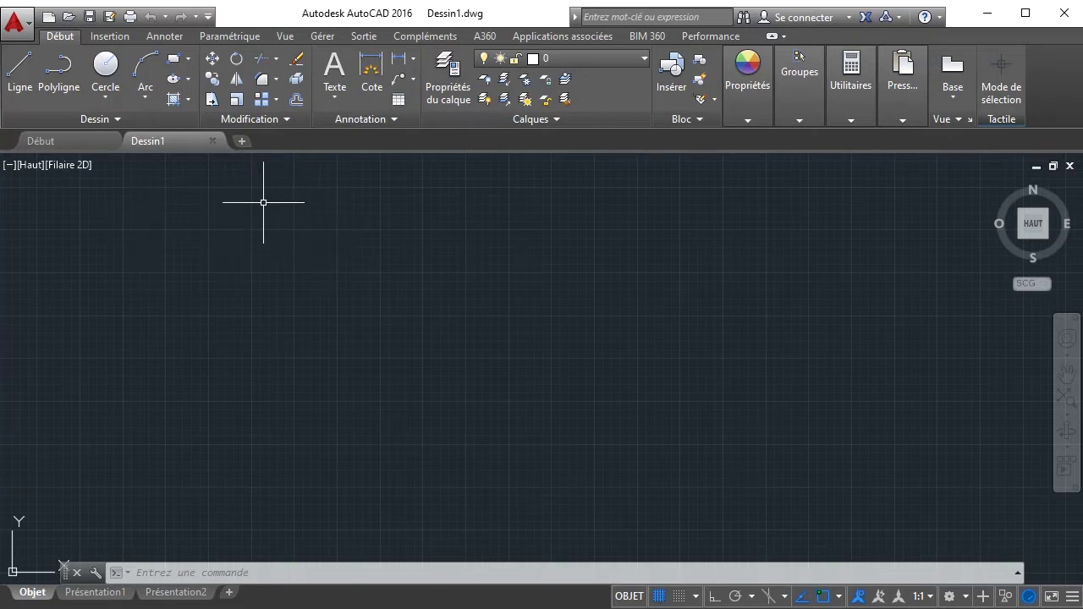
- Set length type to Architecture and insertion scale to Pouces in the Drawing Units dialog
{"action": "type", "text": "u"}
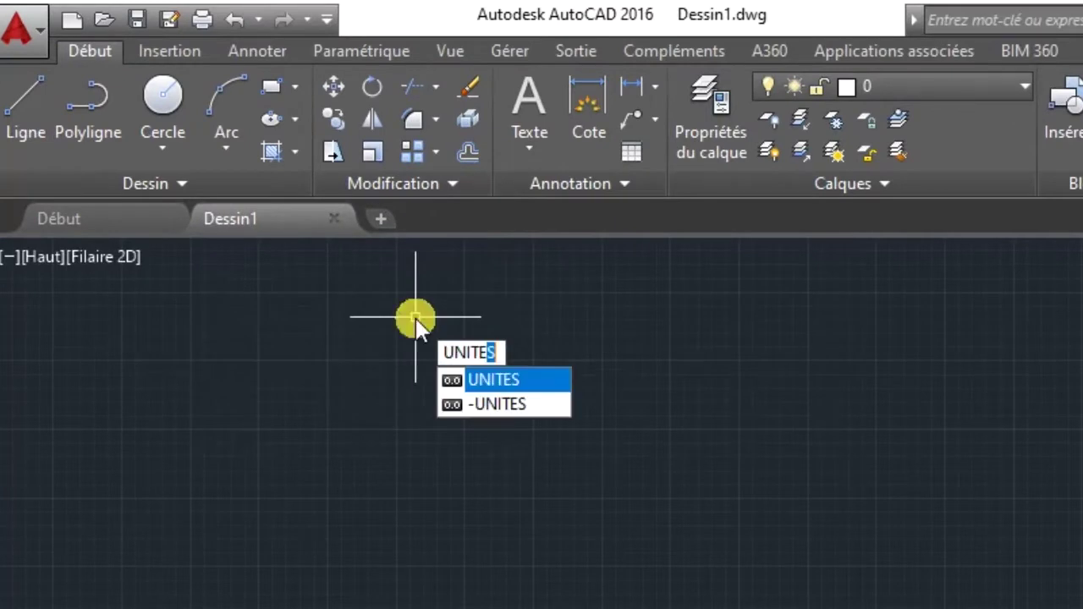
{"action": "key", "text": "Return"}
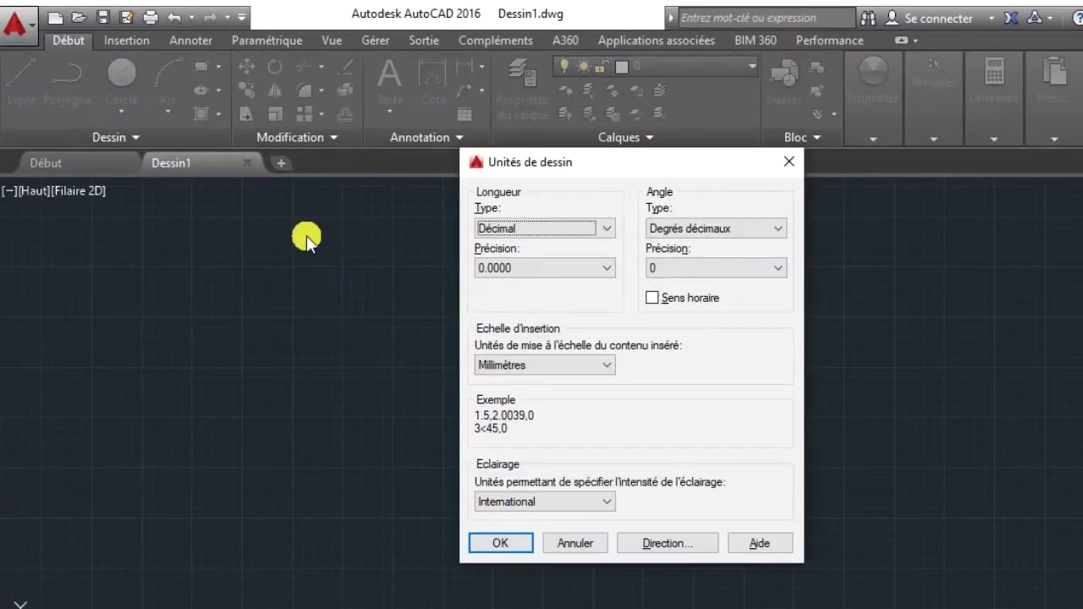
{"action": "left_click", "coordinate": [606, 228]}
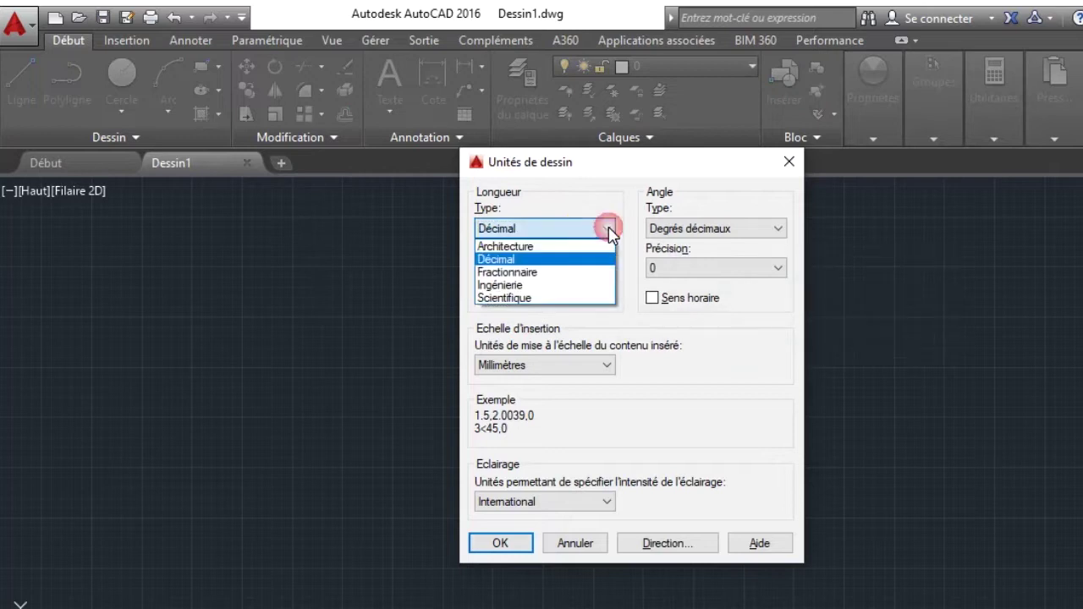
{"action": "left_click", "coordinate": [539, 248]}
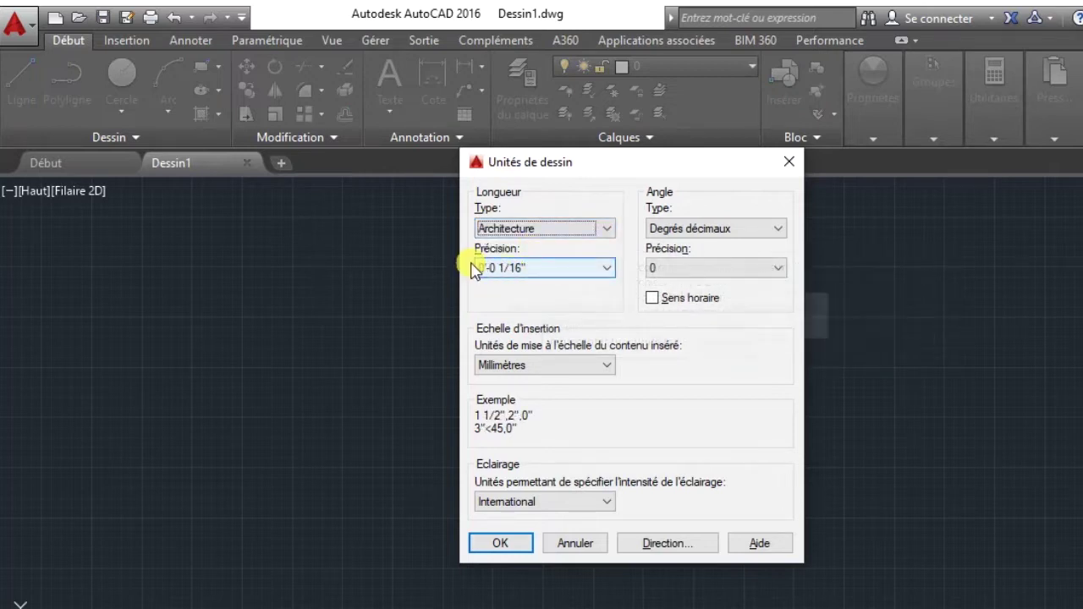
{"action": "left_click", "coordinate": [562, 365]}
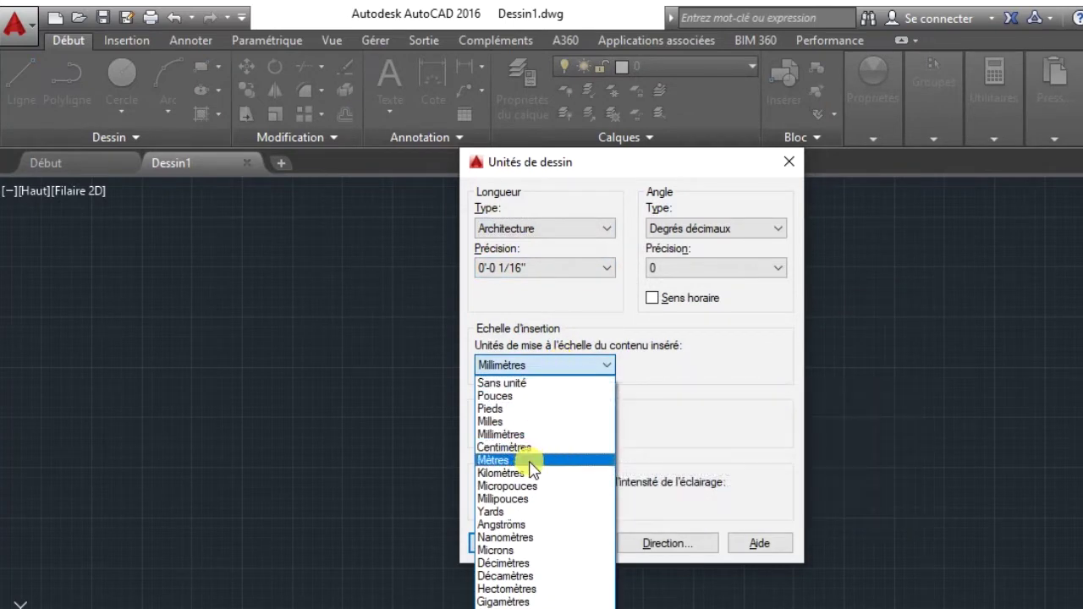
{"action": "left_click", "coordinate": [503, 395]}
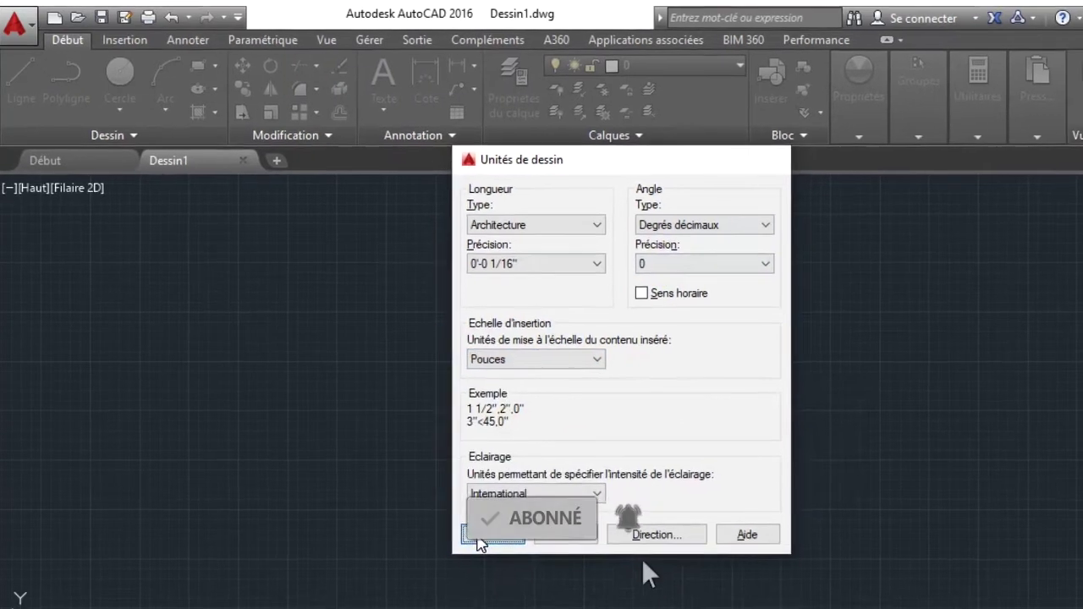
{"action": "left_click", "coordinate": [478, 537]}
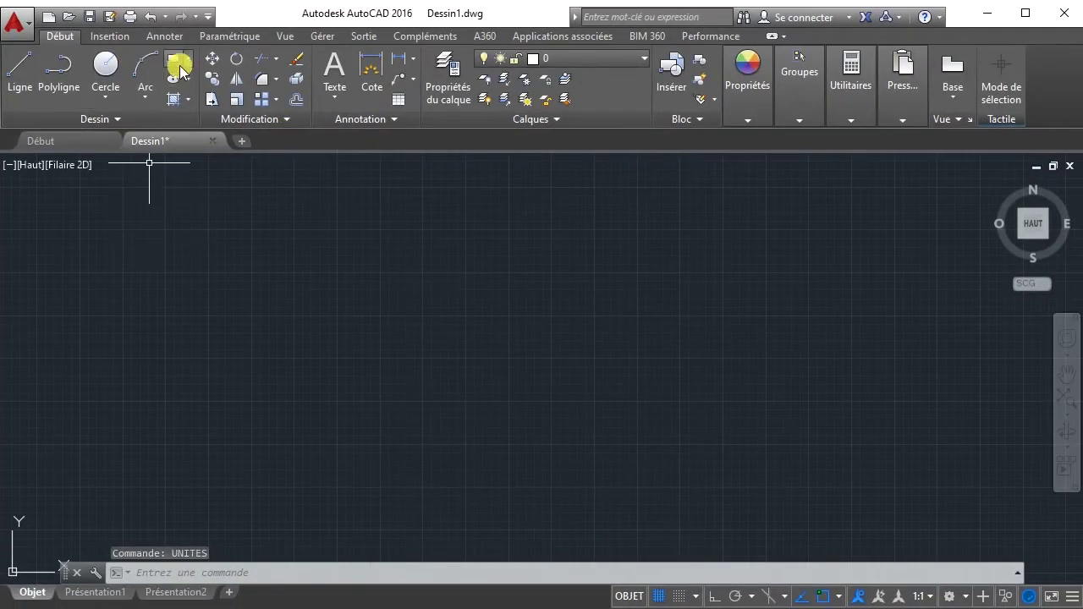
- Draw a 50' by 31' rectangle for the house outline and zoom to fit it
{"action": "left_click", "coordinate": [176, 64]}
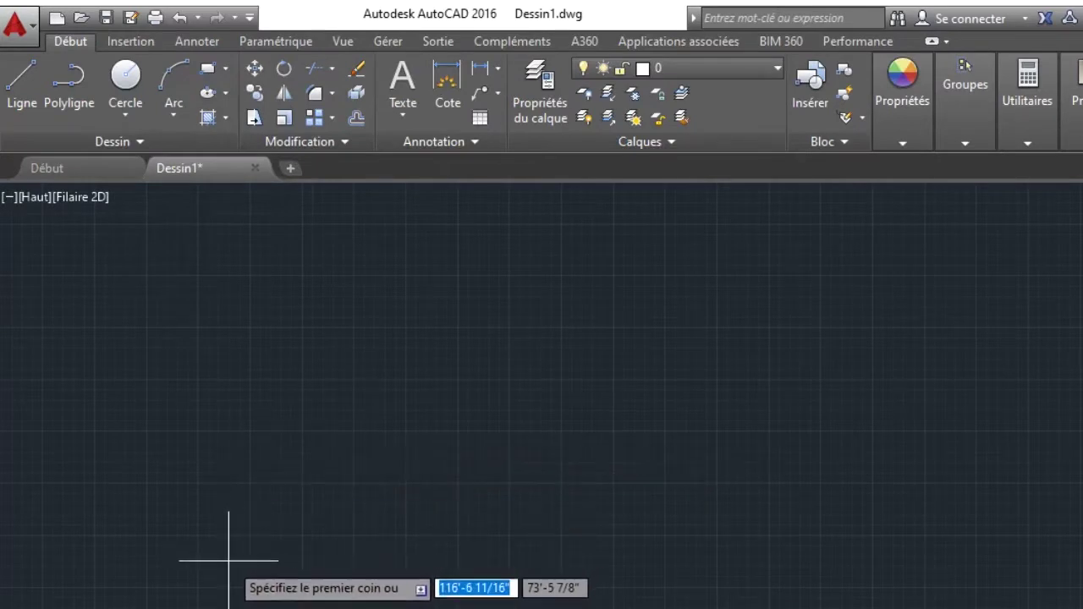
{"action": "left_click", "coordinate": [224, 559]}
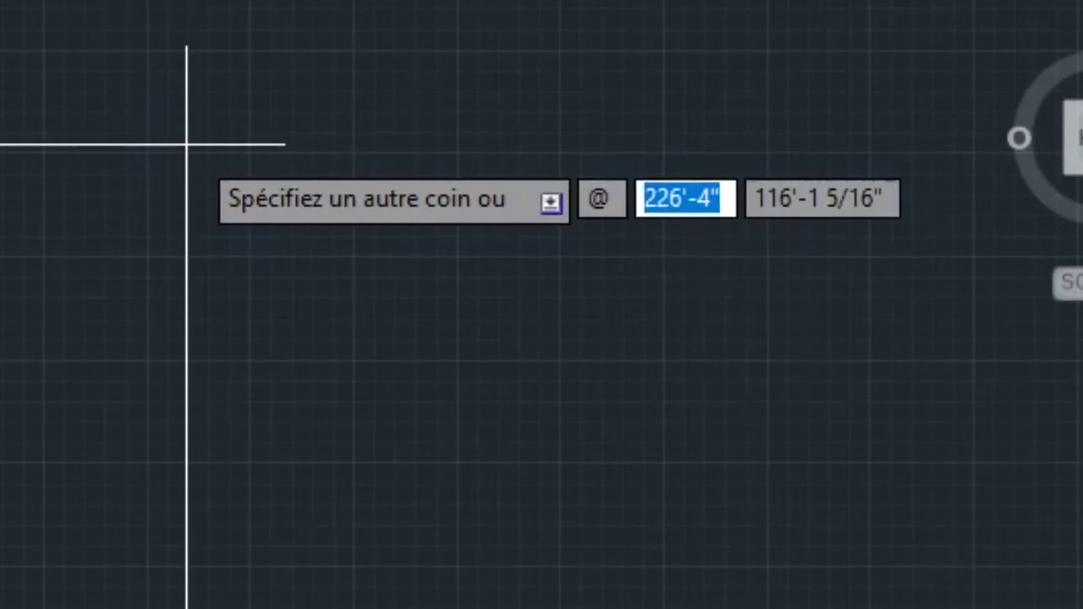
{"action": "type", "text": "50"}
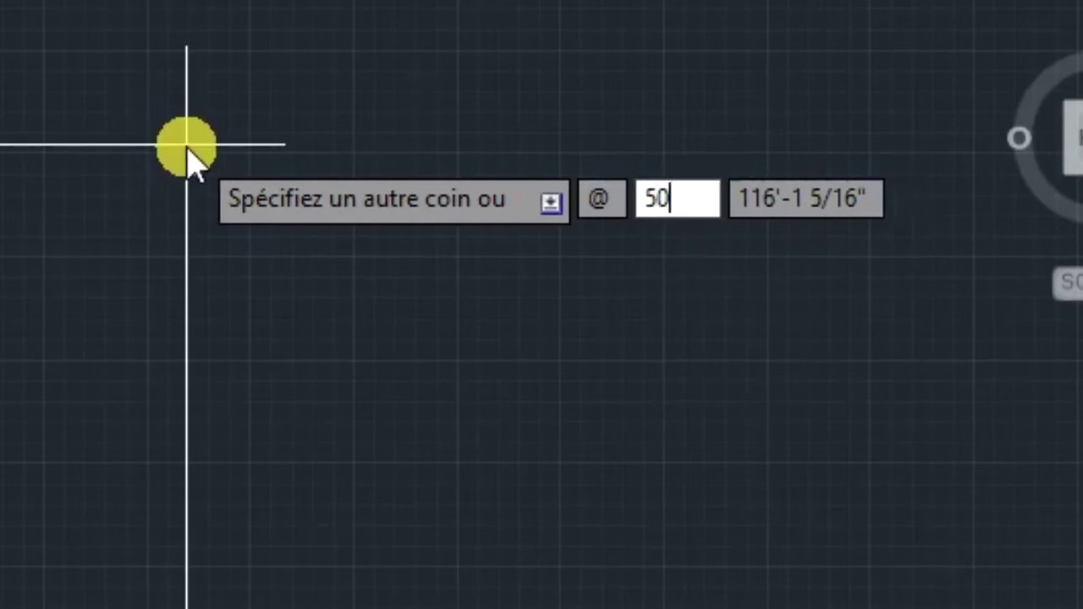
{"action": "type", "text": "'"}
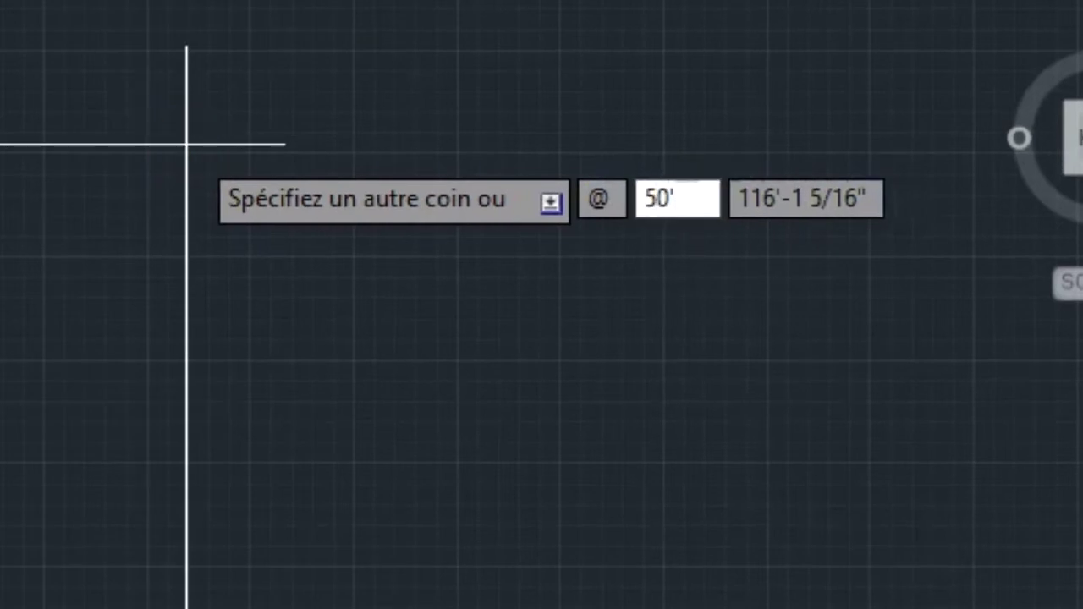
{"action": "key", "text": "Tab"}
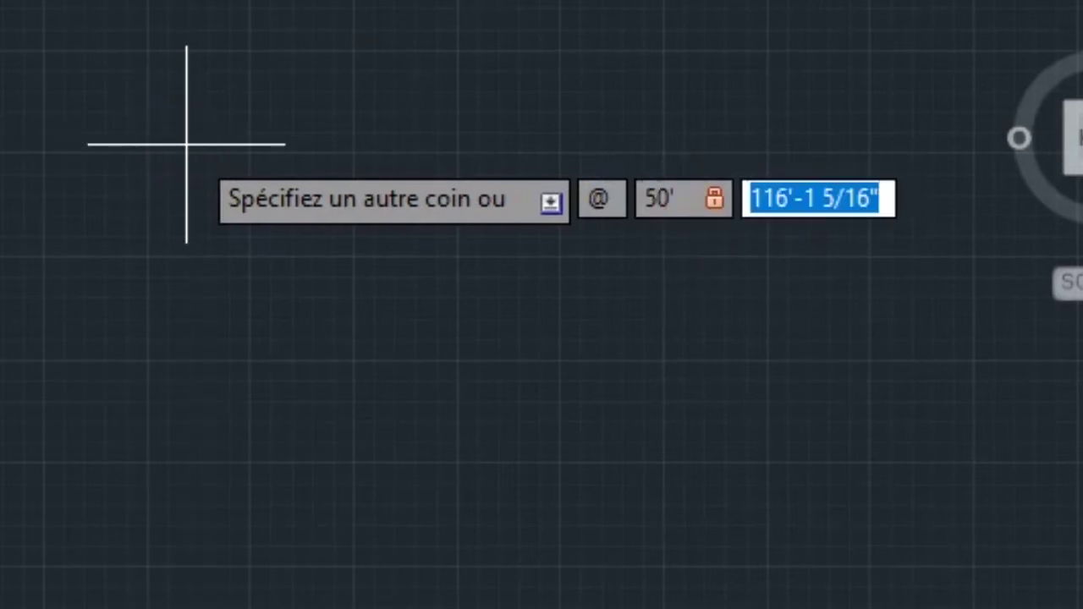
{"action": "key", "text": "BackSpace"}
{"action": "type", "text": "3"}
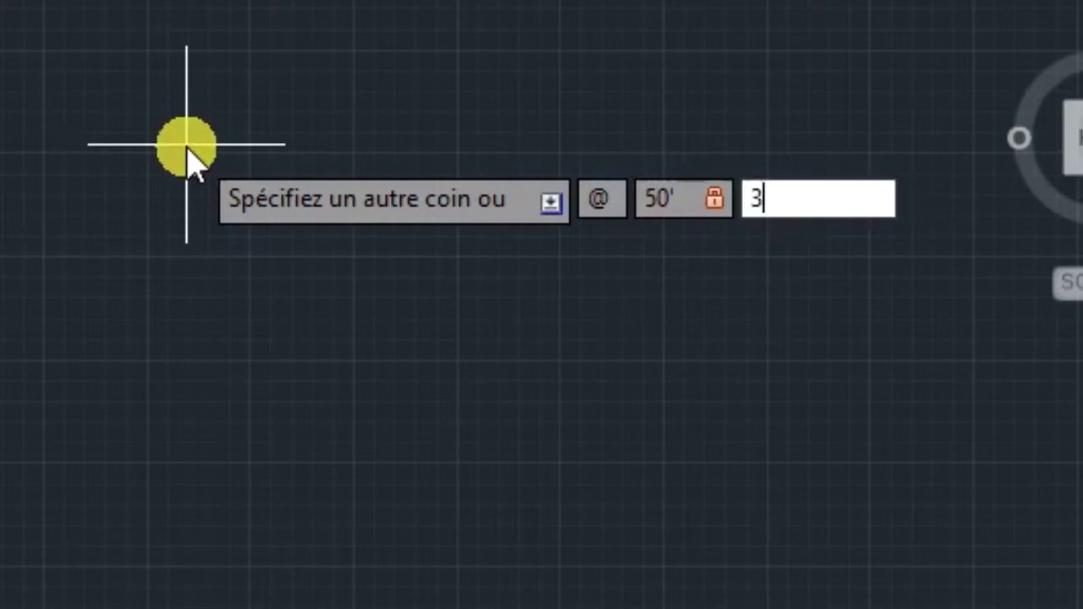
{"action": "type", "text": "1"}
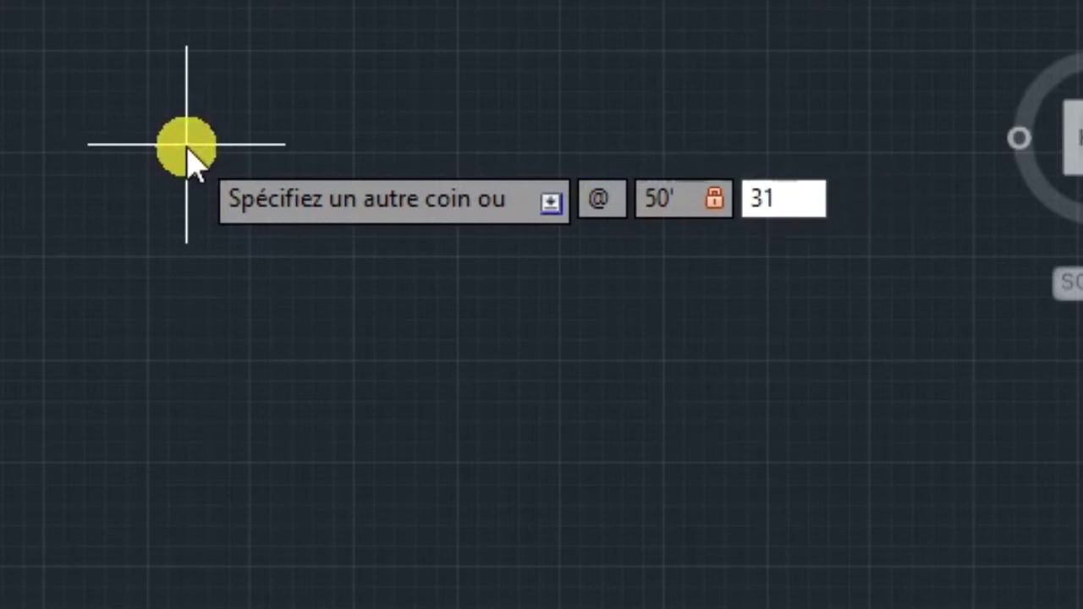
{"action": "type", "text": "'"}
{"action": "key", "text": "Return"}
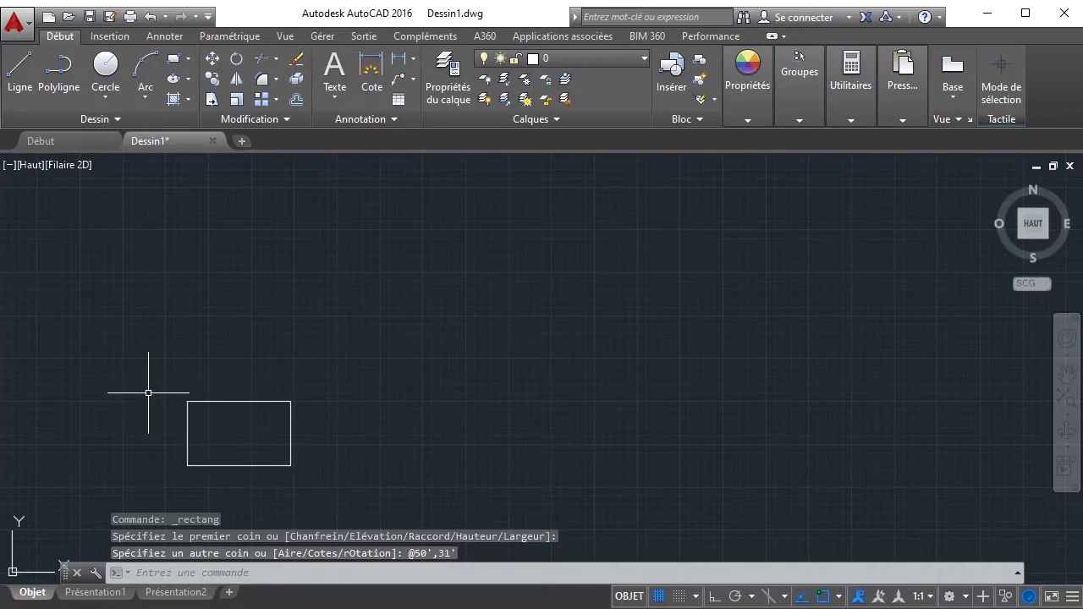
{"action": "left_click", "coordinate": [1071, 410]}
{"action": "scroll", "coordinate": [474, 304], "scroll_direction": "down", "scroll_amount": 2}
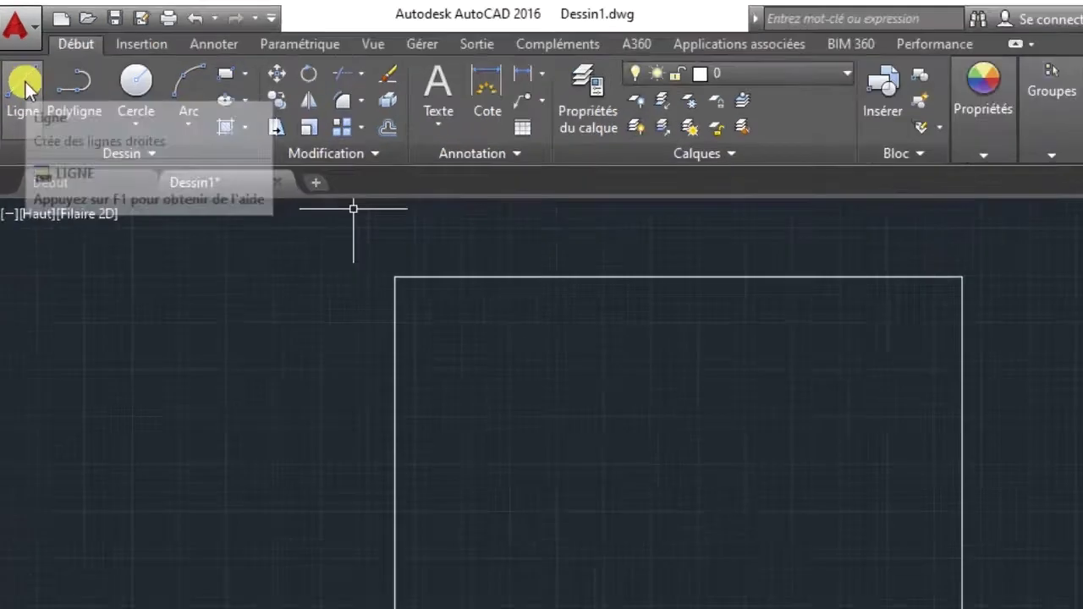
- Draw a line from the bottom-right corner 15' up, then 12', 6' and 10' left
{"action": "left_click", "coordinate": [22, 66]}
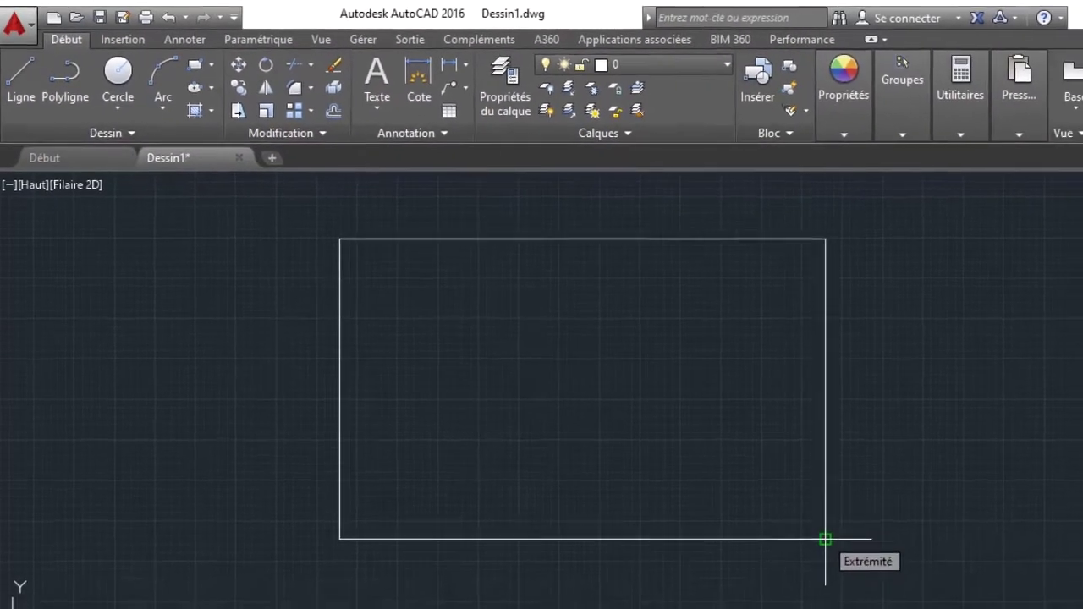
{"action": "left_click", "coordinate": [731, 478]}
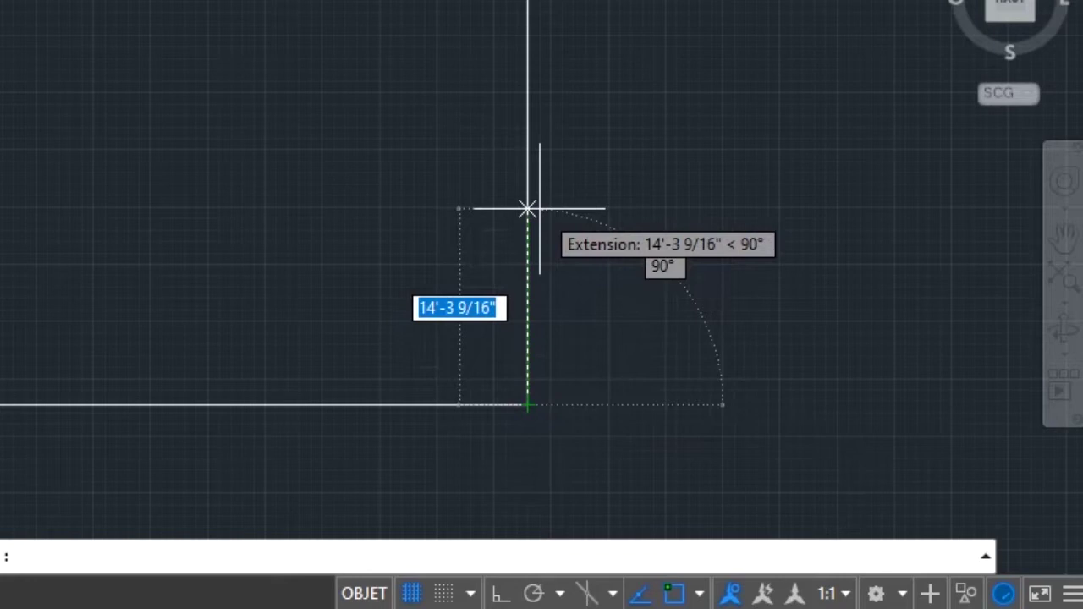
{"action": "type", "text": "15"}
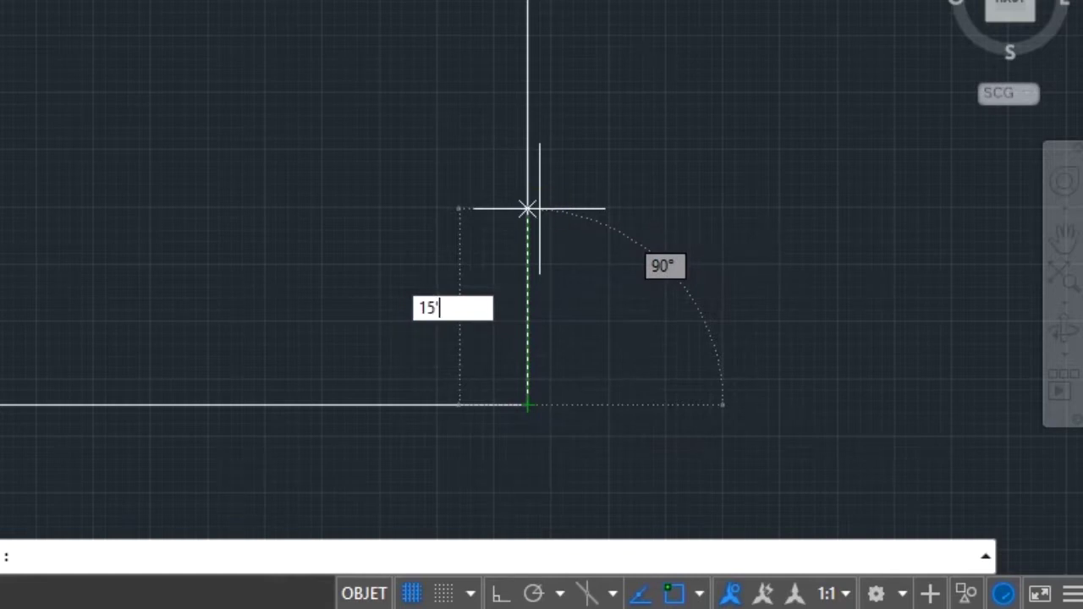
{"action": "key", "text": "Return"}
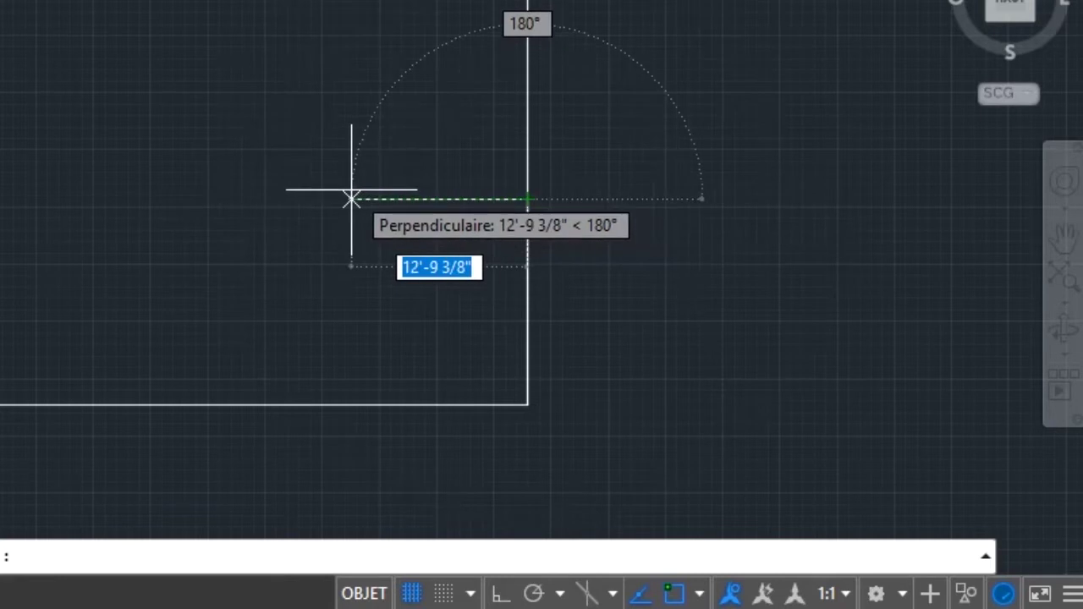
{"action": "type", "text": "12"}
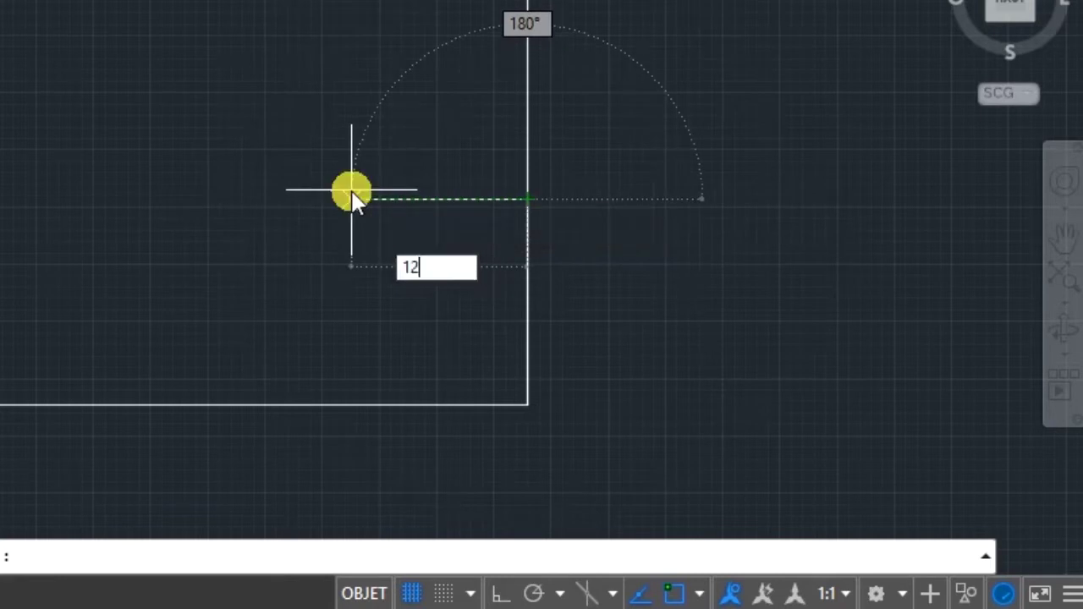
{"action": "key", "text": "Return"}
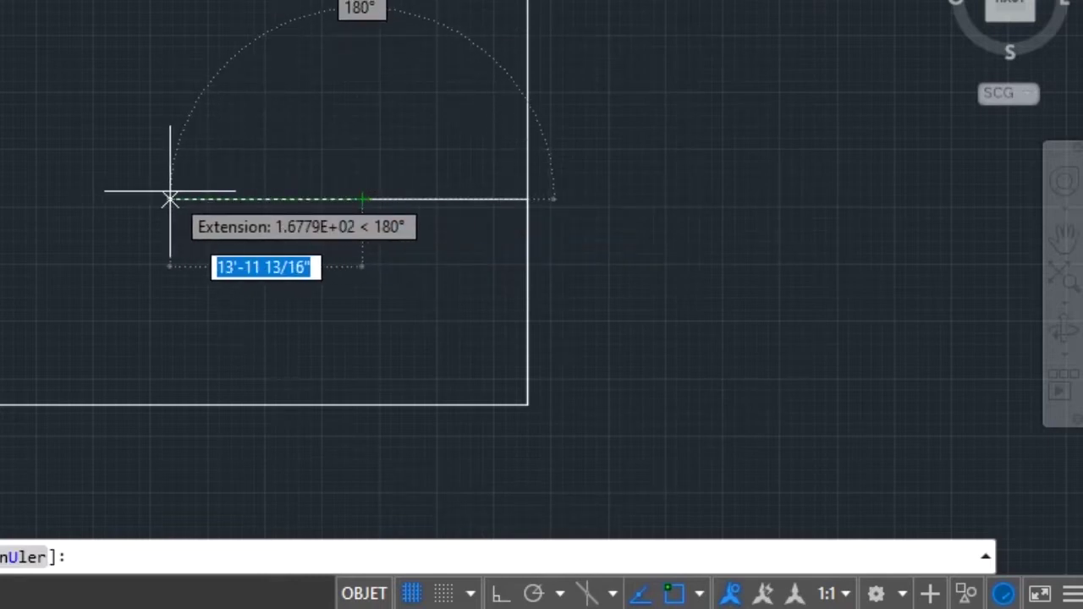
{"action": "type", "text": "6"}
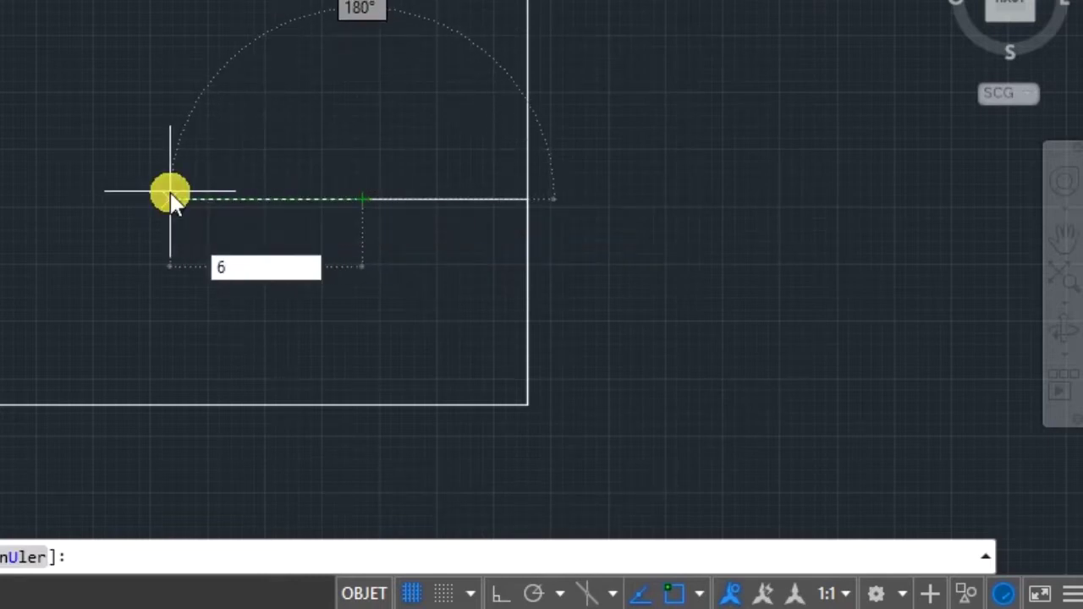
{"action": "key", "text": "Return"}
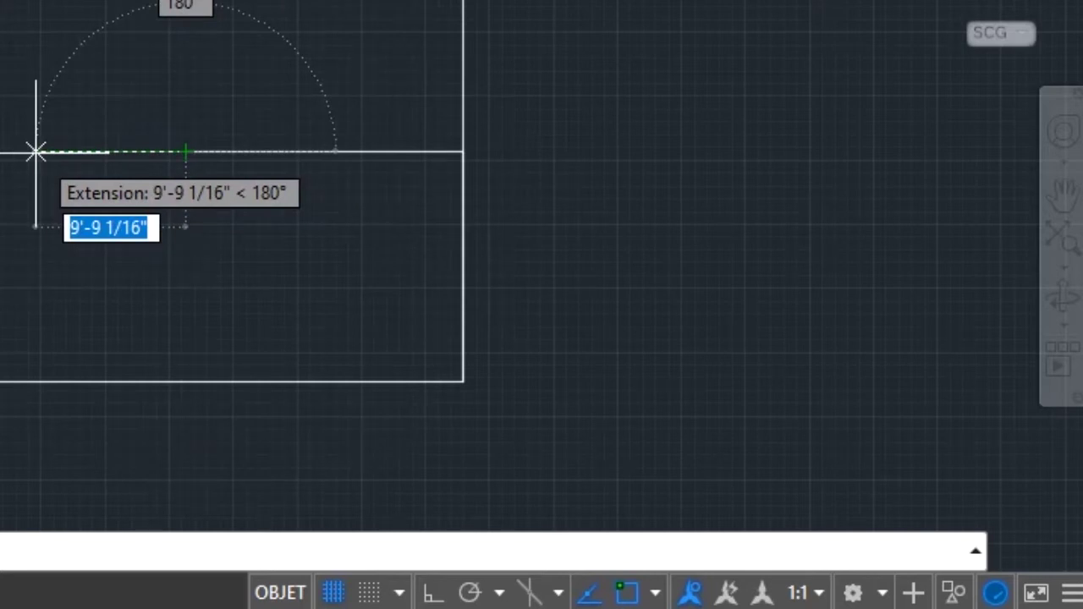
{"action": "type", "text": "10'"}
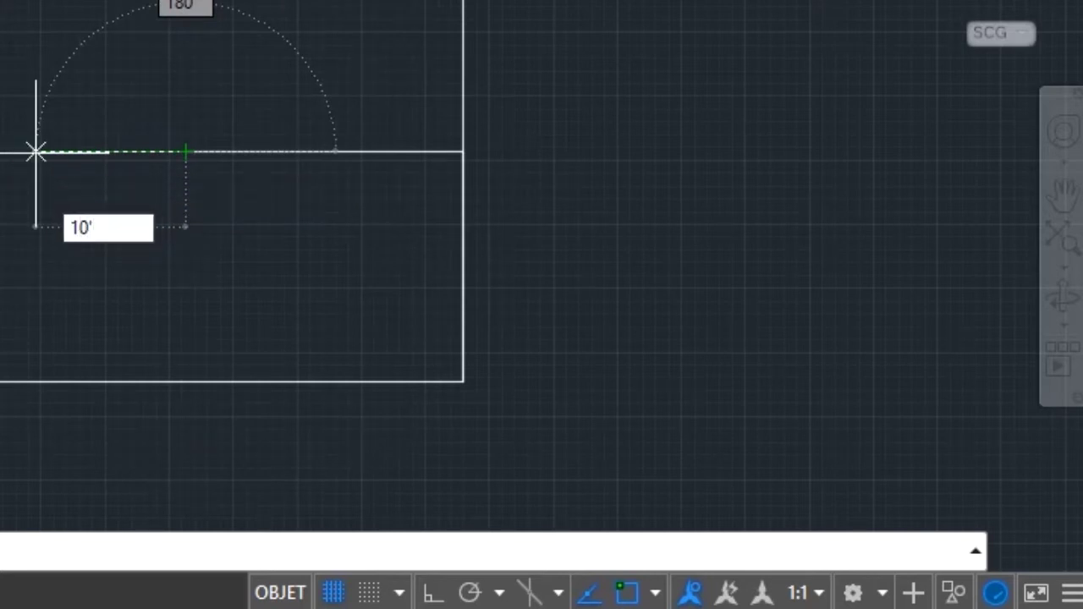
{"action": "key", "text": "Return"}
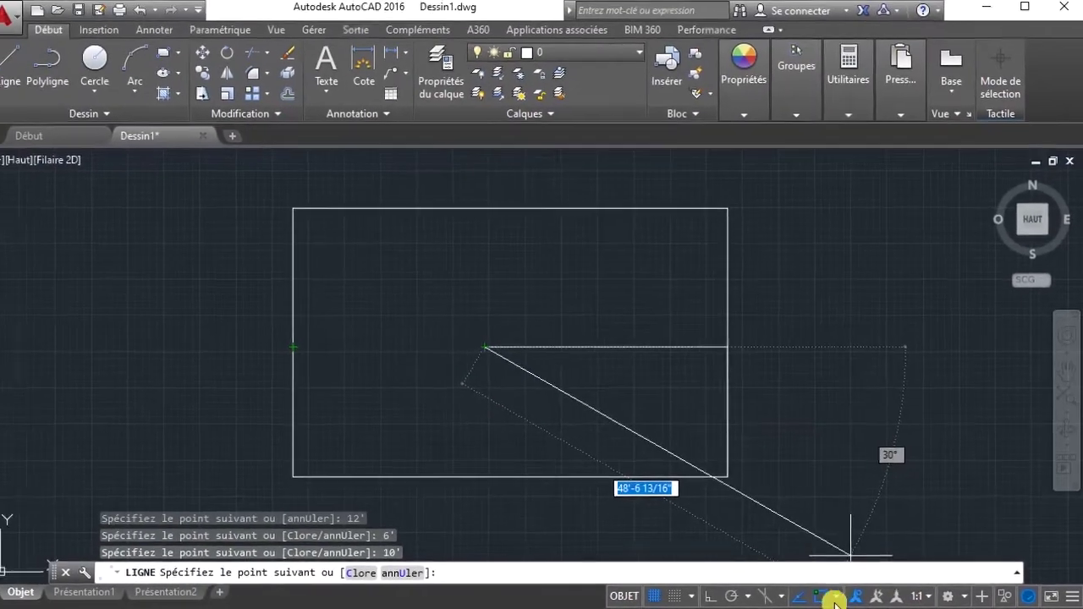
- Turn on perpendicular object snapping
{"action": "left_click", "coordinate": [839, 597]}
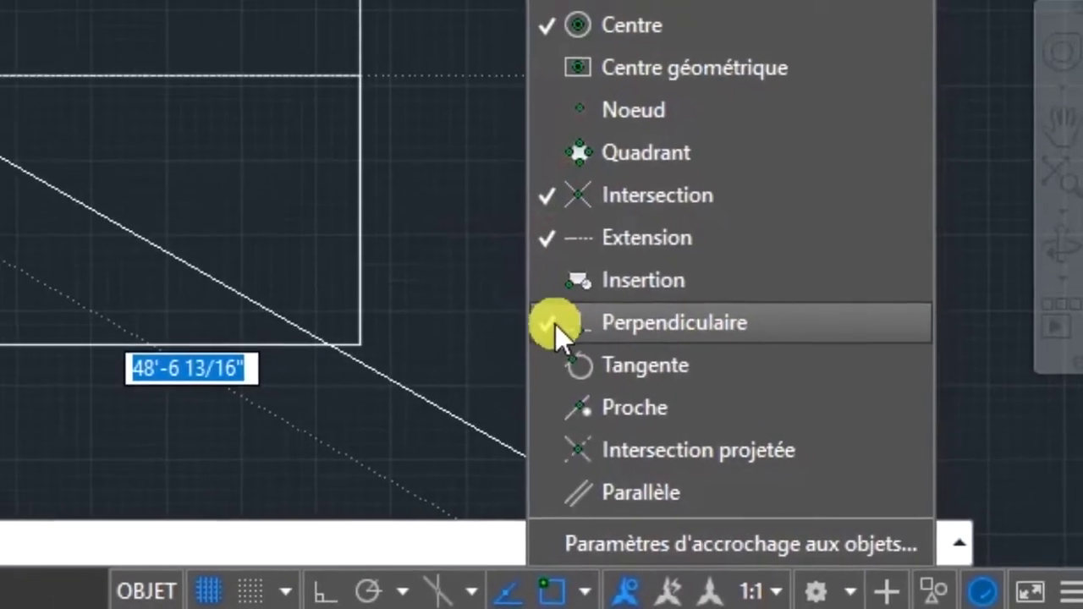
{"action": "left_click", "coordinate": [595, 347]}
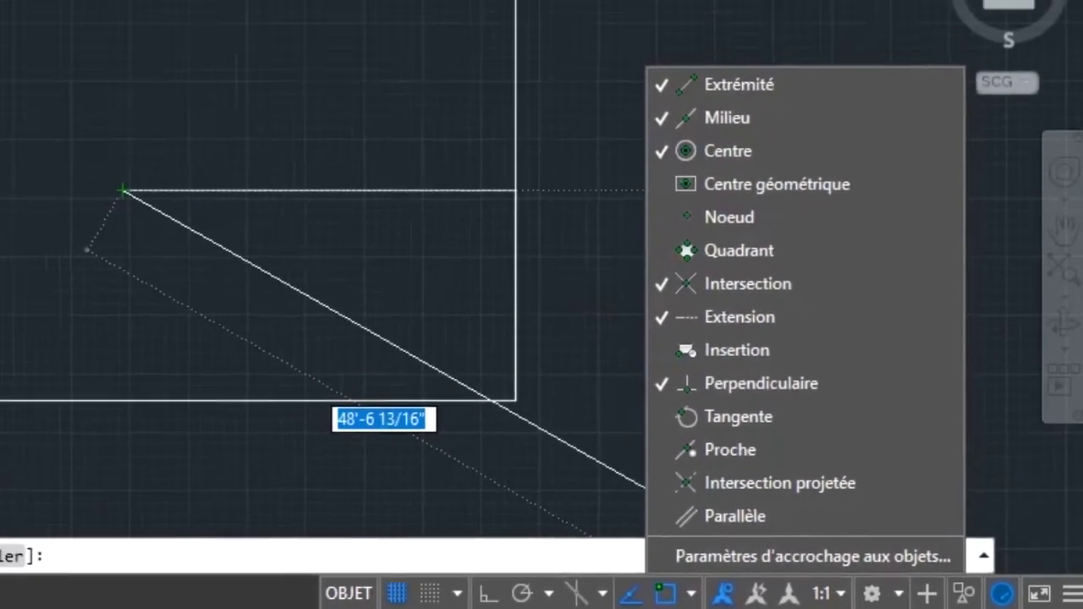
{"action": "key", "text": "Escape"}
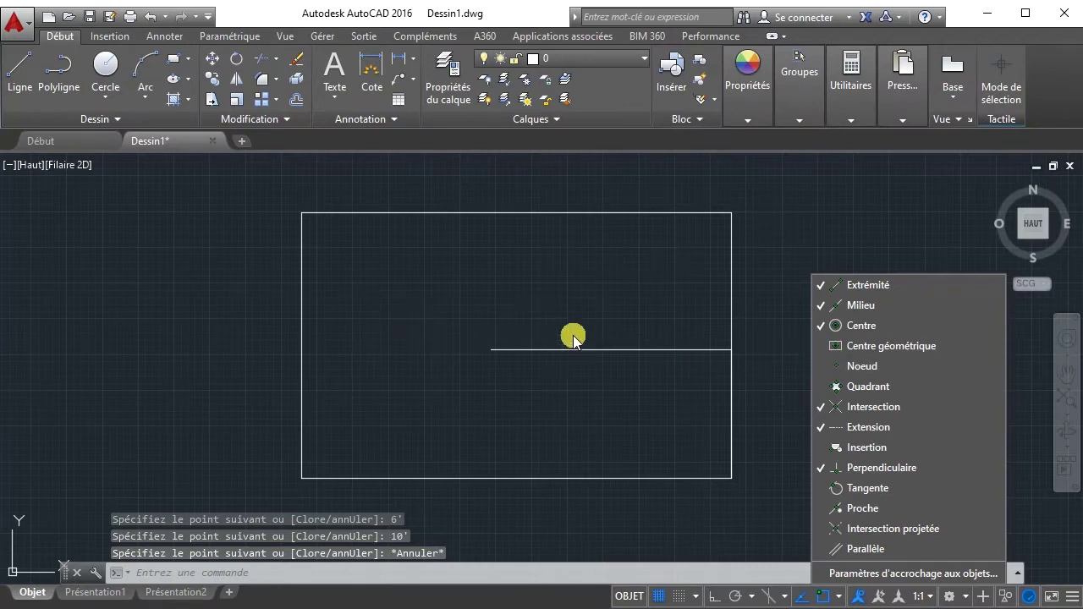
{"action": "left_click", "coordinate": [515, 309]}
- Extend the middle line to the left edge and draw a vertical partition down to the bottom edge
{"action": "left_click", "coordinate": [20, 83]}
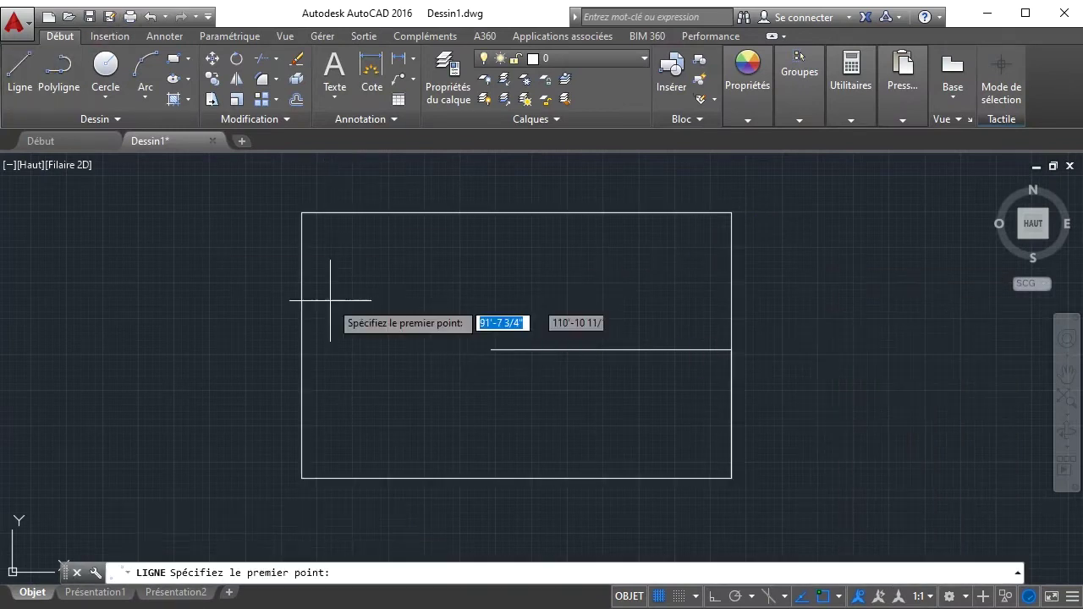
{"action": "left_click", "coordinate": [491, 349]}
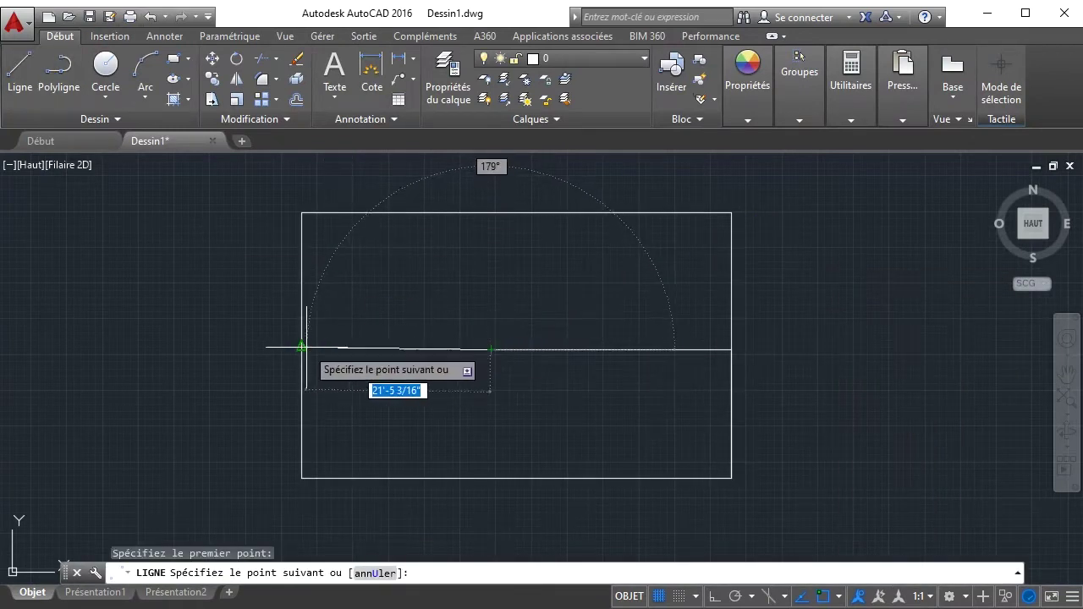
{"action": "left_click", "coordinate": [302, 350]}
{"action": "right_click", "coordinate": [239, 330]}
{"action": "left_click", "coordinate": [275, 341]}
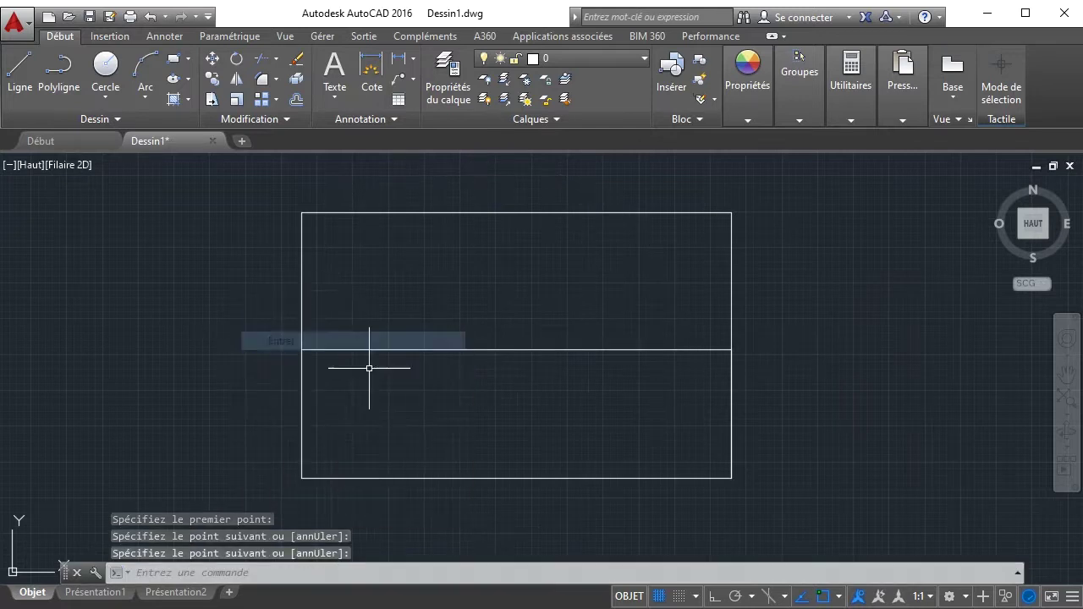
{"action": "right_click", "coordinate": [506, 272]}
{"action": "left_click", "coordinate": [550, 282]}
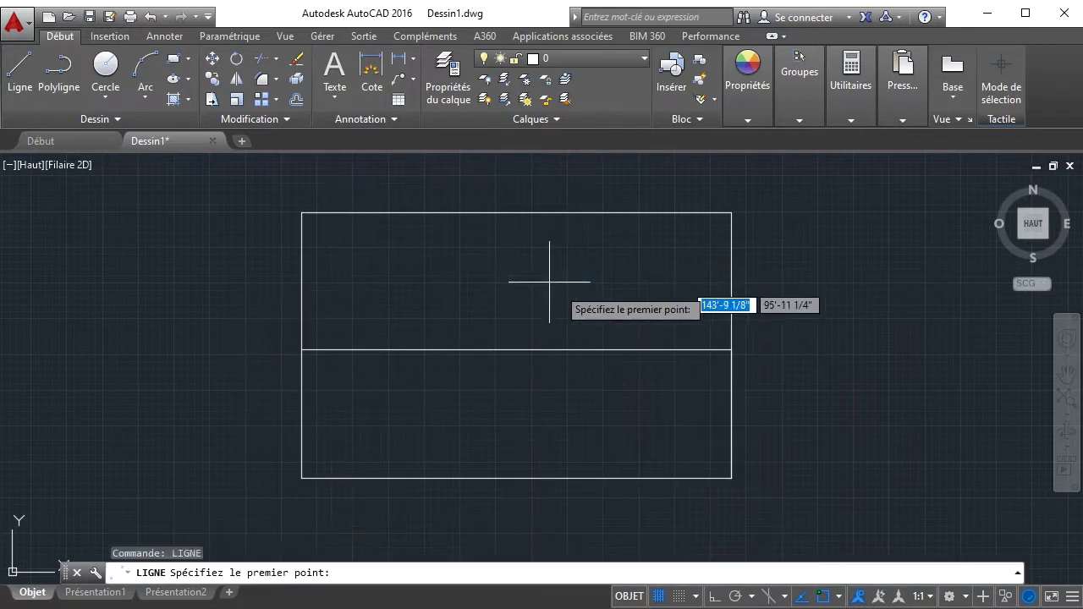
{"action": "left_click", "coordinate": [628, 349]}
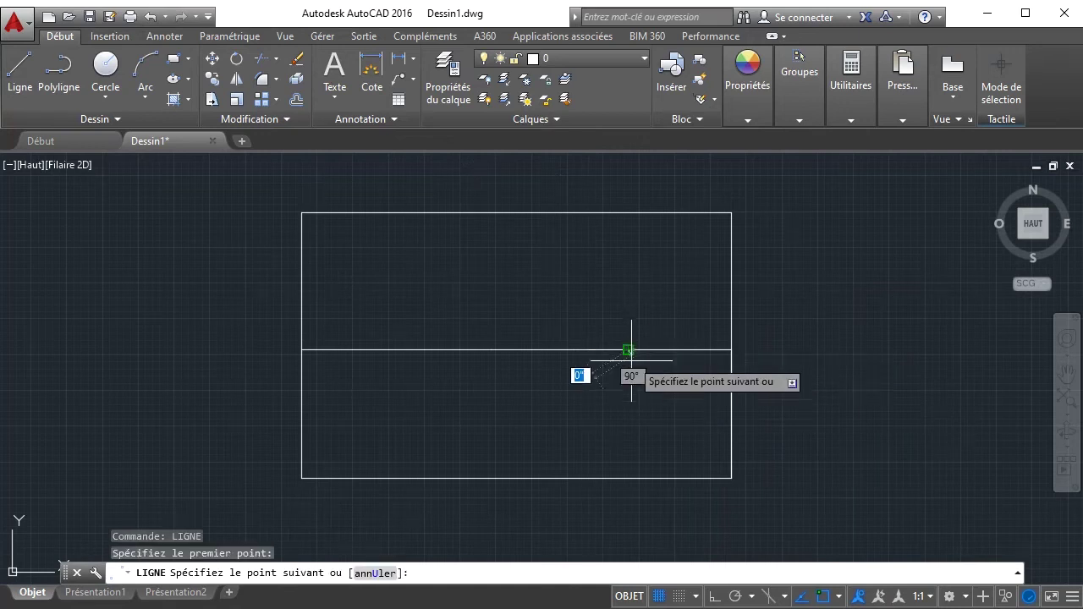
{"action": "left_click", "coordinate": [629, 478]}
{"action": "right_click", "coordinate": [399, 423]}
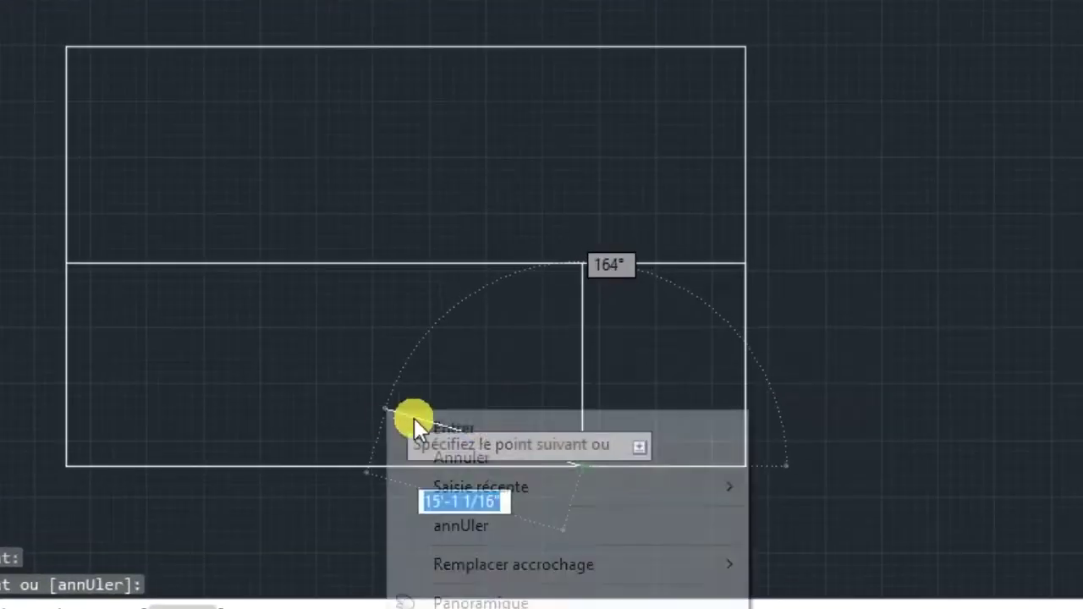
{"action": "left_click", "coordinate": [486, 433]}
- Draw two vertical partition lines from the middle wall up to the top edge
{"action": "right_click", "coordinate": [522, 232]}
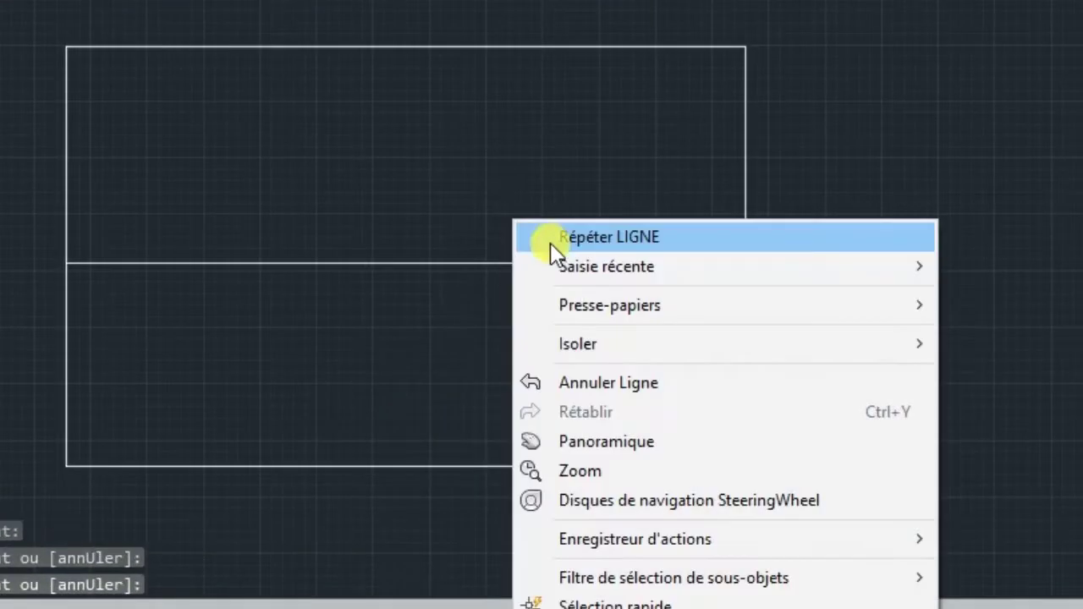
{"action": "left_click", "coordinate": [550, 238]}
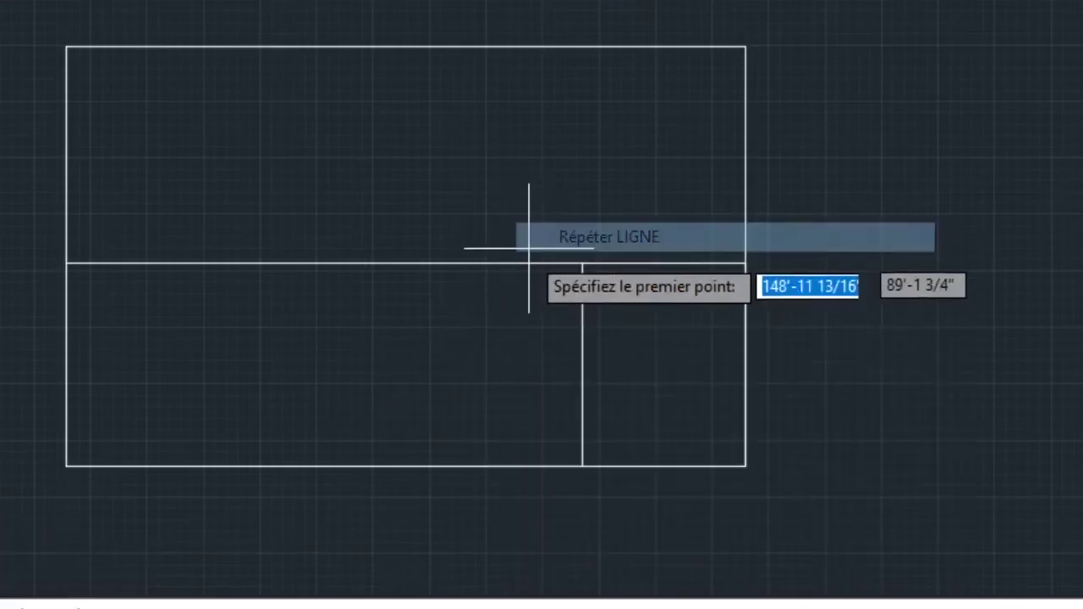
{"action": "left_click", "coordinate": [500, 263]}
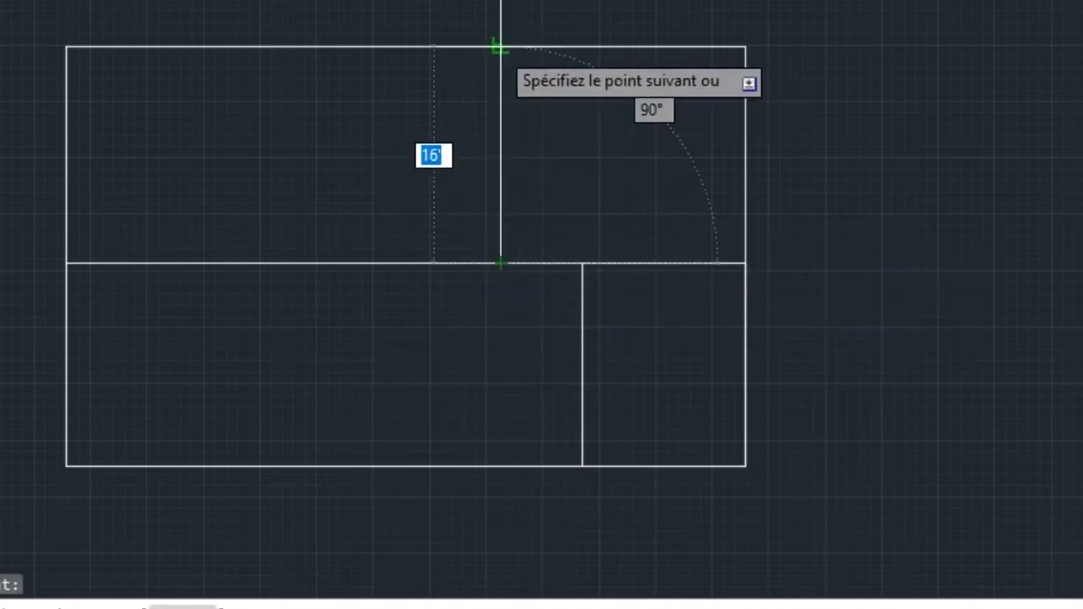
{"action": "left_click", "coordinate": [500, 46]}
{"action": "right_click", "coordinate": [375, 6]}
{"action": "left_click", "coordinate": [442, 22]}
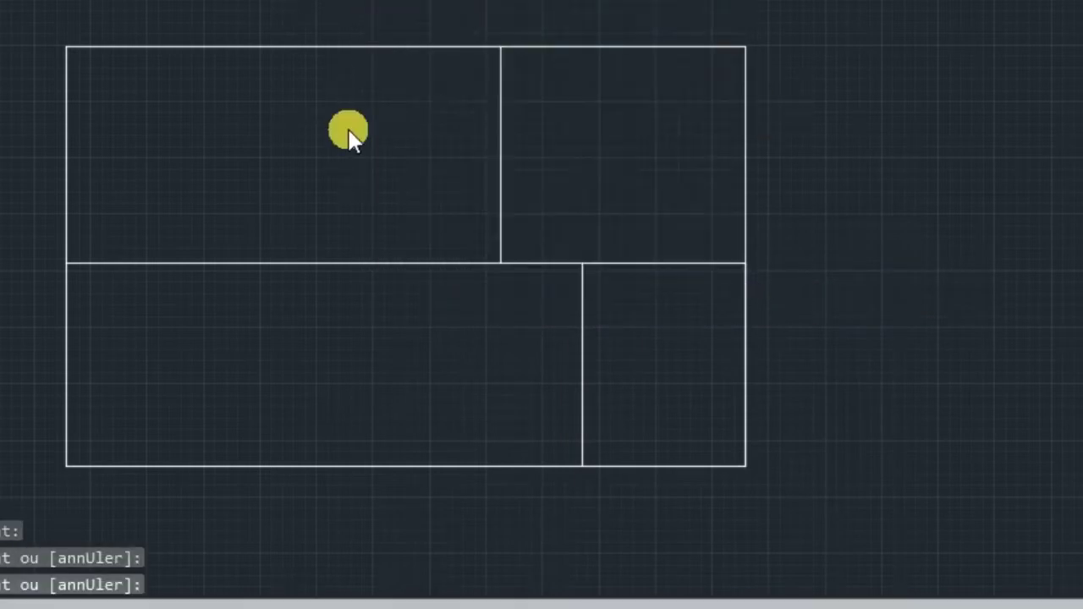
{"action": "right_click", "coordinate": [351, 137]}
{"action": "left_click", "coordinate": [400, 149]}
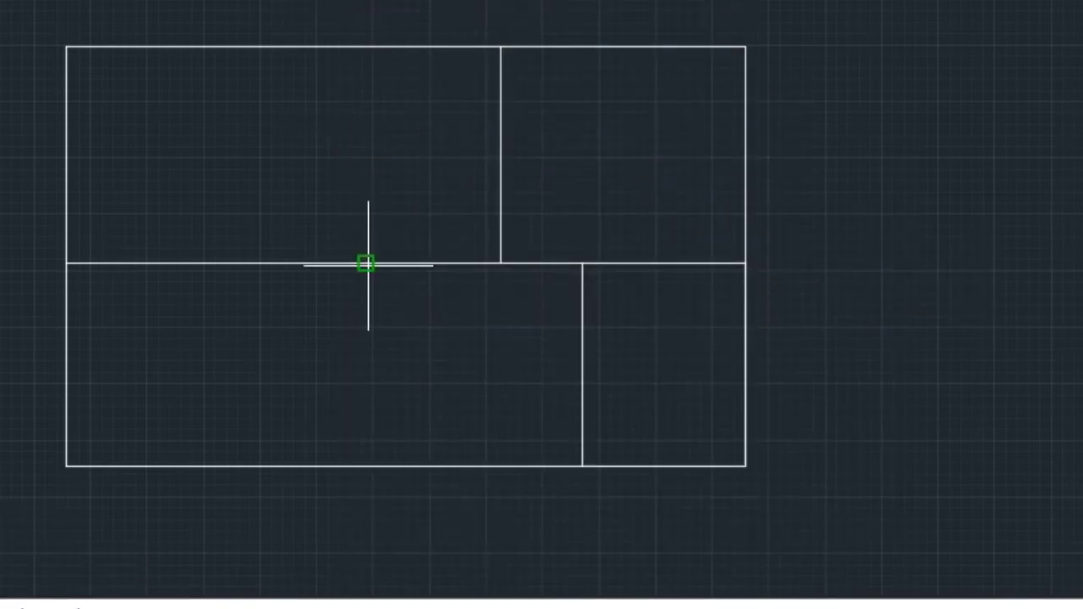
{"action": "left_click", "coordinate": [366, 263]}
{"action": "left_click", "coordinate": [365, 47]}
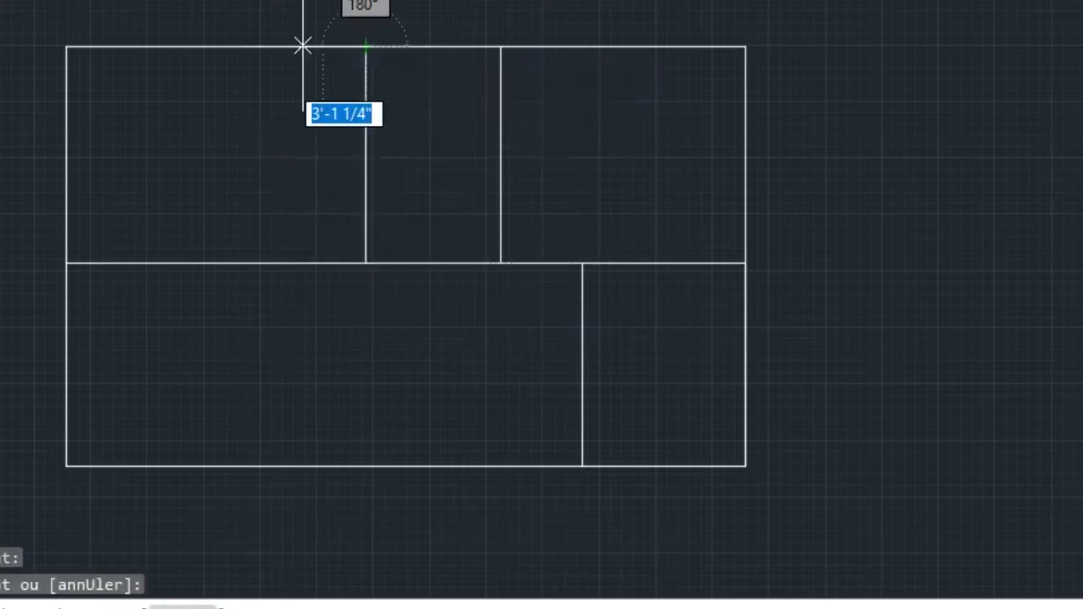
{"action": "right_click", "coordinate": [225, 132]}
{"action": "left_click", "coordinate": [271, 137]}
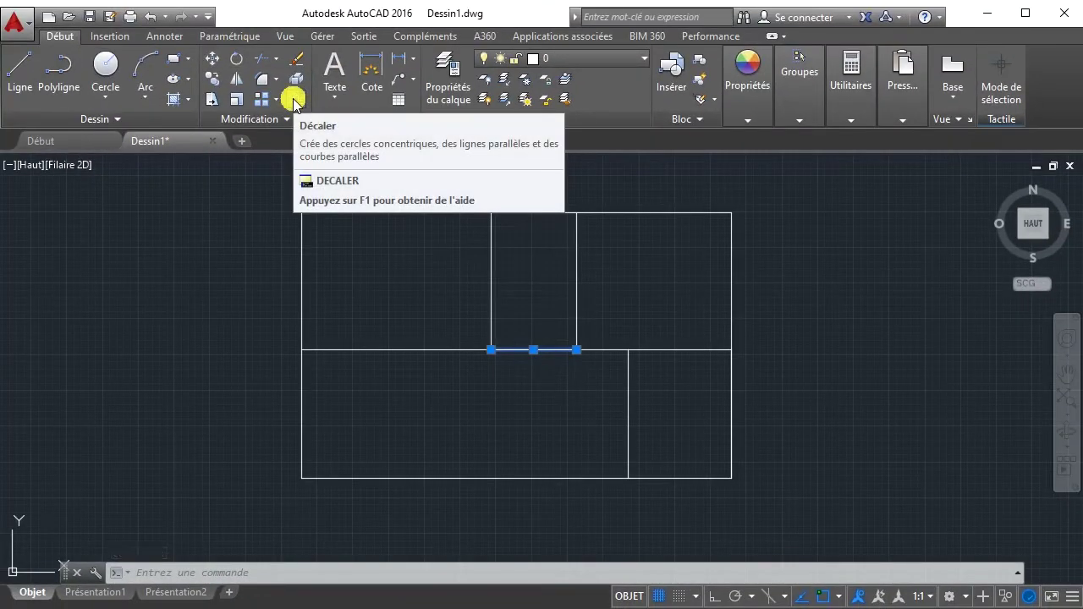
- Offset the short middle line 10' upward to split the small upper room
{"action": "left_click", "coordinate": [293, 103]}
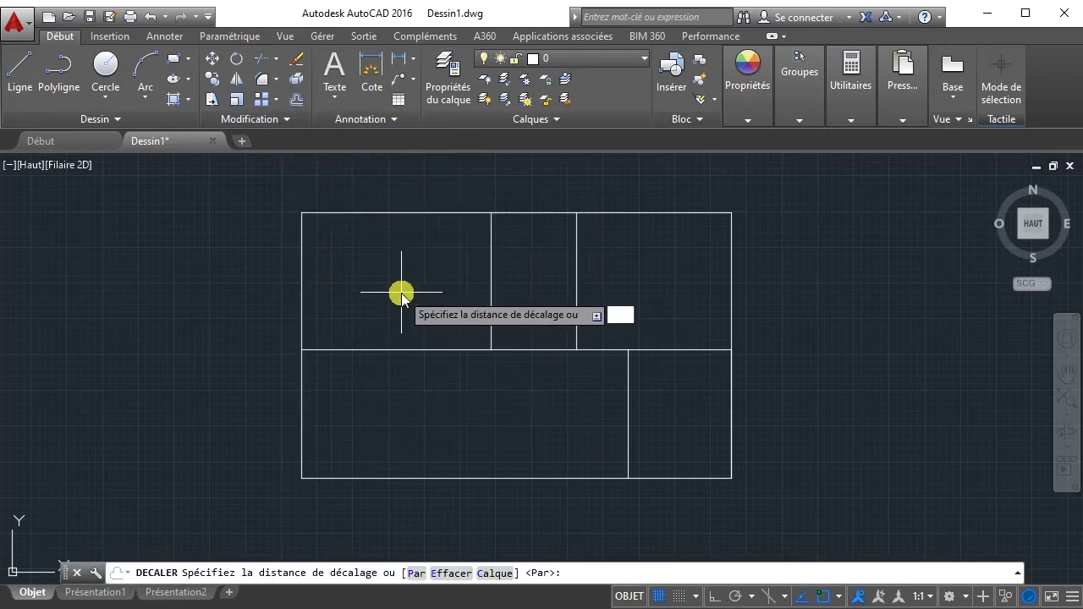
{"action": "type", "text": "10'"}
{"action": "key", "text": "Return"}
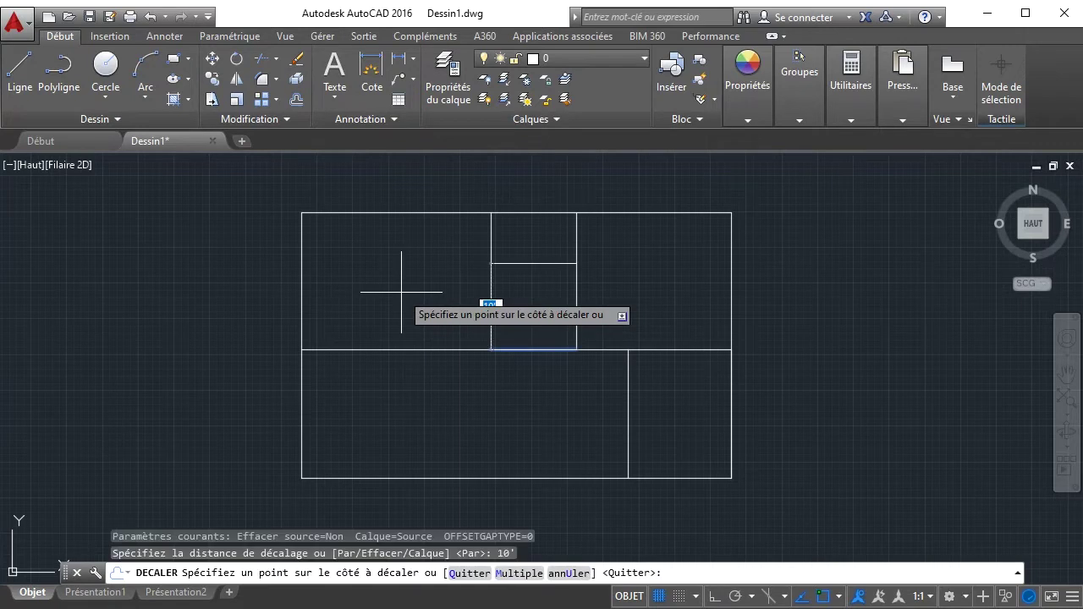
{"action": "left_click", "coordinate": [551, 247]}
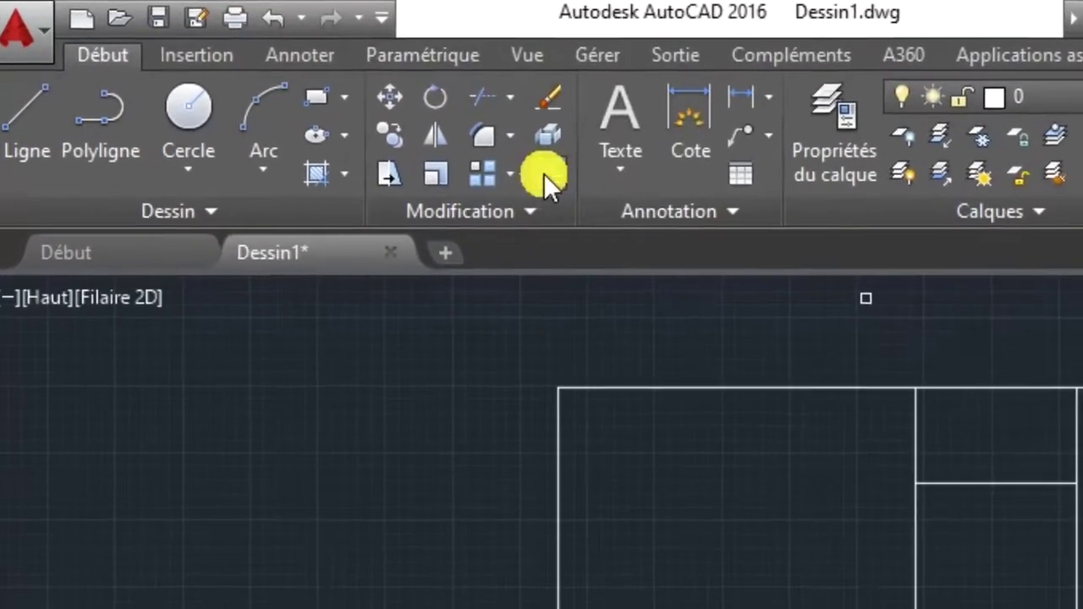
- Offset the outer rectangle 10" outward so the exterior walls get a double line
{"action": "left_click", "coordinate": [548, 174]}
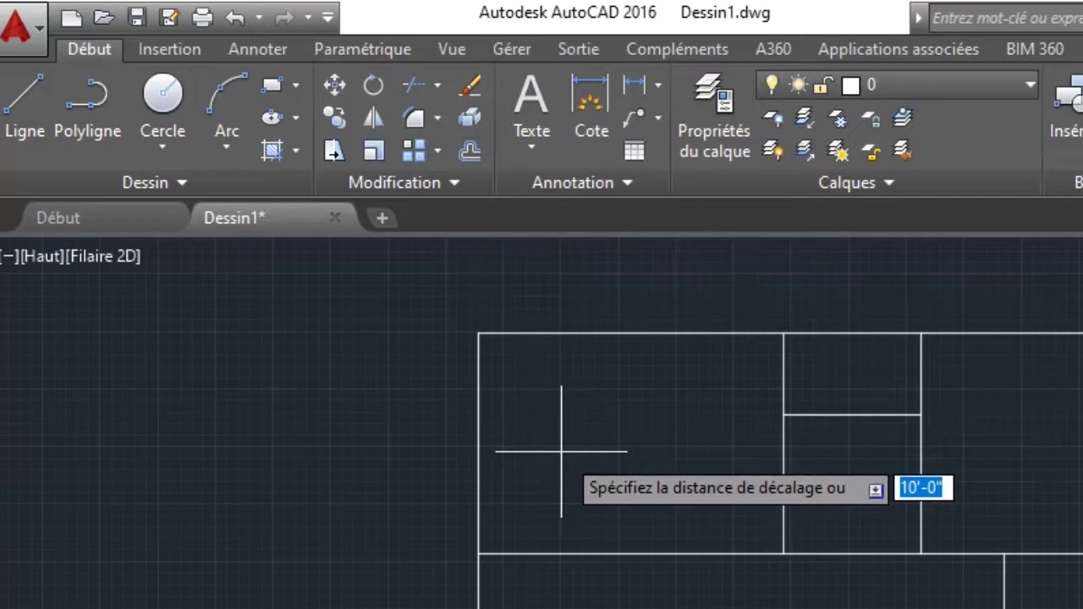
{"action": "type", "text": "1"}
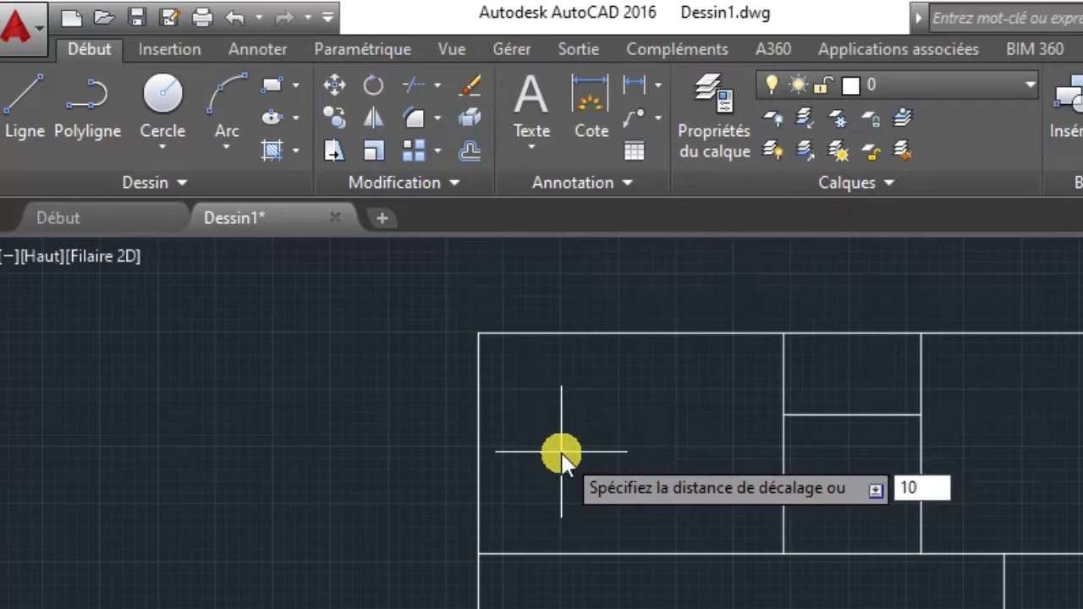
{"action": "key", "text": "Return"}
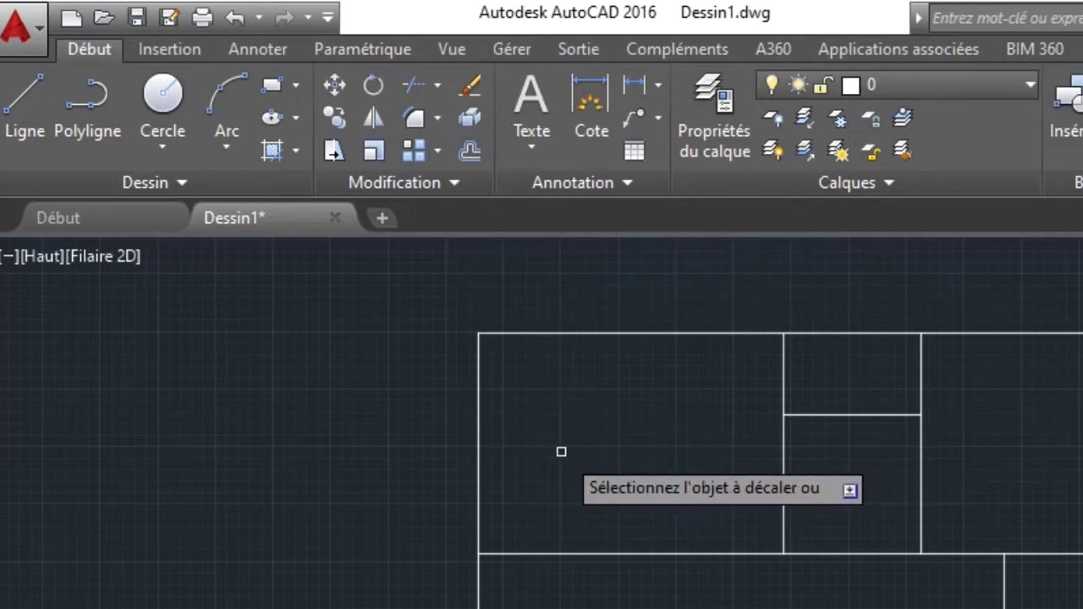
{"action": "left_click", "coordinate": [614, 333]}
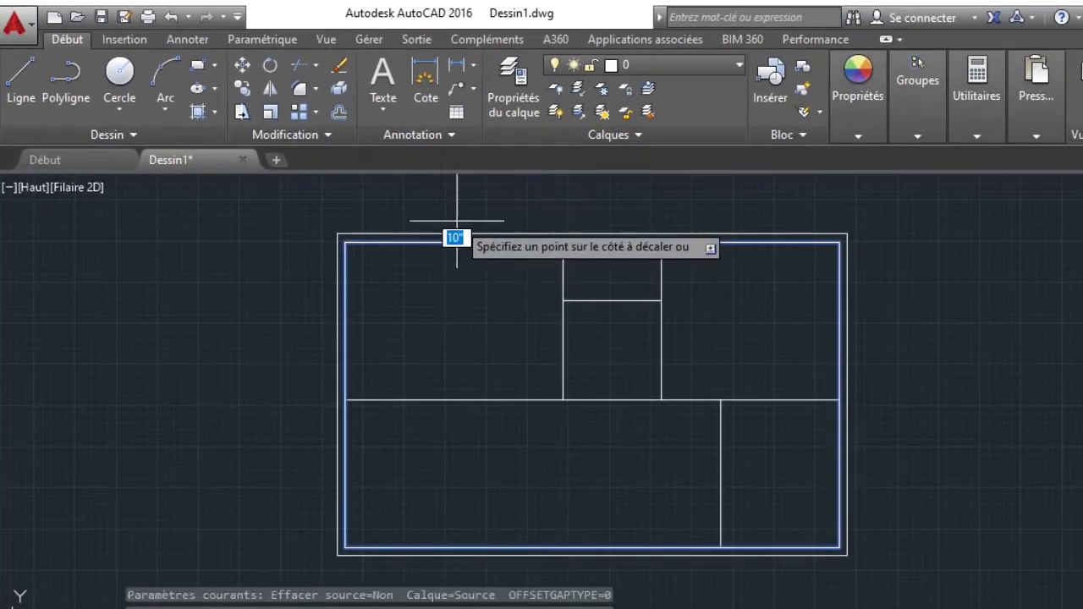
{"action": "left_click", "coordinate": [461, 220]}
{"action": "right_click", "coordinate": [540, 211]}
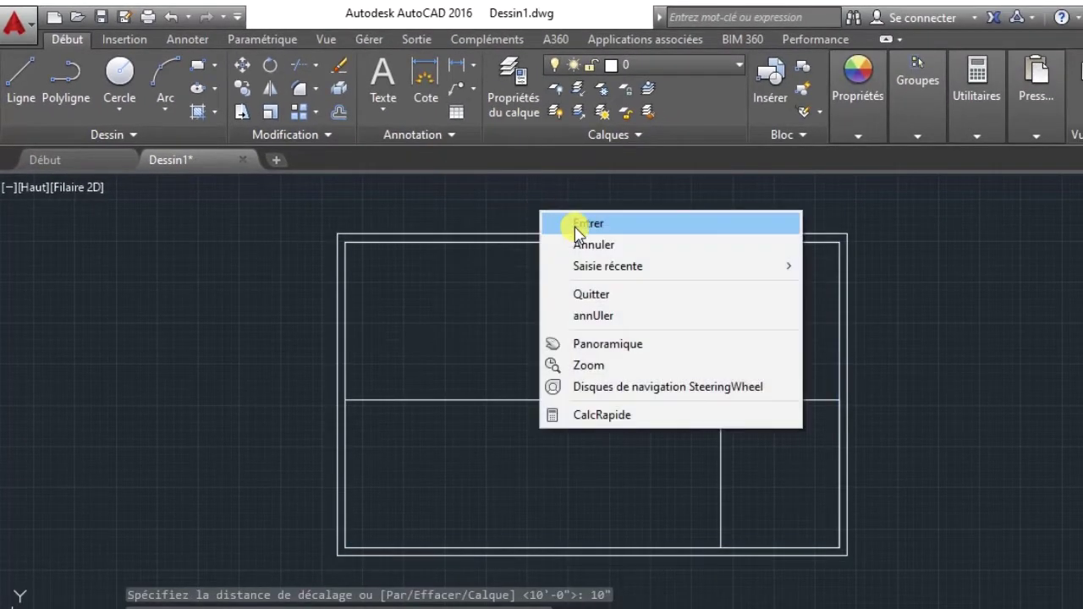
{"action": "left_click", "coordinate": [576, 225]}
{"action": "right_click", "coordinate": [494, 292]}
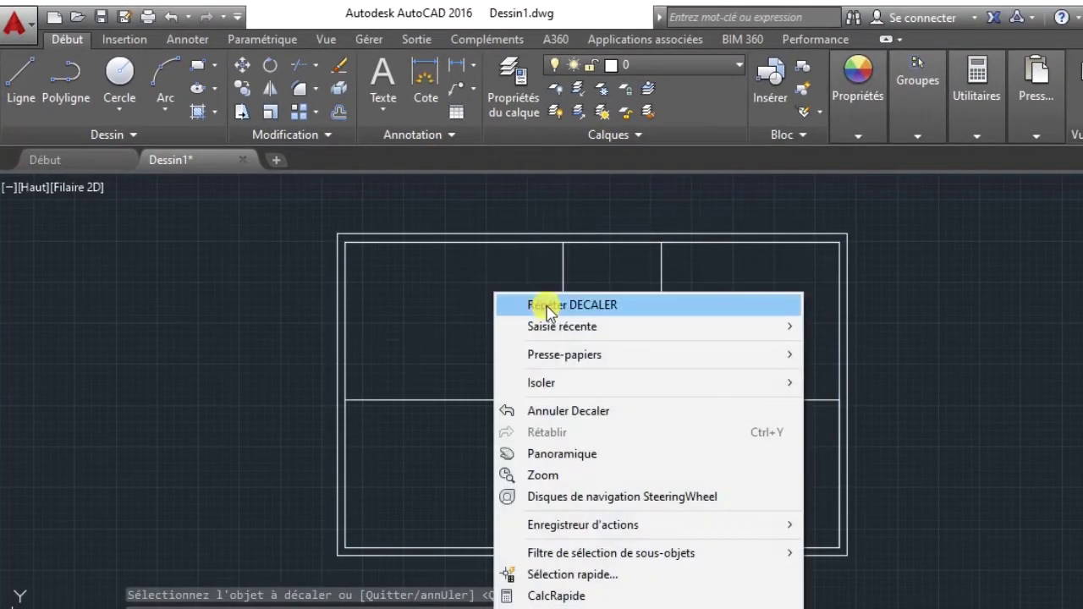
{"action": "left_click", "coordinate": [549, 305]}
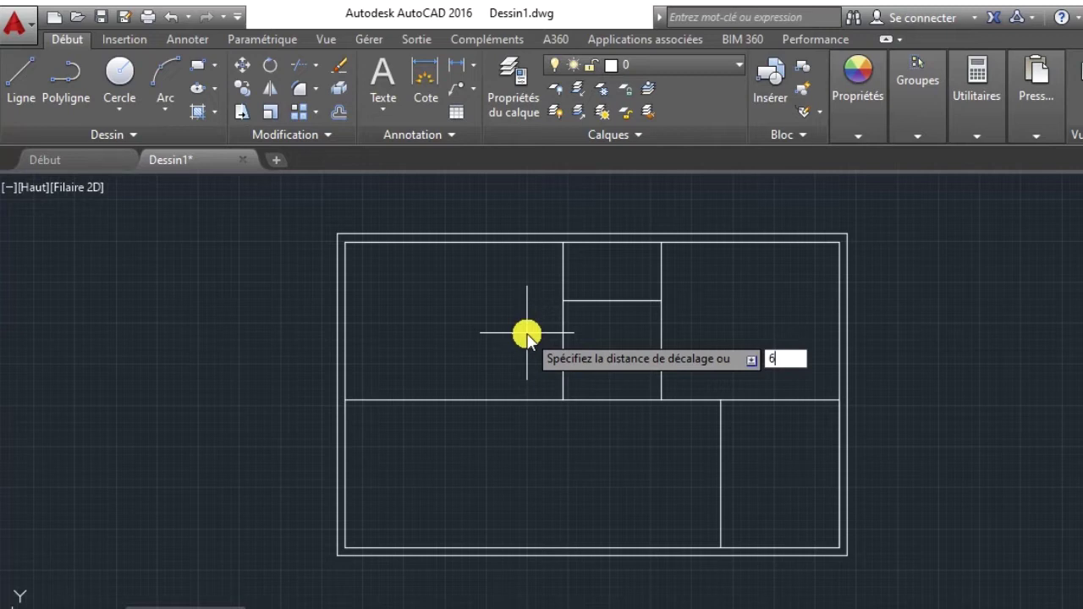
- Offset each of the four middle partition line segments 6" upward
{"action": "key", "text": "Return"}
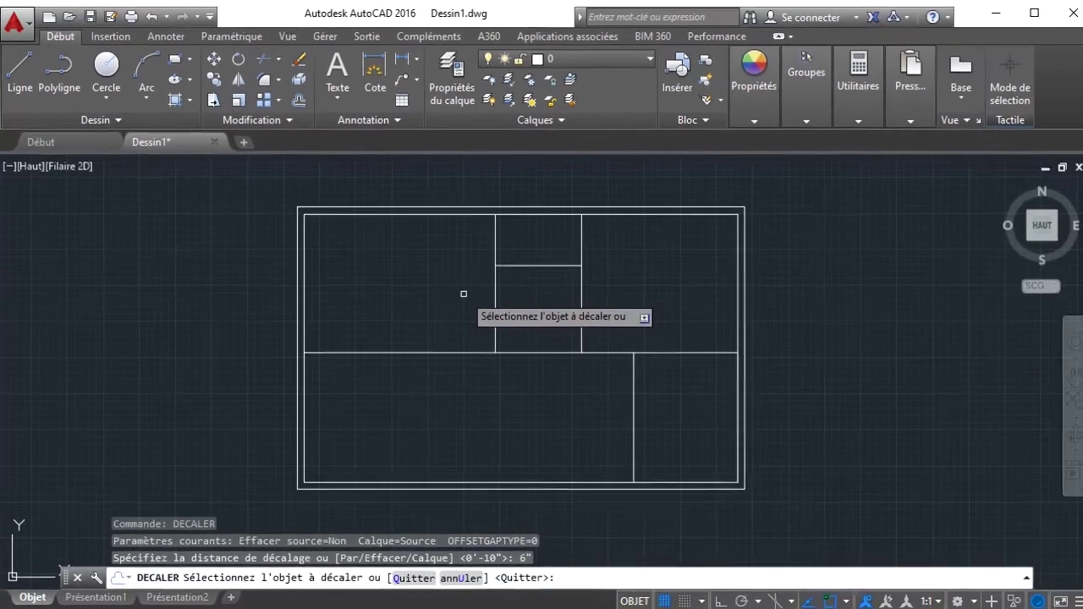
{"action": "left_click", "coordinate": [430, 349]}
{"action": "left_click", "coordinate": [496, 344]}
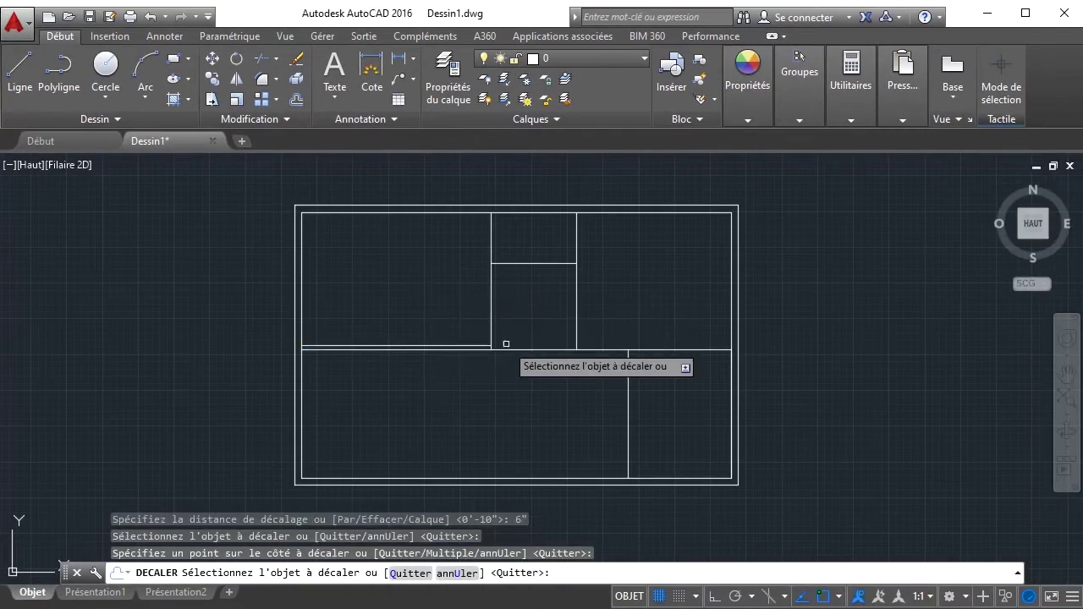
{"action": "left_click", "coordinate": [535, 350]}
{"action": "left_click", "coordinate": [593, 343]}
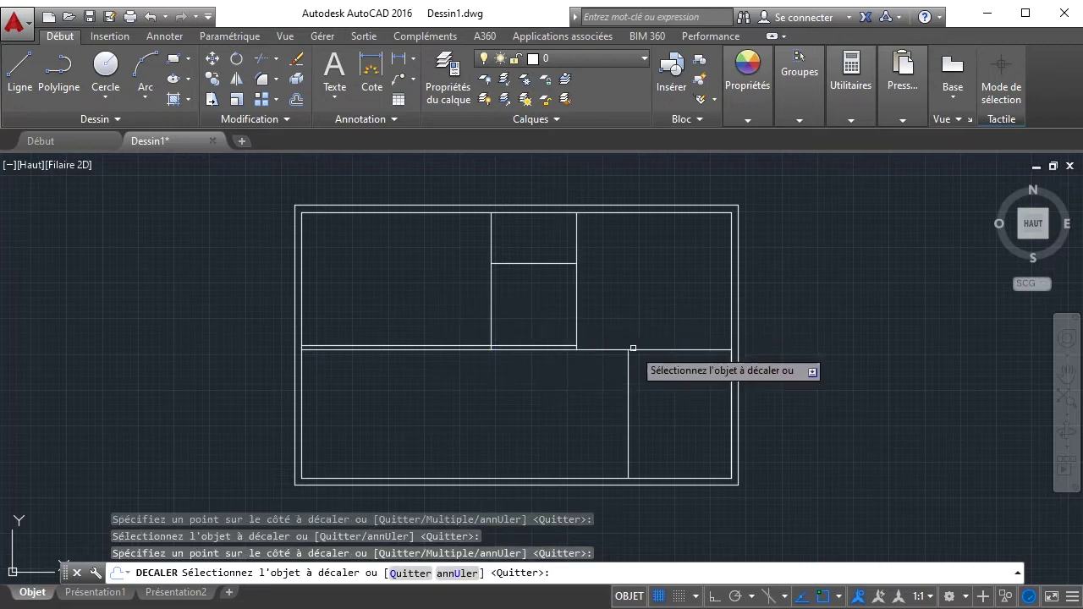
{"action": "left_click", "coordinate": [625, 348]}
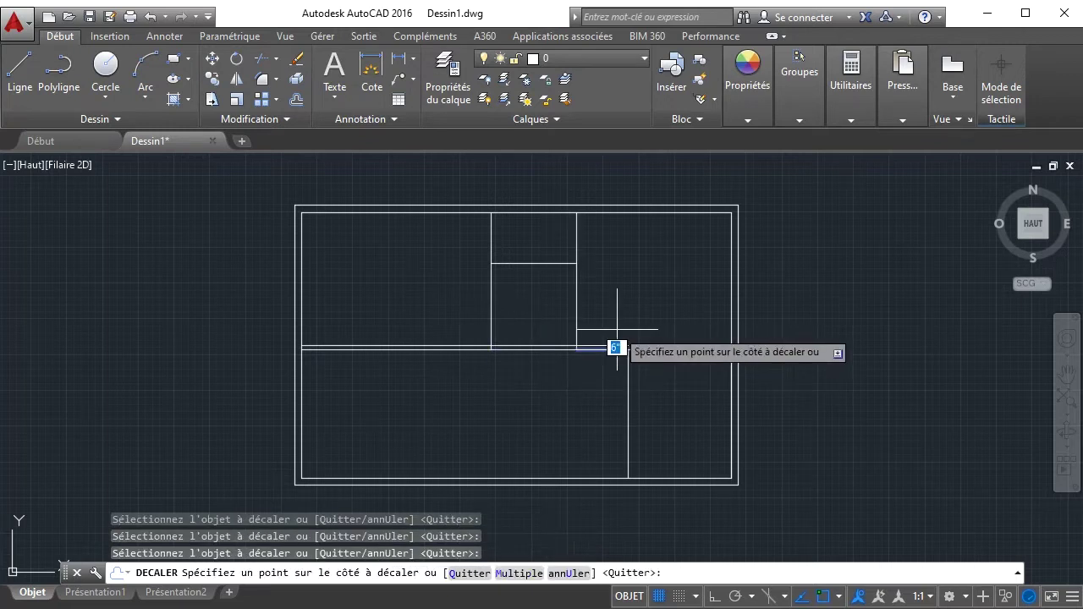
{"action": "left_click", "coordinate": [648, 355]}
{"action": "left_click", "coordinate": [653, 349]}
{"action": "left_click", "coordinate": [653, 345]}
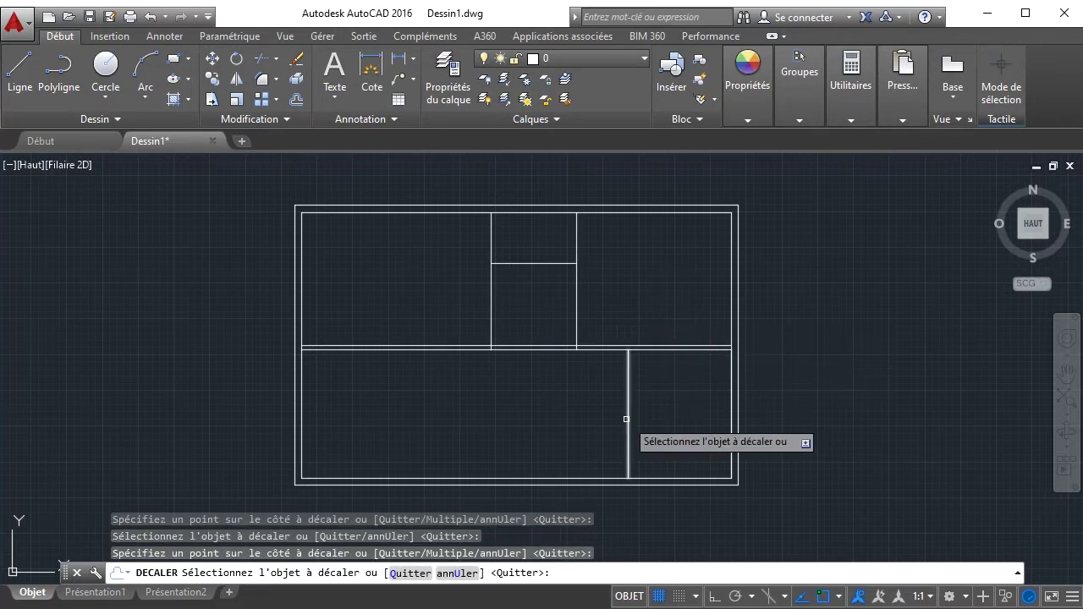
- Offset the three vertical wall lines and the small room's short line 6"
{"action": "left_click", "coordinate": [628, 415]}
{"action": "left_click", "coordinate": [584, 380]}
{"action": "left_click", "coordinate": [576, 298]}
{"action": "left_click", "coordinate": [607, 298]}
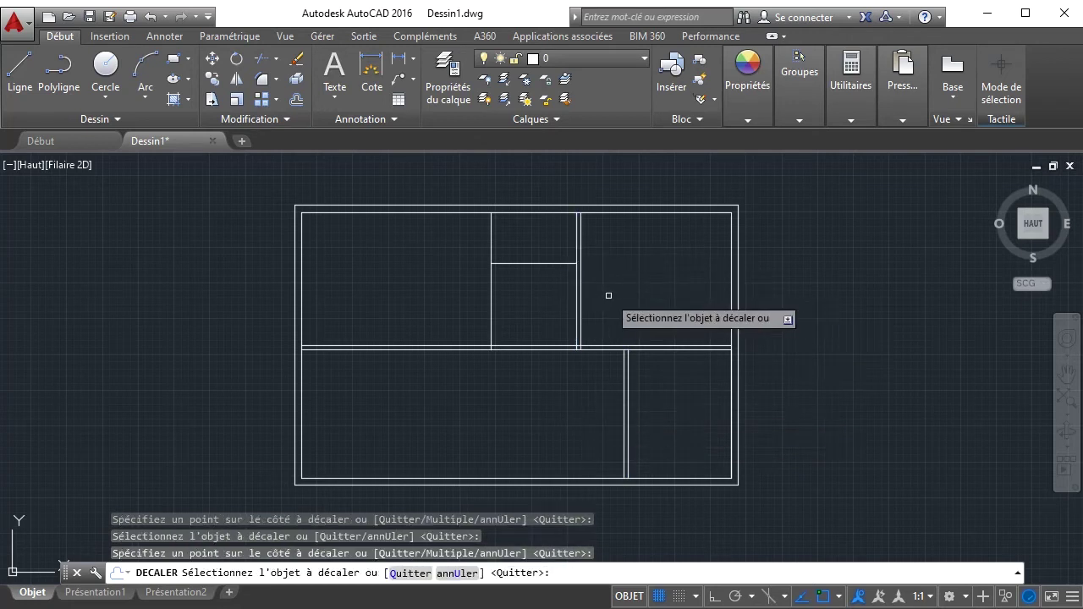
{"action": "left_click", "coordinate": [491, 301]}
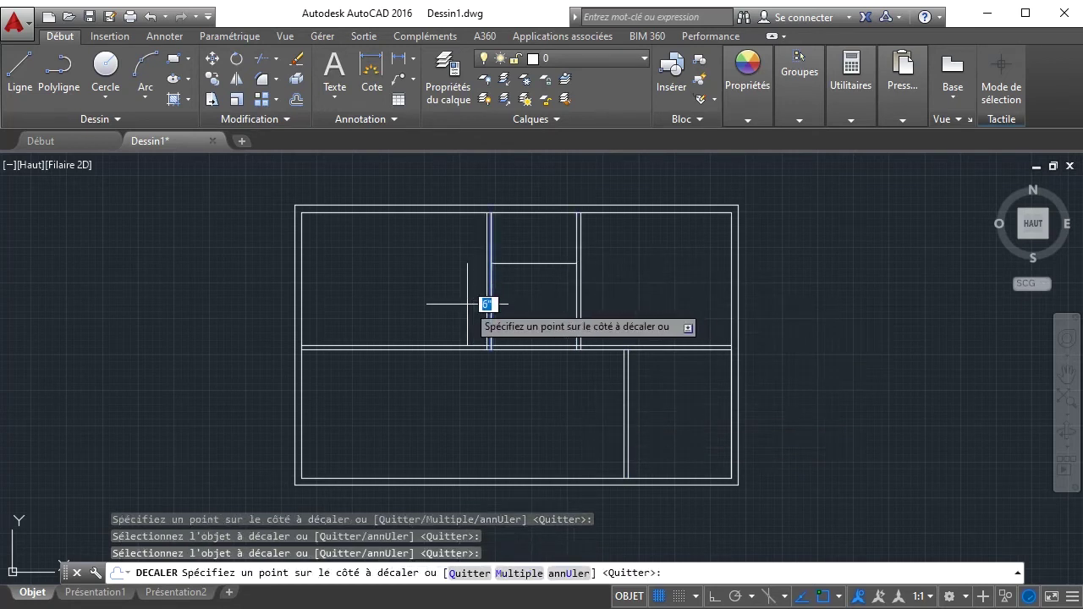
{"action": "left_click", "coordinate": [430, 302]}
{"action": "left_click", "coordinate": [532, 263]}
{"action": "left_click", "coordinate": [534, 244]}
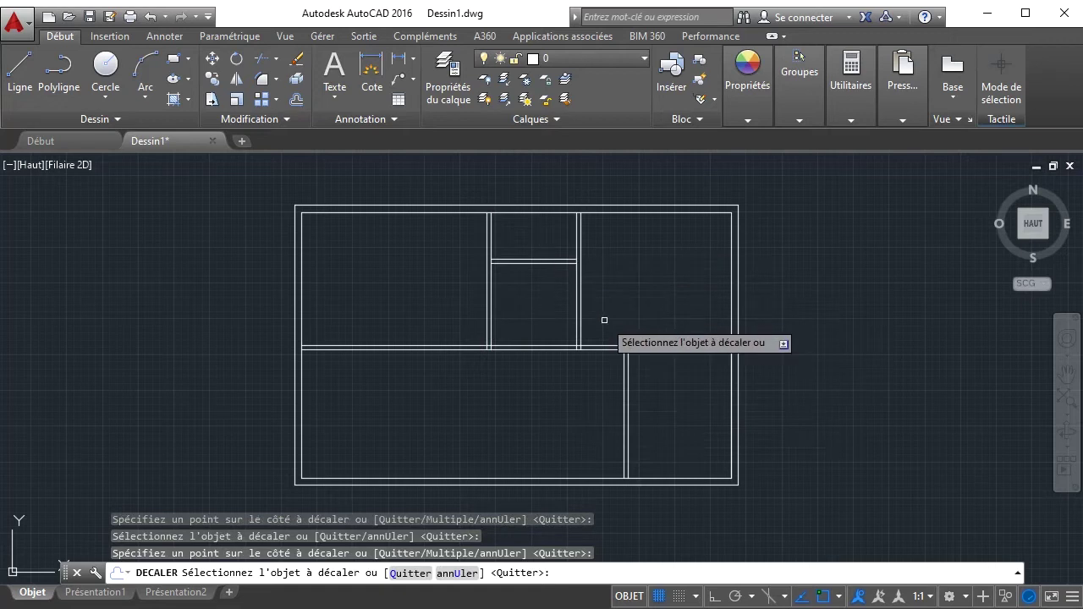
{"action": "right_click", "coordinate": [614, 267]}
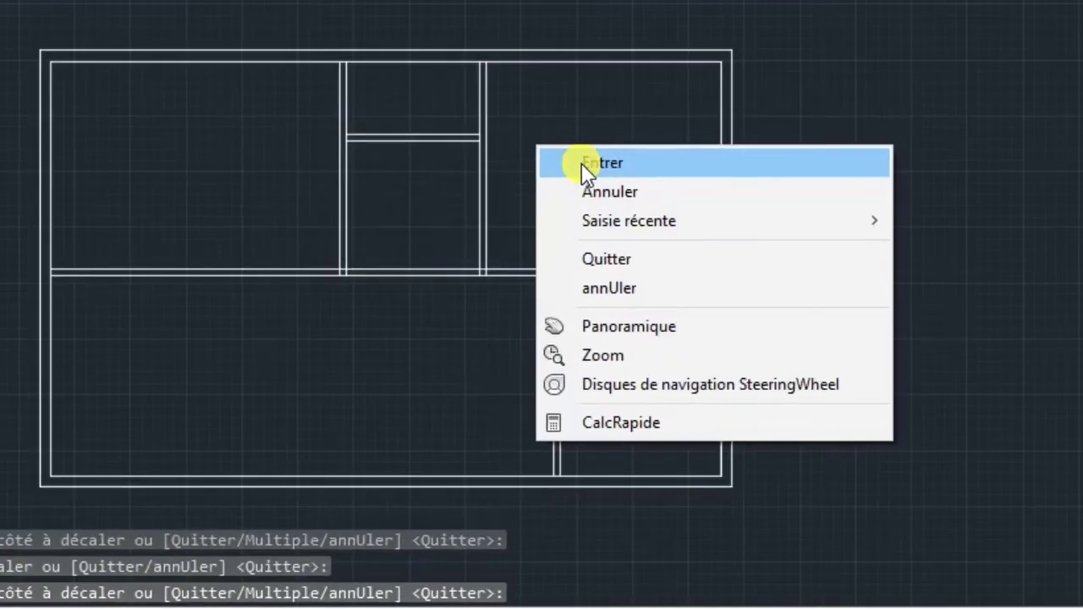
{"action": "left_click", "coordinate": [584, 165]}
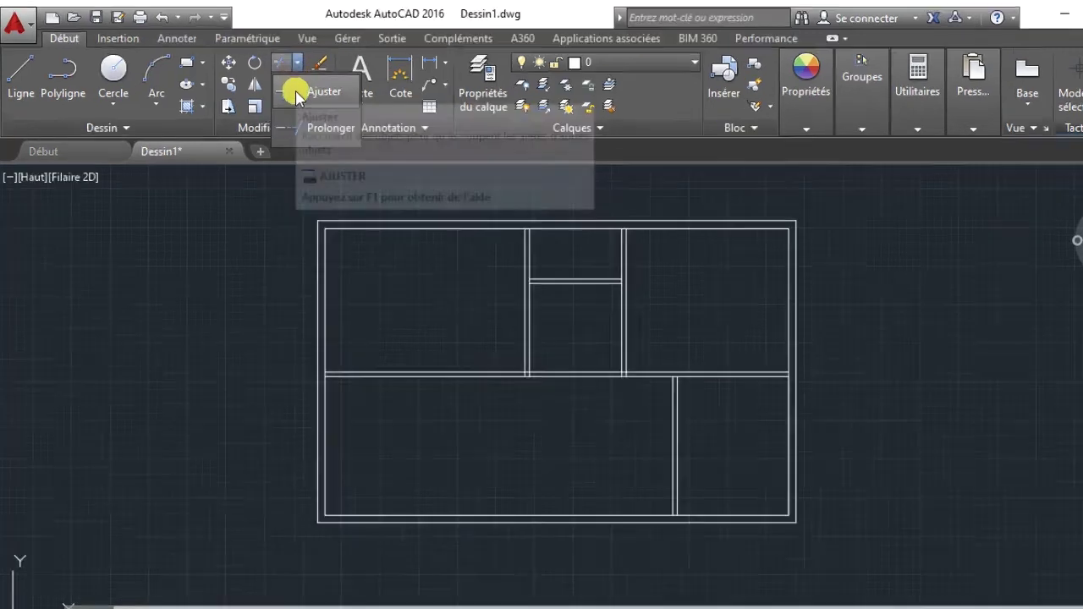
- With TRIM using all lines as edges, cut the wall line between the verticals
{"action": "left_click", "coordinate": [273, 56]}
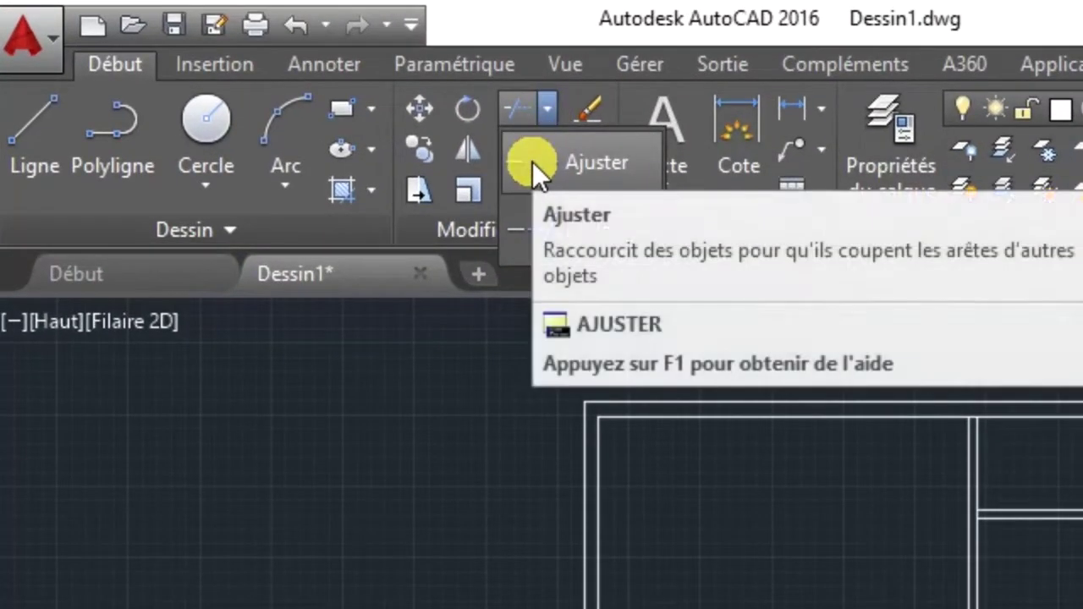
{"action": "left_click", "coordinate": [532, 162]}
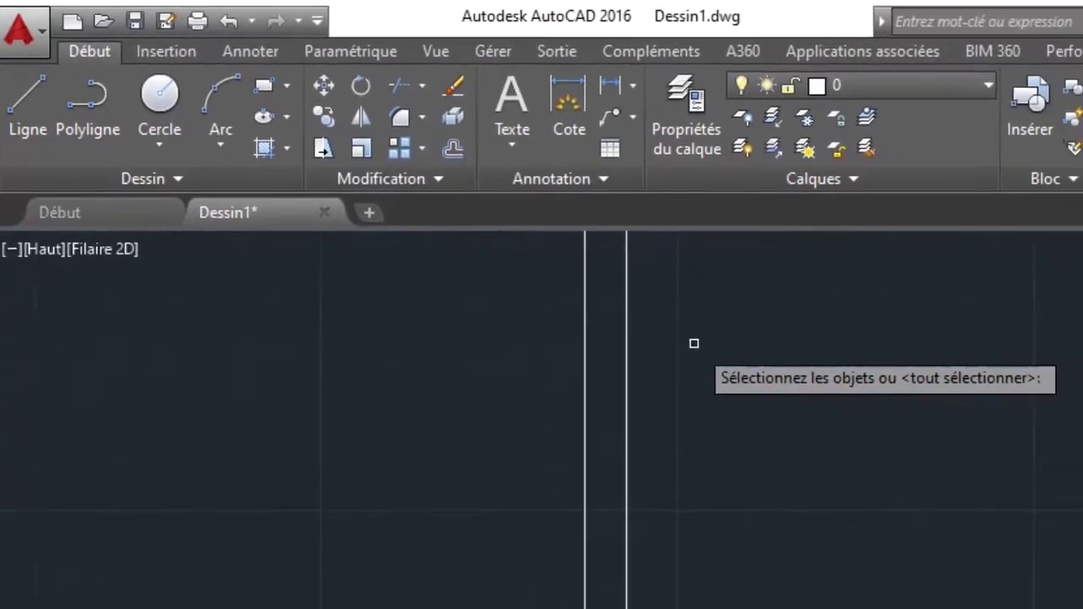
{"action": "scroll", "coordinate": [686, 342], "scroll_direction": "down", "scroll_amount": 4}
{"action": "scroll", "coordinate": [624, 326], "scroll_direction": "up", "scroll_amount": 4}
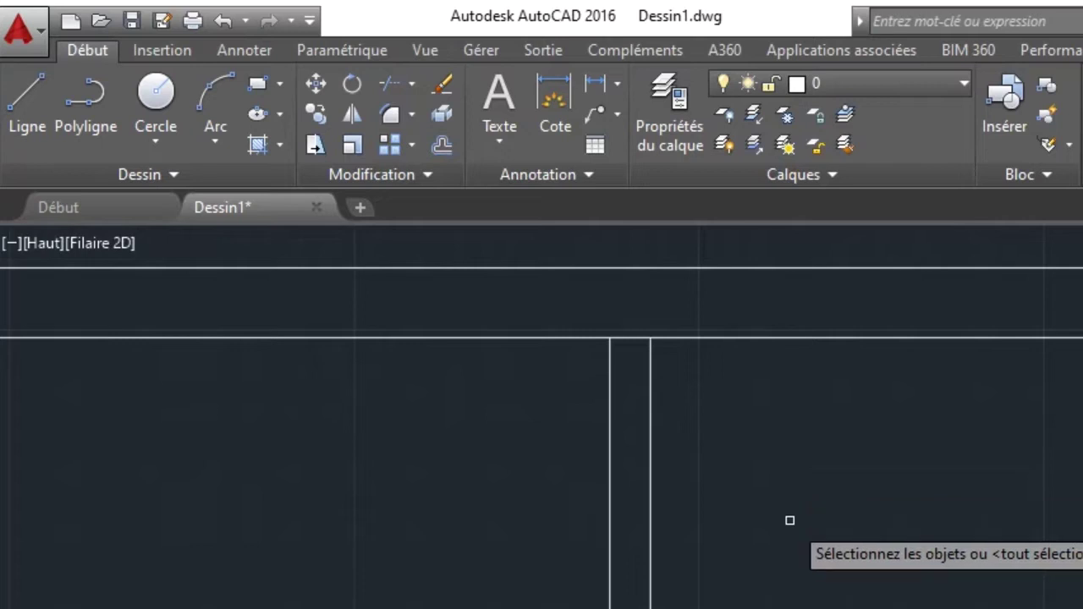
{"action": "key", "text": "Return"}
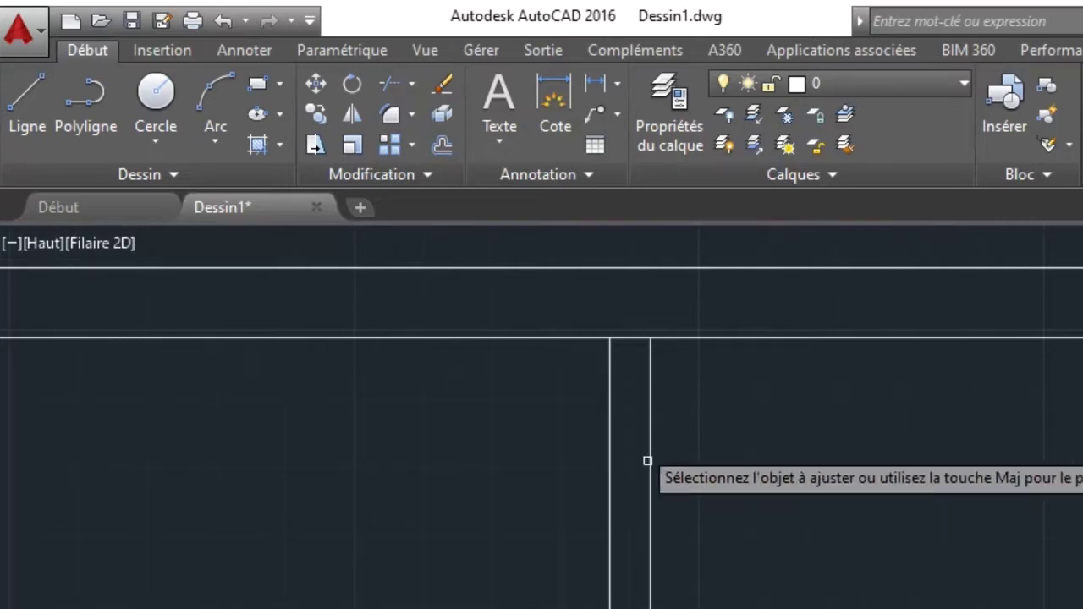
{"action": "left_click", "coordinate": [623, 337]}
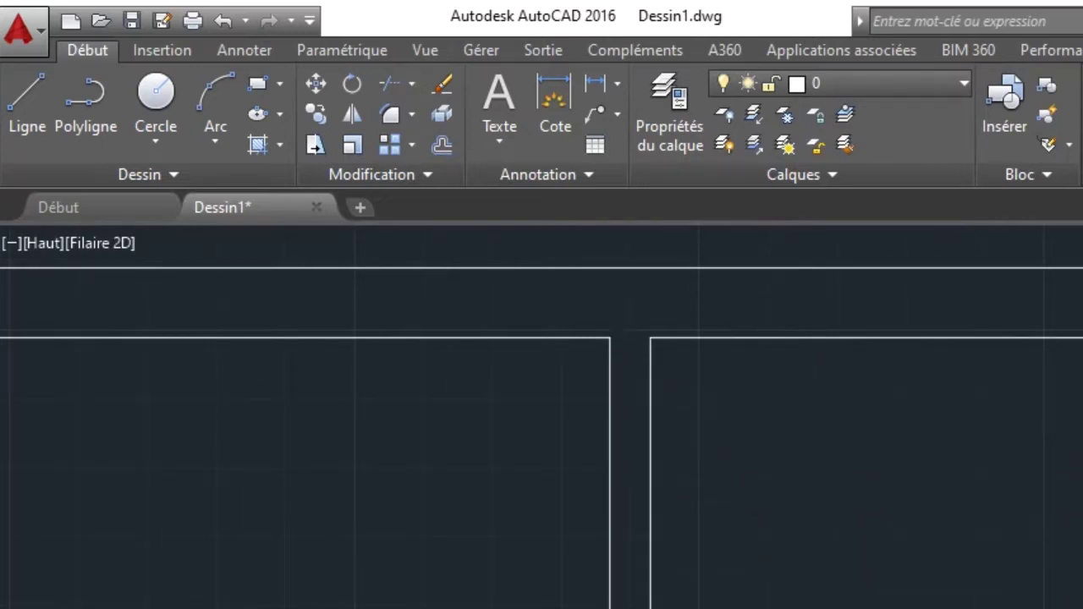
- Trim the vertical wall segments between the horizontal lines at the next junction
{"action": "middle_click_drag", "start_coordinate": [1082, 331], "coordinate": [951, 363]}
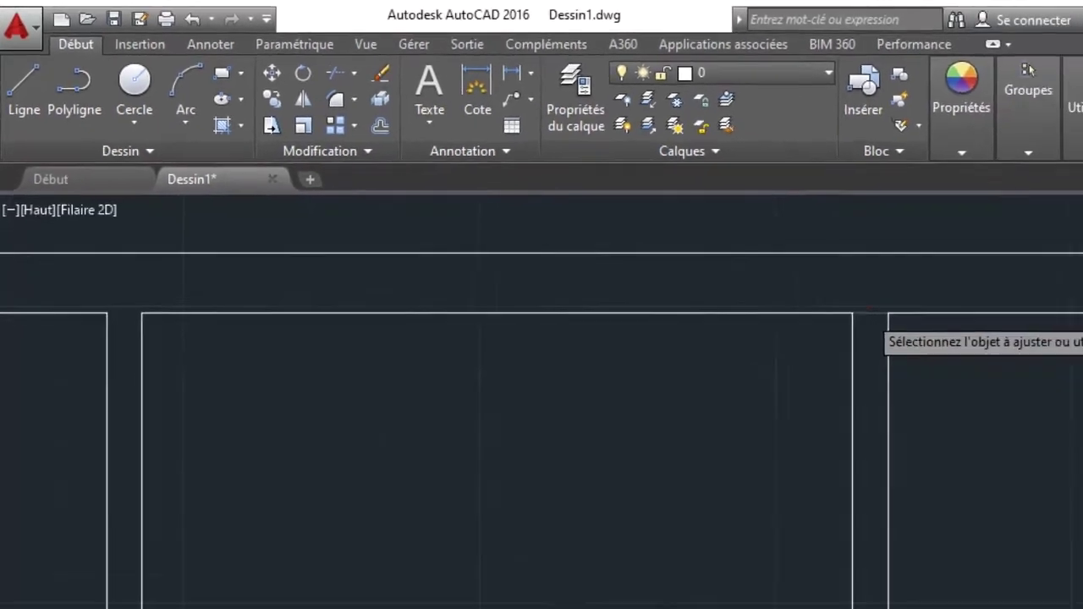
{"action": "scroll", "coordinate": [830, 383], "scroll_direction": "down", "scroll_amount": 5}
{"action": "scroll", "coordinate": [812, 435], "scroll_direction": "up", "scroll_amount": 6}
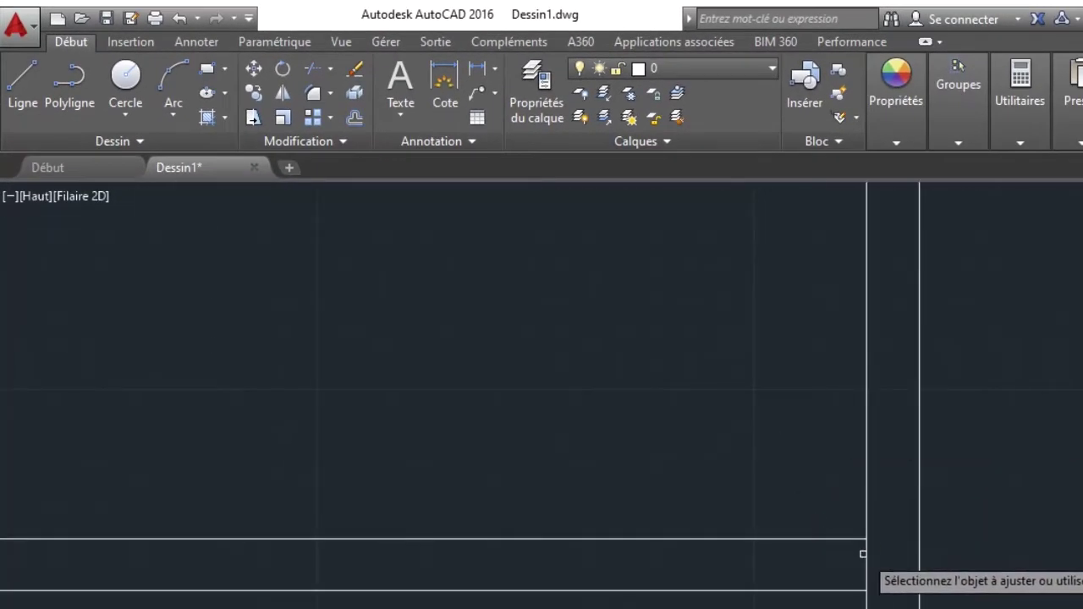
{"action": "scroll", "coordinate": [551, 373], "scroll_direction": "down", "scroll_amount": 5}
{"action": "scroll", "coordinate": [398, 421], "scroll_direction": "up", "scroll_amount": 3}
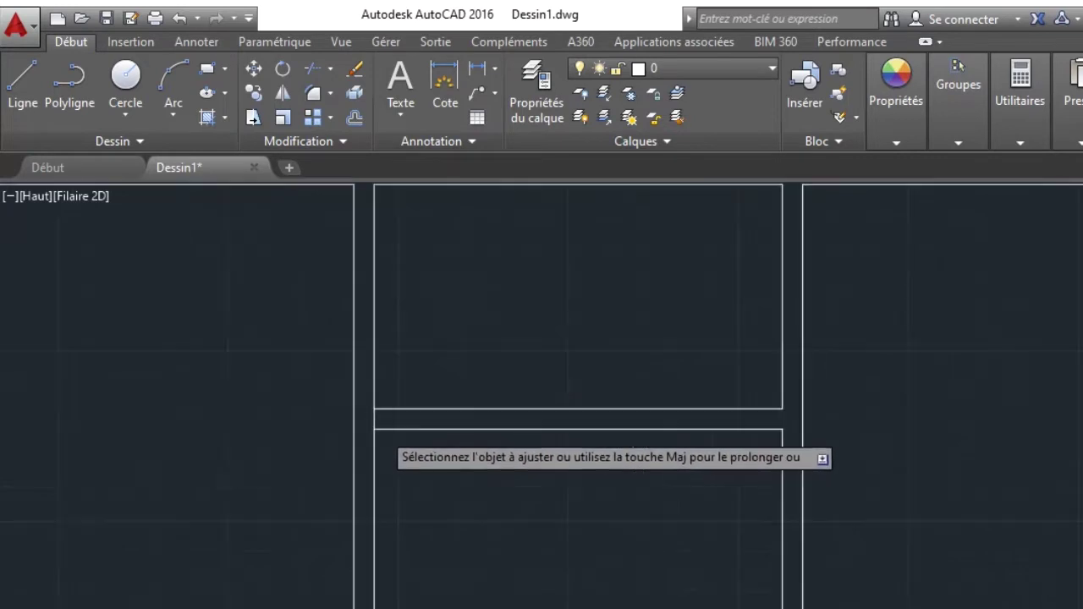
{"action": "scroll", "coordinate": [381, 429], "scroll_direction": "up", "scroll_amount": 2}
{"action": "scroll", "coordinate": [508, 401], "scroll_direction": "down", "scroll_amount": 4}
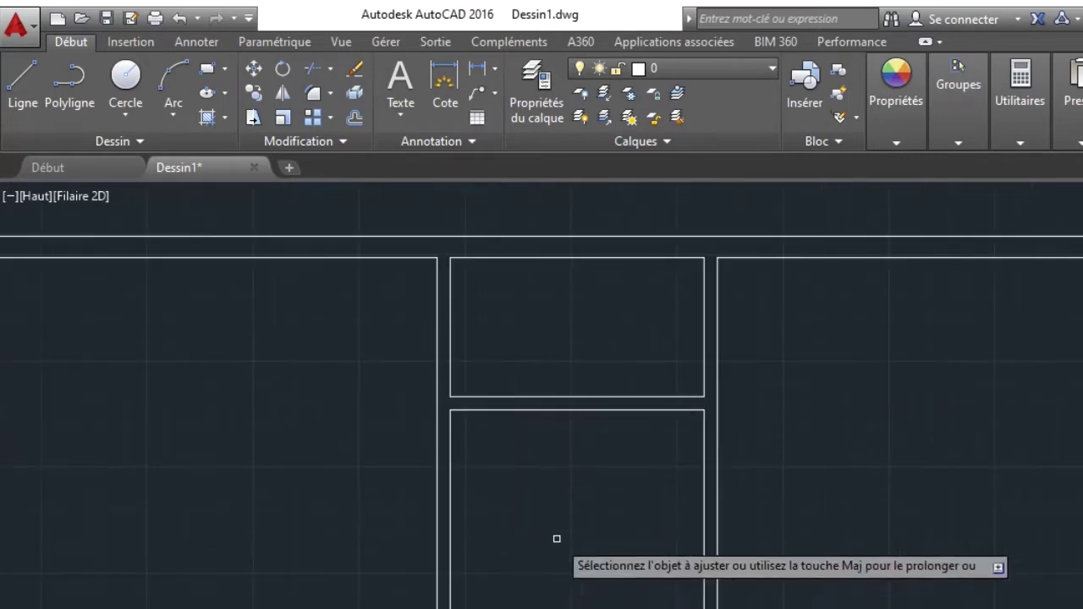
{"action": "scroll", "coordinate": [590, 386], "scroll_direction": "down", "scroll_amount": 3}
{"action": "scroll", "coordinate": [547, 421], "scroll_direction": "up", "scroll_amount": 6}
{"action": "left_click", "coordinate": [524, 415]}
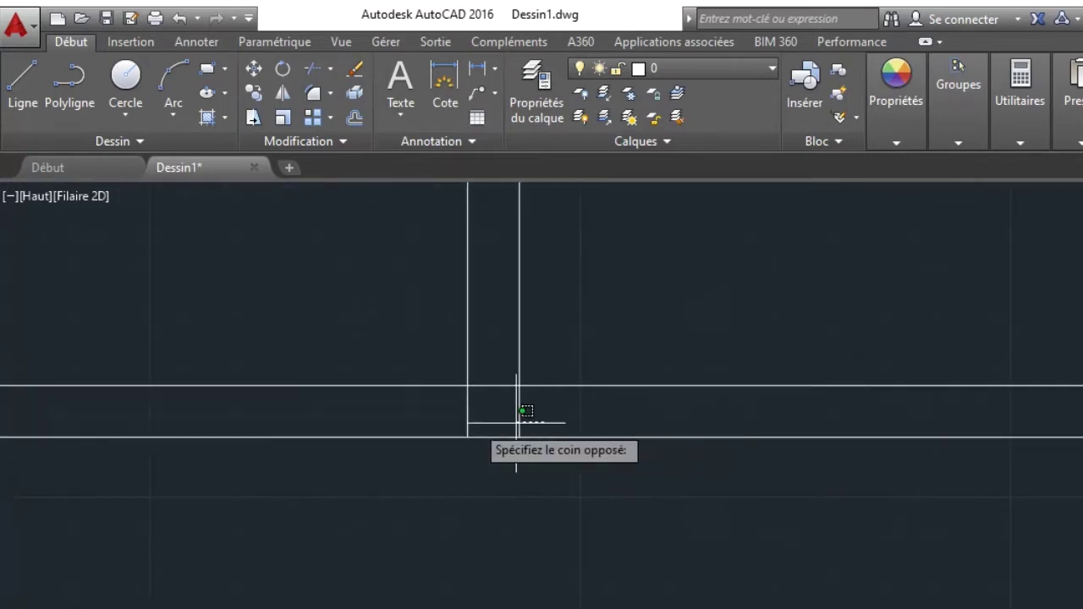
{"action": "left_click", "coordinate": [433, 417]}
{"action": "scroll", "coordinate": [929, 436], "scroll_direction": "down", "scroll_amount": 3}
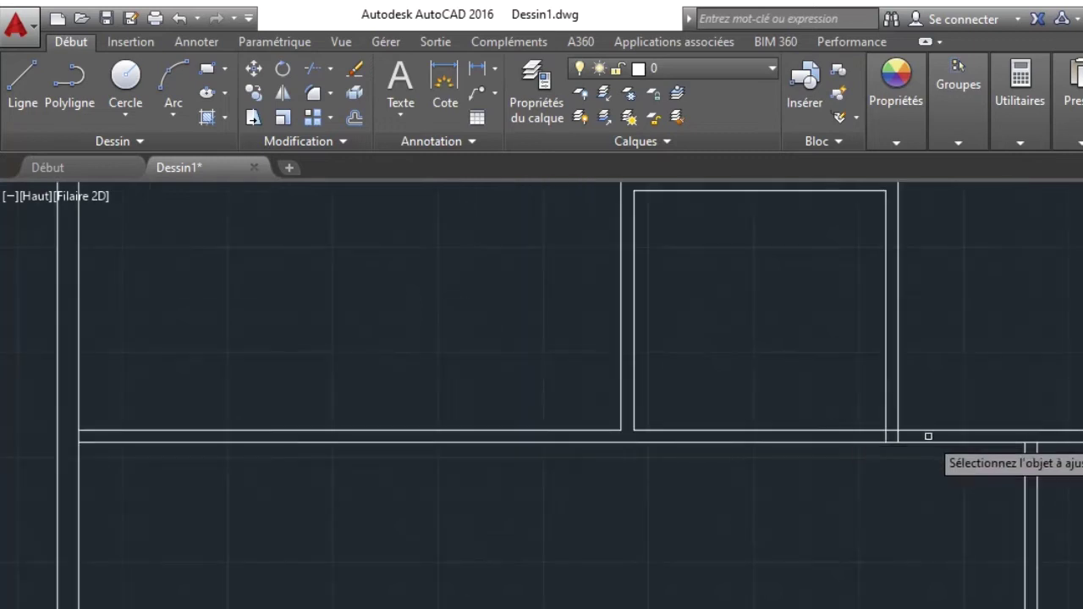
{"action": "scroll", "coordinate": [928, 436], "scroll_direction": "up", "scroll_amount": 5}
- Trim the next wall crossing, then pan across the plan to the remaining corners
{"action": "left_click", "coordinate": [844, 437]}
{"action": "left_click", "coordinate": [622, 433]}
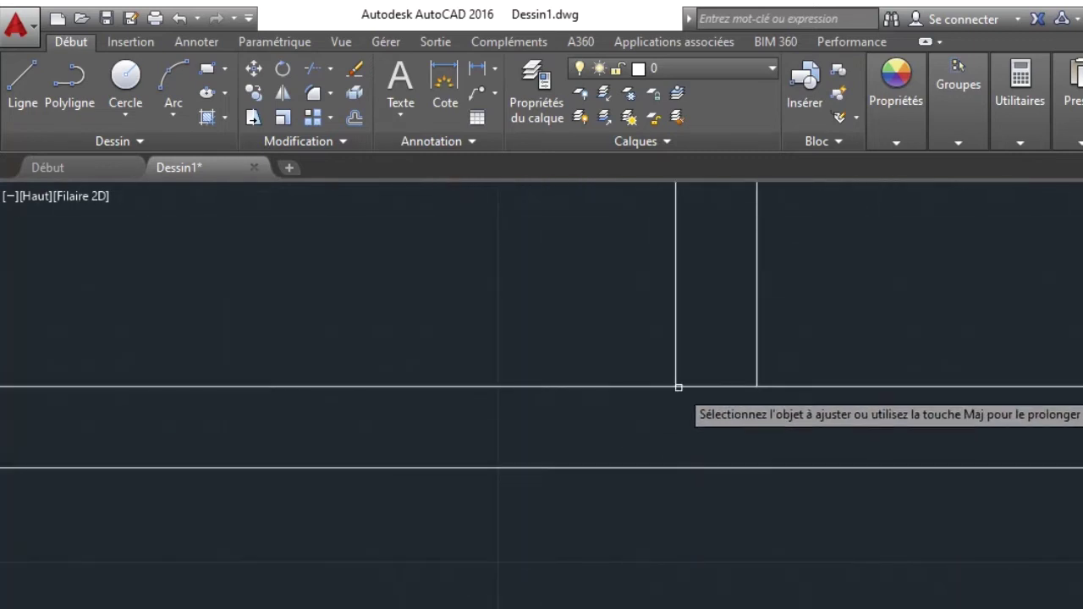
{"action": "scroll", "coordinate": [846, 474], "scroll_direction": "down", "scroll_amount": 4}
{"action": "scroll", "coordinate": [889, 449], "scroll_direction": "up", "scroll_amount": 4}
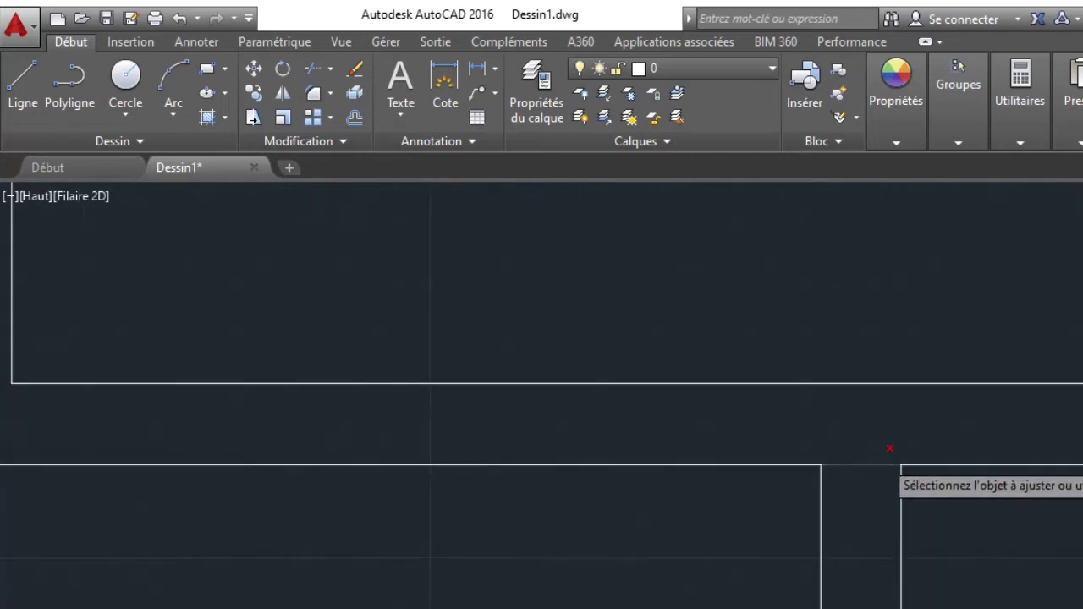
{"action": "scroll", "coordinate": [892, 483], "scroll_direction": "down", "scroll_amount": 10}
{"action": "middle_click_drag", "start_coordinate": [1073, 479], "coordinate": [702, 469]}
{"action": "scroll", "coordinate": [708, 513], "scroll_direction": "up", "scroll_amount": 6}
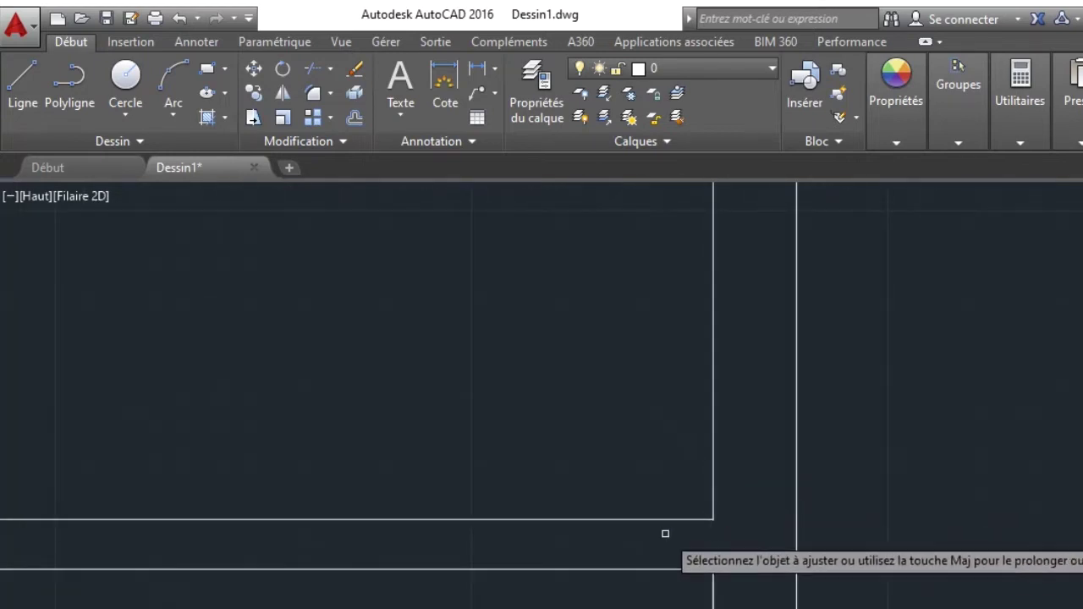
{"action": "scroll", "coordinate": [652, 516], "scroll_direction": "down", "scroll_amount": 6}
{"action": "middle_click_drag", "start_coordinate": [492, 468], "coordinate": [994, 438]}
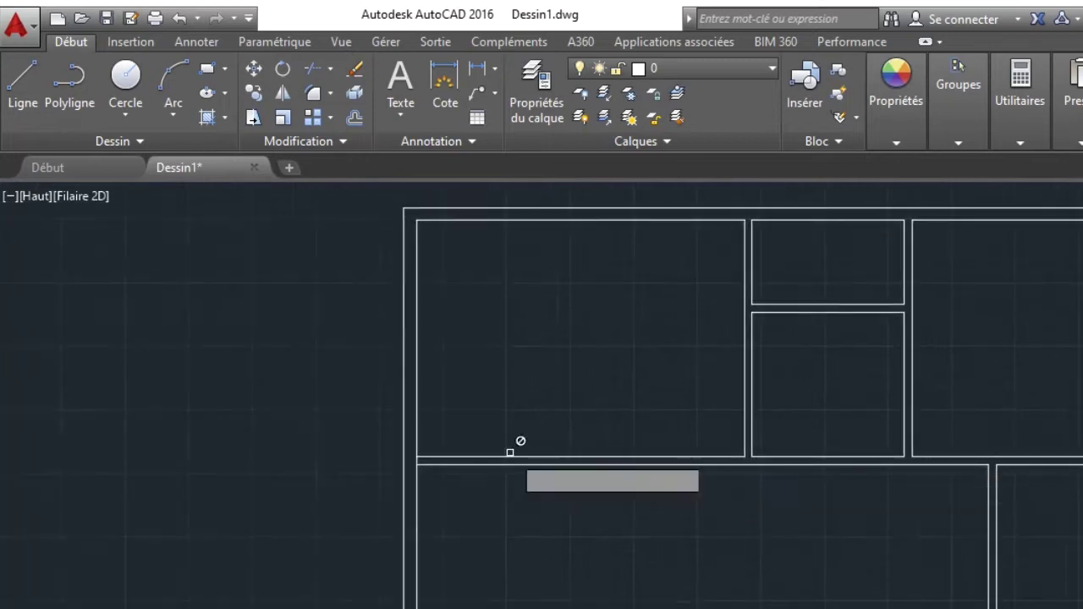
{"action": "scroll", "coordinate": [474, 453], "scroll_direction": "up", "scroll_amount": 5}
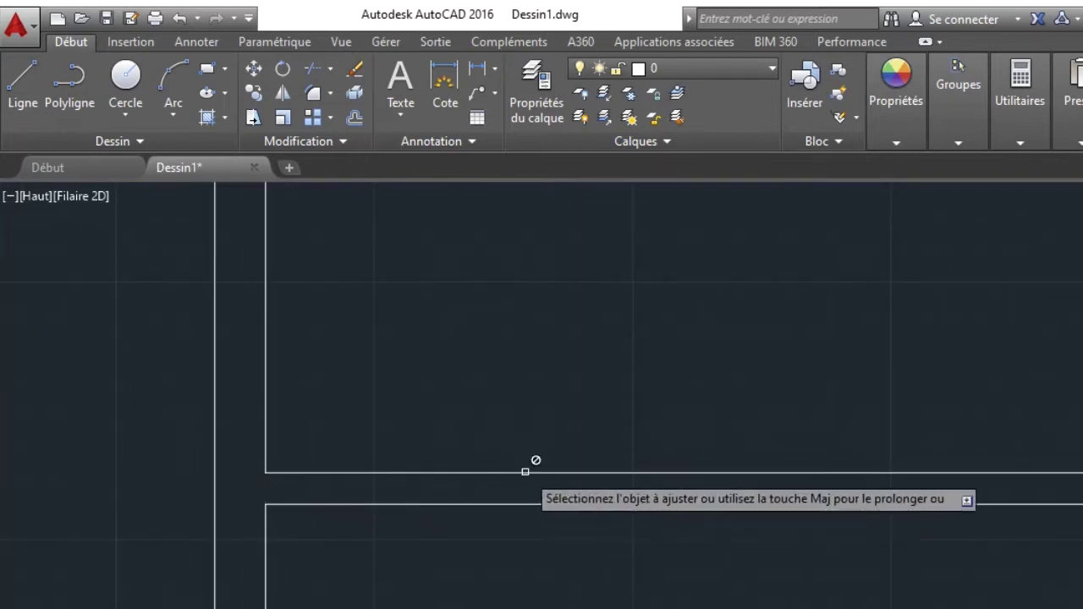
{"action": "scroll", "coordinate": [525, 471], "scroll_direction": "down", "scroll_amount": 5}
{"action": "scroll", "coordinate": [761, 501], "scroll_direction": "up", "scroll_amount": 3}
{"action": "scroll", "coordinate": [817, 547], "scroll_direction": "down", "scroll_amount": 4}
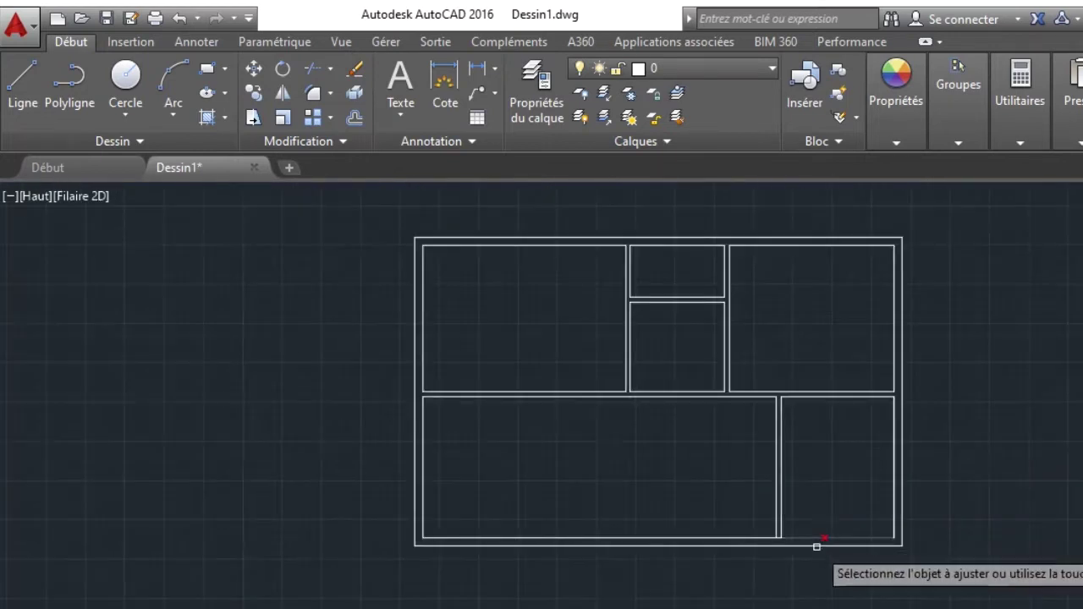
{"action": "scroll", "coordinate": [817, 546], "scroll_direction": "up", "scroll_amount": 7}
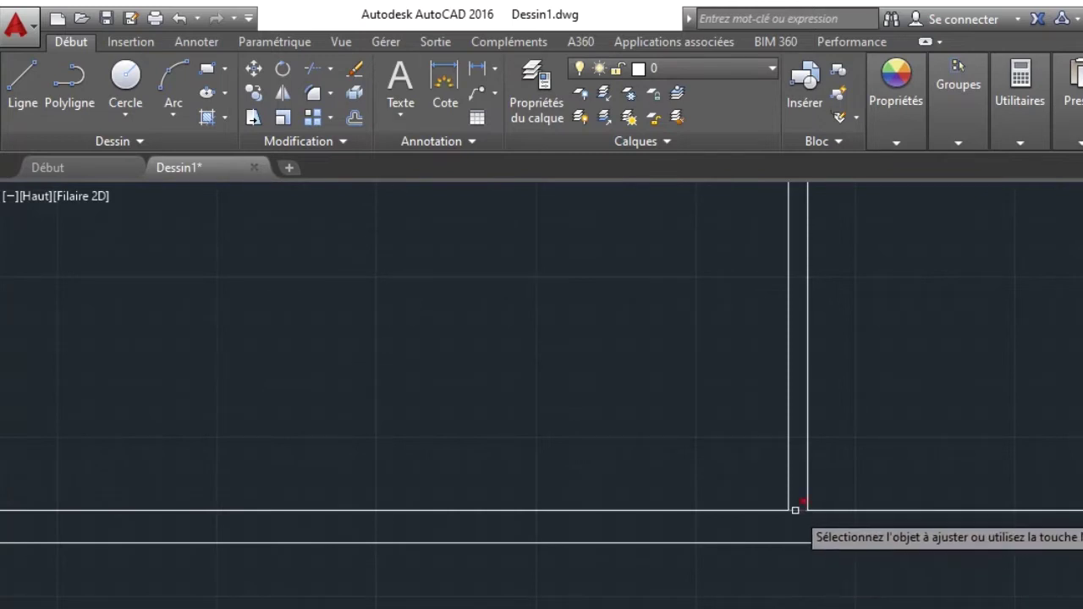
{"action": "right_click", "coordinate": [887, 408]}
- End the trim and zoom to extents so the full trimmed plan fills the view
{"action": "left_click", "coordinate": [934, 419]}
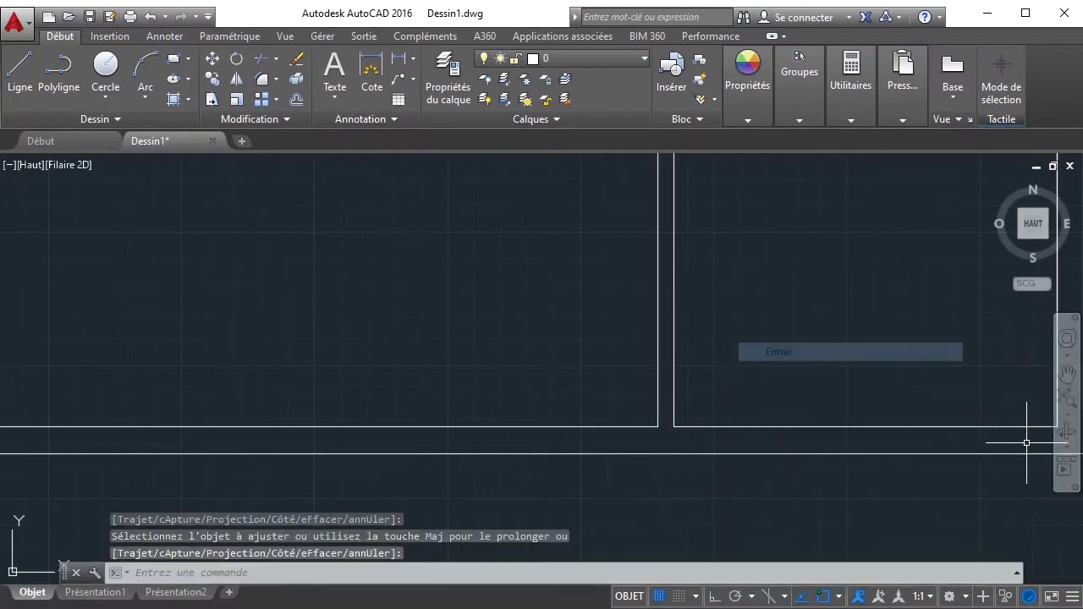
{"action": "left_click", "coordinate": [1067, 401]}
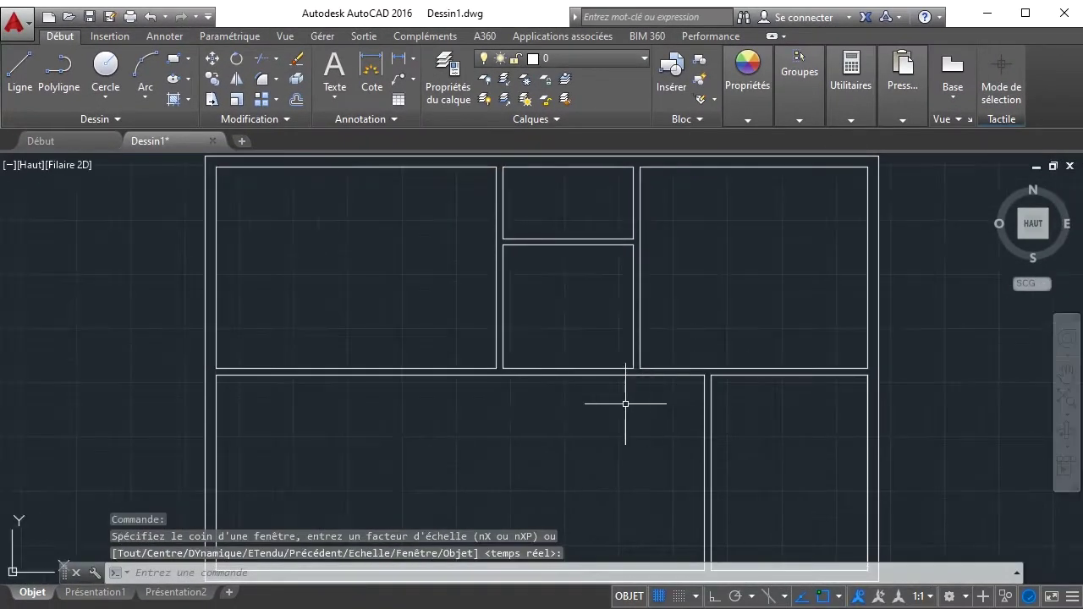
{"action": "scroll", "coordinate": [626, 404], "scroll_direction": "down", "scroll_amount": 1}
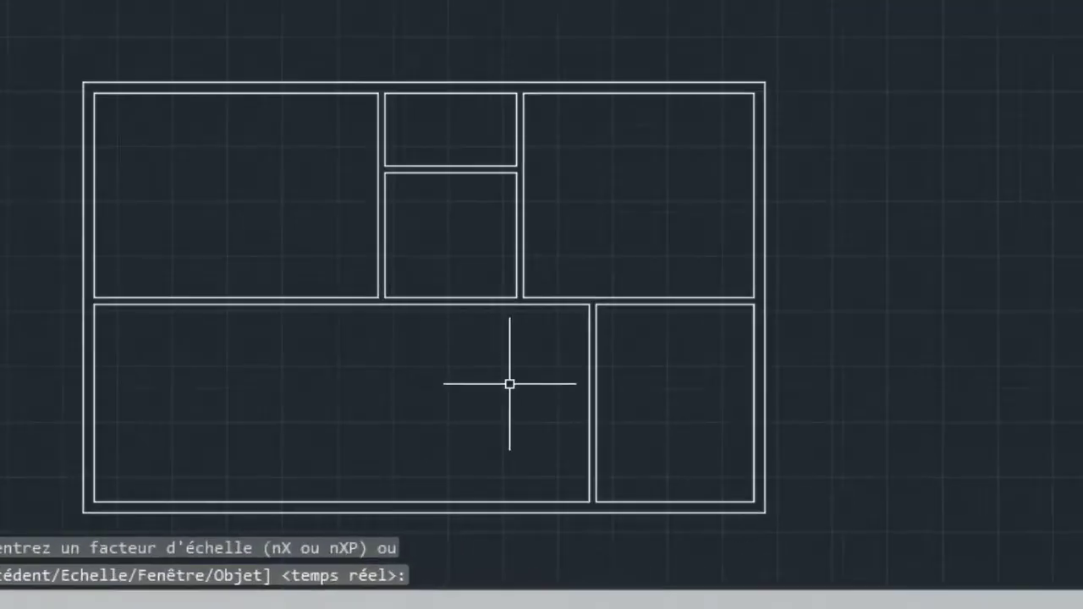
{"action": "scroll", "coordinate": [626, 434], "scroll_direction": "up", "scroll_amount": 1}
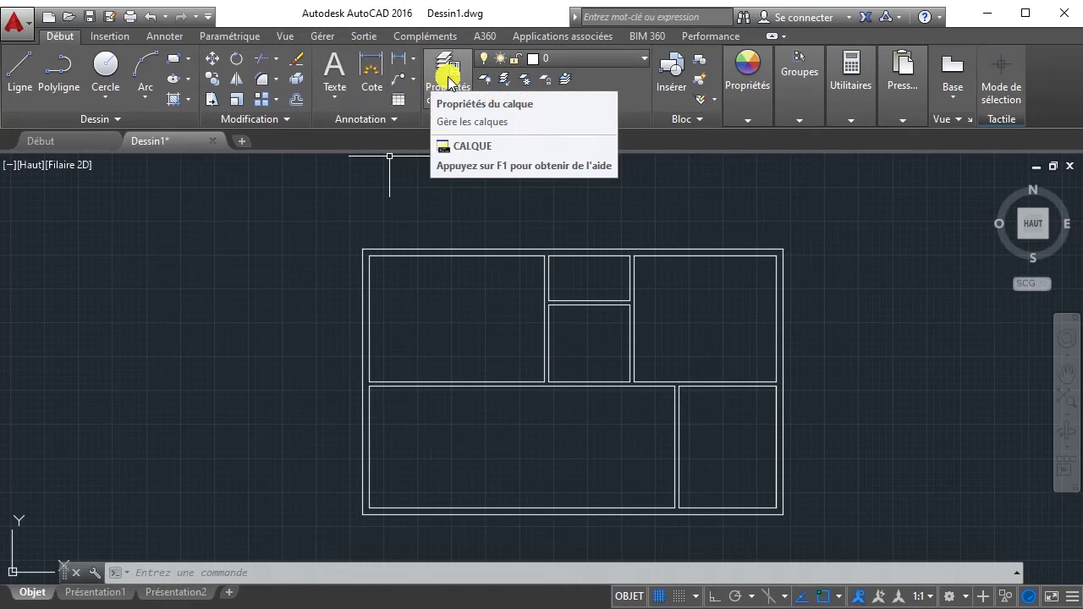
- Create the layers Porte, Fenetre and Blocks in the Layer Properties Manager
{"action": "left_click", "coordinate": [448, 82]}
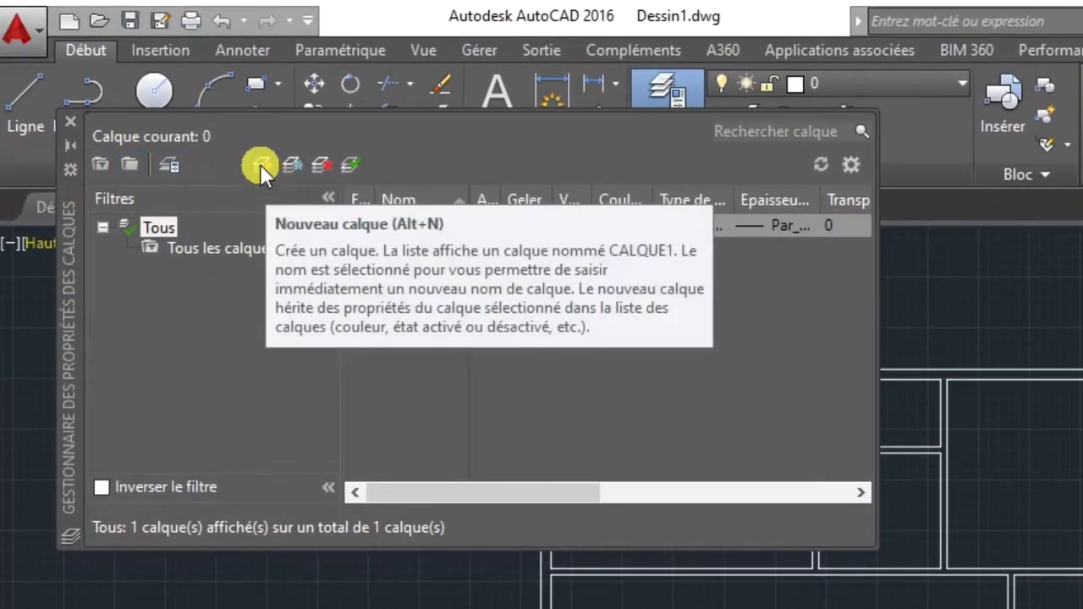
{"action": "left_click", "coordinate": [262, 166]}
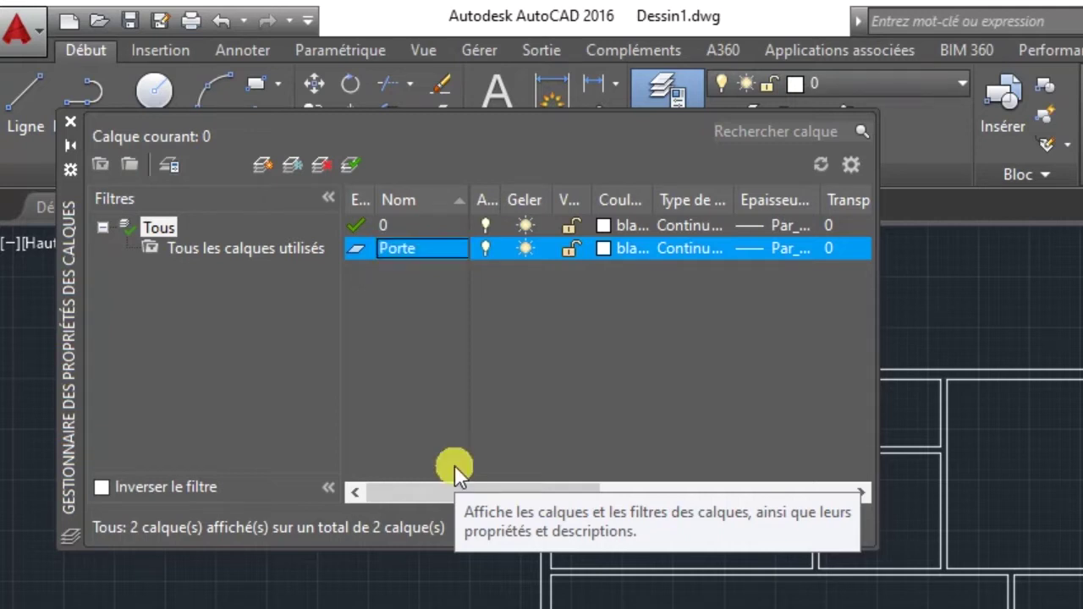
{"action": "left_click", "coordinate": [265, 163]}
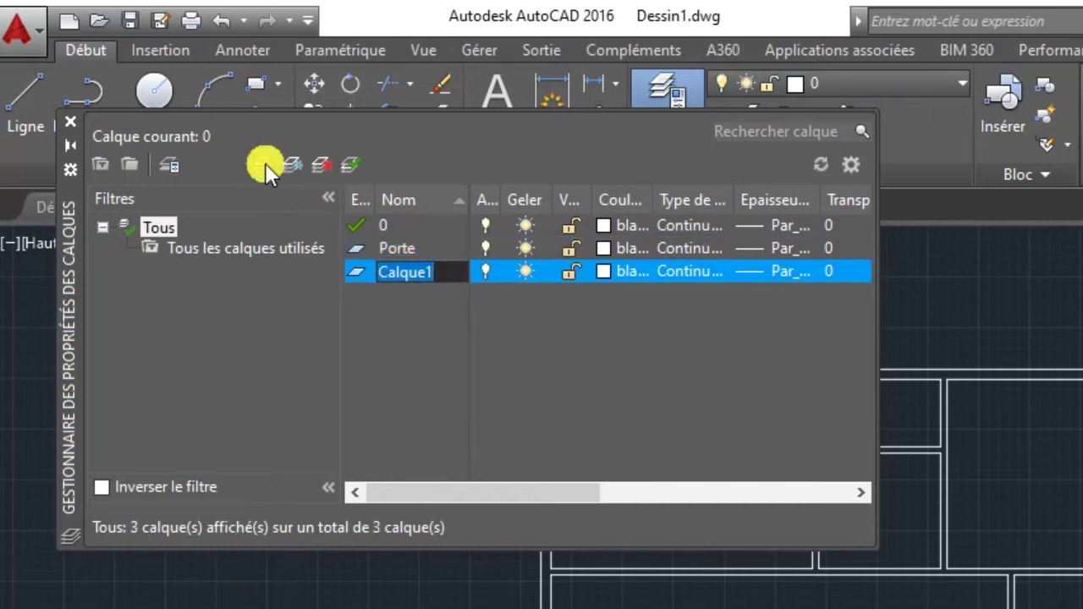
{"action": "type", "text": "Fenetre"}
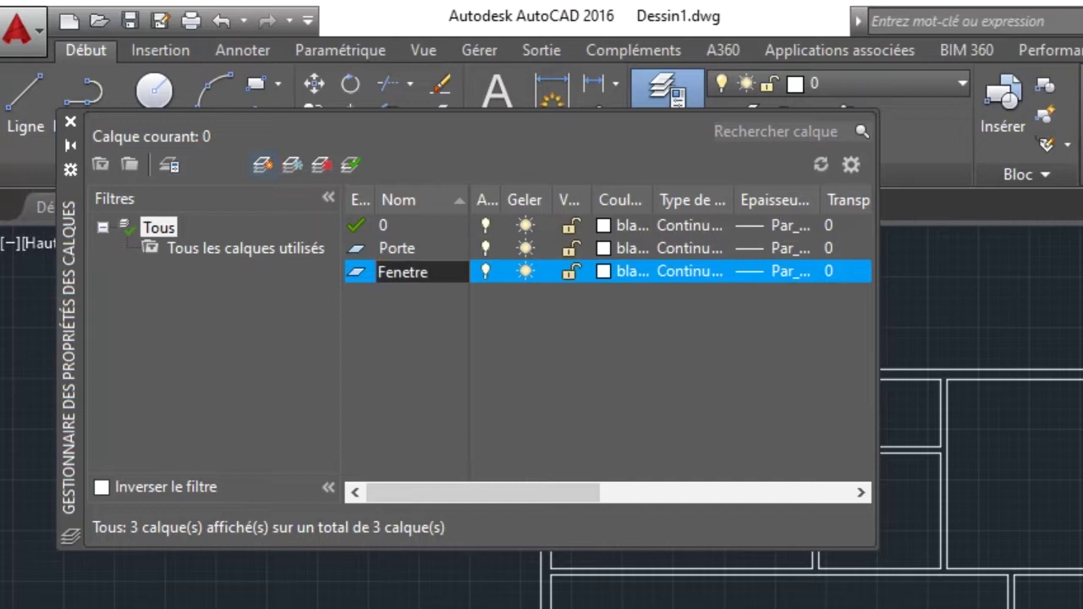
{"action": "left_click", "coordinate": [265, 165]}
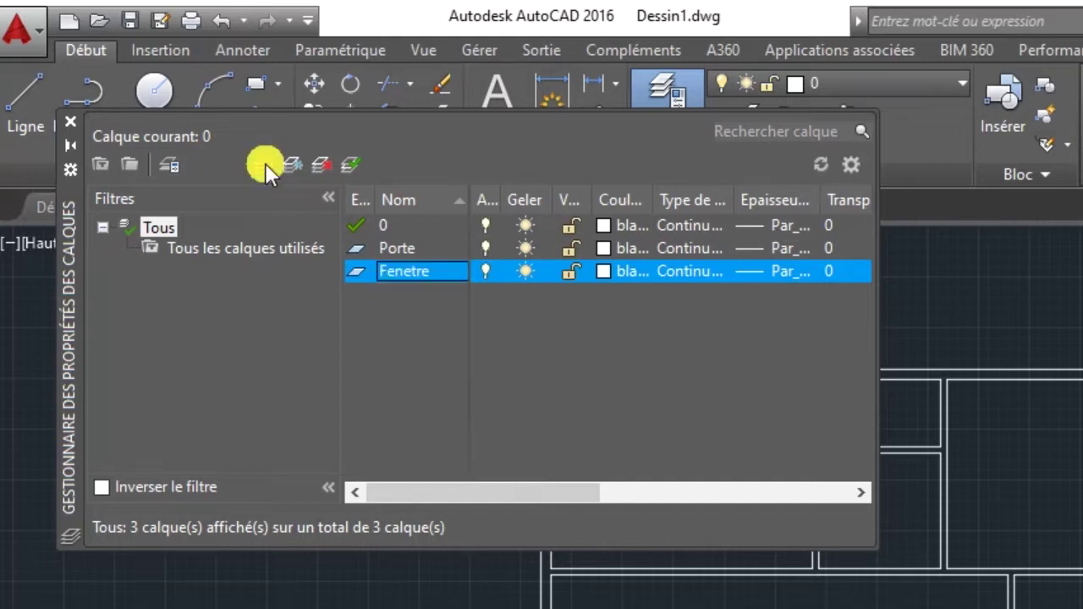
{"action": "left_click", "coordinate": [265, 165]}
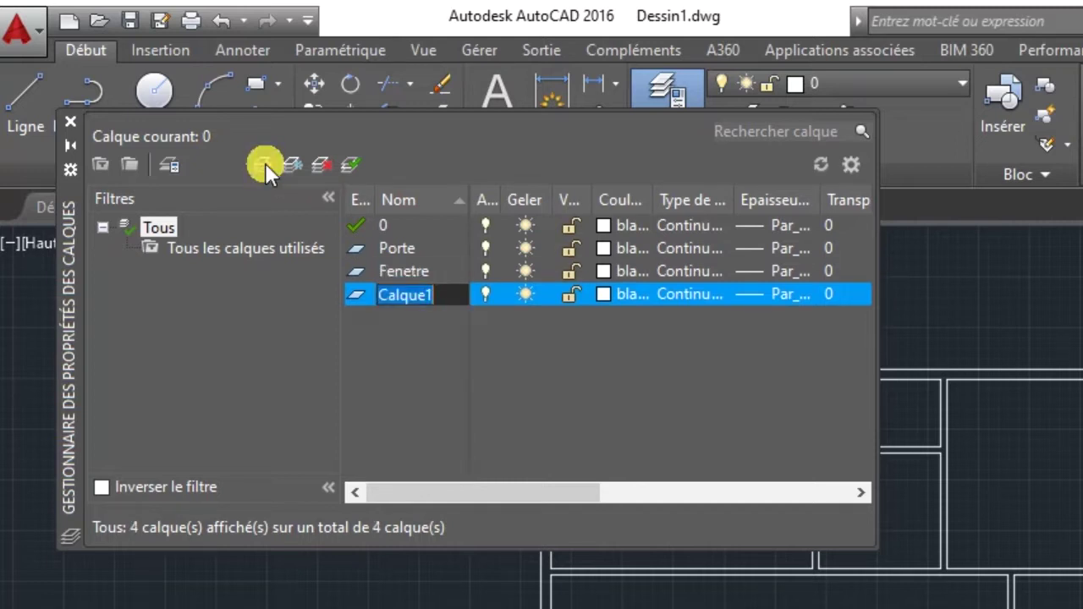
{"action": "type", "text": "Blocks"}
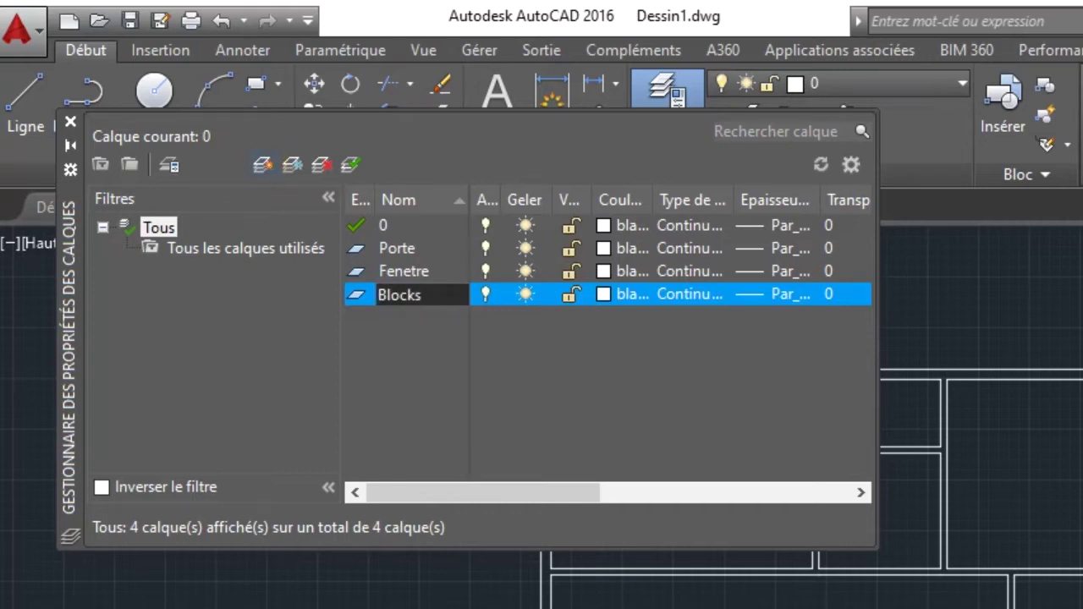
{"action": "left_click", "coordinate": [265, 166]}
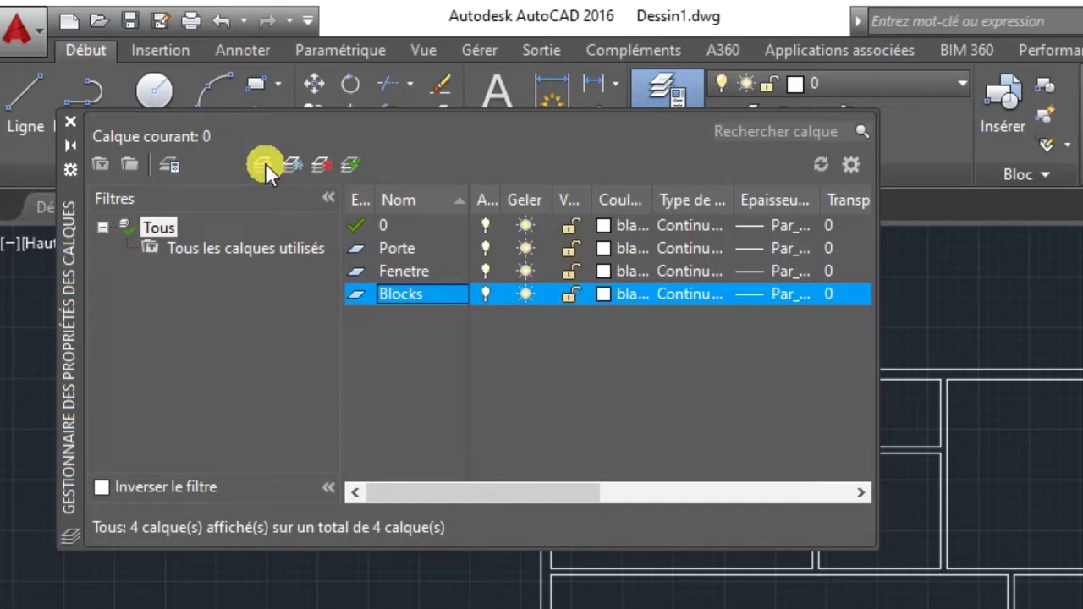
- Add the layers Harchure, Text and Dim
{"action": "left_click", "coordinate": [264, 162]}
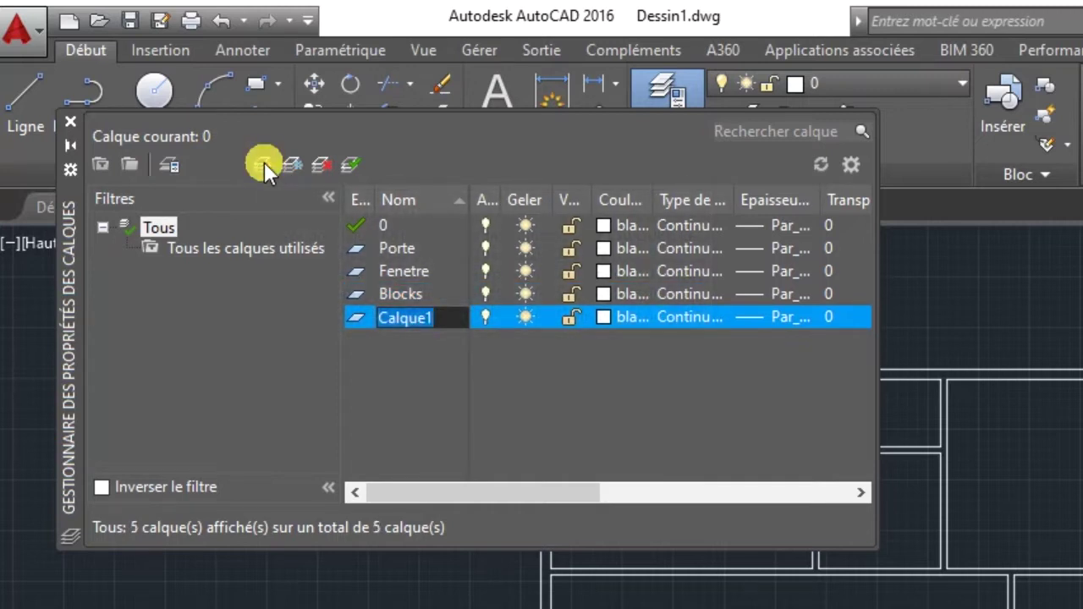
{"action": "type", "text": "H"}
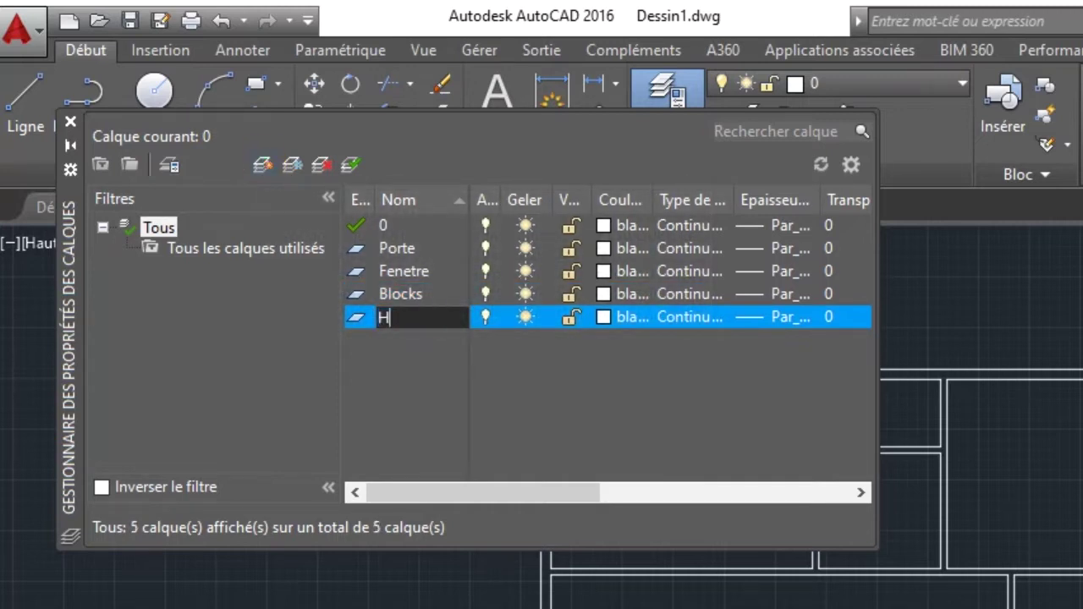
{"action": "type", "text": "archure"}
{"action": "left_click", "coordinate": [264, 162]}
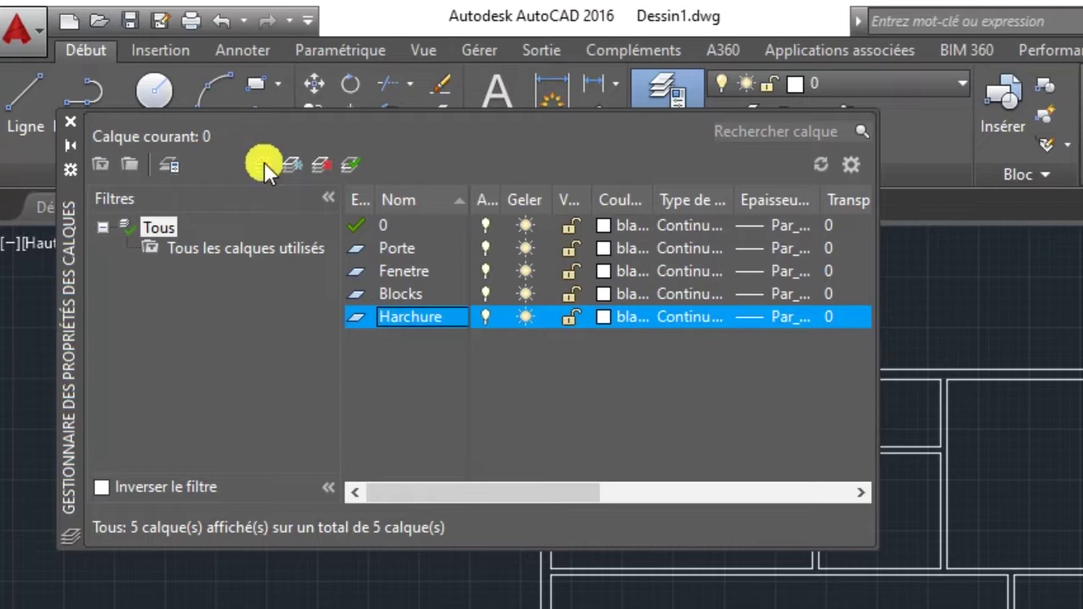
{"action": "left_click", "coordinate": [264, 164]}
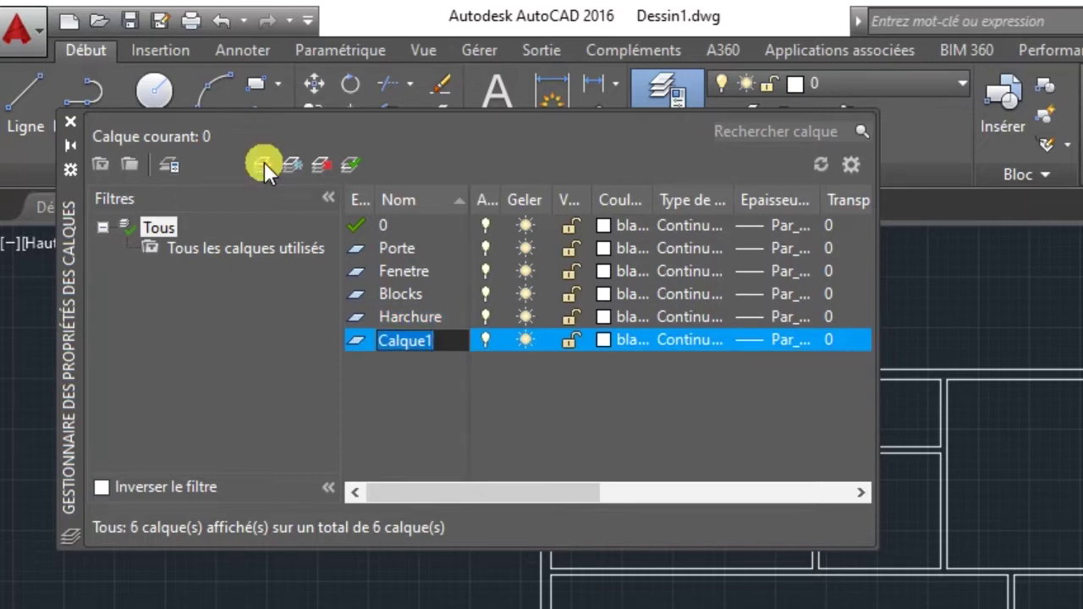
{"action": "type", "text": "T"}
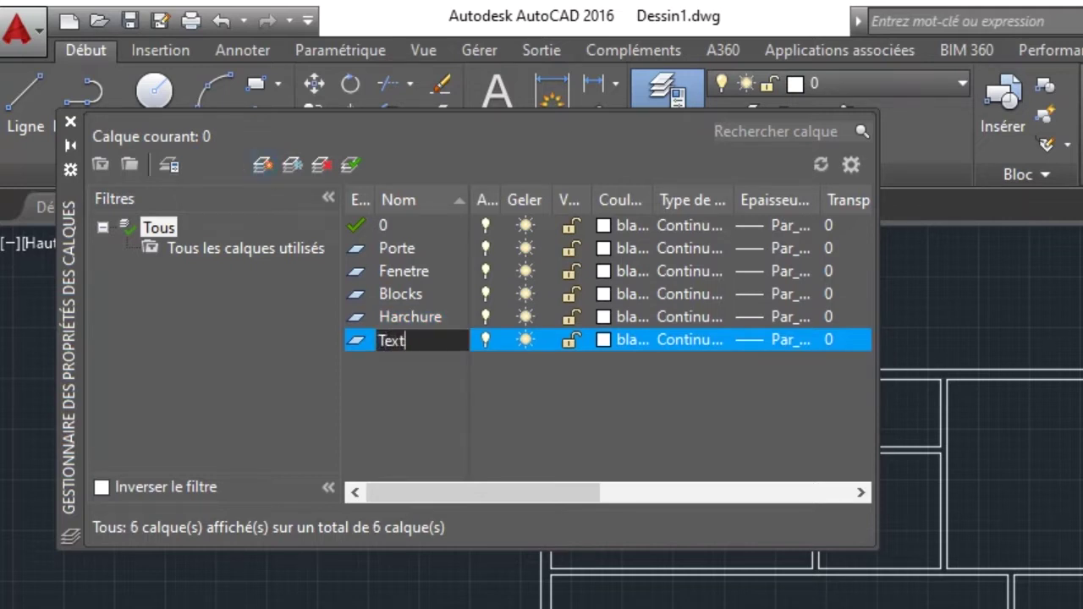
{"action": "type", "text": "ext"}
{"action": "left_click", "coordinate": [264, 164]}
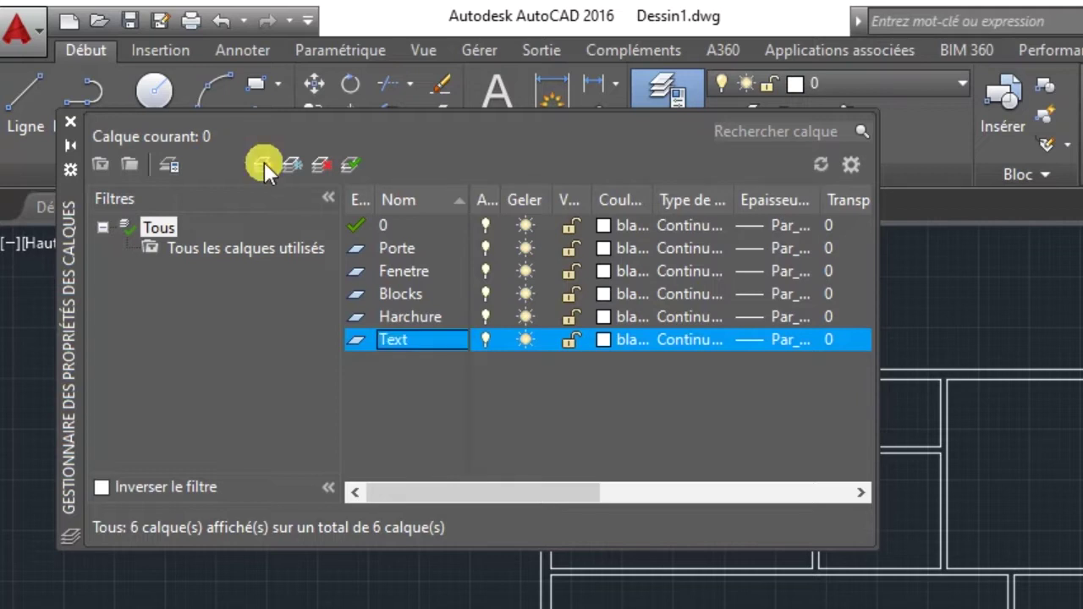
{"action": "left_click", "coordinate": [264, 164]}
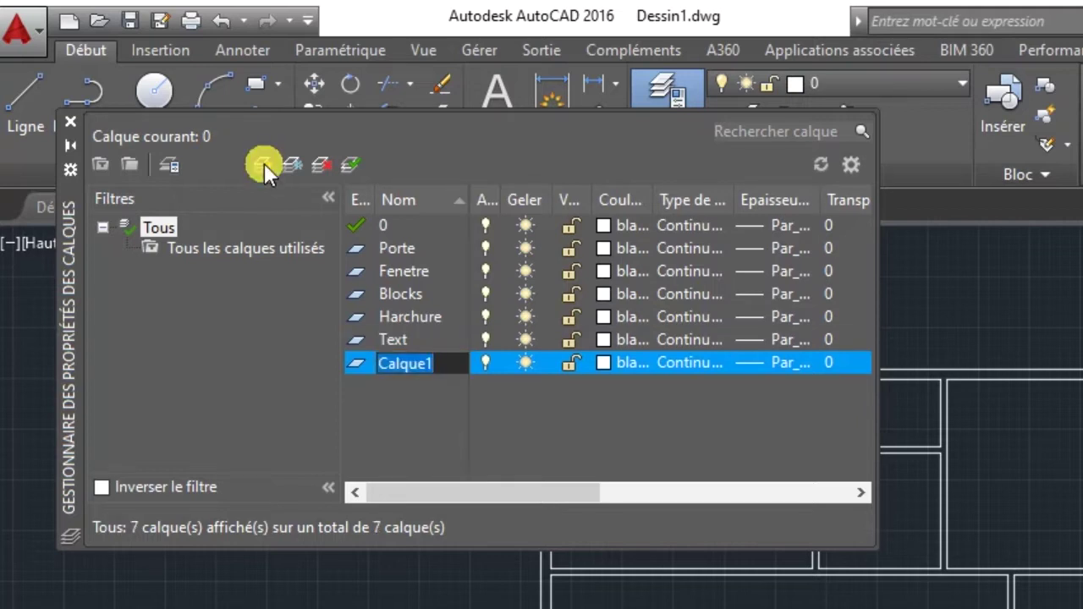
{"action": "type", "text": "Dim"}
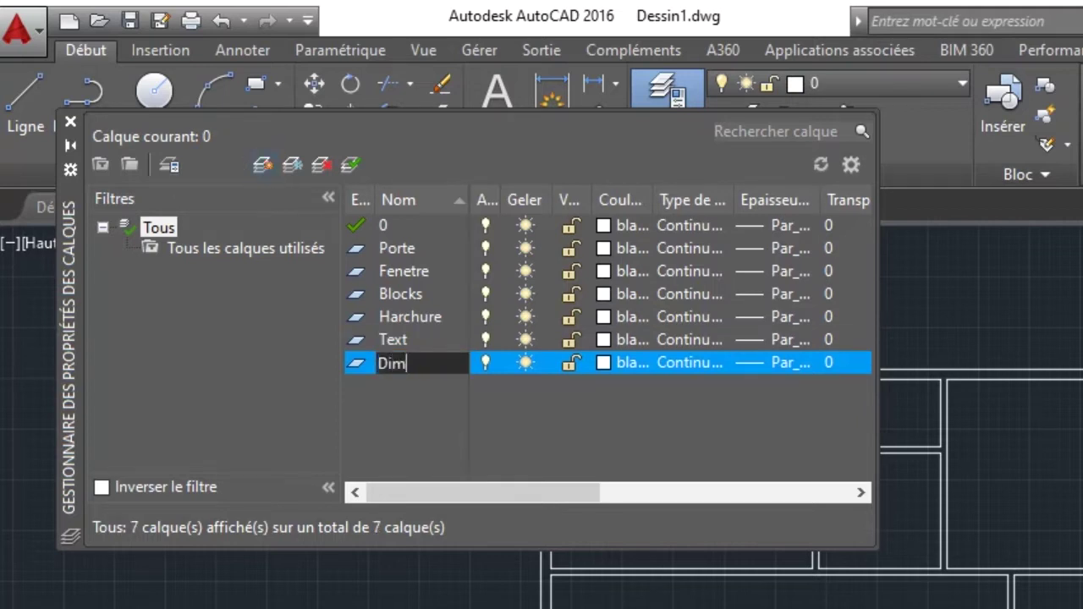
{"action": "key", "text": "Return"}
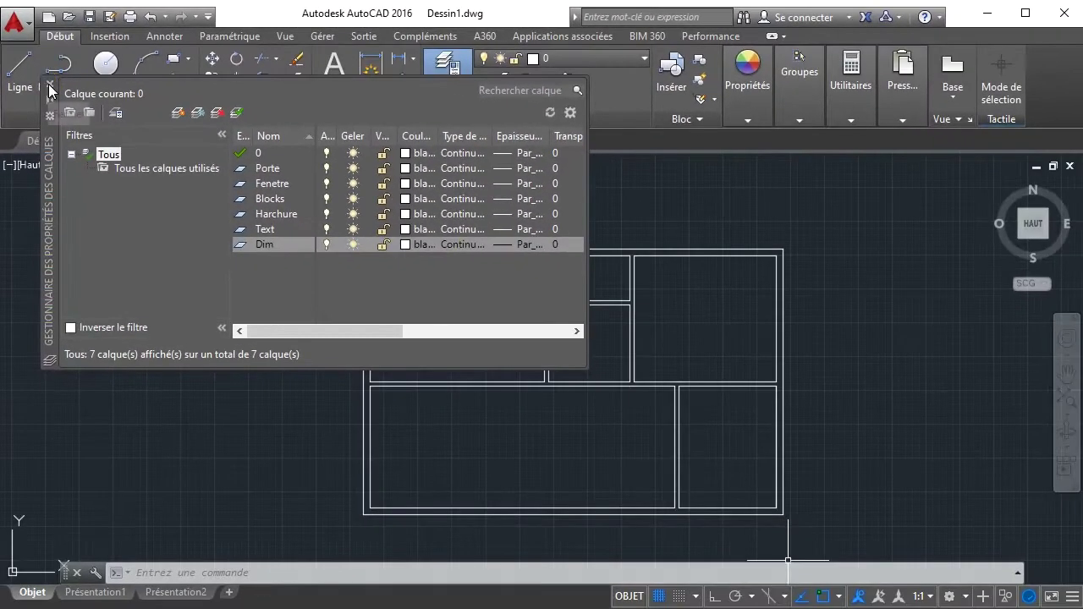
- Move all the wall lines onto the Blocks layer, then clear the selection
{"action": "left_click", "coordinate": [61, 105]}
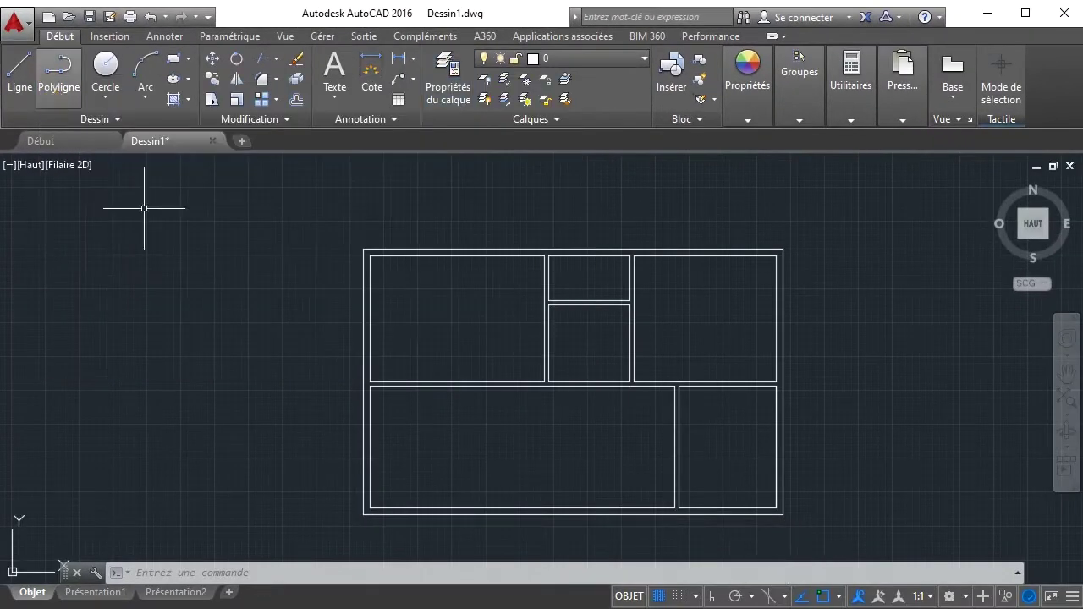
{"action": "left_click", "coordinate": [829, 537]}
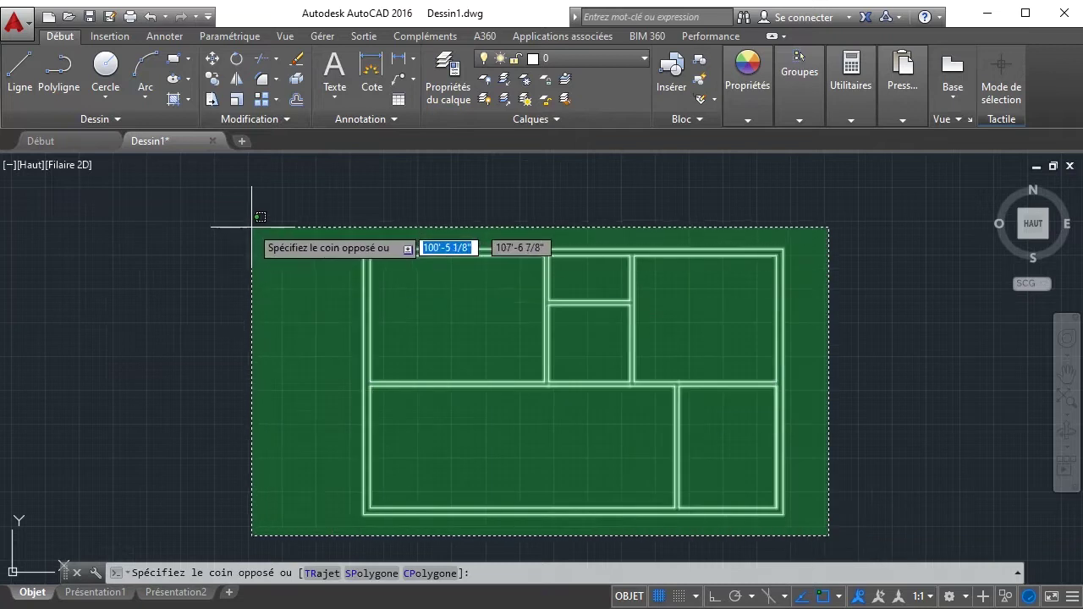
{"action": "left_click", "coordinate": [257, 199]}
{"action": "left_click", "coordinate": [593, 57]}
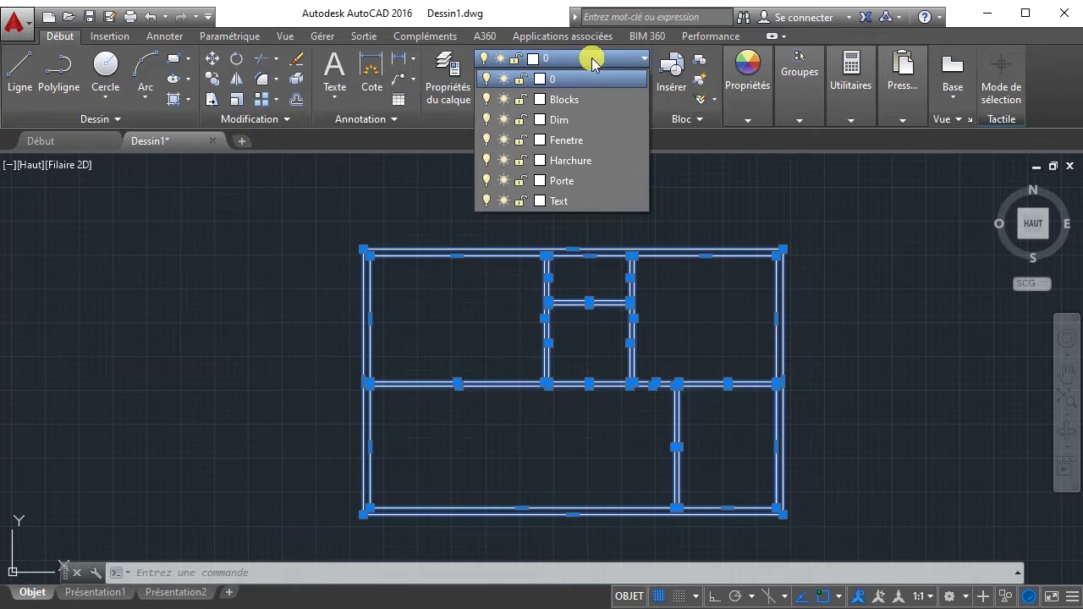
{"action": "left_click", "coordinate": [565, 100]}
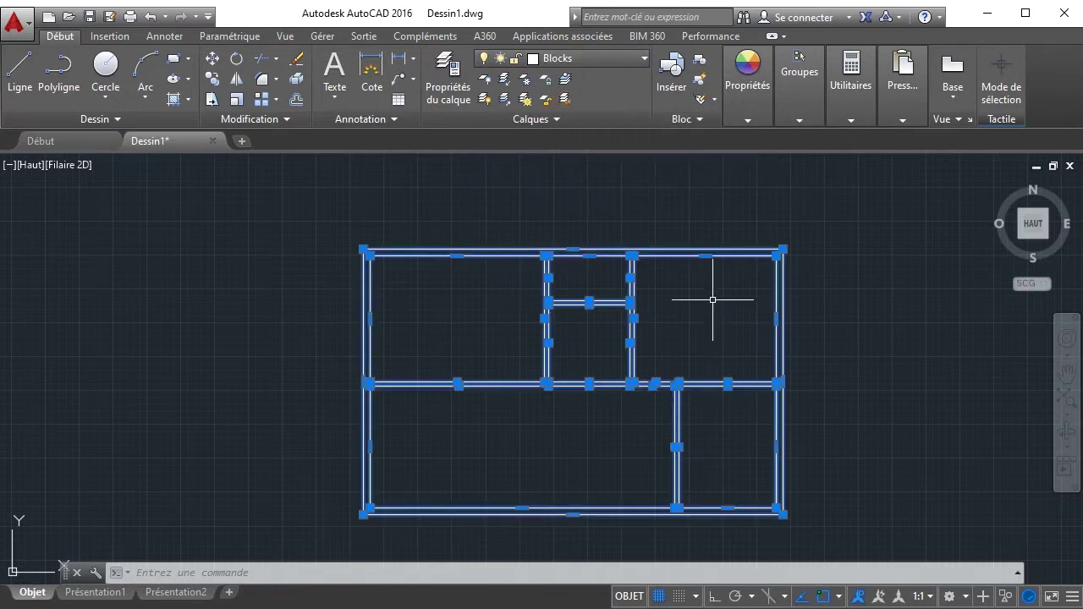
{"action": "key", "text": "Escape"}
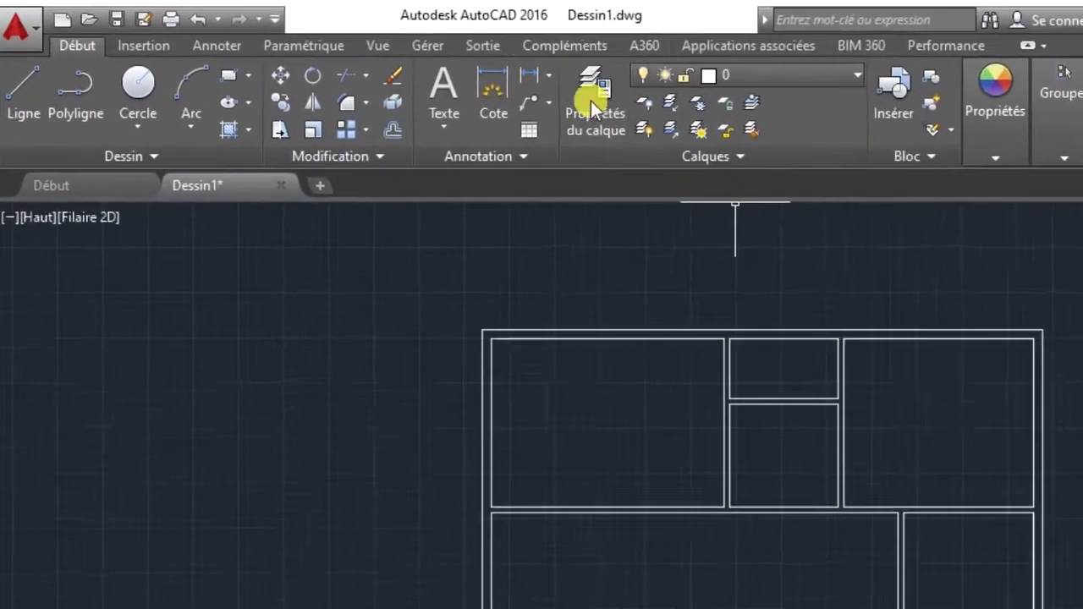
- Colour the Blocks layer magenta, leaving layer 0 white
{"action": "left_click", "coordinate": [595, 122]}
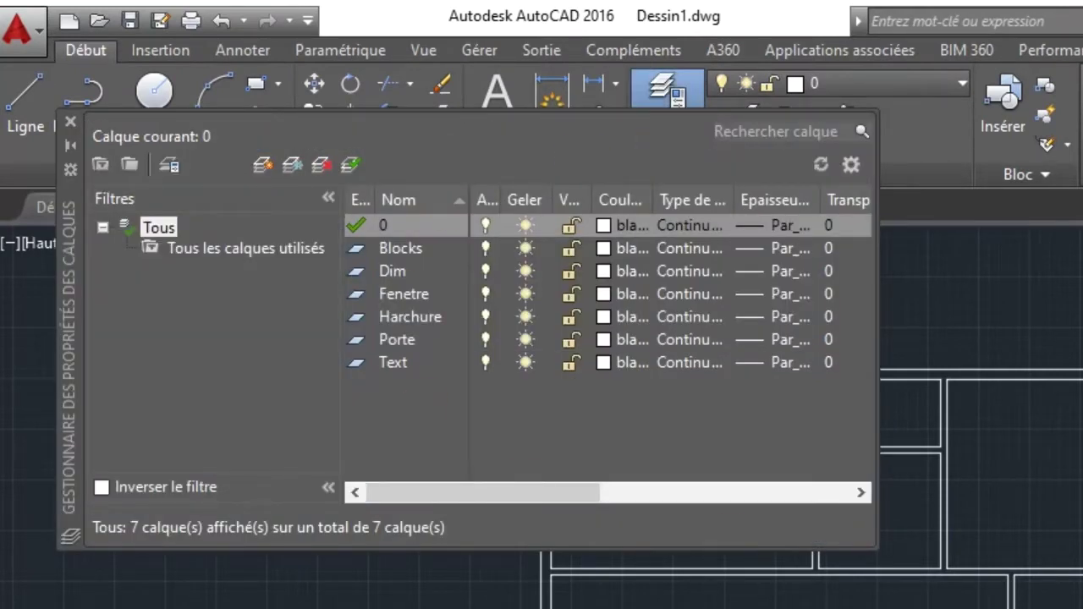
{"action": "left_click", "coordinate": [603, 226]}
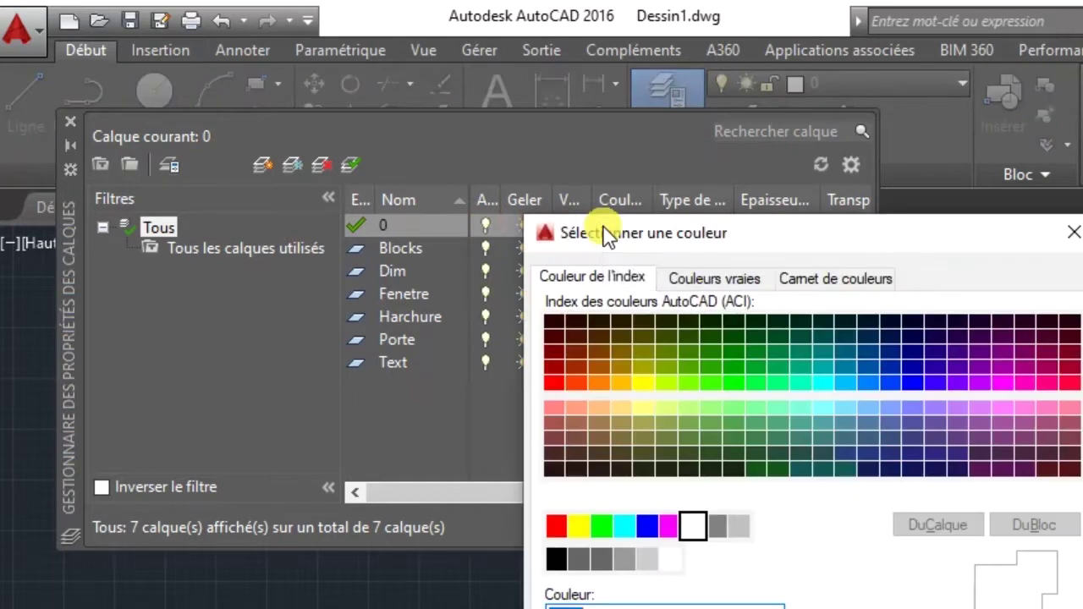
{"action": "left_click", "coordinate": [669, 526]}
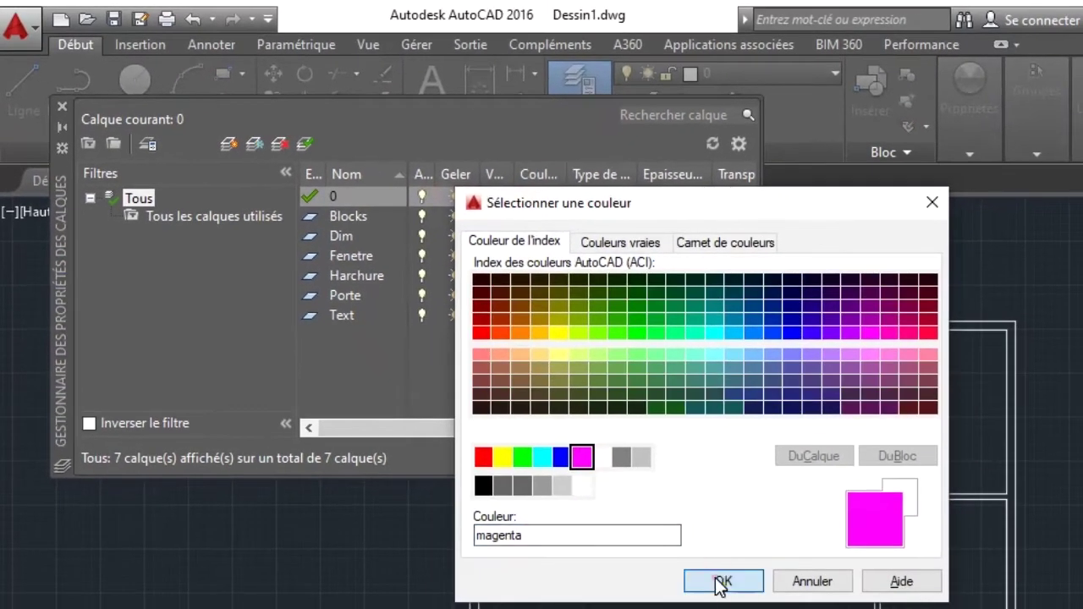
{"action": "left_click", "coordinate": [720, 582]}
{"action": "left_click", "coordinate": [524, 216]}
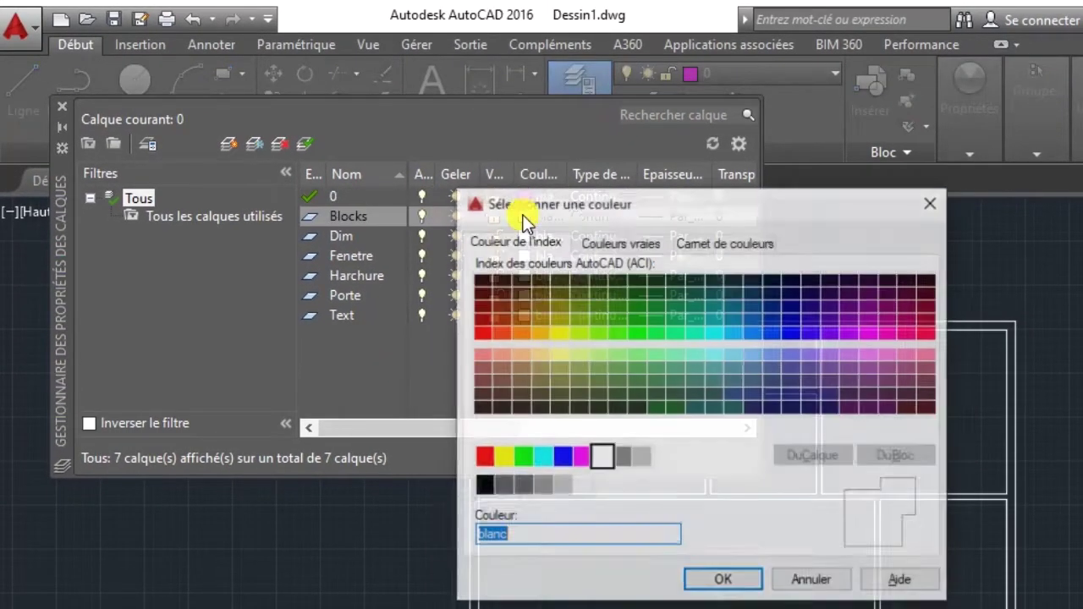
{"action": "left_click", "coordinate": [929, 202]}
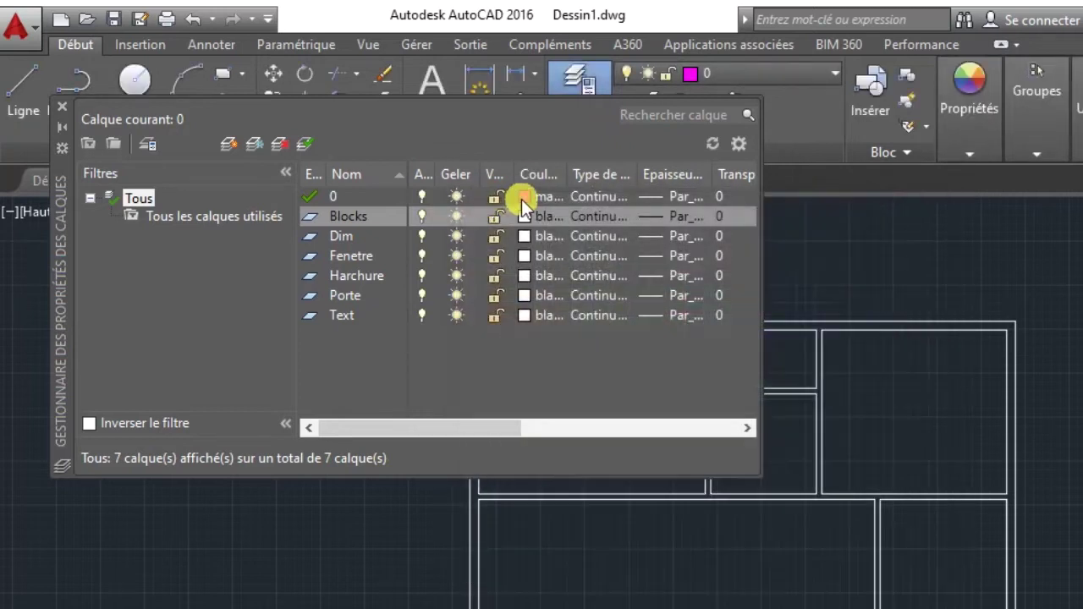
{"action": "left_click", "coordinate": [522, 198]}
{"action": "left_click", "coordinate": [602, 454]}
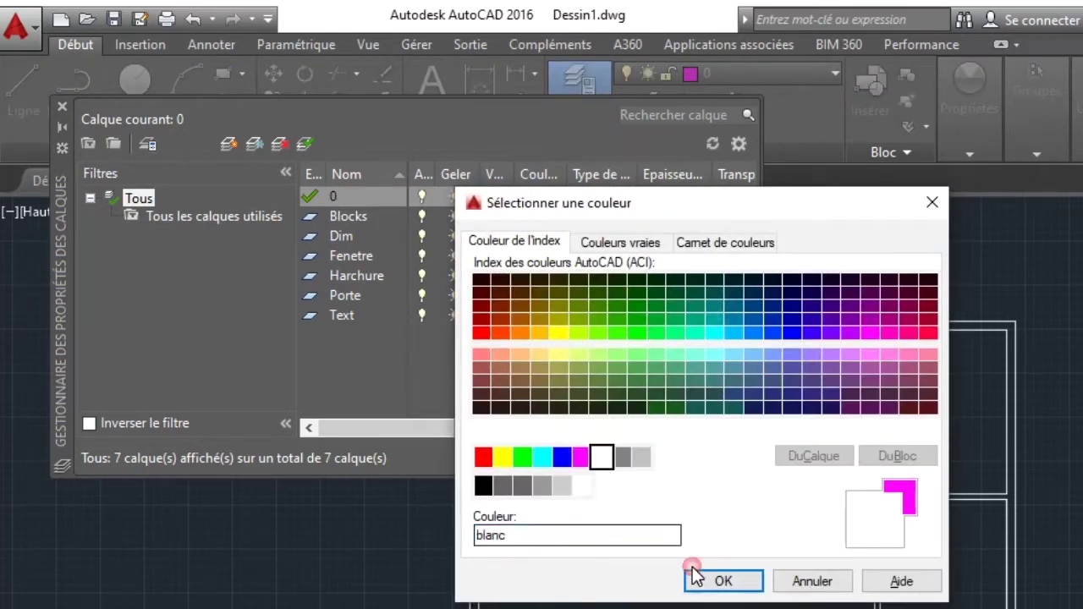
{"action": "left_click", "coordinate": [721, 581]}
{"action": "left_click", "coordinate": [526, 216]}
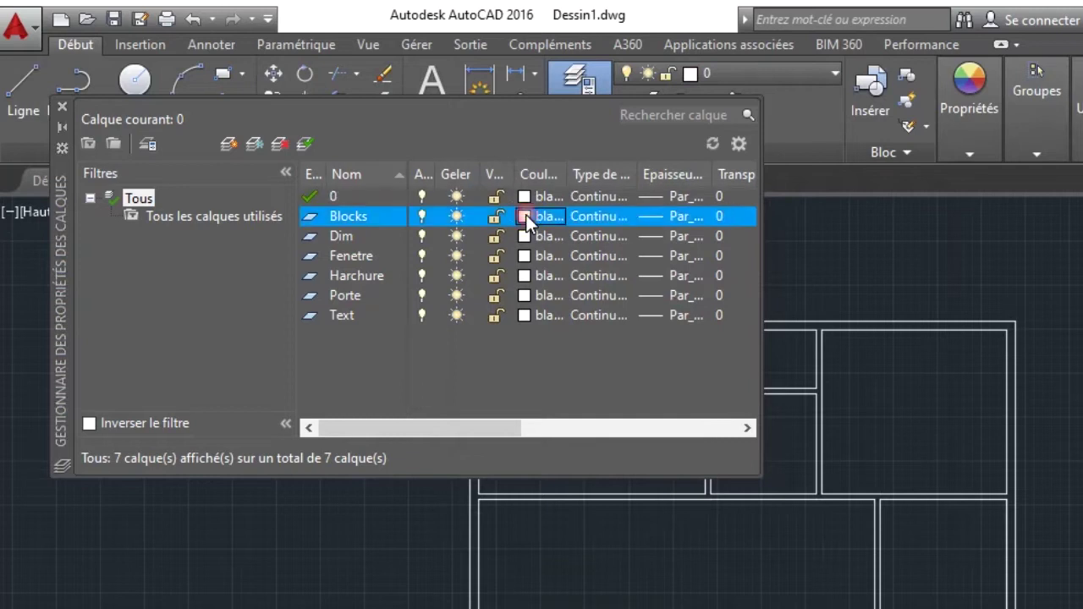
{"action": "left_click", "coordinate": [584, 457]}
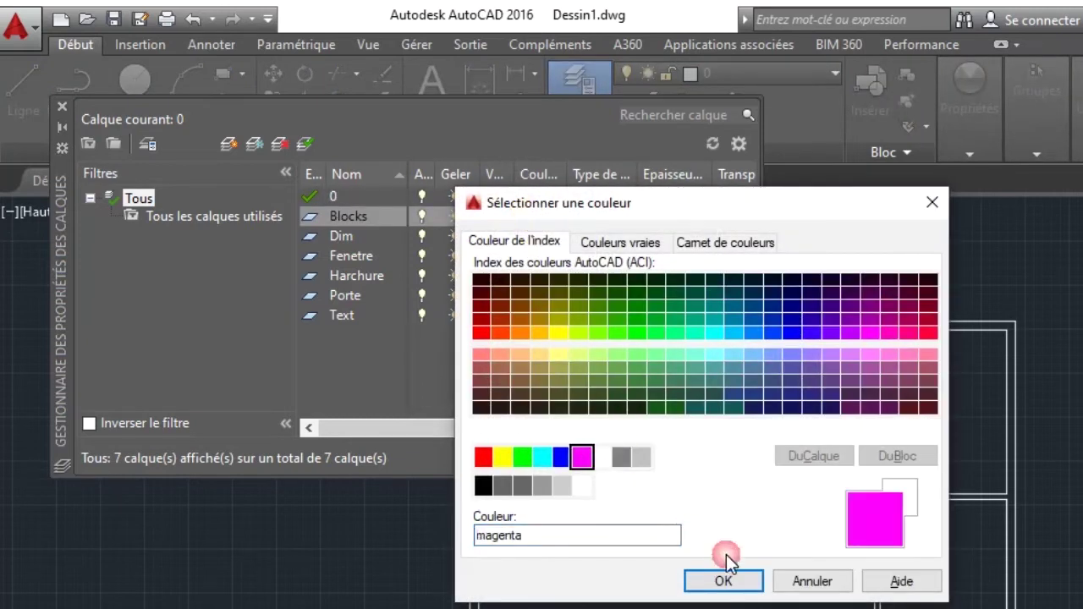
{"action": "left_click", "coordinate": [724, 580]}
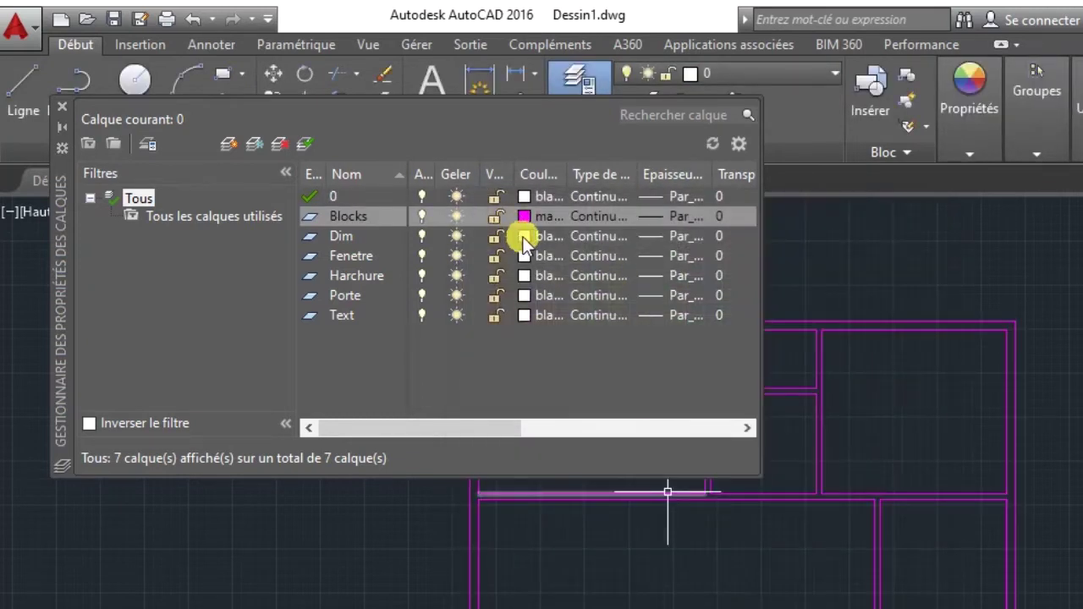
- Colour Dim blue, Fenetre cyan and Harchure green
{"action": "left_click", "coordinate": [523, 237]}
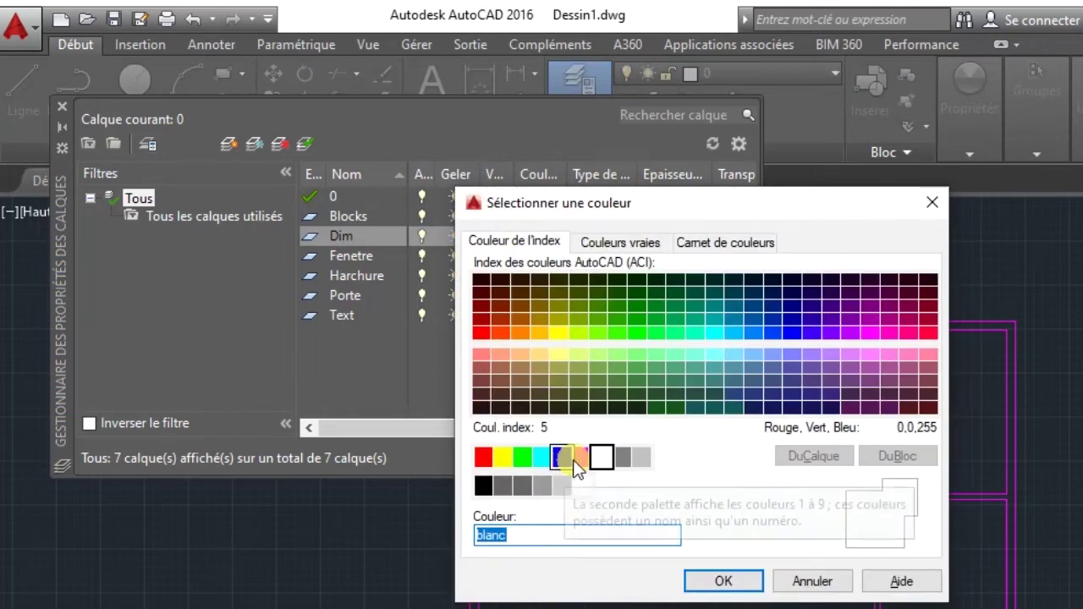
{"action": "left_click", "coordinate": [560, 458]}
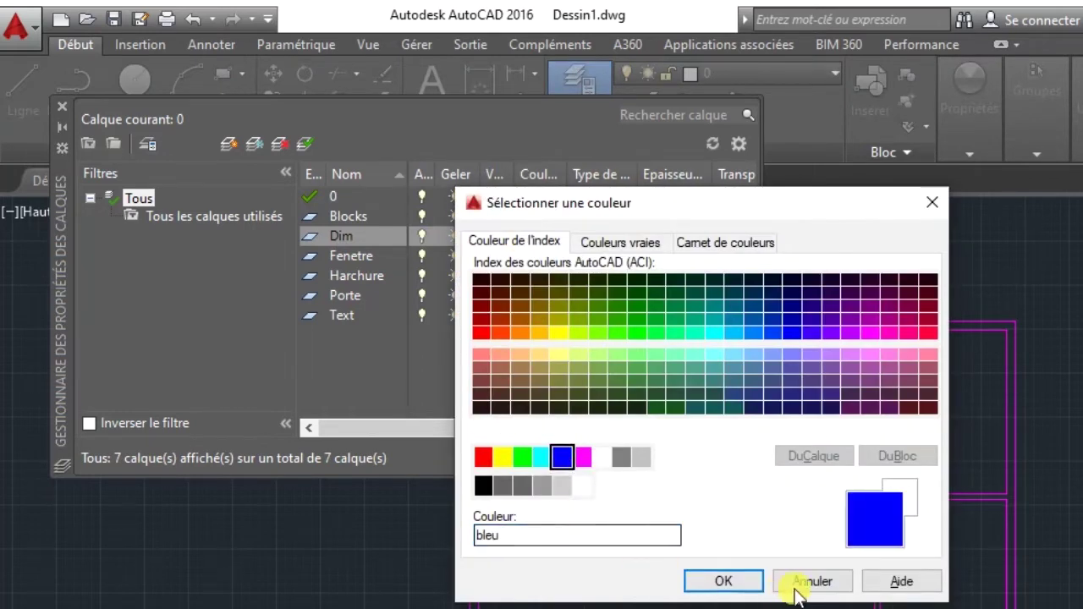
{"action": "left_click", "coordinate": [726, 582]}
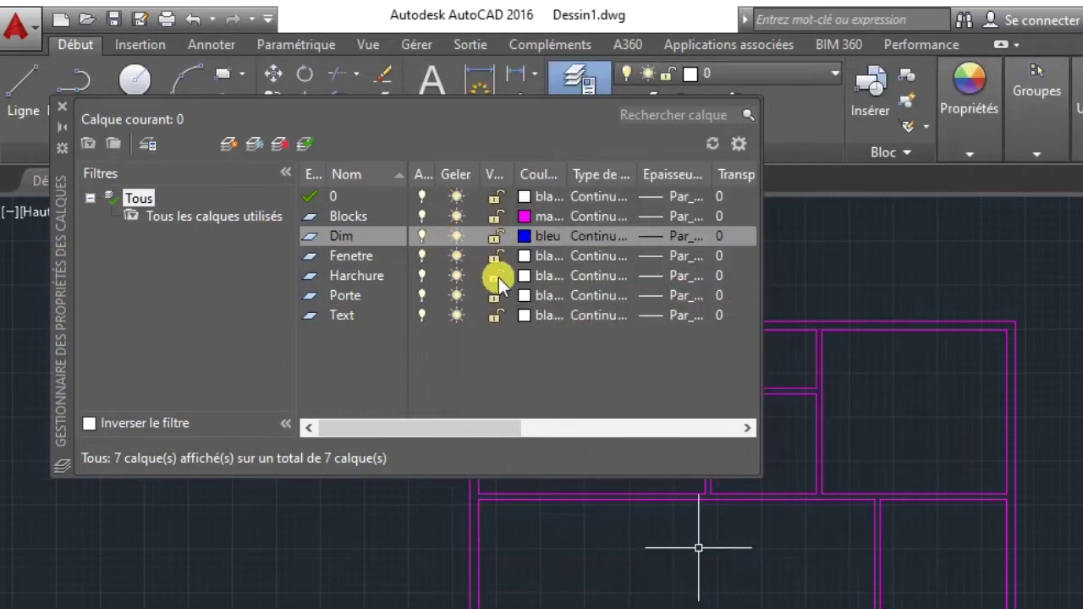
{"action": "left_click", "coordinate": [525, 254]}
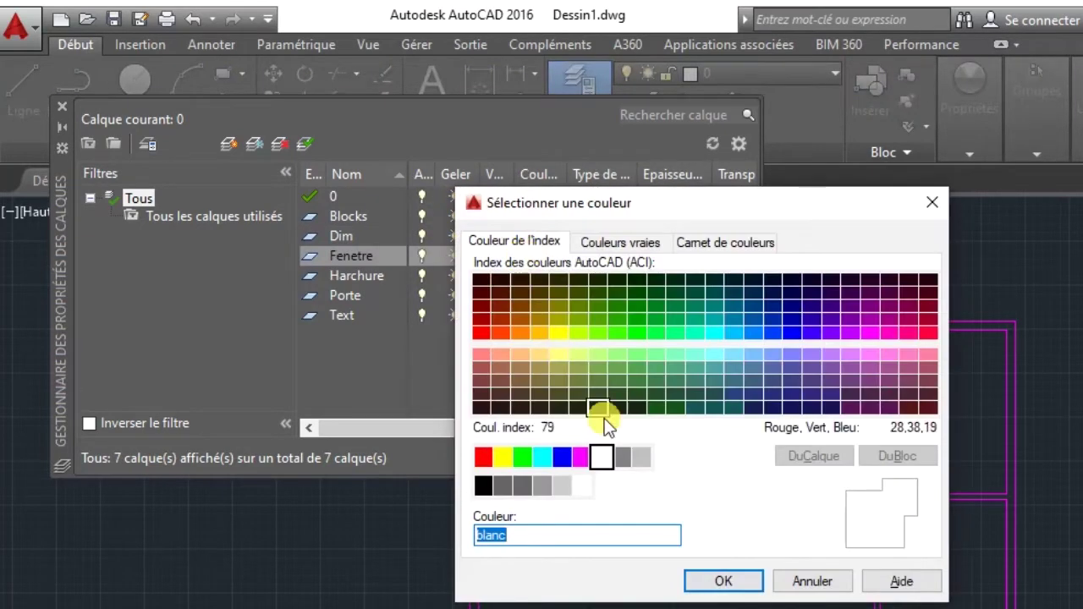
{"action": "left_click", "coordinate": [542, 458]}
{"action": "left_click", "coordinate": [726, 581]}
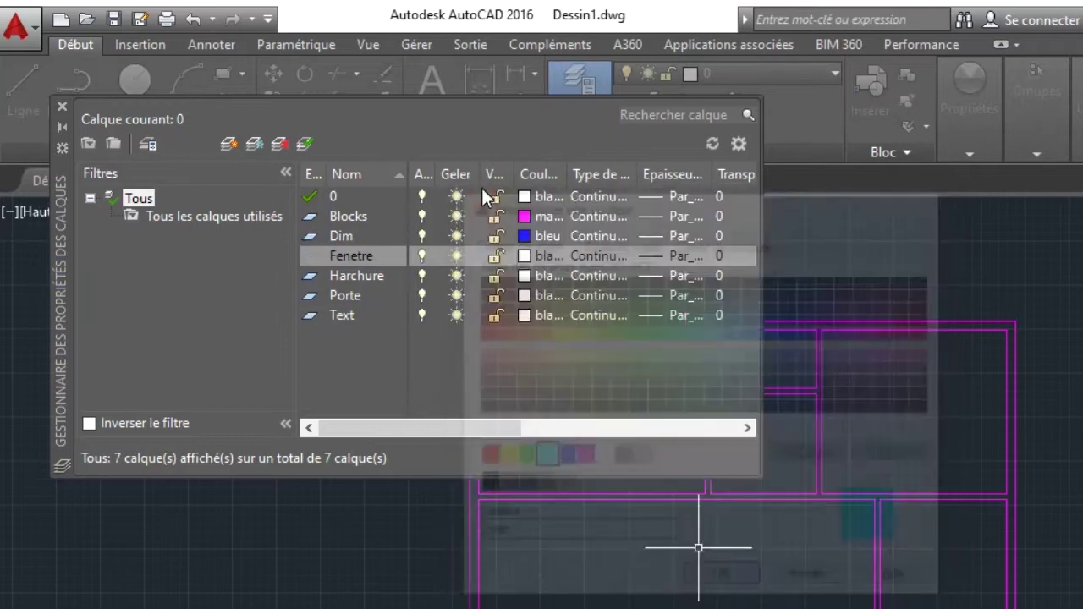
{"action": "left_click", "coordinate": [524, 273]}
{"action": "left_click", "coordinate": [521, 278]}
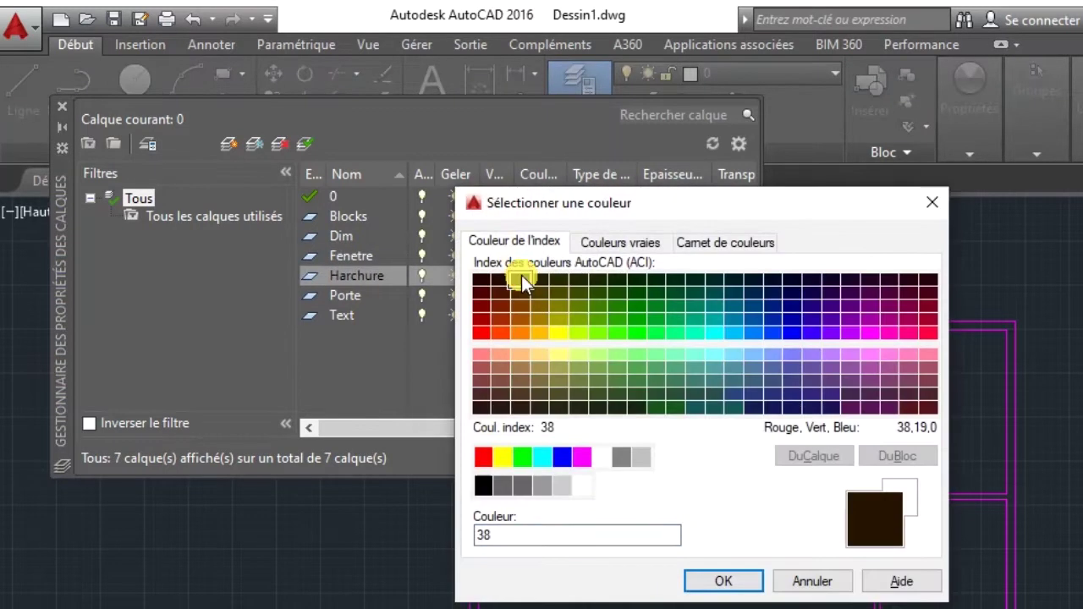
{"action": "left_click", "coordinate": [522, 458]}
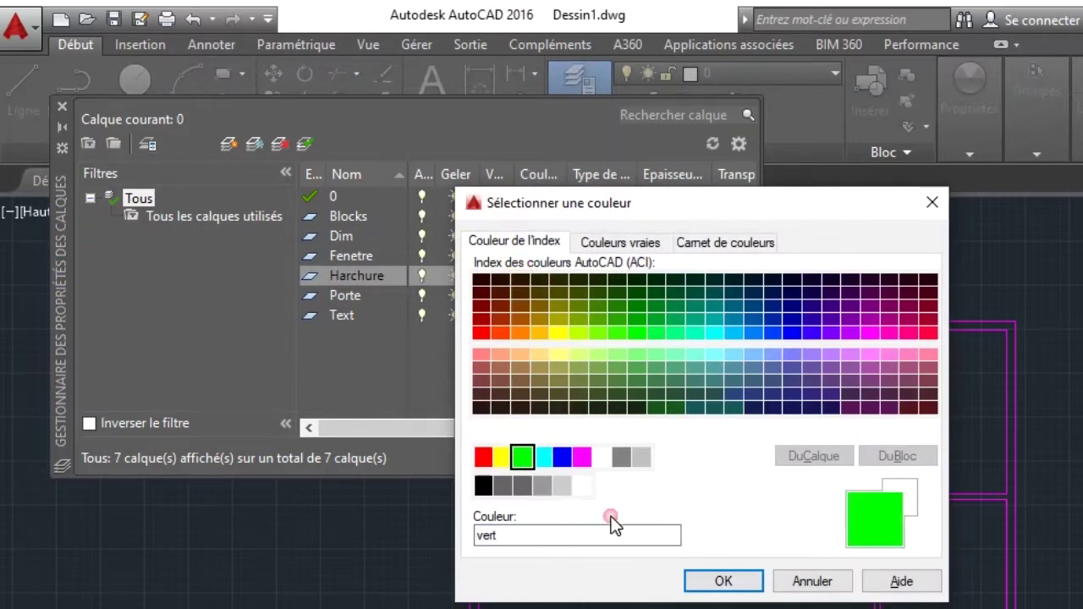
{"action": "left_click", "coordinate": [690, 581]}
- Set Porte to yellow, Text to colour 11 and Dim to colour 31
{"action": "left_click", "coordinate": [525, 297]}
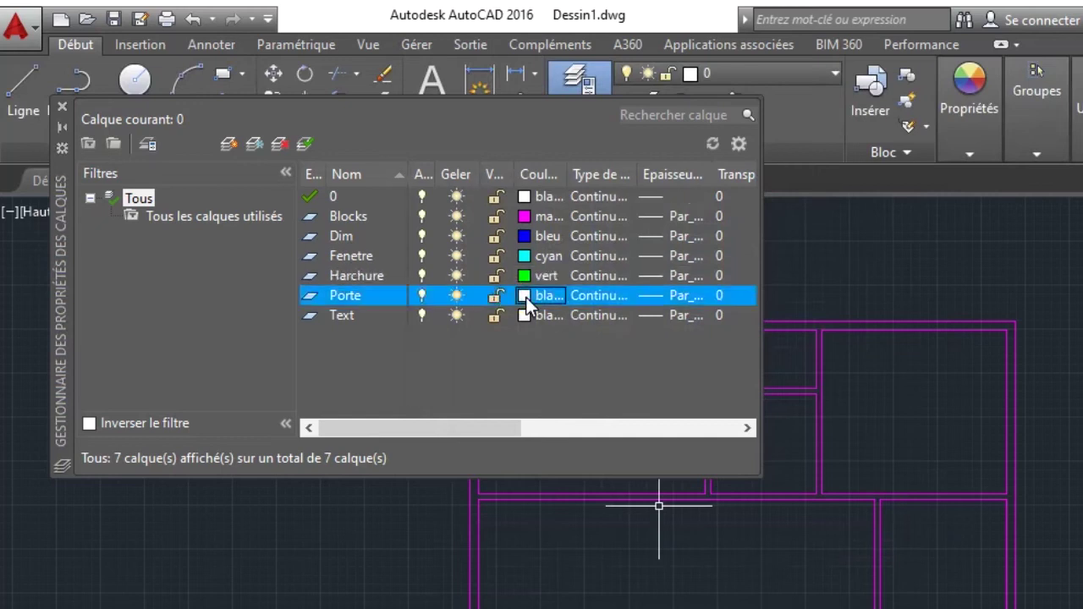
{"action": "left_click", "coordinate": [504, 463]}
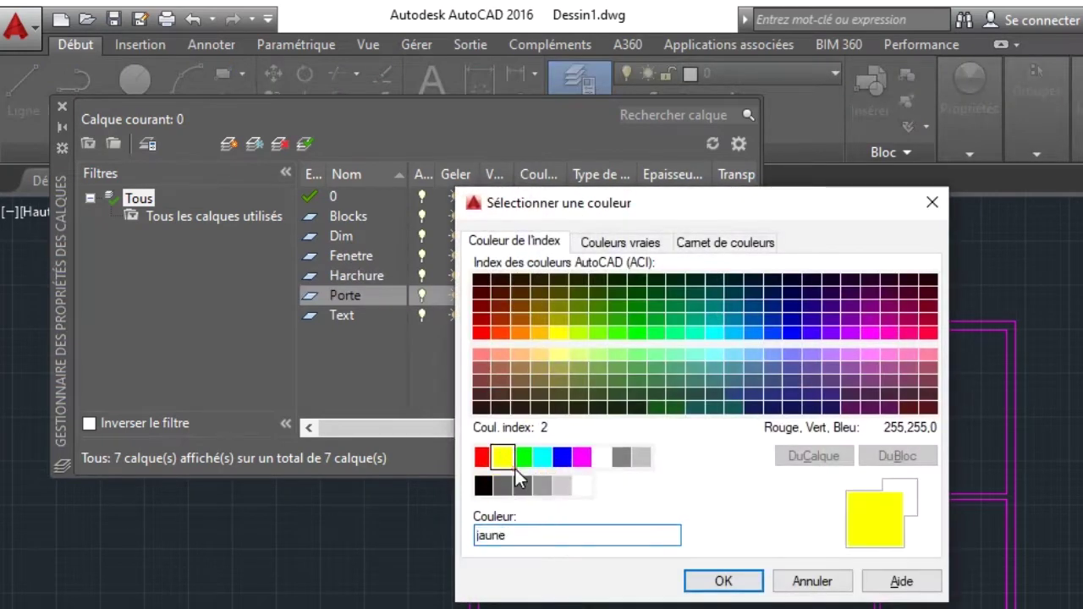
{"action": "left_click", "coordinate": [724, 580]}
{"action": "left_click", "coordinate": [525, 315]}
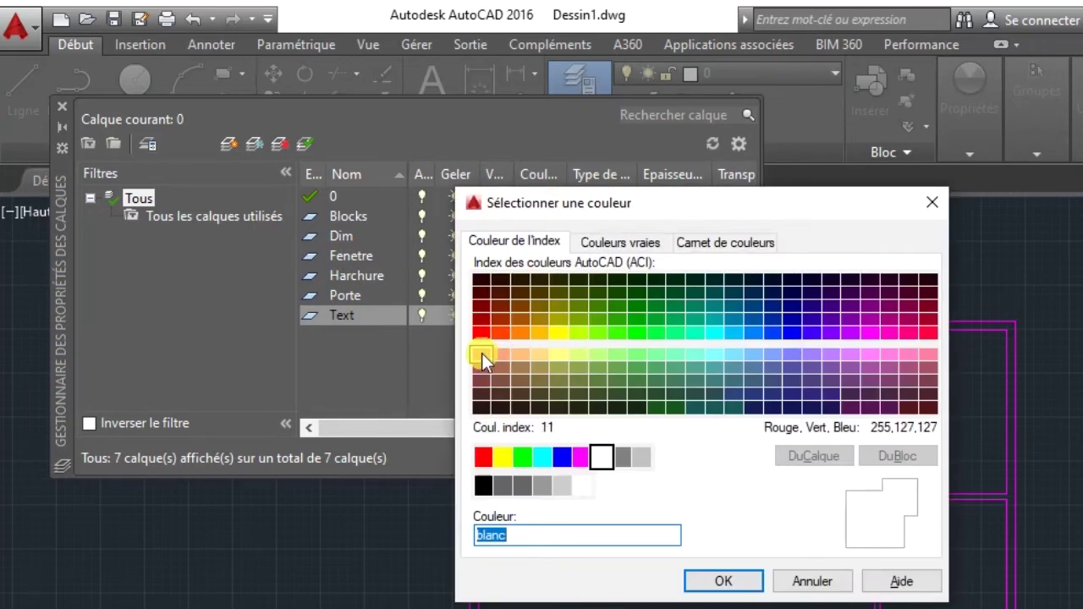
{"action": "left_click", "coordinate": [482, 354]}
{"action": "left_click", "coordinate": [724, 581]}
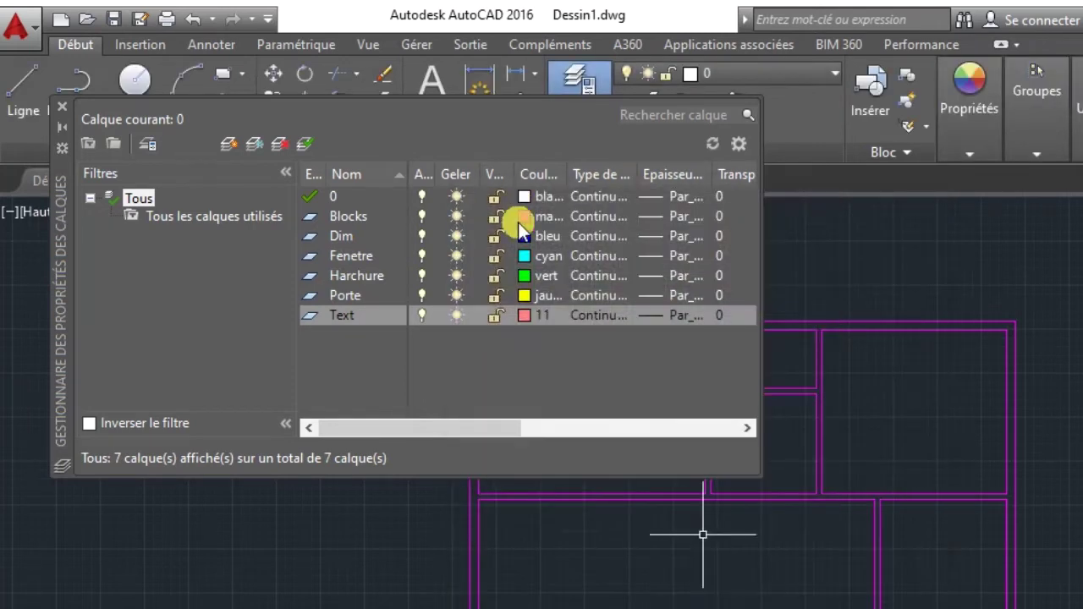
{"action": "left_click", "coordinate": [524, 234]}
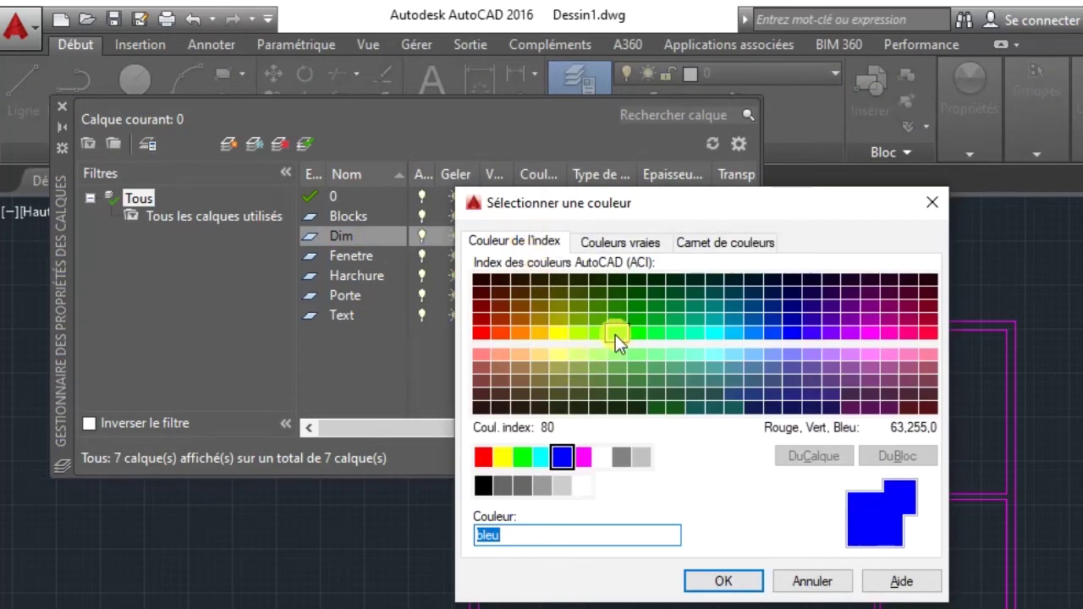
{"action": "left_click", "coordinate": [601, 334]}
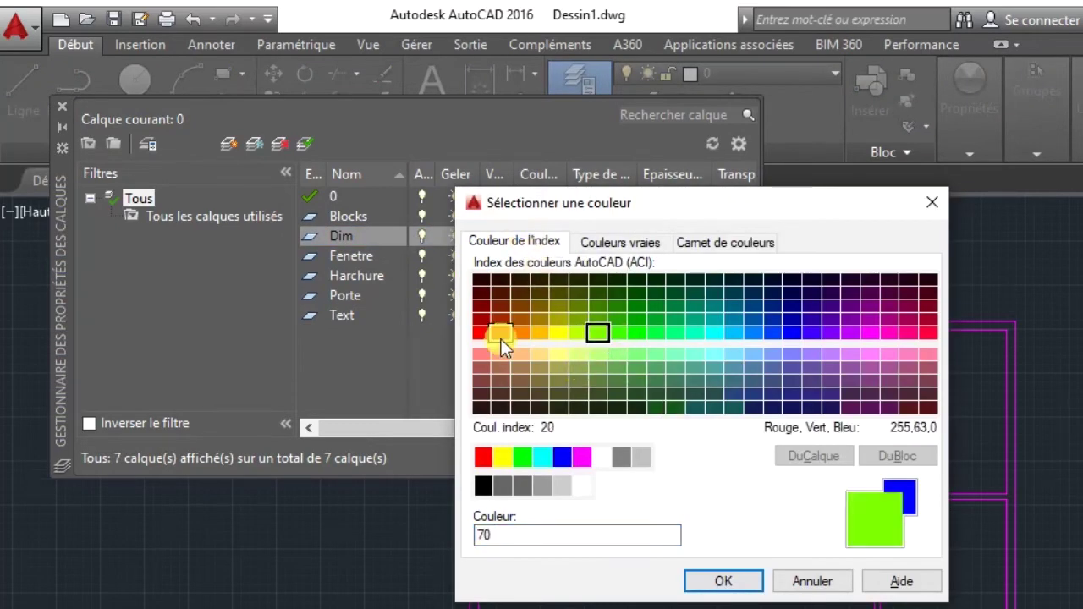
{"action": "left_click", "coordinate": [533, 353]}
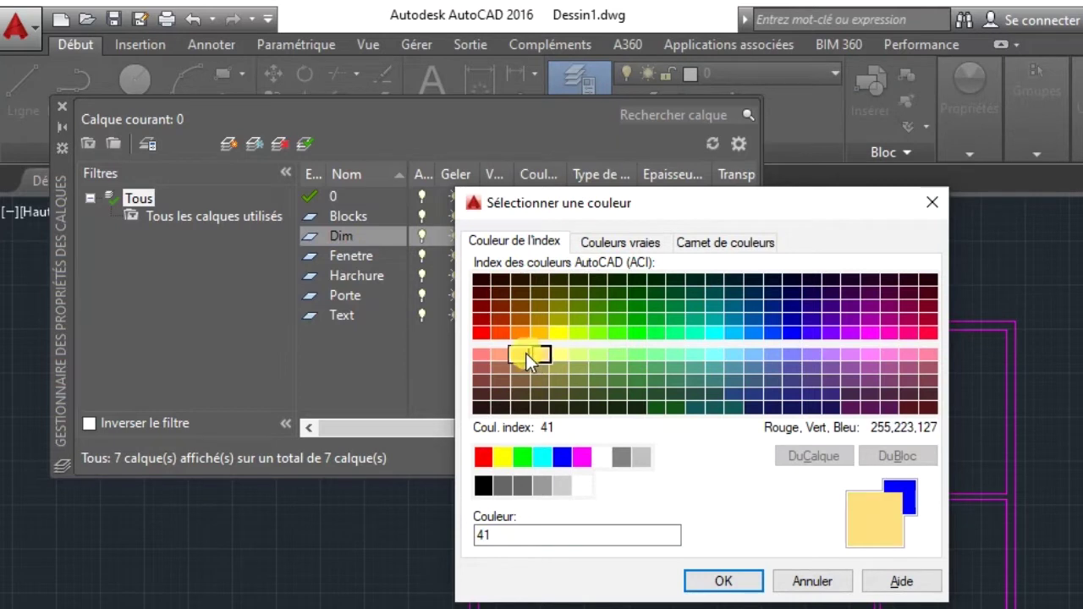
{"action": "left_click", "coordinate": [525, 354]}
{"action": "left_click", "coordinate": [750, 581]}
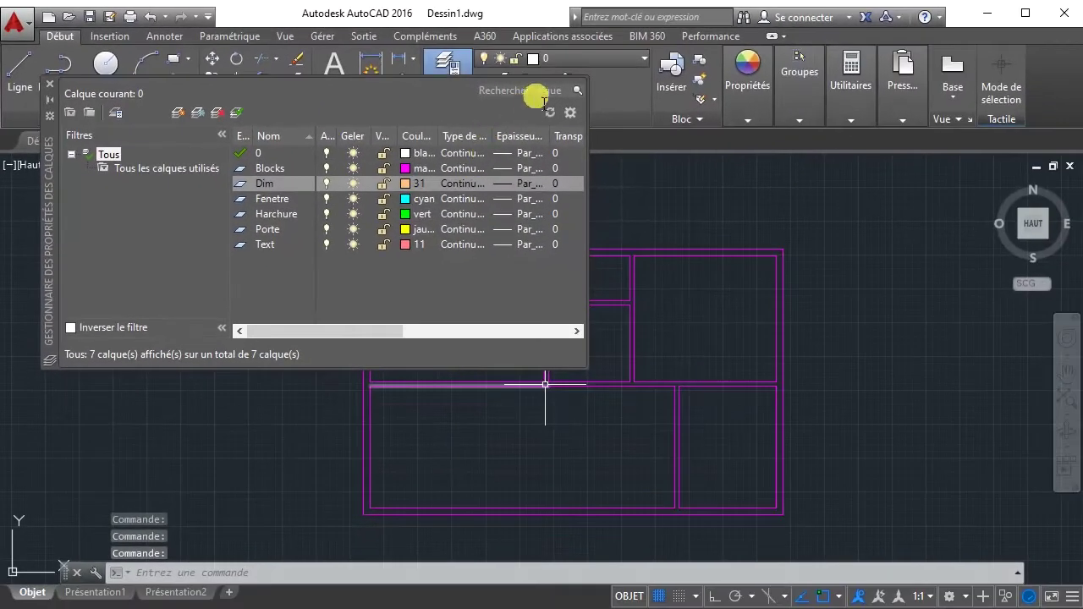
{"action": "left_click", "coordinate": [49, 84]}
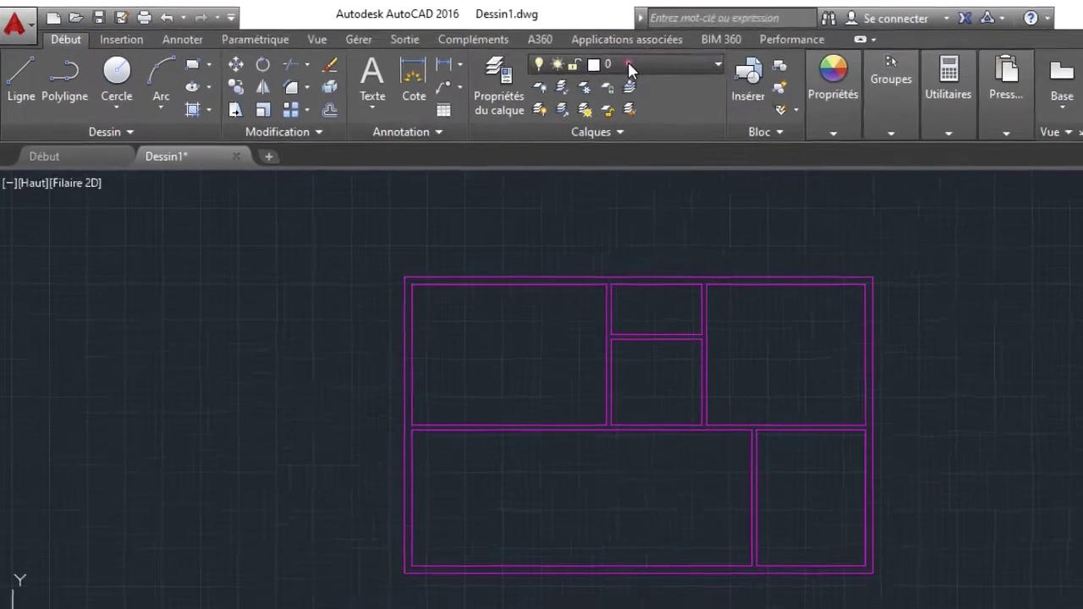
- Choose Porte from the Calques panel's layer dropdown to make it current
{"action": "left_click", "coordinate": [628, 62]}
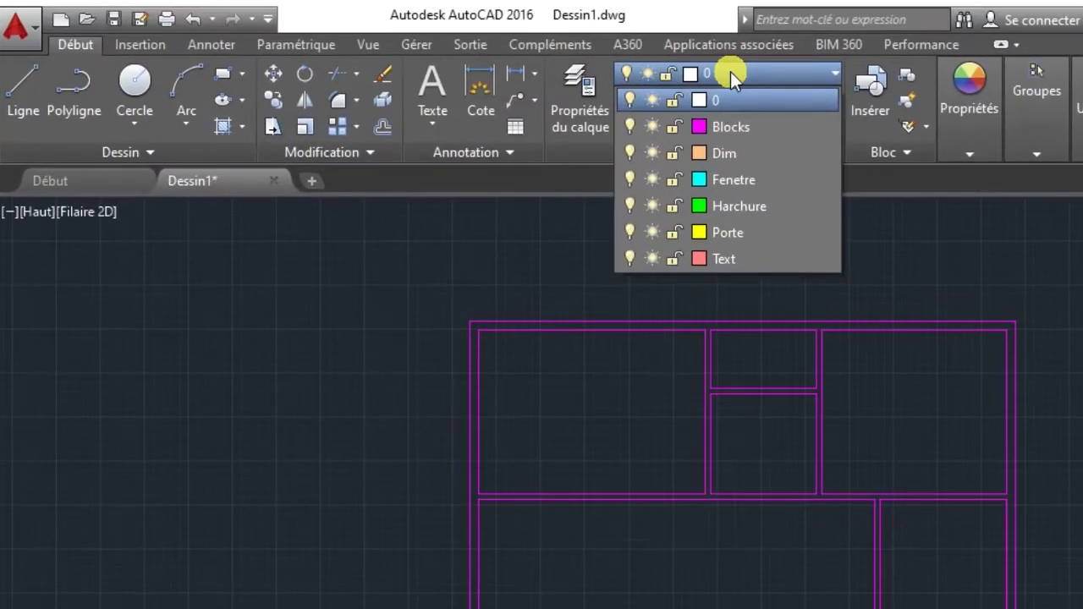
{"action": "left_click", "coordinate": [719, 233]}
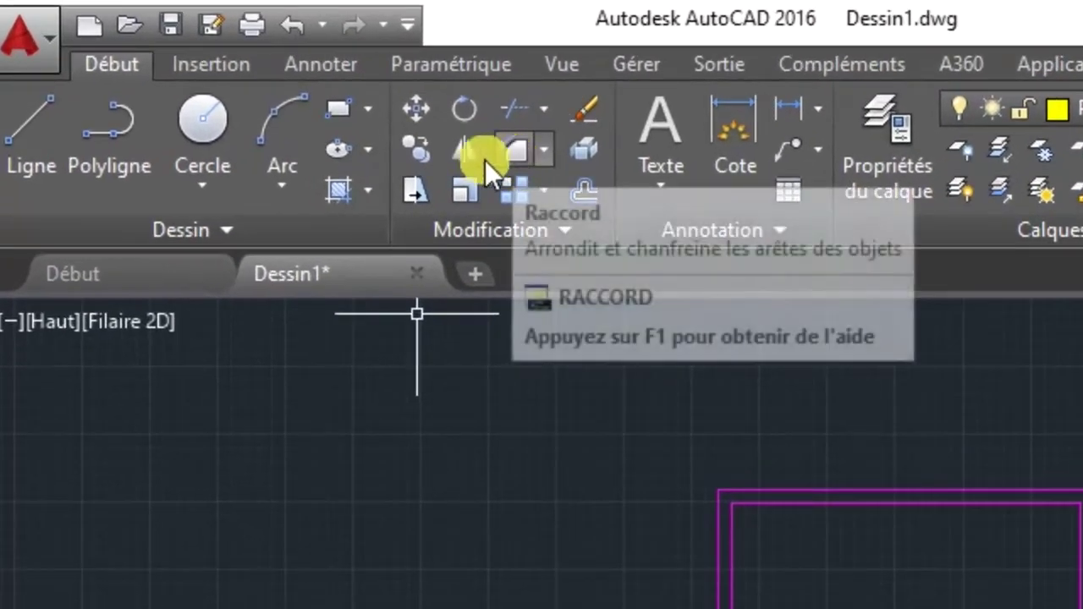
- Draw a tall 3" by 3' door-leaf rectangle left of the magenta walls
{"action": "left_click", "coordinate": [337, 114]}
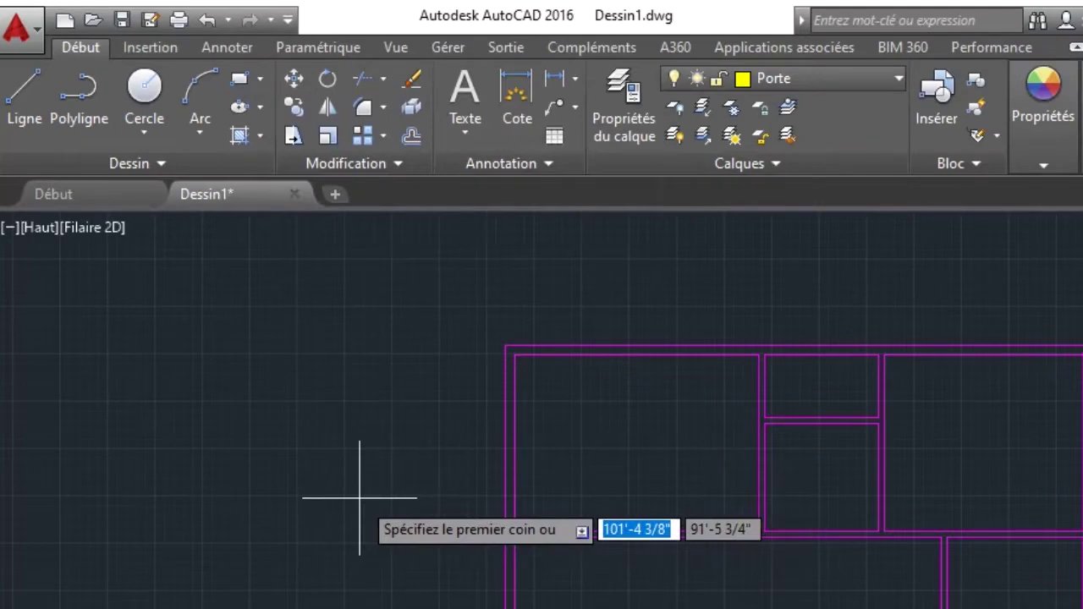
{"action": "left_click", "coordinate": [360, 499]}
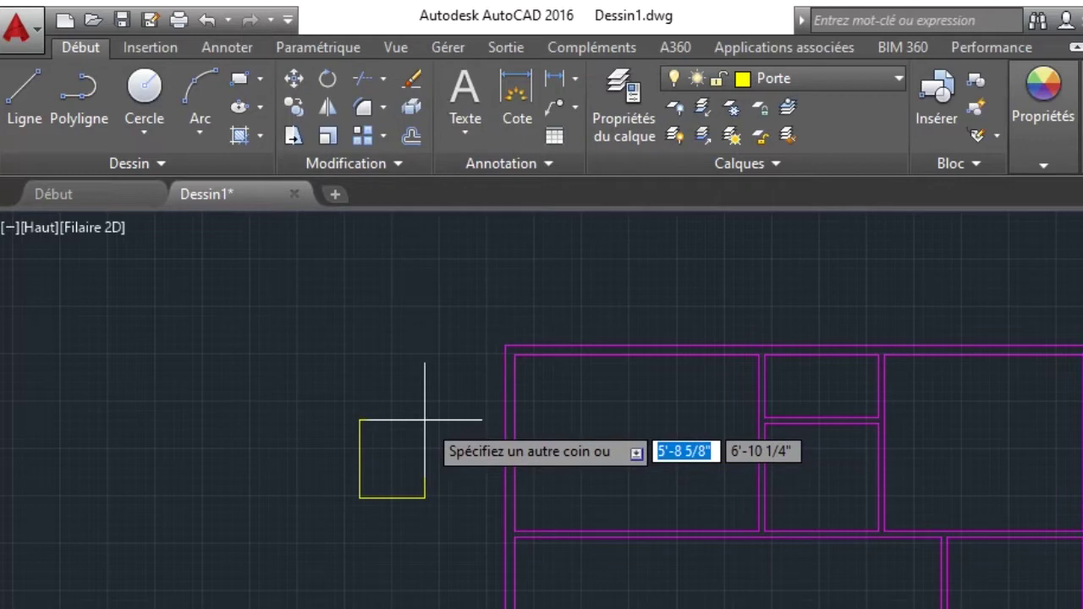
{"action": "type", "text": "@"}
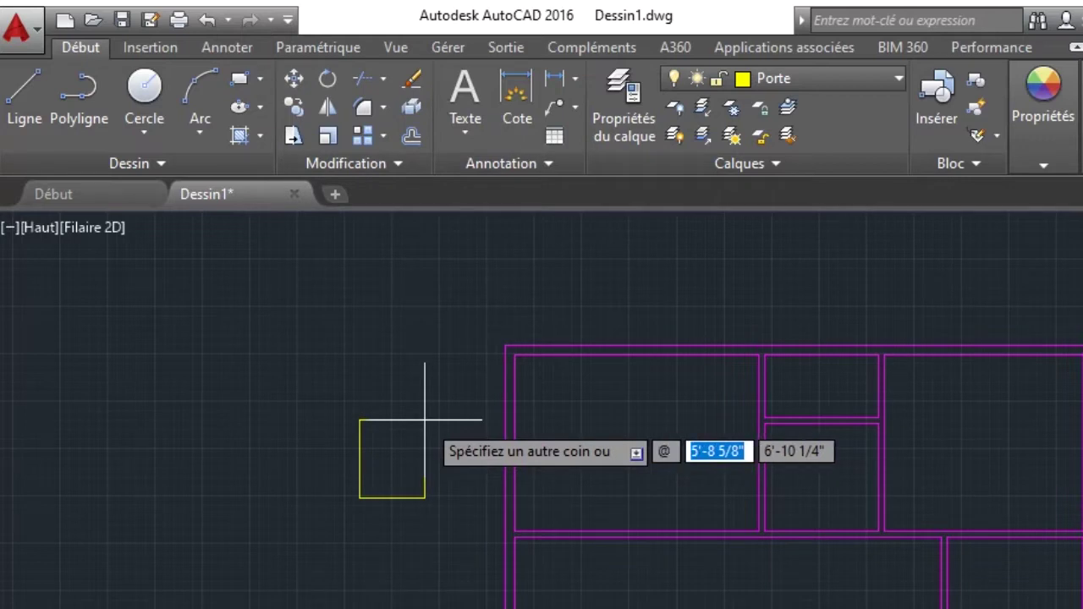
{"action": "type", "text": "3"}
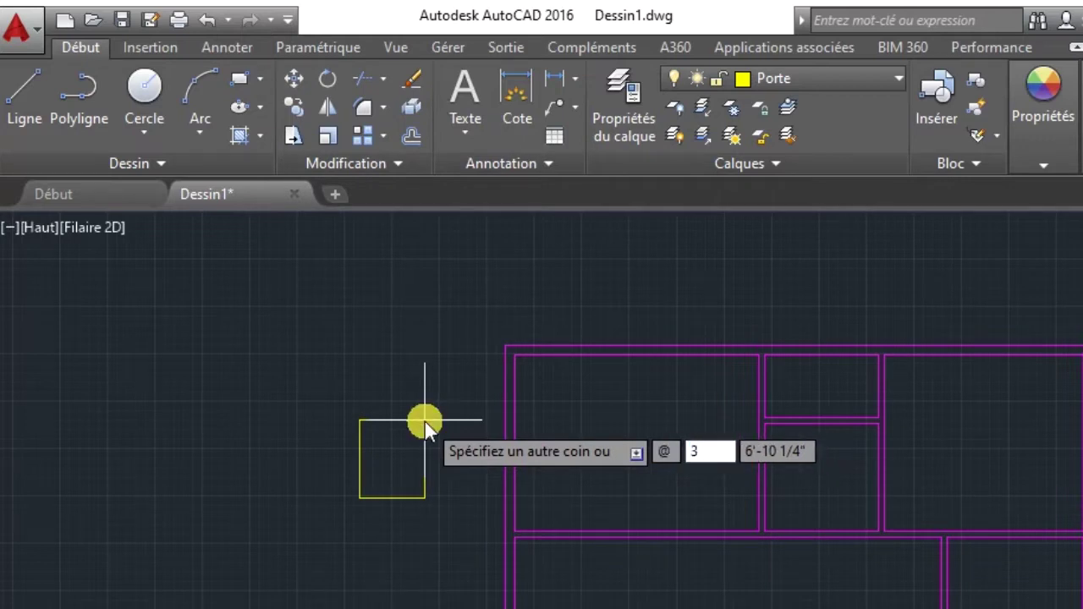
{"action": "key", "text": "Tab"}
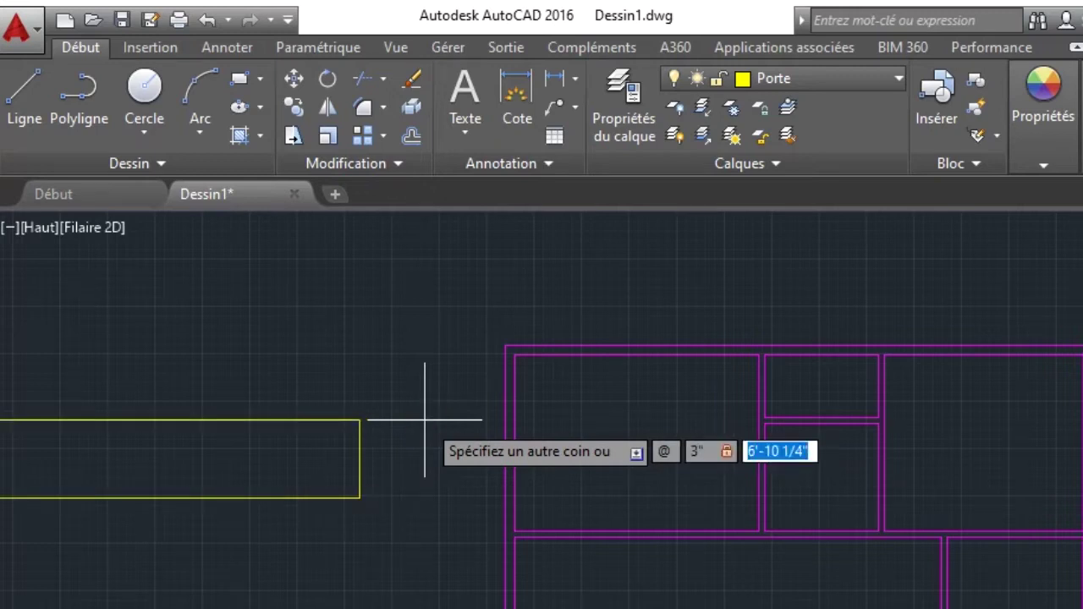
{"action": "type", "text": "3'"}
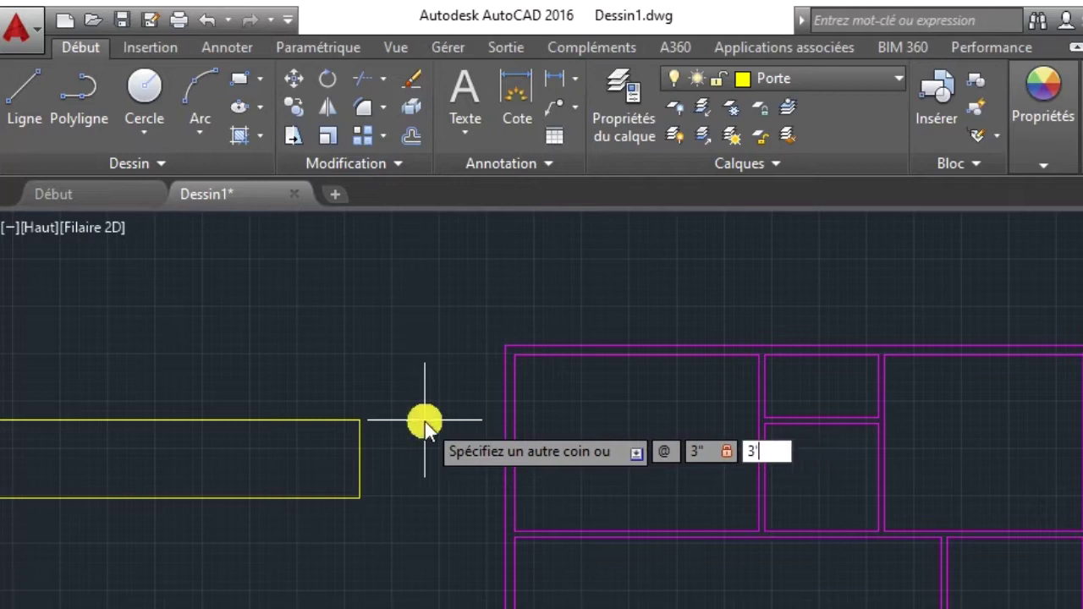
{"action": "key", "text": "Return"}
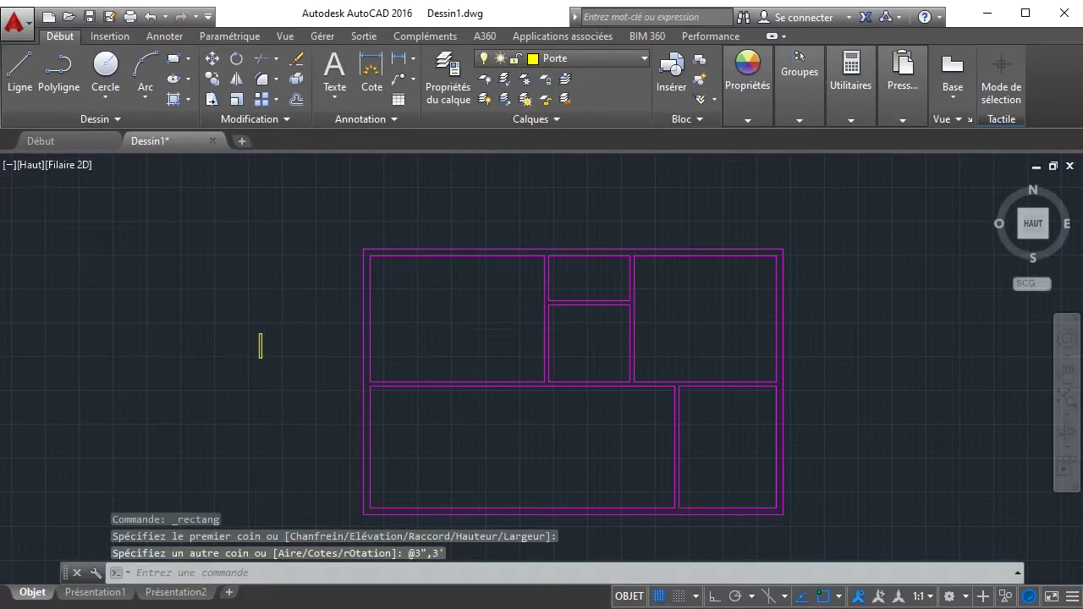
- Repeat RECTANG to draw a small 3" by 6" rectangle nearby
{"action": "scroll", "coordinate": [264, 346], "scroll_direction": "up", "scroll_amount": 4}
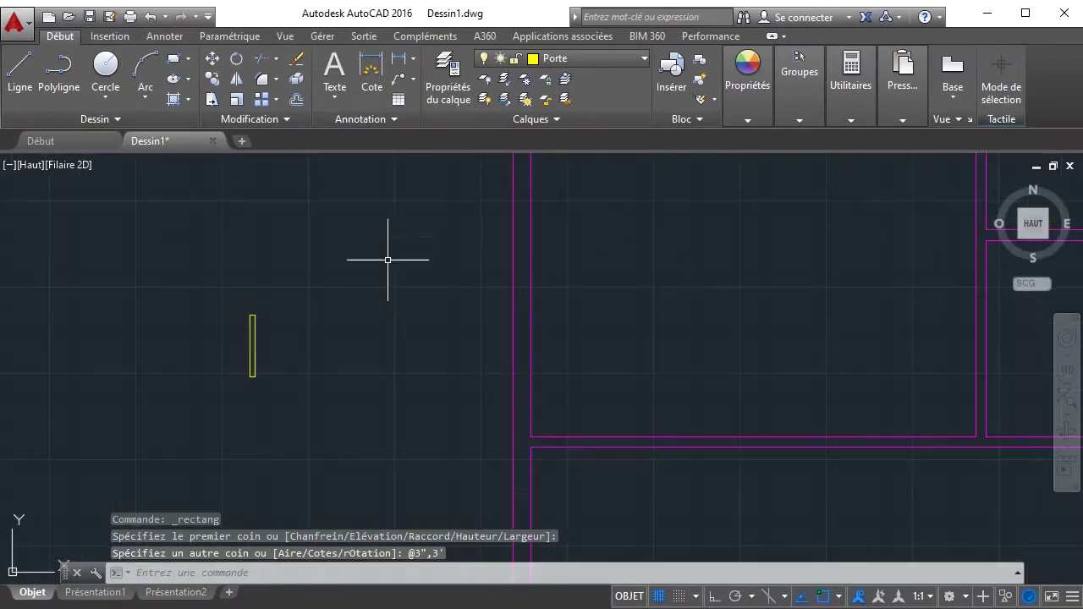
{"action": "right_click", "coordinate": [377, 272]}
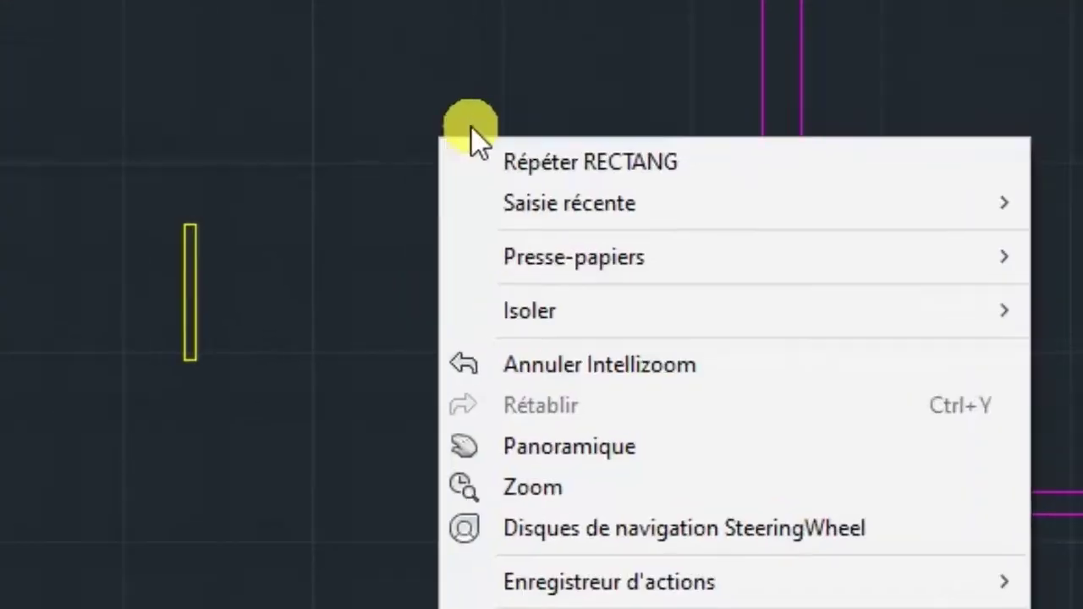
{"action": "left_click", "coordinate": [435, 288]}
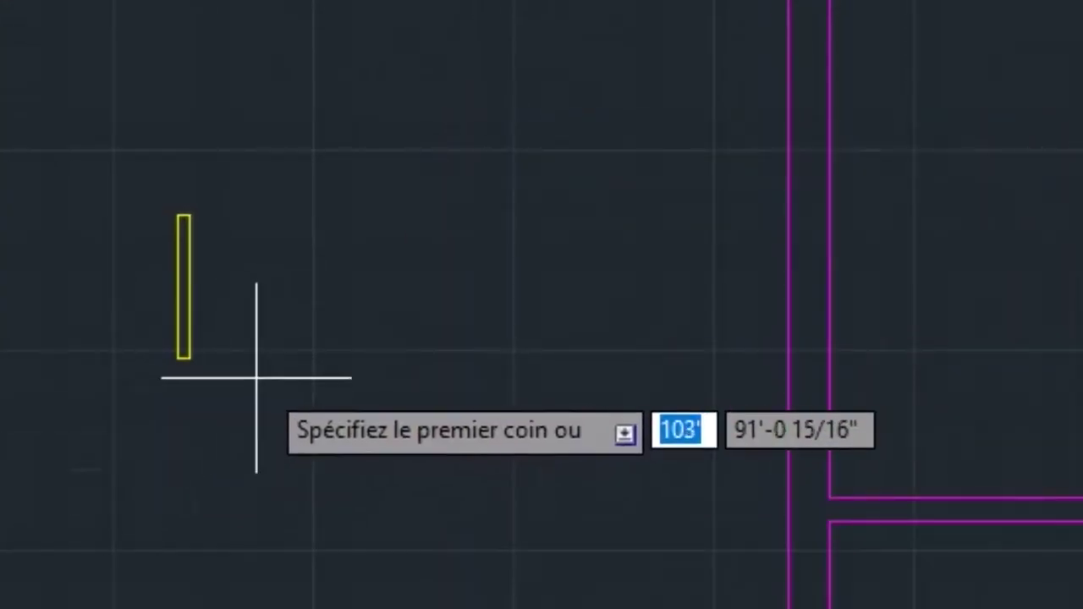
{"action": "left_click", "coordinate": [220, 399]}
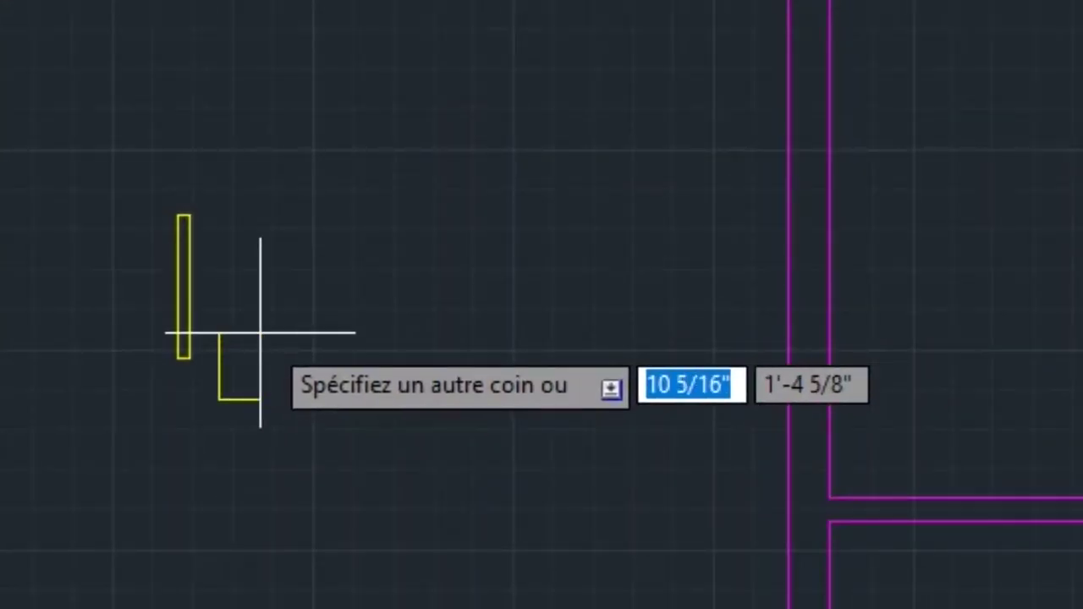
{"action": "type", "text": "@"}
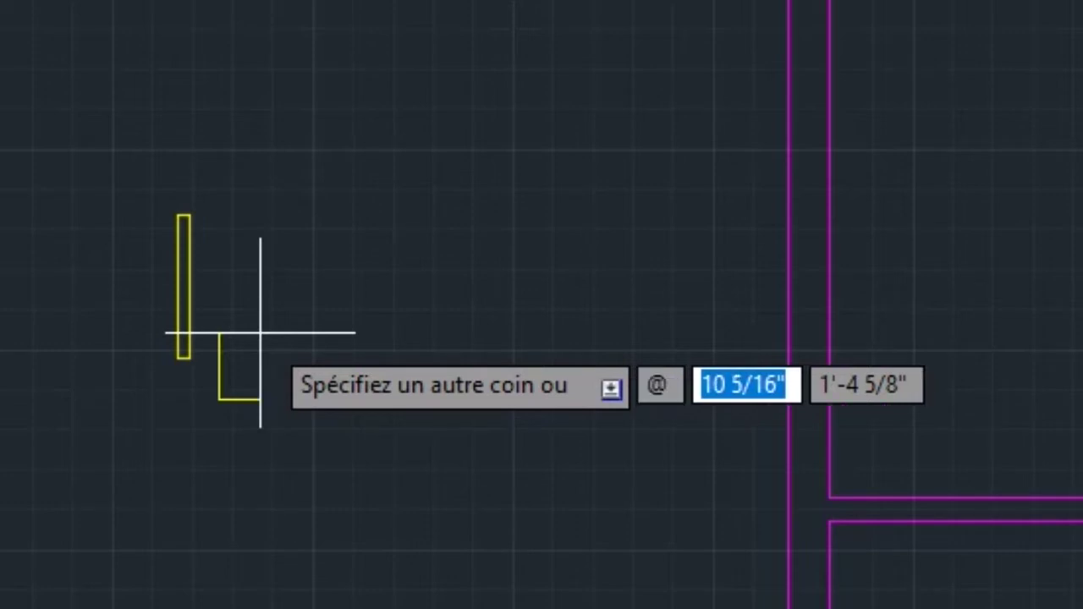
{"action": "type", "text": "3\""}
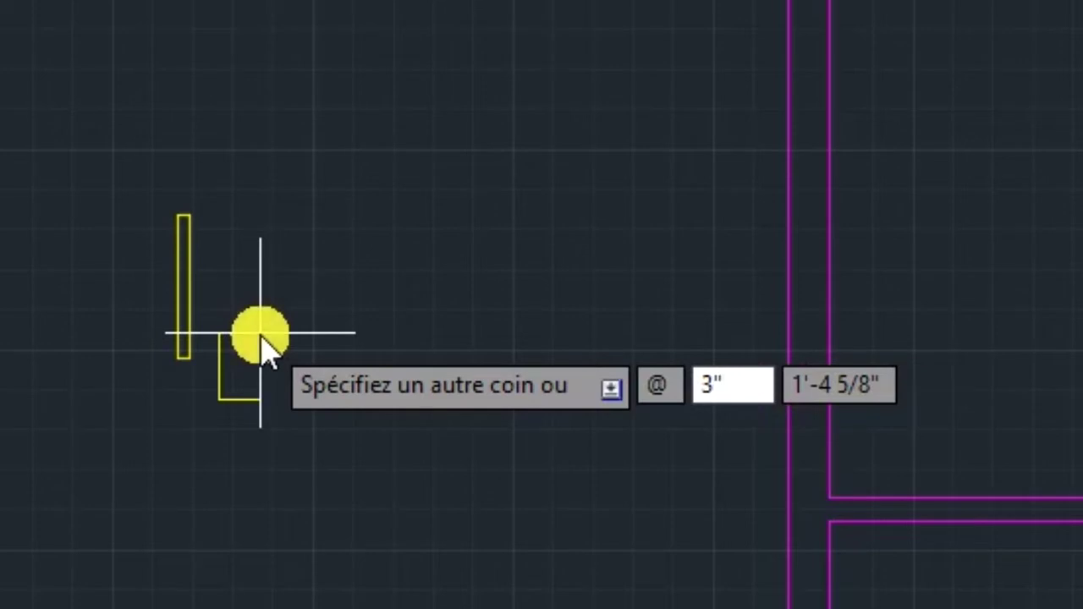
{"action": "key", "text": "Tab"}
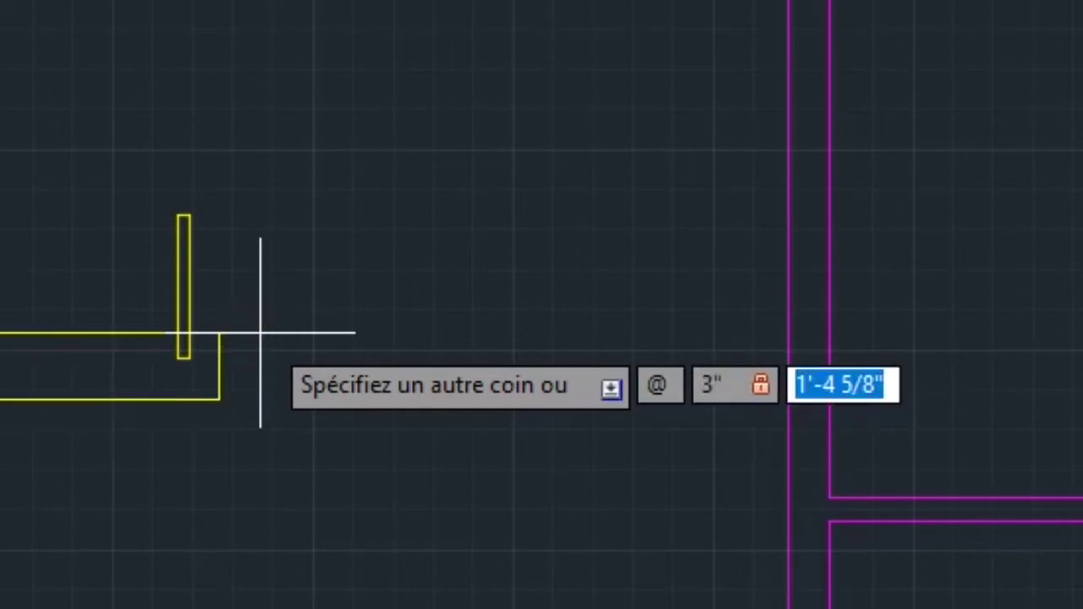
{"action": "type", "text": "6"}
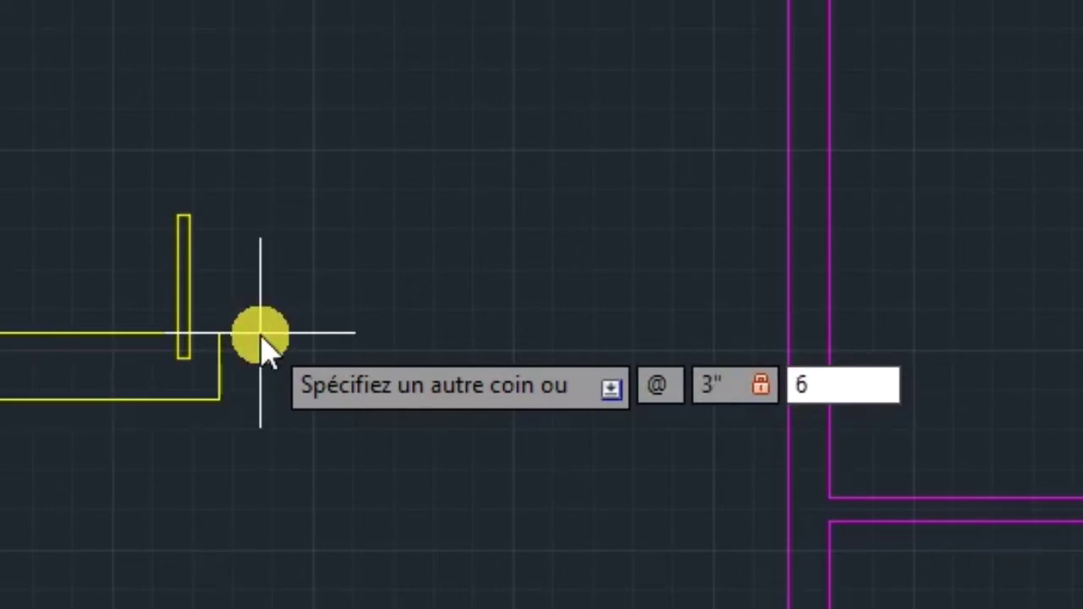
{"action": "type", "text": "\""}
{"action": "key", "text": "Return"}
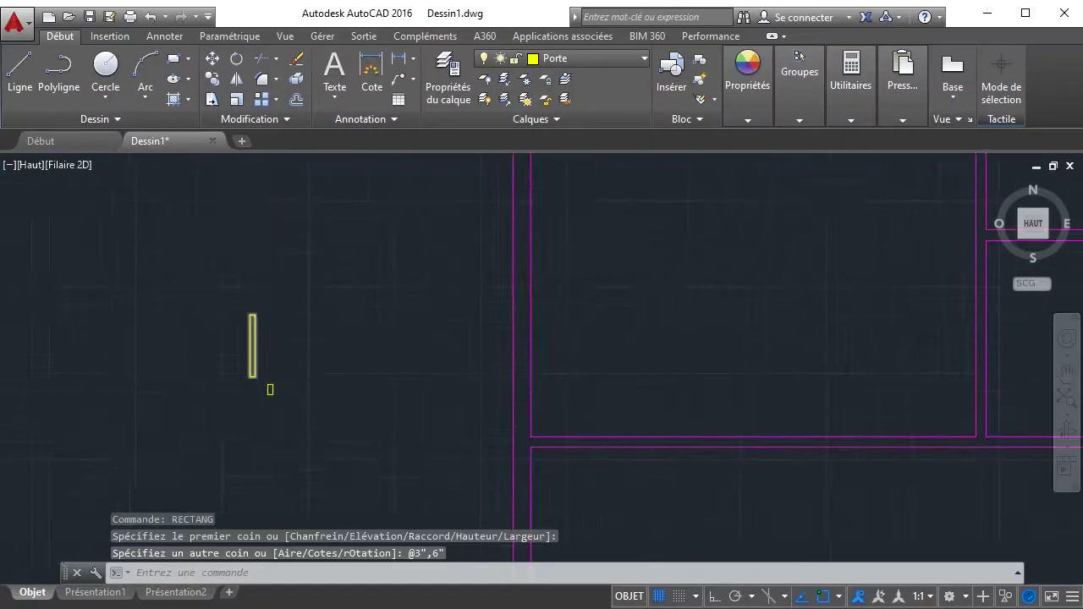
{"action": "scroll", "coordinate": [250, 370], "scroll_direction": "up", "scroll_amount": 6}
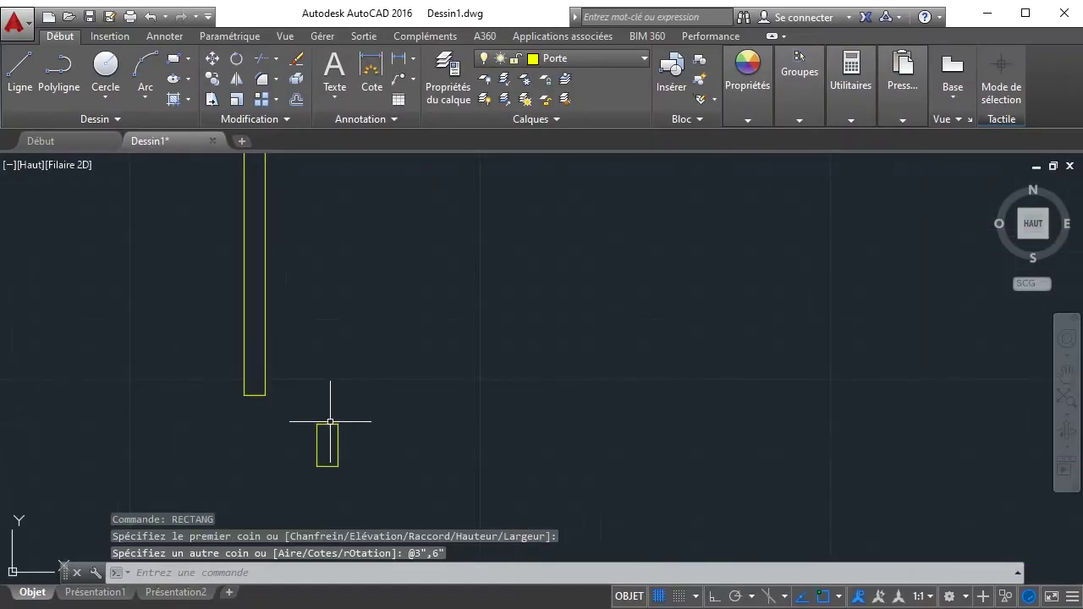
- Move the small 3" by 6" rectangle by its corner onto the tall rectangle's bottom corner
{"action": "left_click", "coordinate": [330, 423]}
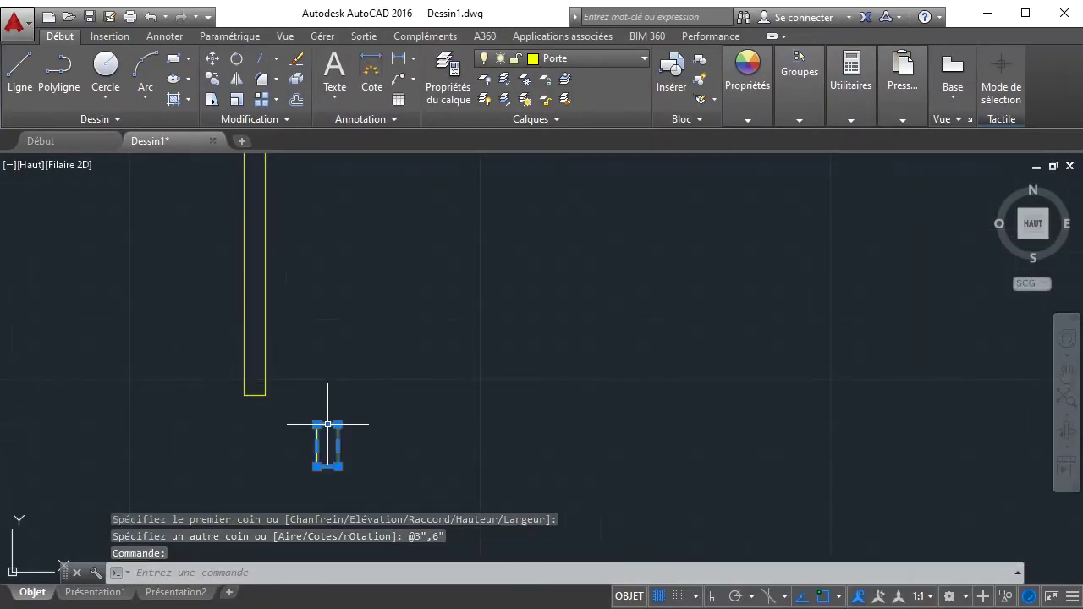
{"action": "left_click", "coordinate": [214, 68]}
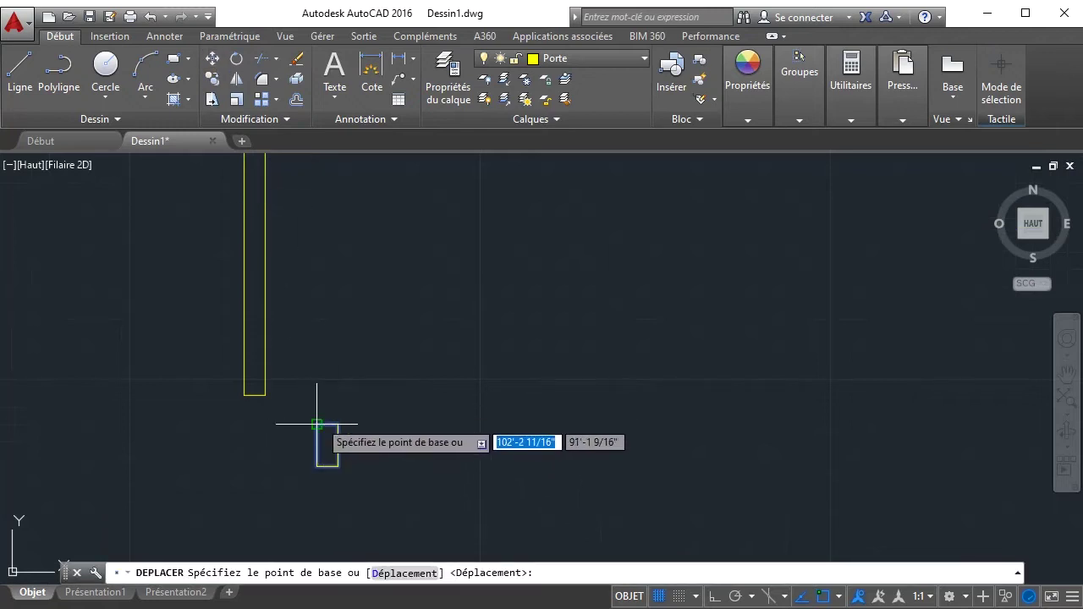
{"action": "left_click", "coordinate": [317, 424]}
{"action": "scroll", "coordinate": [264, 405], "scroll_direction": "up", "scroll_amount": 6}
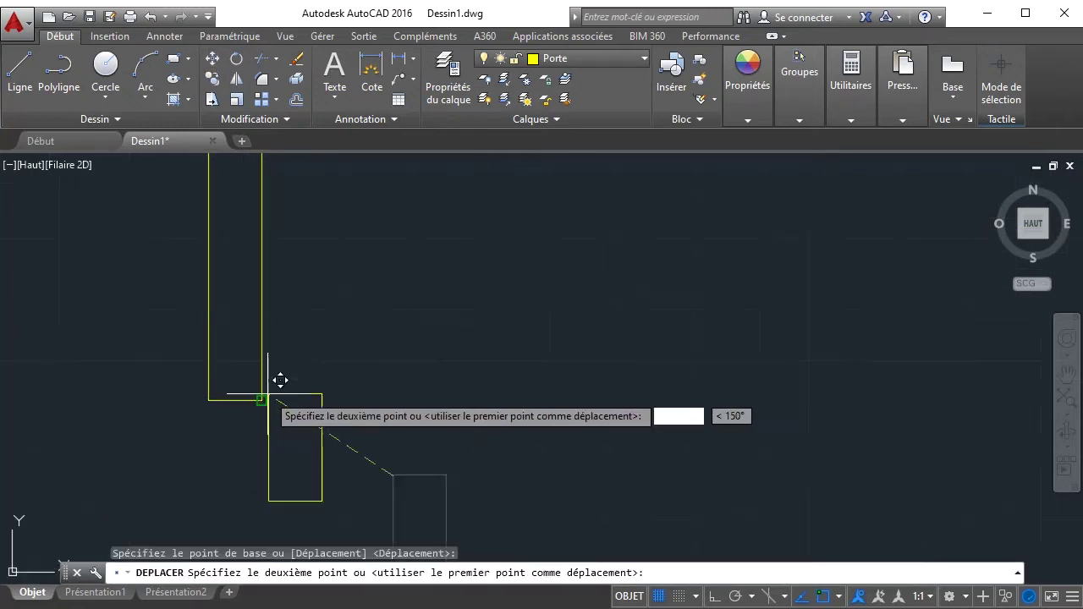
{"action": "scroll", "coordinate": [274, 394], "scroll_direction": "up", "scroll_amount": 6}
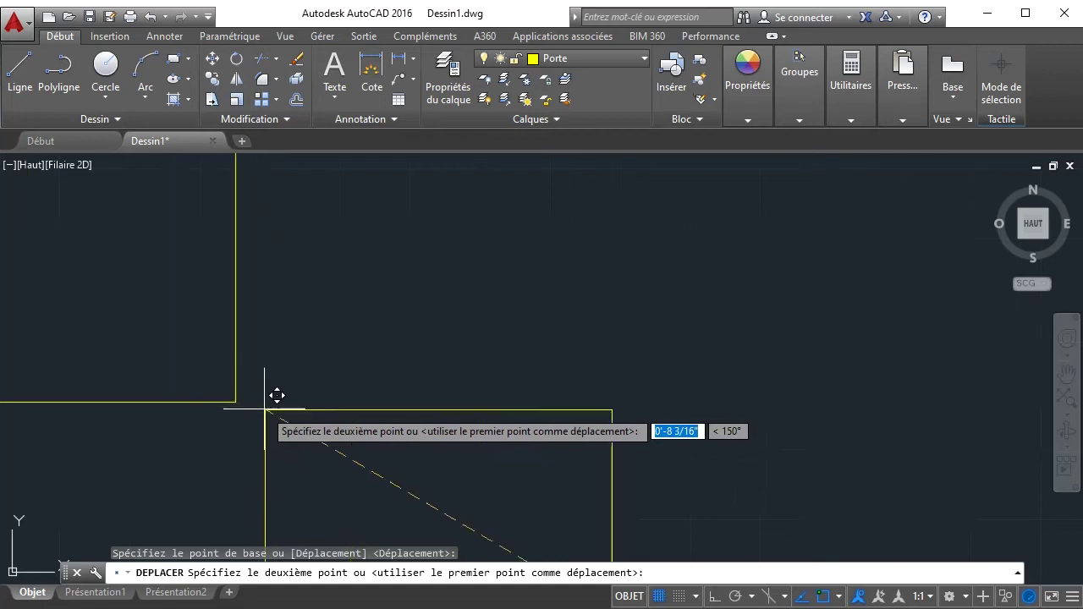
{"action": "left_click", "coordinate": [246, 391]}
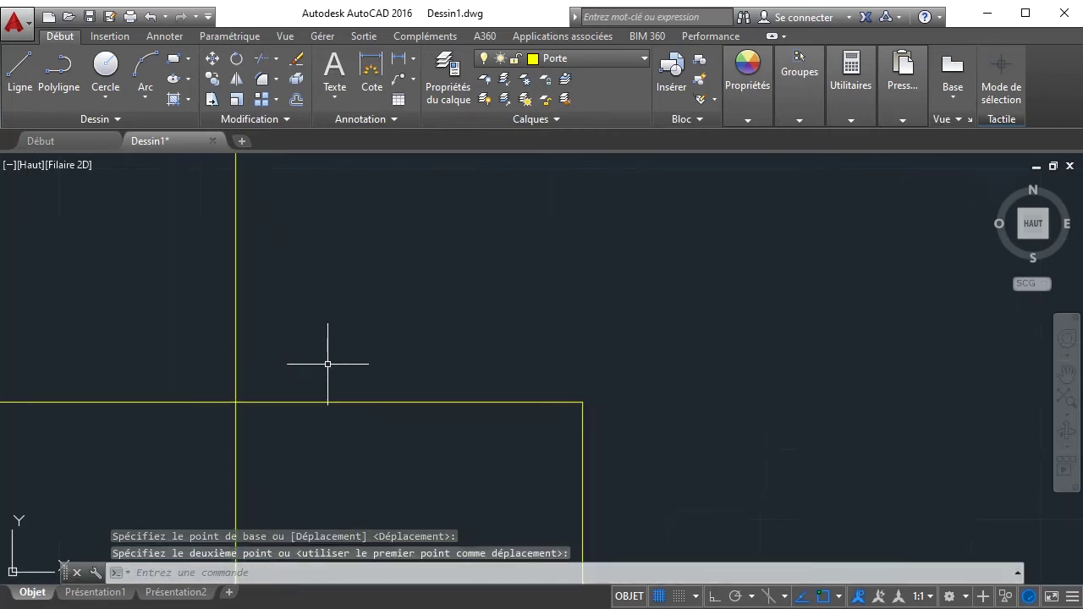
{"action": "scroll", "coordinate": [331, 364], "scroll_direction": "down", "scroll_amount": 5}
{"action": "scroll", "coordinate": [343, 381], "scroll_direction": "down", "scroll_amount": 4}
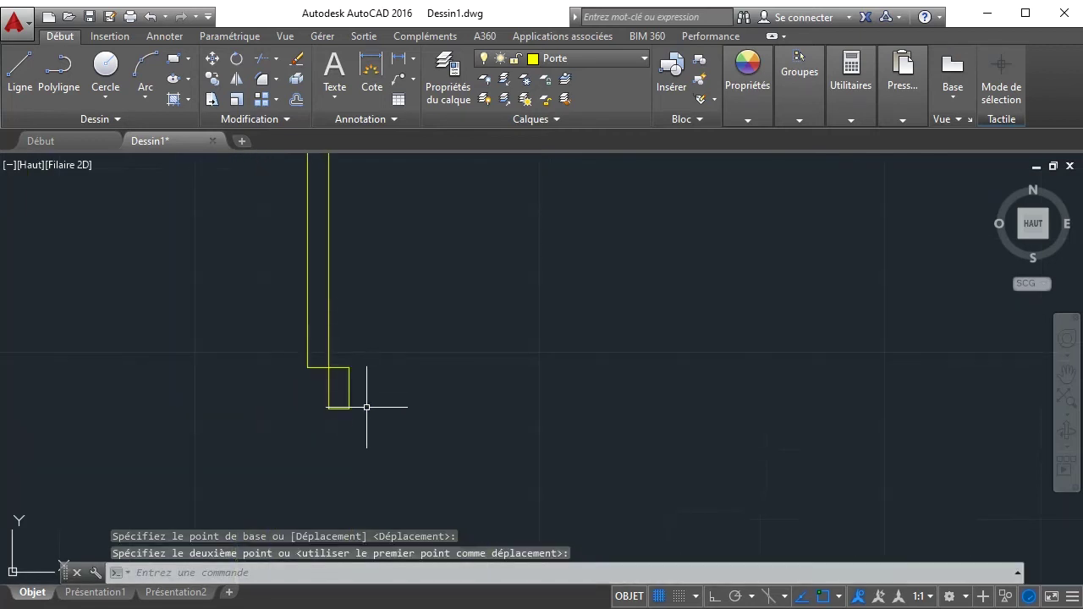
{"action": "scroll", "coordinate": [365, 389], "scroll_direction": "down", "scroll_amount": 4}
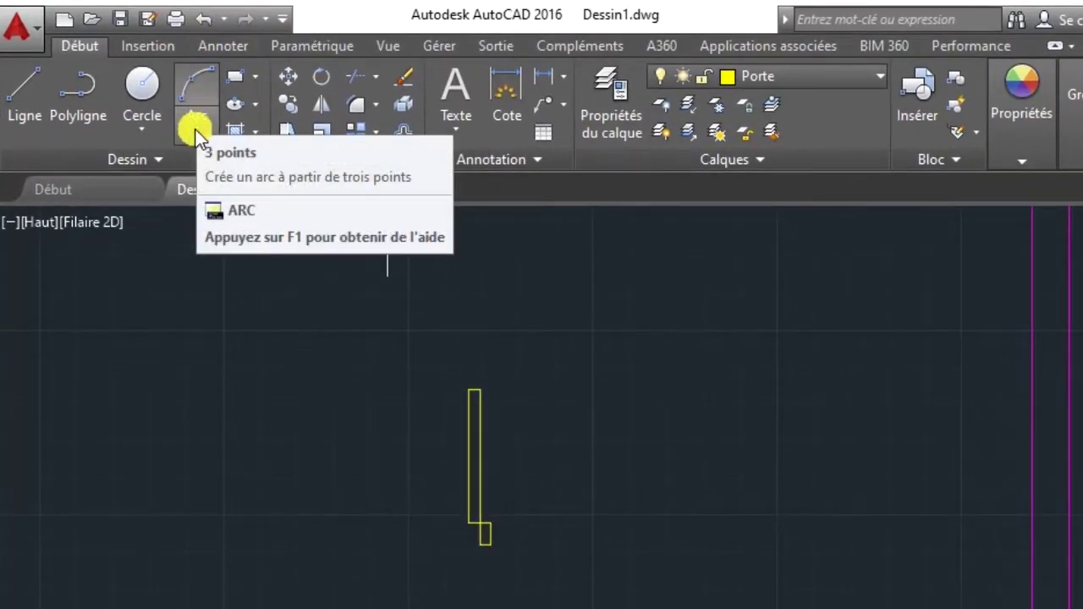
- Draw a quarter-circle door swing arc centred at the leaf's bottom, starting at its top
{"action": "left_click", "coordinate": [194, 127]}
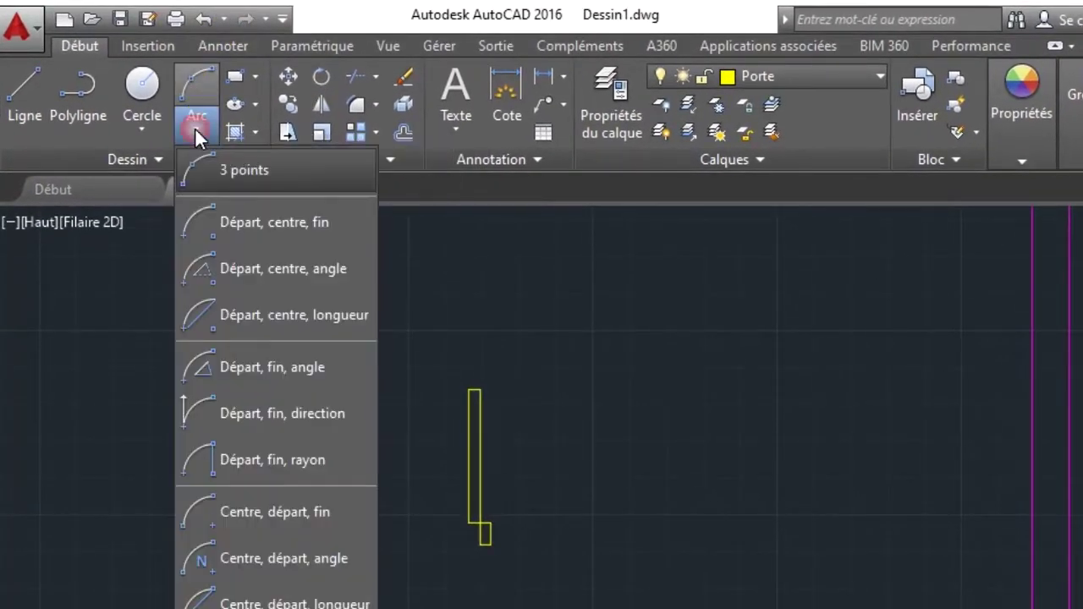
{"action": "left_click", "coordinate": [243, 516]}
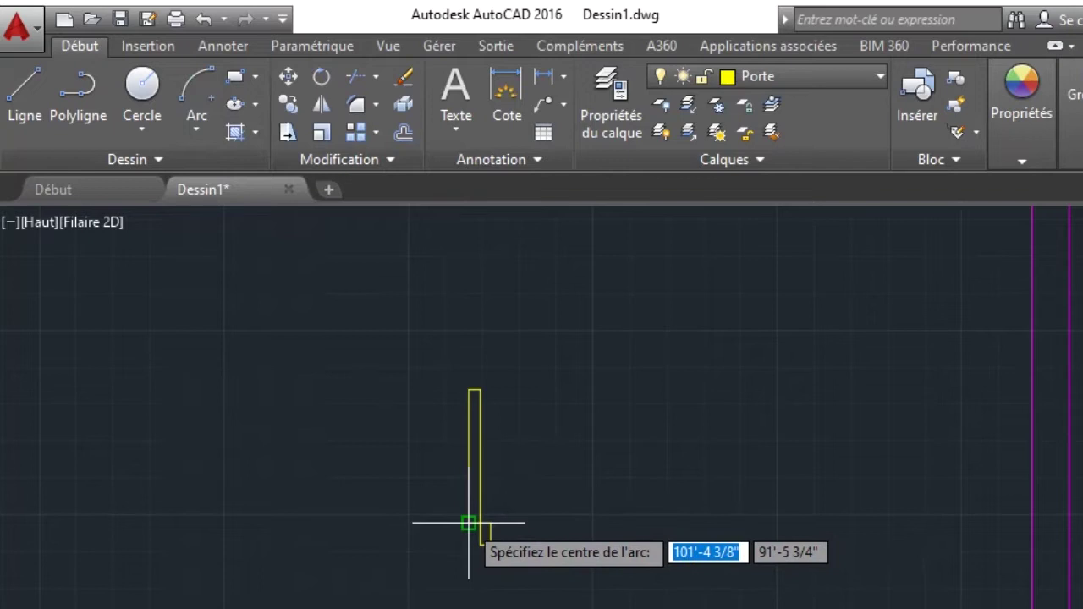
{"action": "scroll", "coordinate": [469, 523], "scroll_direction": "up", "scroll_amount": 4}
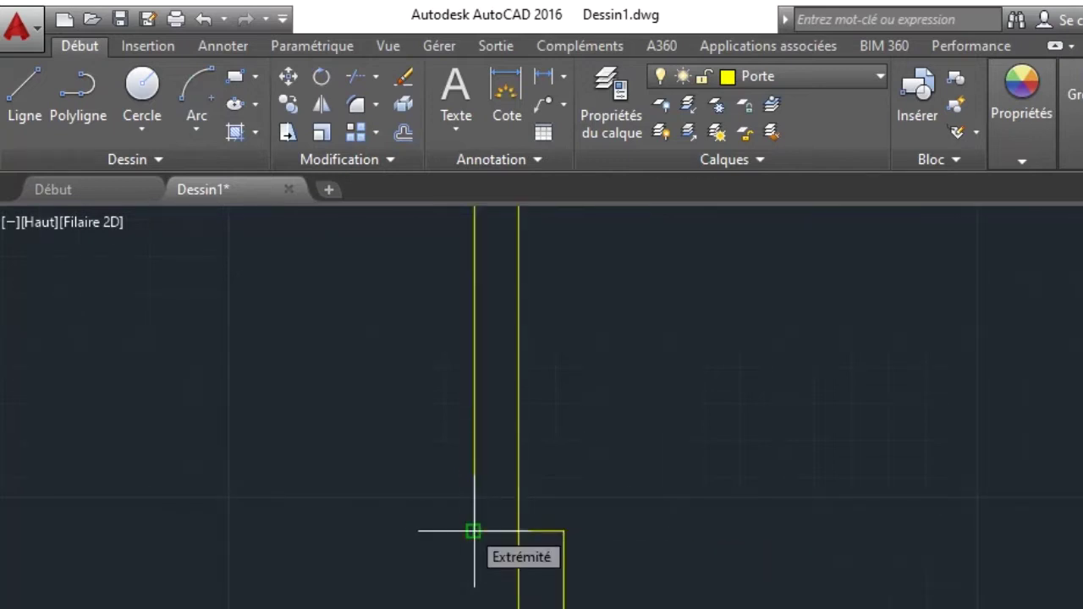
{"action": "left_click", "coordinate": [473, 531]}
{"action": "scroll", "coordinate": [496, 399], "scroll_direction": "down", "scroll_amount": 5}
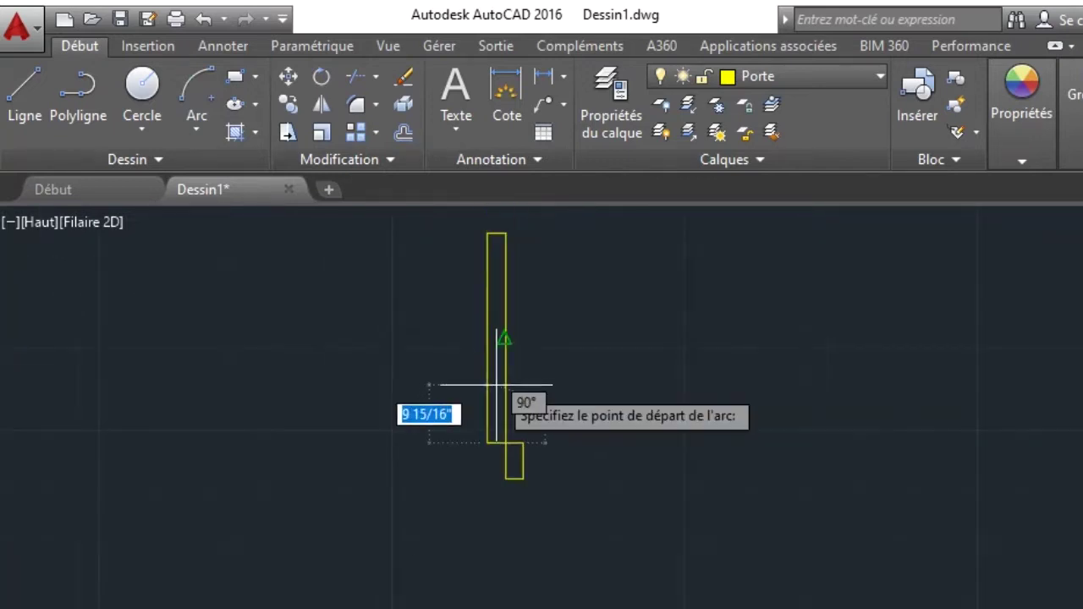
{"action": "left_click", "coordinate": [486, 232]}
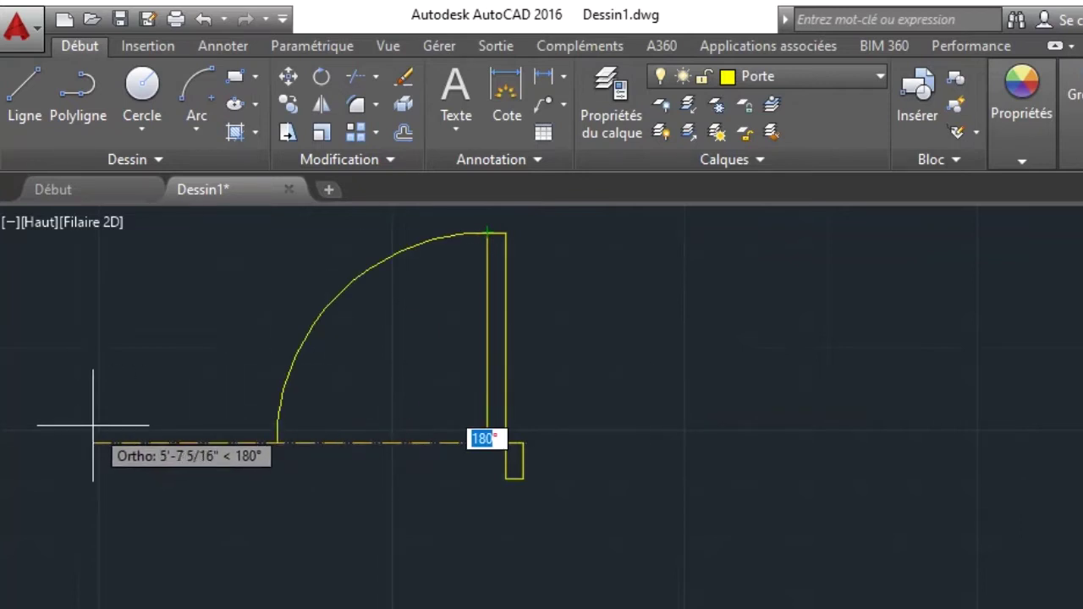
{"action": "key", "text": "Escape"}
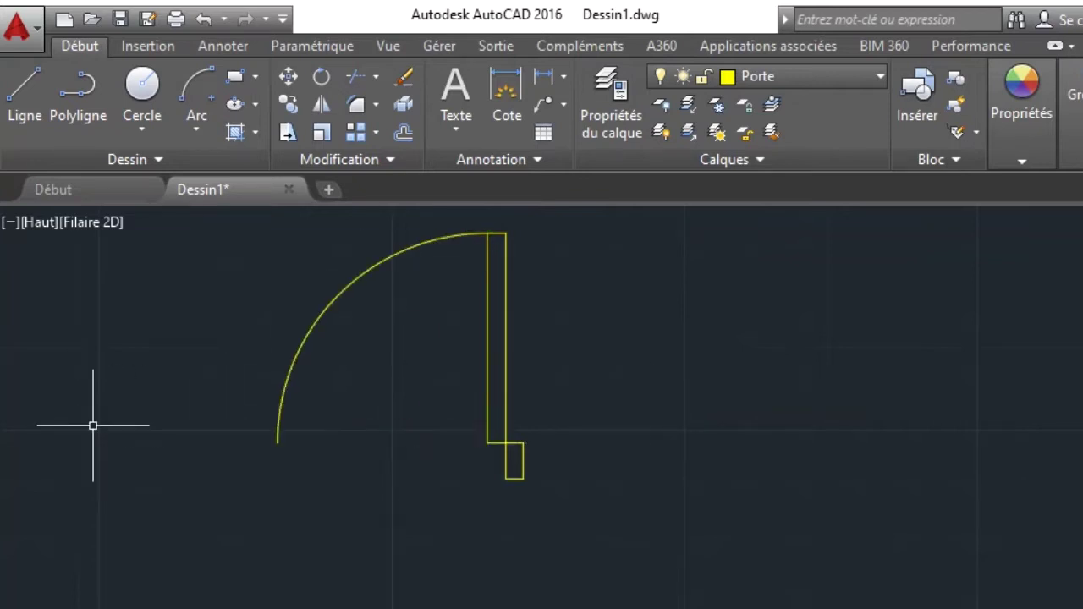
- Copy the small jamb rectangle to the far end of the door swing
{"action": "left_click", "coordinate": [518, 477]}
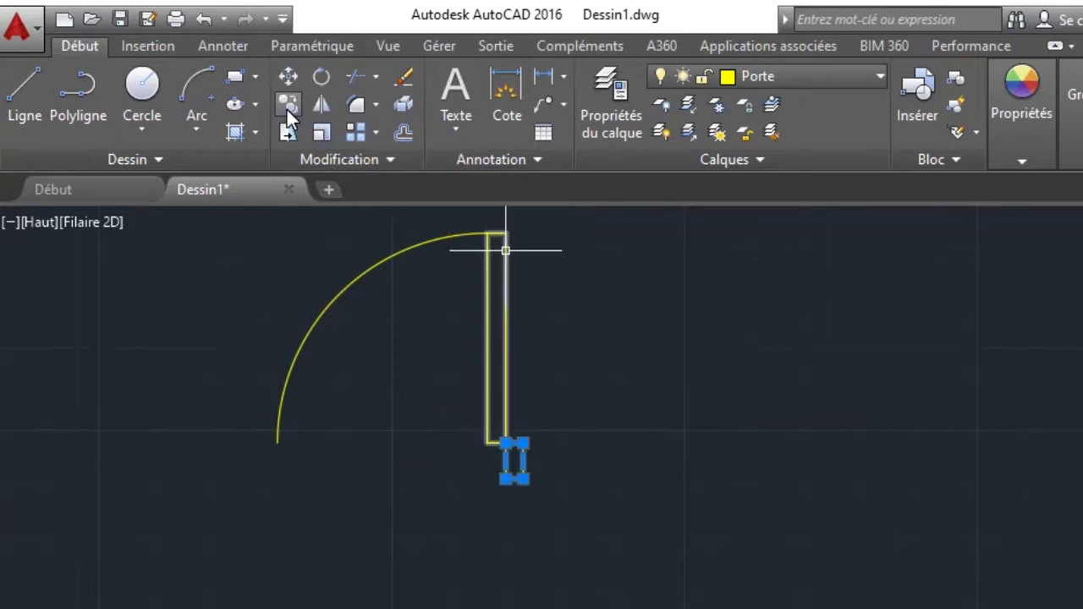
{"action": "left_click", "coordinate": [287, 104]}
{"action": "left_click", "coordinate": [522, 443]}
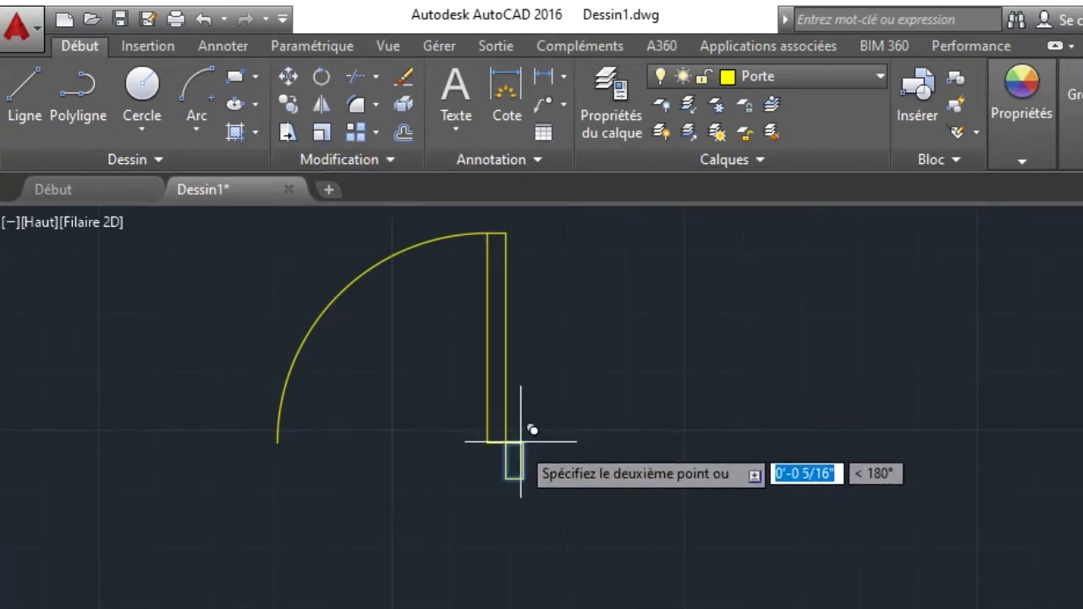
{"action": "left_click", "coordinate": [280, 441]}
{"action": "scroll", "coordinate": [330, 474], "scroll_direction": "up", "scroll_amount": 5}
{"action": "right_click", "coordinate": [436, 490]}
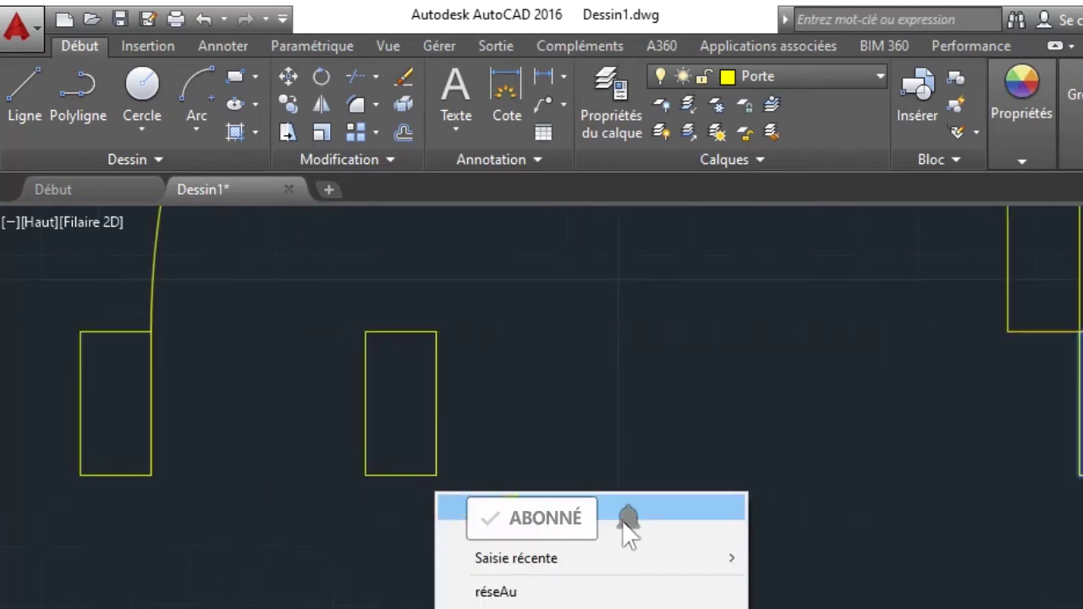
{"action": "left_click", "coordinate": [514, 507]}
{"action": "scroll", "coordinate": [626, 521], "scroll_direction": "down", "scroll_amount": 5}
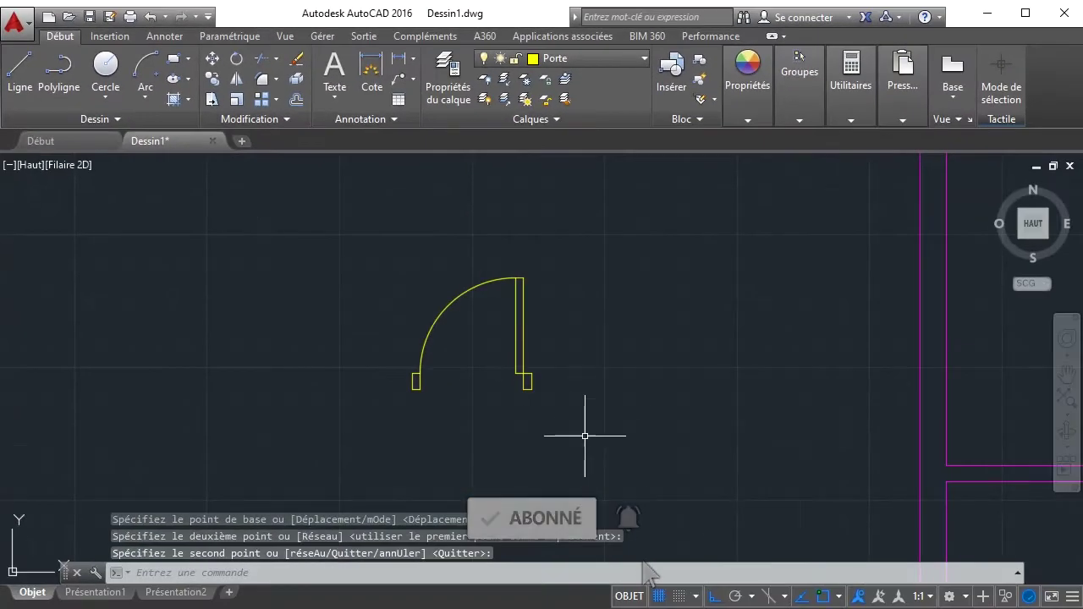
{"action": "scroll", "coordinate": [520, 382], "scroll_direction": "up", "scroll_amount": 4}
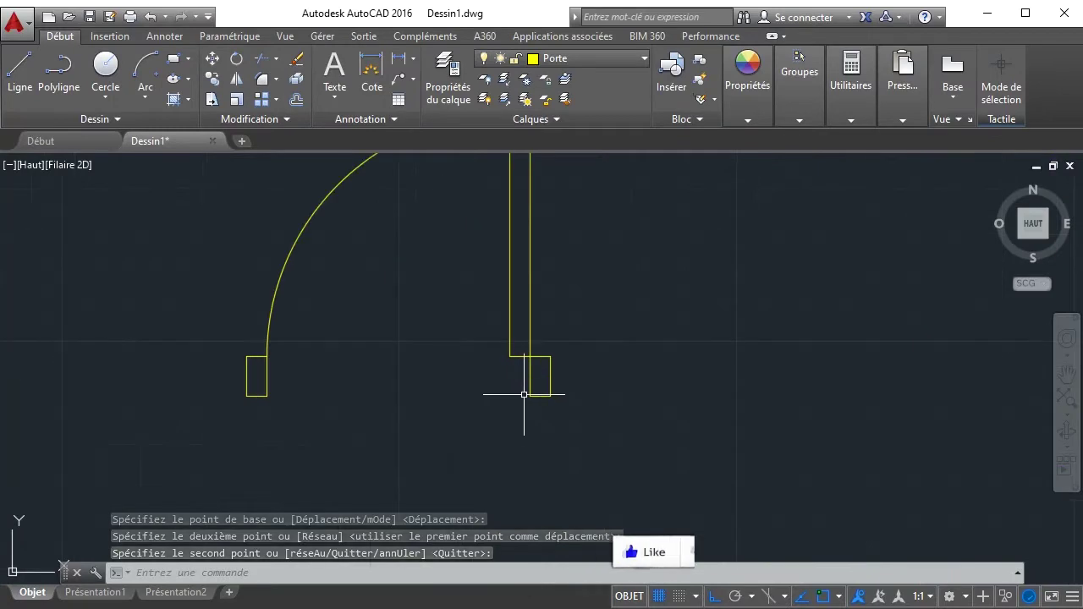
{"action": "scroll", "coordinate": [551, 414], "scroll_direction": "down", "scroll_amount": 4}
{"action": "left_click", "coordinate": [585, 441]}
- Copy the whole single door symbol to the right
{"action": "left_click", "coordinate": [351, 212]}
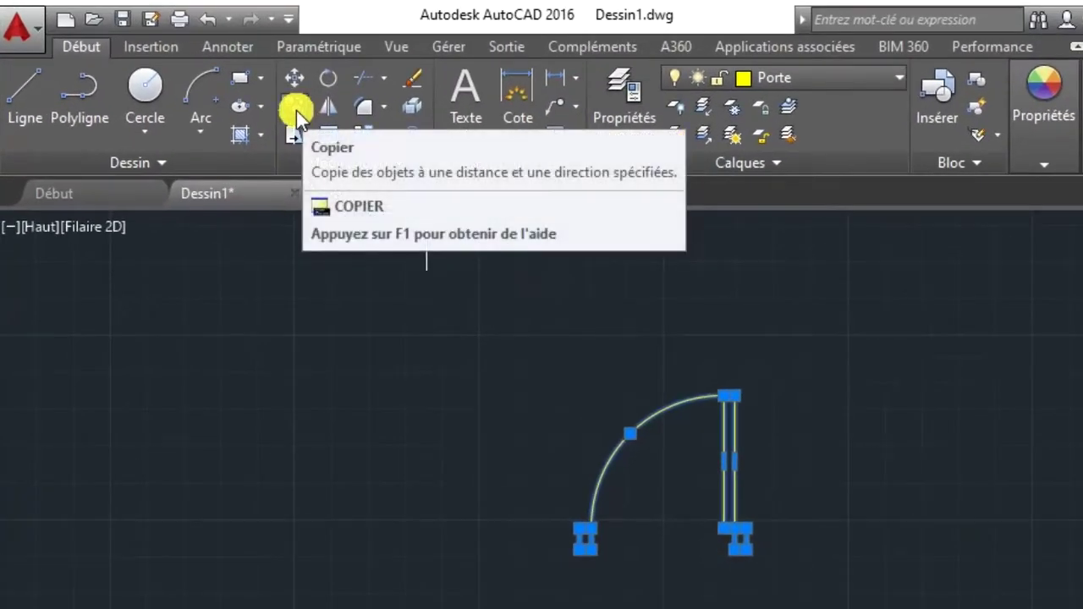
{"action": "left_click", "coordinate": [297, 110]}
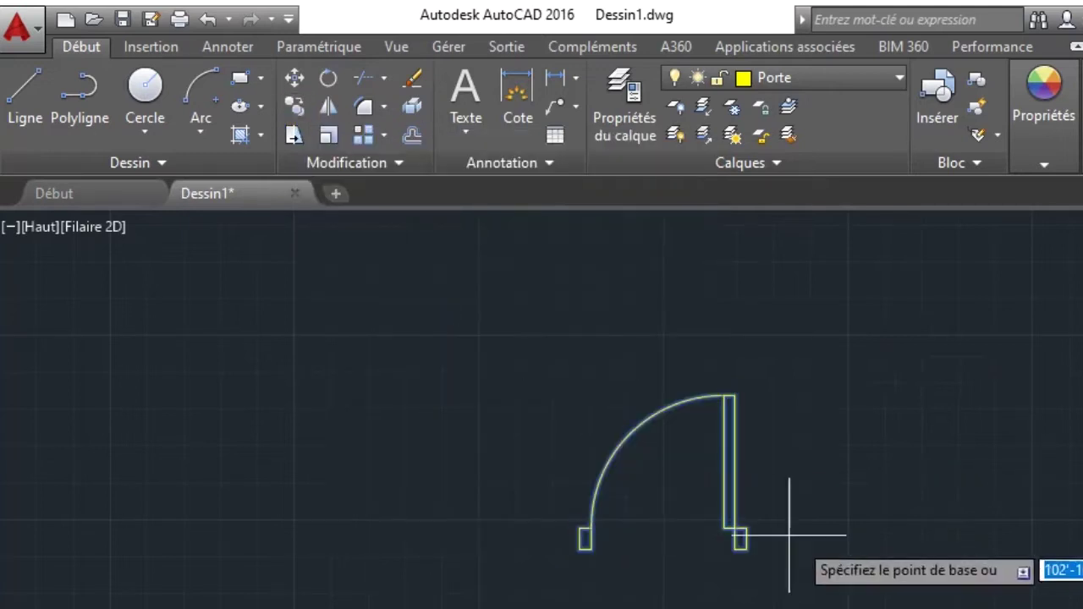
{"action": "left_click", "coordinate": [817, 494]}
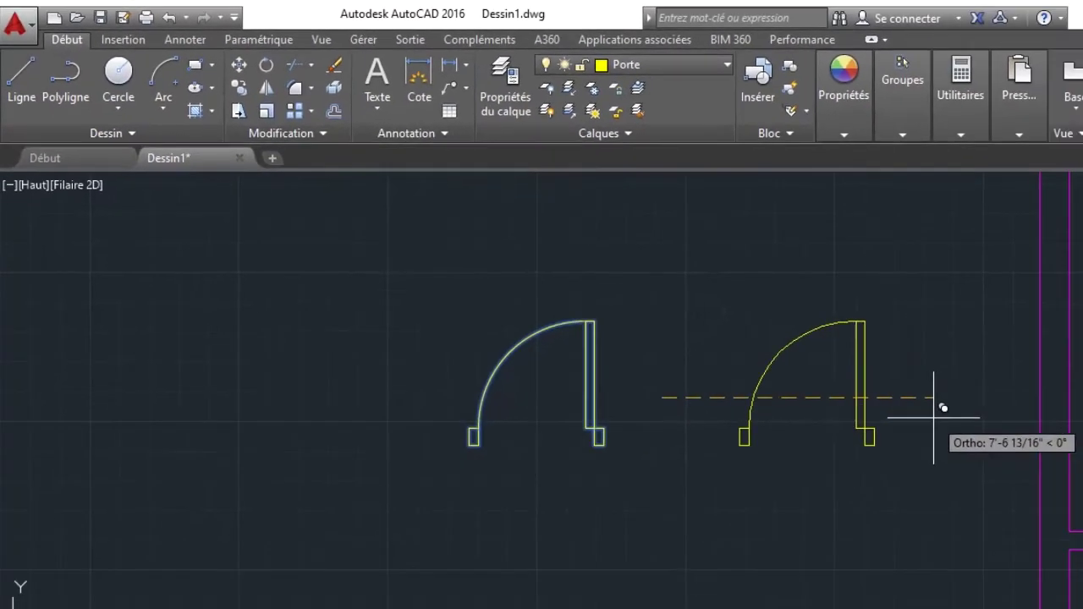
{"action": "left_click", "coordinate": [911, 418]}
{"action": "right_click", "coordinate": [760, 326]}
{"action": "left_click", "coordinate": [789, 340]}
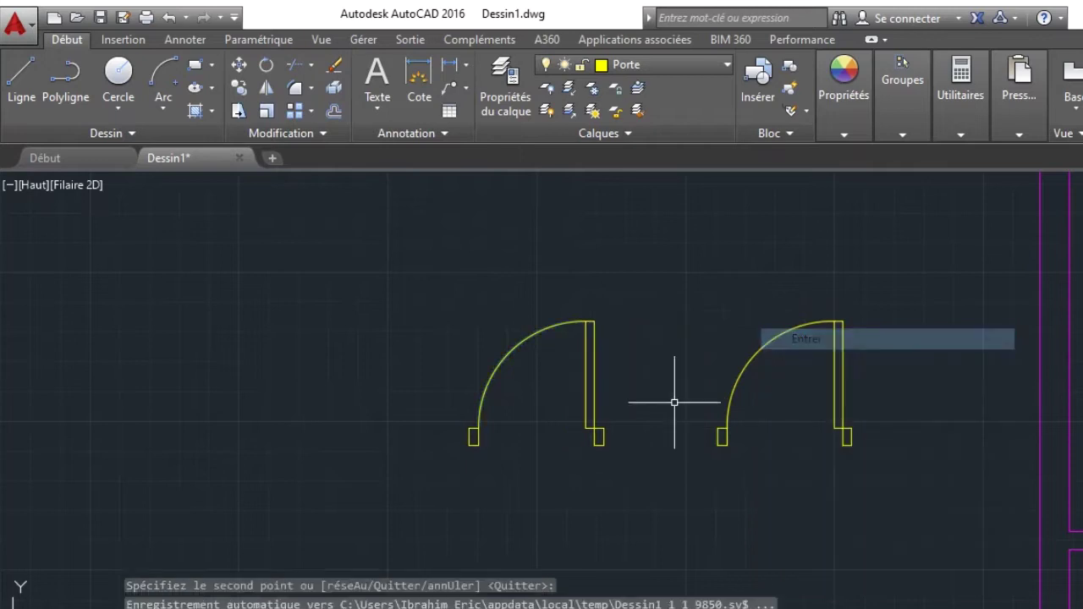
- Mirror the left door about a vertical line through its leaf tip, keeping the original
{"action": "left_click", "coordinate": [659, 476]}
{"action": "left_click", "coordinate": [386, 262]}
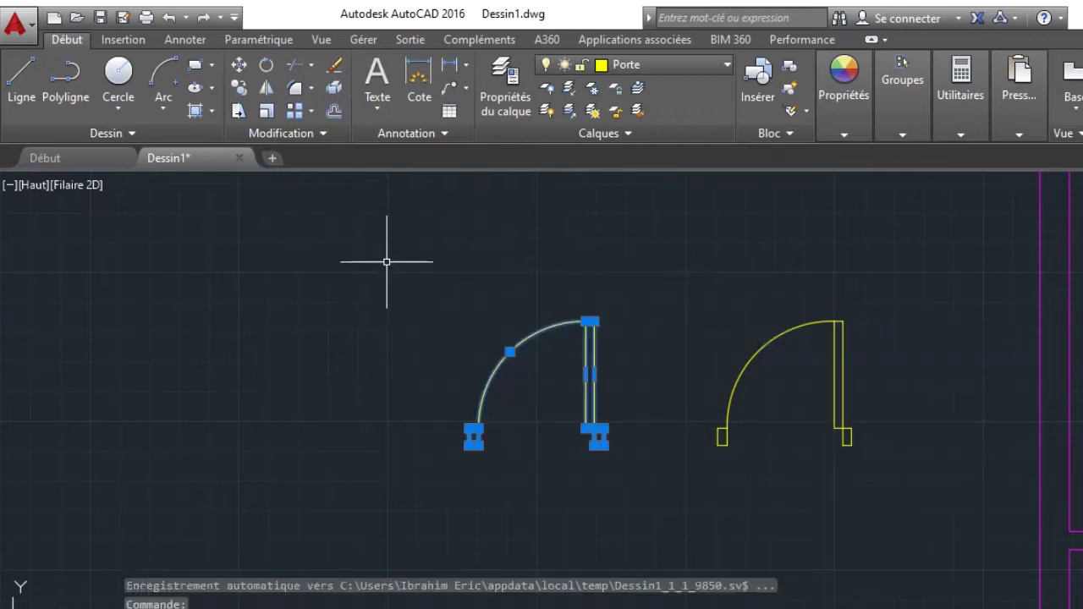
{"action": "left_click", "coordinate": [266, 88]}
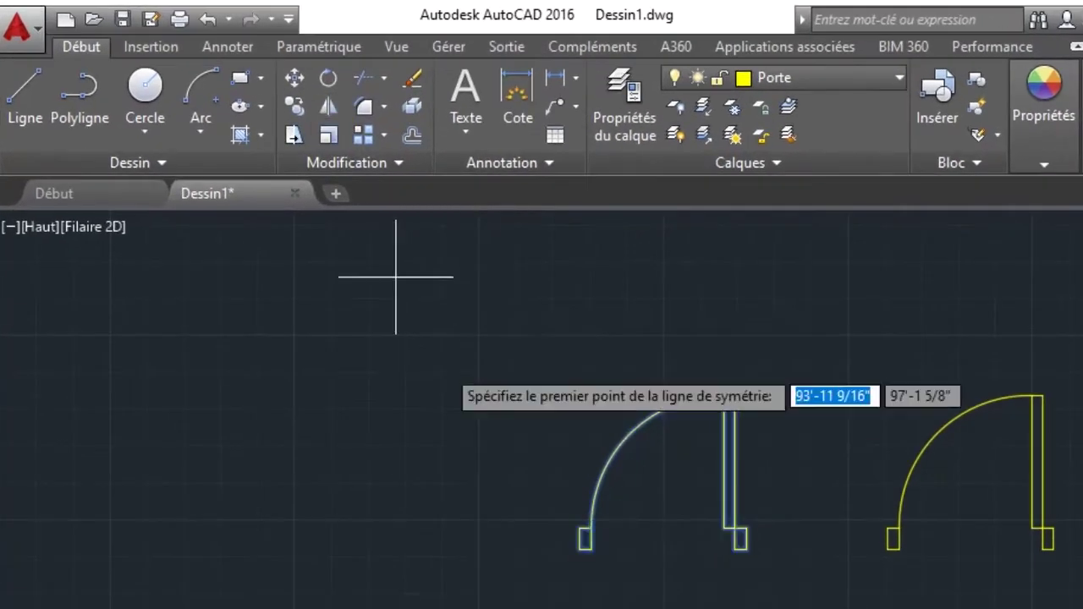
{"action": "scroll", "coordinate": [471, 443], "scroll_direction": "up", "scroll_amount": 2}
{"action": "left_click", "coordinate": [582, 550]}
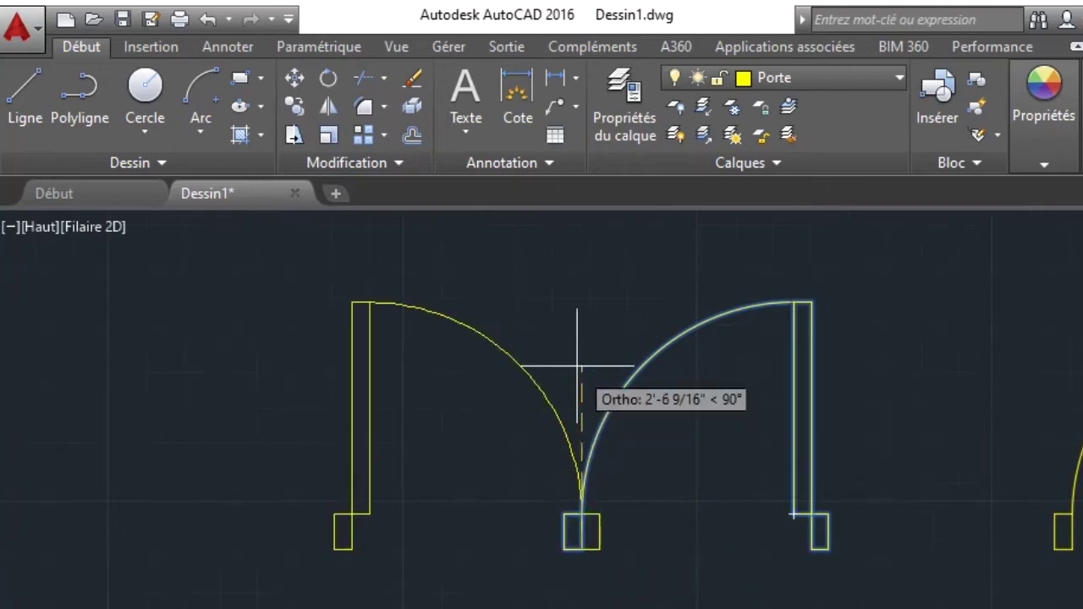
{"action": "left_click", "coordinate": [575, 339]}
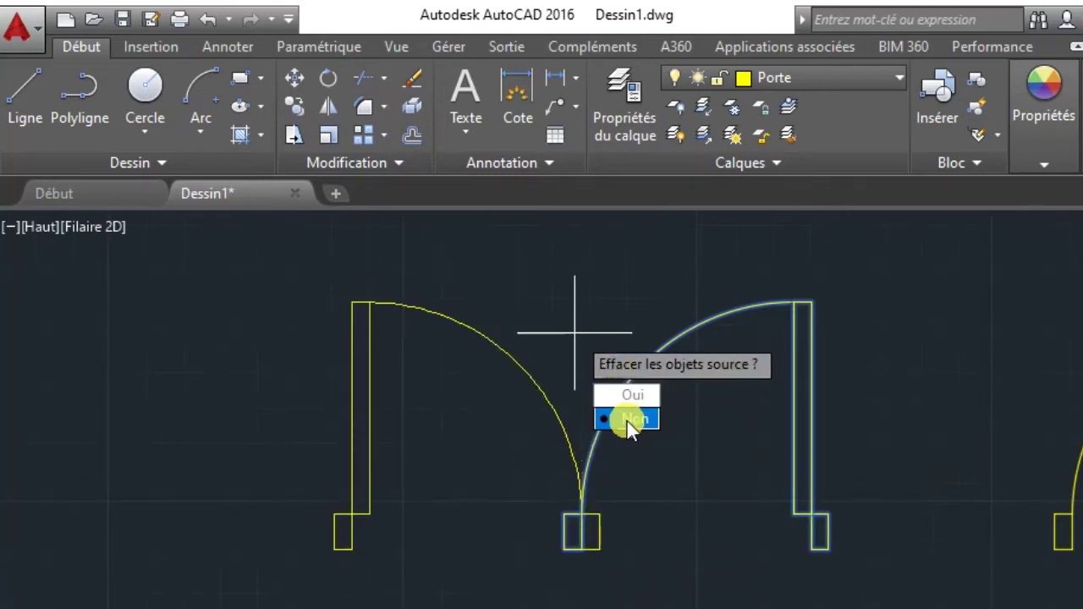
{"action": "left_click", "coordinate": [628, 420]}
- Delete the overlapping duplicate jamb rectangle in the middle of the double door
{"action": "left_click", "coordinate": [635, 569]}
{"action": "left_click", "coordinate": [500, 528]}
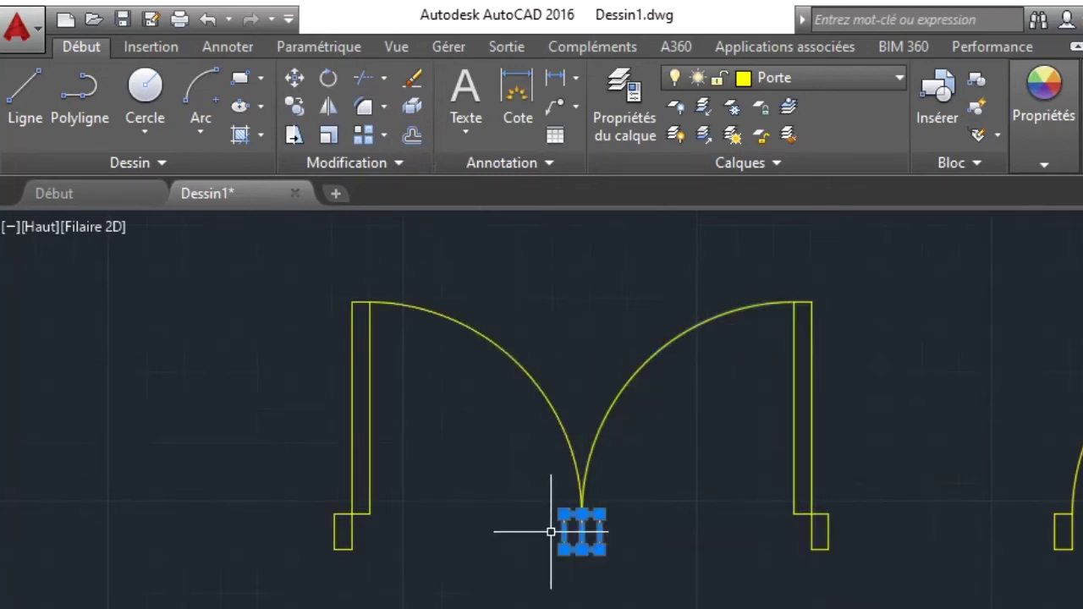
{"action": "key", "text": "Delete"}
{"action": "scroll", "coordinate": [636, 548], "scroll_direction": "down", "scroll_amount": 1}
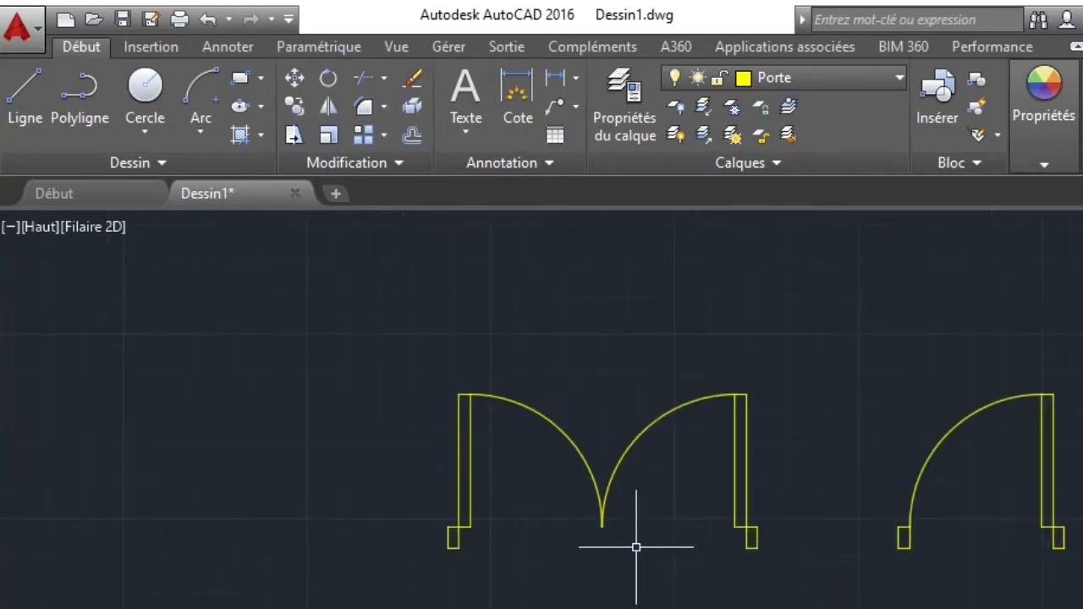
{"action": "scroll", "coordinate": [852, 440], "scroll_direction": "down", "scroll_amount": 2}
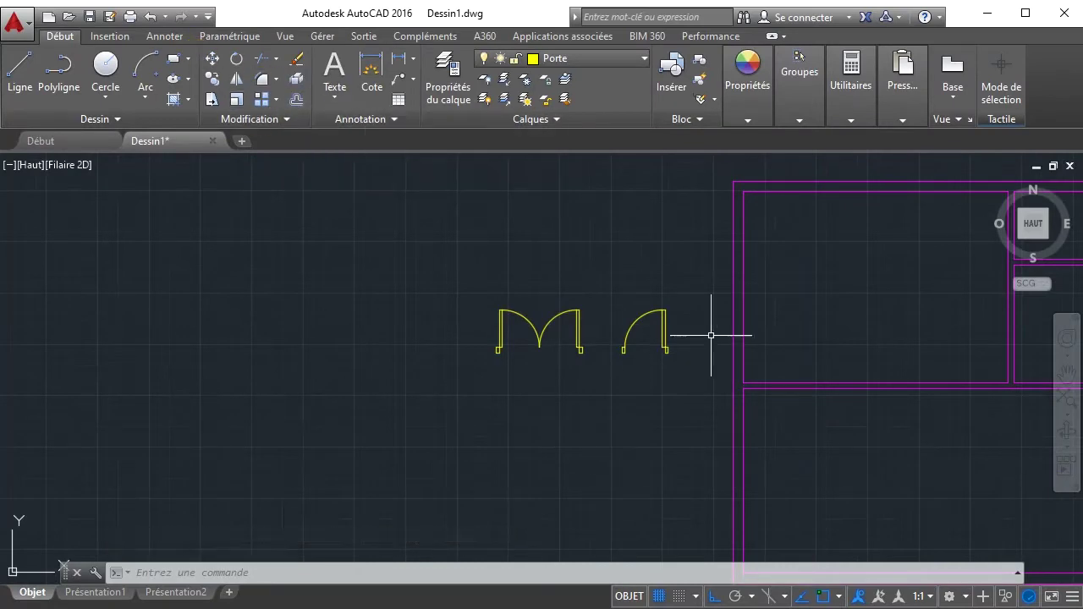
- Make Fenetre the current layer and draw a 5' by 6" window rectangle below the doors
{"action": "left_click", "coordinate": [586, 56]}
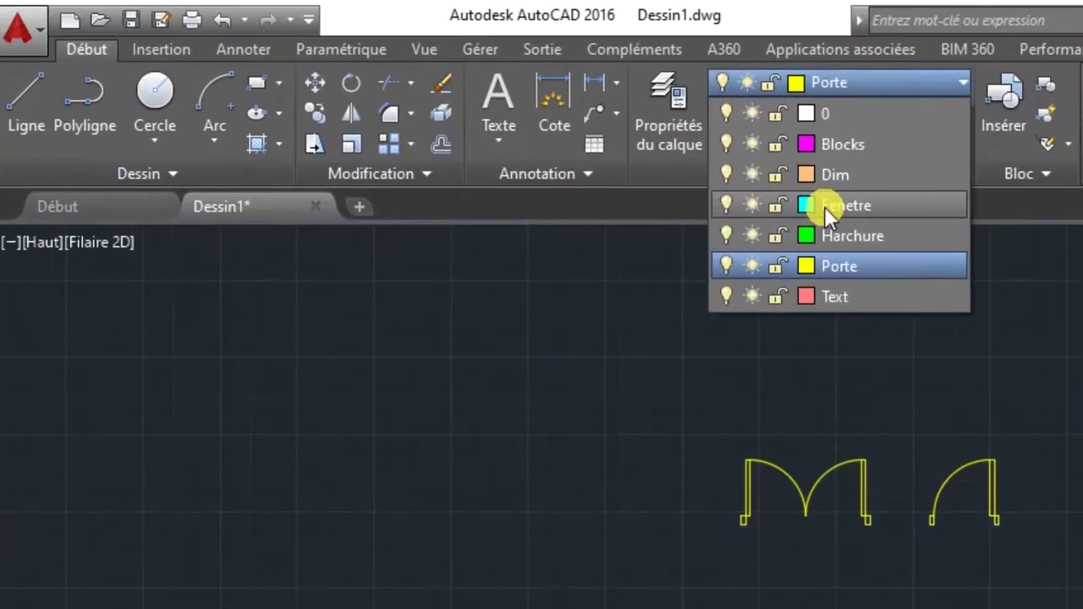
{"action": "left_click", "coordinate": [824, 206]}
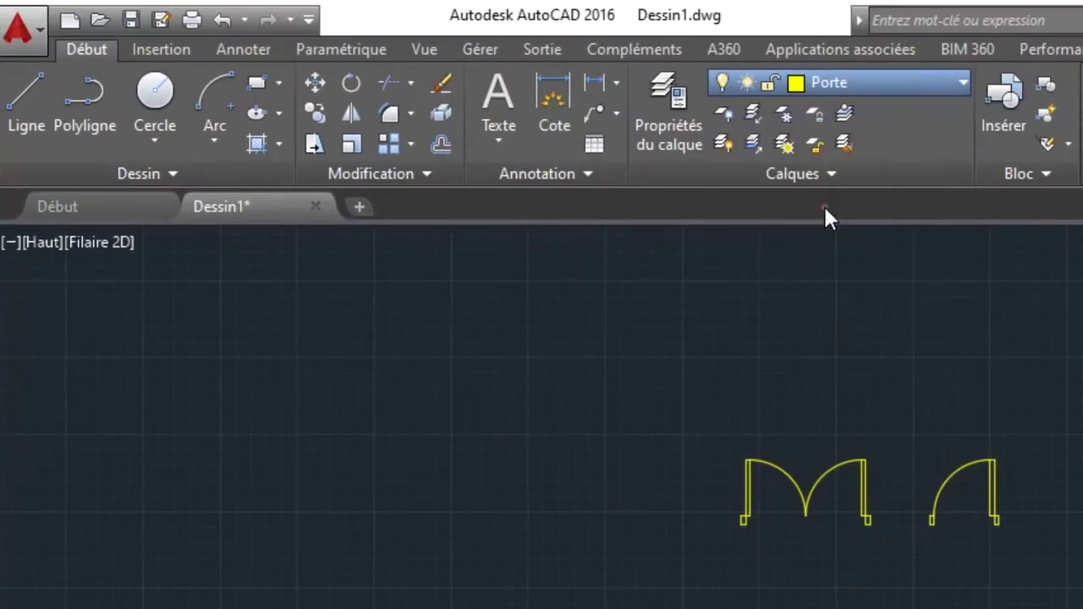
{"action": "left_click", "coordinate": [257, 88]}
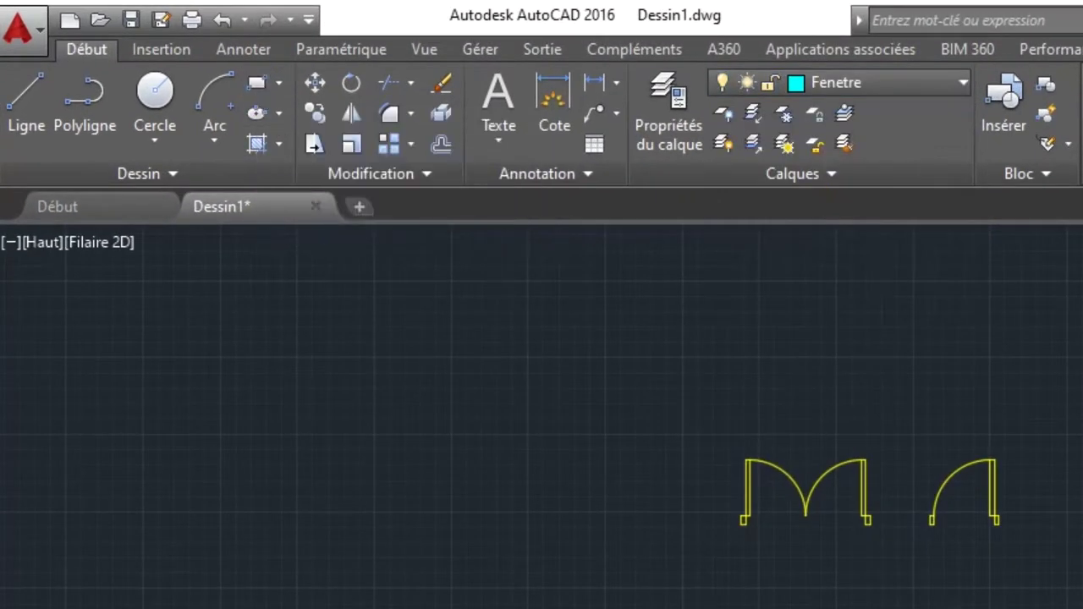
{"action": "left_click", "coordinate": [781, 608]}
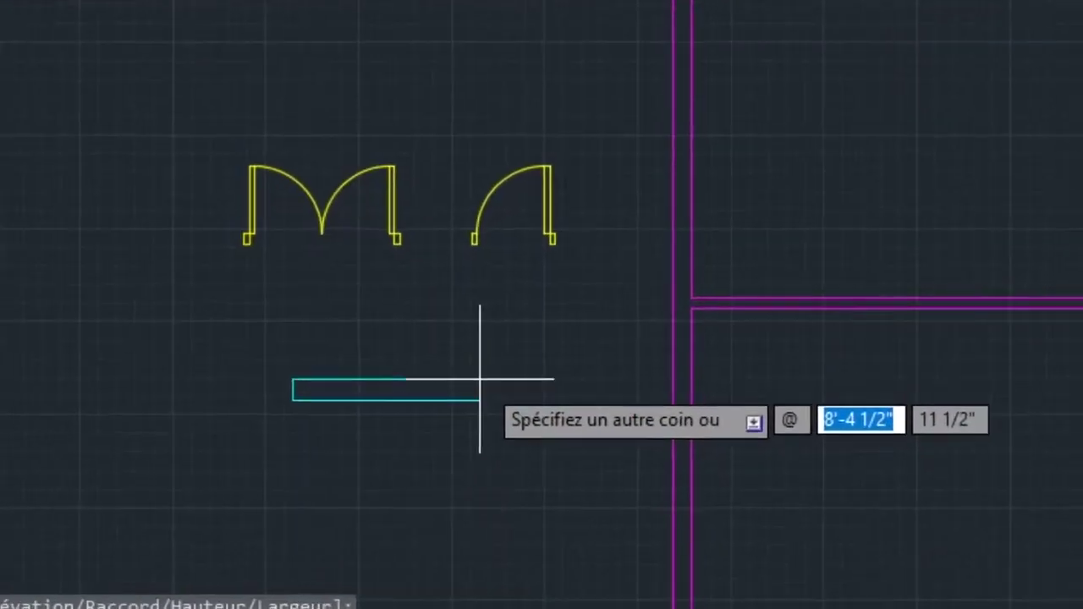
{"action": "type", "text": "5'"}
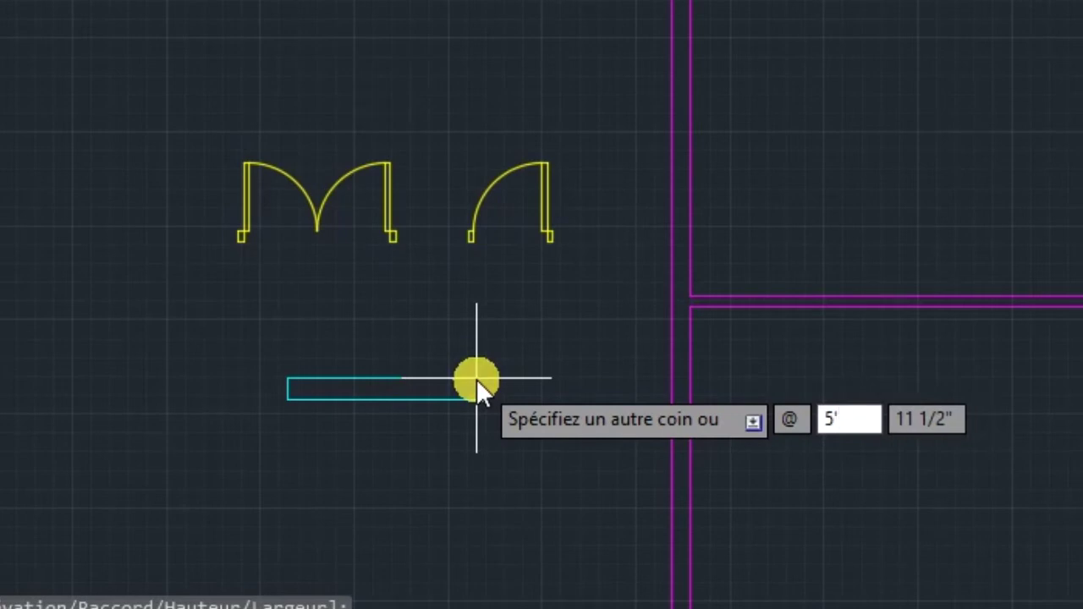
{"action": "key", "text": "Tab"}
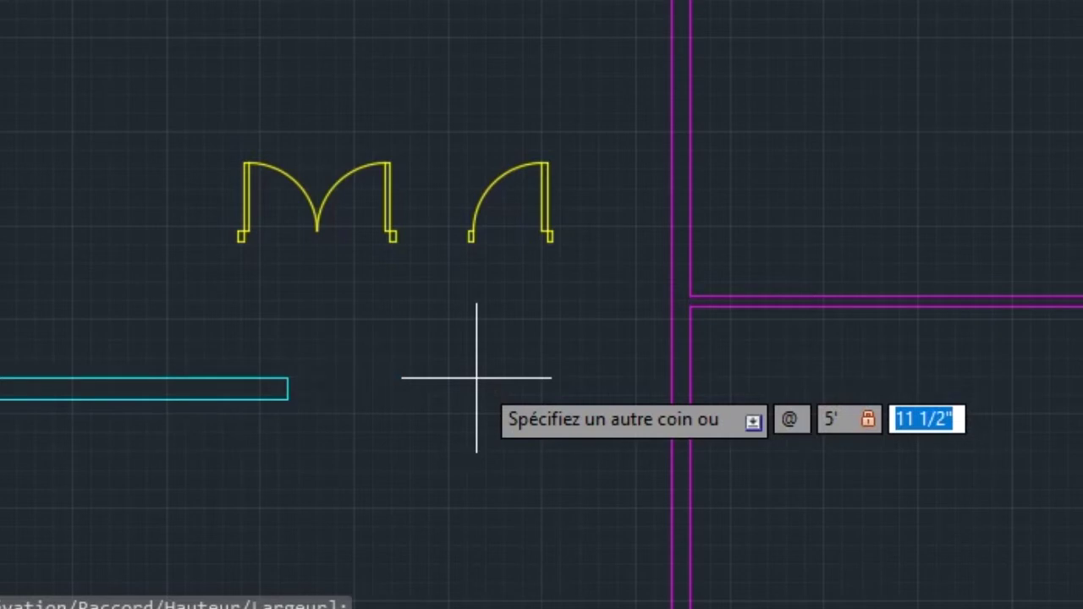
{"action": "type", "text": "6"}
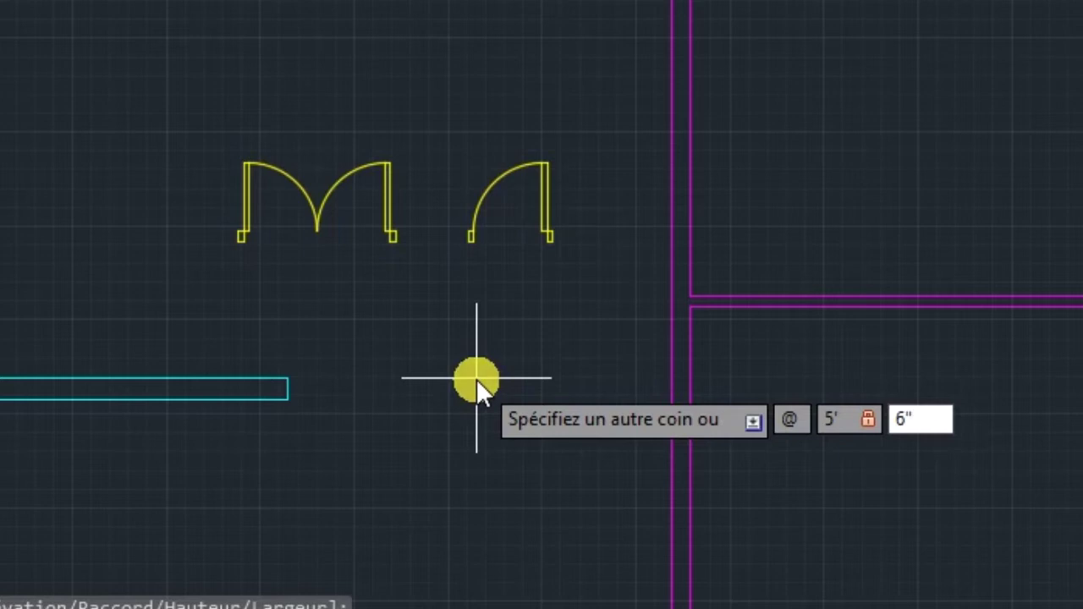
{"action": "type", "text": "\""}
{"action": "key", "text": "Return"}
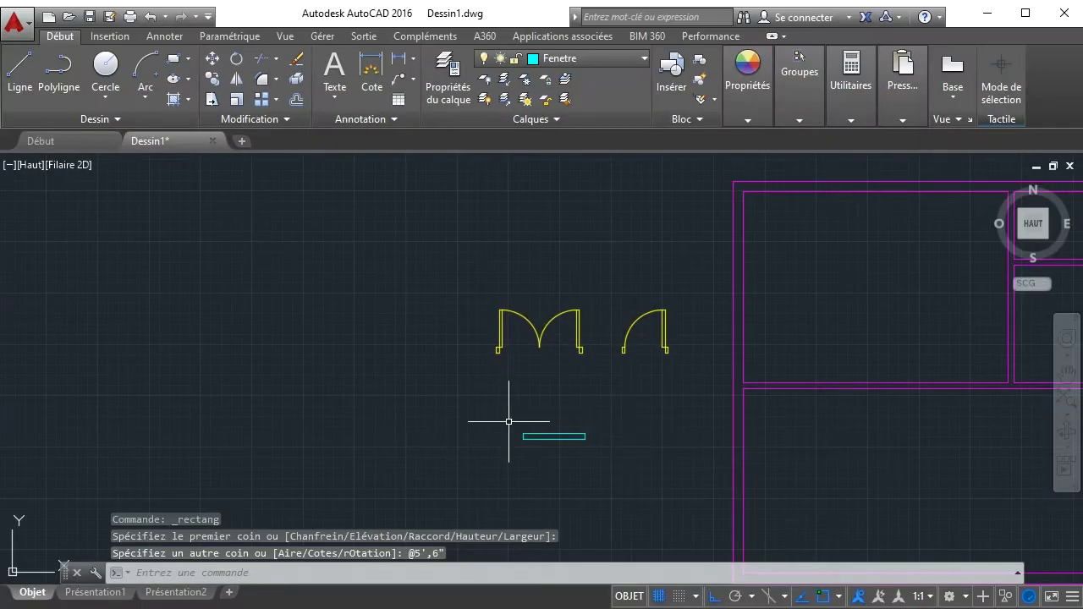
- Explode the cyan window rectangle into separate lines
{"action": "scroll", "coordinate": [556, 440], "scroll_direction": "up", "scroll_amount": 4}
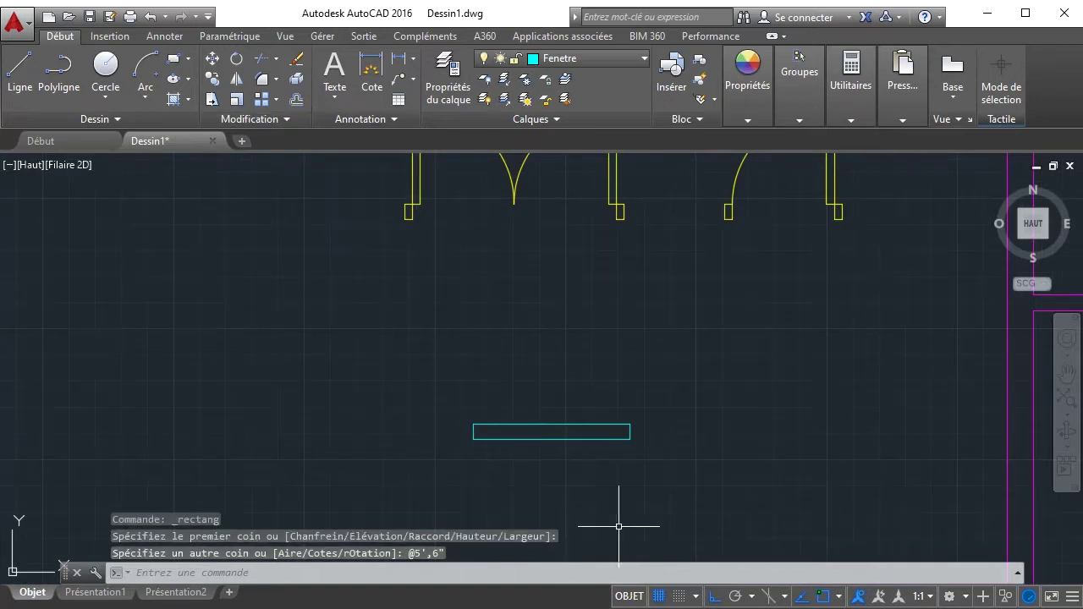
{"action": "left_click", "coordinate": [295, 81]}
{"action": "left_click", "coordinate": [508, 427]}
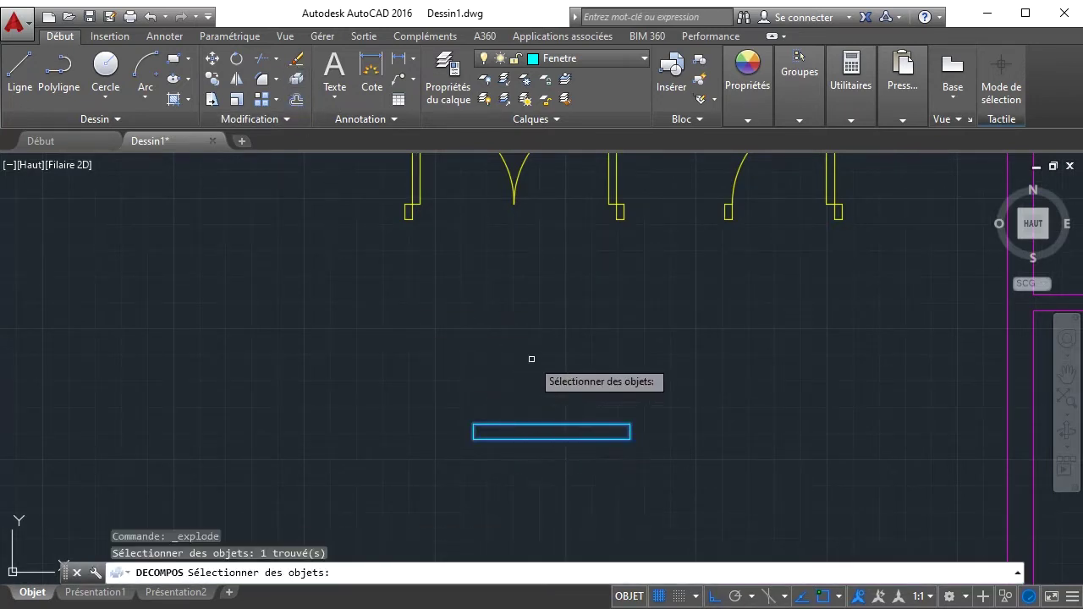
{"action": "key", "text": "Return"}
- Offset the window's top and bottom edges 1" inward with DEC
{"action": "mouse_move", "coordinate": [531, 423]}
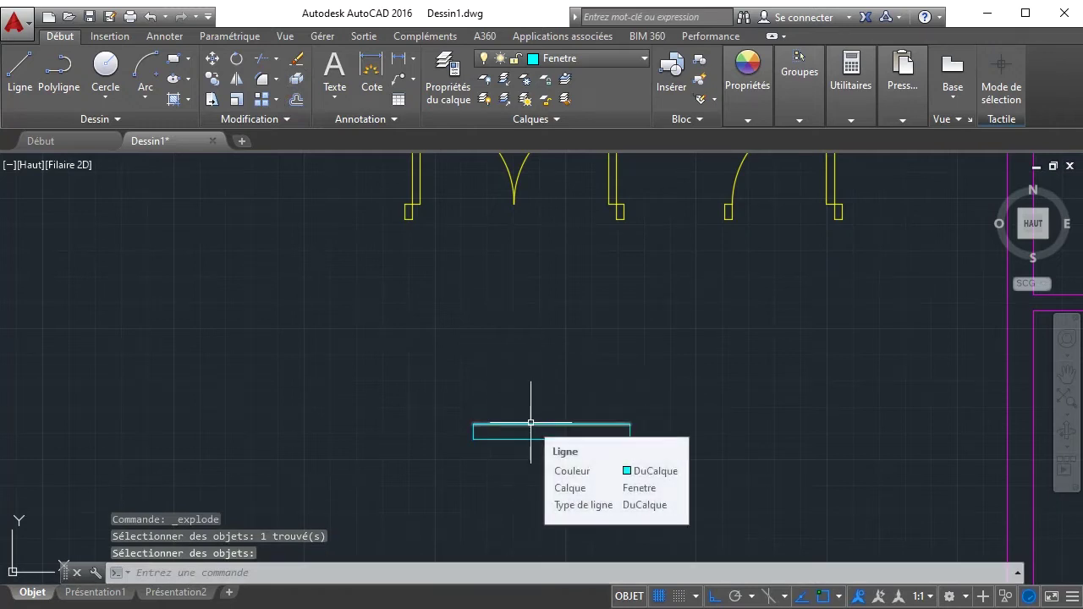
{"action": "left_click", "coordinate": [296, 99]}
{"action": "type", "text": "dec"}
{"action": "key", "text": "Return"}
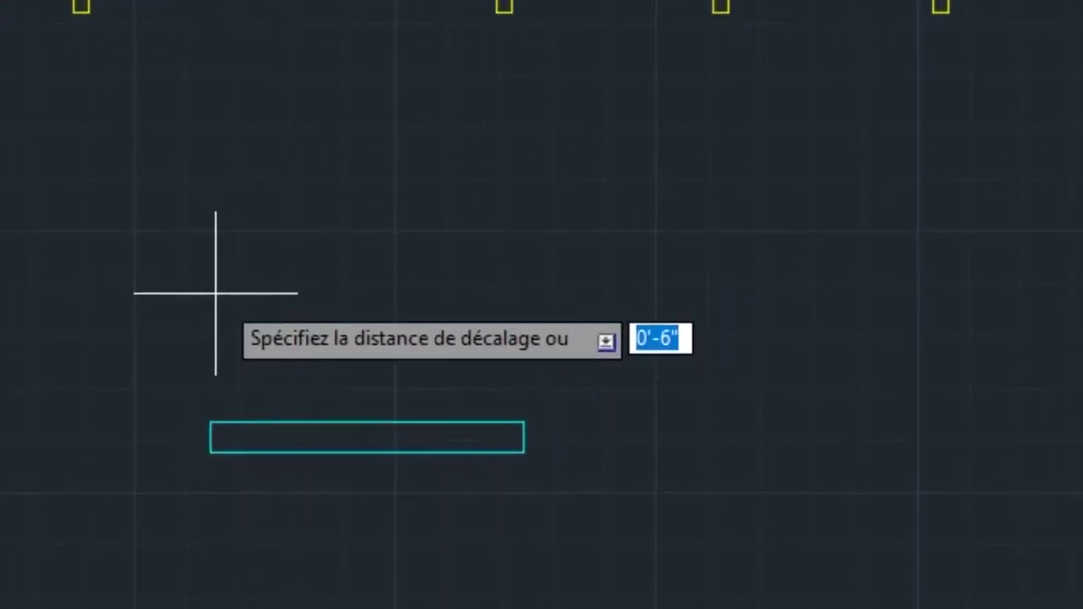
{"action": "type", "text": "1"}
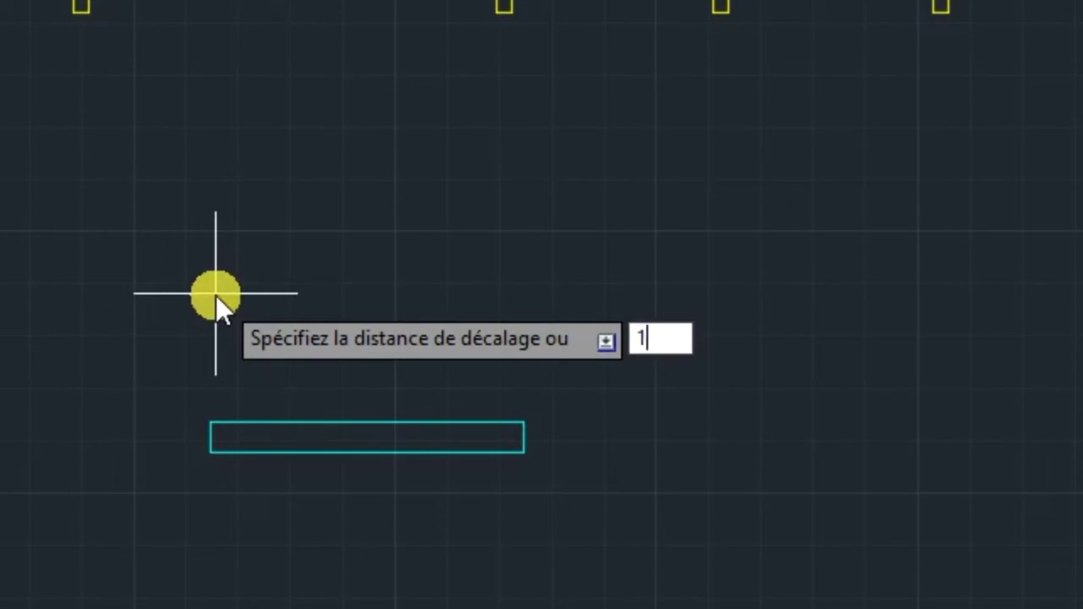
{"action": "type", "text": "\""}
{"action": "key", "text": "Return"}
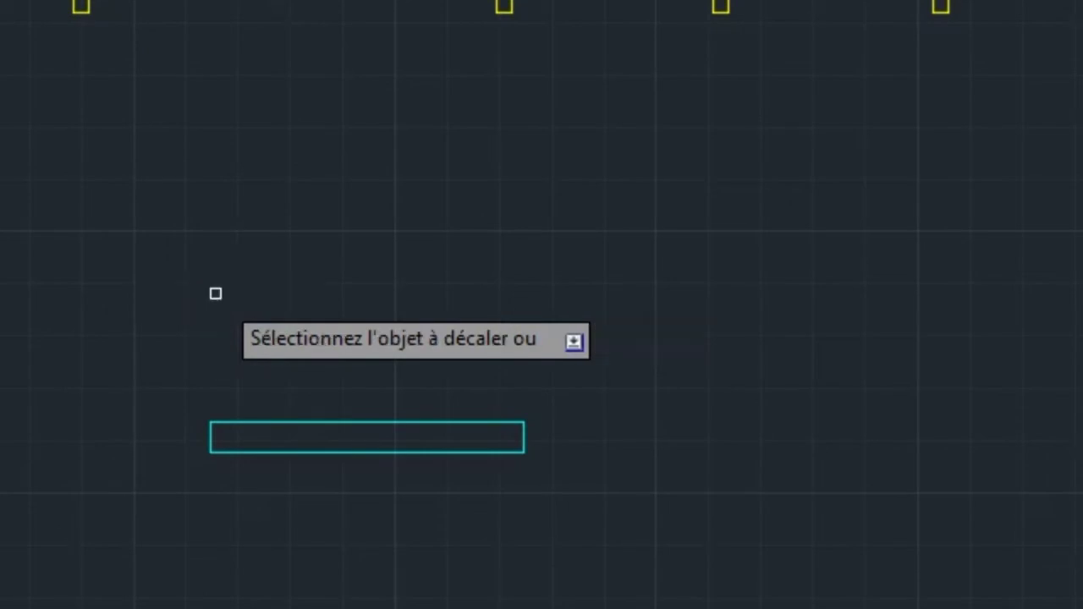
{"action": "left_click", "coordinate": [307, 423]}
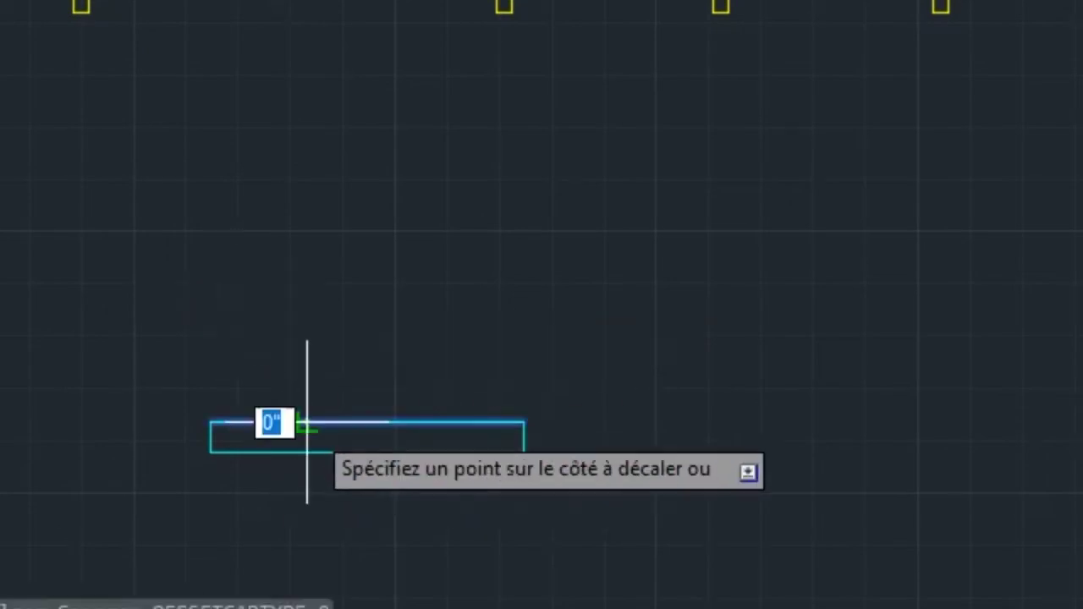
{"action": "left_click", "coordinate": [308, 441]}
{"action": "left_click", "coordinate": [320, 452]}
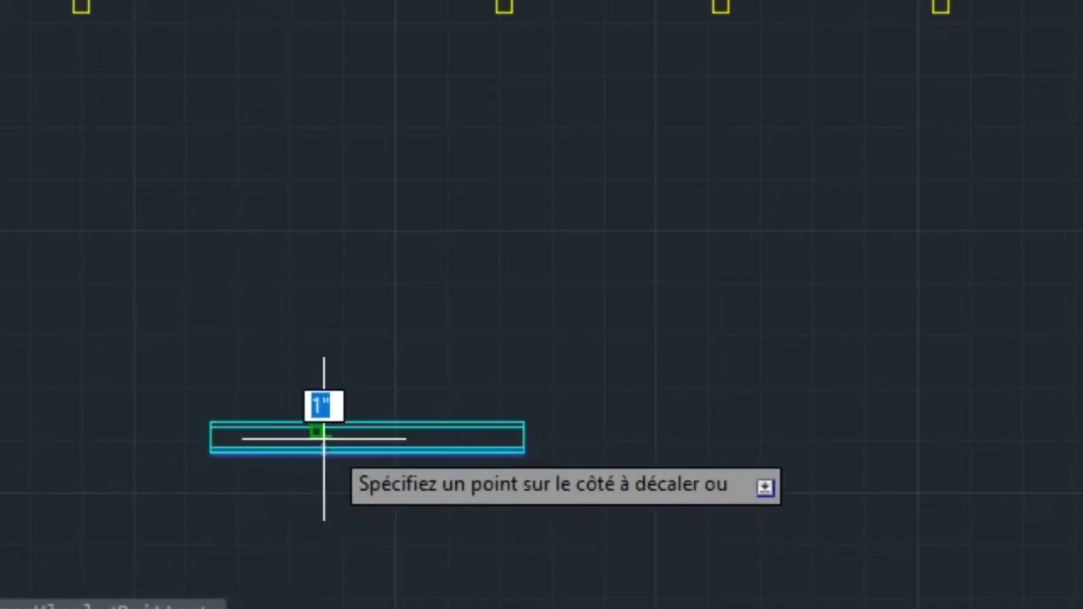
{"action": "left_click", "coordinate": [338, 435]}
{"action": "scroll", "coordinate": [402, 431], "scroll_direction": "up", "scroll_amount": 4}
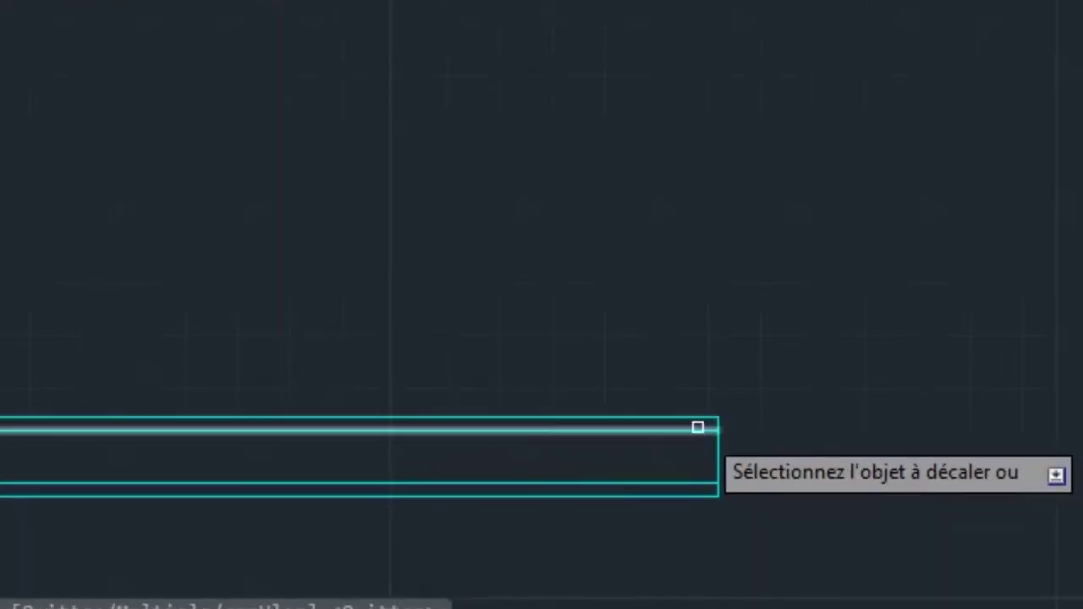
{"action": "scroll", "coordinate": [696, 426], "scroll_direction": "up", "scroll_amount": 2}
{"action": "right_click", "coordinate": [761, 292]}
{"action": "left_click", "coordinate": [827, 314]}
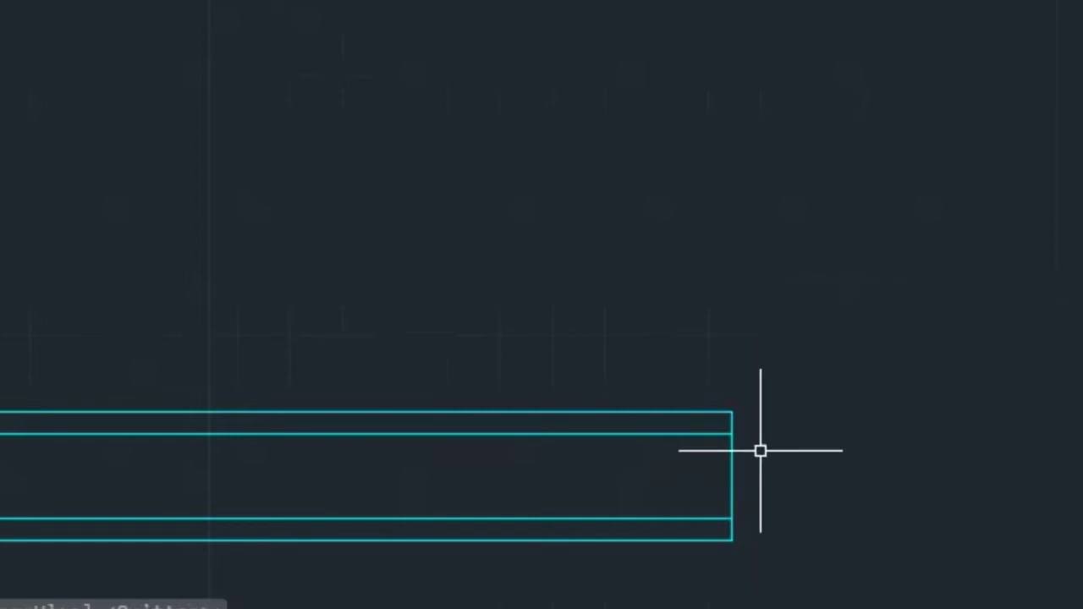
- Copy the window's right end edge to its middle as a divider using CO
{"action": "left_click", "coordinate": [733, 476]}
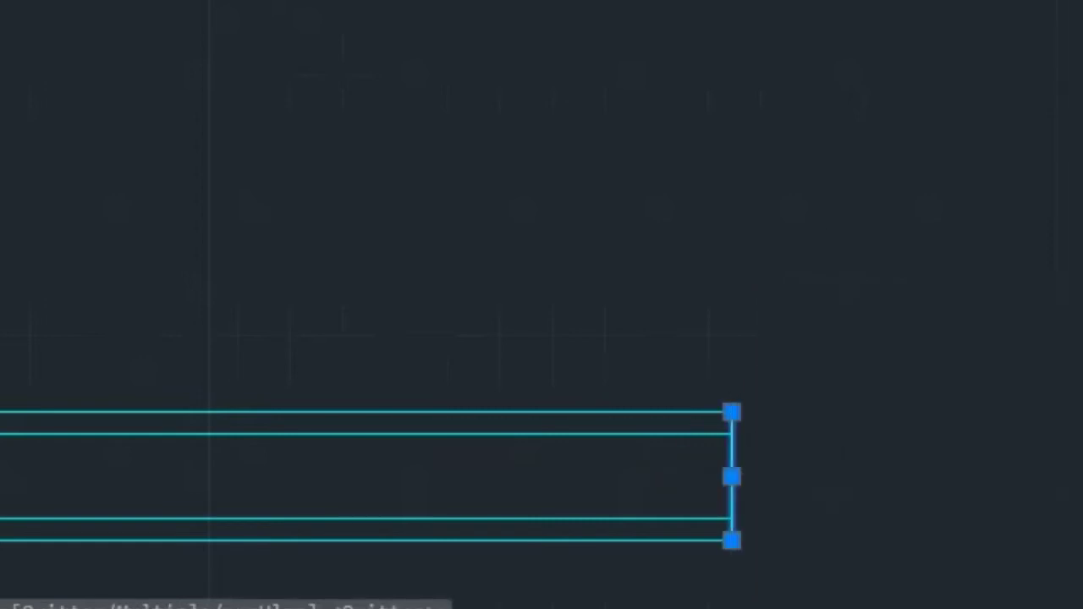
{"action": "type", "text": "co"}
{"action": "key", "text": "Return"}
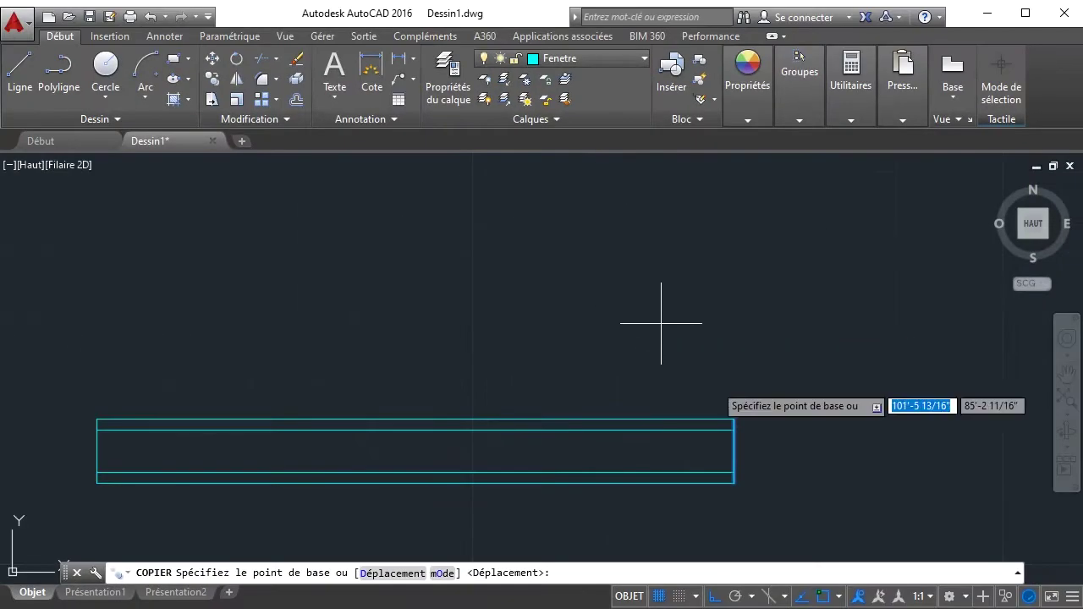
{"action": "left_click", "coordinate": [733, 419]}
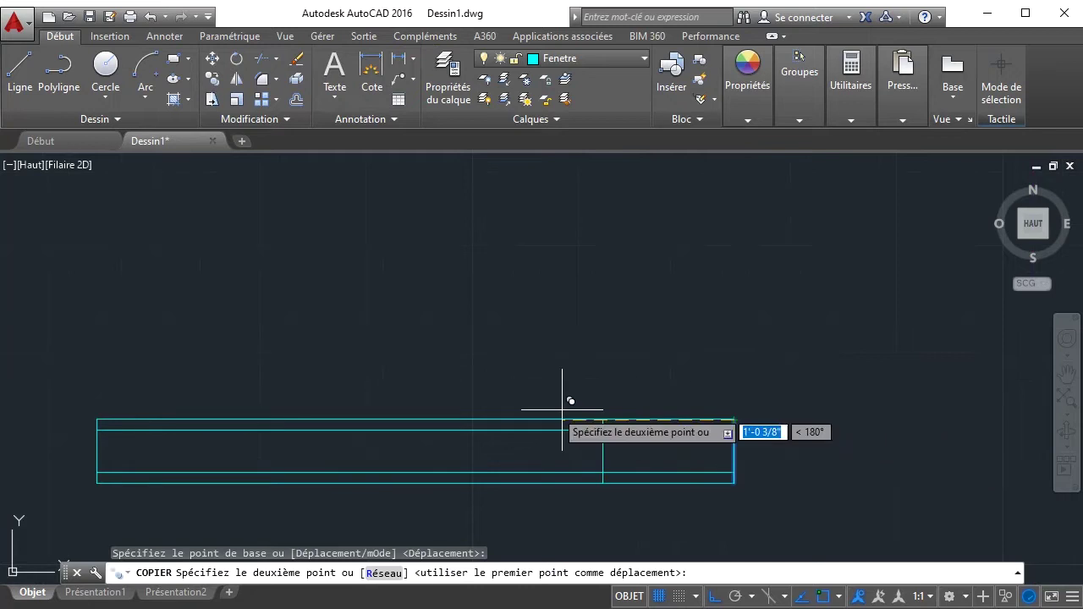
{"action": "left_click", "coordinate": [416, 419]}
{"action": "right_click", "coordinate": [468, 357]}
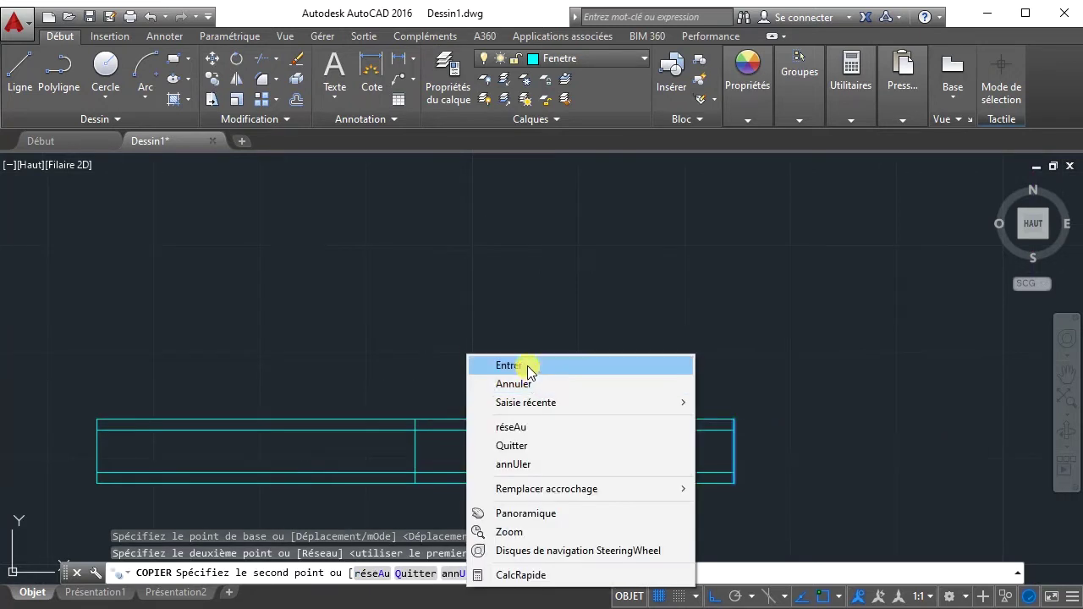
{"action": "left_click", "coordinate": [525, 365]}
- Trim the divider's stub above the inner line
{"action": "left_click", "coordinate": [261, 57]}
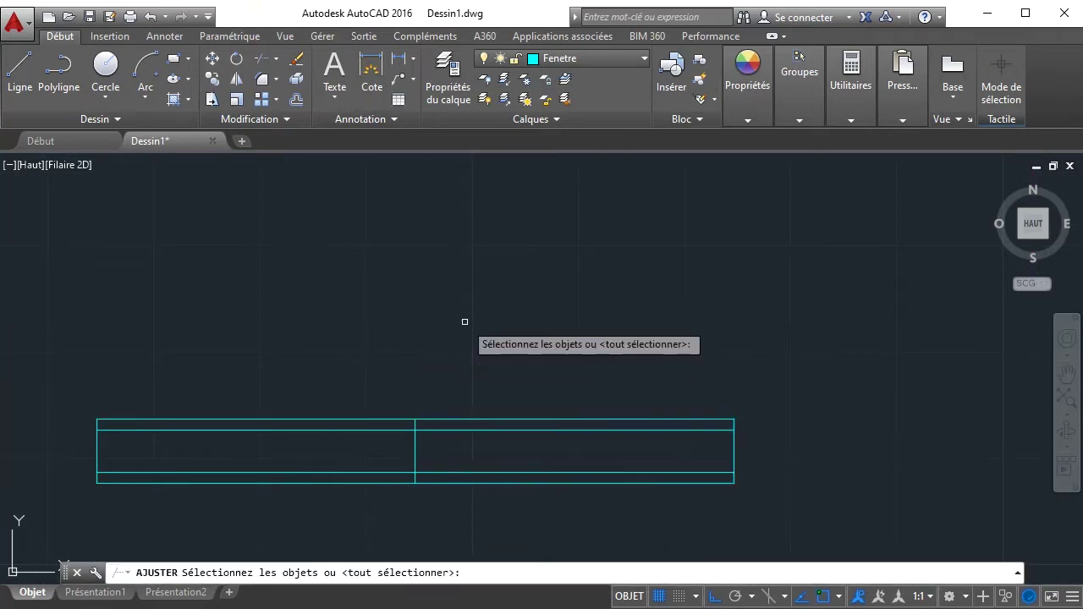
{"action": "key", "text": "Return"}
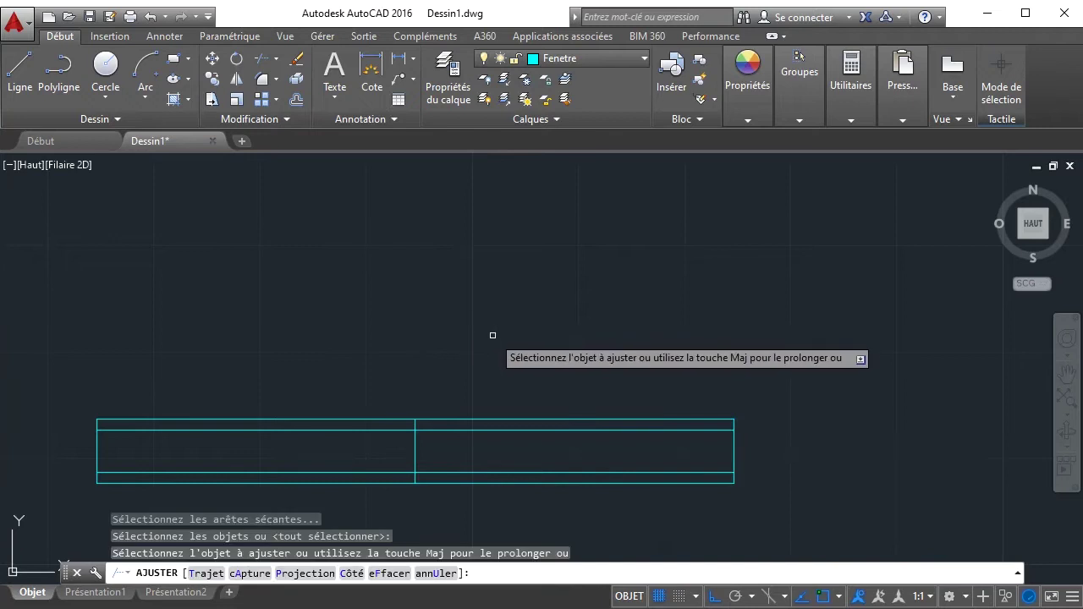
{"action": "left_click", "coordinate": [415, 425]}
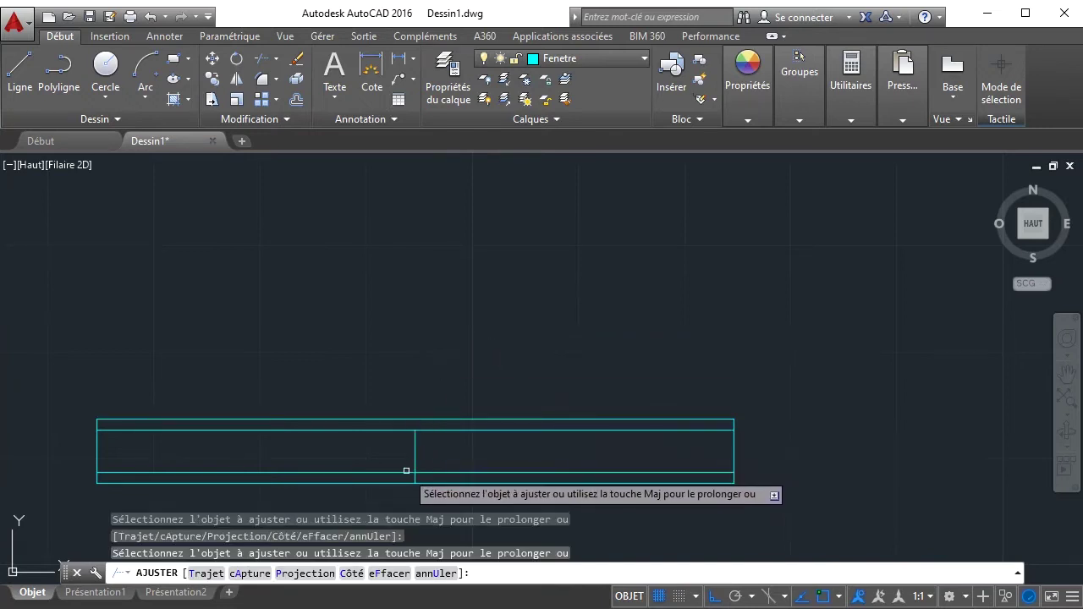
{"action": "right_click", "coordinate": [407, 357]}
{"action": "left_click", "coordinate": [448, 369]}
{"action": "scroll", "coordinate": [509, 358], "scroll_direction": "down", "scroll_amount": 8}
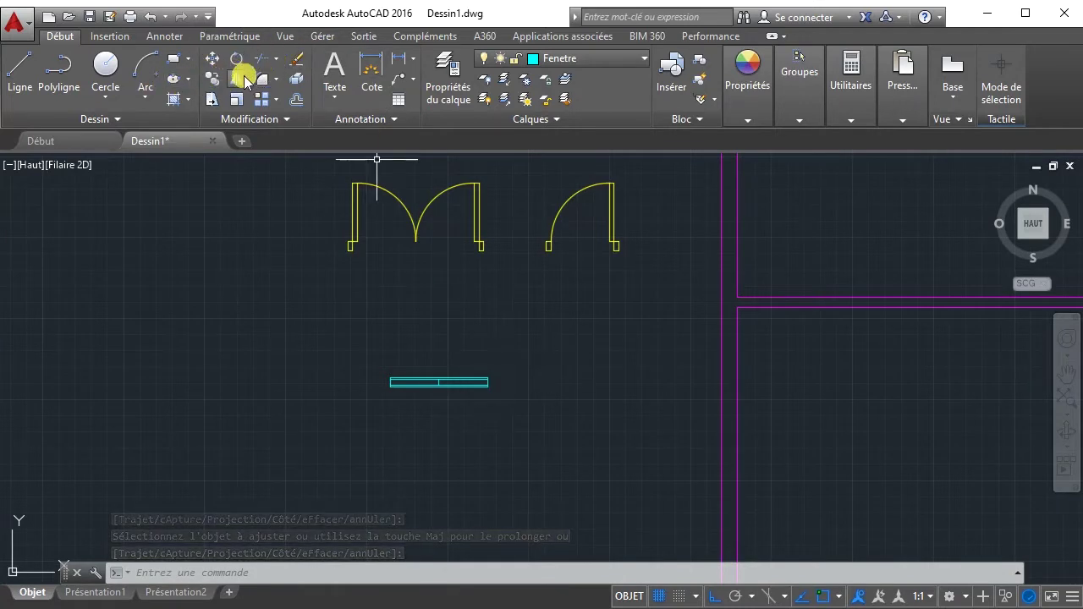
- Draw a 6' by 10" rectangle below the first window with ortho on
{"action": "left_click", "coordinate": [174, 59]}
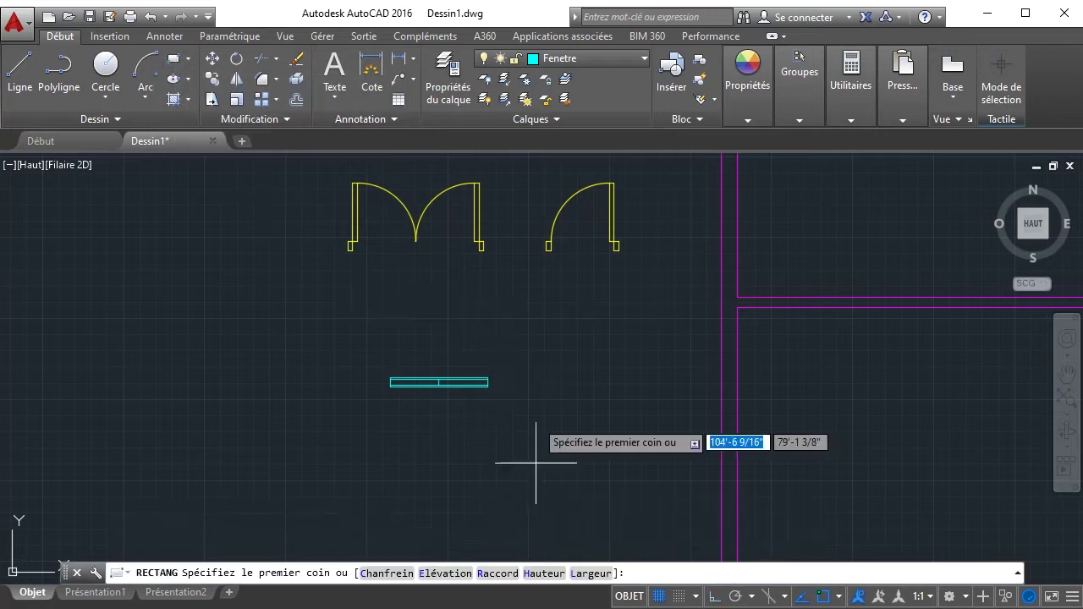
{"action": "left_click", "coordinate": [395, 475]}
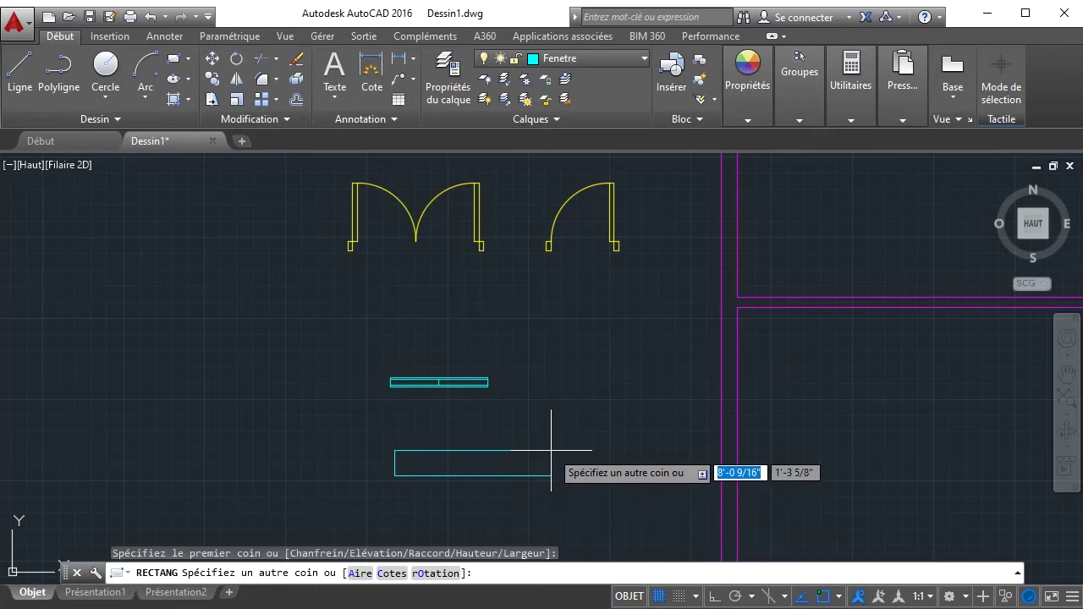
{"action": "key", "text": "F8"}
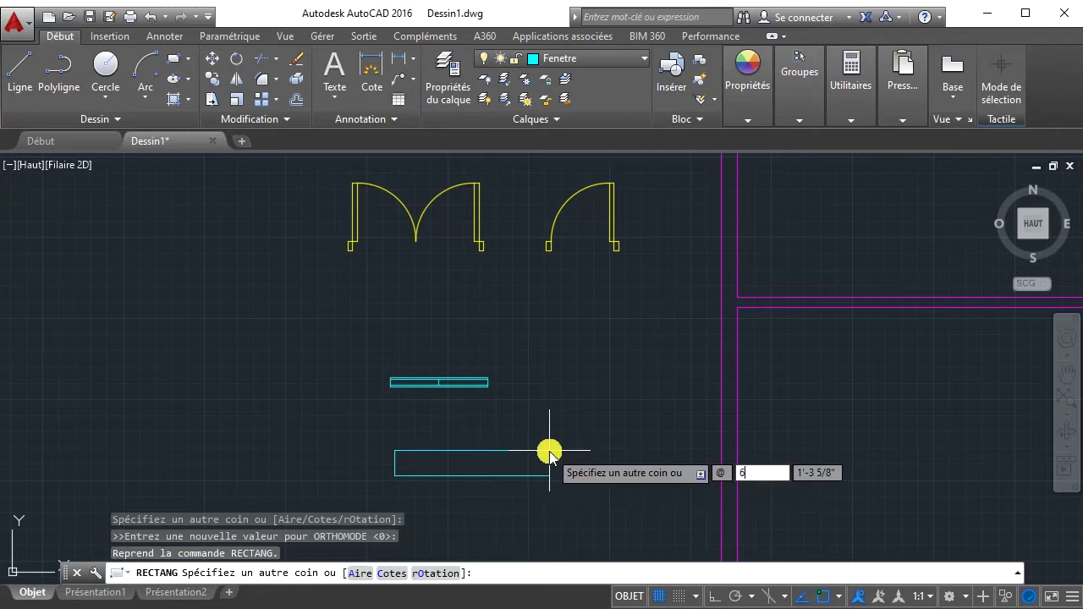
{"action": "key", "text": "Tab"}
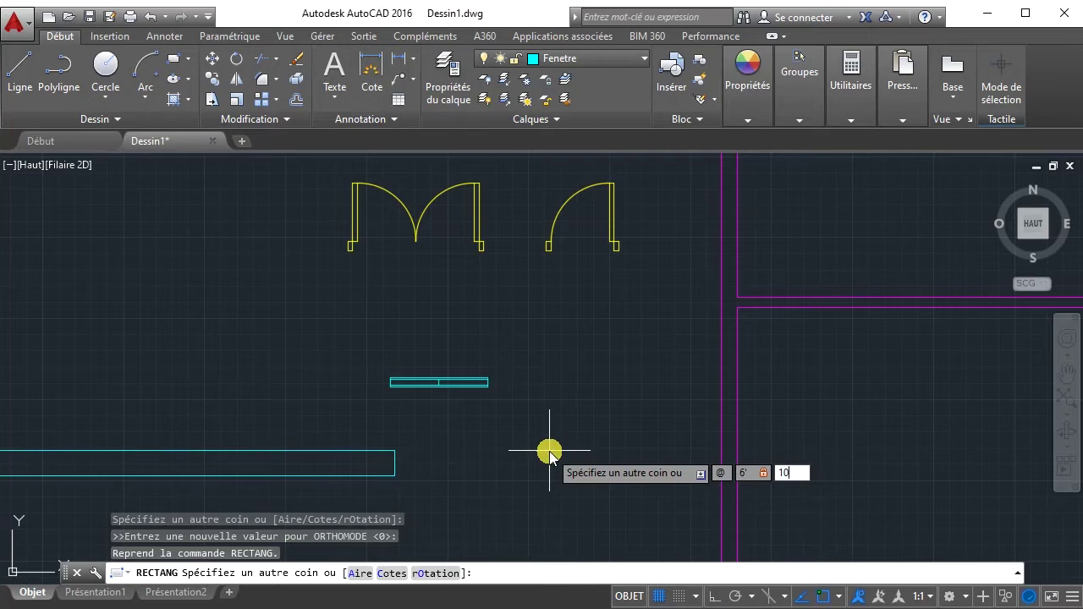
{"action": "key", "text": "Return"}
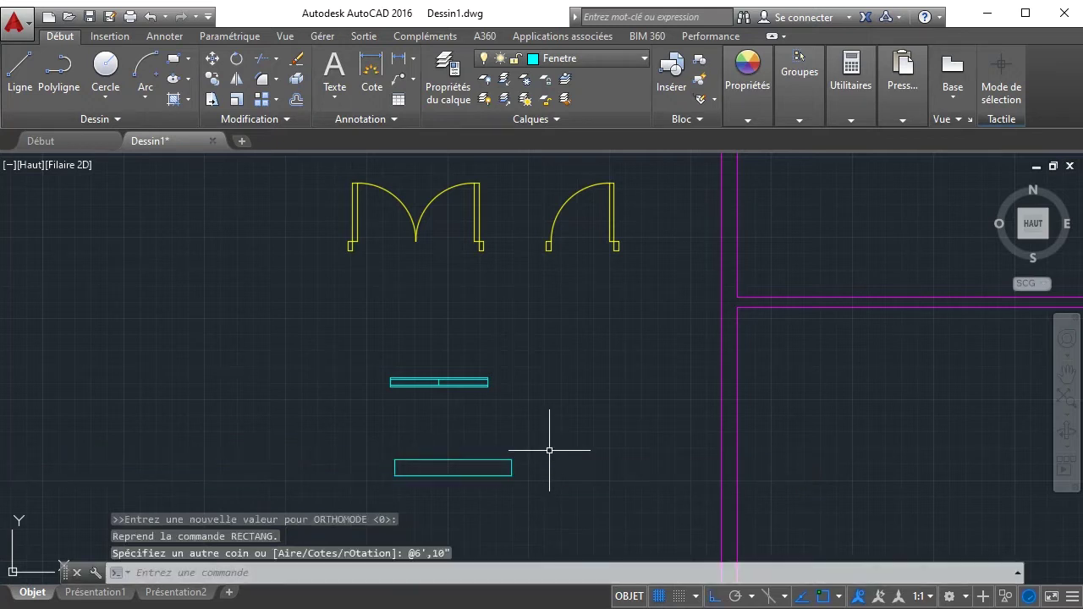
- Explode the new 6' by 10" rectangle into separate lines
{"action": "left_click", "coordinate": [293, 78]}
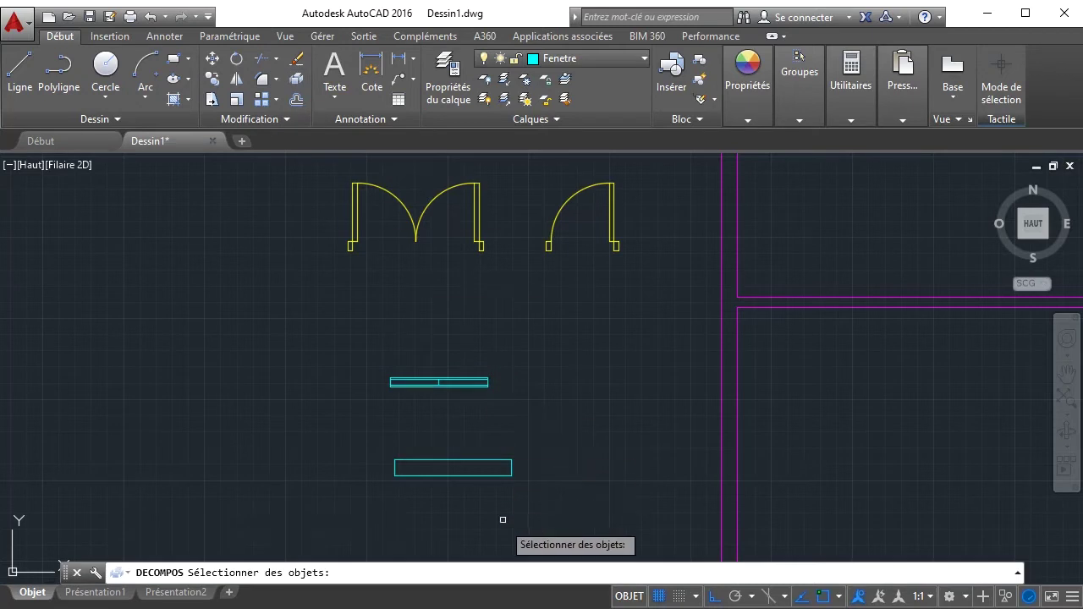
{"action": "left_click", "coordinate": [463, 459]}
{"action": "key", "text": "Return"}
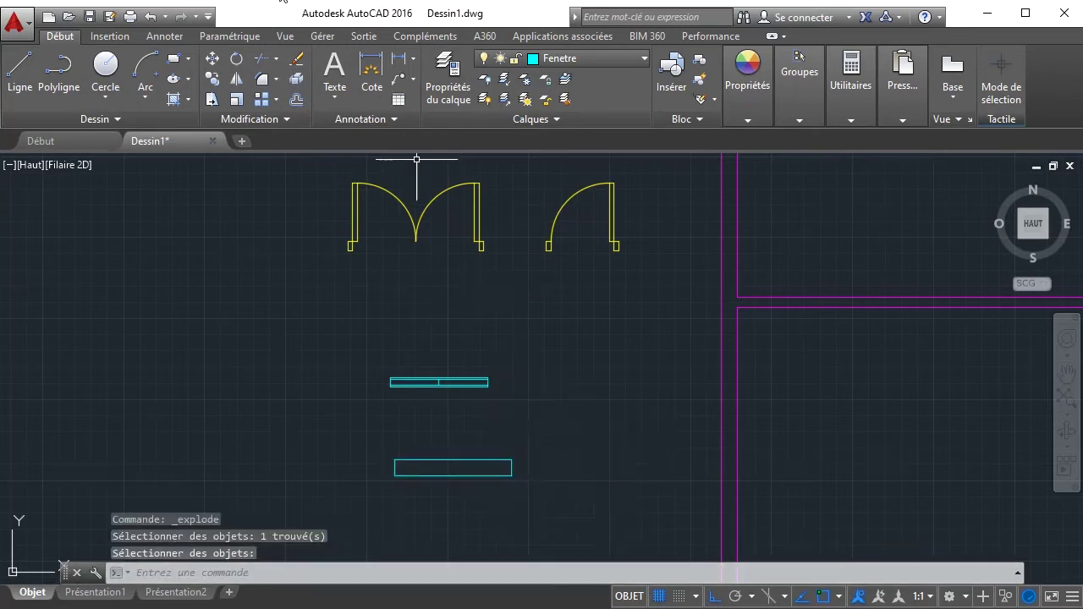
{"action": "left_click", "coordinate": [297, 101]}
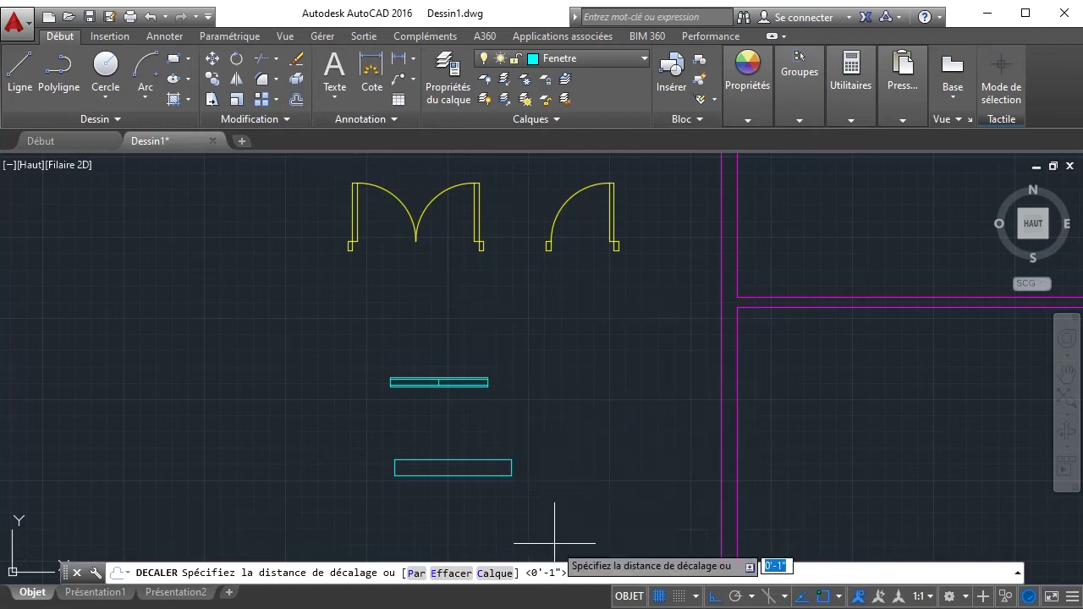
- Offset both long sides of the second window 2" inward
{"action": "type", "text": "2"}
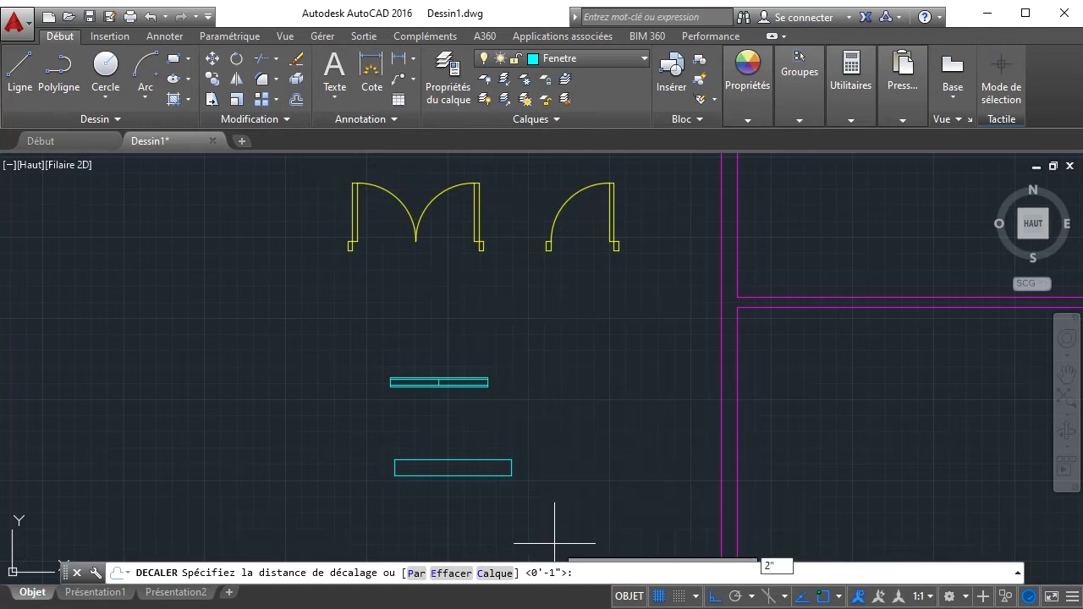
{"action": "key", "text": "Return"}
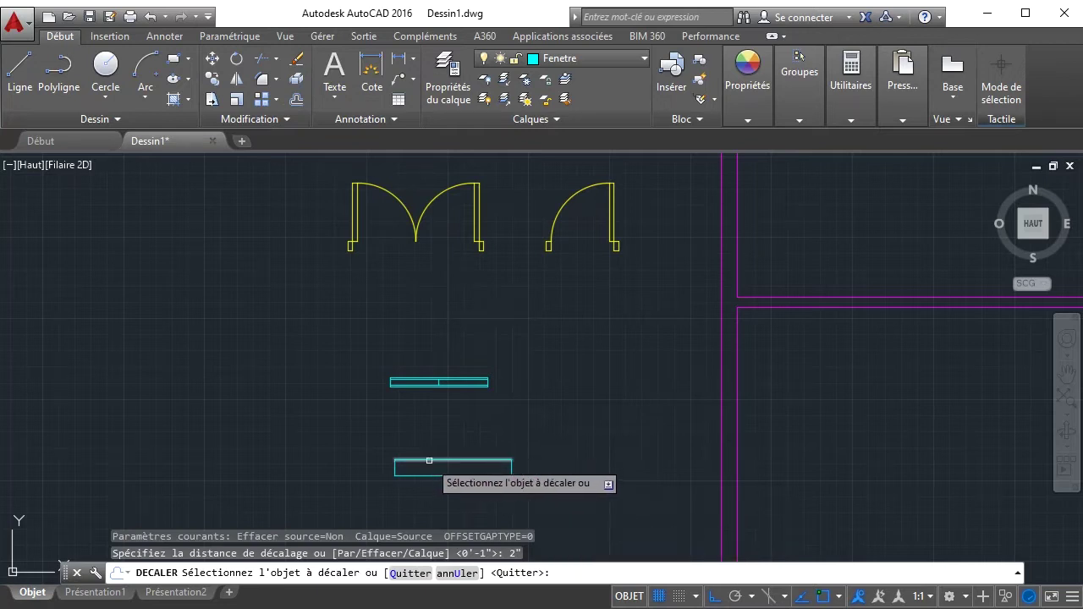
{"action": "left_click", "coordinate": [398, 461]}
{"action": "left_click", "coordinate": [430, 455]}
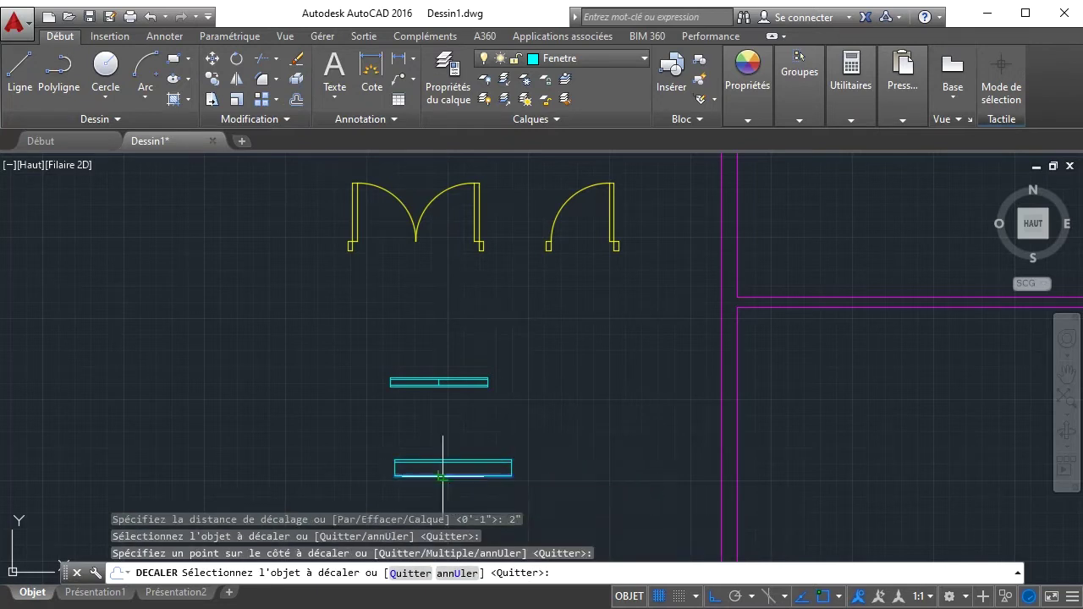
{"action": "left_click", "coordinate": [443, 471]}
{"action": "scroll", "coordinate": [491, 484], "scroll_direction": "up", "scroll_amount": 2}
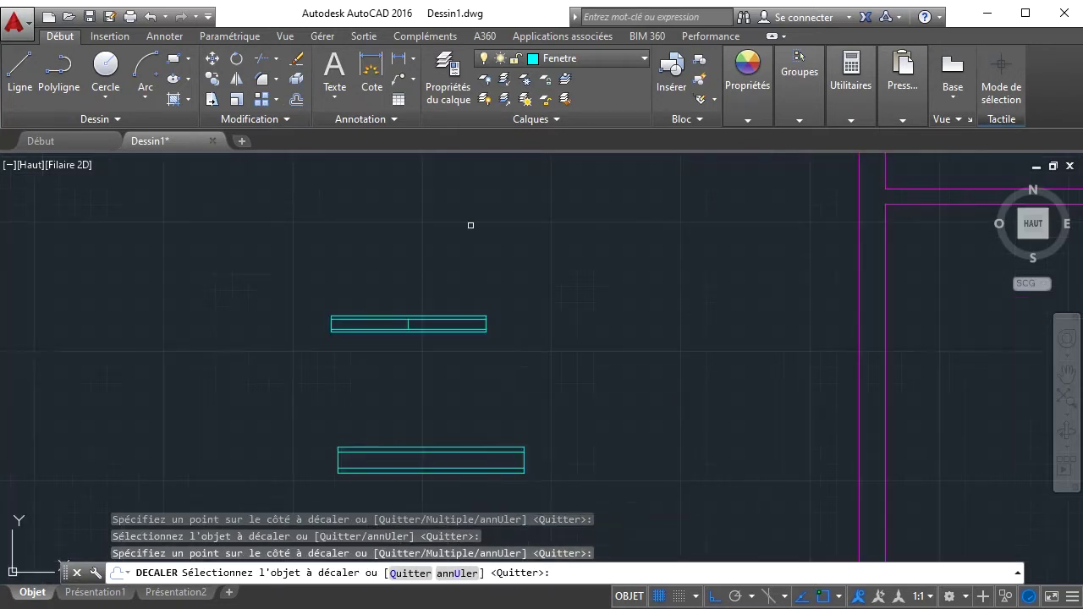
- Copy the second window's end edge to its middle as a divider
{"action": "left_click", "coordinate": [222, 78]}
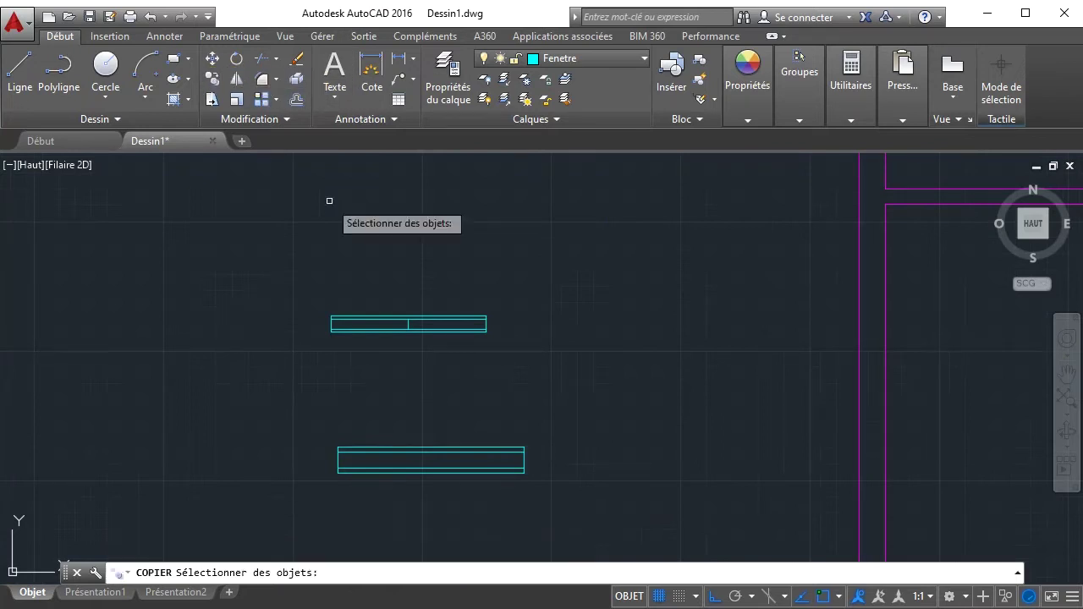
{"action": "left_click", "coordinate": [523, 463]}
{"action": "key", "text": "Return"}
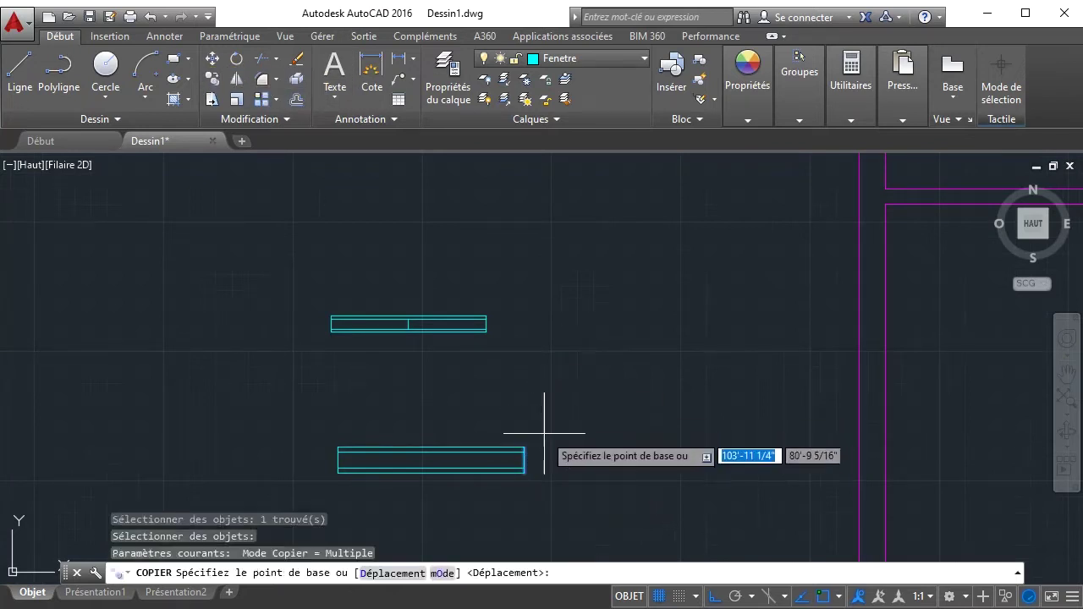
{"action": "left_click", "coordinate": [525, 448]}
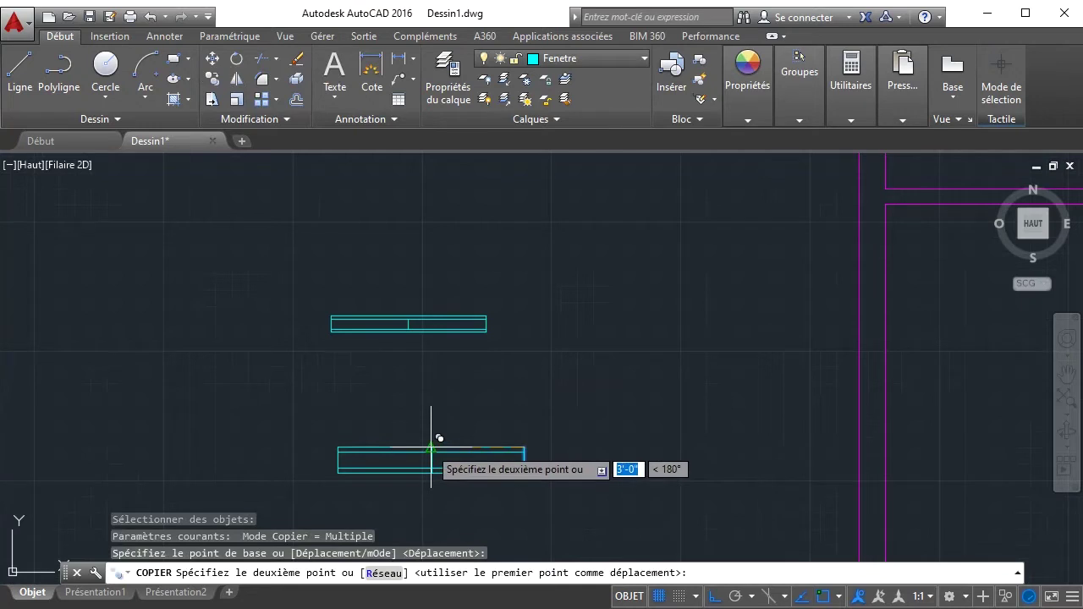
{"action": "left_click", "coordinate": [435, 443]}
{"action": "right_click", "coordinate": [613, 430]}
{"action": "left_click", "coordinate": [635, 437]}
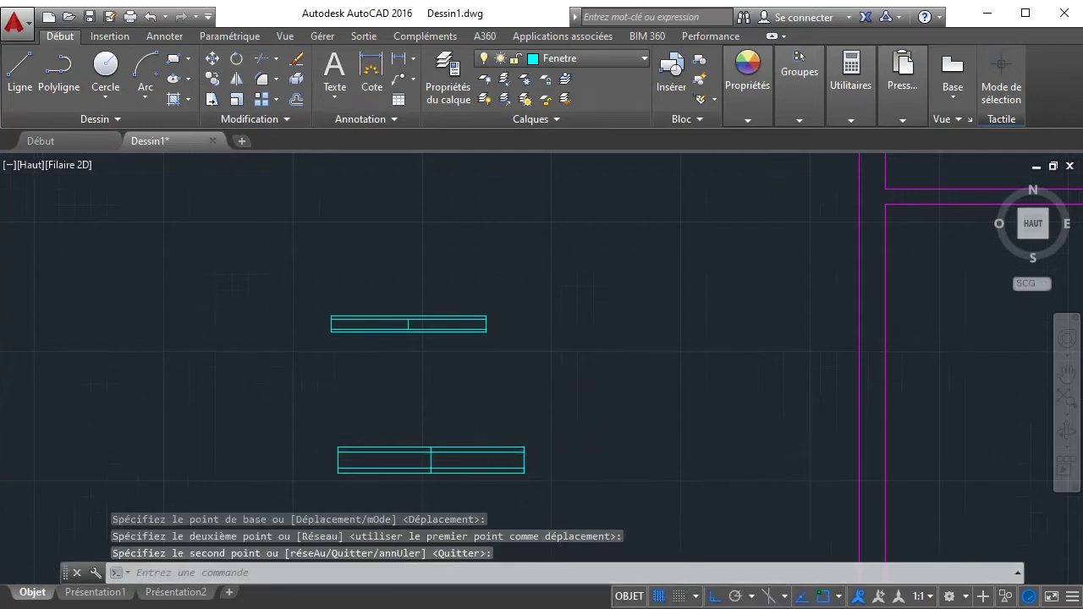
- Trim the divider's top and bottom stubs outside the inner lines
{"action": "scroll", "coordinate": [429, 459], "scroll_direction": "up", "scroll_amount": 2}
{"action": "middle_click_drag", "start_coordinate": [440, 454], "coordinate": [422, 366]}
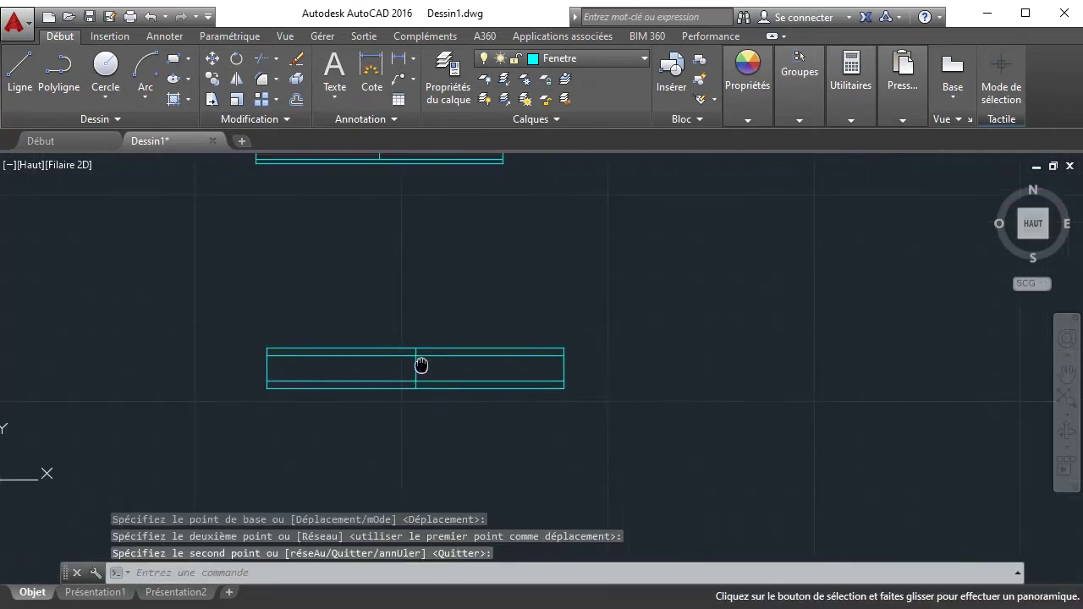
{"action": "left_click", "coordinate": [262, 58]}
{"action": "scroll", "coordinate": [416, 355], "scroll_direction": "up", "scroll_amount": 2}
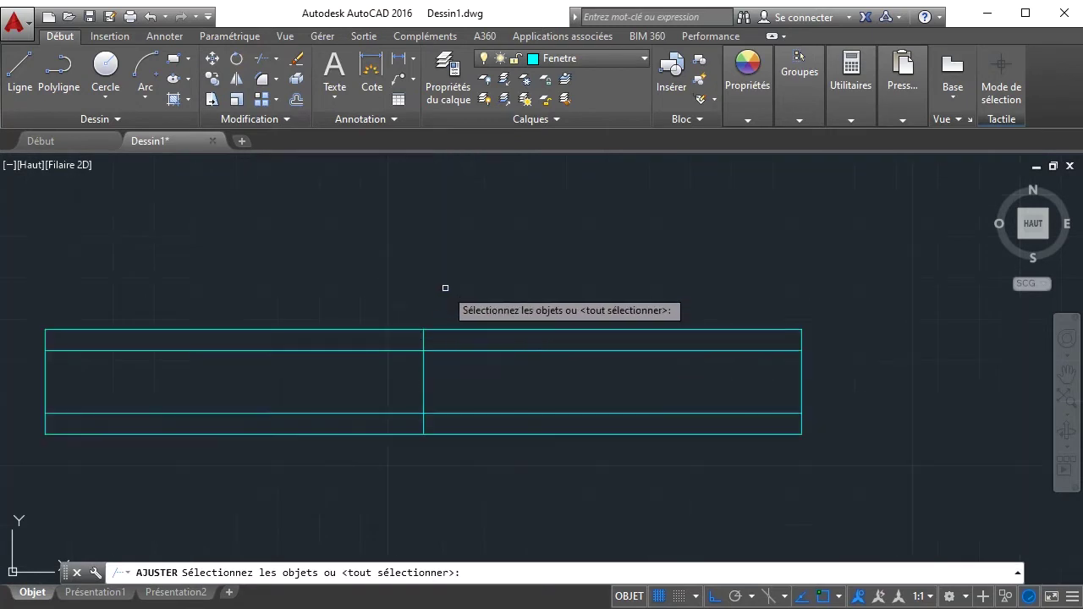
{"action": "key", "text": "Return"}
{"action": "left_click", "coordinate": [424, 340]}
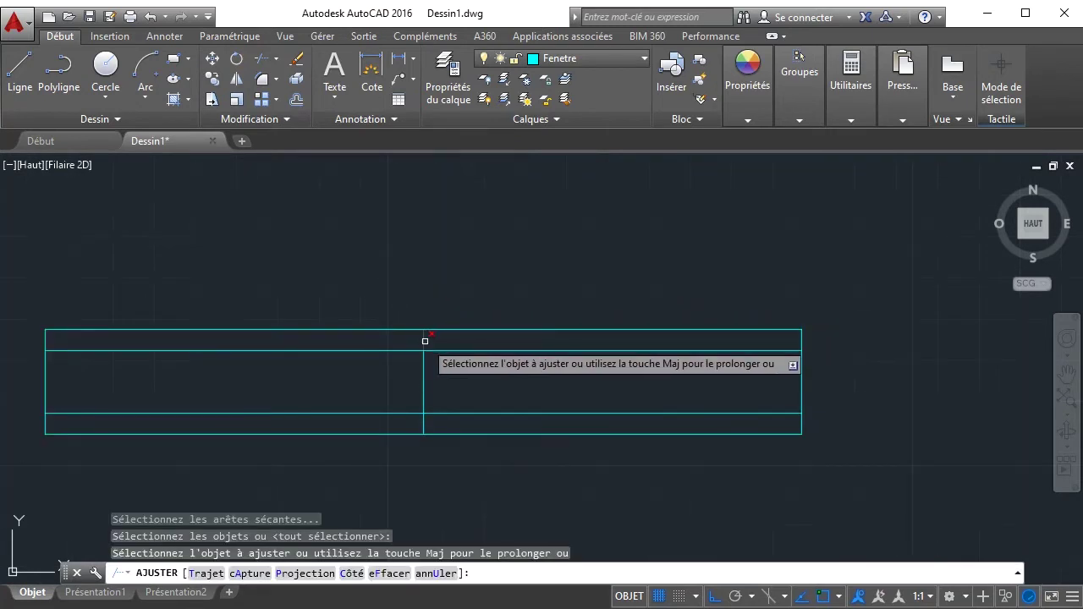
{"action": "left_click", "coordinate": [424, 425]}
{"action": "scroll", "coordinate": [506, 438], "scroll_direction": "down", "scroll_amount": 8}
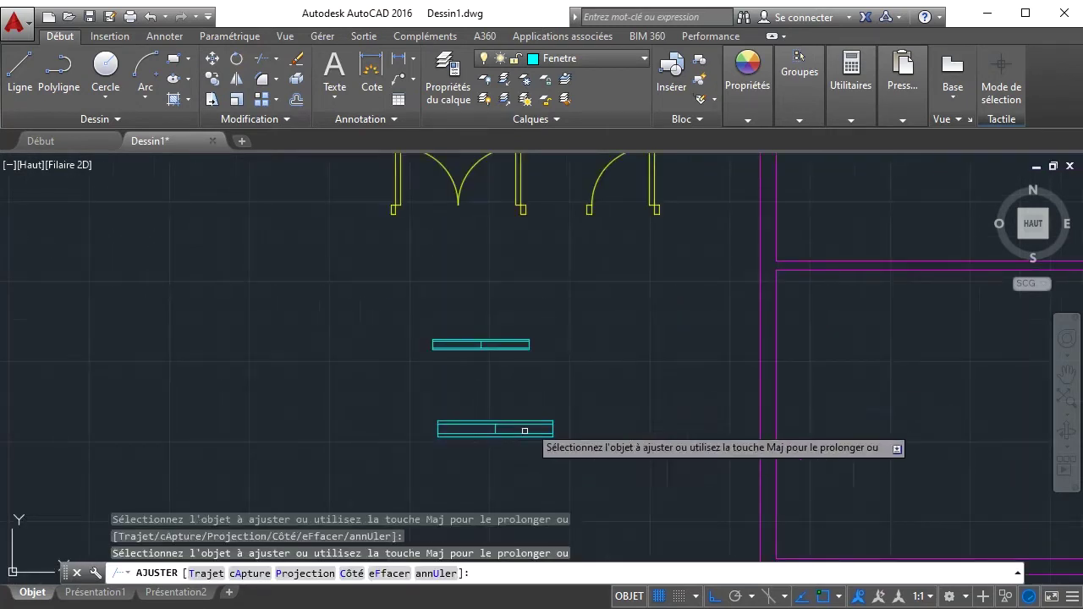
{"action": "right_click", "coordinate": [566, 375]}
{"action": "left_click", "coordinate": [608, 386]}
{"action": "scroll", "coordinate": [616, 363], "scroll_direction": "down", "scroll_amount": 6}
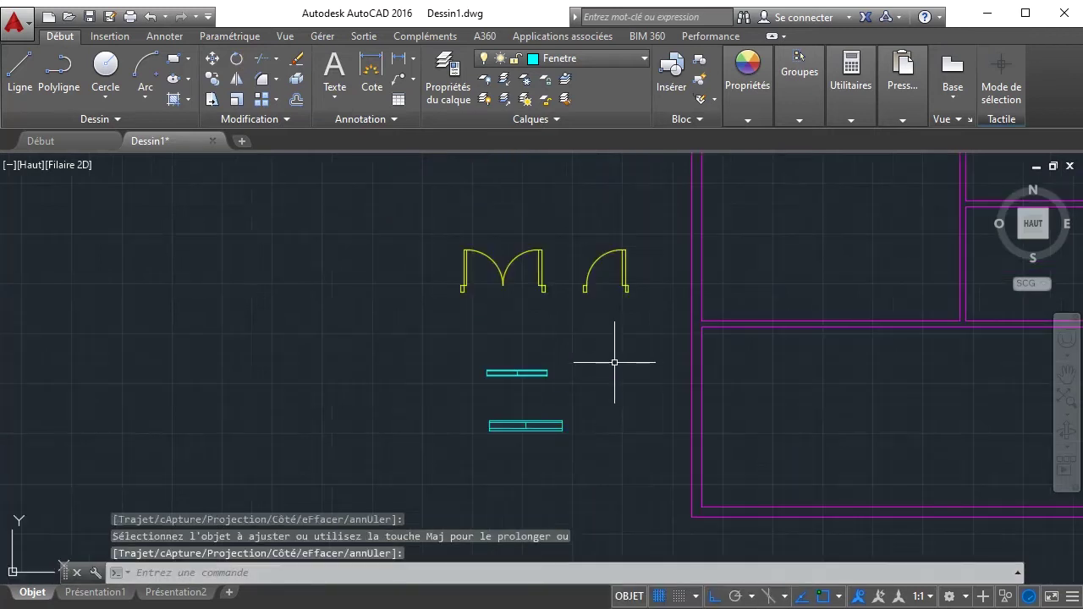
- Turn the single swing door's four objects into block 'Porte', based at the lower jamb endpoint
{"action": "scroll", "coordinate": [693, 370], "scroll_direction": "up", "scroll_amount": 3}
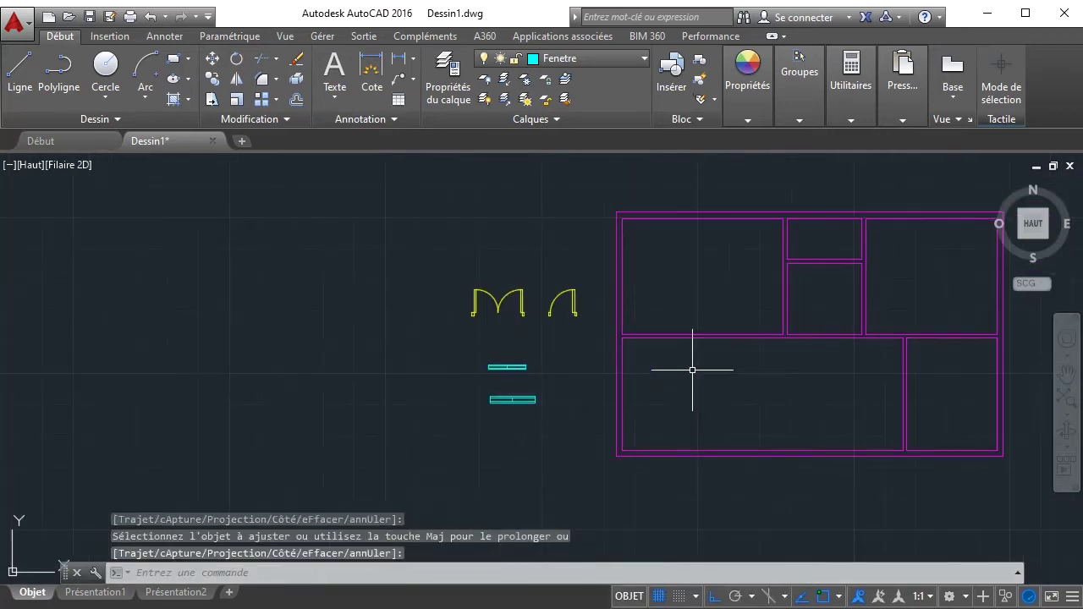
{"action": "middle_click_drag", "start_coordinate": [668, 375], "coordinate": [443, 372]}
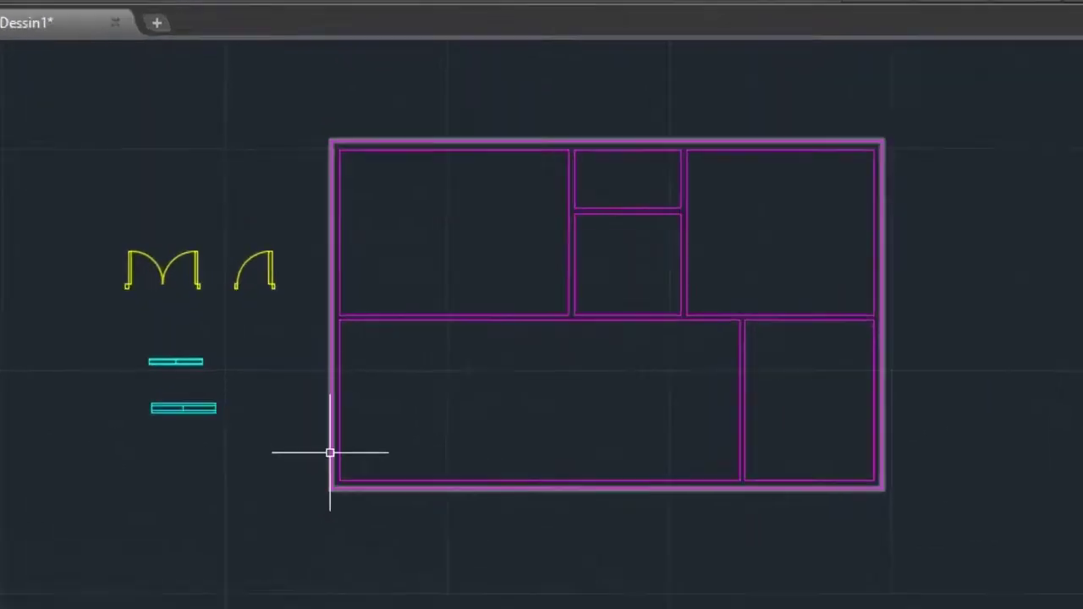
{"action": "left_click", "coordinate": [345, 348]}
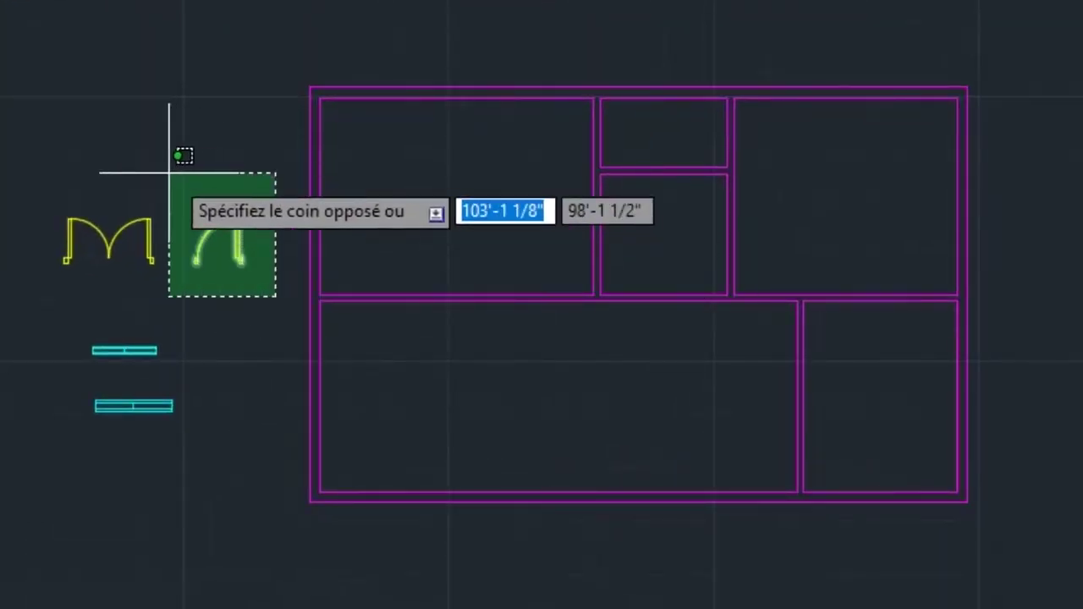
{"action": "left_click", "coordinate": [170, 172]}
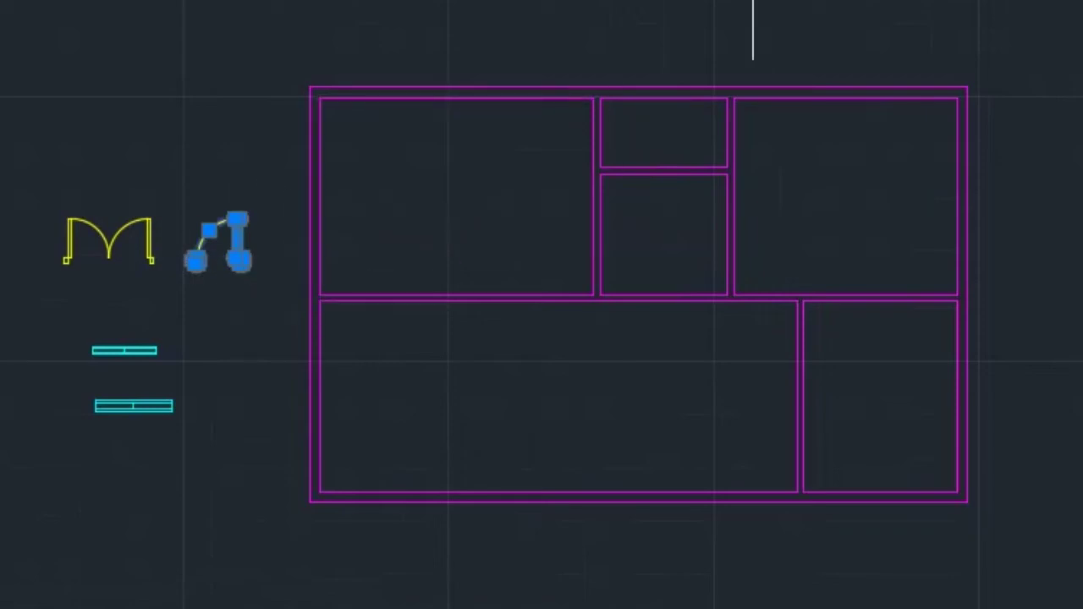
{"action": "left_click", "coordinate": [695, 5]}
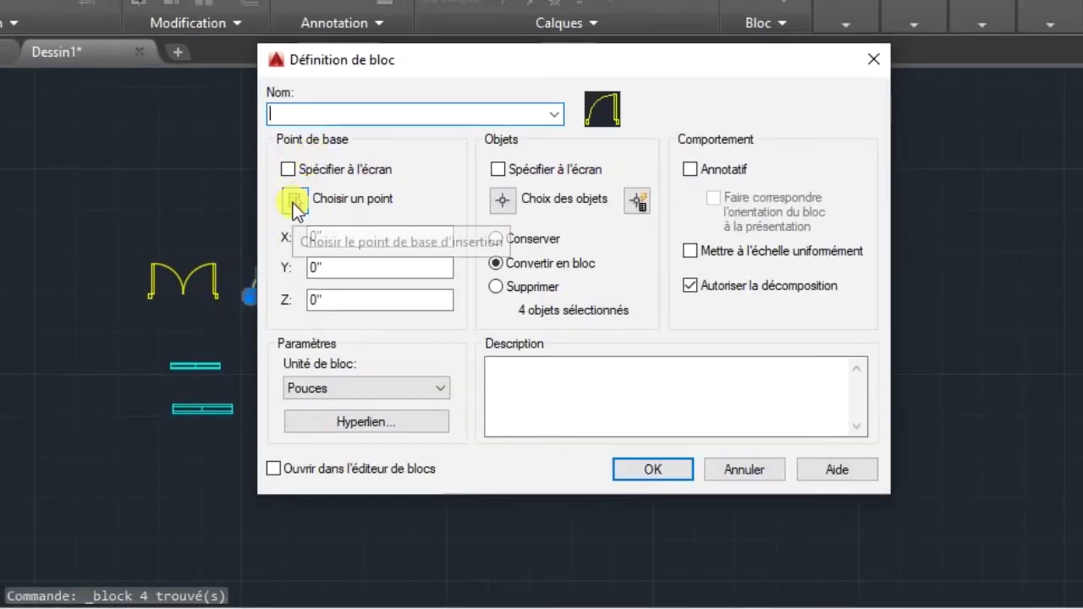
{"action": "left_click", "coordinate": [293, 199]}
{"action": "scroll", "coordinate": [294, 320], "scroll_direction": "up", "scroll_amount": 10}
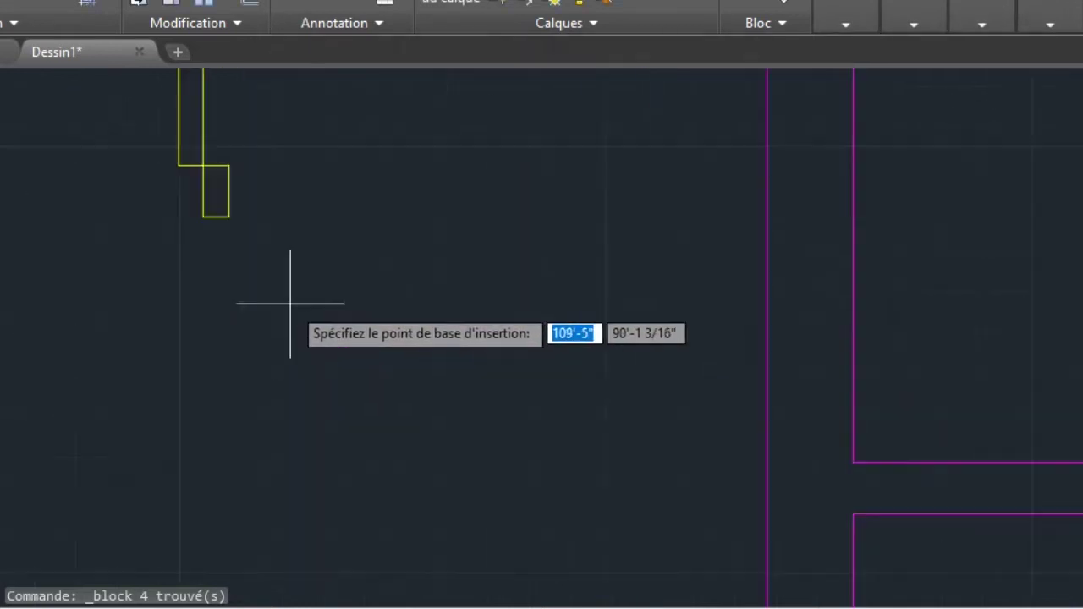
{"action": "left_click", "coordinate": [229, 216]}
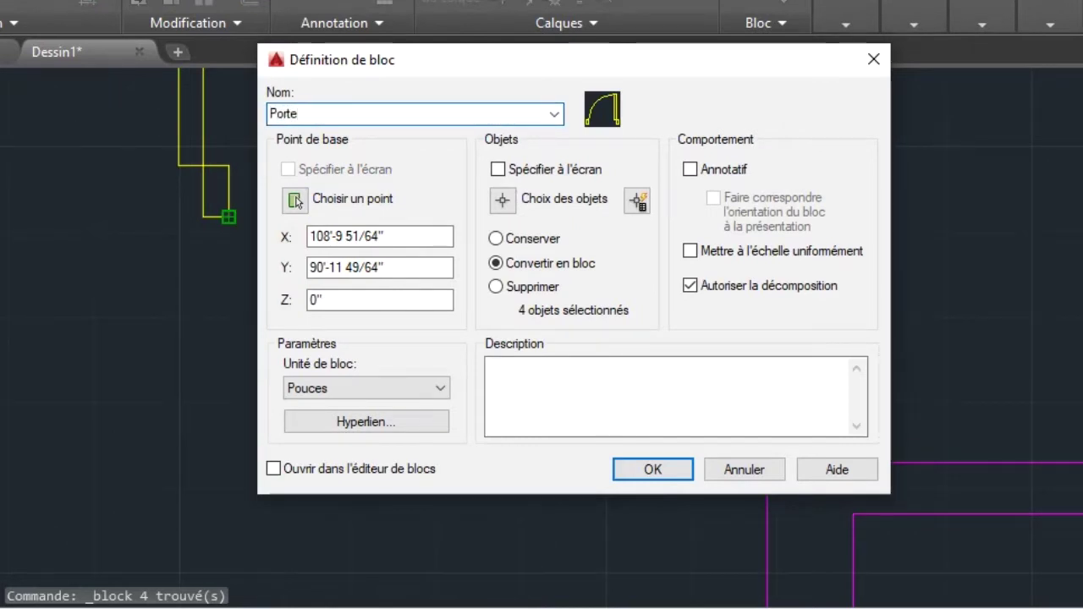
{"action": "left_click", "coordinate": [295, 199]}
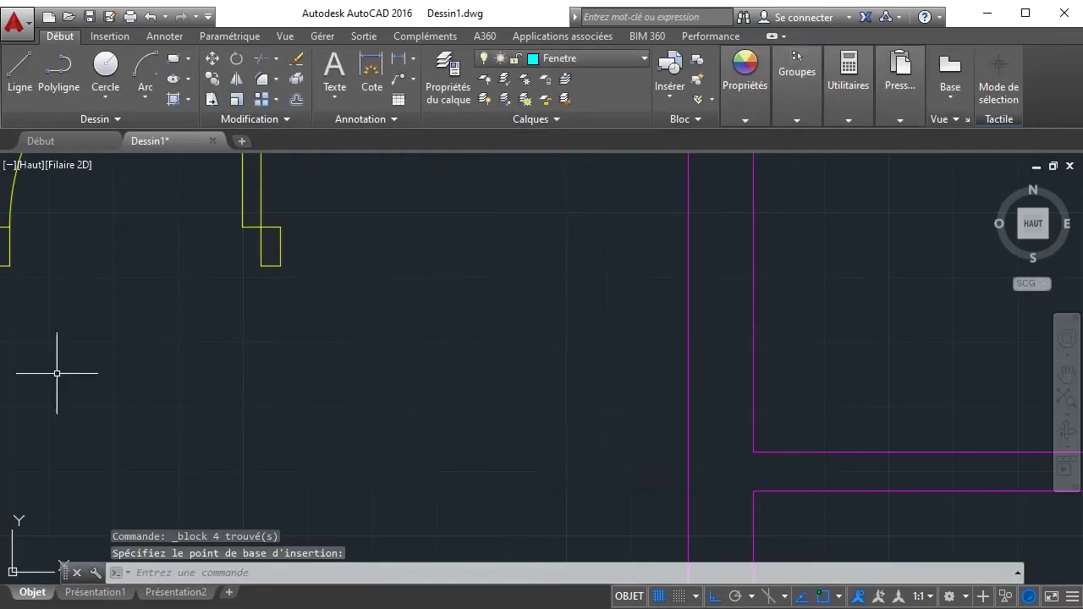
{"action": "scroll", "coordinate": [235, 310], "scroll_direction": "down", "scroll_amount": 5}
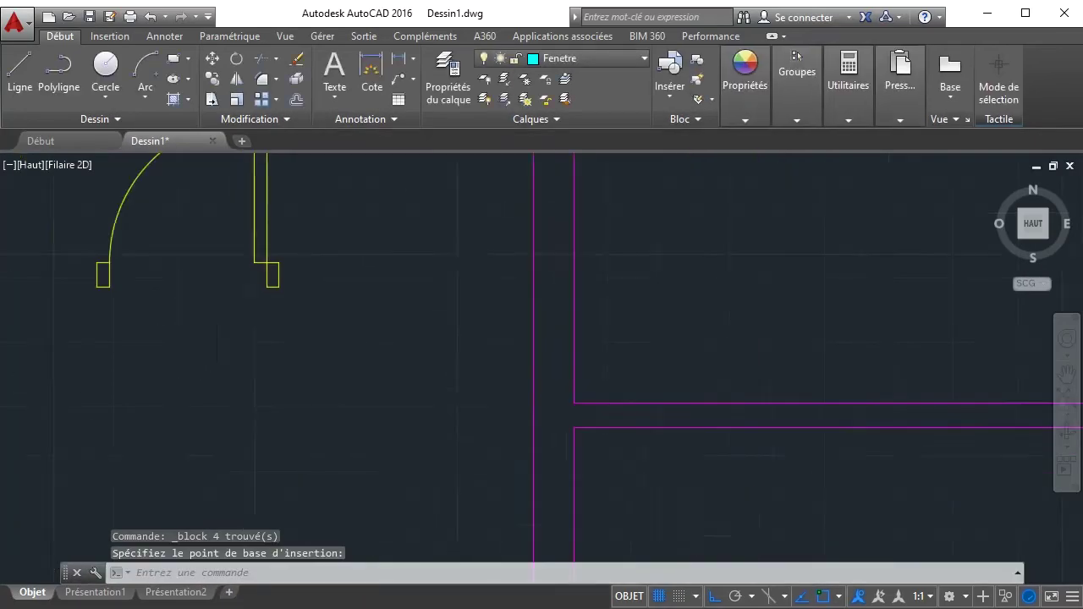
- Crossing-select the double door's six objects and define them as block 'Porte 2', based at the left jamb corner
{"action": "left_click", "coordinate": [241, 306]}
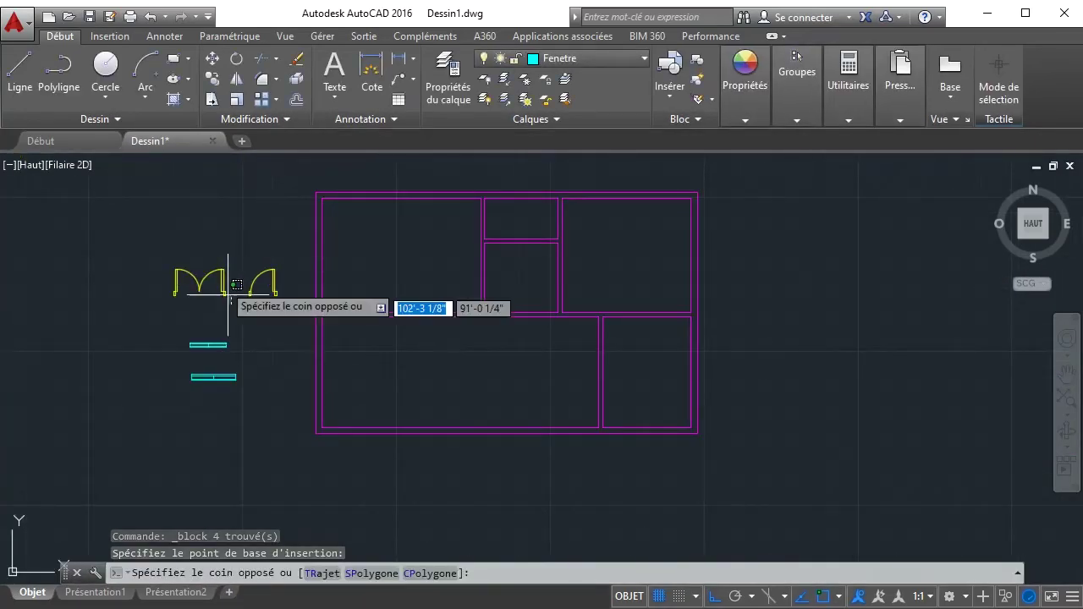
{"action": "left_click", "coordinate": [144, 239]}
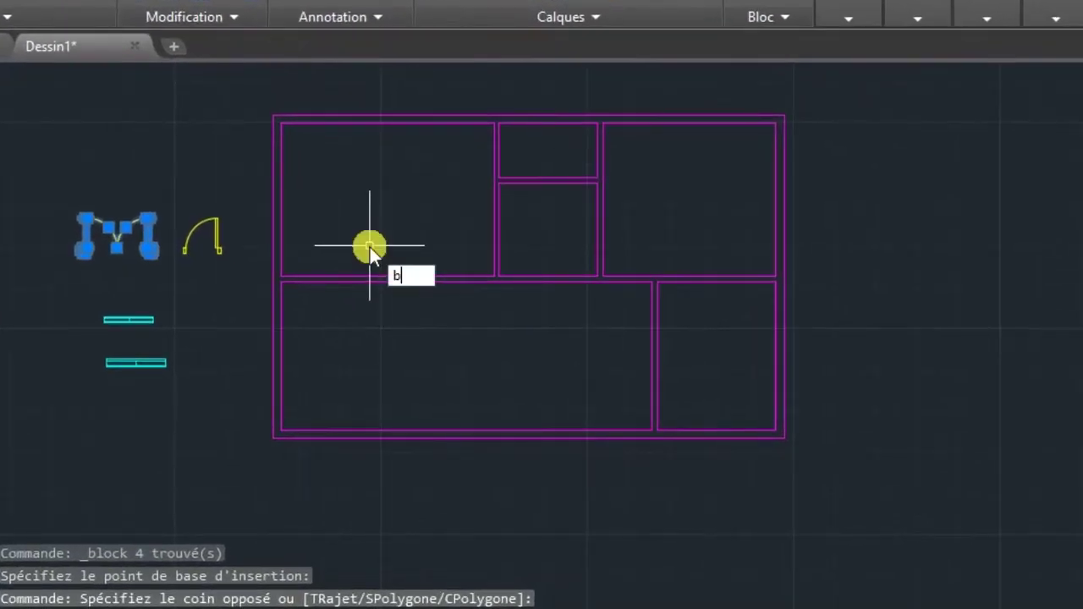
{"action": "key", "text": "Return"}
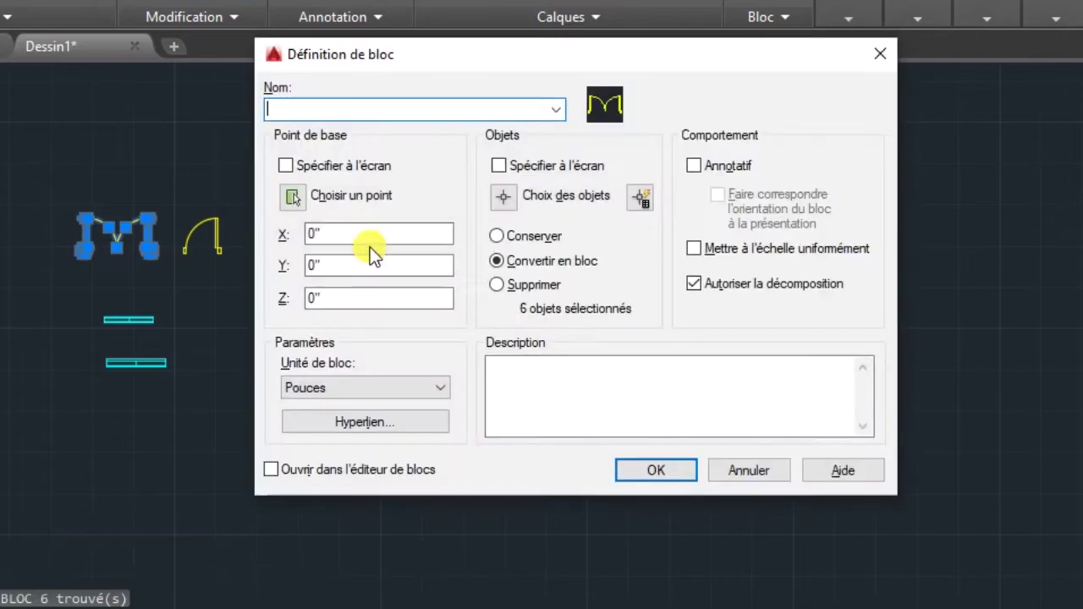
{"action": "left_click", "coordinate": [292, 198]}
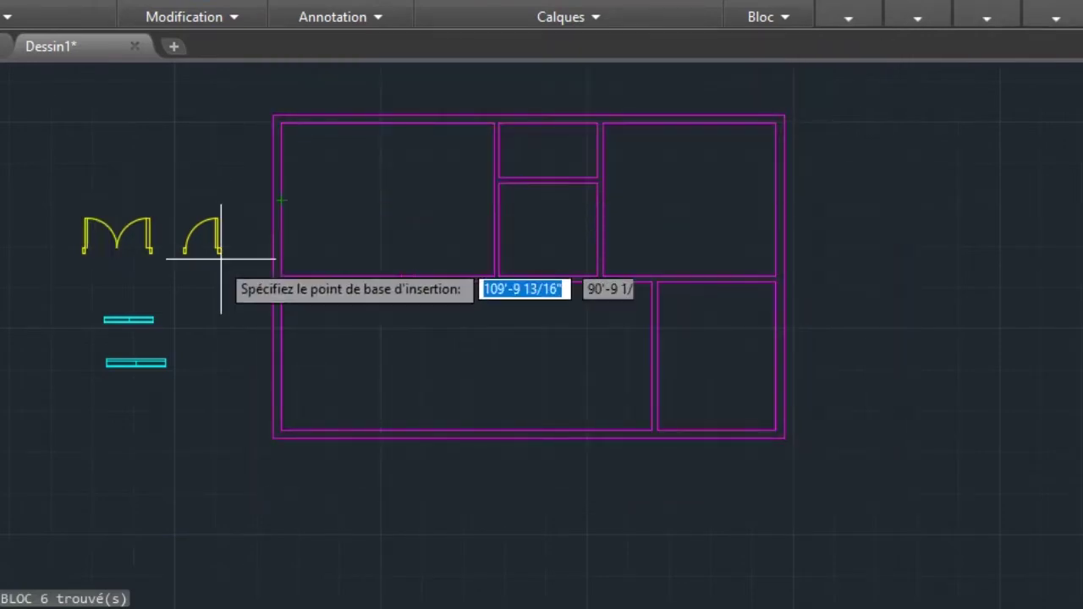
{"action": "scroll", "coordinate": [221, 259], "scroll_direction": "up", "scroll_amount": 8}
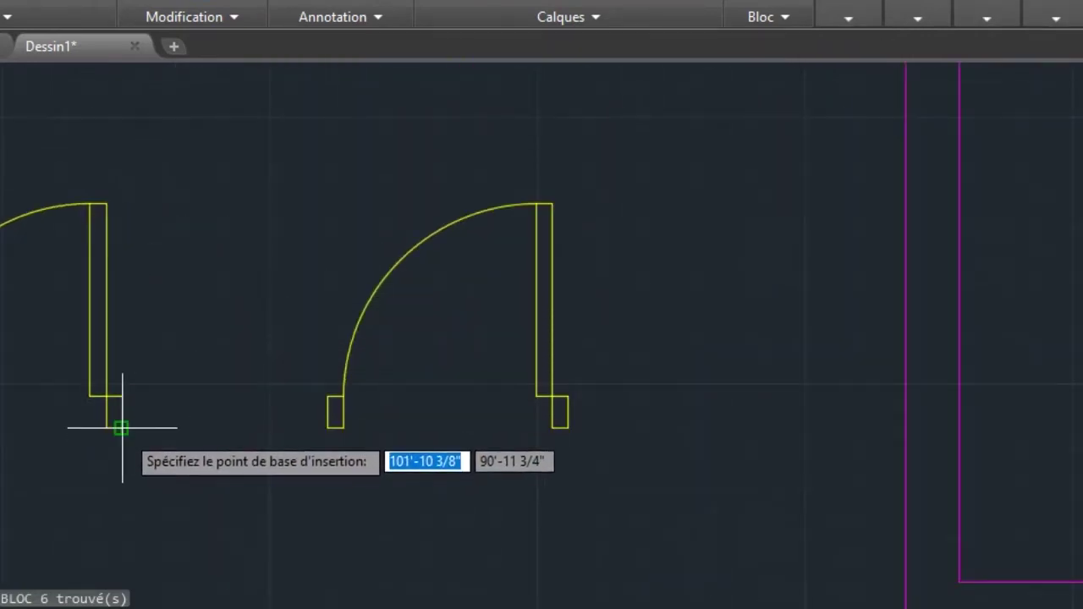
{"action": "left_click", "coordinate": [122, 429]}
{"action": "left_click", "coordinate": [351, 114]}
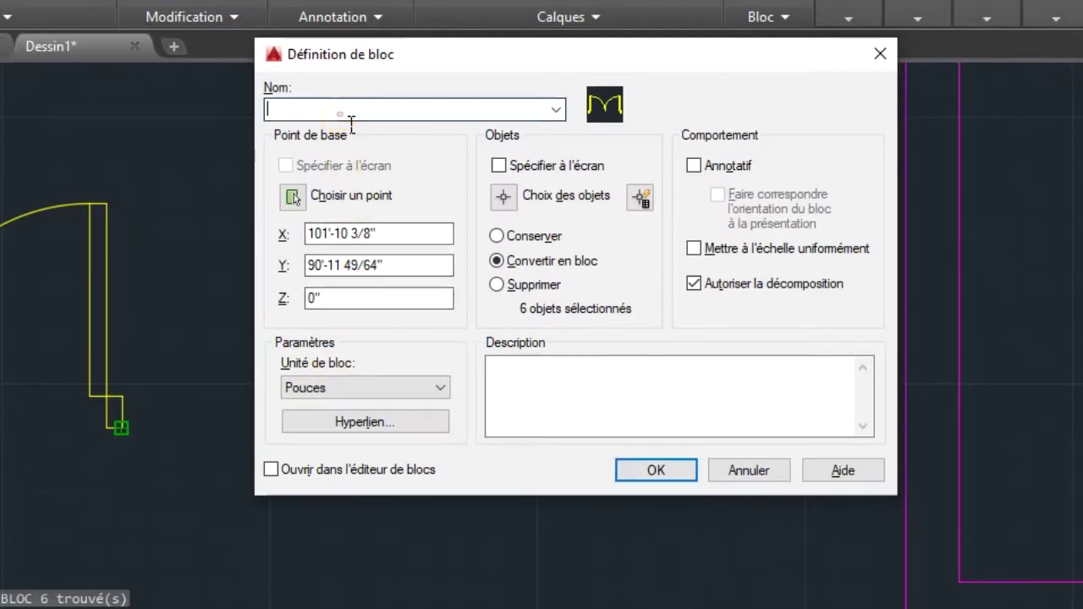
{"action": "left_click", "coordinate": [350, 117]}
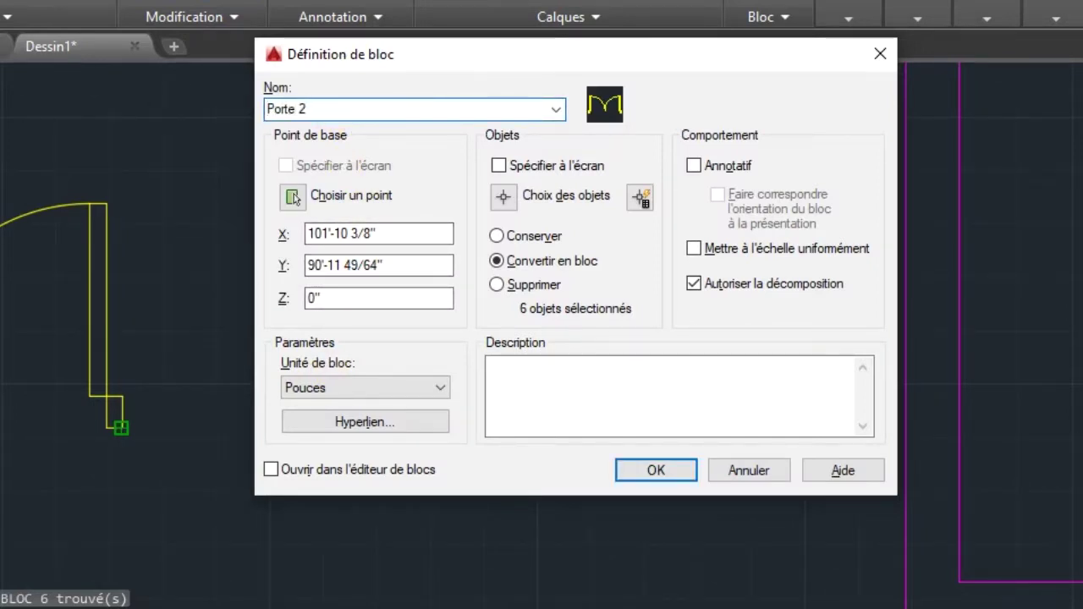
{"action": "left_click", "coordinate": [293, 197]}
{"action": "scroll", "coordinate": [336, 347], "scroll_direction": "down", "scroll_amount": 5}
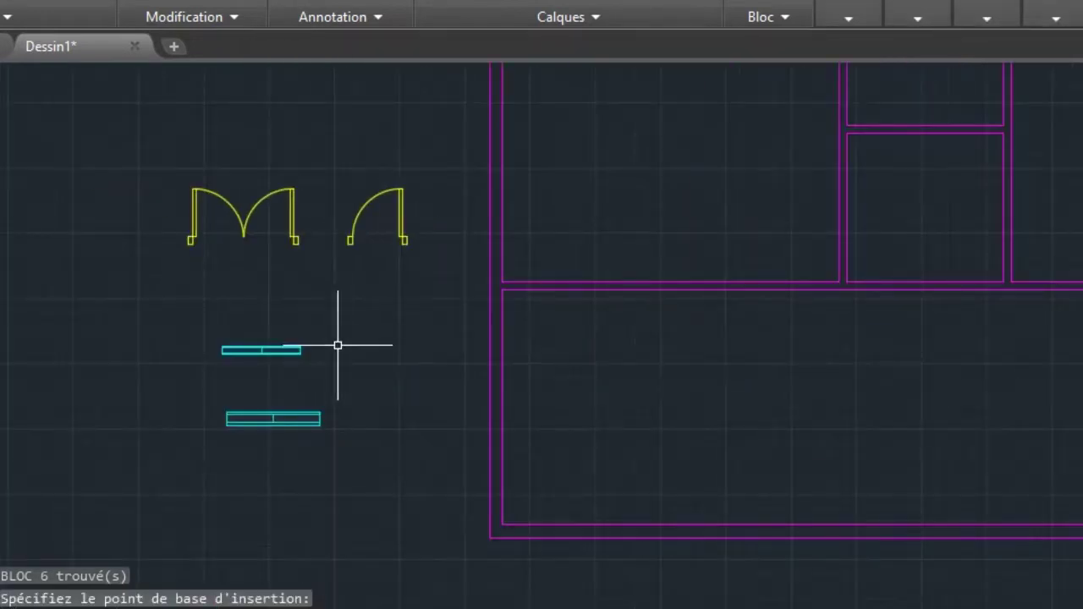
- Make the upper window a block named 'Fenetre', based at its lower-right corner
{"action": "left_click", "coordinate": [353, 378]}
{"action": "left_click", "coordinate": [254, 357]}
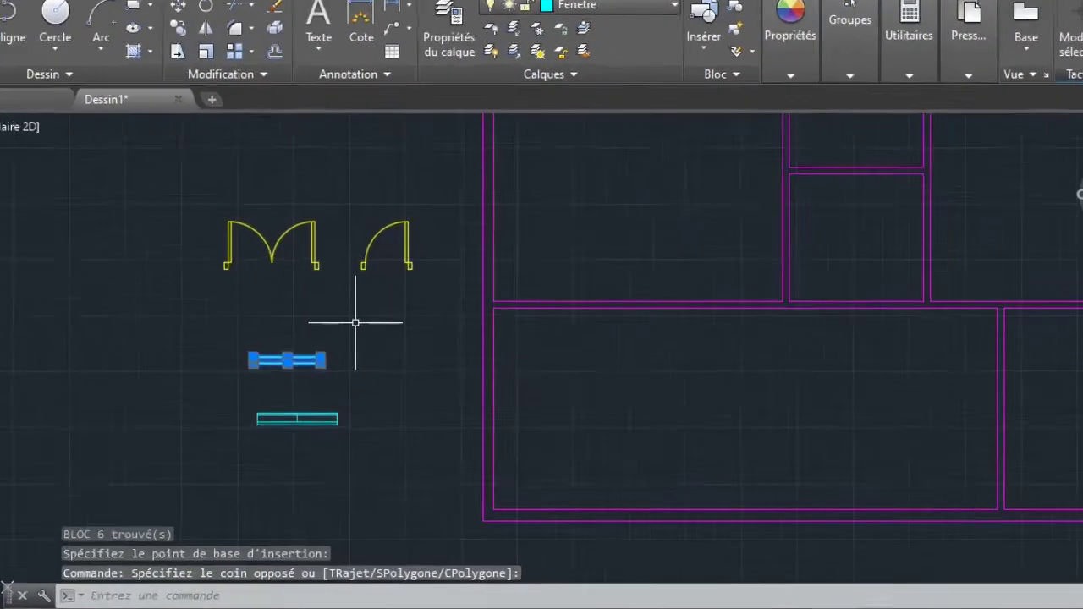
{"action": "type", "text": "B"}
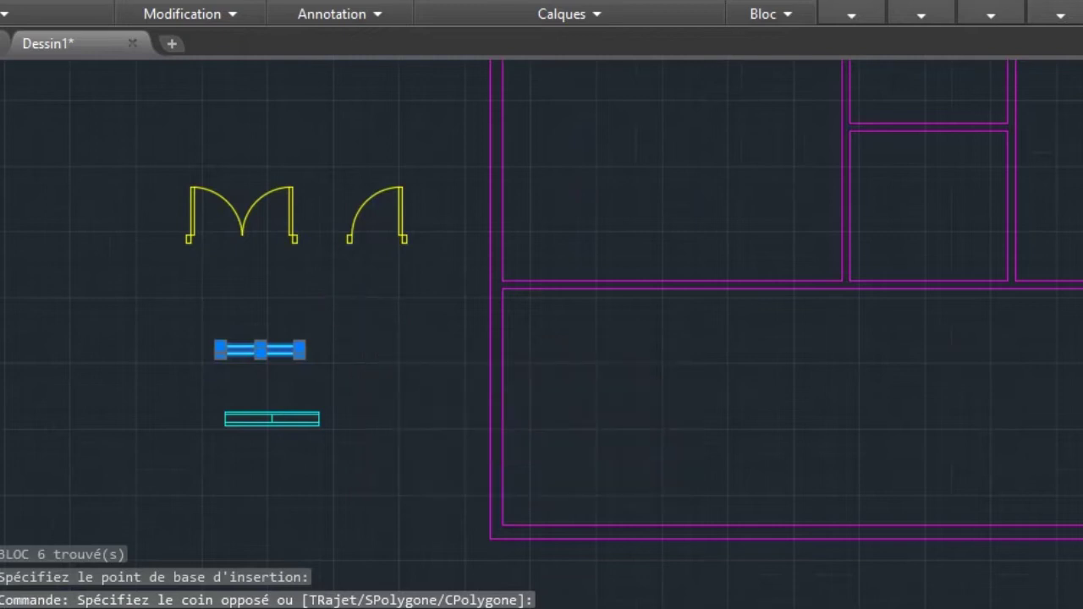
{"action": "key", "text": "Return"}
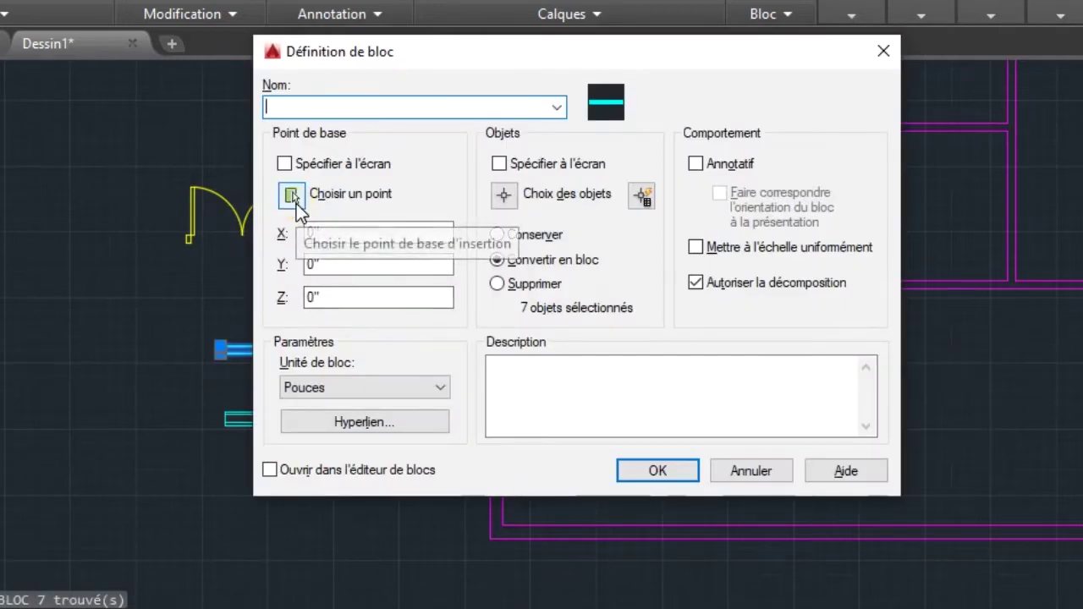
{"action": "left_click", "coordinate": [292, 196]}
{"action": "scroll", "coordinate": [322, 363], "scroll_direction": "up", "scroll_amount": 3}
{"action": "scroll", "coordinate": [262, 338], "scroll_direction": "up", "scroll_amount": 4}
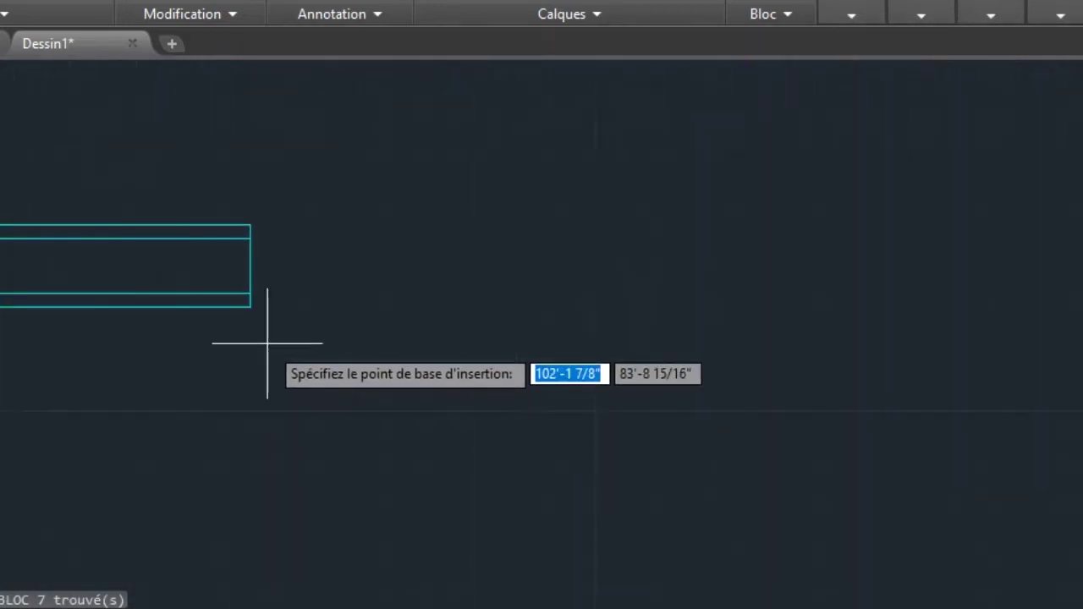
{"action": "left_click", "coordinate": [249, 306]}
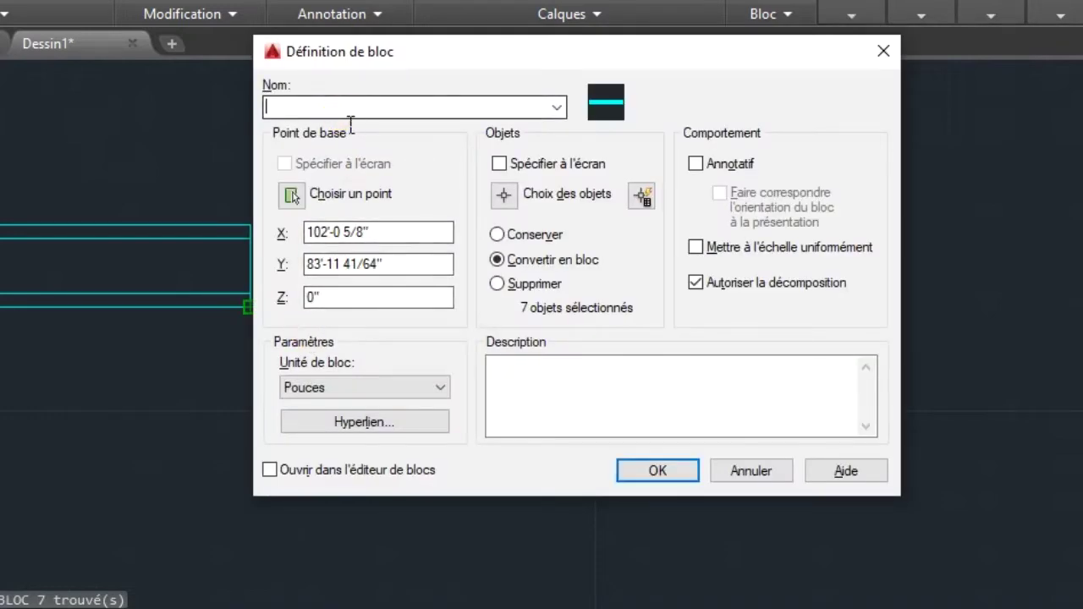
{"action": "left_click", "coordinate": [349, 113]}
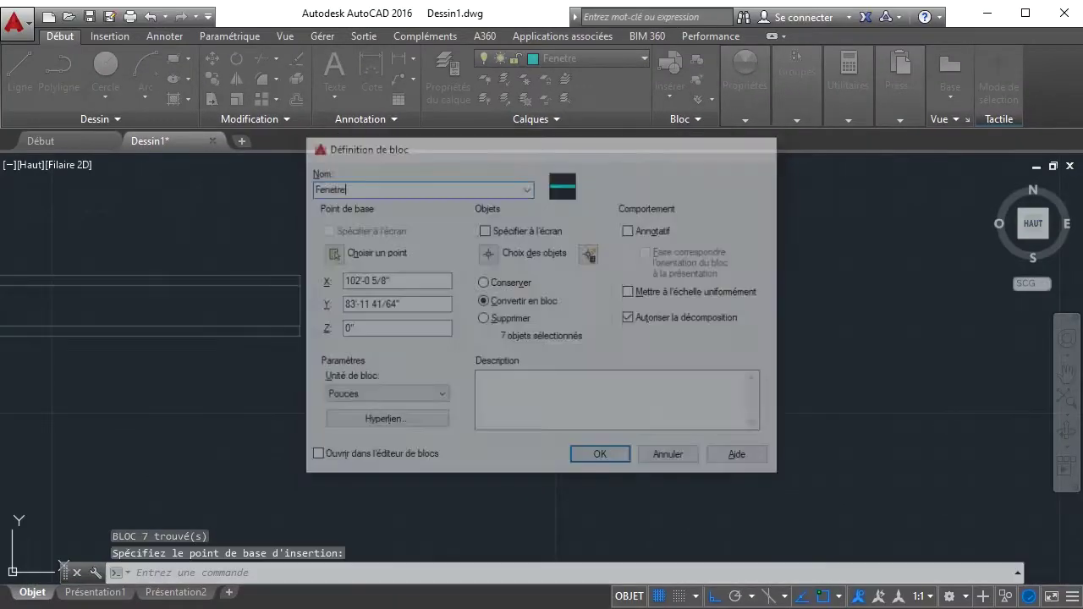
{"action": "key", "text": "Return"}
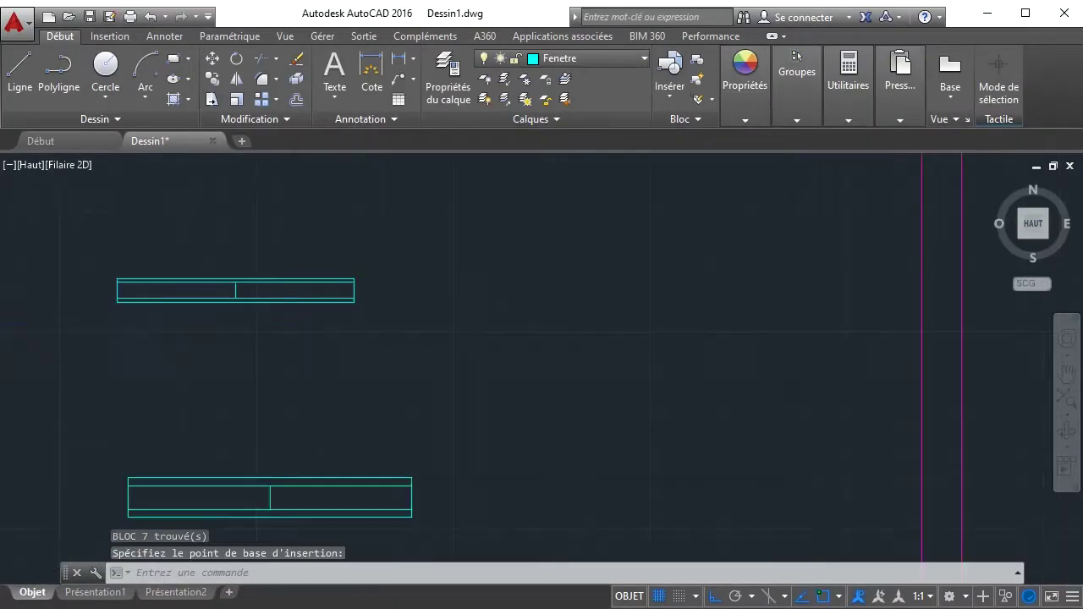
- Select the lower window and begin its block definition with the base point at its corner
{"action": "scroll", "coordinate": [363, 399], "scroll_direction": "down", "scroll_amount": 3}
{"action": "left_click", "coordinate": [436, 400]}
{"action": "left_click", "coordinate": [239, 346]}
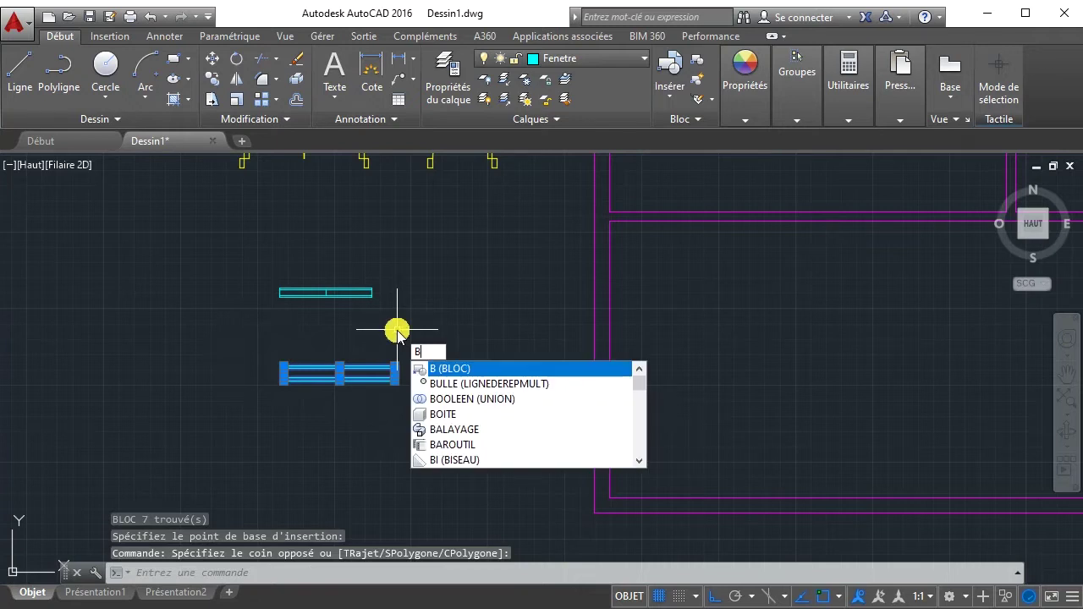
{"action": "key", "text": "Return"}
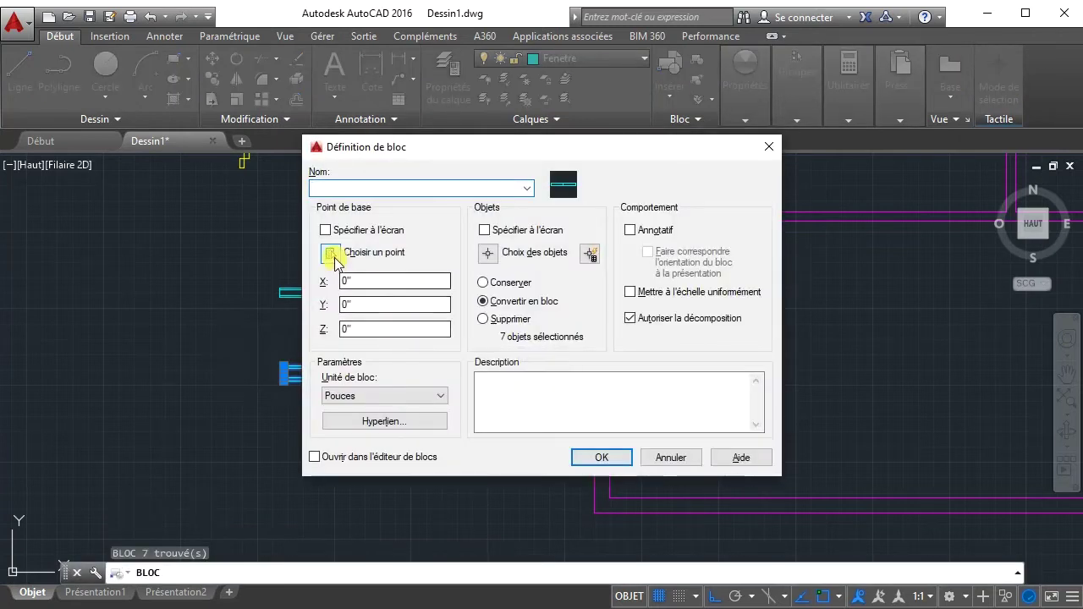
{"action": "left_click", "coordinate": [333, 256]}
{"action": "scroll", "coordinate": [399, 367], "scroll_direction": "up", "scroll_amount": 5}
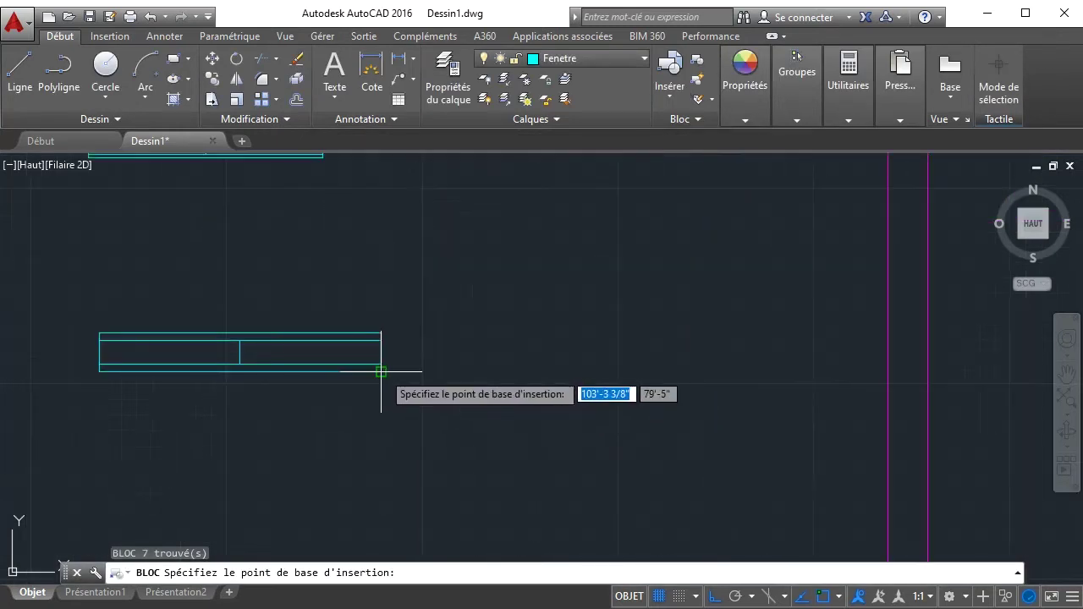
{"action": "left_click", "coordinate": [381, 371]}
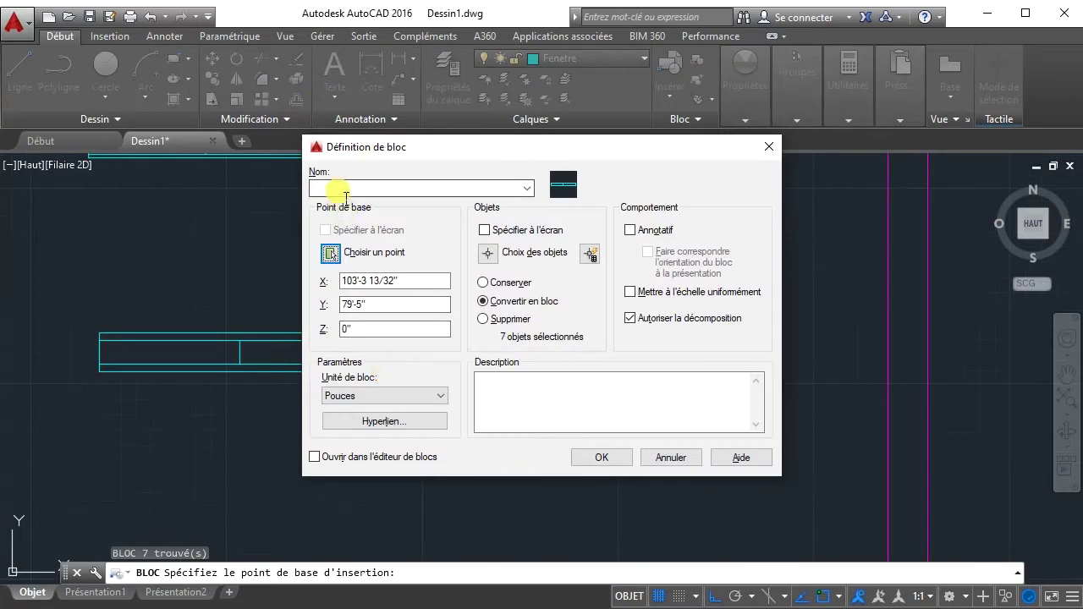
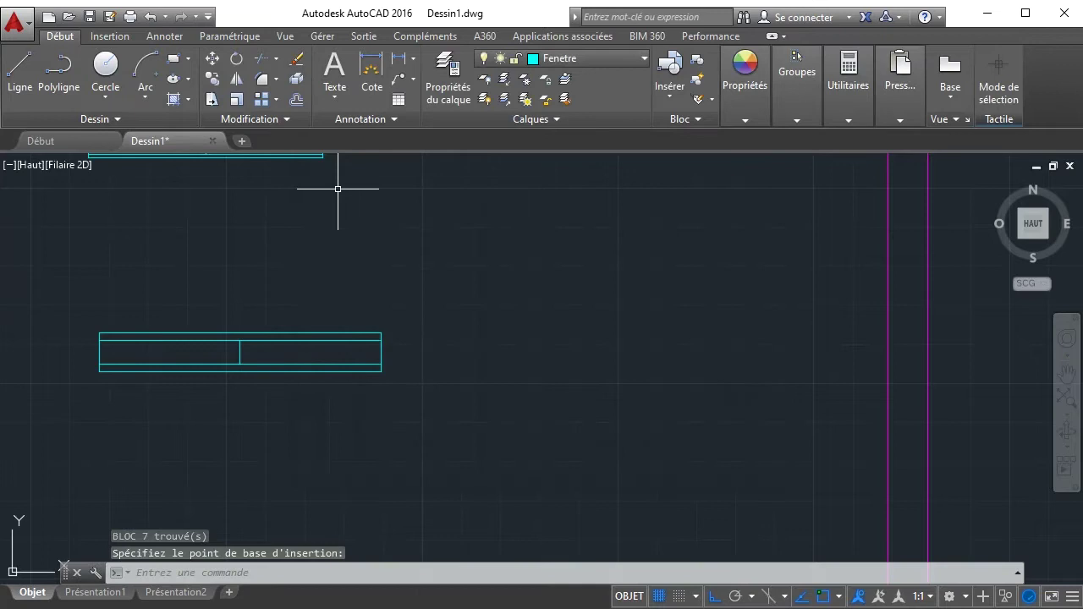
- Bring the whole floor plan into view and select the yellow single-swing door
{"action": "scroll", "coordinate": [343, 205], "scroll_direction": "down", "scroll_amount": 8}
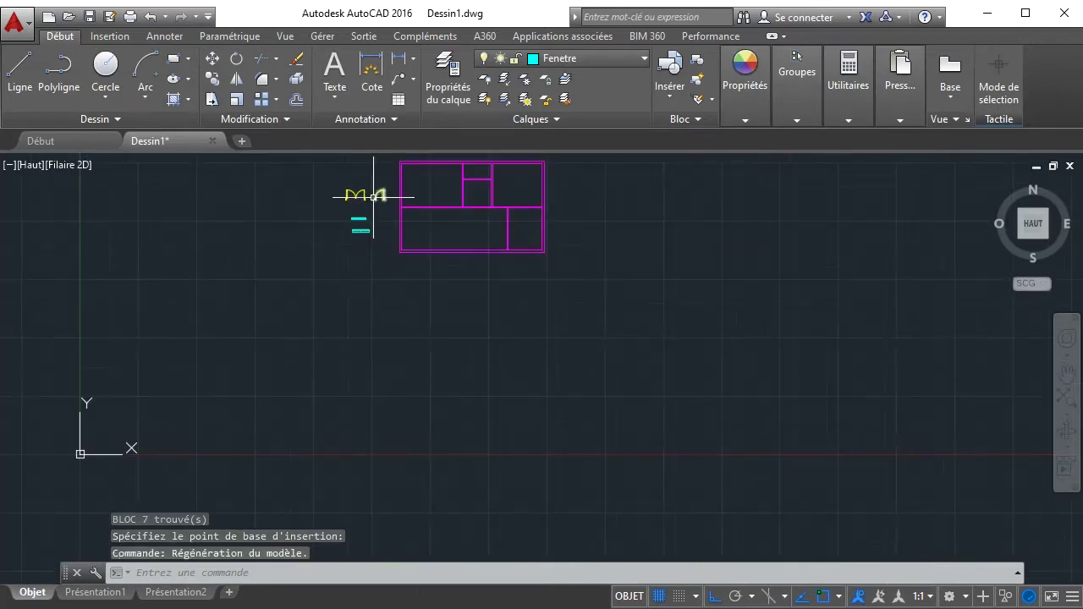
{"action": "mouse_move", "coordinate": [356, 229]}
{"action": "middle_mouse_down"}
{"action": "mouse_move", "coordinate": [352, 263]}
{"action": "mouse_move", "coordinate": [296, 347]}
{"action": "middle_mouse_up"}
{"action": "scroll", "coordinate": [305, 320], "scroll_direction": "up", "scroll_amount": 4}
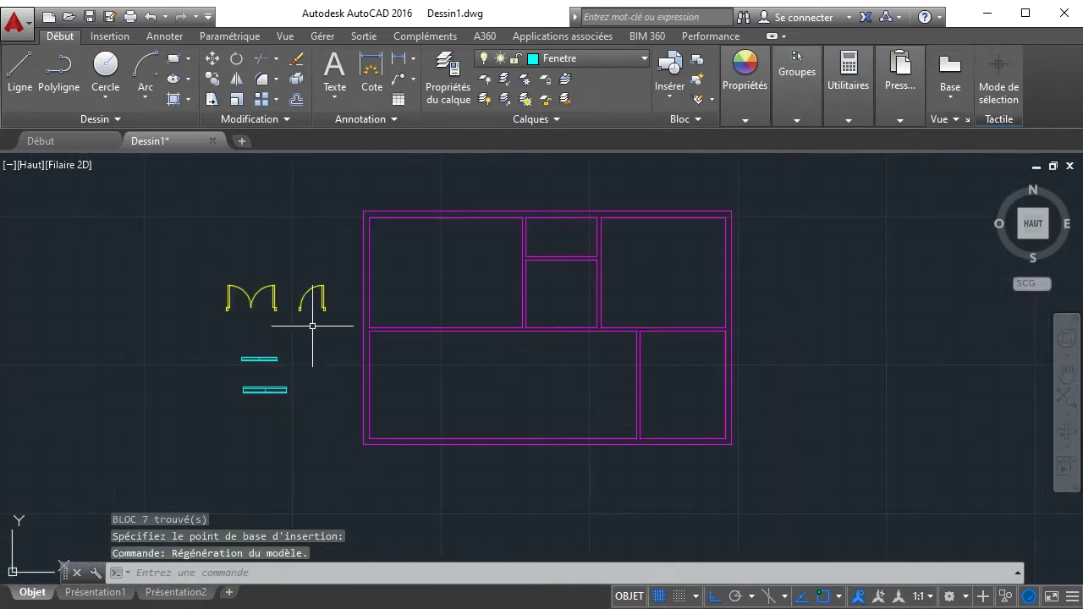
{"action": "scroll", "coordinate": [317, 321], "scroll_direction": "up", "scroll_amount": 2}
{"action": "scroll", "coordinate": [518, 313], "scroll_direction": "down", "scroll_amount": 2}
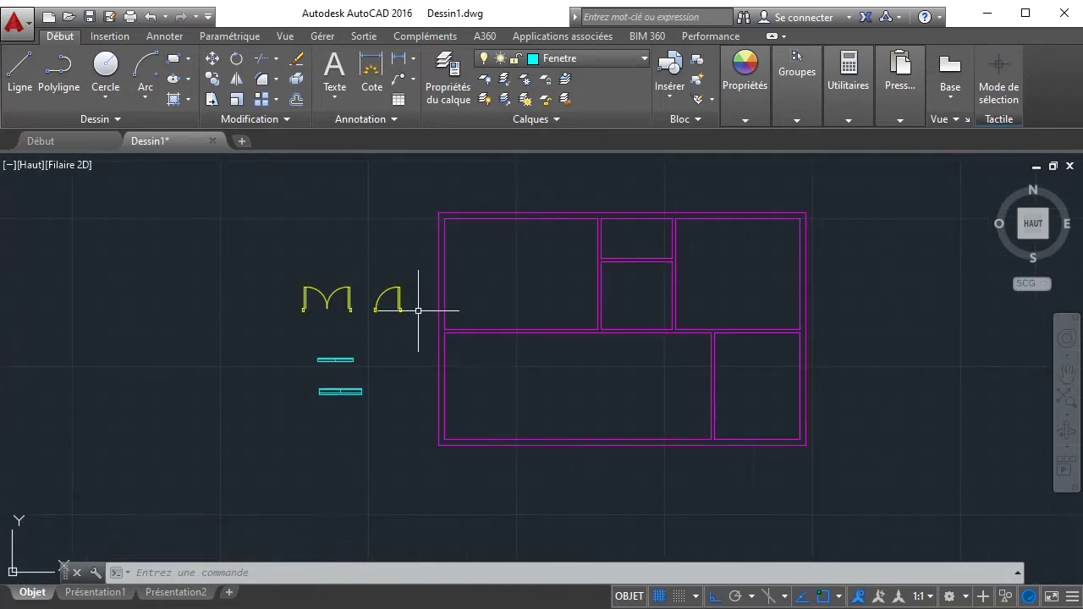
{"action": "scroll", "coordinate": [407, 307], "scroll_direction": "up", "scroll_amount": 4}
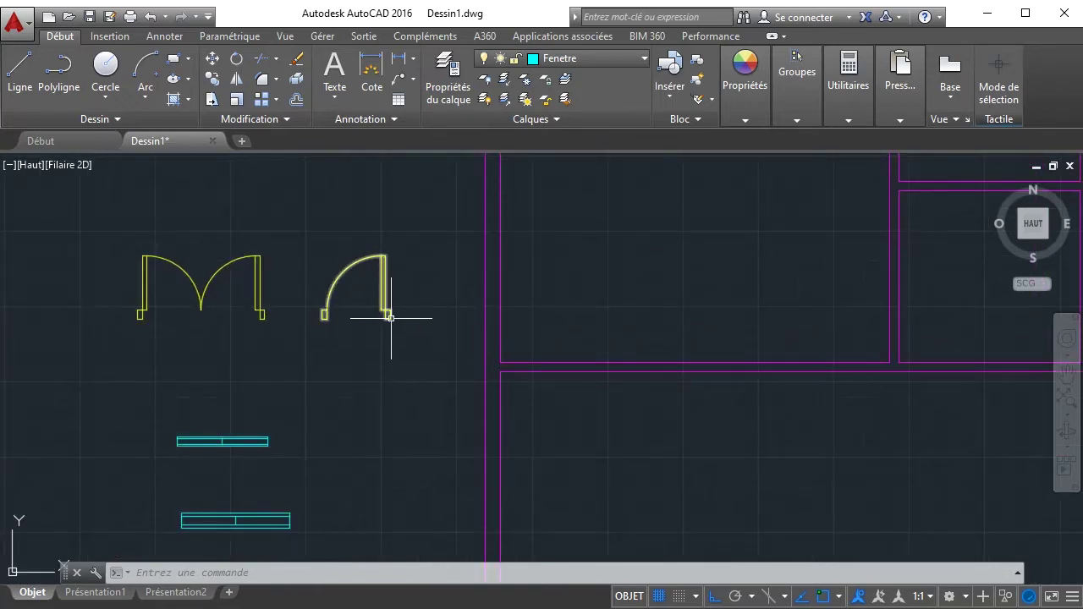
{"action": "left_click", "coordinate": [391, 318]}
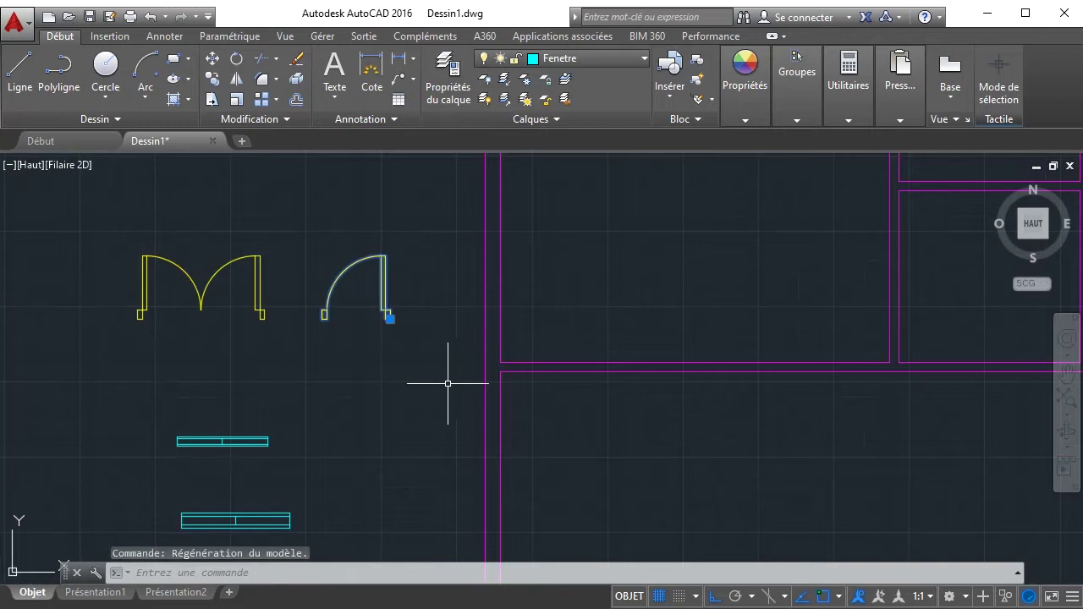
- Copy the door from its corner to the wall corner with Ortho turned off
{"action": "left_click", "coordinate": [212, 81]}
{"action": "scroll", "coordinate": [406, 332], "scroll_direction": "up", "scroll_amount": 4}
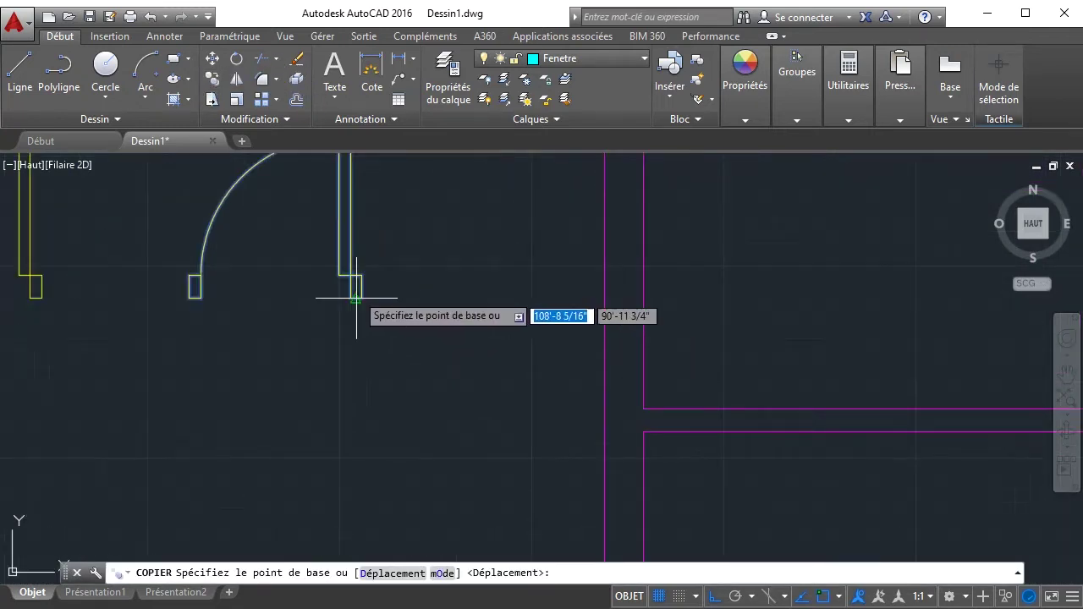
{"action": "left_click", "coordinate": [361, 298]}
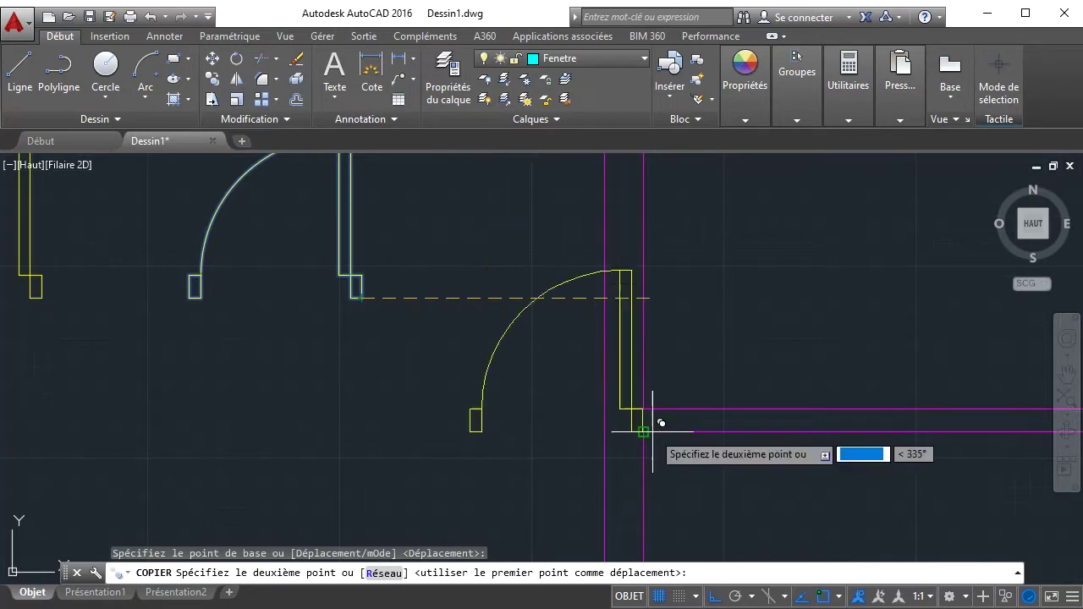
{"action": "left_click", "coordinate": [721, 598]}
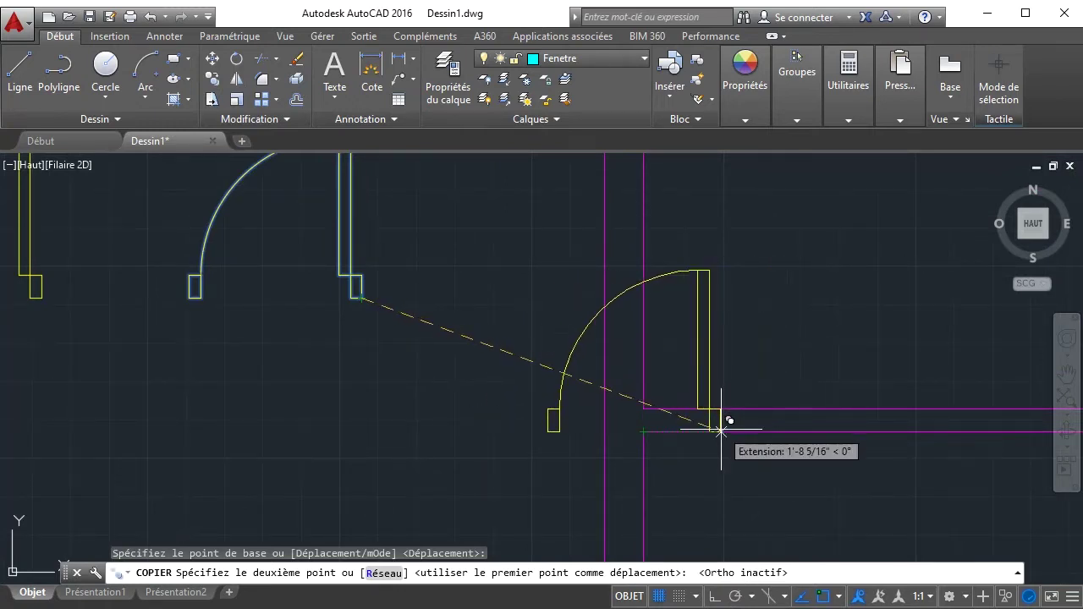
{"action": "left_click", "coordinate": [721, 431]}
{"action": "right_click", "coordinate": [768, 273]}
{"action": "left_click", "coordinate": [789, 281]}
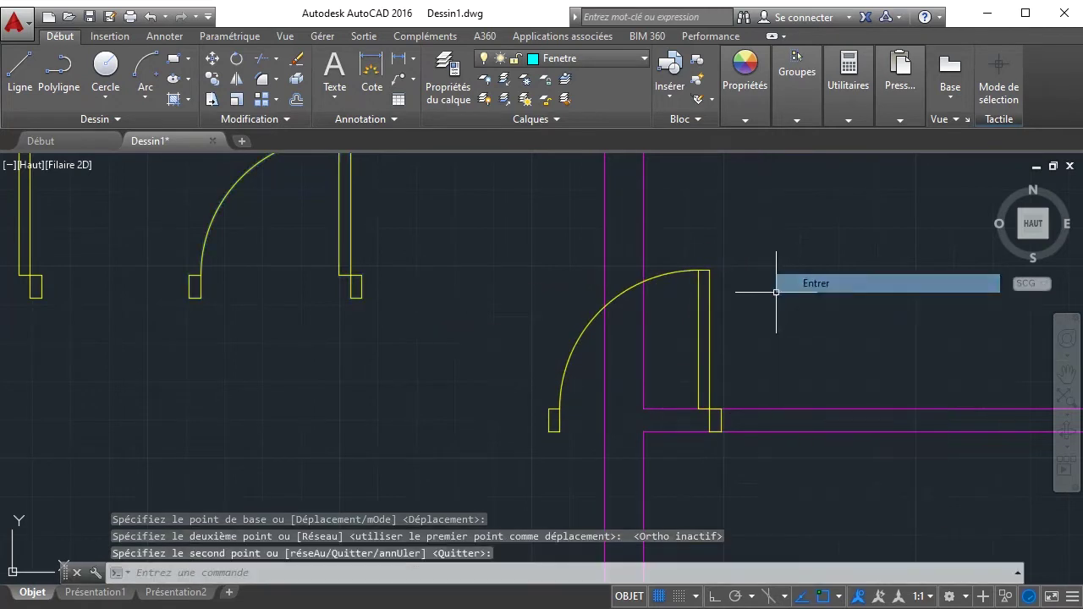
- Mirror the copied door about a vertical line through its corner, erasing the unmirrored copy
{"action": "left_click", "coordinate": [235, 85]}
{"action": "scroll", "coordinate": [696, 425], "scroll_direction": "up", "scroll_amount": 5}
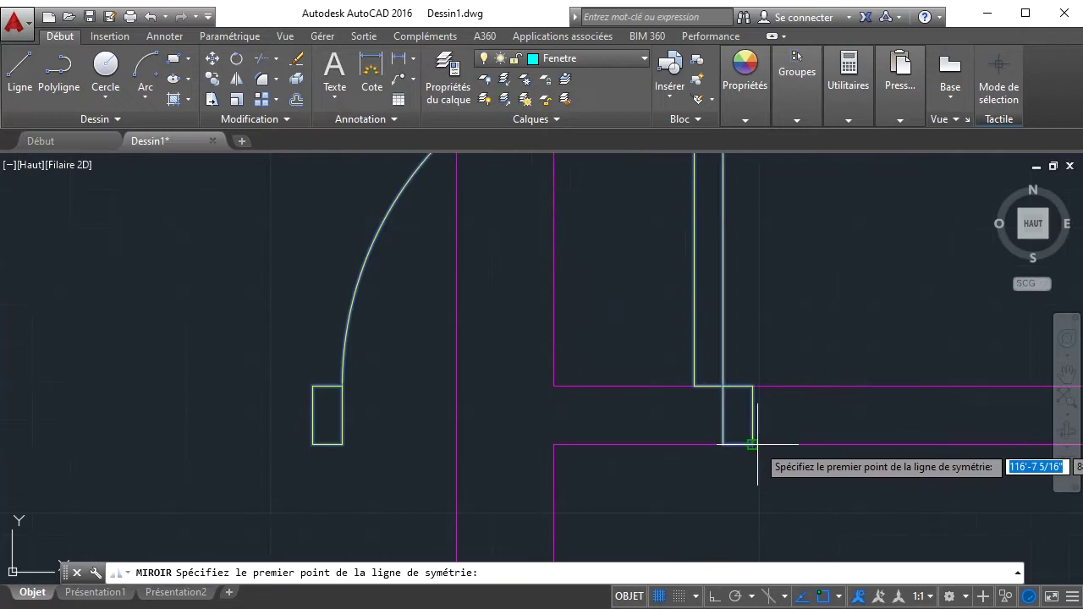
{"action": "left_click", "coordinate": [752, 444]}
{"action": "scroll", "coordinate": [765, 327], "scroll_direction": "down", "scroll_amount": 4}
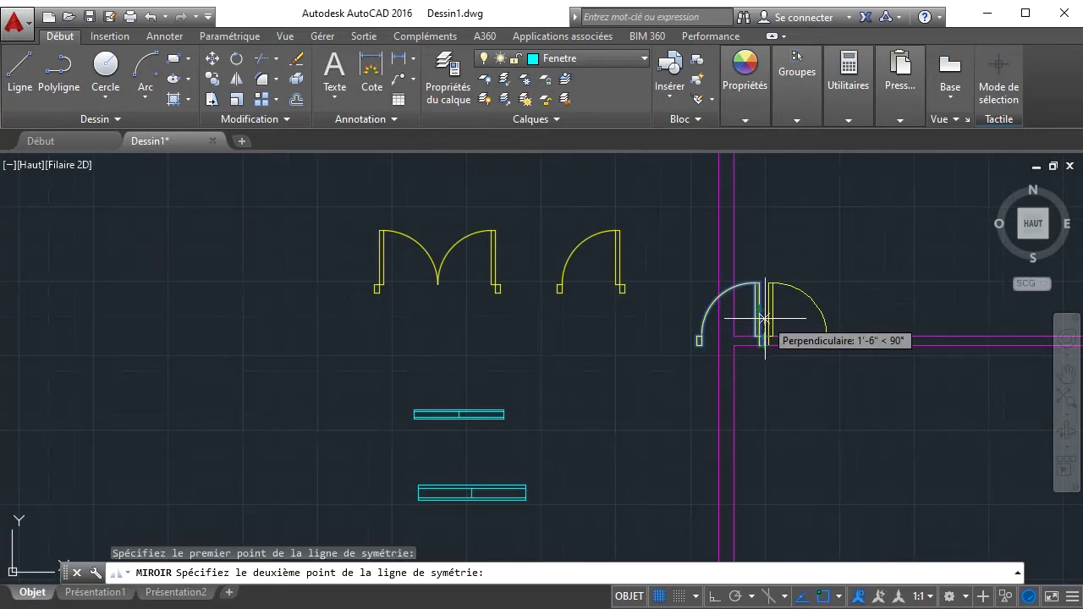
{"action": "scroll", "coordinate": [765, 320], "scroll_direction": "up", "scroll_amount": 2}
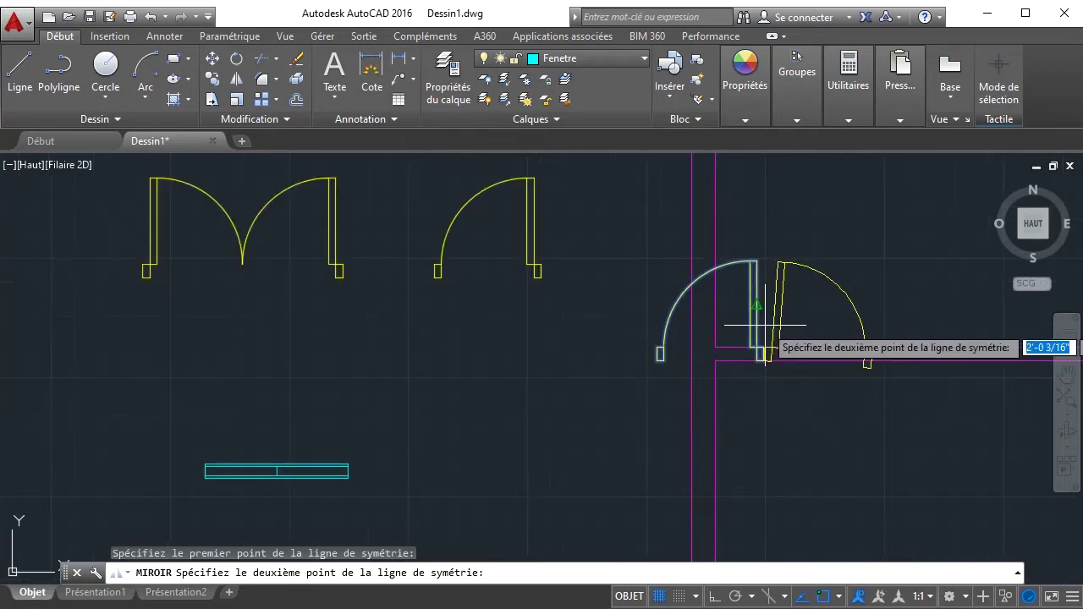
{"action": "left_click", "coordinate": [723, 576]}
{"action": "left_click", "coordinate": [717, 597]}
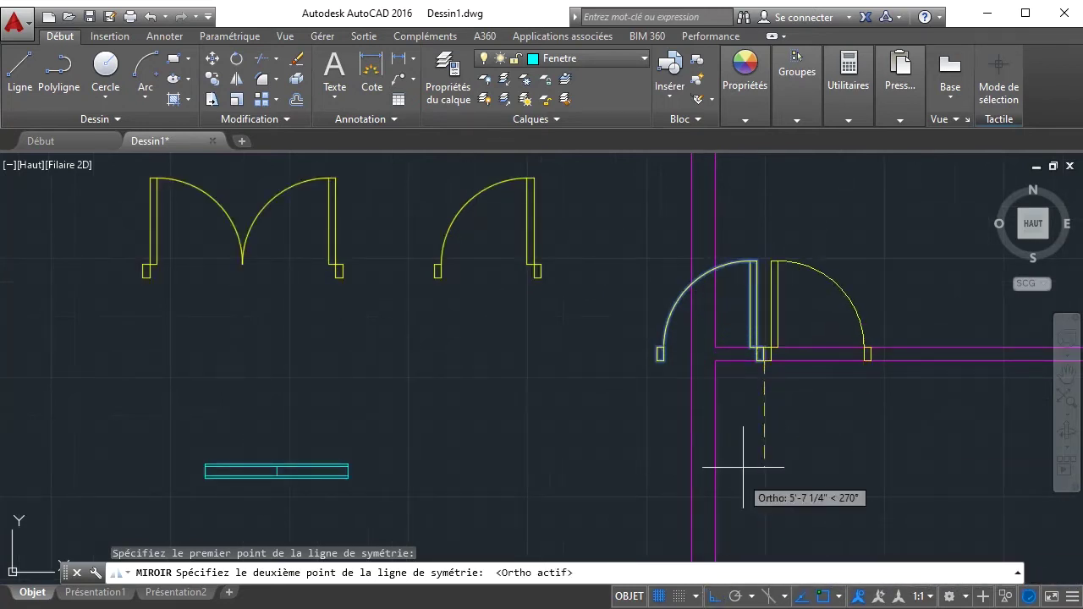
{"action": "left_click", "coordinate": [770, 335]}
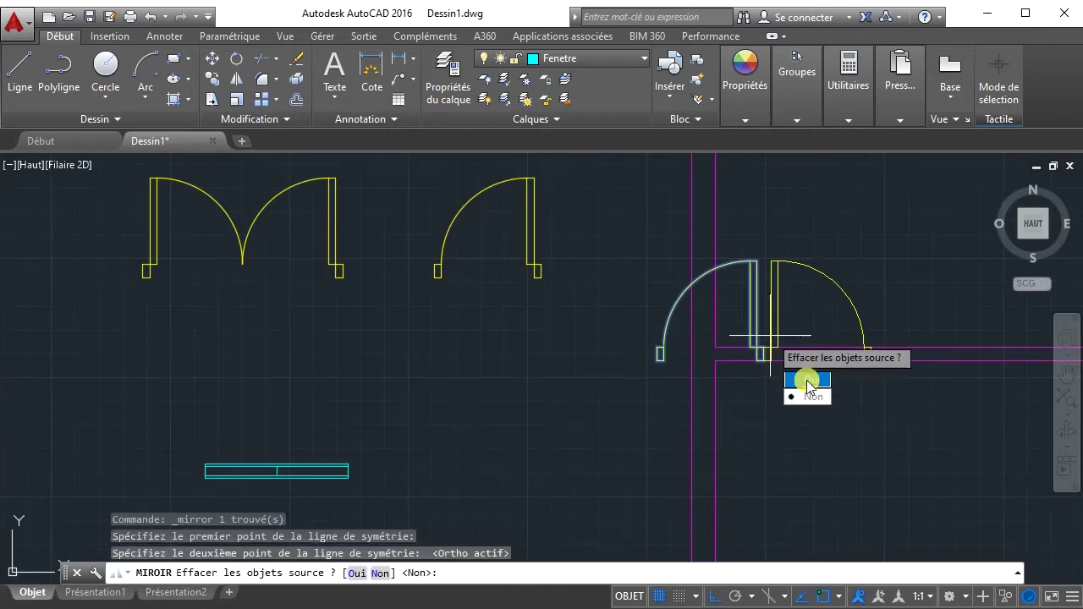
{"action": "left_click", "coordinate": [808, 381]}
{"action": "scroll", "coordinate": [777, 332], "scroll_direction": "down", "scroll_amount": 4}
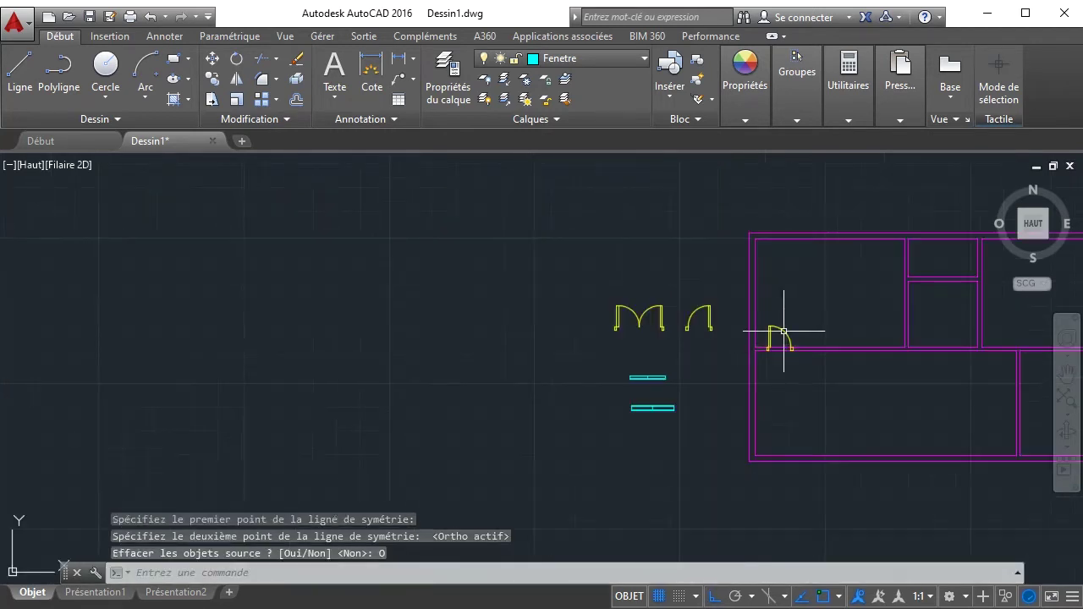
{"action": "left_click", "coordinate": [785, 330]}
- Select the door placed in the wall between the upper rooms and living area
{"action": "scroll", "coordinate": [798, 406], "scroll_direction": "up", "scroll_amount": 6}
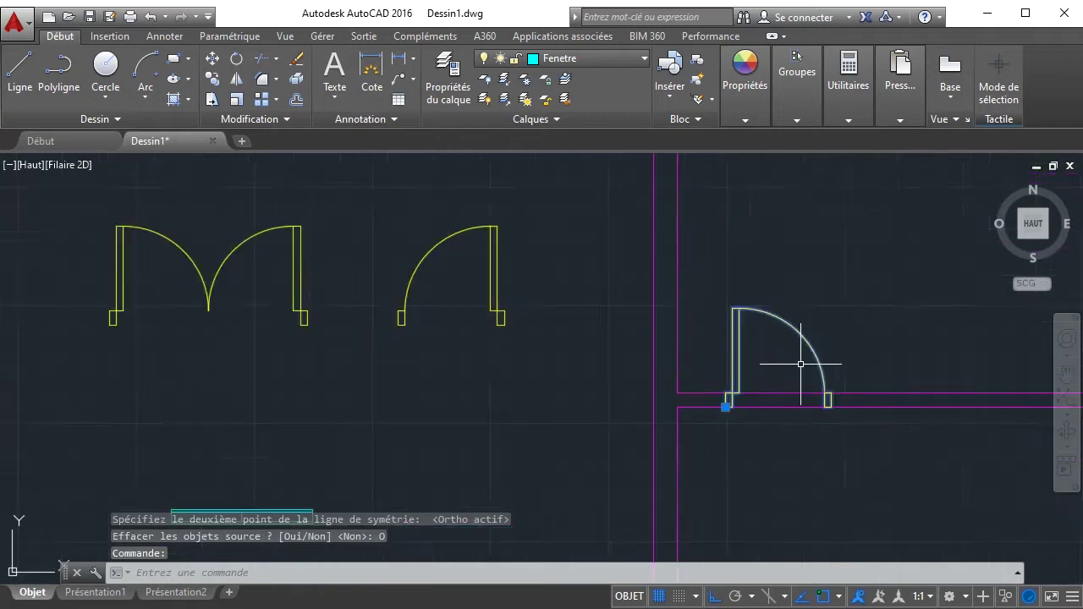
{"action": "scroll", "coordinate": [846, 406], "scroll_direction": "up", "scroll_amount": 2}
{"action": "scroll", "coordinate": [830, 385], "scroll_direction": "down", "scroll_amount": 8}
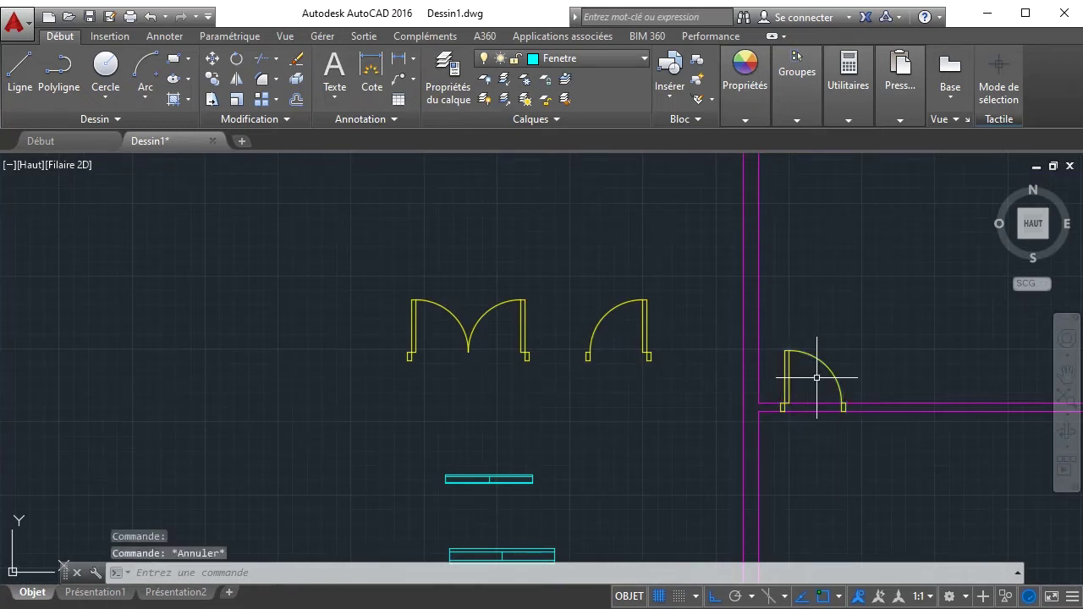
{"action": "scroll", "coordinate": [814, 374], "scroll_direction": "down", "scroll_amount": 3}
{"action": "middle_click_drag", "start_coordinate": [814, 370], "coordinate": [375, 333]}
{"action": "scroll", "coordinate": [344, 313], "scroll_direction": "up", "scroll_amount": 4}
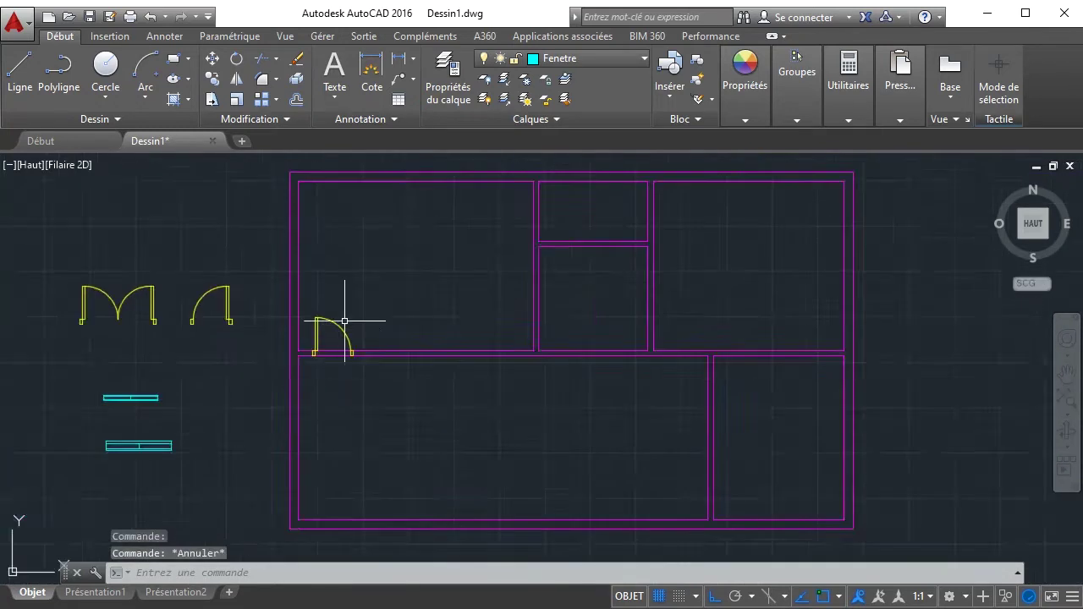
{"action": "left_click", "coordinate": [345, 347]}
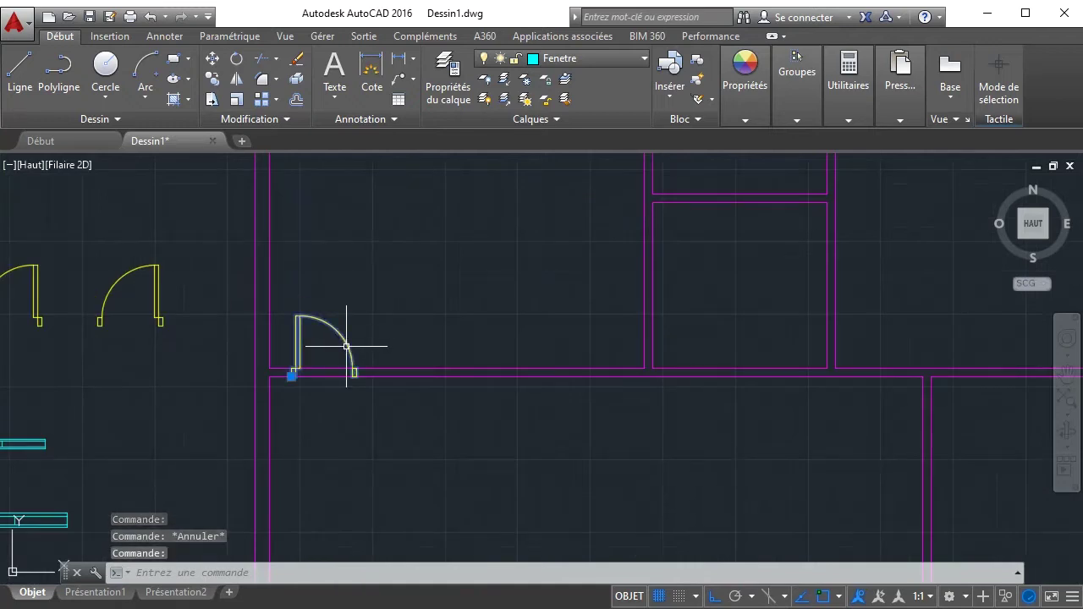
- Copy that door from its corner into the next two wall openings to the right
{"action": "left_click", "coordinate": [213, 85]}
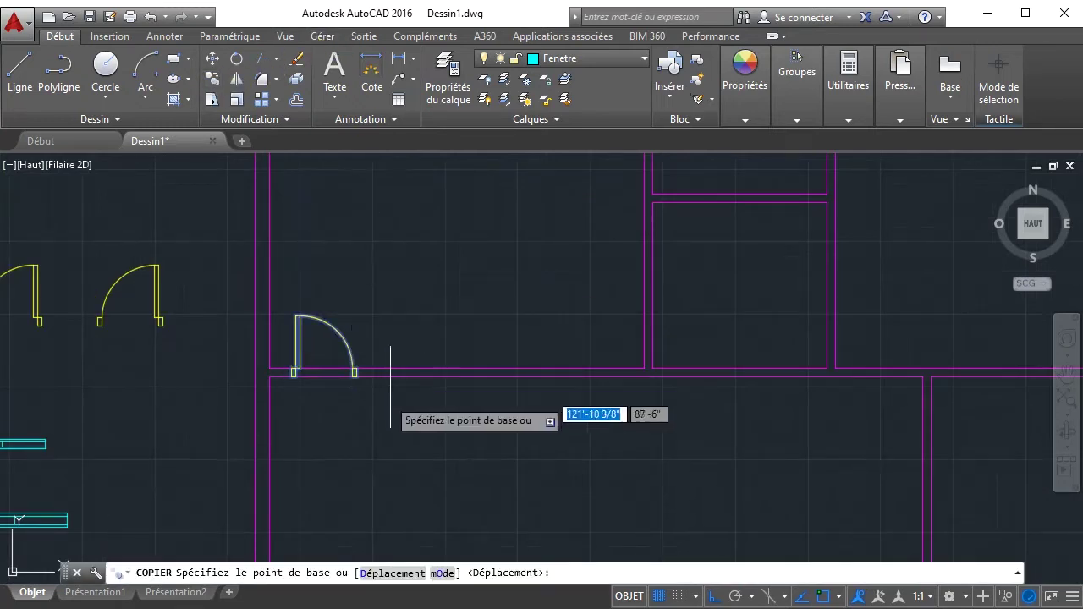
{"action": "scroll", "coordinate": [364, 381], "scroll_direction": "up", "scroll_amount": 4}
{"action": "left_click", "coordinate": [173, 349]}
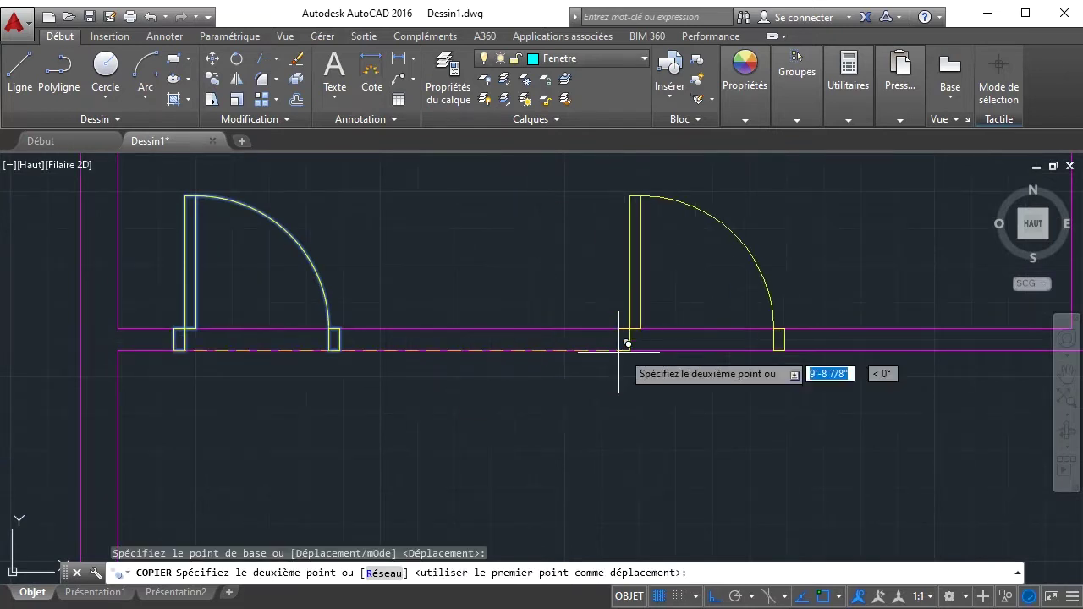
{"action": "scroll", "coordinate": [652, 344], "scroll_direction": "down", "scroll_amount": 4}
{"action": "middle_click_drag", "start_coordinate": [769, 345], "coordinate": [478, 355]}
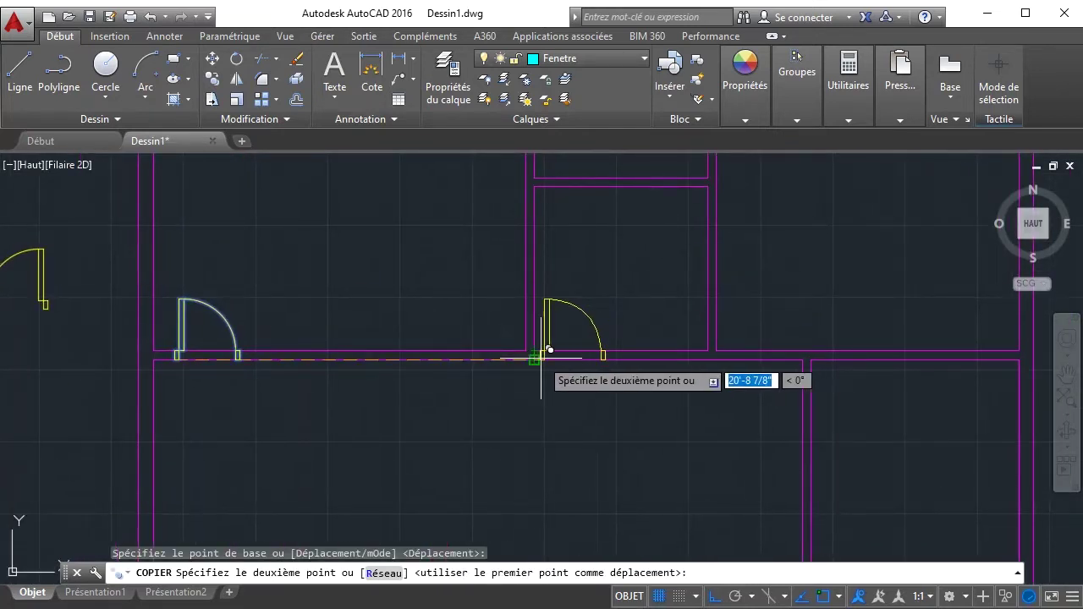
{"action": "scroll", "coordinate": [561, 349], "scroll_direction": "up", "scroll_amount": 5}
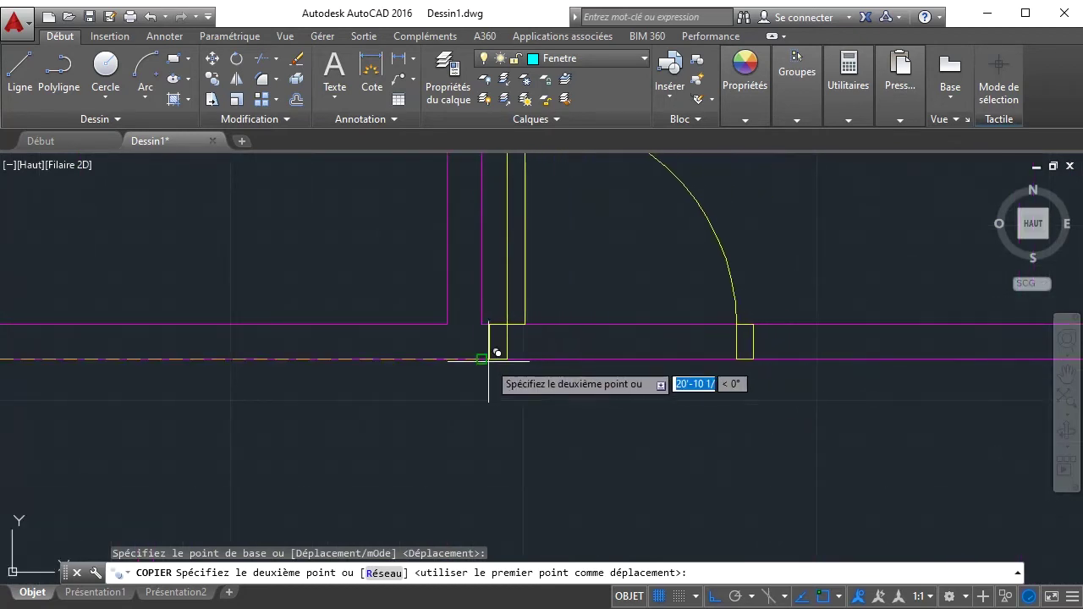
{"action": "left_click", "coordinate": [581, 359]}
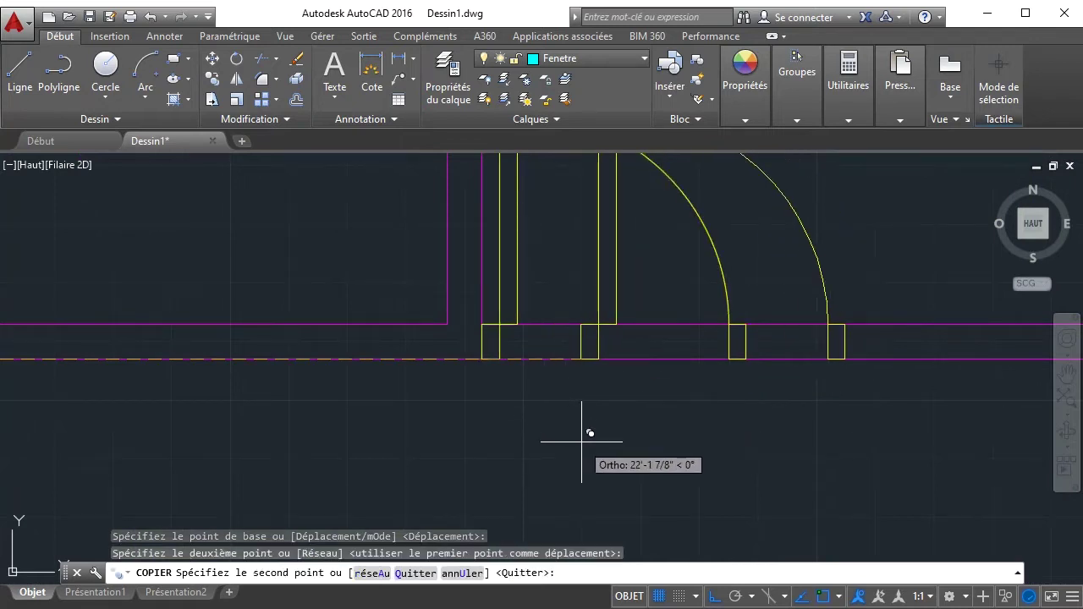
{"action": "scroll", "coordinate": [590, 433], "scroll_direction": "down", "scroll_amount": 3}
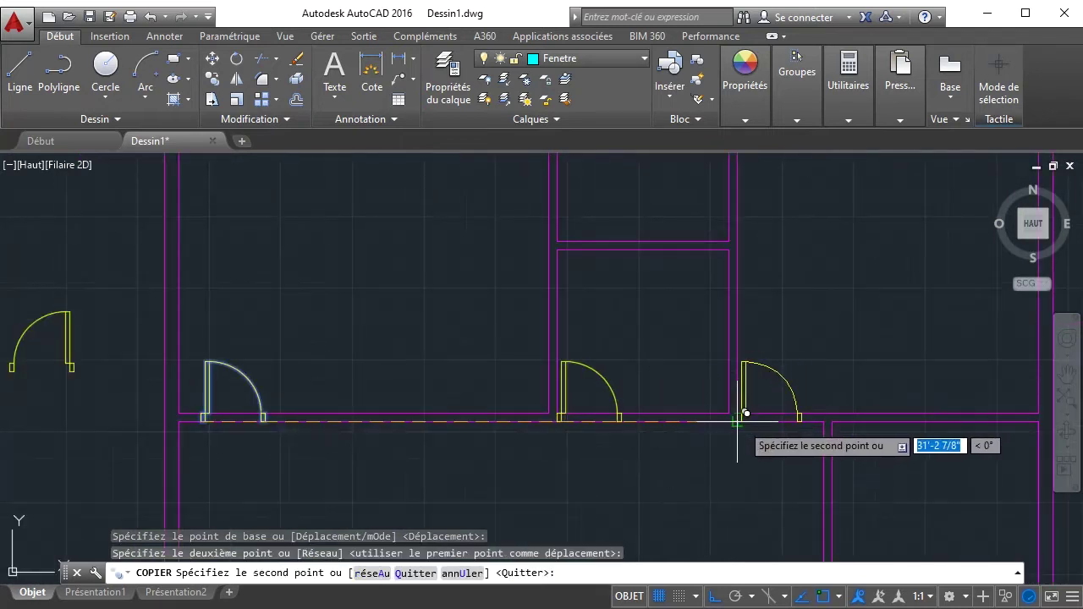
{"action": "left_click", "coordinate": [740, 415]}
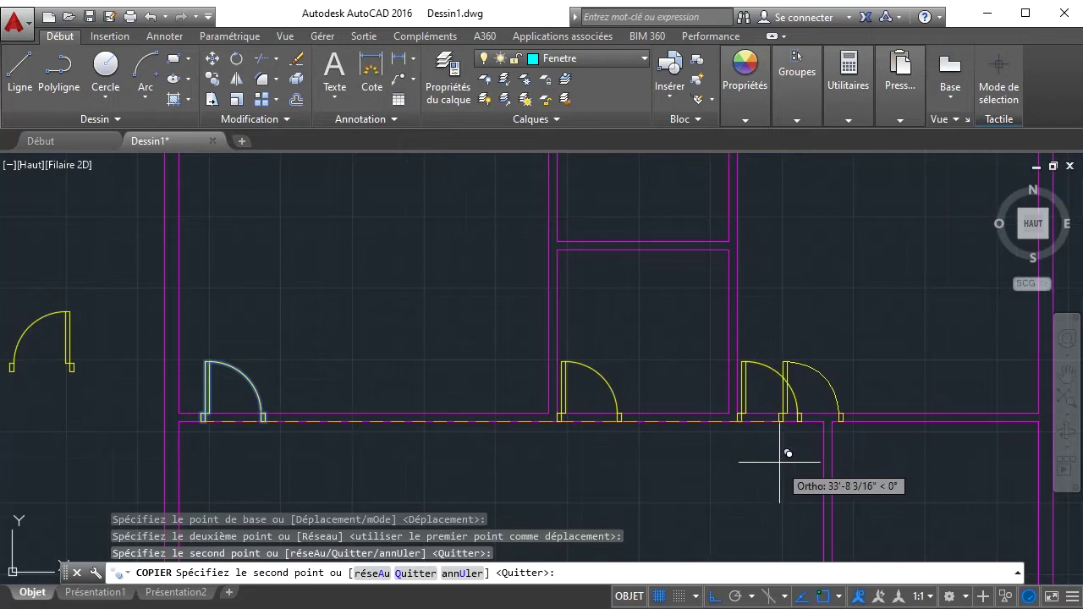
{"action": "right_click", "coordinate": [788, 364]}
{"action": "left_click", "coordinate": [800, 376]}
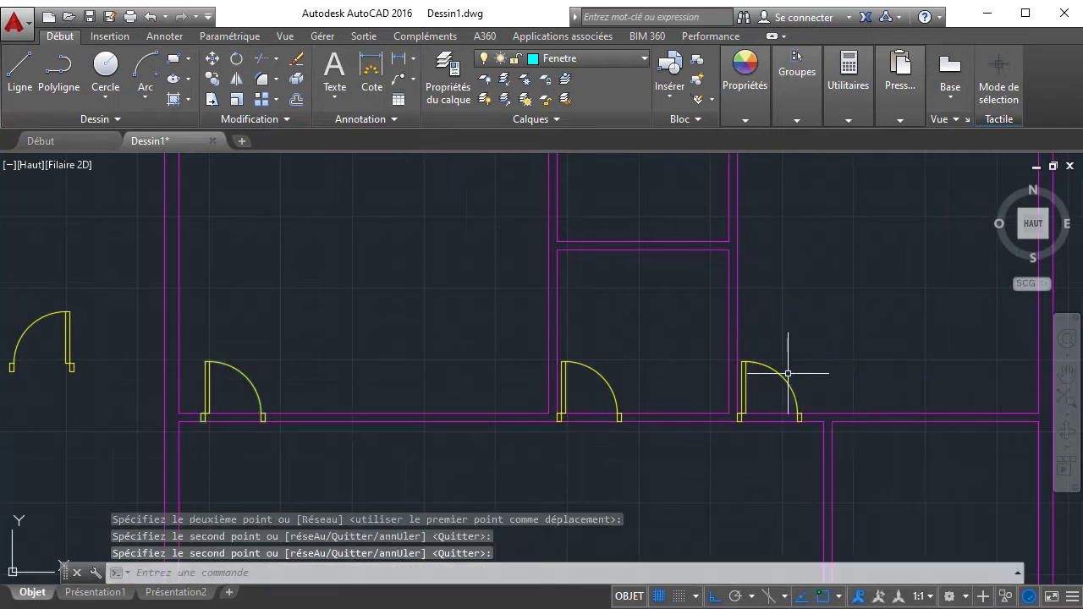
- Nudge the two new doors right and back, then deselect and recentre the plan
{"action": "left_click", "coordinate": [786, 380]}
{"action": "left_click", "coordinate": [616, 391]}
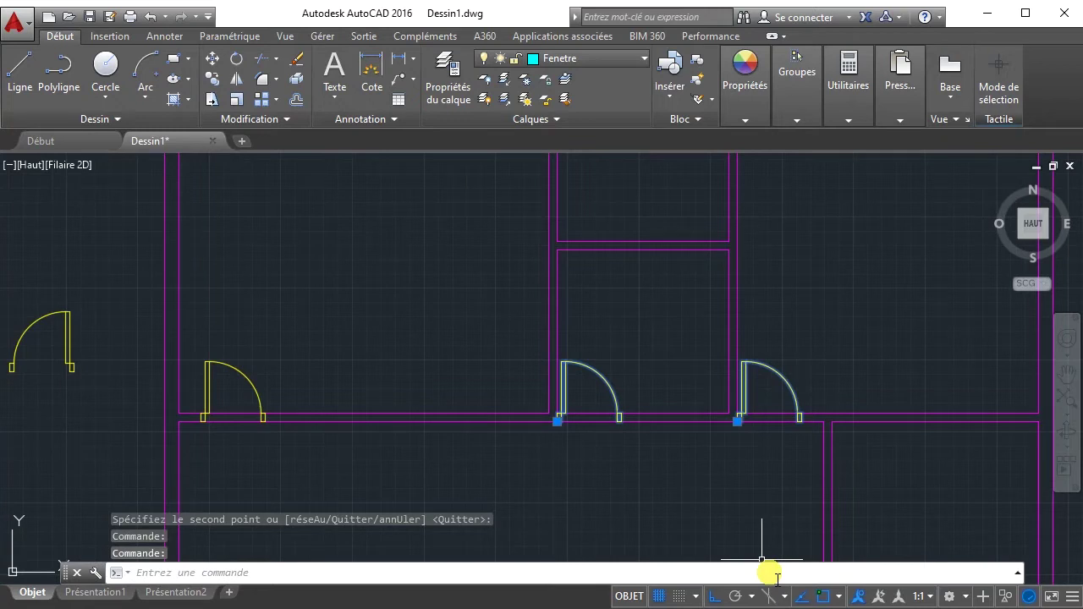
{"action": "key", "text": "ctrl+Right"}
{"action": "key", "text": "ctrl+Right"}
{"action": "key", "text": "ctrl+Right"}
{"action": "key", "text": "ctrl+Right"}
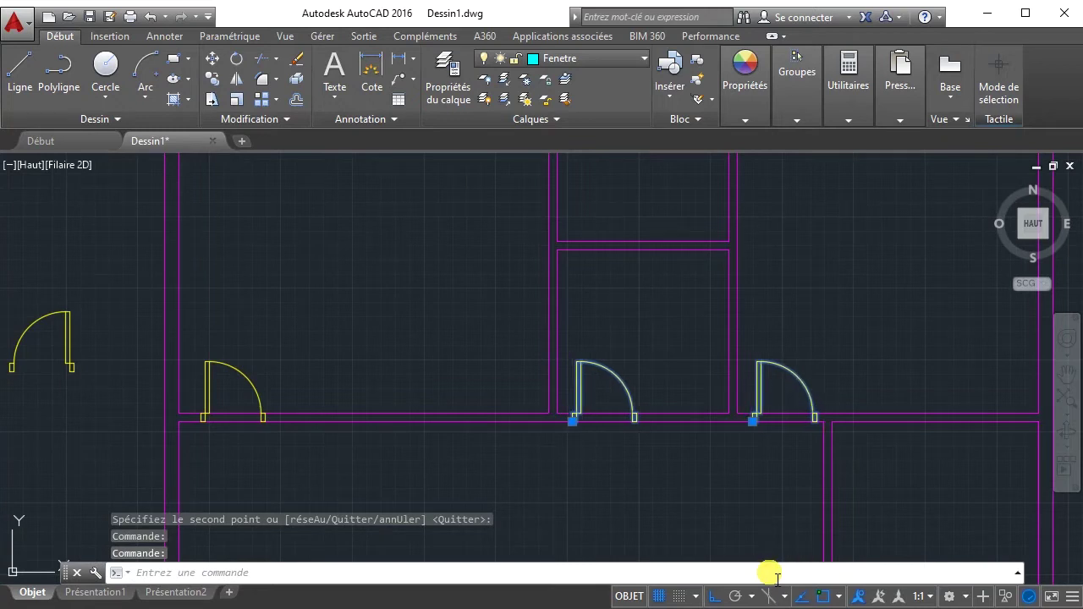
{"action": "key", "text": "ctrl+Left"}
{"action": "key", "text": "ctrl+Left"}
{"action": "key", "text": "ctrl+Left"}
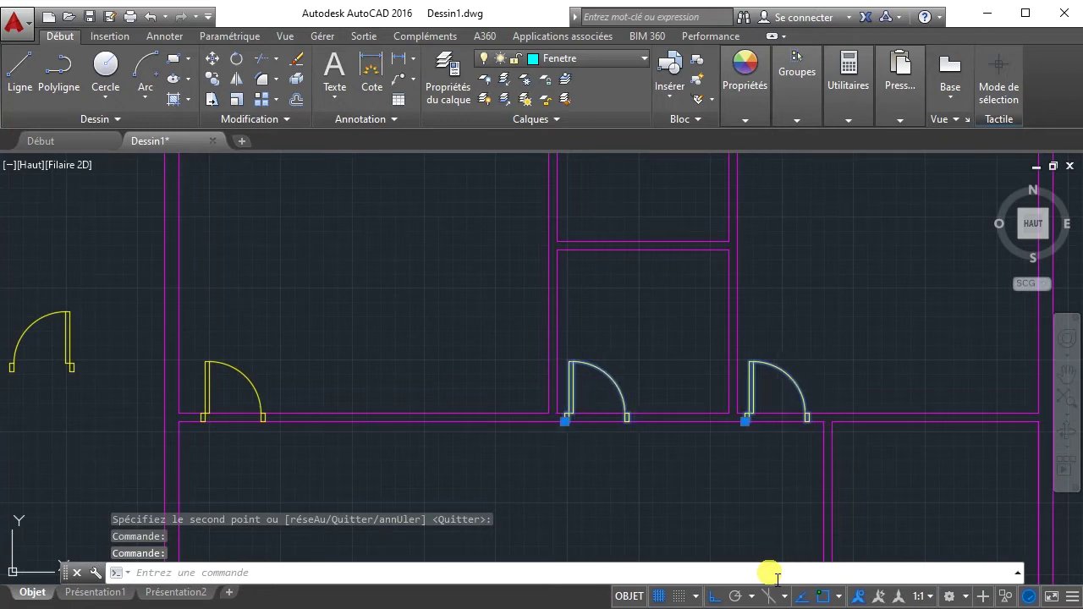
{"action": "key", "text": "Escape"}
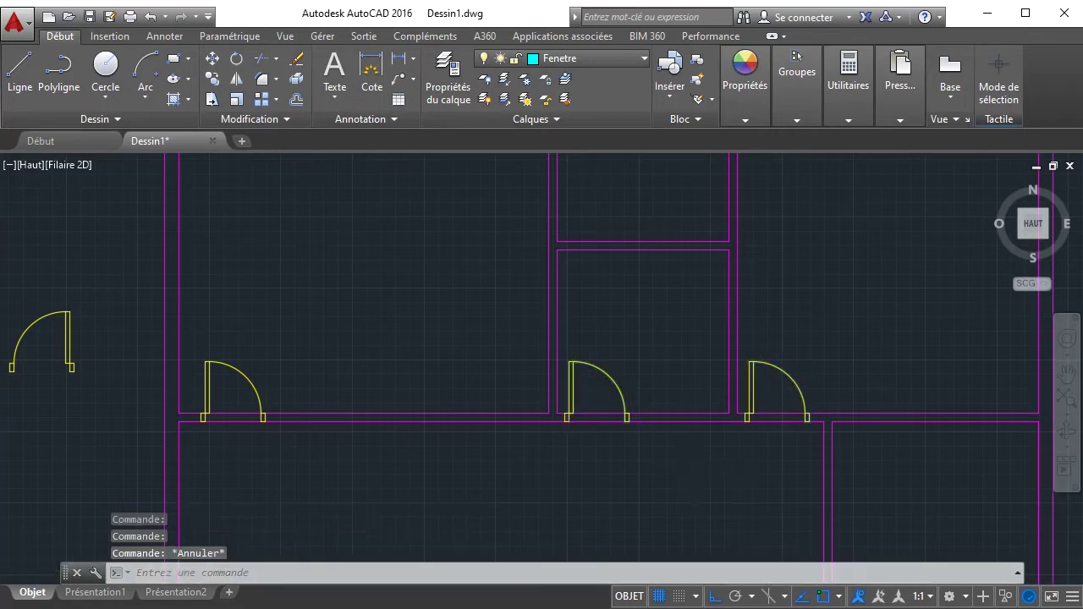
{"action": "scroll", "coordinate": [690, 470], "scroll_direction": "down", "scroll_amount": 6}
{"action": "mouse_move", "coordinate": [630, 461]}
{"action": "middle_mouse_down"}
{"action": "mouse_move", "coordinate": [611, 442]}
{"action": "mouse_move", "coordinate": [400, 359]}
{"action": "middle_mouse_up"}
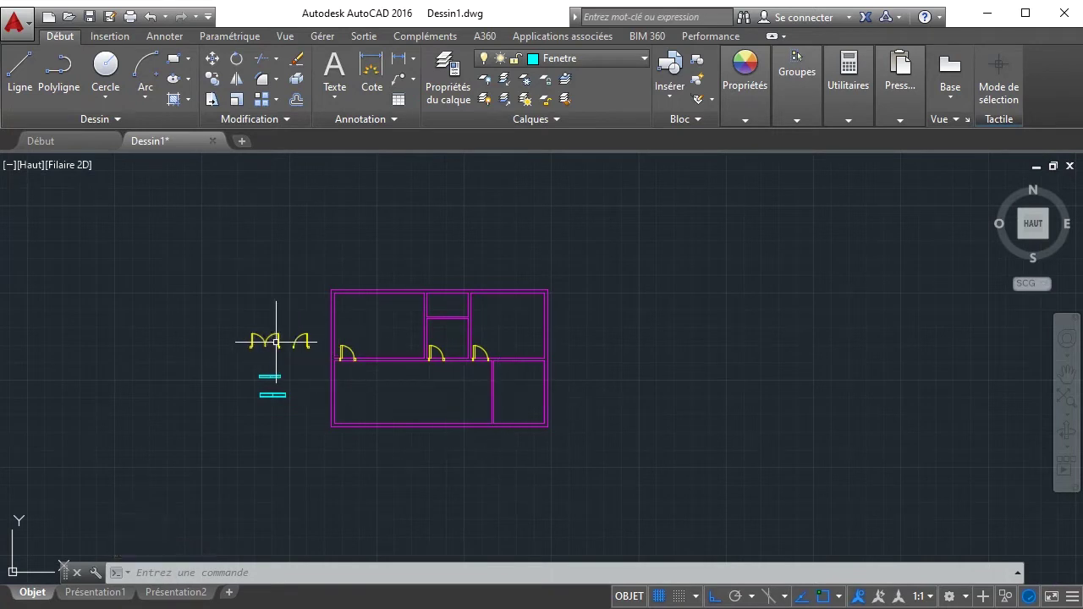
- Copy the double door from its bottom-left corner into the living room's bottom wall, Ortho off
{"action": "left_click", "coordinate": [213, 80]}
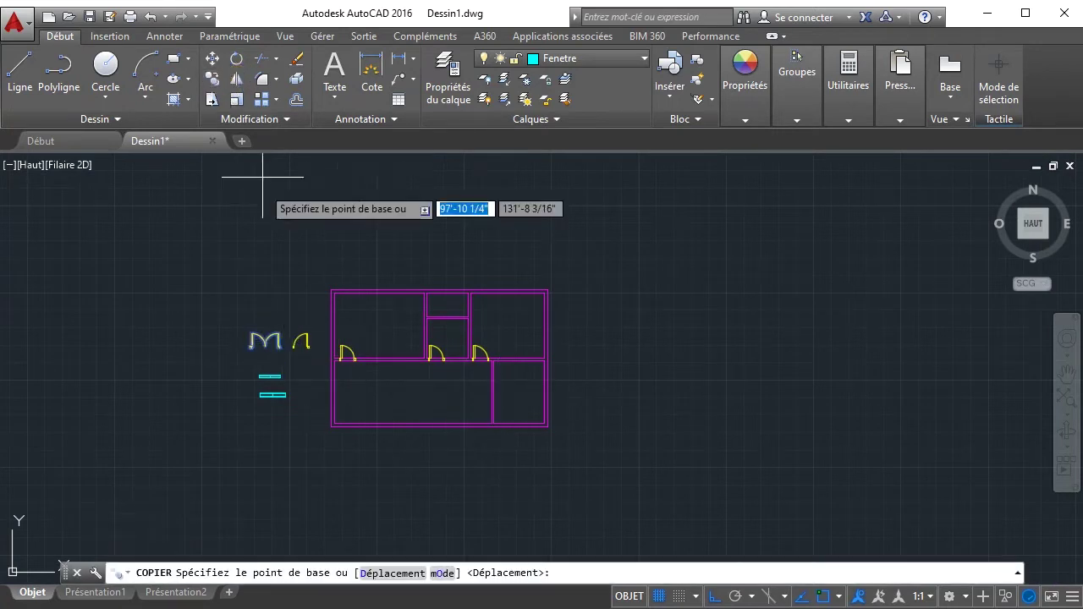
{"action": "scroll", "coordinate": [265, 354], "scroll_direction": "up", "scroll_amount": 10}
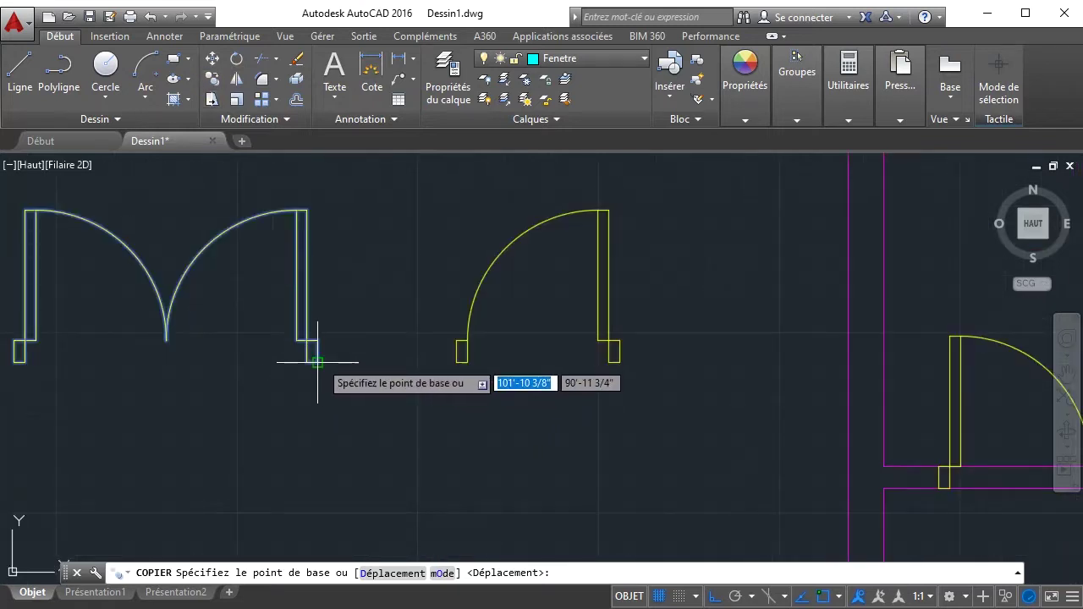
{"action": "left_click", "coordinate": [13, 362]}
{"action": "scroll", "coordinate": [466, 474], "scroll_direction": "down", "scroll_amount": 6}
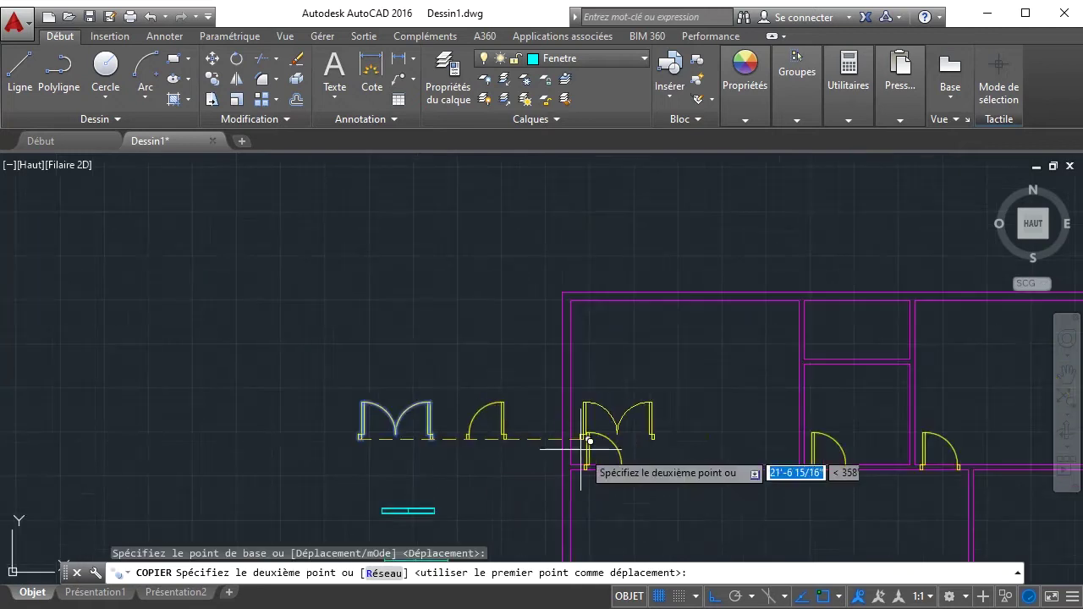
{"action": "left_click", "coordinate": [713, 598]}
{"action": "middle_click_drag", "start_coordinate": [653, 426], "coordinate": [512, 258]}
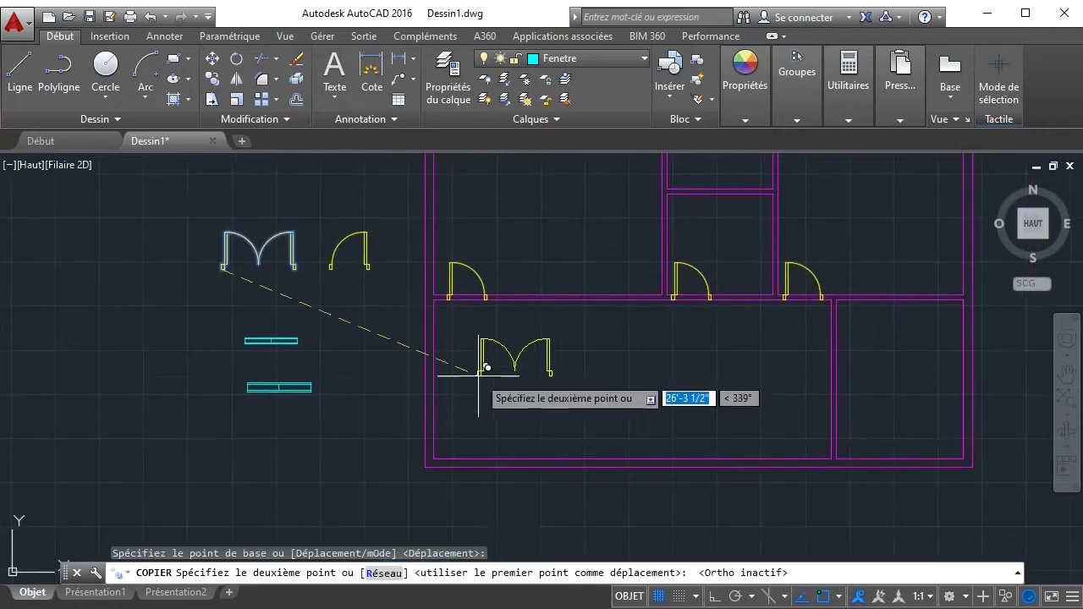
{"action": "scroll", "coordinate": [446, 458], "scroll_direction": "up", "scroll_amount": 4}
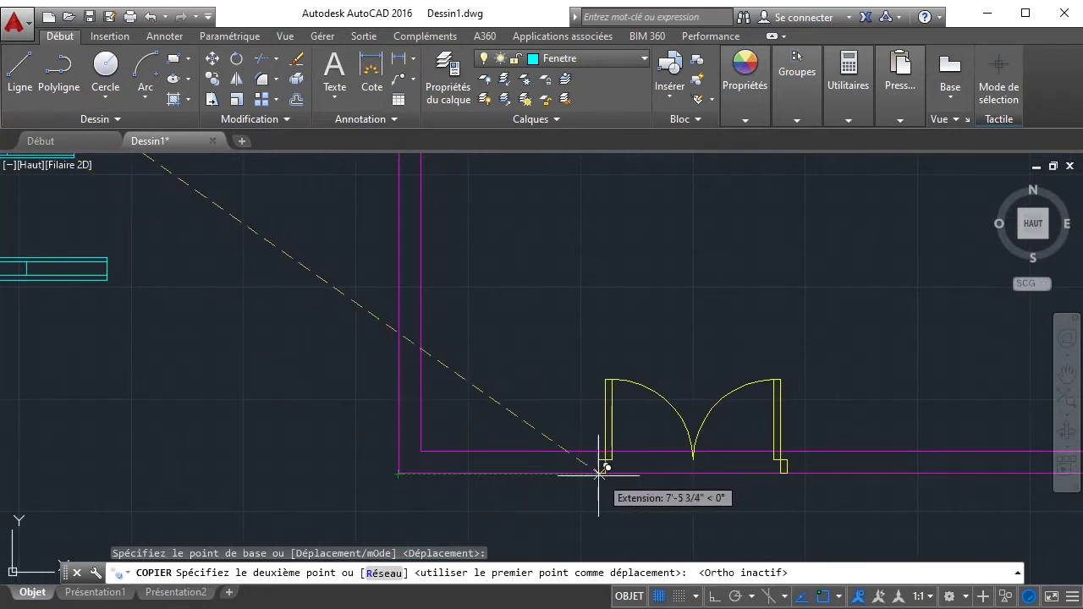
{"action": "left_click", "coordinate": [702, 363]}
{"action": "scroll", "coordinate": [718, 356], "scroll_direction": "down", "scroll_amount": 5}
{"action": "right_click", "coordinate": [719, 328]}
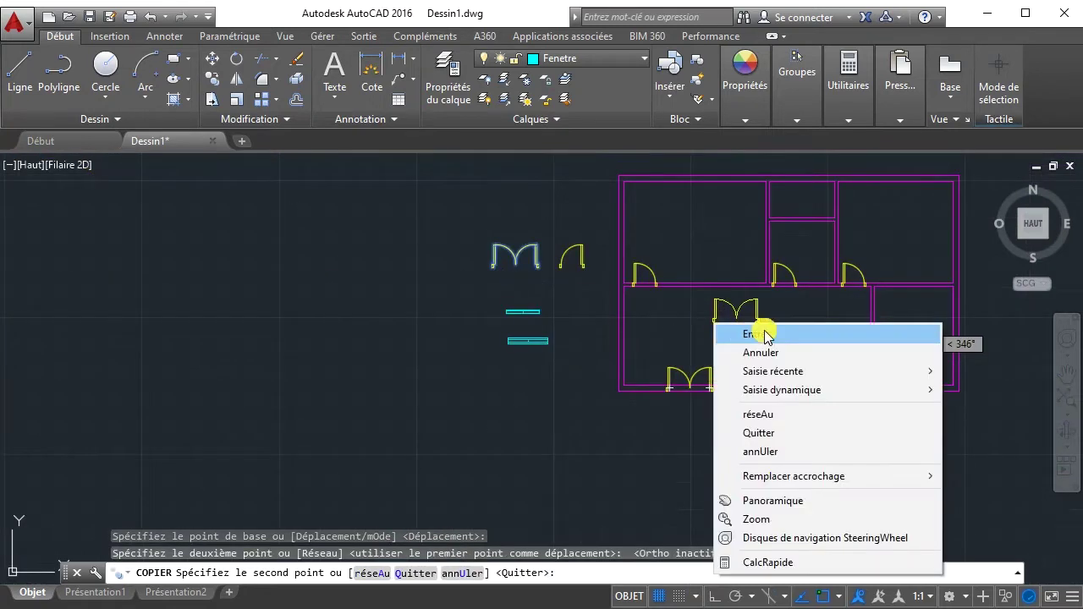
{"action": "left_click", "coordinate": [738, 332]}
{"action": "scroll", "coordinate": [578, 265], "scroll_direction": "up", "scroll_amount": 2}
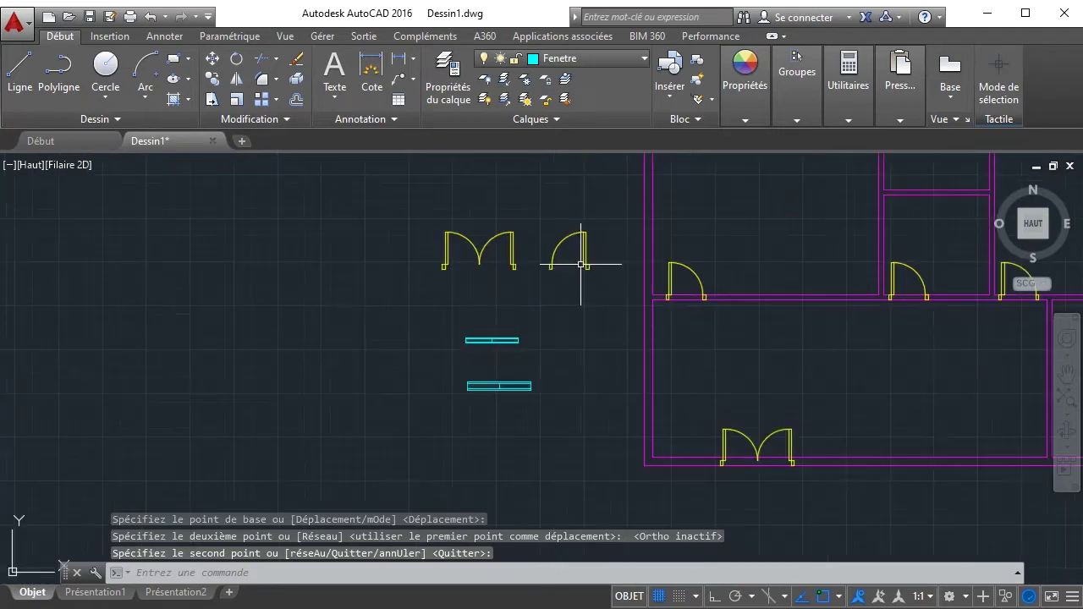
{"action": "key", "text": "Return"}
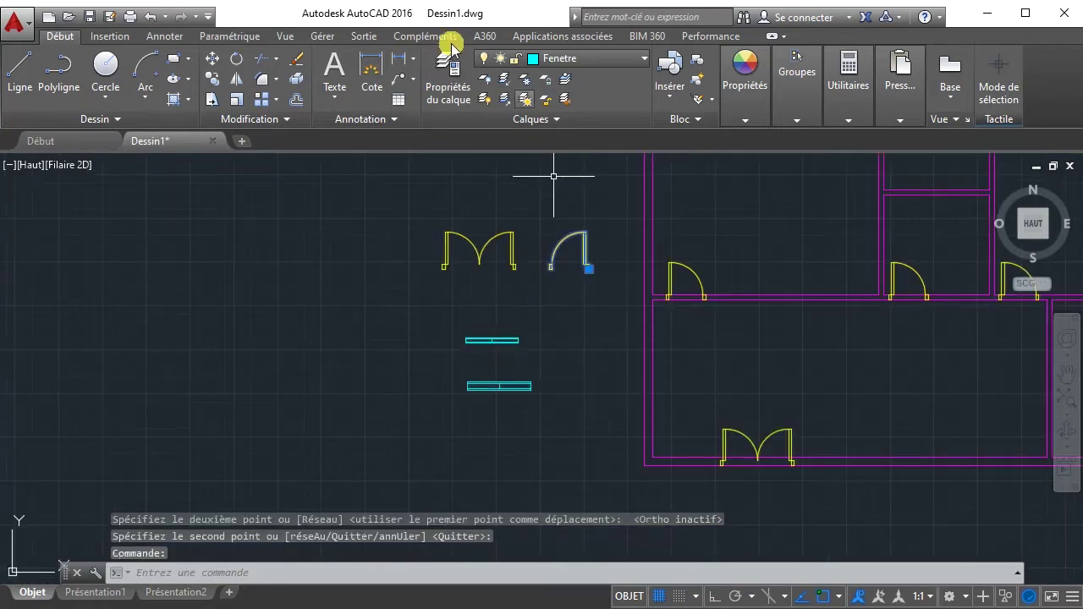
- Copy the single door from its lower-right corner into the lower right room
{"action": "left_click", "coordinate": [213, 80]}
{"action": "left_click", "coordinate": [586, 268]}
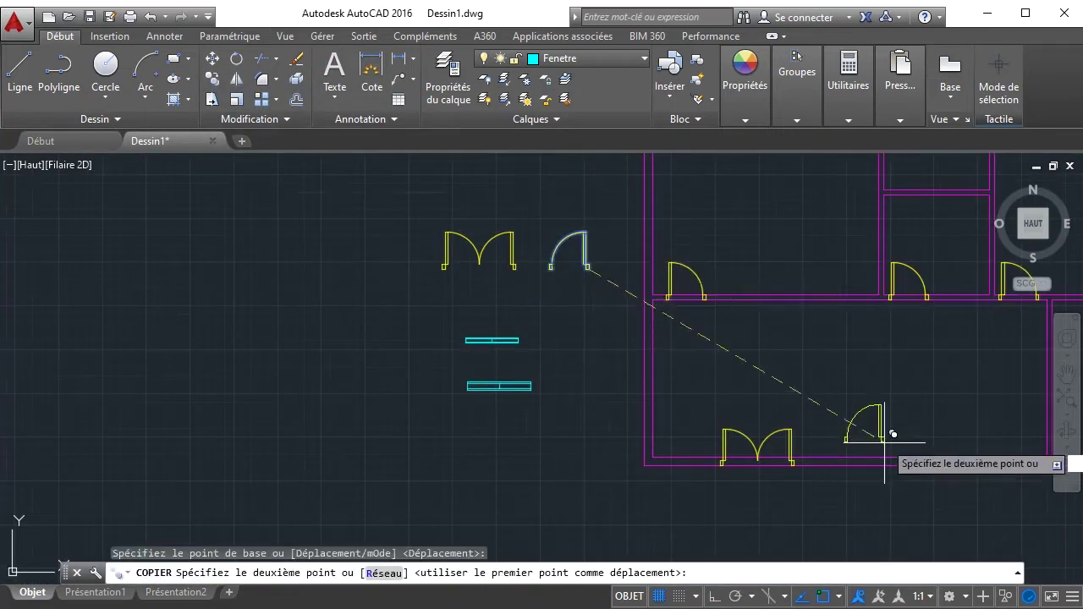
{"action": "scroll", "coordinate": [885, 441], "scroll_direction": "down", "scroll_amount": 5}
{"action": "middle_click_drag", "start_coordinate": [888, 411], "coordinate": [519, 416]}
{"action": "scroll", "coordinate": [520, 440], "scroll_direction": "up", "scroll_amount": 7}
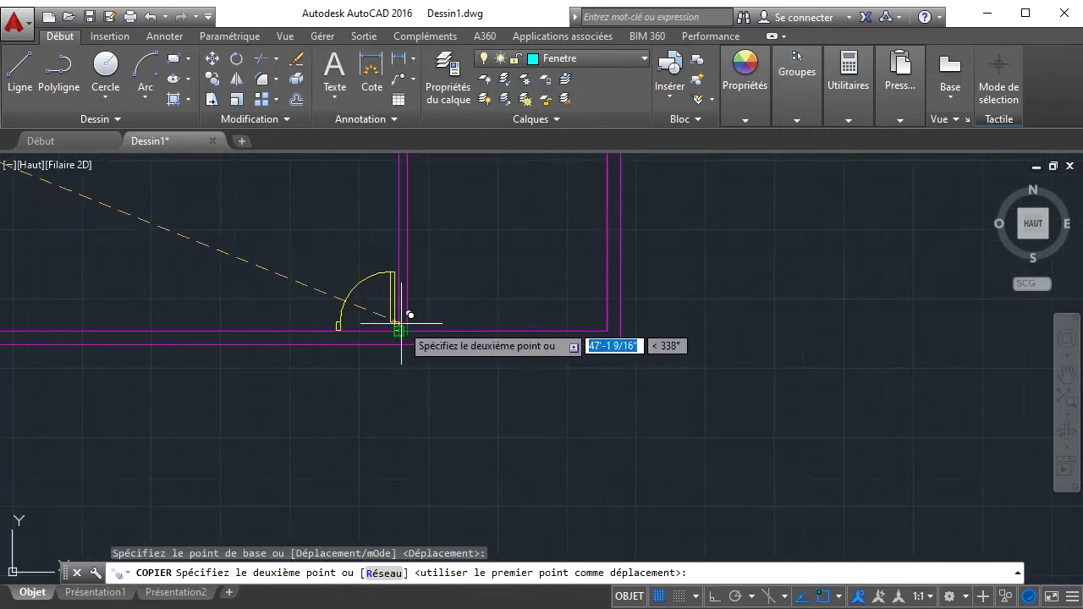
{"action": "left_click", "coordinate": [399, 297]}
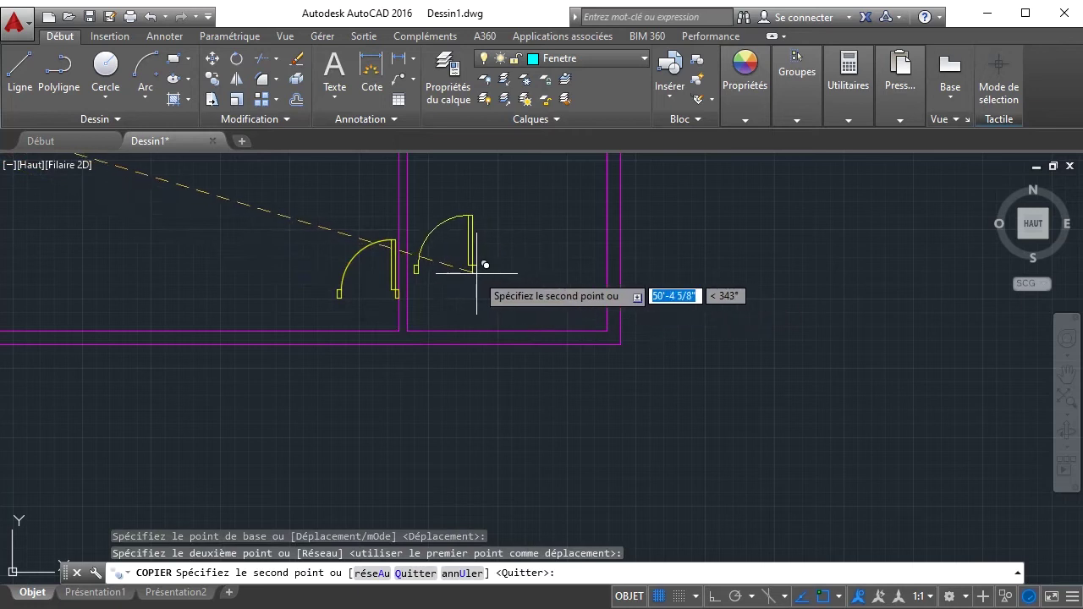
{"action": "right_click", "coordinate": [435, 285]}
{"action": "left_click", "coordinate": [458, 295]}
- Move the copied door by its corner onto the wall line
{"action": "scroll", "coordinate": [430, 291], "scroll_direction": "up", "scroll_amount": 5}
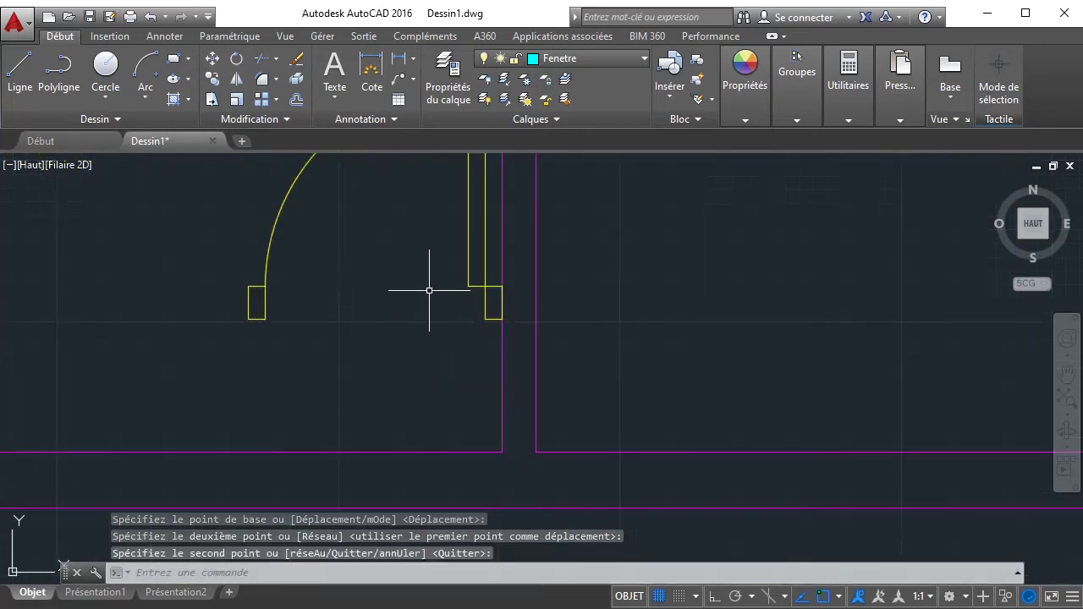
{"action": "left_click", "coordinate": [485, 310]}
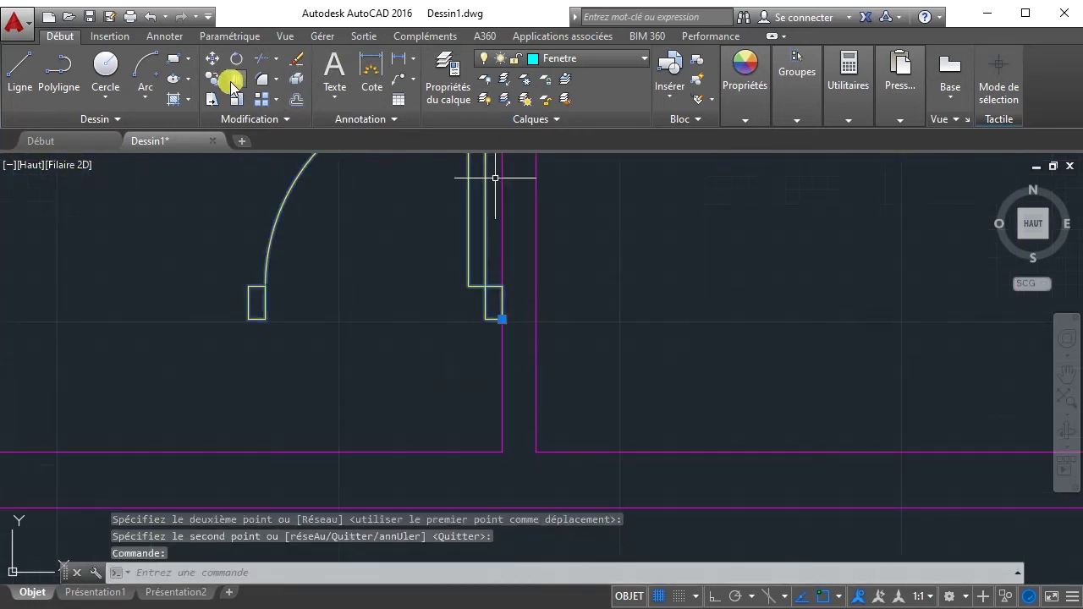
{"action": "left_click", "coordinate": [212, 59]}
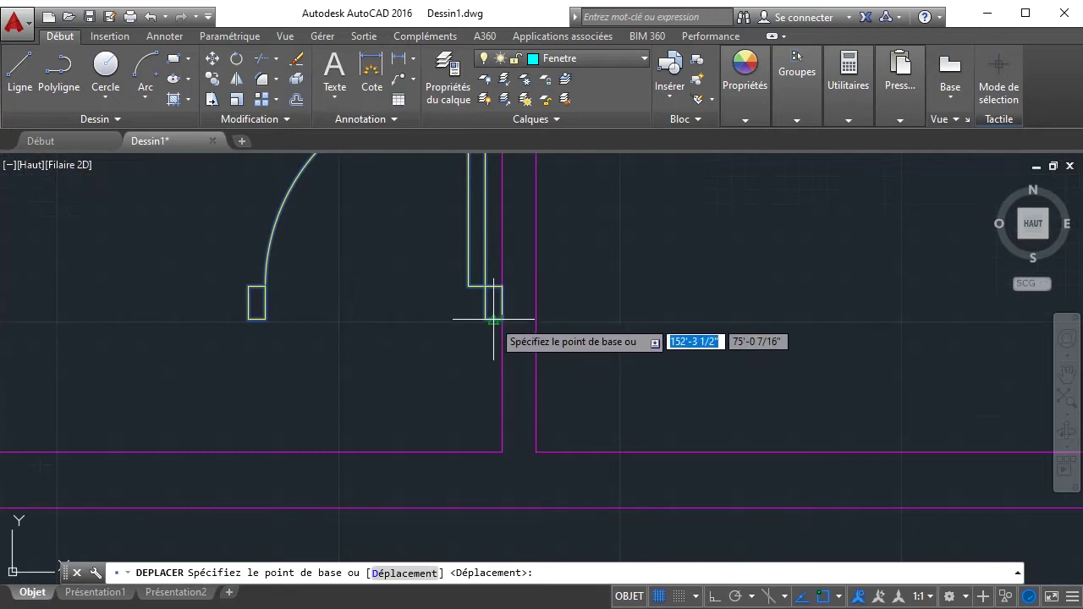
{"action": "left_click", "coordinate": [485, 319]}
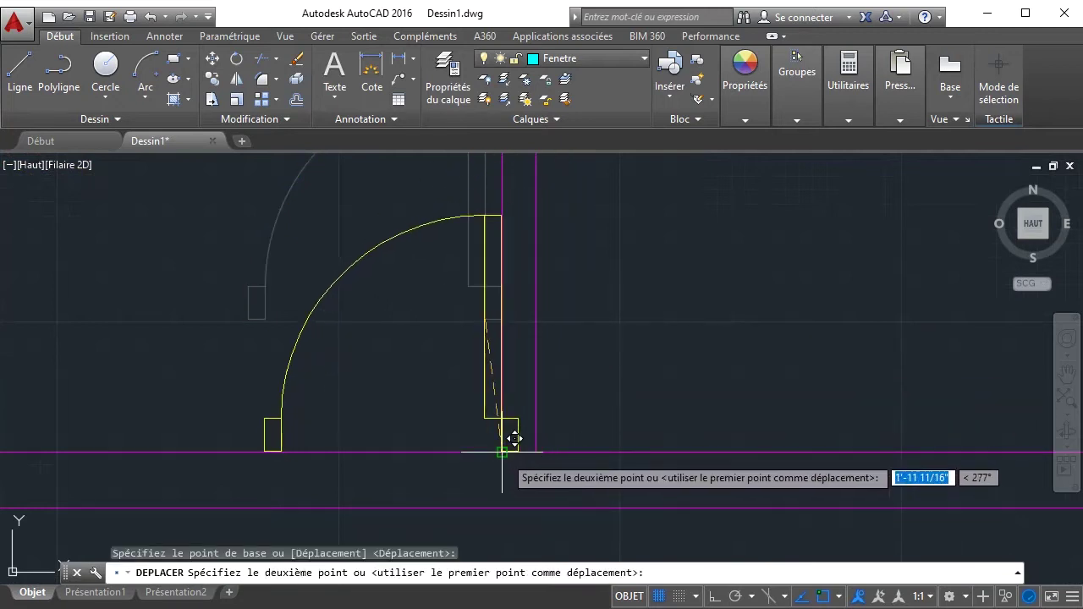
{"action": "left_click", "coordinate": [509, 385]}
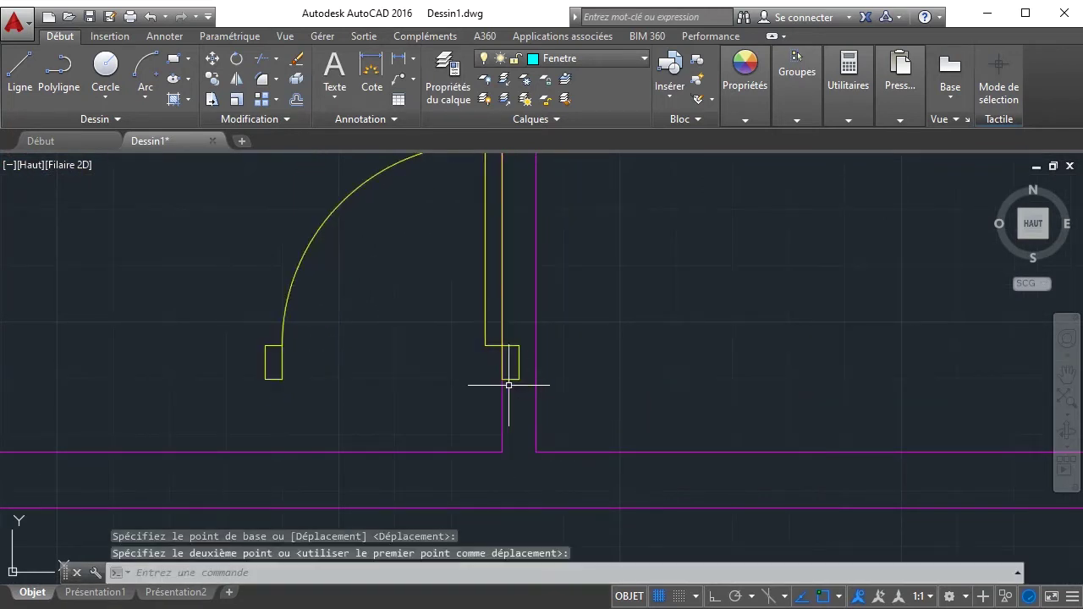
- Rotate the door 270° about its corner and move it into the left wall opening
{"action": "left_click", "coordinate": [508, 377]}
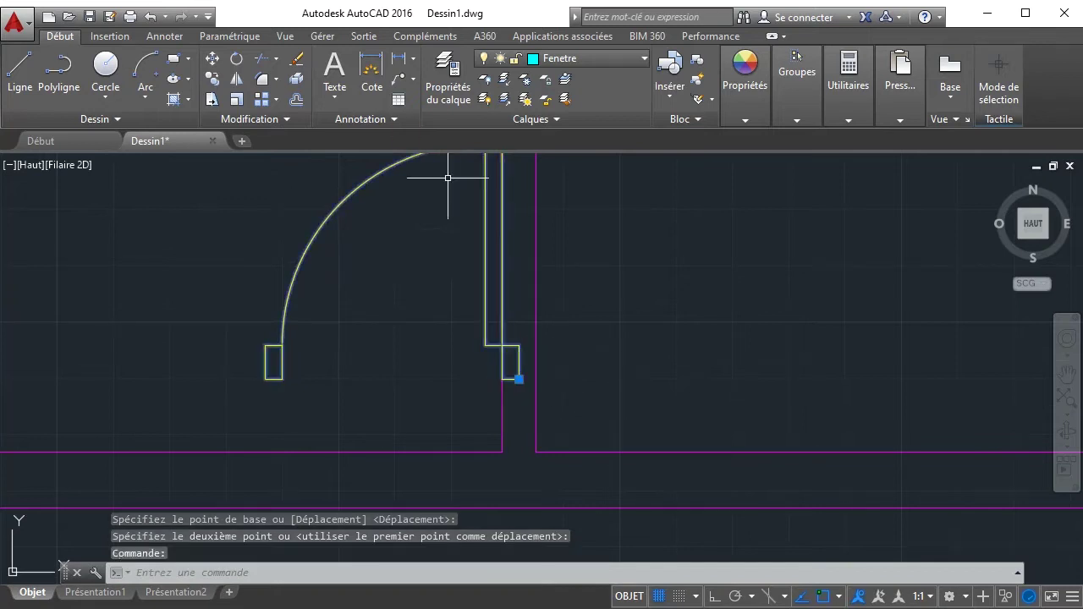
{"action": "left_click", "coordinate": [236, 64]}
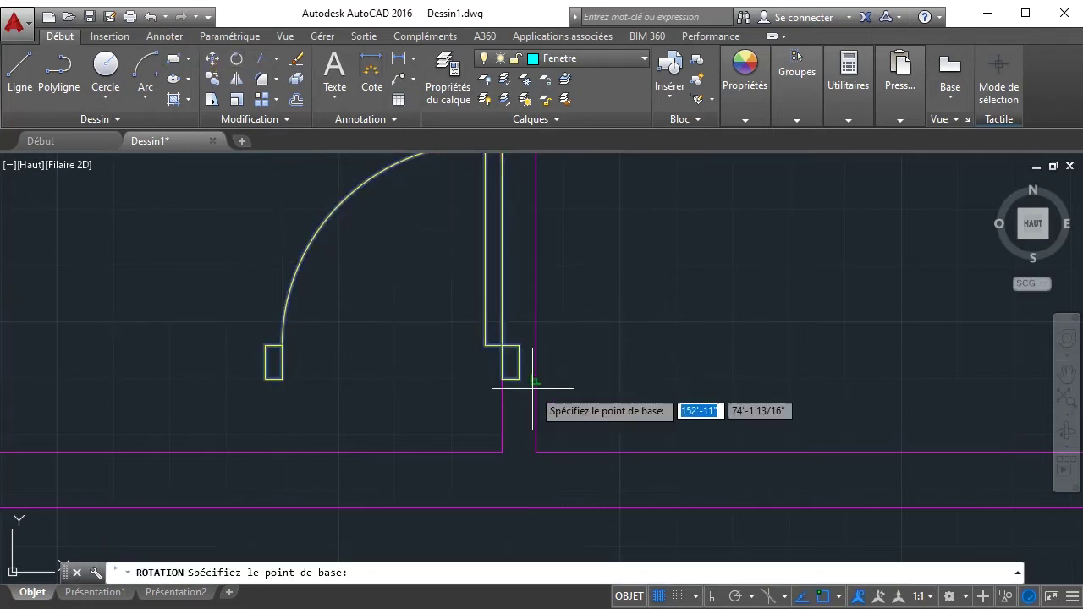
{"action": "left_click", "coordinate": [519, 379]}
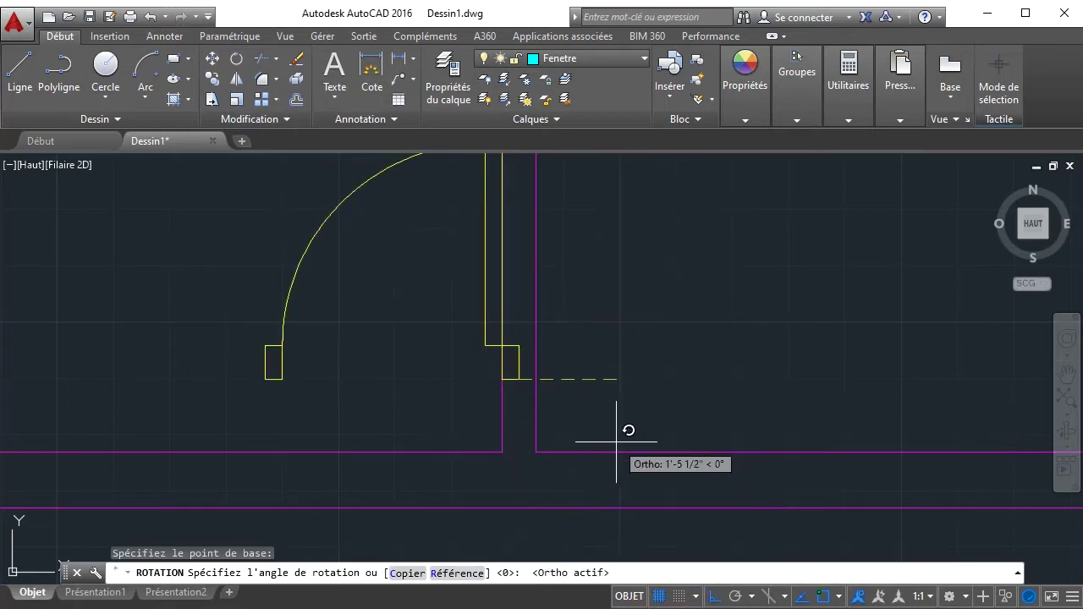
{"action": "left_click", "coordinate": [603, 500]}
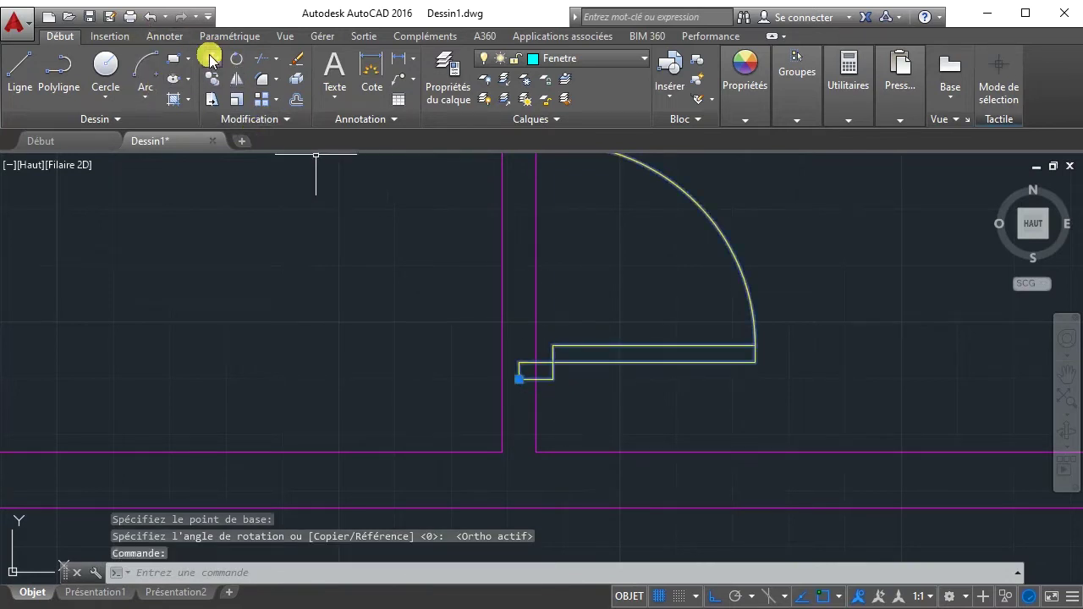
{"action": "left_click", "coordinate": [211, 58]}
{"action": "left_click", "coordinate": [519, 379]}
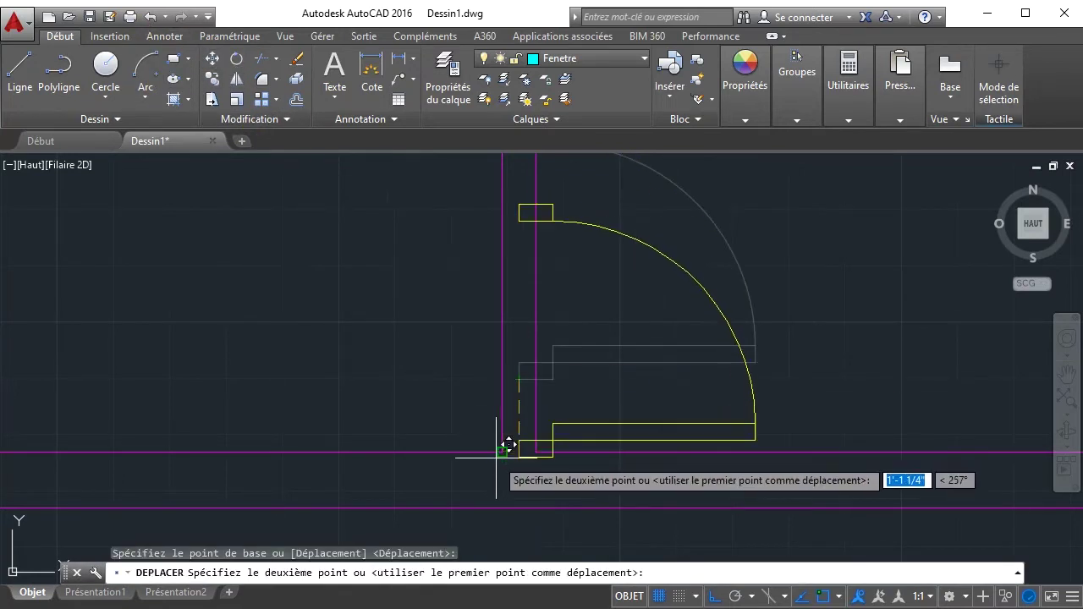
{"action": "left_click", "coordinate": [500, 397]}
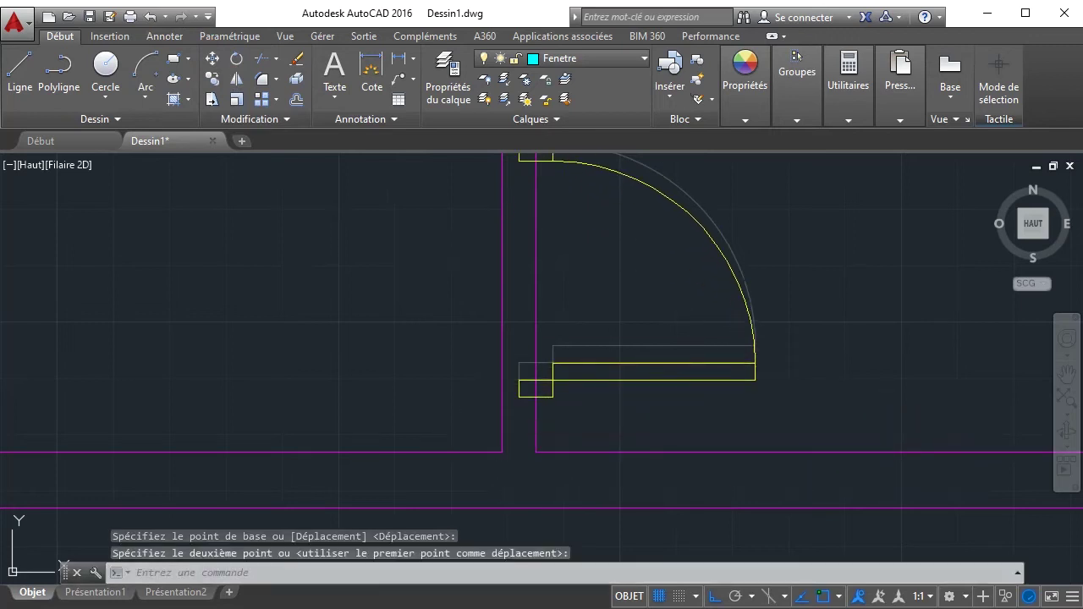
{"action": "scroll", "coordinate": [665, 358], "scroll_direction": "down", "scroll_amount": 8}
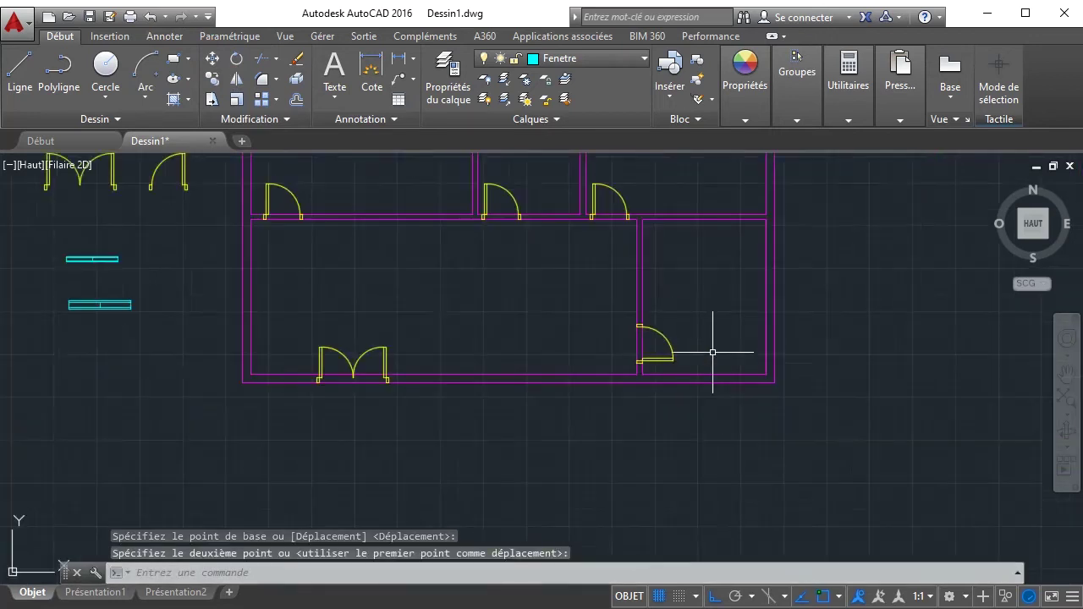
- Copy the window from its left end to the living room's bottom wall midpoint
{"action": "scroll", "coordinate": [734, 359], "scroll_direction": "down", "scroll_amount": 2}
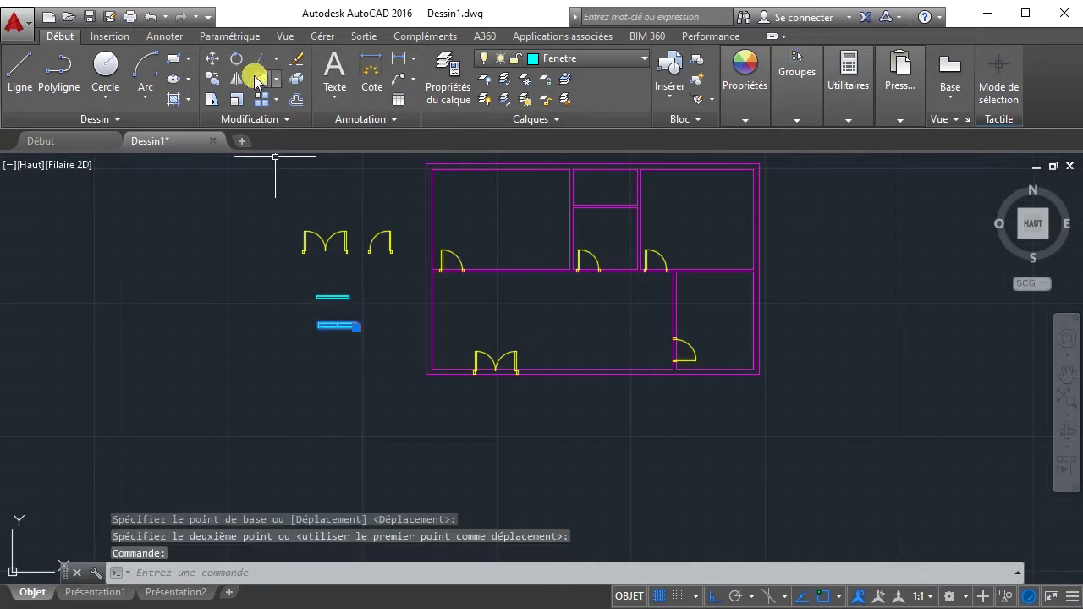
{"action": "left_click", "coordinate": [211, 78]}
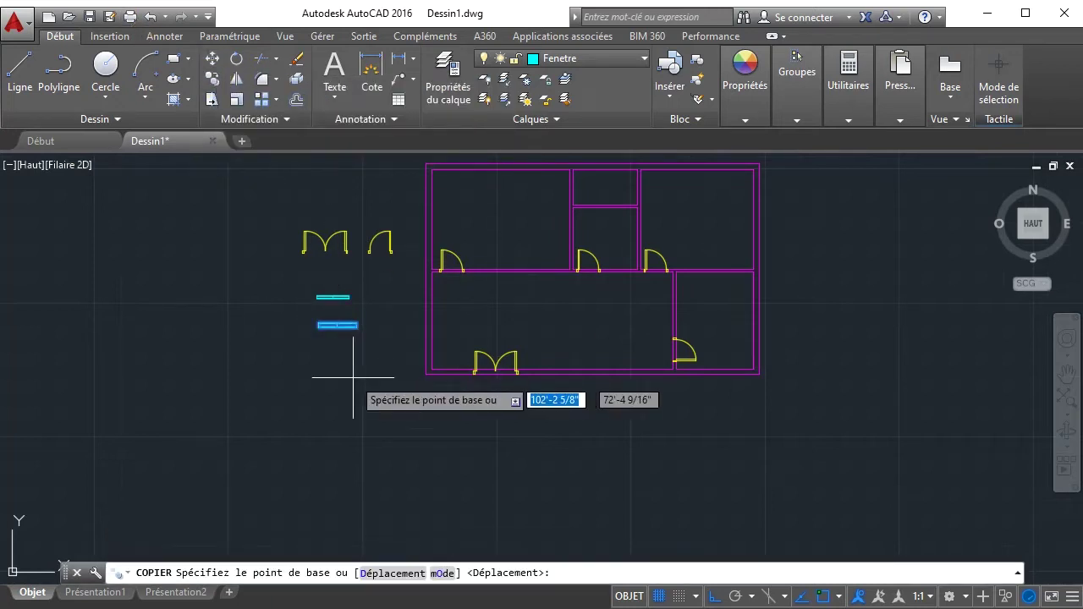
{"action": "scroll", "coordinate": [355, 324], "scroll_direction": "up", "scroll_amount": 4}
{"action": "left_click", "coordinate": [259, 325]}
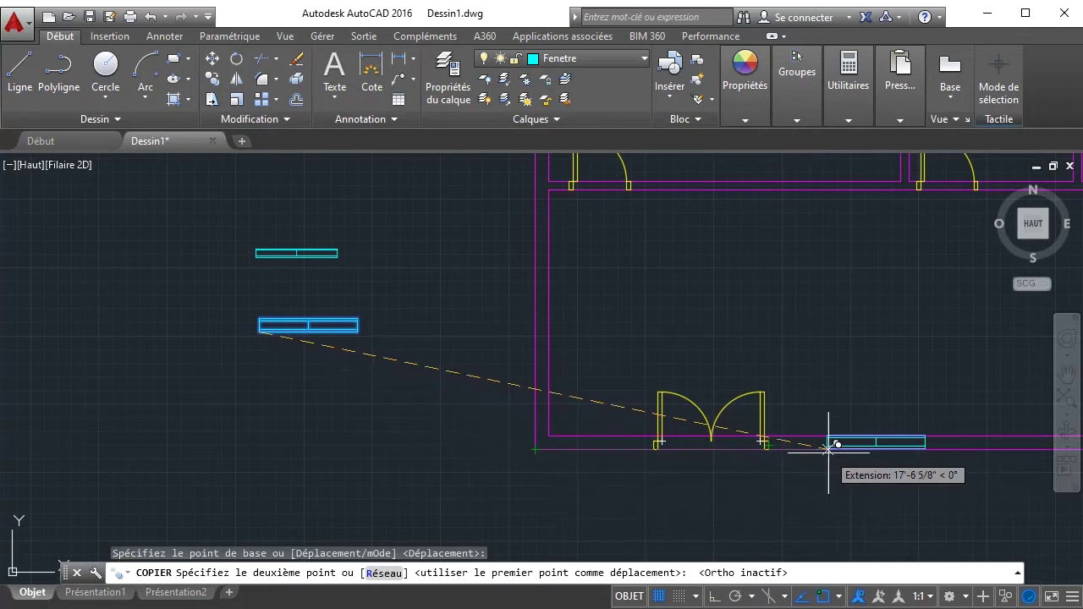
{"action": "scroll", "coordinate": [851, 449], "scroll_direction": "down", "scroll_amount": 2}
{"action": "scroll", "coordinate": [851, 448], "scroll_direction": "down", "scroll_amount": 2}
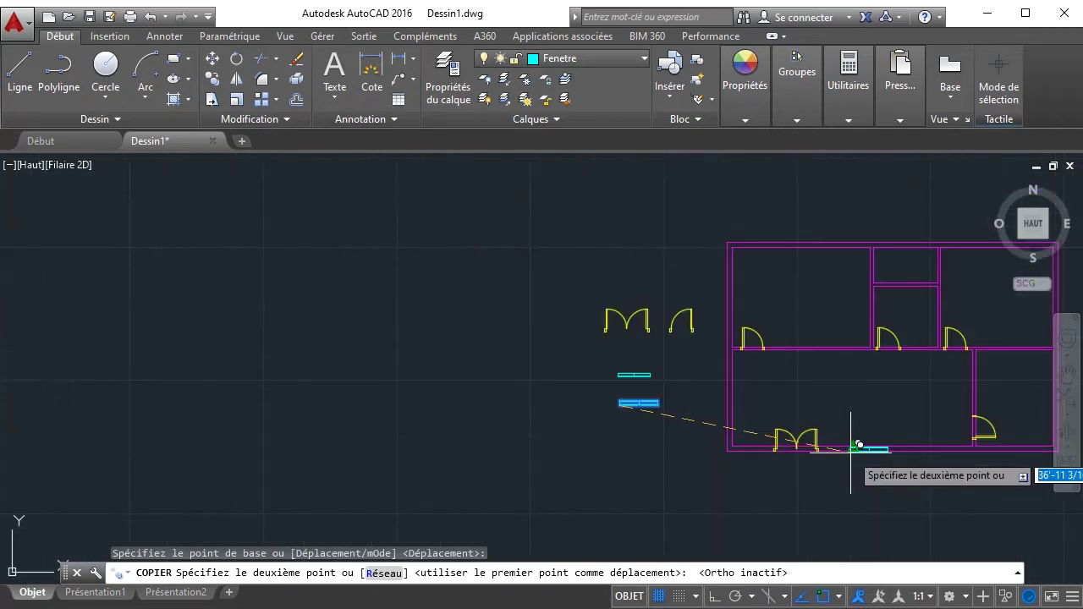
{"action": "left_click", "coordinate": [851, 448]}
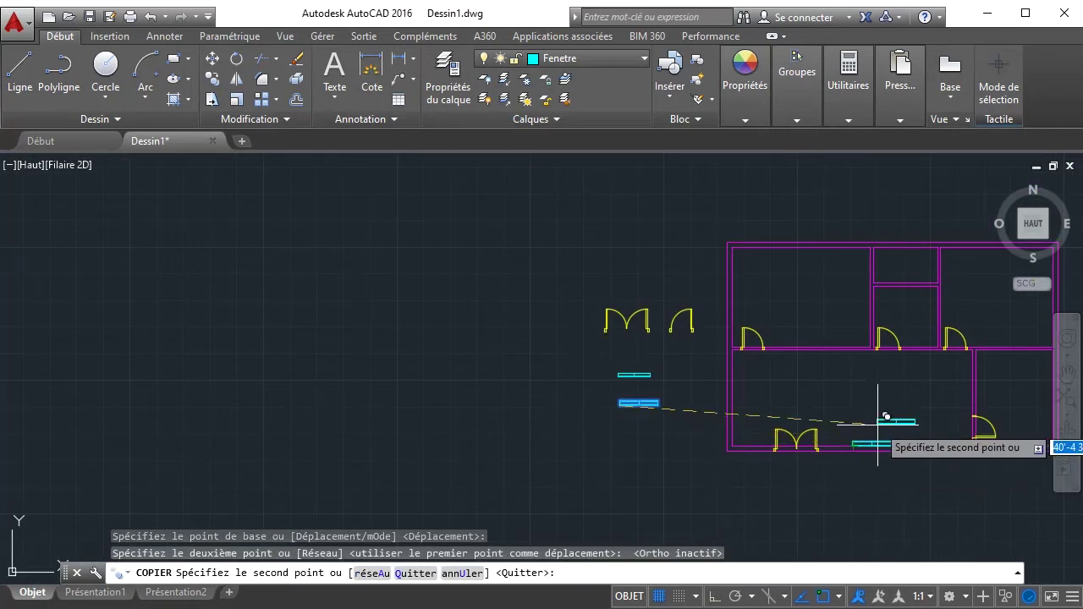
{"action": "scroll", "coordinate": [862, 453], "scroll_direction": "up", "scroll_amount": 4}
{"action": "right_click", "coordinate": [823, 382]}
{"action": "left_click", "coordinate": [840, 390]}
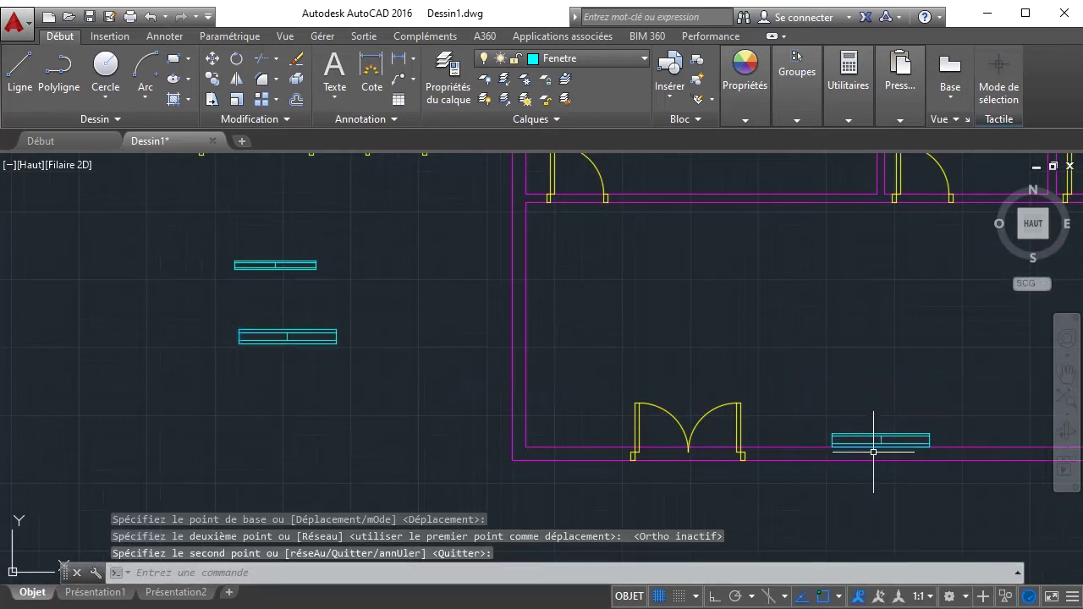
- Move the window copy by its right end onto the living room wall, right of the double door
{"action": "scroll", "coordinate": [877, 438], "scroll_direction": "up", "scroll_amount": 8}
{"action": "scroll", "coordinate": [937, 424], "scroll_direction": "down", "scroll_amount": 8}
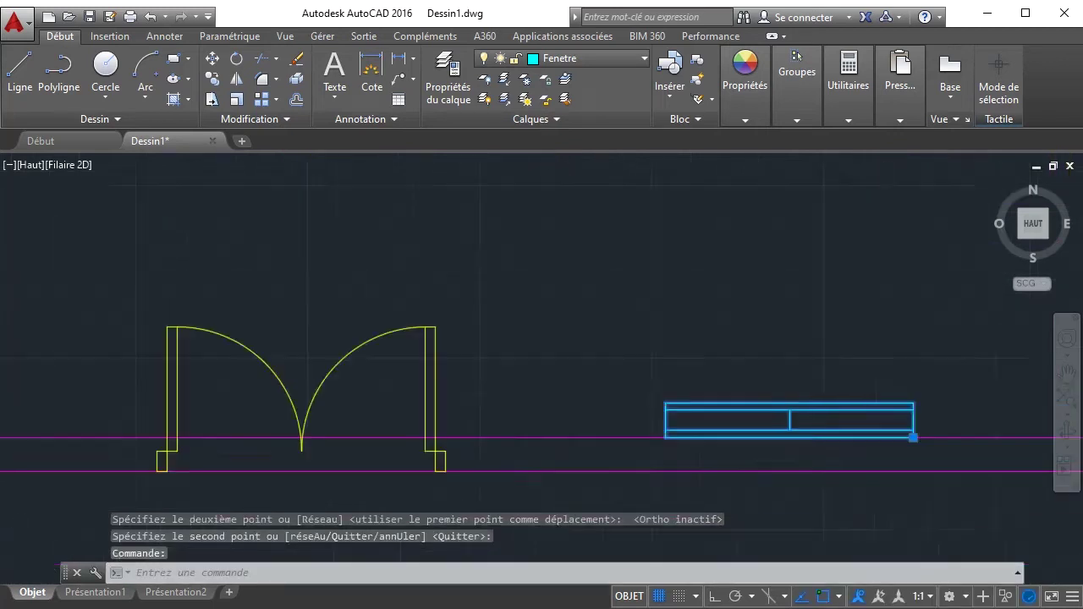
{"action": "middle_click_drag", "start_coordinate": [849, 424], "coordinate": [568, 446]}
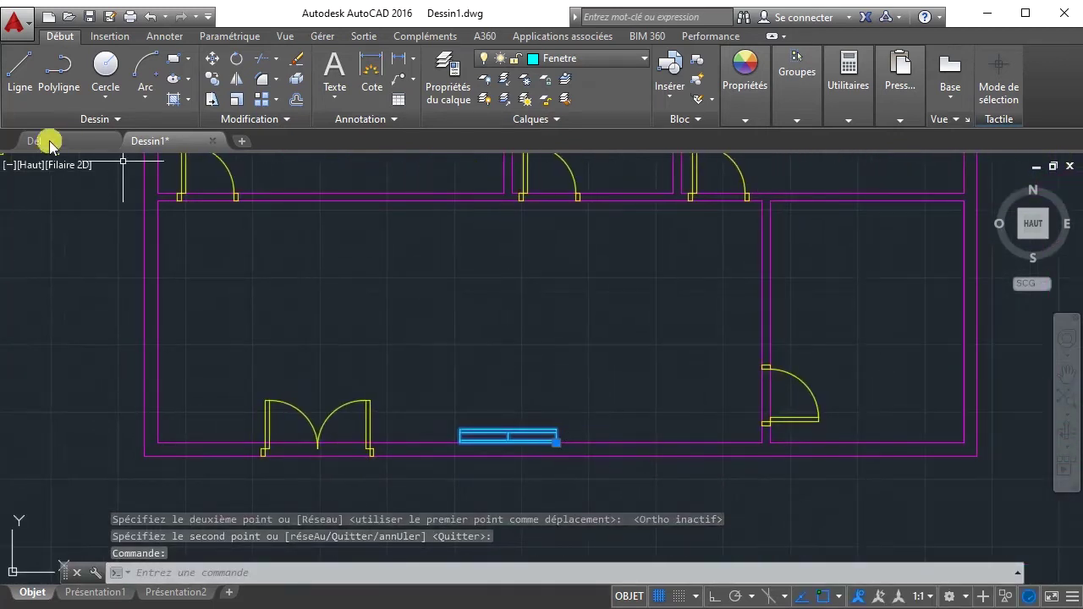
{"action": "left_click", "coordinate": [214, 58]}
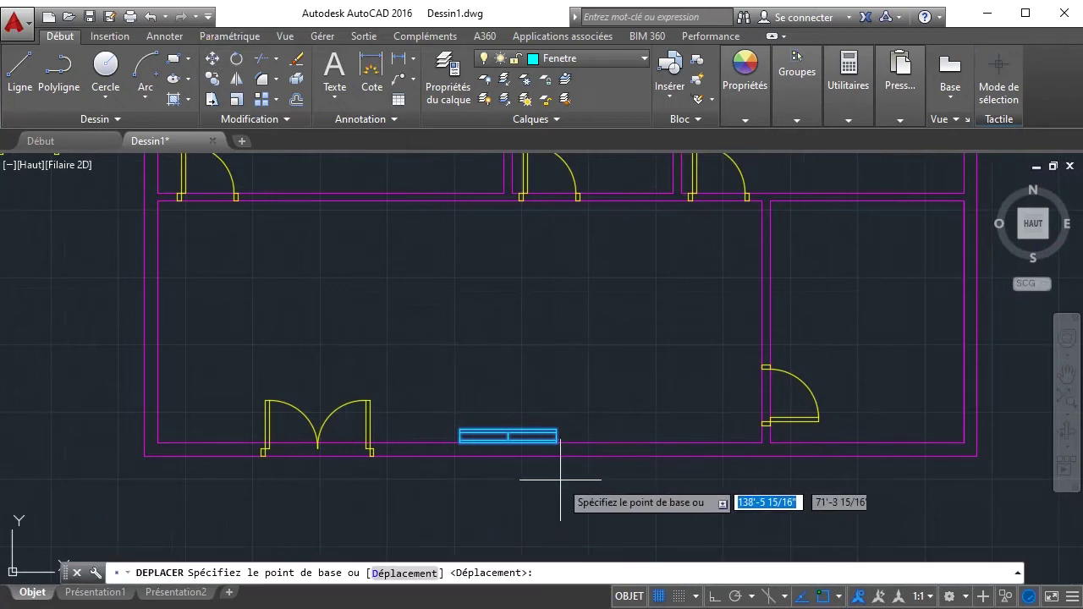
{"action": "left_click", "coordinate": [556, 432]}
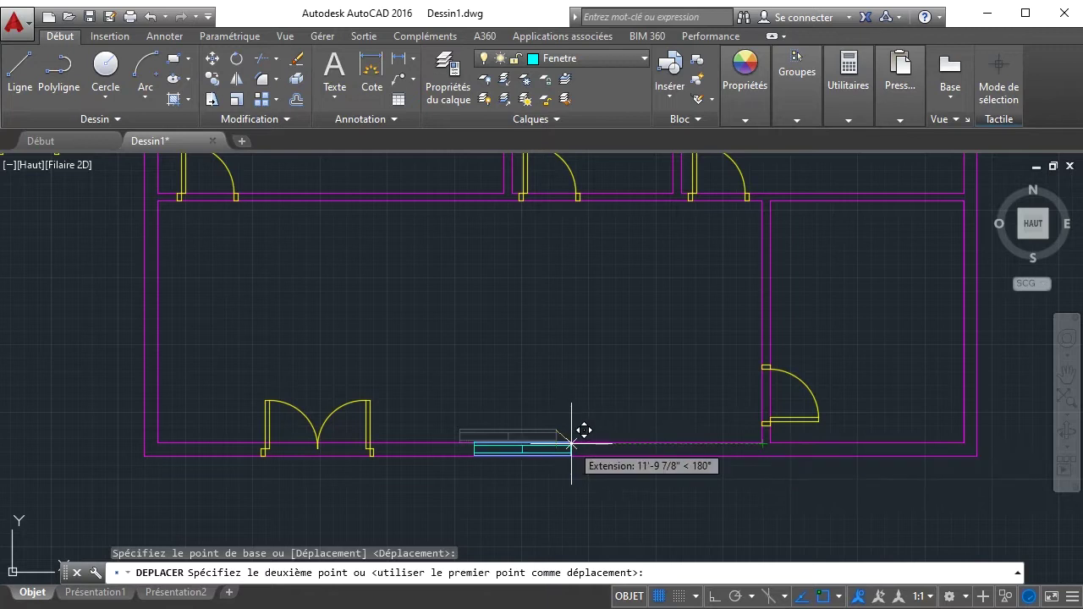
{"action": "left_click", "coordinate": [572, 443]}
{"action": "scroll", "coordinate": [539, 457], "scroll_direction": "up", "scroll_amount": 2}
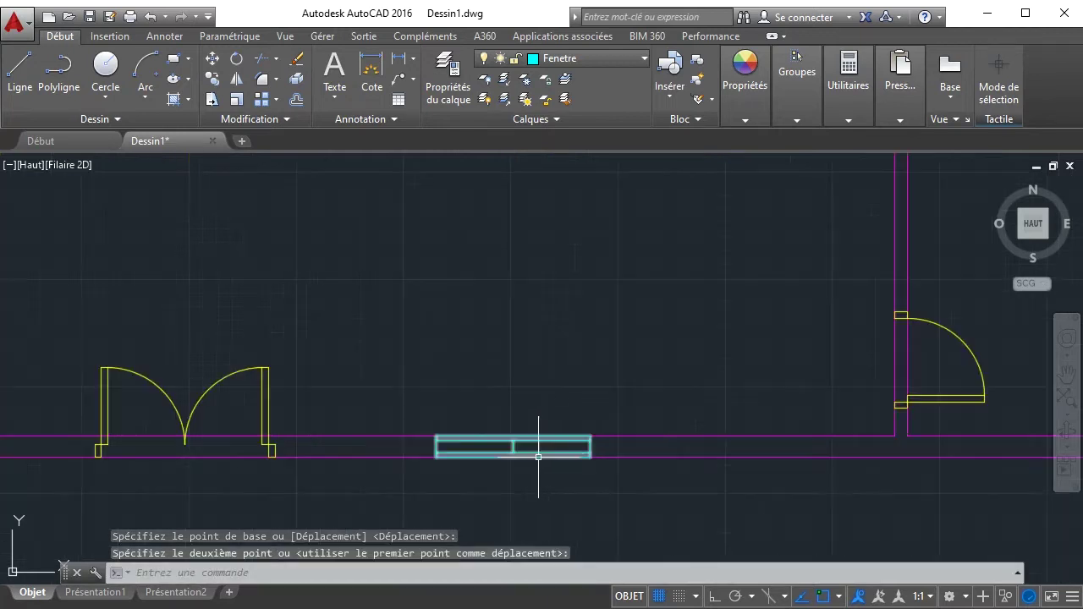
{"action": "left_click", "coordinate": [584, 442]}
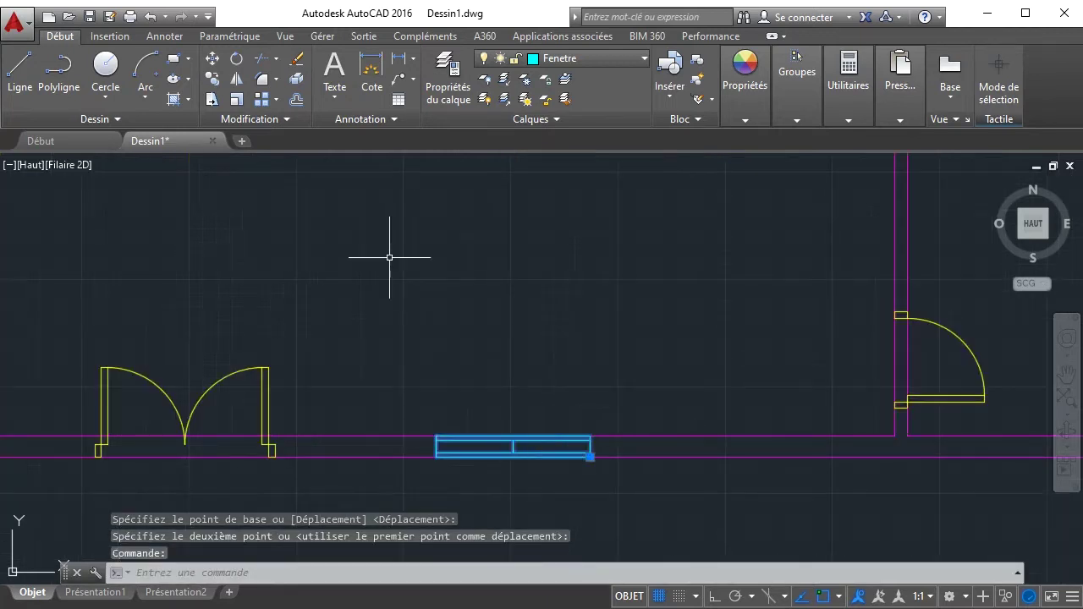
- Copy the window from its endpoint onto the top wall above the upper bedrooms
{"action": "left_click", "coordinate": [214, 79]}
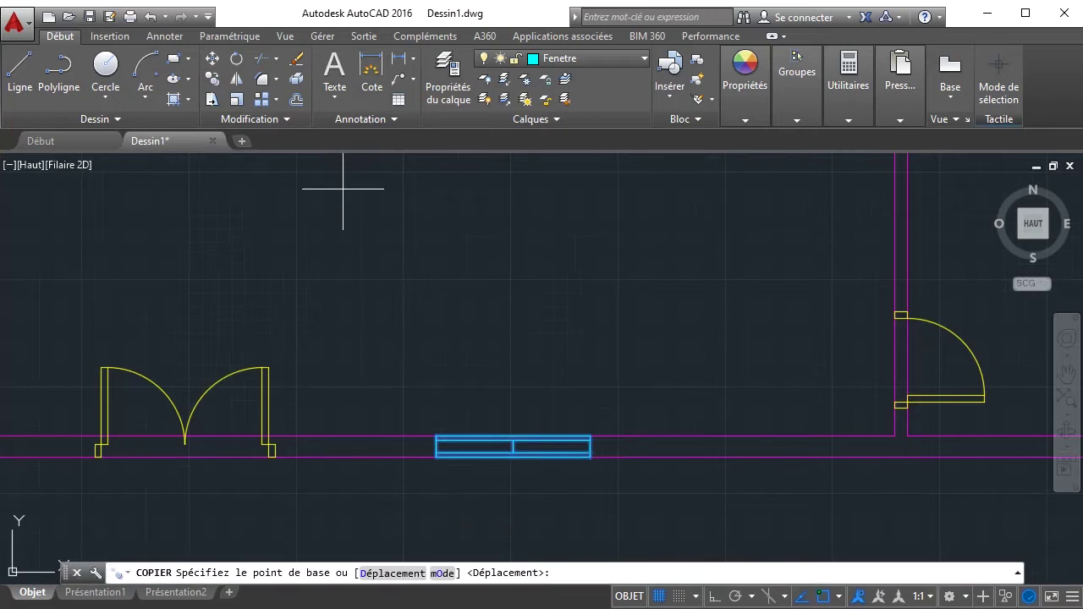
{"action": "left_click", "coordinate": [590, 437]}
{"action": "scroll", "coordinate": [581, 302], "scroll_direction": "down", "scroll_amount": 7}
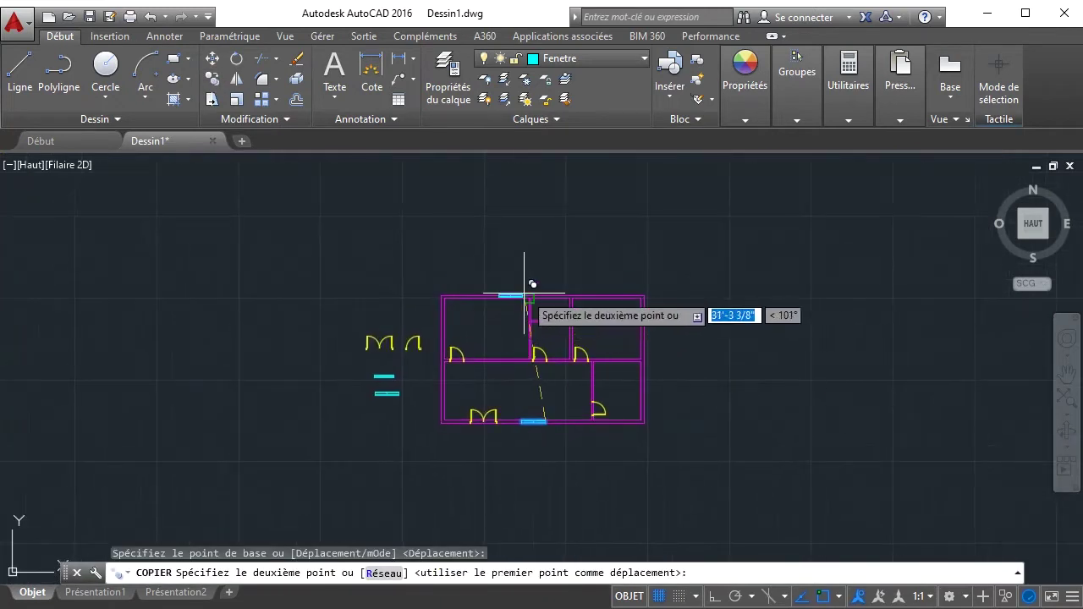
{"action": "scroll", "coordinate": [525, 292], "scroll_direction": "up", "scroll_amount": 6}
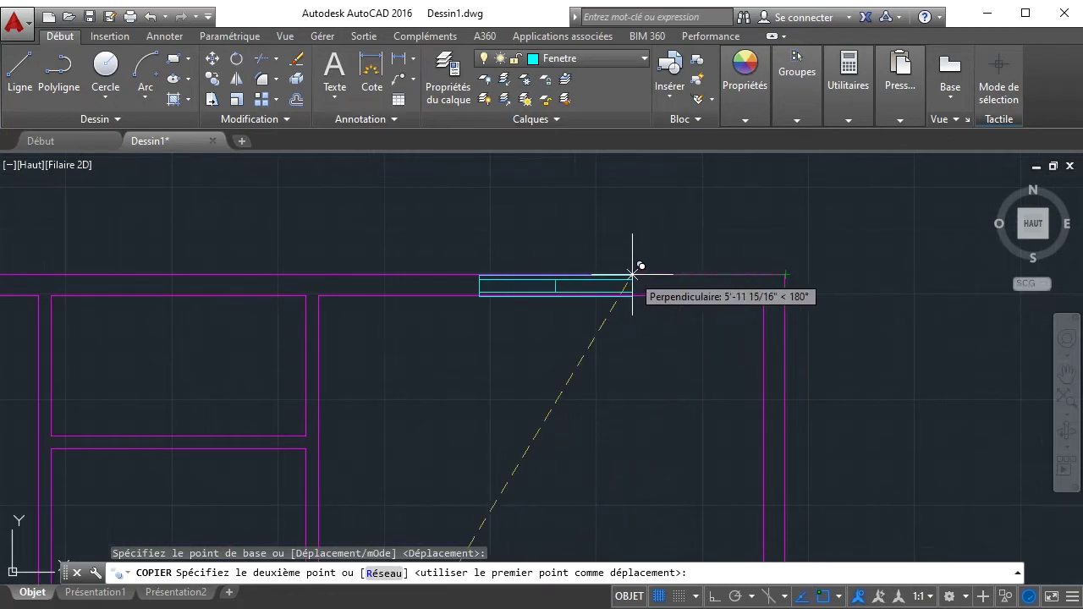
{"action": "left_click", "coordinate": [633, 275]}
{"action": "middle_click_drag", "start_coordinate": [315, 284], "coordinate": [766, 296]}
{"action": "middle_click_drag", "start_coordinate": [331, 308], "coordinate": [461, 309]}
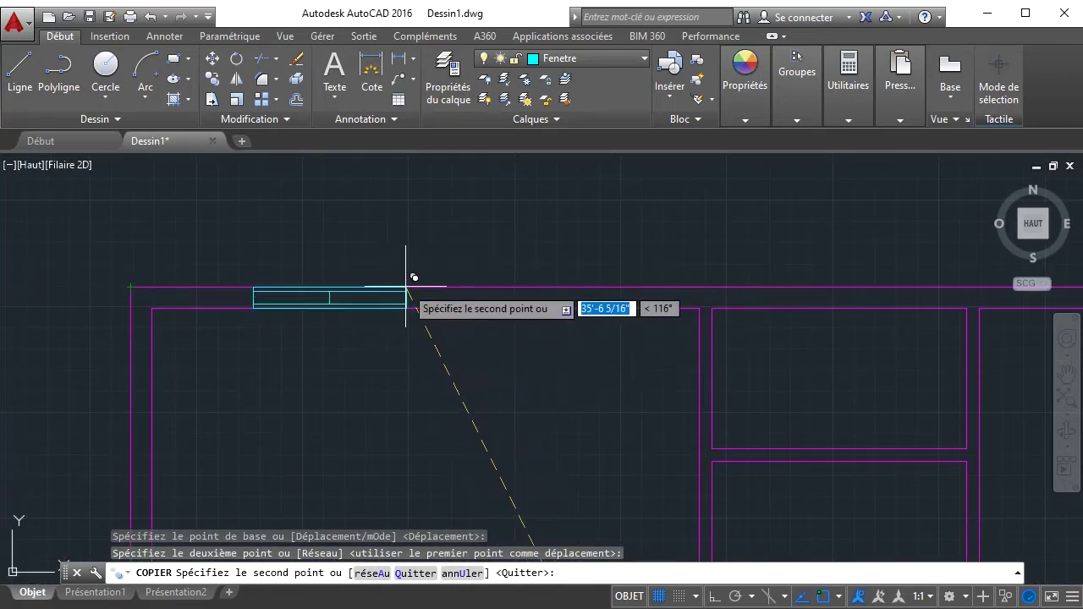
- End copying, clear the selection, view the whole plan and select the spare window block
{"action": "key", "text": "Escape"}
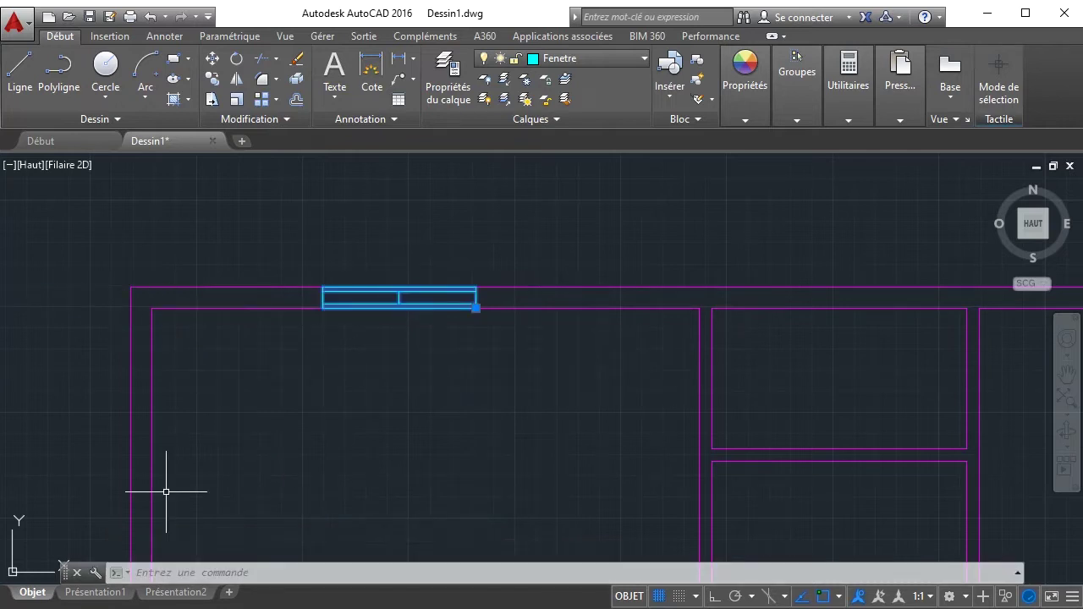
{"action": "key", "text": "Escape"}
{"action": "scroll", "coordinate": [208, 404], "scroll_direction": "down", "scroll_amount": 5}
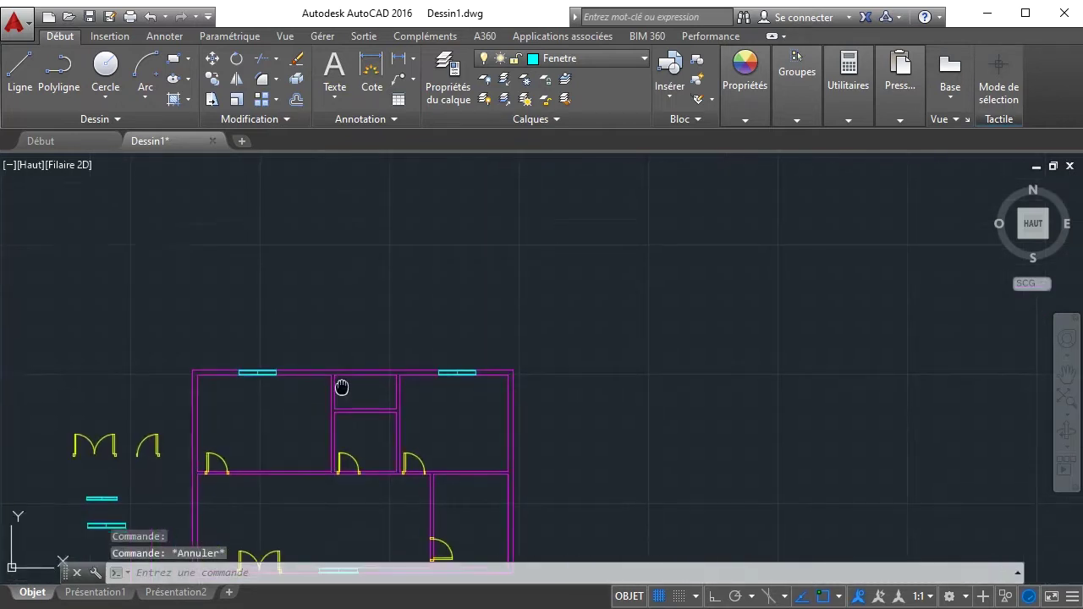
{"action": "middle_click_drag", "start_coordinate": [341, 387], "coordinate": [343, 261]}
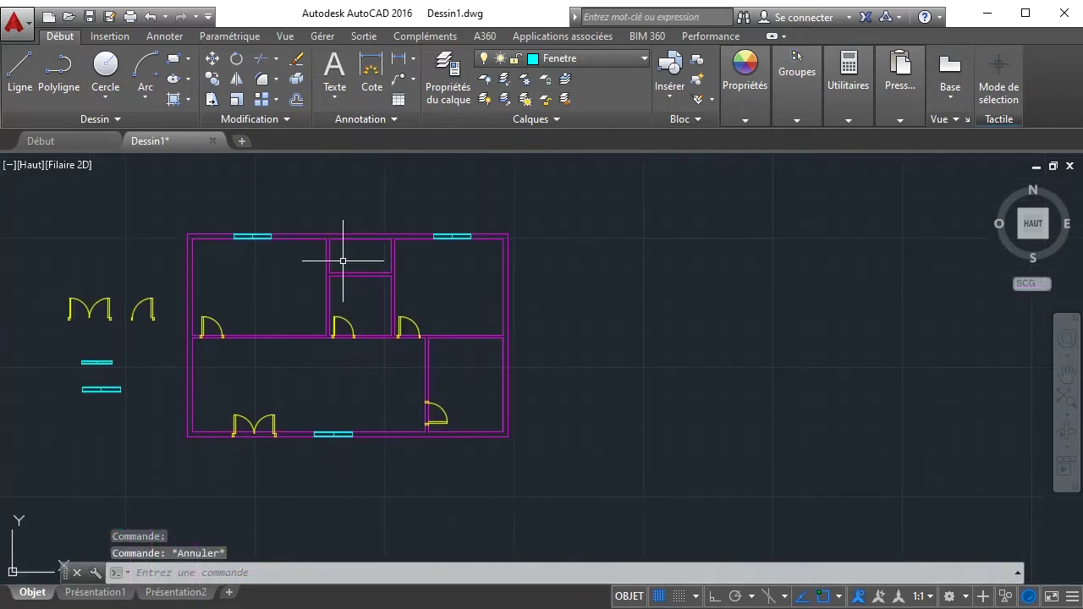
{"action": "left_click", "coordinate": [96, 389]}
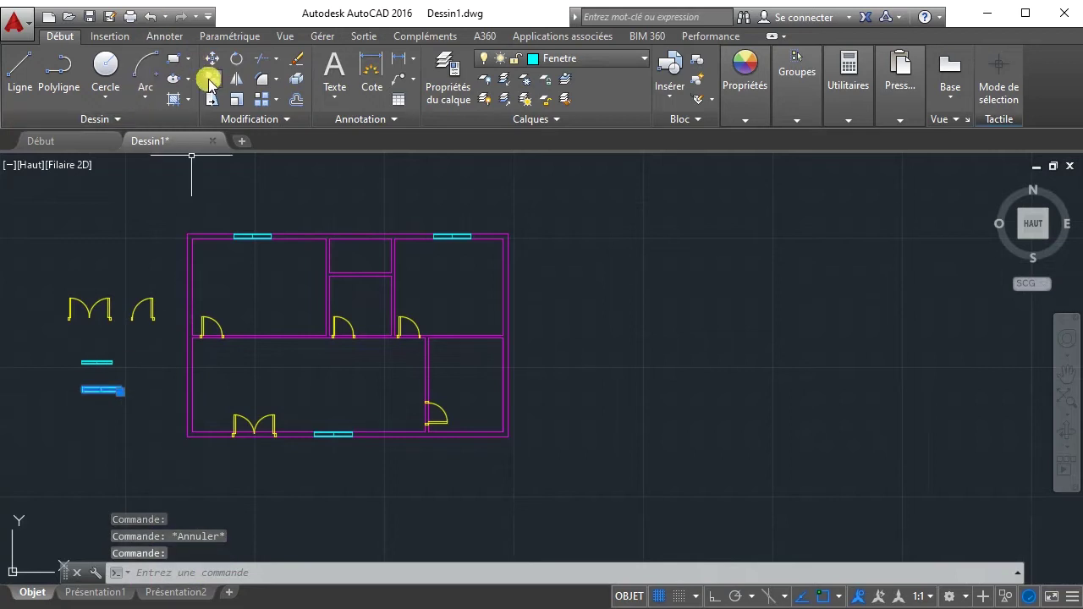
- Rotate a copy of the spare window about its endpoint into a vertical position
{"action": "left_click", "coordinate": [238, 58]}
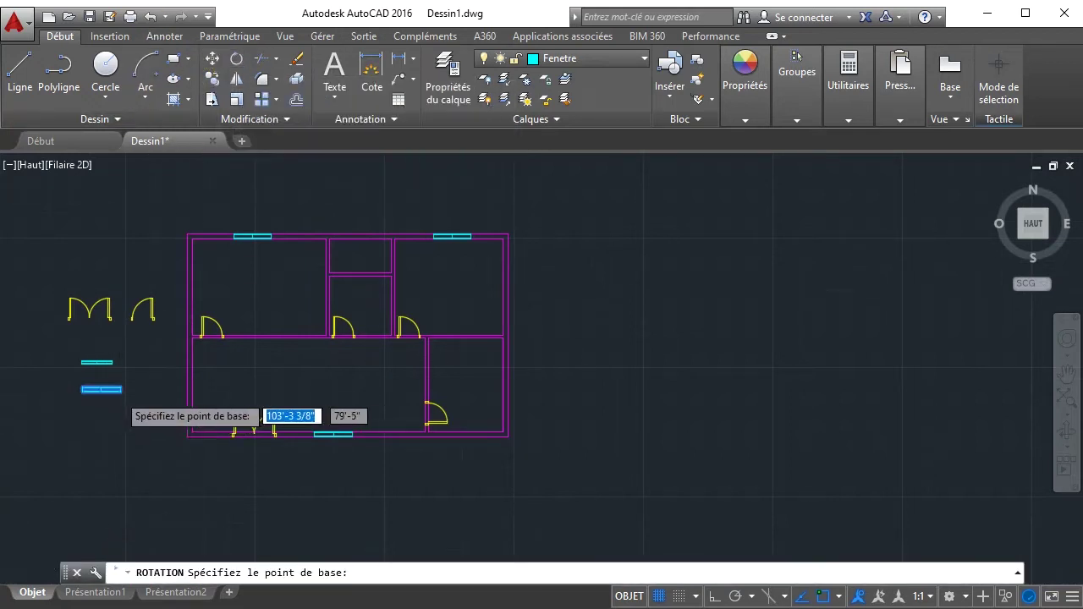
{"action": "scroll", "coordinate": [125, 394], "scroll_direction": "up", "scroll_amount": 6}
{"action": "left_click", "coordinate": [125, 394]}
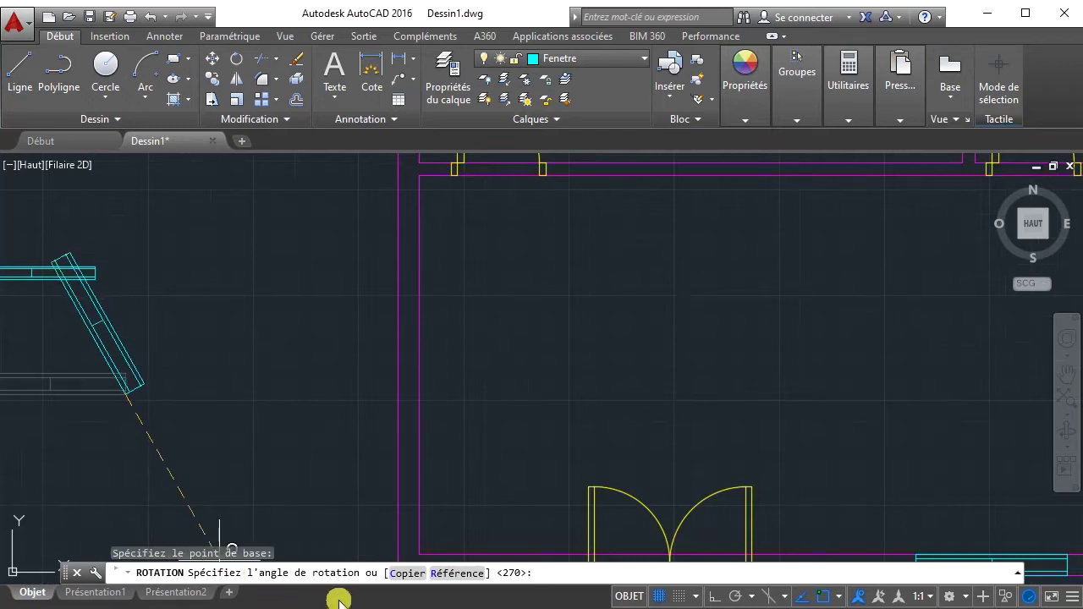
{"action": "left_click", "coordinate": [410, 574]}
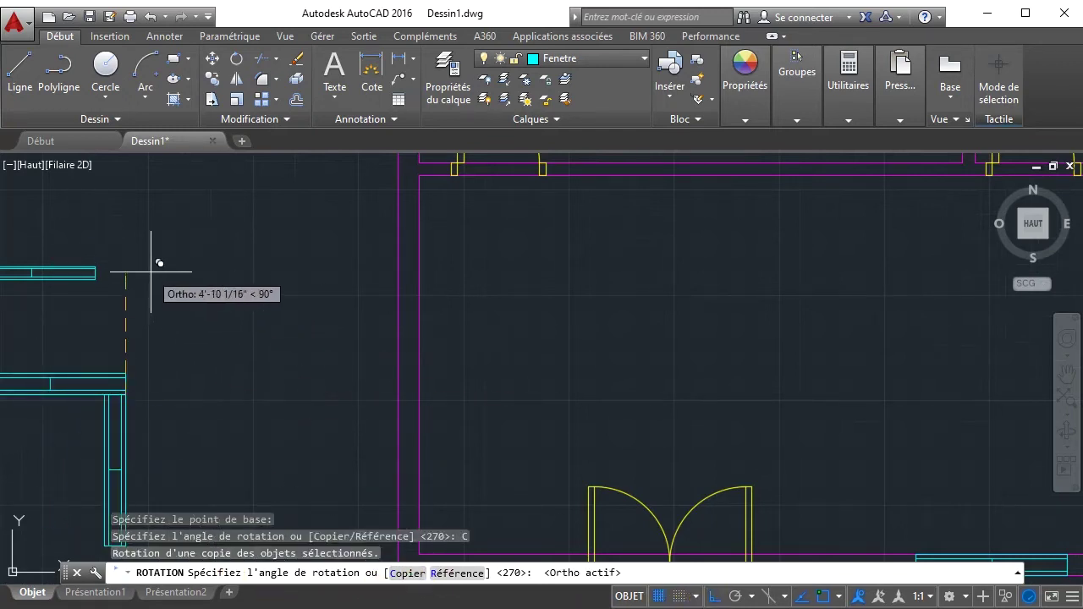
{"action": "left_click", "coordinate": [156, 437]}
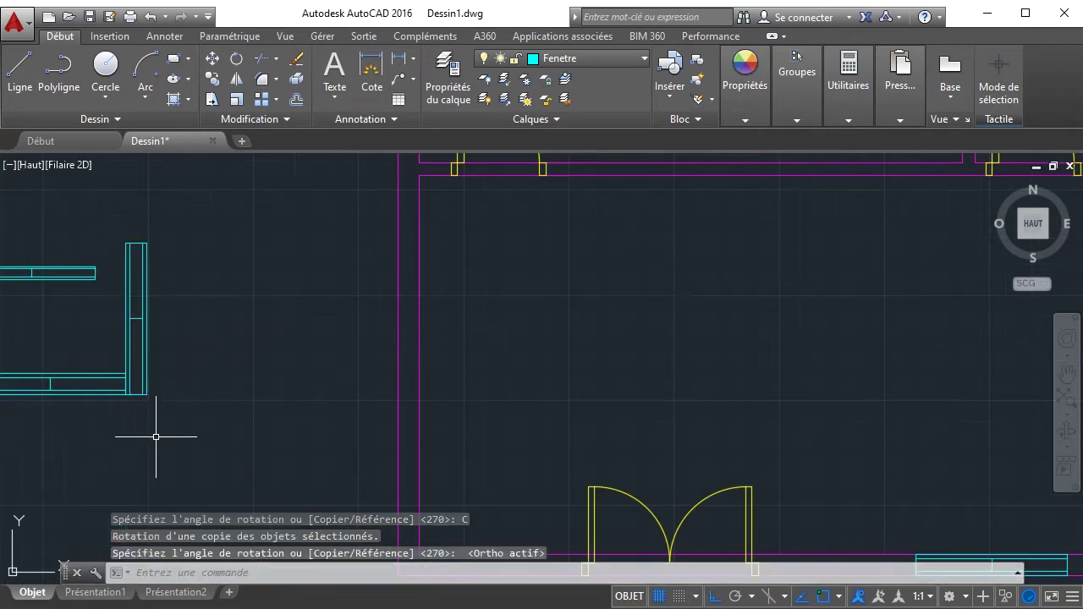
{"action": "left_click", "coordinate": [147, 379]}
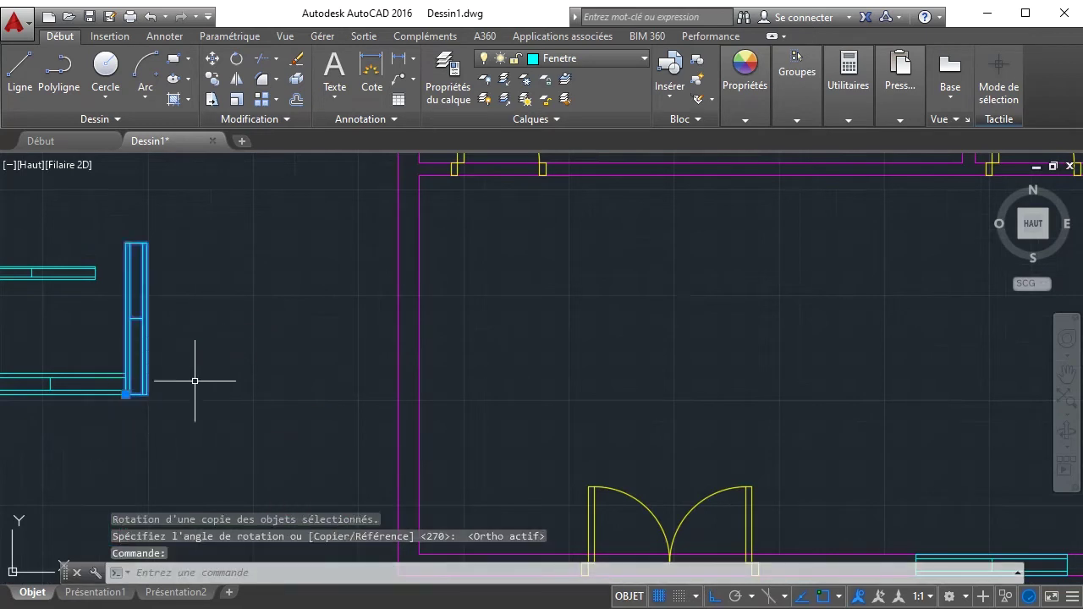
- Copy the vertical window from its corner into the plan's left outer wall, Ortho off
{"action": "left_click", "coordinate": [212, 77]}
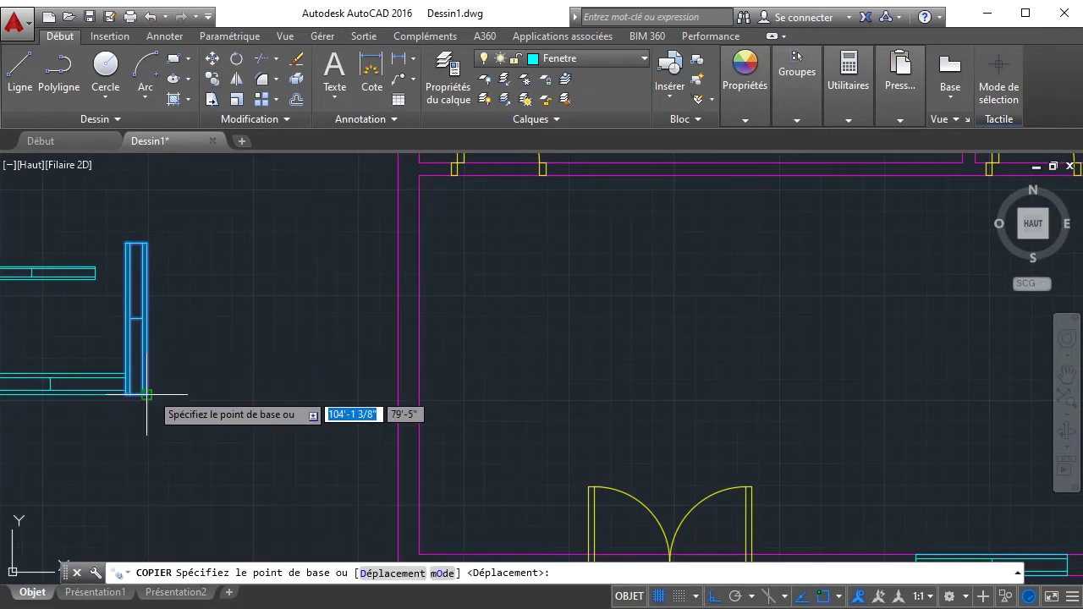
{"action": "scroll", "coordinate": [152, 392], "scroll_direction": "up", "scroll_amount": 5}
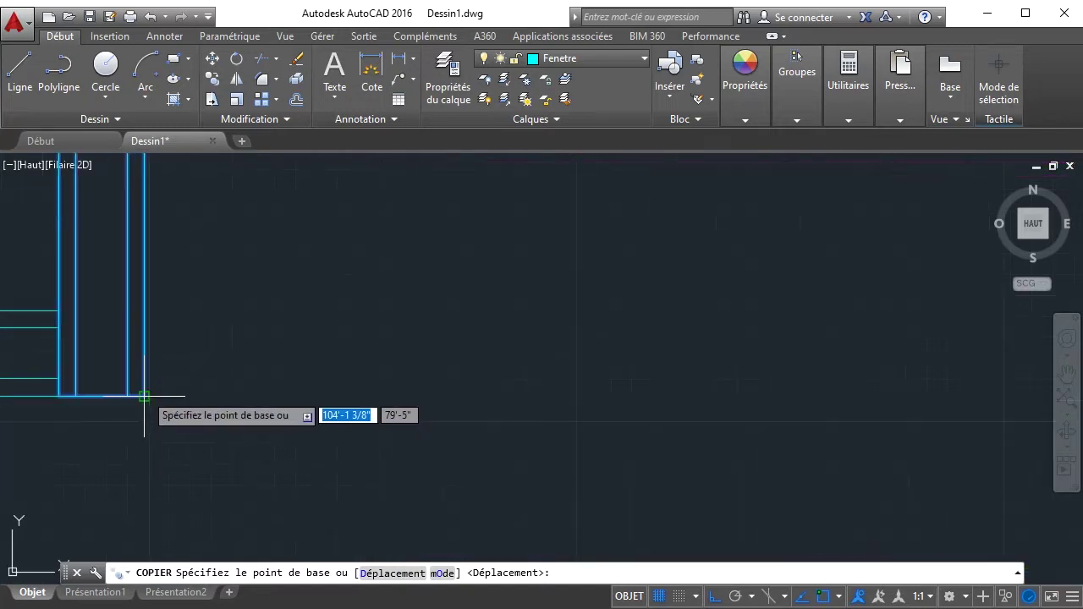
{"action": "left_click", "coordinate": [144, 396]}
{"action": "scroll", "coordinate": [400, 326], "scroll_direction": "down", "scroll_amount": 5}
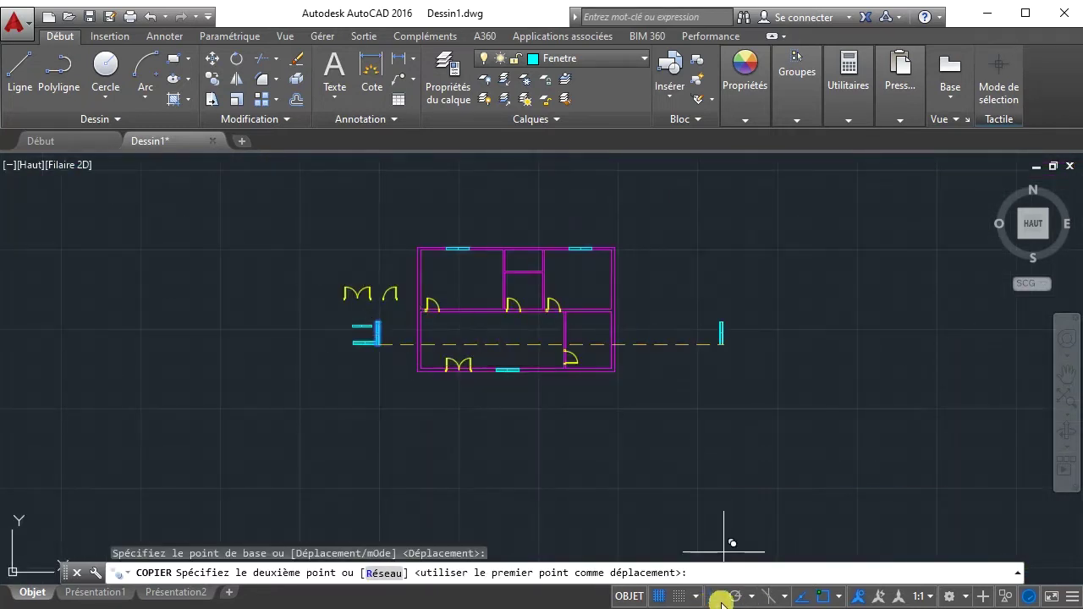
{"action": "left_click", "coordinate": [719, 597]}
{"action": "scroll", "coordinate": [430, 300], "scroll_direction": "up", "scroll_amount": 5}
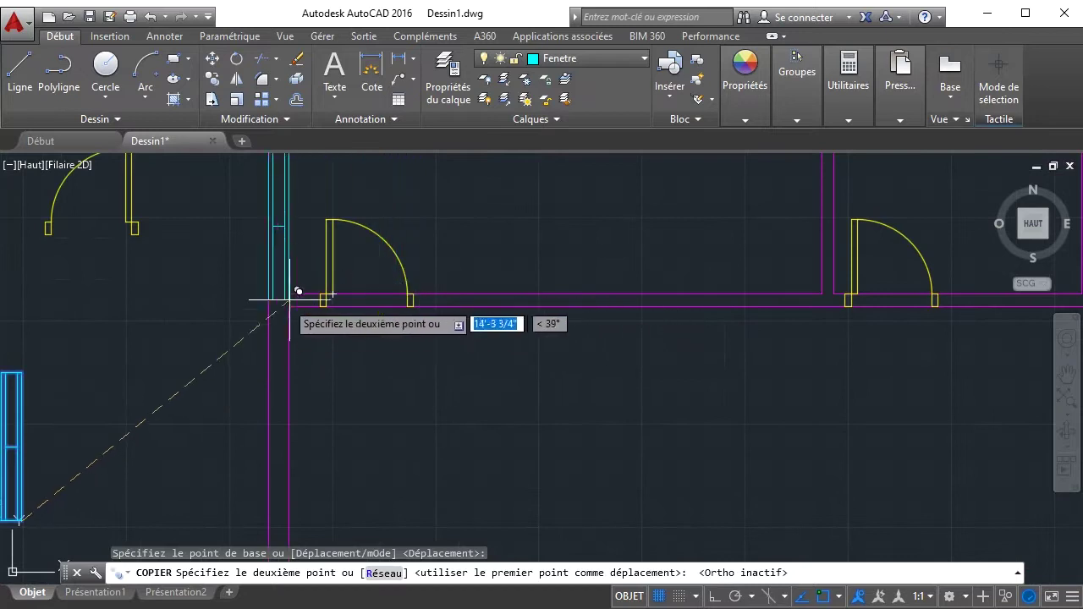
{"action": "scroll", "coordinate": [246, 237], "scroll_direction": "down", "scroll_amount": 5}
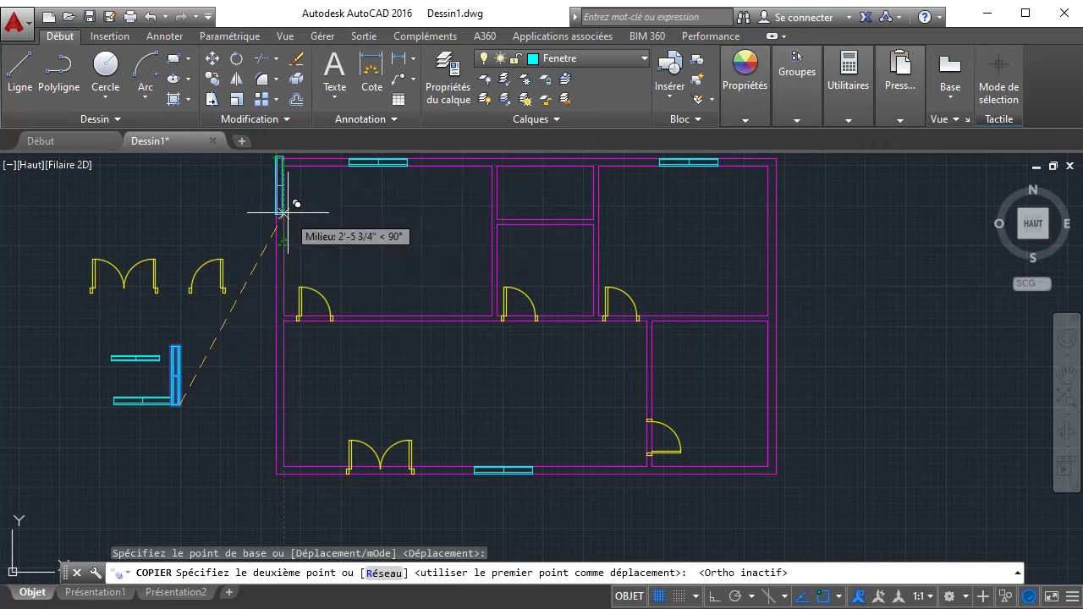
{"action": "middle_click_drag", "start_coordinate": [287, 214], "coordinate": [308, 350]}
{"action": "scroll", "coordinate": [302, 254], "scroll_direction": "up", "scroll_amount": 4}
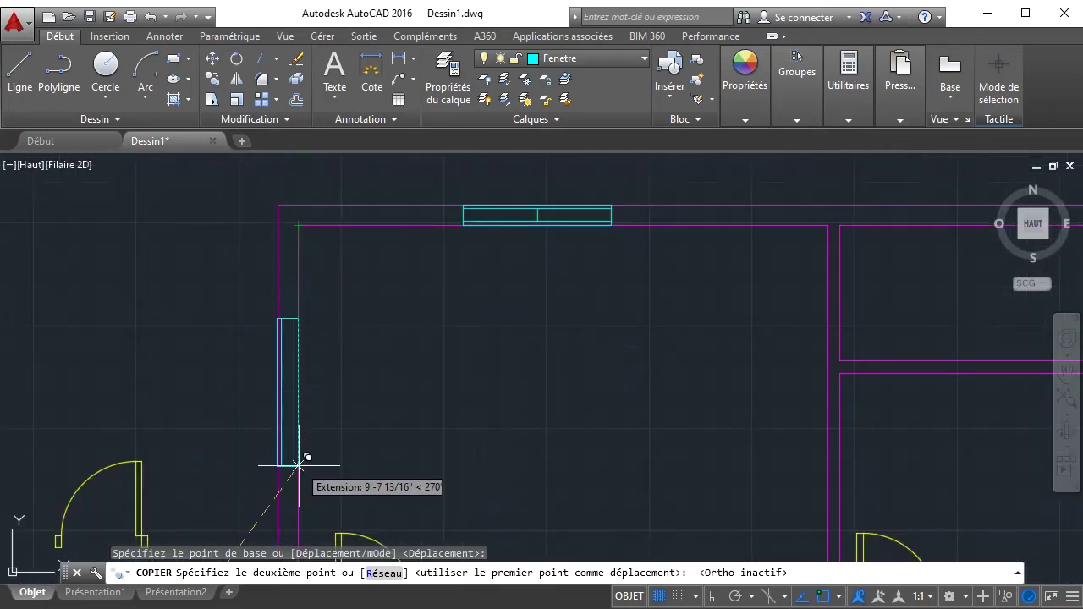
{"action": "left_click", "coordinate": [366, 480]}
- Finish placing vertical window copies in the side walls and end the copy command
{"action": "scroll", "coordinate": [398, 448], "scroll_direction": "down", "scroll_amount": 6}
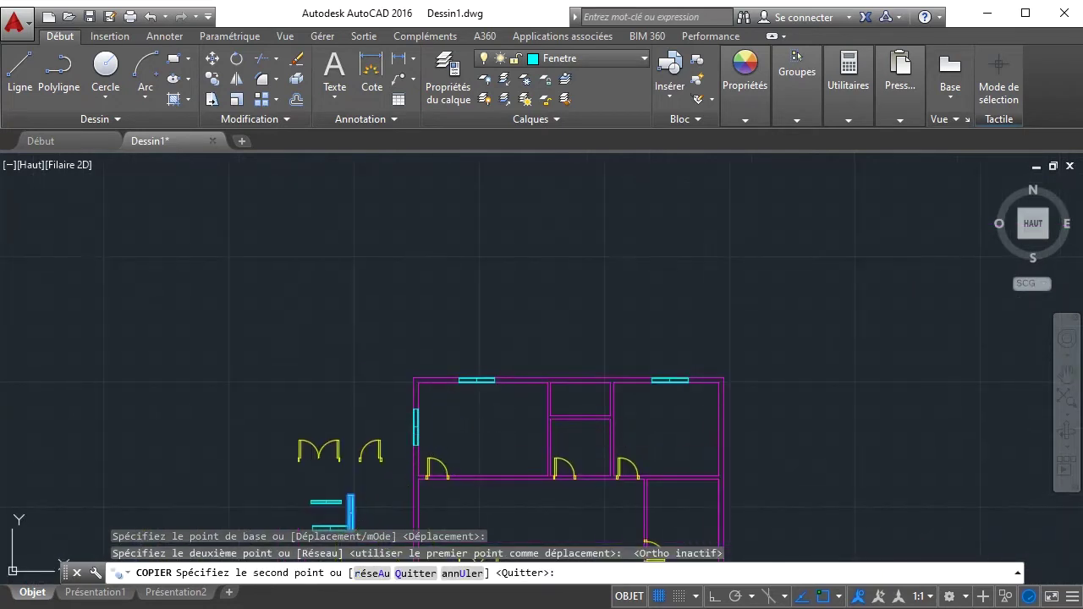
{"action": "middle_click_drag", "start_coordinate": [443, 428], "coordinate": [218, 315]}
{"action": "scroll", "coordinate": [314, 347], "scroll_direction": "up", "scroll_amount": 2}
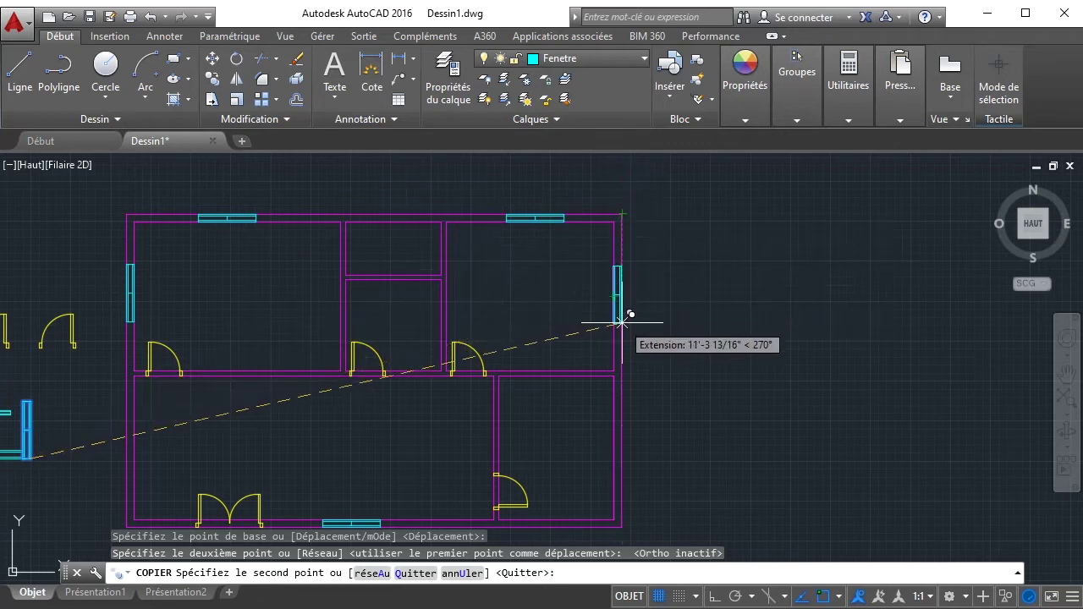
{"action": "scroll", "coordinate": [670, 367], "scroll_direction": "up", "scroll_amount": 2}
{"action": "scroll", "coordinate": [691, 369], "scroll_direction": "down", "scroll_amount": 4}
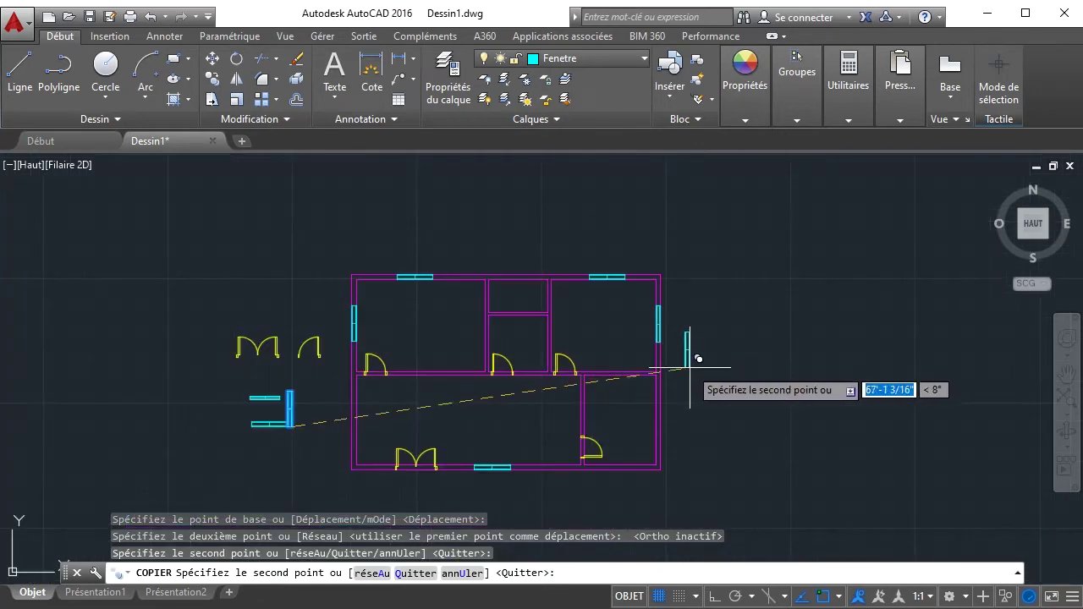
{"action": "scroll", "coordinate": [651, 448], "scroll_direction": "up", "scroll_amount": 2}
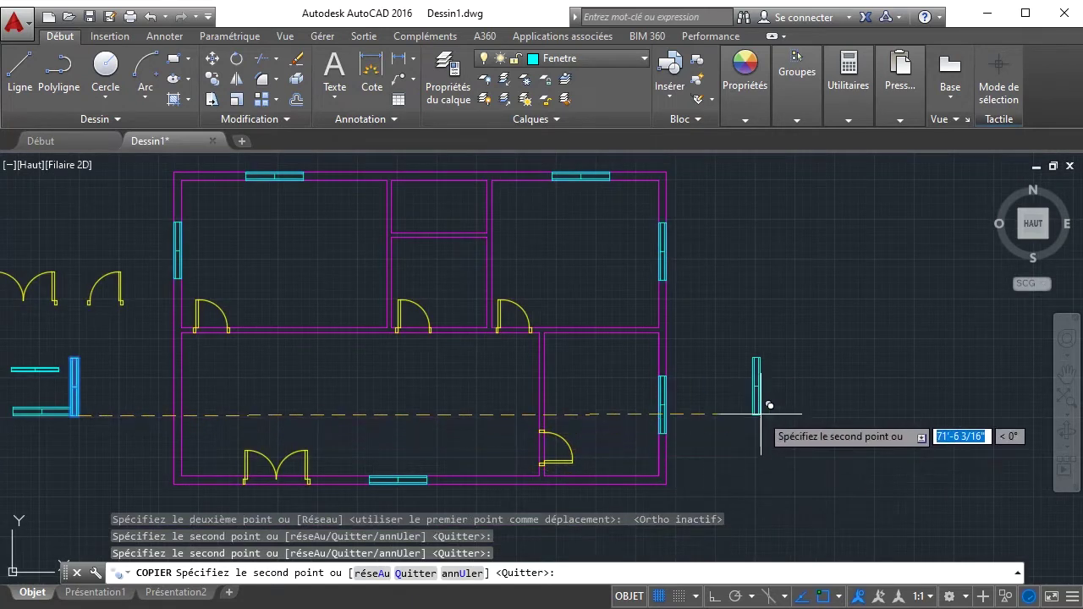
{"action": "scroll", "coordinate": [729, 387], "scroll_direction": "down", "scroll_amount": 2}
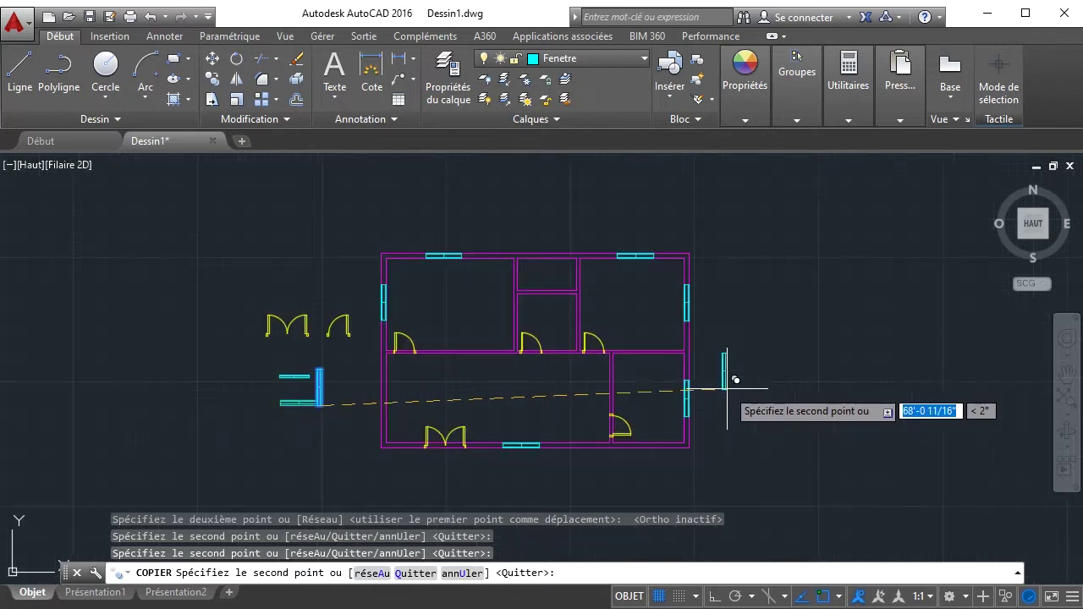
{"action": "right_click", "coordinate": [736, 304]}
{"action": "left_click", "coordinate": [753, 329]}
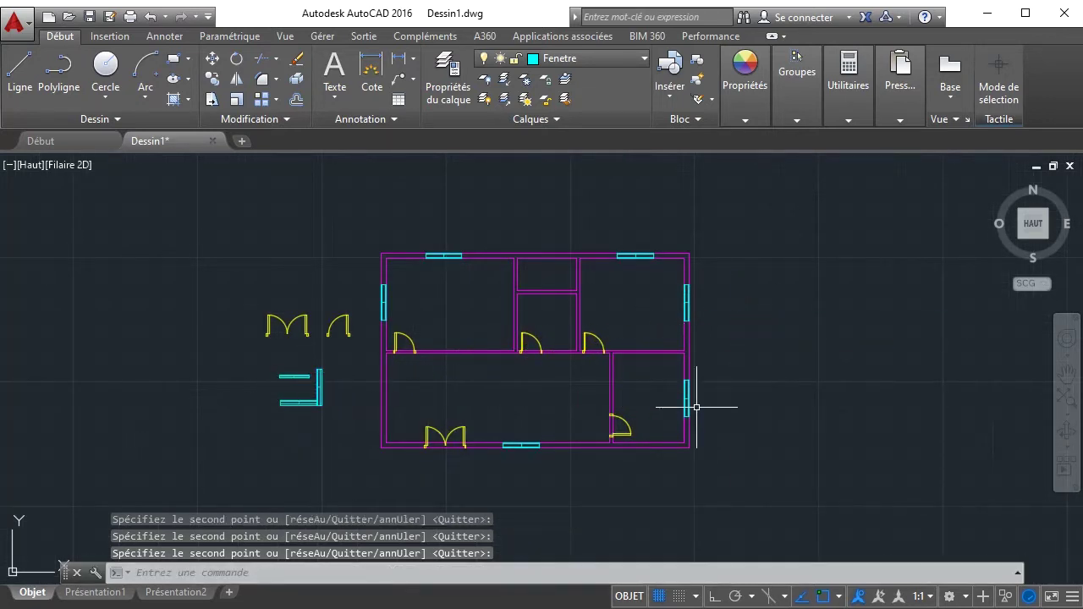
{"action": "left_click", "coordinate": [308, 380]}
- Copy the selected window from its end point into the interior wall beside the bedrooms
{"action": "scroll", "coordinate": [295, 373], "scroll_direction": "up", "scroll_amount": 6}
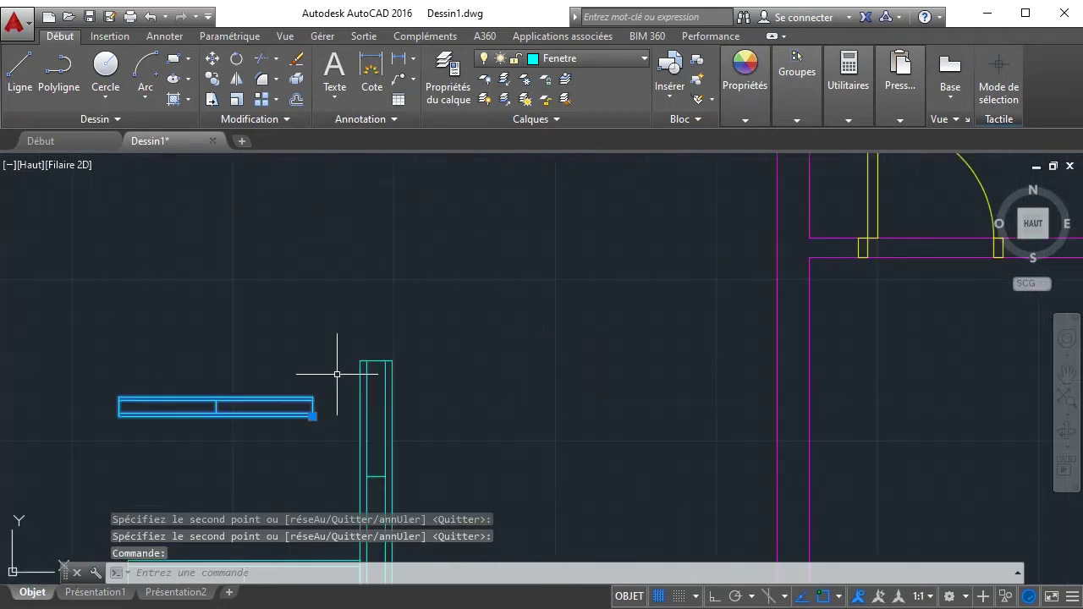
{"action": "key", "text": "Return"}
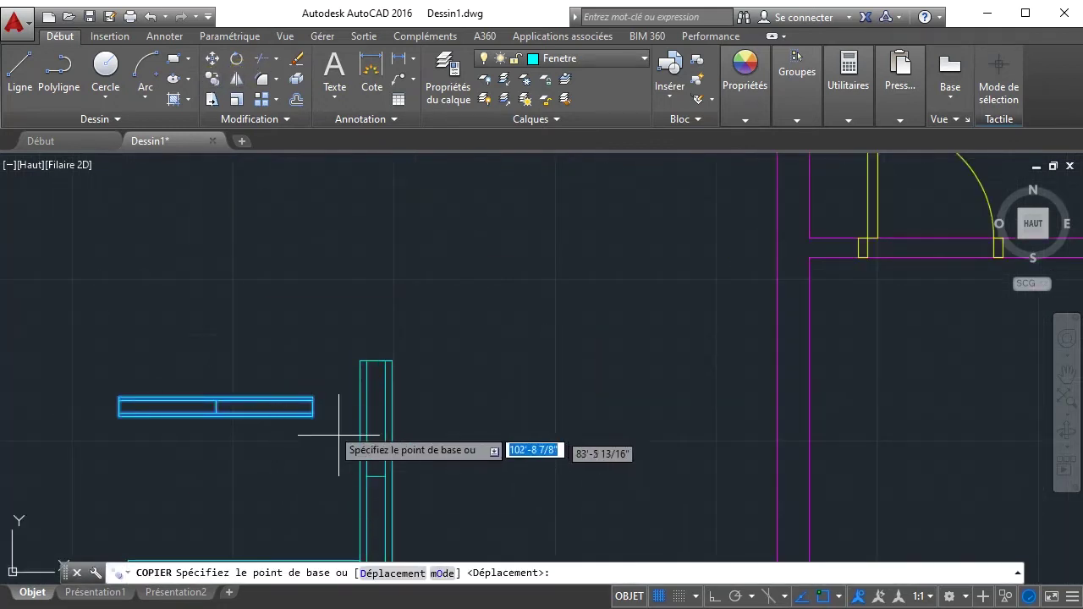
{"action": "left_click", "coordinate": [313, 396]}
{"action": "scroll", "coordinate": [645, 350], "scroll_direction": "down", "scroll_amount": 2}
{"action": "scroll", "coordinate": [652, 355], "scroll_direction": "down", "scroll_amount": 2}
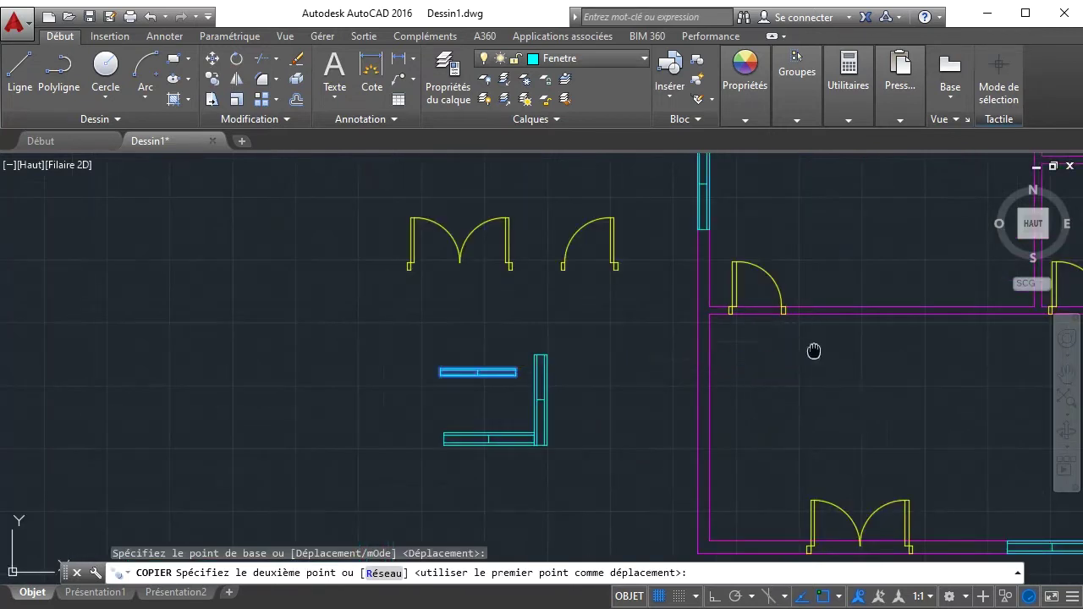
{"action": "middle_click_drag", "start_coordinate": [815, 350], "coordinate": [408, 405]}
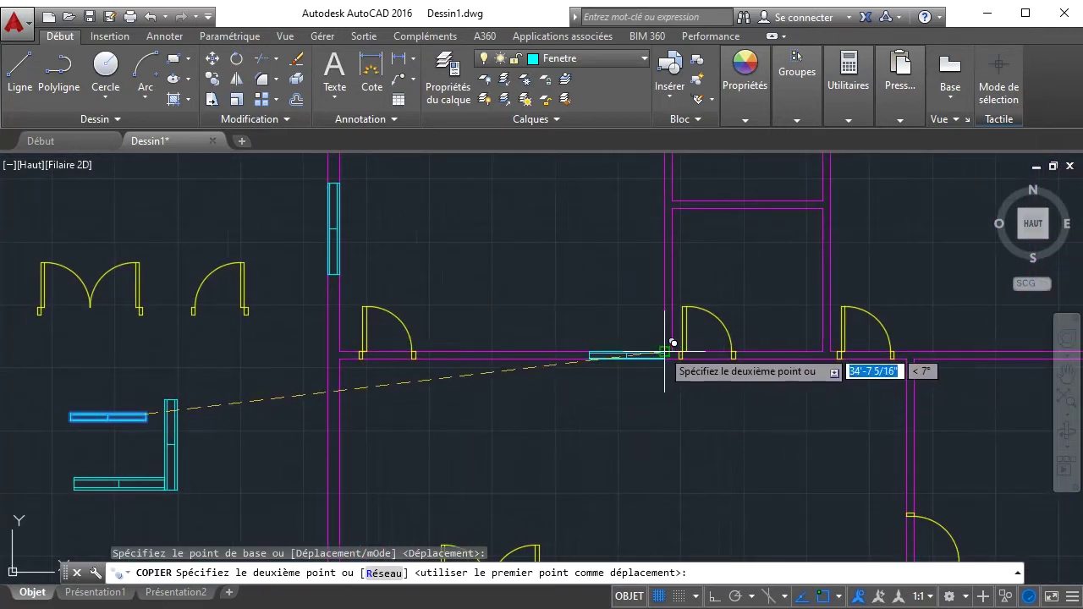
{"action": "scroll", "coordinate": [673, 350], "scroll_direction": "up", "scroll_amount": 4}
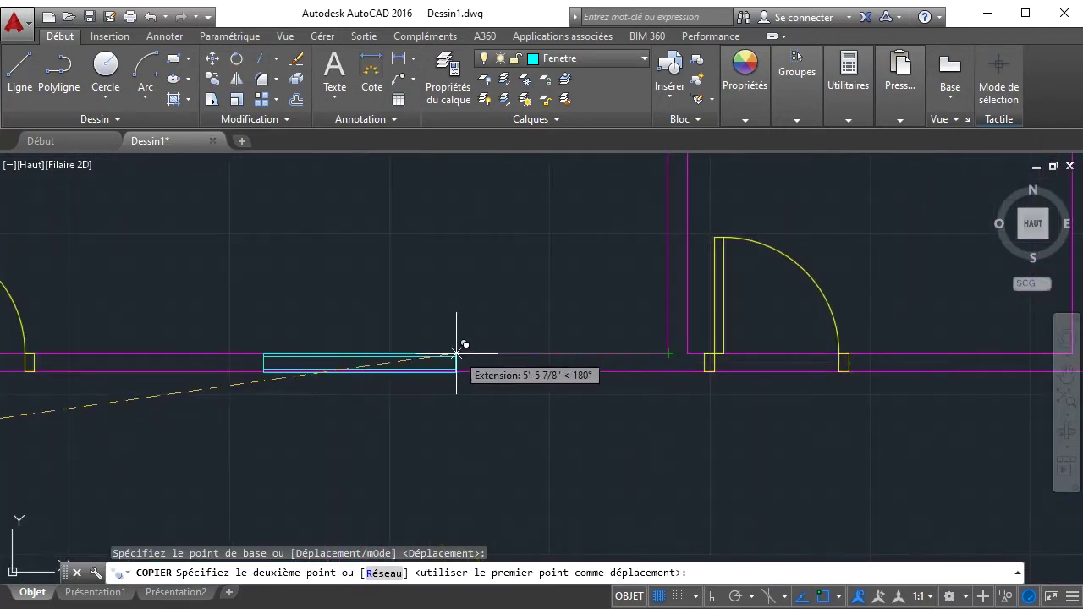
{"action": "left_click", "coordinate": [459, 353]}
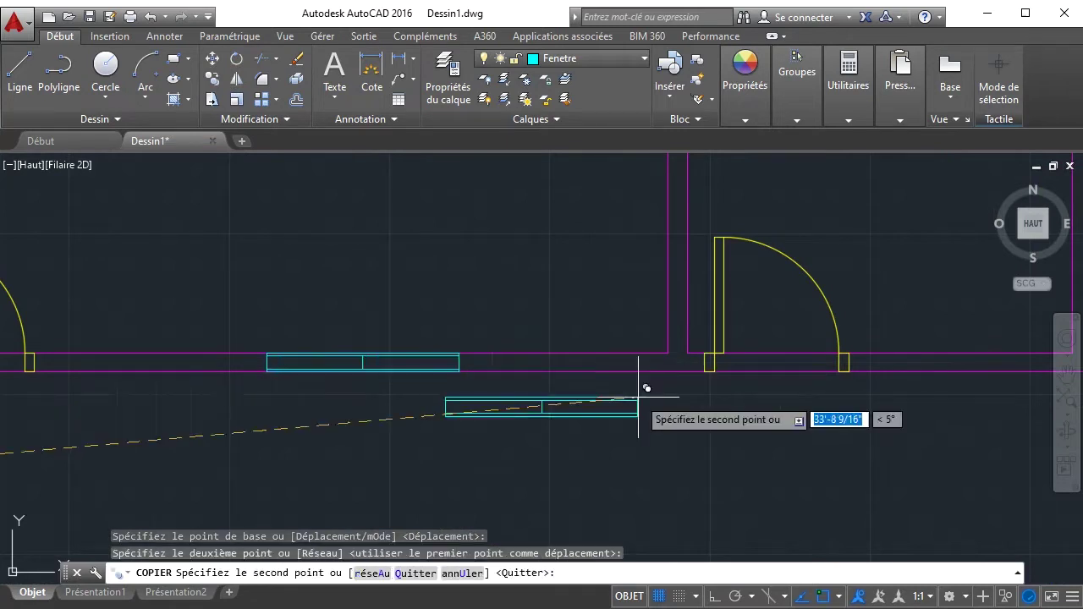
- Place another copy in the interior wall and a spare copy inside the living room, then end copying
{"action": "scroll", "coordinate": [835, 387], "scroll_direction": "down", "scroll_amount": 3}
{"action": "middle_click_drag", "start_coordinate": [834, 387], "coordinate": [547, 384]}
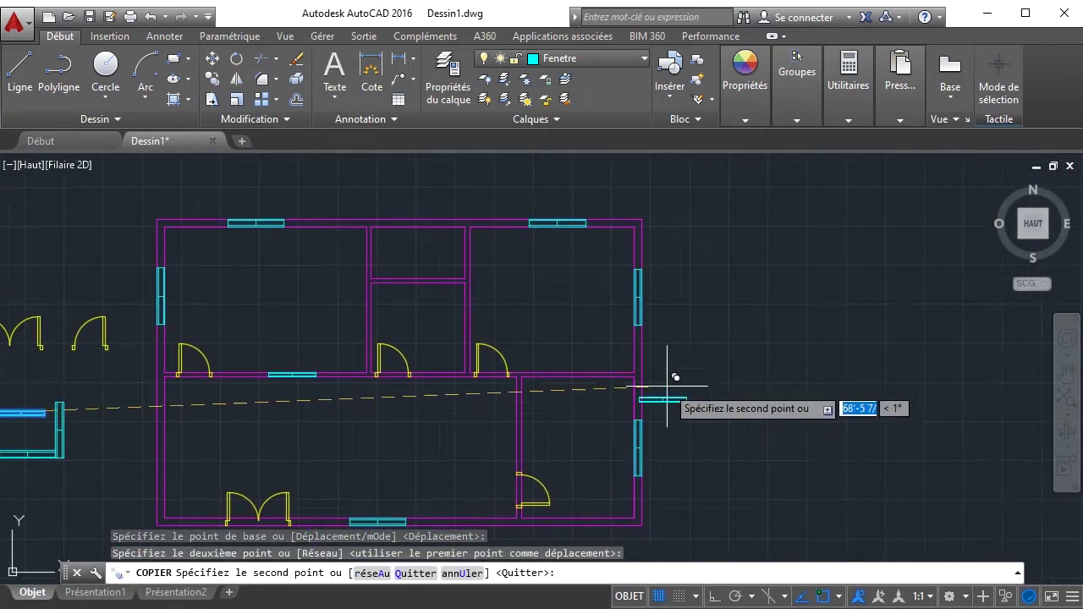
{"action": "scroll", "coordinate": [641, 364], "scroll_direction": "up", "scroll_amount": 5}
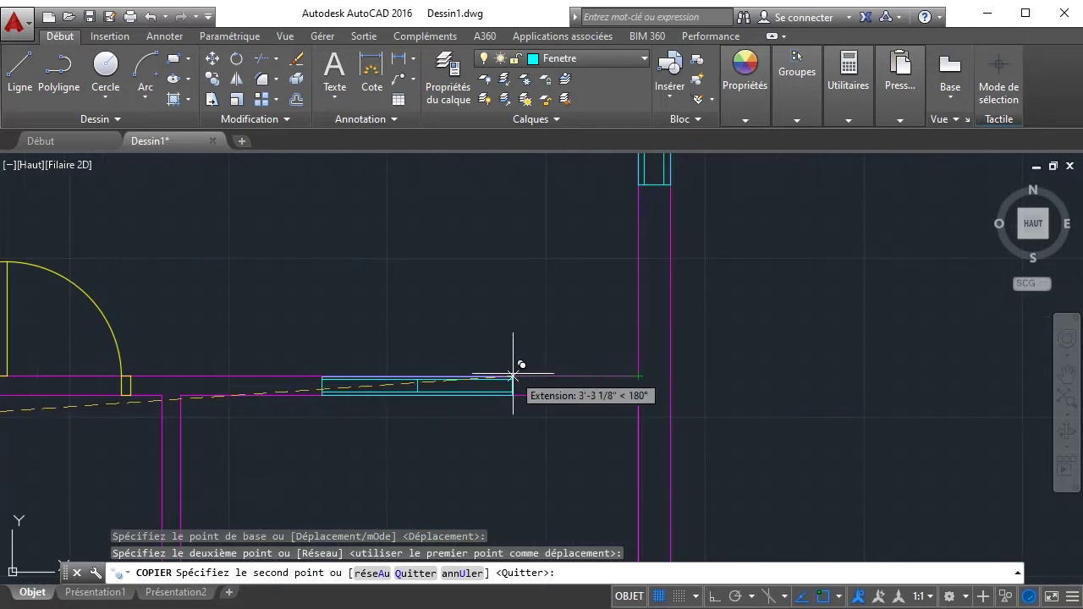
{"action": "left_click", "coordinate": [511, 375]}
{"action": "scroll", "coordinate": [551, 415], "scroll_direction": "down", "scroll_amount": 6}
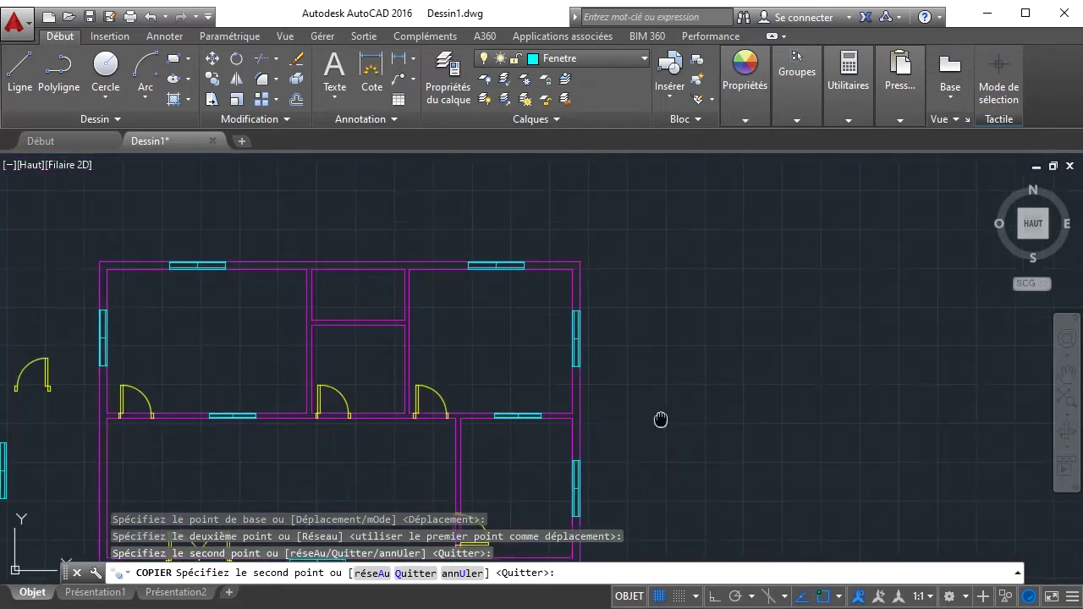
{"action": "middle_click_drag", "start_coordinate": [660, 420], "coordinate": [766, 161]}
{"action": "left_click", "coordinate": [512, 222]}
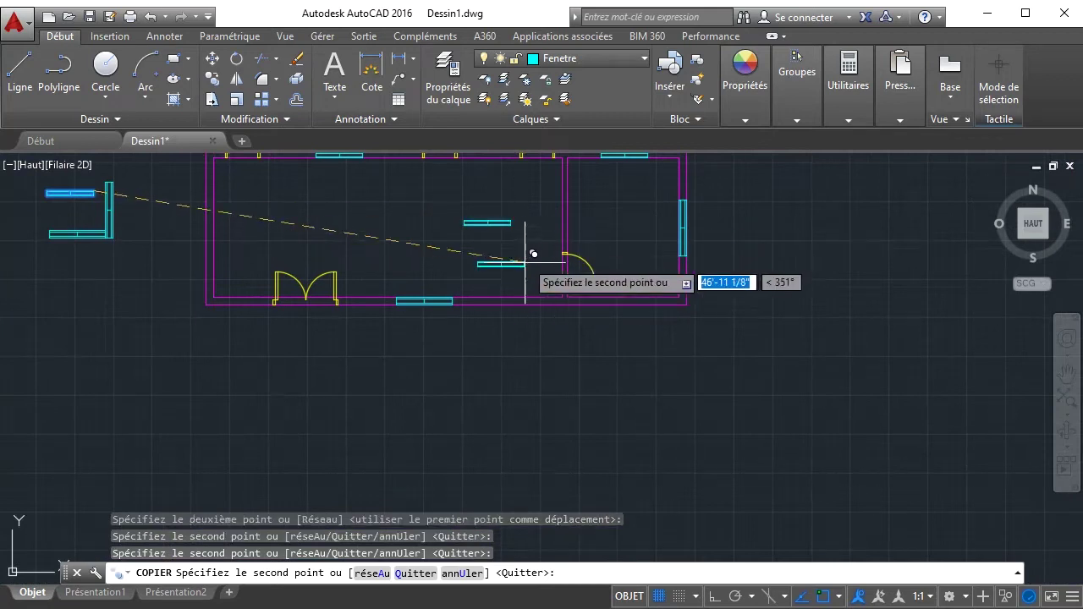
{"action": "right_click", "coordinate": [529, 260]}
{"action": "left_click", "coordinate": [570, 269]}
- Rotate the spare window 270° about its corner with Ortho on so it stands vertical
{"action": "left_click", "coordinate": [510, 222]}
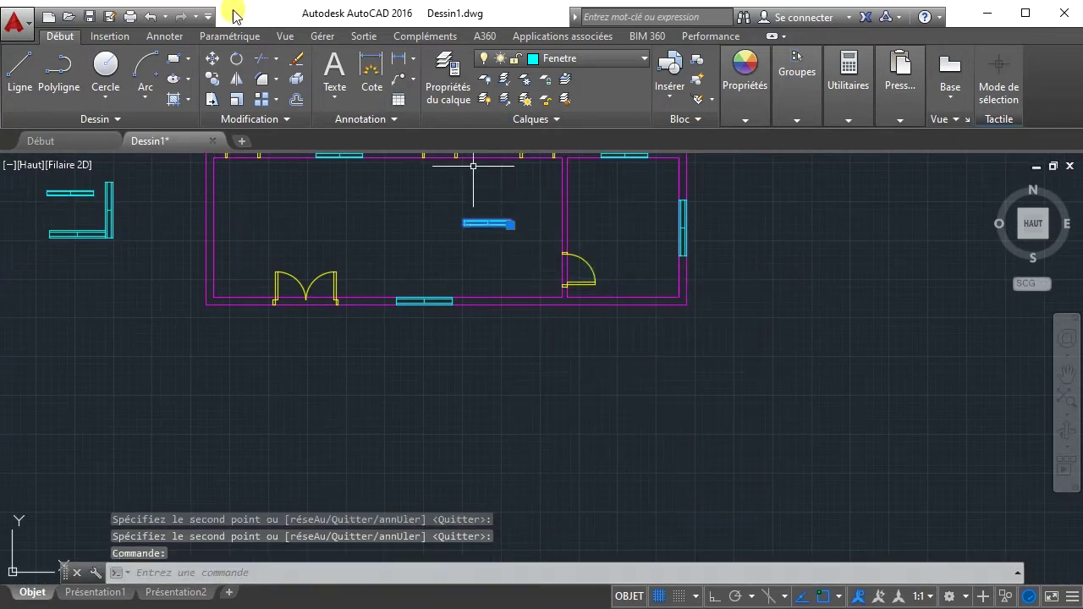
{"action": "left_click", "coordinate": [236, 58]}
{"action": "scroll", "coordinate": [496, 293], "scroll_direction": "up", "scroll_amount": 8}
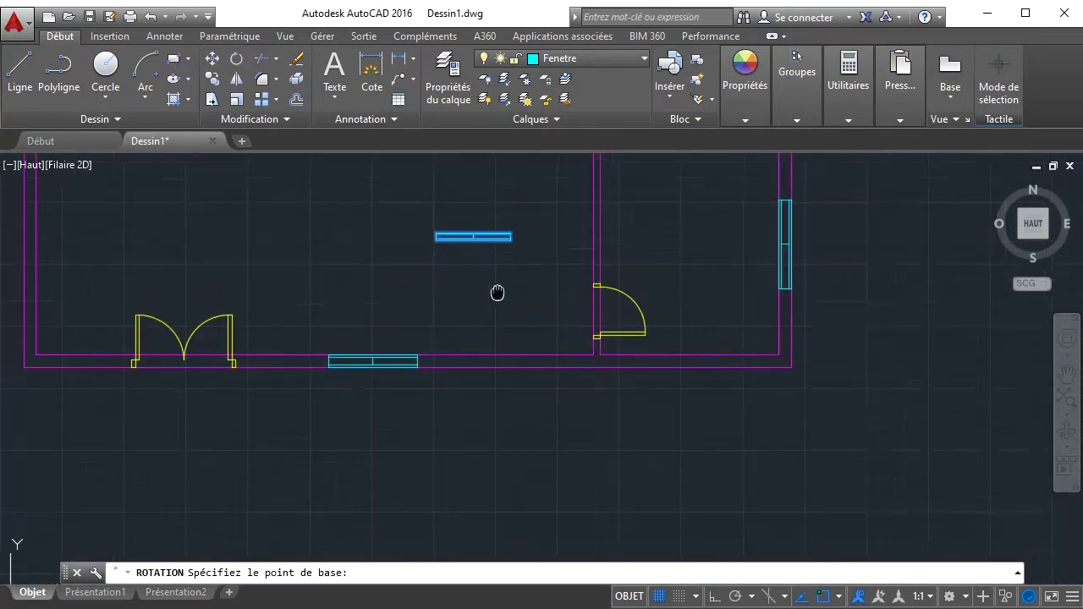
{"action": "left_click", "coordinate": [490, 347]}
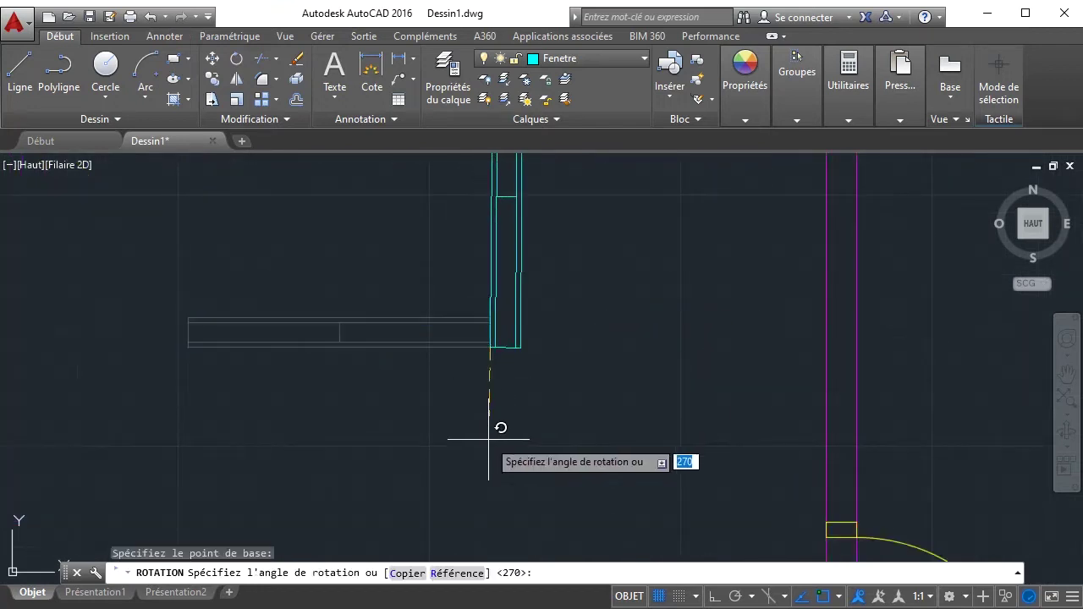
{"action": "left_click", "coordinate": [711, 597]}
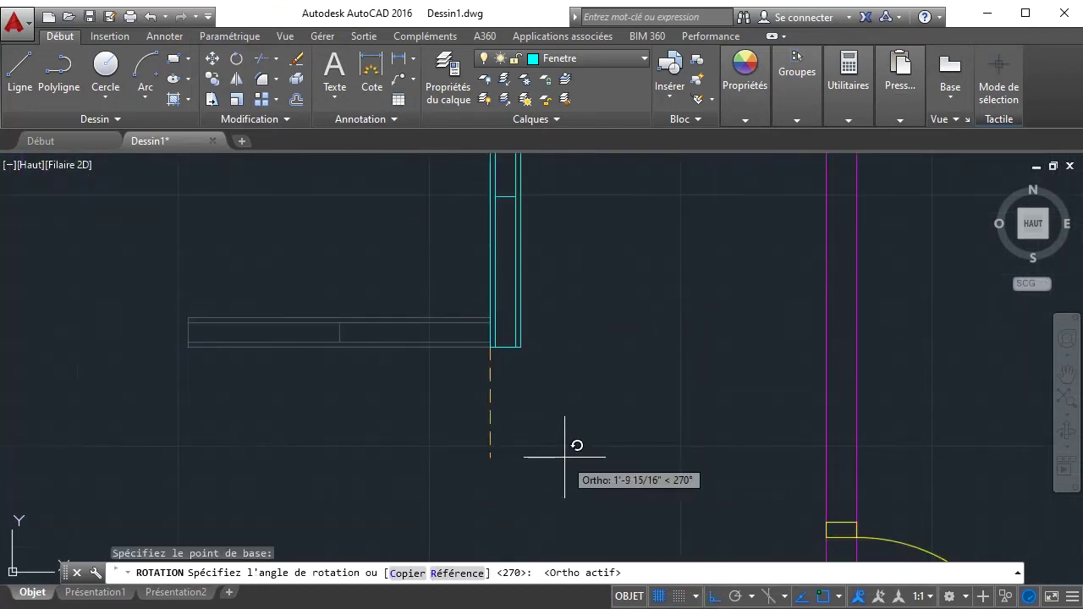
{"action": "left_click", "coordinate": [549, 448]}
{"action": "scroll", "coordinate": [550, 366], "scroll_direction": "down", "scroll_amount": 2}
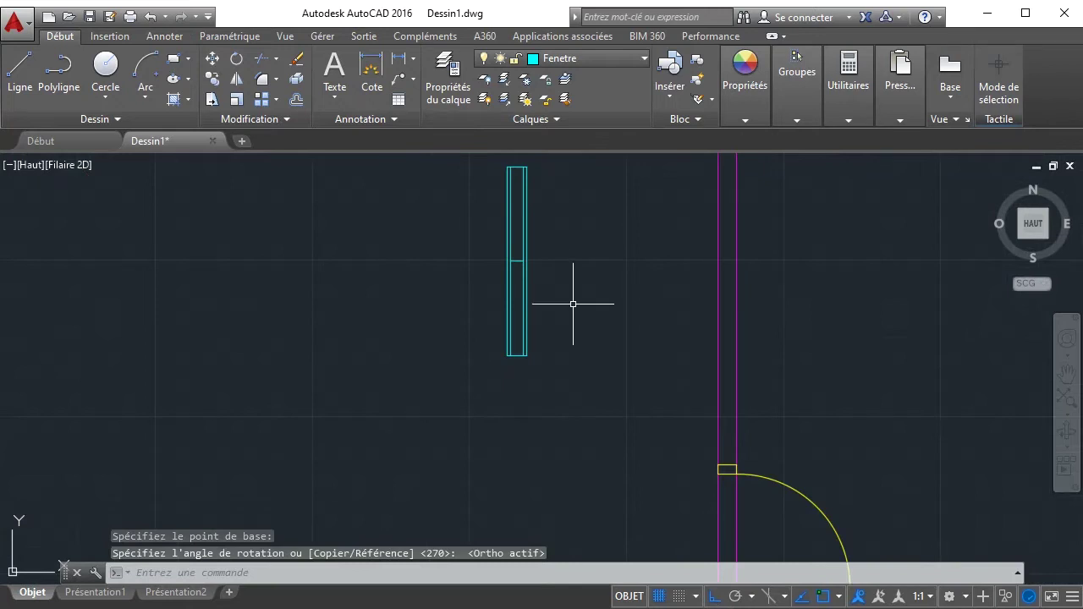
{"action": "scroll", "coordinate": [573, 303], "scroll_direction": "down", "scroll_amount": 1}
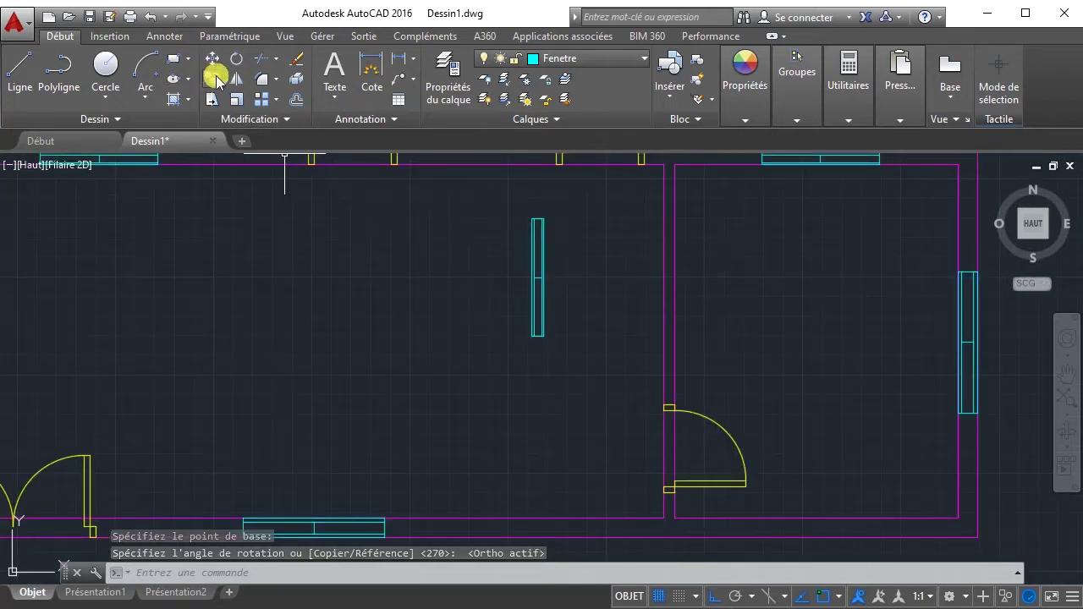
- Move the vertical window by its corner into the interior wall beside the lower-right room, Ortho off
{"action": "left_click", "coordinate": [212, 59]}
{"action": "left_click", "coordinate": [528, 218]}
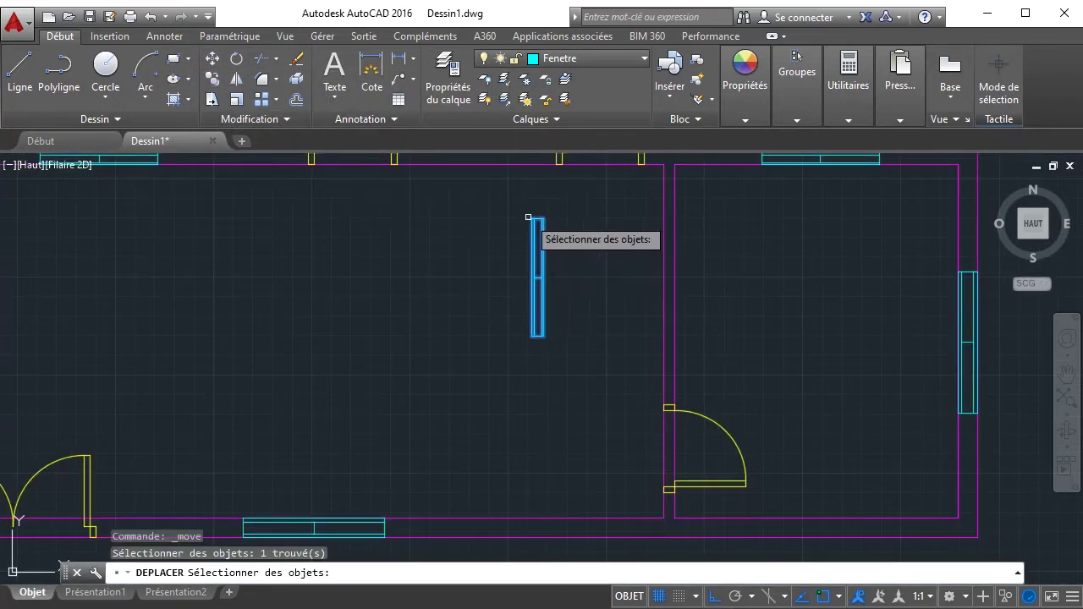
{"action": "key", "text": "Return"}
{"action": "left_click", "coordinate": [532, 219]}
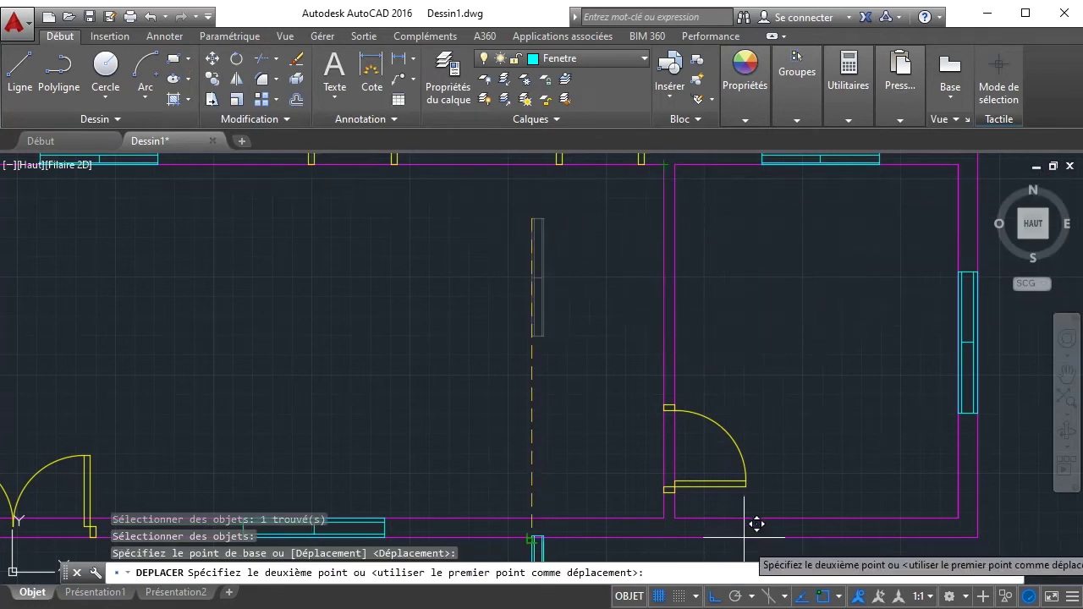
{"action": "left_click", "coordinate": [715, 596]}
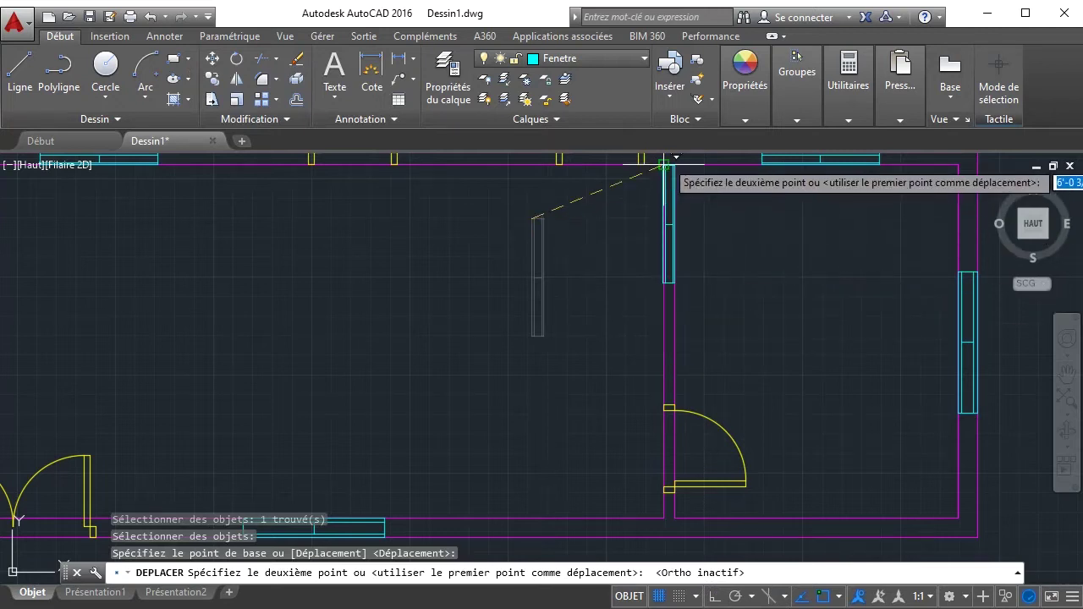
{"action": "left_click", "coordinate": [664, 235]}
{"action": "right_click", "coordinate": [774, 251]}
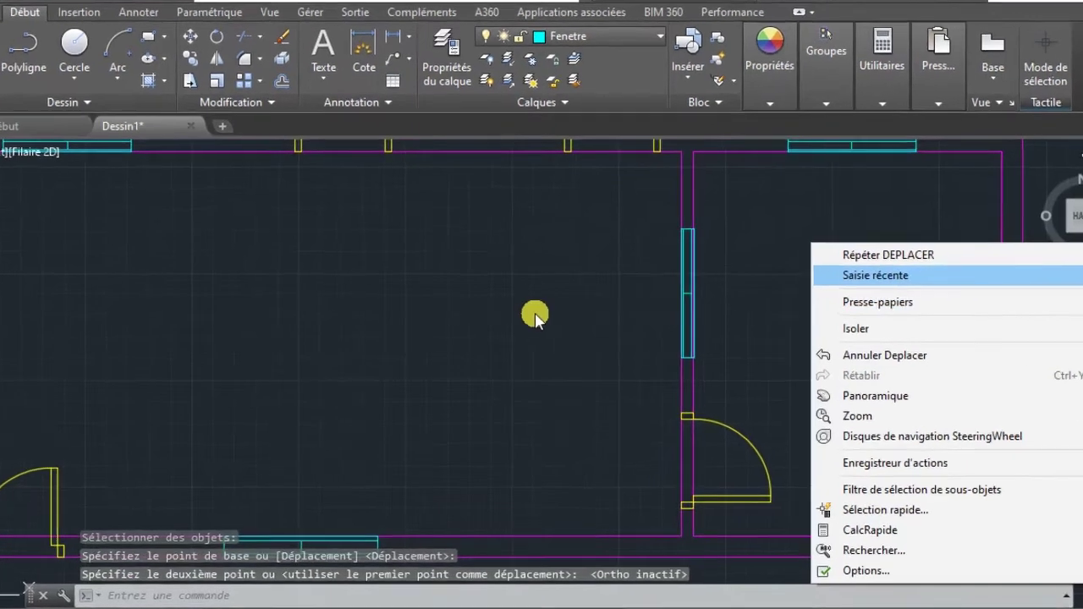
{"action": "left_click", "coordinate": [535, 316]}
- Crossing-select the leftover door and window blocks left of the plan and erase them
{"action": "scroll", "coordinate": [524, 334], "scroll_direction": "down", "scroll_amount": 5}
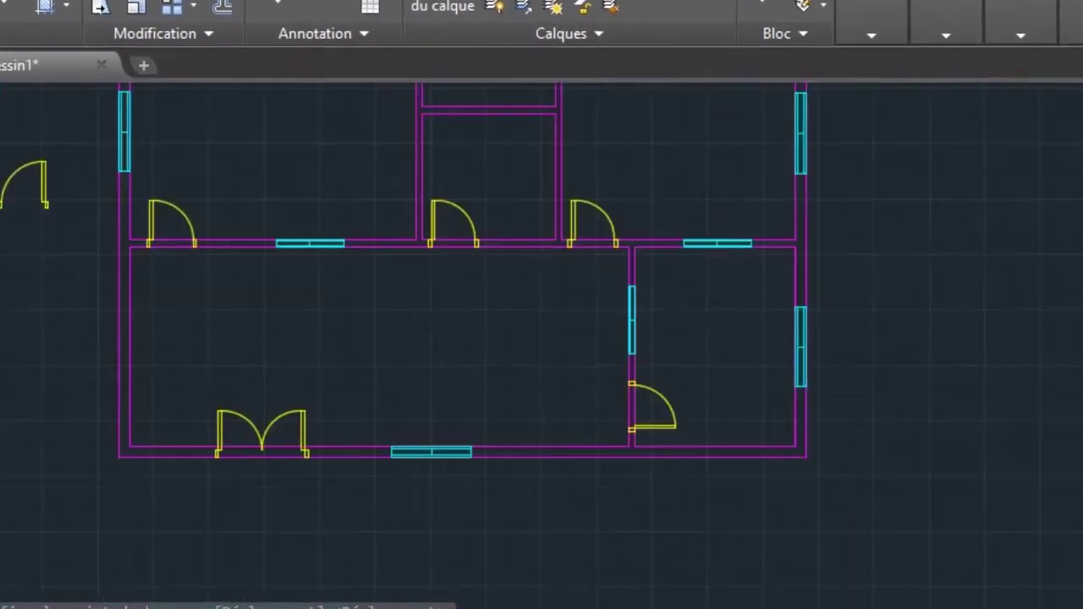
{"action": "left_click", "coordinate": [350, 381]}
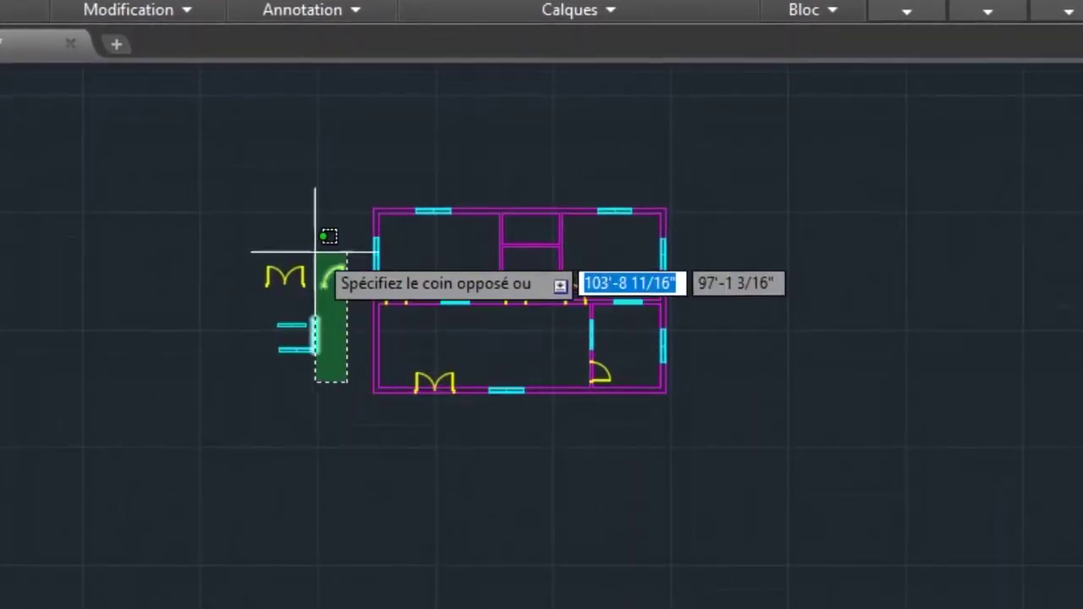
{"action": "left_click", "coordinate": [218, 202]}
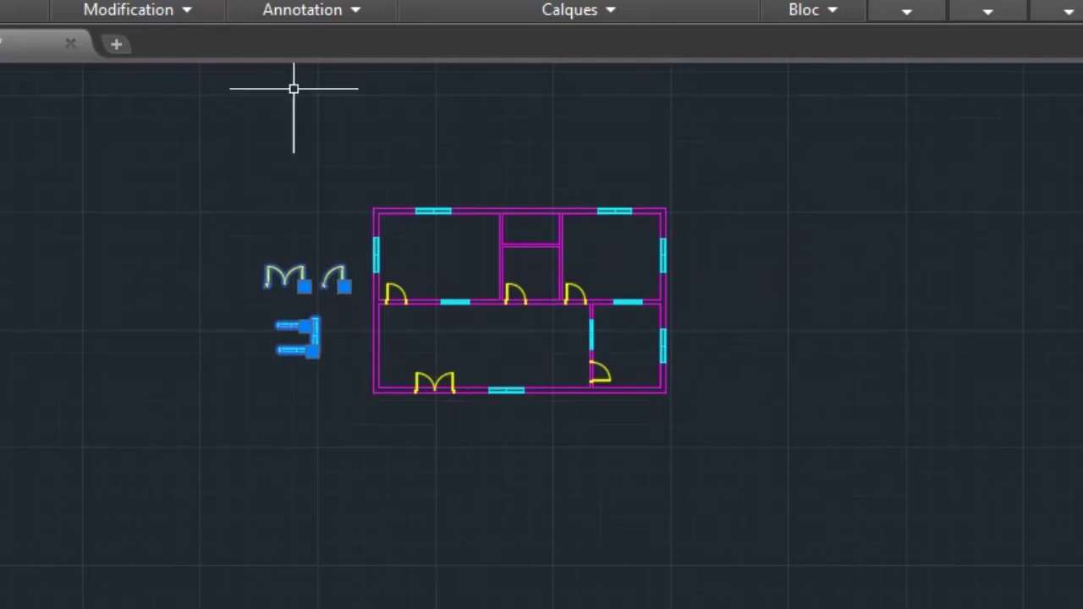
{"action": "scroll", "coordinate": [594, 313], "scroll_direction": "up", "scroll_amount": 4}
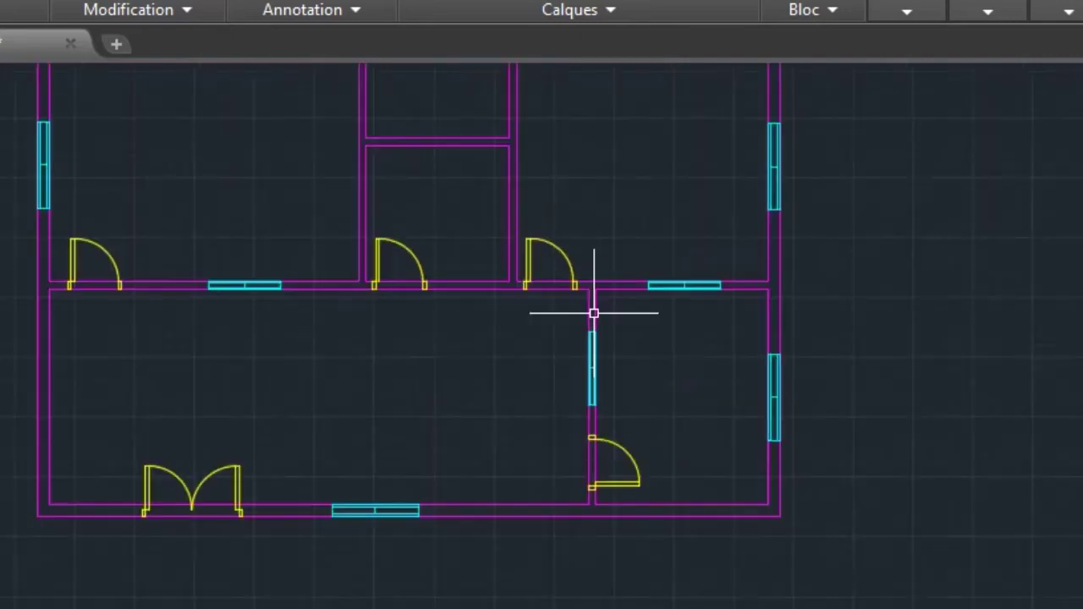
{"action": "scroll", "coordinate": [594, 313], "scroll_direction": "down", "scroll_amount": 2}
{"action": "scroll", "coordinate": [565, 217], "scroll_direction": "up", "scroll_amount": 2}
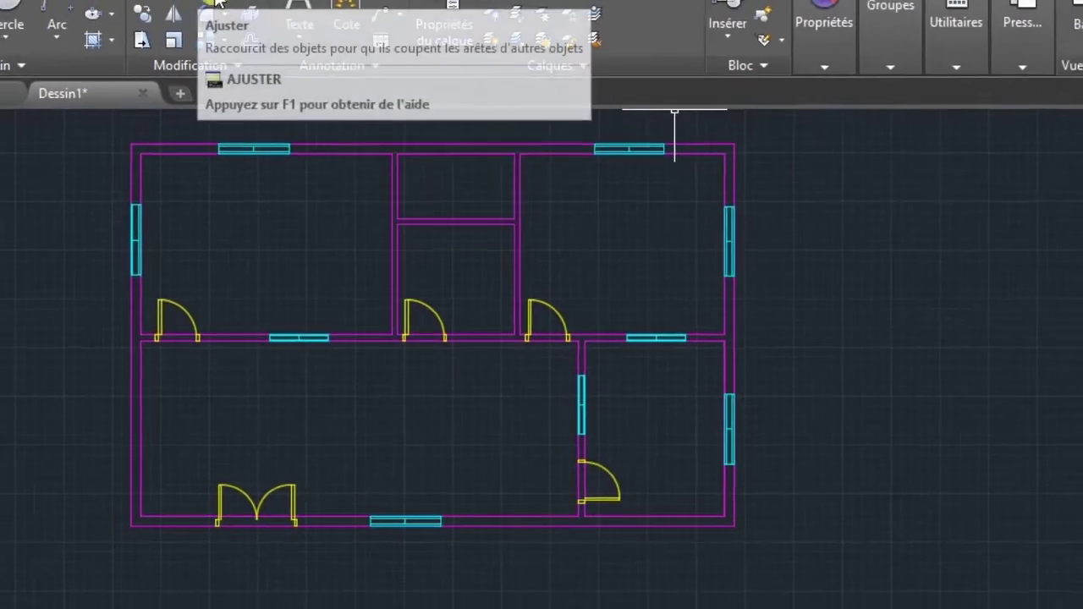
- Trim the wall lines inside the left and middle door openings, using all objects as cutting edges
{"action": "left_click", "coordinate": [224, 0]}
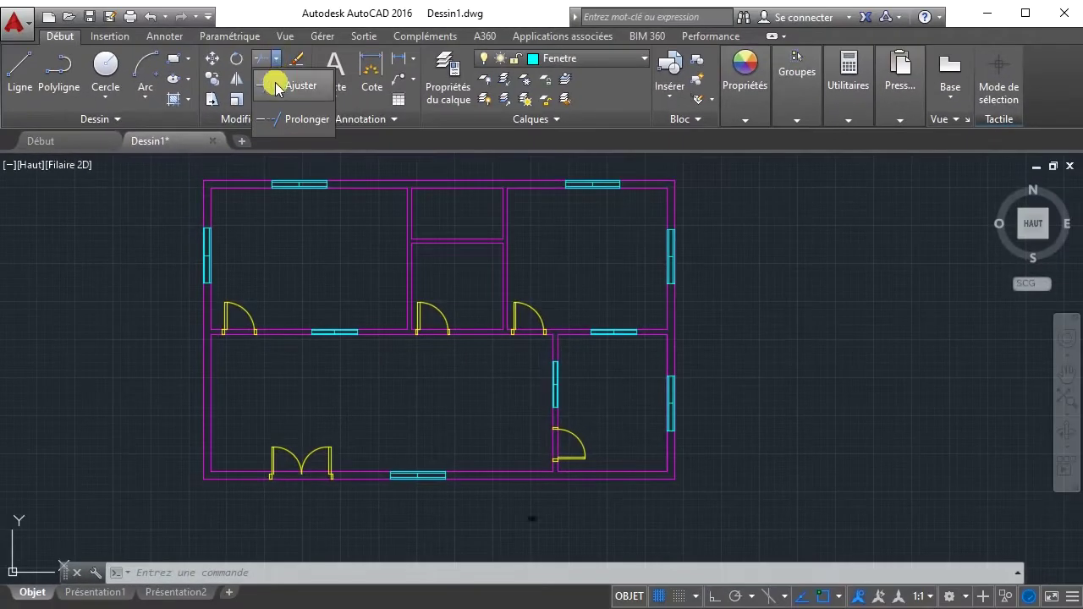
{"action": "left_click", "coordinate": [278, 88]}
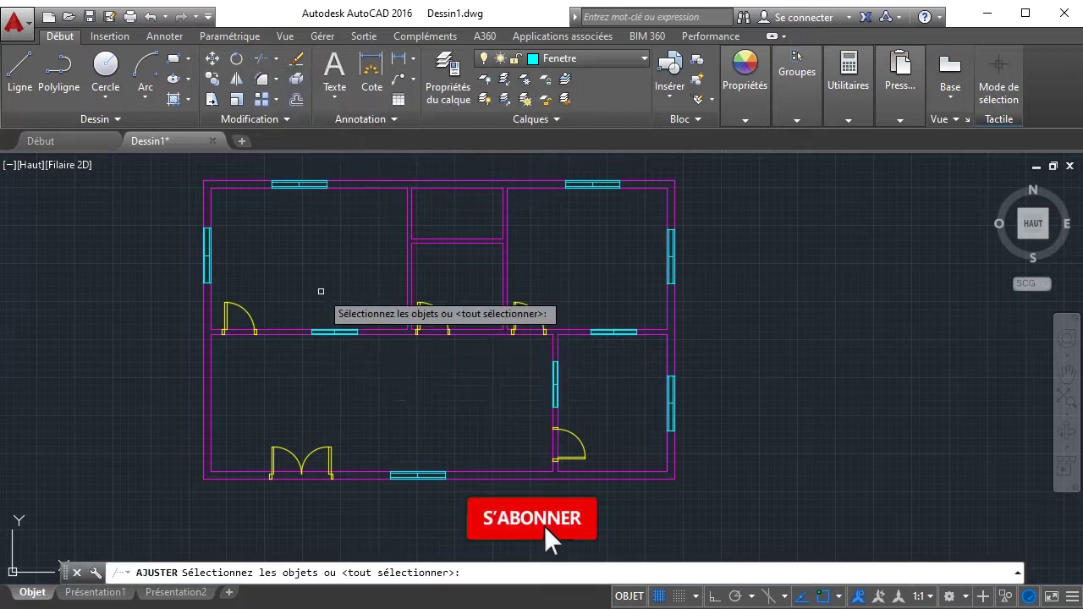
{"action": "key", "text": "Return"}
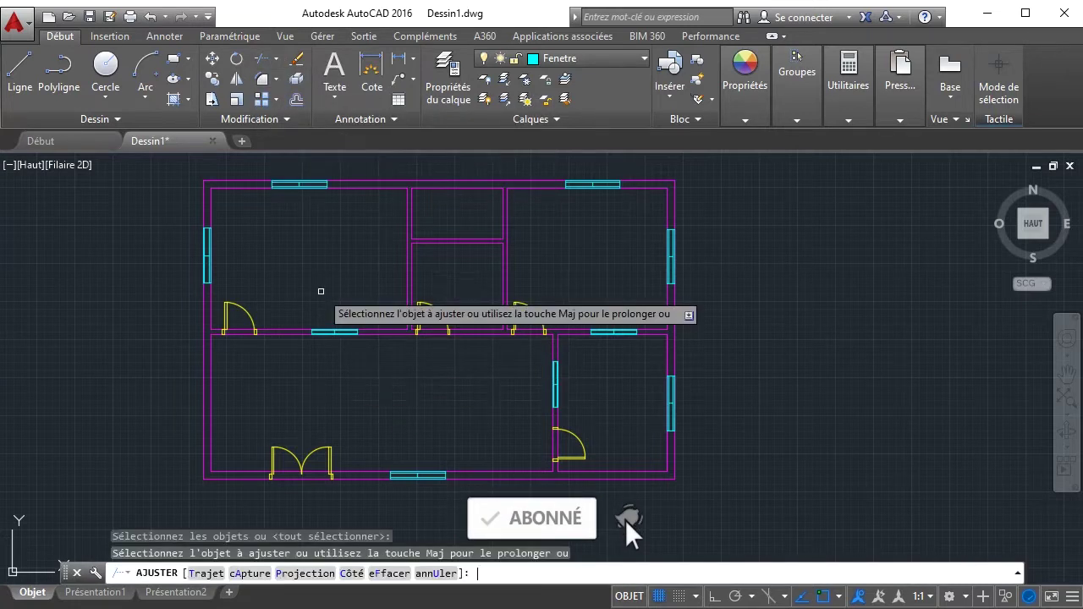
{"action": "scroll", "coordinate": [234, 335], "scroll_direction": "up", "scroll_amount": 3}
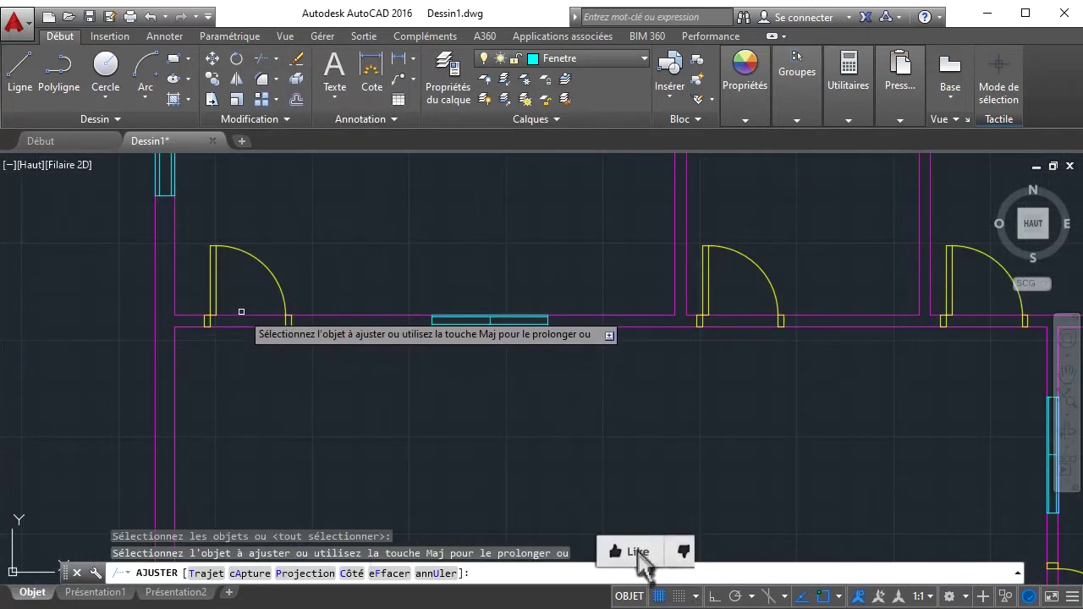
{"action": "left_click", "coordinate": [243, 323]}
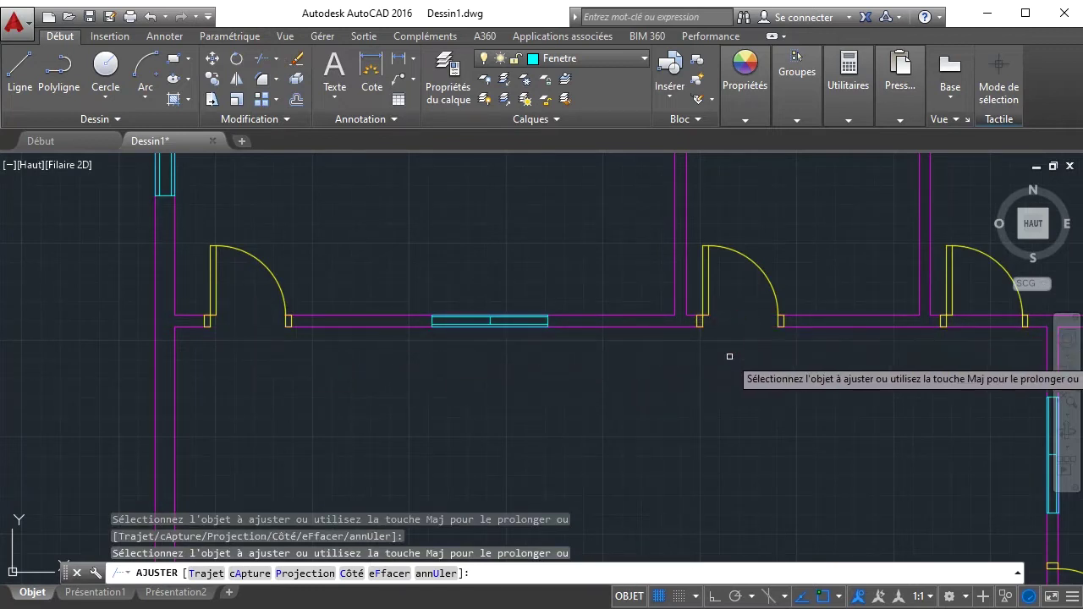
{"action": "scroll", "coordinate": [725, 360], "scroll_direction": "down", "scroll_amount": 4}
{"action": "scroll", "coordinate": [796, 356], "scroll_direction": "up", "scroll_amount": 4}
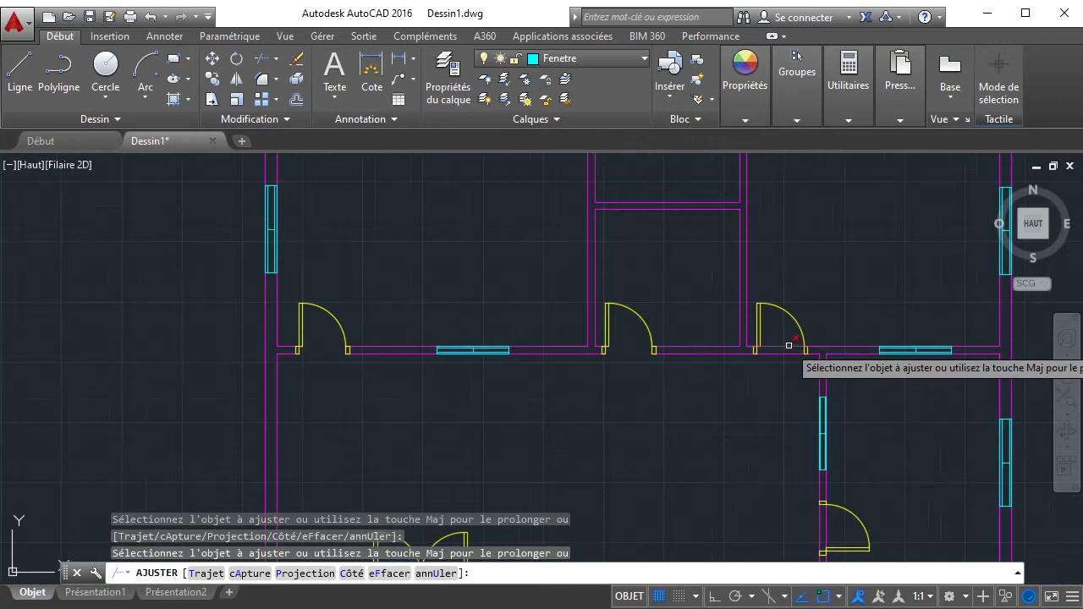
{"action": "left_click", "coordinate": [783, 348]}
{"action": "scroll", "coordinate": [726, 402], "scroll_direction": "down", "scroll_amount": 4}
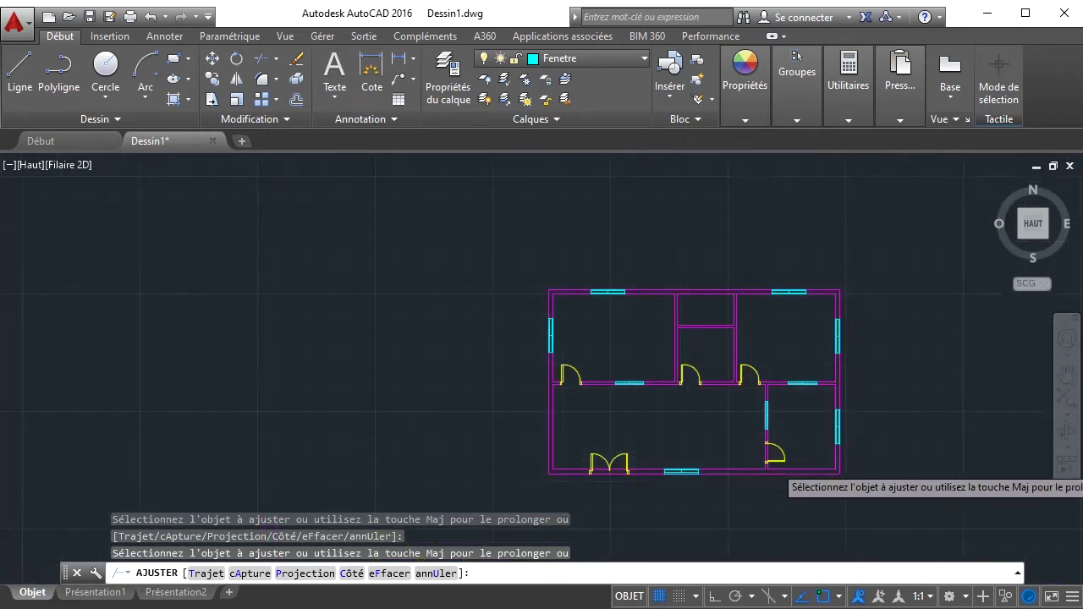
{"action": "scroll", "coordinate": [777, 461], "scroll_direction": "up", "scroll_amount": 4}
- Crossing-trim the wall lines at the lower-right door and between the double doors, then end TRIM
{"action": "left_click", "coordinate": [760, 430]}
{"action": "left_click", "coordinate": [600, 450]}
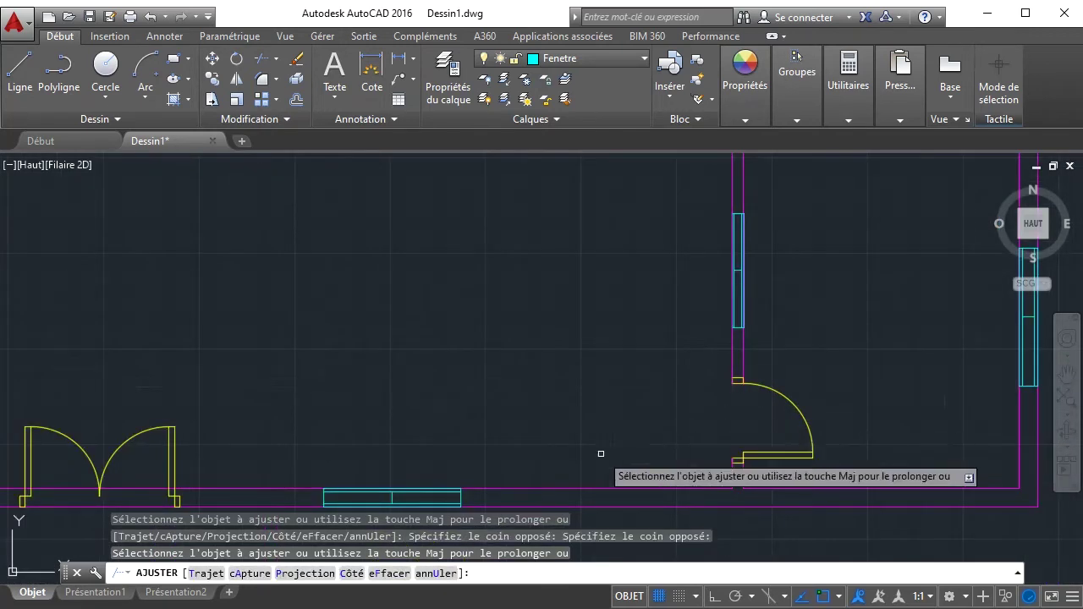
{"action": "scroll", "coordinate": [600, 449], "scroll_direction": "down", "scroll_amount": 4}
{"action": "scroll", "coordinate": [314, 494], "scroll_direction": "up", "scroll_amount": 5}
{"action": "left_click", "coordinate": [346, 453]}
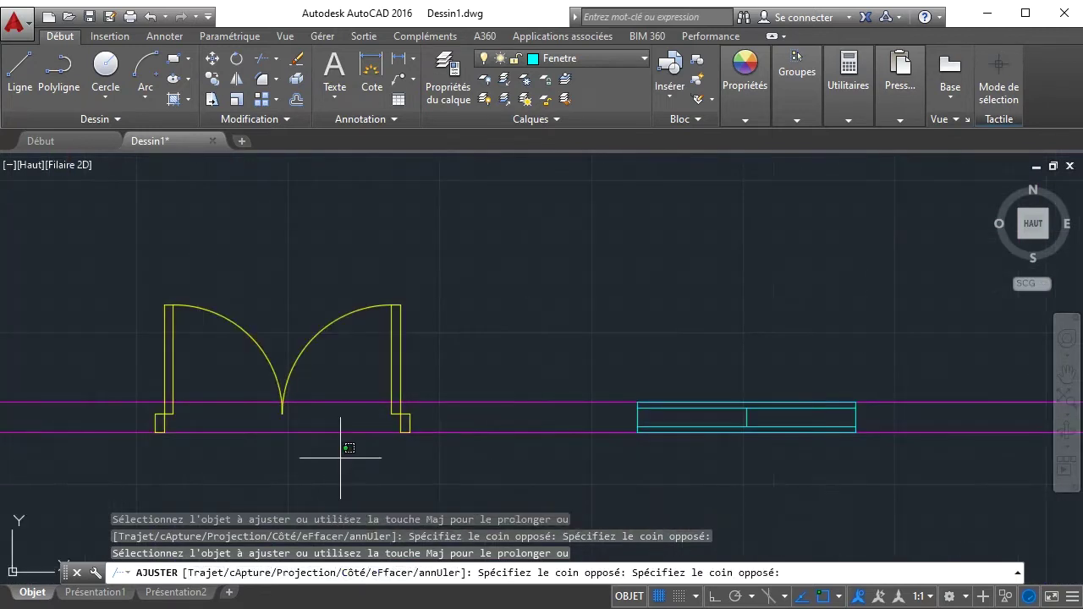
{"action": "left_click", "coordinate": [327, 369]}
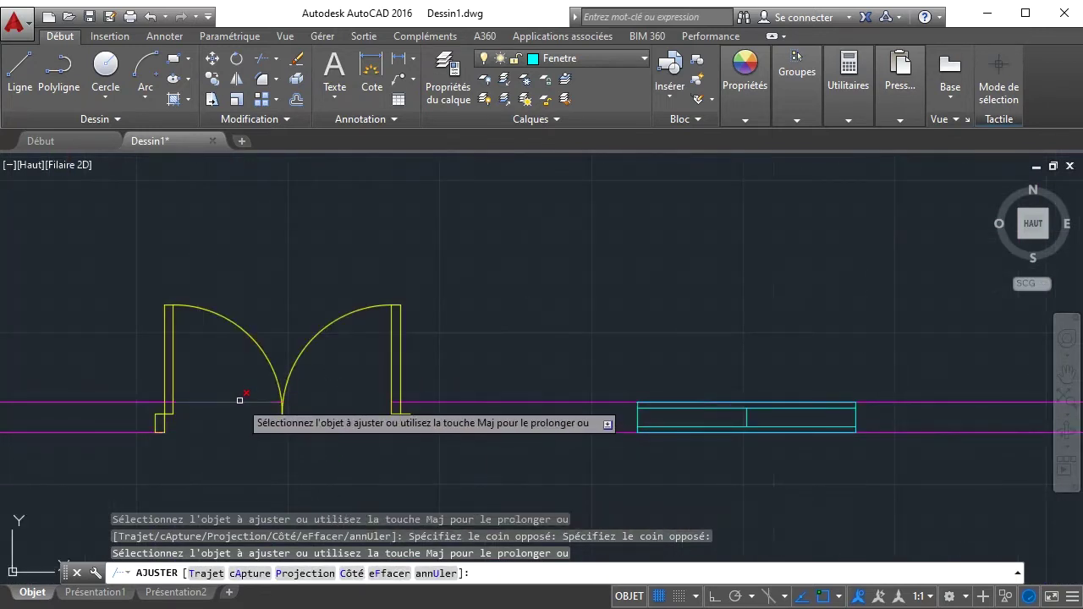
{"action": "scroll", "coordinate": [334, 462], "scroll_direction": "down", "scroll_amount": 4}
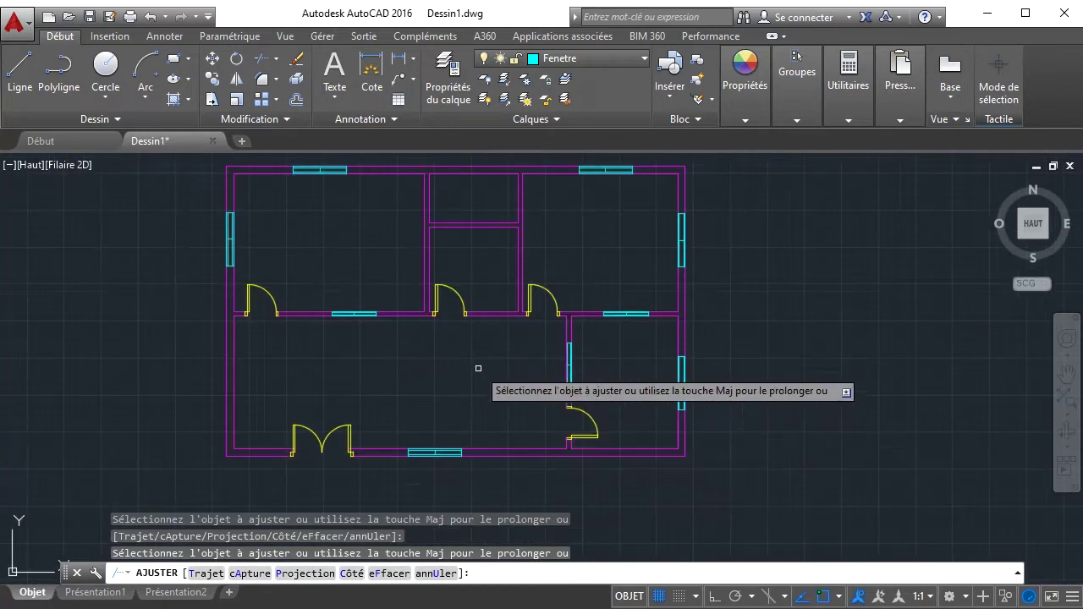
{"action": "right_click", "coordinate": [611, 256]}
{"action": "left_click", "coordinate": [637, 269]}
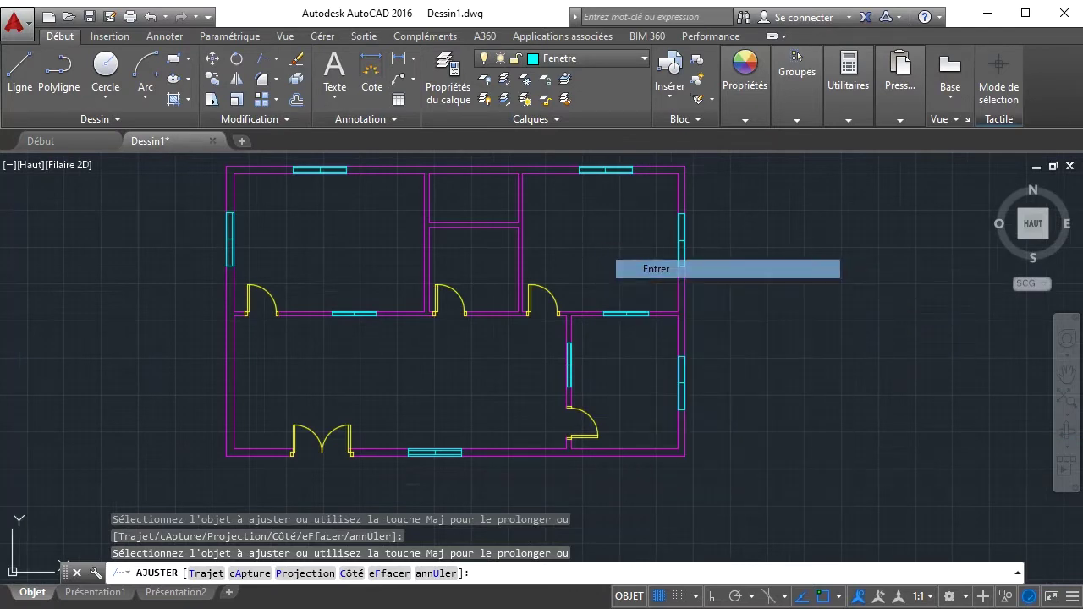
{"action": "middle_click_drag", "start_coordinate": [550, 208], "coordinate": [479, 327]}
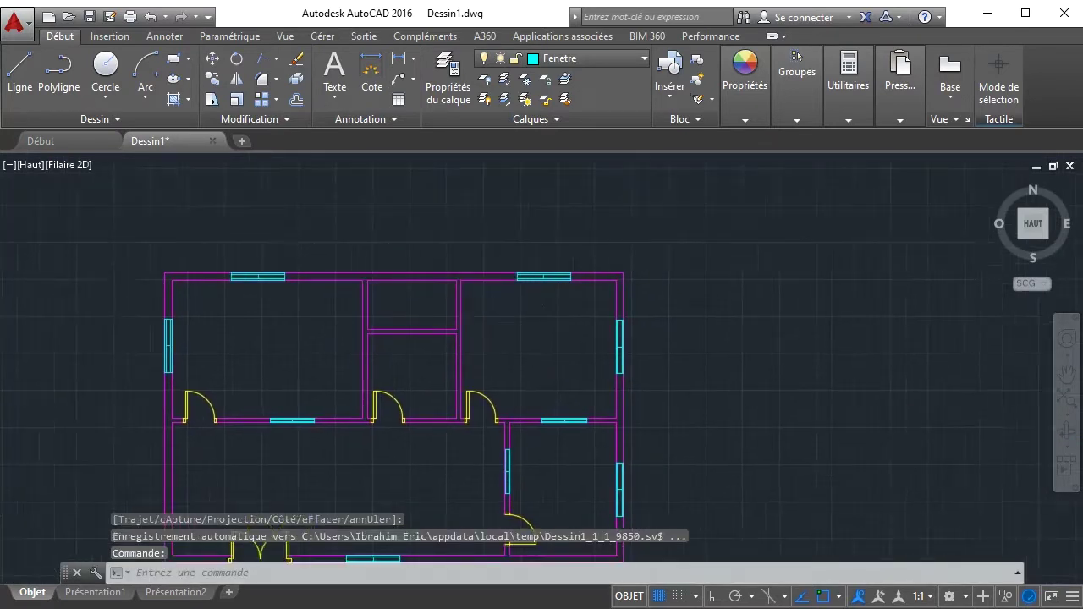
{"action": "scroll", "coordinate": [550, 254], "scroll_direction": "up", "scroll_amount": 2}
- Copy the top-right window by its corner endpoint into the top wall above the small central room
{"action": "left_click", "coordinate": [563, 256]}
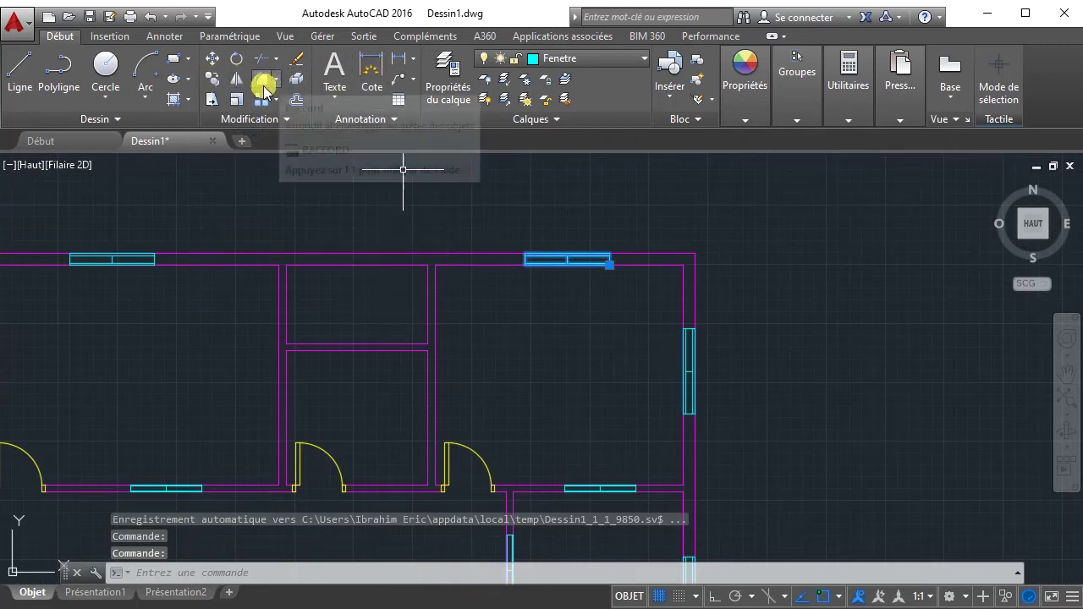
{"action": "left_click", "coordinate": [212, 78]}
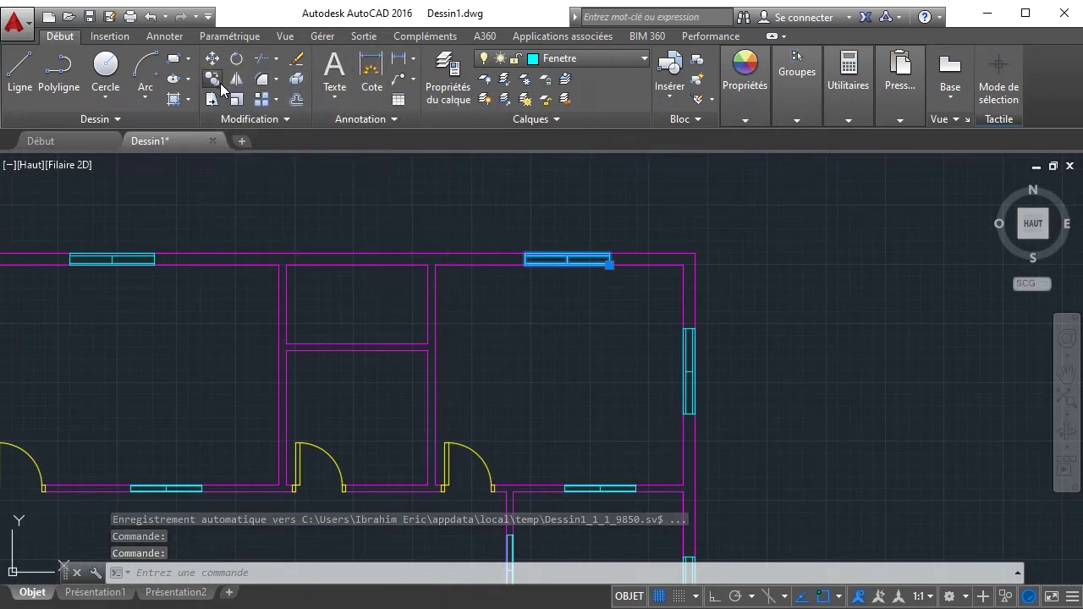
{"action": "left_click", "coordinate": [609, 265]}
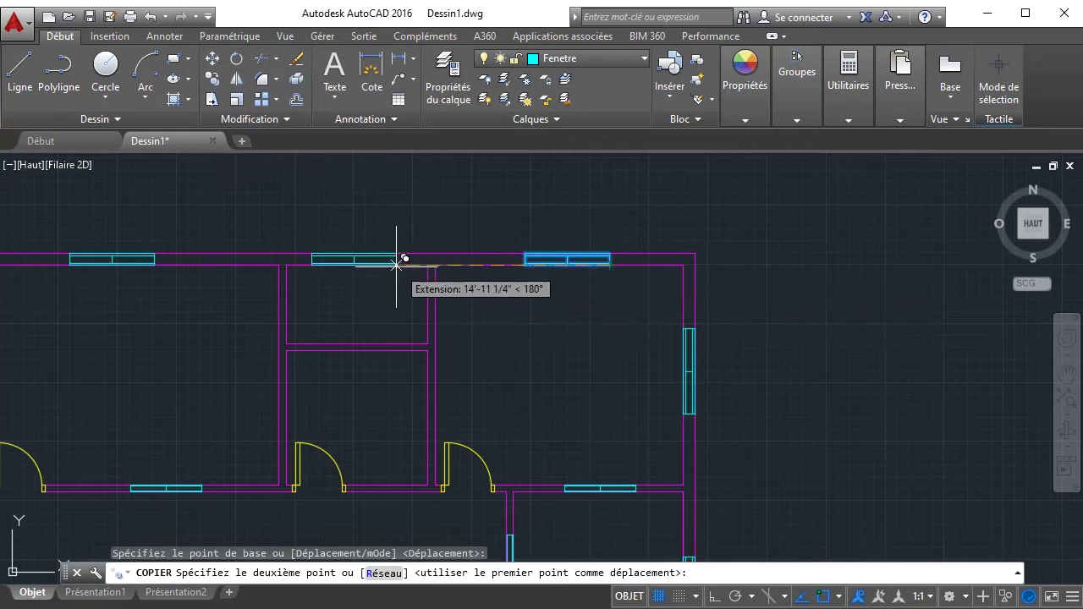
{"action": "left_click", "coordinate": [397, 265]}
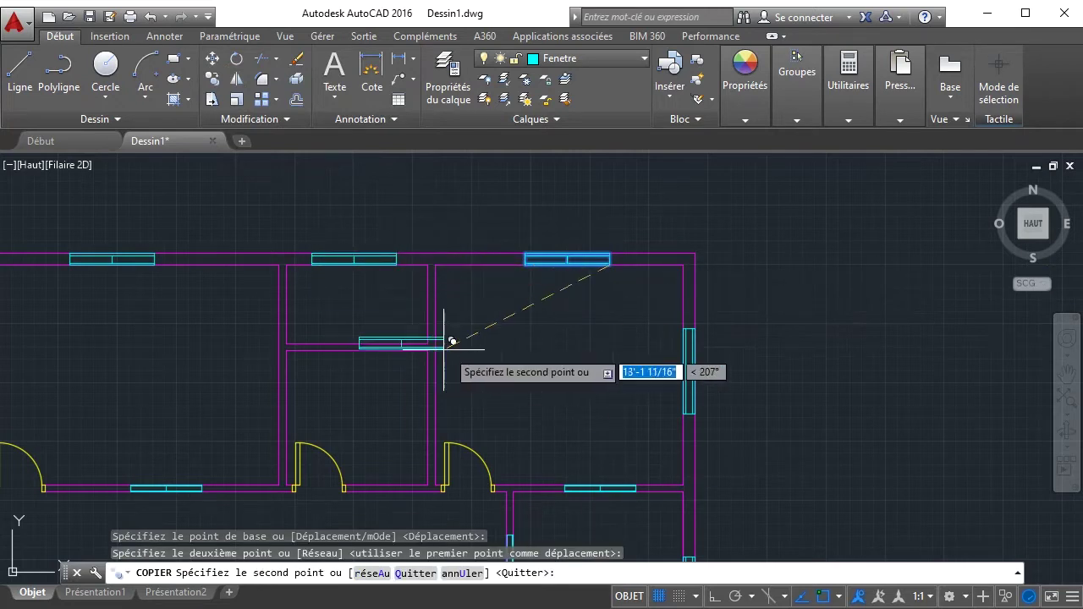
{"action": "right_click", "coordinate": [513, 343]}
{"action": "left_click", "coordinate": [552, 361]}
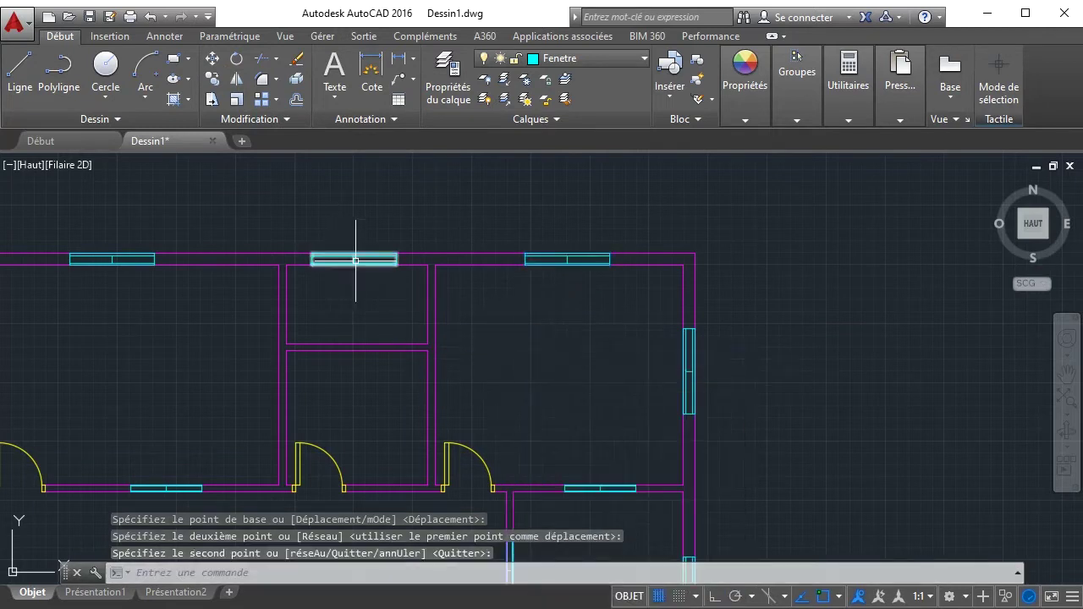
- Check the new window copy, deselect it, and reframe the floor plan
{"action": "left_click", "coordinate": [355, 259]}
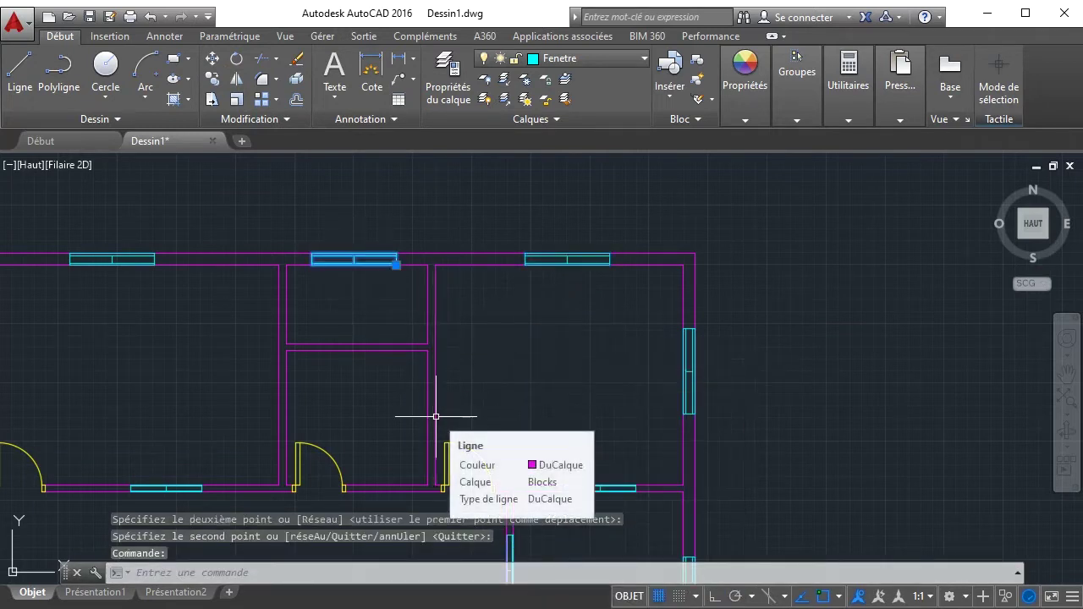
{"action": "key", "text": "ctrl+Right"}
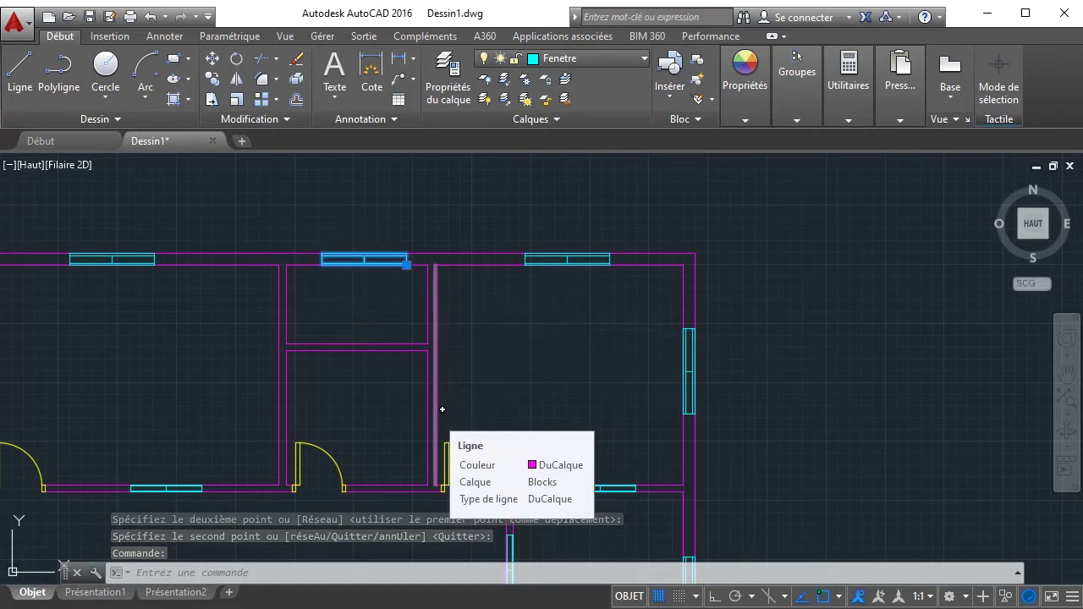
{"action": "key", "text": "Escape"}
{"action": "scroll", "coordinate": [437, 413], "scroll_direction": "down", "scroll_amount": 6}
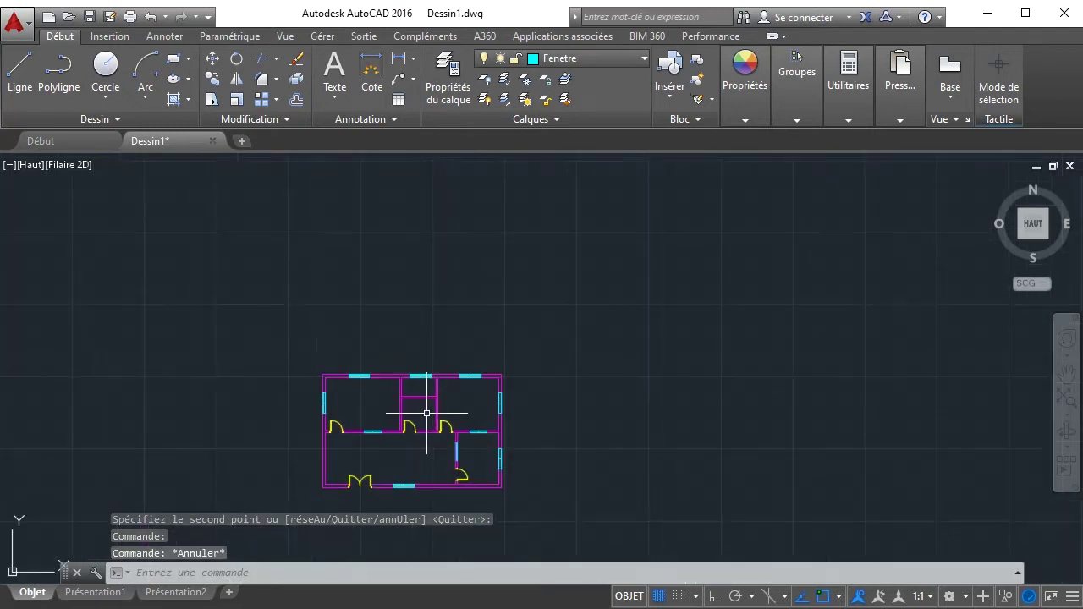
{"action": "scroll", "coordinate": [447, 419], "scroll_direction": "up", "scroll_amount": 2}
{"action": "middle_click_drag", "start_coordinate": [443, 430], "coordinate": [531, 292]}
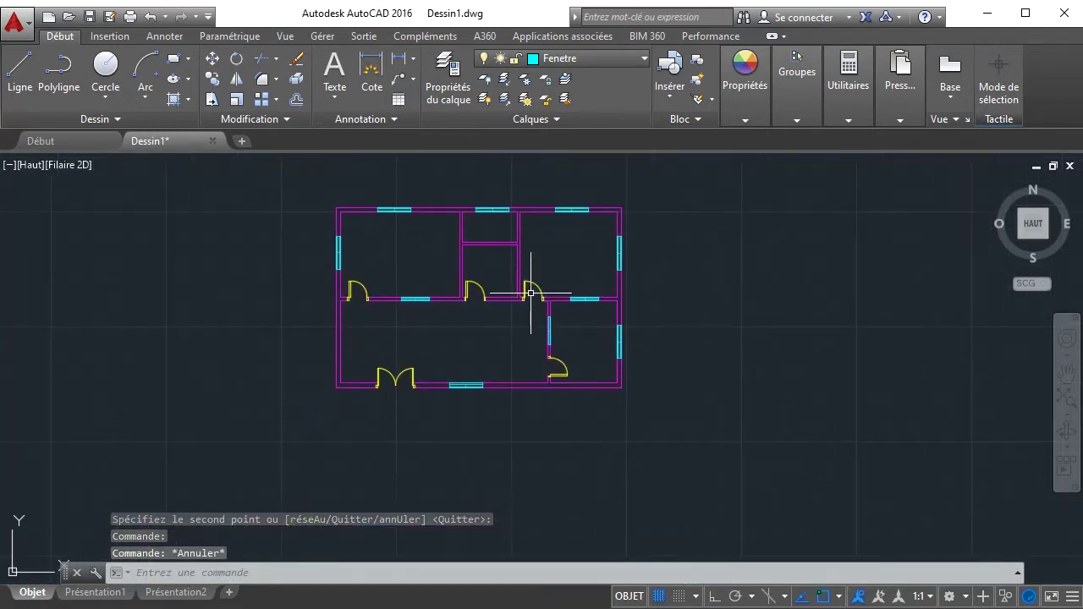
{"action": "left_click", "coordinate": [1068, 401]}
{"action": "scroll", "coordinate": [633, 351], "scroll_direction": "up", "scroll_amount": 3}
{"action": "scroll", "coordinate": [639, 350], "scroll_direction": "down", "scroll_amount": 2}
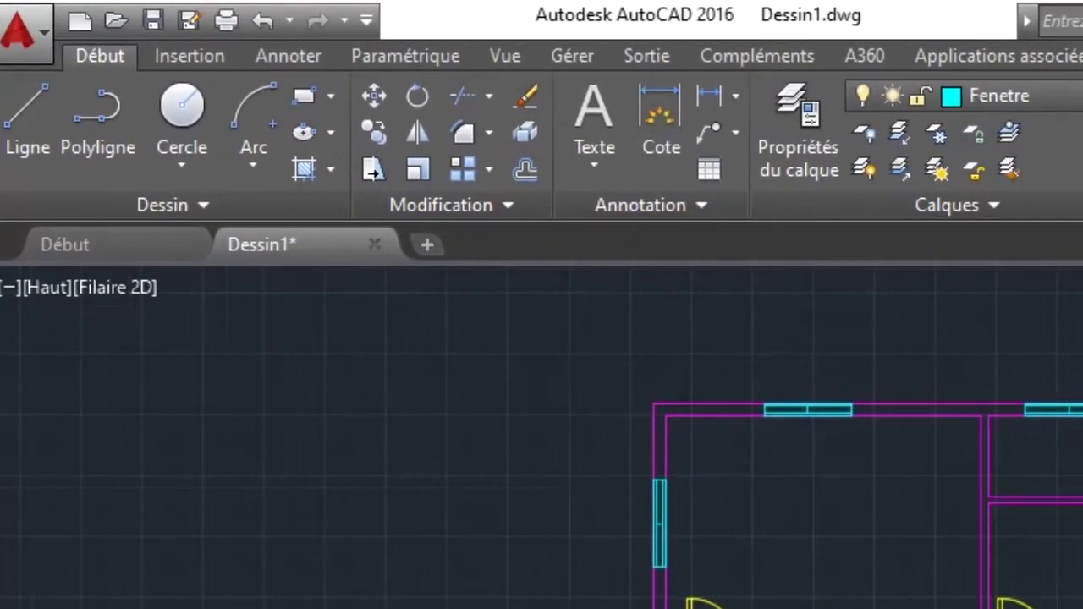
- In the save dialog, create a new 'Autocad Youtube' folder on the Desktop
{"action": "left_click", "coordinate": [154, 24]}
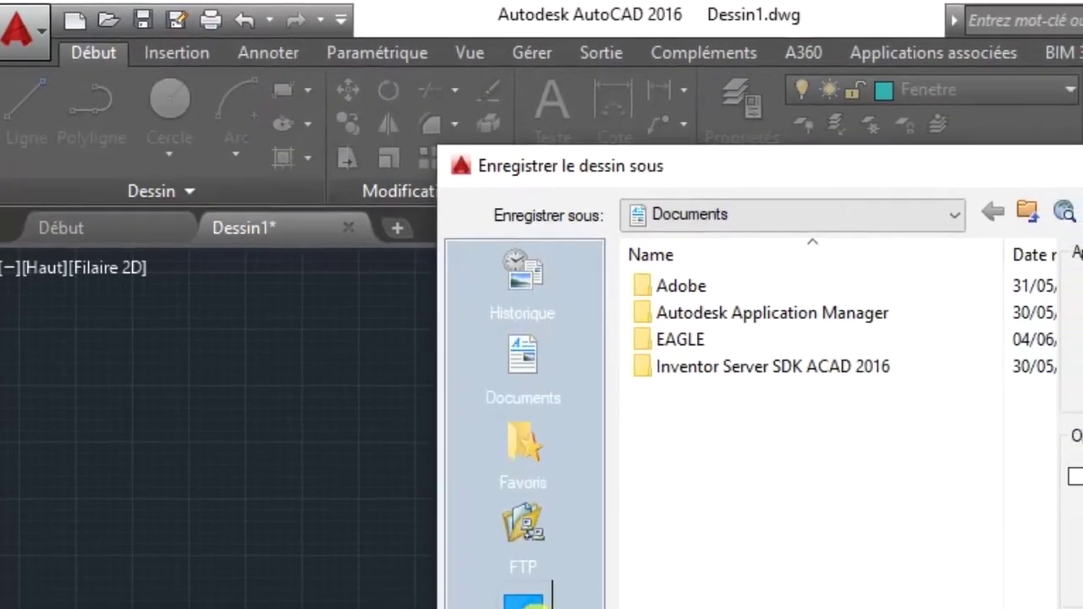
{"action": "left_click", "coordinate": [500, 580]}
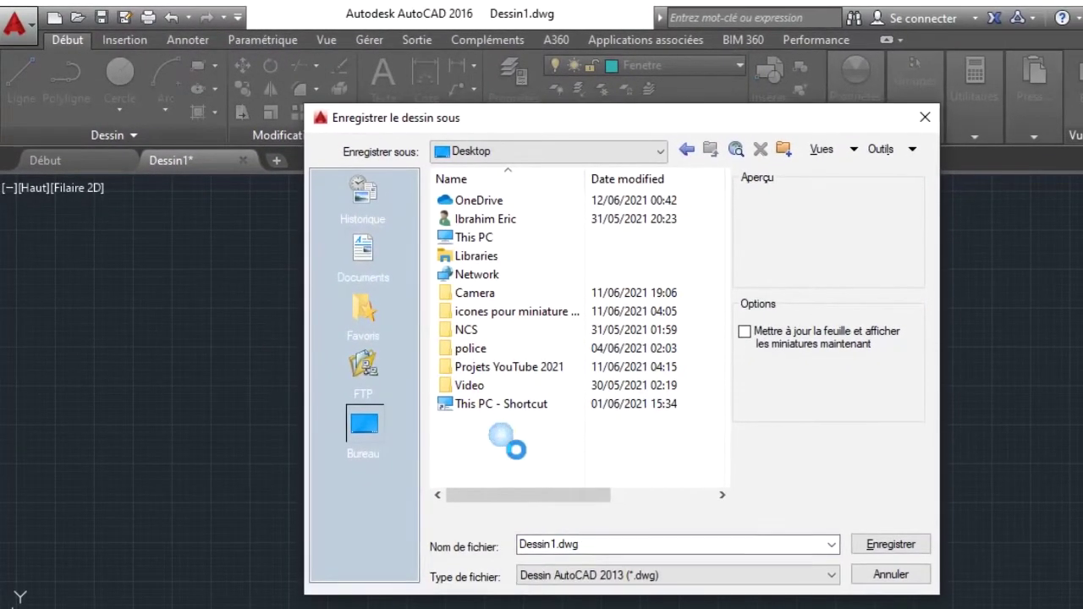
{"action": "right_click", "coordinate": [500, 440]}
{"action": "left_click", "coordinate": [558, 264]}
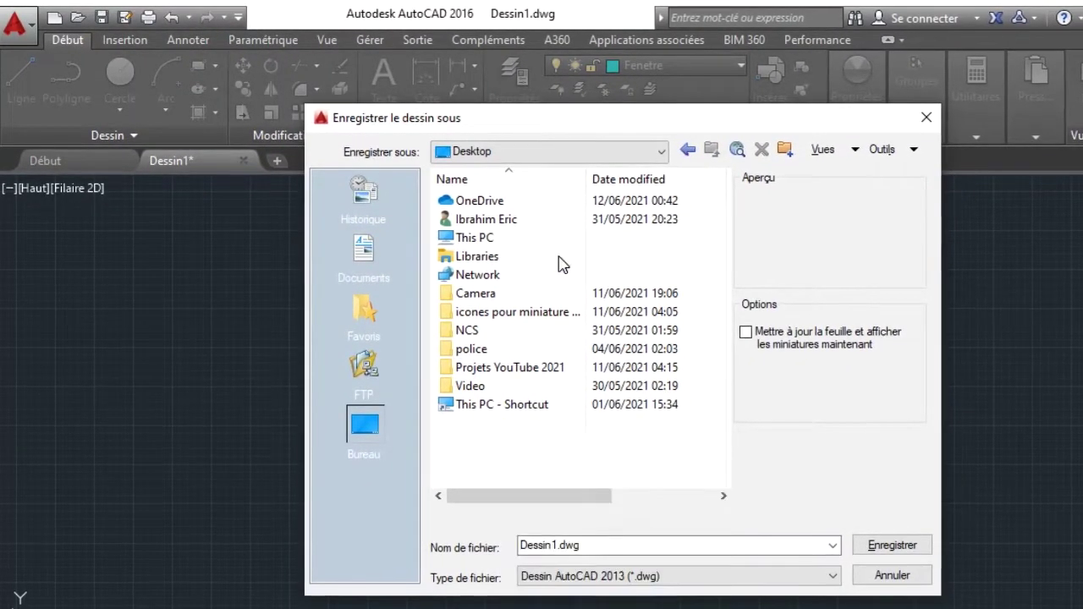
{"action": "right_click", "coordinate": [562, 264]}
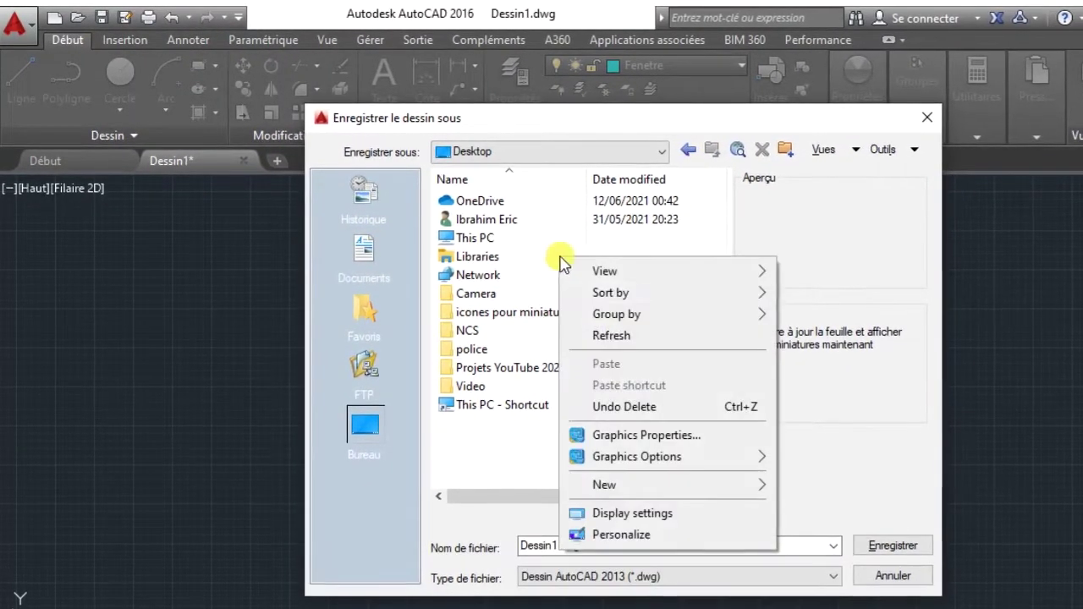
{"action": "mouse_move", "coordinate": [621, 483]}
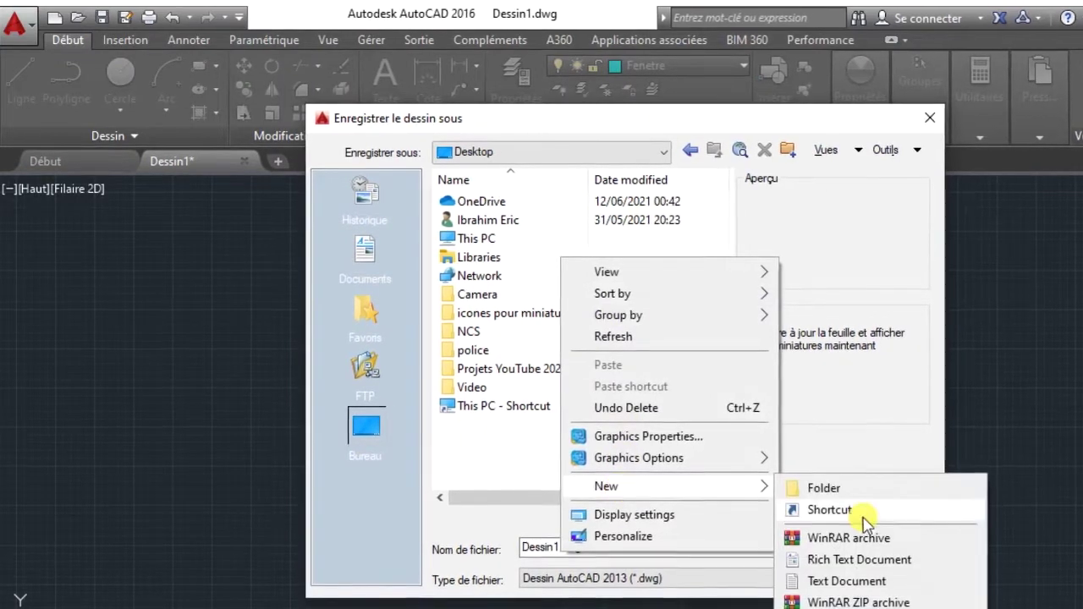
{"action": "left_click", "coordinate": [821, 489]}
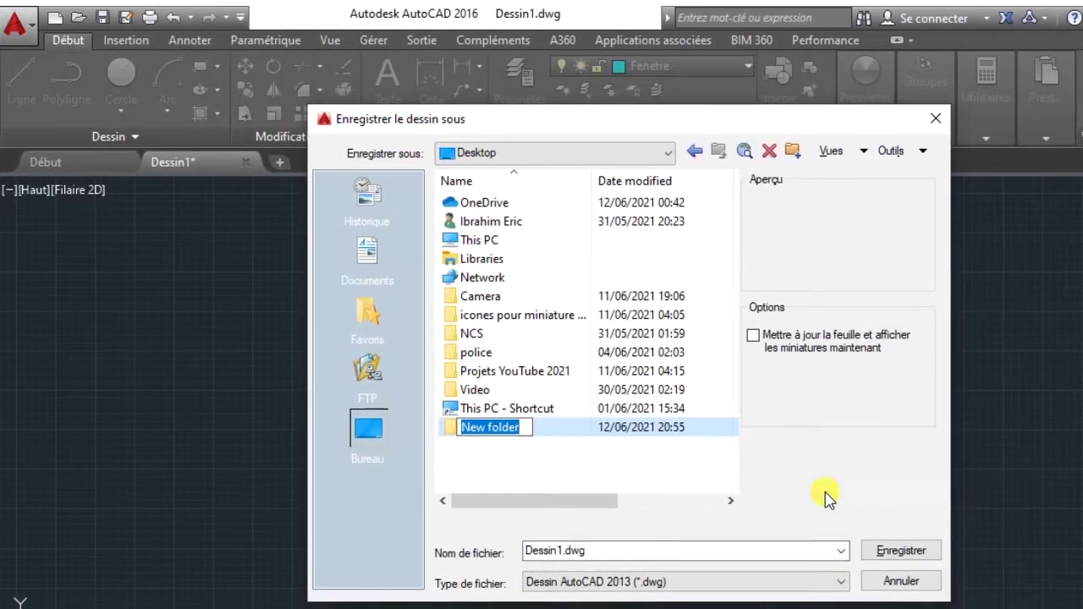
{"action": "type", "text": "Autoca"}
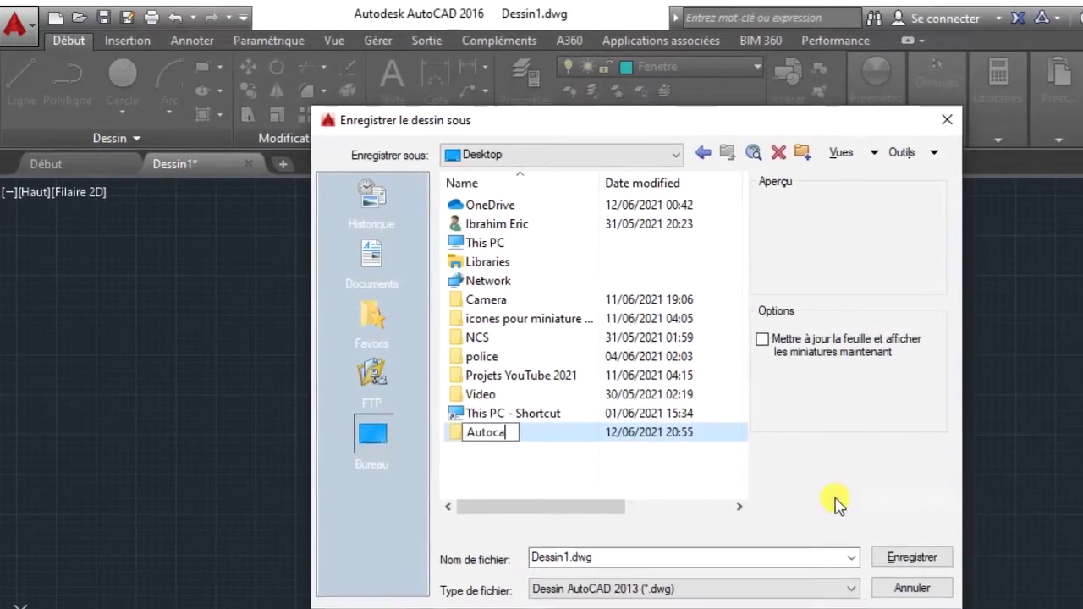
{"action": "type", "text": "d You"}
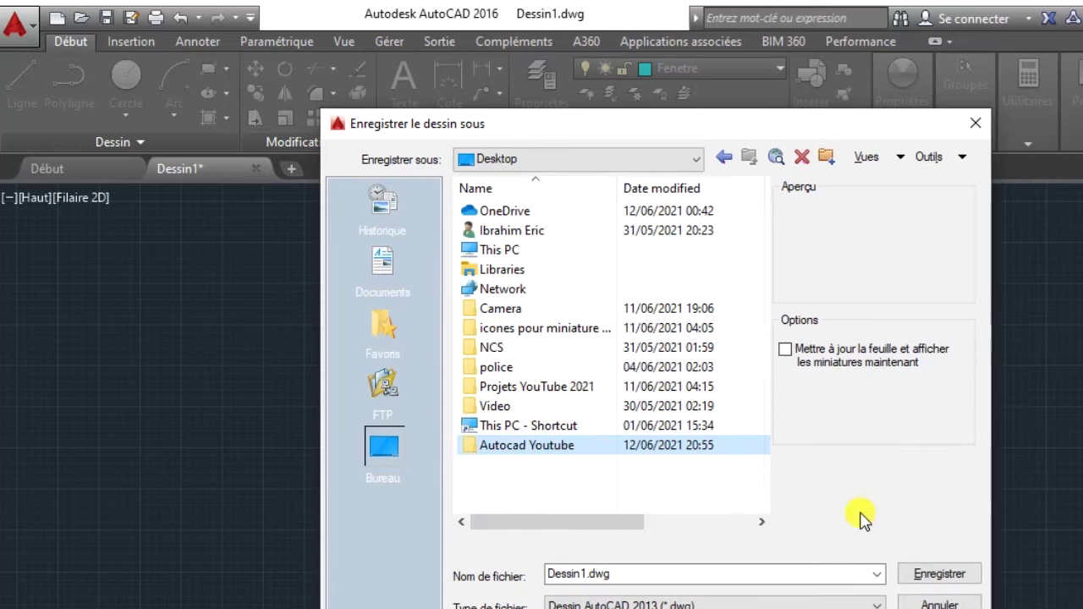
- Save the drawing as 'Autocad Youtube' inside the new folder
{"action": "double_click", "coordinate": [573, 573]}
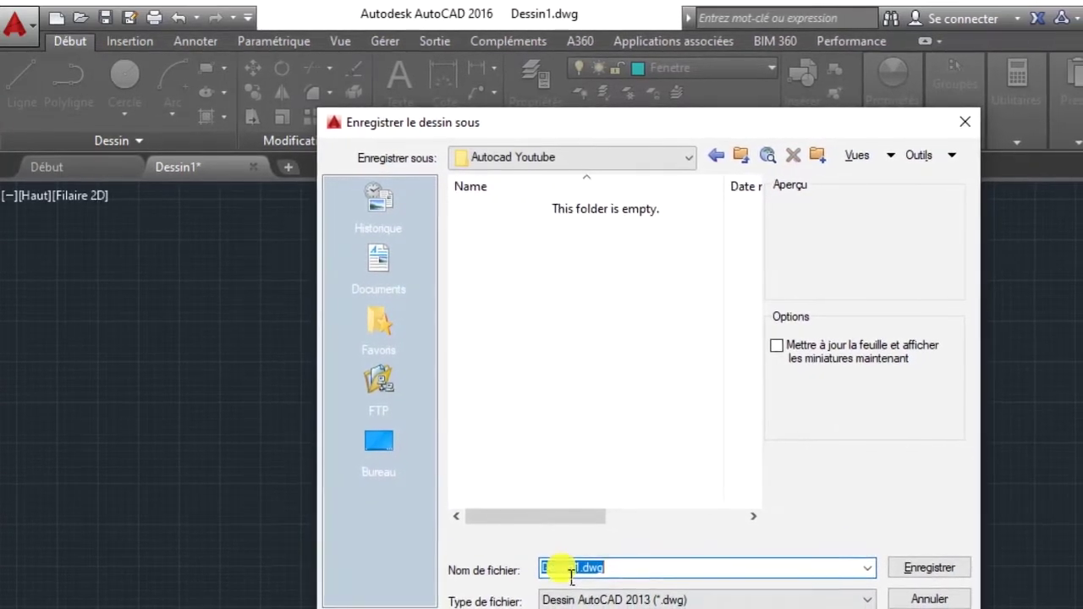
{"action": "type", "text": "Autocad Youtube"}
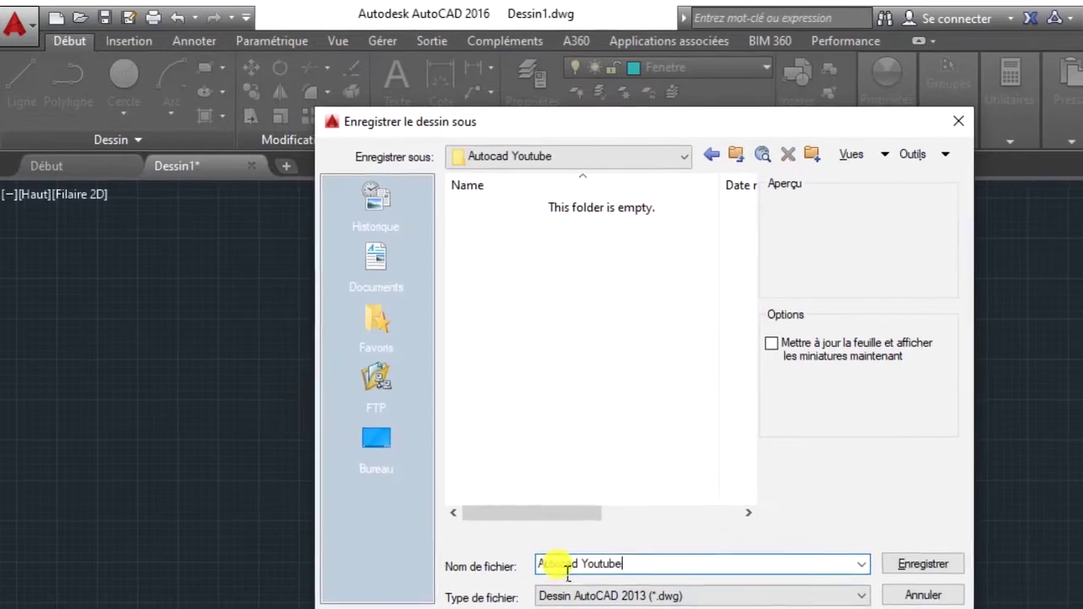
{"action": "left_click", "coordinate": [921, 561]}
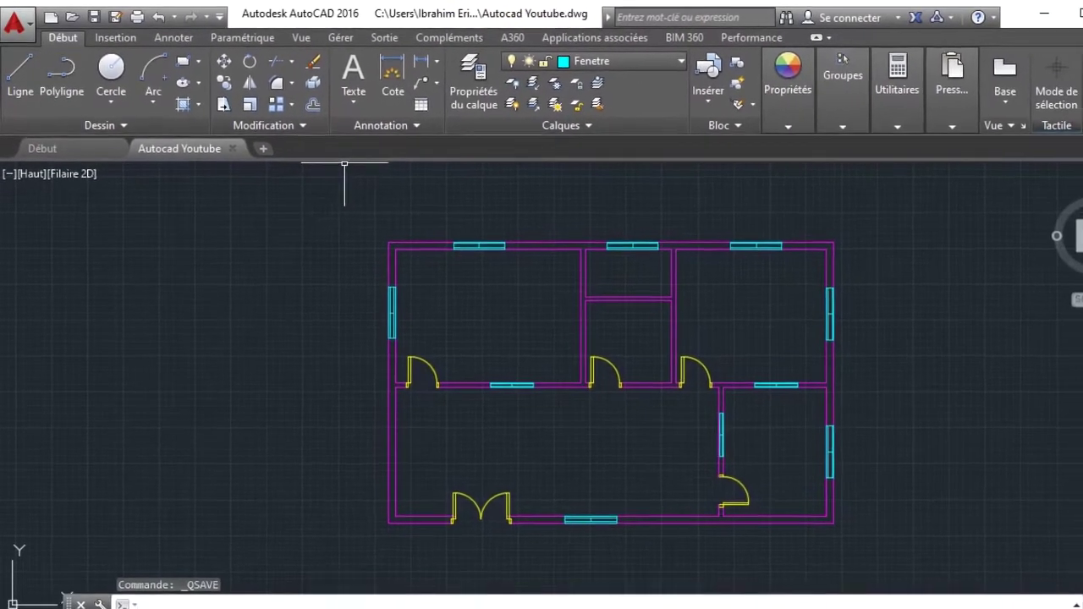
- Minimize AutoCAD, then restore the floor plan window from the taskbar
{"action": "left_click", "coordinate": [987, 20]}
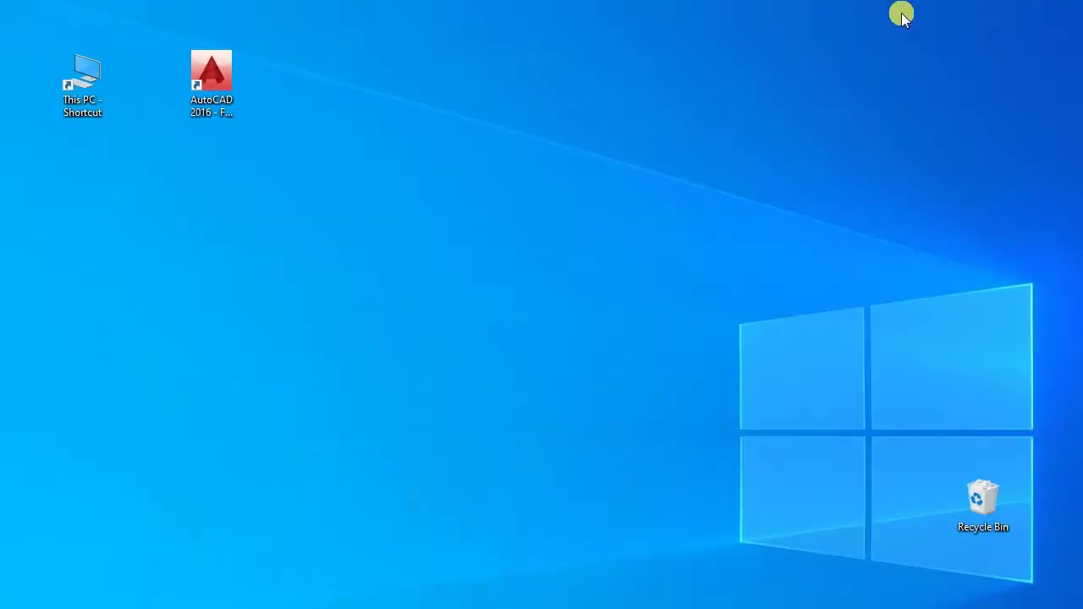
{"action": "left_click", "coordinate": [449, 321]}
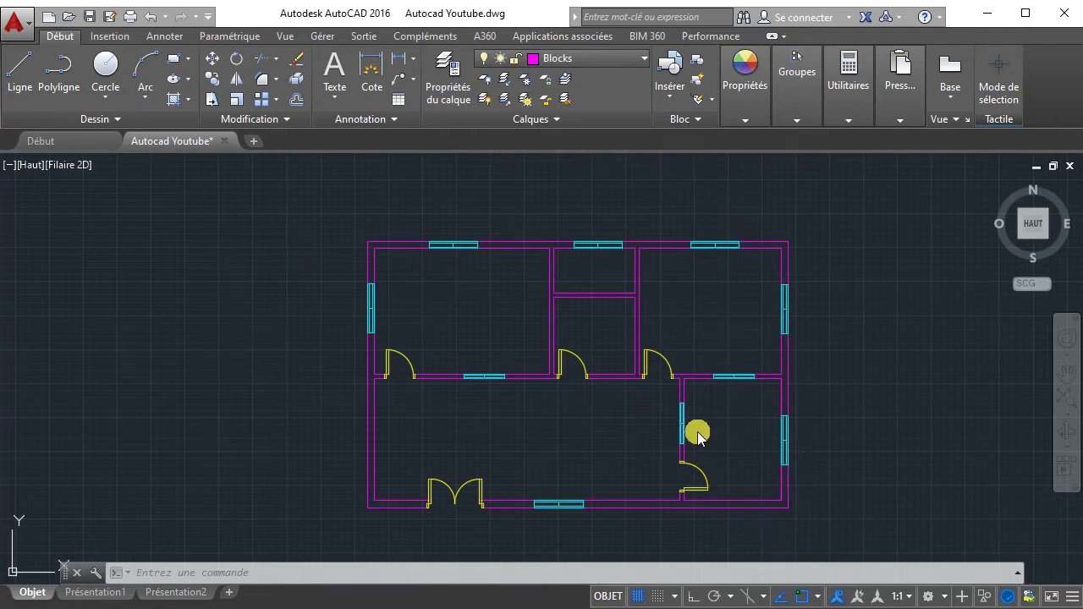
- Create a layer named Mure in the Layer Properties Manager and make it current
{"action": "left_click", "coordinate": [442, 78]}
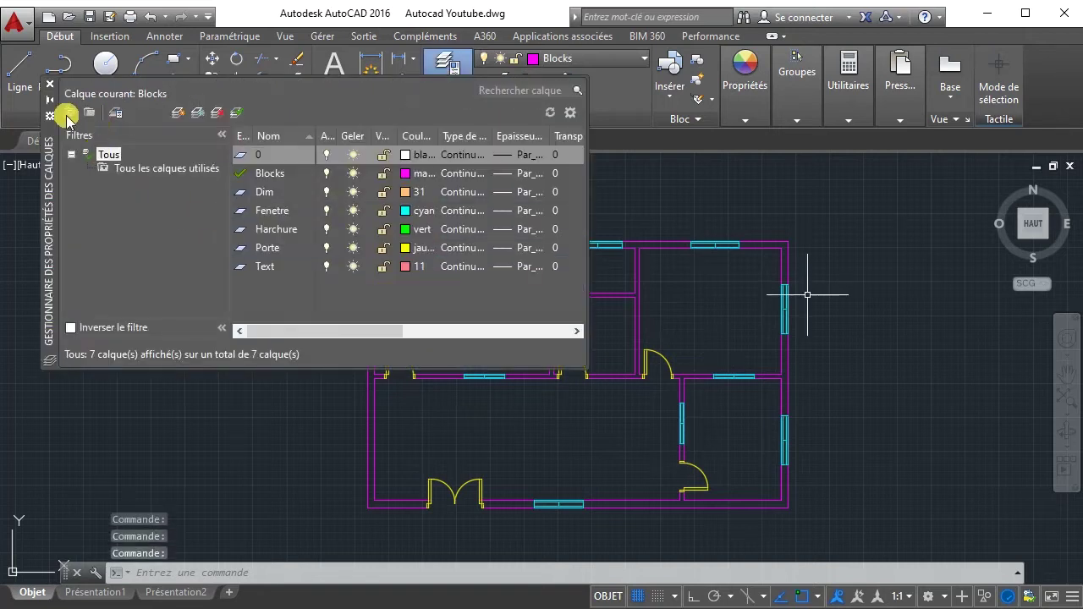
{"action": "left_click", "coordinate": [179, 113]}
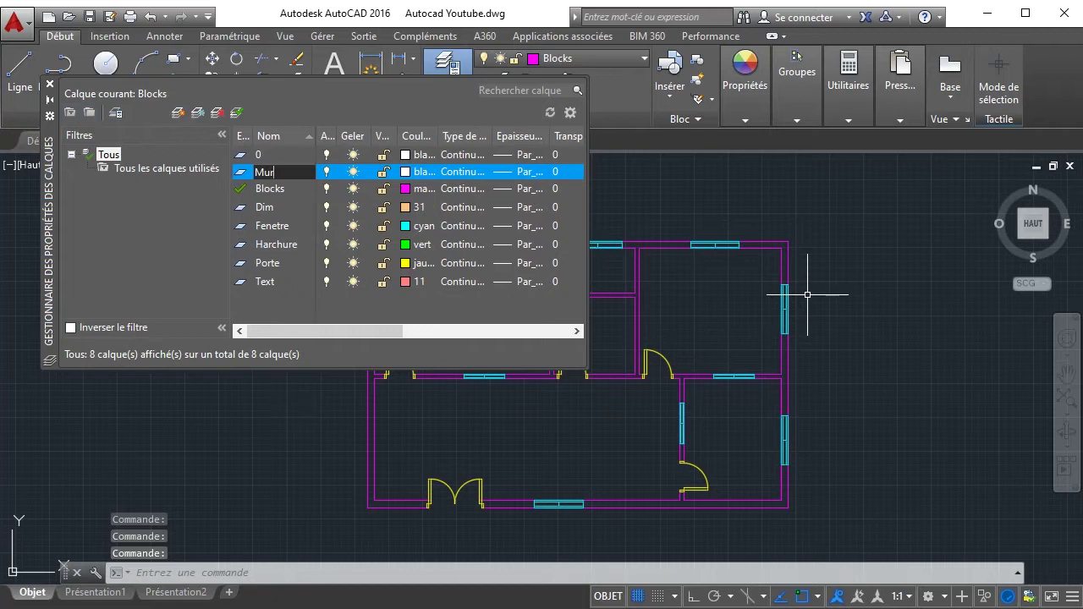
{"action": "key", "text": "Return"}
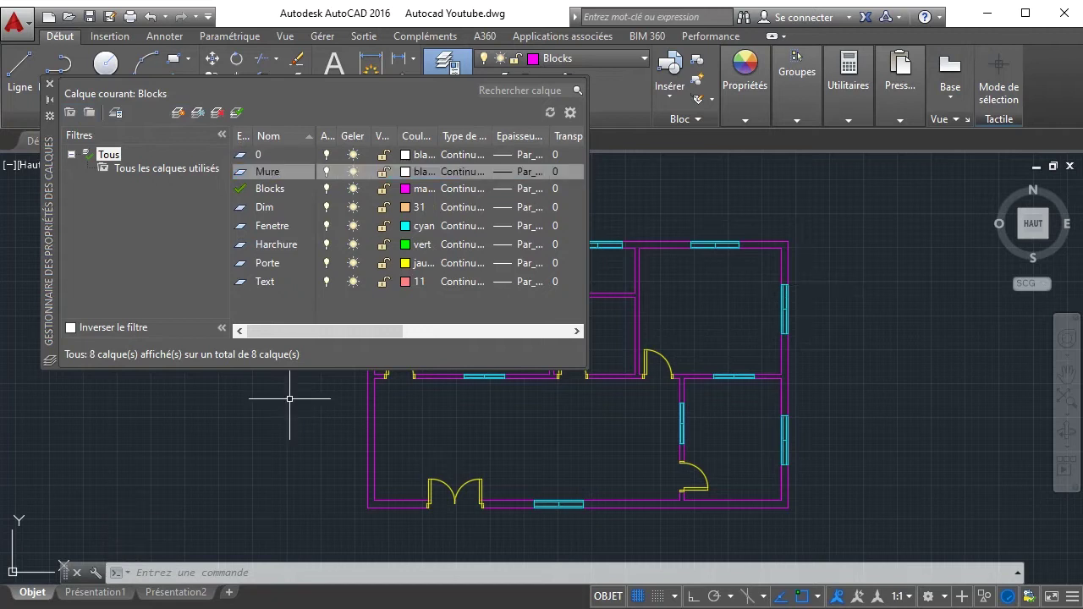
{"action": "double_click", "coordinate": [242, 173]}
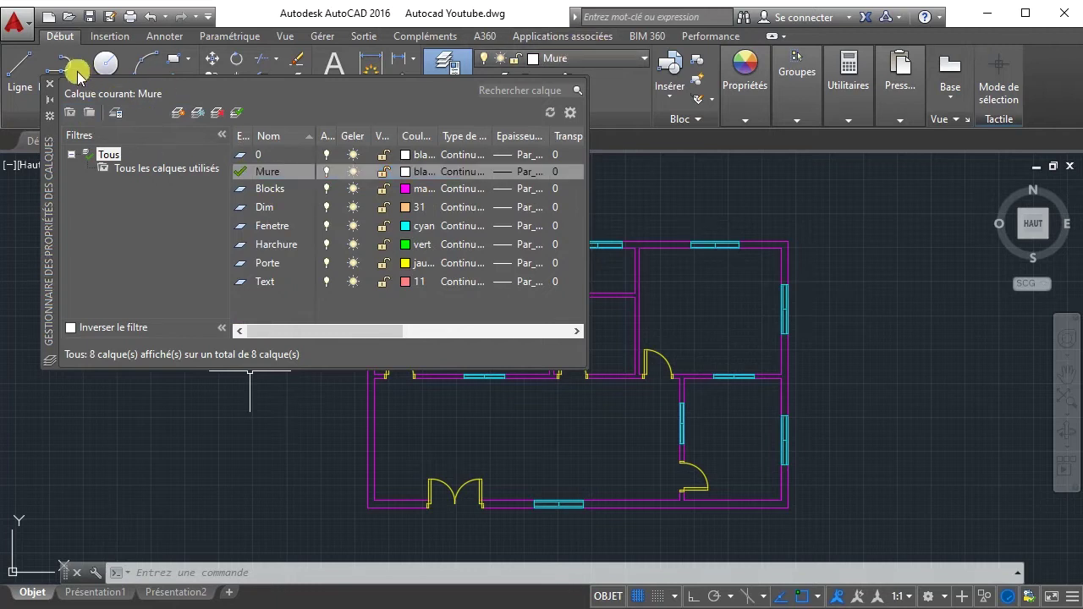
{"action": "left_click", "coordinate": [52, 87]}
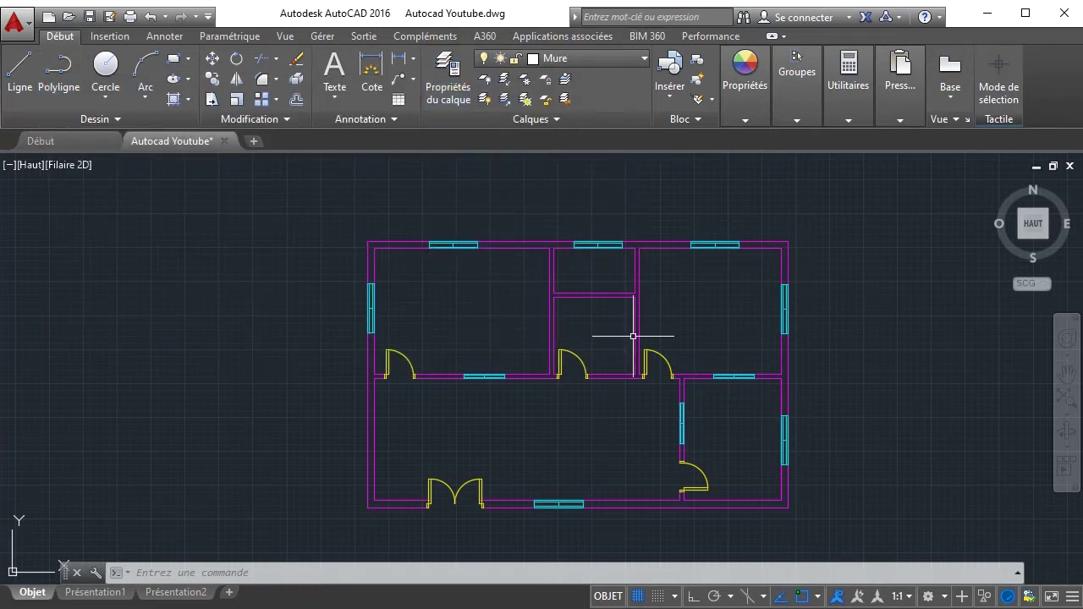
- Hide the Fenetre and Porte layers, then put all the wall lines on the Mure layer
{"action": "left_click", "coordinate": [583, 58]}
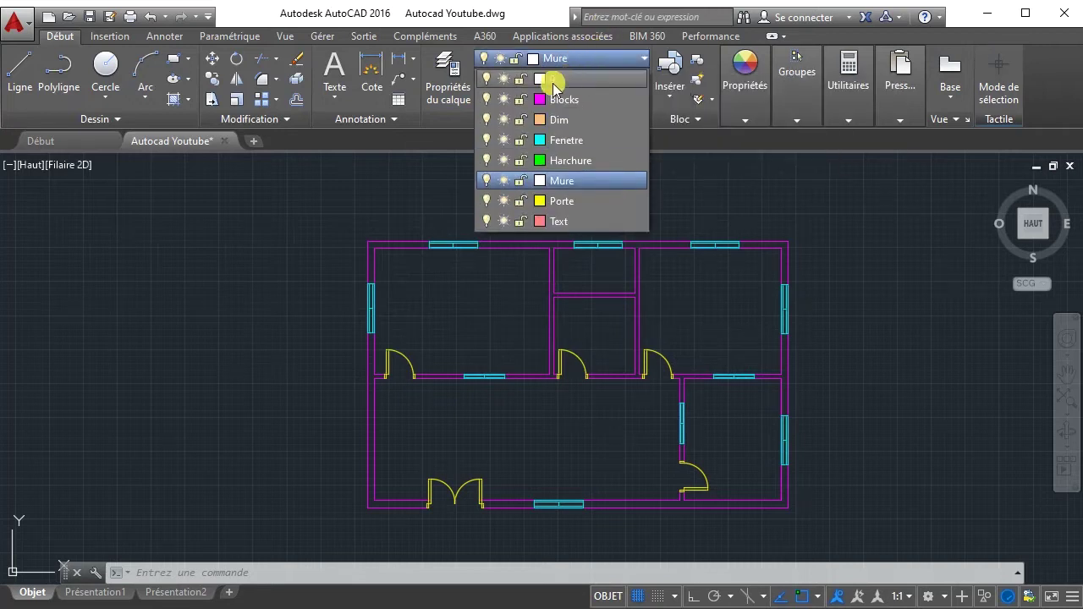
{"action": "left_click", "coordinate": [486, 140]}
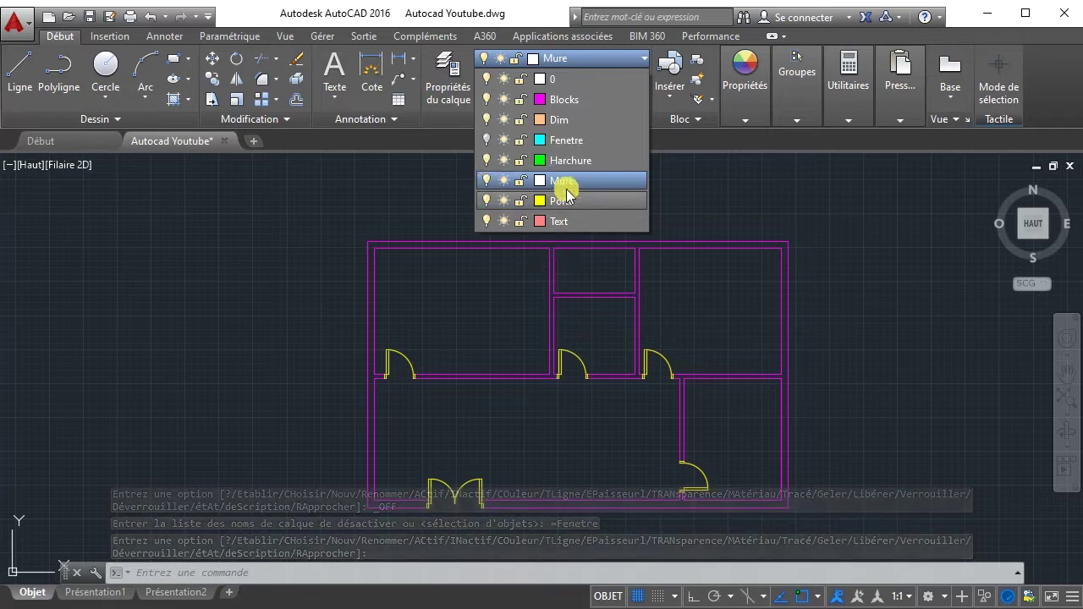
{"action": "left_click", "coordinate": [487, 201]}
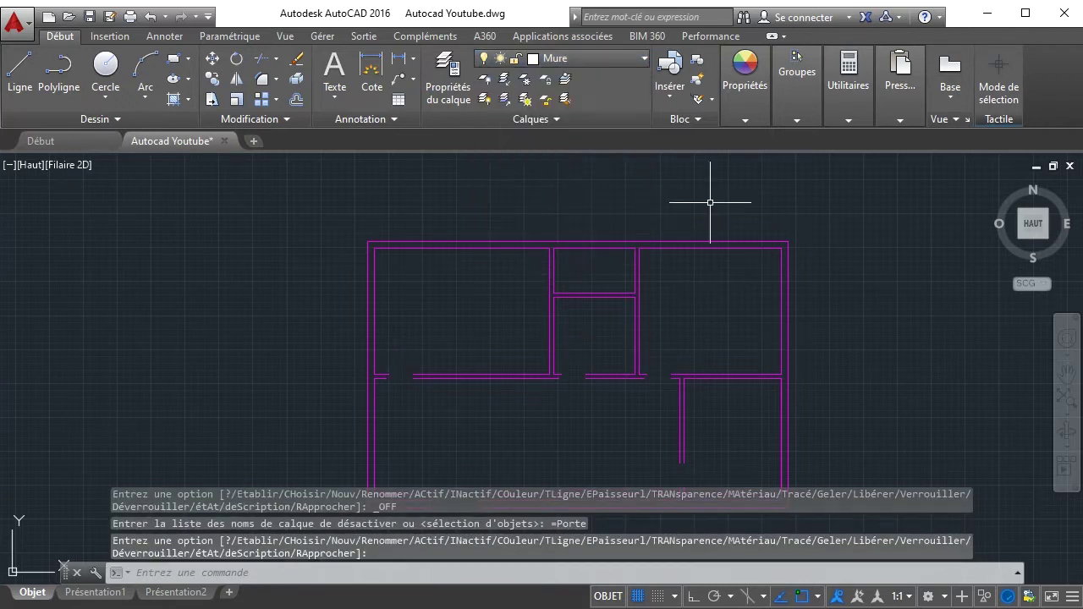
{"action": "scroll", "coordinate": [553, 281], "scroll_direction": "down", "scroll_amount": 4}
{"action": "left_click", "coordinate": [454, 231]}
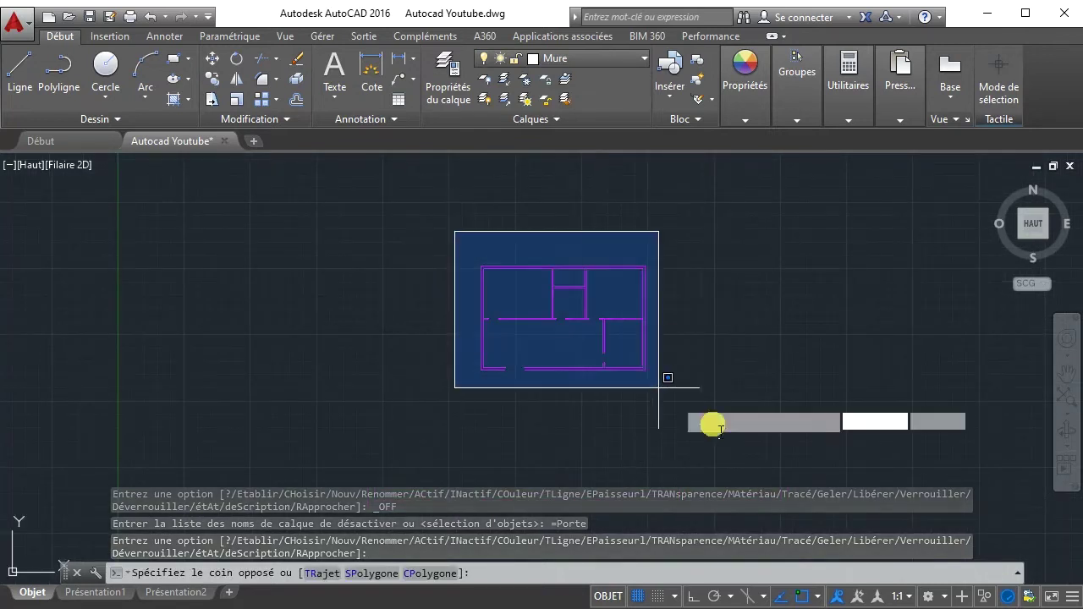
{"action": "left_click", "coordinate": [738, 430]}
{"action": "left_click", "coordinate": [599, 59]}
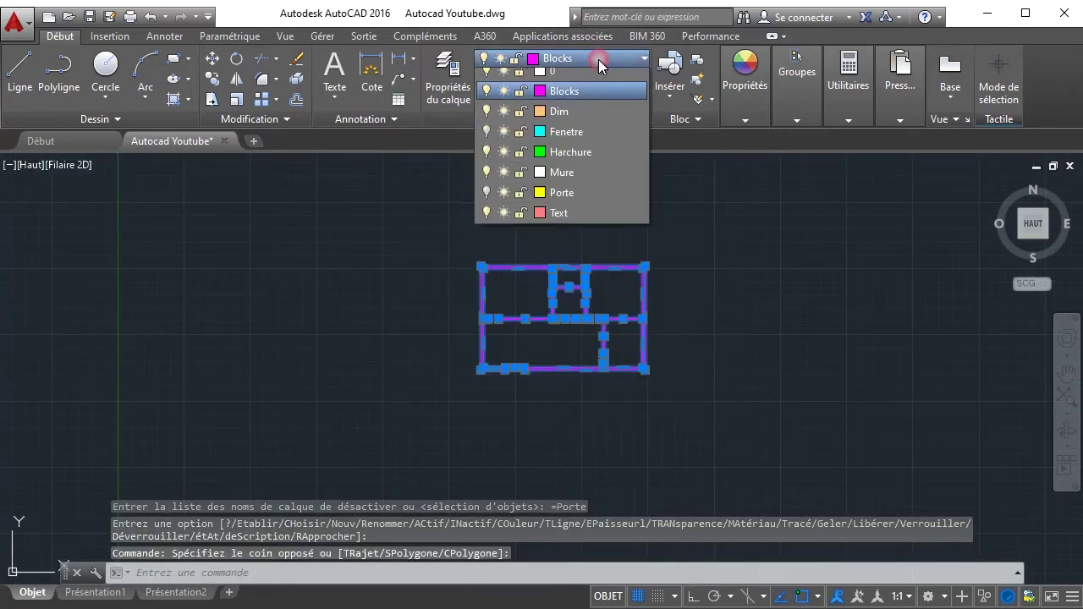
{"action": "left_click", "coordinate": [555, 179]}
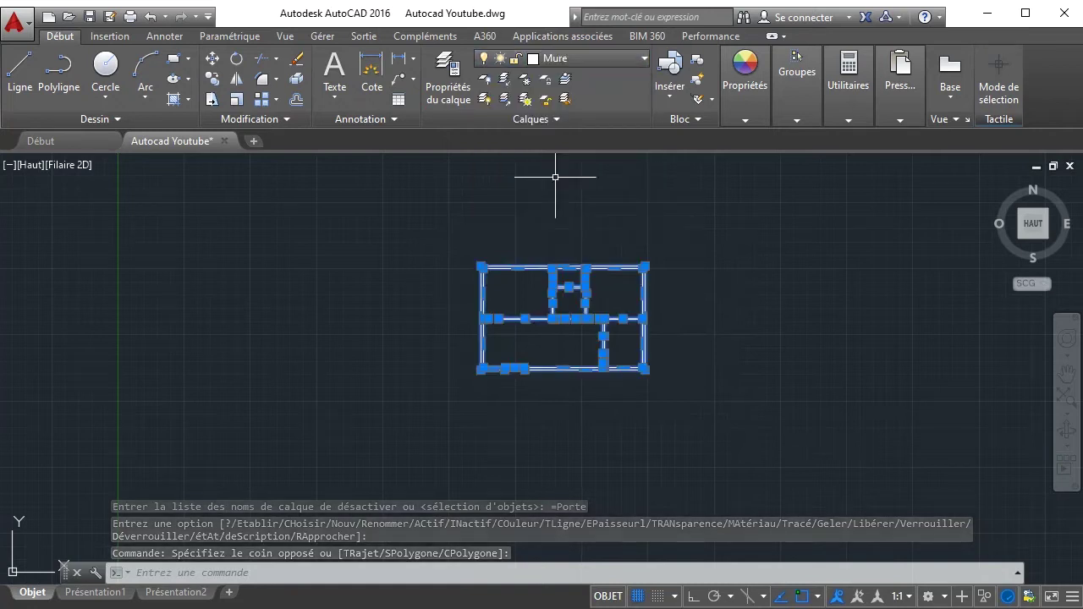
- Make layer 0 current, turn Fenetre and Porte back on, and reframe the plan
{"action": "left_click", "coordinate": [570, 61]}
{"action": "key", "text": "Escape"}
{"action": "left_click", "coordinate": [557, 80]}
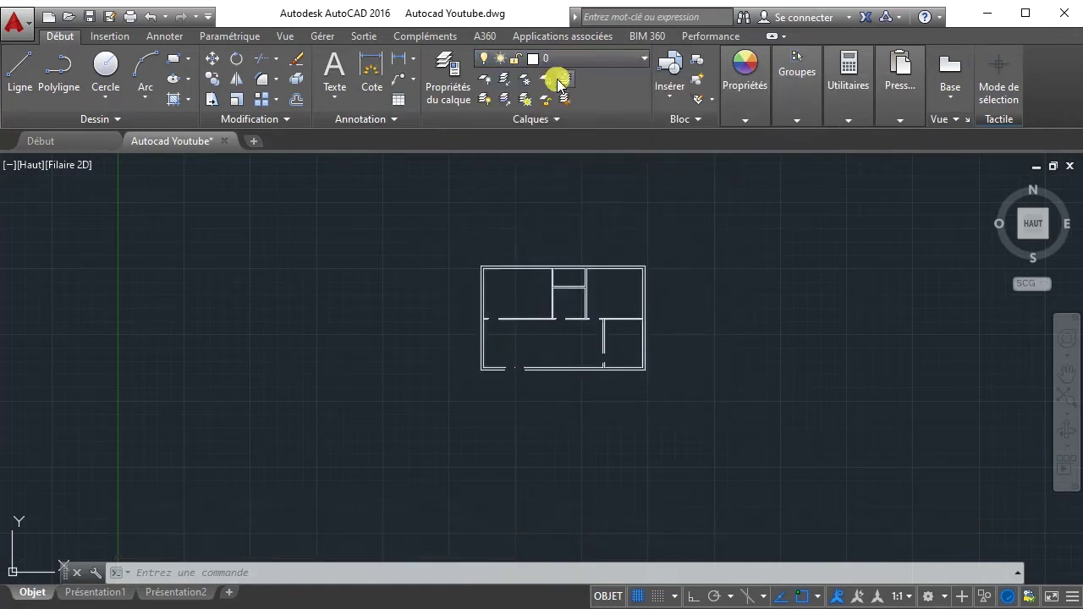
{"action": "left_click", "coordinate": [562, 58]}
{"action": "left_click", "coordinate": [487, 140]}
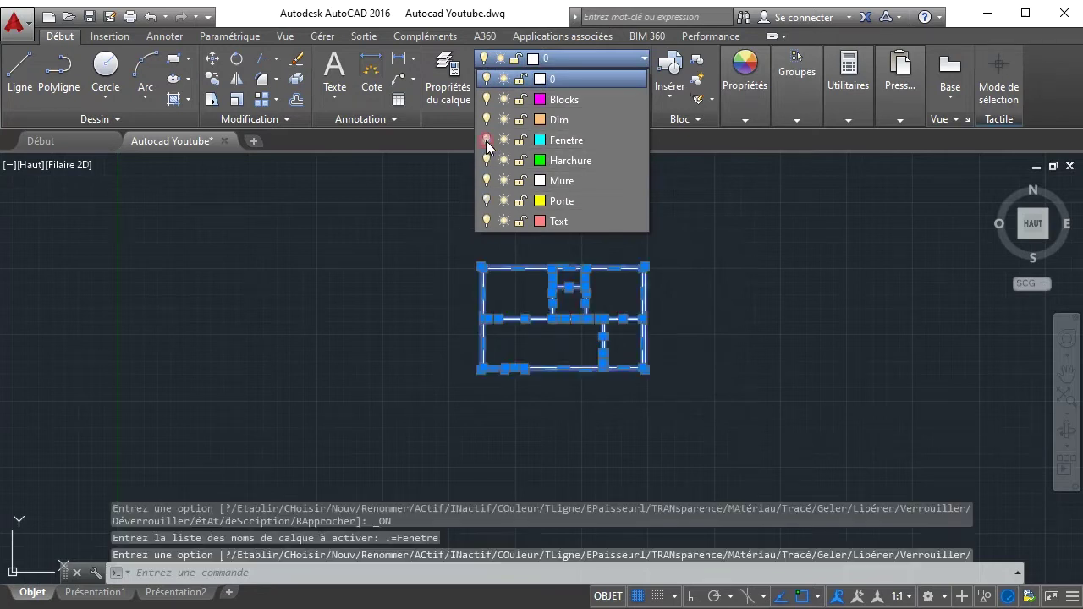
{"action": "left_click", "coordinate": [487, 201]}
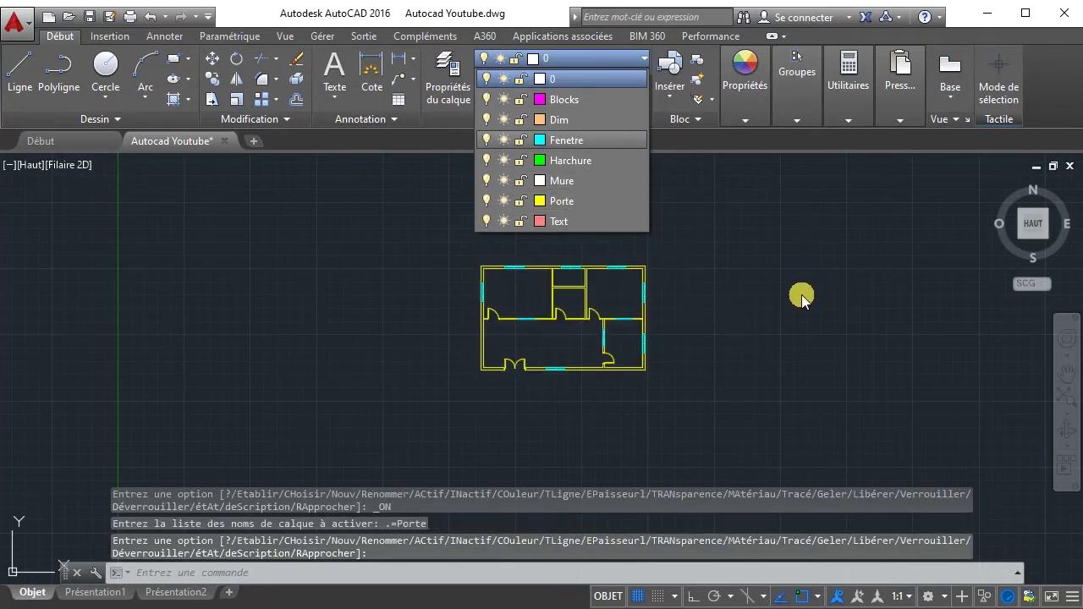
{"action": "key", "text": "Escape"}
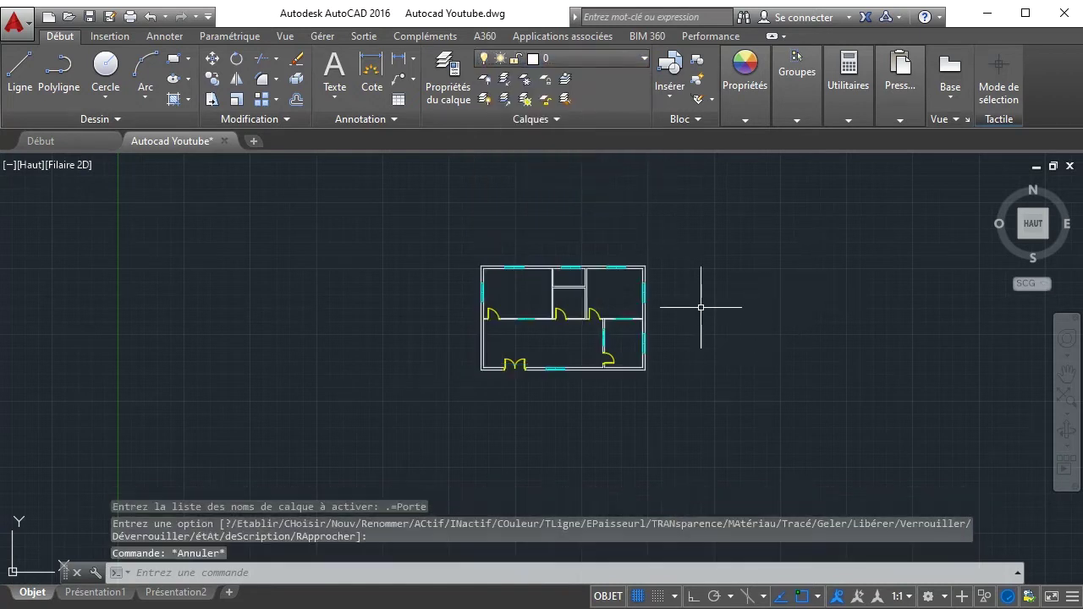
{"action": "scroll", "coordinate": [654, 311], "scroll_direction": "up", "scroll_amount": 4}
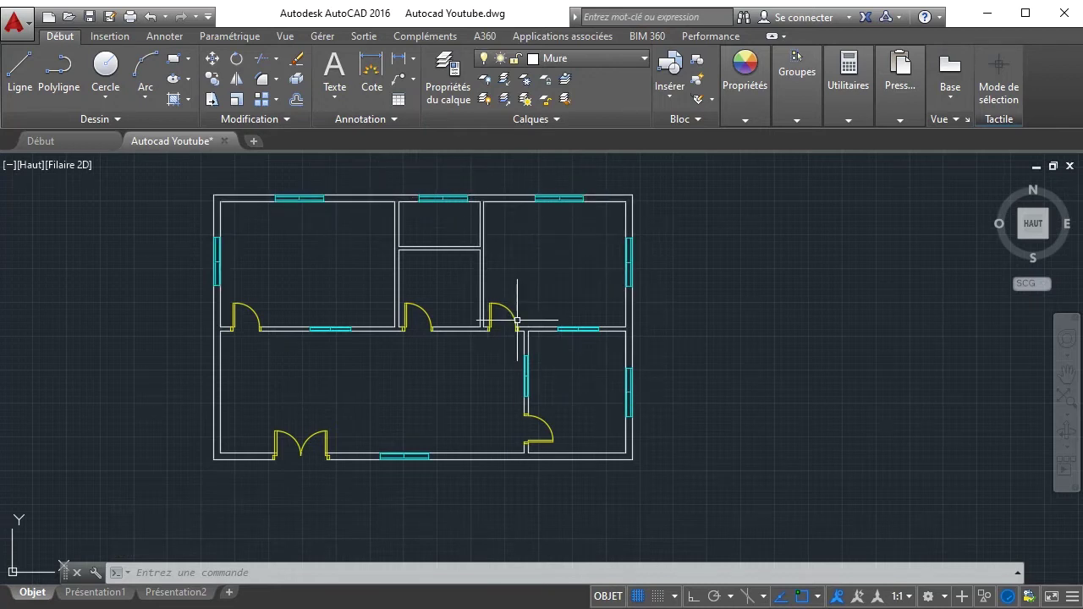
{"action": "middle_click_drag", "start_coordinate": [521, 265], "coordinate": [624, 273]}
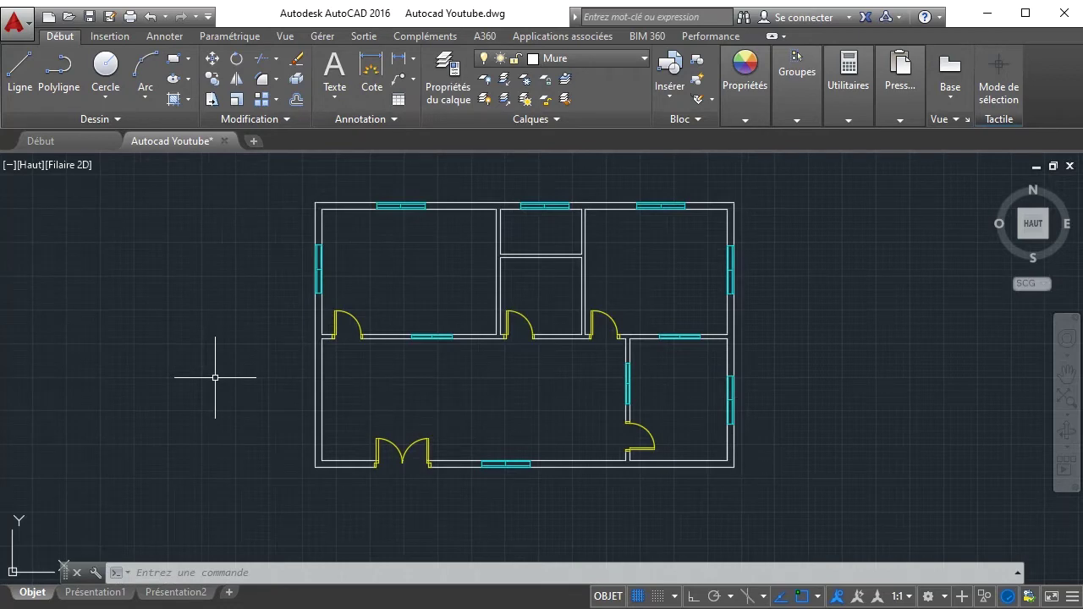
- In DesignCenter (Ctrl+2), browse fr-fr > DesignCenter > Home - Space Planner.dwg and list its Blocs
{"action": "key", "text": "ctrl+2"}
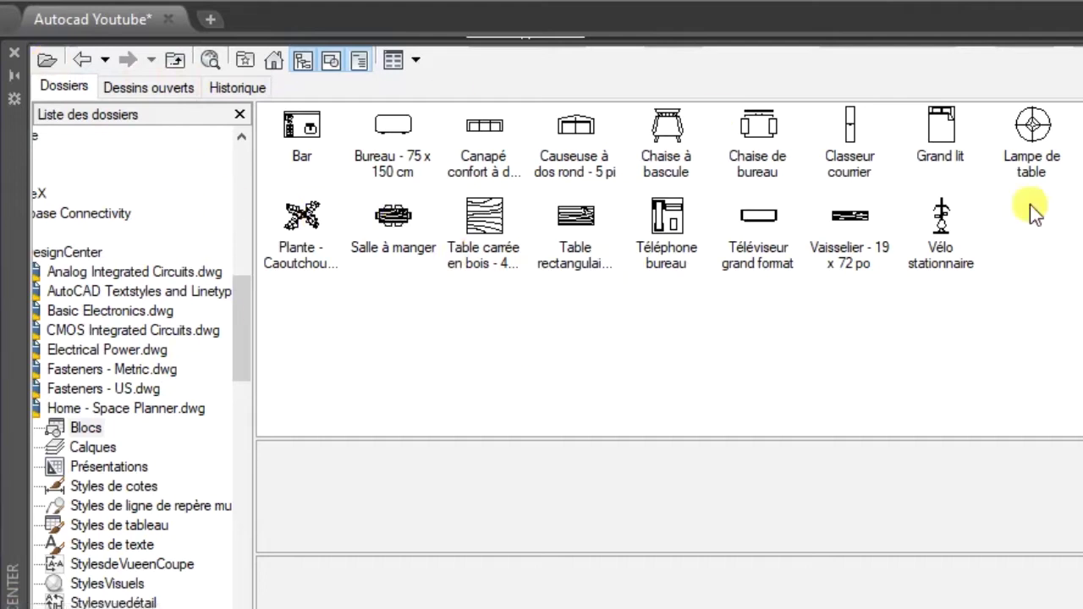
{"action": "left_click", "coordinate": [273, 62]}
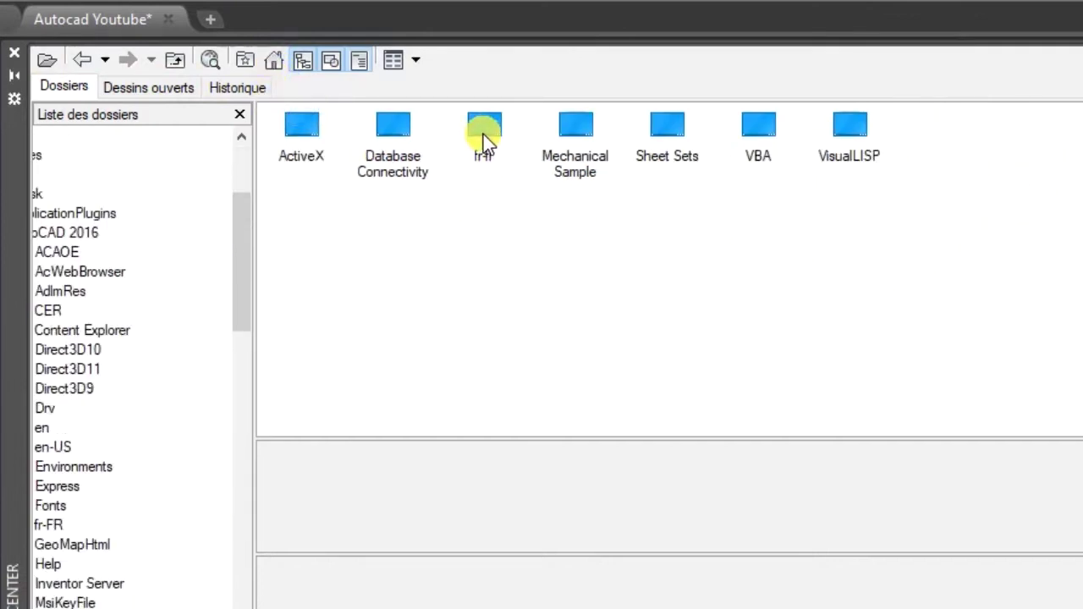
{"action": "double_click", "coordinate": [484, 140]}
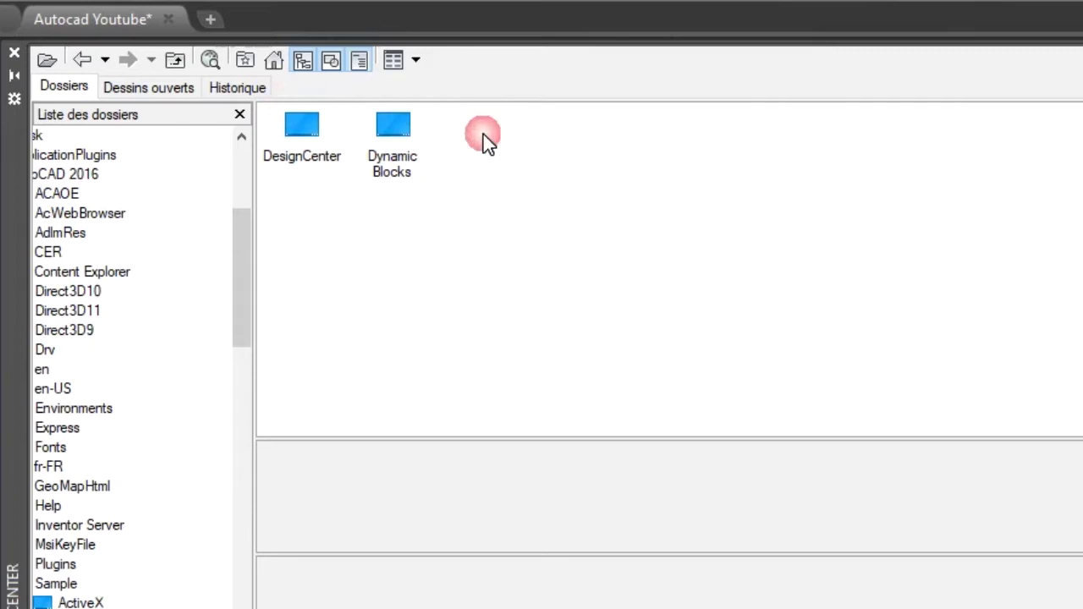
{"action": "double_click", "coordinate": [297, 133]}
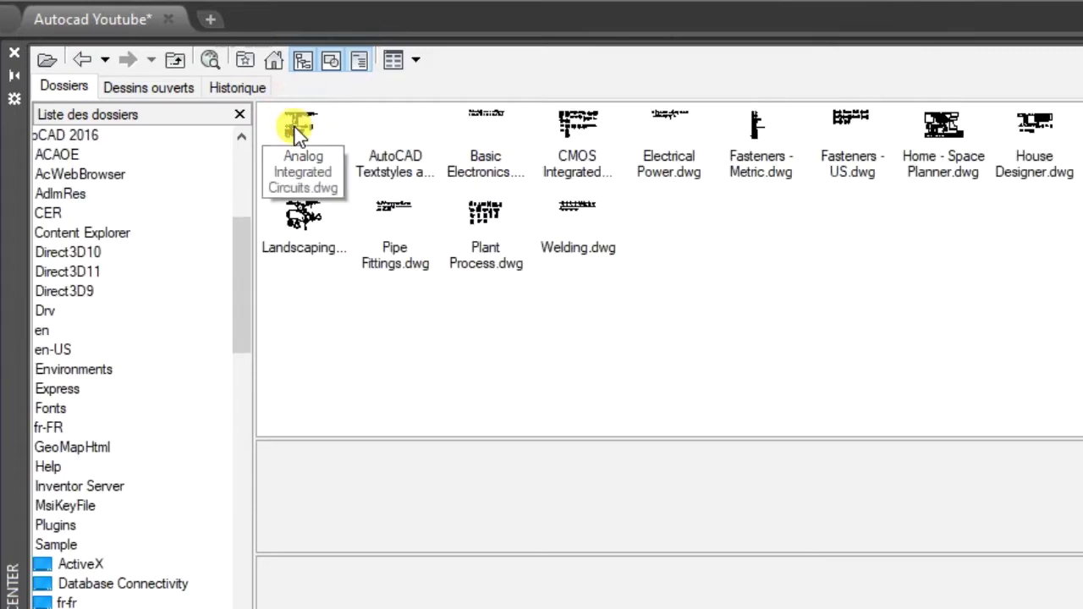
{"action": "double_click", "coordinate": [944, 139]}
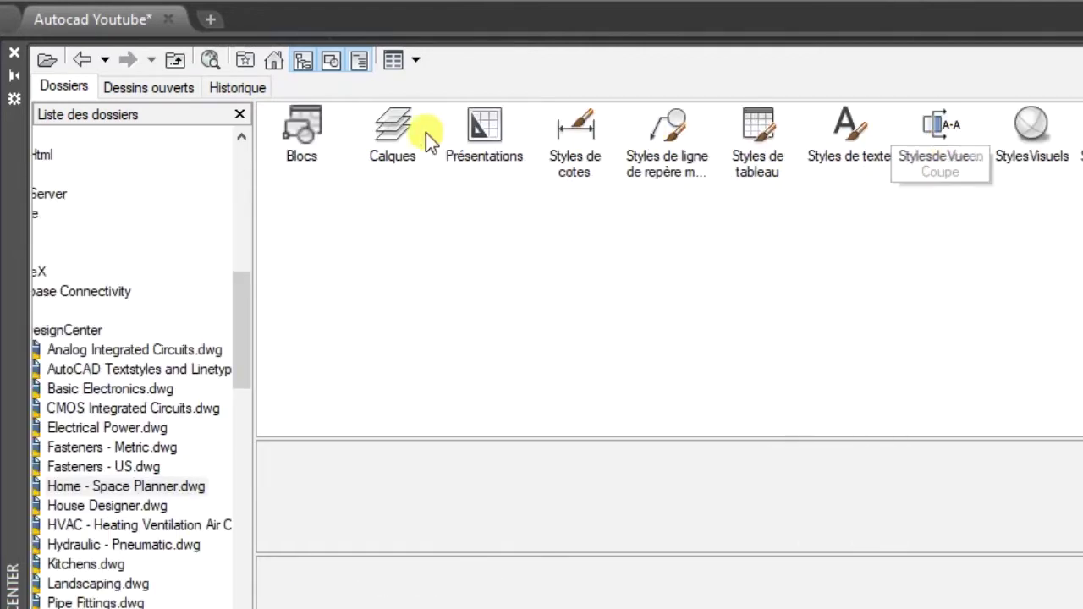
{"action": "double_click", "coordinate": [300, 128]}
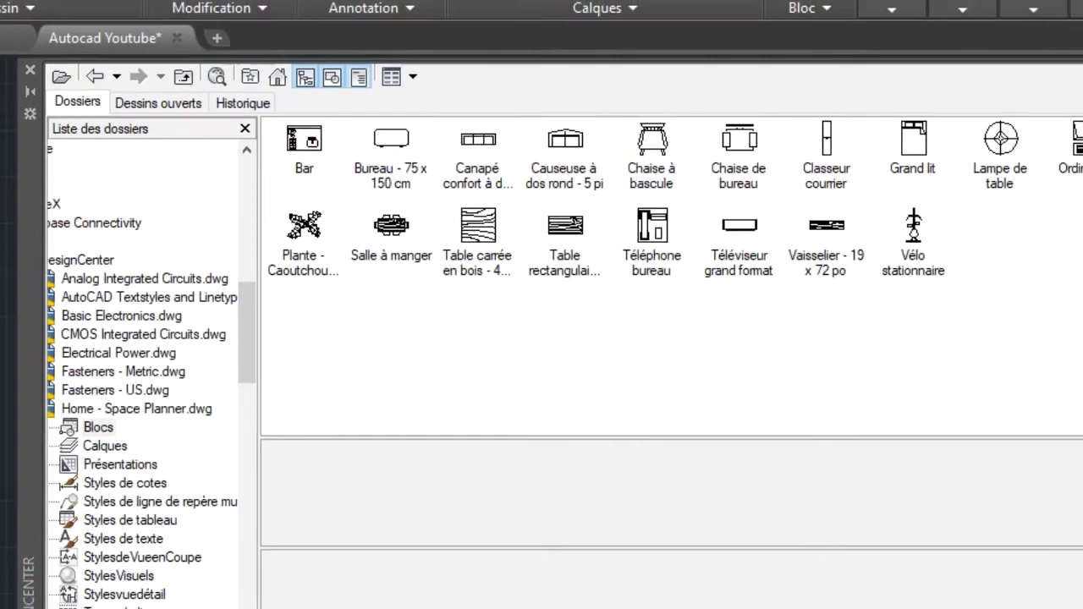
{"action": "left_click", "coordinate": [580, 10]}
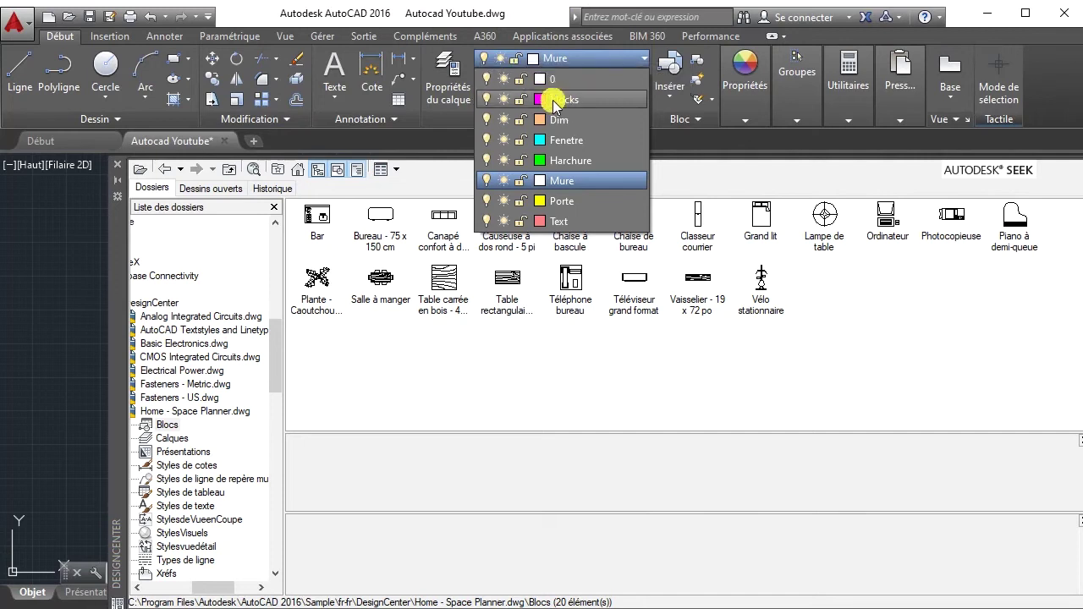
- Make Blocks the current layer and place the Grand lit bed, loveseat, Canapé sofa and dining set blocks
{"action": "left_click", "coordinate": [559, 100]}
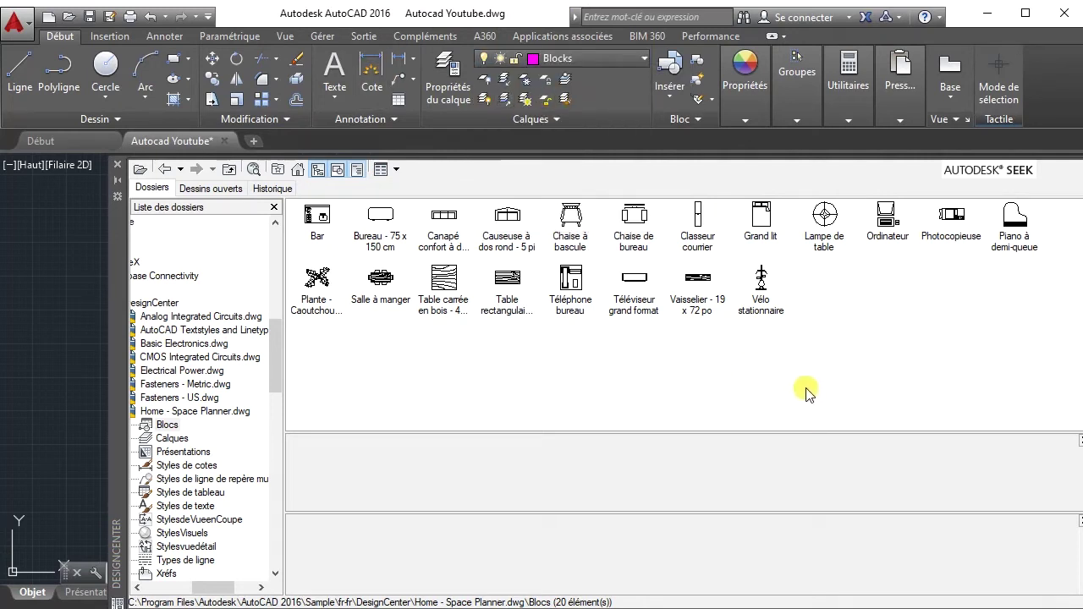
{"action": "mouse_move", "coordinate": [764, 218]}
{"action": "left_mouse_down"}
{"action": "mouse_move", "coordinate": [164, 430]}
{"action": "mouse_move", "coordinate": [68, 381]}
{"action": "mouse_move", "coordinate": [33, 349]}
{"action": "left_mouse_up"}
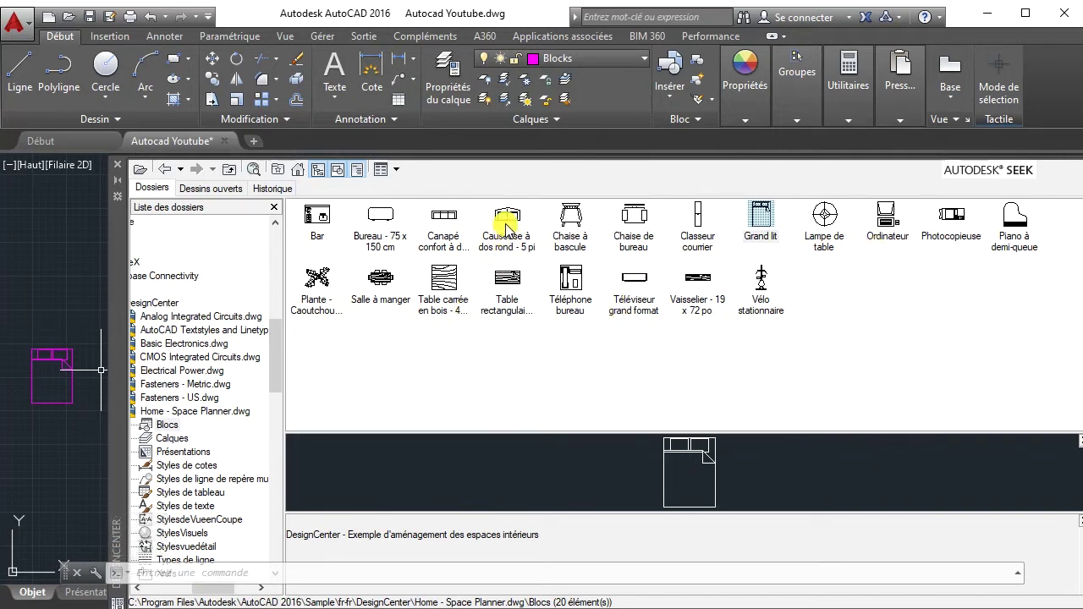
{"action": "mouse_move", "coordinate": [498, 225]}
{"action": "left_mouse_down"}
{"action": "mouse_move", "coordinate": [511, 222]}
{"action": "mouse_move", "coordinate": [159, 277]}
{"action": "mouse_move", "coordinate": [63, 267]}
{"action": "left_mouse_up"}
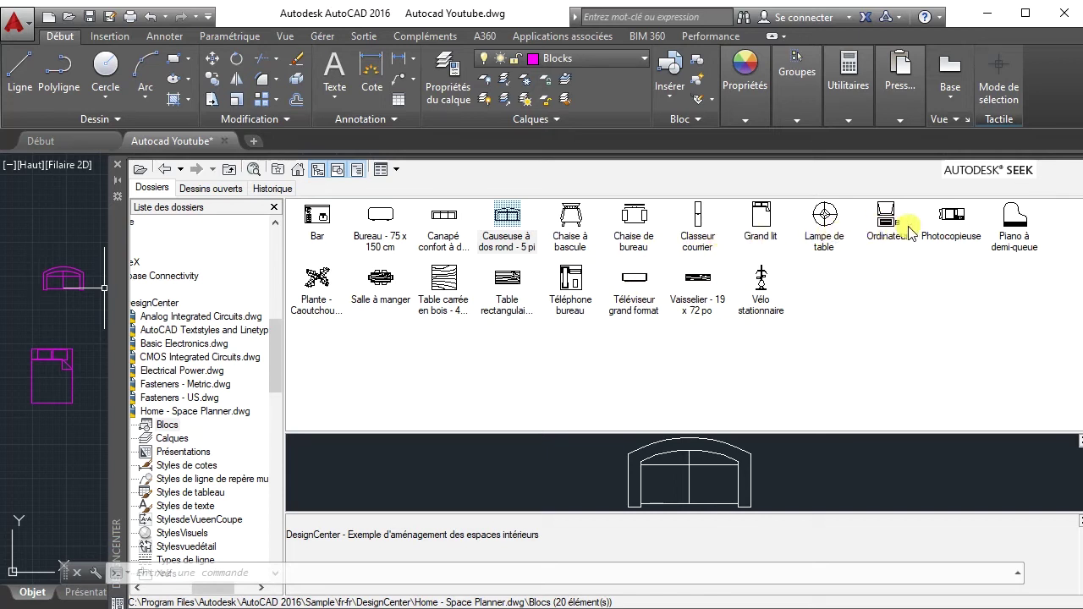
{"action": "left_click_drag", "start_coordinate": [444, 227], "coordinate": [379, 260]}
{"action": "left_click_drag", "start_coordinate": [91, 240], "coordinate": [57, 218]}
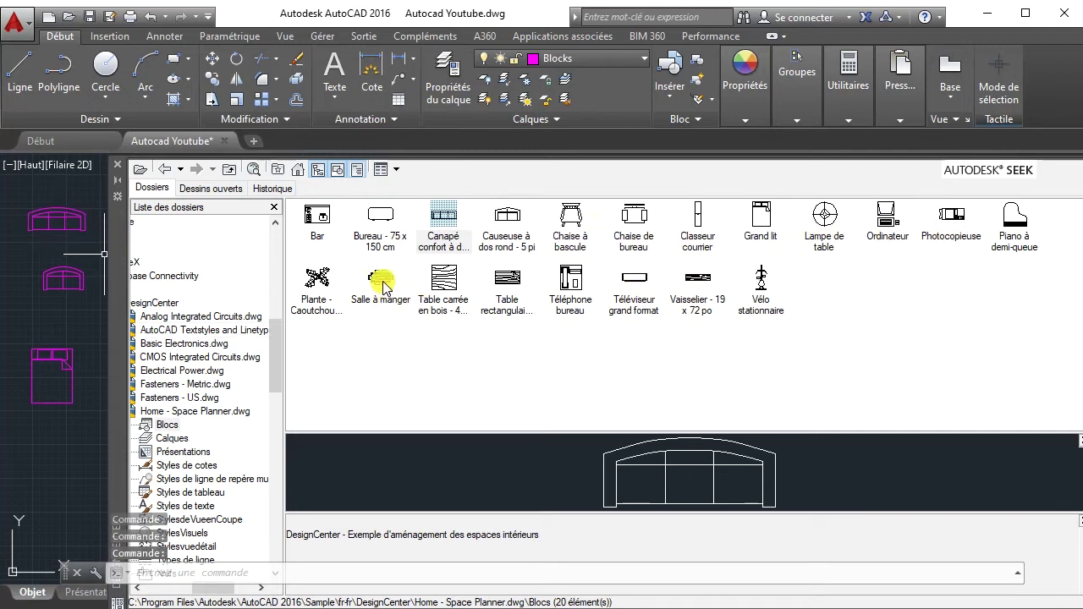
{"action": "mouse_move", "coordinate": [383, 288]}
{"action": "left_mouse_down"}
{"action": "mouse_move", "coordinate": [151, 478]}
{"action": "mouse_move", "coordinate": [57, 470]}
{"action": "left_mouse_up"}
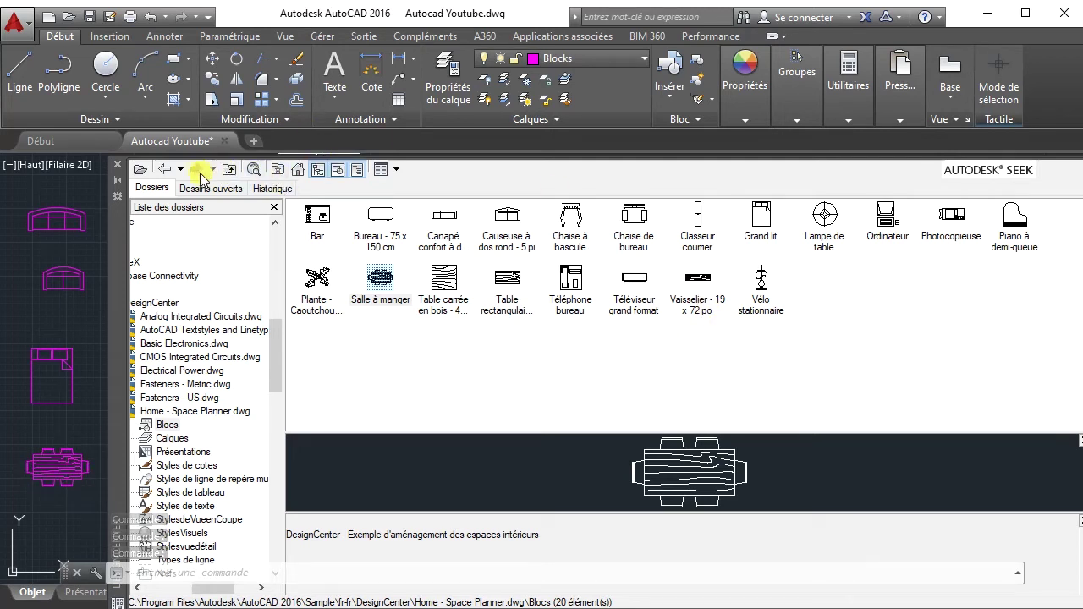
- From Sample\fr-fr\DesignCenter Kitchens.dwg, place the two-door refrigerator and 30-inch stove blocks left of the plan
{"action": "left_click", "coordinate": [298, 170]}
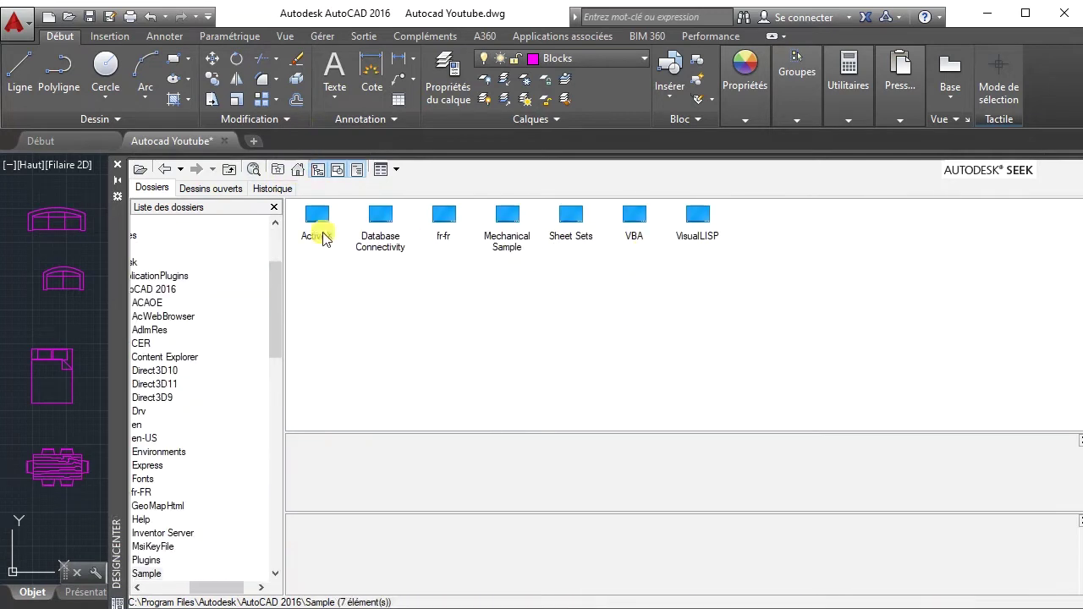
{"action": "double_click", "coordinate": [445, 230]}
{"action": "double_click", "coordinate": [319, 225]}
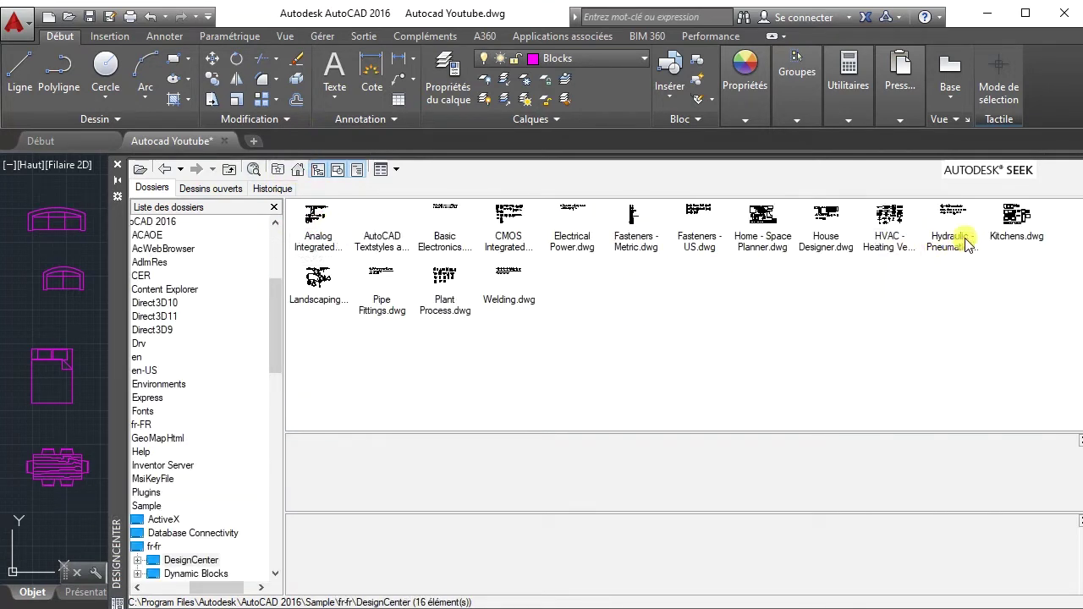
{"action": "double_click", "coordinate": [1016, 219]}
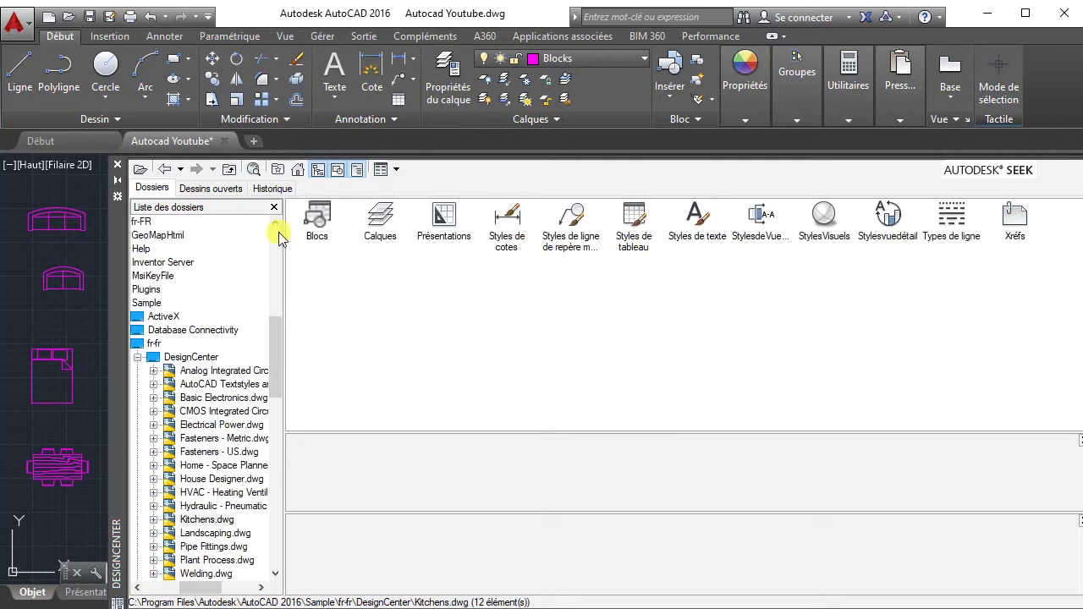
{"action": "double_click", "coordinate": [318, 220]}
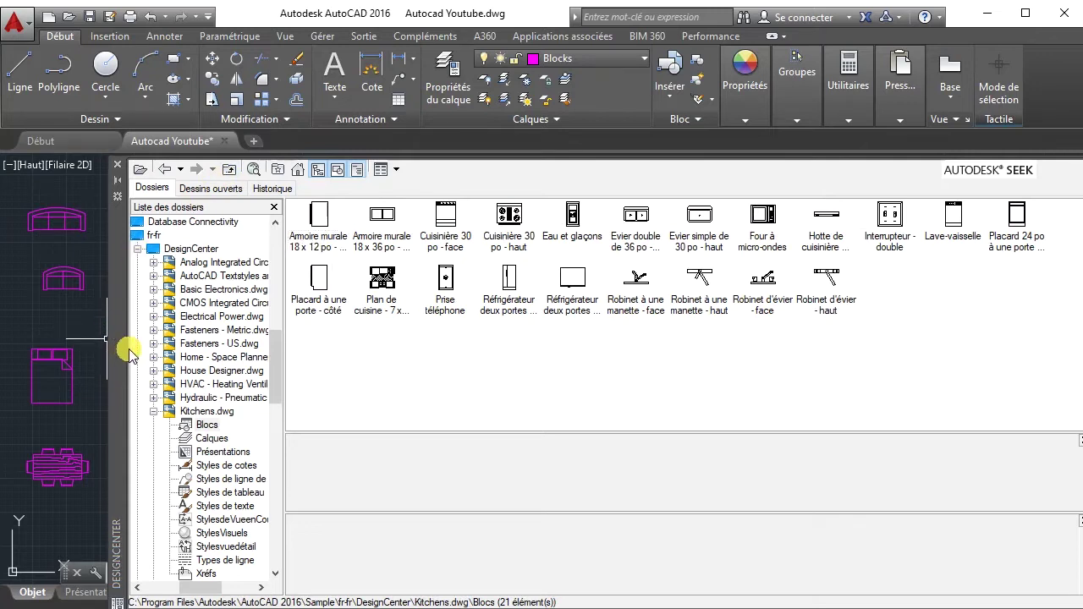
{"action": "left_click_drag", "start_coordinate": [120, 359], "coordinate": [163, 325]}
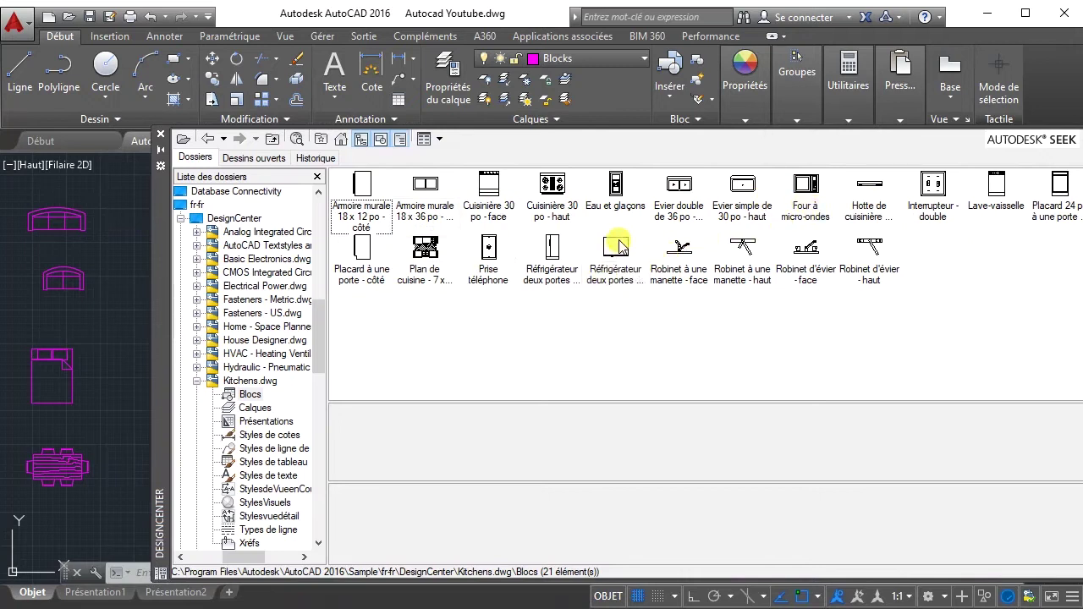
{"action": "left_click_drag", "start_coordinate": [617, 248], "coordinate": [113, 371]}
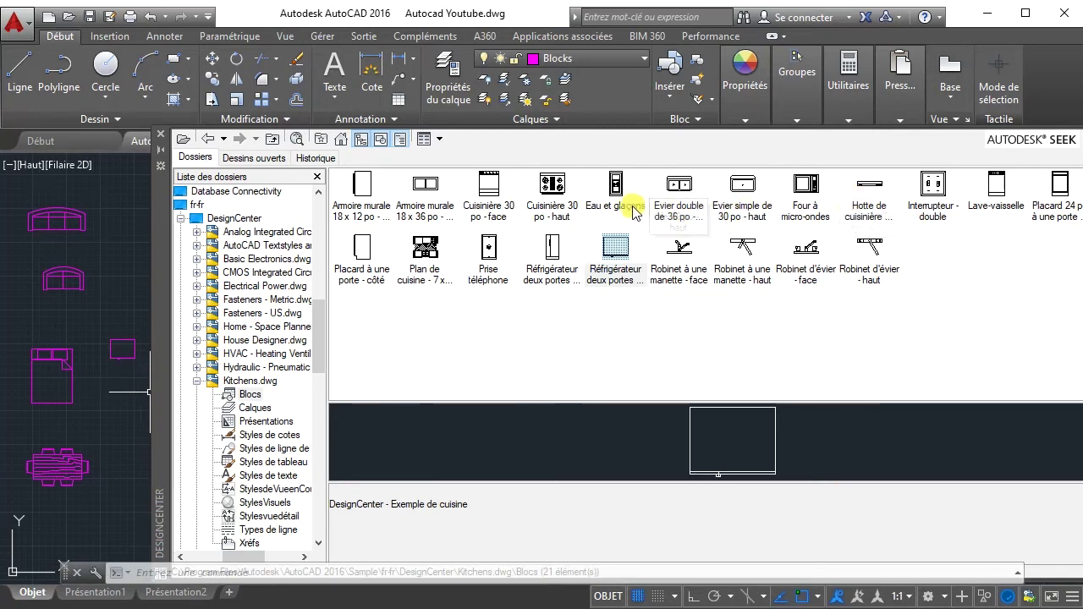
{"action": "left_click_drag", "start_coordinate": [556, 185], "coordinate": [523, 220]}
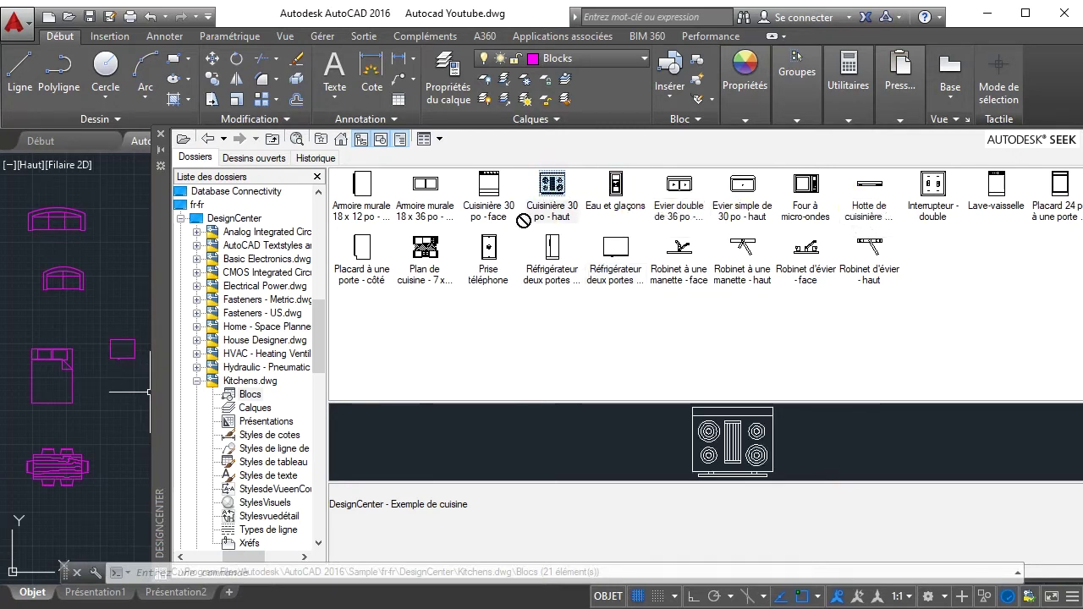
{"action": "mouse_move", "coordinate": [142, 449]}
{"action": "left_mouse_down"}
{"action": "mouse_move", "coordinate": [115, 412]}
{"action": "mouse_move", "coordinate": [127, 385]}
{"action": "left_mouse_up"}
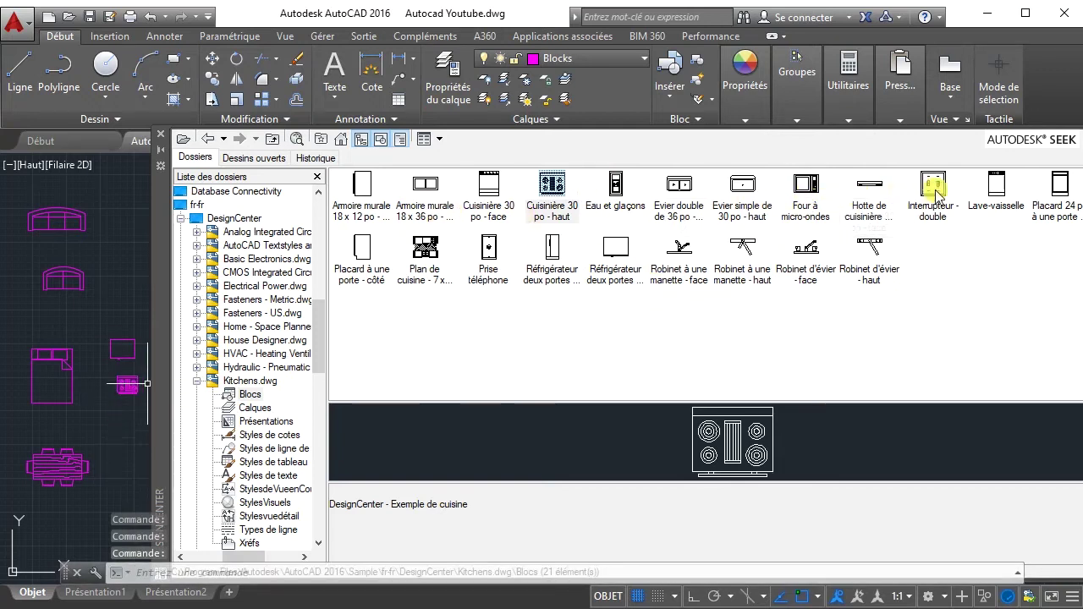
- From House Designer.dwg, place the oval sink, side-view toilet and bathtub blocks, then close DesignCenter
{"action": "left_click", "coordinate": [208, 139]}
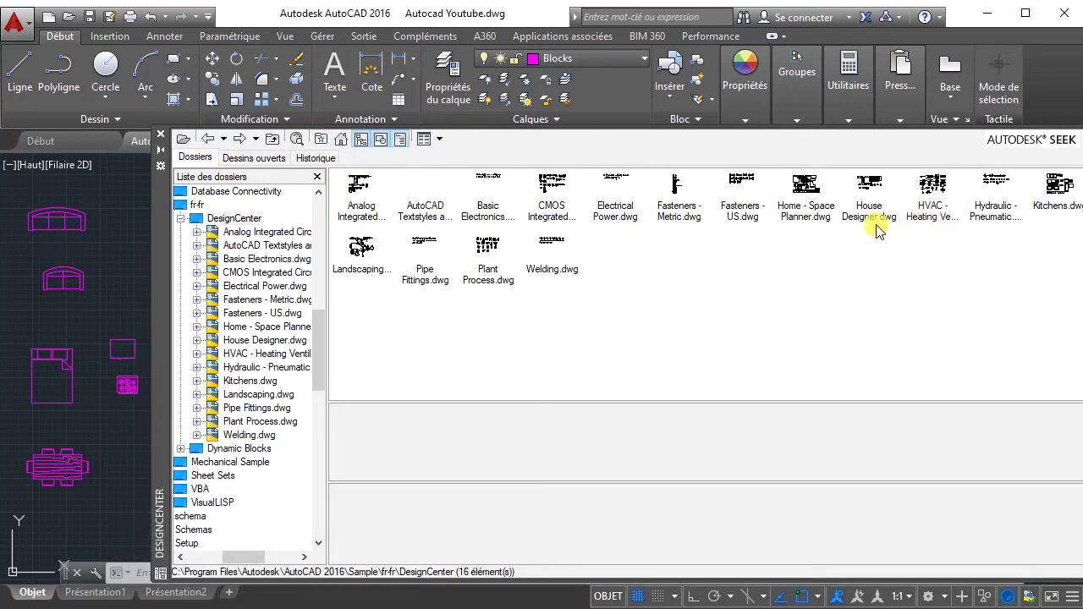
{"action": "double_click", "coordinate": [872, 195]}
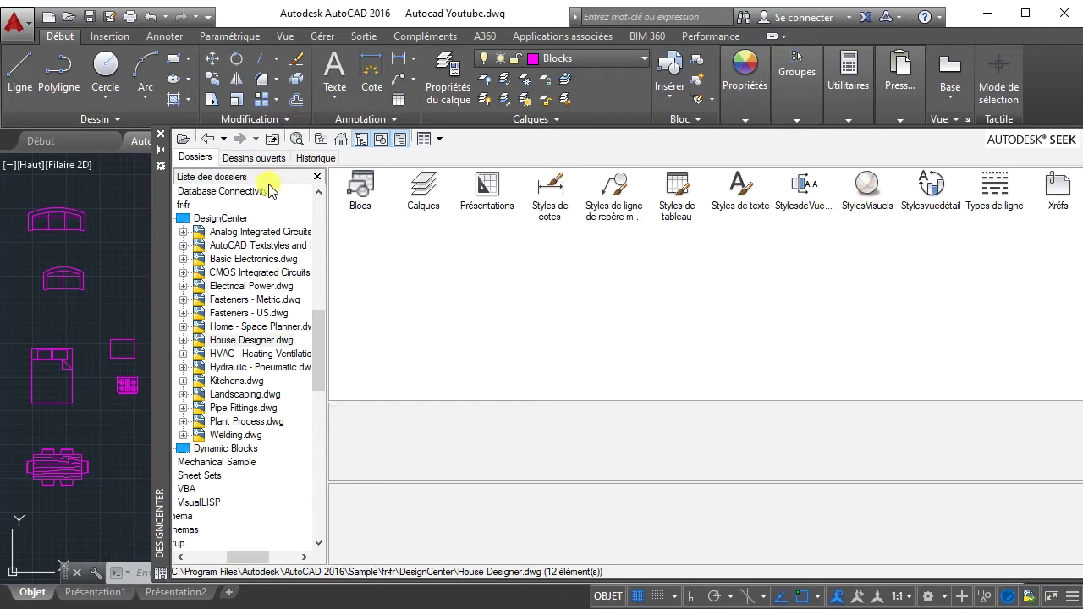
{"action": "double_click", "coordinate": [359, 195]}
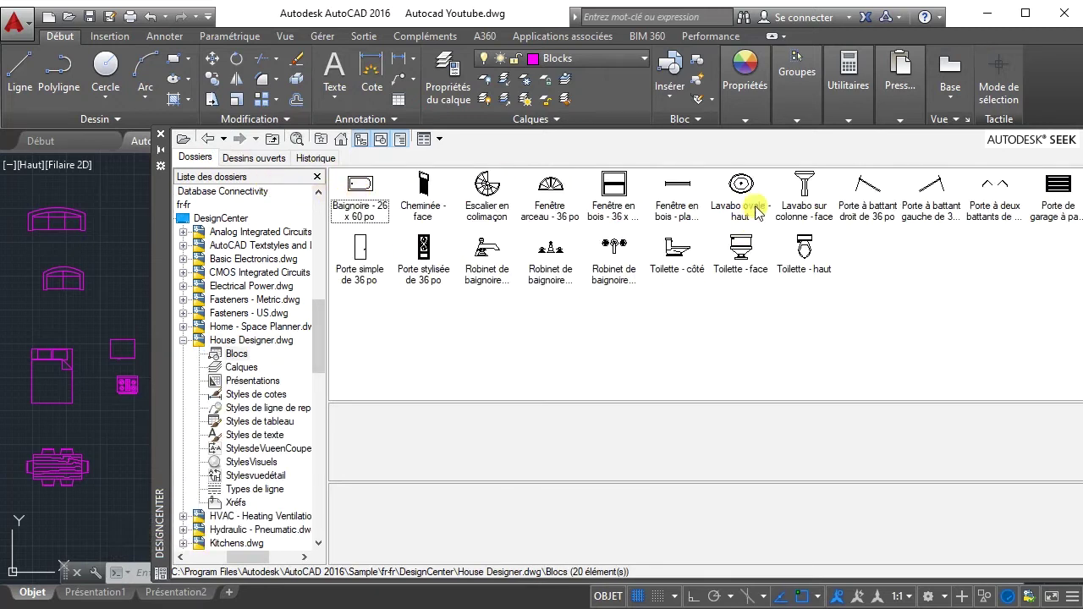
{"action": "left_click_drag", "start_coordinate": [738, 188], "coordinate": [124, 436]}
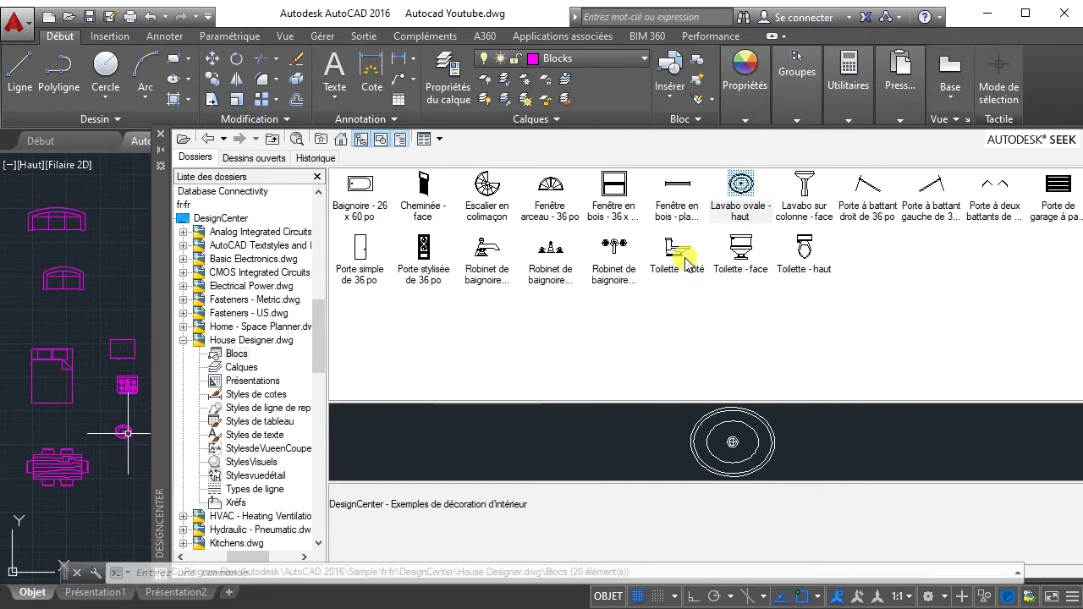
{"action": "mouse_move", "coordinate": [682, 254]}
{"action": "left_mouse_down"}
{"action": "mouse_move", "coordinate": [139, 508]}
{"action": "mouse_move", "coordinate": [121, 481]}
{"action": "left_mouse_up"}
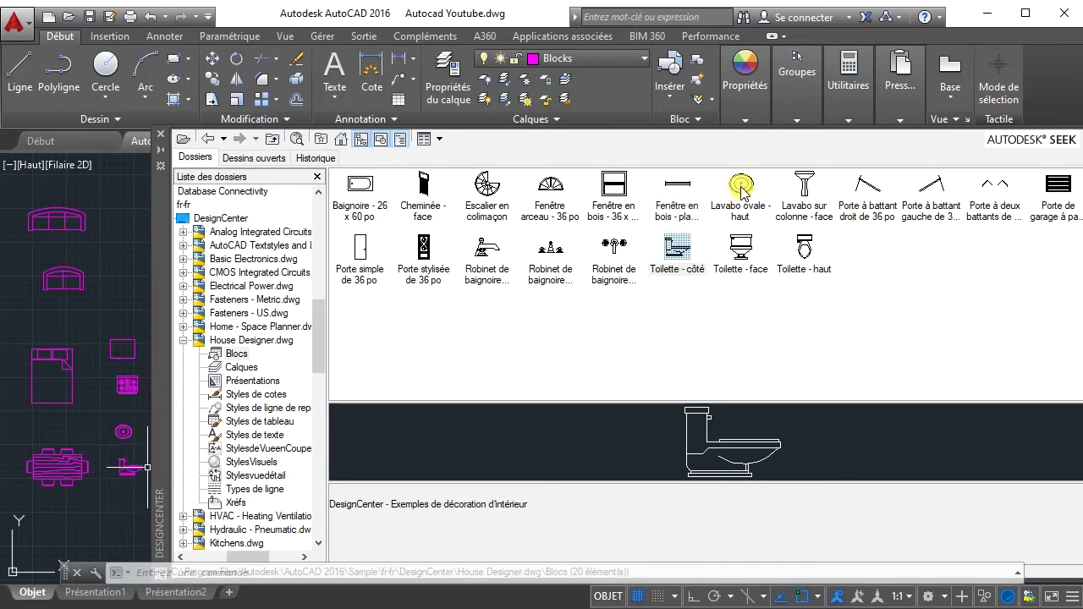
{"action": "left_click_drag", "start_coordinate": [742, 193], "coordinate": [696, 212]}
{"action": "left_click_drag", "start_coordinate": [189, 333], "coordinate": [113, 309]}
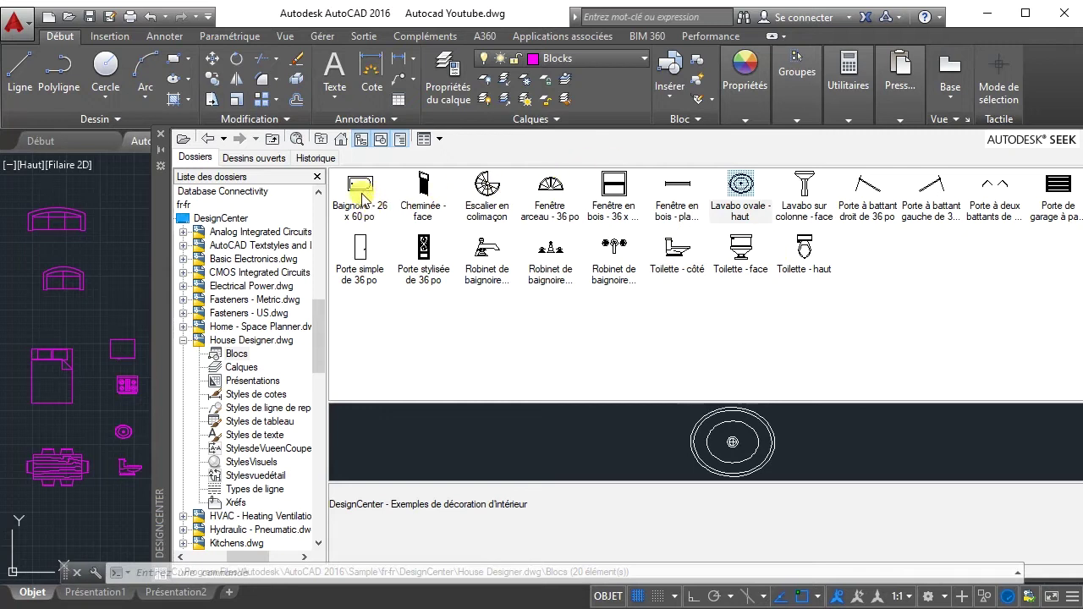
{"action": "mouse_move", "coordinate": [360, 199]}
{"action": "left_mouse_down"}
{"action": "mouse_move", "coordinate": [285, 242]}
{"action": "mouse_move", "coordinate": [123, 300]}
{"action": "left_mouse_up"}
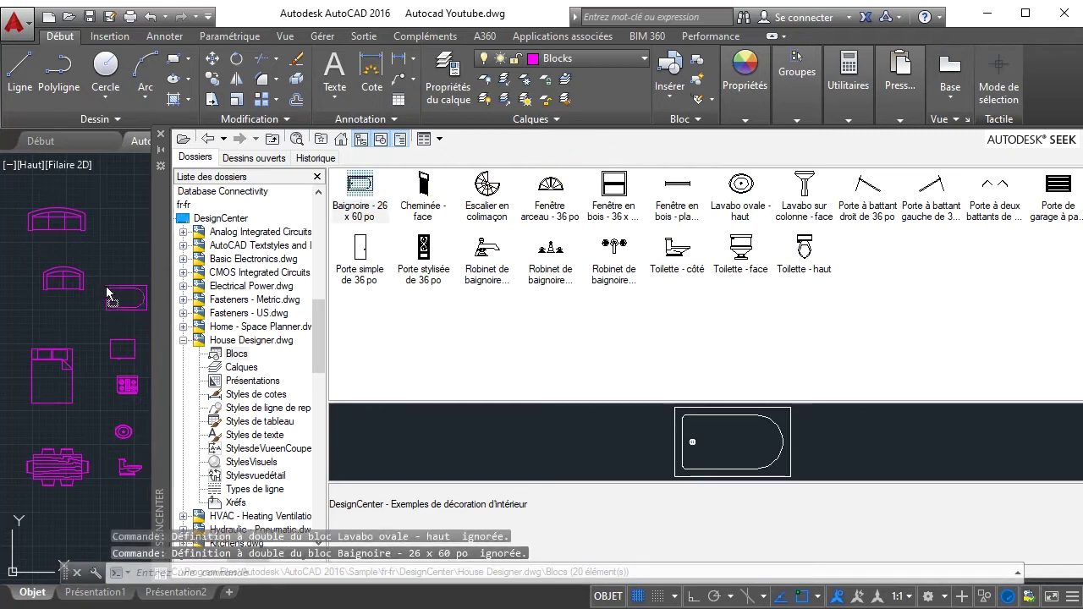
{"action": "left_click", "coordinate": [160, 138]}
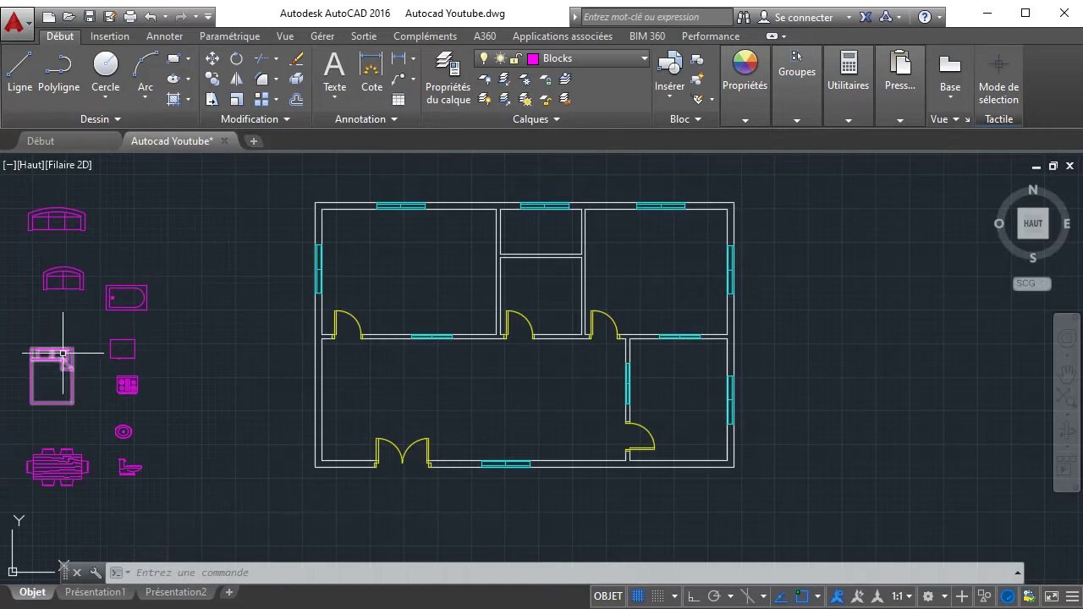
- Copy the bed block into the upper-left room and rotate it a quarter turn with Ortho on
{"action": "left_click", "coordinate": [68, 365]}
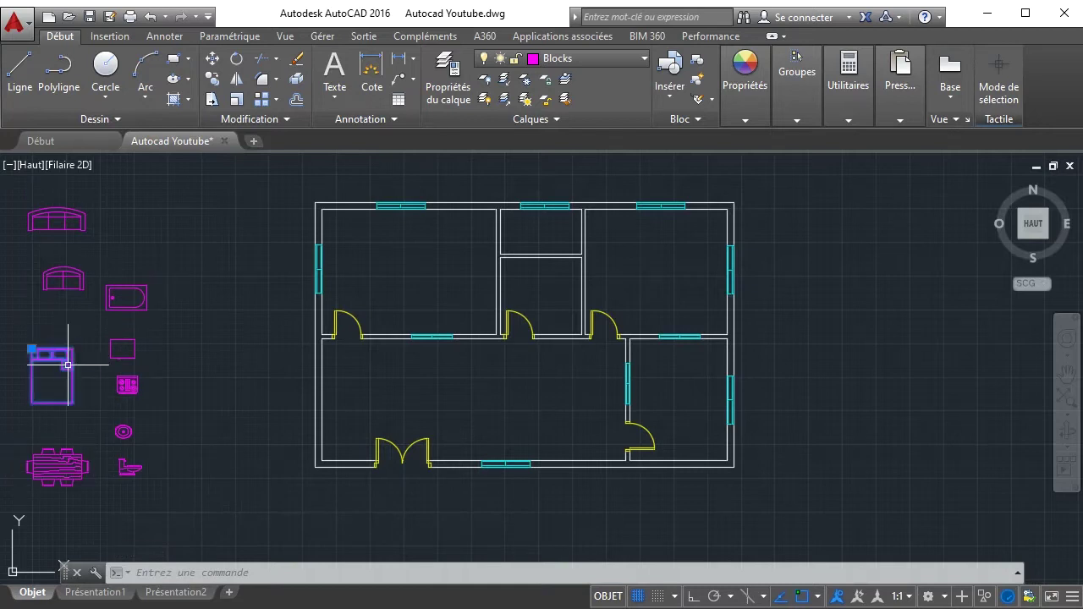
{"action": "left_click", "coordinate": [211, 80]}
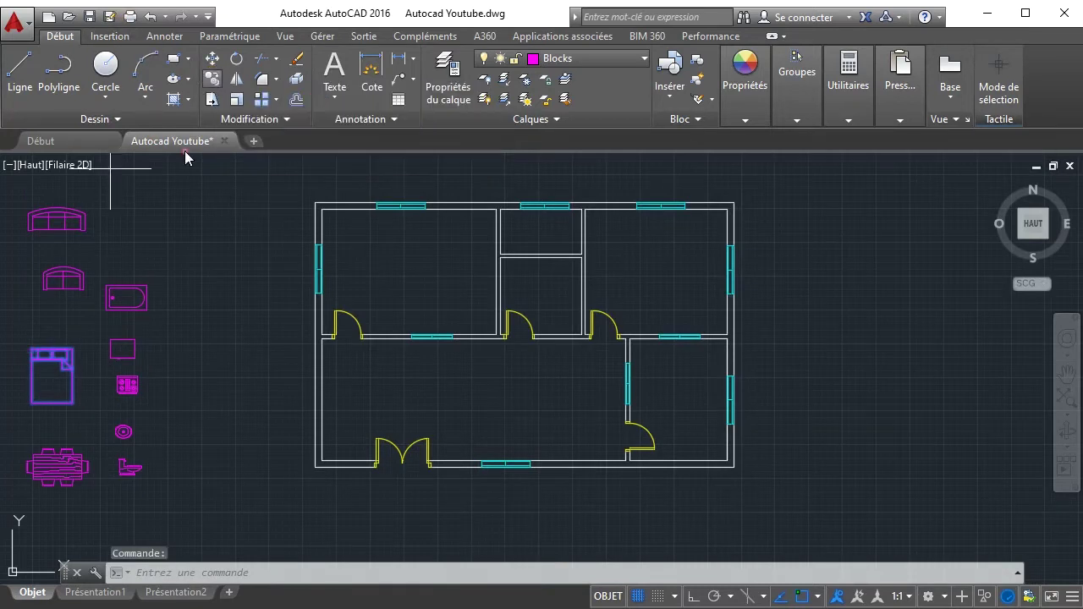
{"action": "left_click", "coordinate": [73, 348]}
{"action": "left_click", "coordinate": [435, 237]}
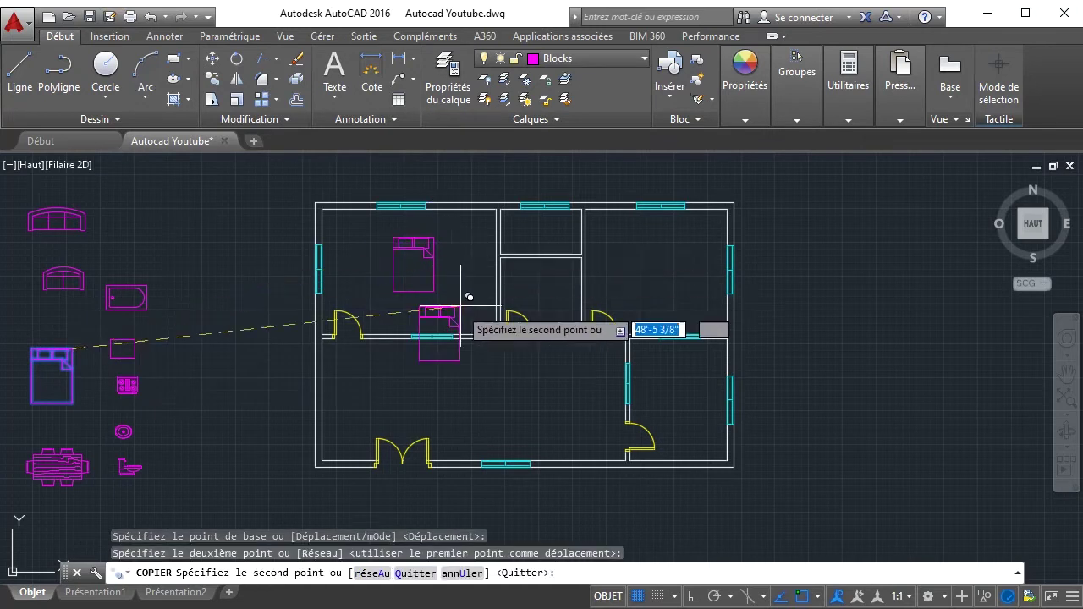
{"action": "left_click", "coordinate": [237, 79]}
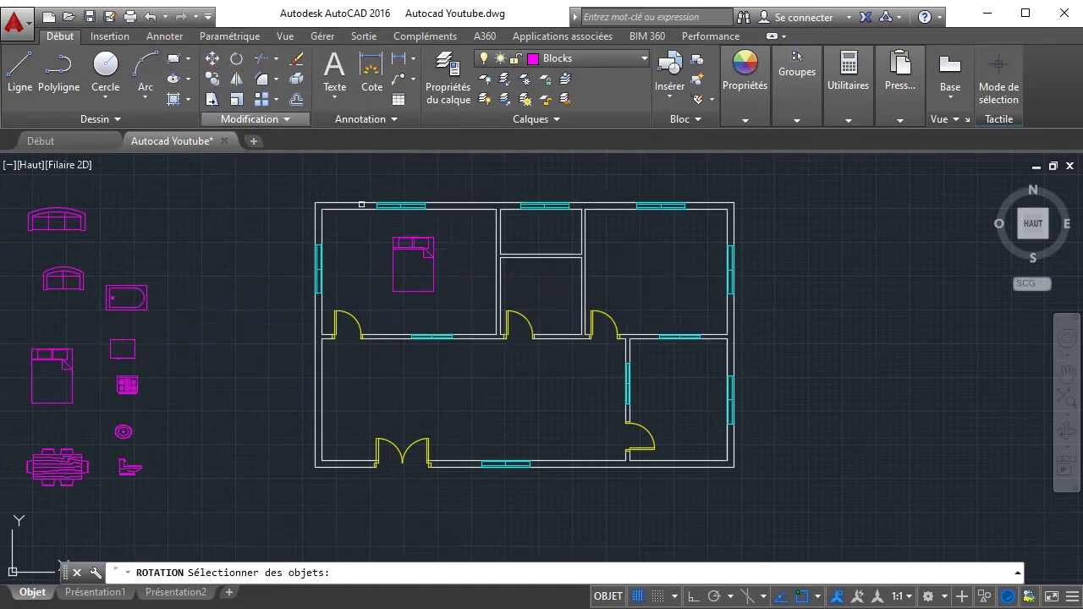
{"action": "left_click", "coordinate": [425, 247]}
{"action": "key", "text": "Return"}
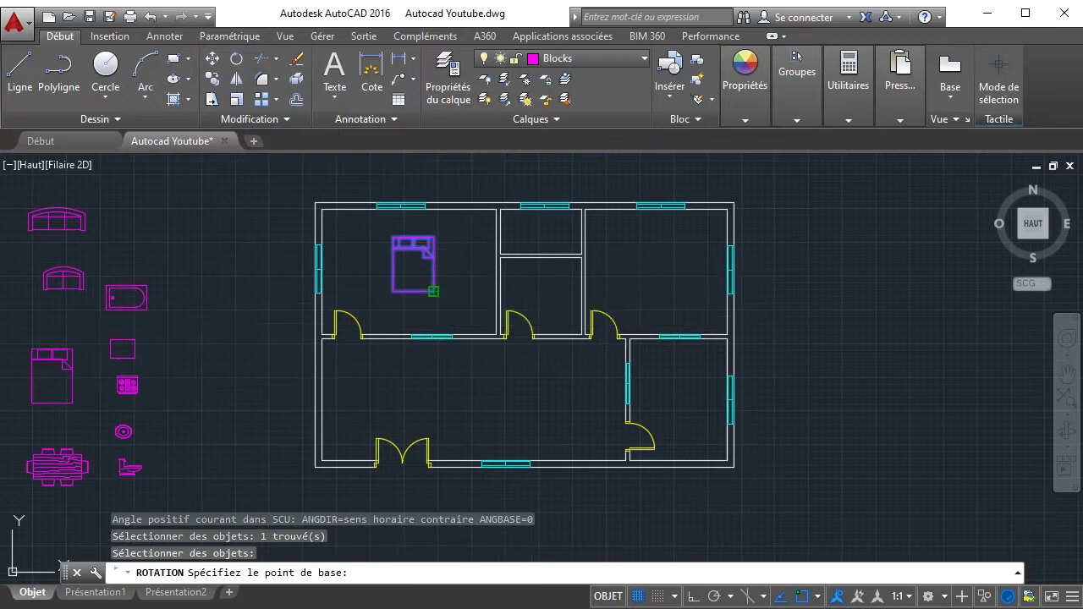
{"action": "left_click", "coordinate": [434, 291]}
{"action": "left_click", "coordinate": [694, 596]}
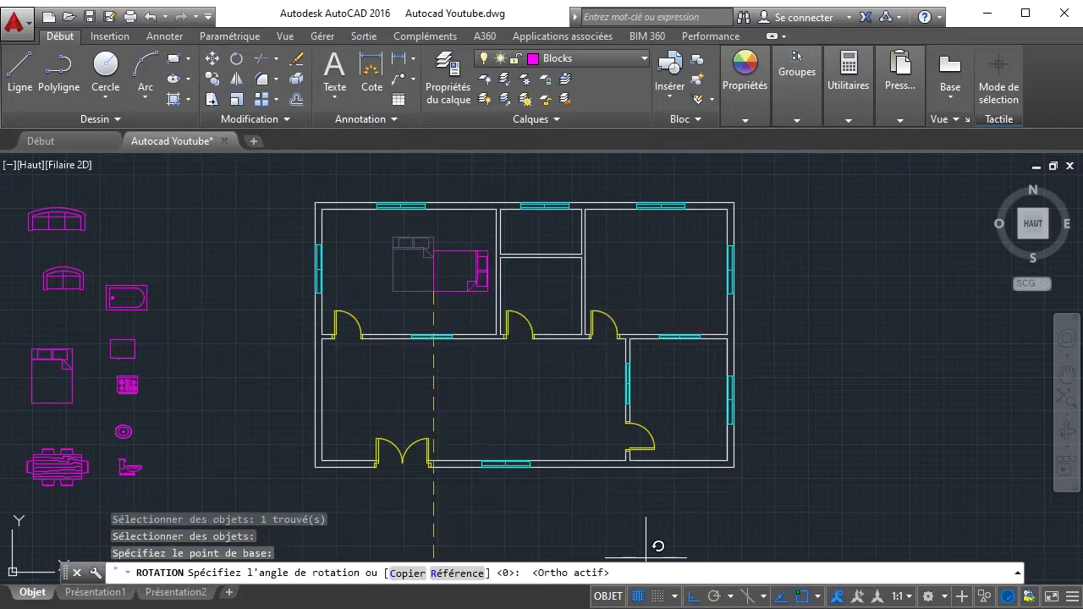
{"action": "left_click", "coordinate": [559, 434]}
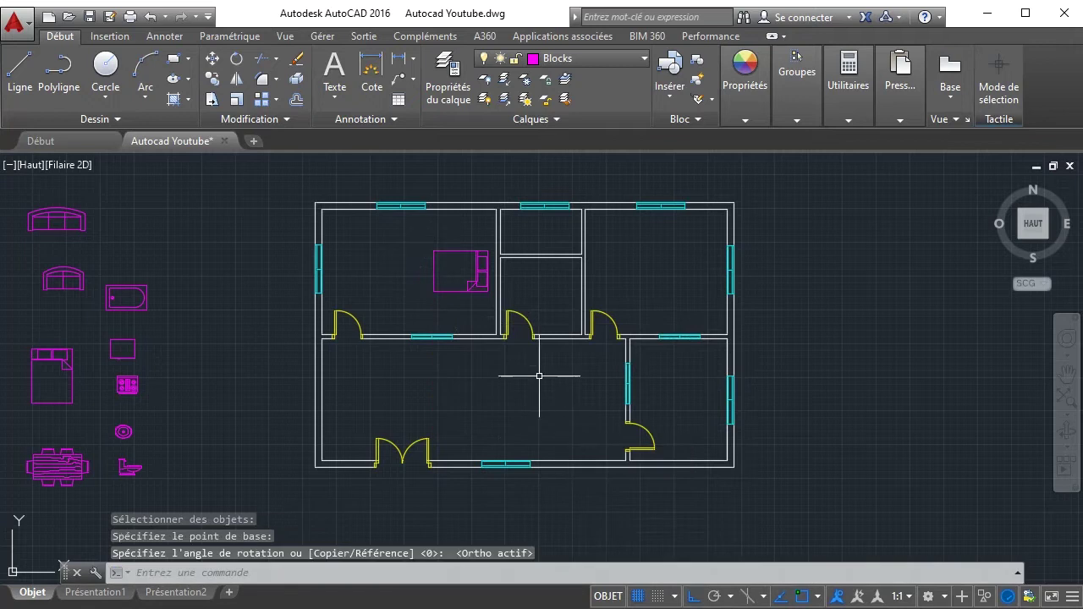
- Grip-stretch the bed's corners to fit it against the bedroom wall
{"action": "left_click", "coordinate": [482, 291]}
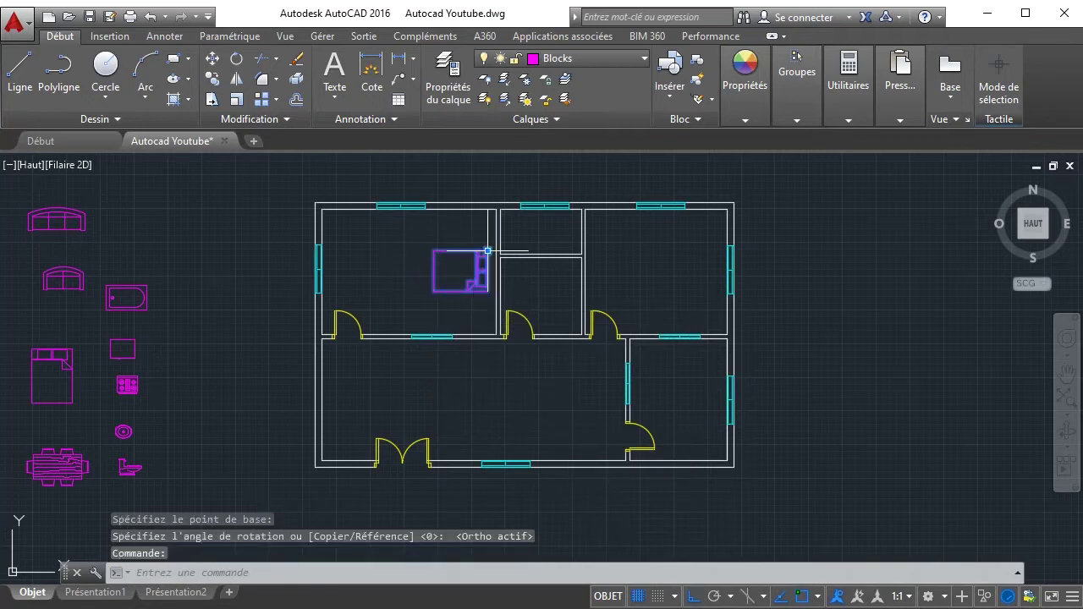
{"action": "left_click", "coordinate": [488, 250]}
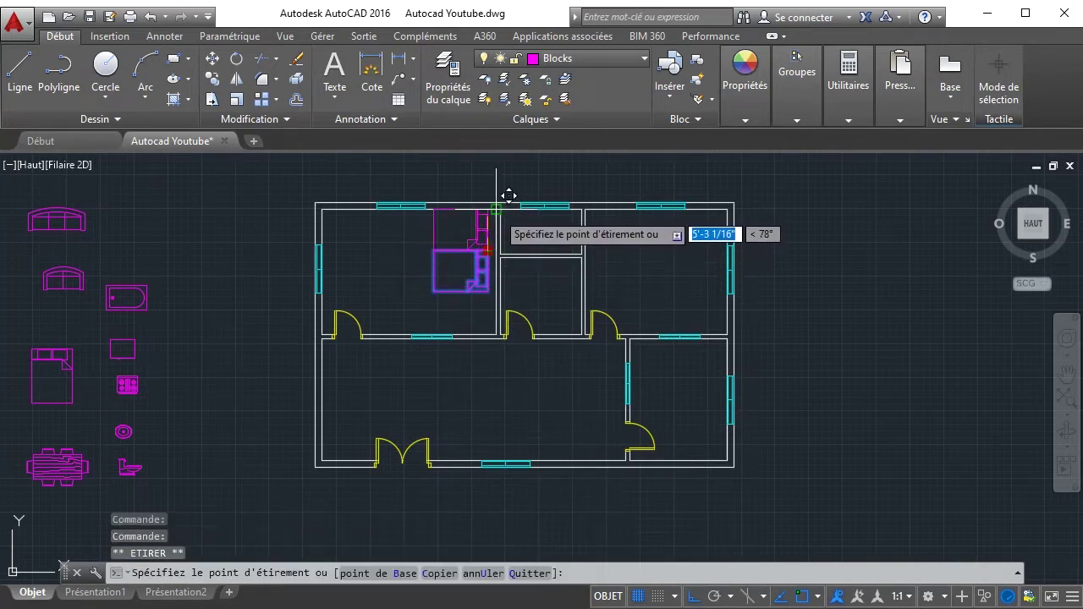
{"action": "scroll", "coordinate": [509, 195], "scroll_direction": "up", "scroll_amount": 5}
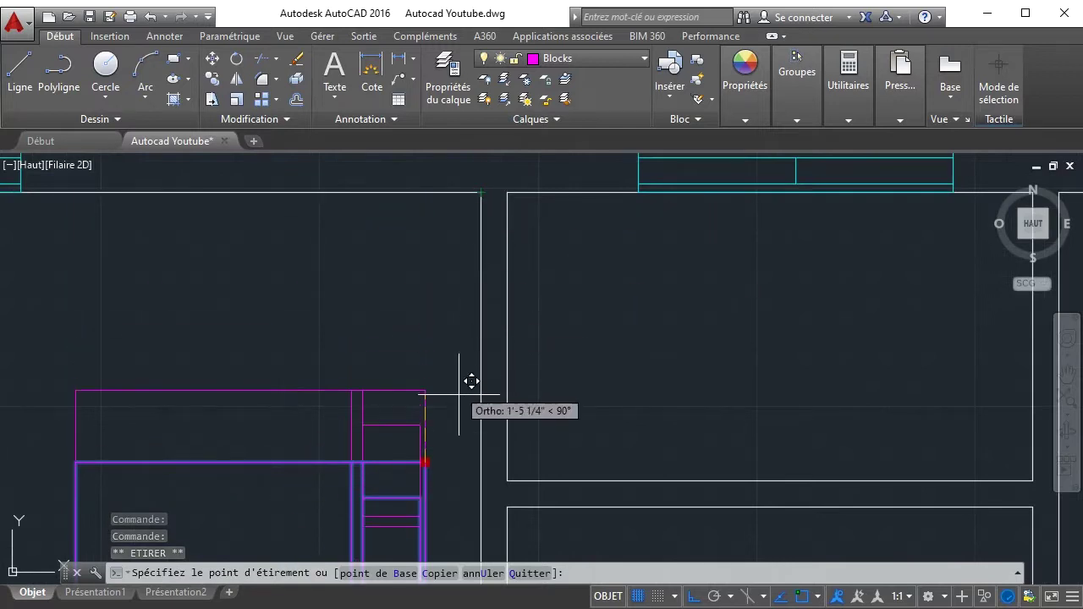
{"action": "left_click", "coordinate": [474, 417]}
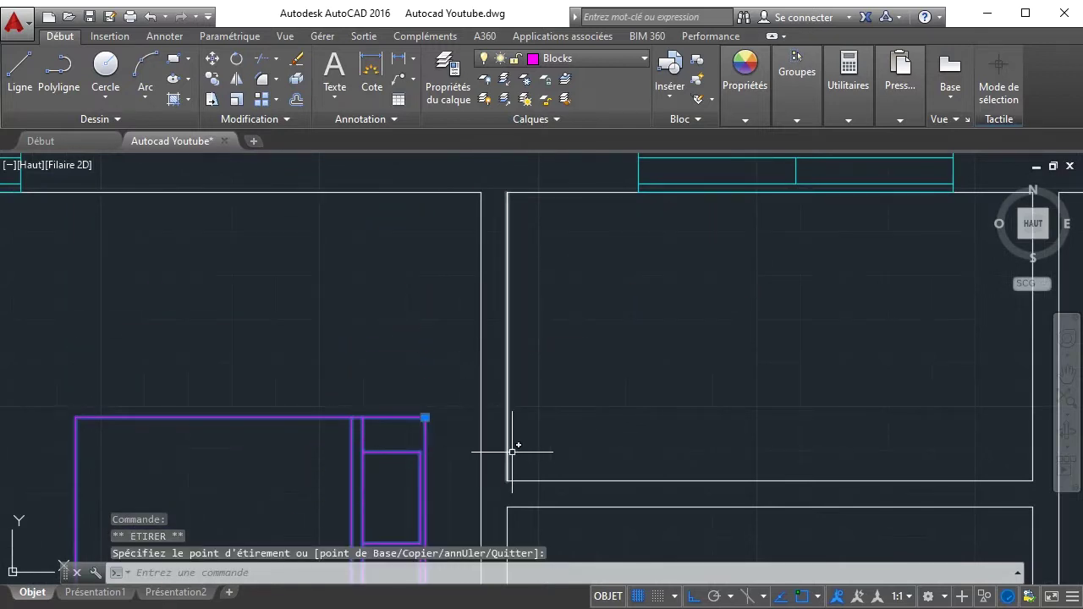
{"action": "left_click", "coordinate": [696, 597]}
{"action": "left_click", "coordinate": [425, 417]}
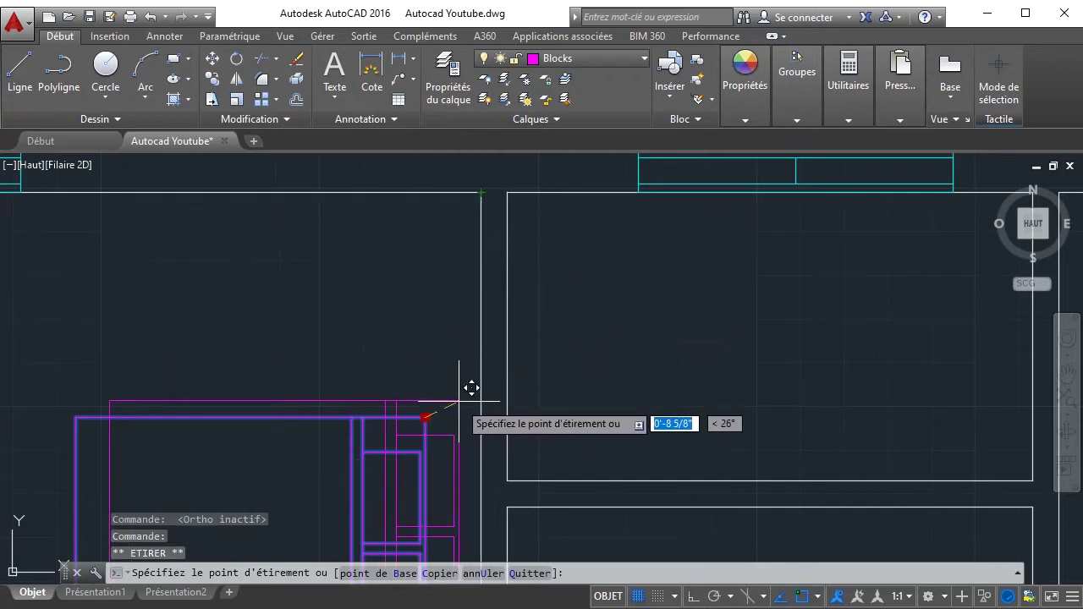
{"action": "left_click", "coordinate": [465, 435]}
{"action": "scroll", "coordinate": [469, 436], "scroll_direction": "down", "scroll_amount": 5}
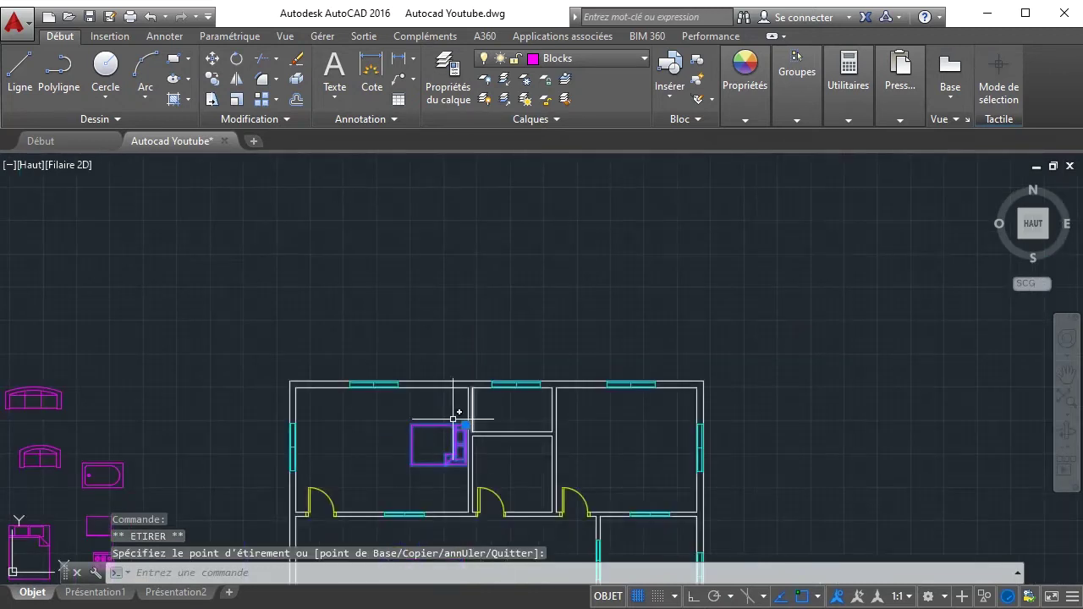
{"action": "middle_click_drag", "start_coordinate": [320, 422], "coordinate": [401, 273]}
{"action": "middle_click_drag", "start_coordinate": [461, 188], "coordinate": [402, 243]}
{"action": "key", "text": "Escape"}
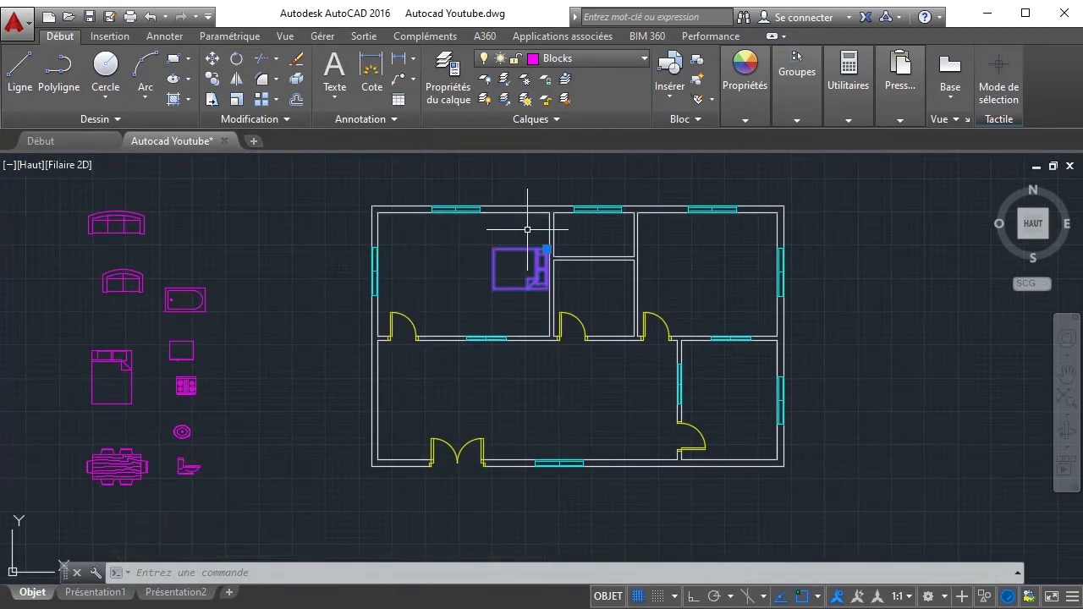
- Grip-move the bed, undo the move with Ctrl+Z, and reopen DesignCenter with Ctrl+2
{"action": "left_click", "coordinate": [547, 249]}
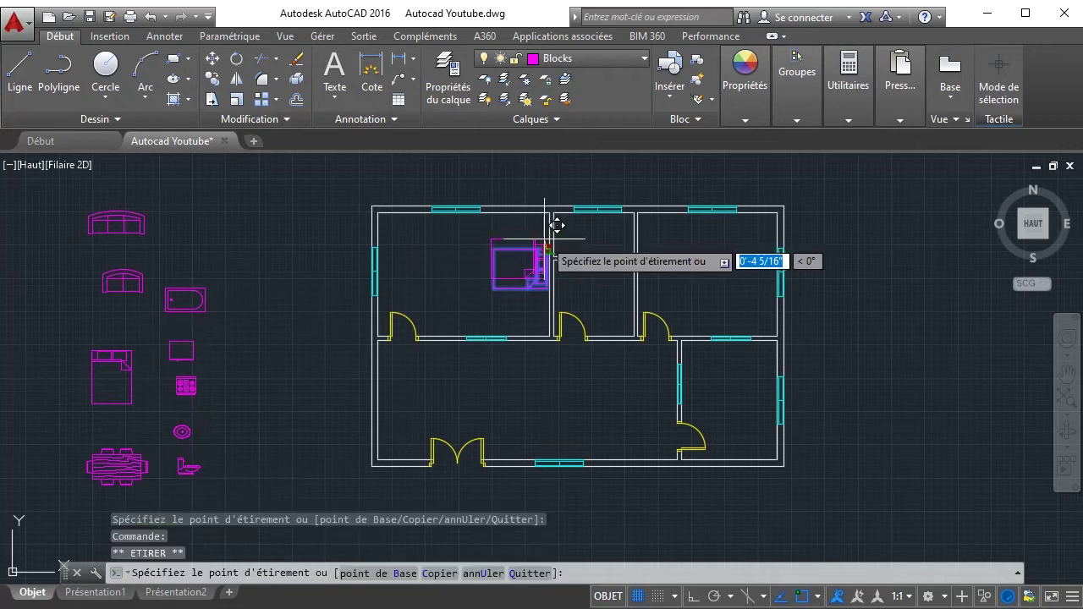
{"action": "left_click", "coordinate": [553, 234]}
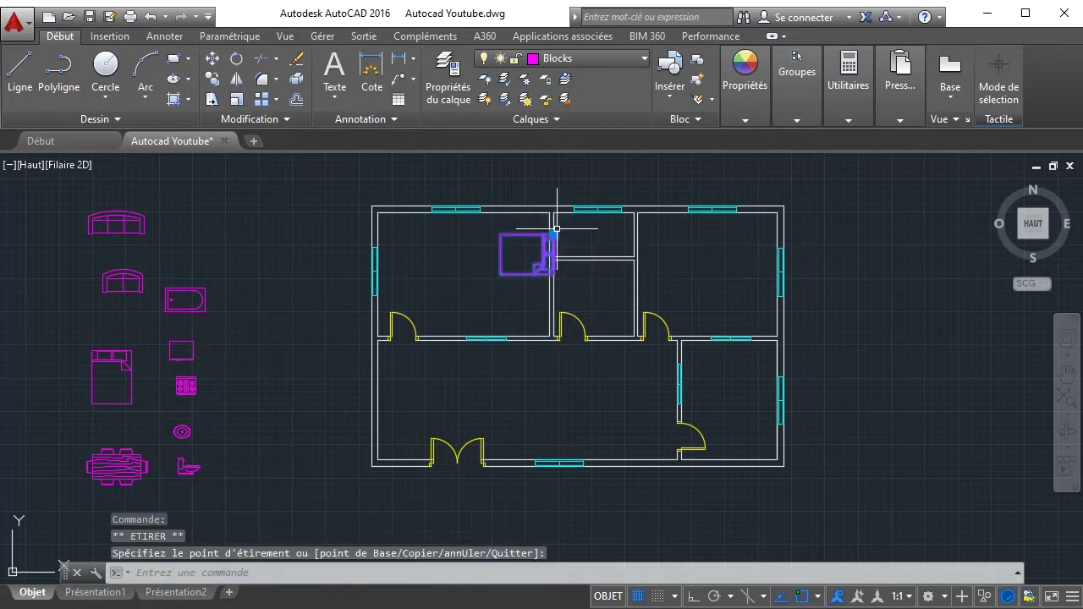
{"action": "key", "text": "ctrl+z"}
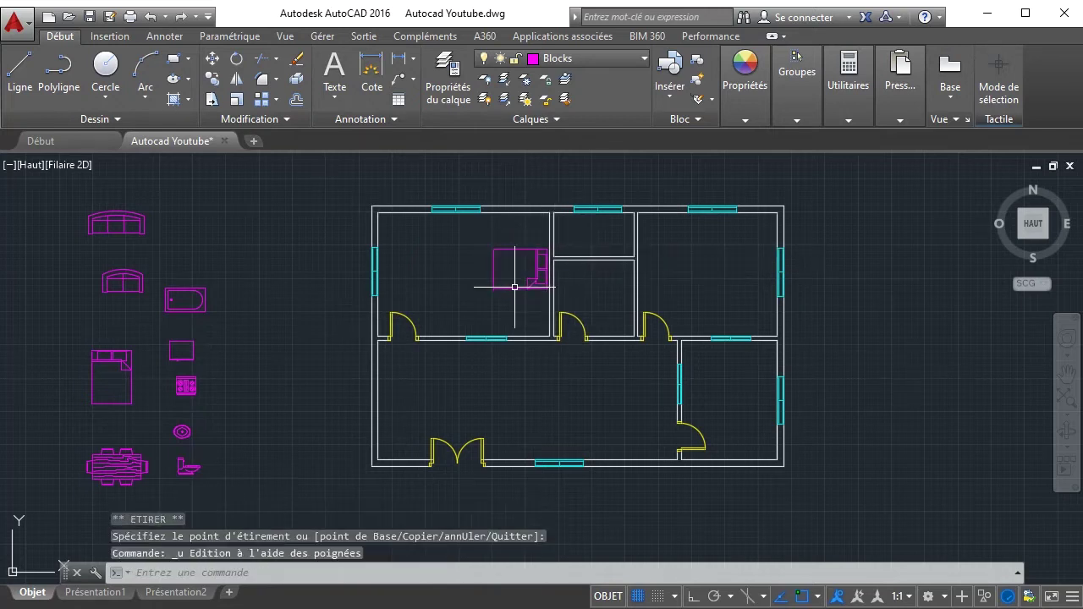
{"action": "key", "text": "ctrl+2"}
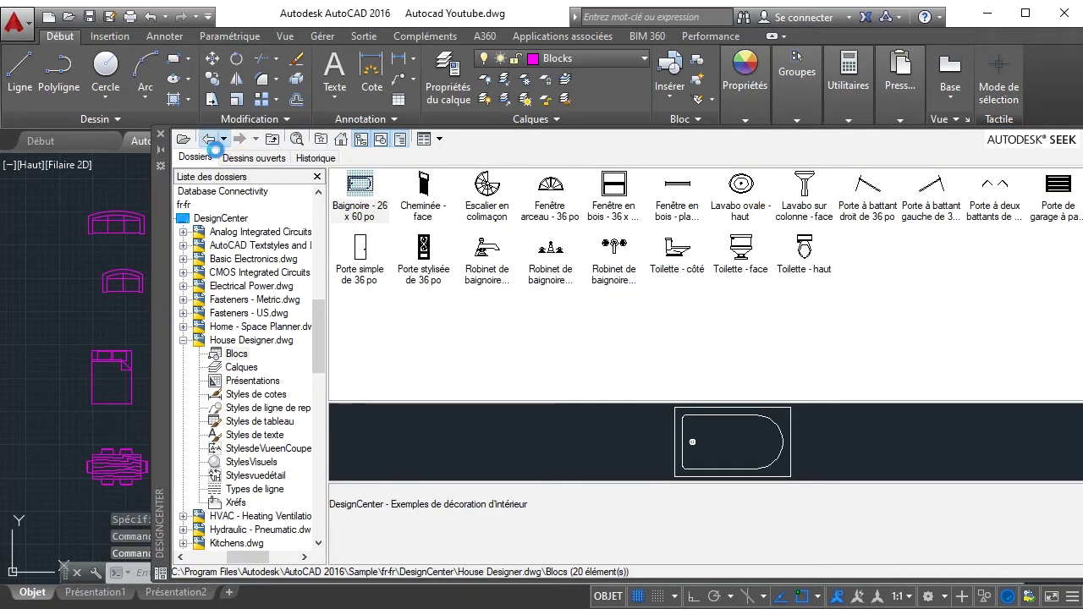
- Drag the Lampe de table block from Home - Space Planner.dwg into the drawing and close DesignCenter
{"action": "left_click", "coordinate": [203, 141]}
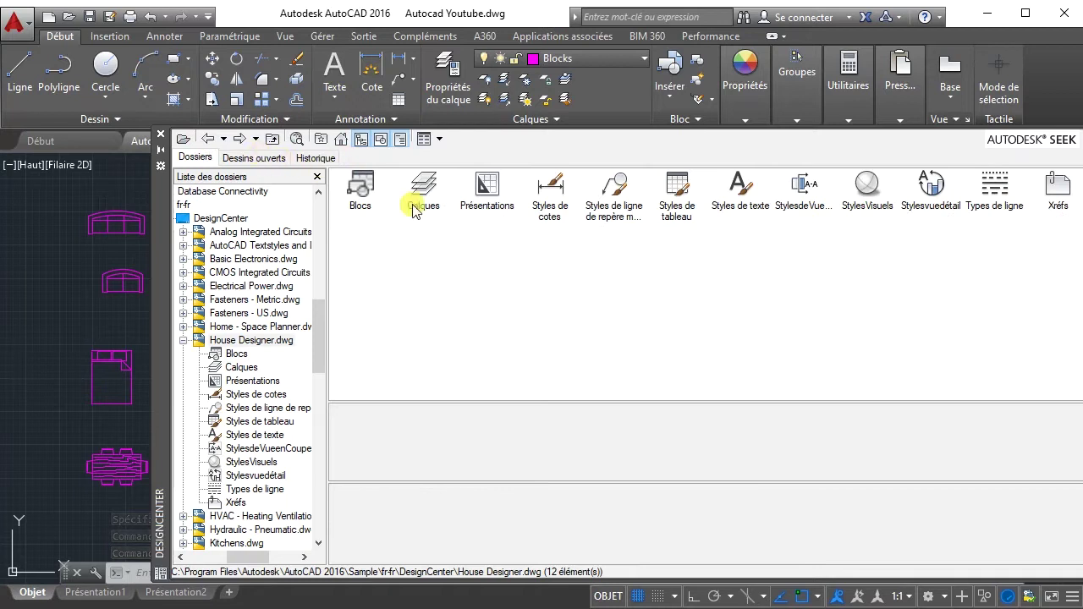
{"action": "left_click", "coordinate": [245, 140]}
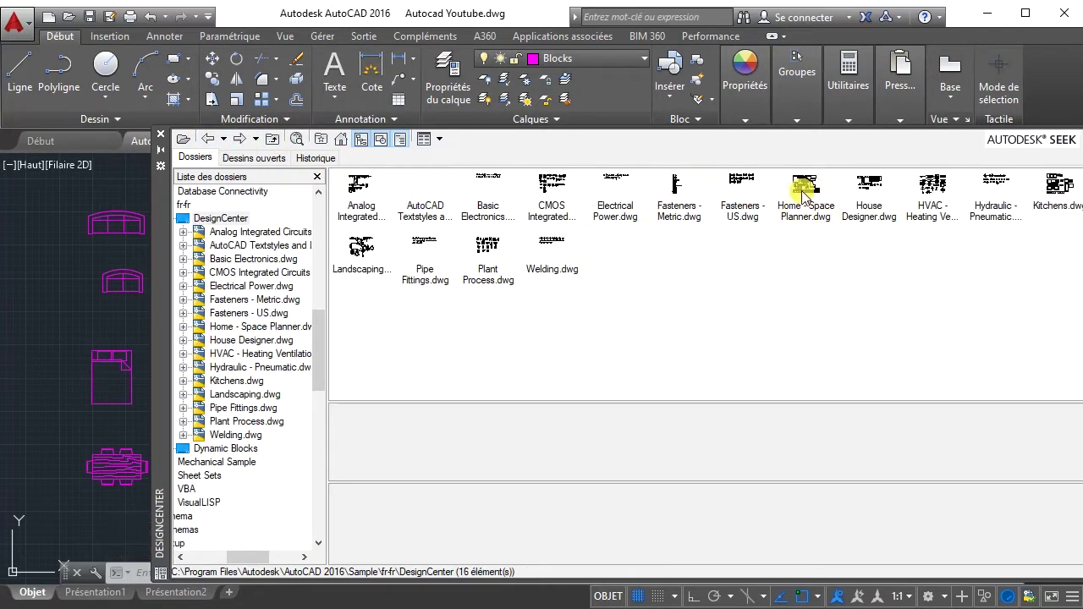
{"action": "double_click", "coordinate": [805, 193]}
{"action": "double_click", "coordinate": [374, 206]}
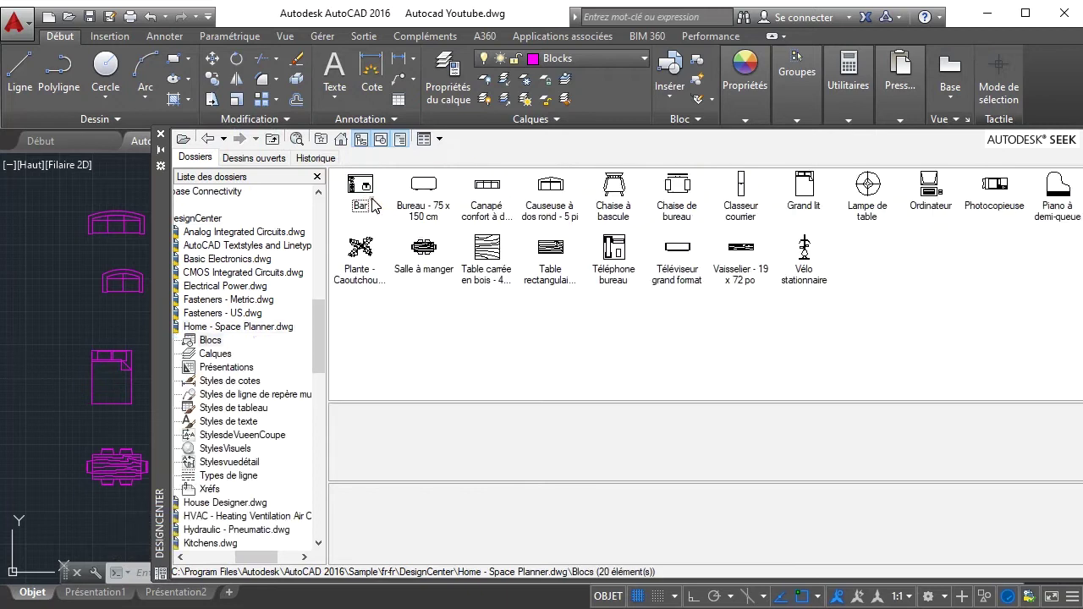
{"action": "left_click_drag", "start_coordinate": [870, 201], "coordinate": [809, 225]}
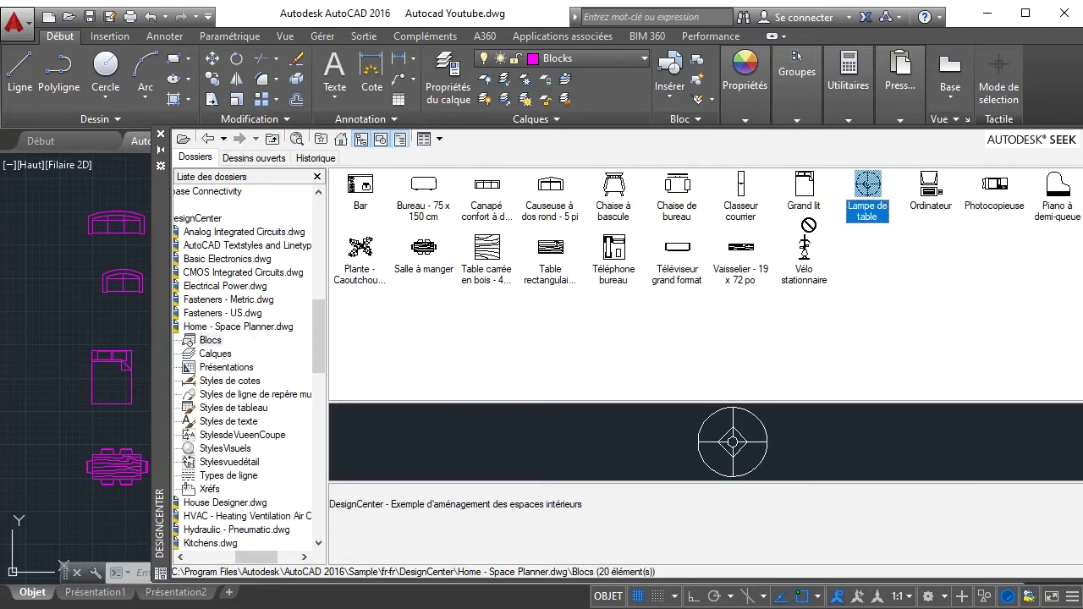
{"action": "left_click_drag", "start_coordinate": [61, 304], "coordinate": [61, 303]}
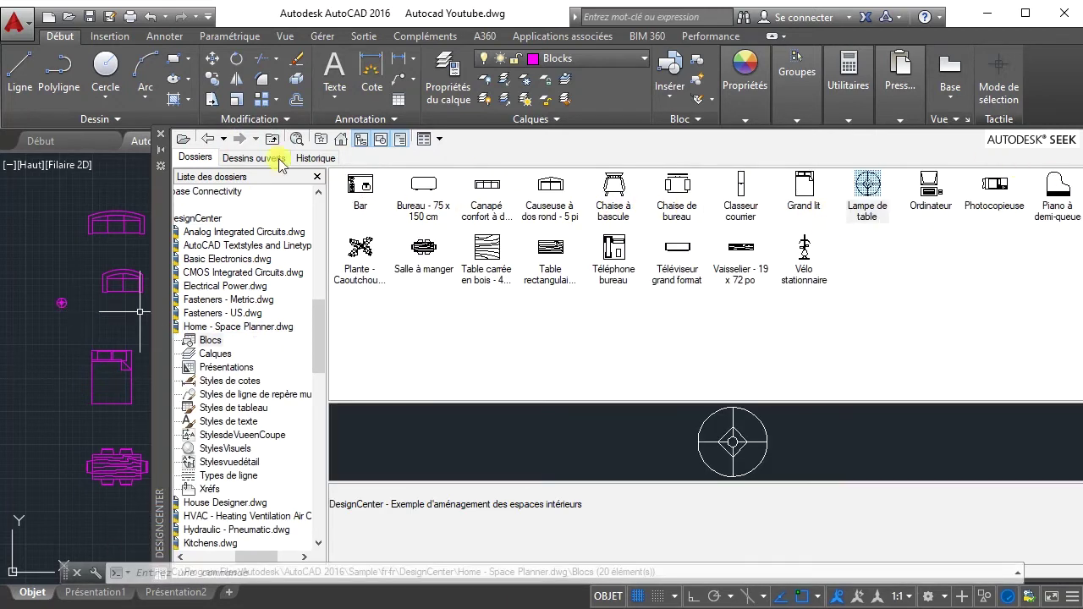
{"action": "left_click", "coordinate": [161, 137]}
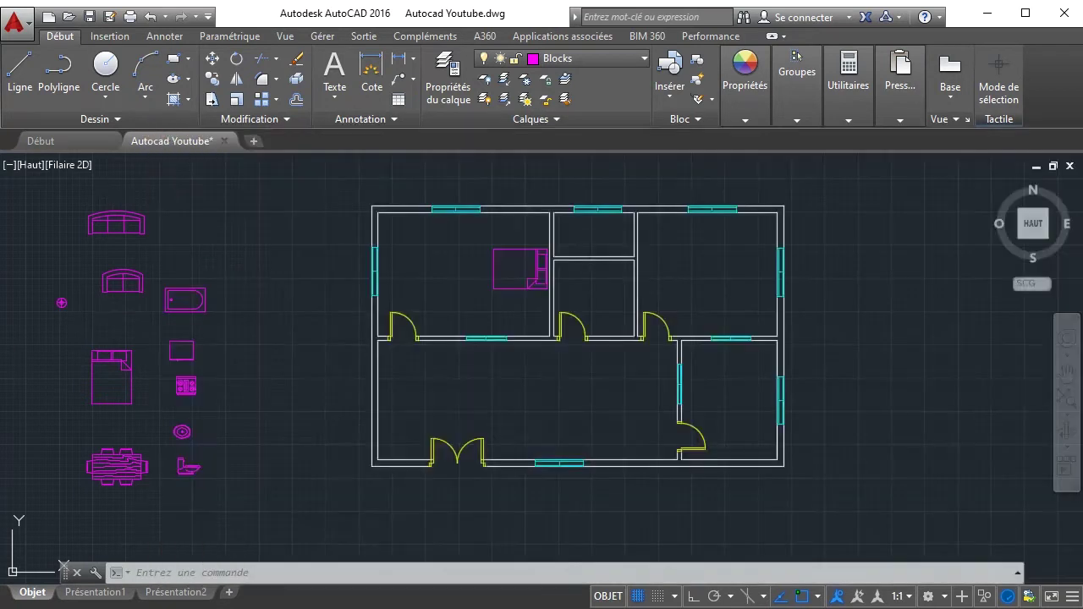
- Move the lamp to the top of the bedroom above the bed and nudge the bed slightly up
{"action": "left_click", "coordinate": [61, 302]}
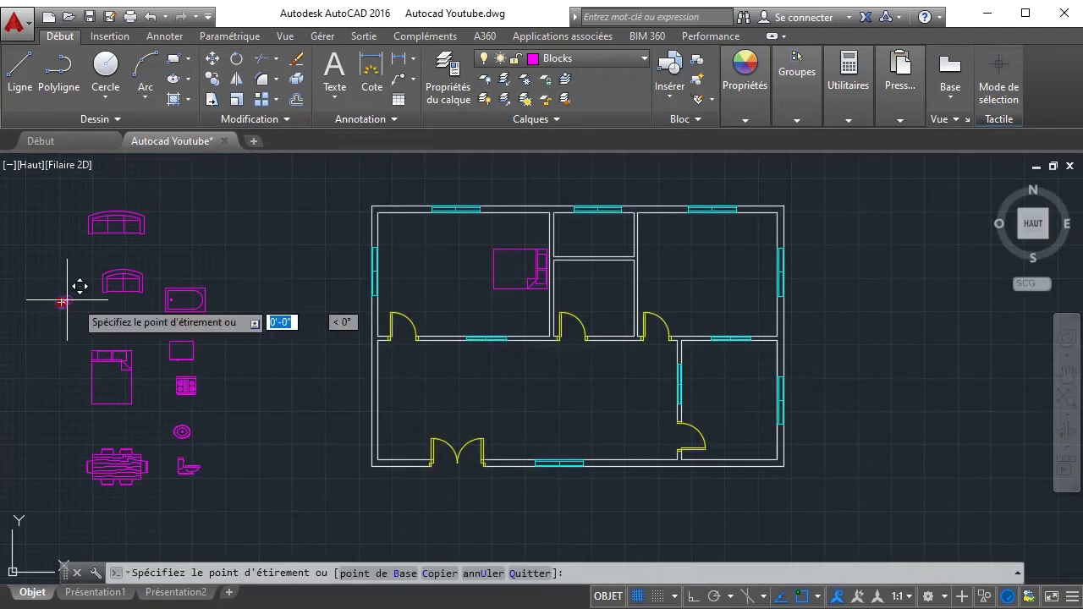
{"action": "left_click", "coordinate": [539, 226]}
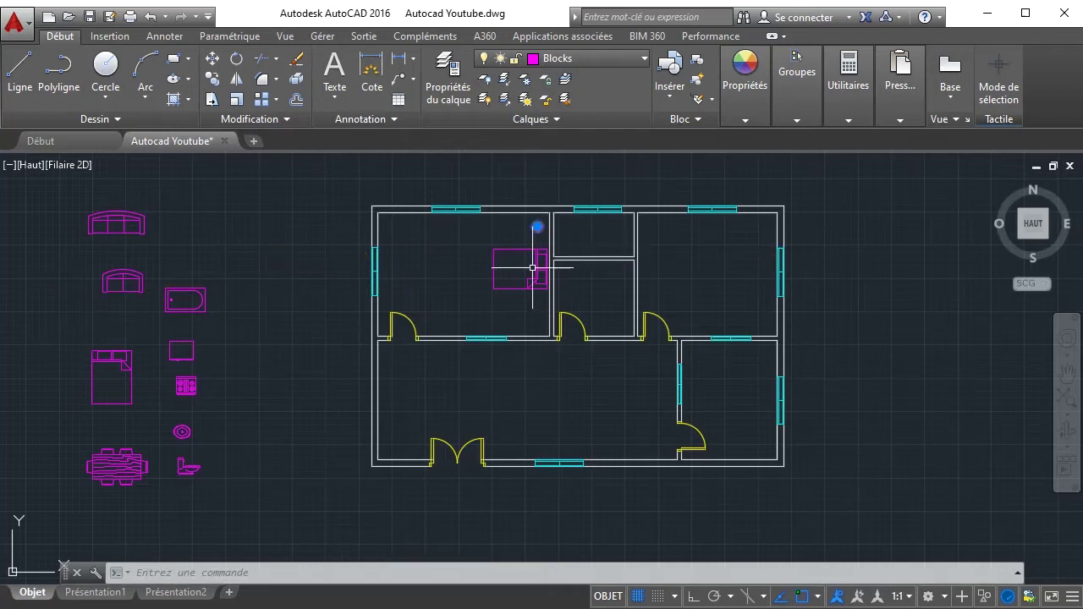
{"action": "scroll", "coordinate": [540, 249], "scroll_direction": "up", "scroll_amount": 5}
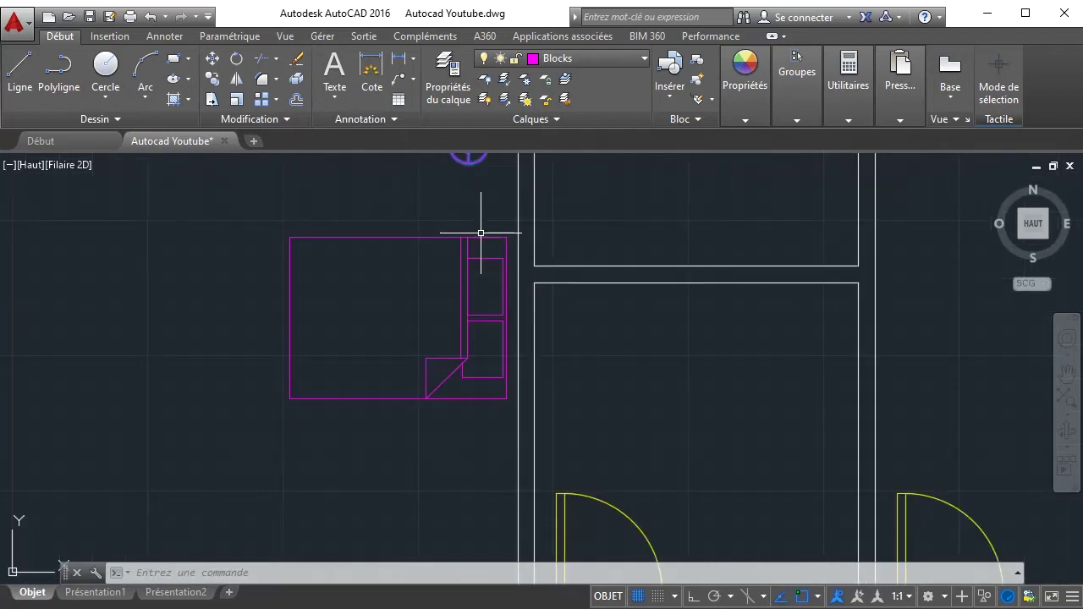
{"action": "left_click", "coordinate": [481, 233]}
{"action": "left_click", "coordinate": [518, 409]}
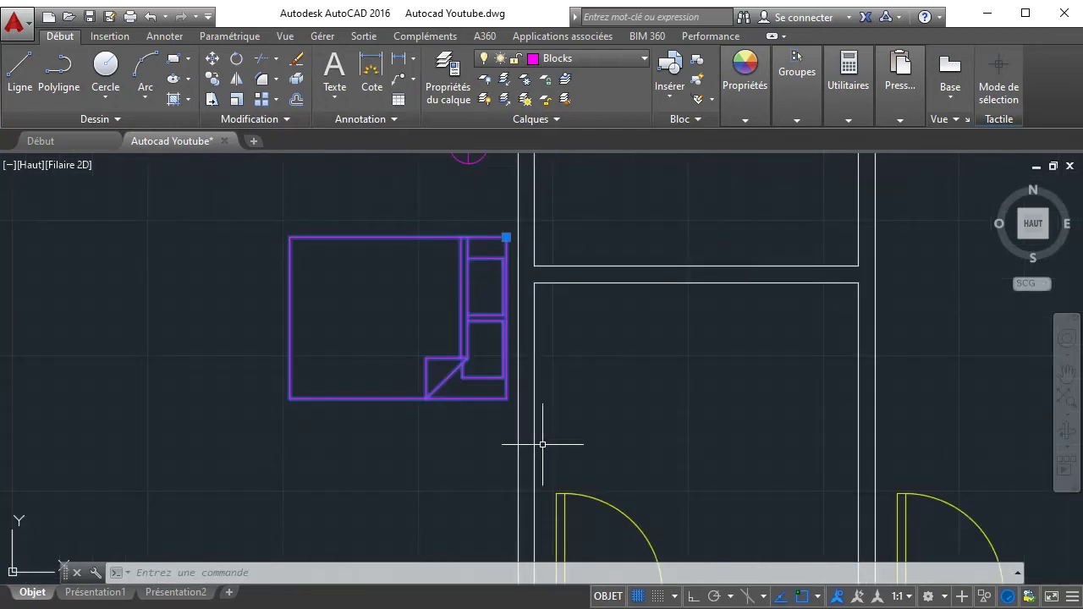
{"action": "key", "text": "ctrl+Up"}
{"action": "key", "text": "ctrl+Up"}
{"action": "key", "text": "ctrl+Up"}
{"action": "key", "text": "ctrl+Up"}
{"action": "key", "text": "ctrl+Up"}
{"action": "key", "text": "ctrl+Up"}
{"action": "key", "text": "ctrl+Up"}
{"action": "key", "text": "ctrl+Up"}
{"action": "key", "text": "ctrl+Up"}
{"action": "key", "text": "ctrl+Up"}
{"action": "key", "text": "ctrl+Up"}
{"action": "key", "text": "ctrl+Up"}
{"action": "key", "text": "ctrl+Up"}
{"action": "key", "text": "ctrl+Up"}
{"action": "key", "text": "ctrl+Up"}
{"action": "key", "text": "ctrl+Up"}
{"action": "key", "text": "ctrl+Up"}
{"action": "key", "text": "ctrl+Up"}
{"action": "key", "text": "ctrl+Up"}
{"action": "key", "text": "ctrl+Up"}
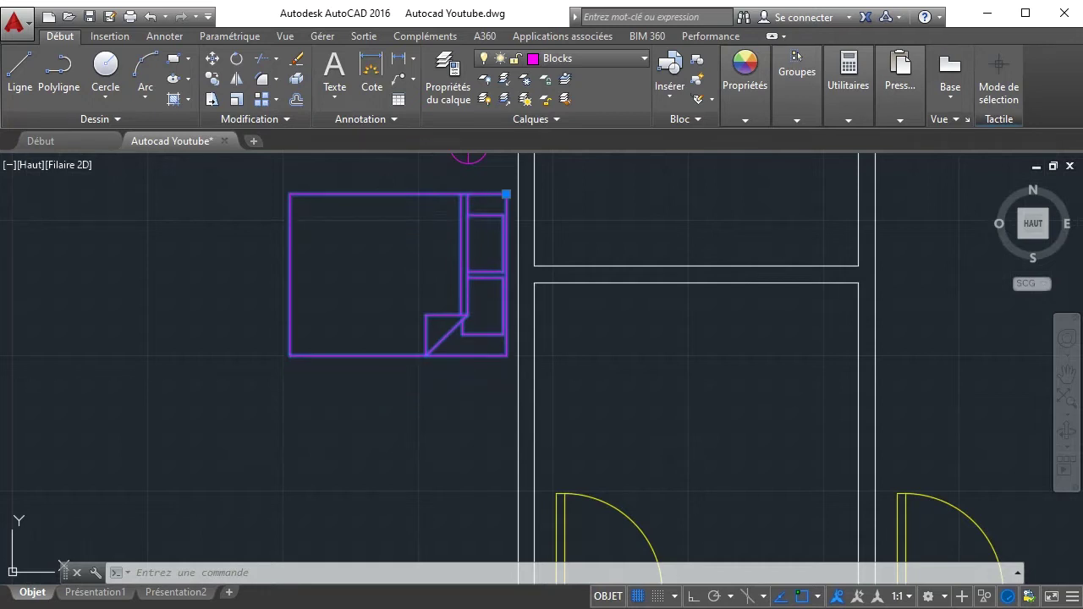
{"action": "scroll", "coordinate": [478, 418], "scroll_direction": "down", "scroll_amount": 4}
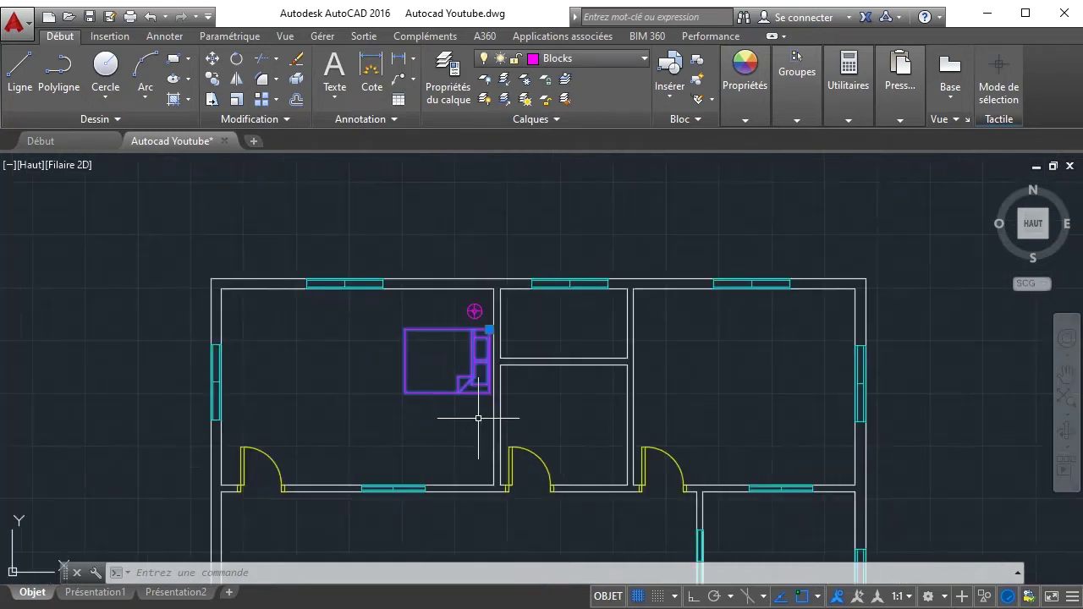
{"action": "key", "text": "Escape"}
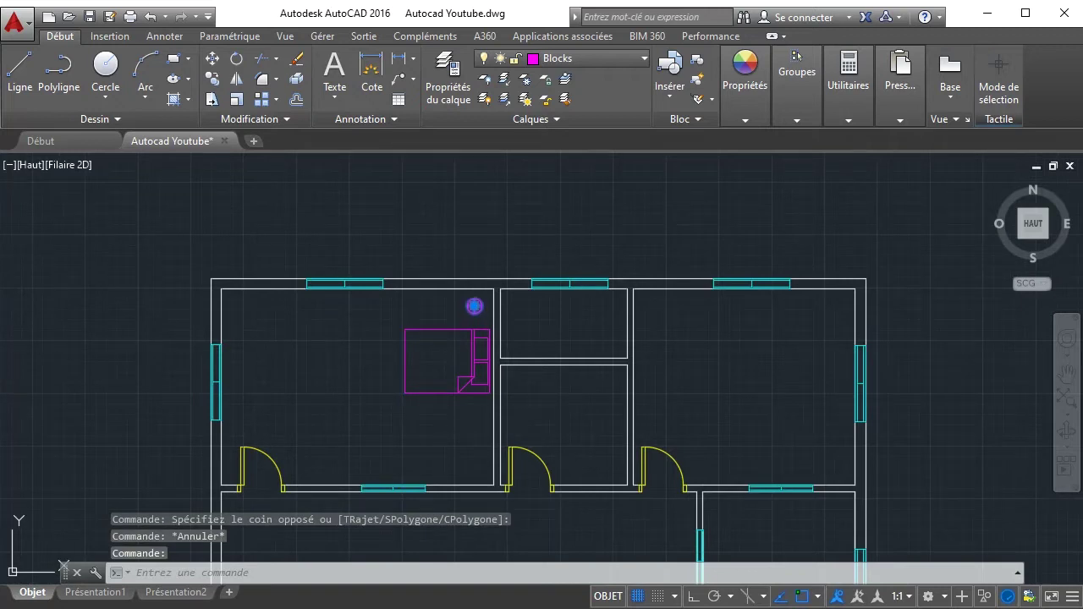
{"action": "key", "text": "Escape"}
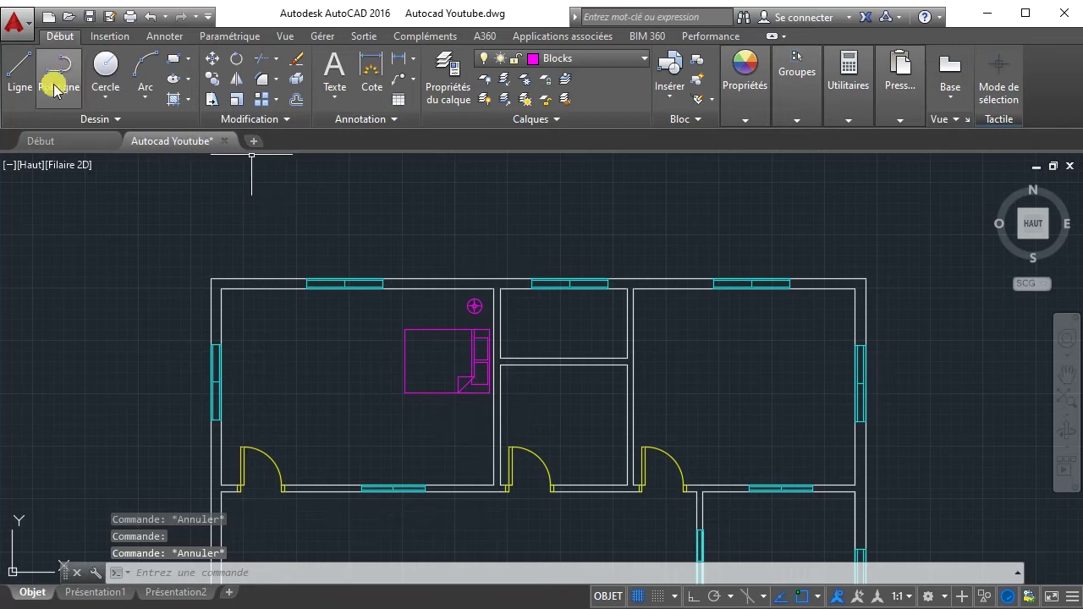
- Draw a small rectangle beside the bed using the REC command
{"action": "type", "text": "rec"}
{"action": "key", "text": "Return"}
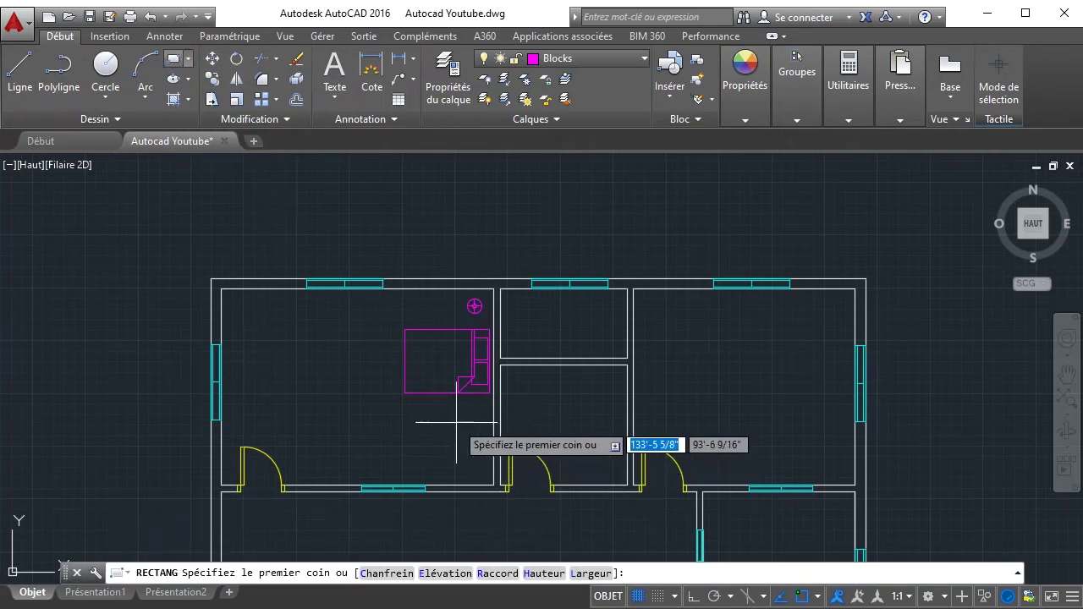
{"action": "scroll", "coordinate": [461, 416], "scroll_direction": "up", "scroll_amount": 2}
{"action": "left_click", "coordinate": [476, 399]}
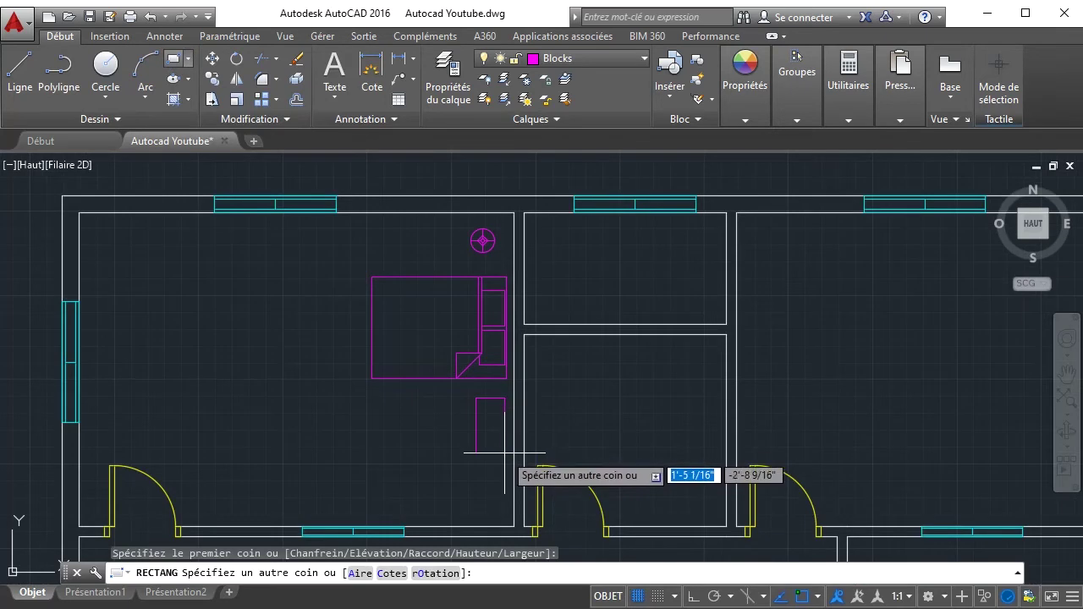
{"action": "left_click", "coordinate": [506, 453]}
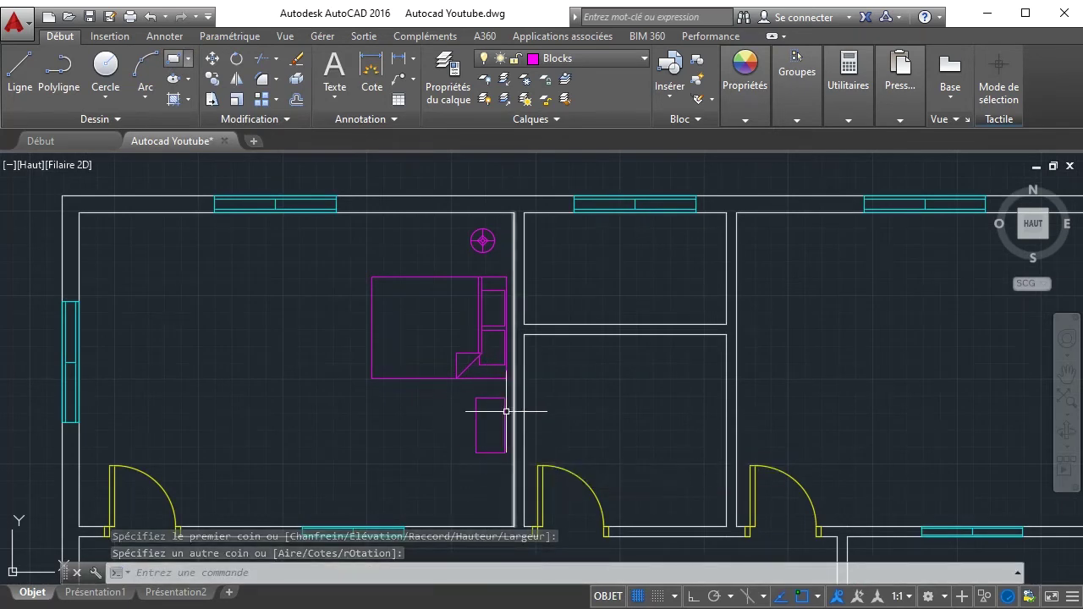
- Fillet all four corners of the small rectangle with a picked radius using the Polyline option
{"action": "left_click", "coordinate": [259, 81]}
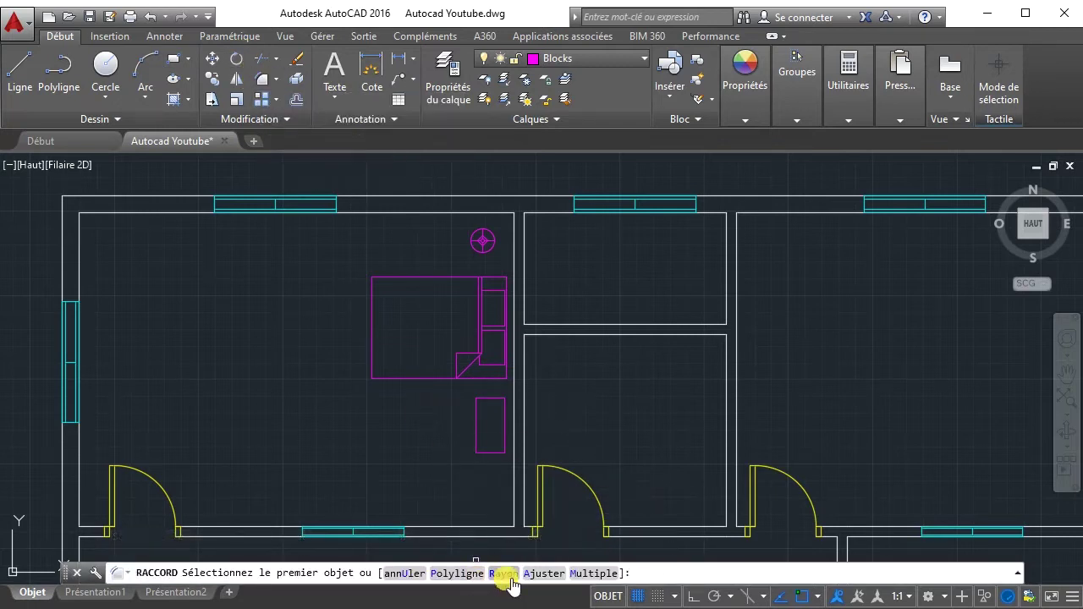
{"action": "type", "text": "R"}
{"action": "key", "text": "Return"}
{"action": "scroll", "coordinate": [465, 415], "scroll_direction": "up", "scroll_amount": 5}
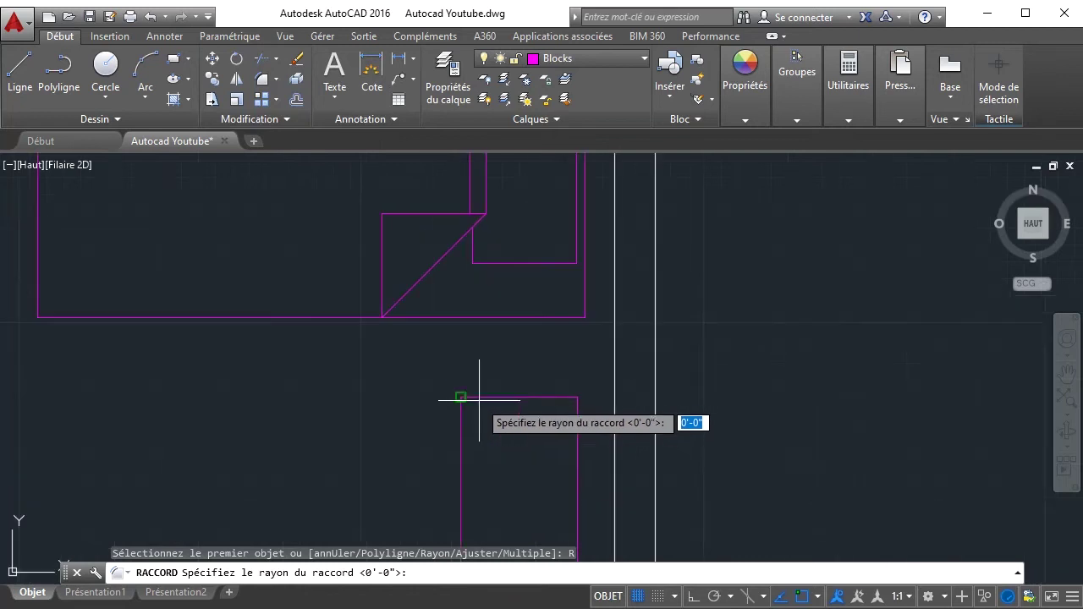
{"action": "left_click", "coordinate": [466, 367]}
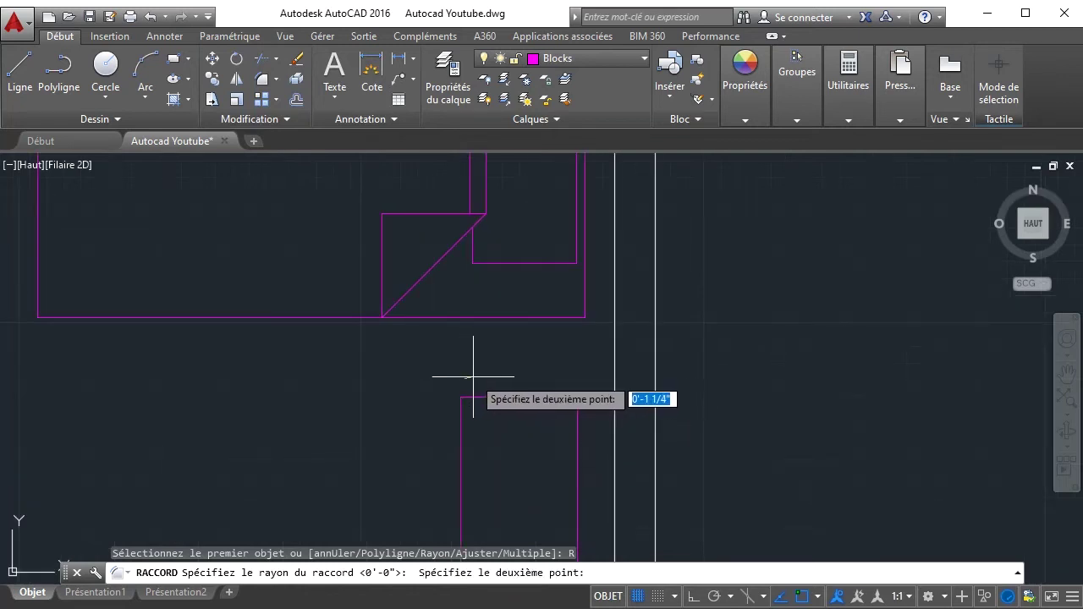
{"action": "left_click", "coordinate": [476, 377]}
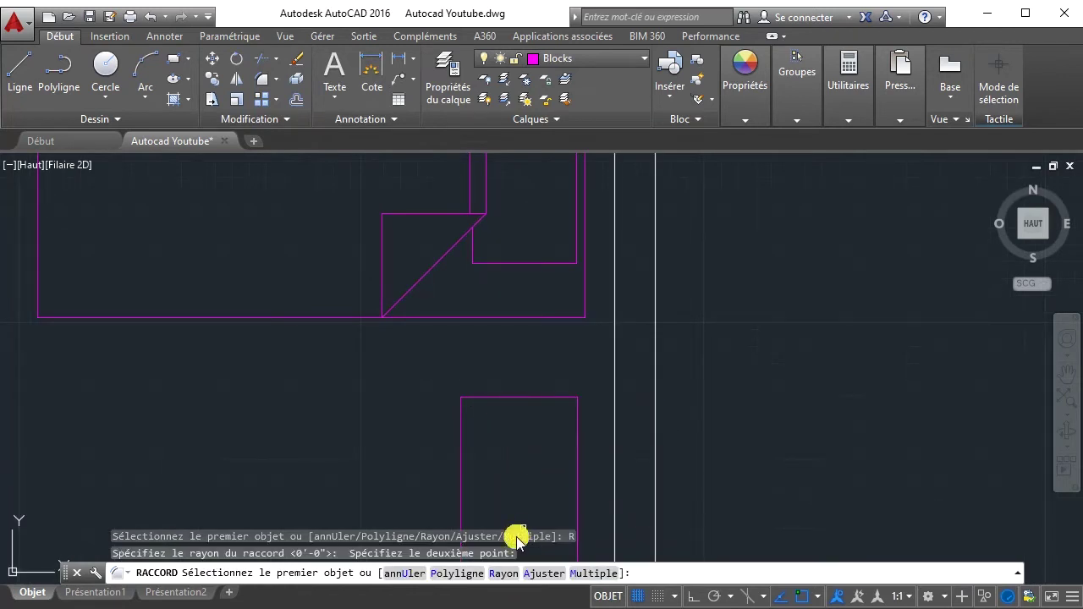
{"action": "left_click", "coordinate": [454, 575]}
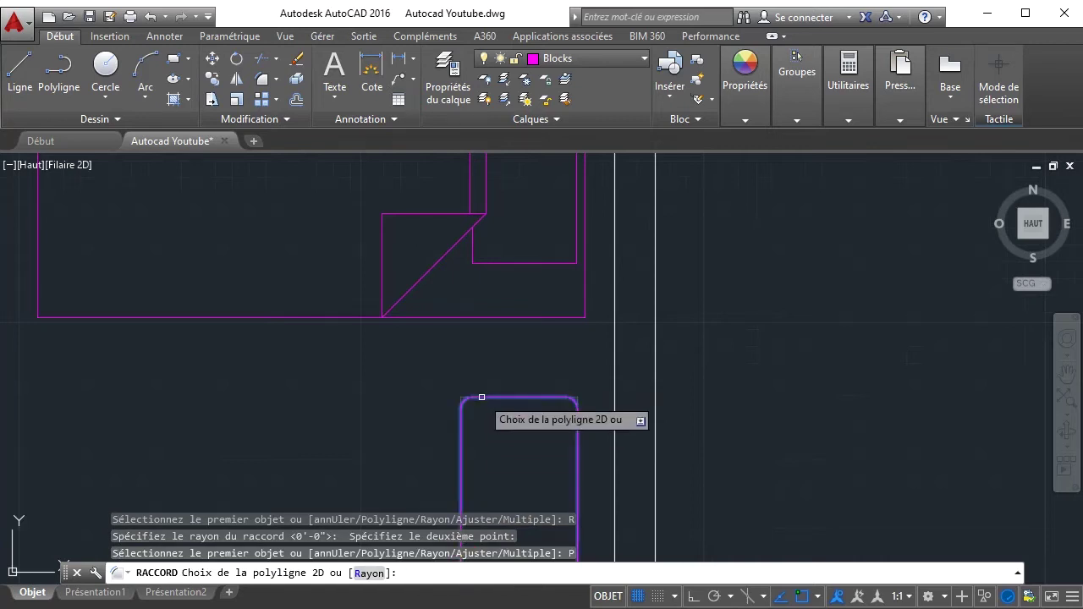
{"action": "left_click", "coordinate": [483, 397]}
{"action": "scroll", "coordinate": [524, 416], "scroll_direction": "down", "scroll_amount": 4}
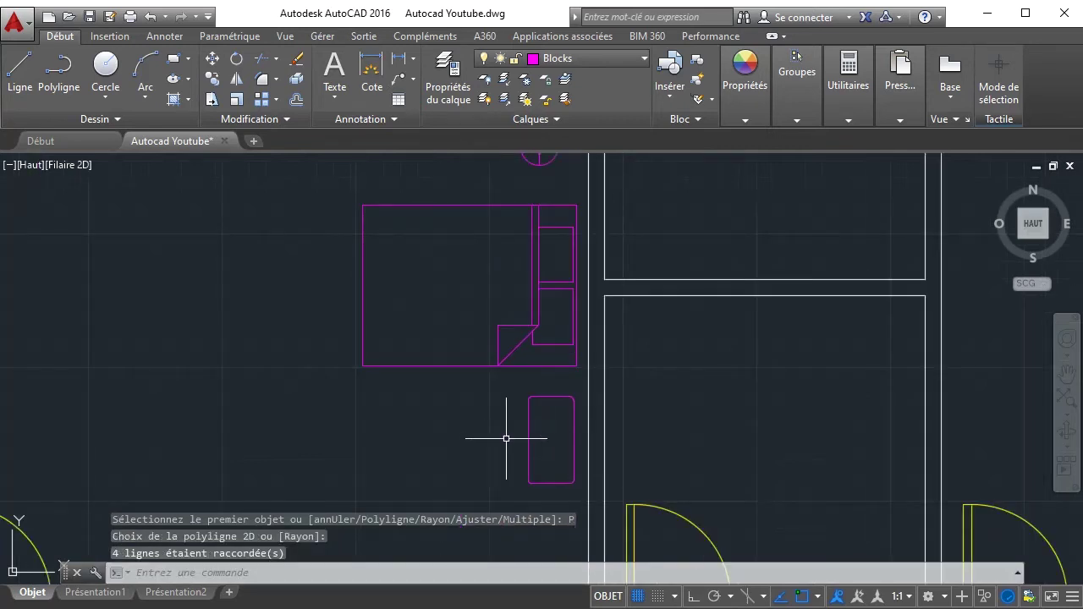
{"action": "right_click", "coordinate": [501, 437]}
{"action": "left_click", "coordinate": [406, 416]}
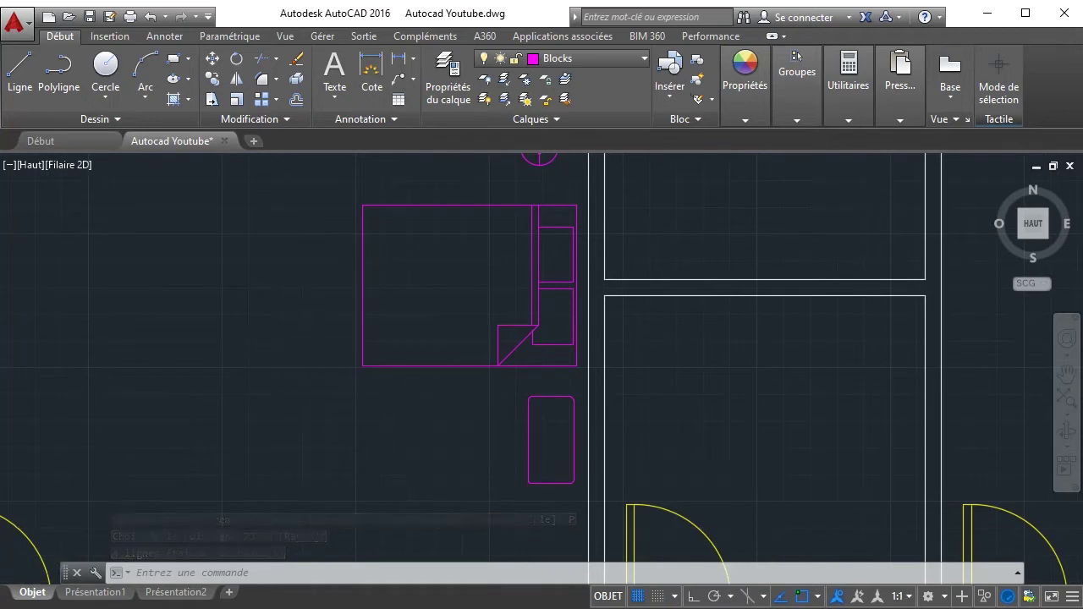
- Zoom out and pan to show the whole plan with the furniture, then select the armchair block
{"action": "scroll", "coordinate": [268, 364], "scroll_direction": "down", "scroll_amount": 2}
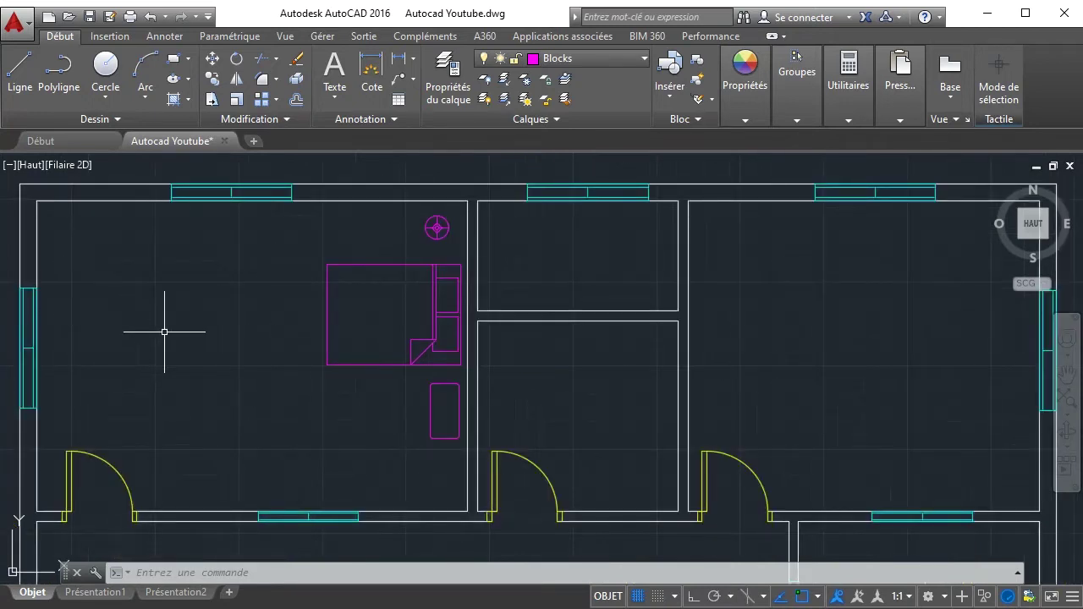
{"action": "scroll", "coordinate": [164, 332], "scroll_direction": "down", "scroll_amount": 4}
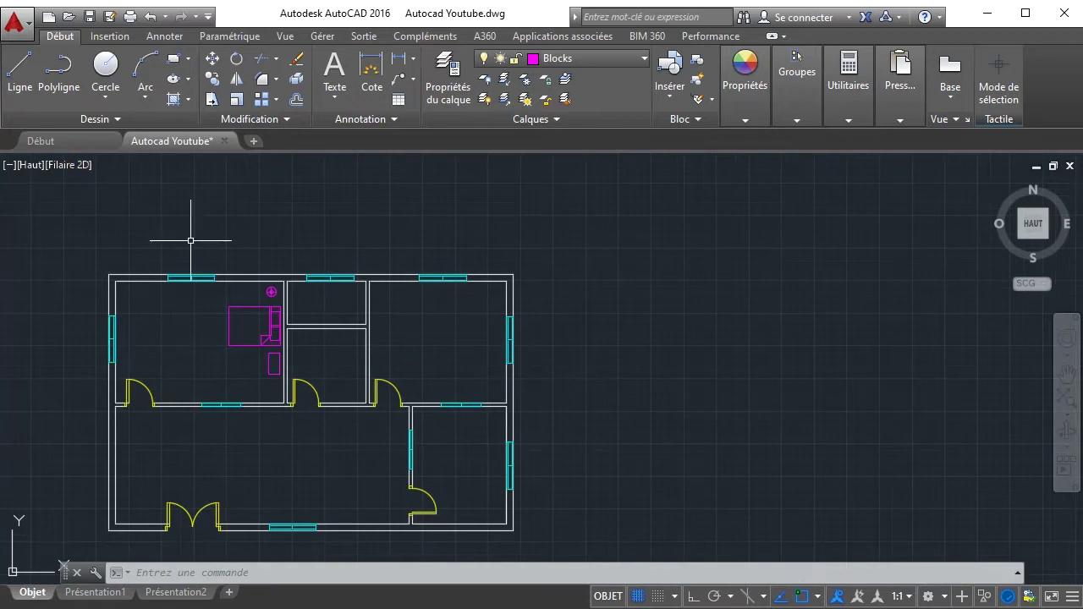
{"action": "scroll", "coordinate": [197, 285], "scroll_direction": "down", "scroll_amount": 4}
{"action": "middle_click_drag", "start_coordinate": [196, 284], "coordinate": [320, 279]}
{"action": "scroll", "coordinate": [332, 319], "scroll_direction": "up", "scroll_amount": 6}
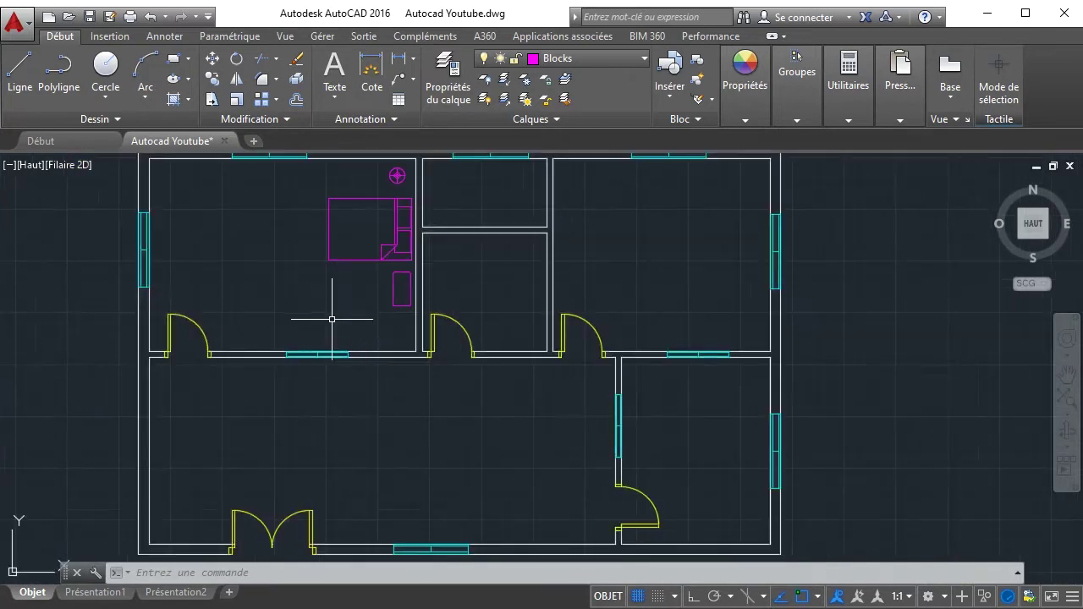
{"action": "scroll", "coordinate": [172, 328], "scroll_direction": "down", "scroll_amount": 2}
{"action": "scroll", "coordinate": [271, 327], "scroll_direction": "down", "scroll_amount": 2}
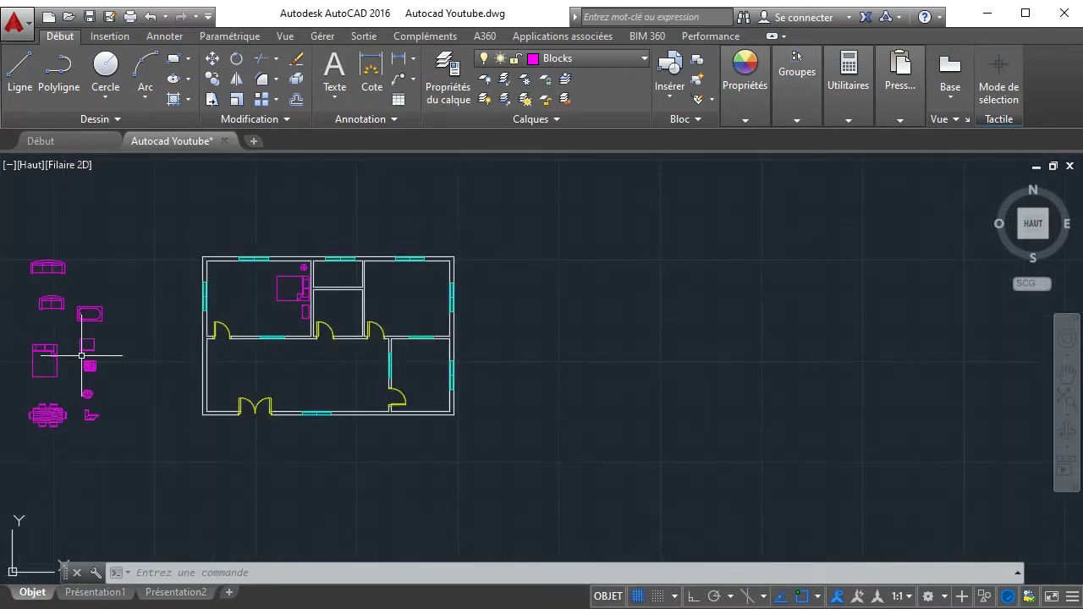
{"action": "left_click", "coordinate": [51, 307]}
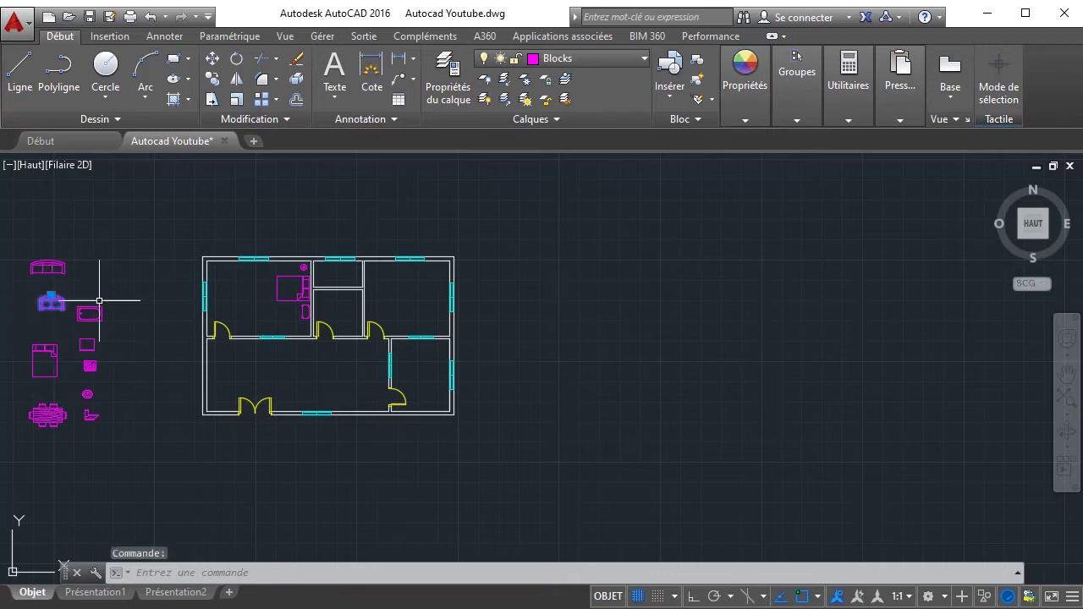
- Copy the armchair block into the top-left bedroom
{"action": "left_click", "coordinate": [212, 81]}
{"action": "left_click", "coordinate": [49, 302]}
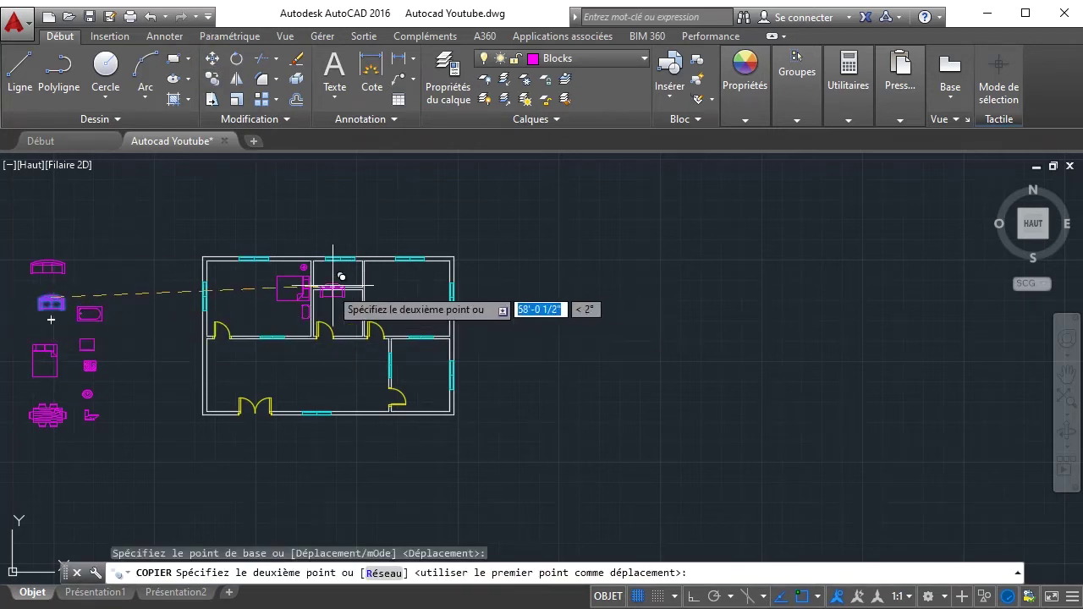
{"action": "scroll", "coordinate": [240, 304], "scroll_direction": "up", "scroll_amount": 4}
{"action": "left_click", "coordinate": [188, 269]}
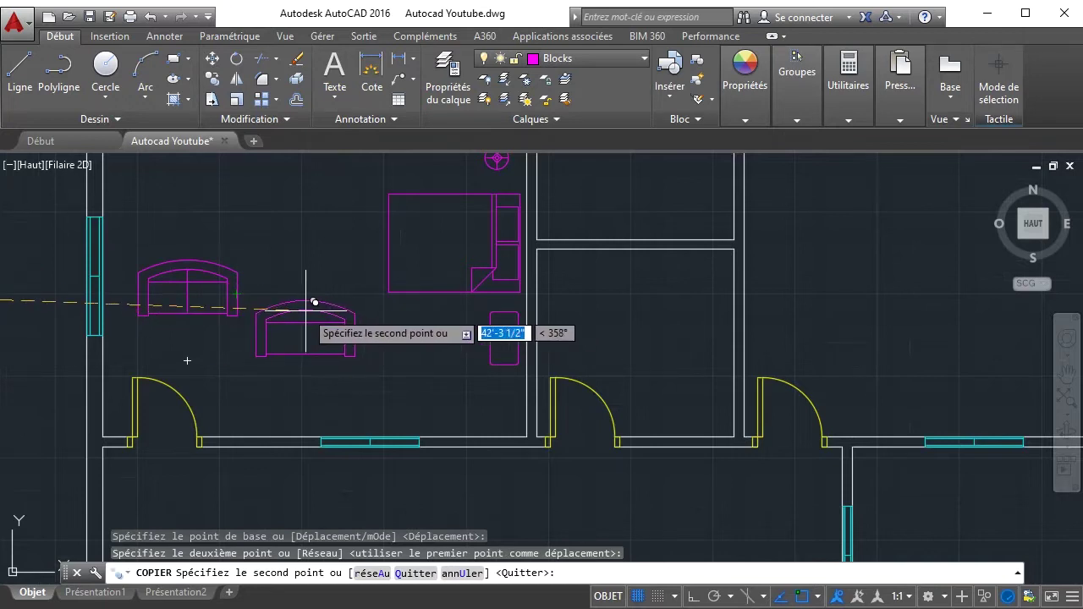
{"action": "right_click", "coordinate": [307, 313]}
{"action": "left_click", "coordinate": [360, 325]}
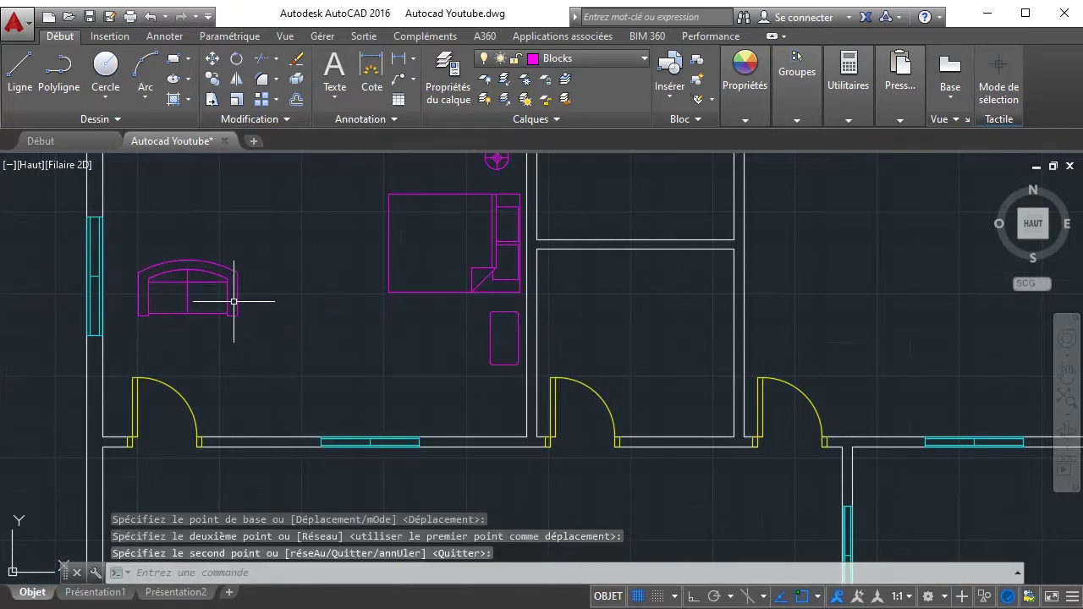
- Rotate the armchair copy 90° against the left wall and nudge it slightly down
{"action": "left_click", "coordinate": [234, 301]}
{"action": "left_click", "coordinate": [239, 293]}
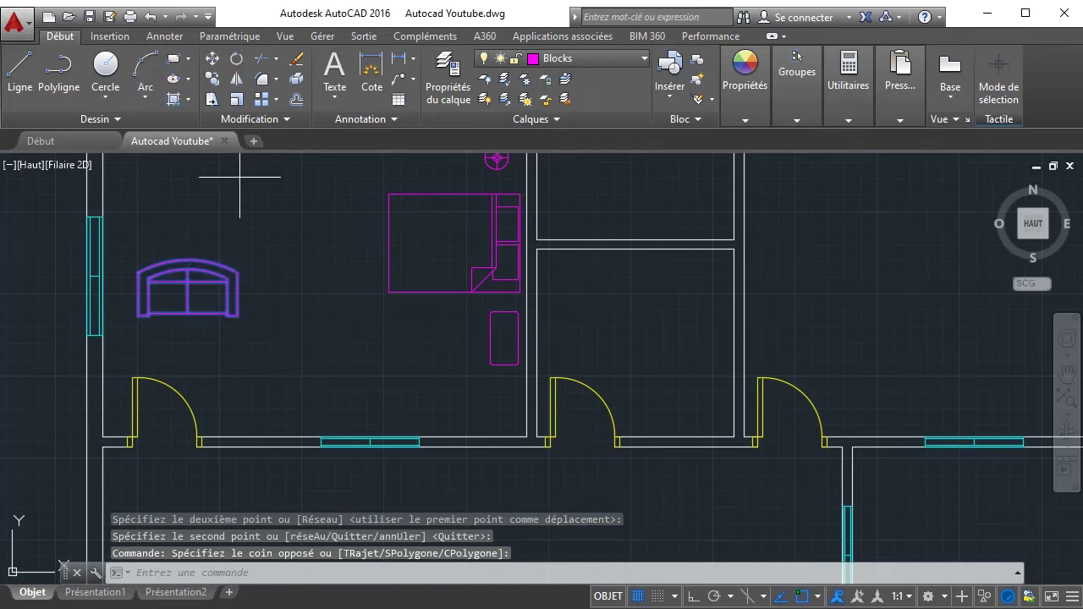
{"action": "left_click", "coordinate": [236, 59]}
{"action": "left_click", "coordinate": [693, 597]}
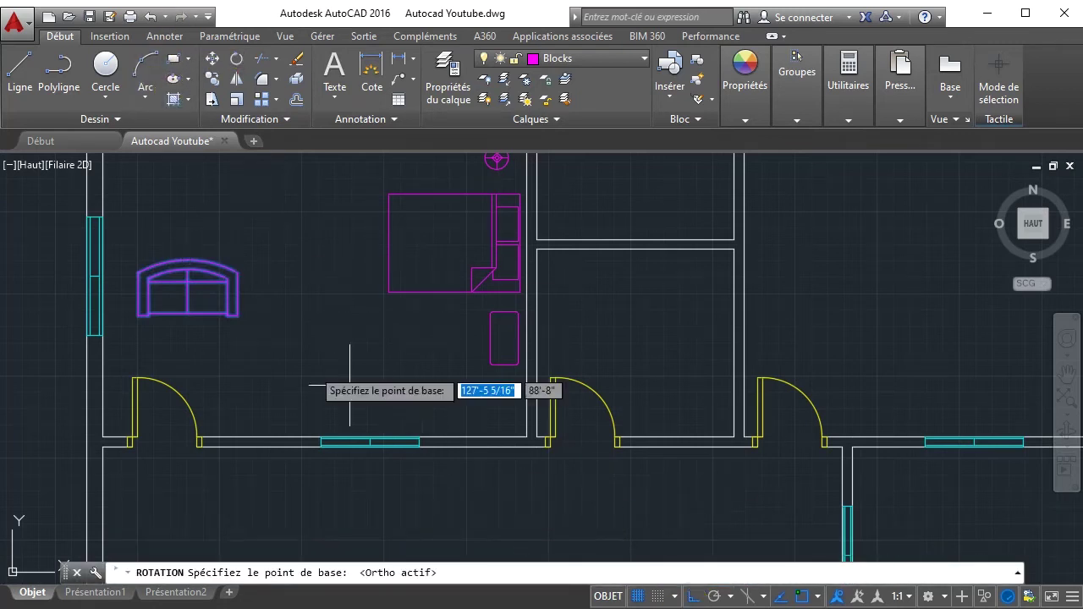
{"action": "left_click", "coordinate": [142, 316]}
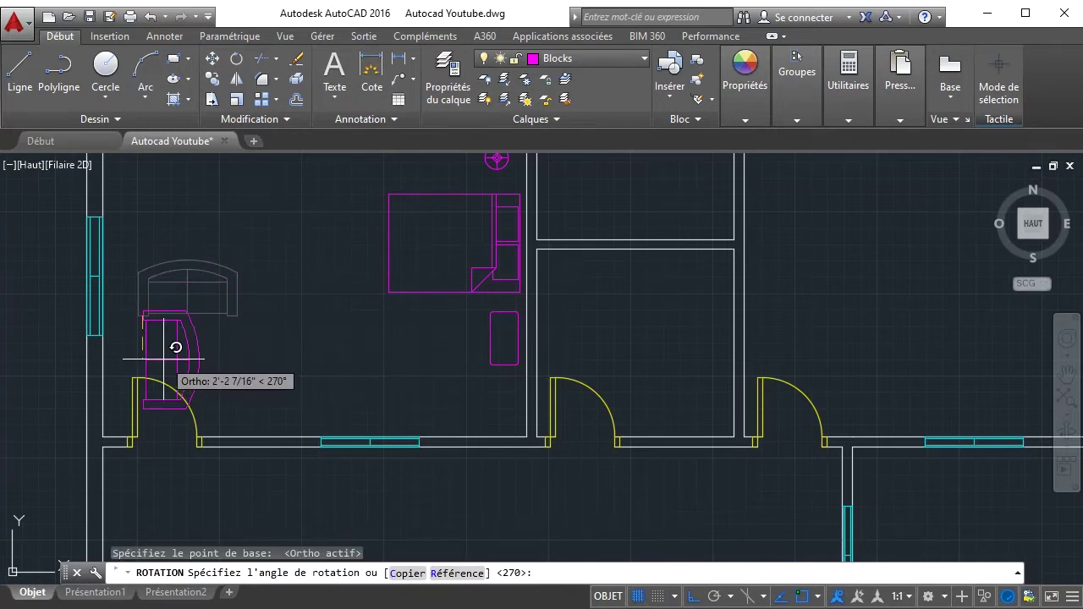
{"action": "left_click", "coordinate": [170, 218]}
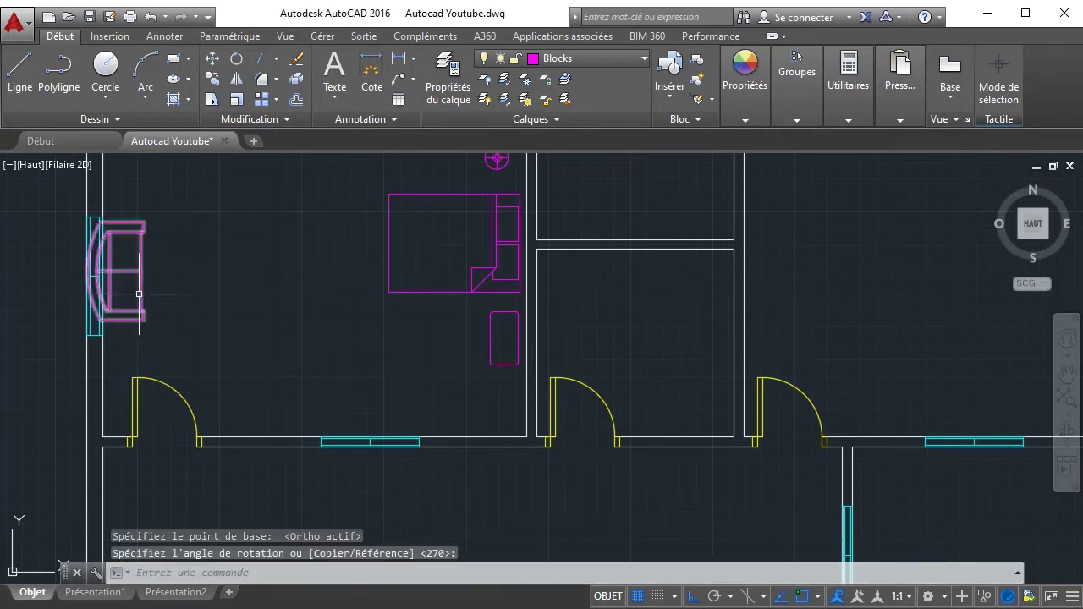
{"action": "left_click", "coordinate": [139, 294]}
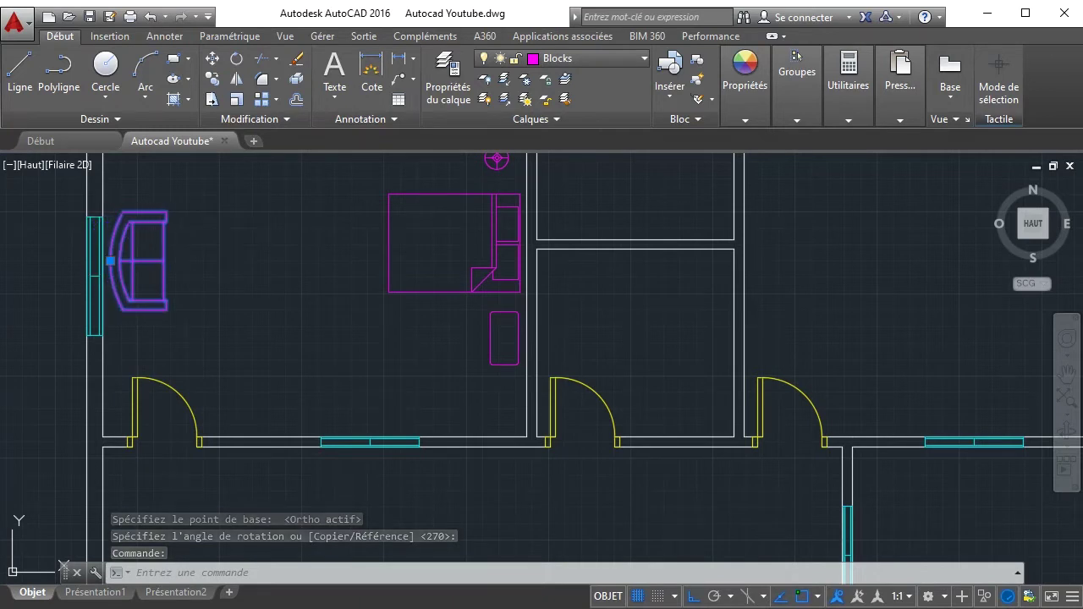
{"action": "key", "text": "ctrl+Down"}
{"action": "key", "text": "ctrl+Down"}
{"action": "key", "text": "ctrl+Down"}
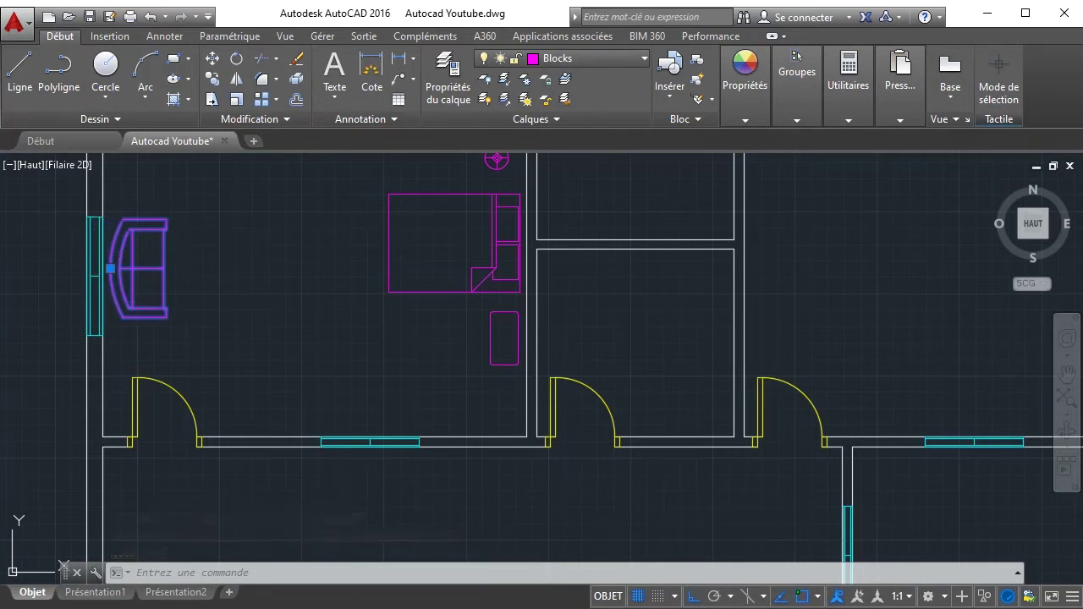
{"action": "key", "text": "Escape"}
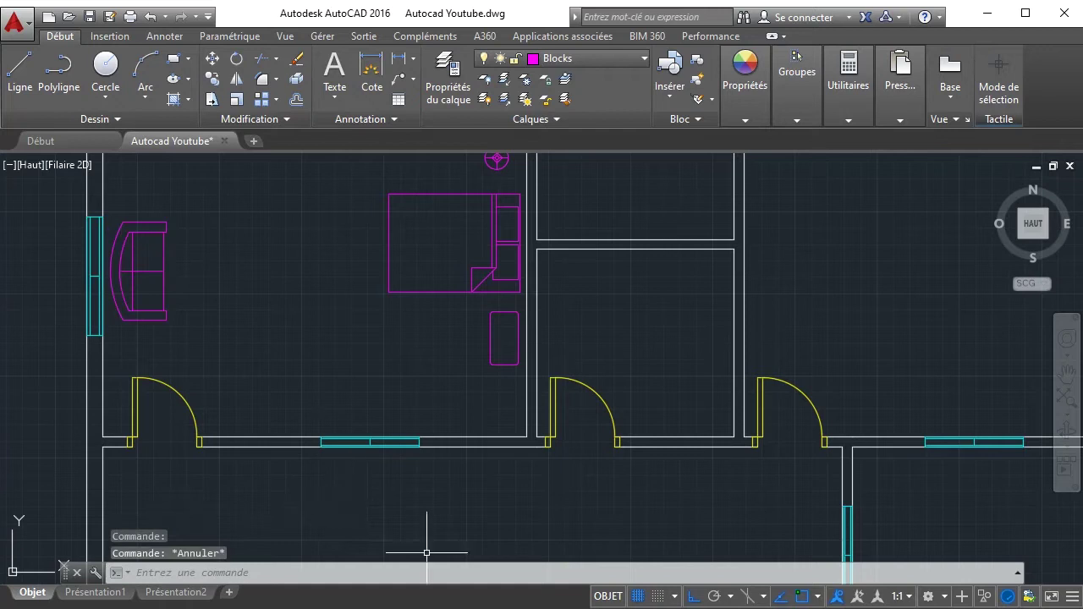
{"action": "scroll", "coordinate": [353, 409], "scroll_direction": "down", "scroll_amount": 3}
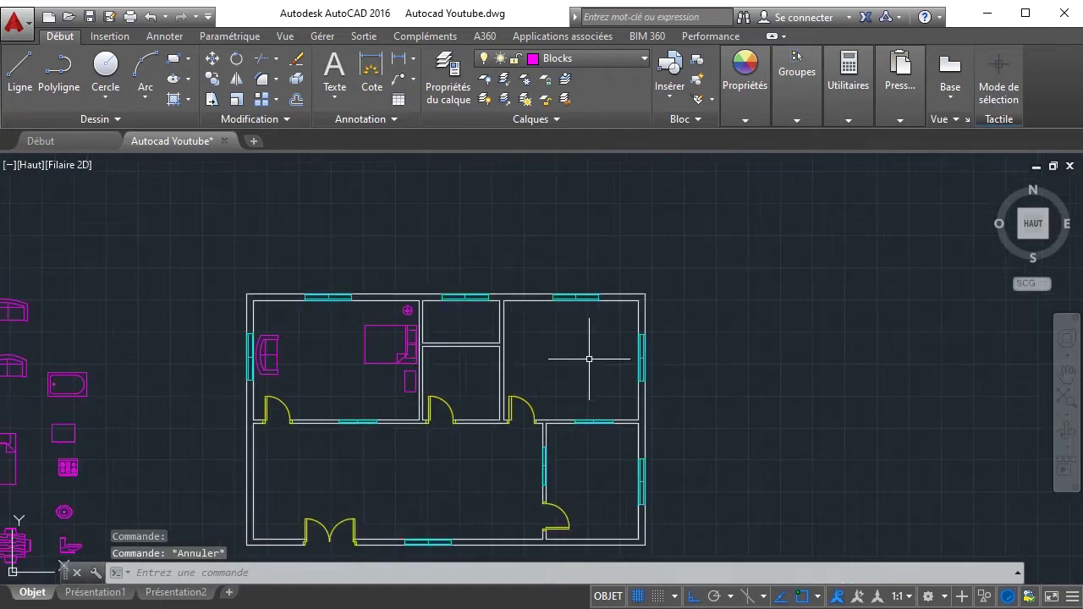
- Copy the bed, nightstand, lamp and armchair into the right bedroom, then slide the armchair against its wall
{"action": "left_click", "coordinate": [410, 407]}
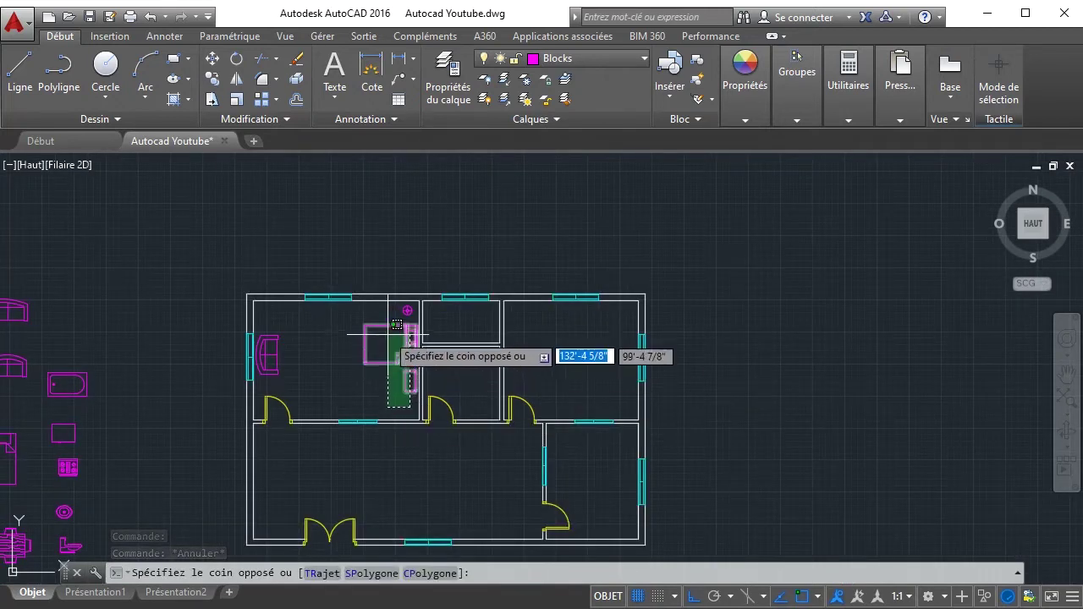
{"action": "left_click", "coordinate": [292, 319]}
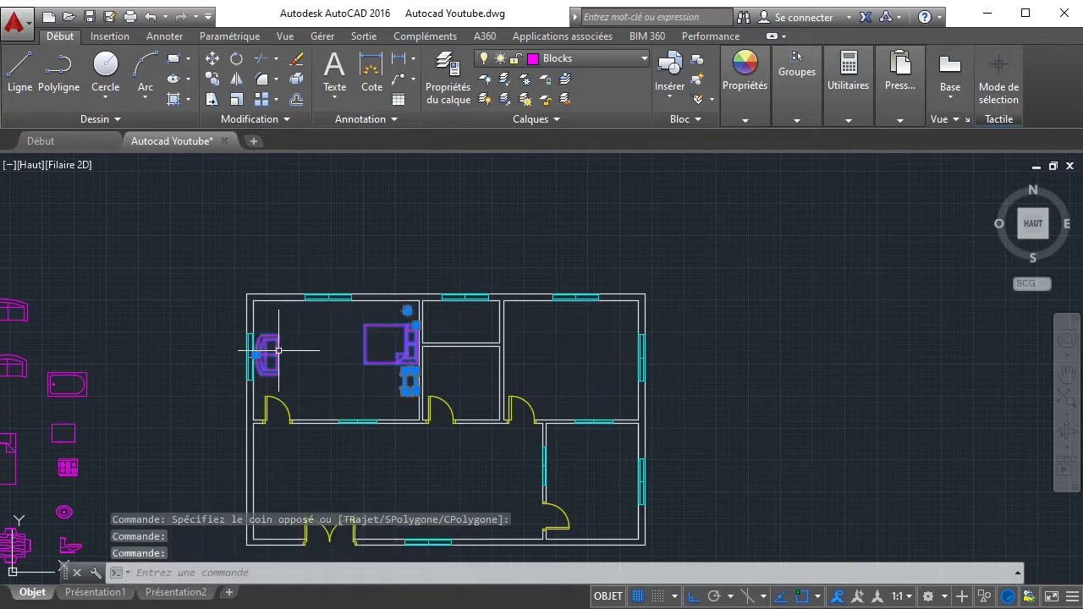
{"action": "left_click", "coordinate": [211, 78]}
{"action": "left_click", "coordinate": [347, 332]}
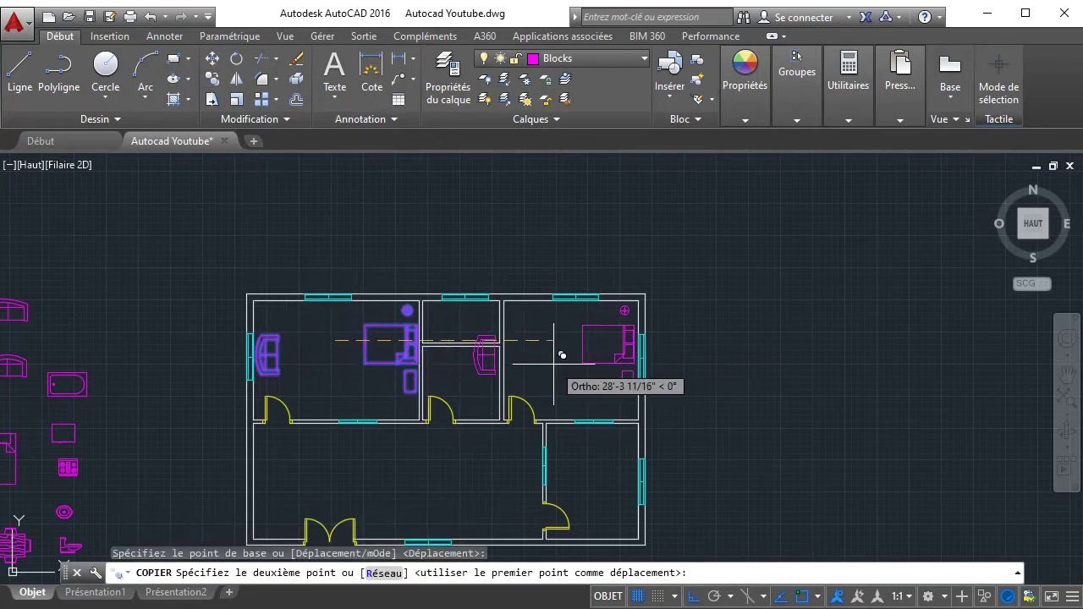
{"action": "left_click", "coordinate": [554, 365]}
{"action": "right_click", "coordinate": [739, 345]}
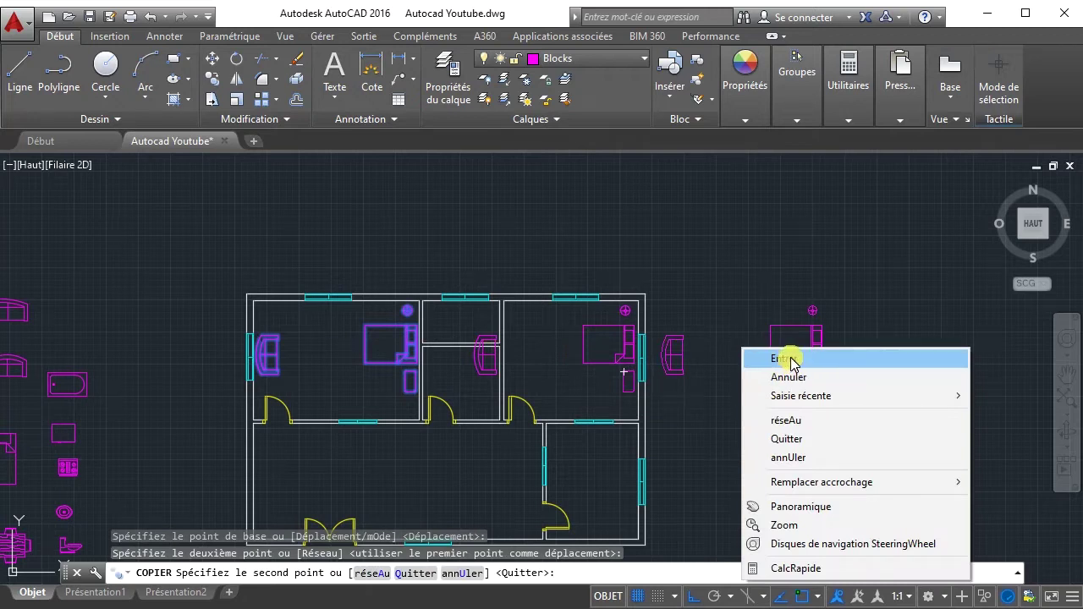
{"action": "left_click", "coordinate": [772, 356]}
{"action": "key", "text": "Return"}
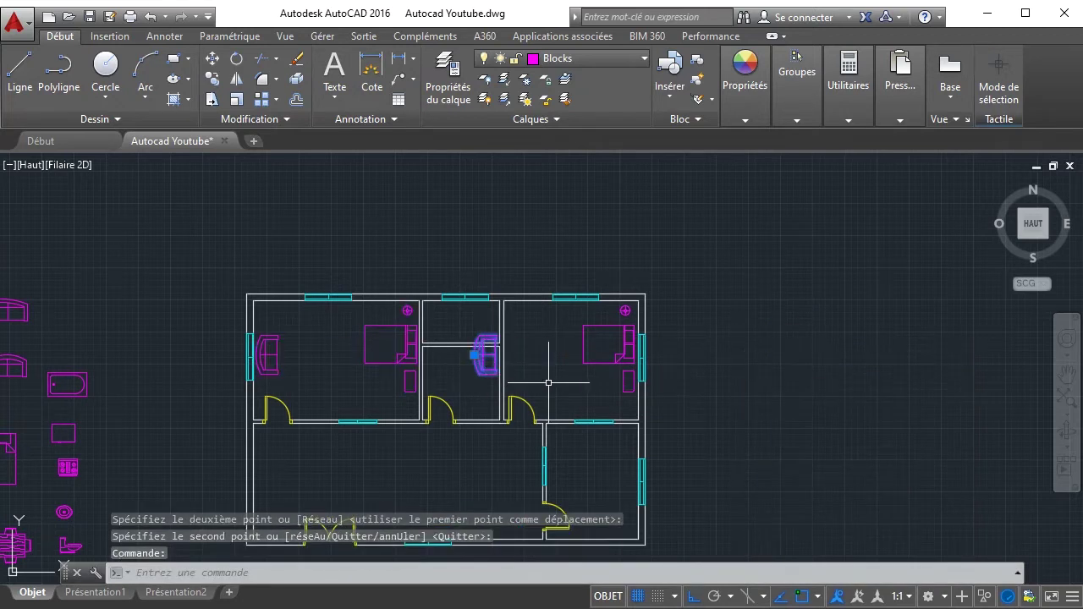
{"action": "left_click_drag", "start_coordinate": [476, 355], "coordinate": [510, 355]}
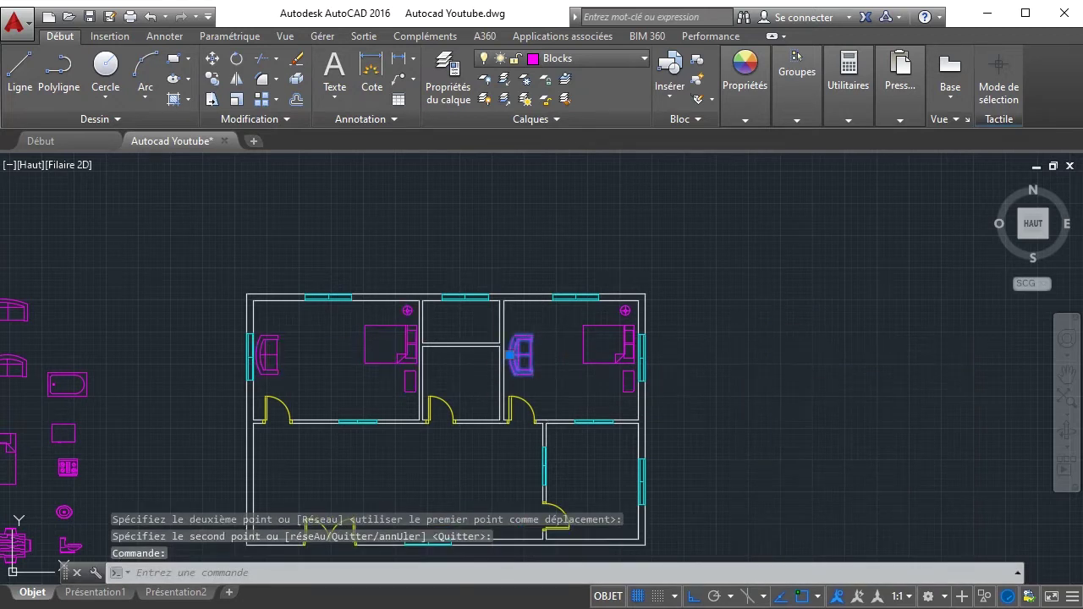
{"action": "key", "text": "Escape"}
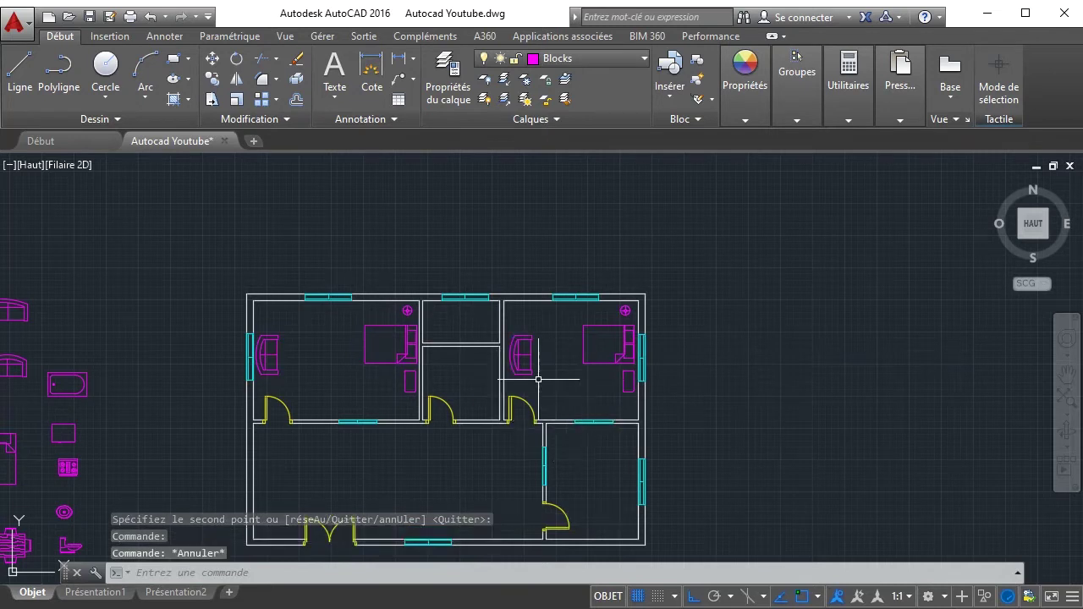
{"action": "middle_click_drag", "start_coordinate": [455, 338], "coordinate": [539, 243]}
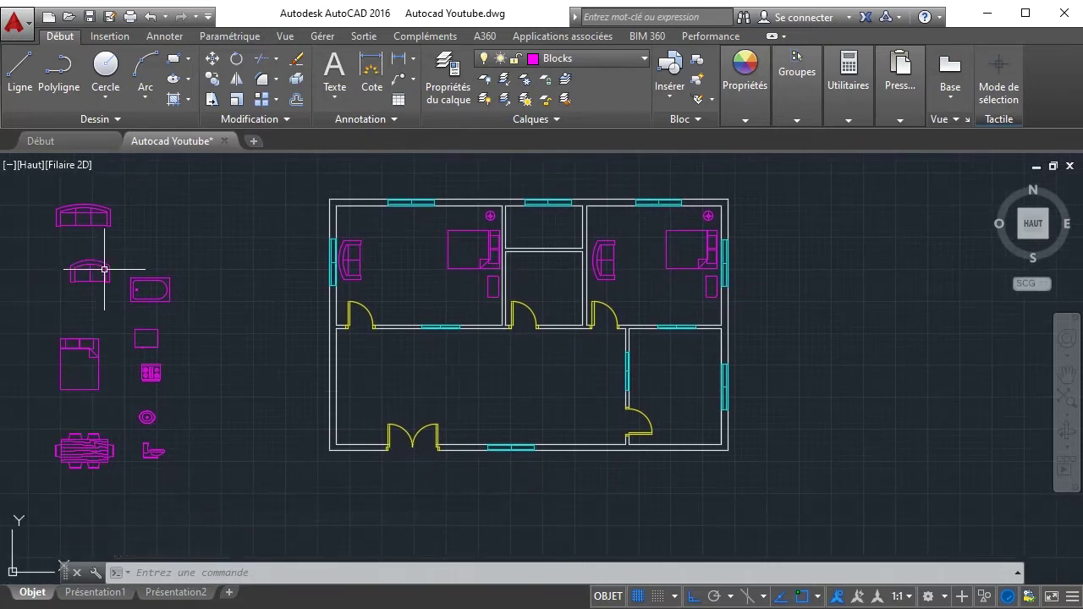
- Move the dining table set into the living room, rotate it 90° upright, and centre it
{"action": "left_click", "coordinate": [84, 444]}
{"action": "left_click", "coordinate": [83, 443]}
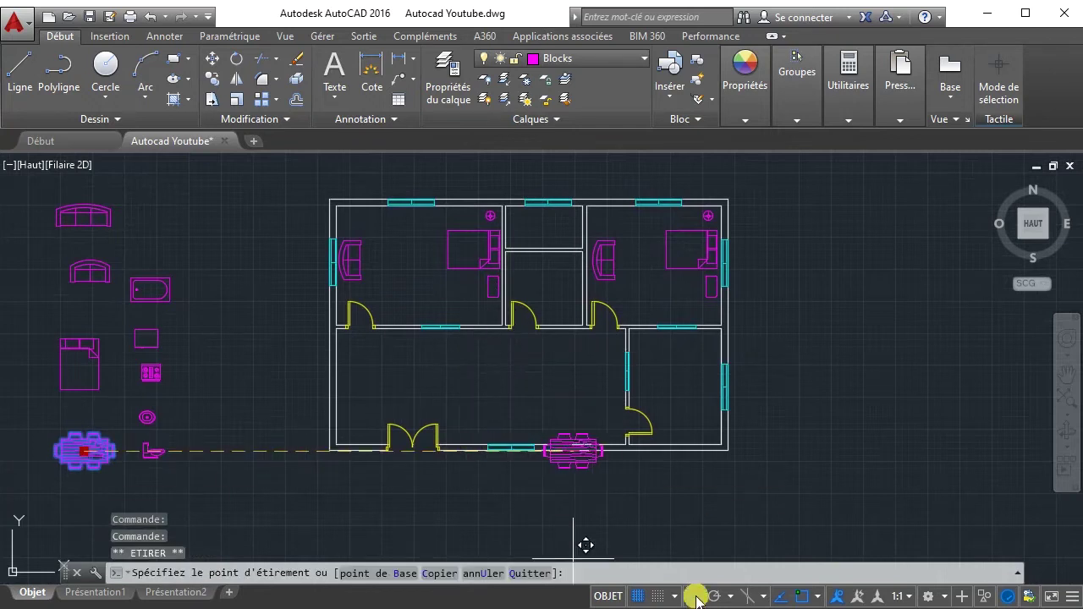
{"action": "scroll", "coordinate": [492, 386], "scroll_direction": "up", "scroll_amount": 2}
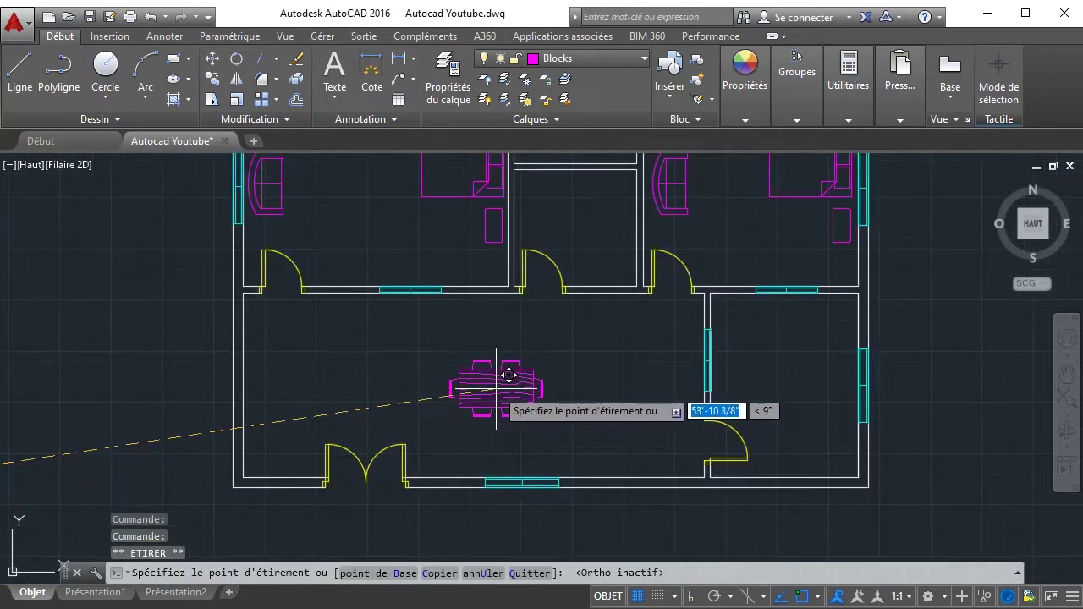
{"action": "scroll", "coordinate": [508, 375], "scroll_direction": "down", "scroll_amount": 2}
{"action": "left_click", "coordinate": [504, 384]}
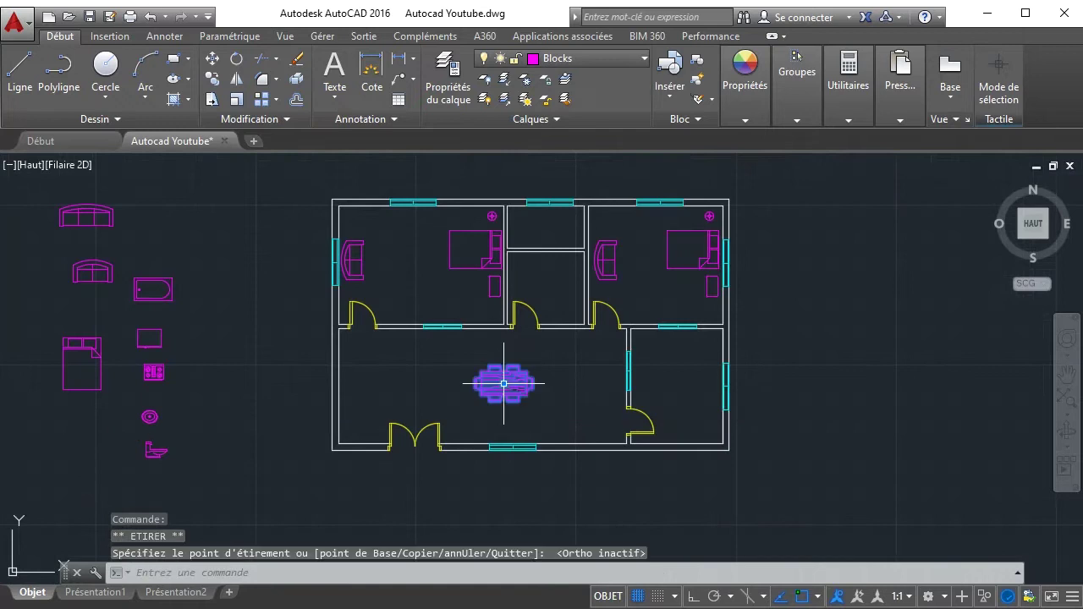
{"action": "left_click", "coordinate": [236, 61]}
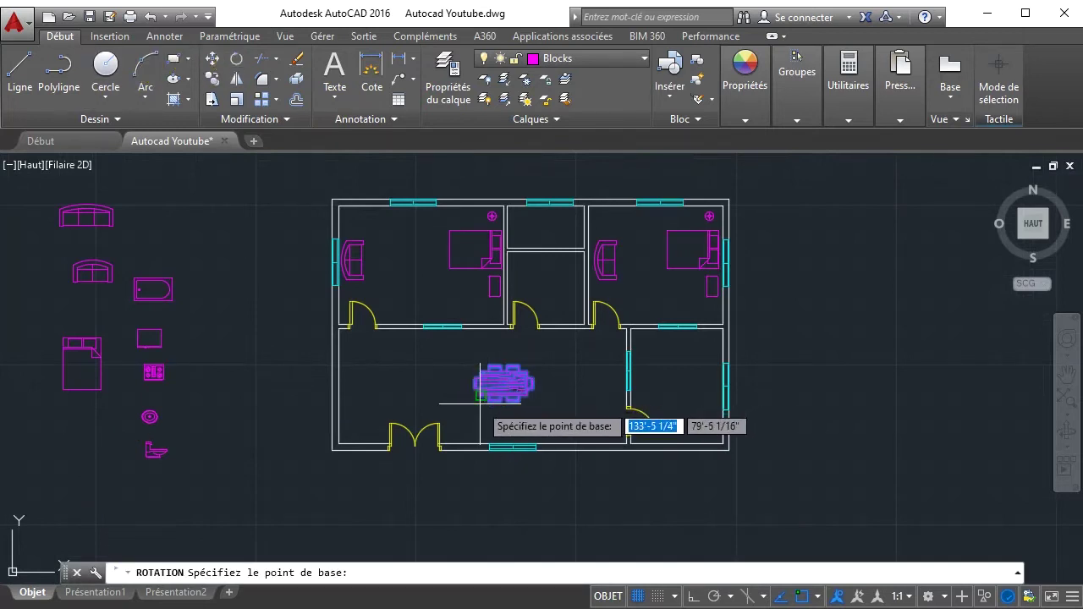
{"action": "left_click", "coordinate": [508, 447]}
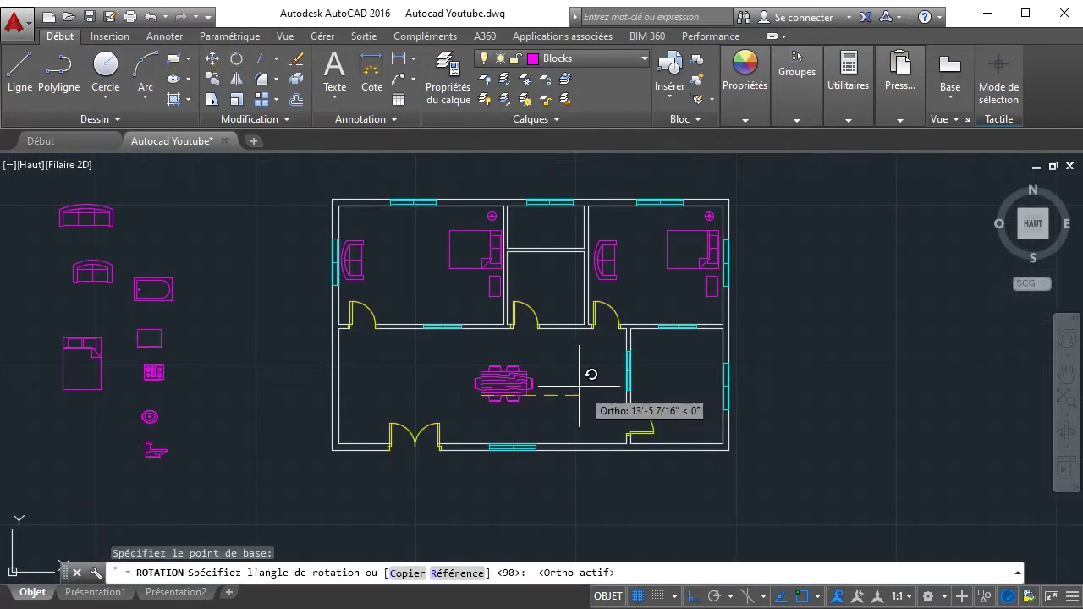
{"action": "left_click", "coordinate": [465, 282]}
{"action": "left_click", "coordinate": [464, 376]}
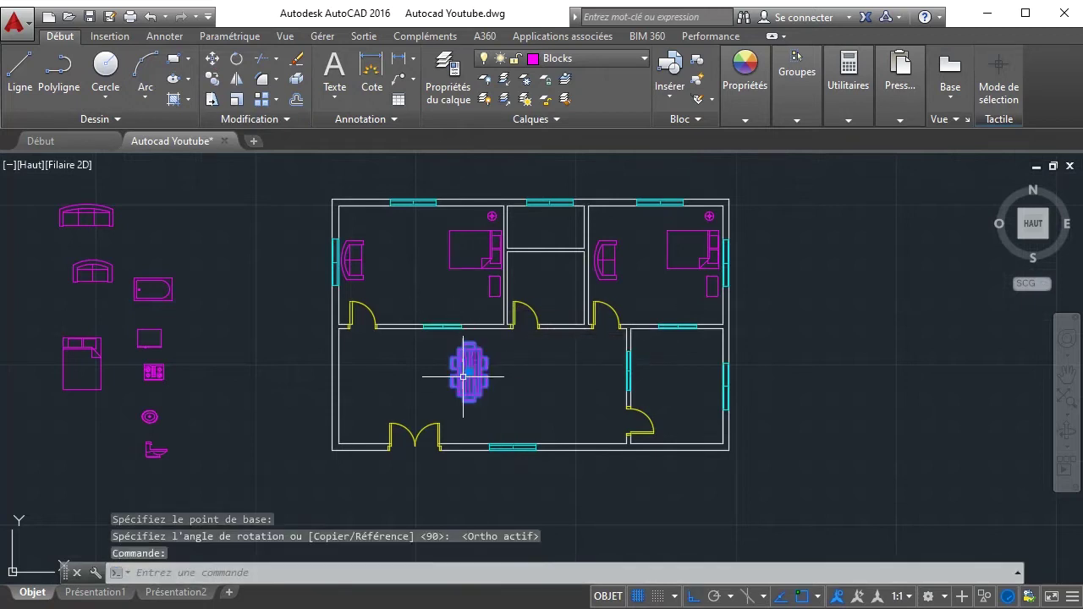
{"action": "left_click", "coordinate": [469, 372]}
{"action": "left_click", "coordinate": [513, 374]}
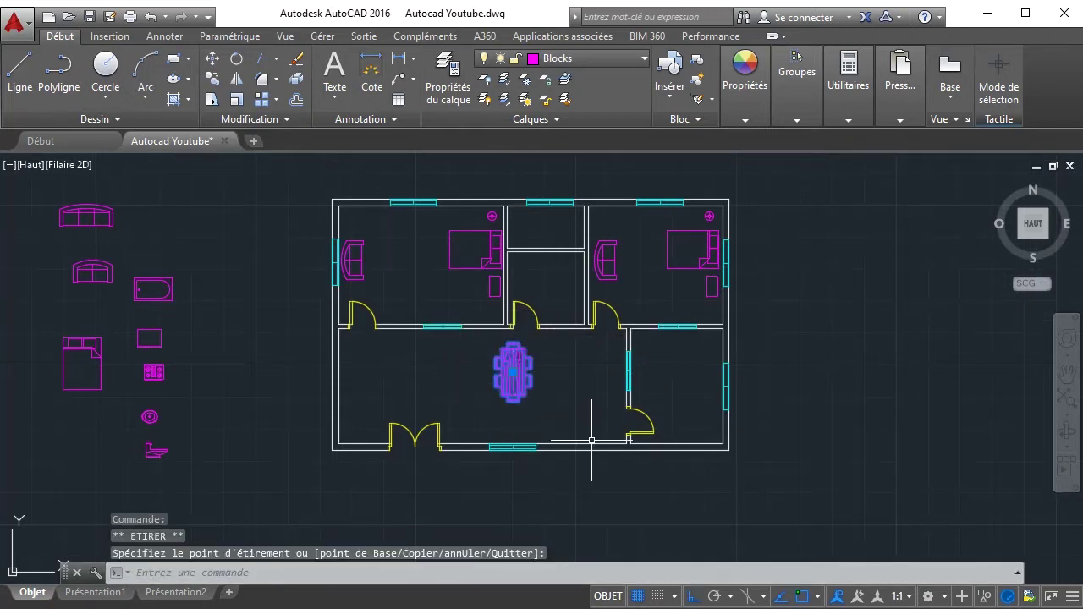
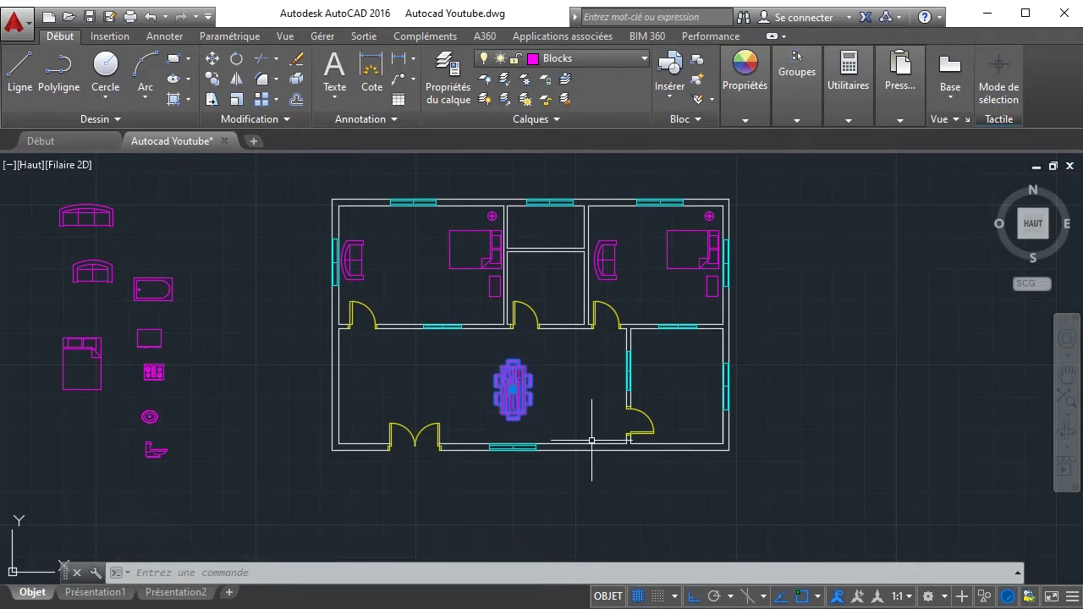
- Move the sofa into the living room just below its top wall
{"action": "left_click_drag", "start_coordinate": [513, 391], "coordinate": [540, 390]}
{"action": "key", "text": "Escape"}
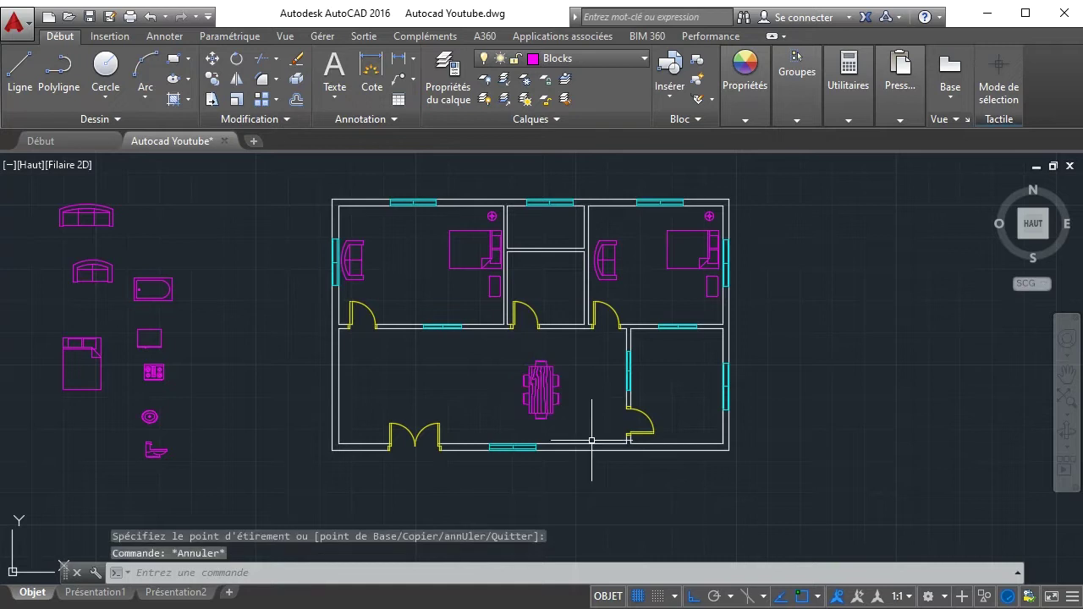
{"action": "left_click", "coordinate": [86, 216]}
{"action": "left_click", "coordinate": [86, 204]}
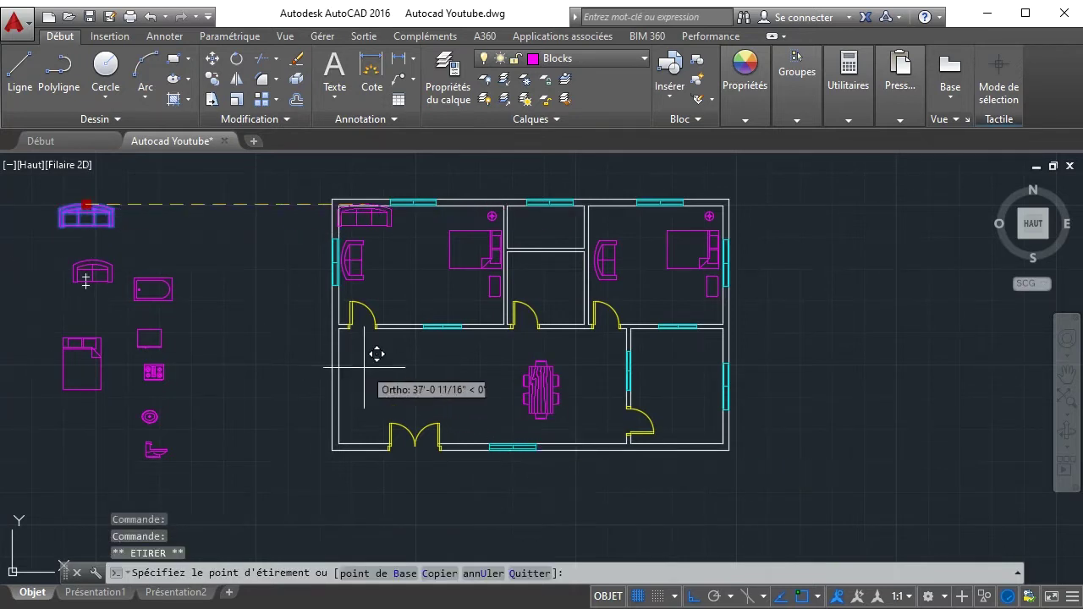
{"action": "left_click", "coordinate": [693, 597]}
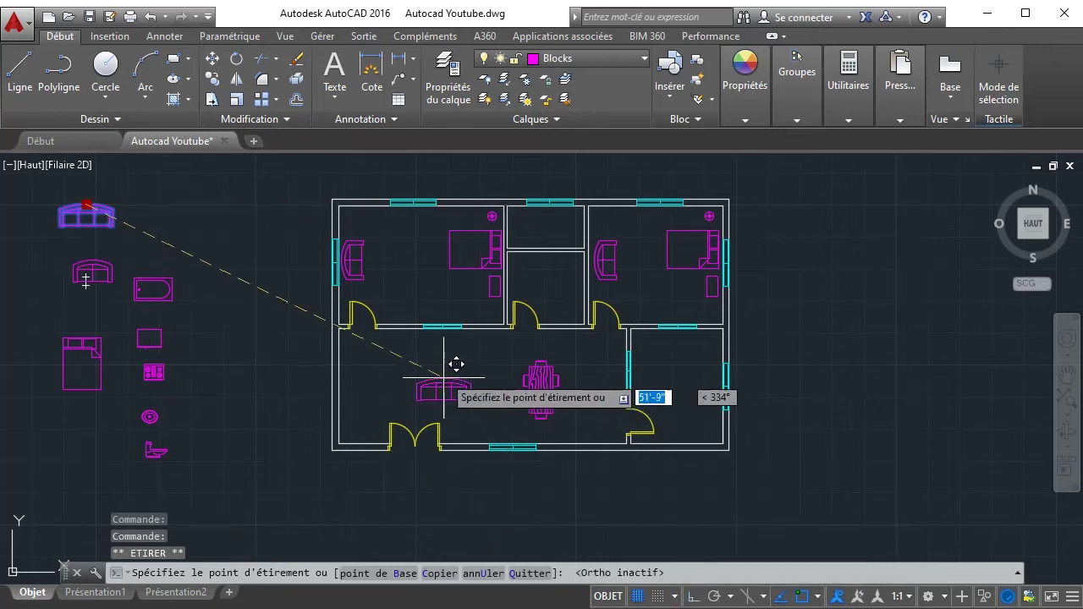
{"action": "left_click", "coordinate": [418, 343]}
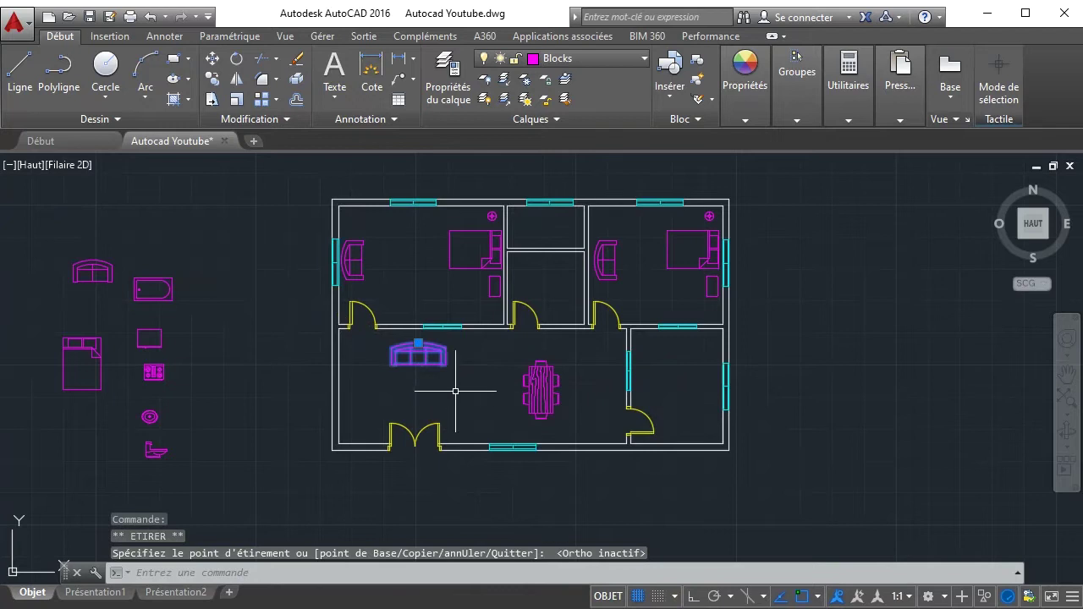
- Rotate a 90° copy of the sofa and place it upright beside the dining table
{"action": "left_click", "coordinate": [236, 59]}
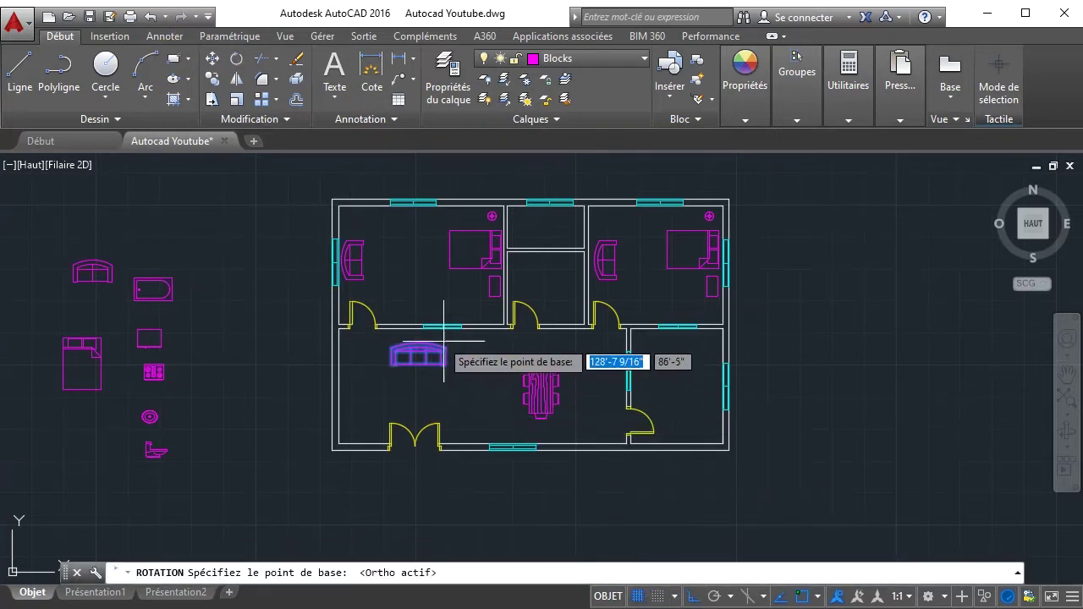
{"action": "left_click", "coordinate": [461, 371]}
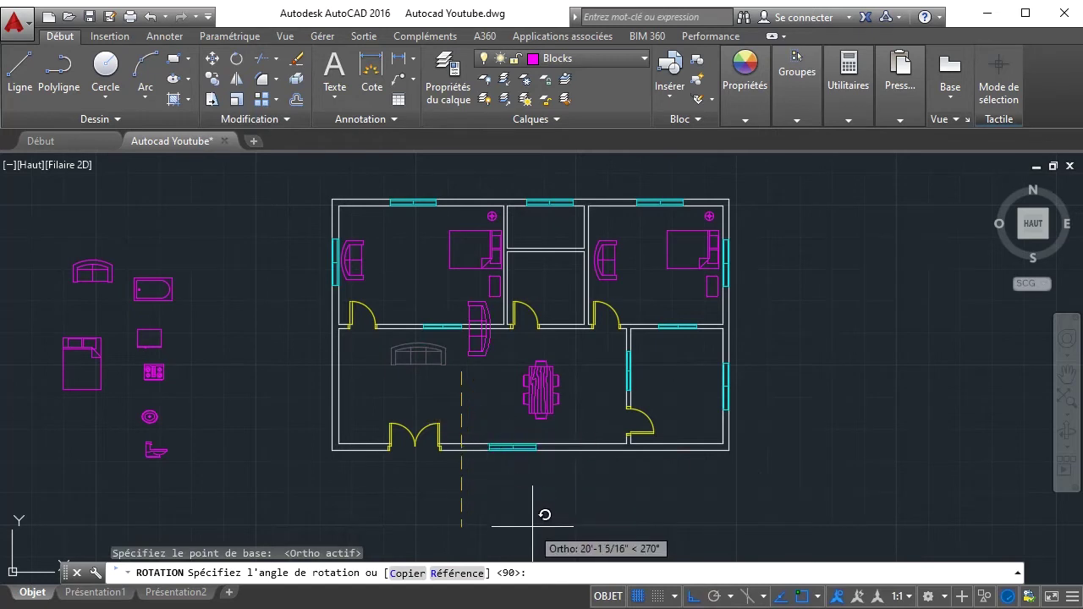
{"action": "left_click", "coordinate": [410, 574]}
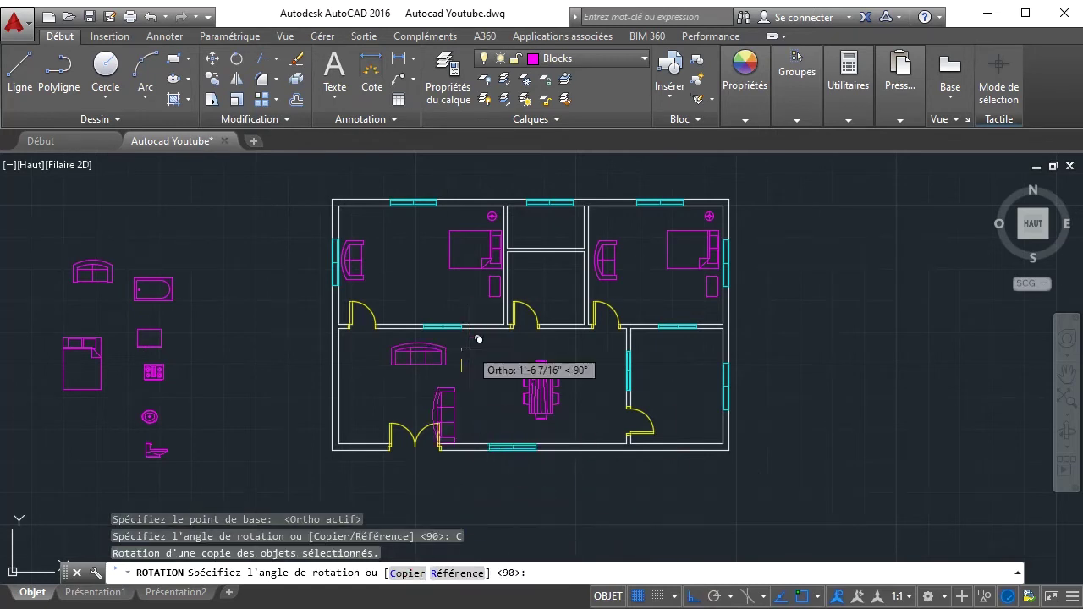
{"action": "left_click", "coordinate": [471, 407]}
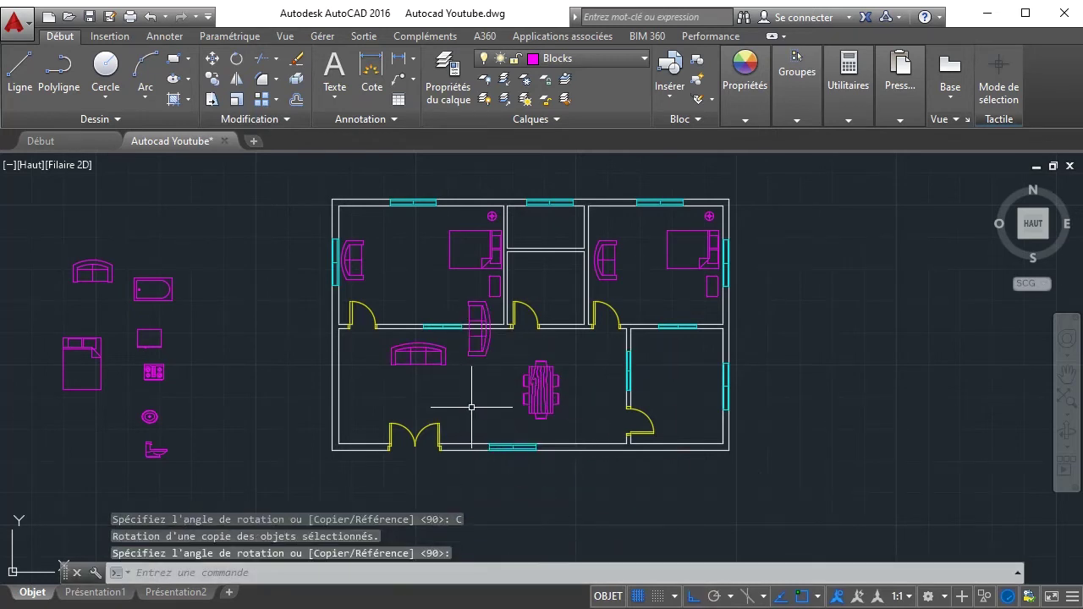
{"action": "left_click", "coordinate": [490, 328]}
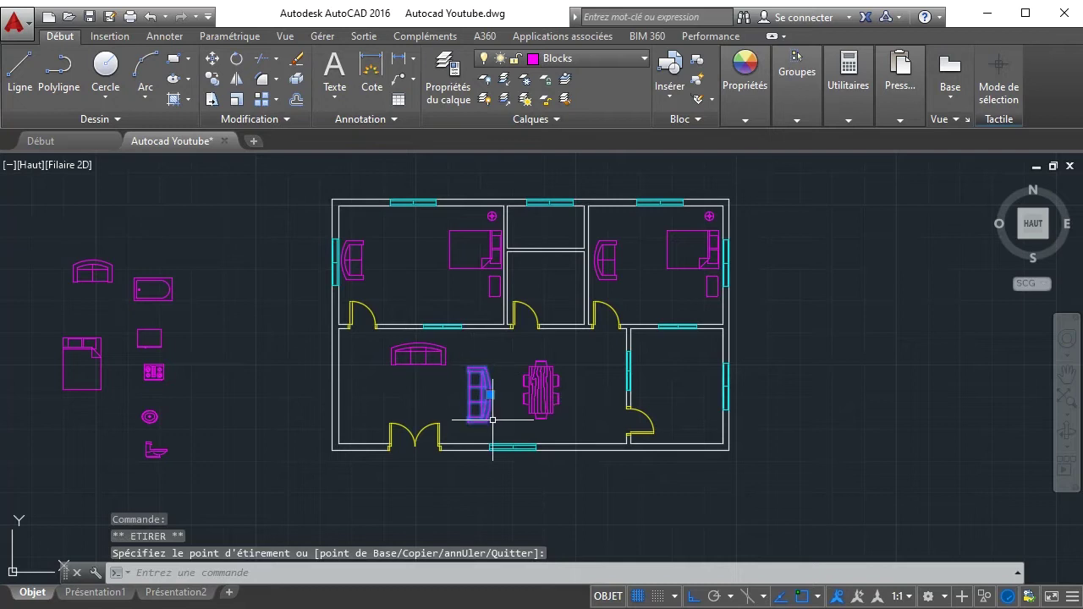
{"action": "left_click", "coordinate": [496, 369]}
{"action": "left_click", "coordinate": [499, 374]}
{"action": "left_click", "coordinate": [394, 339]}
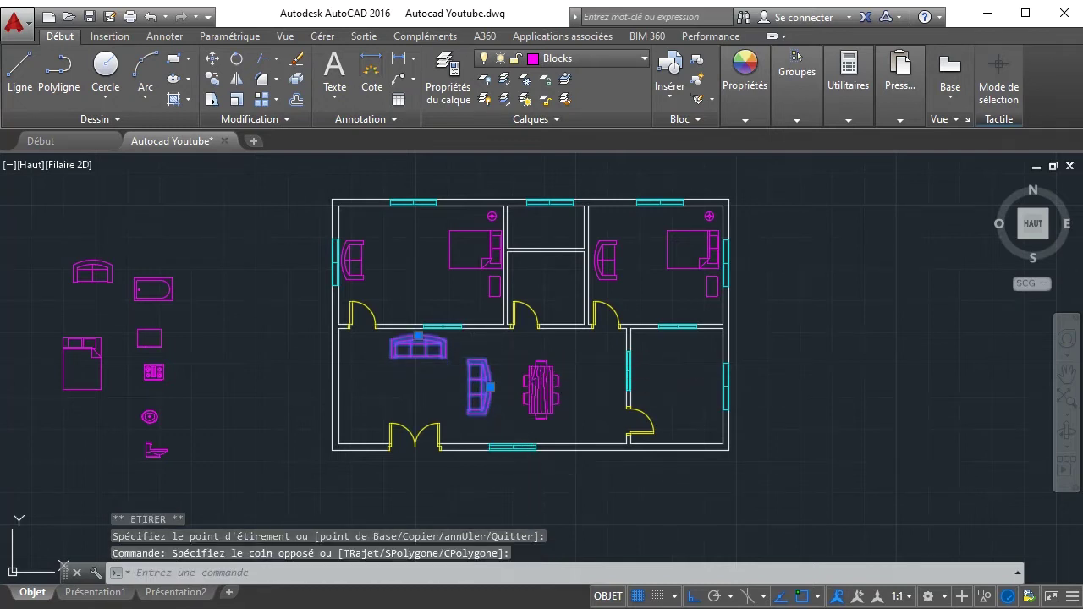
{"action": "key", "text": "Escape"}
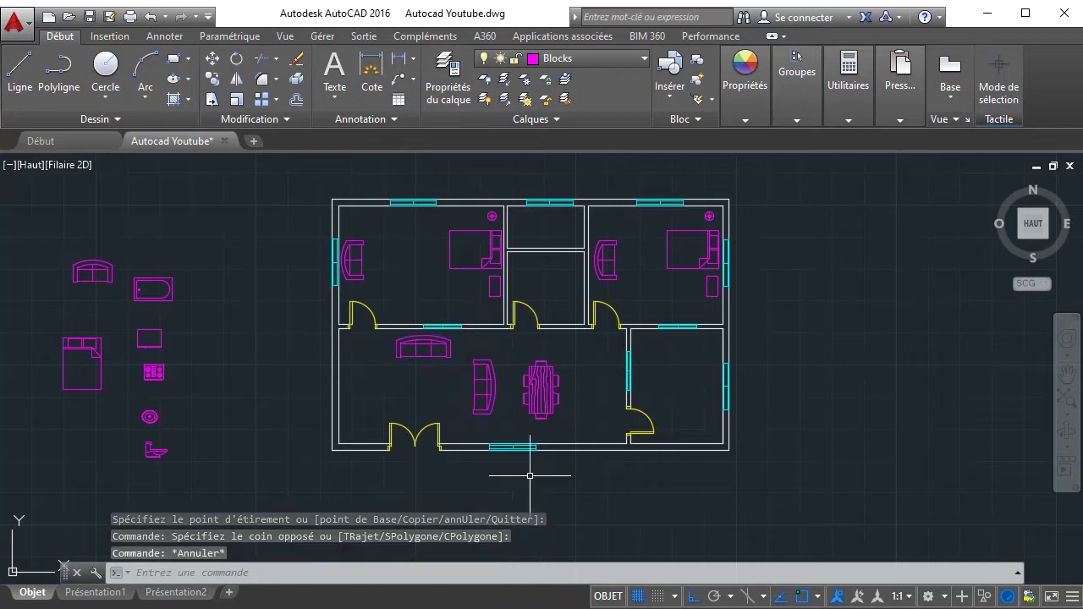
- Draw a small rectangle below the sofa in the living room
{"action": "left_click", "coordinate": [175, 60]}
{"action": "left_click", "coordinate": [370, 362]}
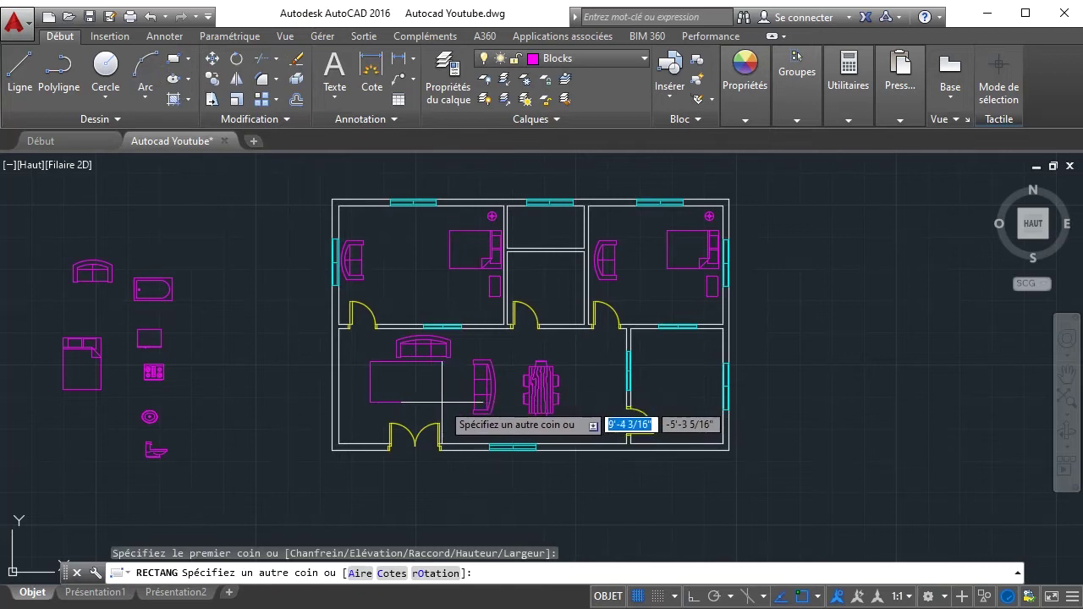
{"action": "left_click", "coordinate": [442, 400]}
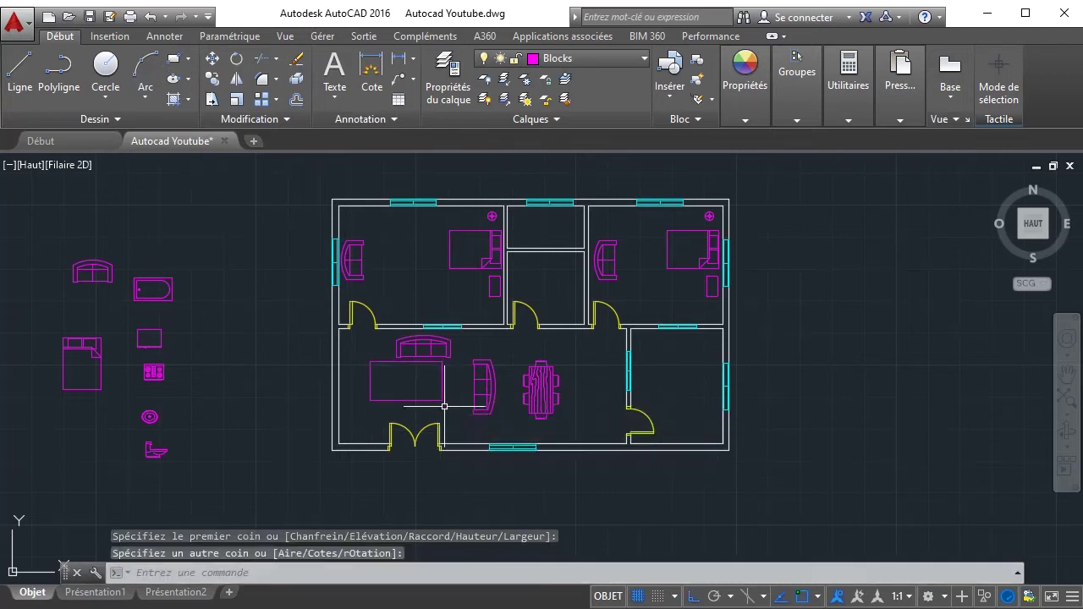
- Move the rectangle in front of the sofa with Ortho off
{"action": "left_click", "coordinate": [413, 399]}
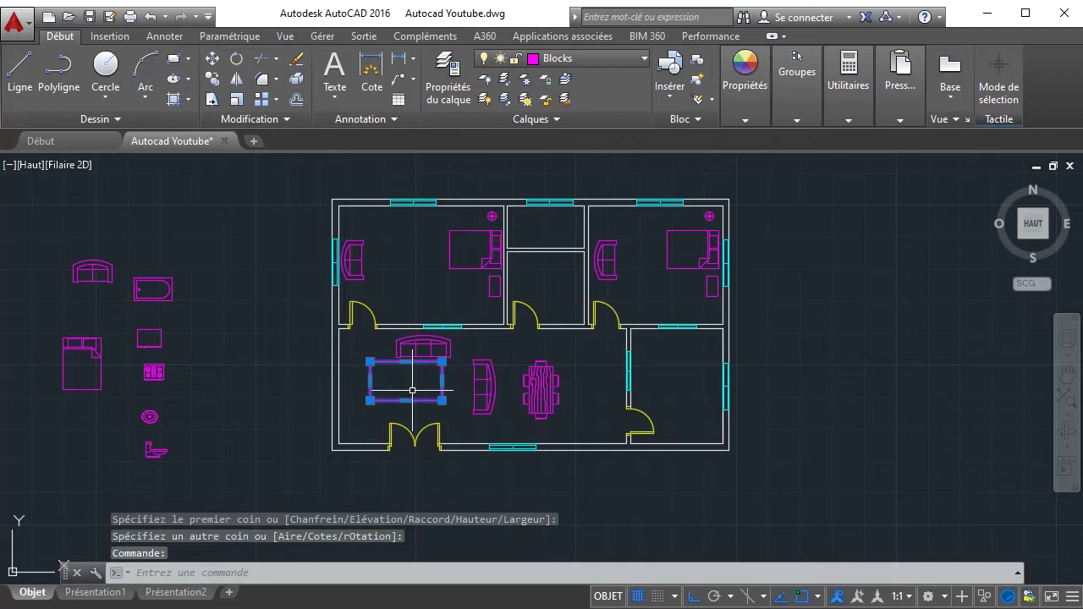
{"action": "left_click", "coordinate": [212, 58]}
{"action": "left_click", "coordinate": [398, 373]}
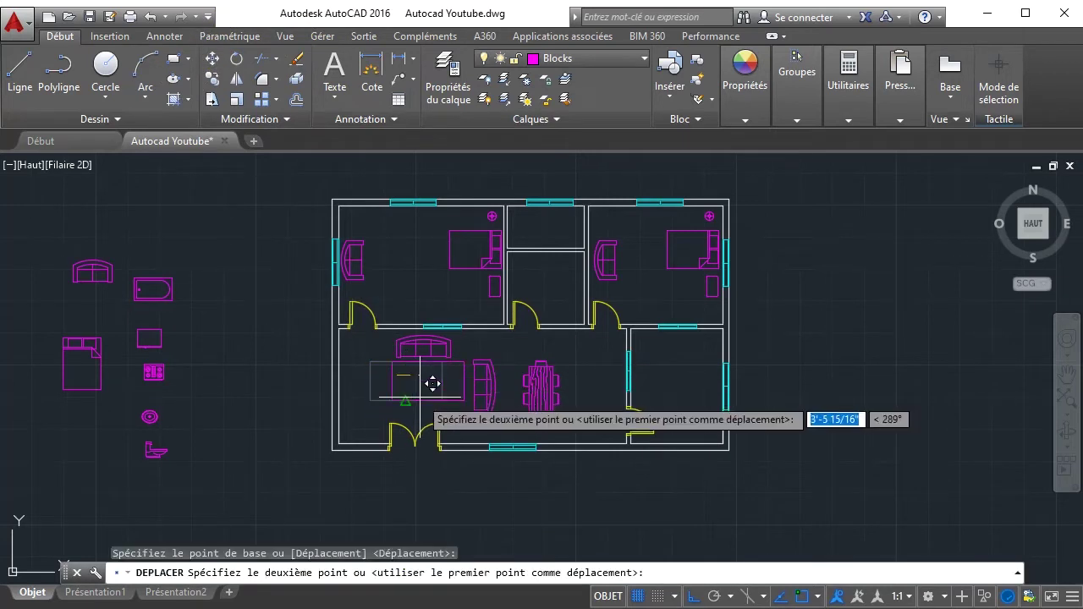
{"action": "left_click", "coordinate": [691, 598]}
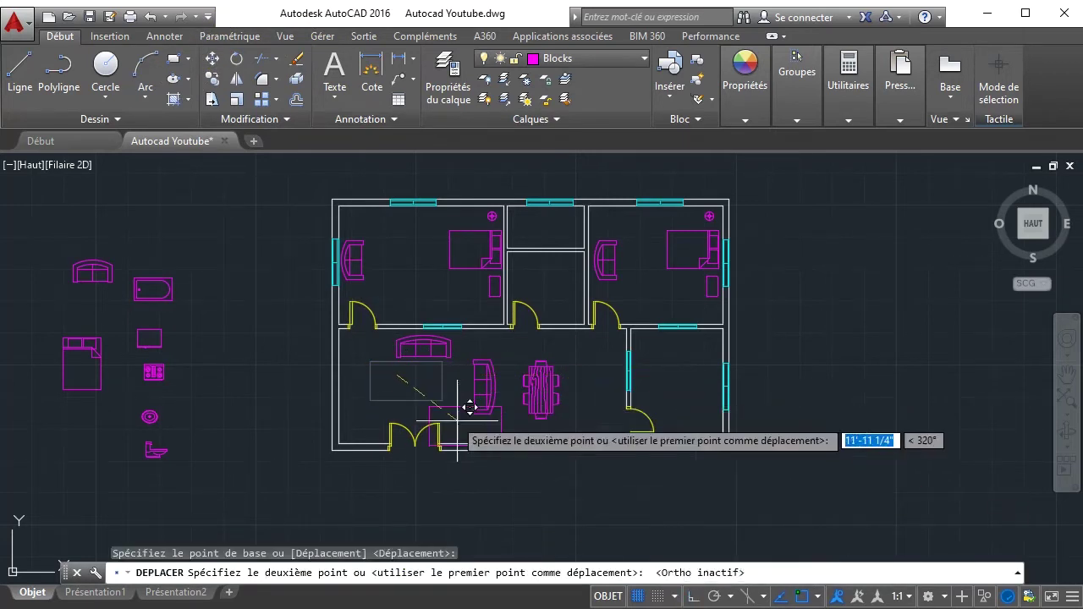
{"action": "left_click", "coordinate": [431, 369]}
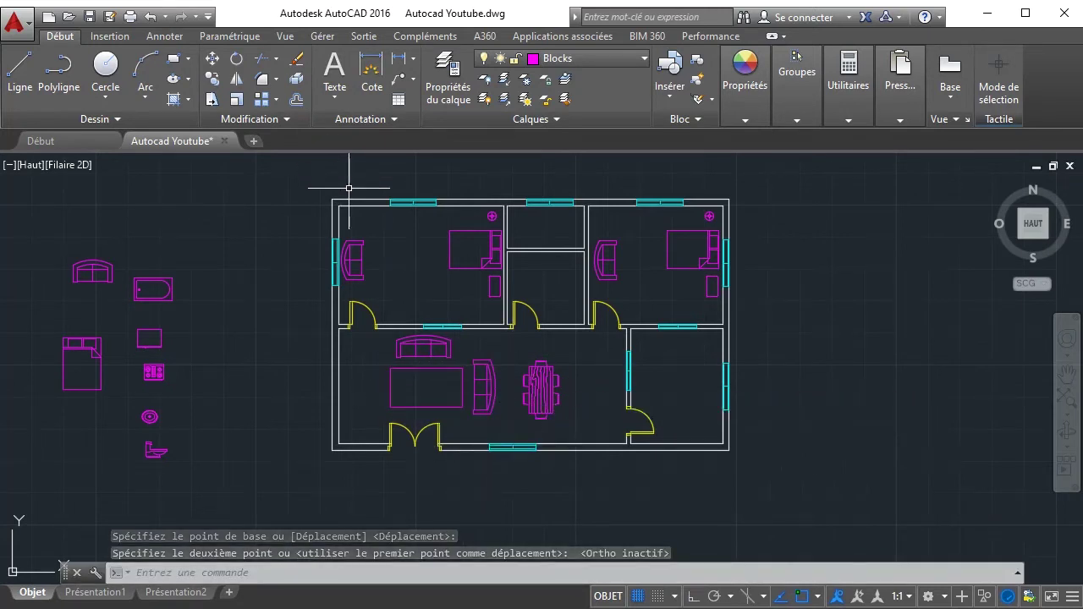
- Fillet all four corners of the coffee-table rectangle, setting the radius by two picked points
{"action": "left_click", "coordinate": [261, 79]}
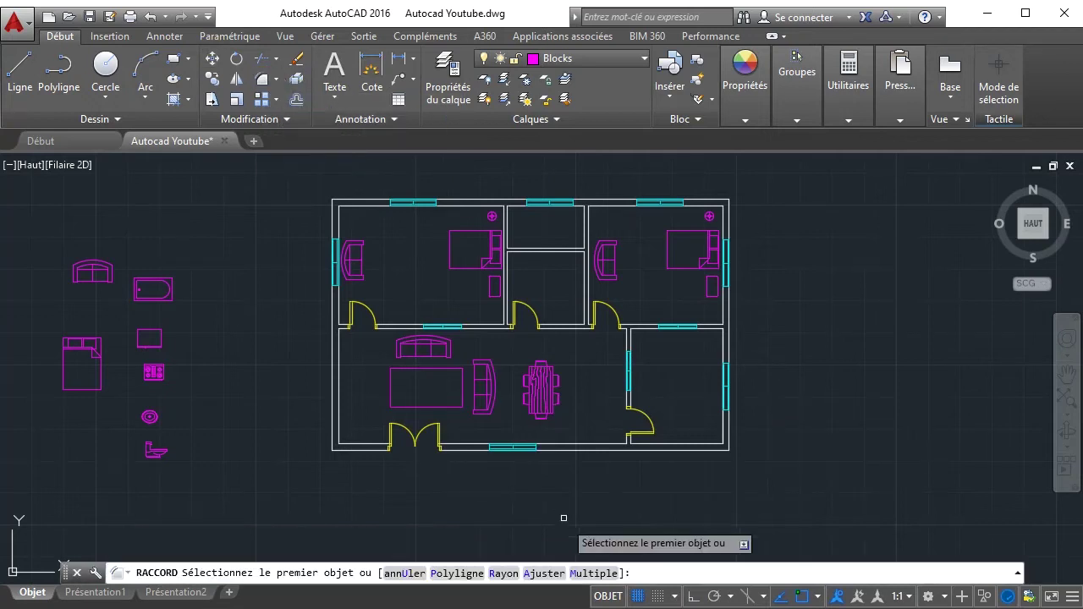
{"action": "left_click", "coordinate": [518, 578]}
{"action": "scroll", "coordinate": [436, 378], "scroll_direction": "up", "scroll_amount": 2}
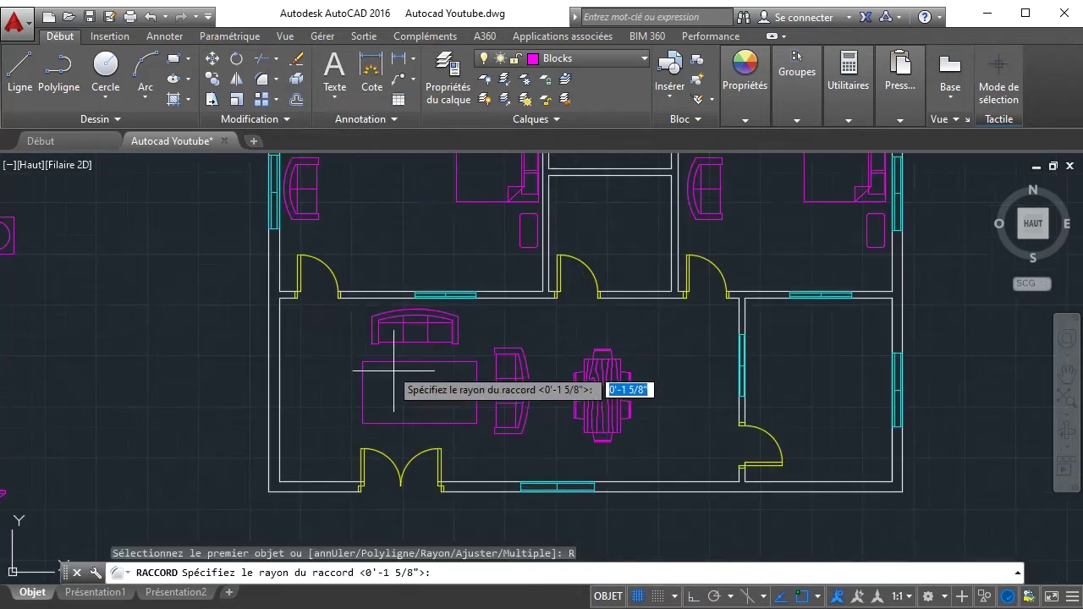
{"action": "left_click", "coordinate": [389, 380]}
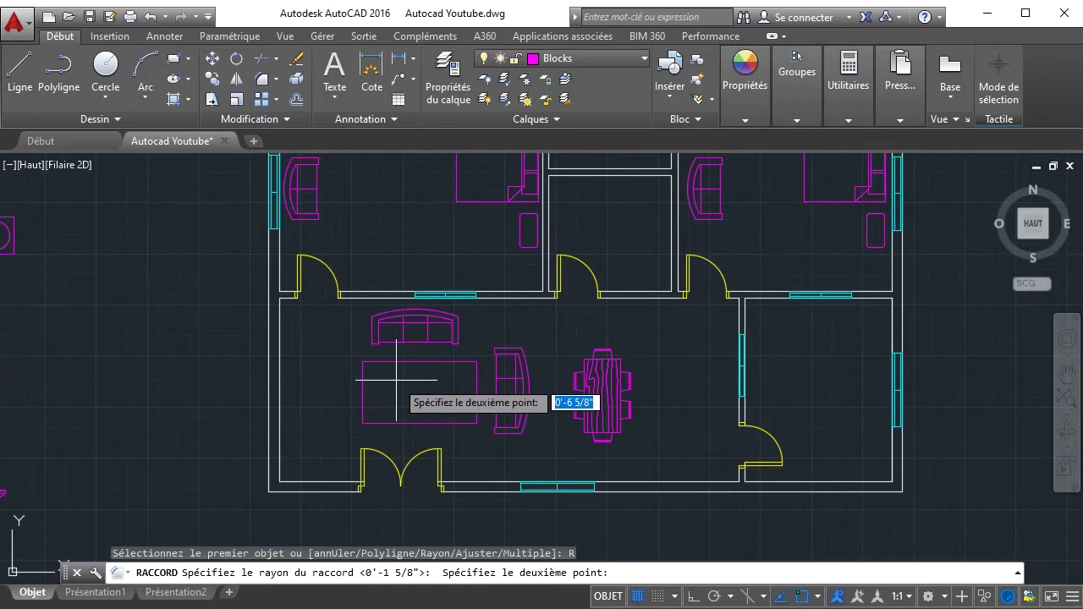
{"action": "left_click", "coordinate": [395, 377]}
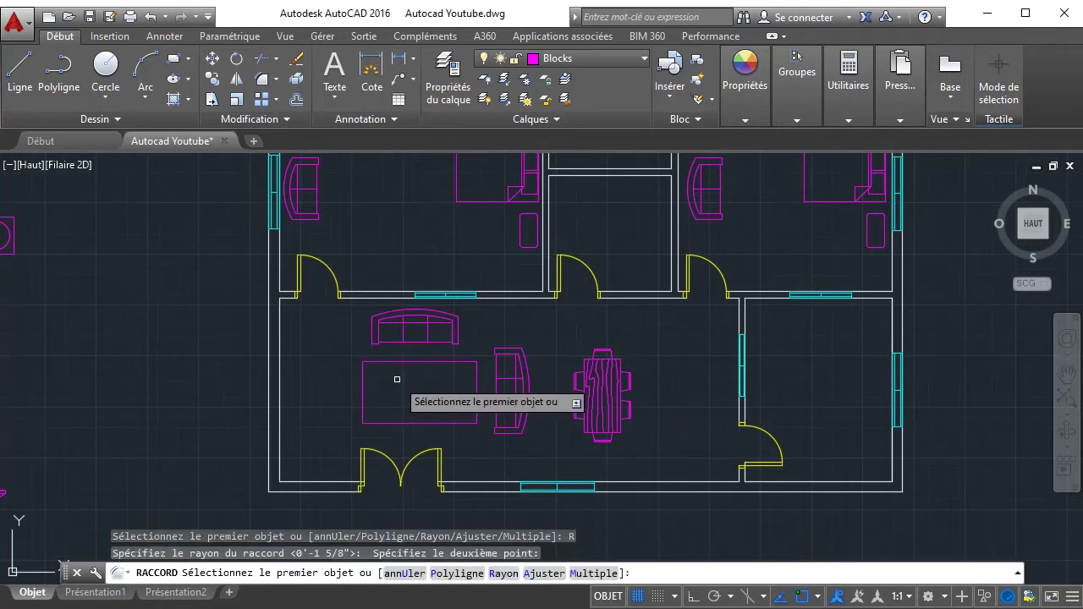
{"action": "left_click", "coordinate": [462, 574]}
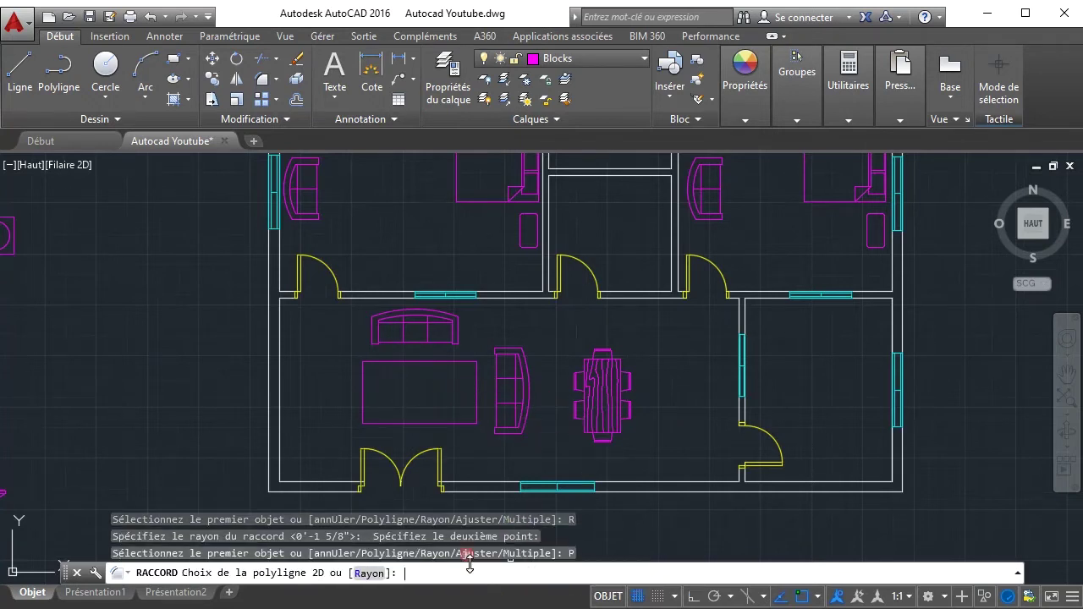
{"action": "left_click", "coordinate": [399, 362]}
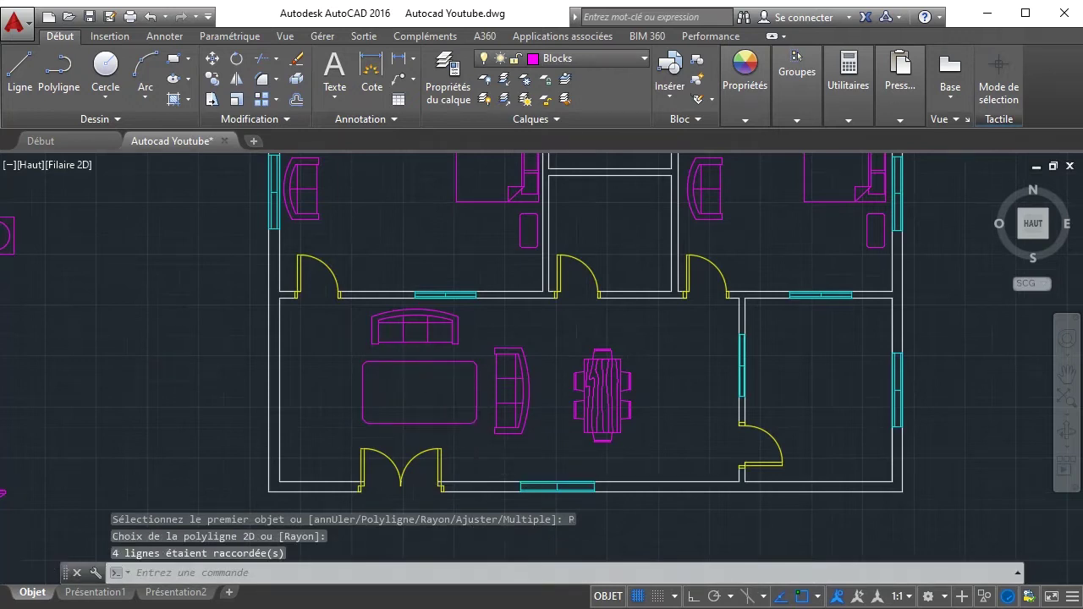
{"action": "scroll", "coordinate": [471, 373], "scroll_direction": "down", "scroll_amount": 4}
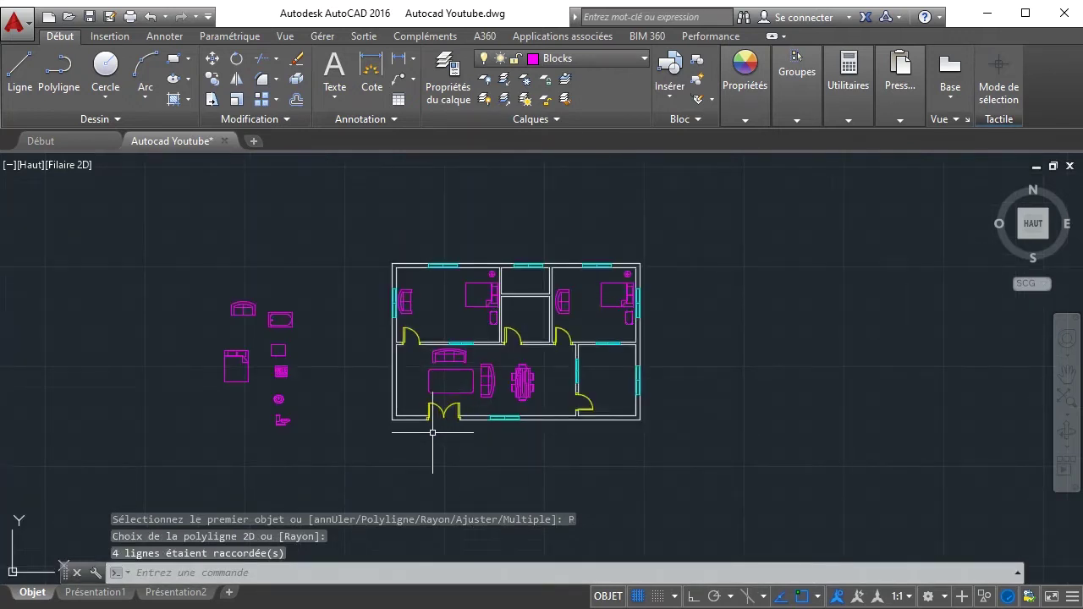
{"action": "scroll", "coordinate": [407, 372], "scroll_direction": "up", "scroll_amount": 4}
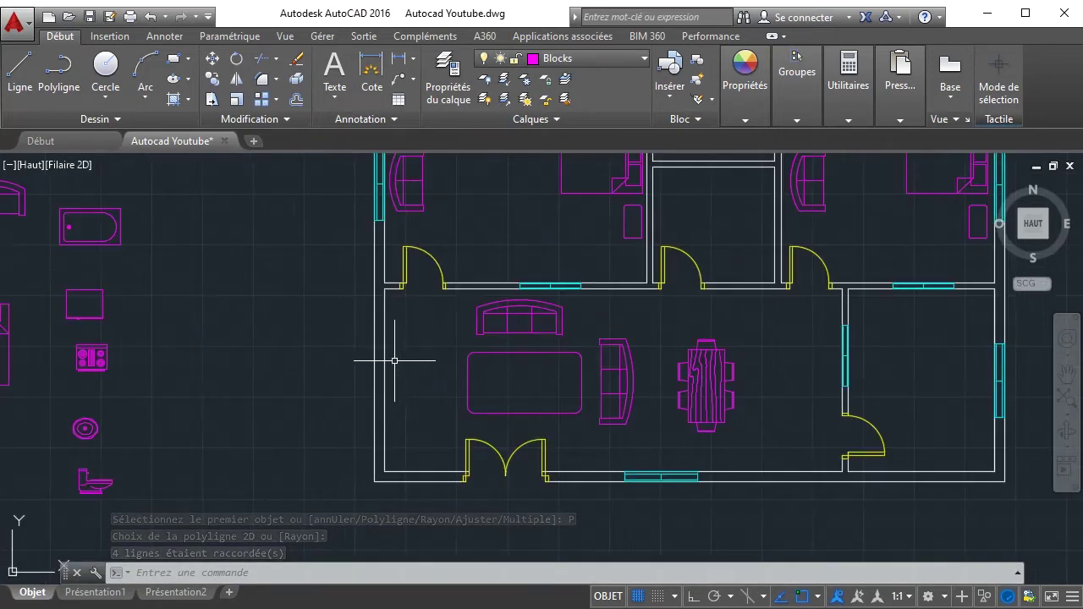
- Draw a narrow rectangle along the living room's left wall
{"action": "left_click", "coordinate": [173, 59]}
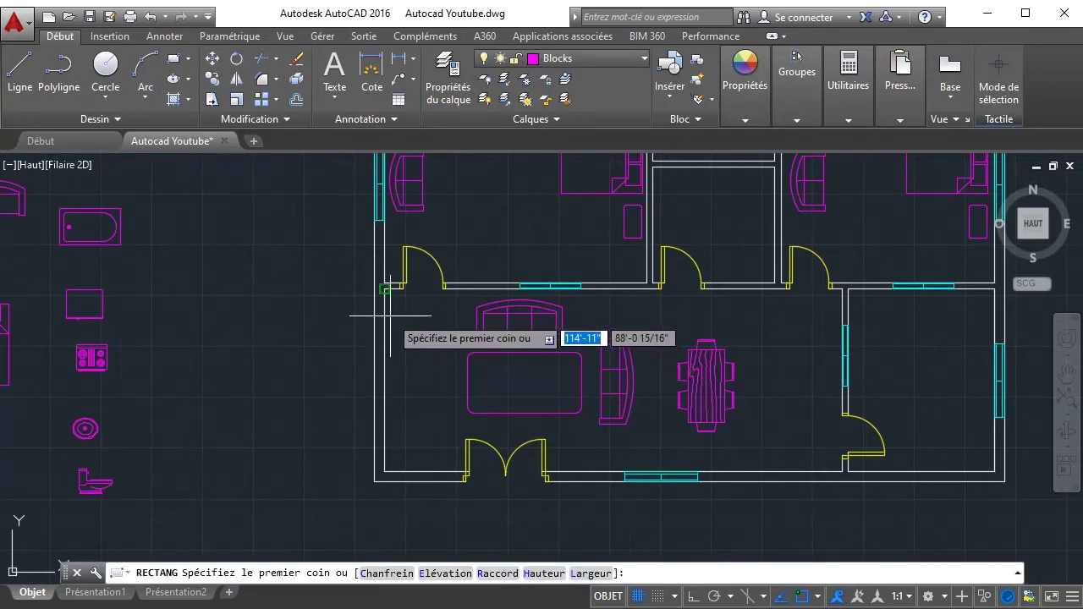
{"action": "left_click", "coordinate": [395, 329]}
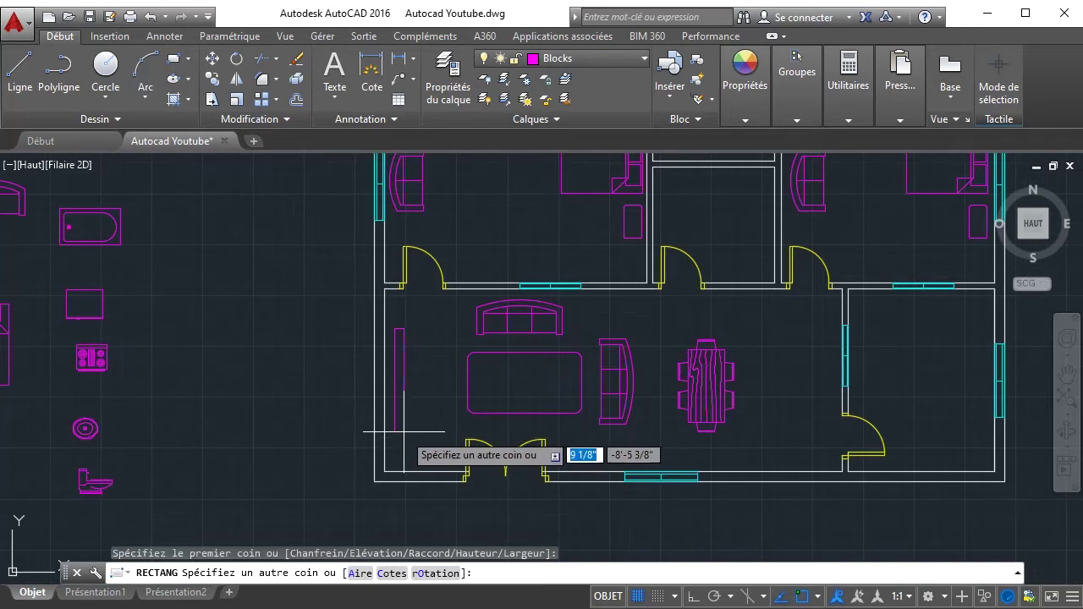
{"action": "left_click", "coordinate": [406, 441]}
{"action": "left_click", "coordinate": [411, 424]}
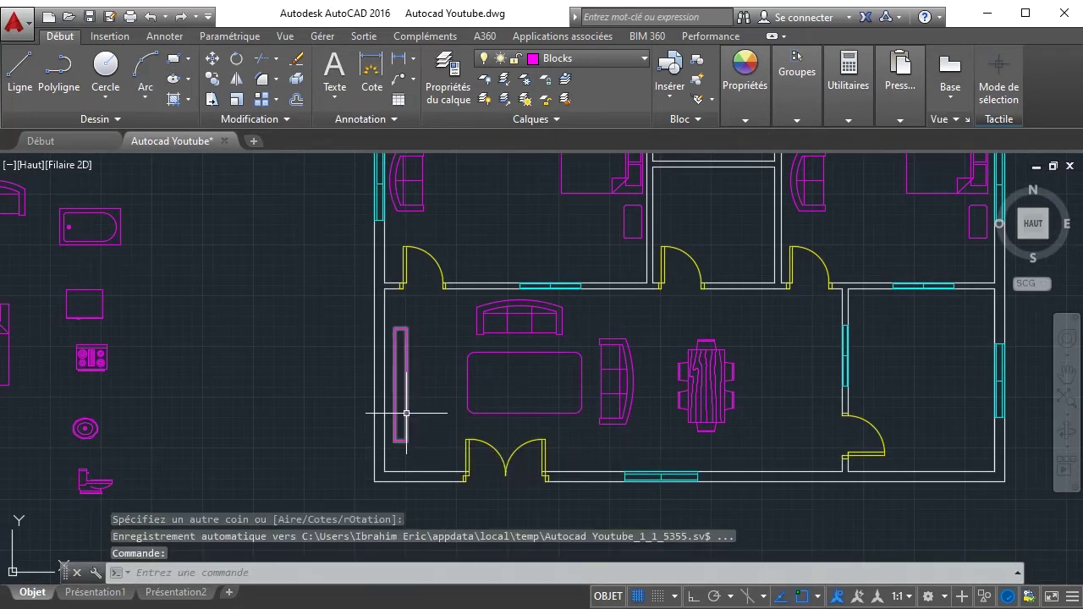
- Move the narrow rectangle slightly lower in the room using DE with Ortho toggled
{"action": "left_click", "coordinate": [705, 597]}
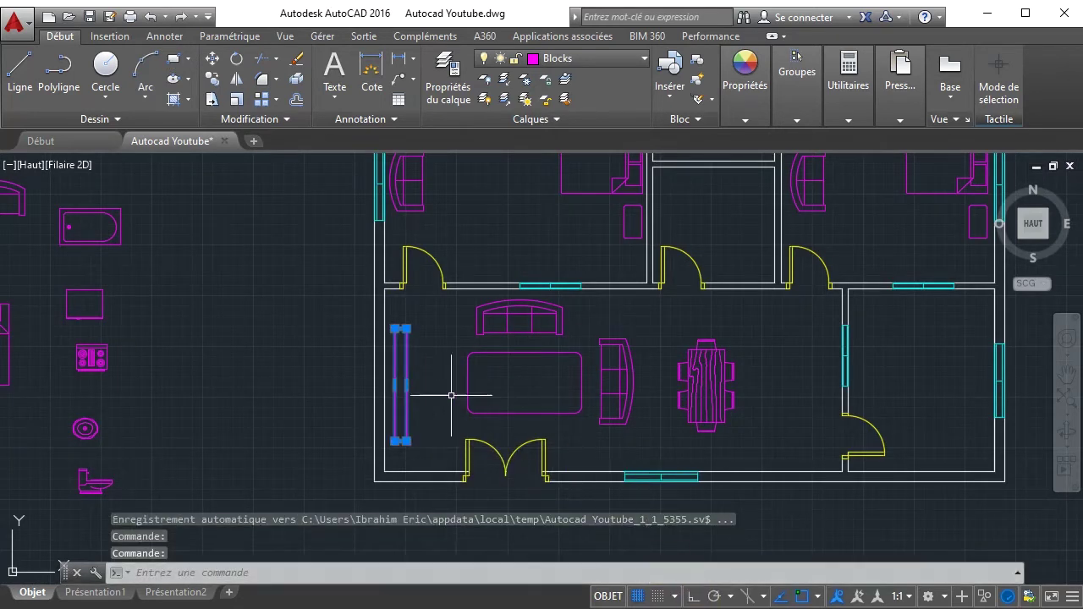
{"action": "type", "text": "de"}
{"action": "key", "text": "Return"}
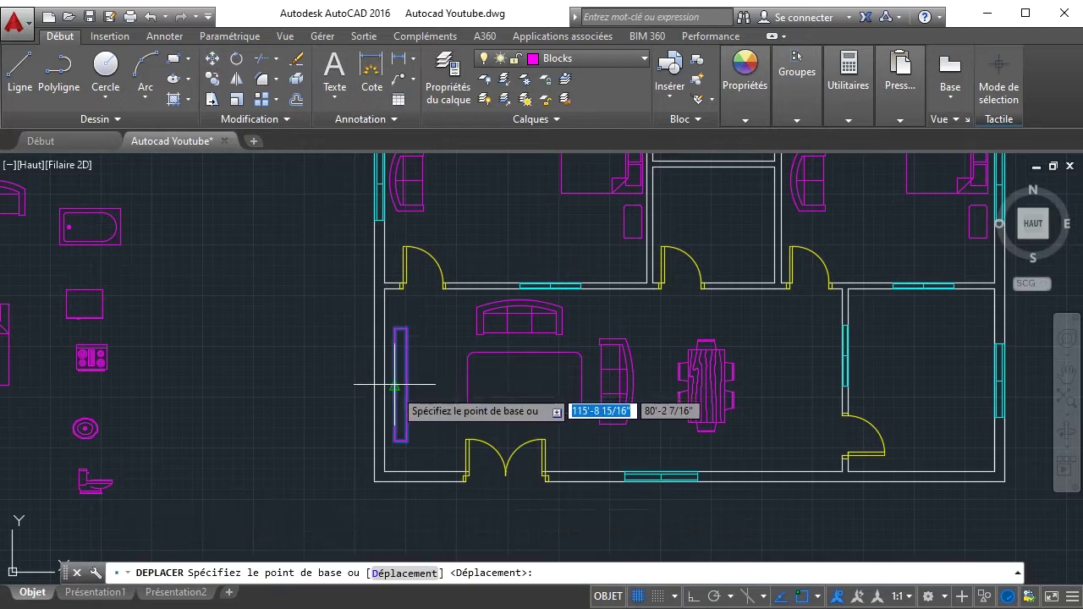
{"action": "left_click", "coordinate": [403, 370]}
{"action": "left_click", "coordinate": [404, 376]}
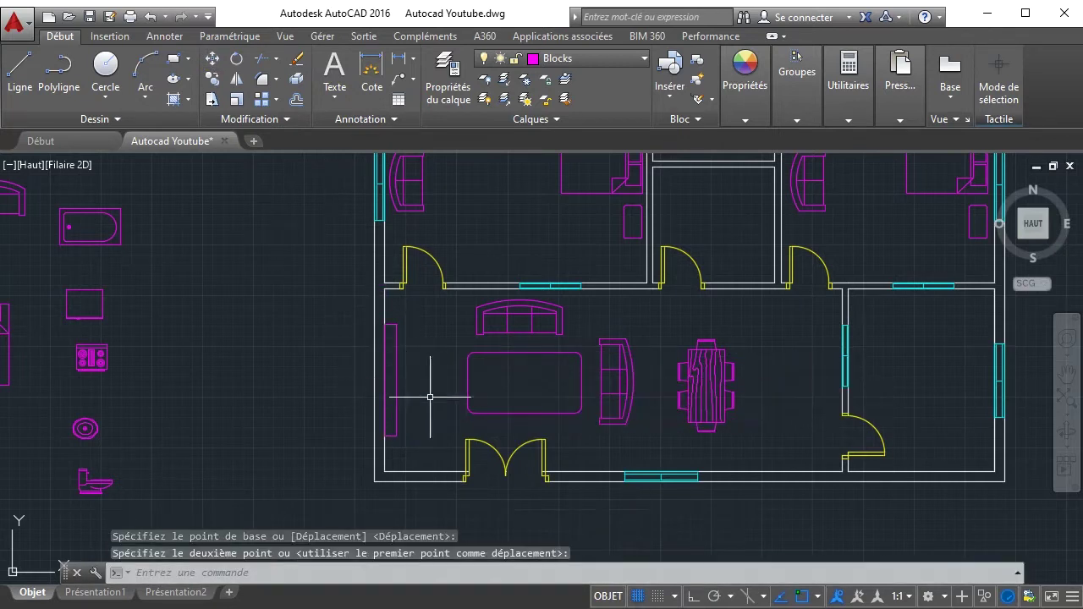
{"action": "scroll", "coordinate": [442, 399], "scroll_direction": "down", "scroll_amount": 4}
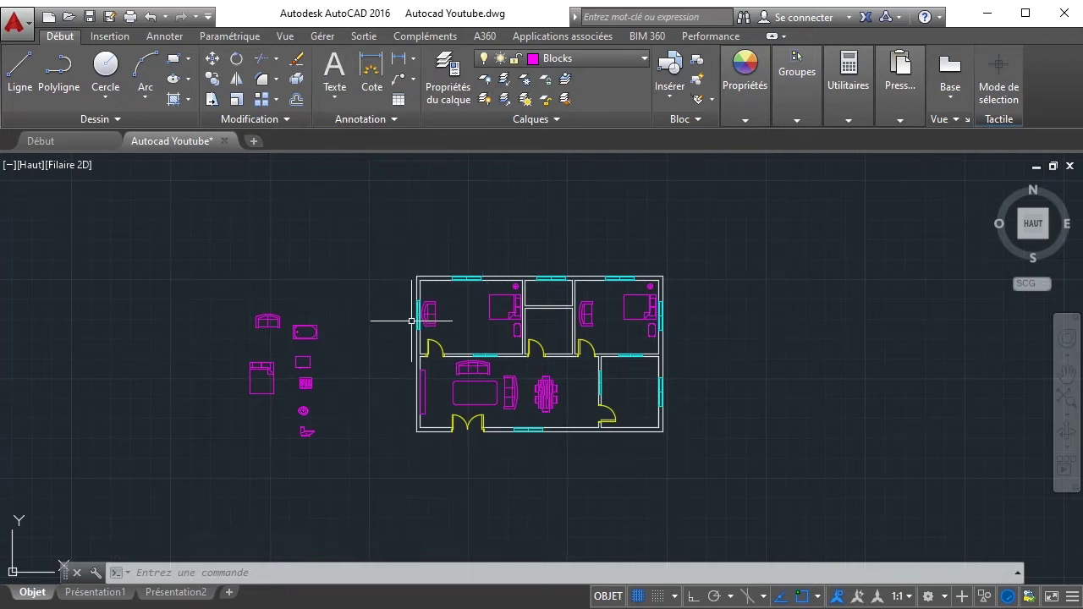
- Insert the Plante - Caoutchouc block from DesignCenter into the left bedroom's corner
{"action": "key", "text": "ctrl+2"}
{"action": "mouse_move", "coordinate": [359, 266]}
{"action": "left_mouse_down"}
{"action": "mouse_move", "coordinate": [87, 333]}
{"action": "mouse_move", "coordinate": [97, 338]}
{"action": "left_mouse_up"}
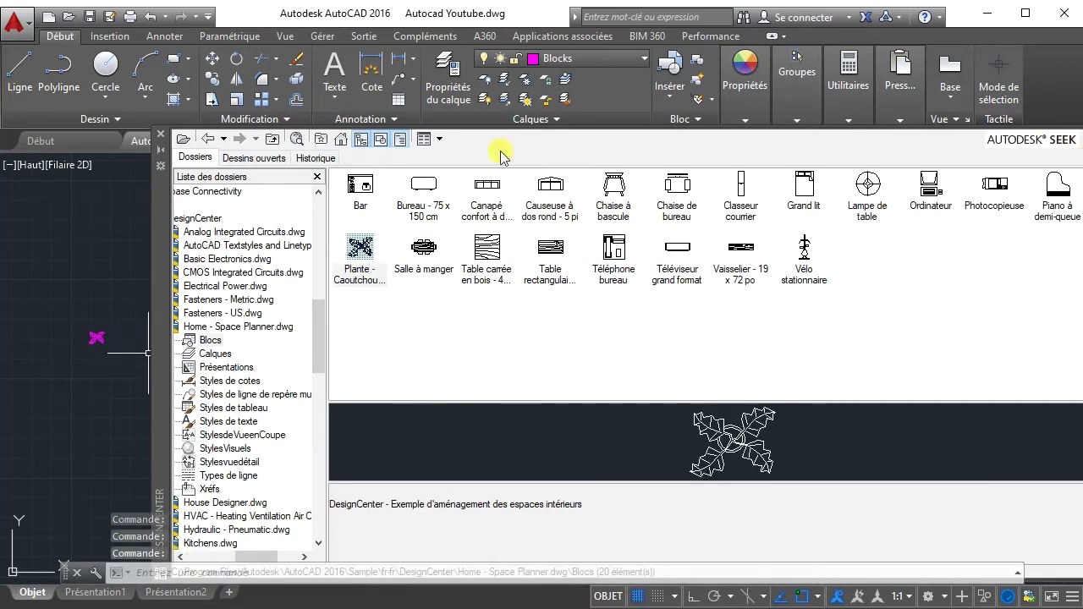
{"action": "left_click", "coordinate": [160, 142]}
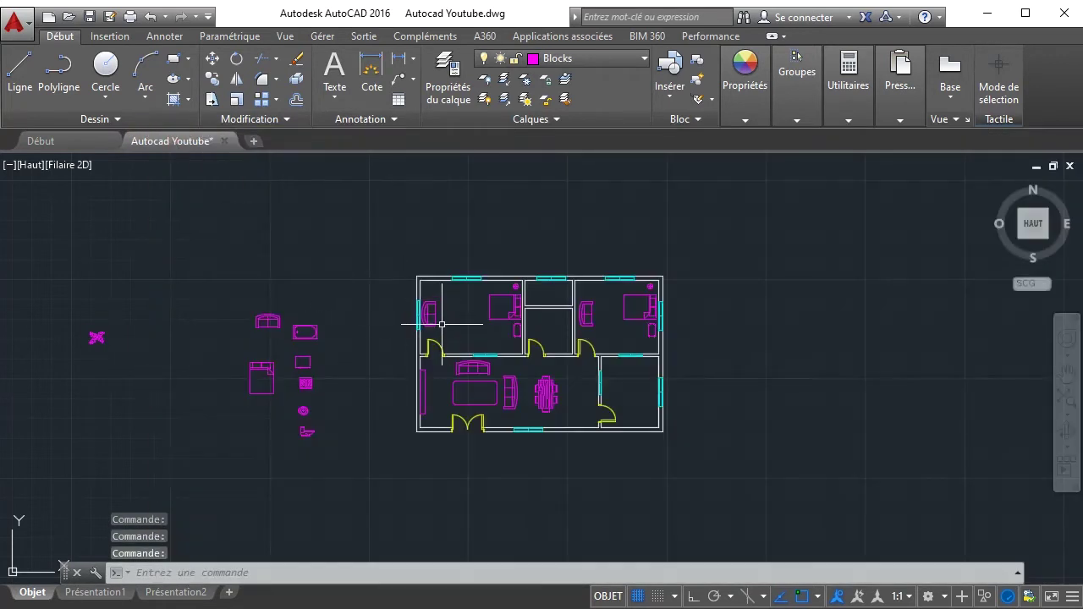
{"action": "key", "text": "Delete"}
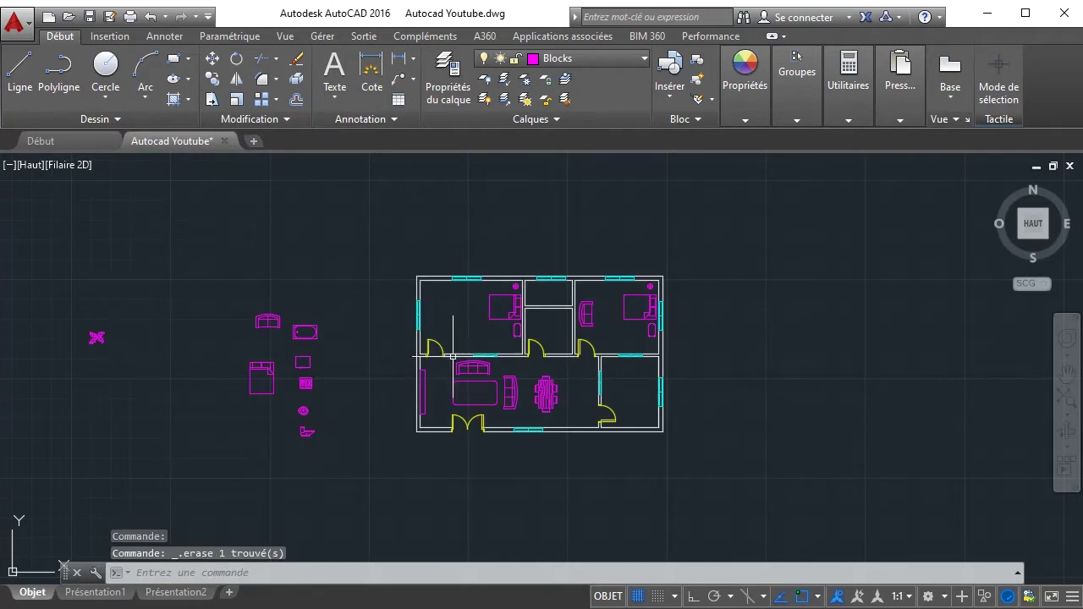
{"action": "left_click", "coordinate": [102, 338]}
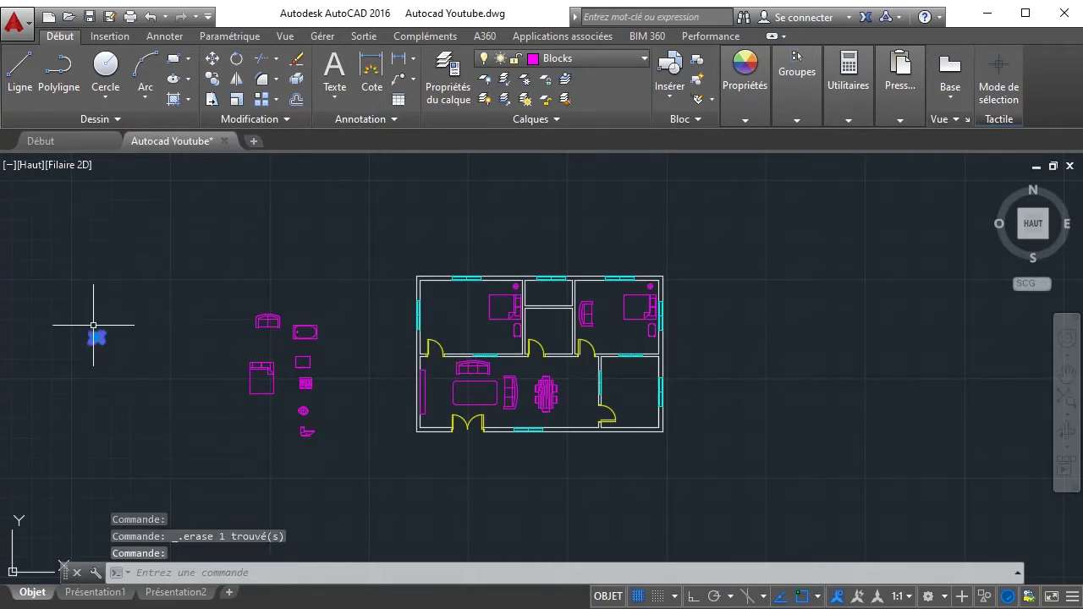
{"action": "left_click", "coordinate": [96, 337]}
{"action": "scroll", "coordinate": [434, 298], "scroll_direction": "up", "scroll_amount": 4}
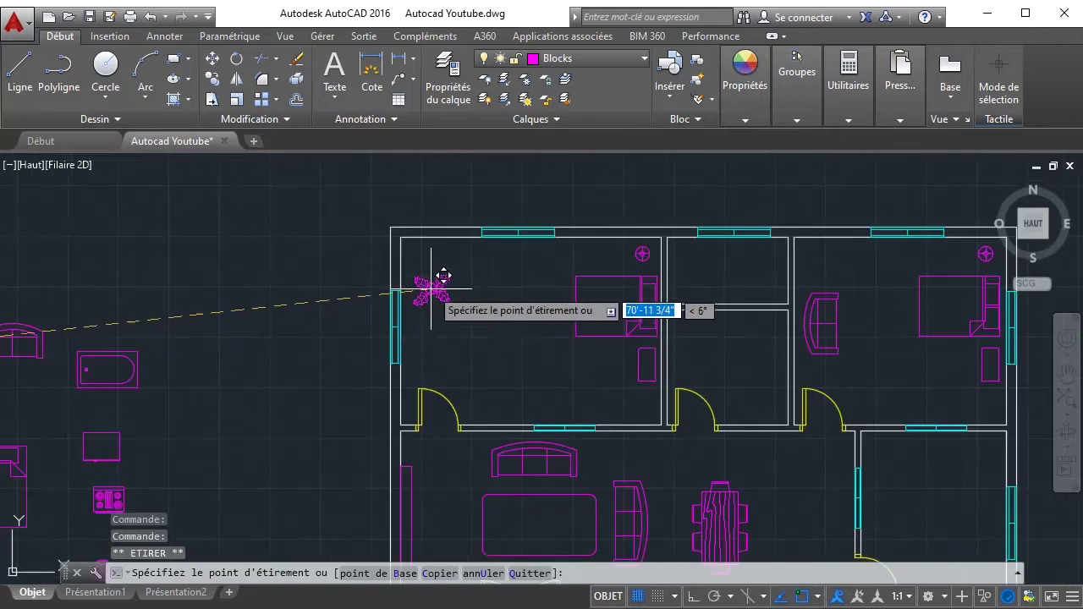
{"action": "left_click", "coordinate": [433, 264]}
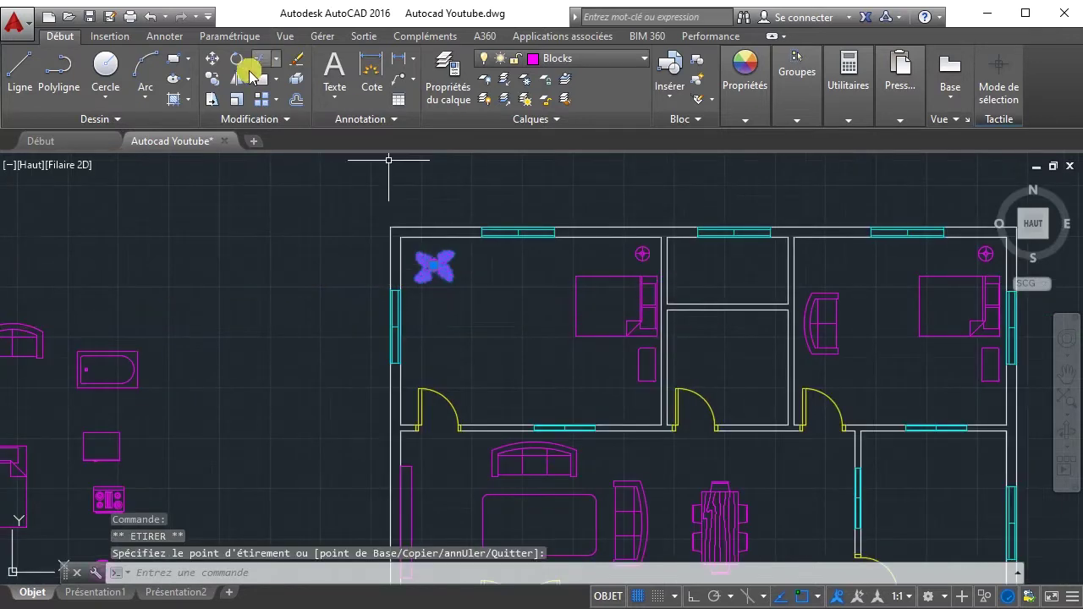
- Copy the plant into the right bedroom and living room's lower-left corner, and delete the armchair
{"action": "left_click", "coordinate": [213, 83]}
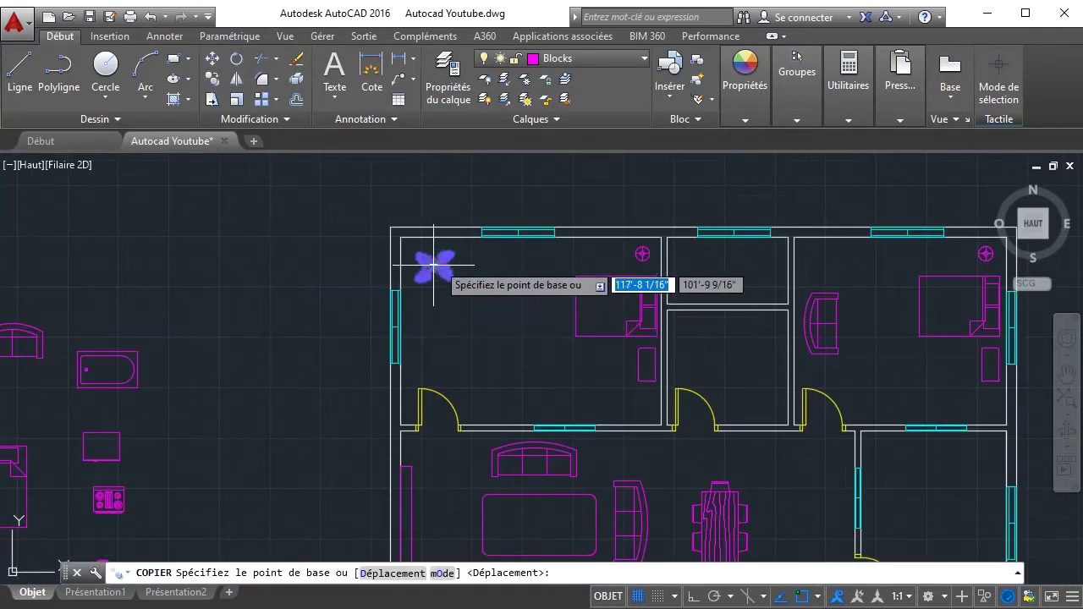
{"action": "left_click", "coordinate": [435, 265]}
{"action": "scroll", "coordinate": [776, 287], "scroll_direction": "down", "scroll_amount": 3}
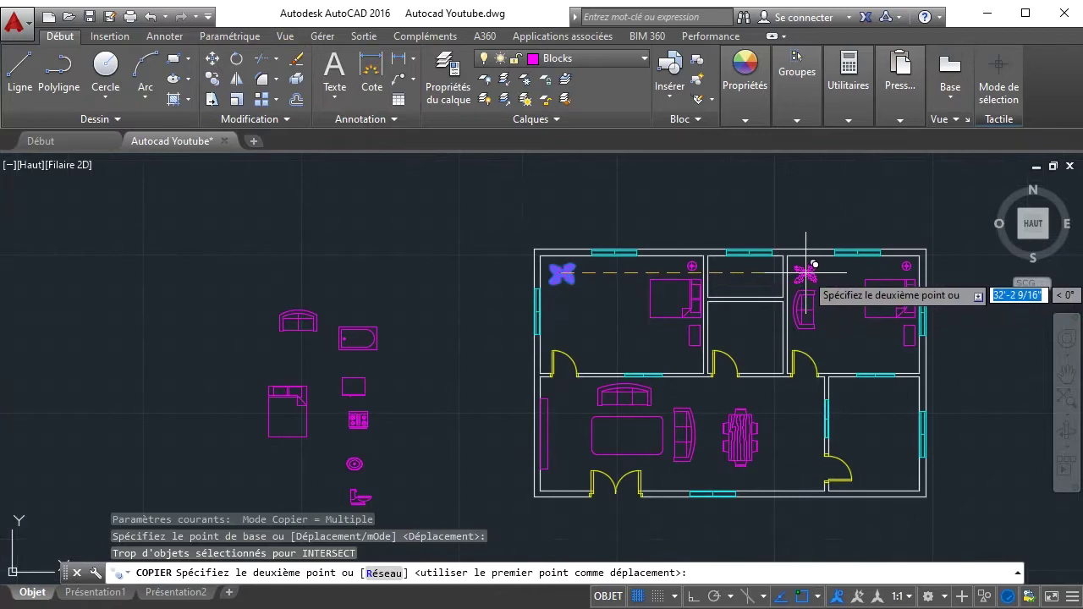
{"action": "left_click", "coordinate": [805, 271]}
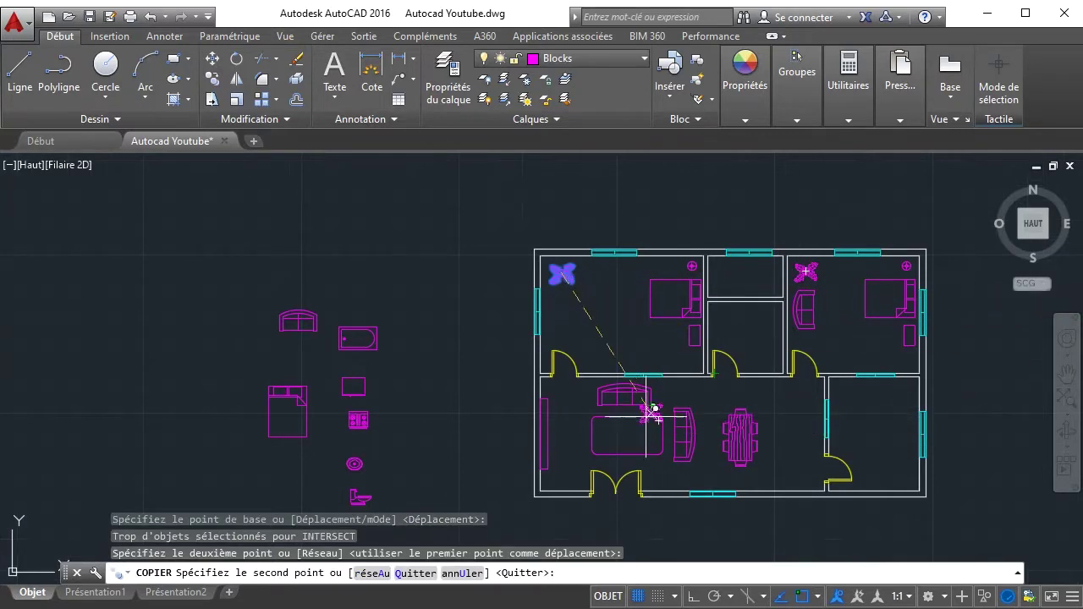
{"action": "left_click", "coordinate": [563, 478]}
{"action": "right_click", "coordinate": [592, 438]}
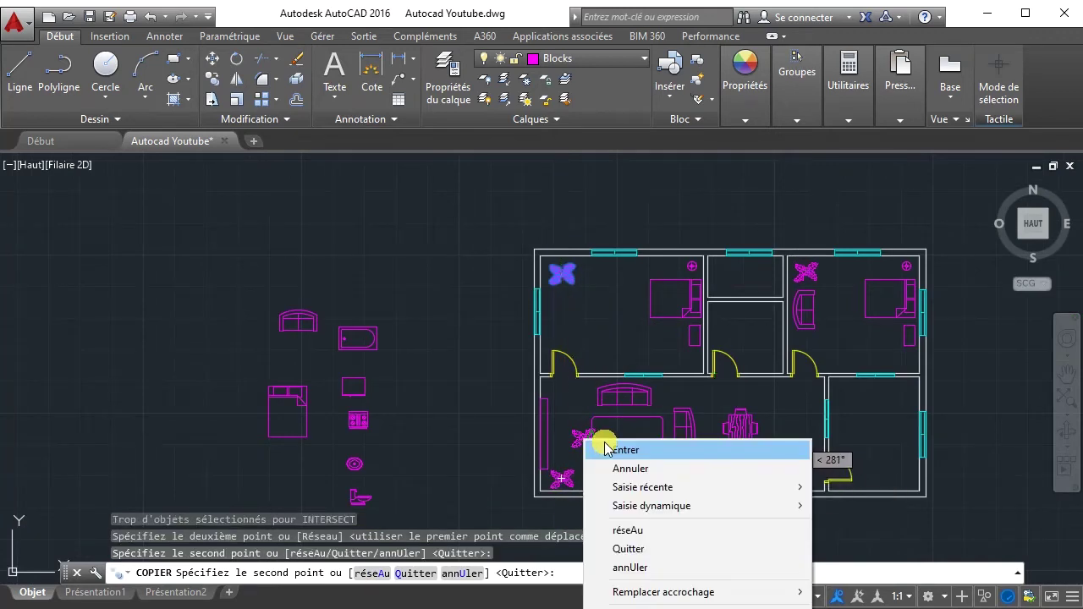
{"action": "left_click", "coordinate": [618, 446]}
{"action": "left_click", "coordinate": [816, 326]}
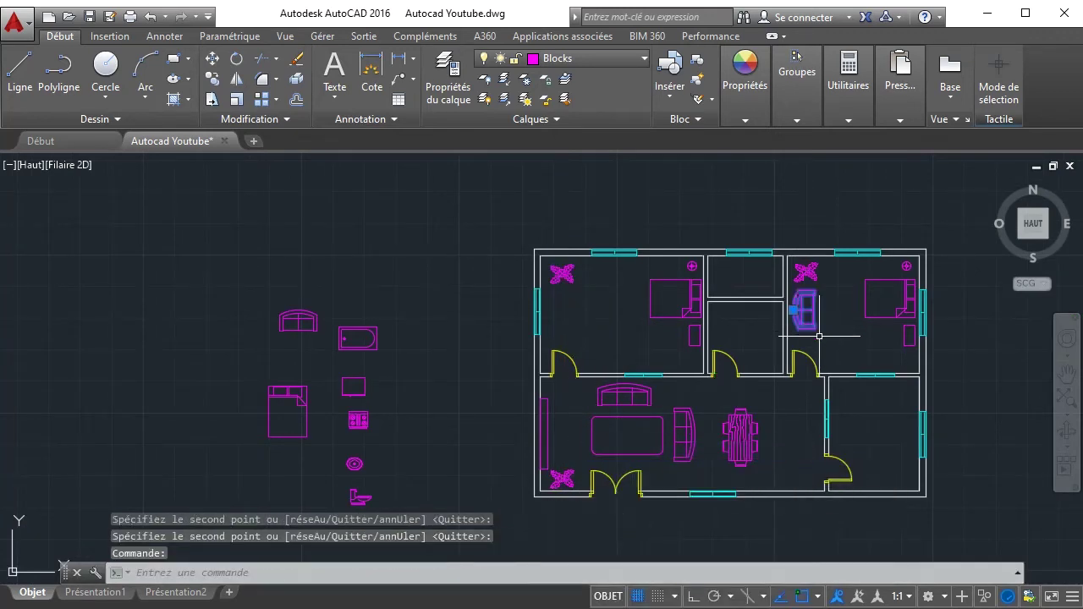
{"action": "key", "text": "Delete"}
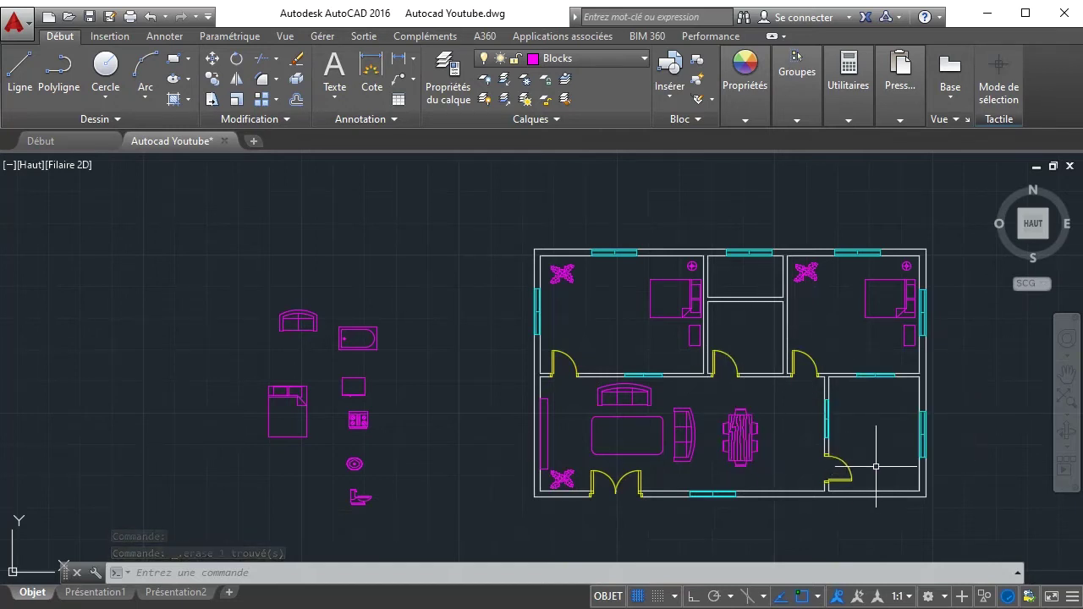
- Move the bathtub into the small bathroom between the bedrooms
{"action": "left_click", "coordinate": [366, 351]}
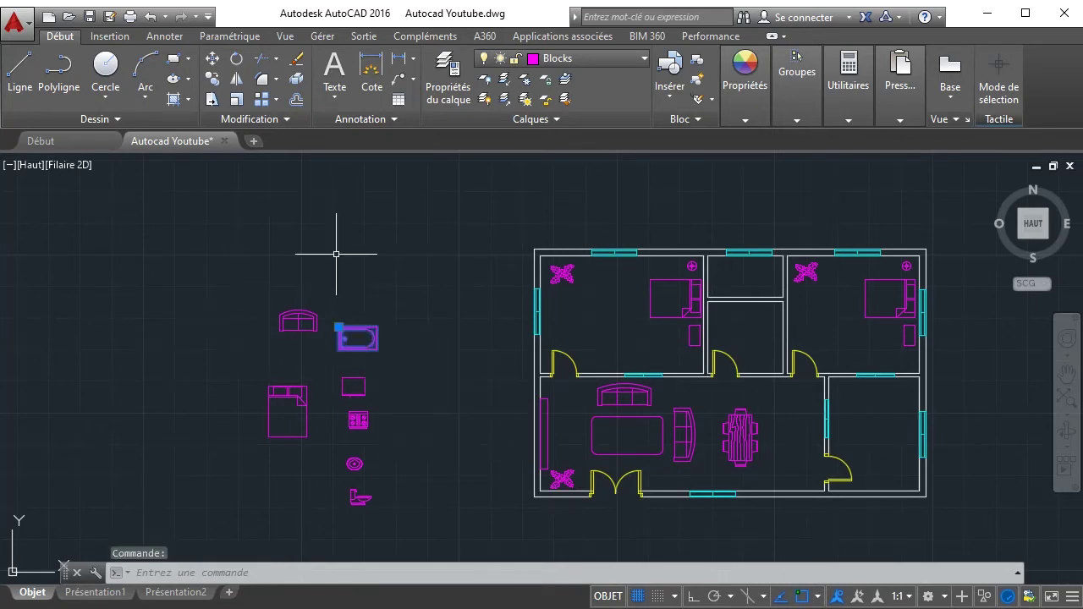
{"action": "left_click", "coordinate": [339, 327]}
{"action": "scroll", "coordinate": [684, 355], "scroll_direction": "up", "scroll_amount": 4}
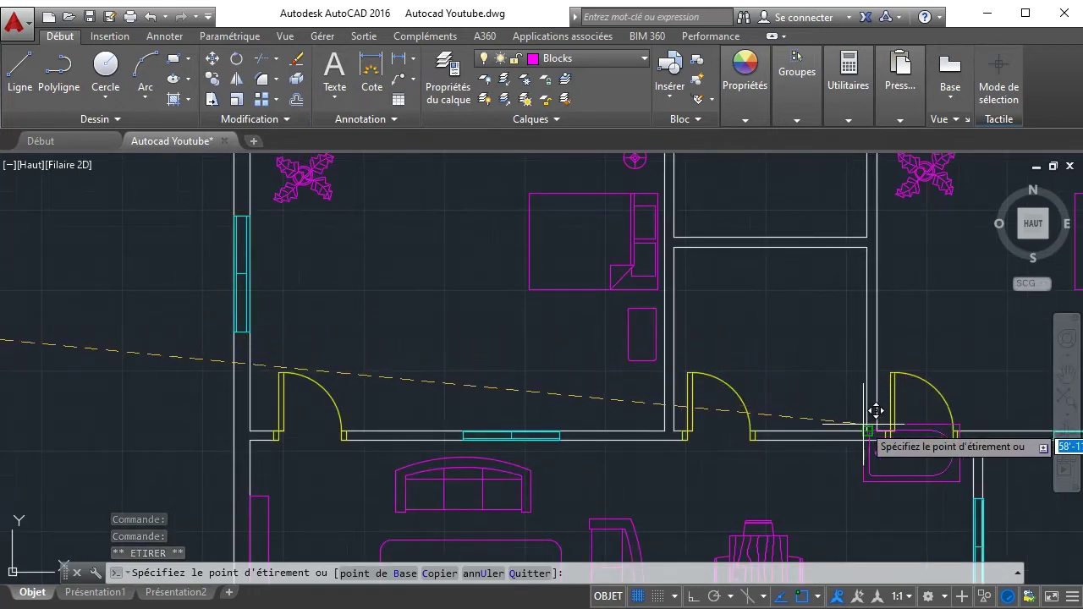
{"action": "left_click", "coordinate": [767, 359]}
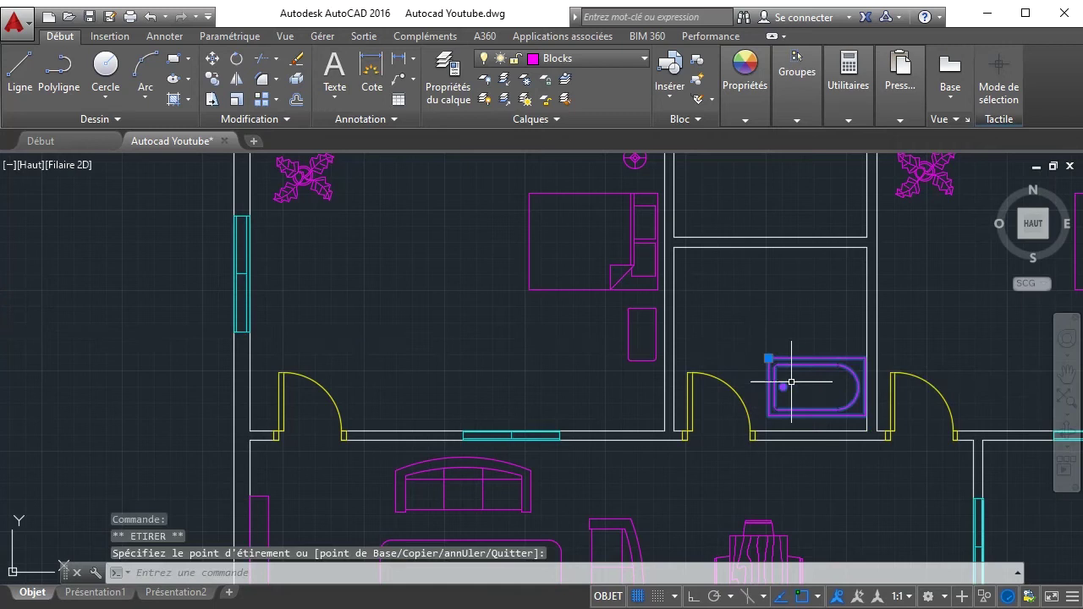
- Rotate the bathtub 90° upright about its corner with Ortho on
{"action": "left_click", "coordinate": [234, 62]}
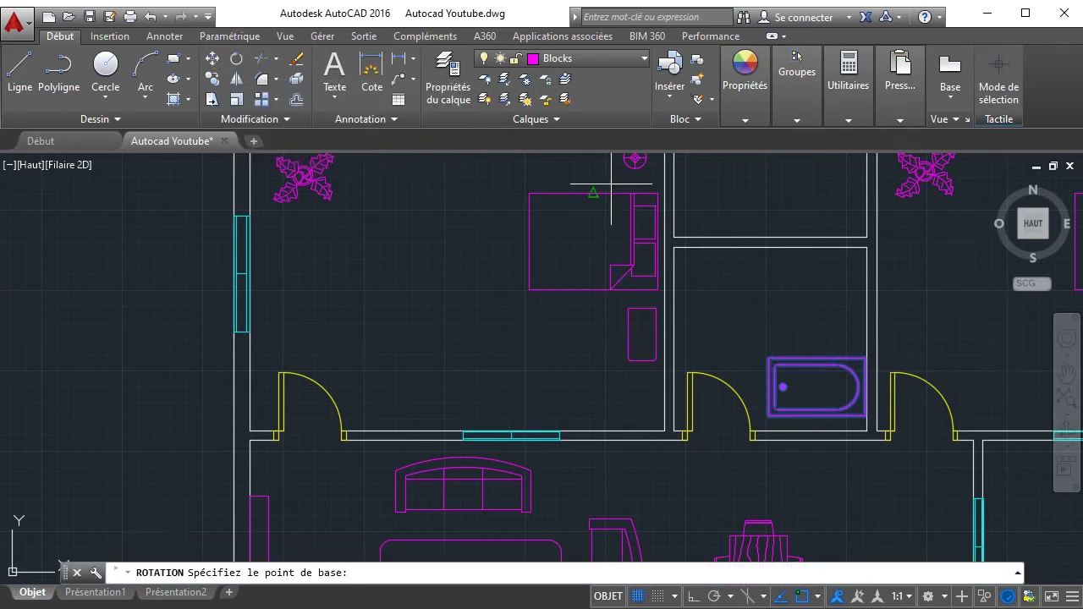
{"action": "left_click", "coordinate": [766, 358]}
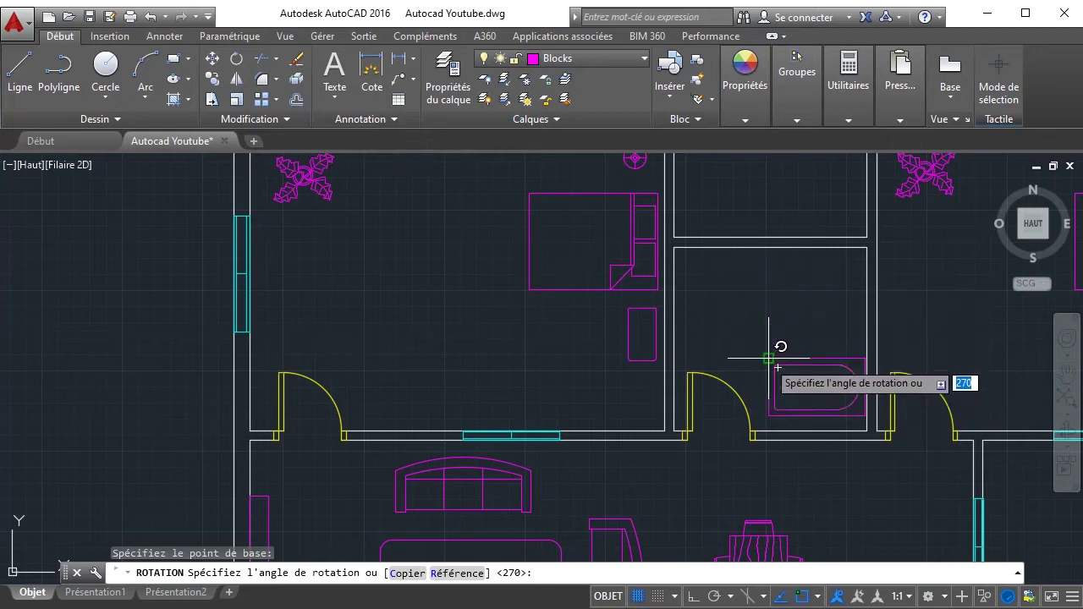
{"action": "left_click", "coordinate": [686, 596]}
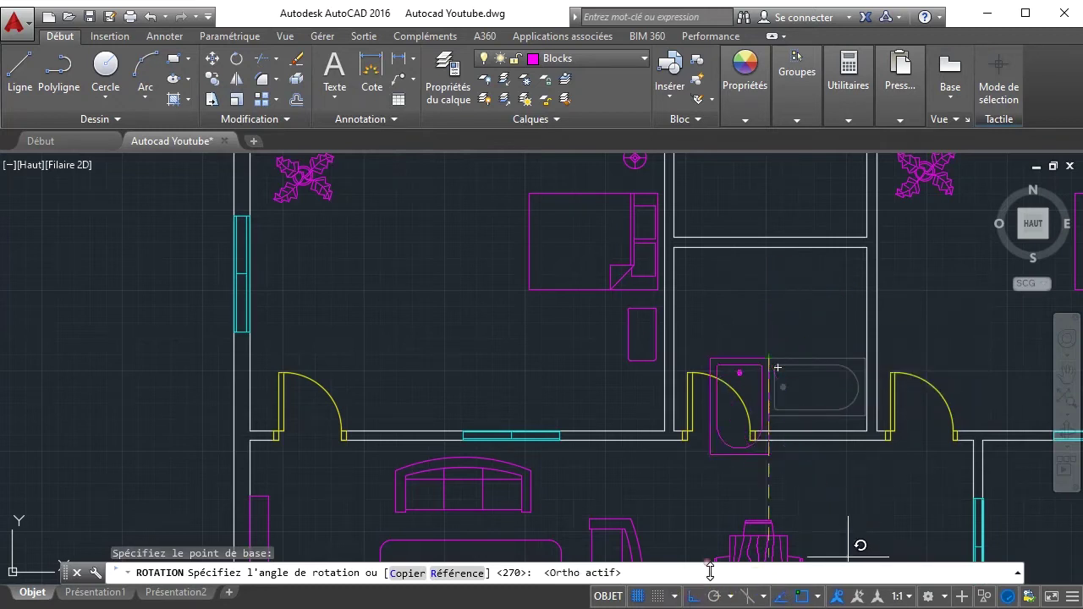
{"action": "left_click", "coordinate": [748, 214]}
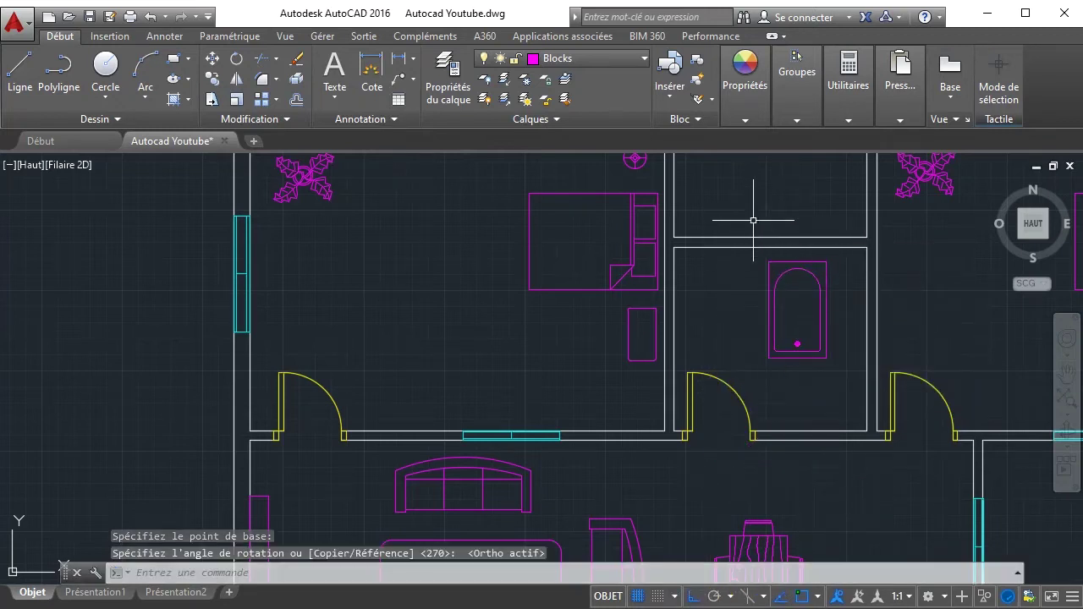
- Move the bathtub by its bottom-right corner against the bathroom's bottom wall
{"action": "left_click", "coordinate": [814, 363]}
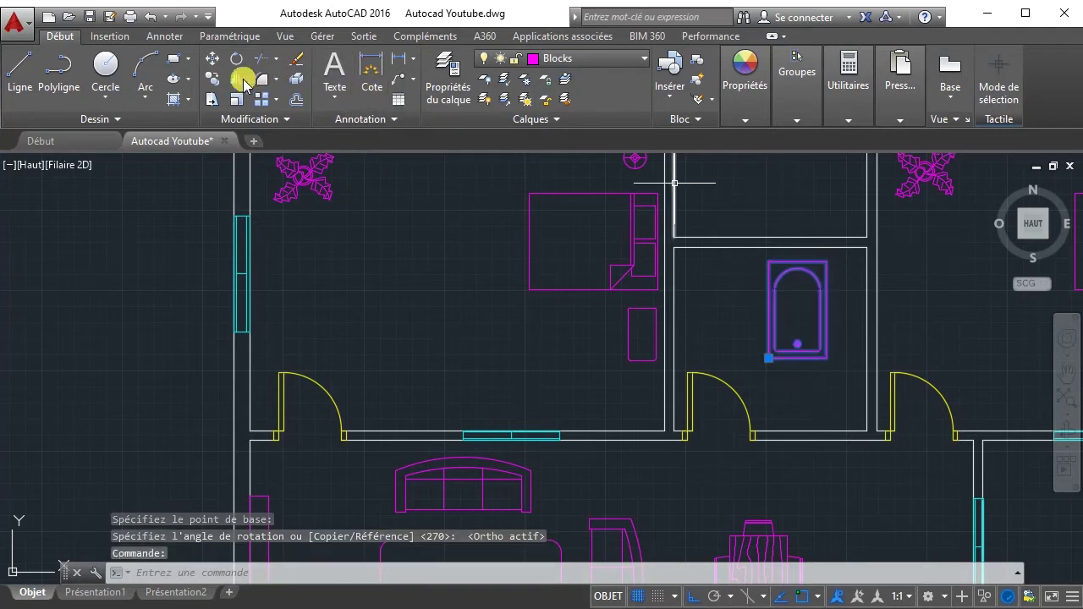
{"action": "left_click", "coordinate": [212, 59]}
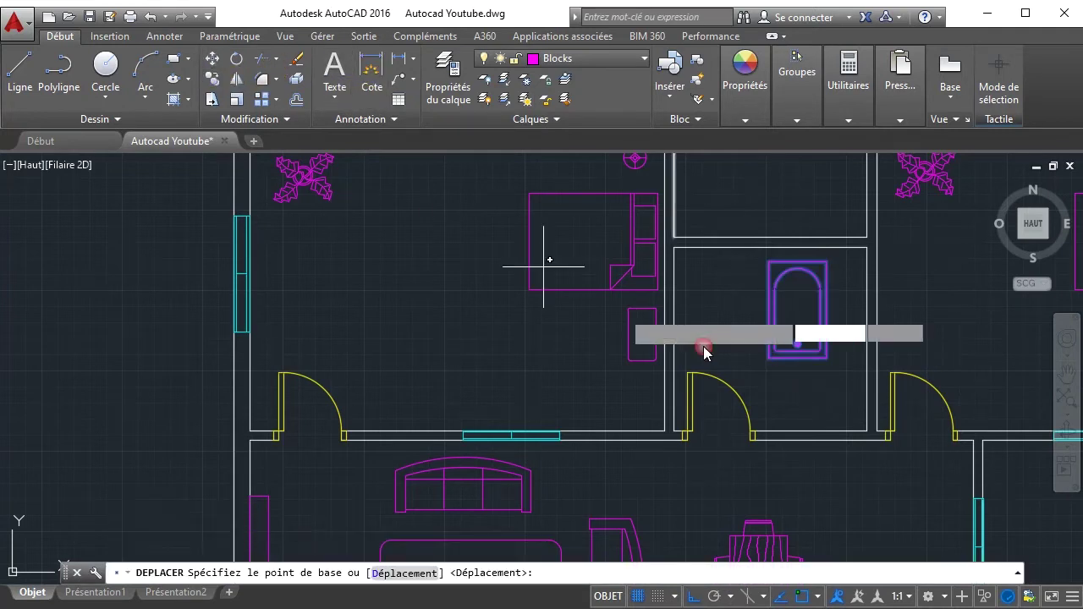
{"action": "left_click", "coordinate": [827, 359]}
{"action": "left_click", "coordinate": [867, 428]}
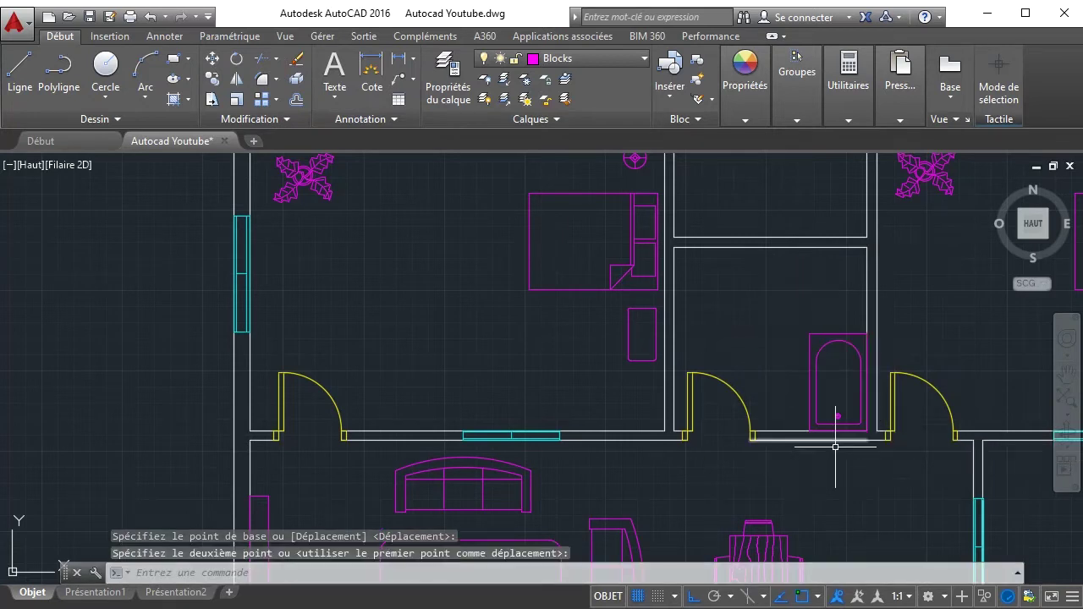
{"action": "scroll", "coordinate": [265, 283], "scroll_direction": "down", "scroll_amount": 5}
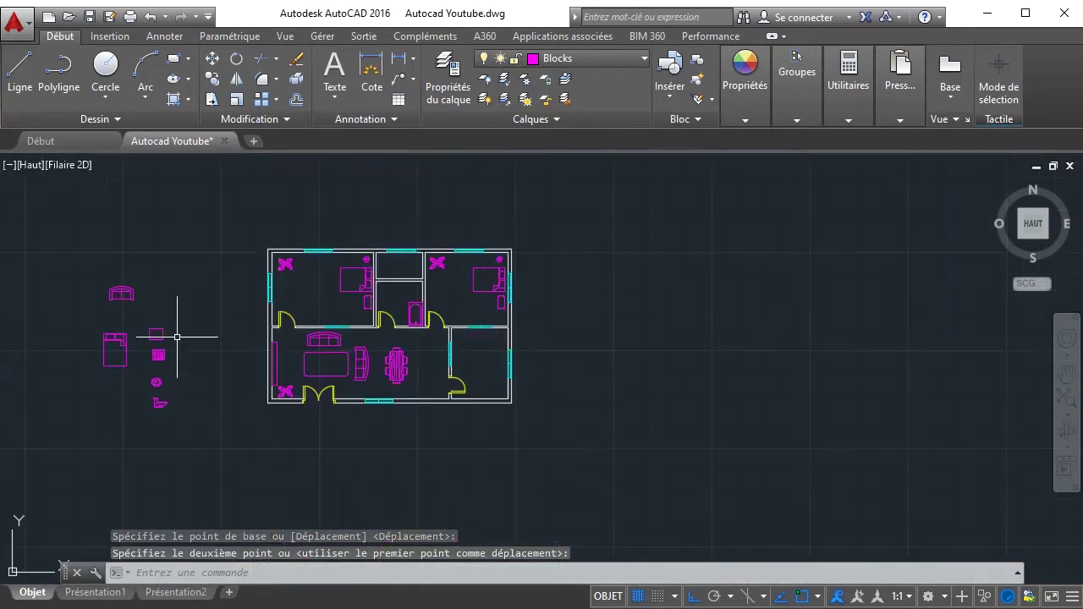
{"action": "left_click", "coordinate": [161, 413]}
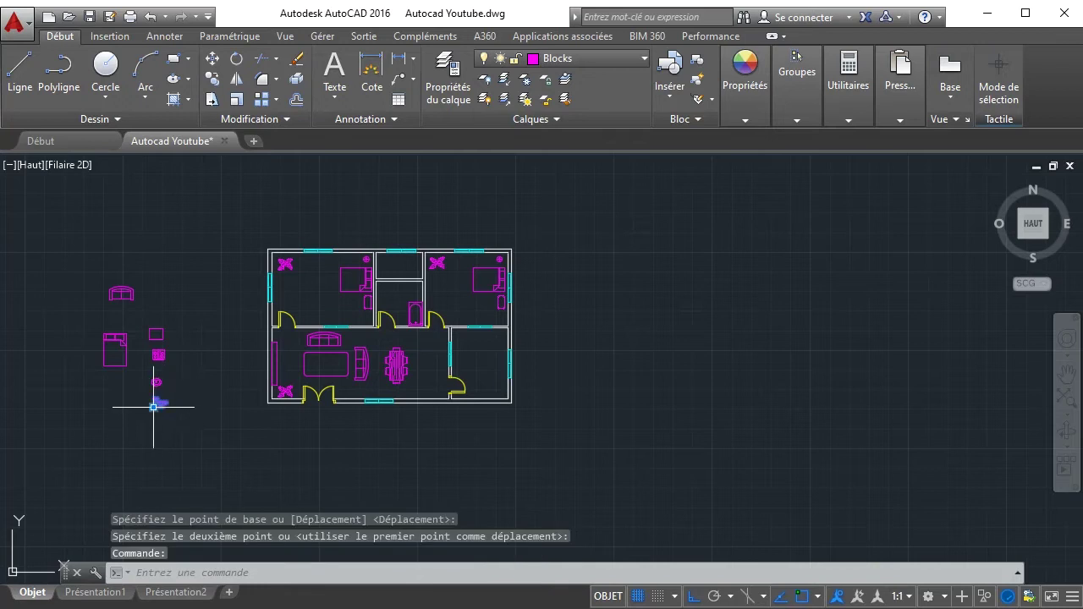
- Move the toilet to the bathroom's top wall with Ortho off
{"action": "left_click", "coordinate": [153, 407]}
{"action": "left_click", "coordinate": [153, 408]}
{"action": "scroll", "coordinate": [449, 309], "scroll_direction": "up", "scroll_amount": 5}
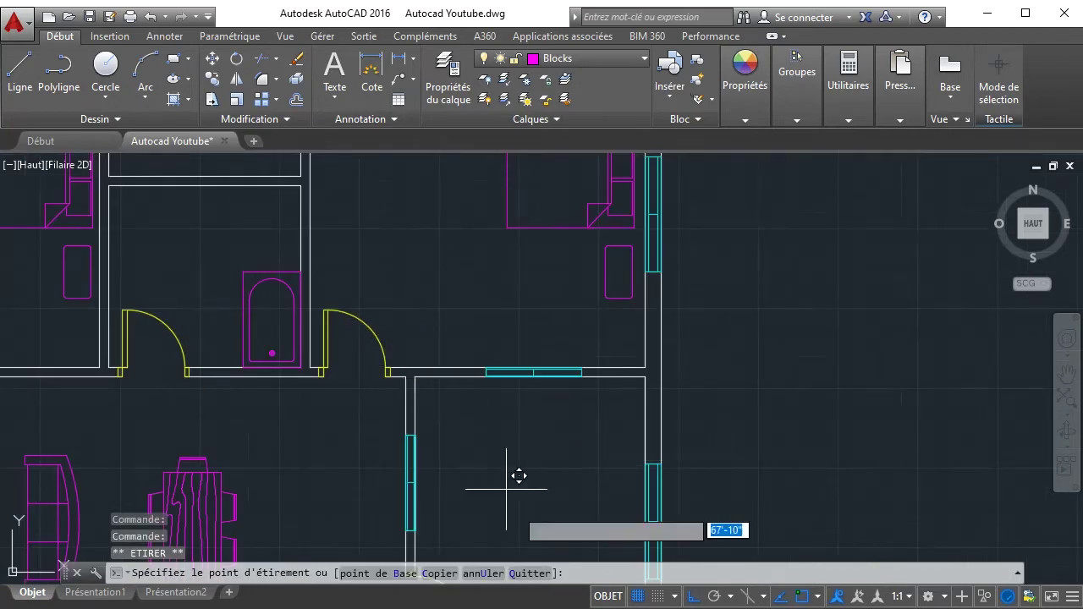
{"action": "left_click", "coordinate": [693, 596]}
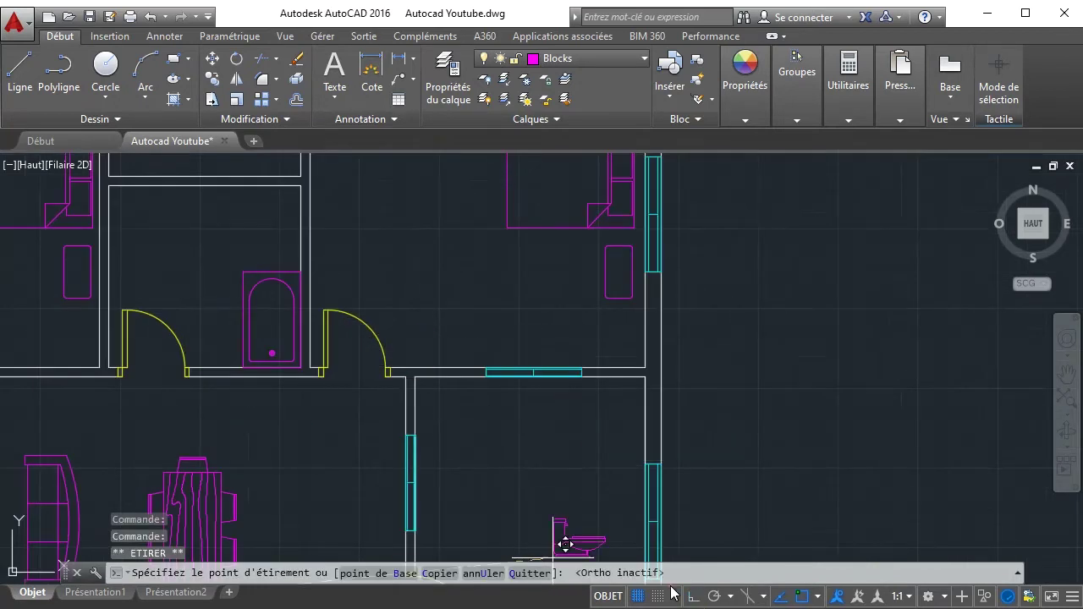
{"action": "left_click", "coordinate": [313, 172]}
{"action": "scroll", "coordinate": [367, 239], "scroll_direction": "down", "scroll_amount": 4}
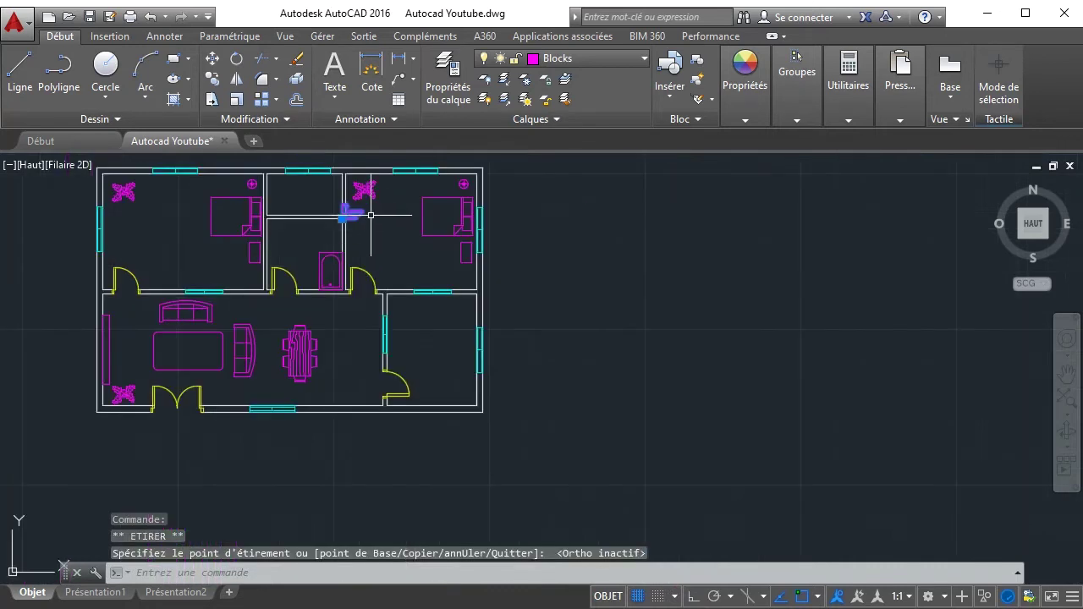
{"action": "scroll", "coordinate": [364, 216], "scroll_direction": "up", "scroll_amount": 4}
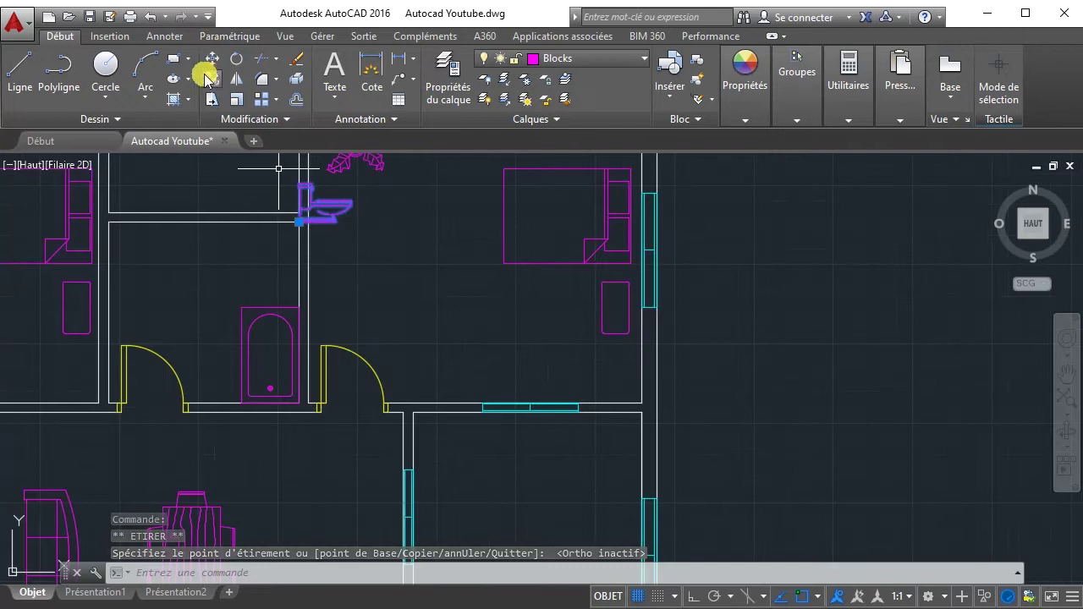
- Mirror the toilet across a vertical line, erasing the original
{"action": "left_click", "coordinate": [236, 79]}
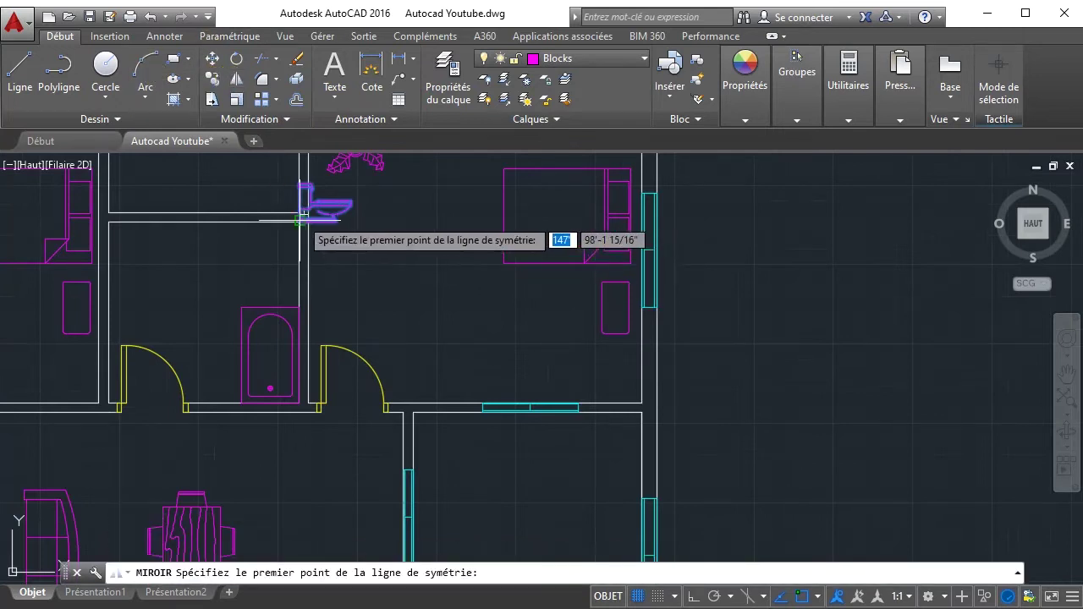
{"action": "left_click", "coordinate": [302, 213]}
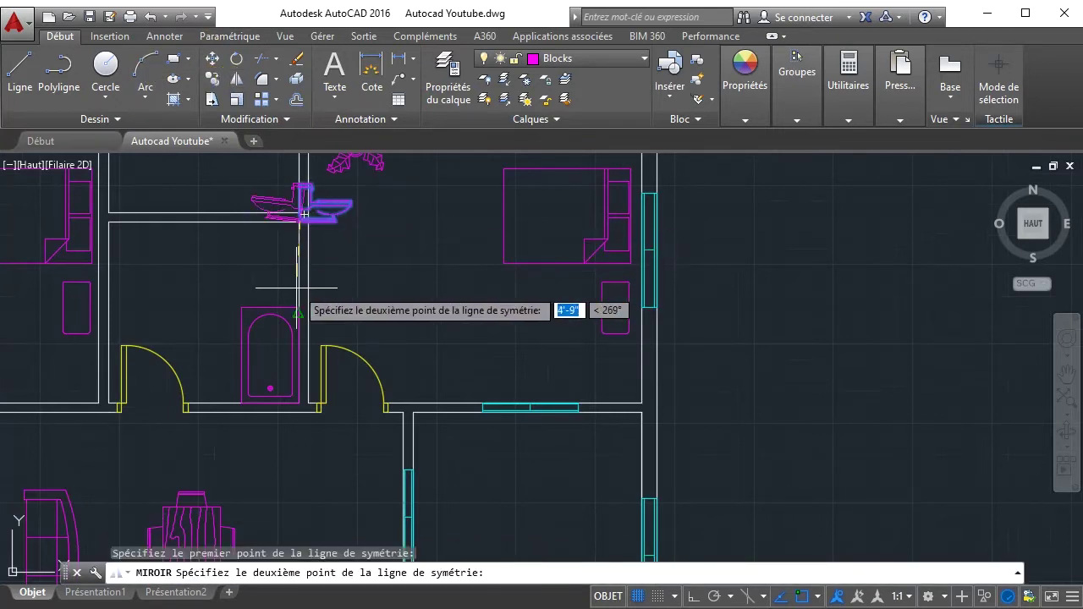
{"action": "left_click", "coordinate": [693, 597]}
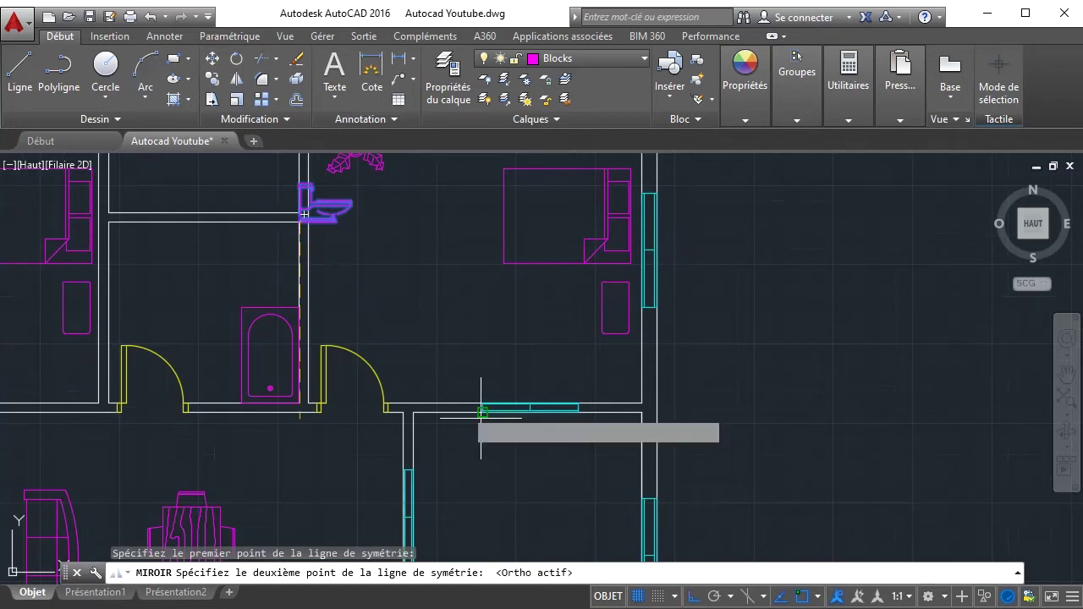
{"action": "left_click", "coordinate": [370, 323]}
{"action": "left_click", "coordinate": [412, 365]}
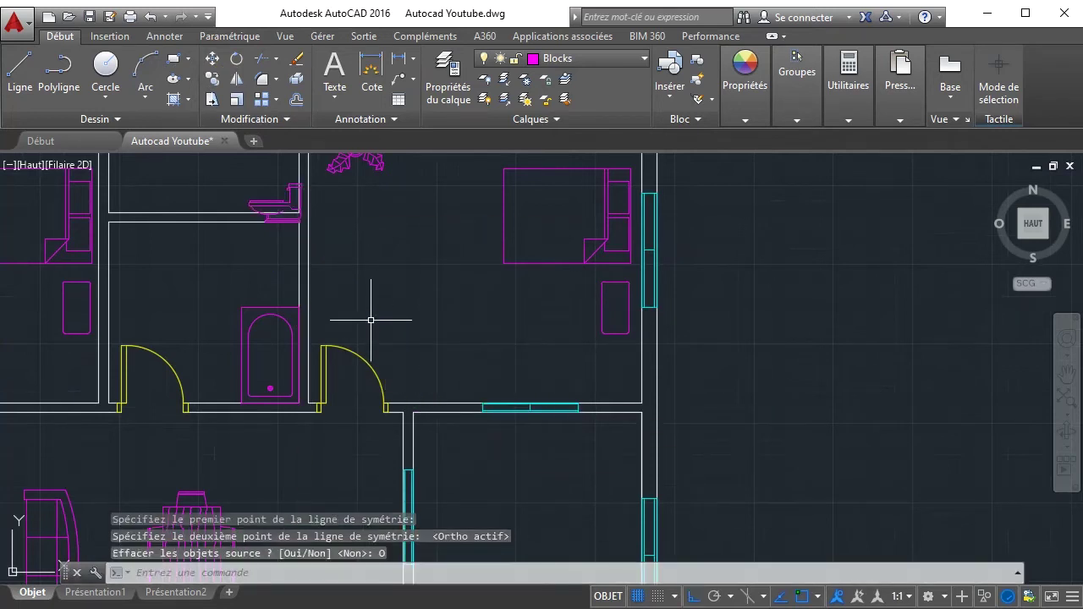
- Nudge the mirrored toilet down three times with Ctrl+Down
{"action": "left_click", "coordinate": [270, 203]}
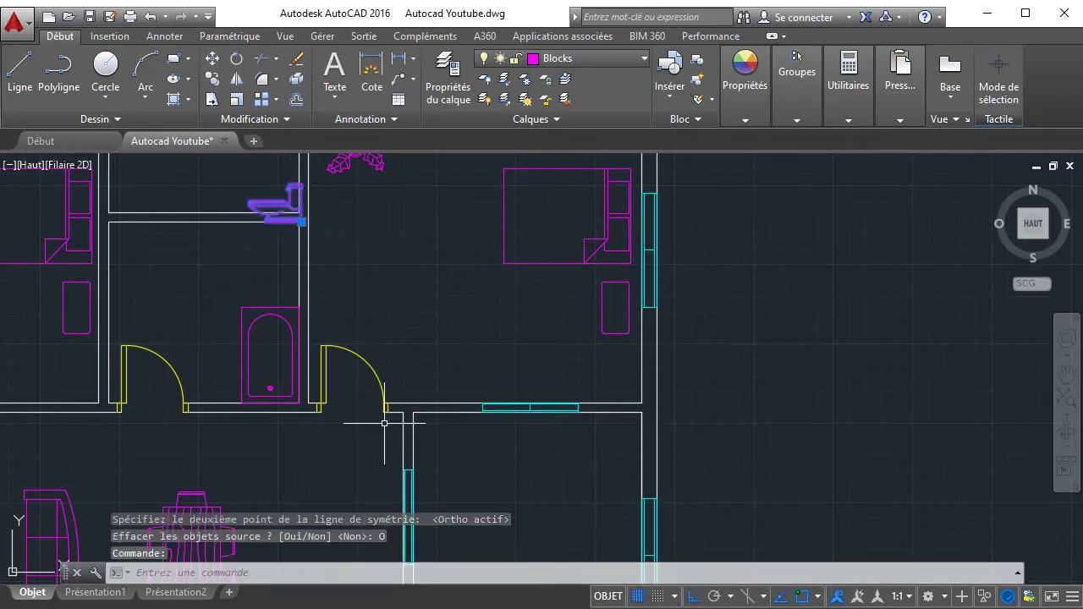
{"action": "key", "text": "ctrl+Down"}
{"action": "key", "text": "ctrl+Down"}
{"action": "key", "text": "ctrl+Down"}
{"action": "key", "text": "ctrl+Down"}
{"action": "key", "text": "ctrl+Down"}
{"action": "key", "text": "ctrl+Down"}
{"action": "key", "text": "ctrl+Down"}
{"action": "key", "text": "ctrl+Down"}
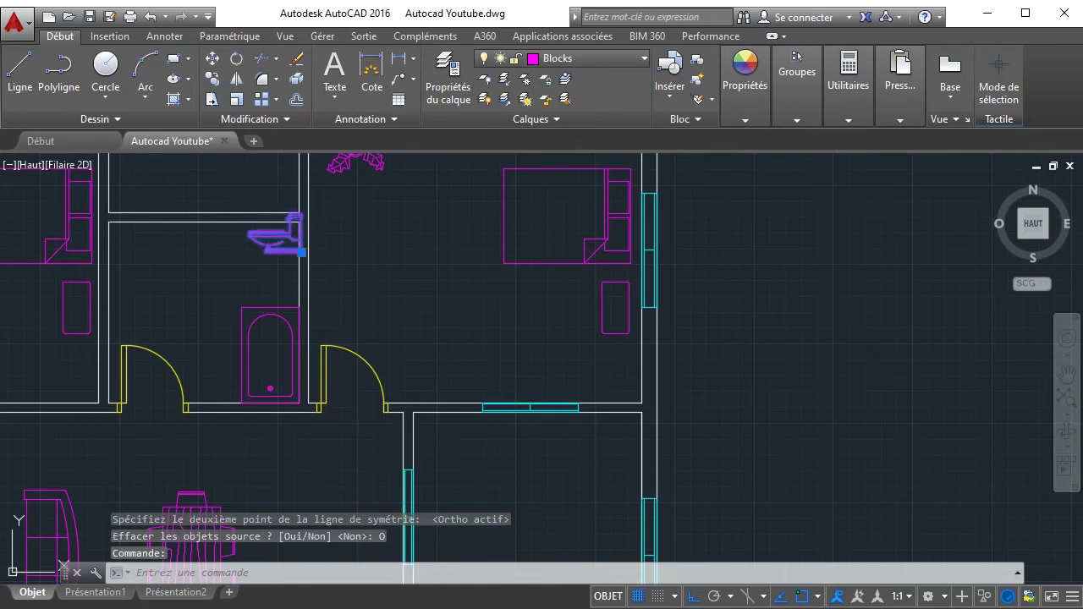
{"action": "key", "text": "ctrl+Down"}
{"action": "key", "text": "ctrl+Down"}
{"action": "key", "text": "ctrl+Down"}
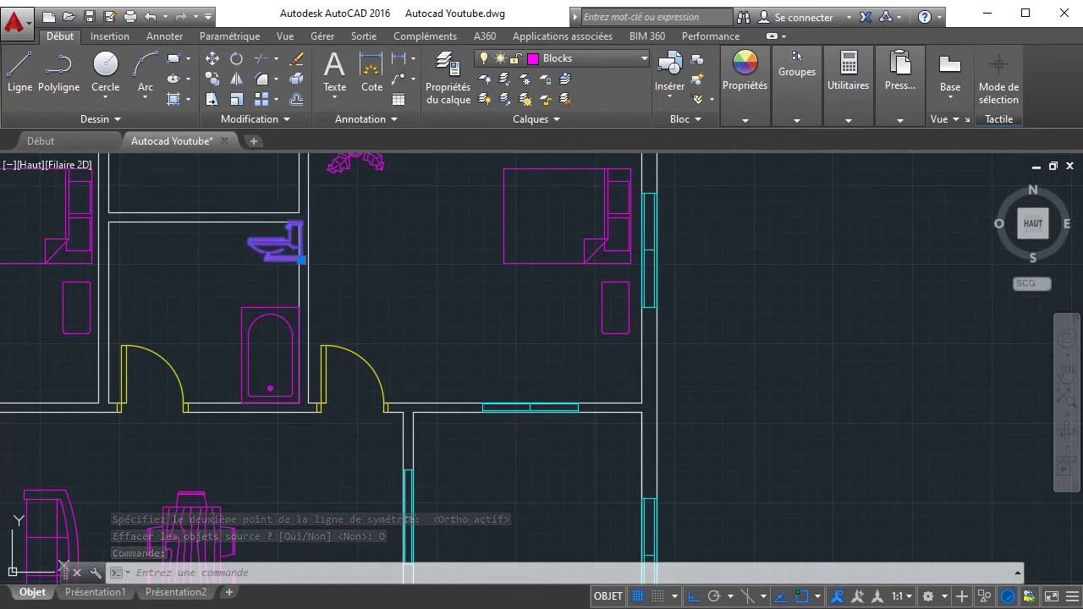
{"action": "key", "text": "ctrl+Down"}
{"action": "key", "text": "ctrl+Down"}
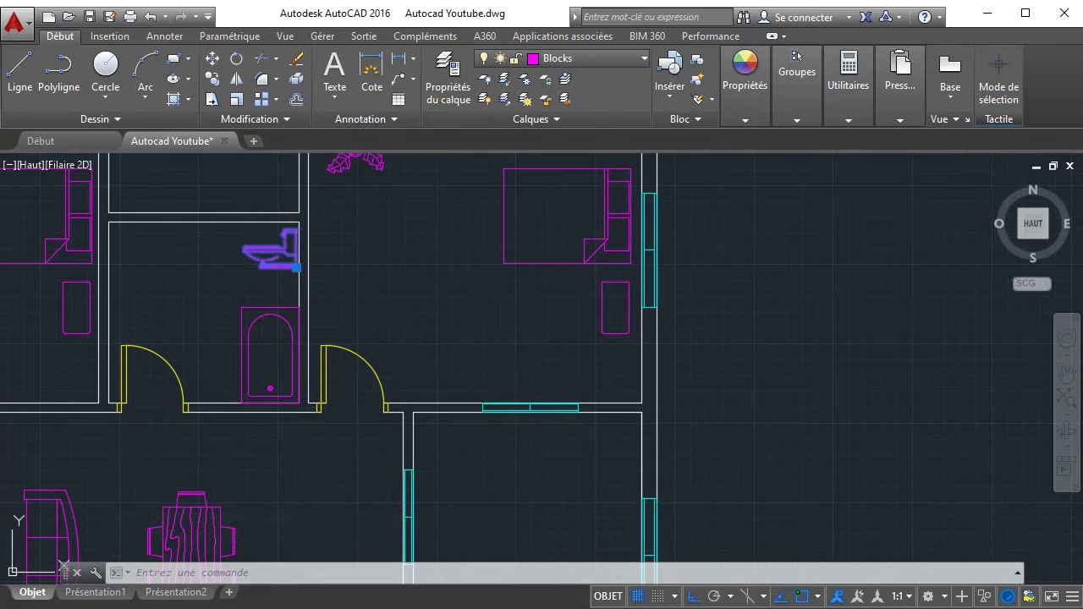
{"action": "key", "text": "Escape"}
{"action": "scroll", "coordinate": [384, 423], "scroll_direction": "down", "scroll_amount": 5}
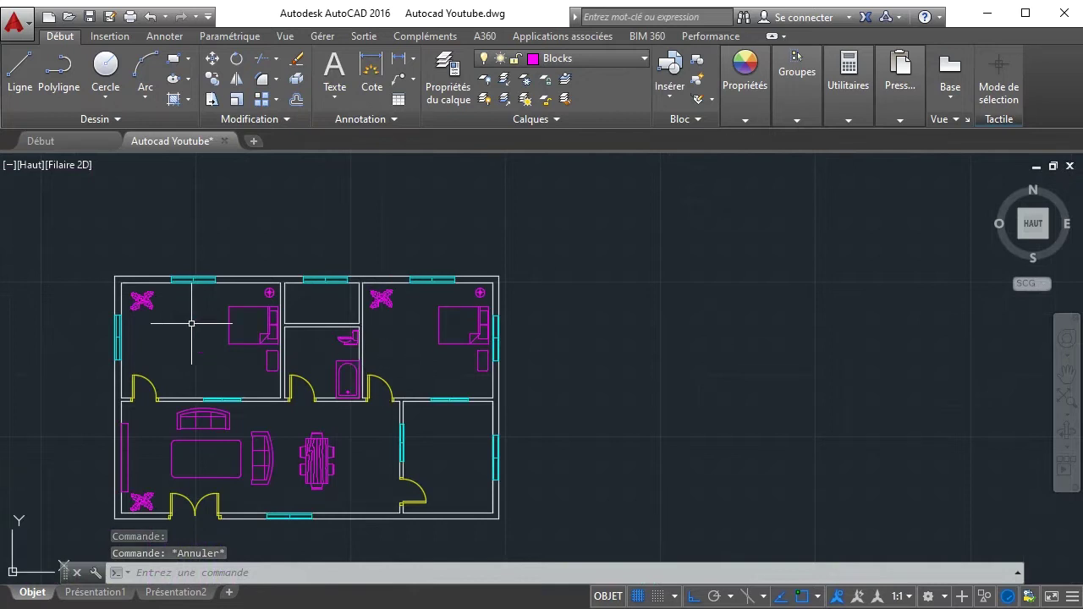
- Move the round washbasin block from outside the plan into the bathroom beside the toilet
{"action": "scroll", "coordinate": [170, 338], "scroll_direction": "down", "scroll_amount": 4}
{"action": "scroll", "coordinate": [93, 391], "scroll_direction": "up", "scroll_amount": 6}
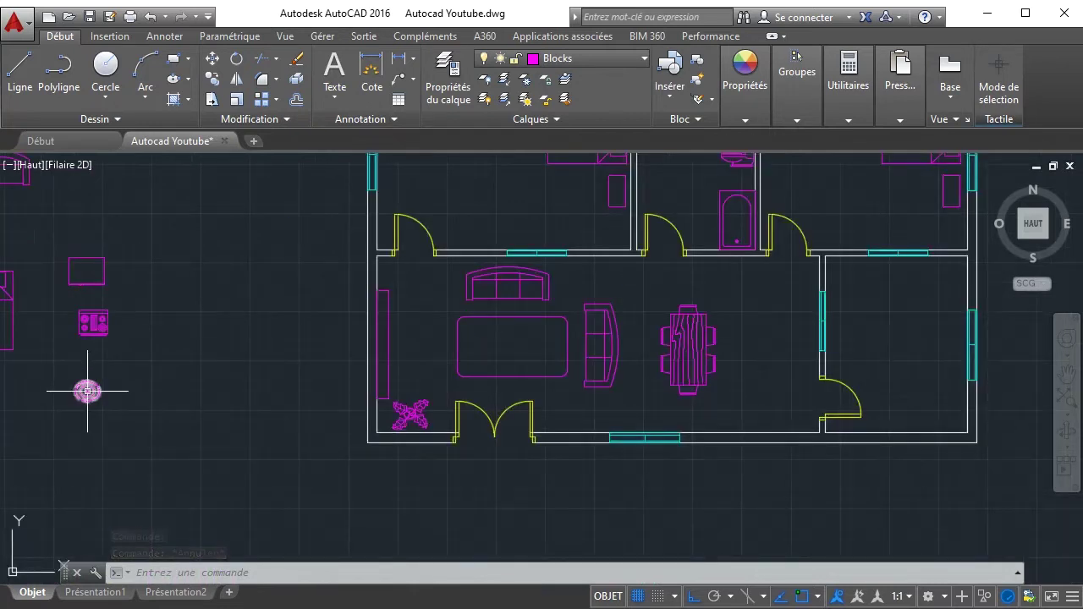
{"action": "left_click", "coordinate": [87, 391]}
{"action": "left_click", "coordinate": [87, 391]}
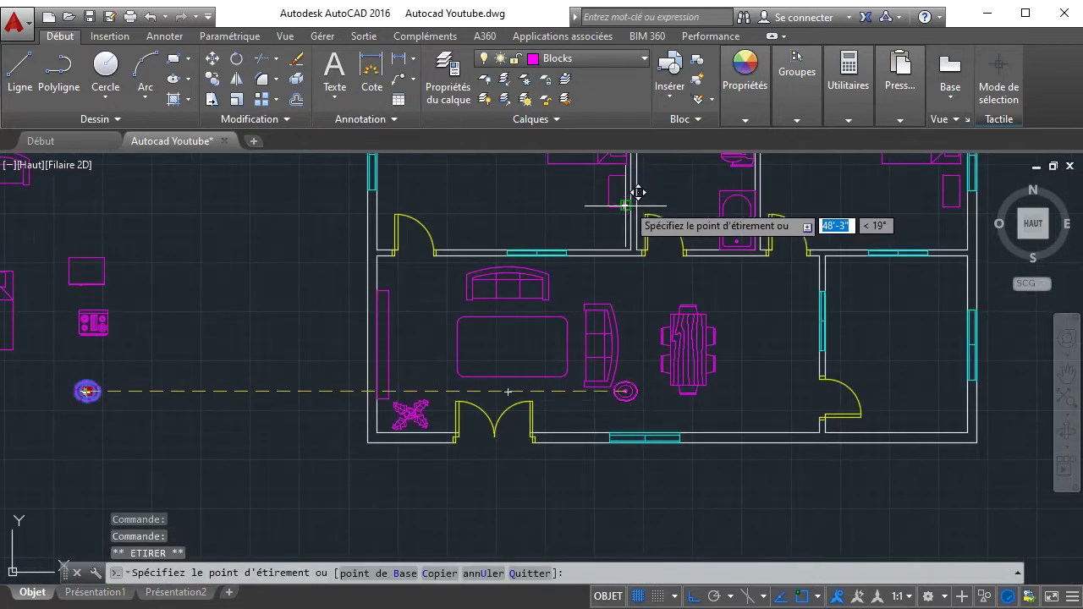
{"action": "left_click", "coordinate": [690, 597]}
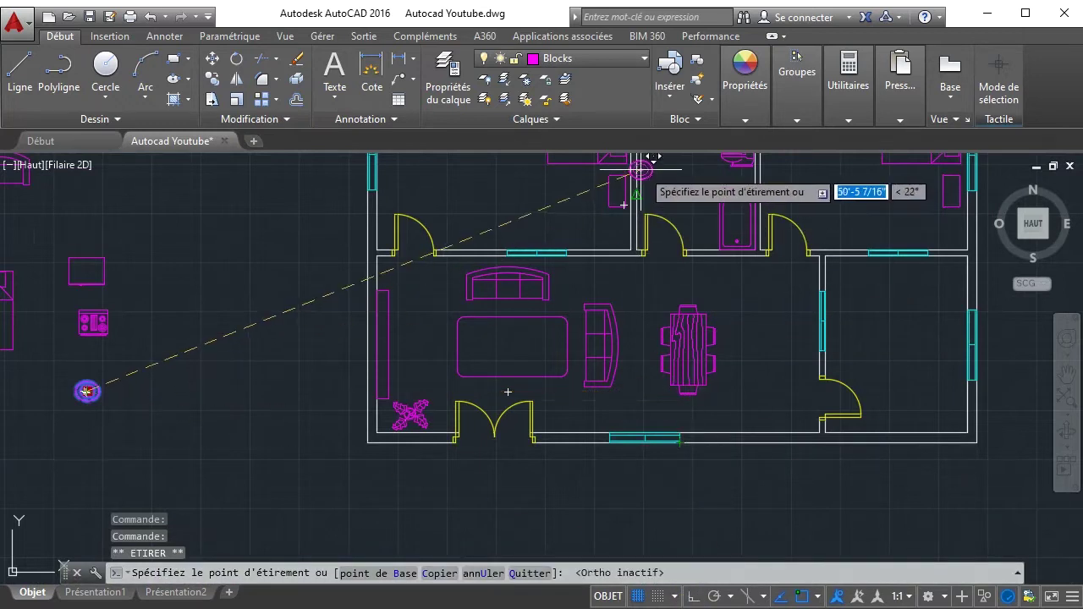
{"action": "scroll", "coordinate": [672, 164], "scroll_direction": "down", "scroll_amount": 2}
{"action": "scroll", "coordinate": [657, 198], "scroll_direction": "up", "scroll_amount": 4}
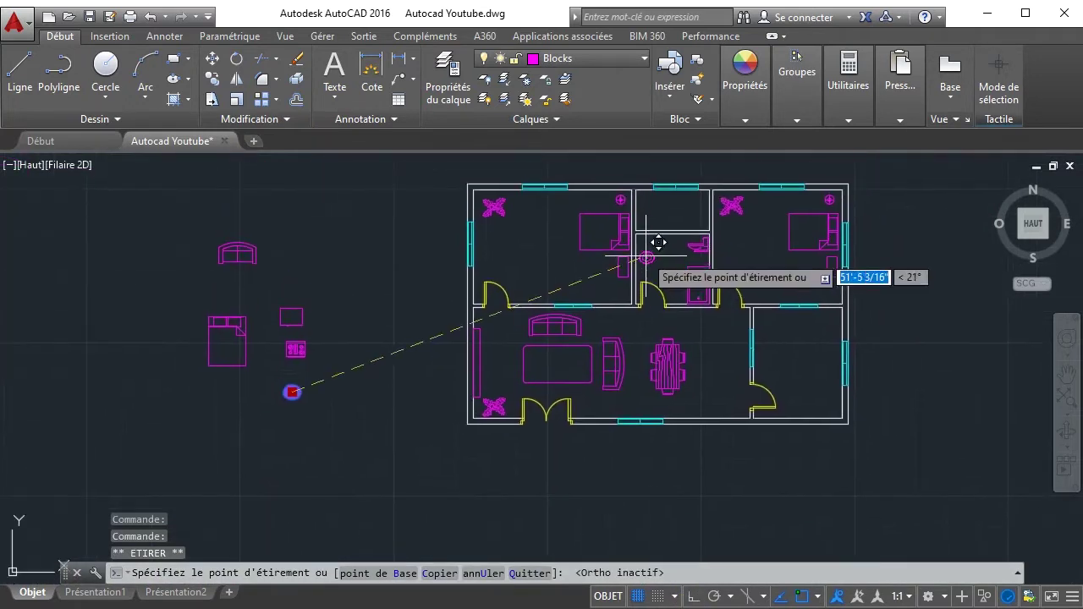
{"action": "left_click", "coordinate": [651, 245]}
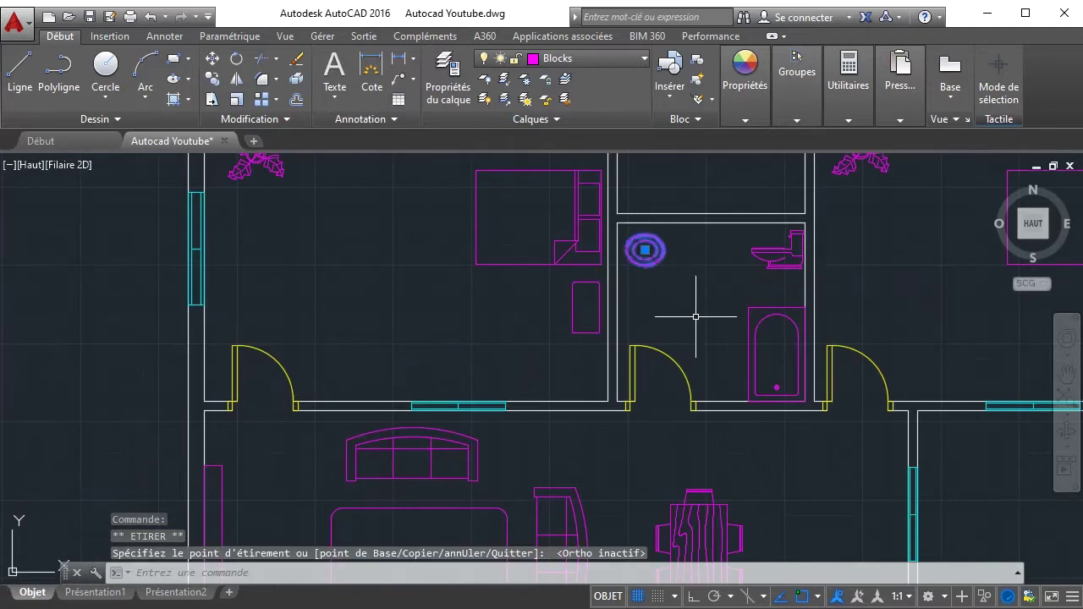
{"action": "scroll", "coordinate": [728, 322], "scroll_direction": "down", "scroll_amount": 3}
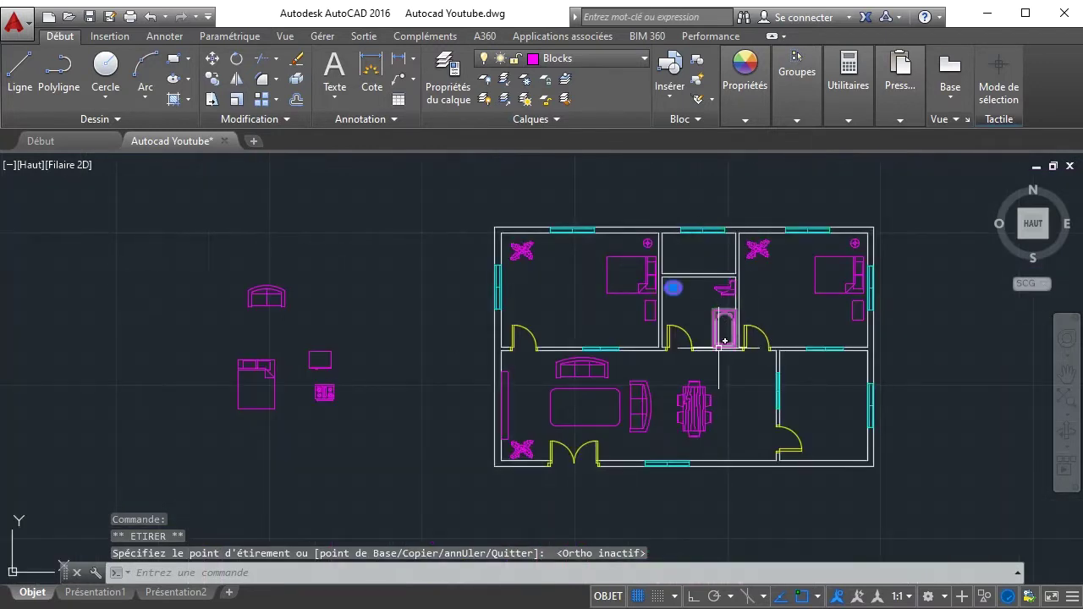
{"action": "mouse_move", "coordinate": [725, 341]}
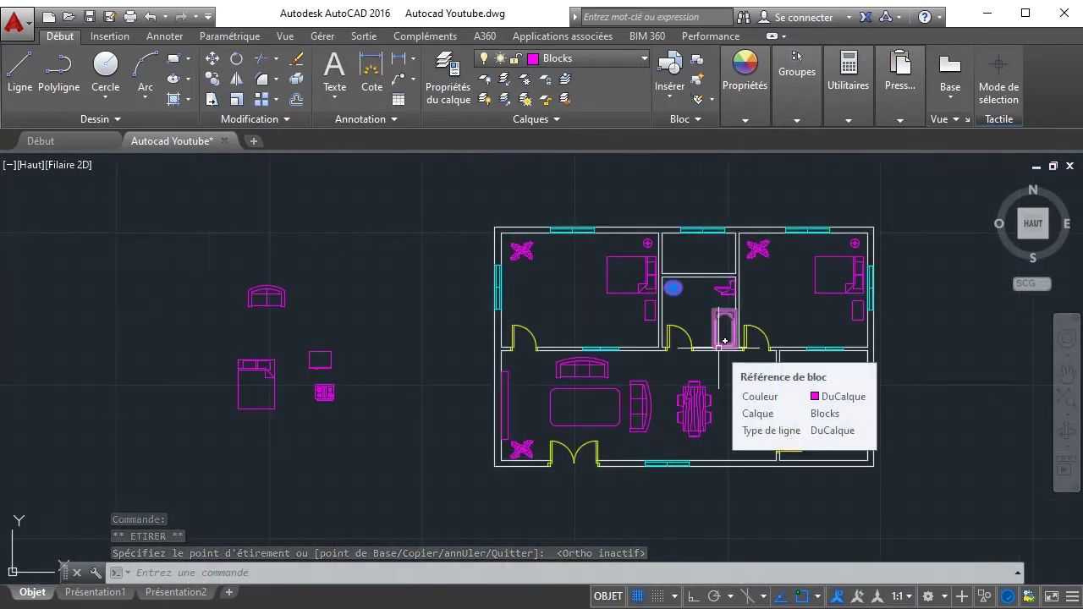
{"action": "key", "text": "Escape"}
{"action": "key", "text": "Escape"}
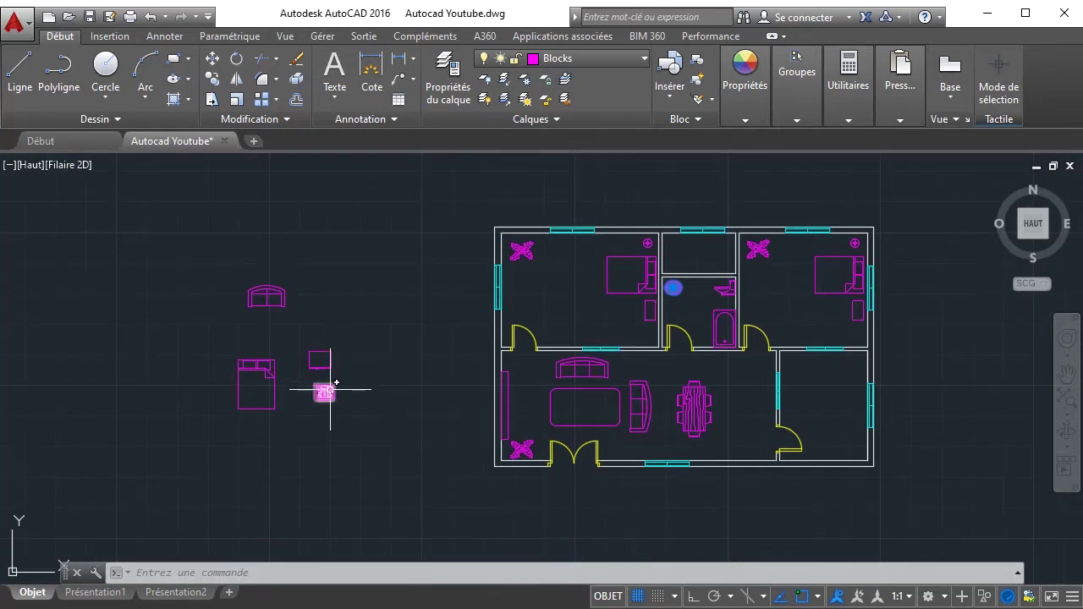
- Place the TV block at the lower-right room's top wall and the small block by its right wall
{"action": "left_click", "coordinate": [309, 350]}
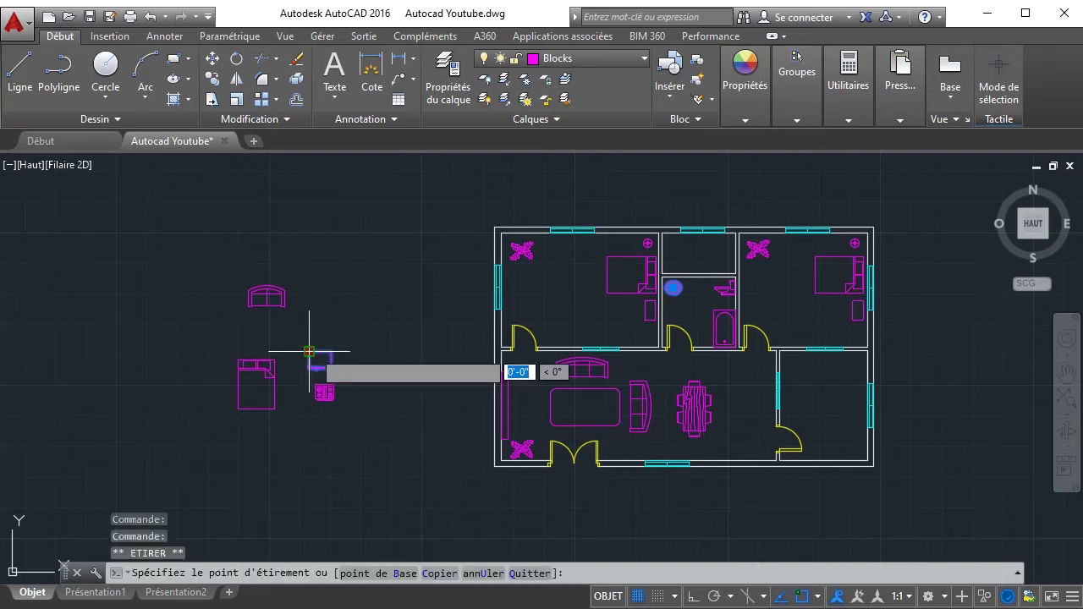
{"action": "left_click", "coordinate": [796, 340]}
{"action": "left_click", "coordinate": [325, 391]}
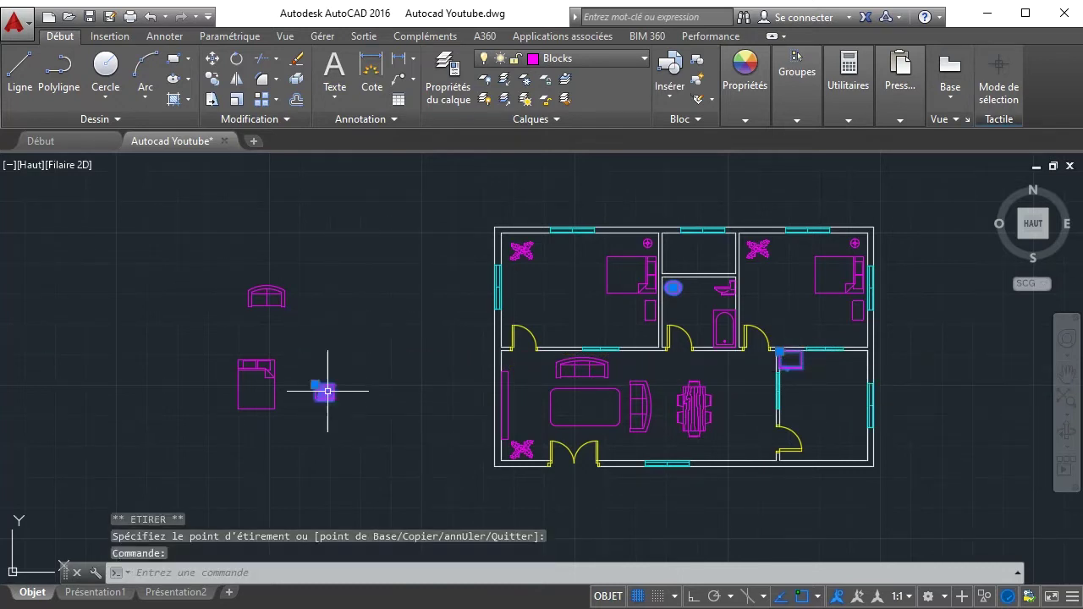
{"action": "left_click", "coordinate": [314, 385]}
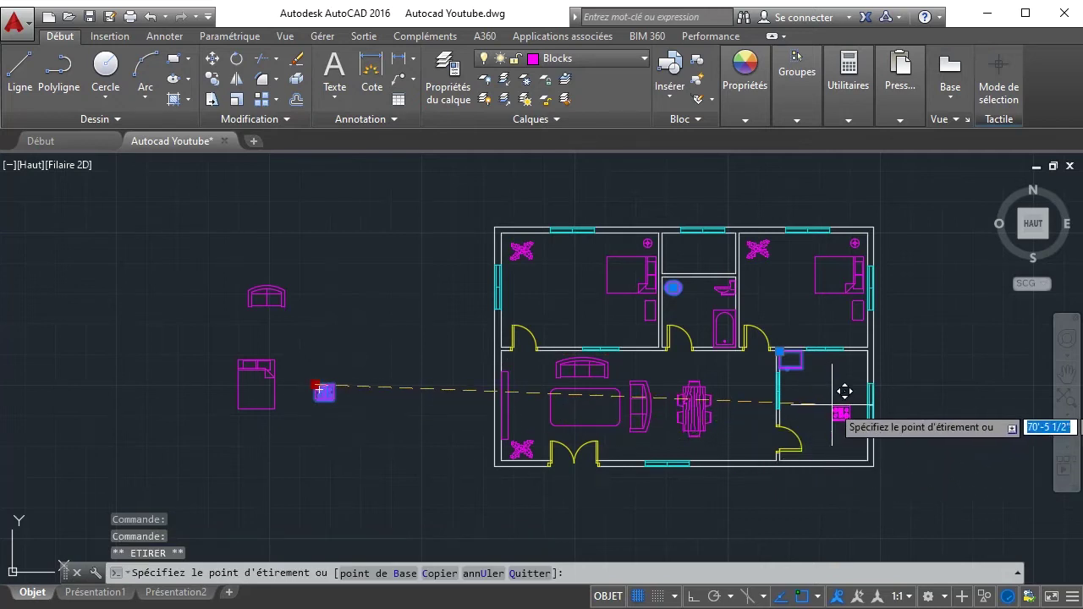
{"action": "scroll", "coordinate": [845, 391], "scroll_direction": "up", "scroll_amount": 4}
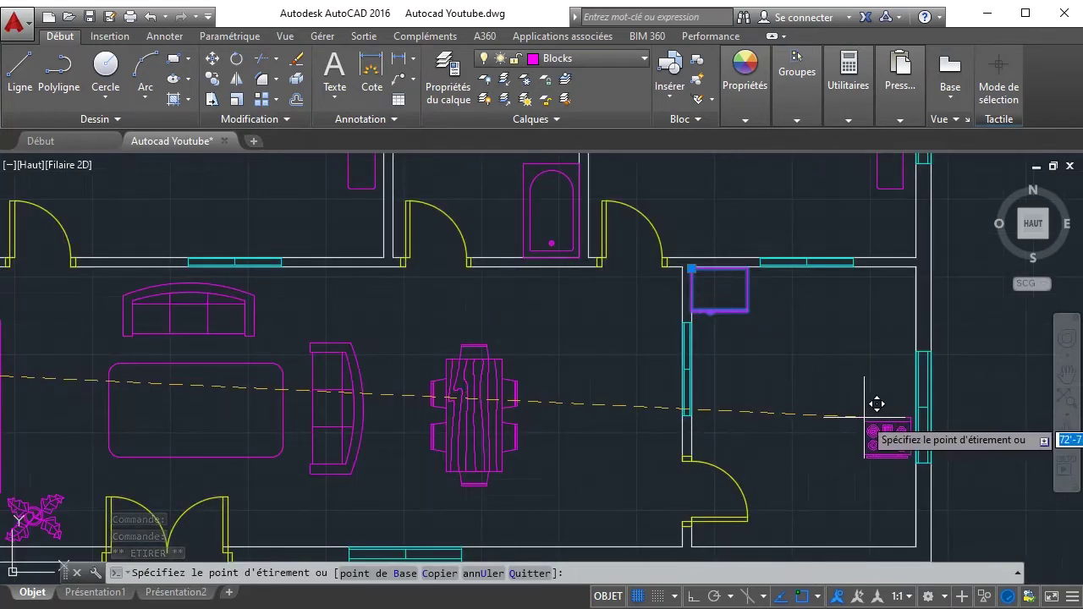
{"action": "left_click", "coordinate": [864, 417]}
{"action": "scroll", "coordinate": [823, 439], "scroll_direction": "down", "scroll_amount": 2}
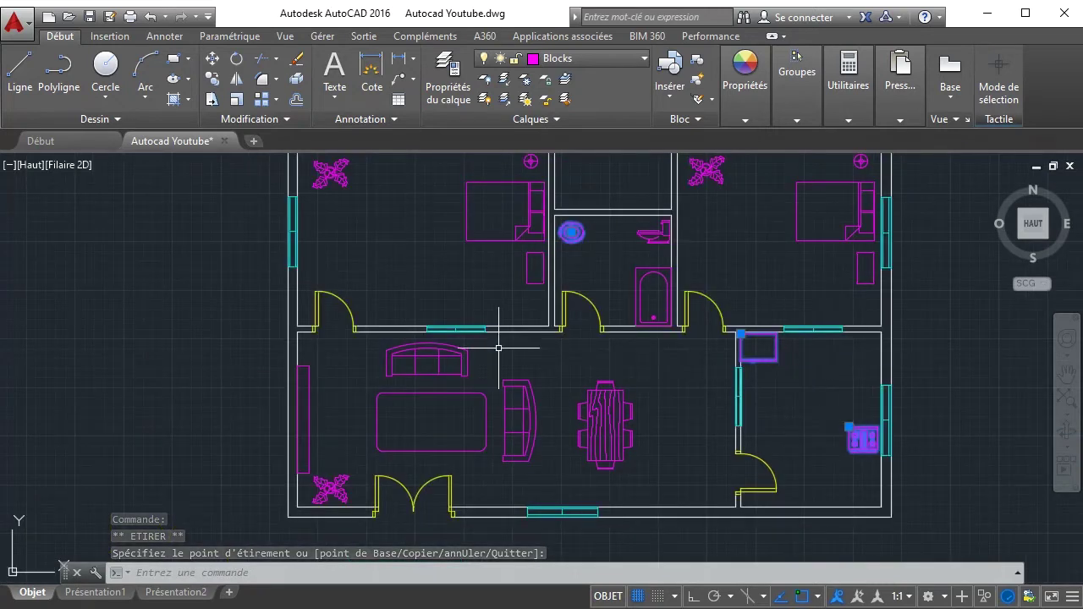
- Window-select and erase the leftover sofa and bed blocks left of the plan, then press Ctrl+2 for DesignCenter
{"action": "scroll", "coordinate": [429, 350], "scroll_direction": "down", "scroll_amount": 6}
{"action": "left_click", "coordinate": [276, 289]}
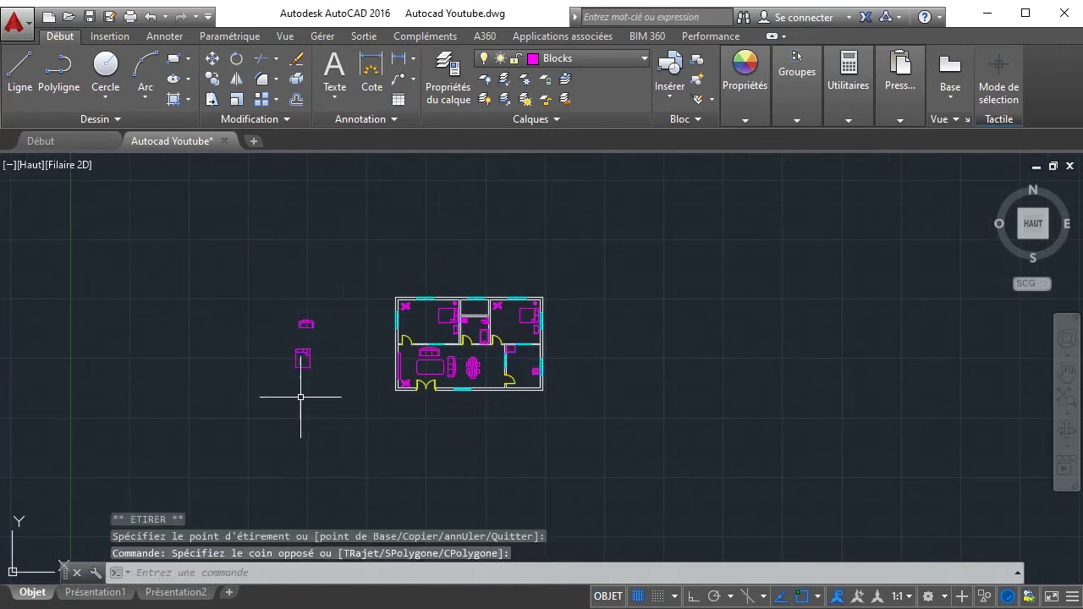
{"action": "key", "text": "Escape"}
{"action": "left_click", "coordinate": [415, 400]}
{"action": "left_click", "coordinate": [210, 246]}
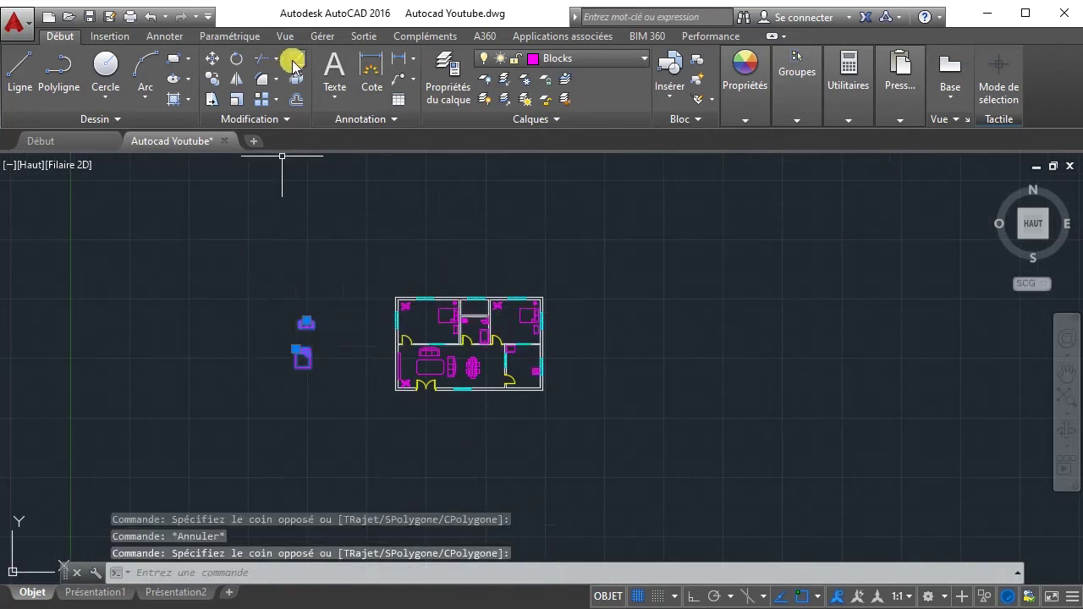
{"action": "left_click", "coordinate": [297, 60]}
{"action": "scroll", "coordinate": [499, 359], "scroll_direction": "up", "scroll_amount": 4}
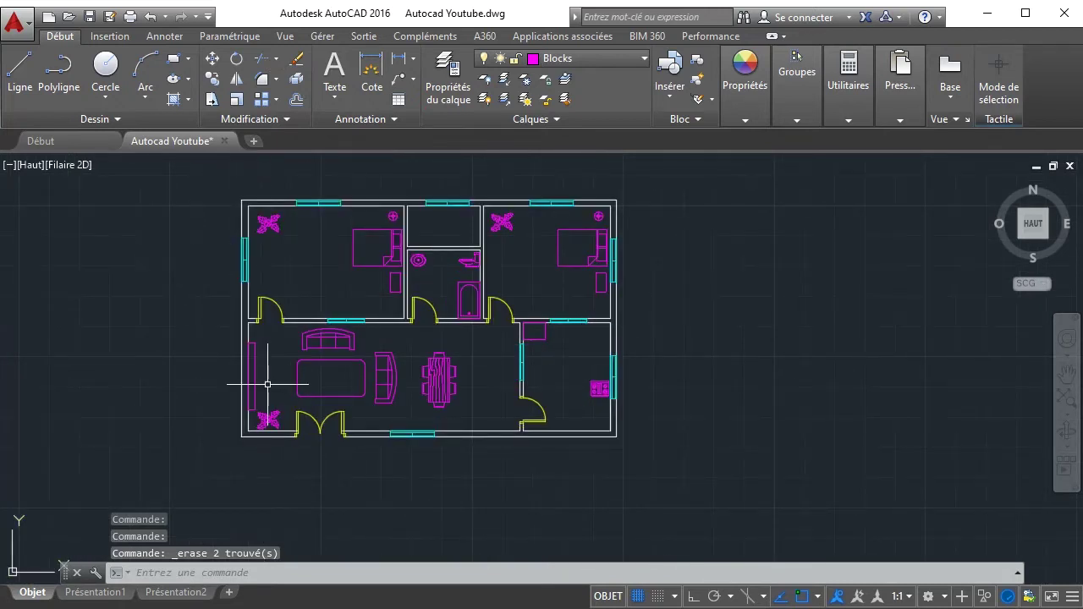
{"action": "key", "text": "ctrl+2"}
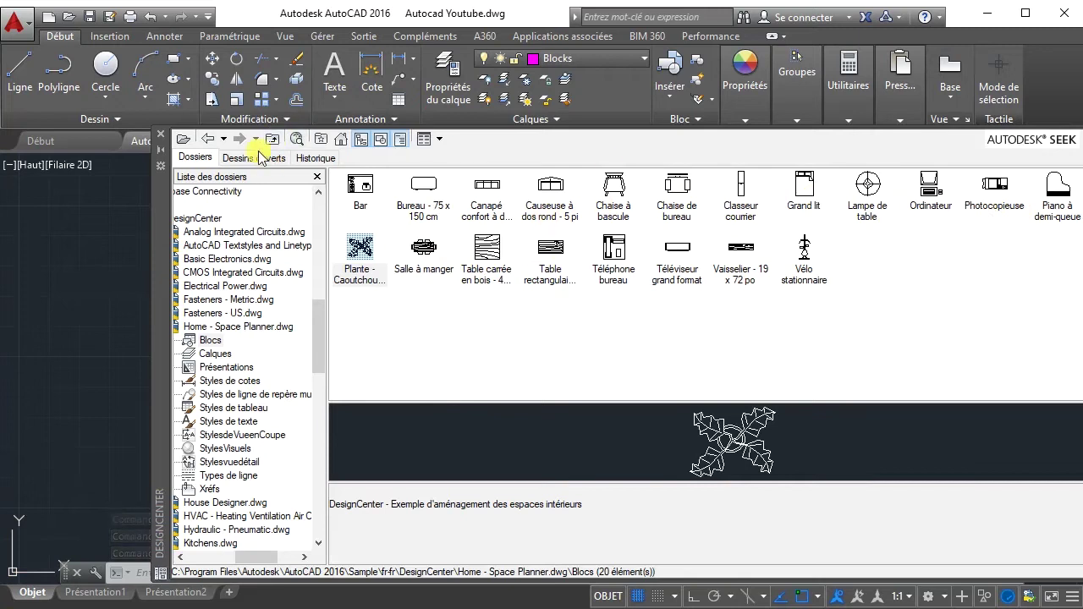
- Browse the blocks in the Home - Space Planner and HVAC sample drawings in DesignCenter
{"action": "left_click", "coordinate": [210, 140]}
{"action": "left_click", "coordinate": [210, 139]}
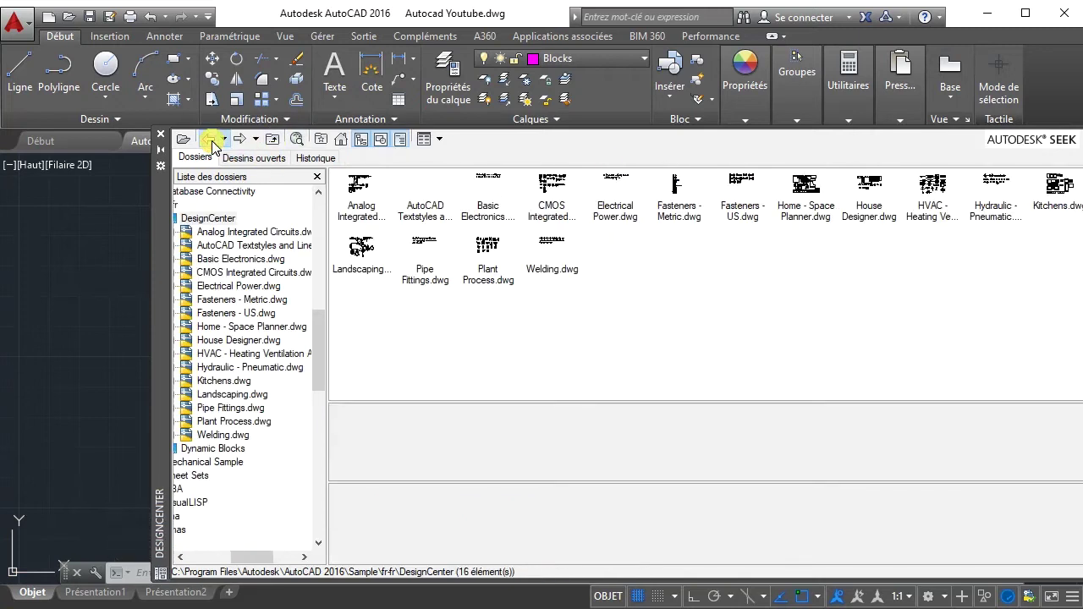
{"action": "double_click", "coordinate": [808, 199]}
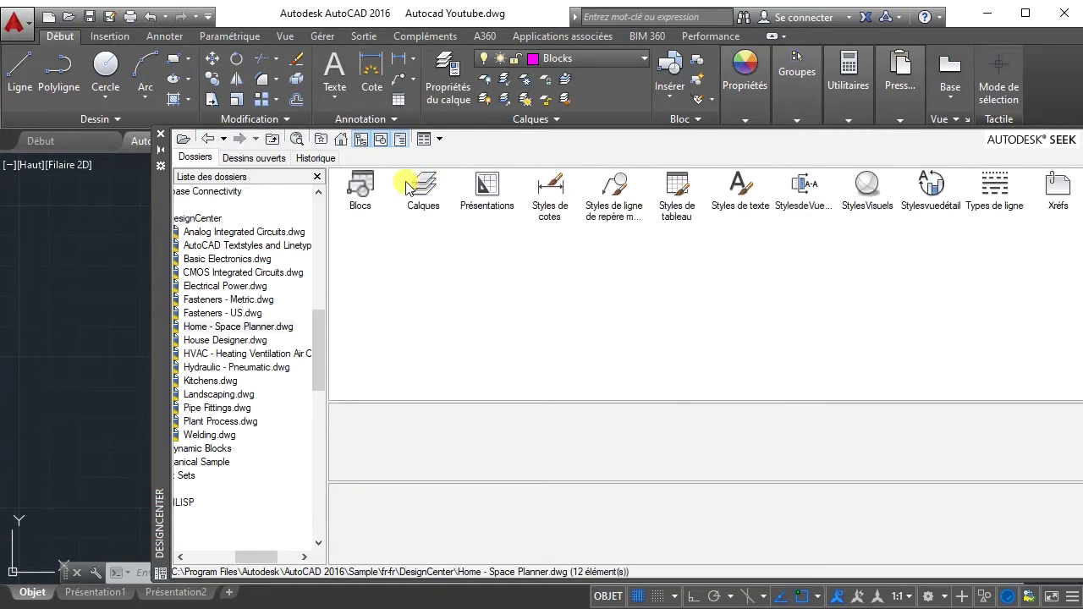
{"action": "double_click", "coordinate": [361, 186]}
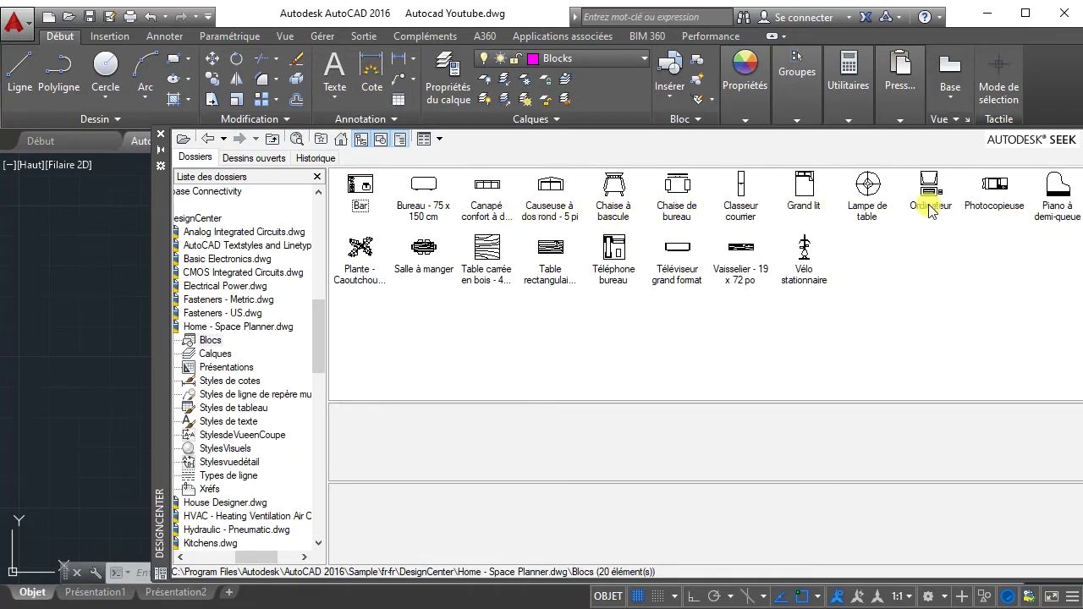
{"action": "left_click", "coordinate": [209, 140]}
{"action": "left_click", "coordinate": [208, 140]}
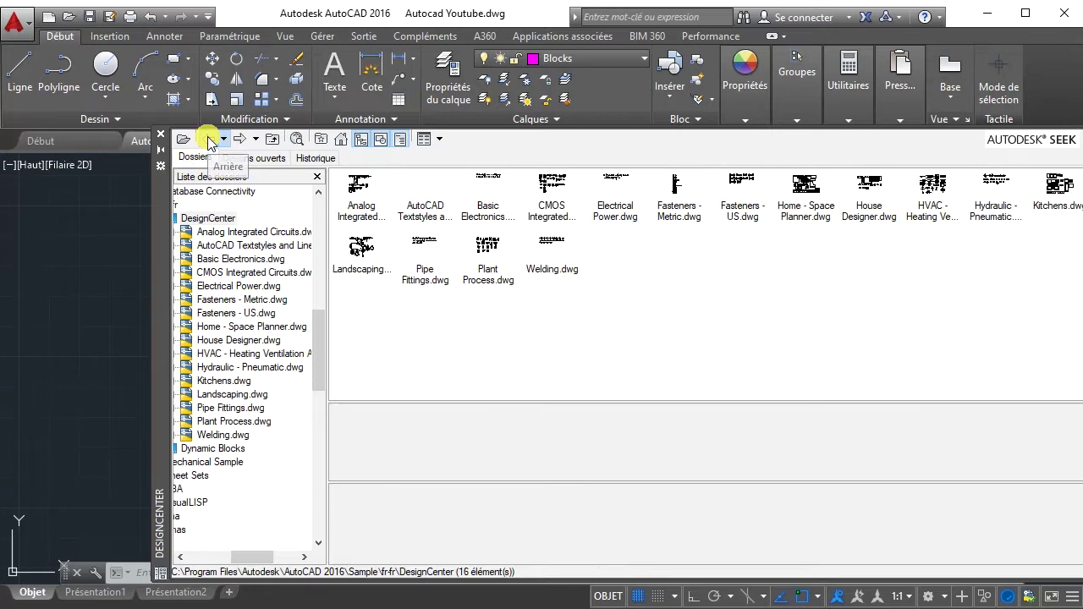
{"action": "double_click", "coordinate": [941, 196]}
{"action": "double_click", "coordinate": [362, 186]}
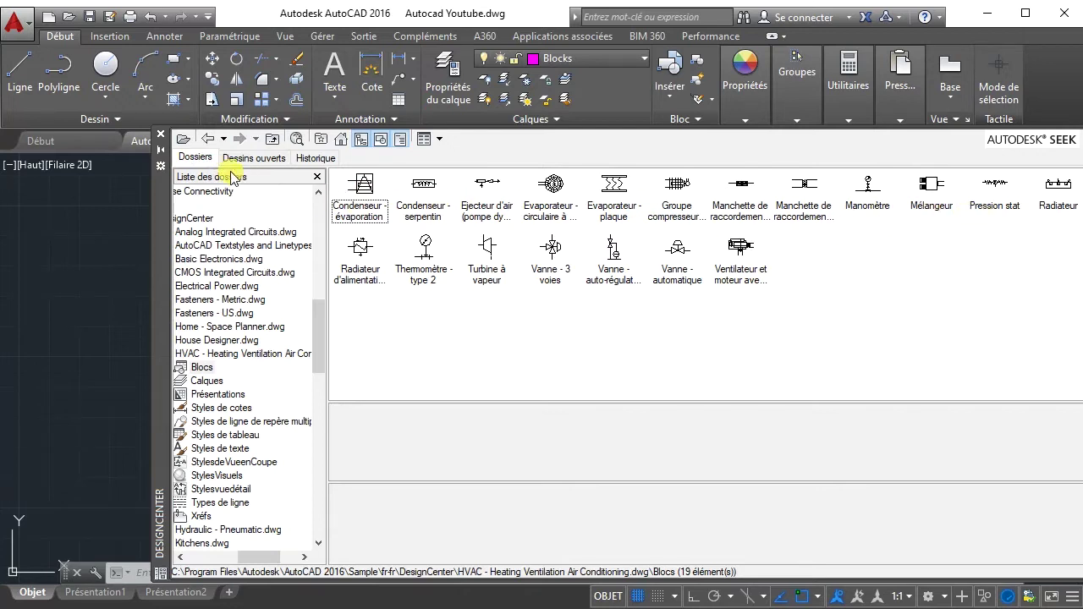
- View the Landscaping.dwg blocks, then close the DesignCenter palette
{"action": "left_click", "coordinate": [206, 141]}
{"action": "left_click", "coordinate": [206, 140]}
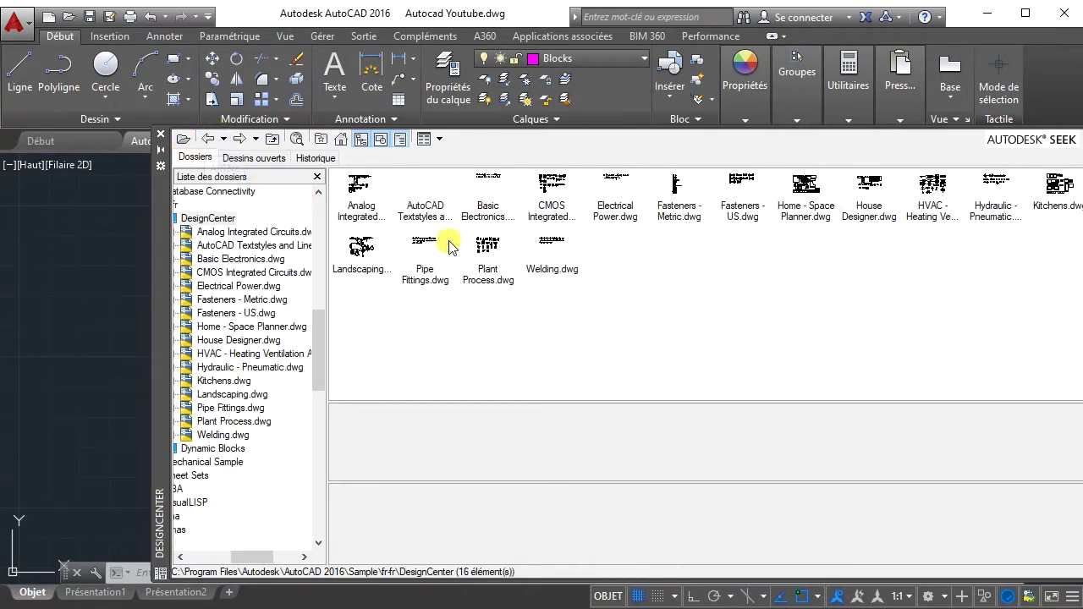
{"action": "double_click", "coordinate": [356, 254]}
{"action": "double_click", "coordinate": [362, 188]}
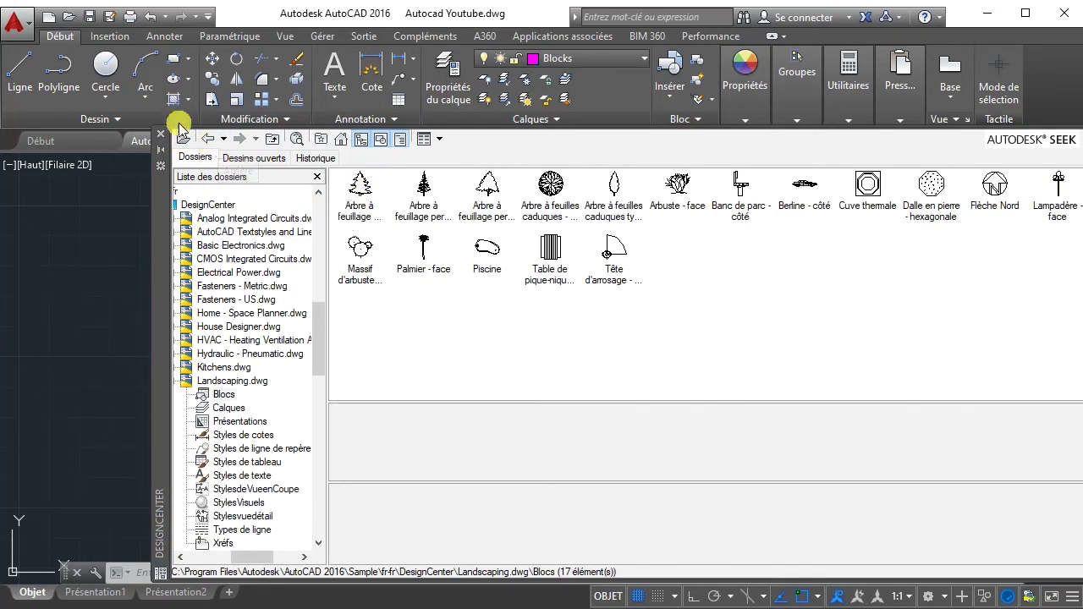
{"action": "left_click", "coordinate": [160, 133]}
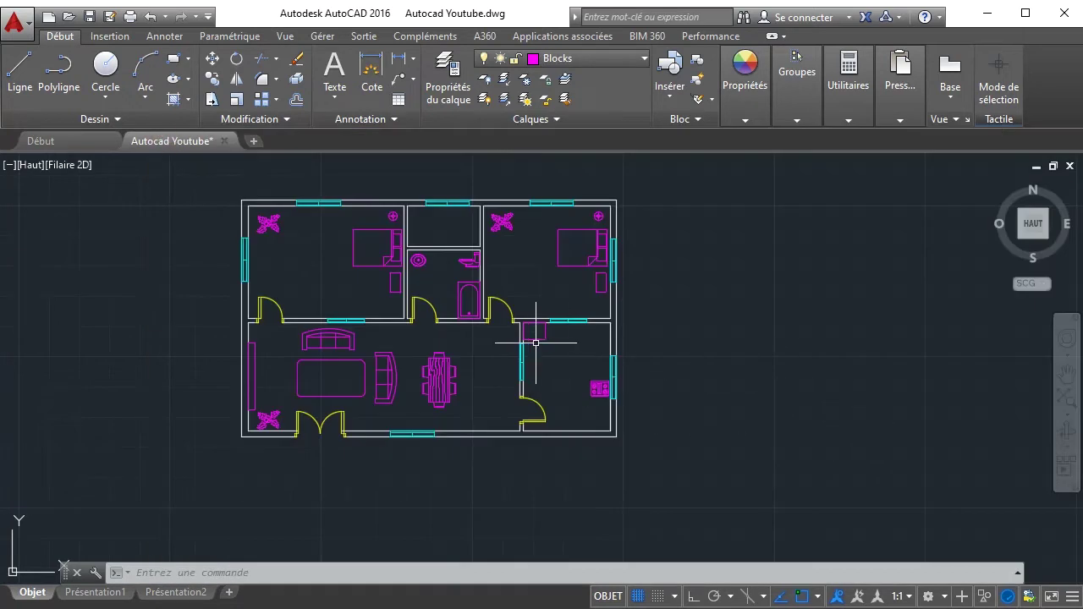
- Draw an L-shaped counter line from the kitchen window end across and down to the bottom wall
{"action": "scroll", "coordinate": [566, 349], "scroll_direction": "up", "scroll_amount": 2}
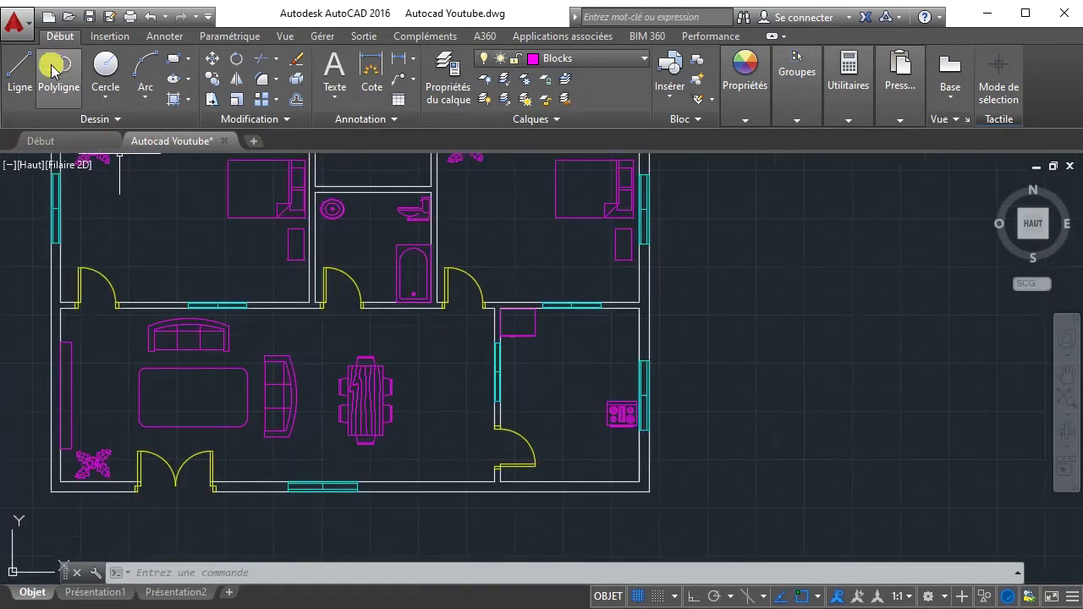
{"action": "left_click", "coordinate": [23, 70]}
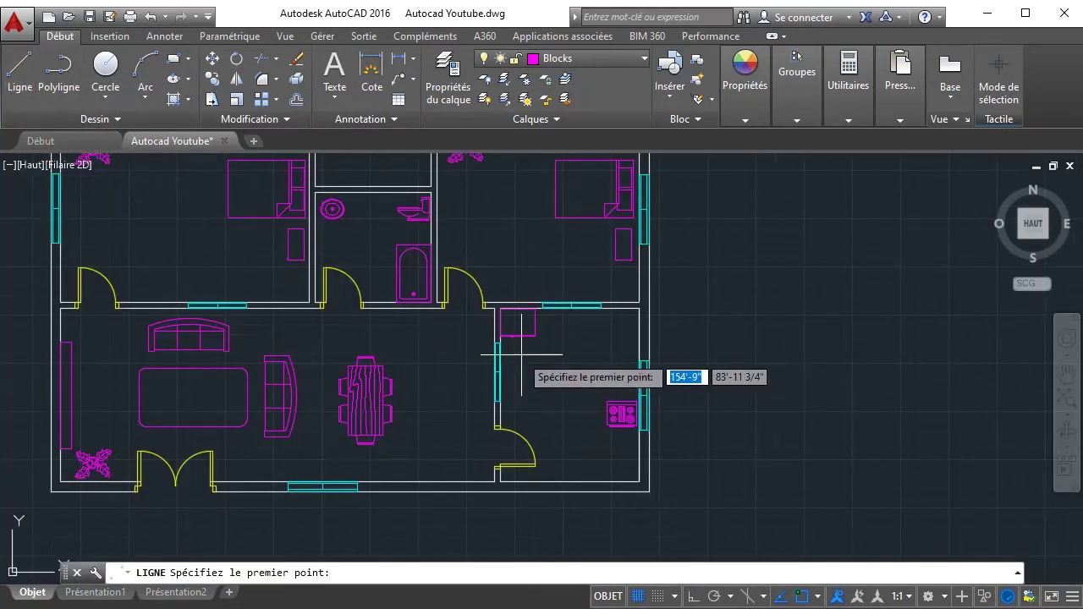
{"action": "scroll", "coordinate": [470, 335], "scroll_direction": "up", "scroll_amount": 4}
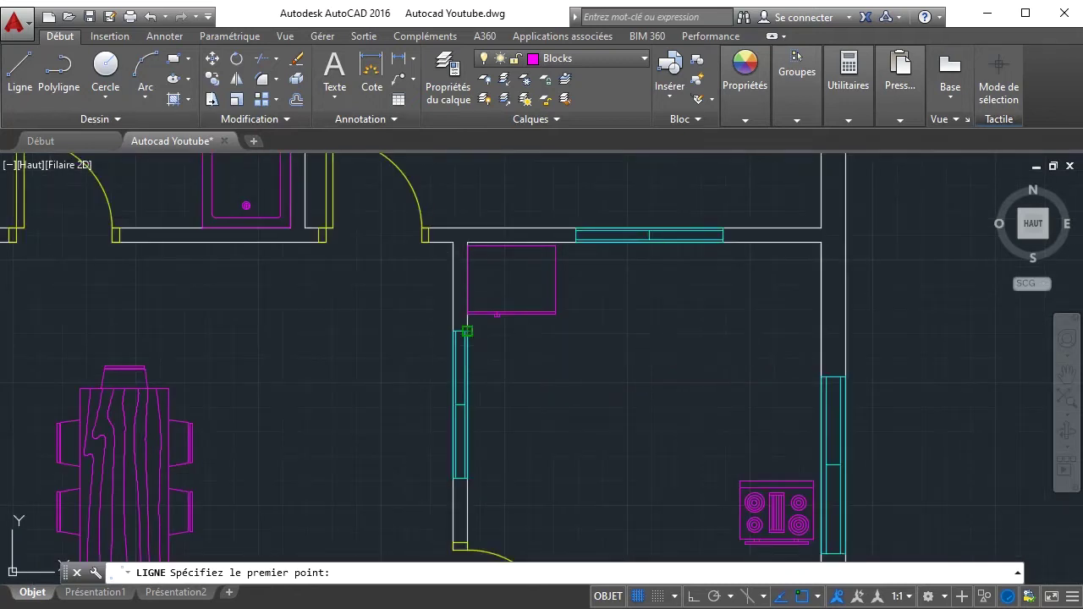
{"action": "left_click", "coordinate": [468, 331]}
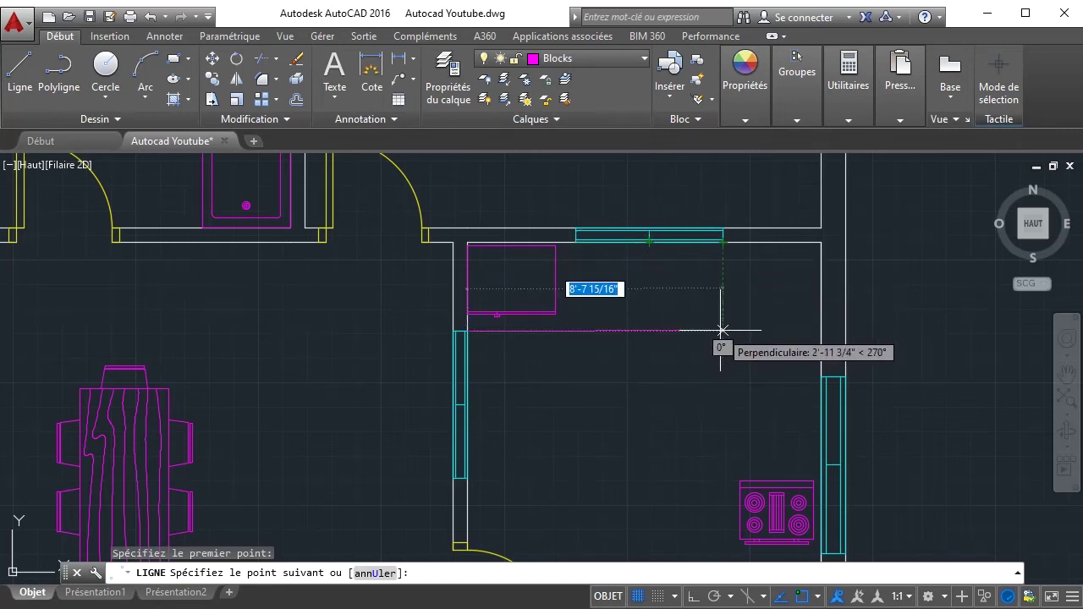
{"action": "left_click", "coordinate": [721, 331]}
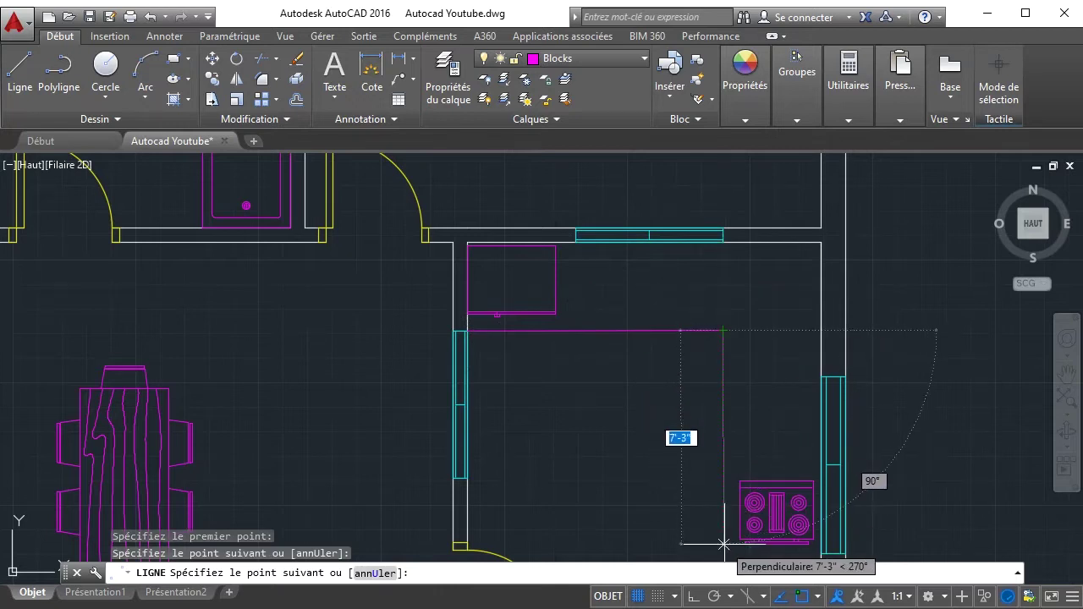
{"action": "middle_click_drag", "start_coordinate": [724, 544], "coordinate": [682, 403]}
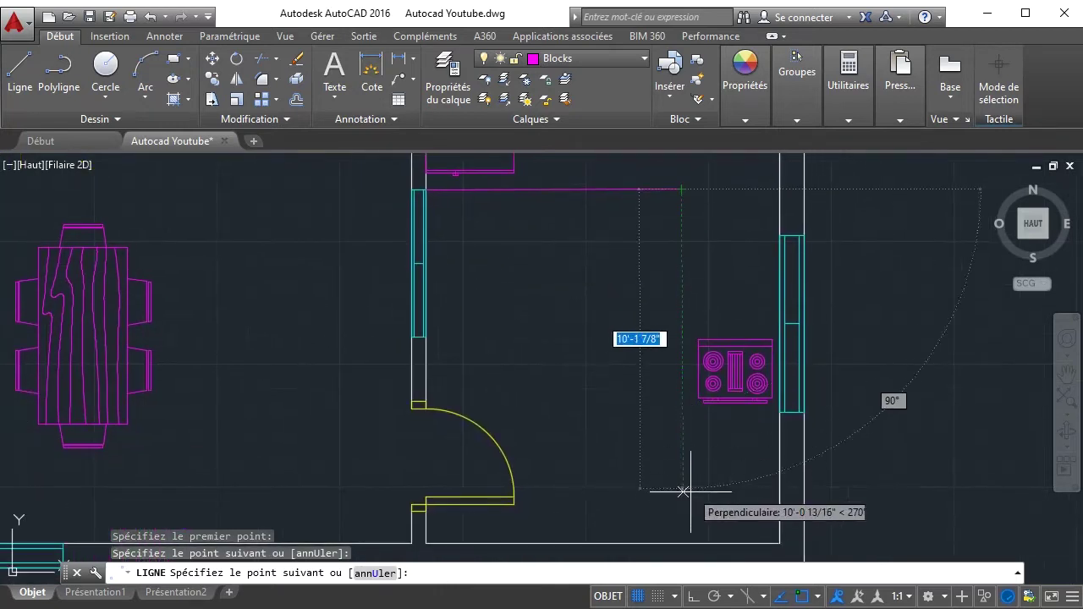
{"action": "left_click", "coordinate": [683, 544]}
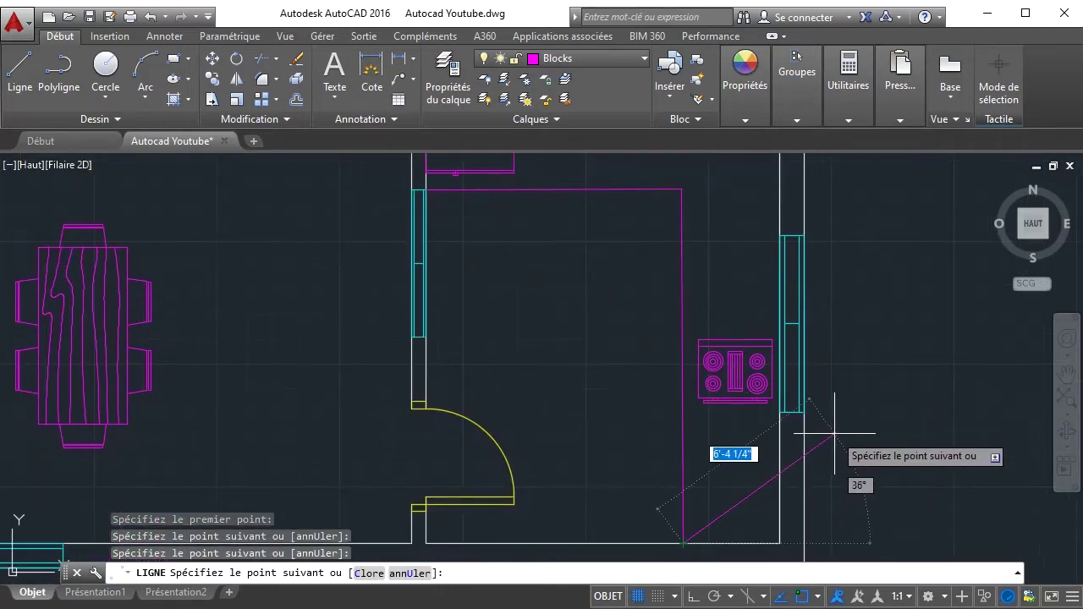
{"action": "right_click", "coordinate": [837, 433]}
{"action": "left_click", "coordinate": [855, 446]}
- Nudge the small kitchen rectangle slightly inward from the corner
{"action": "scroll", "coordinate": [686, 366], "scroll_direction": "down", "scroll_amount": 4}
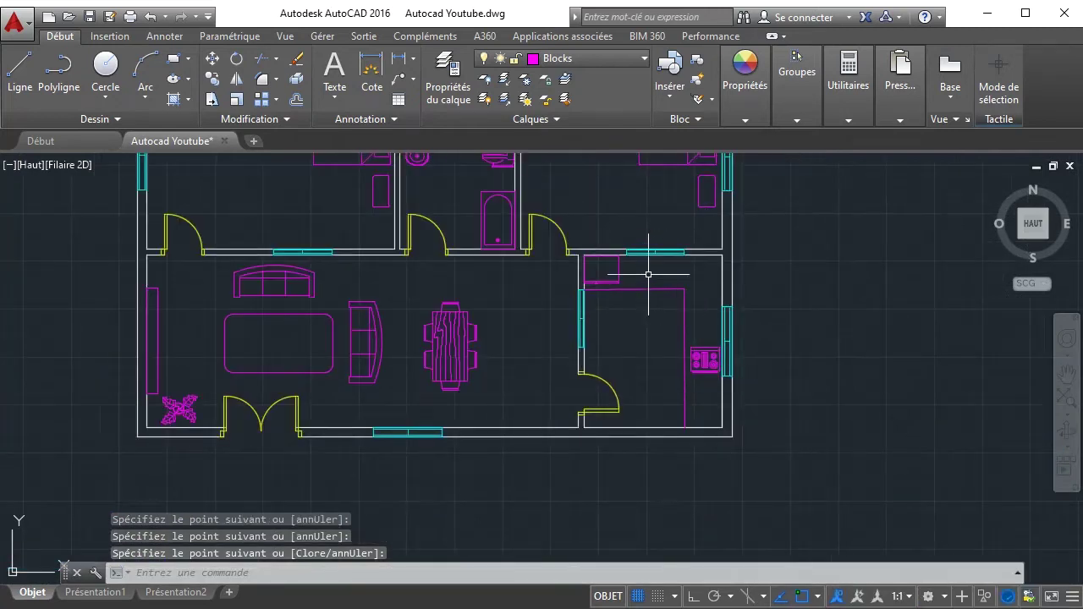
{"action": "scroll", "coordinate": [649, 275], "scroll_direction": "up", "scroll_amount": 4}
{"action": "left_click", "coordinate": [568, 294]}
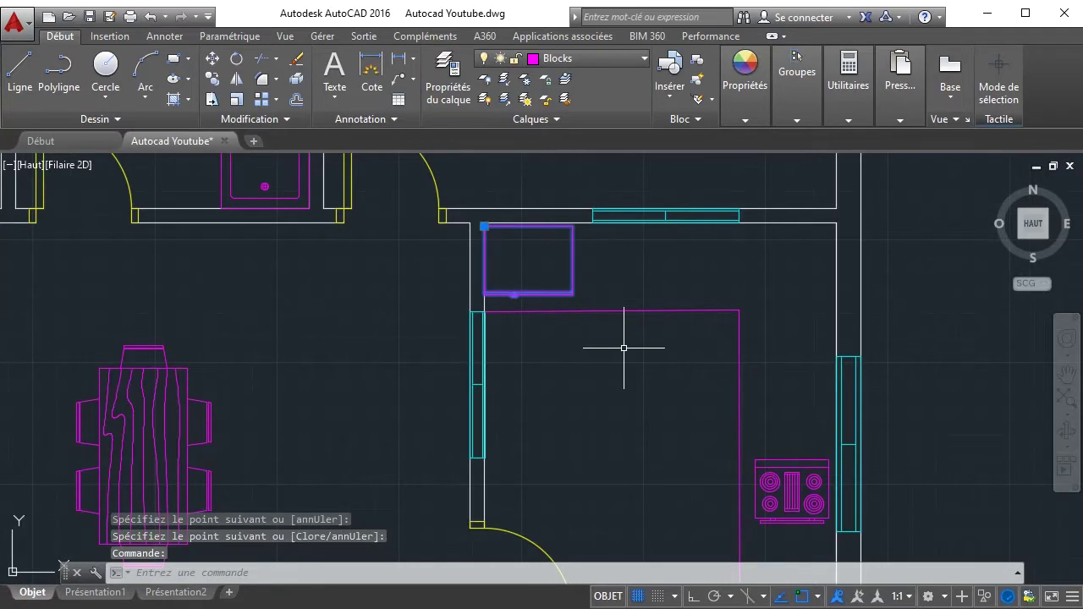
{"action": "left_click_drag", "start_coordinate": [484, 226], "coordinate": [495, 232]}
{"action": "key", "text": "Escape"}
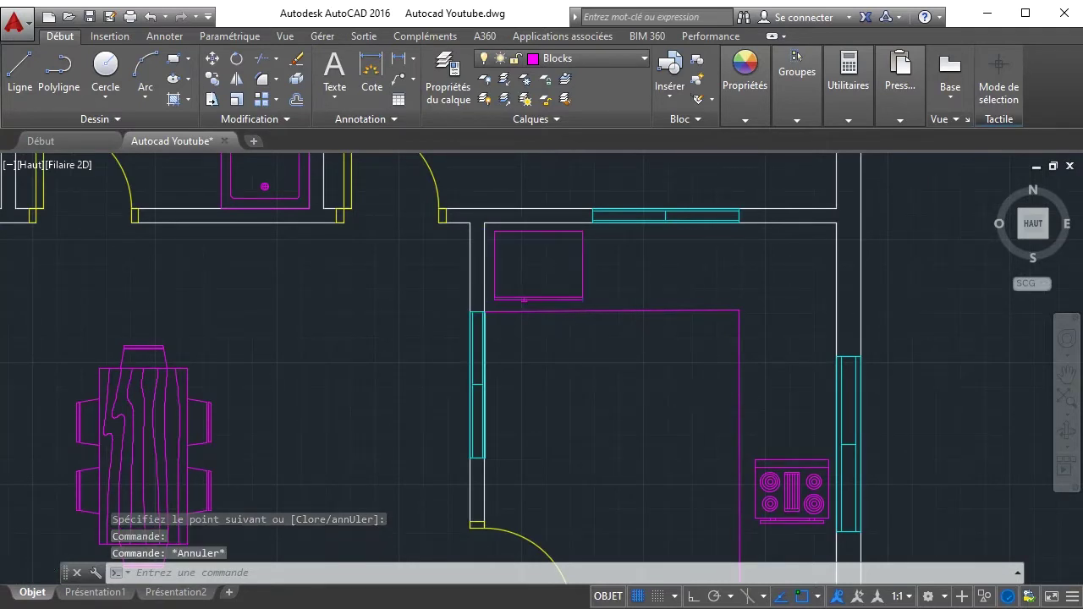
{"action": "scroll", "coordinate": [684, 417], "scroll_direction": "down", "scroll_amount": 6}
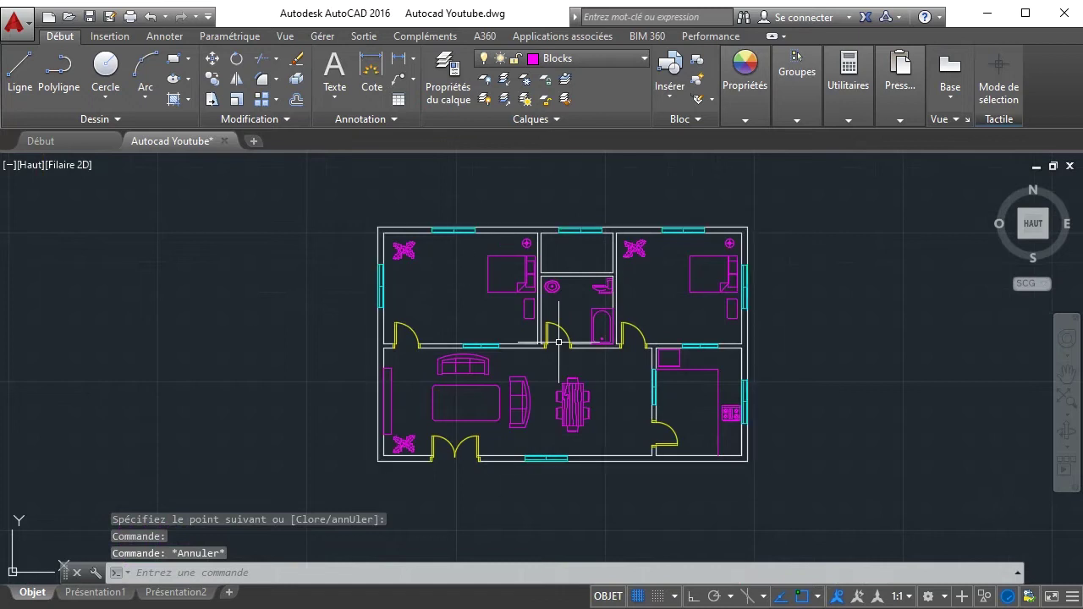
- Save the drawing and expand the Annotation panel's style options
{"action": "scroll", "coordinate": [581, 350], "scroll_direction": "up", "scroll_amount": 2}
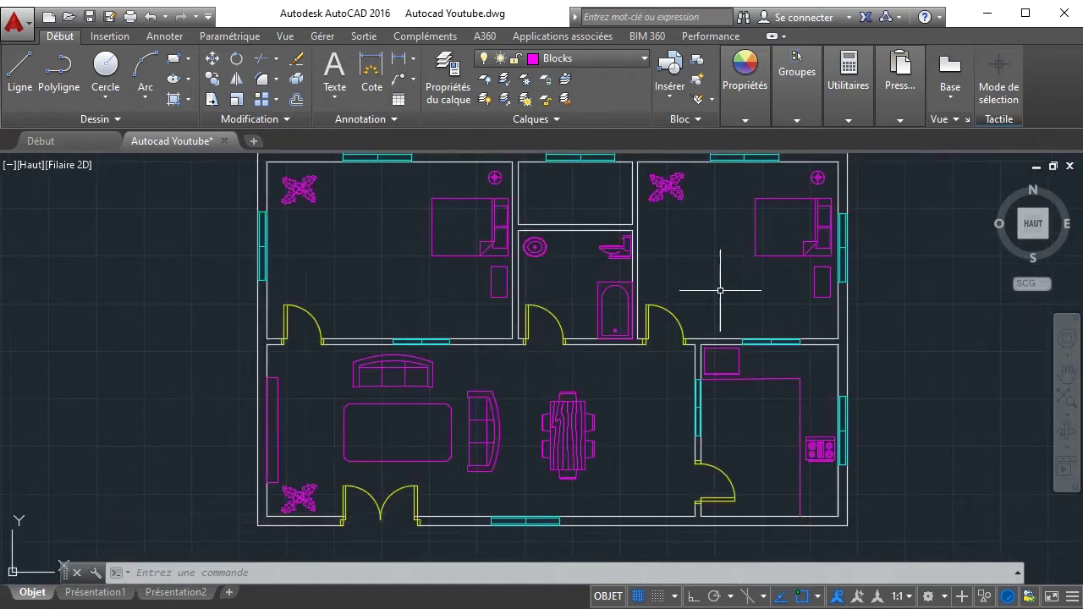
{"action": "left_click", "coordinate": [89, 17]}
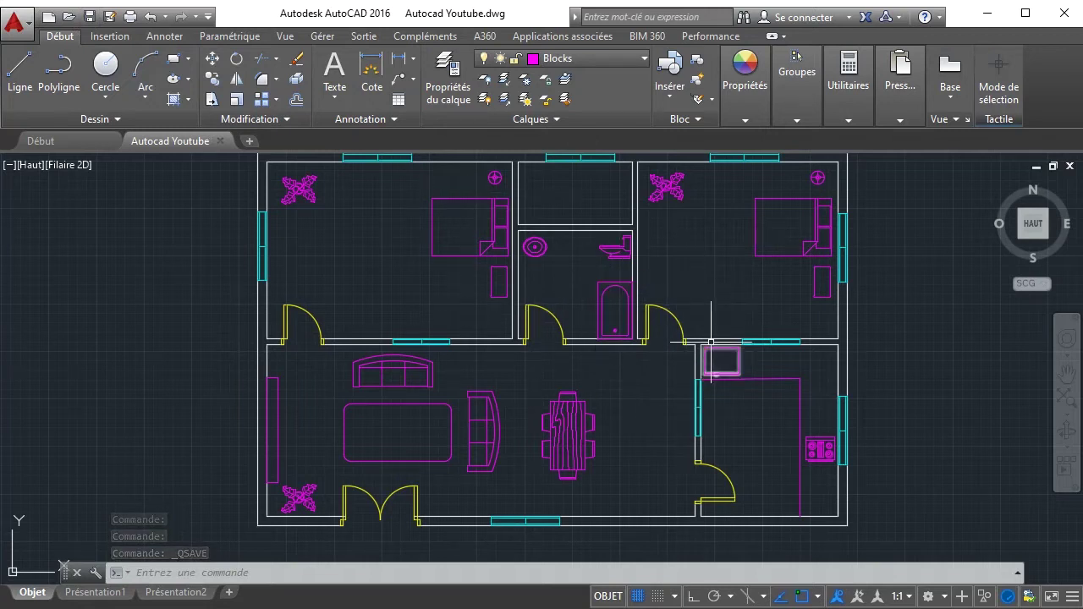
{"action": "scroll", "coordinate": [692, 333], "scroll_direction": "down", "scroll_amount": 2}
{"action": "scroll", "coordinate": [690, 319], "scroll_direction": "up", "scroll_amount": 2}
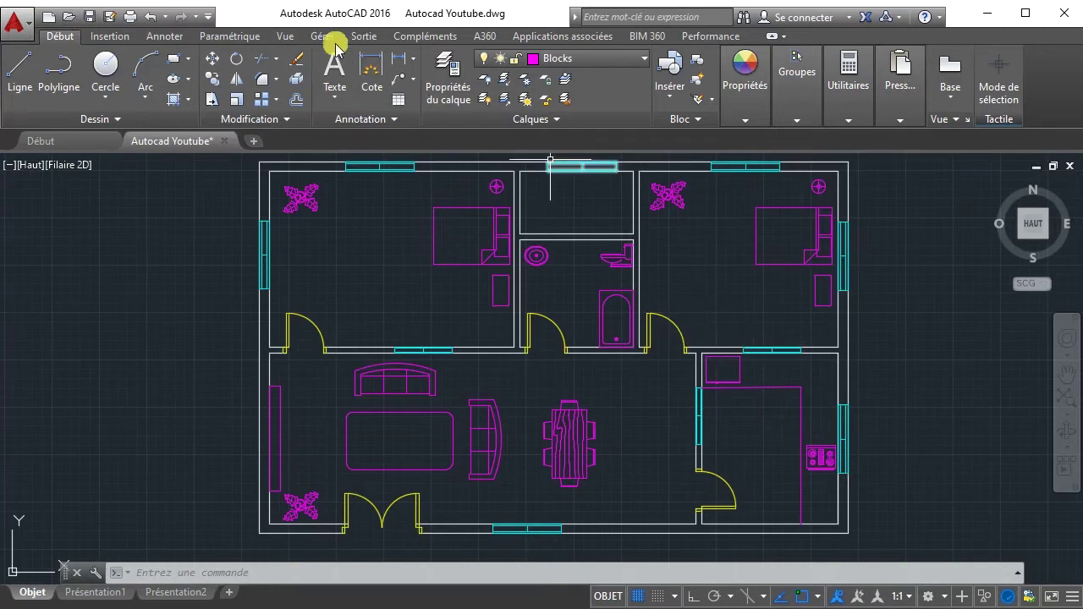
{"action": "left_click", "coordinate": [393, 122]}
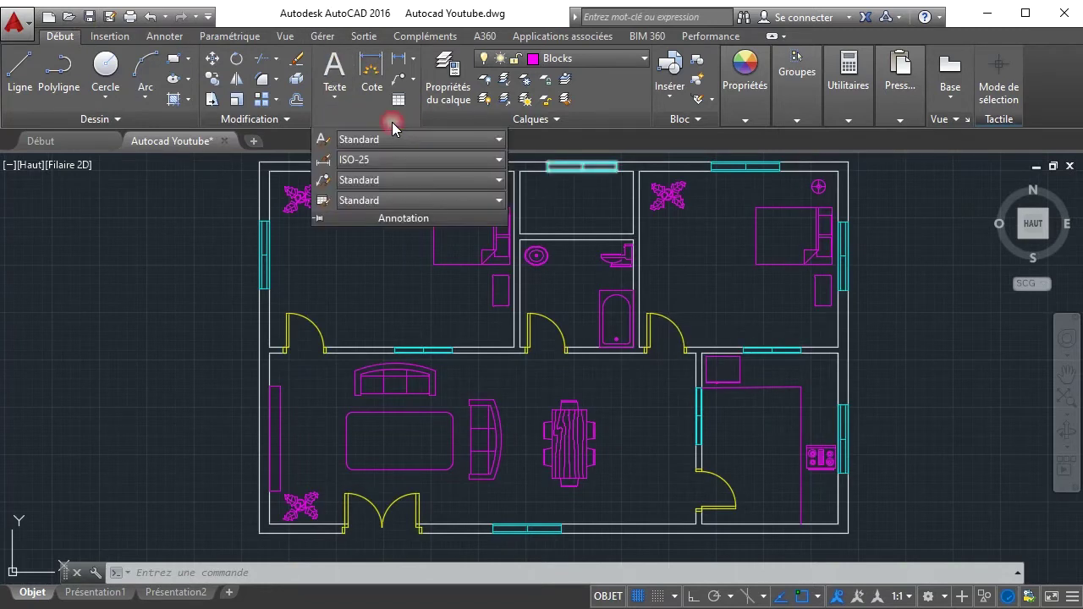
- Change the Standard text style's font to simplex.shx and apply it
{"action": "left_click", "coordinate": [321, 144]}
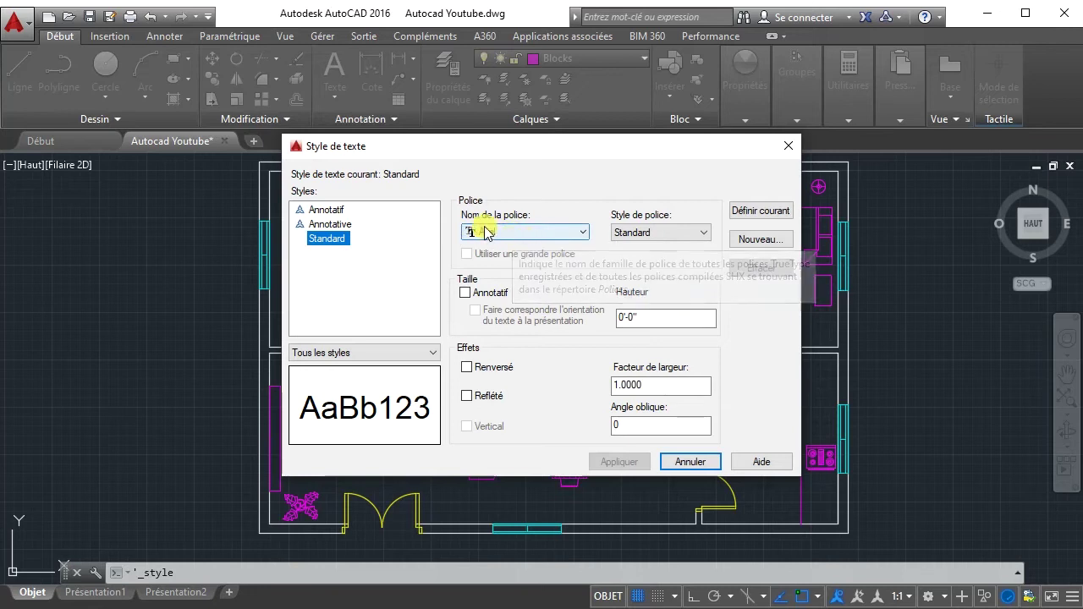
{"action": "left_click", "coordinate": [515, 233]}
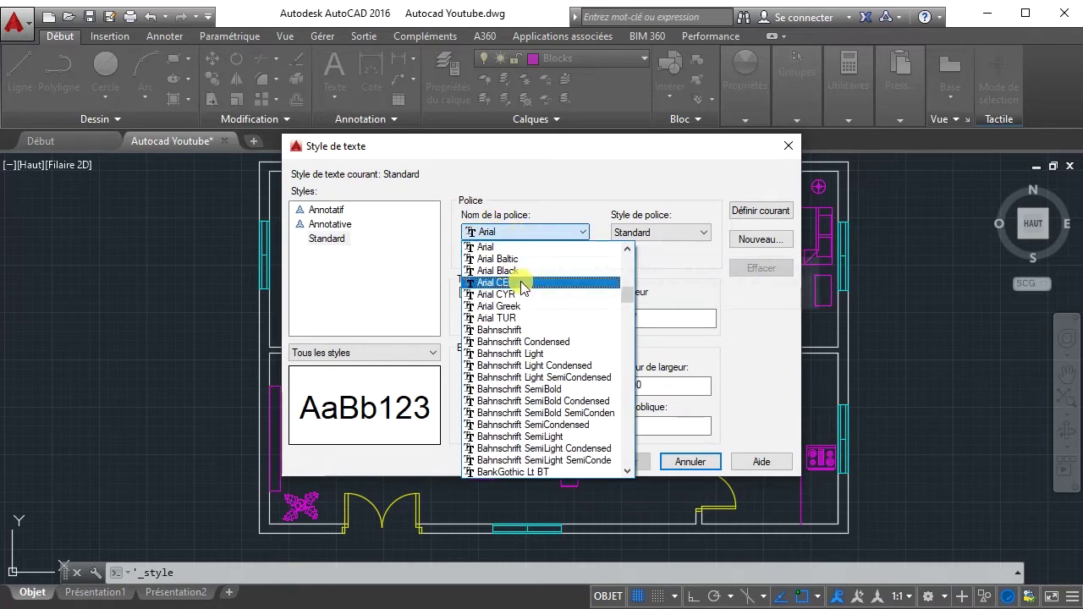
{"action": "key", "text": "s"}
{"action": "key", "text": "s"}
{"action": "key", "text": "s"}
{"action": "key", "text": "s"}
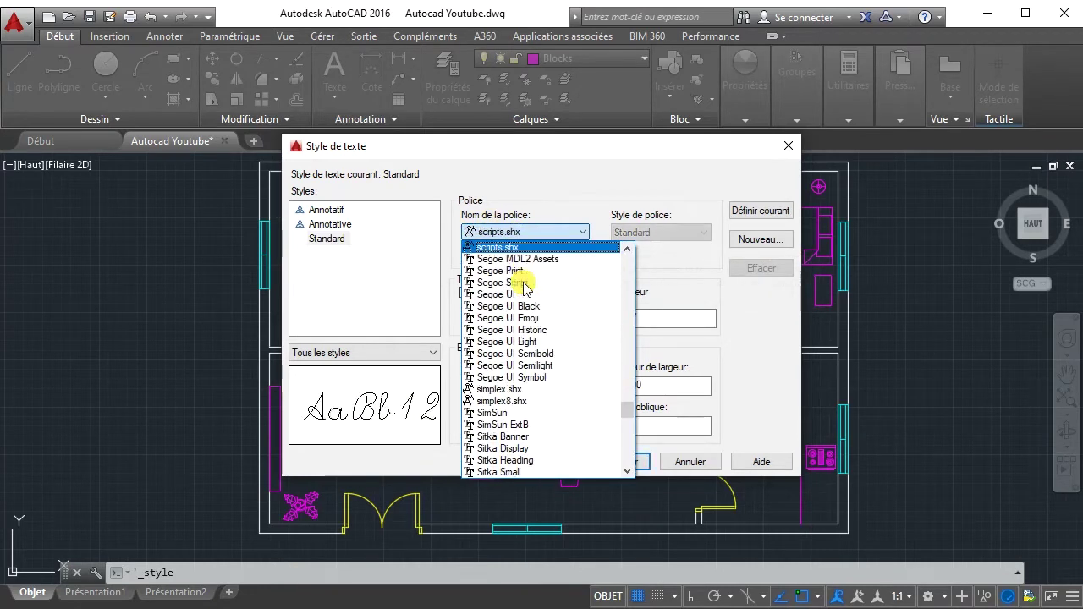
{"action": "key", "text": "s"}
{"action": "key", "text": "s"}
{"action": "key", "text": "s"}
{"action": "key", "text": "s"}
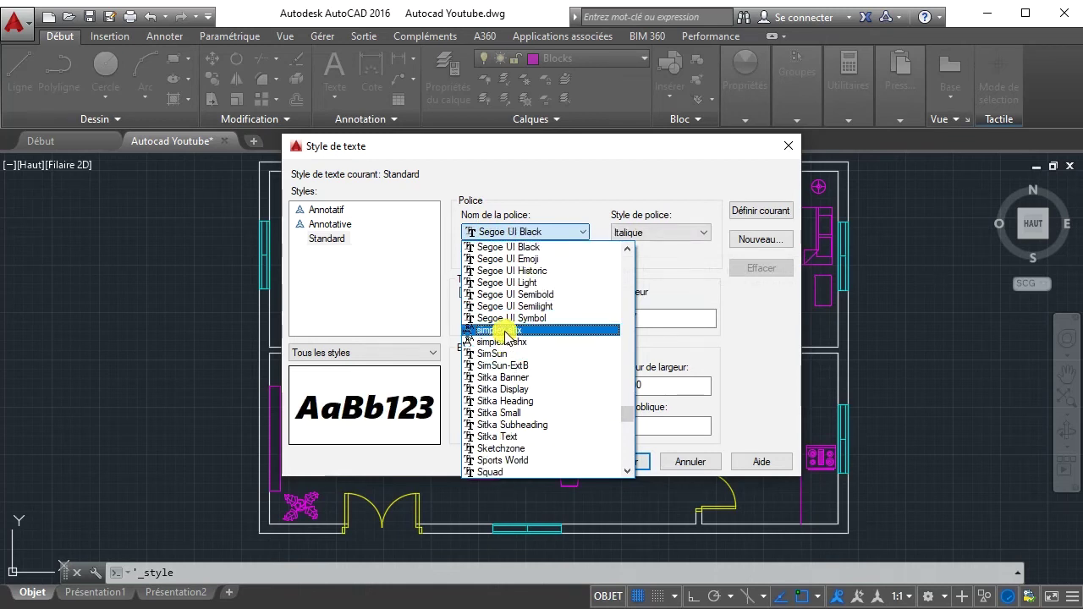
{"action": "left_click", "coordinate": [505, 330]}
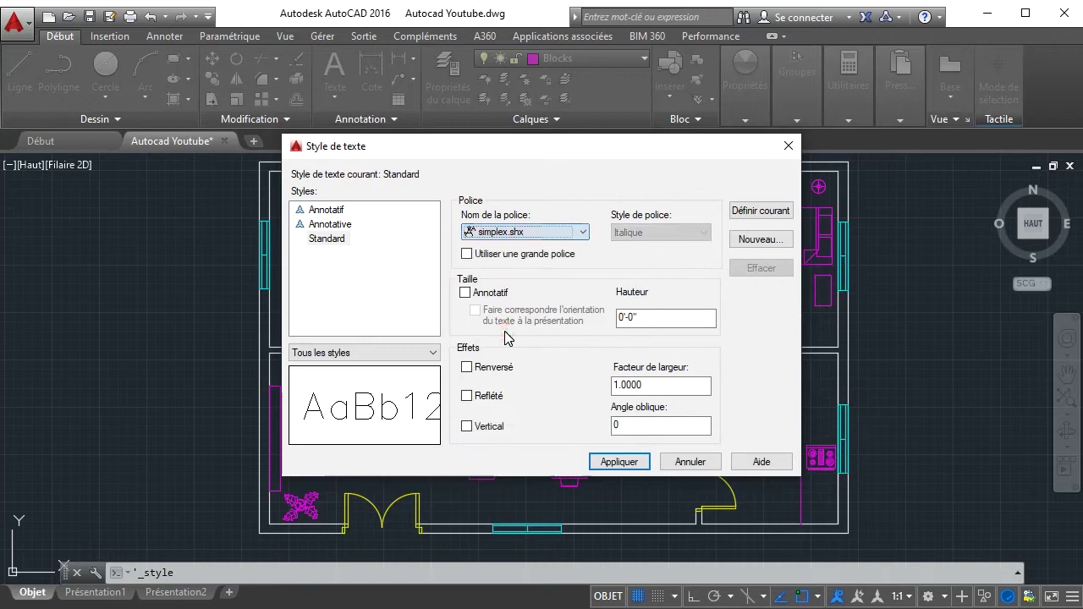
{"action": "left_click", "coordinate": [620, 464]}
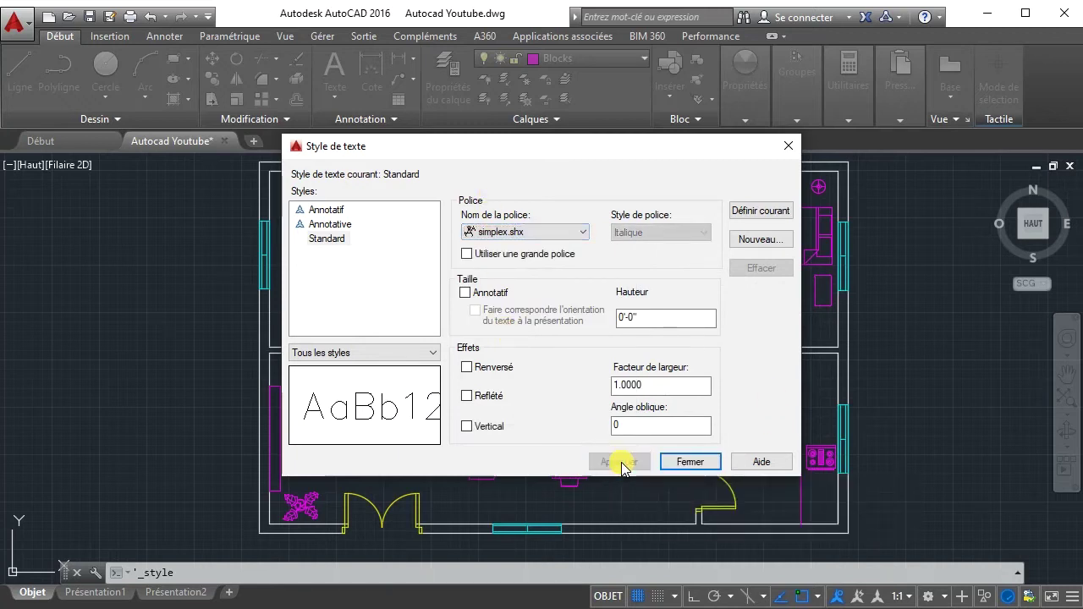
{"action": "left_click", "coordinate": [696, 462]}
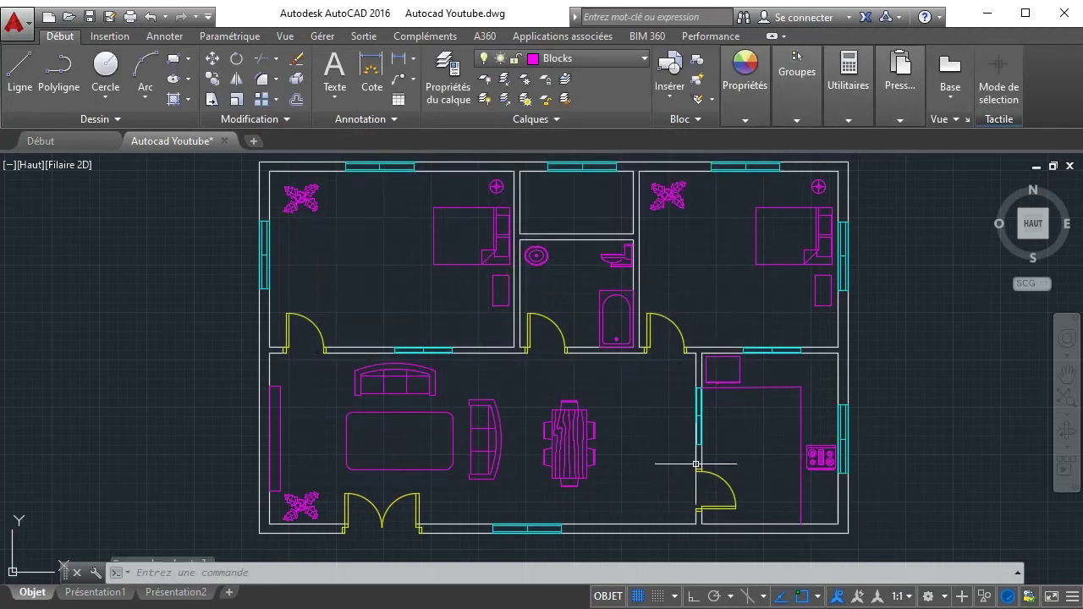
- Place a 'Chambre' multiline text label, 1' high, in the top-left bedroom
{"action": "left_click", "coordinate": [307, 243]}
{"action": "key", "text": "Escape"}
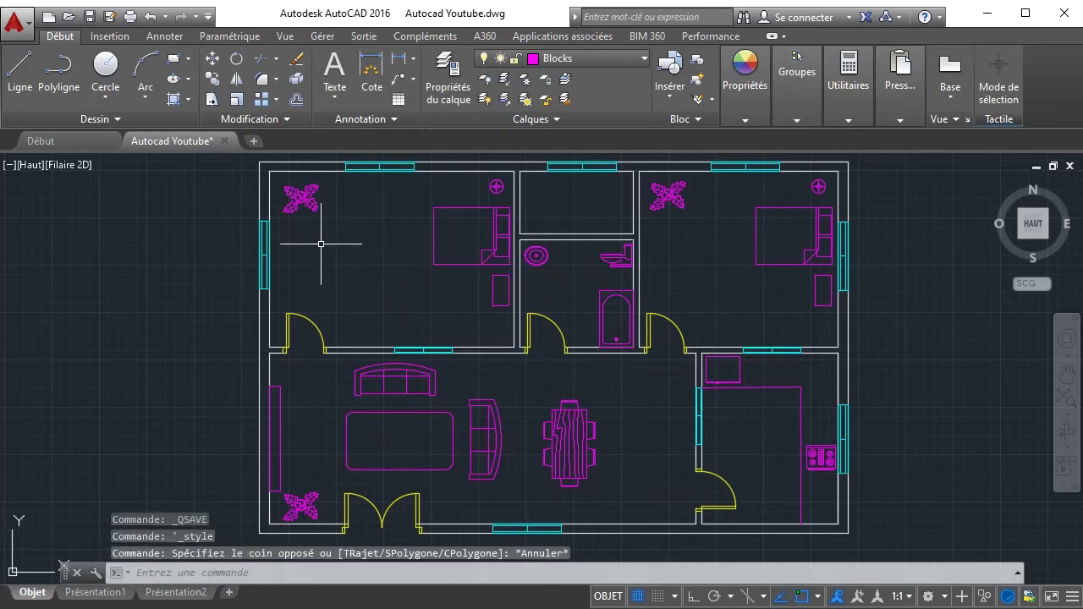
{"action": "left_click", "coordinate": [330, 78]}
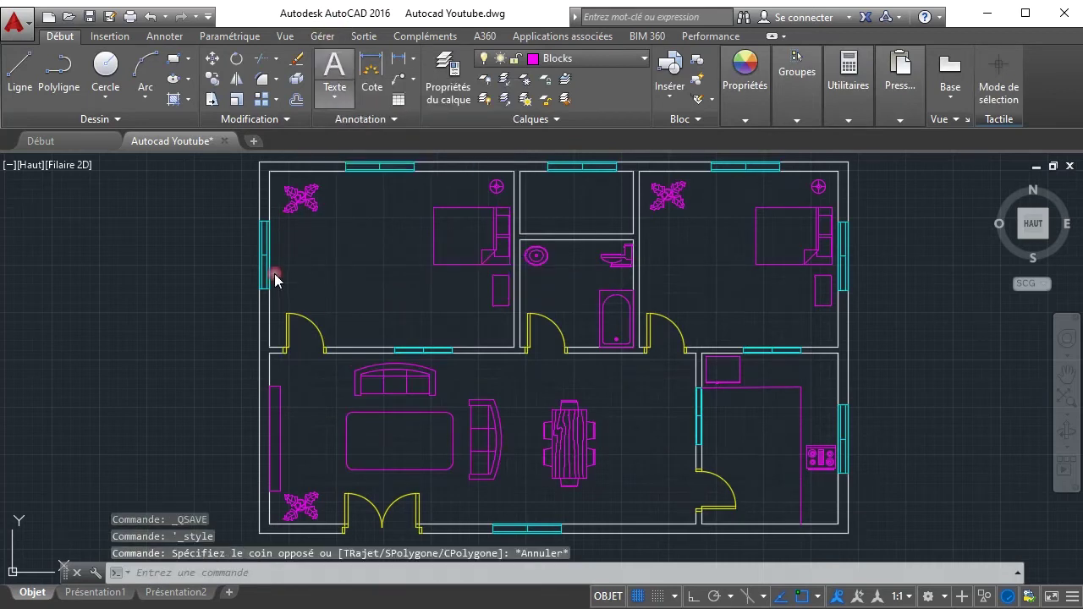
{"action": "left_click", "coordinate": [296, 230]}
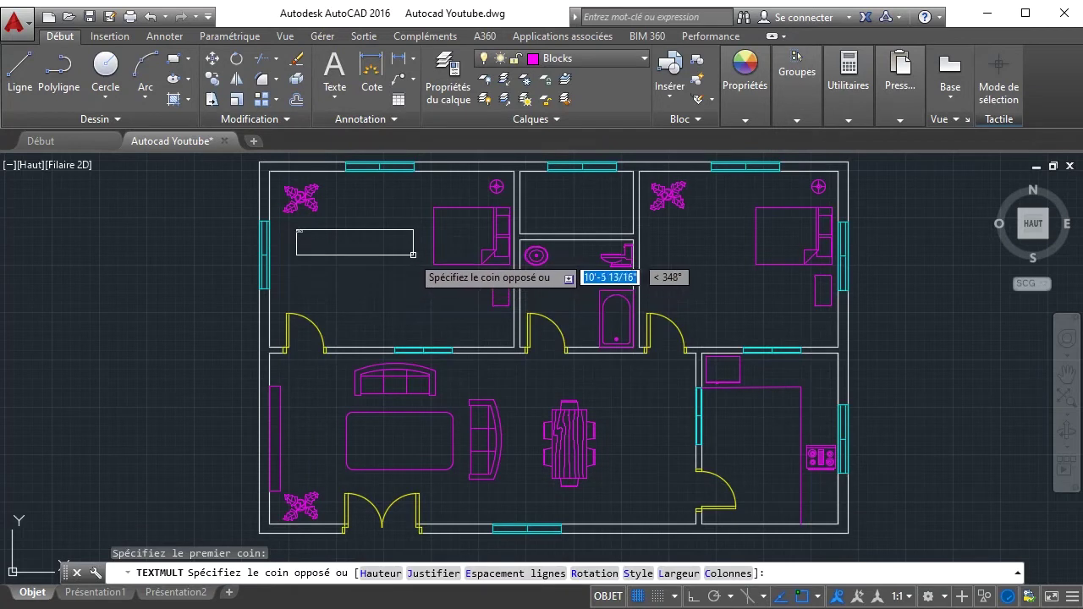
{"action": "left_click", "coordinate": [412, 256]}
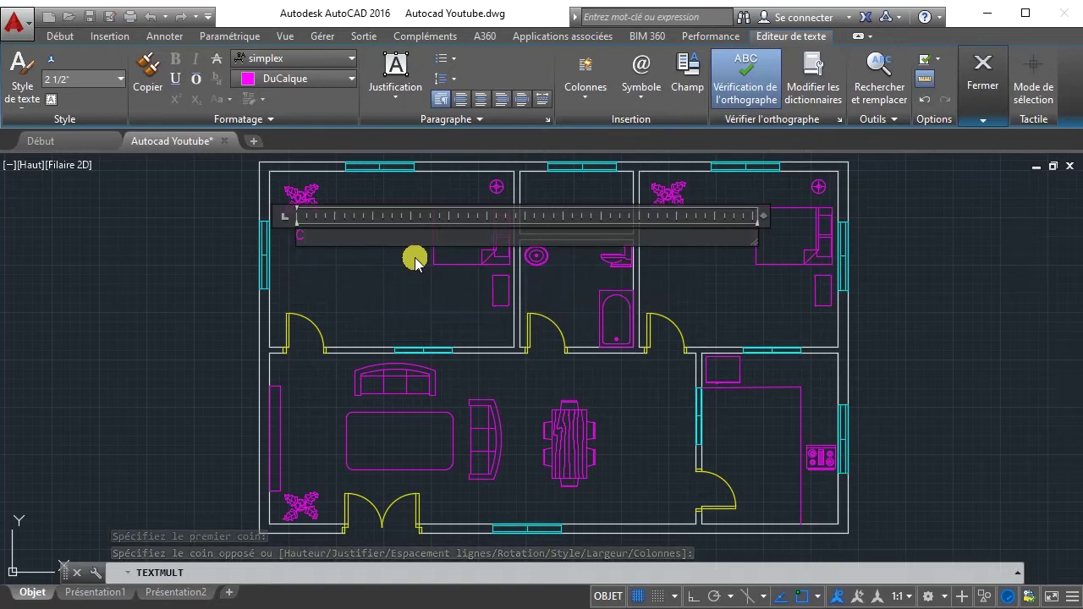
{"action": "type", "text": "Chambre 1"}
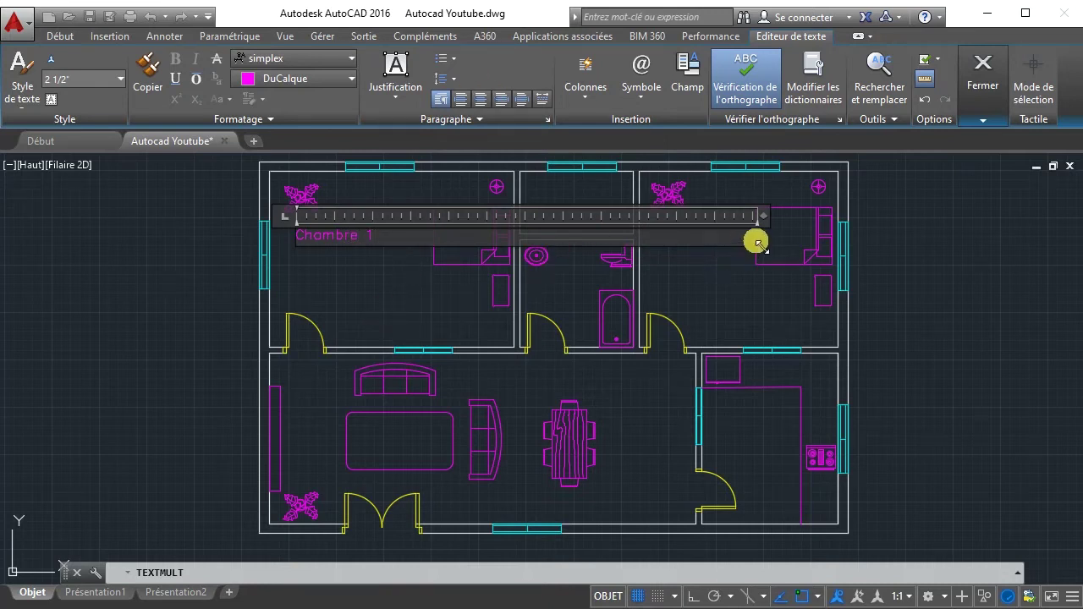
{"action": "left_click_drag", "start_coordinate": [757, 245], "coordinate": [324, 247]}
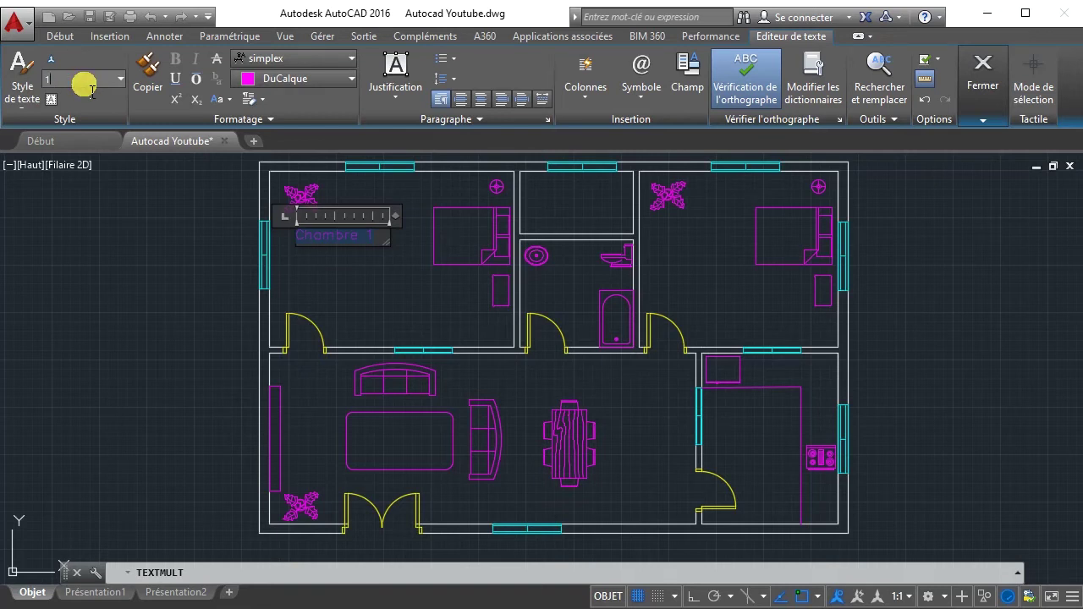
{"action": "left_click", "coordinate": [84, 84]}
{"action": "type", "text": "1'"}
{"action": "key", "text": "Return"}
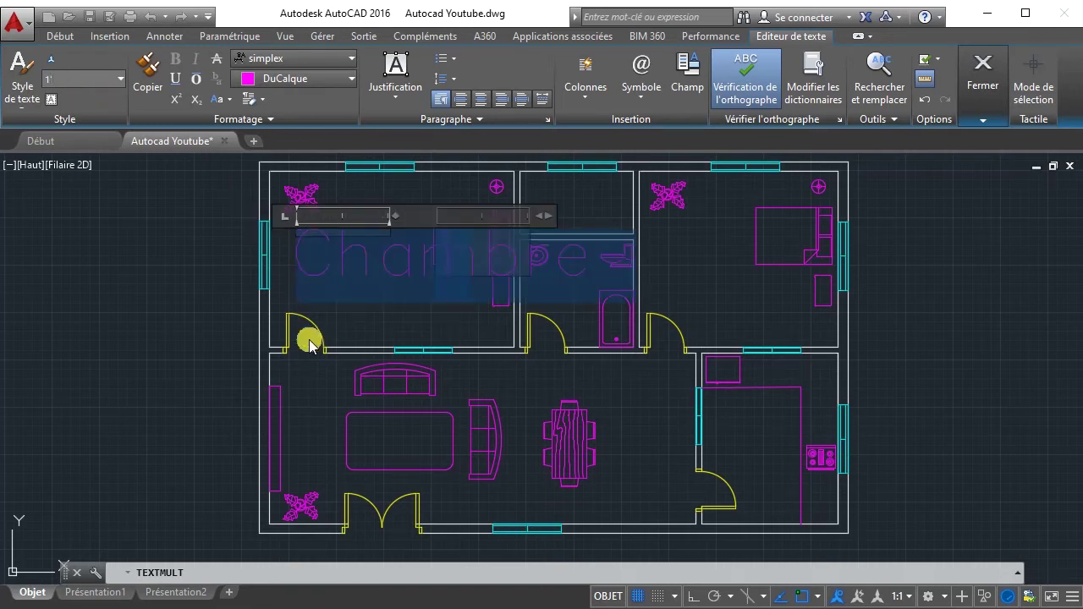
{"action": "left_click", "coordinate": [625, 392]}
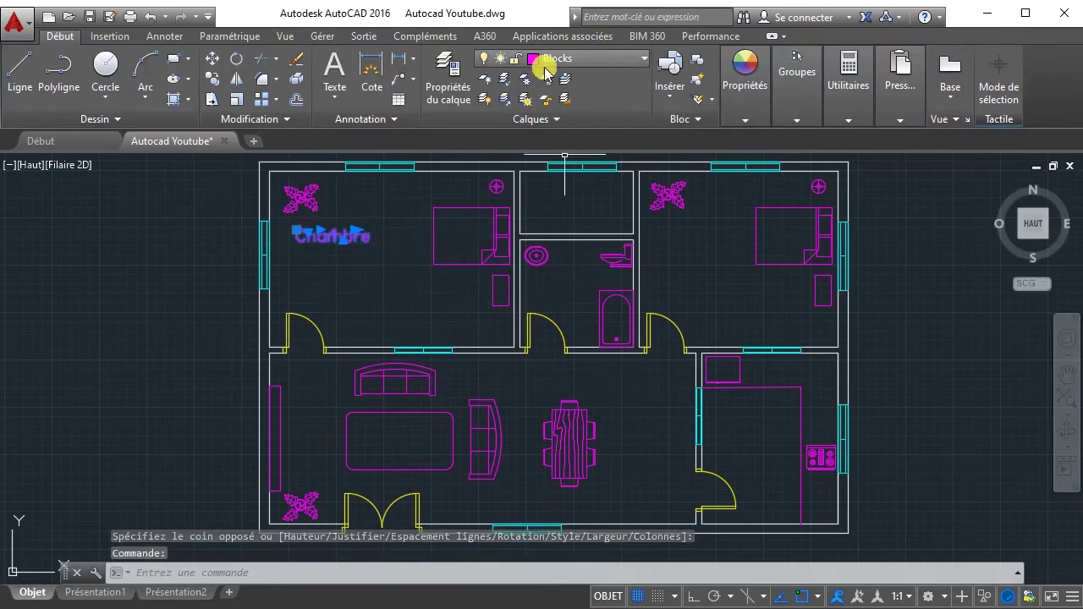
- Set the Text layer's colour to index colour 11
{"action": "left_click", "coordinate": [593, 59]}
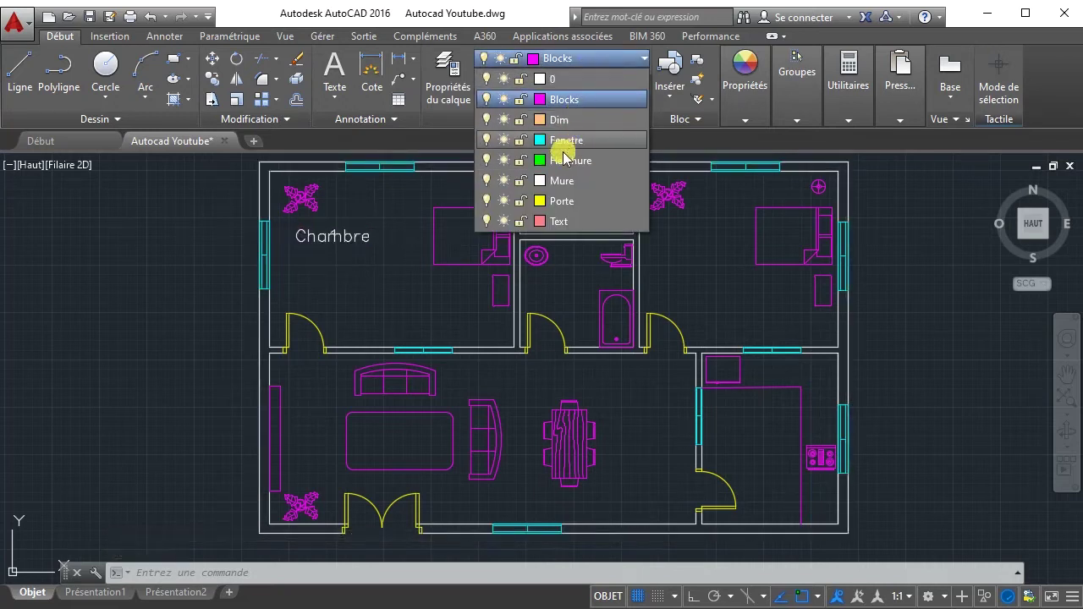
{"action": "left_click", "coordinate": [546, 222]}
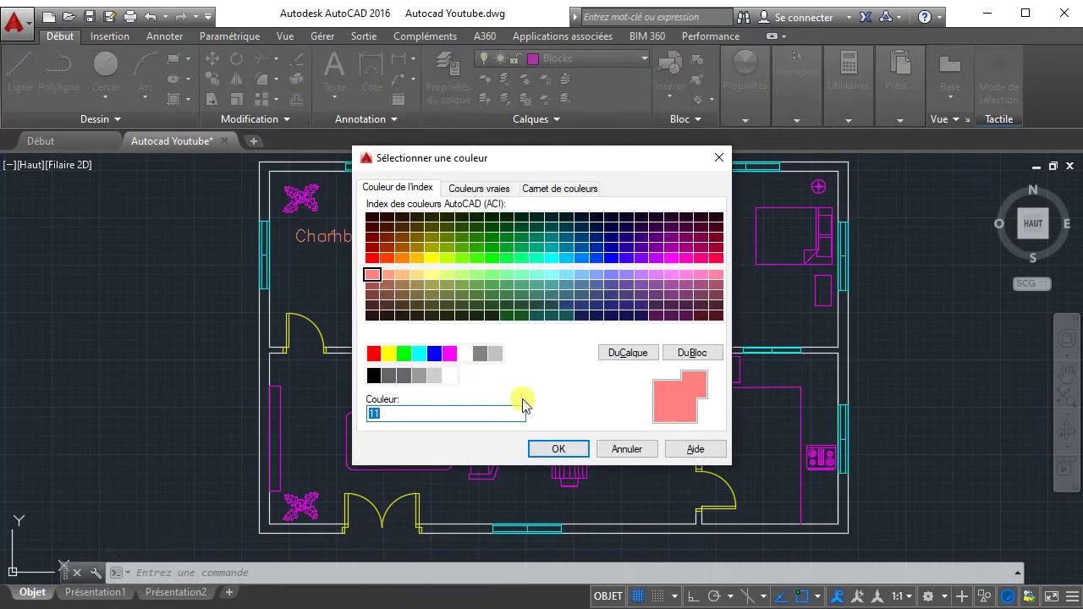
{"action": "left_click", "coordinate": [581, 452]}
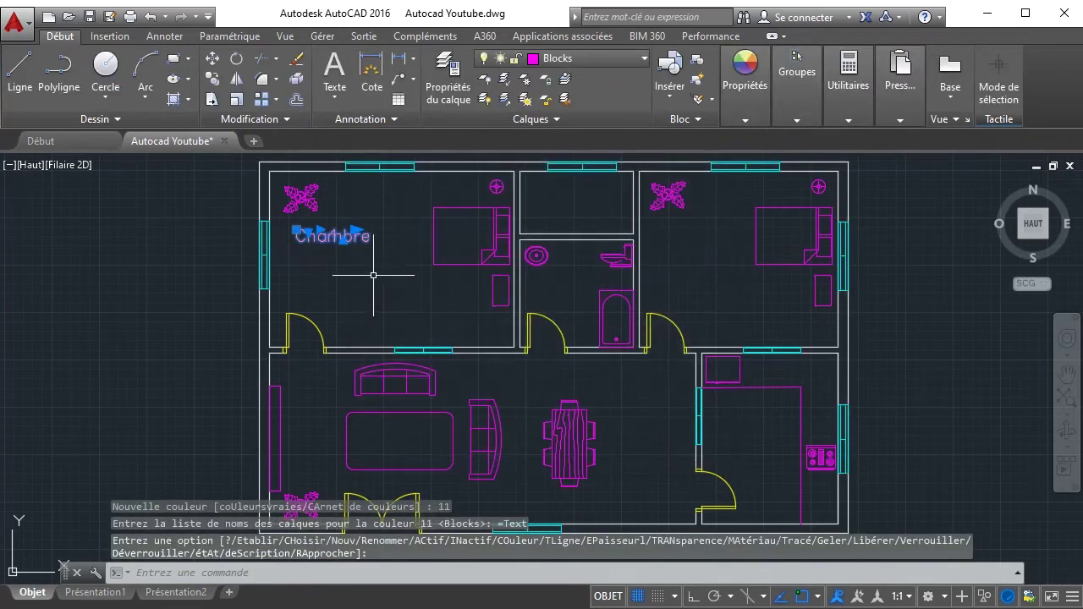
- Move the Chambre label slightly lower within the bedroom
{"action": "key", "text": "Escape"}
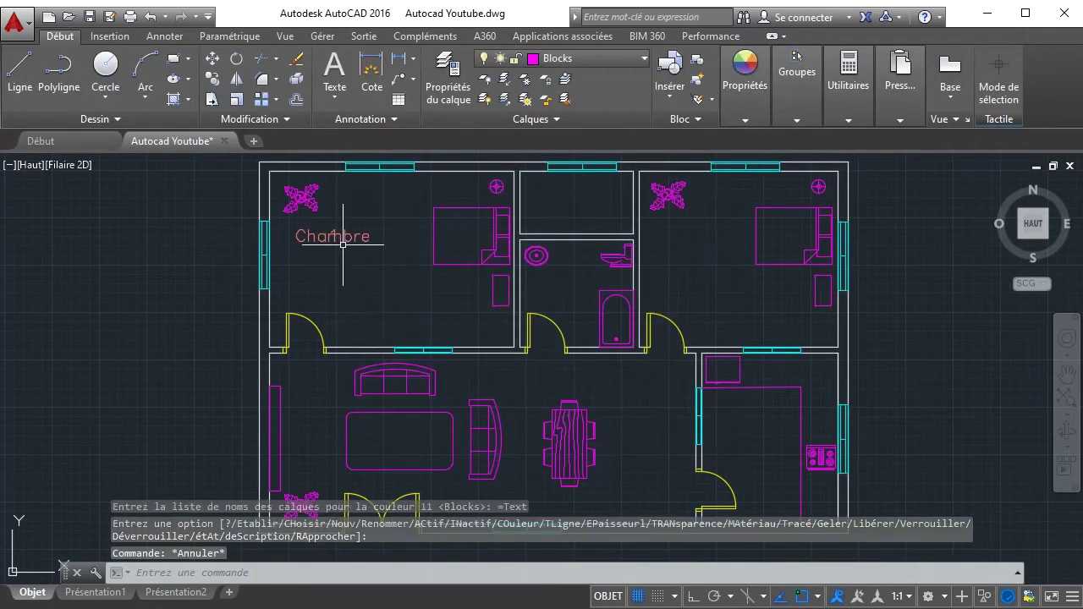
{"action": "left_click", "coordinate": [343, 245]}
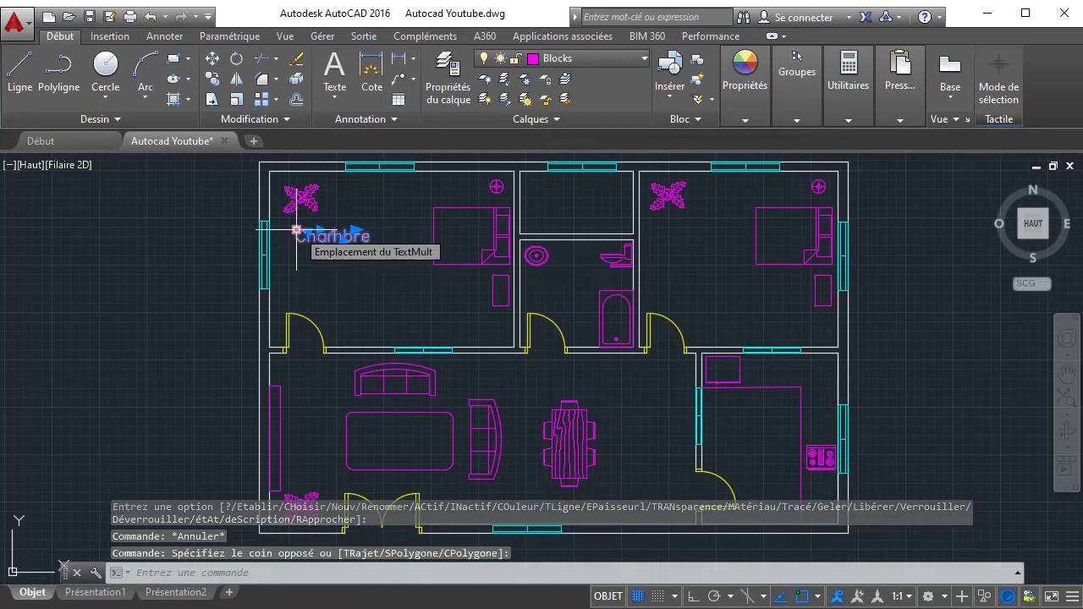
{"action": "left_click", "coordinate": [296, 230]}
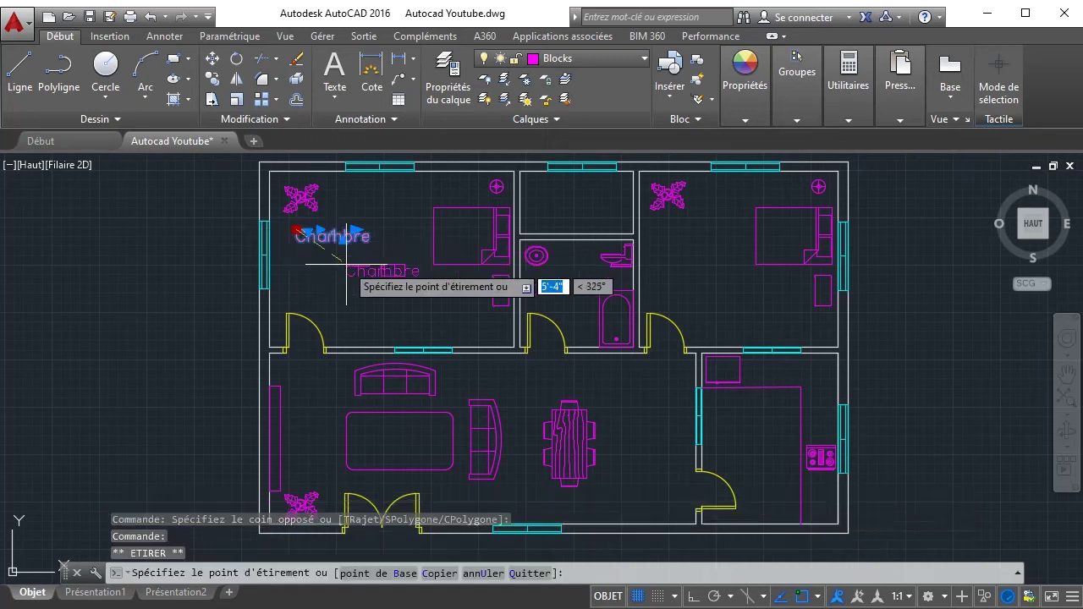
{"action": "key", "text": "Escape"}
{"action": "left_click", "coordinate": [411, 315]}
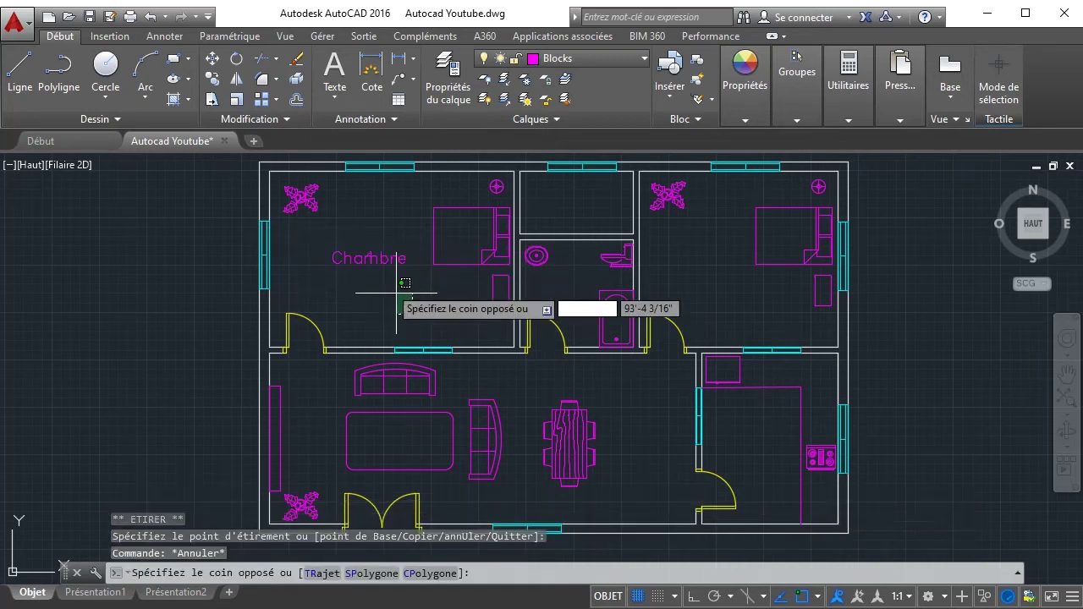
{"action": "left_click", "coordinate": [563, 59]}
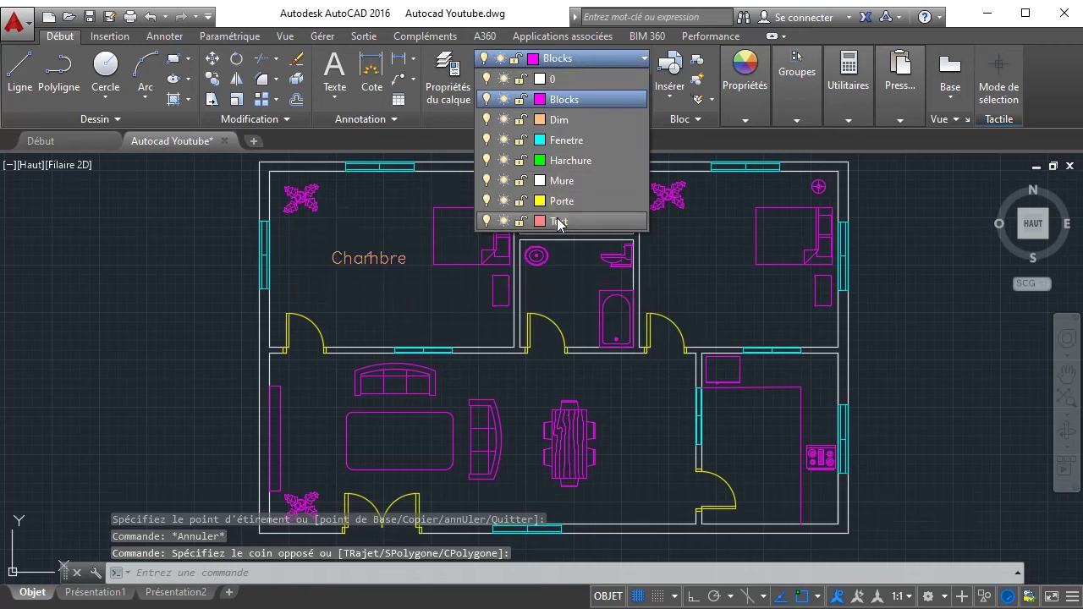
{"action": "key", "text": "Escape"}
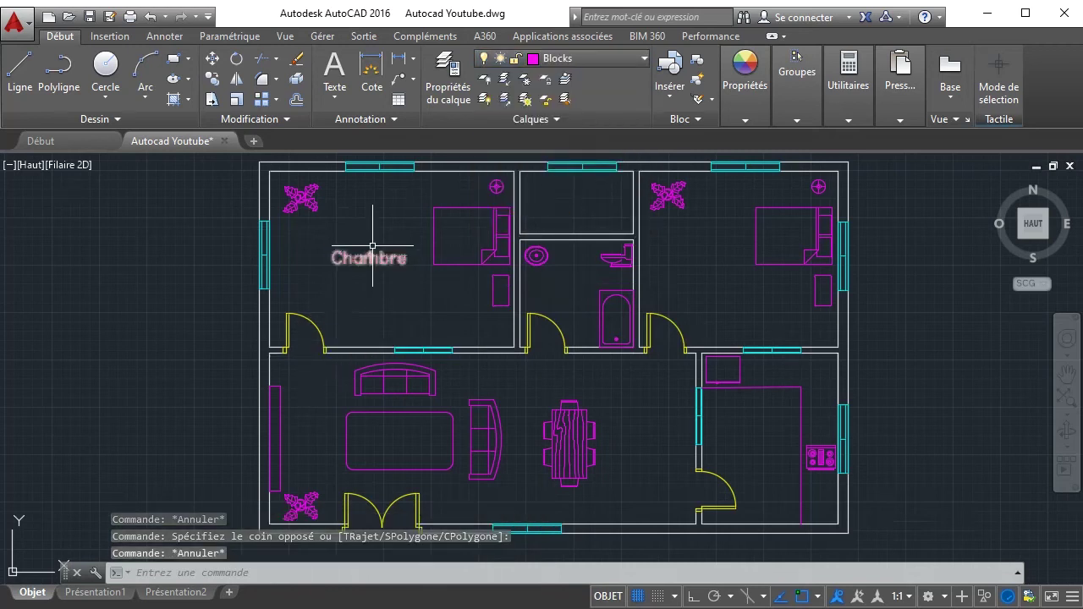
- Adjust the Chambre label with its grips and briefly open its text editor
{"action": "scroll", "coordinate": [350, 270], "scroll_direction": "up", "scroll_amount": 6}
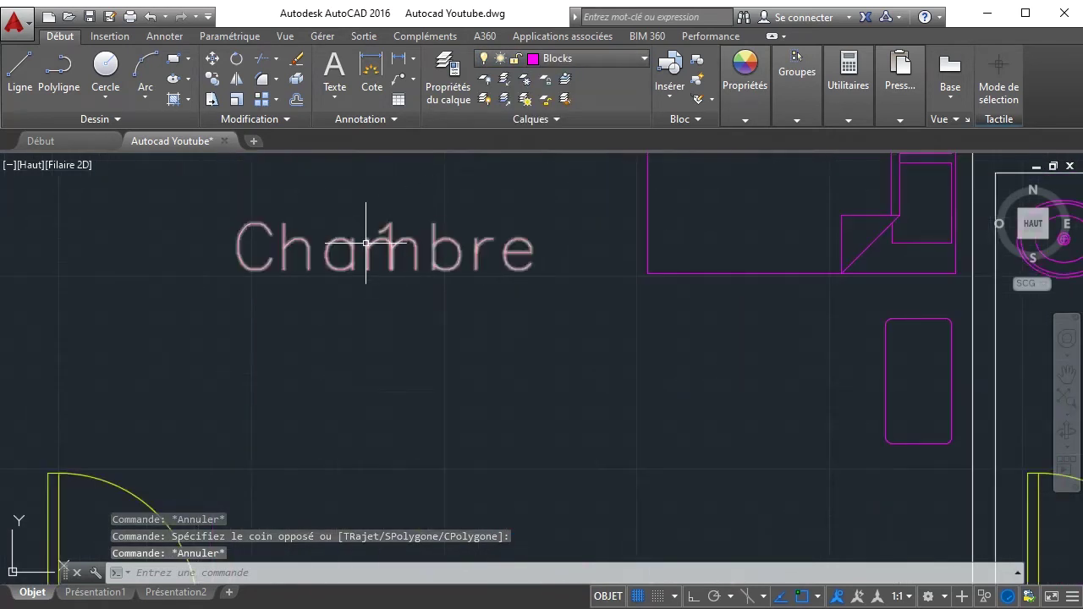
{"action": "left_click", "coordinate": [387, 228]}
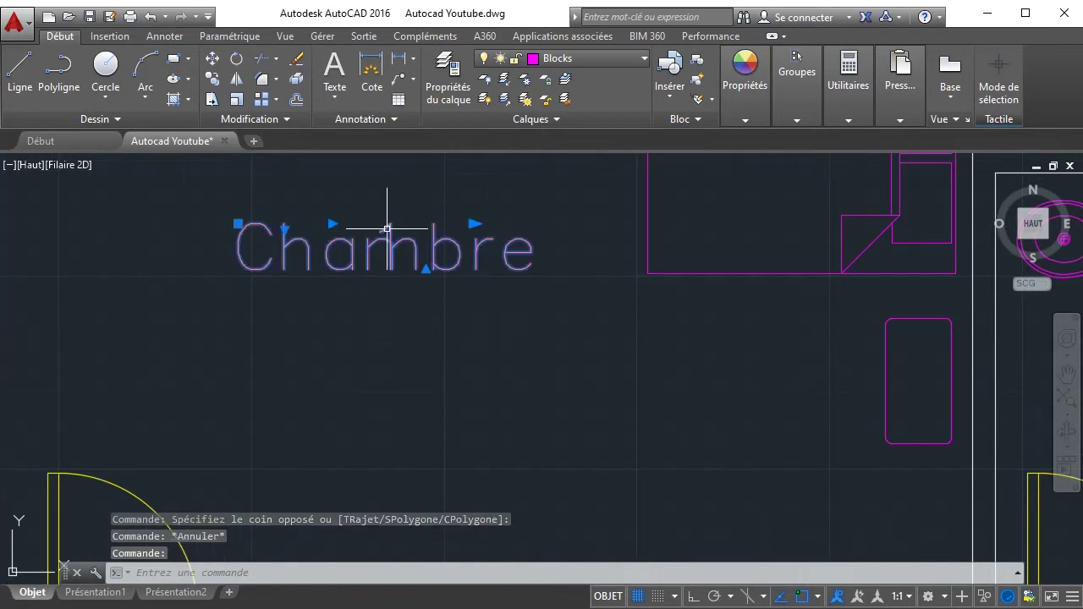
{"action": "left_click", "coordinate": [426, 269]}
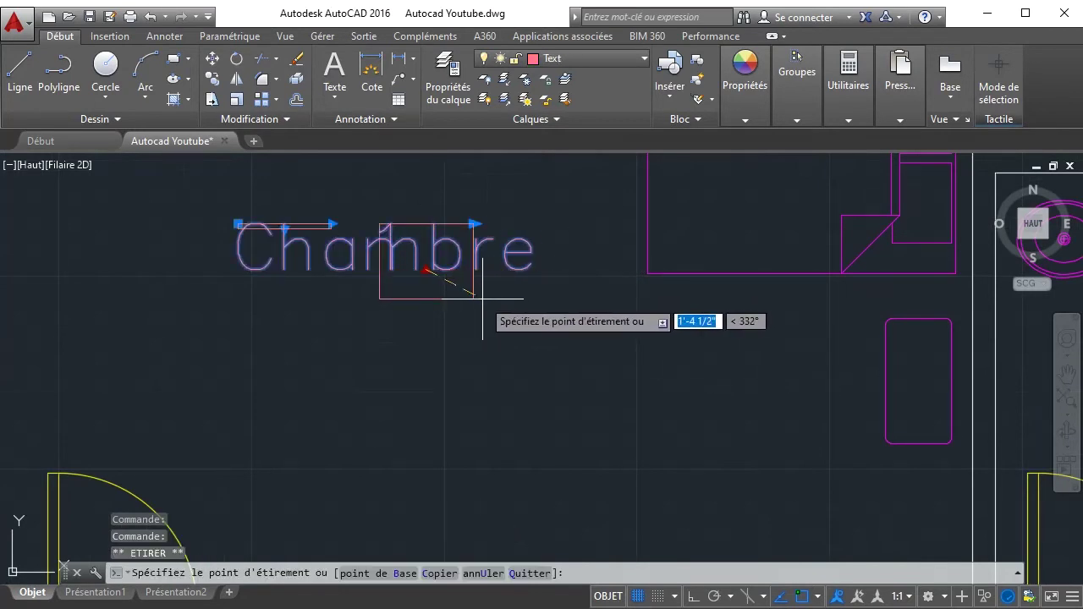
{"action": "key", "text": "Escape"}
{"action": "left_click", "coordinate": [473, 224]}
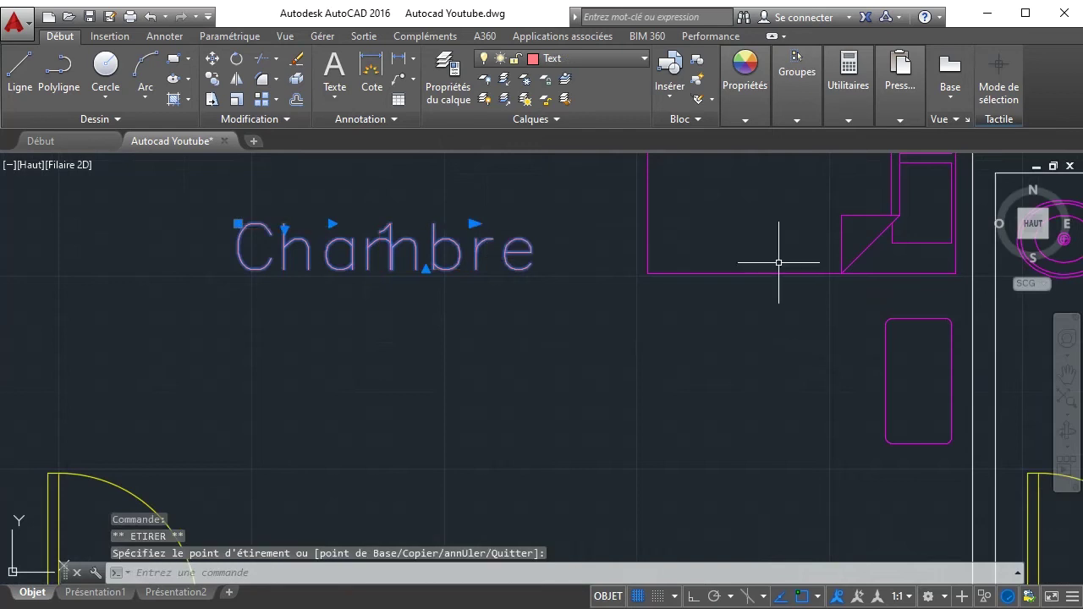
{"action": "left_click", "coordinate": [353, 255]}
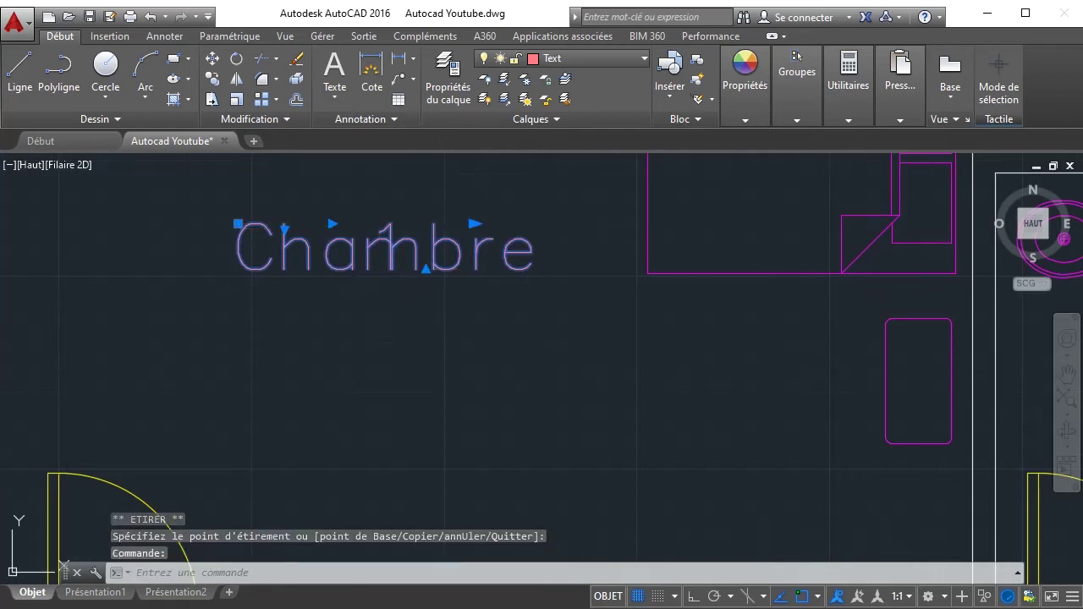
{"action": "double_click", "coordinate": [353, 255]}
{"action": "left_click", "coordinate": [401, 312]}
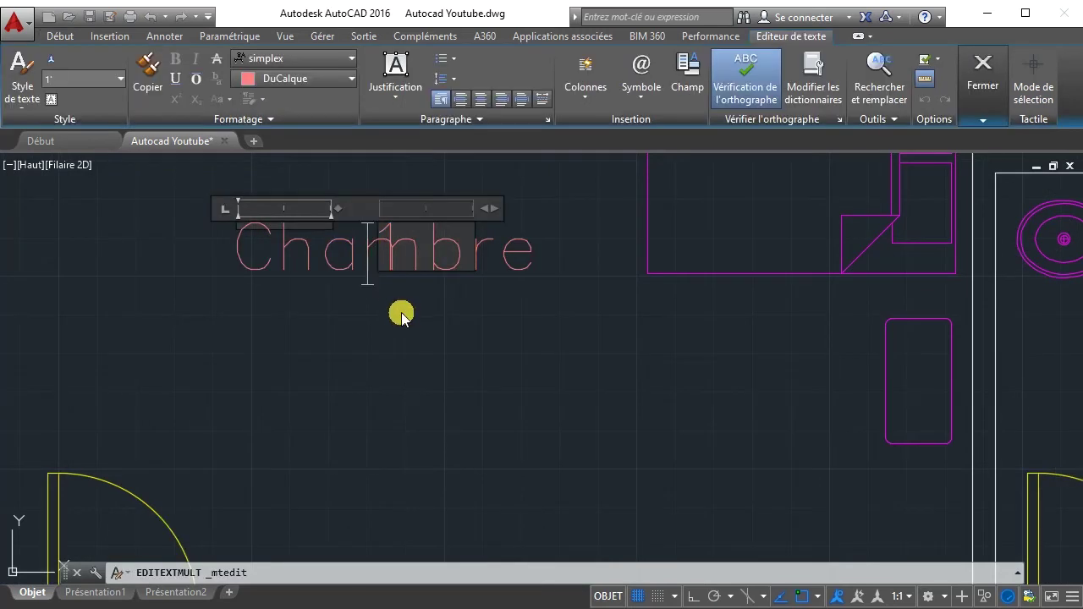
- Widen the label's text box so 'Chambre 1' fits on one line, then show the whole plan
{"action": "left_click", "coordinate": [307, 258]}
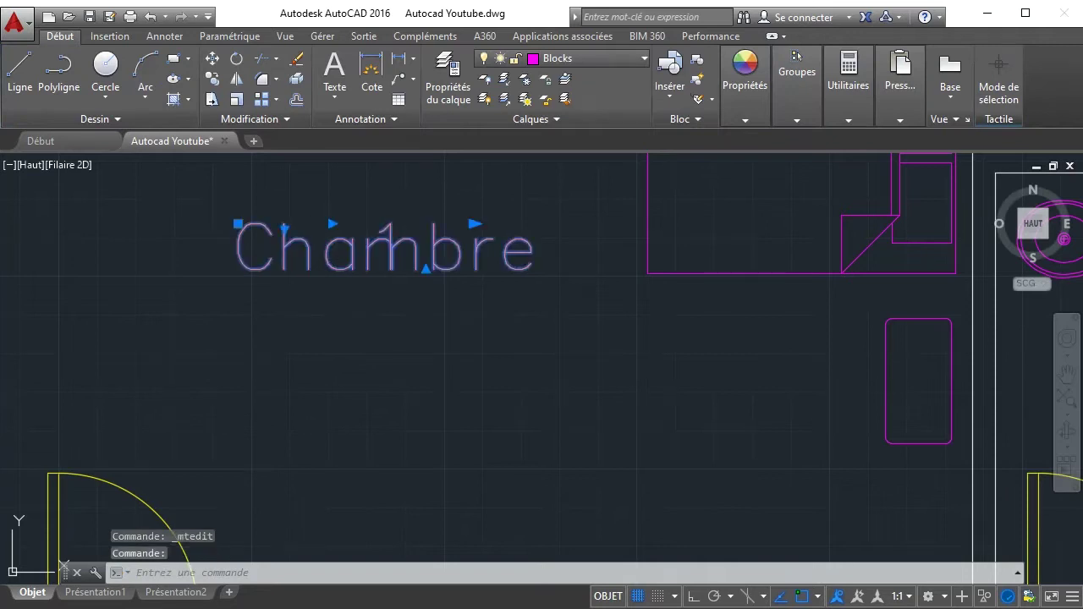
{"action": "double_click", "coordinate": [307, 260]}
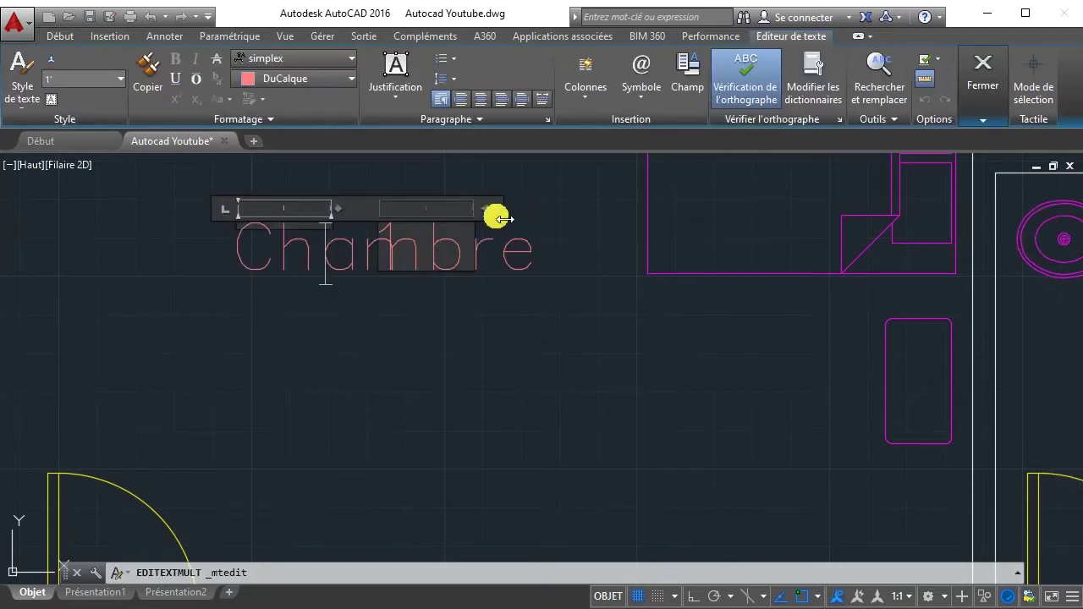
{"action": "left_click_drag", "start_coordinate": [493, 208], "coordinate": [673, 237]}
{"action": "left_click", "coordinate": [551, 361]}
{"action": "scroll", "coordinate": [500, 337], "scroll_direction": "down", "scroll_amount": 3}
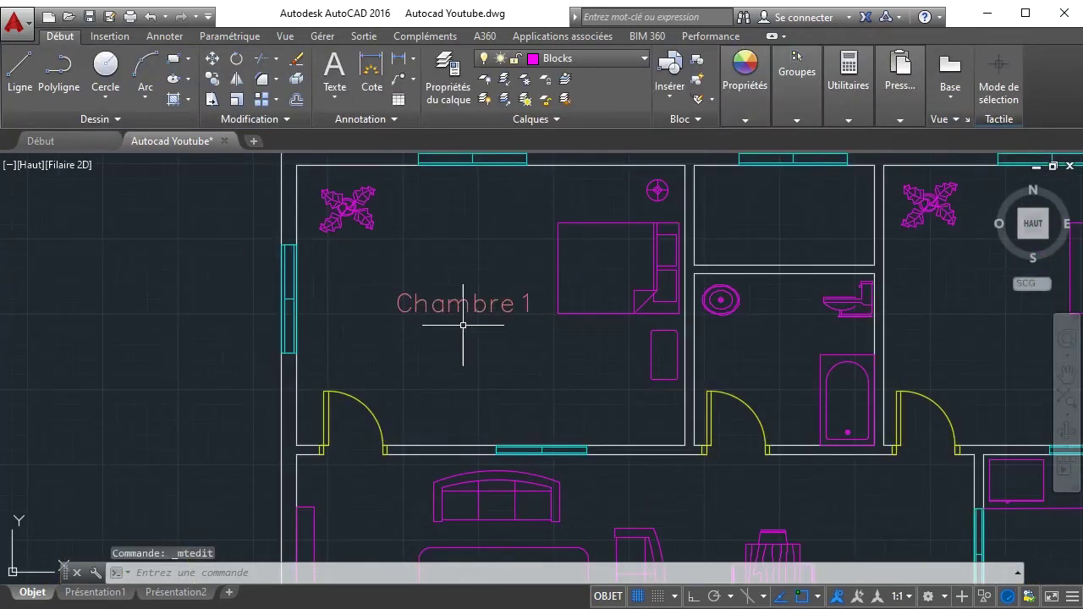
{"action": "middle_click_drag", "start_coordinate": [505, 350], "coordinate": [349, 305]}
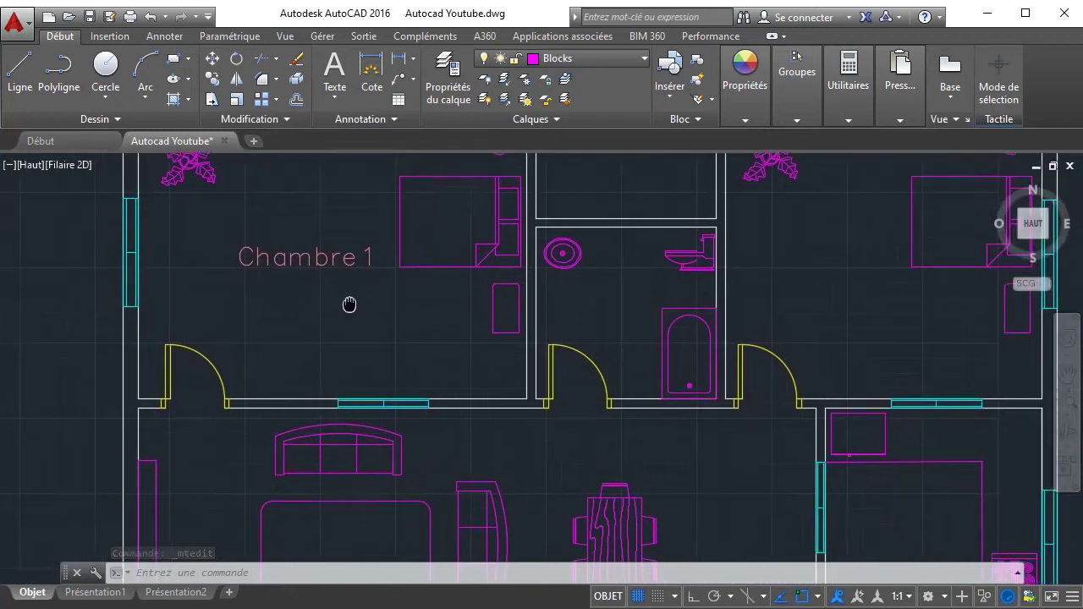
{"action": "scroll", "coordinate": [349, 305], "scroll_direction": "down", "scroll_amount": 2}
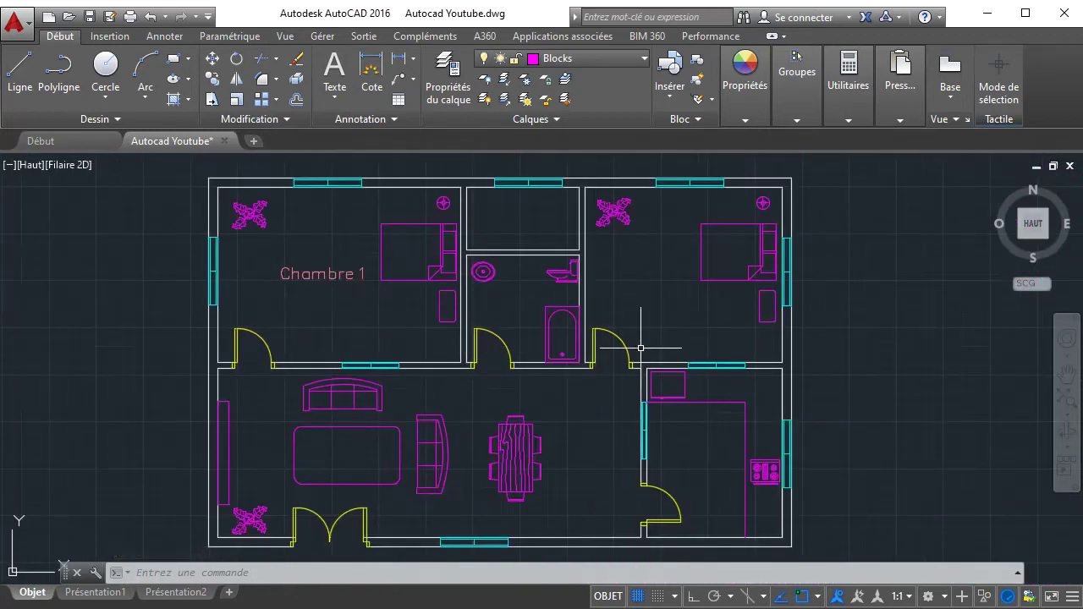
- Copy the Chambre 1 label into the right bedroom, bathroom, top-middle room, kitchen and living room
{"action": "left_click", "coordinate": [319, 277]}
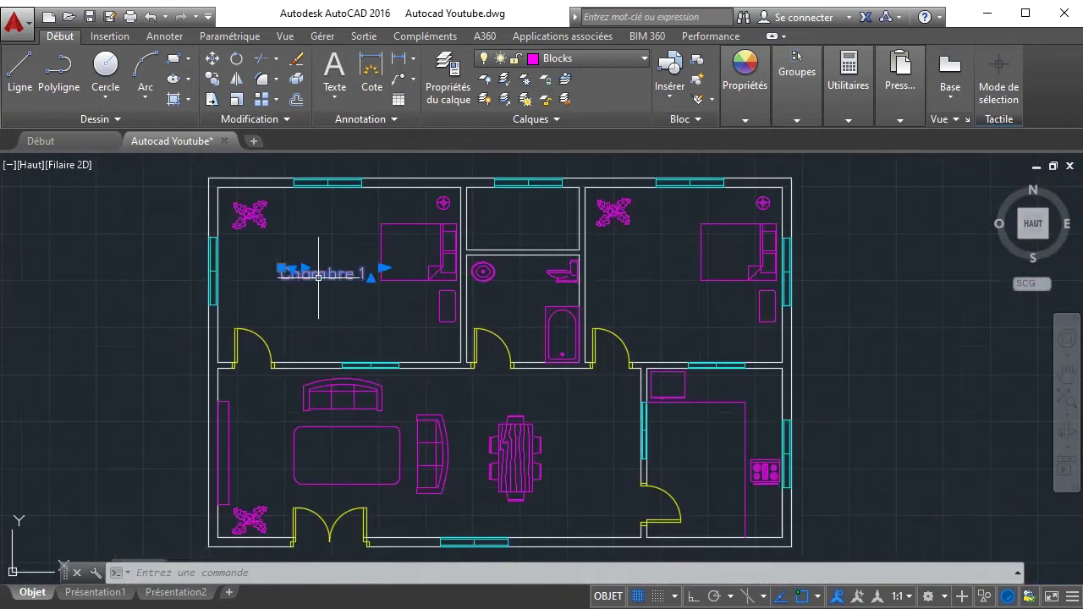
{"action": "left_click", "coordinate": [213, 79]}
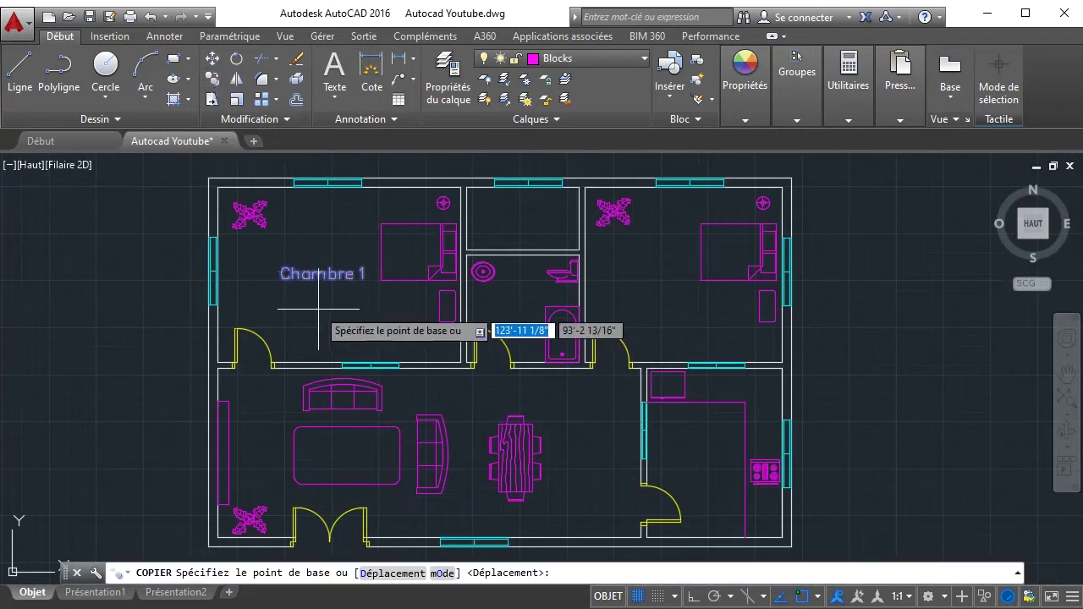
{"action": "left_click", "coordinate": [379, 277]}
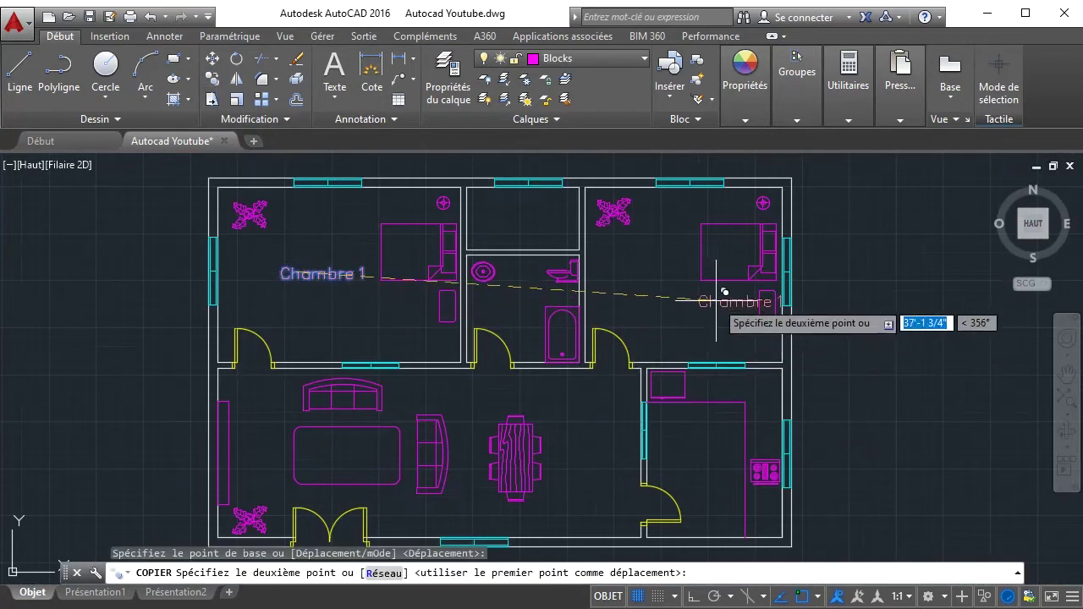
{"action": "left_click", "coordinate": [638, 264]}
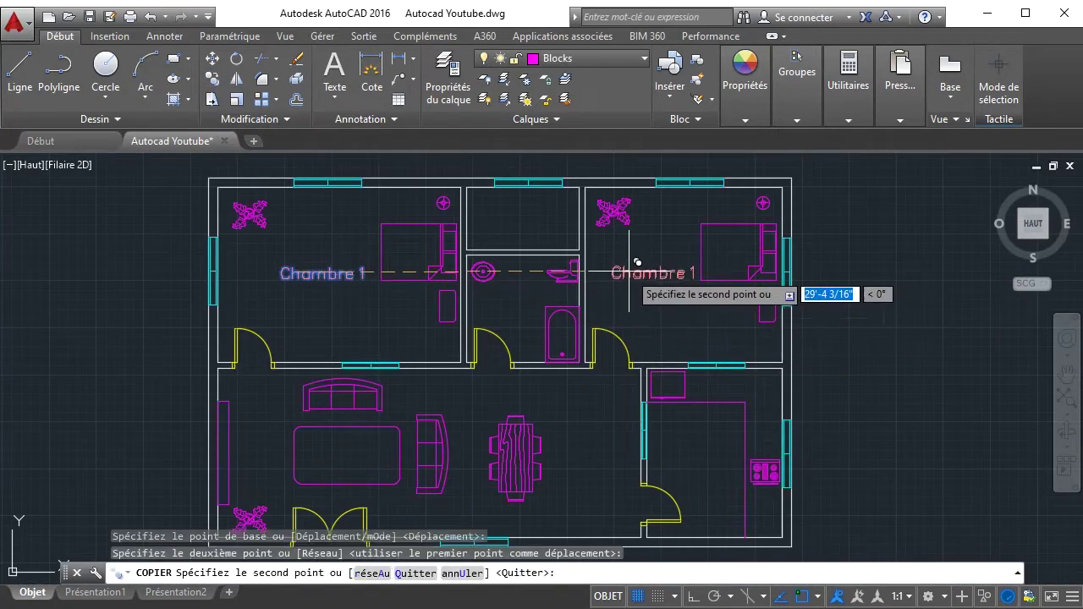
{"action": "left_click", "coordinate": [505, 287]}
{"action": "left_click", "coordinate": [518, 209]}
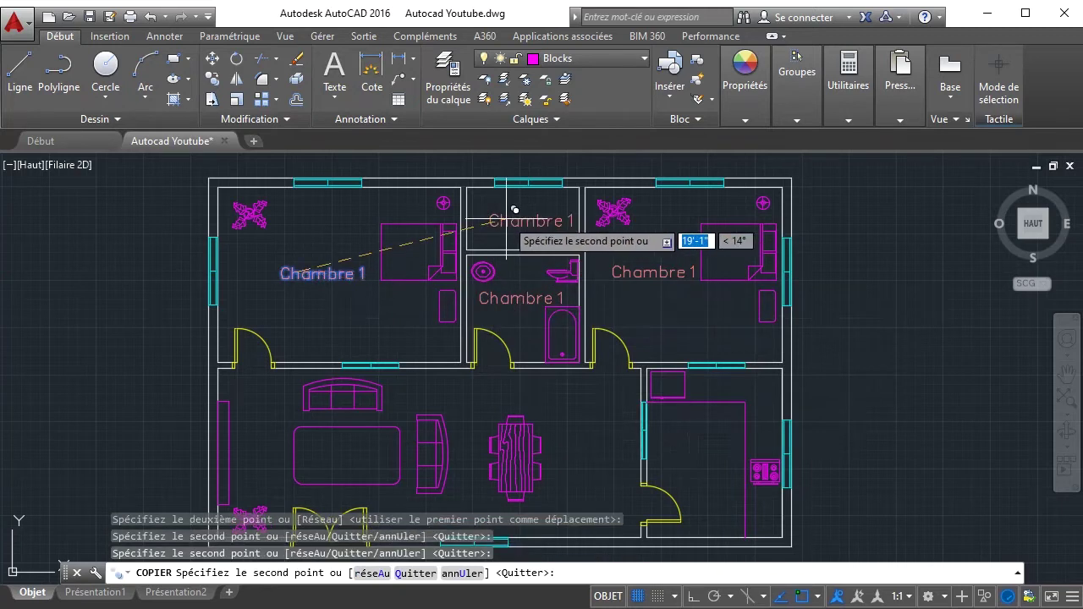
{"action": "left_click", "coordinate": [684, 447]}
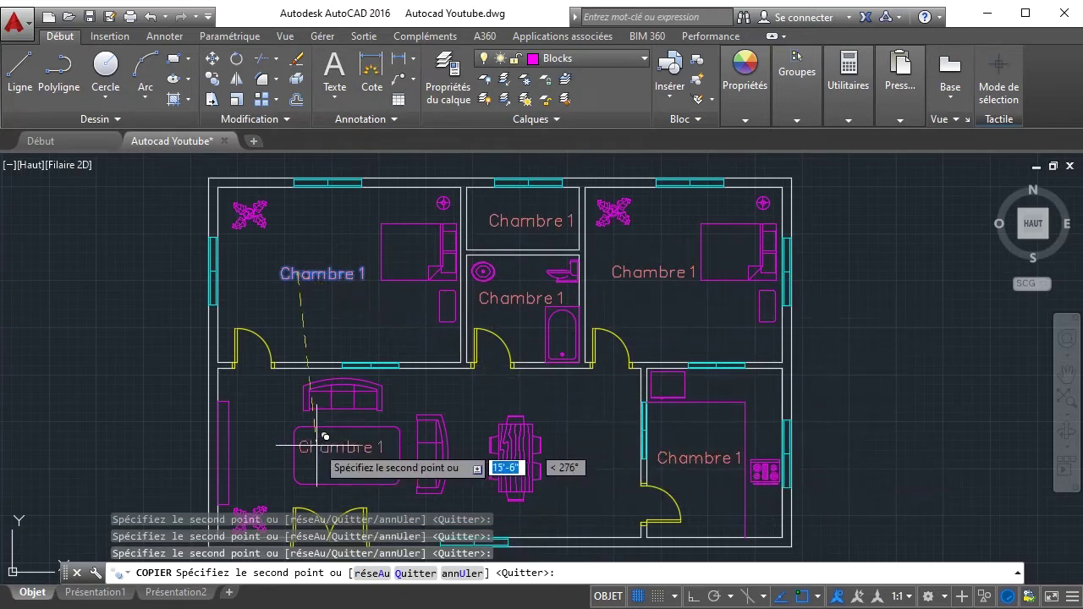
{"action": "scroll", "coordinate": [353, 413], "scroll_direction": "down", "scroll_amount": 3}
{"action": "mouse_move", "coordinate": [387, 423]}
{"action": "middle_mouse_down"}
{"action": "mouse_move", "coordinate": [349, 347]}
{"action": "mouse_move", "coordinate": [354, 313]}
{"action": "middle_mouse_up"}
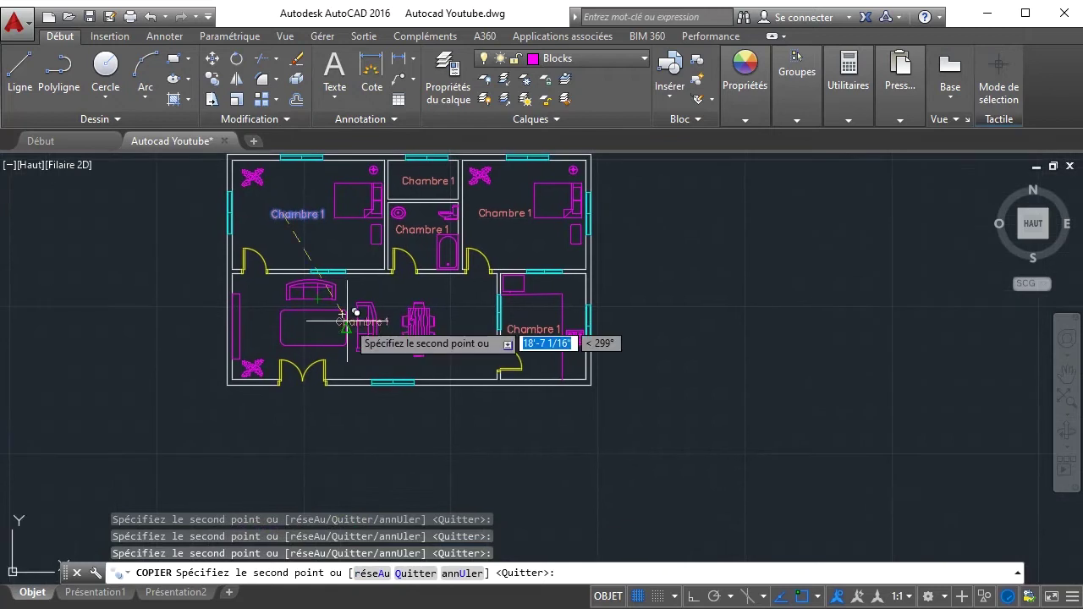
{"action": "left_click", "coordinate": [418, 350]}
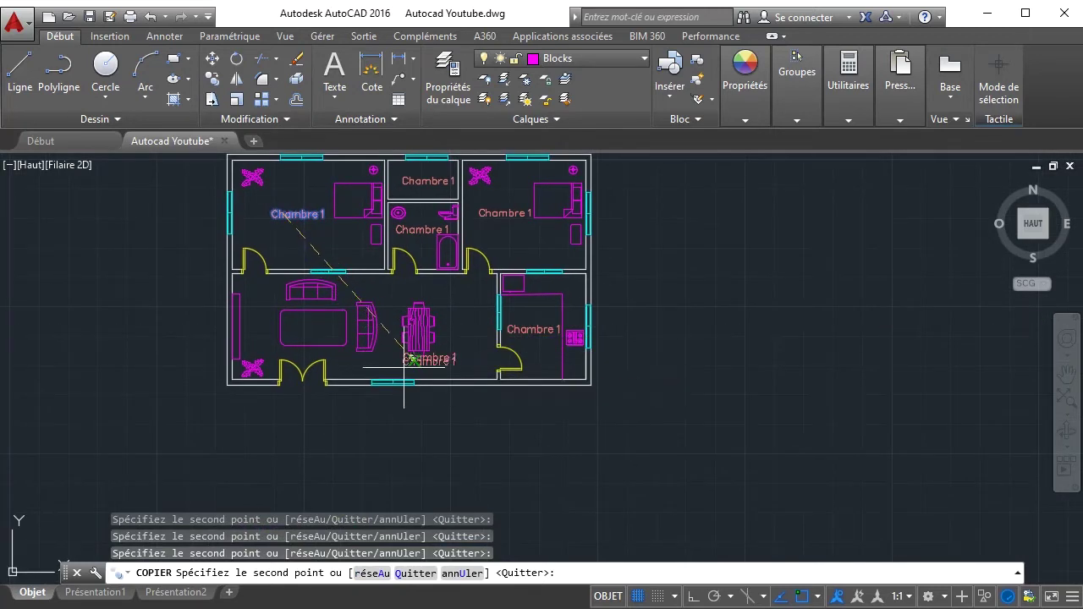
{"action": "left_click", "coordinate": [267, 315]}
{"action": "right_click", "coordinate": [349, 323]}
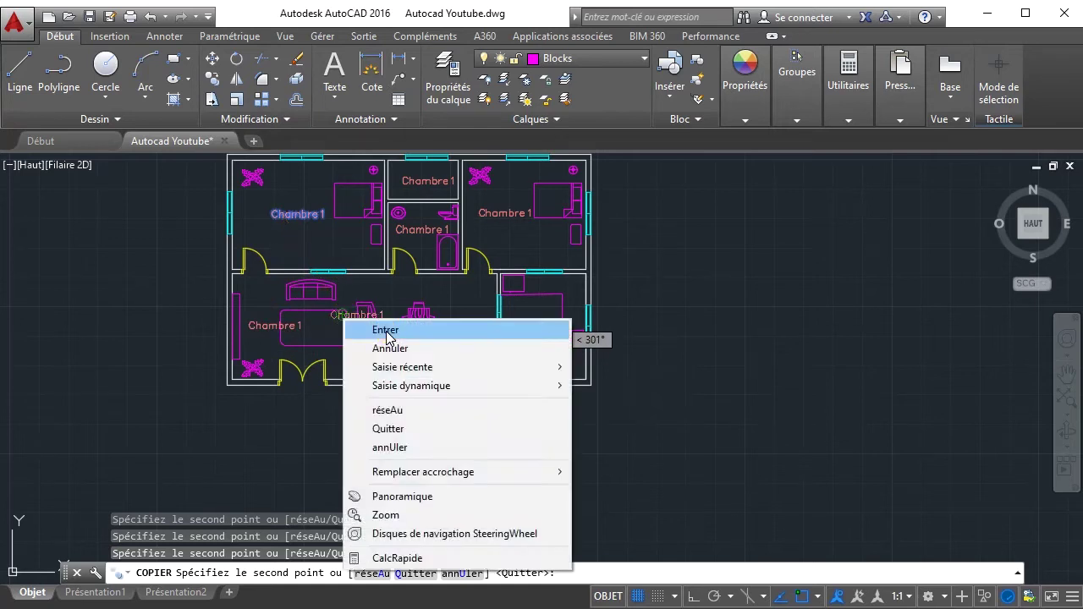
{"action": "left_click", "coordinate": [376, 330]}
{"action": "scroll", "coordinate": [504, 212], "scroll_direction": "up", "scroll_amount": 4}
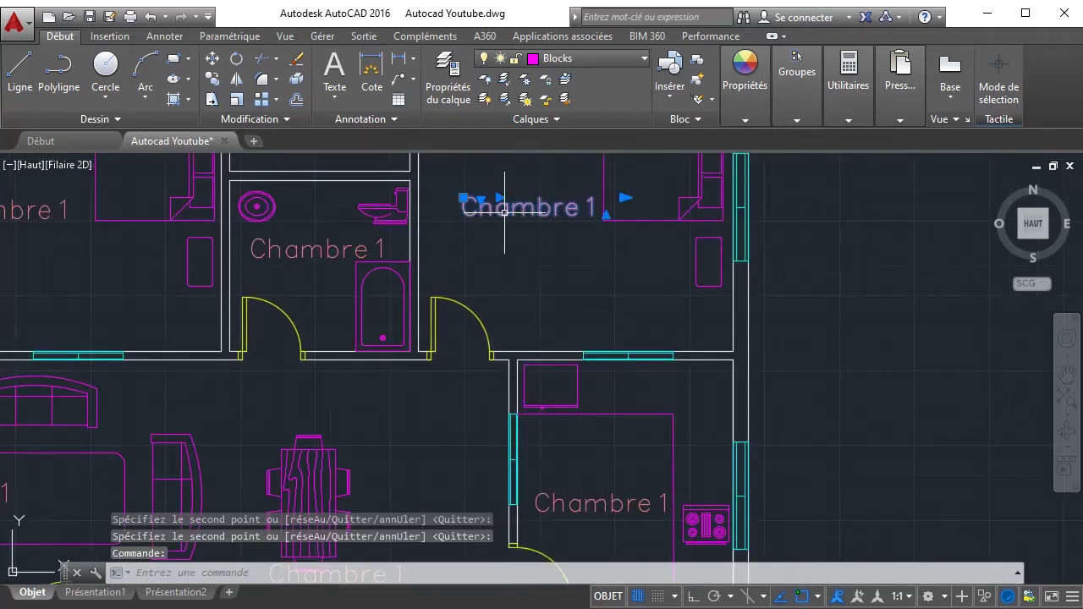
- Change the top-right bedroom label to 'Chambre 2'
{"action": "double_click", "coordinate": [504, 212]}
{"action": "left_click", "coordinate": [583, 213]}
{"action": "left_click_drag", "start_coordinate": [584, 211], "coordinate": [600, 219]}
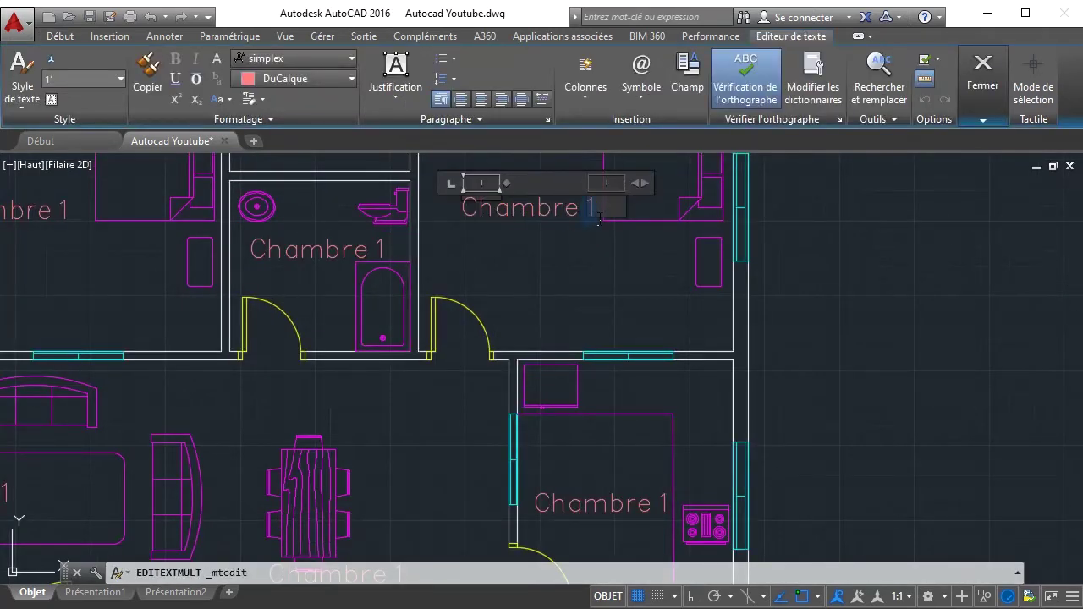
{"action": "type", "text": "2"}
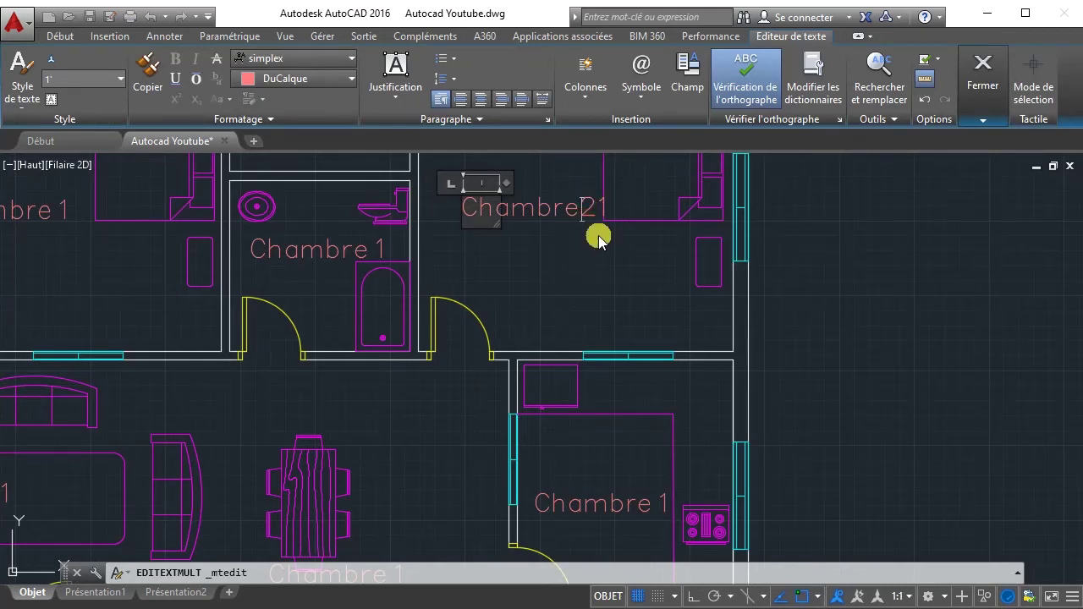
{"action": "left_click", "coordinate": [613, 244]}
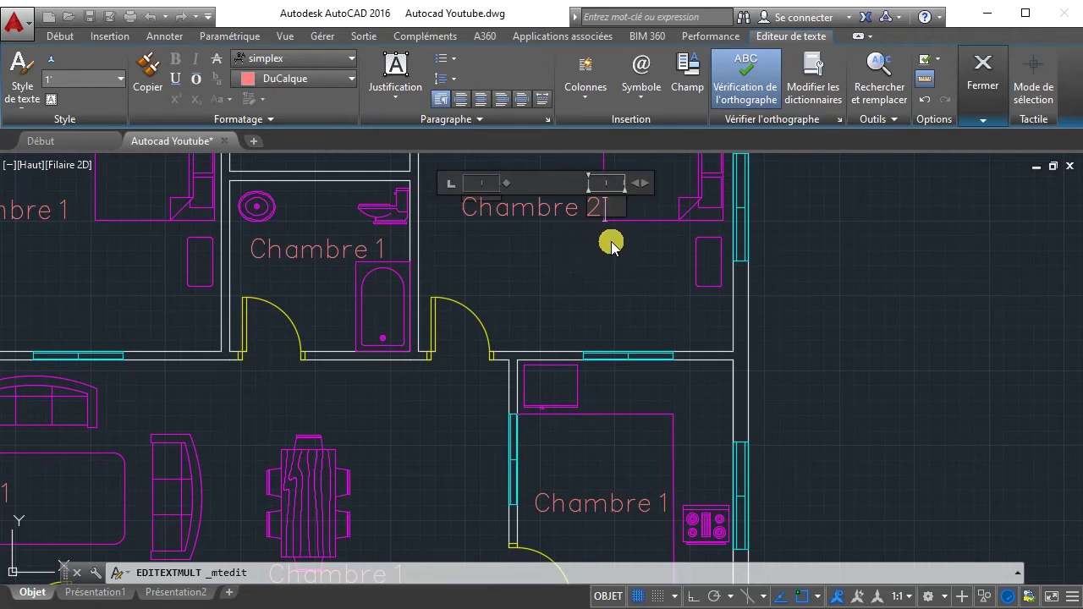
{"action": "left_click", "coordinate": [634, 288]}
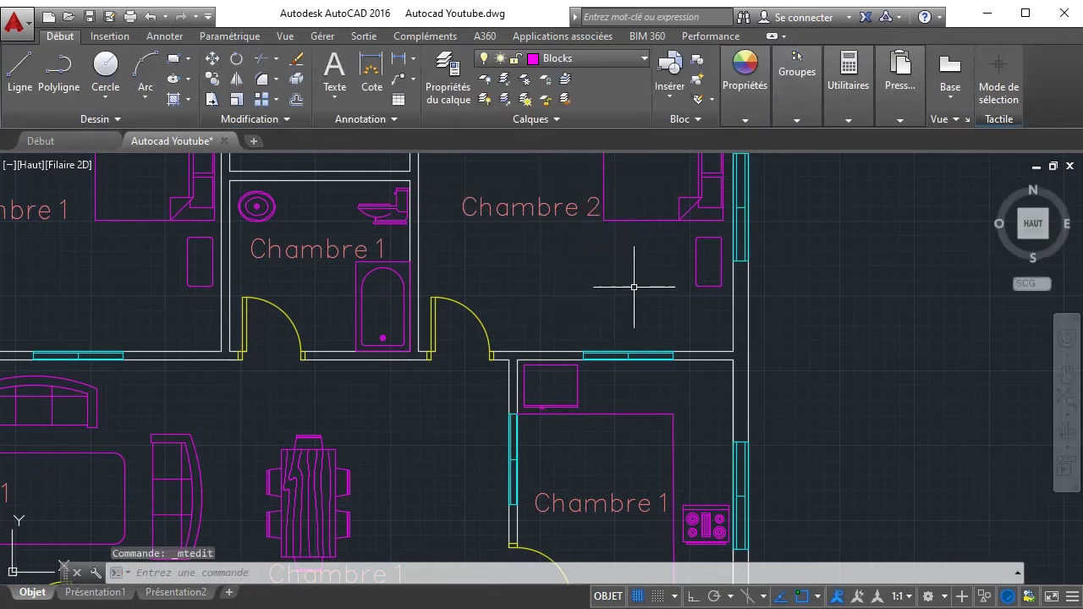
{"action": "left_click", "coordinate": [535, 221]}
{"action": "left_click", "coordinate": [481, 201]}
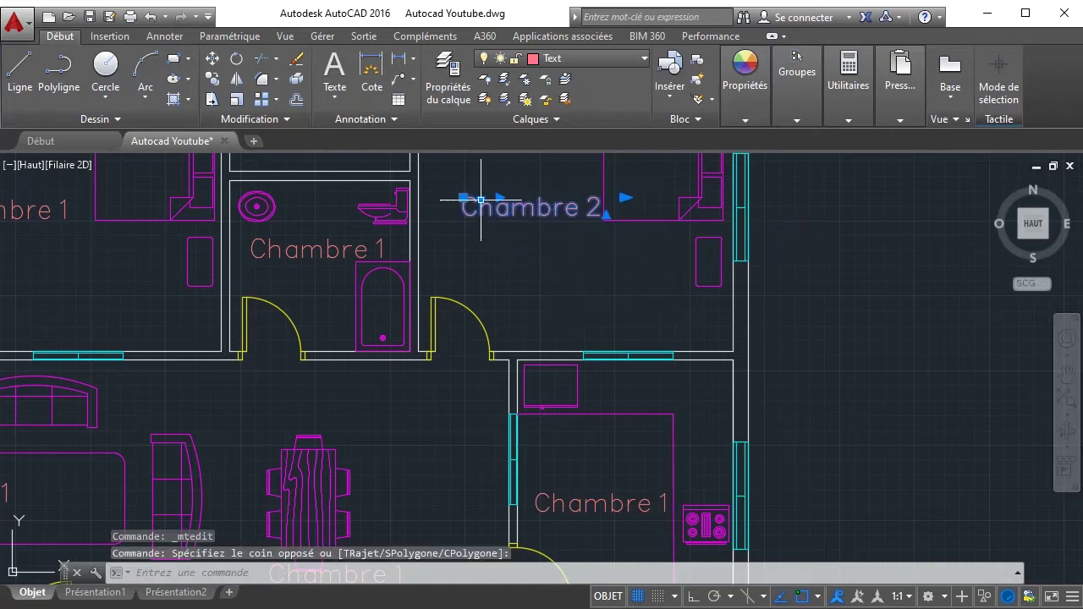
{"action": "left_click", "coordinate": [464, 197]}
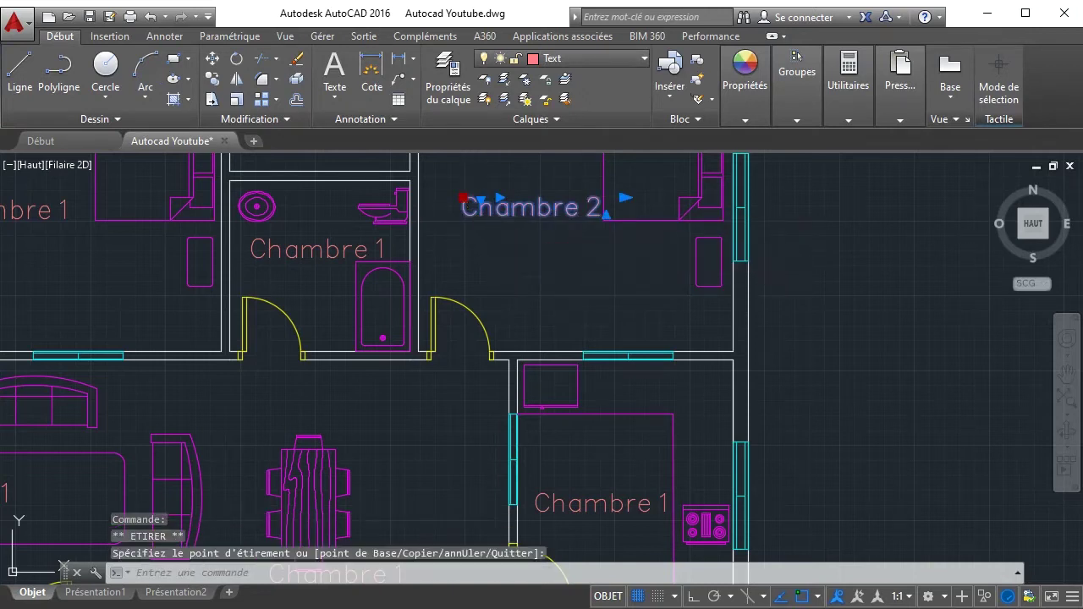
{"action": "left_click", "coordinate": [494, 240]}
{"action": "key", "text": "Escape"}
{"action": "scroll", "coordinate": [517, 297], "scroll_direction": "down", "scroll_amount": 6}
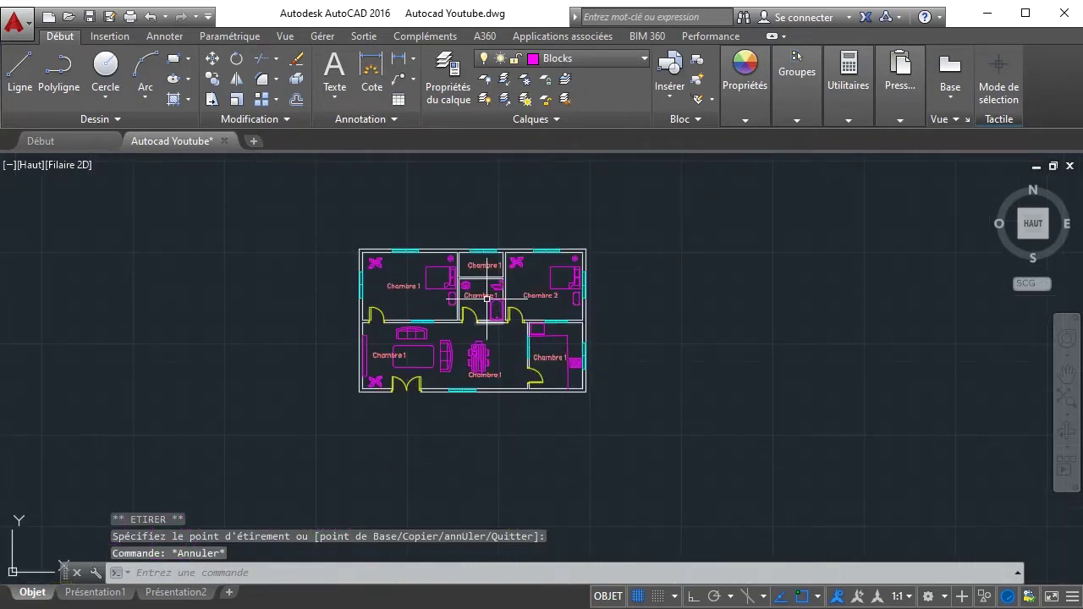
{"action": "scroll", "coordinate": [474, 292], "scroll_direction": "up", "scroll_amount": 6}
- Rename the bathroom label to 'Douche'
{"action": "left_click", "coordinate": [470, 322]}
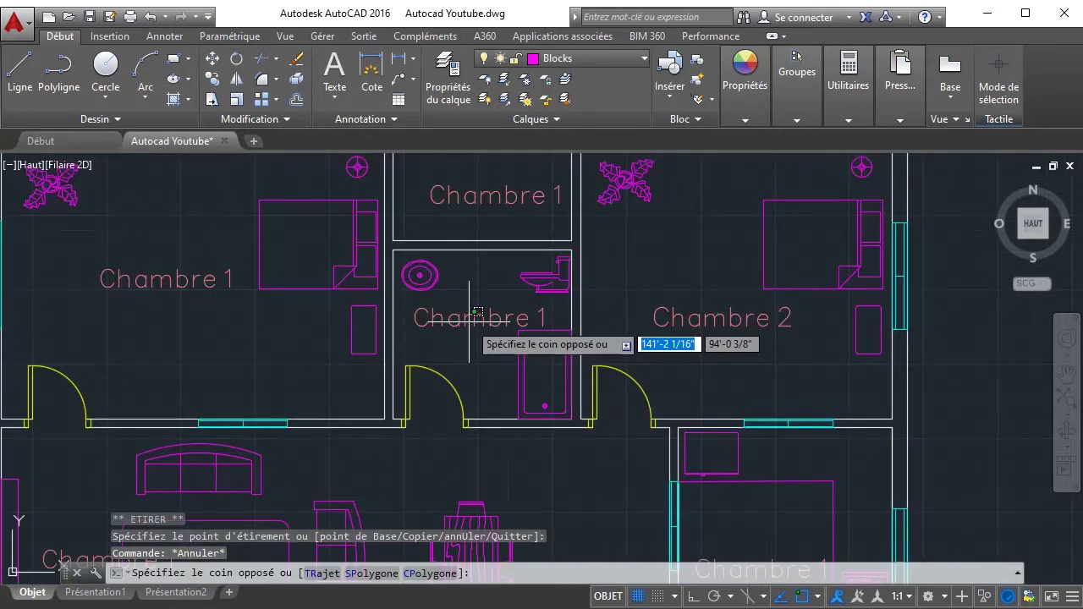
{"action": "double_click", "coordinate": [454, 322]}
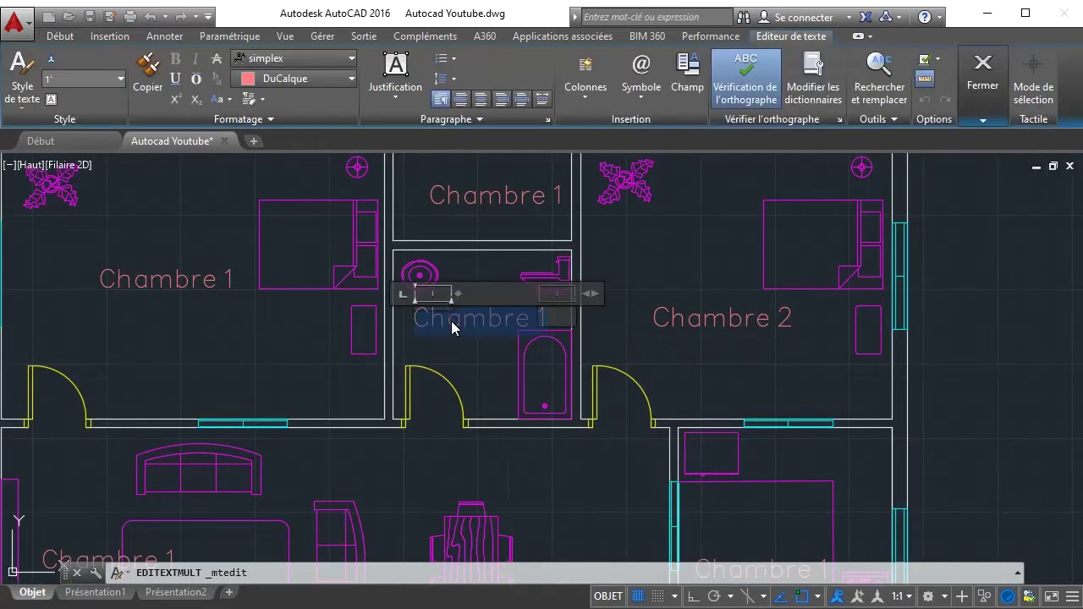
{"action": "type", "text": "Douc"}
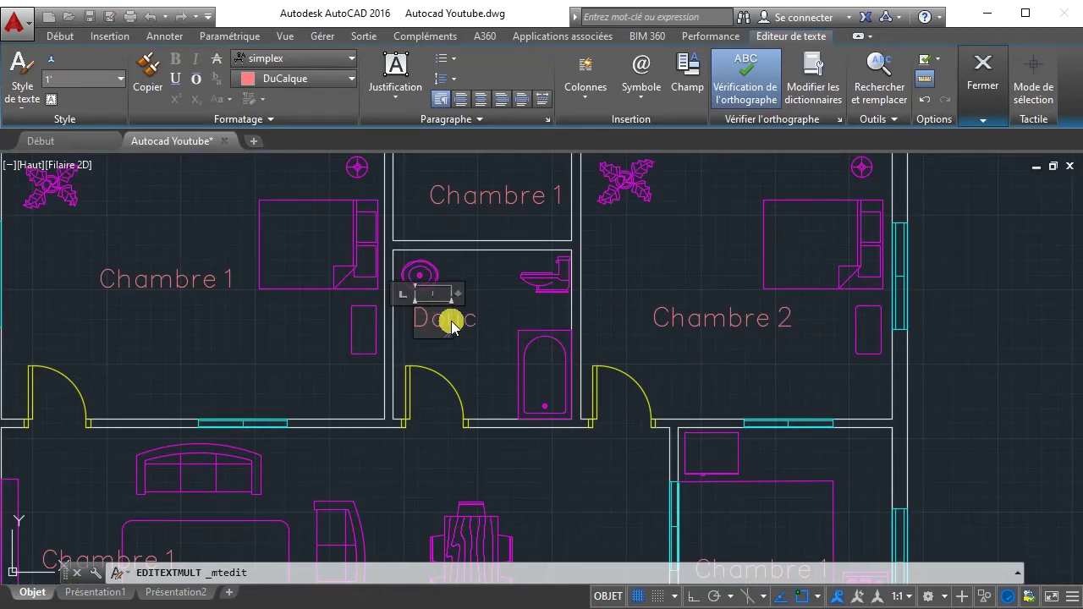
{"action": "type", "text": "he"}
{"action": "left_click", "coordinate": [488, 202]}
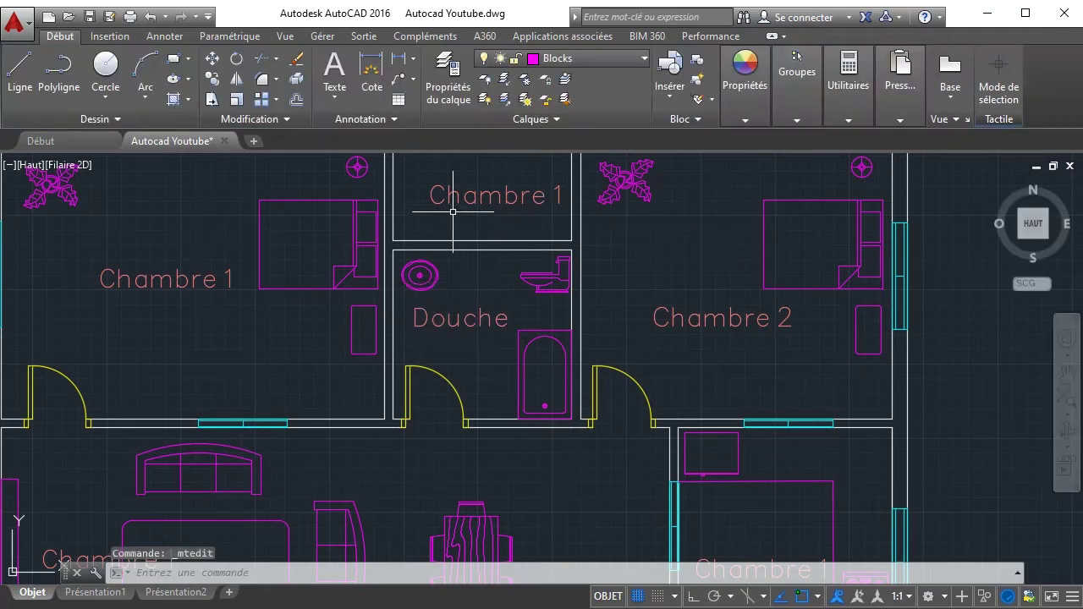
- Rename the label above the bathroom to 'Magasin'
{"action": "left_click", "coordinate": [487, 202]}
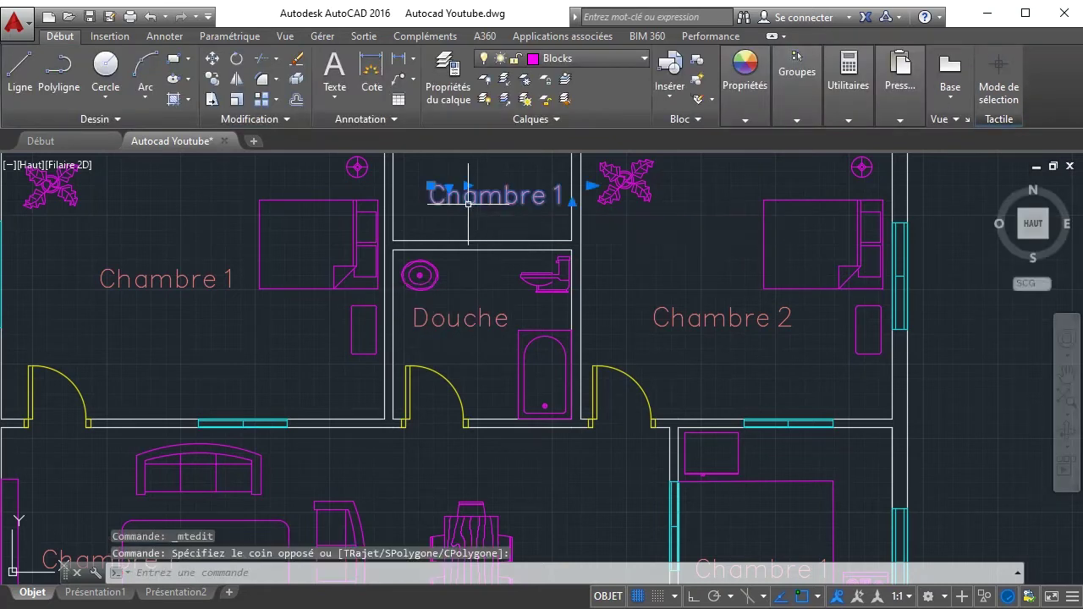
{"action": "double_click", "coordinate": [470, 206]}
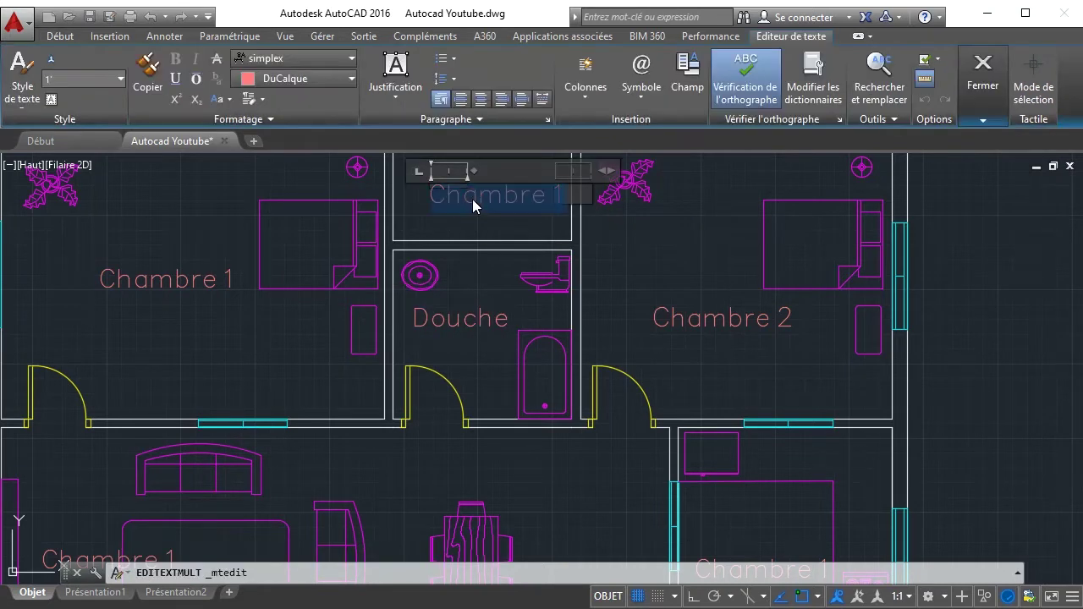
{"action": "type", "text": "Magasin"}
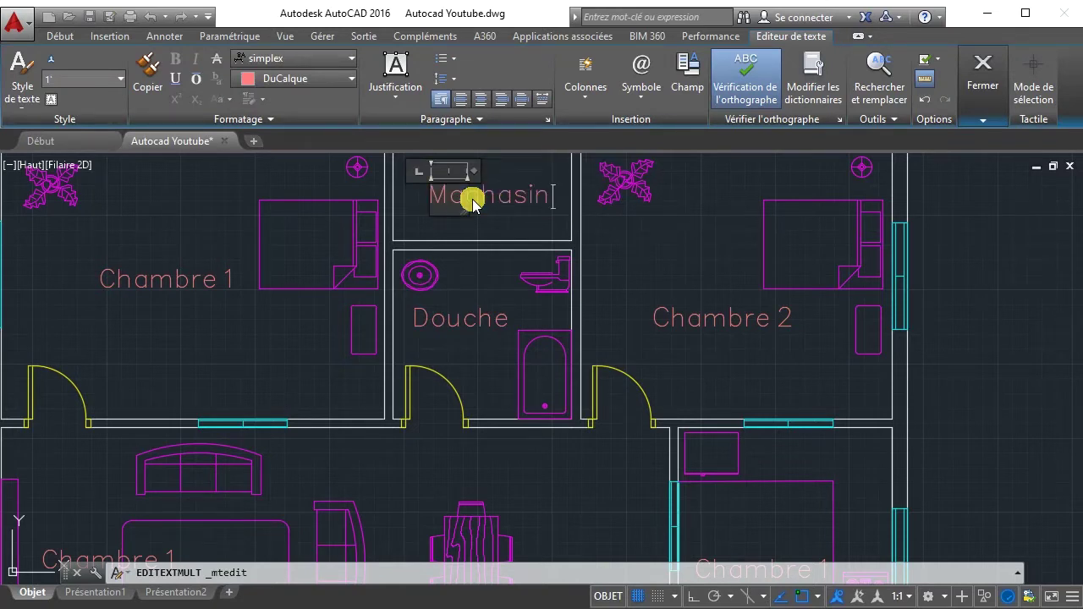
{"action": "key", "text": "BackSpace"}
{"action": "key", "text": "BackSpace"}
{"action": "key", "text": "BackSpace"}
{"action": "type", "text": "asin"}
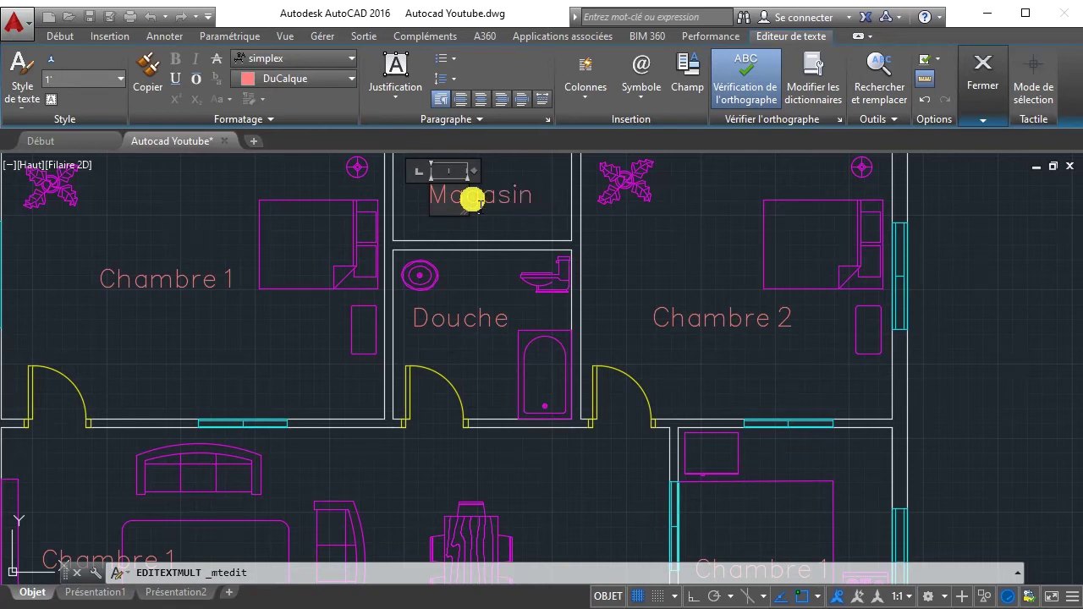
{"action": "left_click", "coordinate": [632, 310]}
{"action": "scroll", "coordinate": [508, 322], "scroll_direction": "down", "scroll_amount": 4}
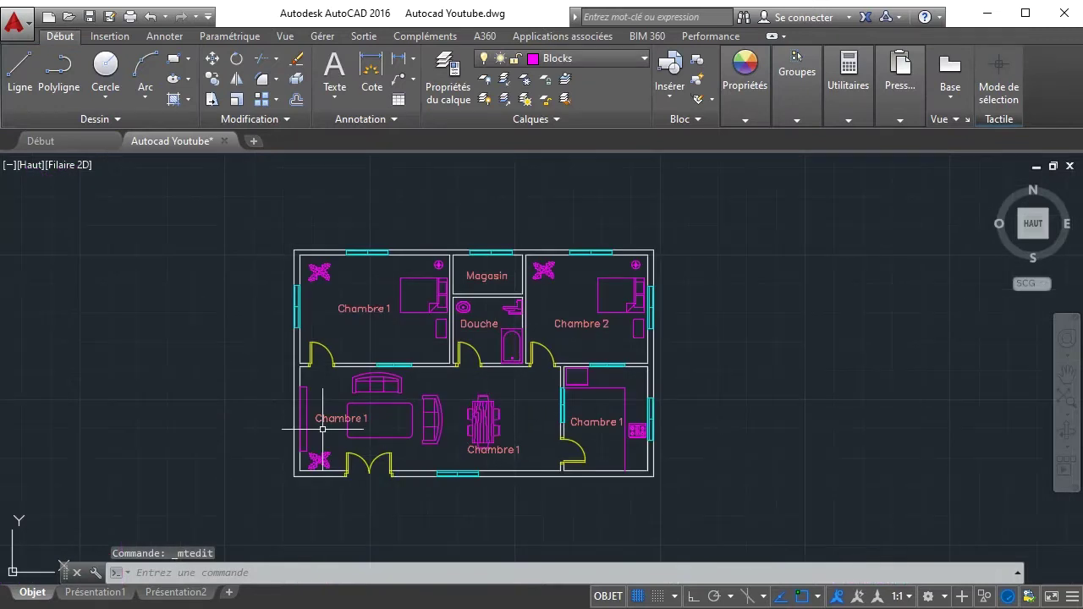
- Retype the label below the dining table as 'Salle a Manger' on a single line
{"action": "left_click", "coordinate": [492, 449]}
{"action": "double_click", "coordinate": [491, 450]}
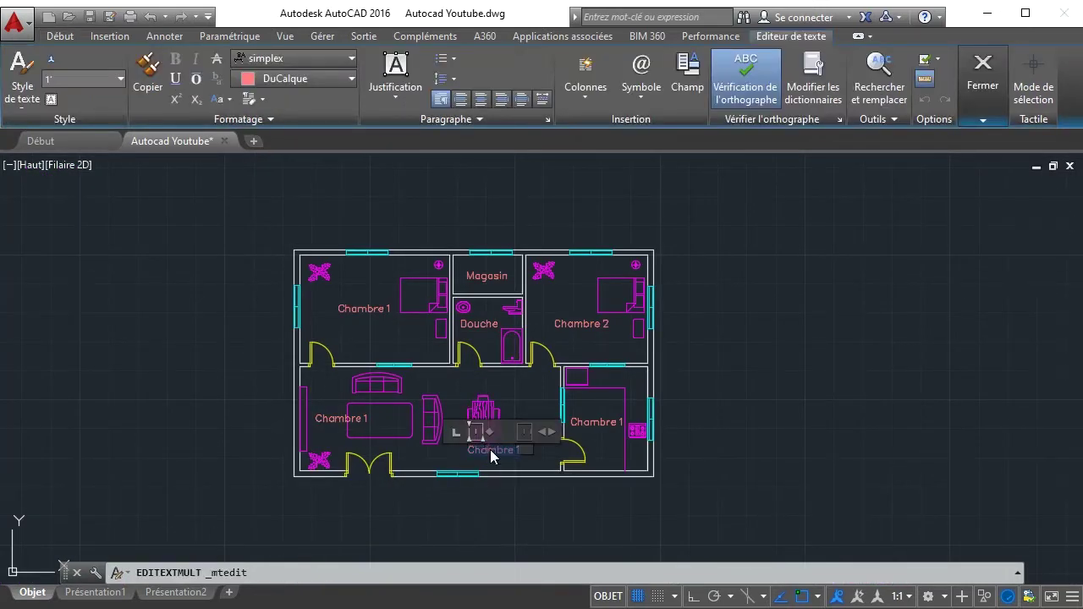
{"action": "type", "text": "Sal"}
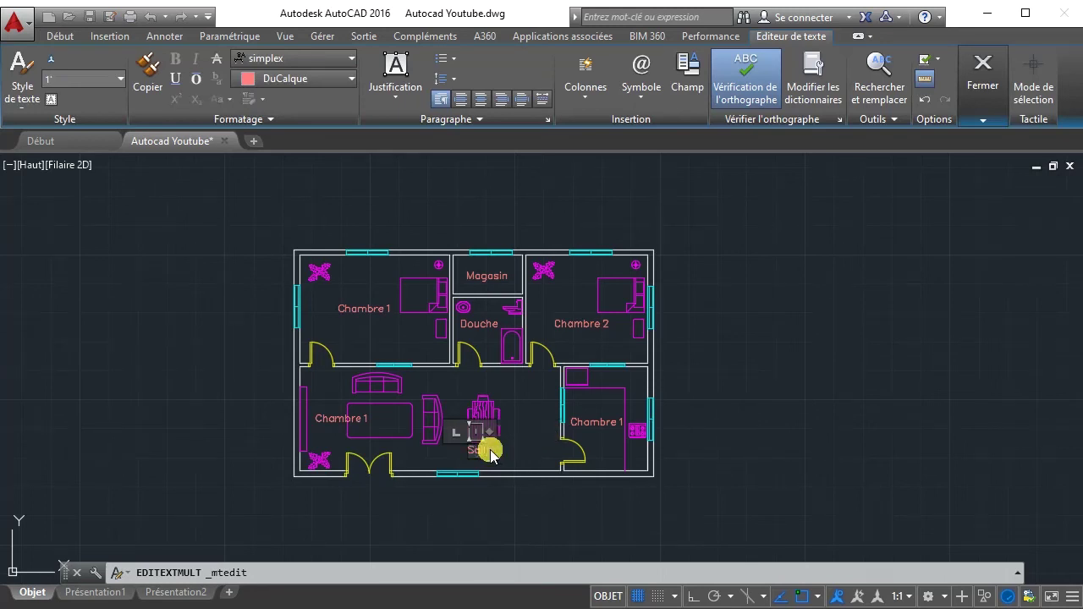
{"action": "type", "text": "le a Man"}
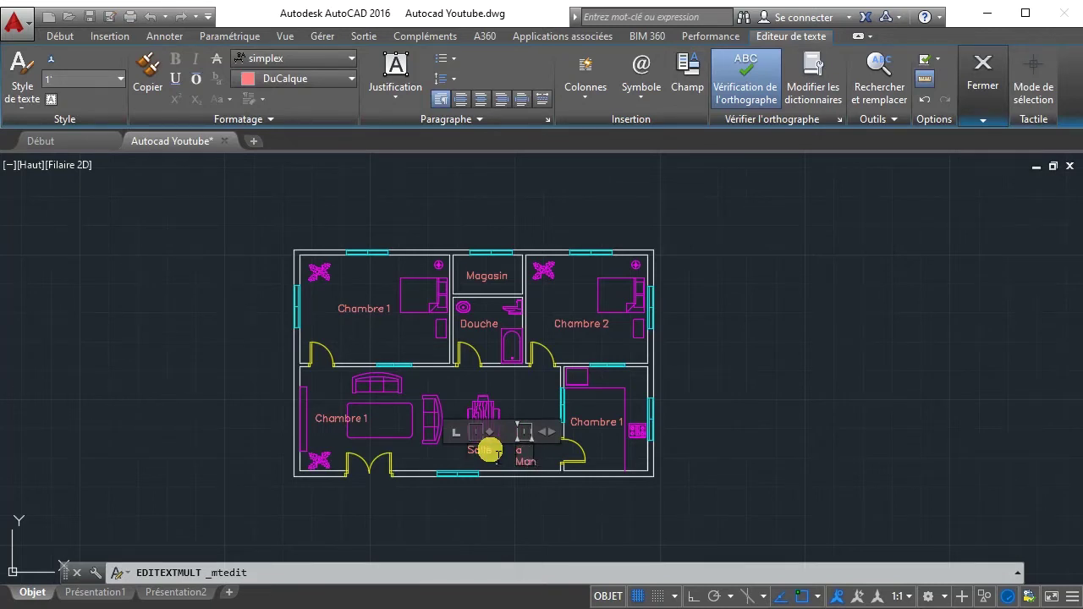
{"action": "type", "text": "ger"}
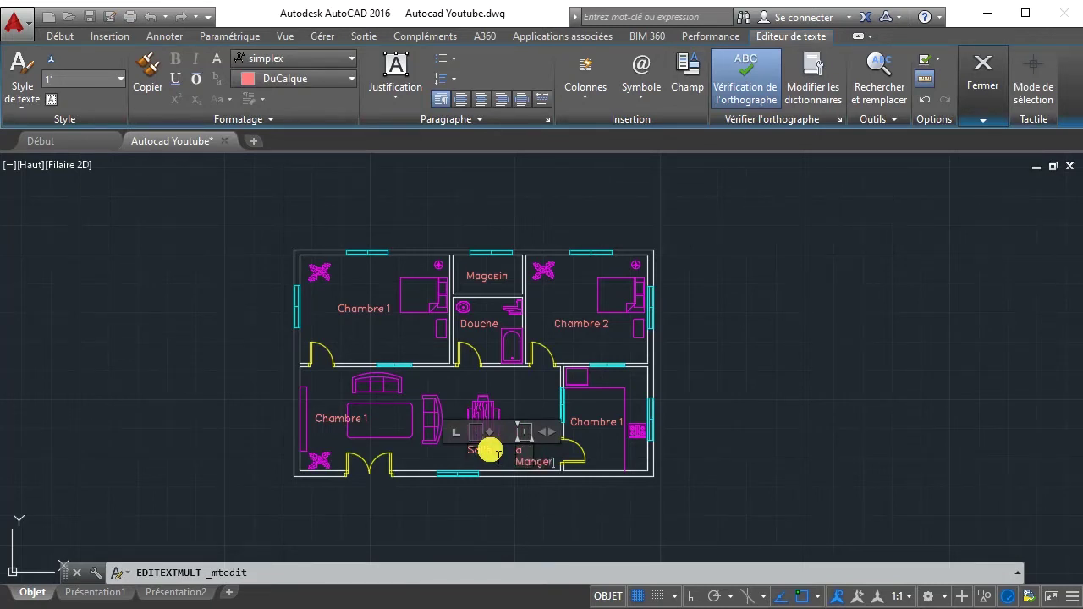
{"action": "left_click_drag", "start_coordinate": [548, 435], "coordinate": [747, 441]}
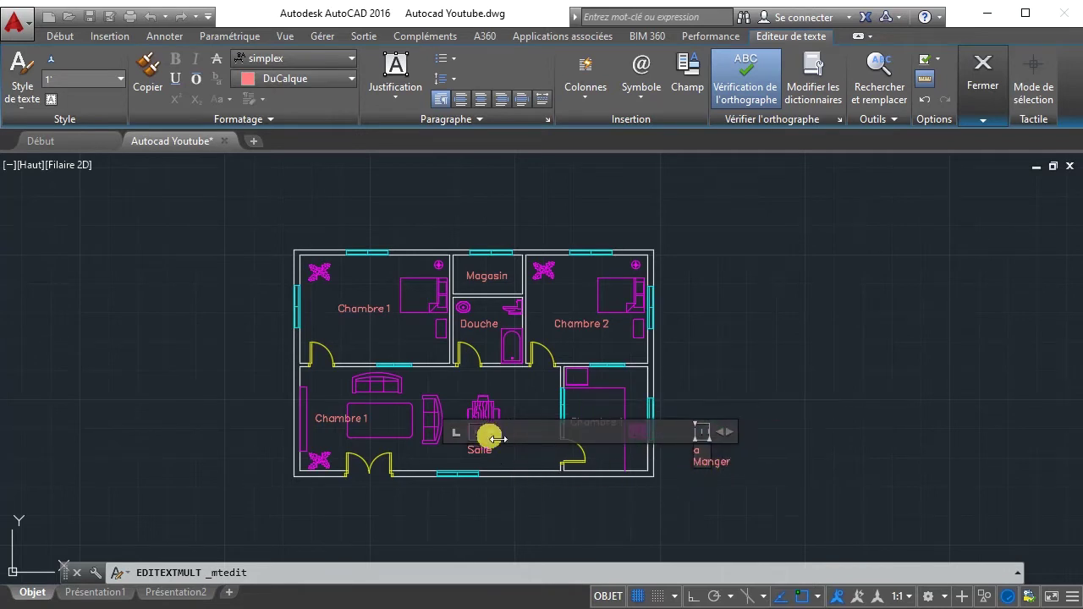
{"action": "left_click_drag", "start_coordinate": [489, 434], "coordinate": [590, 437]}
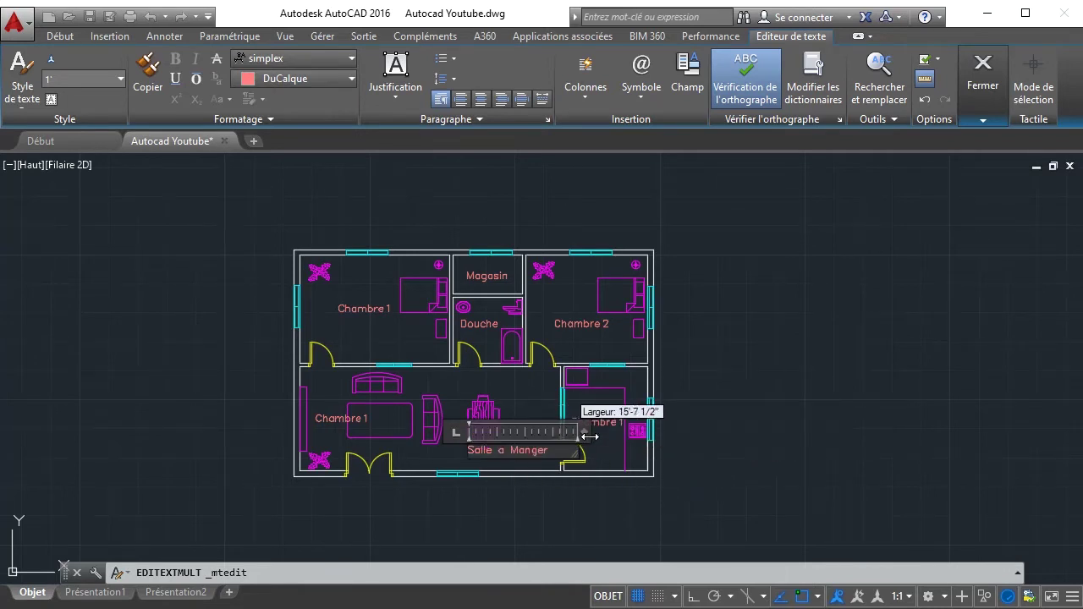
{"action": "left_click", "coordinate": [543, 471]}
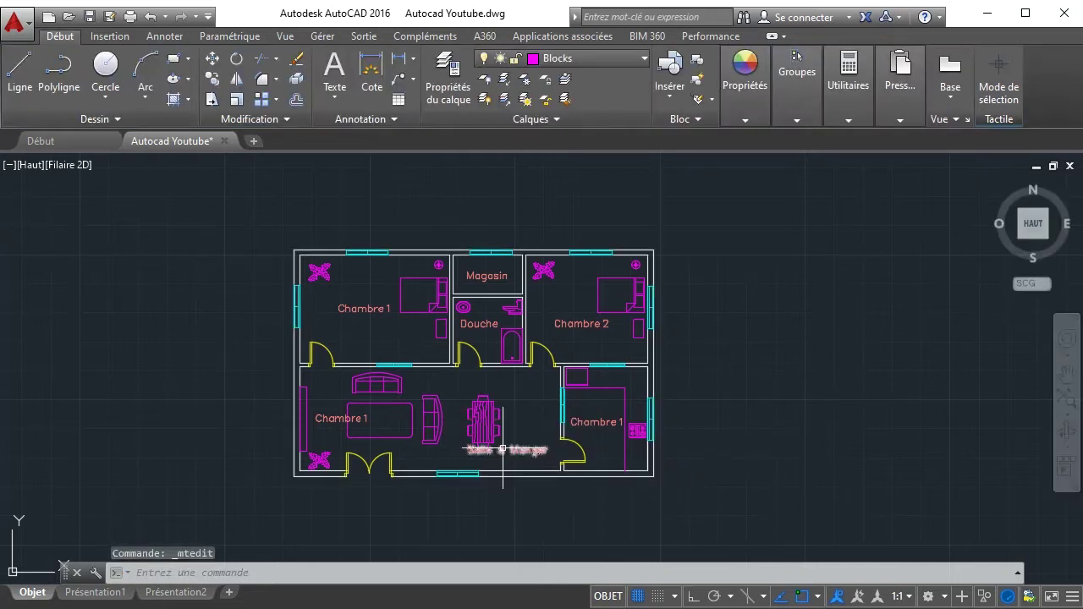
- Move the Salle a Manger label slightly lower under the table
{"action": "scroll", "coordinate": [505, 447], "scroll_direction": "up", "scroll_amount": 6}
{"action": "left_click", "coordinate": [372, 451]}
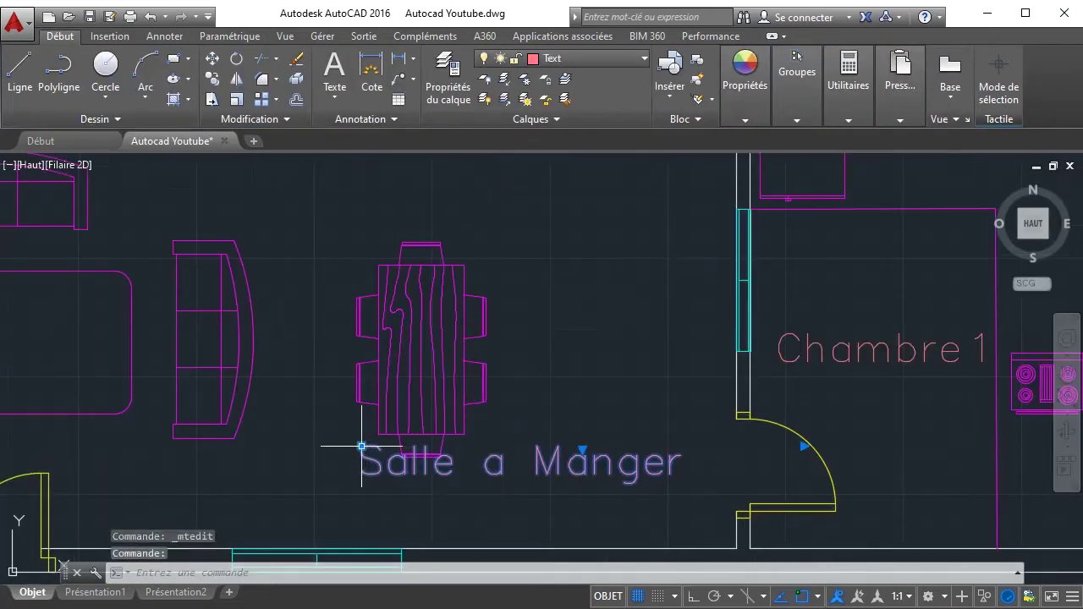
{"action": "left_click", "coordinate": [362, 446]}
{"action": "left_click", "coordinate": [301, 479]}
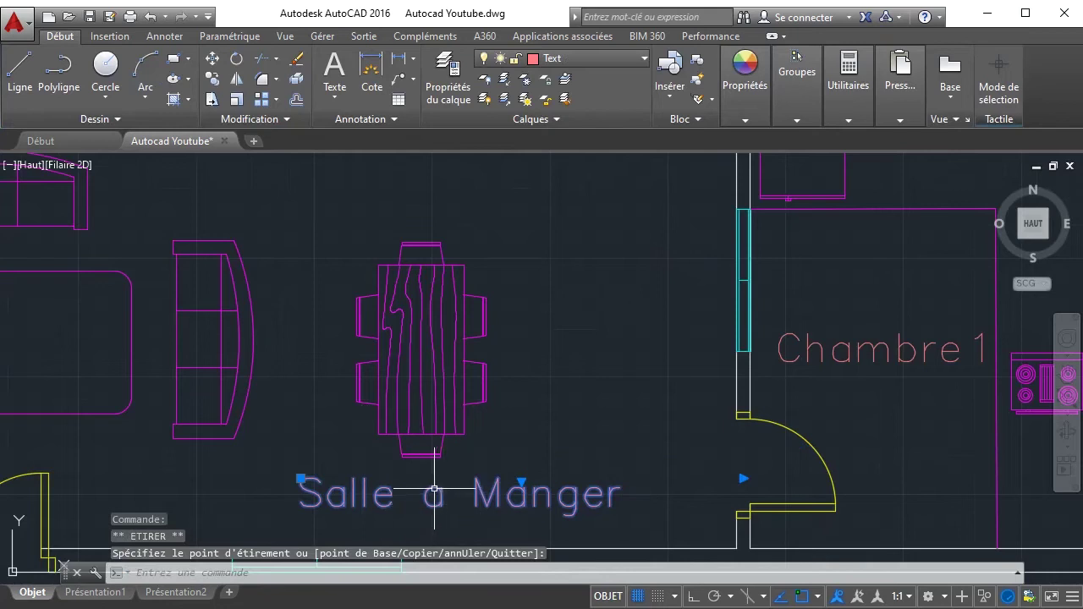
{"action": "key", "text": "Escape"}
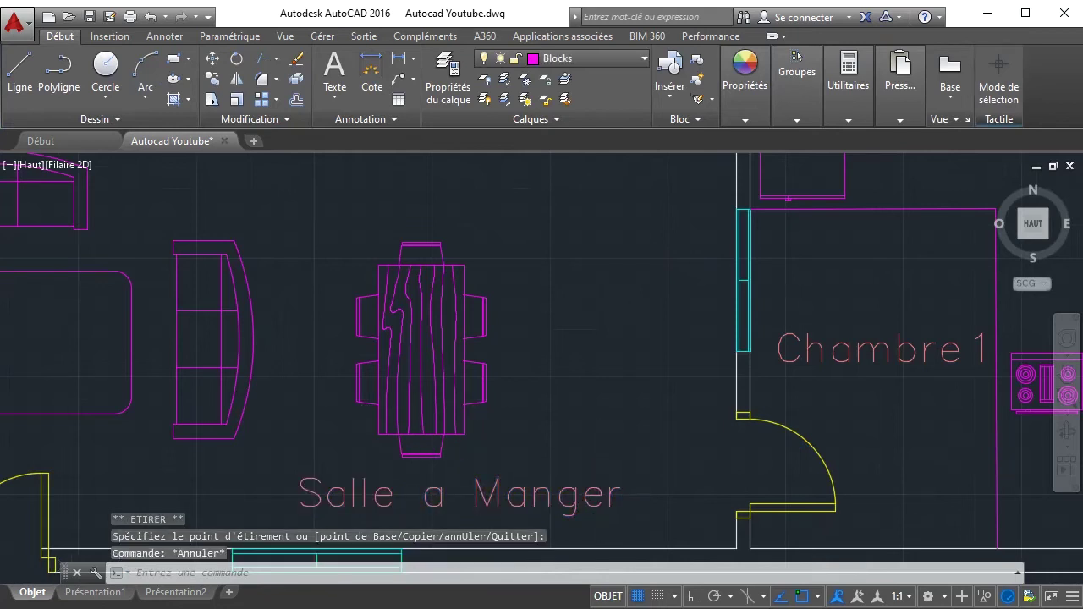
{"action": "scroll", "coordinate": [605, 496], "scroll_direction": "down", "scroll_amount": 4}
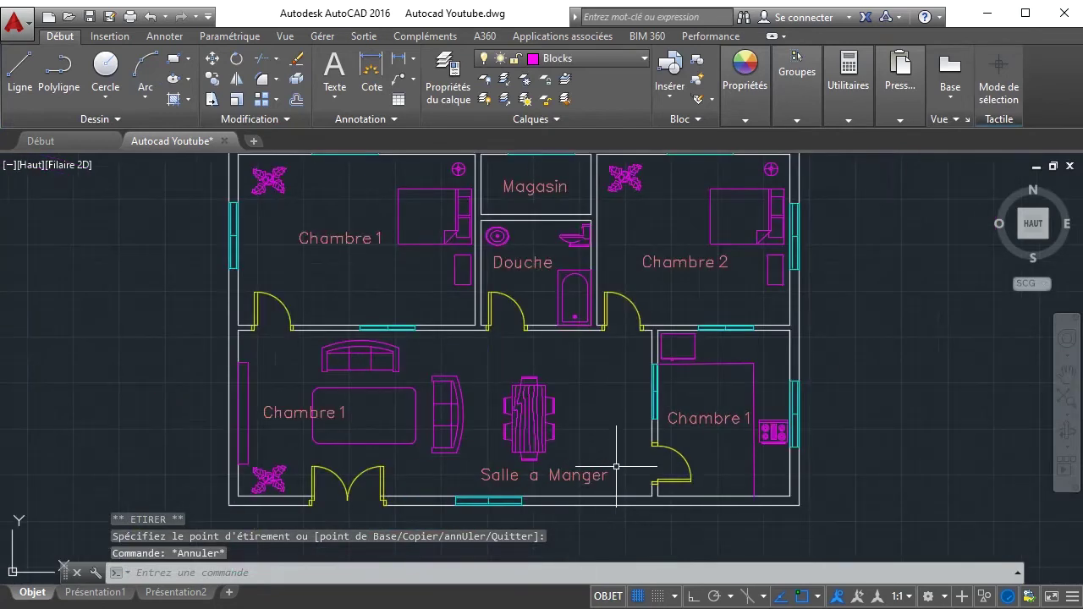
- Retype the right-hand room's Chambre 1 label as 'Cuisine'
{"action": "double_click", "coordinate": [692, 419]}
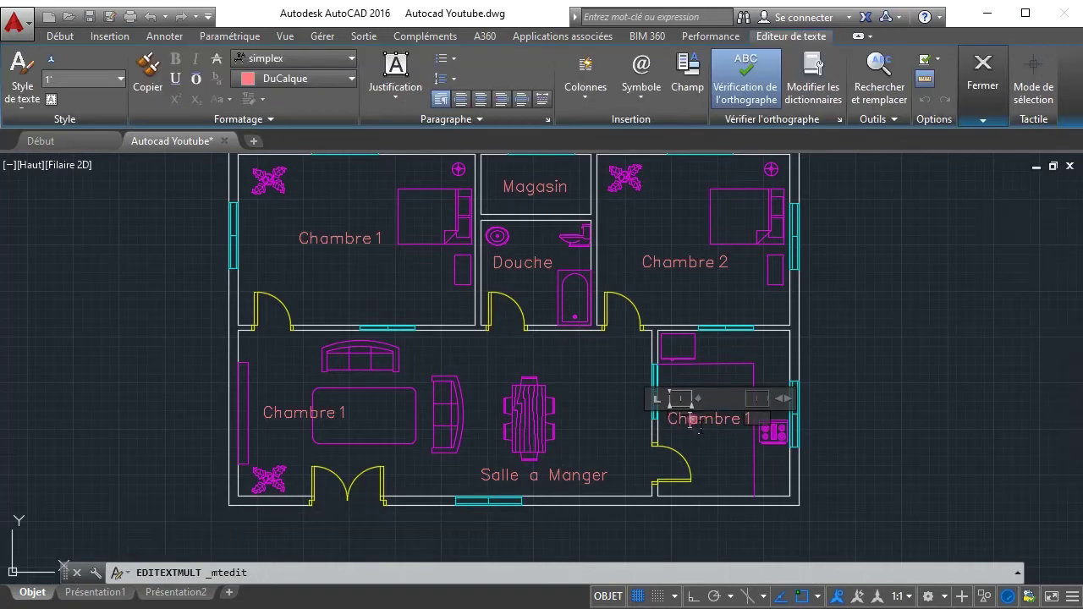
{"action": "triple_click", "coordinate": [692, 419]}
{"action": "type", "text": "Cuisine"}
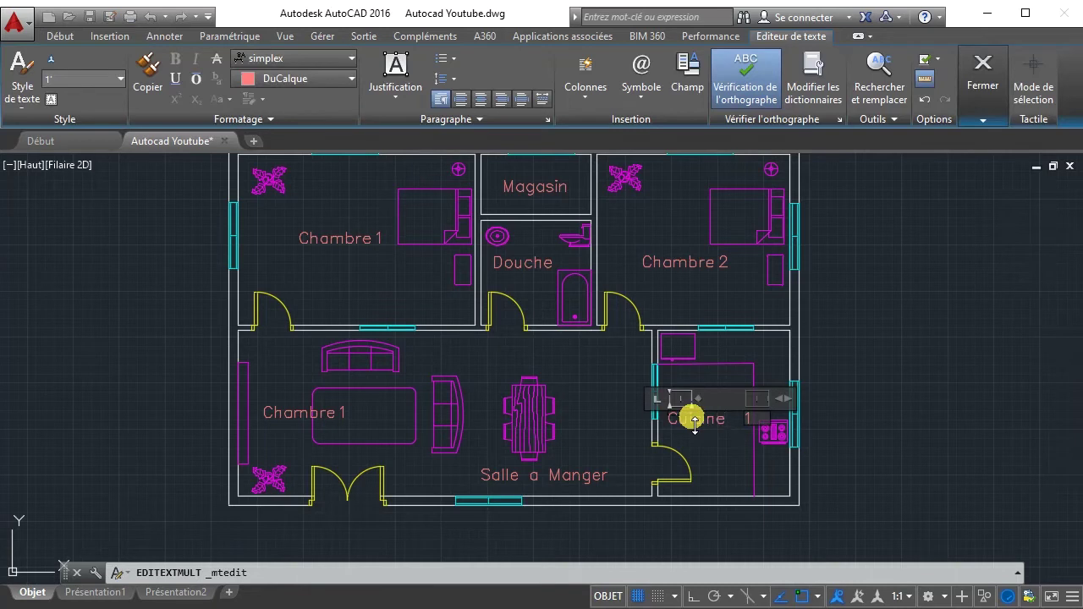
{"action": "left_click", "coordinate": [1004, 362]}
- Nudge the Cuisine label slightly right, then select the Chambre 1 copy in the main room
{"action": "left_click", "coordinate": [703, 418]}
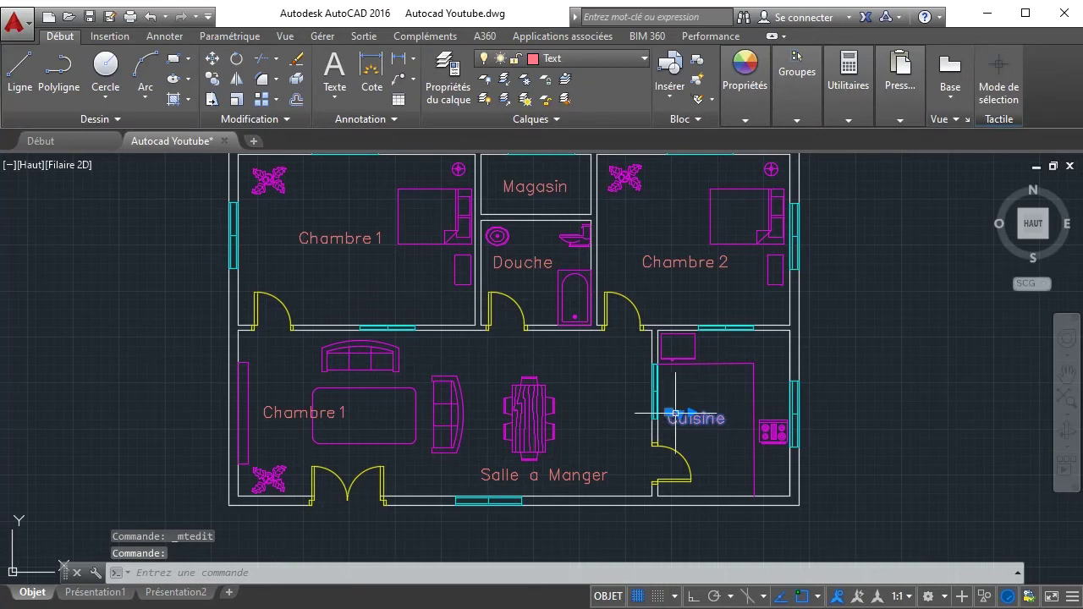
{"action": "left_click", "coordinate": [669, 414]}
{"action": "left_click", "coordinate": [680, 415]}
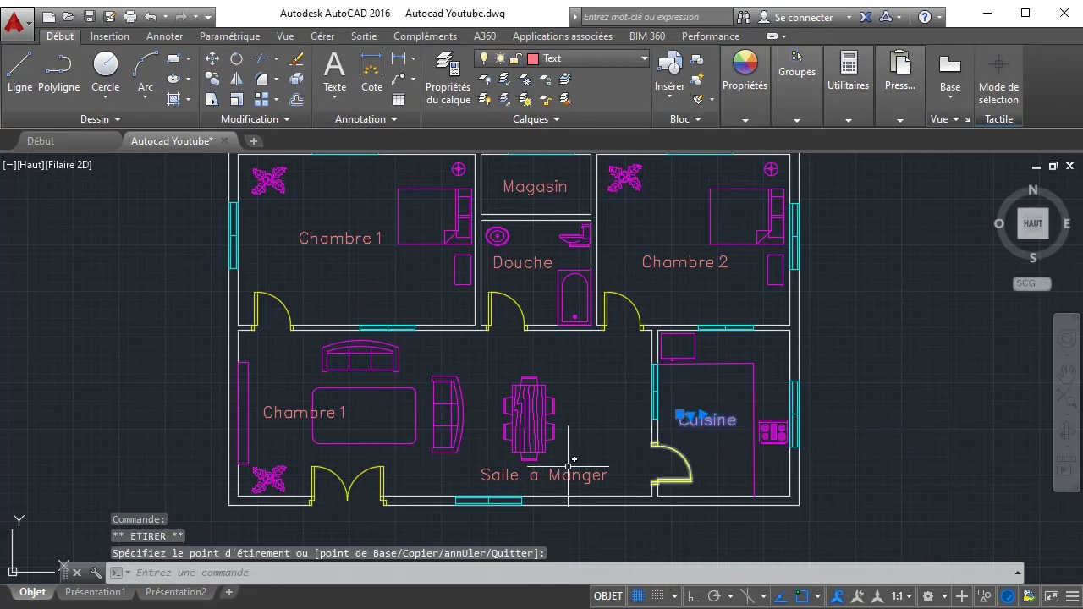
{"action": "key", "text": "Escape"}
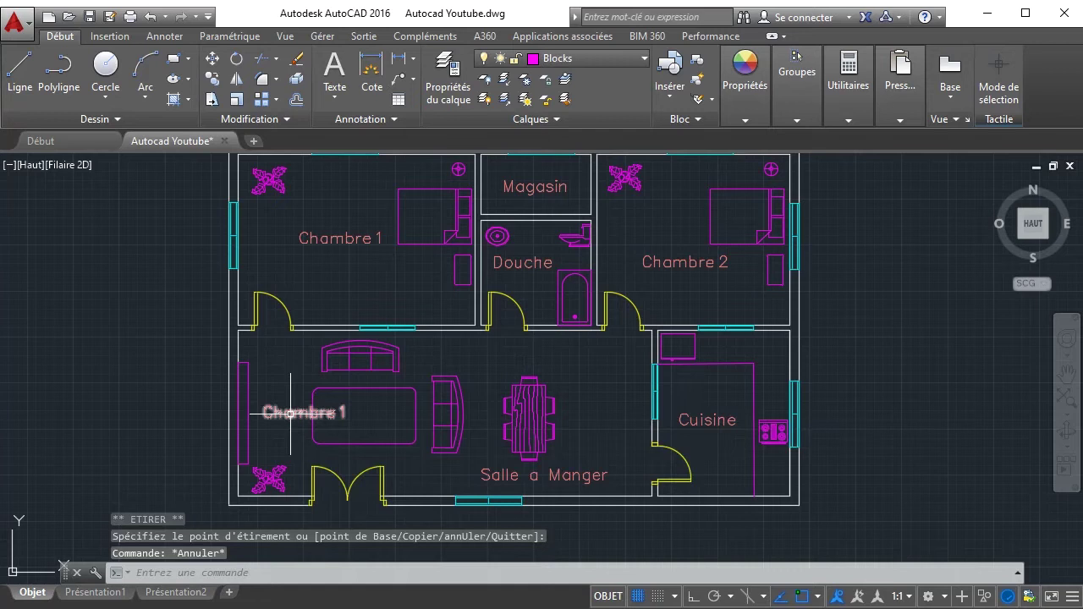
{"action": "left_click", "coordinate": [290, 414]}
- Change the copied label to 'Salle Principale' without the '1', widened to fit on one line
{"action": "double_click", "coordinate": [291, 414]}
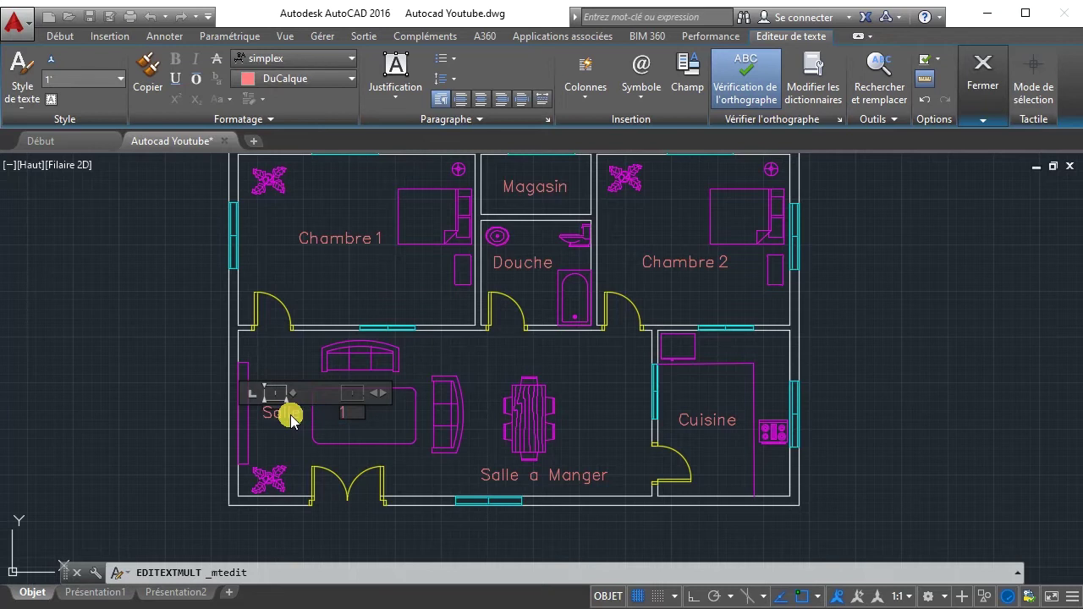
{"action": "type", "text": "Principale"}
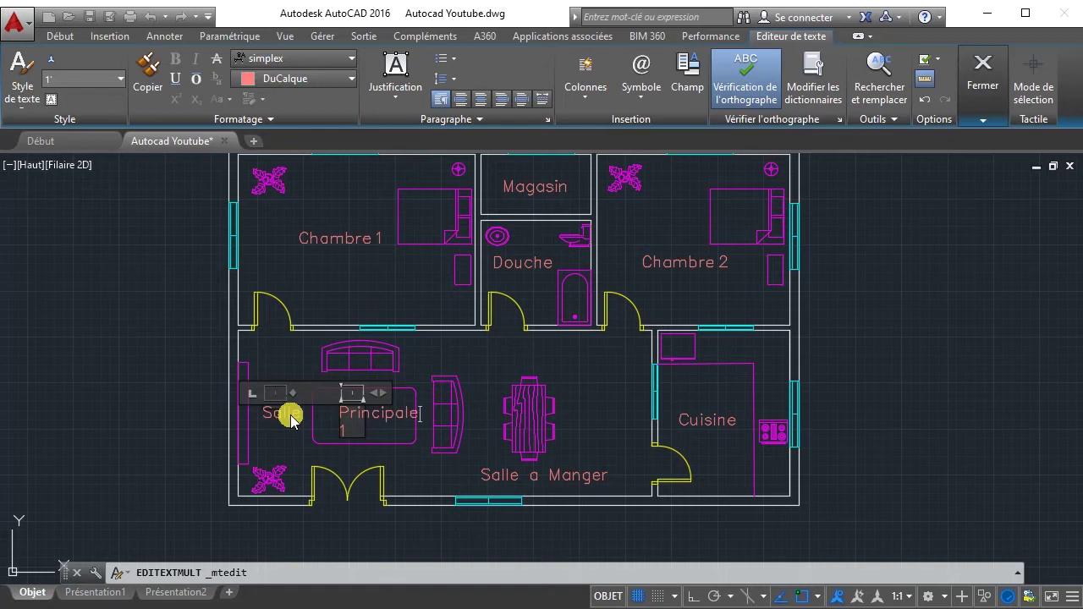
{"action": "key", "text": "Delete"}
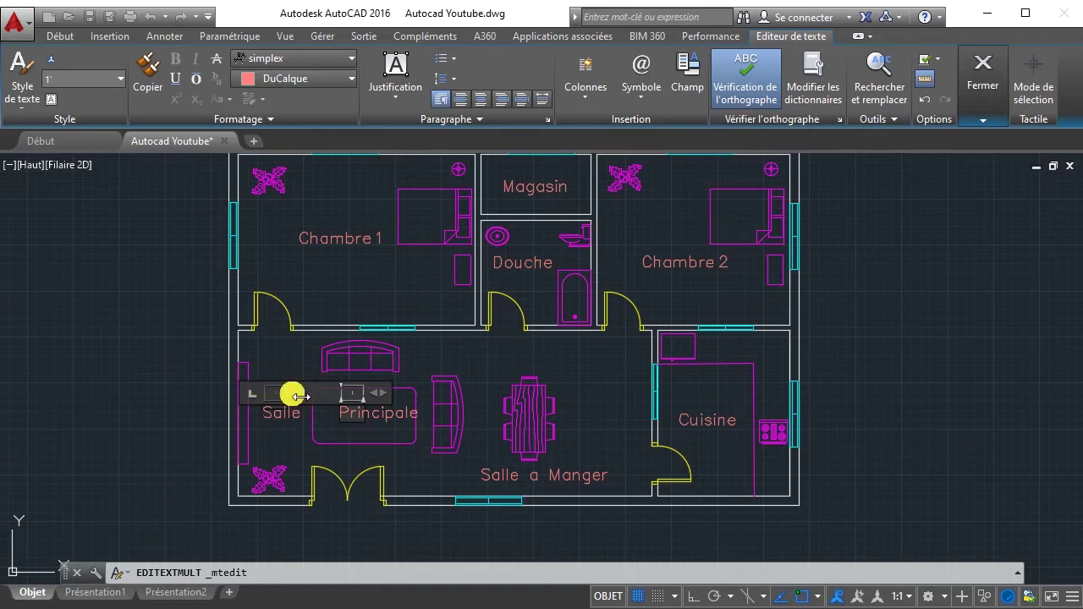
{"action": "left_click_drag", "start_coordinate": [292, 393], "coordinate": [435, 412]}
{"action": "left_click", "coordinate": [487, 457]}
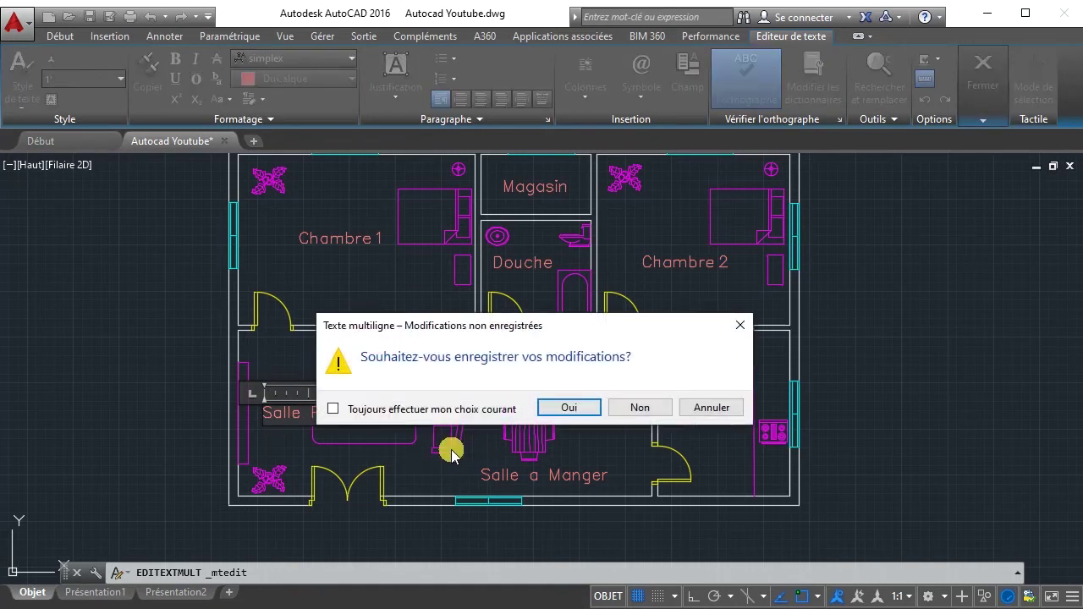
{"action": "left_click", "coordinate": [698, 408]}
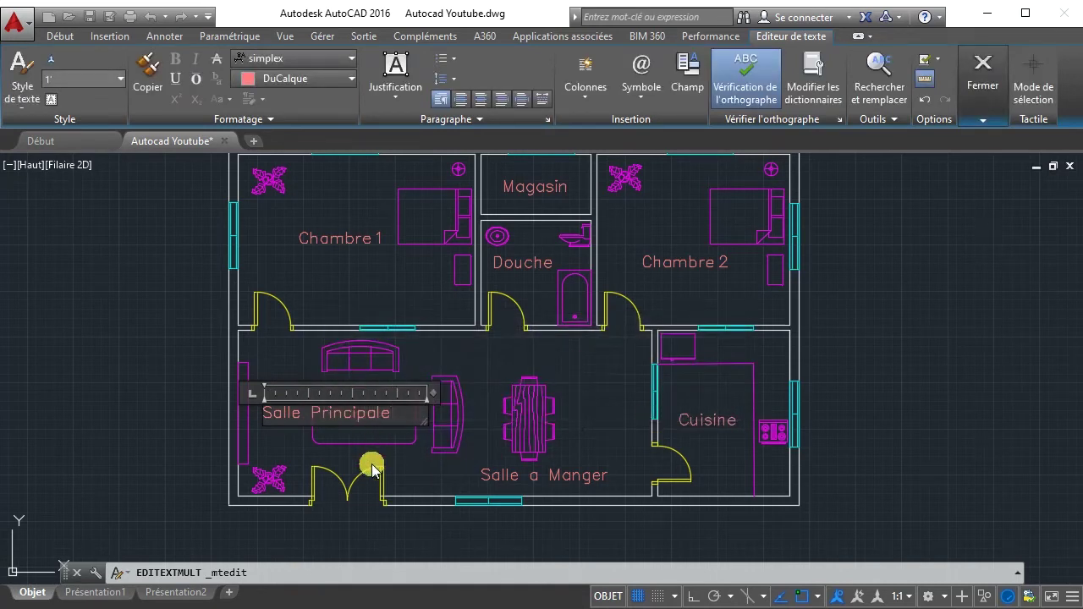
{"action": "left_click", "coordinate": [347, 440]}
{"action": "left_click", "coordinate": [341, 412]}
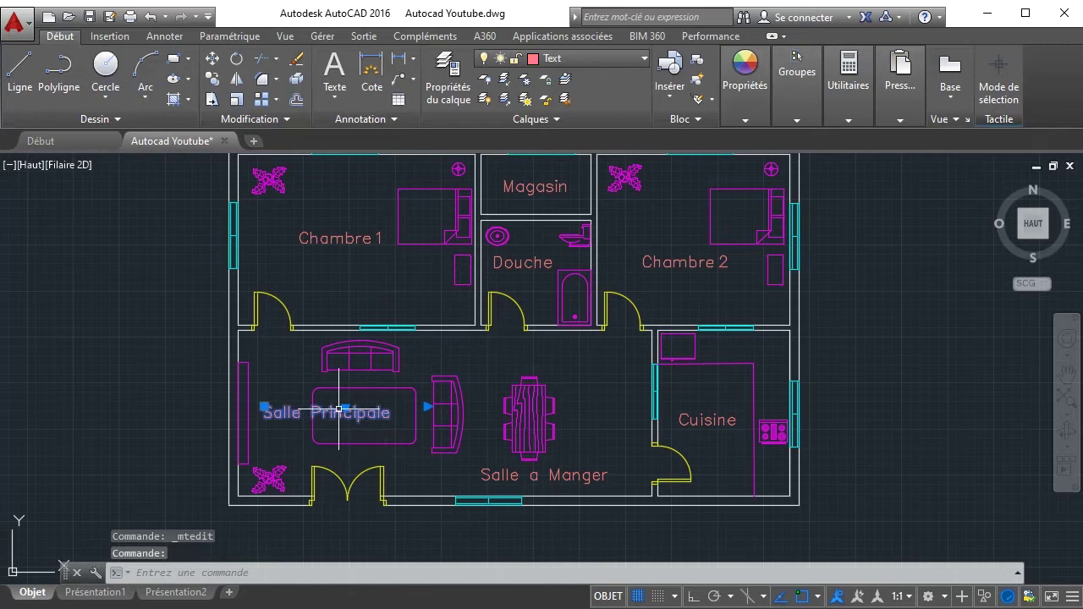
- Rotate the Salle Principale label 90° about its start point with Ortho on
{"action": "left_click", "coordinate": [236, 58]}
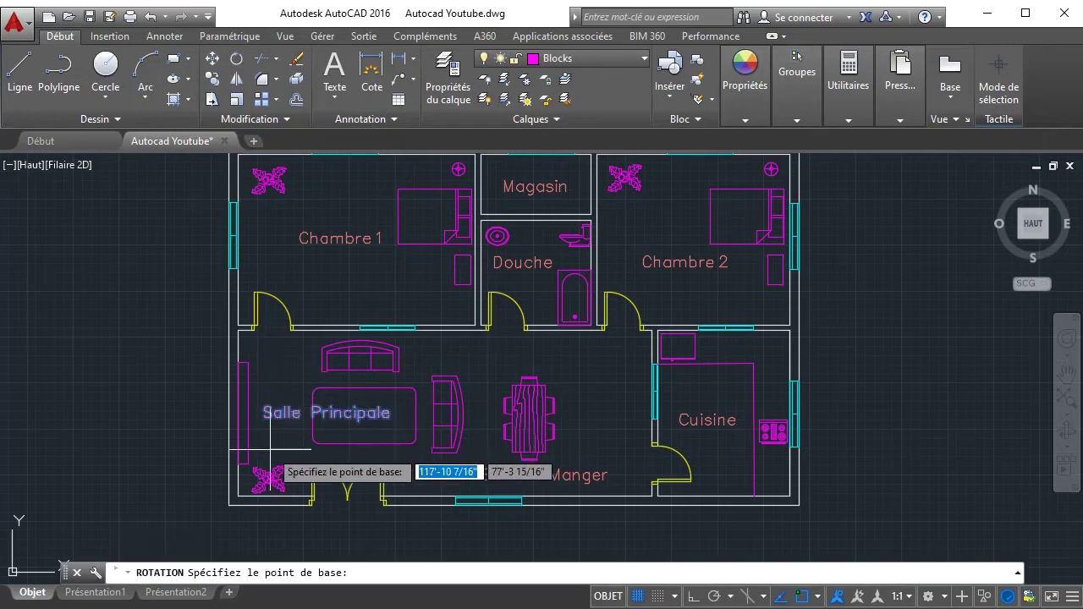
{"action": "left_click", "coordinate": [271, 424]}
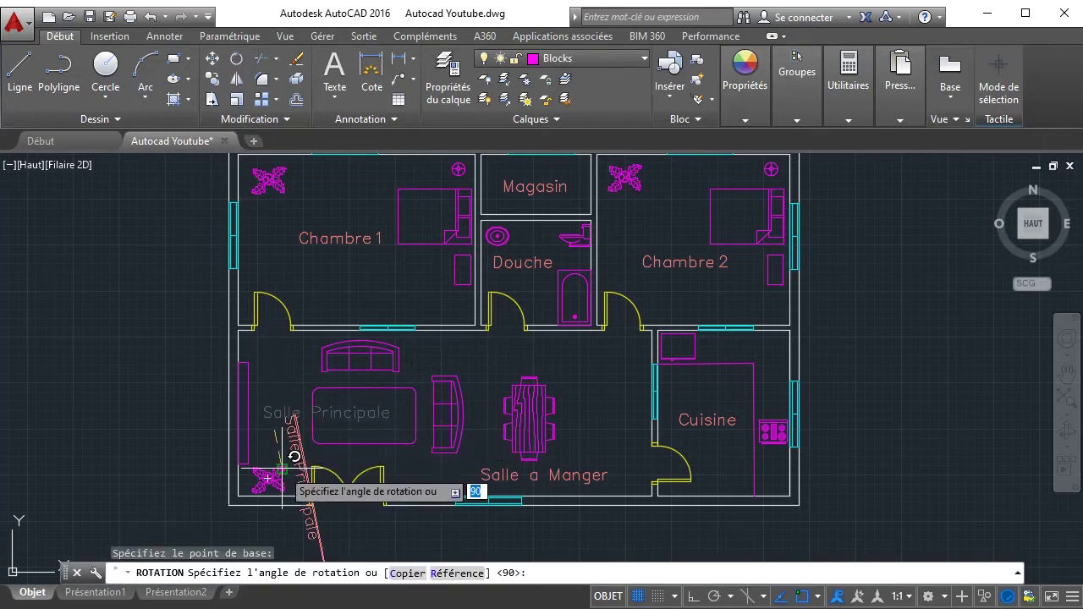
{"action": "left_click", "coordinate": [693, 596]}
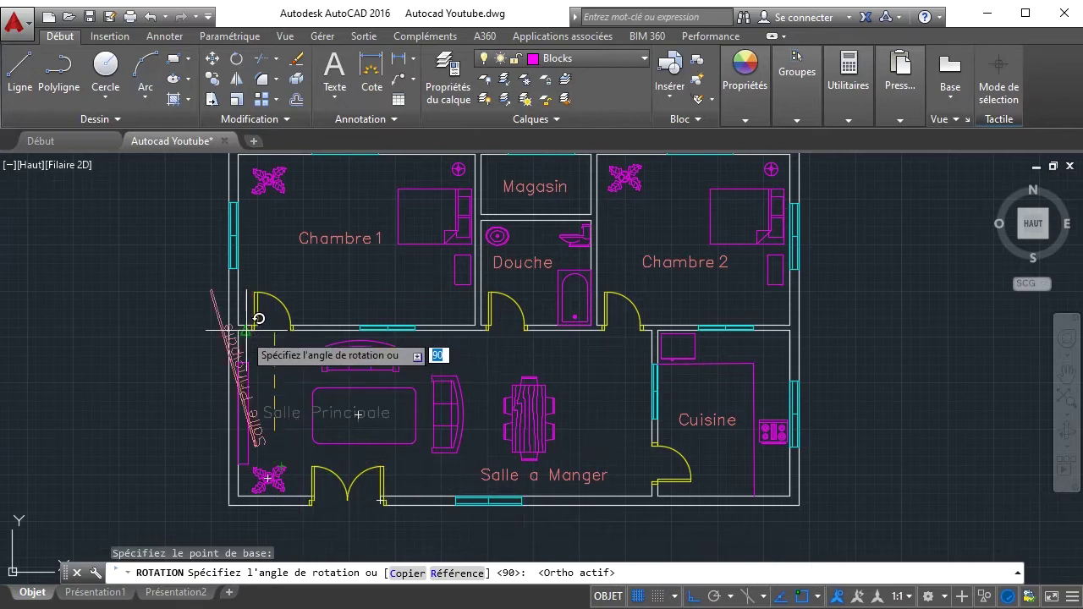
{"action": "left_click", "coordinate": [263, 391]}
- Move the vertical label, Ortho off, beside the main room's left wall
{"action": "left_click", "coordinate": [263, 391]}
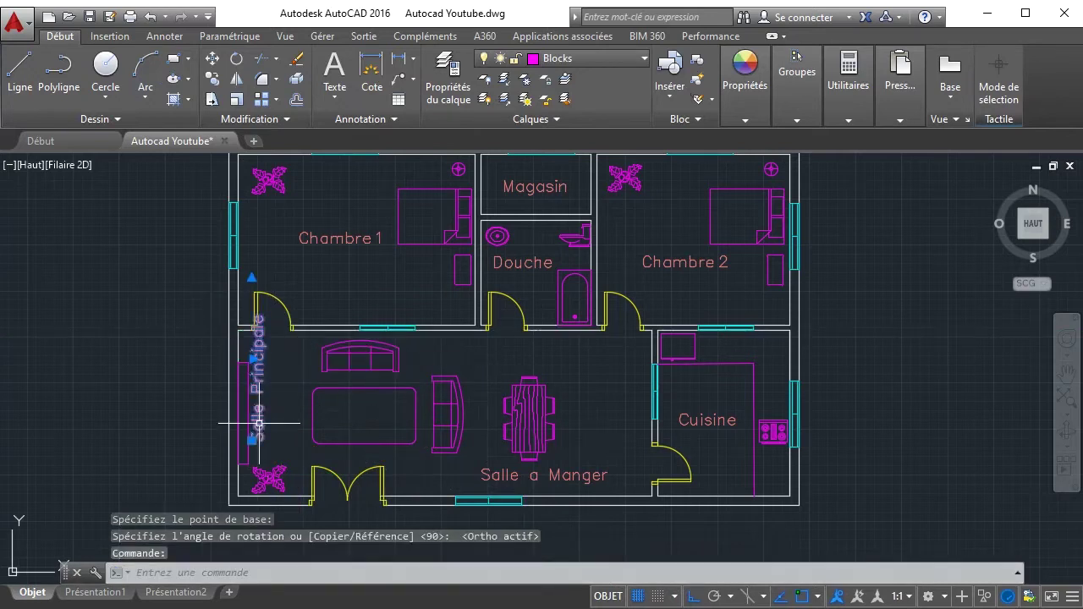
{"action": "left_click", "coordinate": [252, 440]}
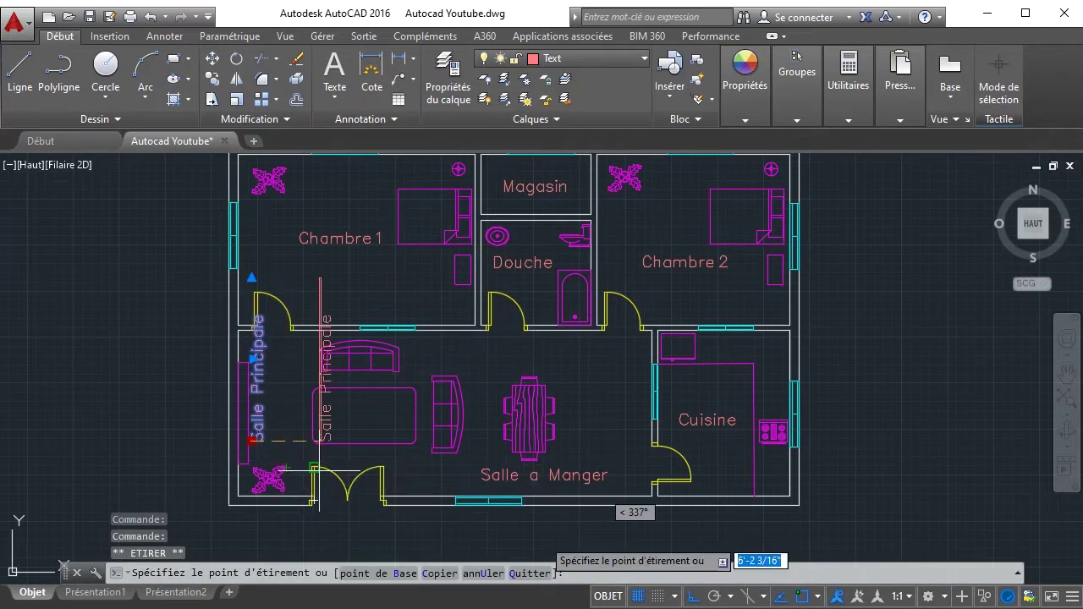
{"action": "left_click", "coordinate": [693, 596]}
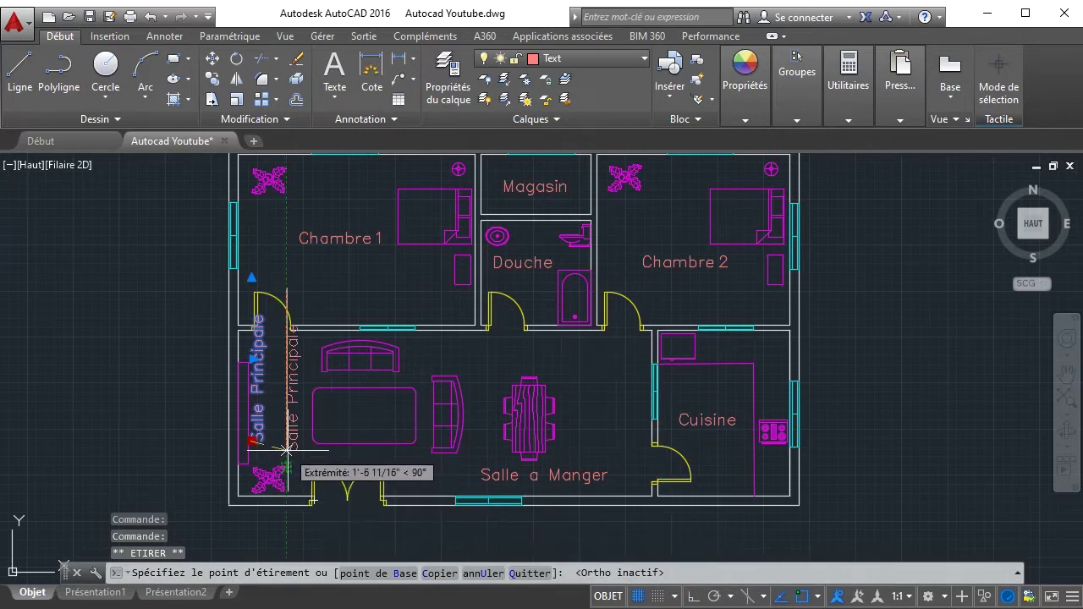
{"action": "left_click", "coordinate": [289, 466]}
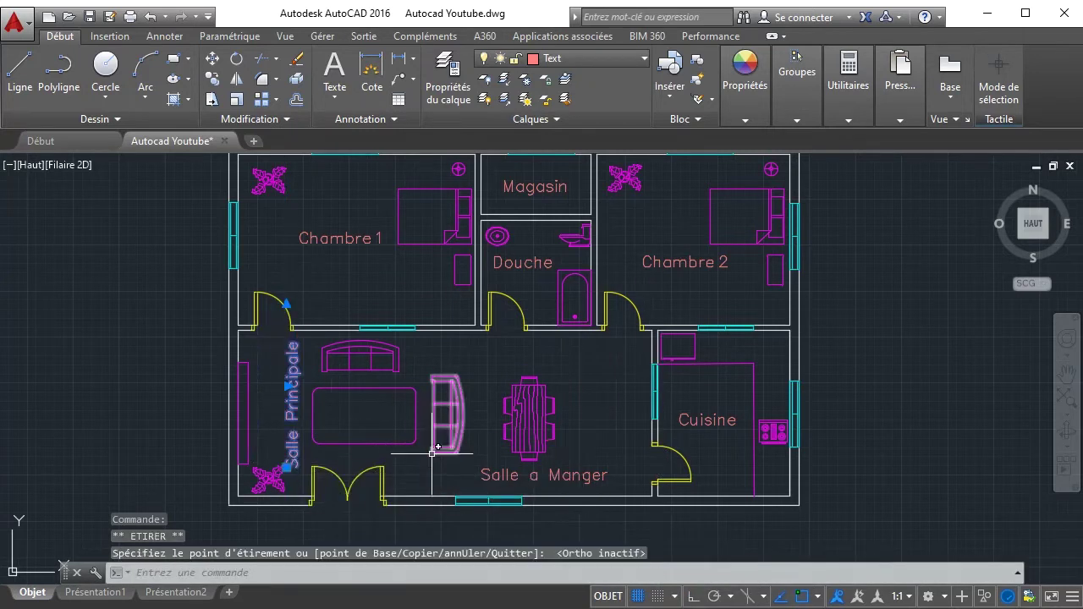
- Shift Salle a Manger slightly left and move Cuisine a little higher in the kitchen
{"action": "key", "text": "Escape"}
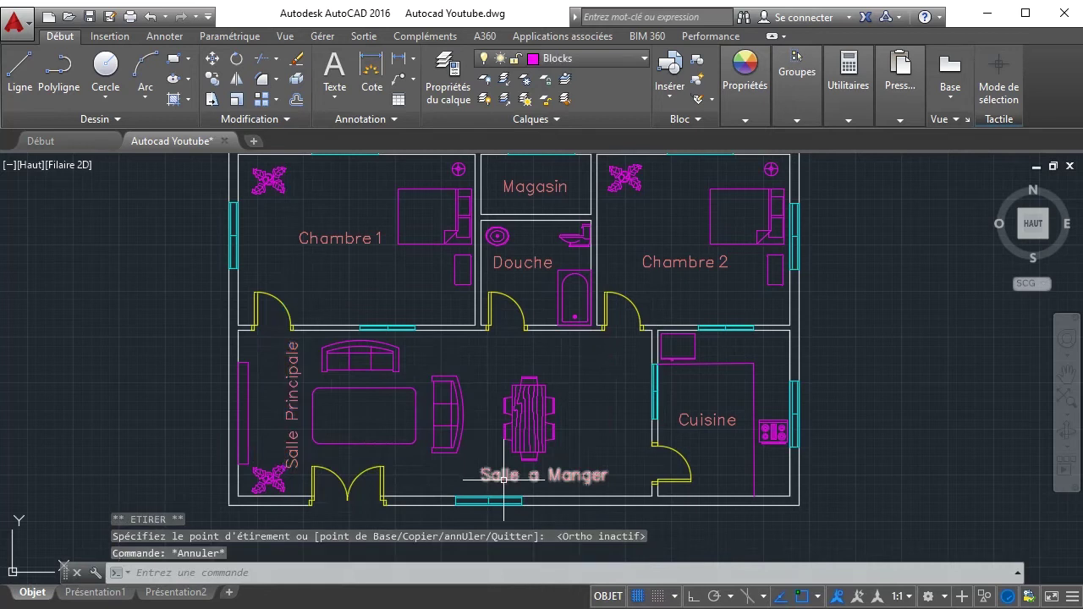
{"action": "left_click", "coordinate": [482, 470]}
{"action": "left_click", "coordinate": [482, 470]}
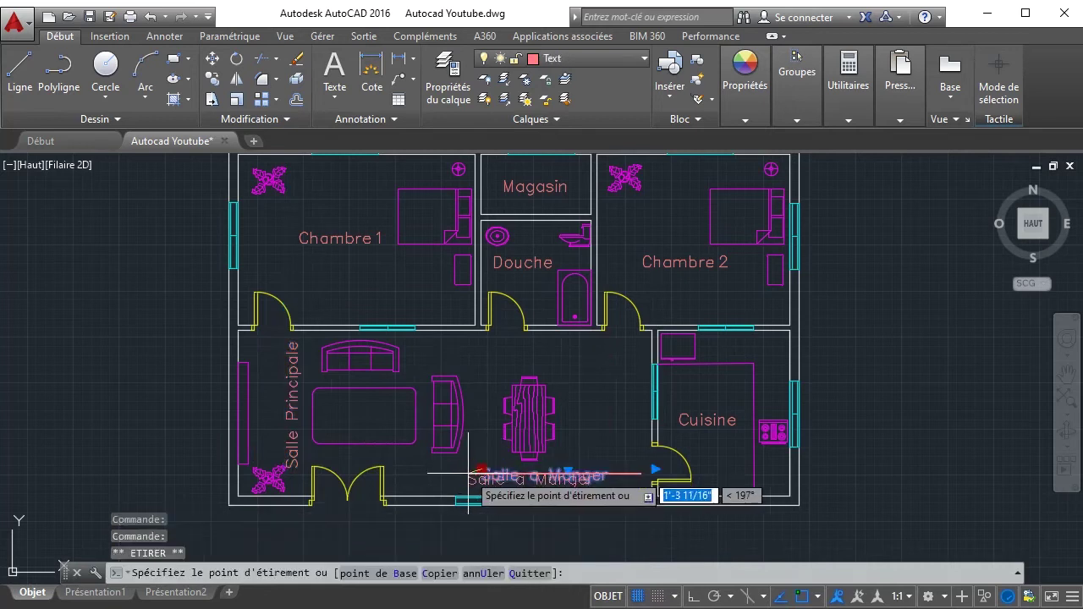
{"action": "left_click", "coordinate": [468, 470]}
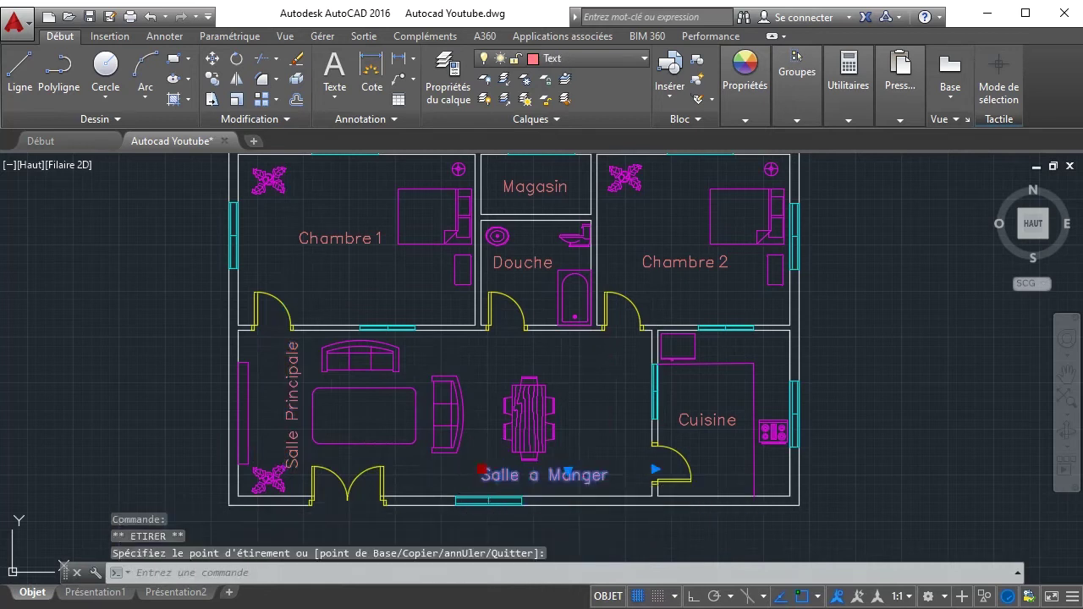
{"action": "key", "text": "Escape"}
{"action": "left_click", "coordinate": [707, 420]}
{"action": "left_click", "coordinate": [680, 414]}
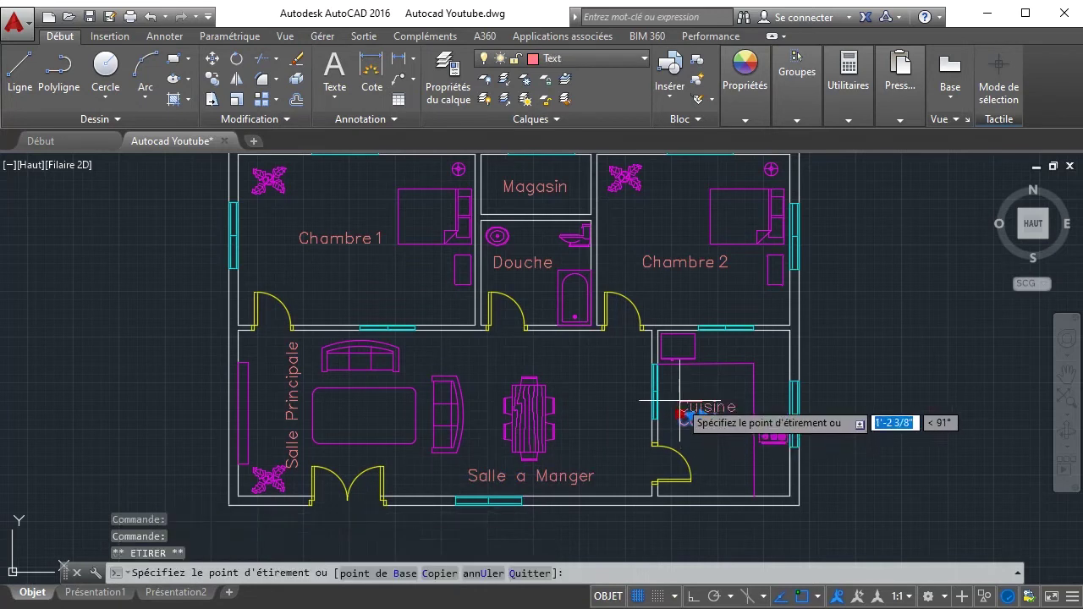
{"action": "left_click", "coordinate": [524, 262]}
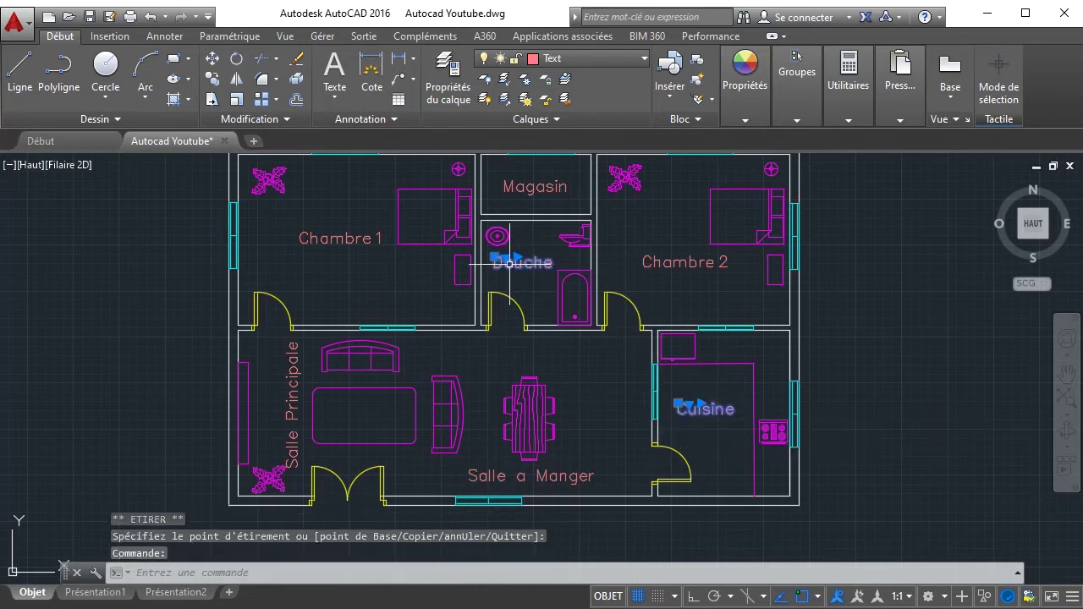
- Move the Douche, Chambre 2 and Chambre 1 labels lower within their rooms
{"action": "left_click", "coordinate": [495, 257]}
{"action": "left_click", "coordinate": [494, 270]}
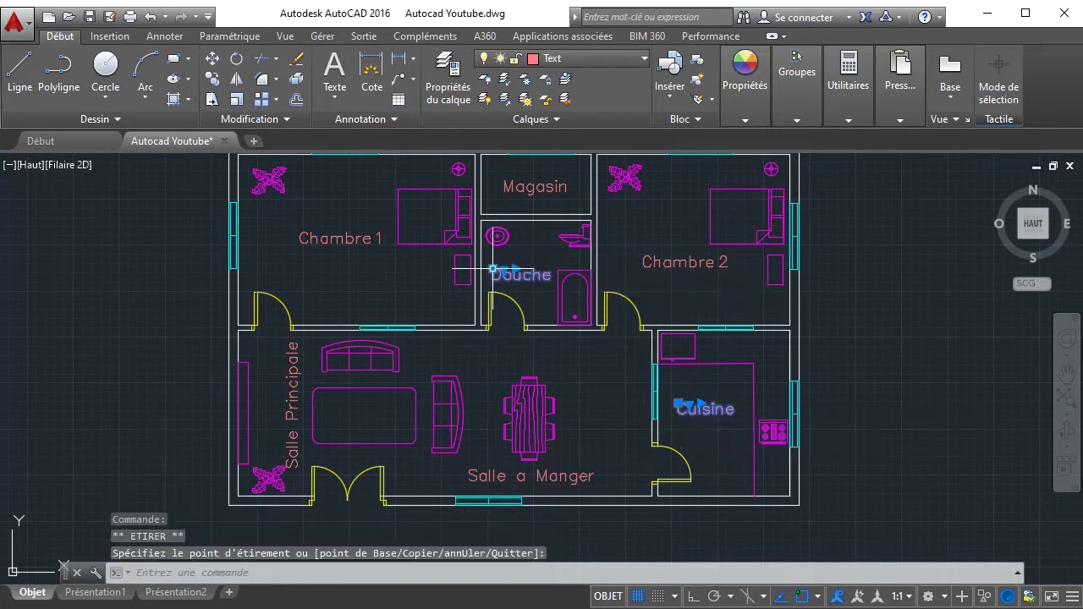
{"action": "left_click", "coordinate": [645, 267]}
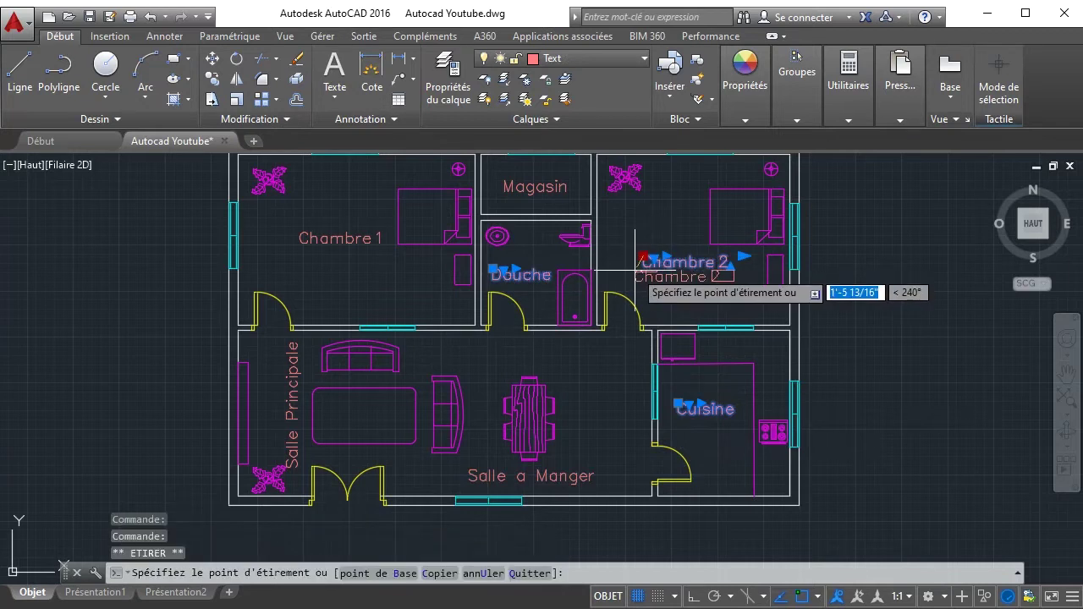
{"action": "left_click", "coordinate": [636, 271]}
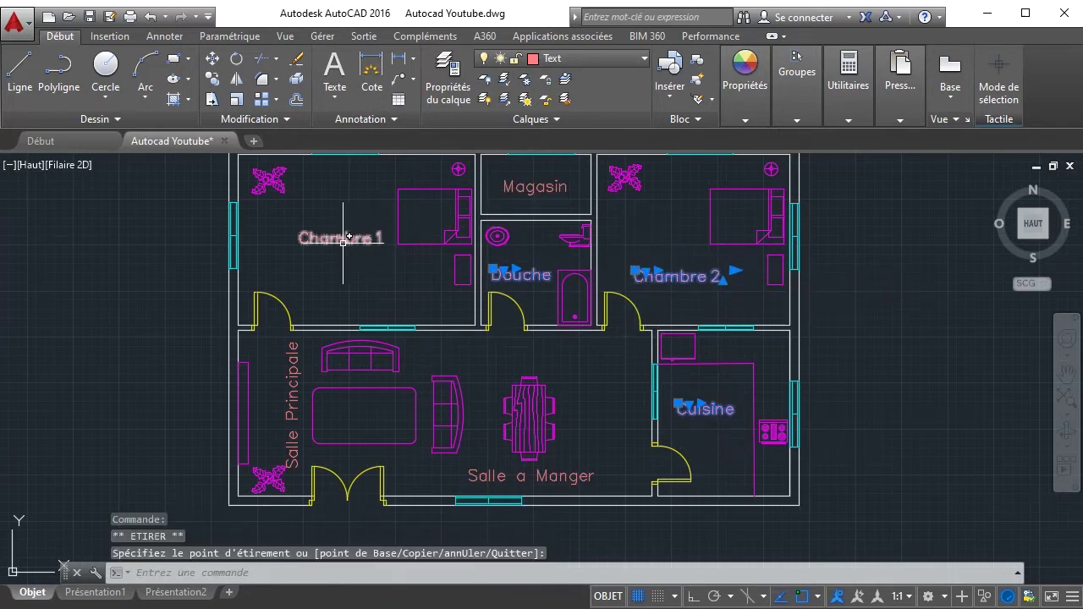
{"action": "left_click", "coordinate": [302, 234]}
{"action": "left_click", "coordinate": [293, 249]}
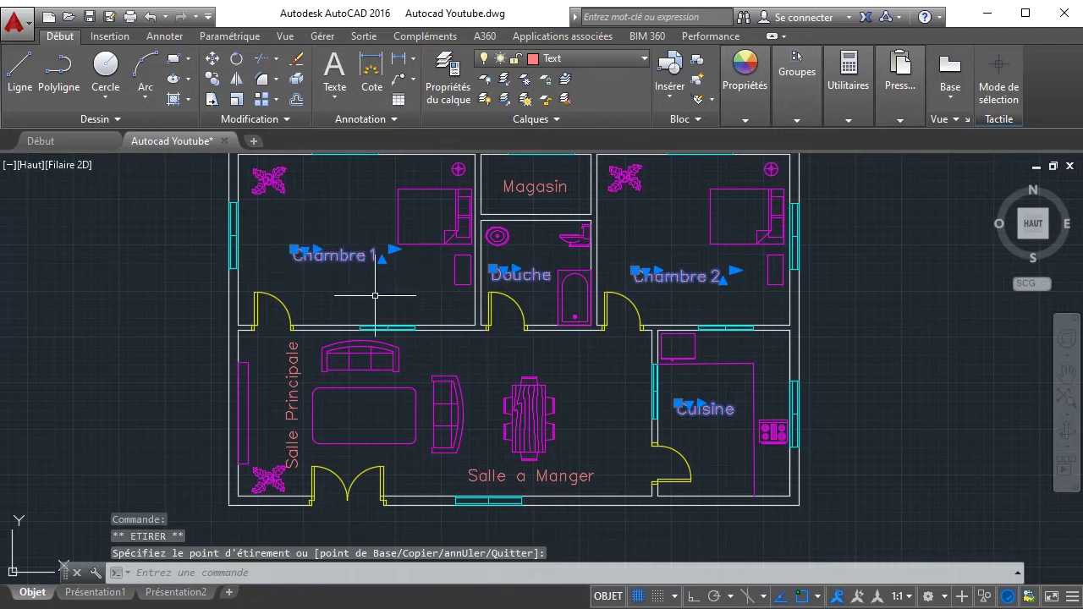
{"action": "key", "text": "Escape"}
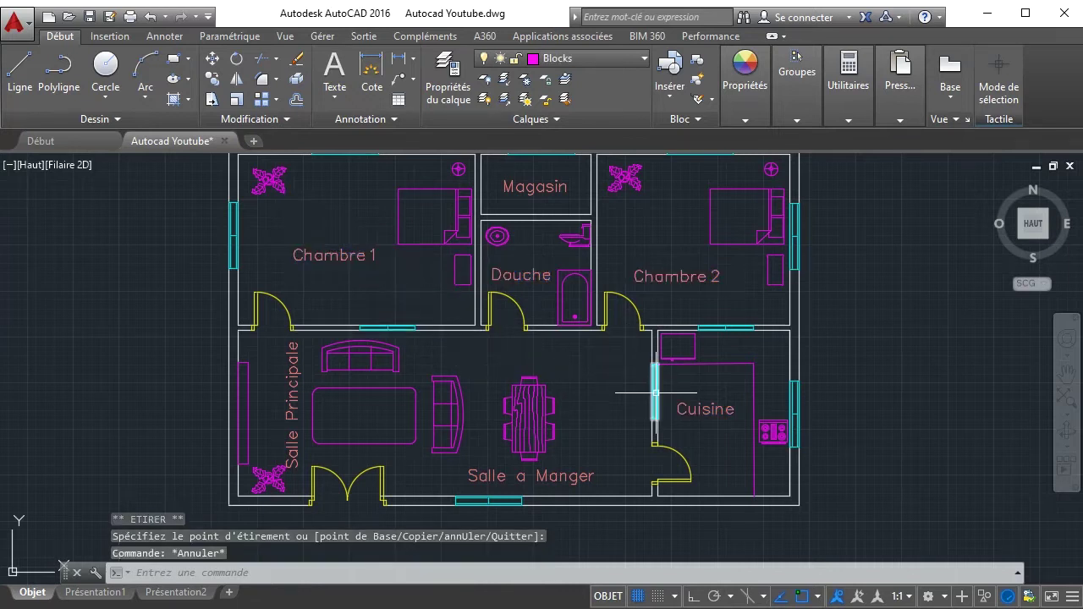
{"action": "scroll", "coordinate": [656, 390], "scroll_direction": "down", "scroll_amount": 2}
{"action": "scroll", "coordinate": [590, 328], "scroll_direction": "up", "scroll_amount": 2}
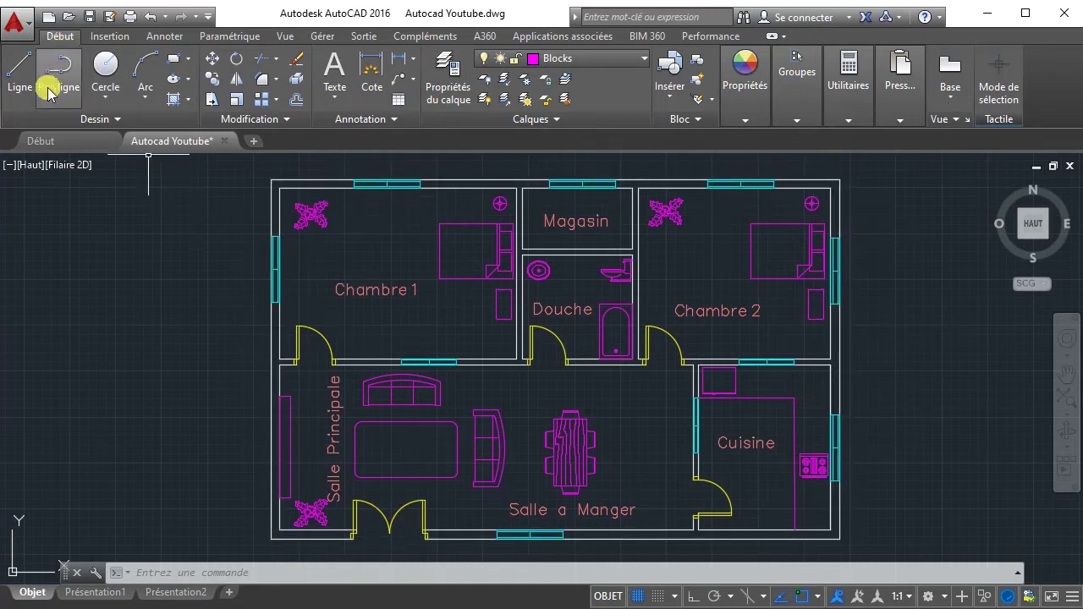
- Start a hatch using the Solid fill type
{"action": "left_click", "coordinate": [174, 101]}
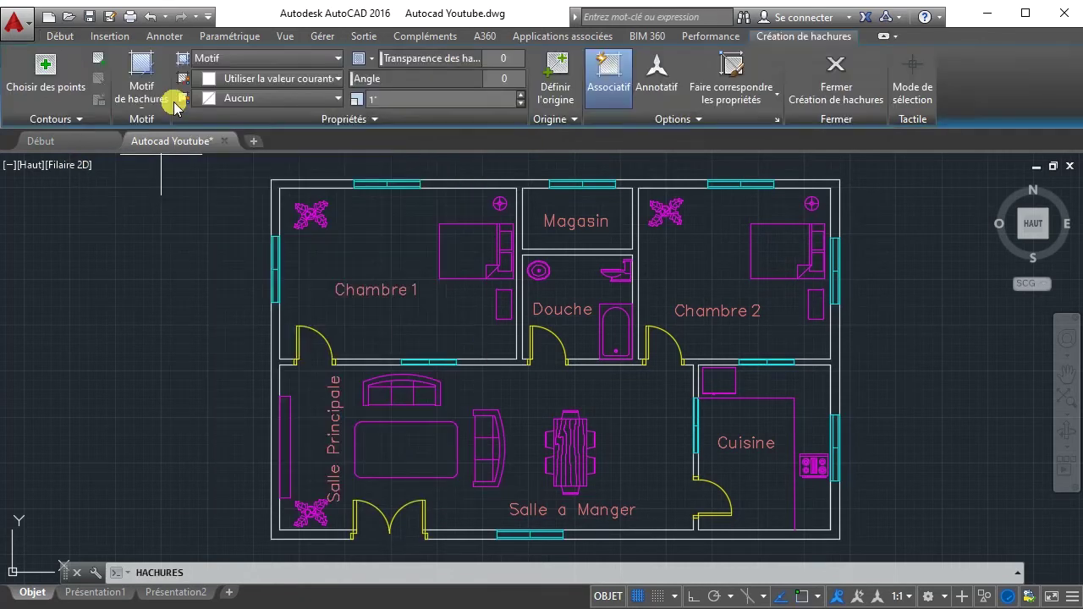
{"action": "left_click", "coordinate": [248, 58]}
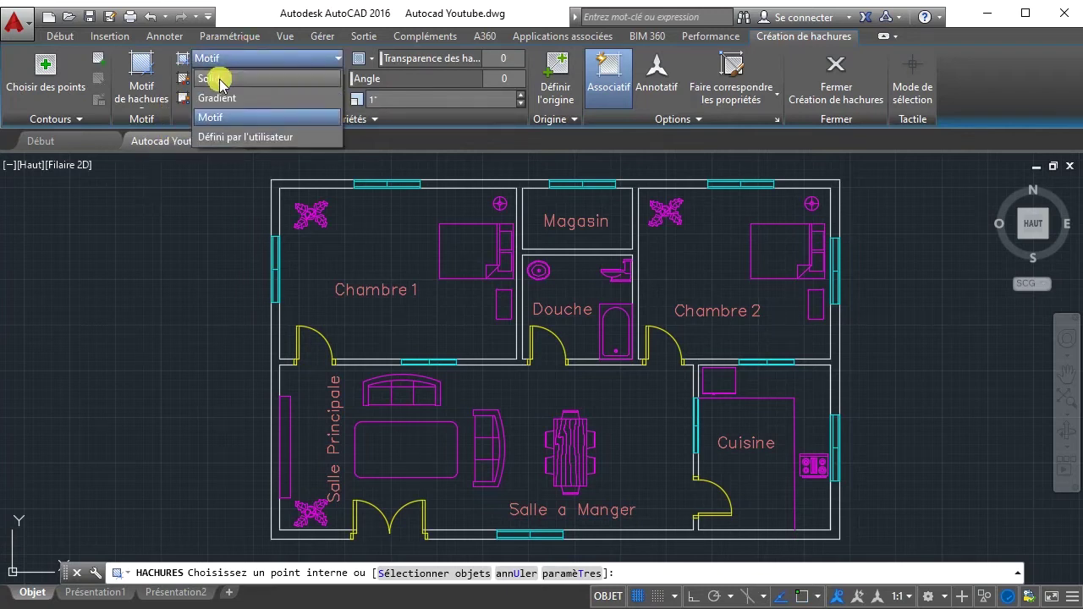
{"action": "left_click", "coordinate": [218, 79]}
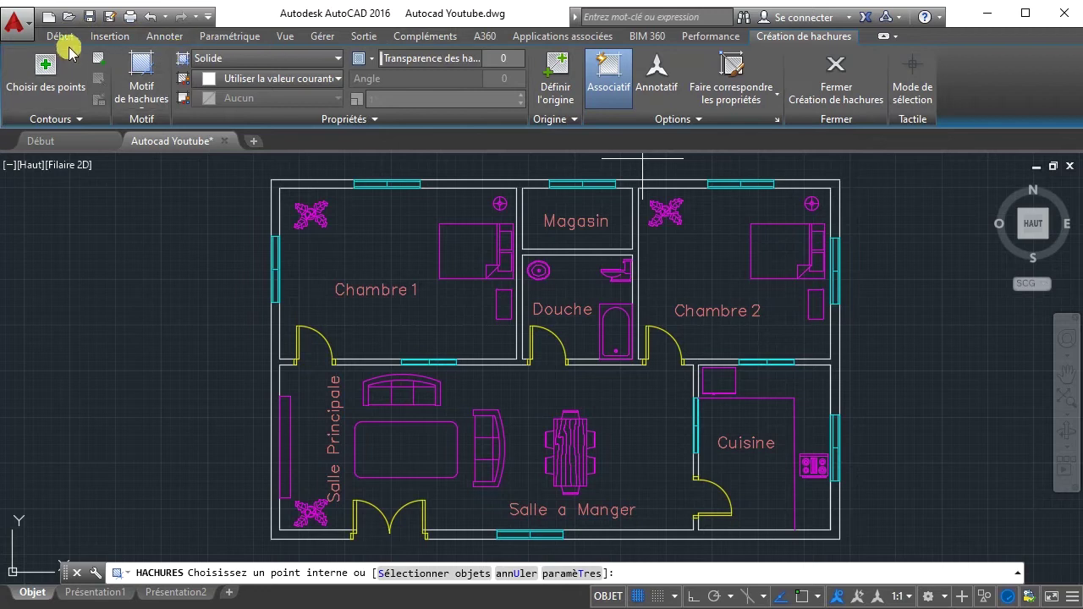
{"action": "left_click", "coordinate": [218, 58]}
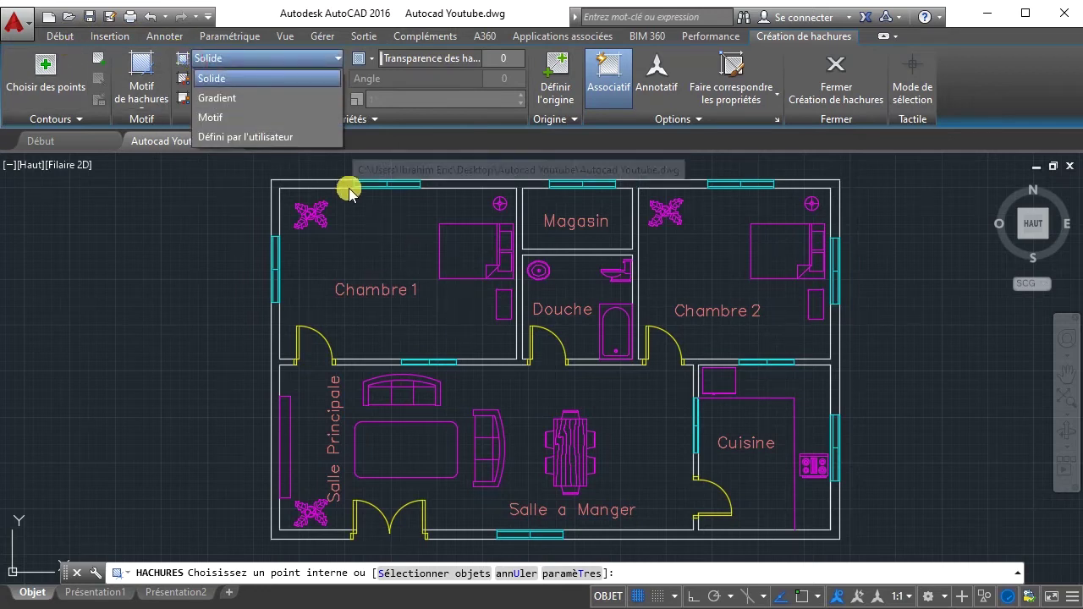
{"action": "left_click", "coordinate": [68, 39]}
- Make Harchure the current layer from the layer list
{"action": "left_click", "coordinate": [60, 36]}
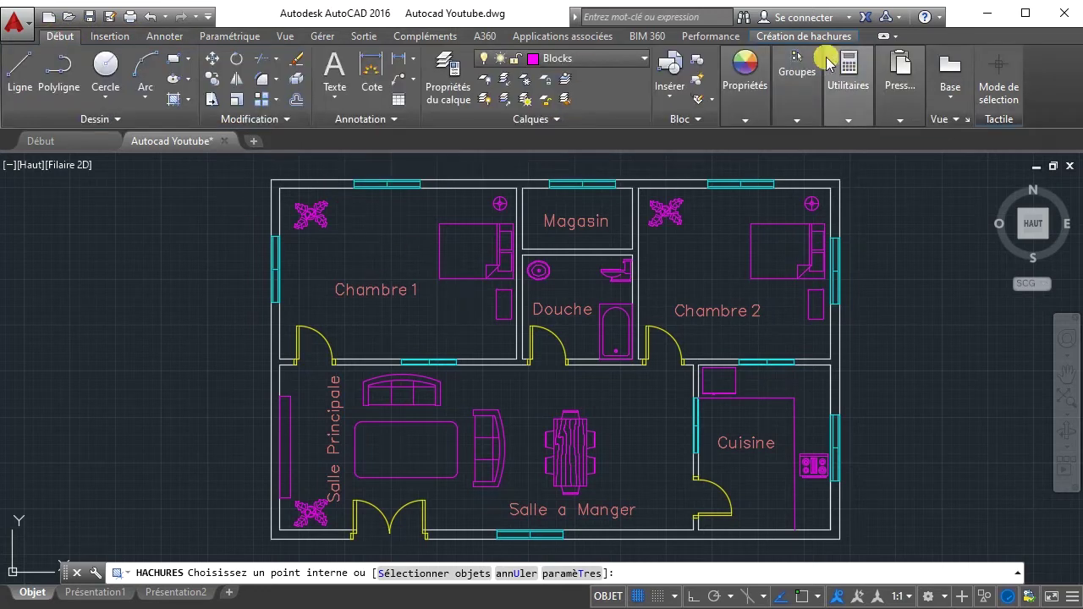
{"action": "left_click", "coordinate": [614, 57]}
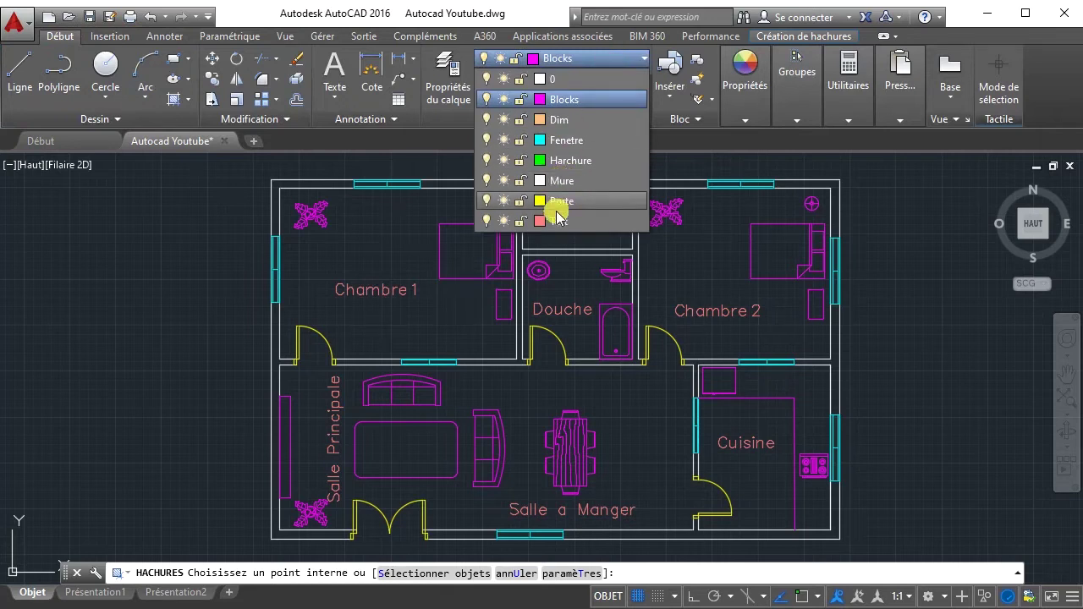
{"action": "left_click", "coordinate": [568, 160]}
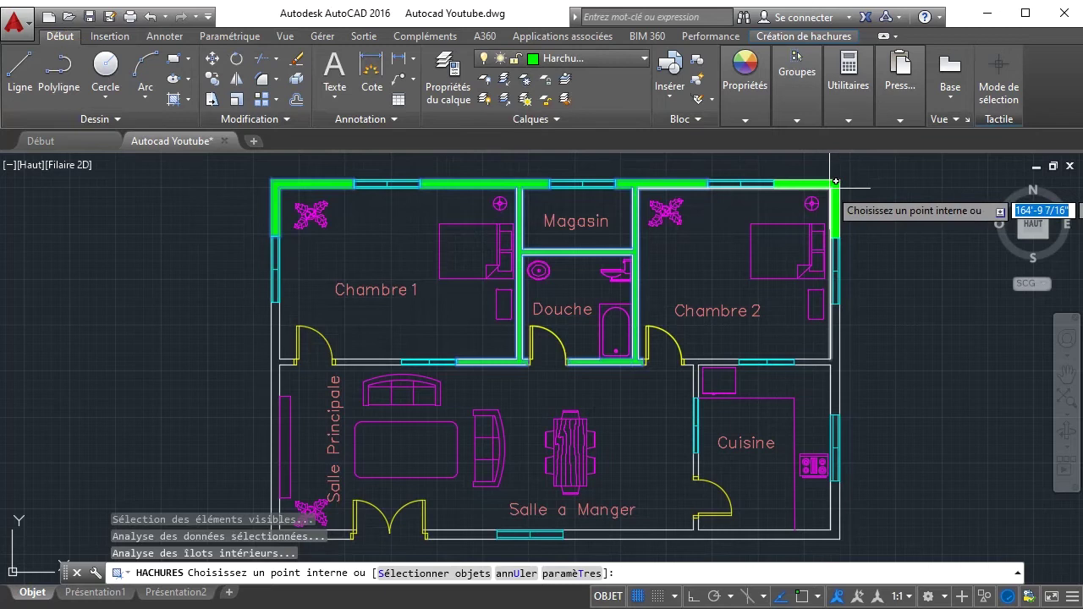
- Fill the walls around Salle Principale and the Salle a Manger bottom wall with solid hatch
{"action": "left_click", "coordinate": [831, 314]}
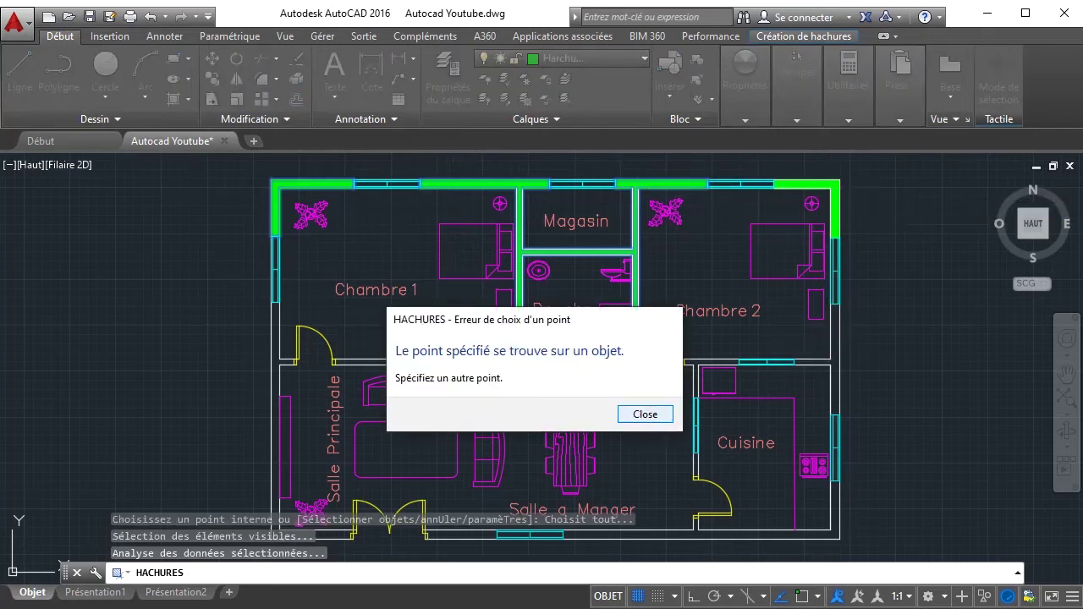
{"action": "key", "text": "Return"}
{"action": "scroll", "coordinate": [834, 222], "scroll_direction": "up", "scroll_amount": 5}
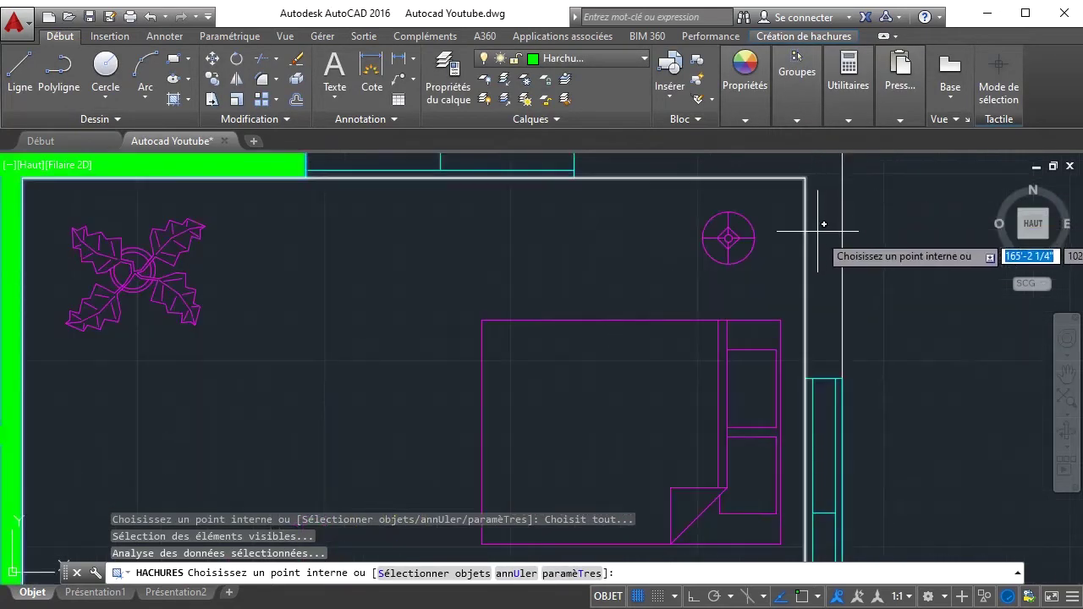
{"action": "left_click", "coordinate": [178, 104]}
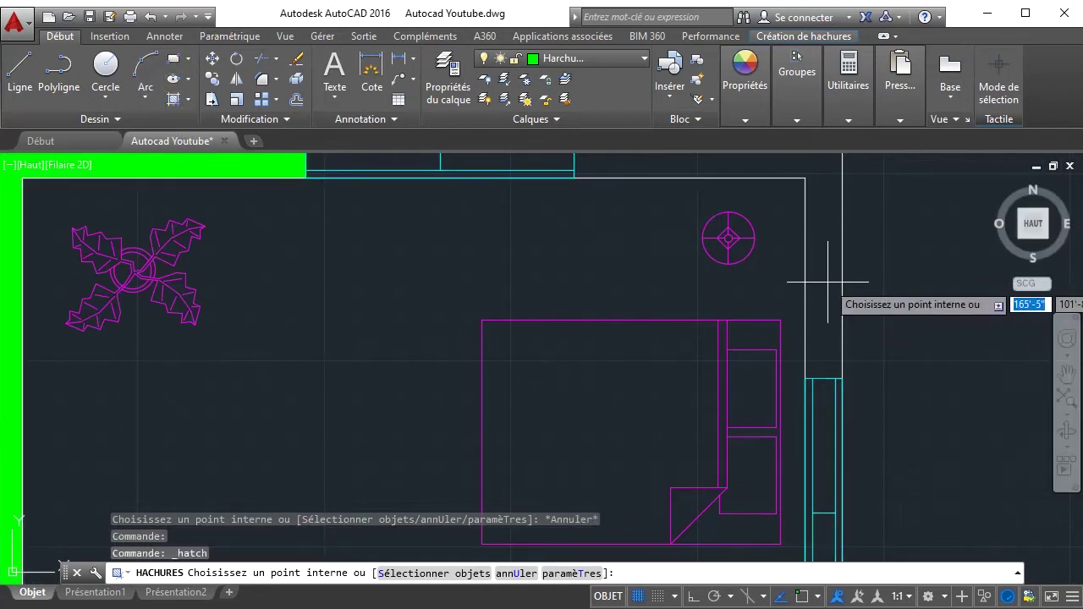
{"action": "scroll", "coordinate": [828, 282], "scroll_direction": "down", "scroll_amount": 6}
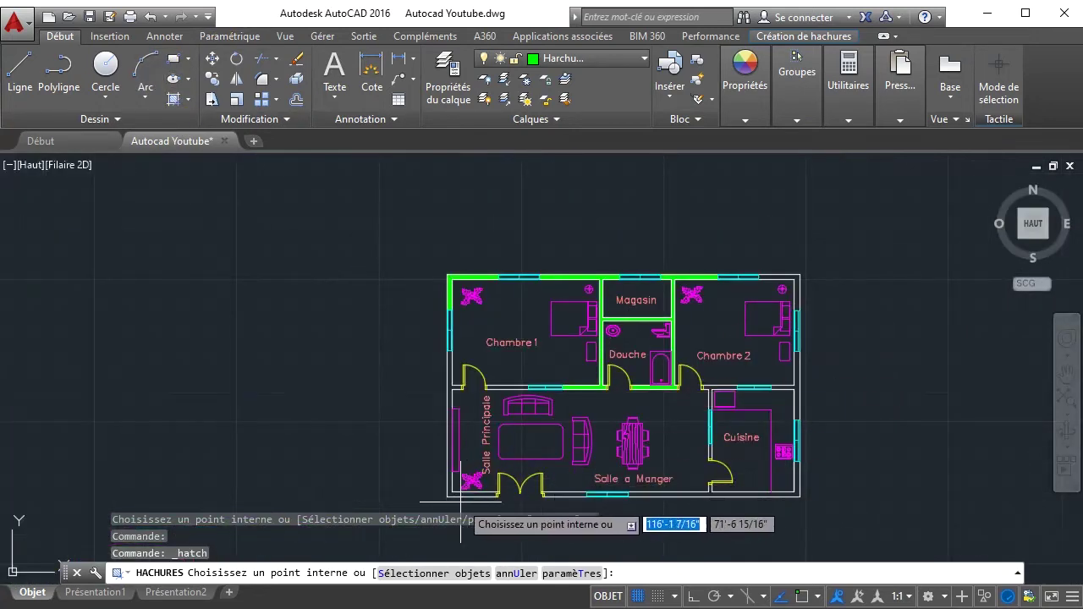
{"action": "left_click", "coordinate": [464, 491]}
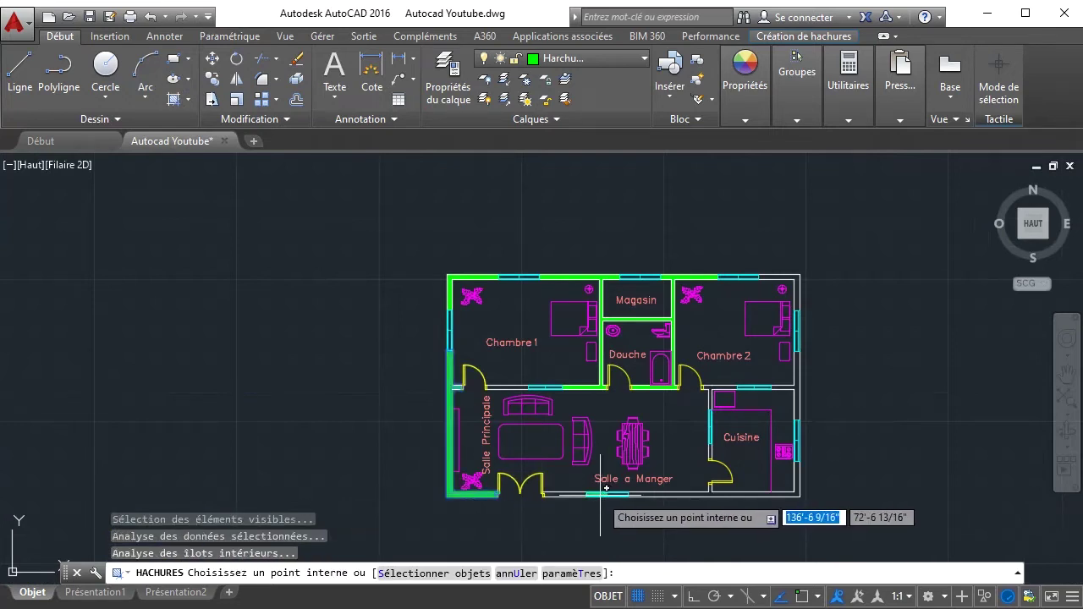
{"action": "scroll", "coordinate": [606, 488], "scroll_direction": "up", "scroll_amount": 2}
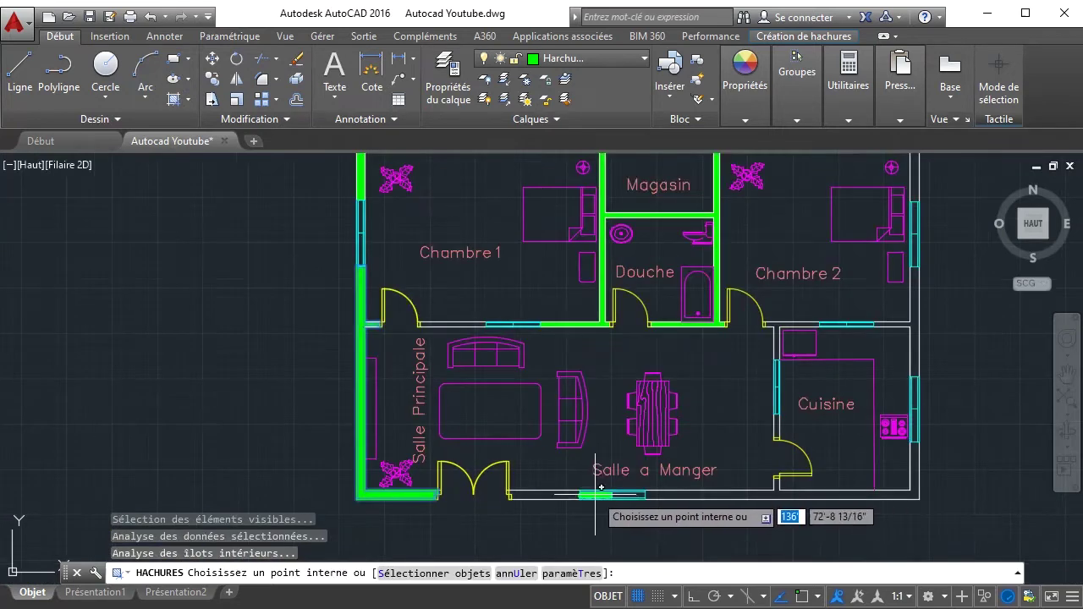
{"action": "left_click", "coordinate": [702, 490]}
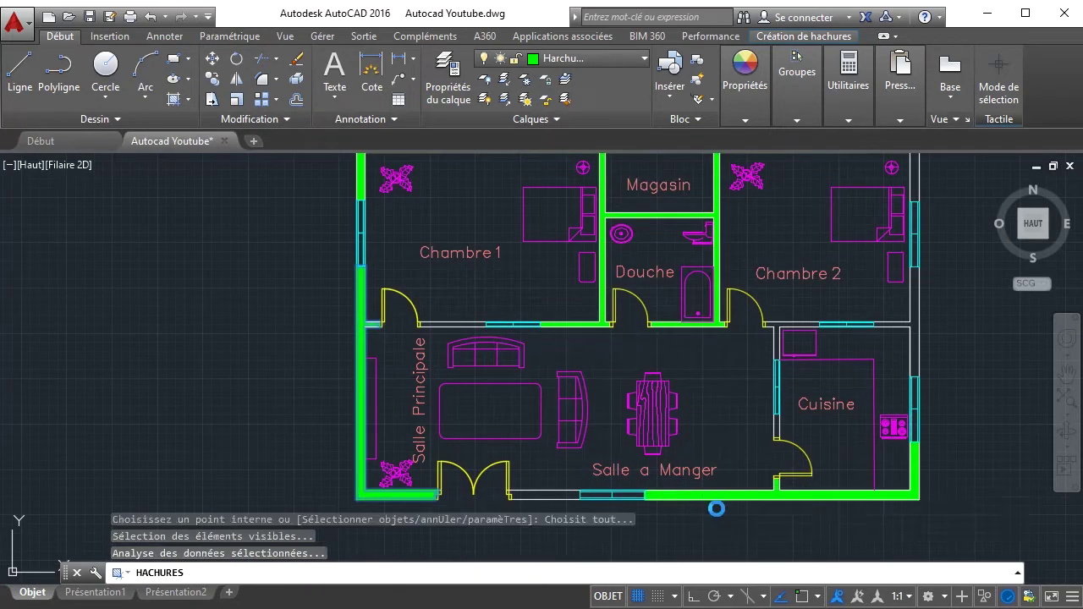
- Hatch the Cuisine right wall and Chambre 2's lower-right walls, then save the drawing
{"action": "left_click", "coordinate": [925, 331]}
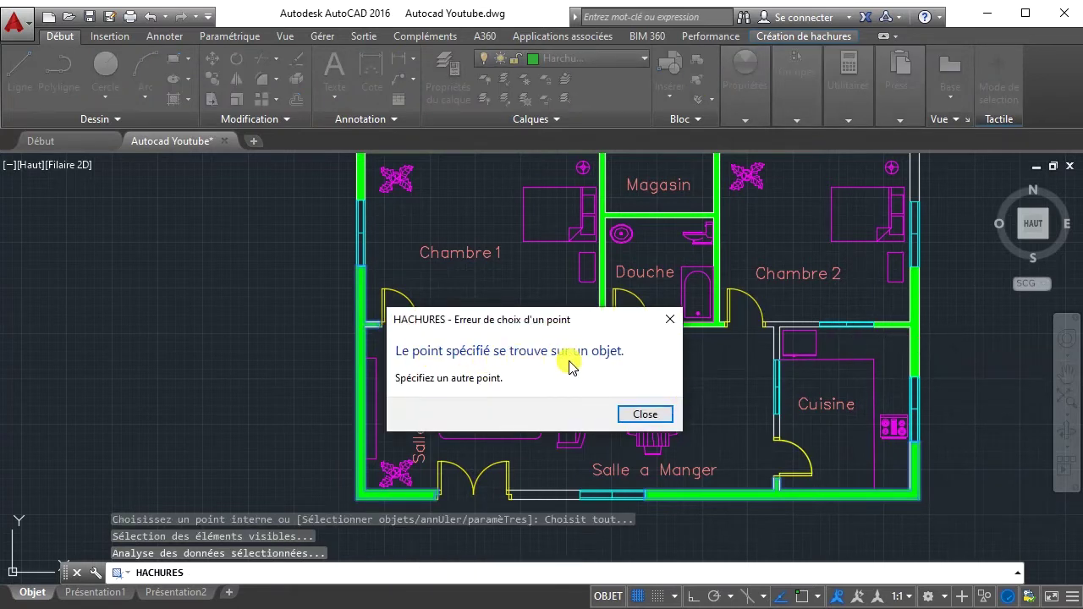
{"action": "left_click", "coordinate": [645, 414]}
{"action": "scroll", "coordinate": [931, 313], "scroll_direction": "up", "scroll_amount": 6}
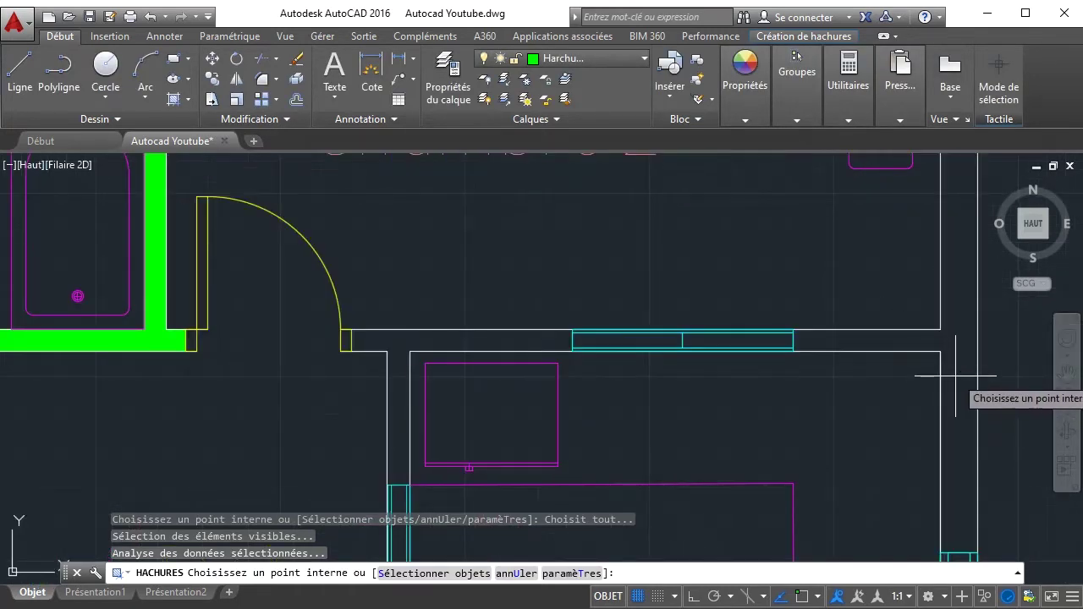
{"action": "scroll", "coordinate": [935, 339], "scroll_direction": "down", "scroll_amount": 5}
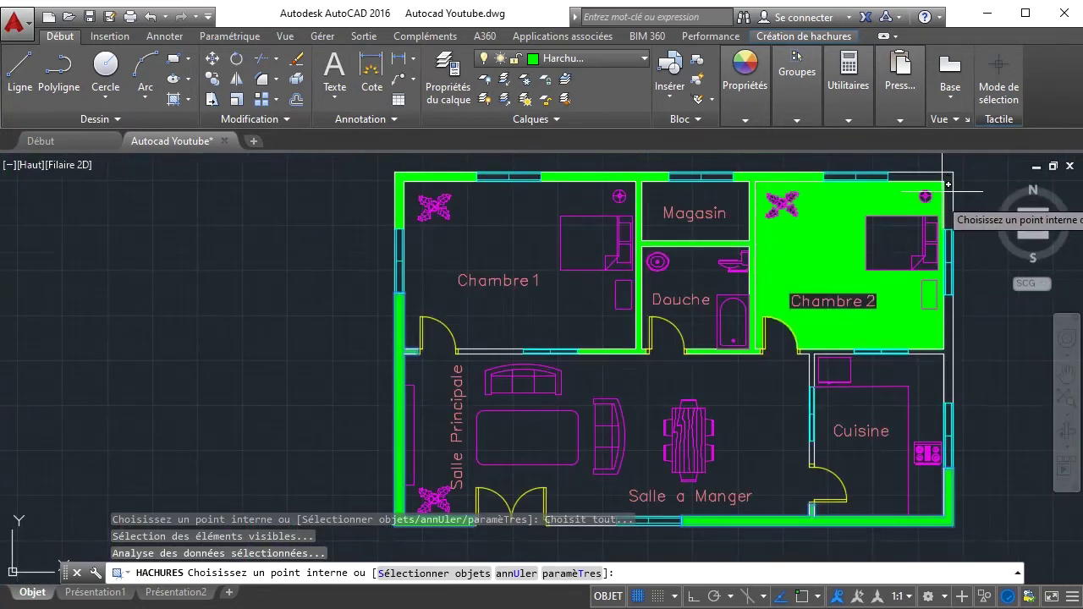
{"action": "scroll", "coordinate": [945, 186], "scroll_direction": "down", "scroll_amount": 5}
{"action": "middle_click_drag", "start_coordinate": [945, 207], "coordinate": [485, 276]}
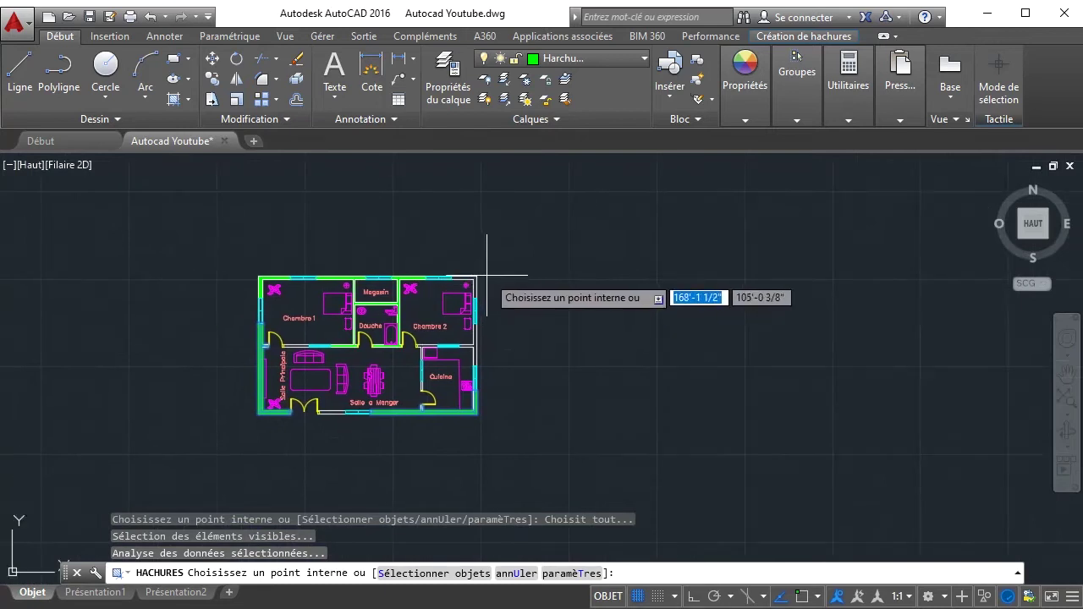
{"action": "scroll", "coordinate": [440, 283], "scroll_direction": "up", "scroll_amount": 5}
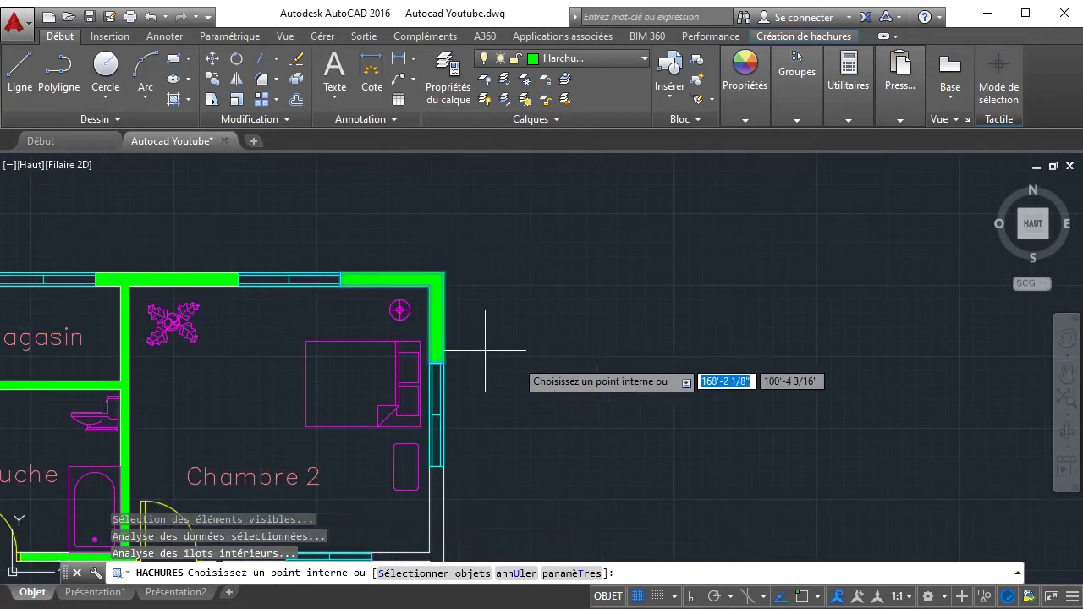
{"action": "scroll", "coordinate": [555, 343], "scroll_direction": "down", "scroll_amount": 2}
{"action": "scroll", "coordinate": [478, 483], "scroll_direction": "up", "scroll_amount": 4}
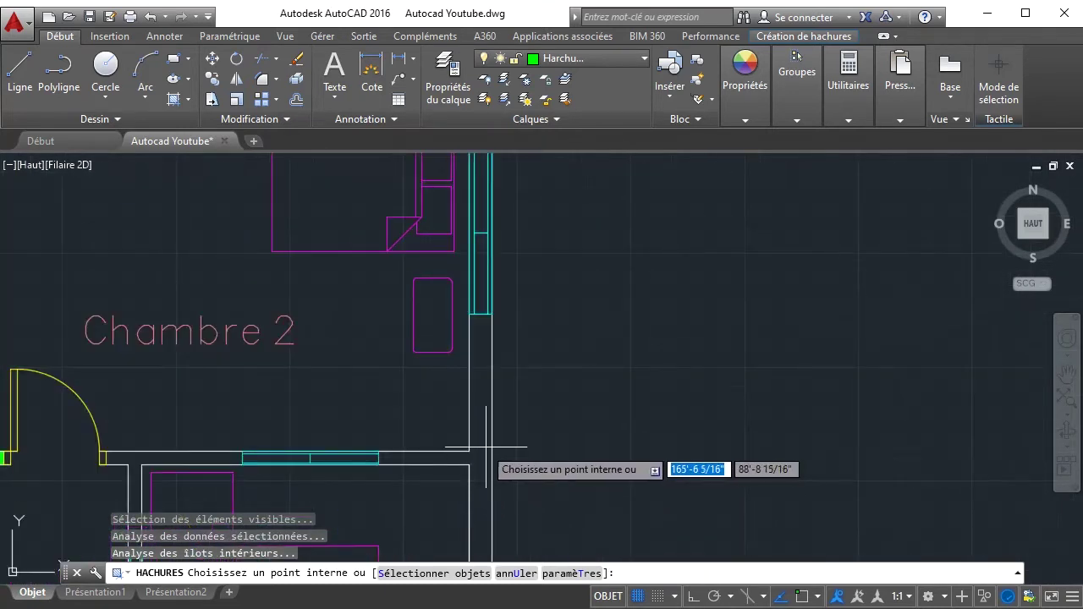
{"action": "left_click", "coordinate": [479, 451]}
{"action": "left_click", "coordinate": [673, 421]}
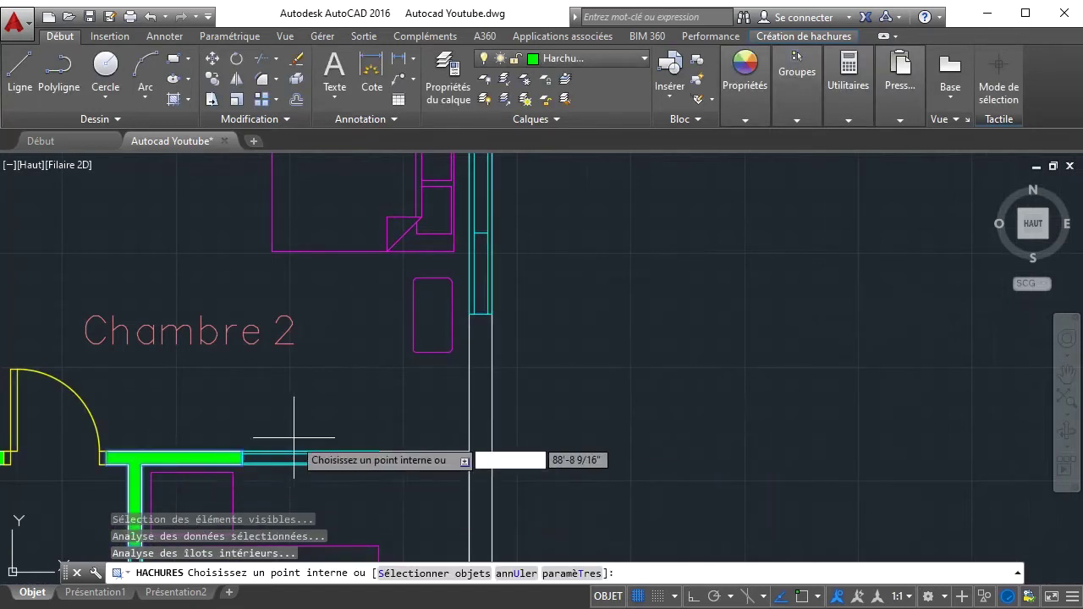
{"action": "scroll", "coordinate": [484, 448], "scroll_direction": "down", "scroll_amount": 3}
{"action": "middle_click_drag", "start_coordinate": [465, 447], "coordinate": [507, 337]}
{"action": "scroll", "coordinate": [484, 325], "scroll_direction": "up", "scroll_amount": 4}
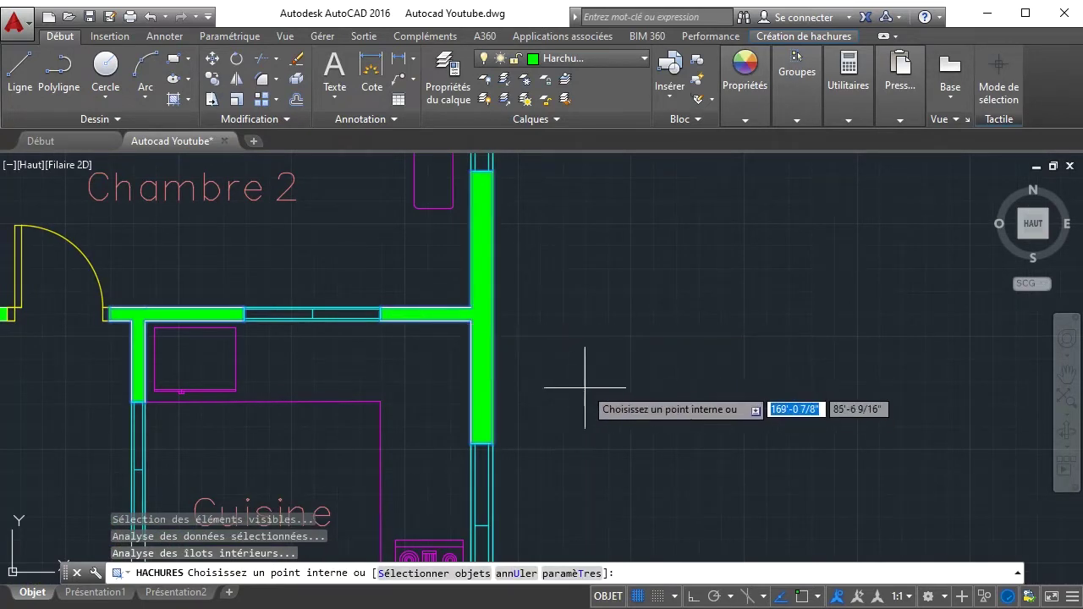
{"action": "scroll", "coordinate": [584, 385], "scroll_direction": "down", "scroll_amount": 4}
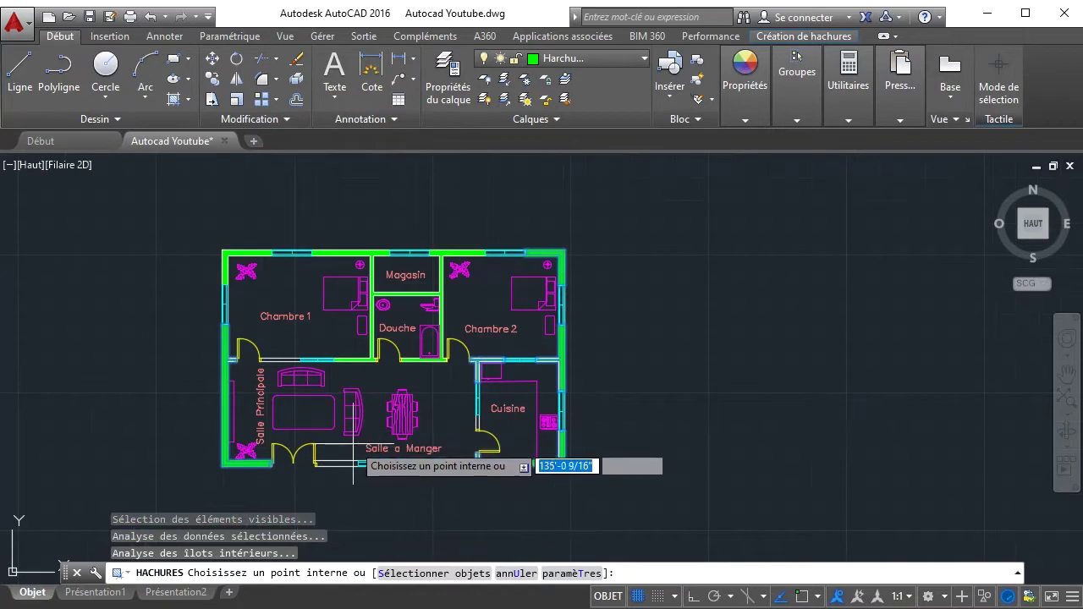
{"action": "scroll", "coordinate": [338, 439], "scroll_direction": "up", "scroll_amount": 5}
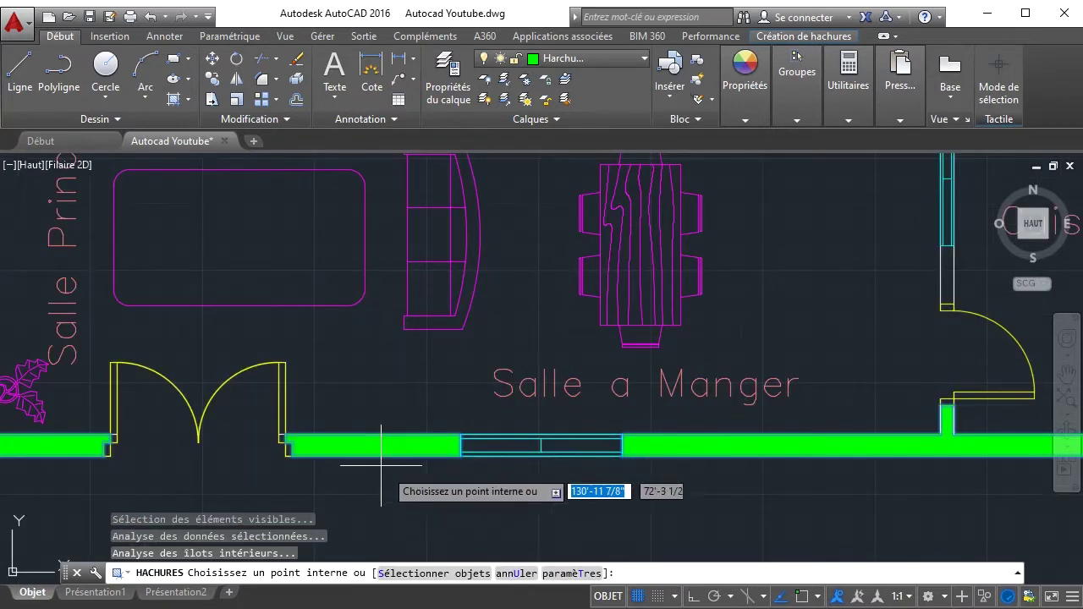
{"action": "scroll", "coordinate": [574, 477], "scroll_direction": "down", "scroll_amount": 5}
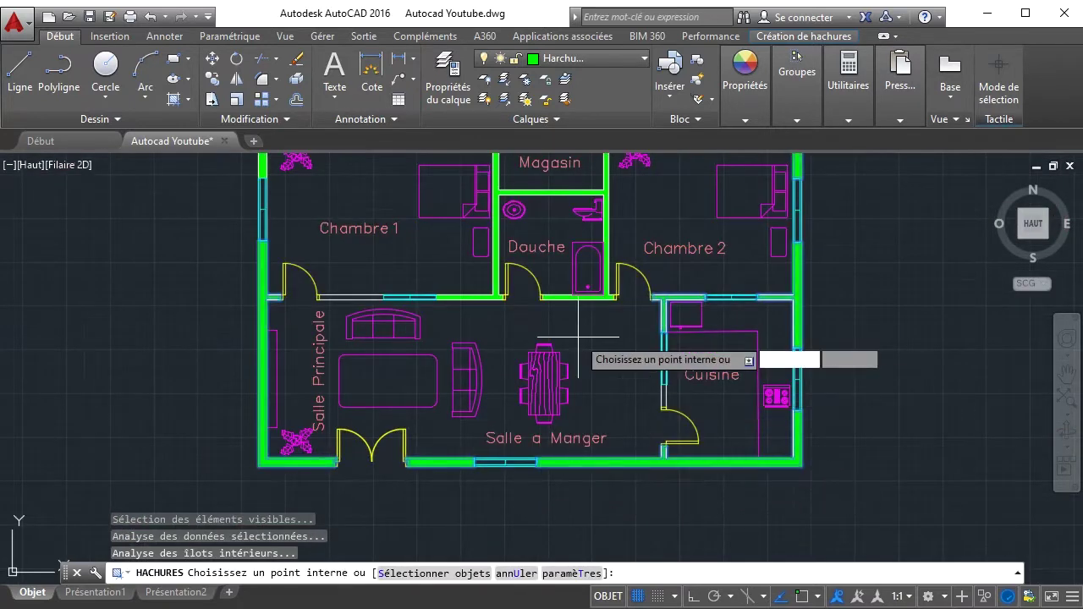
{"action": "scroll", "coordinate": [580, 343], "scroll_direction": "down", "scroll_amount": 2}
{"action": "left_click", "coordinate": [90, 16]}
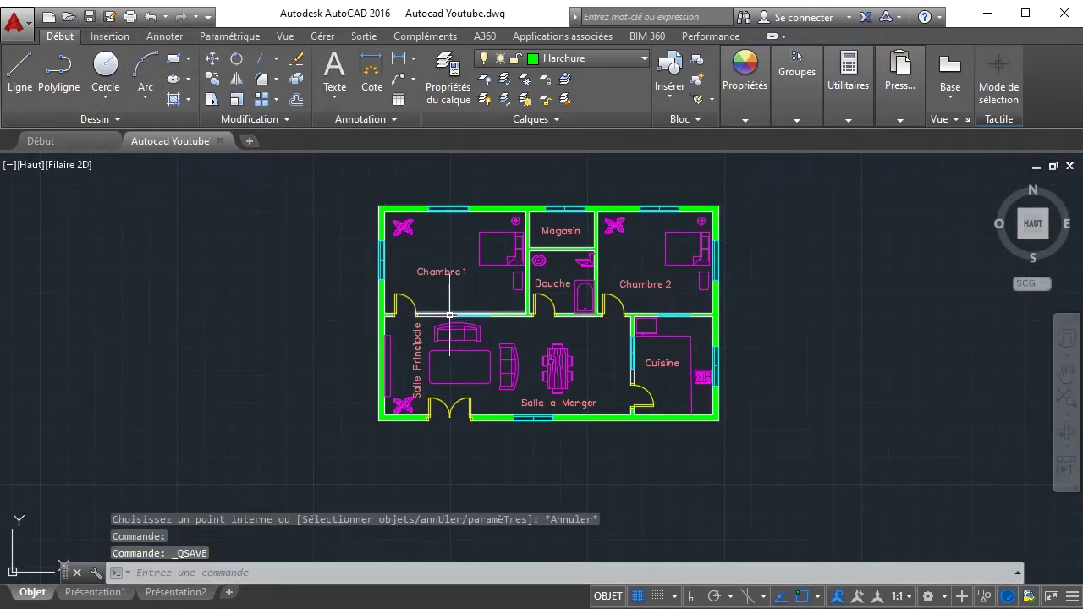
{"action": "scroll", "coordinate": [450, 314], "scroll_direction": "up", "scroll_amount": 4}
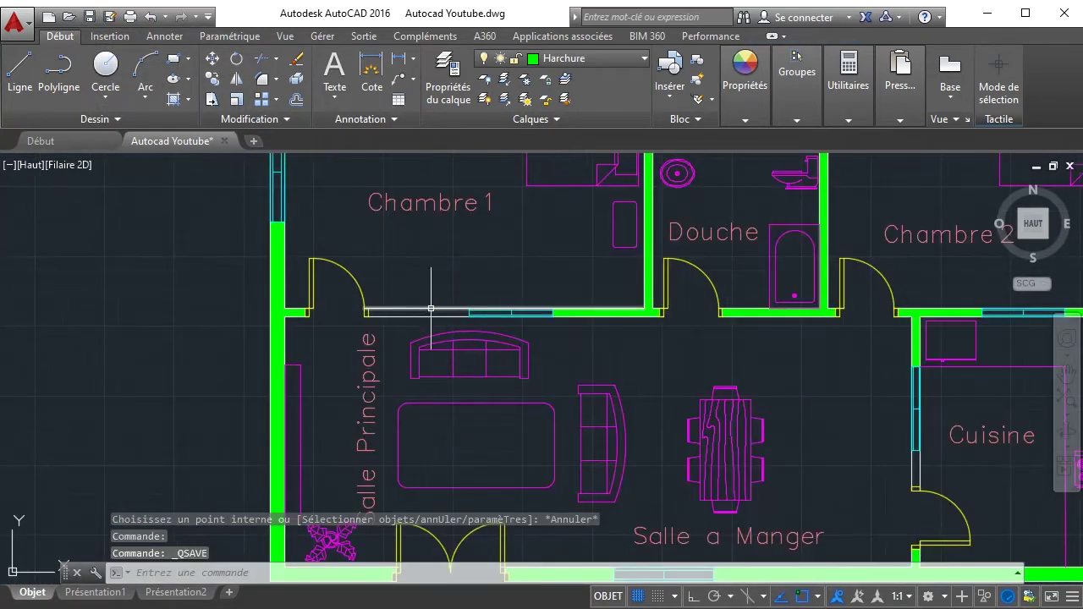
{"action": "left_click", "coordinate": [168, 104]}
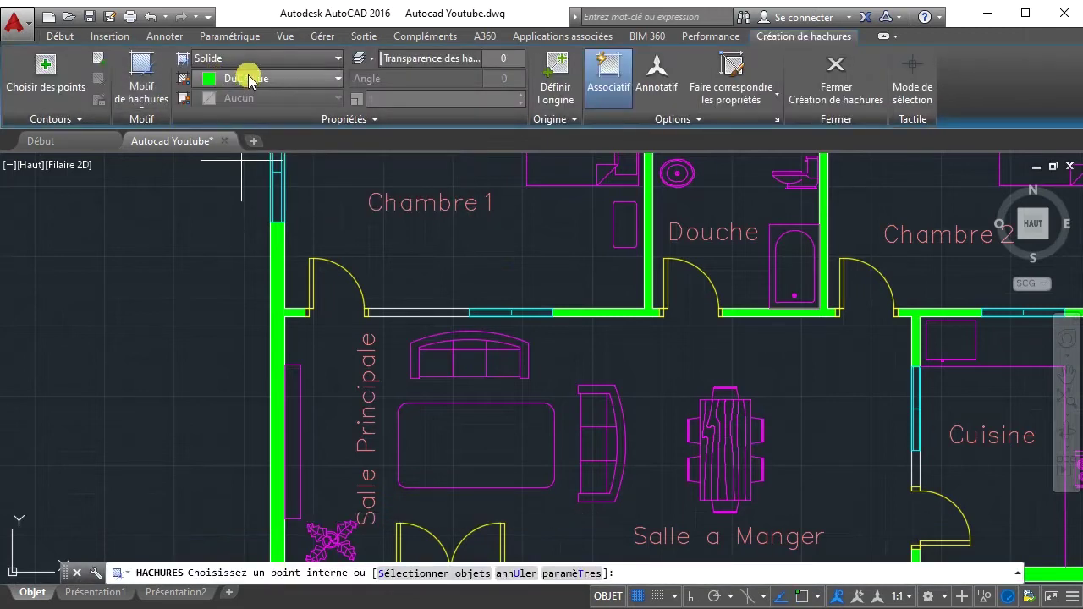
{"action": "left_click", "coordinate": [403, 314]}
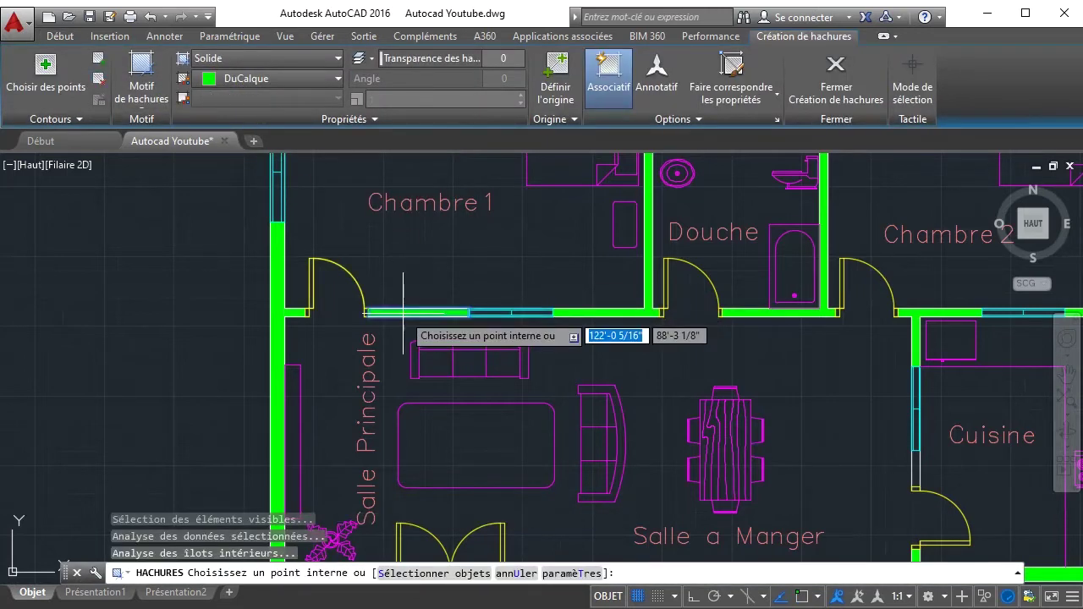
{"action": "scroll", "coordinate": [537, 457], "scroll_direction": "down", "scroll_amount": 3}
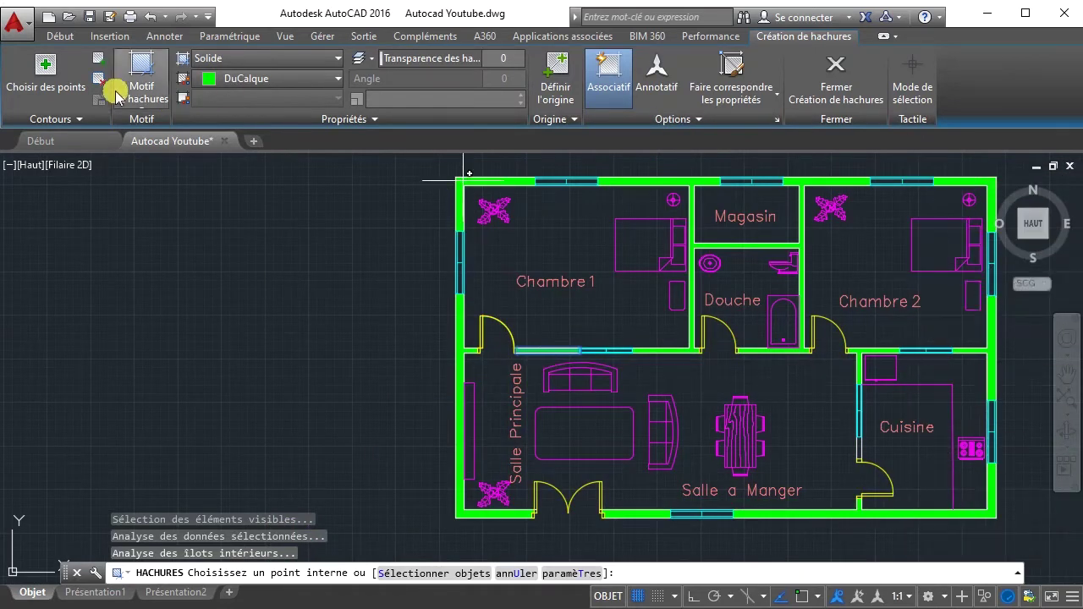
{"action": "left_click", "coordinate": [90, 19]}
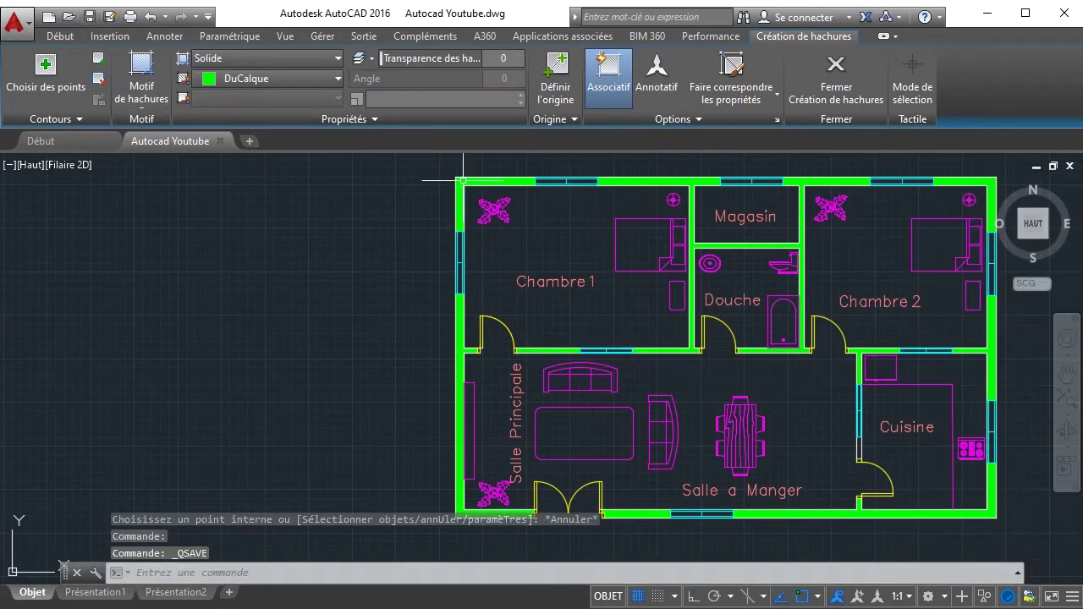
{"action": "left_click", "coordinate": [1067, 398]}
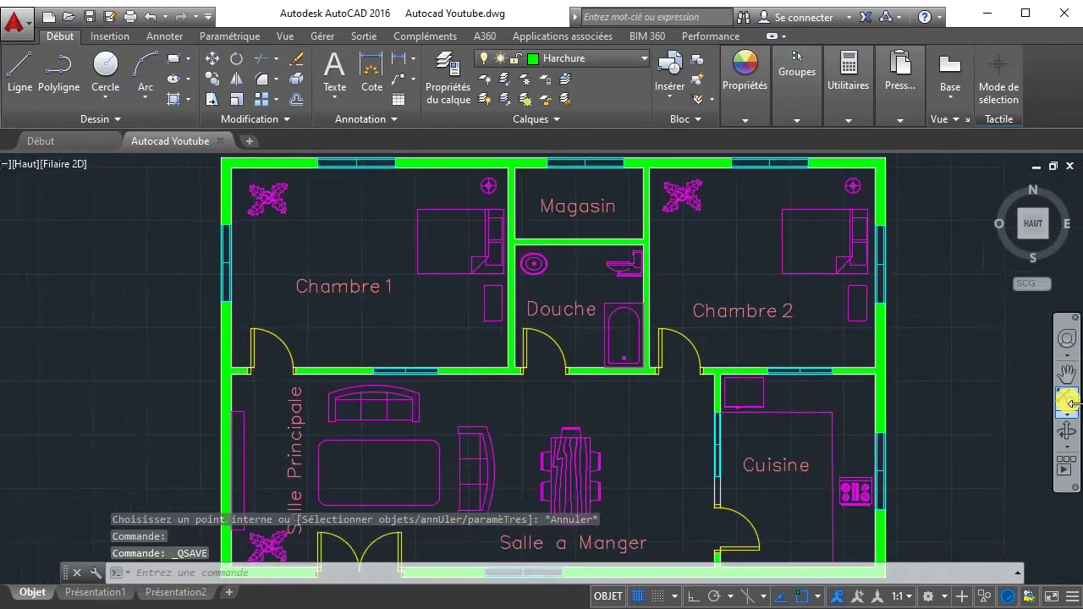
{"action": "scroll", "coordinate": [629, 354], "scroll_direction": "down", "scroll_amount": 2}
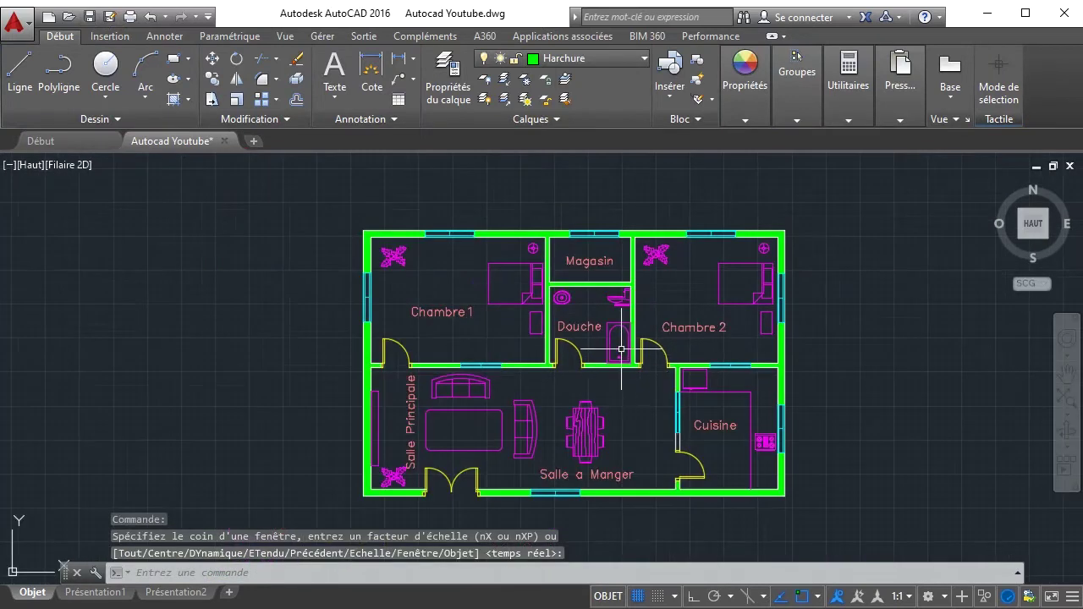
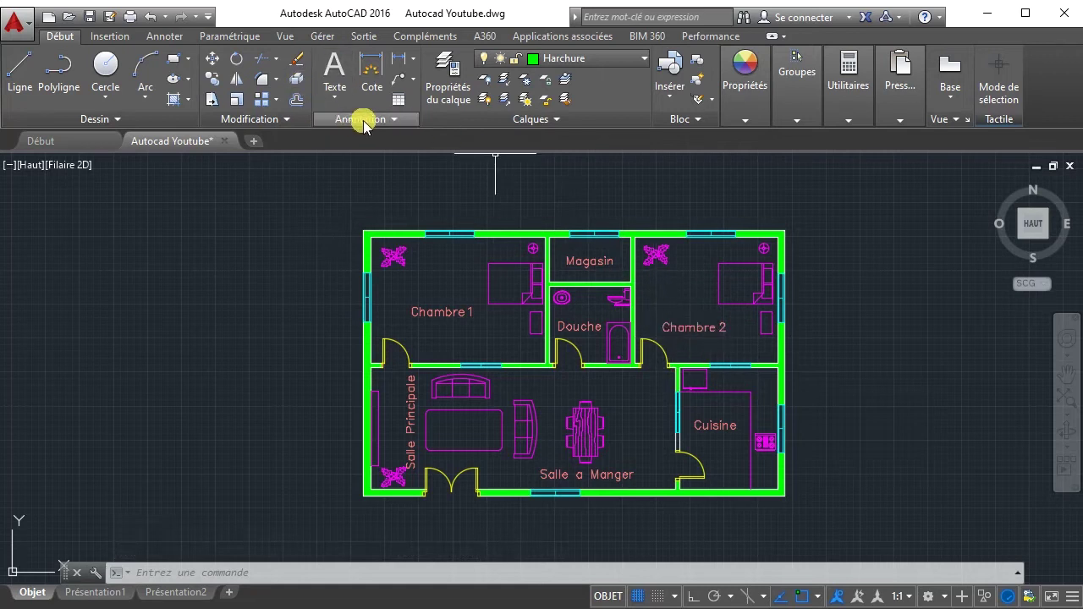
- Create a new dimension style named Dim in the Dimension Style Manager
{"action": "left_click", "coordinate": [392, 119]}
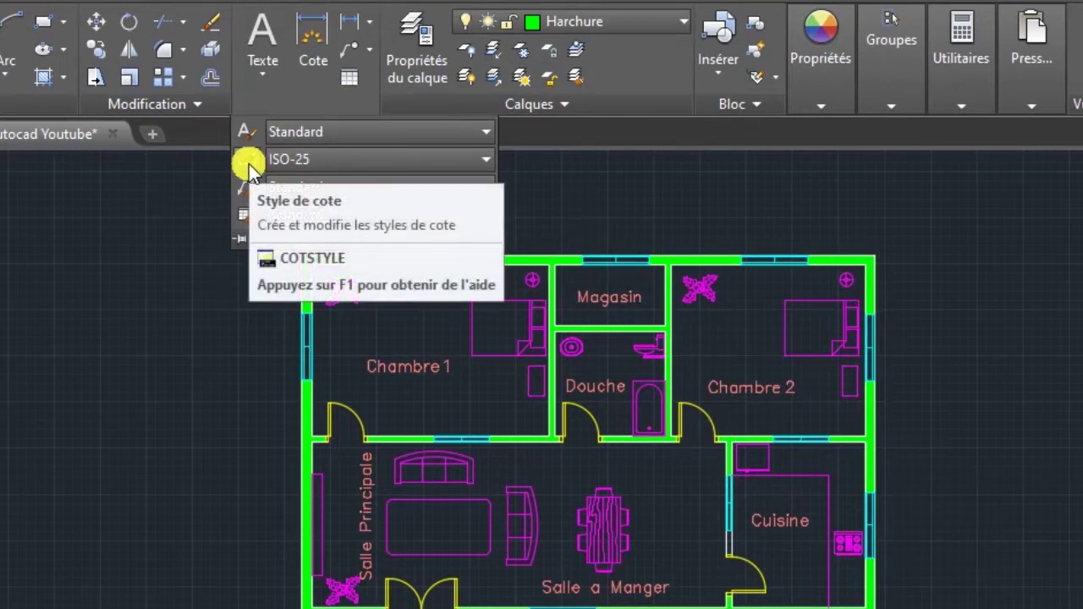
{"action": "left_click", "coordinate": [247, 165]}
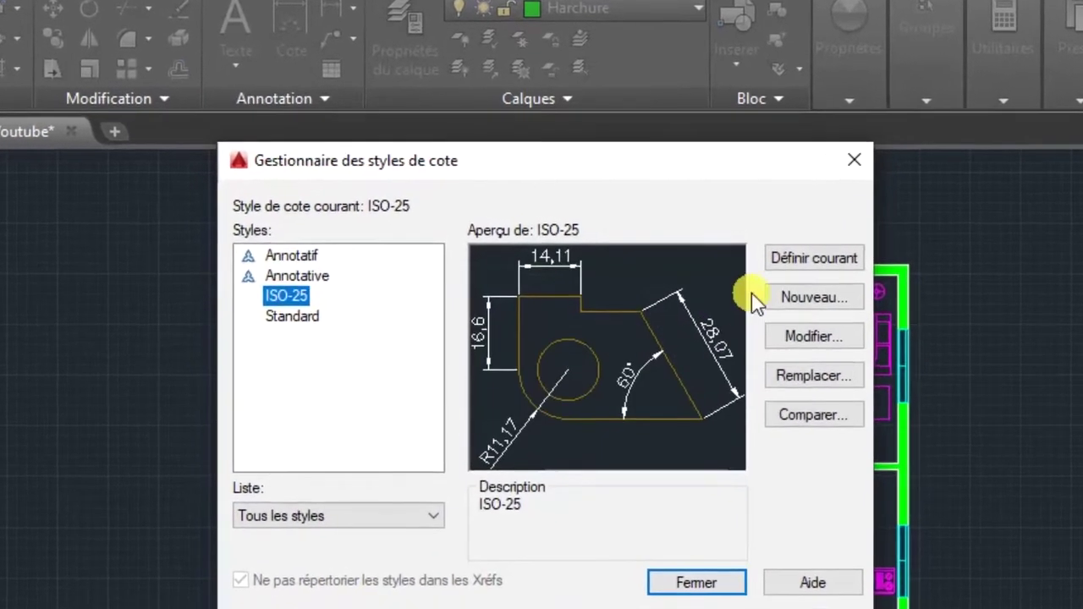
{"action": "left_click", "coordinate": [796, 301]}
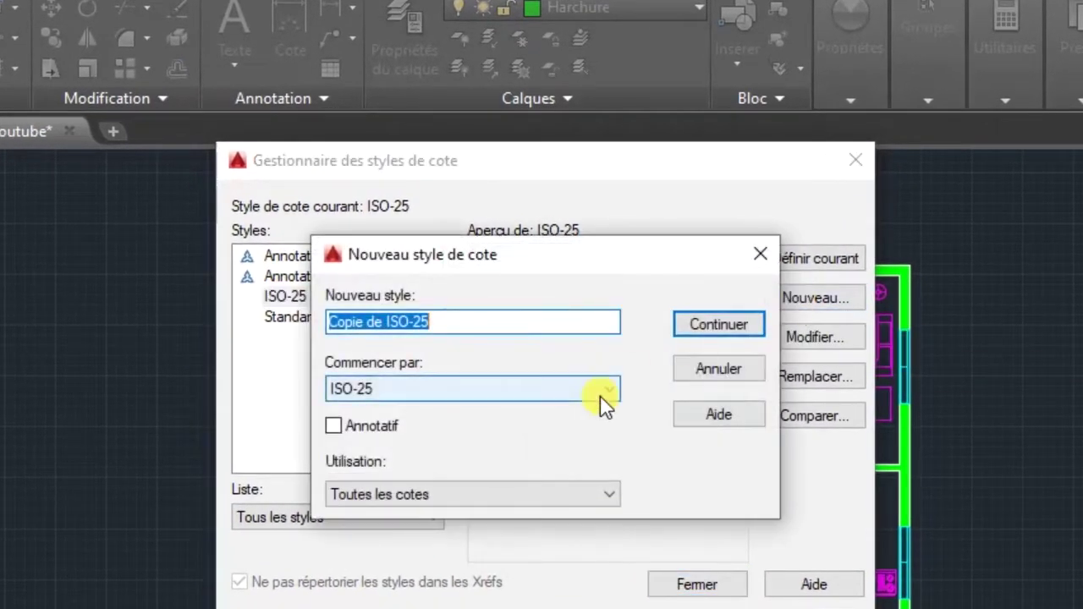
{"action": "type", "text": "Dim"}
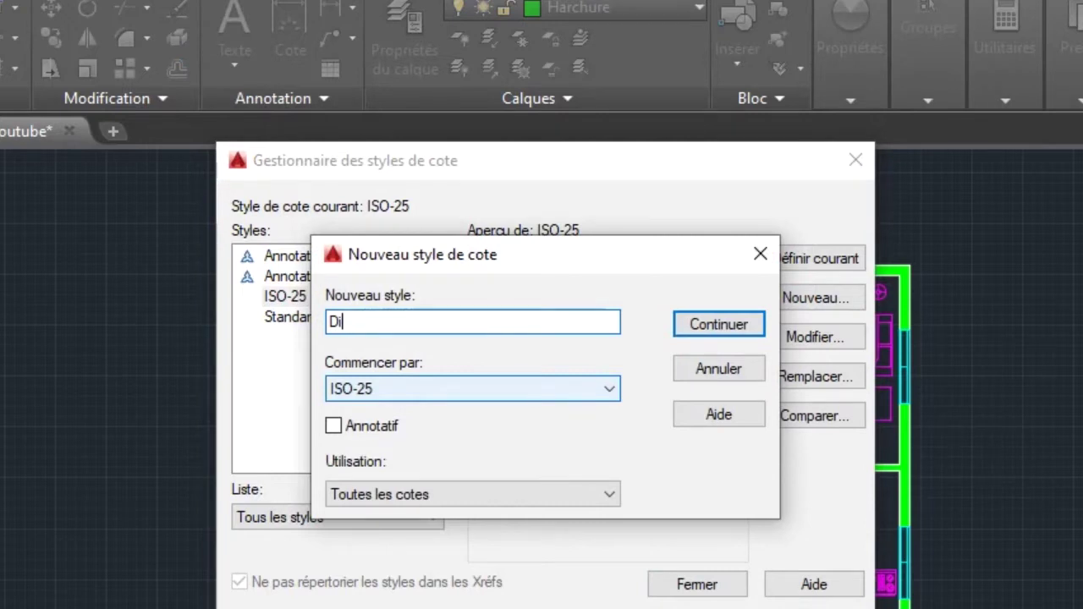
{"action": "left_click", "coordinate": [724, 332]}
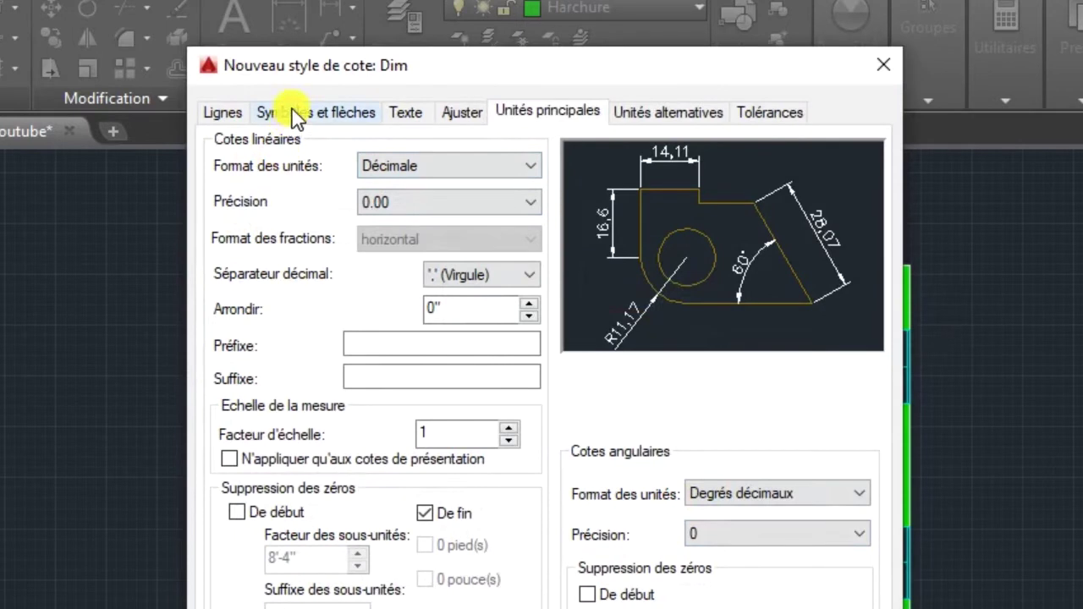
- Give the Dim style architectural tick arrowheads and vertically centred dimension text
{"action": "left_click", "coordinate": [211, 116]}
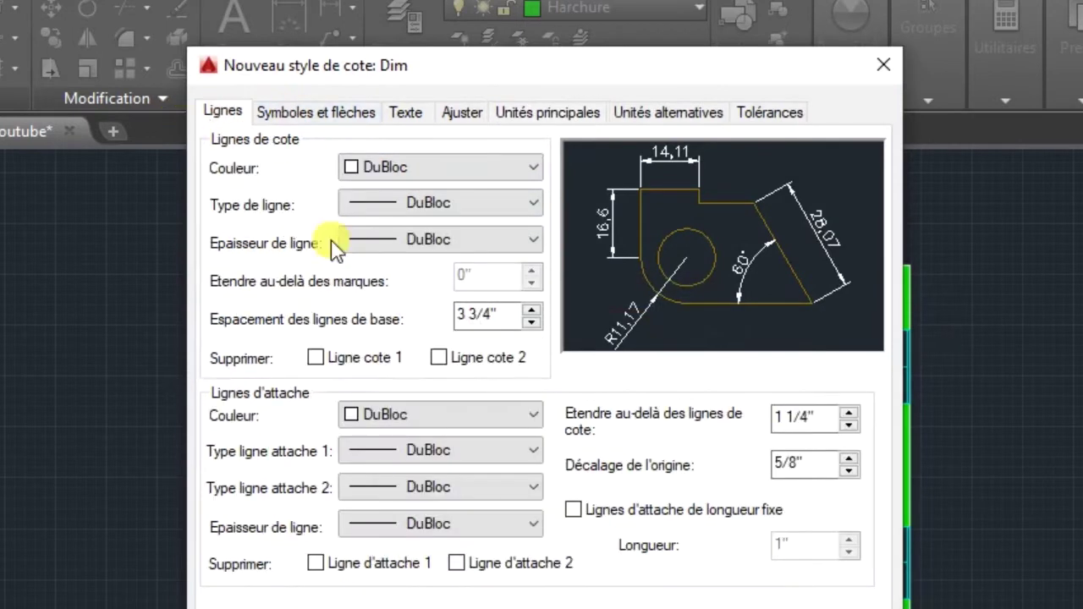
{"action": "left_click", "coordinate": [319, 117]}
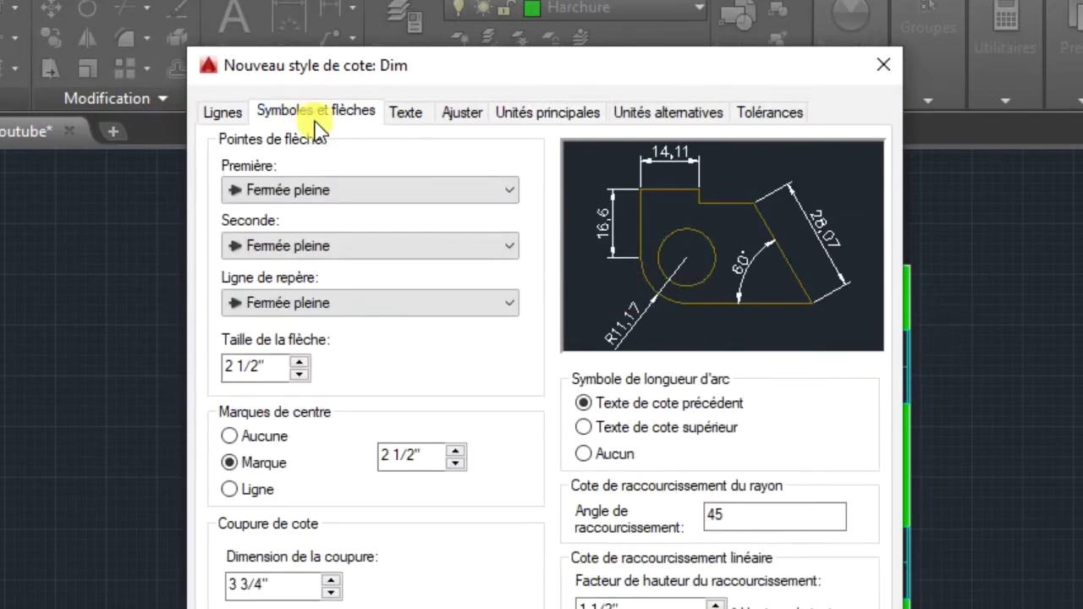
{"action": "left_click", "coordinate": [301, 189]}
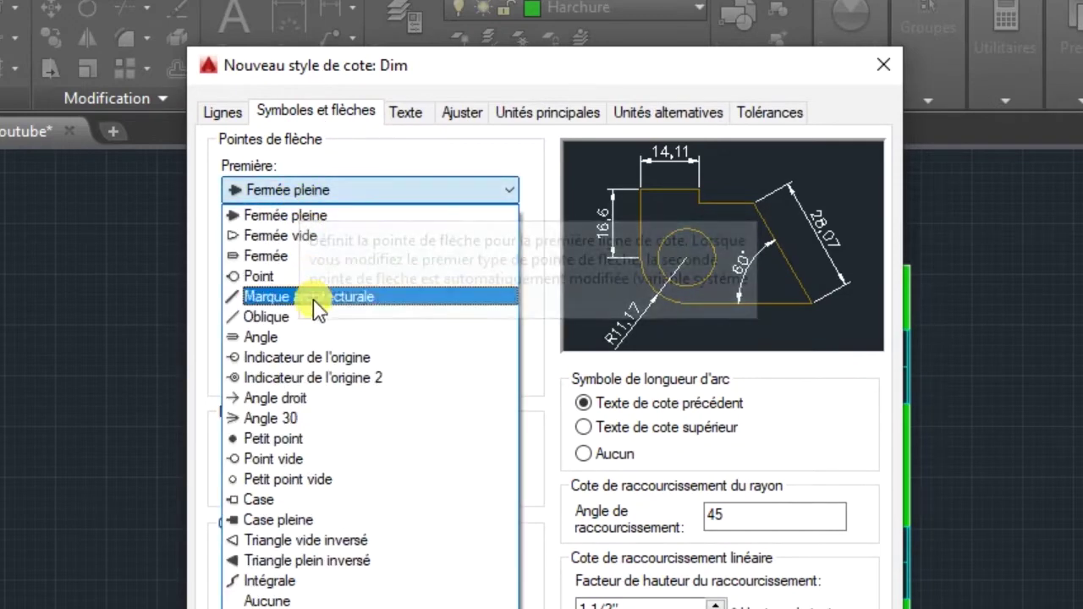
{"action": "left_click", "coordinate": [312, 298]}
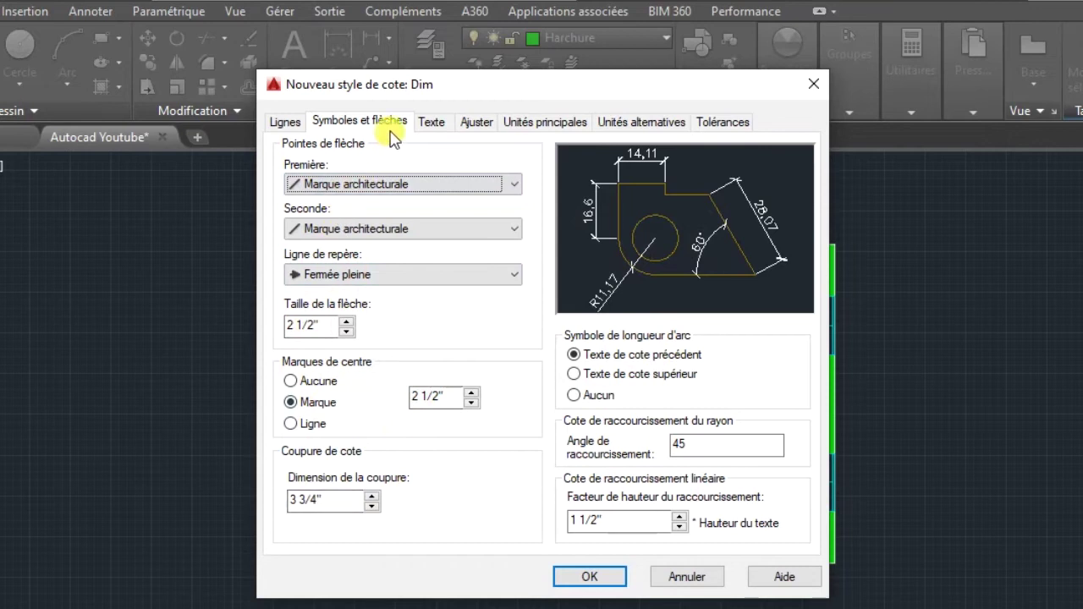
{"action": "left_click", "coordinate": [432, 124]}
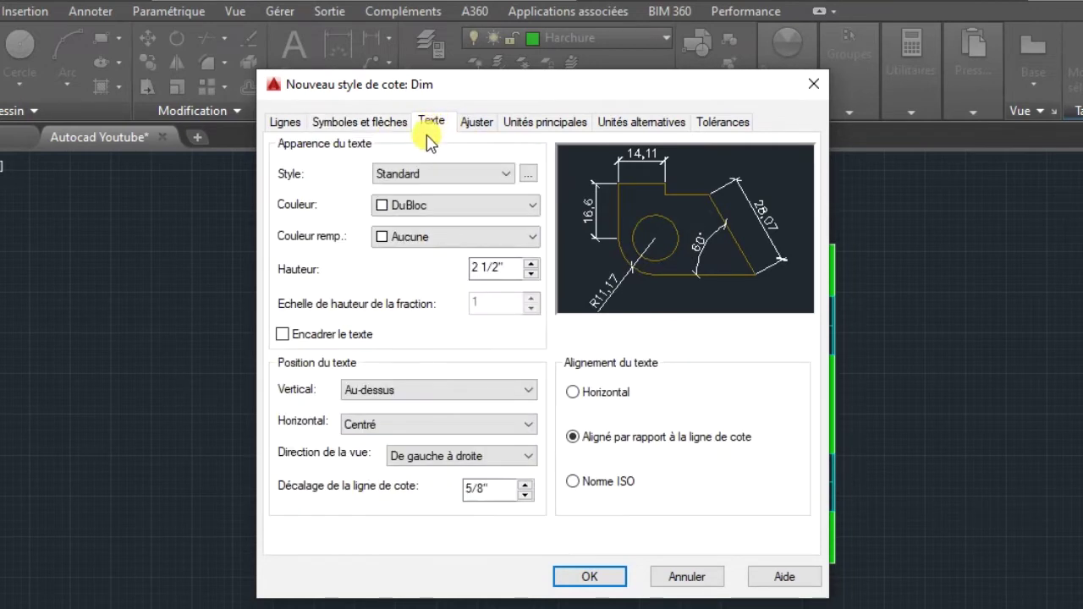
{"action": "left_click", "coordinate": [410, 393]}
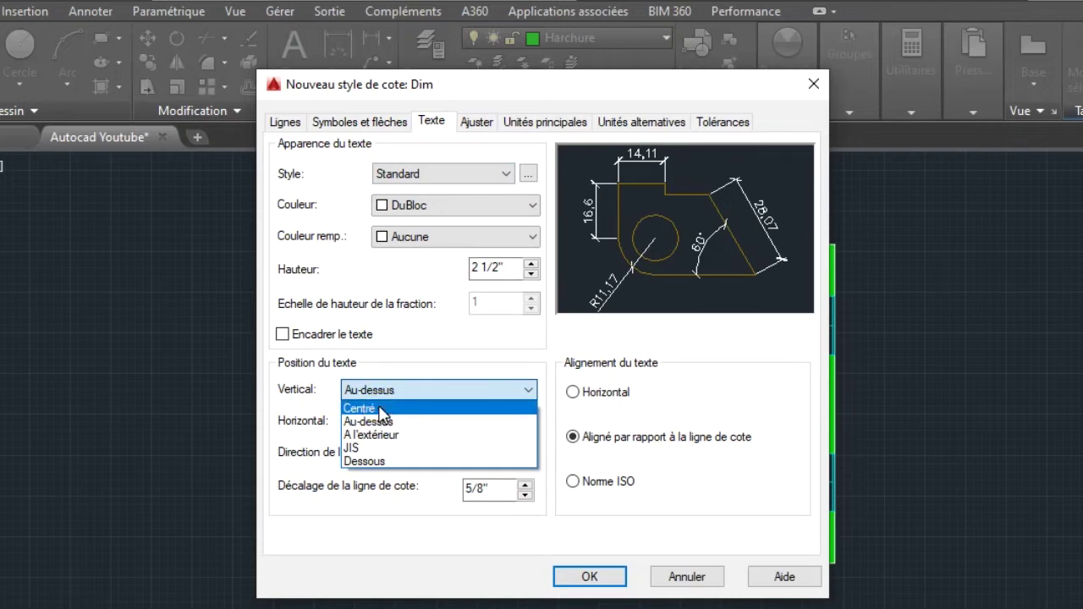
{"action": "left_click", "coordinate": [360, 409]}
- Set Dim's linear unit format to Architecture and save the style
{"action": "left_click", "coordinate": [479, 122]}
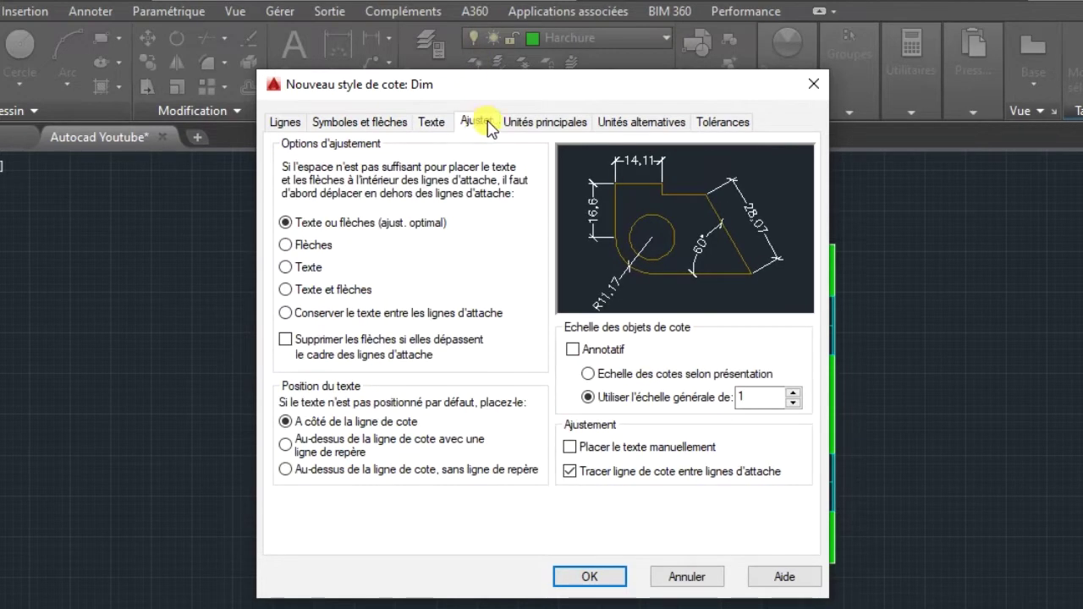
{"action": "left_click", "coordinate": [543, 124]}
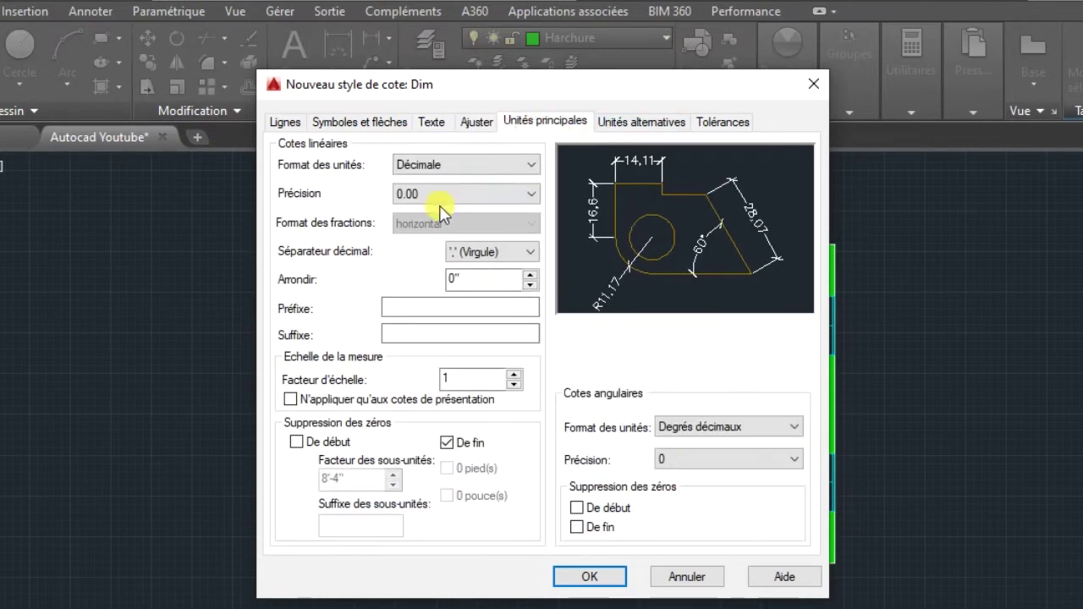
{"action": "left_click", "coordinate": [442, 166]}
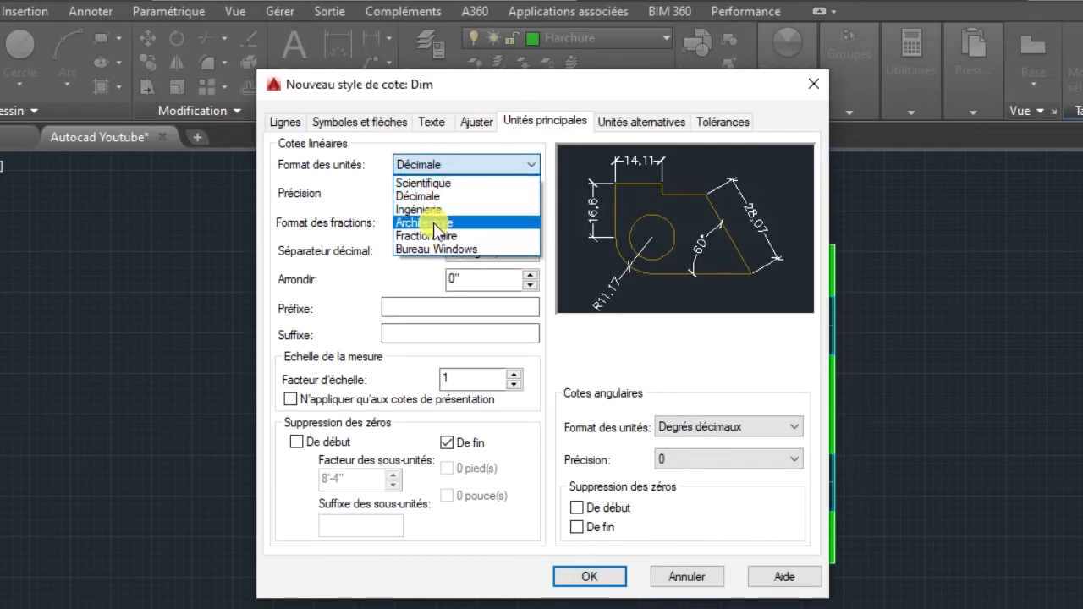
{"action": "left_click", "coordinate": [436, 223]}
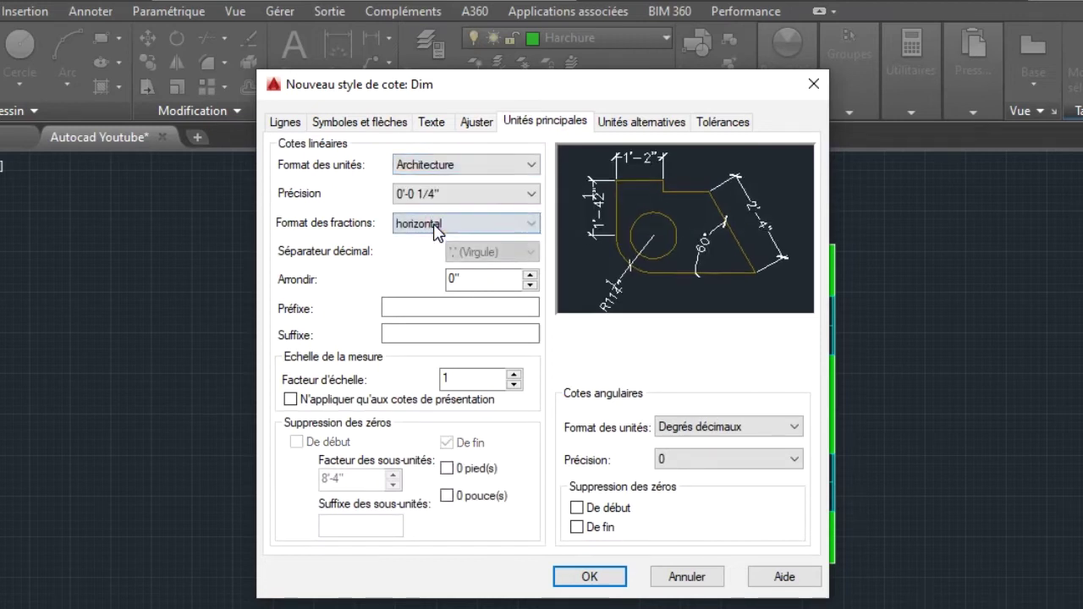
{"action": "left_click", "coordinate": [621, 123]}
{"action": "left_click", "coordinate": [724, 122]}
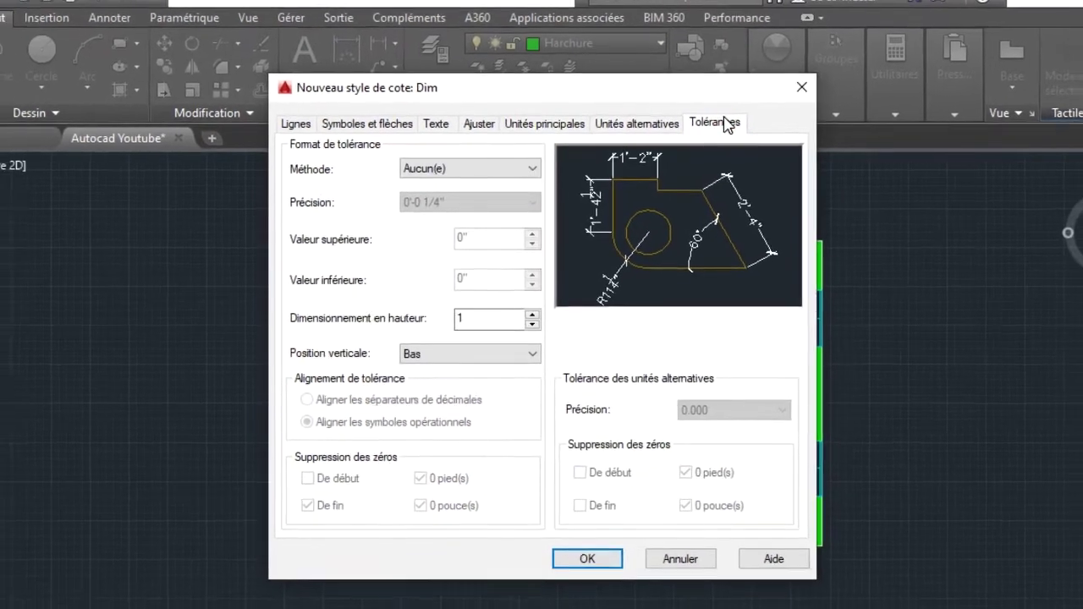
{"action": "left_click", "coordinate": [588, 579]}
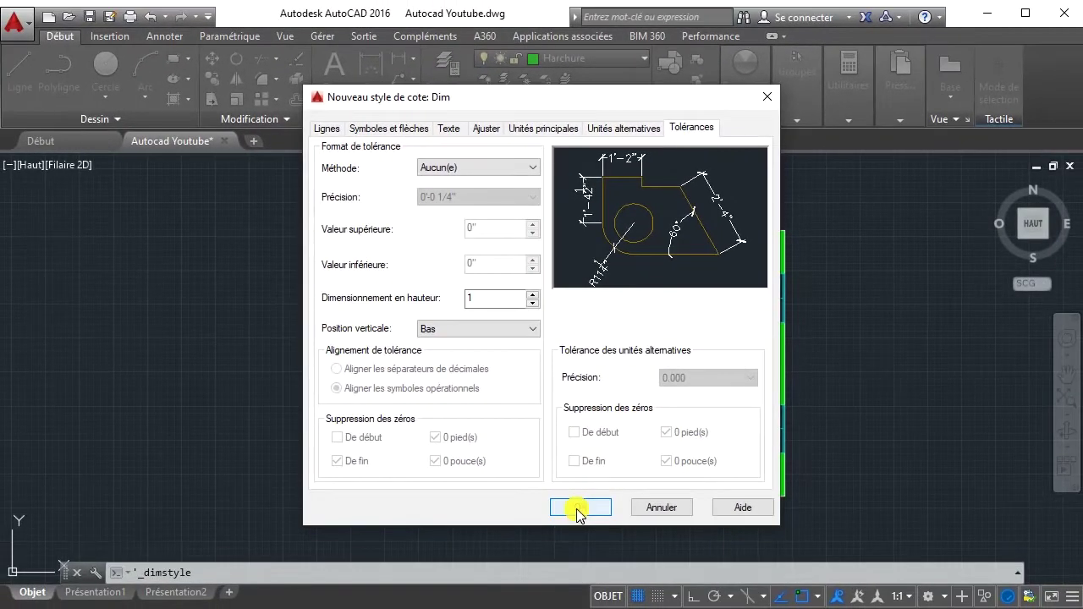
{"action": "left_click", "coordinate": [581, 510]}
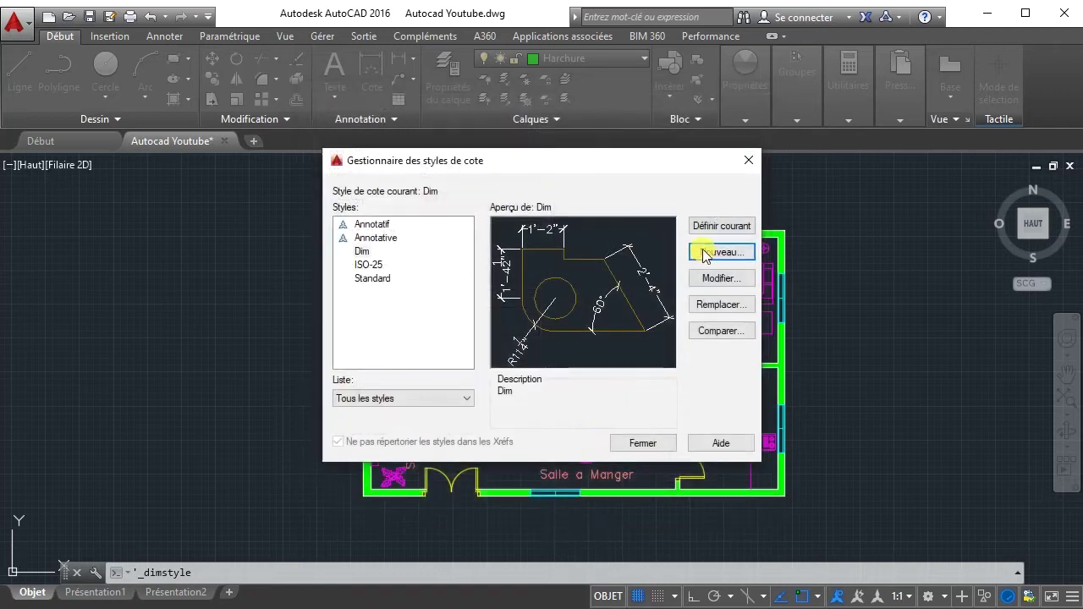
- Add a 31' vertical dimension along the plan's right exterior wall using the Dim style
{"action": "left_click", "coordinate": [642, 444]}
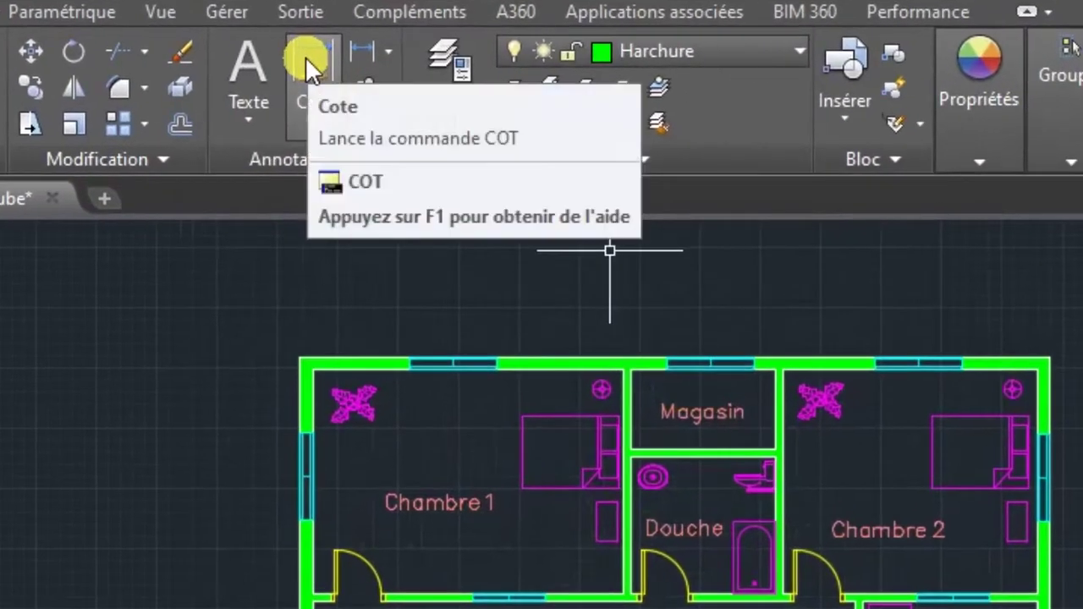
{"action": "left_click", "coordinate": [305, 59]}
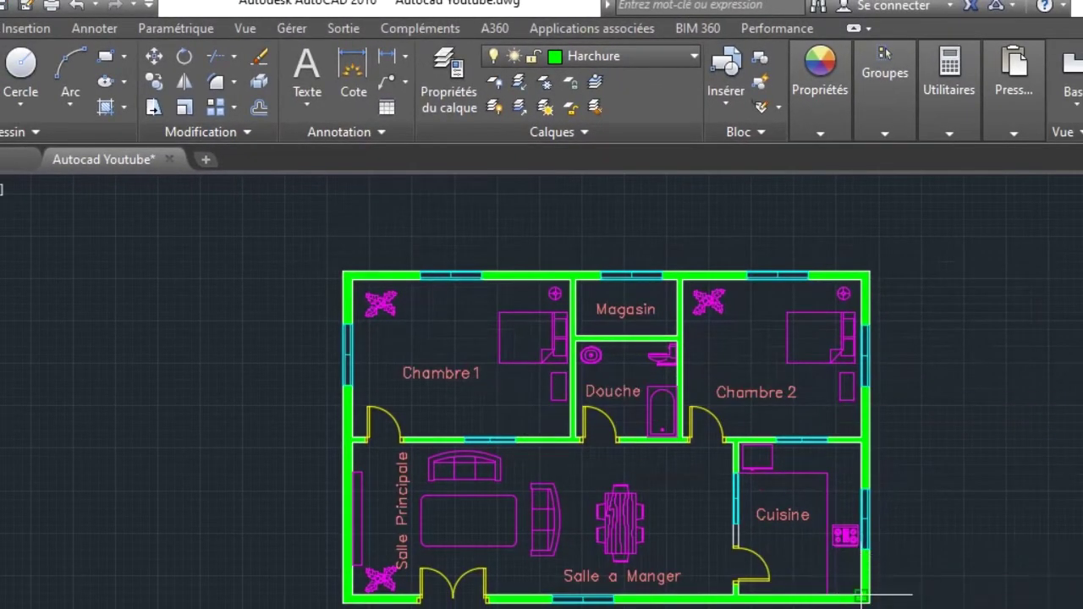
{"action": "left_click", "coordinate": [867, 275]}
{"action": "left_click", "coordinate": [900, 285]}
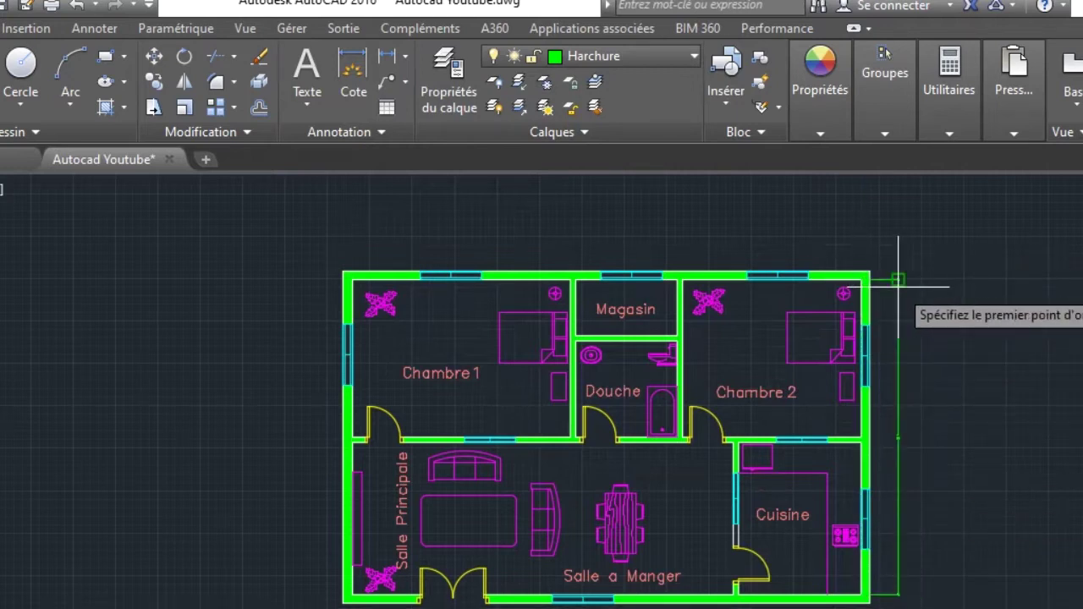
{"action": "left_click", "coordinate": [896, 443]}
{"action": "scroll", "coordinate": [895, 444], "scroll_direction": "up", "scroll_amount": 4}
{"action": "scroll", "coordinate": [912, 442], "scroll_direction": "up", "scroll_amount": 5}
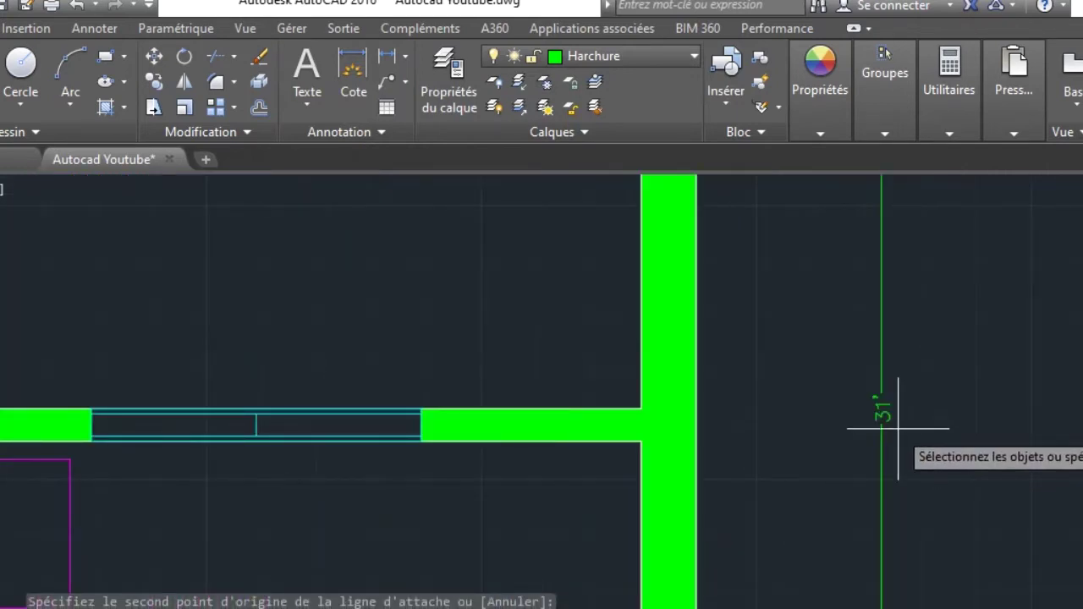
{"action": "scroll", "coordinate": [900, 412], "scroll_direction": "down", "scroll_amount": 9}
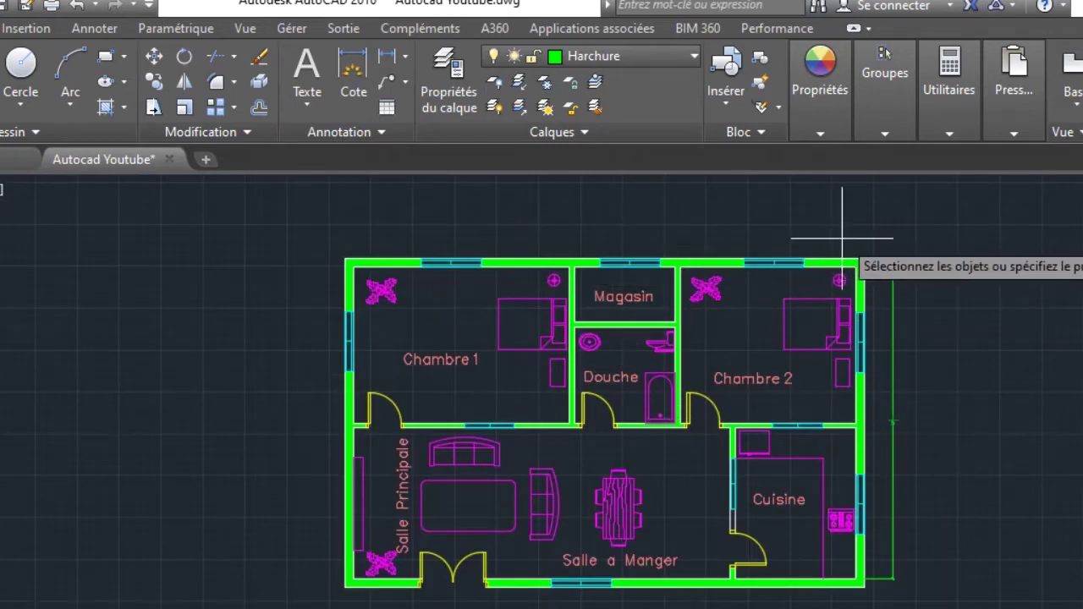
{"action": "left_click", "coordinate": [623, 511]}
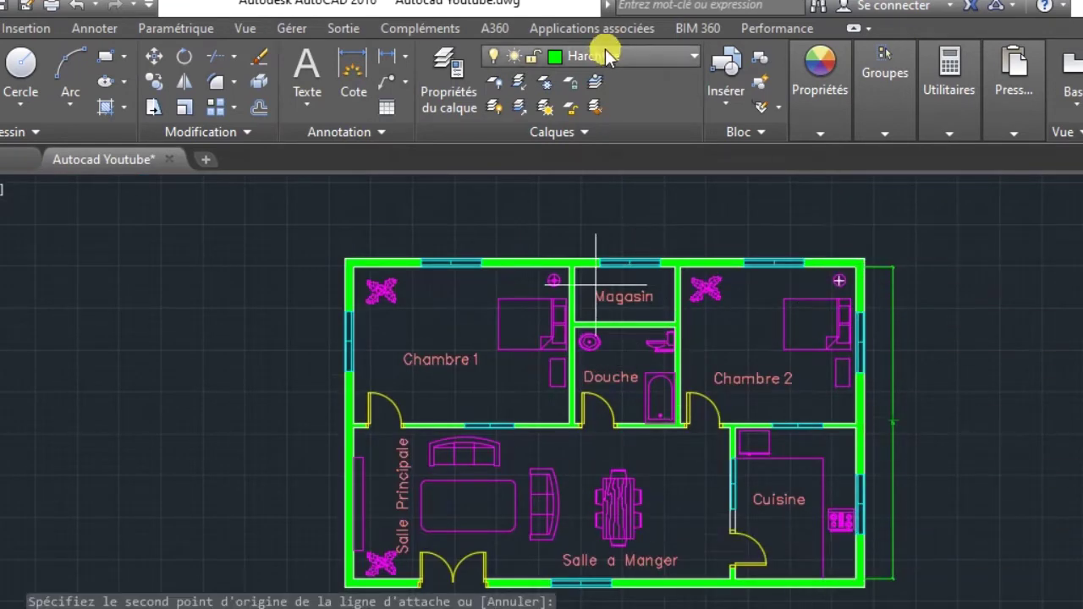
- Make Dim the current layer, switching through layer 0 after the current-layer warning
{"action": "left_click", "coordinate": [605, 52]}
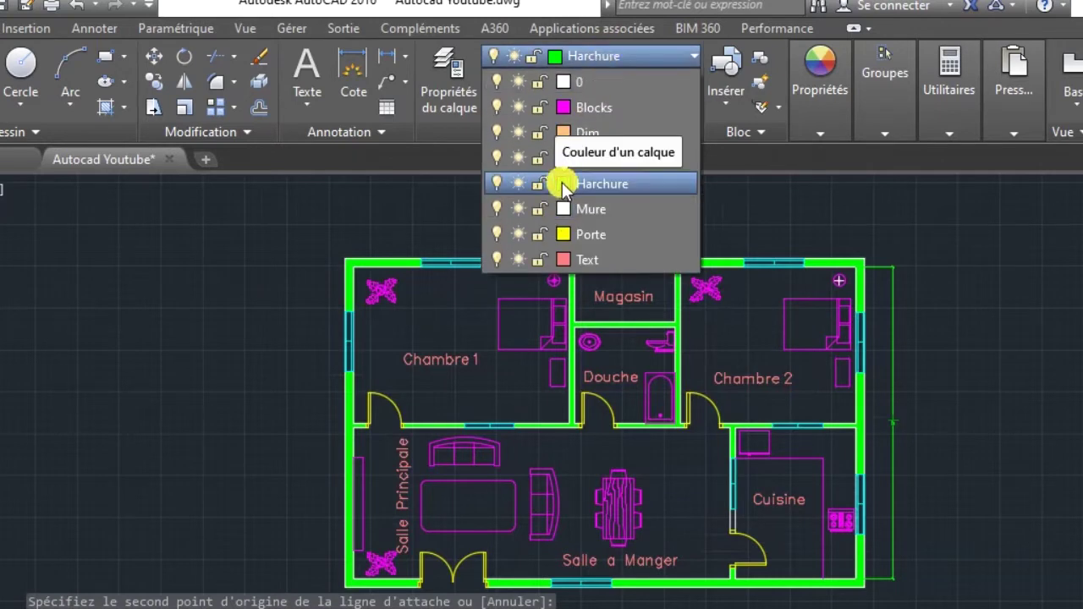
{"action": "left_click", "coordinate": [498, 182]}
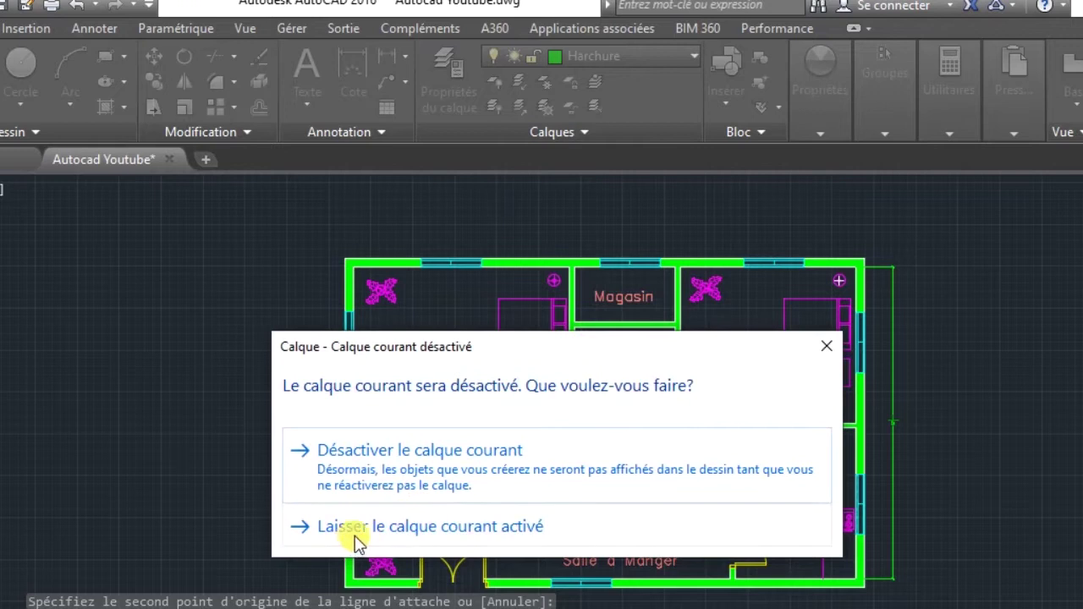
{"action": "left_click", "coordinate": [827, 347]}
{"action": "left_click", "coordinate": [638, 57]}
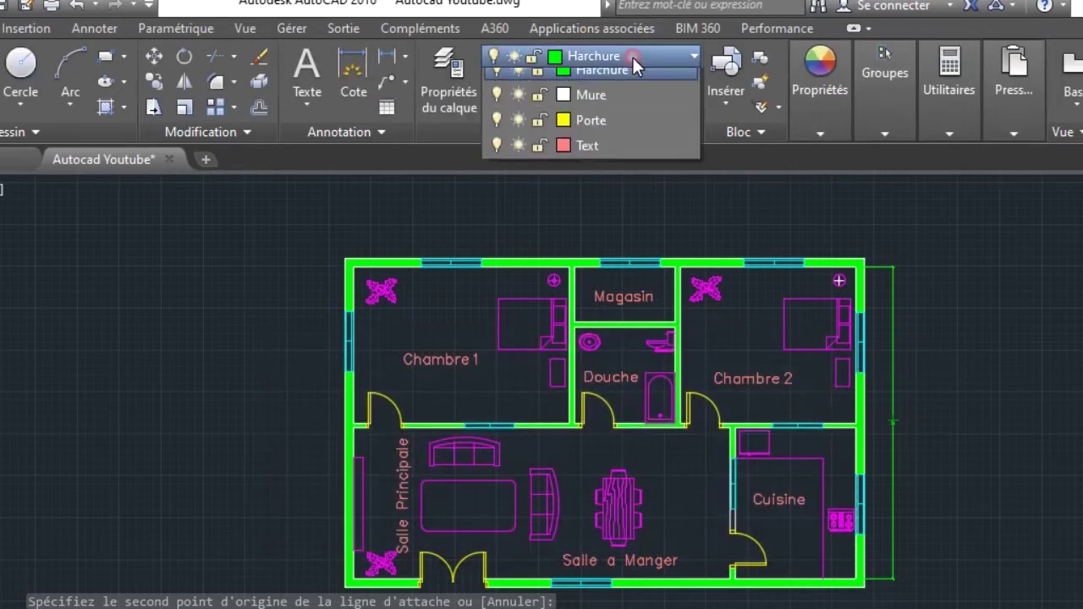
{"action": "left_click", "coordinate": [590, 82]}
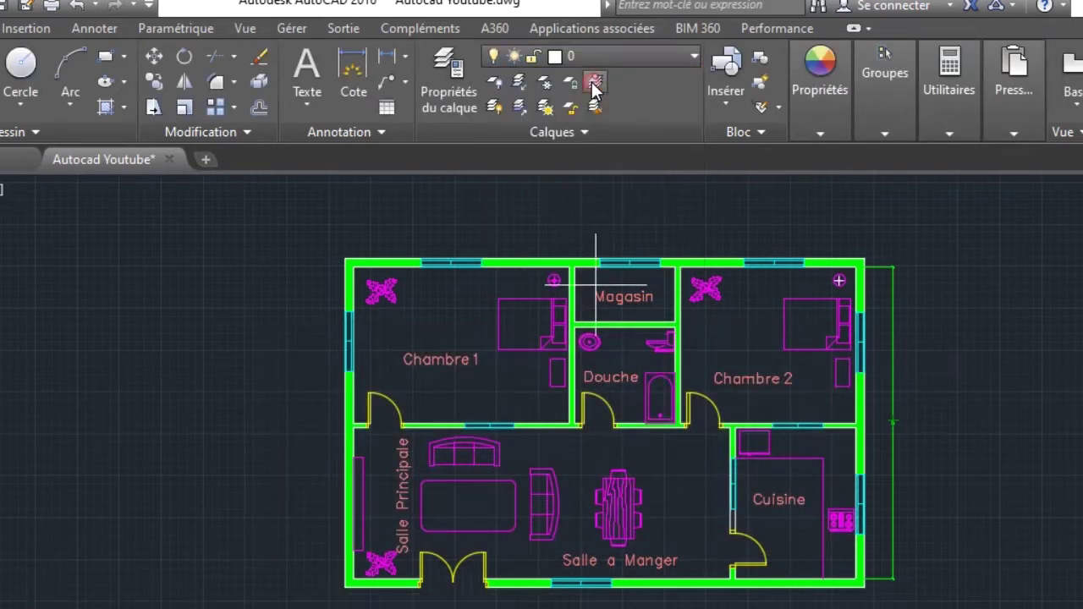
{"action": "left_click", "coordinate": [601, 52]}
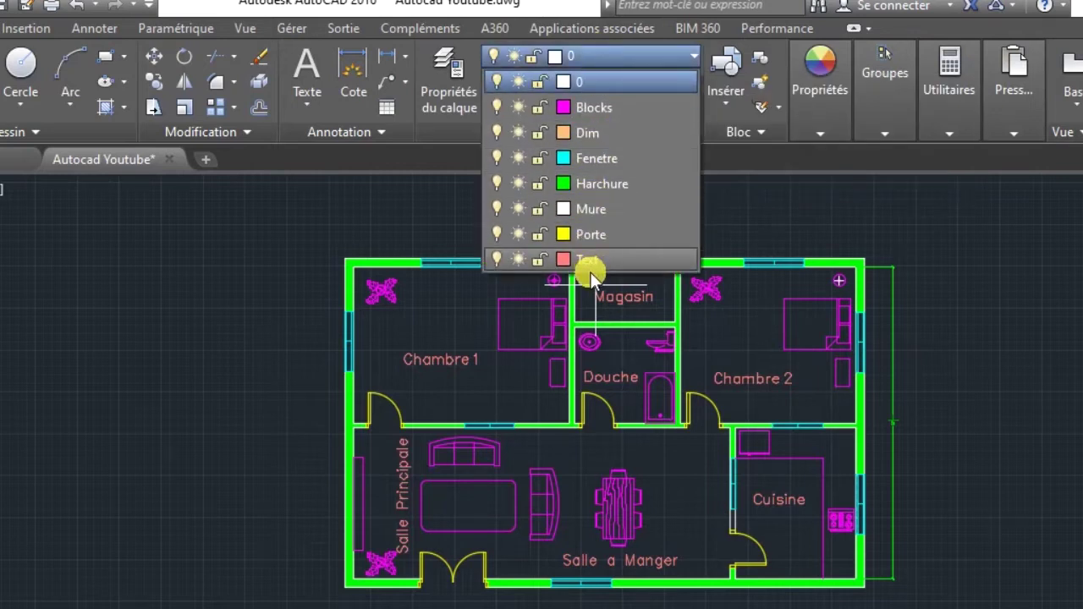
{"action": "left_click", "coordinate": [593, 133]}
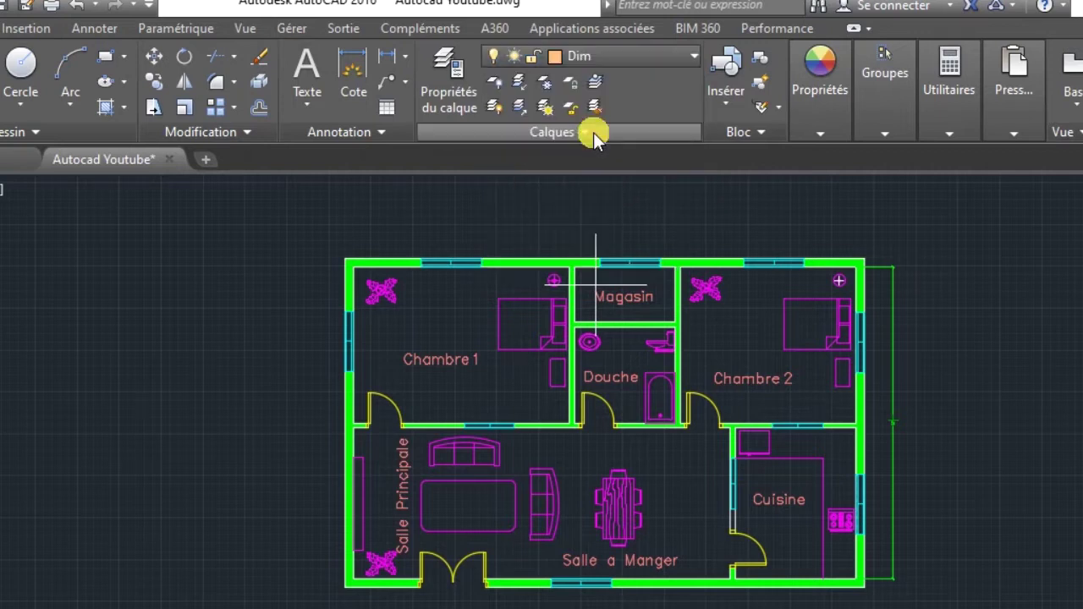
- Turn off the Harchure layer so the green wall hatching disappears
{"action": "left_click", "coordinate": [621, 55]}
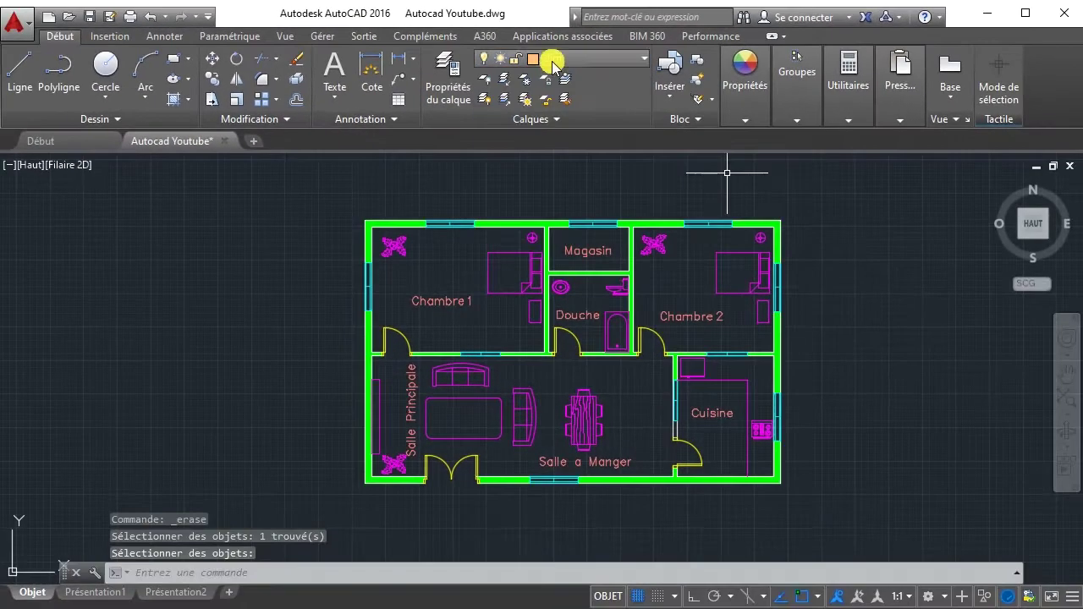
{"action": "left_click", "coordinate": [557, 57]}
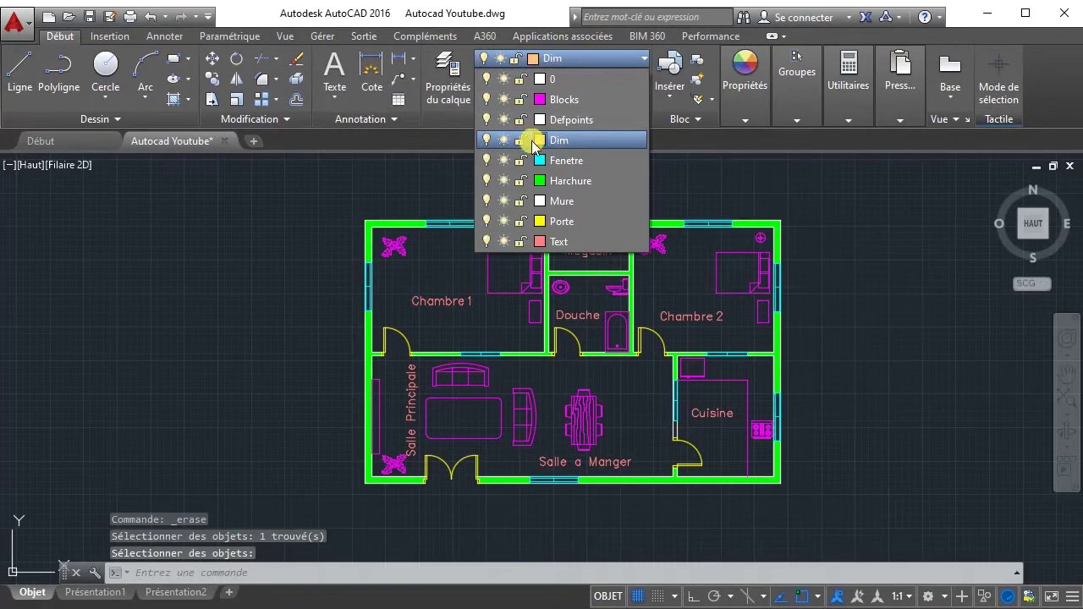
{"action": "left_click", "coordinate": [487, 181]}
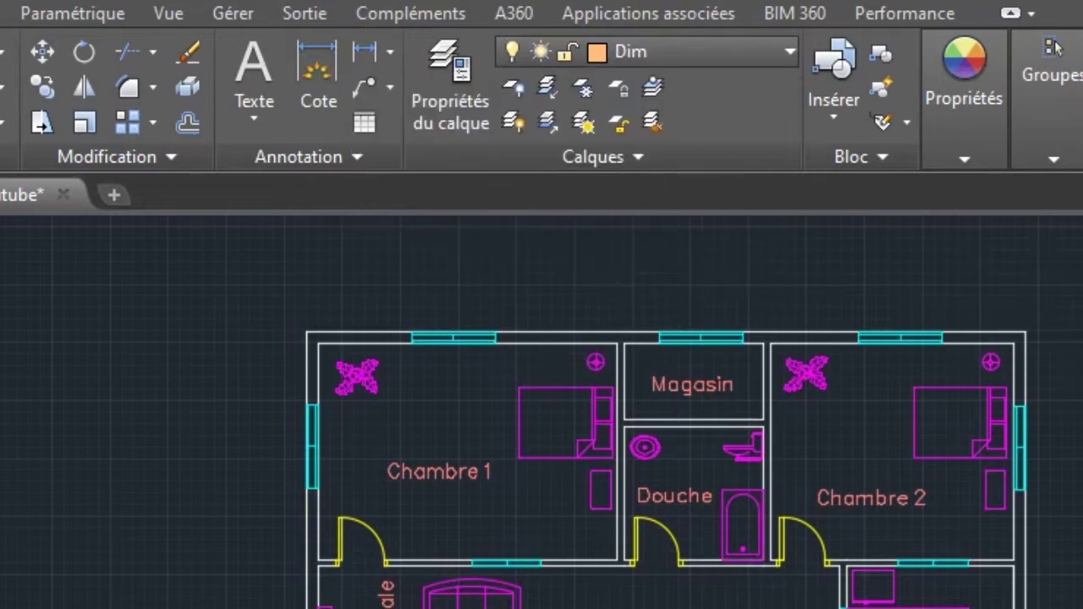
- Dimension the house's right side from the bottom-right to the top-right wall corner
{"action": "left_click", "coordinate": [319, 72]}
{"action": "scroll", "coordinate": [847, 558], "scroll_direction": "up", "scroll_amount": 3}
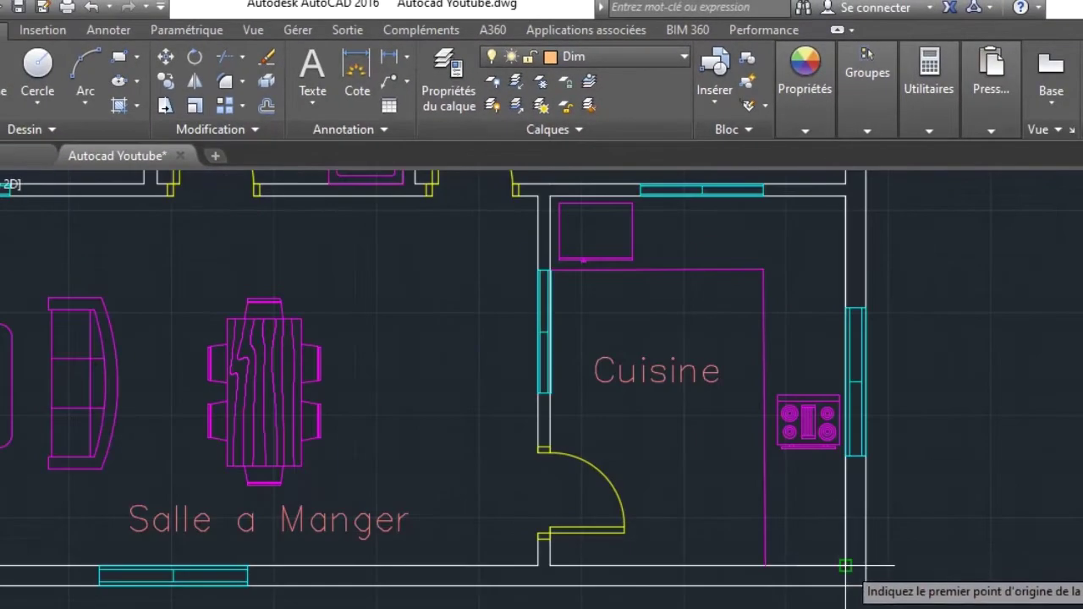
{"action": "left_click", "coordinate": [846, 565]}
{"action": "scroll", "coordinate": [868, 363], "scroll_direction": "down", "scroll_amount": 3}
{"action": "middle_click_drag", "start_coordinate": [885, 341], "coordinate": [673, 608]}
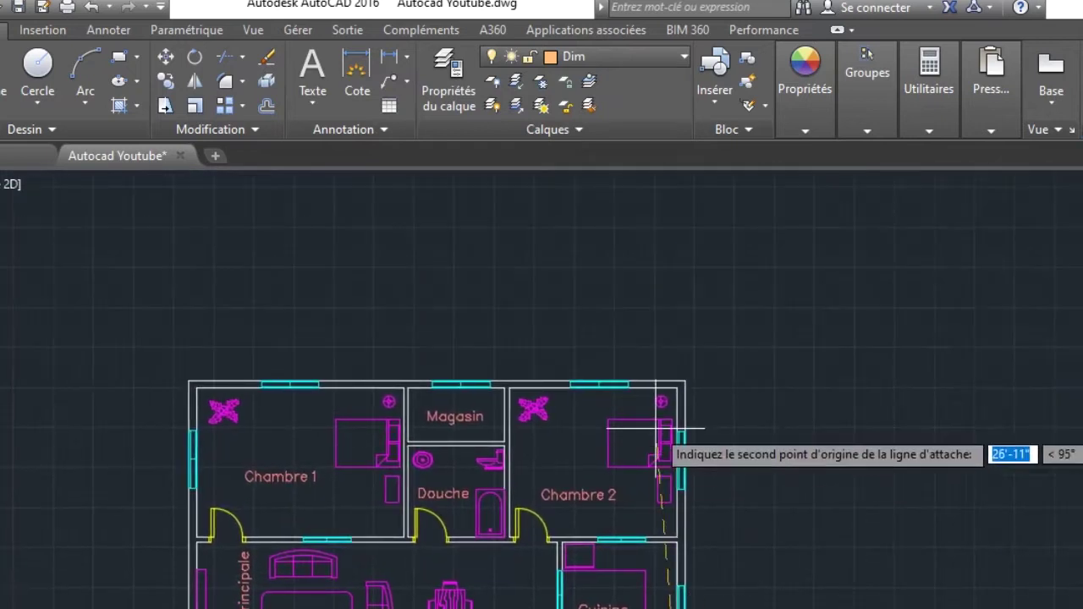
{"action": "left_click", "coordinate": [677, 387]}
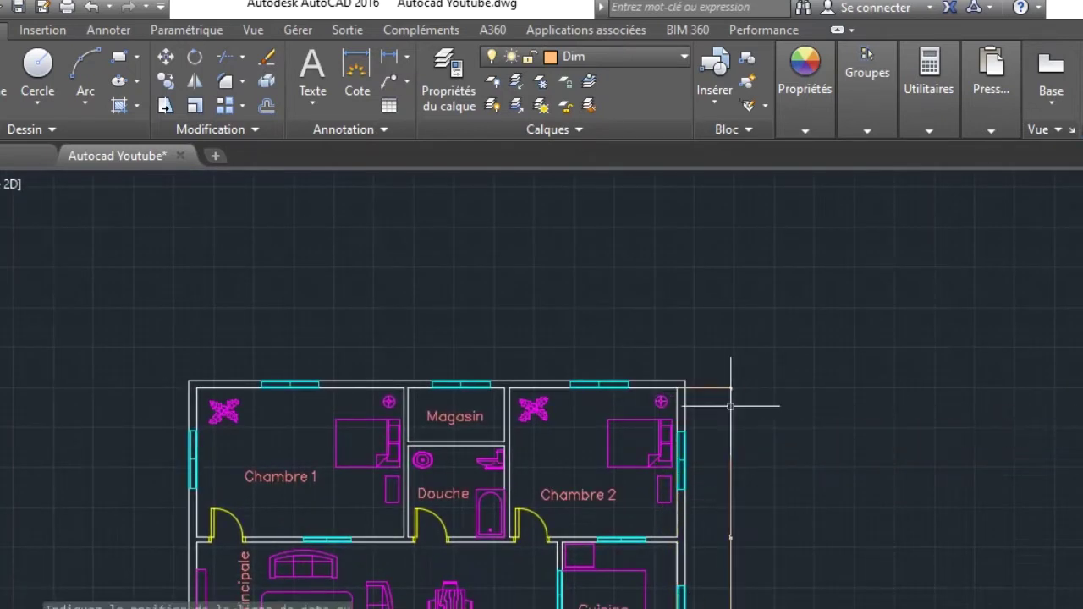
{"action": "scroll", "coordinate": [724, 530], "scroll_direction": "up", "scroll_amount": 6}
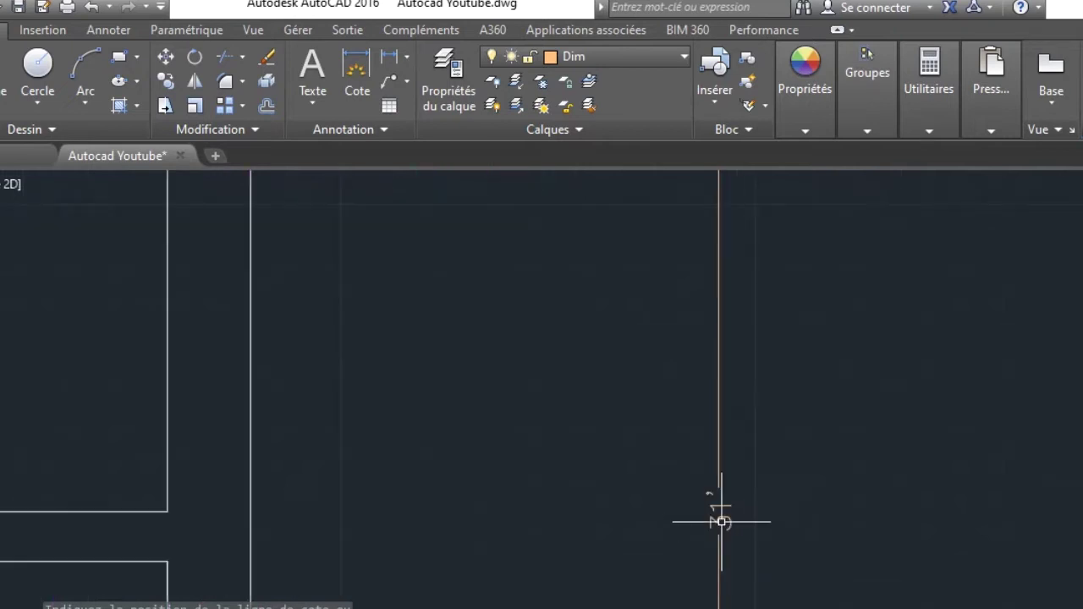
{"action": "scroll", "coordinate": [721, 523], "scroll_direction": "down", "scroll_amount": 8}
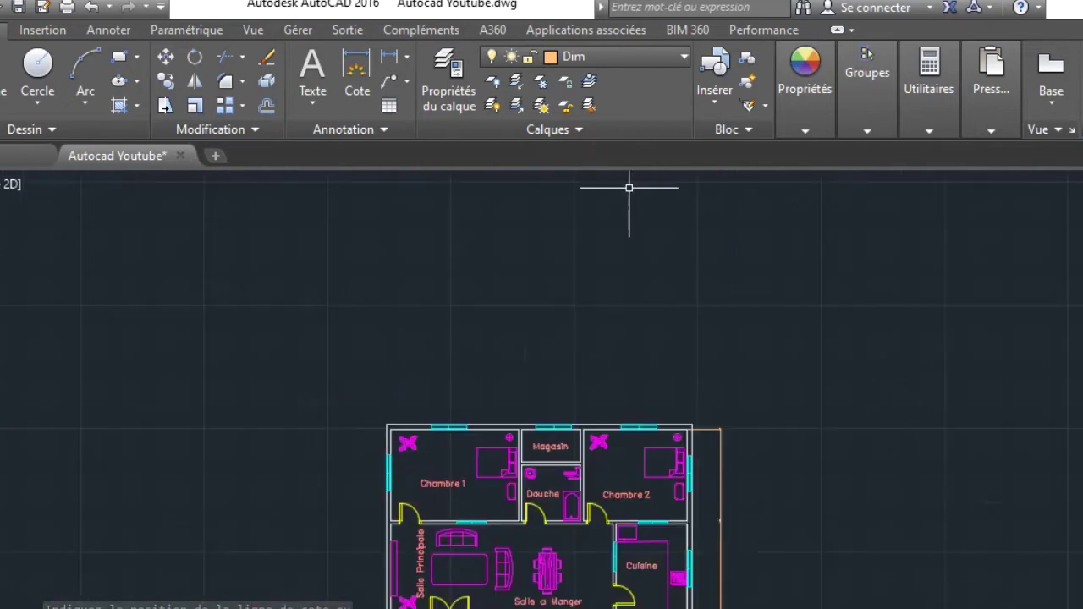
{"action": "left_click", "coordinate": [379, 129]}
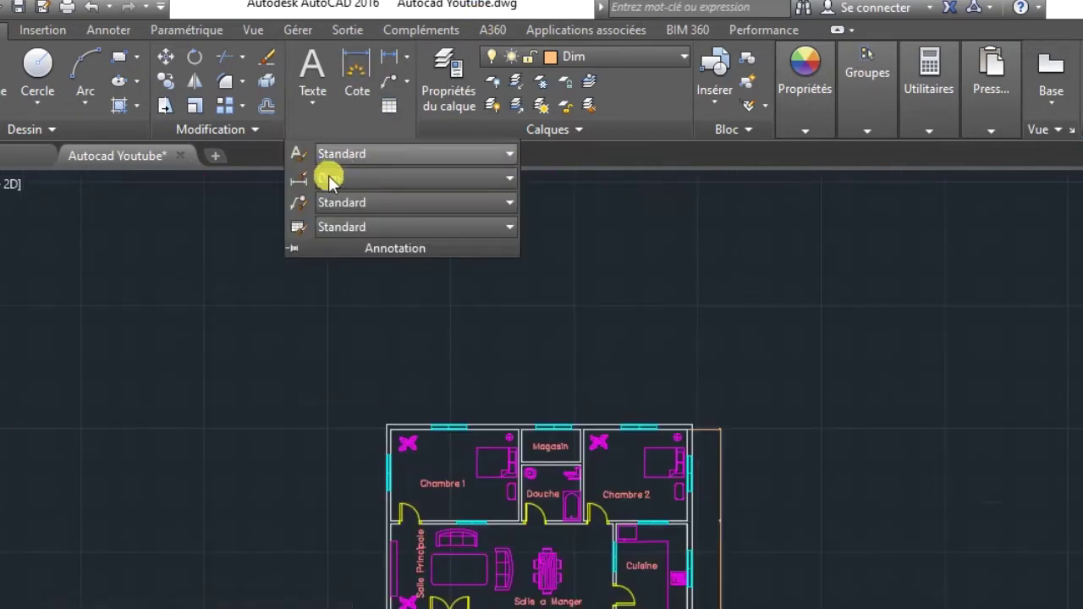
- Set the Dim style's overall scale to 5 in its Fit settings
{"action": "left_click", "coordinate": [299, 180]}
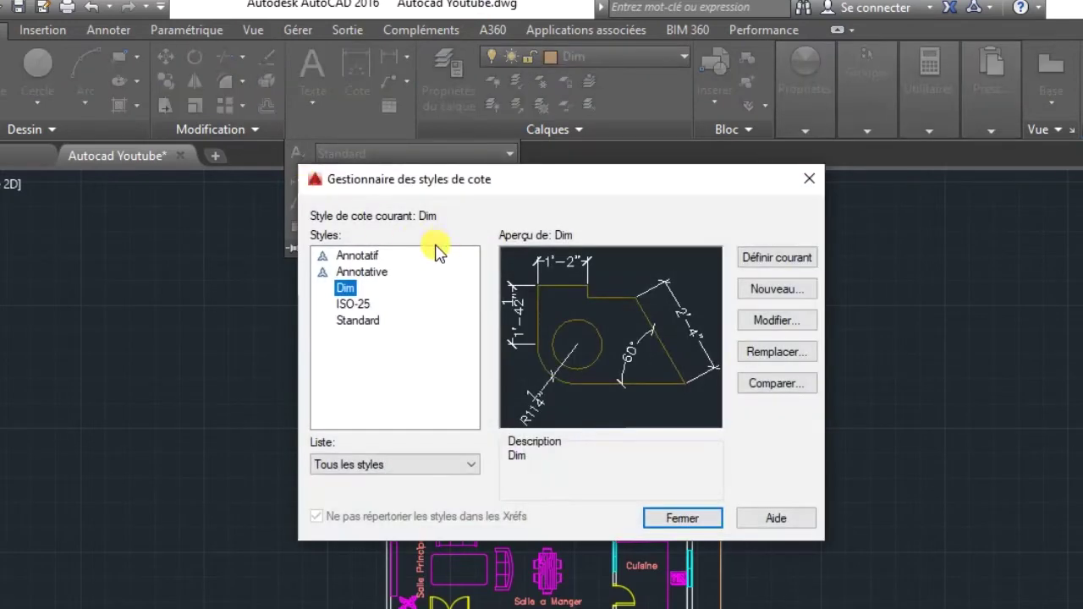
{"action": "left_click", "coordinate": [777, 321]}
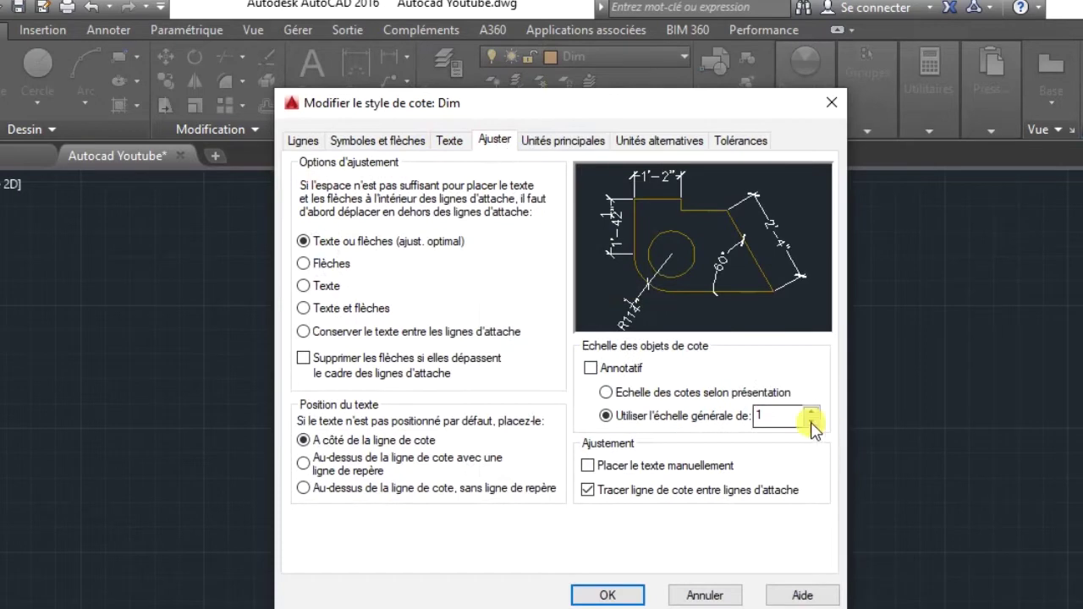
{"action": "double_click", "coordinate": [784, 416]}
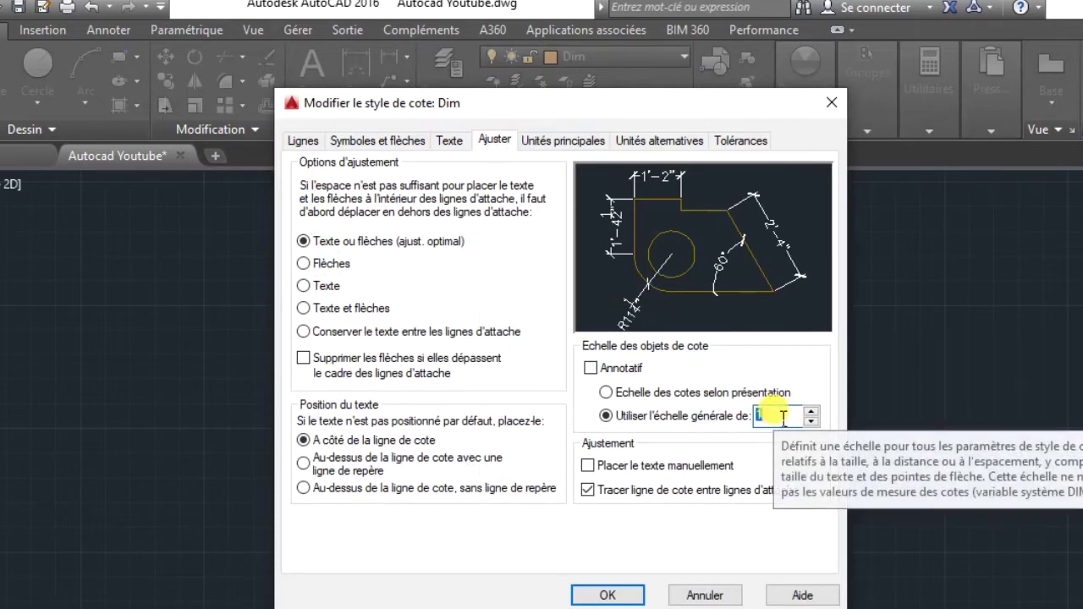
{"action": "type", "text": "5"}
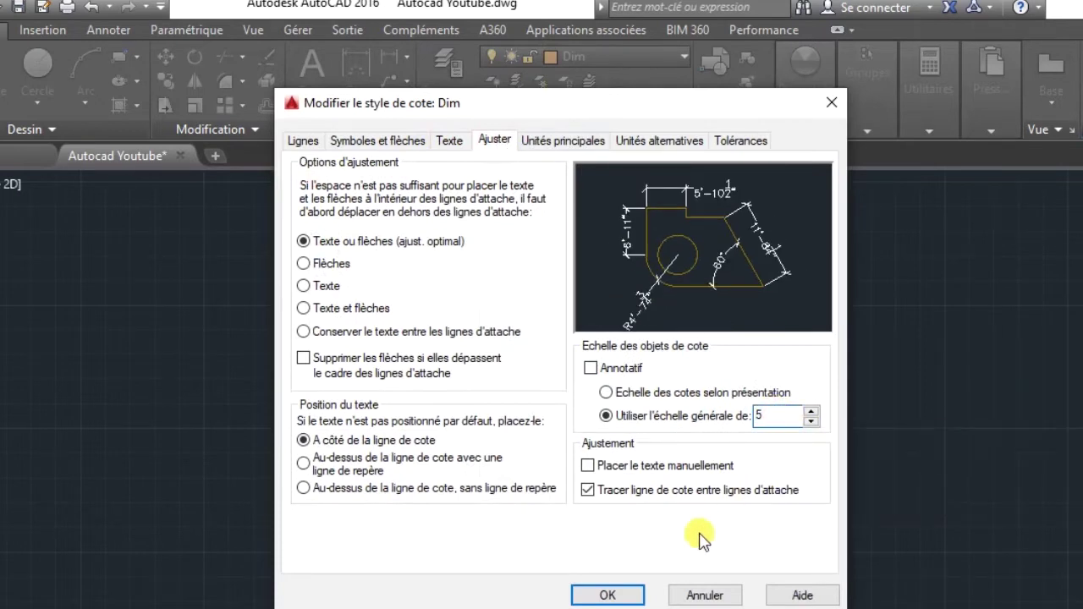
{"action": "left_click", "coordinate": [615, 595]}
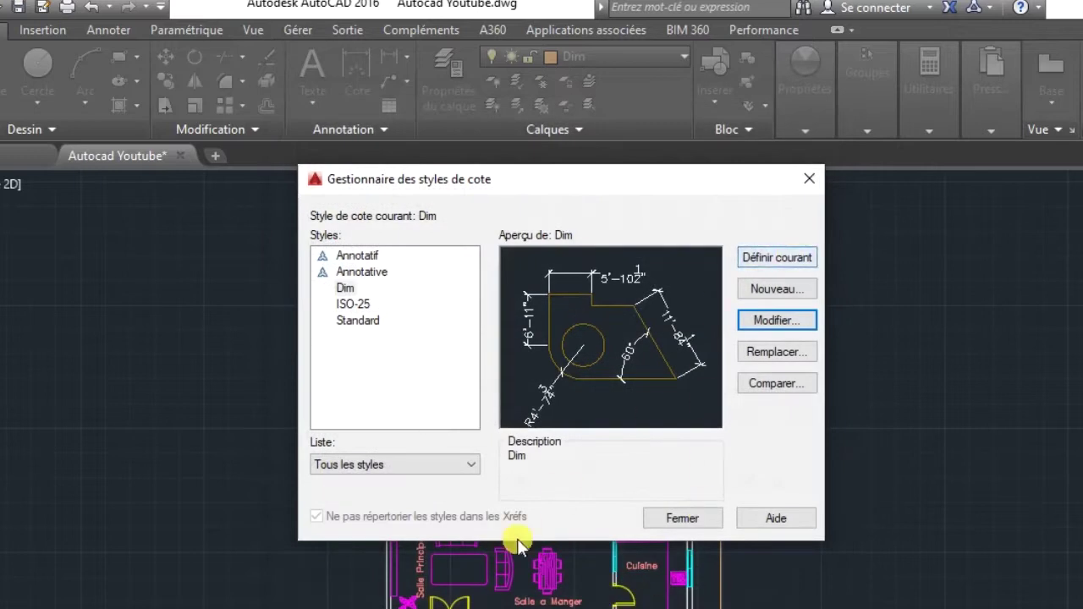
{"action": "left_click", "coordinate": [682, 519]}
- Dimension the kitchen's bottom wall with a 12' linear dimension
{"action": "scroll", "coordinate": [689, 448], "scroll_direction": "up", "scroll_amount": 5}
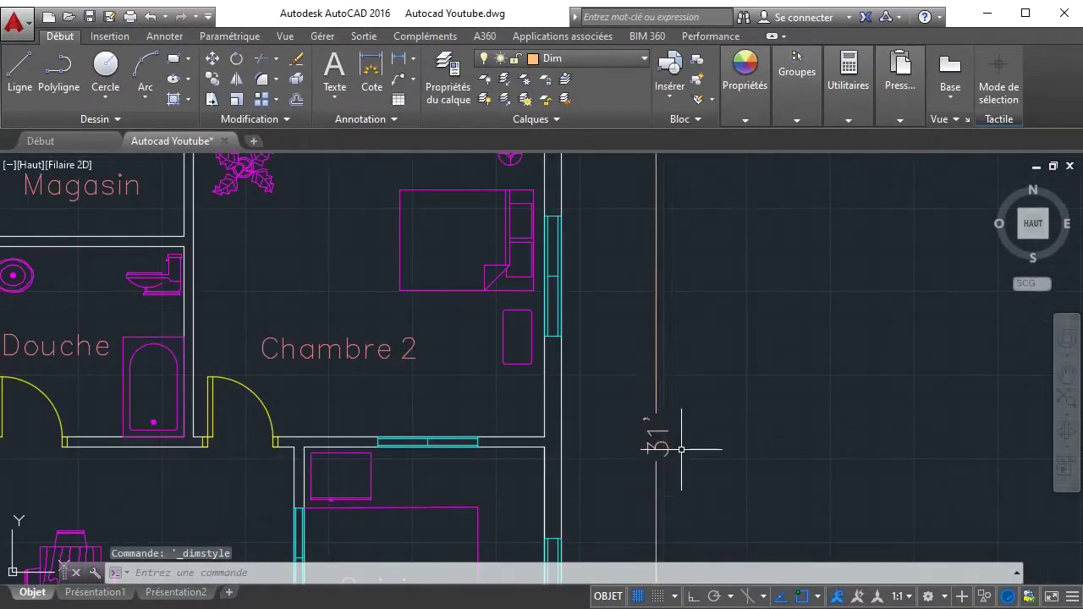
{"action": "scroll", "coordinate": [643, 417], "scroll_direction": "down", "scroll_amount": 5}
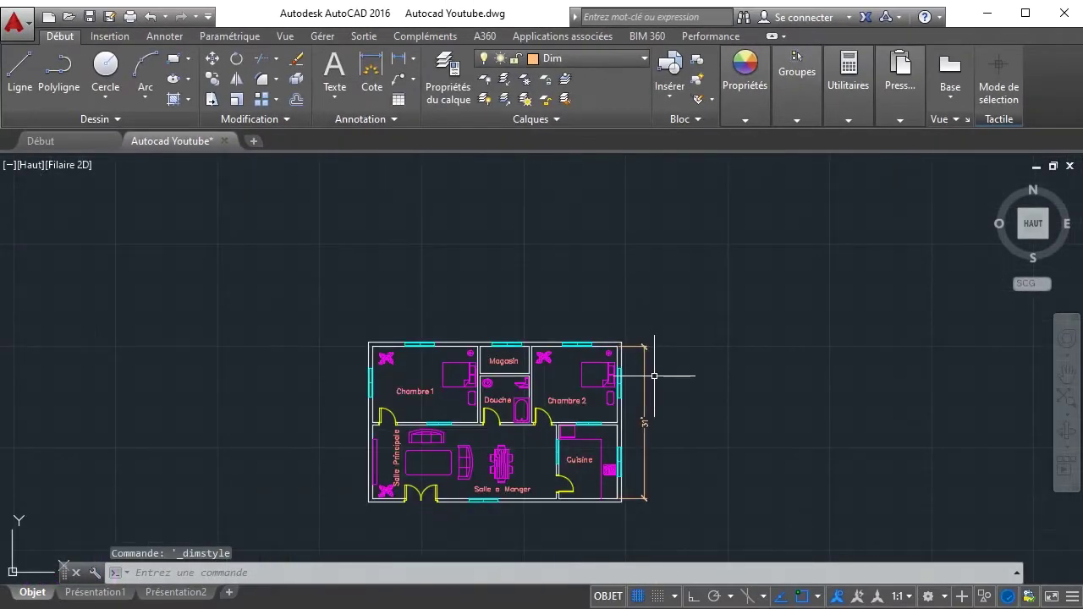
{"action": "scroll", "coordinate": [576, 507], "scroll_direction": "up", "scroll_amount": 4}
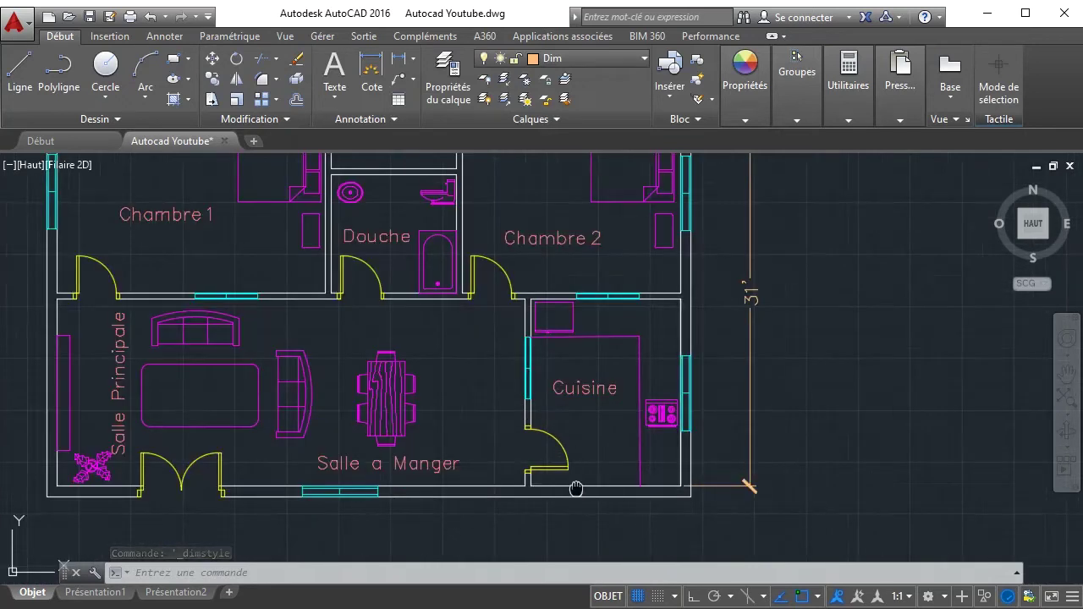
{"action": "middle_click_drag", "start_coordinate": [573, 491], "coordinate": [566, 426]}
{"action": "scroll", "coordinate": [566, 426], "scroll_direction": "up", "scroll_amount": 2}
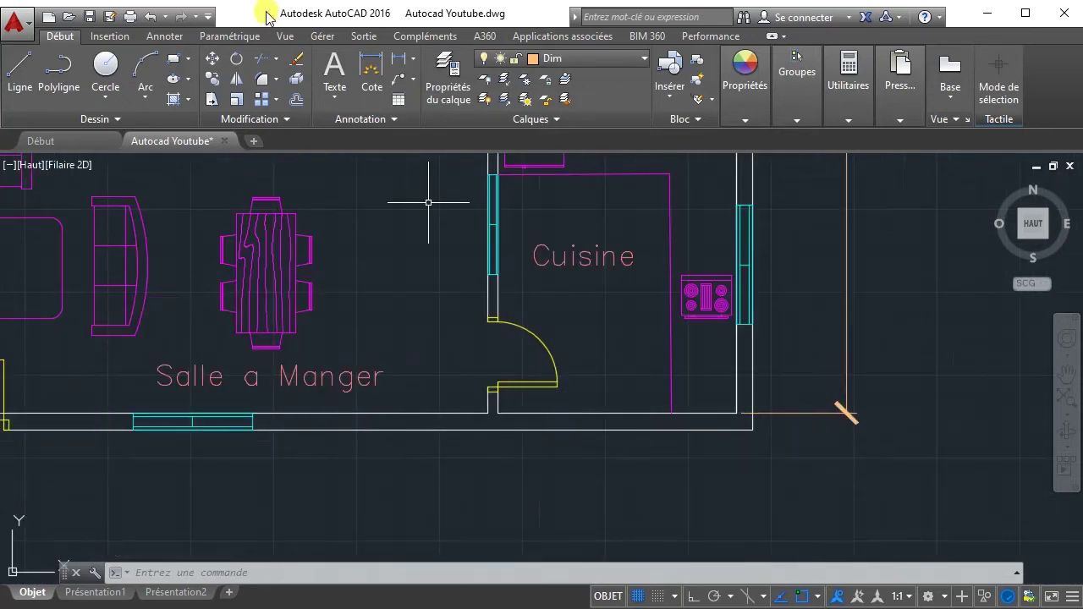
{"action": "left_click", "coordinate": [397, 58]}
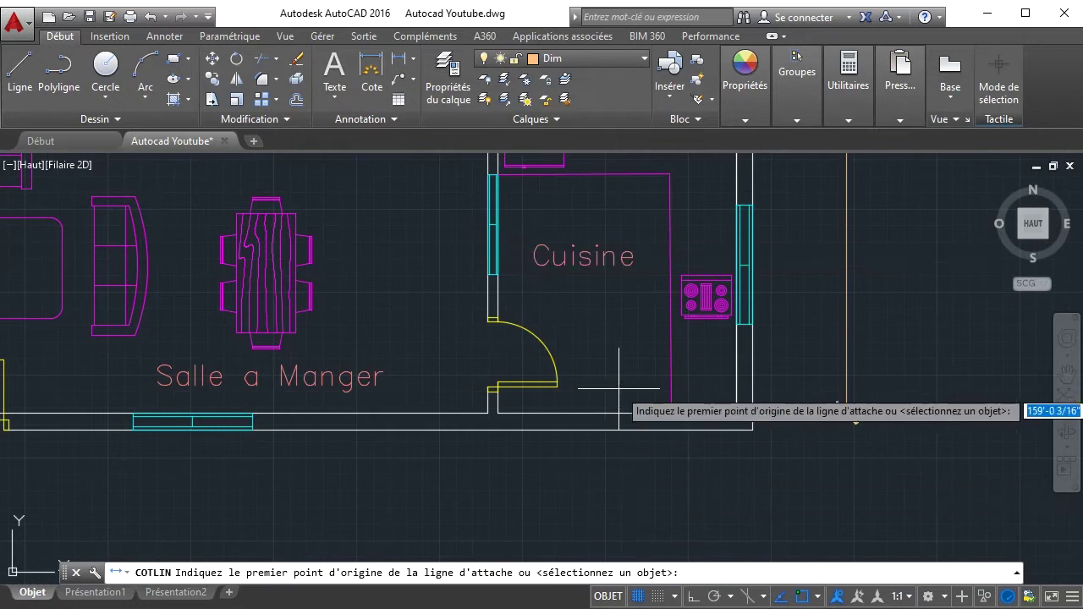
{"action": "left_click", "coordinate": [498, 413]}
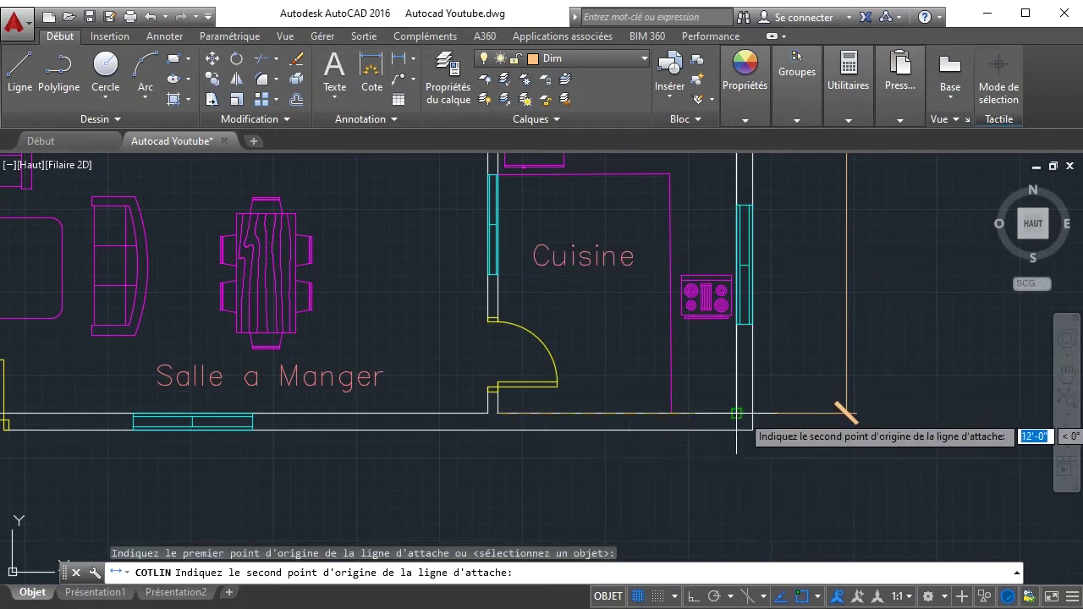
{"action": "left_click", "coordinate": [735, 414]}
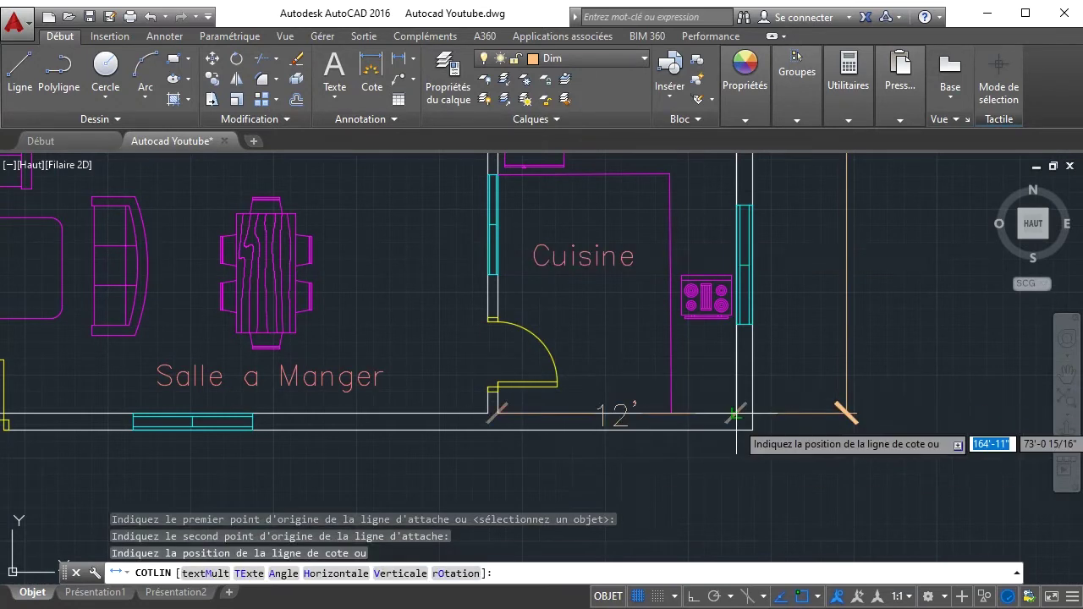
{"action": "left_click", "coordinate": [703, 479]}
- Add the 51'-8" overall width dimension along the bottom of the house
{"action": "scroll", "coordinate": [635, 493], "scroll_direction": "down", "scroll_amount": 4}
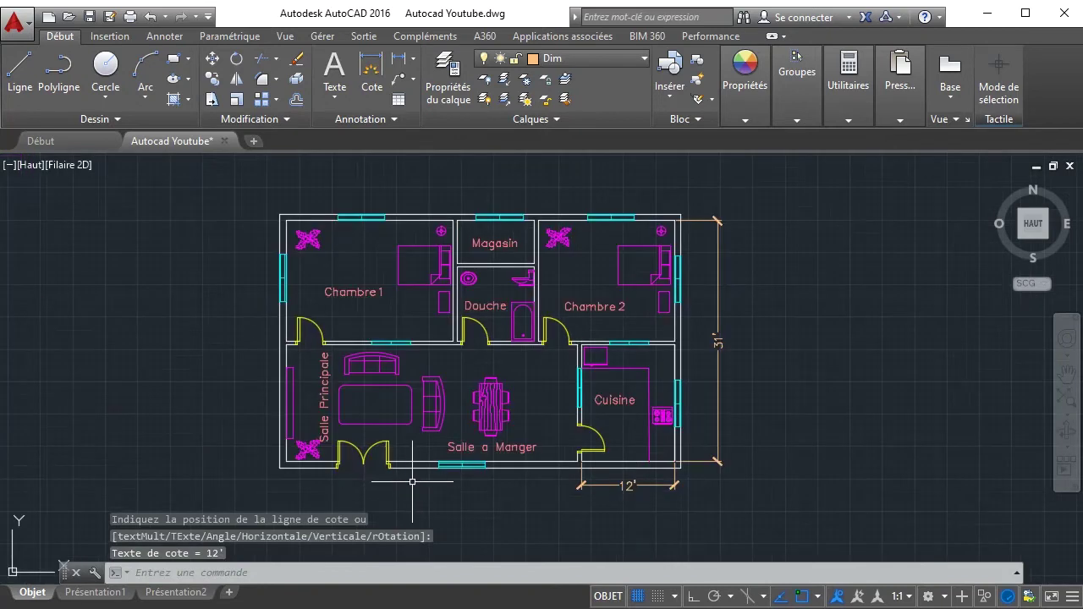
{"action": "scroll", "coordinate": [416, 481], "scroll_direction": "up", "scroll_amount": 2}
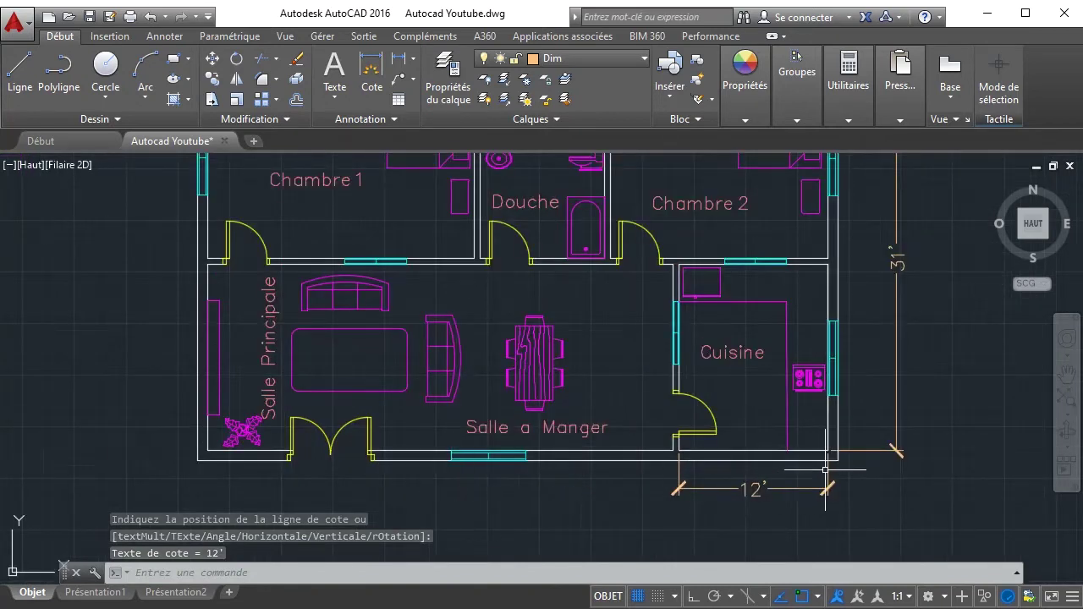
{"action": "right_click", "coordinate": [888, 489]}
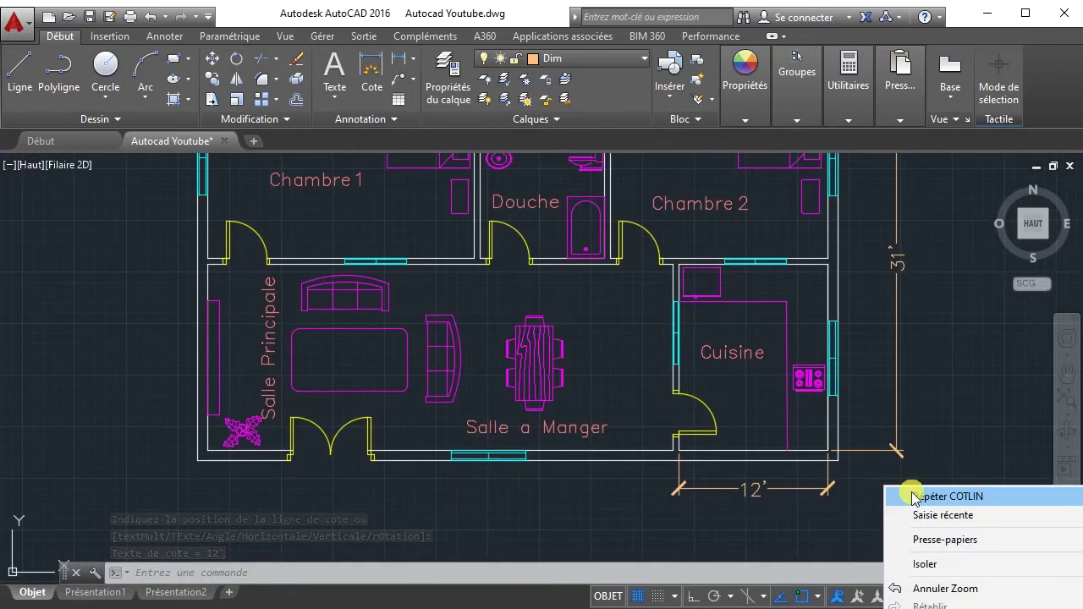
{"action": "left_click", "coordinate": [914, 498]}
{"action": "left_click", "coordinate": [838, 461]}
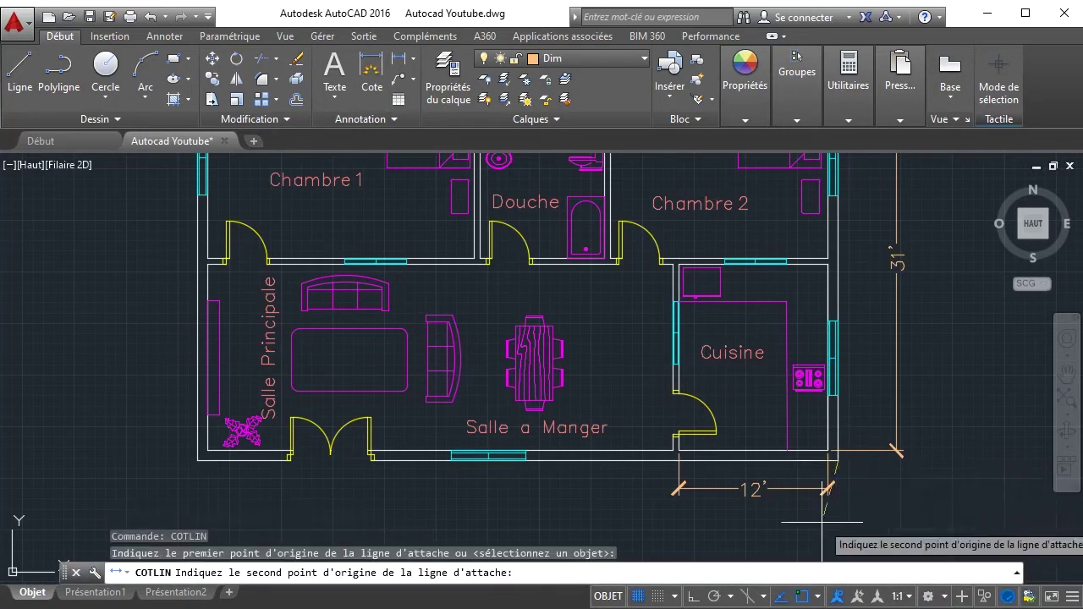
{"action": "left_click", "coordinate": [197, 460]}
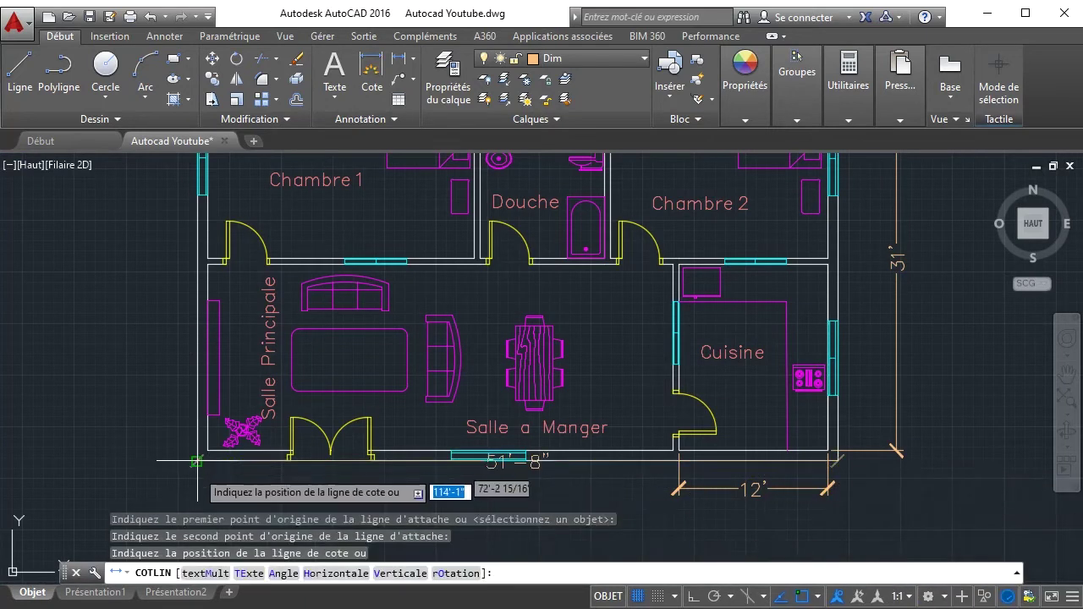
{"action": "left_click", "coordinate": [196, 513]}
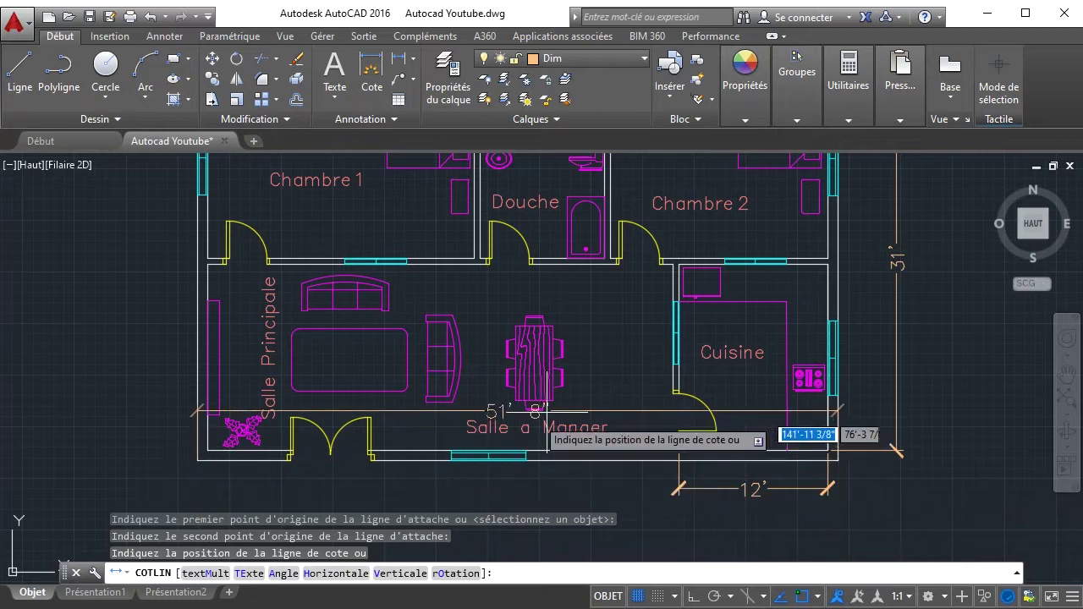
{"action": "left_click", "coordinate": [454, 511]}
{"action": "scroll", "coordinate": [652, 427], "scroll_direction": "down", "scroll_amount": 2}
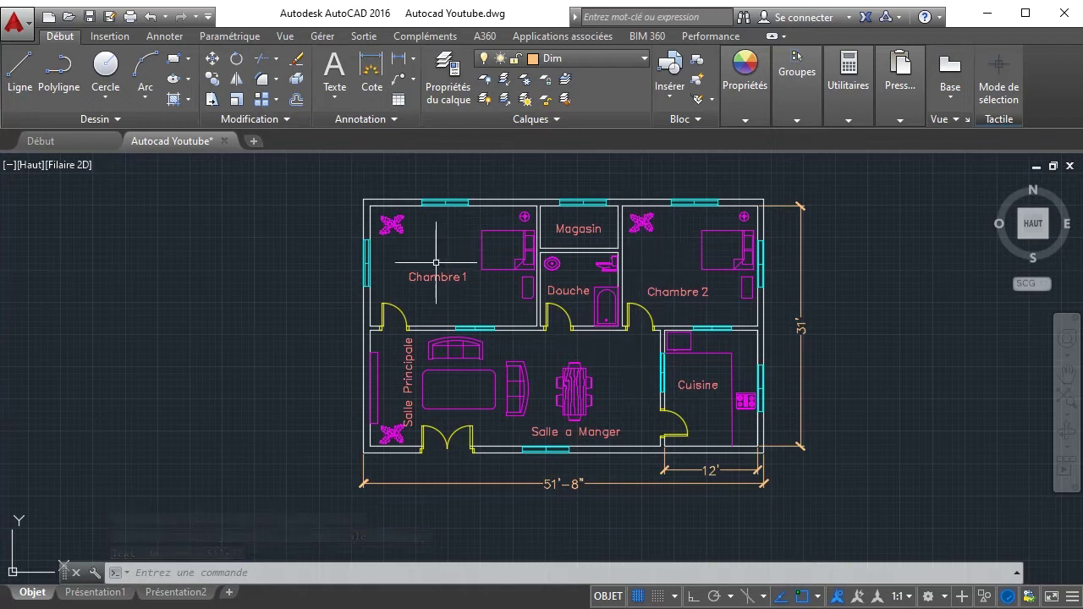
- Add a vertical 15'-6" dimension on the plan's left side beside Chambre 1
{"action": "right_click", "coordinate": [305, 244]}
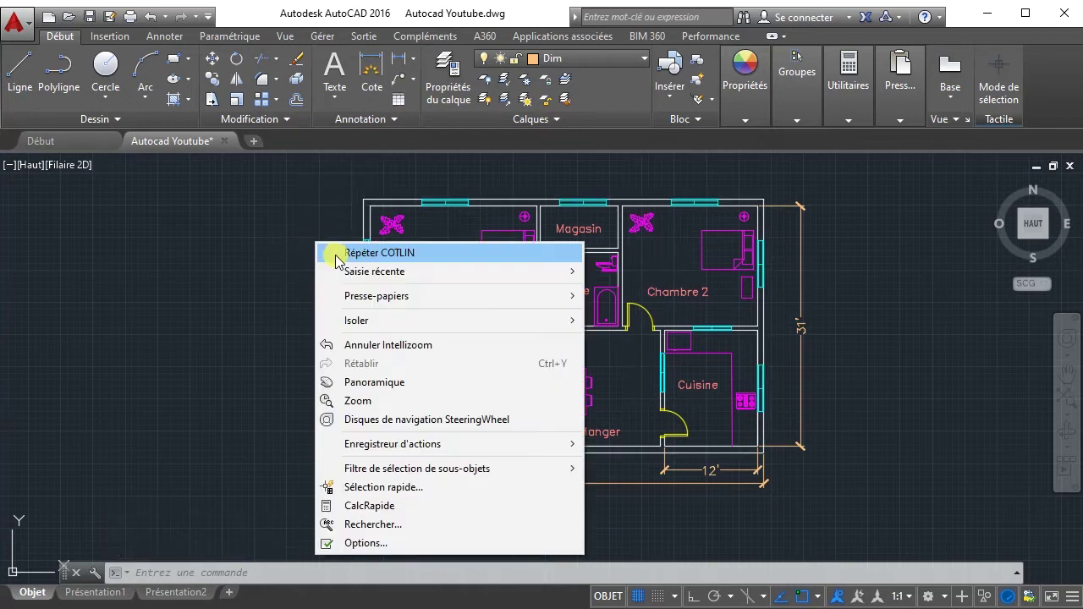
{"action": "left_click", "coordinate": [317, 250]}
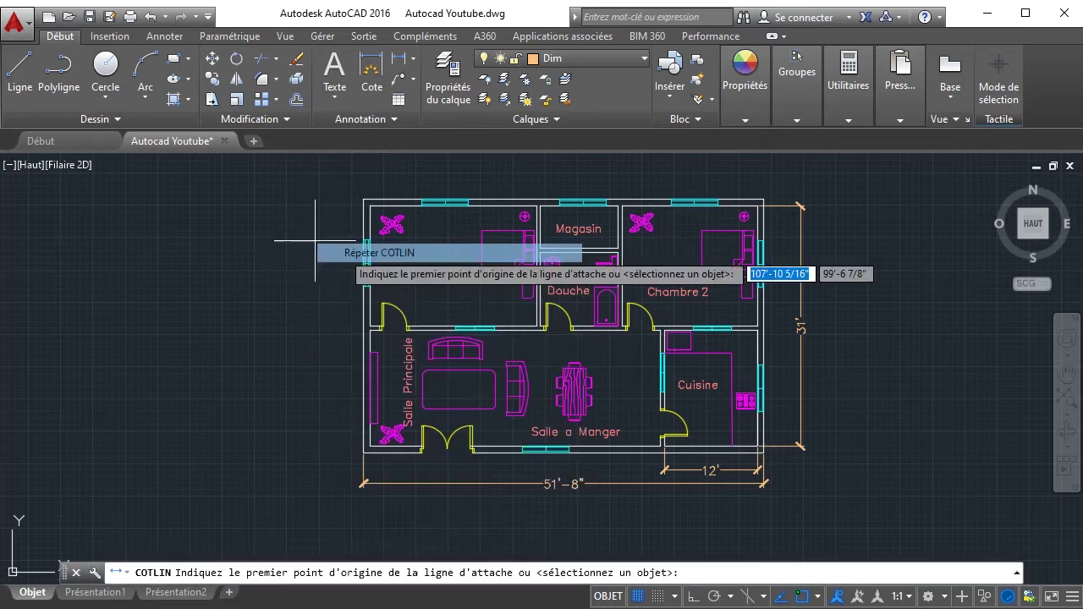
{"action": "left_click", "coordinate": [368, 204]}
{"action": "left_click", "coordinate": [370, 326]}
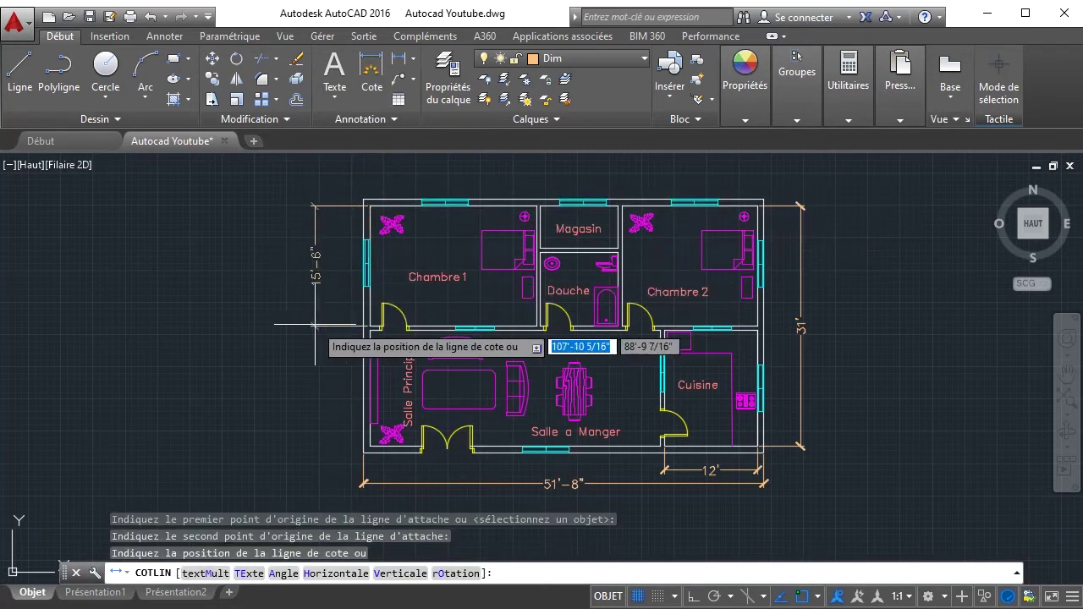
{"action": "left_click", "coordinate": [343, 343]}
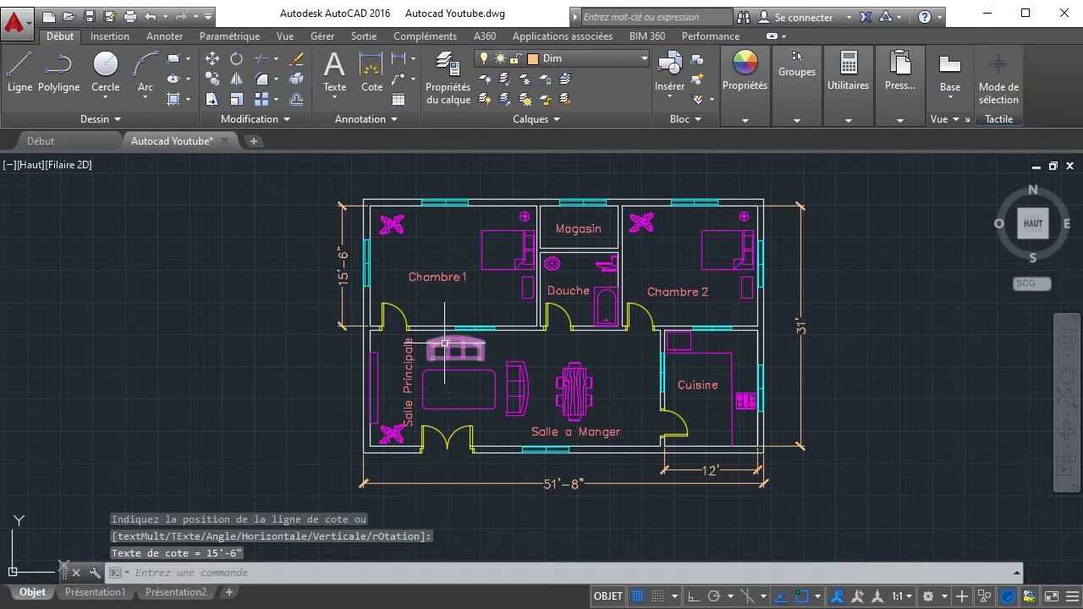
- Dimension the Magasin width with a 10' dimension above the plan
{"action": "right_click", "coordinate": [534, 175]}
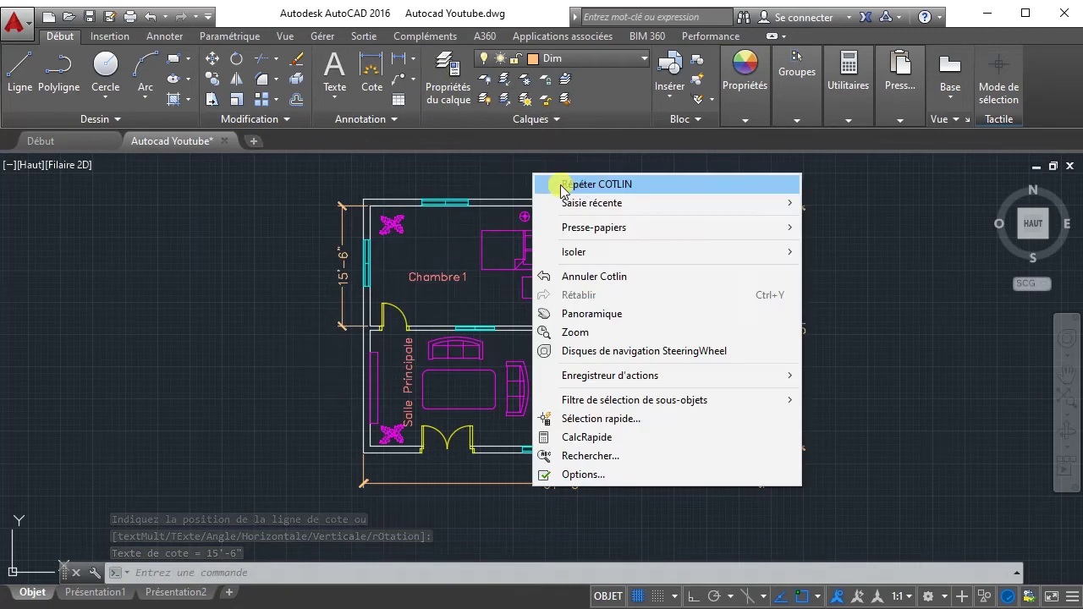
{"action": "left_click", "coordinate": [582, 188]}
{"action": "scroll", "coordinate": [534, 213], "scroll_direction": "up", "scroll_amount": 5}
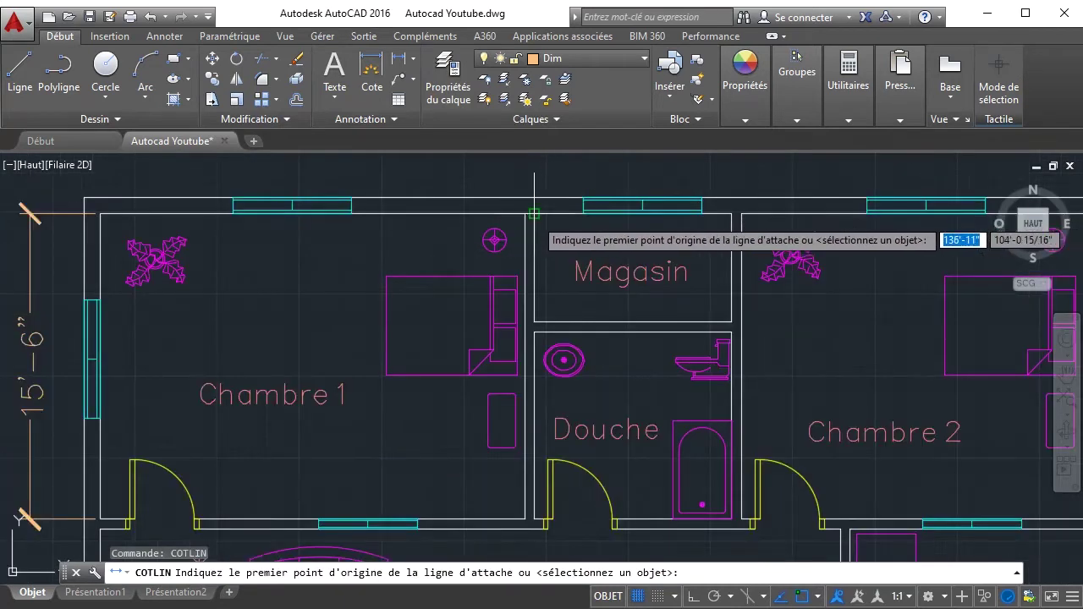
{"action": "left_click", "coordinate": [535, 214]}
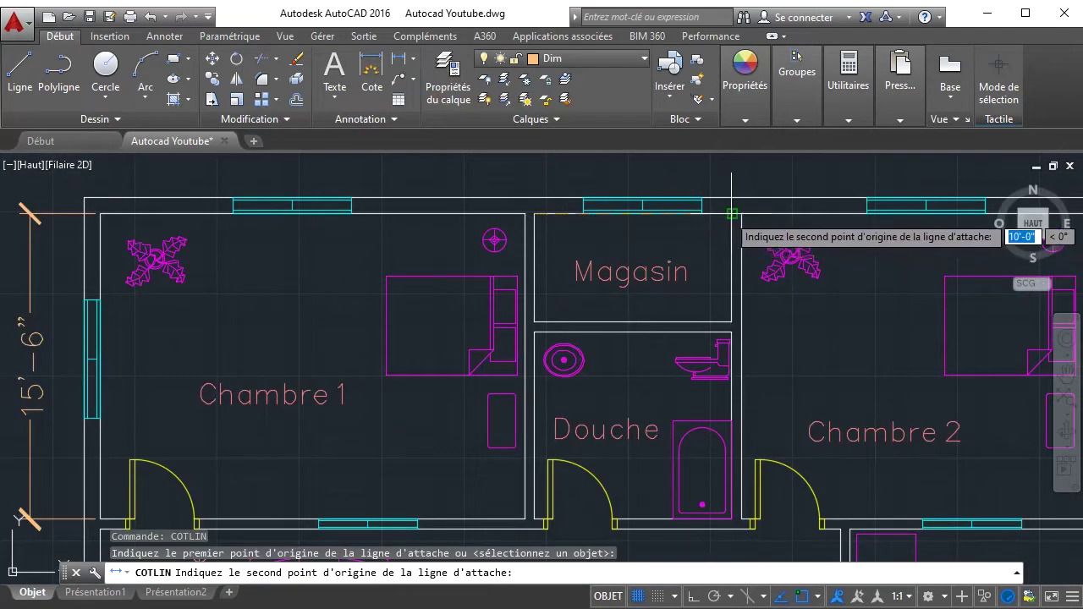
{"action": "left_click", "coordinate": [731, 213]}
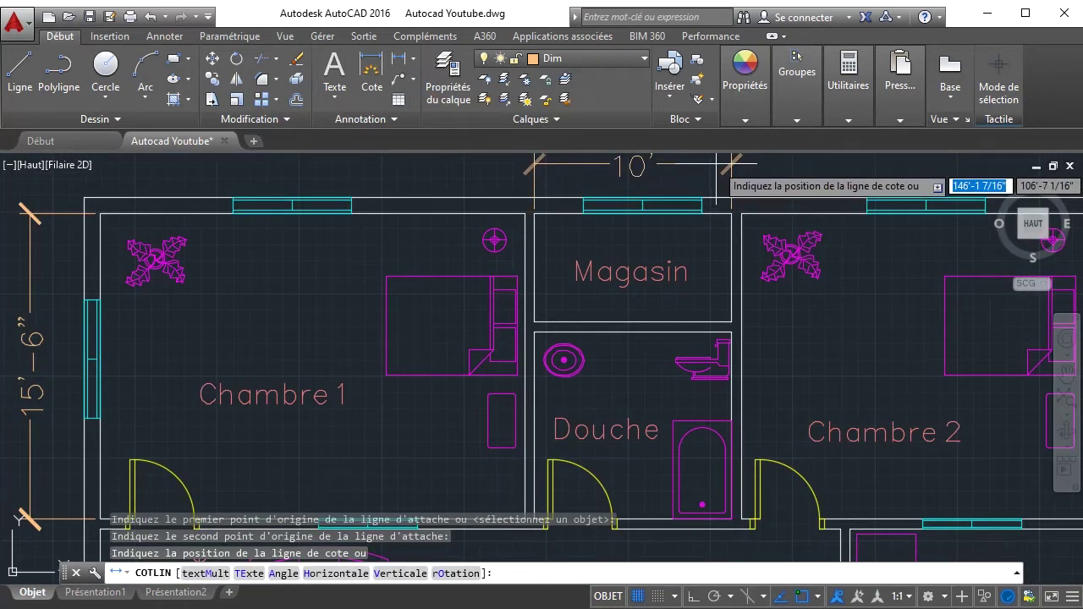
{"action": "scroll", "coordinate": [717, 161], "scroll_direction": "down", "scroll_amount": 3}
{"action": "middle_click_drag", "start_coordinate": [722, 170], "coordinate": [697, 290]}
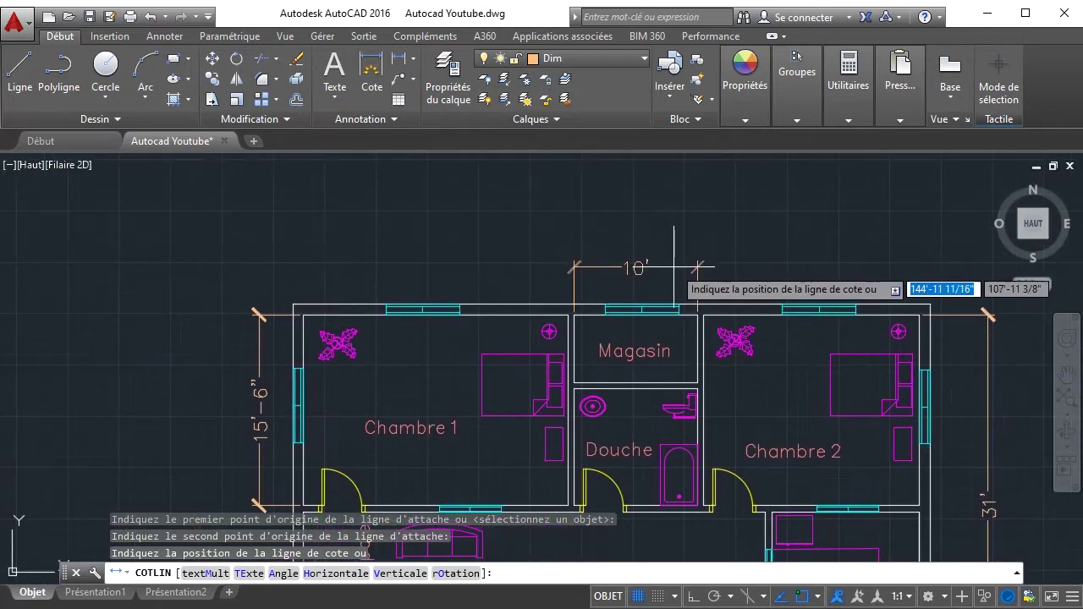
{"action": "left_click", "coordinate": [674, 267]}
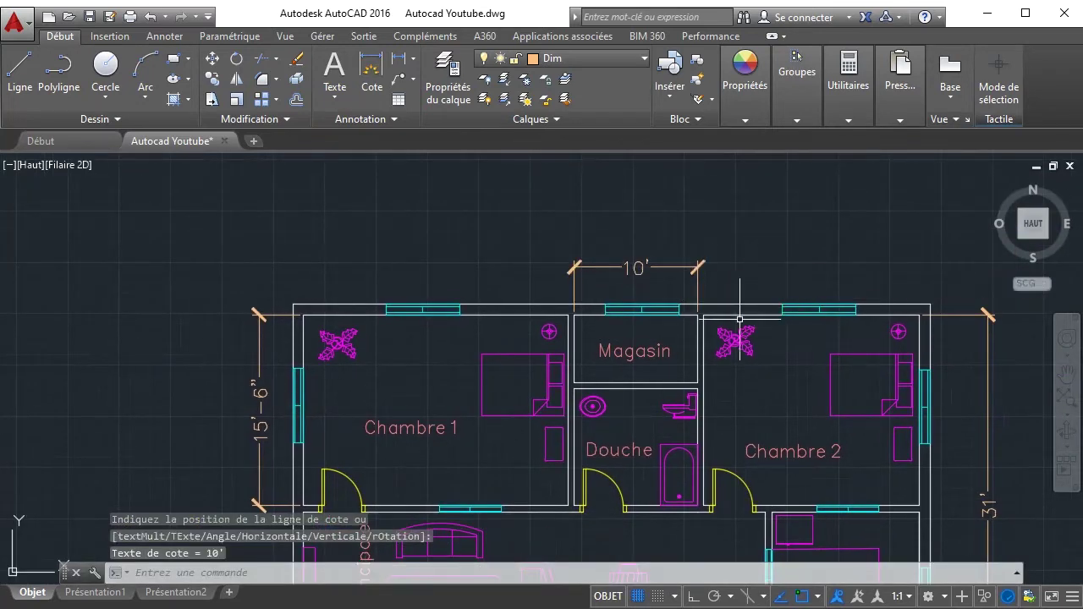
- Add a 17'-6" dimension above Chambre 2, level with the 10' one
{"action": "right_click", "coordinate": [767, 263]}
{"action": "left_click", "coordinate": [788, 275]}
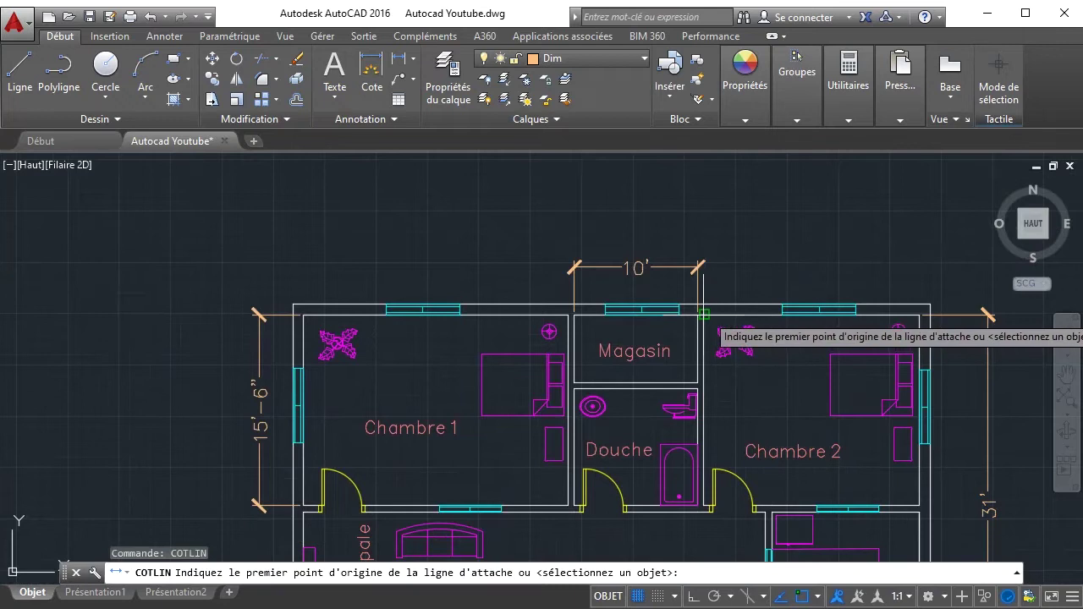
{"action": "left_click", "coordinate": [703, 314]}
{"action": "left_click", "coordinate": [918, 303]}
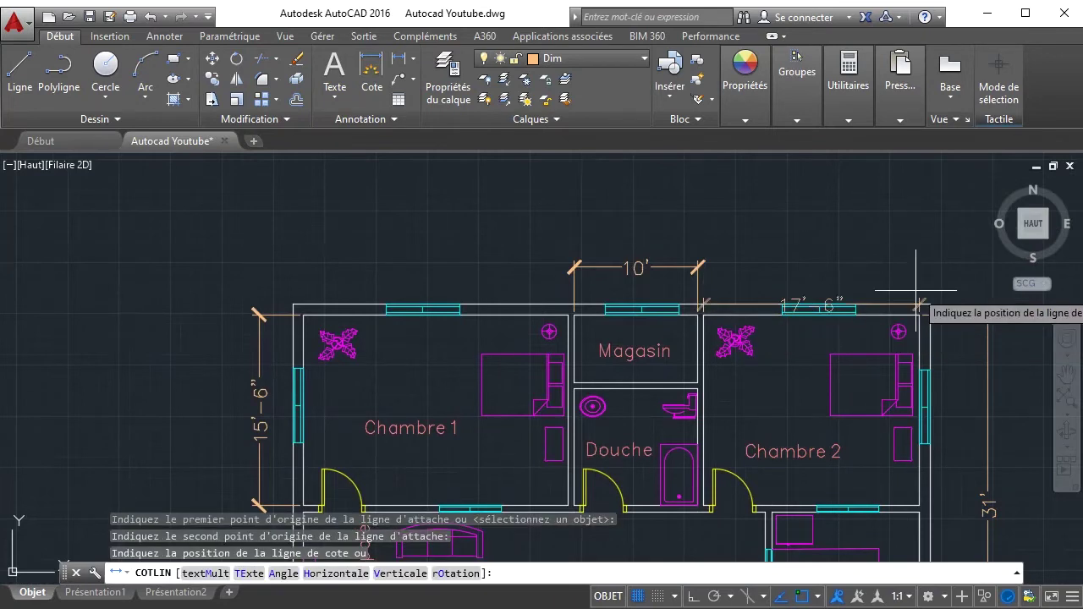
{"action": "left_click", "coordinate": [897, 267]}
{"action": "scroll", "coordinate": [795, 360], "scroll_direction": "down", "scroll_amount": 4}
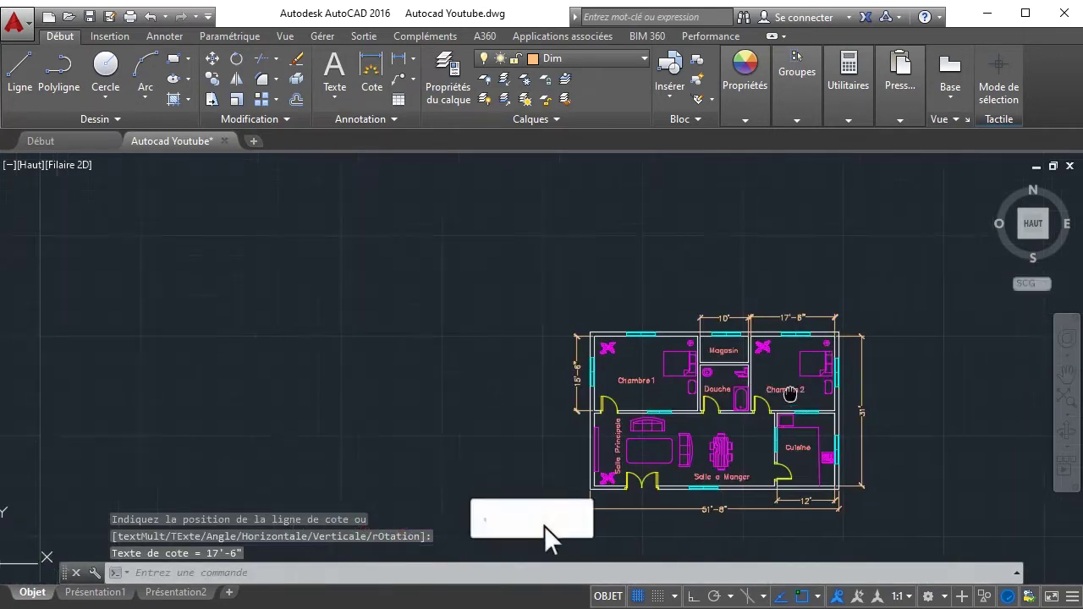
{"action": "middle_click_drag", "start_coordinate": [789, 394], "coordinate": [677, 330]}
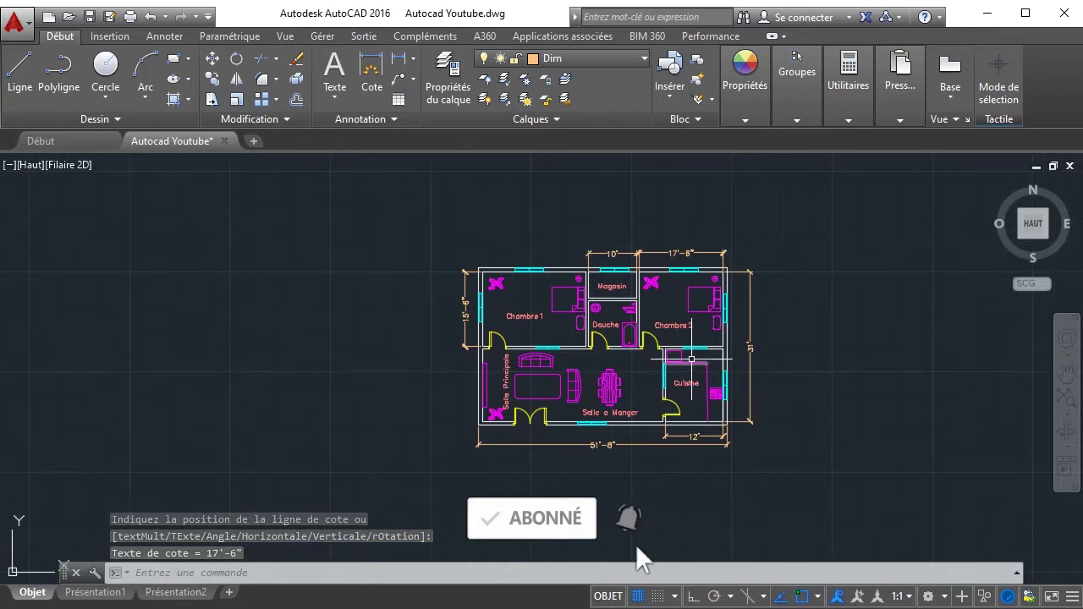
{"action": "scroll", "coordinate": [653, 276], "scroll_direction": "up", "scroll_amount": 5}
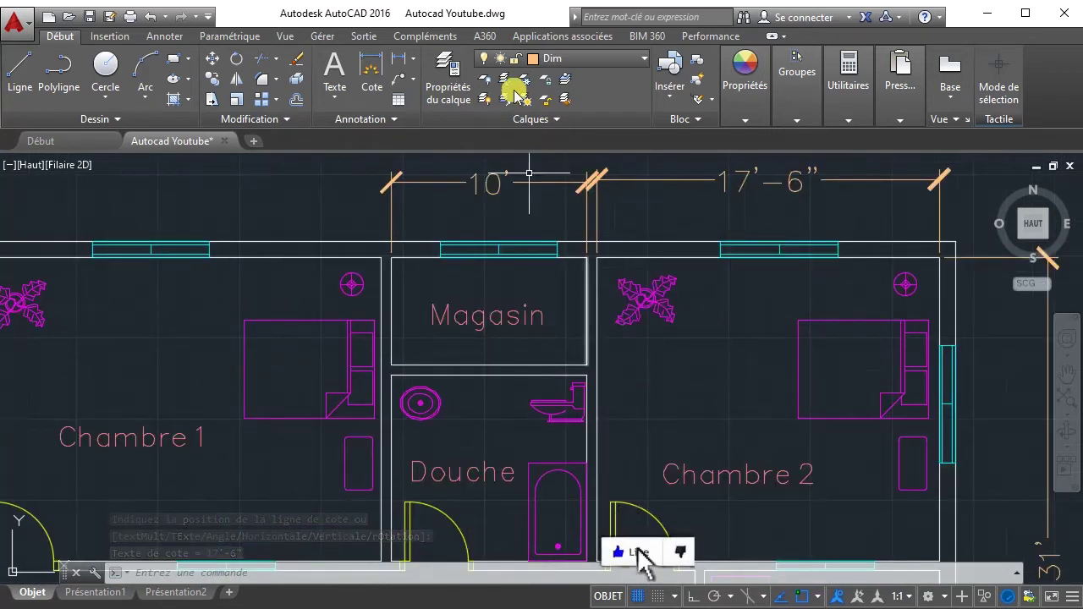
- Add a vertical 5'-6" dimension across the Magasin depth and review the plan
{"action": "left_click", "coordinate": [370, 64]}
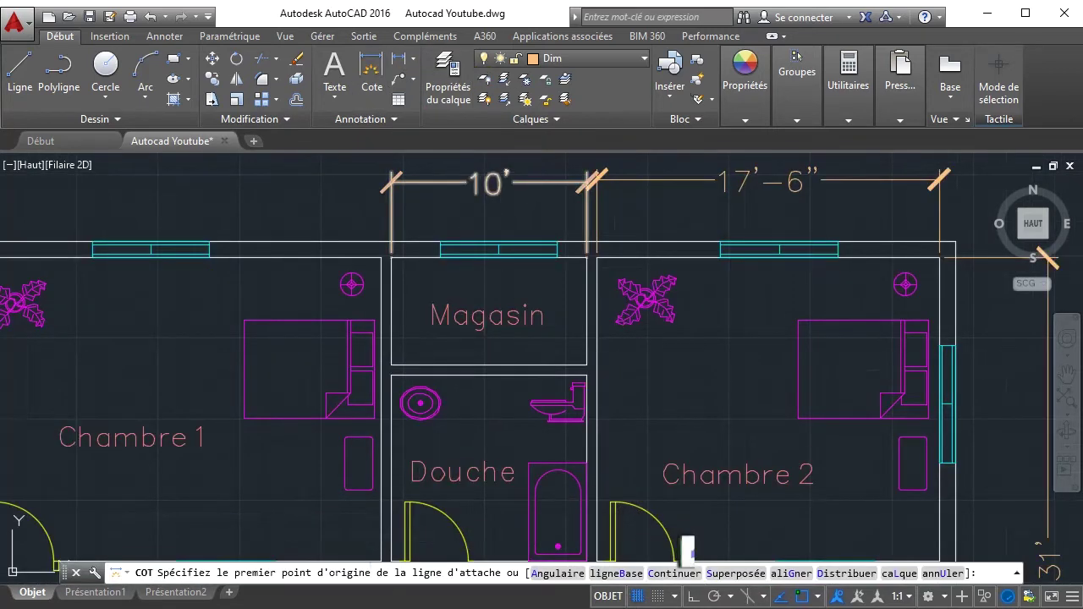
{"action": "left_click", "coordinate": [588, 365]}
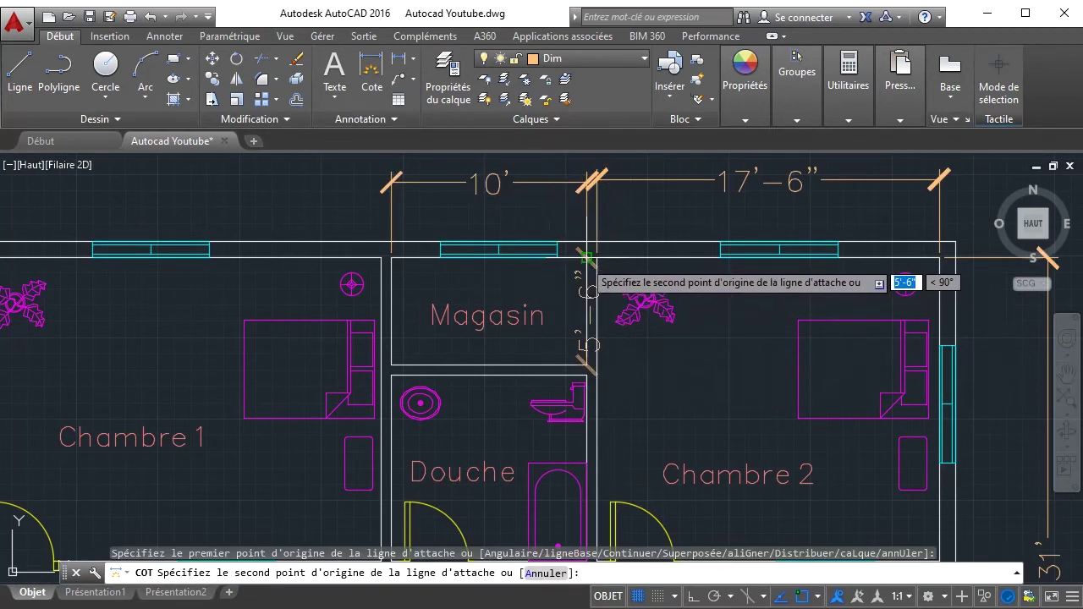
{"action": "left_click", "coordinate": [588, 256]}
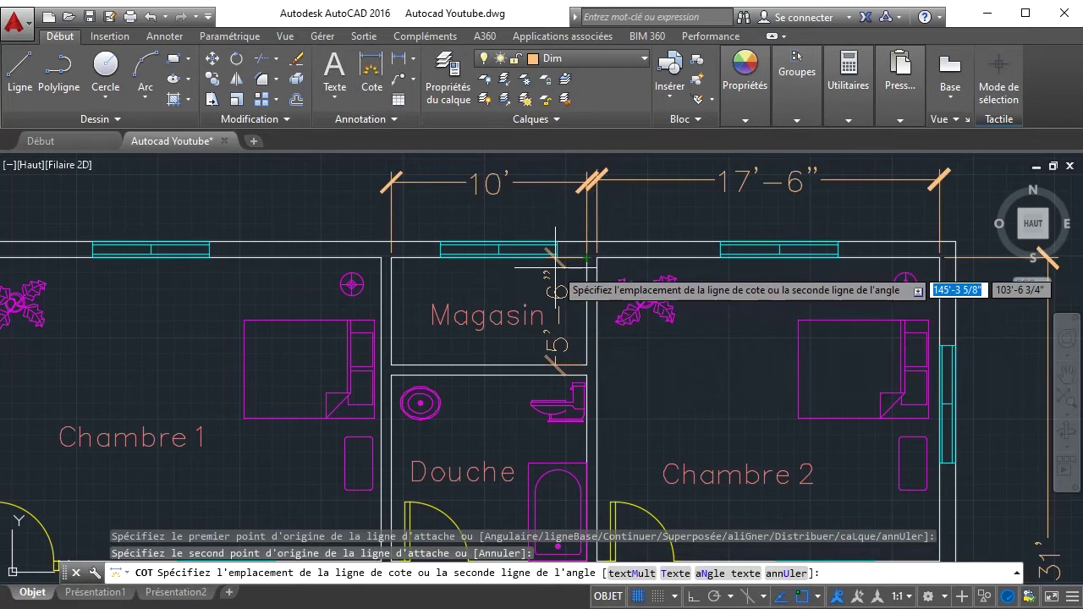
{"action": "left_click", "coordinate": [555, 269]}
{"action": "scroll", "coordinate": [653, 375], "scroll_direction": "down", "scroll_amount": 2}
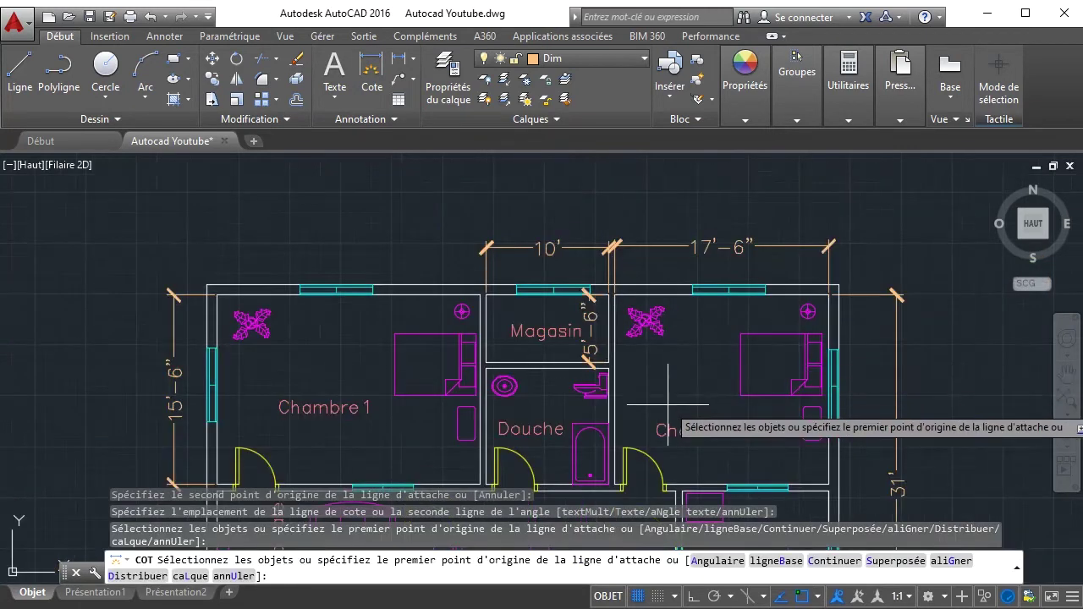
{"action": "middle_click_drag", "start_coordinate": [668, 402], "coordinate": [596, 332]}
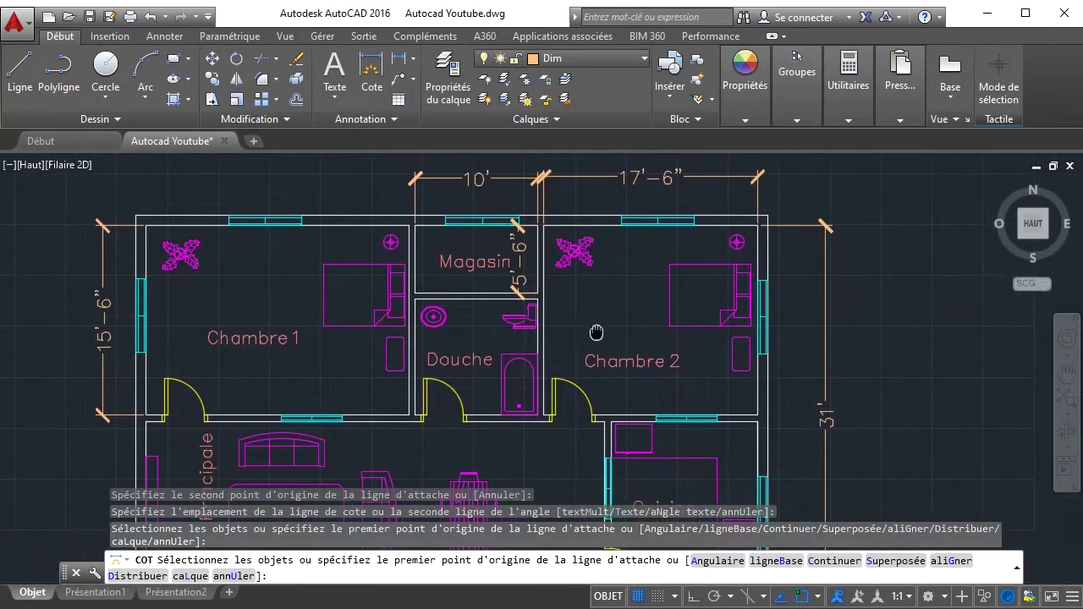
{"action": "scroll", "coordinate": [597, 332], "scroll_direction": "up", "scroll_amount": 1}
{"action": "scroll", "coordinate": [623, 364], "scroll_direction": "down", "scroll_amount": 1}
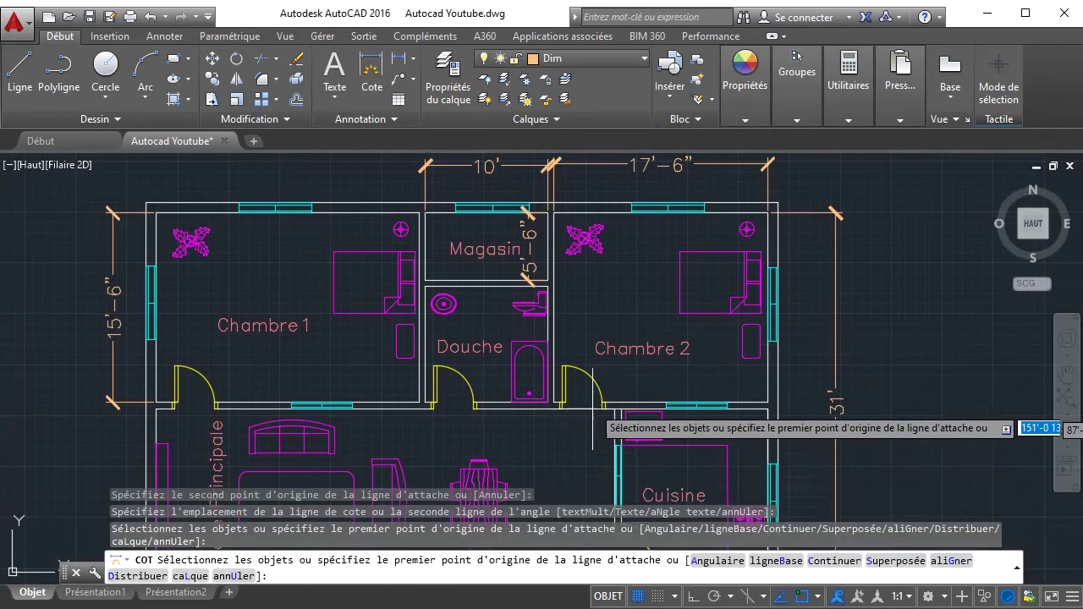
{"action": "scroll", "coordinate": [715, 431], "scroll_direction": "down", "scroll_amount": 2}
{"action": "key", "text": "Return"}
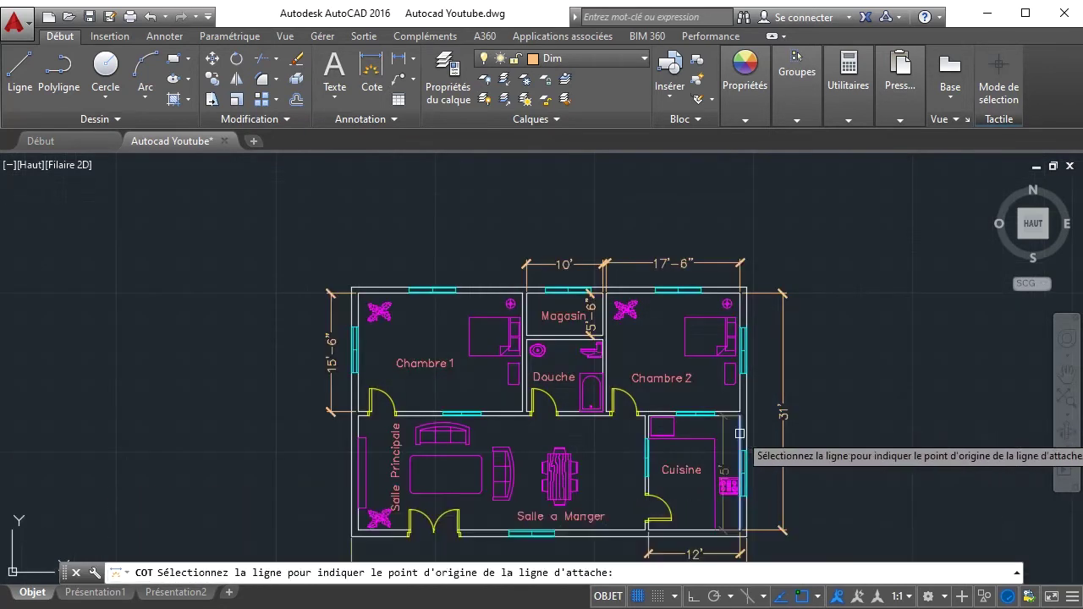
{"action": "mouse_move", "coordinate": [764, 416]}
{"action": "middle_mouse_down"}
{"action": "mouse_move", "coordinate": [724, 330]}
{"action": "mouse_move", "coordinate": [677, 330]}
{"action": "middle_mouse_up"}
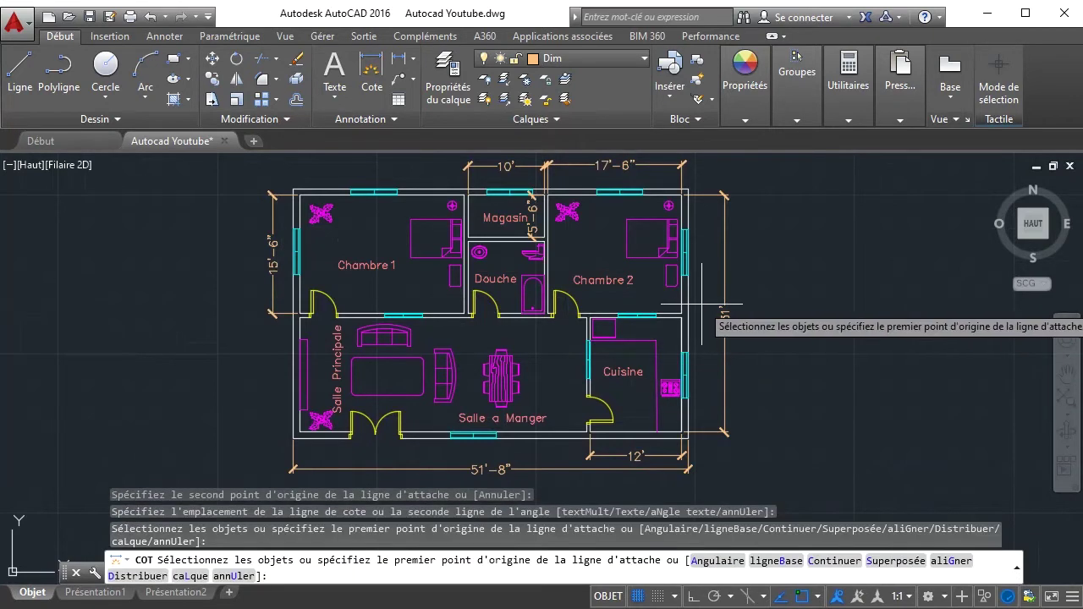
{"action": "middle_click_drag", "start_coordinate": [747, 288], "coordinate": [634, 316]}
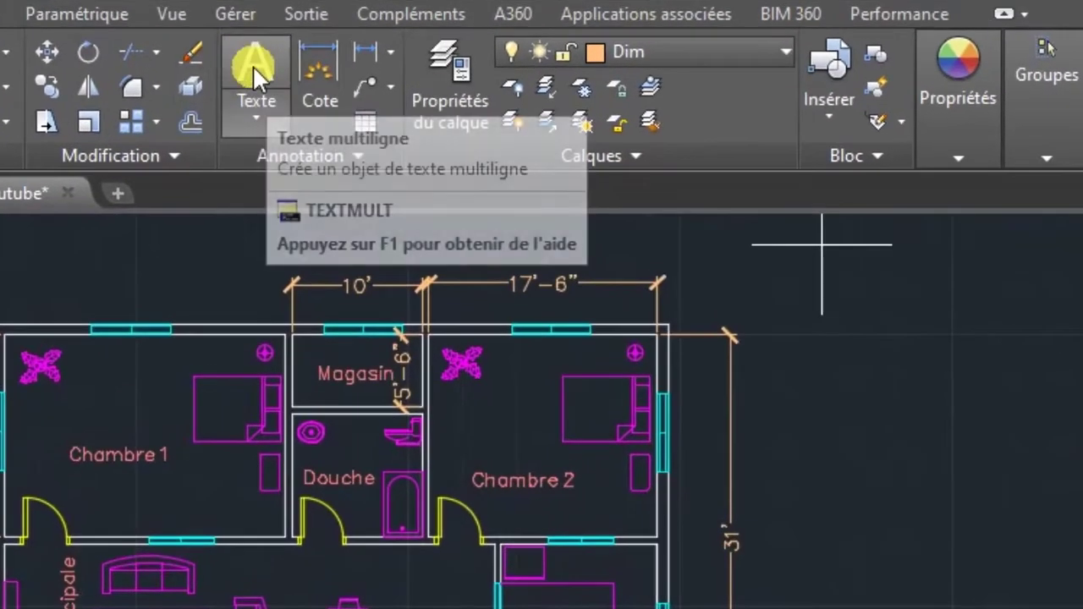
- Draw a multiline text box beside the floor plan
{"action": "left_click", "coordinate": [311, 72]}
{"action": "left_click", "coordinate": [272, 60]}
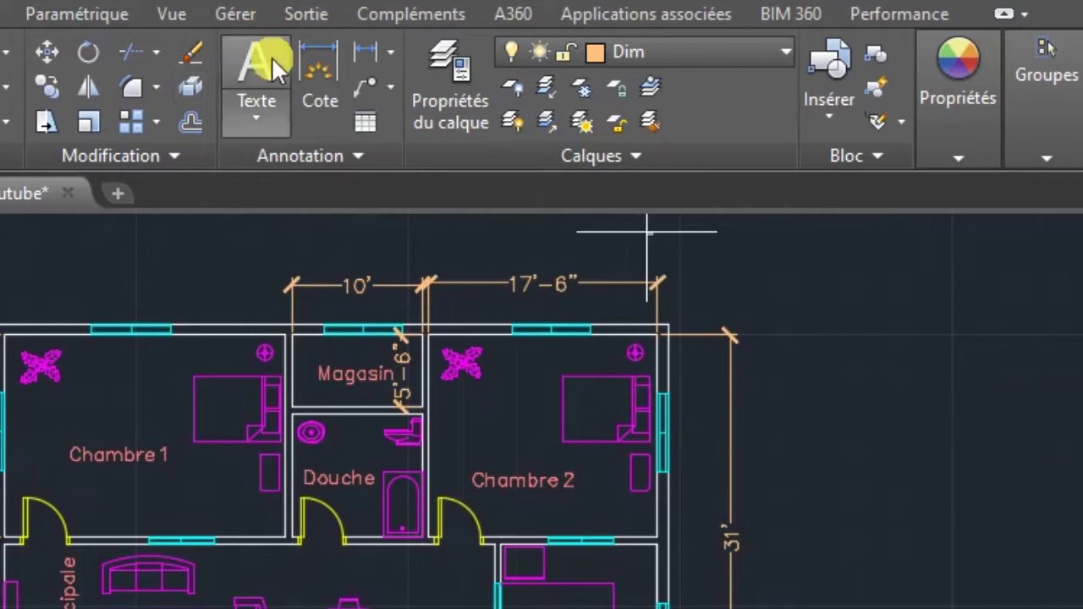
{"action": "left_click", "coordinate": [259, 115]}
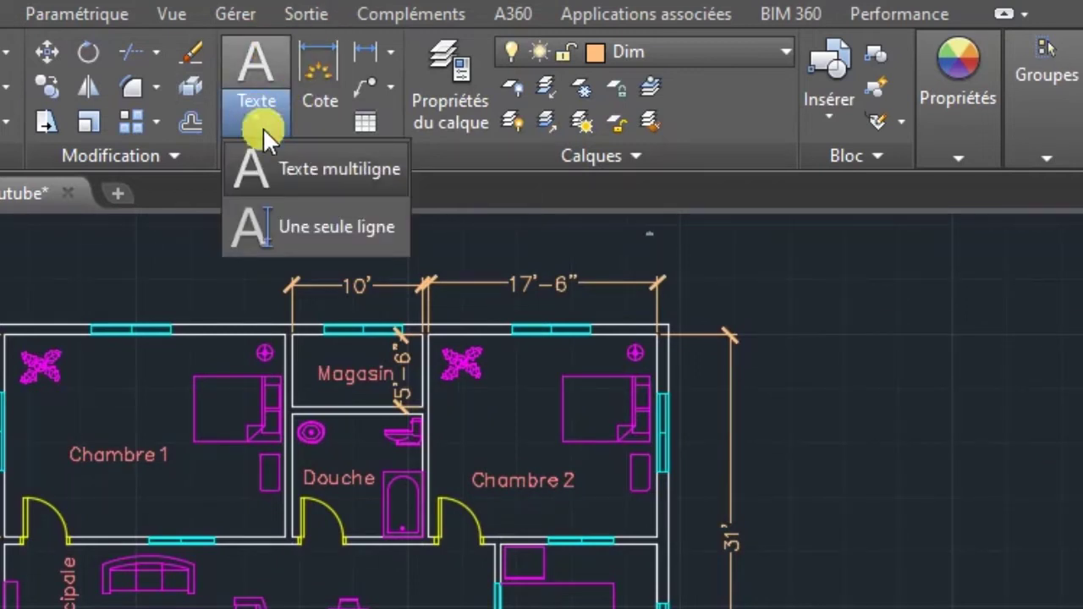
{"action": "left_click", "coordinate": [306, 178]}
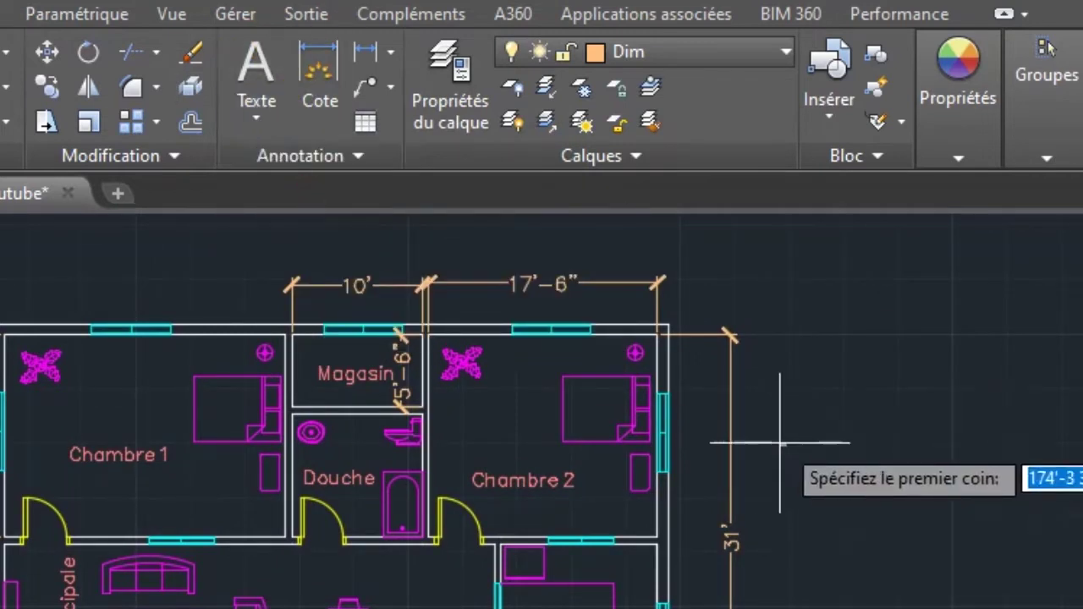
{"action": "left_click", "coordinate": [792, 372]}
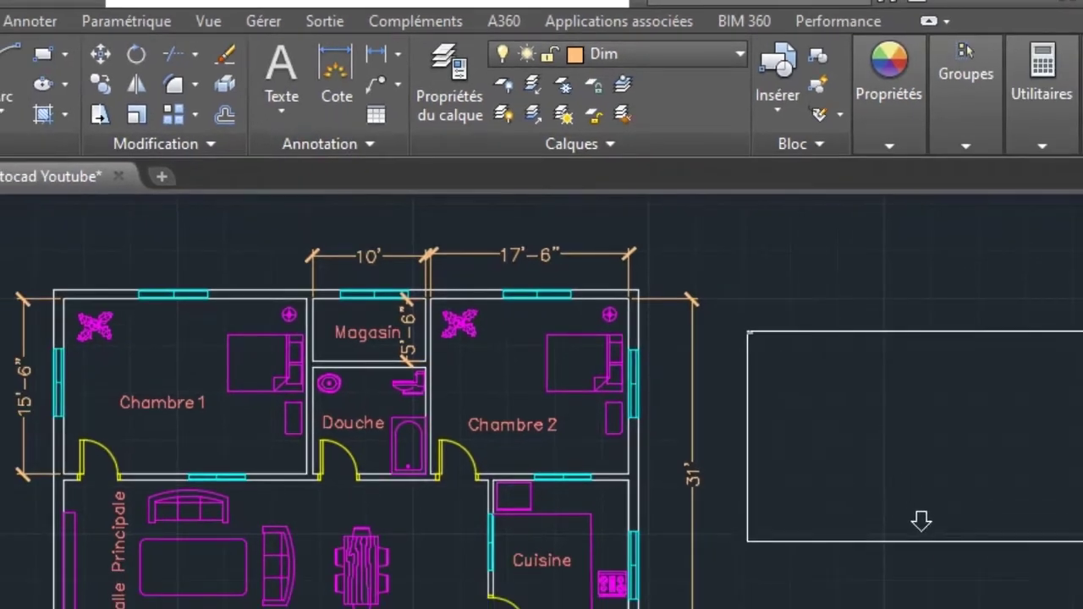
{"action": "left_click", "coordinate": [1072, 532]}
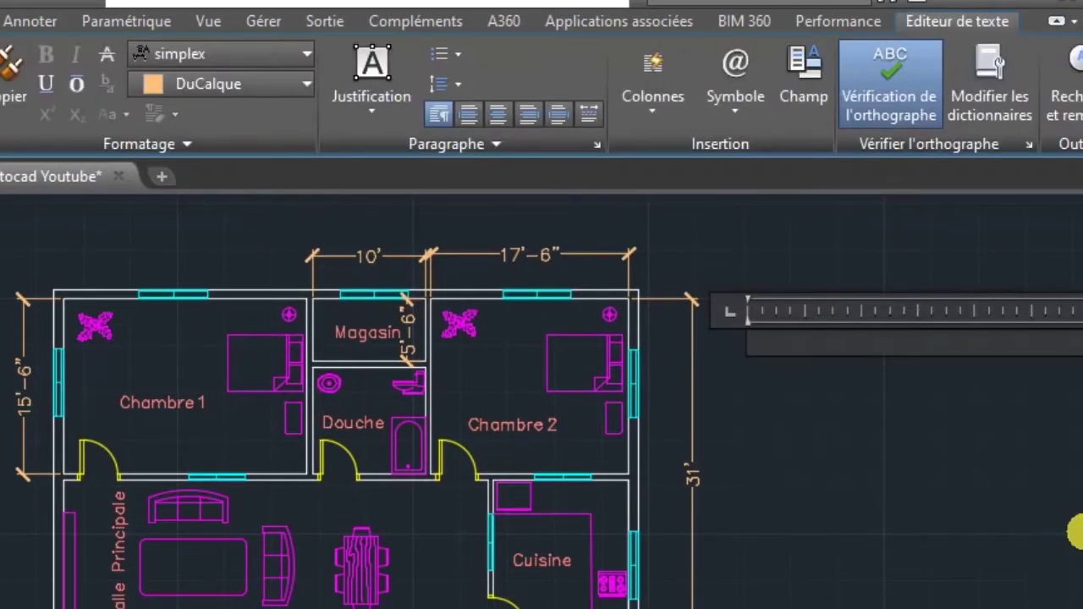
- Write the note 'Note:' with Dimension Mure Externe: 10" and Dimension Mure Interne: 6"
{"action": "type", "text": "Not"}
{"action": "type", "text": "e"}
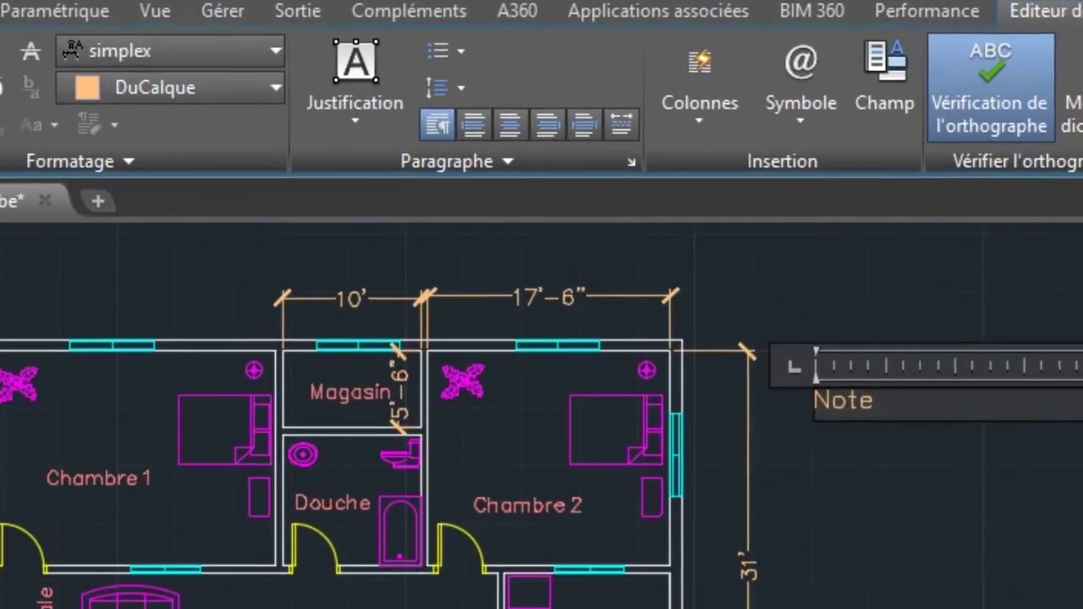
{"action": "type", "text": ":"}
{"action": "key", "text": "Return"}
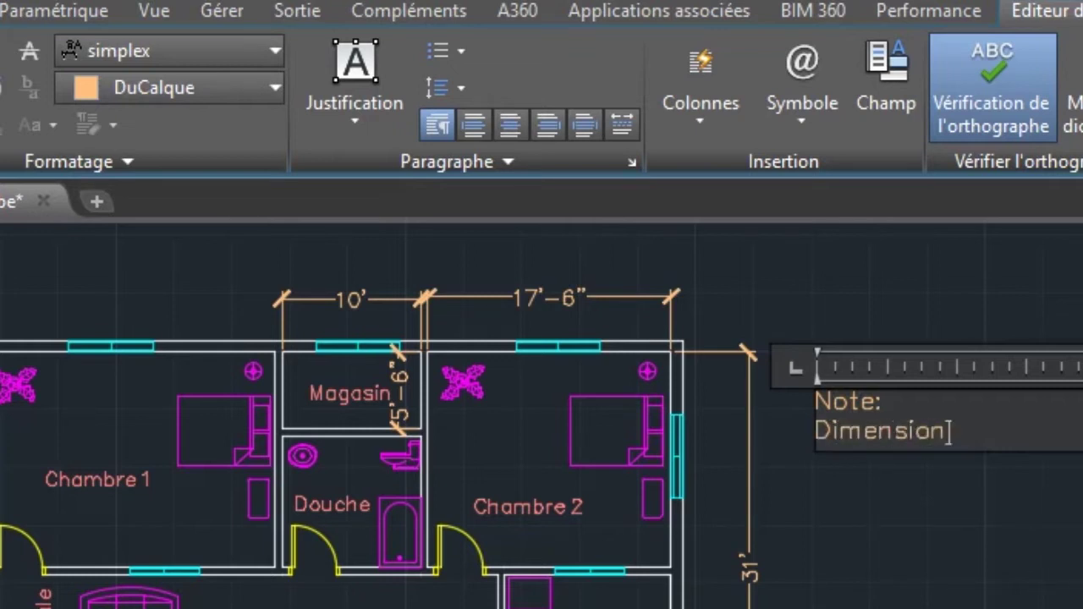
{"action": "type", "text": "e Externe"}
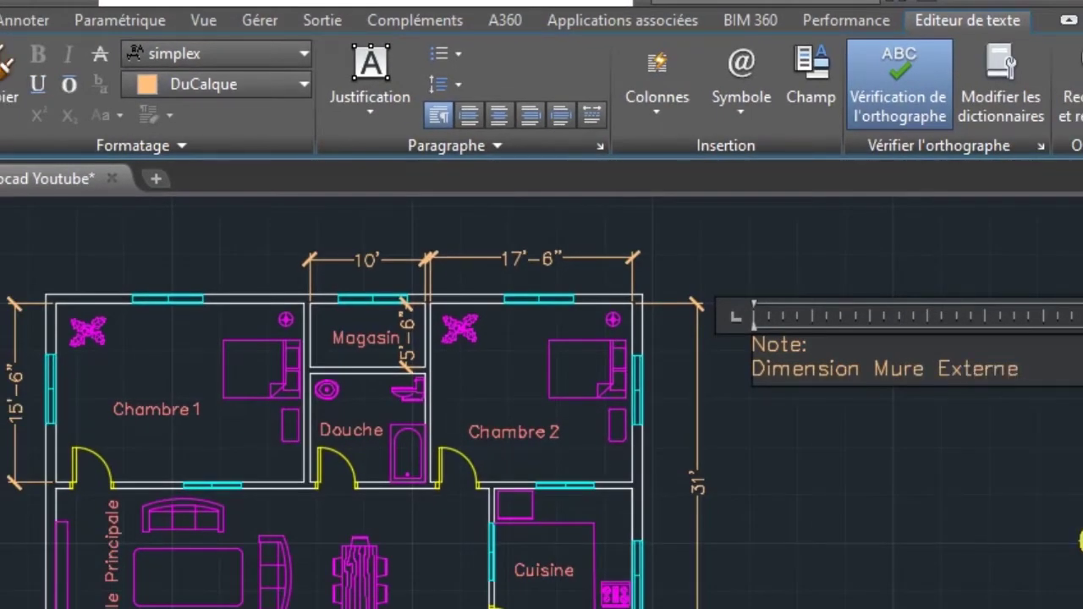
{"action": "type", "text": ": 10"}
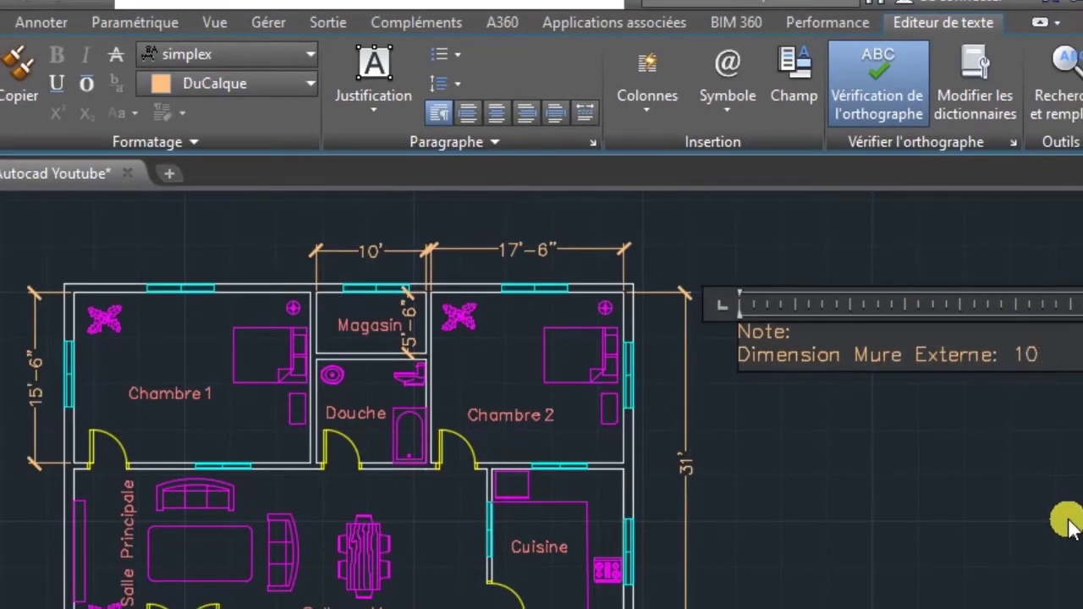
{"action": "type", "text": "\""}
{"action": "key", "text": "Return"}
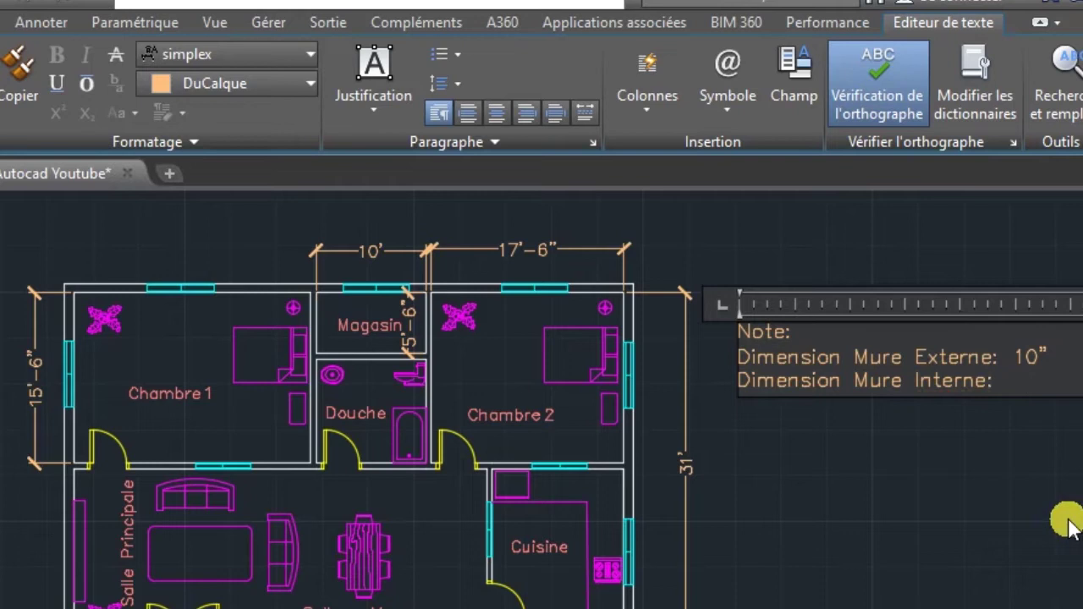
{"action": "key", "text": "BackSpace"}
{"action": "type", "text": "\""}
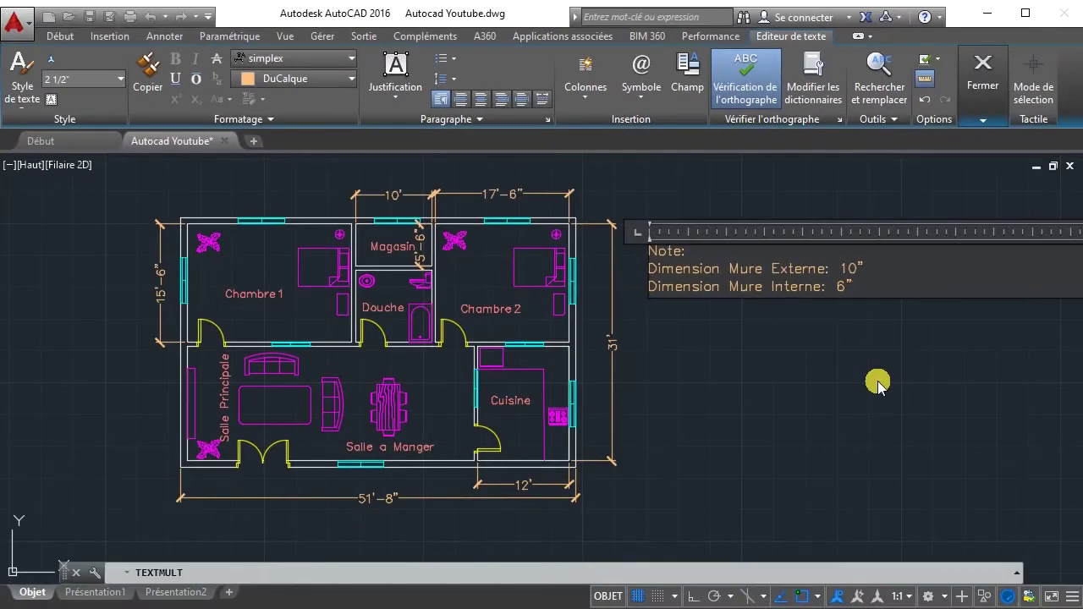
{"action": "left_click", "coordinate": [704, 401]}
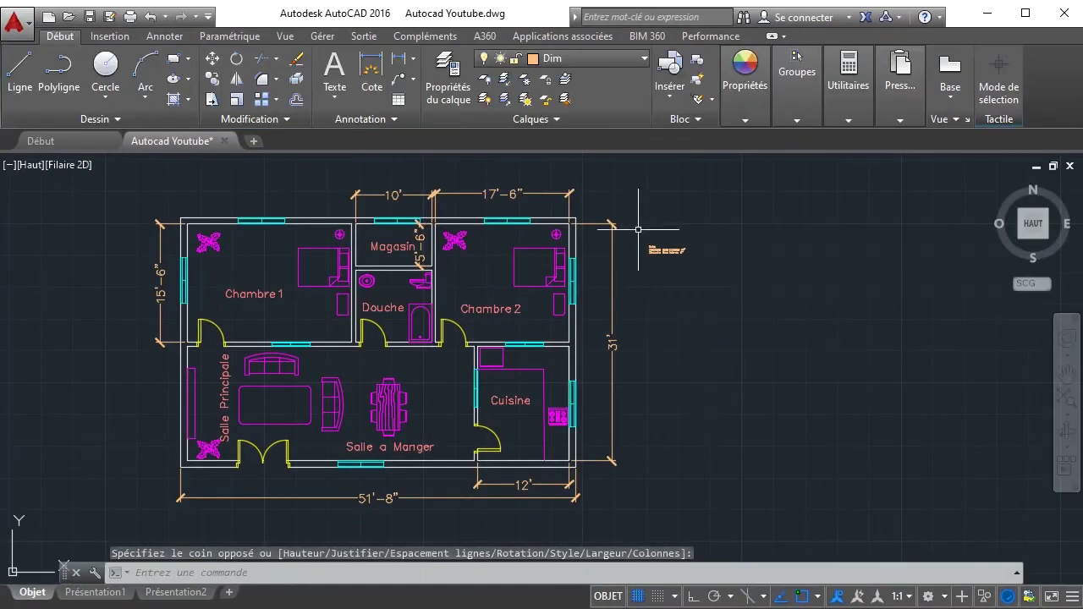
- Raise the note's text height to 1' so it reads clearly beside the plan
{"action": "scroll", "coordinate": [660, 249], "scroll_direction": "up", "scroll_amount": 6}
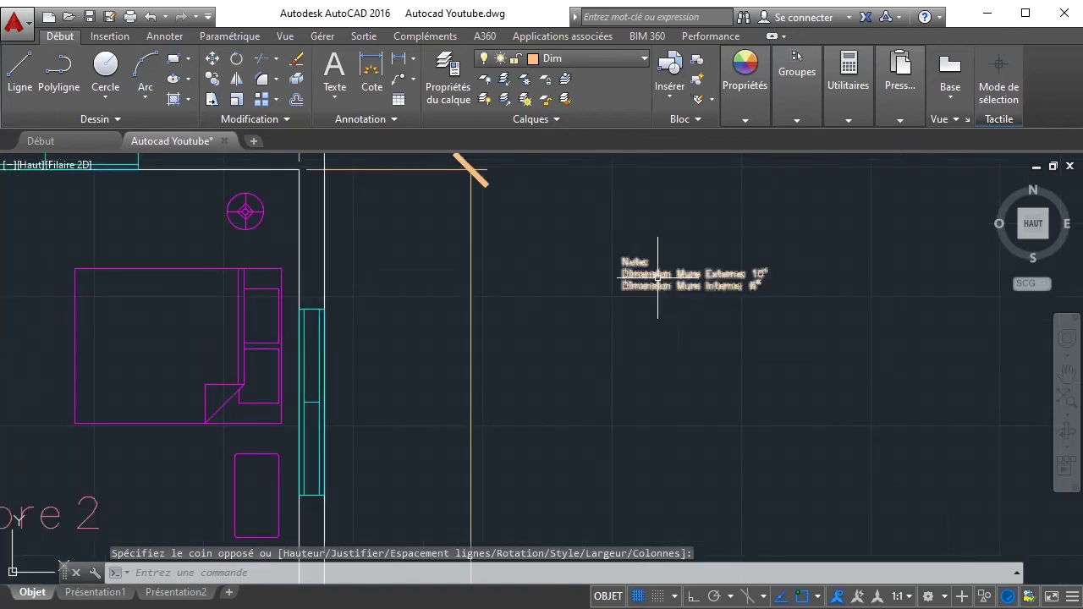
{"action": "double_click", "coordinate": [658, 278]}
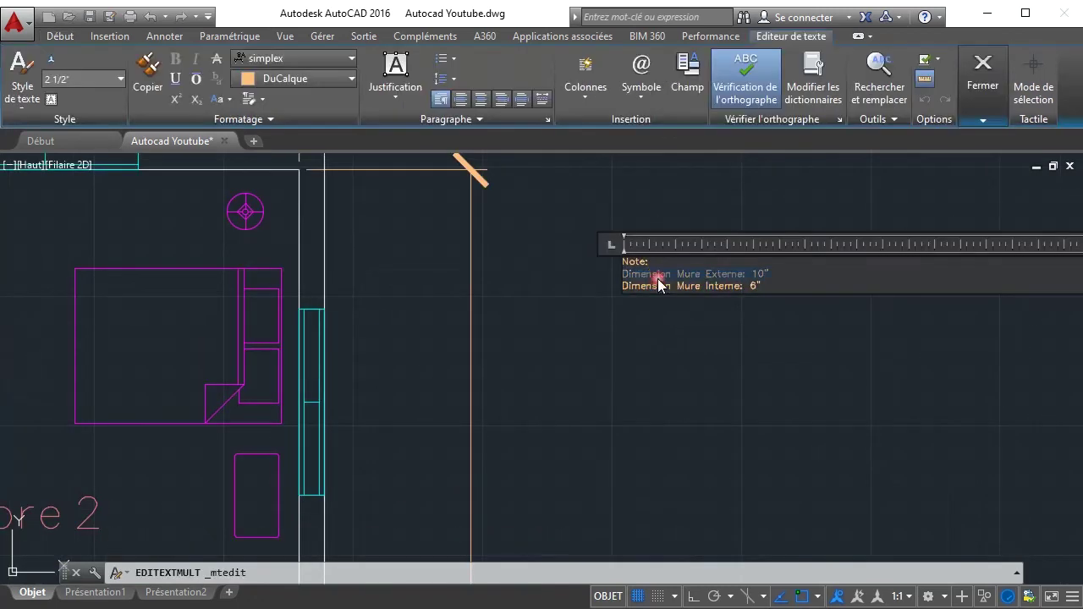
{"action": "left_click_drag", "start_coordinate": [660, 282], "coordinate": [786, 283]}
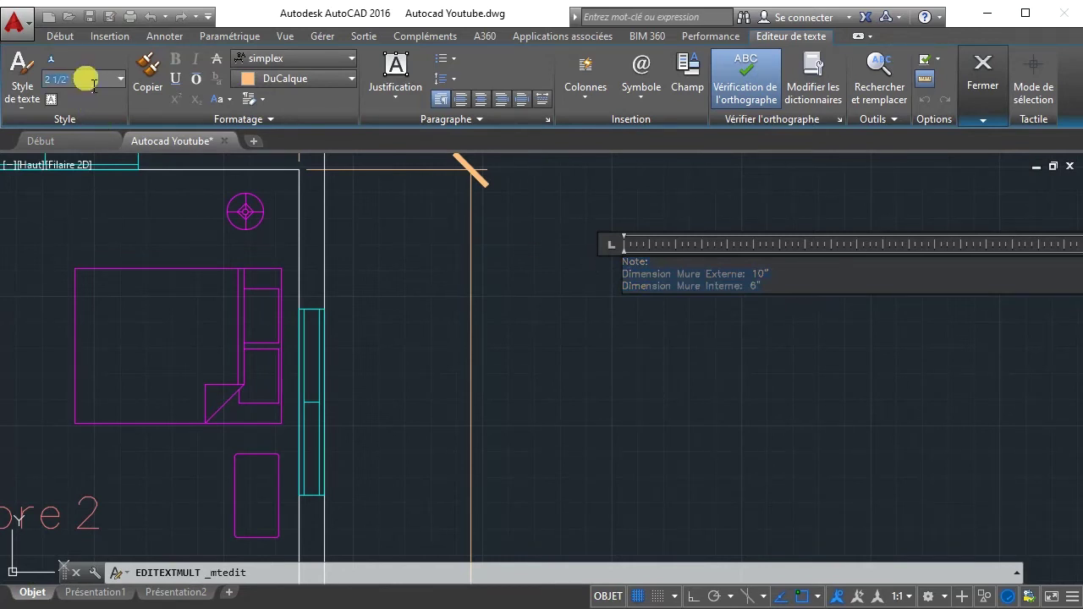
{"action": "key", "text": "Return"}
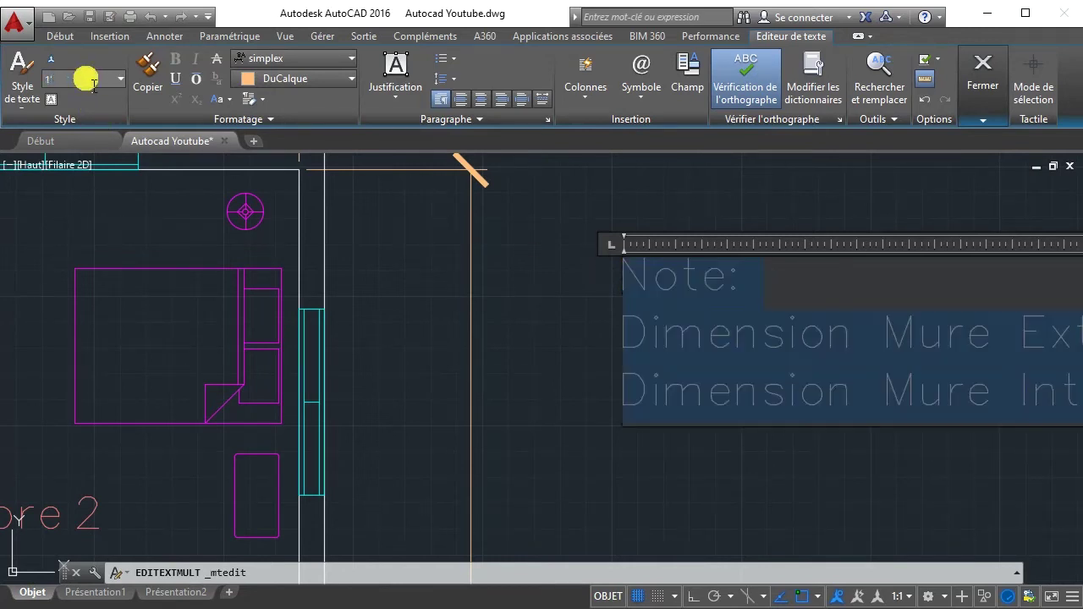
{"action": "left_click", "coordinate": [534, 482]}
{"action": "scroll", "coordinate": [601, 462], "scroll_direction": "down", "scroll_amount": 5}
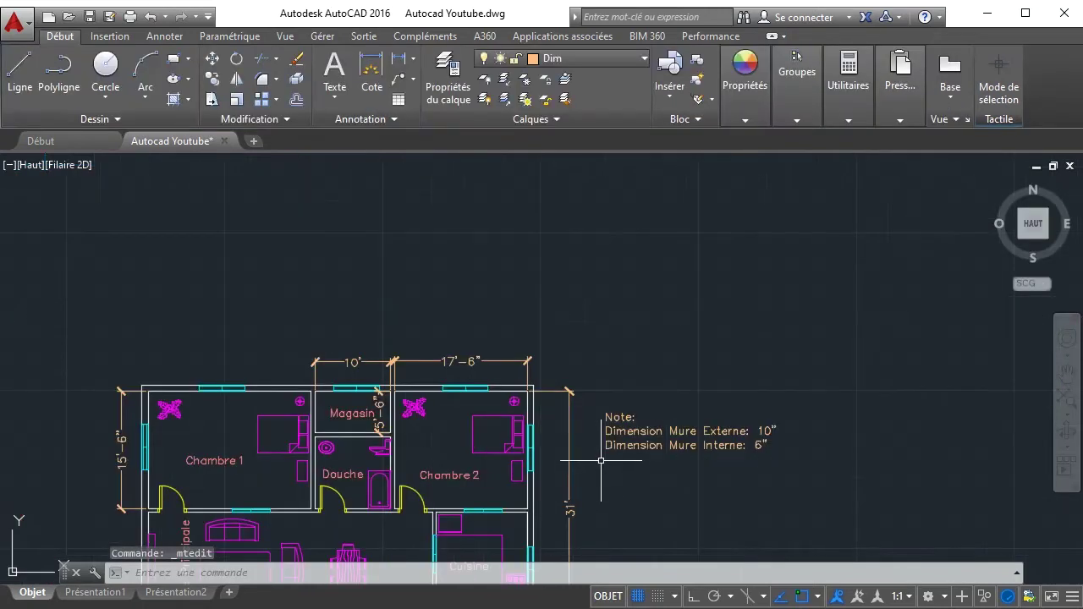
{"action": "middle_click_drag", "start_coordinate": [655, 458], "coordinate": [600, 332]}
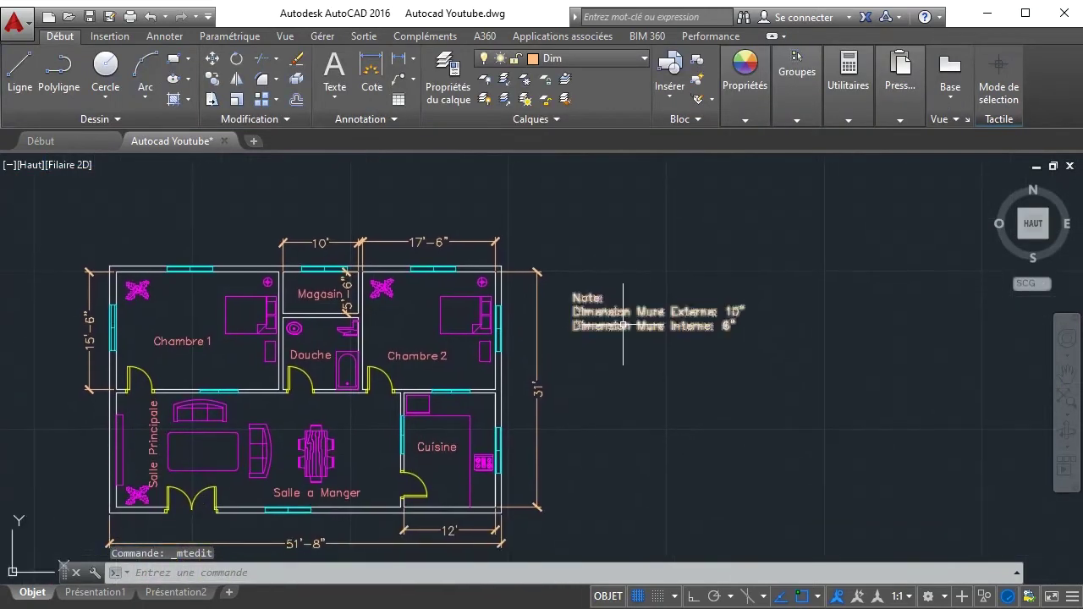
- Move the wall-thickness note beside the plan's top-right corner, cancelling the accidental wall stretch
{"action": "left_click", "coordinate": [596, 326]}
{"action": "left_click", "coordinate": [574, 295]}
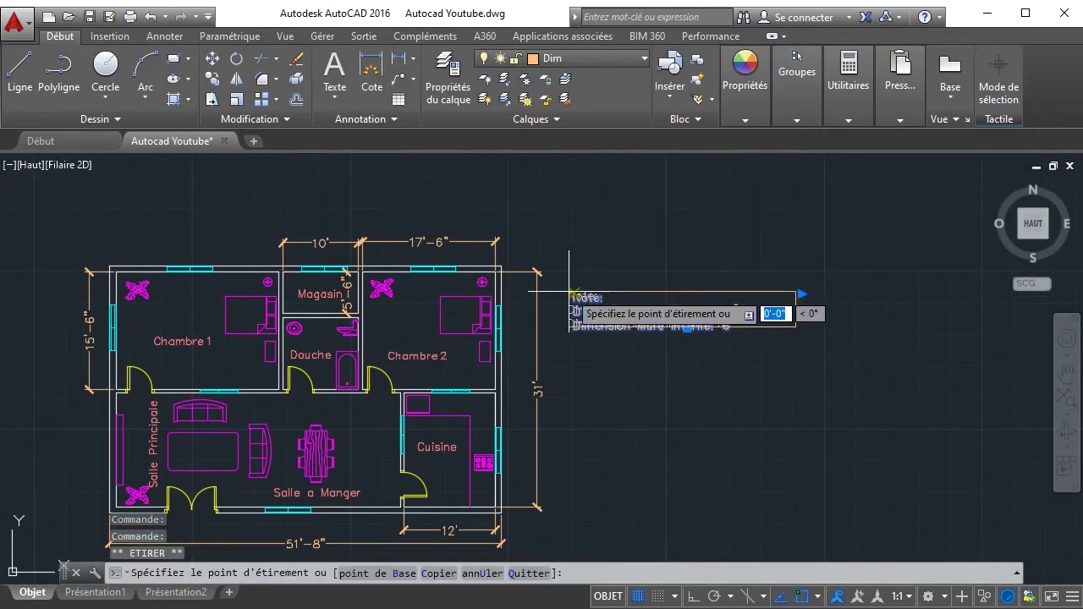
{"action": "left_click", "coordinate": [551, 285]}
{"action": "left_click", "coordinate": [536, 389]}
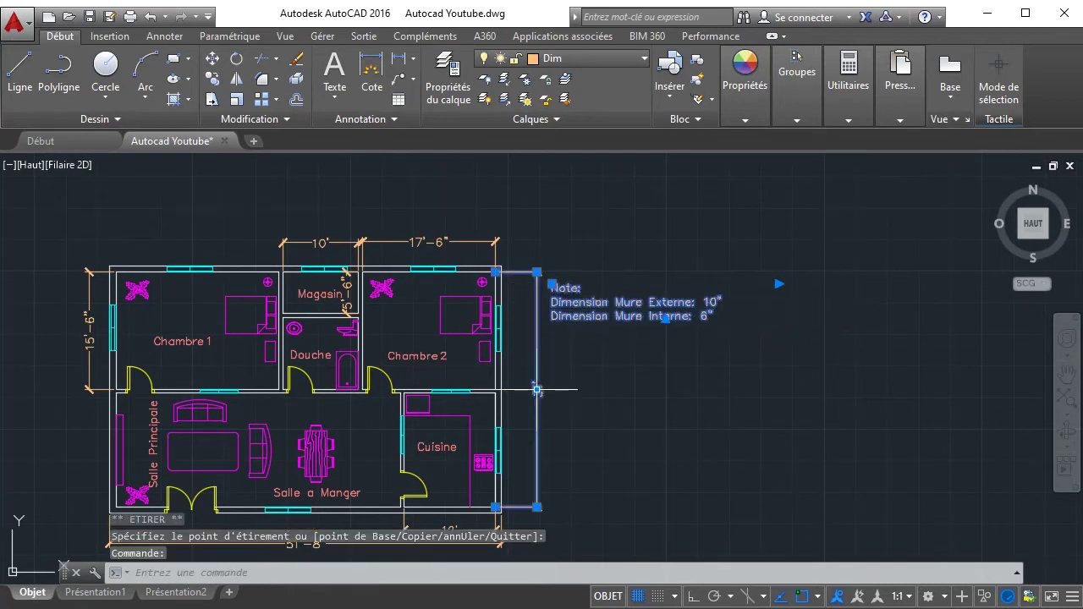
{"action": "left_click", "coordinate": [536, 389]}
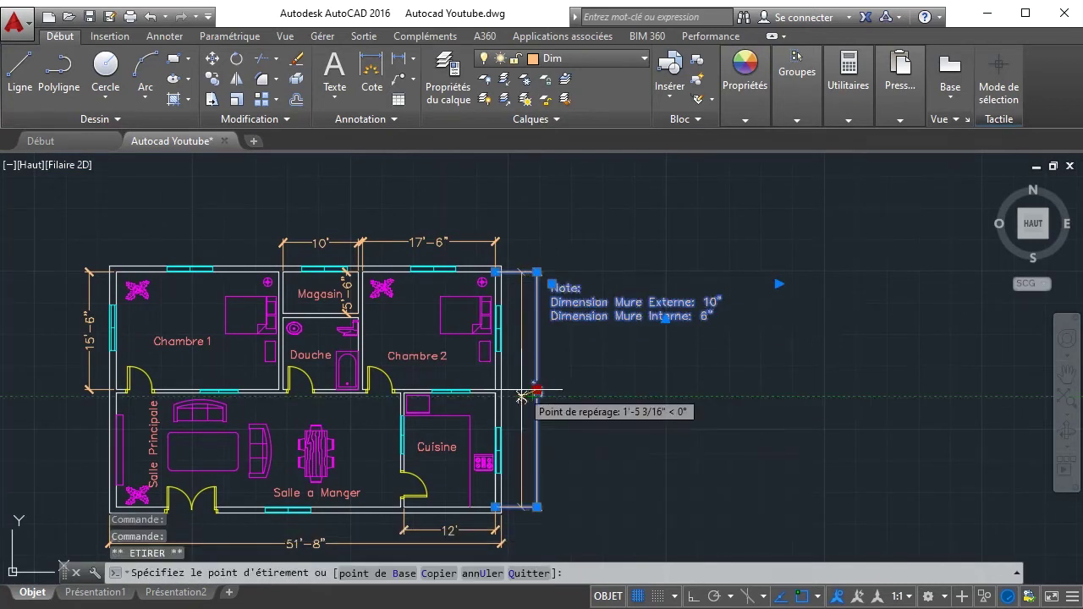
{"action": "left_click", "coordinate": [552, 285]}
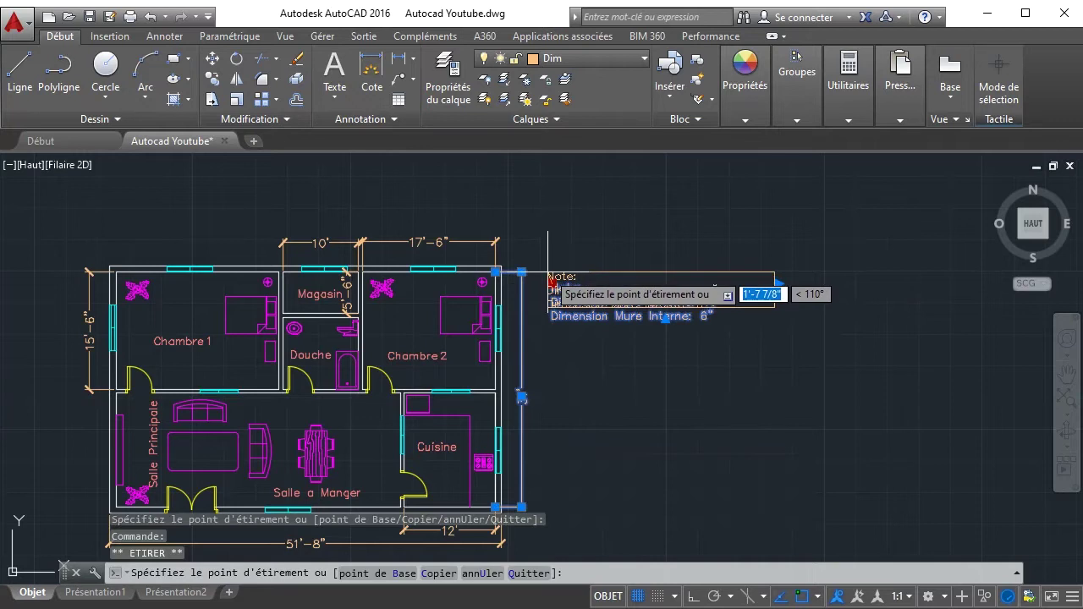
{"action": "left_click", "coordinate": [539, 271]}
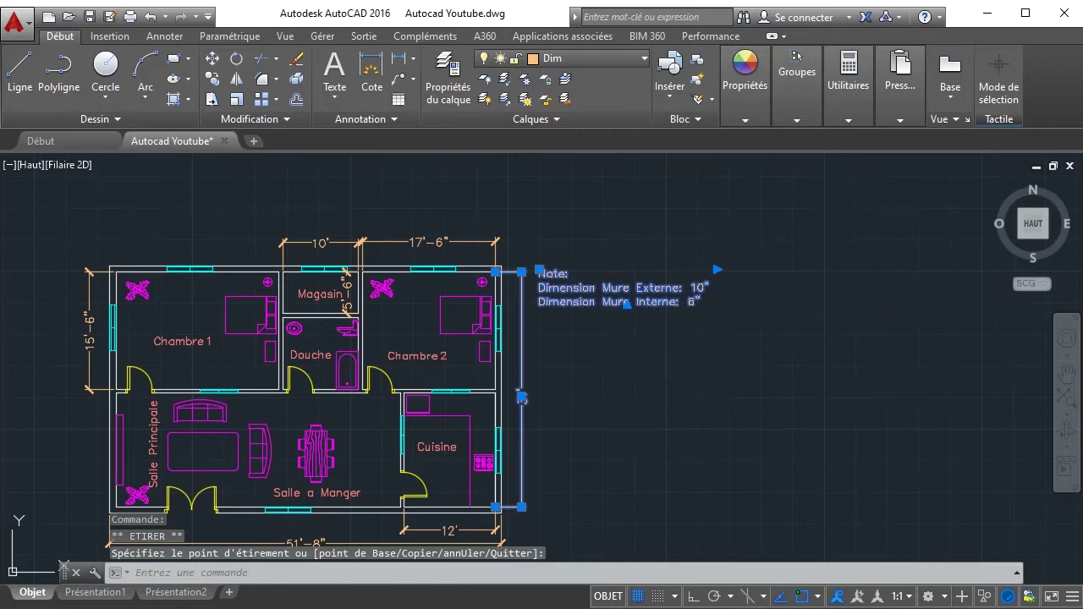
{"action": "key", "text": "Escape"}
{"action": "scroll", "coordinate": [616, 406], "scroll_direction": "down", "scroll_amount": 2}
{"action": "scroll", "coordinate": [631, 370], "scroll_direction": "up", "scroll_amount": 3}
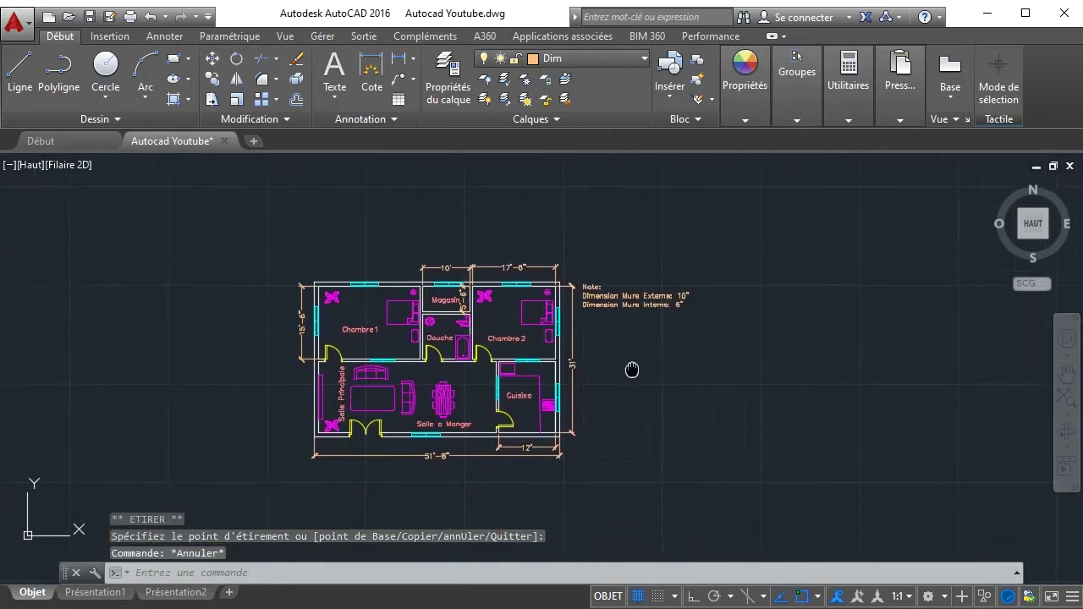
- Zoom to the whole drawing and save Autocad Youtube.dwg
{"action": "left_click", "coordinate": [1062, 398]}
{"action": "left_click", "coordinate": [1062, 397]}
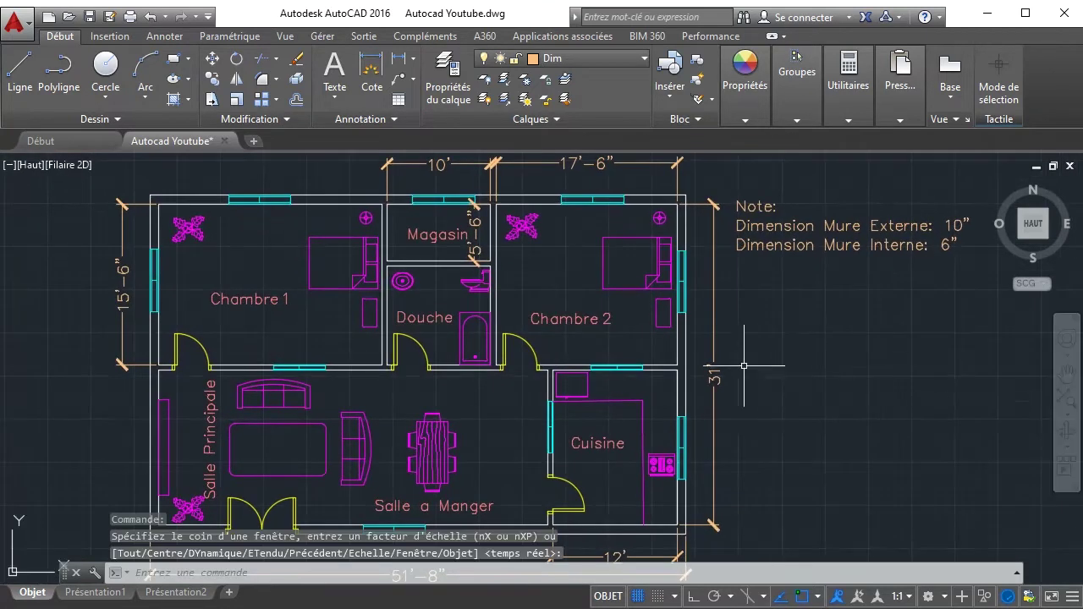
{"action": "scroll", "coordinate": [710, 401], "scroll_direction": "down", "scroll_amount": 3}
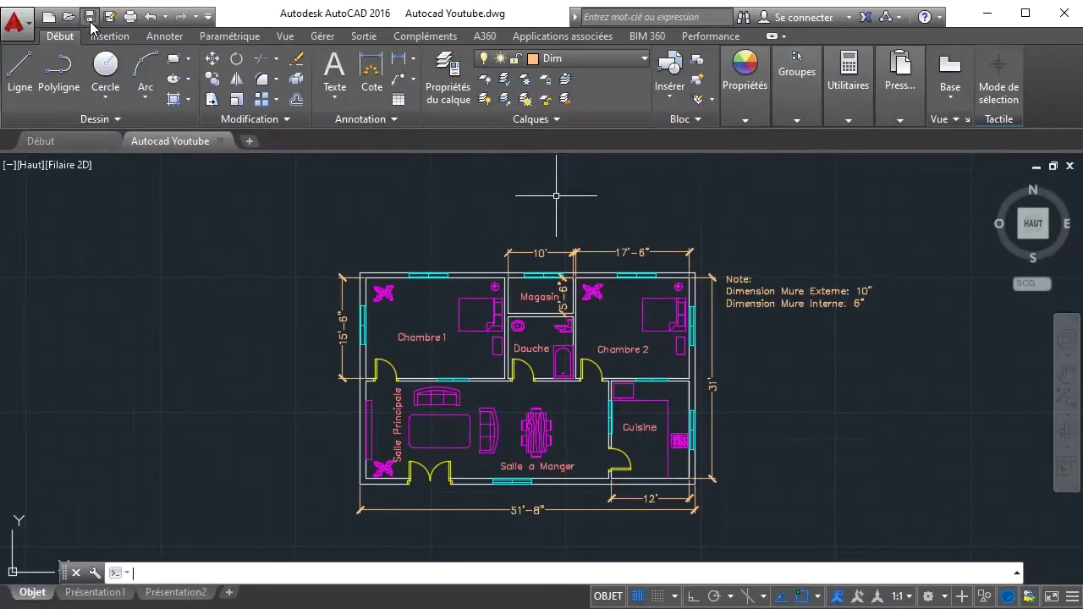
{"action": "left_click", "coordinate": [89, 16]}
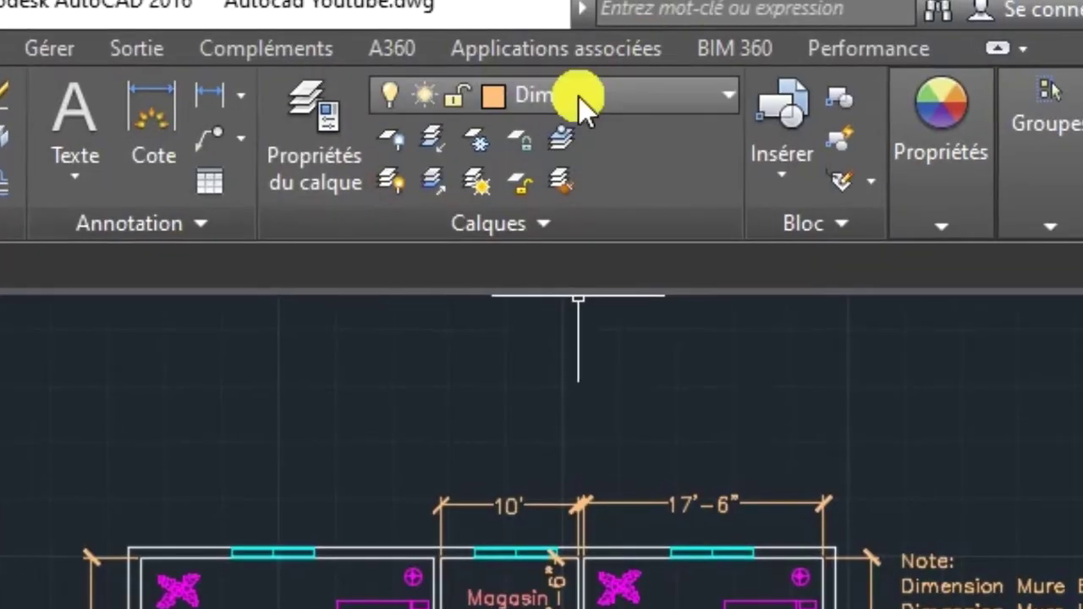
- Turn on the Harchure layer so the green wall hatching shows again
{"action": "left_click", "coordinate": [575, 59]}
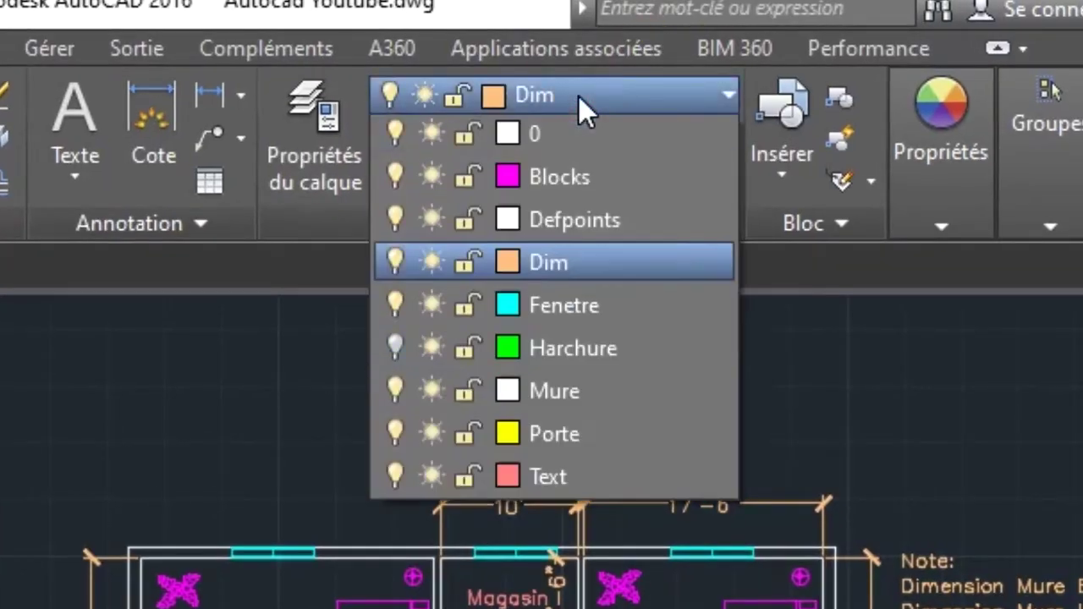
{"action": "left_click", "coordinate": [394, 345]}
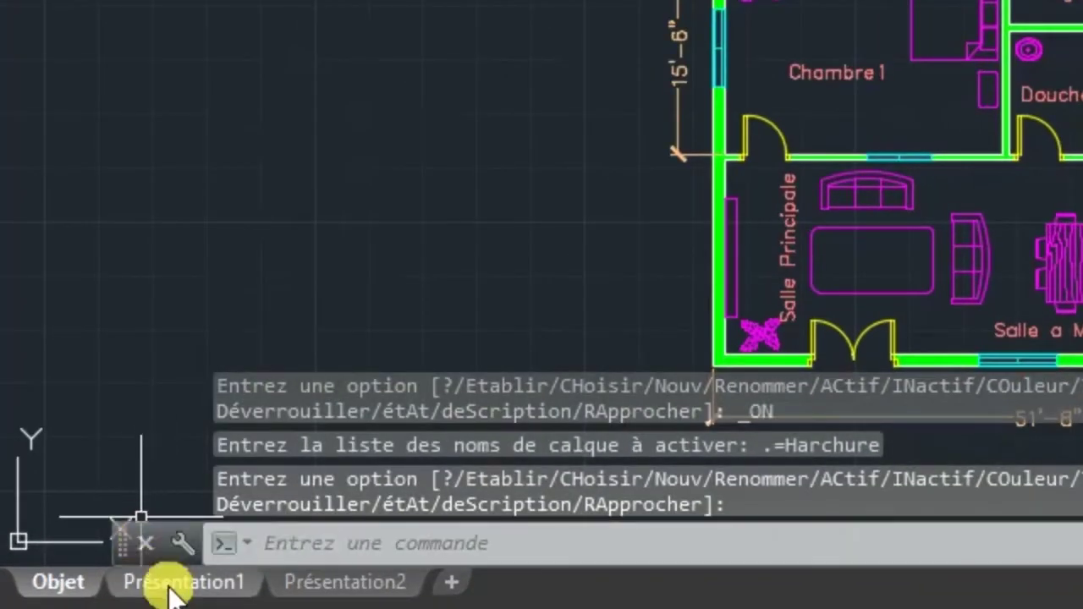
- Switch to the Présentation1 layout and erase its default viewport
{"action": "mouse_move", "coordinate": [87, 594]}
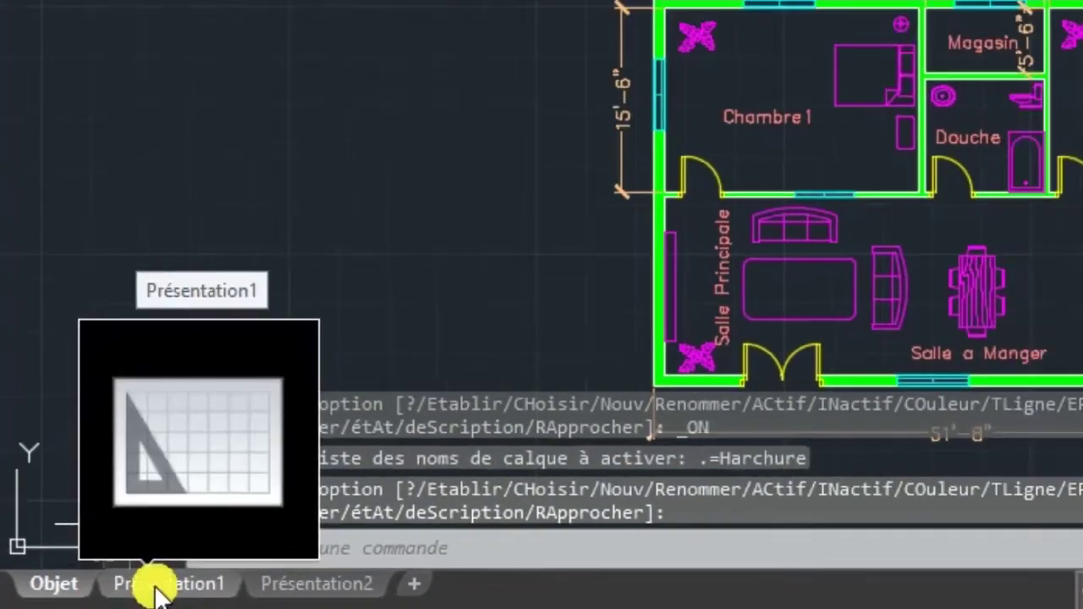
{"action": "left_click", "coordinate": [173, 587]}
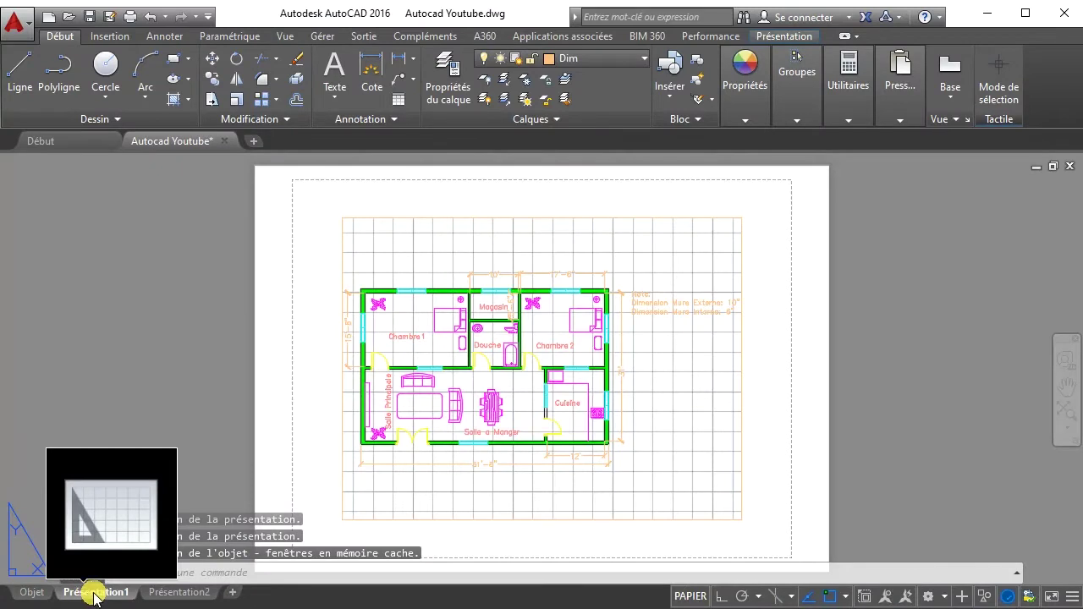
{"action": "left_click", "coordinate": [345, 218]}
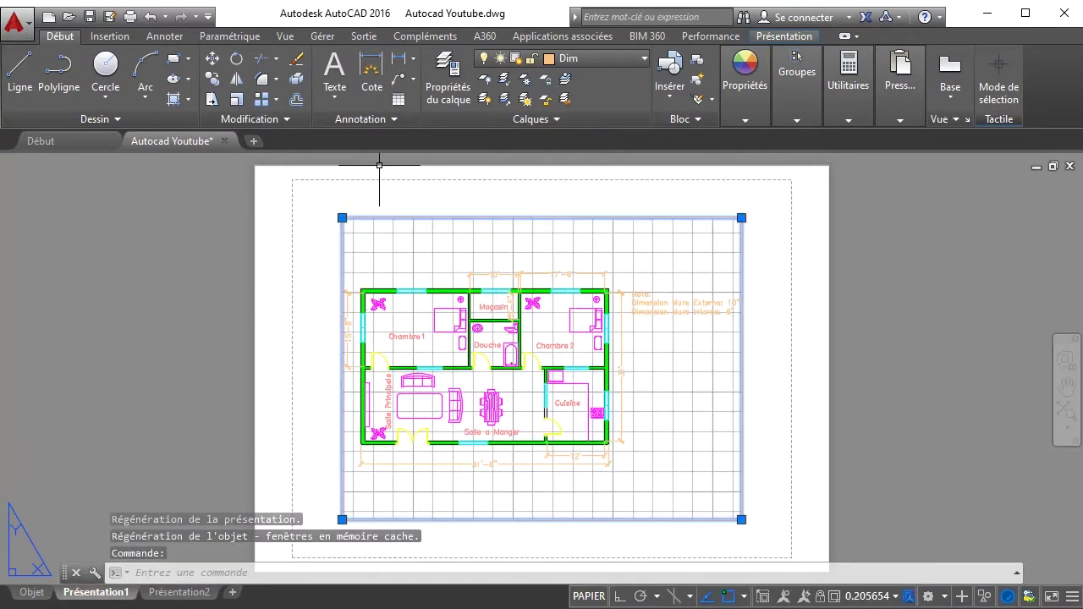
{"action": "left_click", "coordinate": [295, 61]}
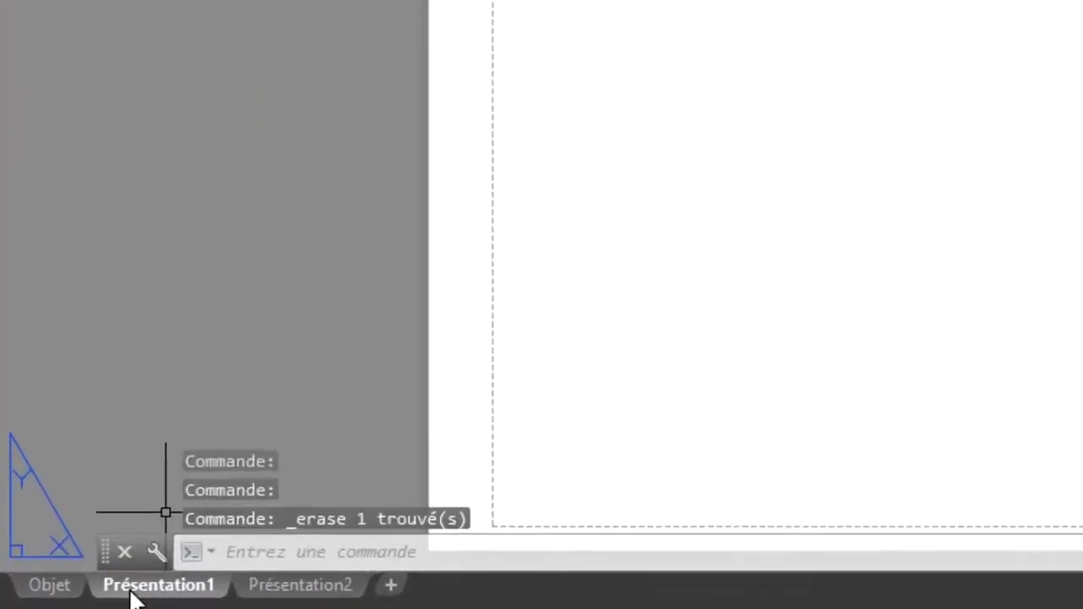
- Edit the Présentation1 page setup to use ISO A4 landscape paper (297 x 210 mm)
{"action": "right_click", "coordinate": [80, 593]}
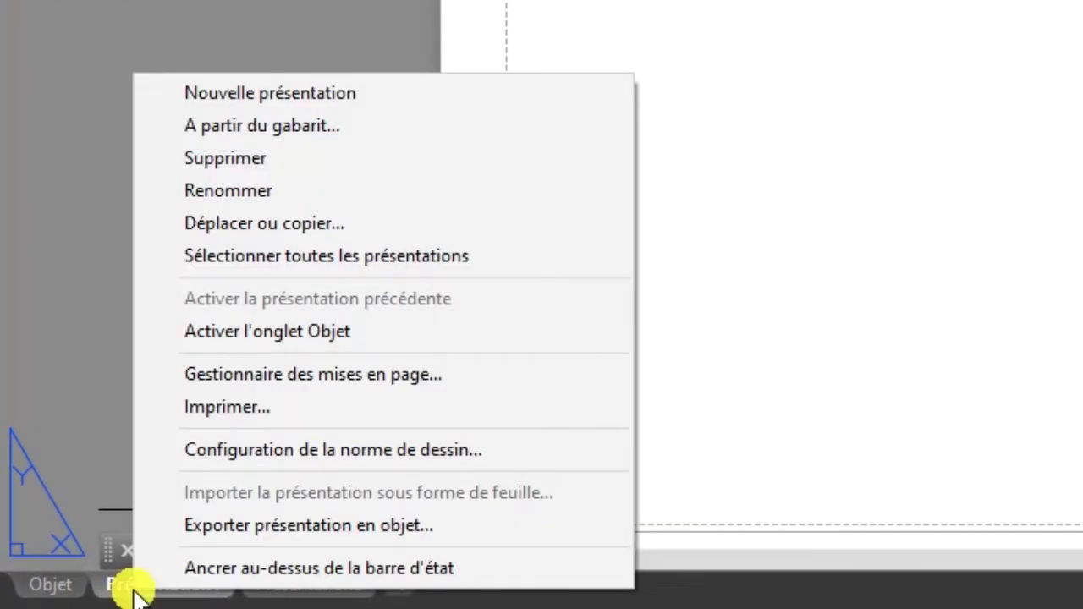
{"action": "left_click", "coordinate": [271, 381]}
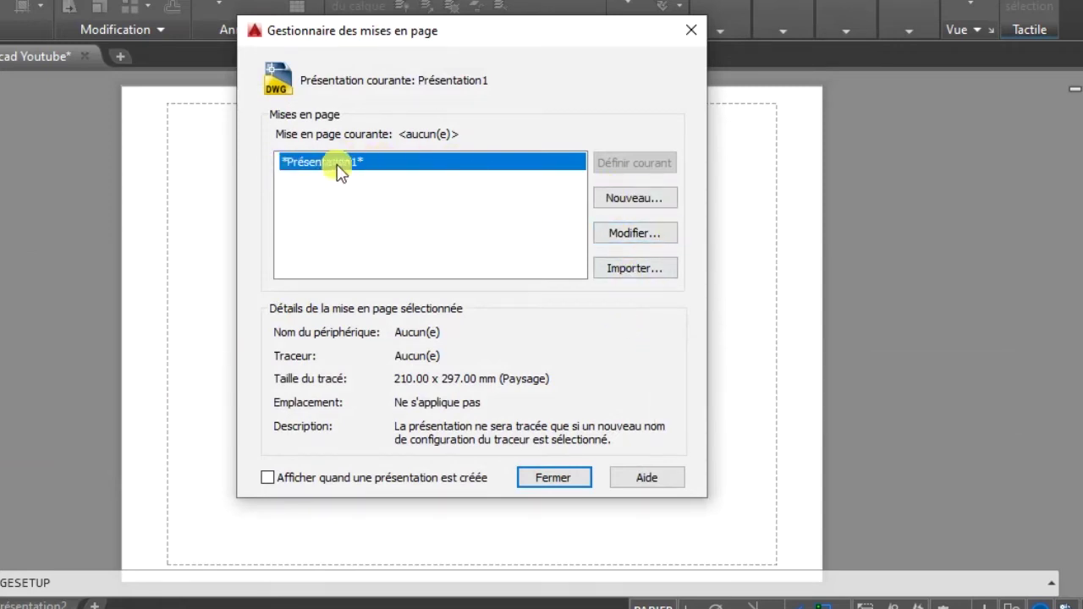
{"action": "left_click", "coordinate": [635, 238]}
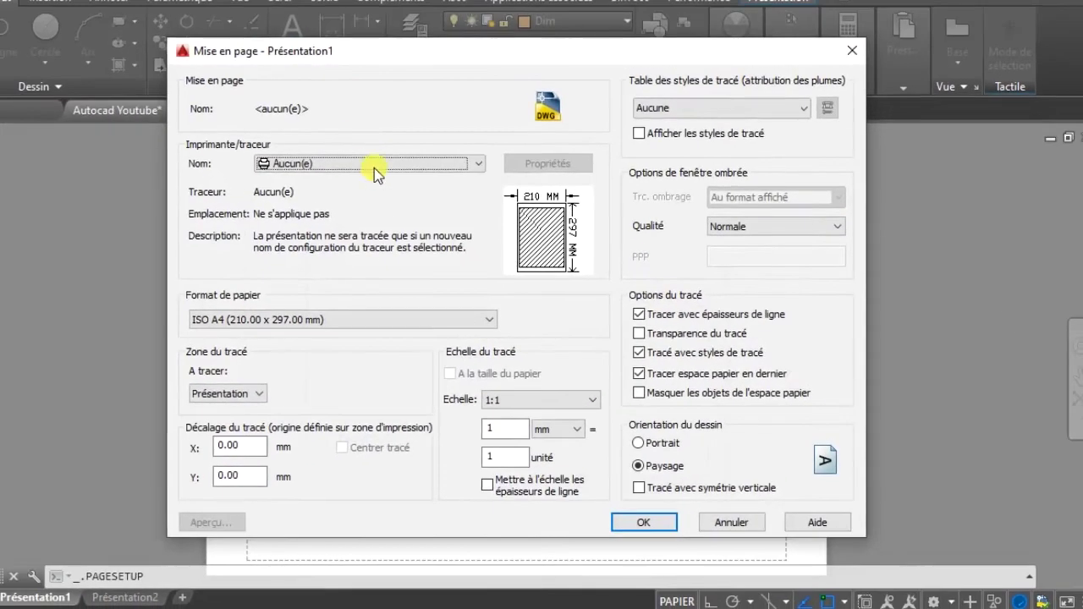
{"action": "left_click", "coordinate": [256, 321]}
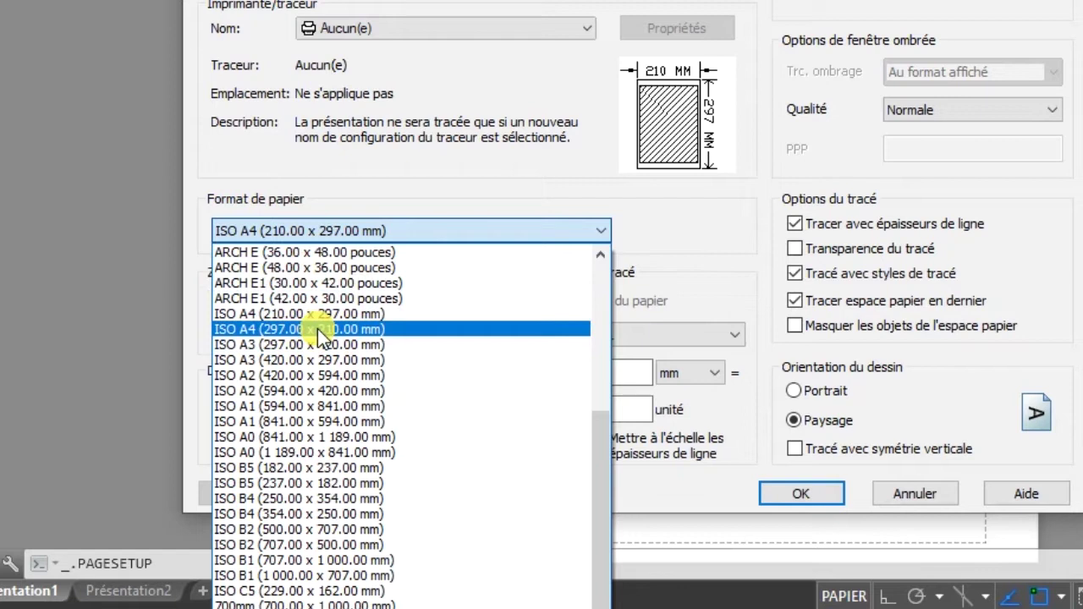
{"action": "left_click", "coordinate": [317, 329]}
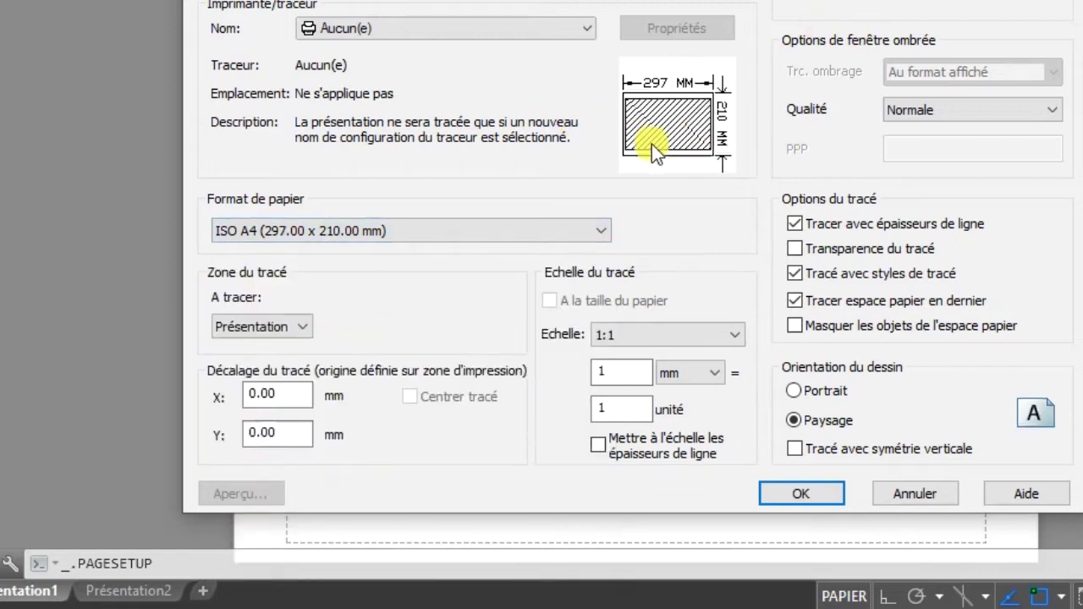
- Choose the DWG To PDF.pc3 plotter with no plot style table and confirm the setup
{"action": "mouse_move", "coordinate": [687, 143]}
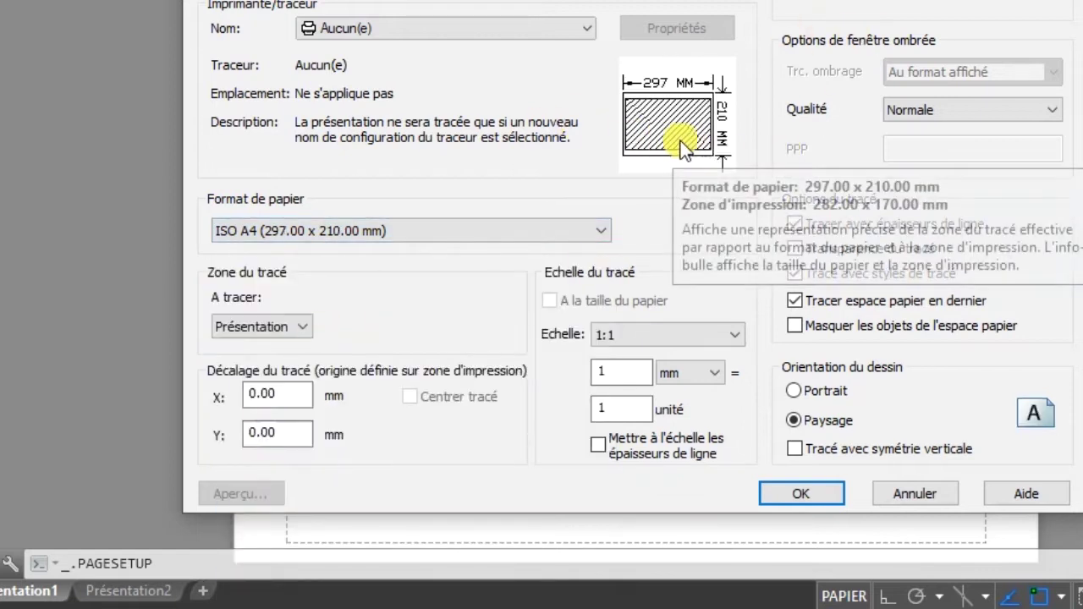
{"action": "left_click", "coordinate": [390, 28]}
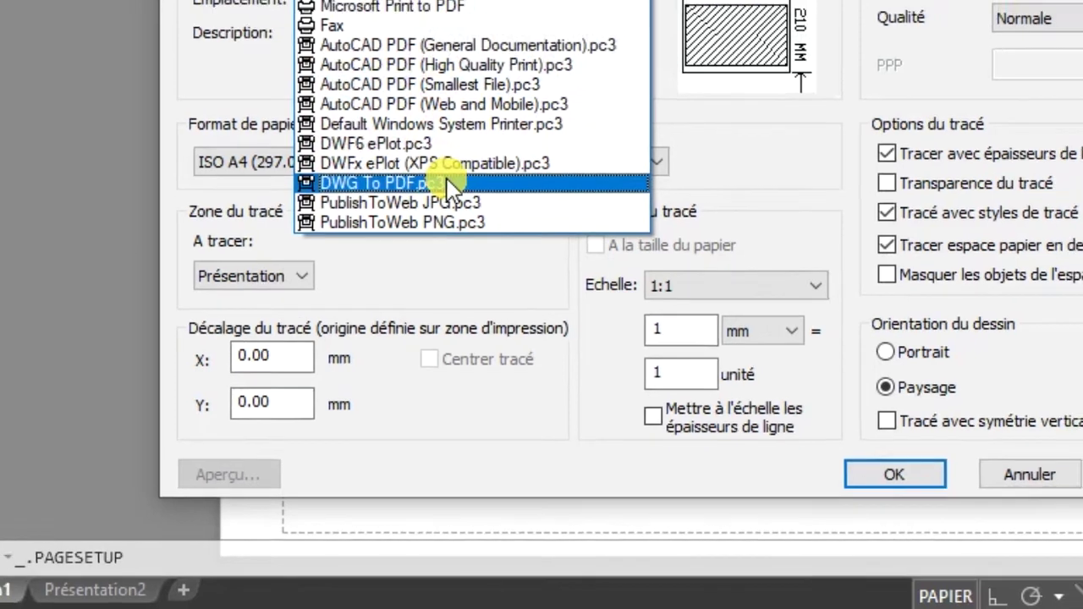
{"action": "left_click", "coordinate": [450, 170]}
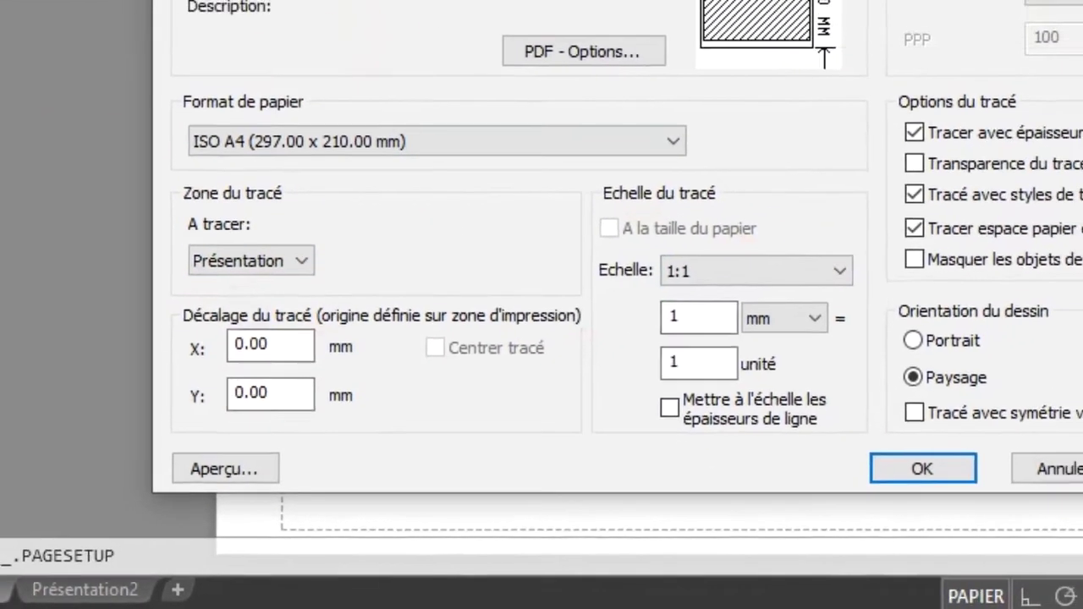
{"action": "left_click", "coordinate": [725, 139]}
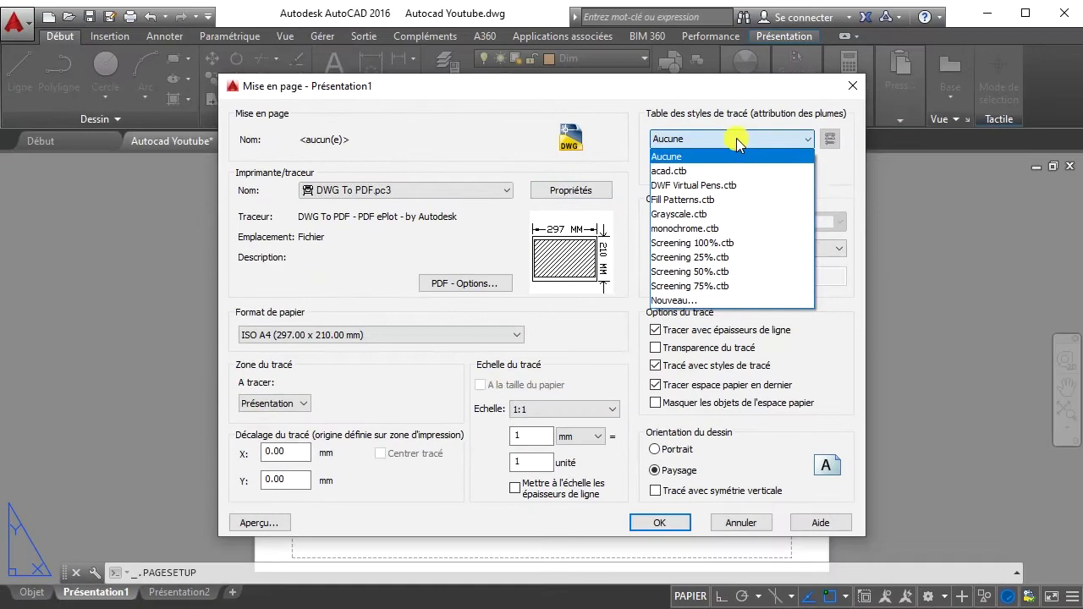
{"action": "left_click", "coordinate": [730, 149]}
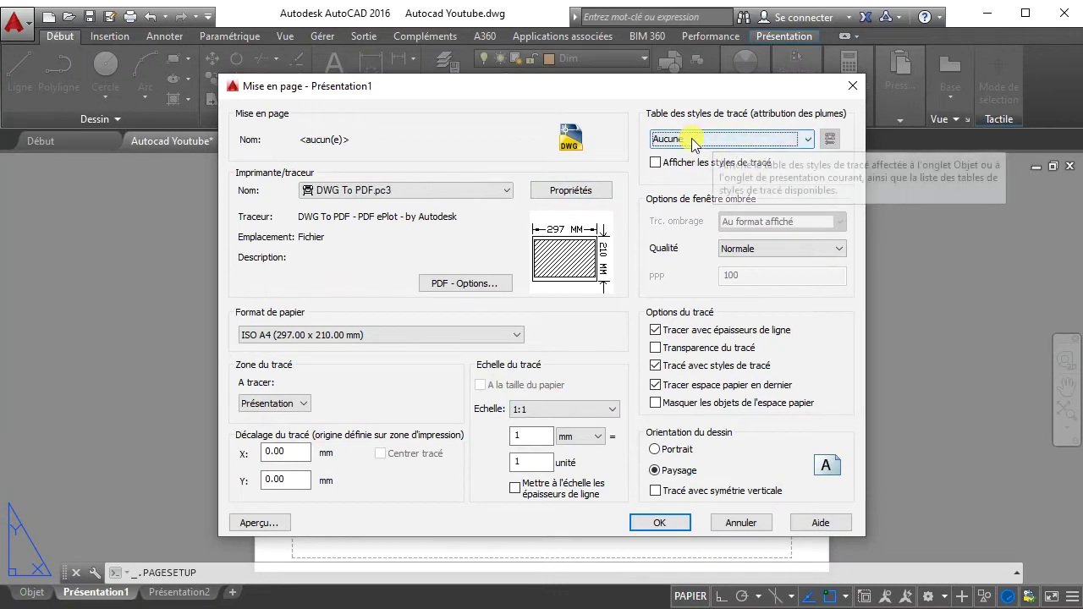
{"action": "left_click", "coordinate": [663, 524]}
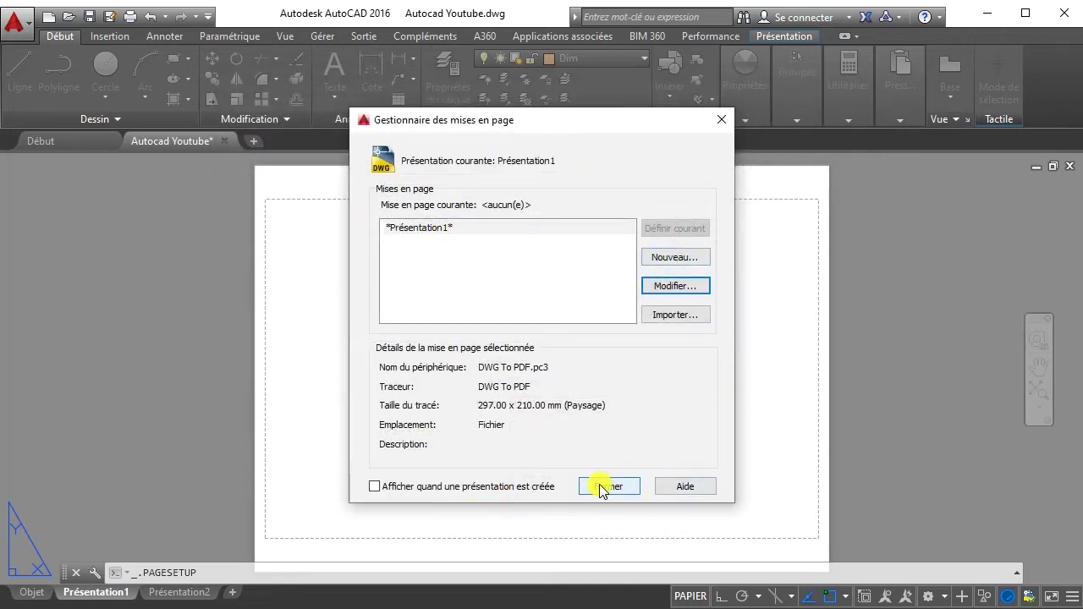
{"action": "left_click", "coordinate": [608, 486]}
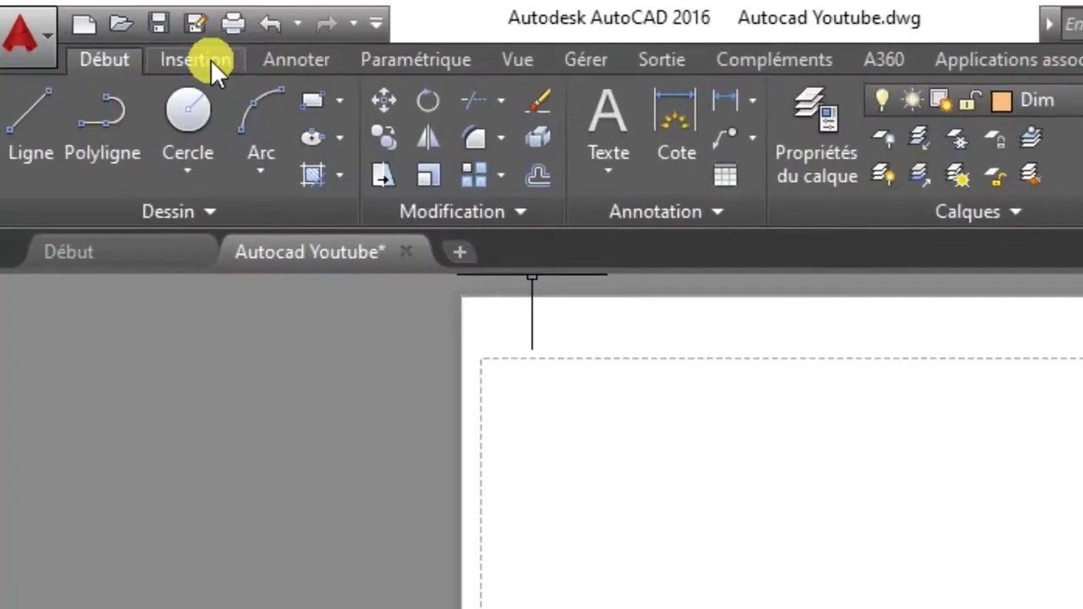
- Draw a rectangular viewport from the sheet's top-left margin to its bottom-right margin
{"action": "left_click", "coordinate": [211, 59]}
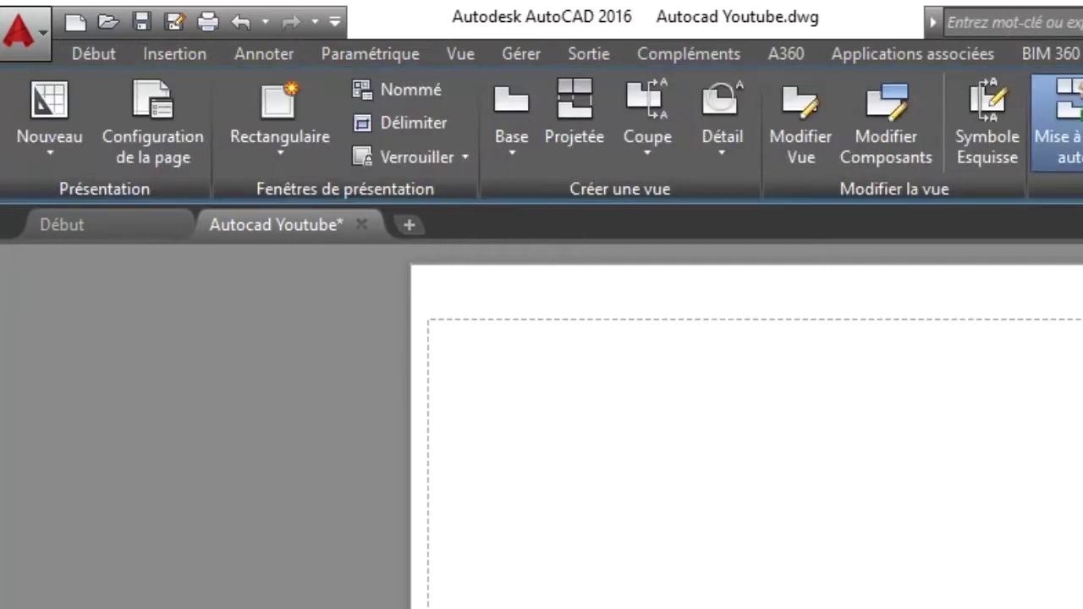
{"action": "left_click", "coordinate": [277, 154]}
{"action": "left_click", "coordinate": [265, 213]}
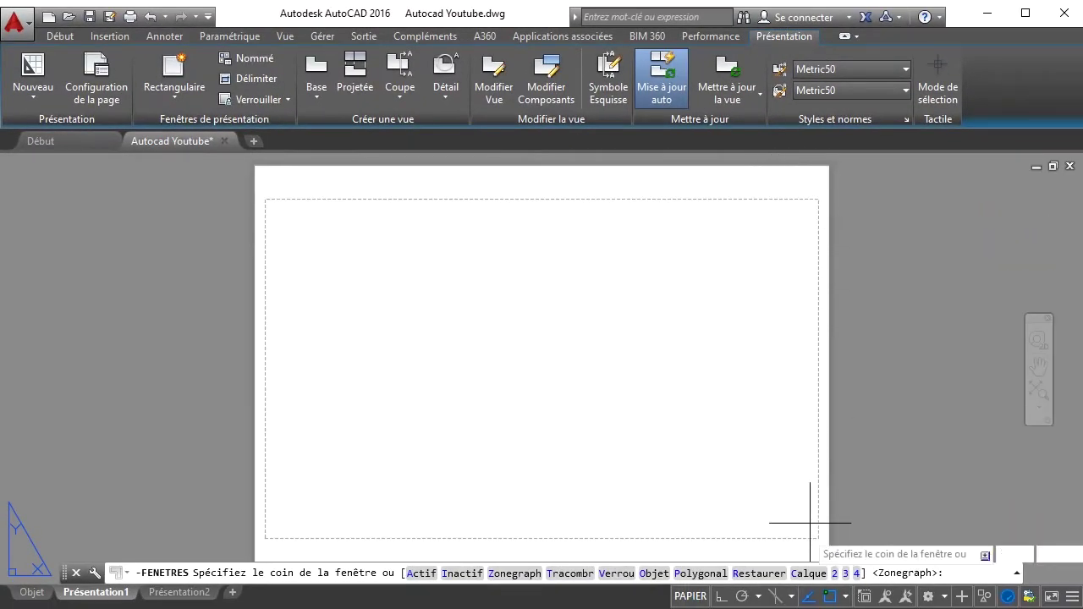
{"action": "left_click", "coordinate": [266, 200]}
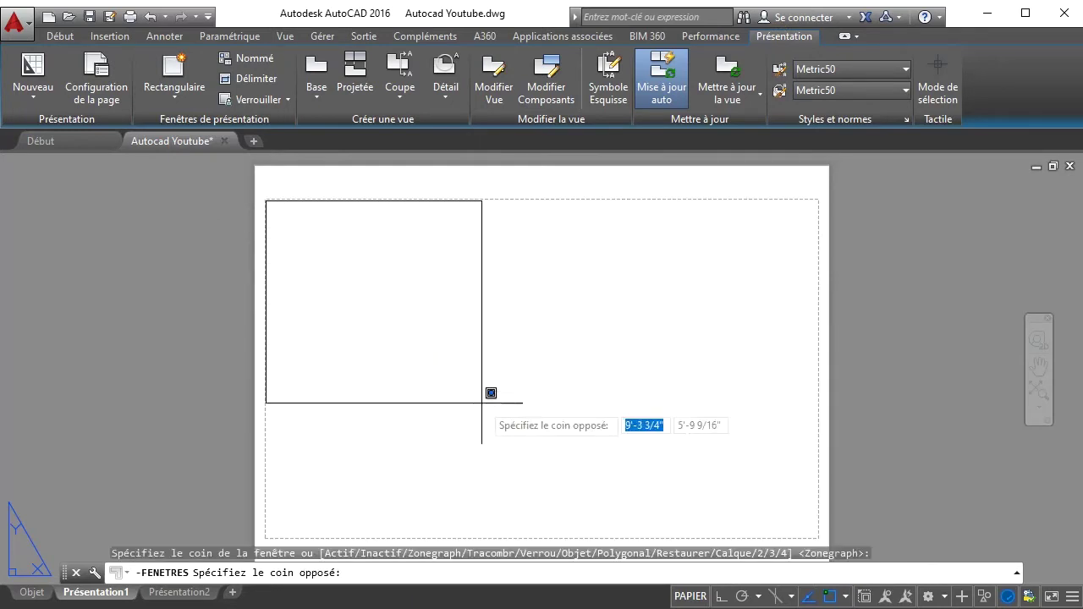
{"action": "left_click", "coordinate": [819, 542]}
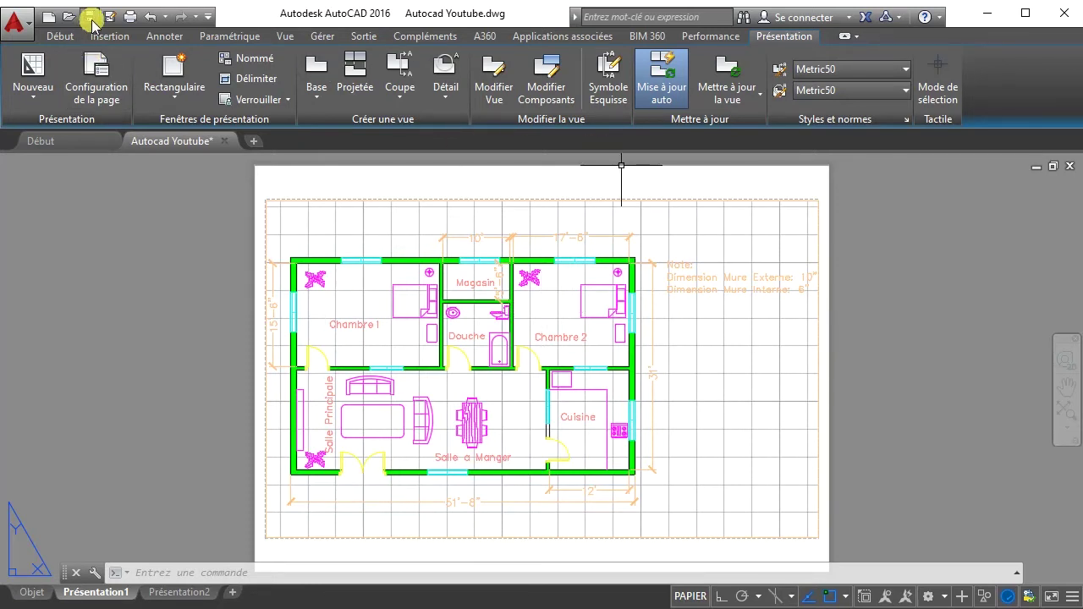
- Plot Présentation1 to Autocad Youtube-Présentation1.pdf in the Desktop's Autocad Youtube folder
{"action": "left_click", "coordinate": [128, 22]}
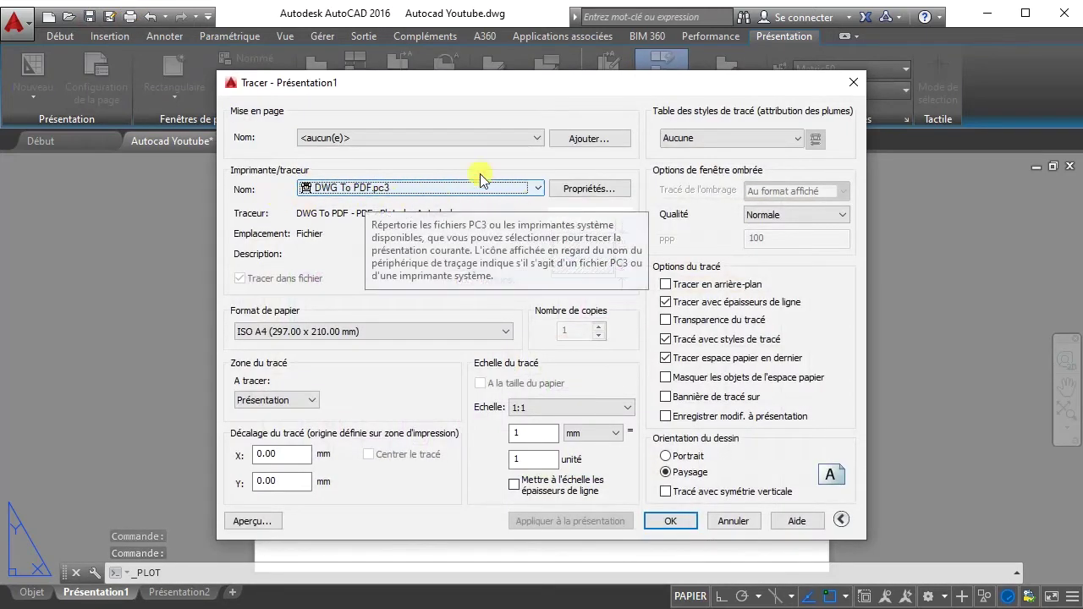
{"action": "left_click", "coordinate": [671, 520]}
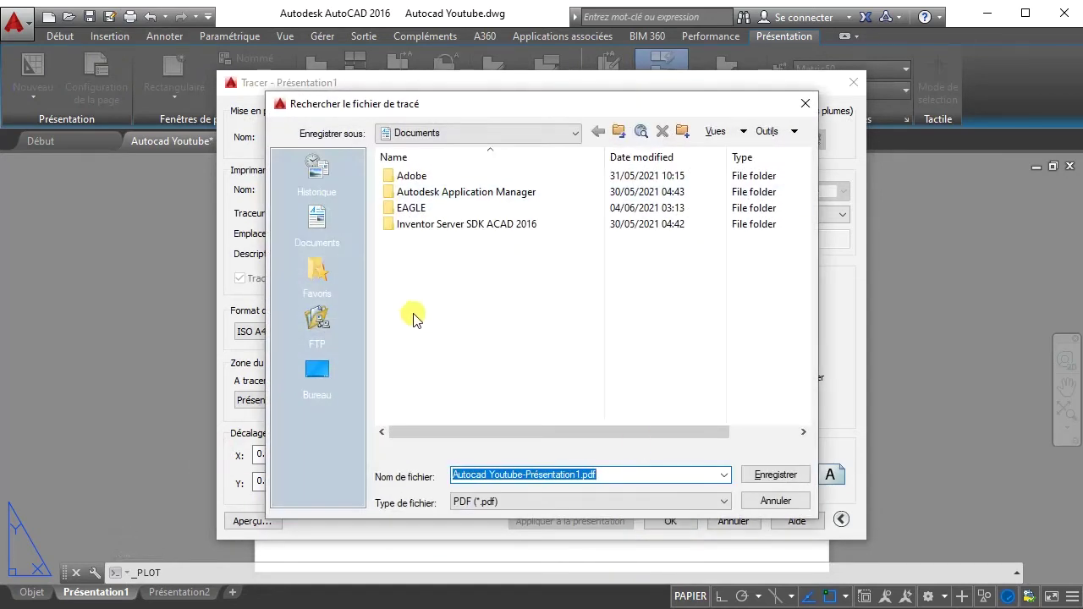
{"action": "left_click", "coordinate": [325, 371]}
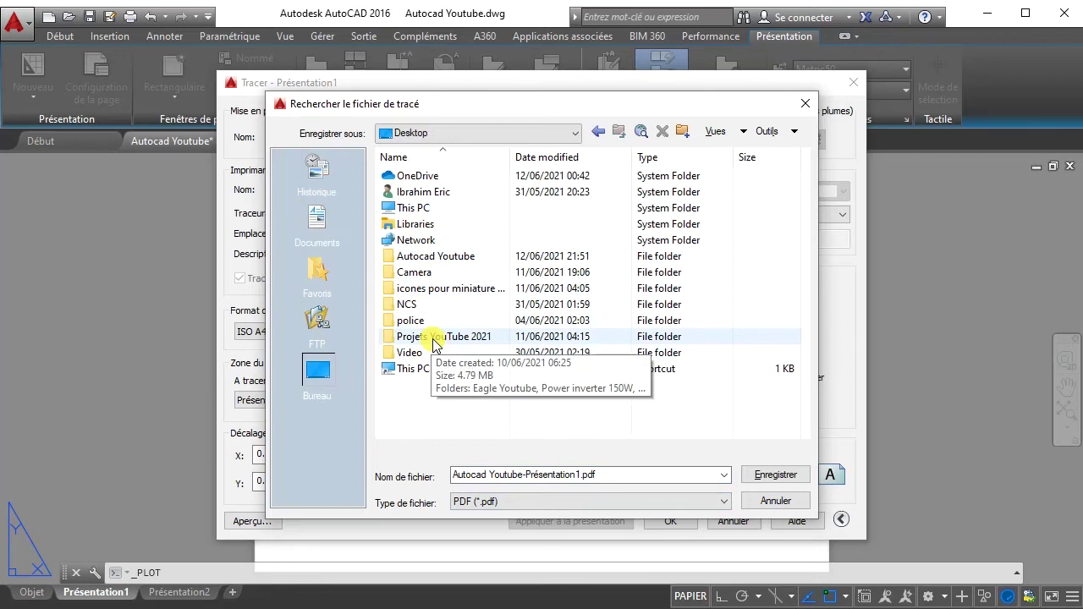
{"action": "double_click", "coordinate": [429, 258]}
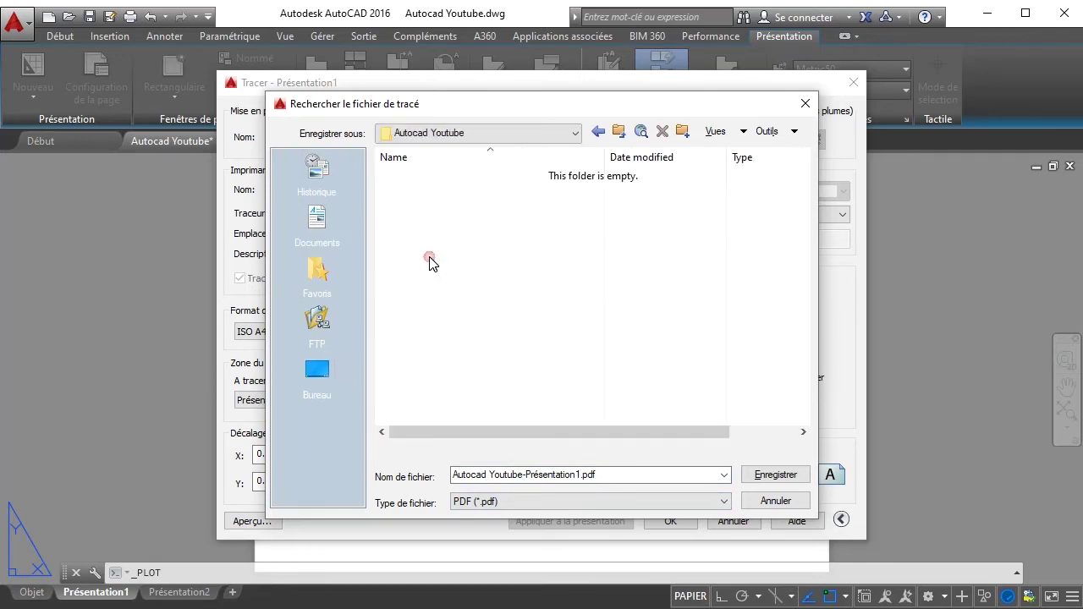
{"action": "left_click", "coordinate": [592, 479]}
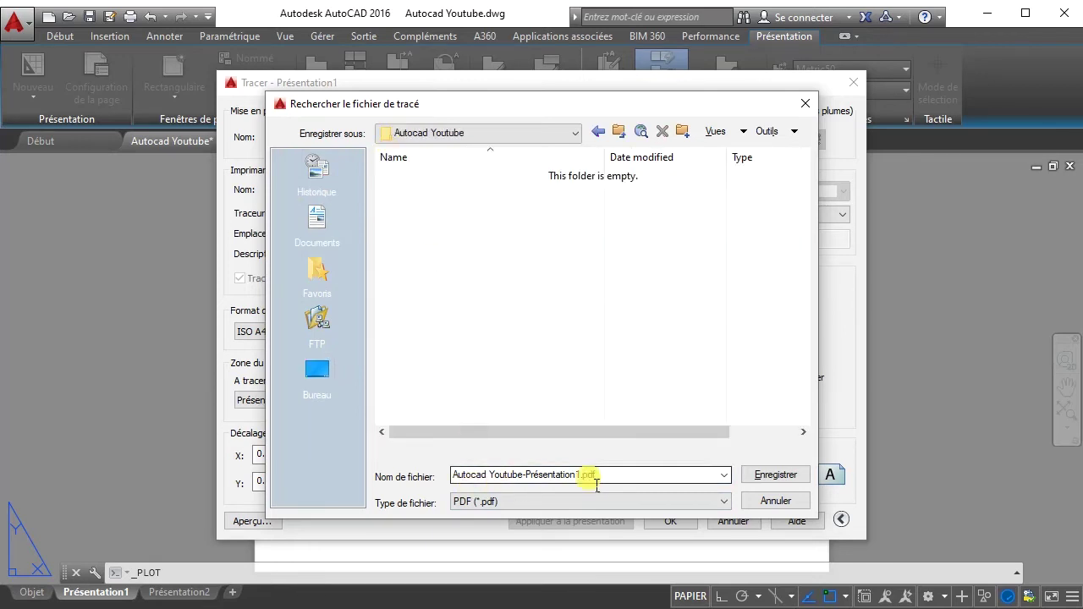
{"action": "left_click", "coordinate": [764, 476]}
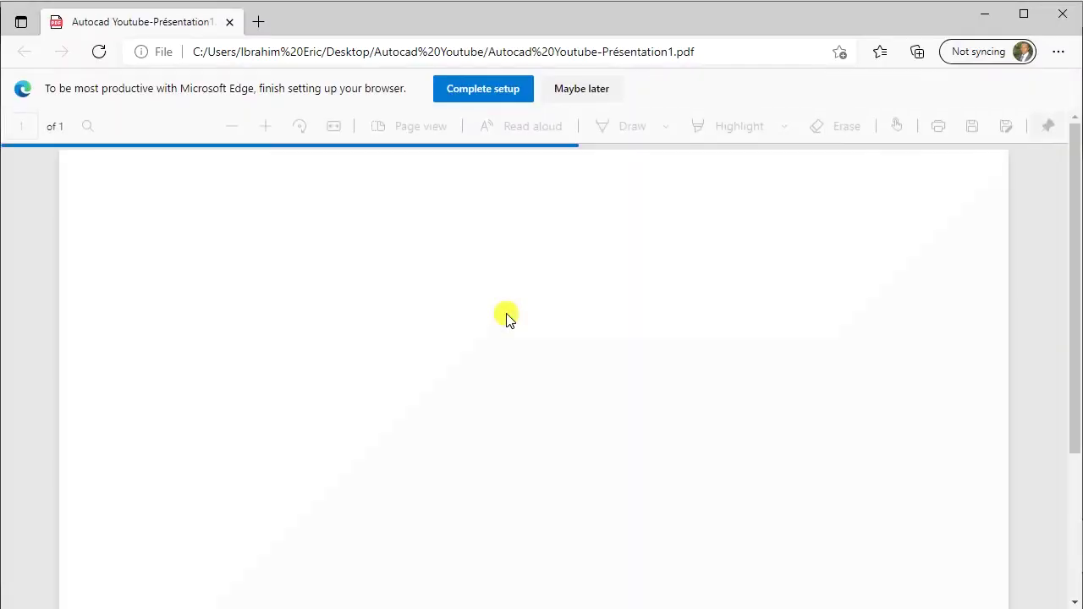
- Review the colour floor-plan PDF in Edge, then minimize the browser
{"action": "scroll", "coordinate": [526, 349], "scroll_direction": "down", "scroll_amount": 2}
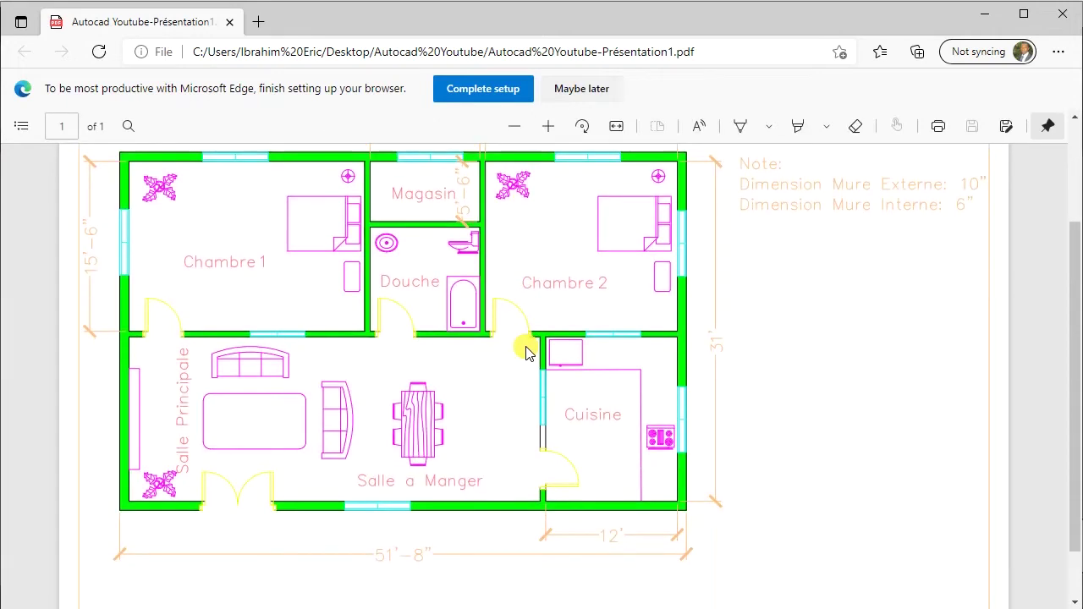
{"action": "scroll", "coordinate": [525, 349], "scroll_direction": "up", "scroll_amount": 2}
{"action": "scroll", "coordinate": [525, 349], "scroll_direction": "down", "scroll_amount": 1}
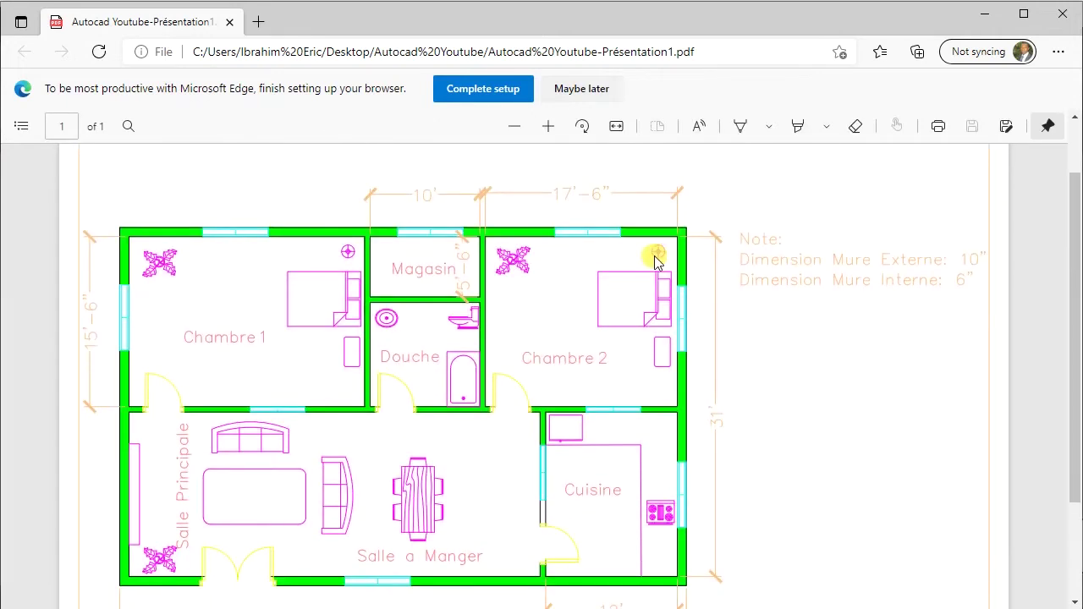
{"action": "mouse_move", "coordinate": [499, 557]}
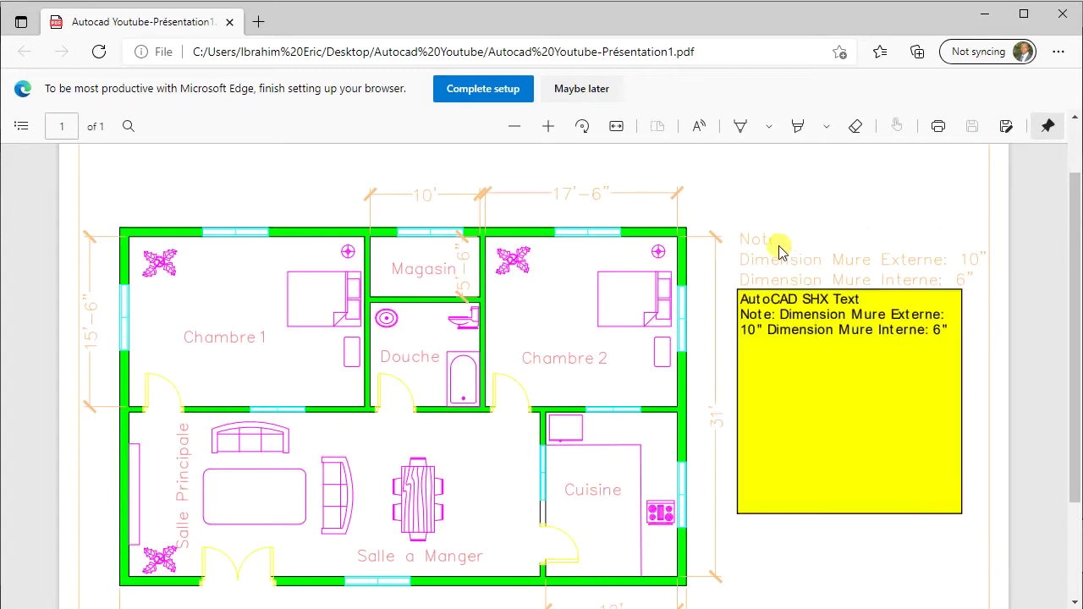
{"action": "mouse_move", "coordinate": [810, 234]}
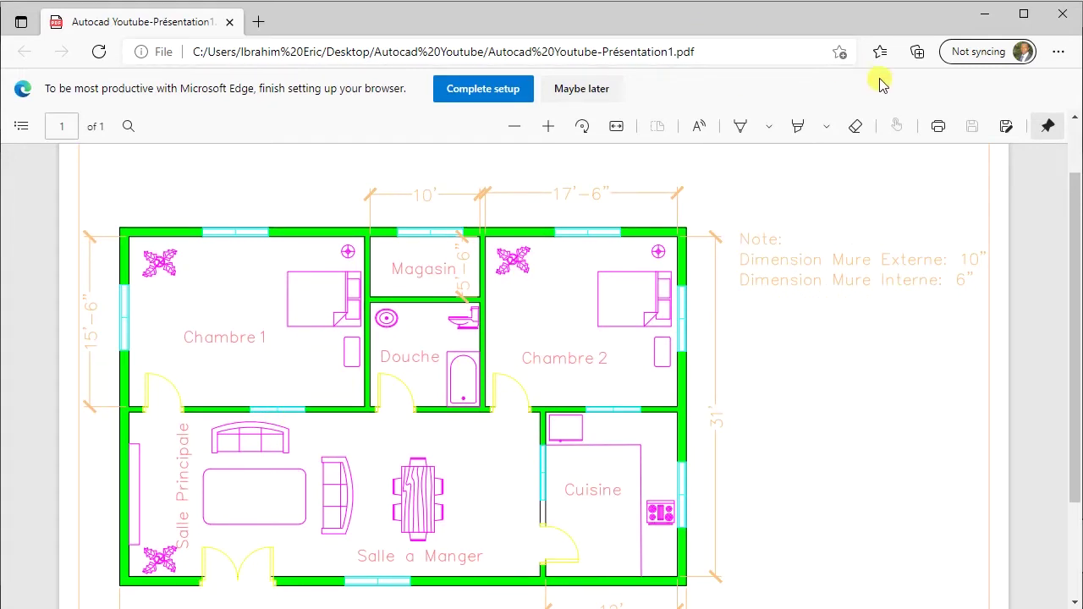
{"action": "left_click", "coordinate": [980, 26]}
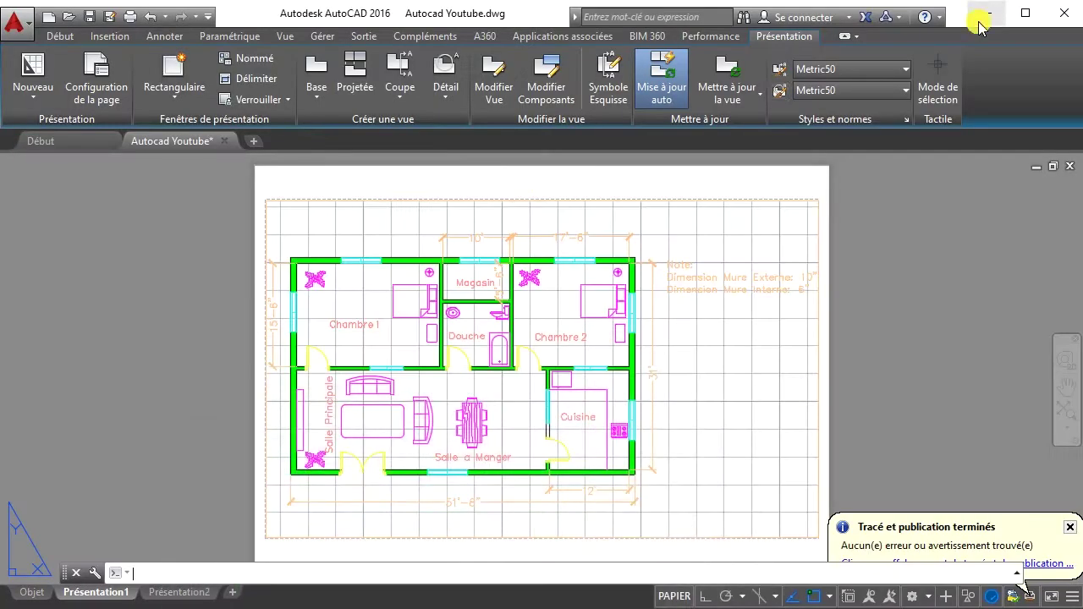
- Plot again with monochrome.ctb, saving the output as Autocad Youtube-Présentation2.pdf
{"action": "left_click", "coordinate": [130, 17]}
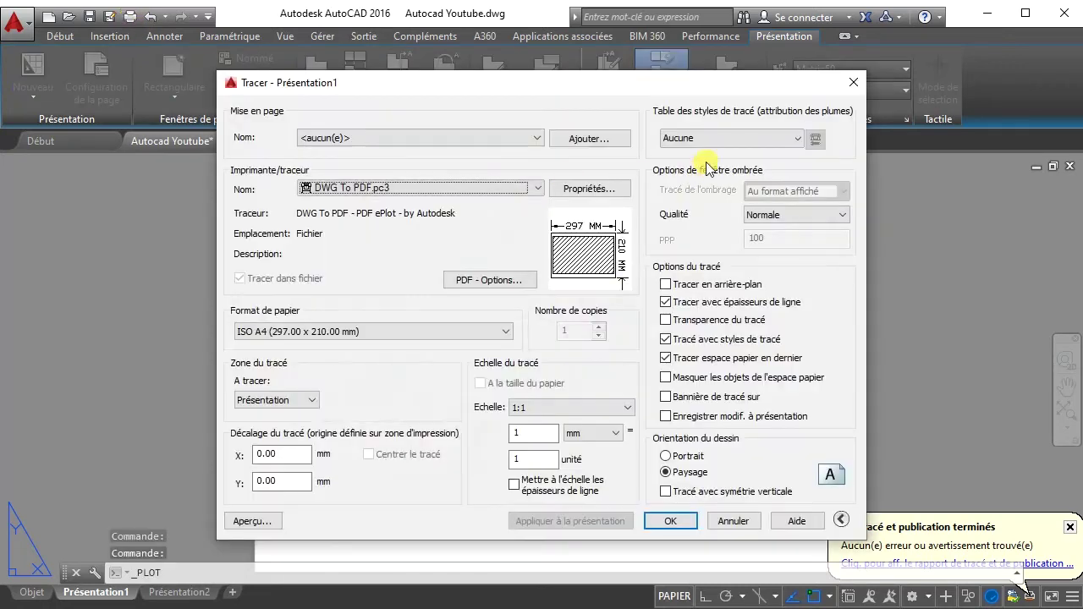
{"action": "left_click", "coordinate": [794, 140]}
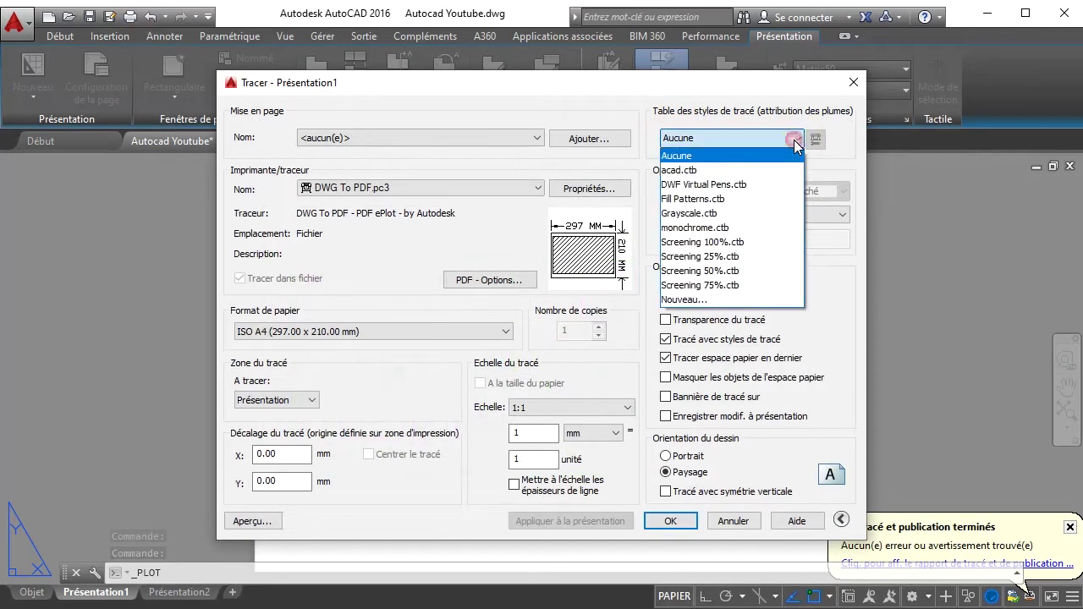
{"action": "left_click", "coordinate": [725, 227]}
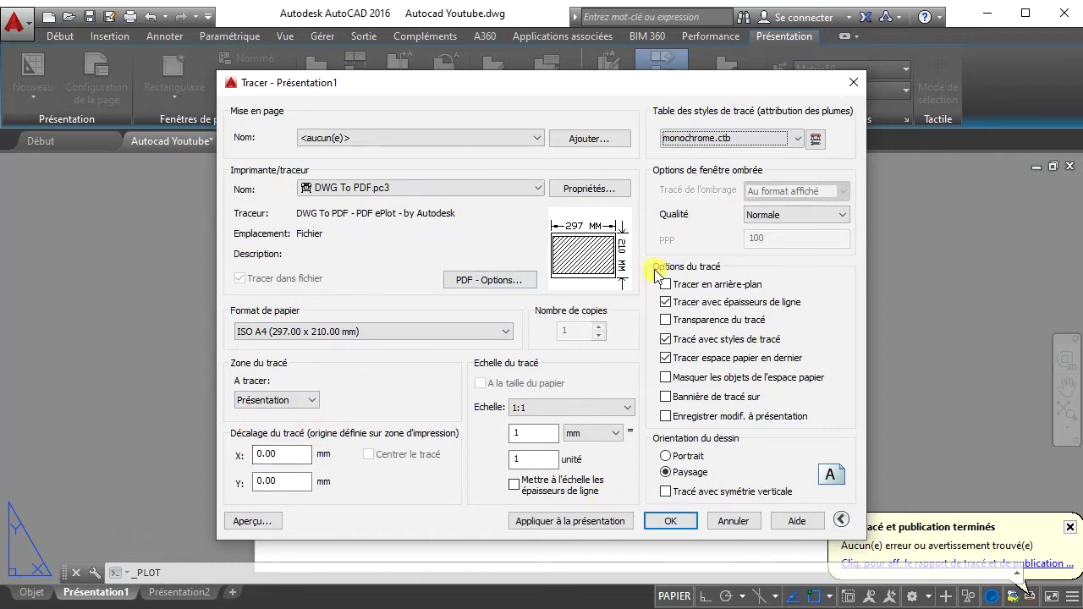
{"action": "left_click", "coordinate": [673, 522]}
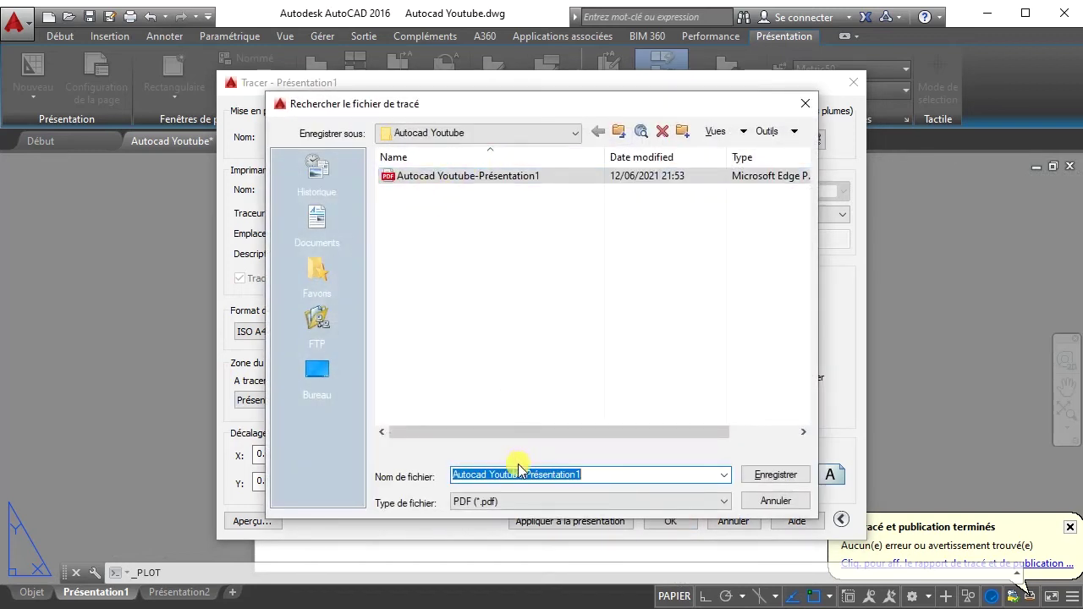
{"action": "left_click", "coordinate": [609, 479]}
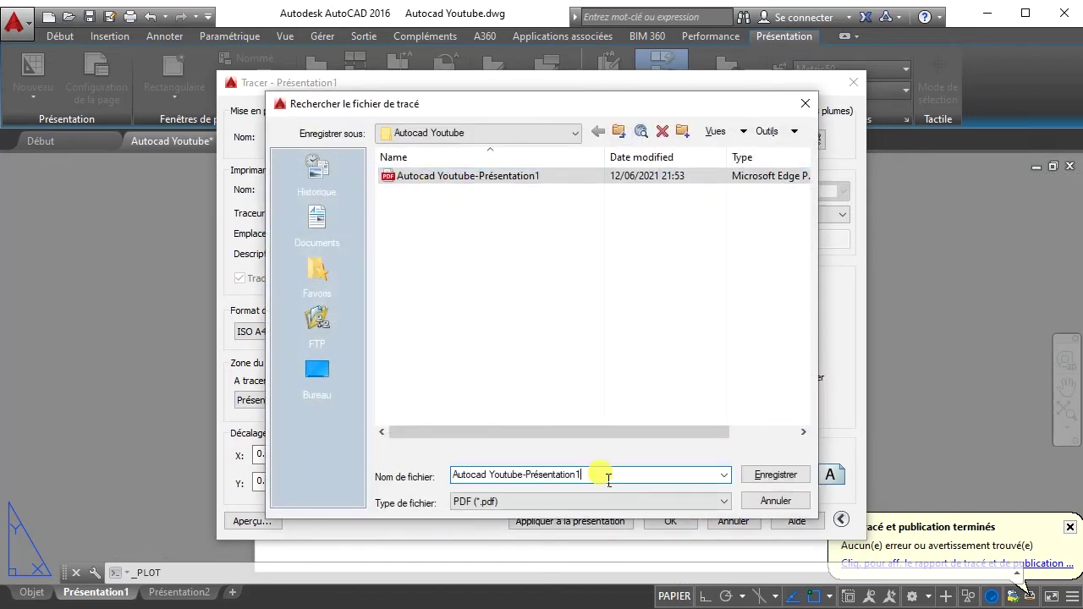
{"action": "key", "text": "BackSpace"}
{"action": "type", "text": "2"}
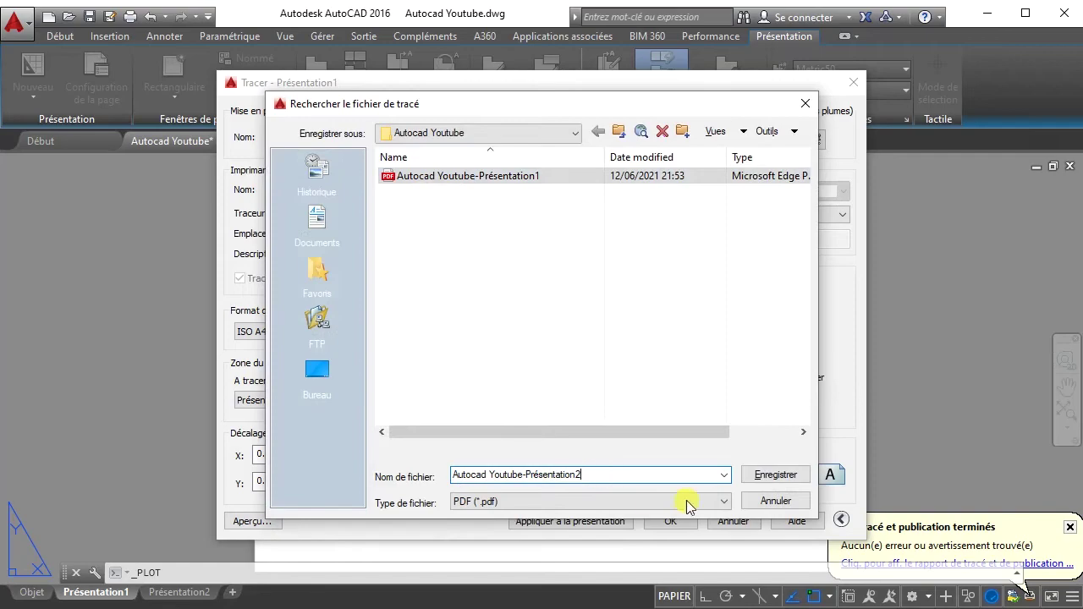
{"action": "left_click", "coordinate": [777, 471]}
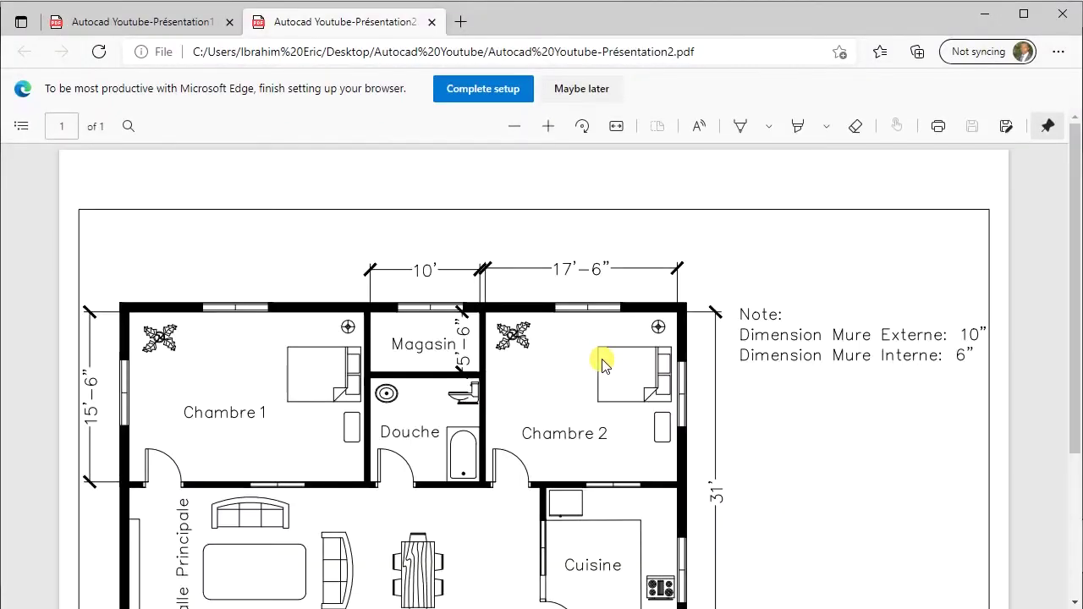
- Compare the colour Présentation1 and black-and-white Présentation2 PDFs, then close both tabs
{"action": "scroll", "coordinate": [600, 358], "scroll_direction": "down", "scroll_amount": 1}
{"action": "scroll", "coordinate": [600, 358], "scroll_direction": "down", "scroll_amount": 1}
{"action": "scroll", "coordinate": [604, 358], "scroll_direction": "up", "scroll_amount": 1}
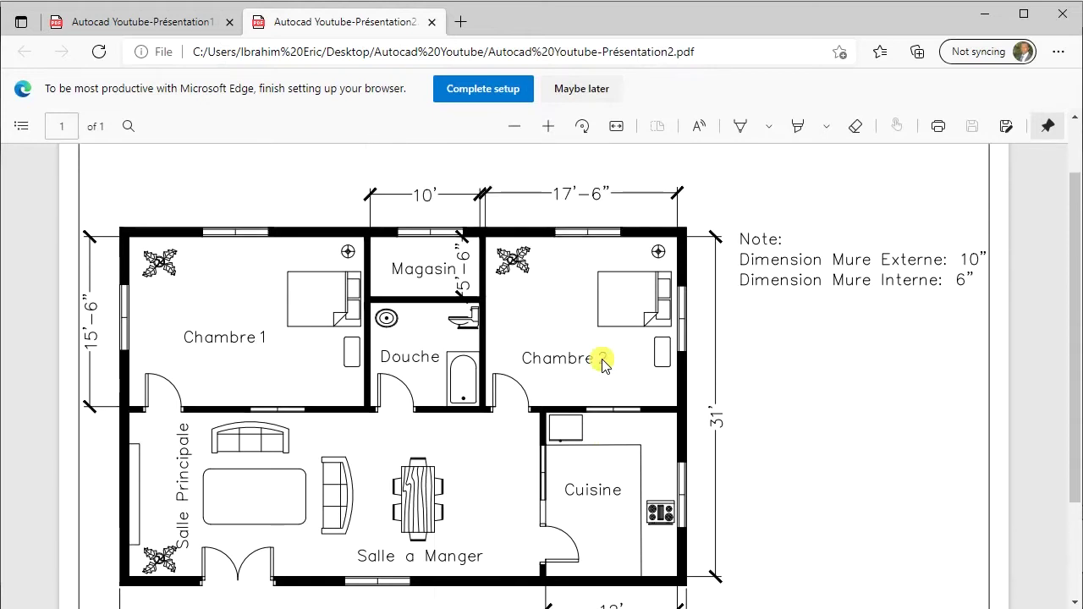
{"action": "mouse_move", "coordinate": [606, 343]}
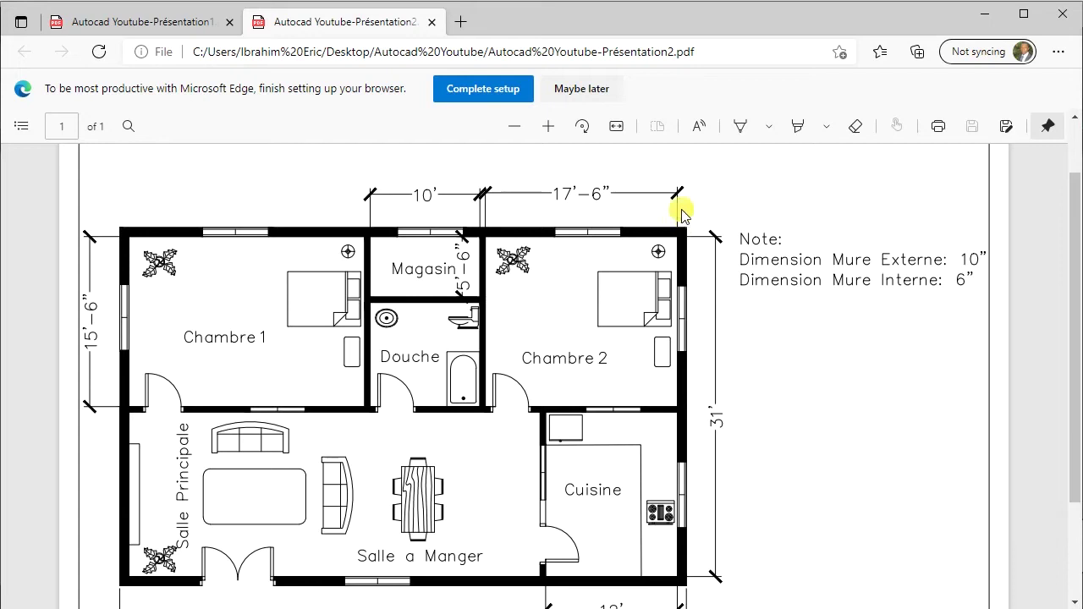
{"action": "left_click", "coordinate": [204, 23]}
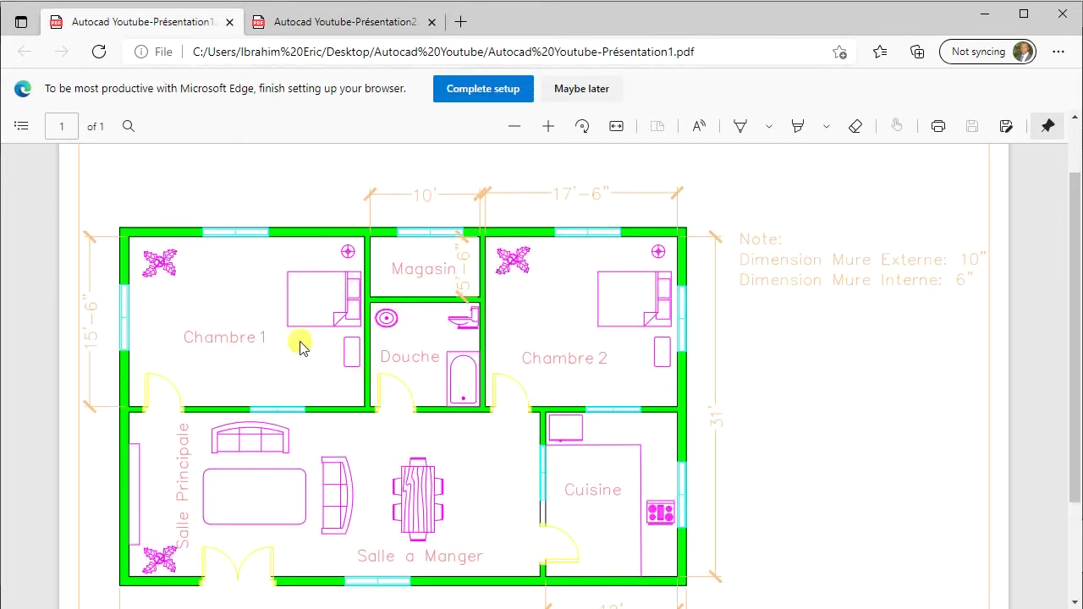
{"action": "mouse_move", "coordinate": [405, 329]}
{"action": "left_click", "coordinate": [362, 22]}
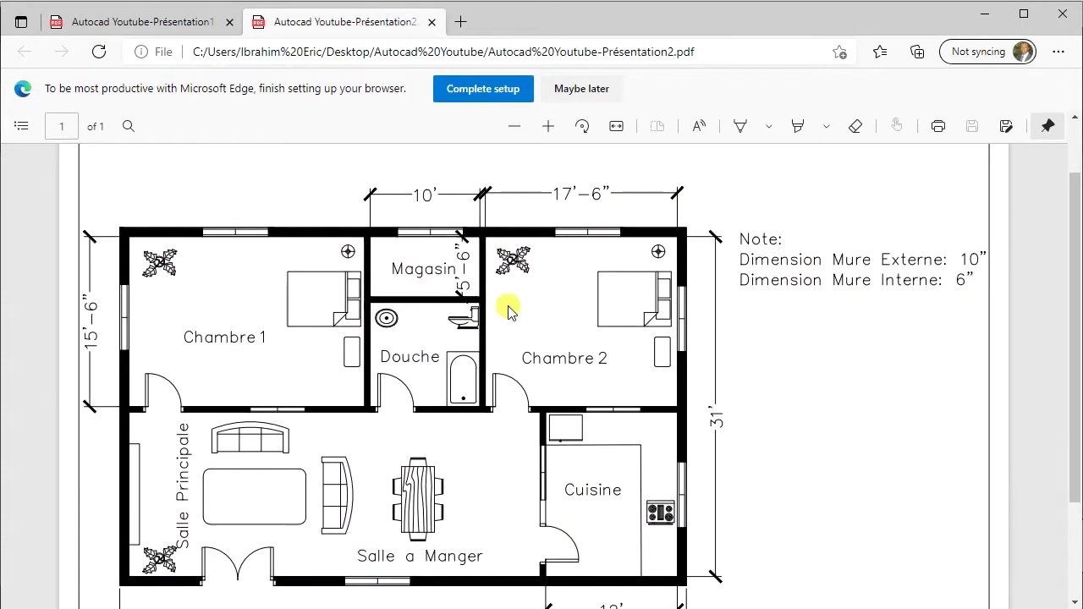
{"action": "scroll", "coordinate": [618, 380], "scroll_direction": "down", "scroll_amount": 2}
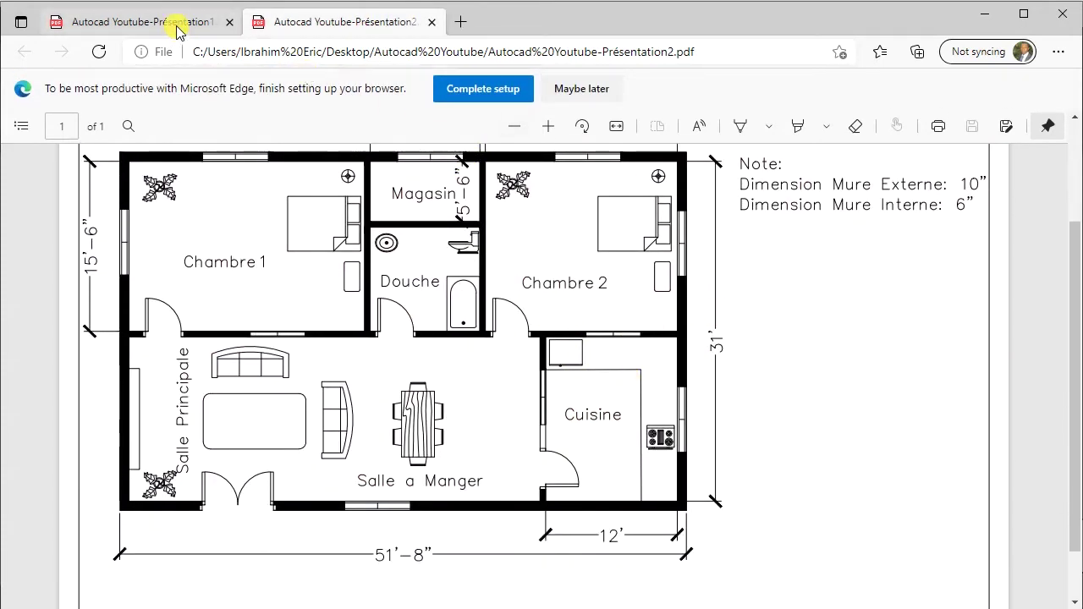
{"action": "left_click", "coordinate": [430, 21]}
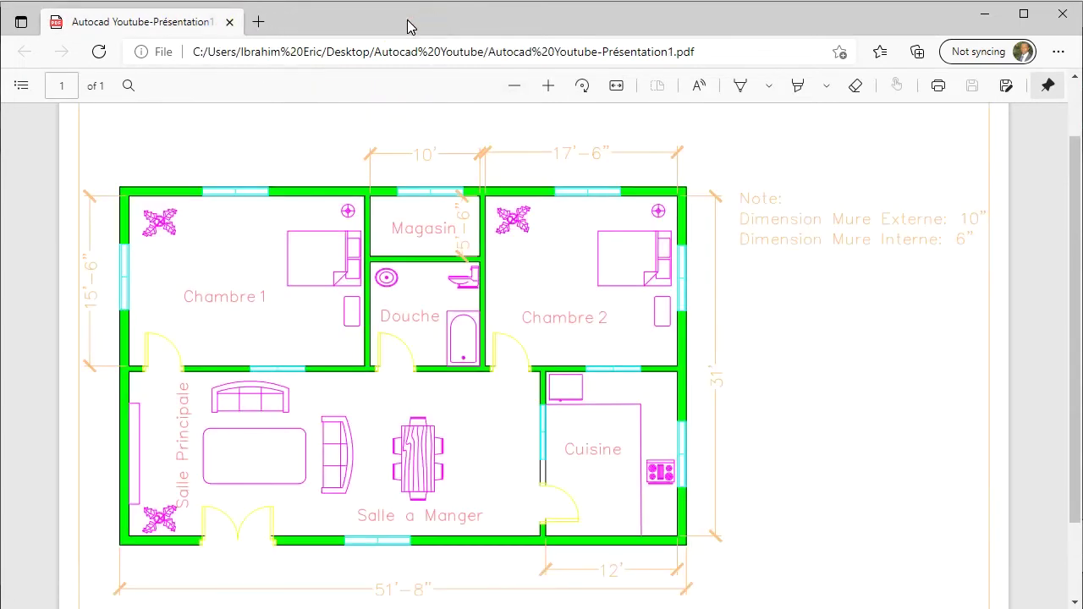
{"action": "left_click", "coordinate": [229, 22]}
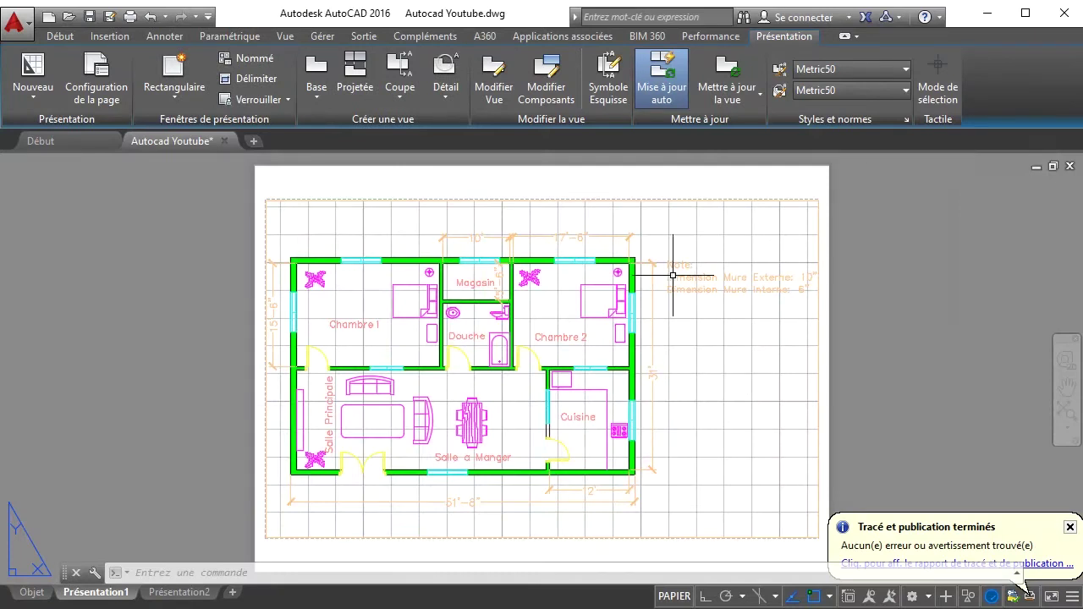
- Return to the Autocad Youtube drawing in model space
{"action": "left_click", "coordinate": [77, 141]}
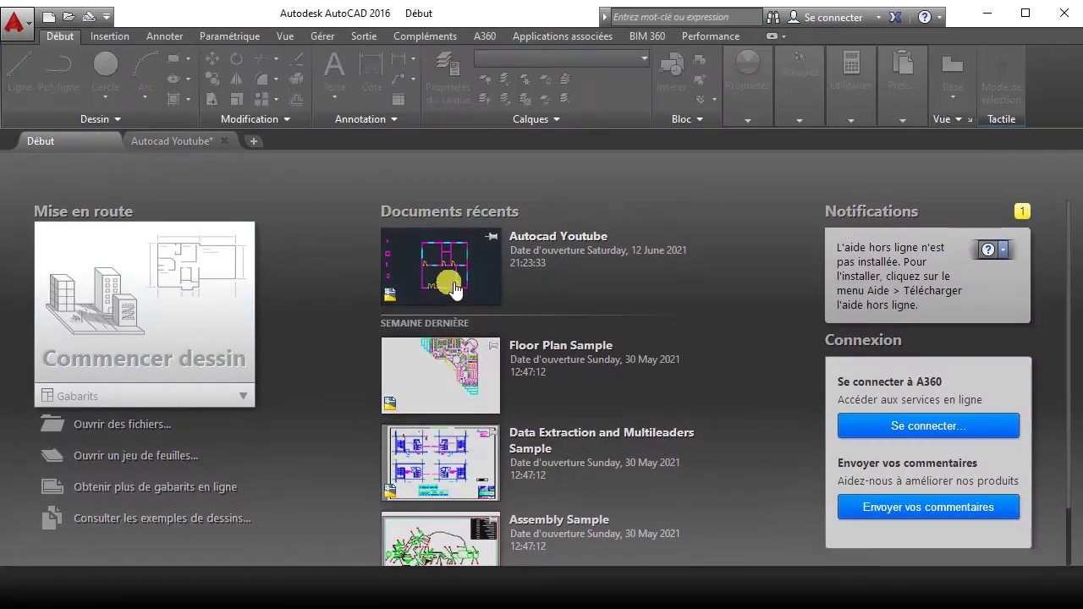
{"action": "left_click", "coordinate": [166, 142]}
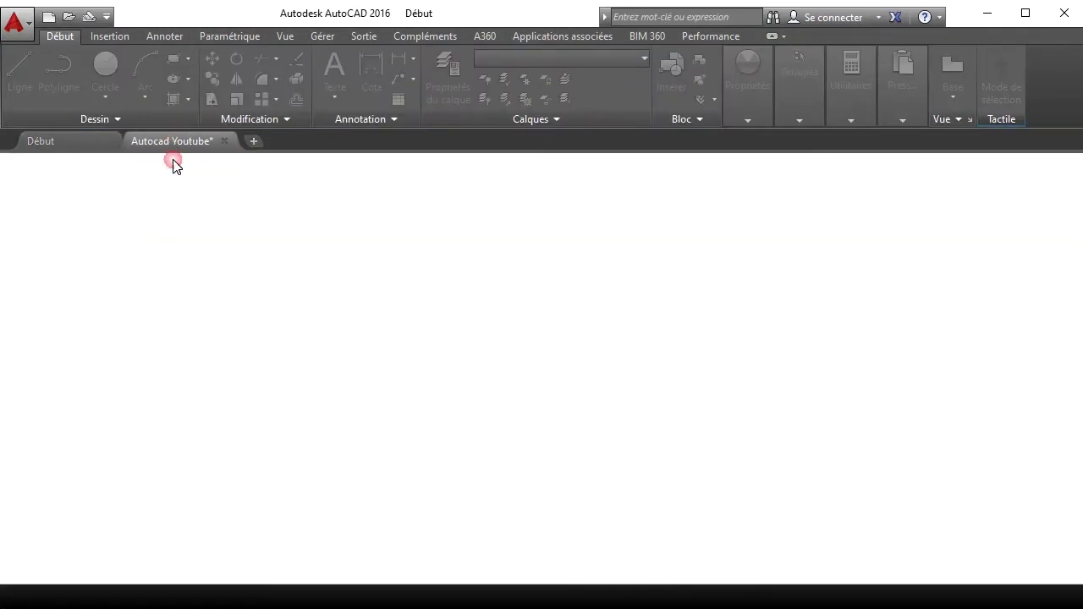
{"action": "left_click", "coordinate": [32, 593]}
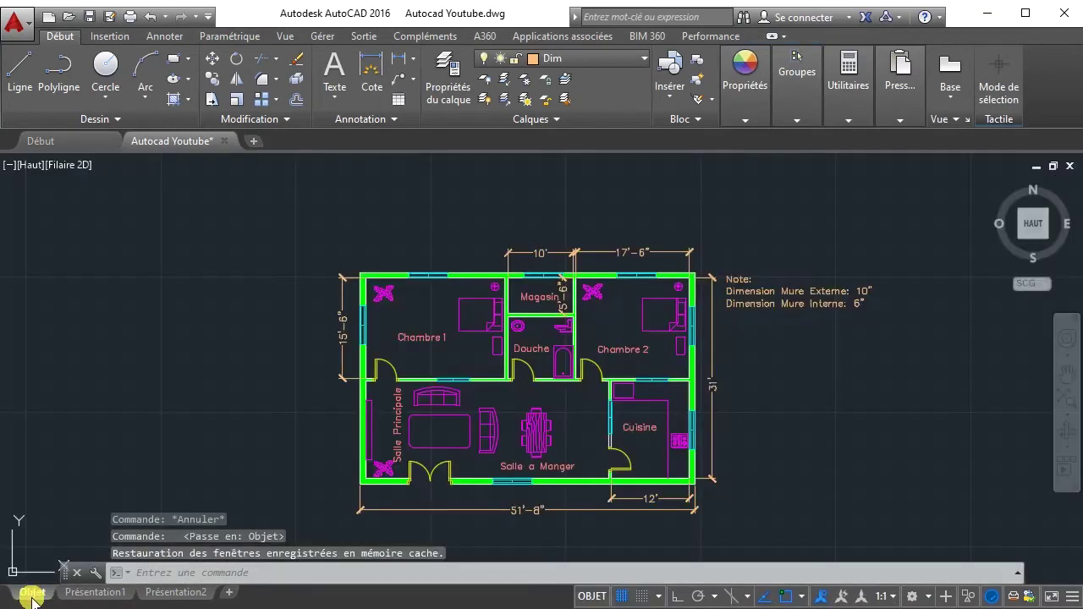
- Add a fourth line to the Note reading 'Par' followed by the author's name
{"action": "left_click", "coordinate": [748, 303]}
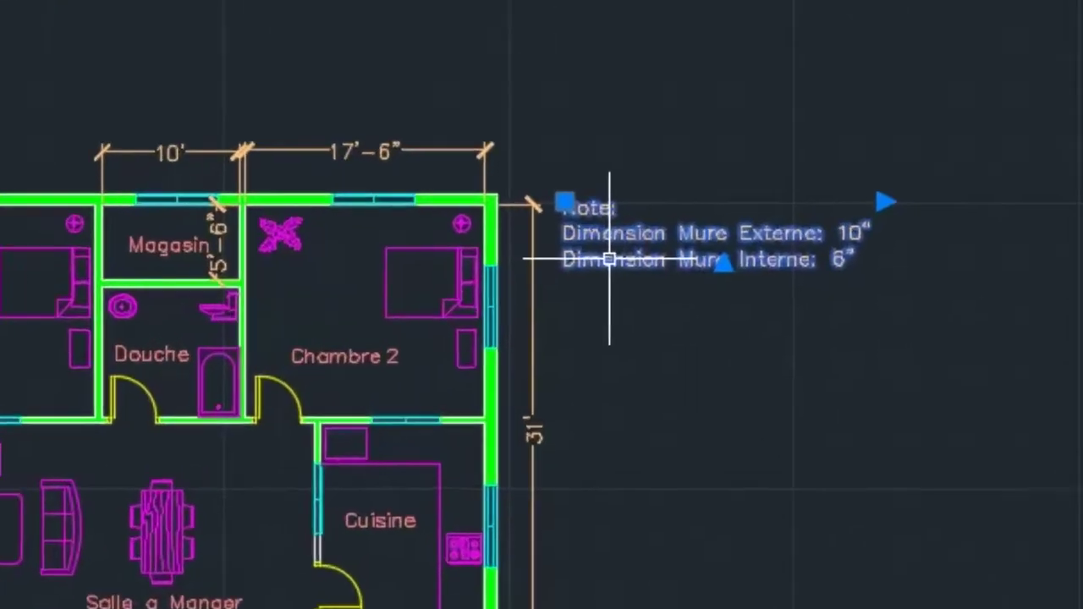
{"action": "double_click", "coordinate": [847, 262]}
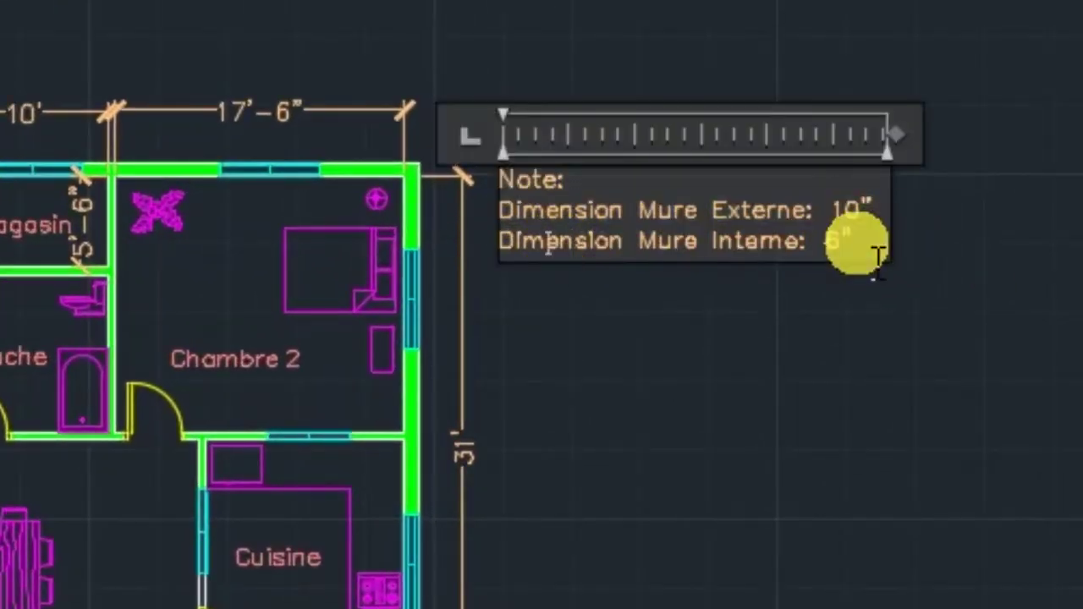
{"action": "key", "text": "Return"}
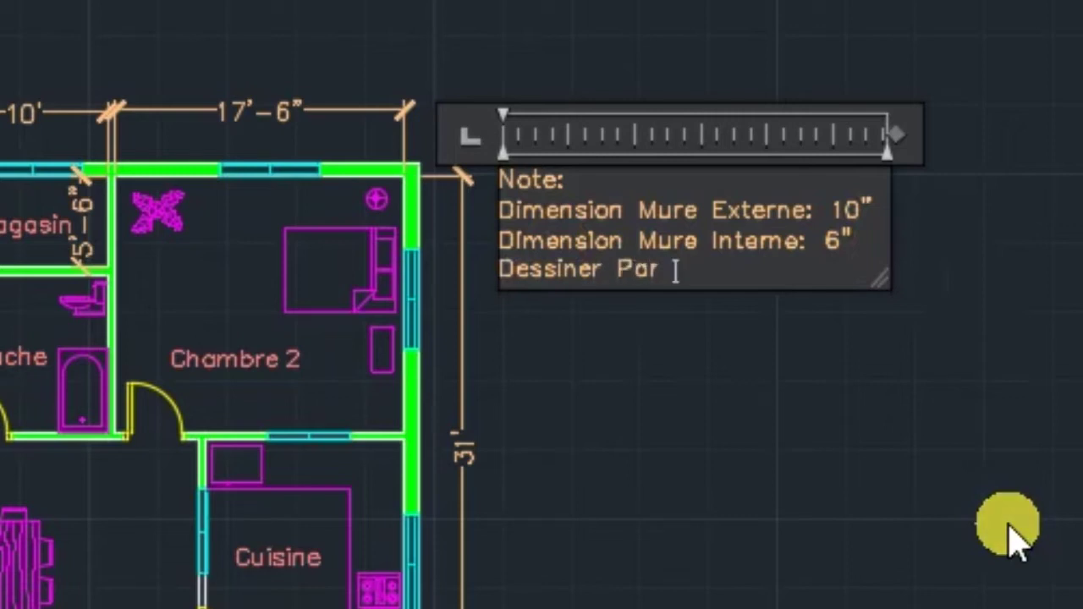
{"action": "type", "text": "Par ProEr"}
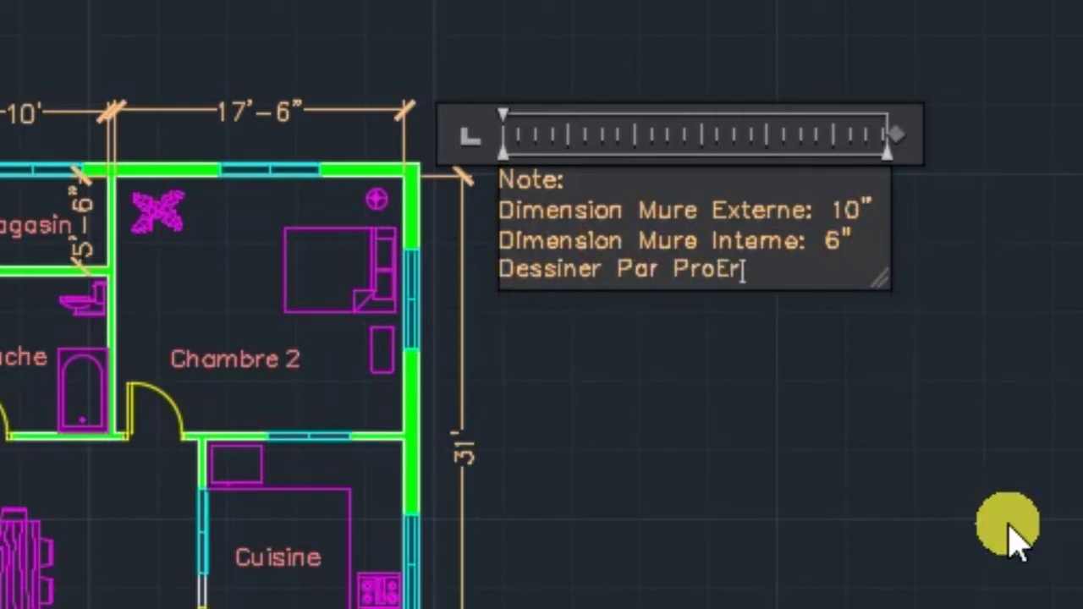
{"action": "type", "text": "ic"}
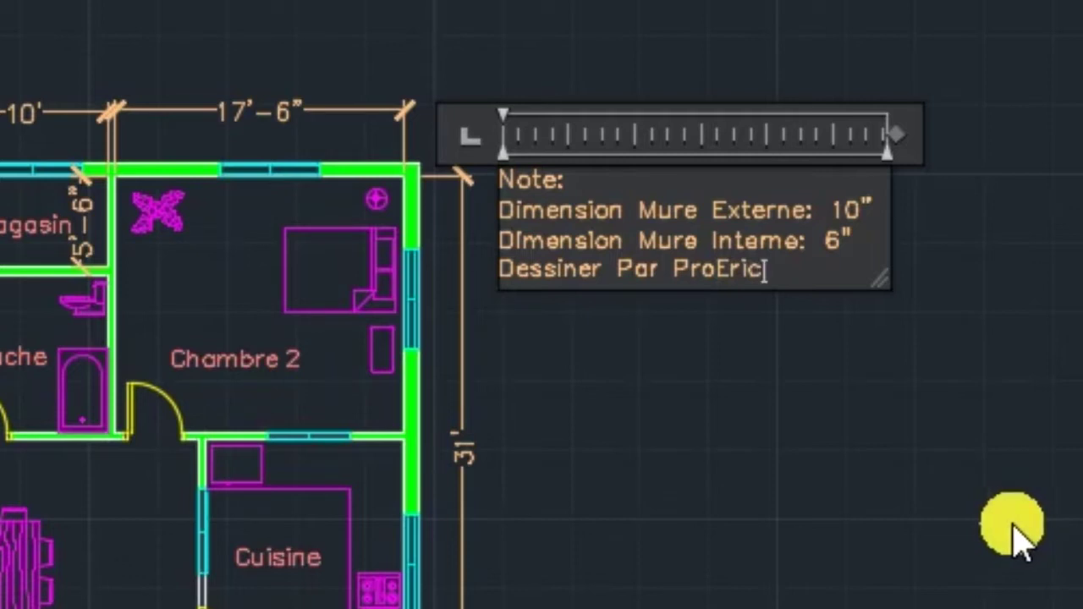
{"action": "left_click", "coordinate": [922, 540]}
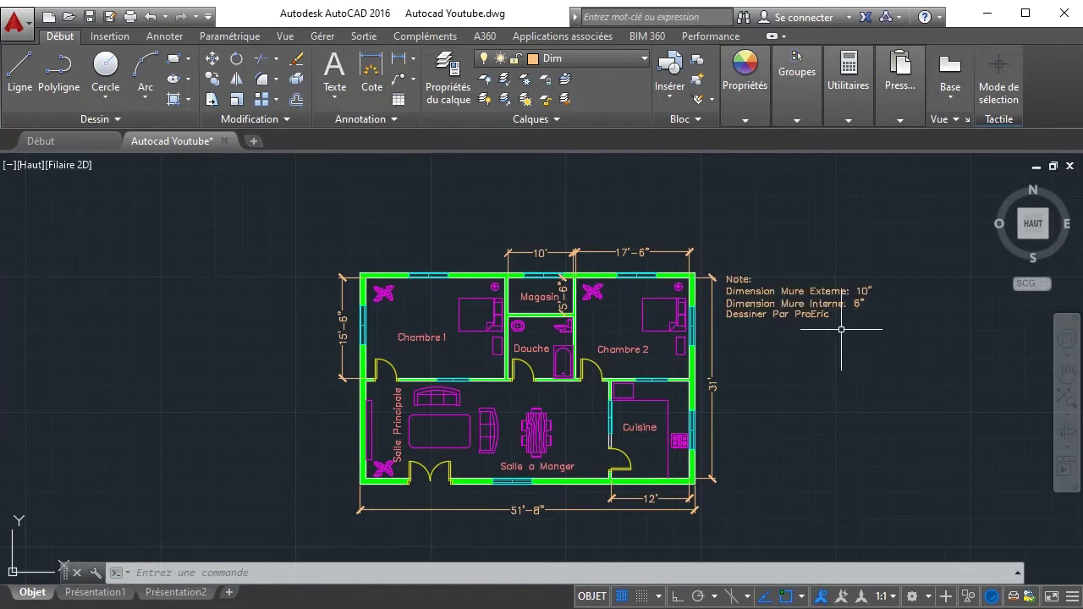
- Plot the Présentation1 layout with monochrome.ctb, overwriting Autocad Youtube-Présentation2.pdf
{"action": "left_click", "coordinate": [95, 593]}
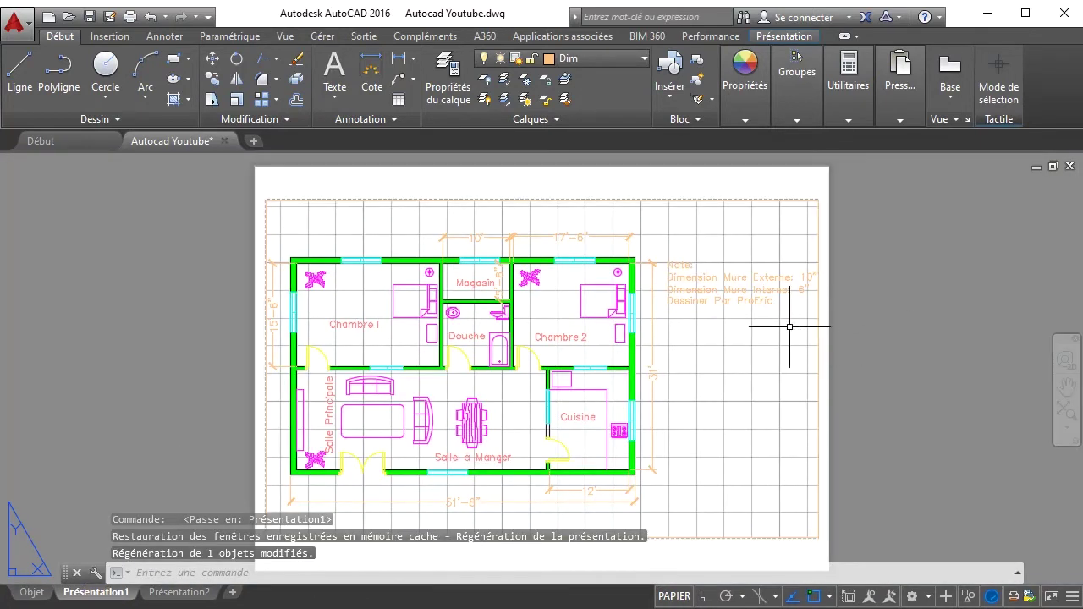
{"action": "left_click", "coordinate": [130, 16]}
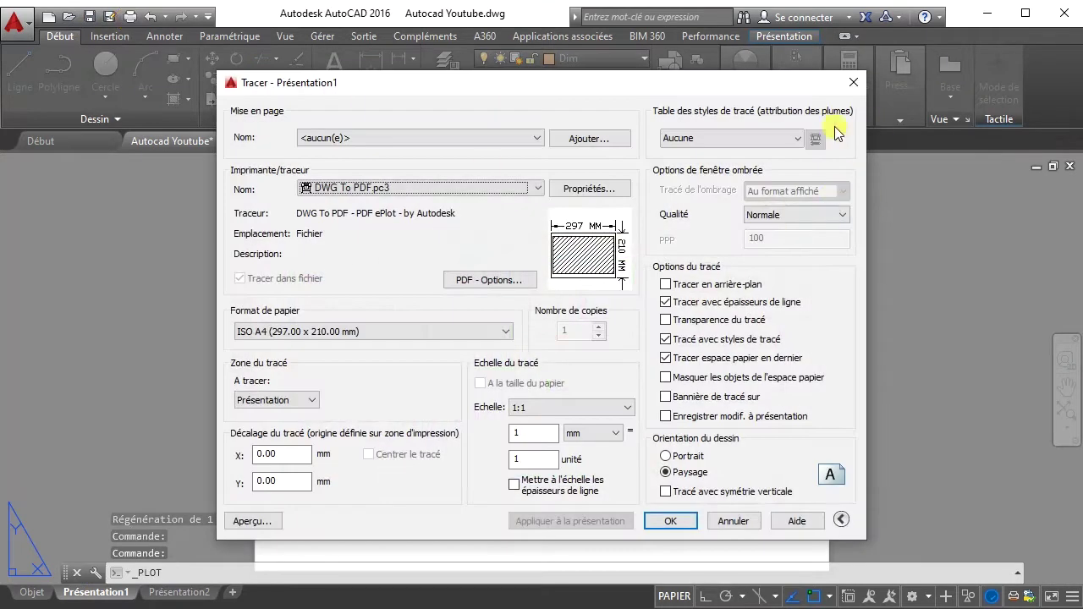
{"action": "left_click", "coordinate": [733, 146]}
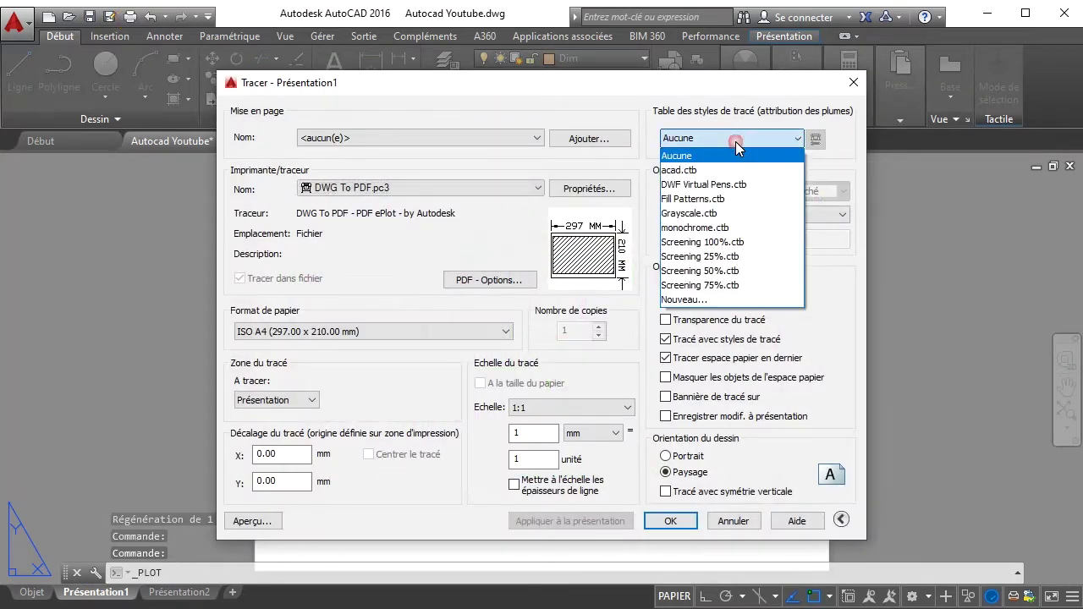
{"action": "left_click", "coordinate": [713, 224]}
{"action": "left_click", "coordinate": [668, 520]}
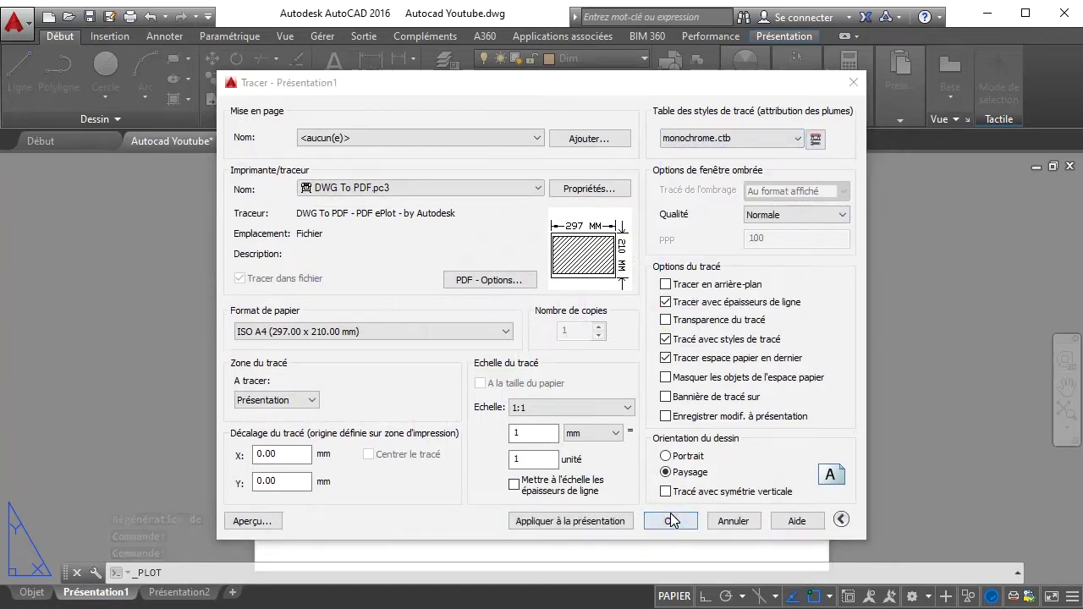
{"action": "left_click", "coordinate": [465, 193]}
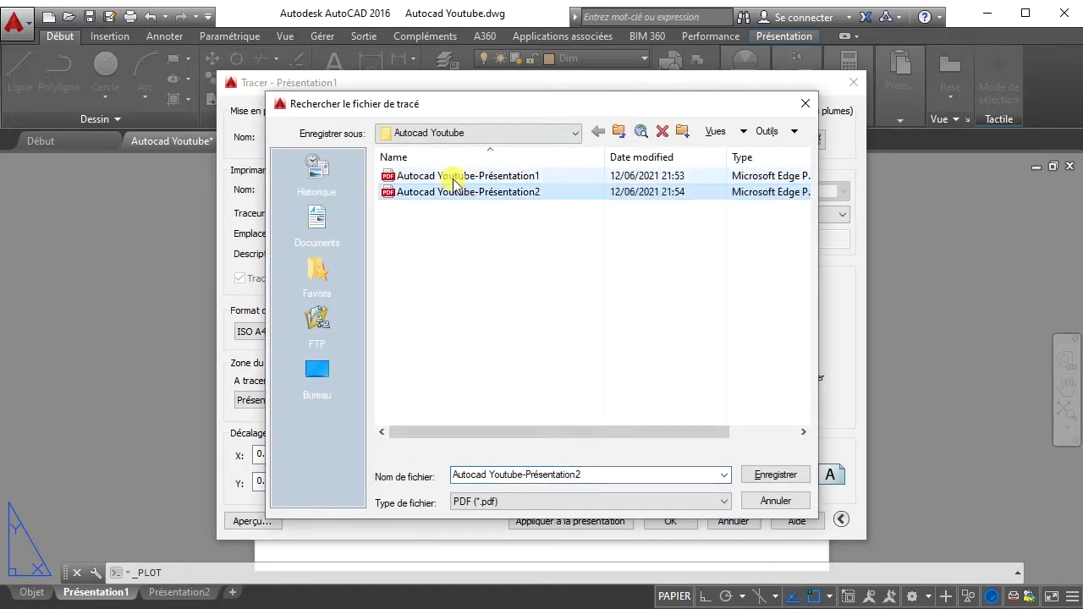
{"action": "left_click", "coordinate": [769, 475]}
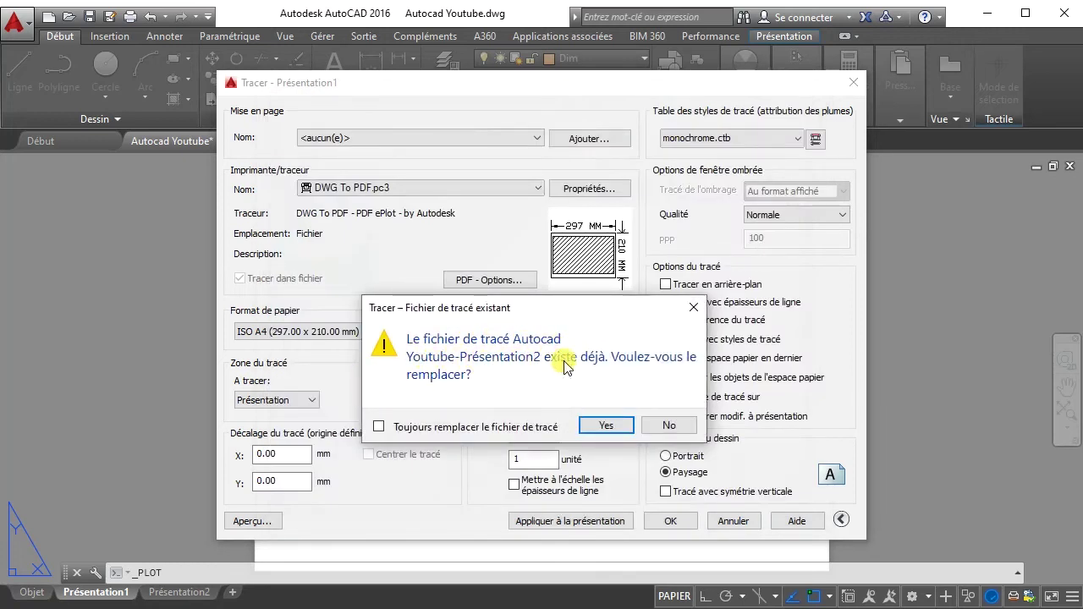
{"action": "left_click", "coordinate": [603, 425]}
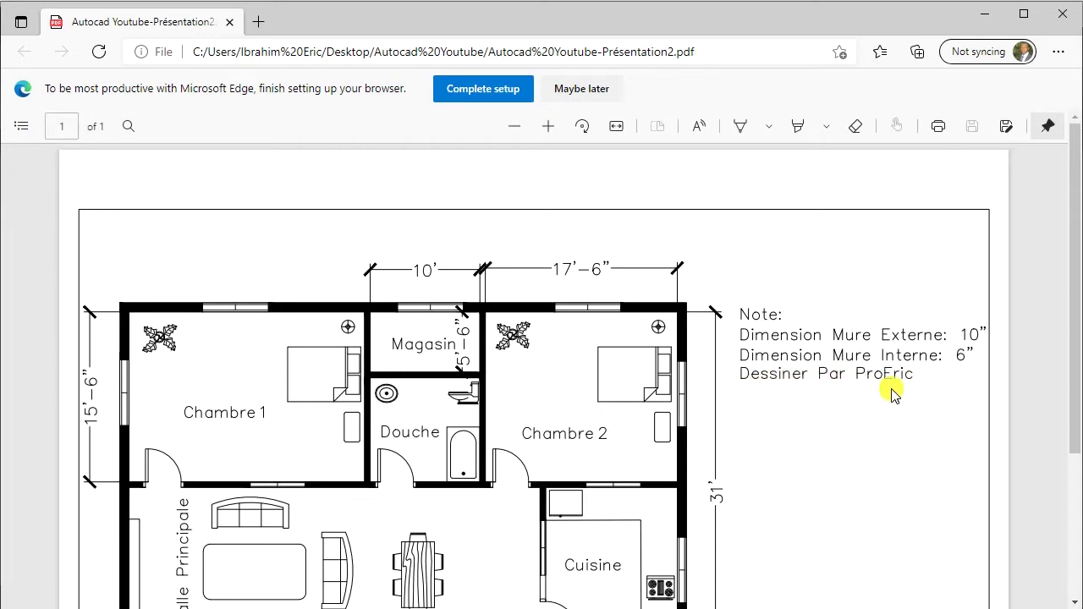
- Scroll through the new Présentation2 PDF in Edge to review the black-and-white plan and author line
{"action": "scroll", "coordinate": [408, 400], "scroll_direction": "down", "scroll_amount": 3}
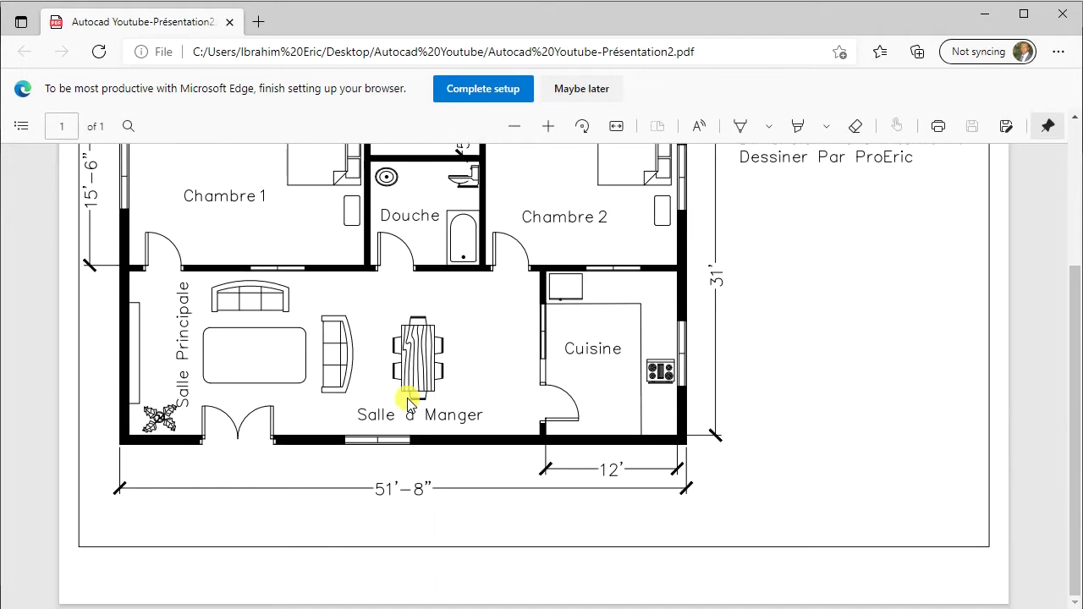
{"action": "scroll", "coordinate": [408, 400], "scroll_direction": "up", "scroll_amount": 3}
{"action": "scroll", "coordinate": [408, 400], "scroll_direction": "down", "scroll_amount": 3}
{"action": "scroll", "coordinate": [408, 400], "scroll_direction": "up", "scroll_amount": 3}
{"action": "scroll", "coordinate": [408, 401], "scroll_direction": "down", "scroll_amount": 3}
{"action": "scroll", "coordinate": [408, 384], "scroll_direction": "up", "scroll_amount": 3}
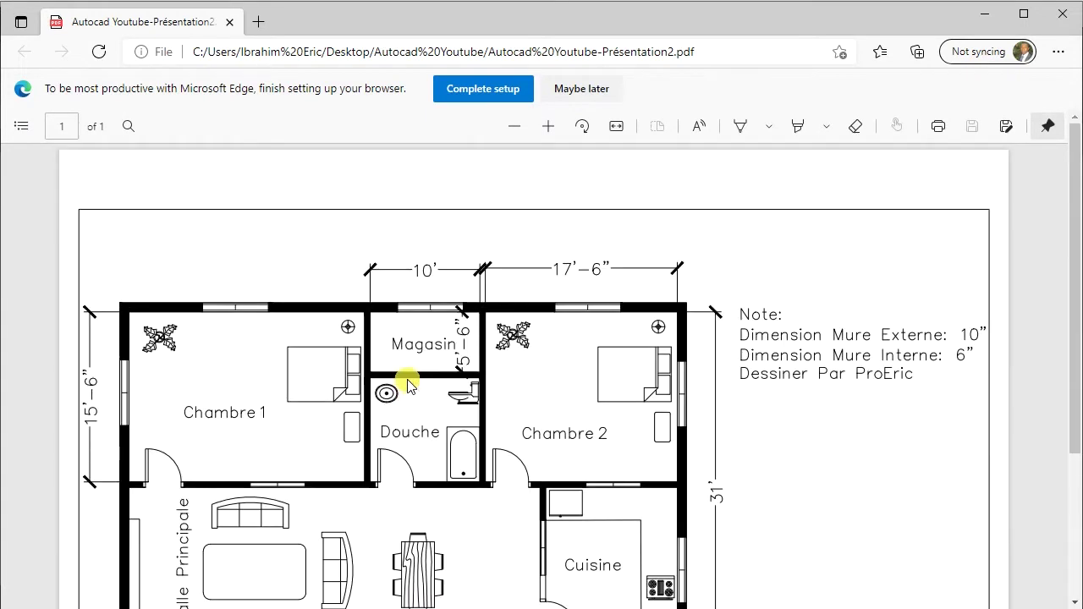
{"action": "scroll", "coordinate": [408, 383], "scroll_direction": "down", "scroll_amount": 3}
{"action": "scroll", "coordinate": [408, 383], "scroll_direction": "up", "scroll_amount": 2}
{"action": "scroll", "coordinate": [408, 383], "scroll_direction": "up", "scroll_amount": 2}
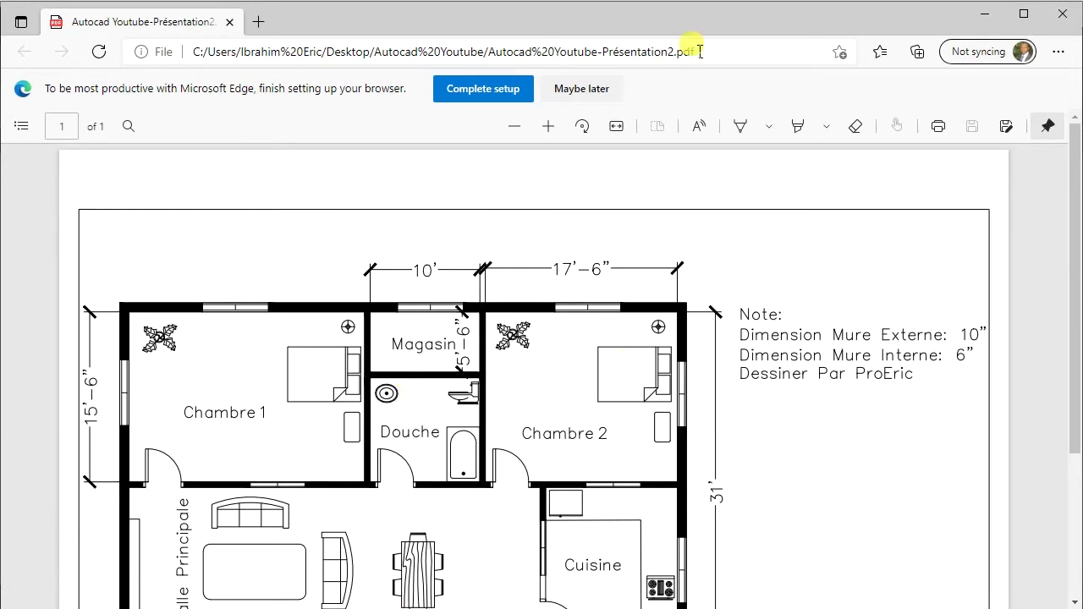
- Close the Edge PDF viewer and return AutoCAD to the Objet model space tab
{"action": "left_click", "coordinate": [232, 23]}
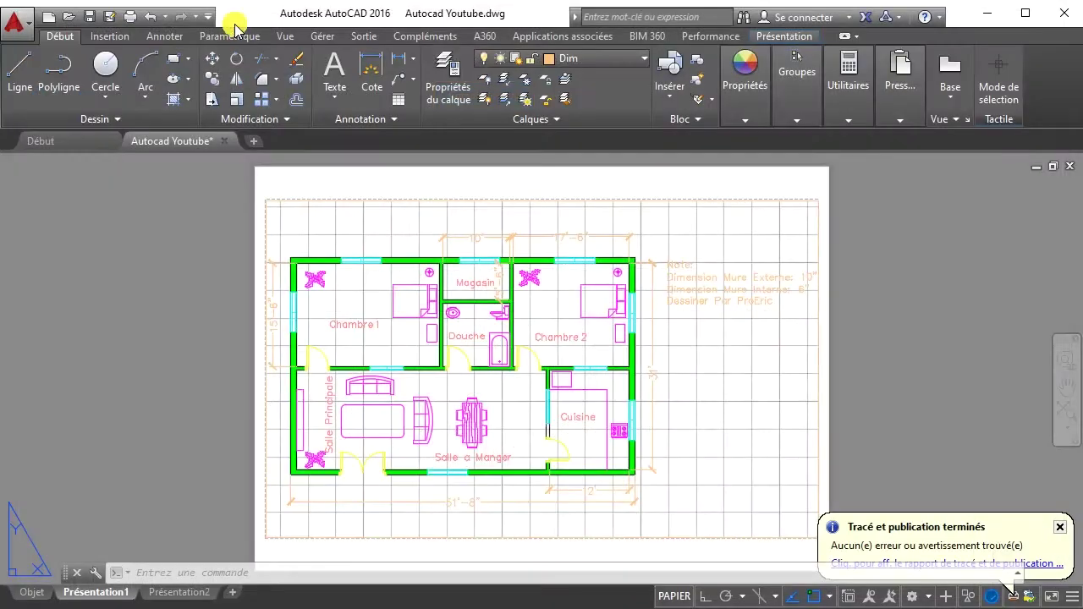
{"action": "left_click", "coordinate": [33, 592]}
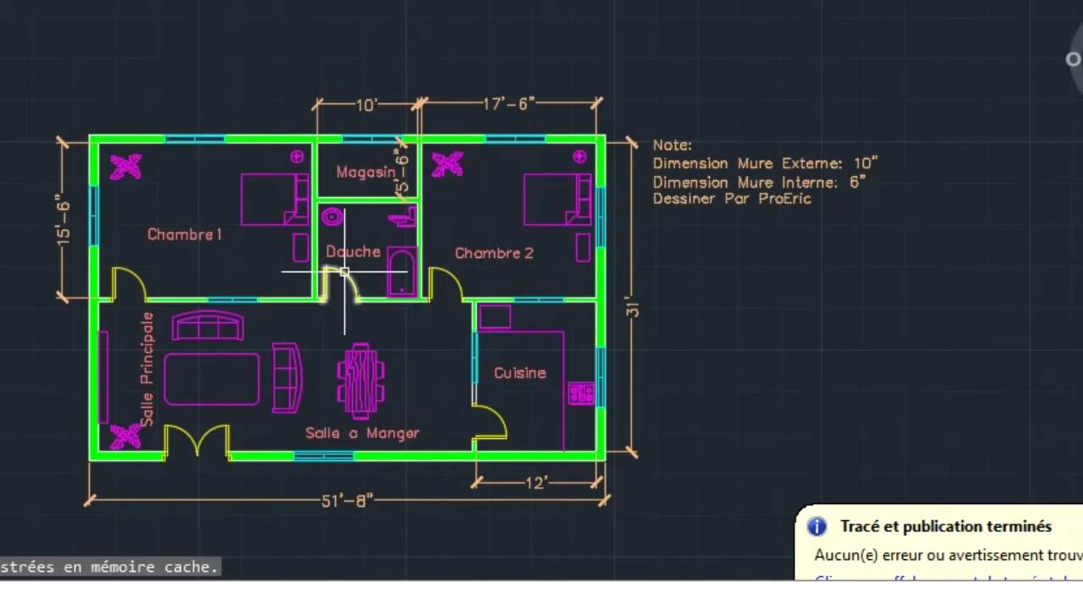
{"action": "mouse_move", "coordinate": [344, 271]}
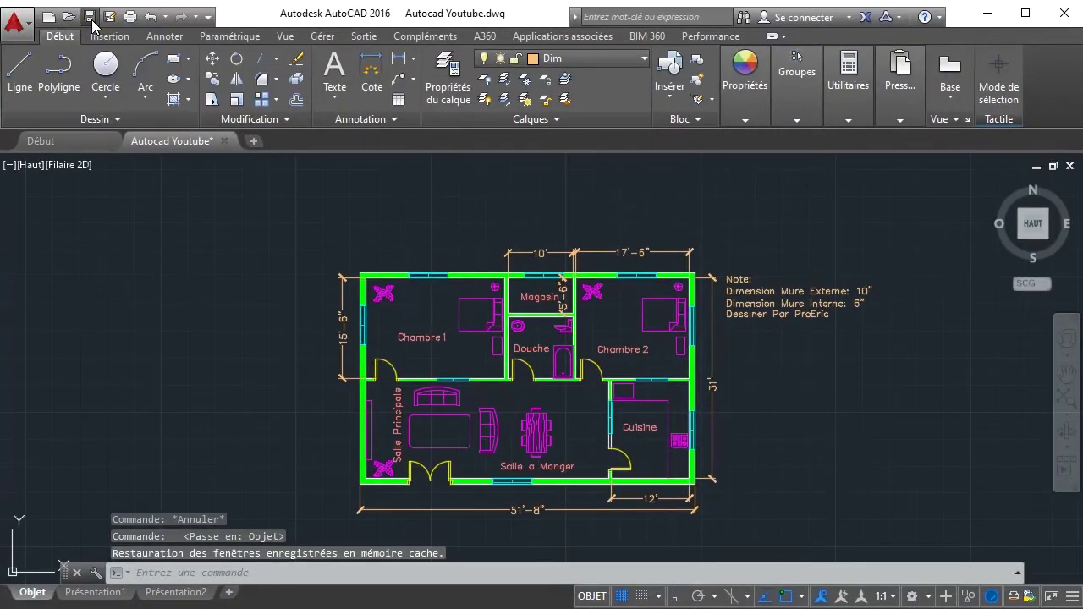
- Save the drawing and zoom to frame the whole floor plan
{"action": "left_click", "coordinate": [90, 17]}
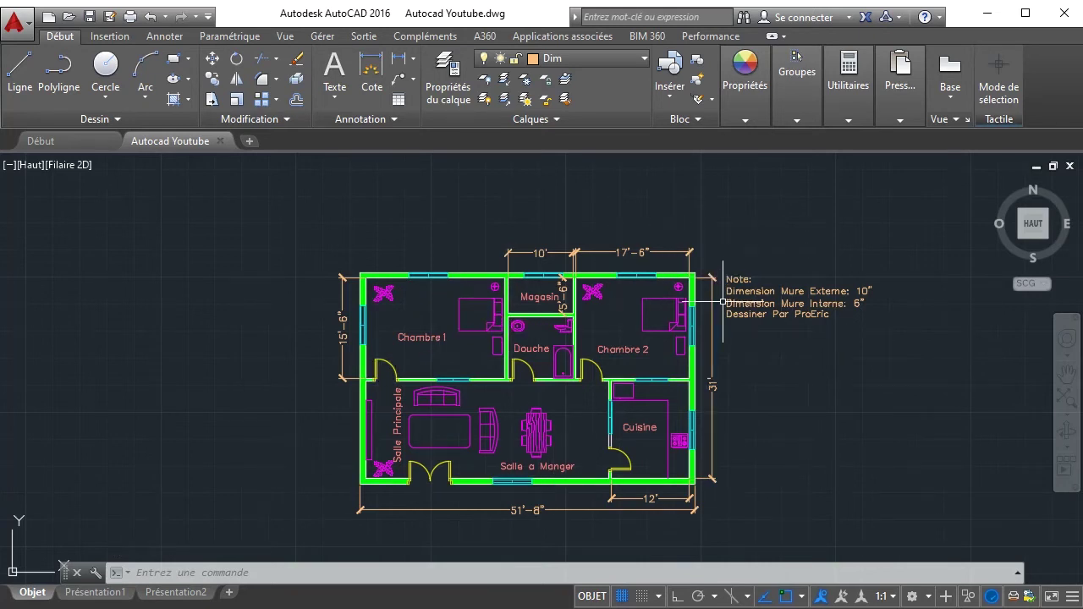
{"action": "scroll", "coordinate": [726, 330], "scroll_direction": "down", "scroll_amount": 4}
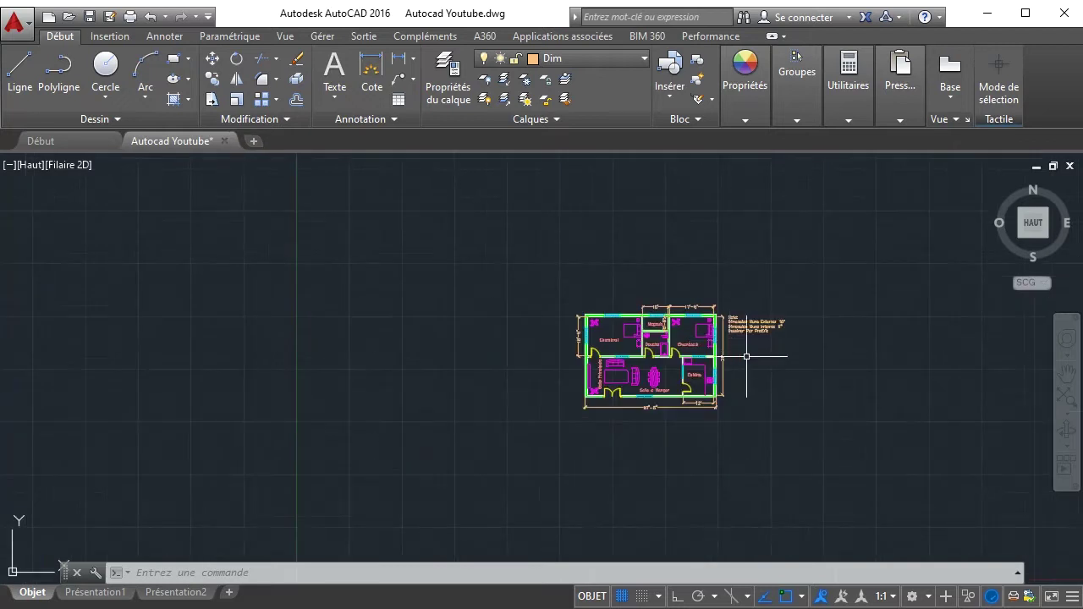
{"action": "scroll", "coordinate": [748, 357], "scroll_direction": "up", "scroll_amount": 5}
{"action": "scroll", "coordinate": [749, 357], "scroll_direction": "down", "scroll_amount": 3}
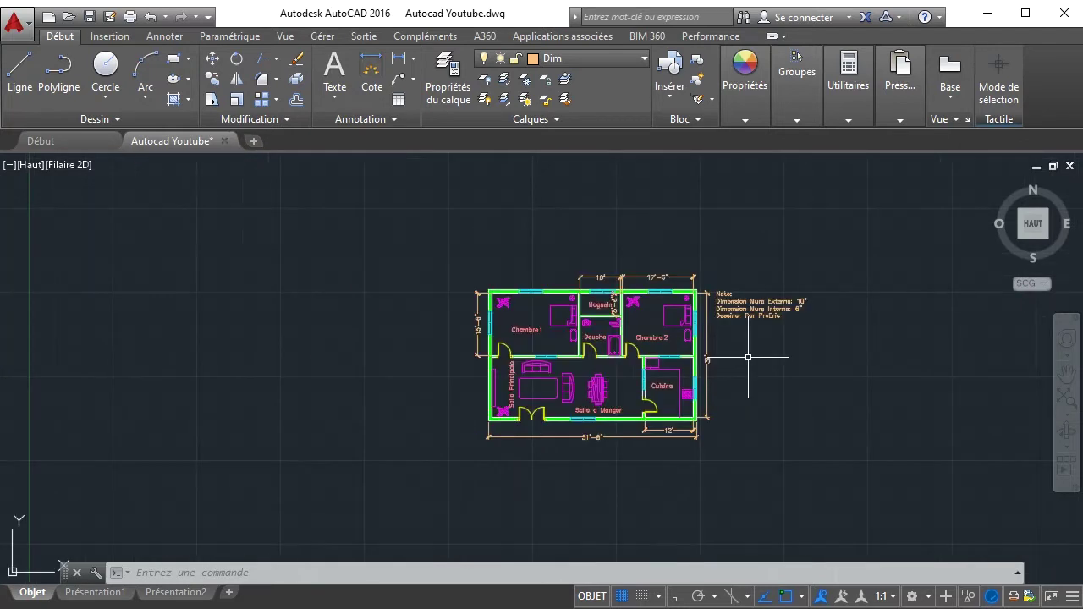
{"action": "scroll", "coordinate": [748, 358], "scroll_direction": "down", "scroll_amount": 2}
- Copy the entire floor plan horizontally to its right with Ortho on
{"action": "left_click", "coordinate": [543, 273]}
{"action": "left_click", "coordinate": [872, 439]}
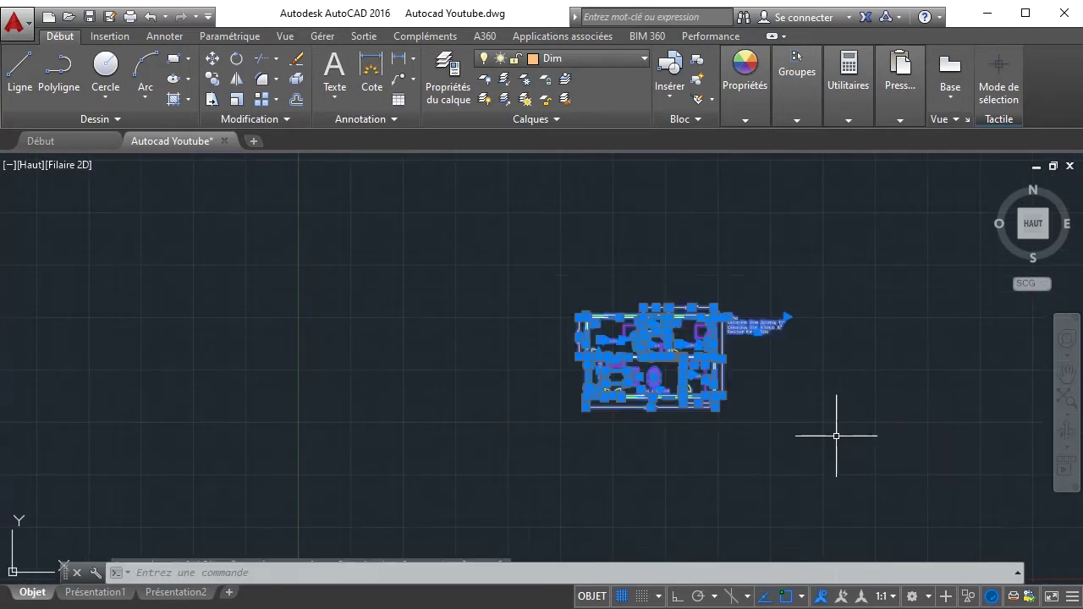
{"action": "left_click", "coordinate": [213, 81]}
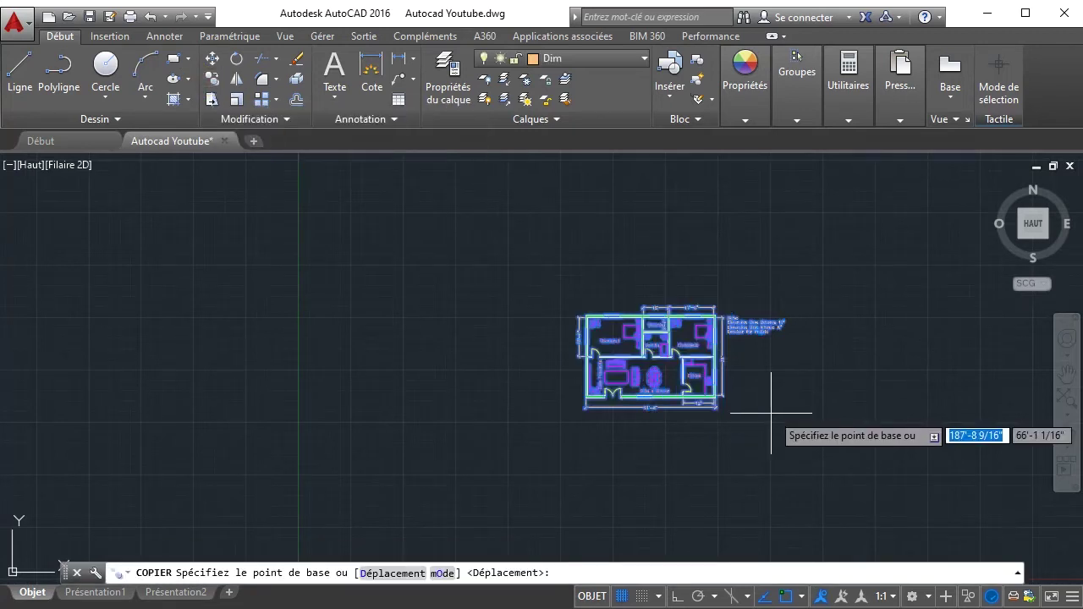
{"action": "left_click", "coordinate": [764, 370]}
{"action": "middle_click_drag", "start_coordinate": [955, 375], "coordinate": [586, 368]}
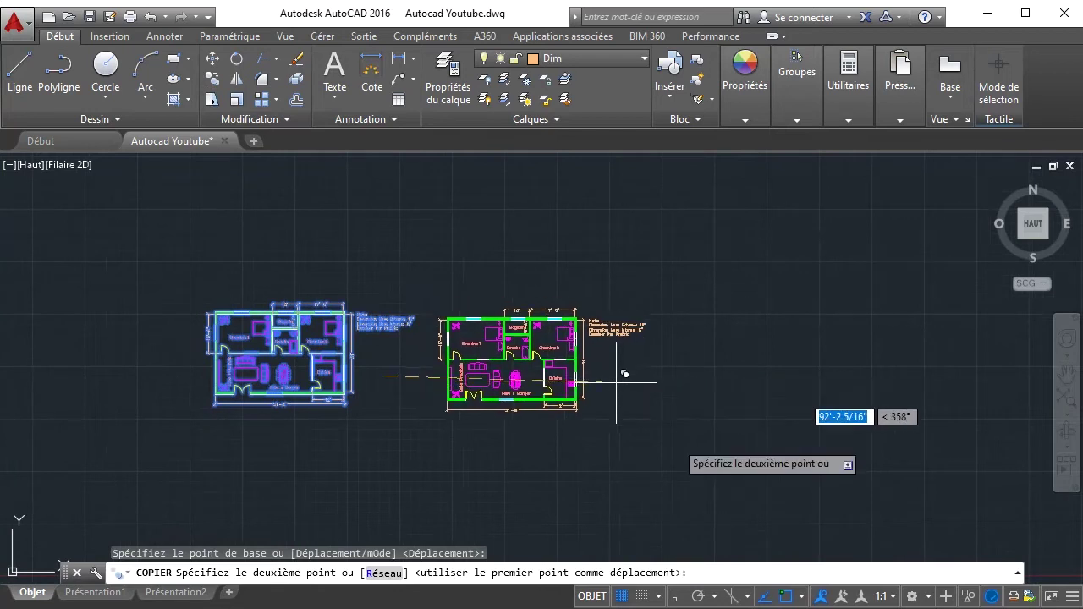
{"action": "left_click", "coordinate": [675, 596]}
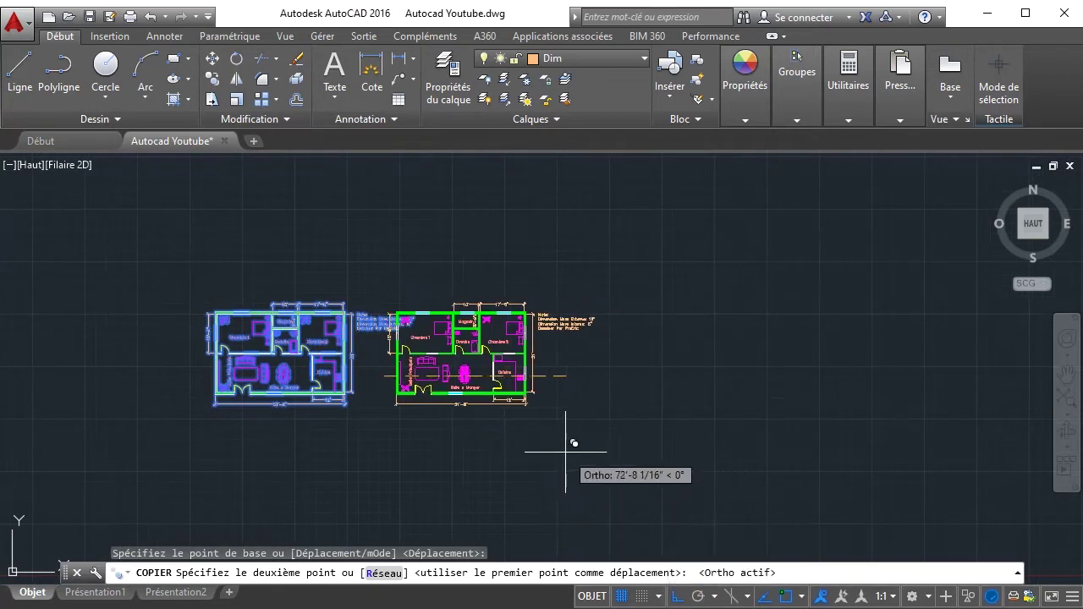
{"action": "left_click", "coordinate": [618, 436]}
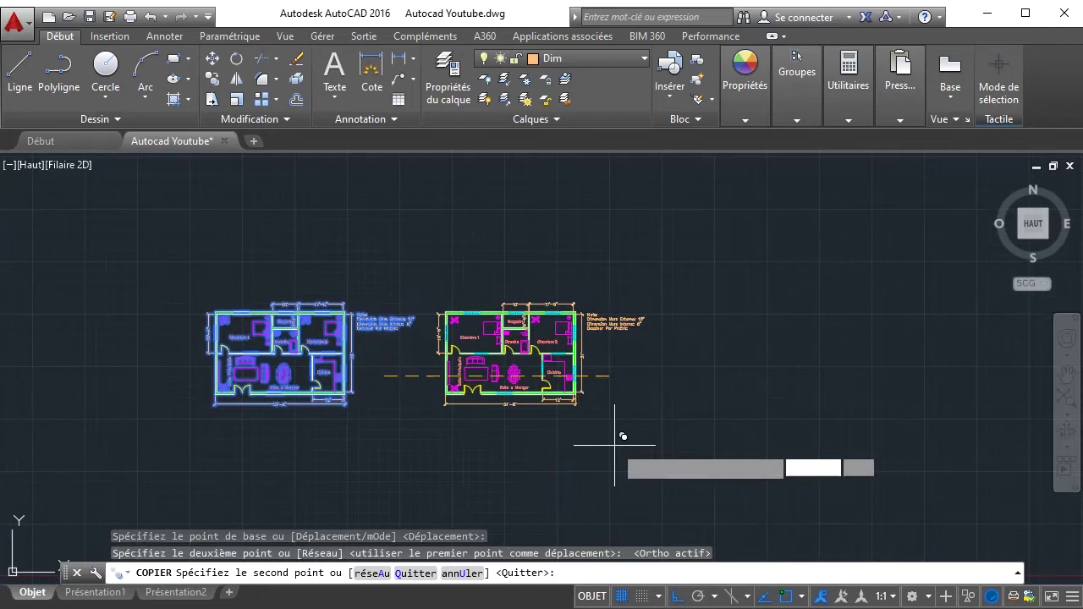
{"action": "right_click", "coordinate": [682, 442]}
{"action": "left_click", "coordinate": [712, 454]}
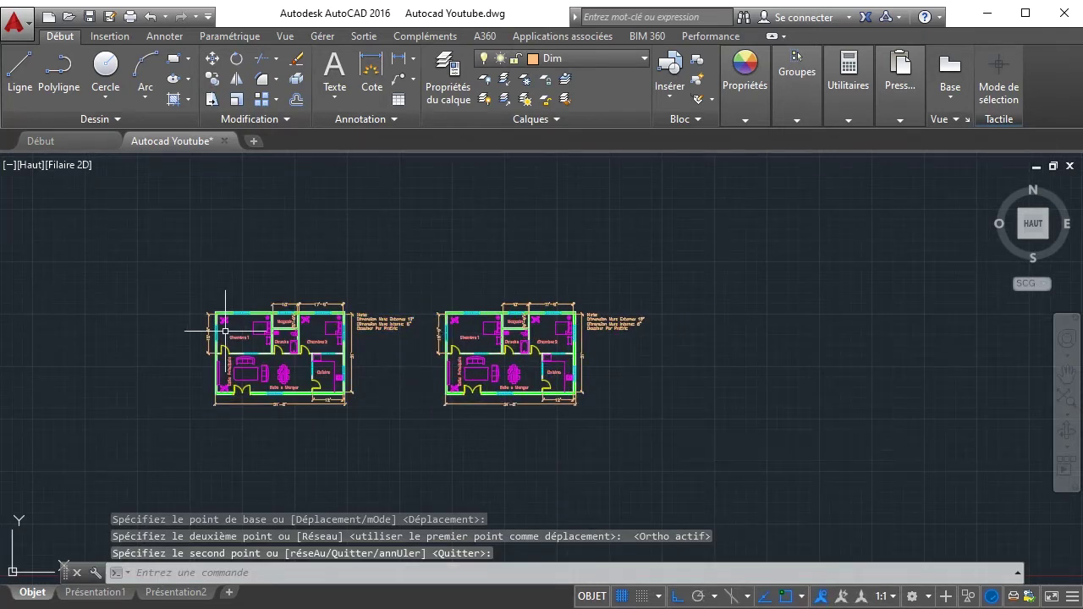
- Move the copied floor plan further to the right
{"action": "scroll", "coordinate": [523, 349], "scroll_direction": "up", "scroll_amount": 2}
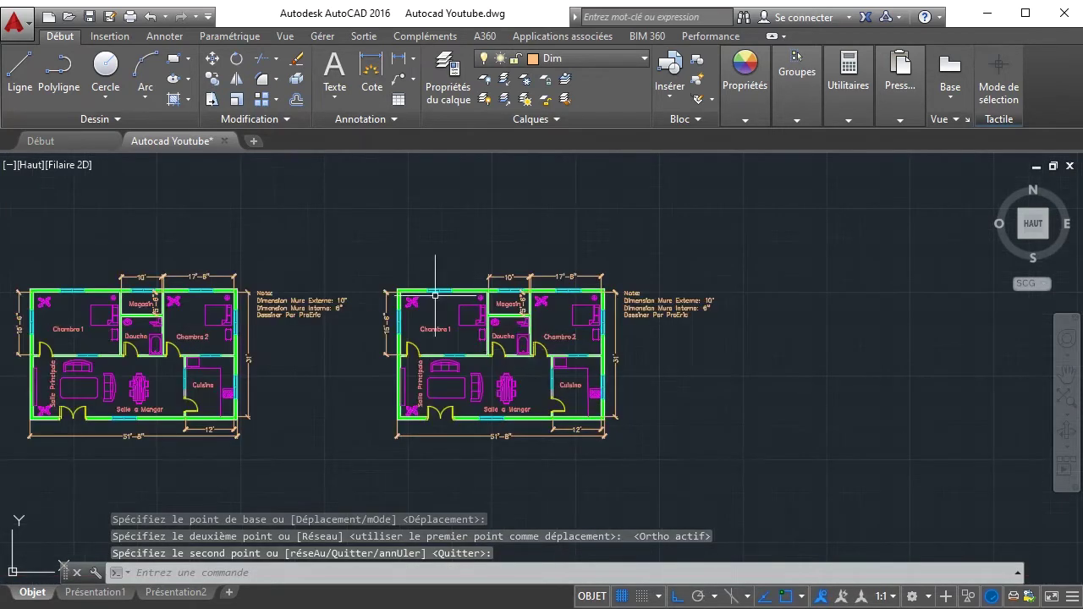
{"action": "left_click", "coordinate": [364, 229]}
{"action": "left_click", "coordinate": [838, 533]}
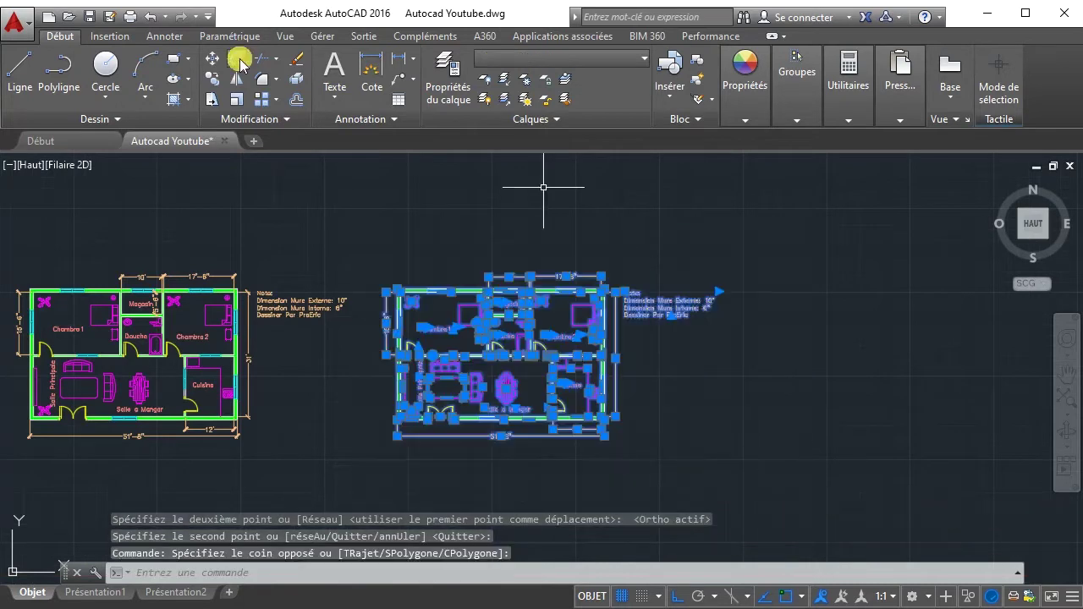
{"action": "left_click", "coordinate": [212, 58]}
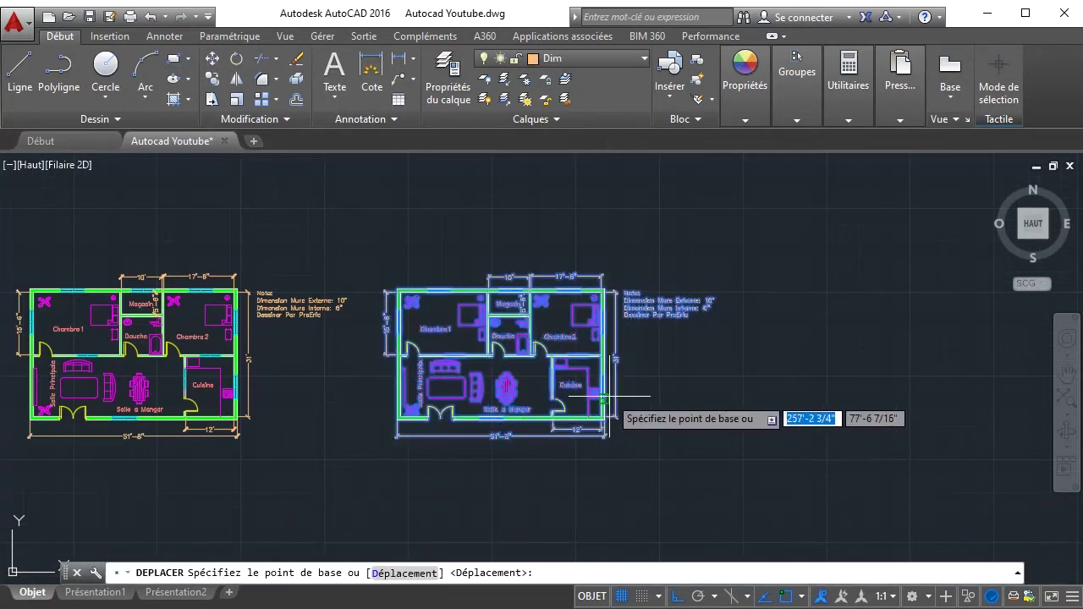
{"action": "left_click", "coordinate": [603, 396]}
{"action": "left_click", "coordinate": [722, 397]}
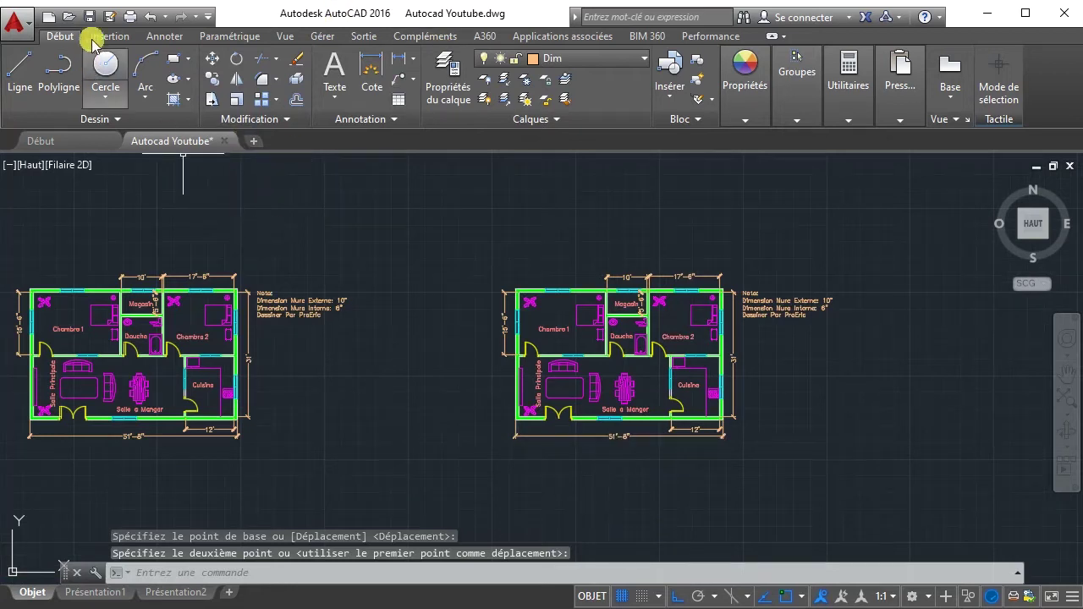
- Save the drawing as 'Projection Electrique Autocad Youtube.dwg' in the Autocad Youtube folder
{"action": "left_click", "coordinate": [15, 24]}
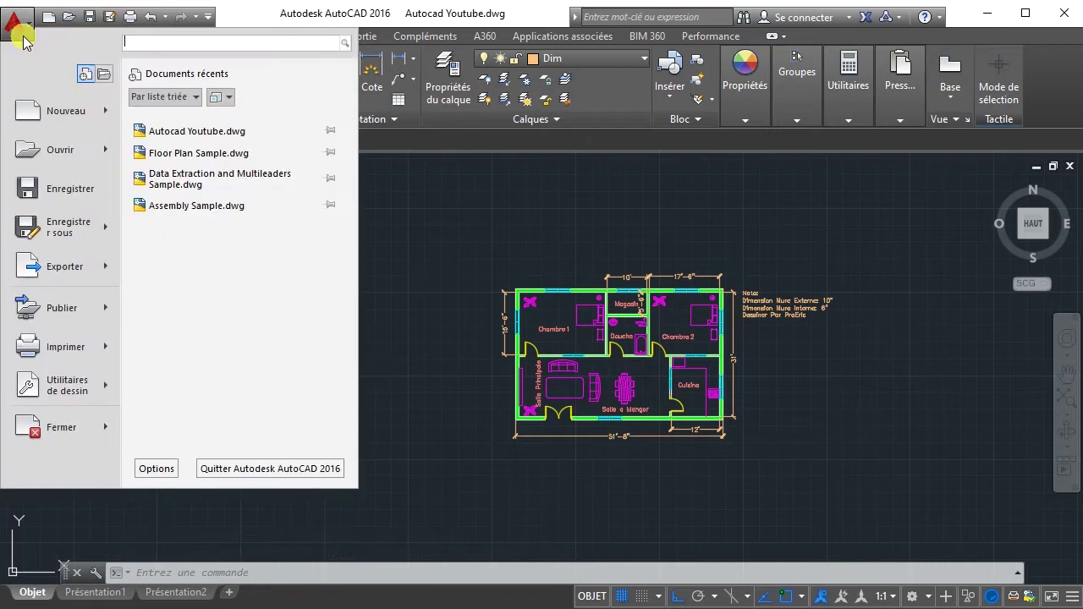
{"action": "left_click", "coordinate": [63, 231]}
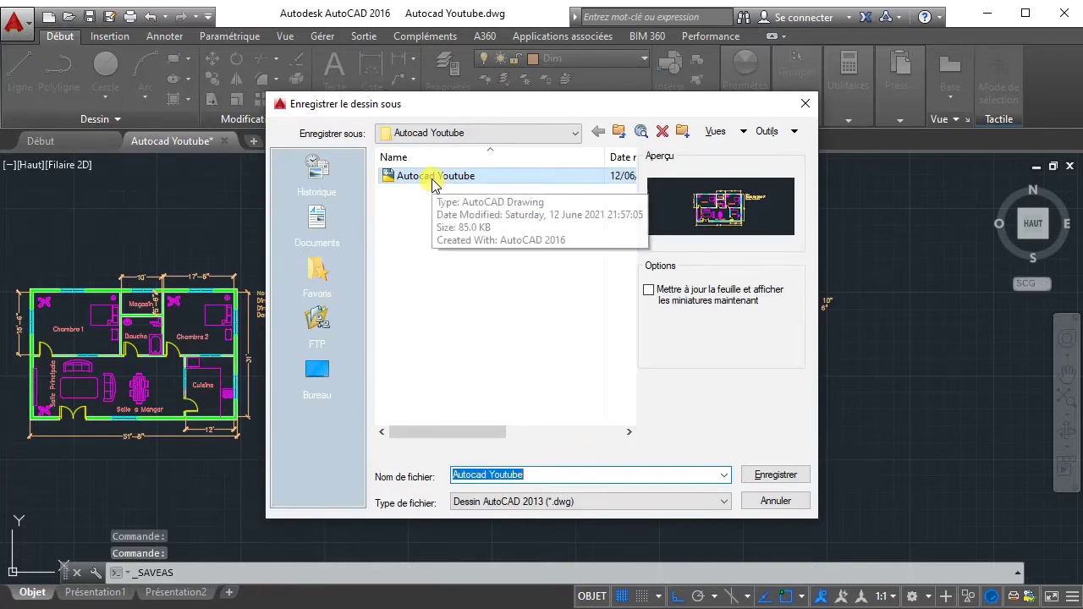
{"action": "left_click", "coordinate": [469, 351]}
{"action": "left_click", "coordinate": [461, 475]}
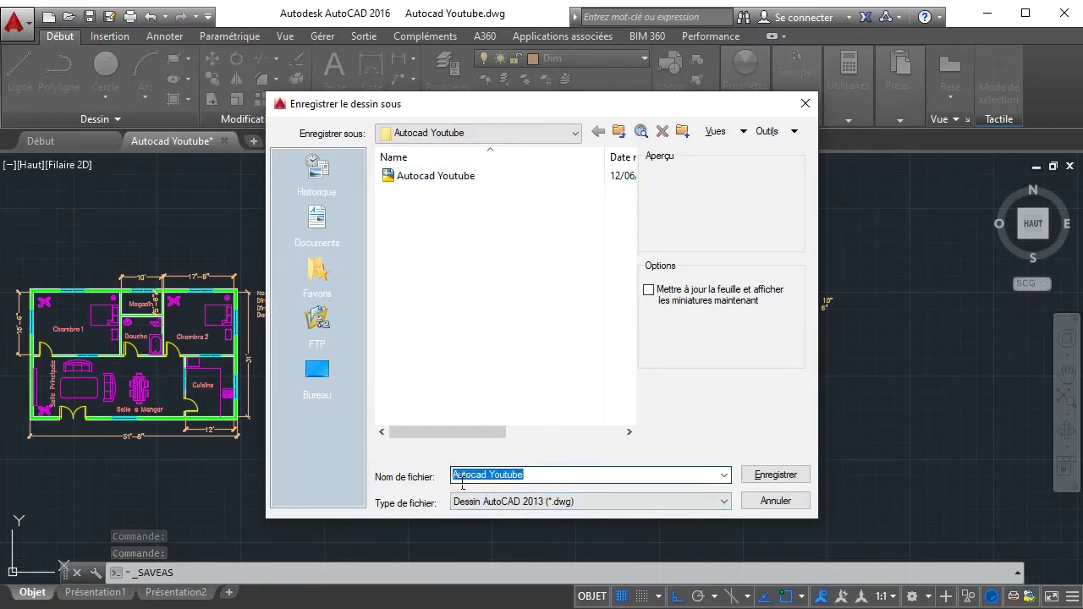
{"action": "left_click", "coordinate": [452, 476]}
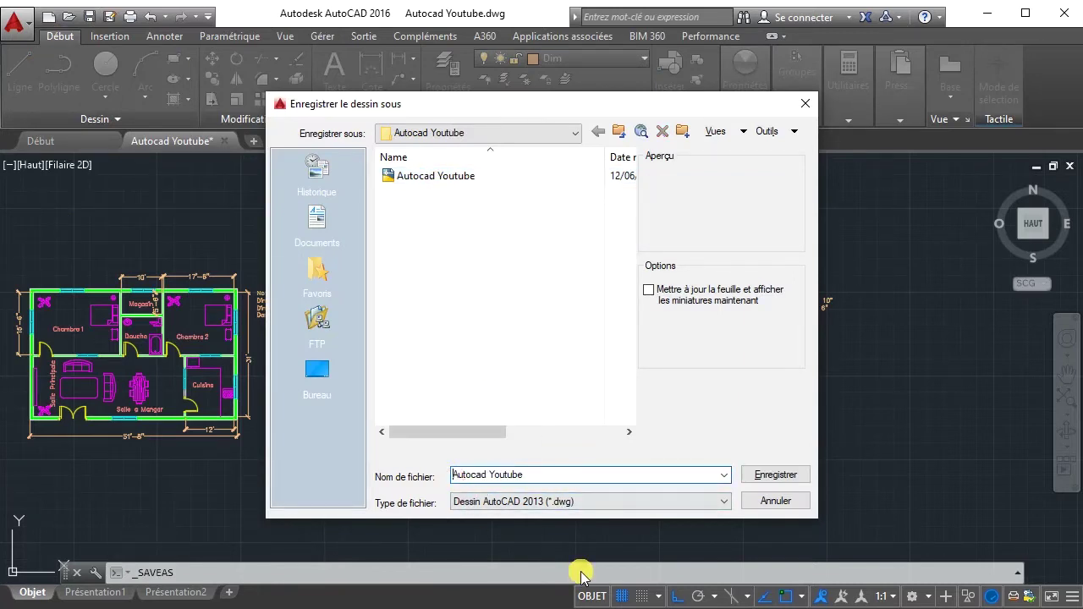
{"action": "type", "text": "Projection Electrique"}
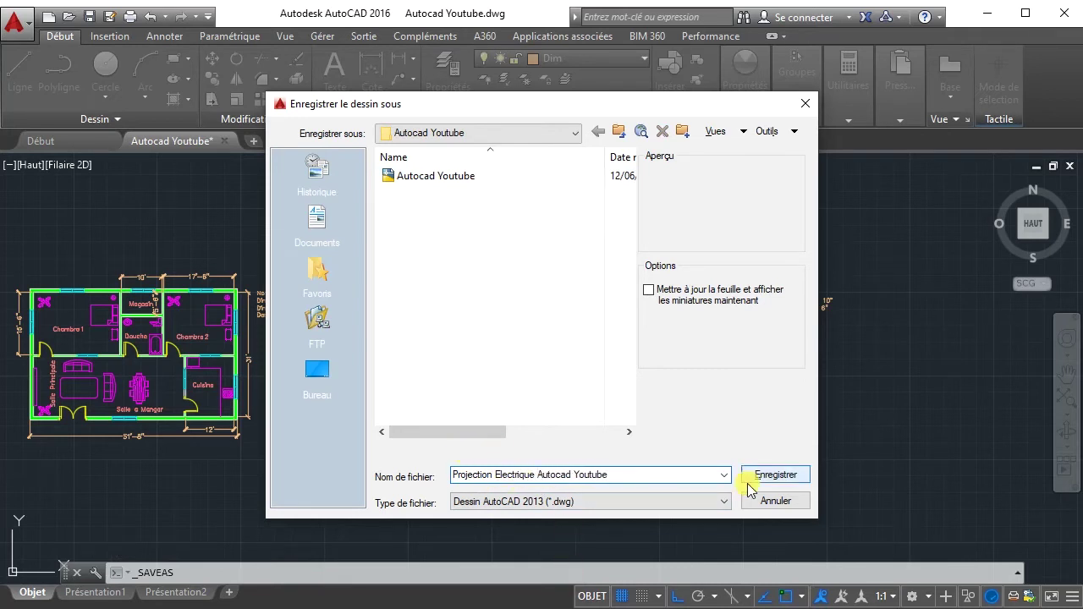
{"action": "left_click", "coordinate": [784, 478]}
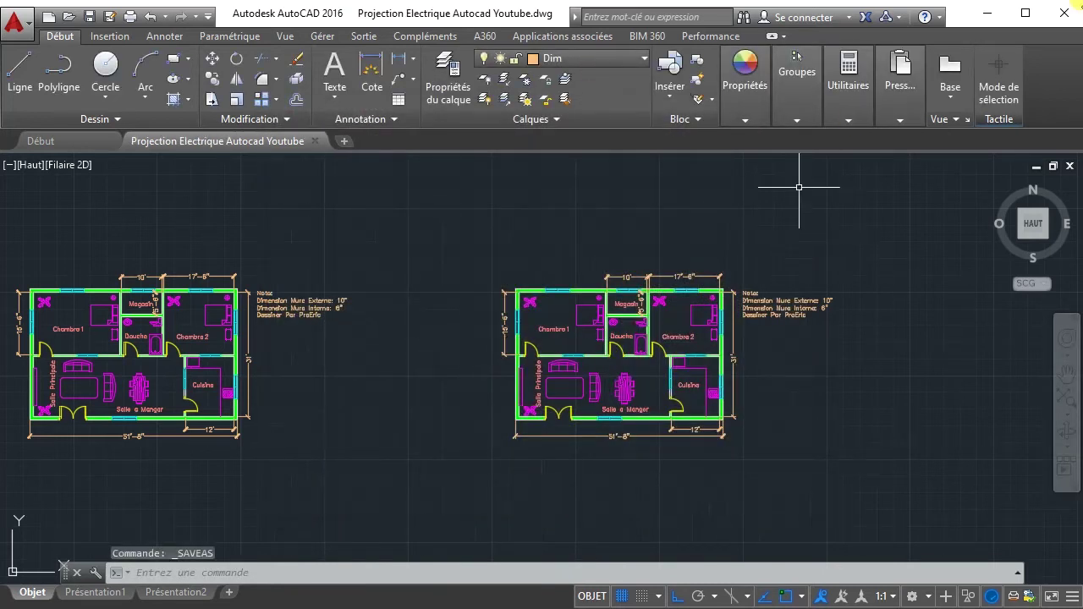
{"action": "left_click", "coordinate": [988, 13]}
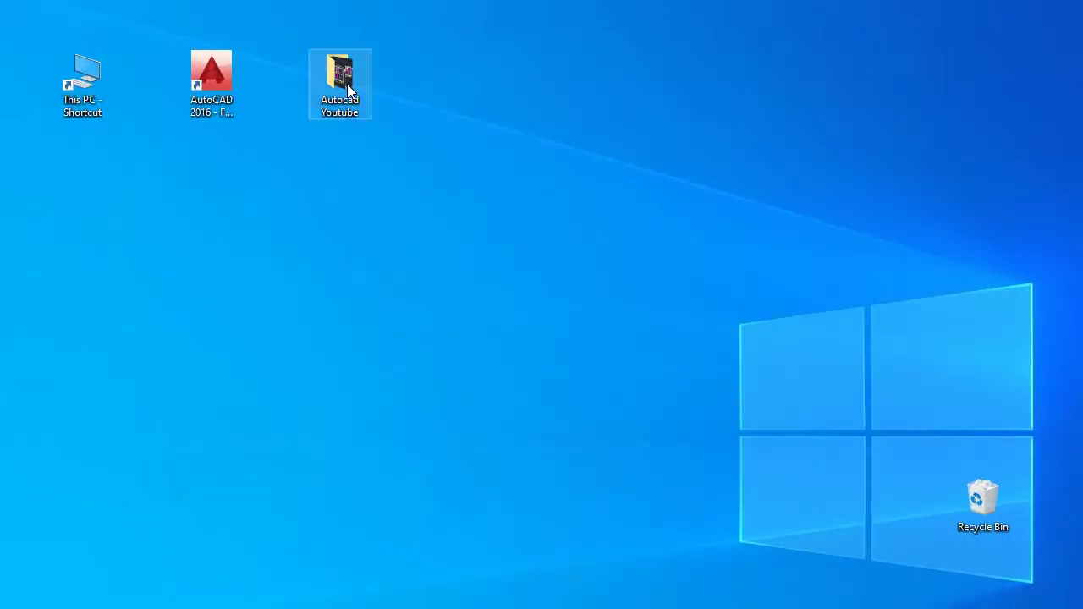
{"action": "double_click", "coordinate": [348, 89]}
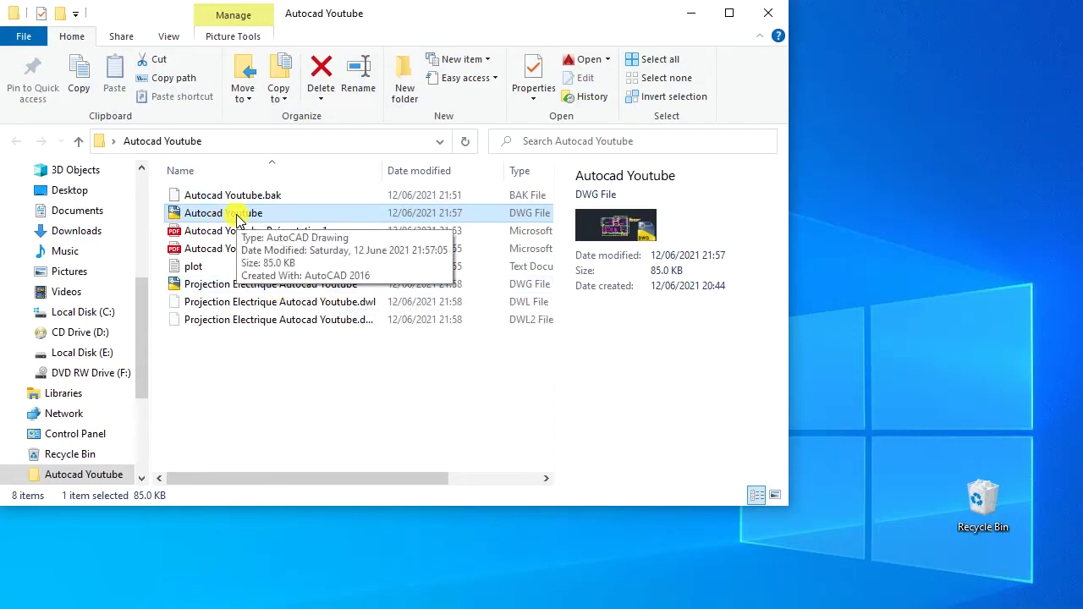
{"action": "left_click", "coordinate": [695, 17]}
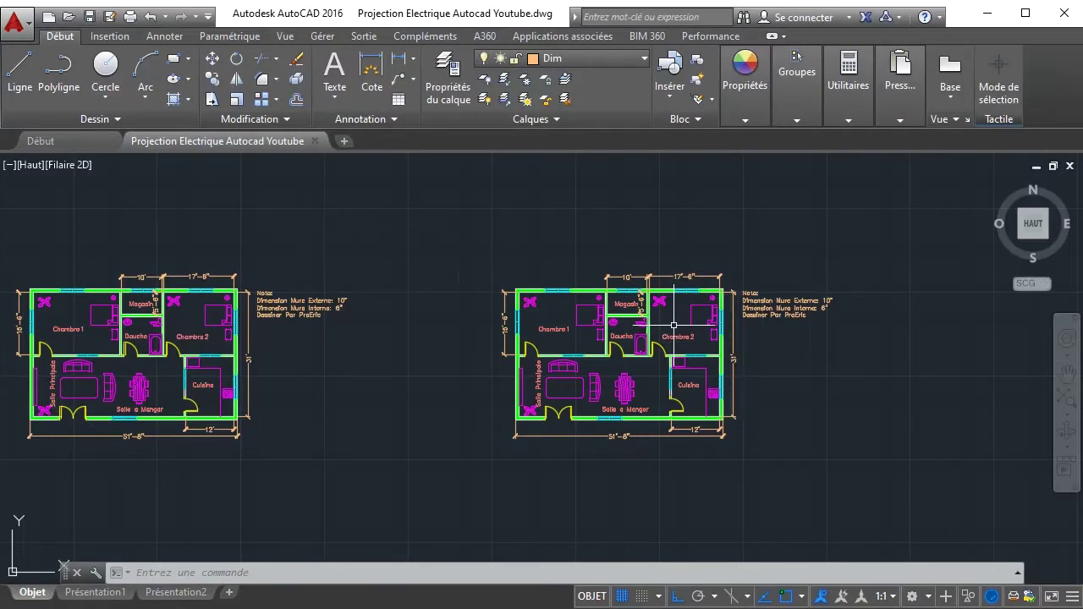
{"action": "left_click", "coordinate": [569, 59]}
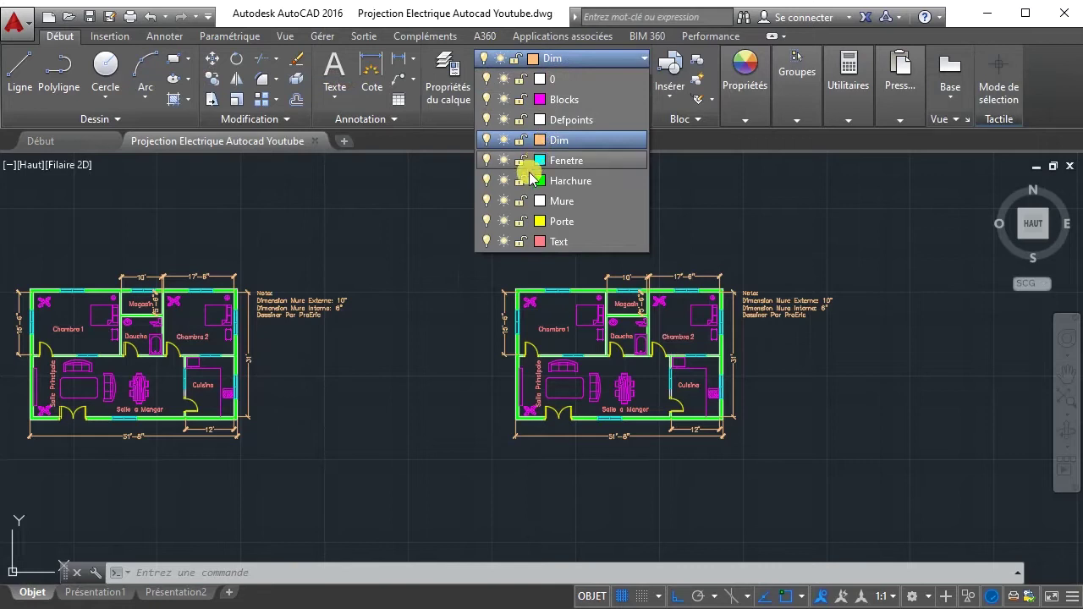
{"action": "left_click", "coordinate": [486, 182]}
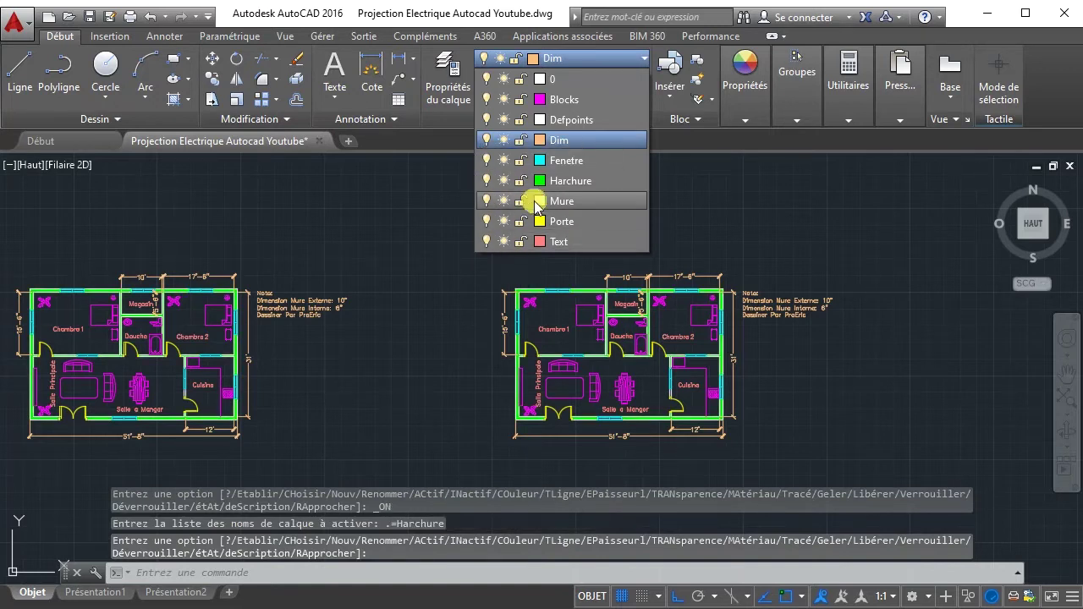
{"action": "left_click", "coordinate": [487, 100]}
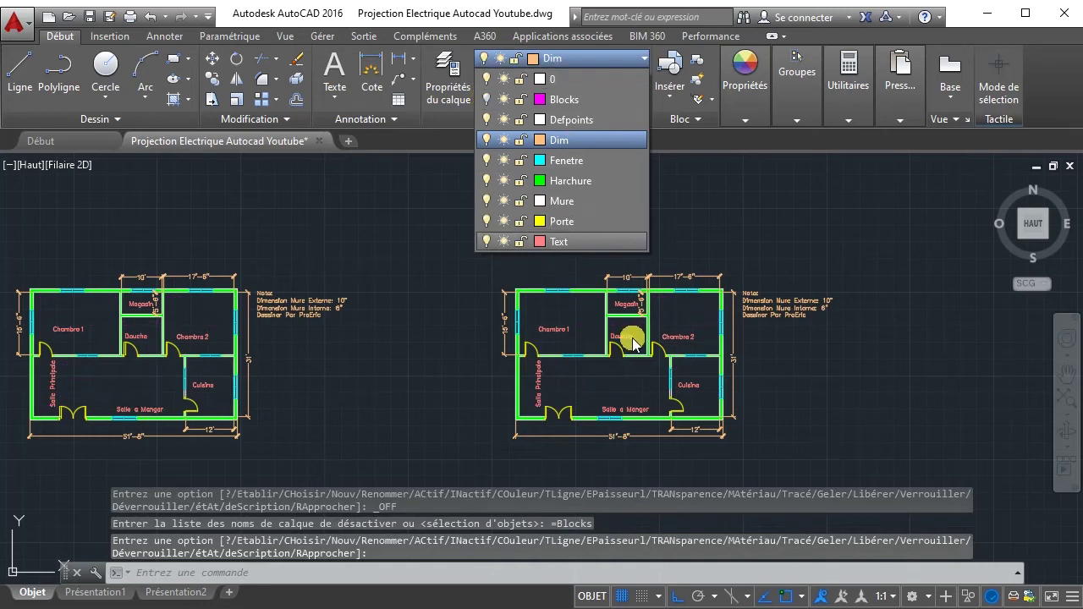
{"action": "left_click", "coordinate": [487, 99]}
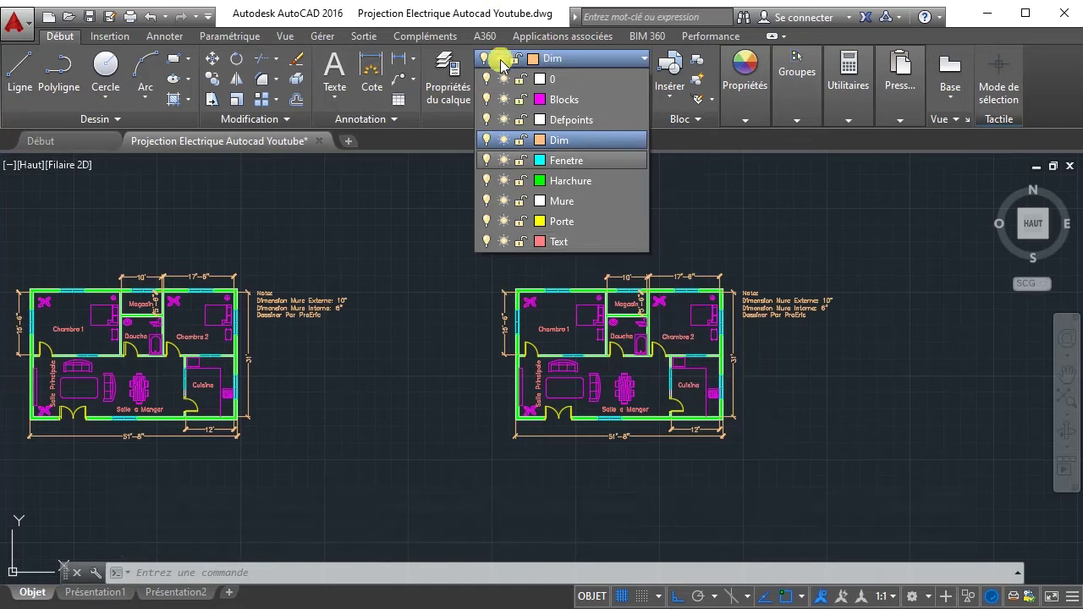
{"action": "left_click", "coordinate": [648, 143]}
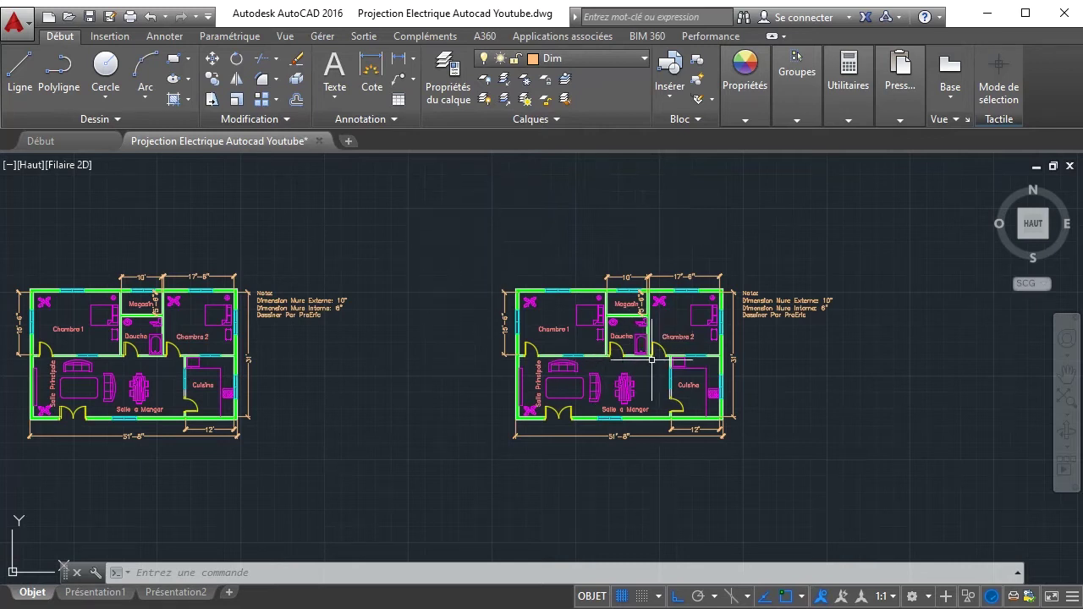
- Start and cancel a circle beside the plan, then open the Layer Properties Manager
{"action": "scroll", "coordinate": [655, 357], "scroll_direction": "up", "scroll_amount": 4}
{"action": "scroll", "coordinate": [655, 356], "scroll_direction": "down", "scroll_amount": 3}
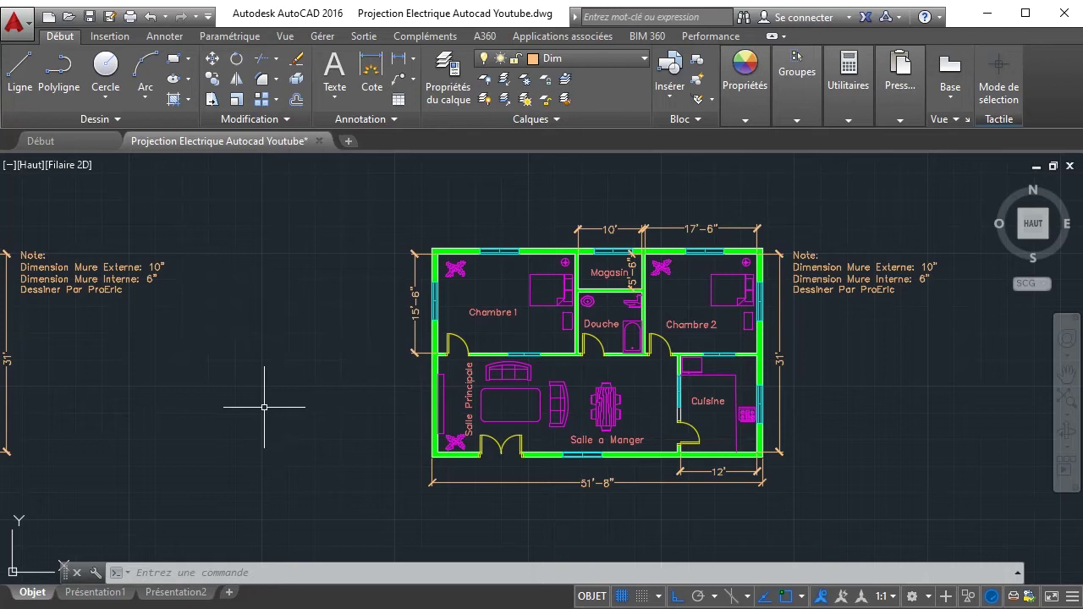
{"action": "left_click", "coordinate": [105, 66]}
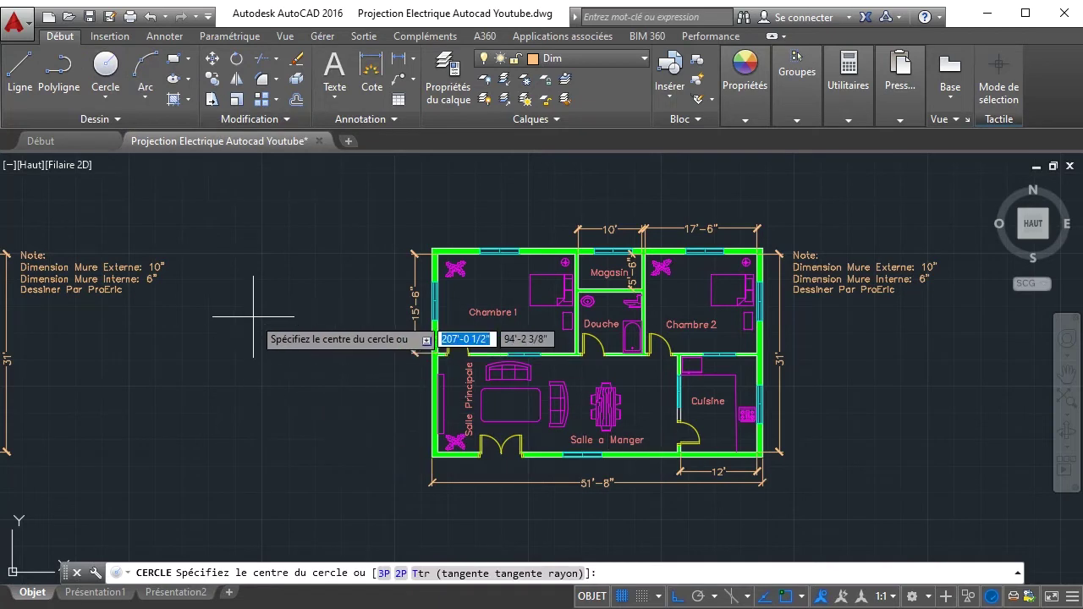
{"action": "left_click", "coordinate": [279, 389]}
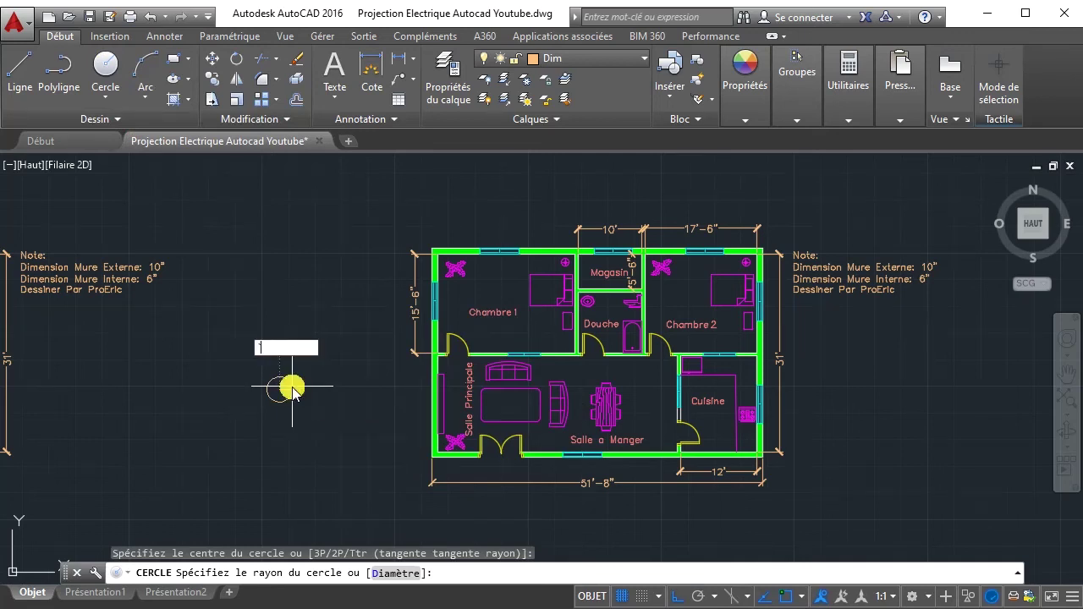
{"action": "key", "text": "Escape"}
{"action": "key", "text": "Escape"}
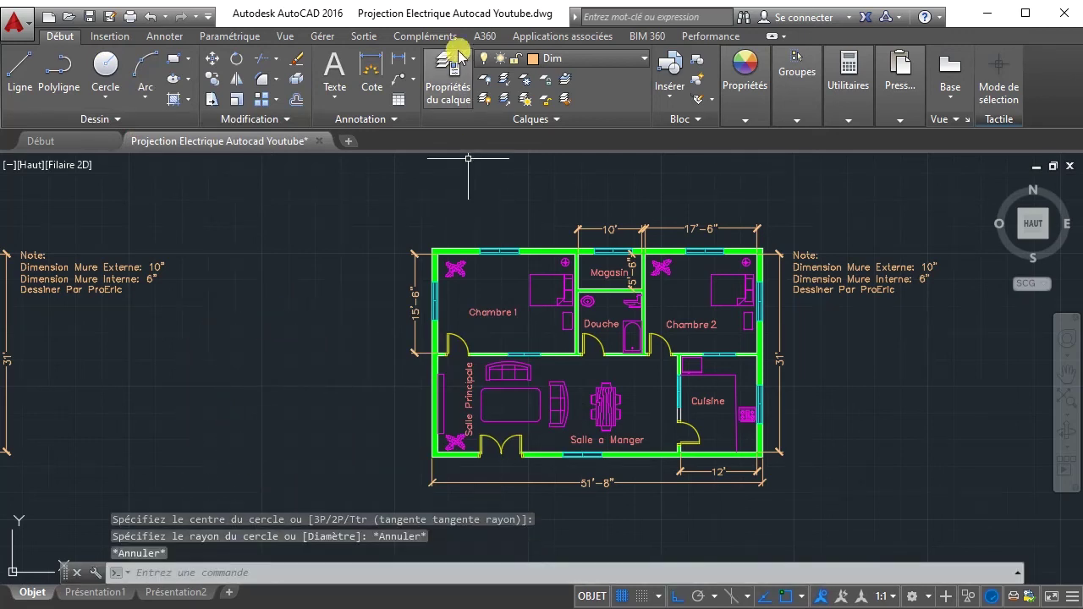
{"action": "left_click", "coordinate": [447, 85]}
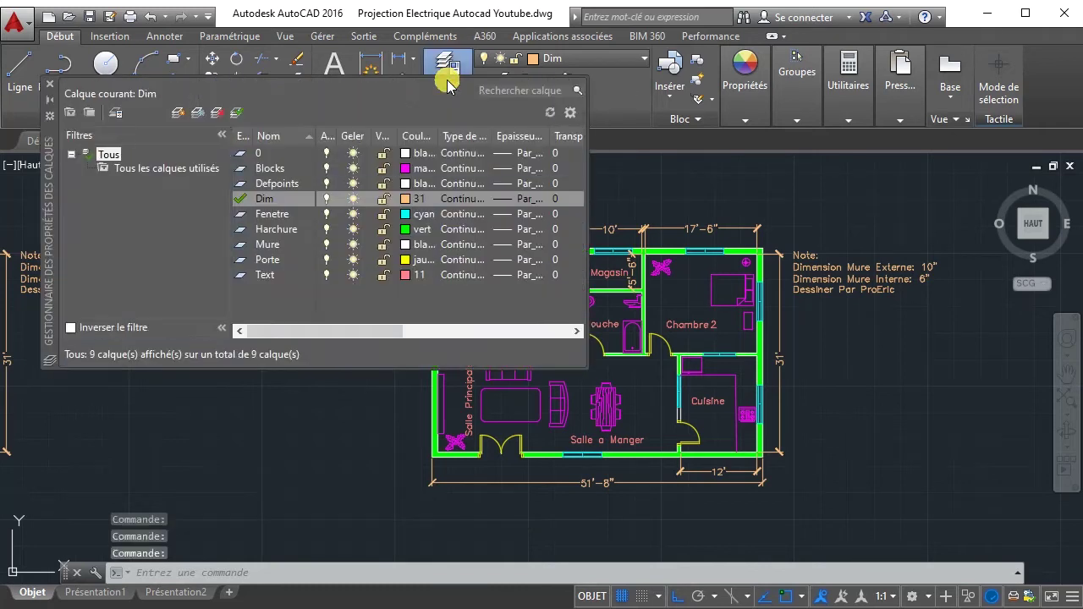
- Create two new layers named Elect Block Dynamique and Elect Conn
{"action": "left_click", "coordinate": [176, 113]}
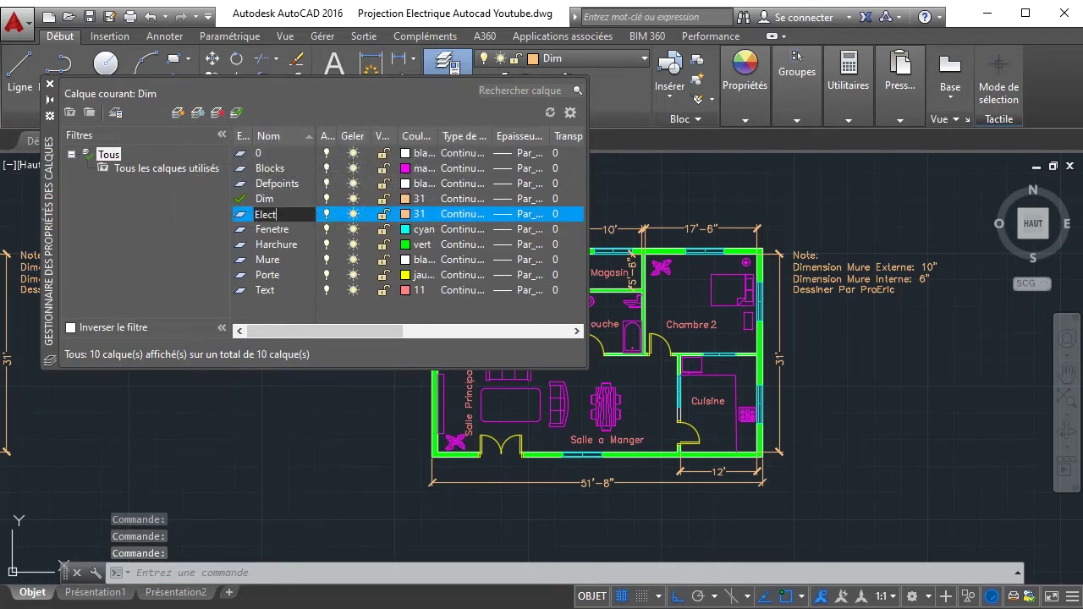
{"action": "key", "text": "Return"}
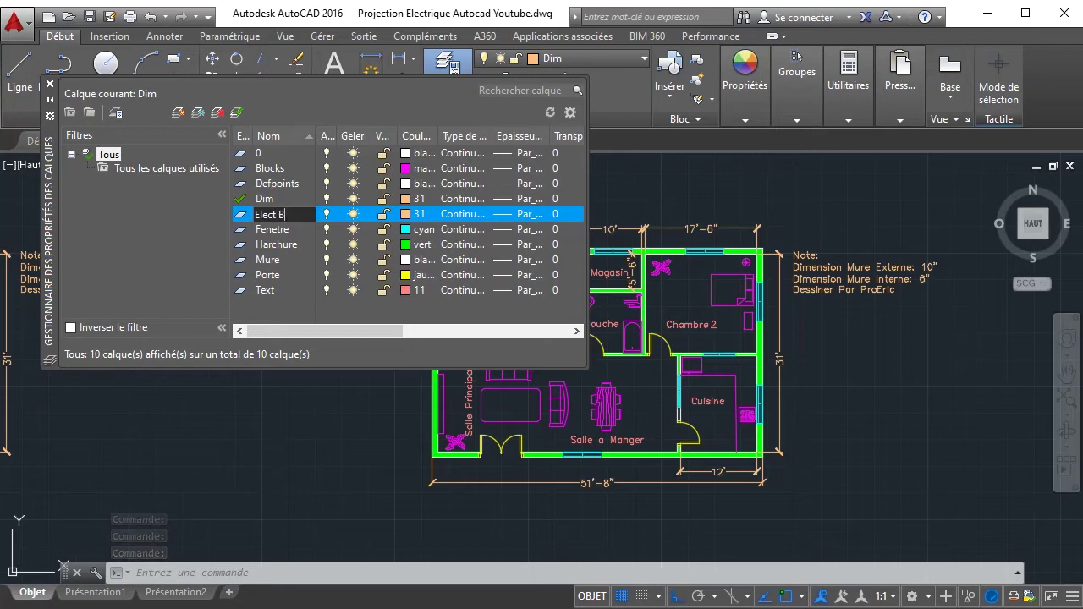
{"action": "type", "text": "l"}
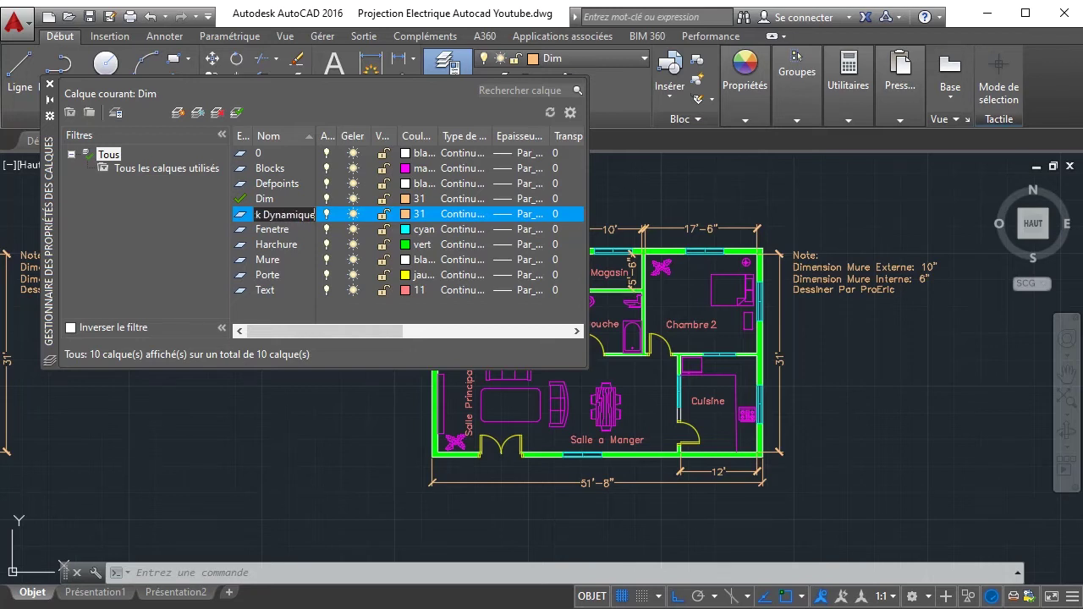
{"action": "key", "text": "Return"}
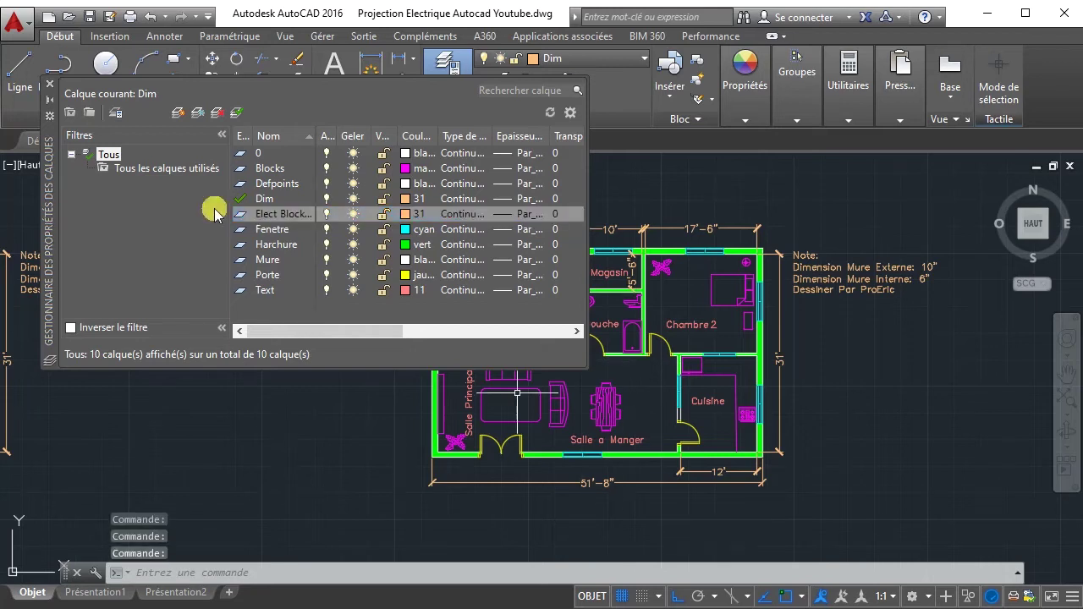
{"action": "left_click", "coordinate": [180, 112]}
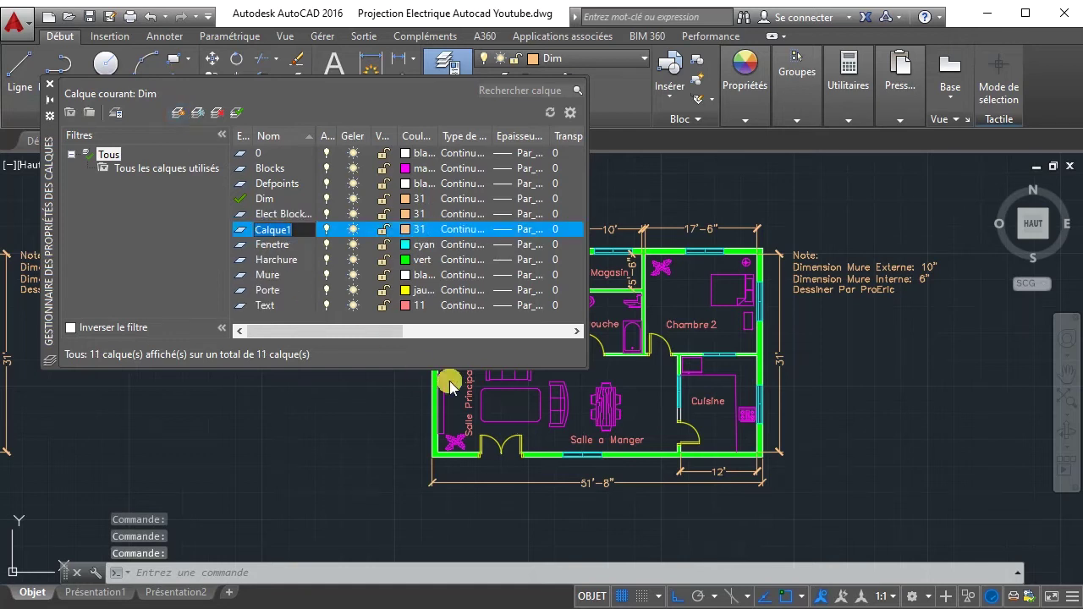
{"action": "type", "text": "Elect C"}
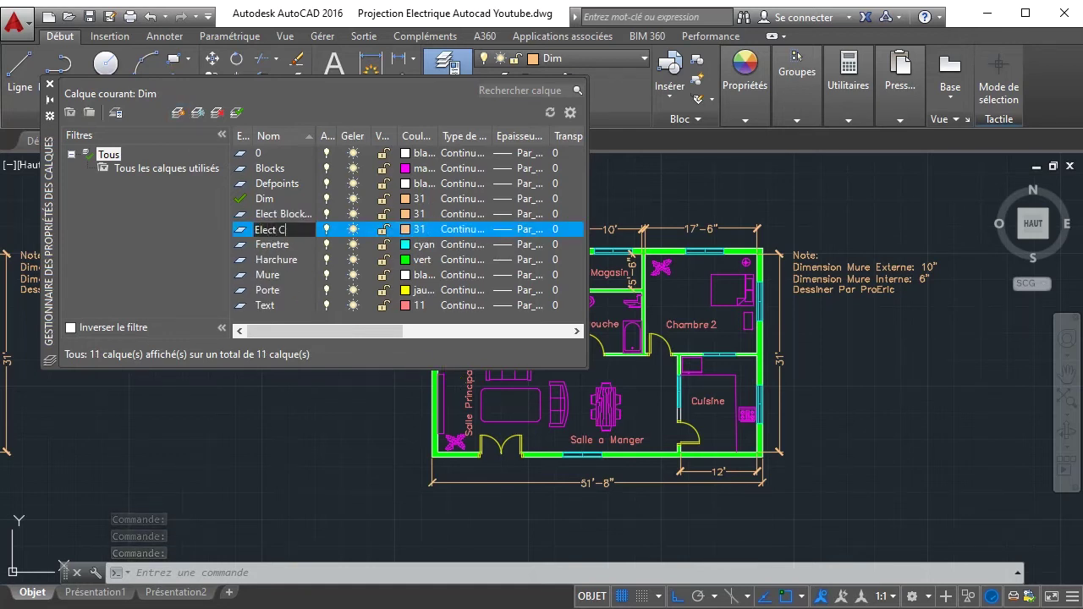
{"action": "type", "text": "onn"}
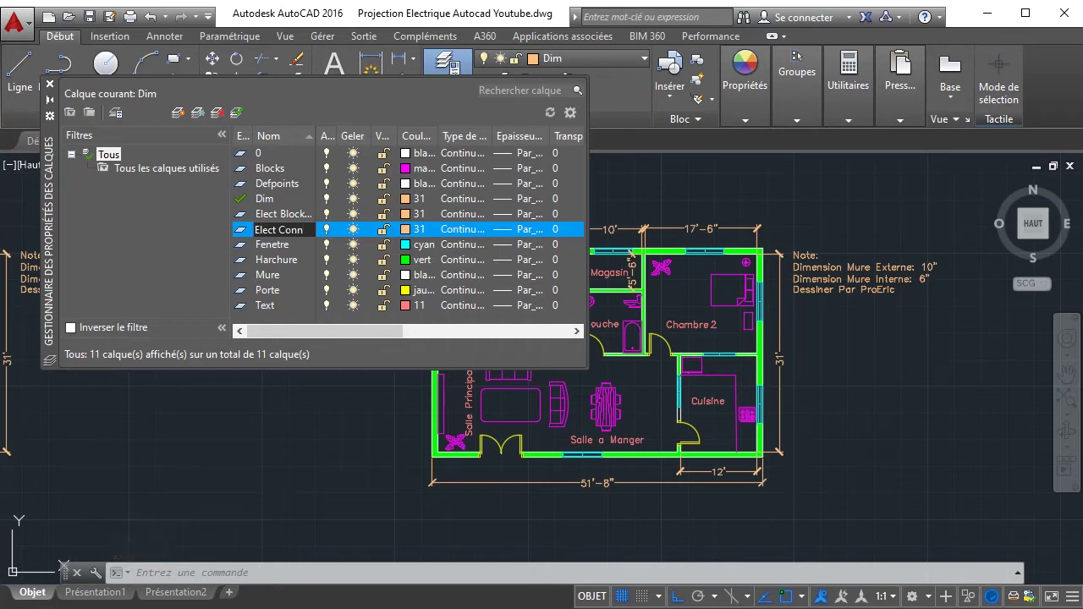
{"action": "key", "text": "Return"}
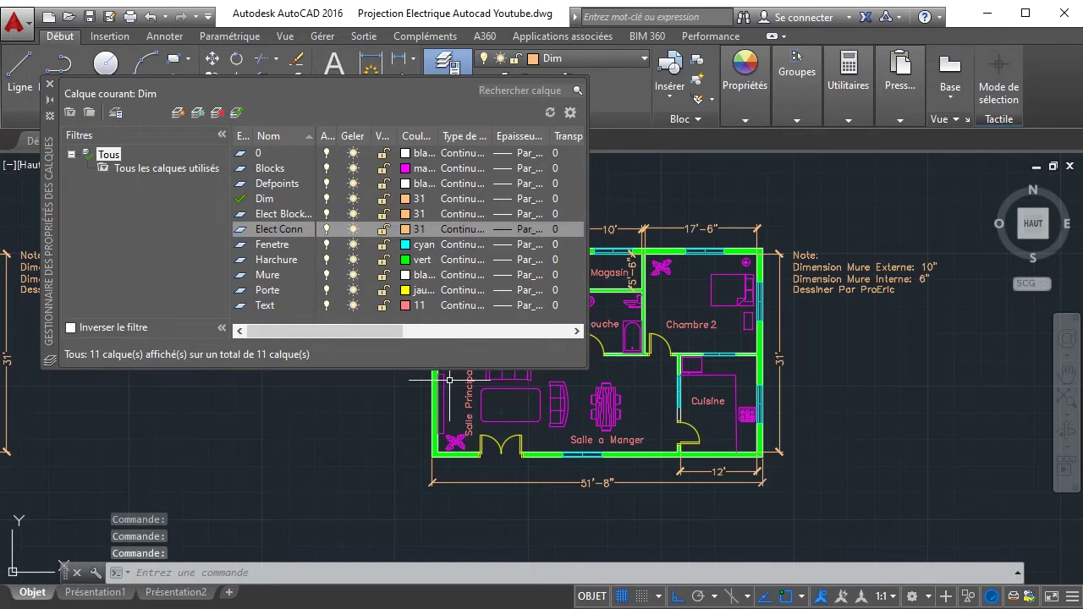
{"action": "left_click", "coordinate": [266, 214]}
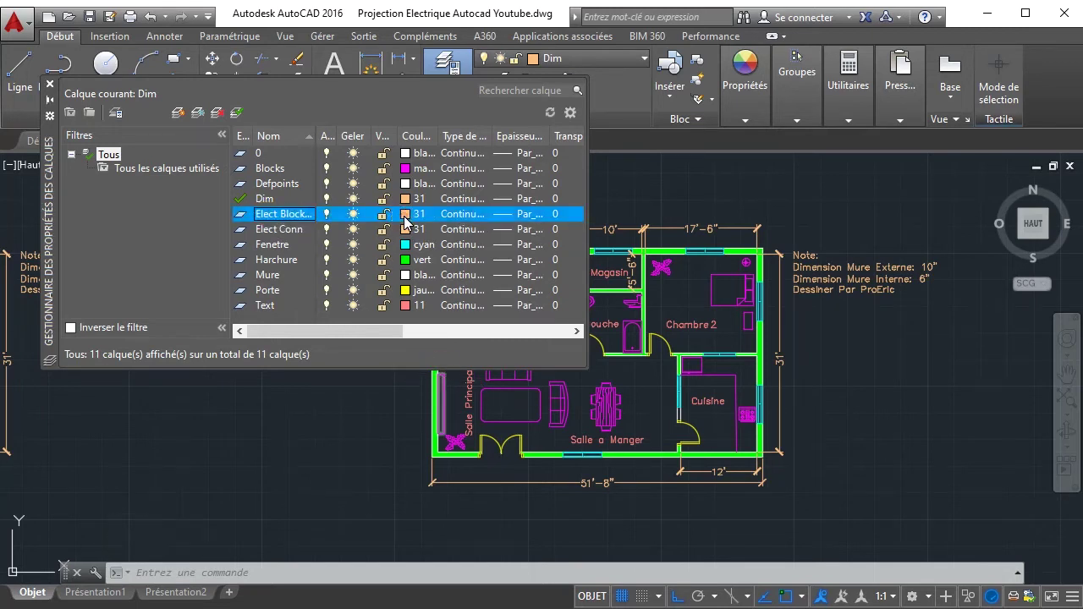
- Give Elect Block Dynamique colour 110 and Elect Conn colour 71, making Elect Block Dynamique current
{"action": "left_click", "coordinate": [405, 222]}
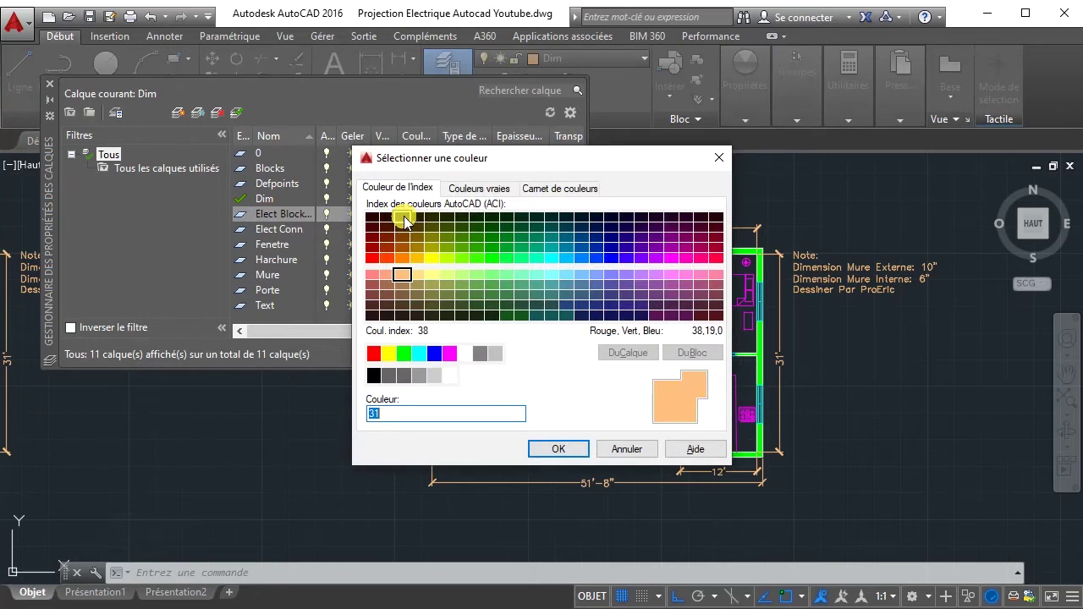
{"action": "left_click", "coordinate": [520, 259]}
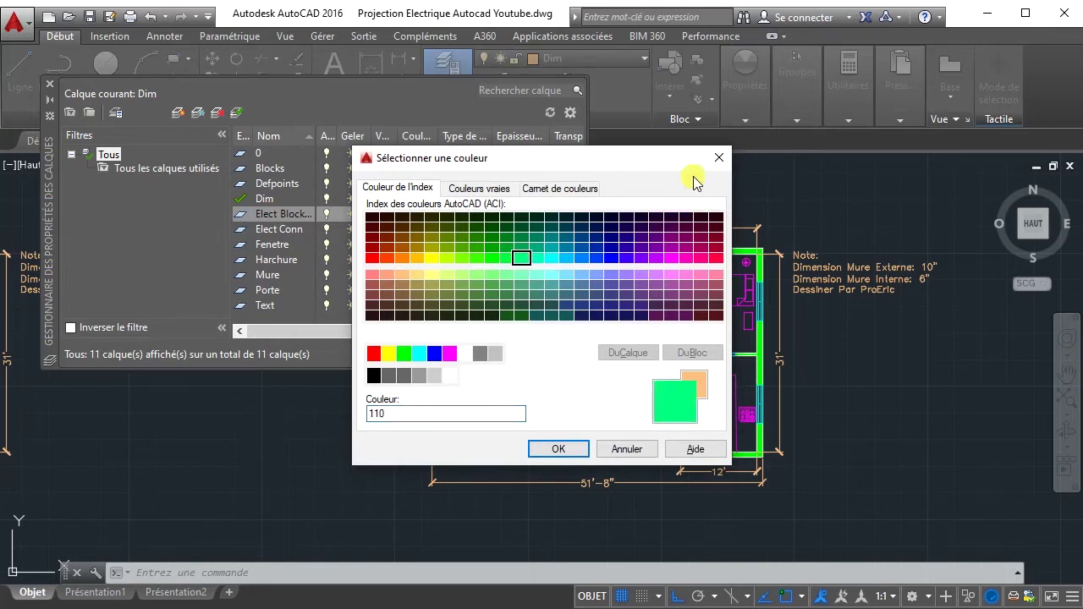
{"action": "left_click", "coordinate": [550, 446]}
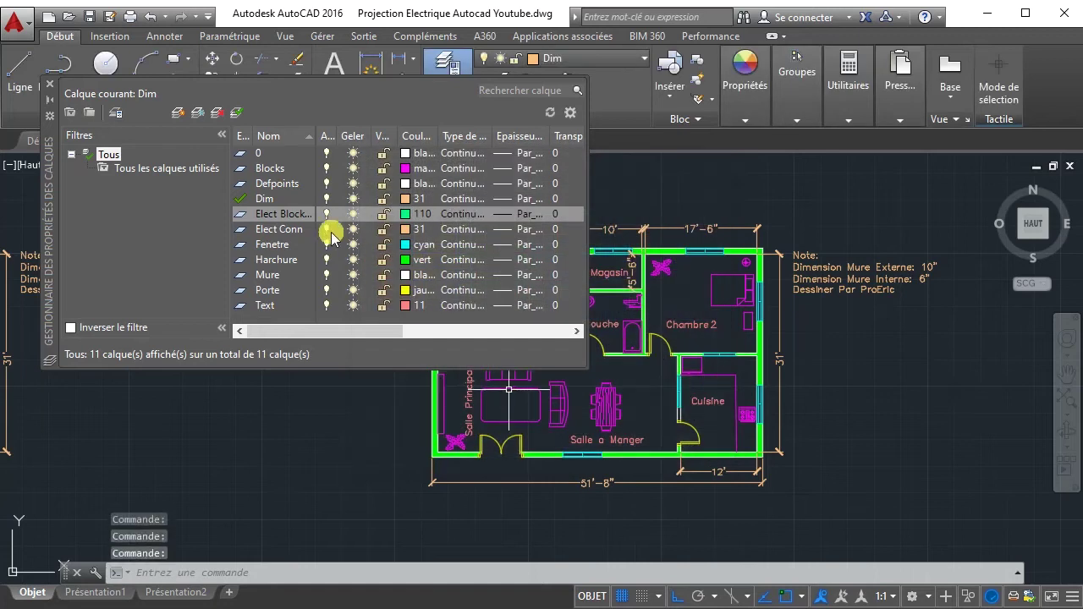
{"action": "left_click", "coordinate": [402, 230]}
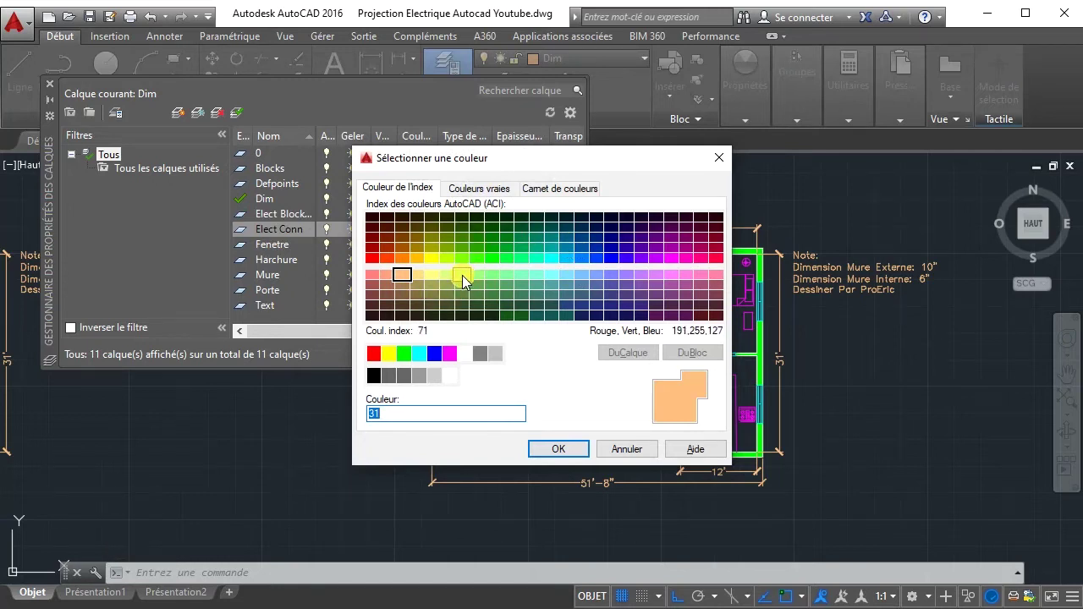
{"action": "left_click", "coordinate": [461, 276]}
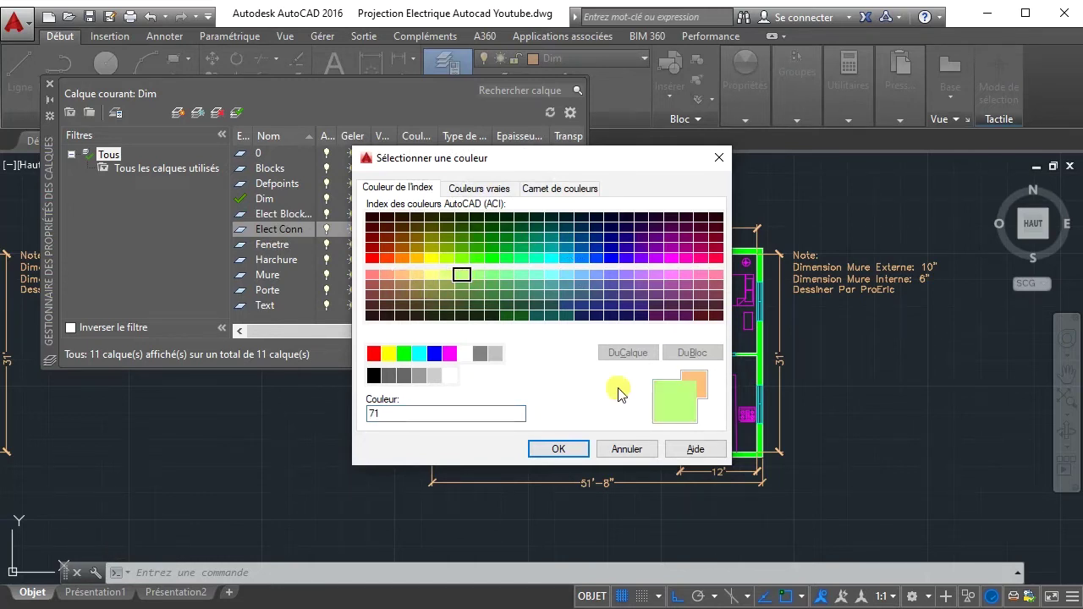
{"action": "left_click", "coordinate": [555, 447]}
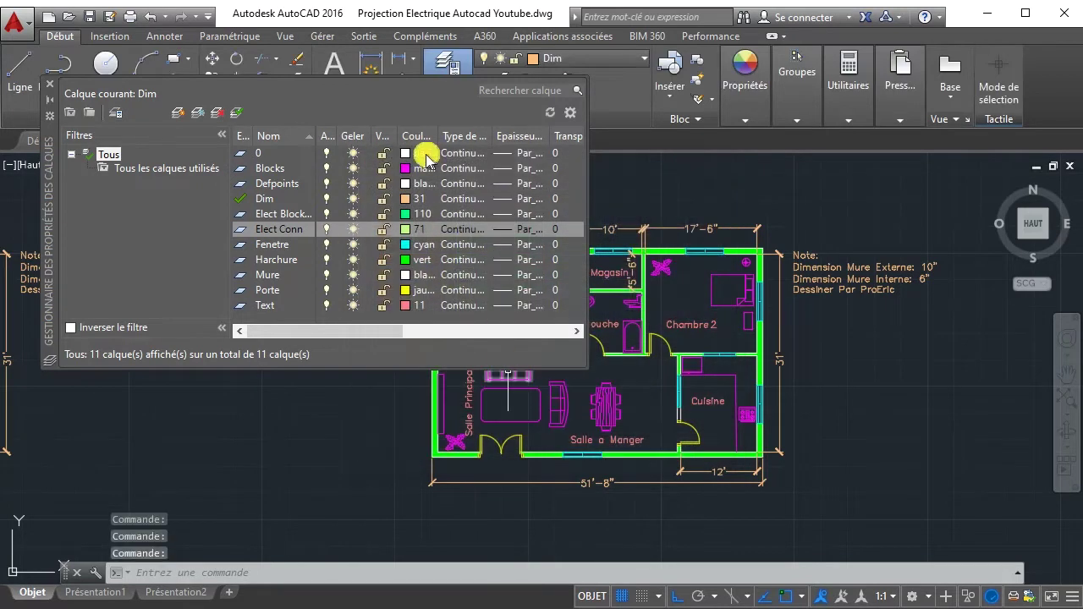
{"action": "double_click", "coordinate": [286, 215]}
- Close the layer manager and draw a small circle left of the floor plan
{"action": "left_click", "coordinate": [49, 84]}
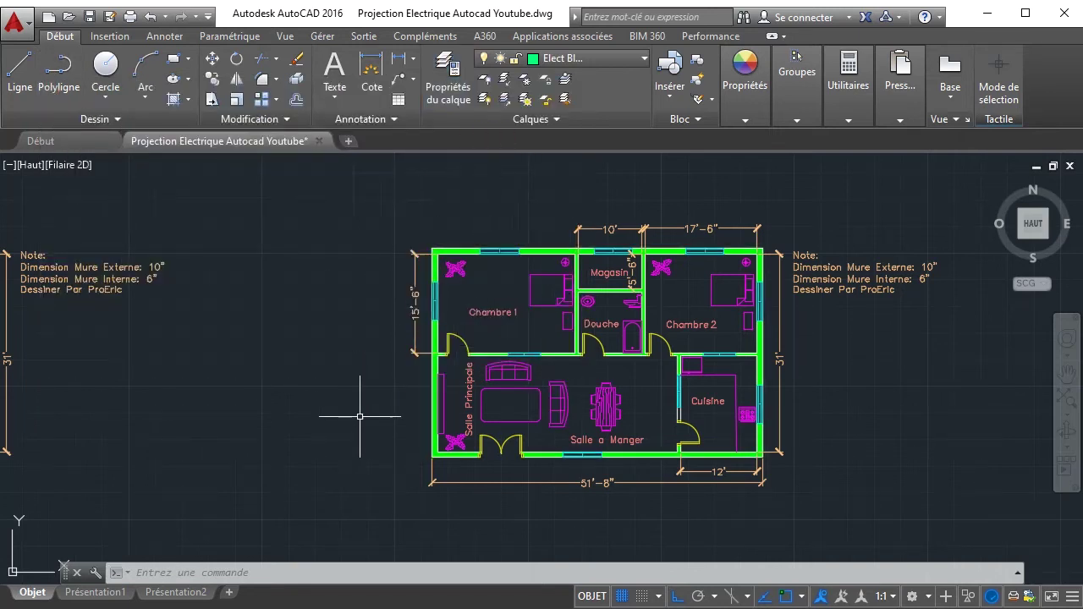
{"action": "left_click", "coordinate": [108, 67]}
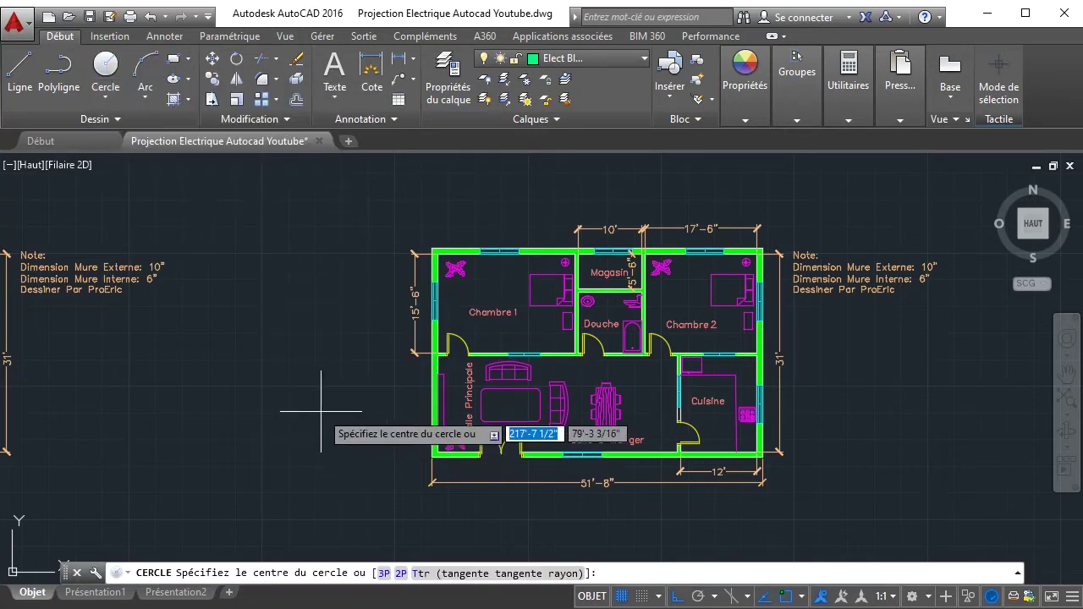
{"action": "left_click", "coordinate": [321, 402]}
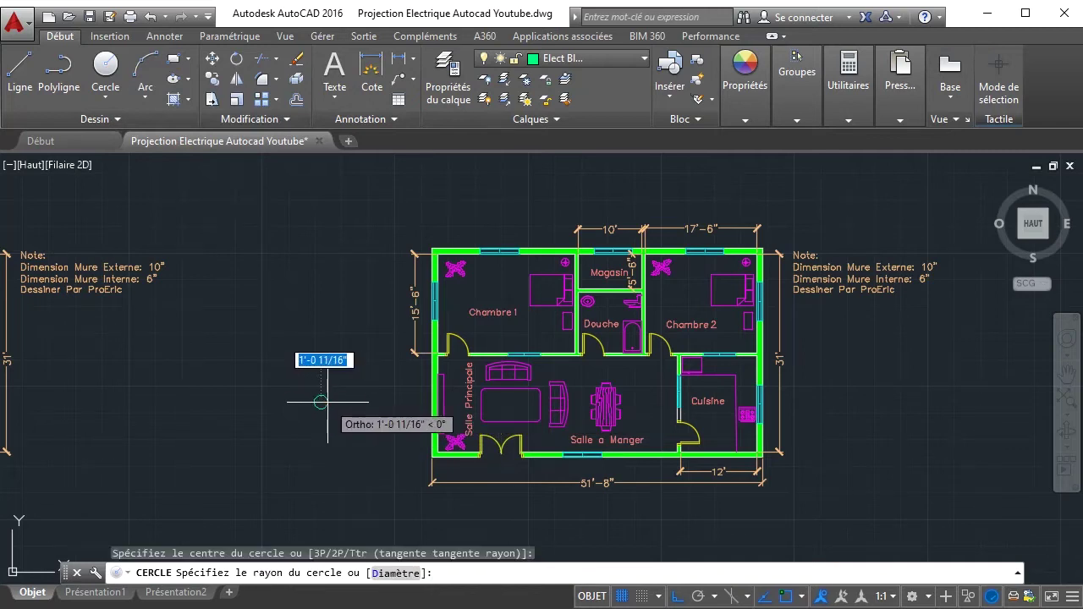
{"action": "left_click", "coordinate": [327, 402]}
{"action": "scroll", "coordinate": [351, 400], "scroll_direction": "up", "scroll_amount": 2}
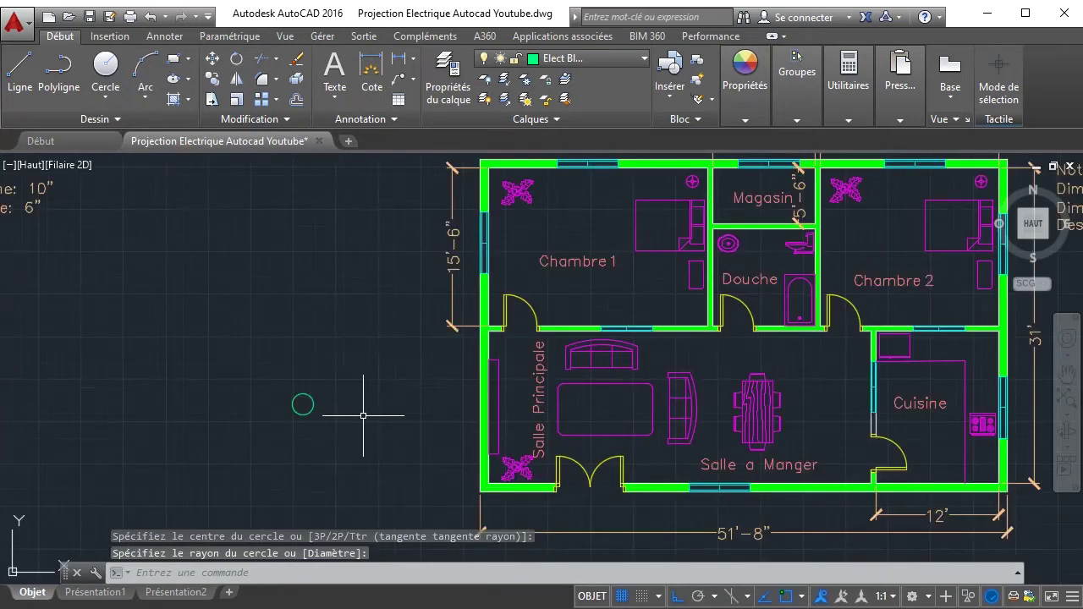
- With Ortho off, draw a two-segment line from the circle's centre, 60 then 45 long
{"action": "left_click", "coordinate": [19, 69]}
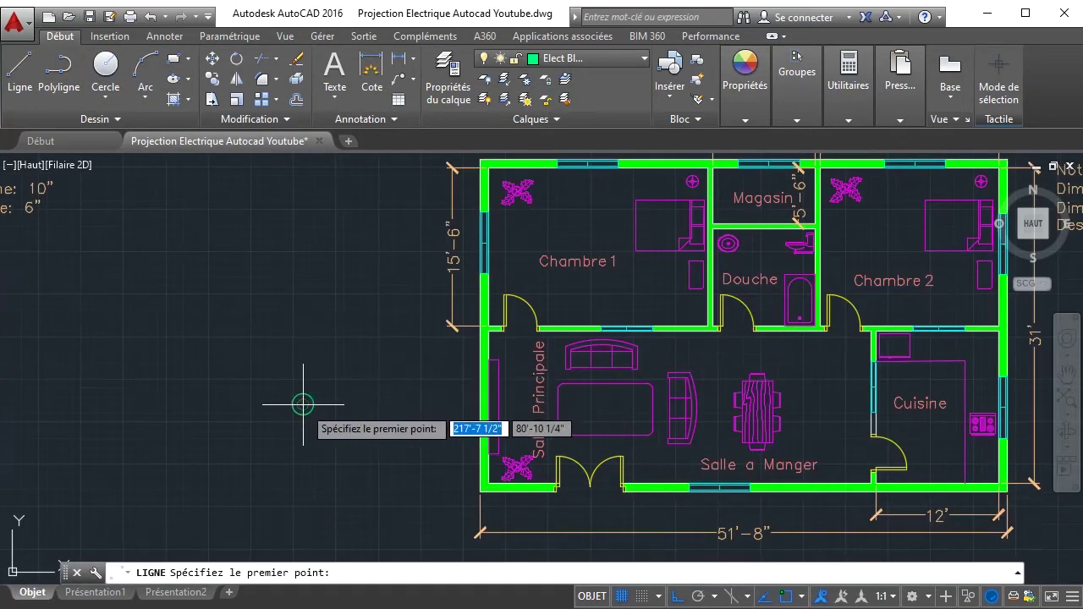
{"action": "left_click", "coordinate": [303, 394]}
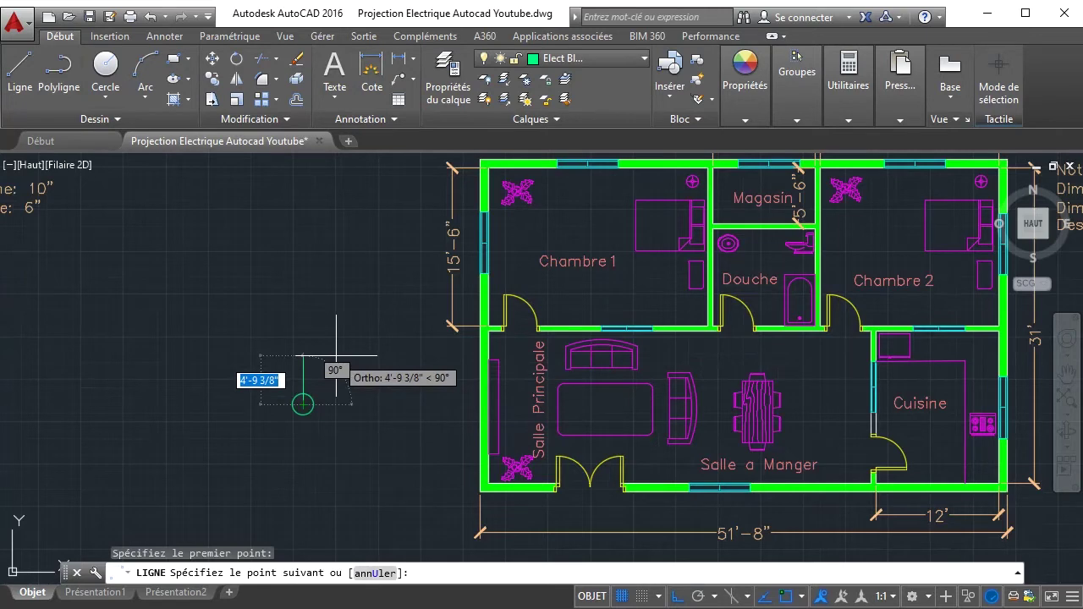
{"action": "left_click", "coordinate": [674, 598]}
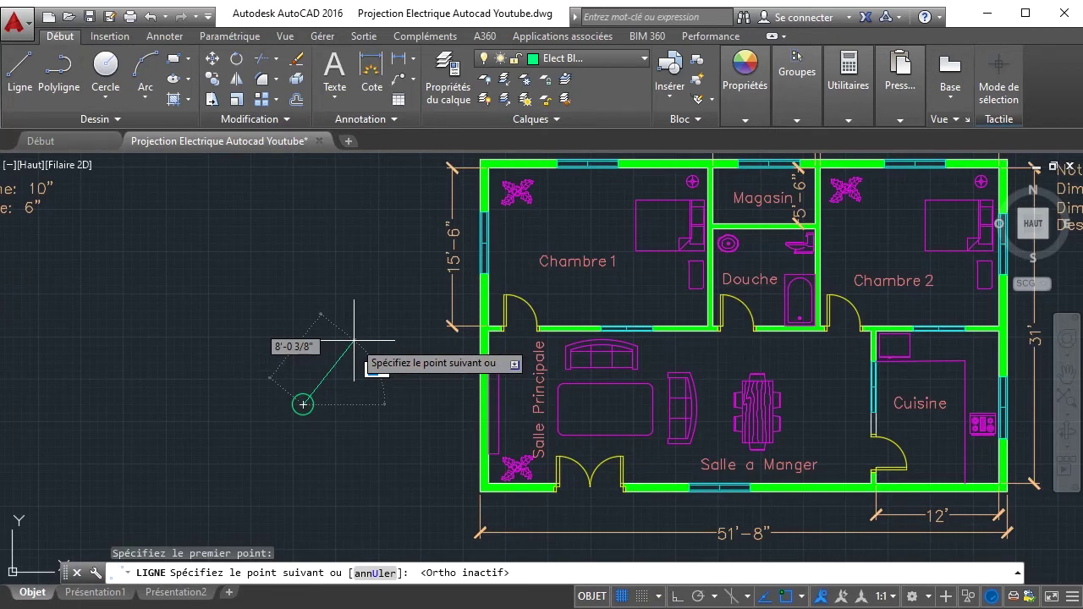
{"action": "type", "text": "60"}
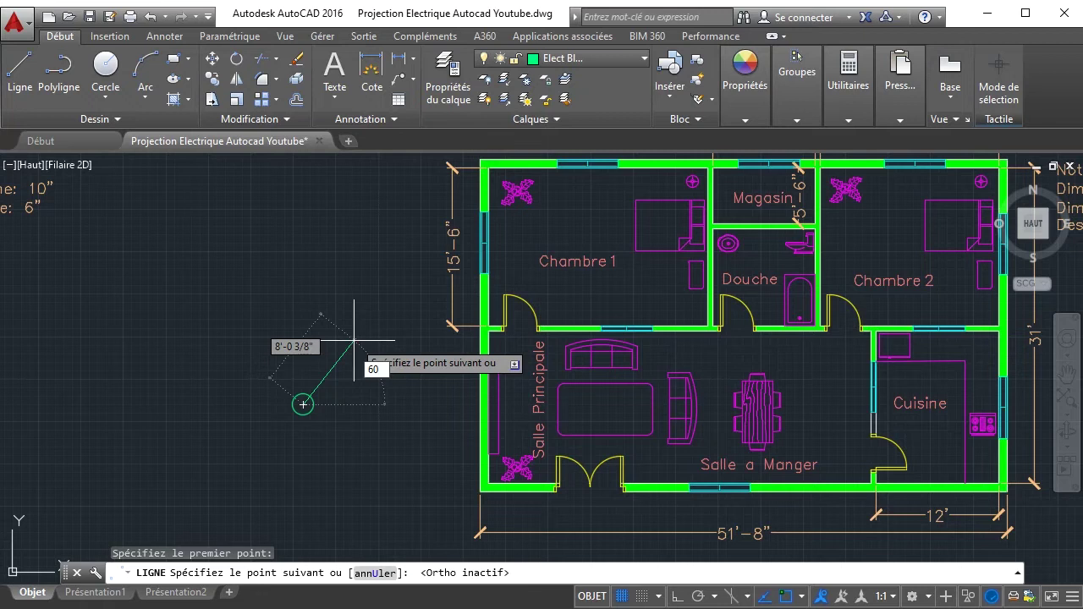
{"action": "key", "text": "Return"}
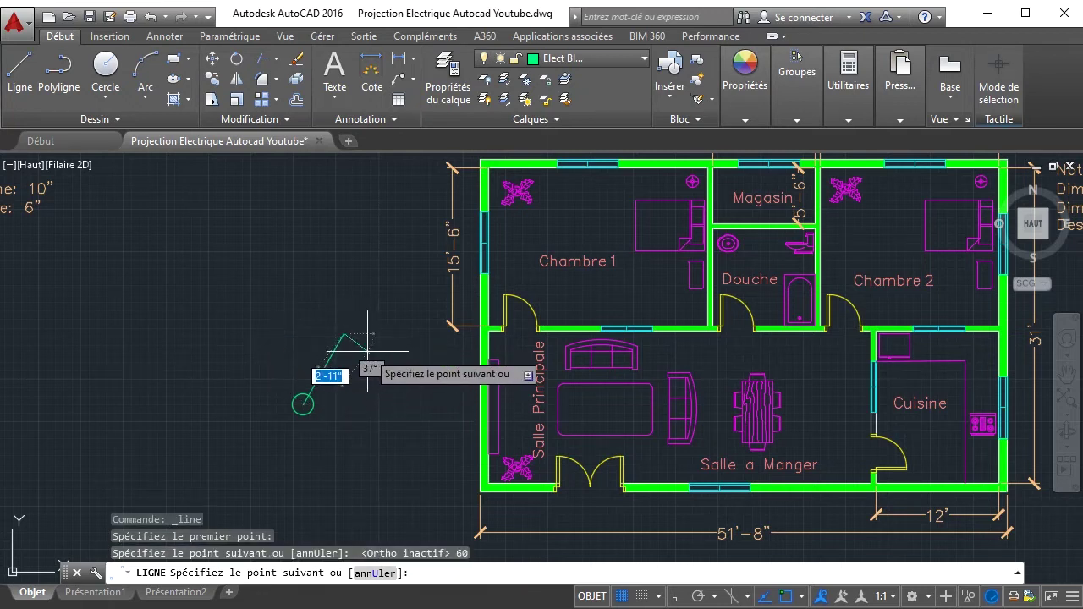
{"action": "type", "text": "45"}
{"action": "left_click", "coordinate": [367, 350]}
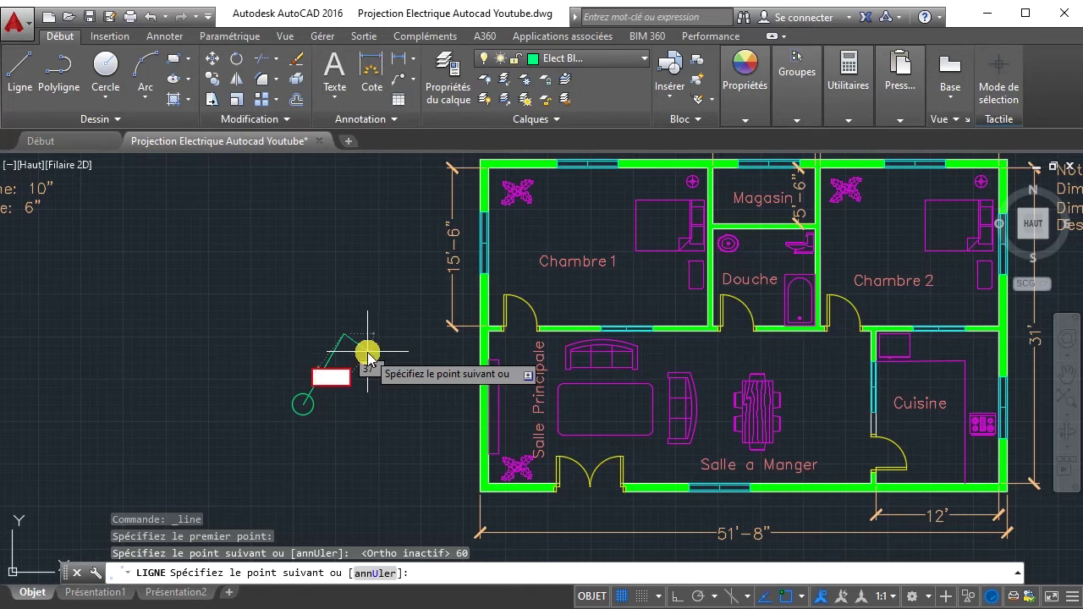
{"action": "type", "text": "45"}
{"action": "key", "text": "Return"}
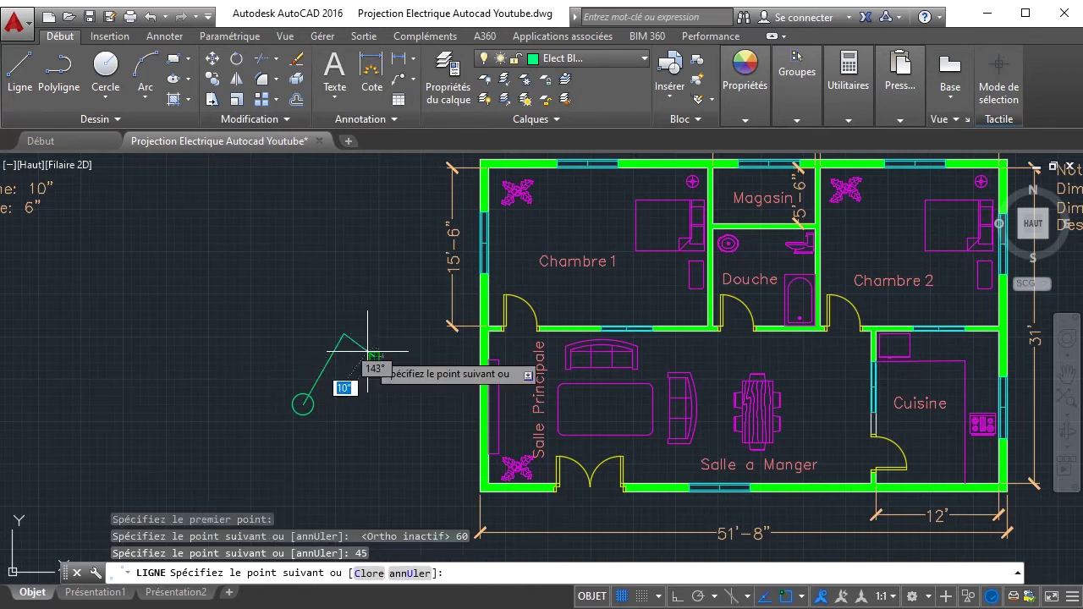
{"action": "right_click", "coordinate": [352, 304]}
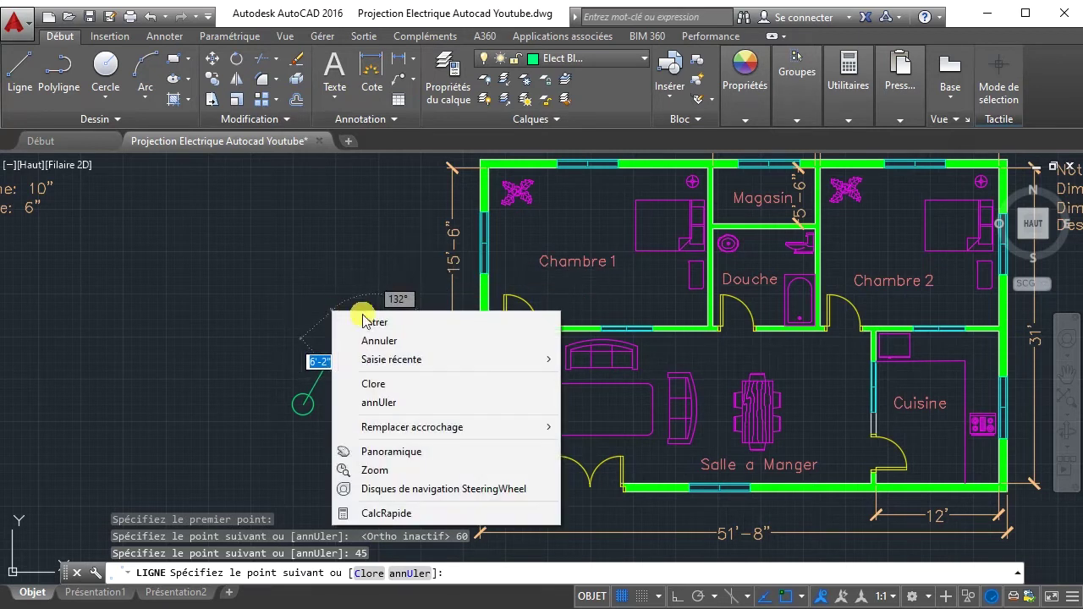
{"action": "left_click", "coordinate": [366, 315]}
{"action": "scroll", "coordinate": [339, 347], "scroll_direction": "up", "scroll_amount": 4}
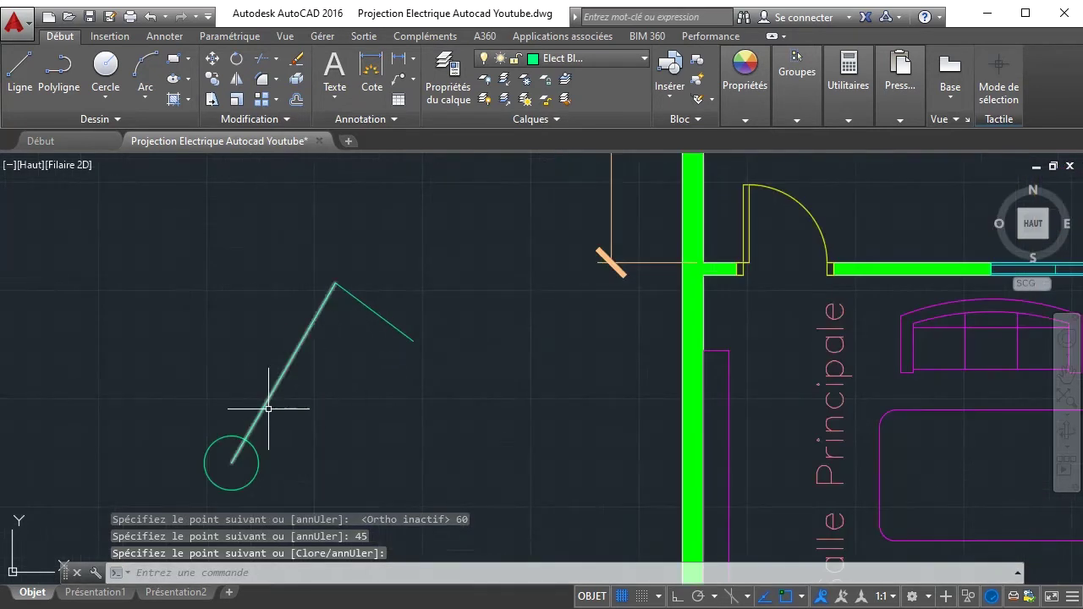
- Window-select the two new line segments and delete them
{"action": "left_click", "coordinate": [411, 410]}
{"action": "left_click", "coordinate": [234, 292]}
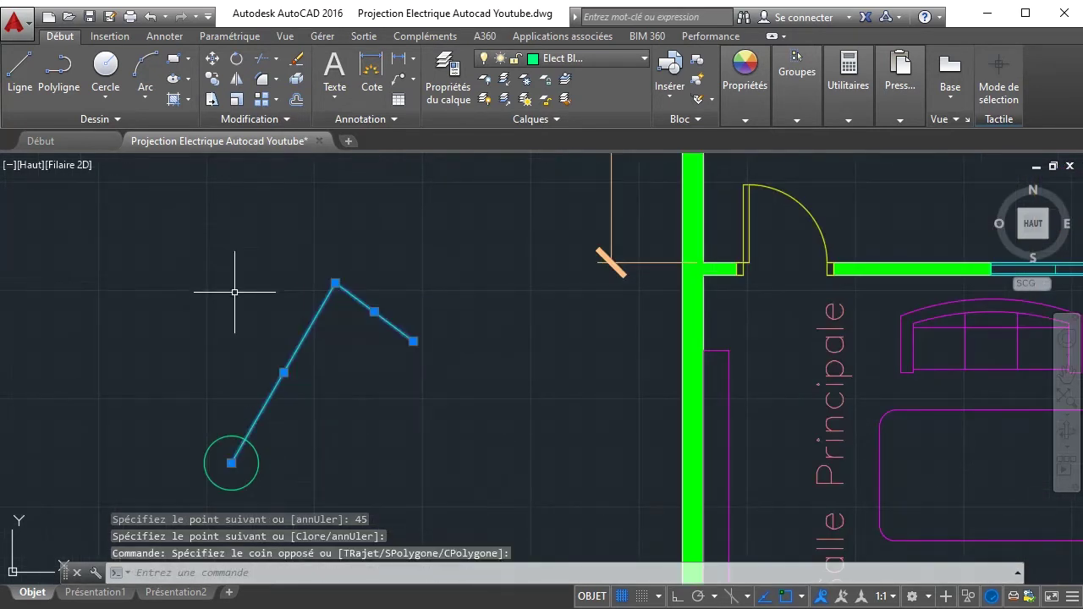
{"action": "key", "text": "Delete"}
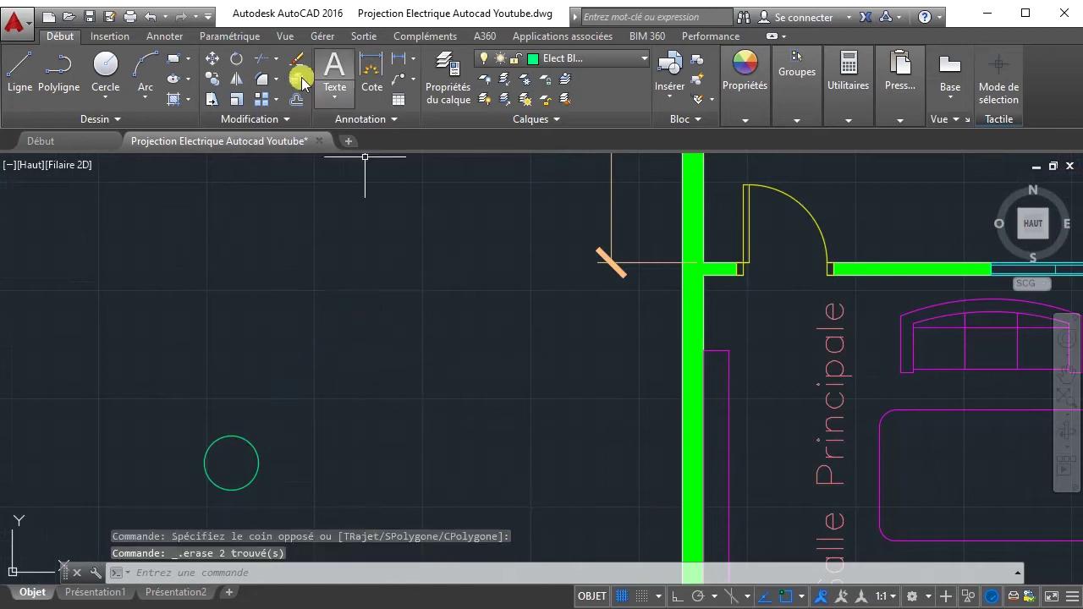
- Draw a two-segment line from the circle centre: 60 units, then to the perpendicular point
{"action": "left_click", "coordinate": [19, 72]}
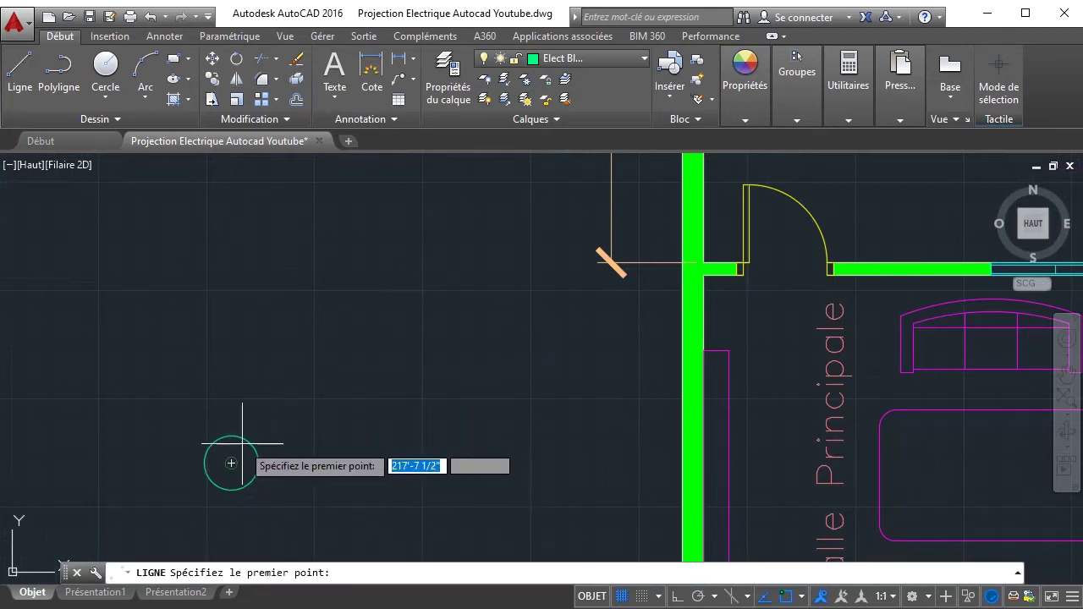
{"action": "left_click", "coordinate": [232, 462]}
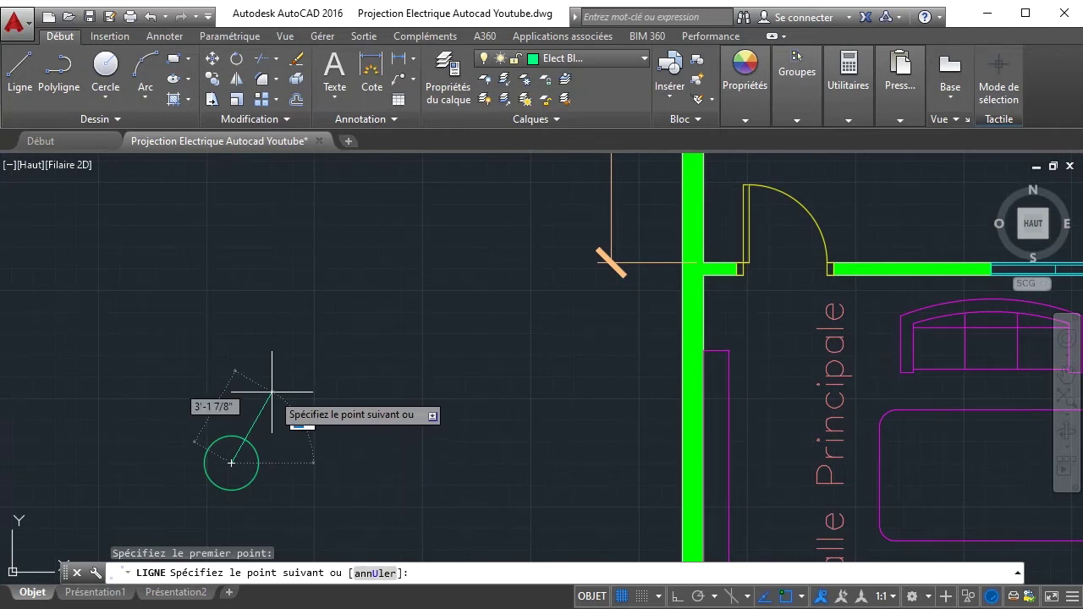
{"action": "type", "text": "60"}
{"action": "key", "text": "Return"}
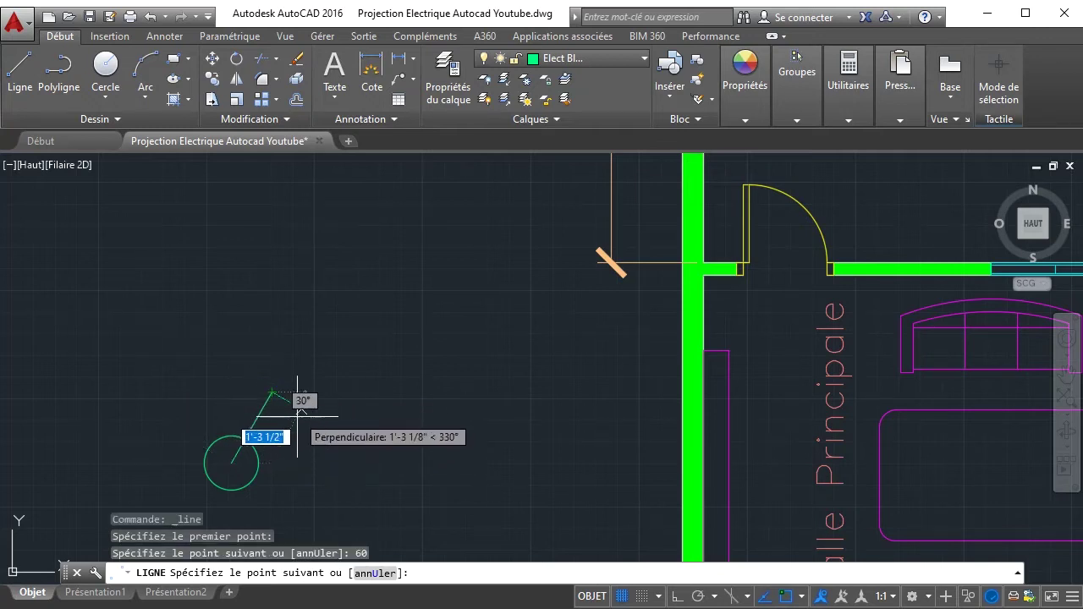
{"action": "left_click", "coordinate": [299, 414]}
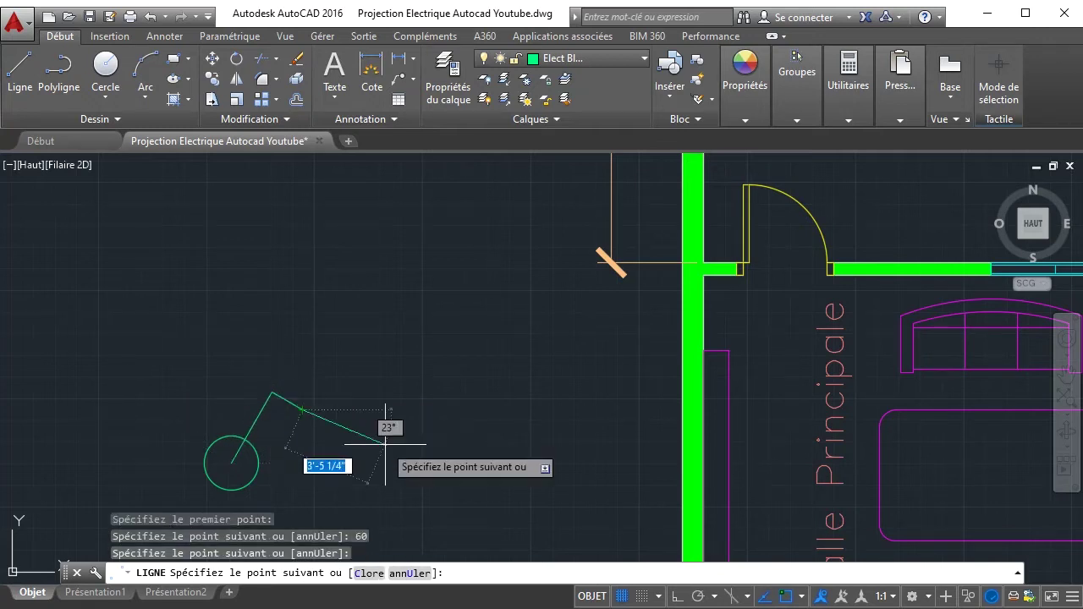
{"action": "right_click", "coordinate": [385, 410]}
{"action": "left_click", "coordinate": [417, 434]}
- Trim away the part of the new line lying inside the circle
{"action": "left_click", "coordinate": [351, 476]}
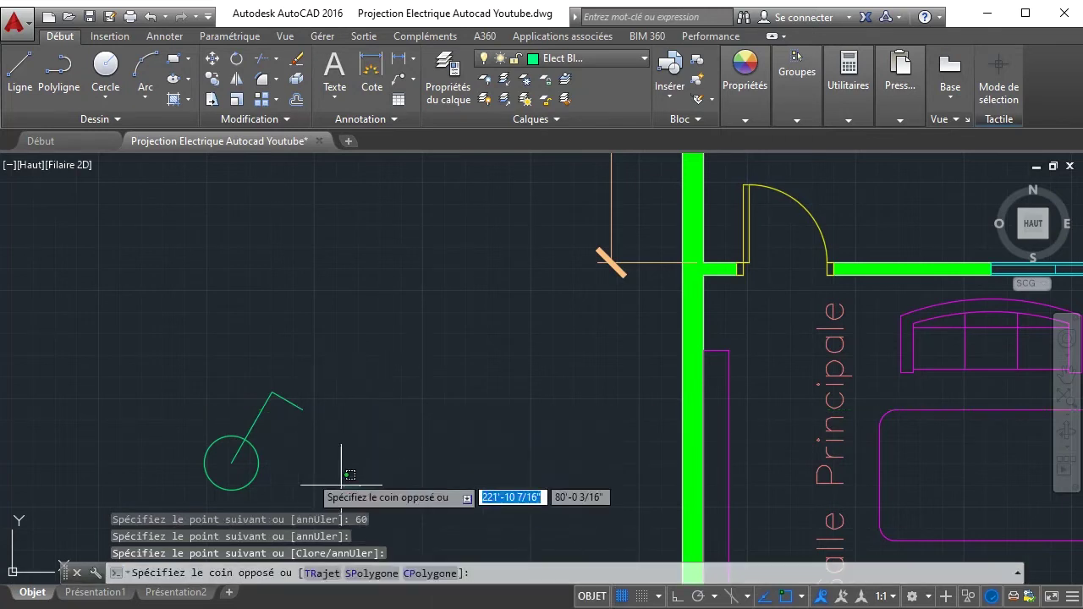
{"action": "left_click", "coordinate": [158, 350]}
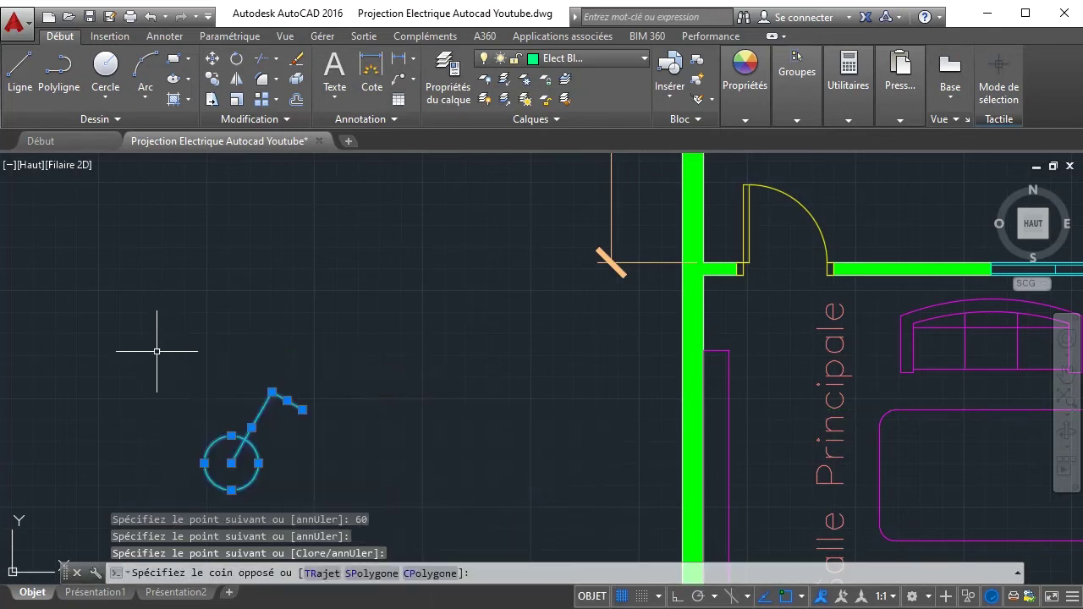
{"action": "left_click", "coordinate": [269, 61]}
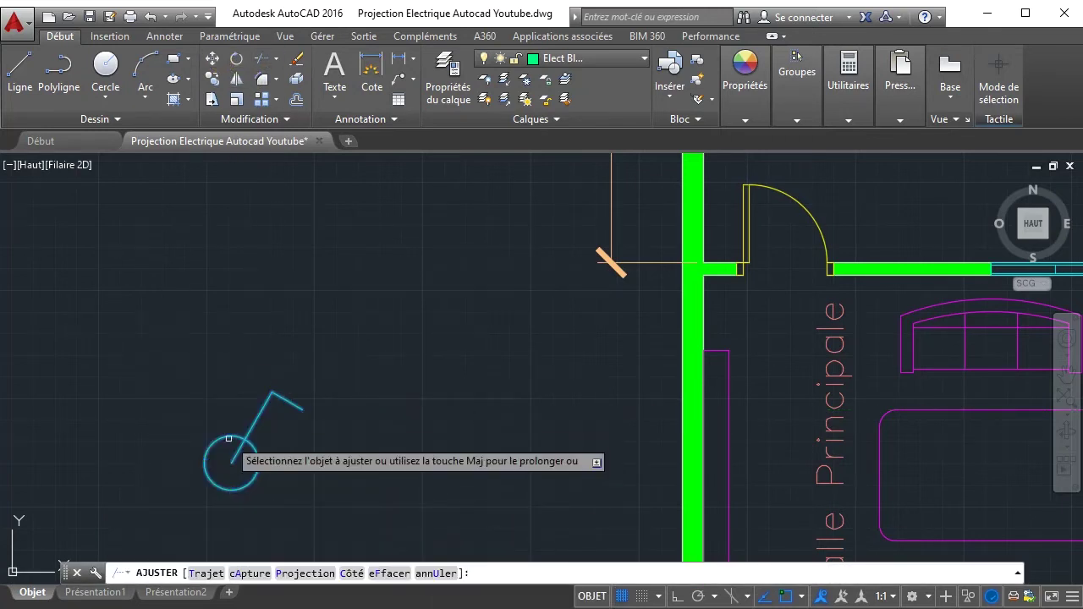
{"action": "right_click", "coordinate": [347, 423]}
{"action": "left_click", "coordinate": [364, 430]}
- Grip-stretch the endpoint of the arm's short tip segment to a new position
{"action": "scroll", "coordinate": [335, 402], "scroll_direction": "down", "scroll_amount": 2}
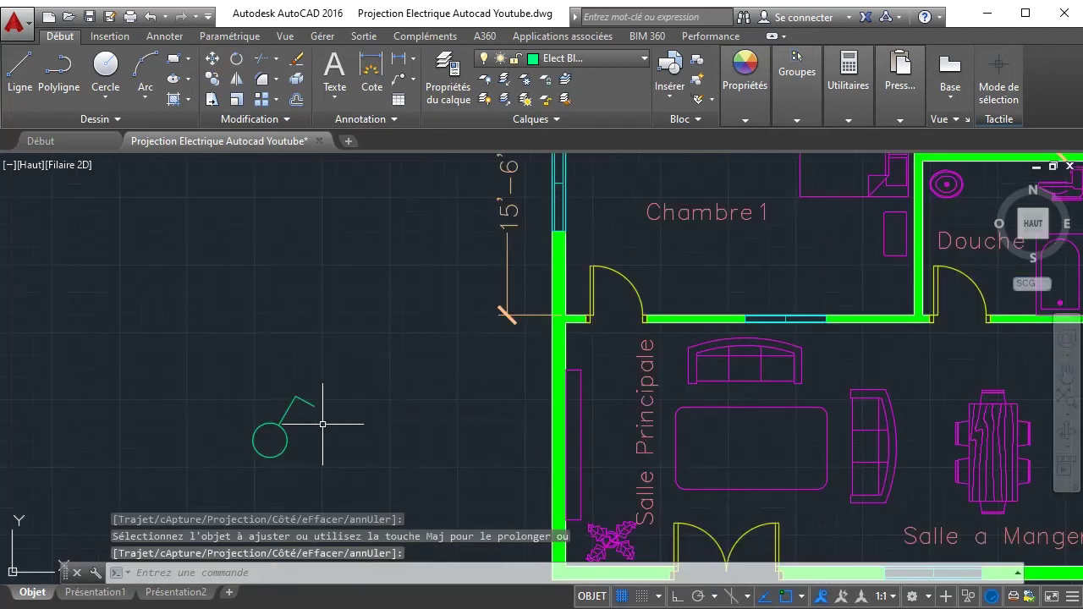
{"action": "middle_click_drag", "start_coordinate": [323, 424], "coordinate": [407, 342]}
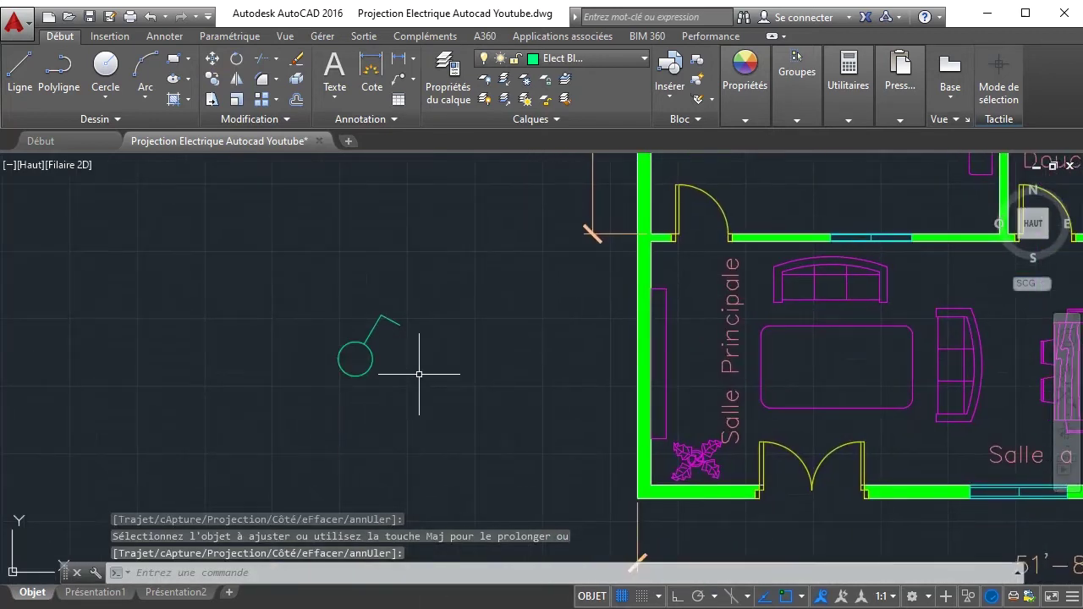
{"action": "scroll", "coordinate": [398, 321], "scroll_direction": "up", "scroll_amount": 5}
{"action": "left_click", "coordinate": [395, 320]}
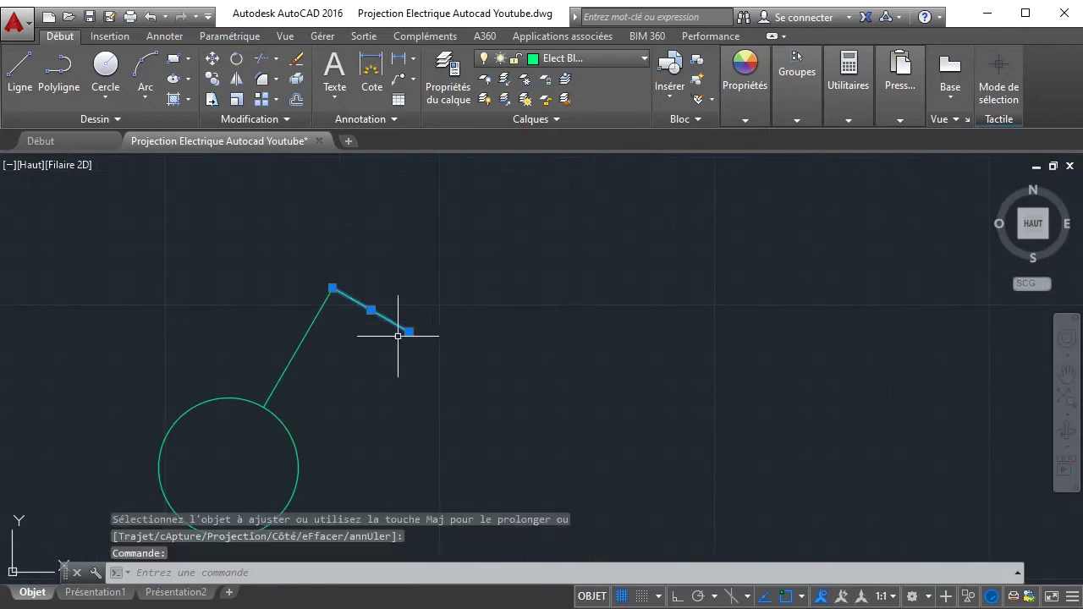
{"action": "left_click", "coordinate": [408, 330]}
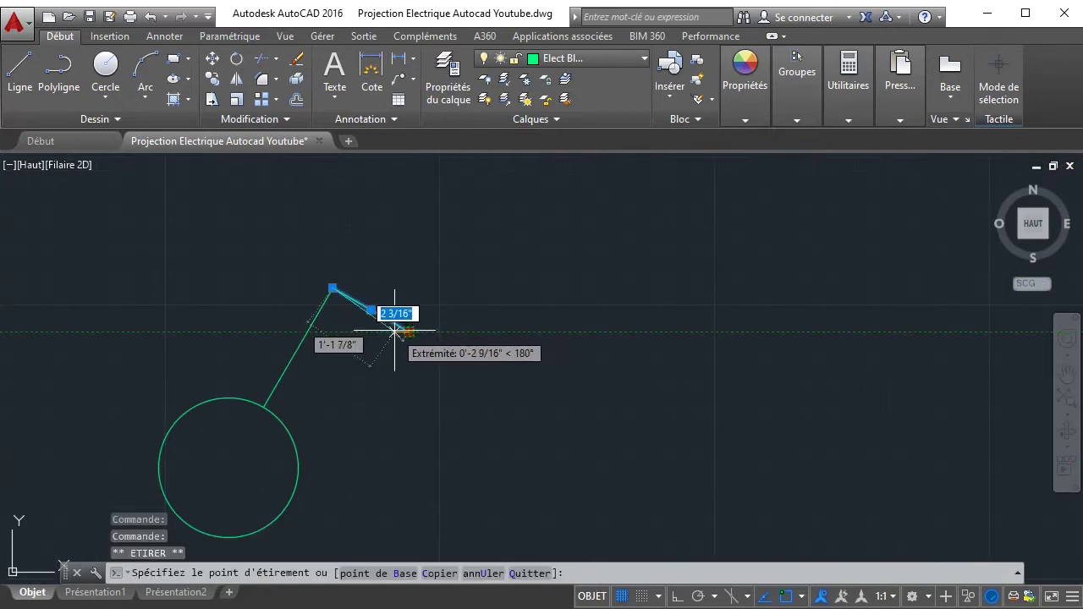
{"action": "left_click", "coordinate": [395, 331]}
- Mirror the bent arm about a vertical axis through the circle centre, keeping the original
{"action": "key", "text": "Escape"}
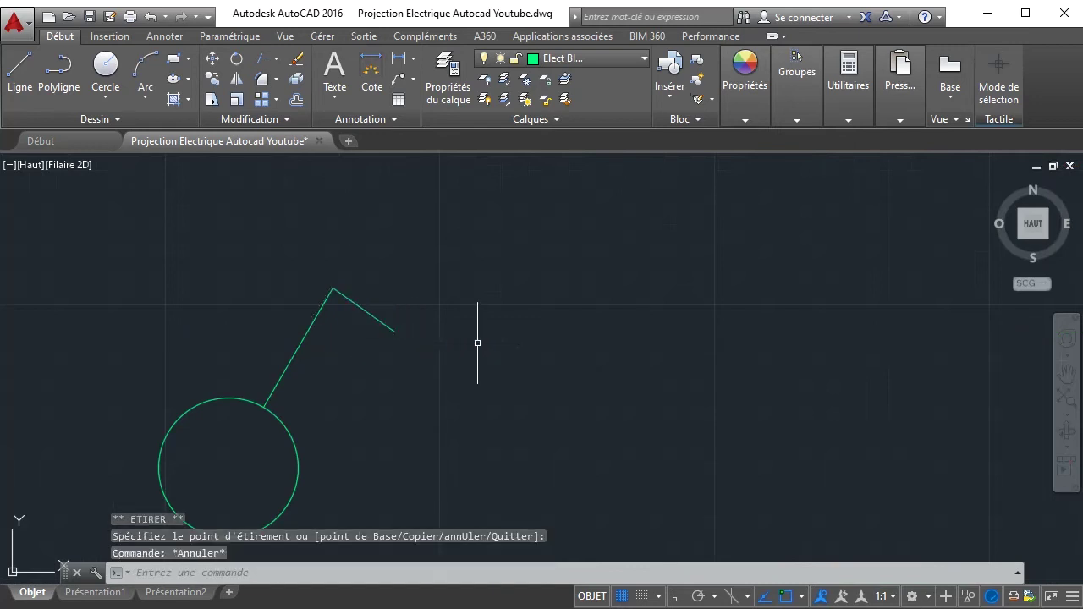
{"action": "scroll", "coordinate": [476, 343], "scroll_direction": "down", "scroll_amount": 3}
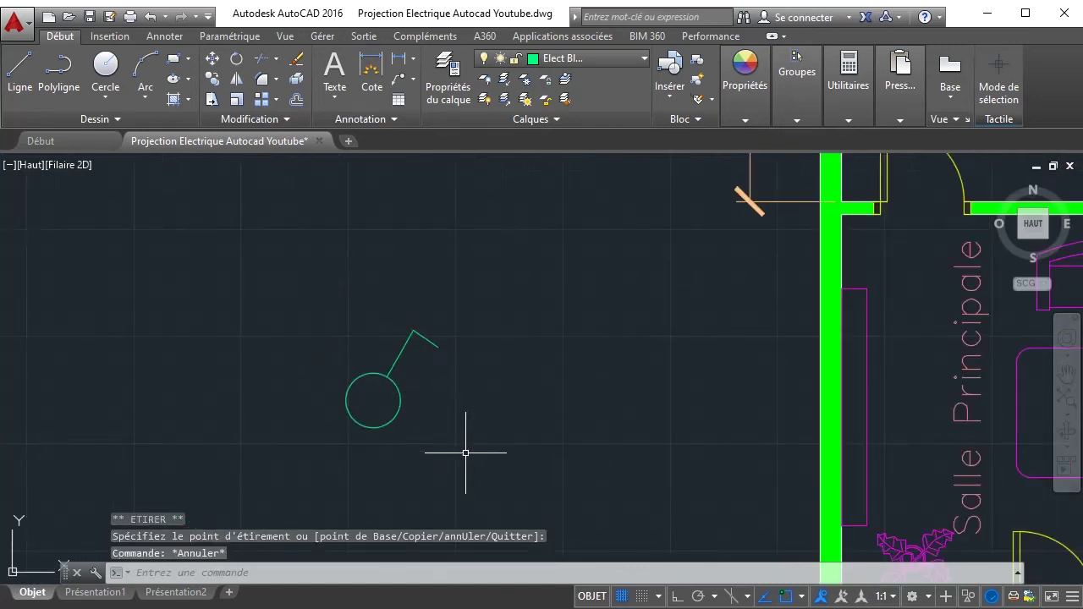
{"action": "left_click", "coordinate": [559, 372]}
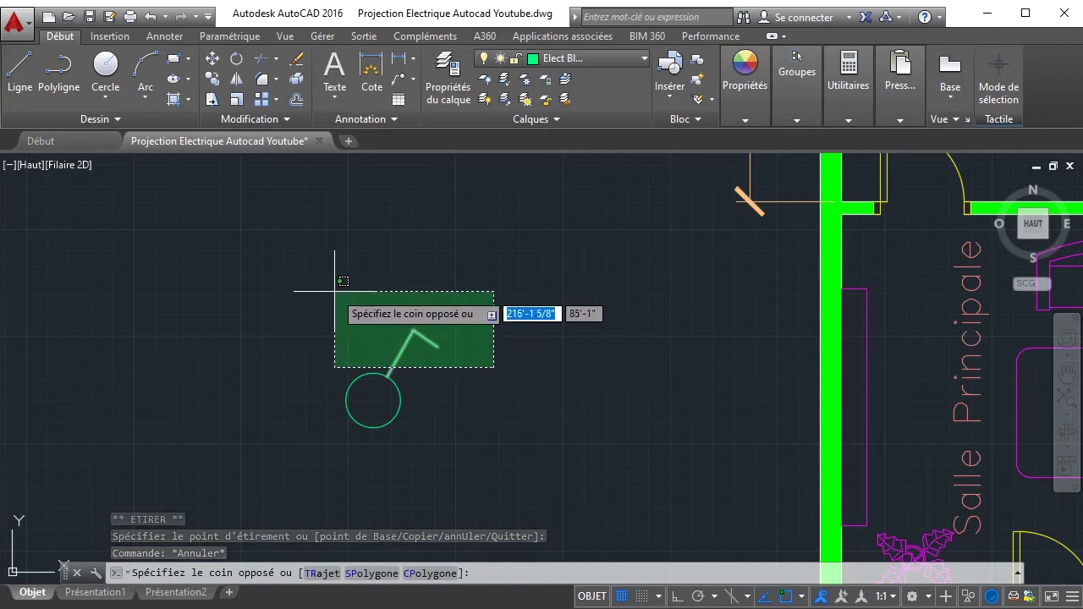
{"action": "left_click", "coordinate": [334, 292]}
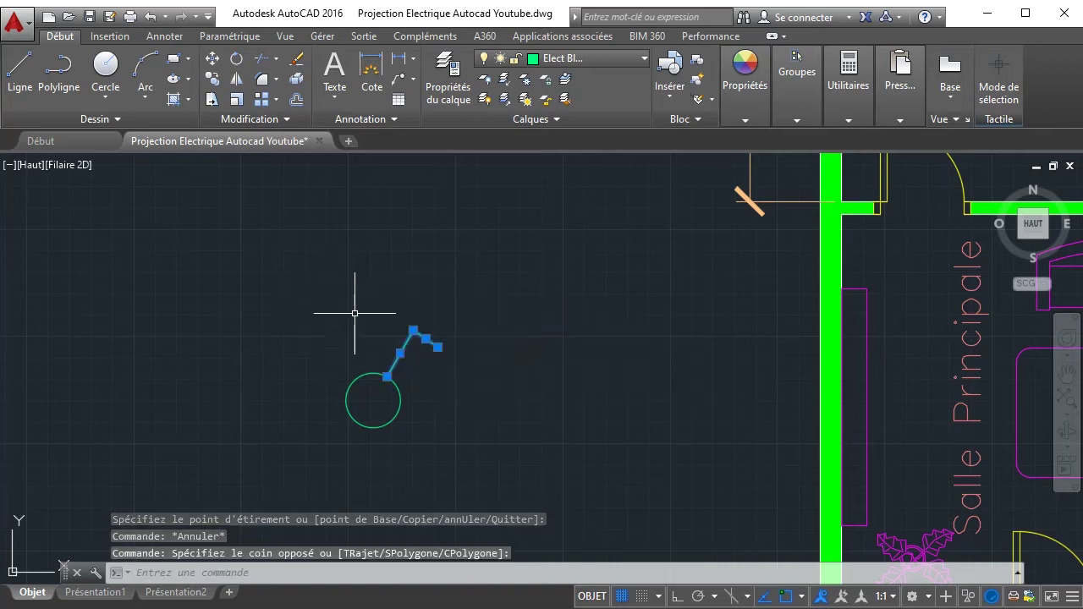
{"action": "left_click", "coordinate": [236, 78]}
{"action": "left_click", "coordinate": [373, 400]}
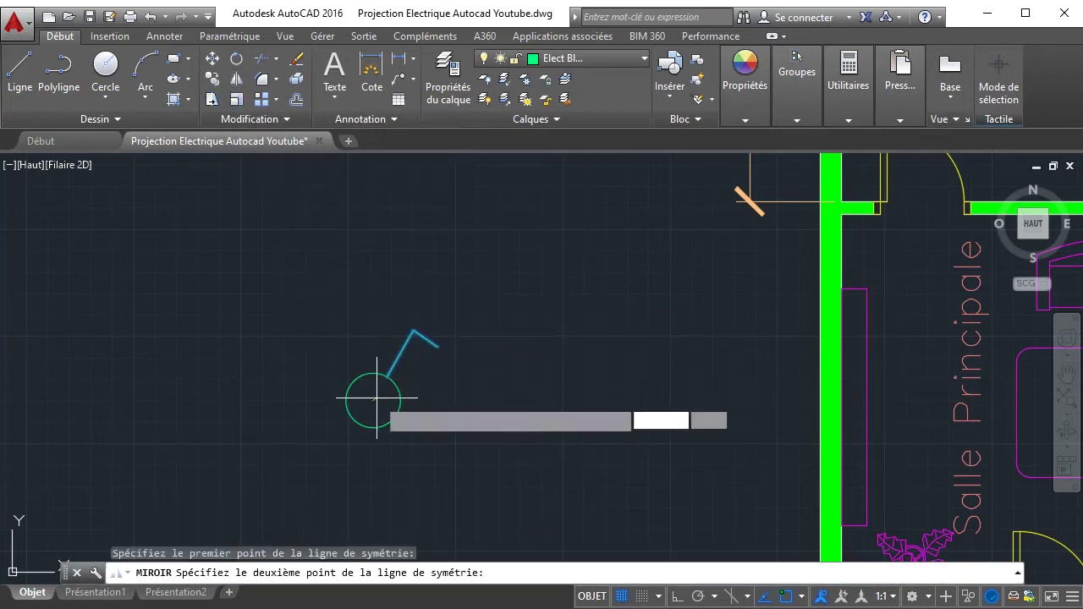
{"action": "left_click", "coordinate": [679, 596]}
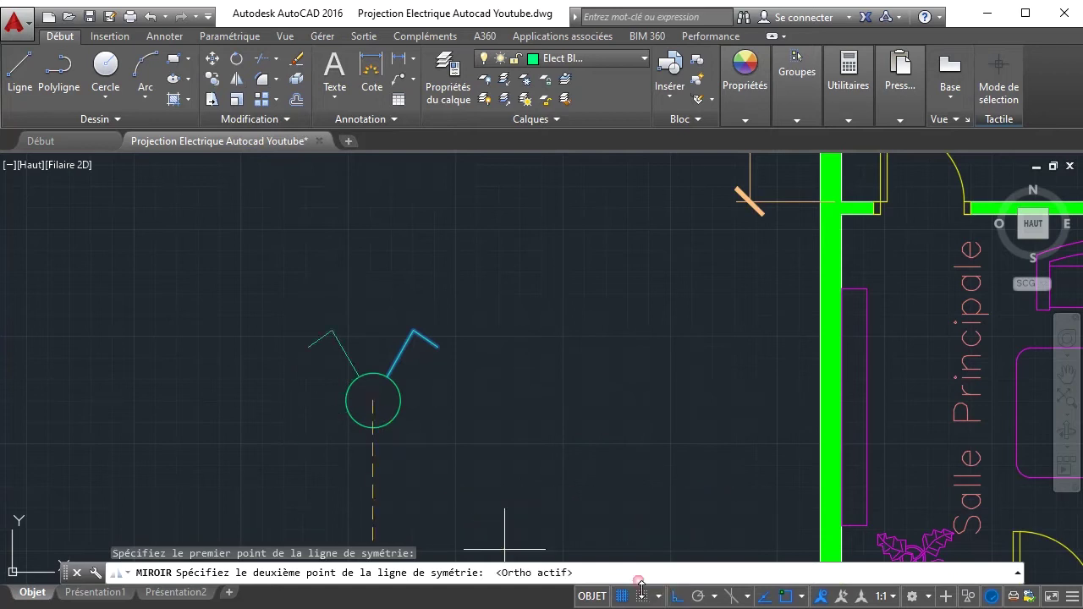
{"action": "left_click", "coordinate": [363, 250]}
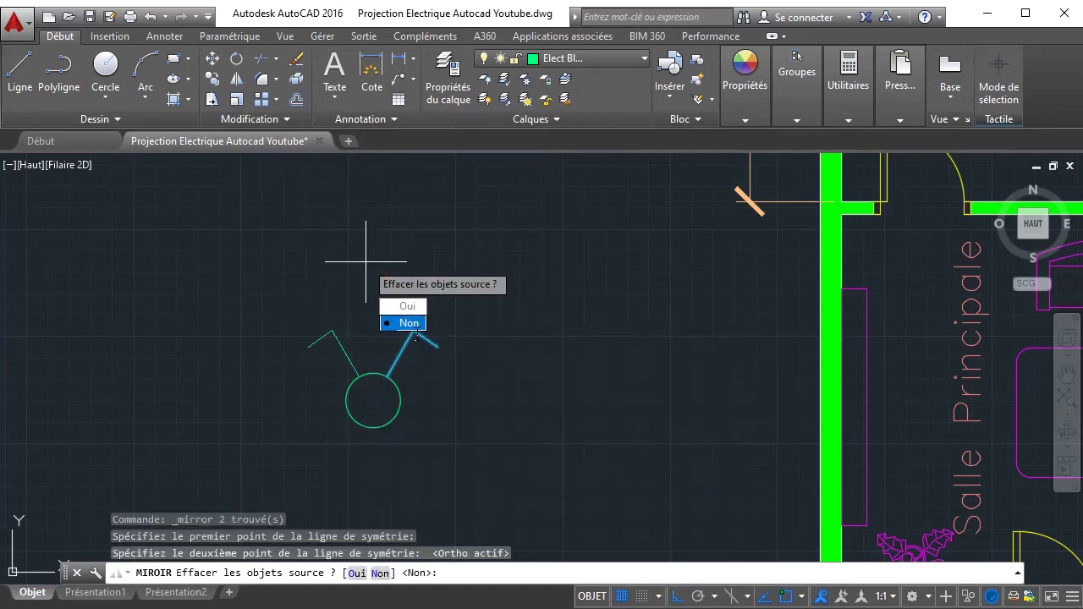
{"action": "left_click", "coordinate": [415, 329]}
- Mirror both upper arms about a horizontal axis through the circle centre, keeping the originals
{"action": "left_click", "coordinate": [496, 323]}
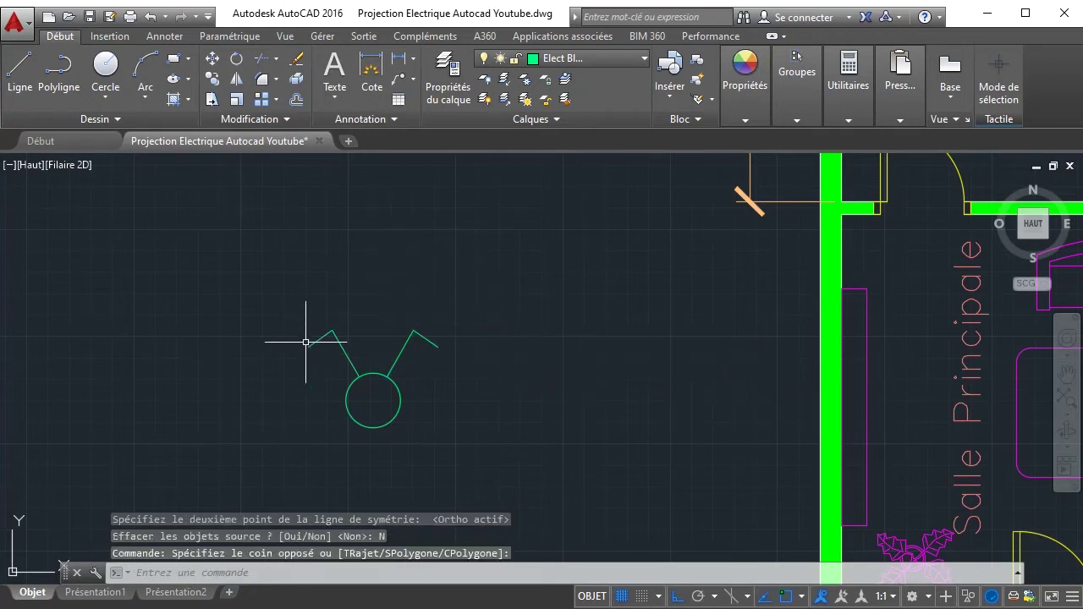
{"action": "left_click", "coordinate": [498, 363]}
{"action": "left_click", "coordinate": [256, 314]}
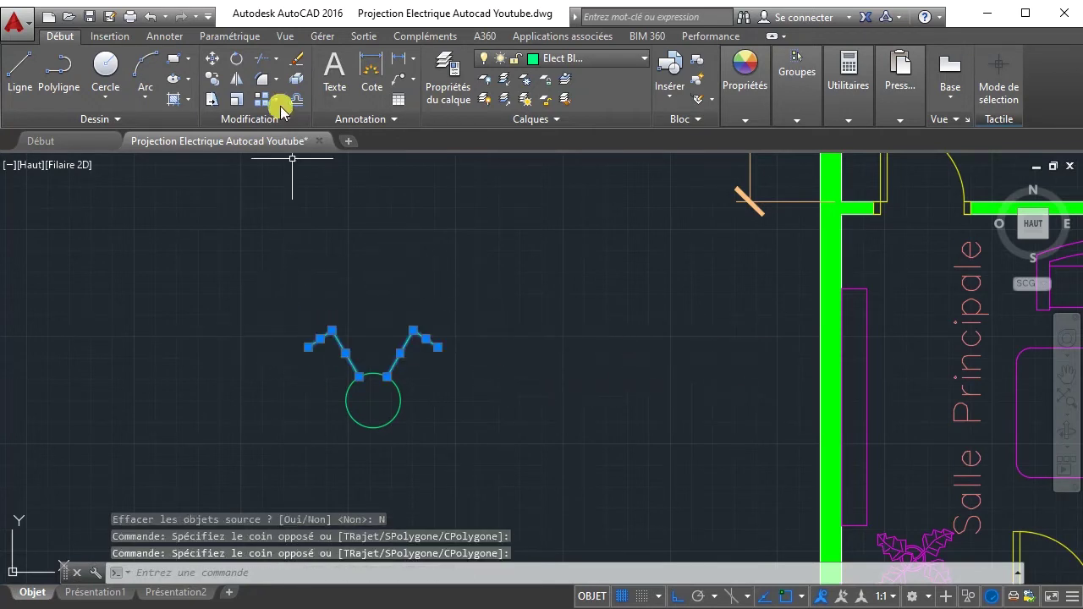
{"action": "left_click", "coordinate": [236, 79]}
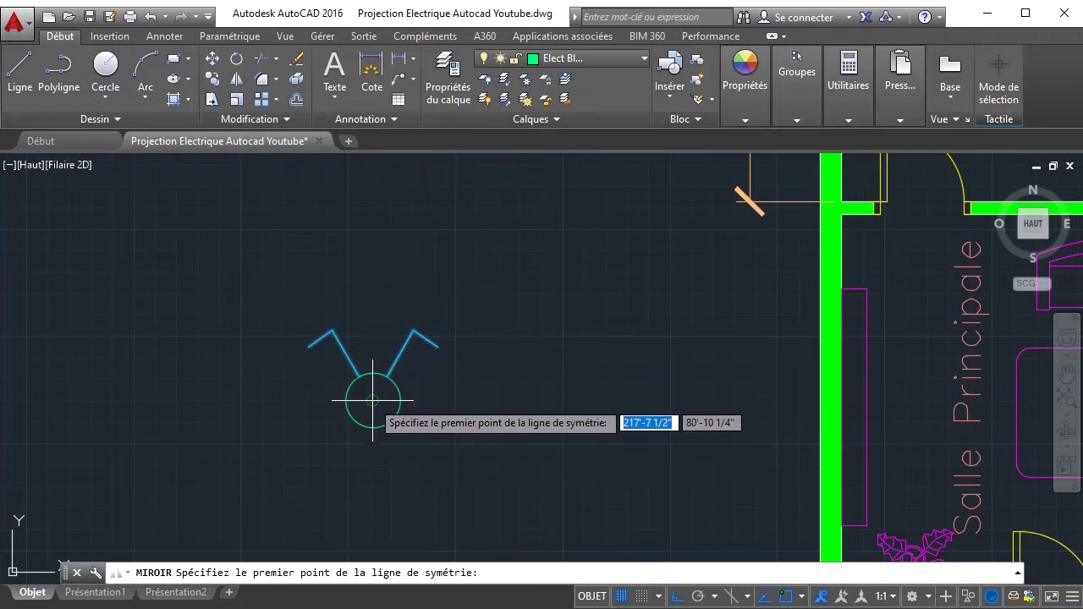
{"action": "left_click", "coordinate": [372, 400]}
{"action": "left_click", "coordinate": [461, 402]}
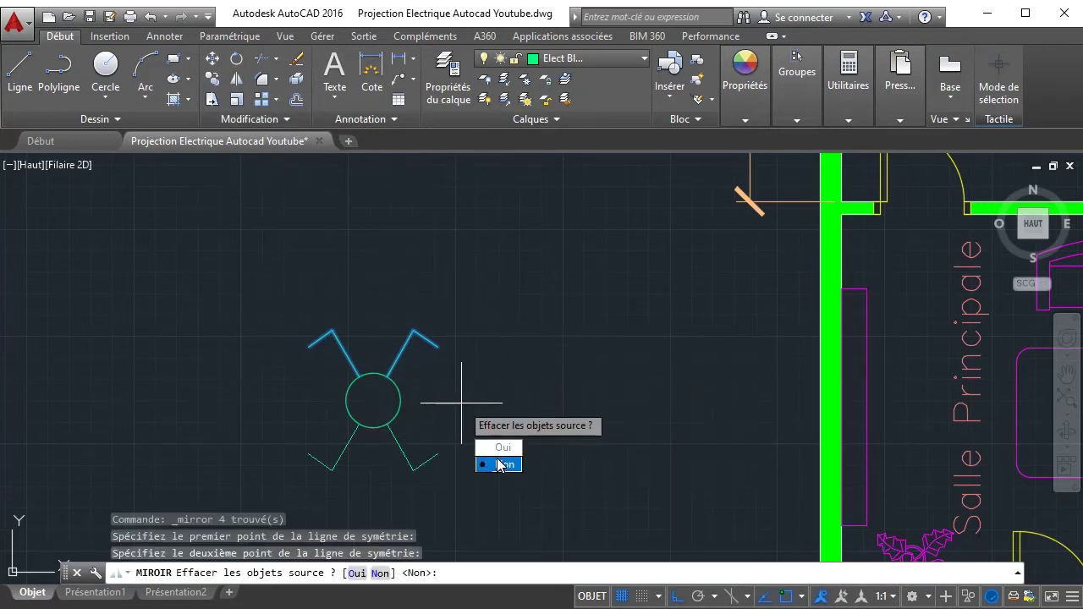
{"action": "left_click", "coordinate": [499, 464]}
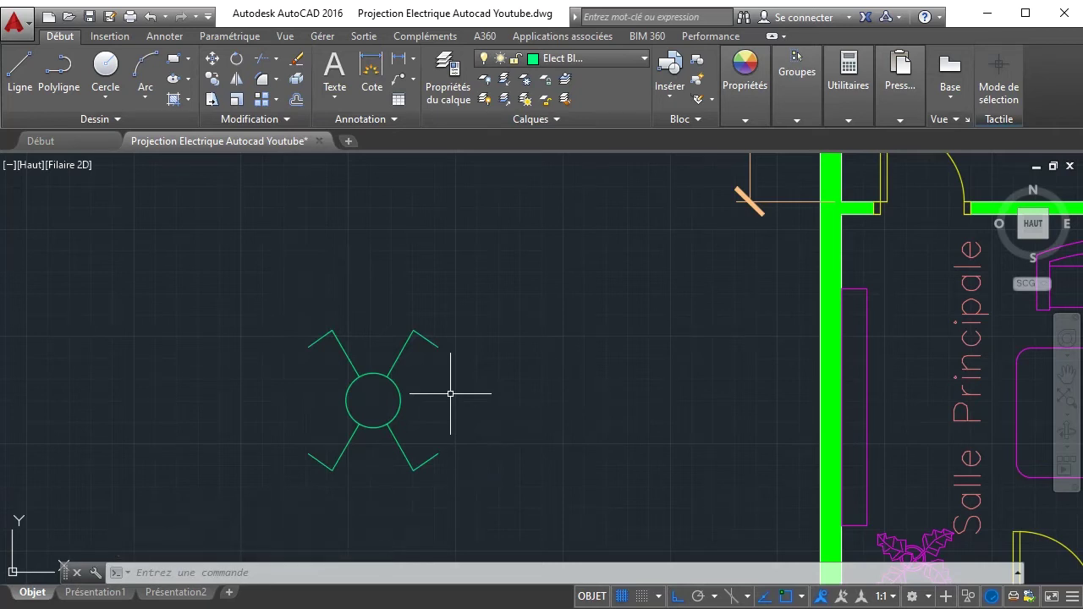
- Define the circle and four arms as block 'Interrupteur' with its base point at the circle centre
{"action": "left_click", "coordinate": [212, 58]}
{"action": "left_click", "coordinate": [546, 506]}
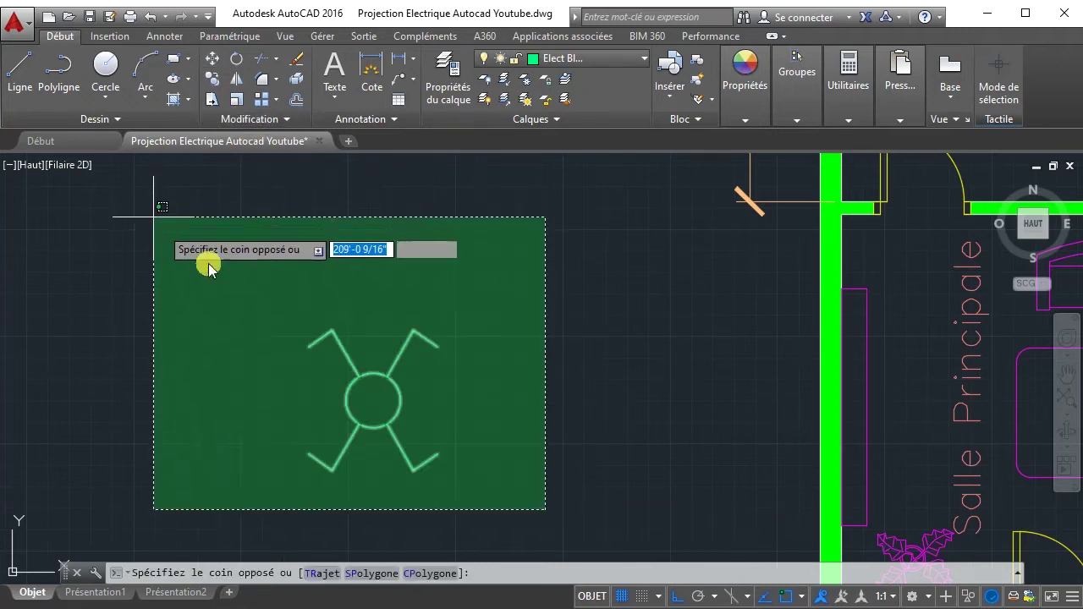
{"action": "left_click", "coordinate": [205, 261]}
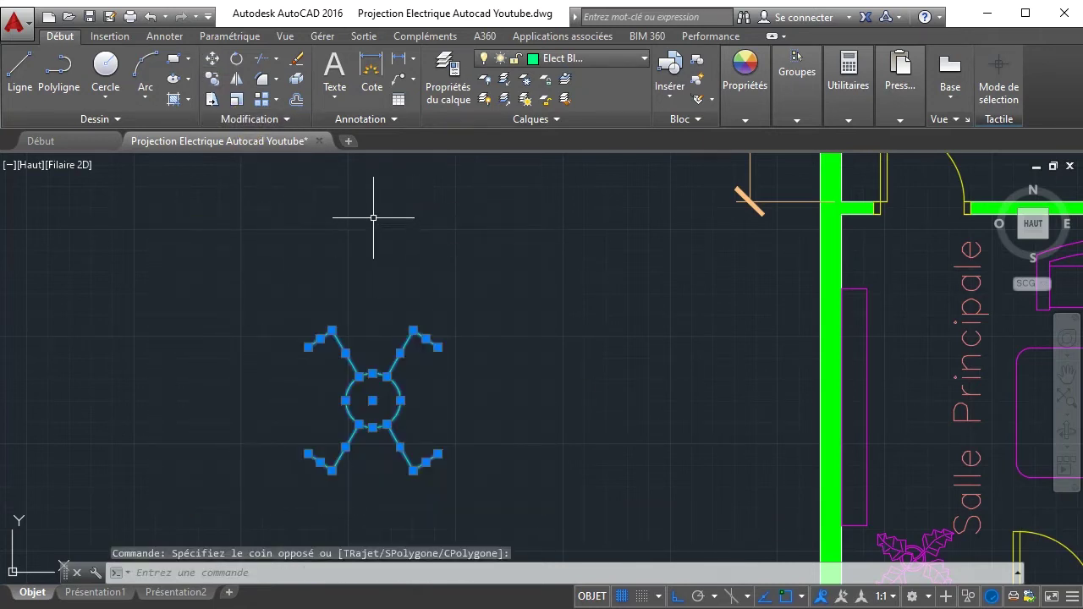
{"action": "type", "text": "b"}
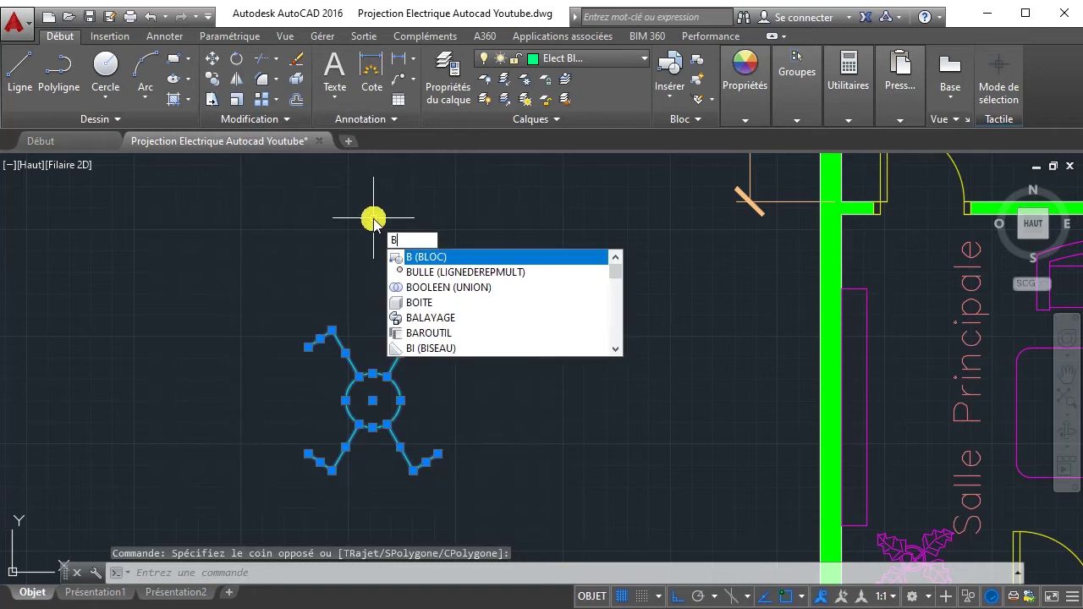
{"action": "key", "text": "Return"}
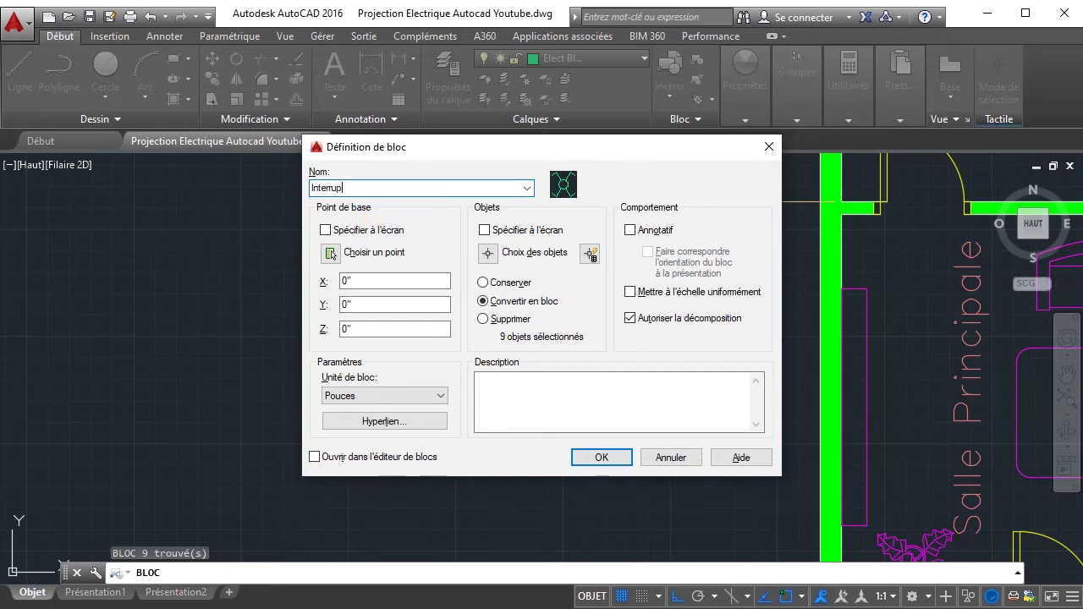
{"action": "type", "text": "teur"}
{"action": "left_click", "coordinate": [330, 253]}
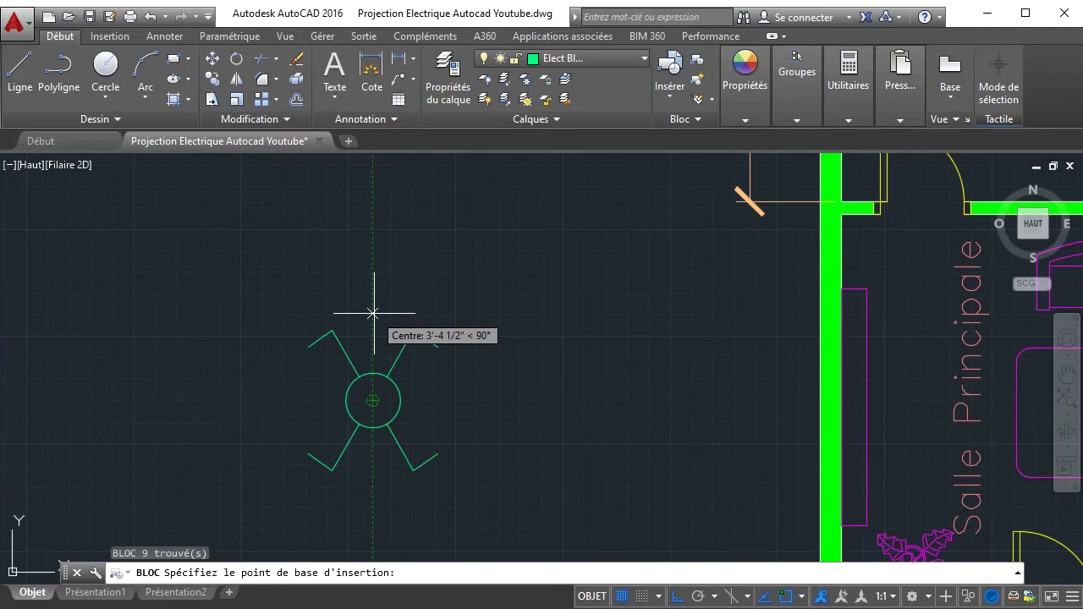
{"action": "left_click", "coordinate": [372, 313]}
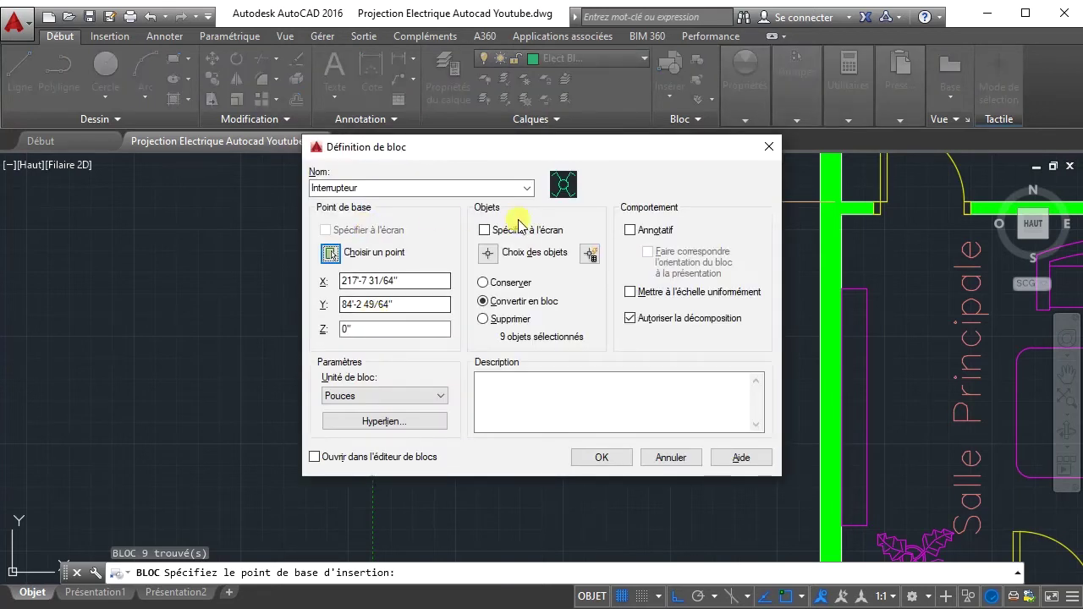
{"action": "left_click", "coordinate": [595, 458]}
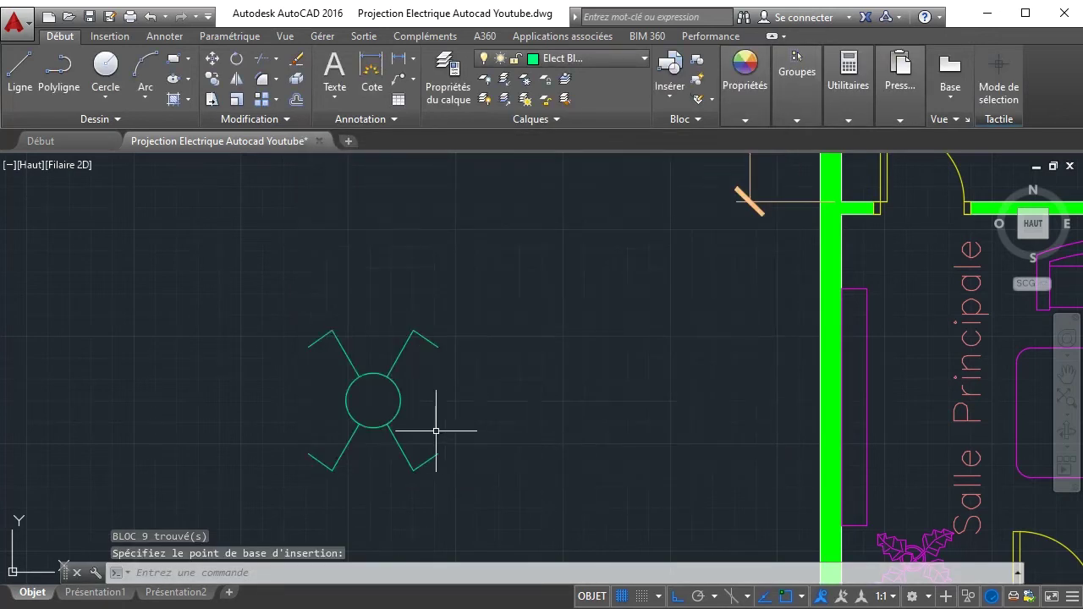
{"action": "left_click", "coordinate": [394, 386]}
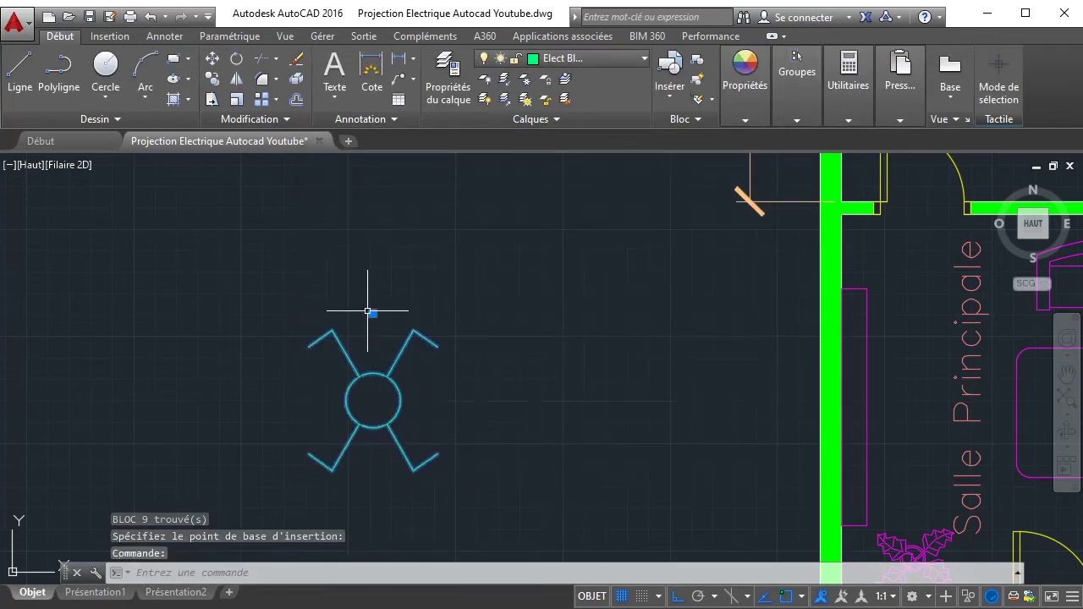
- Edit the Interrupteur block and add an alignment parameter at 0,0 pointing horizontally right
{"action": "double_click", "coordinate": [399, 398]}
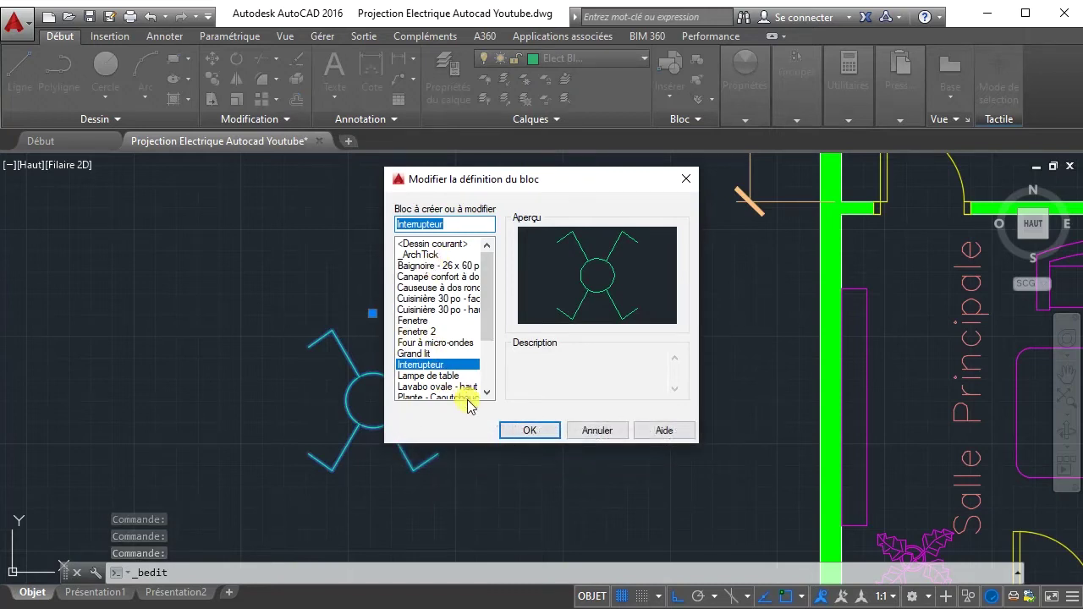
{"action": "left_click", "coordinate": [526, 430]}
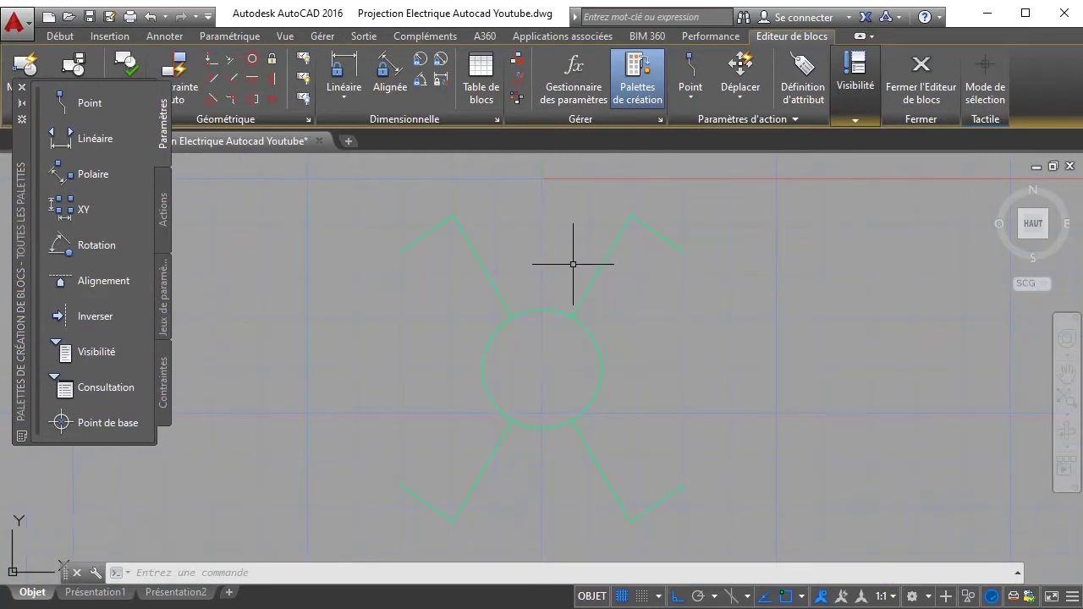
{"action": "scroll", "coordinate": [573, 264], "scroll_direction": "down", "scroll_amount": 2}
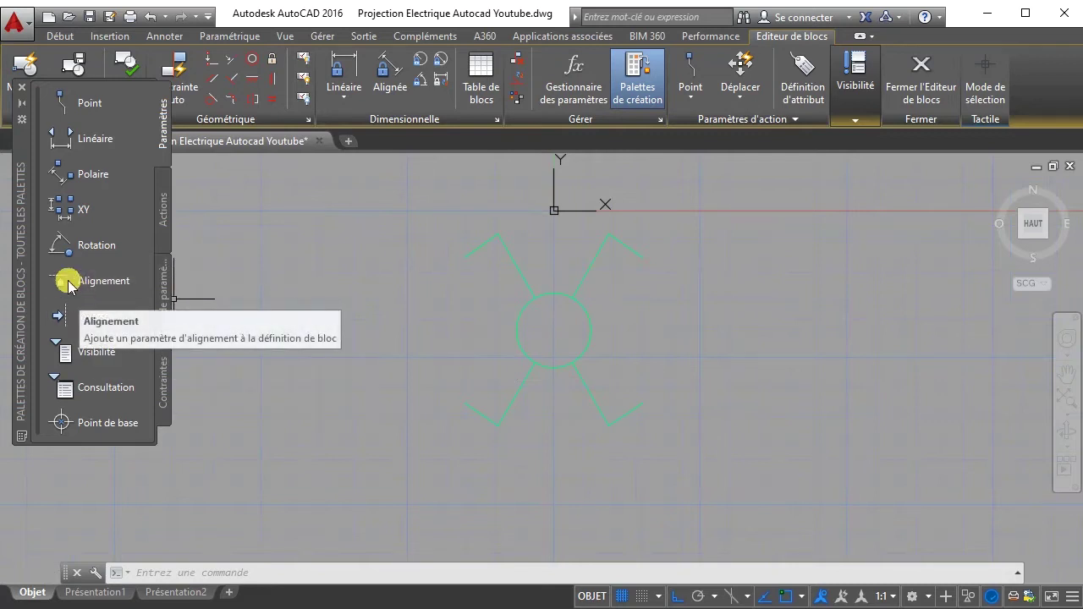
{"action": "left_click", "coordinate": [68, 288]}
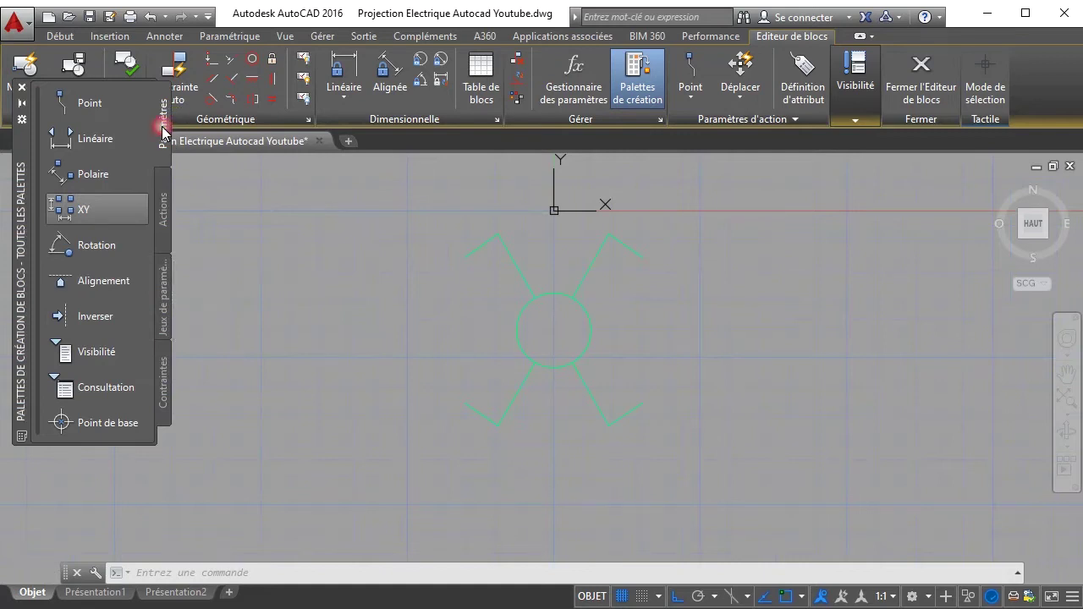
{"action": "left_click", "coordinate": [164, 140]}
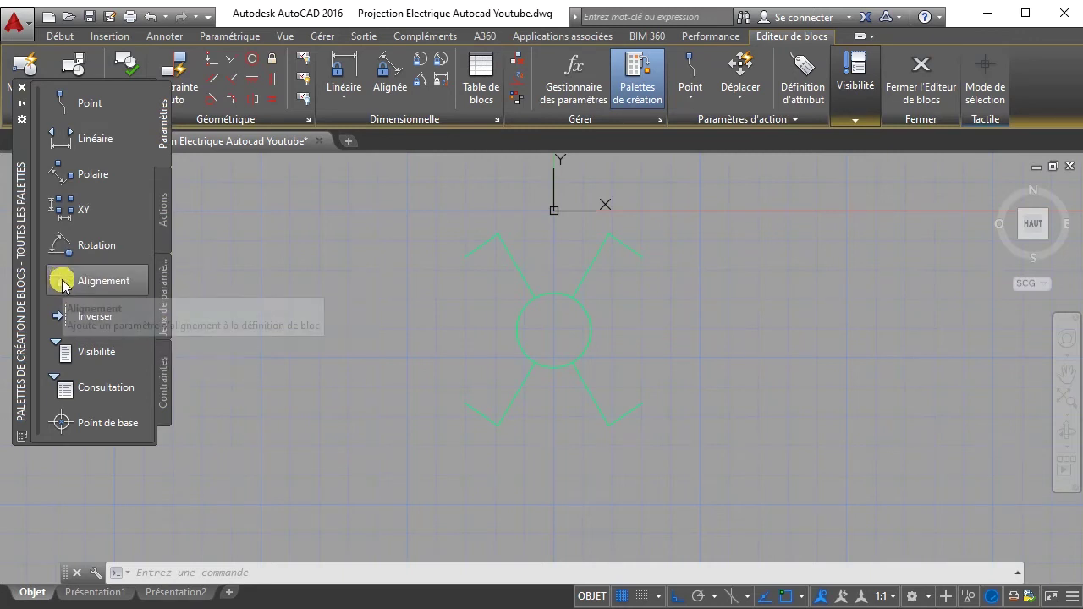
{"action": "left_click", "coordinate": [63, 284]}
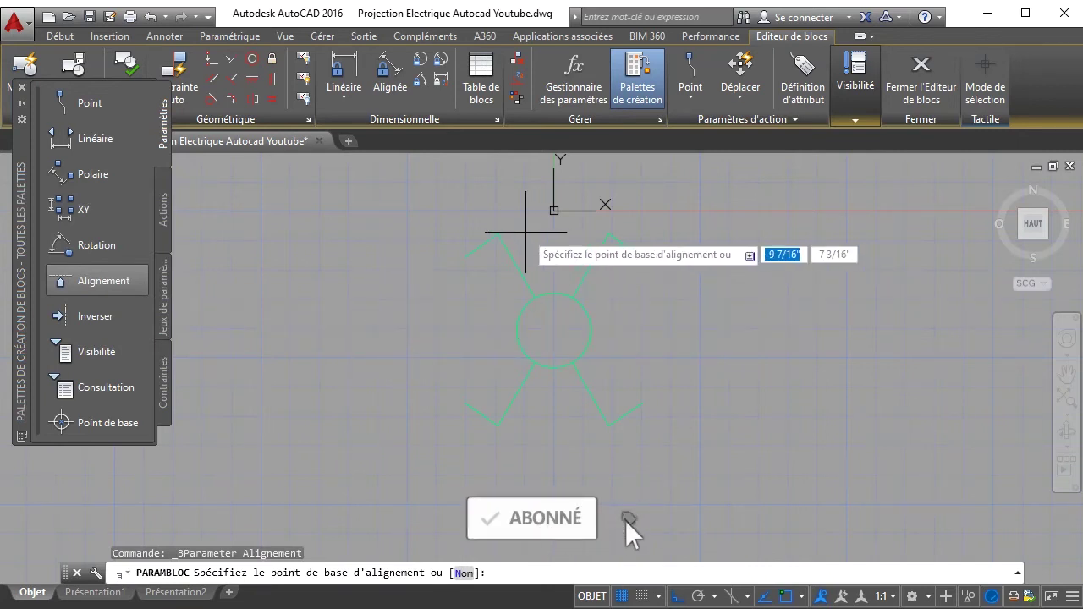
{"action": "type", "text": "0"}
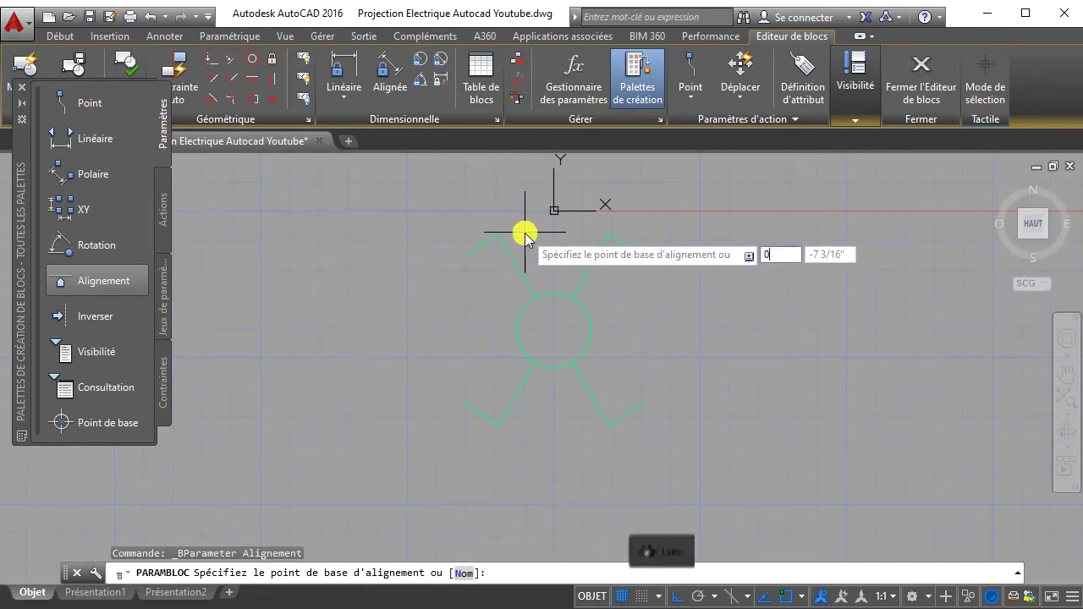
{"action": "key", "text": "Tab"}
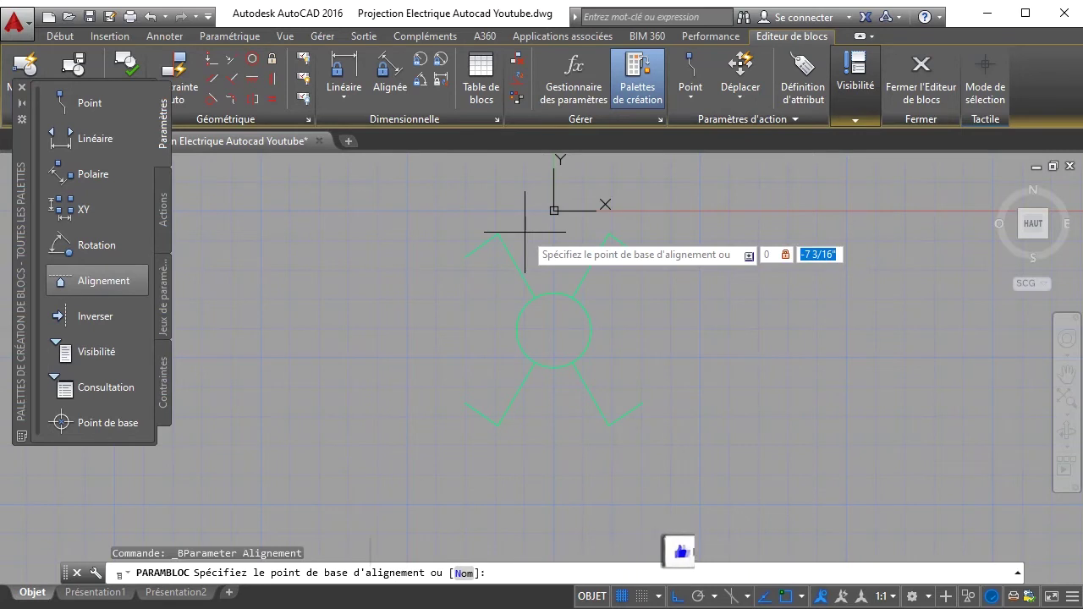
{"action": "type", "text": "0"}
{"action": "key", "text": "Return"}
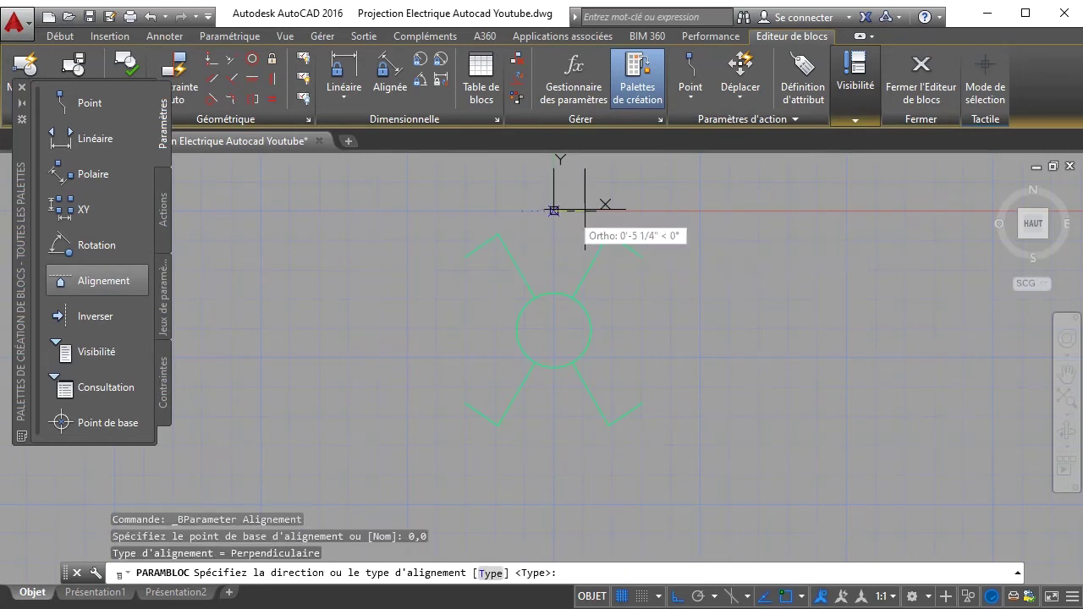
{"action": "left_click", "coordinate": [805, 204]}
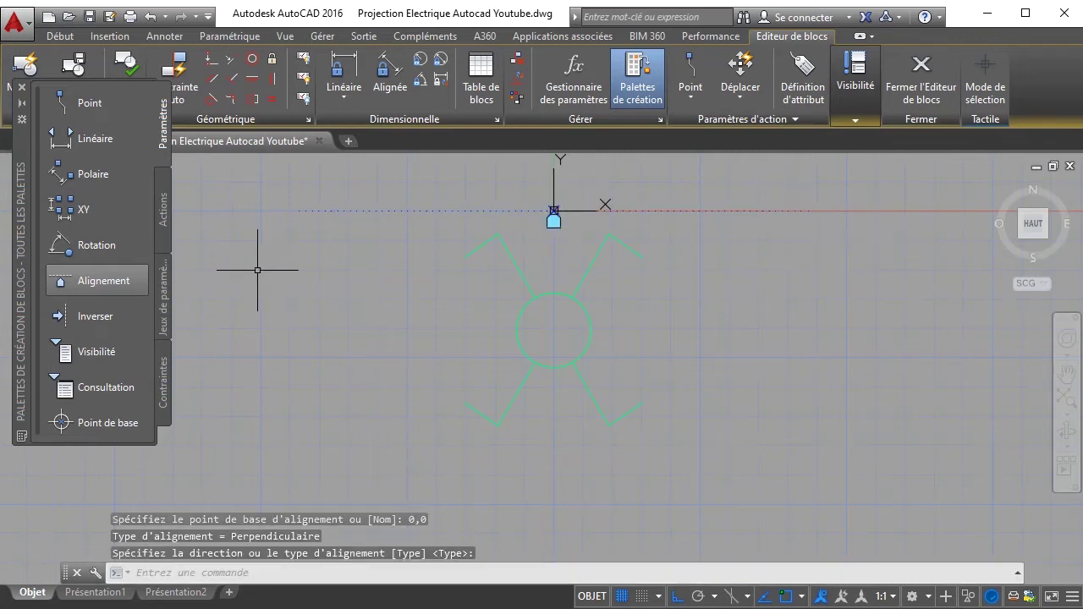
- Add a Visibilité1 visibility parameter and a Position1 point parameter below the symbol
{"action": "left_click", "coordinate": [87, 357]}
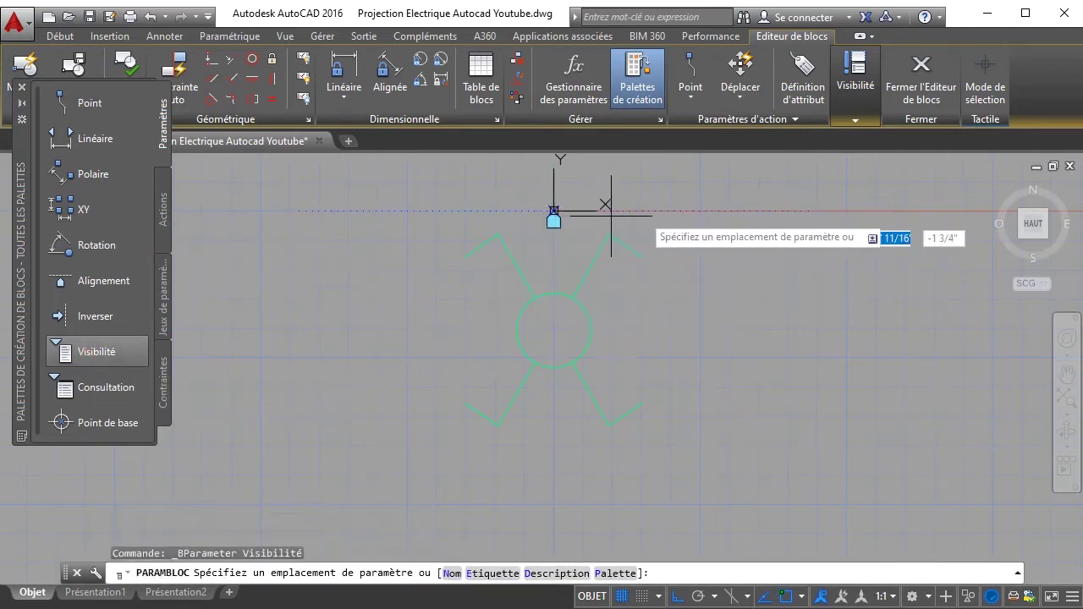
{"action": "left_click", "coordinate": [728, 212]}
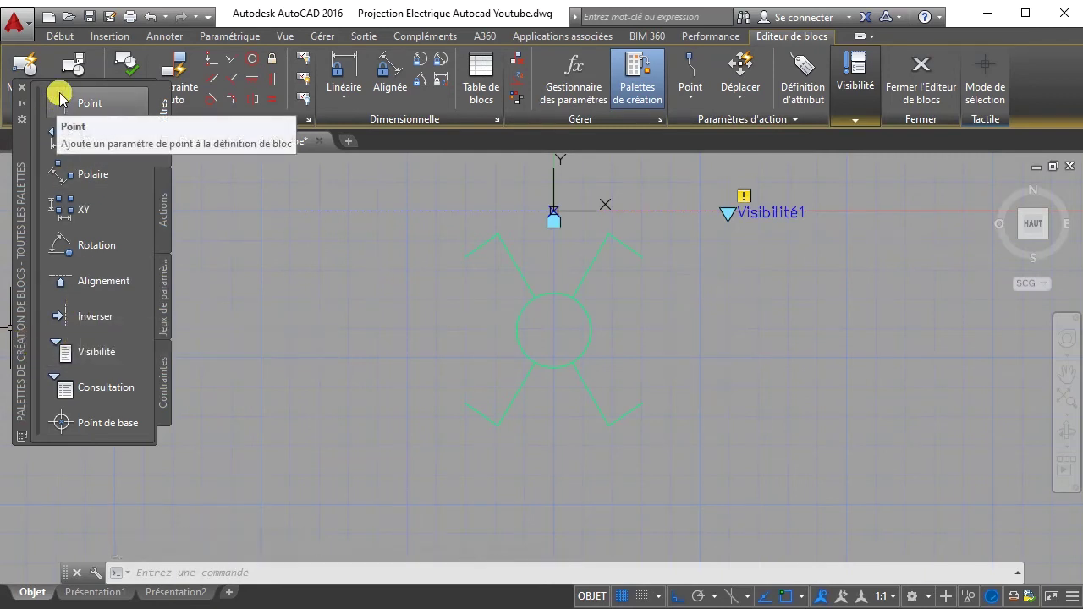
{"action": "left_click", "coordinate": [60, 98]}
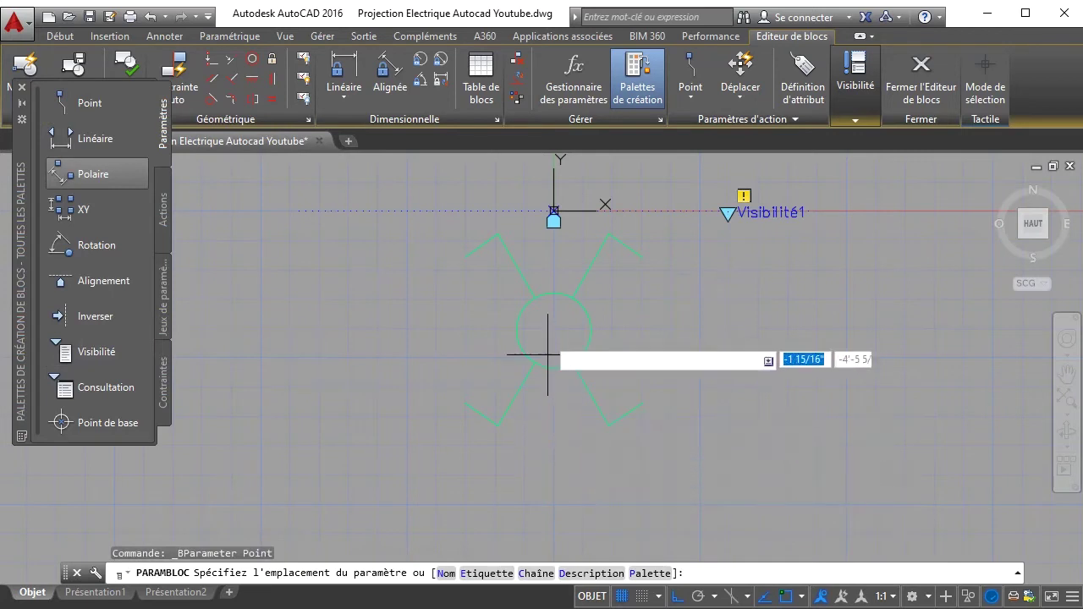
{"action": "left_click", "coordinate": [554, 471]}
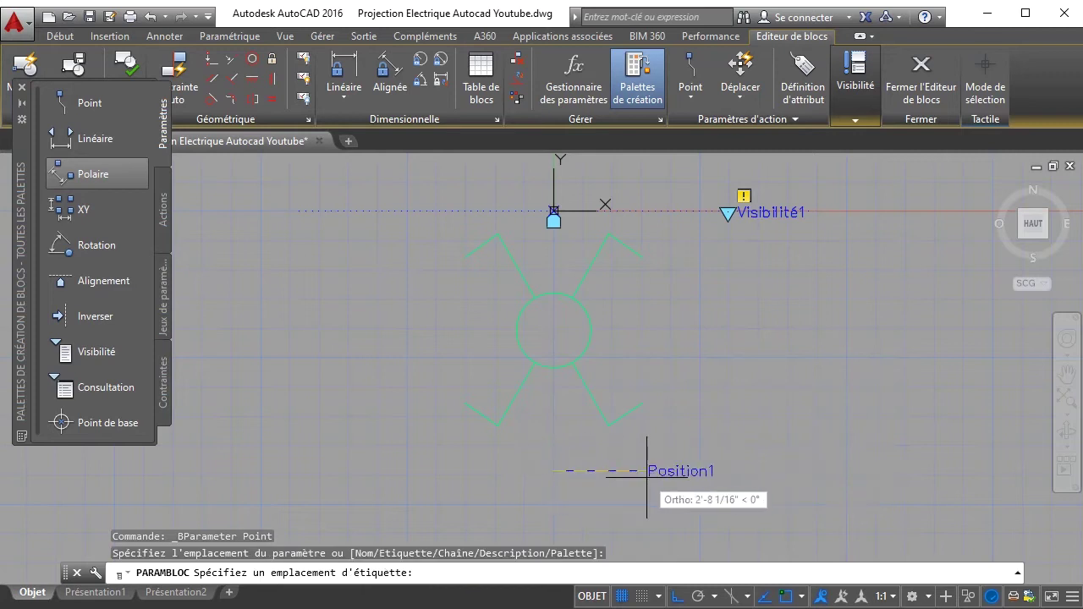
{"action": "left_click", "coordinate": [716, 471]}
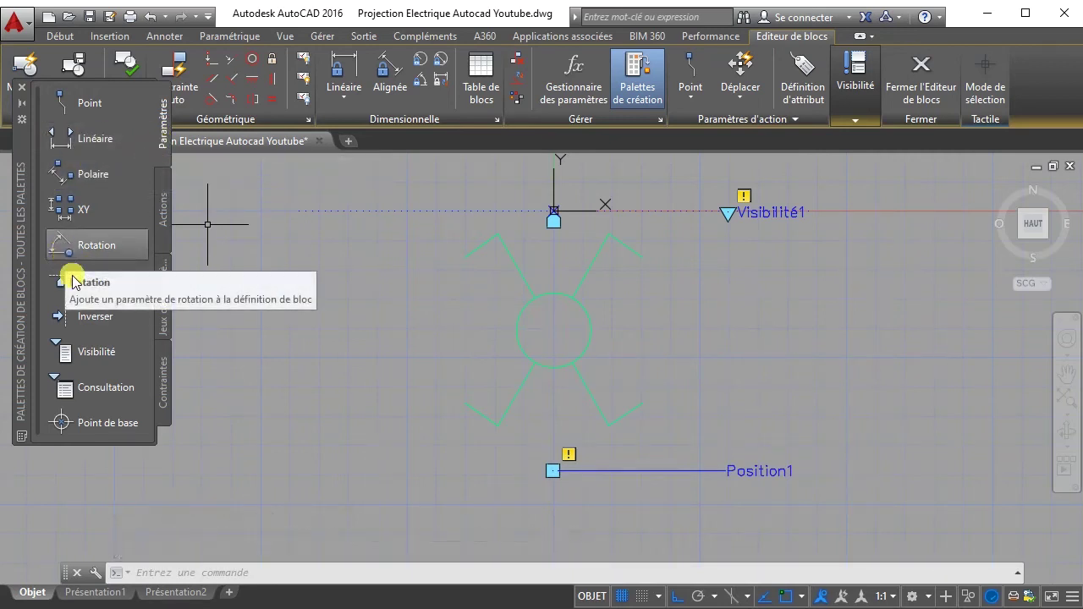
- Add an Angle1 rotation parameter based on Position1, setting its radius and keeping angle 0
{"action": "left_click", "coordinate": [66, 257]}
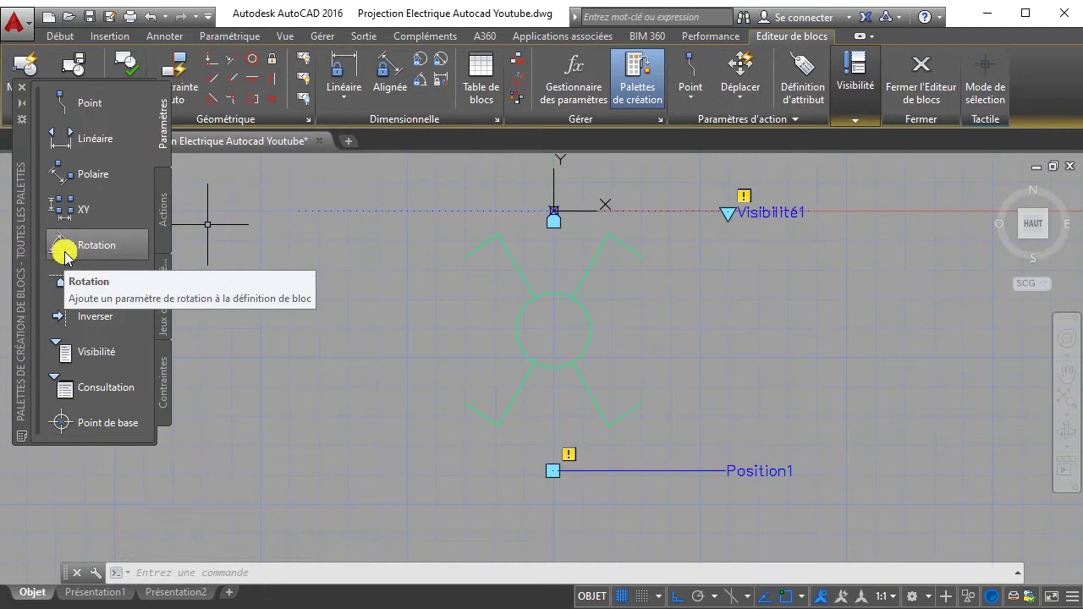
{"action": "left_click", "coordinate": [65, 254]}
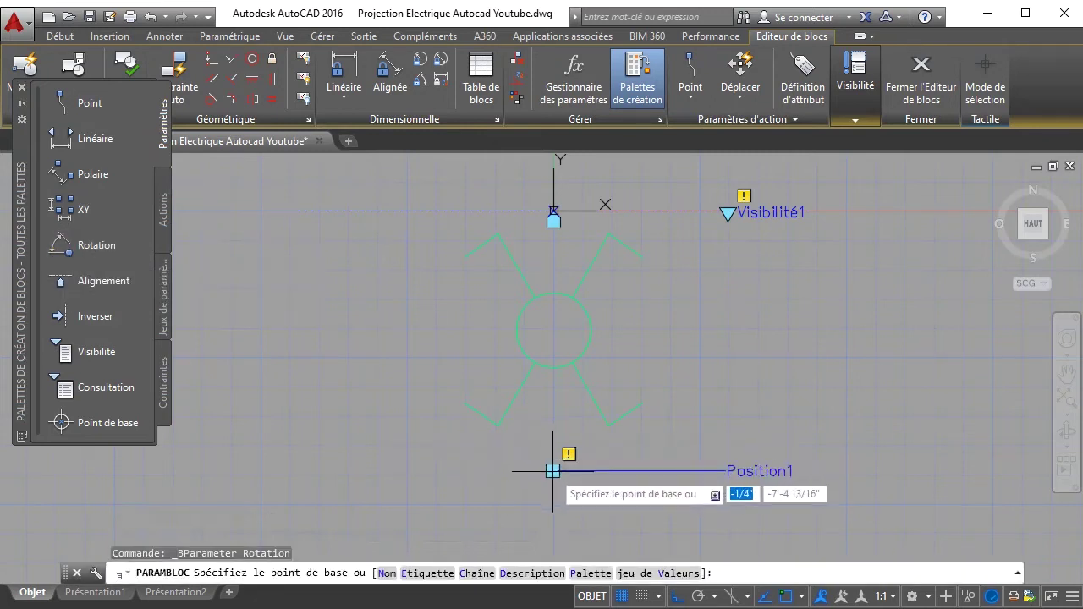
{"action": "left_click", "coordinate": [552, 472]}
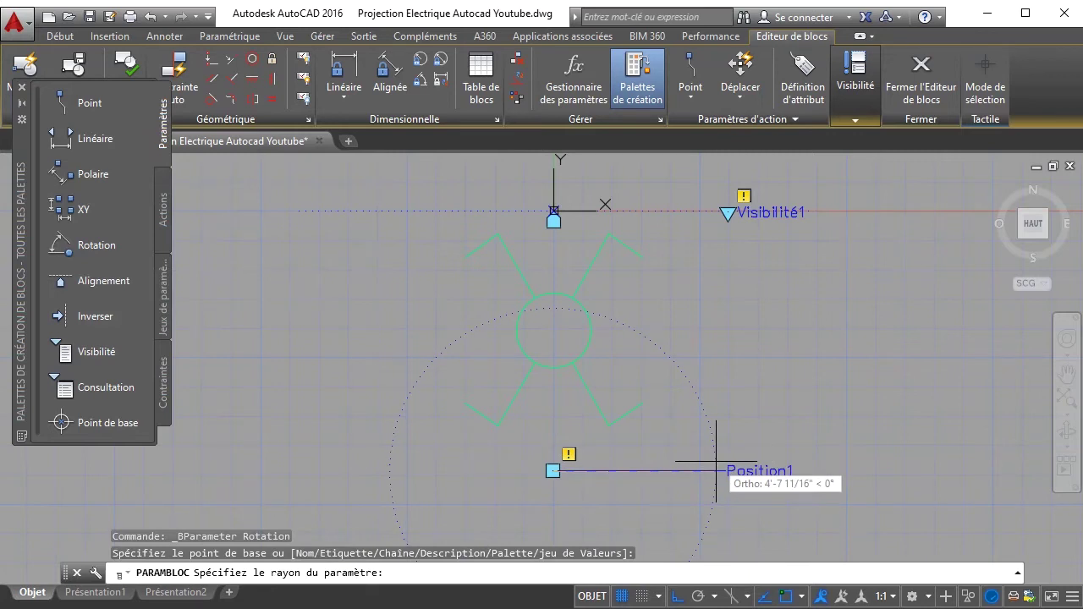
{"action": "left_click", "coordinate": [716, 463]}
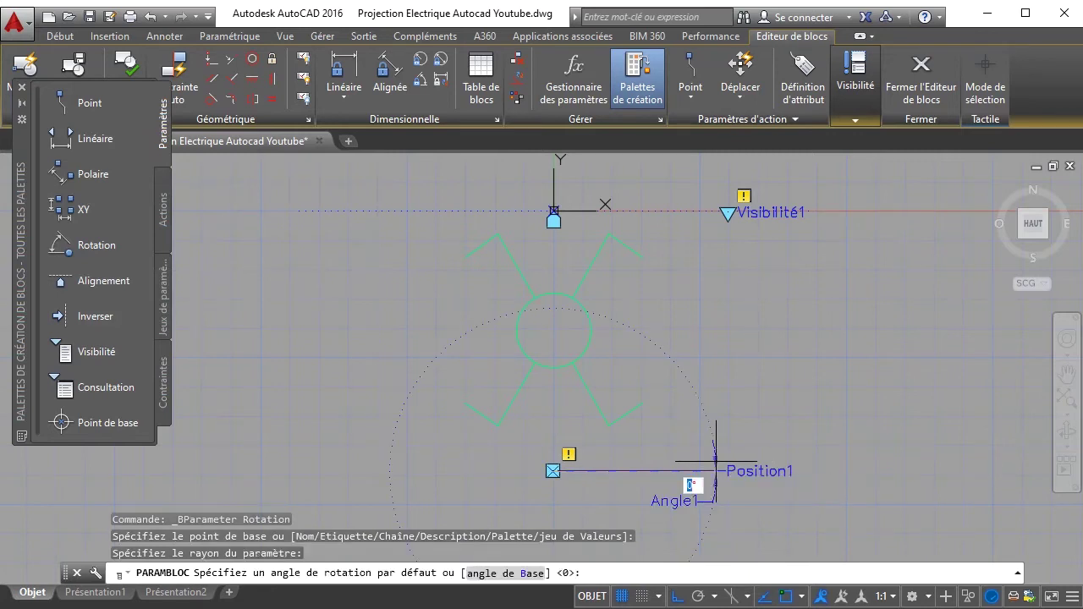
{"action": "left_click", "coordinate": [704, 399]}
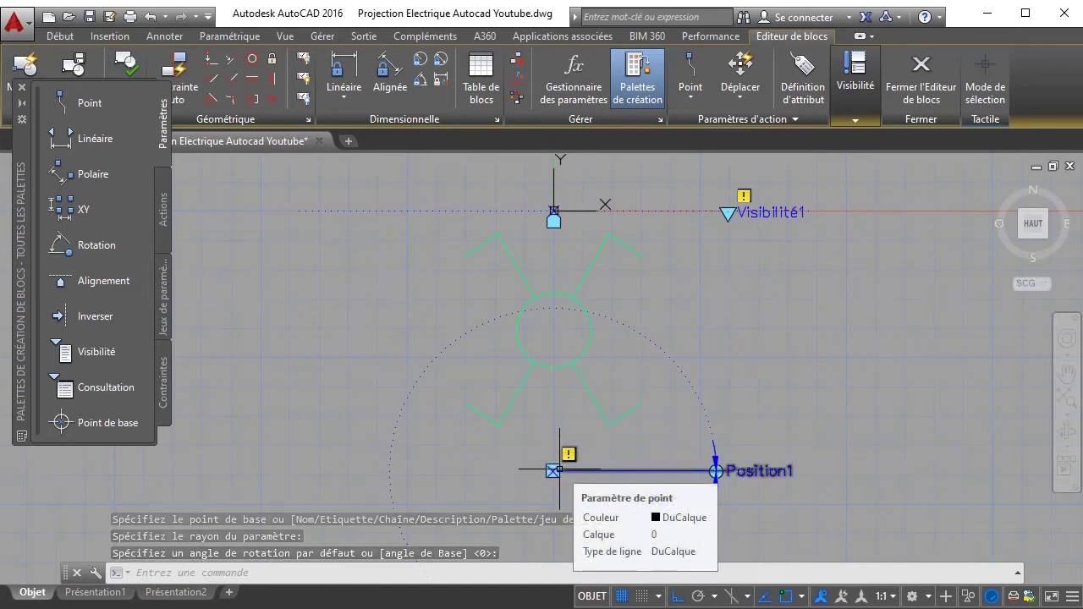
{"action": "scroll", "coordinate": [549, 352], "scroll_direction": "down", "scroll_amount": 2}
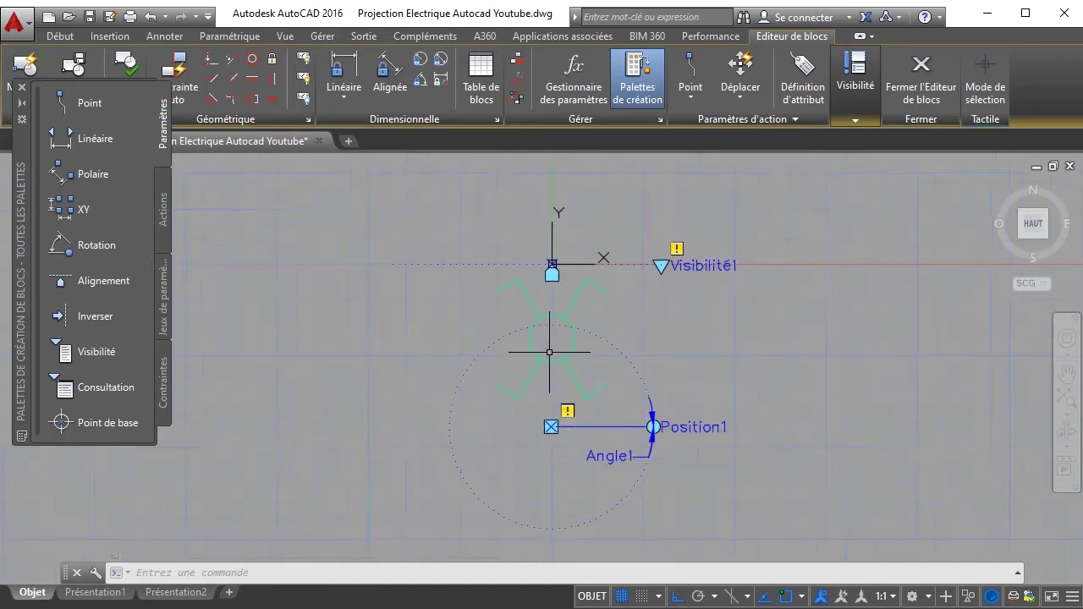
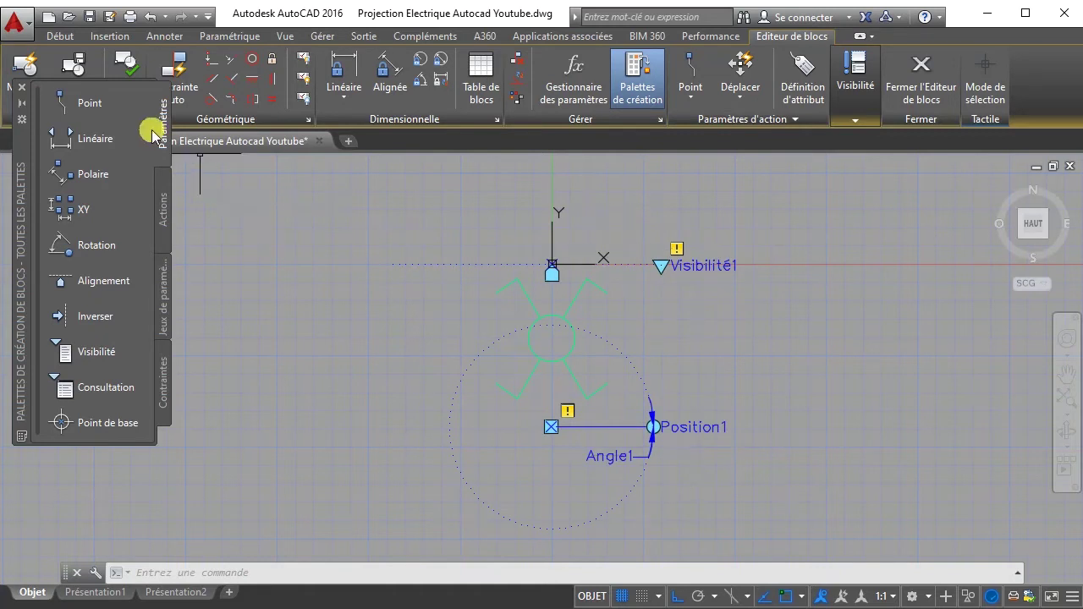
- Add a Rotation action on Angle1 that rotates every object of the switch symbol
{"action": "left_click", "coordinate": [164, 212]}
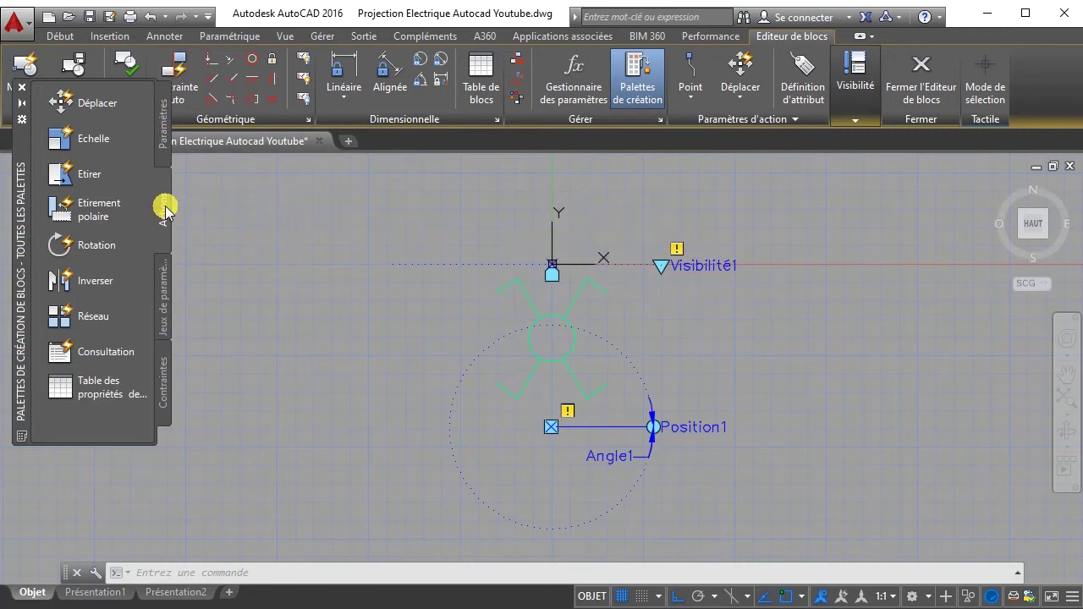
{"action": "left_click", "coordinate": [94, 247]}
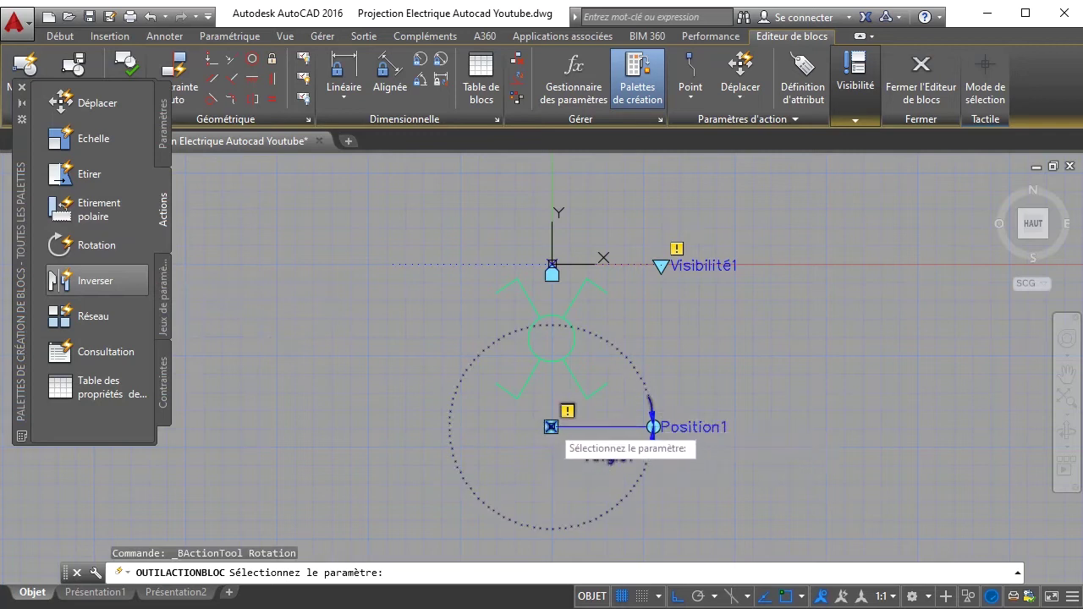
{"action": "left_click", "coordinate": [552, 427]}
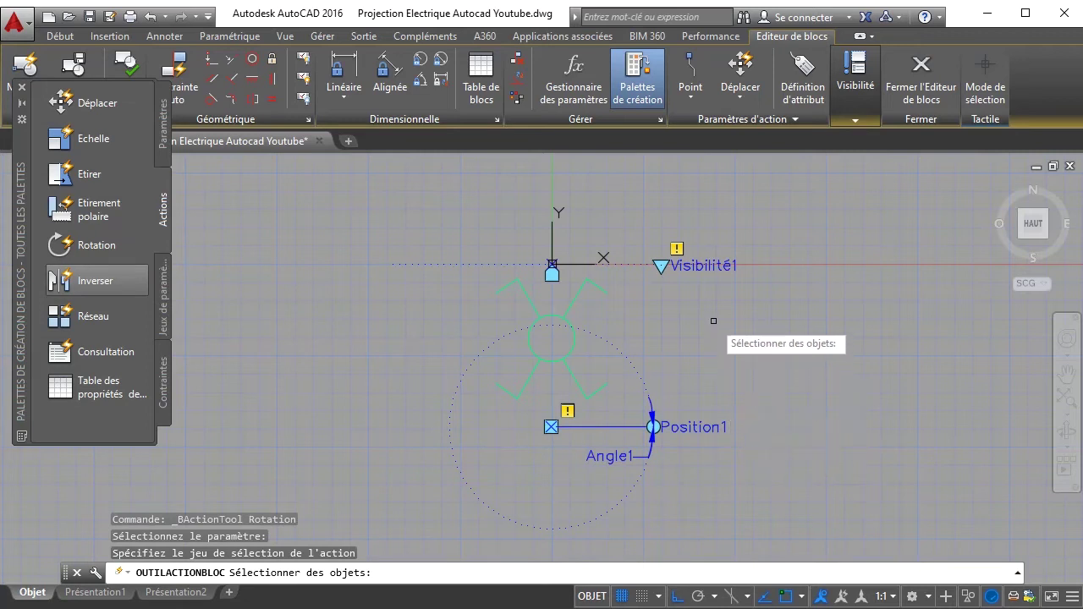
{"action": "left_click", "coordinate": [793, 464]}
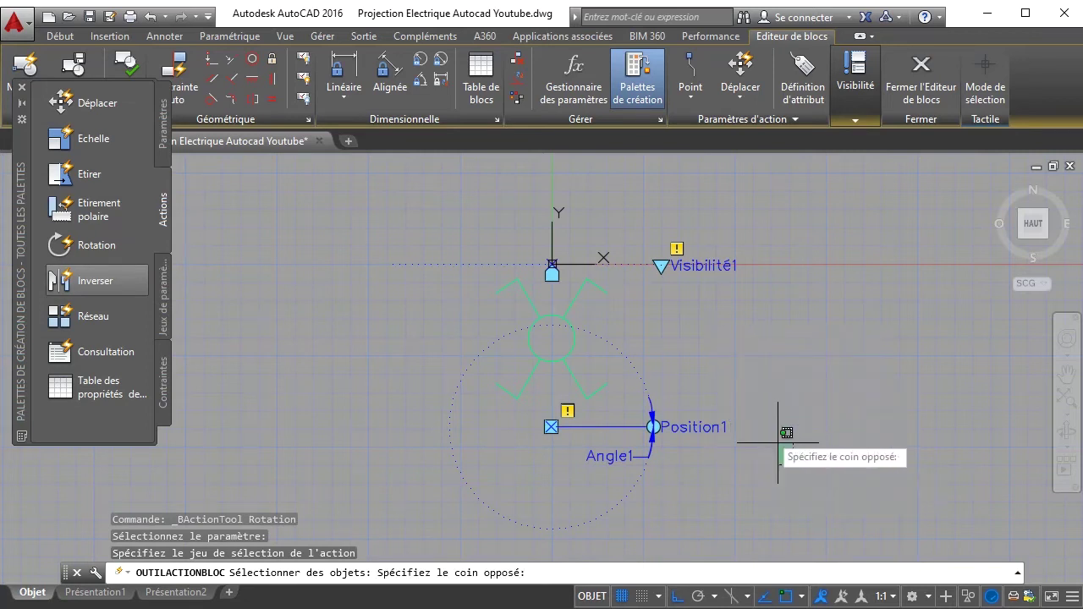
{"action": "left_click", "coordinate": [356, 167]}
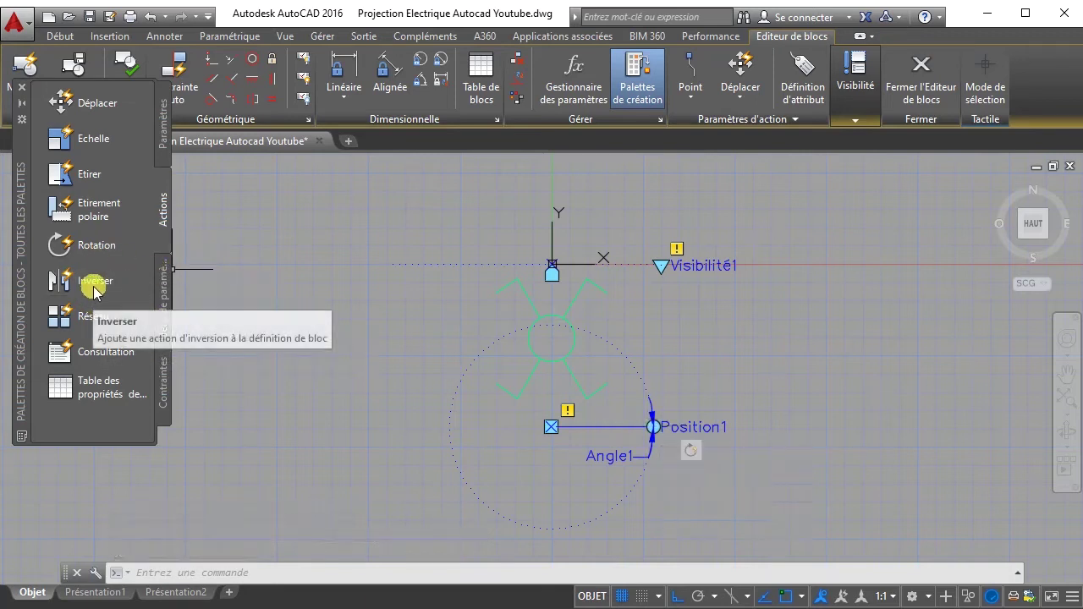
{"action": "left_click", "coordinate": [98, 101]}
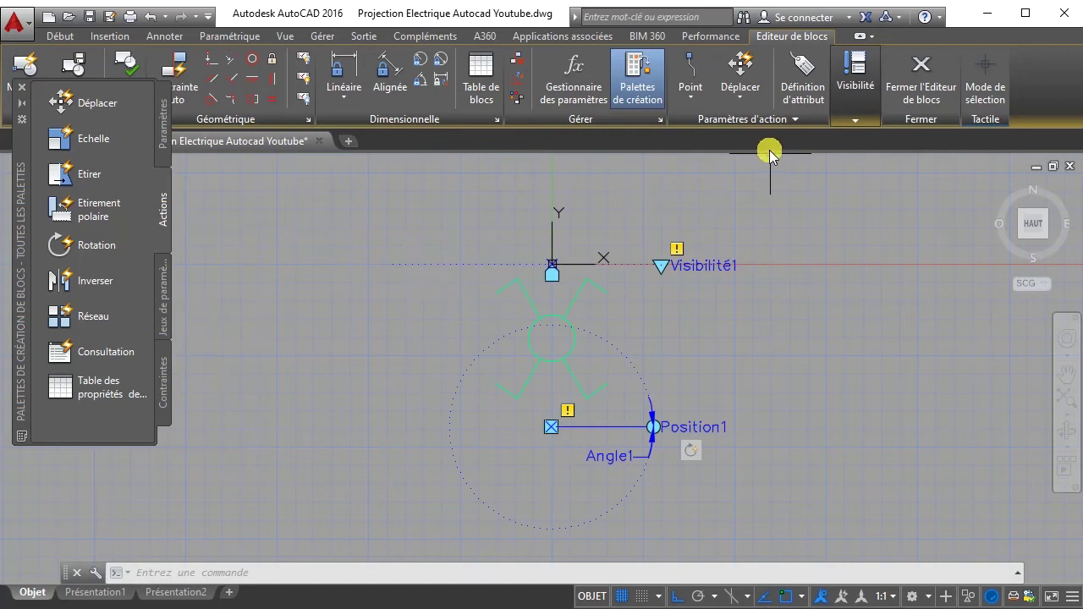
- Rename the default visibility state EtatVisibilité0 to SA
{"action": "left_click", "coordinate": [856, 121]}
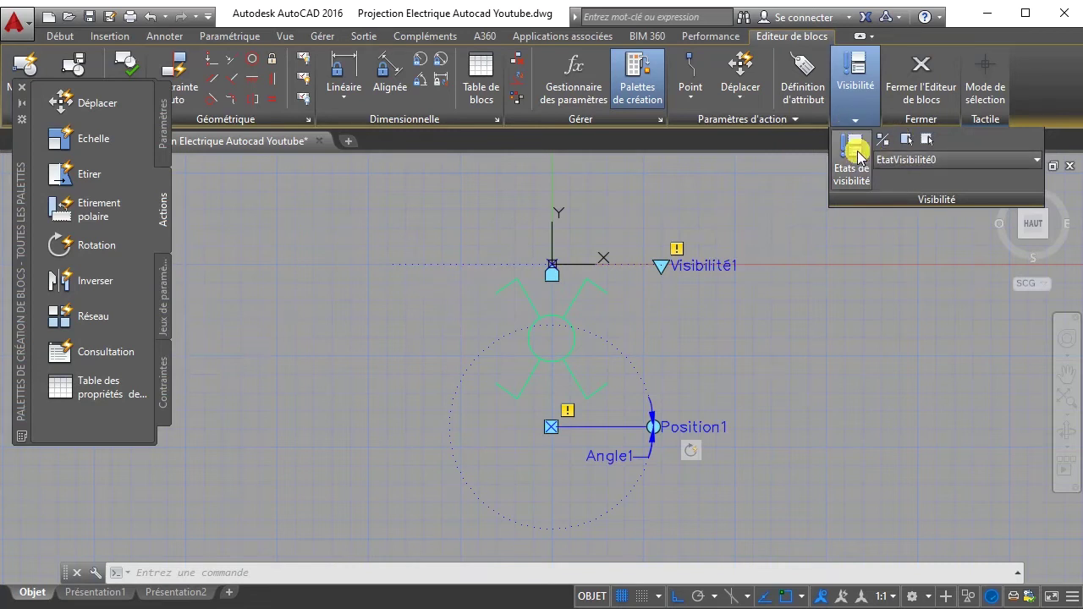
{"action": "left_click", "coordinate": [851, 154]}
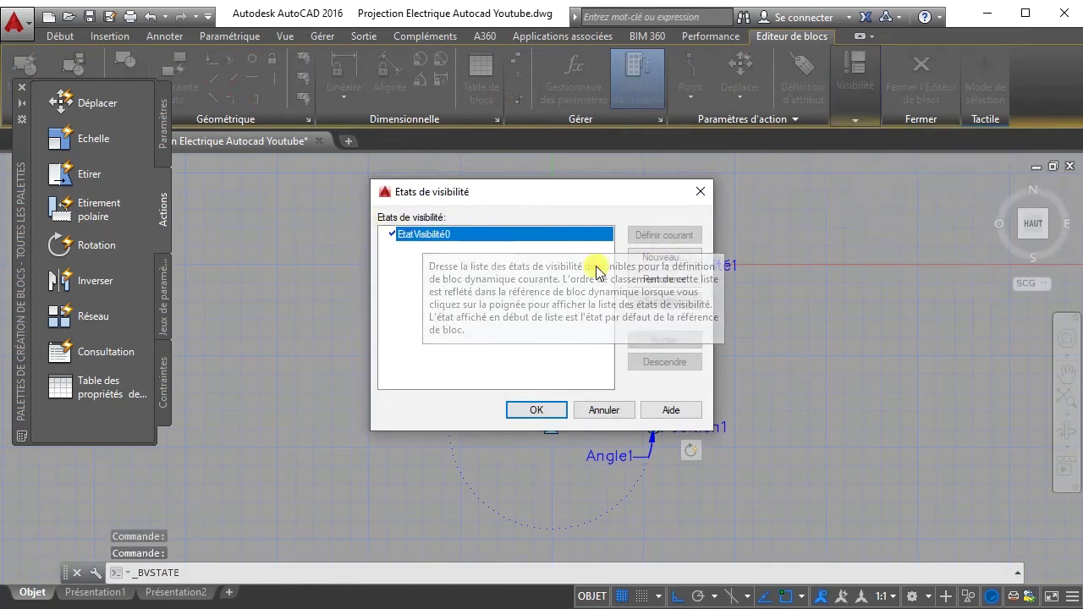
{"action": "left_click", "coordinate": [648, 281]}
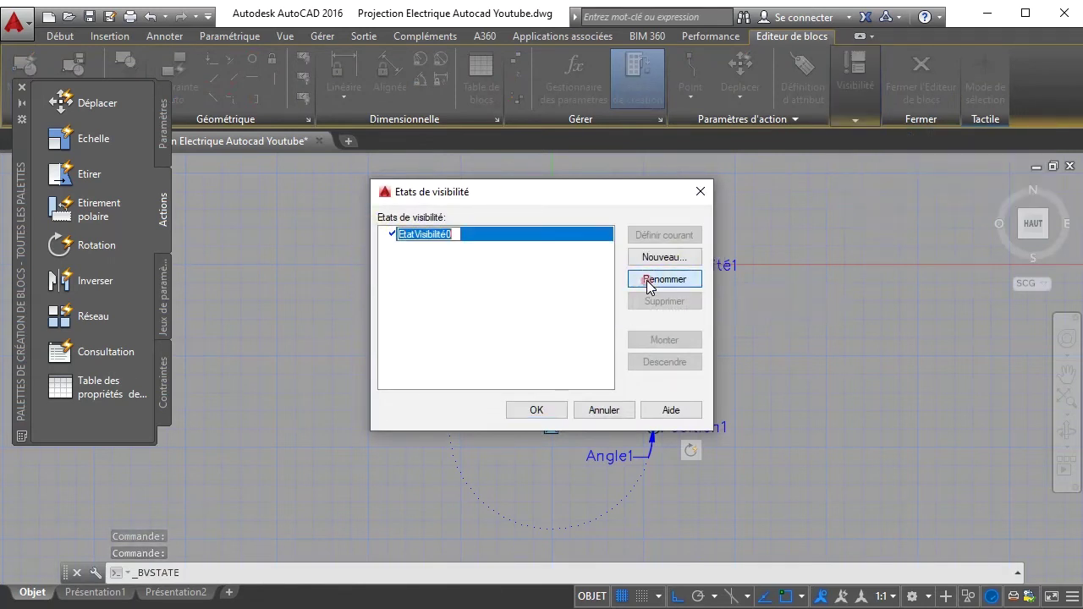
{"action": "type", "text": "SA"}
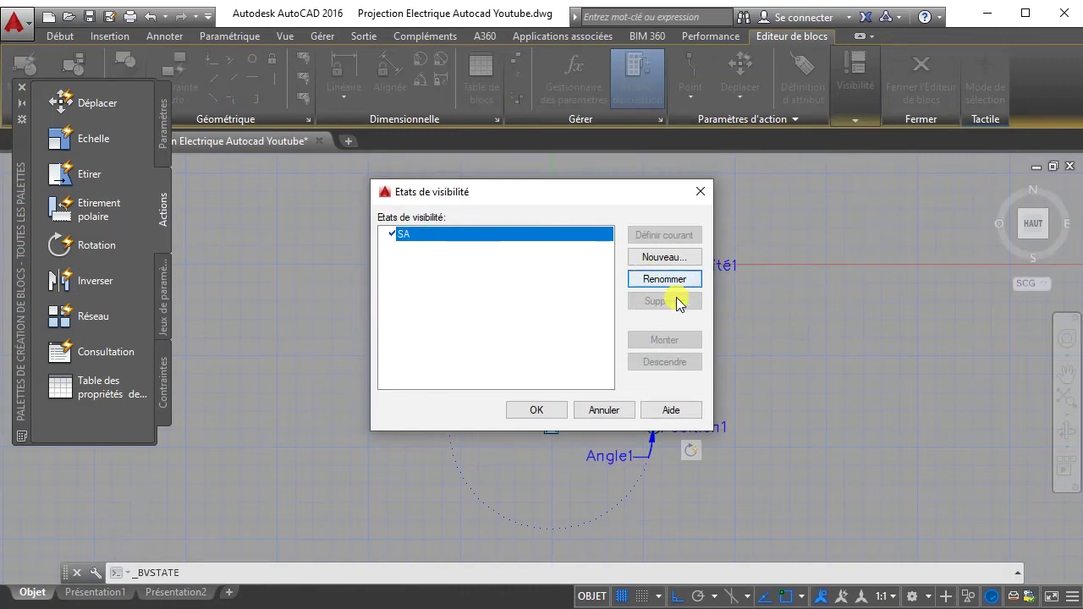
- Create the visibility states SA Double, VV and VV Double, leaving VV Double current
{"action": "left_click", "coordinate": [659, 259]}
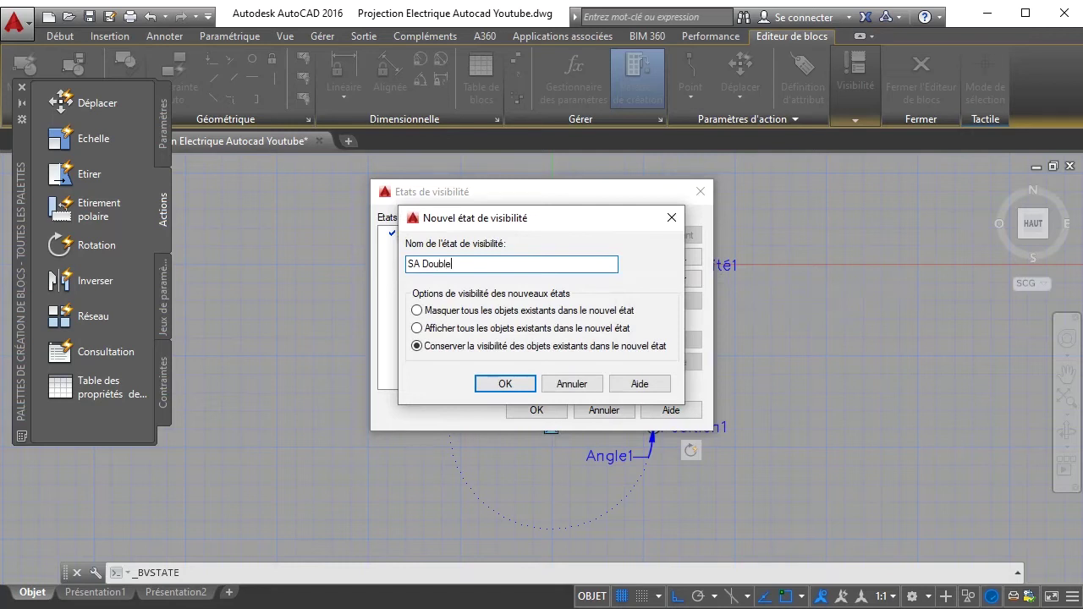
{"action": "key", "text": "Return"}
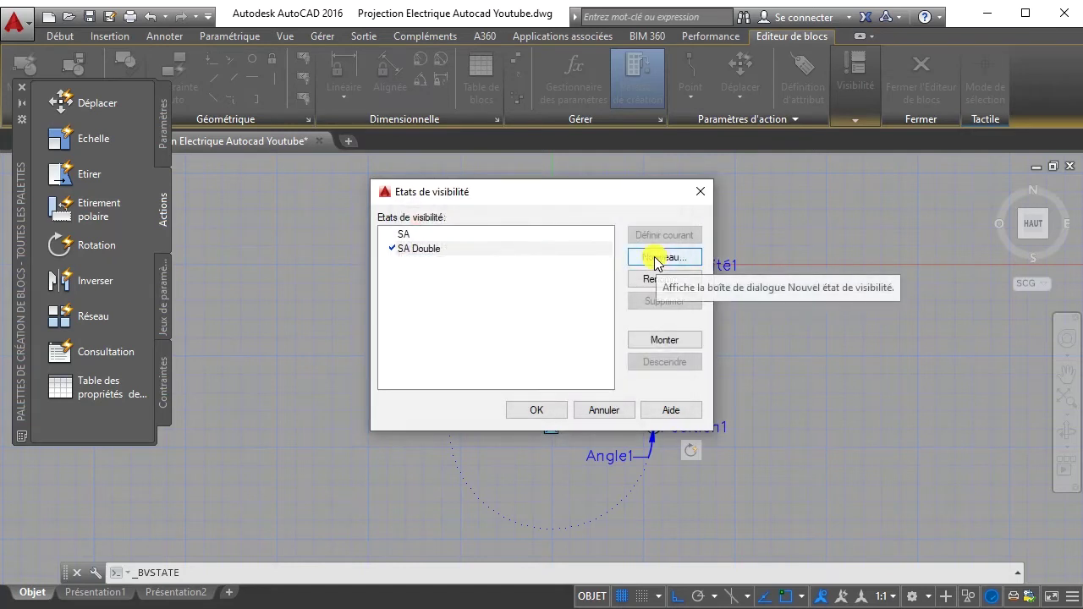
{"action": "left_click", "coordinate": [657, 259]}
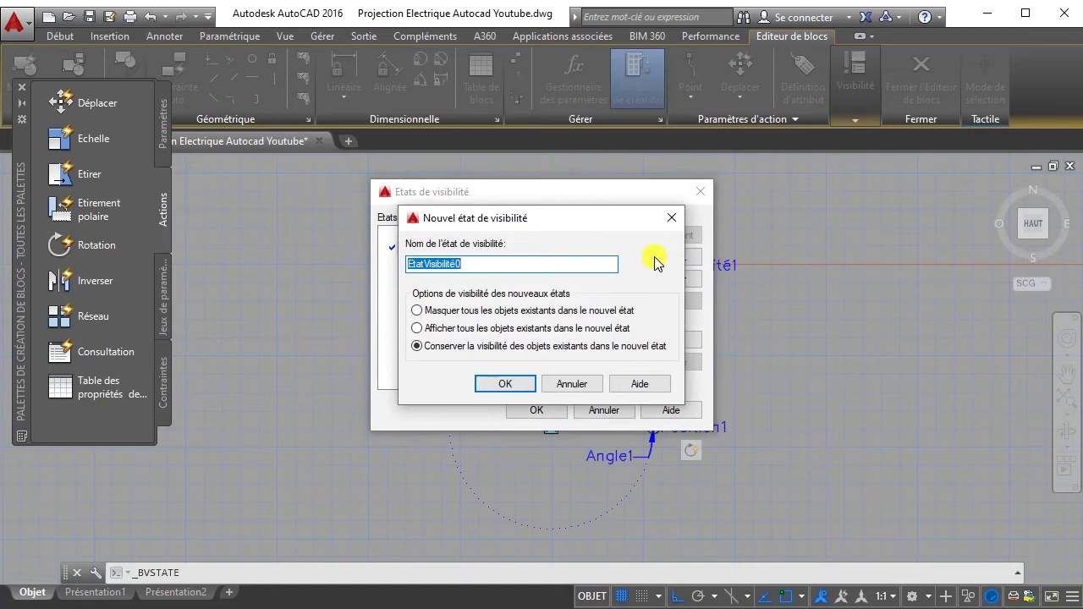
{"action": "type", "text": "VV"}
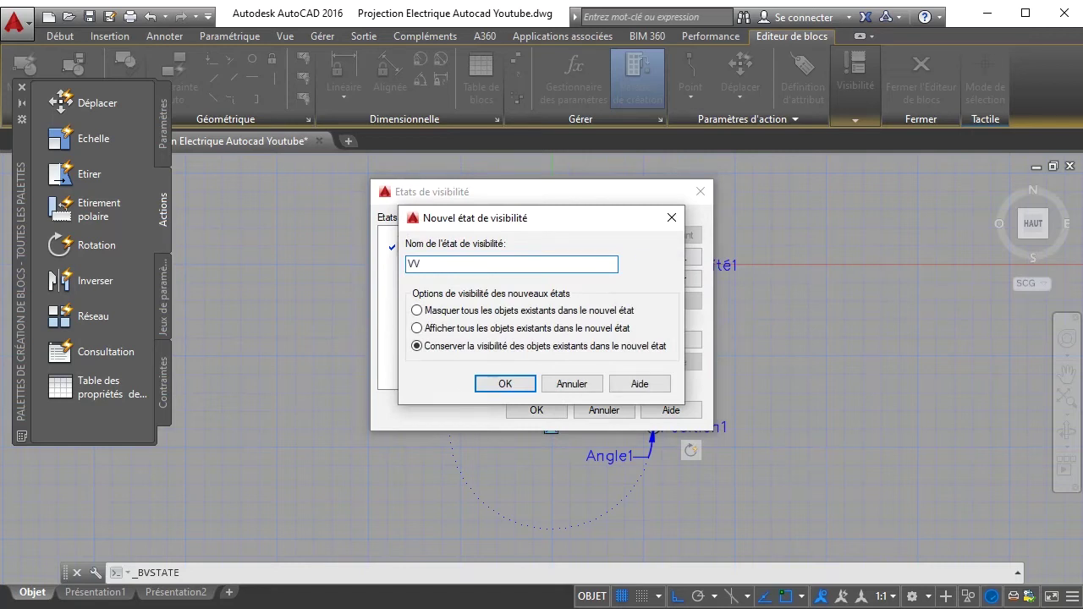
{"action": "left_click", "coordinate": [505, 385]}
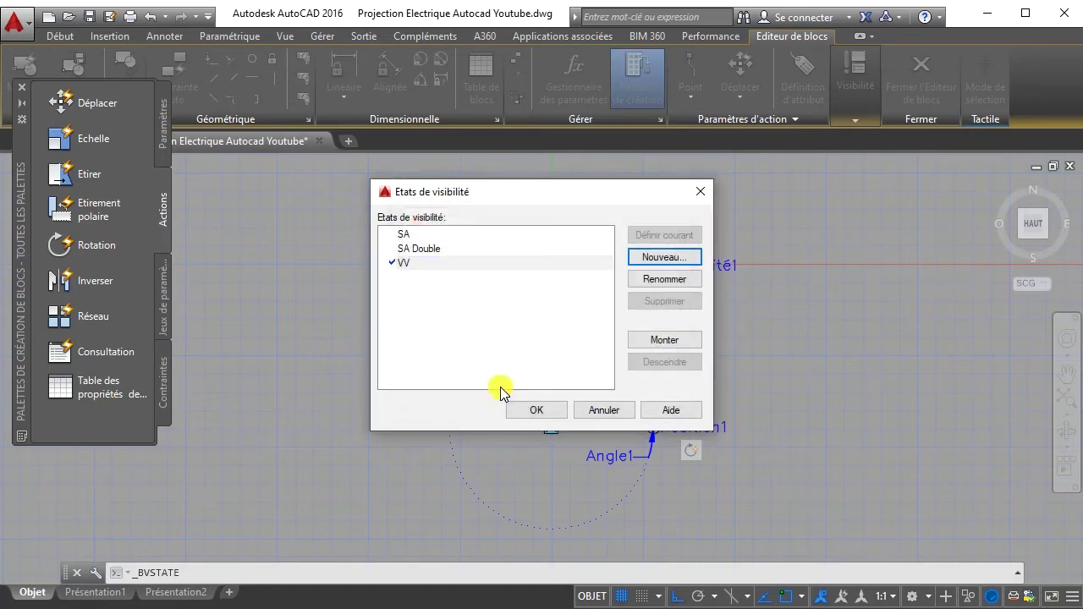
{"action": "left_click", "coordinate": [684, 258]}
{"action": "type", "text": "VV Double"}
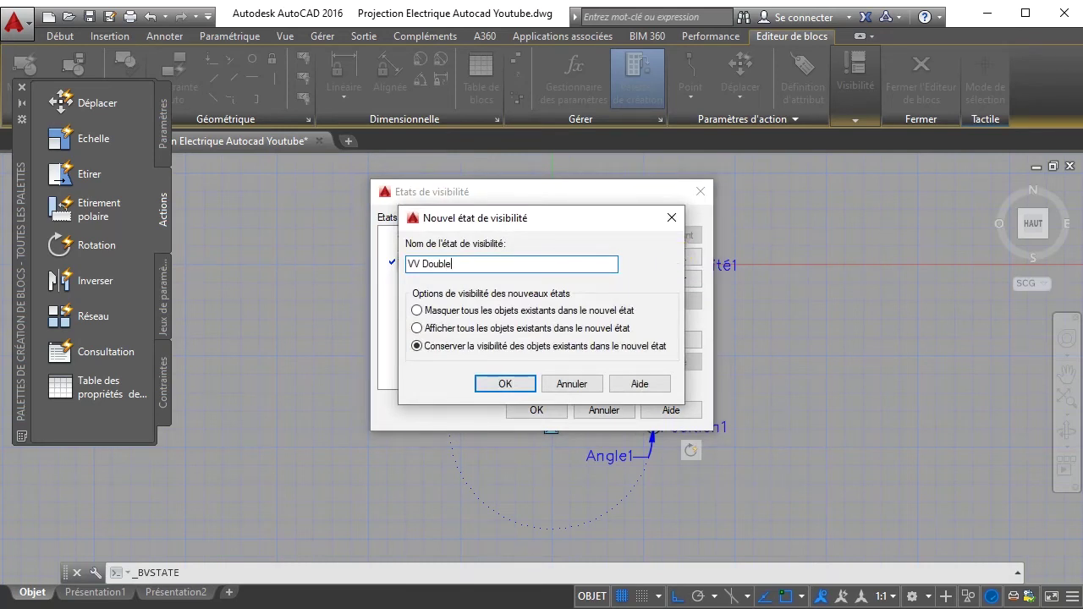
{"action": "key", "text": "Return"}
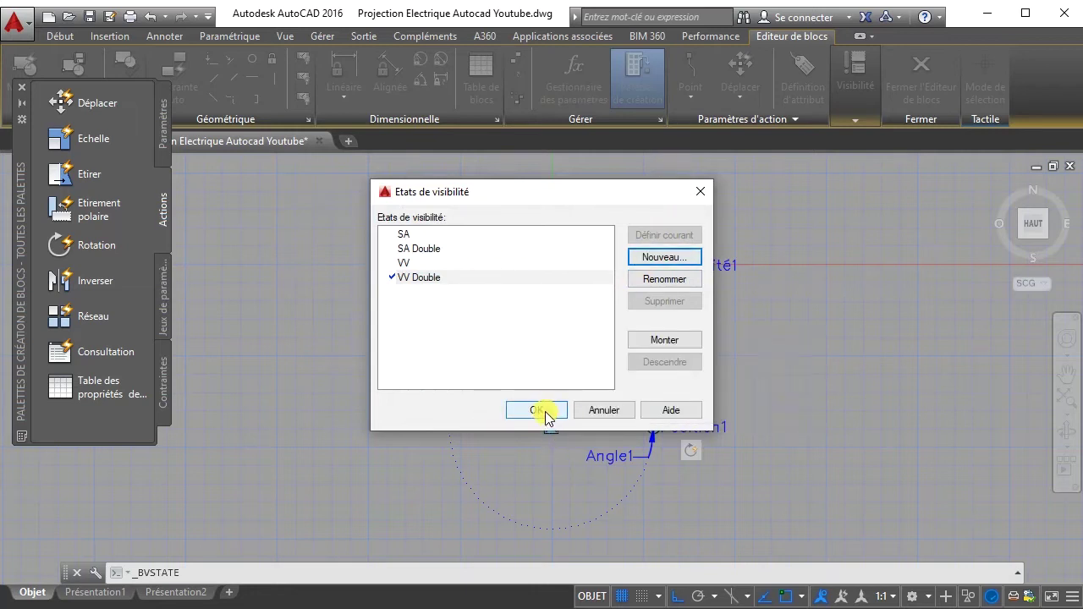
{"action": "left_click", "coordinate": [541, 411]}
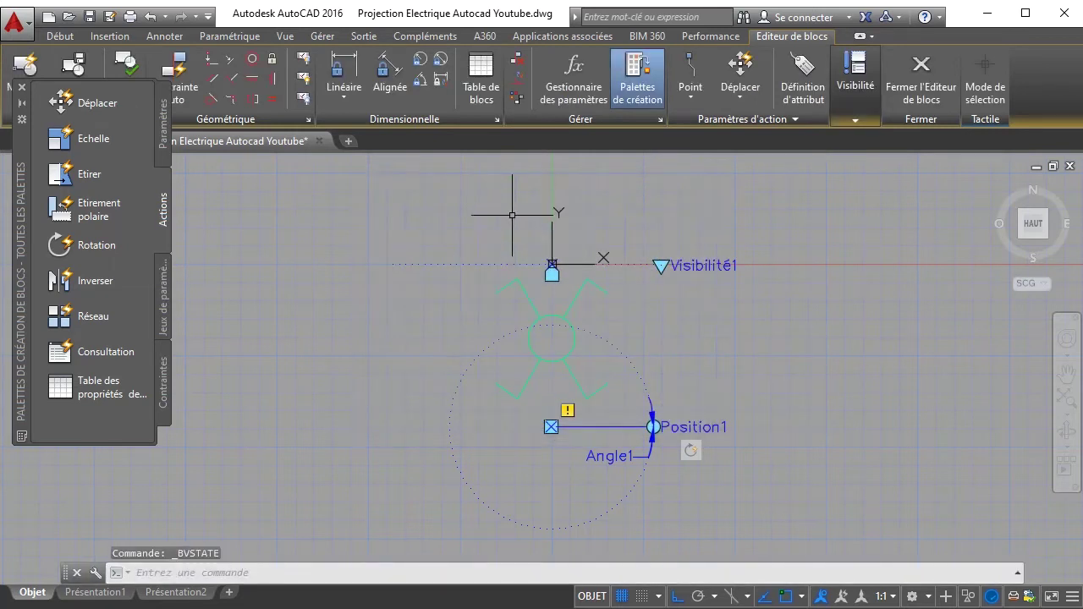
- In the SA state, make the upper-left and both lower arms invisible
{"action": "left_click", "coordinate": [854, 121]}
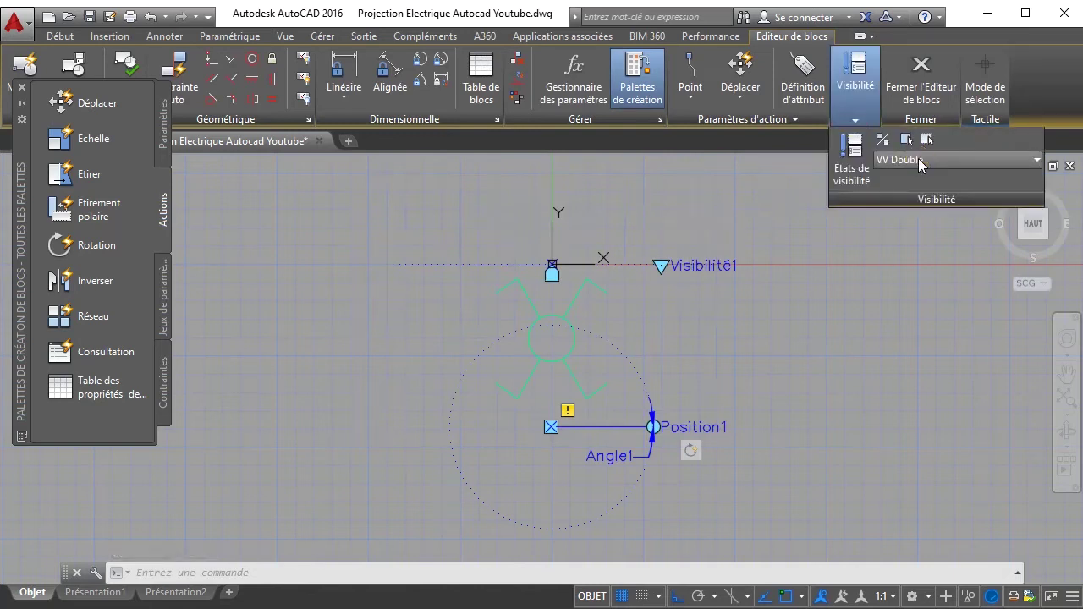
{"action": "left_click", "coordinate": [921, 161]}
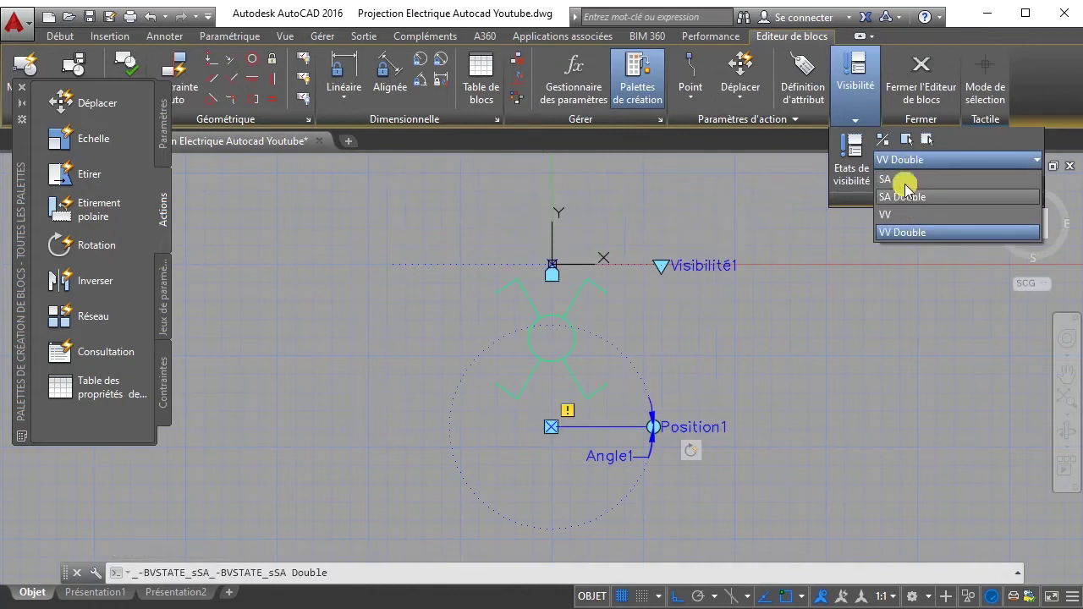
{"action": "left_click", "coordinate": [903, 180]}
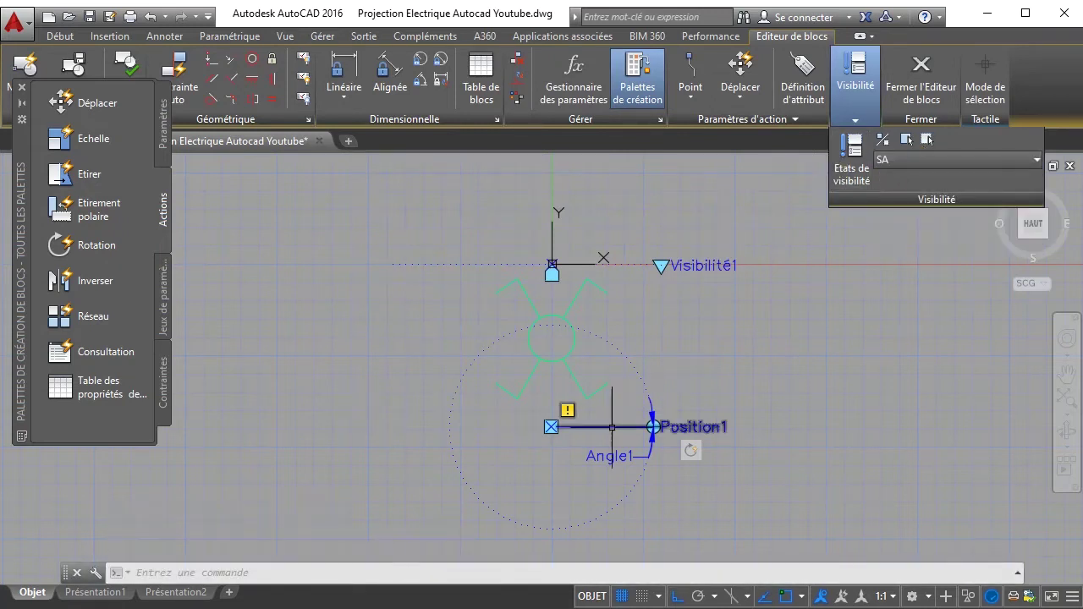
{"action": "left_click", "coordinate": [543, 297]}
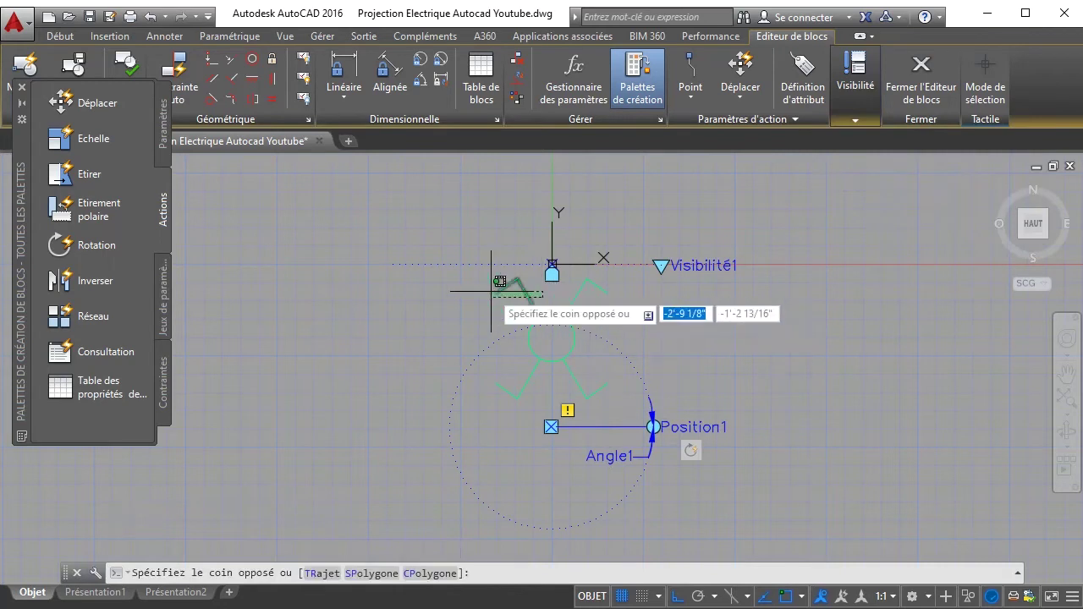
{"action": "left_click", "coordinate": [483, 282]}
{"action": "left_click", "coordinate": [606, 356]}
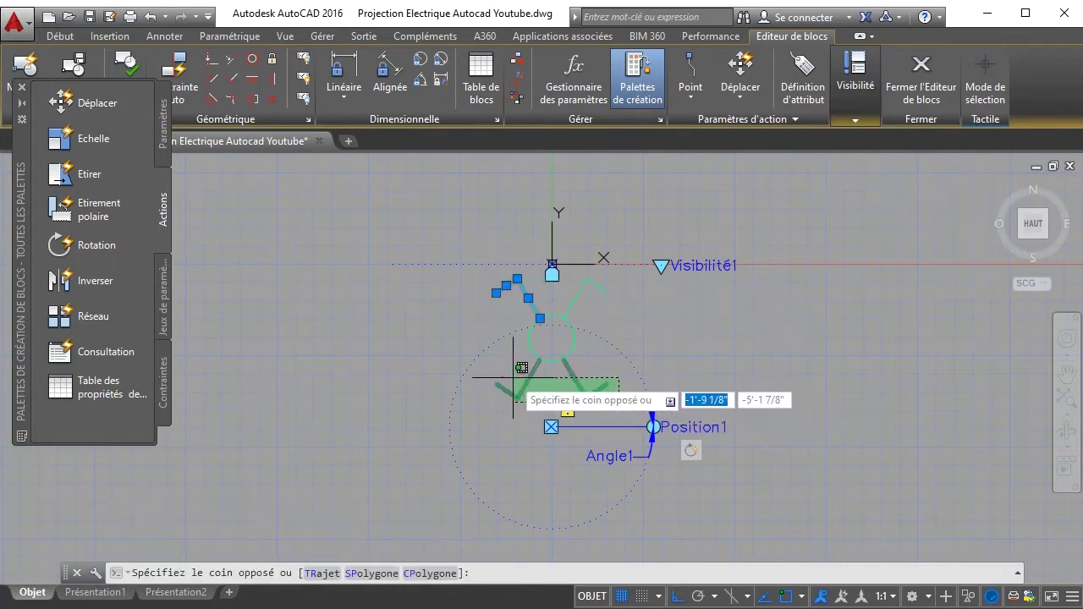
{"action": "left_click", "coordinate": [513, 375]}
{"action": "left_click", "coordinate": [856, 81]}
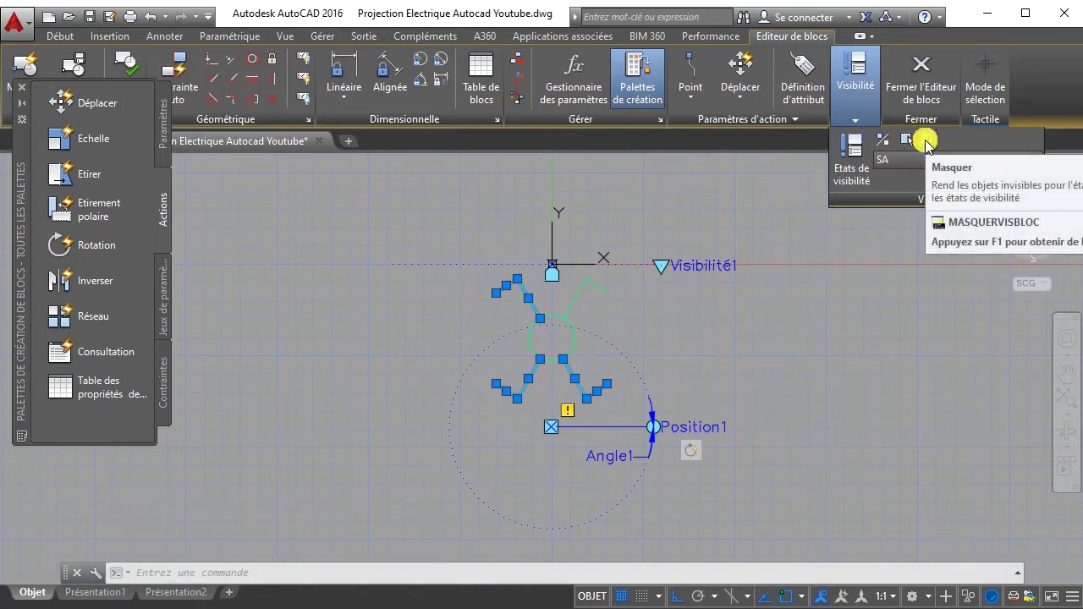
{"action": "left_click", "coordinate": [925, 144]}
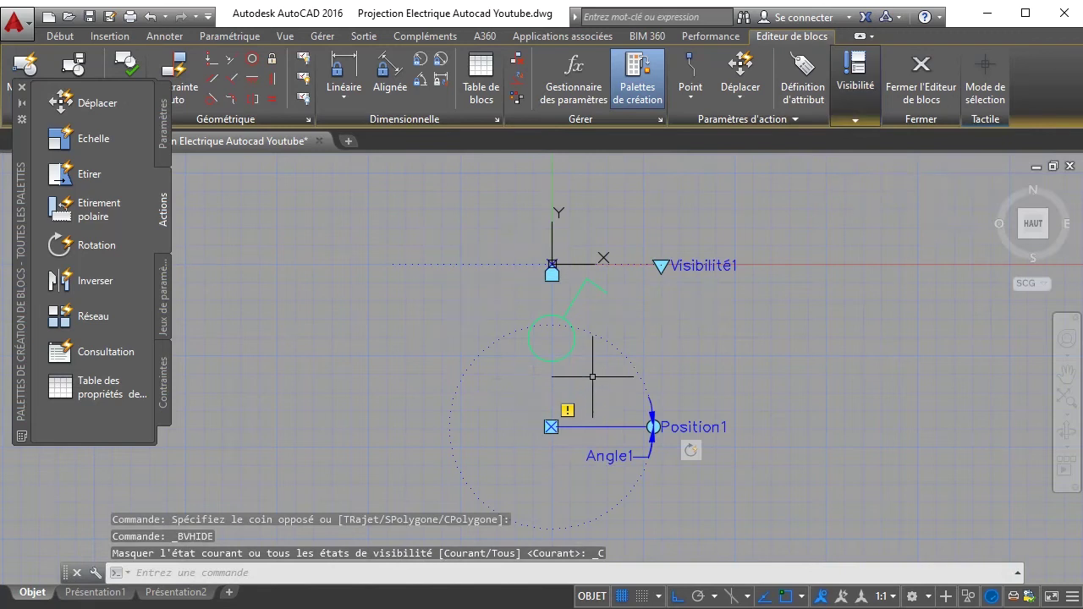
- In the SA Double state, make the two lower arms invisible
{"action": "left_click", "coordinate": [855, 115]}
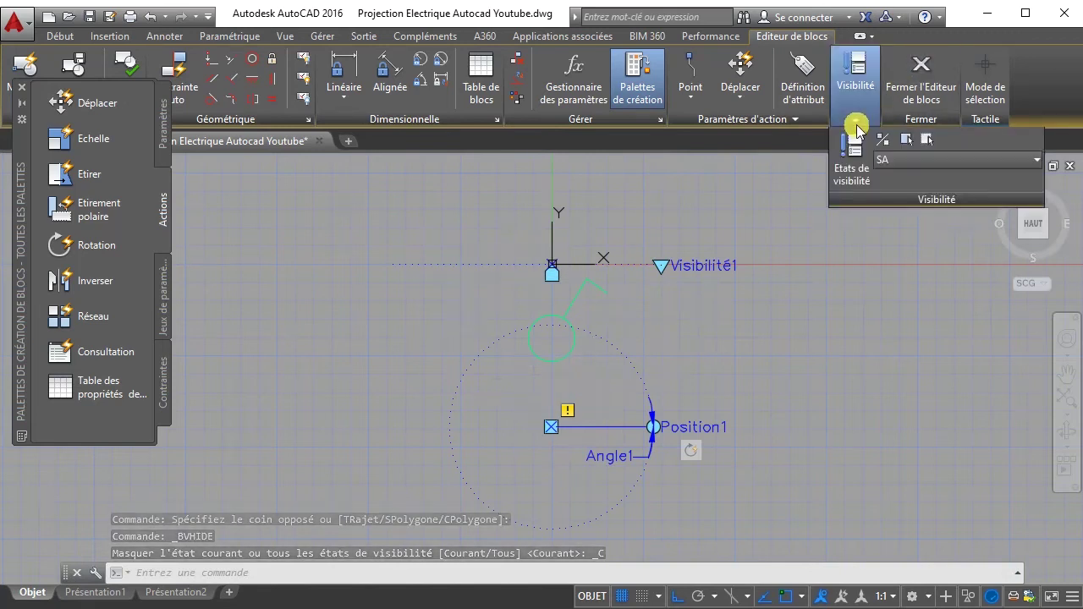
{"action": "left_click", "coordinate": [895, 162]}
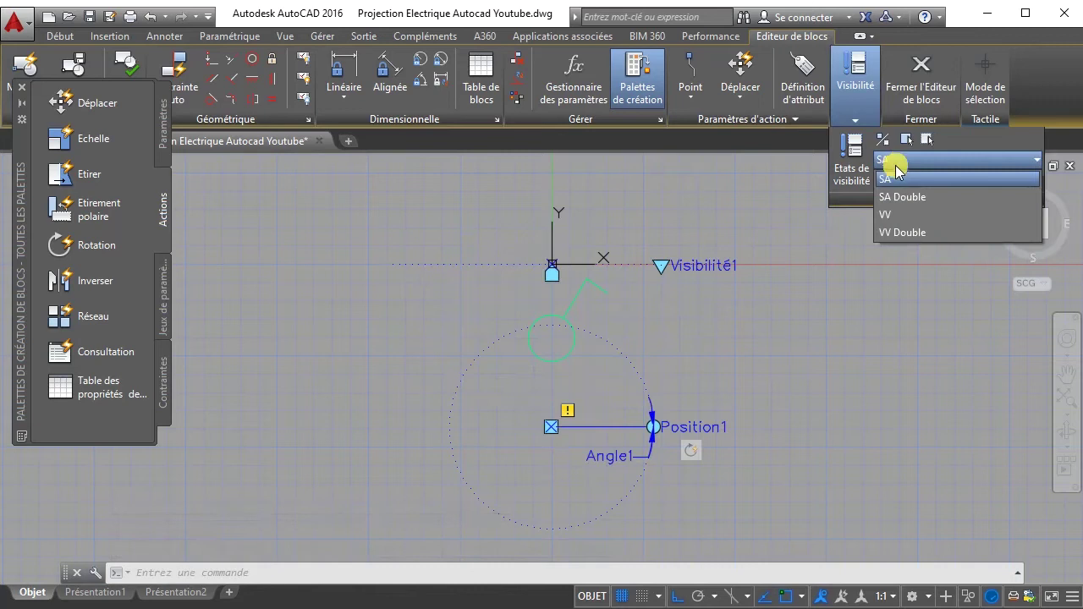
{"action": "left_click", "coordinate": [897, 200]}
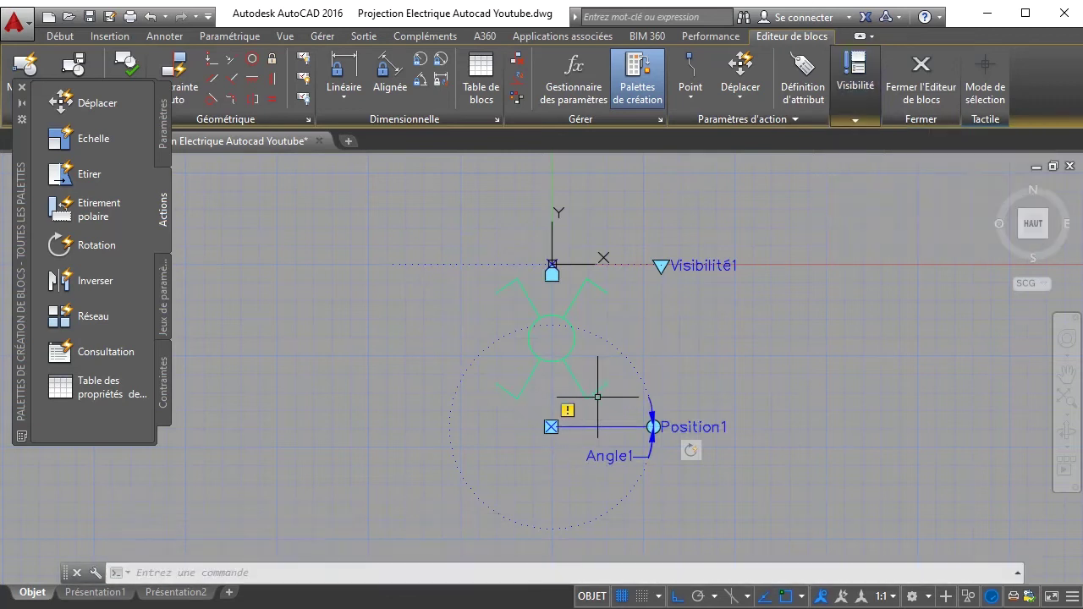
{"action": "left_click", "coordinate": [615, 403]}
{"action": "left_click", "coordinate": [496, 375]}
{"action": "left_click", "coordinate": [856, 121]}
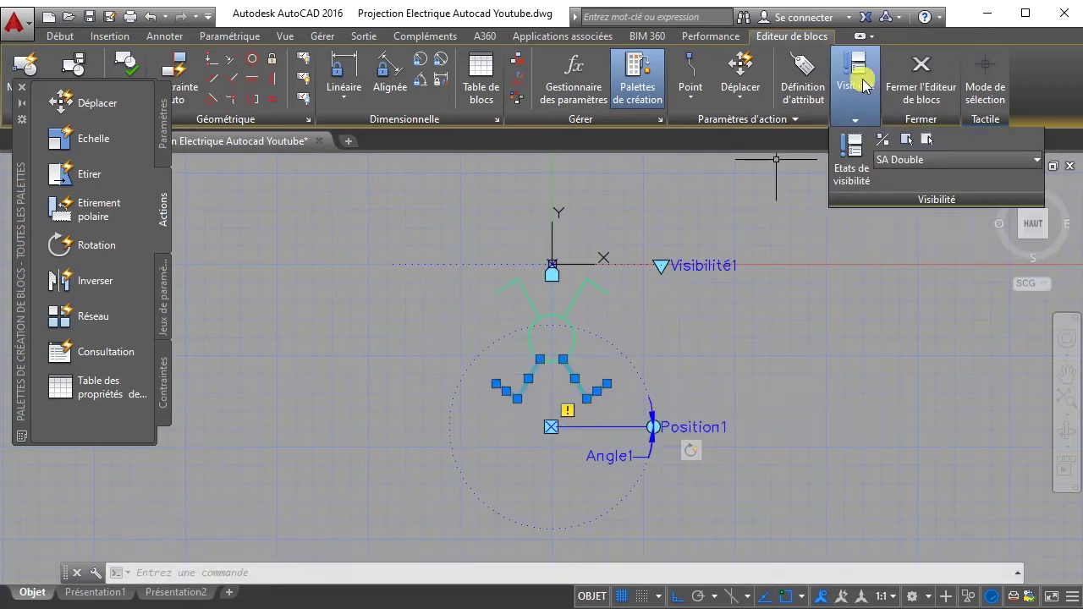
{"action": "left_click", "coordinate": [907, 138]}
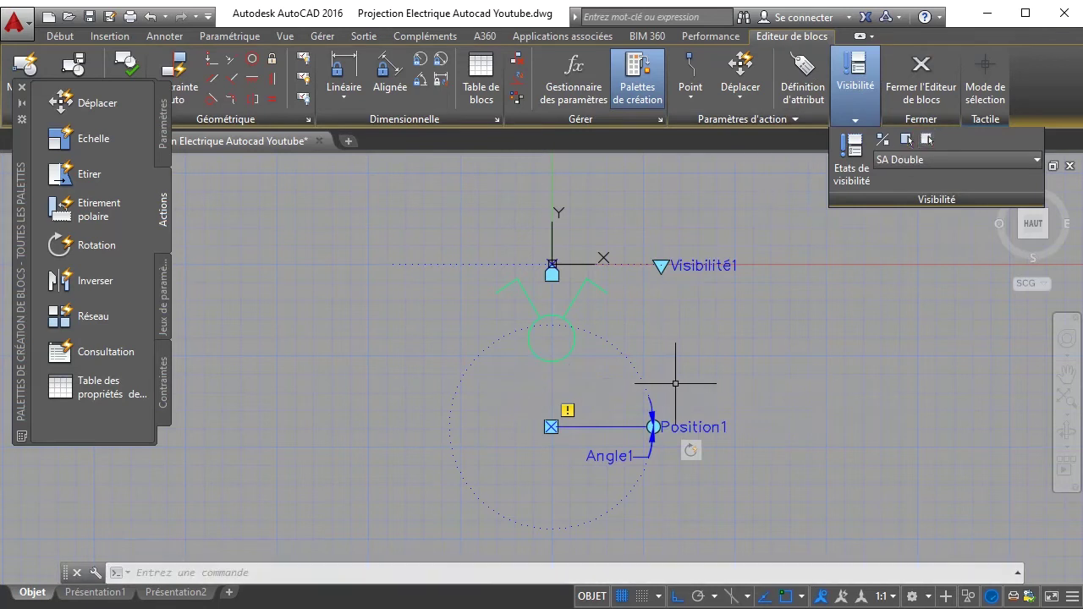
- In the VV state, make the upper-left and lower-right arms invisible
{"action": "left_click", "coordinate": [856, 120]}
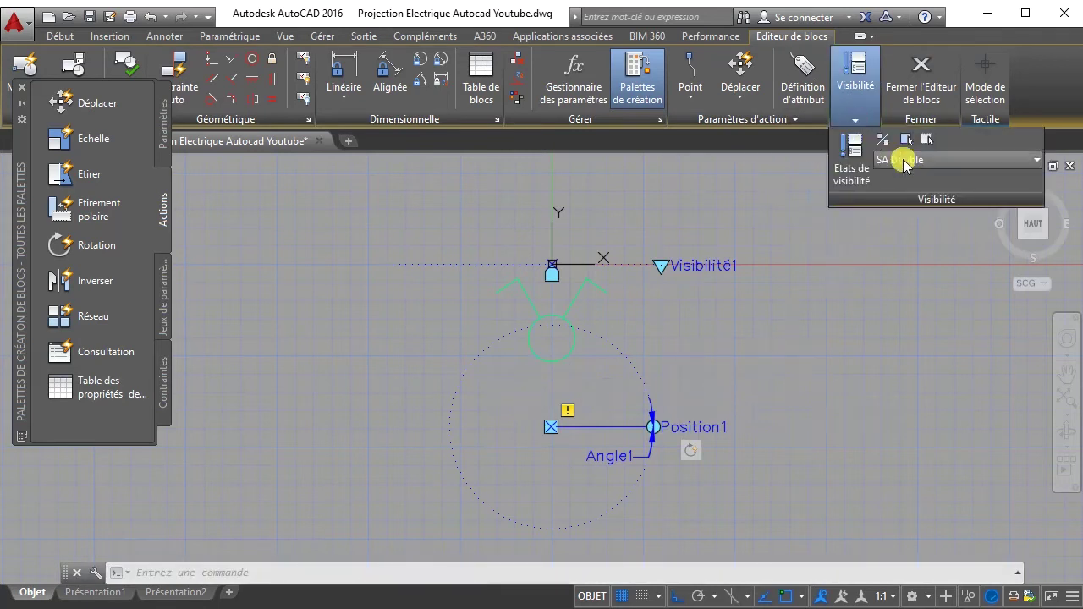
{"action": "left_click", "coordinate": [909, 169]}
{"action": "left_click", "coordinate": [896, 208]}
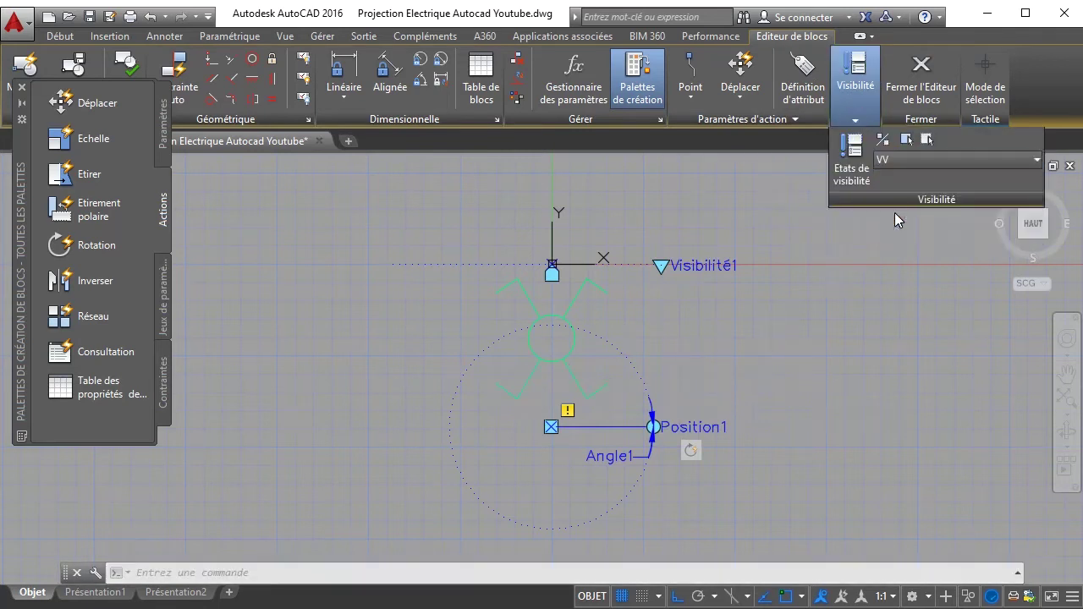
{"action": "left_click", "coordinate": [520, 296]}
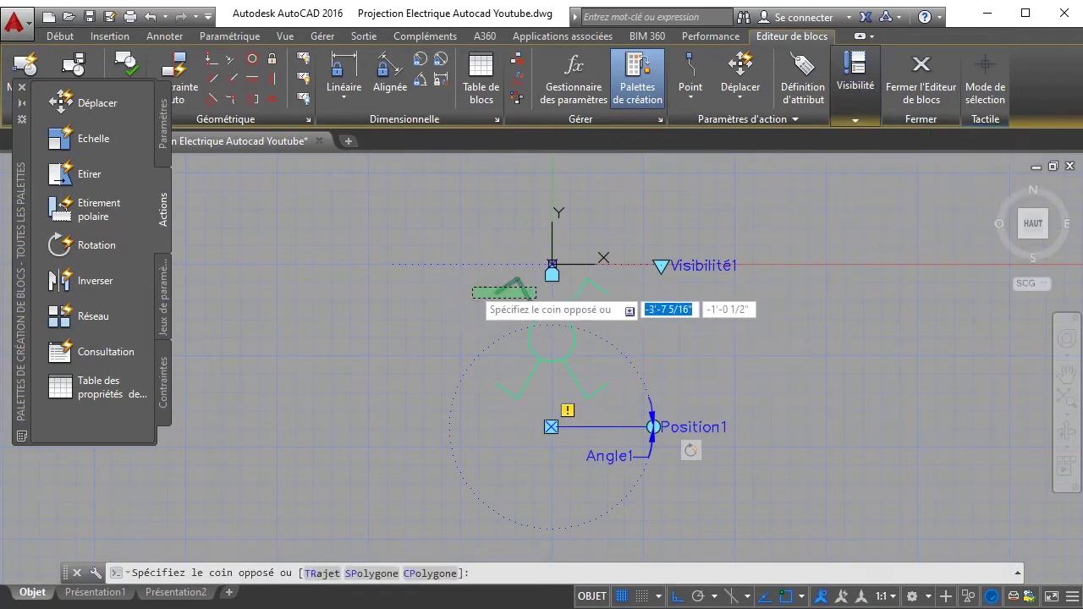
{"action": "left_click", "coordinate": [505, 334]}
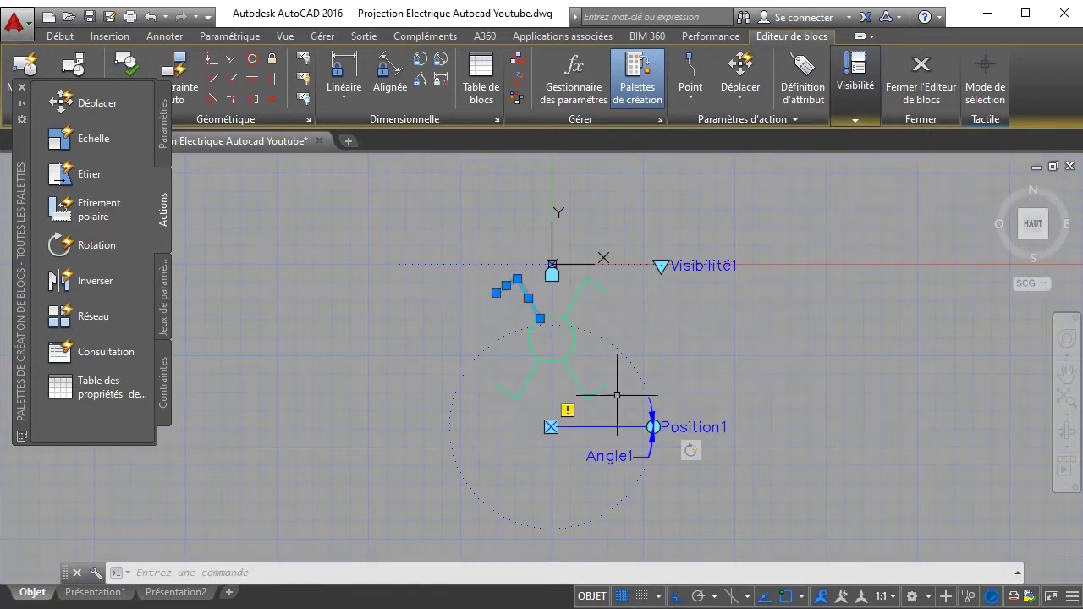
{"action": "left_click", "coordinate": [617, 396]}
{"action": "left_click", "coordinate": [527, 366]}
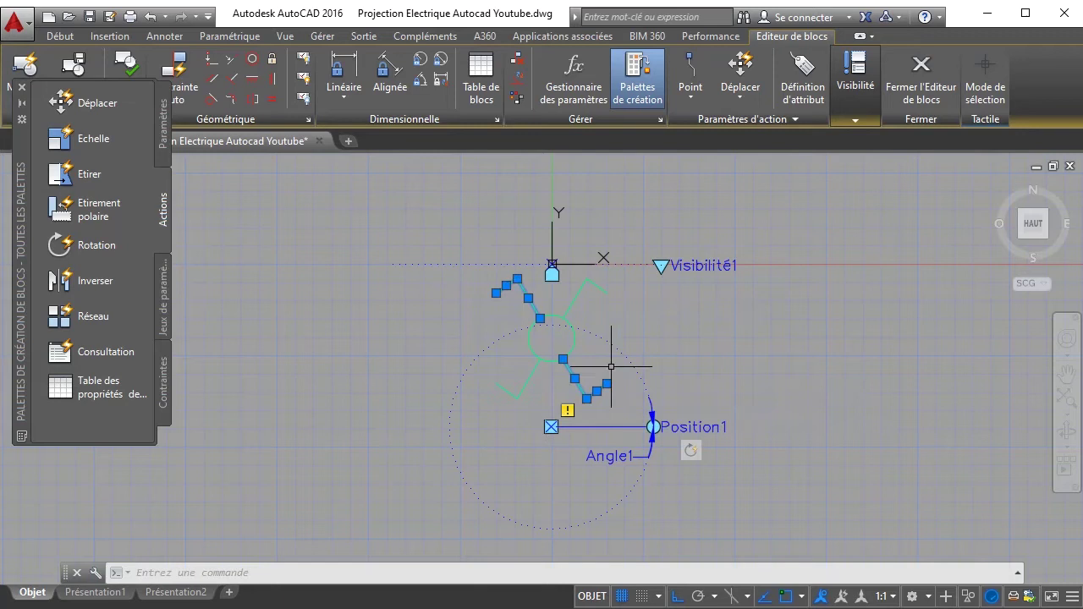
{"action": "left_click", "coordinate": [865, 123]}
{"action": "left_click", "coordinate": [926, 139]}
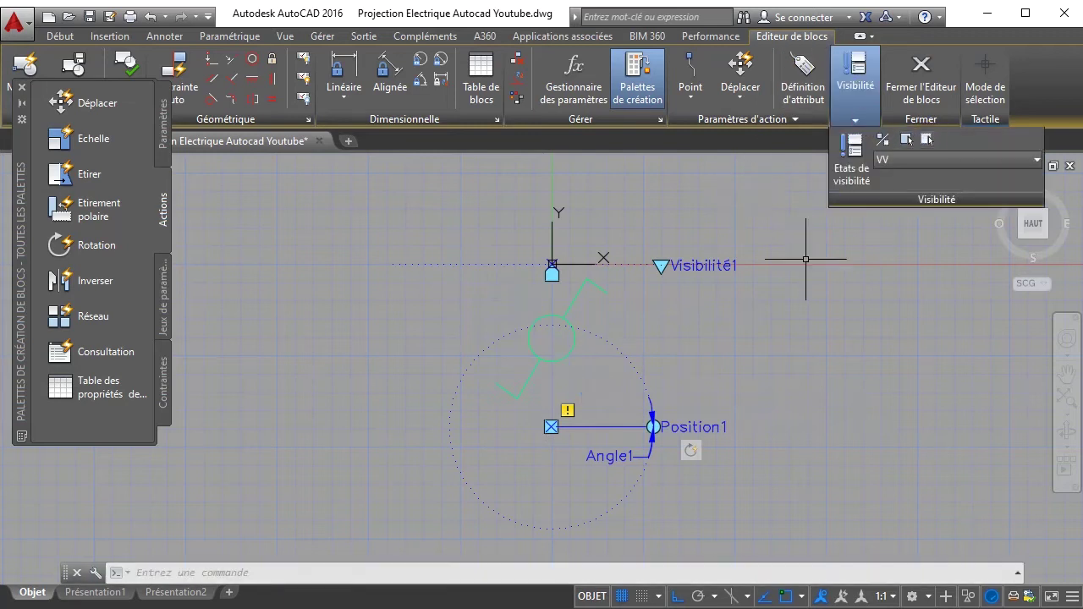
- Make the four-arm VV Double state current
{"action": "left_click", "coordinate": [914, 160]}
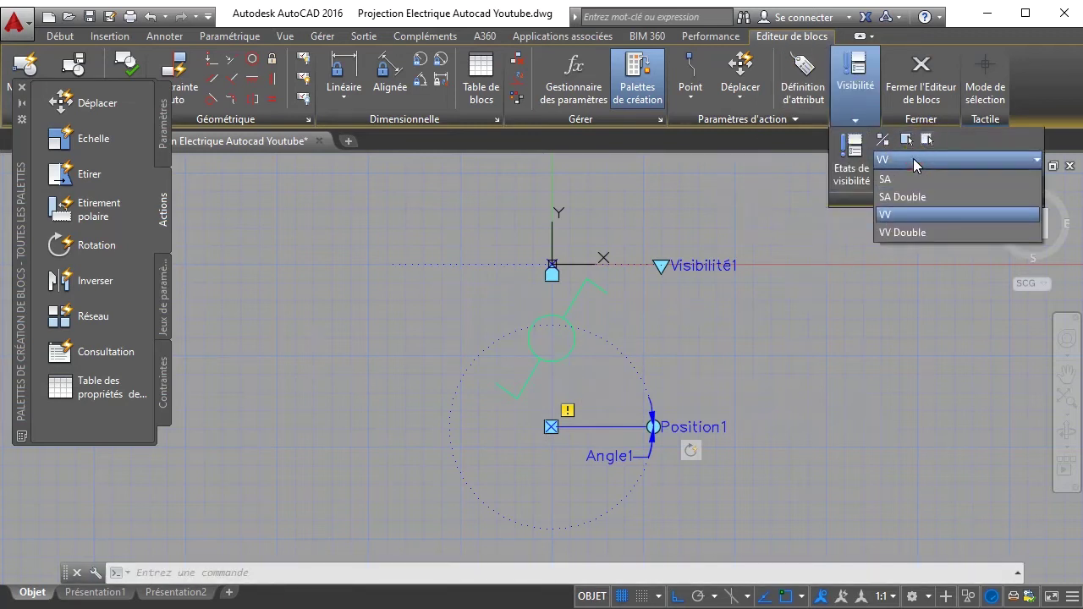
{"action": "left_click", "coordinate": [903, 232]}
{"action": "left_click", "coordinate": [872, 345]}
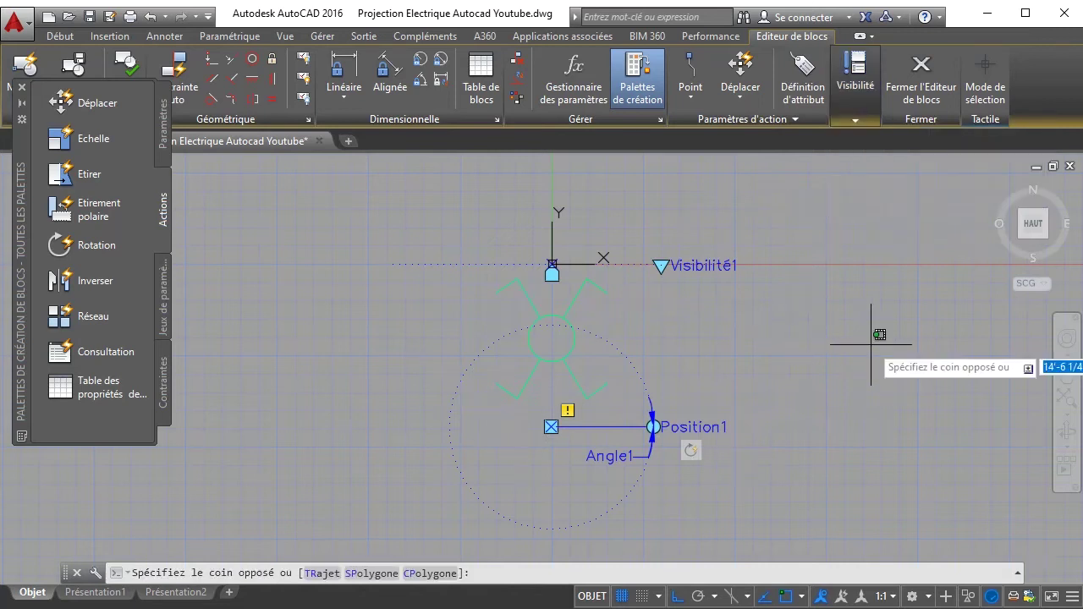
{"action": "left_click", "coordinate": [817, 323]}
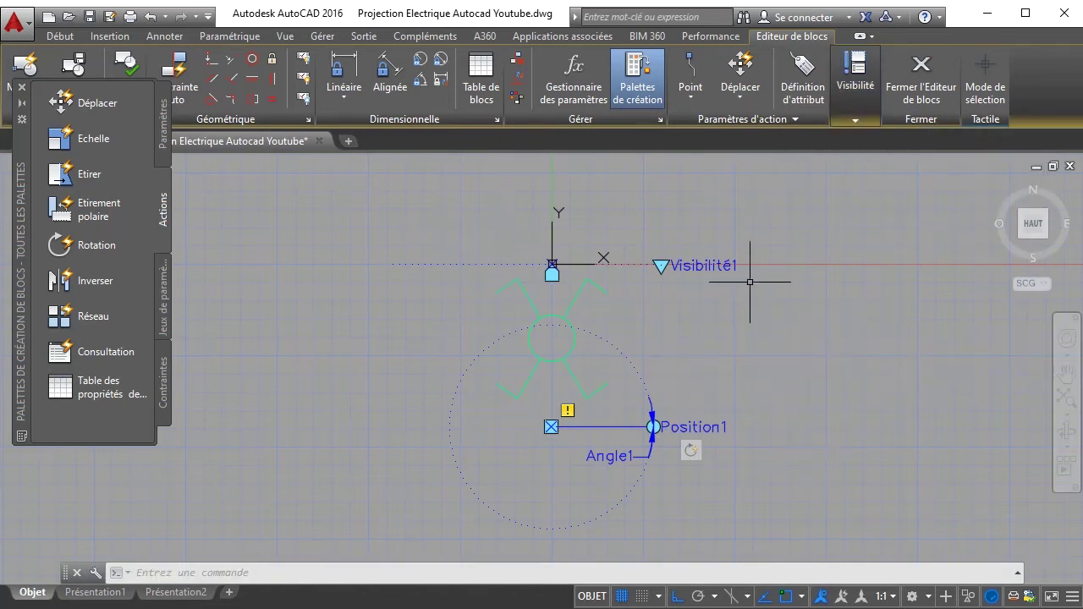
- Close the Block Editor saving changes to Interrupteur, then try and cancel a rotation of the switch
{"action": "left_click", "coordinate": [931, 79]}
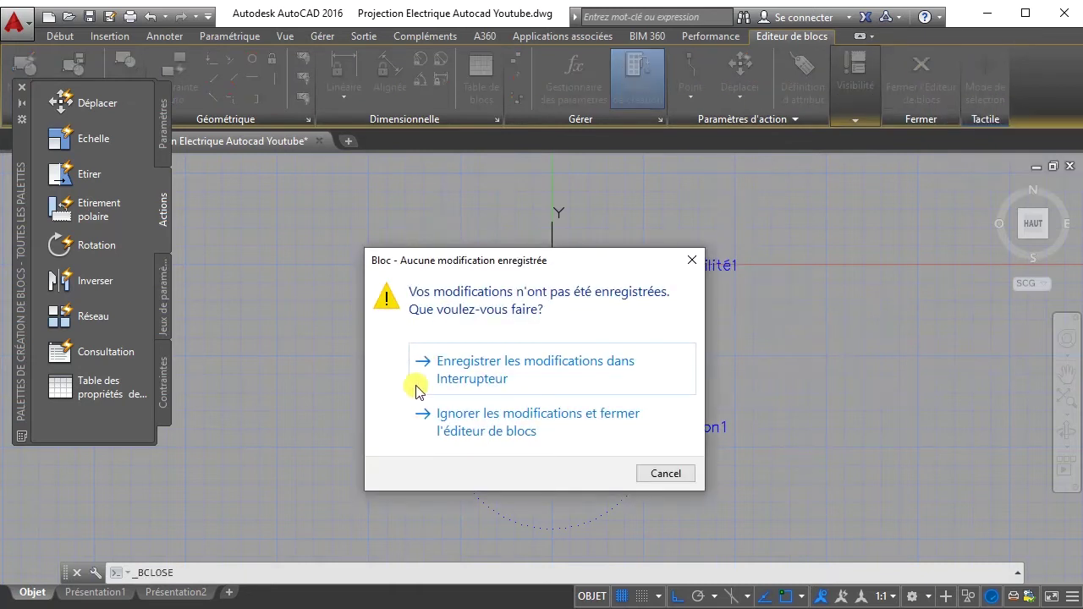
{"action": "left_click", "coordinate": [493, 370]}
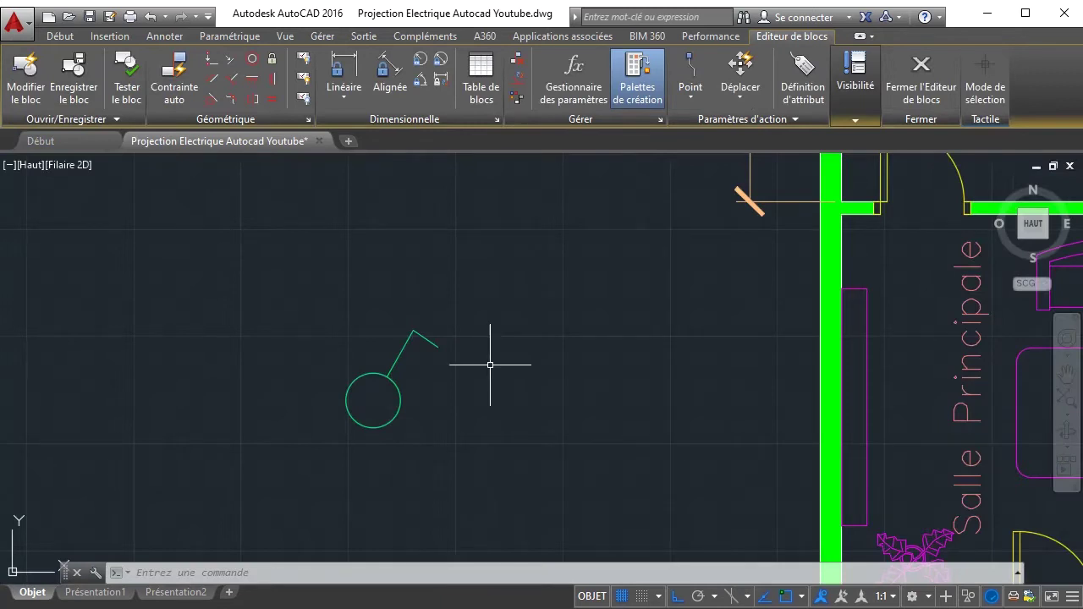
{"action": "left_click", "coordinate": [387, 375]}
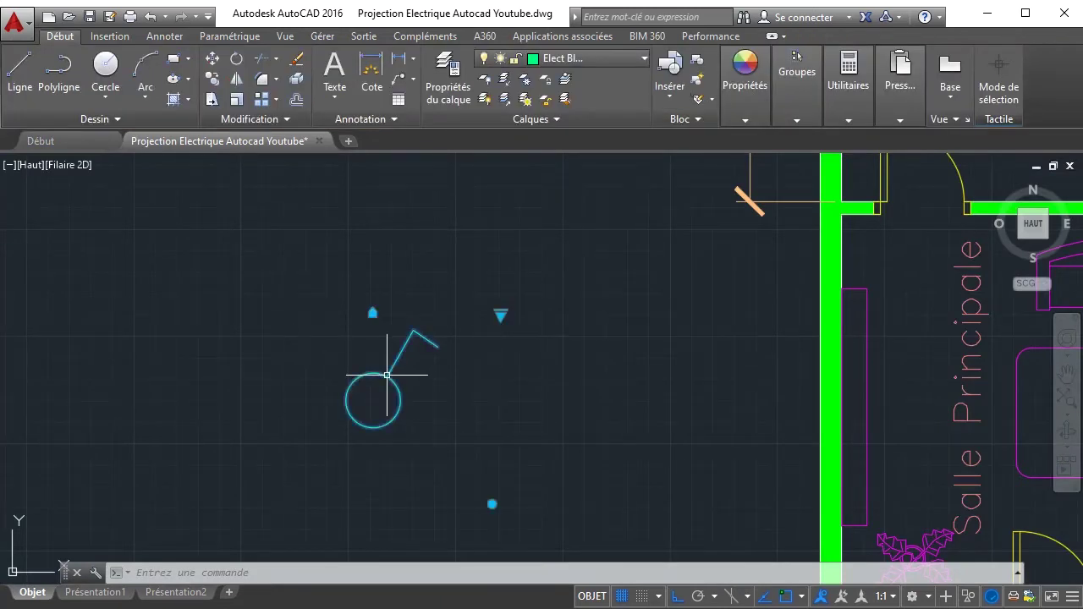
{"action": "left_click", "coordinate": [491, 504]}
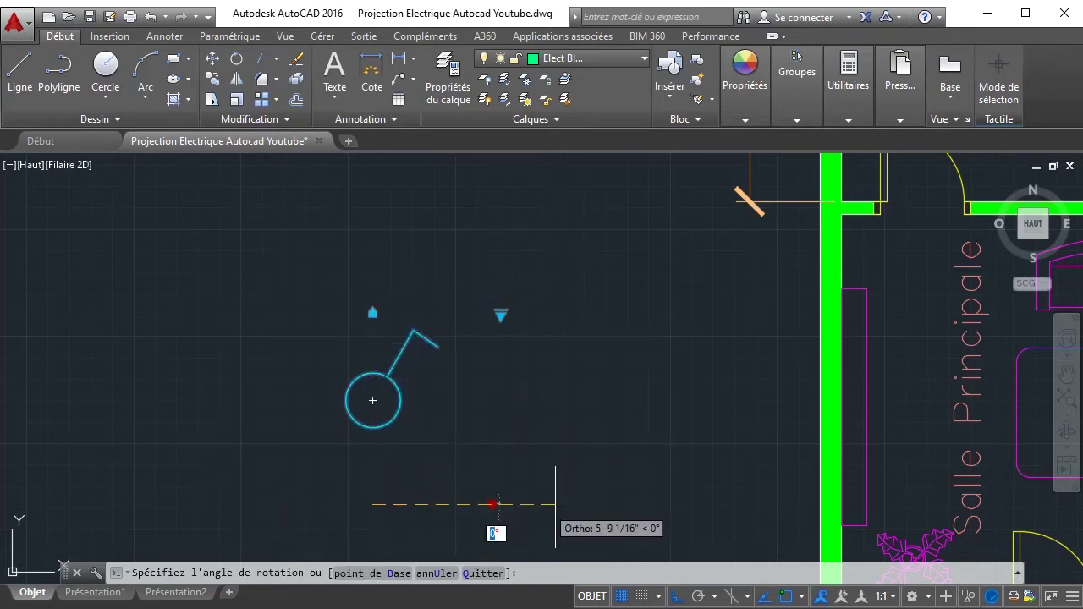
{"action": "left_click", "coordinate": [680, 596]}
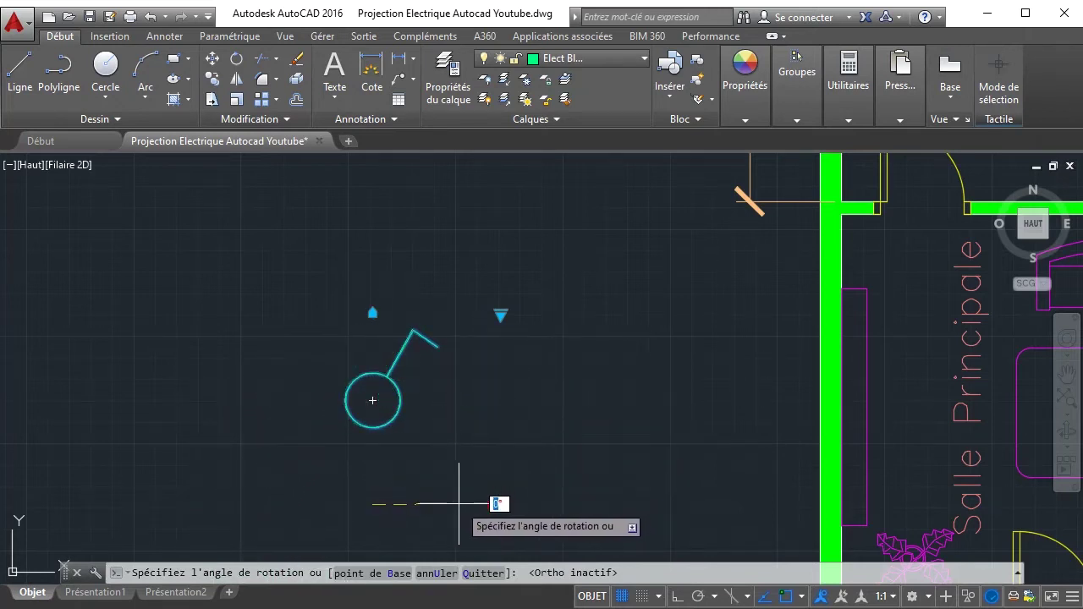
{"action": "key", "text": "Escape"}
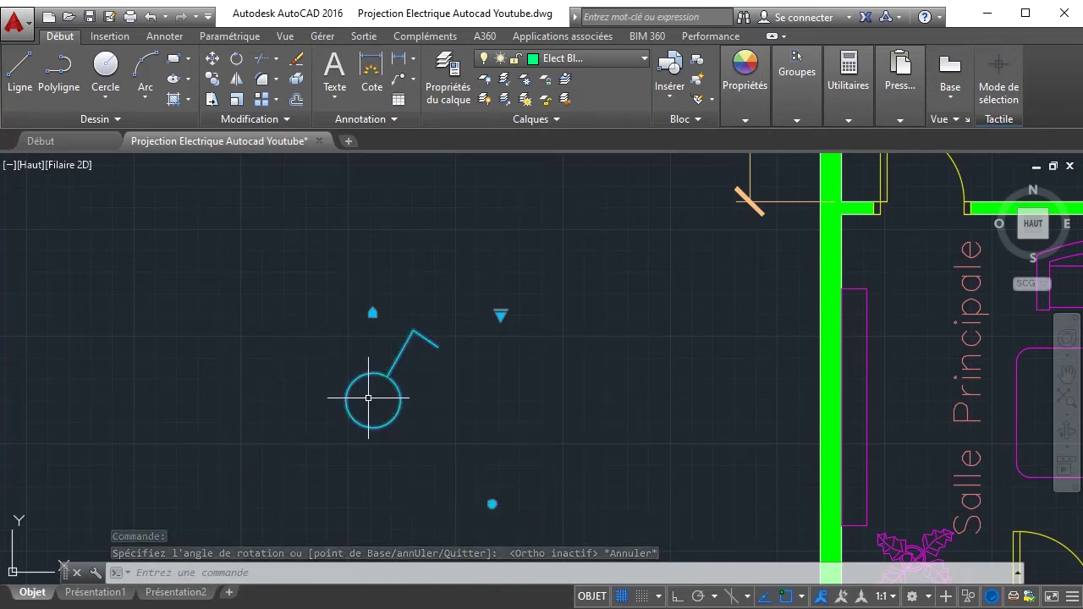
- Cycle the switch through SA Double, VV, VV Double, SA Double and SA
{"action": "left_click", "coordinate": [501, 314]}
{"action": "left_click", "coordinate": [538, 345]}
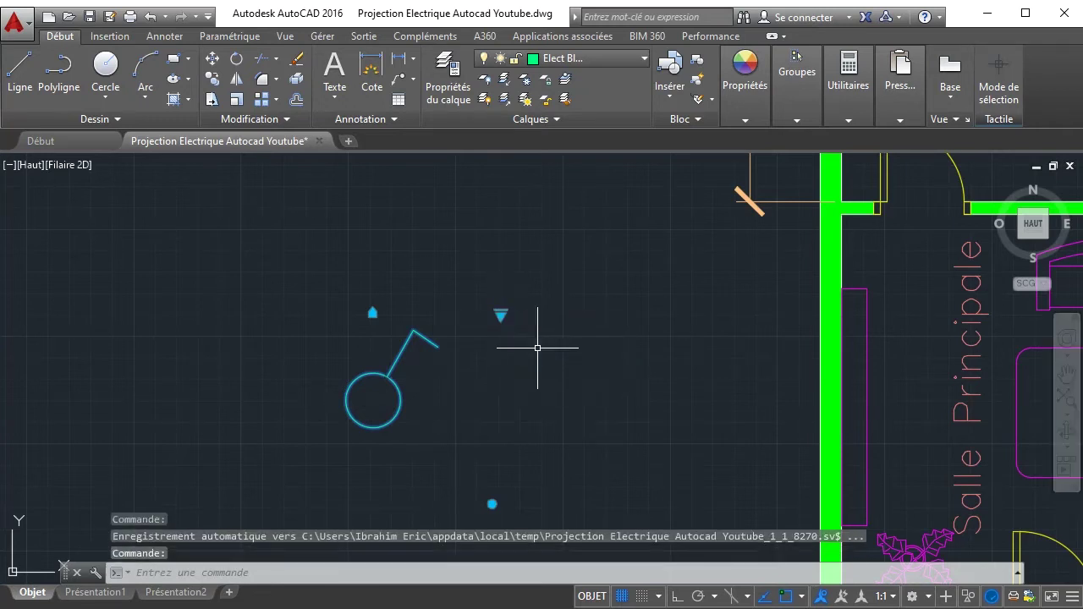
{"action": "left_click", "coordinate": [500, 314]}
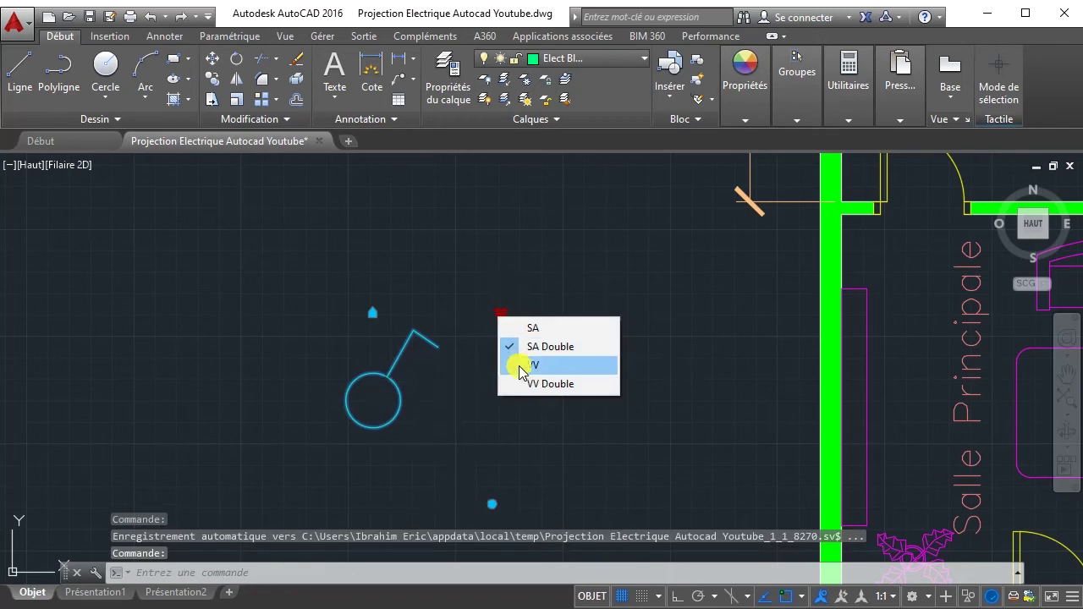
{"action": "left_click", "coordinate": [514, 362]}
{"action": "left_click", "coordinate": [501, 314]}
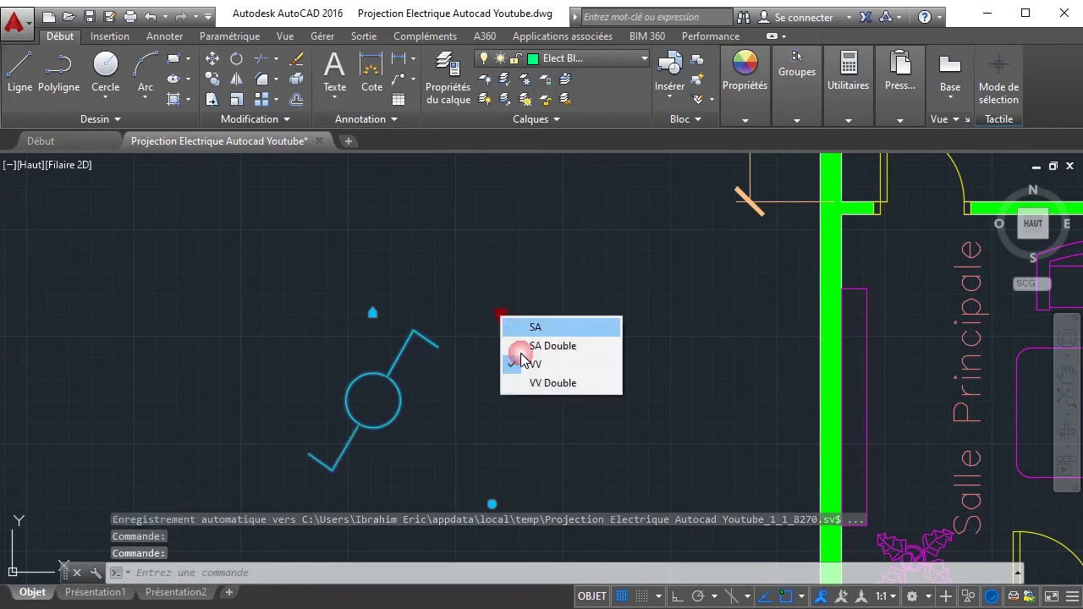
{"action": "left_click", "coordinate": [535, 380]}
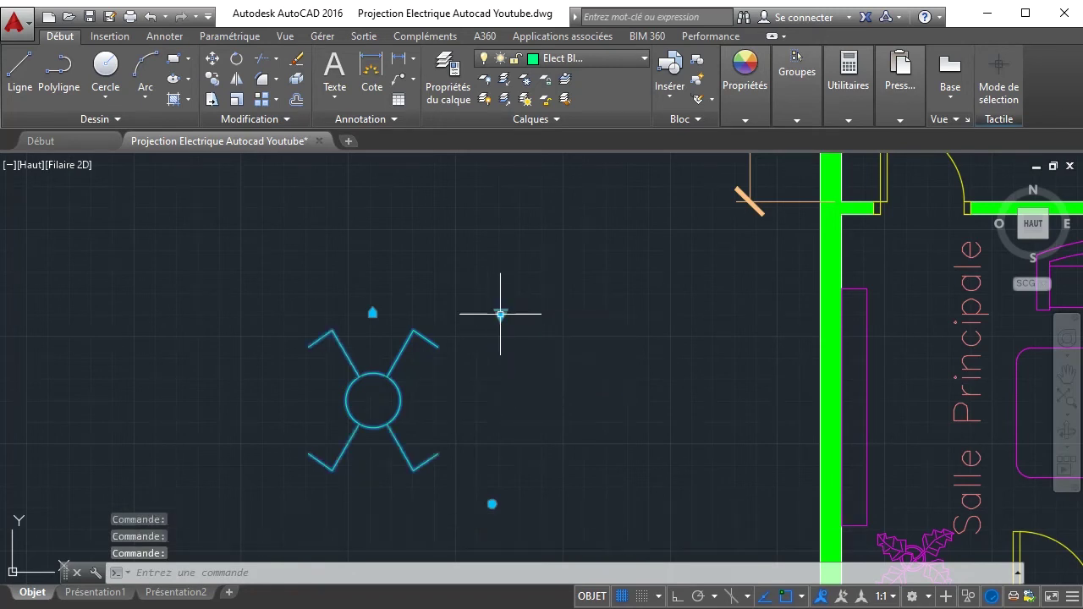
{"action": "left_click", "coordinate": [500, 314]}
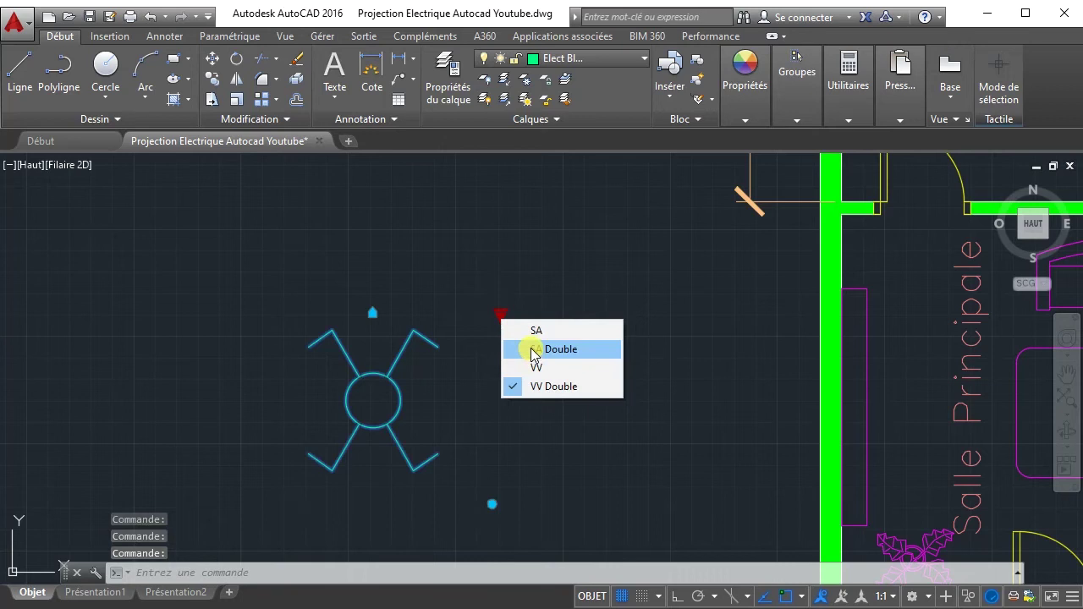
{"action": "left_click", "coordinate": [533, 350]}
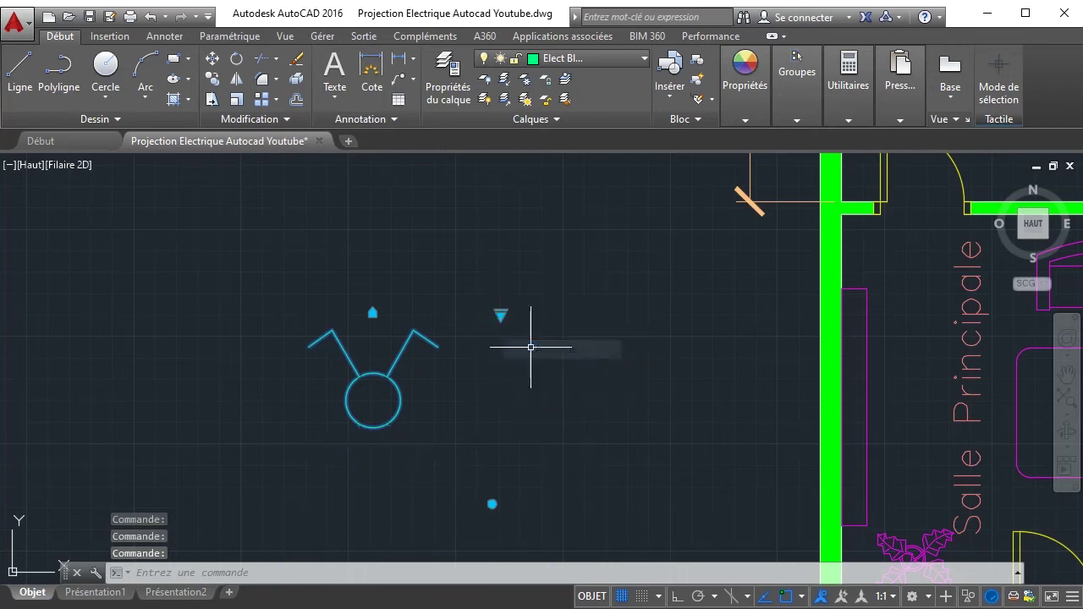
{"action": "left_click", "coordinate": [500, 314]}
{"action": "left_click", "coordinate": [541, 330]}
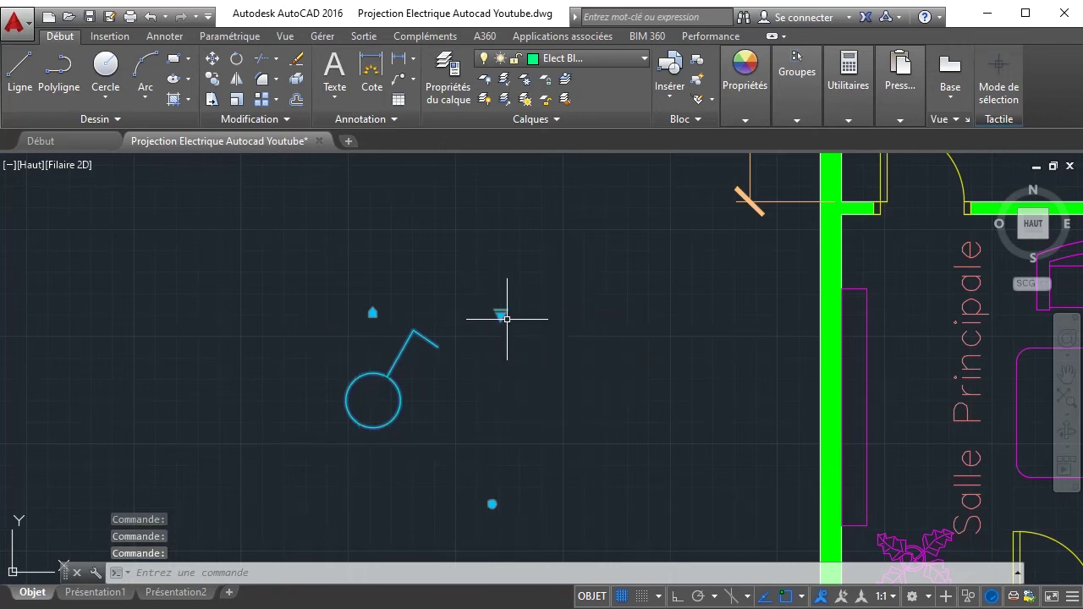
- Cycle again through SA Double, VV and VV Double, ending on single-arm SA
{"action": "left_click", "coordinate": [500, 314]}
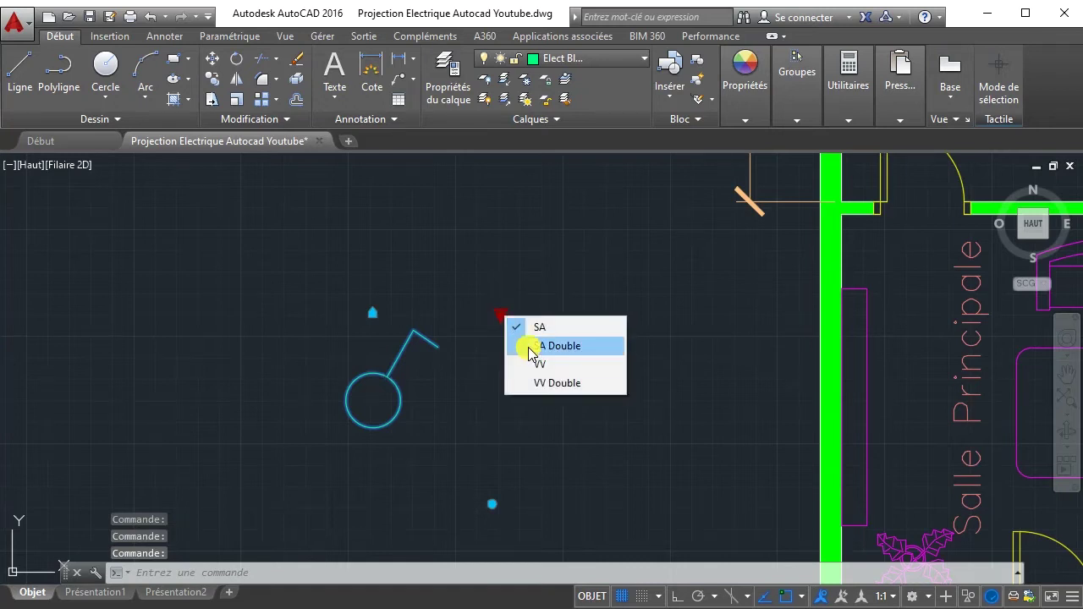
{"action": "left_click", "coordinate": [534, 351]}
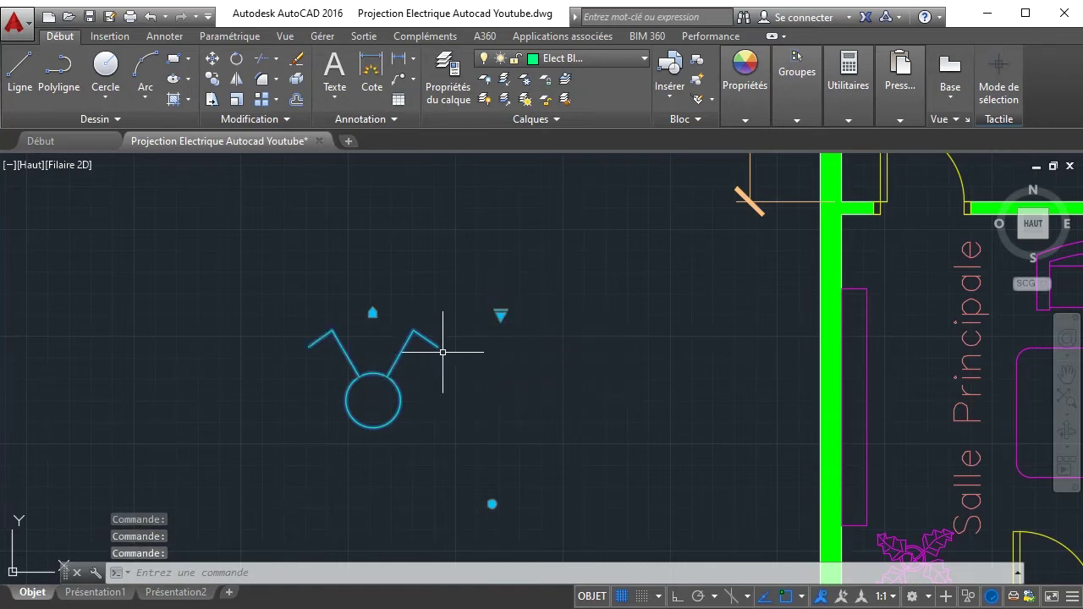
{"action": "left_click", "coordinate": [500, 314]}
{"action": "left_click", "coordinate": [533, 364]}
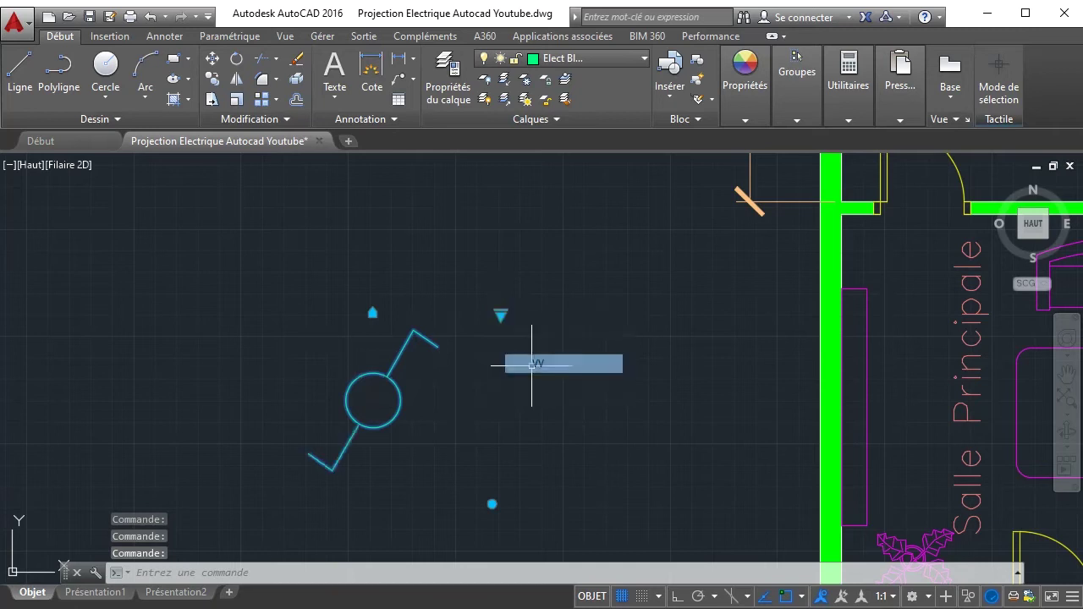
{"action": "left_click", "coordinate": [500, 314]}
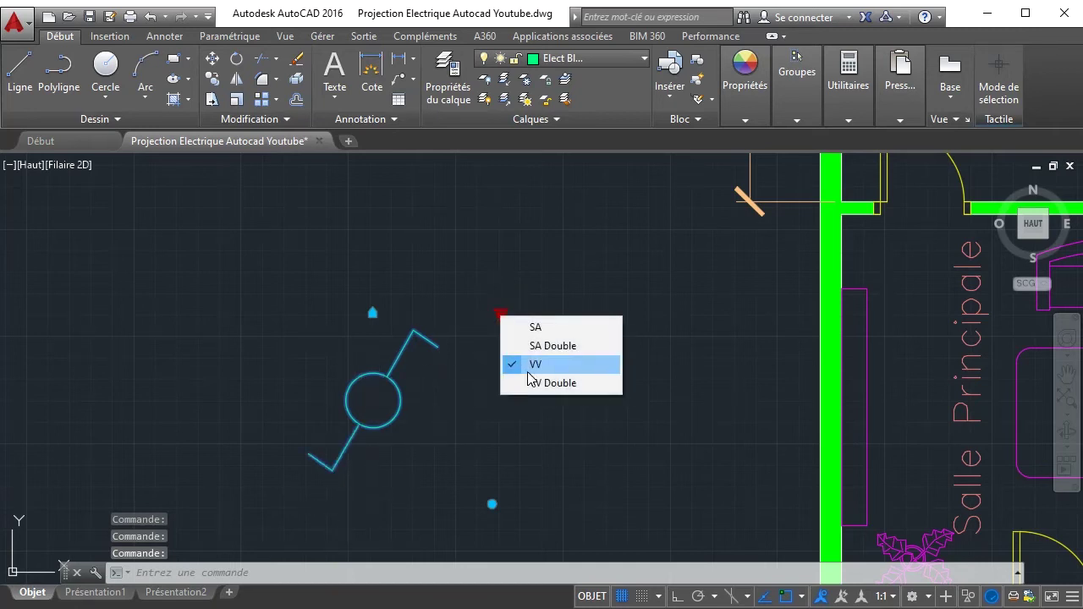
{"action": "left_click", "coordinate": [535, 385]}
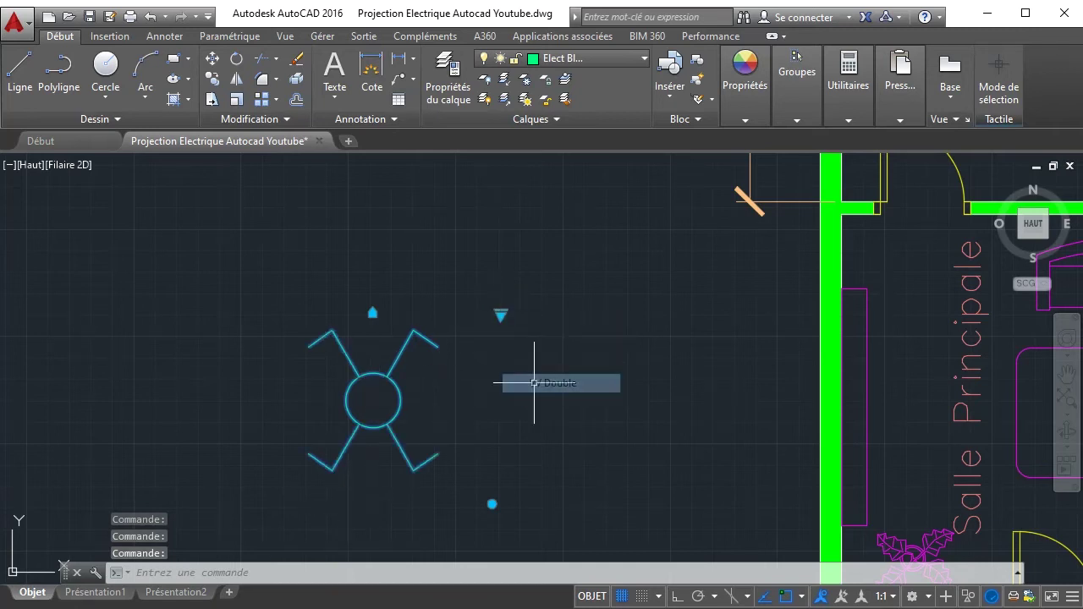
{"action": "left_click", "coordinate": [500, 314]}
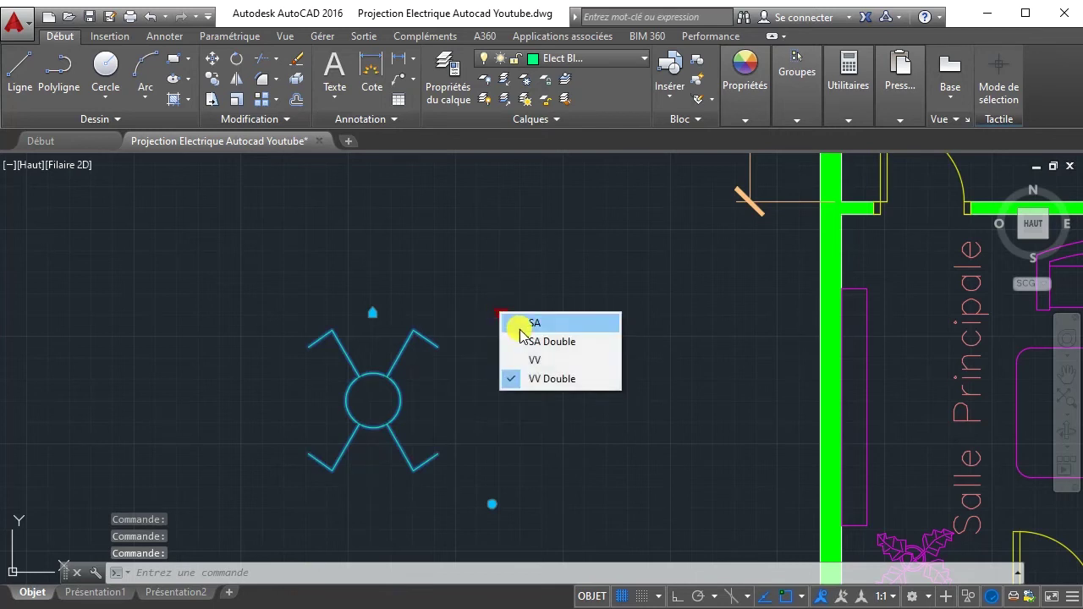
{"action": "left_click", "coordinate": [524, 325]}
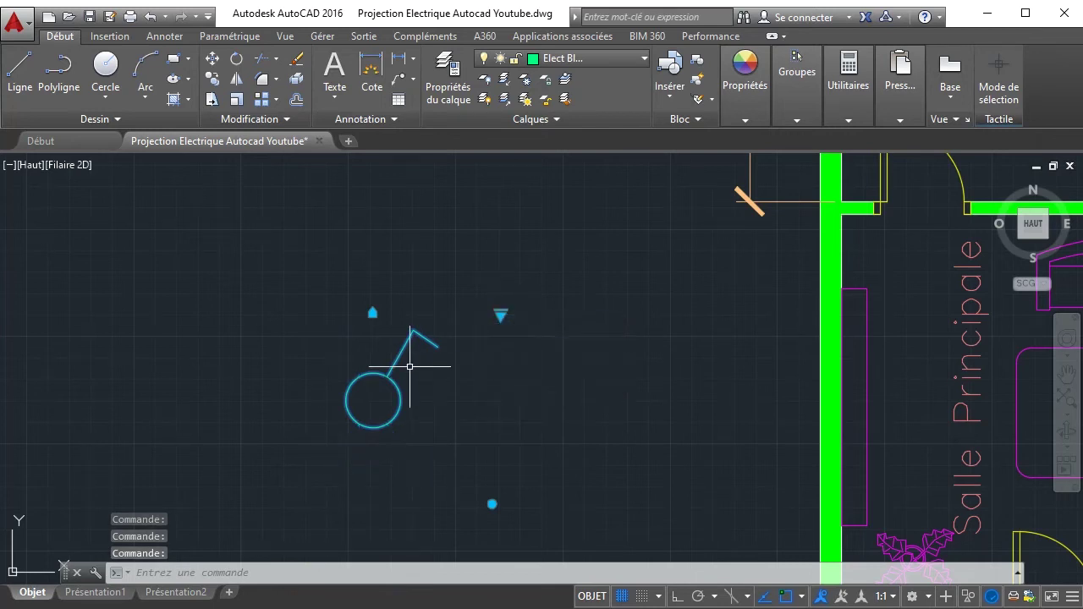
{"action": "left_click", "coordinate": [372, 313]}
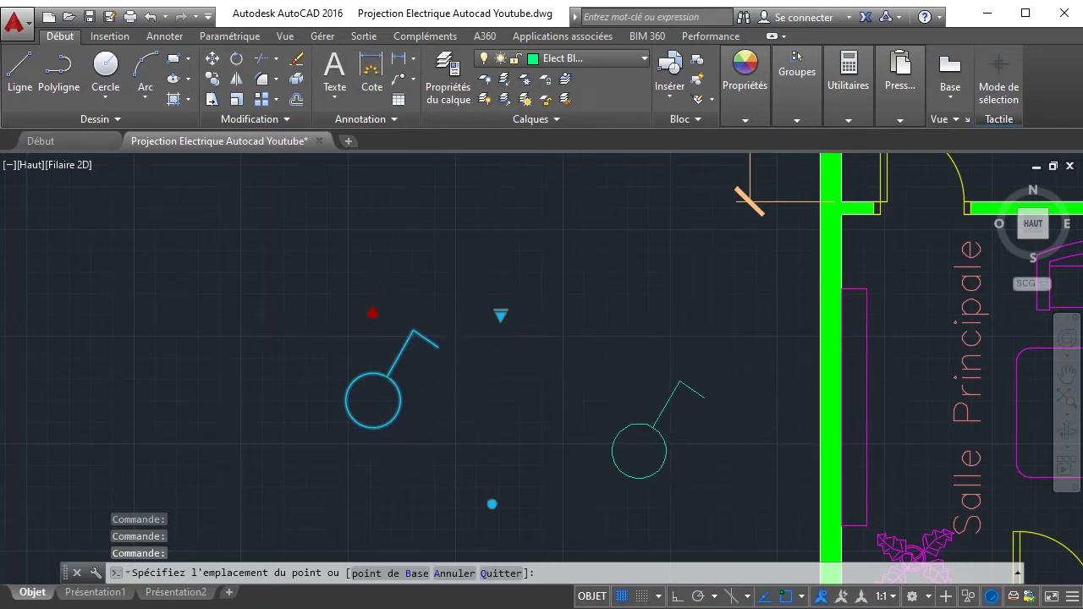
{"action": "scroll", "coordinate": [639, 366], "scroll_direction": "down", "scroll_amount": 4}
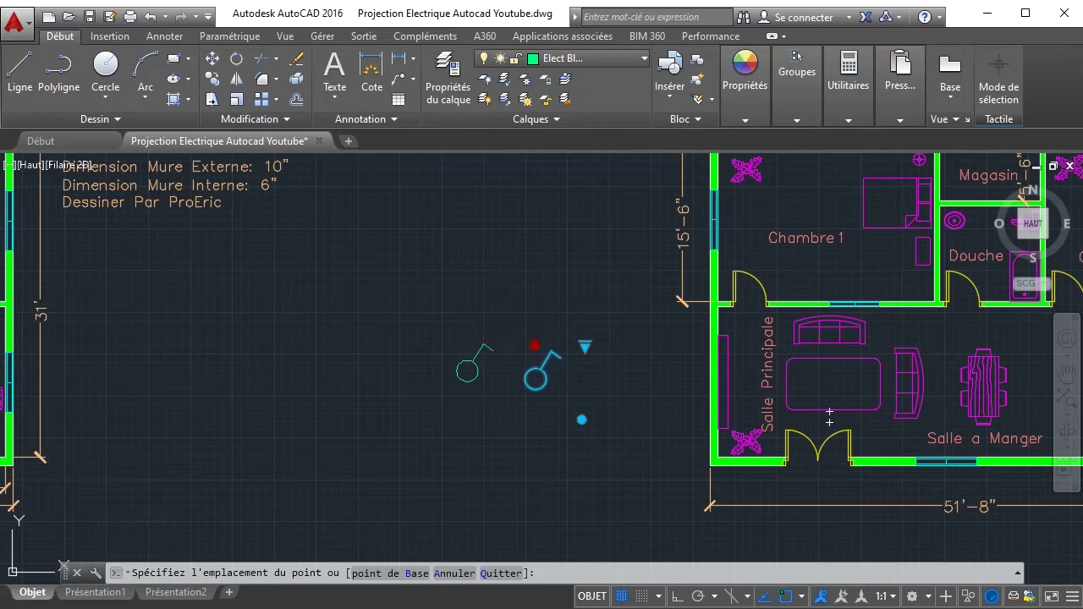
{"action": "key", "text": "Escape"}
- Start an arc from the upper left, then cancel it
{"action": "scroll", "coordinate": [555, 368], "scroll_direction": "up", "scroll_amount": 4}
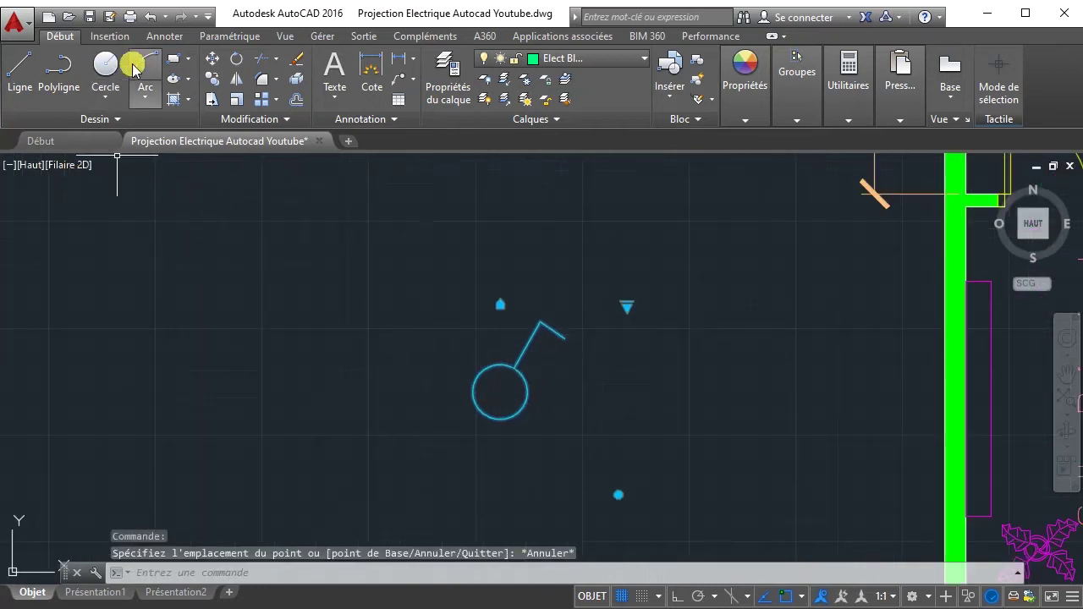
{"action": "left_click", "coordinate": [20, 68]}
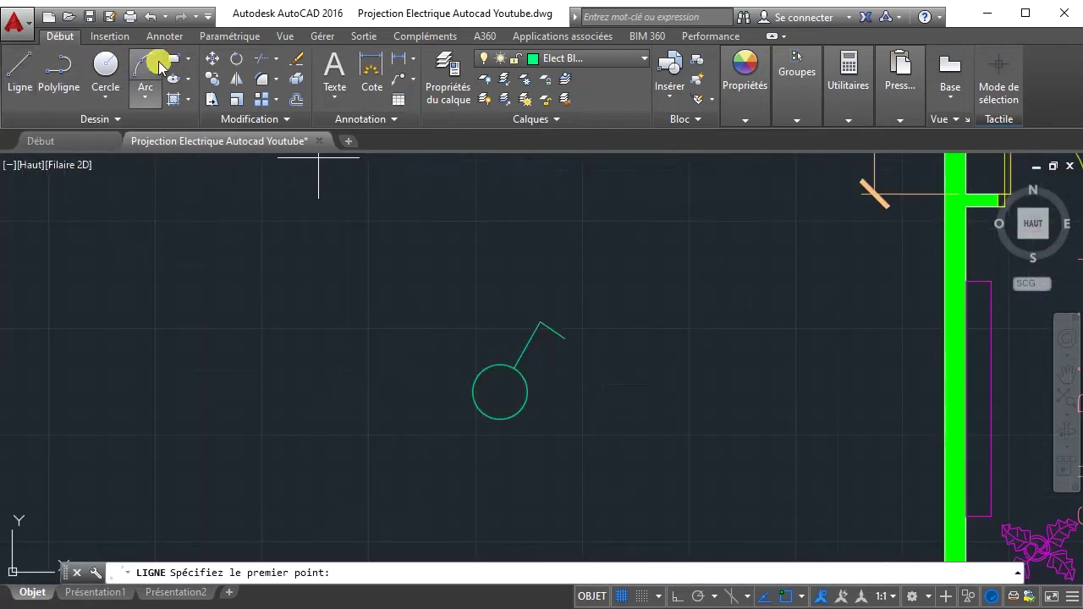
{"action": "left_click", "coordinate": [158, 67]}
{"action": "left_click", "coordinate": [171, 206]}
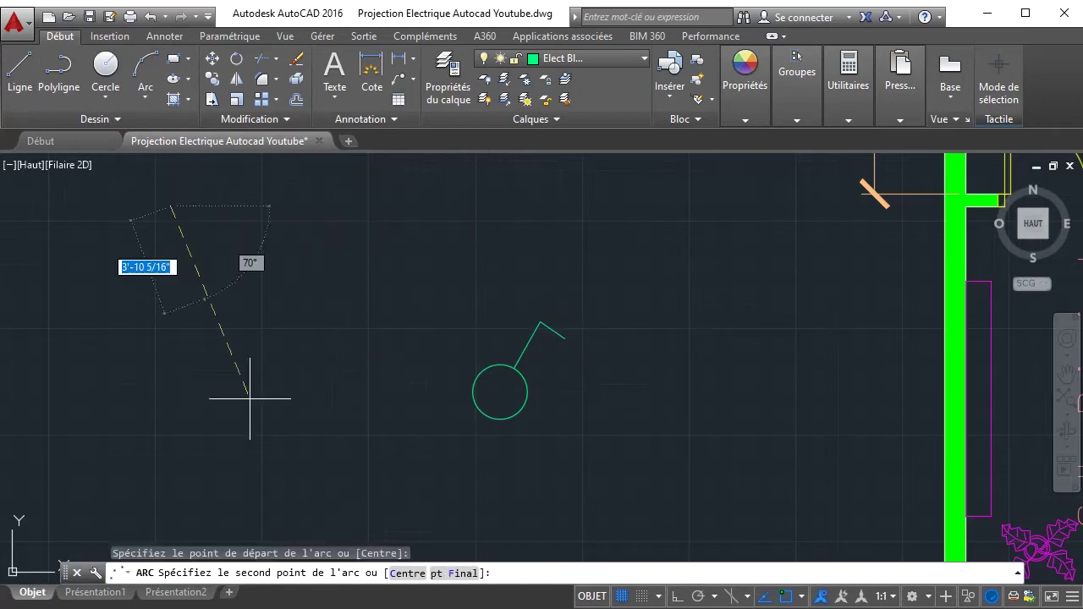
{"action": "left_click", "coordinate": [175, 501]}
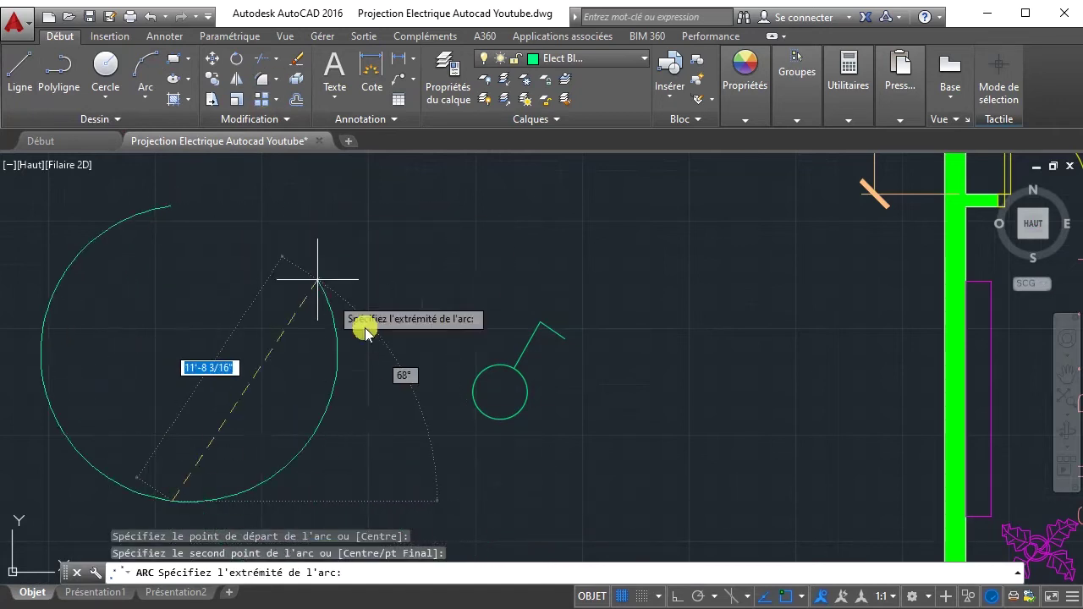
{"action": "key", "text": "Escape"}
- Draw a polyline of a vertical, a horizontal and a long diagonal segment beside the switch
{"action": "left_click", "coordinate": [59, 71]}
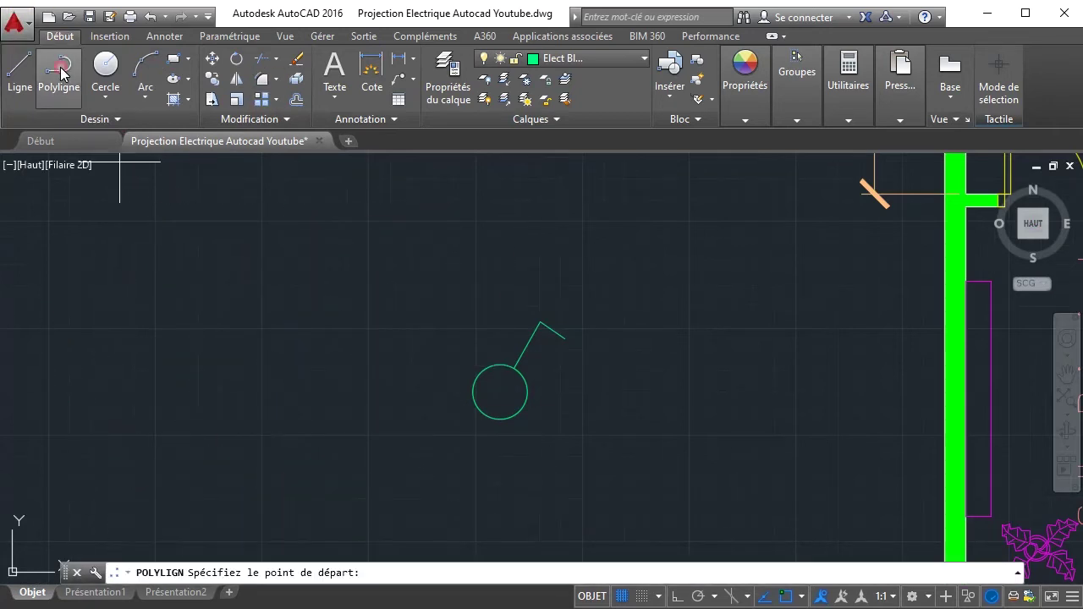
{"action": "left_click", "coordinate": [226, 206]}
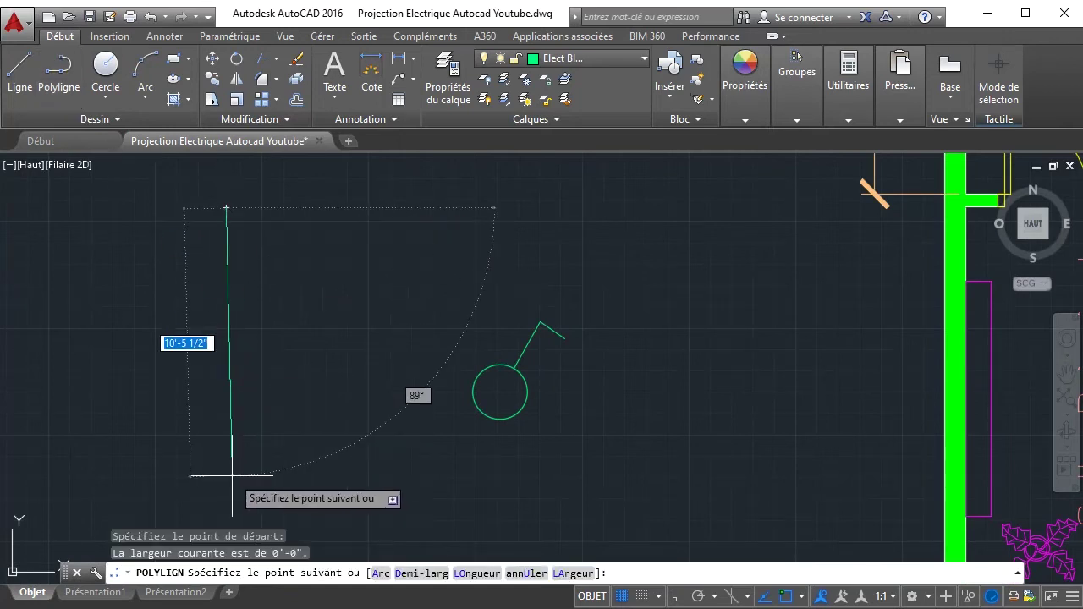
{"action": "left_click", "coordinate": [673, 596]}
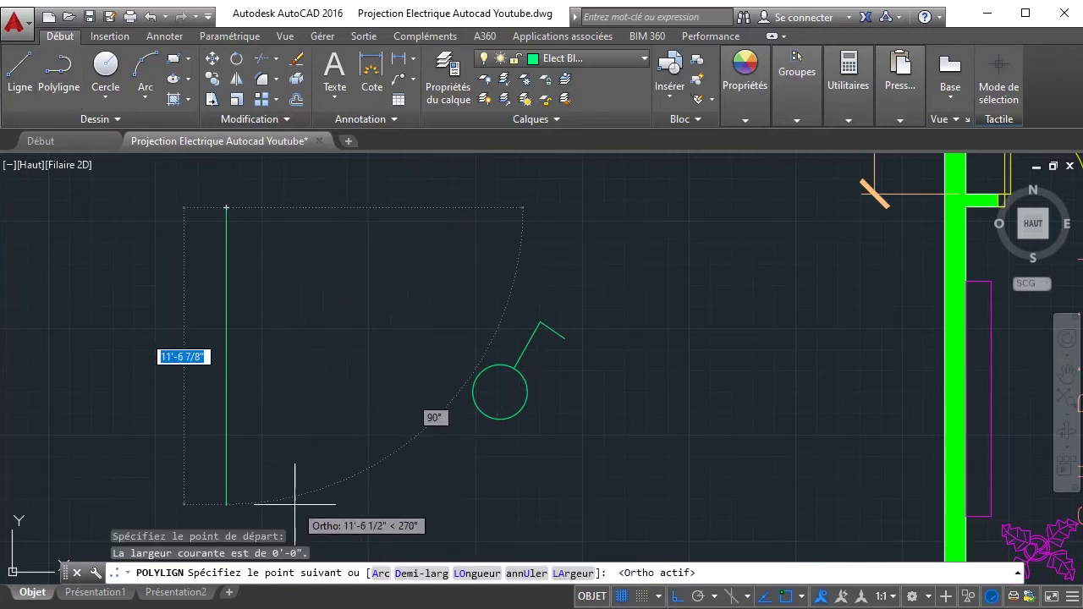
{"action": "left_click", "coordinate": [294, 505]}
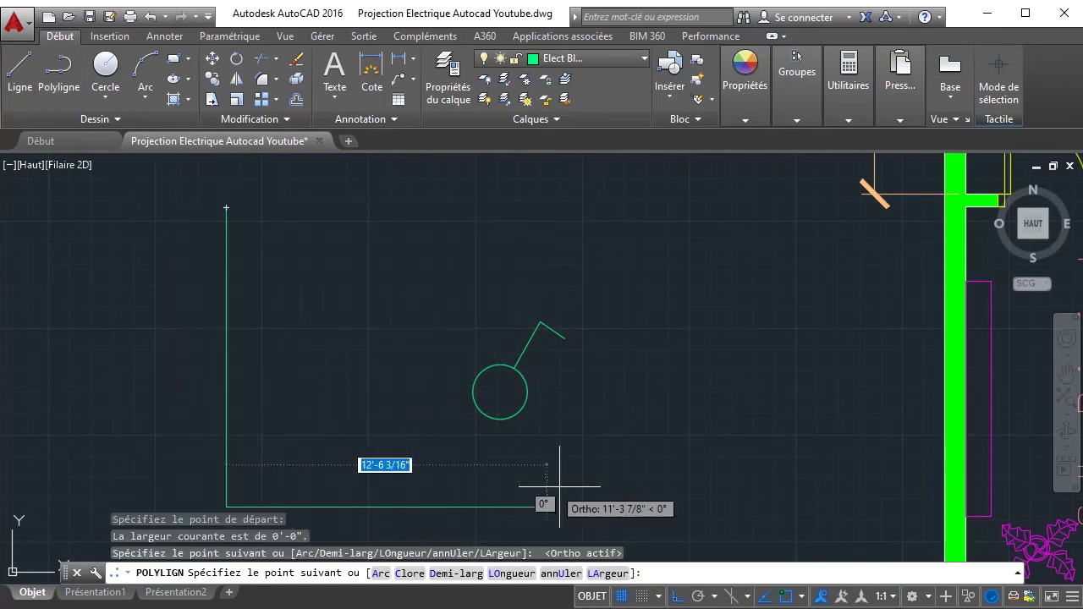
{"action": "left_click", "coordinate": [520, 505]}
{"action": "left_click", "coordinate": [675, 596]}
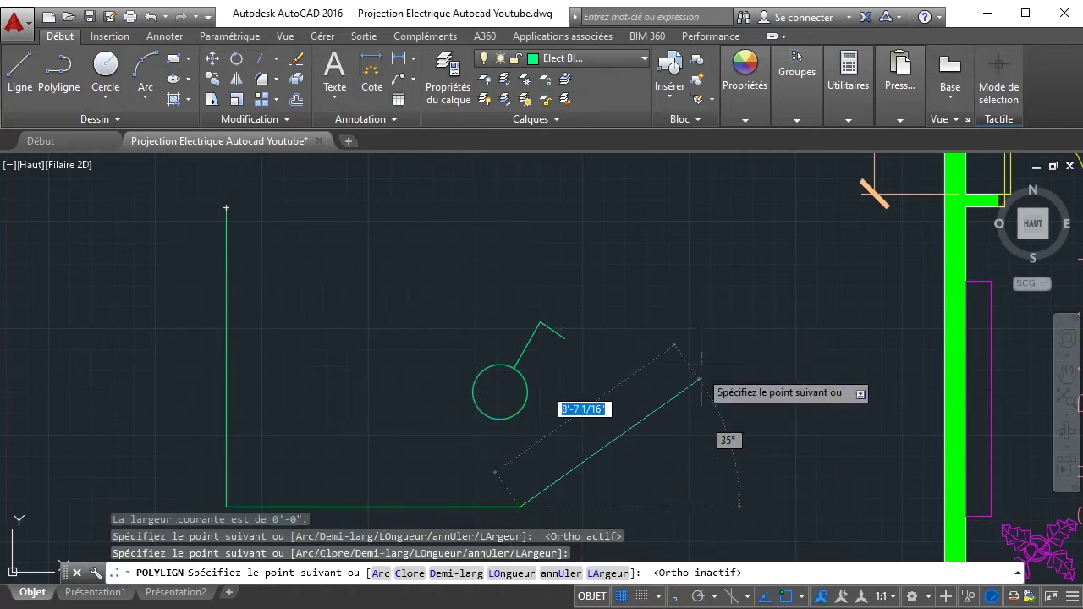
{"action": "left_click", "coordinate": [736, 201]}
{"action": "right_click", "coordinate": [761, 373]}
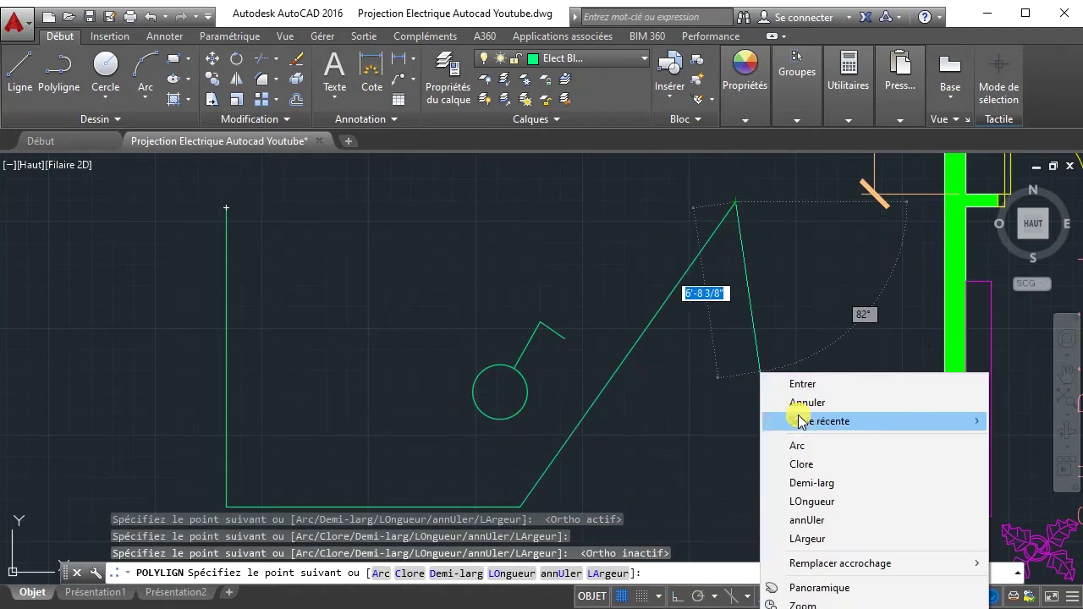
{"action": "left_click", "coordinate": [799, 386]}
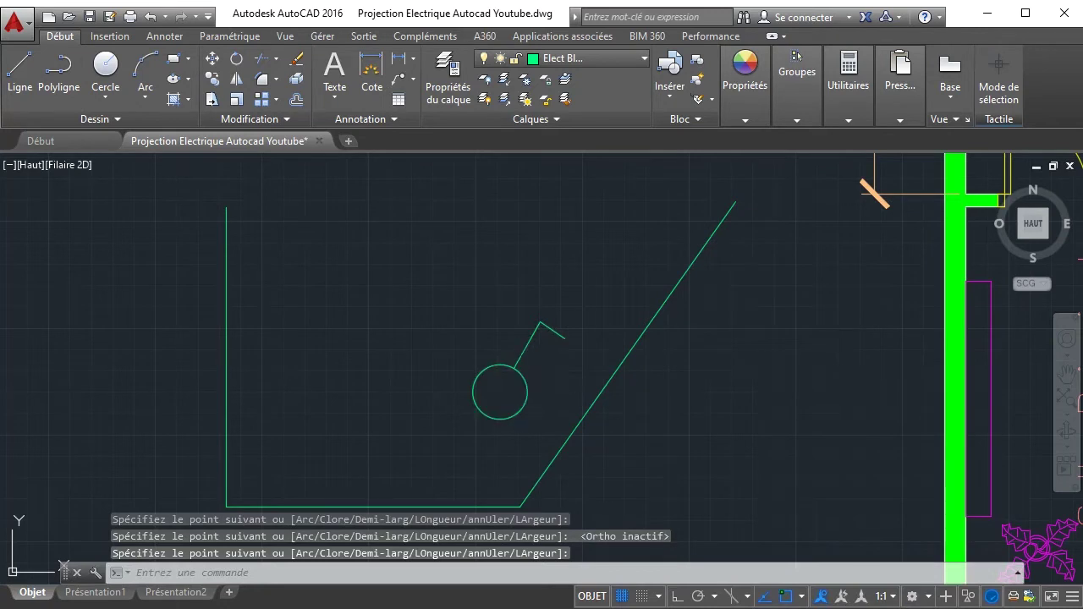
{"action": "left_click", "coordinate": [523, 390]}
{"action": "left_click", "coordinate": [500, 304]}
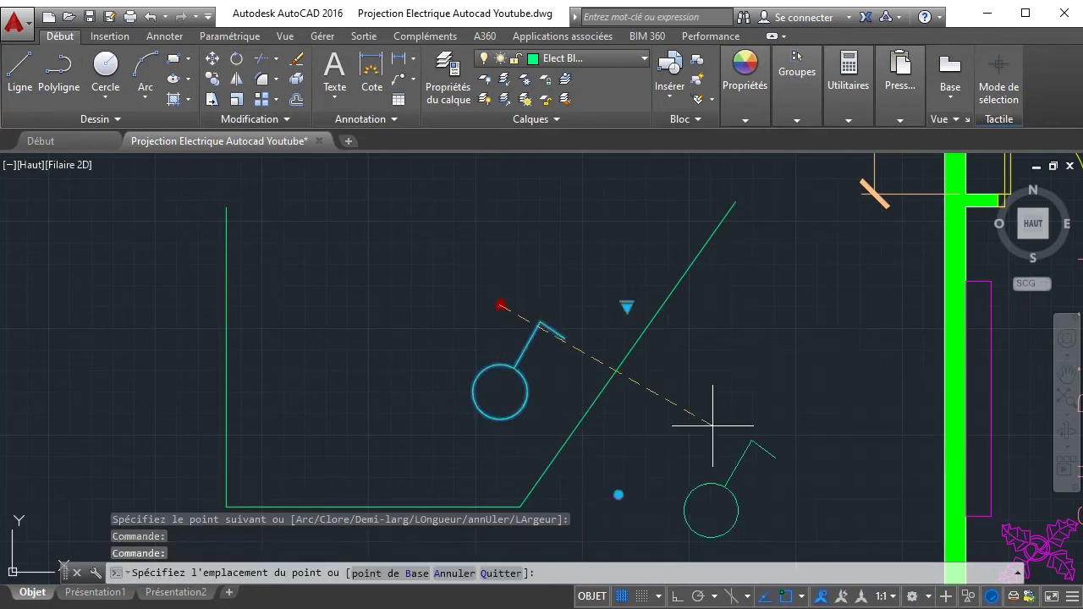
- Place the switch perpendicular on the diagonal and copy it to a second position
{"action": "left_click", "coordinate": [622, 387]}
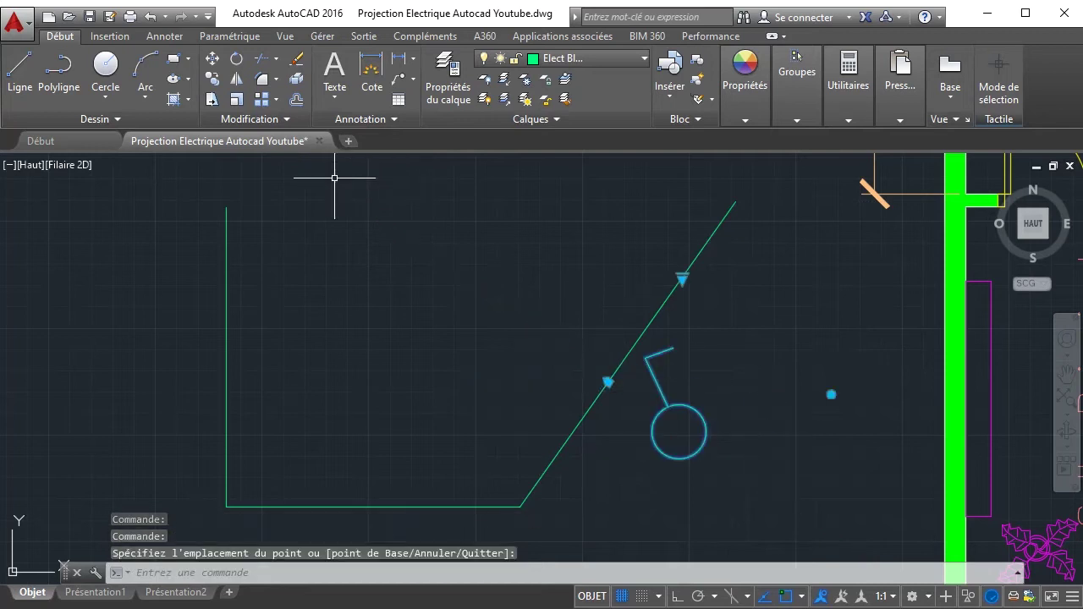
{"action": "type", "text": "co"}
{"action": "key", "text": "space"}
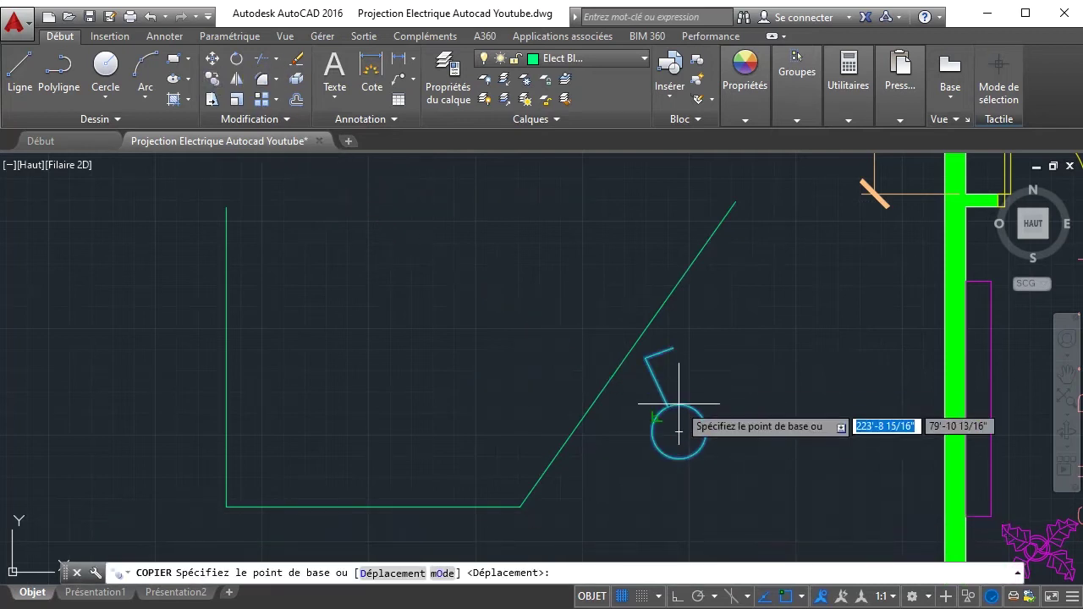
{"action": "left_click", "coordinate": [679, 432]}
{"action": "left_click", "coordinate": [504, 301]}
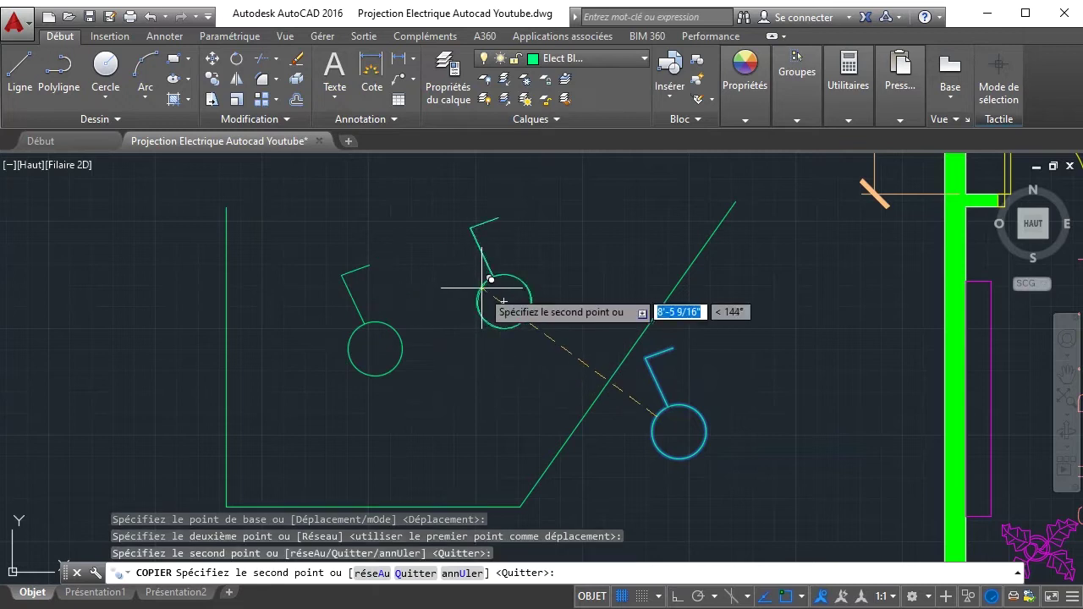
{"action": "right_click", "coordinate": [474, 386]}
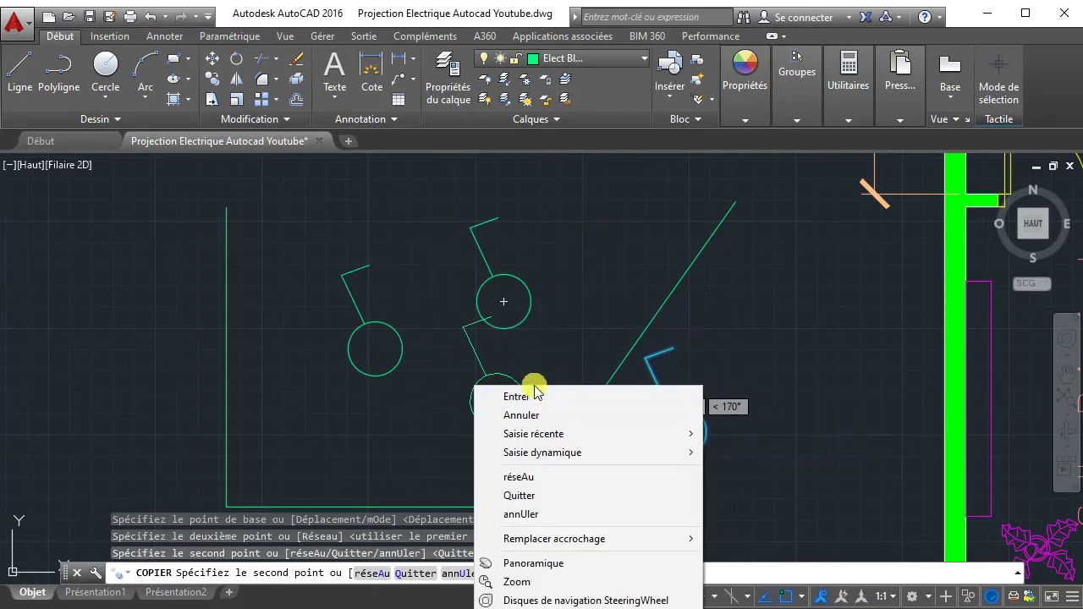
{"action": "left_click", "coordinate": [535, 394]}
- Set the left switch to SA Double and the middle switch to VV
{"action": "left_click", "coordinate": [532, 319]}
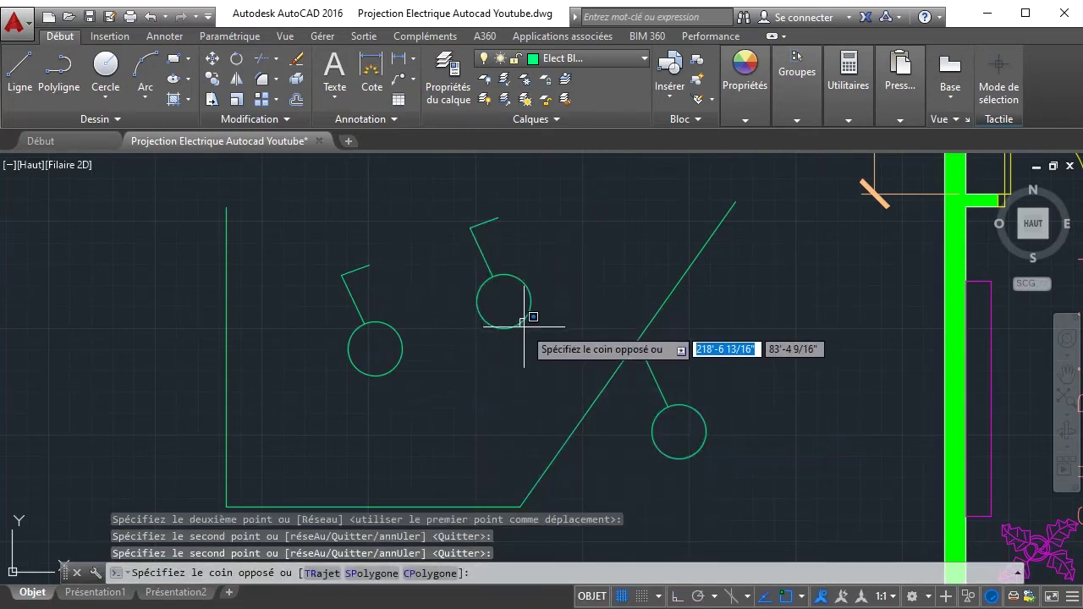
{"action": "left_click", "coordinate": [525, 326]}
{"action": "left_click", "coordinate": [374, 321]}
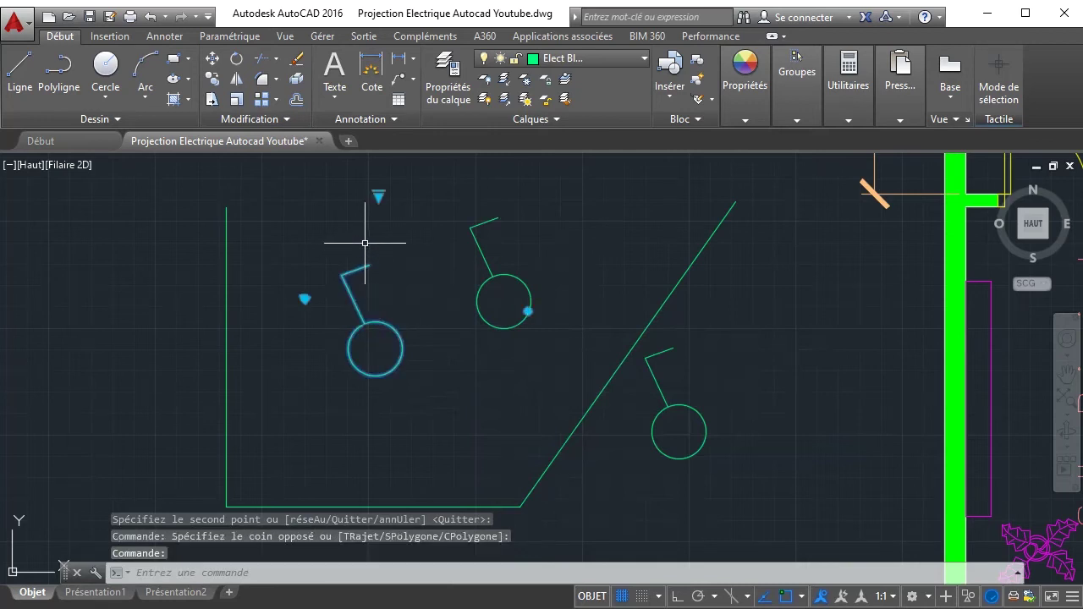
{"action": "left_click", "coordinate": [379, 194]}
{"action": "left_click", "coordinate": [402, 227]}
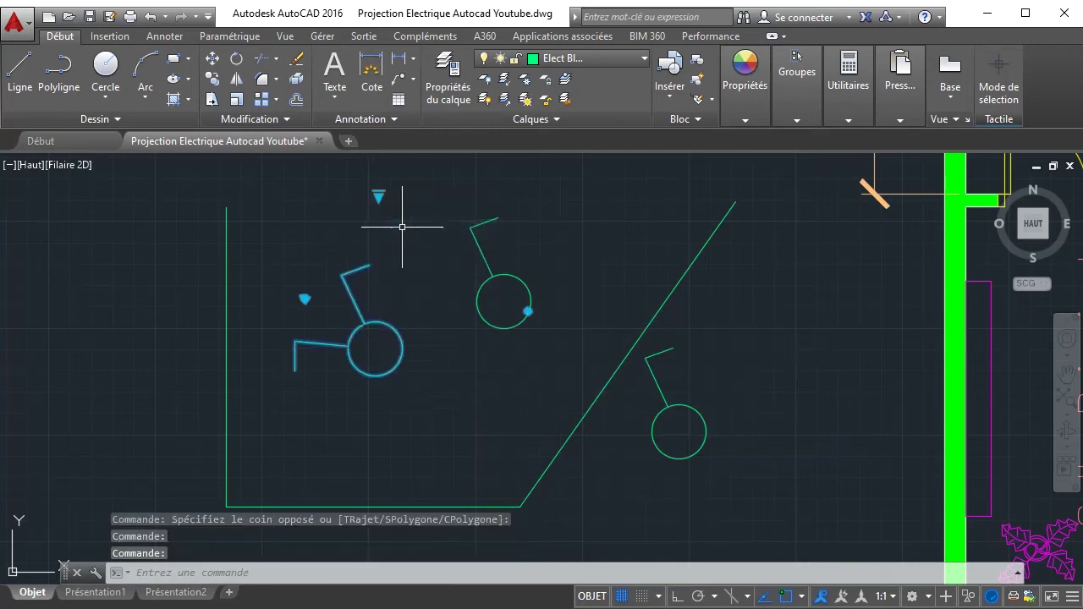
{"action": "left_click", "coordinate": [502, 272]}
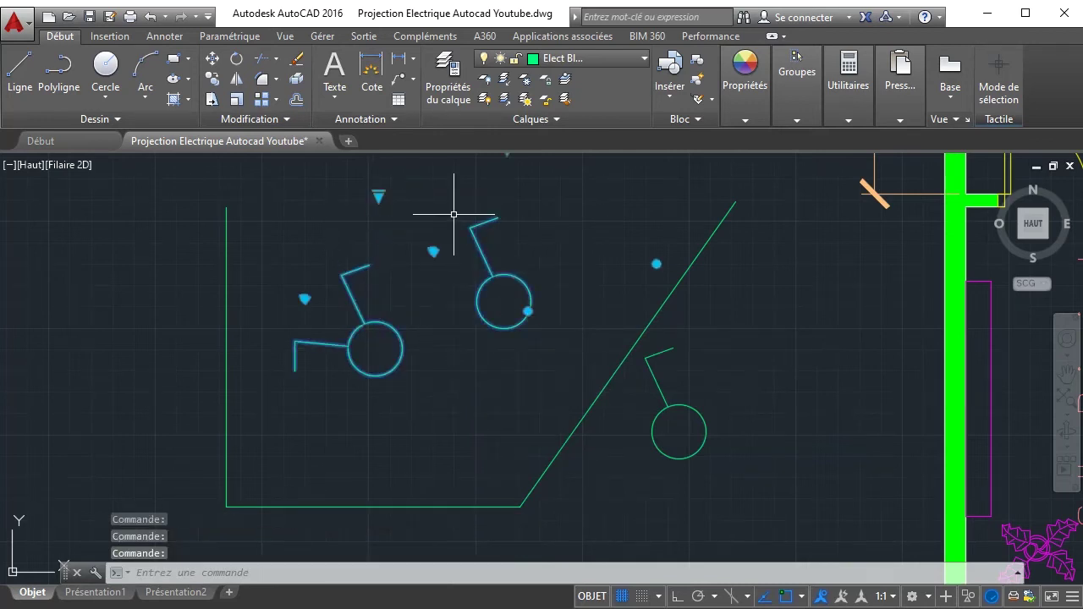
{"action": "scroll", "coordinate": [561, 271], "scroll_direction": "down", "scroll_amount": 2}
{"action": "left_click", "coordinate": [525, 193]}
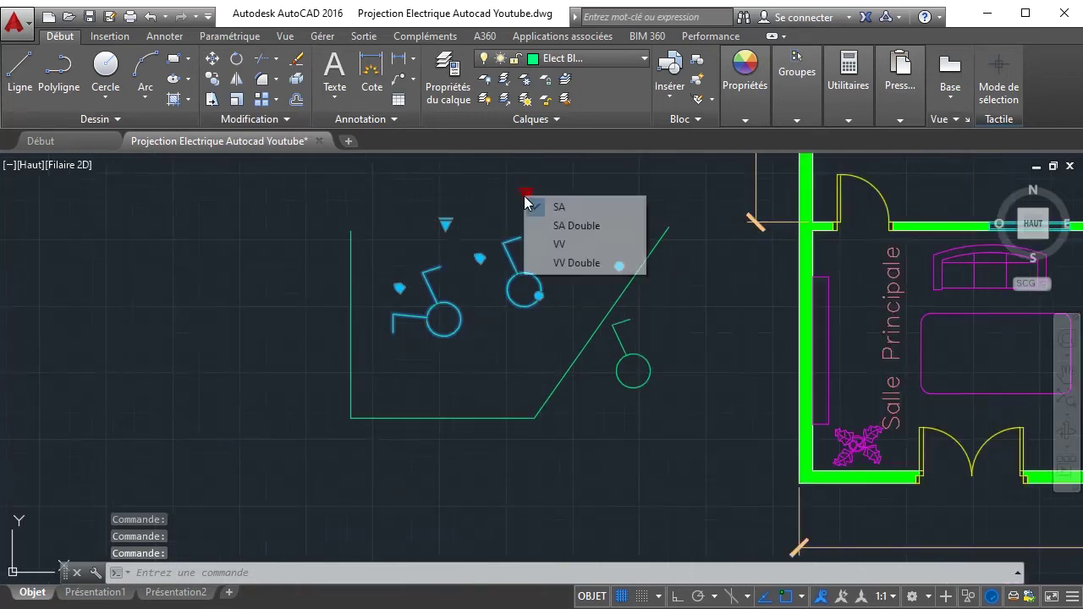
{"action": "left_click", "coordinate": [555, 244]}
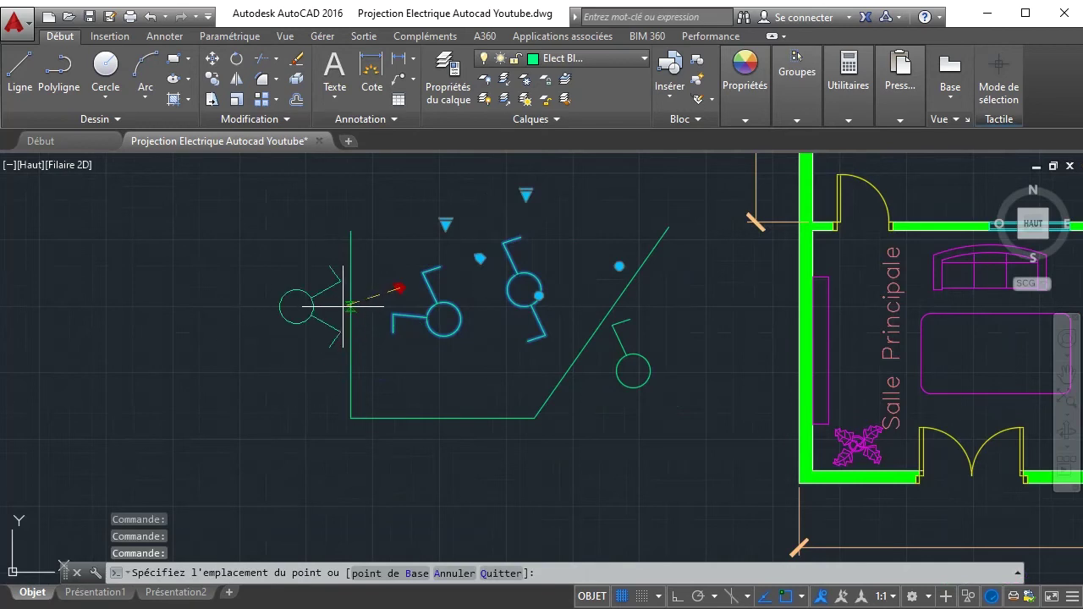
- Attach the double switch to the vertical line and move the VV switch onto the bottom line
{"action": "left_click", "coordinate": [352, 305]}
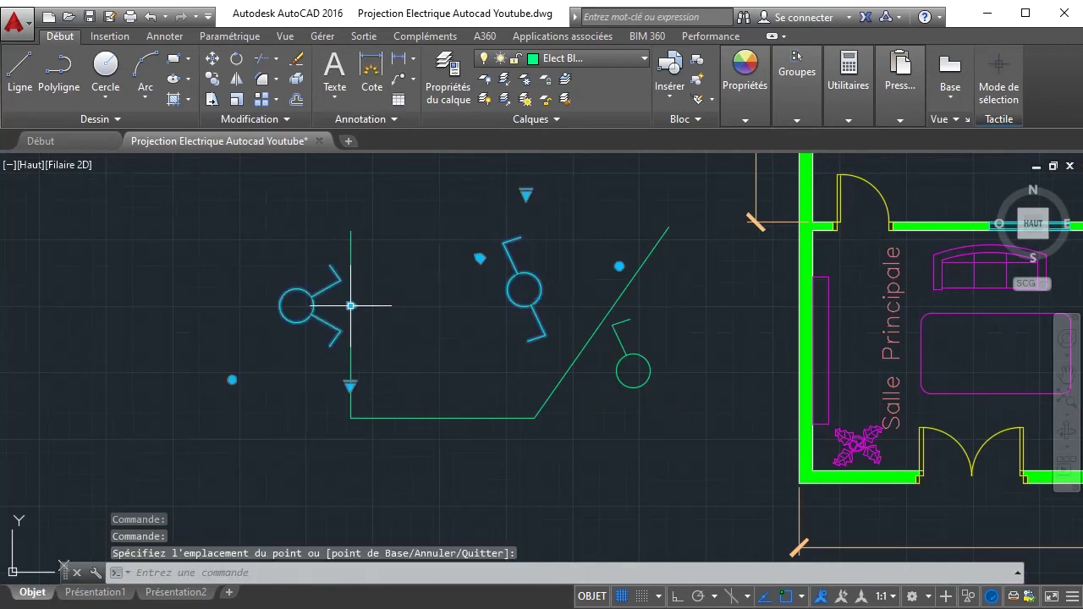
{"action": "left_click", "coordinate": [480, 258]}
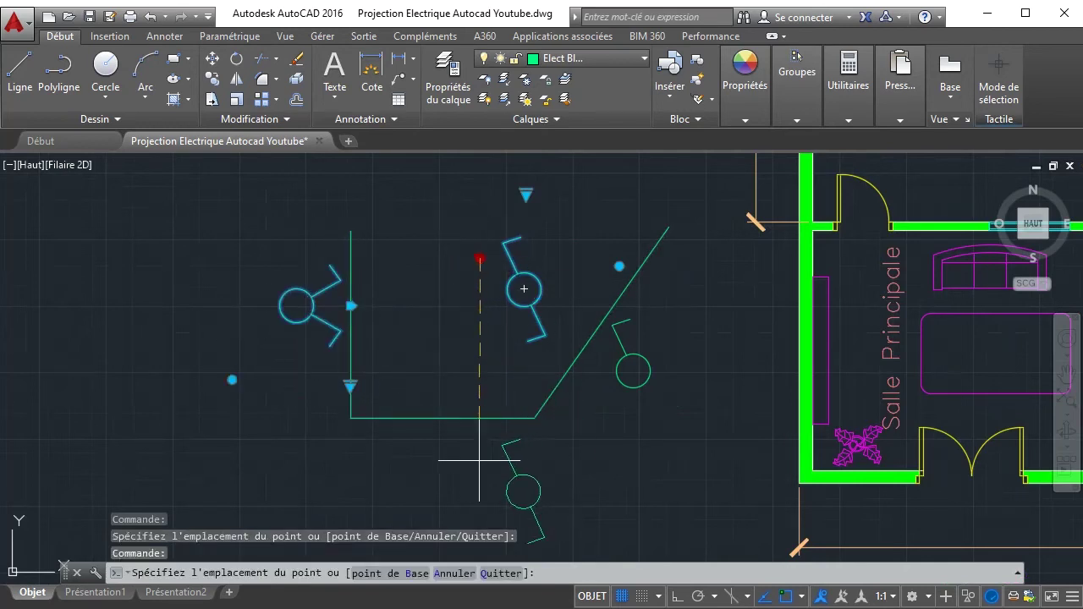
{"action": "left_click", "coordinate": [458, 418]}
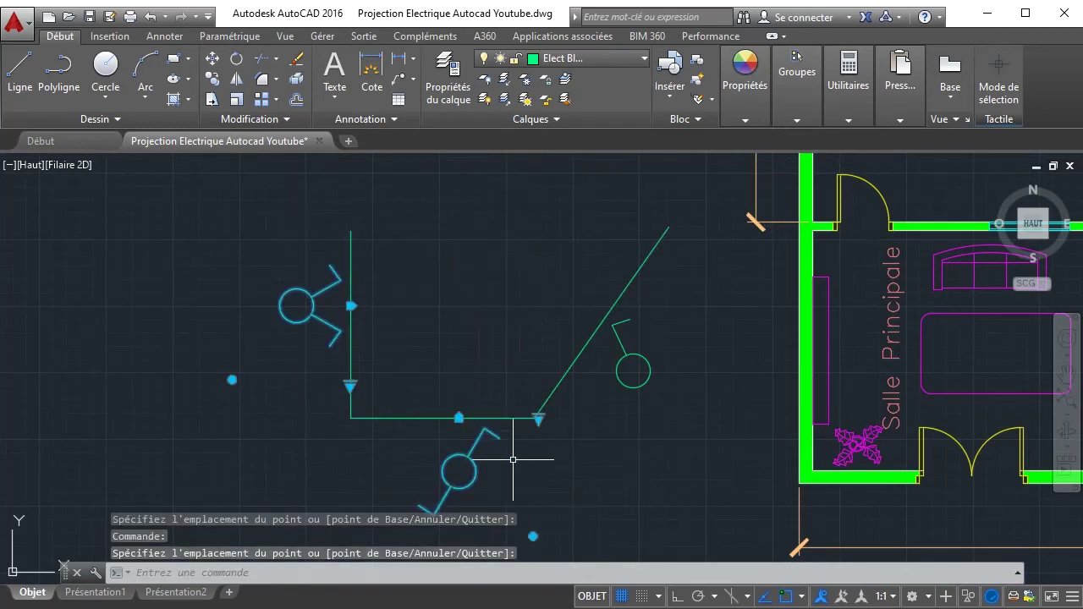
{"action": "left_click", "coordinate": [211, 80]}
{"action": "left_click", "coordinate": [459, 472]}
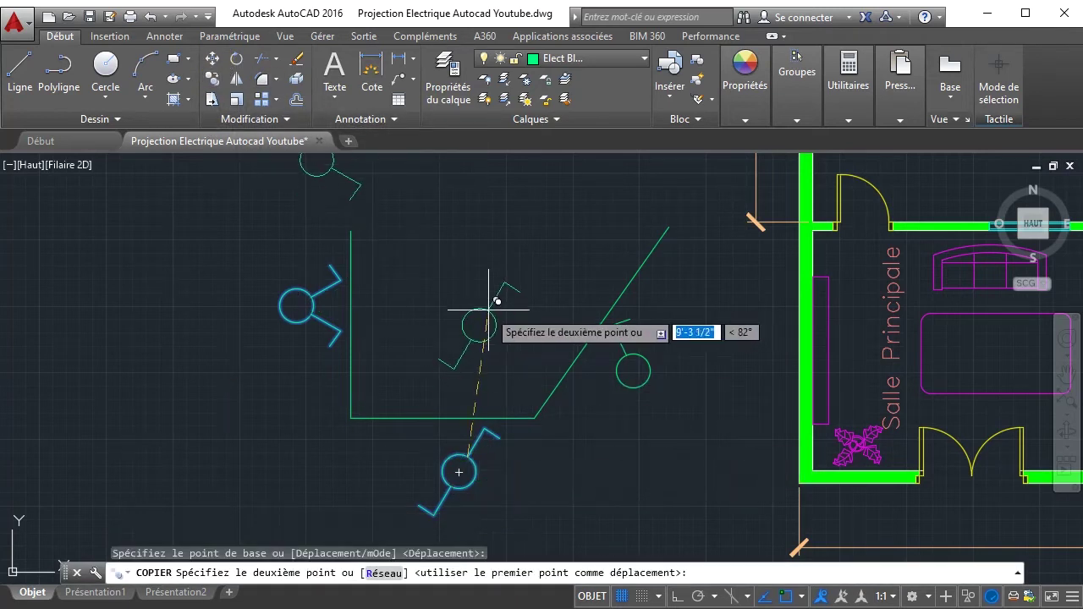
{"action": "key", "text": "Escape"}
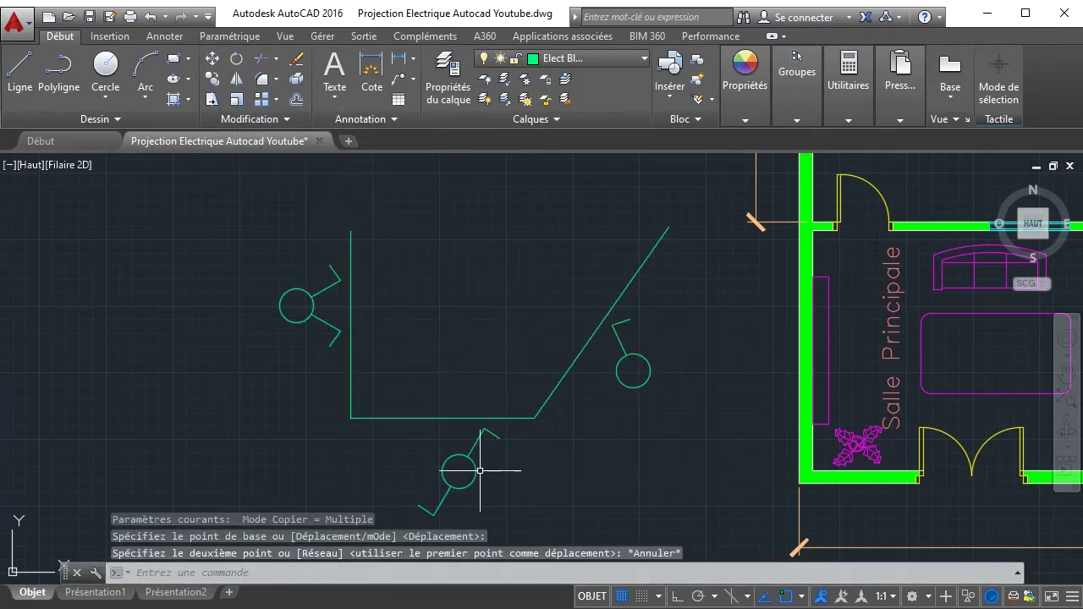
- Copy the bottom switch to a spot inside the outline
{"action": "left_click", "coordinate": [211, 81]}
{"action": "left_click", "coordinate": [458, 472]}
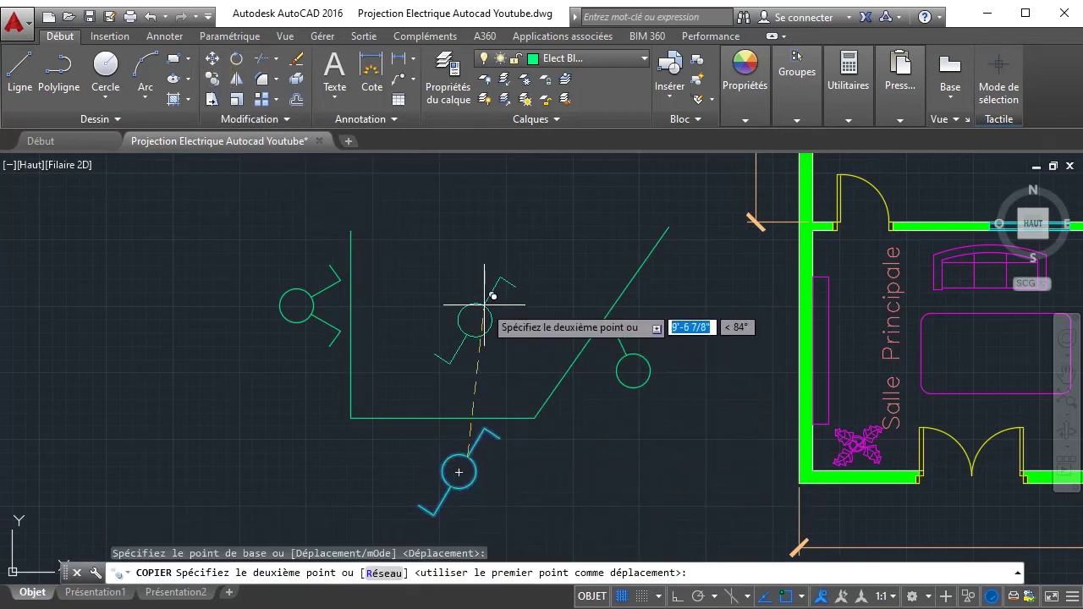
{"action": "left_click", "coordinate": [484, 305]}
{"action": "right_click", "coordinate": [529, 327]}
{"action": "left_click", "coordinate": [569, 341]}
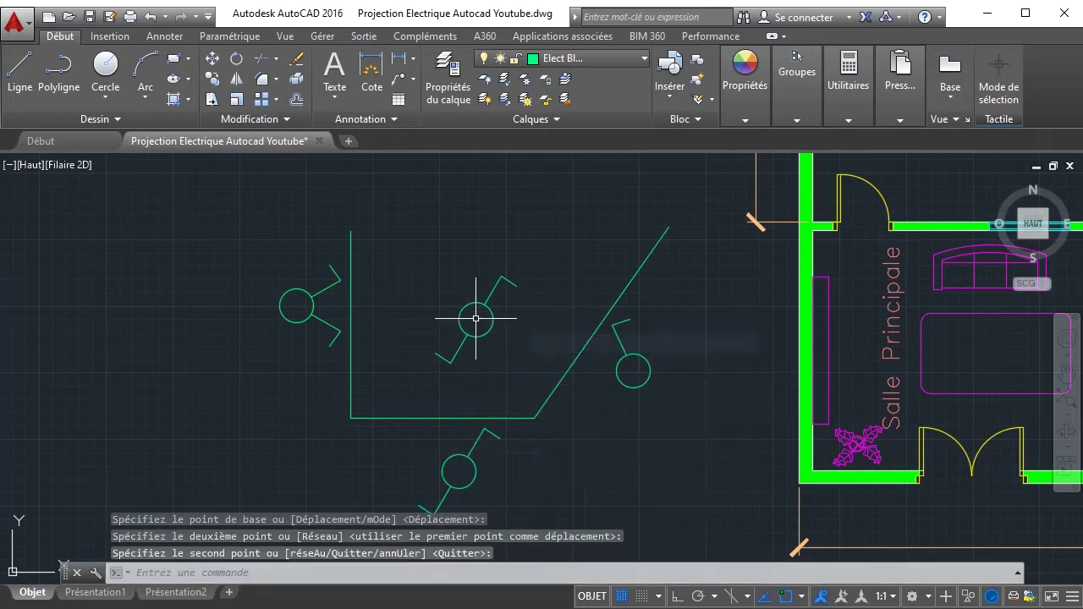
{"action": "left_click", "coordinate": [482, 318]}
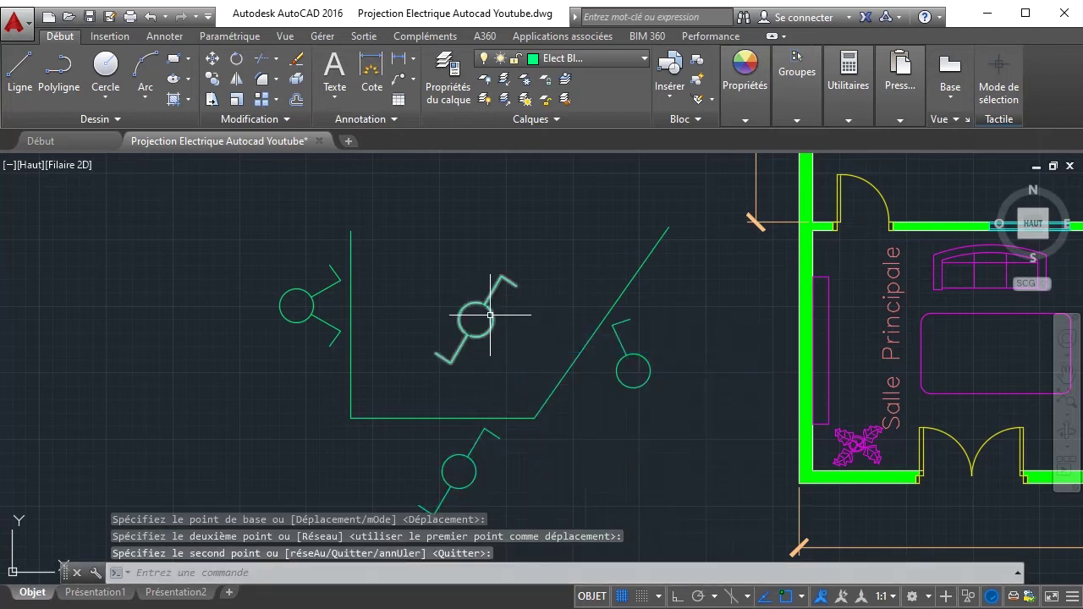
{"action": "left_click", "coordinate": [476, 266]}
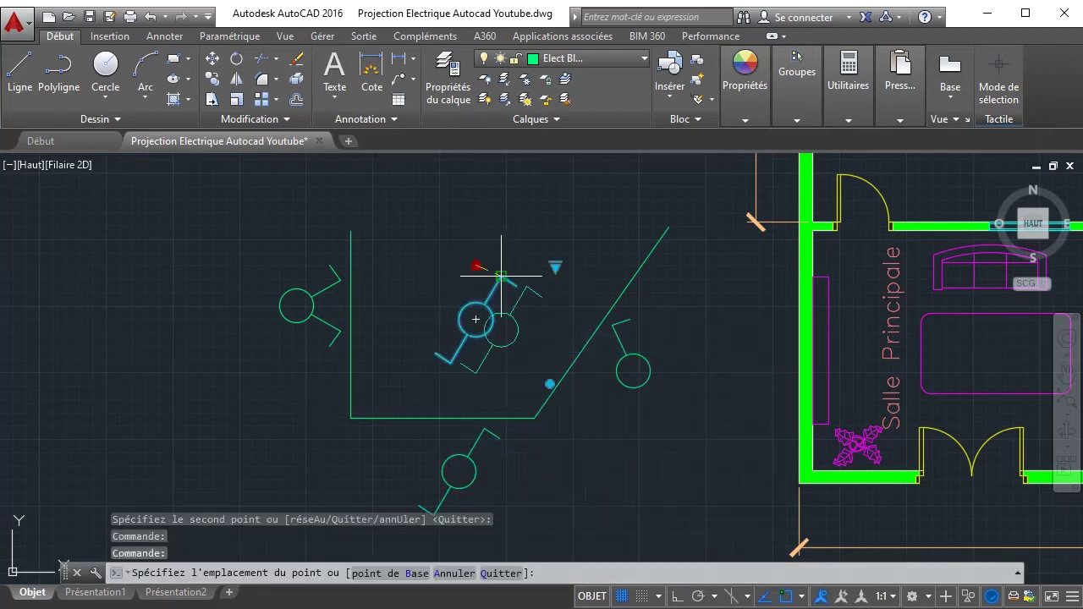
{"action": "key", "text": "Escape"}
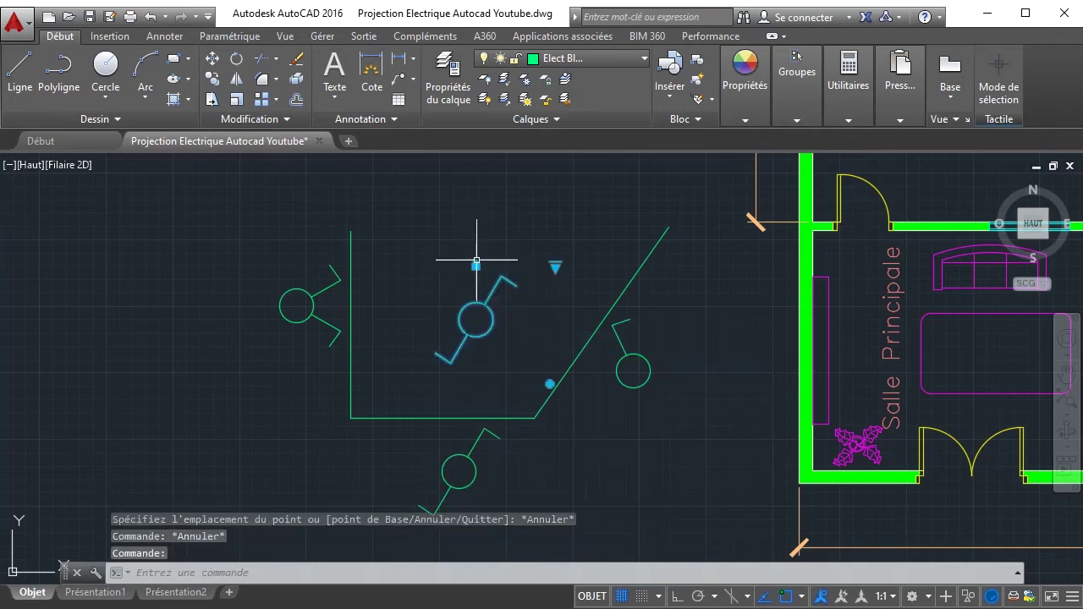
- Switch the copy to VV Double and move it into the wall-line corner
{"action": "left_click", "coordinate": [555, 267]}
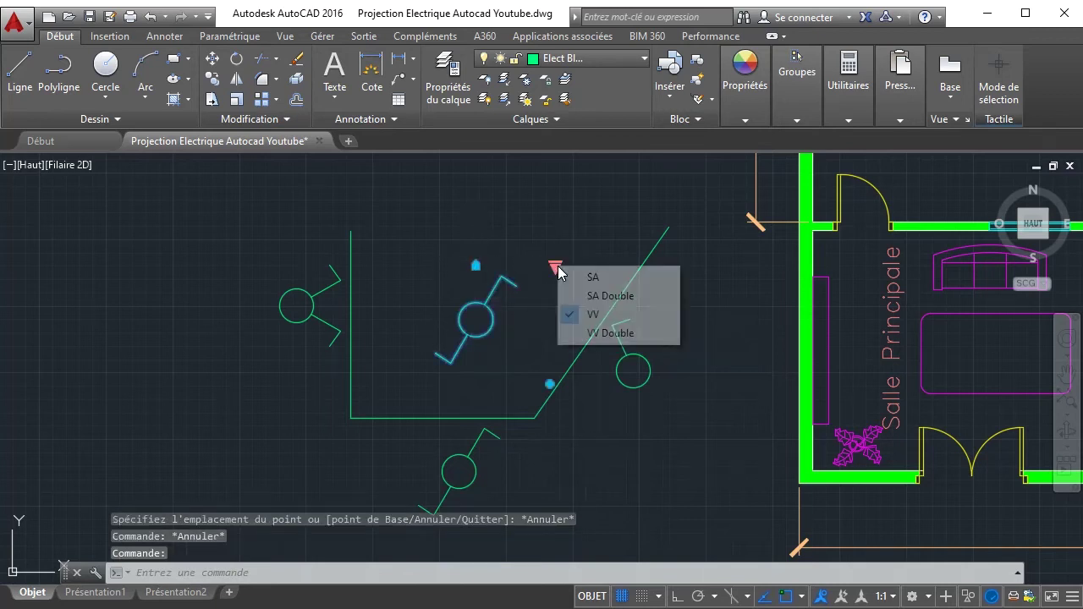
{"action": "left_click", "coordinate": [582, 335]}
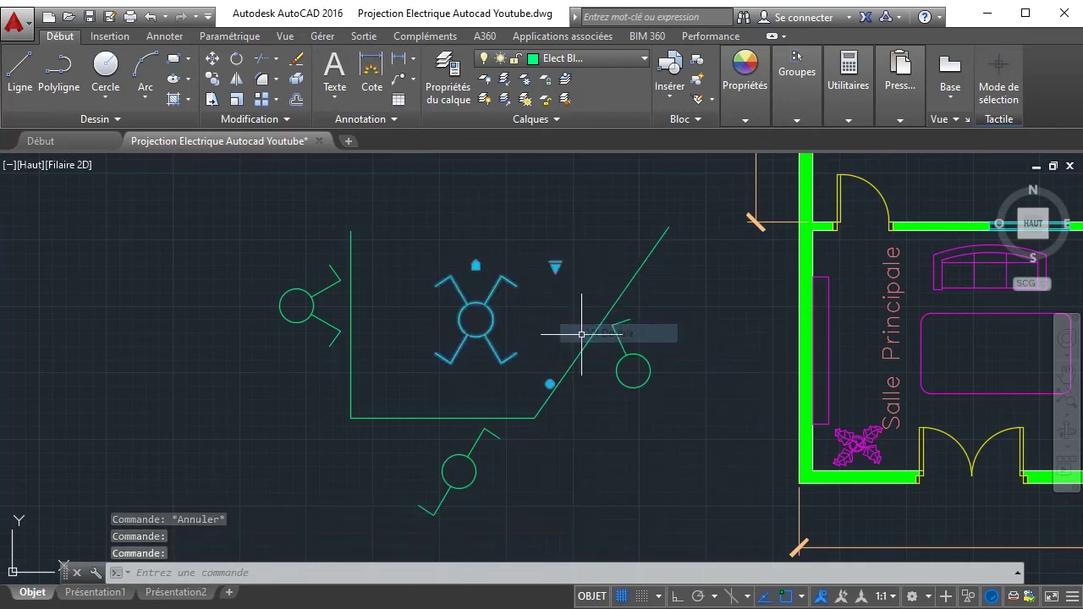
{"action": "left_click", "coordinate": [476, 265]}
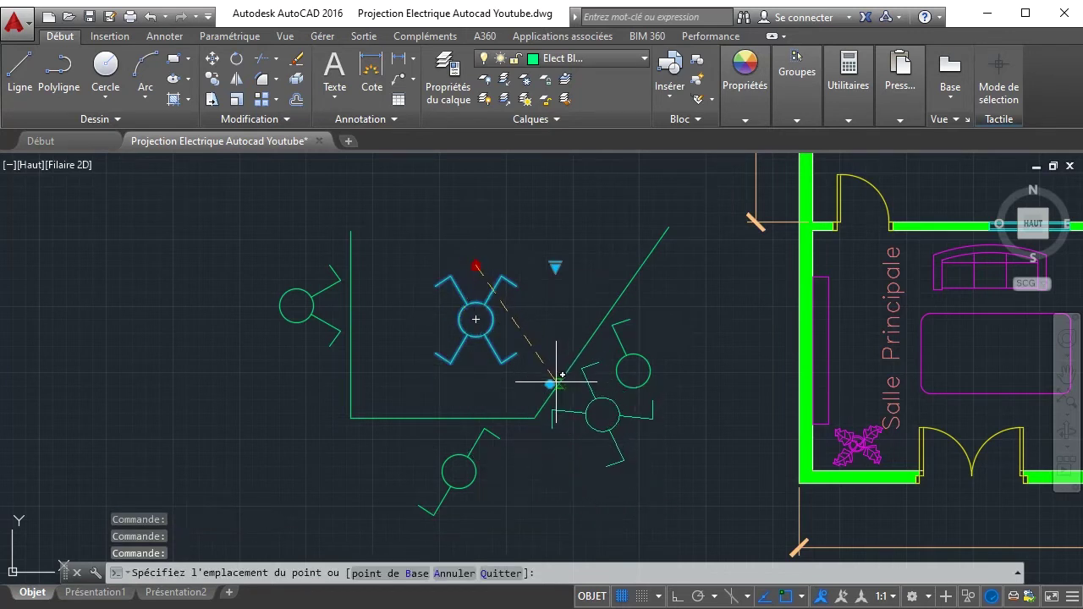
{"action": "left_click", "coordinate": [405, 413]}
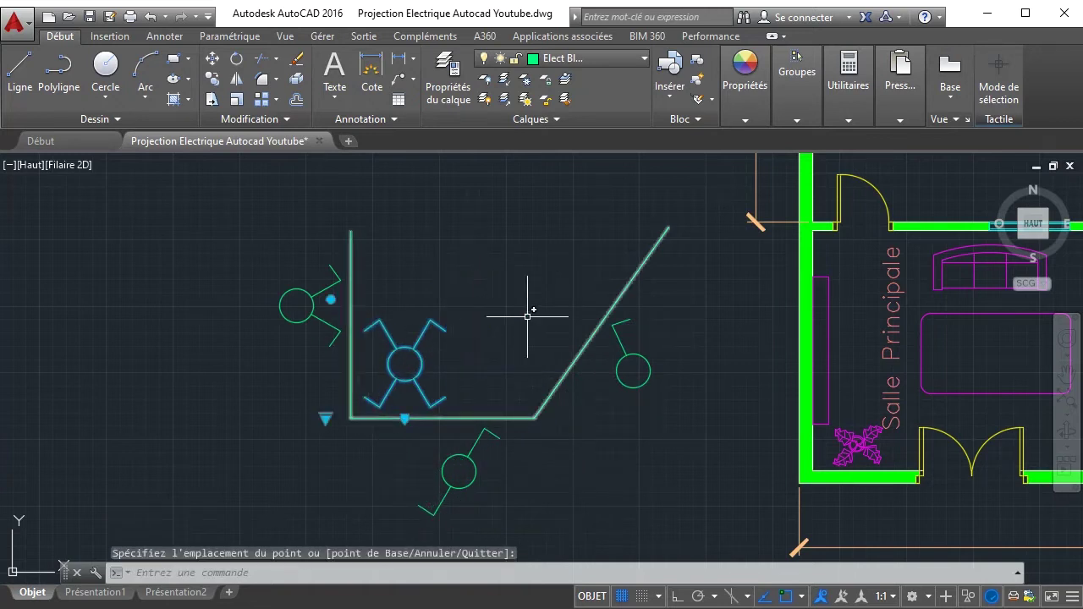
{"action": "left_click", "coordinate": [623, 361]}
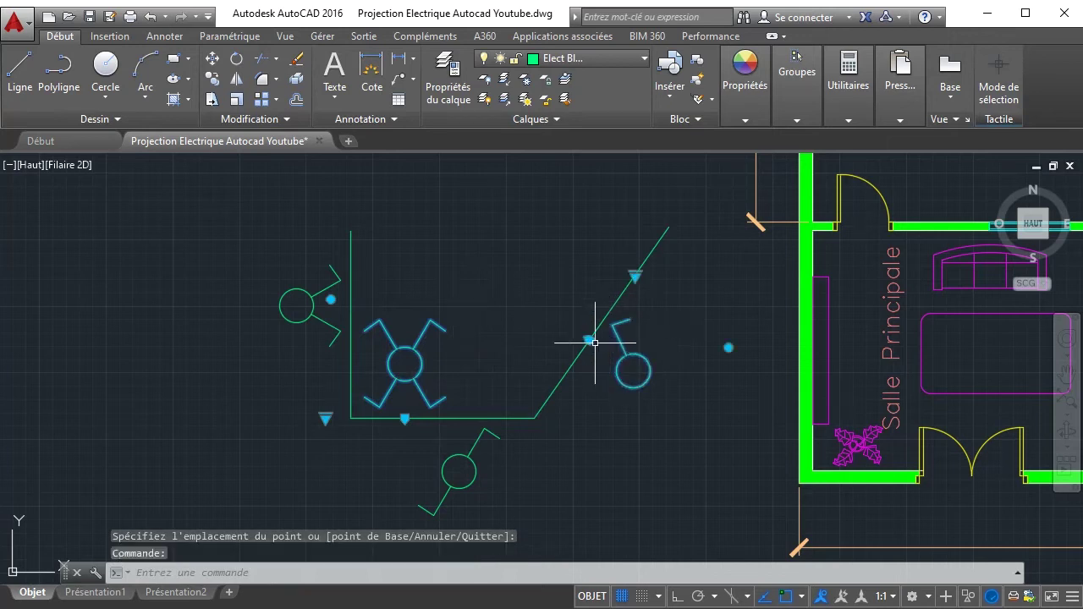
- Move the right switch lower along the angled line and reopen the Interrupteur block for editing
{"action": "left_click", "coordinate": [592, 342]}
{"action": "left_click", "coordinate": [570, 365]}
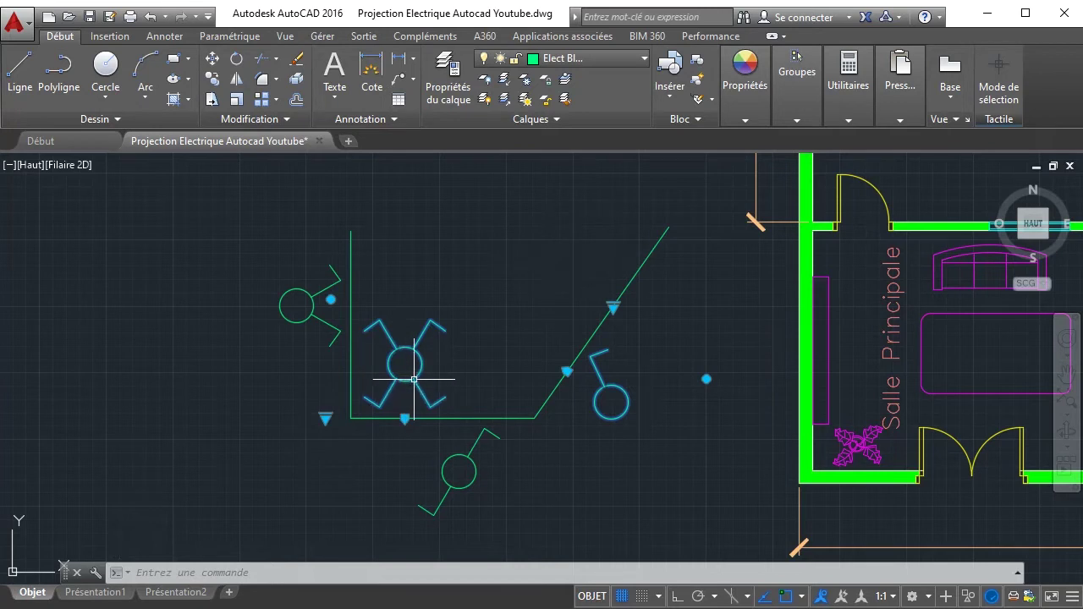
{"action": "left_click", "coordinate": [330, 300]}
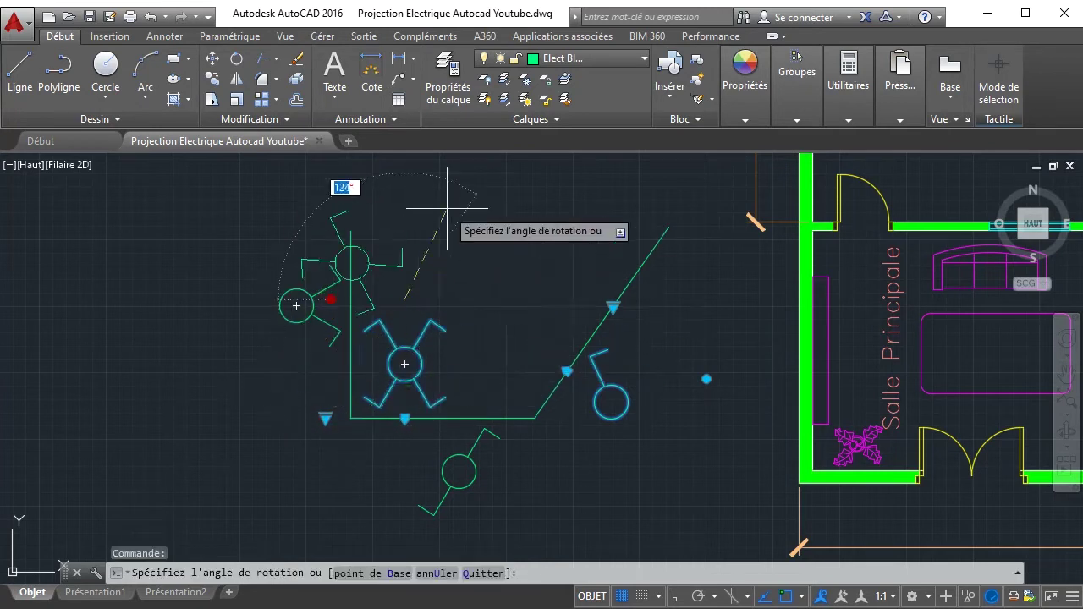
{"action": "key", "text": "Escape"}
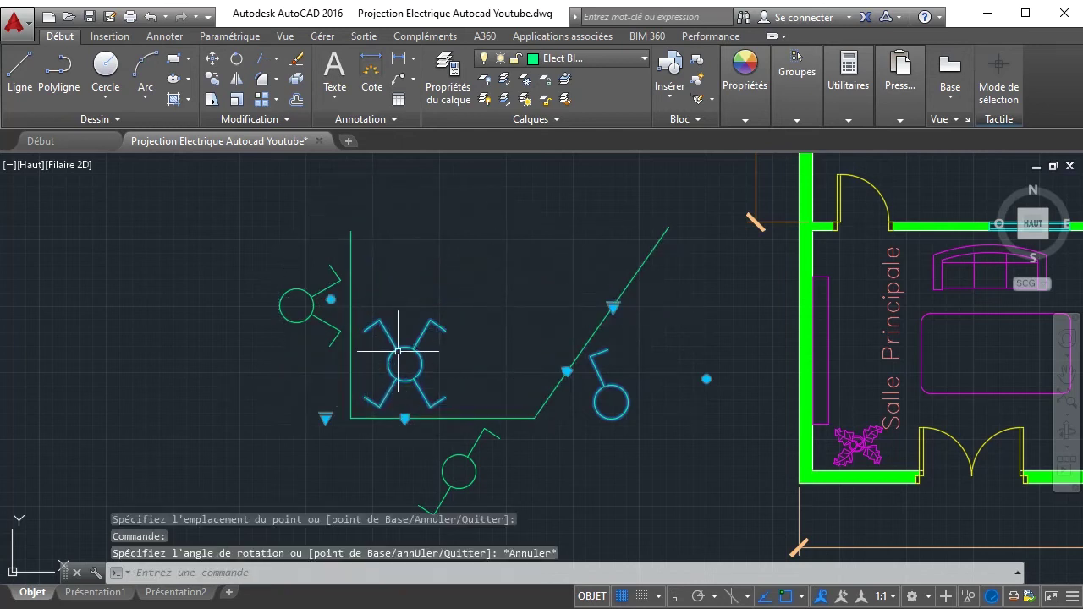
{"action": "key", "text": "Escape"}
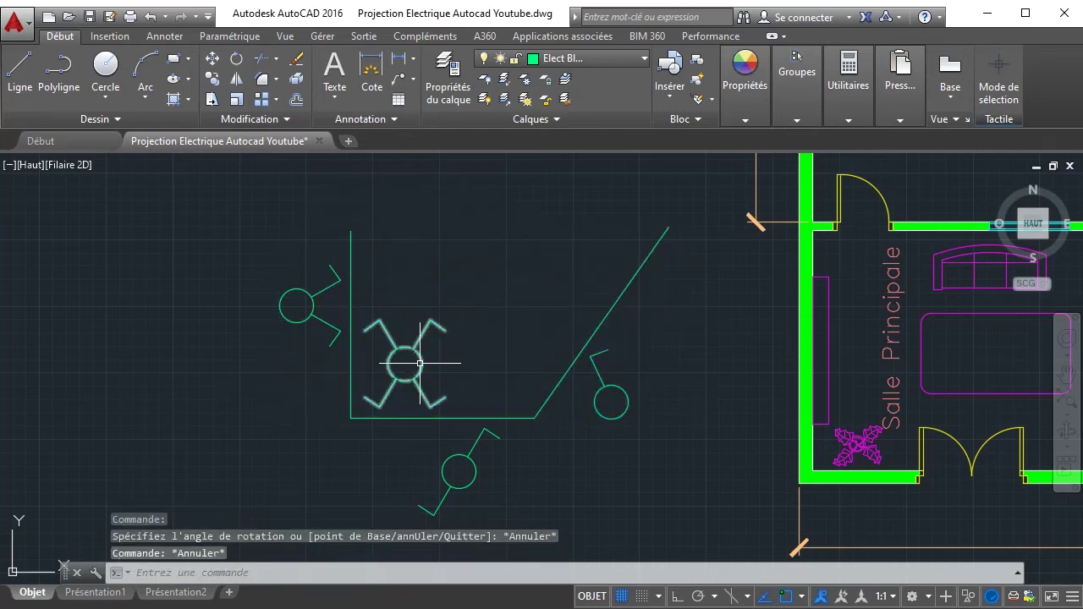
{"action": "double_click", "coordinate": [421, 360]}
- Open the Interrupteur block for editing and move the Angle1 parameter to the circle centre
{"action": "left_click", "coordinate": [508, 430]}
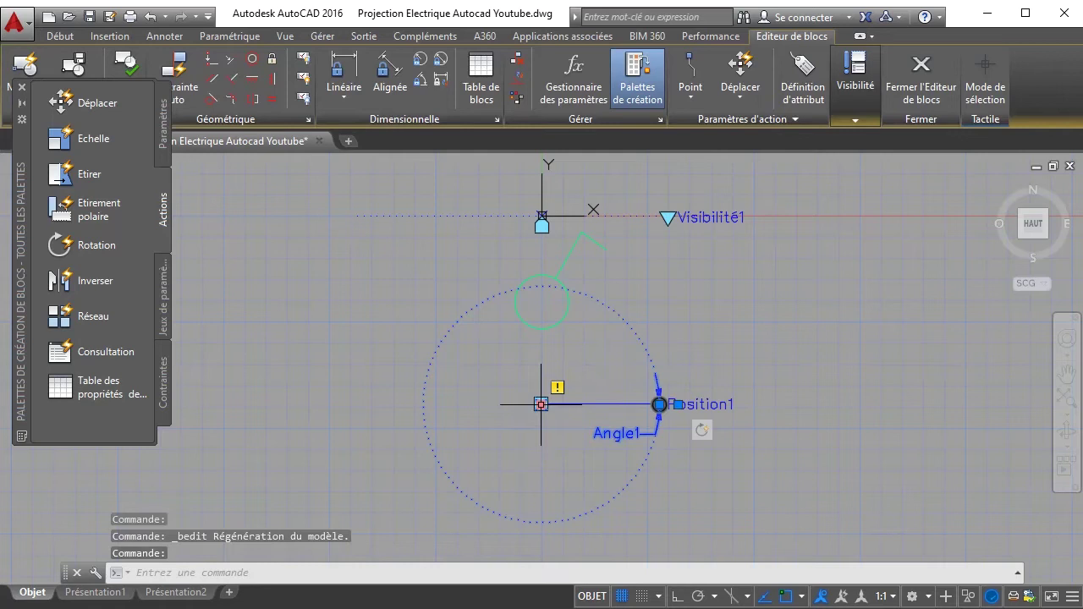
{"action": "left_click", "coordinate": [59, 36]}
{"action": "left_click", "coordinate": [212, 58]}
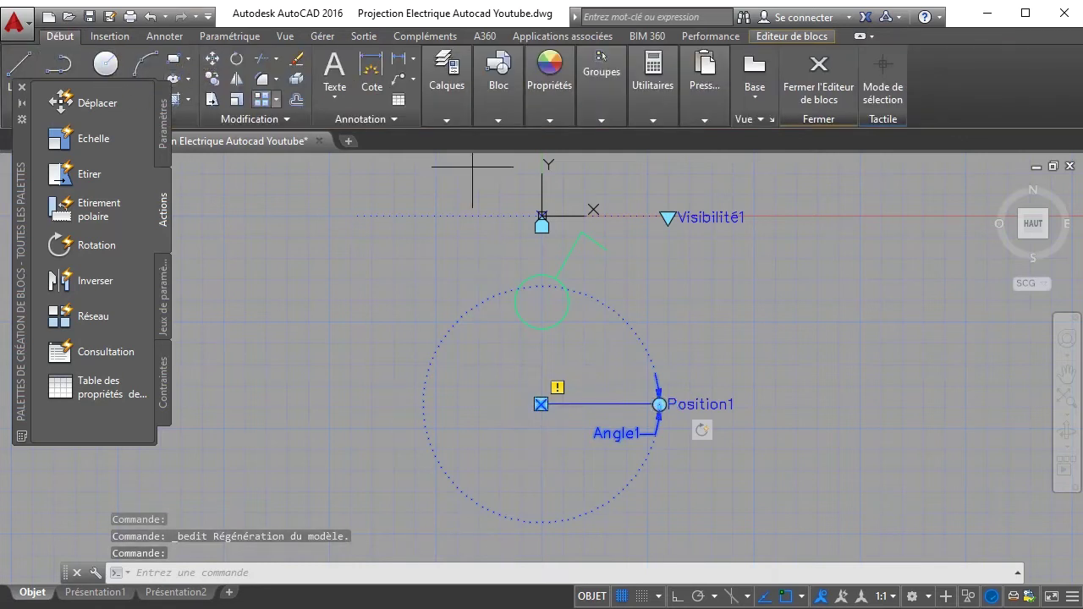
{"action": "left_click", "coordinate": [542, 405]}
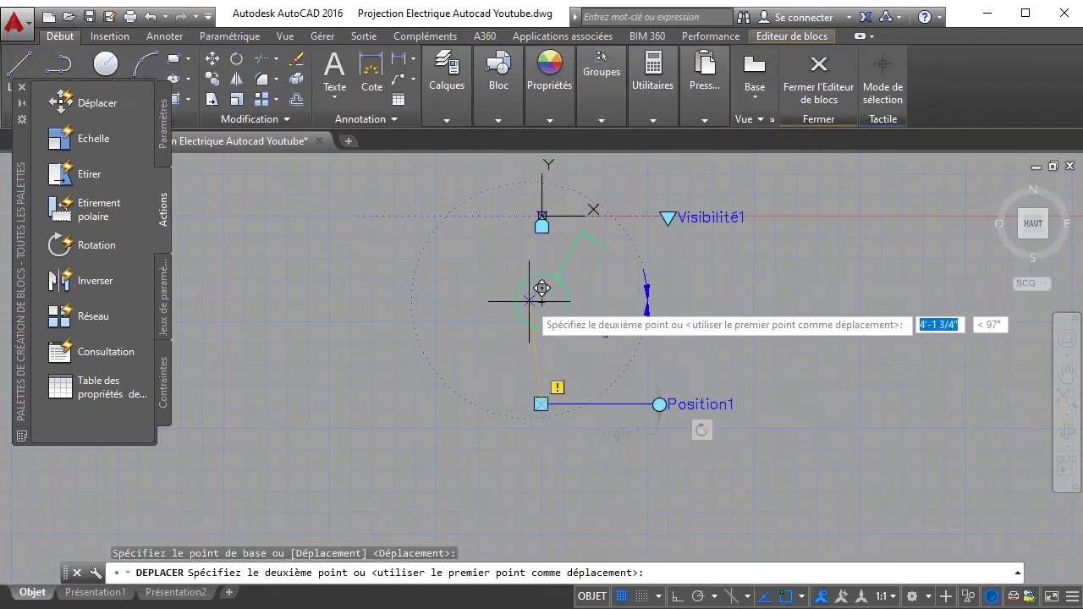
{"action": "left_click", "coordinate": [541, 301]}
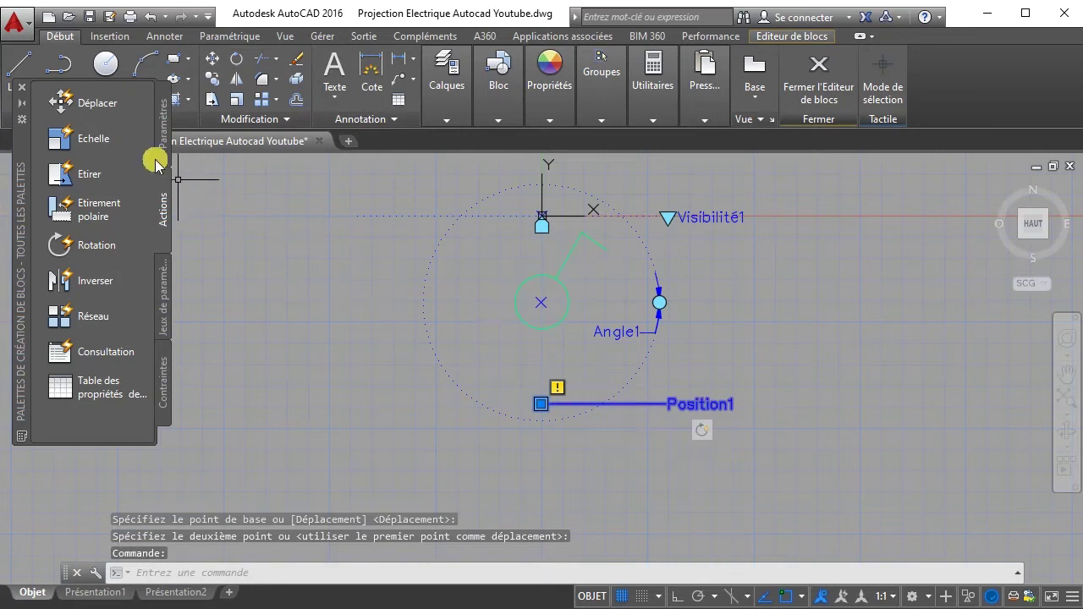
- Move Position1's start to the circle centre and its end to the angle grip, then save the block
{"action": "left_click", "coordinate": [212, 56]}
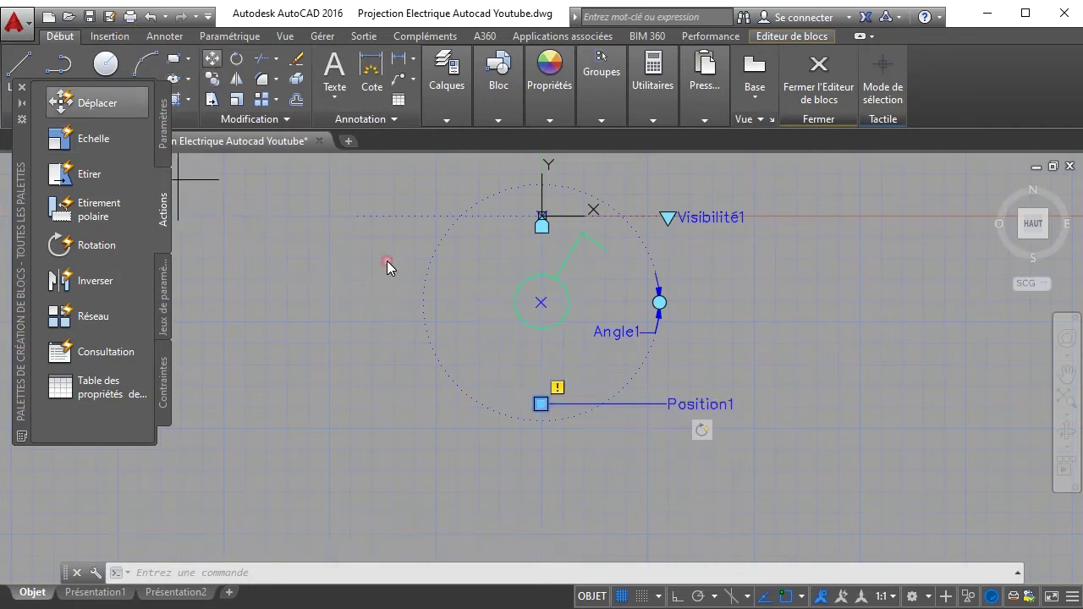
{"action": "left_click", "coordinate": [540, 404]}
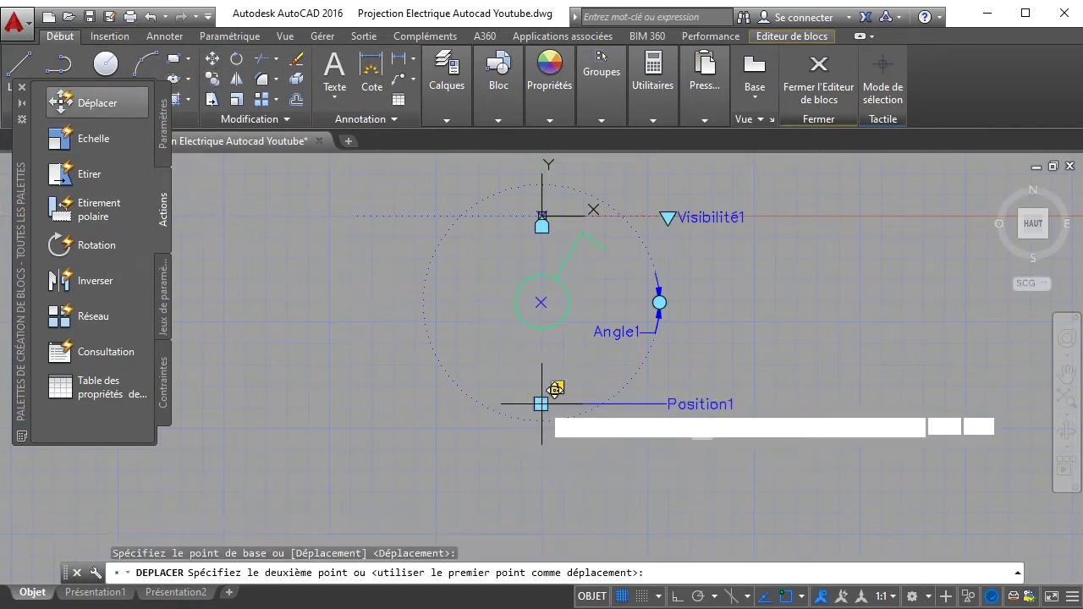
{"action": "left_click", "coordinate": [541, 302]}
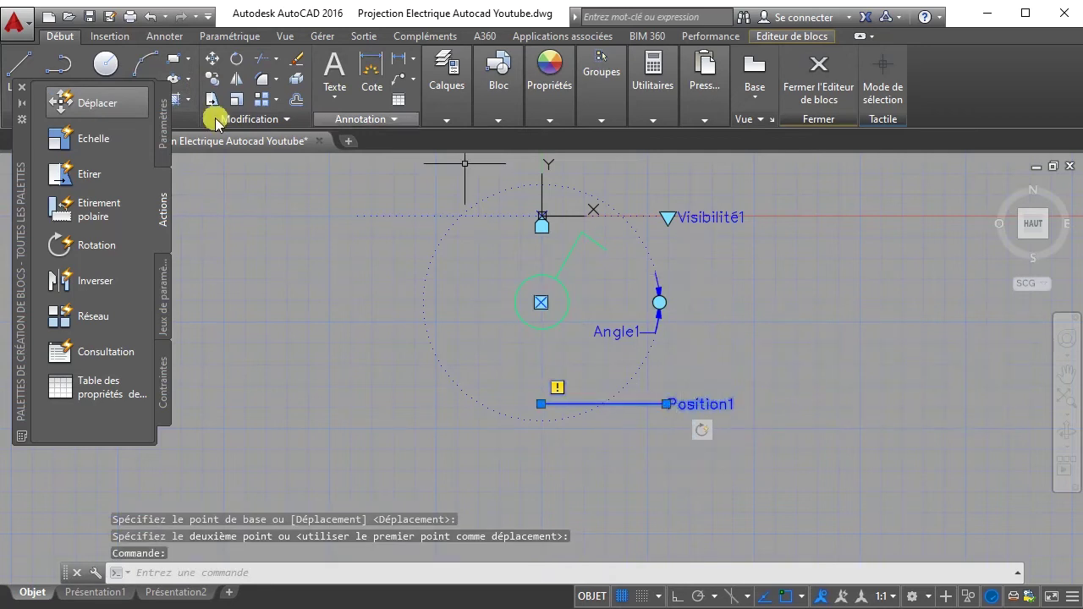
{"action": "key", "text": "space"}
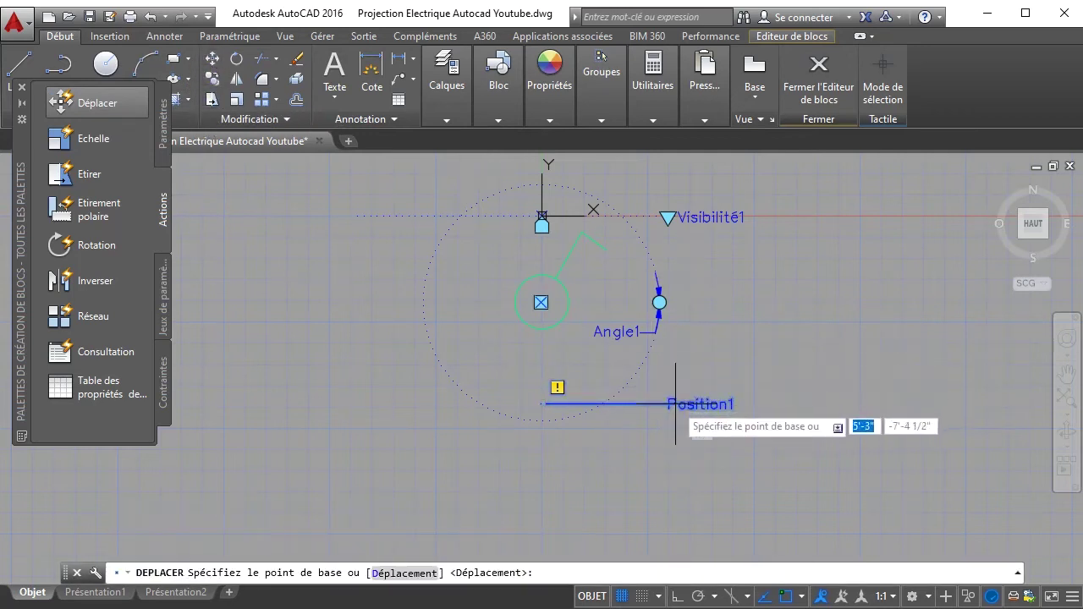
{"action": "left_click", "coordinate": [669, 404]}
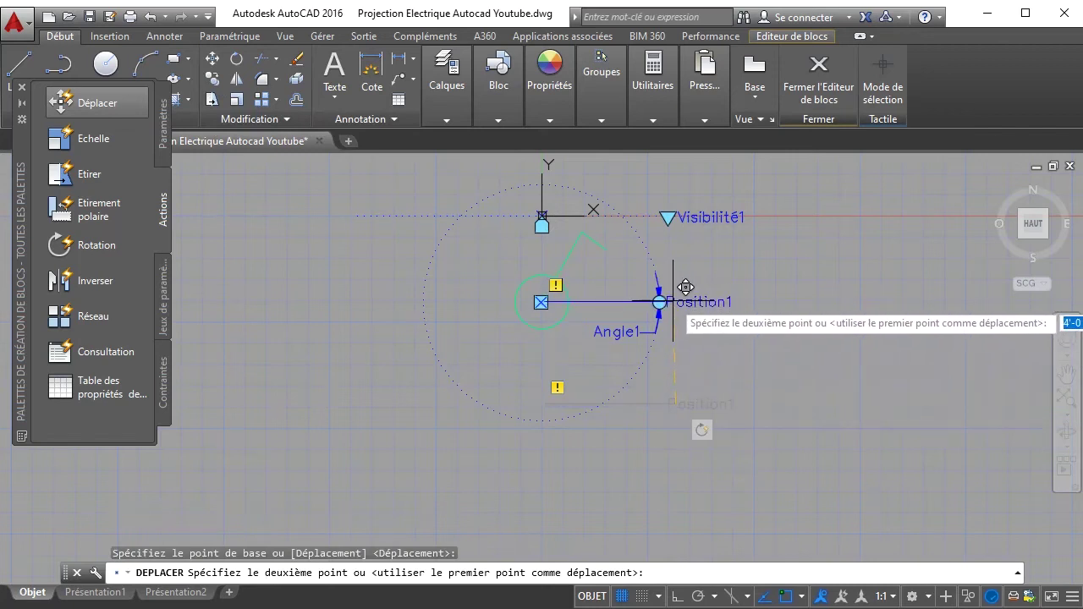
{"action": "left_click", "coordinate": [670, 302]}
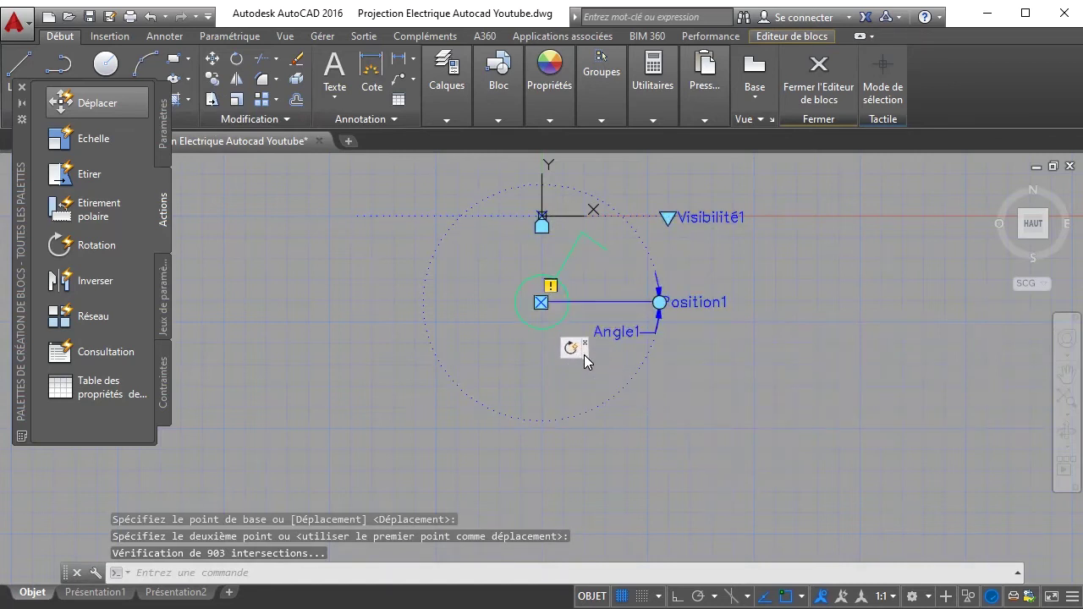
{"action": "left_click", "coordinate": [821, 76]}
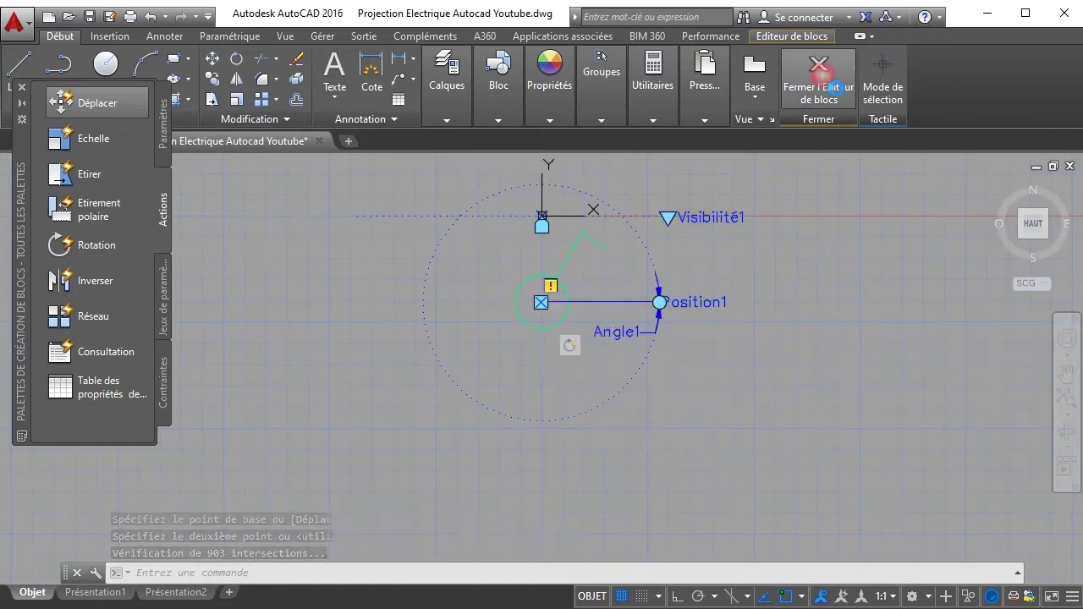
{"action": "left_click", "coordinate": [453, 370]}
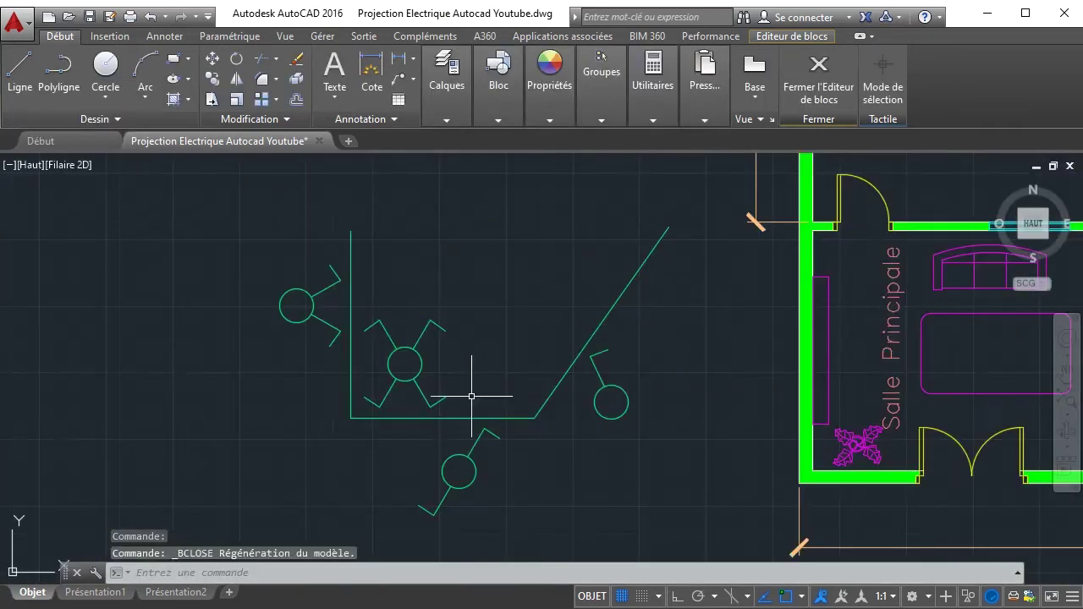
- Rotate the left switch symbol with its rotation grip, then return it to its original orientation
{"action": "left_click", "coordinate": [306, 320]}
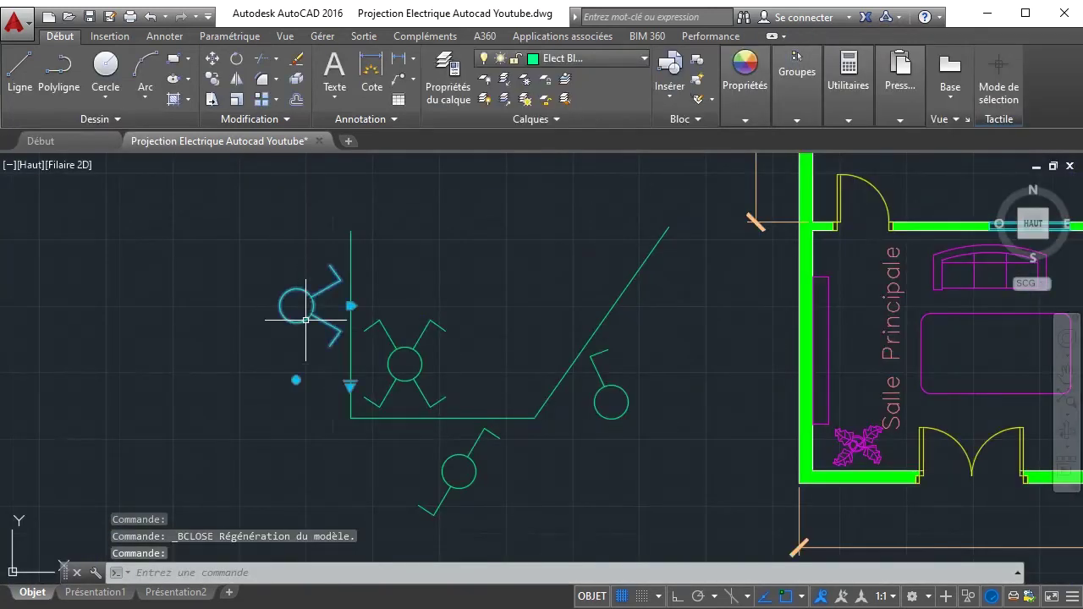
{"action": "left_click", "coordinate": [296, 380]}
{"action": "key", "text": "space"}
{"action": "key", "text": "space"}
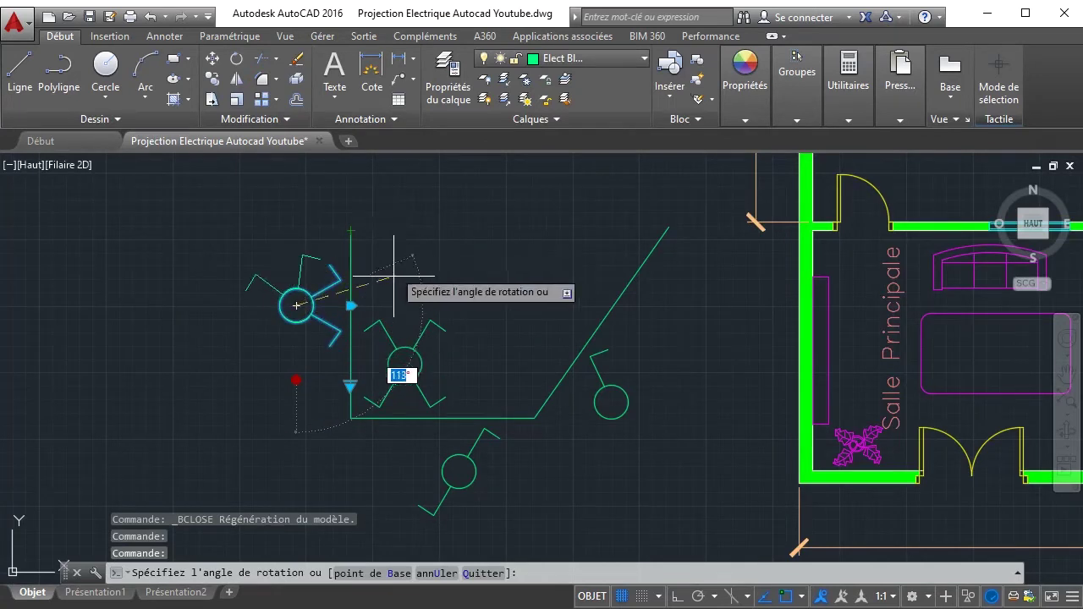
{"action": "left_click", "coordinate": [299, 392]}
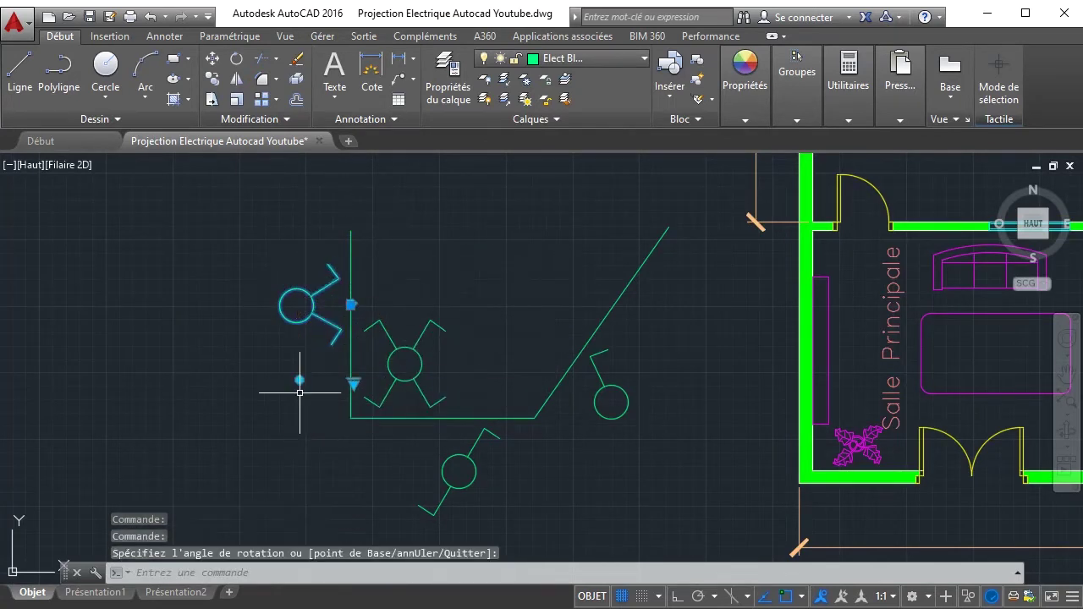
- Set the lower-right switch symbol's rotation back to 0° with its rotation grip
{"action": "left_click", "coordinate": [609, 389]}
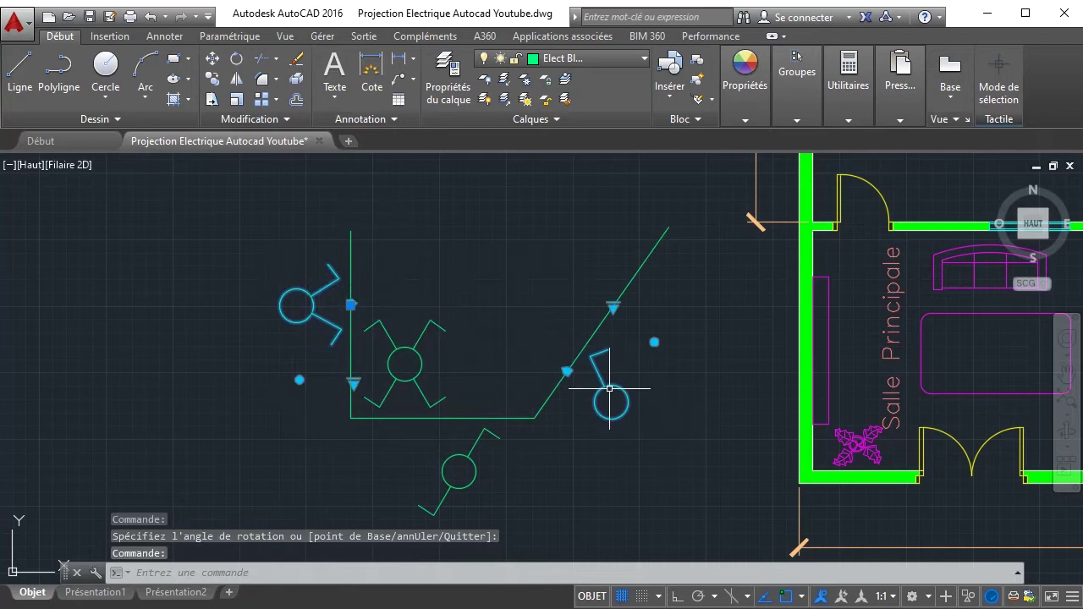
{"action": "left_click", "coordinate": [654, 342]}
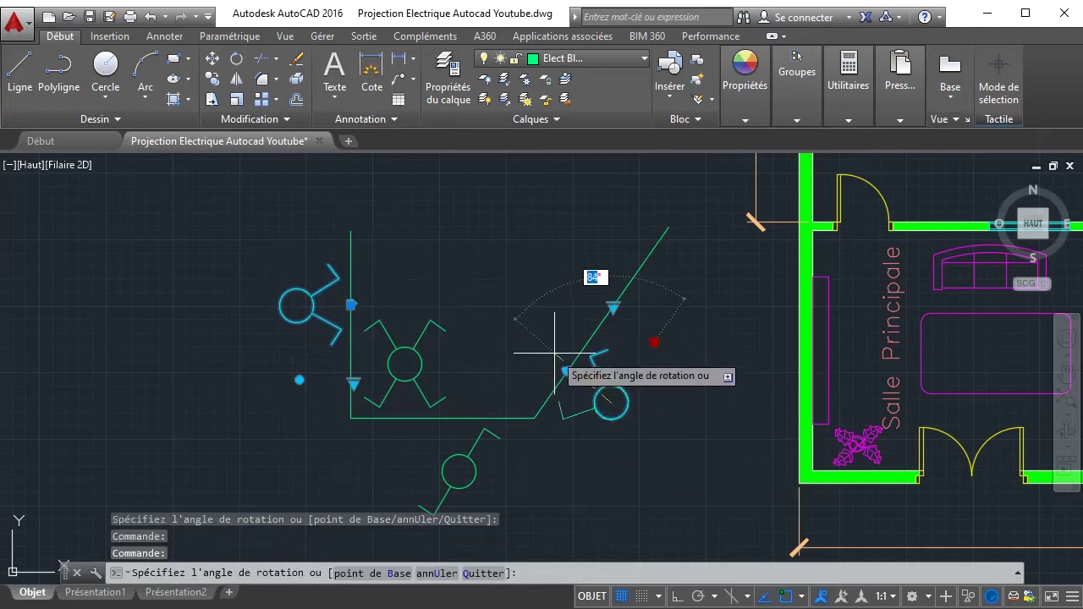
{"action": "left_click", "coordinate": [643, 358]}
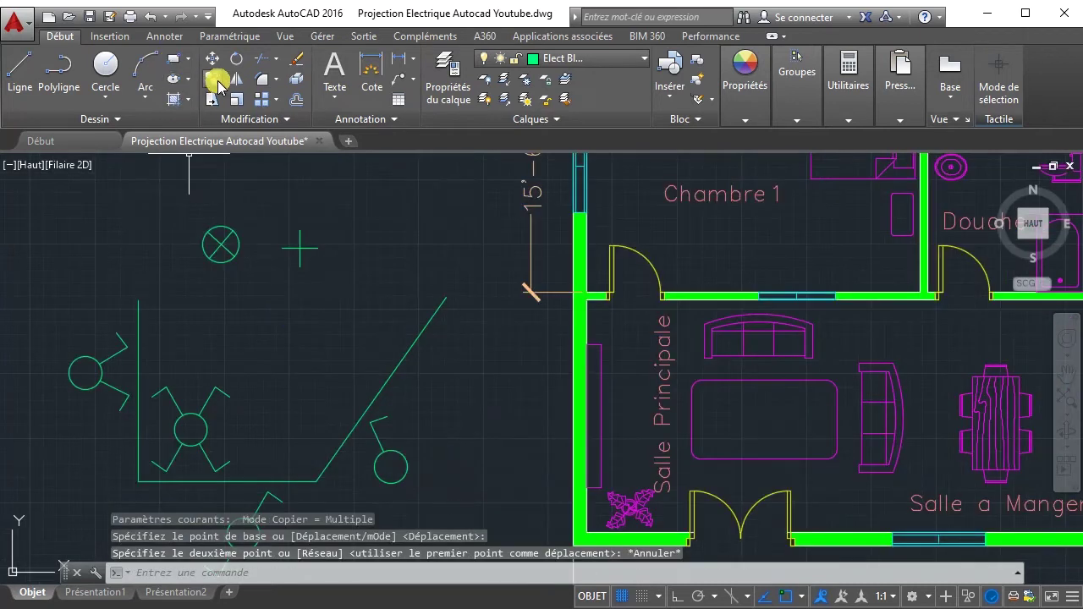
{"action": "left_click", "coordinate": [213, 78]}
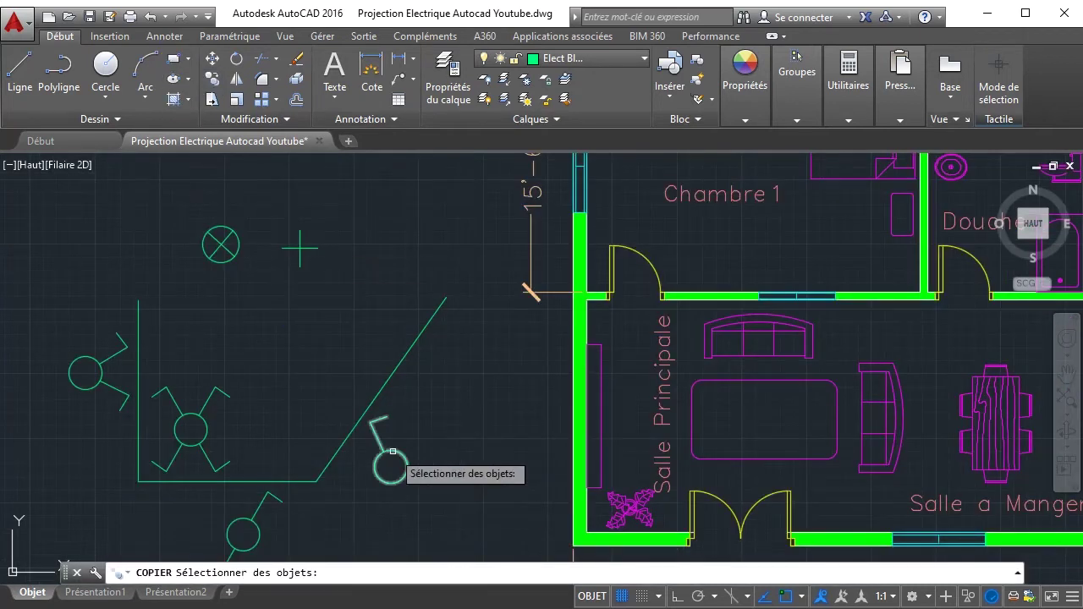
- Copy the lower-right switch symbol to a spot near the Chambre 1 door
{"action": "left_click", "coordinate": [393, 451]}
{"action": "key", "text": "Return"}
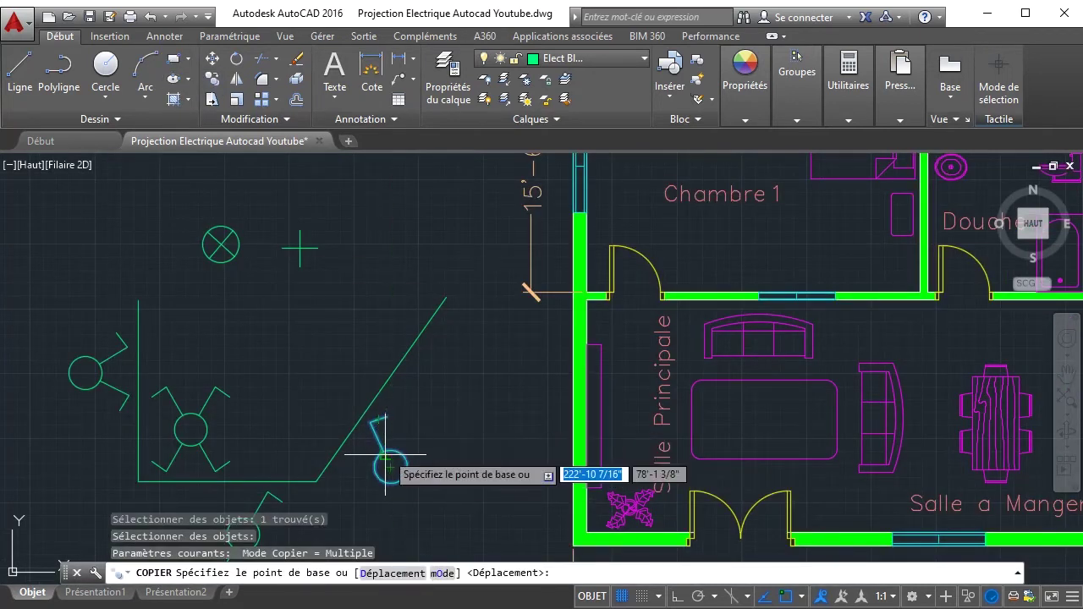
{"action": "left_click", "coordinate": [387, 462]}
{"action": "scroll", "coordinate": [834, 298], "scroll_direction": "down", "scroll_amount": 4}
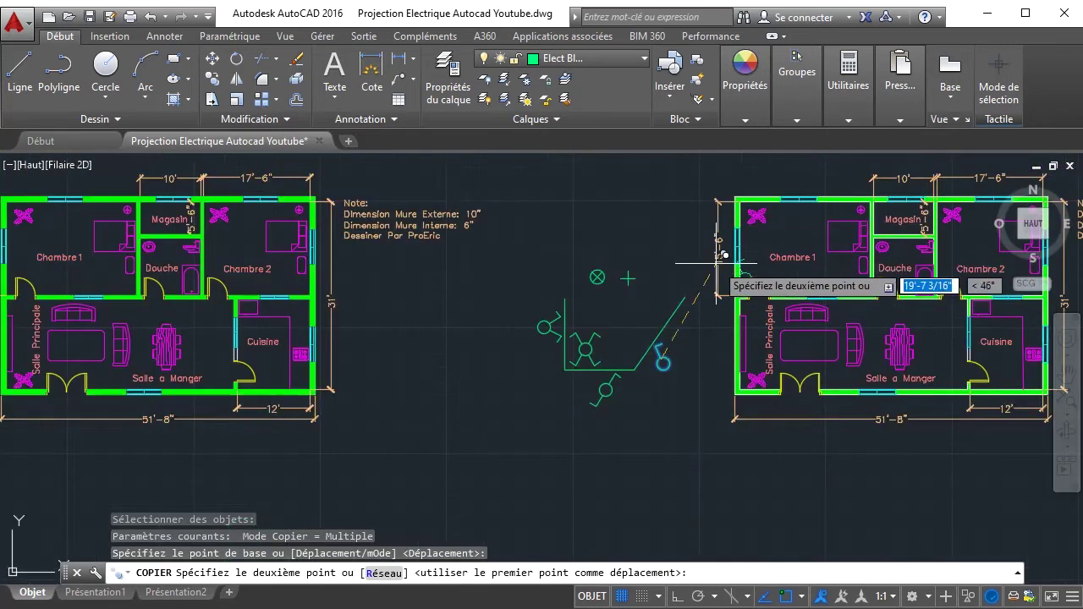
{"action": "scroll", "coordinate": [777, 273], "scroll_direction": "up", "scroll_amount": 3}
{"action": "left_click", "coordinate": [796, 286]}
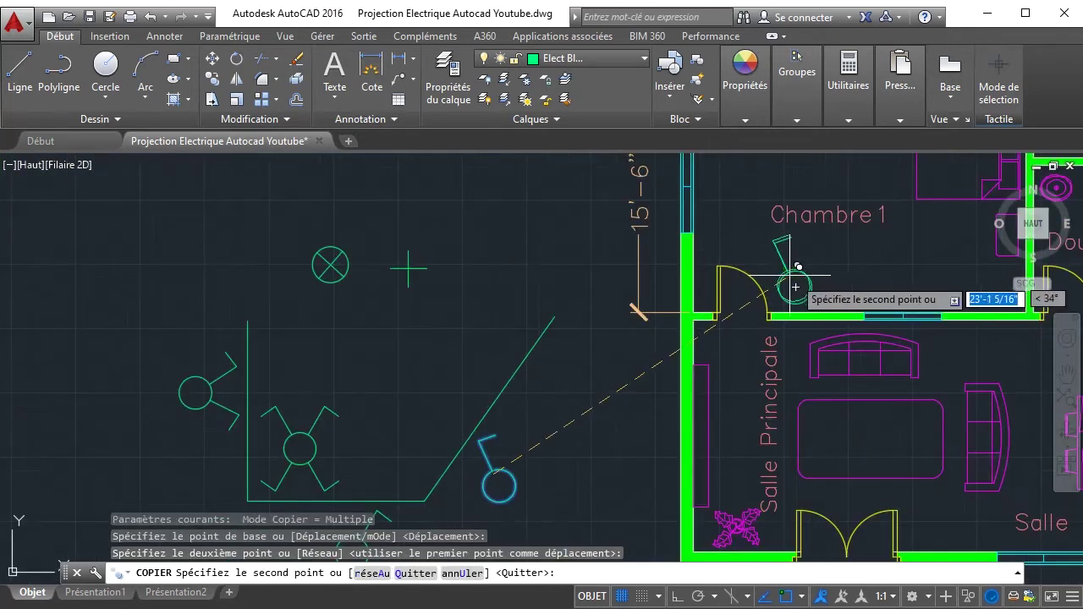
{"action": "right_click", "coordinate": [816, 264]}
{"action": "left_click", "coordinate": [835, 274]}
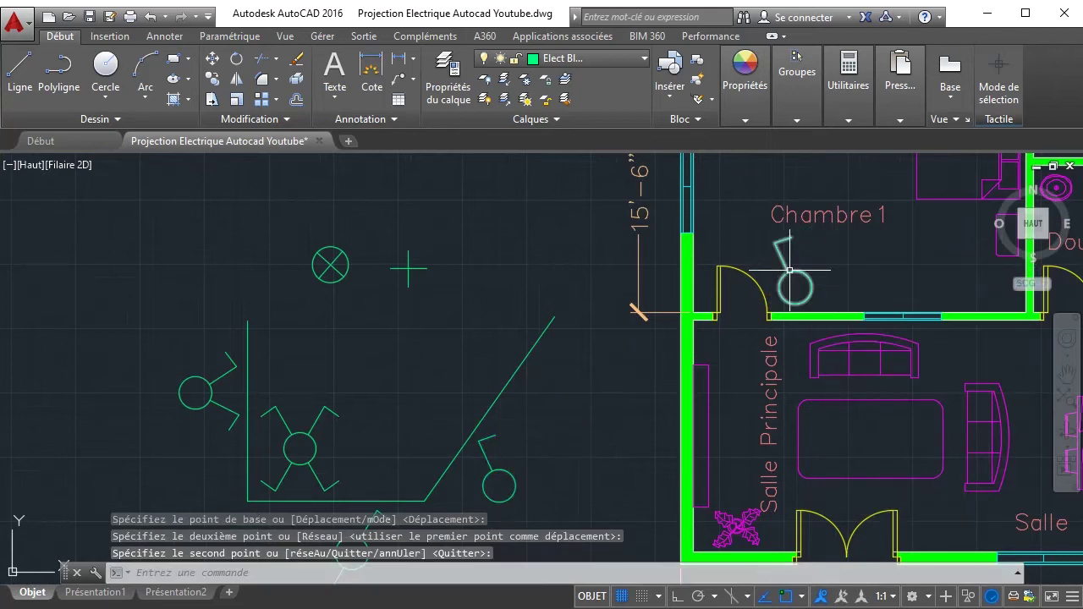
- Shift the copied door switch slightly and pan the right floor plan to the centre
{"action": "scroll", "coordinate": [753, 259], "scroll_direction": "up", "scroll_amount": 5}
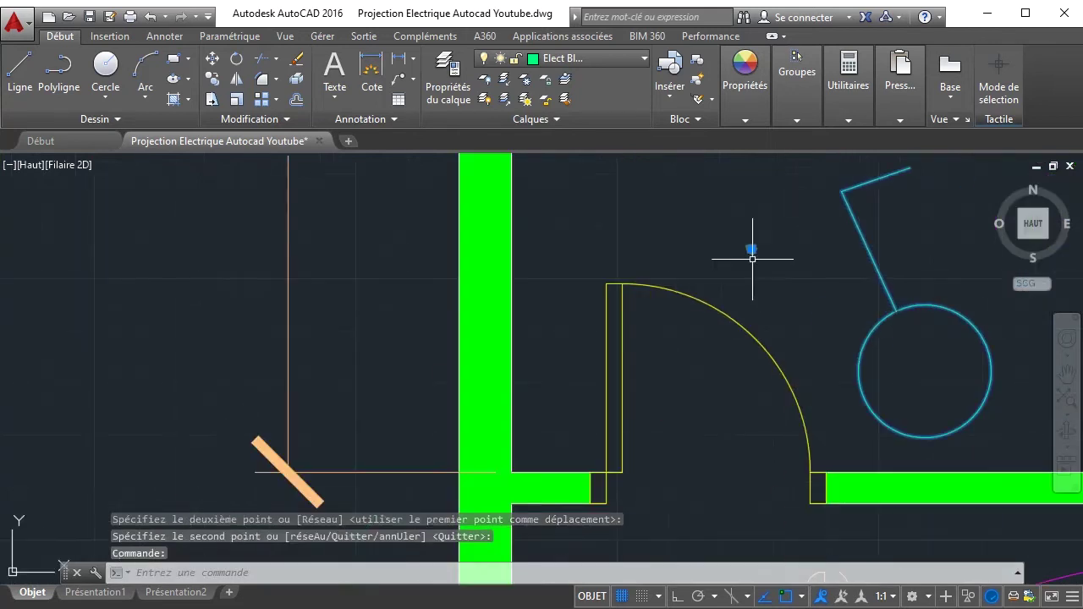
{"action": "scroll", "coordinate": [823, 246], "scroll_direction": "down", "scroll_amount": 5}
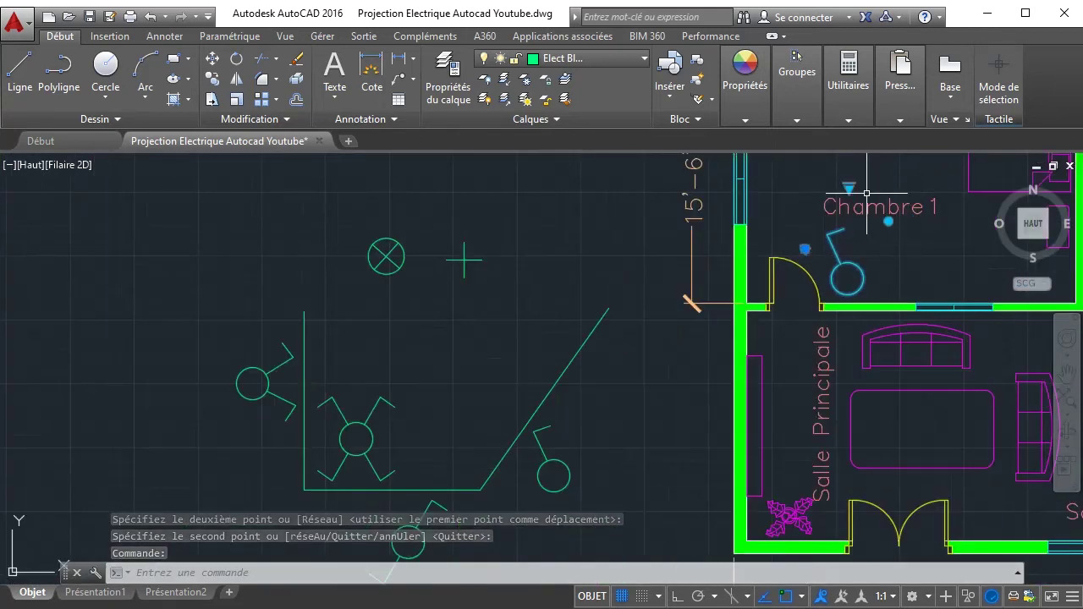
{"action": "left_click", "coordinate": [805, 249]}
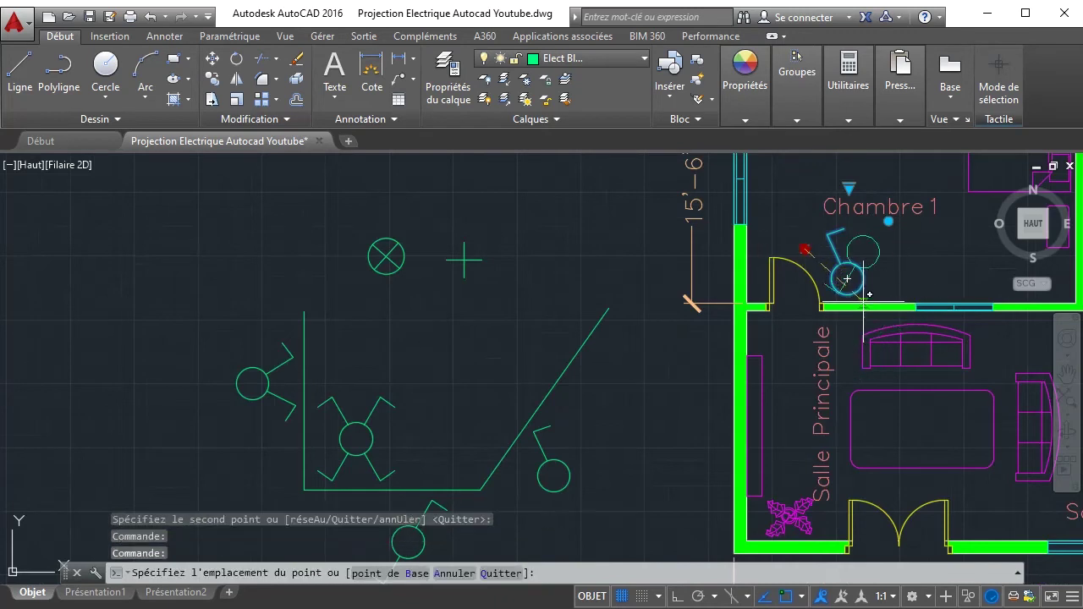
{"action": "left_click", "coordinate": [795, 252]}
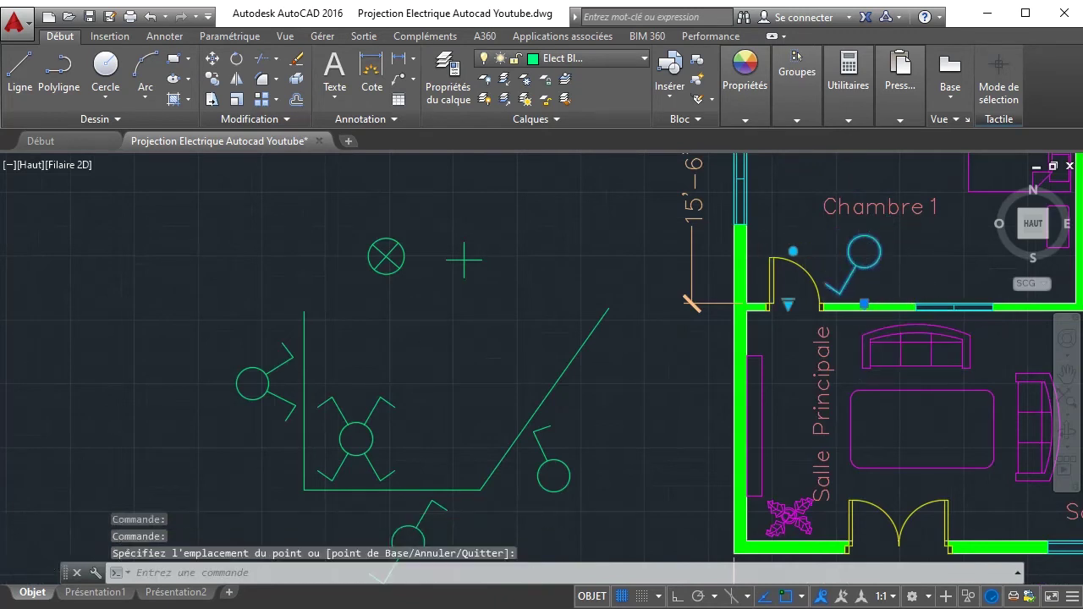
{"action": "scroll", "coordinate": [910, 362], "scroll_direction": "down", "scroll_amount": 4}
{"action": "middle_click_drag", "start_coordinate": [910, 361], "coordinate": [536, 361]}
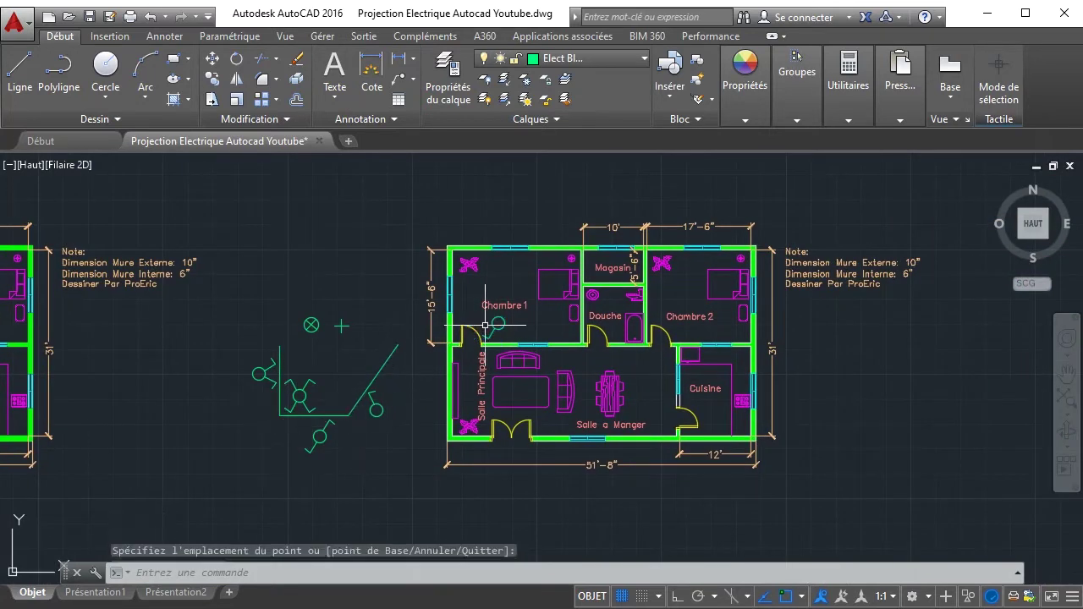
{"action": "key", "text": "Escape"}
- Move the spare switch symbol into the plan near Chambre 1's top wall
{"action": "left_click", "coordinate": [380, 400]}
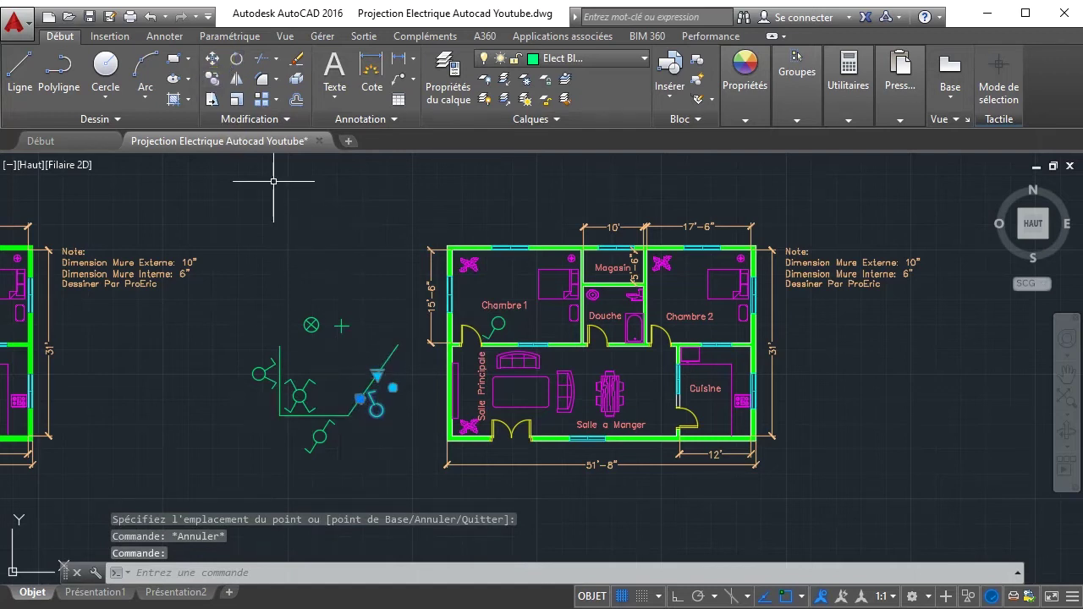
{"action": "left_click", "coordinate": [361, 398]}
{"action": "scroll", "coordinate": [548, 260], "scroll_direction": "up", "scroll_amount": 2}
{"action": "scroll", "coordinate": [552, 255], "scroll_direction": "up", "scroll_amount": 3}
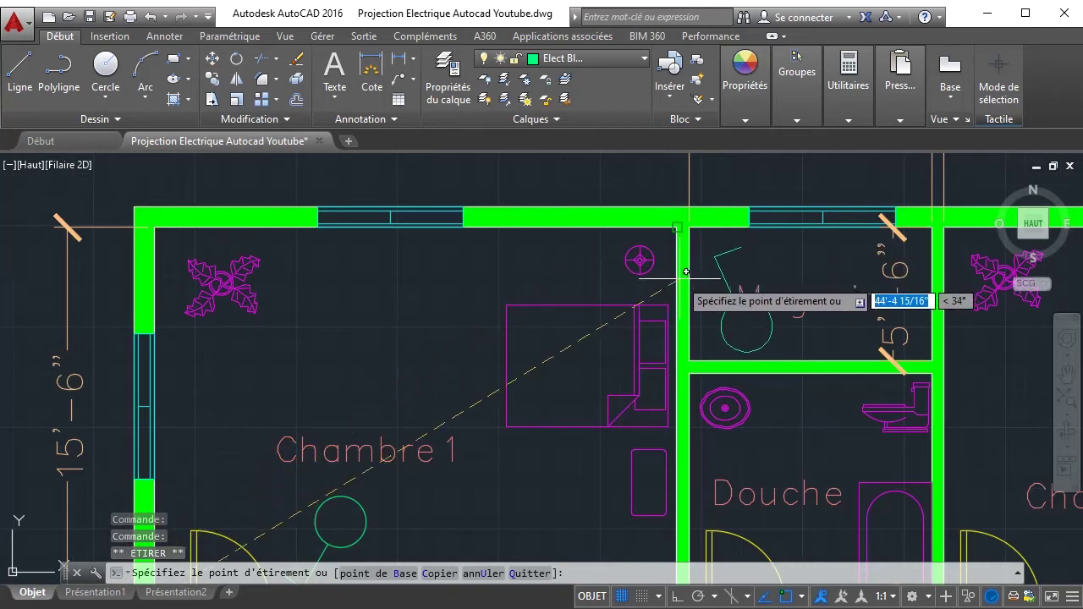
{"action": "left_click", "coordinate": [523, 256]}
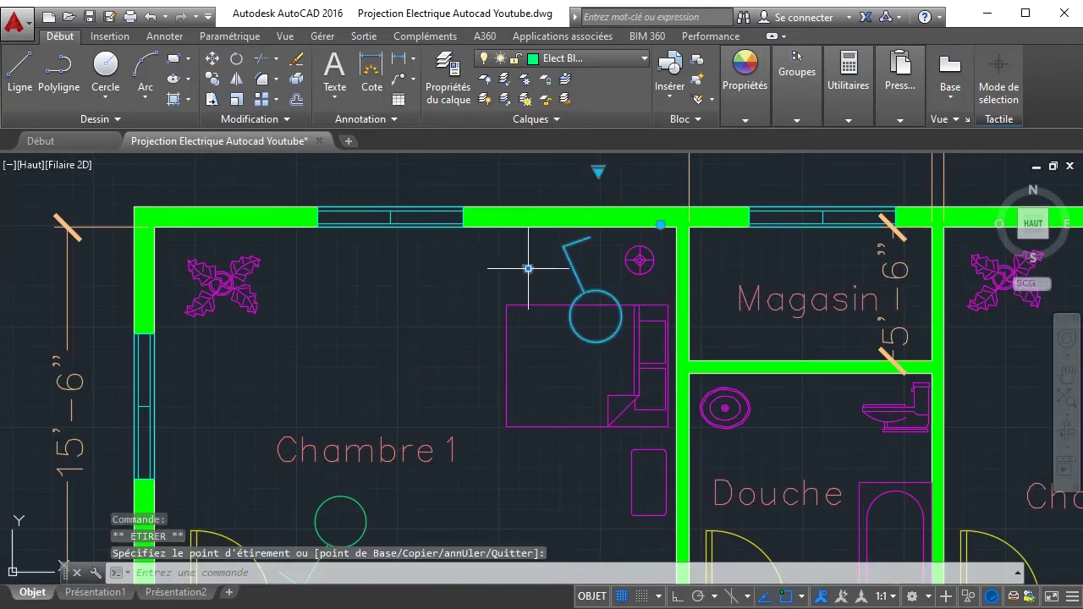
- Fine-tune the upper switch symbol's position with its grip
{"action": "left_click", "coordinate": [529, 268]}
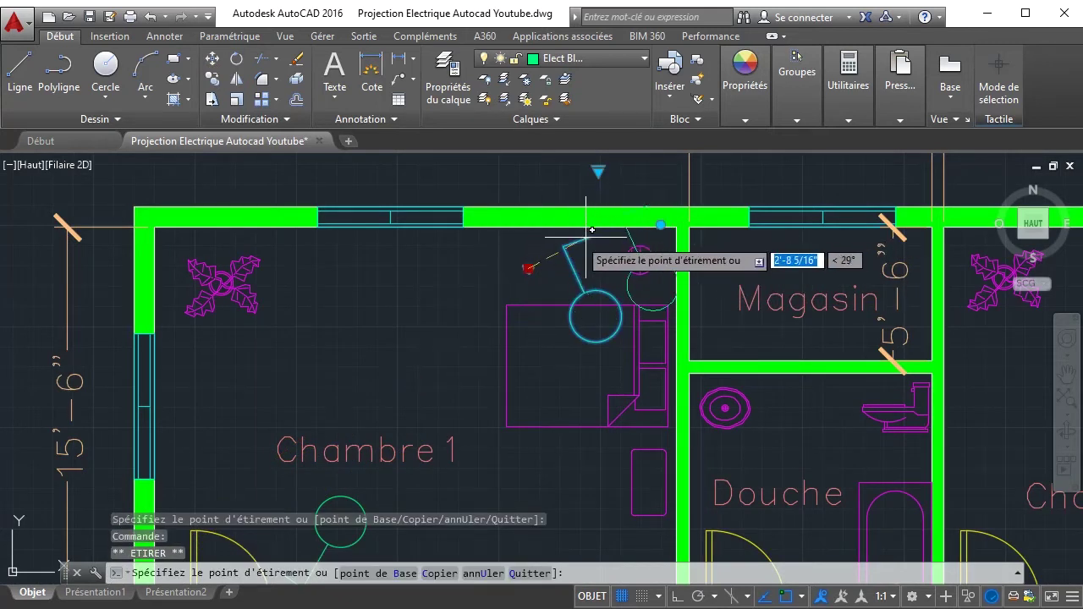
{"action": "scroll", "coordinate": [503, 271], "scroll_direction": "up", "scroll_amount": 4}
{"action": "key", "text": "Escape"}
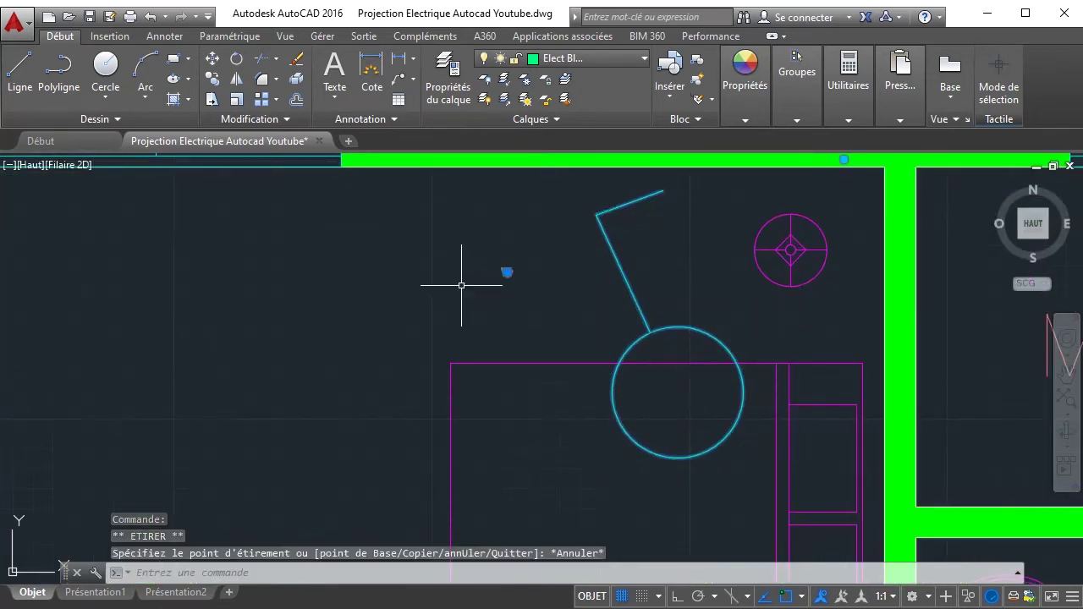
{"action": "key", "text": "Escape"}
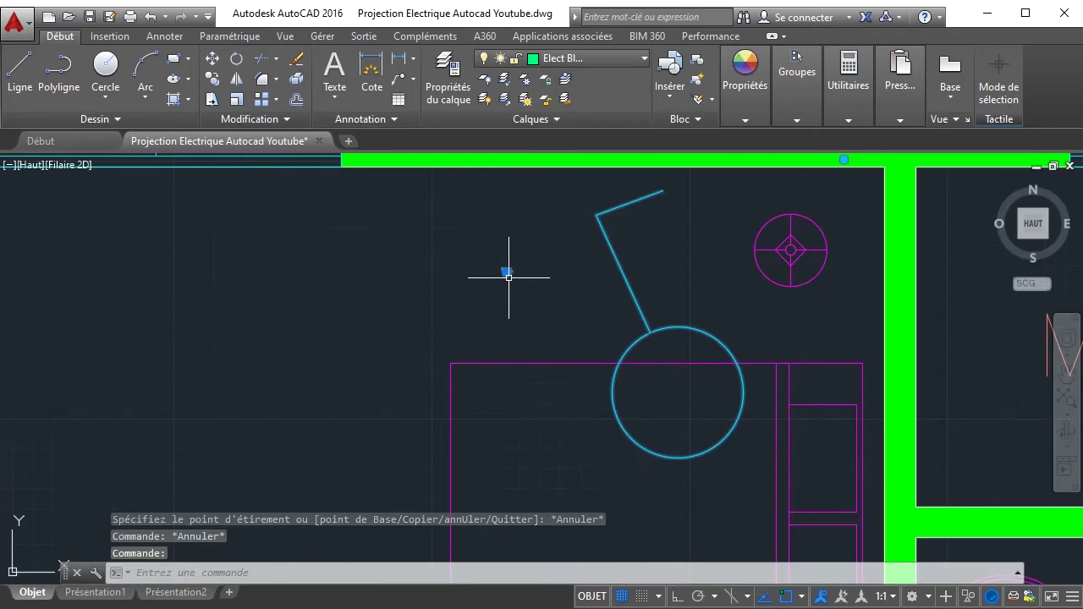
{"action": "scroll", "coordinate": [509, 277], "scroll_direction": "down", "scroll_amount": 4}
{"action": "key", "text": "Escape"}
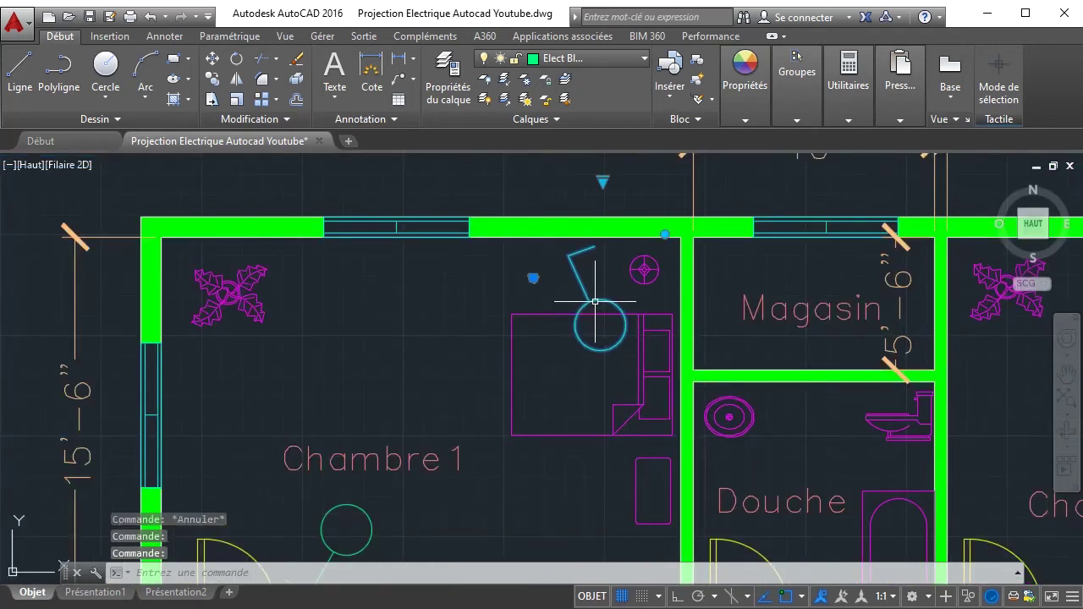
{"action": "left_click", "coordinate": [532, 278]}
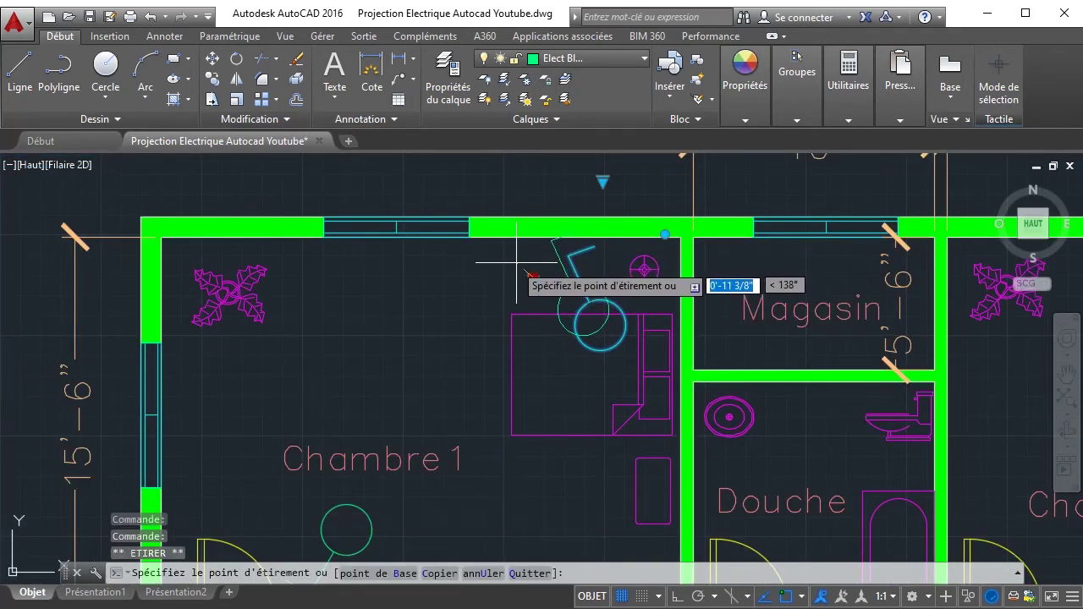
{"action": "left_click", "coordinate": [518, 265]}
- Switch the upper symbol to a different variant and rotate it to a new angle
{"action": "left_click", "coordinate": [583, 170]}
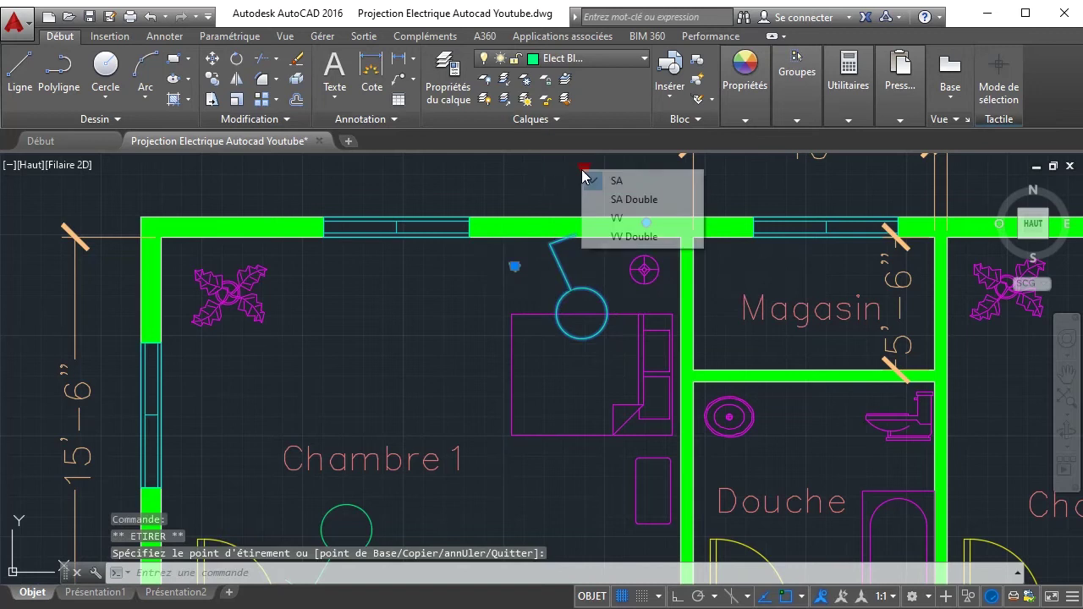
{"action": "left_click", "coordinate": [622, 218]}
{"action": "scroll", "coordinate": [570, 373], "scroll_direction": "down", "scroll_amount": 4}
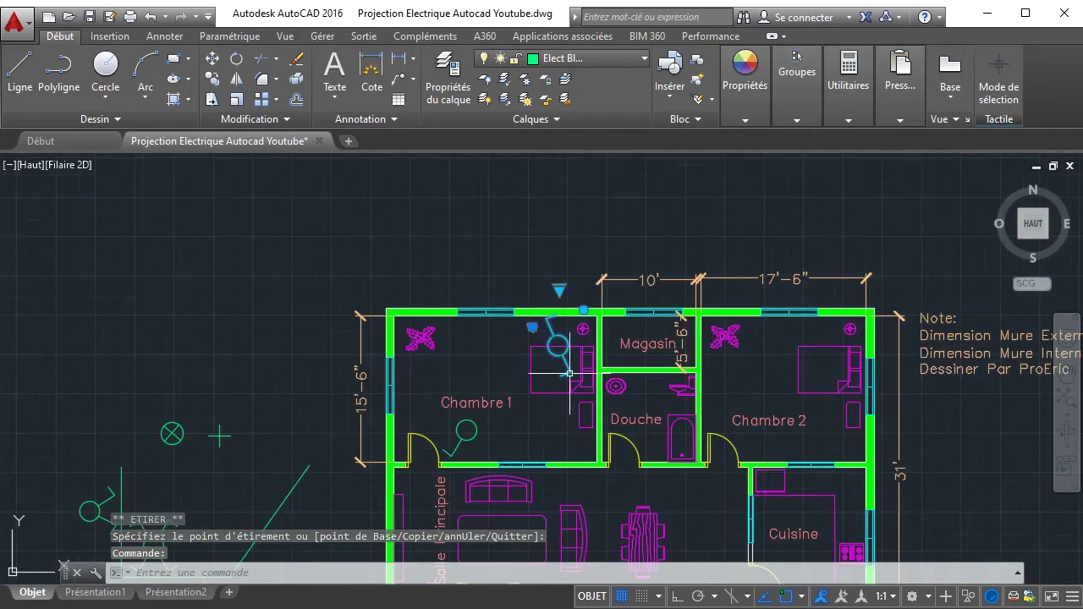
{"action": "left_click", "coordinate": [583, 310]}
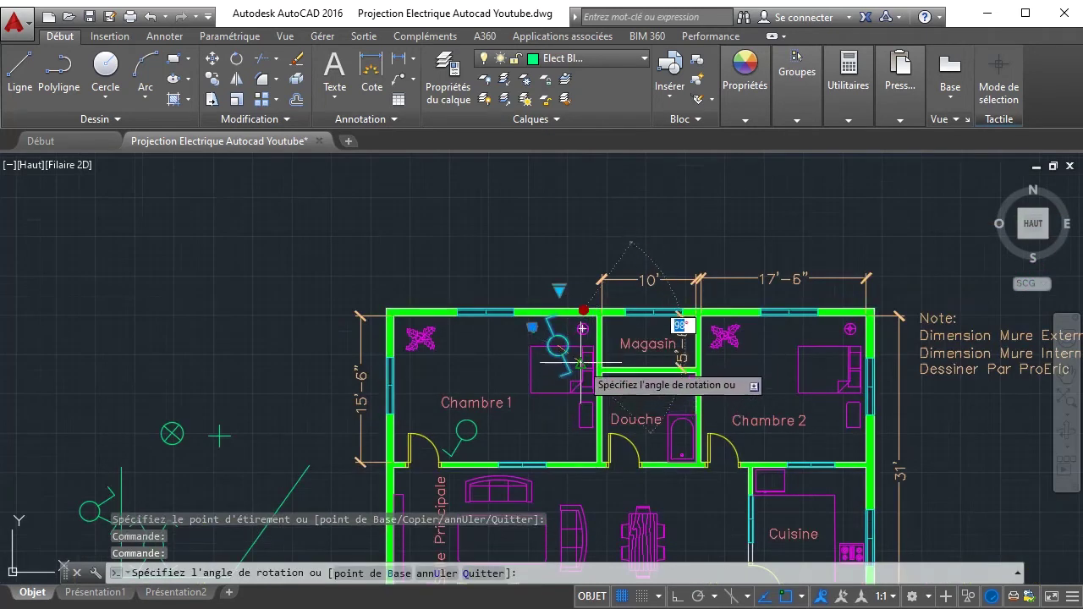
{"action": "left_click", "coordinate": [594, 346]}
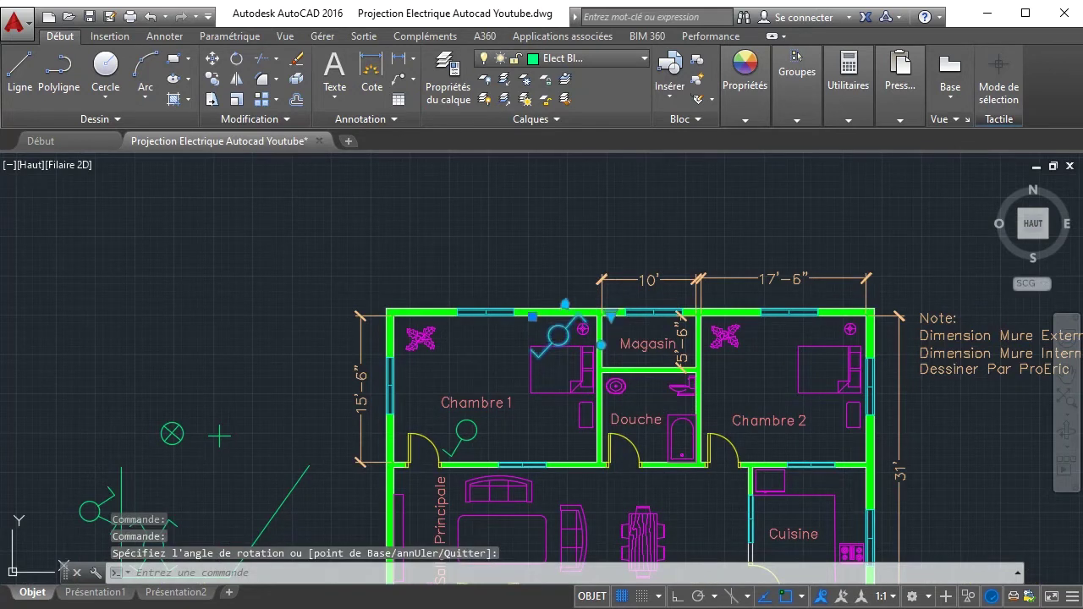
{"action": "key", "text": "Escape"}
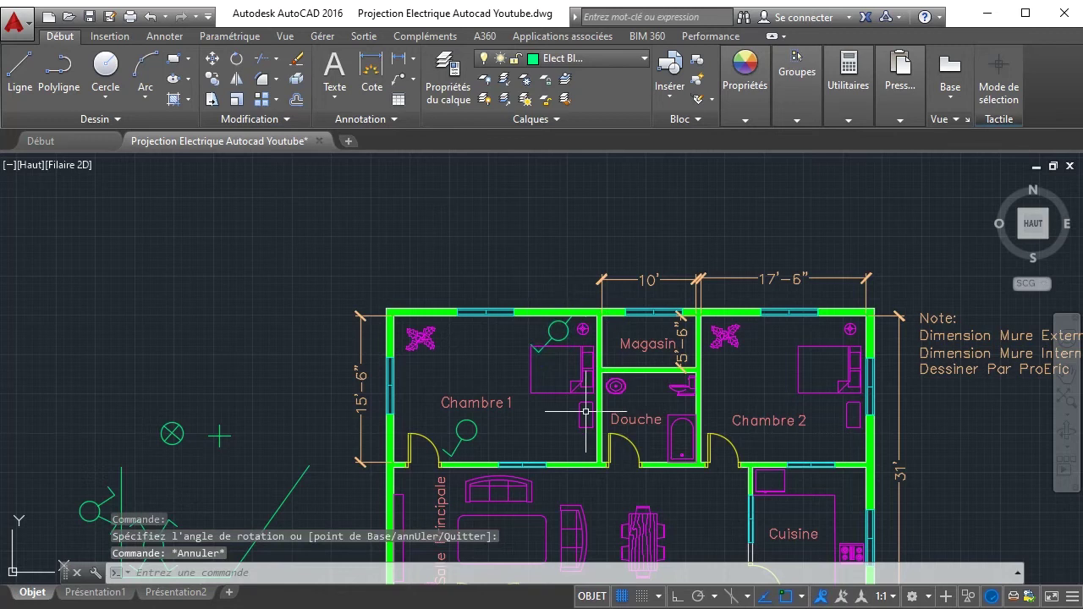
- Change the switch by the Chambre 1 door to the VV variant
{"action": "left_click", "coordinate": [471, 437]}
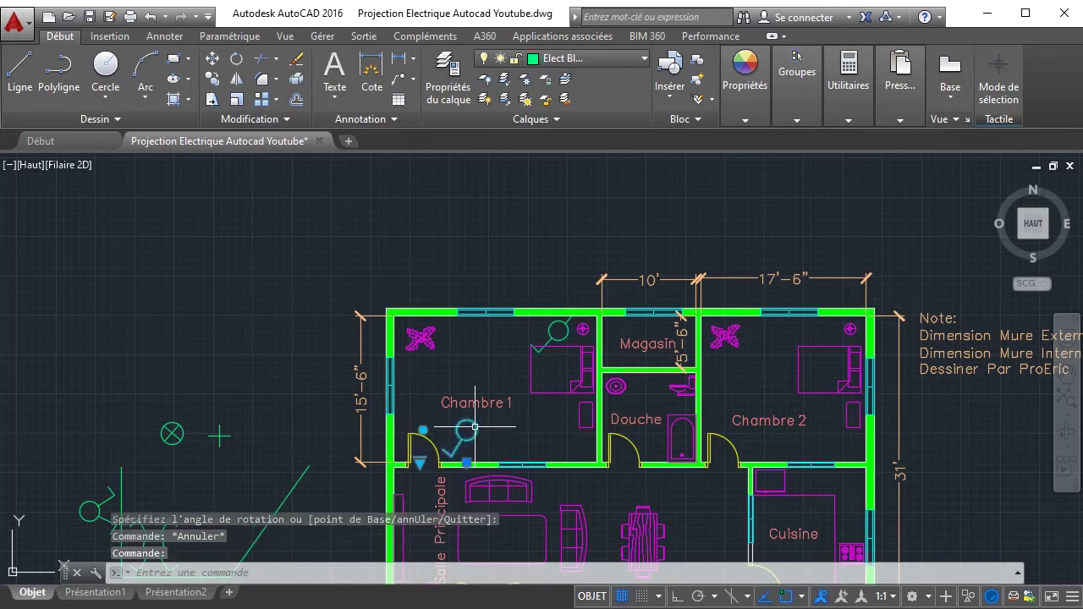
{"action": "left_click", "coordinate": [420, 462]}
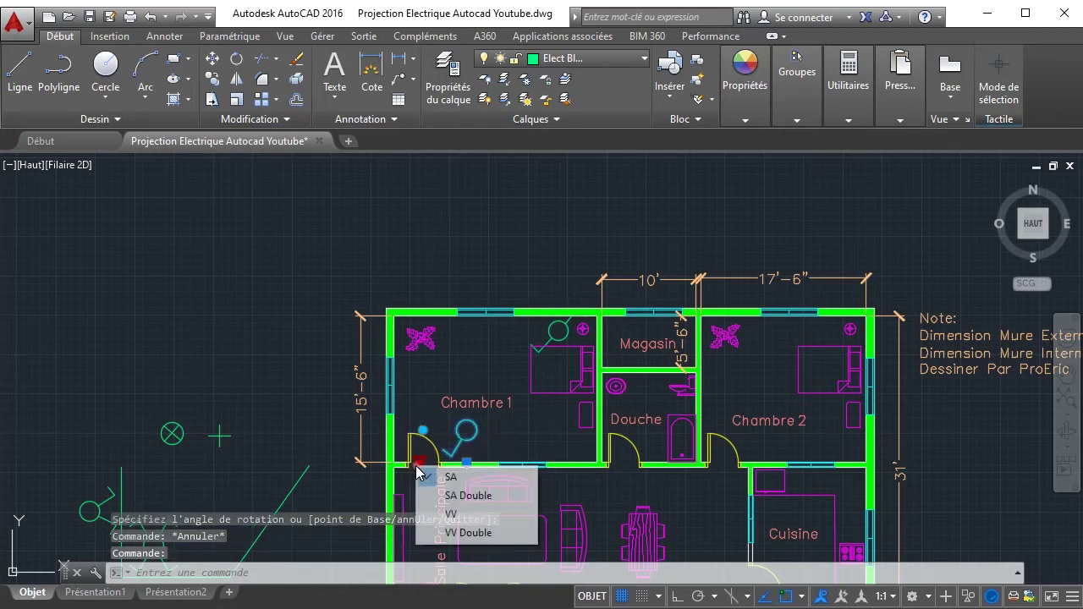
{"action": "left_click", "coordinate": [448, 515]}
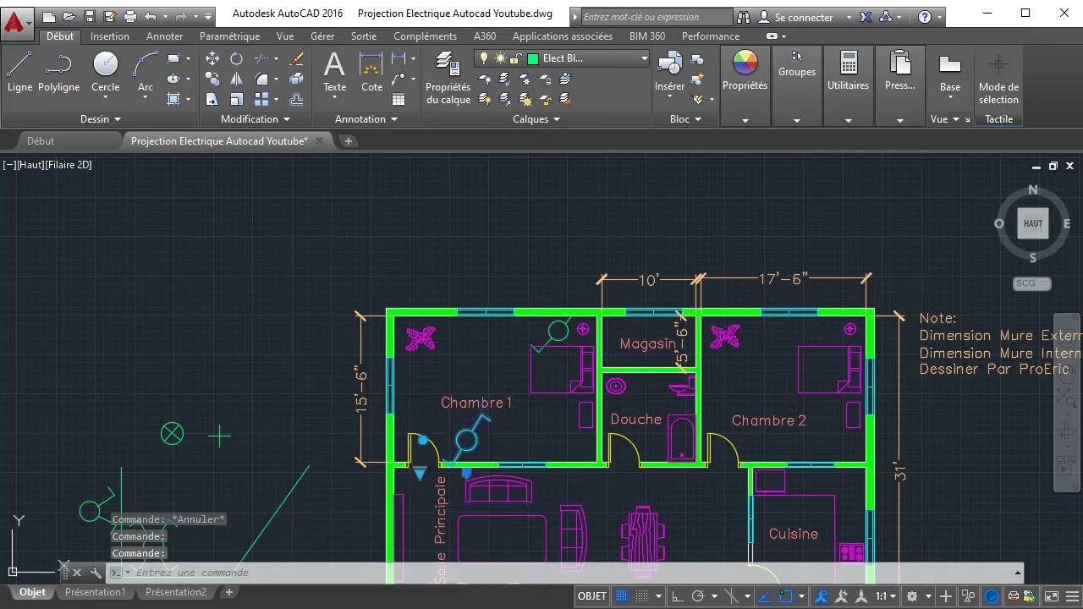
{"action": "key", "text": "Escape"}
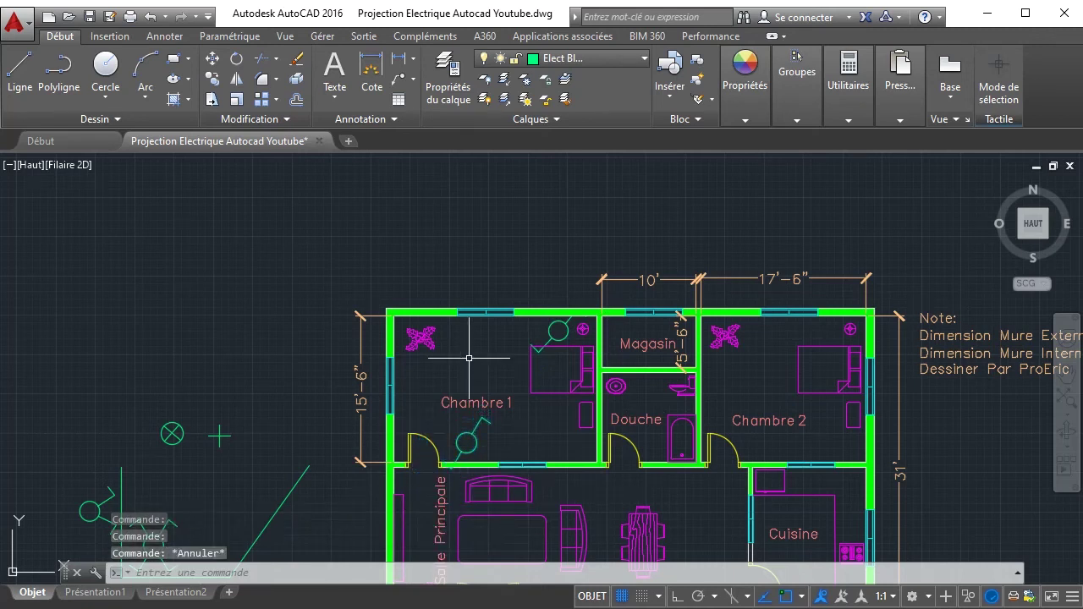
- Make Elect Conn the current layer
{"action": "left_click", "coordinate": [573, 58]}
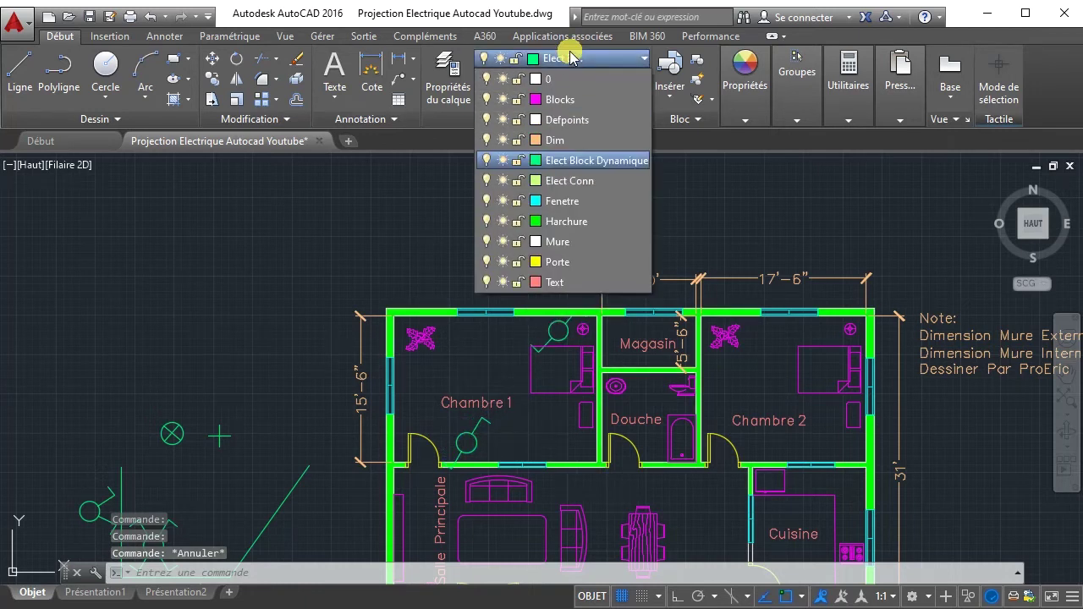
{"action": "left_click", "coordinate": [541, 181]}
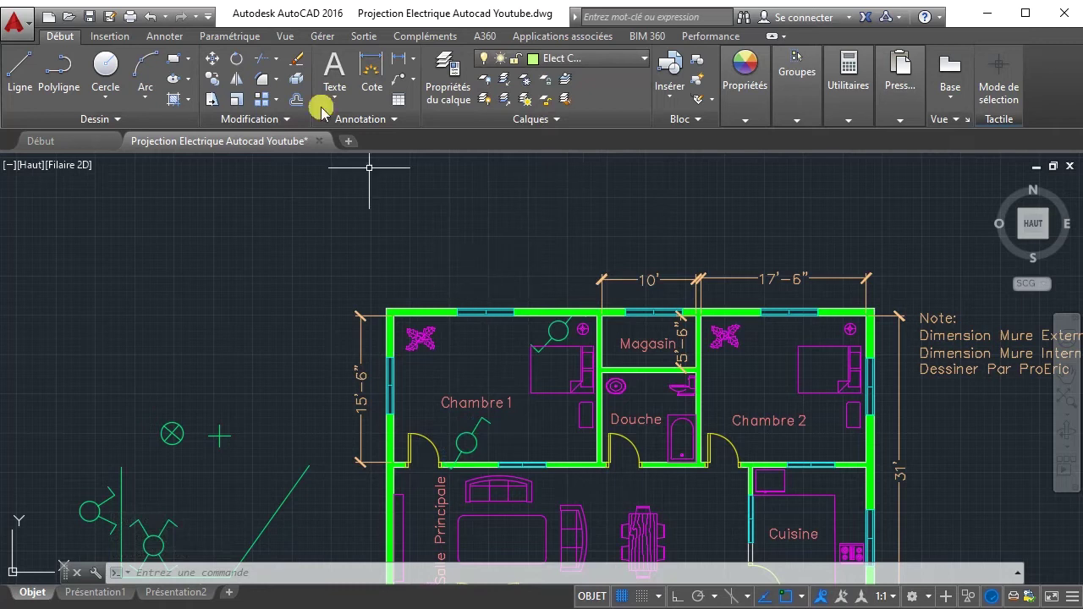
{"action": "left_click", "coordinate": [486, 361]}
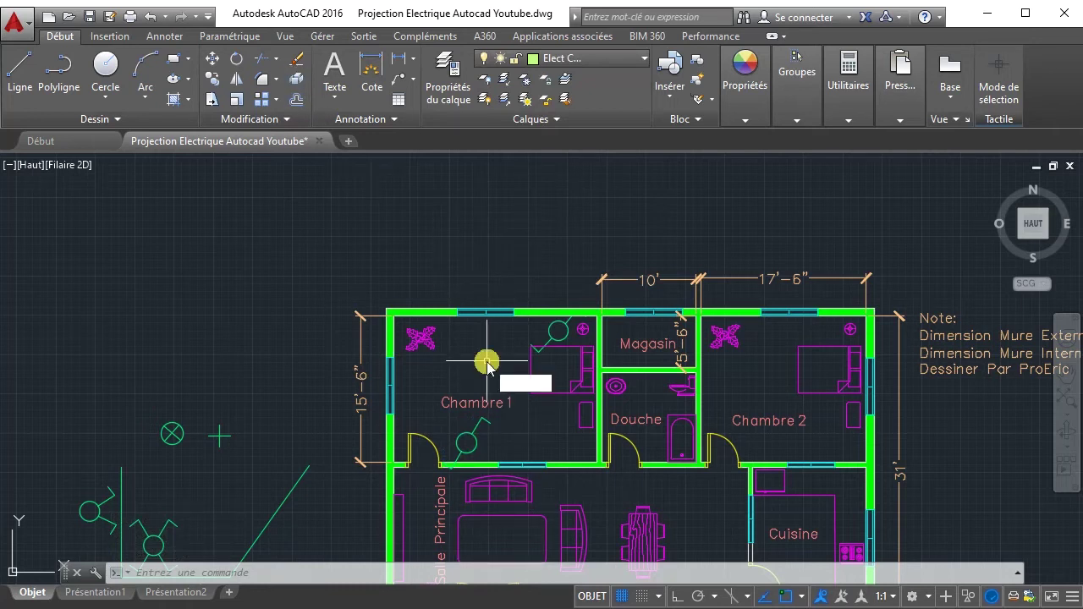
- Draw a spline (SPL) from the door switch through one bend to the upper-wall symbol
{"action": "type", "text": "spl"}
{"action": "key", "text": "Return"}
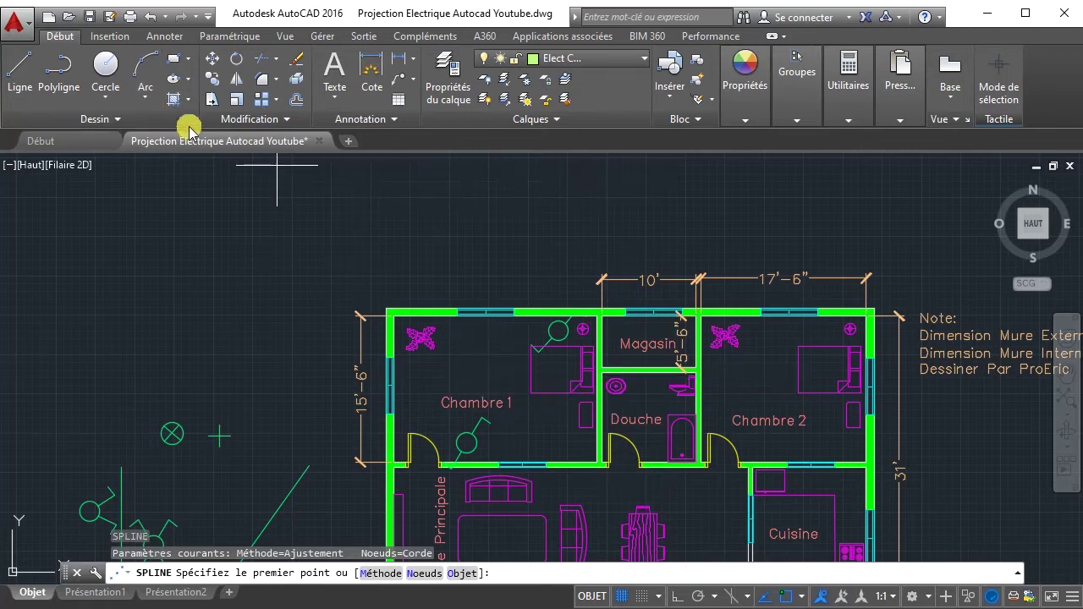
{"action": "left_click", "coordinate": [467, 443]}
{"action": "left_click", "coordinate": [423, 403]}
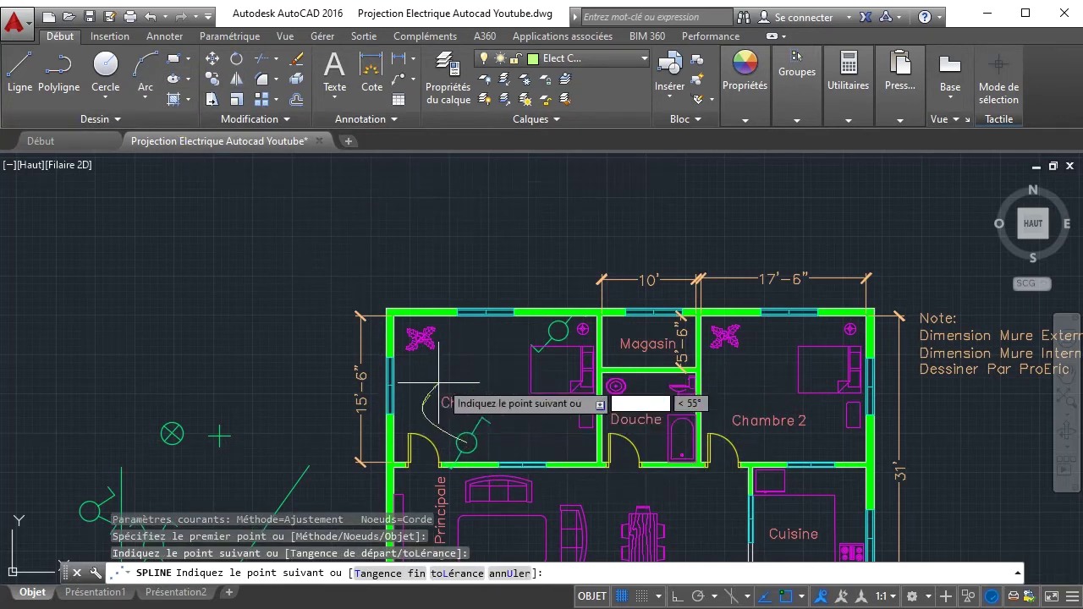
{"action": "left_click", "coordinate": [557, 331]}
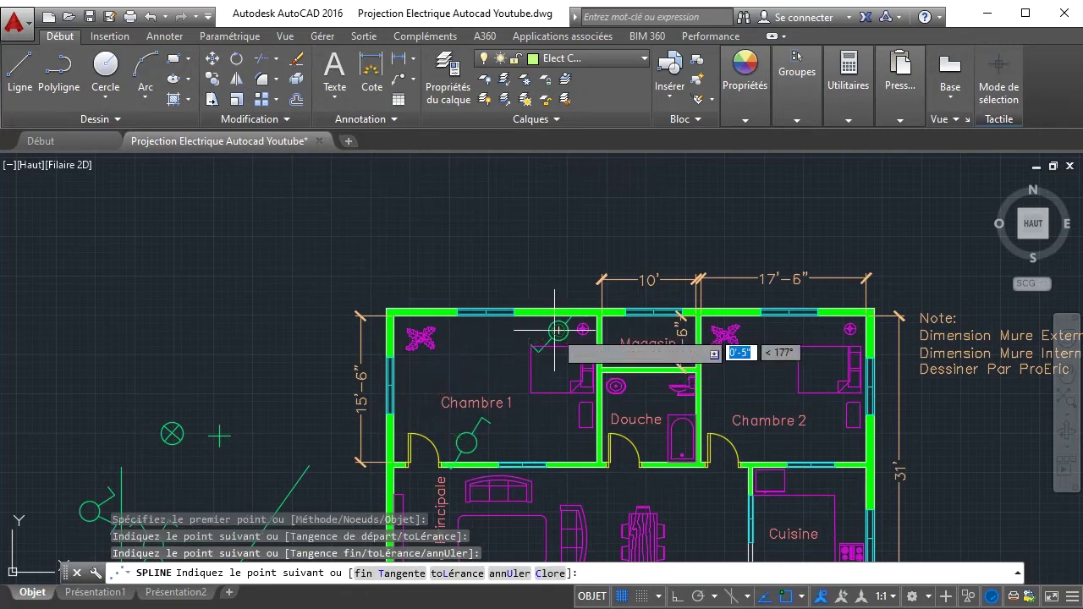
{"action": "right_click", "coordinate": [648, 387]}
{"action": "left_click", "coordinate": [669, 390]}
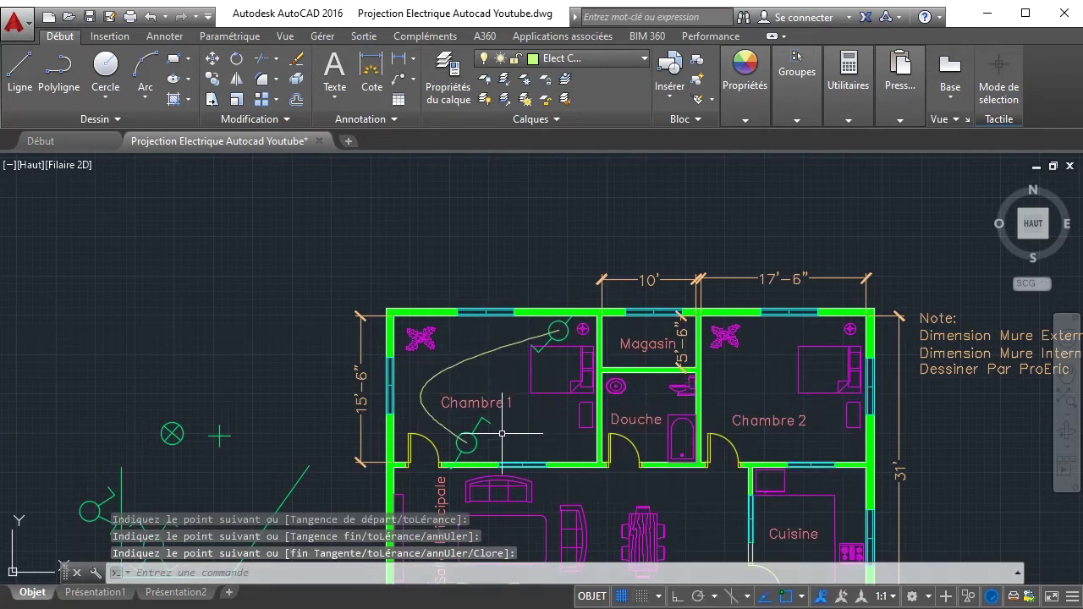
- Copy Chambre 1's spline wire, switch and ceiling light into Chambre 2, then pan to show the plan
{"action": "left_click", "coordinate": [492, 440]}
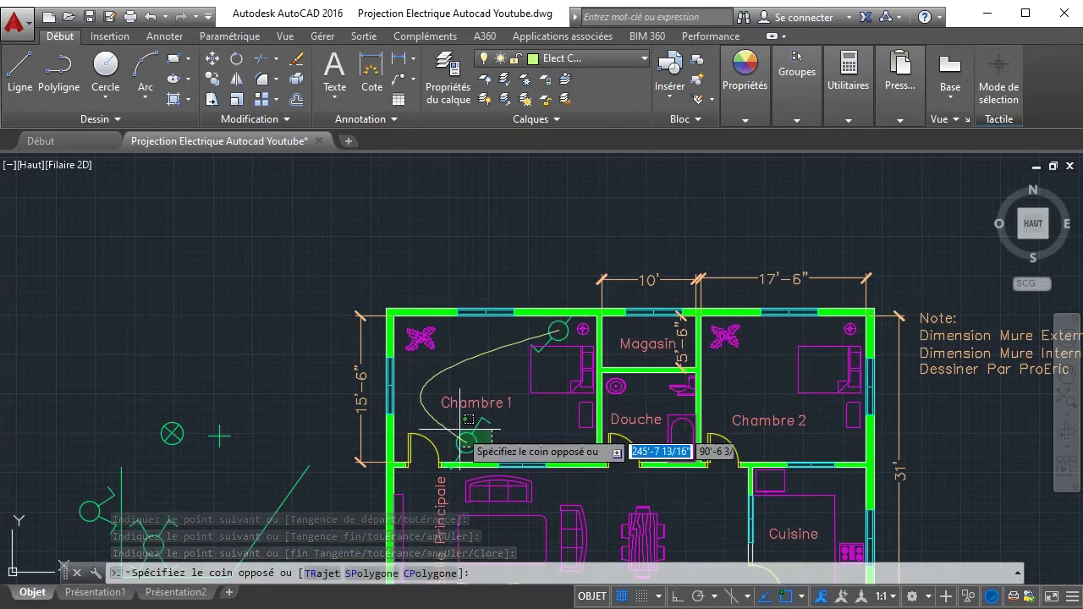
{"action": "left_click", "coordinate": [469, 420]}
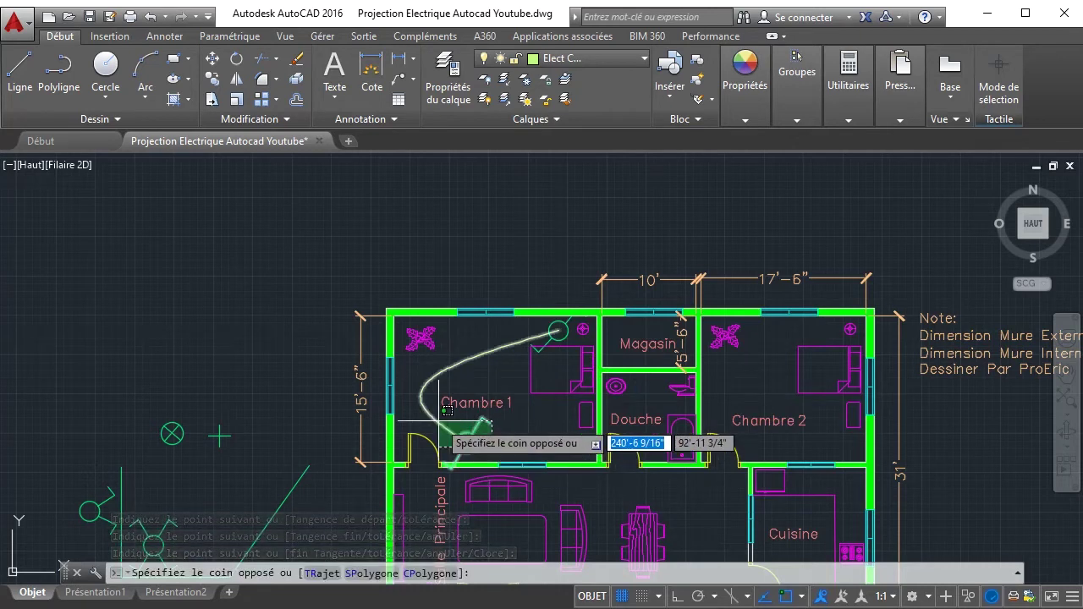
{"action": "left_click", "coordinate": [561, 333]}
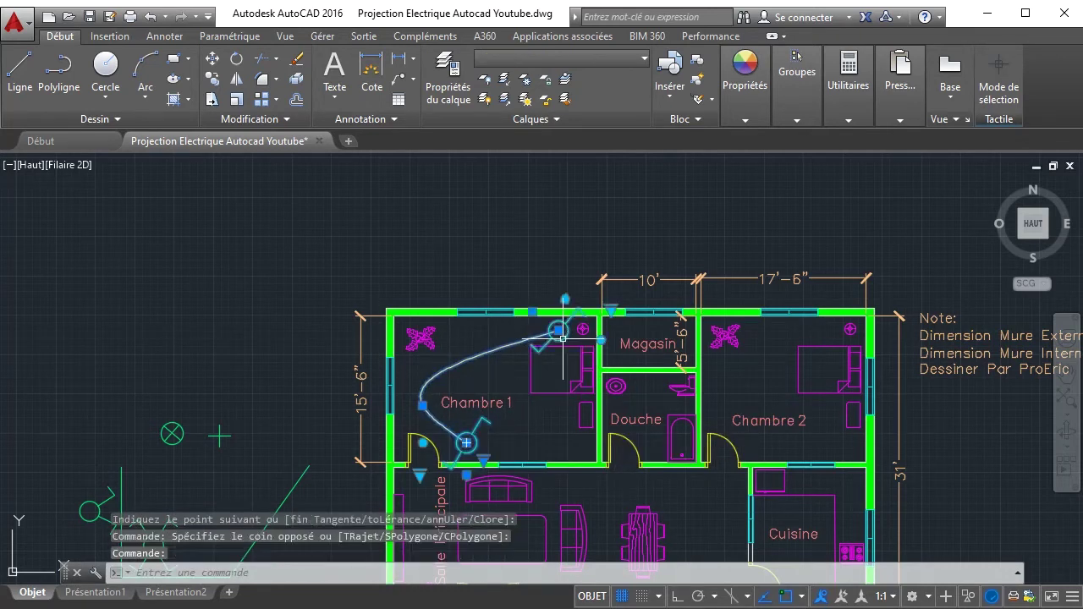
{"action": "left_click", "coordinate": [212, 81]}
{"action": "left_click", "coordinate": [453, 365]}
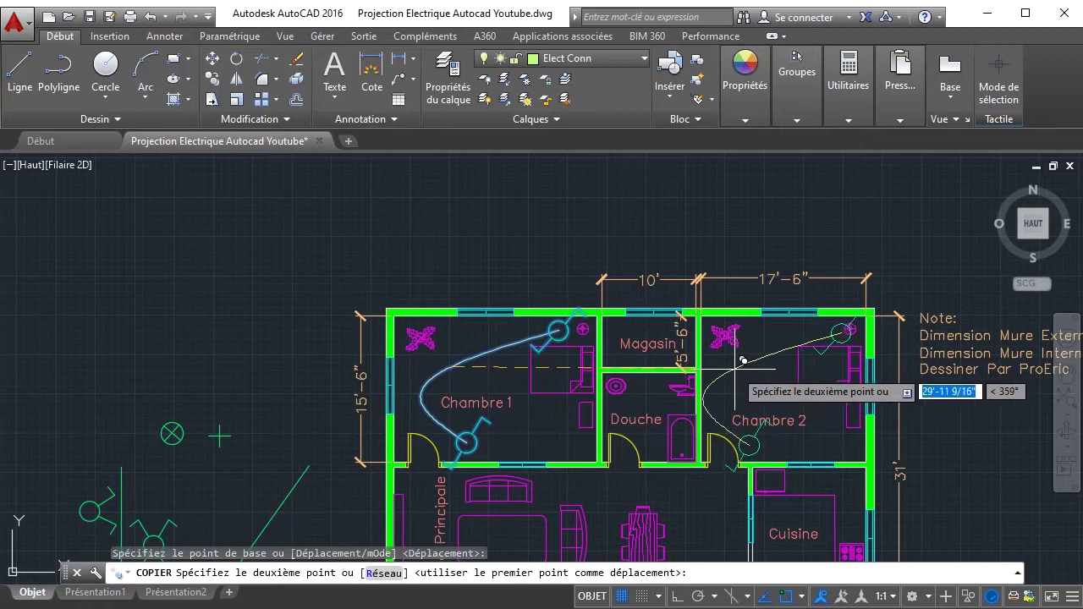
{"action": "left_click", "coordinate": [743, 361]}
{"action": "right_click", "coordinate": [688, 241]}
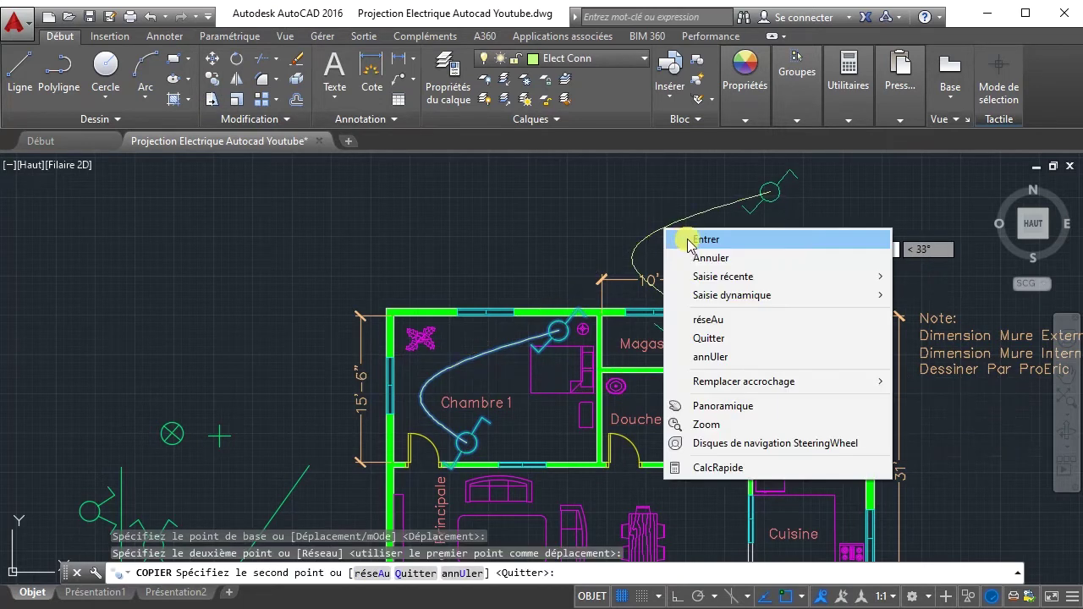
{"action": "left_click", "coordinate": [688, 240]}
{"action": "scroll", "coordinate": [677, 389], "scroll_direction": "down", "scroll_amount": 3}
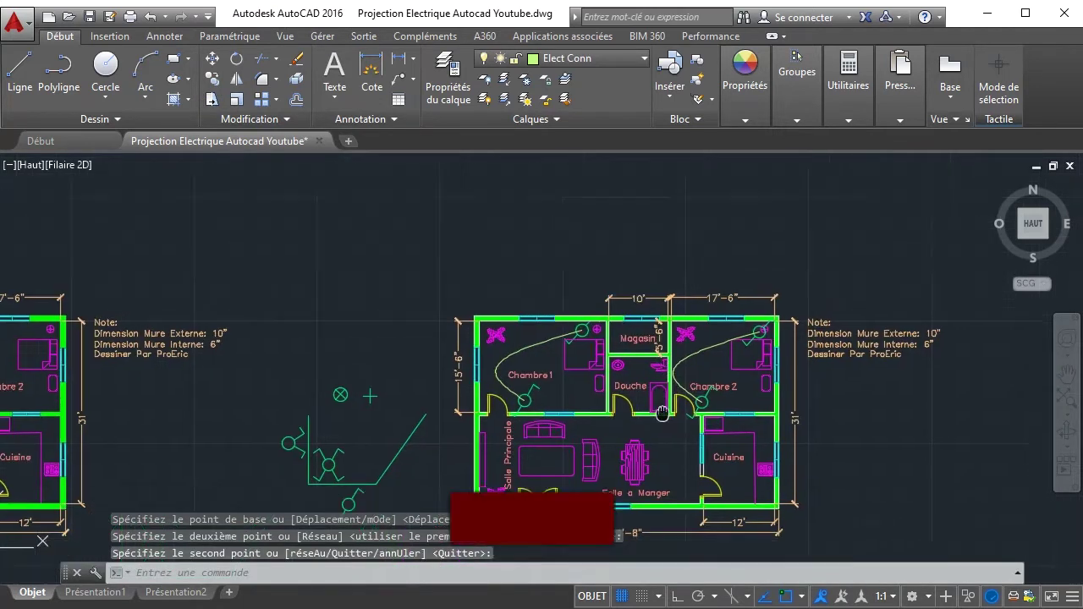
{"action": "middle_click_drag", "start_coordinate": [662, 413], "coordinate": [507, 345]}
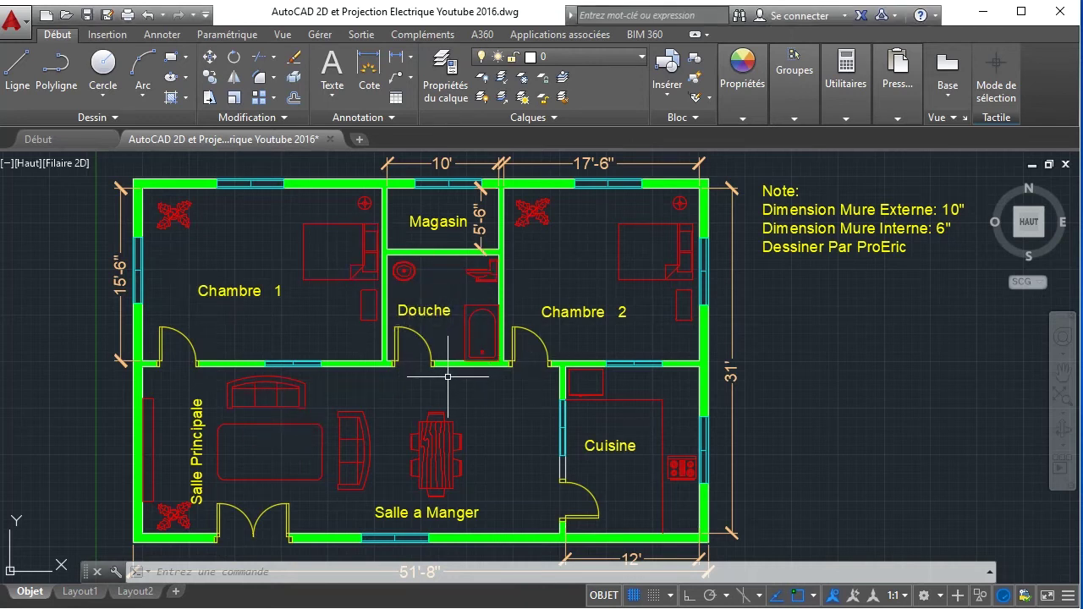
{"action": "type", "text": "ACDCEN"}
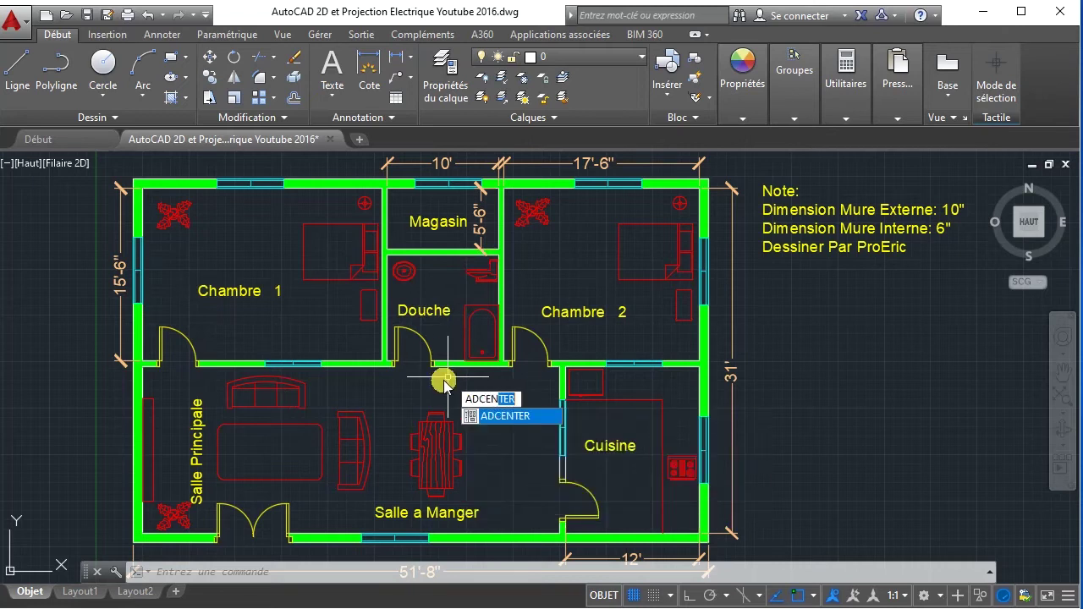
{"action": "key", "text": "Return"}
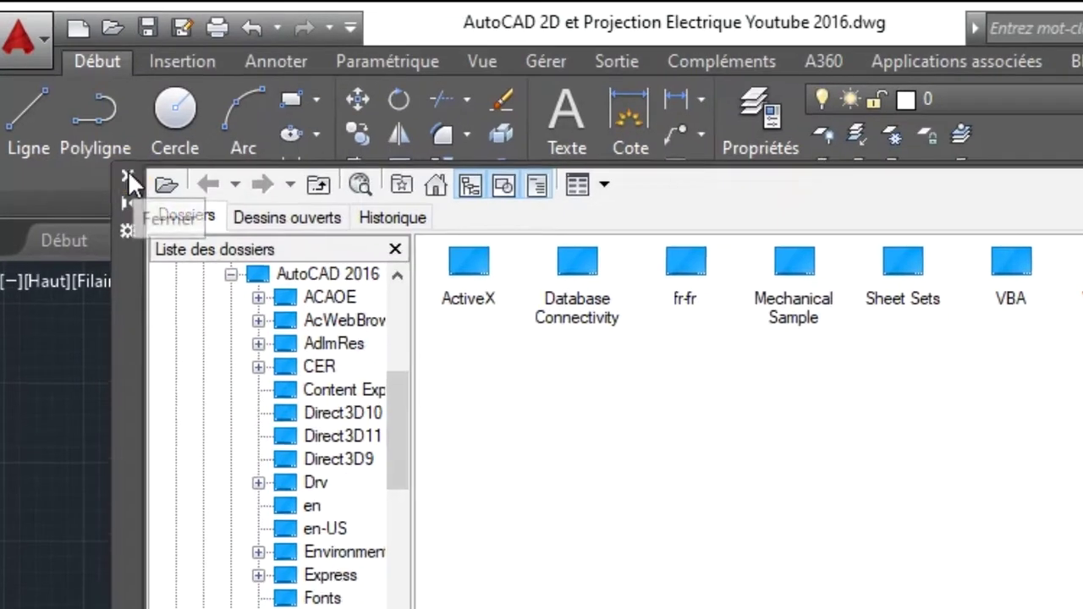
{"action": "left_click", "coordinate": [75, 102]}
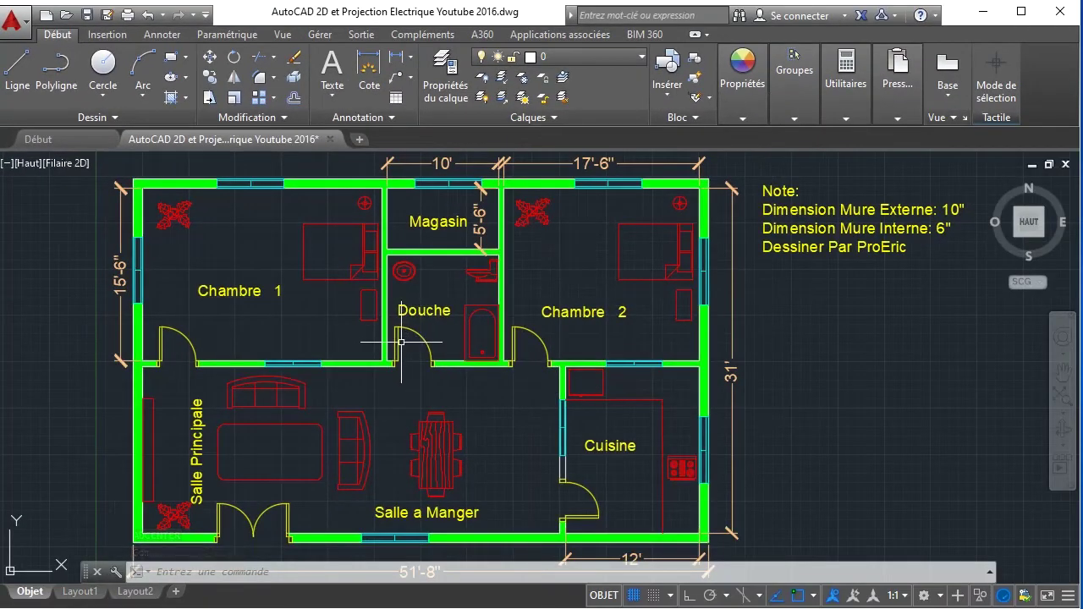
{"action": "left_click", "coordinate": [401, 342]}
{"action": "left_click", "coordinate": [186, 345]}
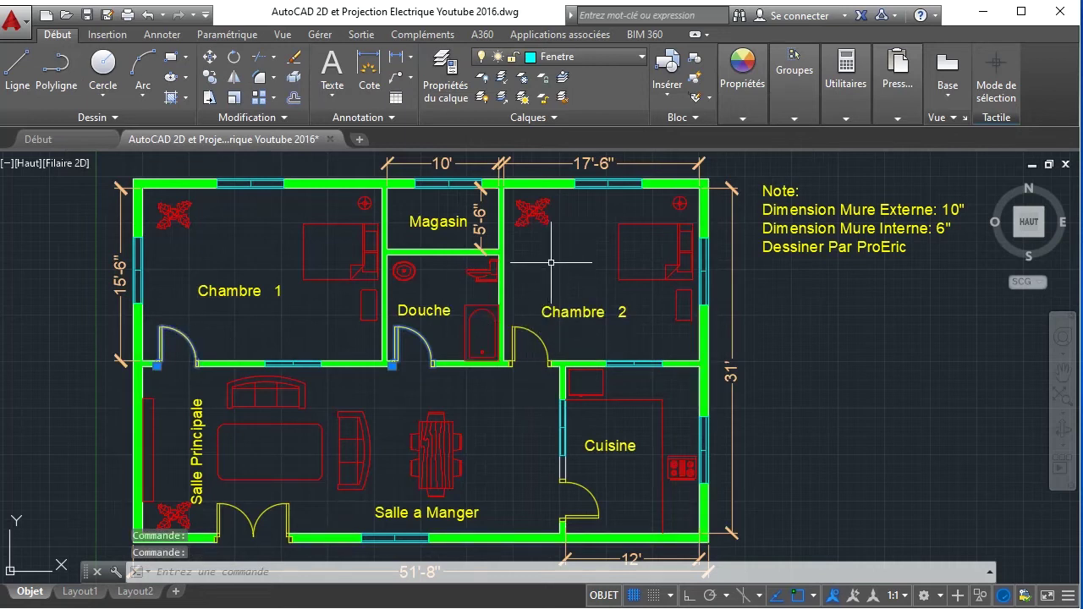
{"action": "key", "text": "Escape"}
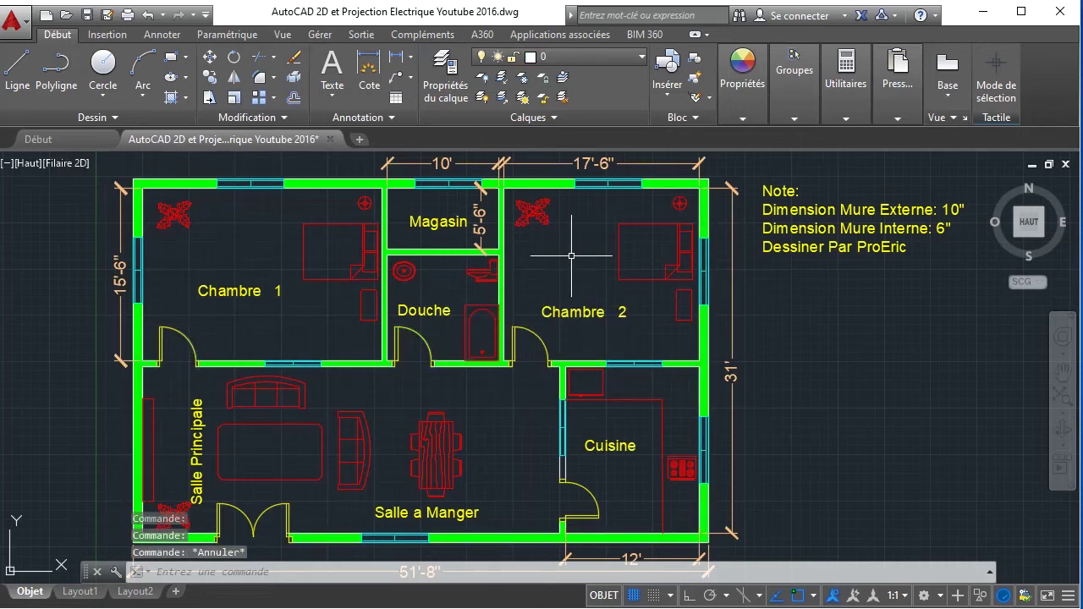
{"action": "left_click", "coordinate": [584, 57]}
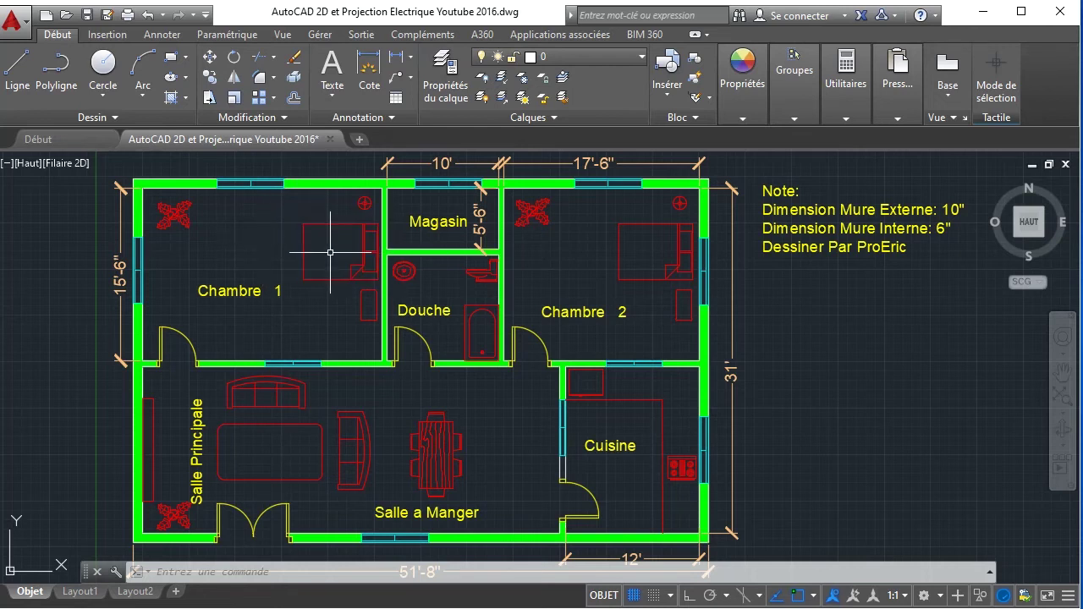
{"action": "type", "text": "adcen"}
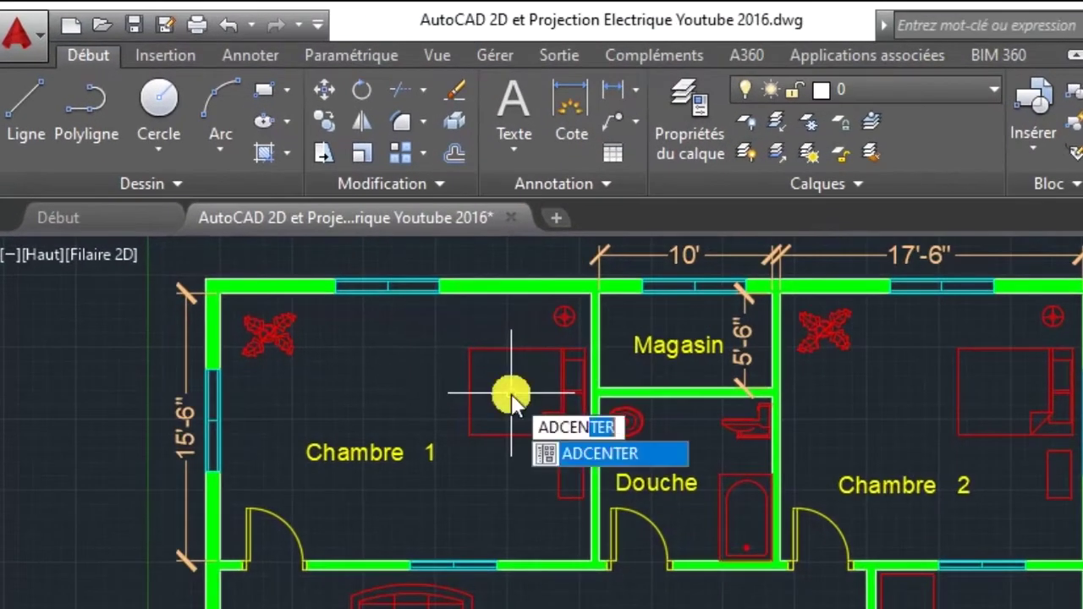
{"action": "type", "text": "ter"}
{"action": "key", "text": "Return"}
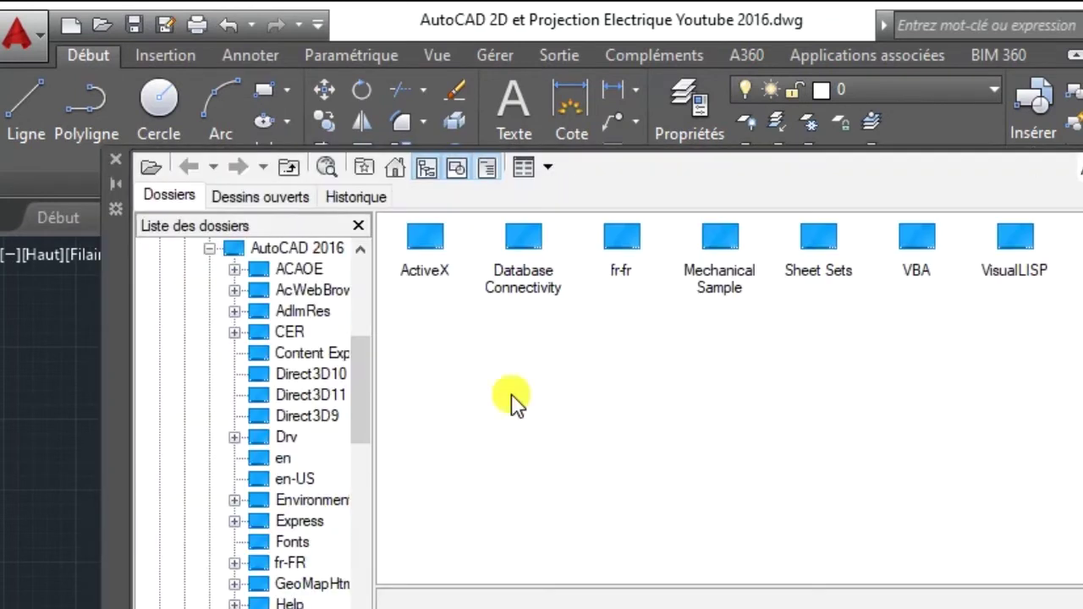
{"action": "double_click", "coordinate": [621, 261]}
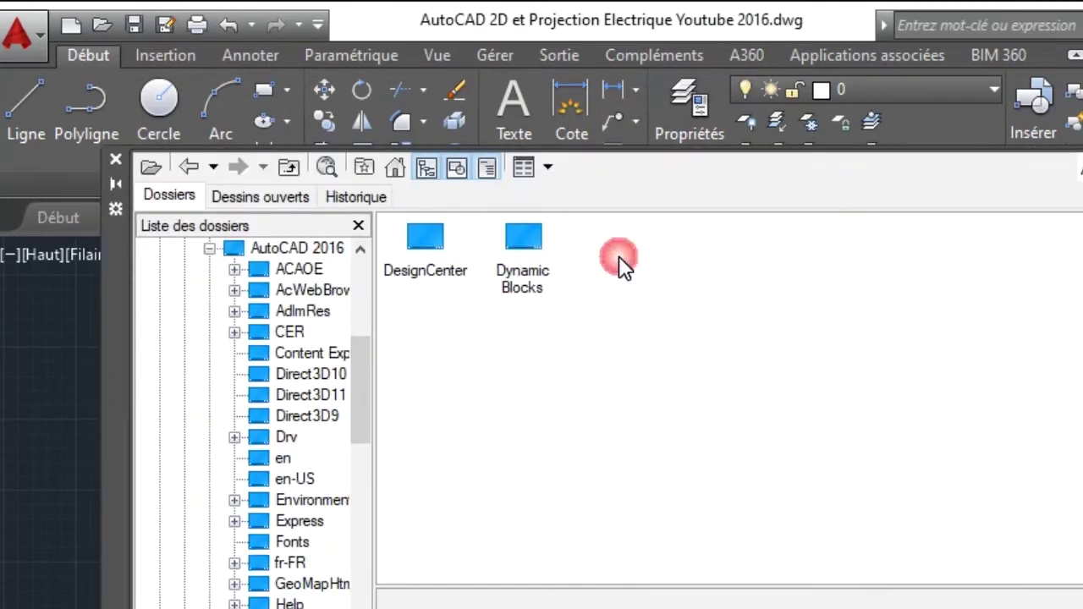
{"action": "double_click", "coordinate": [430, 249]}
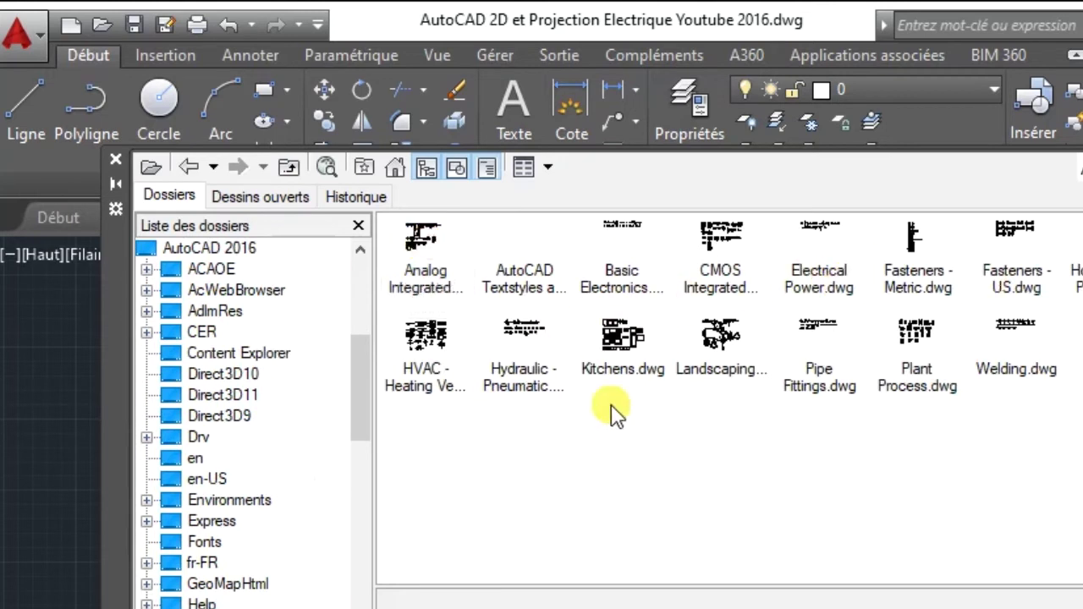
{"action": "double_click", "coordinate": [818, 258]}
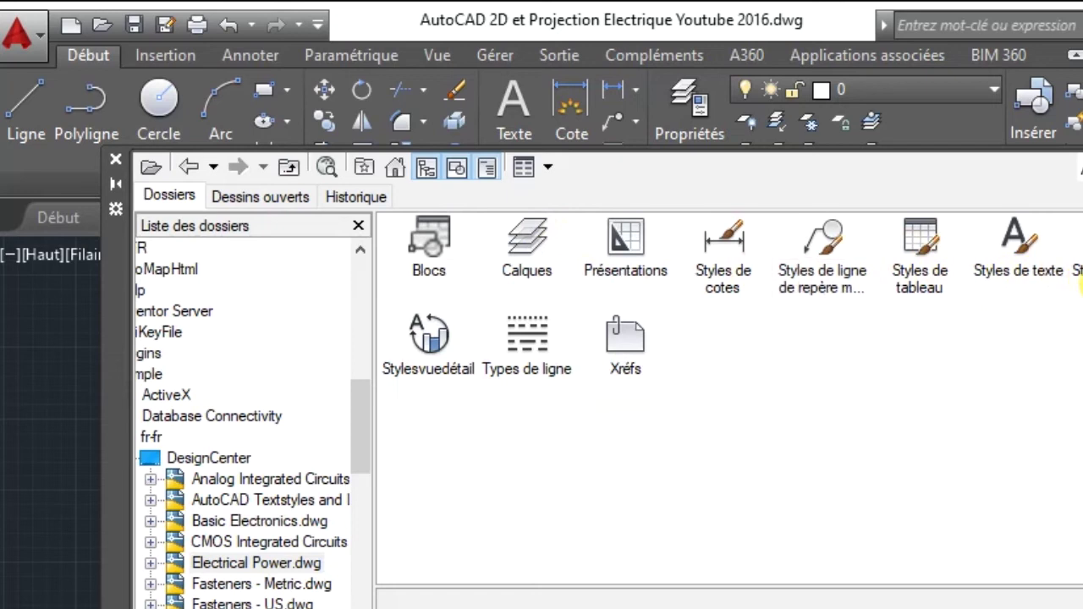
{"action": "double_click", "coordinate": [444, 246]}
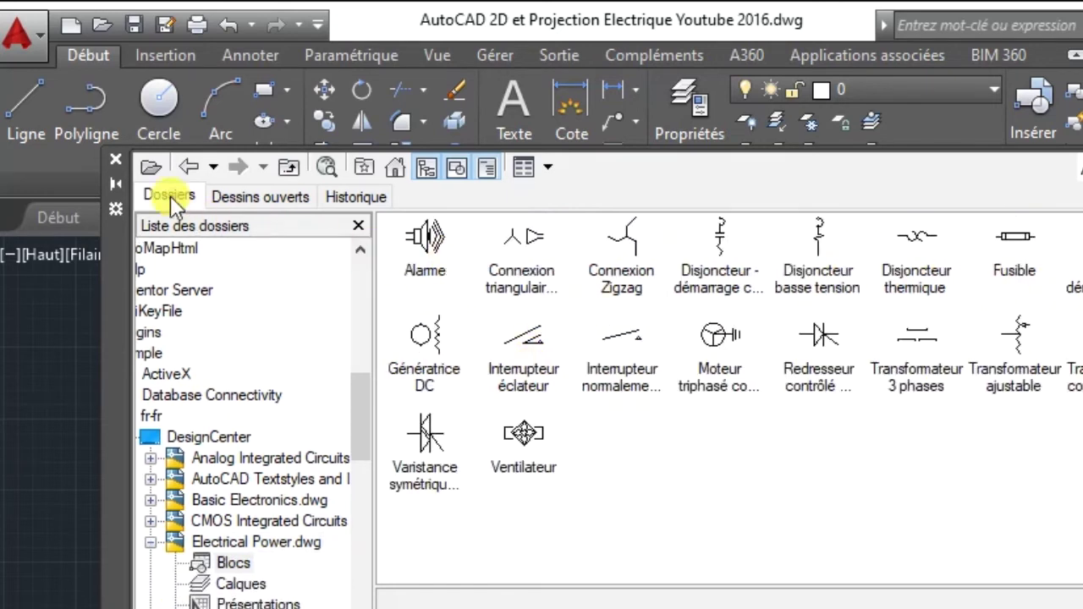
{"action": "left_click", "coordinate": [117, 162]}
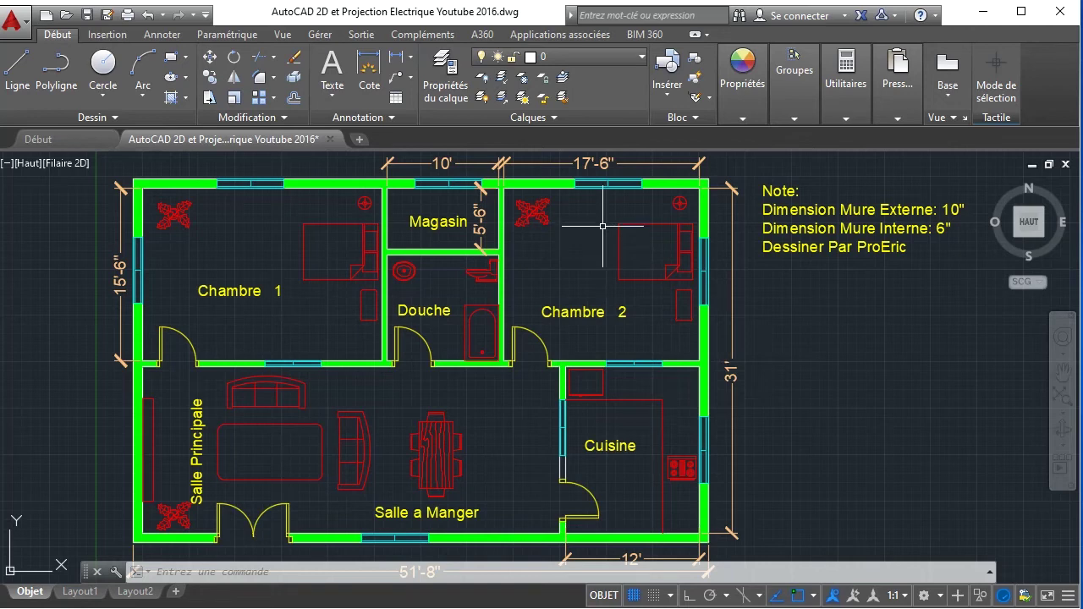
- Create a new layer named Elect Blocks in the layer properties manager
{"action": "left_click", "coordinate": [582, 56]}
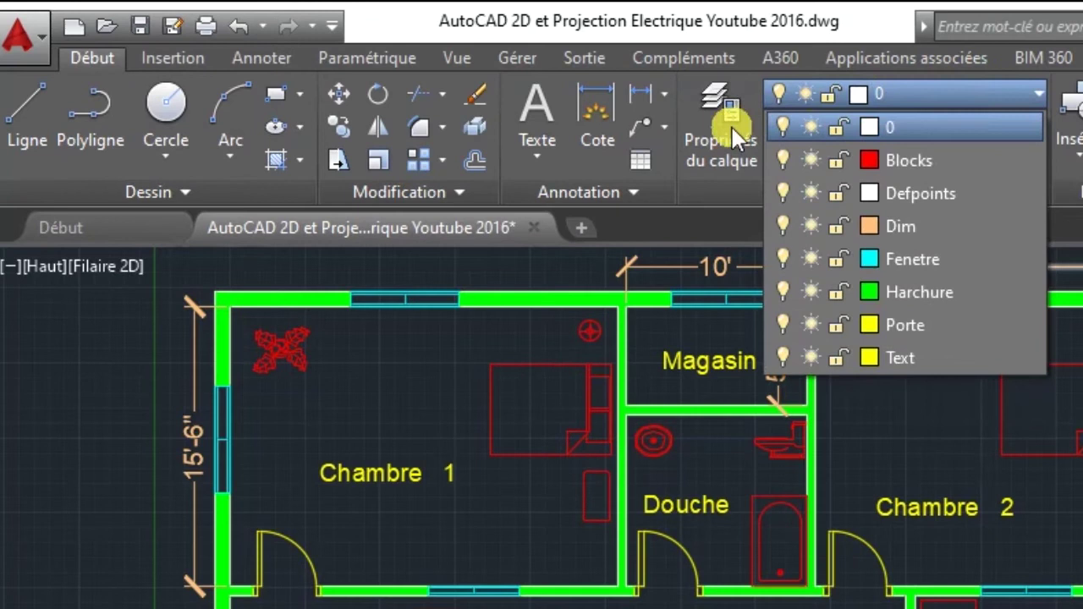
{"action": "left_click", "coordinate": [444, 91]}
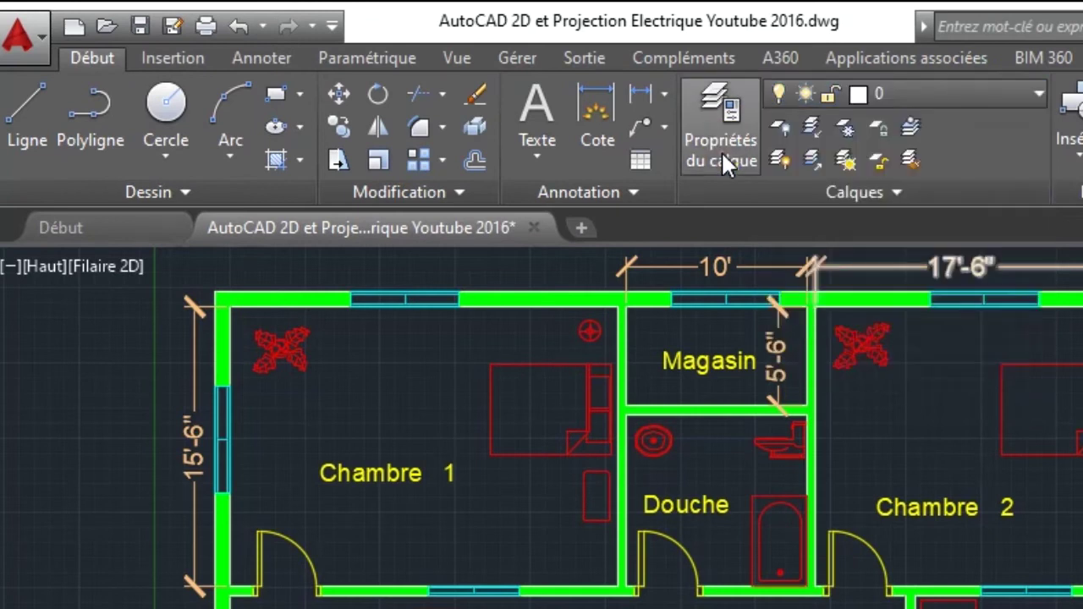
{"action": "left_click", "coordinate": [721, 153]}
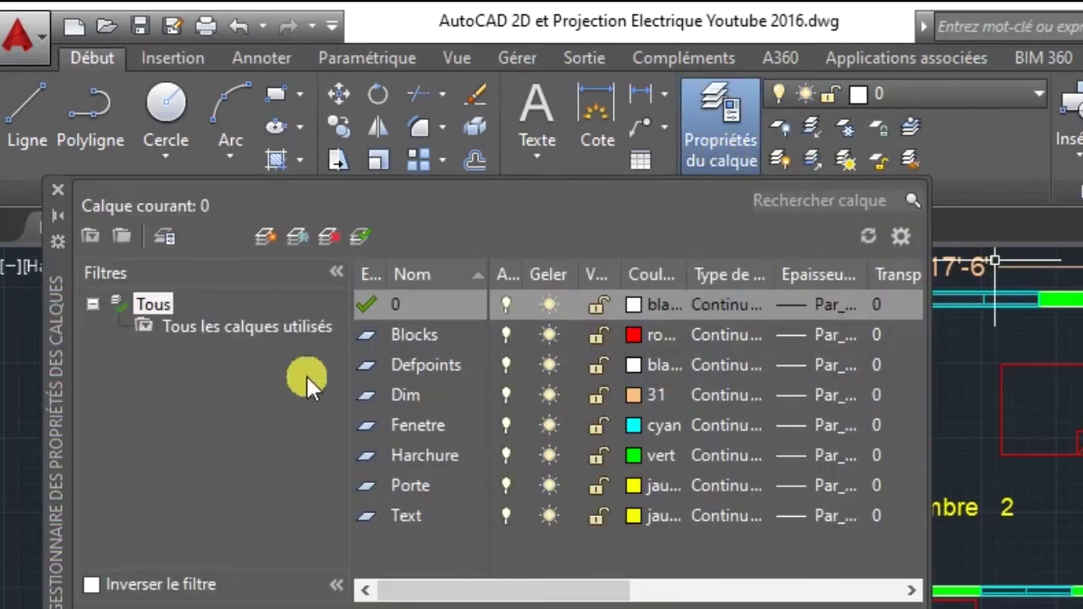
{"action": "left_click", "coordinate": [263, 235]}
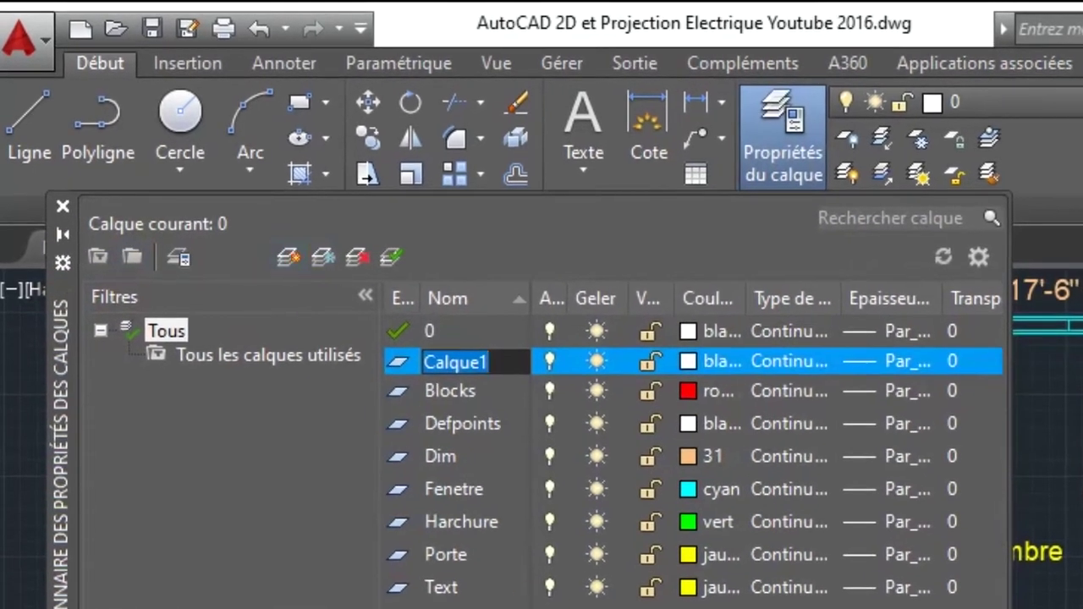
{"action": "type", "text": "Blocks"}
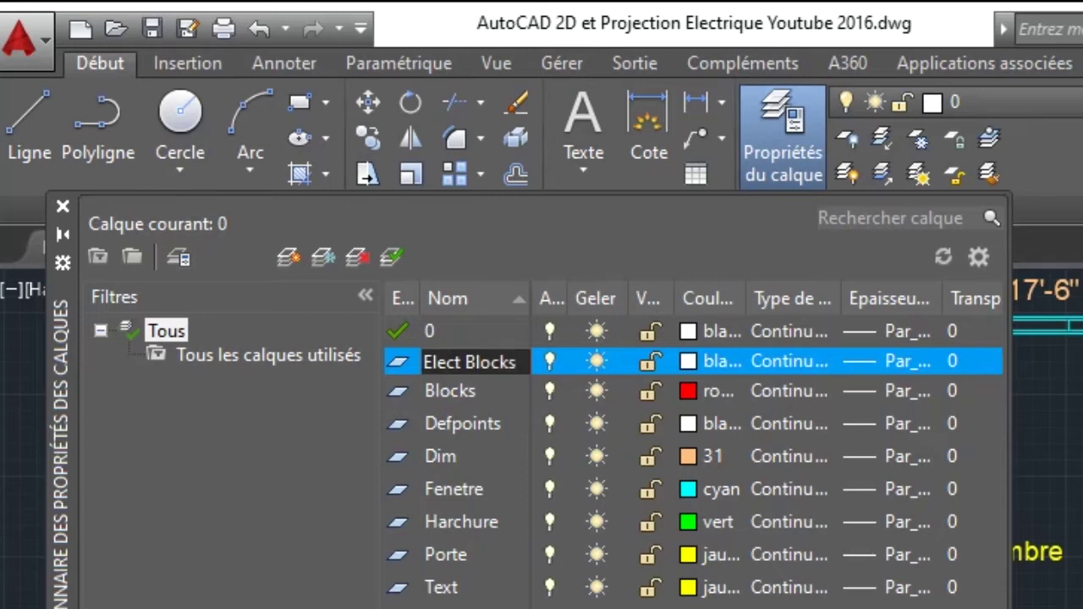
{"action": "key", "text": "Return"}
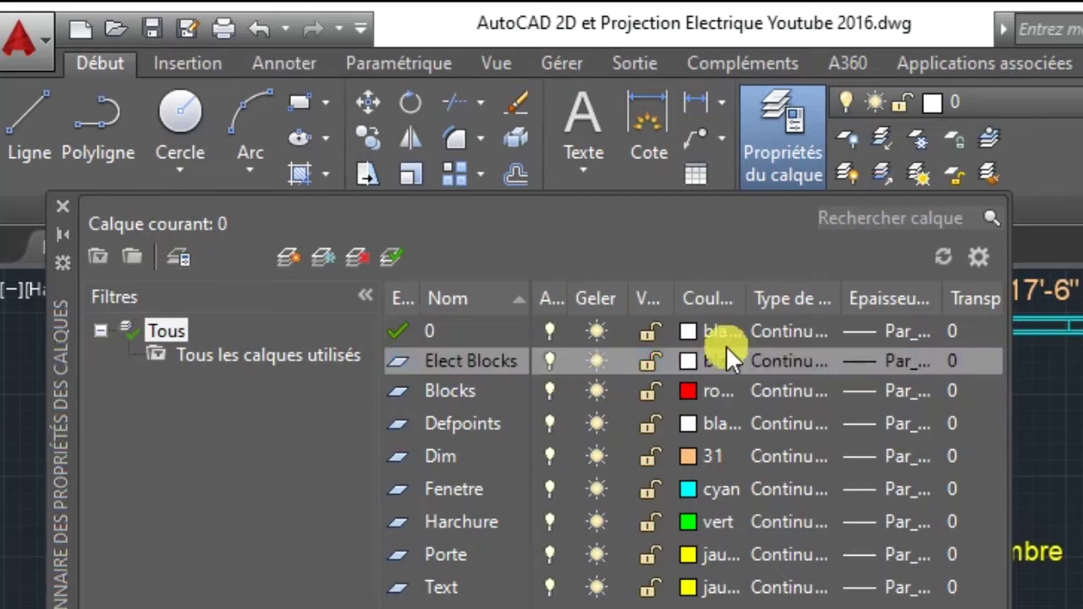
- Set the Elect Blocks layer colour to yellow
{"action": "left_click", "coordinate": [688, 361]}
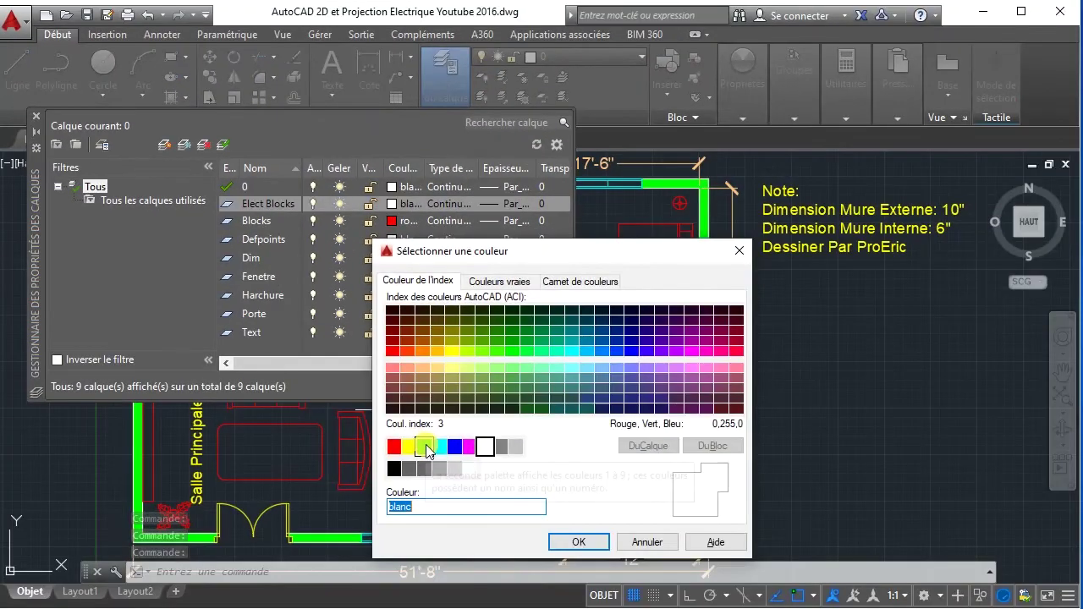
{"action": "left_click", "coordinate": [424, 447]}
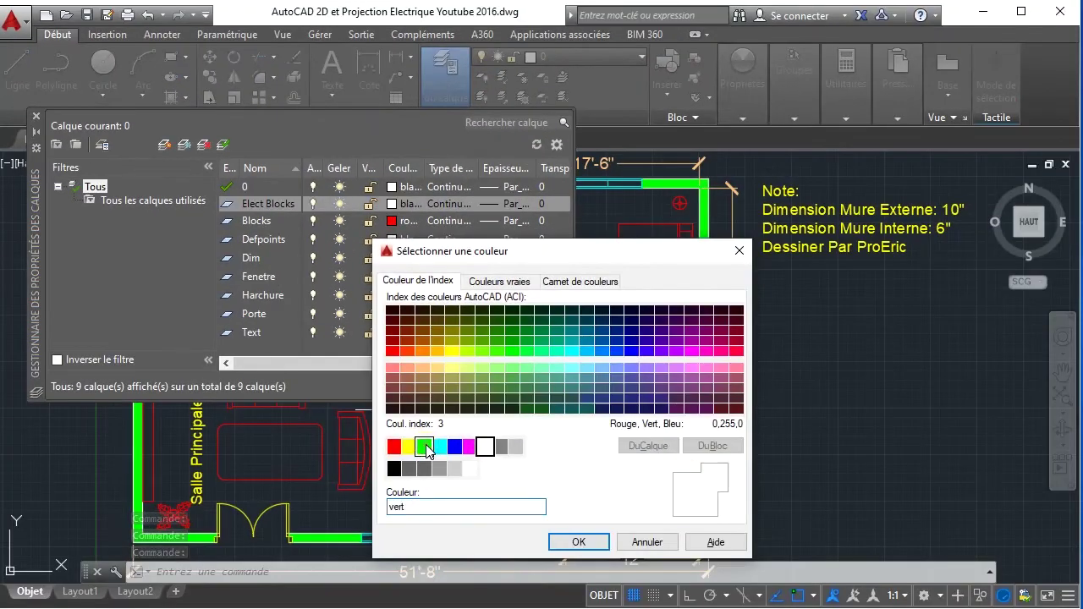
{"action": "left_click", "coordinate": [409, 447]}
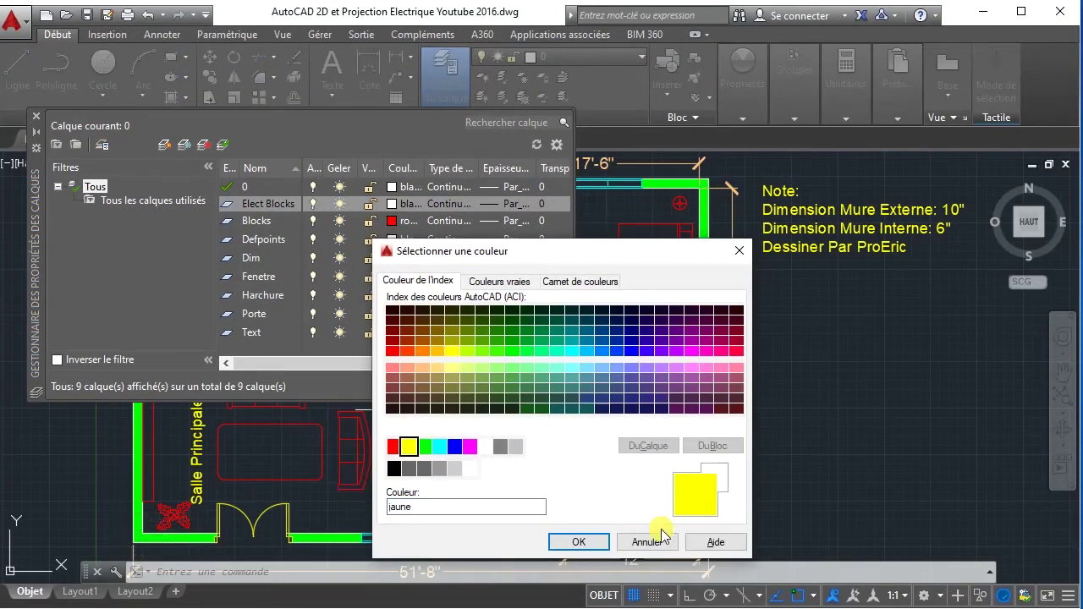
{"action": "left_click", "coordinate": [576, 543]}
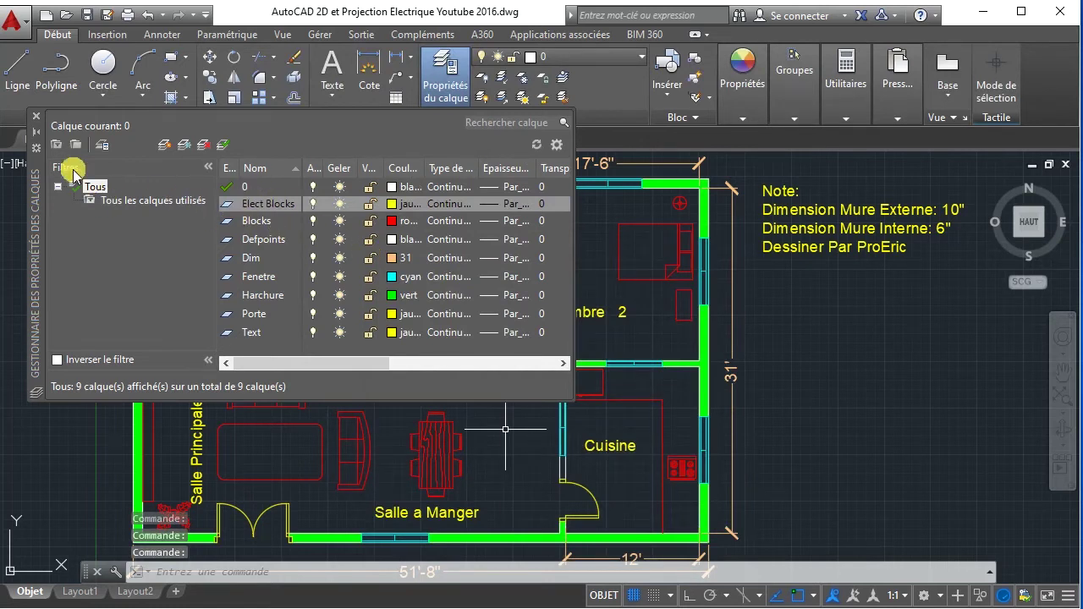
- Add the Elect Conn layer entry, recolour it green, and enlarge the layer manager panel
{"action": "left_click", "coordinate": [165, 146]}
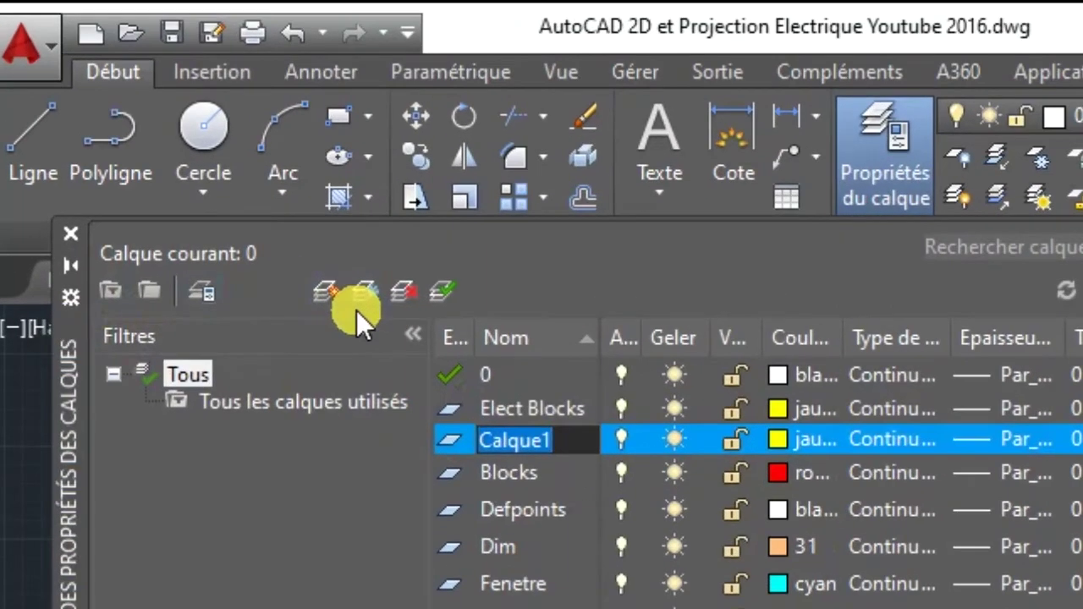
{"action": "type", "text": "Elect Conn"}
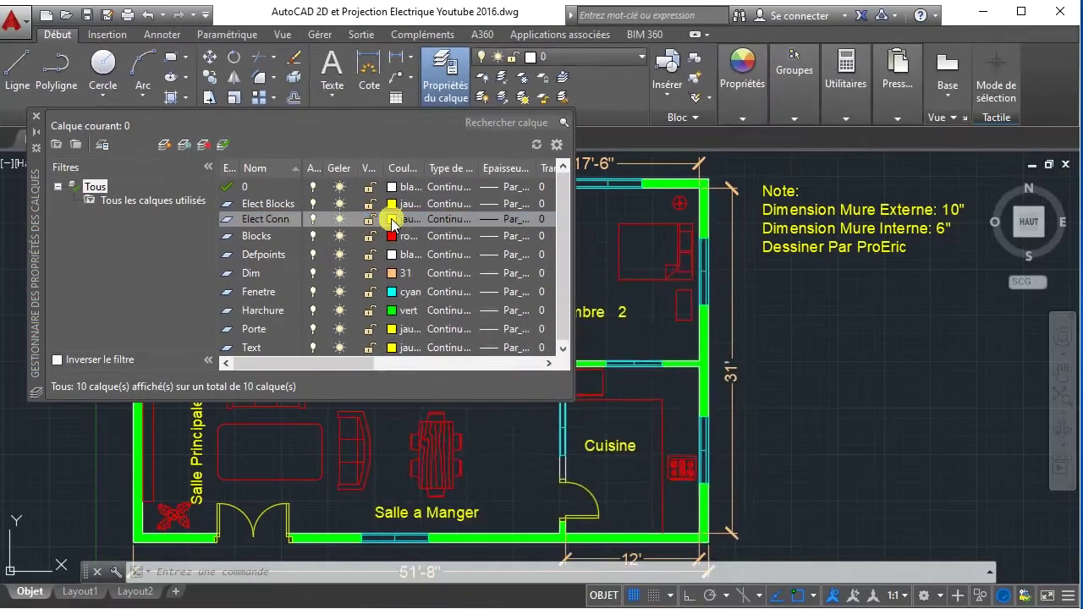
{"action": "left_click", "coordinate": [699, 395]}
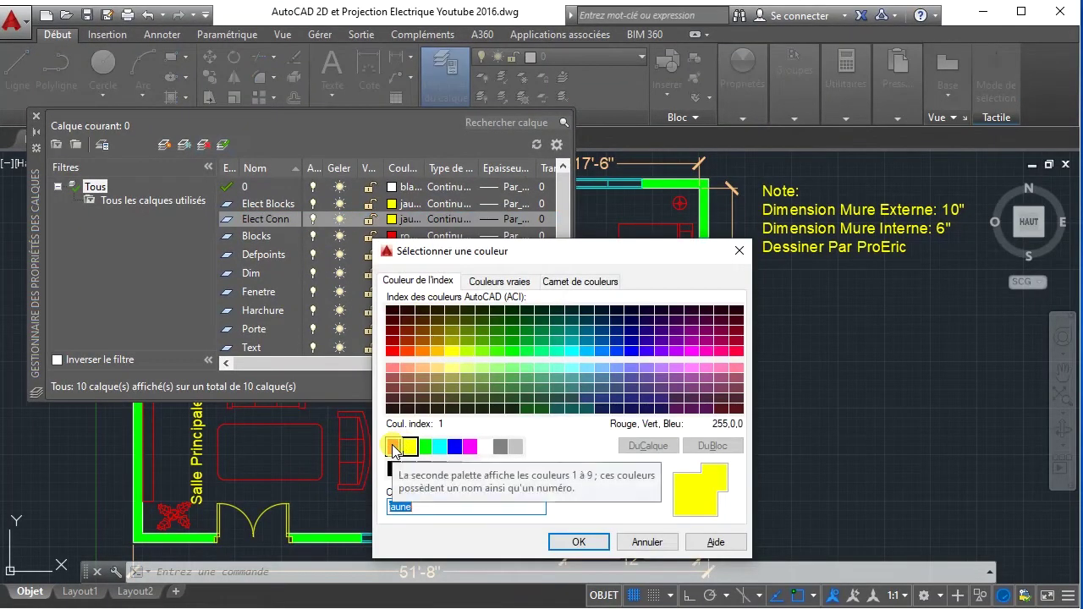
{"action": "left_click", "coordinate": [422, 446]}
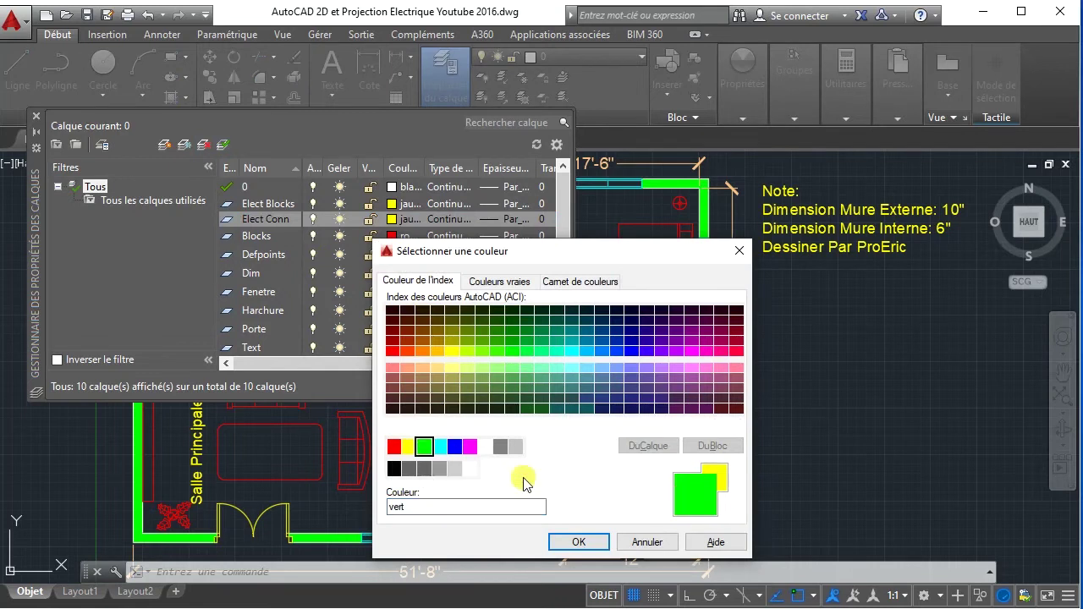
{"action": "left_click", "coordinate": [573, 542]}
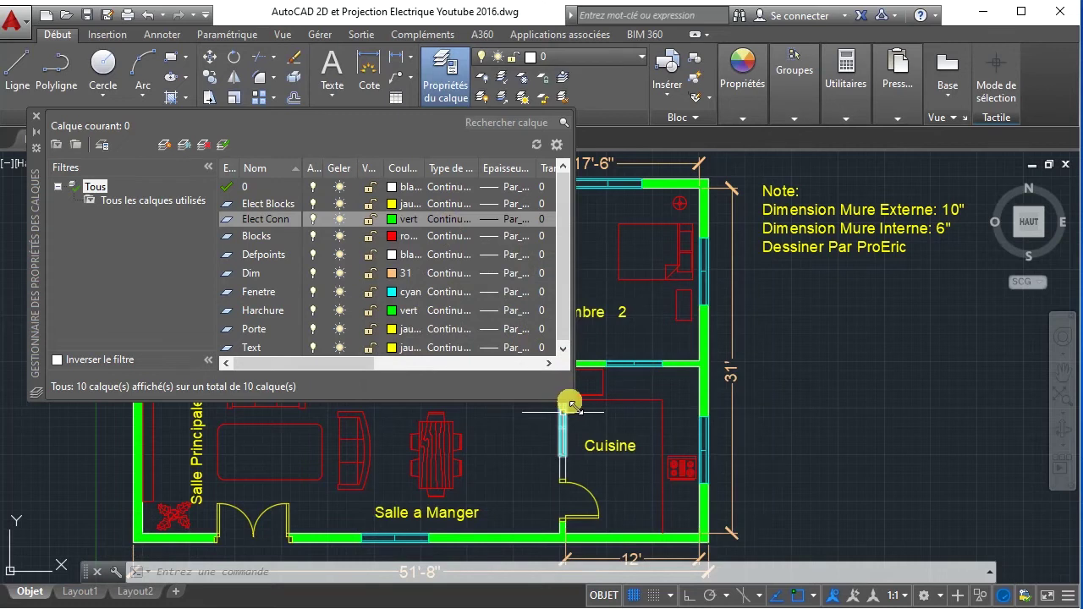
{"action": "left_click_drag", "start_coordinate": [571, 404], "coordinate": [607, 436]}
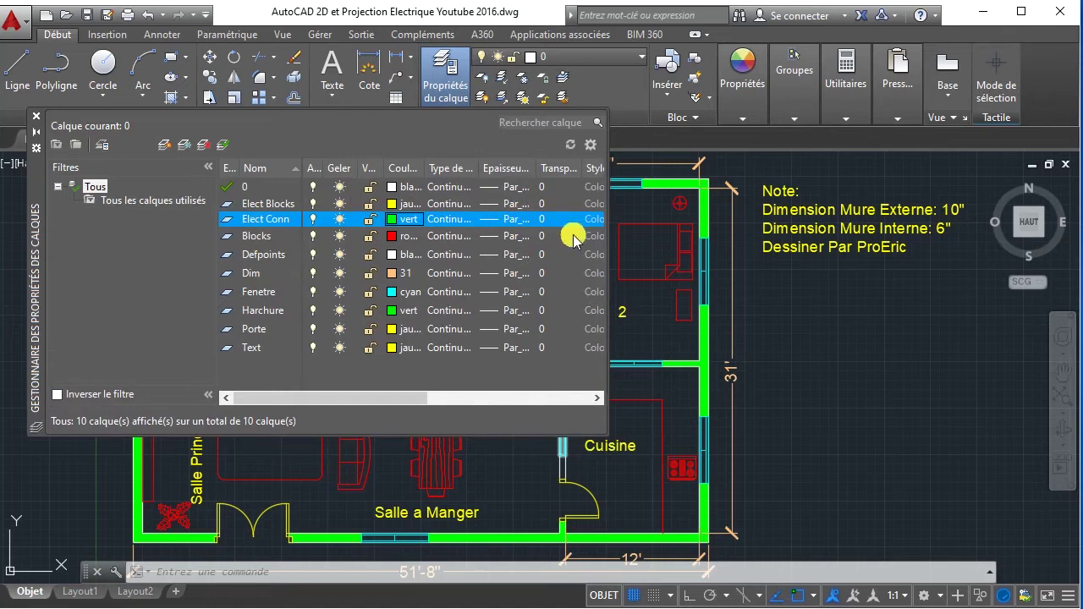
- Turn off the Blocks, Text and Dim layers to view the bare walls
{"action": "left_click", "coordinate": [35, 116]}
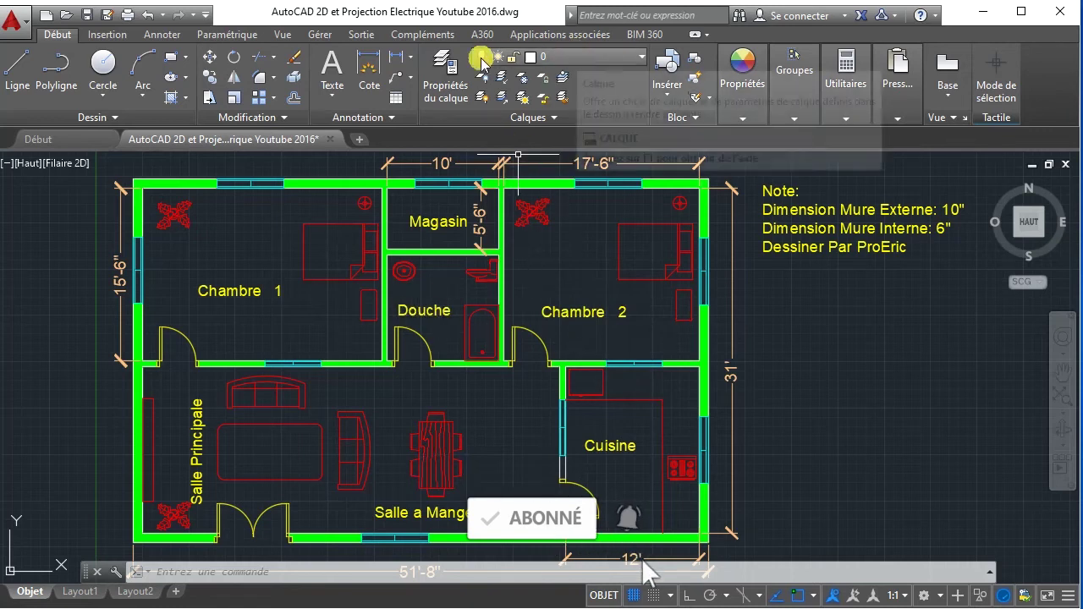
{"action": "left_click", "coordinate": [449, 87]}
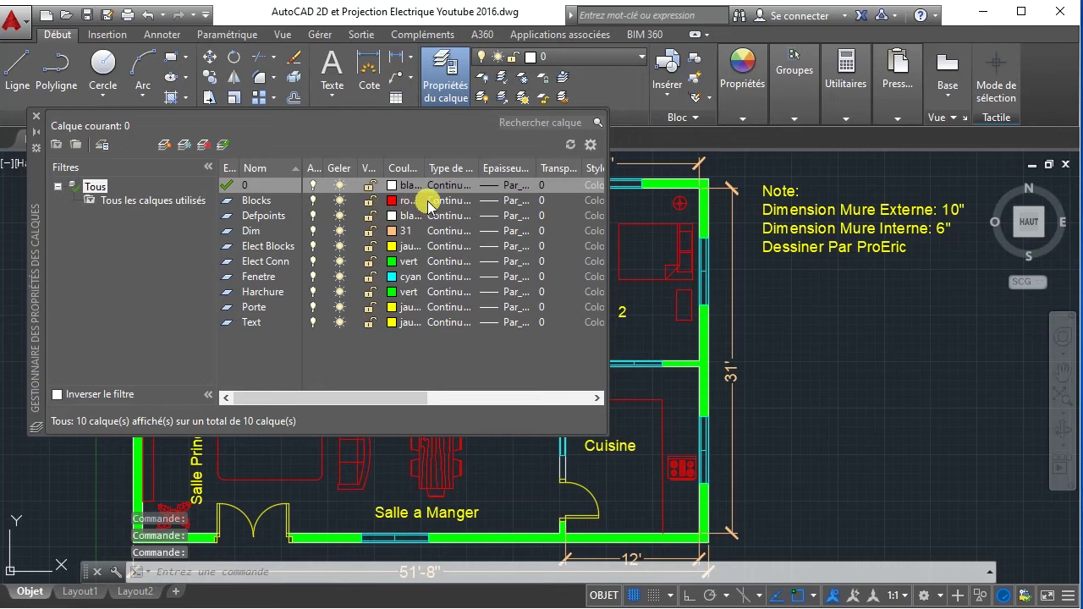
{"action": "left_click", "coordinate": [232, 204]}
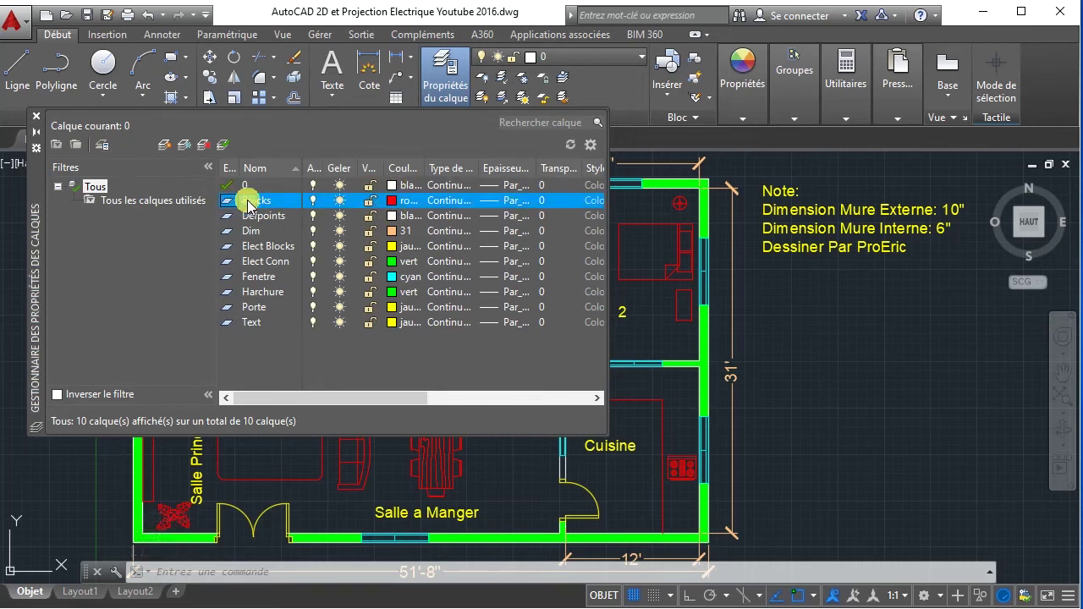
{"action": "left_click", "coordinate": [312, 200]}
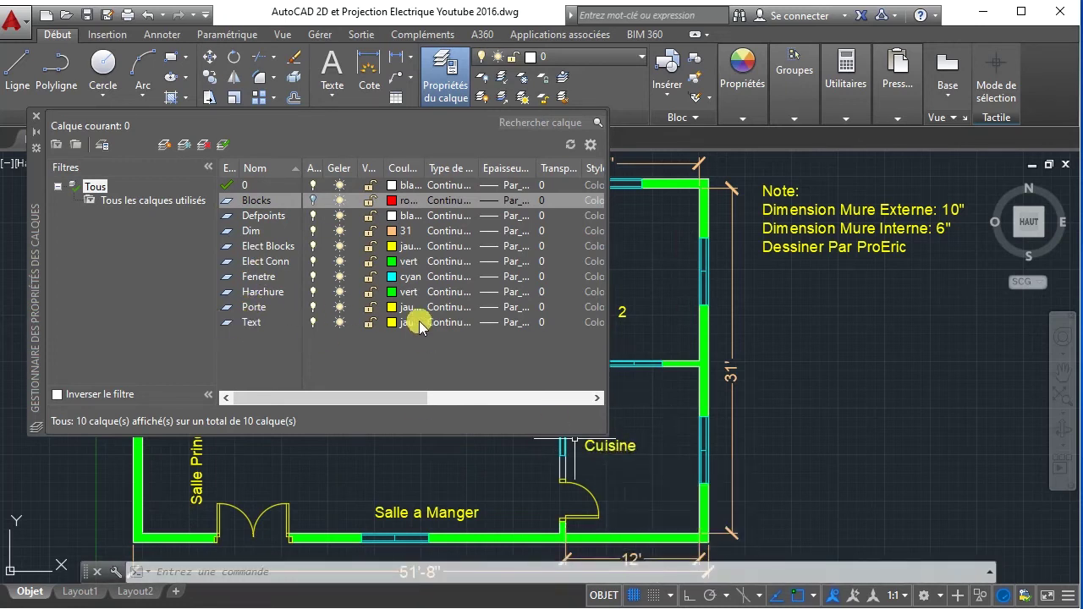
{"action": "left_click", "coordinate": [313, 323]}
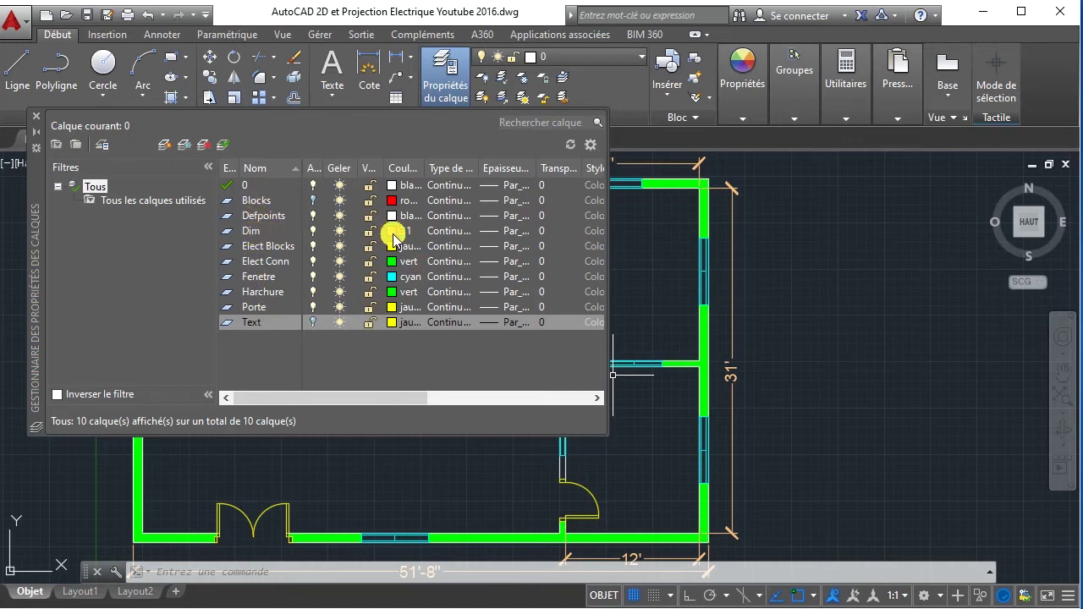
{"action": "left_click", "coordinate": [313, 231]}
{"action": "left_click", "coordinate": [313, 231]}
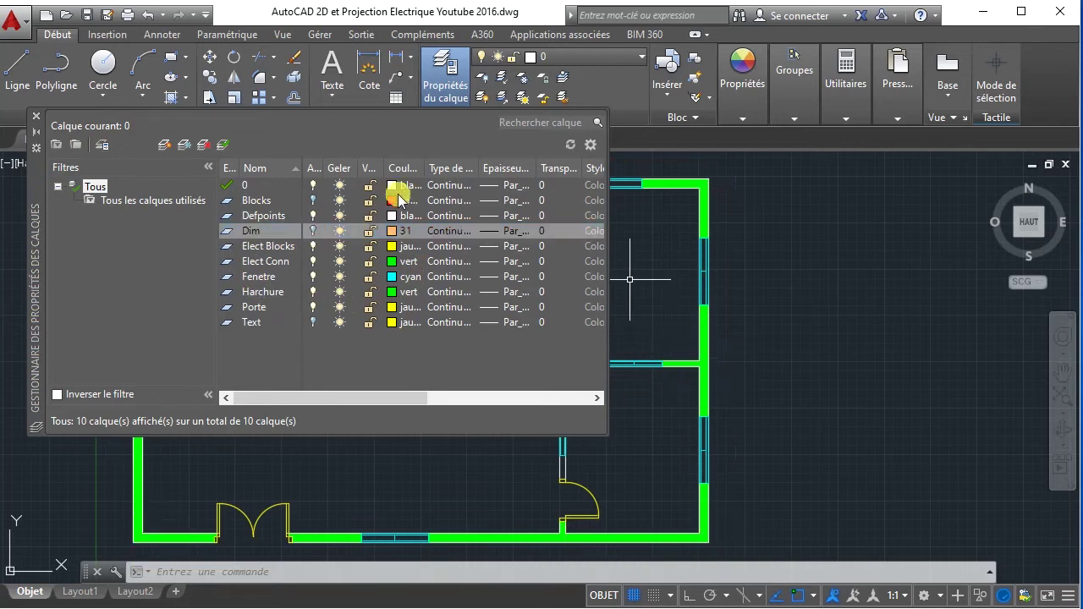
{"action": "left_click", "coordinate": [36, 121]}
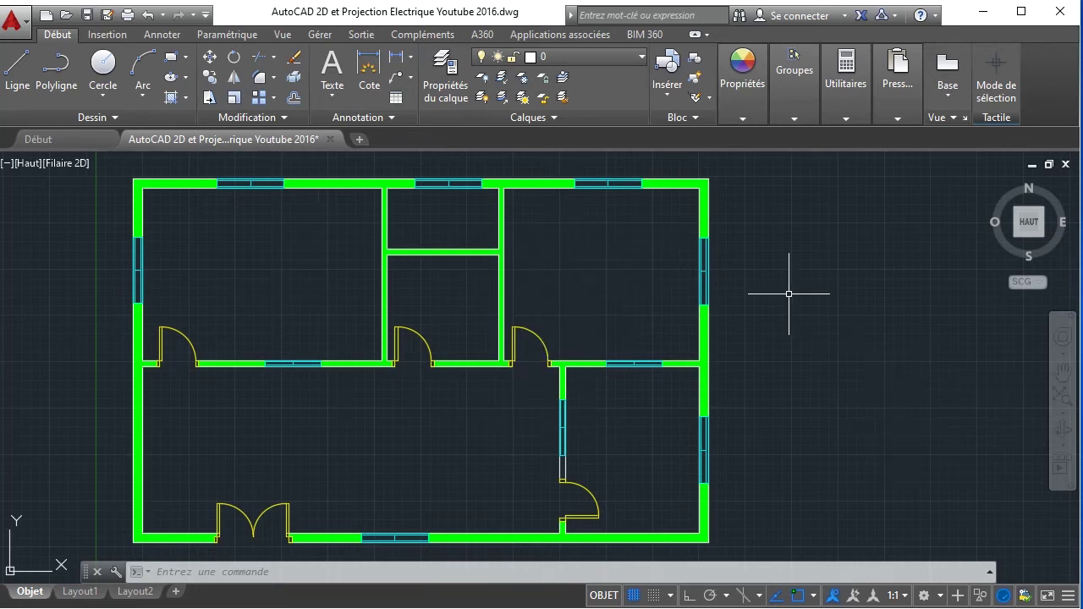
- Turn the Blocks, Dim and Text layers back on and close the layer manager
{"action": "left_click", "coordinate": [446, 98]}
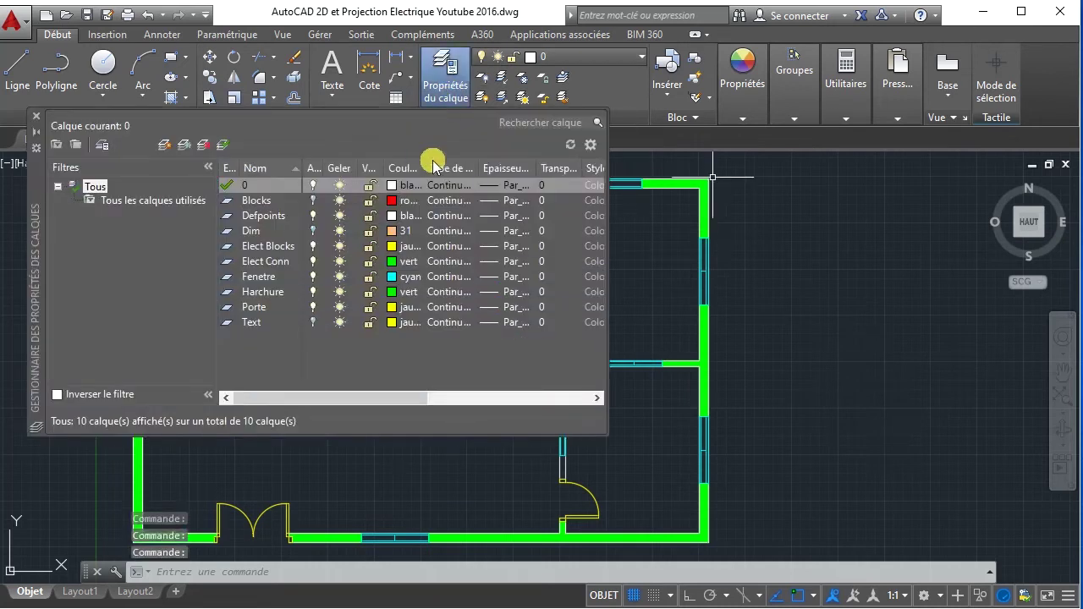
{"action": "left_click", "coordinate": [314, 201]}
{"action": "left_click", "coordinate": [313, 231]}
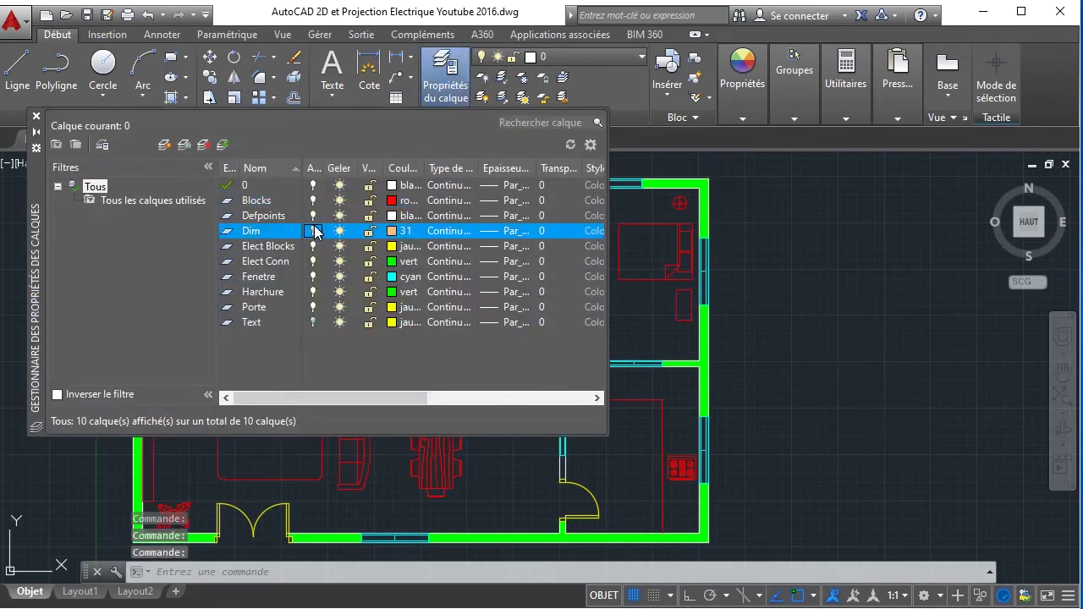
{"action": "left_click", "coordinate": [313, 323]}
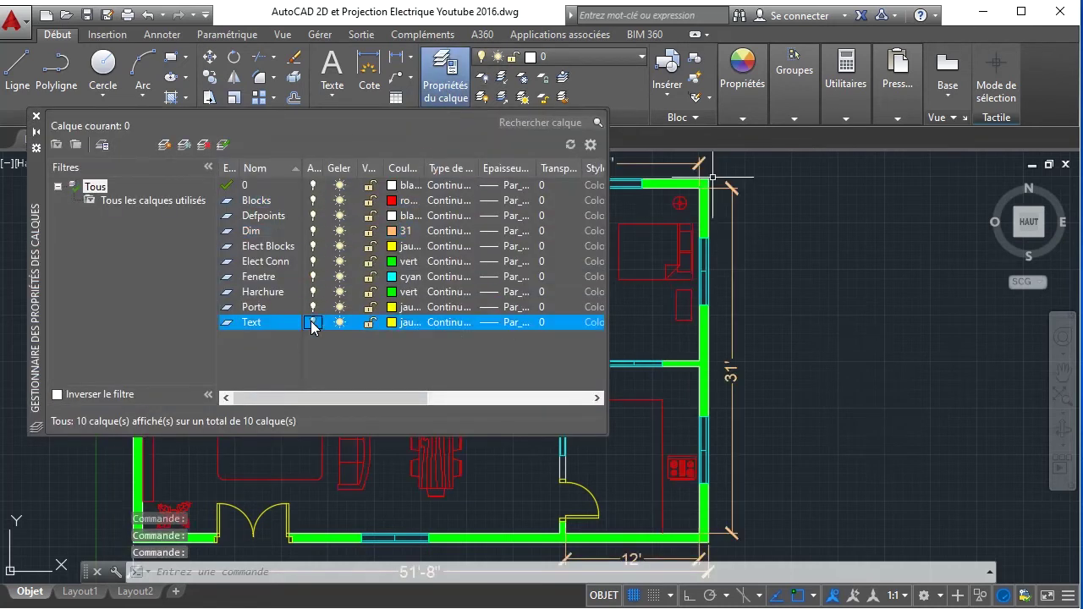
{"action": "left_click", "coordinate": [36, 116]}
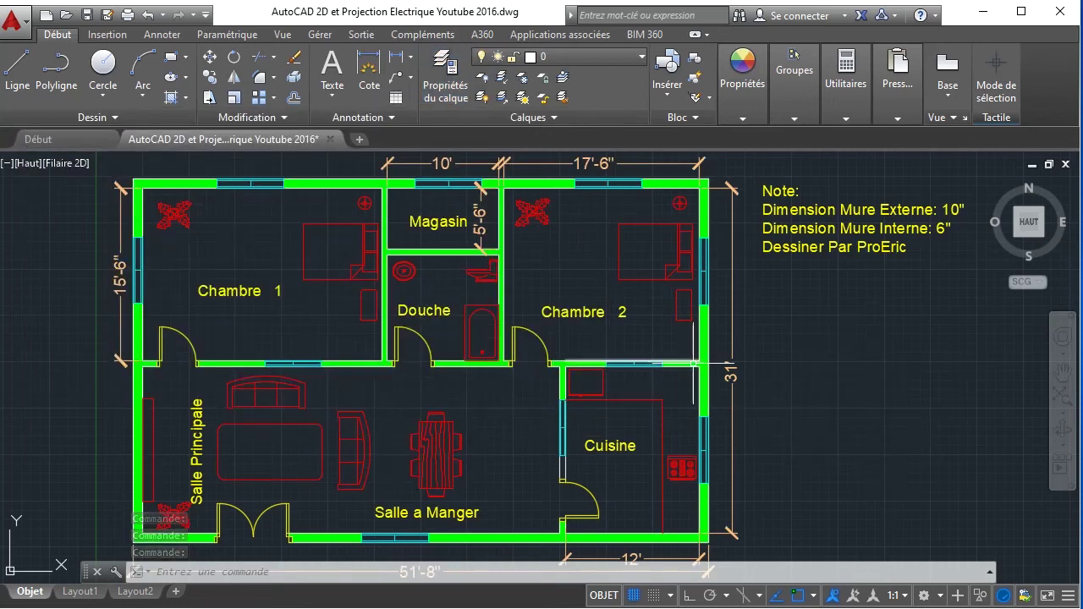
{"action": "left_click", "coordinate": [456, 99]}
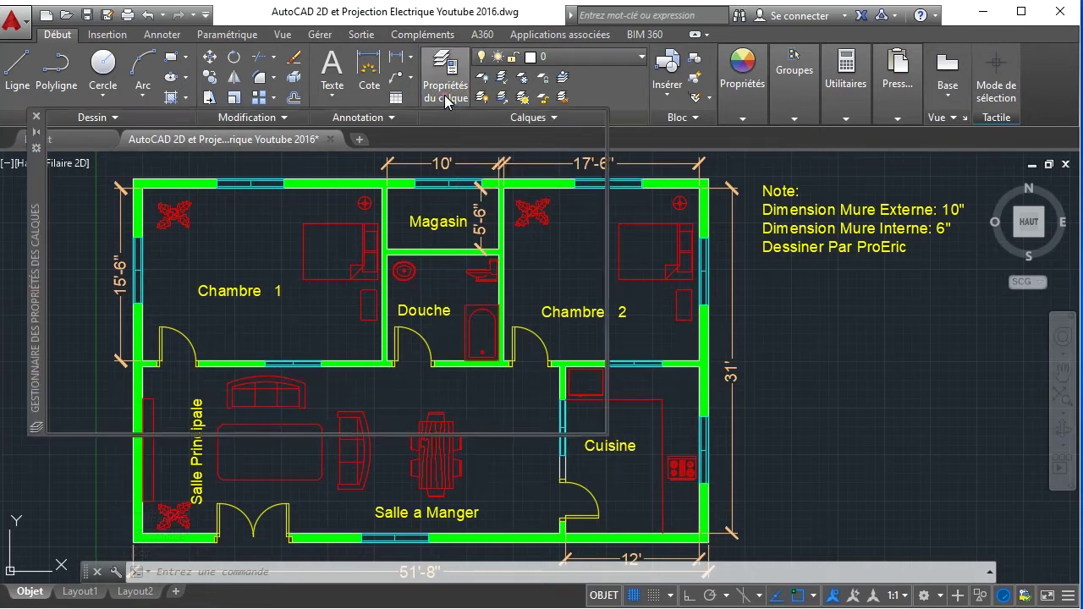
{"action": "left_click", "coordinate": [35, 116]}
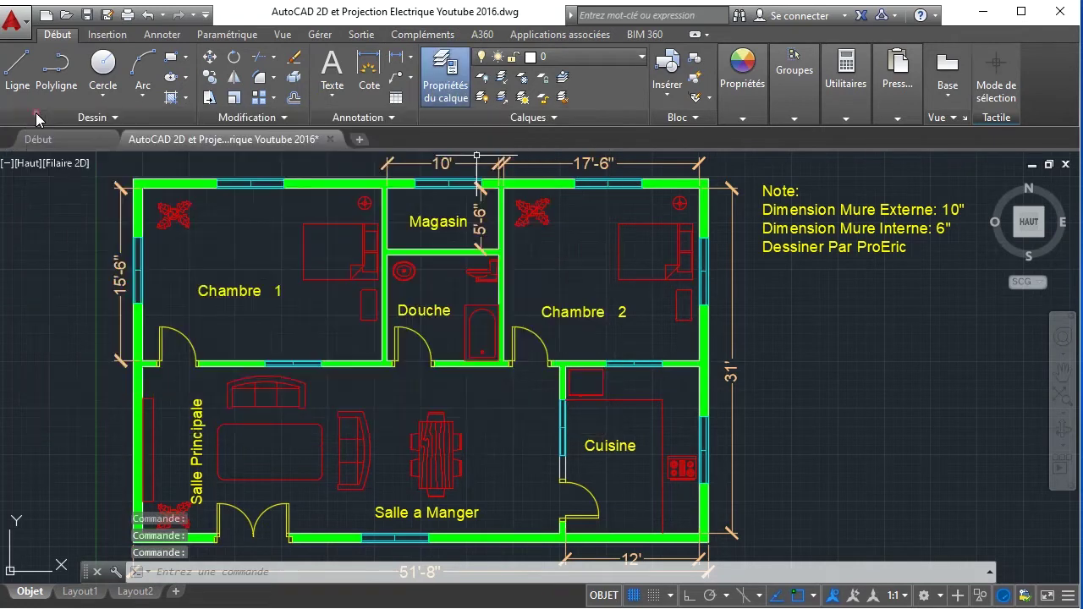
- Choose Elect Blocks from the Calques dropdown as current layer and zoom out to the whole floor plan
{"action": "left_click", "coordinate": [581, 58]}
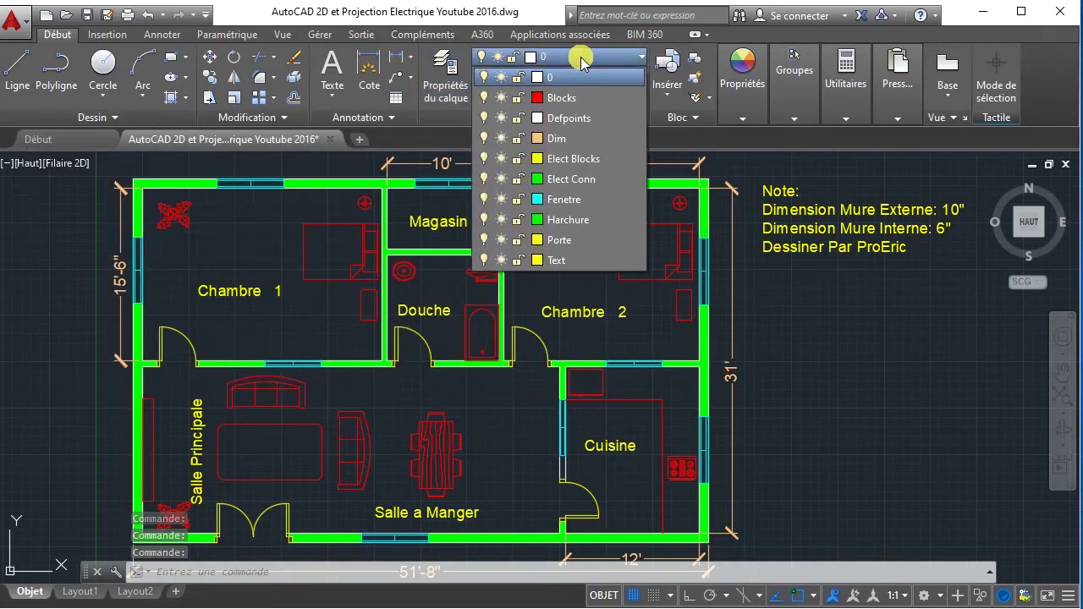
{"action": "left_click", "coordinate": [571, 160]}
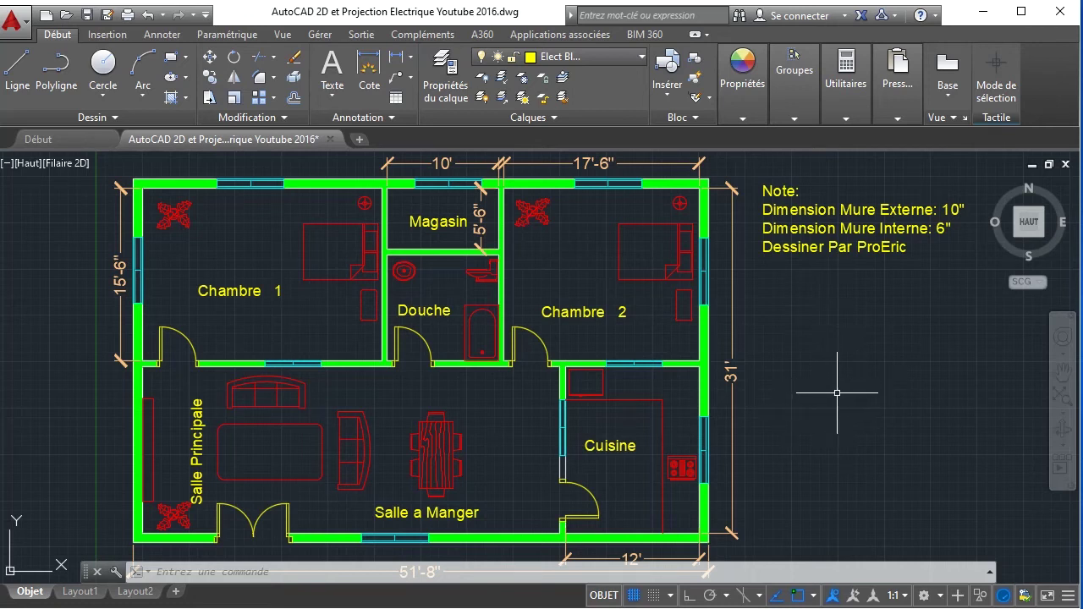
{"action": "scroll", "coordinate": [837, 393], "scroll_direction": "up", "scroll_amount": 4}
{"action": "scroll", "coordinate": [788, 394], "scroll_direction": "up", "scroll_amount": 2}
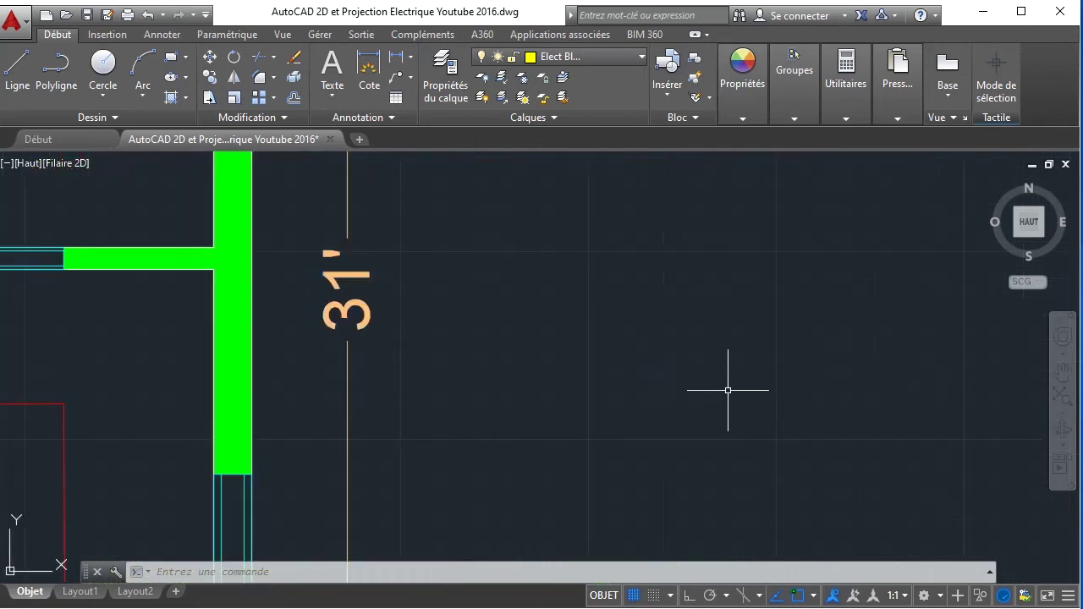
{"action": "scroll", "coordinate": [728, 390], "scroll_direction": "up", "scroll_amount": 2}
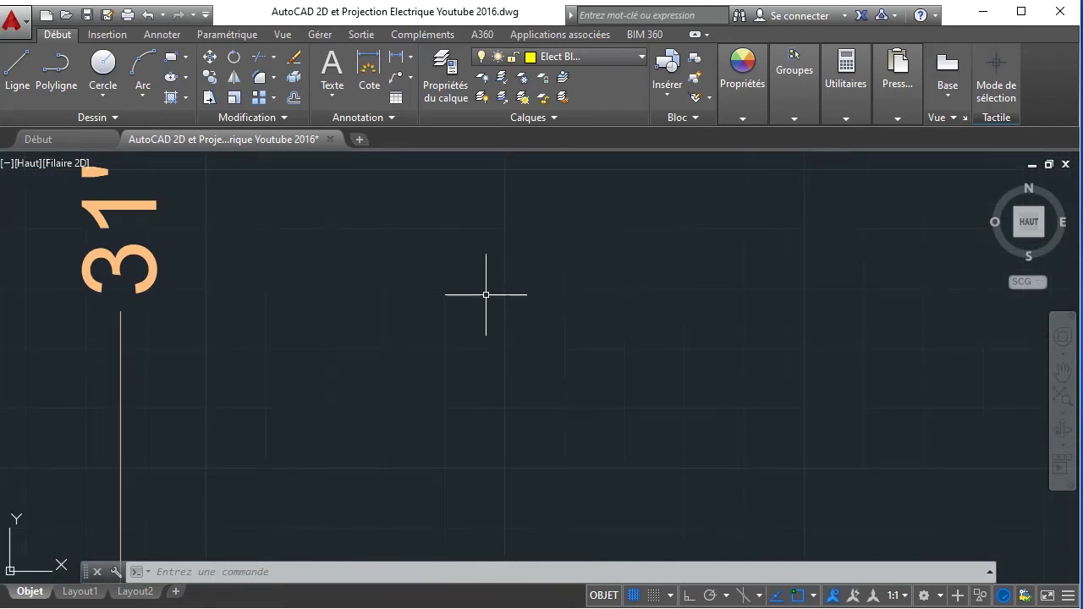
{"action": "scroll", "coordinate": [486, 294], "scroll_direction": "down", "scroll_amount": 4}
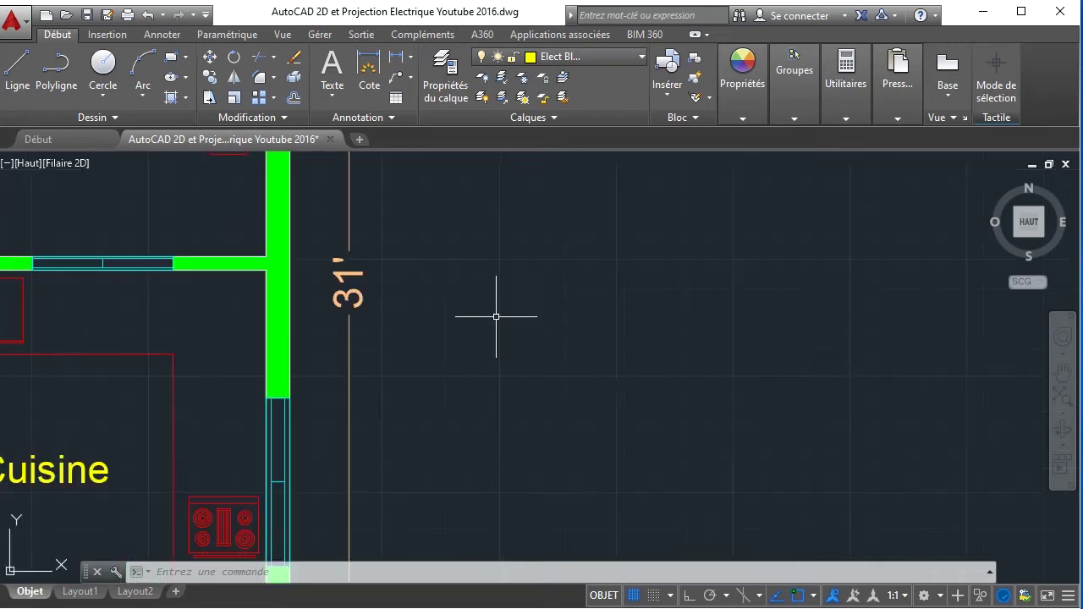
{"action": "left_click", "coordinate": [1063, 397]}
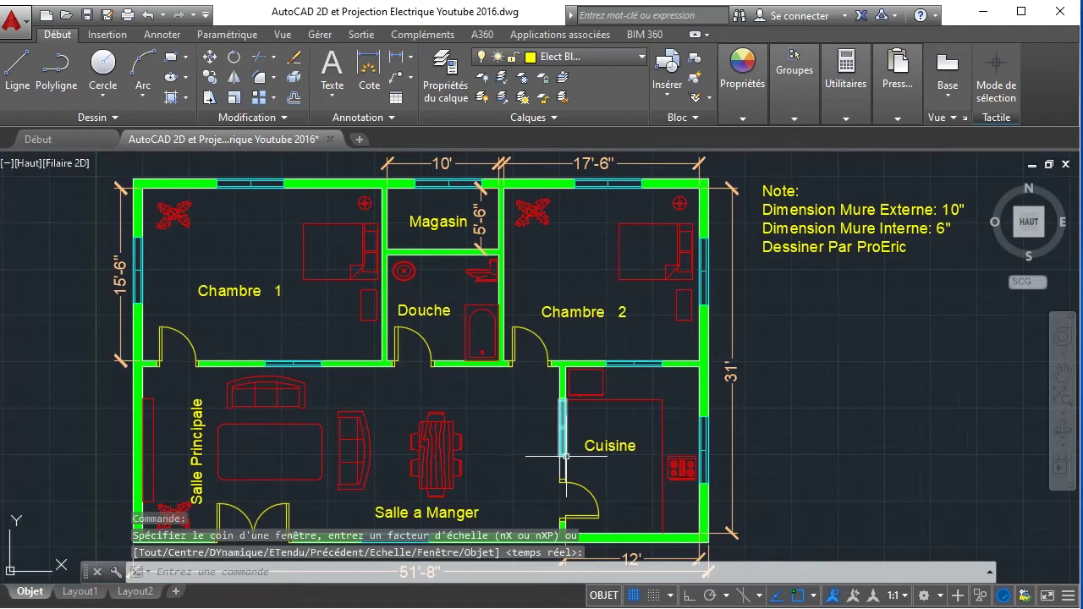
{"action": "mouse_move", "coordinate": [566, 457]}
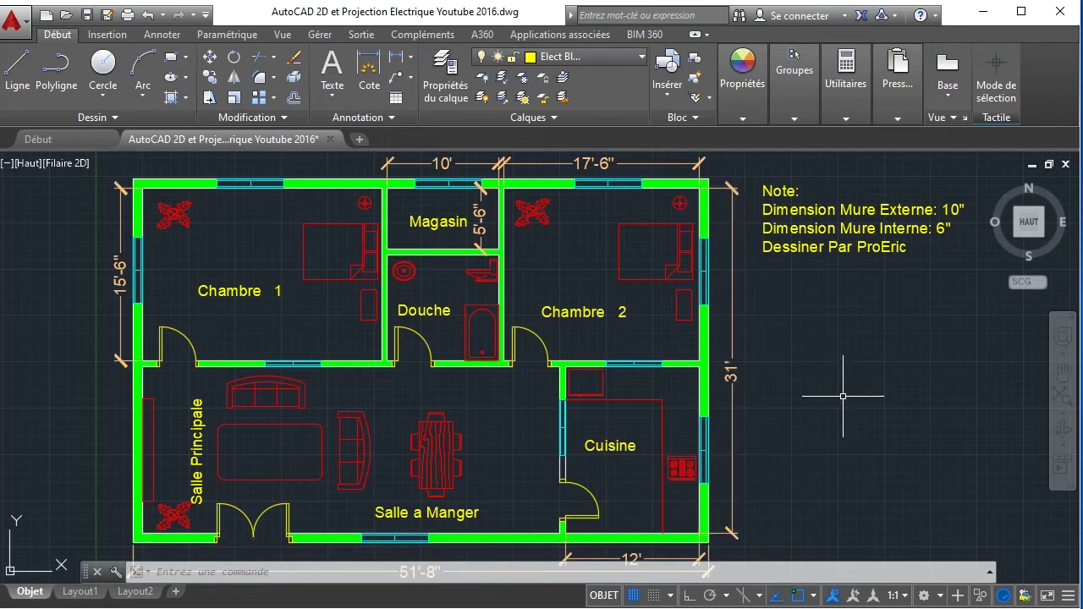
{"action": "scroll", "coordinate": [878, 416], "scroll_direction": "up", "scroll_amount": 2}
{"action": "scroll", "coordinate": [878, 417], "scroll_direction": "up", "scroll_amount": 3}
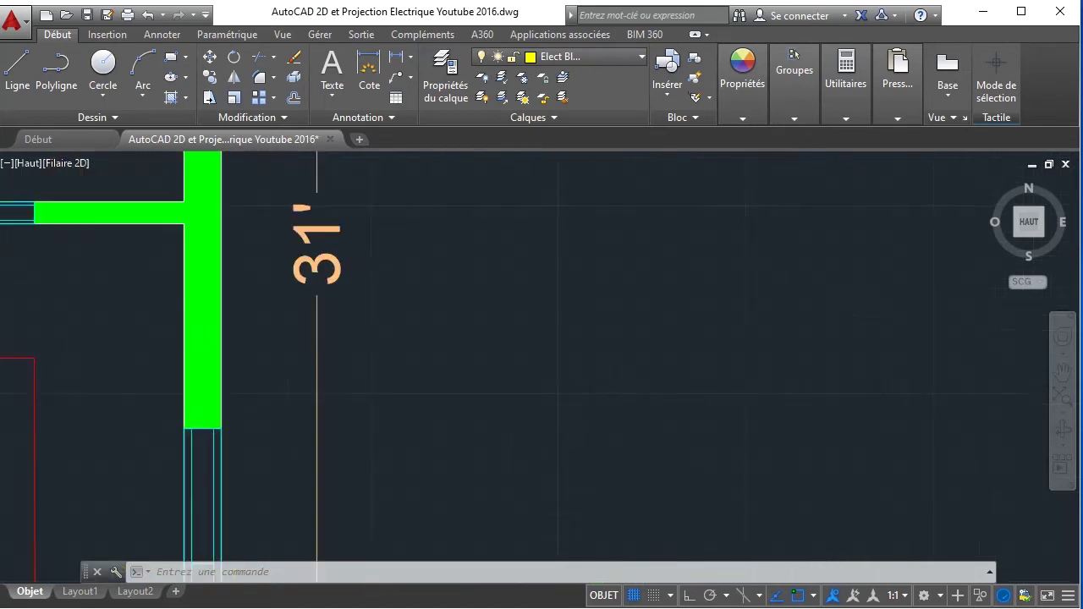
{"action": "scroll", "coordinate": [754, 387], "scroll_direction": "down", "scroll_amount": 2}
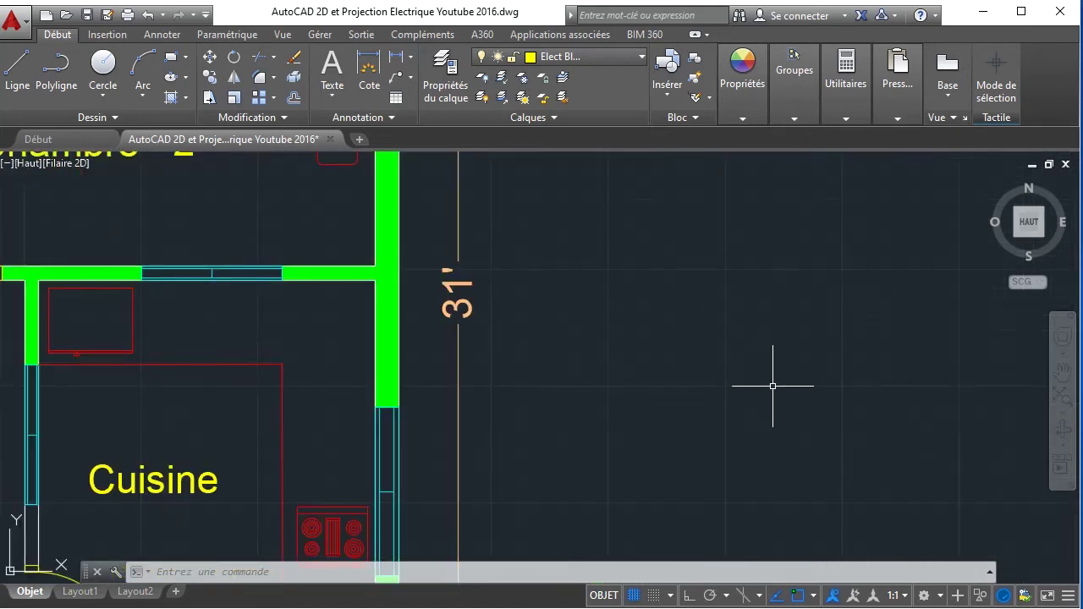
{"action": "scroll", "coordinate": [818, 436], "scroll_direction": "down", "scroll_amount": 5}
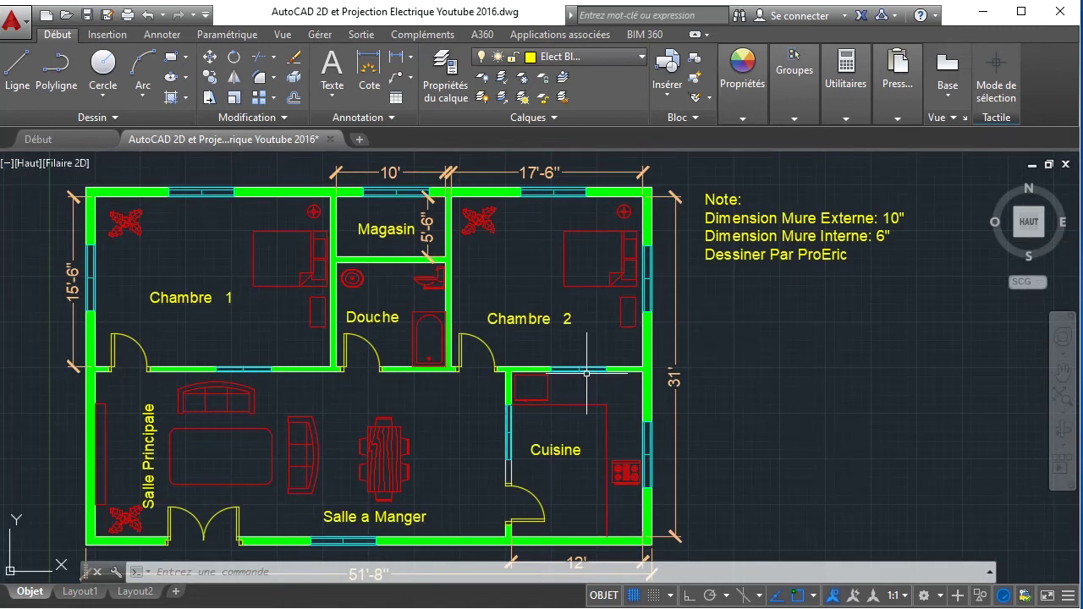
{"action": "left_click", "coordinate": [106, 71]}
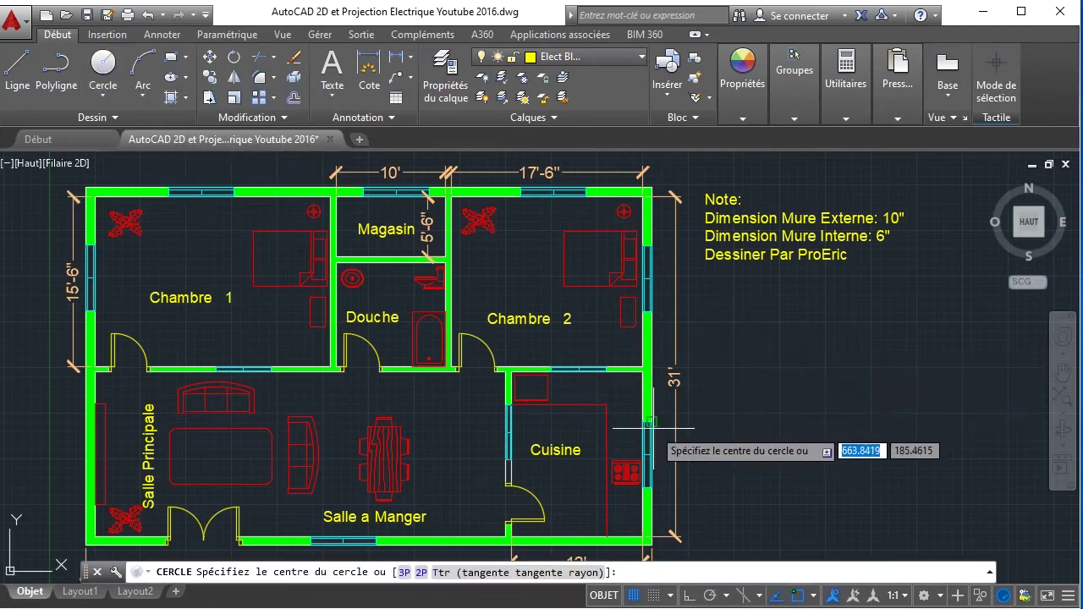
{"action": "left_click", "coordinate": [759, 385]}
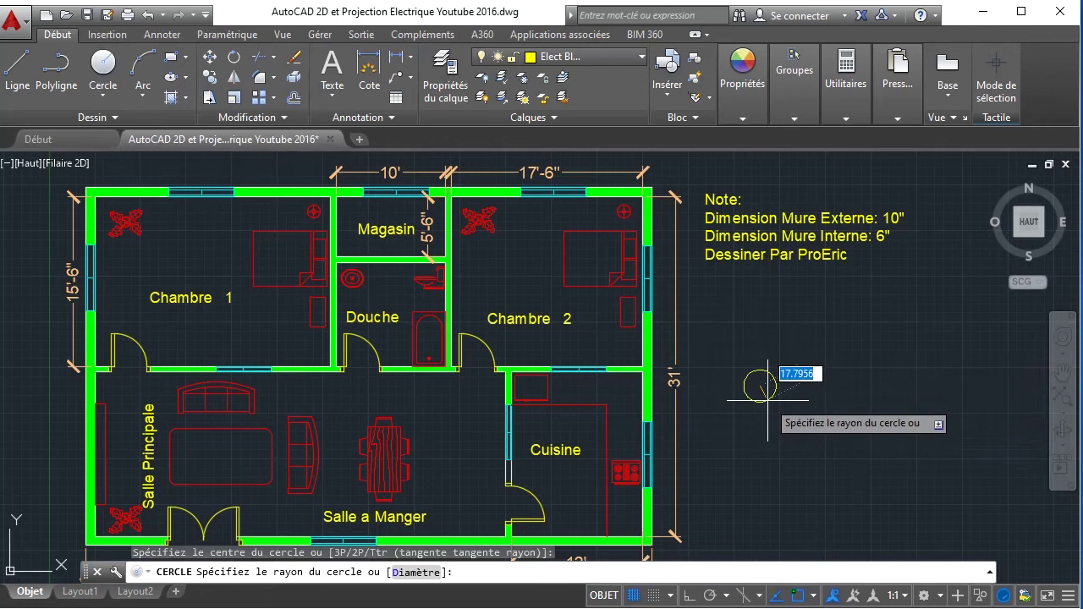
{"action": "left_click", "coordinate": [765, 392]}
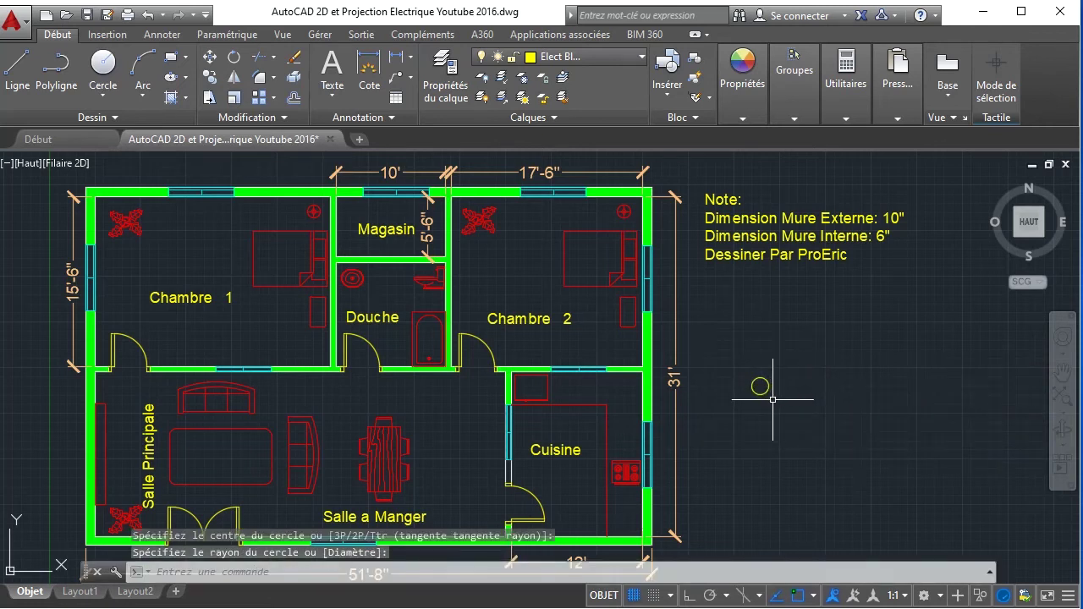
{"action": "scroll", "coordinate": [774, 394], "scroll_direction": "up", "scroll_amount": 7}
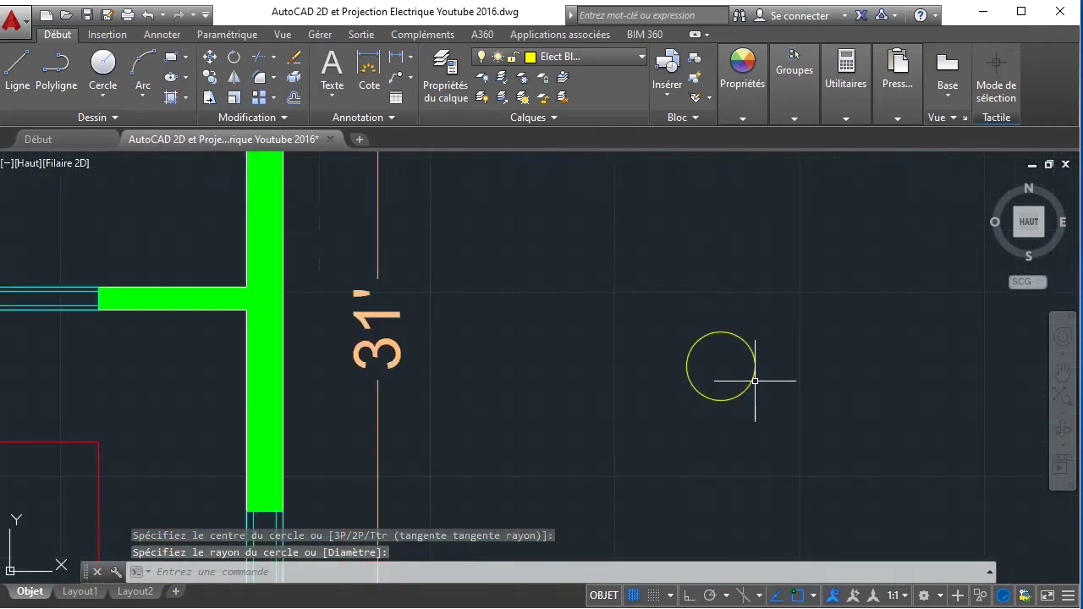
{"action": "scroll", "coordinate": [754, 381], "scroll_direction": "up", "scroll_amount": 2}
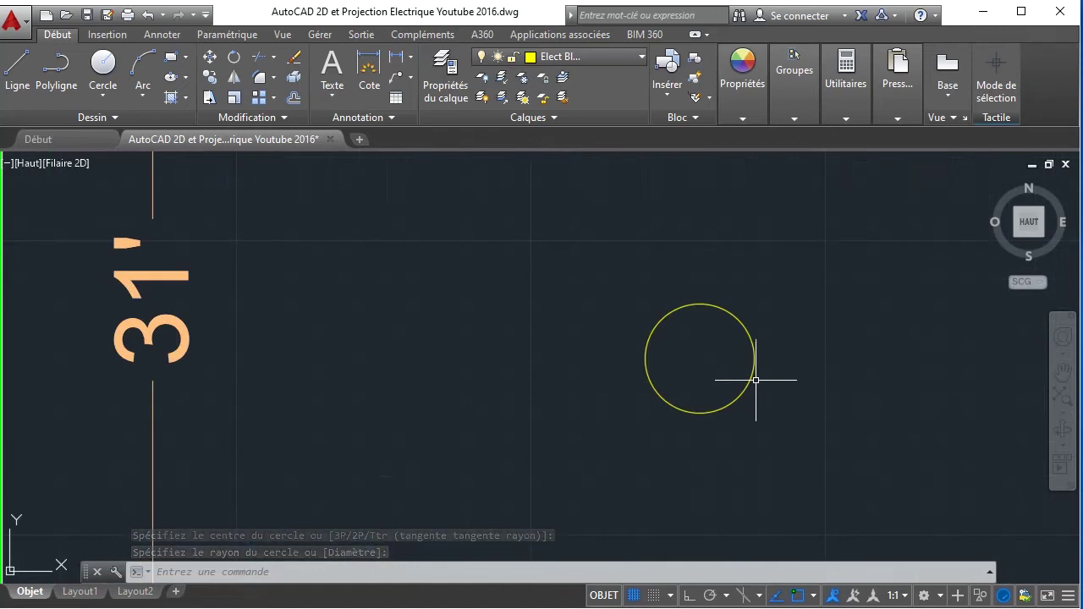
{"action": "scroll", "coordinate": [755, 380], "scroll_direction": "up", "scroll_amount": 2}
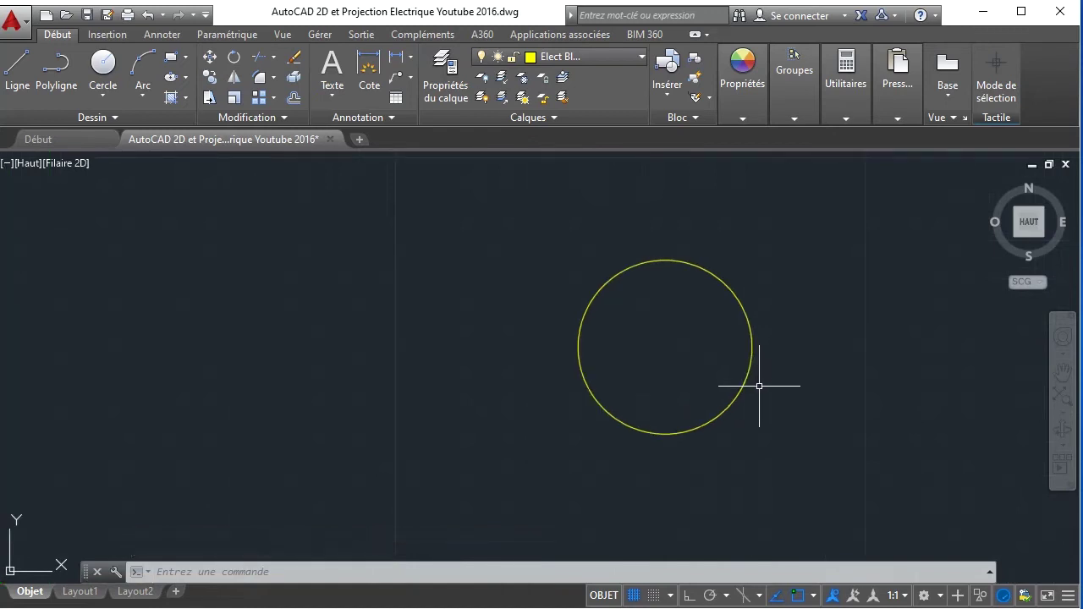
{"action": "scroll", "coordinate": [759, 386], "scroll_direction": "down", "scroll_amount": 2}
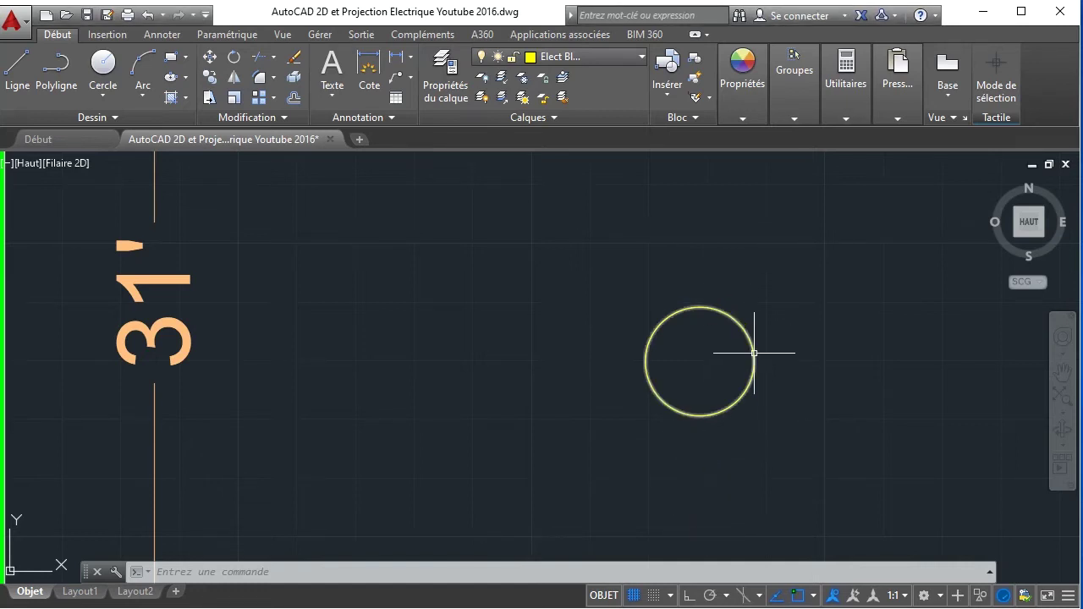
{"action": "scroll", "coordinate": [754, 353], "scroll_direction": "down", "scroll_amount": 2}
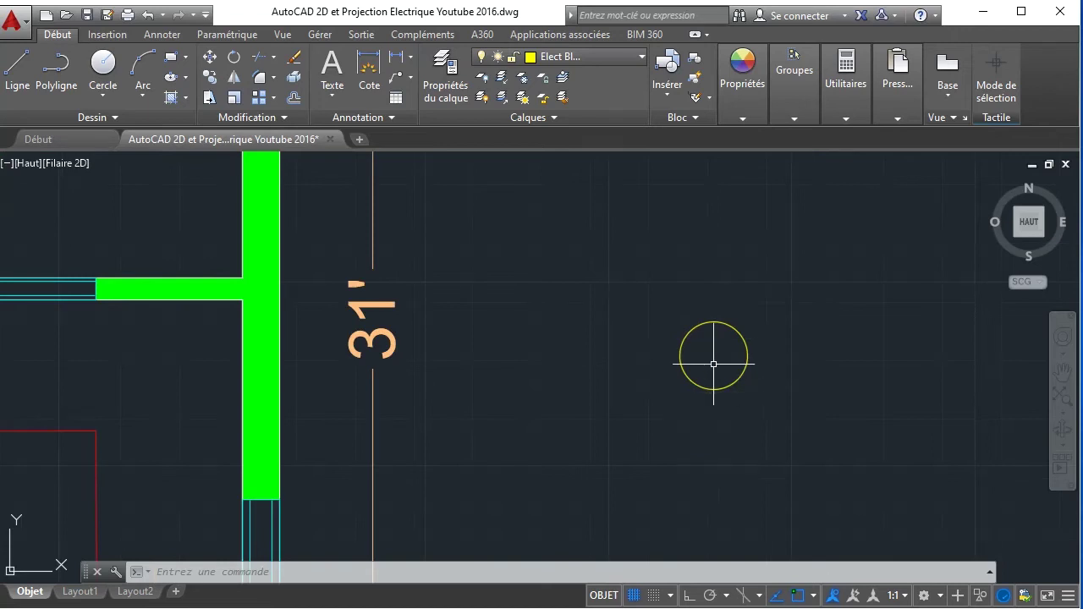
- Draw a two-segment line from the circle centre, rising at 45° then bending down-right
{"action": "left_click", "coordinate": [16, 69]}
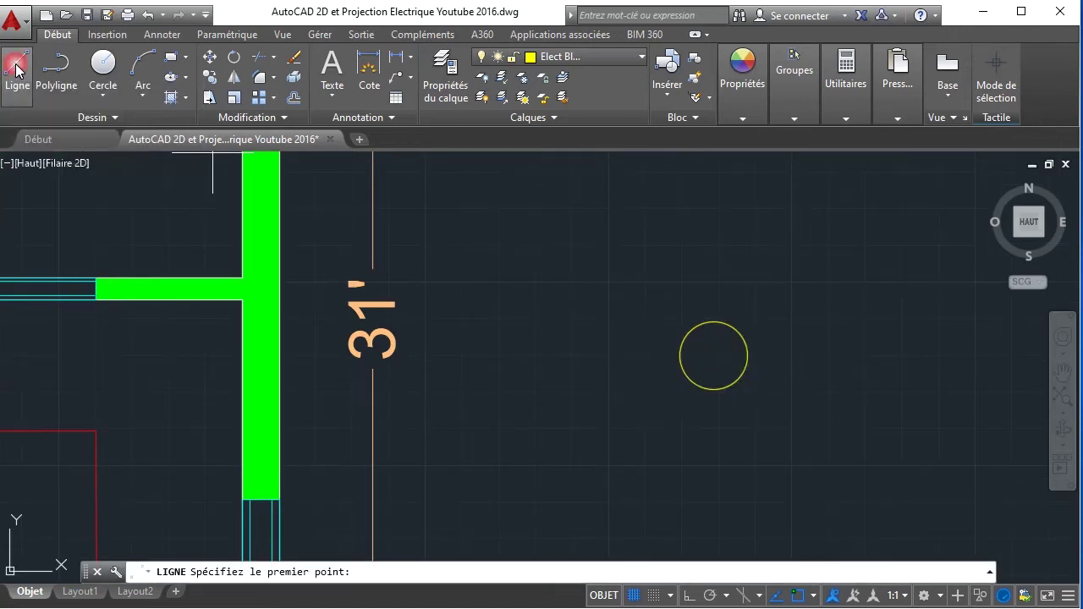
{"action": "left_click", "coordinate": [713, 356]}
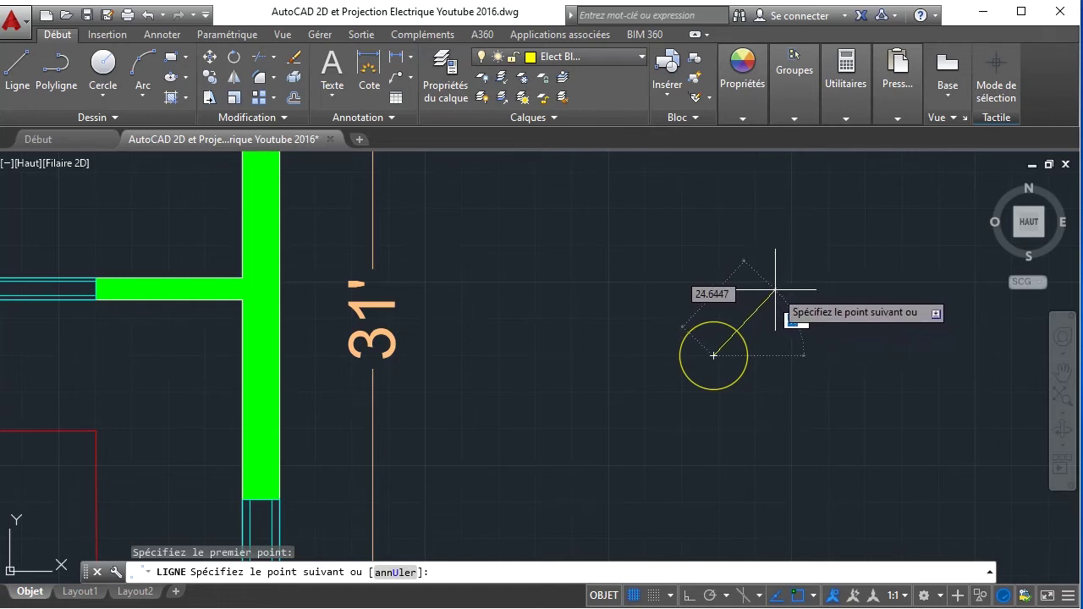
{"action": "key", "text": "Return"}
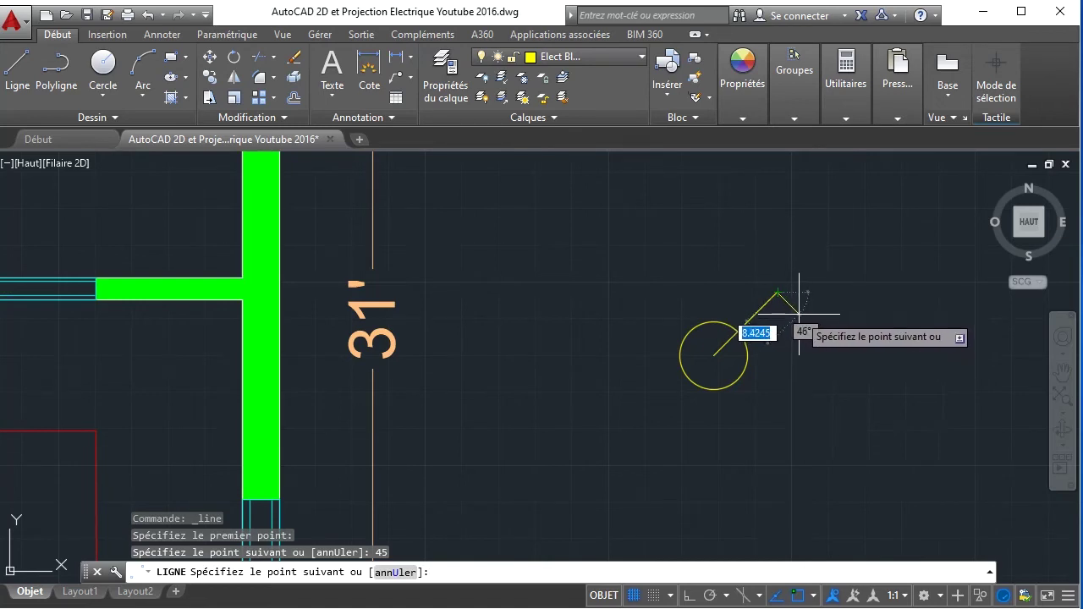
{"action": "left_click", "coordinate": [798, 314]}
{"action": "right_click", "coordinate": [895, 239]}
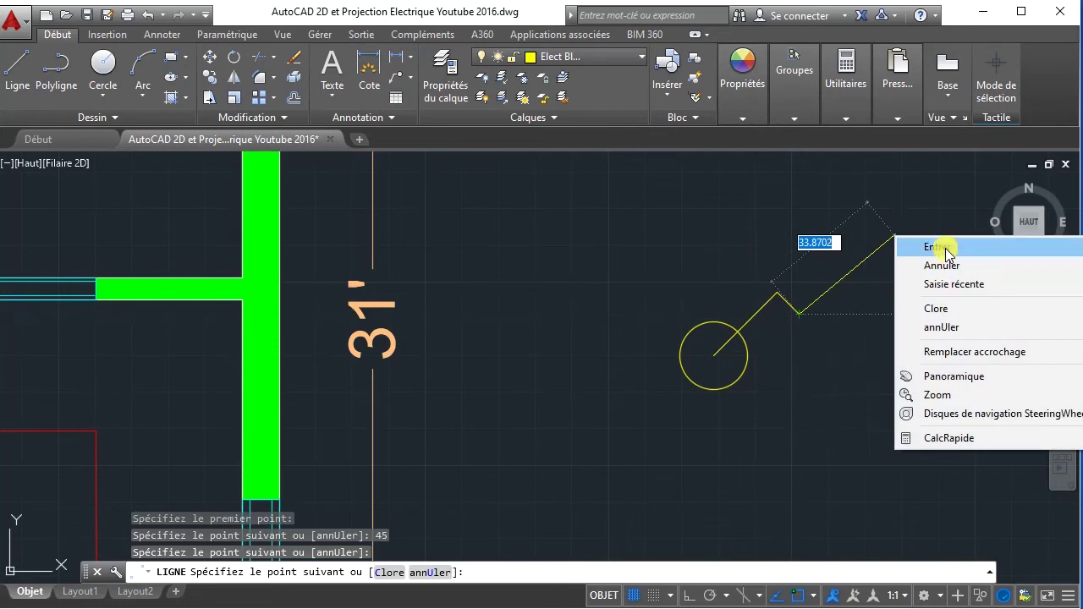
{"action": "left_click", "coordinate": [936, 246]}
- Trim away the part of the line inside the circle
{"action": "left_click", "coordinate": [898, 449]}
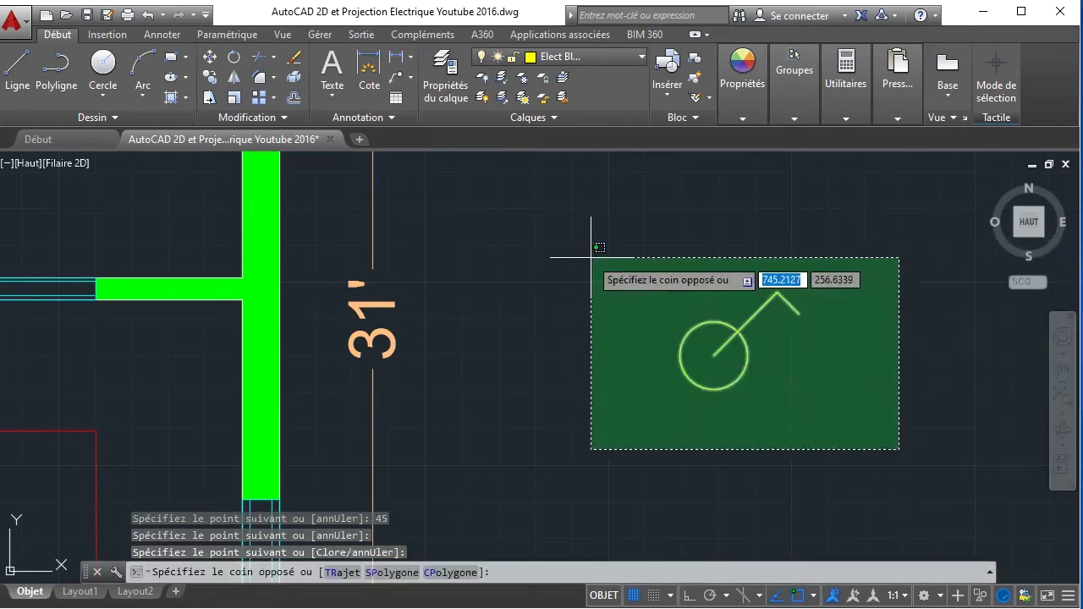
{"action": "left_click", "coordinate": [590, 242]}
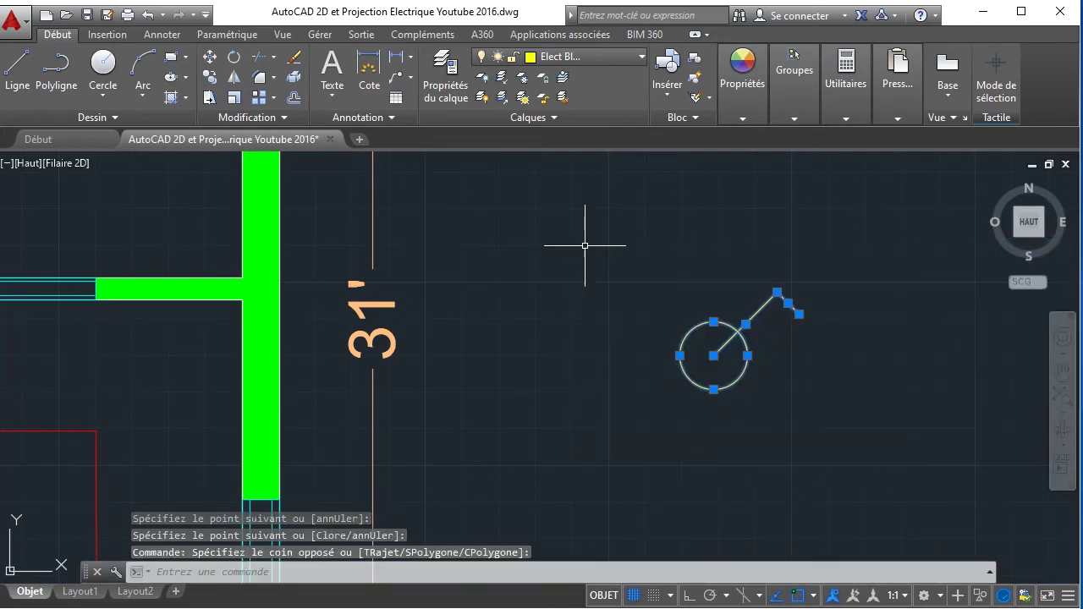
{"action": "left_click", "coordinate": [271, 58]}
{"action": "left_click", "coordinate": [269, 81]}
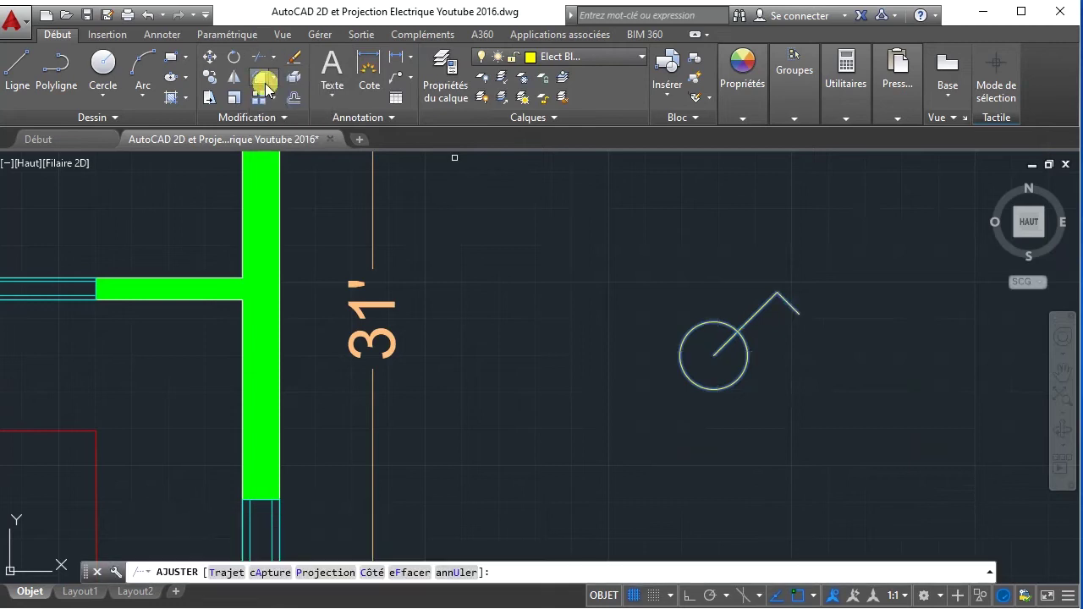
{"action": "left_click", "coordinate": [722, 343]}
{"action": "right_click", "coordinate": [864, 310]}
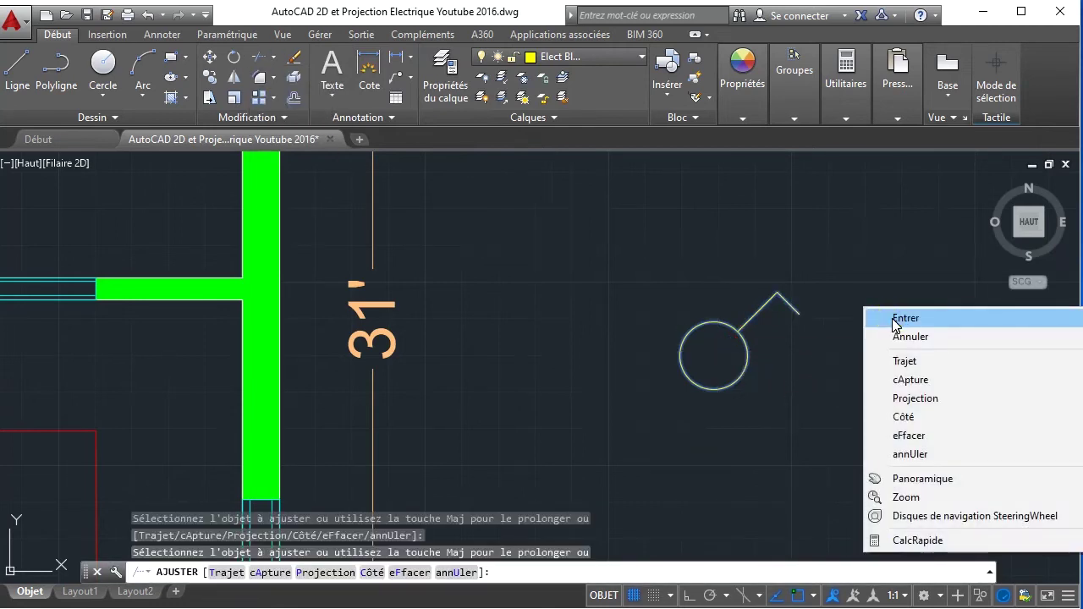
{"action": "left_click", "coordinate": [899, 320]}
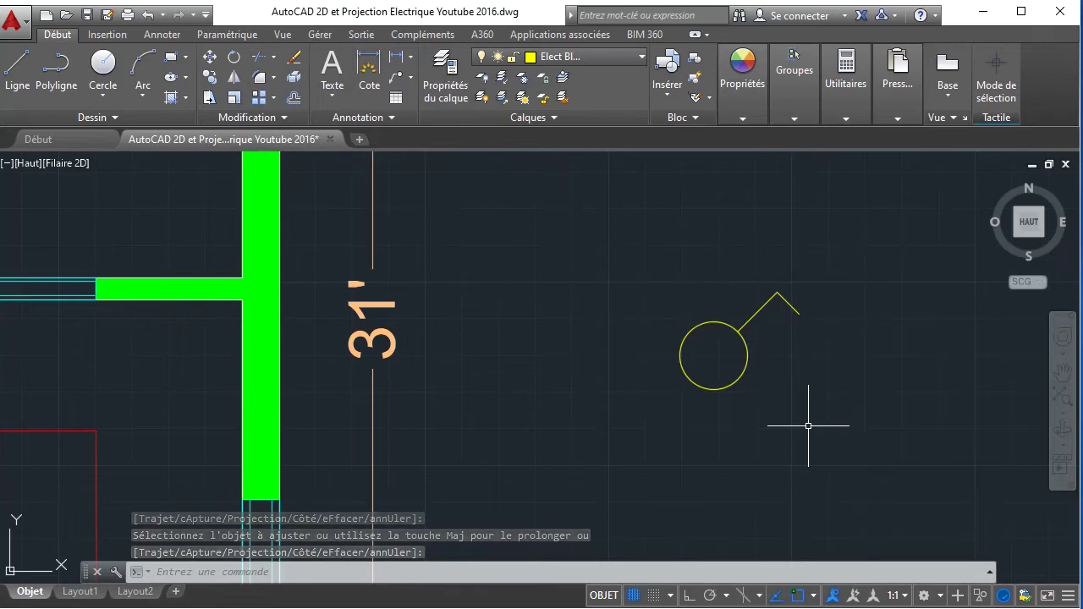
- Mirror the angled arm about a vertical axis through the circle top, then undo back to the bare circle
{"action": "left_click", "coordinate": [894, 325]}
{"action": "left_click", "coordinate": [738, 253]}
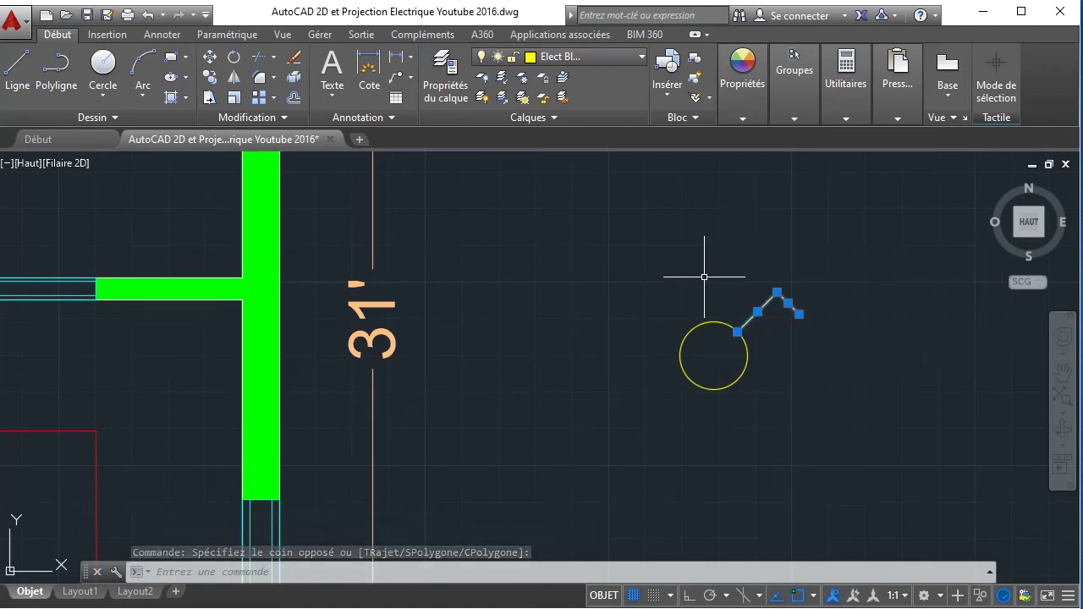
{"action": "left_click", "coordinate": [233, 82]}
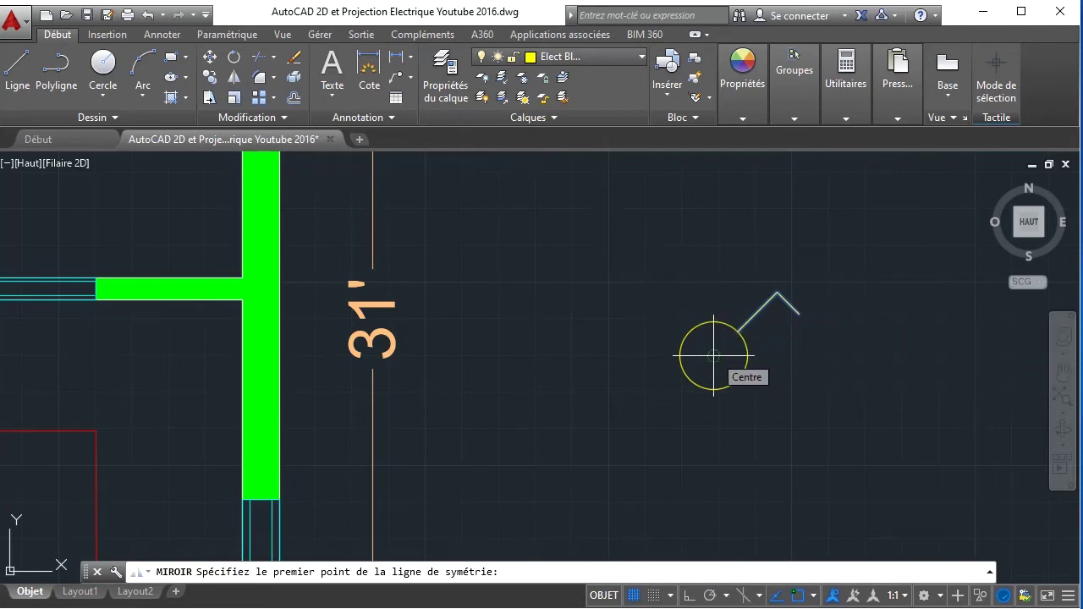
{"action": "left_click", "coordinate": [714, 323]}
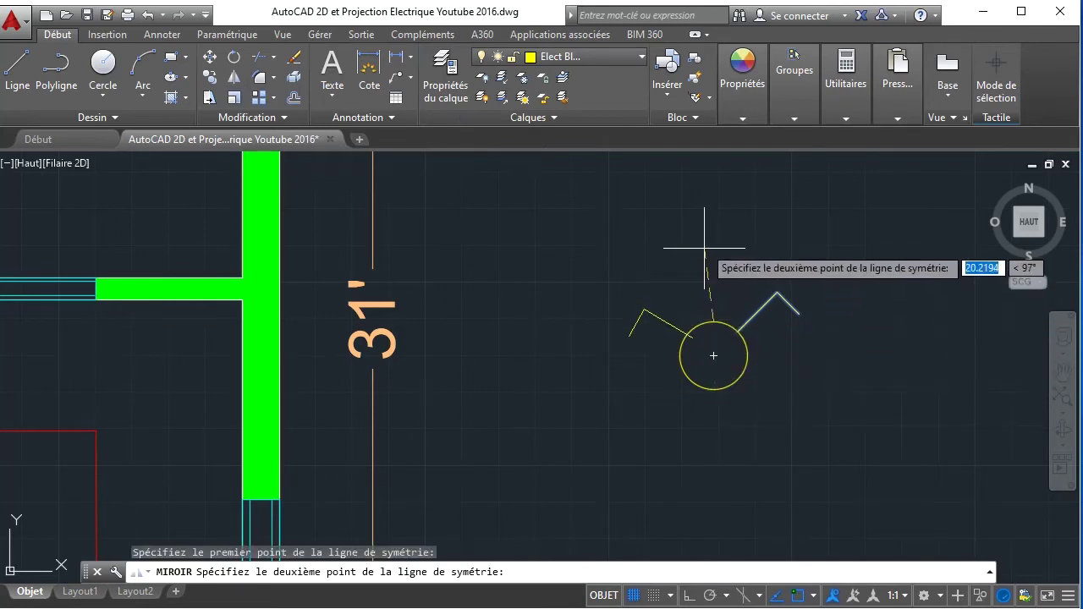
{"action": "left_click", "coordinate": [690, 595]}
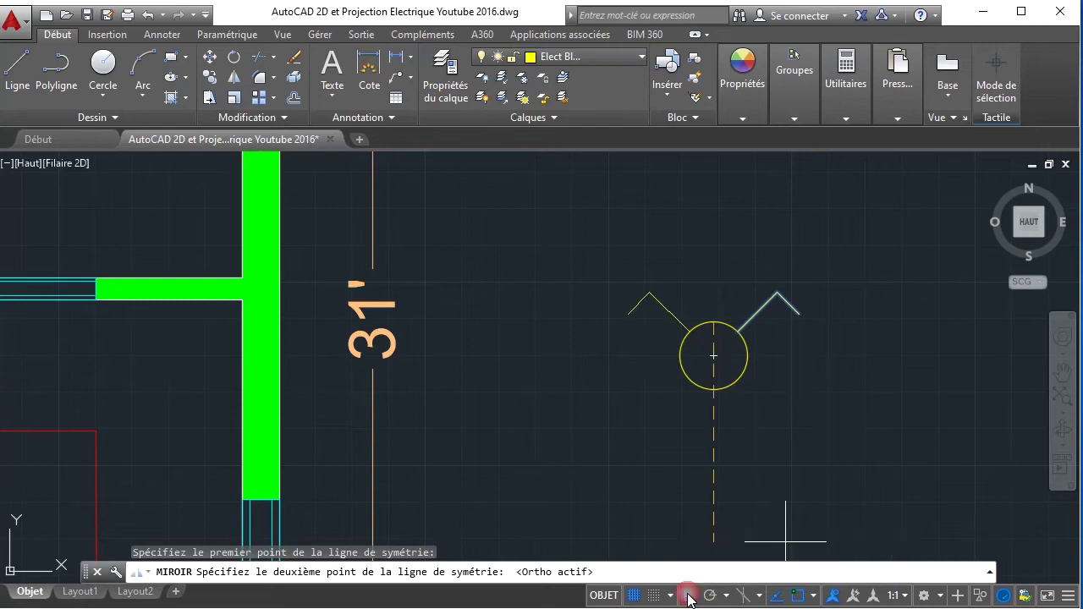
{"action": "left_click", "coordinate": [713, 227]}
{"action": "left_click", "coordinate": [750, 289]}
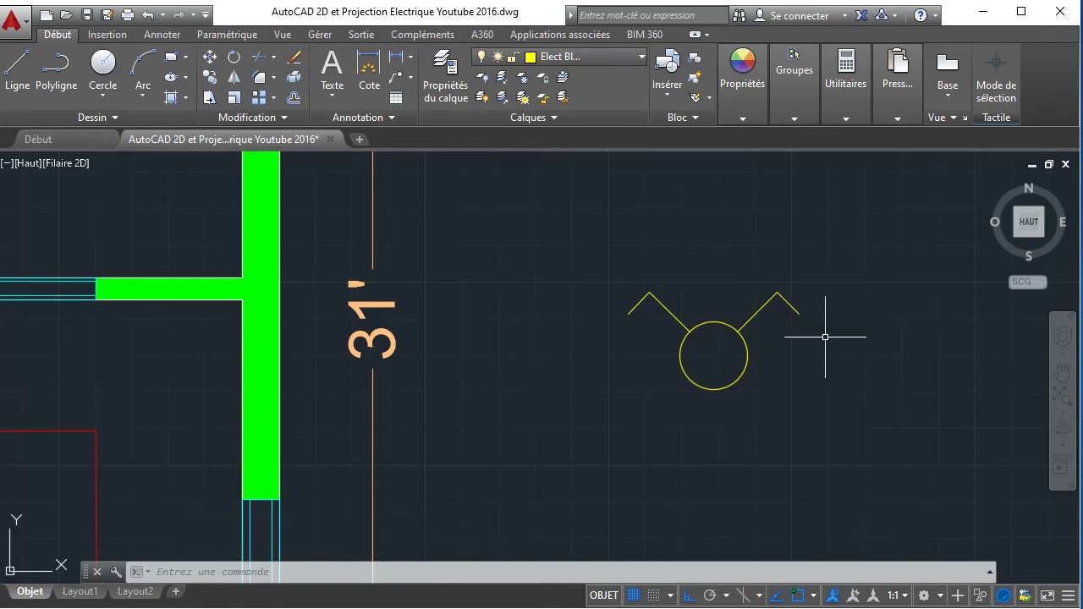
{"action": "key", "text": "ctrl+z"}
{"action": "key", "text": "ctrl+z"}
{"action": "key", "text": "ctrl+z"}
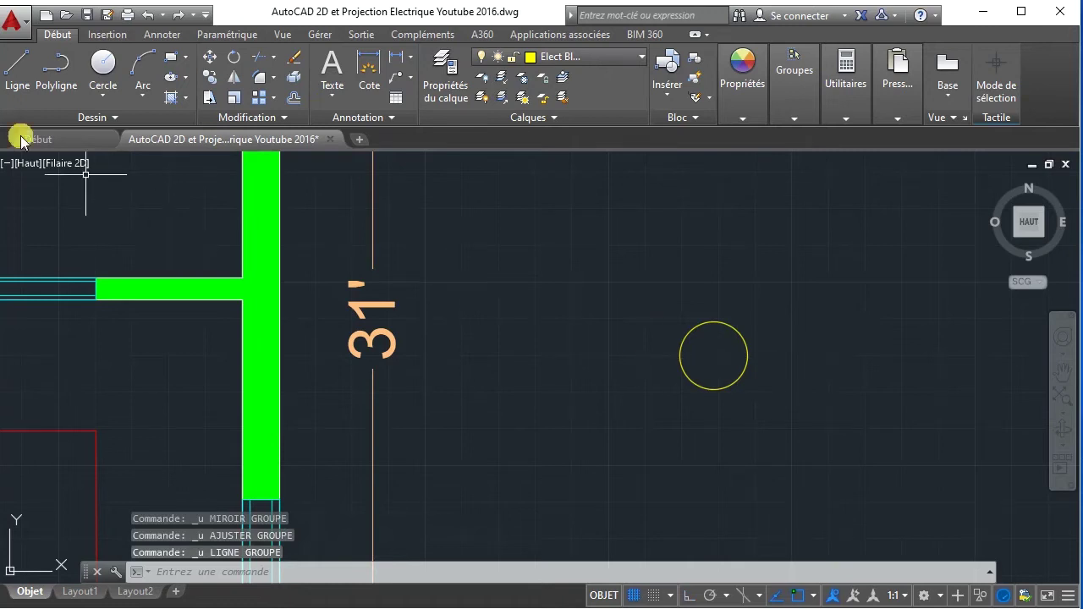
- Draw trial lines from the circle centre, including a 45-unit segment, and undo each one
{"action": "left_click", "coordinate": [15, 68]}
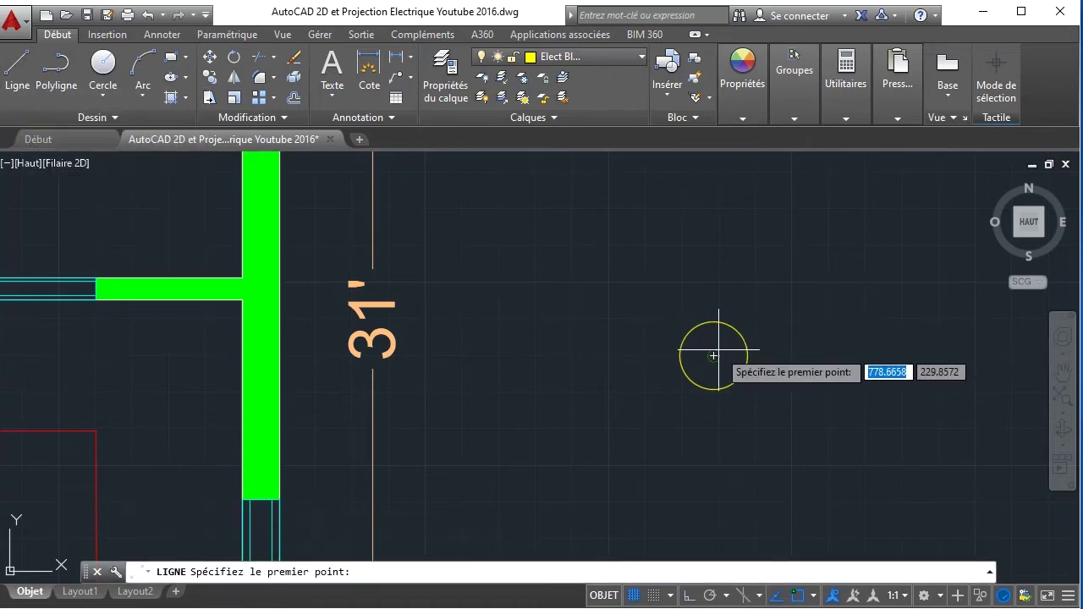
{"action": "left_click", "coordinate": [714, 355]}
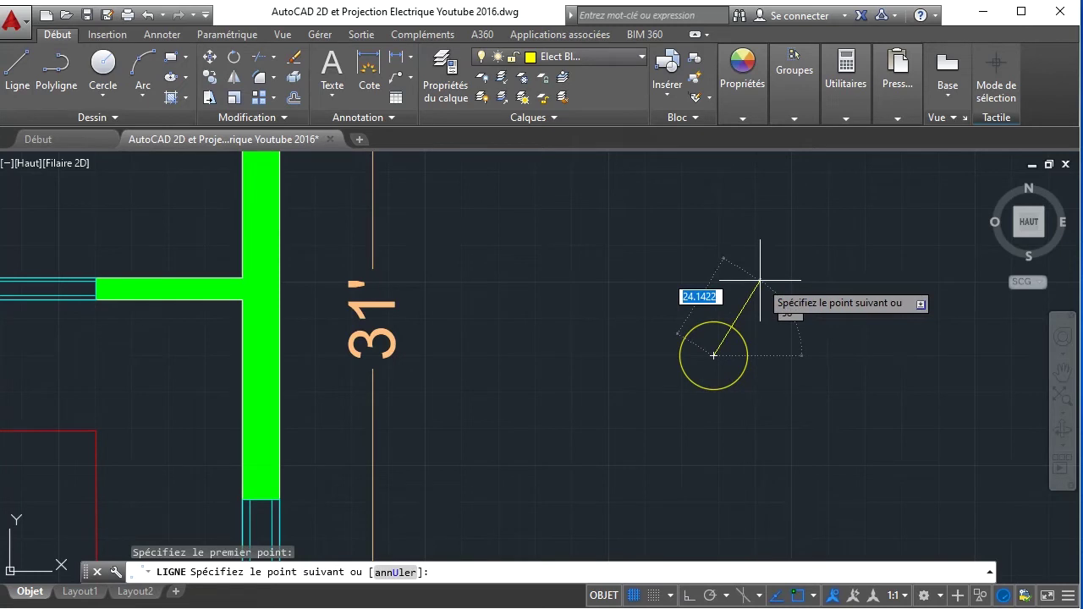
{"action": "left_click", "coordinate": [760, 280]}
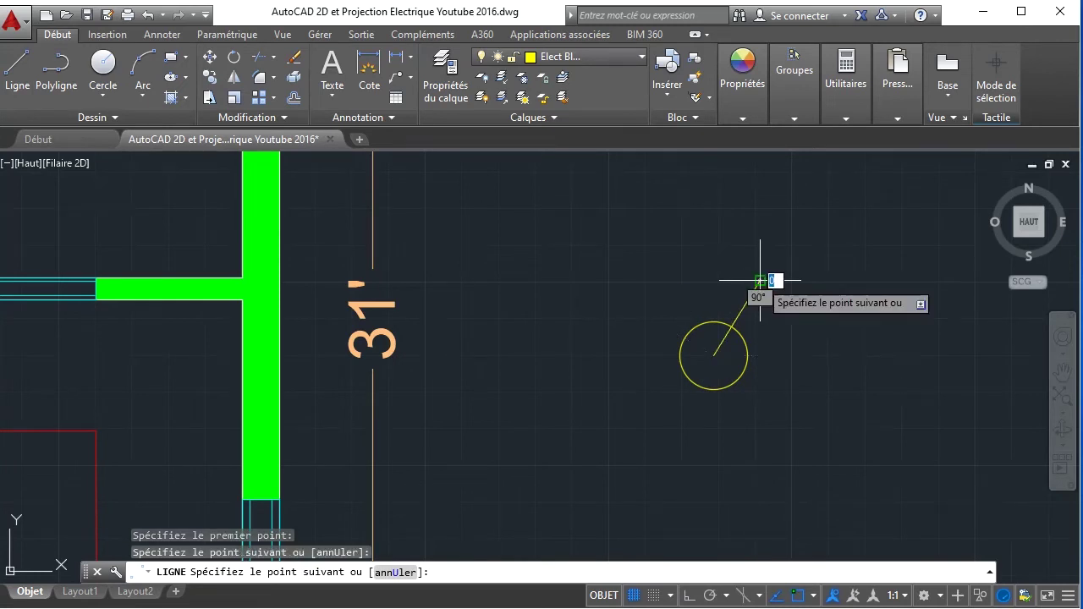
{"action": "key", "text": "Escape"}
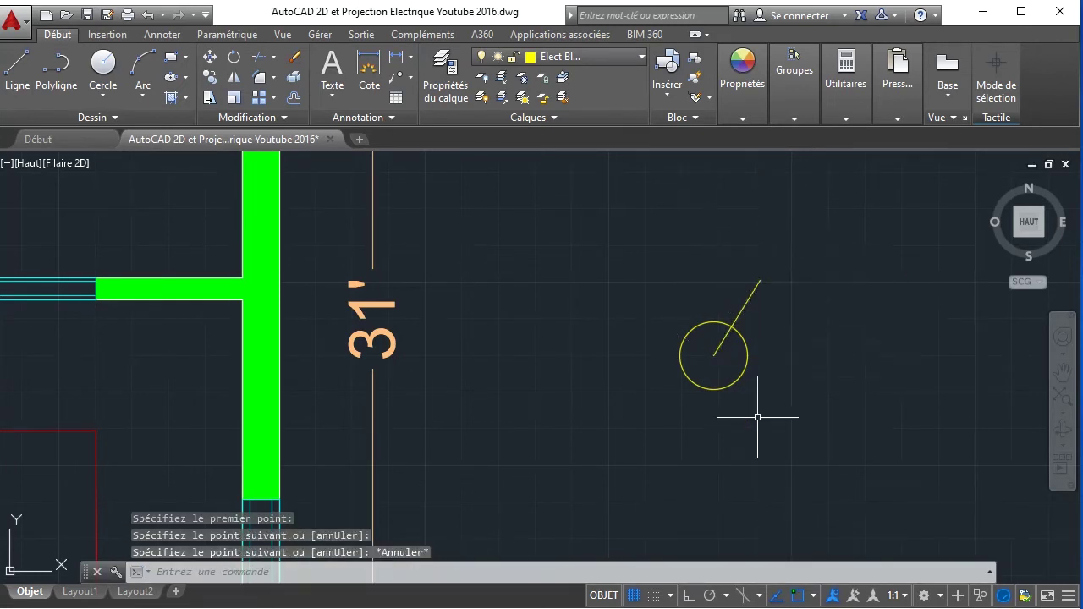
{"action": "key", "text": "ctrl+z"}
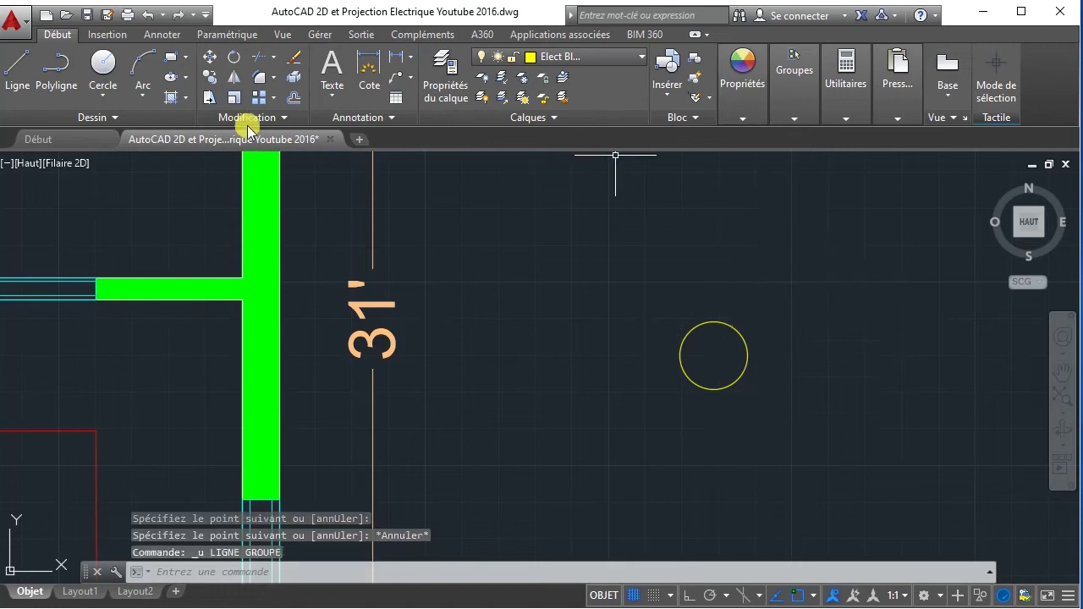
{"action": "left_click", "coordinate": [19, 59]}
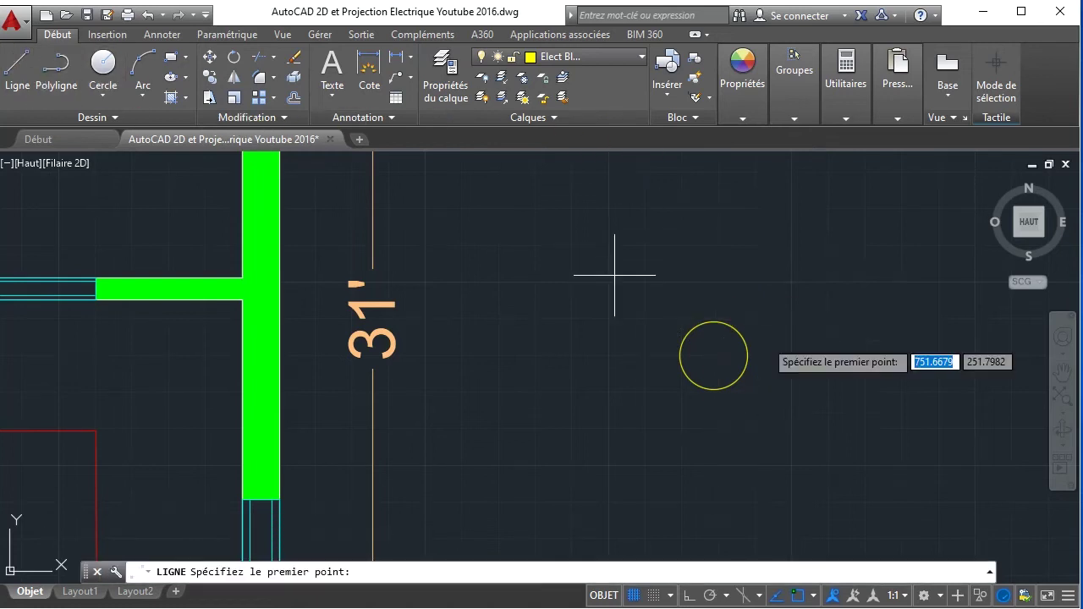
{"action": "left_click", "coordinate": [713, 355]}
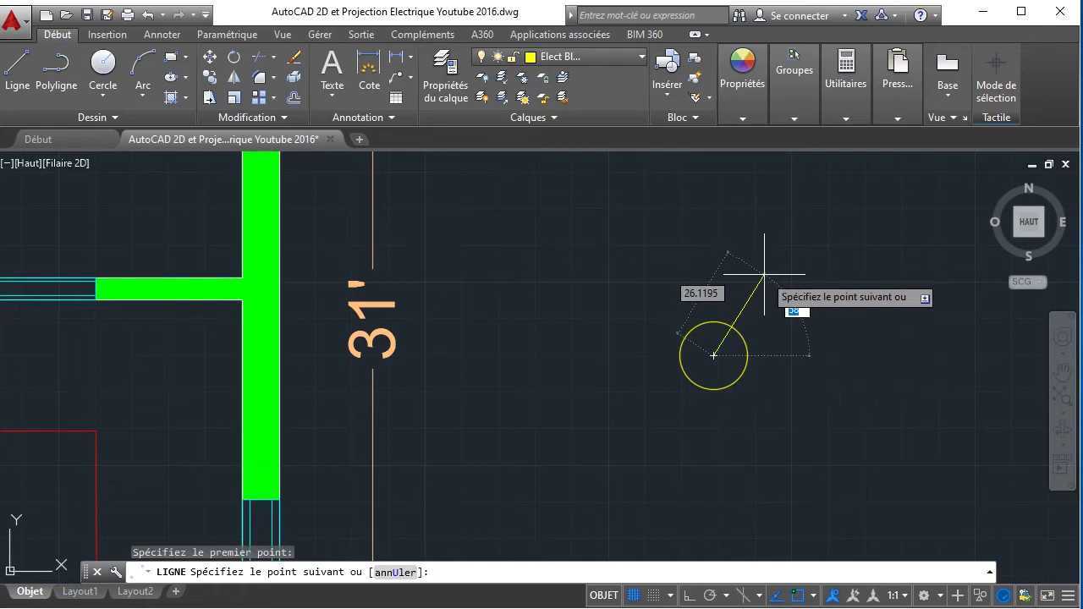
{"action": "type", "text": "45"}
{"action": "key", "text": "Return"}
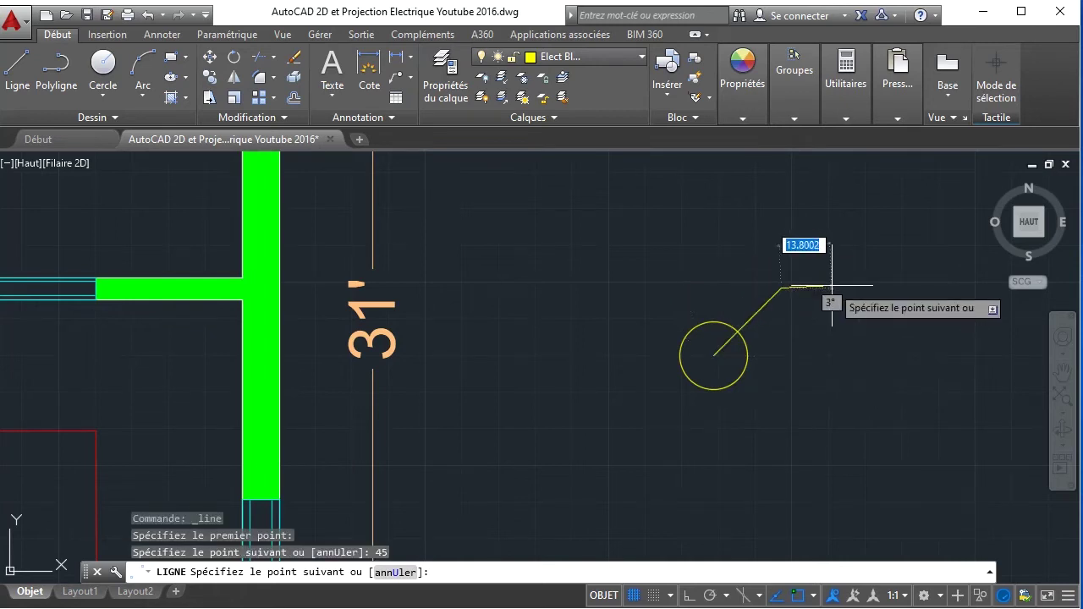
{"action": "key", "text": "Escape"}
{"action": "key", "text": "ctrl+z"}
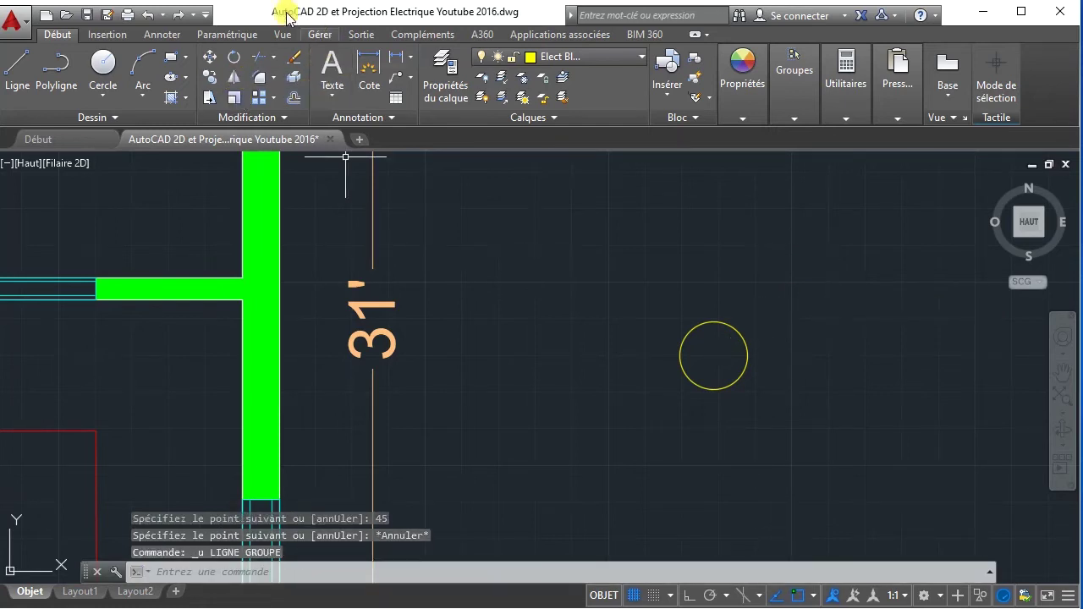
- Draw a two-segment line from the circle centre: 60 units, then a short angled segment up-right
{"action": "left_click", "coordinate": [17, 68]}
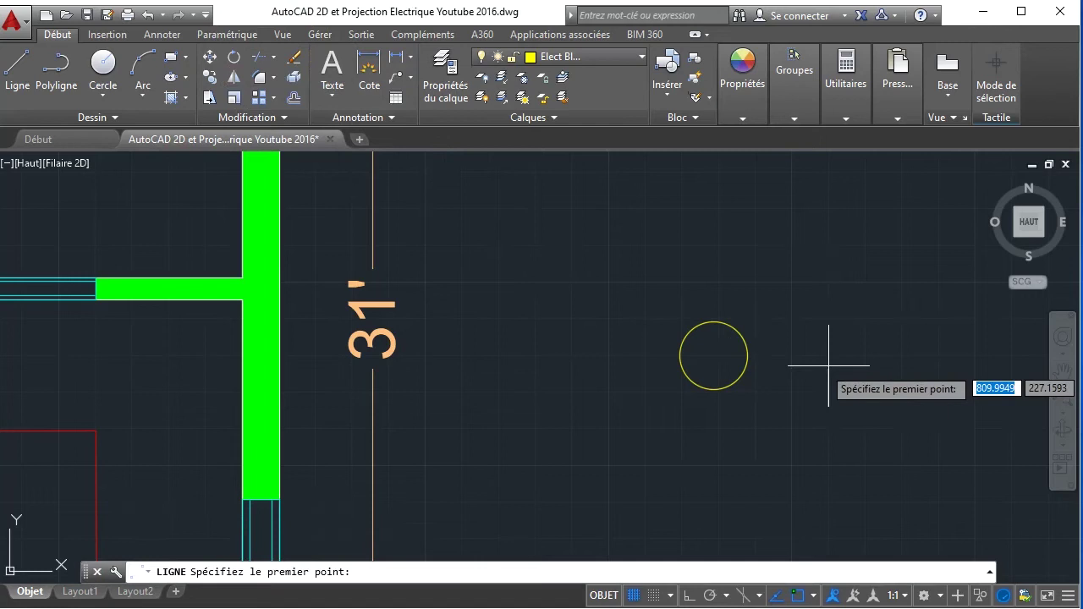
{"action": "left_click", "coordinate": [714, 356]}
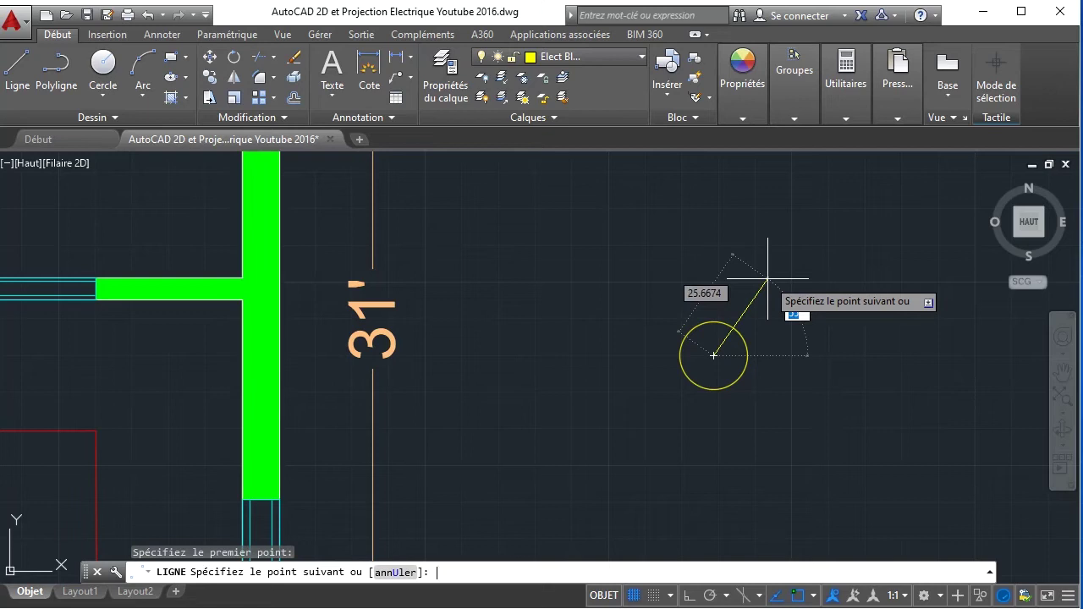
{"action": "type", "text": "60"}
{"action": "key", "text": "Return"}
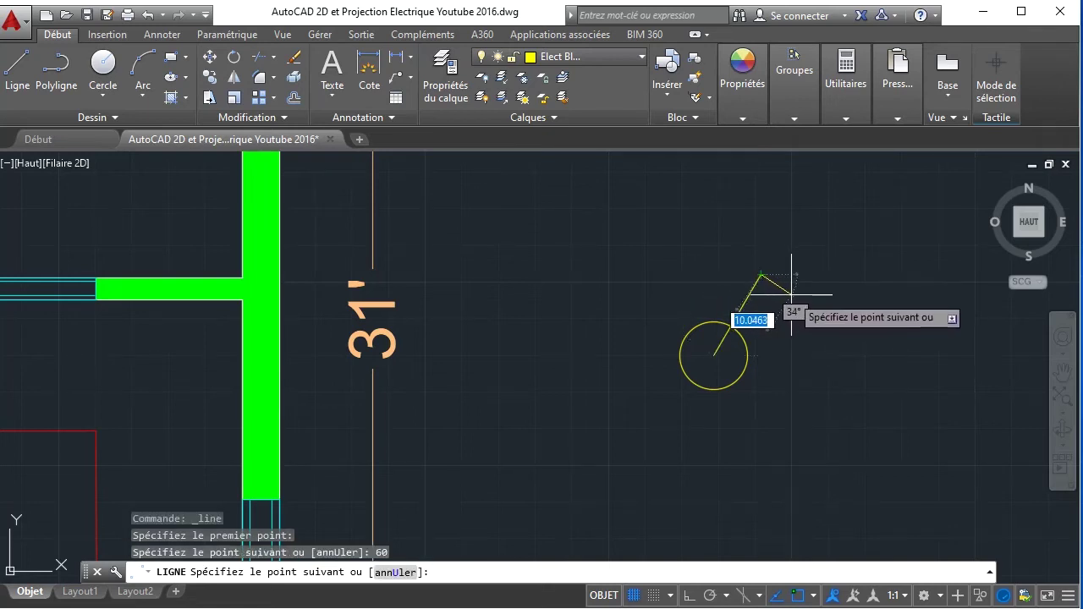
{"action": "left_click", "coordinate": [791, 294]}
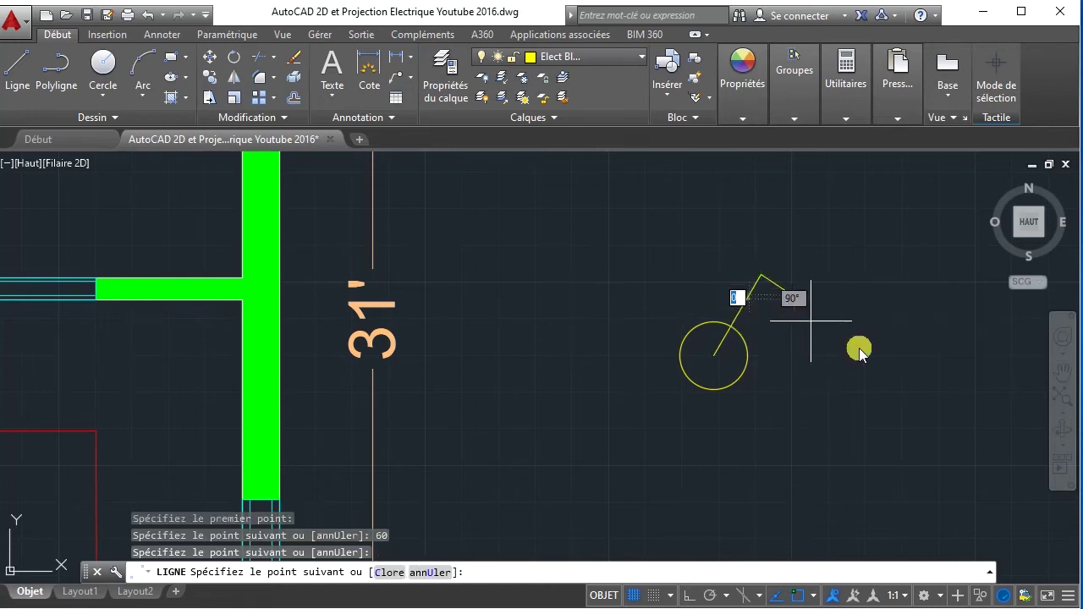
{"action": "right_click", "coordinate": [872, 330]}
{"action": "left_click", "coordinate": [896, 341]}
- Trim away the line portion inside the circle, then select the angled arm
{"action": "left_click", "coordinate": [838, 453]}
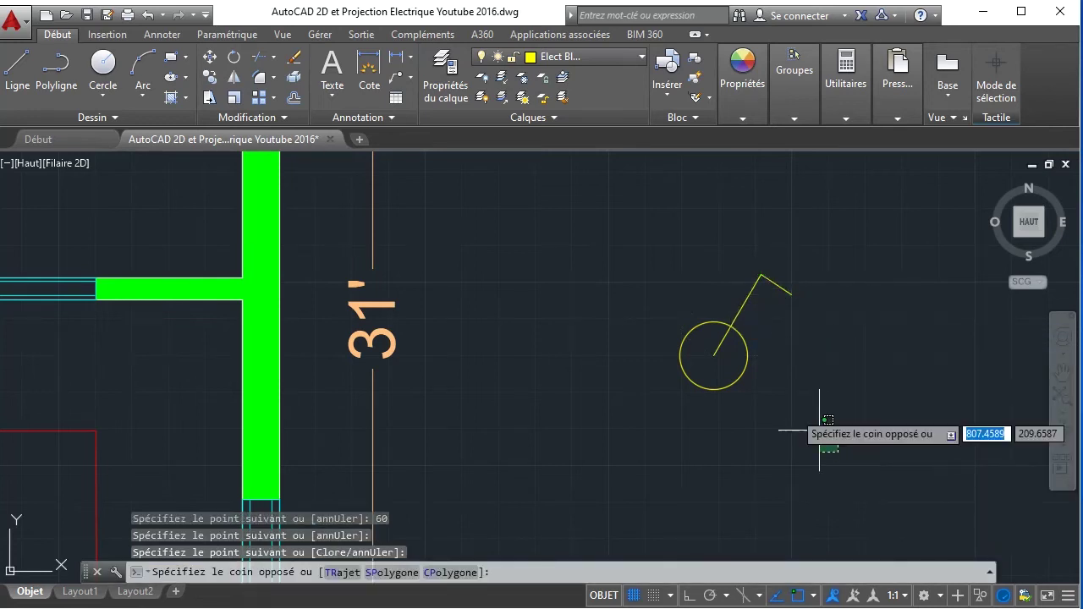
{"action": "left_click", "coordinate": [568, 153]}
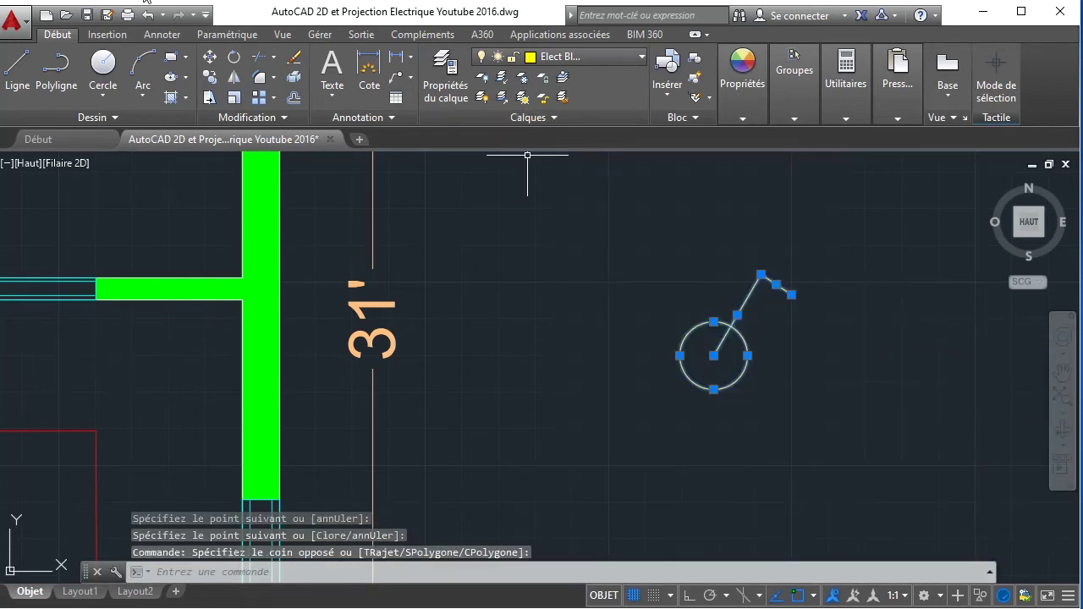
{"action": "left_click", "coordinate": [258, 57]}
{"action": "left_click", "coordinate": [718, 346]}
{"action": "right_click", "coordinate": [889, 338]}
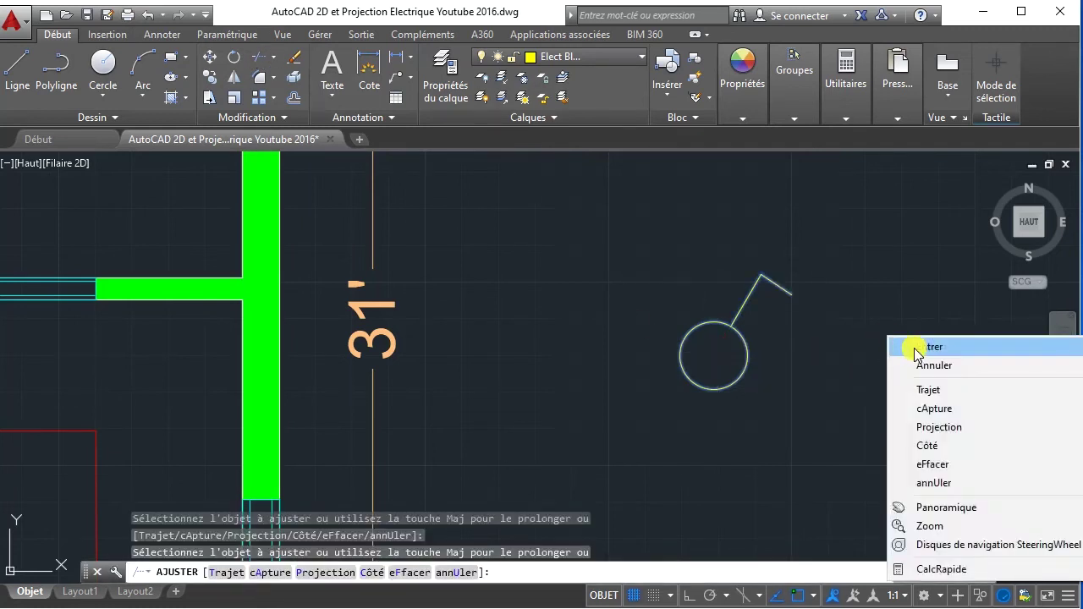
{"action": "left_click", "coordinate": [922, 347]}
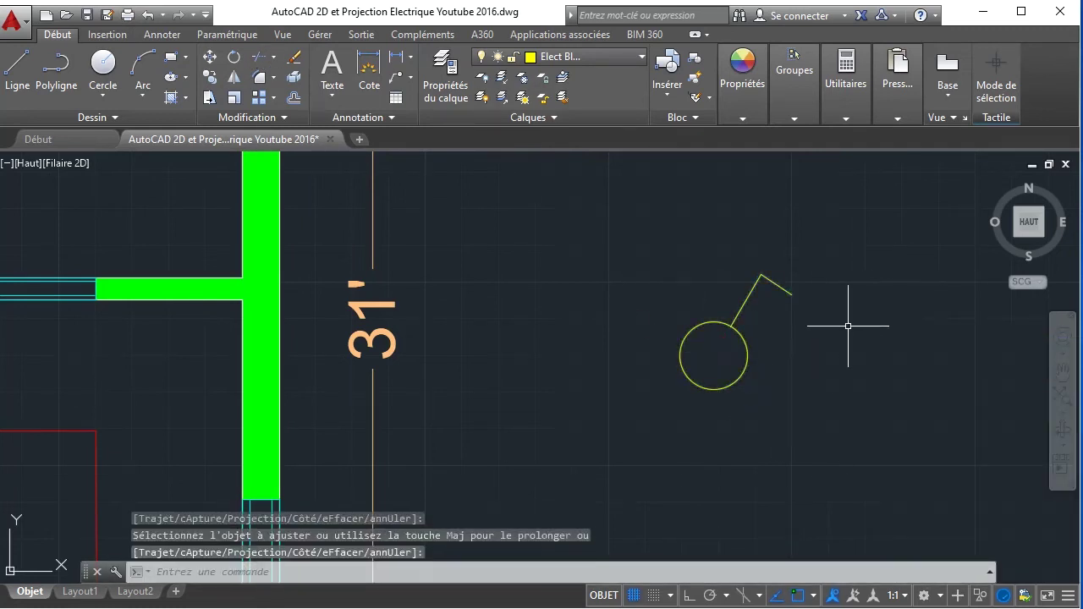
{"action": "left_click", "coordinate": [848, 316]}
{"action": "left_click", "coordinate": [692, 252]}
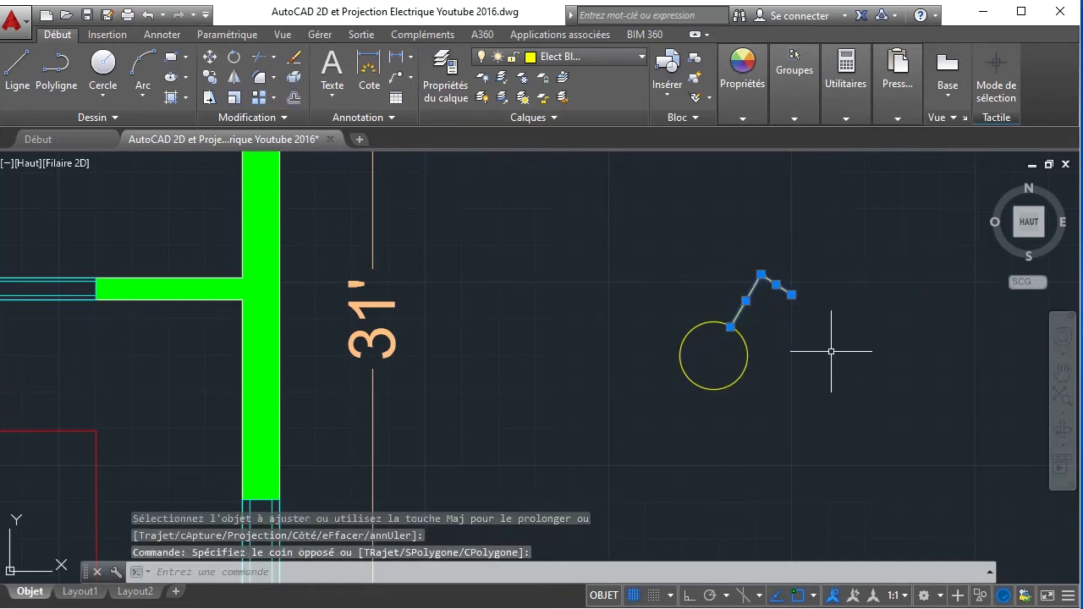
{"action": "scroll", "coordinate": [831, 351], "scroll_direction": "up", "scroll_amount": 2}
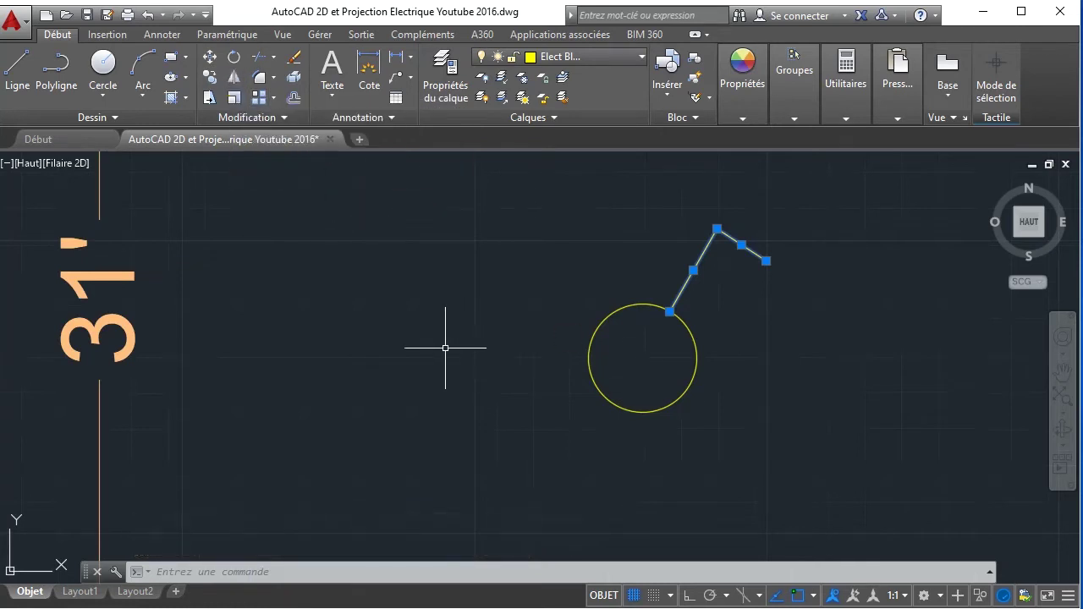
- Mirror the angled arm to the left across a vertical axis through the circle, keeping the original
{"action": "left_click", "coordinate": [211, 68]}
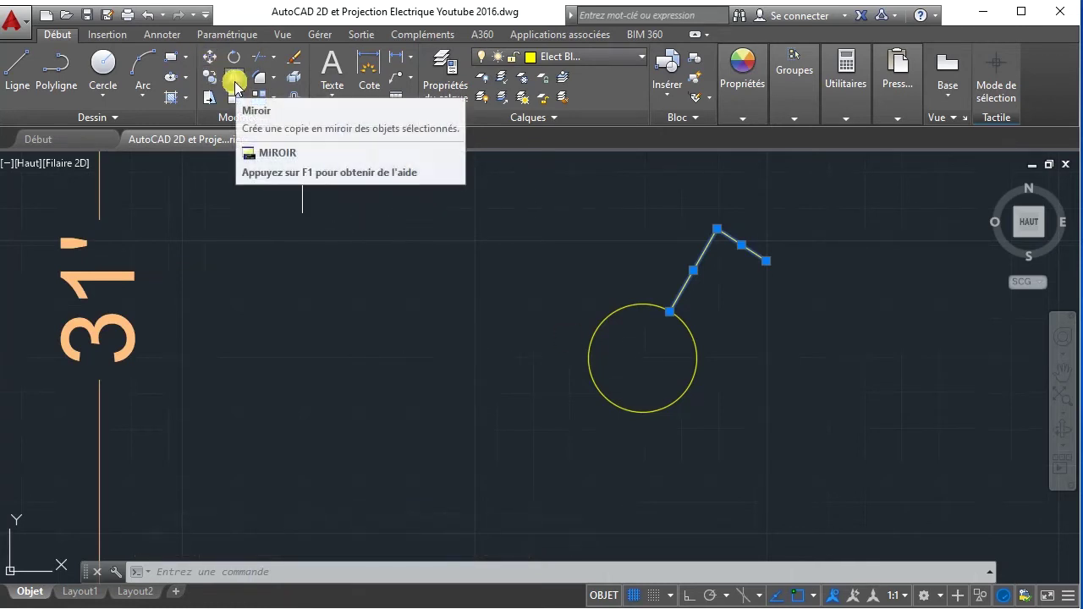
{"action": "left_click", "coordinate": [236, 78]}
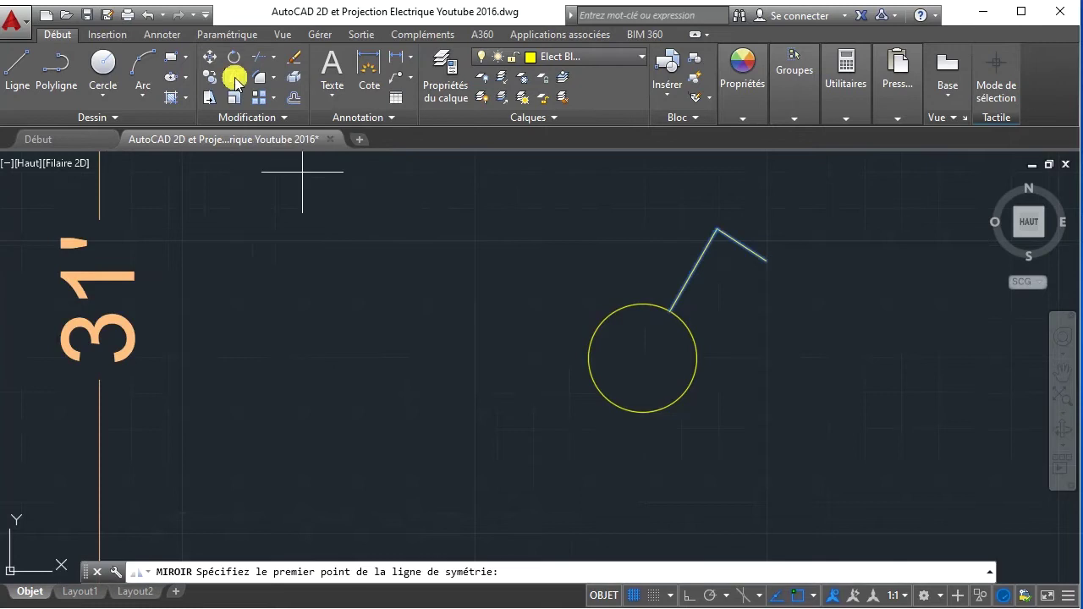
{"action": "left_click", "coordinate": [643, 304]}
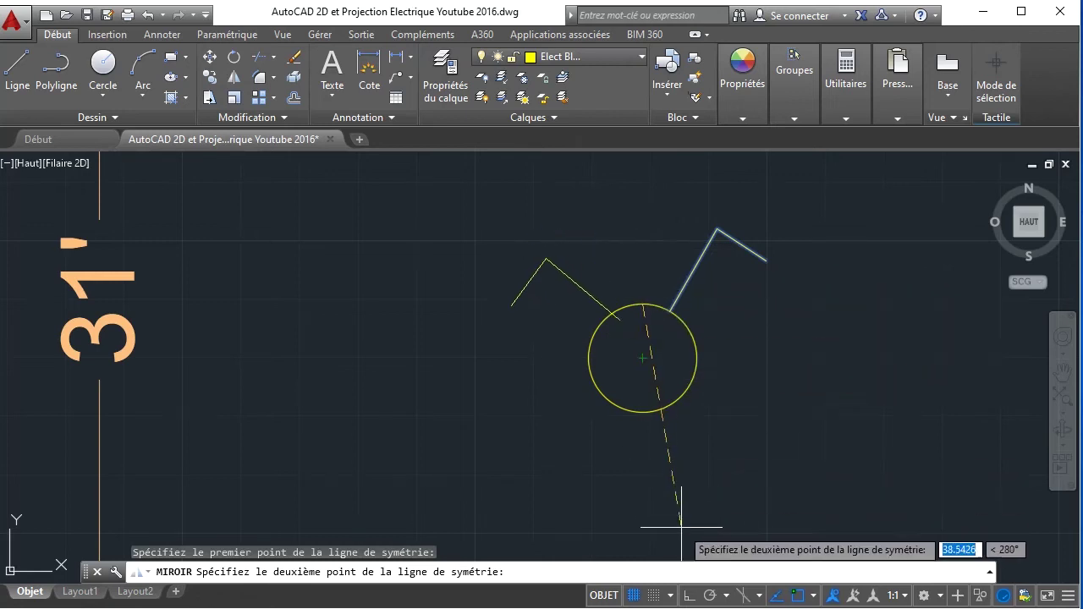
{"action": "left_click", "coordinate": [689, 598]}
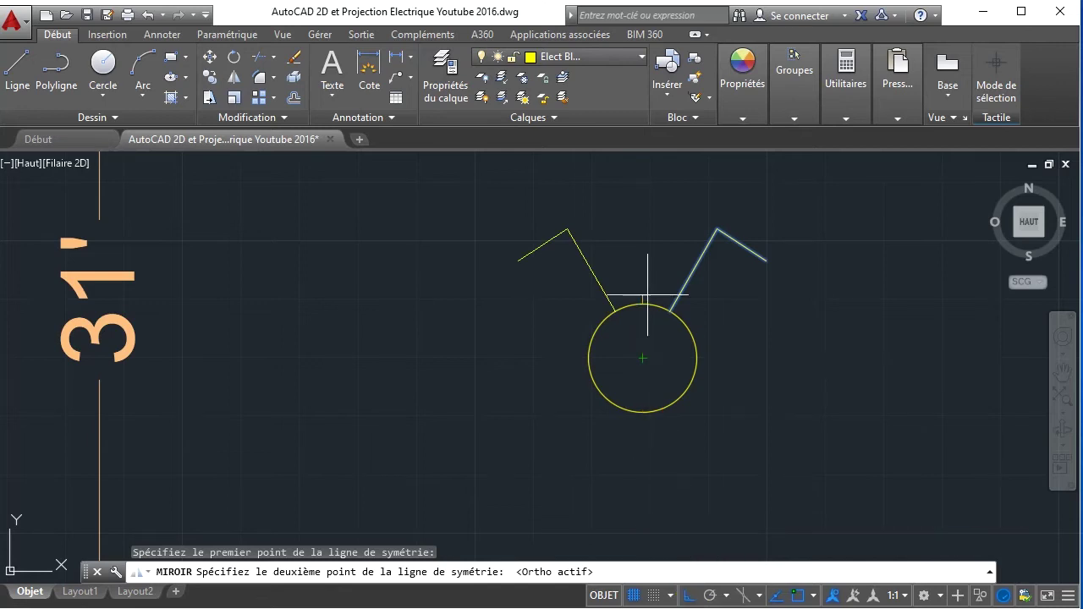
{"action": "left_click", "coordinate": [641, 193]}
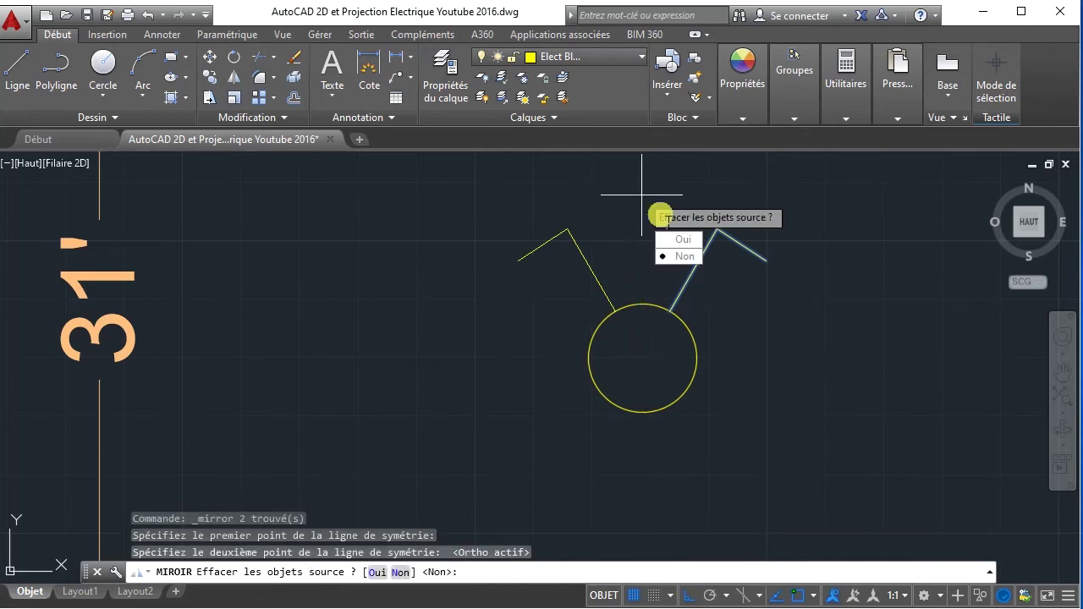
{"action": "left_click", "coordinate": [680, 256]}
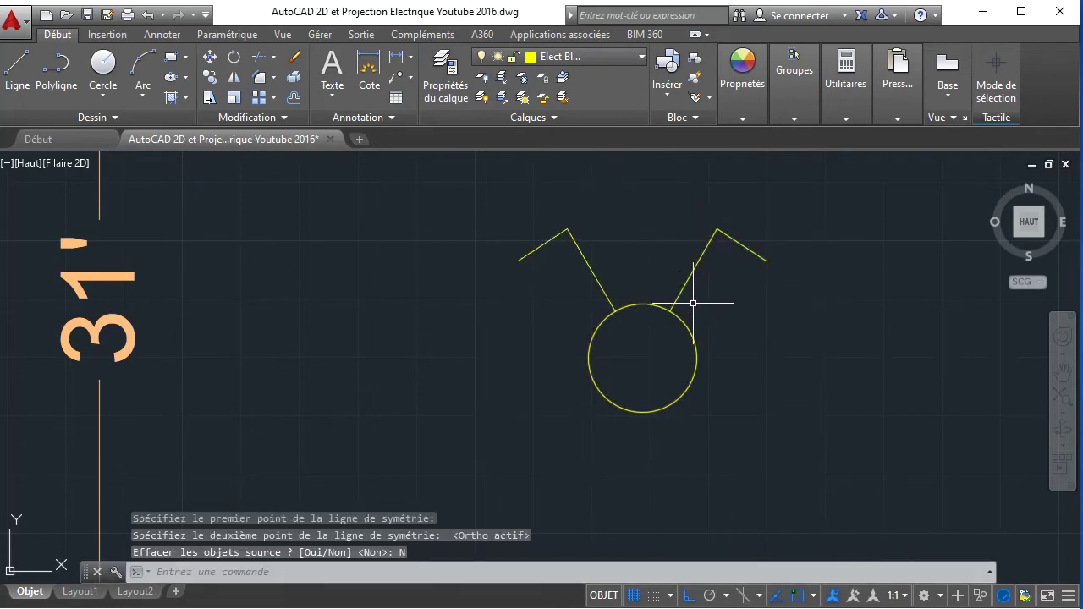
- Mirror both upper arms downward across a horizontal axis through the circle centre, keeping the originals
{"action": "left_click", "coordinate": [834, 253]}
{"action": "left_click", "coordinate": [401, 222]}
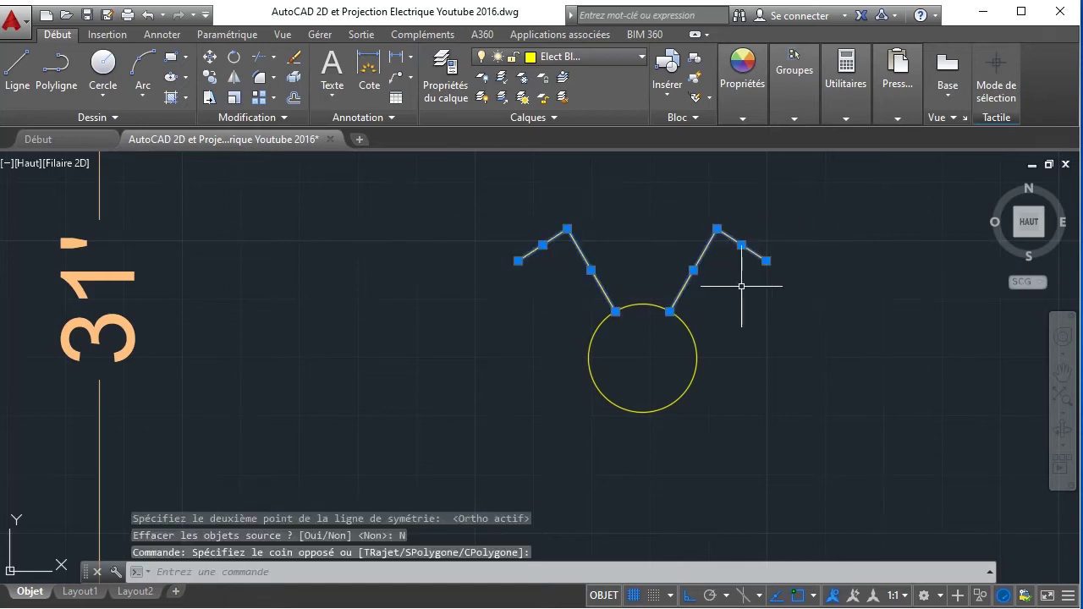
{"action": "left_click", "coordinate": [234, 78]}
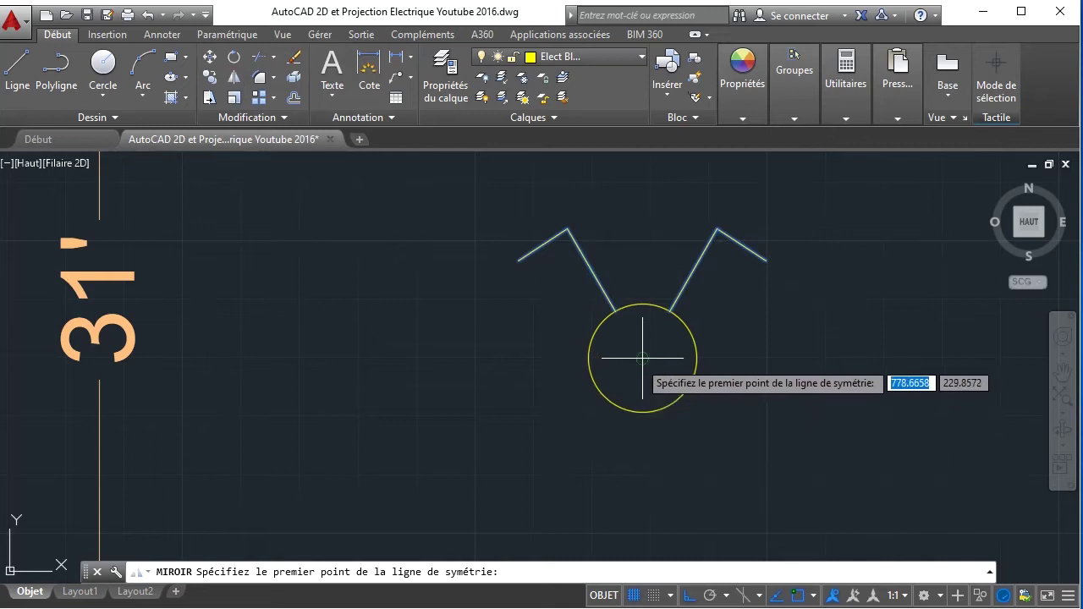
{"action": "left_click", "coordinate": [643, 412]}
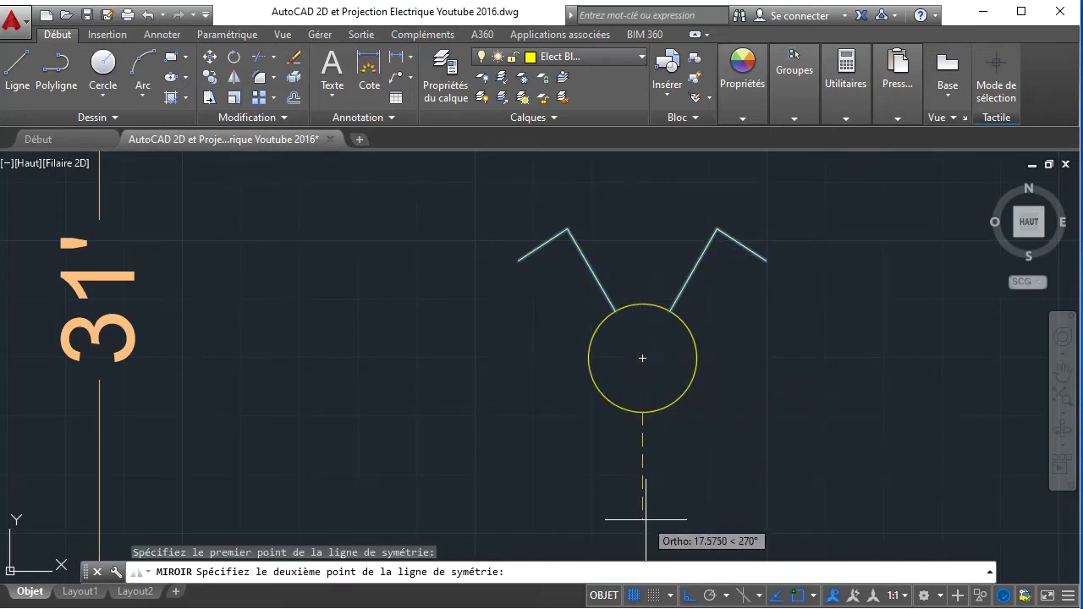
{"action": "key", "text": "Escape"}
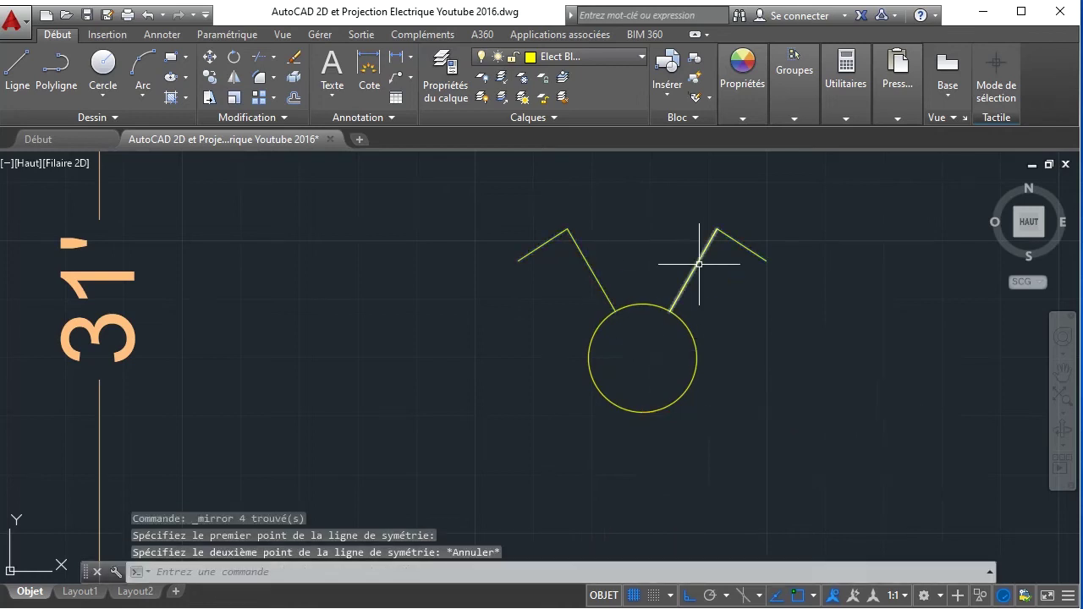
{"action": "left_click", "coordinate": [832, 296]}
{"action": "left_click", "coordinate": [508, 224]}
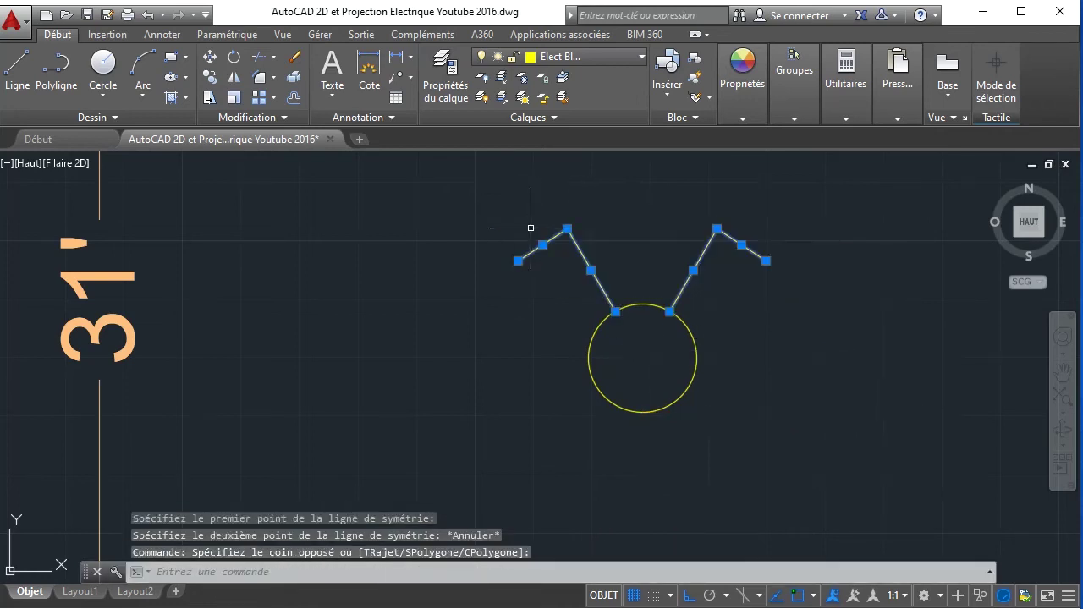
{"action": "left_click", "coordinate": [235, 84]}
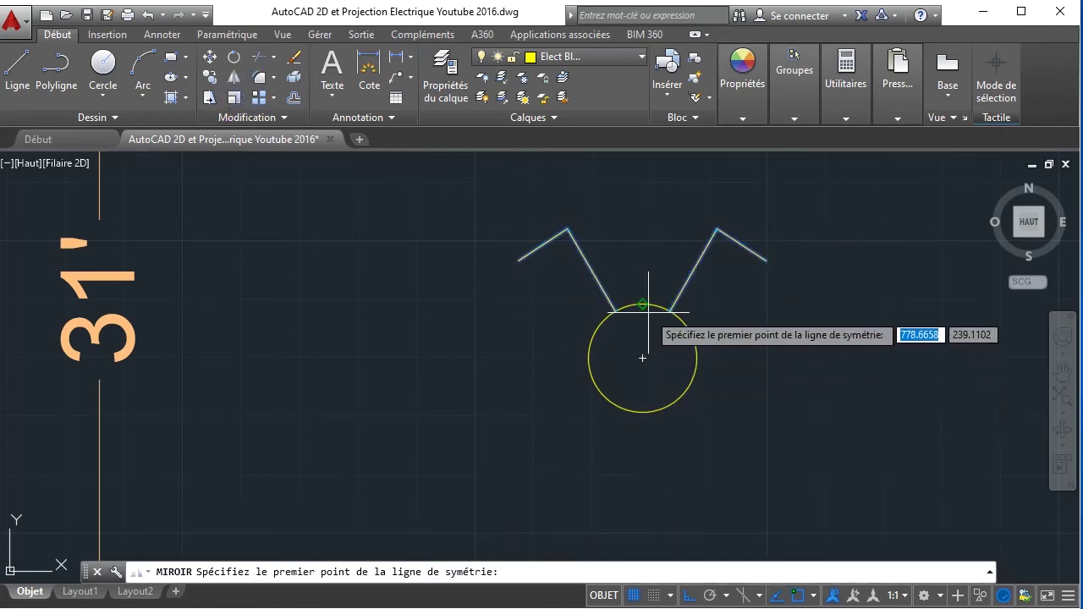
{"action": "left_click", "coordinate": [642, 358]}
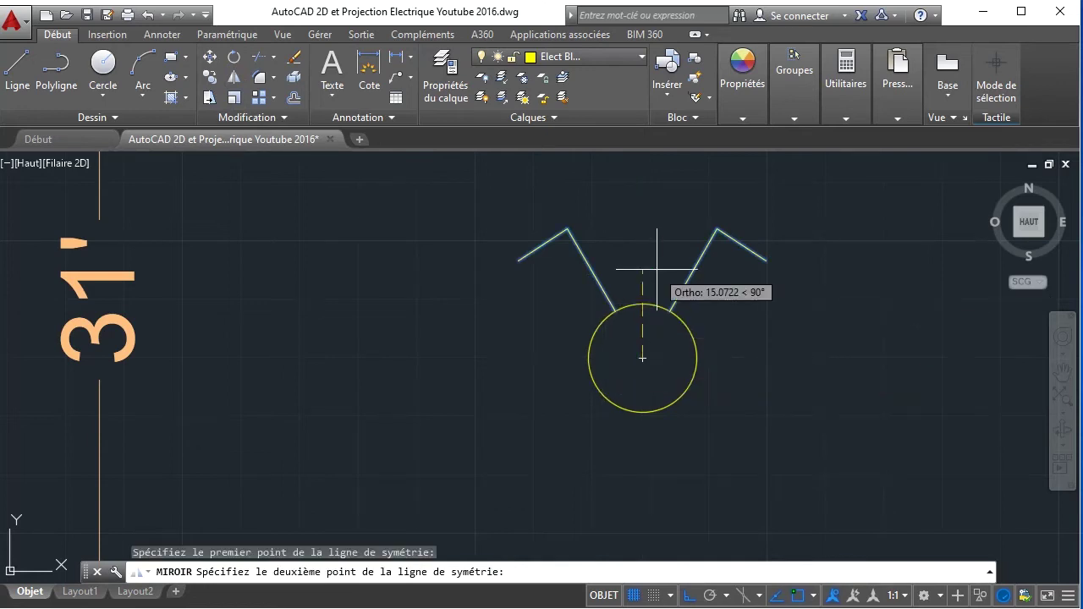
{"action": "left_click", "coordinate": [875, 347]}
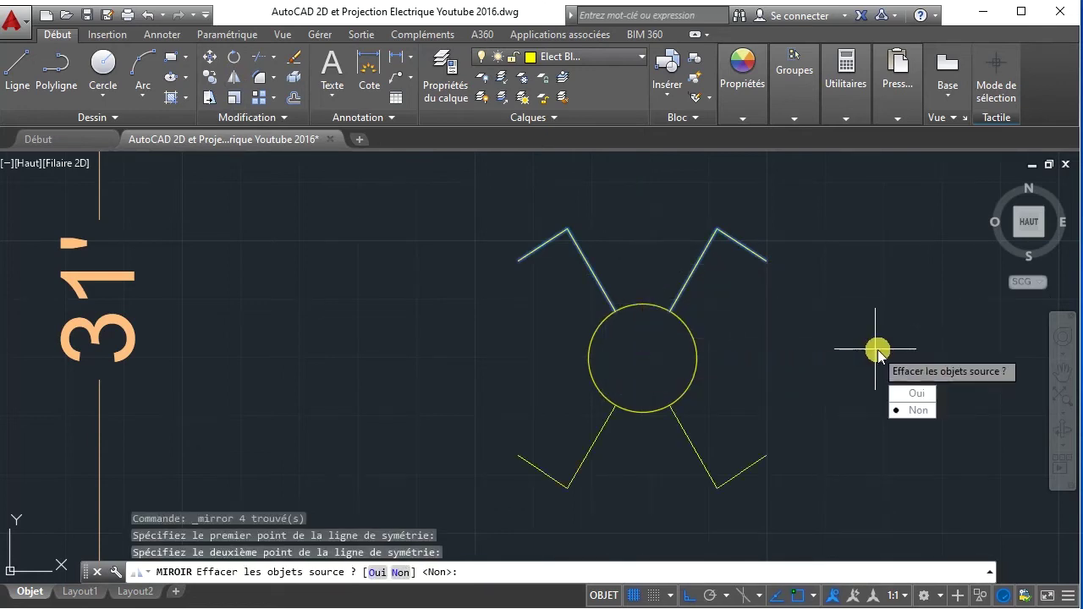
{"action": "left_click", "coordinate": [919, 412]}
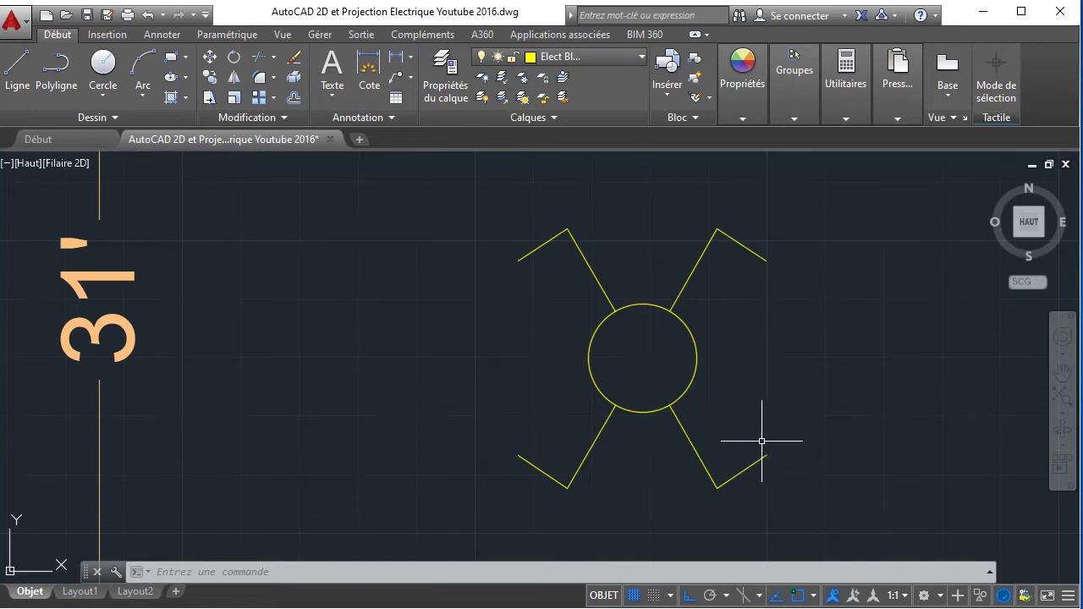
- Window-select the circle and four arms (9 objects) and open Block Definition with B
{"action": "left_click", "coordinate": [439, 183]}
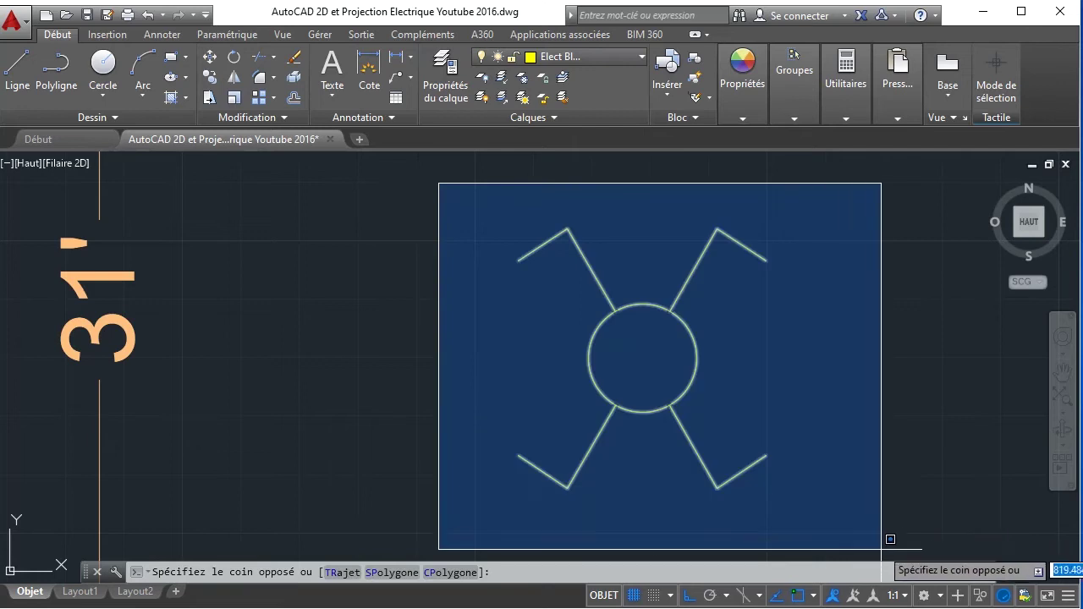
{"action": "left_click", "coordinate": [881, 550]}
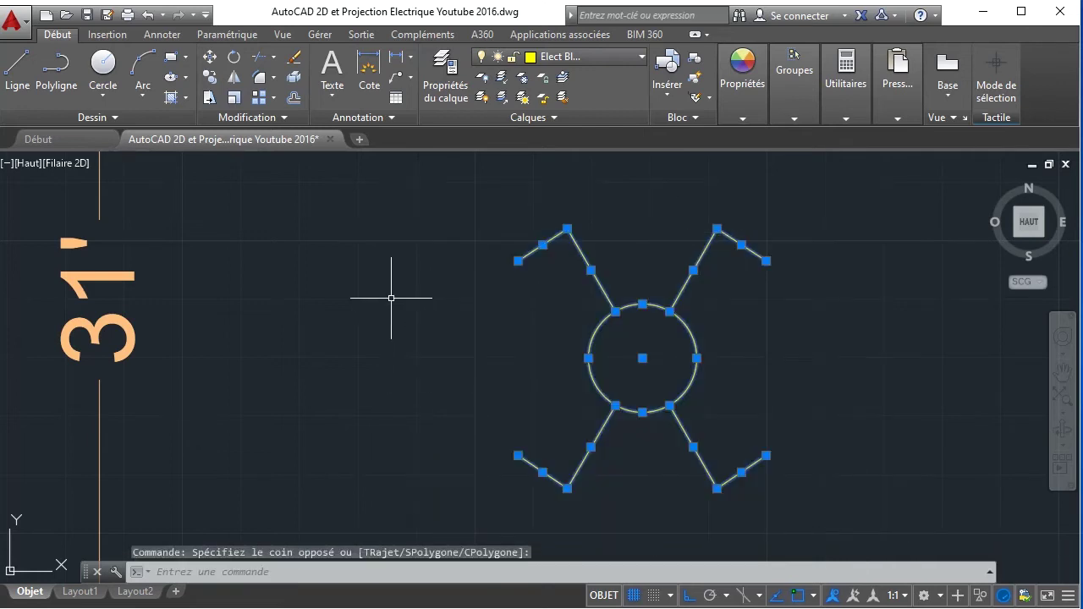
{"action": "type", "text": "B"}
{"action": "key", "text": "Return"}
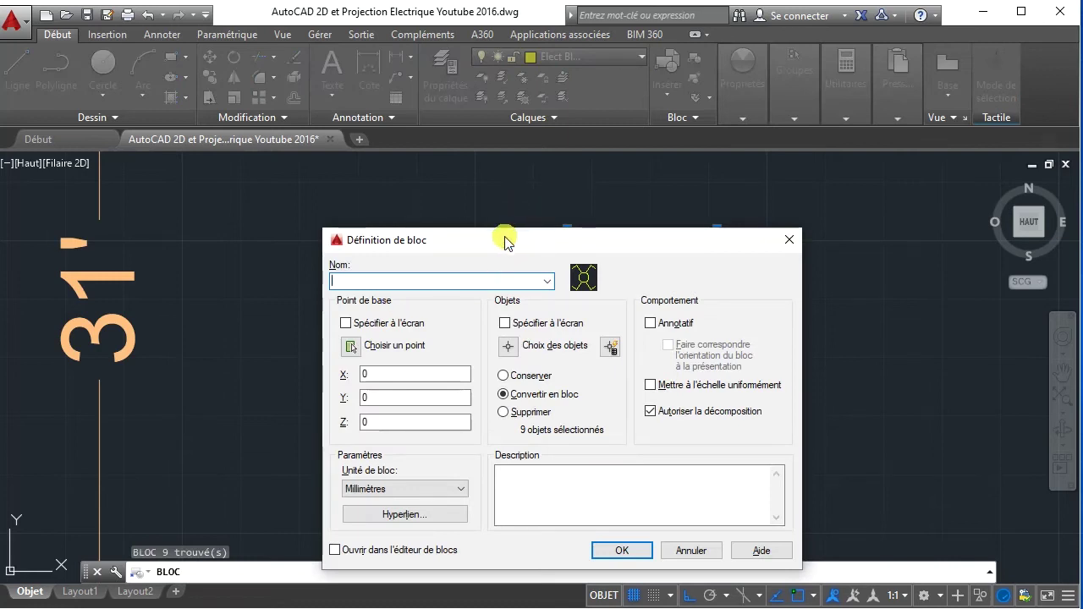
{"action": "left_click_drag", "start_coordinate": [503, 237], "coordinate": [499, 200]}
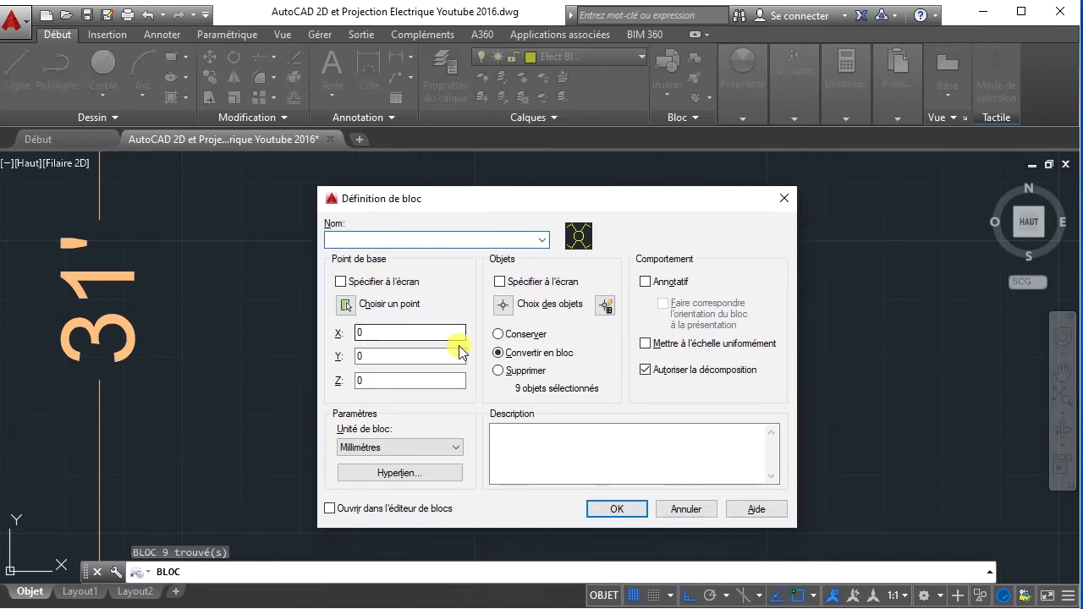
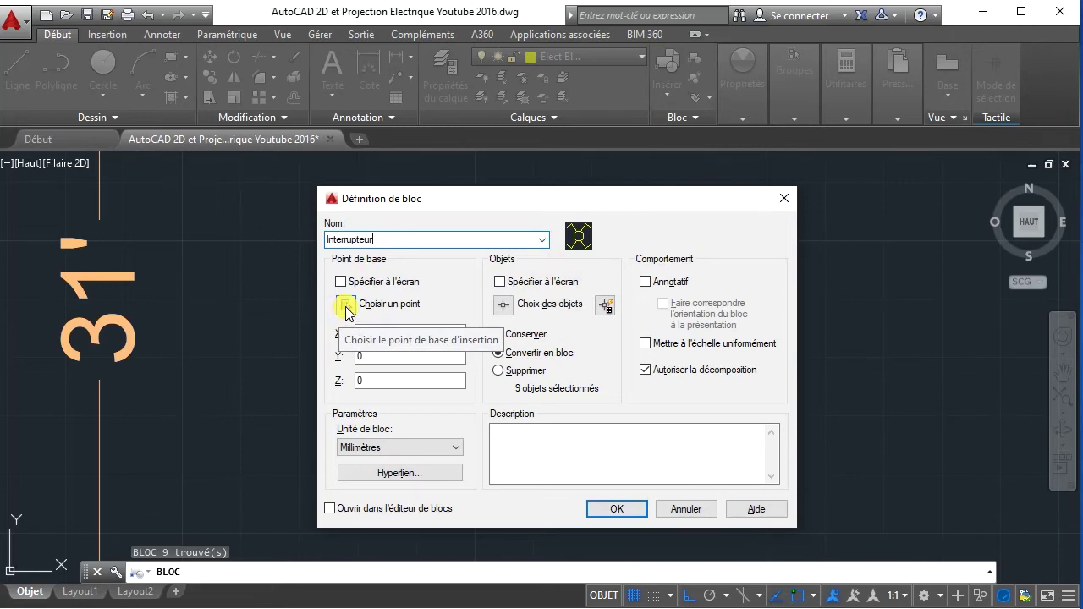
- Create the Interrupteur block with its base point just above the circle's top quadrant
{"action": "left_click", "coordinate": [346, 306]}
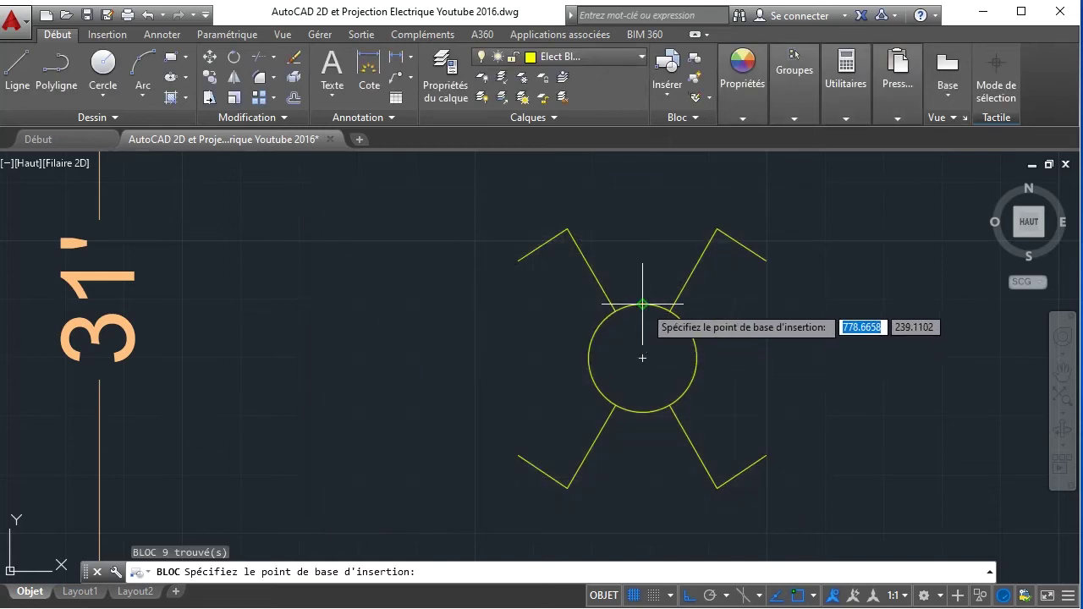
{"action": "left_click", "coordinate": [644, 205]}
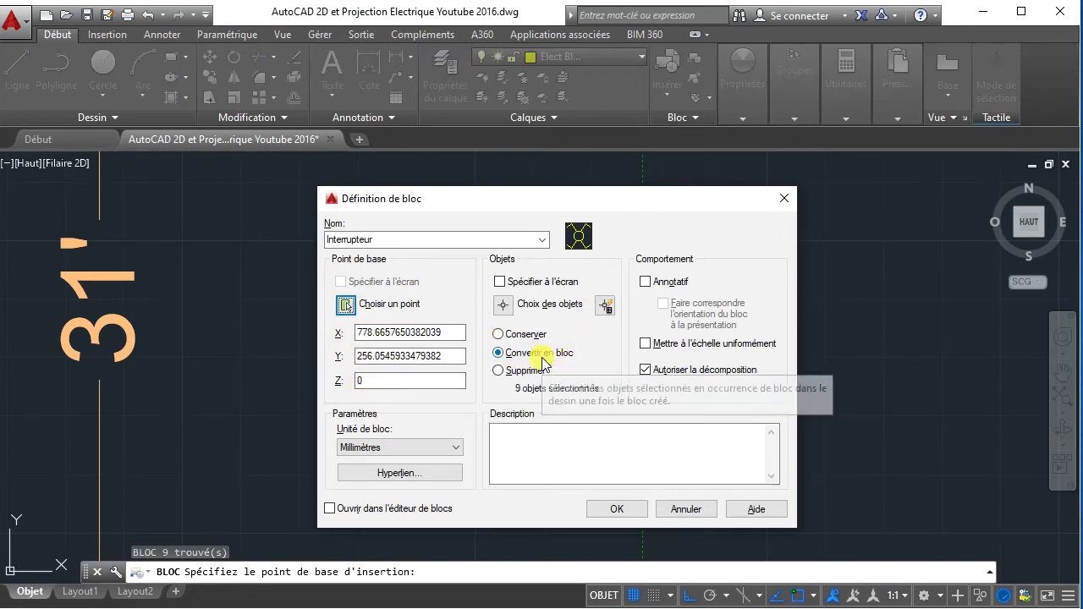
{"action": "left_click", "coordinate": [617, 511]}
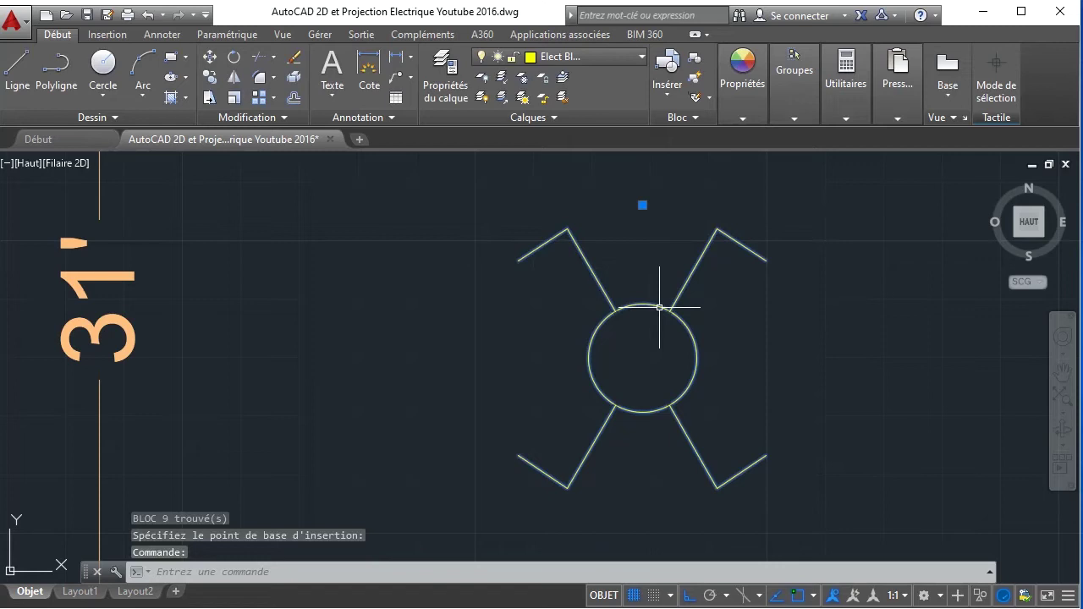
- Open the Interrupteur block in the block editor and show the Paramètres authoring tools
{"action": "double_click", "coordinate": [659, 308]}
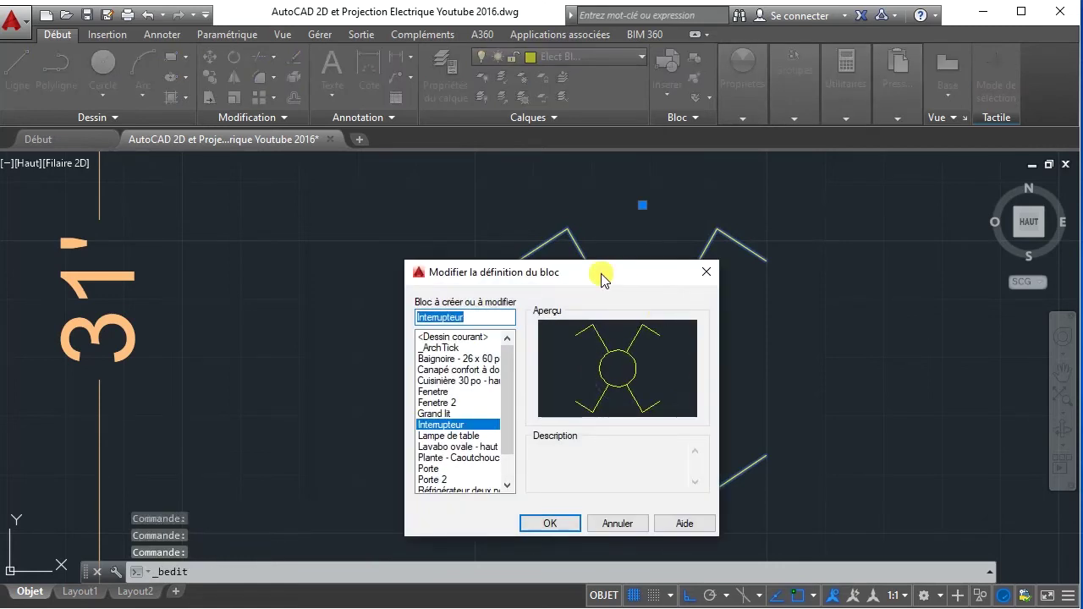
{"action": "left_click", "coordinate": [549, 524]}
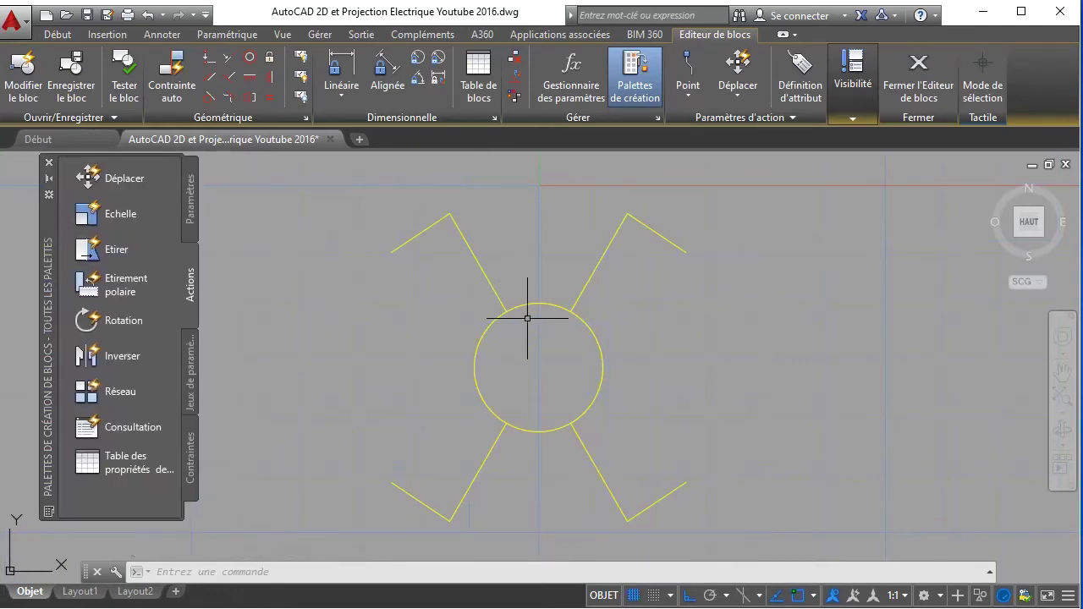
{"action": "scroll", "coordinate": [594, 314], "scroll_direction": "down", "scroll_amount": 2}
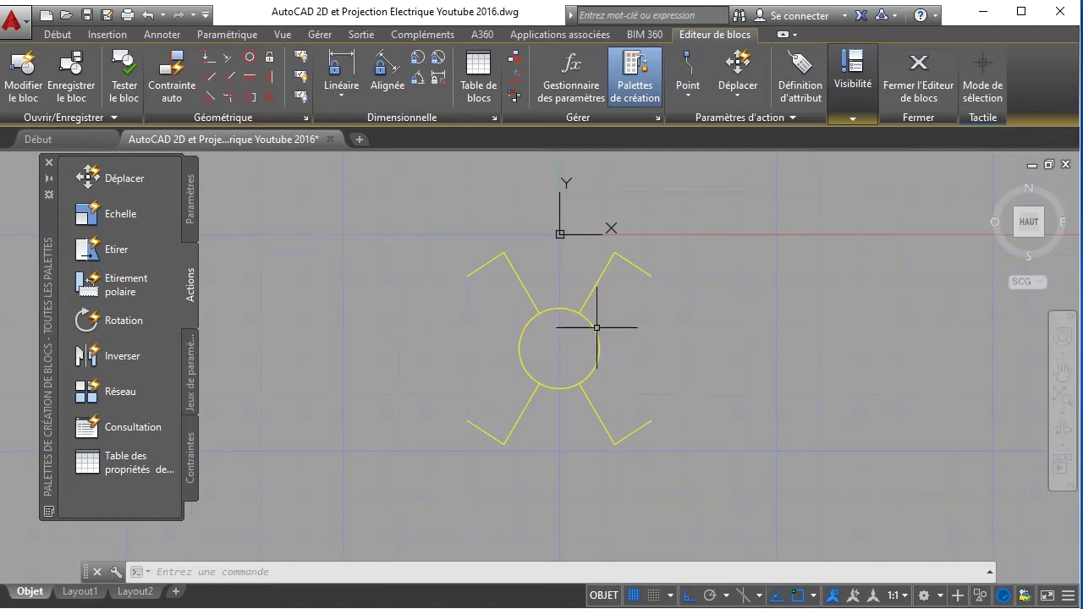
{"action": "left_click", "coordinate": [190, 212]}
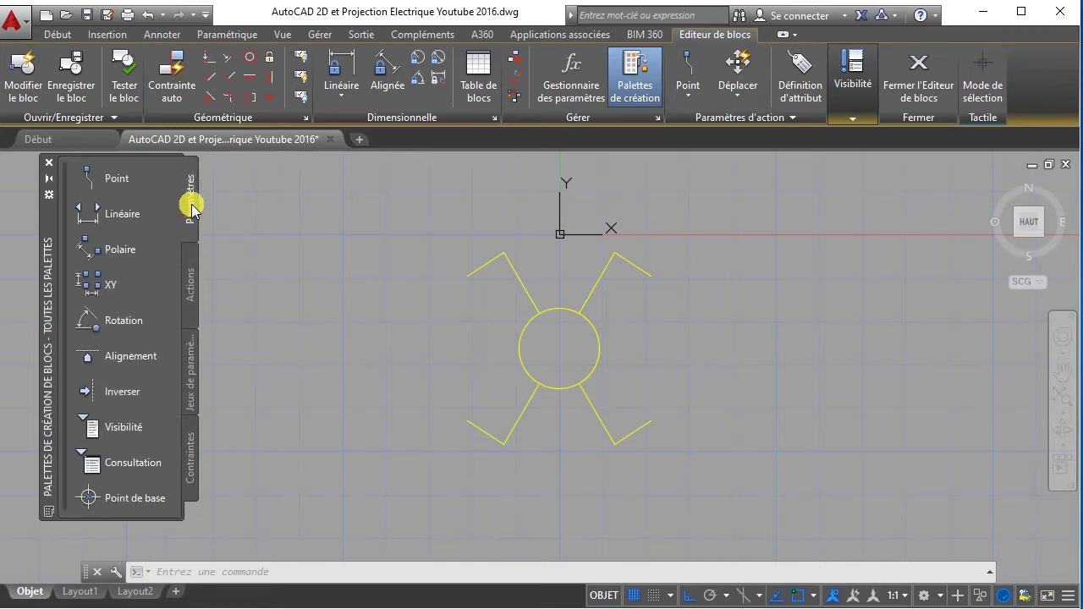
- Add a horizontal alignment parameter at 0,0, then a Visibilité1 parameter right of the origin
{"action": "left_click", "coordinate": [106, 358]}
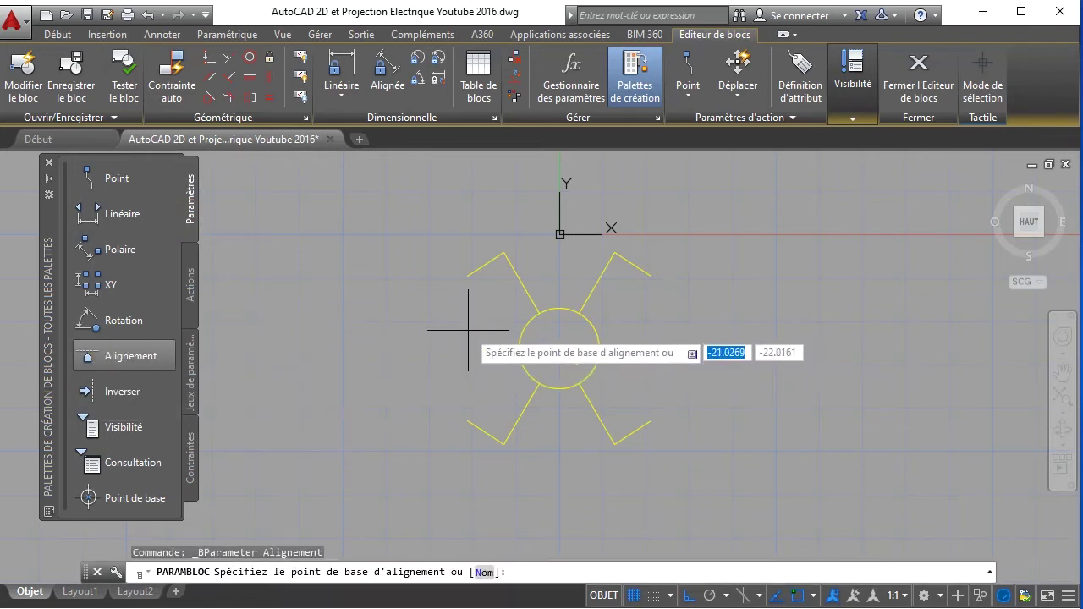
{"action": "type", "text": "0"}
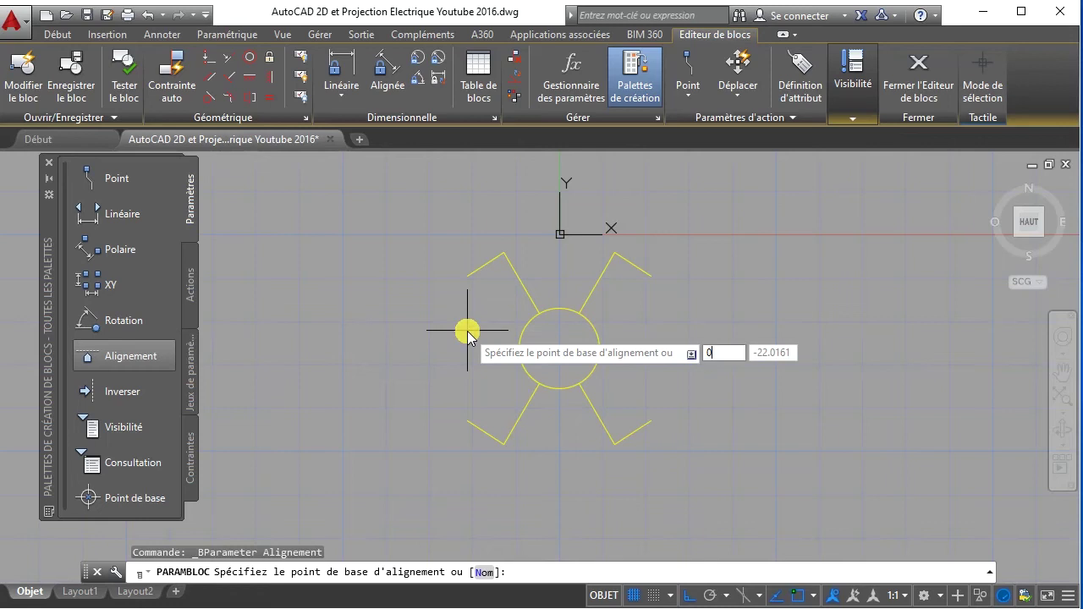
{"action": "key", "text": "Tab"}
{"action": "key", "text": "BackSpace"}
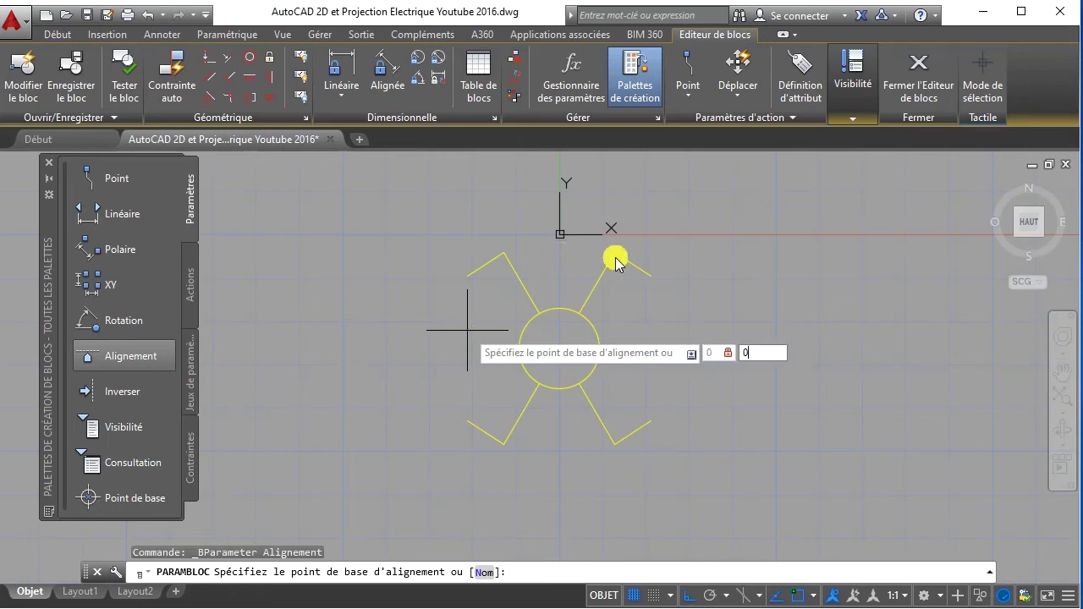
{"action": "type", "text": "0"}
{"action": "key", "text": "Return"}
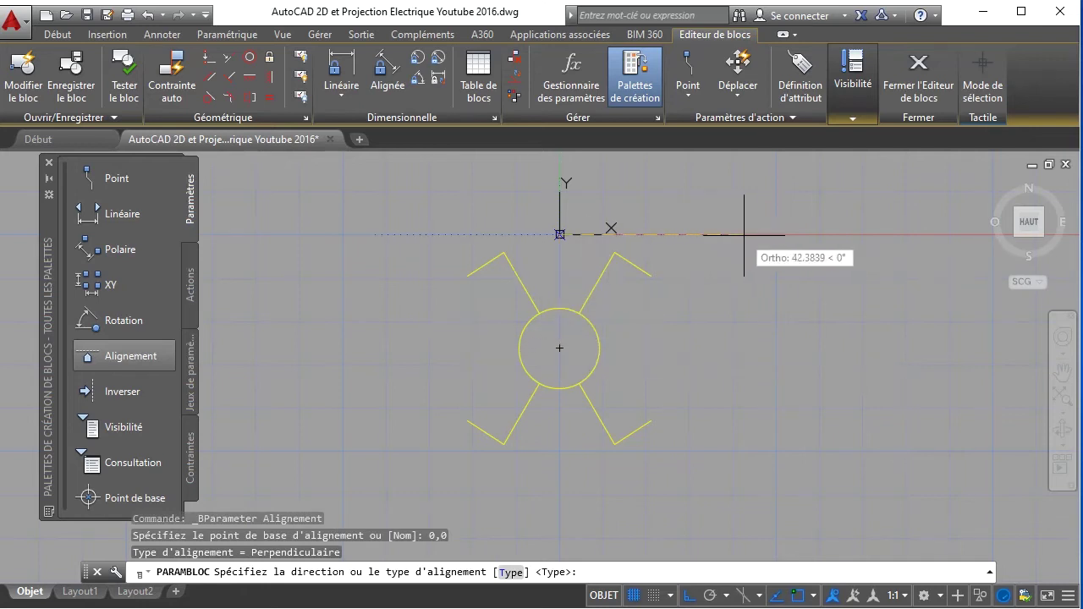
{"action": "left_click", "coordinate": [772, 234]}
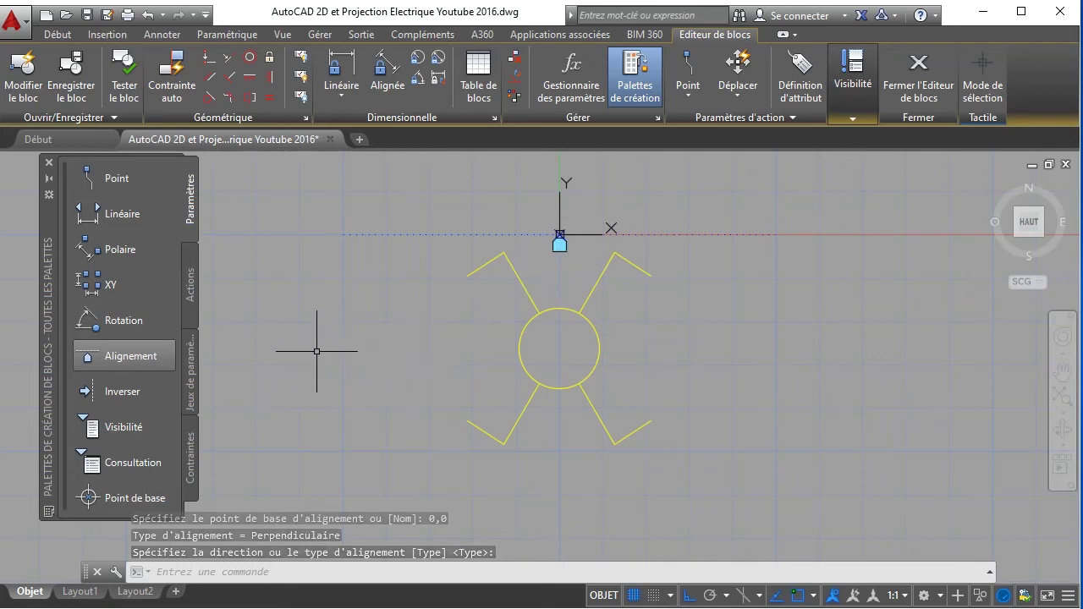
{"action": "left_click", "coordinate": [118, 430]}
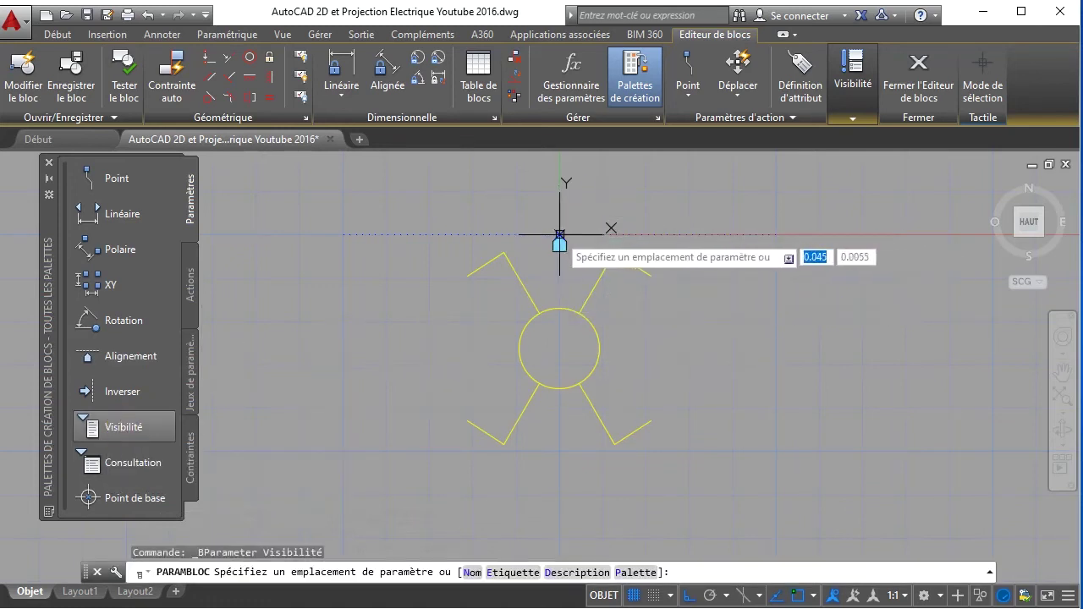
{"action": "left_click", "coordinate": [688, 234]}
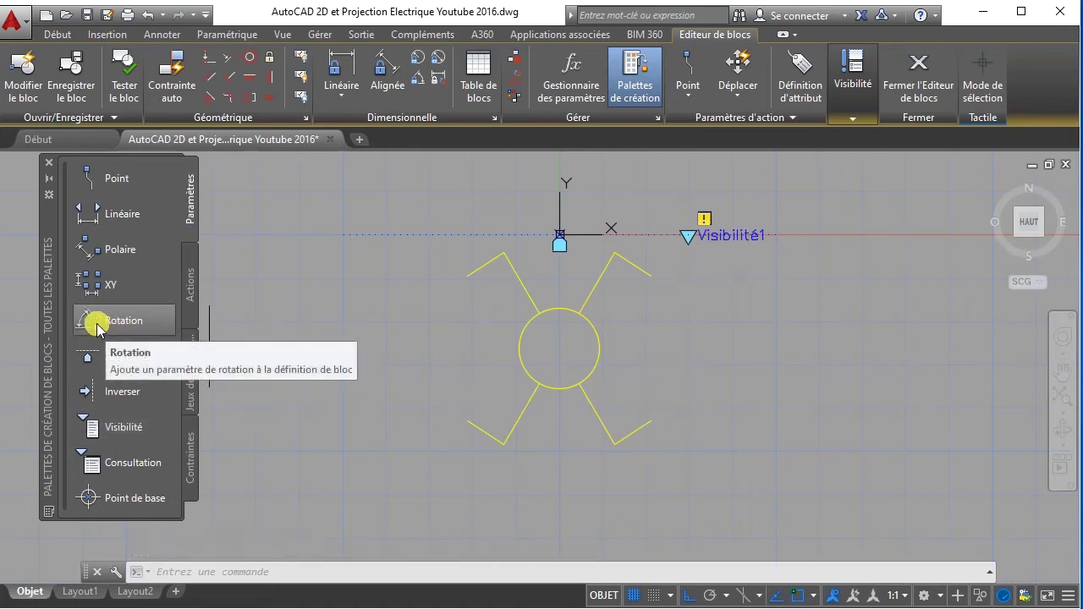
- Add rotation parameter Angle1 centred on the circle, with its radius enclosing the whole symbol
{"action": "left_click", "coordinate": [99, 325]}
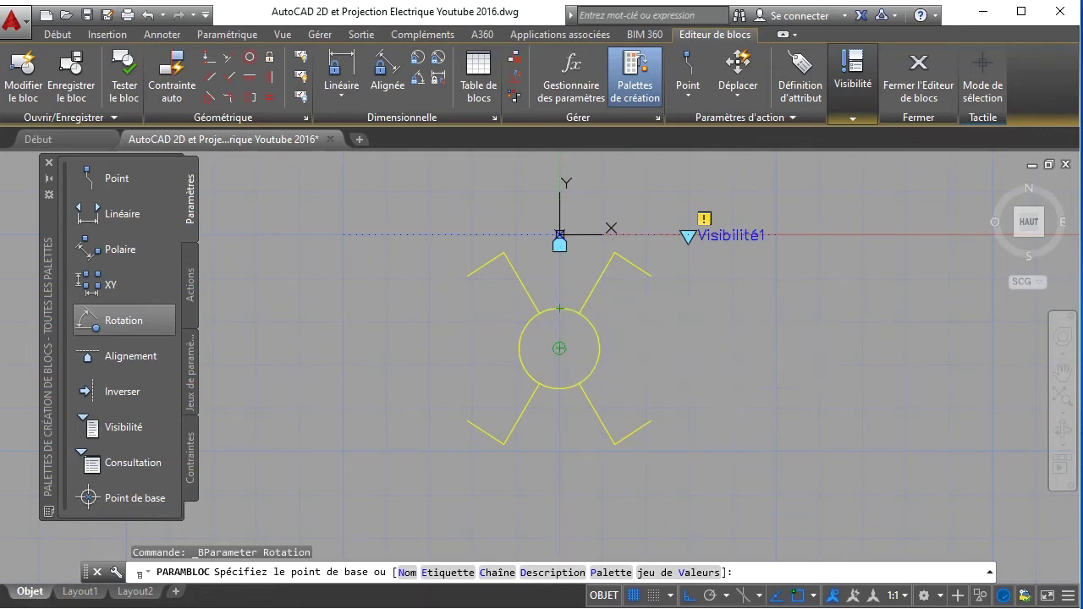
{"action": "left_click", "coordinate": [560, 348]}
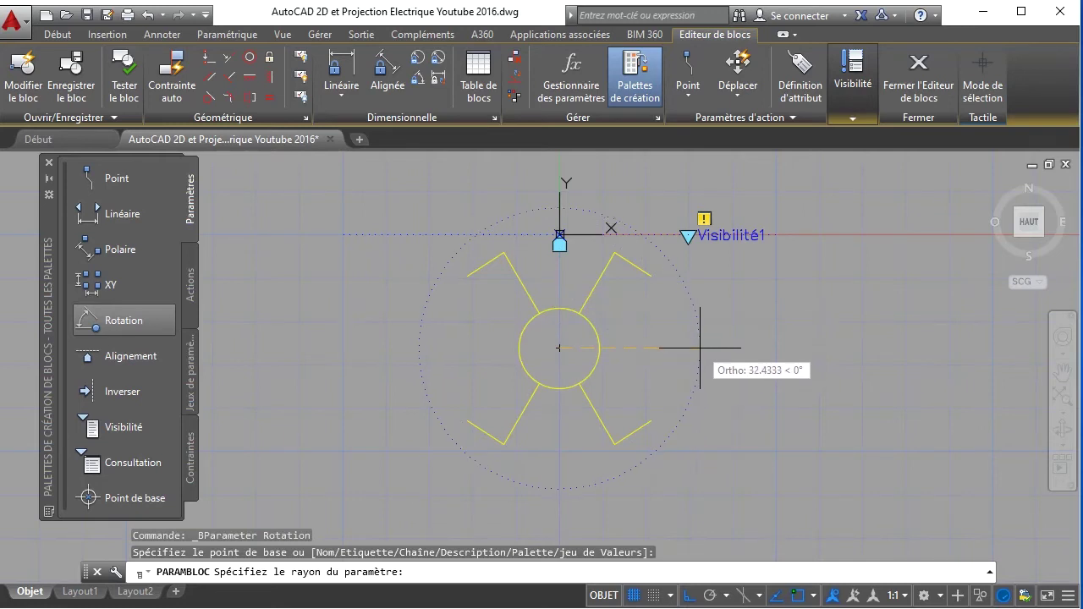
{"action": "left_click", "coordinate": [700, 348]}
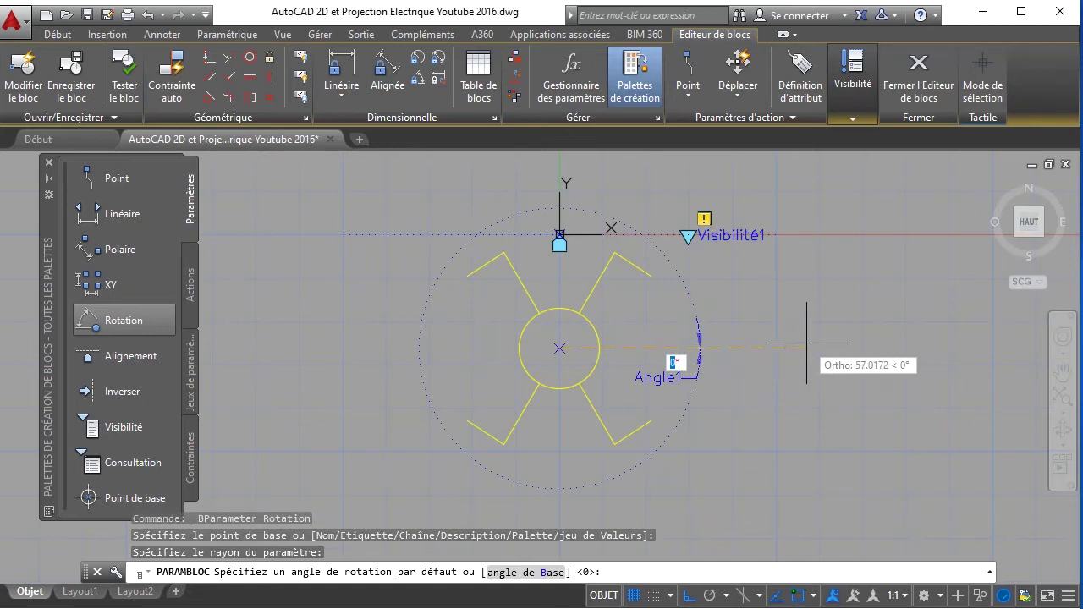
{"action": "key", "text": "Return"}
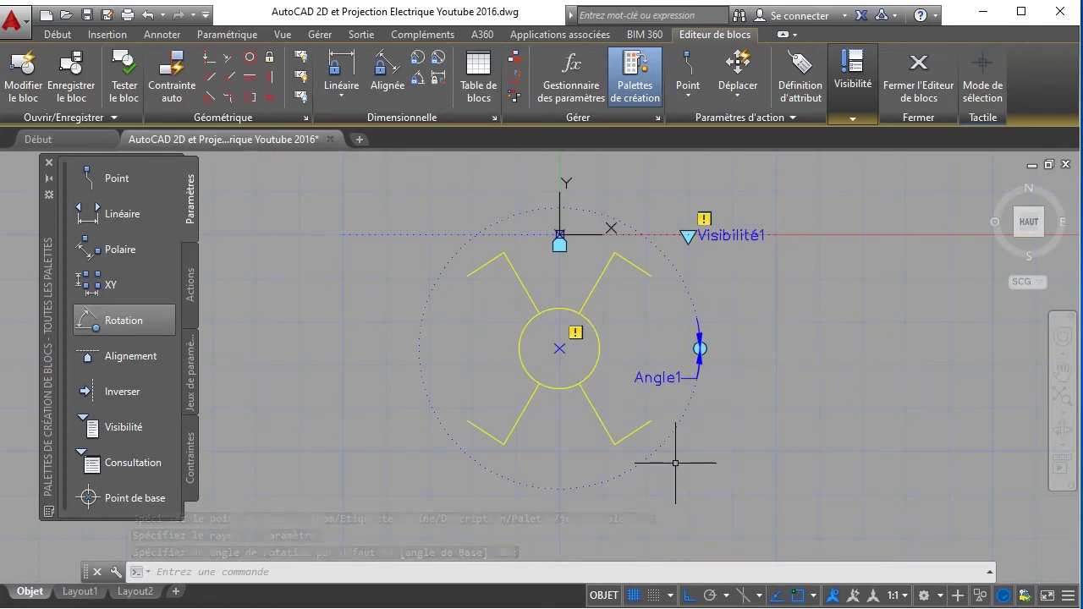
{"action": "left_click", "coordinate": [191, 290]}
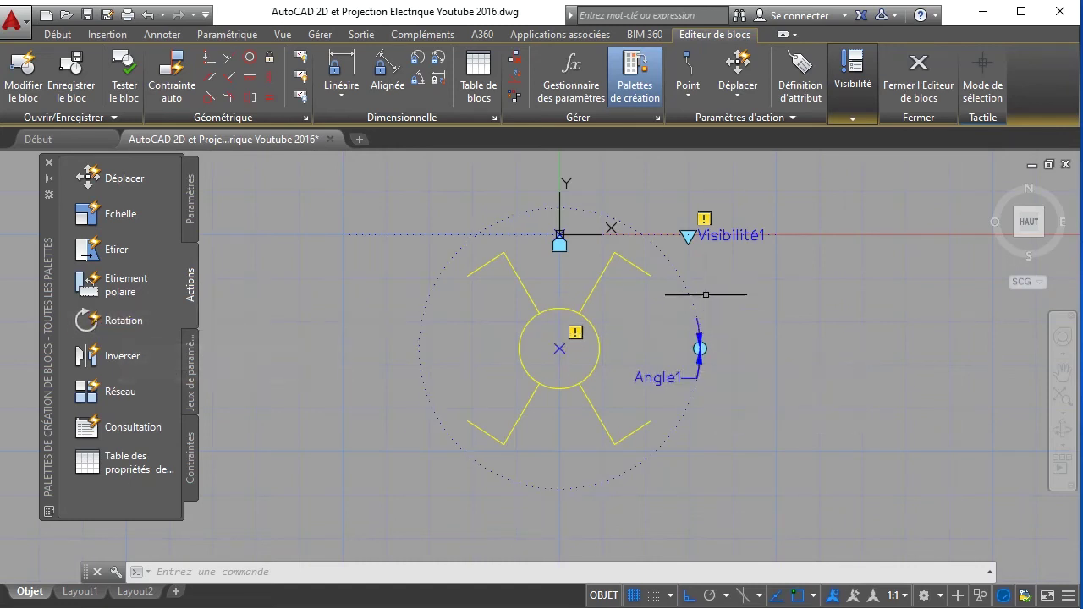
- Add a rotation action linked to Angle1 that acts on all 15 objects of the symbol
{"action": "left_click", "coordinate": [121, 324]}
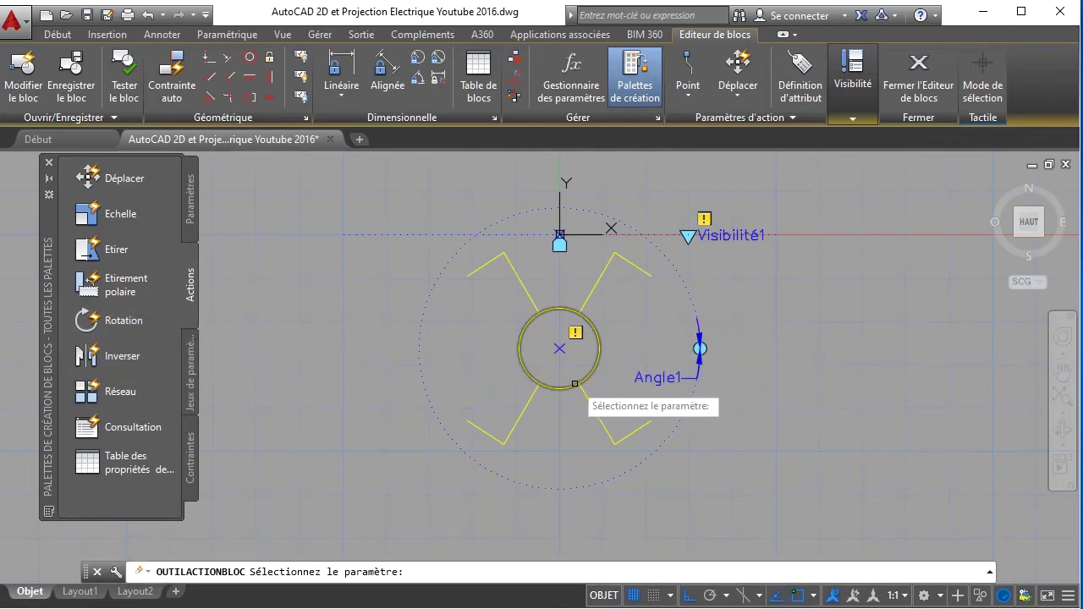
{"action": "left_click", "coordinate": [120, 321]}
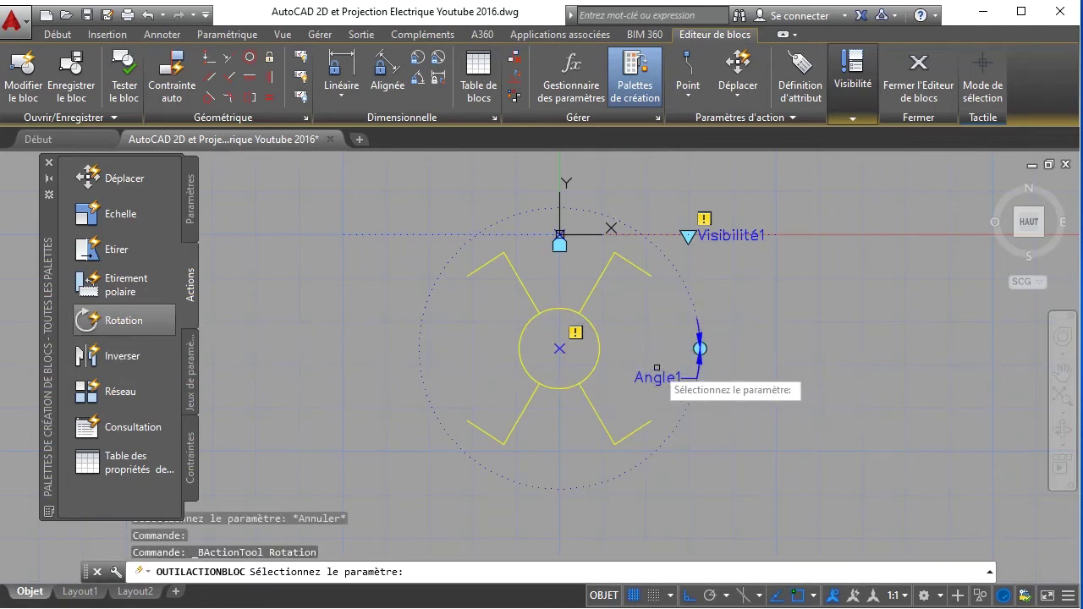
{"action": "left_click", "coordinate": [730, 367]}
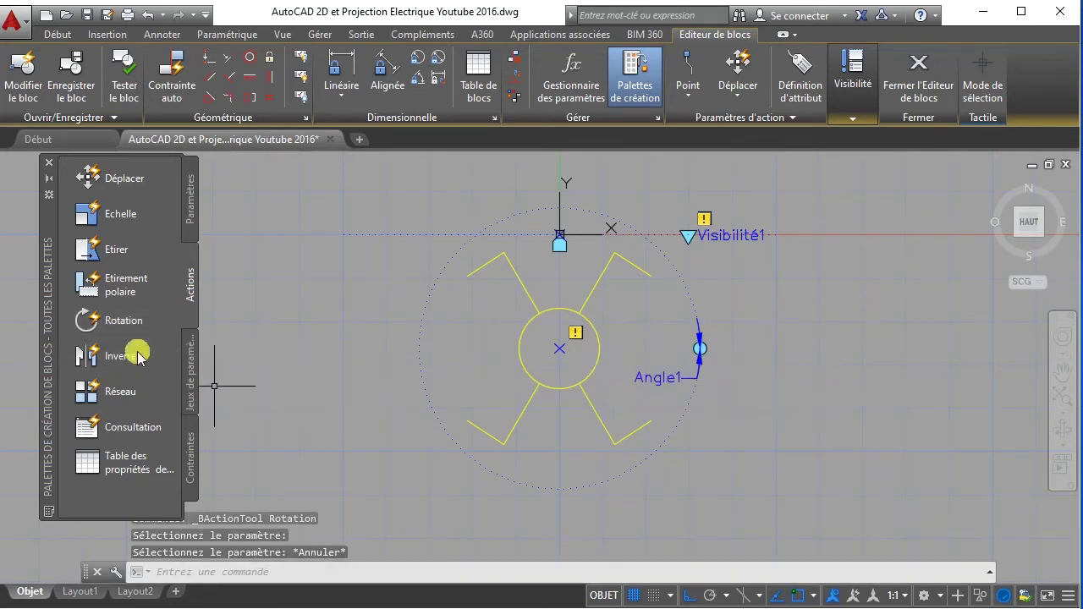
{"action": "left_click", "coordinate": [113, 322]}
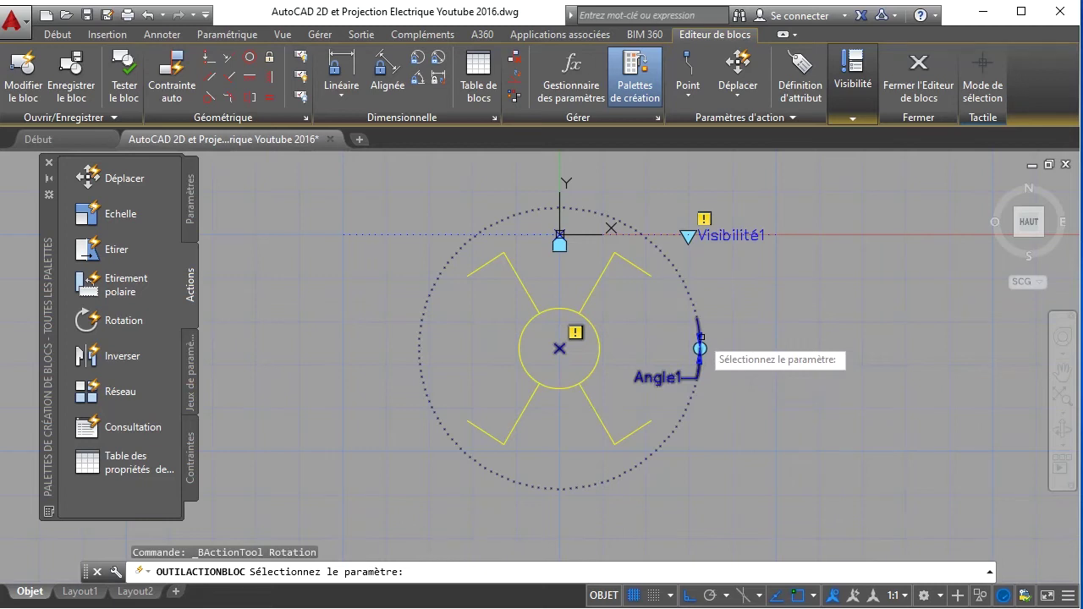
{"action": "left_click", "coordinate": [700, 347]}
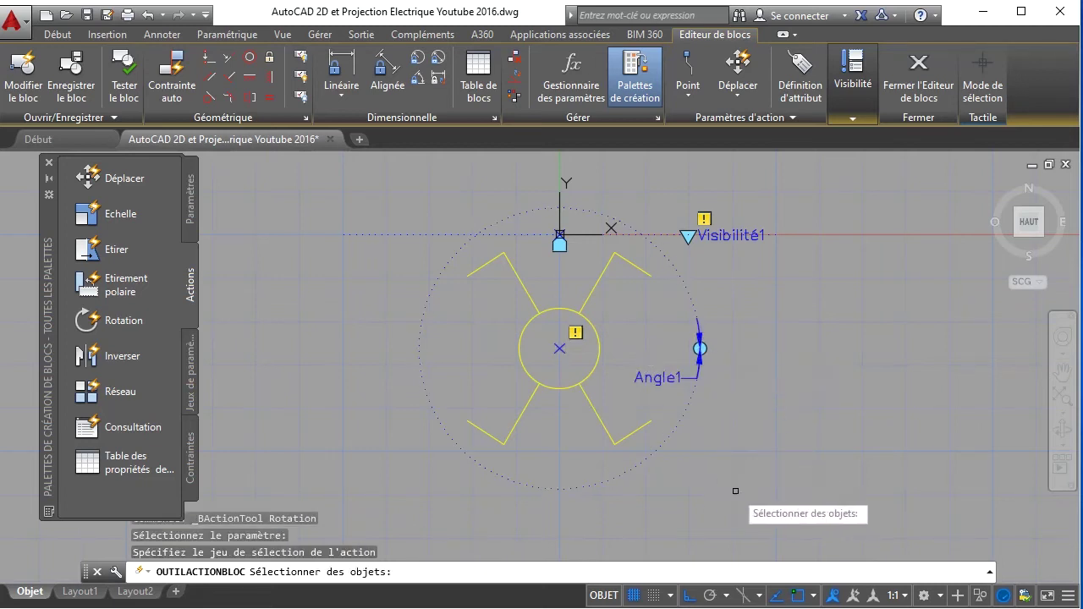
{"action": "left_click", "coordinate": [853, 532]}
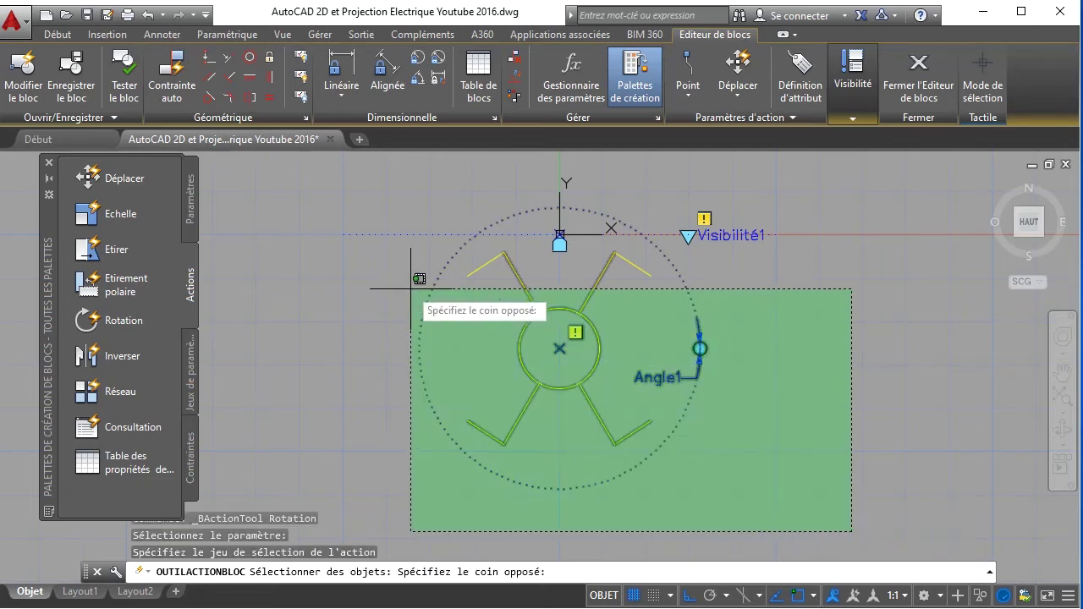
{"action": "left_click", "coordinate": [292, 153]}
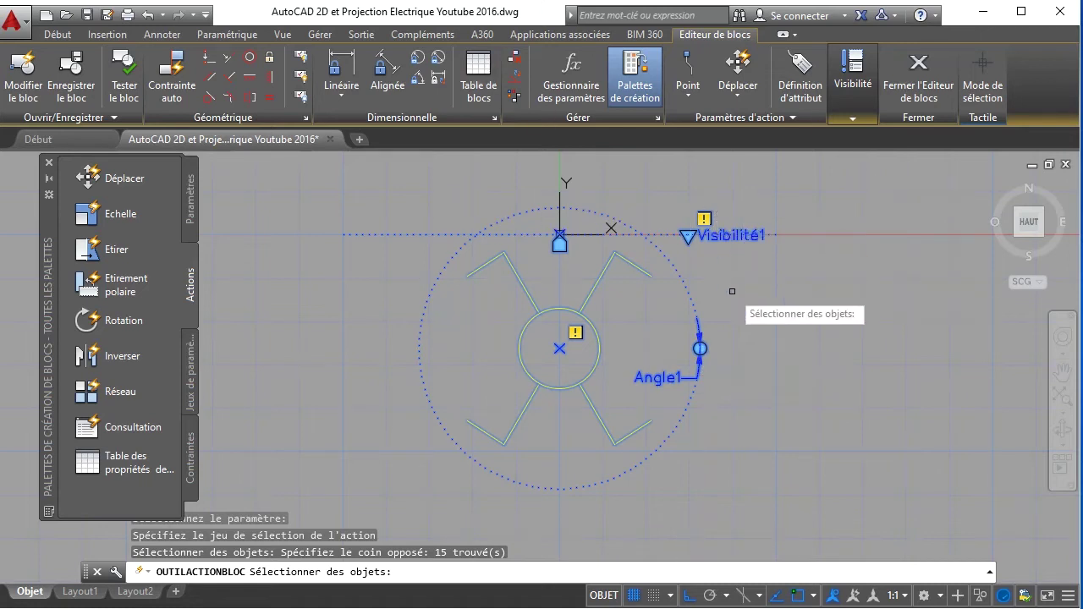
{"action": "key", "text": "Return"}
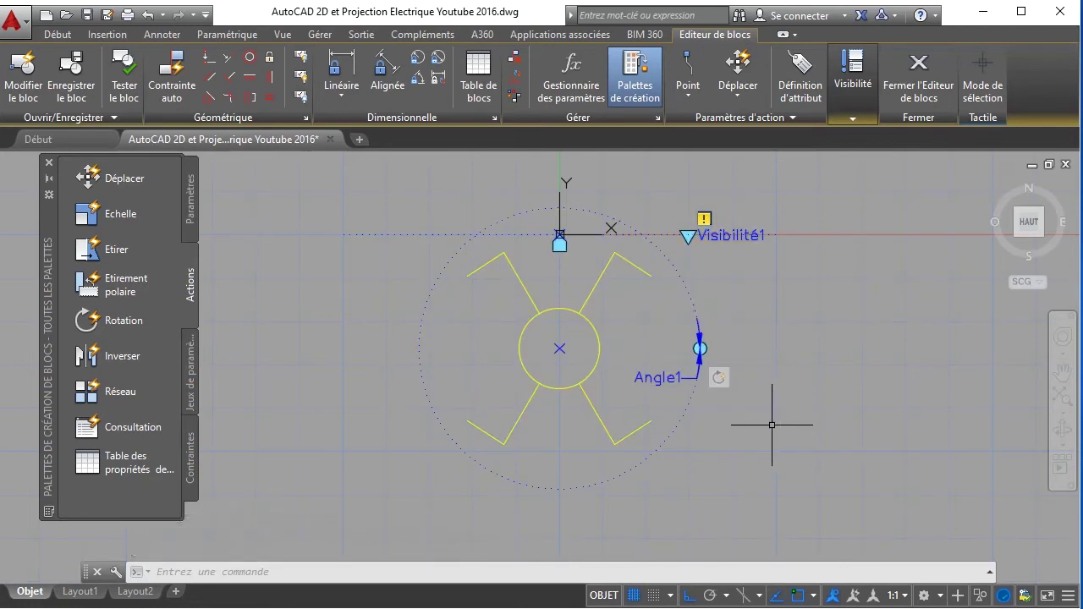
{"action": "left_click", "coordinate": [688, 235]}
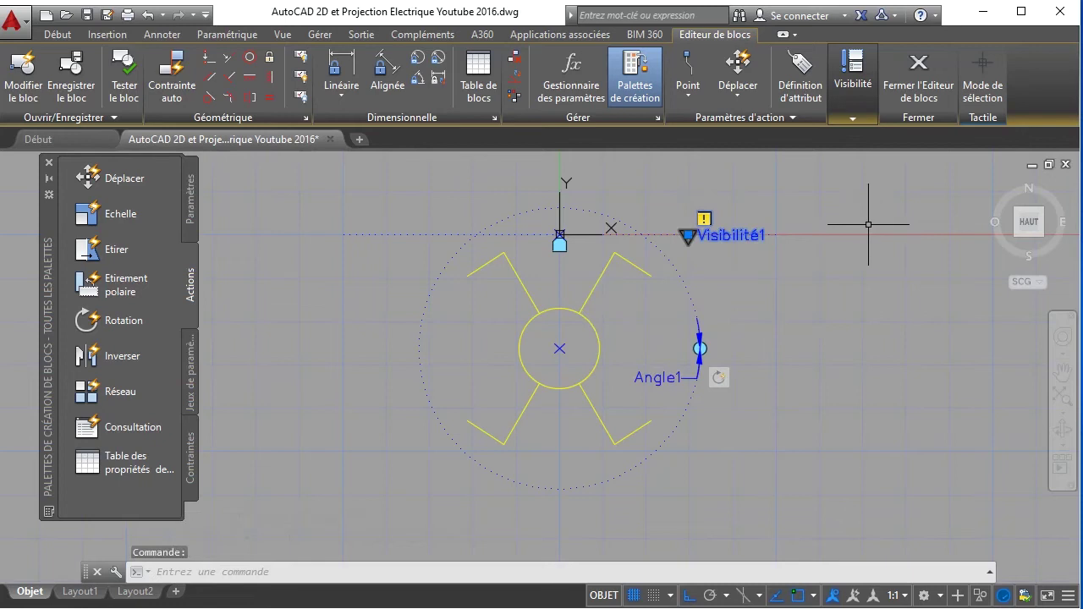
{"action": "key", "text": "Escape"}
{"action": "left_click", "coordinate": [853, 120]}
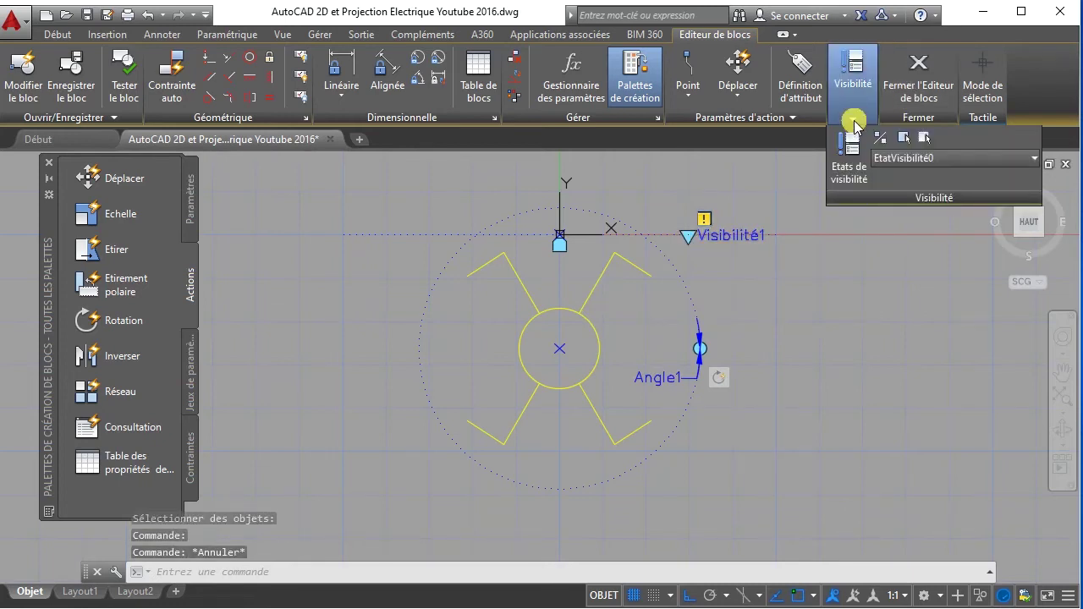
- Rename EtatVisibilité0 to SA and add a new SA Double visibility state
{"action": "left_click", "coordinate": [848, 169]}
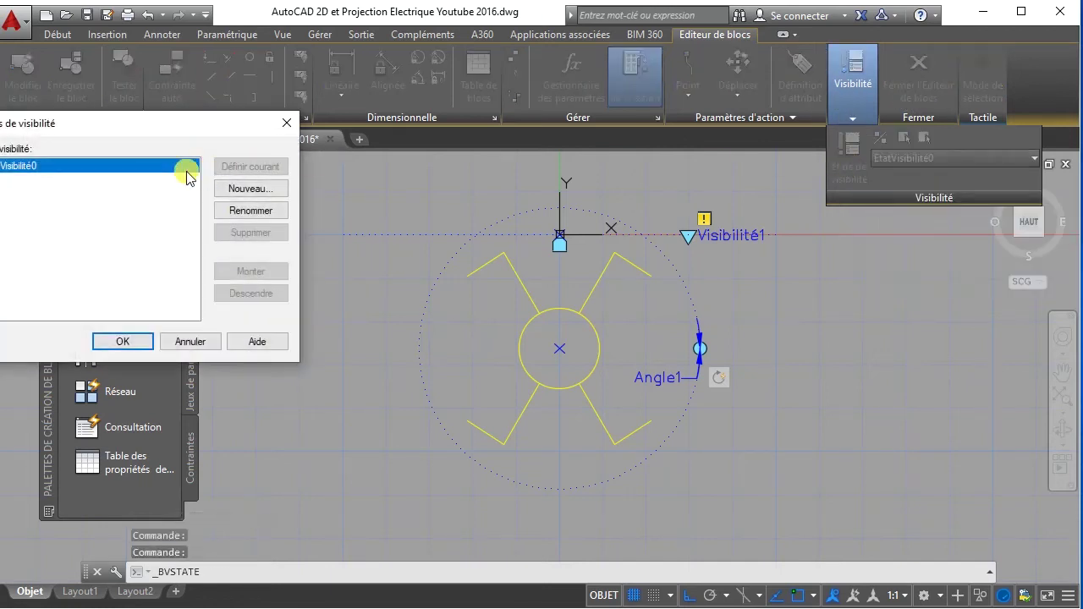
{"action": "left_click_drag", "start_coordinate": [137, 125], "coordinate": [381, 177]}
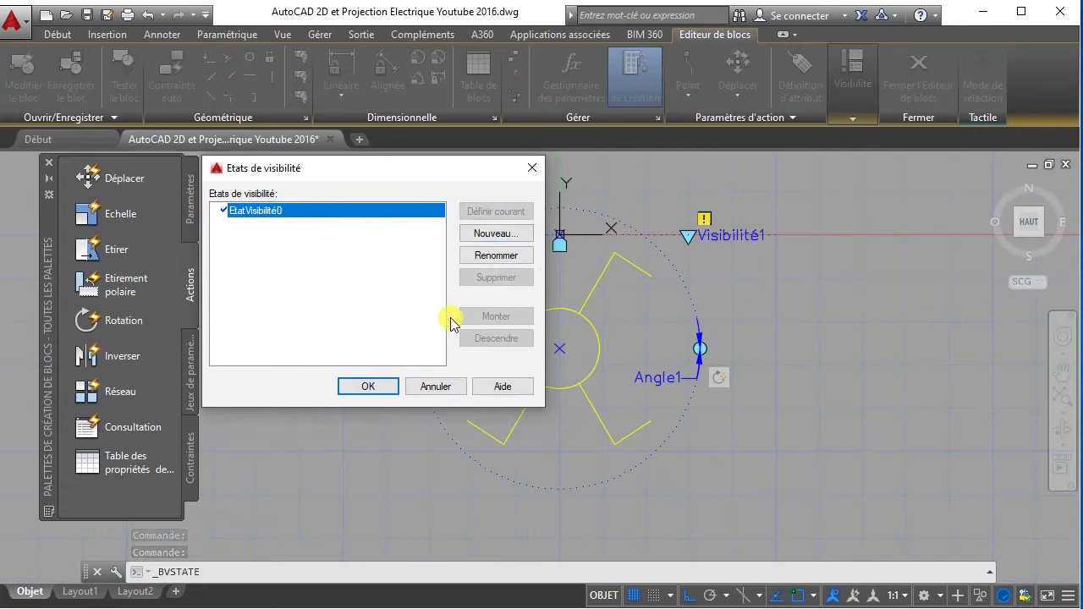
{"action": "left_click_drag", "start_coordinate": [356, 171], "coordinate": [199, 169]}
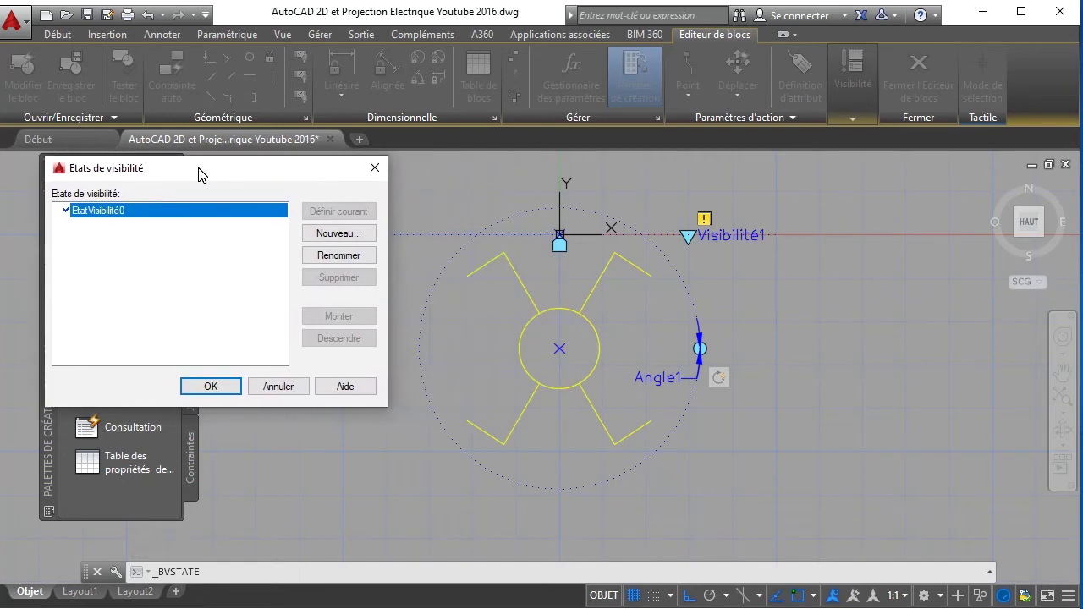
{"action": "left_click", "coordinate": [338, 253]}
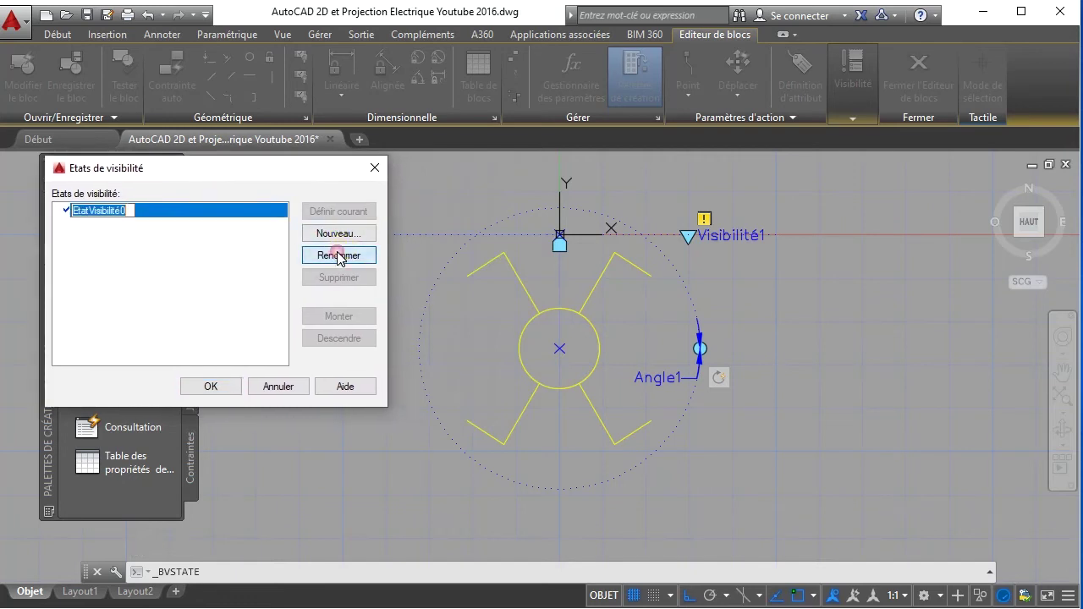
{"action": "type", "text": "SA"}
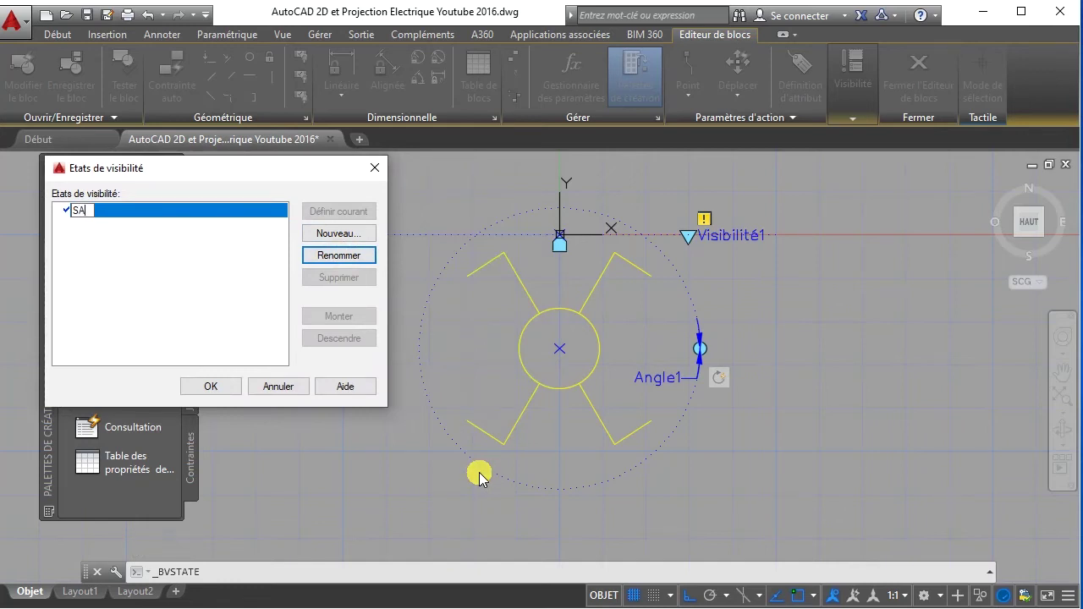
{"action": "left_click", "coordinate": [336, 237]}
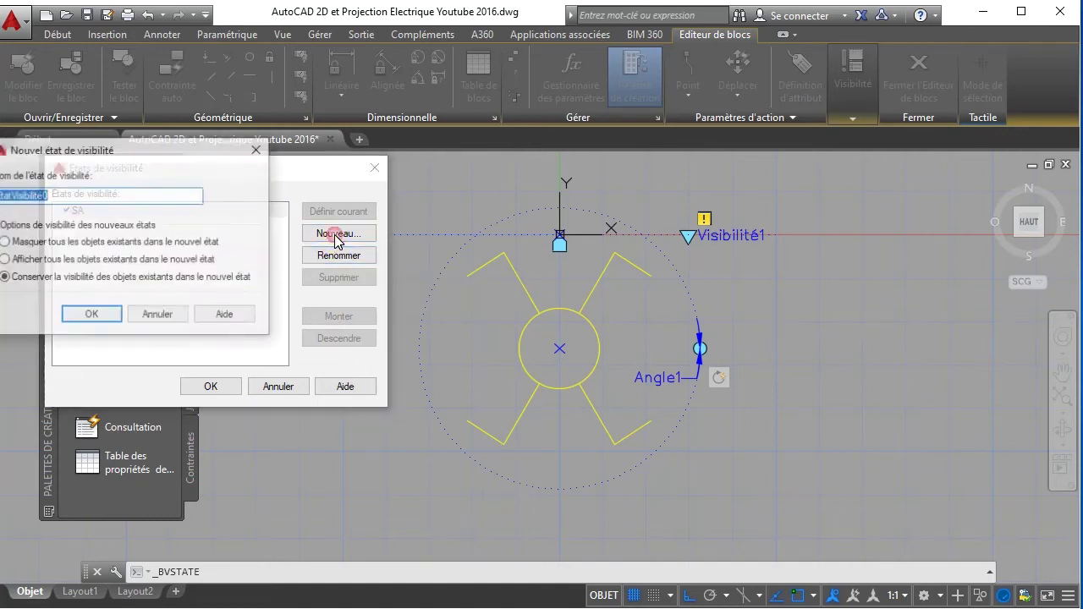
{"action": "left_click_drag", "start_coordinate": [174, 150], "coordinate": [161, 165]}
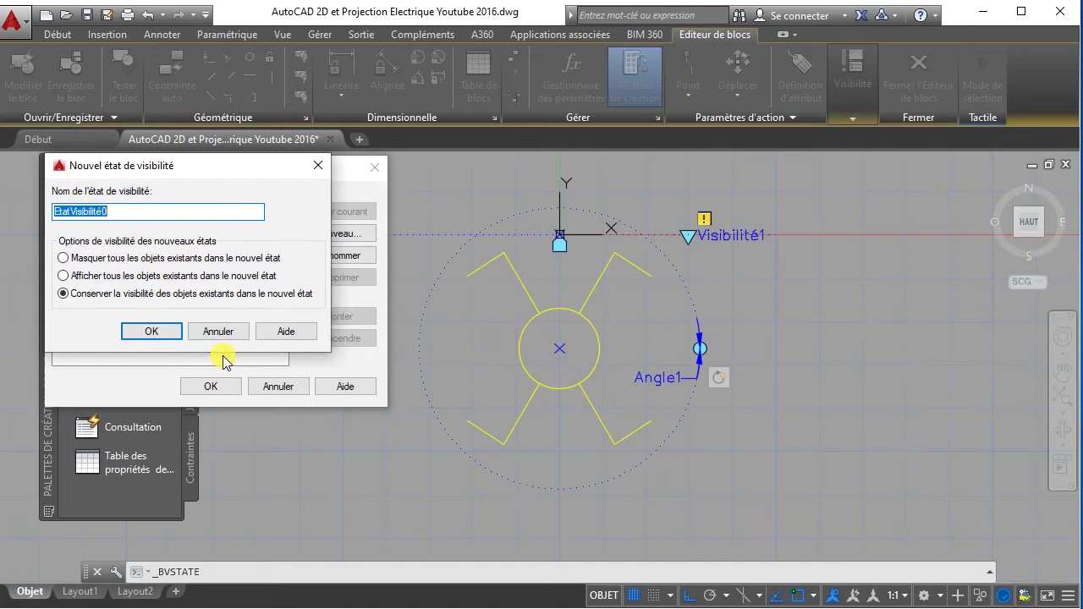
{"action": "type", "text": "SA Double"}
{"action": "left_click", "coordinate": [146, 331]}
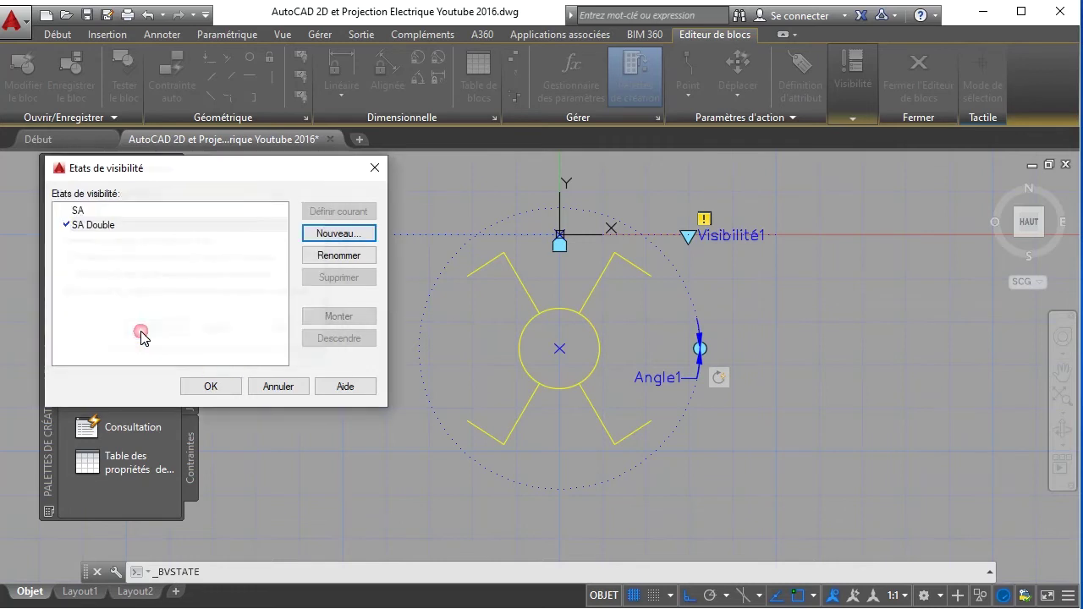
- Add the VV and VV Double visibility states and accept the list
{"action": "left_click", "coordinate": [329, 235]}
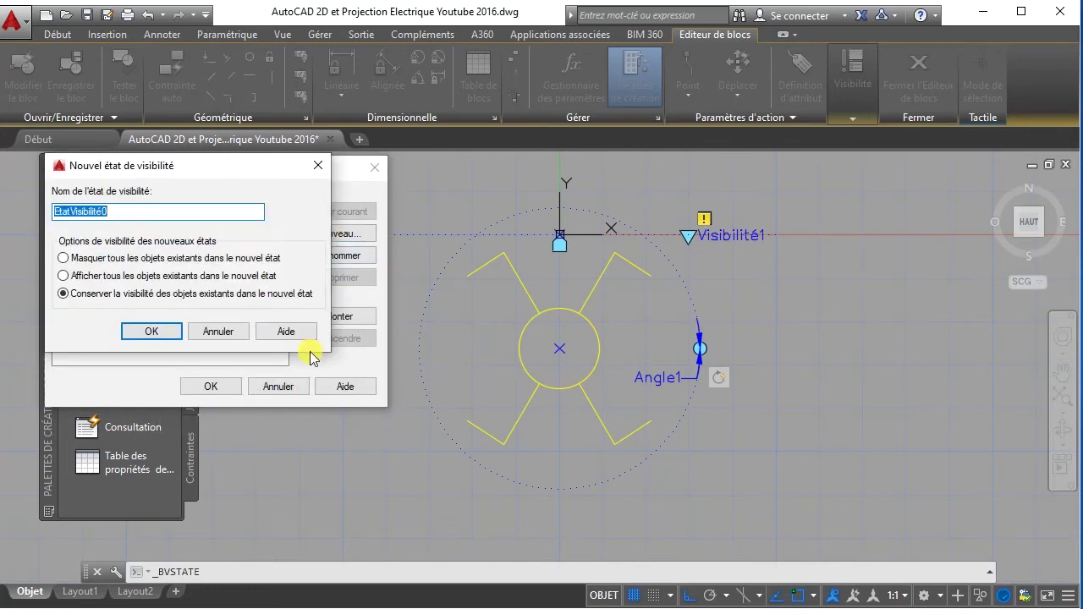
{"action": "type", "text": "VV"}
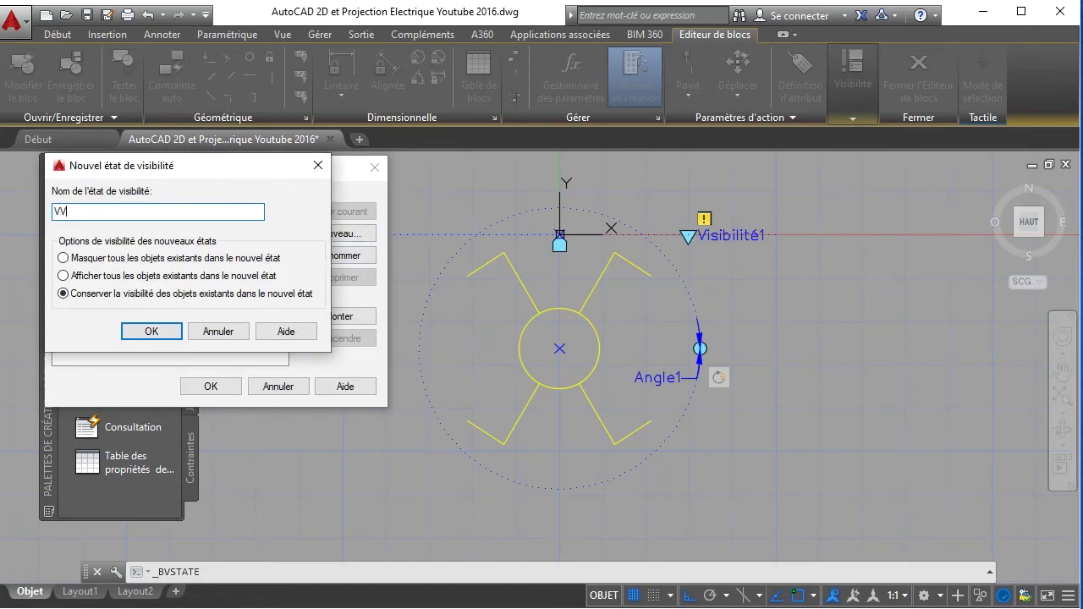
{"action": "left_click", "coordinate": [149, 334]}
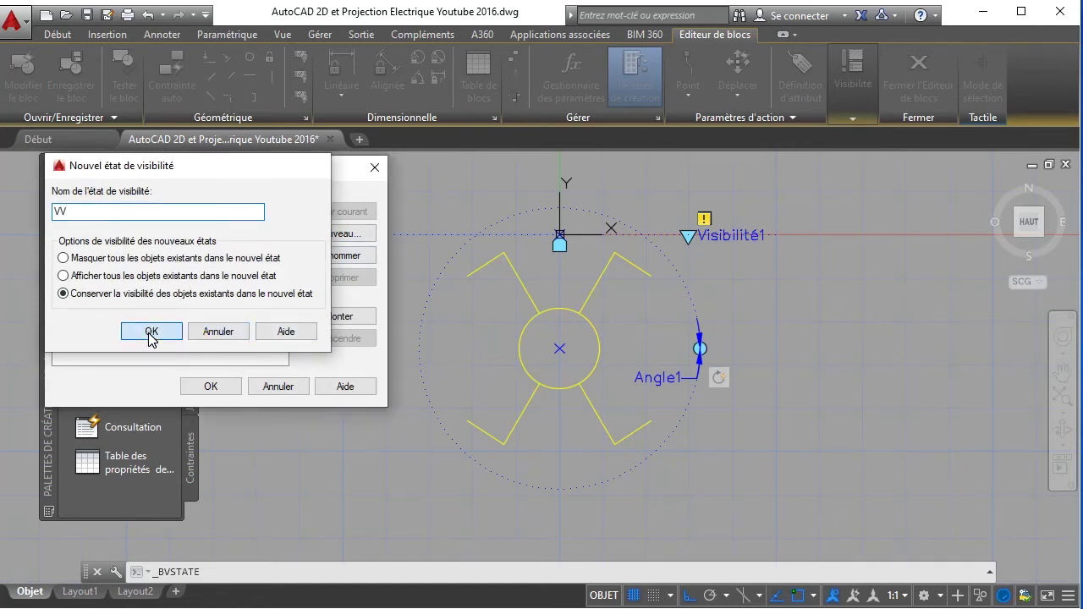
{"action": "left_click", "coordinate": [339, 234]}
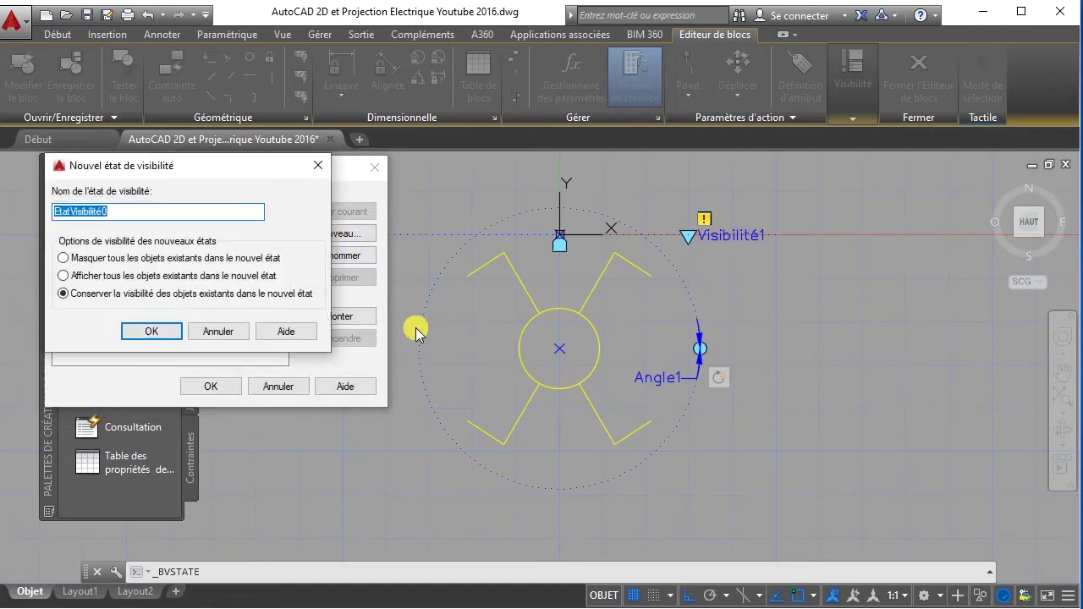
{"action": "type", "text": "VV Double"}
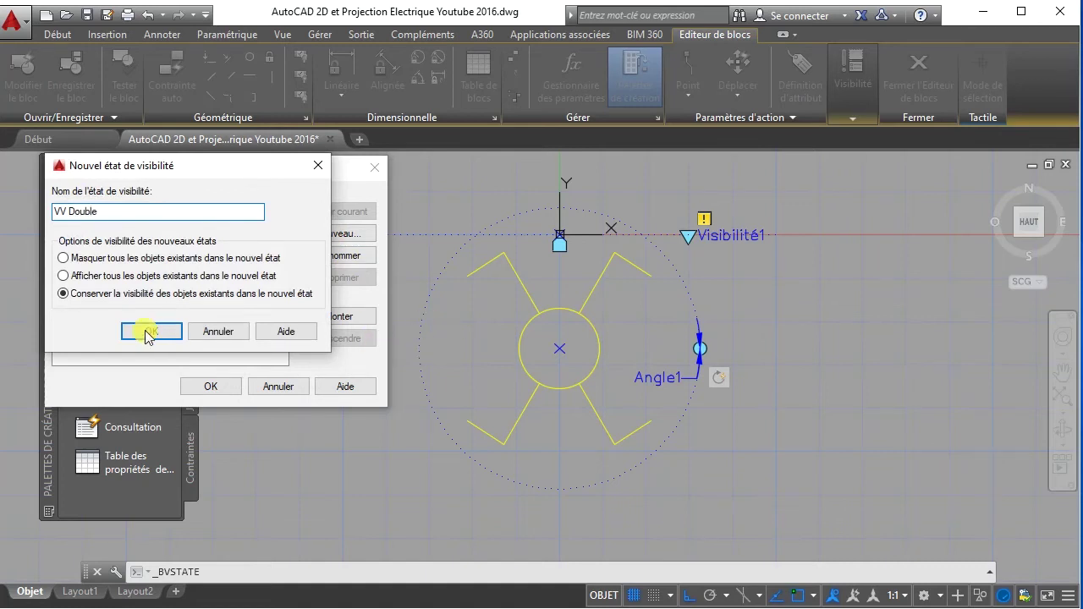
{"action": "left_click", "coordinate": [140, 334]}
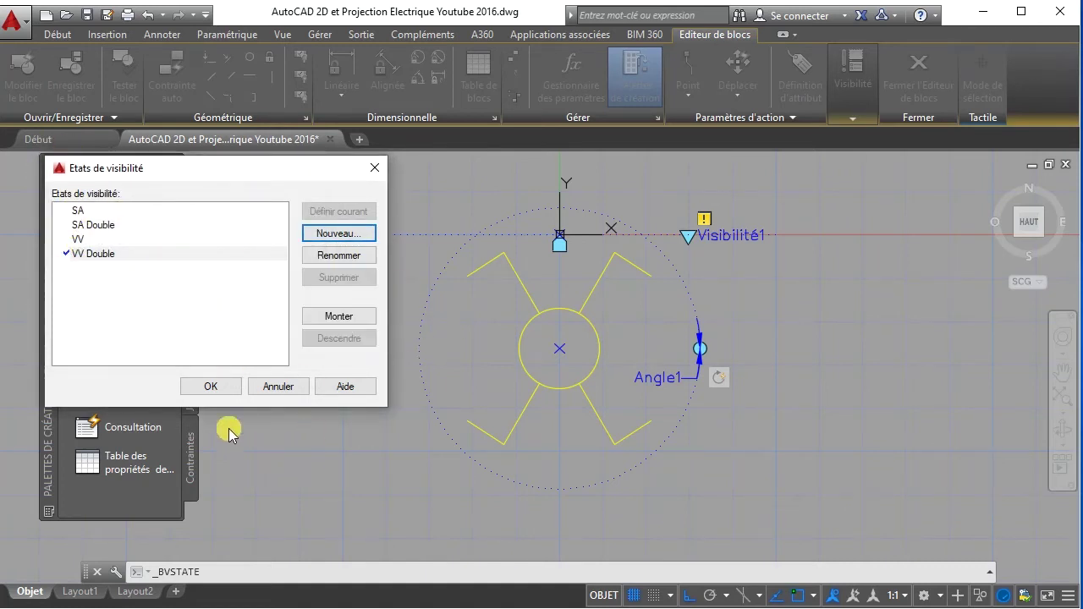
{"action": "left_click", "coordinate": [209, 390]}
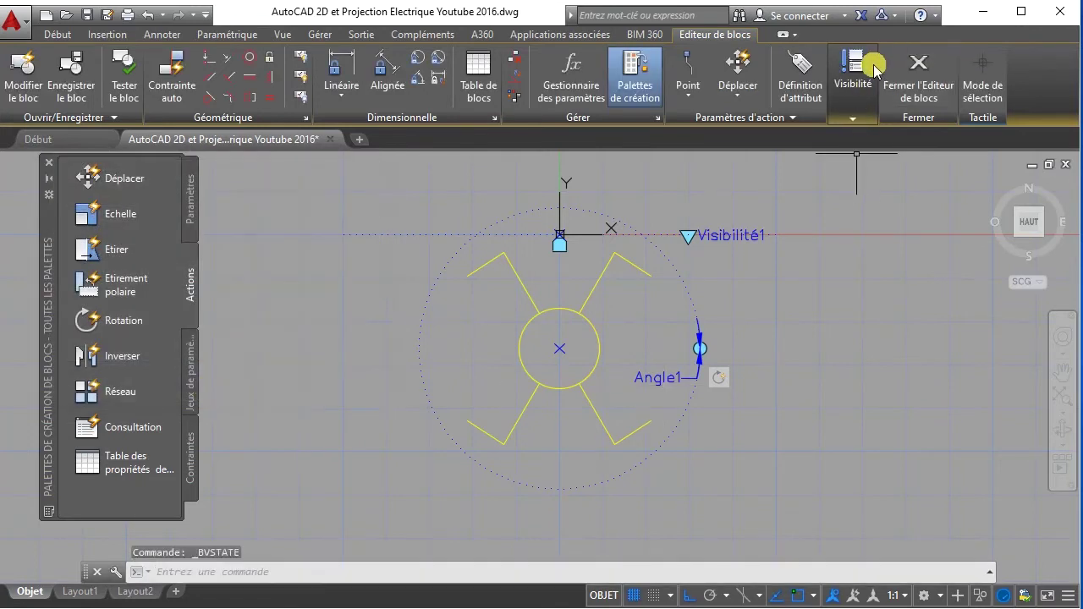
- In the VV state, hide the upper-left and lower-right lines
{"action": "left_click", "coordinate": [851, 115]}
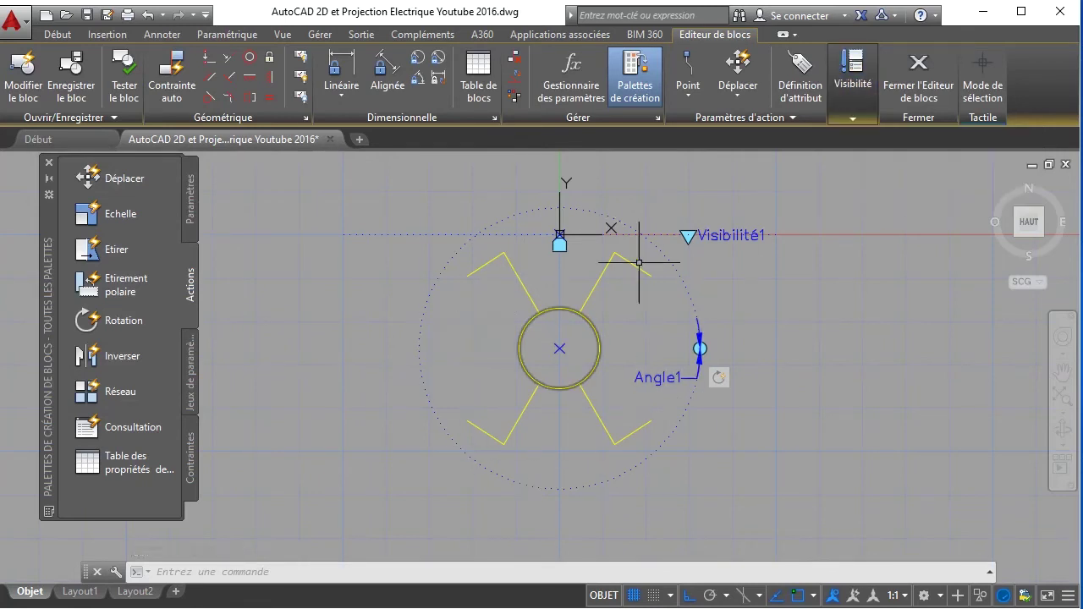
{"action": "left_click", "coordinate": [853, 118]}
{"action": "left_click", "coordinate": [889, 170]}
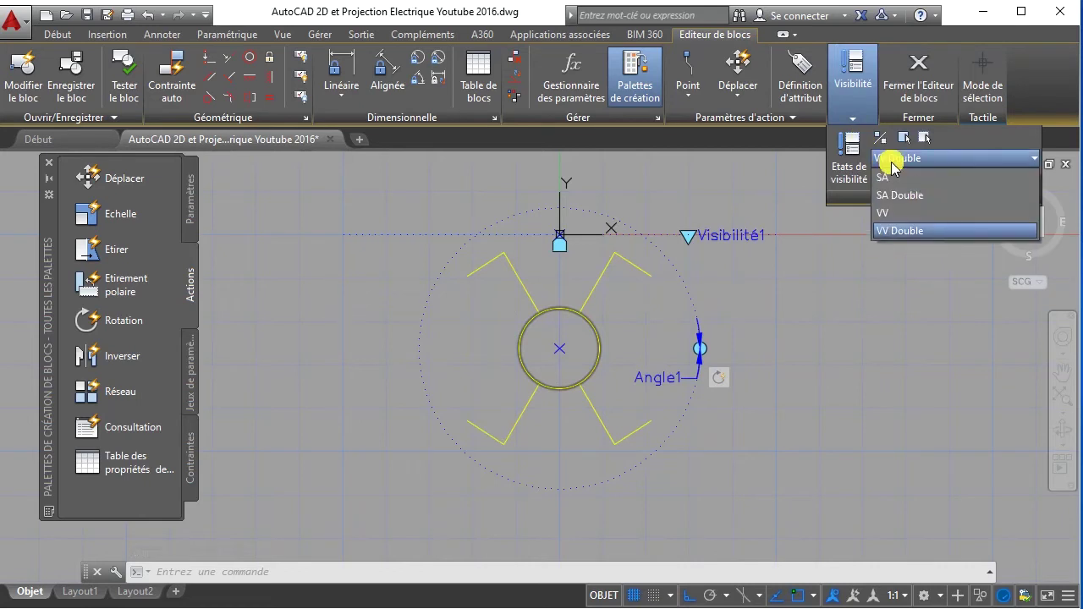
{"action": "left_click", "coordinate": [895, 214]}
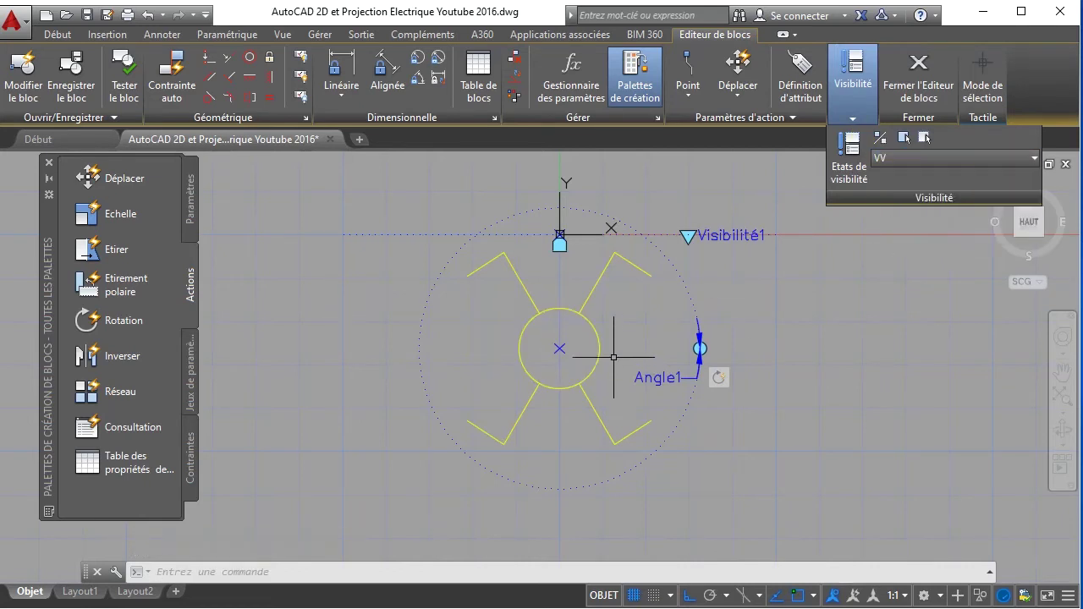
{"action": "left_click", "coordinate": [520, 286]}
{"action": "left_click", "coordinate": [480, 272]}
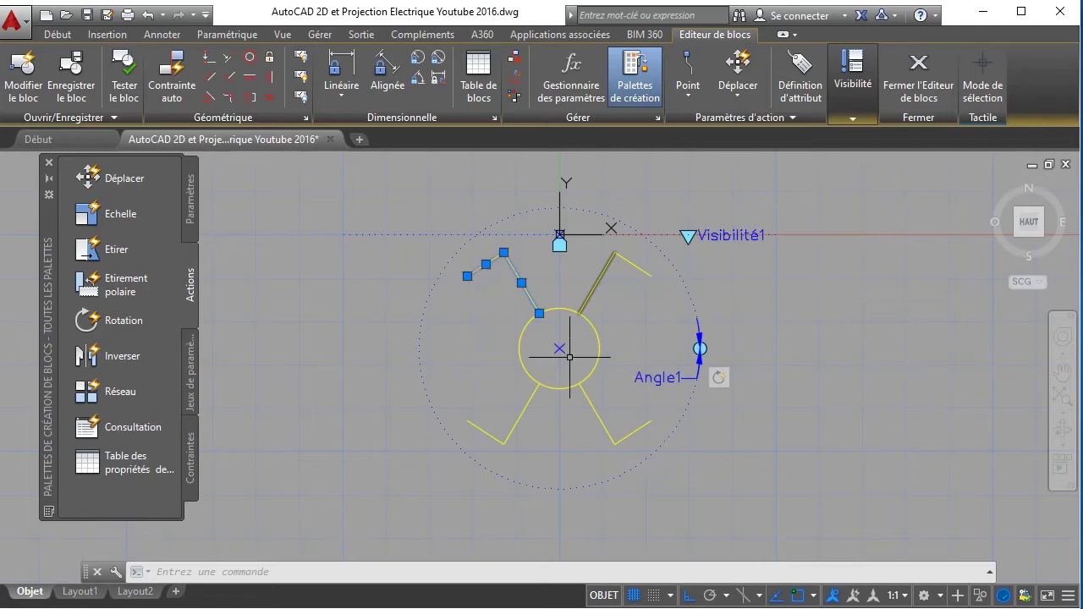
{"action": "left_click", "coordinate": [622, 439]}
{"action": "left_click", "coordinate": [592, 413]}
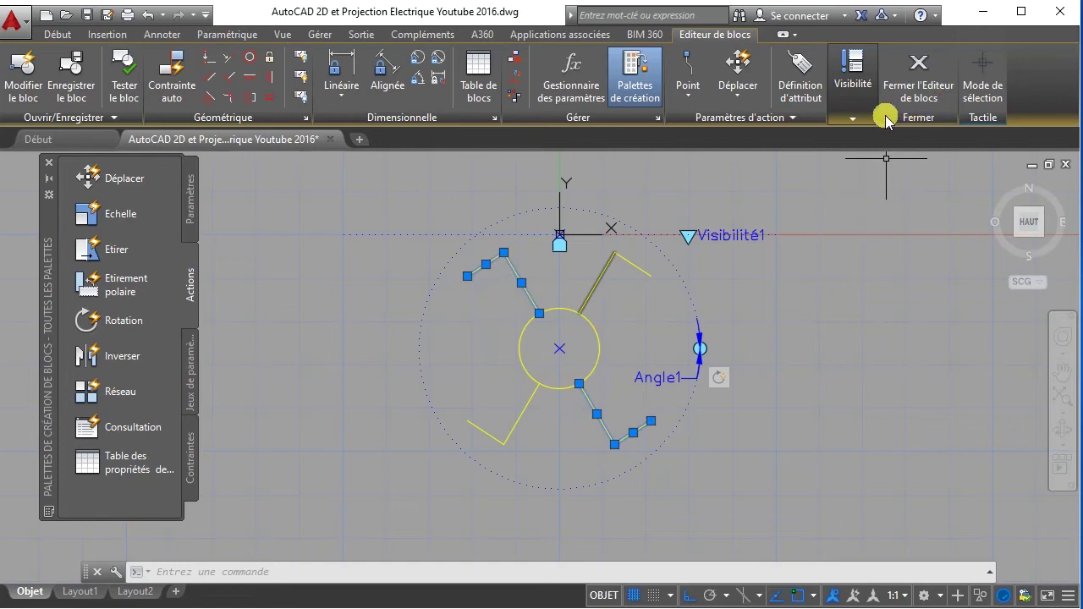
{"action": "left_click", "coordinate": [856, 120]}
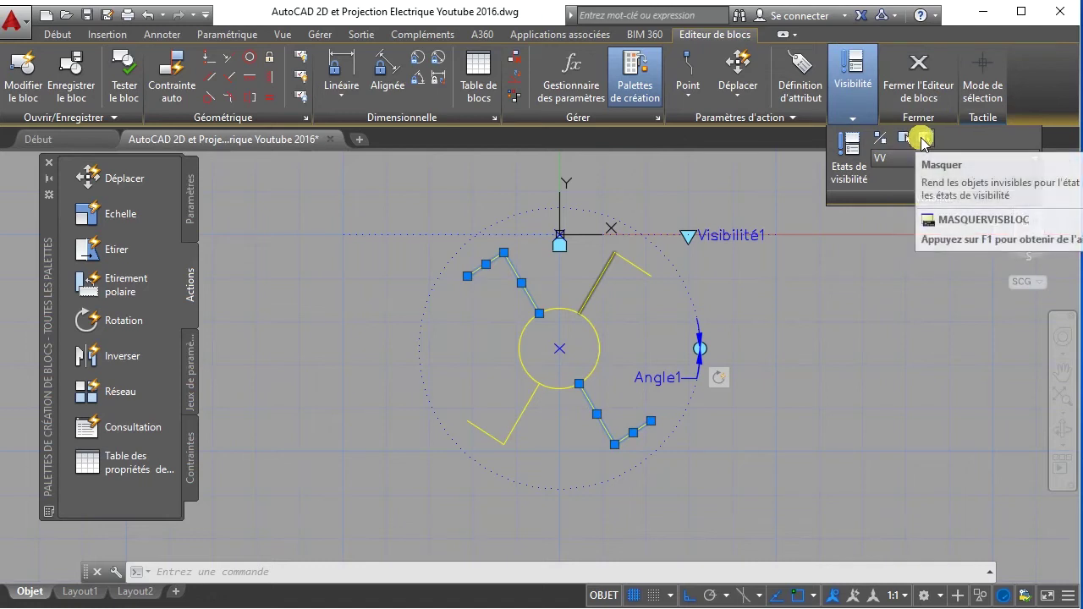
{"action": "left_click", "coordinate": [920, 140]}
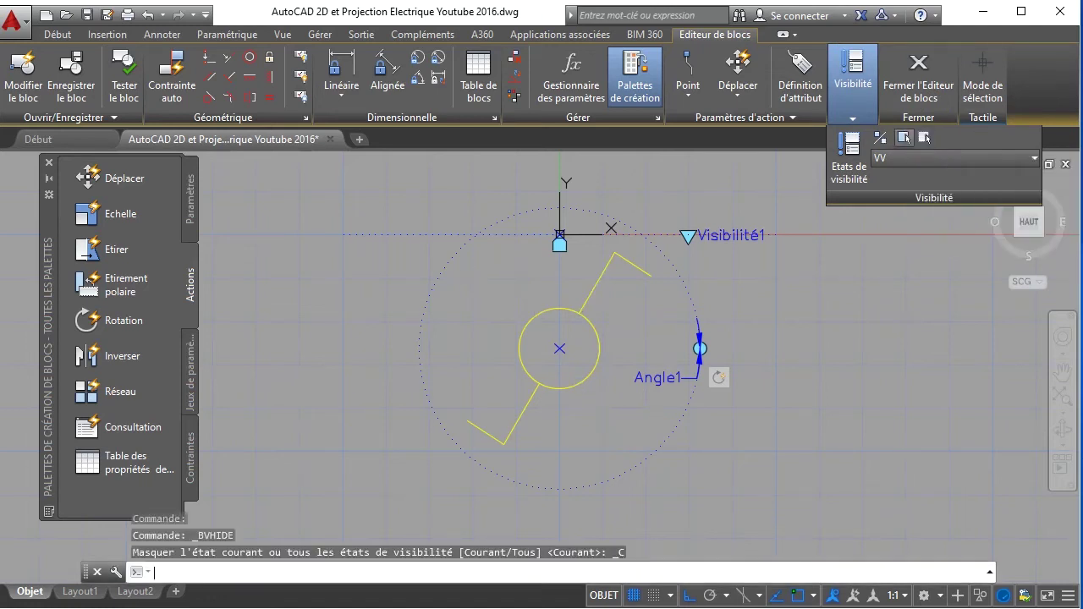
- Make SA Double the current visibility state
{"action": "left_click", "coordinate": [862, 109]}
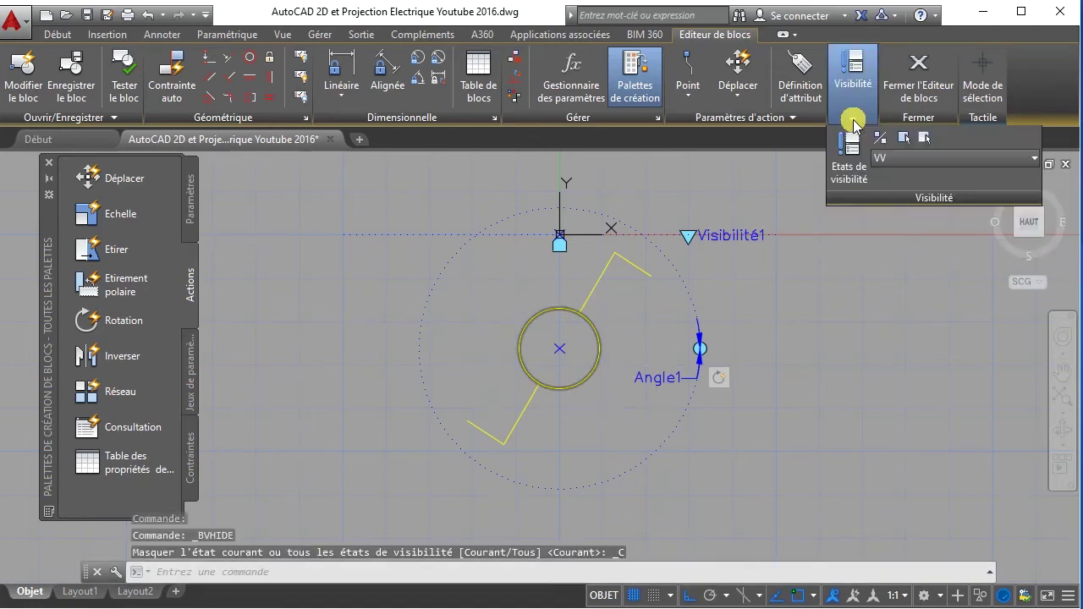
{"action": "left_click", "coordinate": [887, 164]}
{"action": "left_click", "coordinate": [895, 197]}
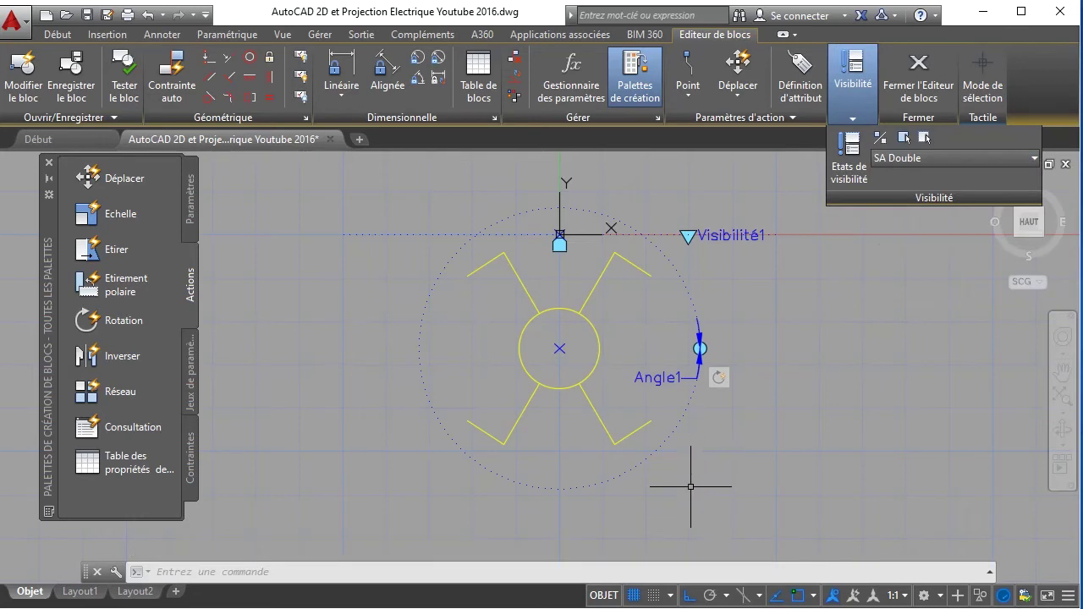
- In SA Double, hide the lower-left and lower-right lines
{"action": "left_click", "coordinate": [607, 430]}
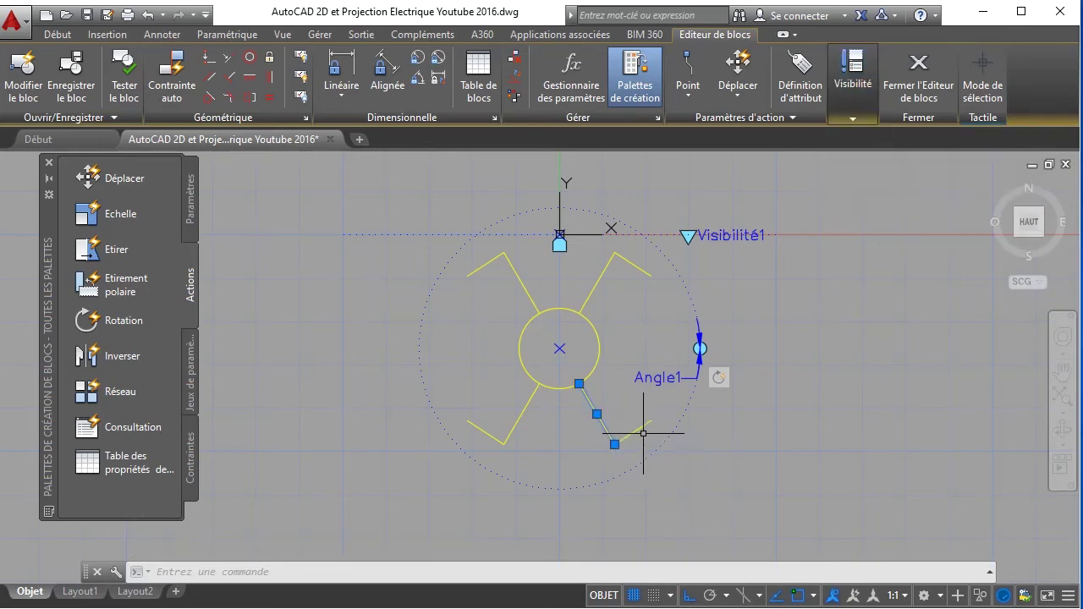
{"action": "left_click", "coordinate": [641, 430]}
{"action": "left_click", "coordinate": [517, 417]}
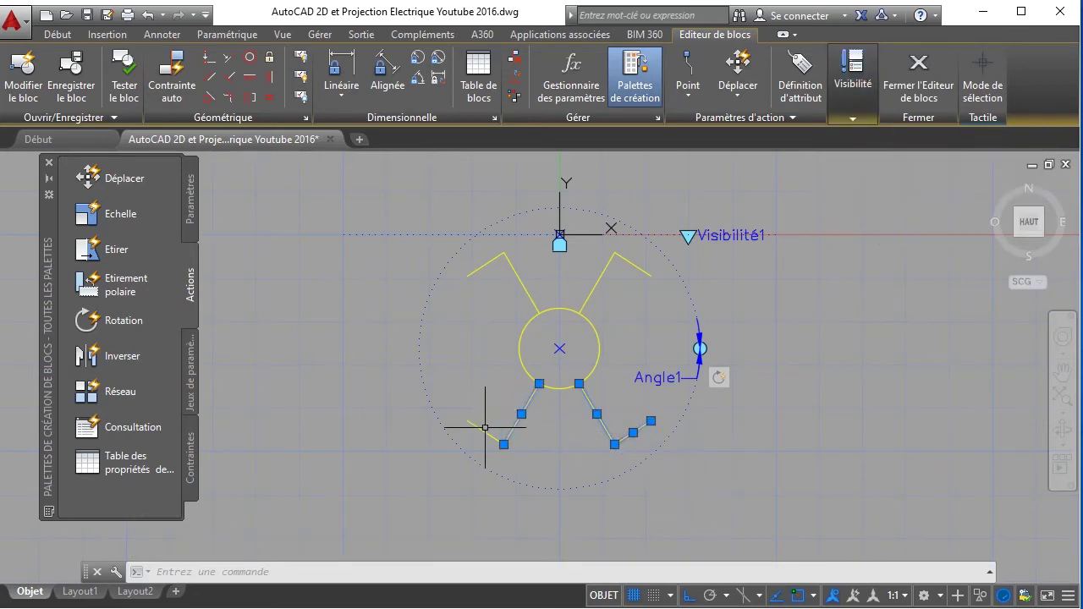
{"action": "left_click", "coordinate": [853, 118]}
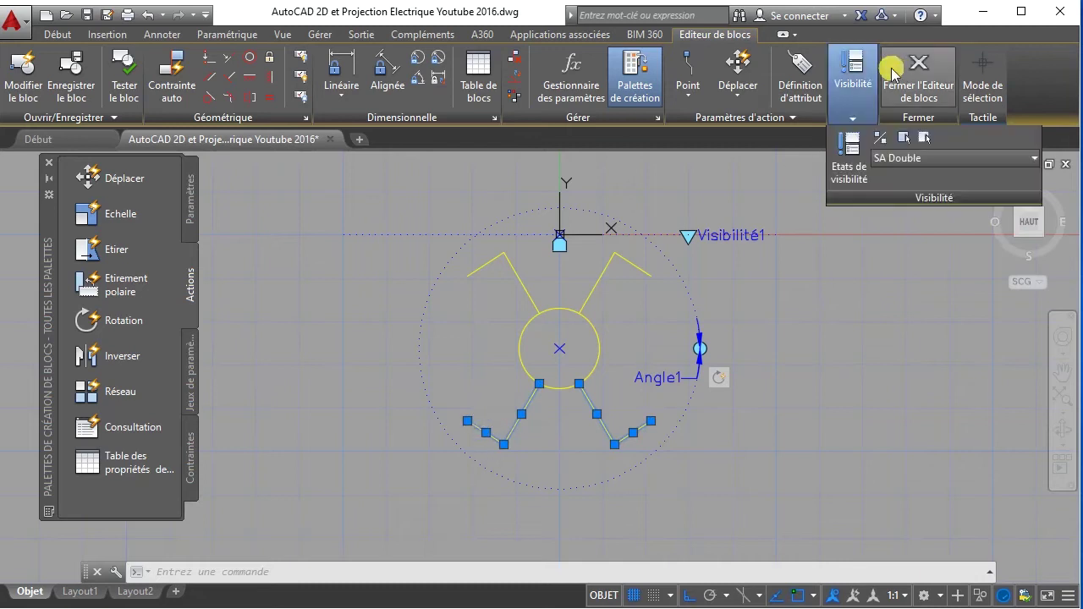
{"action": "left_click", "coordinate": [864, 116]}
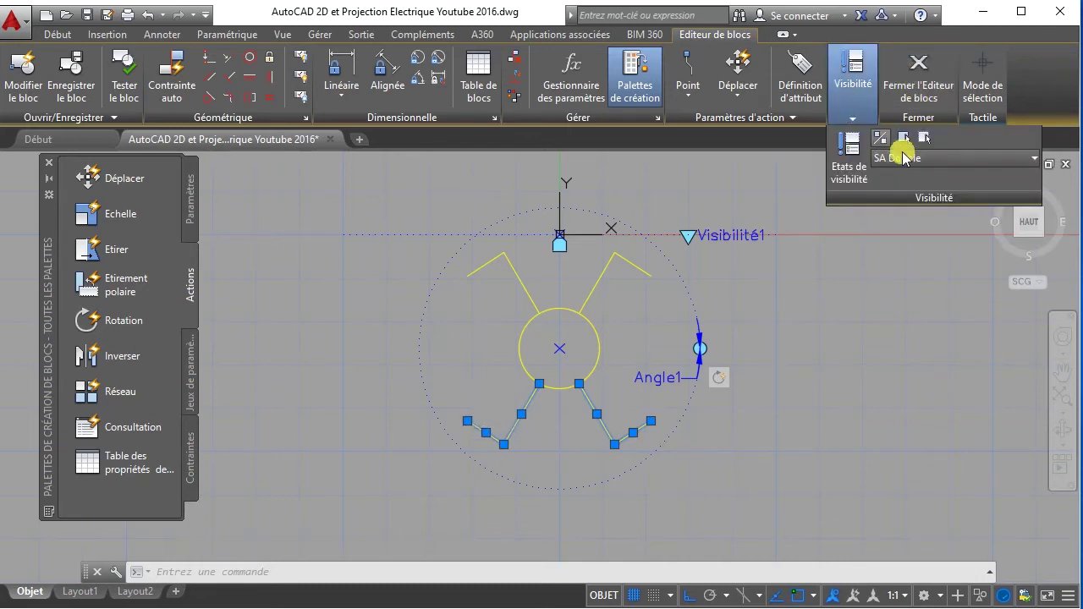
{"action": "left_click", "coordinate": [926, 139]}
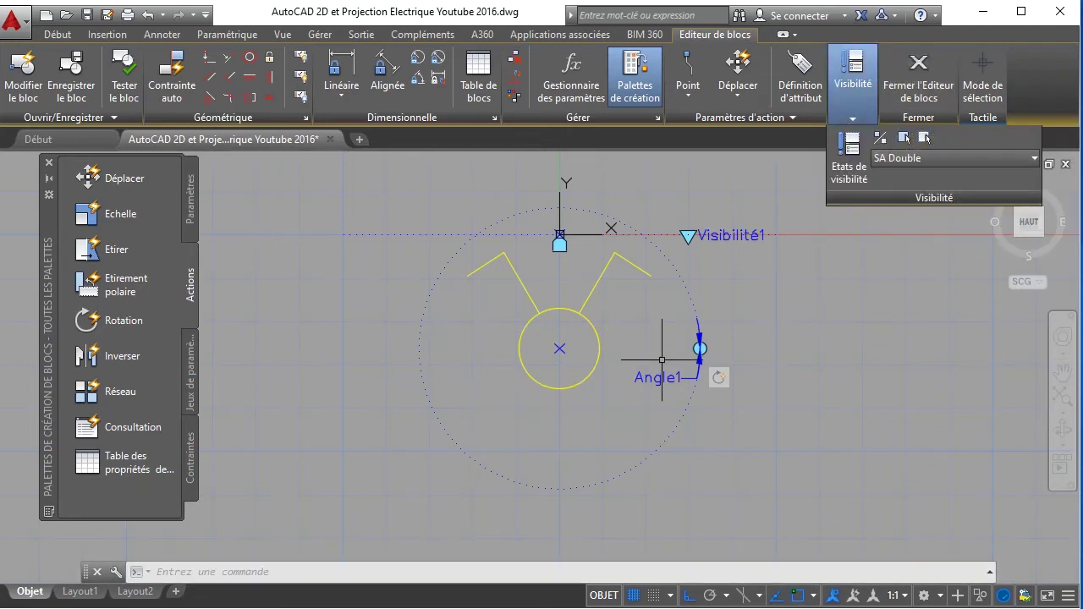
{"action": "left_click", "coordinate": [852, 116]}
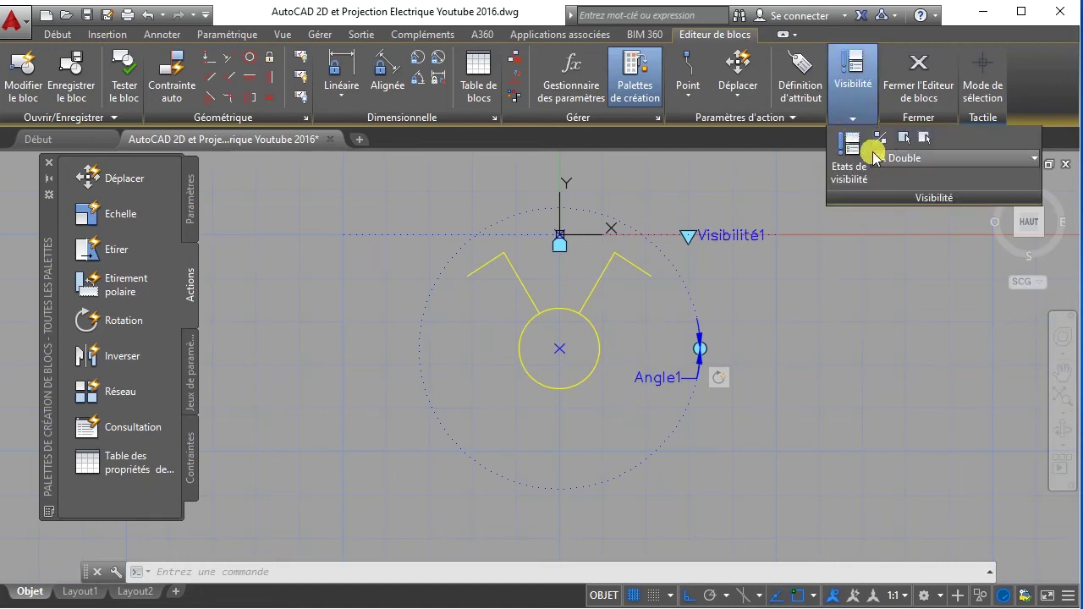
- In the SA state, hide the upper-left, lower-left and lower-right arms
{"action": "left_click", "coordinate": [891, 160]}
{"action": "left_click", "coordinate": [888, 175]}
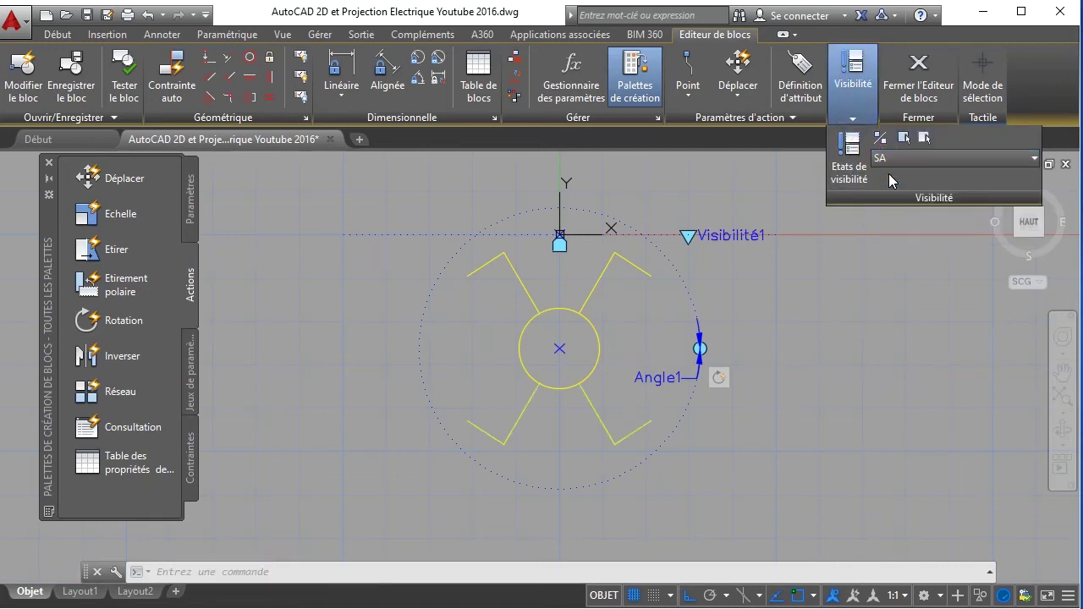
{"action": "left_click", "coordinate": [523, 281]}
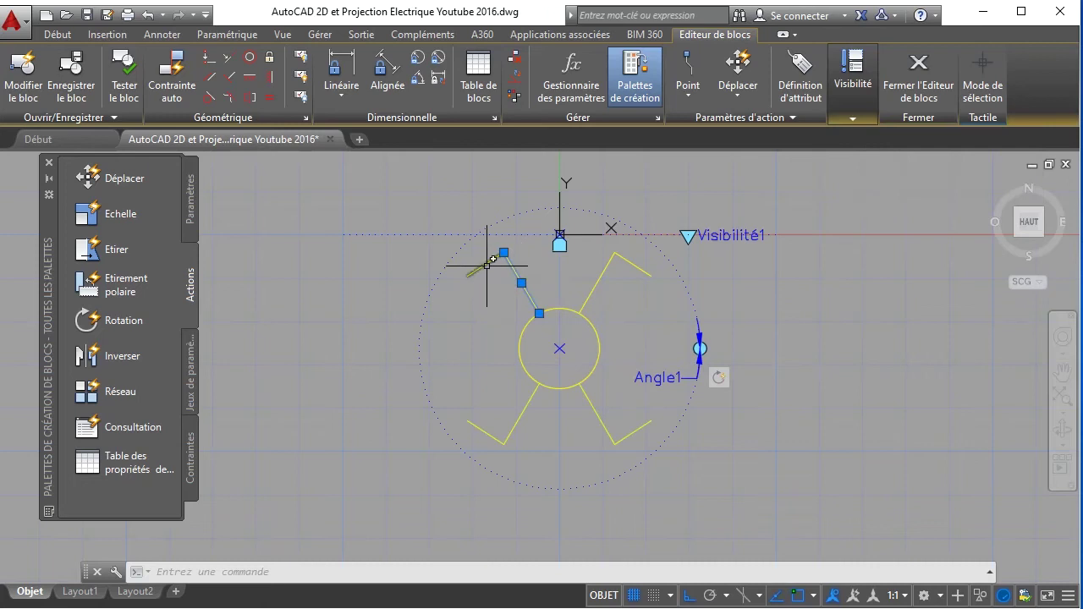
{"action": "left_click", "coordinate": [487, 266]}
{"action": "left_click", "coordinate": [517, 413]}
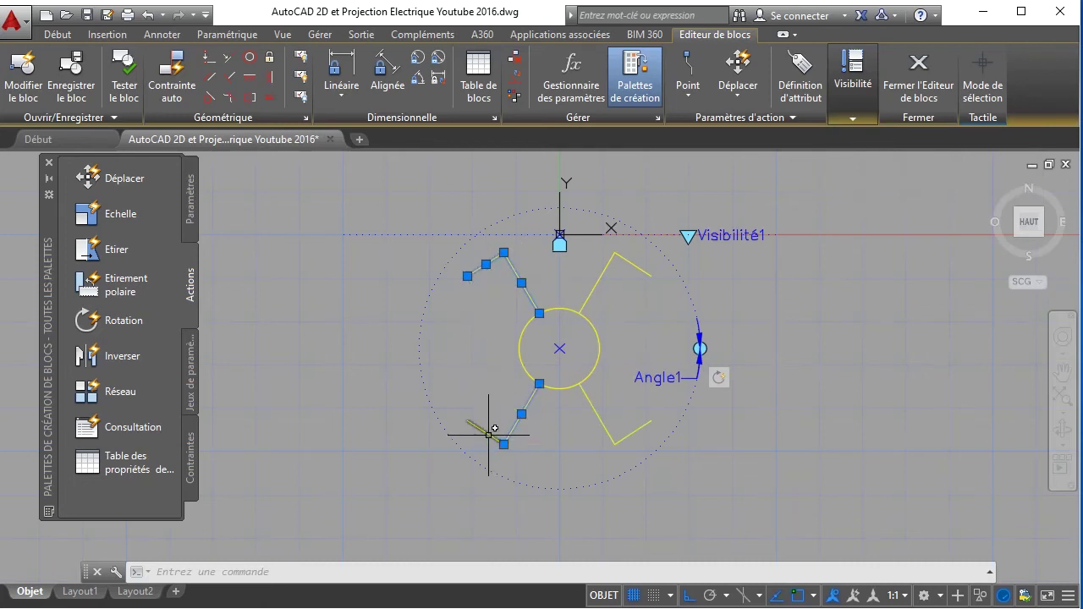
{"action": "left_click", "coordinate": [489, 435]}
{"action": "left_click", "coordinate": [606, 430]}
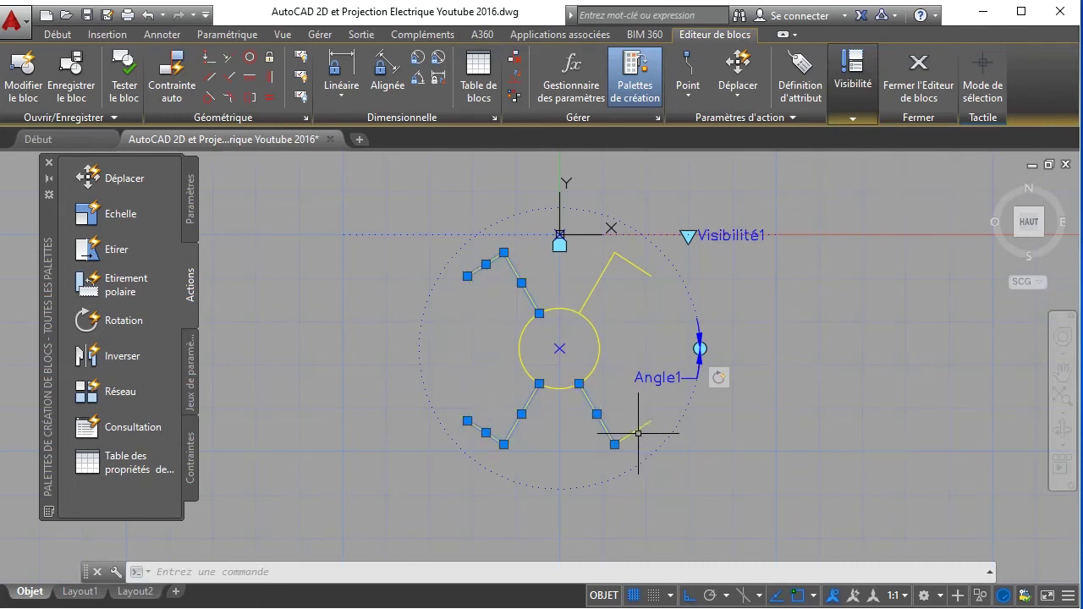
{"action": "left_click", "coordinate": [852, 118]}
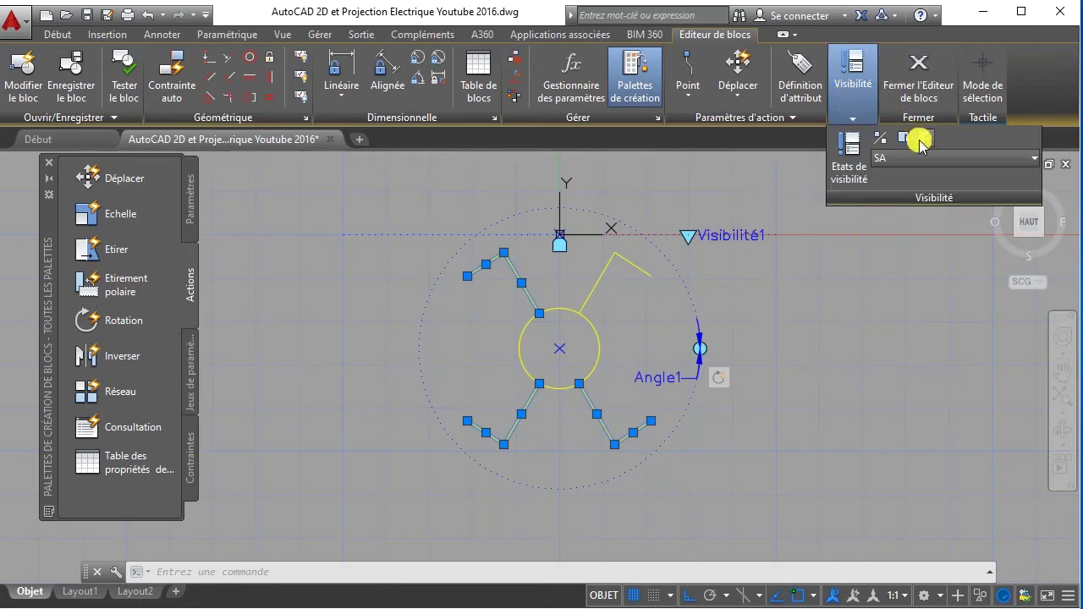
{"action": "left_click", "coordinate": [922, 139]}
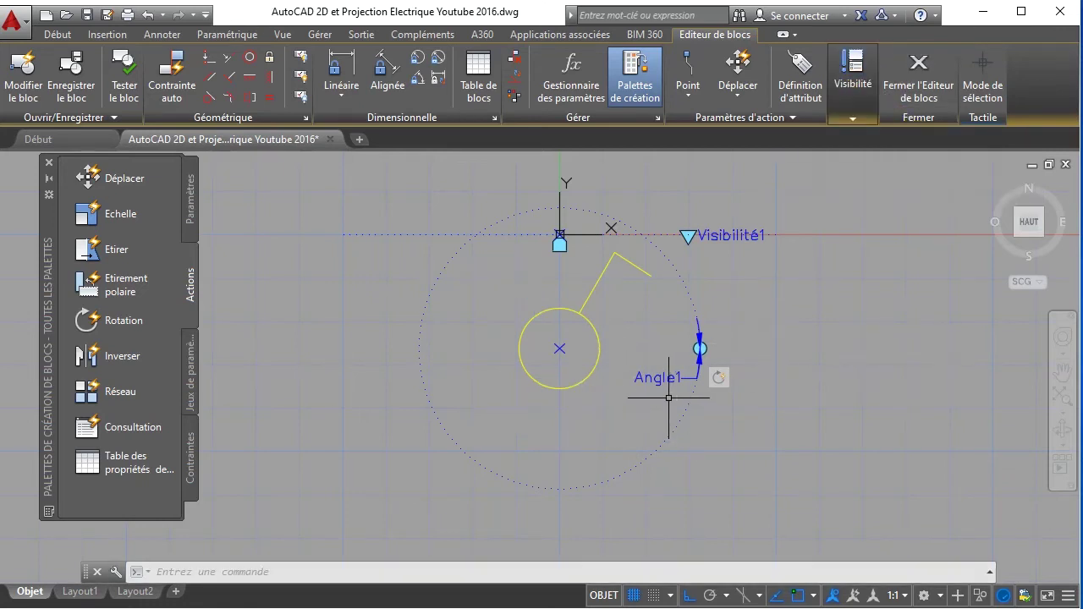
- Save and close the block editor, then switch the block through SA Double, VV and VV Double
{"action": "left_click", "coordinate": [925, 74]}
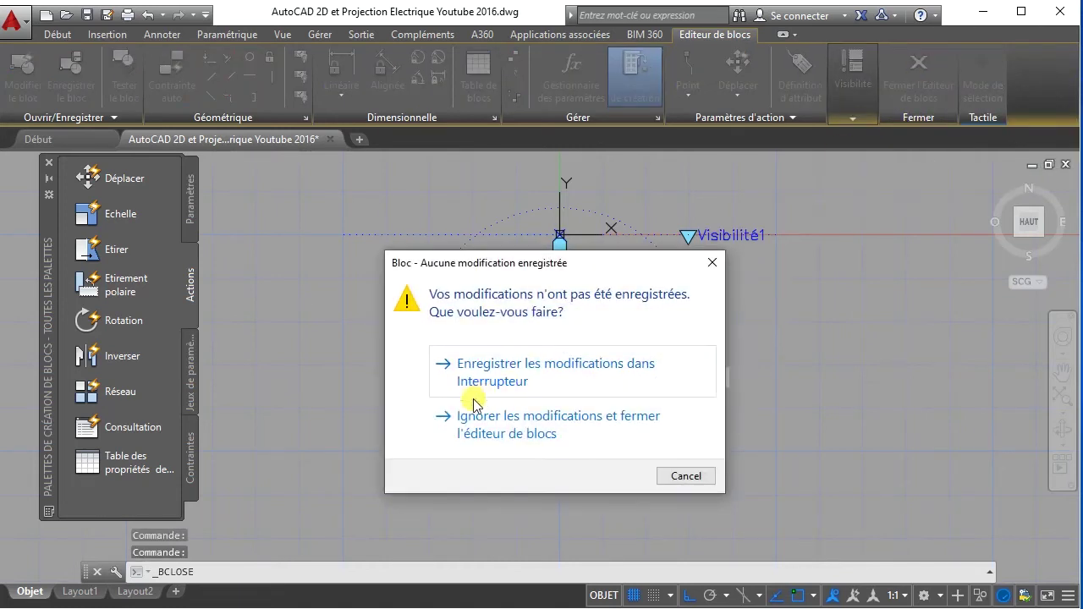
{"action": "left_click", "coordinate": [495, 383]}
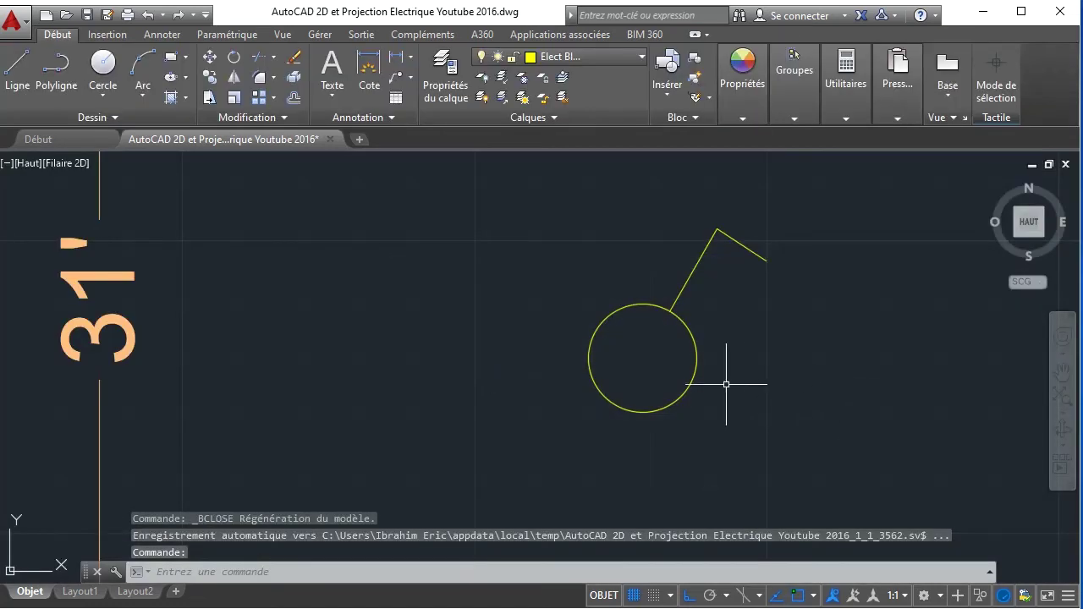
{"action": "left_click", "coordinate": [681, 319]}
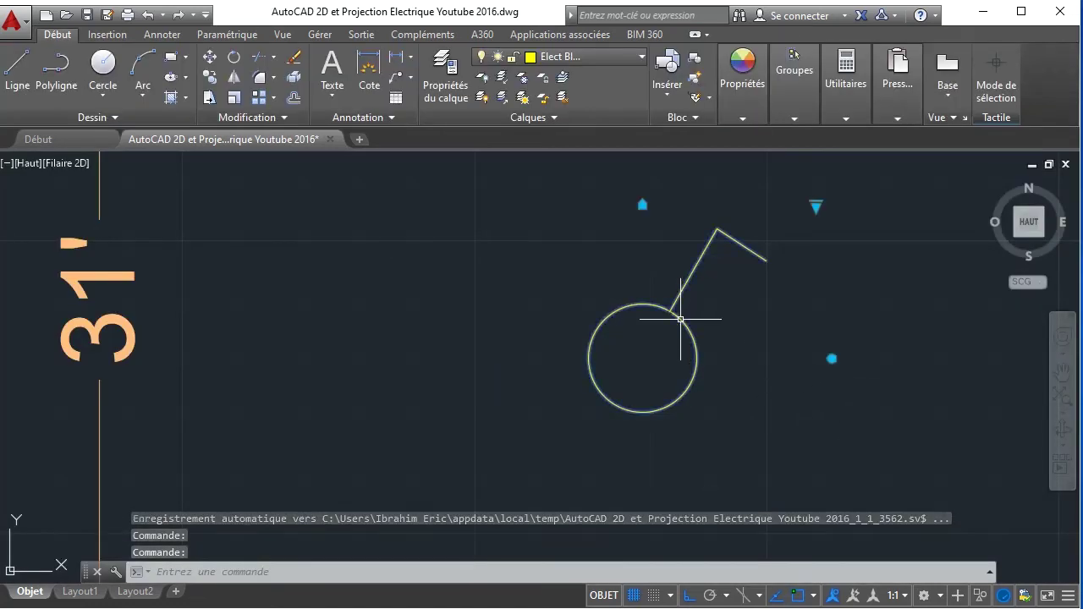
{"action": "left_click", "coordinate": [816, 205]}
{"action": "left_click", "coordinate": [838, 236]}
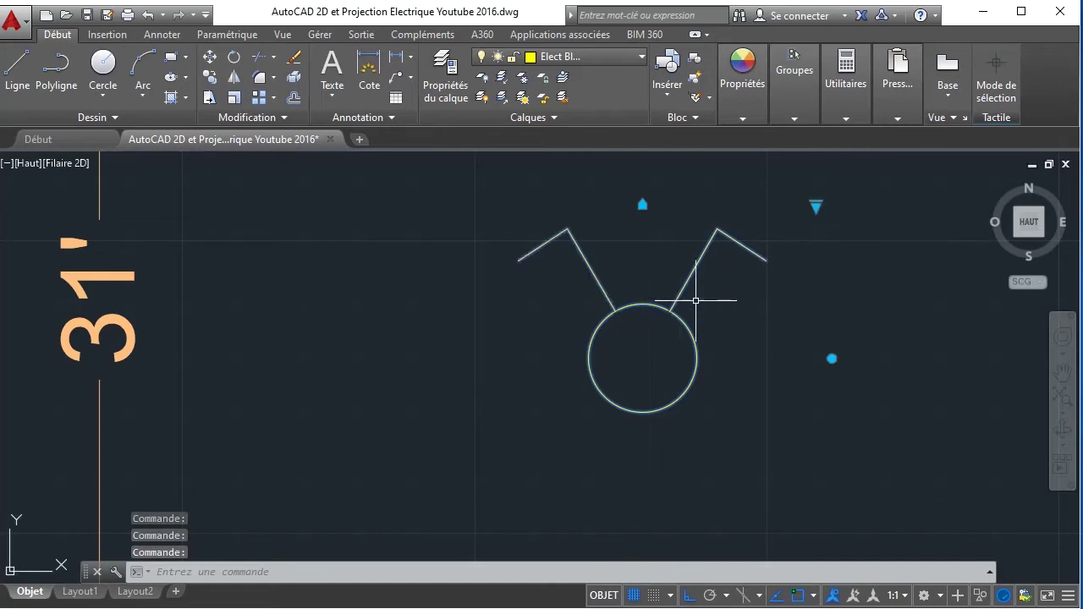
{"action": "left_click", "coordinate": [816, 205]}
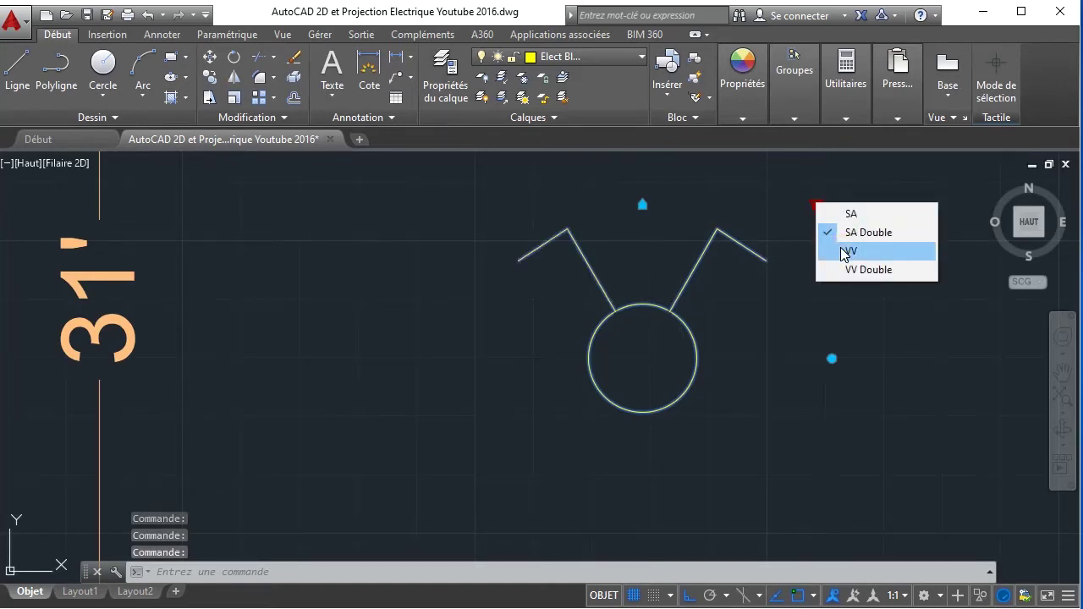
{"action": "left_click", "coordinate": [845, 252]}
{"action": "left_click", "coordinate": [814, 206]}
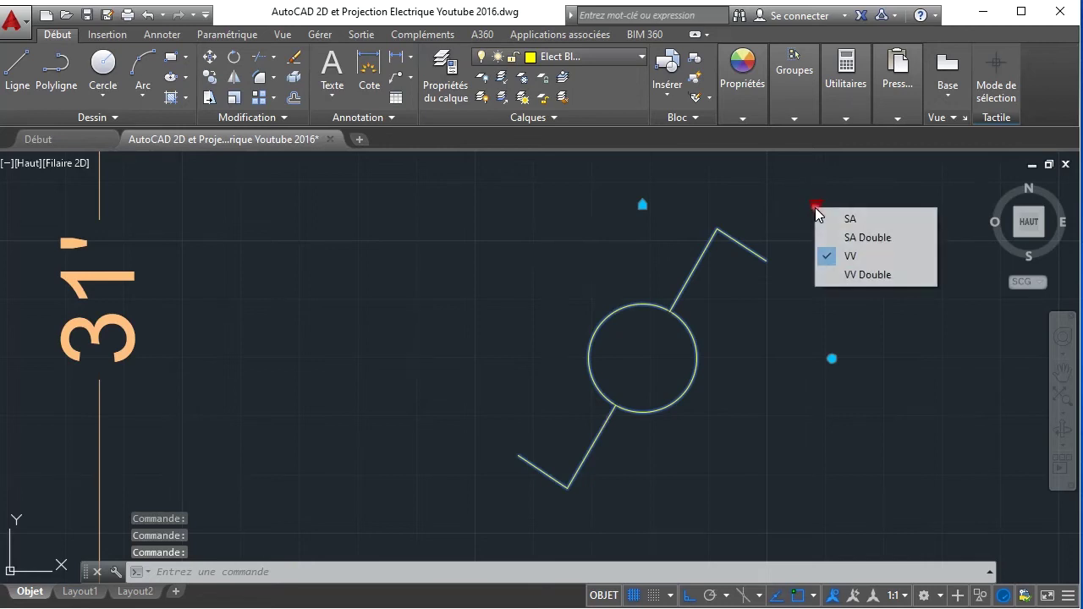
{"action": "left_click", "coordinate": [838, 272]}
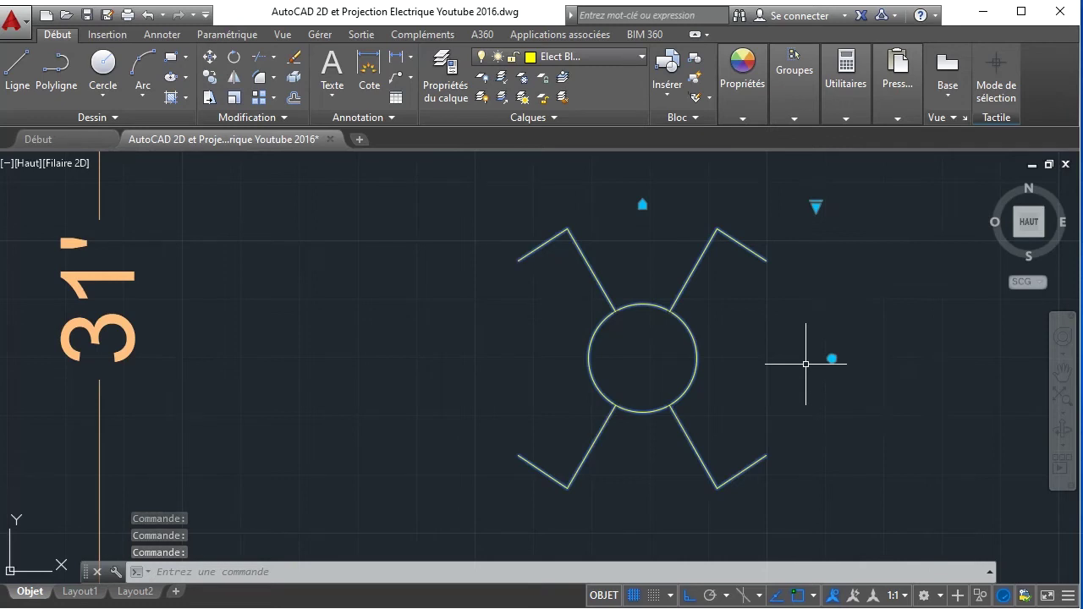
{"action": "scroll", "coordinate": [779, 375], "scroll_direction": "down", "scroll_amount": 1}
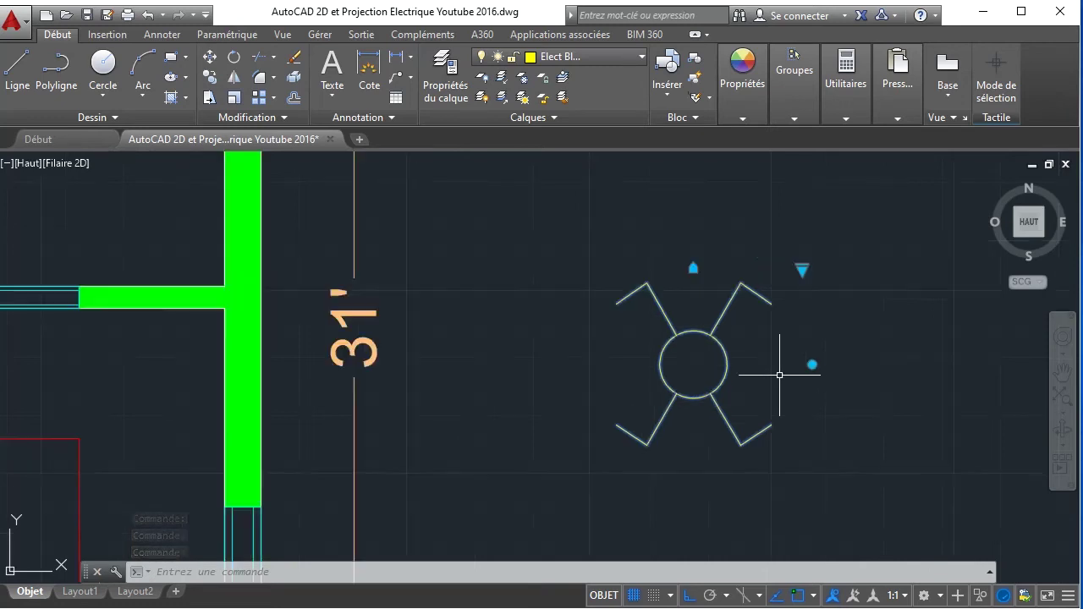
{"action": "scroll", "coordinate": [781, 376], "scroll_direction": "down", "scroll_amount": 1}
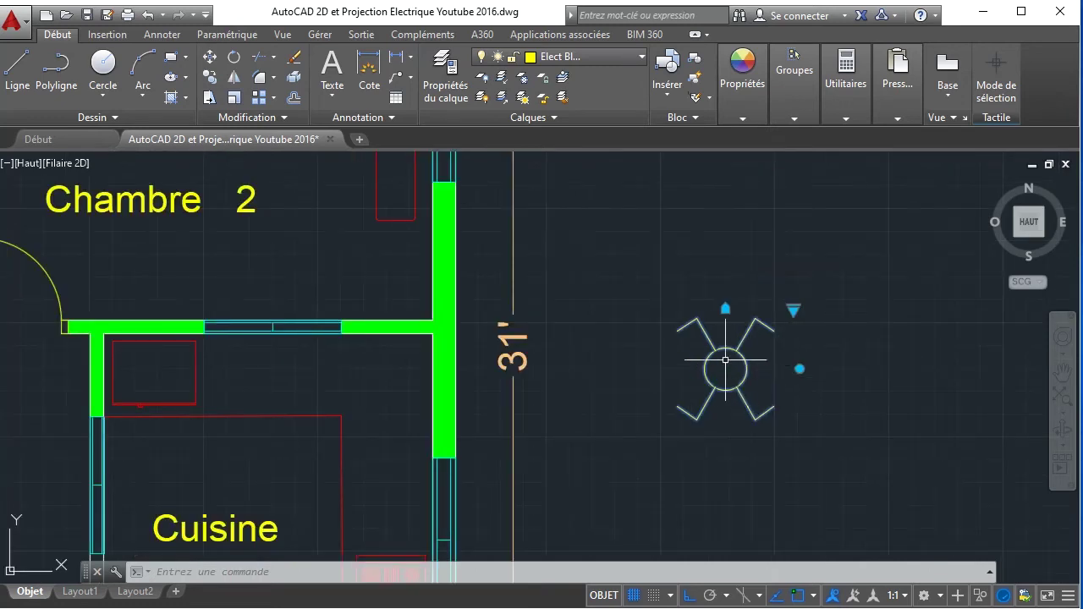
{"action": "scroll", "coordinate": [763, 385], "scroll_direction": "down", "scroll_amount": 2}
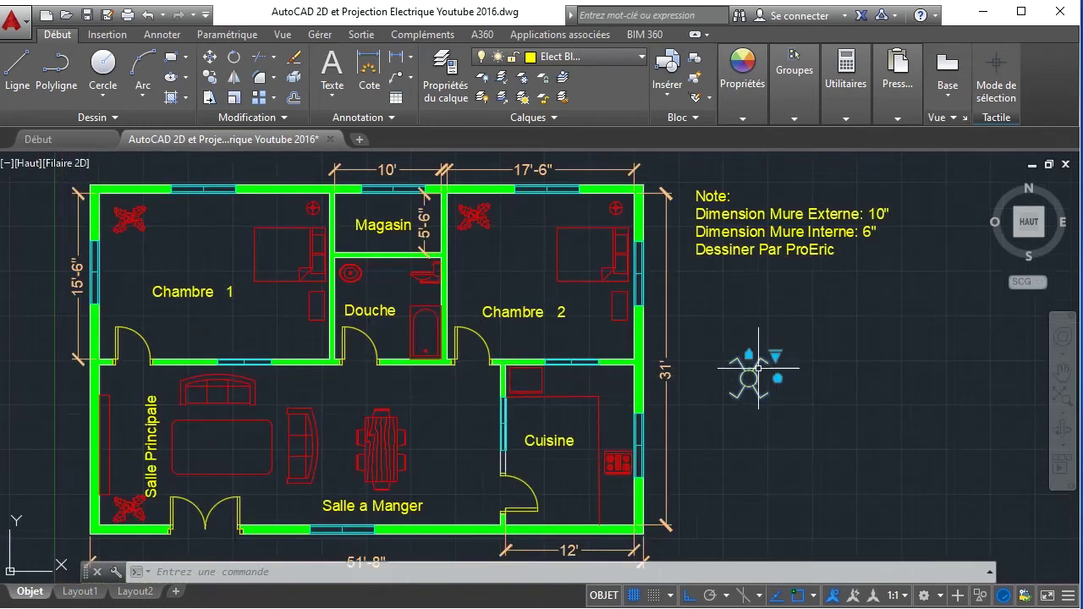
{"action": "scroll", "coordinate": [760, 369], "scroll_direction": "up", "scroll_amount": 5}
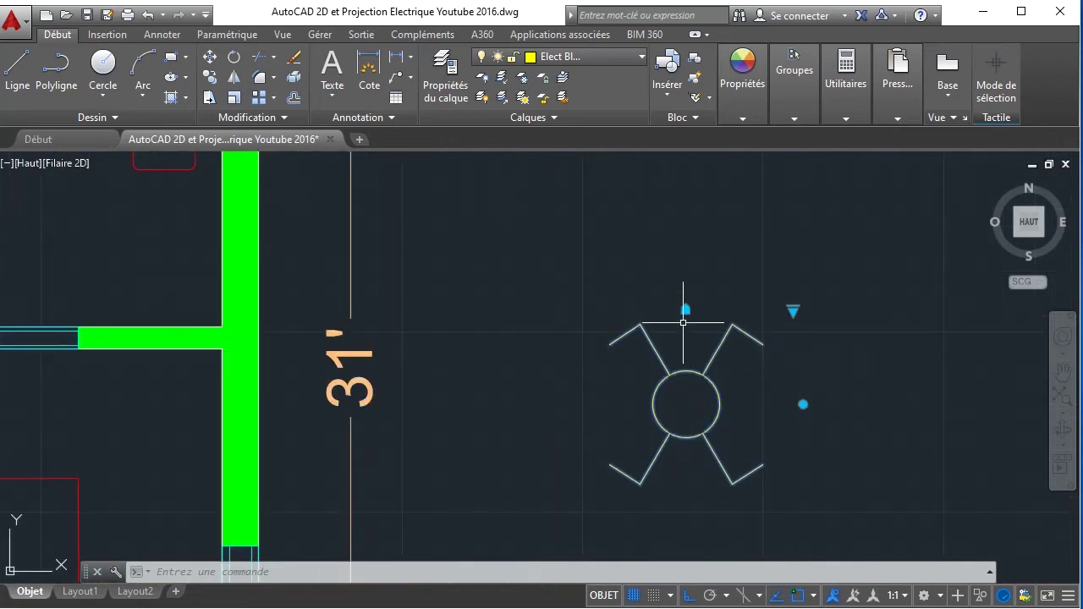
{"action": "left_click", "coordinate": [793, 312]}
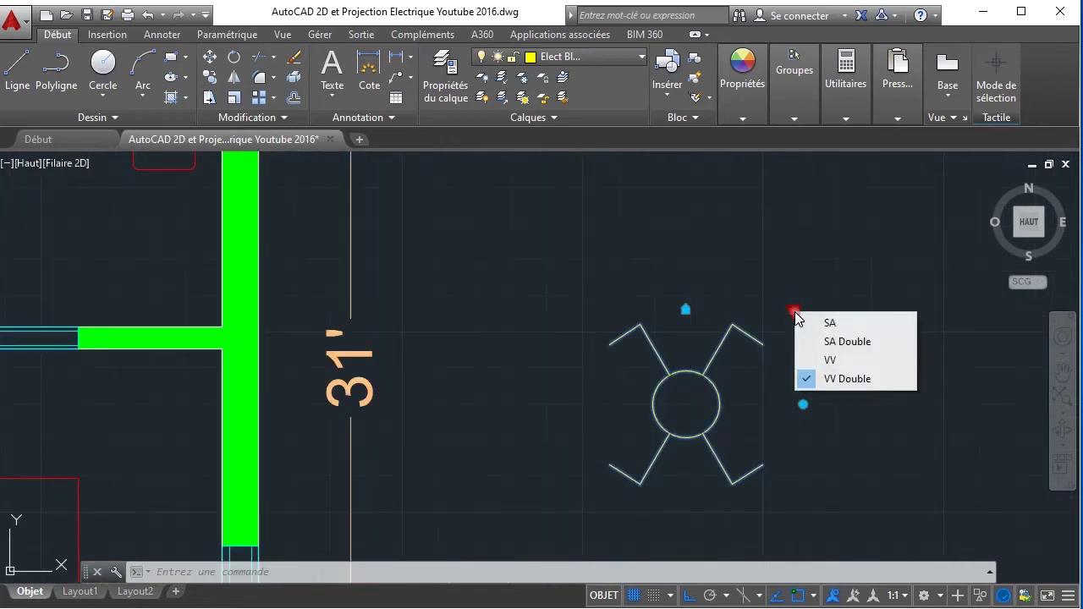
{"action": "left_click", "coordinate": [827, 323]}
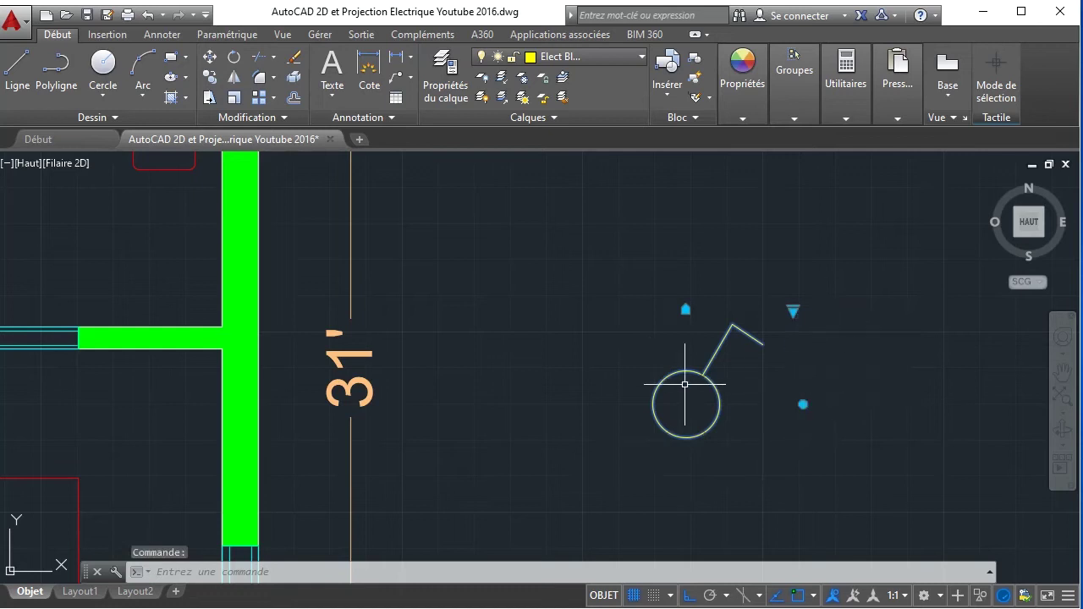
{"action": "left_click", "coordinate": [803, 405]}
{"action": "key", "text": "space"}
{"action": "key", "text": "space"}
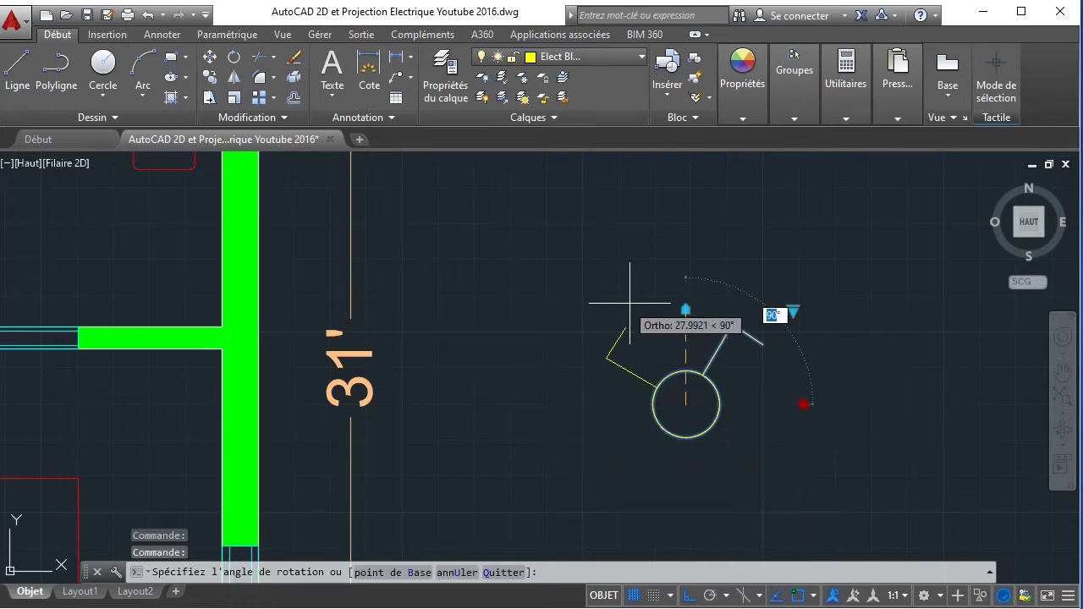
{"action": "left_click", "coordinate": [690, 595]}
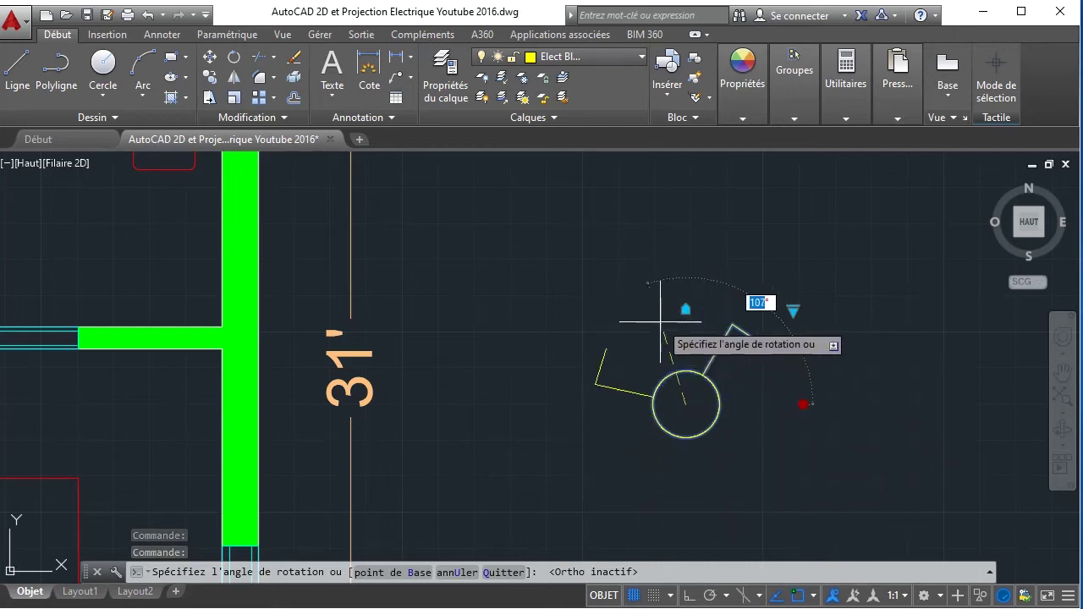
{"action": "left_click", "coordinate": [653, 306]}
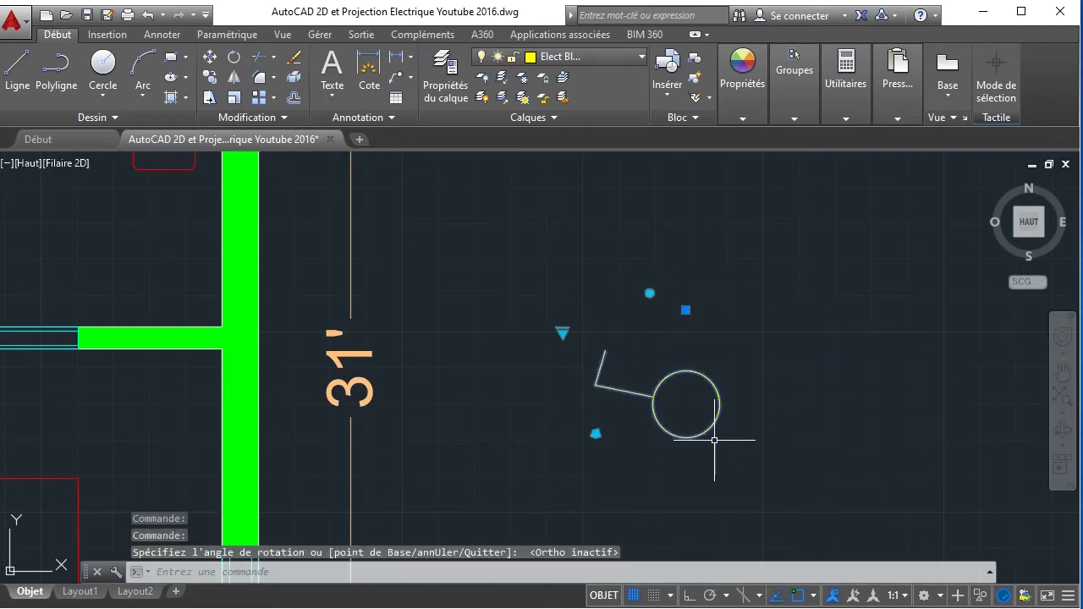
{"action": "left_click", "coordinate": [730, 383]}
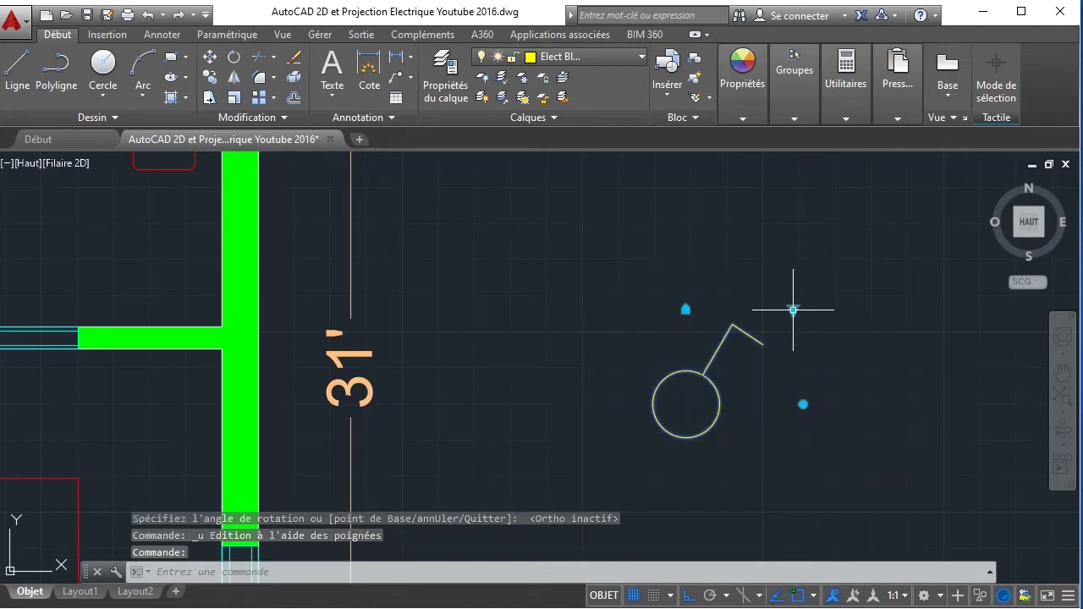
{"action": "left_click", "coordinate": [793, 310]}
{"action": "left_click", "coordinate": [818, 340]}
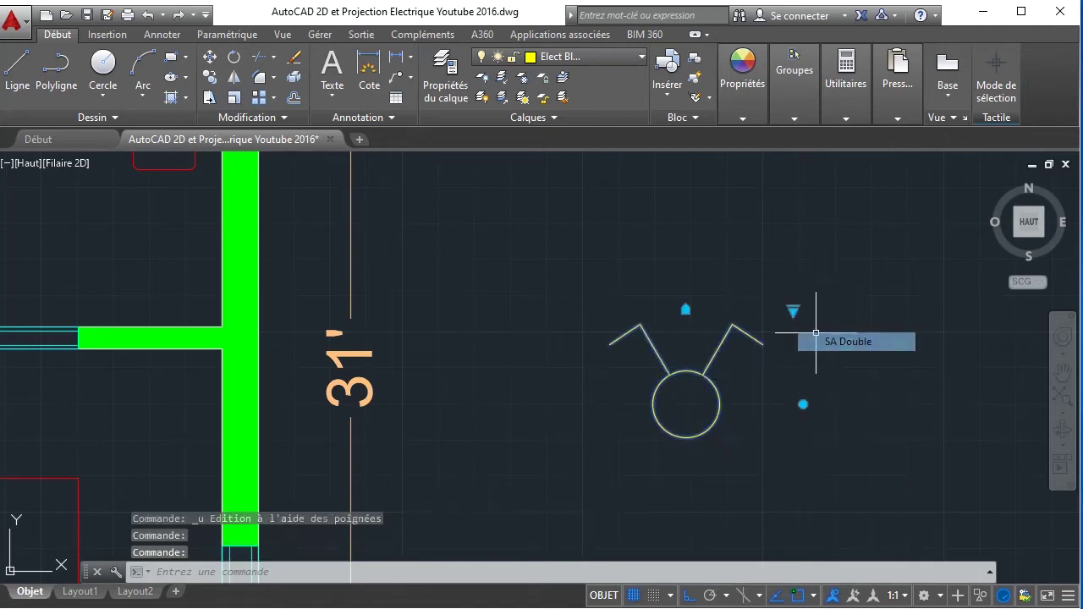
{"action": "left_click", "coordinate": [793, 310]}
{"action": "left_click", "coordinate": [825, 358]}
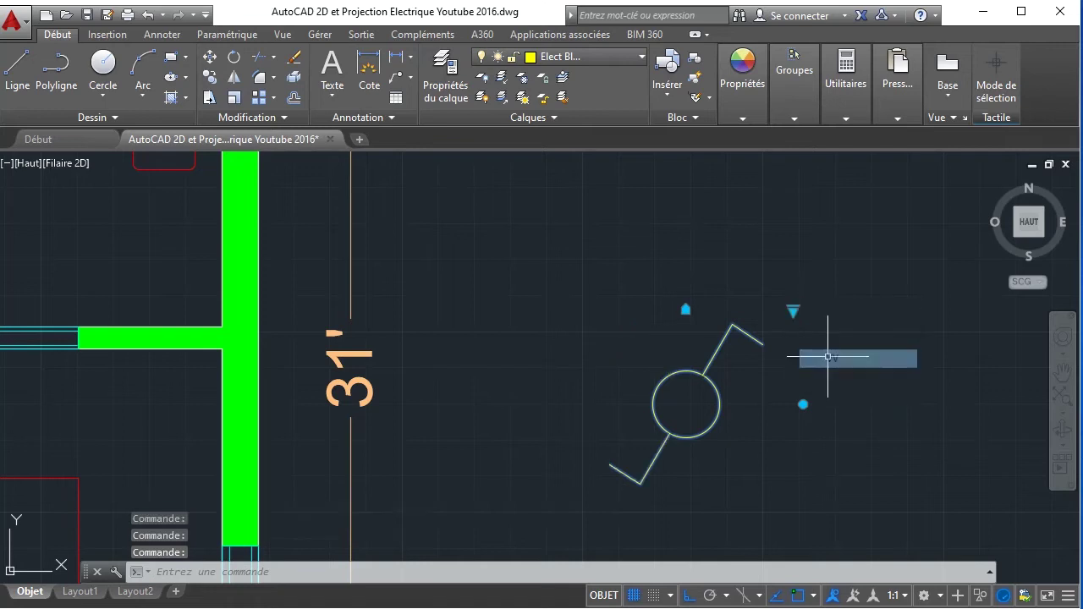
{"action": "left_click", "coordinate": [803, 405]}
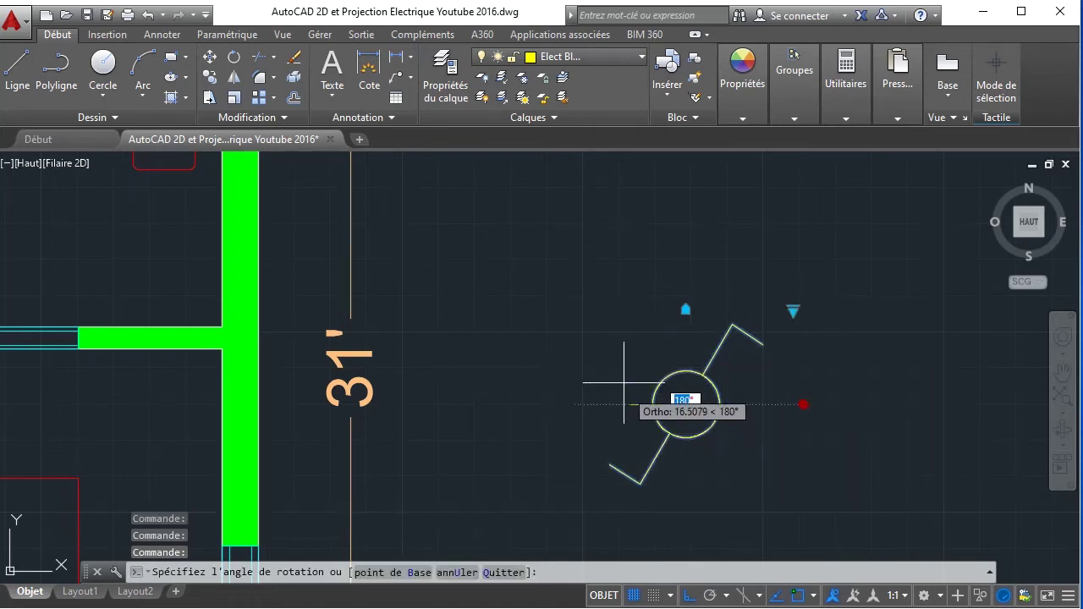
{"action": "left_click", "coordinate": [686, 595]}
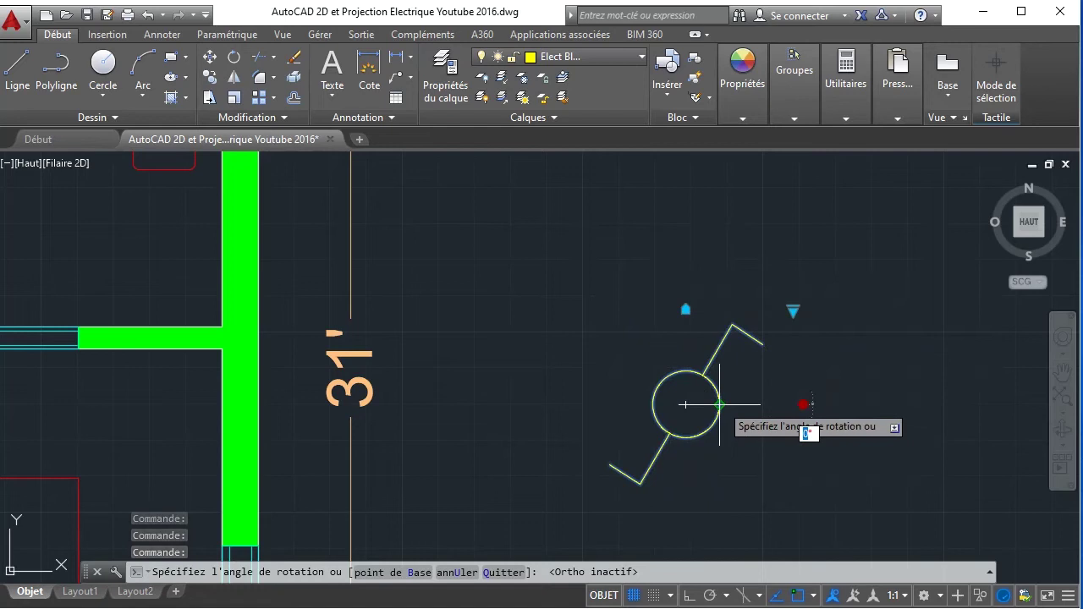
{"action": "key", "text": "Escape"}
{"action": "left_click", "coordinate": [793, 310]}
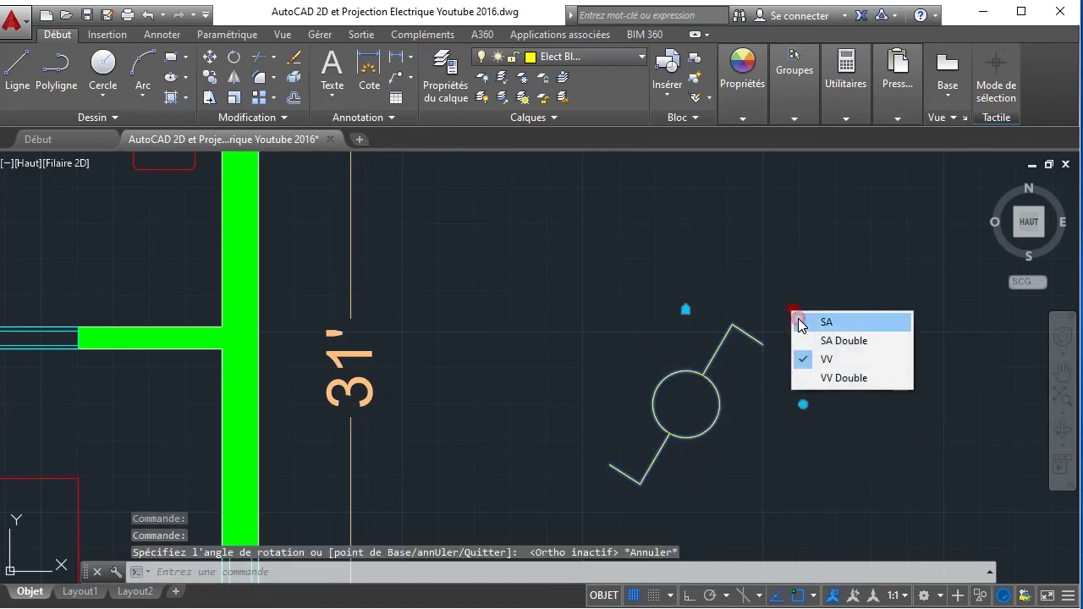
{"action": "left_click", "coordinate": [813, 379]}
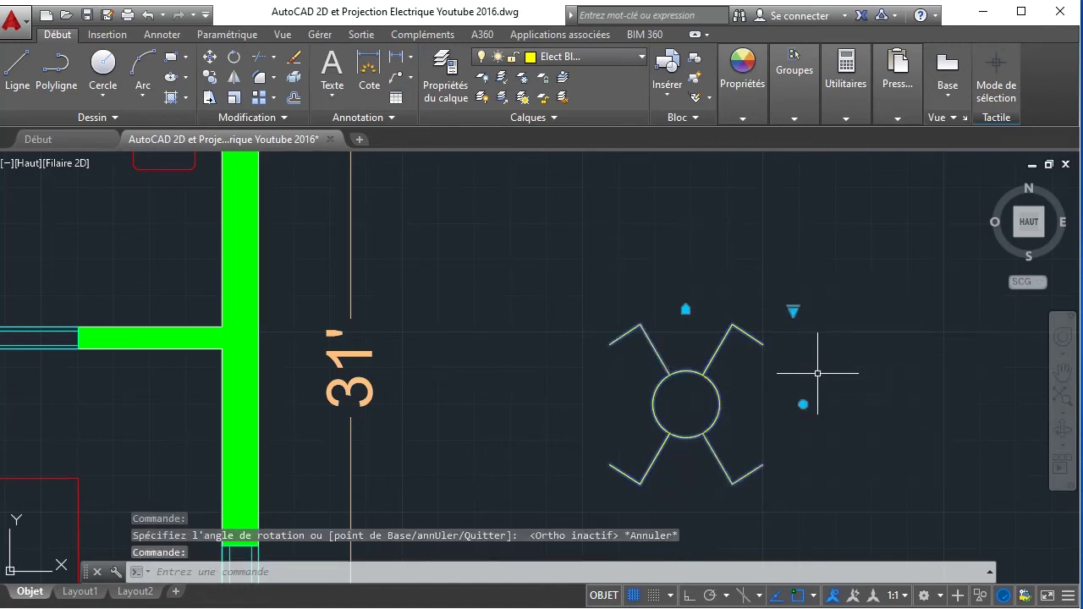
{"action": "key", "text": "Escape"}
{"action": "scroll", "coordinate": [689, 404], "scroll_direction": "down", "scroll_amount": 3}
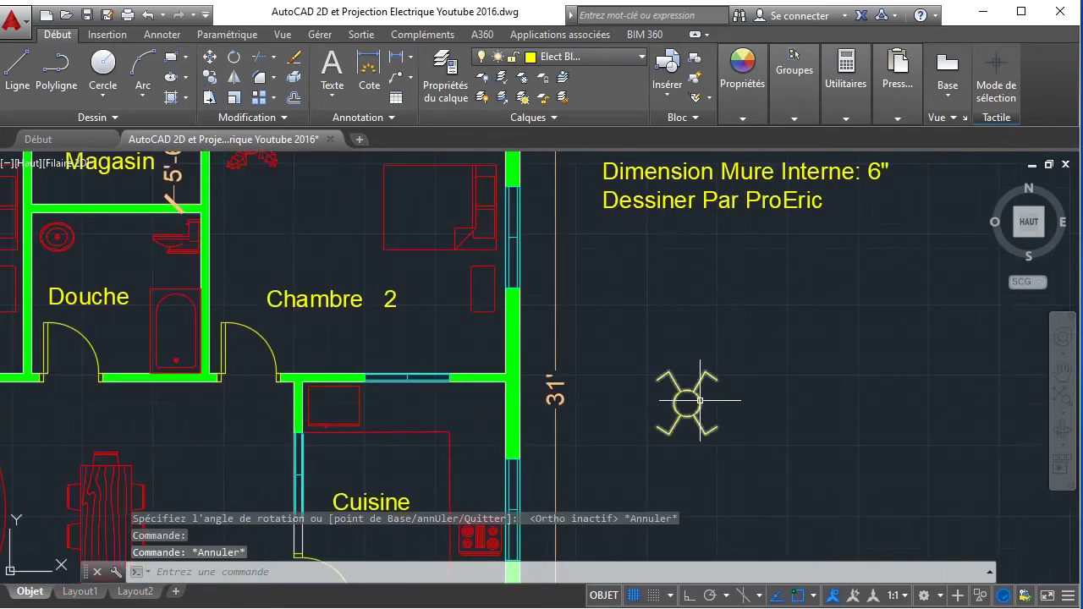
- Copy the symbol three times with COPIER: right of, up-right of, and above the original
{"action": "left_click", "coordinate": [701, 401]}
{"action": "key", "text": "Escape"}
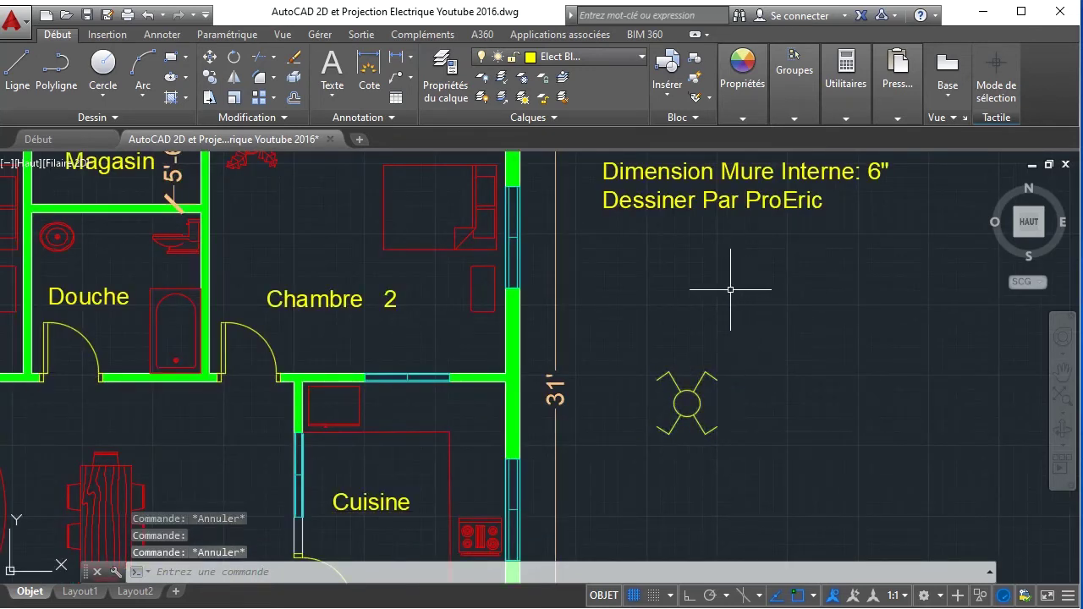
{"action": "type", "text": "cop"}
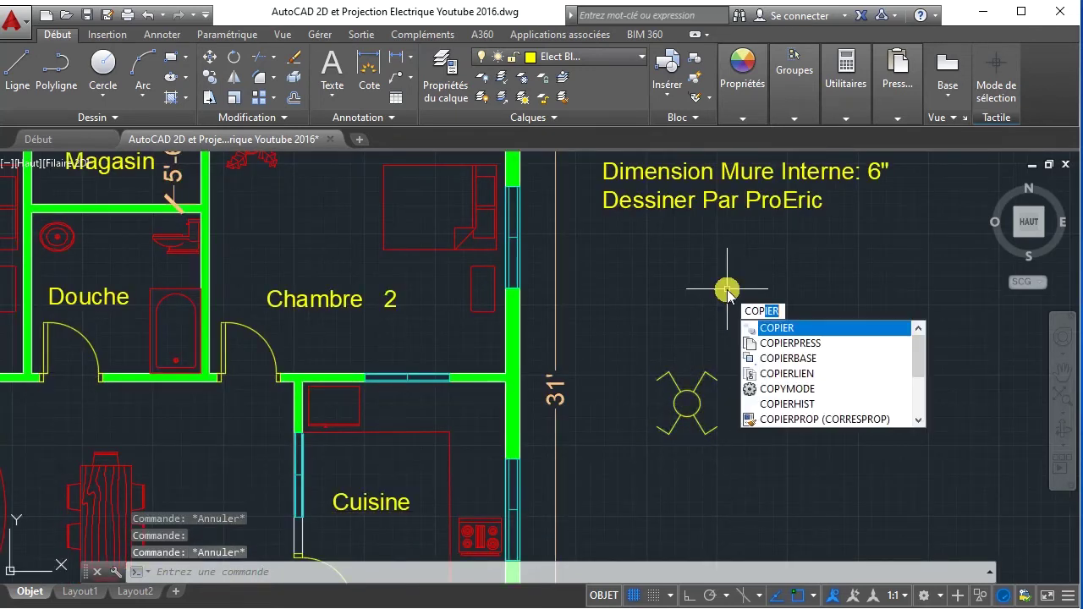
{"action": "key", "text": "Return"}
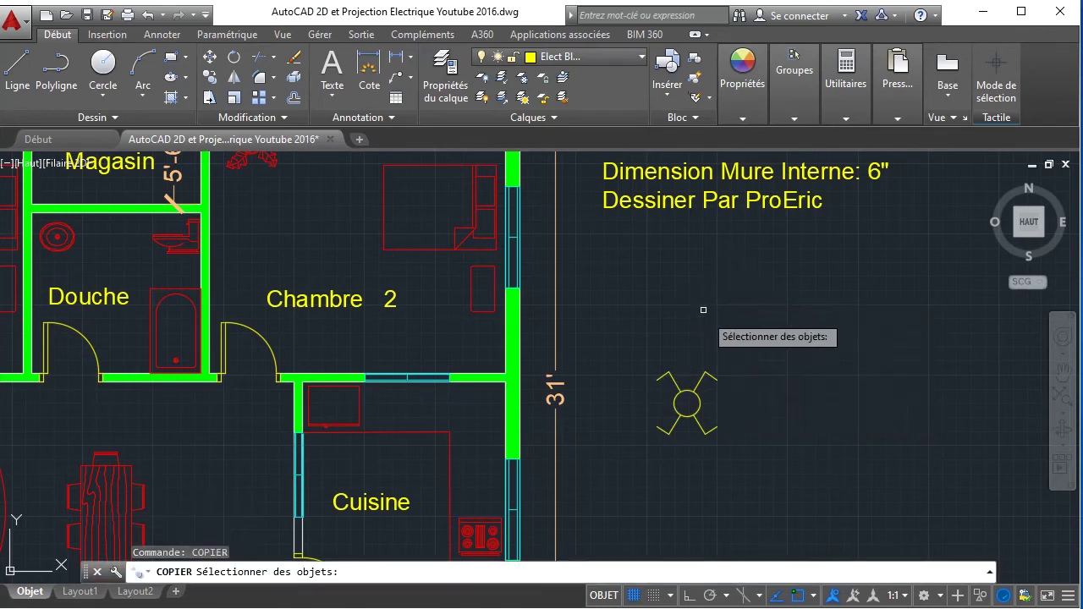
{"action": "left_click", "coordinate": [687, 395]}
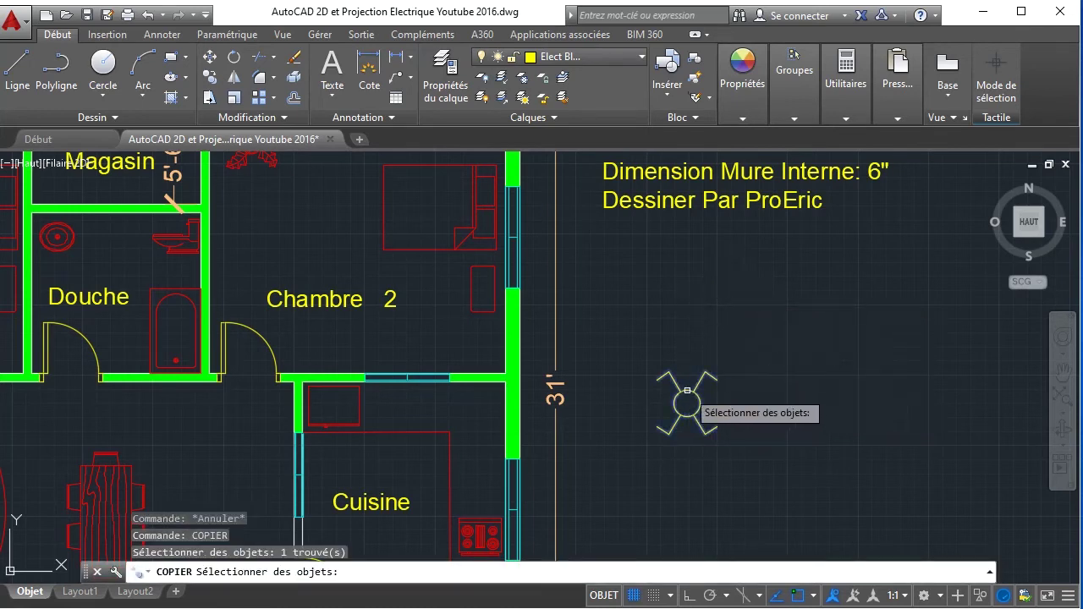
{"action": "key", "text": "Return"}
{"action": "left_click", "coordinate": [686, 404]}
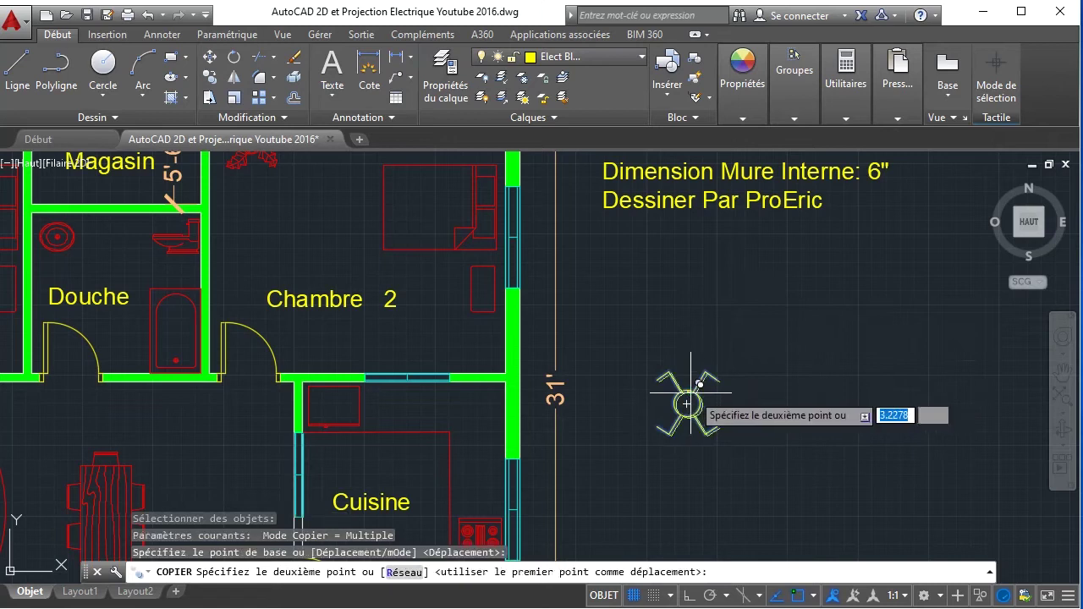
{"action": "left_click", "coordinate": [784, 395]}
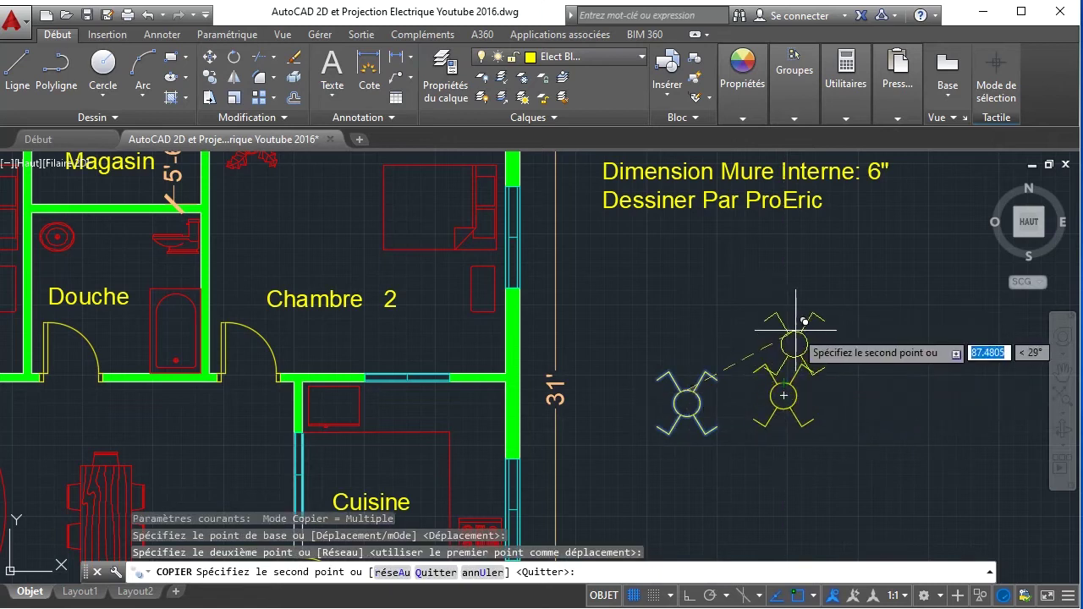
{"action": "left_click", "coordinate": [838, 310]}
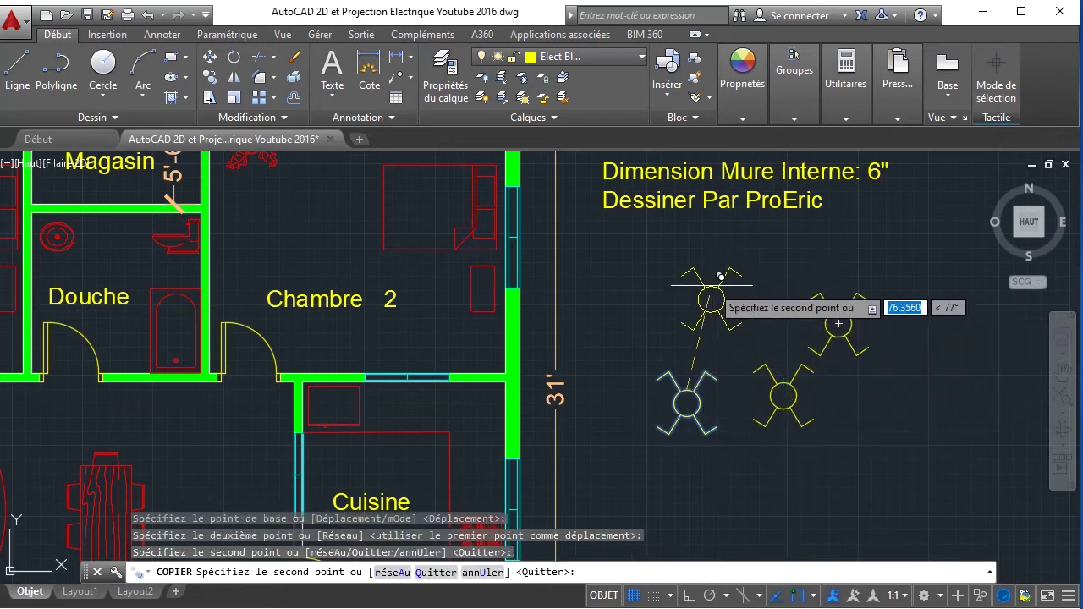
{"action": "left_click", "coordinate": [712, 285]}
{"action": "right_click", "coordinate": [885, 383]}
{"action": "left_click", "coordinate": [913, 395]}
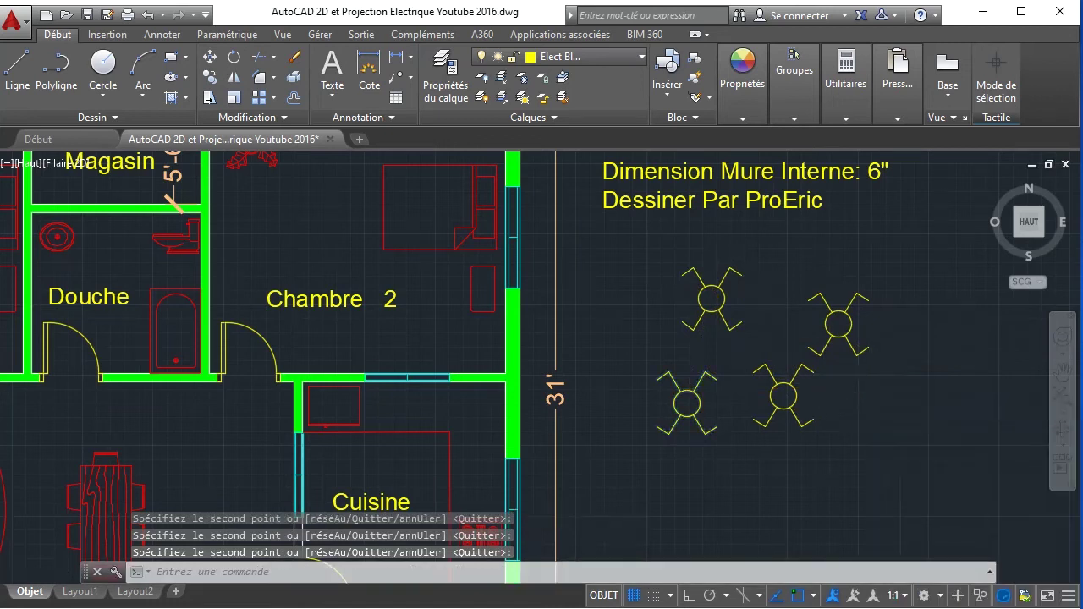
{"action": "scroll", "coordinate": [827, 372], "scroll_direction": "up", "scroll_amount": 2}
- Switch the three fixture copies to the IA, SA Double and VV visibility states
{"action": "left_click", "coordinate": [664, 255]}
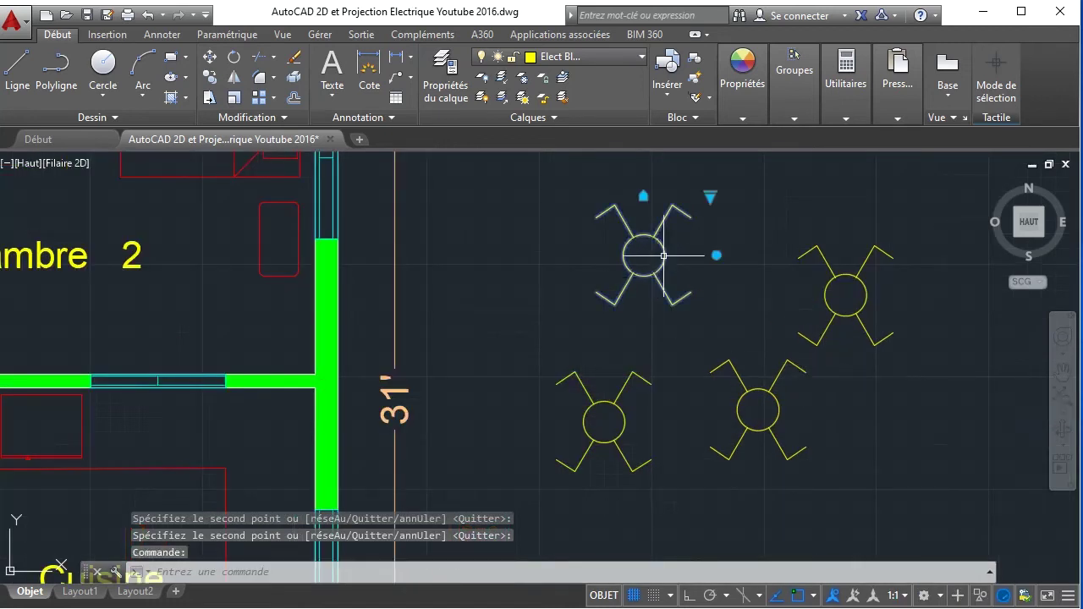
{"action": "left_click", "coordinate": [711, 195]}
{"action": "left_click", "coordinate": [742, 207]}
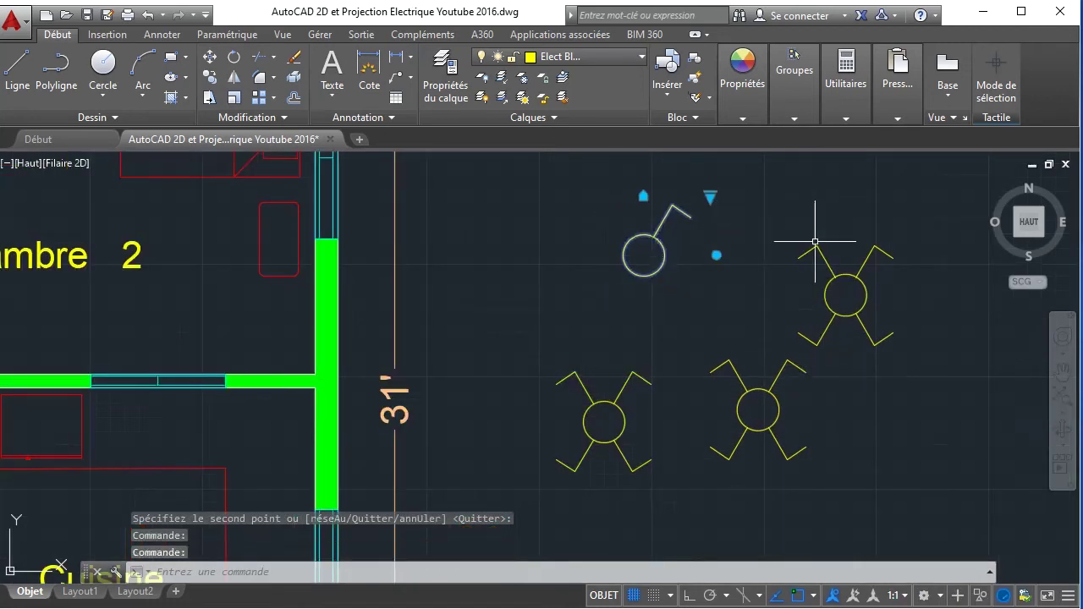
{"action": "left_click", "coordinate": [881, 251]}
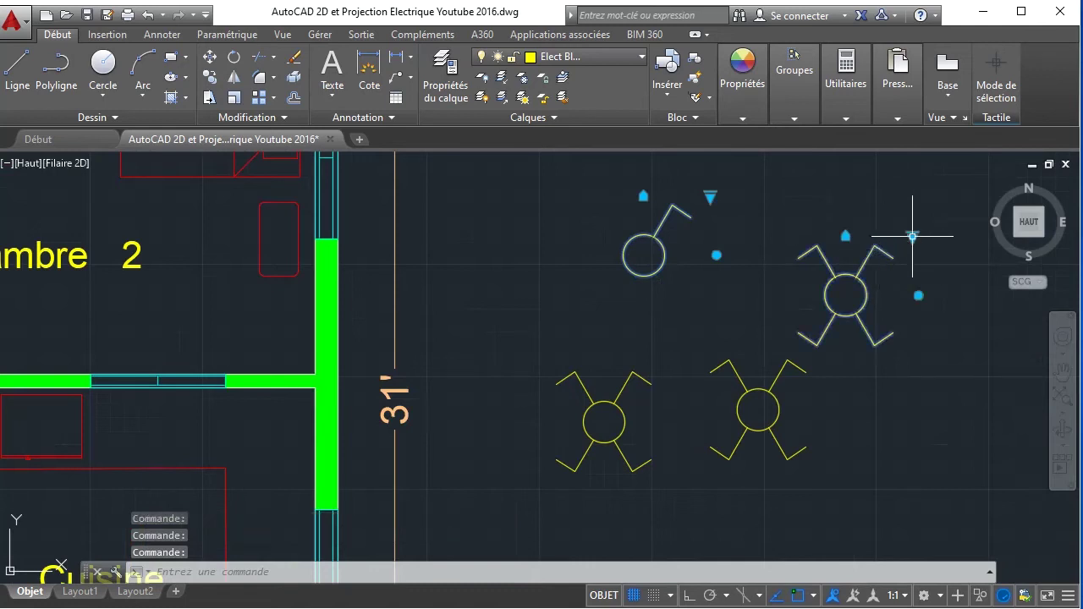
{"action": "left_click", "coordinate": [913, 237]}
{"action": "left_click", "coordinate": [937, 270]}
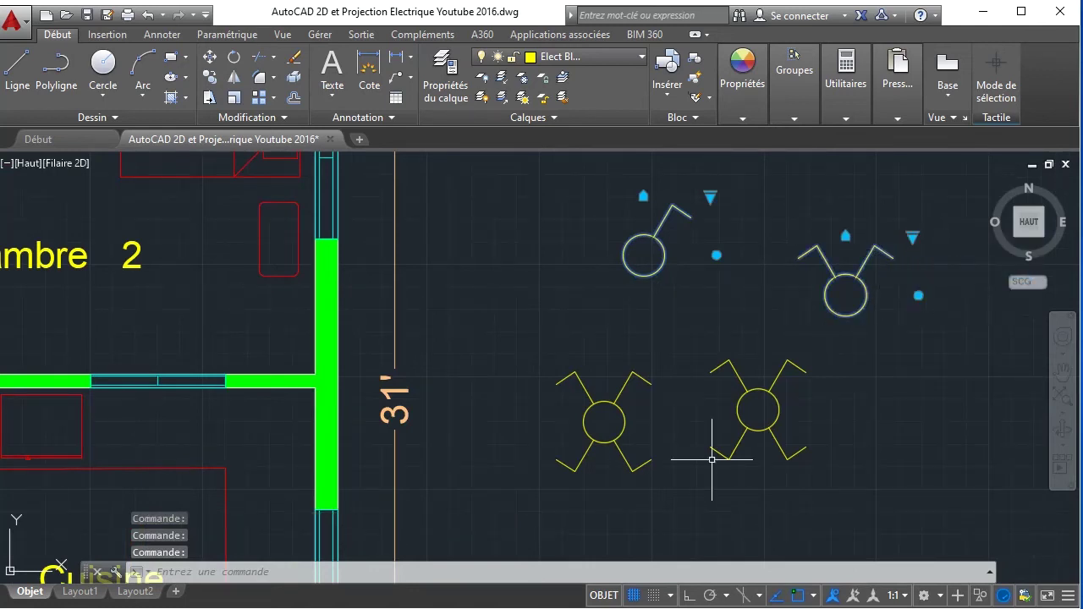
{"action": "left_click", "coordinate": [777, 418]}
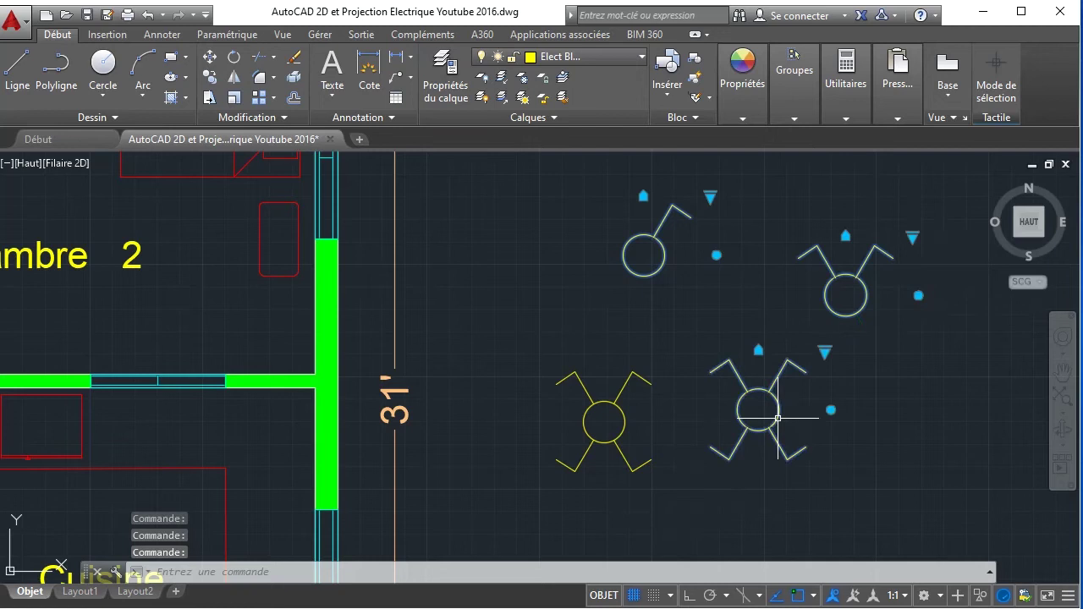
{"action": "left_click", "coordinate": [826, 350]}
{"action": "left_click", "coordinate": [851, 403]}
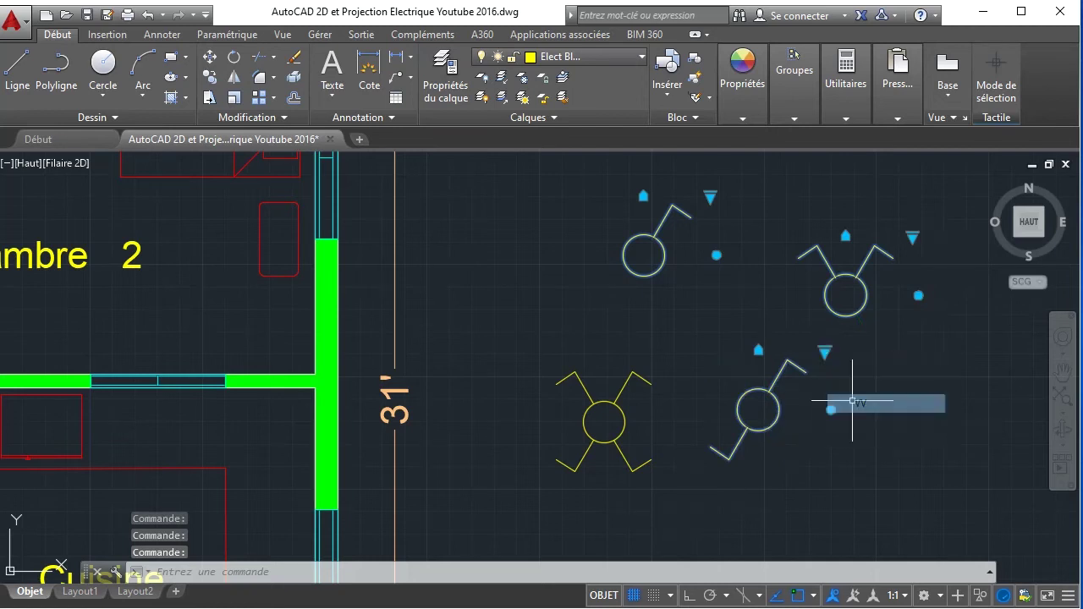
{"action": "key", "text": "Escape"}
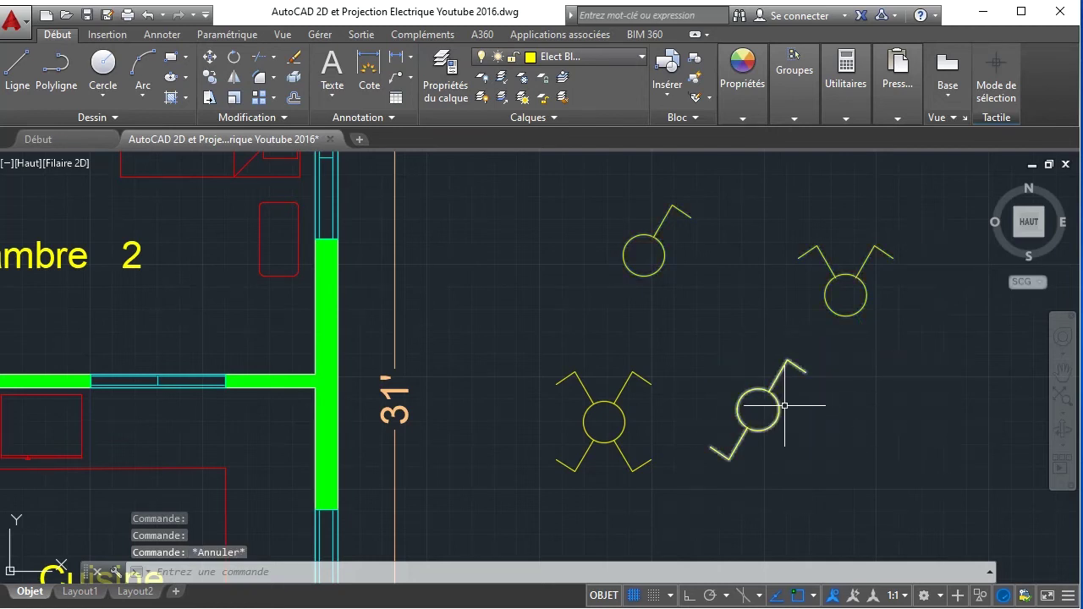
{"action": "scroll", "coordinate": [842, 292], "scroll_direction": "up", "scroll_amount": 4}
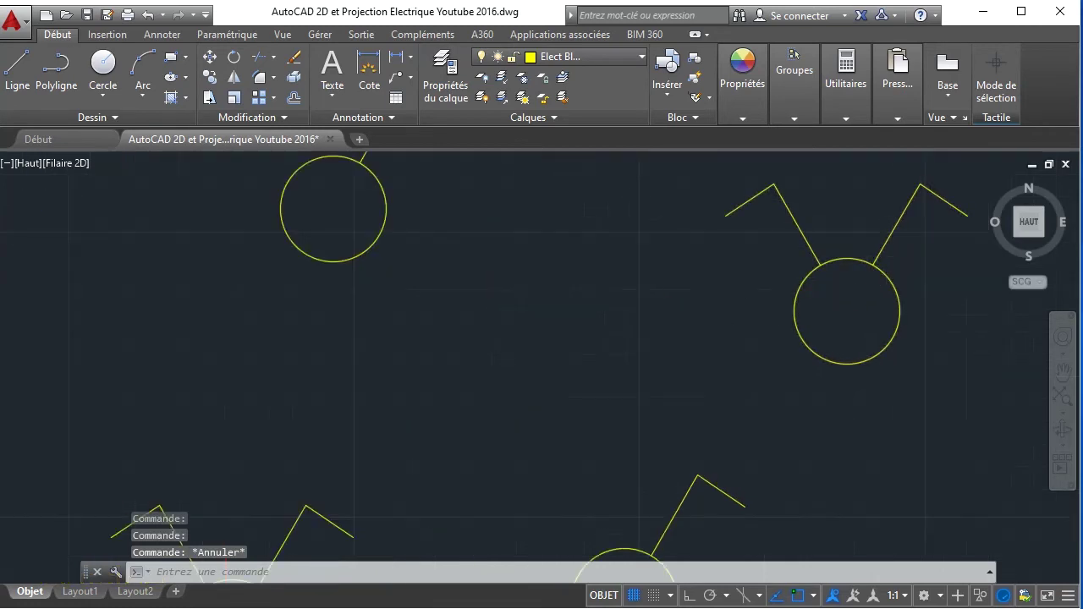
{"action": "scroll", "coordinate": [670, 353], "scroll_direction": "down", "scroll_amount": 5}
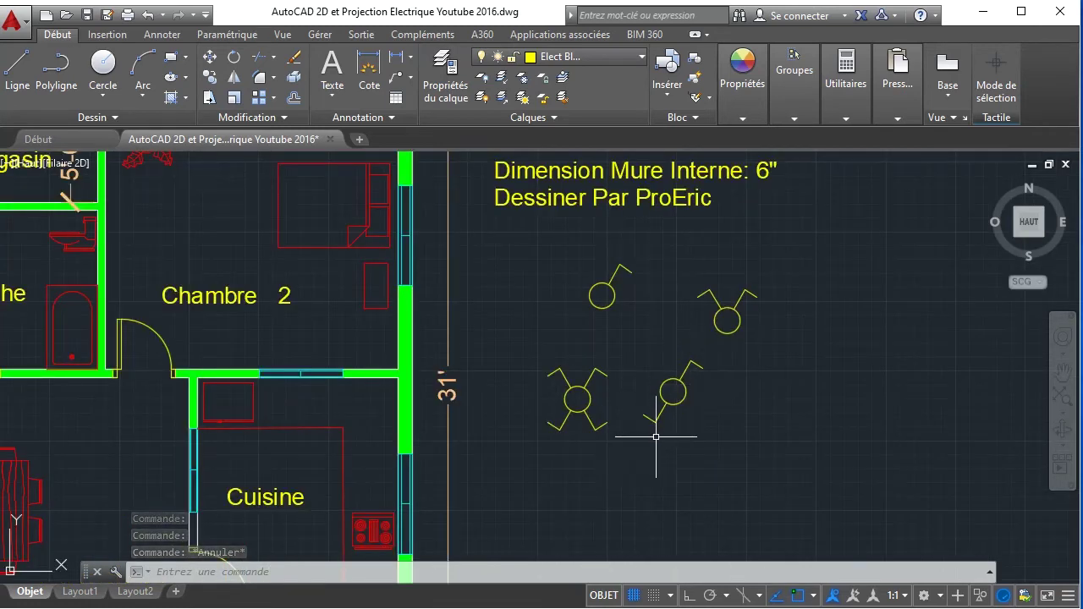
{"action": "scroll", "coordinate": [668, 423], "scroll_direction": "up", "scroll_amount": 2}
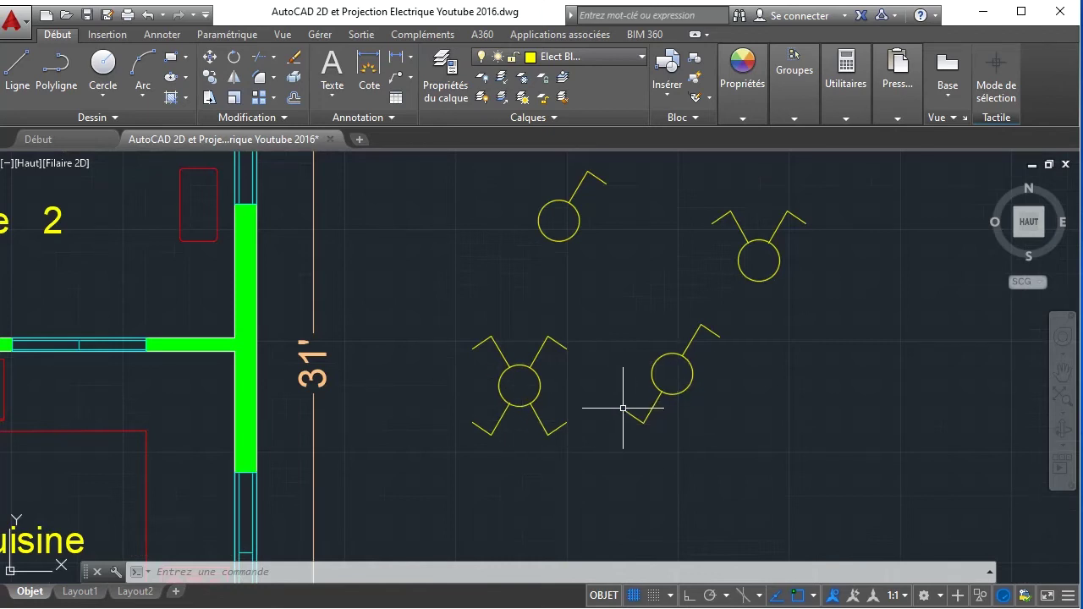
{"action": "key", "text": "ctrl+3"}
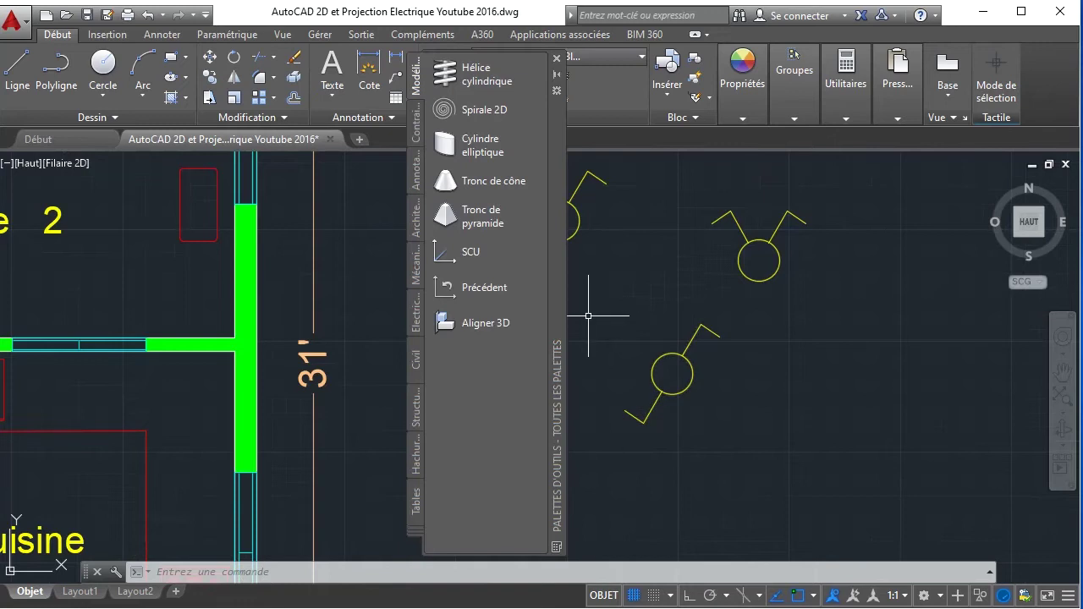
{"action": "left_click", "coordinate": [556, 57]}
{"action": "key", "text": "ctrl+2"}
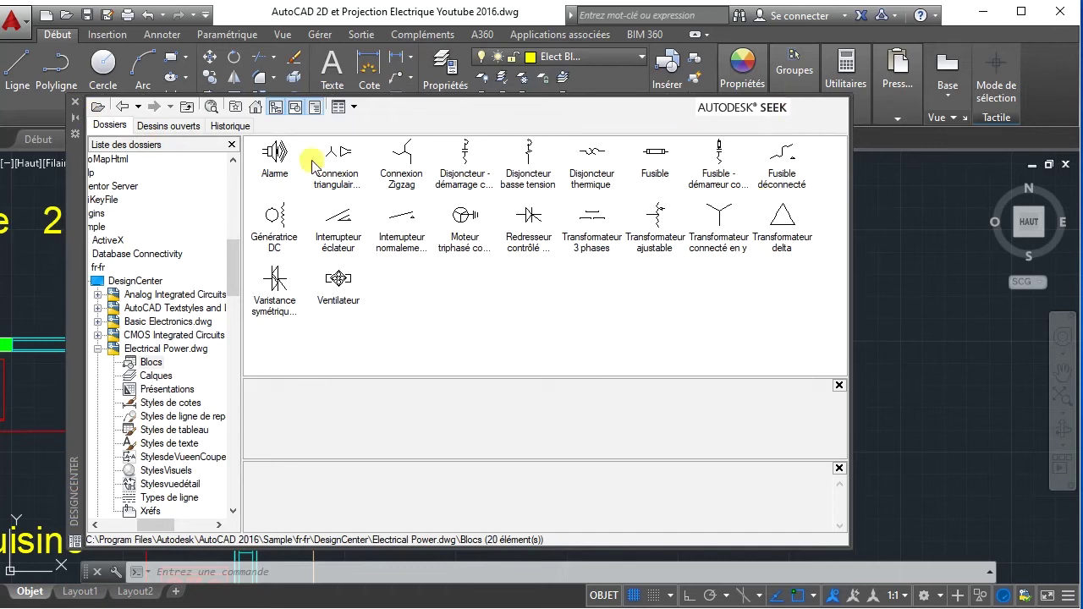
{"action": "left_click", "coordinate": [75, 108]}
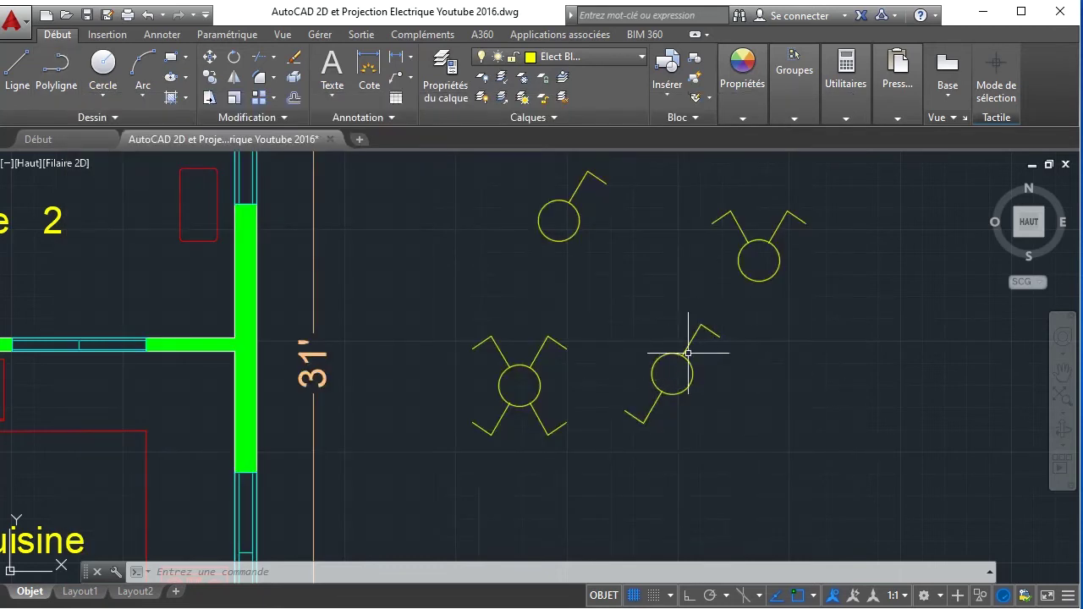
{"action": "scroll", "coordinate": [779, 372], "scroll_direction": "down", "scroll_amount": 4}
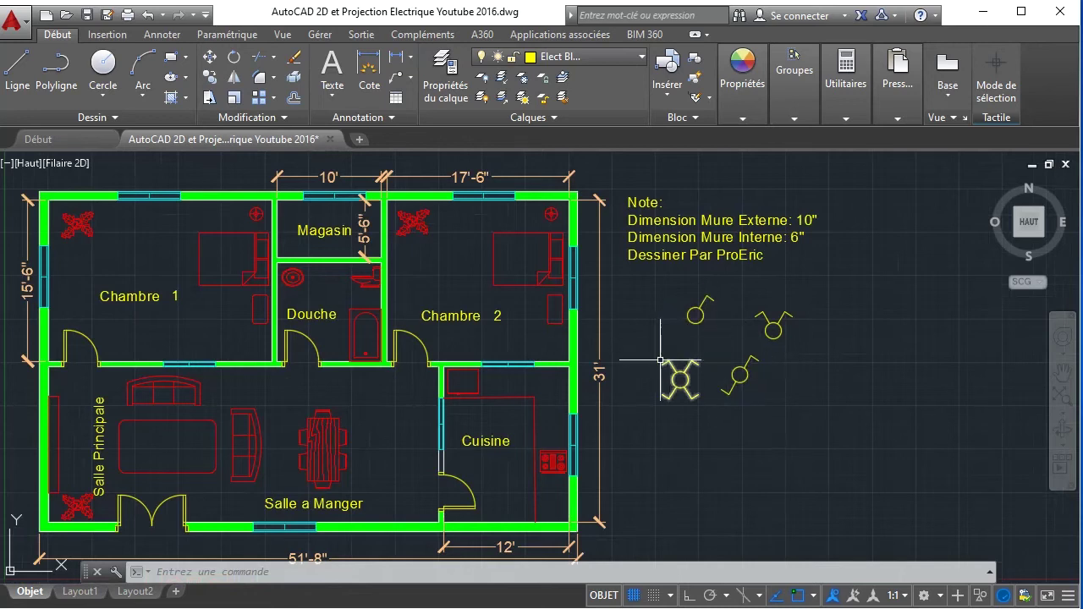
- Draw an open polyline left of the fixtures: vertical, horizontal, then angled to the upper right
{"action": "left_click", "coordinate": [55, 73]}
{"action": "scroll", "coordinate": [791, 388], "scroll_direction": "up", "scroll_amount": 4}
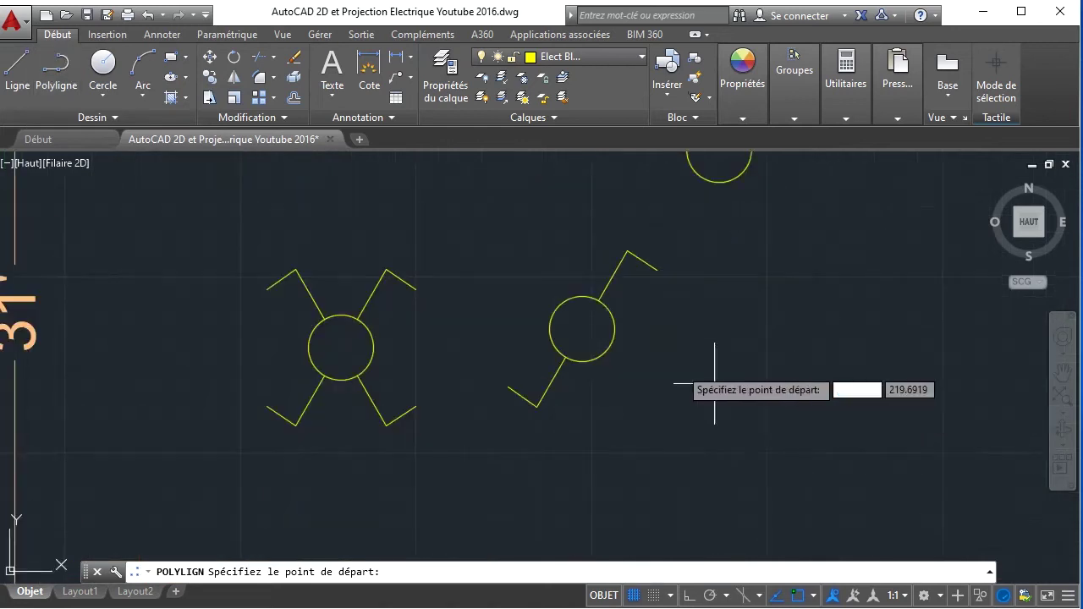
{"action": "scroll", "coordinate": [542, 281], "scroll_direction": "down", "scroll_amount": 3}
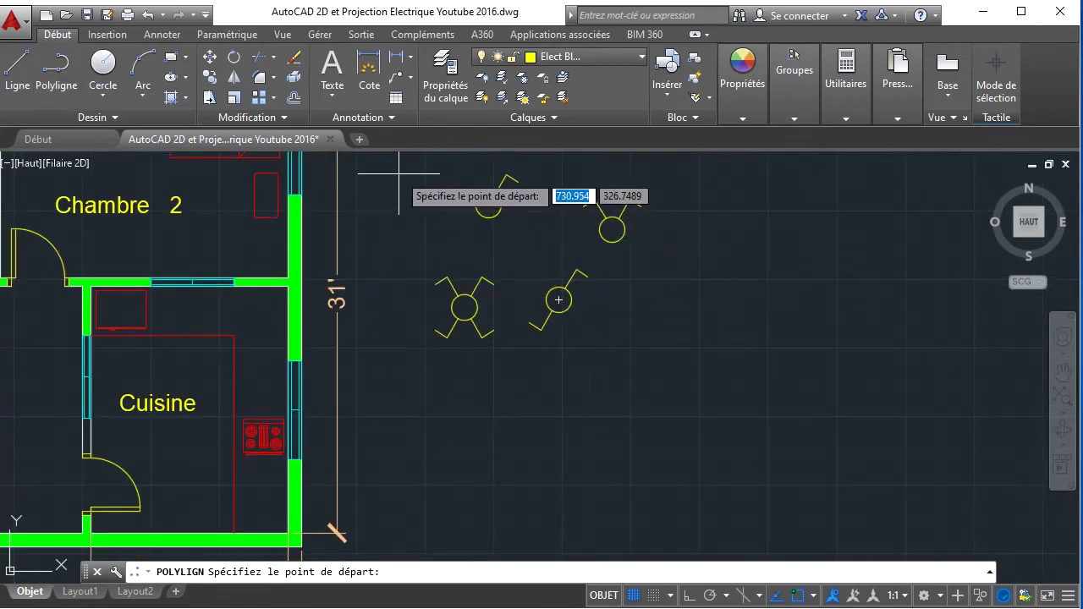
{"action": "left_click", "coordinate": [399, 176]}
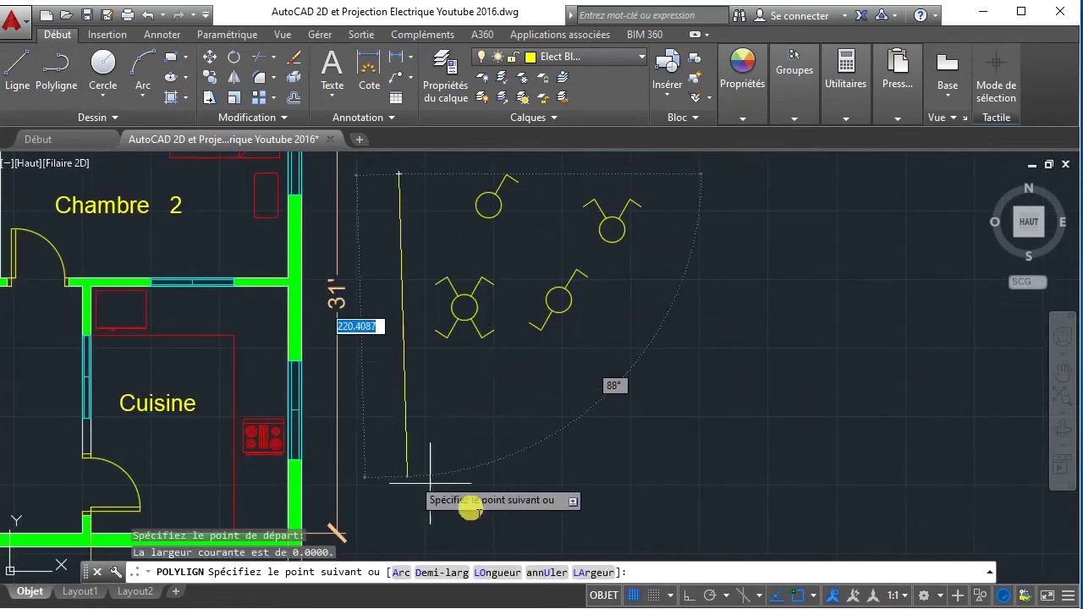
{"action": "left_click", "coordinate": [688, 597]}
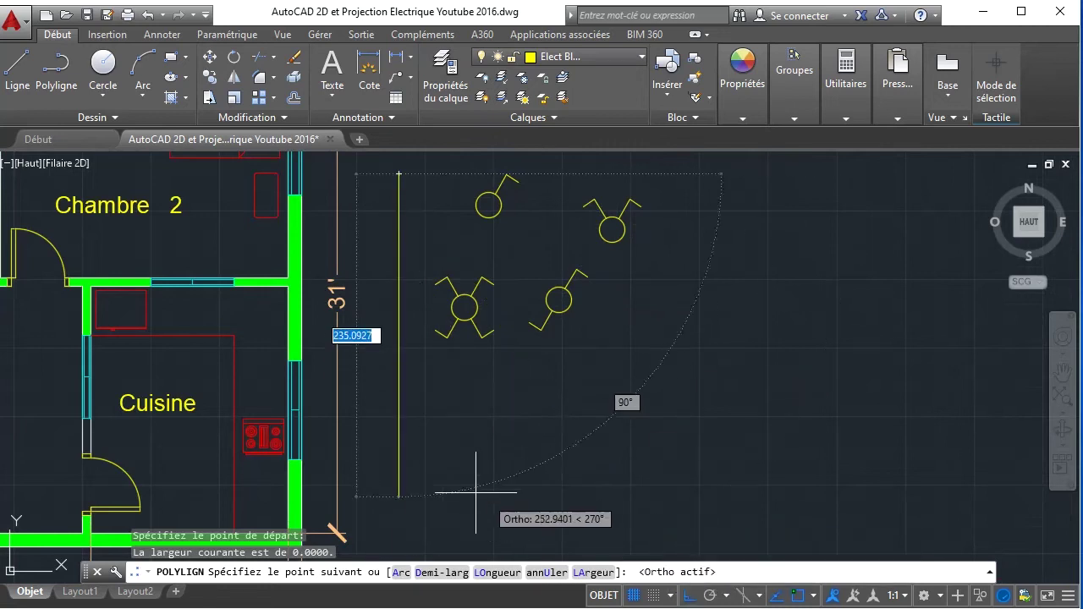
{"action": "left_click", "coordinate": [433, 489]}
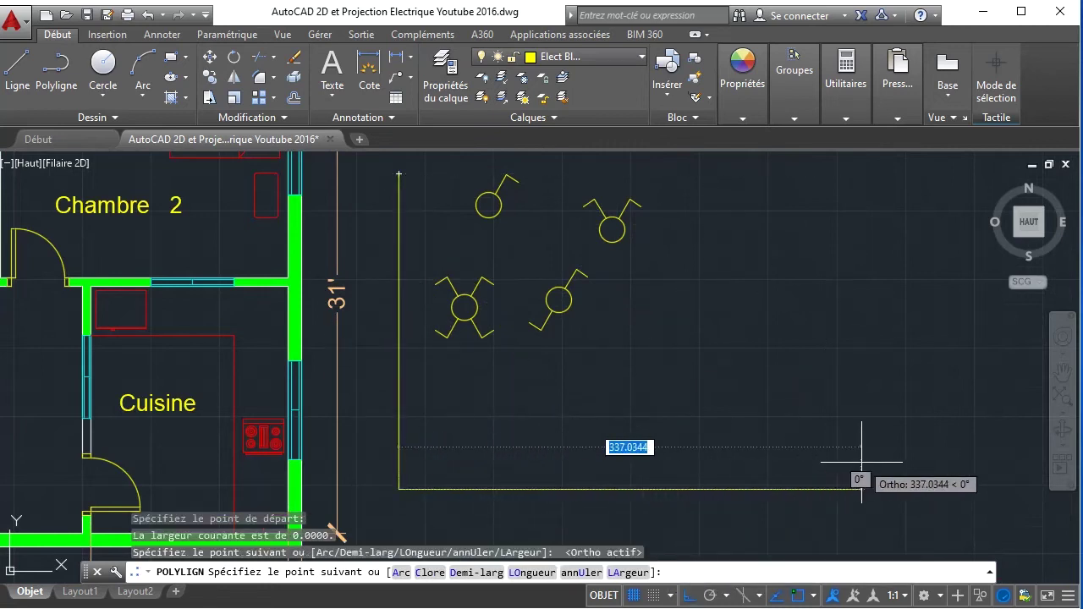
{"action": "left_click", "coordinate": [768, 463]}
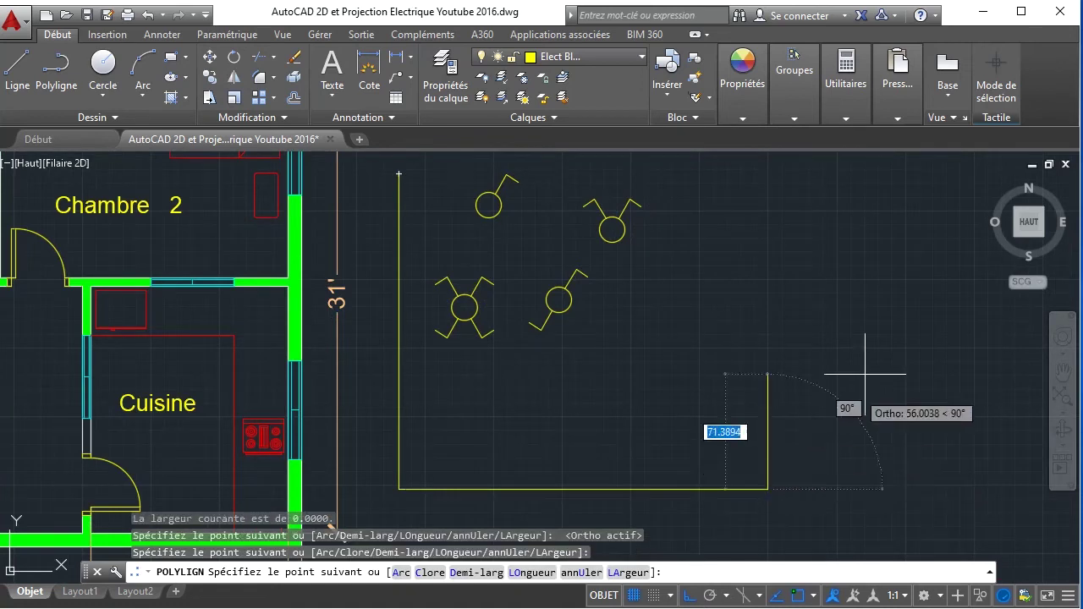
{"action": "left_click", "coordinate": [690, 597]}
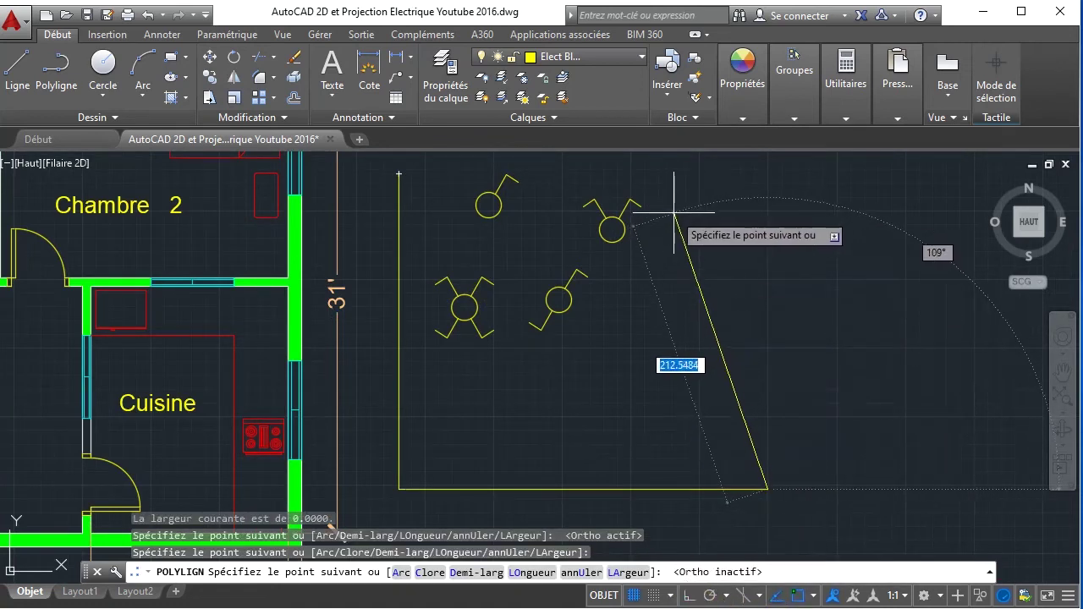
{"action": "left_click", "coordinate": [920, 203]}
{"action": "right_click", "coordinate": [766, 299]}
{"action": "left_click", "coordinate": [830, 309]}
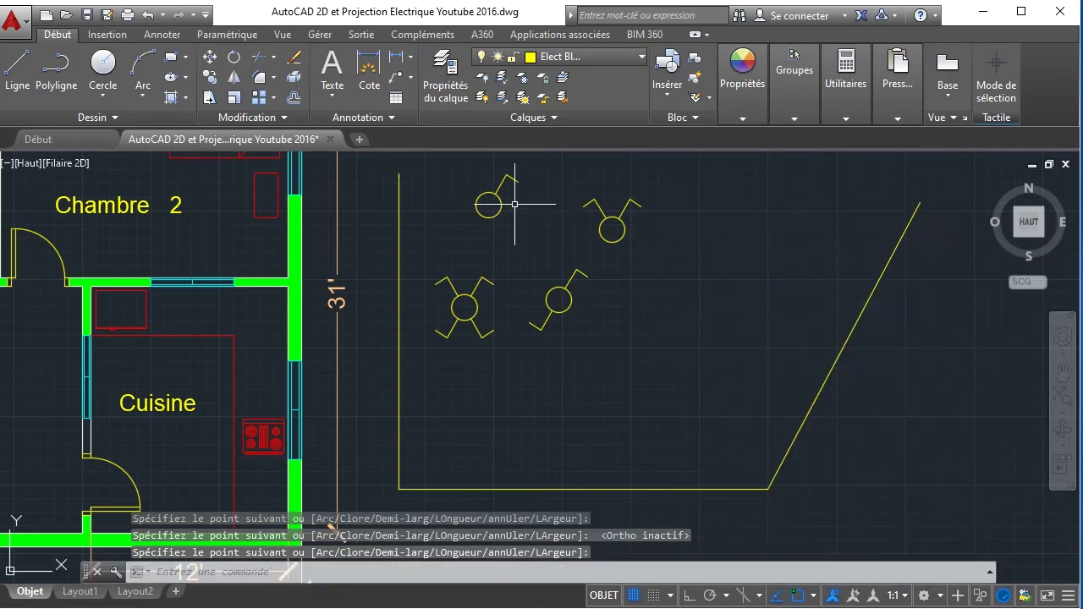
{"action": "left_click", "coordinate": [501, 204]}
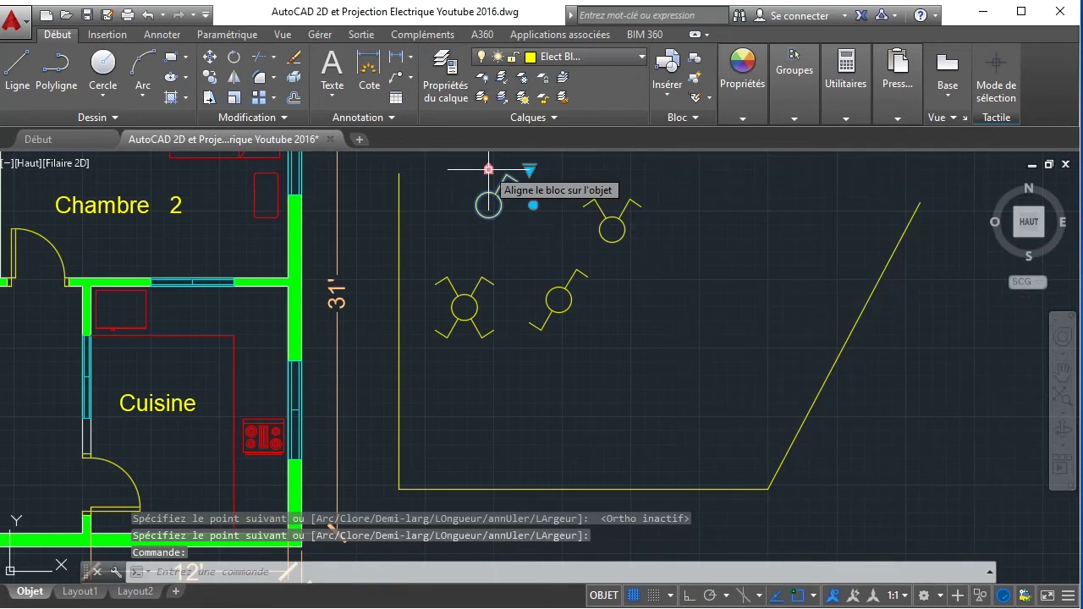
- Move the outlet symbol onto the left wall and make one copy with COPIER
{"action": "left_click", "coordinate": [488, 169]}
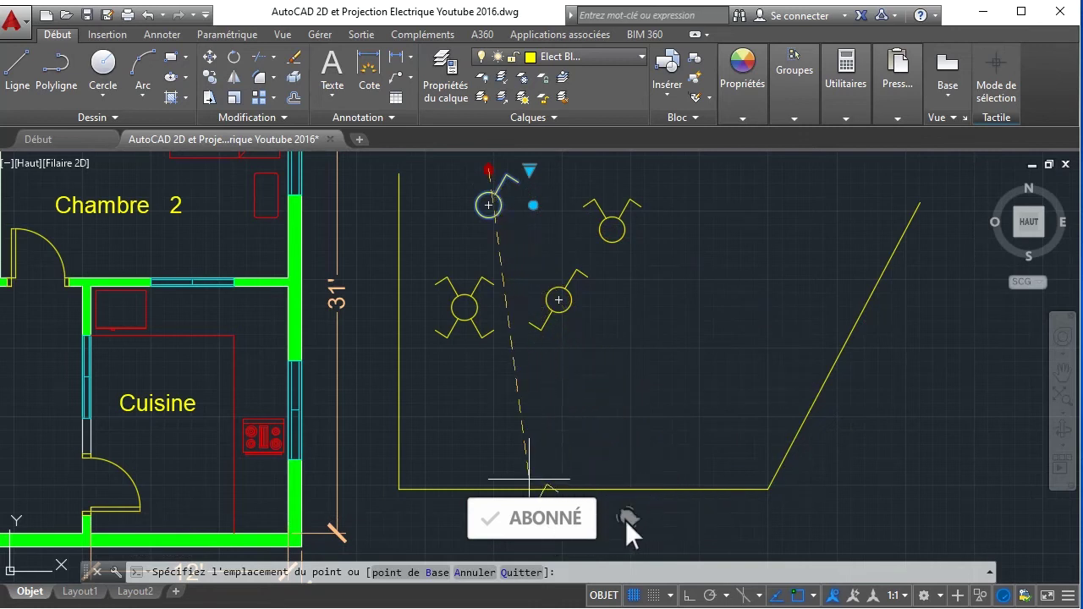
{"action": "left_click", "coordinate": [403, 427]}
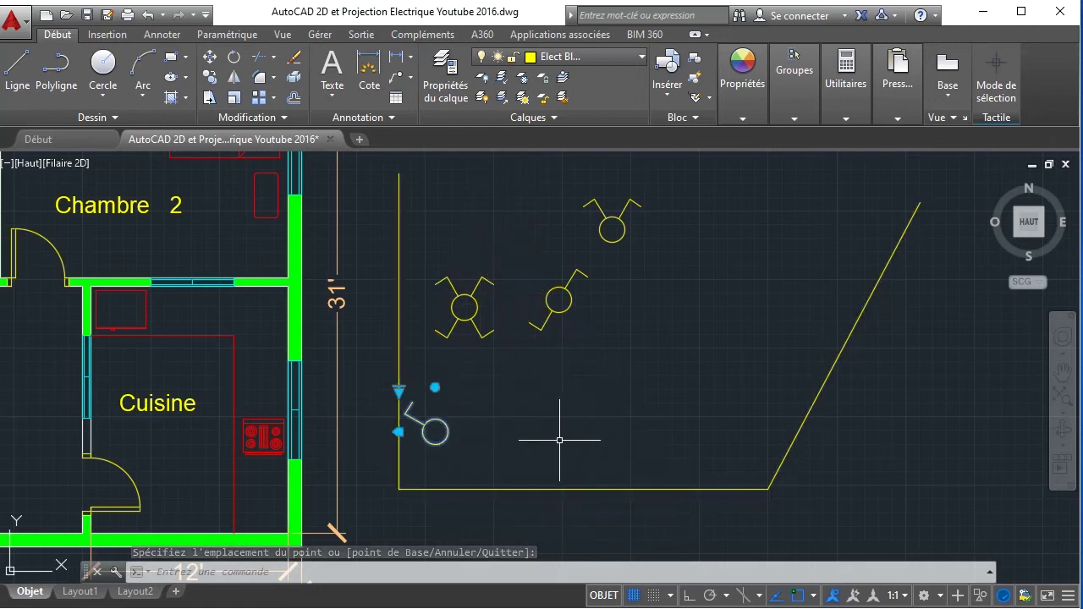
{"action": "left_click", "coordinate": [210, 77]}
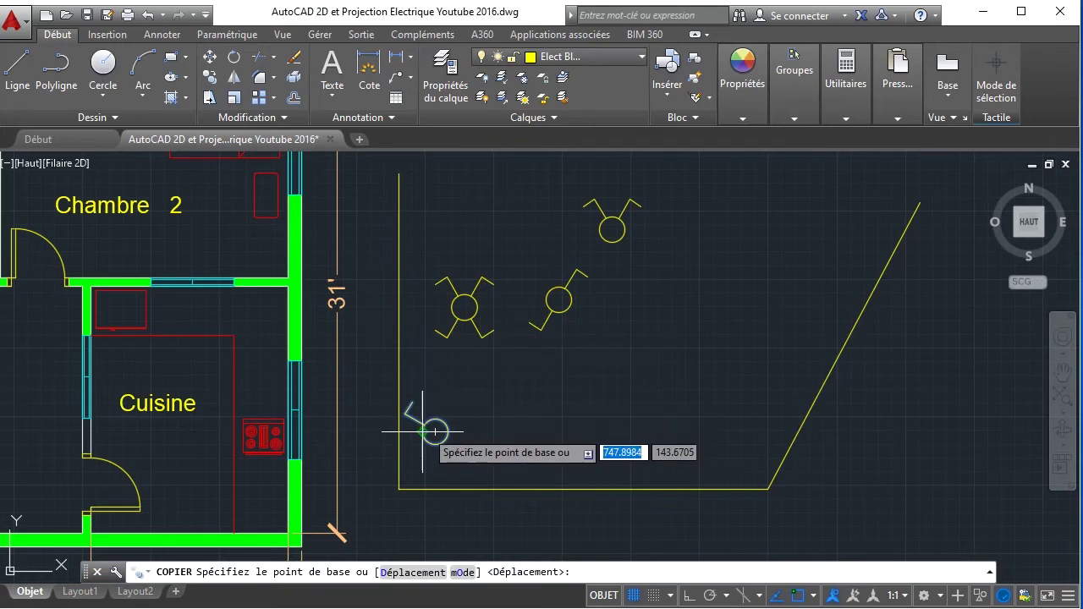
{"action": "left_click", "coordinate": [434, 433]}
{"action": "left_click", "coordinate": [690, 399]}
{"action": "right_click", "coordinate": [707, 364]}
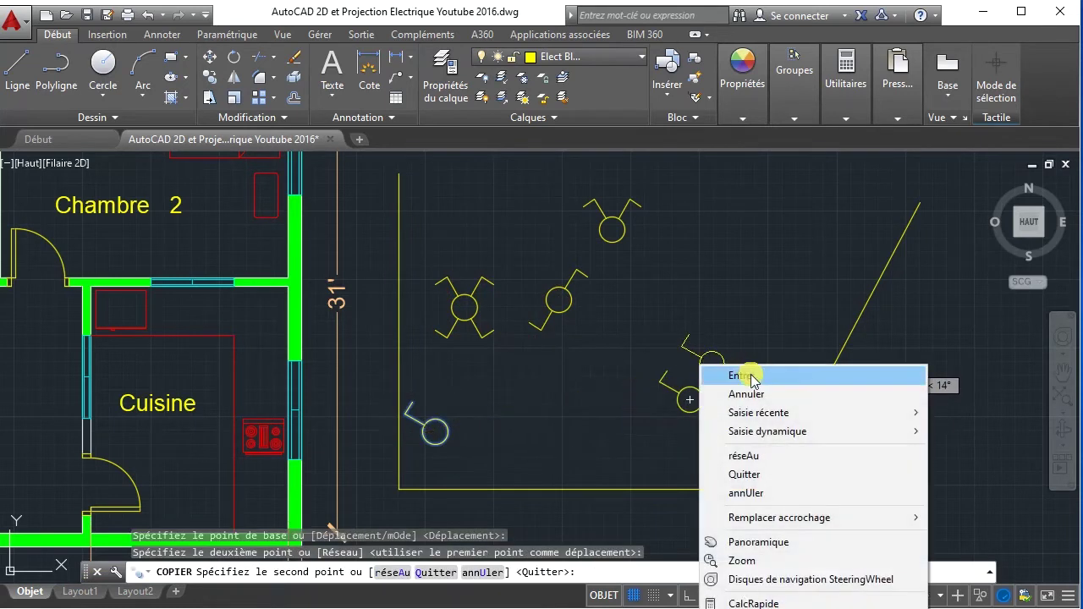
{"action": "left_click", "coordinate": [751, 377]}
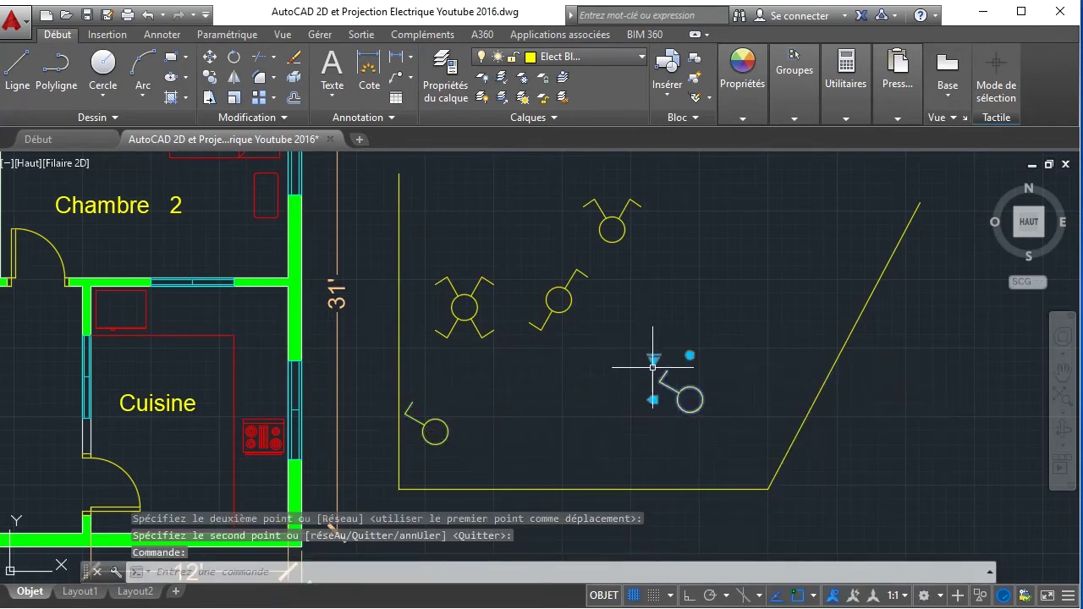
- Move the copy onto the diagonal wall and another outlet symbol onto the bottom wall
{"action": "left_click", "coordinate": [654, 399]}
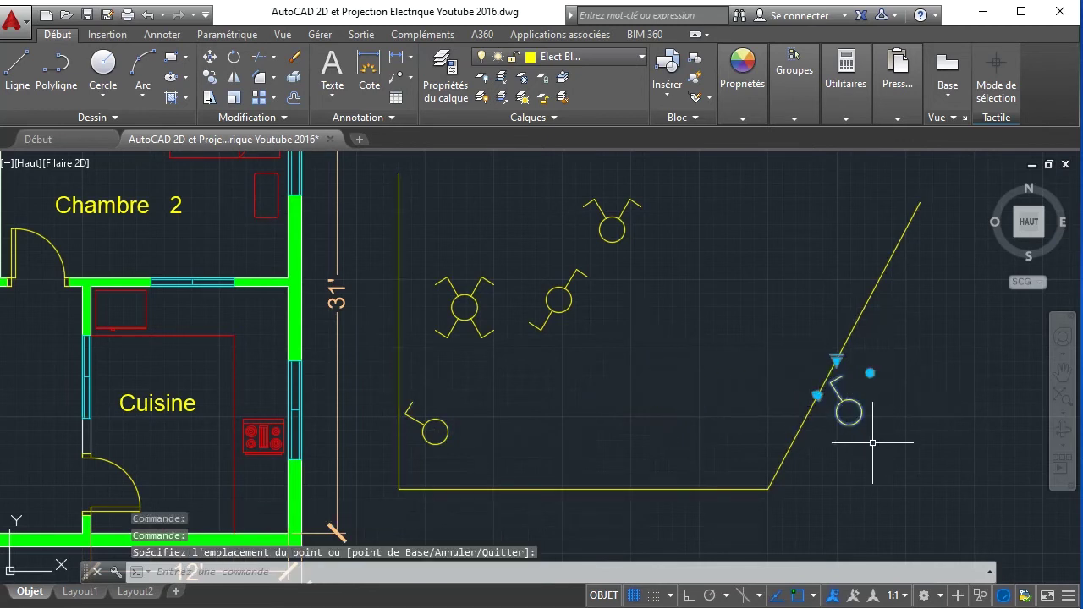
{"action": "left_click", "coordinate": [575, 305]}
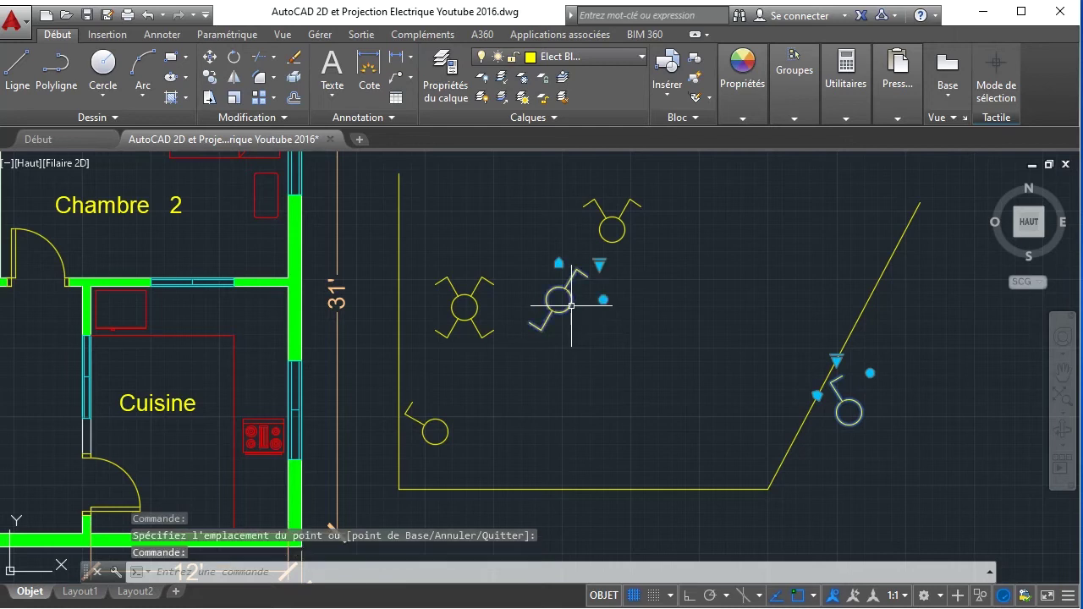
{"action": "left_click", "coordinate": [559, 263]}
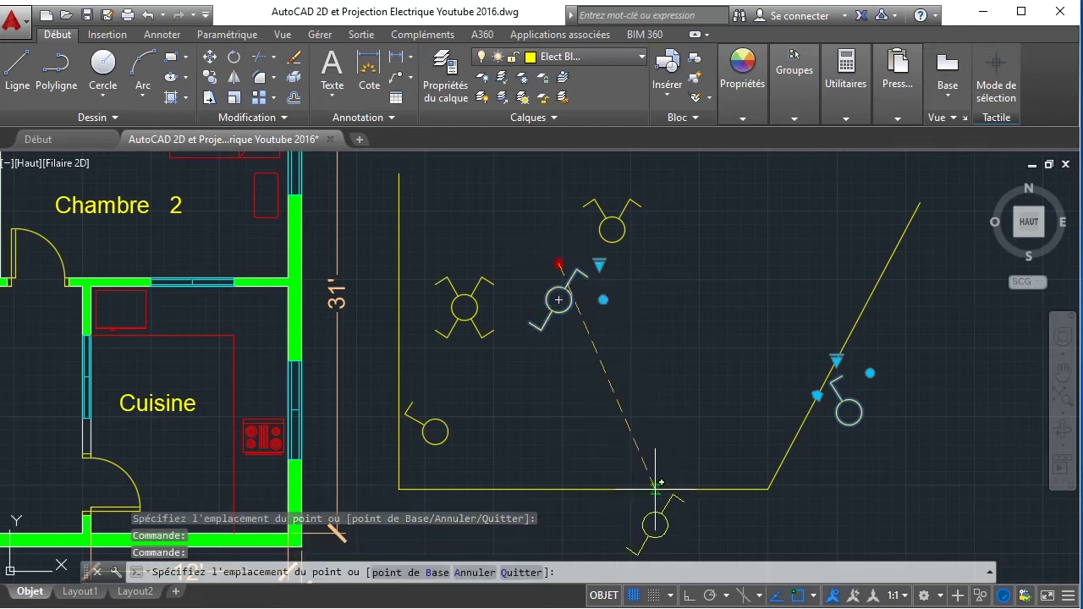
{"action": "left_click", "coordinate": [618, 483]}
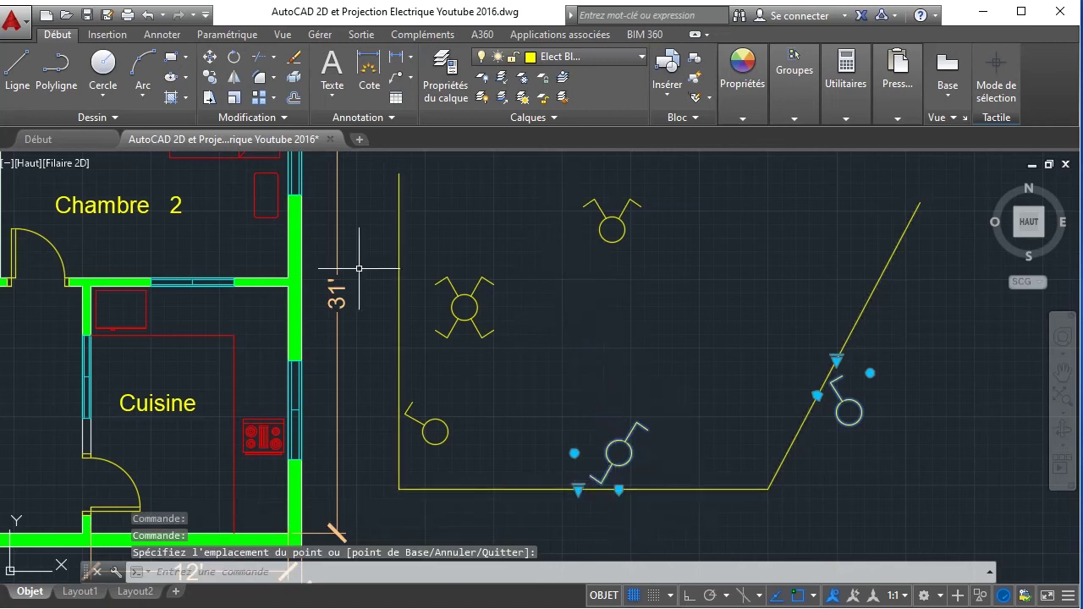
- Copy the bottom-wall outlet symbol once more
{"action": "left_click", "coordinate": [210, 77]}
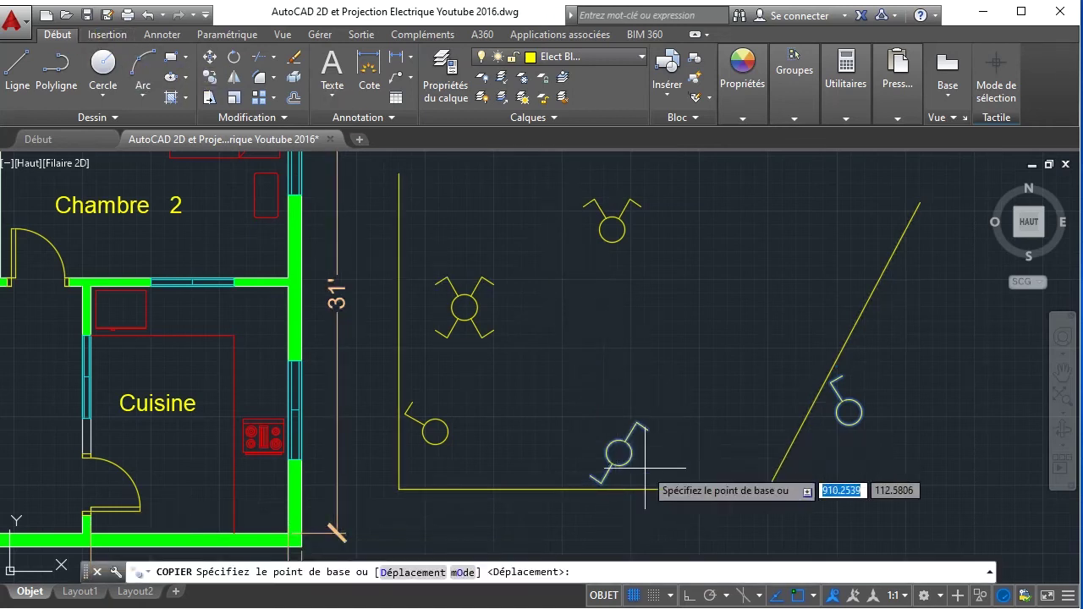
{"action": "left_click", "coordinate": [619, 454]}
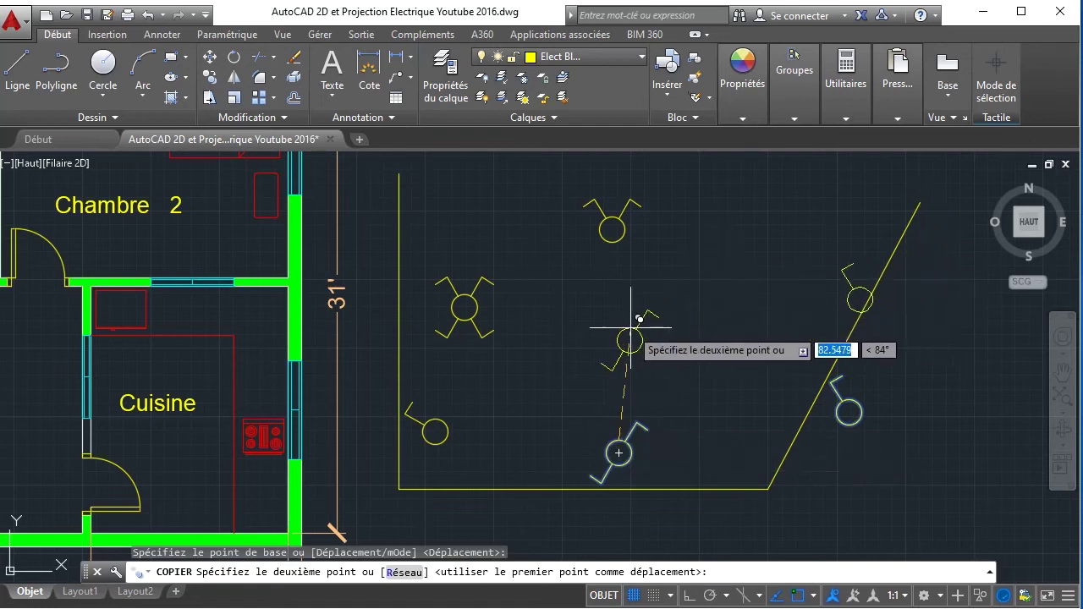
{"action": "key", "text": "Escape"}
{"action": "key", "text": "Return"}
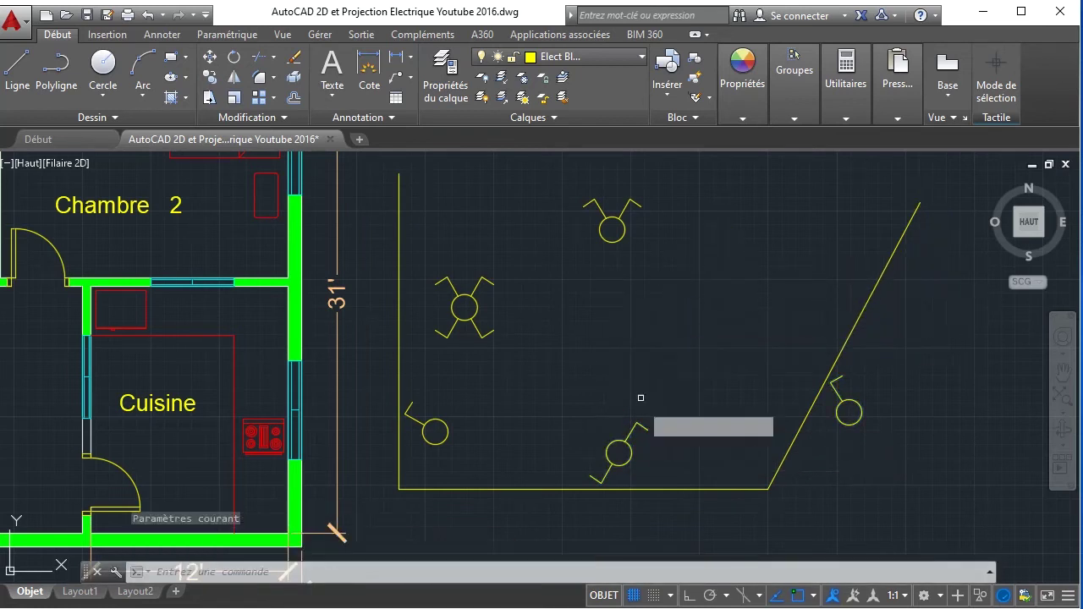
{"action": "left_click", "coordinate": [617, 450]}
{"action": "key", "text": "Return"}
{"action": "left_click", "coordinate": [619, 453]}
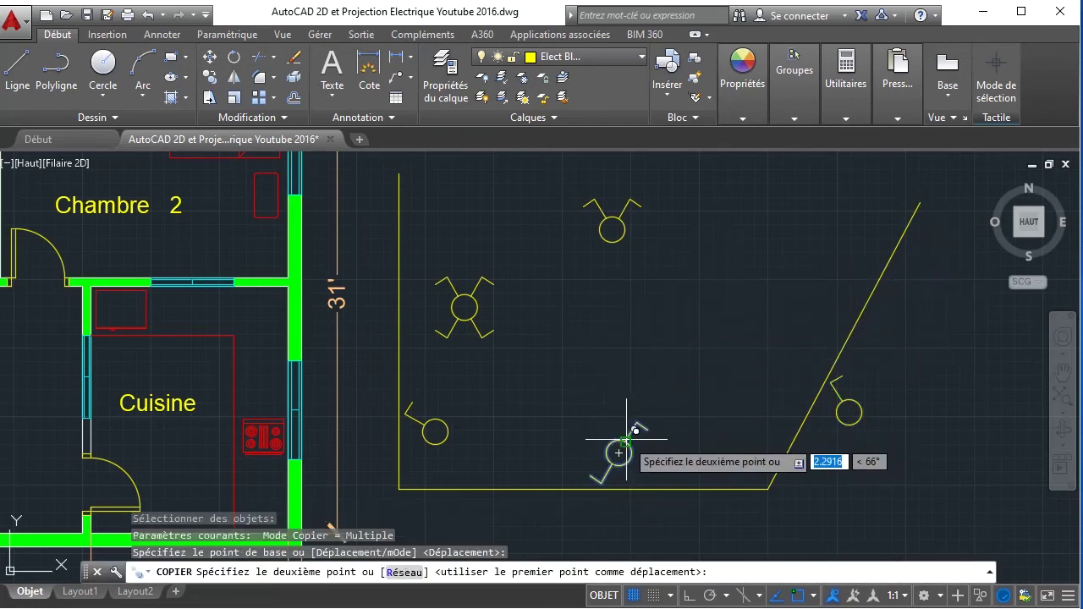
{"action": "left_click", "coordinate": [673, 348]}
{"action": "right_click", "coordinate": [772, 279]}
{"action": "left_click", "coordinate": [809, 289]}
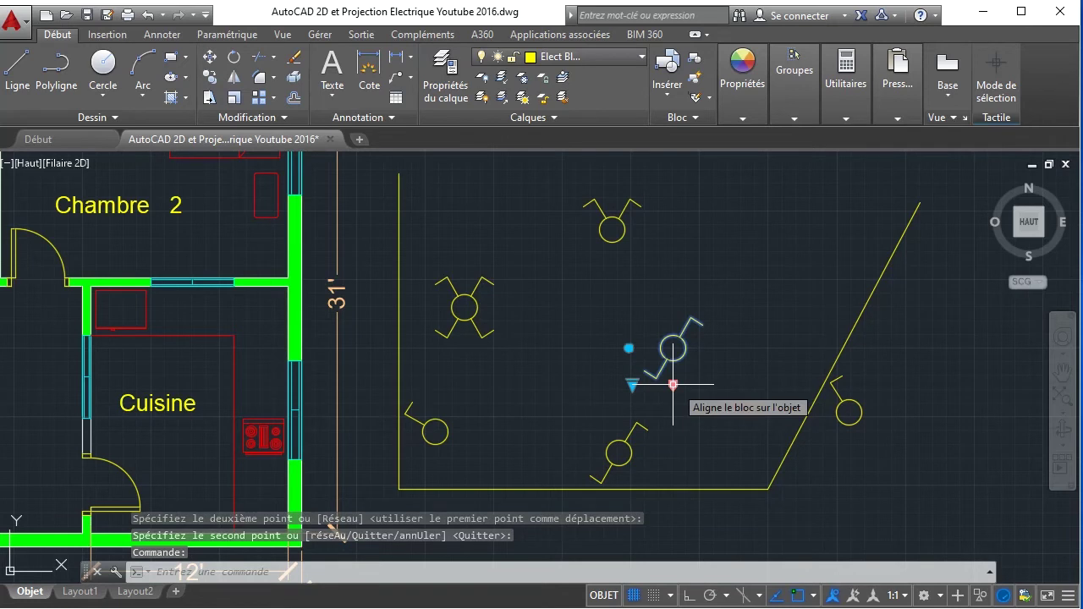
- Reposition the new copy, snapping it onto the diagonal wall
{"action": "left_click", "coordinate": [673, 385]}
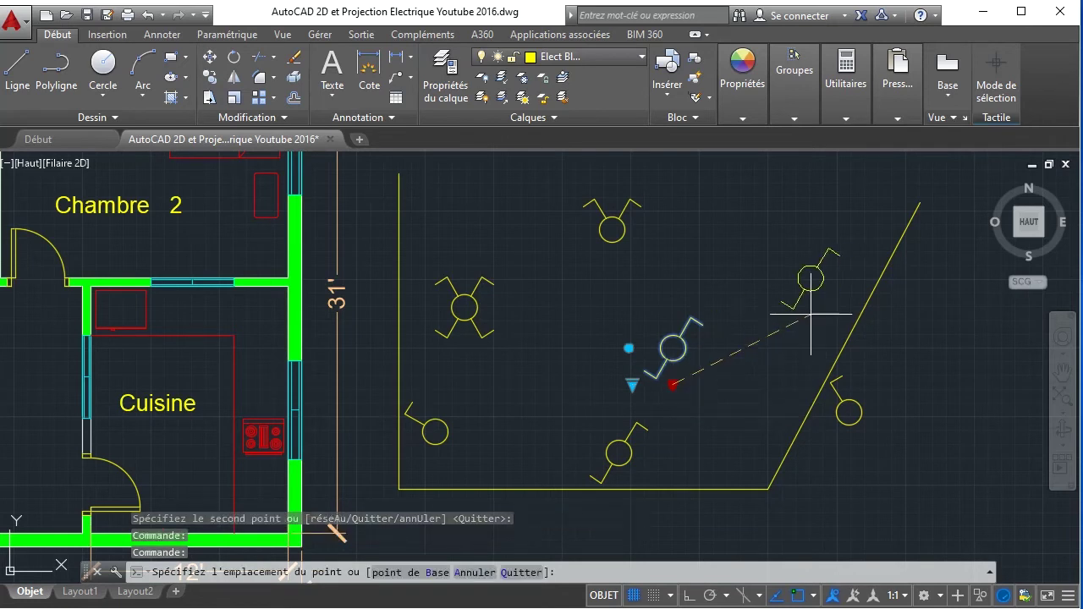
{"action": "left_click", "coordinate": [399, 237]}
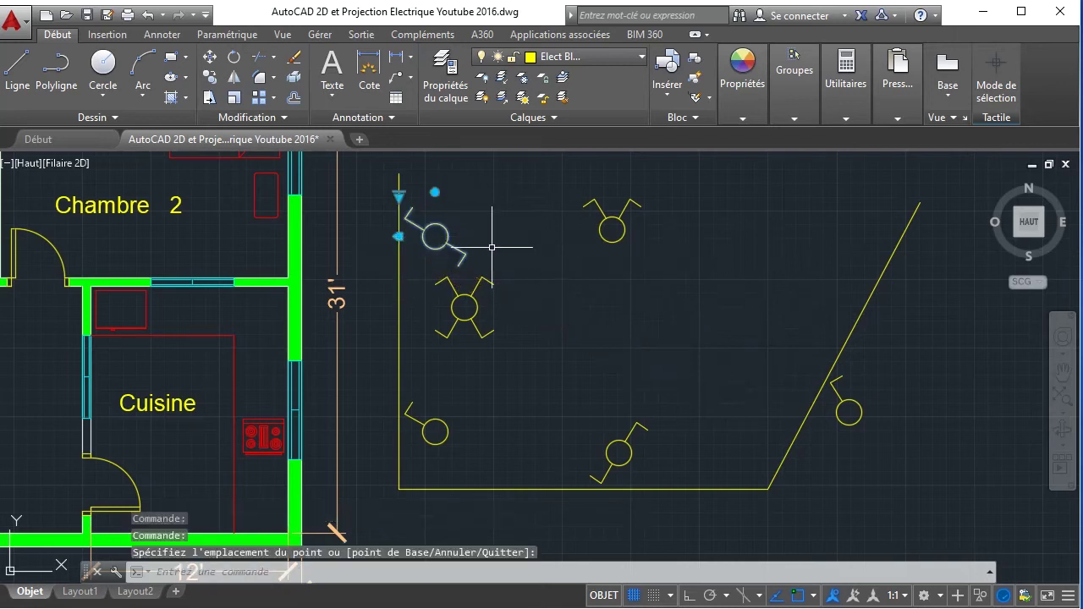
{"action": "left_click", "coordinate": [398, 237]}
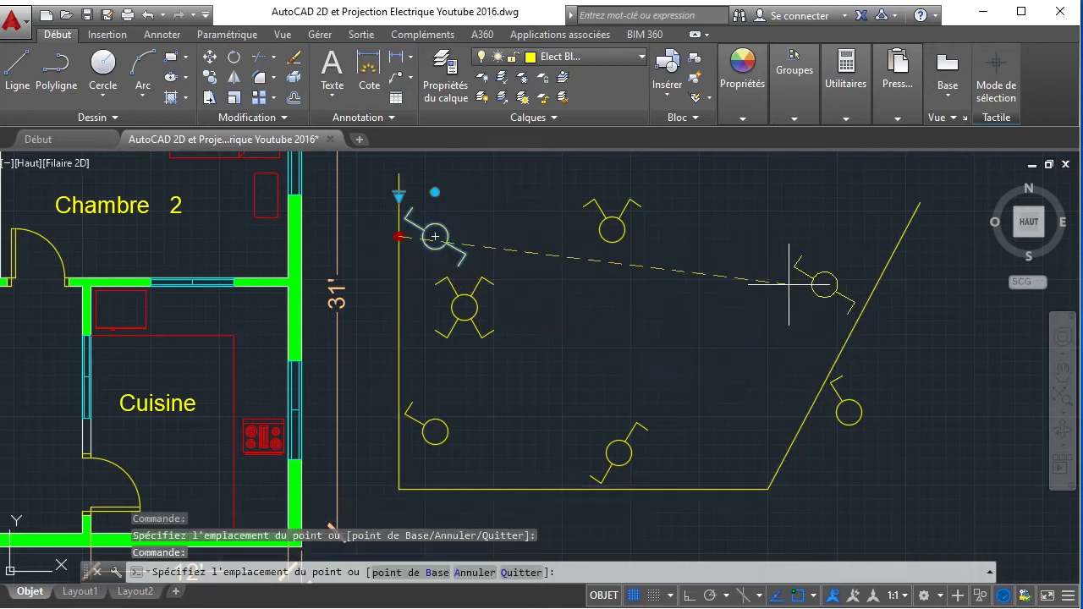
{"action": "left_click", "coordinate": [855, 312]}
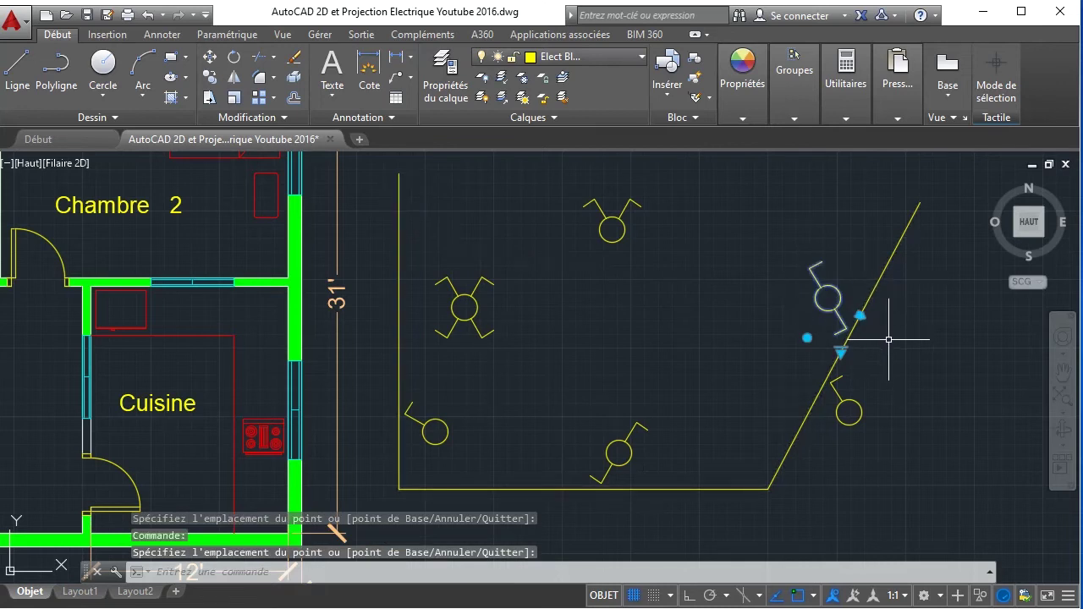
- Erase the outlet symbols on the upper, diagonal, bottom and left walls
{"action": "key", "text": "Delete"}
{"action": "left_click", "coordinate": [844, 413]}
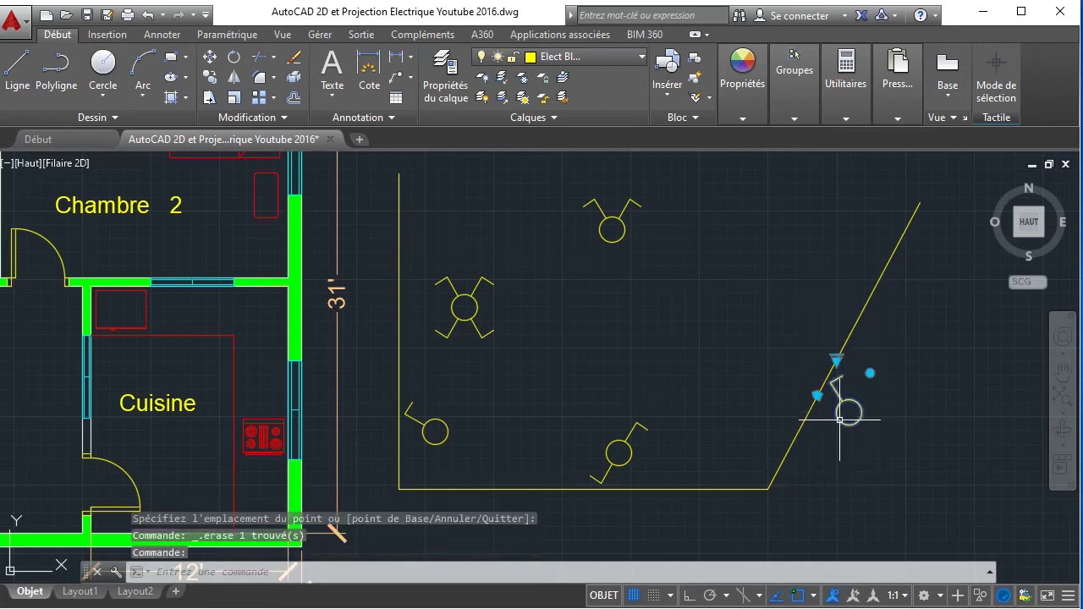
{"action": "key", "text": "Delete"}
{"action": "left_click", "coordinate": [622, 451]}
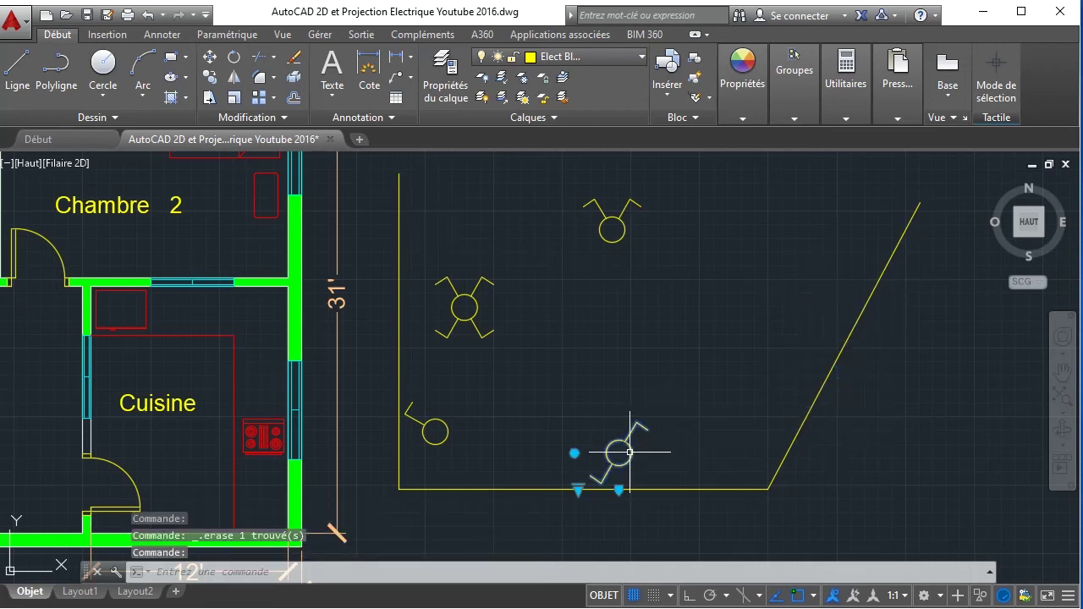
{"action": "key", "text": "Delete"}
{"action": "left_click", "coordinate": [435, 430]}
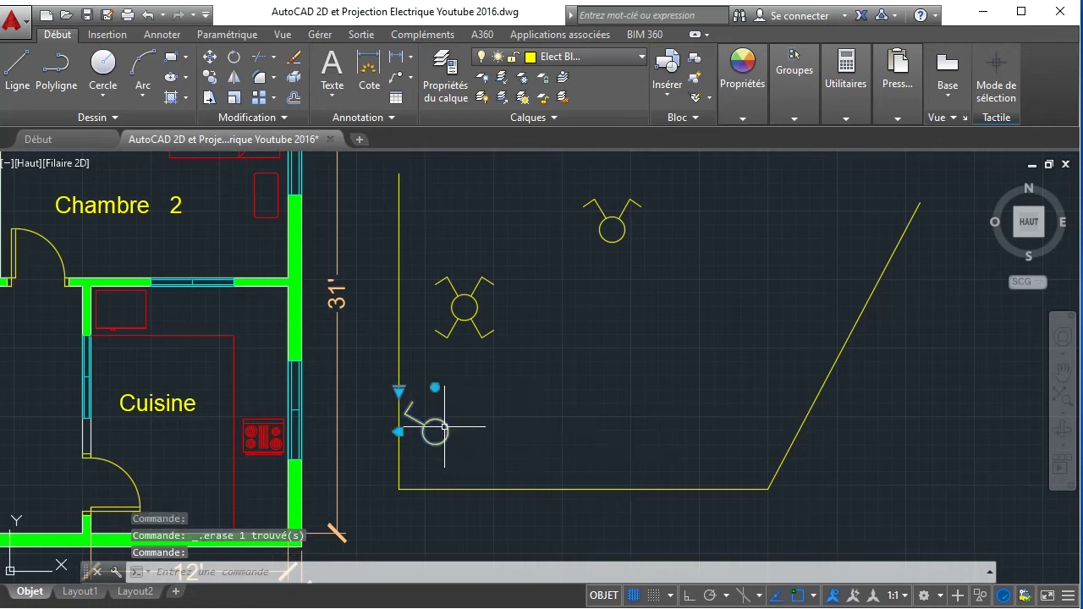
{"action": "key", "text": "Delete"}
- Move the Y-shaped fixture symbol up above the crossed symbol
{"action": "left_click", "coordinate": [612, 219]}
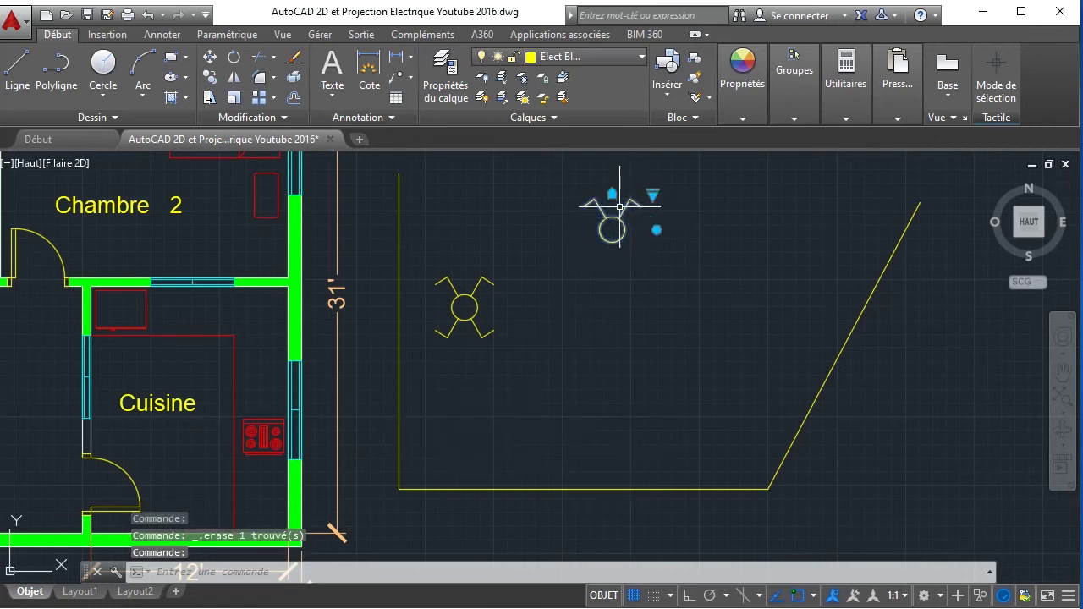
{"action": "left_click", "coordinate": [612, 194]}
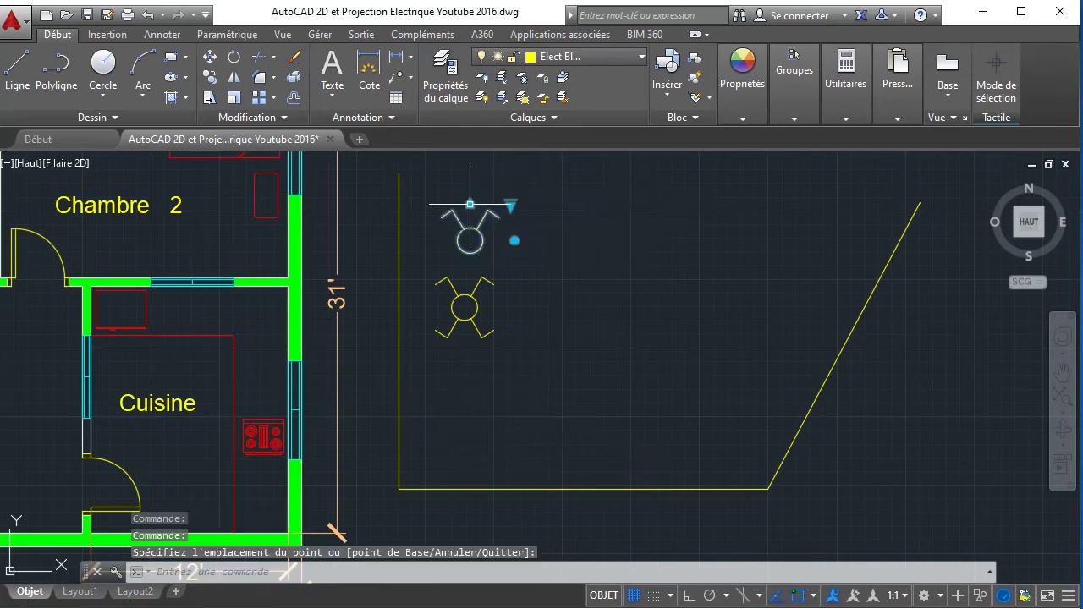
{"action": "scroll", "coordinate": [728, 431], "scroll_direction": "down", "scroll_amount": 4}
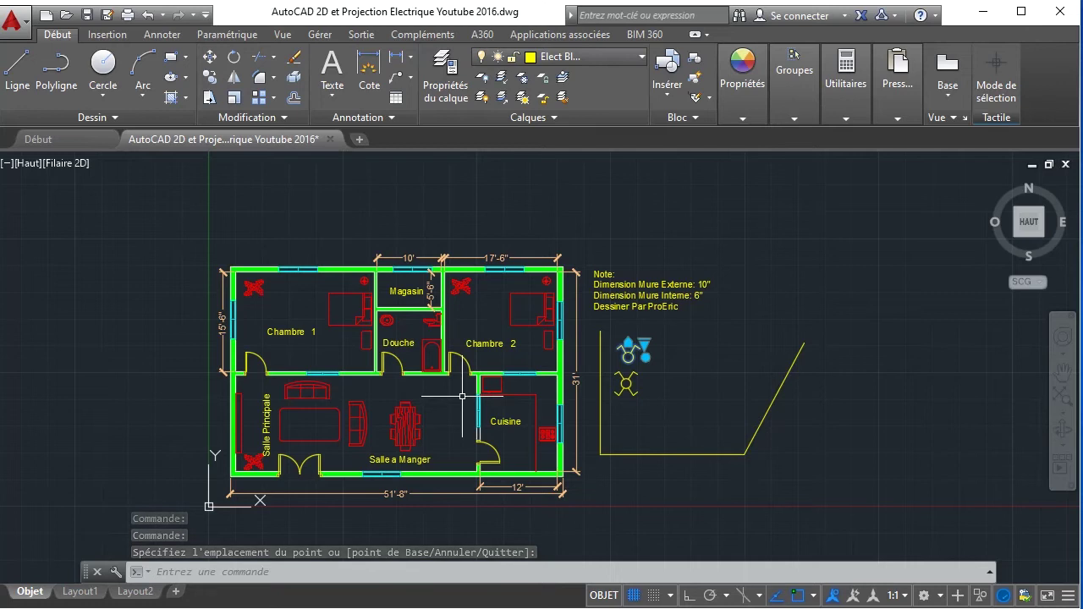
{"action": "scroll", "coordinate": [304, 452], "scroll_direction": "up", "scroll_amount": 6}
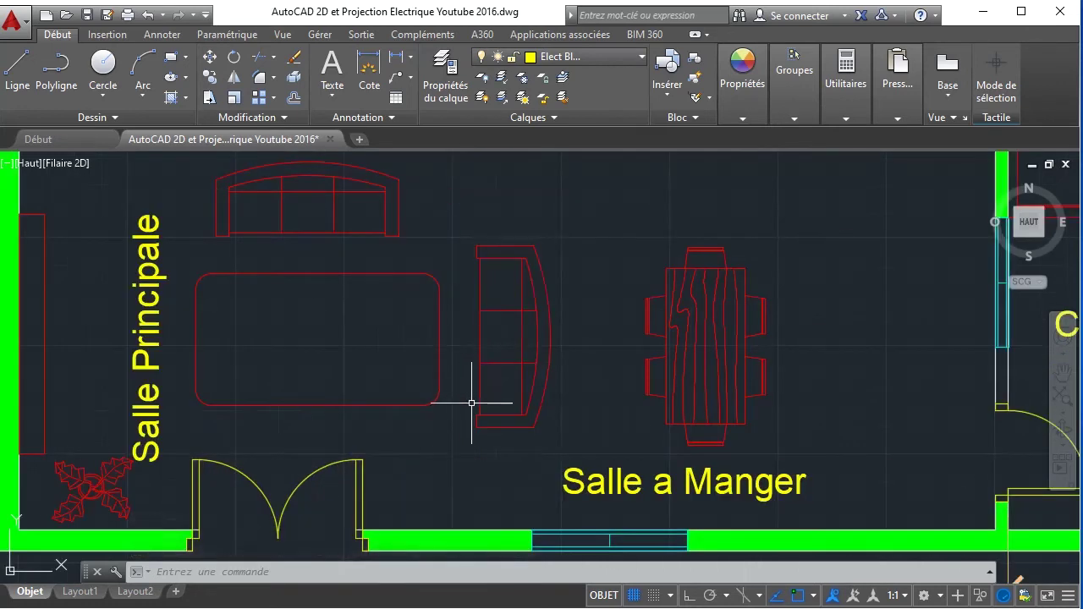
{"action": "scroll", "coordinate": [471, 403], "scroll_direction": "down", "scroll_amount": 4}
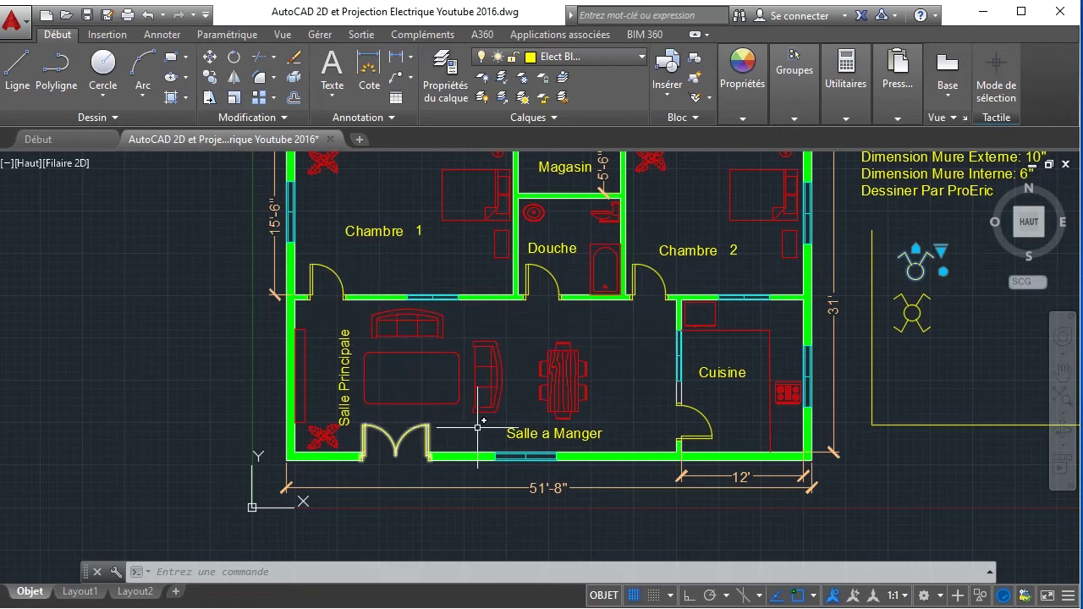
{"action": "left_click", "coordinate": [1062, 398]}
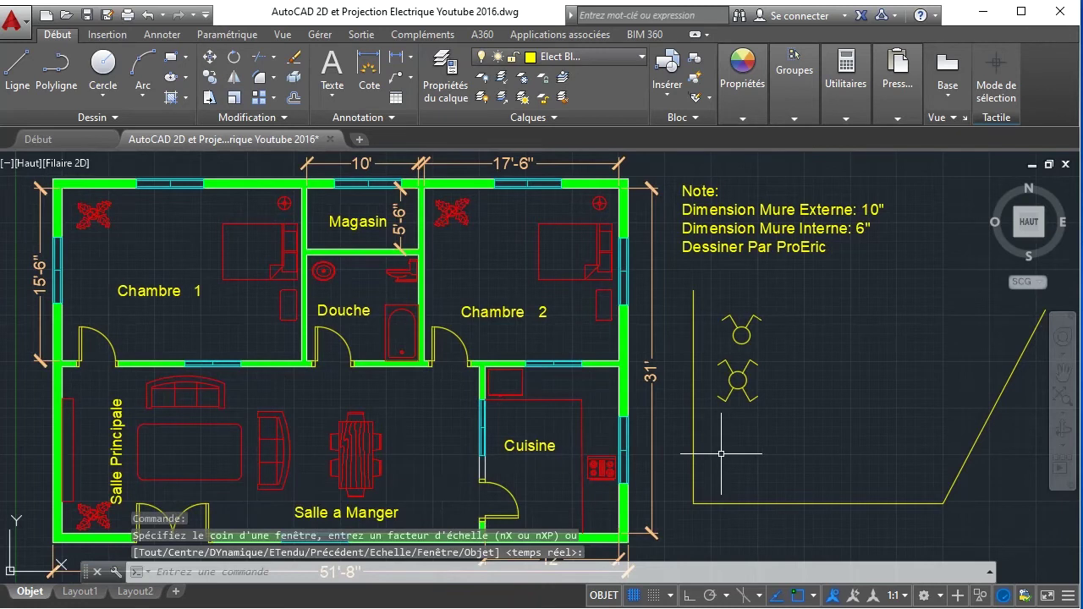
{"action": "left_click", "coordinate": [104, 66]}
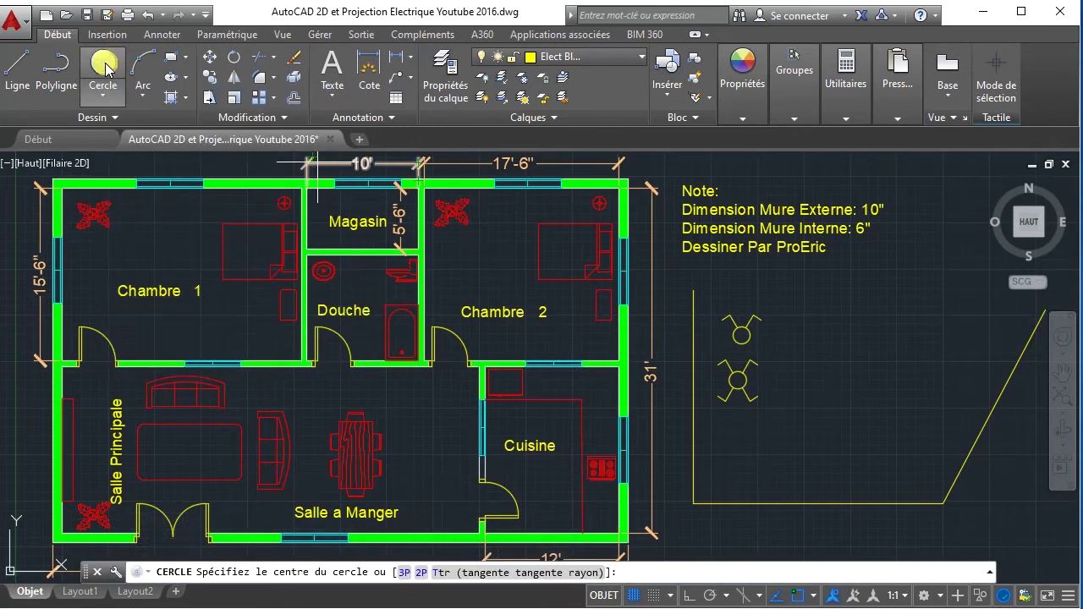
{"action": "left_click", "coordinate": [810, 375]}
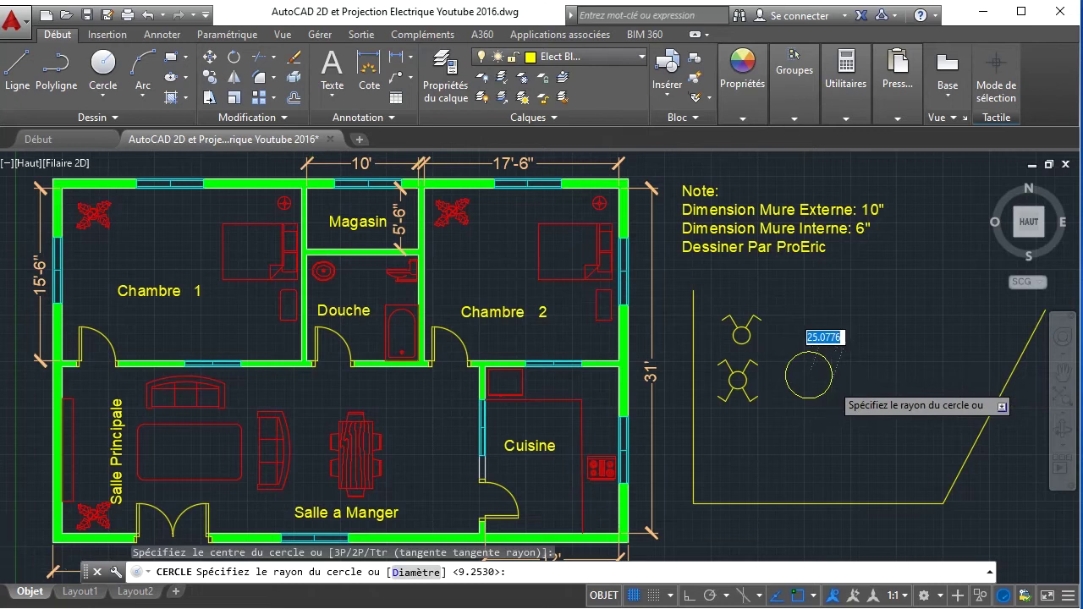
{"action": "scroll", "coordinate": [834, 373], "scroll_direction": "up", "scroll_amount": 4}
{"action": "scroll", "coordinate": [833, 380], "scroll_direction": "down", "scroll_amount": 4}
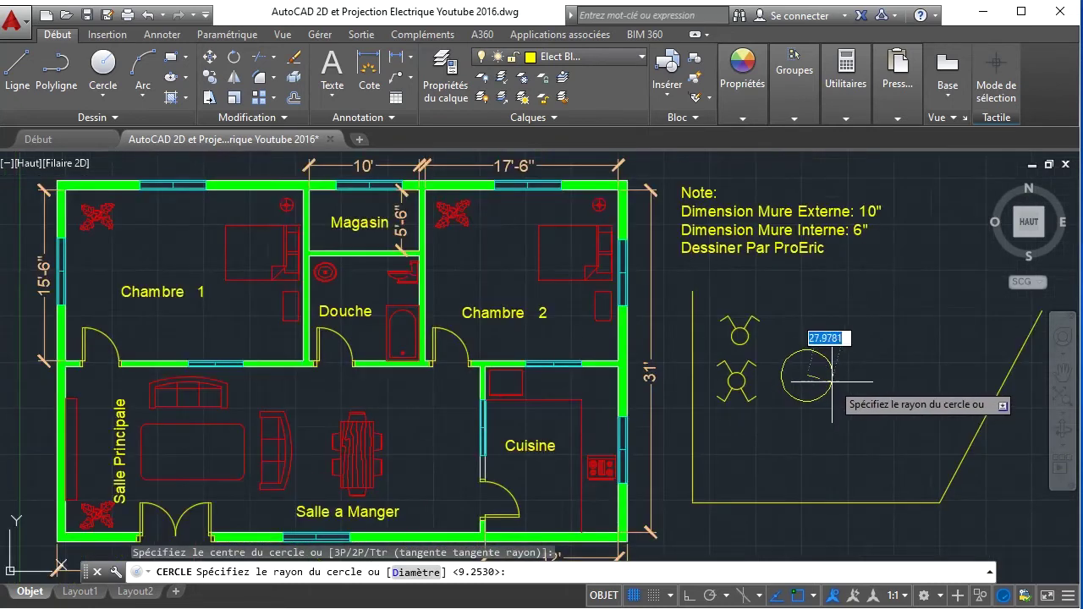
{"action": "scroll", "coordinate": [833, 381], "scroll_direction": "up", "scroll_amount": 3}
{"action": "scroll", "coordinate": [813, 339], "scroll_direction": "down", "scroll_amount": 3}
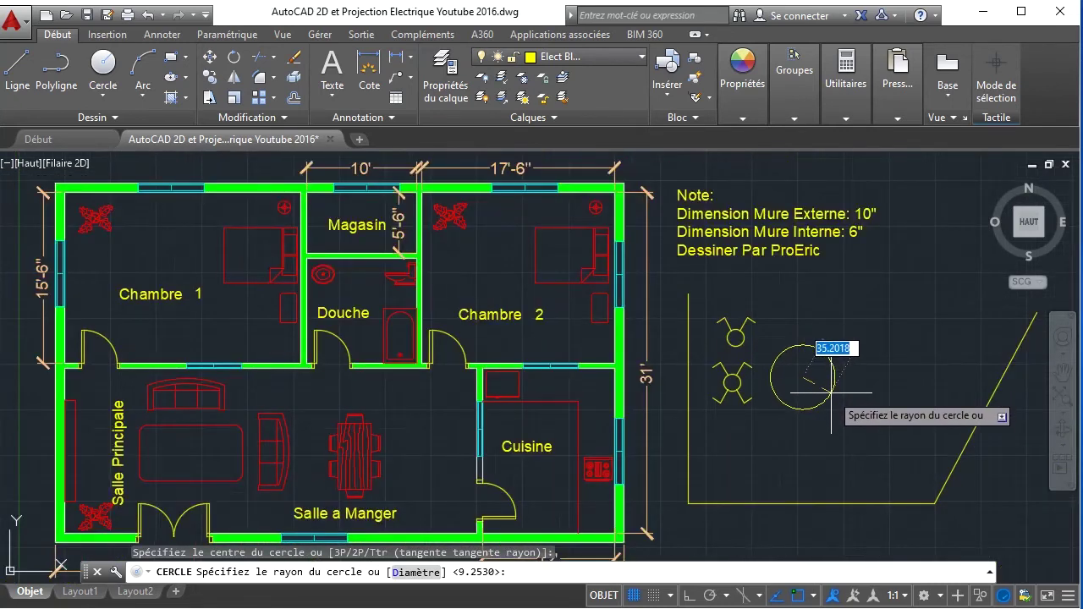
{"action": "key", "text": "Escape"}
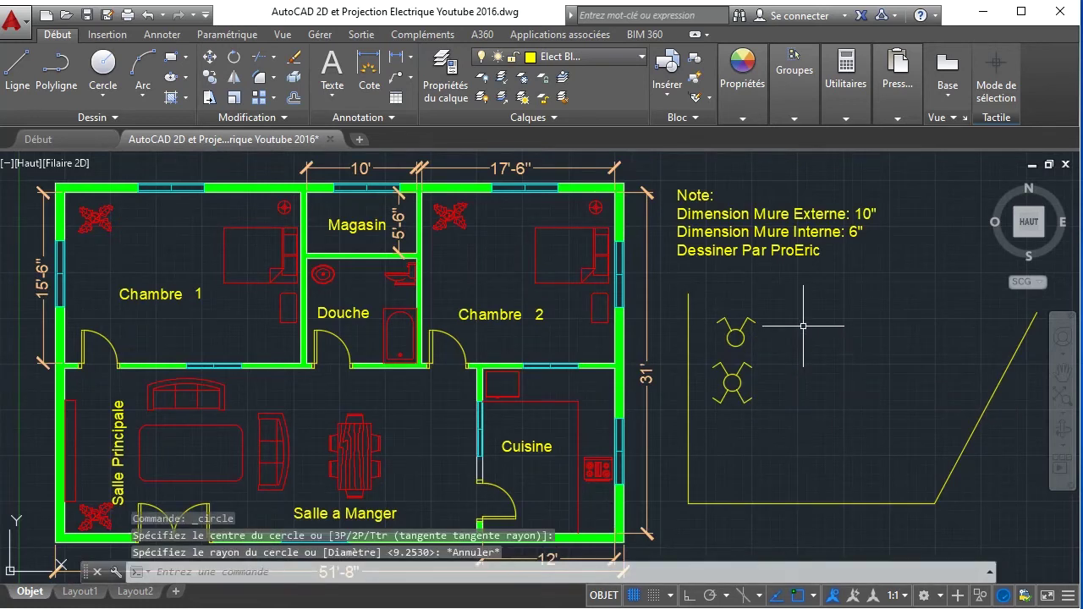
{"action": "key", "text": "Return"}
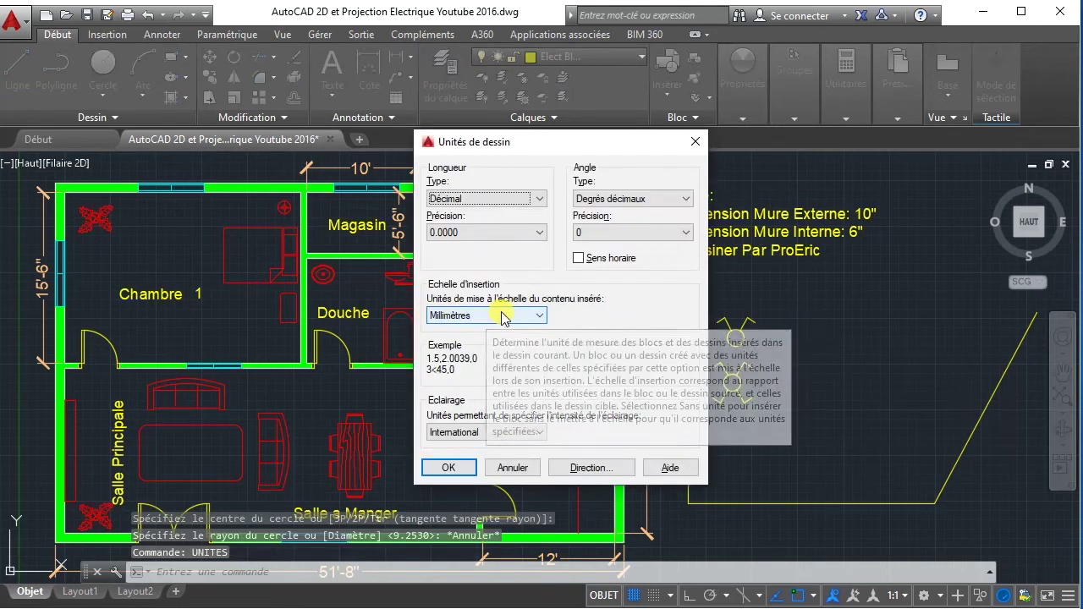
{"action": "left_click", "coordinate": [694, 142]}
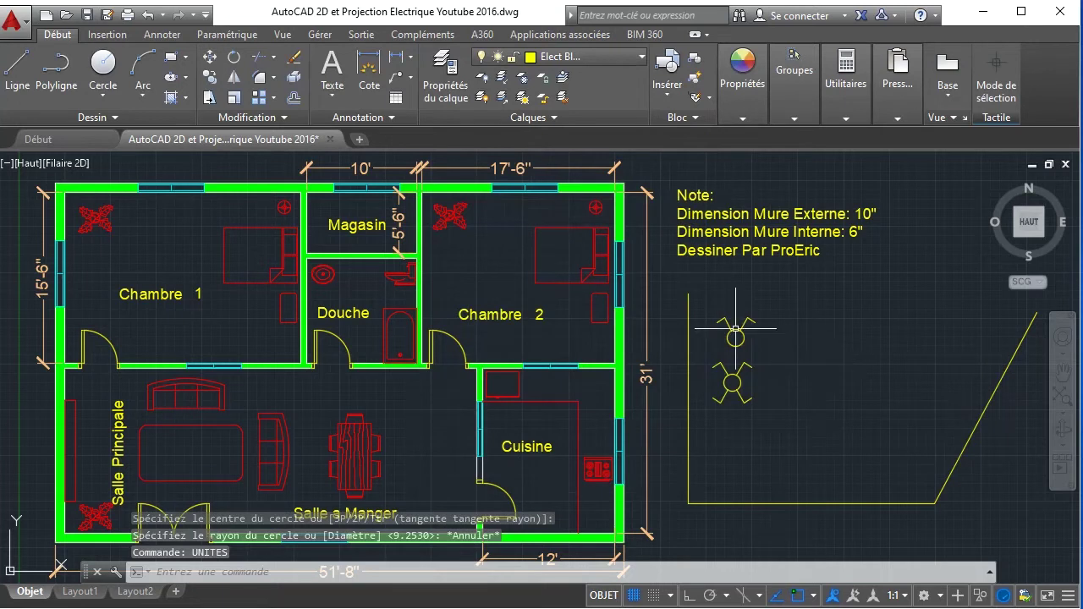
{"action": "left_click", "coordinate": [102, 68]}
- Draw a circle in the empty area right of the fixture symbols
{"action": "scroll", "coordinate": [787, 387], "scroll_direction": "up", "scroll_amount": 5}
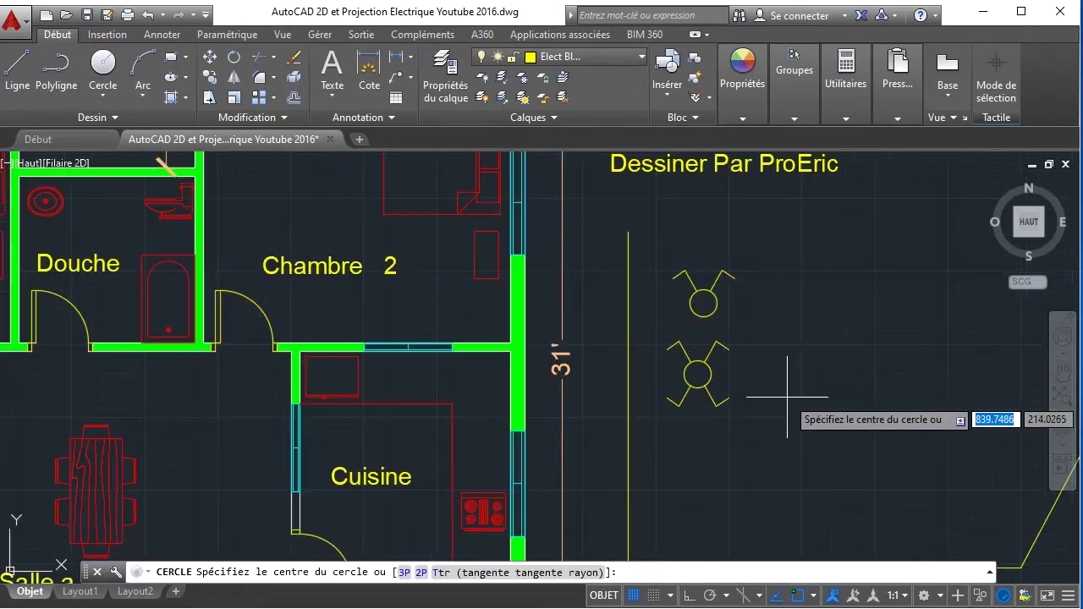
{"action": "scroll", "coordinate": [821, 389], "scroll_direction": "up", "scroll_amount": 2}
{"action": "mouse_move", "coordinate": [821, 389]}
{"action": "middle_mouse_down"}
{"action": "mouse_move", "coordinate": [529, 420]}
{"action": "mouse_move", "coordinate": [494, 403]}
{"action": "middle_mouse_up"}
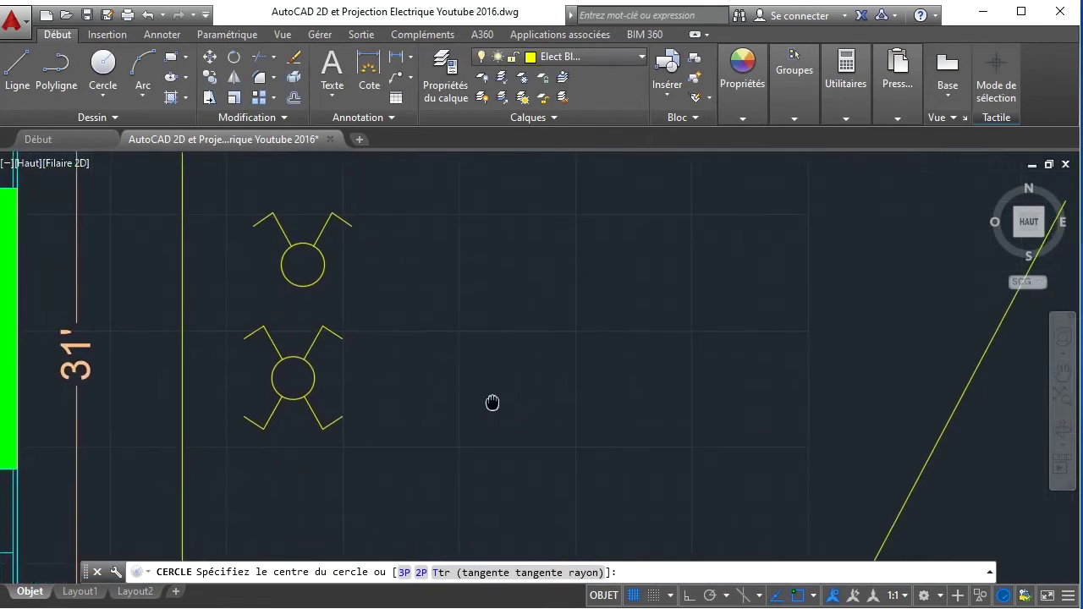
{"action": "left_click", "coordinate": [508, 360]}
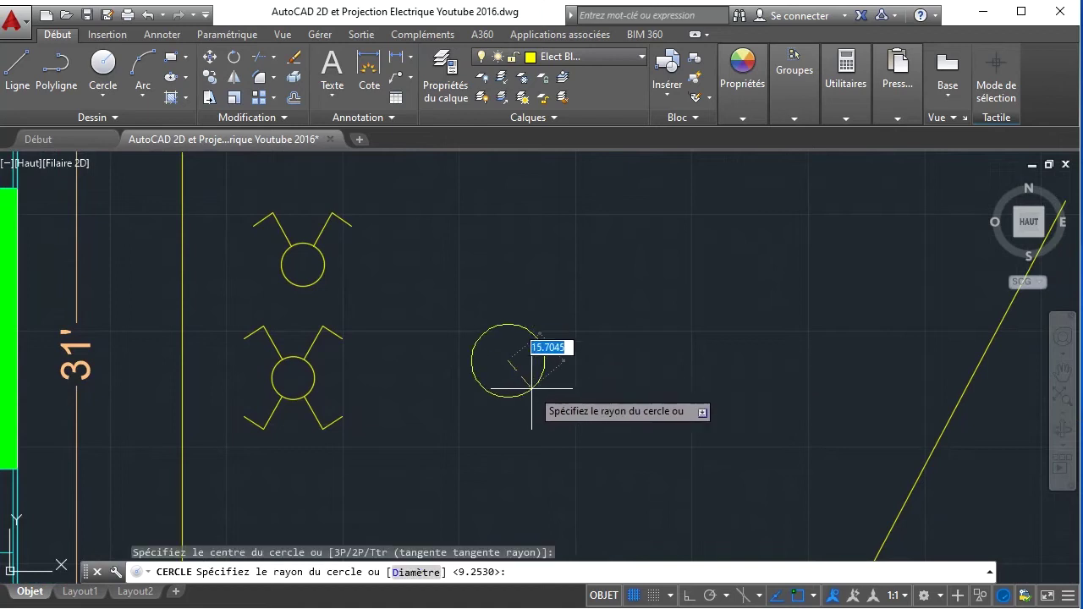
{"action": "left_click", "coordinate": [537, 396]}
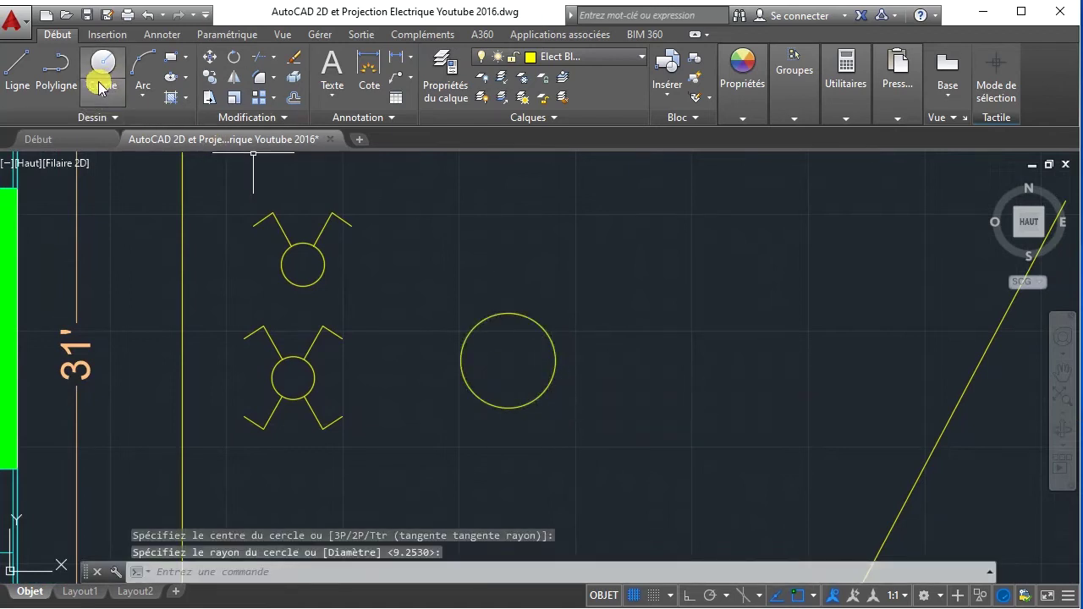
- Offset the circle inward by a picked distance to make a smaller concentric circle
{"action": "left_click", "coordinate": [294, 98]}
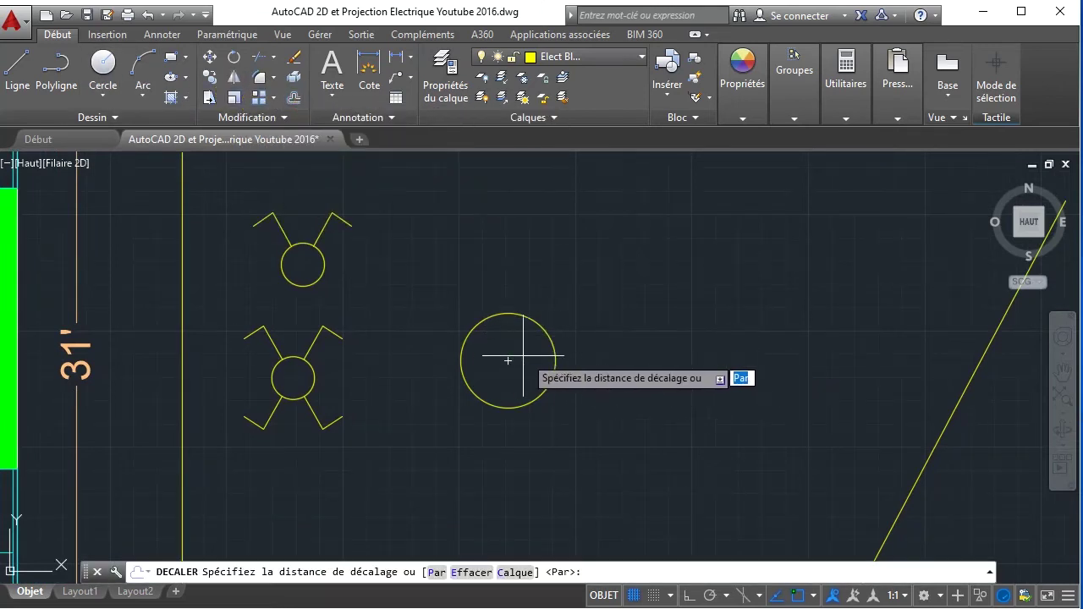
{"action": "left_click", "coordinate": [583, 335]}
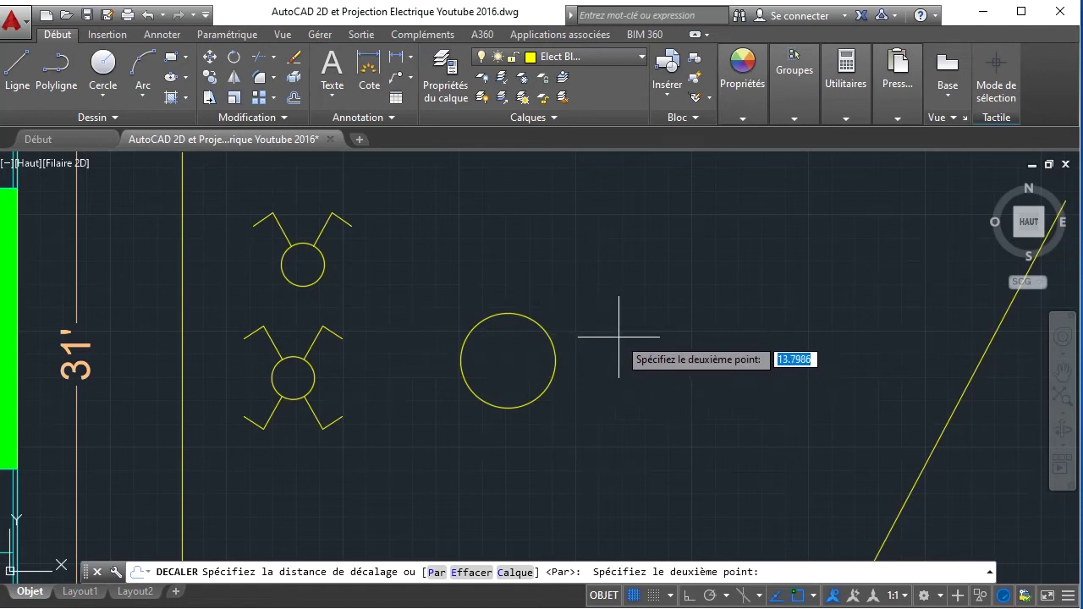
{"action": "left_click", "coordinate": [613, 336]}
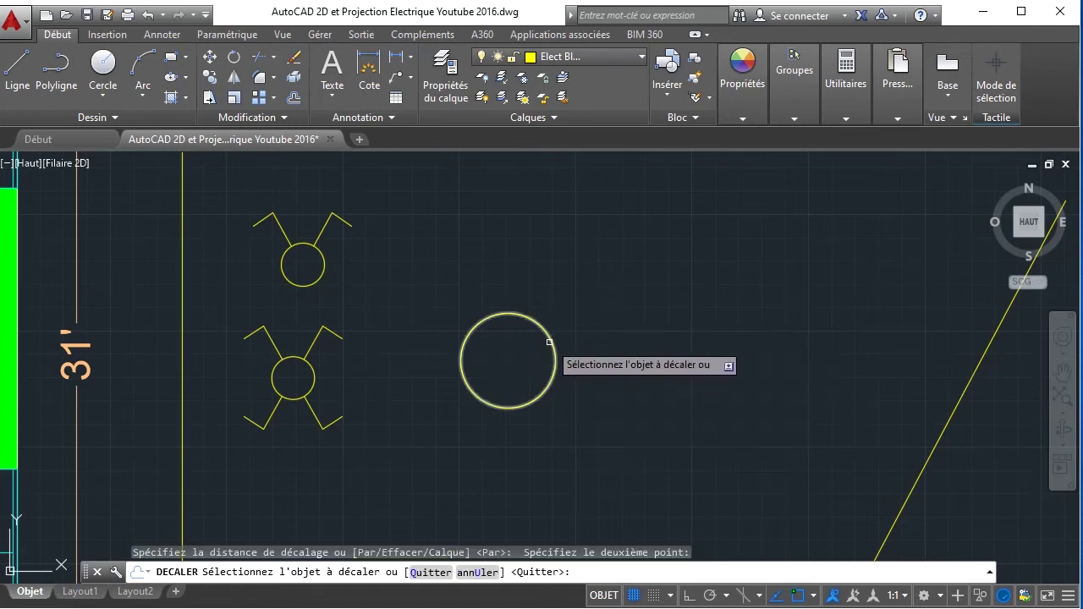
{"action": "left_click", "coordinate": [549, 342]}
{"action": "left_click", "coordinate": [509, 358]}
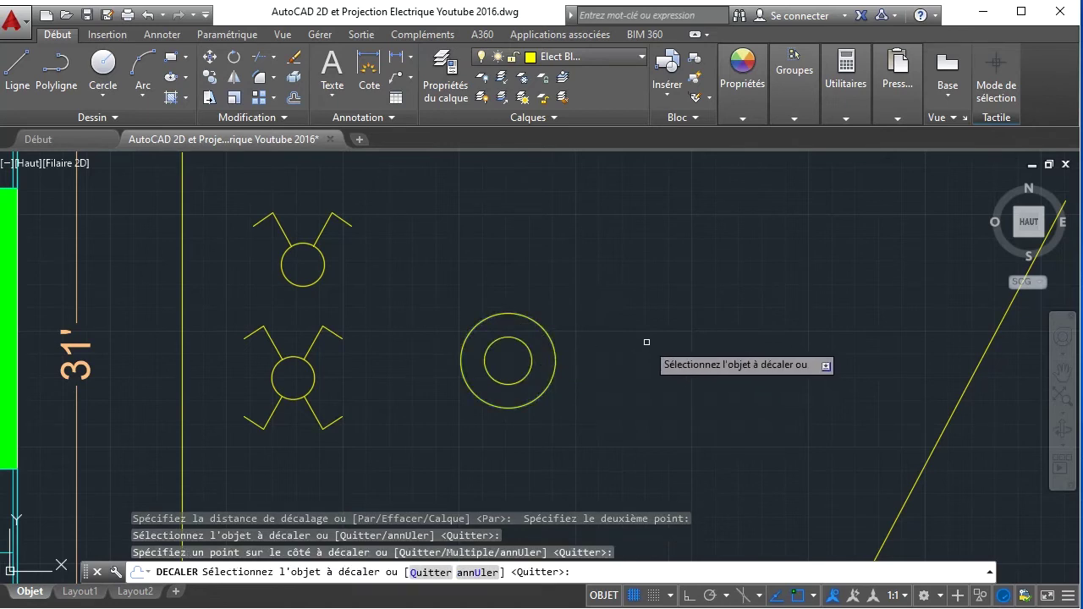
{"action": "key", "text": "ctrl+z"}
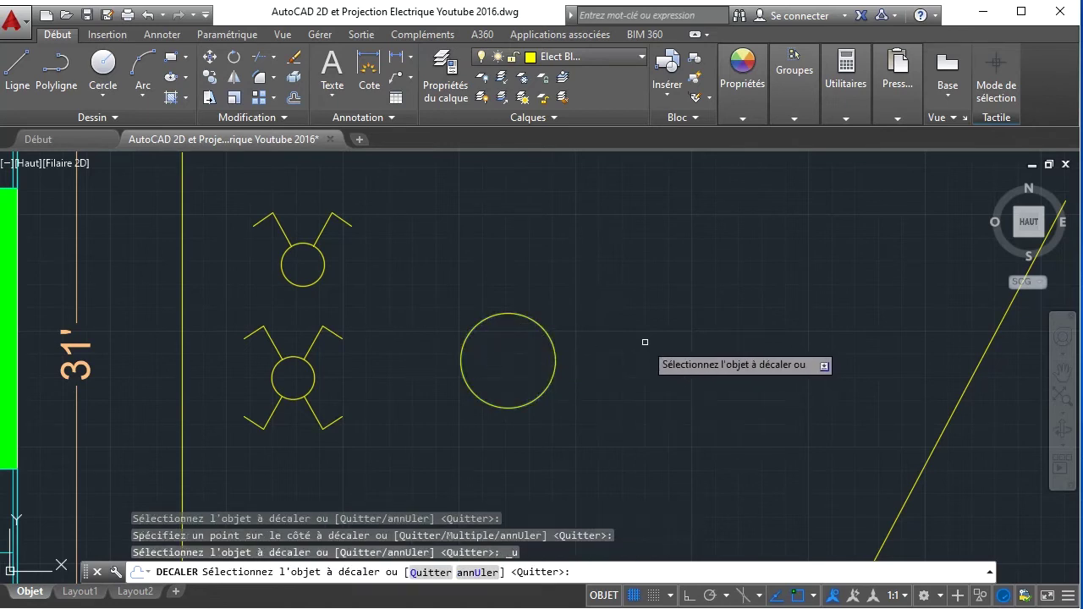
{"action": "left_click", "coordinate": [293, 100]}
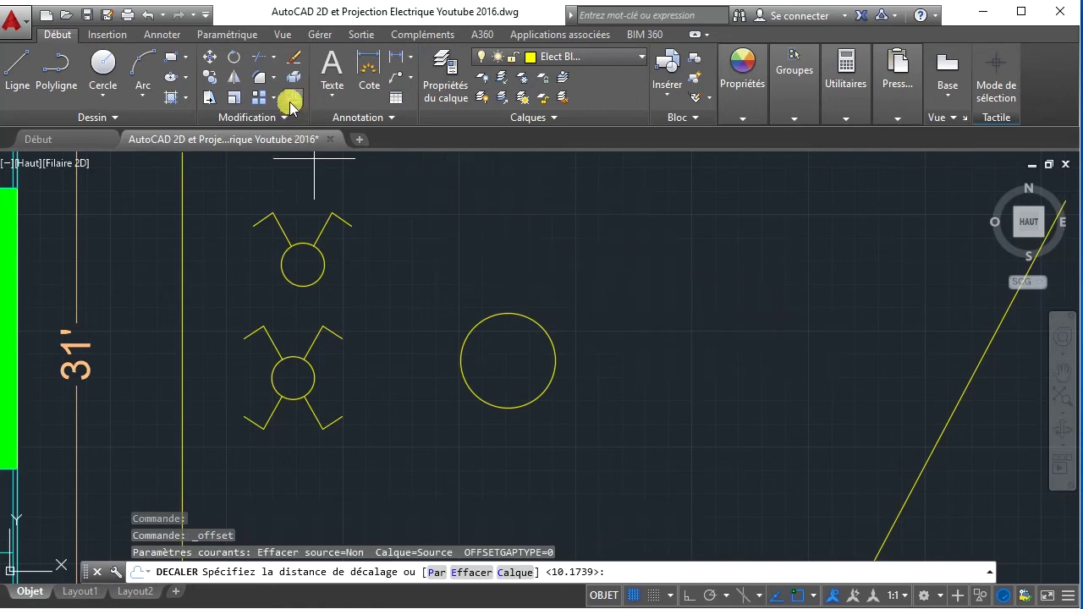
{"action": "left_click", "coordinate": [548, 289]}
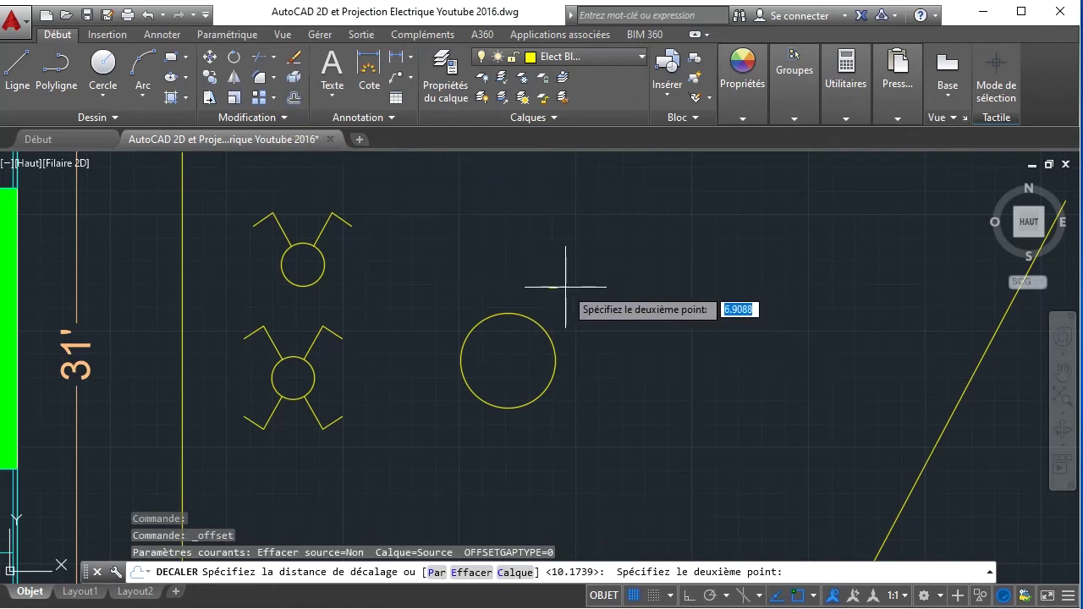
{"action": "left_click", "coordinate": [566, 287]}
{"action": "left_click", "coordinate": [554, 350]}
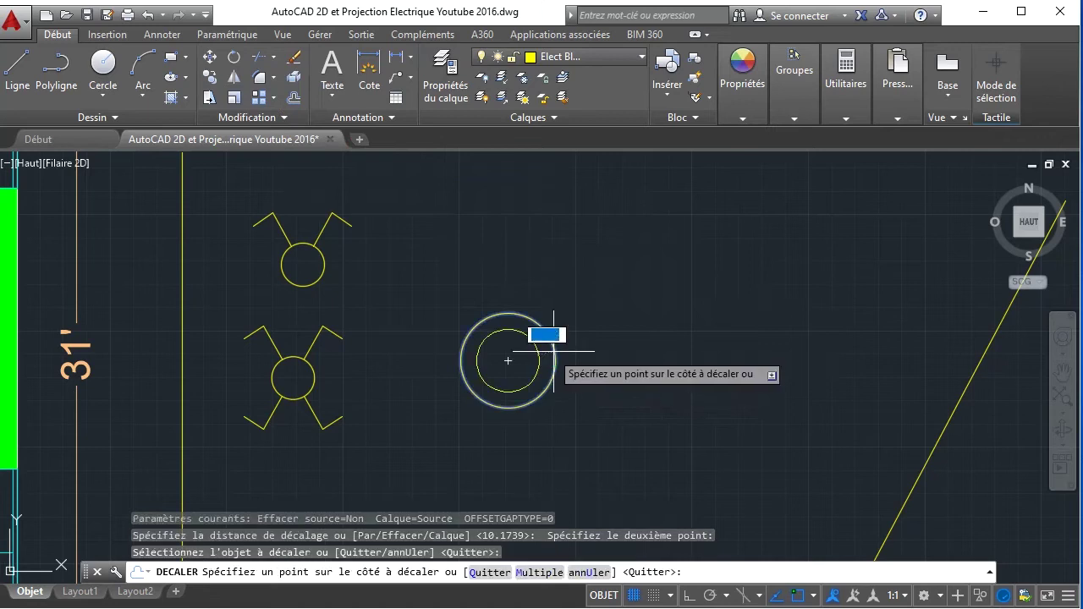
{"action": "left_click", "coordinate": [554, 350]}
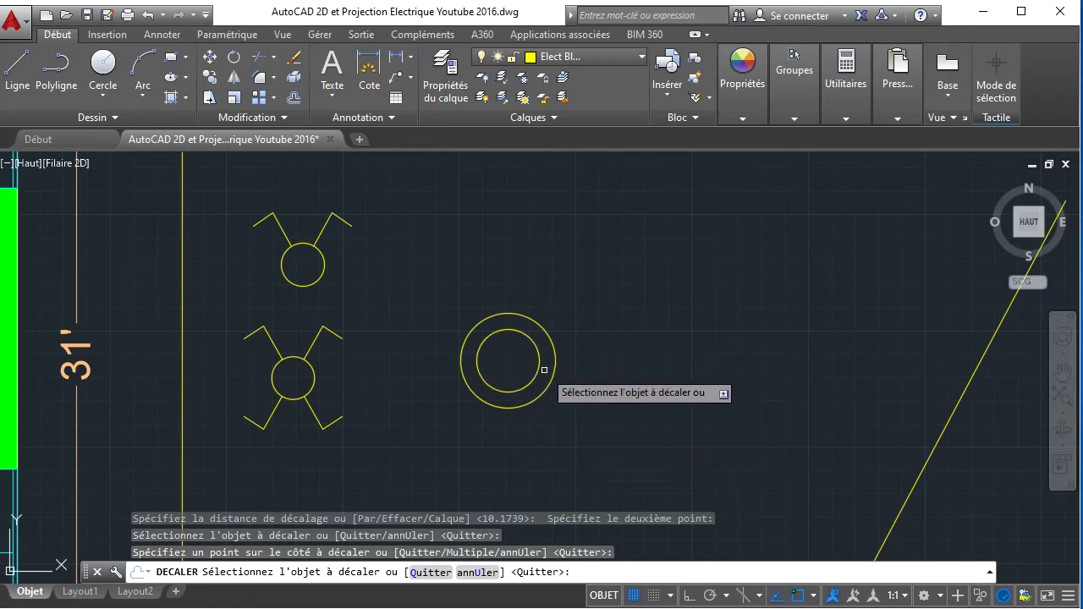
{"action": "scroll", "coordinate": [548, 391], "scroll_direction": "down", "scroll_amount": 2}
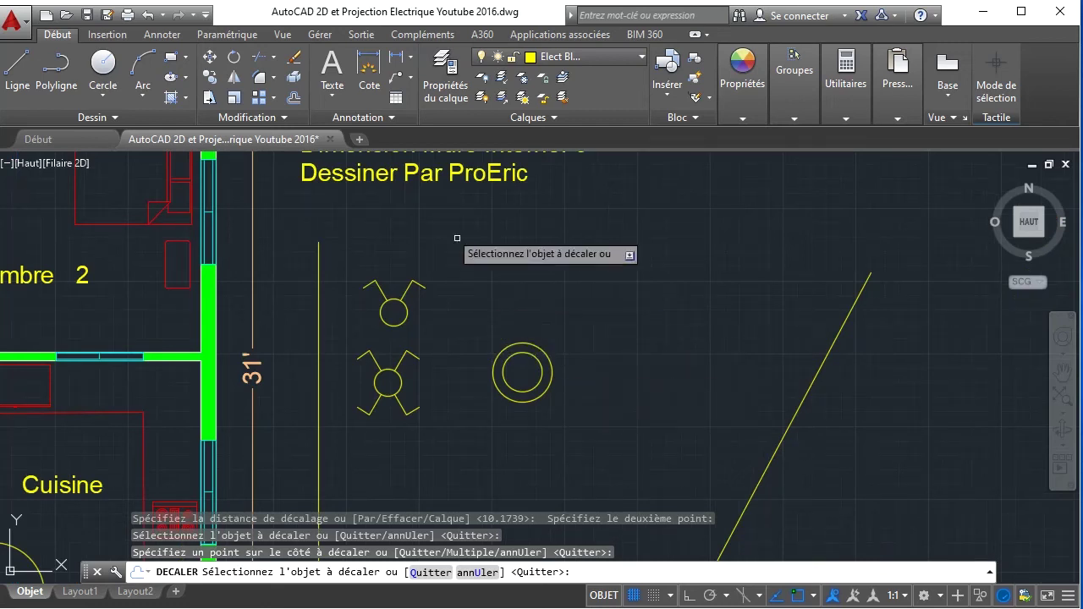
- Draw a 45° line from the circles' centre out past the outer circle
{"action": "left_click", "coordinate": [16, 68]}
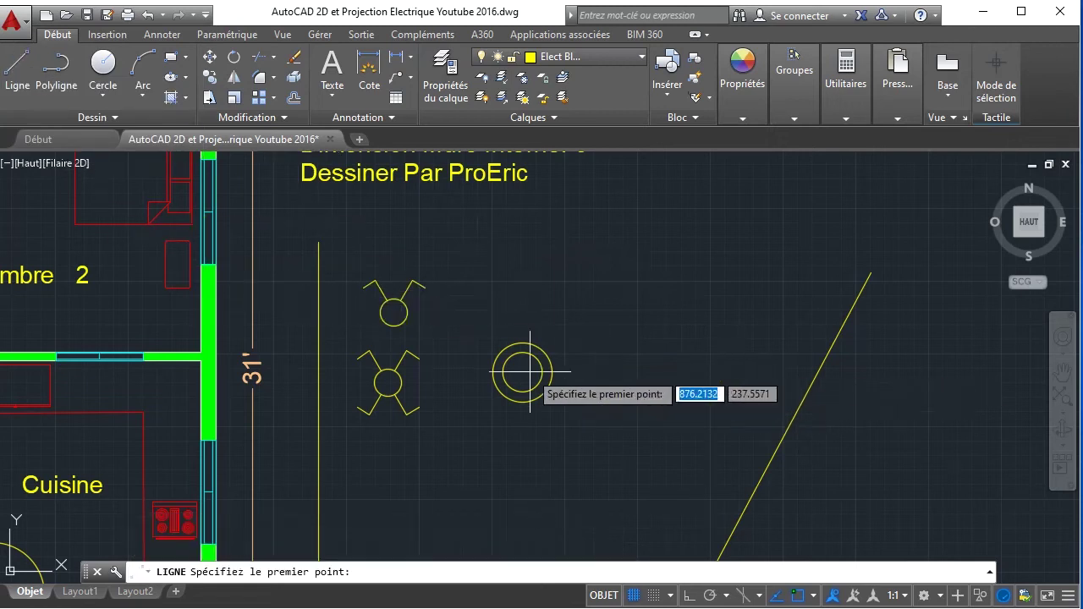
{"action": "scroll", "coordinate": [513, 375], "scroll_direction": "up", "scroll_amount": 4}
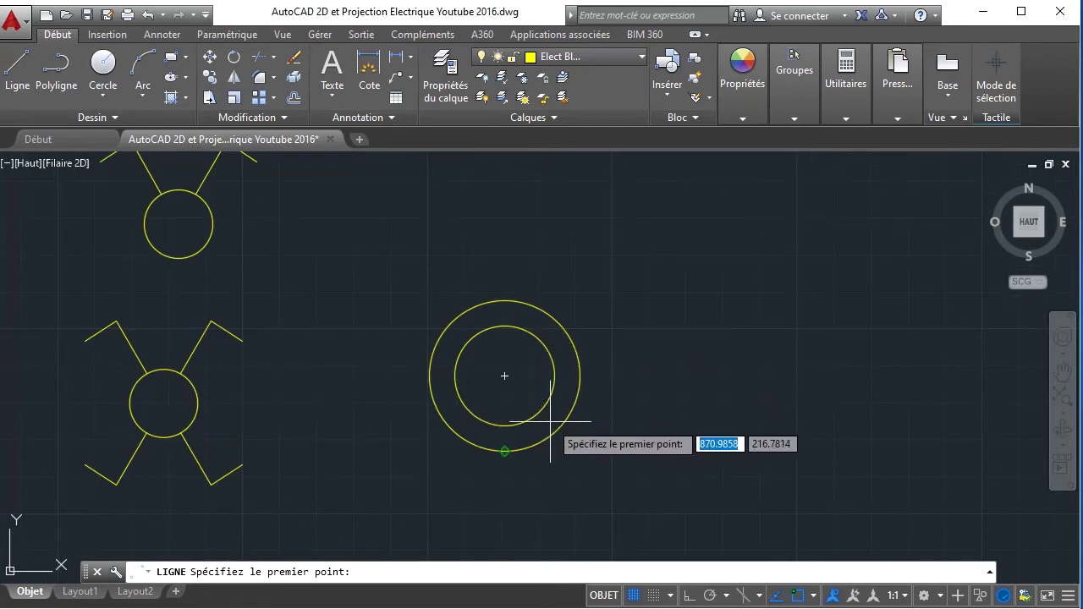
{"action": "left_click", "coordinate": [504, 375]}
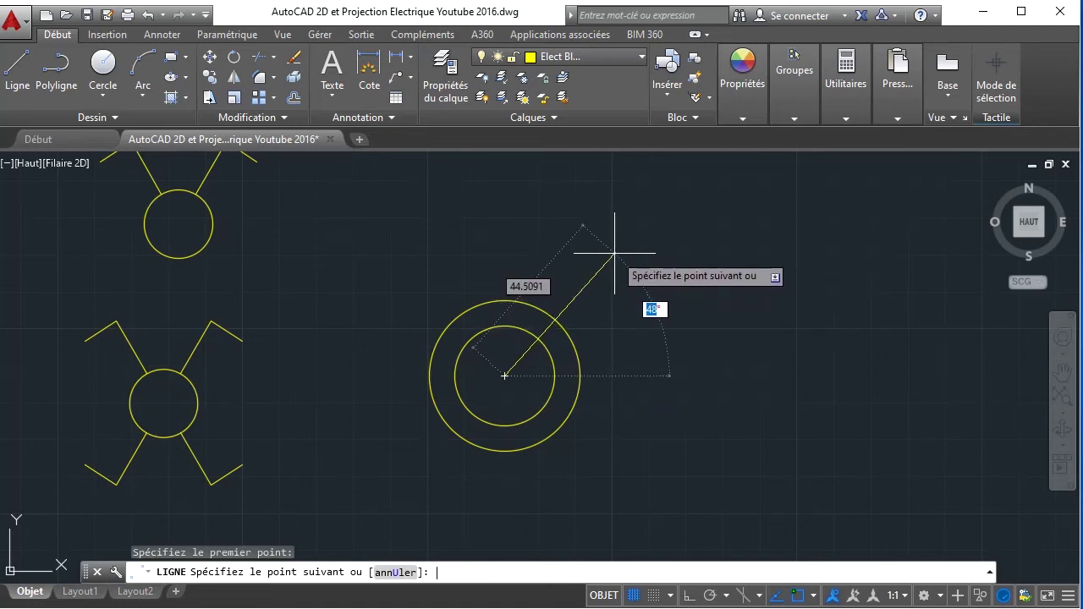
{"action": "key", "text": "Return"}
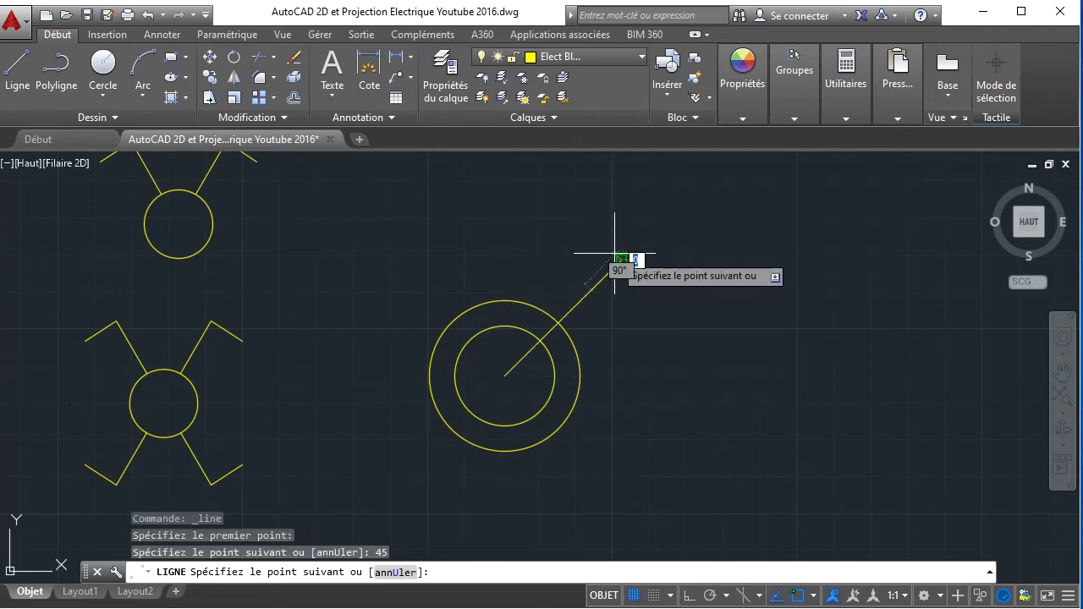
{"action": "right_click", "coordinate": [636, 310]}
{"action": "left_click", "coordinate": [677, 319]}
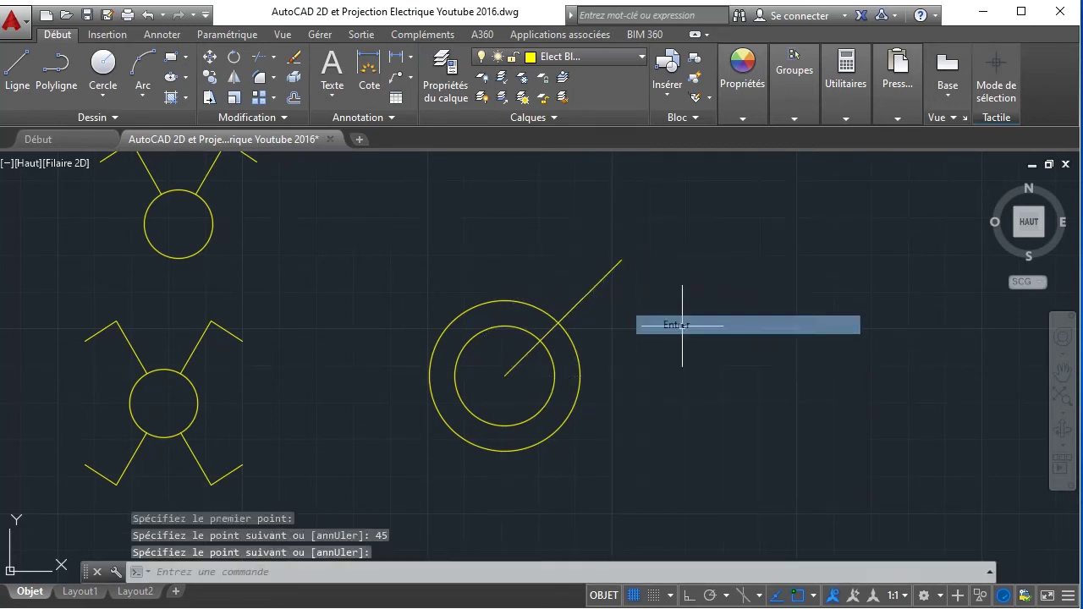
{"action": "left_click", "coordinate": [267, 66]}
{"action": "left_click", "coordinate": [278, 110]}
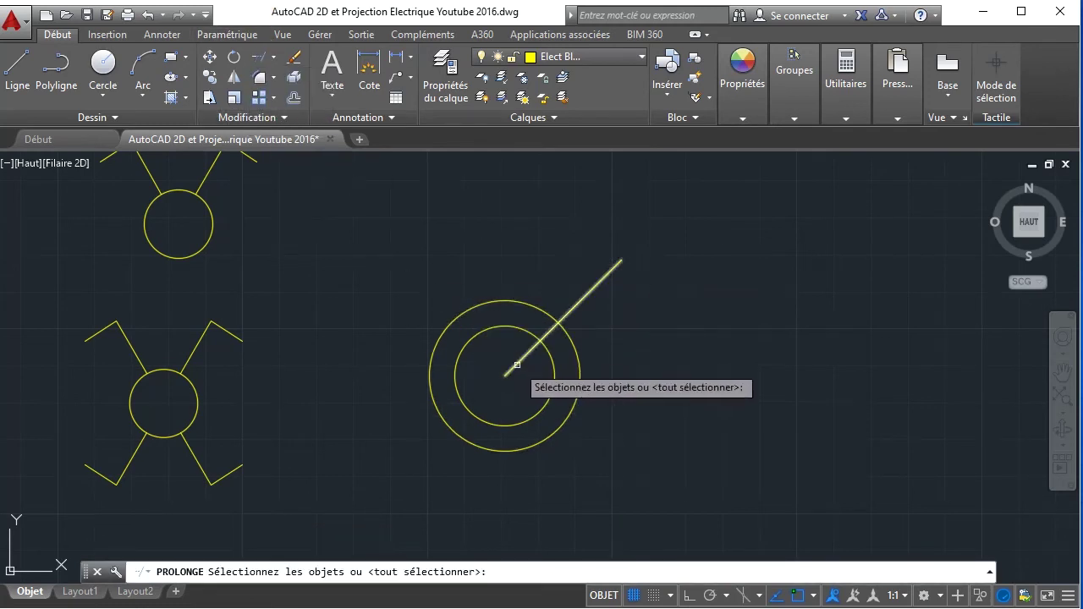
- Run Extend with both circles and the diagonal line as boundaries
{"action": "left_click", "coordinate": [675, 504]}
{"action": "left_click", "coordinate": [363, 260]}
{"action": "key", "text": "Return"}
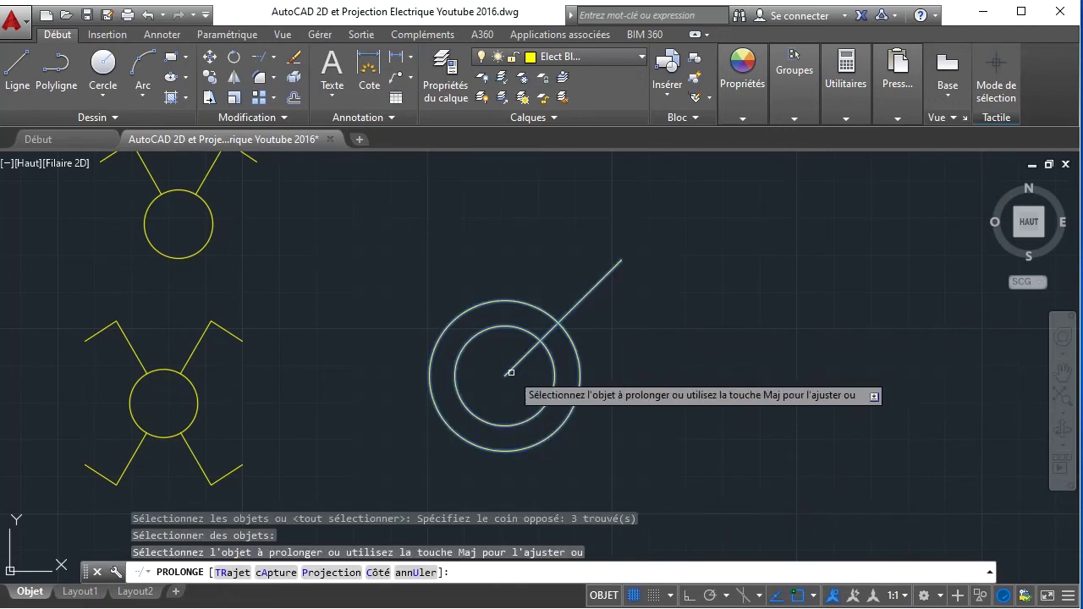
{"action": "right_click", "coordinate": [689, 345]}
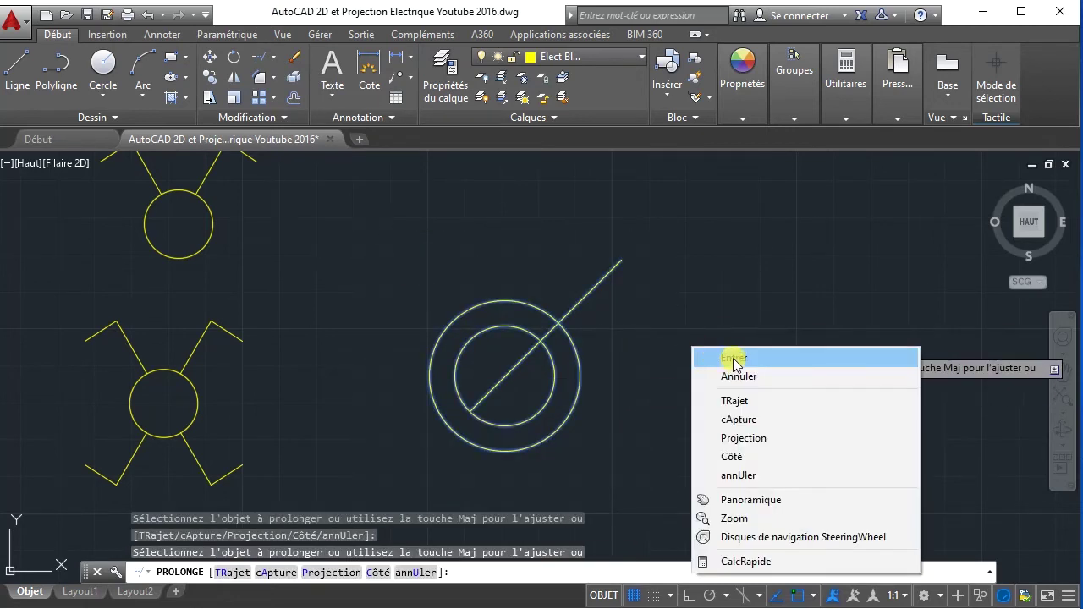
{"action": "left_click", "coordinate": [722, 359]}
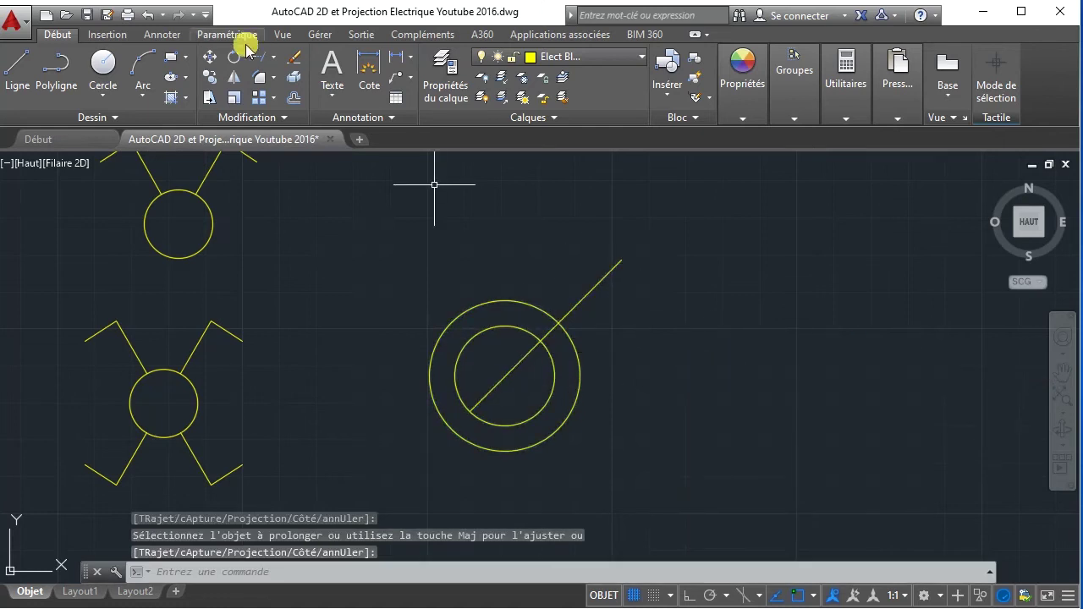
- Trim away the part of the diagonal between the two circles
{"action": "left_click", "coordinate": [273, 58]}
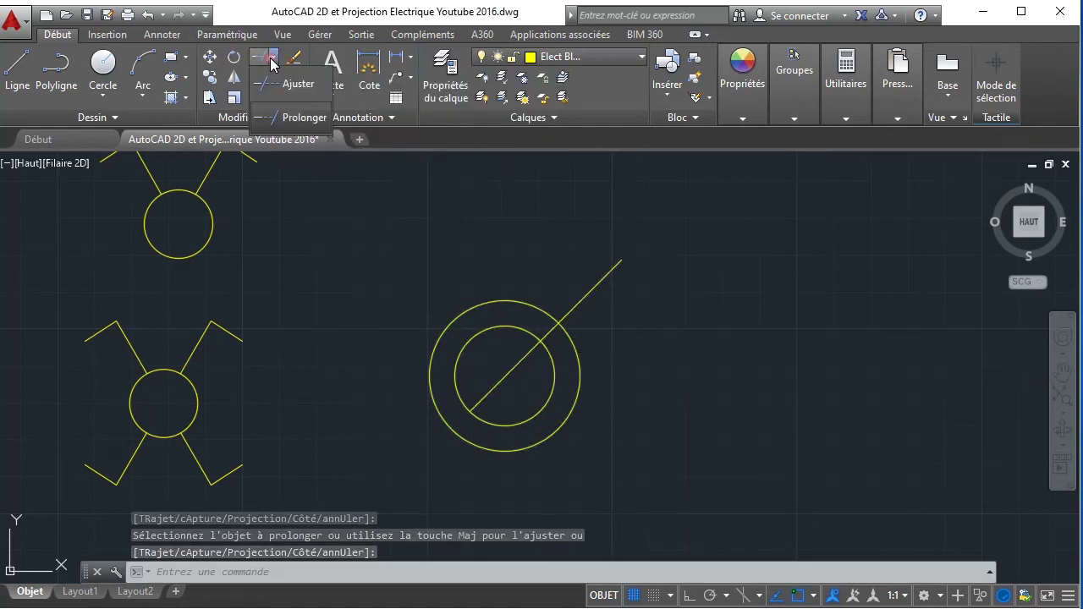
{"action": "left_click", "coordinate": [295, 85]}
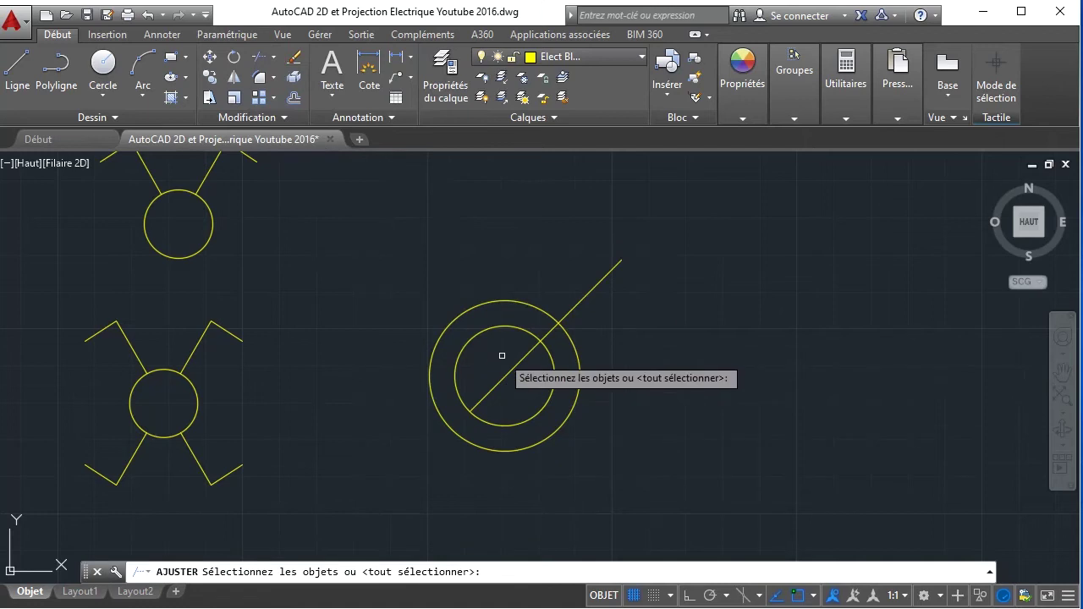
{"action": "left_click", "coordinate": [649, 501]}
{"action": "left_click", "coordinate": [330, 247]}
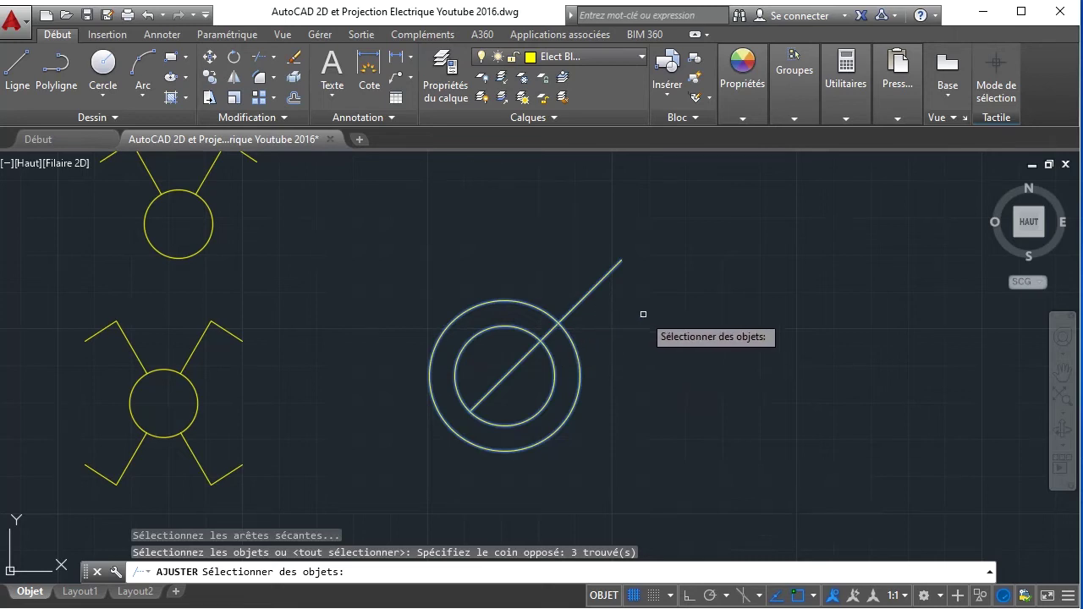
{"action": "key", "text": "Return"}
{"action": "left_click", "coordinate": [550, 333]}
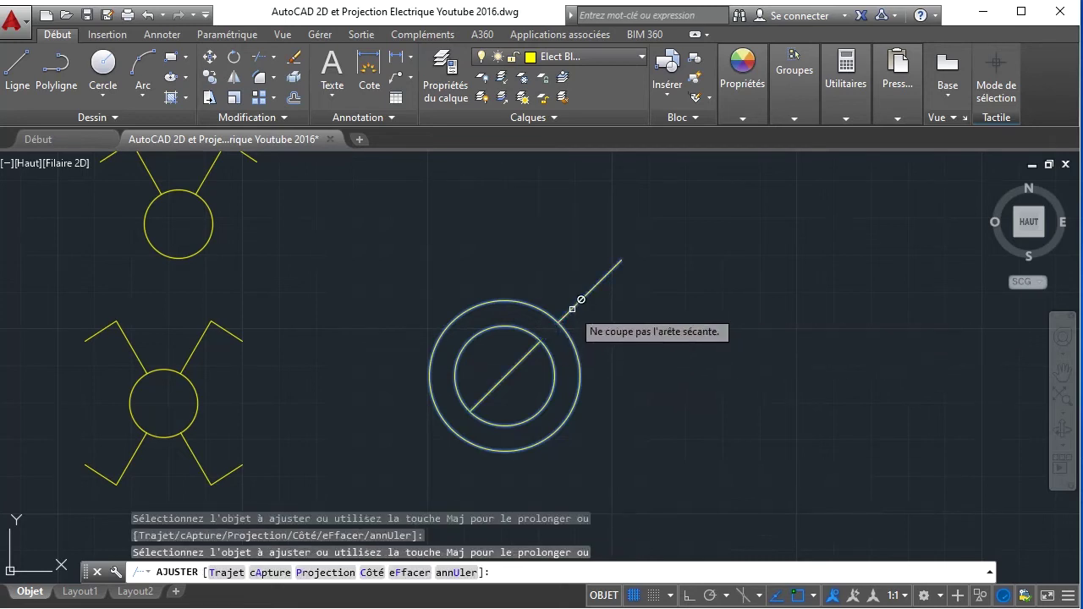
{"action": "right_click", "coordinate": [689, 333]}
{"action": "left_click", "coordinate": [711, 338]}
- Erase the leftover line piece outside the outer circle
{"action": "left_click", "coordinate": [638, 339]}
{"action": "left_click", "coordinate": [563, 239]}
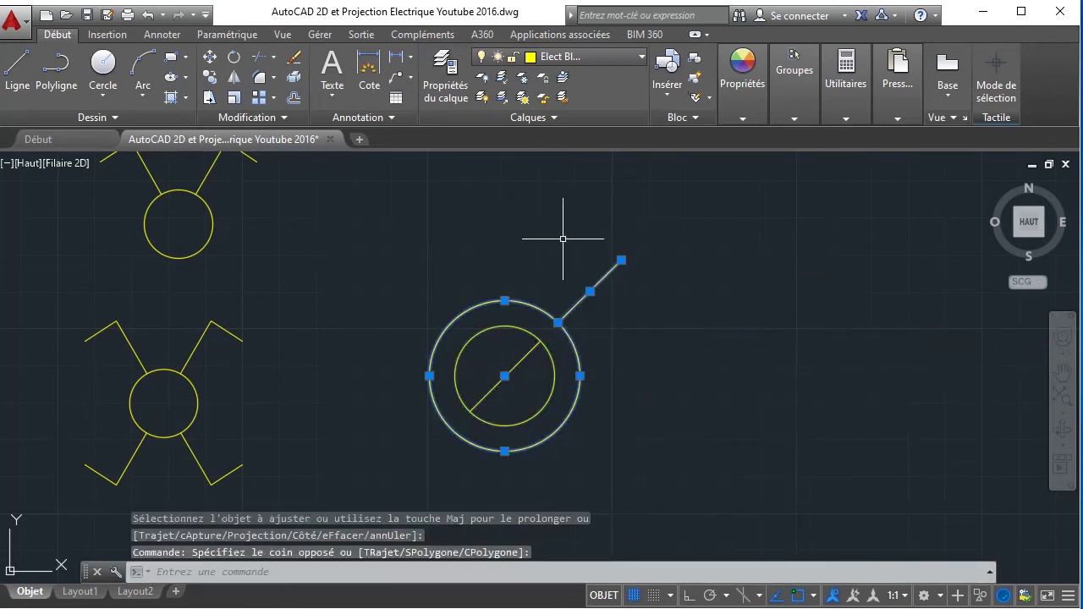
{"action": "key", "text": "Escape"}
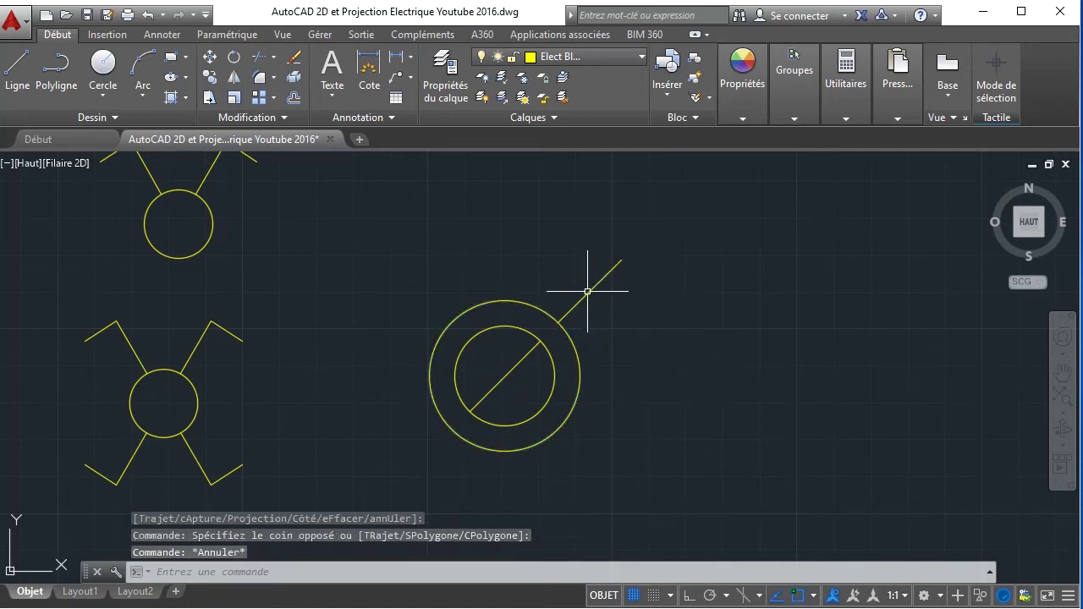
{"action": "left_click", "coordinate": [588, 292]}
{"action": "key", "text": "Delete"}
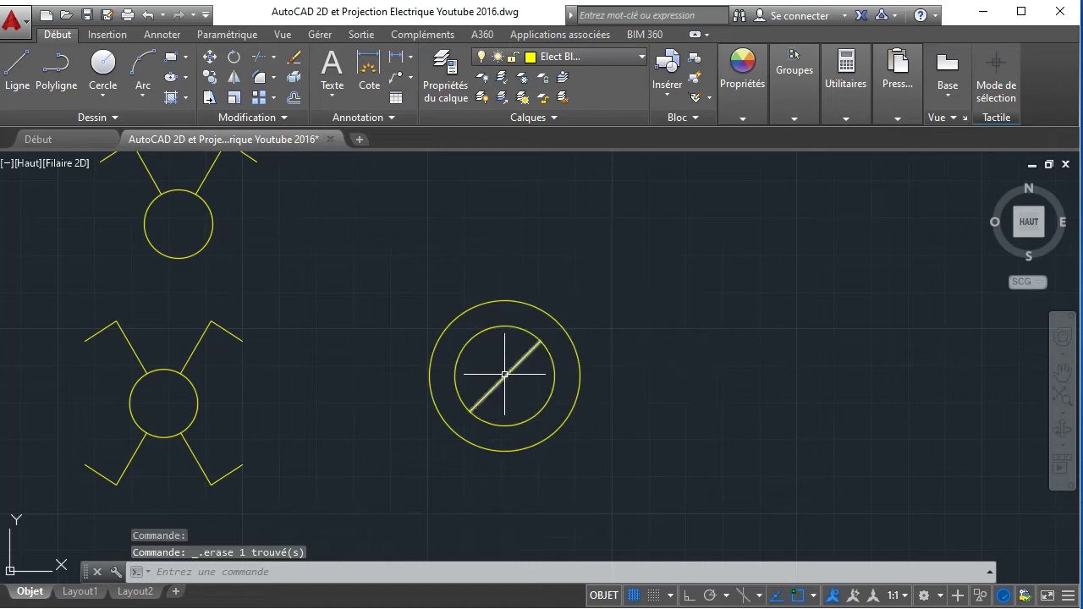
{"action": "scroll", "coordinate": [510, 375], "scroll_direction": "up", "scroll_amount": 2}
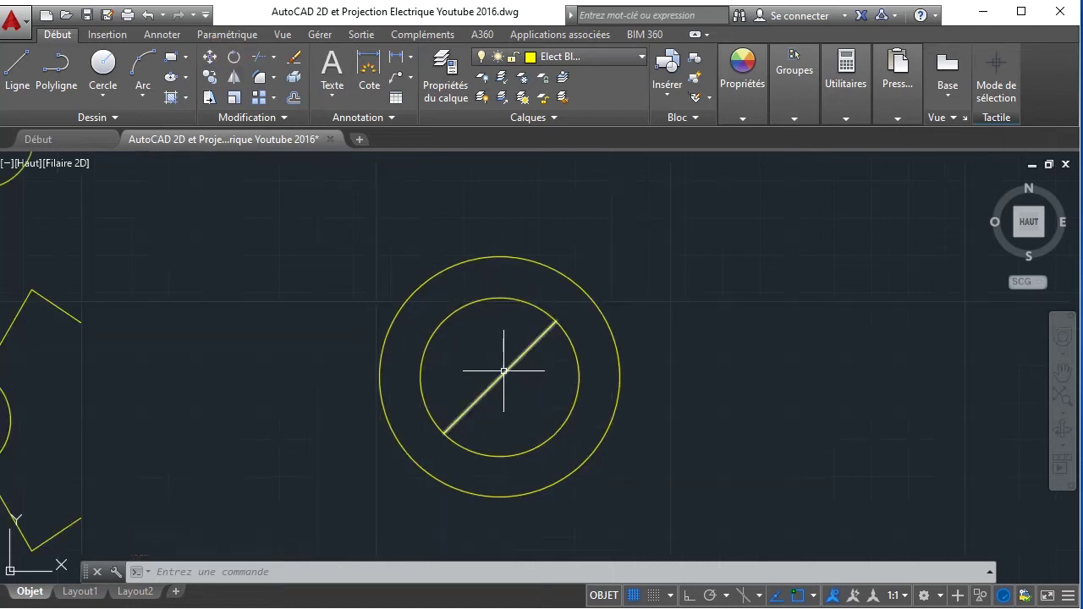
- Mirror the diagonal about the vertical through the centre, keeping the original, forming an X
{"action": "left_click", "coordinate": [232, 80]}
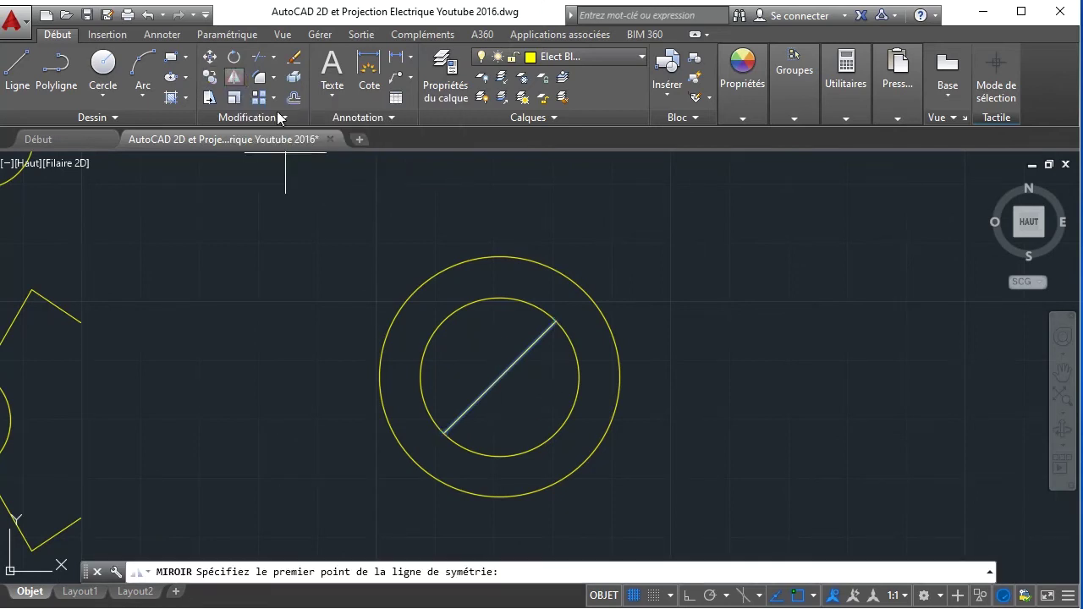
{"action": "left_click", "coordinate": [500, 376]}
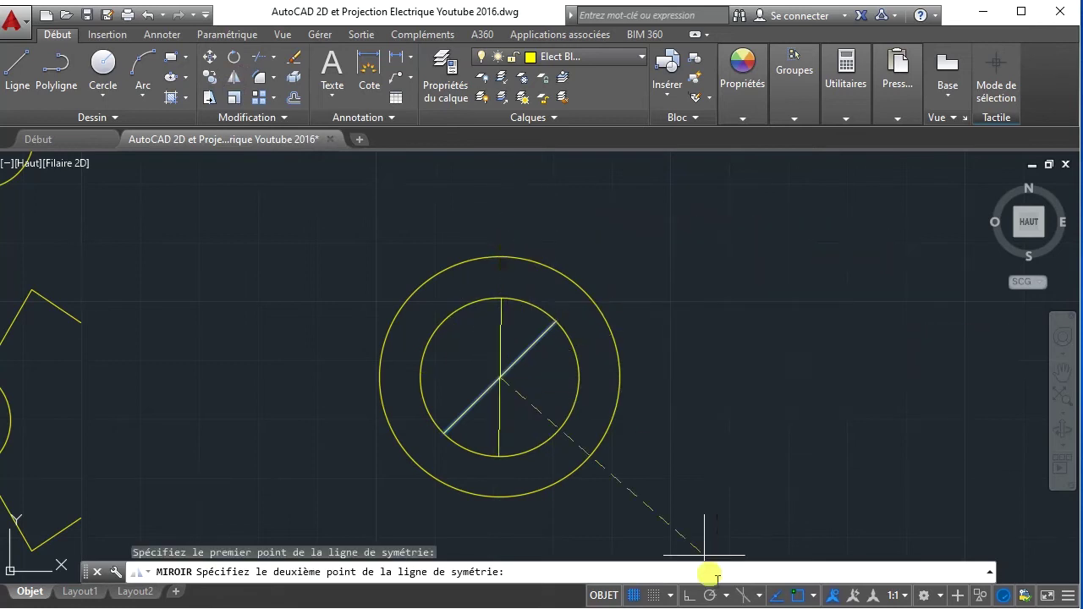
{"action": "left_click", "coordinate": [515, 202]}
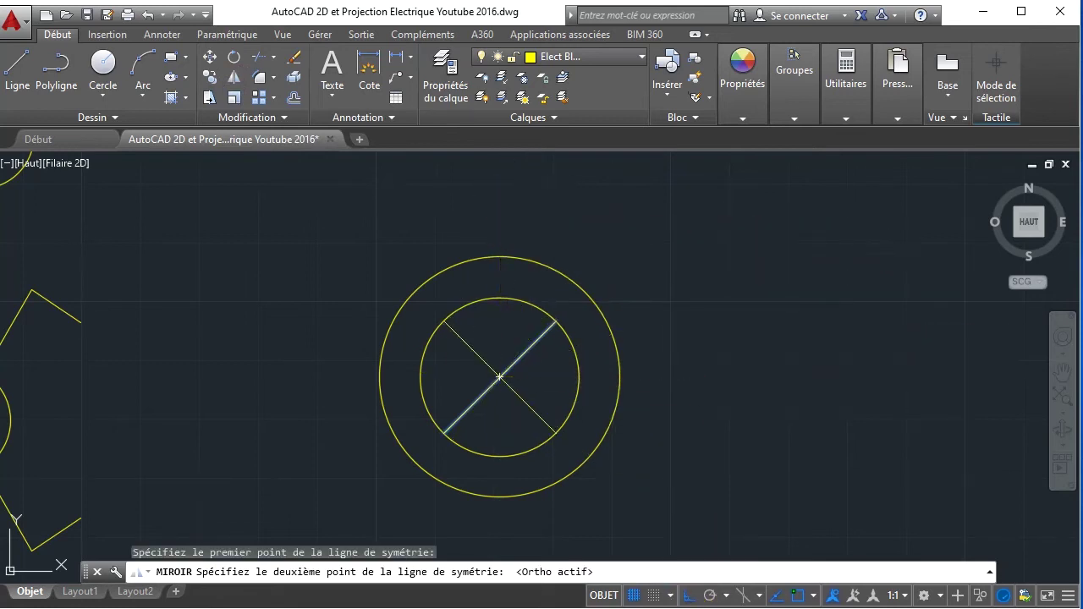
{"action": "type", "text": "N"}
{"action": "key", "text": "Return"}
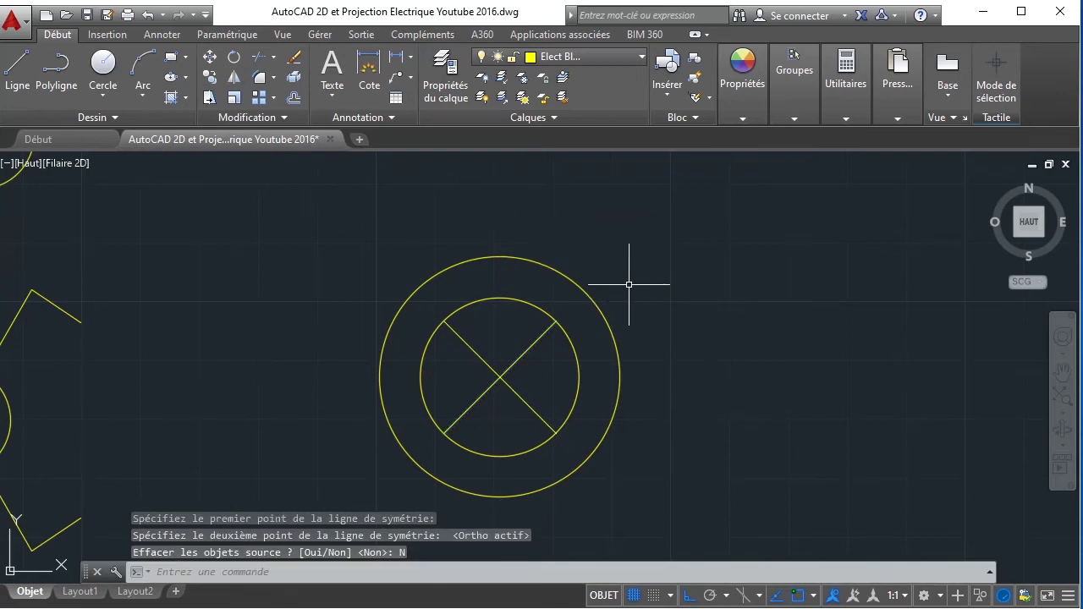
{"action": "scroll", "coordinate": [616, 362], "scroll_direction": "down", "scroll_amount": 5}
{"action": "scroll", "coordinate": [614, 351], "scroll_direction": "down", "scroll_amount": 2}
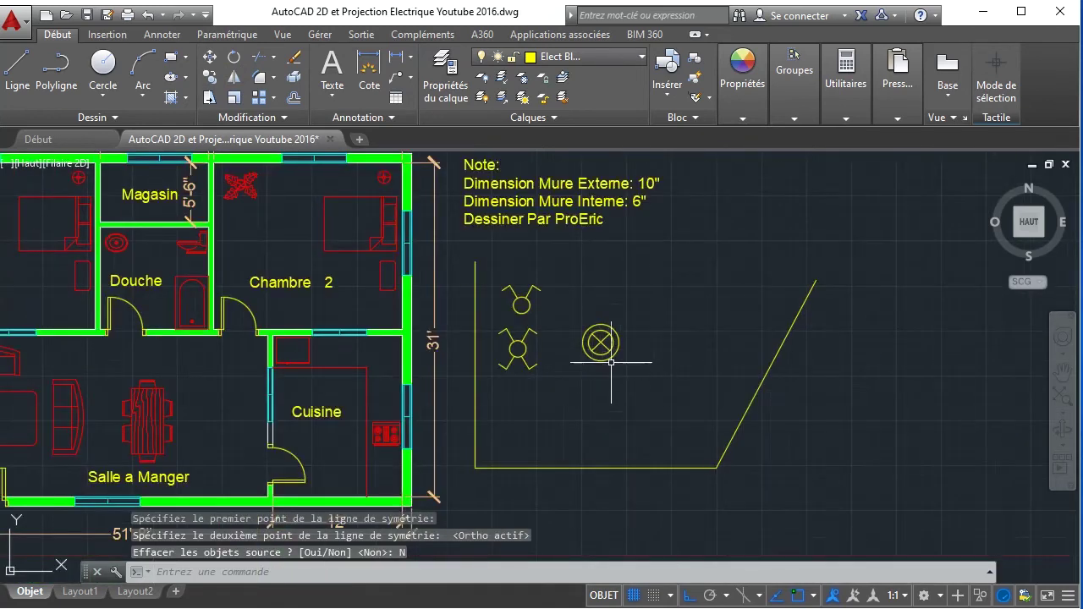
{"action": "scroll", "coordinate": [611, 362], "scroll_direction": "up", "scroll_amount": 2}
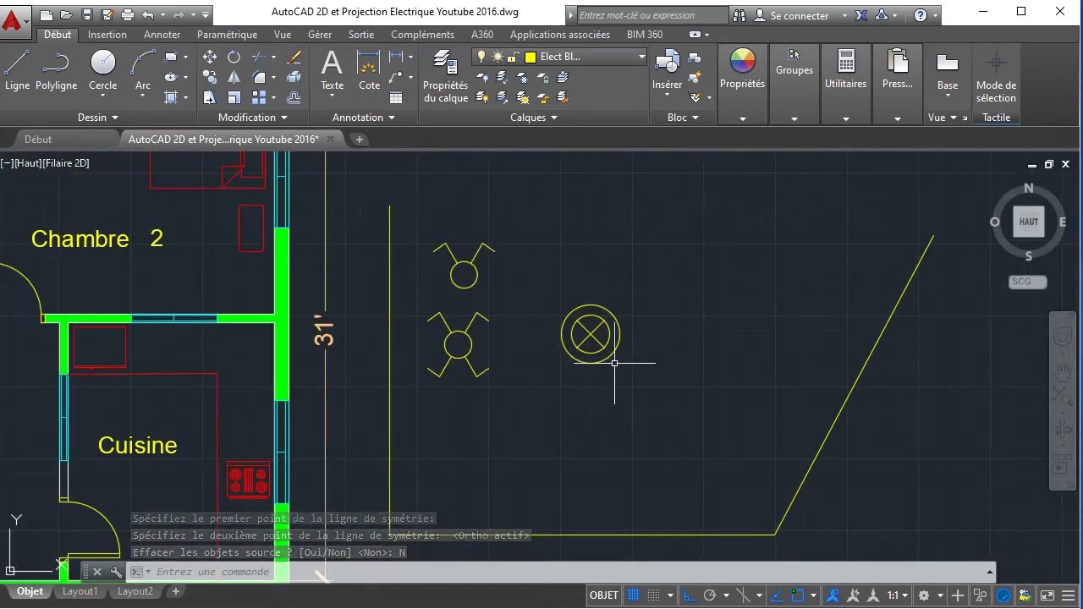
{"action": "scroll", "coordinate": [614, 362], "scroll_direction": "up", "scroll_amount": 2}
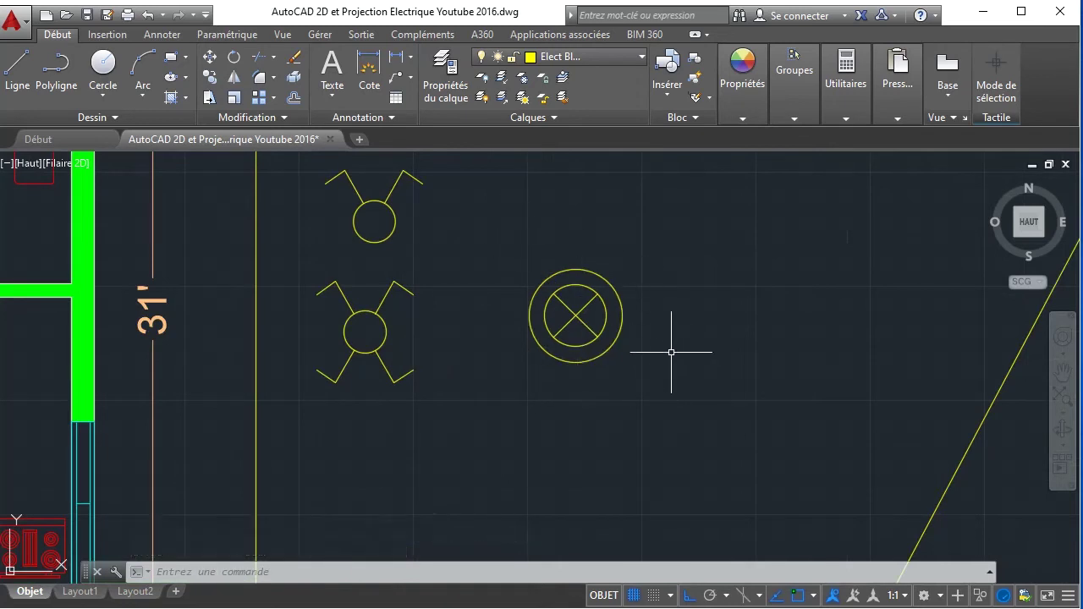
{"action": "middle_click_drag", "start_coordinate": [671, 352], "coordinate": [588, 434]}
{"action": "scroll", "coordinate": [607, 418], "scroll_direction": "up", "scroll_amount": 2}
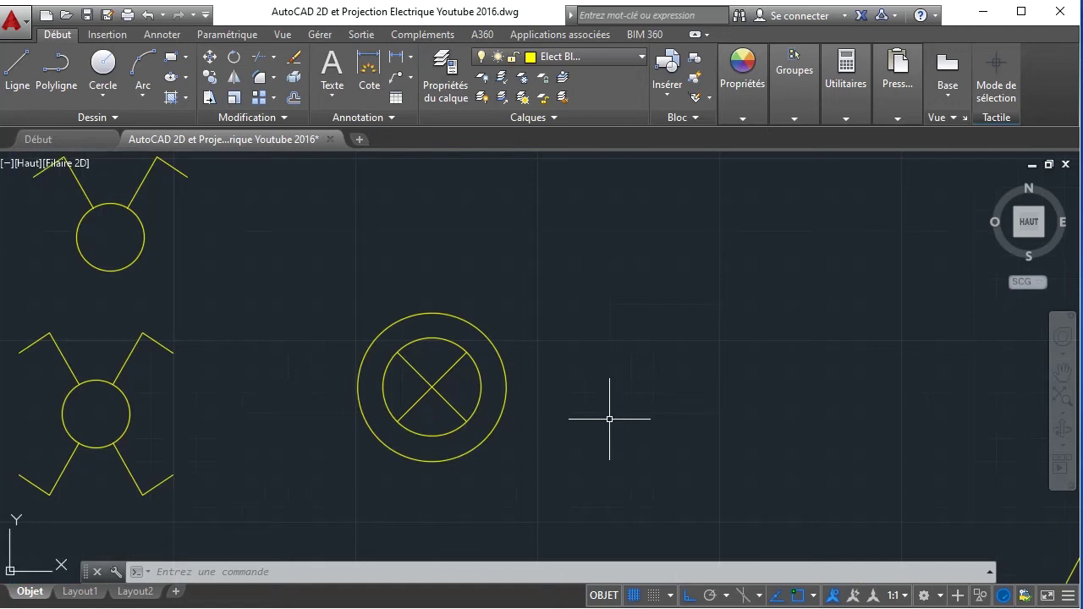
- Begin a block definition for the circle symbol, then abandon it
{"action": "left_click", "coordinate": [309, 236]}
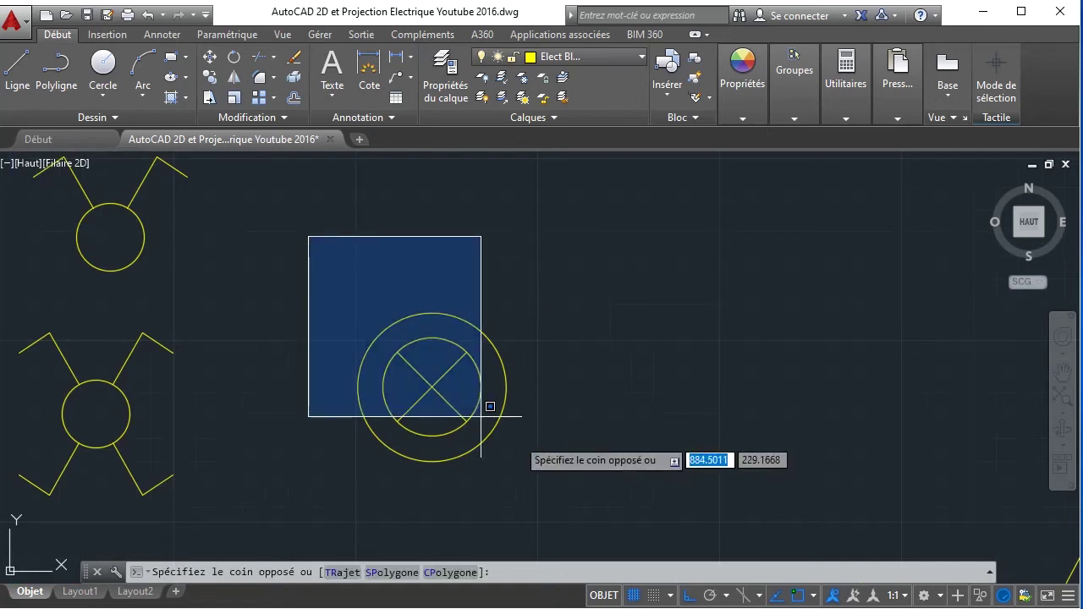
{"action": "left_click", "coordinate": [589, 500]}
{"action": "type", "text": "B"}
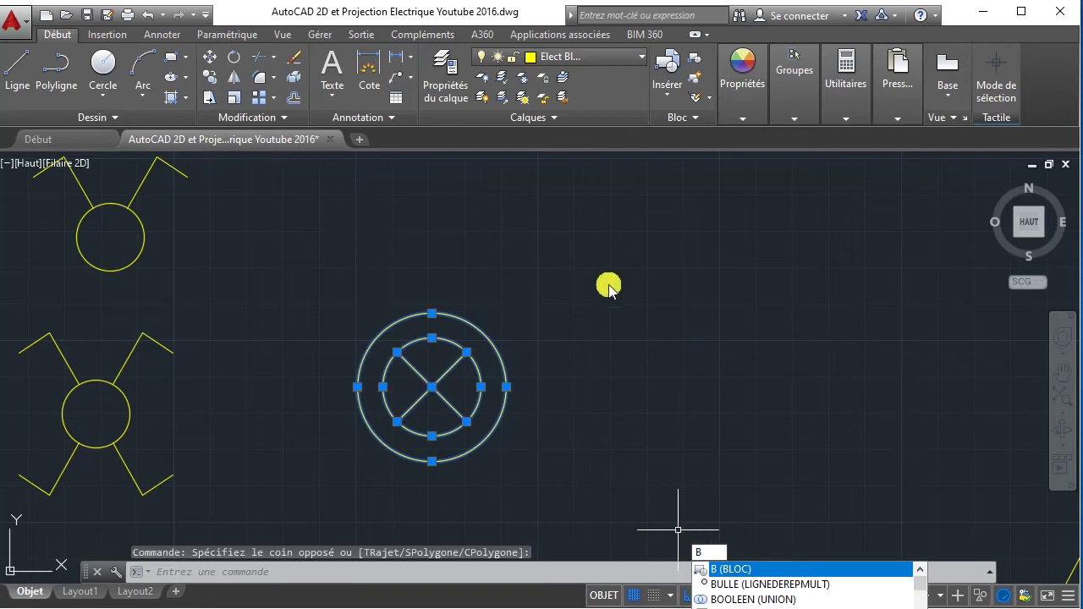
{"action": "key", "text": "Escape"}
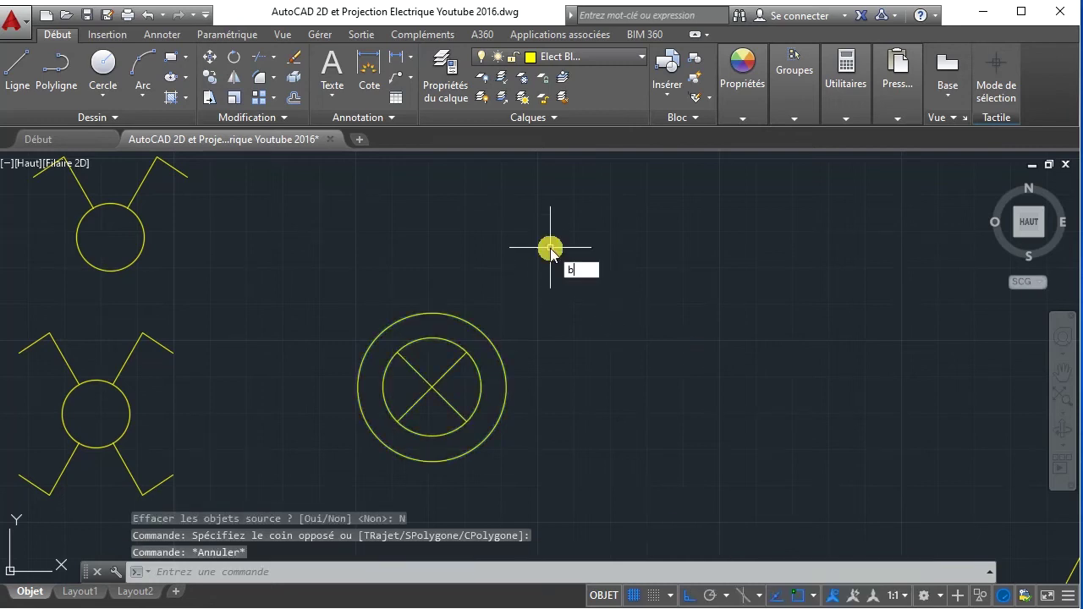
{"action": "type", "text": "b"}
{"action": "key", "text": "Return"}
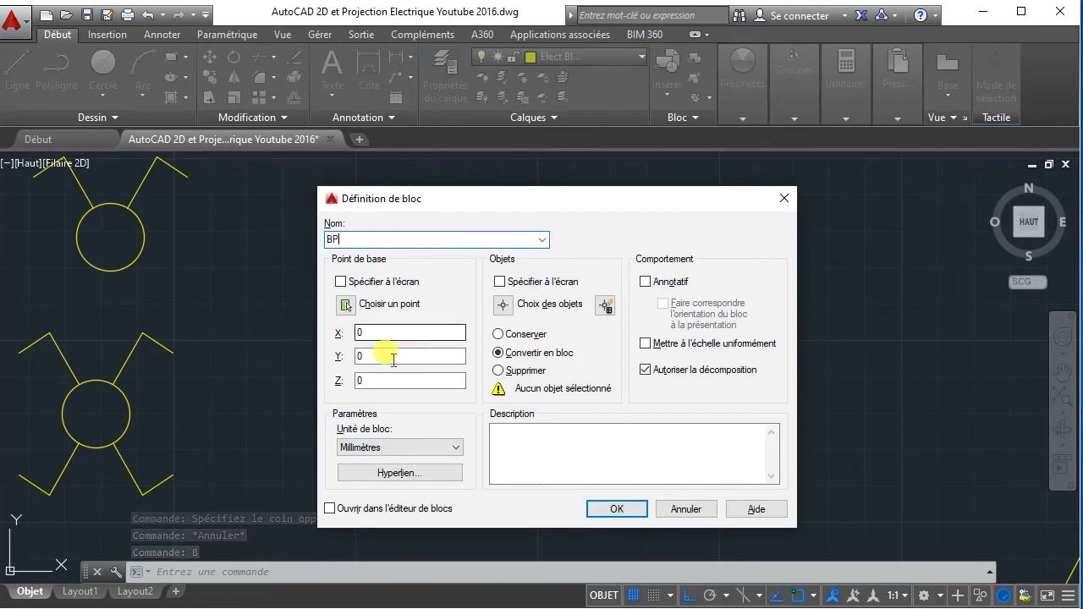
{"action": "left_click", "coordinate": [346, 304]}
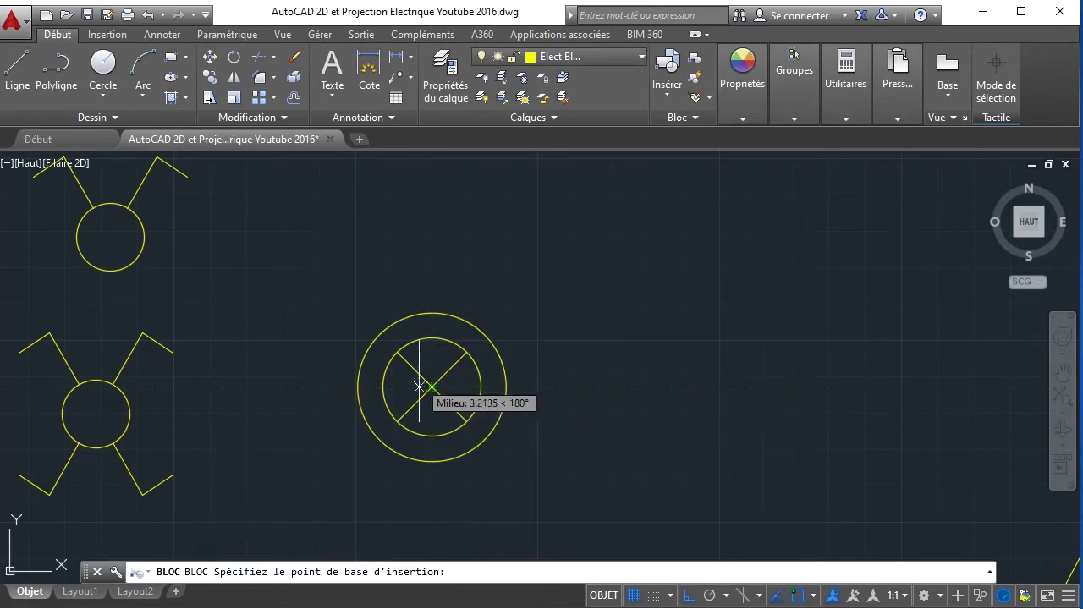
{"action": "left_click", "coordinate": [432, 389]}
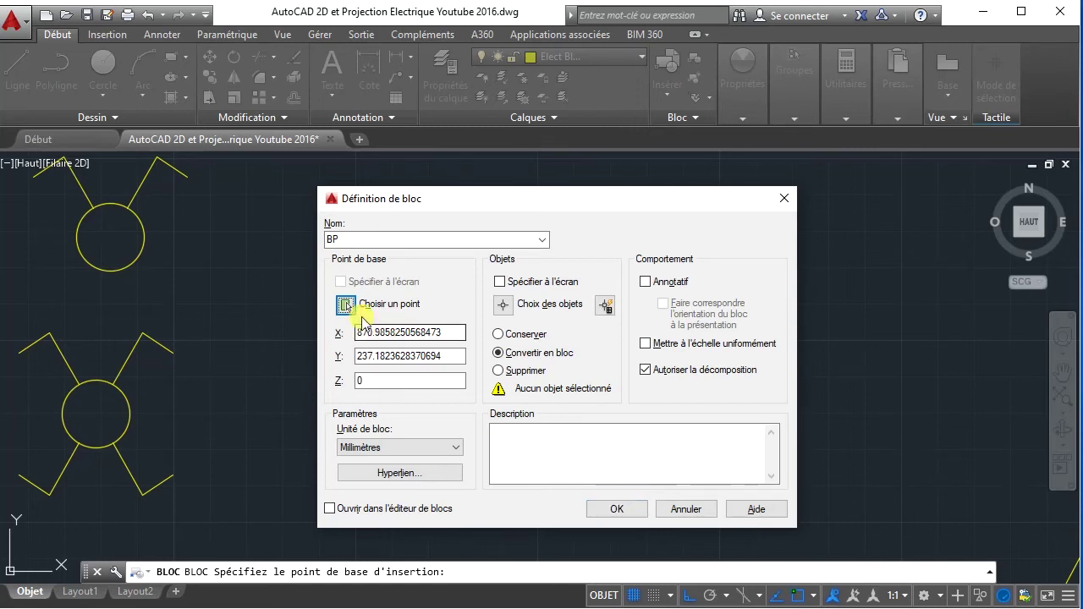
{"action": "left_click", "coordinate": [345, 304]}
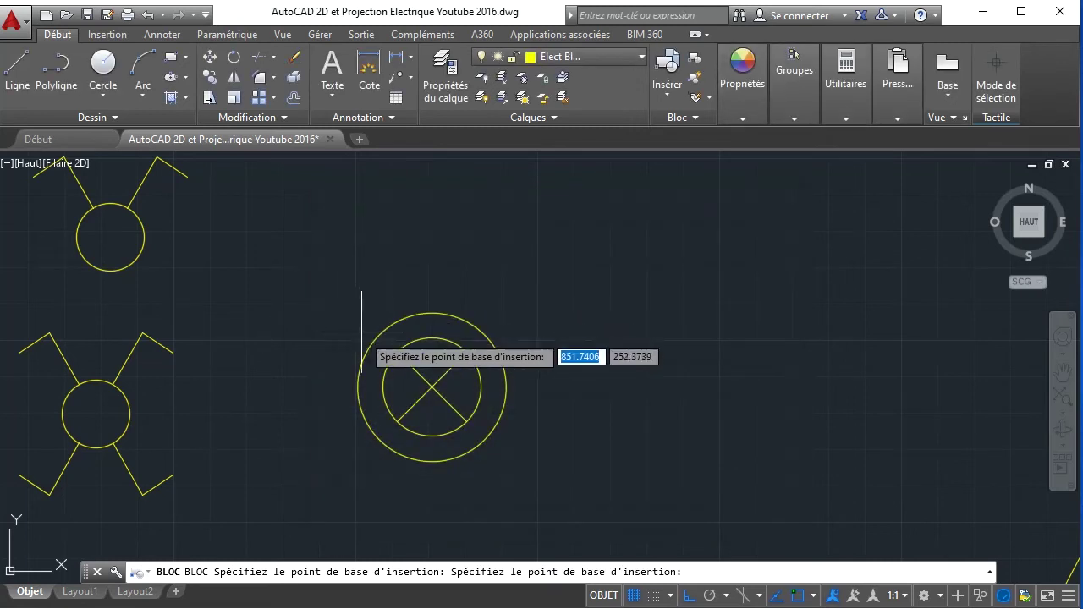
{"action": "key", "text": "Escape"}
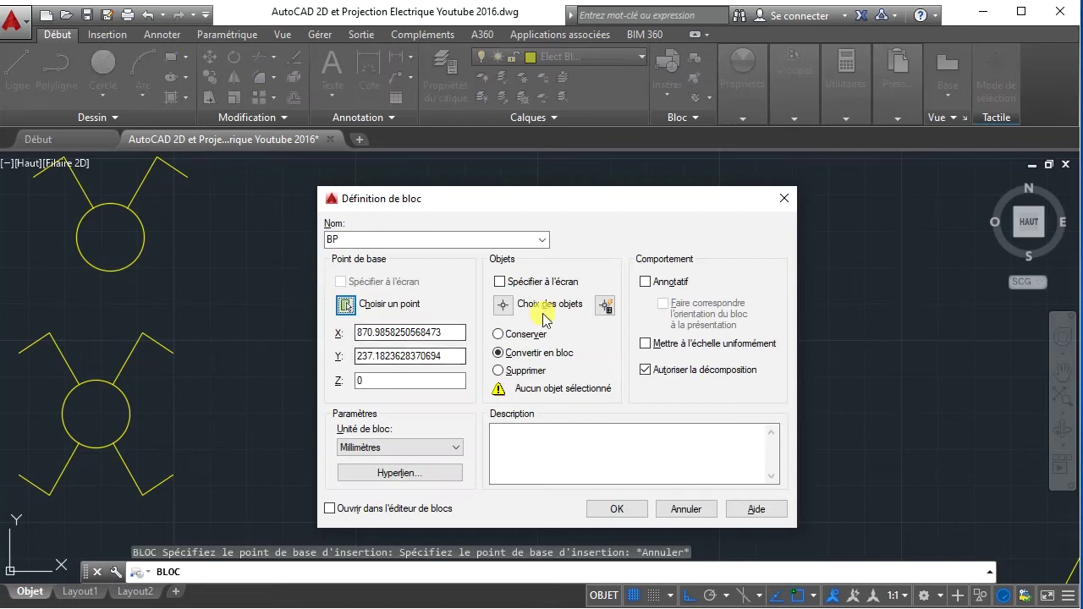
{"action": "left_click", "coordinate": [682, 510]}
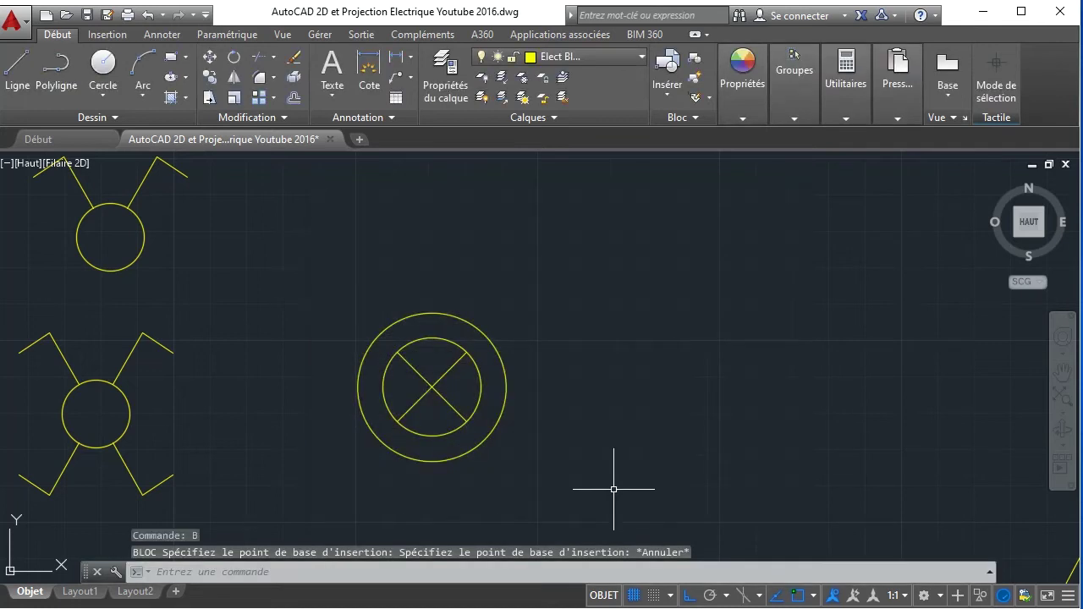
- Create block BP from the four symbol parts, based at the circles' centre
{"action": "left_click", "coordinate": [612, 485]}
{"action": "left_click", "coordinate": [270, 248]}
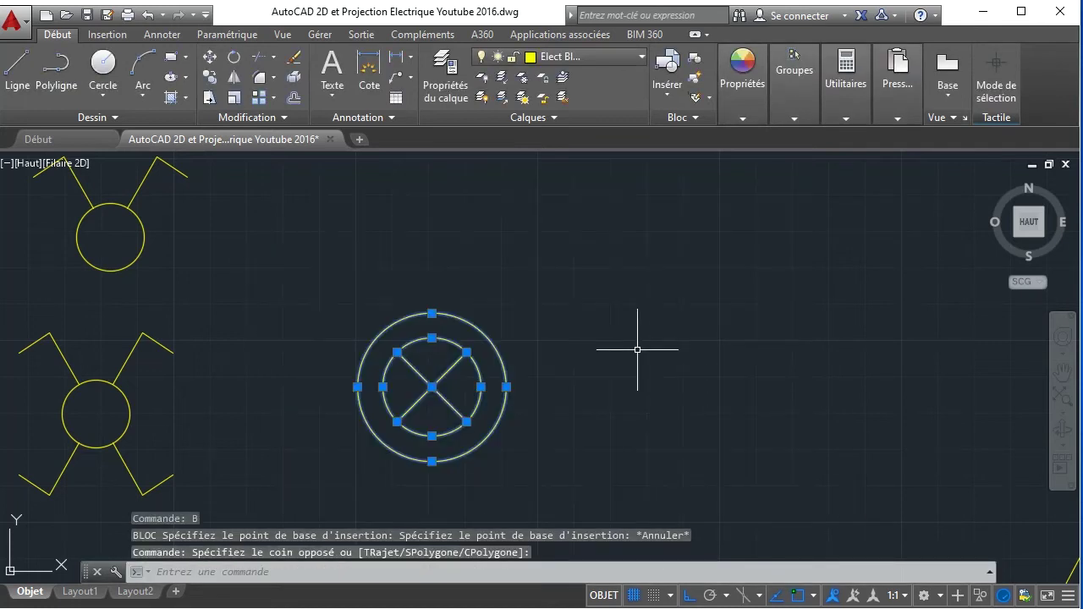
{"action": "type", "text": "B"}
{"action": "key", "text": "Return"}
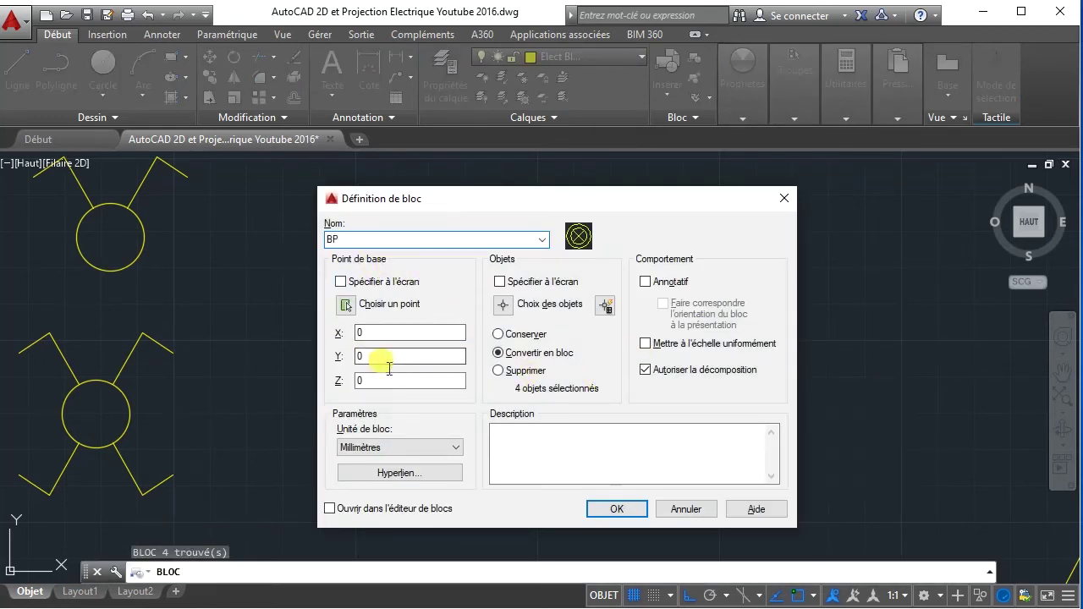
{"action": "left_click", "coordinate": [346, 307]}
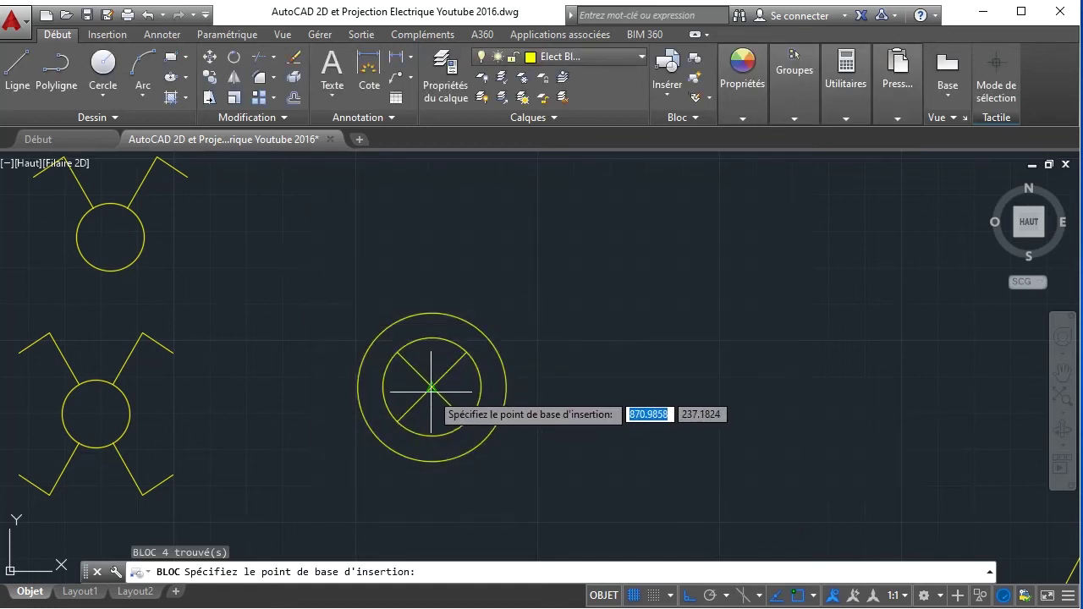
{"action": "left_click", "coordinate": [431, 388]}
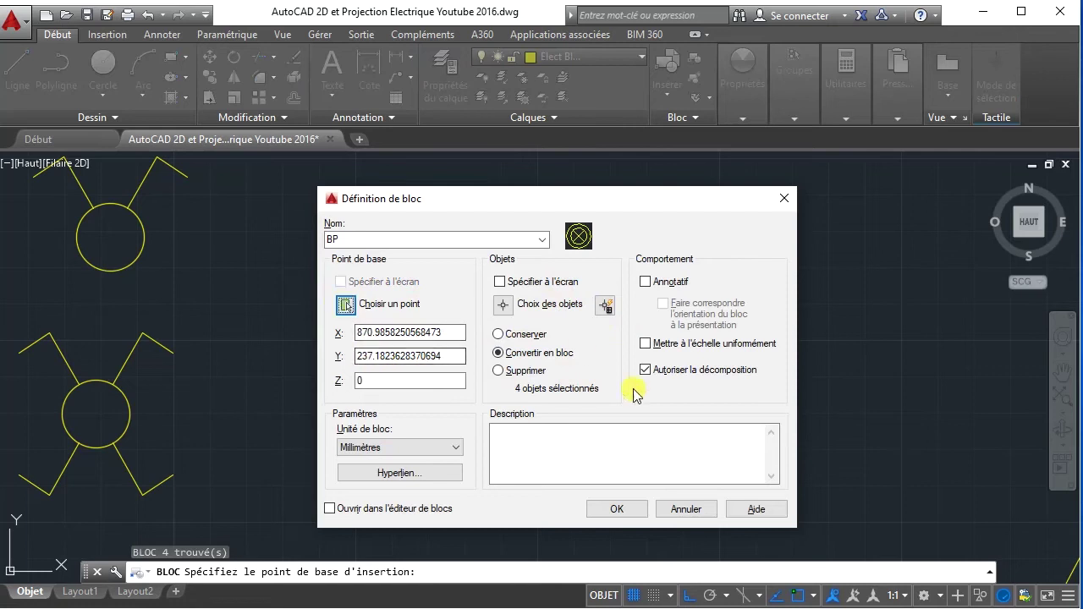
{"action": "left_click", "coordinate": [609, 509]}
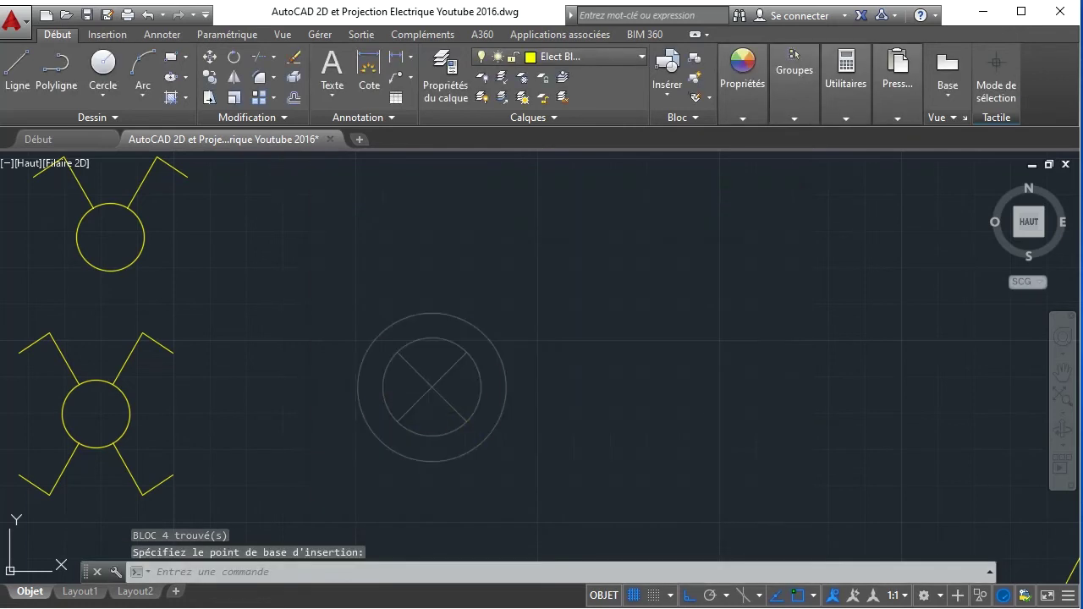
- Open BP in the Block Editor and add an alignment parameter above the outer circle
{"action": "double_click", "coordinate": [467, 320]}
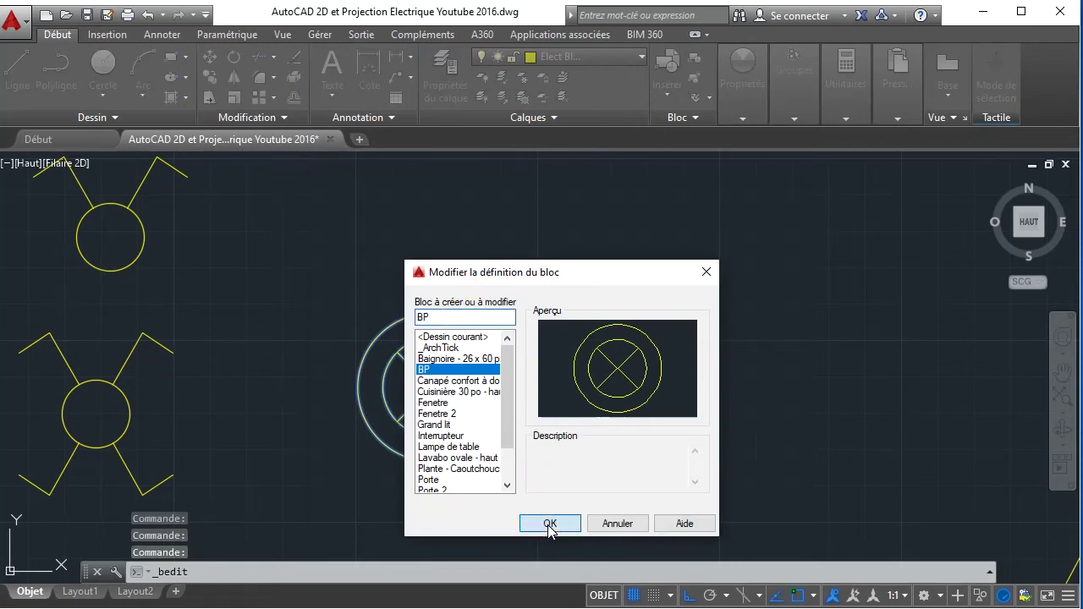
{"action": "left_click", "coordinate": [550, 523]}
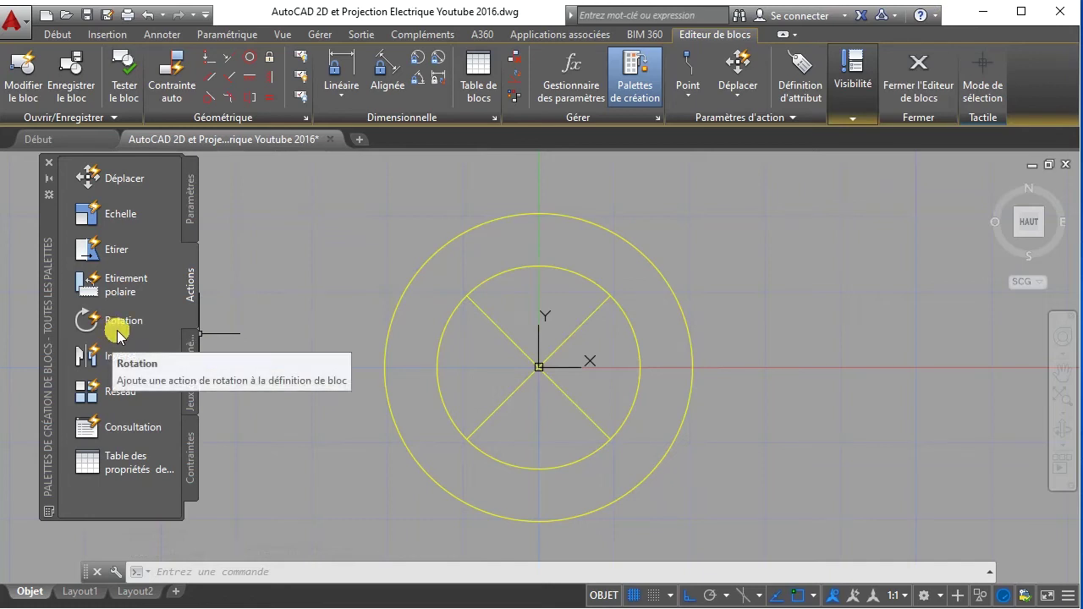
{"action": "left_click", "coordinate": [189, 210]}
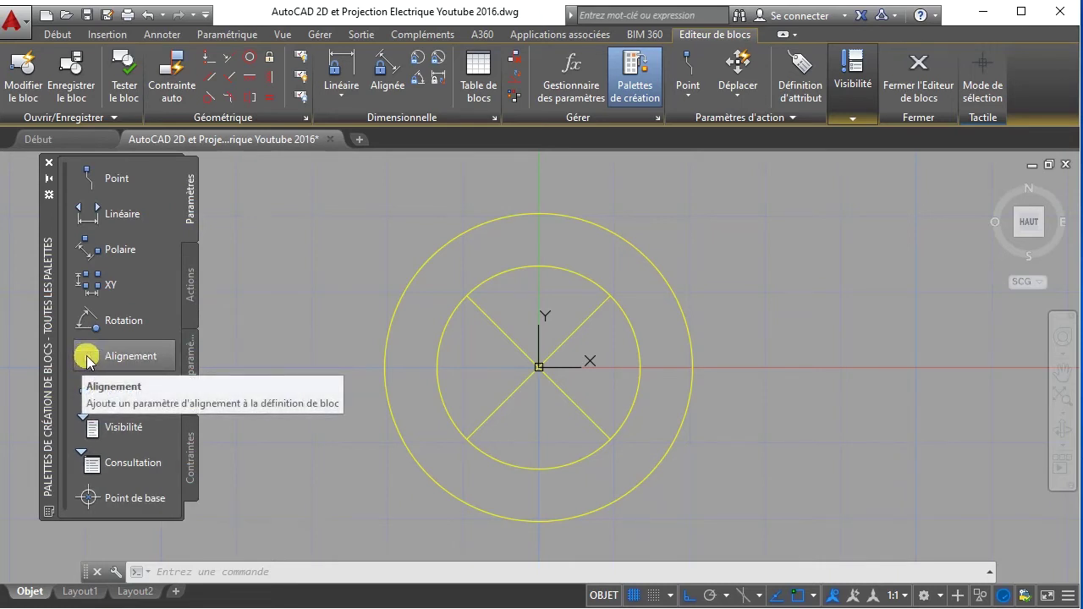
{"action": "left_click", "coordinate": [88, 357]}
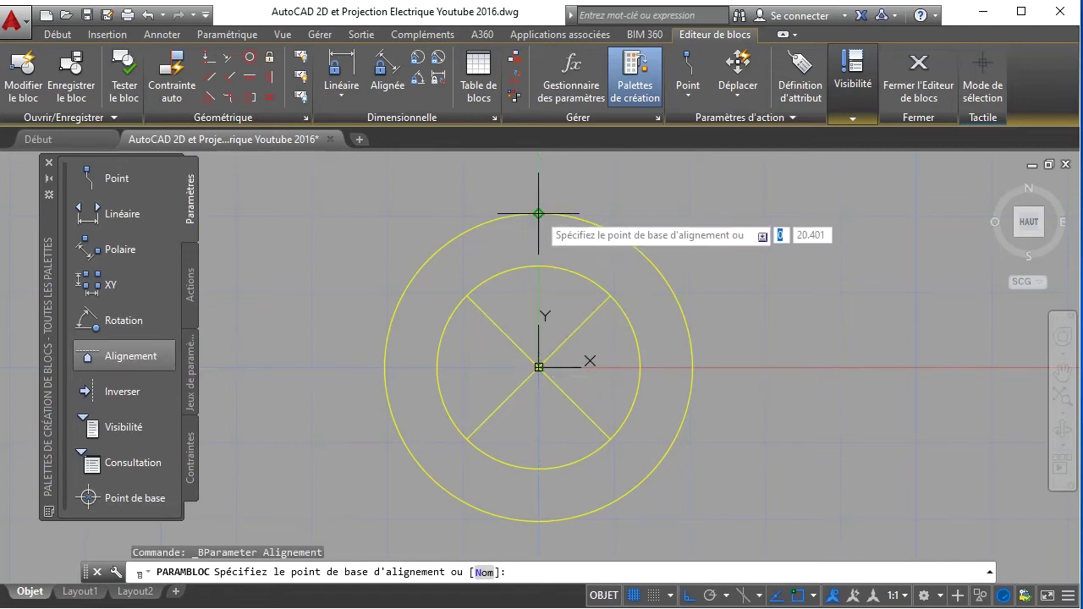
{"action": "left_click", "coordinate": [539, 186]}
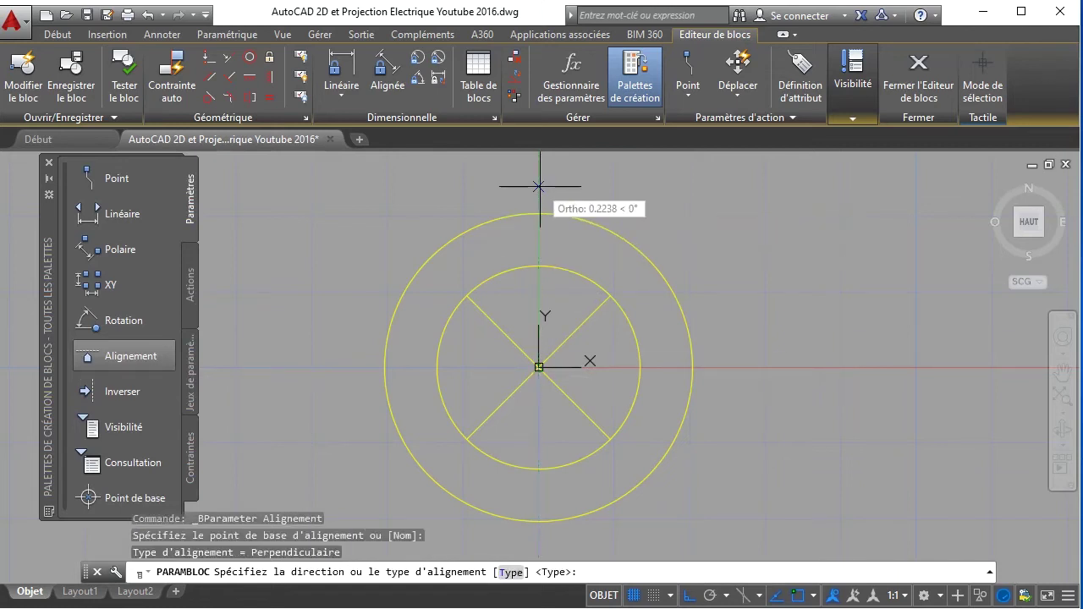
{"action": "left_click", "coordinate": [711, 186]}
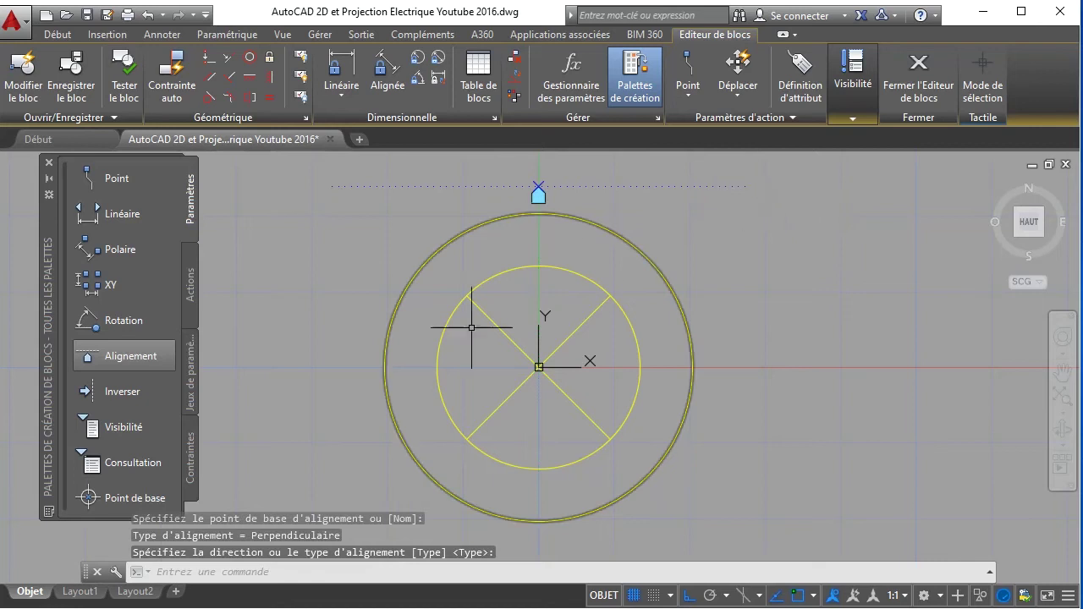
{"action": "left_click", "coordinate": [119, 428]}
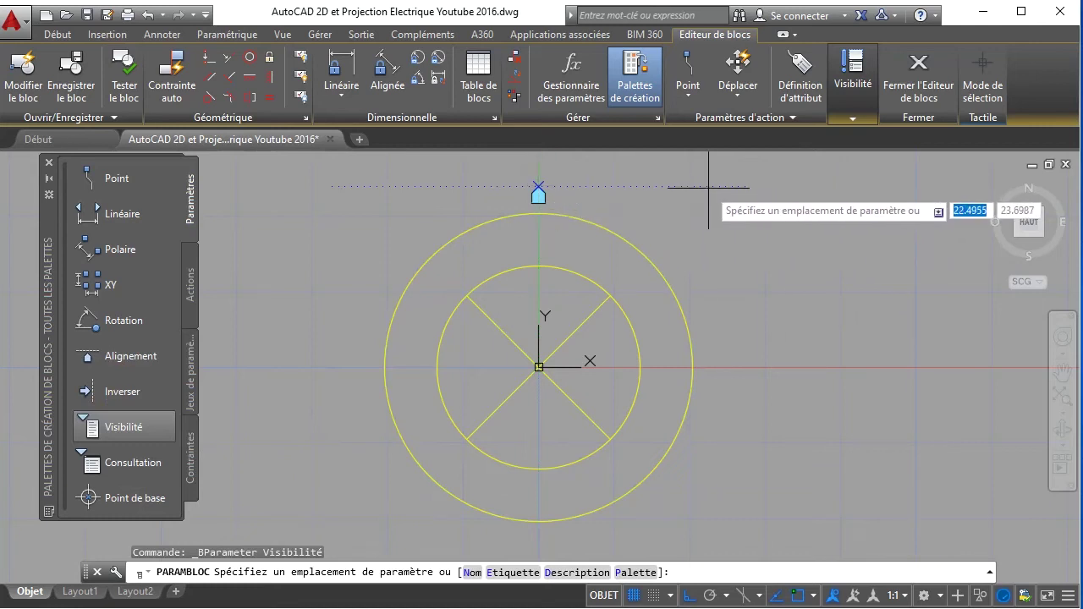
- Place the Visibilité1 visibility parameter above and right of the BP circle symbol
{"action": "left_click", "coordinate": [710, 185]}
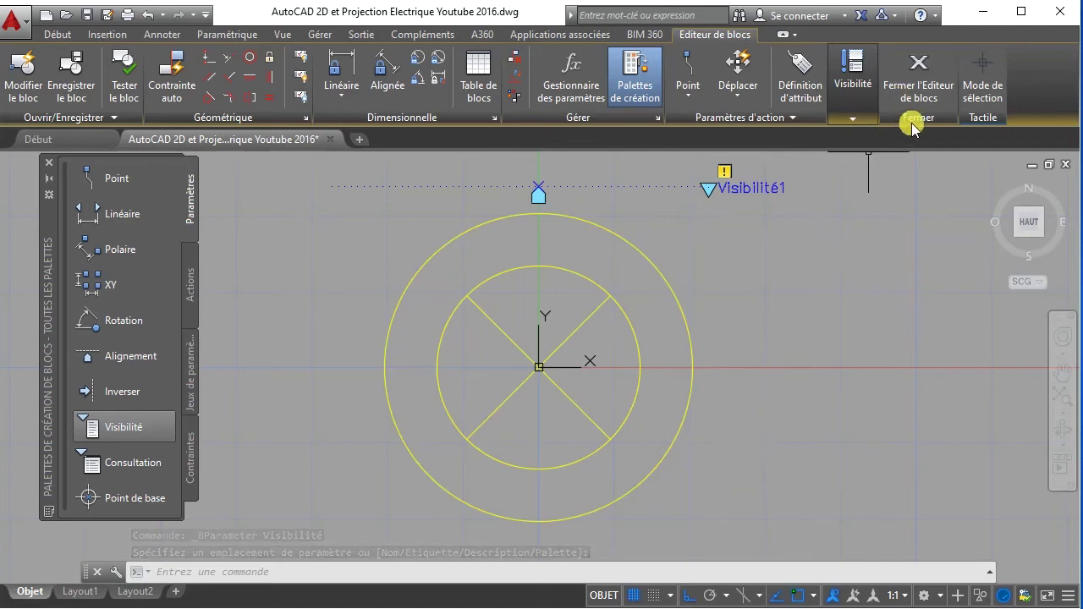
{"action": "left_click", "coordinate": [853, 119]}
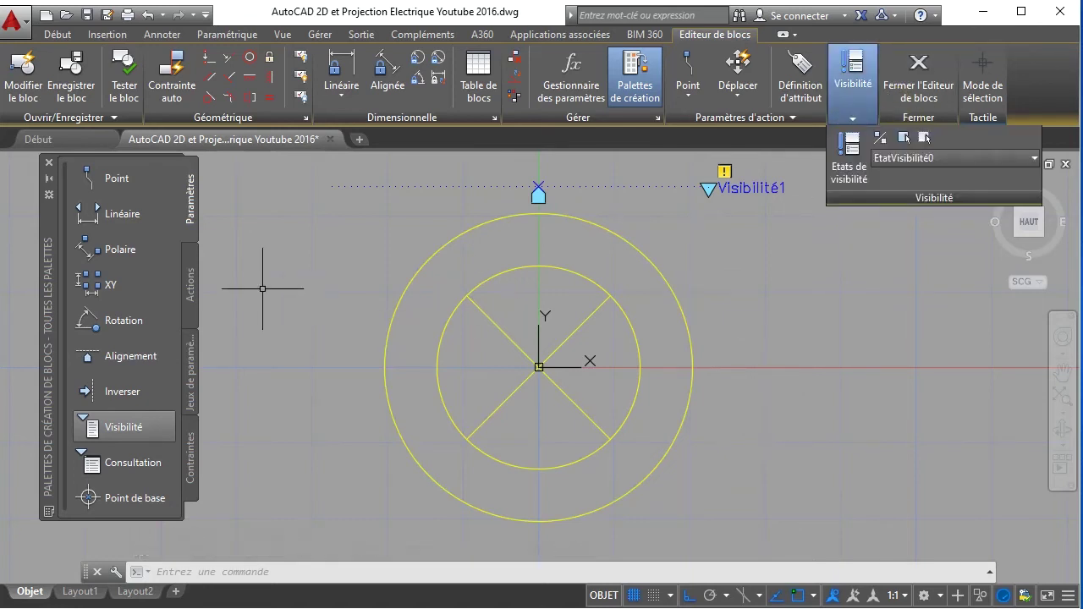
{"action": "left_click", "coordinate": [193, 292]}
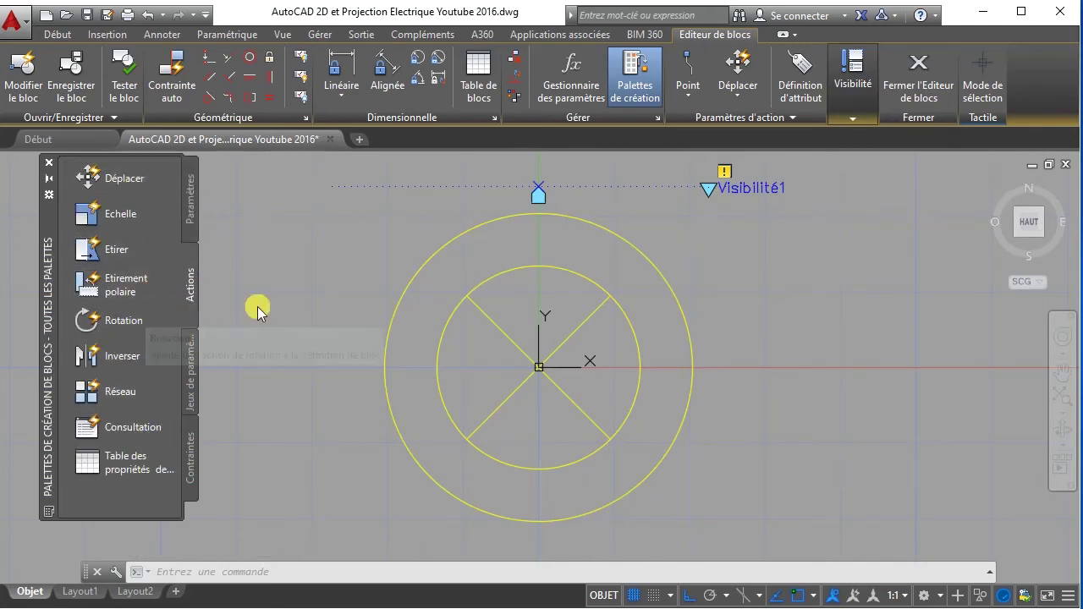
{"action": "left_click", "coordinate": [857, 123]}
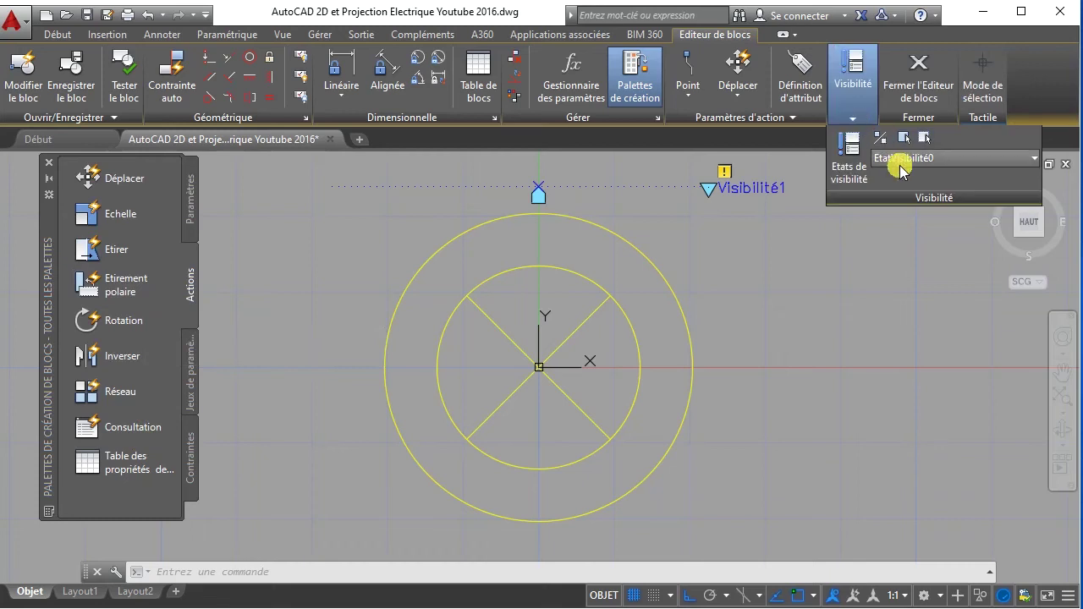
{"action": "left_click", "coordinate": [849, 176]}
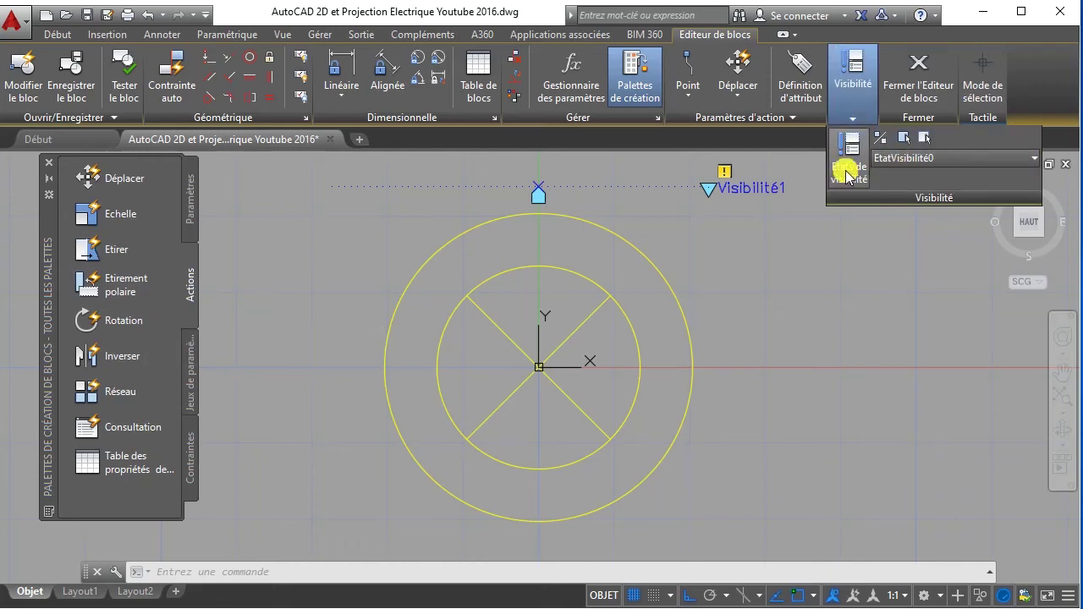
- Rename the default visibility state to BP Simple and add a new state named BP Voyant Lumineux
{"action": "left_click_drag", "start_coordinate": [158, 169], "coordinate": [314, 196]}
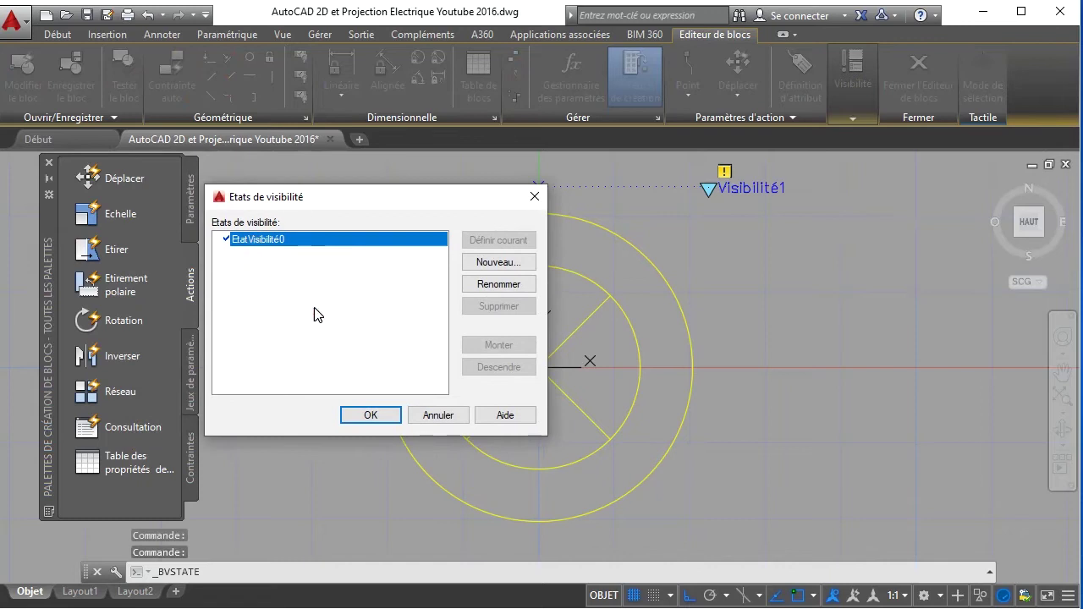
{"action": "left_click", "coordinate": [497, 285]}
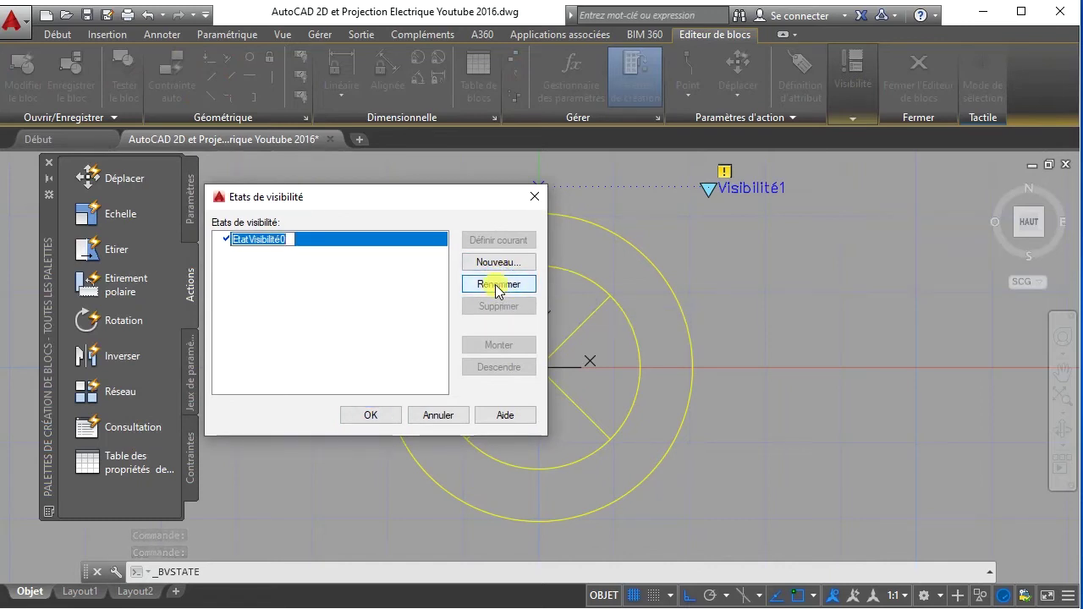
{"action": "type", "text": "BP Simple"}
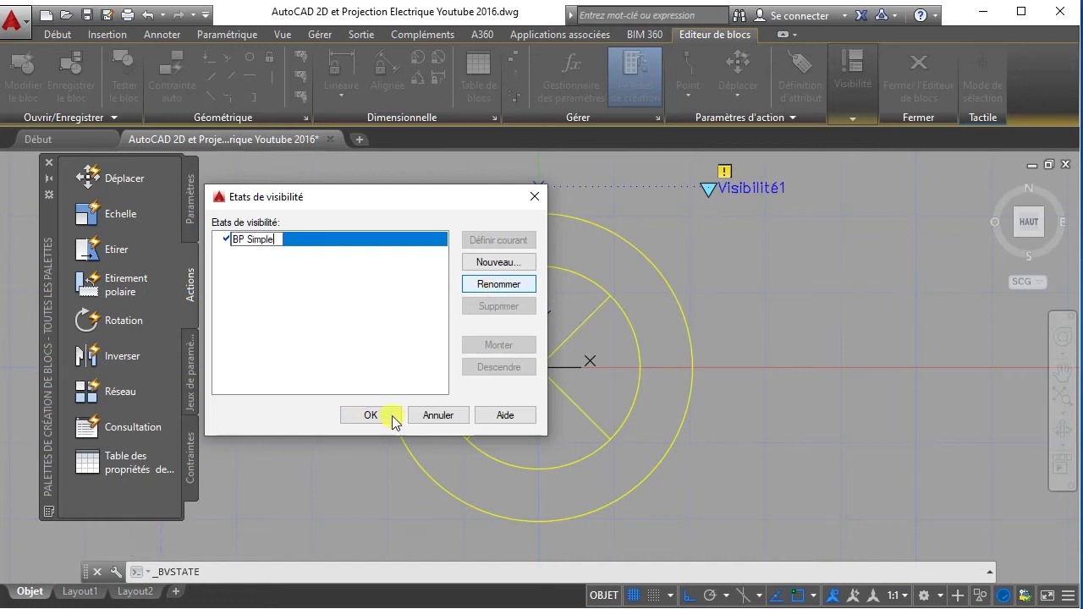
{"action": "left_click", "coordinate": [497, 264]}
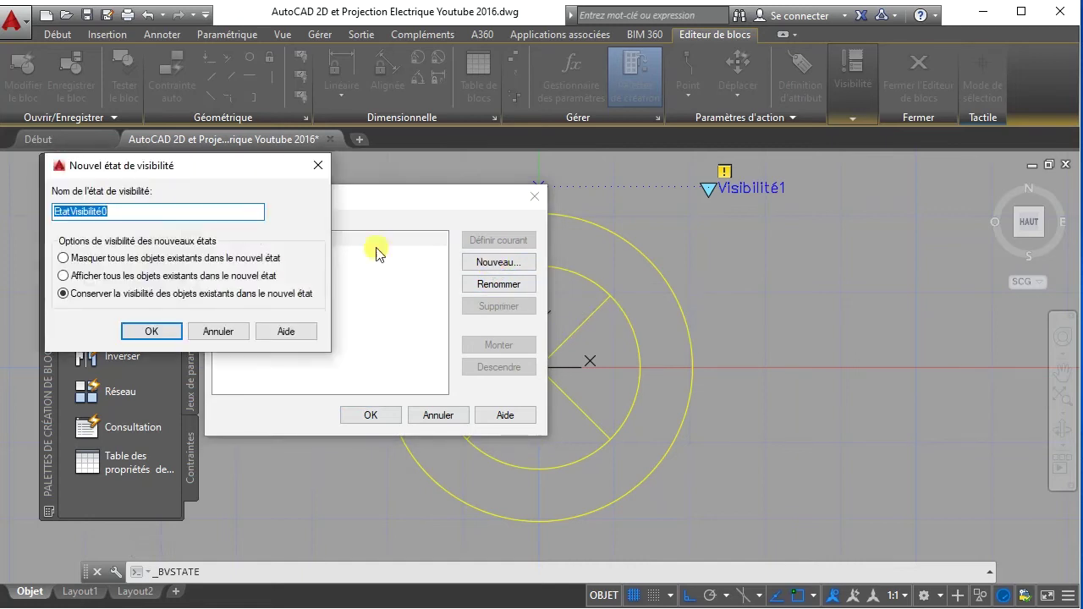
{"action": "left_click_drag", "start_coordinate": [200, 169], "coordinate": [360, 204]}
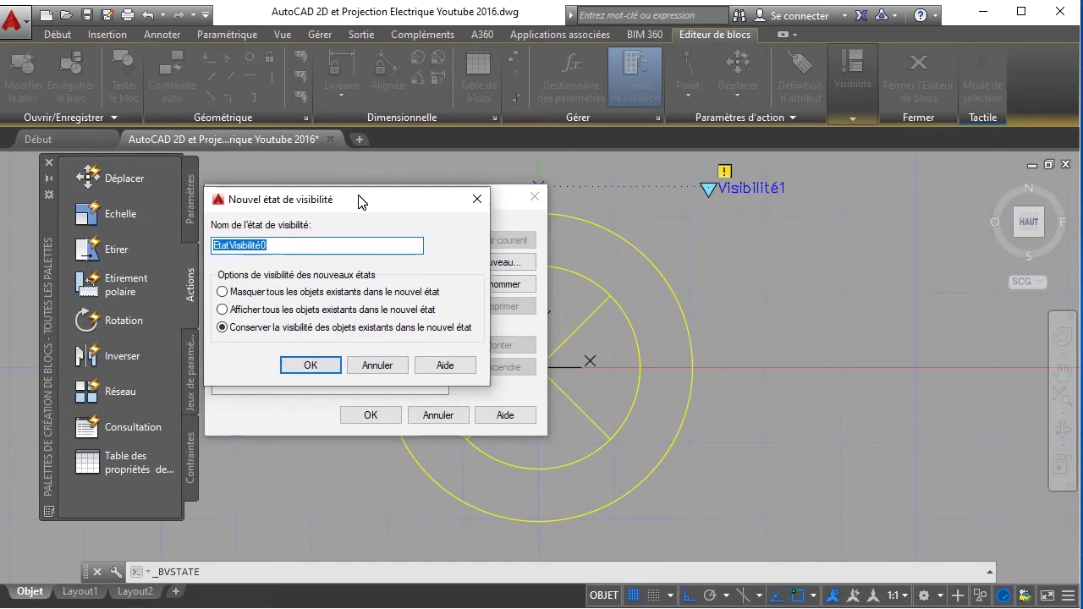
{"action": "type", "text": "BP Voyant Lumineux"}
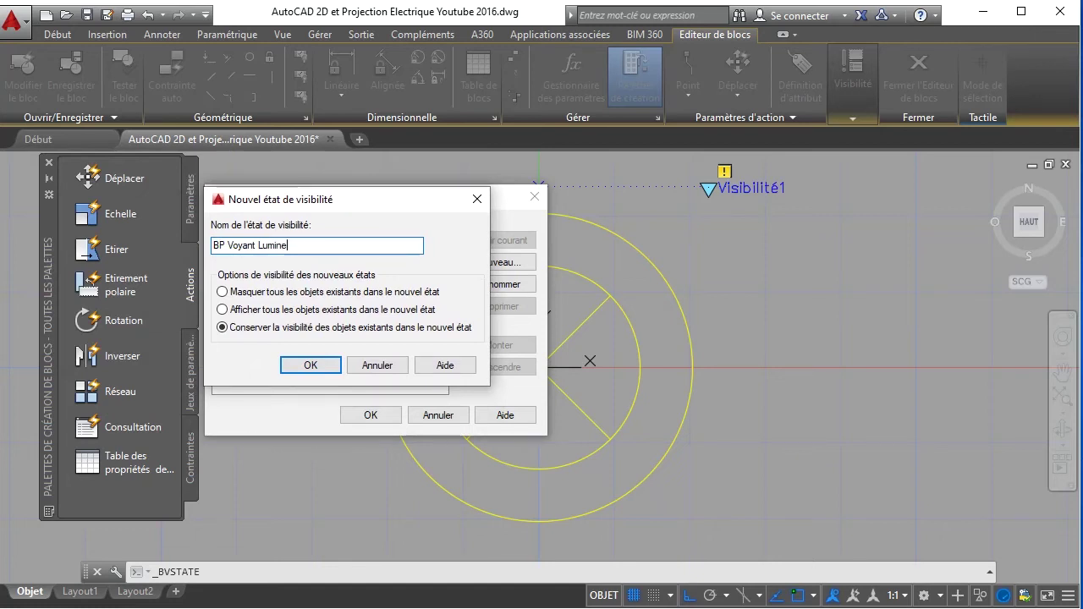
{"action": "left_click", "coordinate": [329, 372]}
{"action": "left_click", "coordinate": [370, 418]}
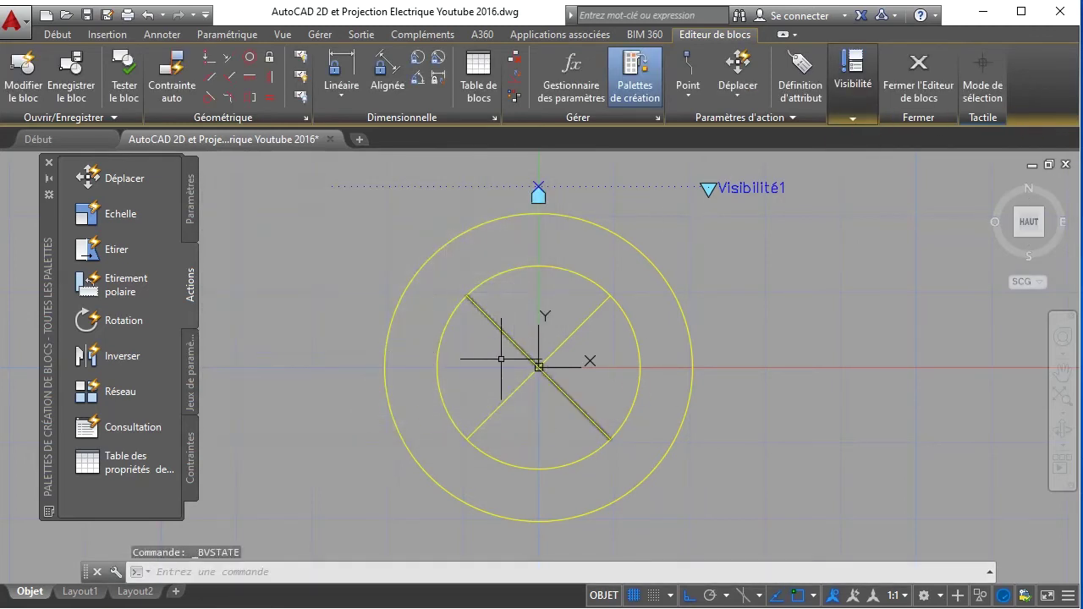
- Make both X diagonals invisible in the BP Simple visibility state
{"action": "left_click", "coordinate": [867, 120]}
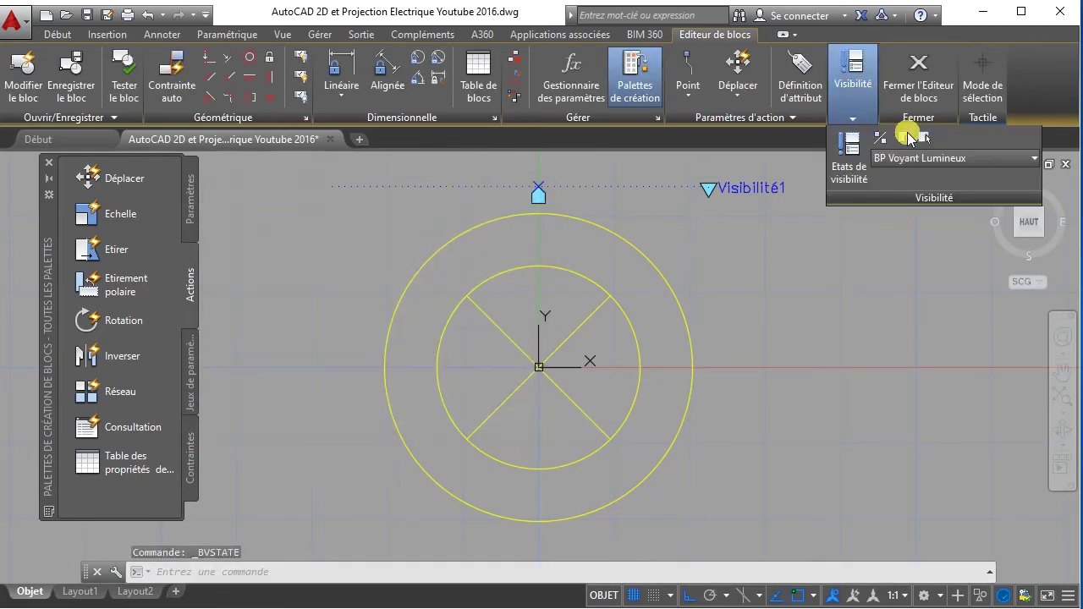
{"action": "left_click", "coordinate": [893, 158]}
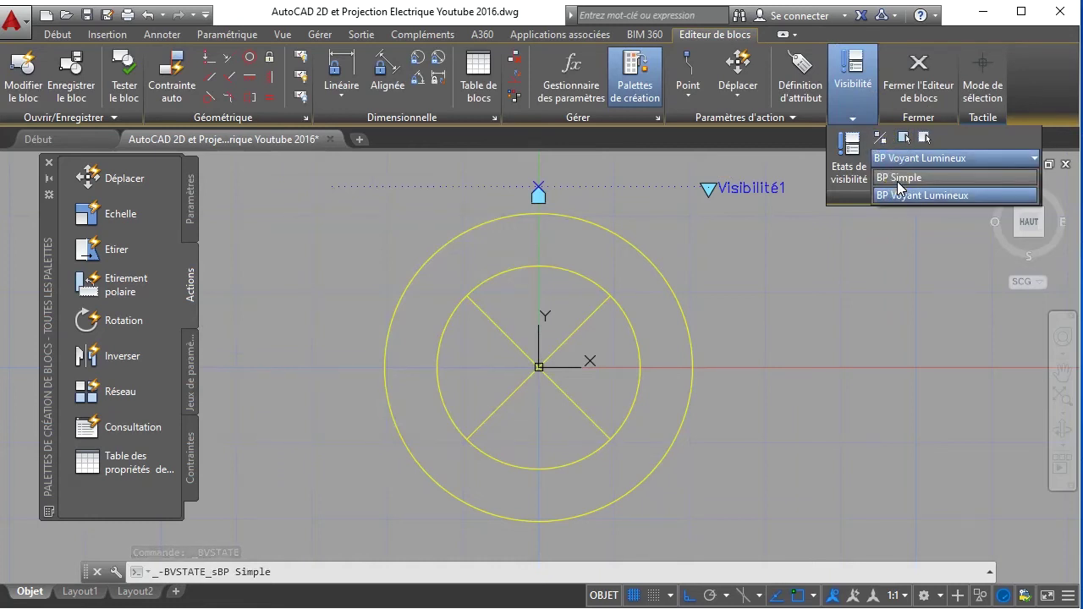
{"action": "left_click", "coordinate": [898, 178]}
{"action": "left_click", "coordinate": [588, 415]}
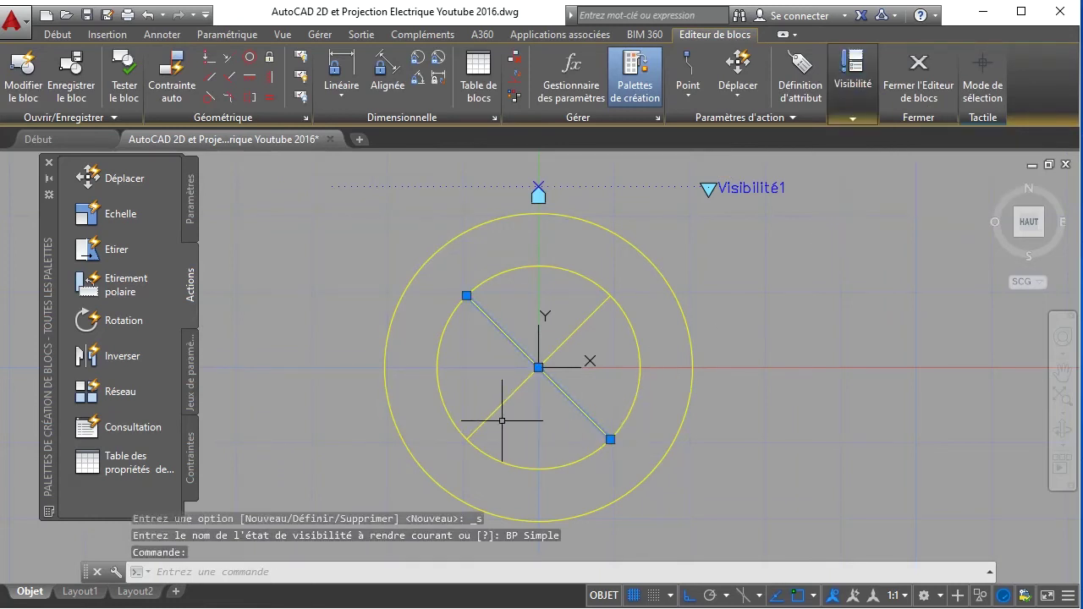
{"action": "left_click", "coordinate": [496, 410]}
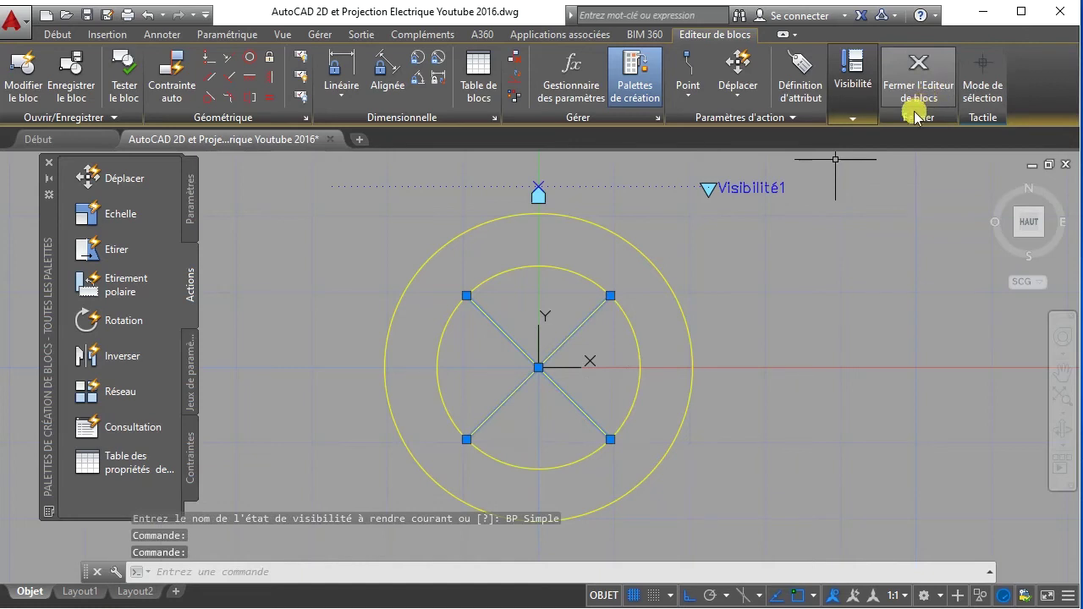
{"action": "left_click", "coordinate": [853, 118]}
{"action": "left_click", "coordinate": [924, 137]}
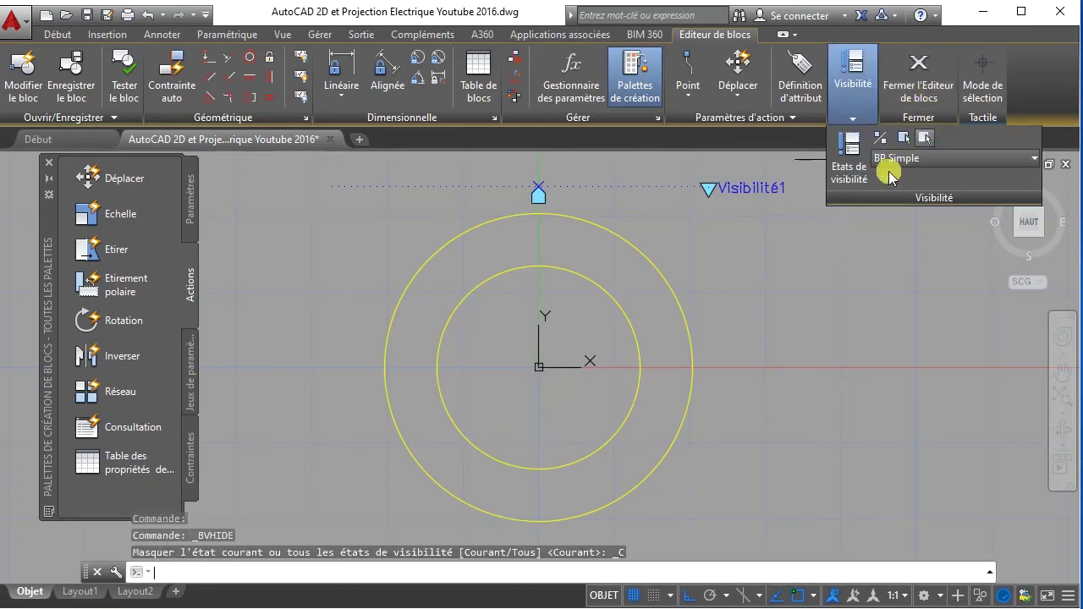
- Save the BP block and toggle the placed symbol's states, ending on BP Voyant Lumineux
{"action": "left_click", "coordinate": [923, 78]}
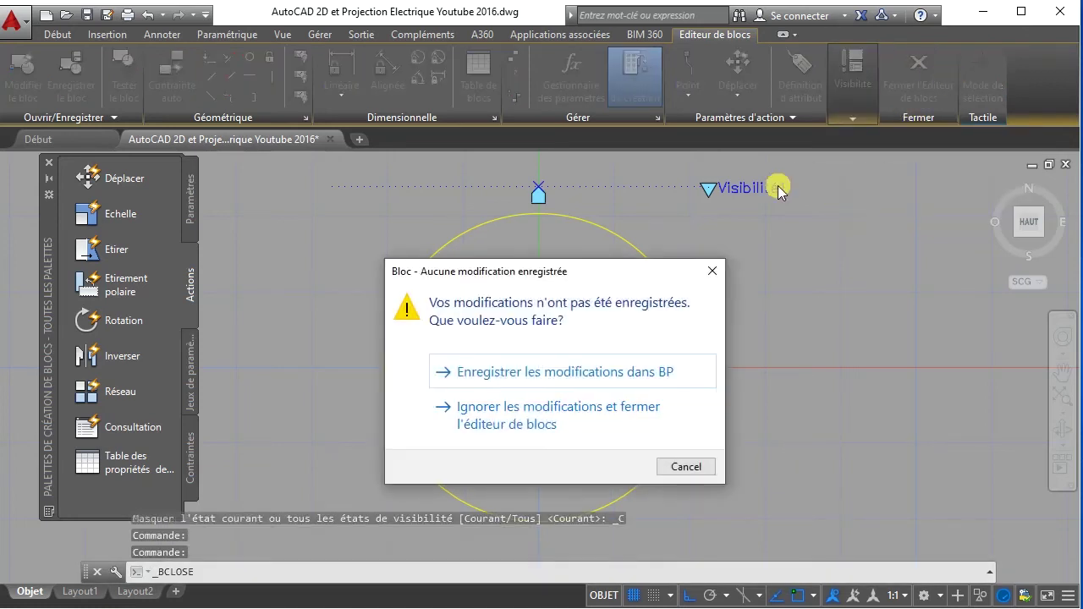
{"action": "left_click", "coordinate": [513, 371]}
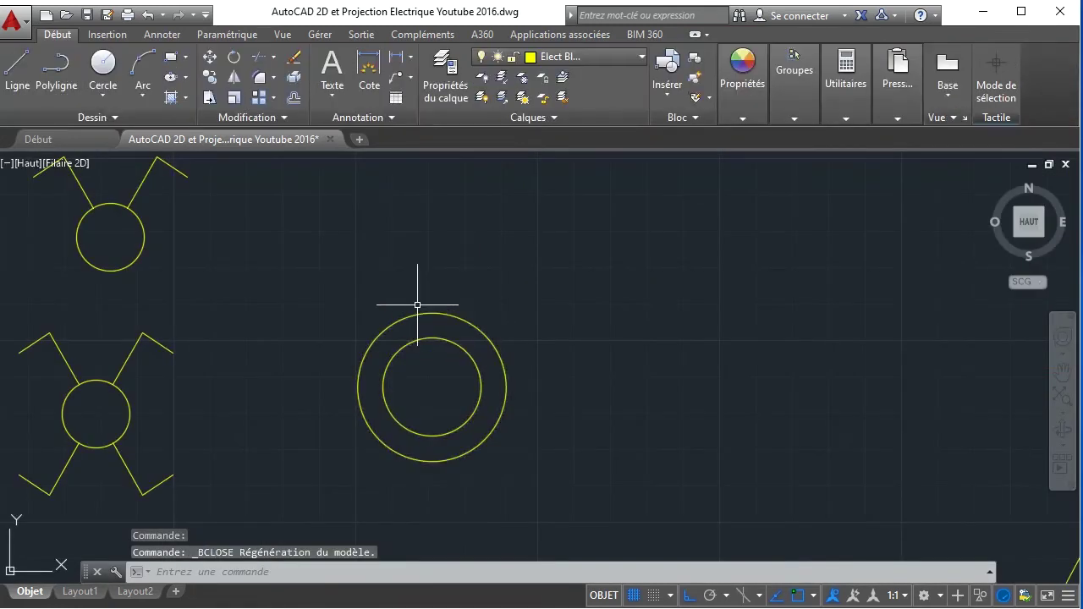
{"action": "left_click", "coordinate": [427, 312]}
{"action": "left_click", "coordinate": [514, 299]}
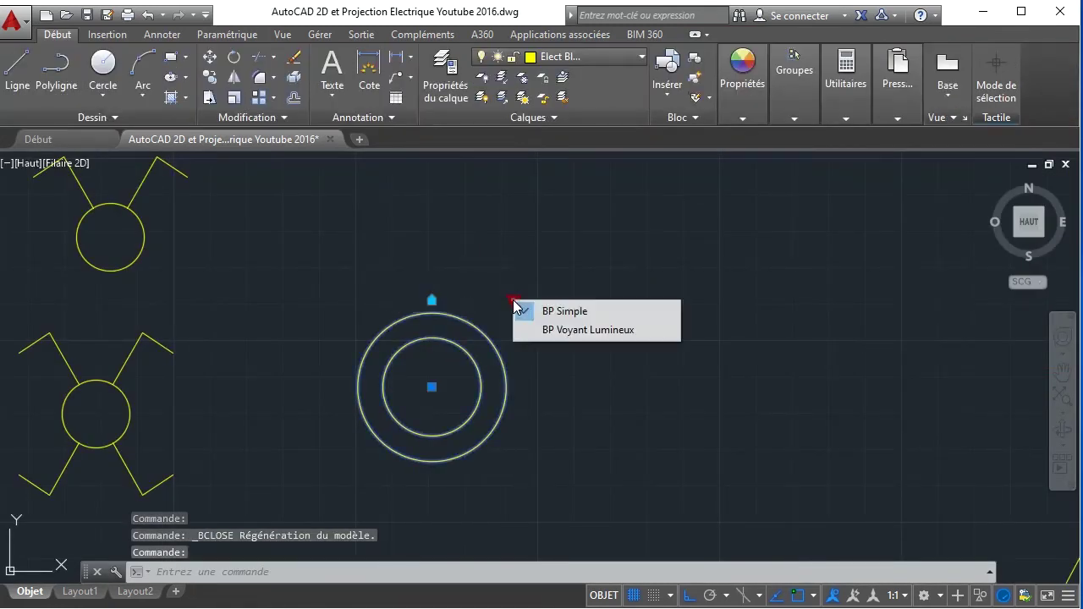
{"action": "left_click", "coordinate": [546, 331]}
{"action": "left_click", "coordinate": [513, 301]}
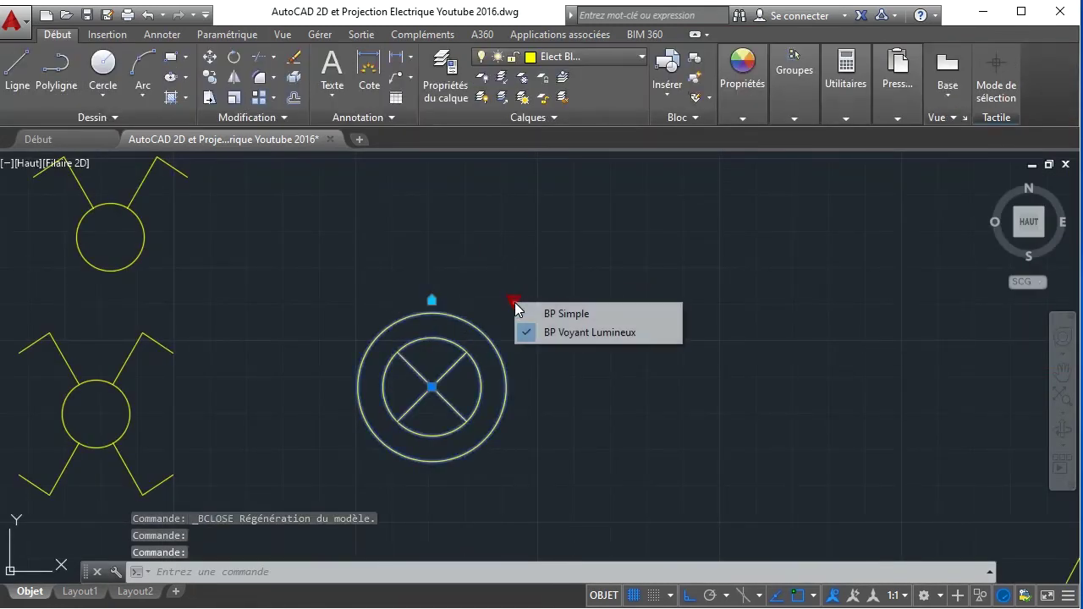
{"action": "left_click", "coordinate": [546, 316]}
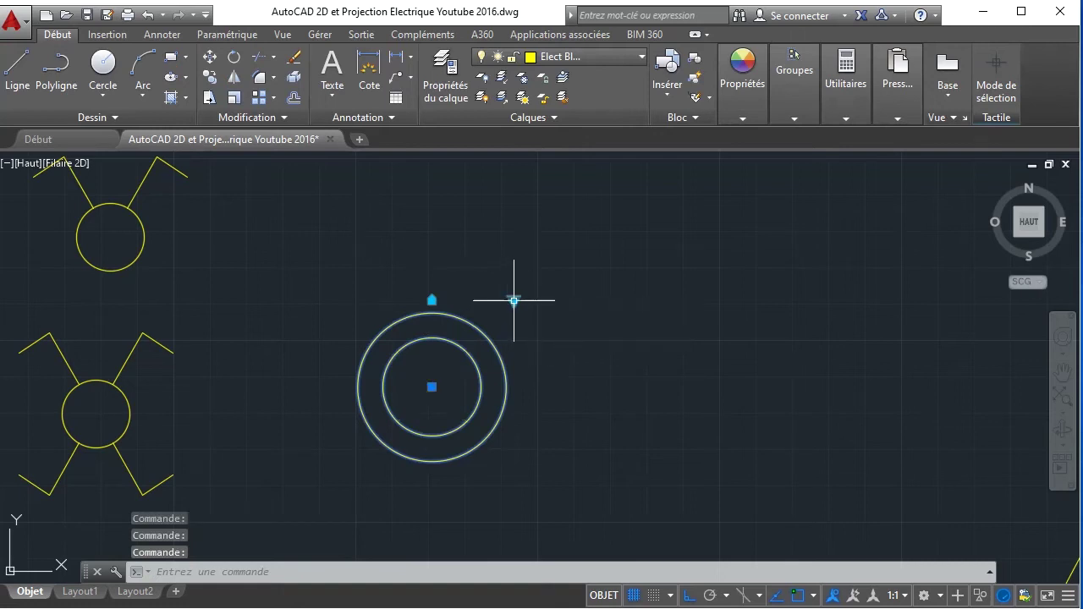
{"action": "left_click", "coordinate": [513, 300]}
{"action": "left_click", "coordinate": [538, 331]}
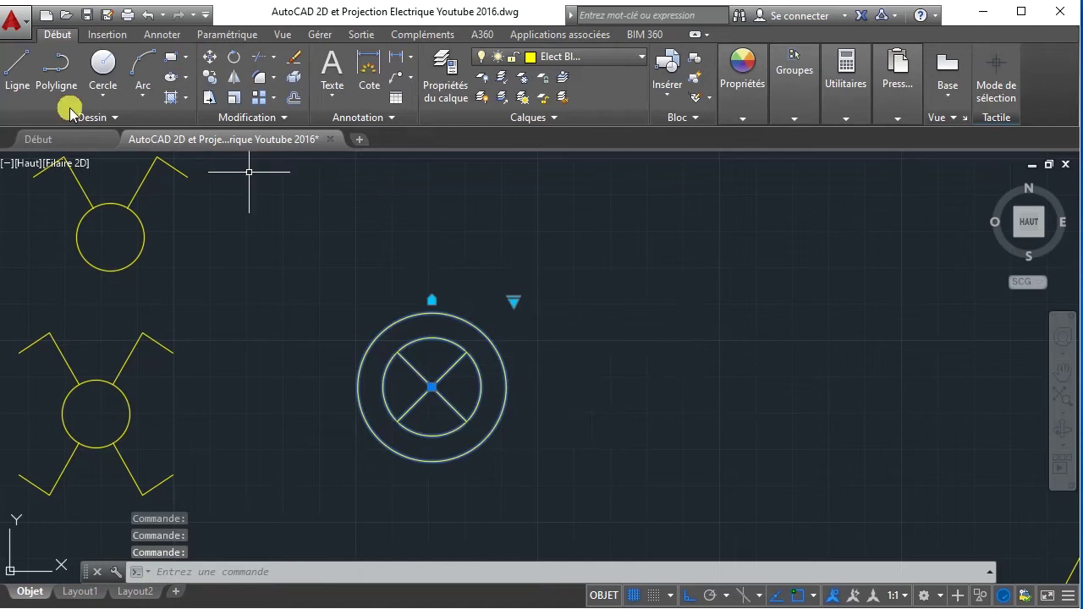
- Copy the crossed symbol from its top point to a spot above the original, with Ortho off
{"action": "left_click", "coordinate": [221, 76]}
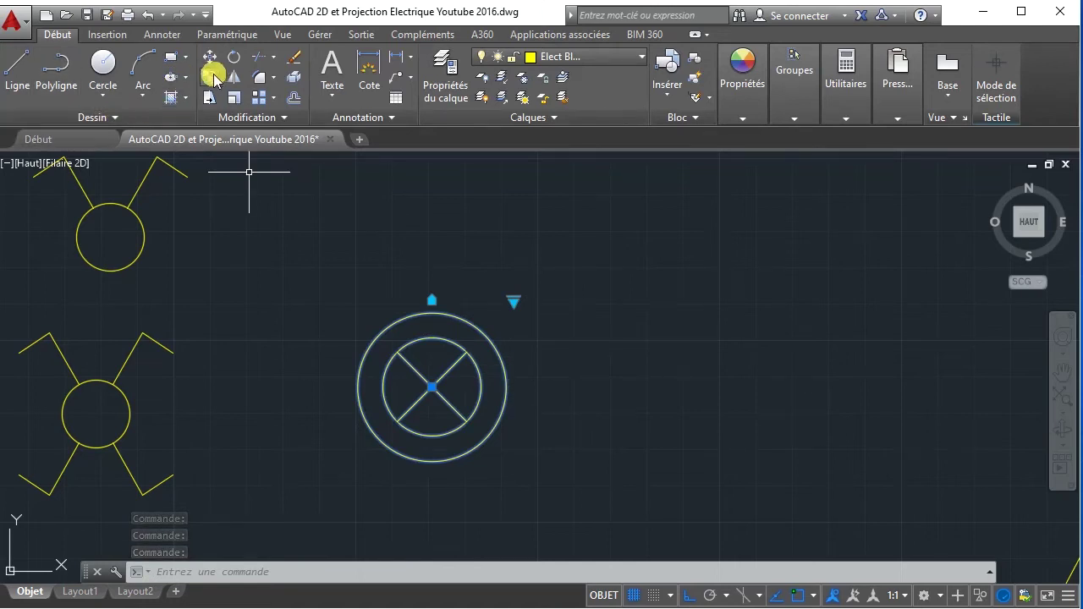
{"action": "left_click", "coordinate": [432, 313]}
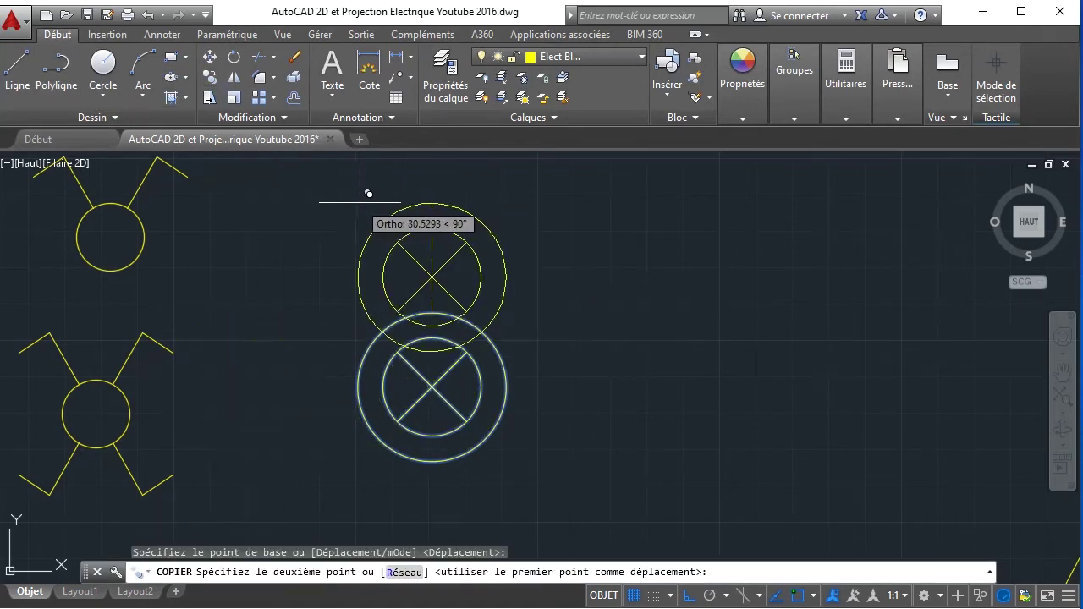
{"action": "left_click", "coordinate": [688, 596]}
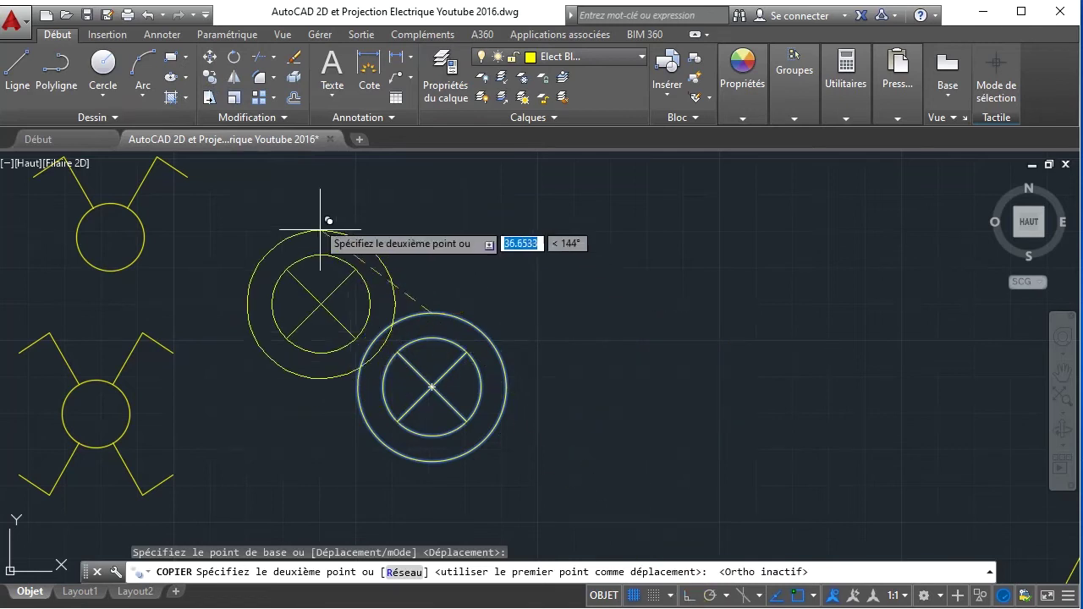
{"action": "scroll", "coordinate": [387, 161], "scroll_direction": "down", "scroll_amount": 2}
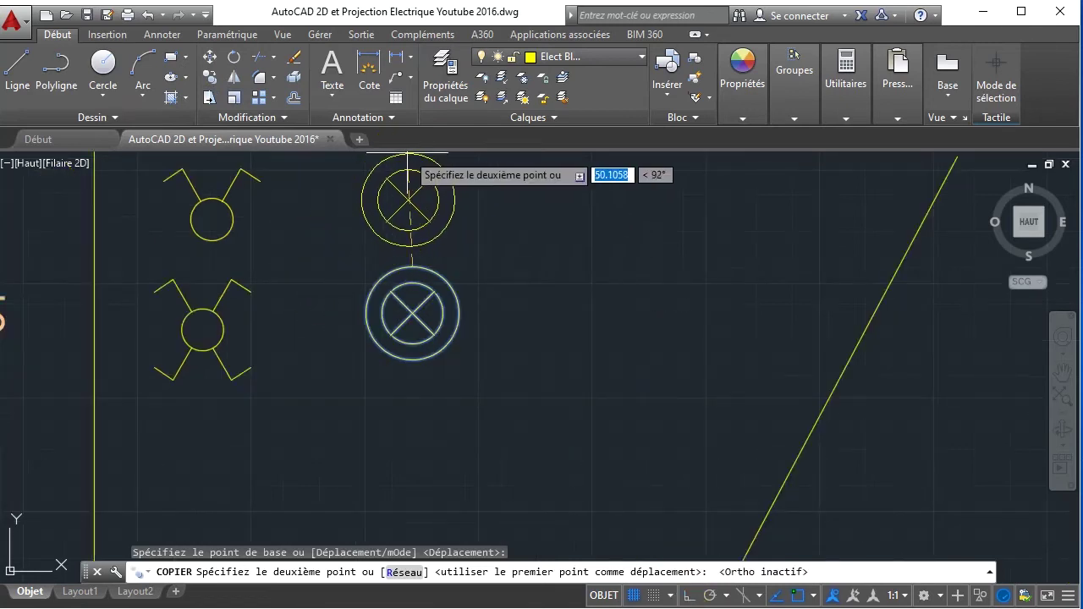
{"action": "left_click", "coordinate": [372, 154]}
{"action": "right_click", "coordinate": [472, 205]}
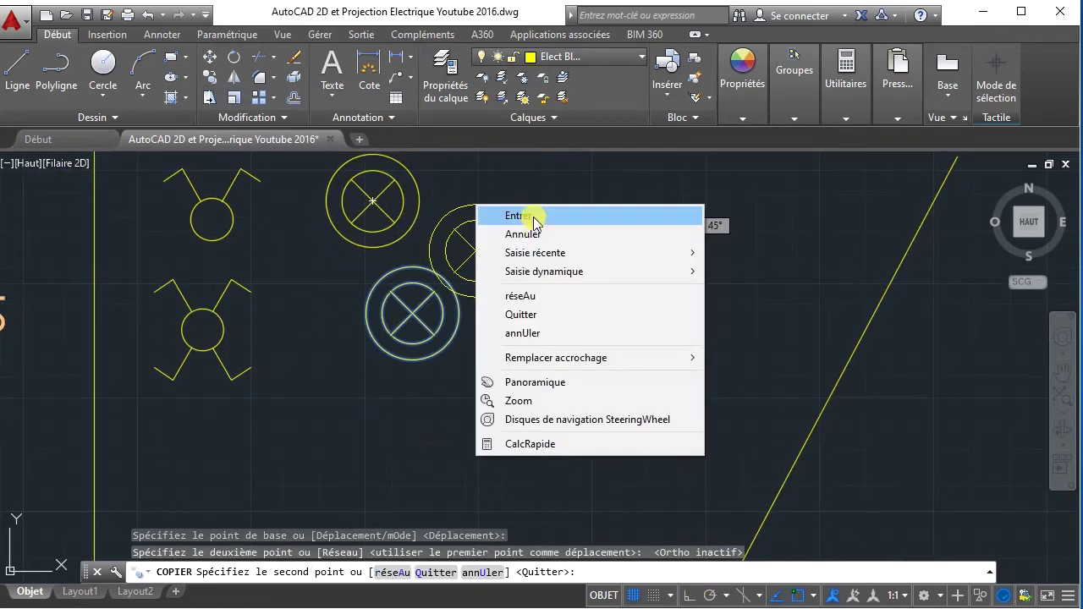
{"action": "left_click", "coordinate": [517, 216]}
- Switch the upper copy to the BP Simple state without the cross
{"action": "middle_click_drag", "start_coordinate": [458, 238], "coordinate": [513, 334]}
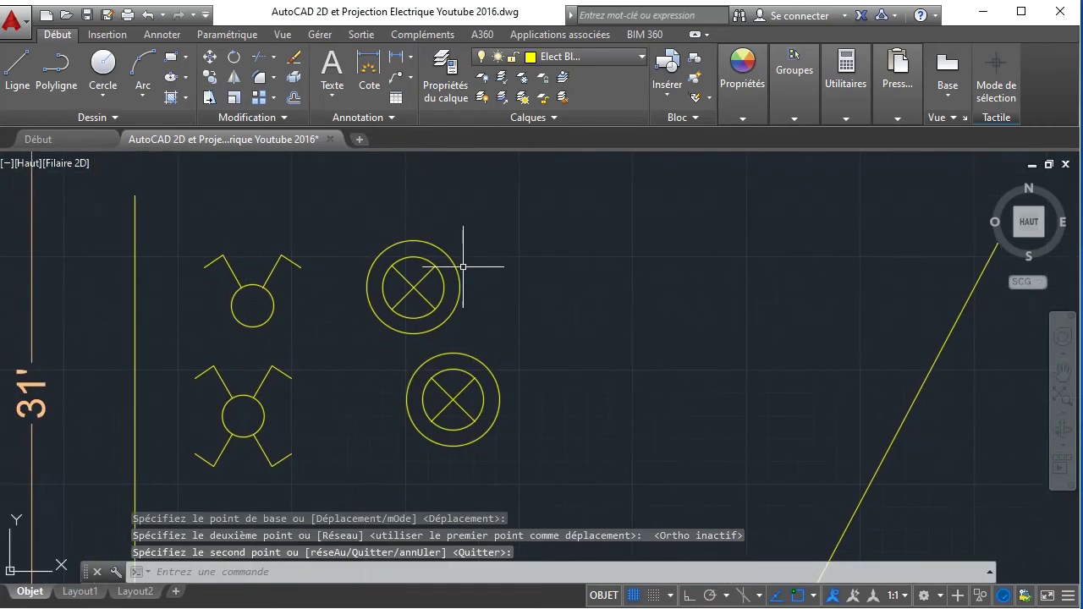
{"action": "left_click", "coordinate": [465, 241]}
{"action": "left_click", "coordinate": [466, 237]}
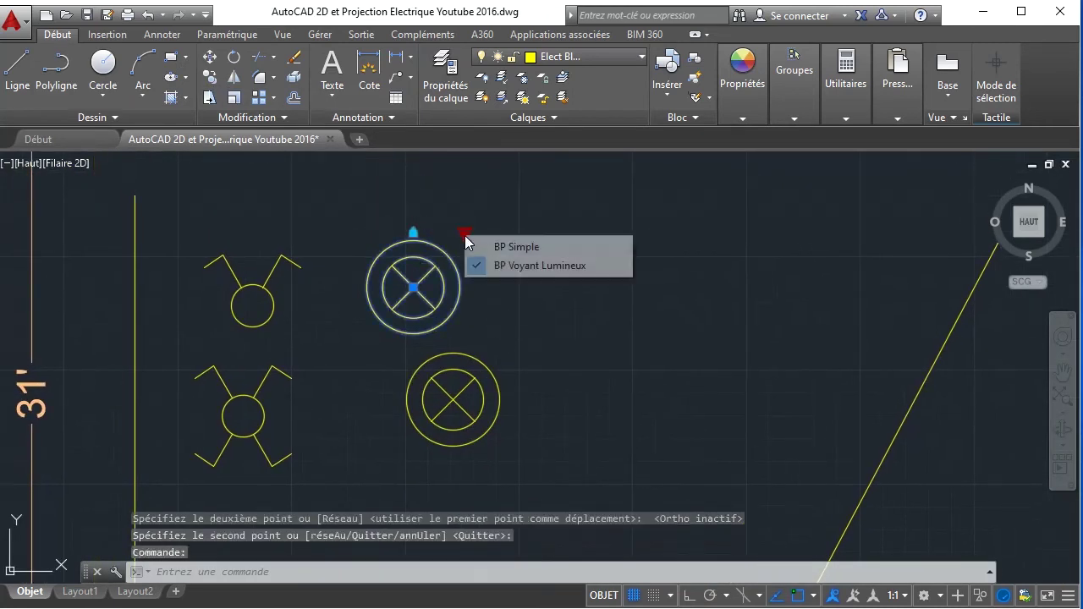
{"action": "left_click", "coordinate": [508, 244]}
{"action": "key", "text": "Escape"}
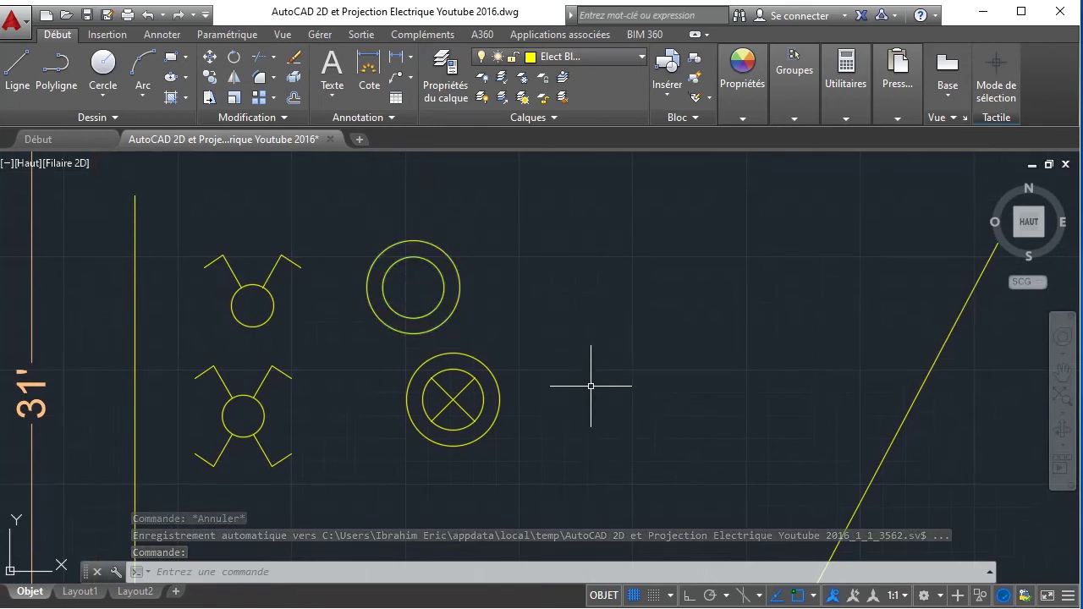
- Draw a new circle to the right of the double-circle symbols
{"action": "left_click", "coordinate": [100, 77]}
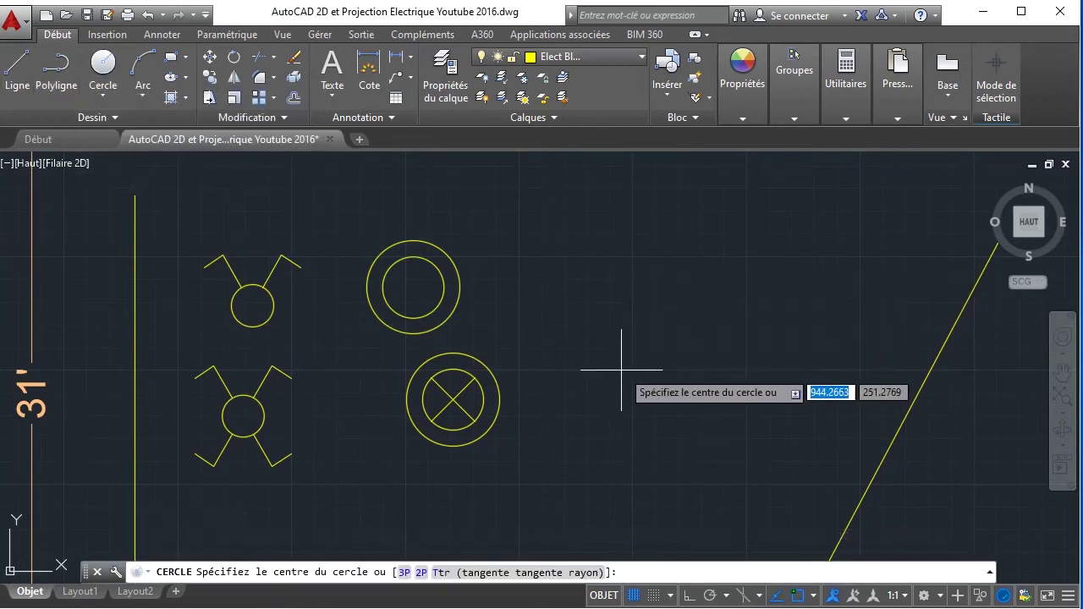
{"action": "scroll", "coordinate": [649, 349], "scroll_direction": "up", "scroll_amount": 1}
{"action": "scroll", "coordinate": [636, 351], "scroll_direction": "down", "scroll_amount": 1}
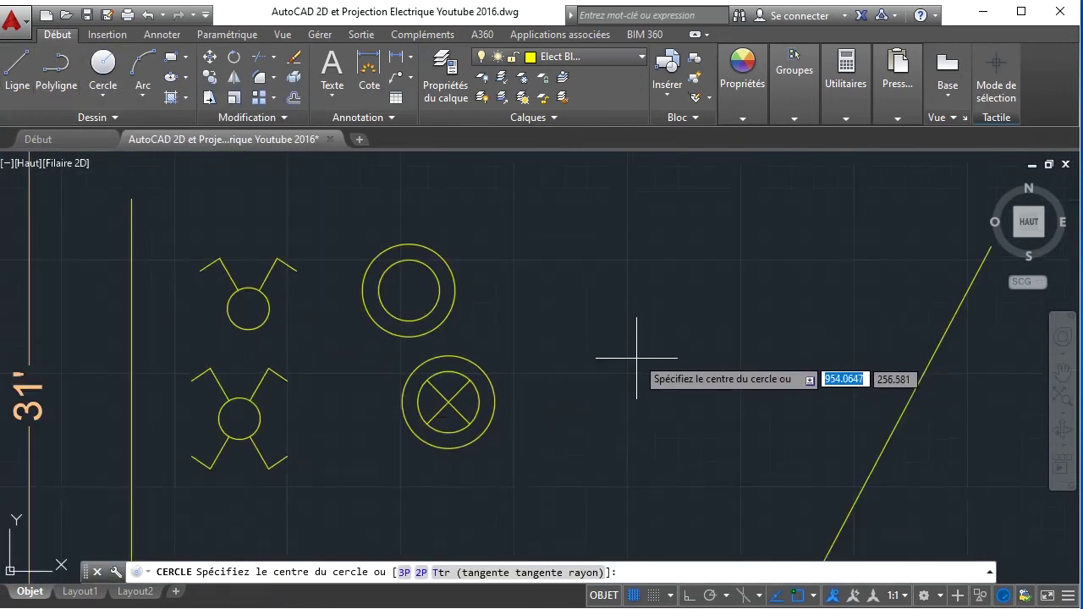
{"action": "left_click", "coordinate": [631, 291]}
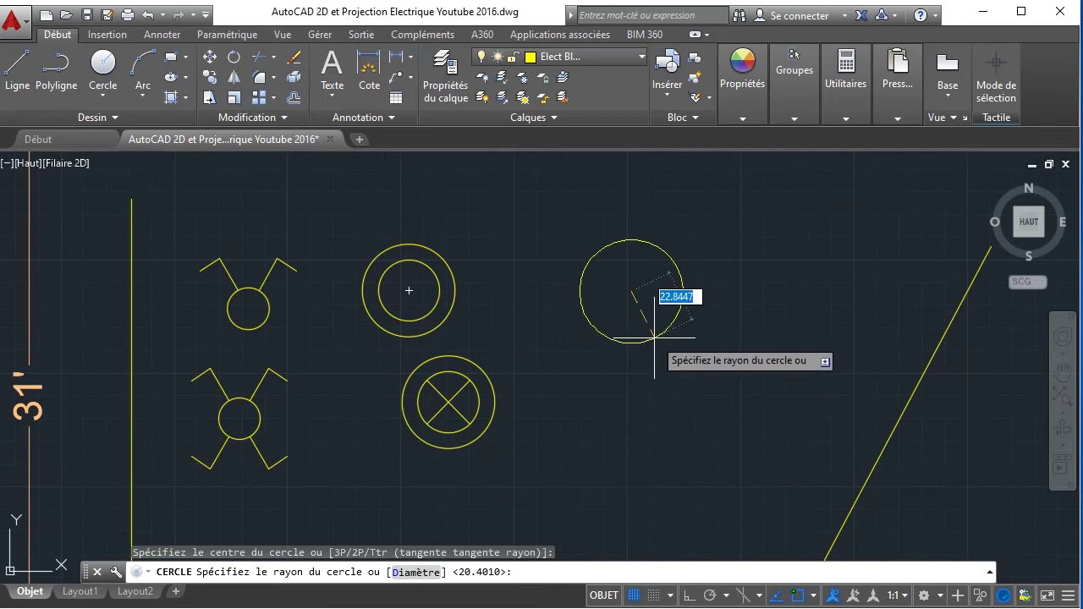
{"action": "left_click", "coordinate": [648, 331]}
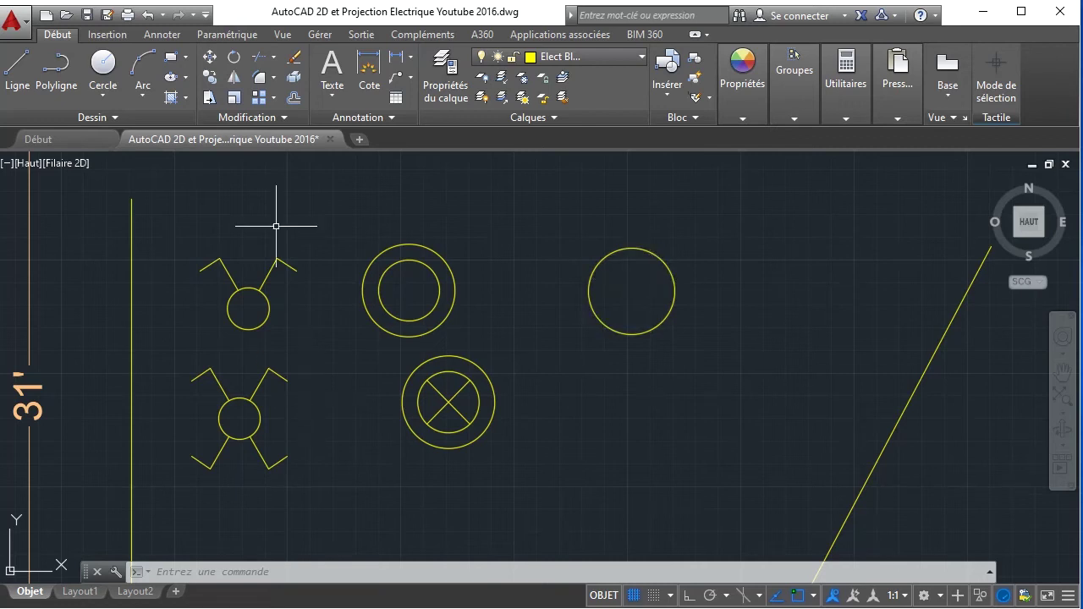
- Start a line from the new circle's centre and switch to angle entry
{"action": "left_click", "coordinate": [1058, 398]}
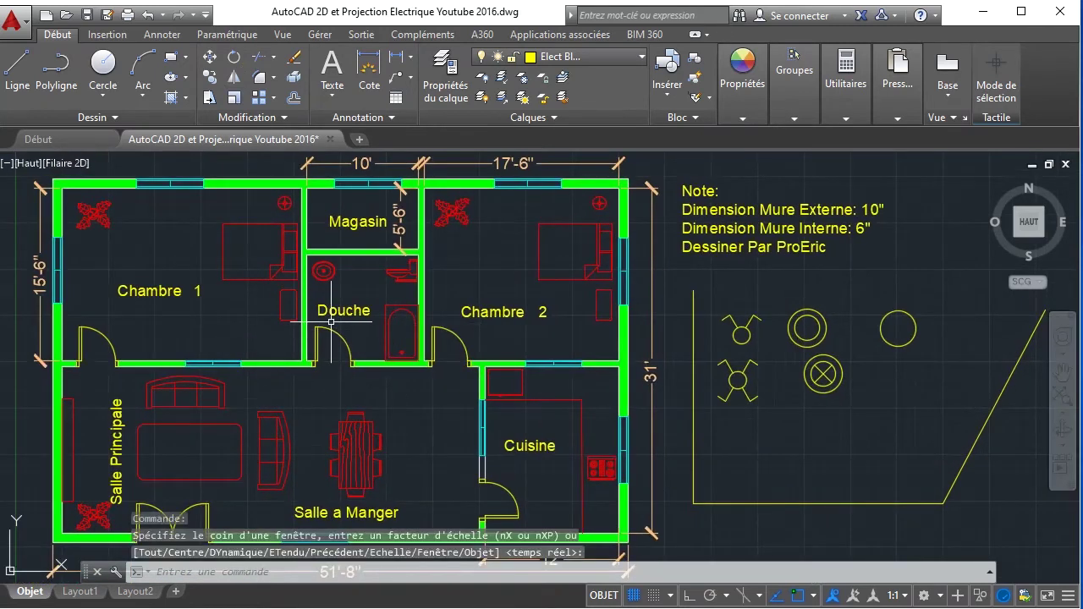
{"action": "scroll", "coordinate": [991, 371], "scroll_direction": "up", "scroll_amount": 6}
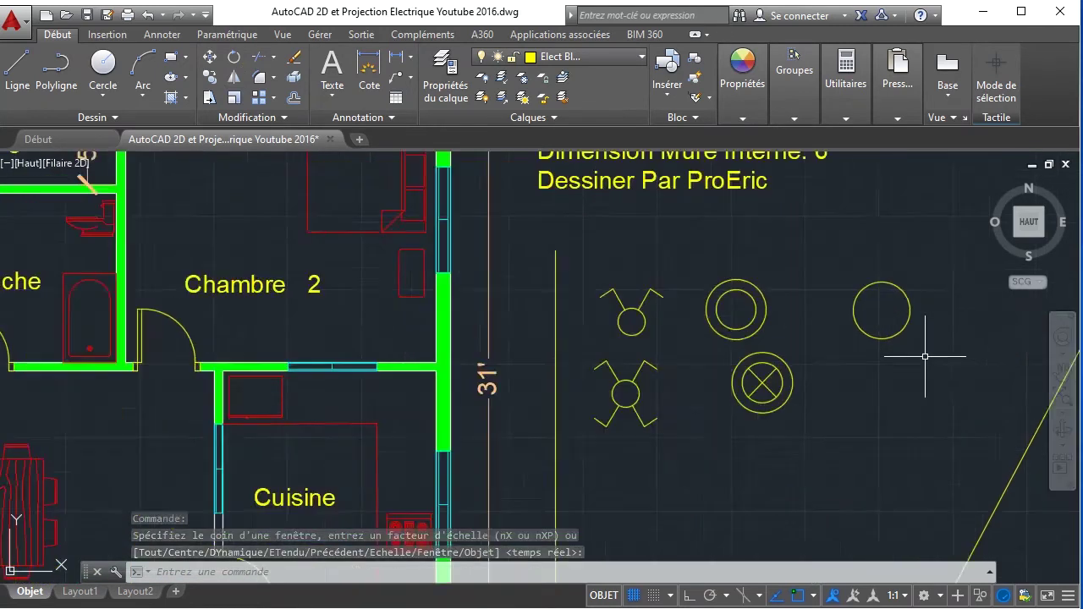
{"action": "mouse_move", "coordinate": [886, 321]}
{"action": "middle_mouse_down"}
{"action": "mouse_move", "coordinate": [672, 390]}
{"action": "mouse_move", "coordinate": [581, 373]}
{"action": "middle_mouse_up"}
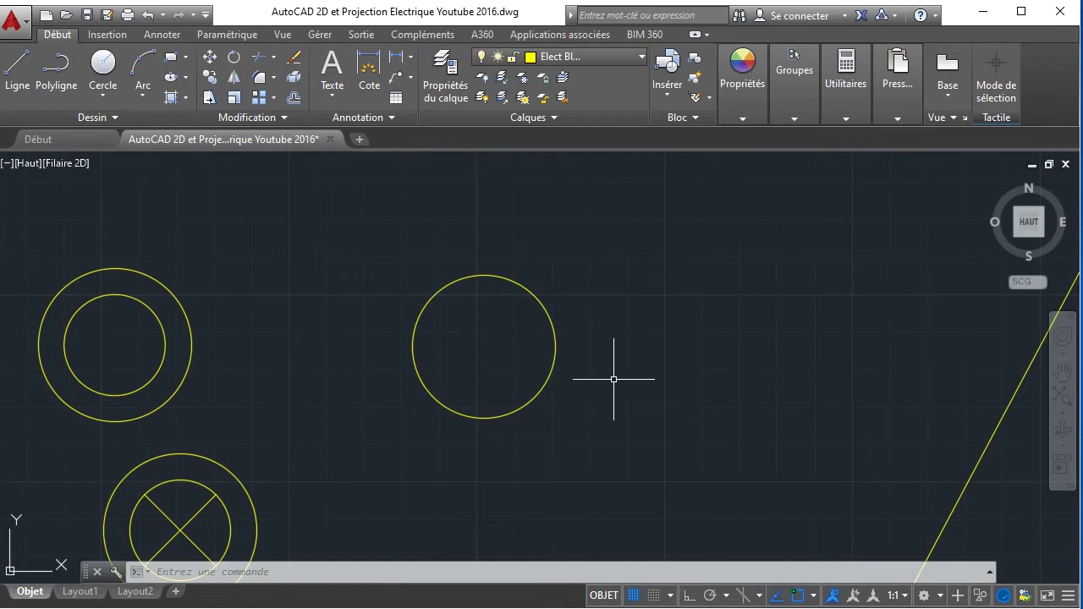
{"action": "scroll", "coordinate": [543, 343], "scroll_direction": "down", "scroll_amount": 2}
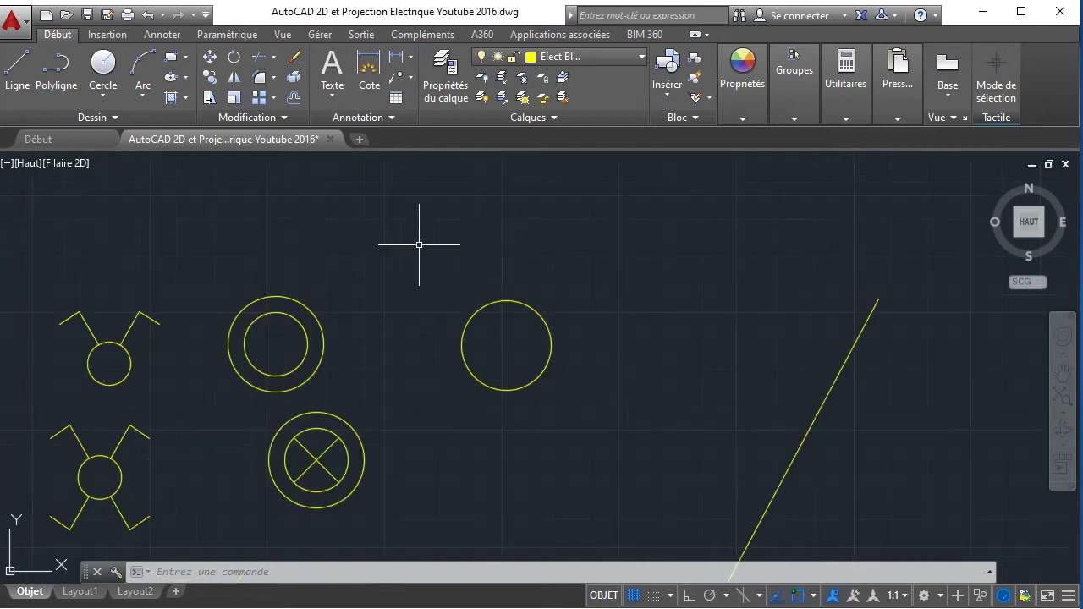
{"action": "left_click", "coordinate": [12, 75]}
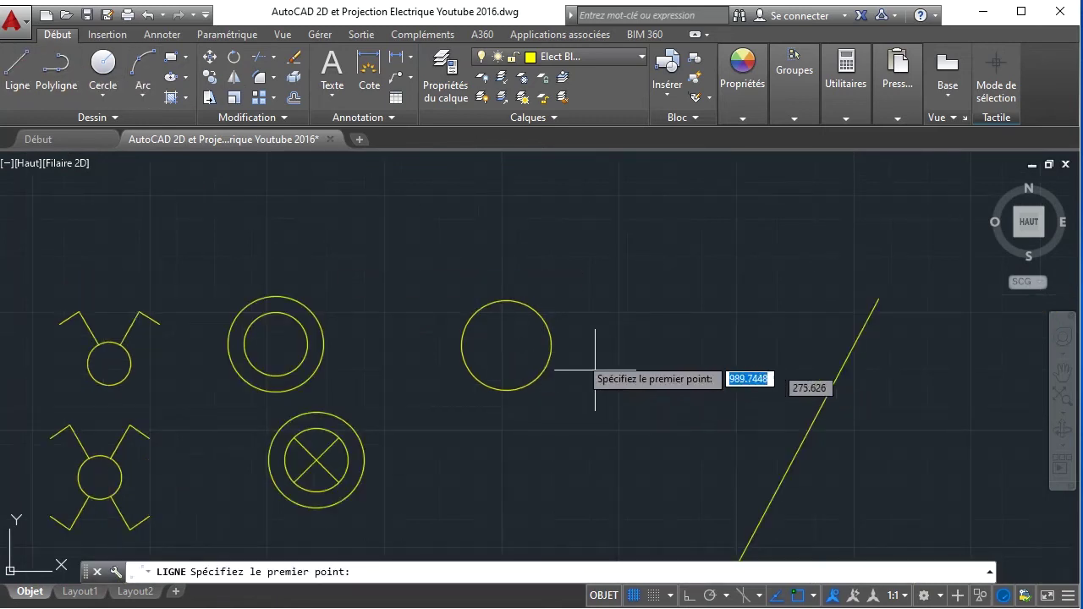
{"action": "left_click", "coordinate": [506, 345]}
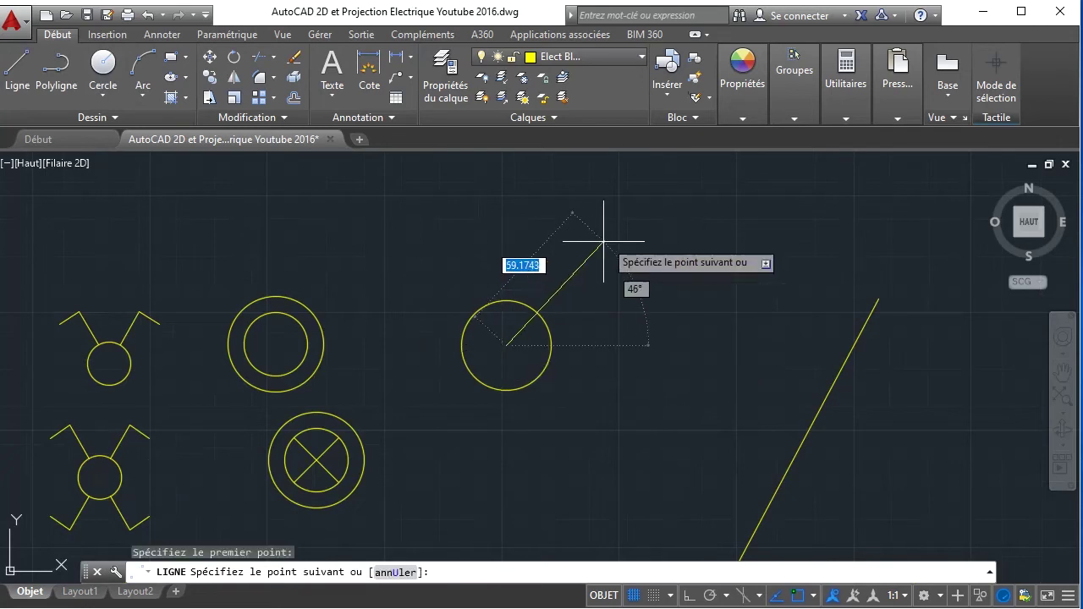
{"action": "key", "text": "Tab"}
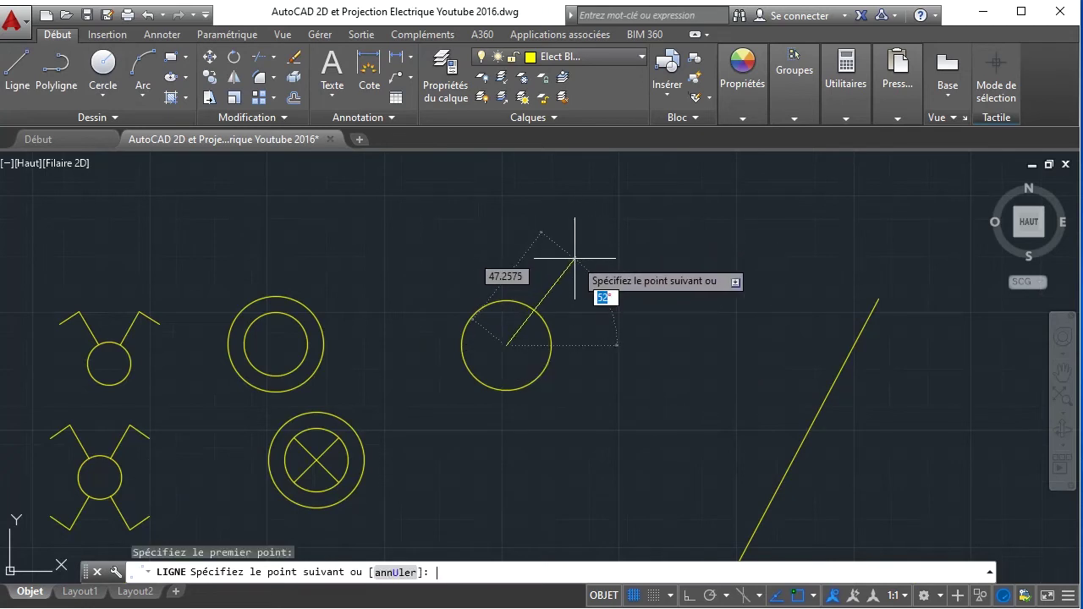
- Finish the line from the circle's centre at a 45° angle
{"action": "type", "text": "45"}
{"action": "key", "text": "Tab"}
{"action": "right_click", "coordinate": [682, 288]}
{"action": "left_click", "coordinate": [683, 296]}
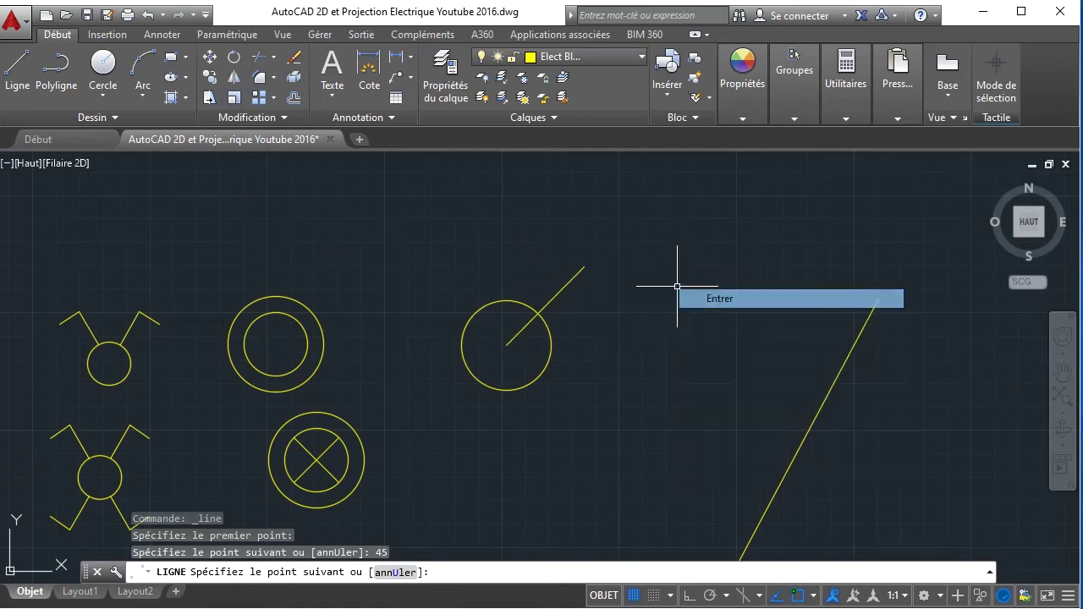
- Extend the 45° line across the circle to its far edge
{"action": "left_click", "coordinate": [565, 286]}
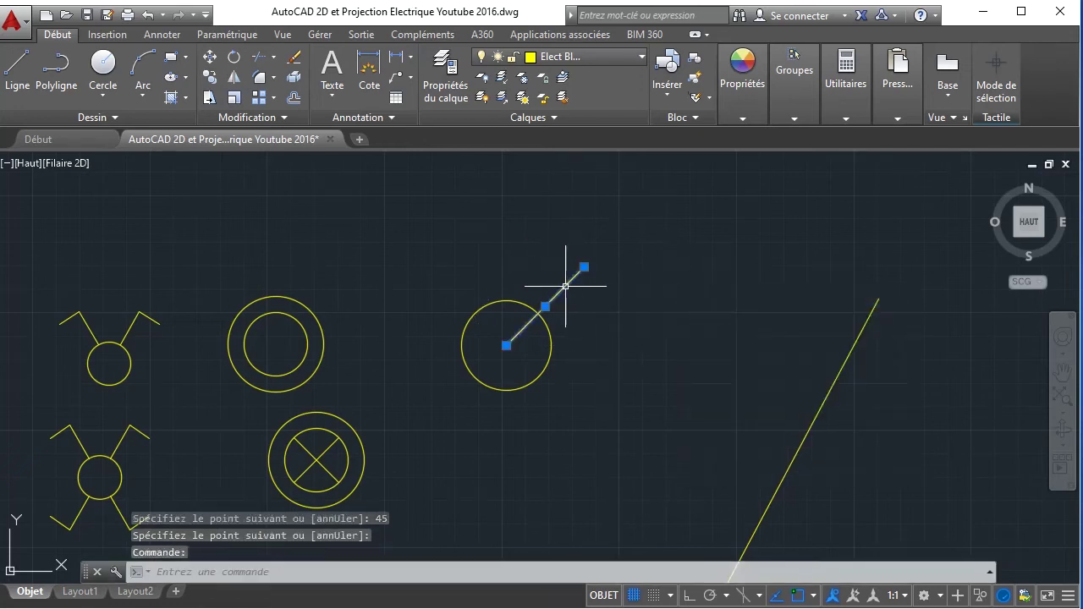
{"action": "left_click", "coordinate": [273, 57]}
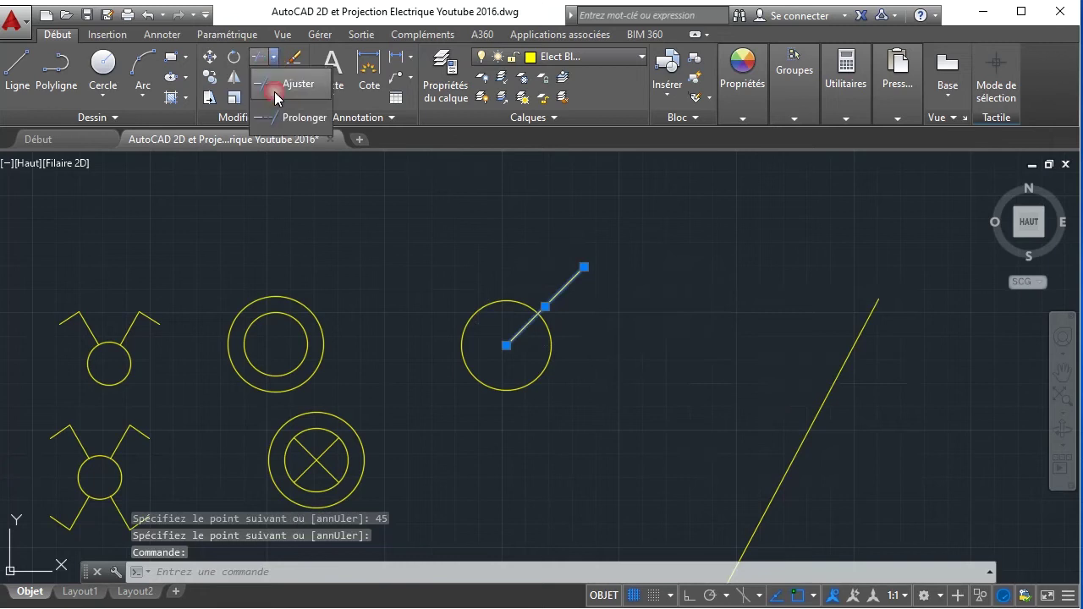
{"action": "left_click", "coordinate": [277, 119]}
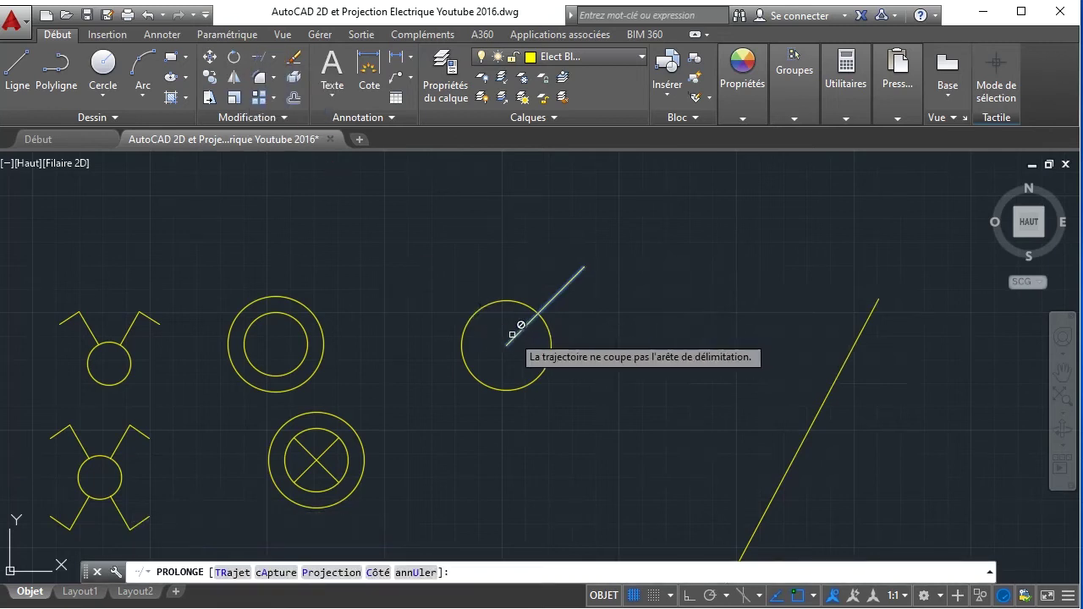
{"action": "left_click", "coordinate": [653, 457]}
{"action": "left_click", "coordinate": [385, 235]}
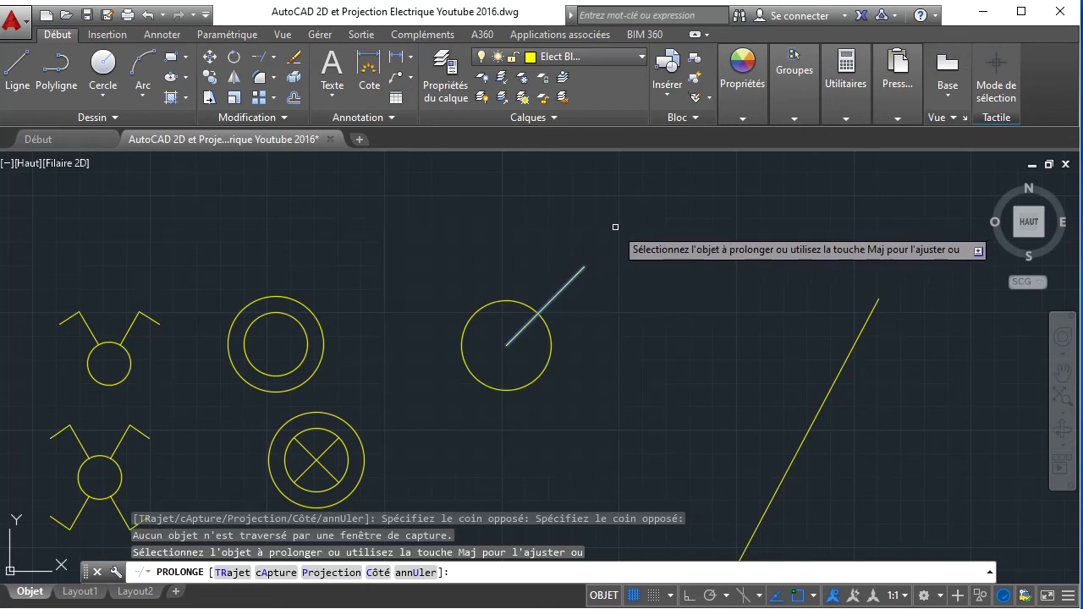
{"action": "right_click", "coordinate": [615, 227]}
{"action": "left_click", "coordinate": [626, 239]}
{"action": "left_click", "coordinate": [646, 411]}
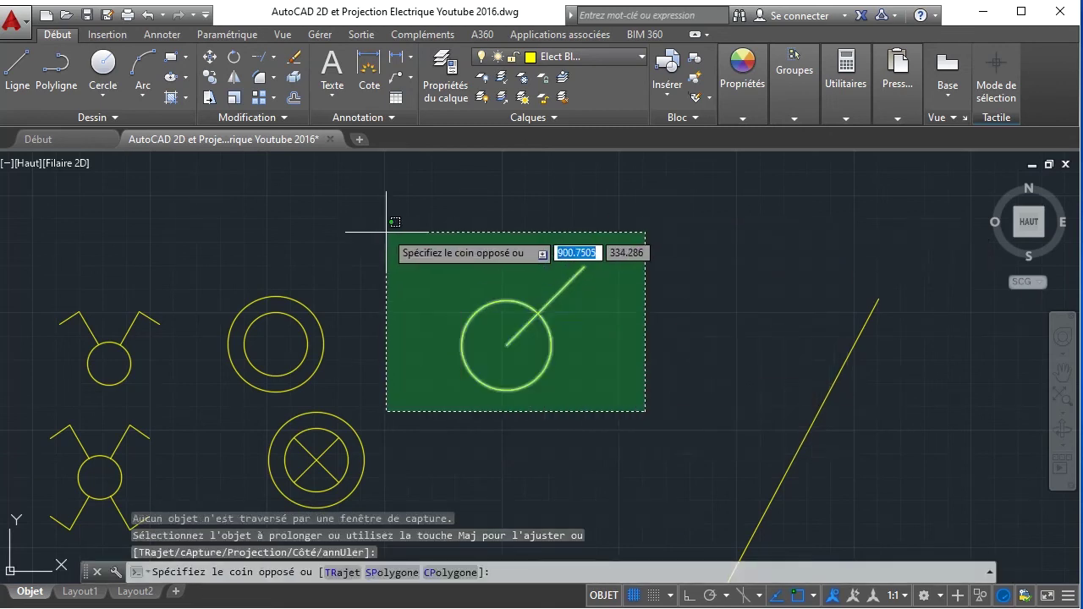
{"action": "left_click", "coordinate": [387, 230]}
{"action": "left_click", "coordinate": [273, 57]}
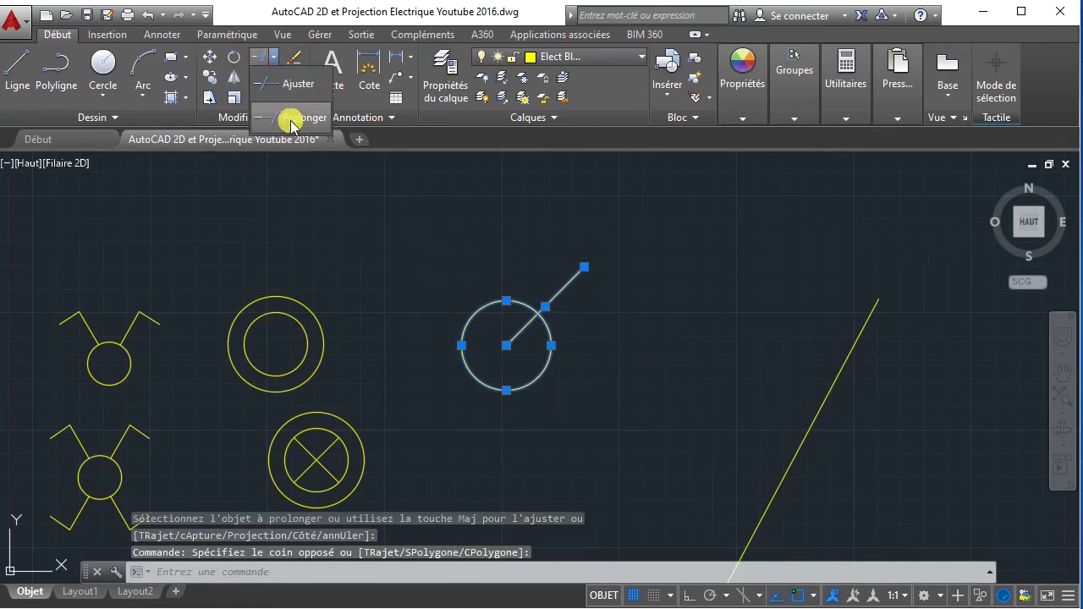
{"action": "left_click", "coordinate": [291, 121]}
{"action": "left_click", "coordinate": [514, 338]}
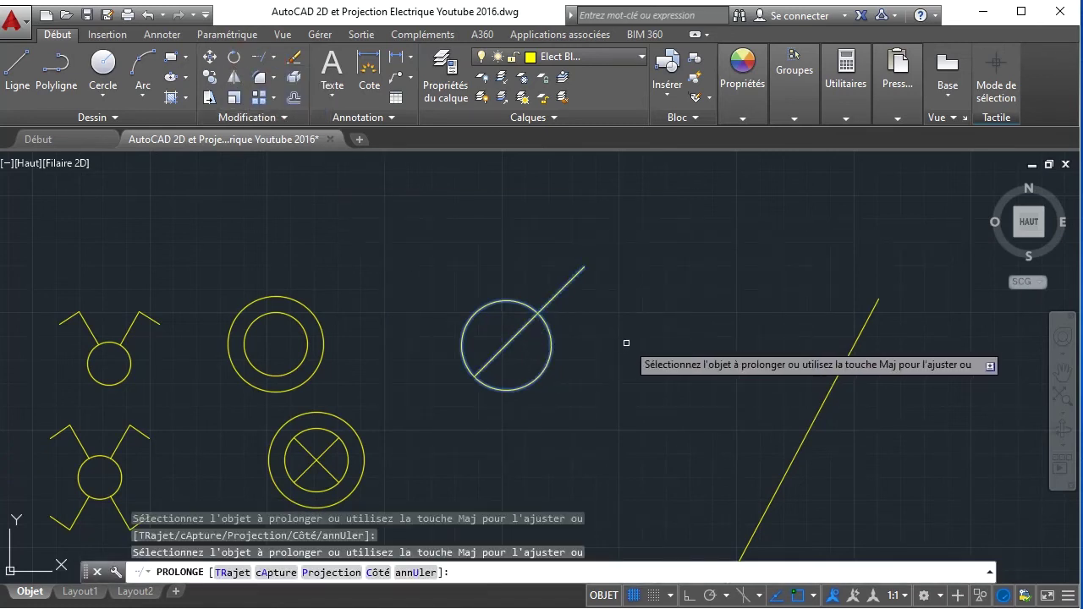
{"action": "right_click", "coordinate": [627, 343]}
{"action": "left_click", "coordinate": [657, 351]}
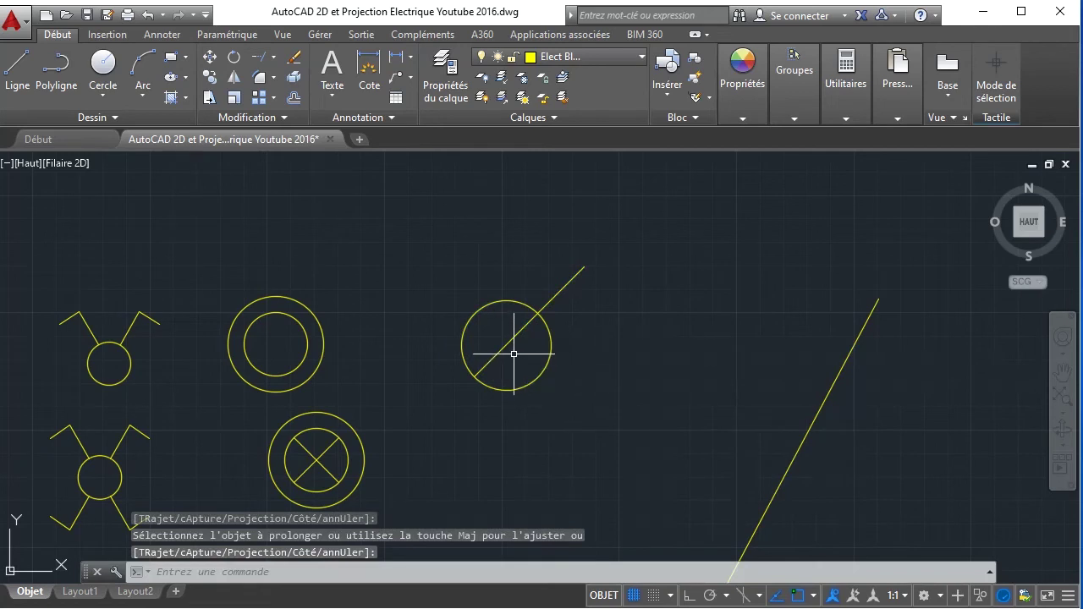
- Trim the part of the diagonal sticking outside the circle
{"action": "left_click", "coordinate": [273, 57]}
{"action": "left_click", "coordinate": [270, 86]}
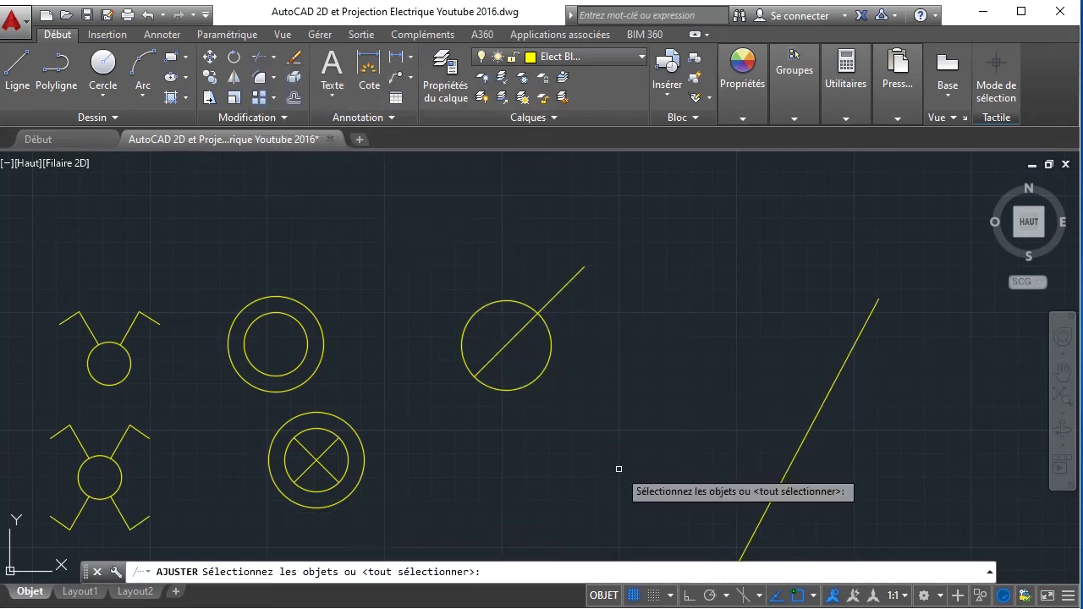
{"action": "left_click", "coordinate": [618, 469]}
{"action": "left_click", "coordinate": [486, 246]}
{"action": "key", "text": "Return"}
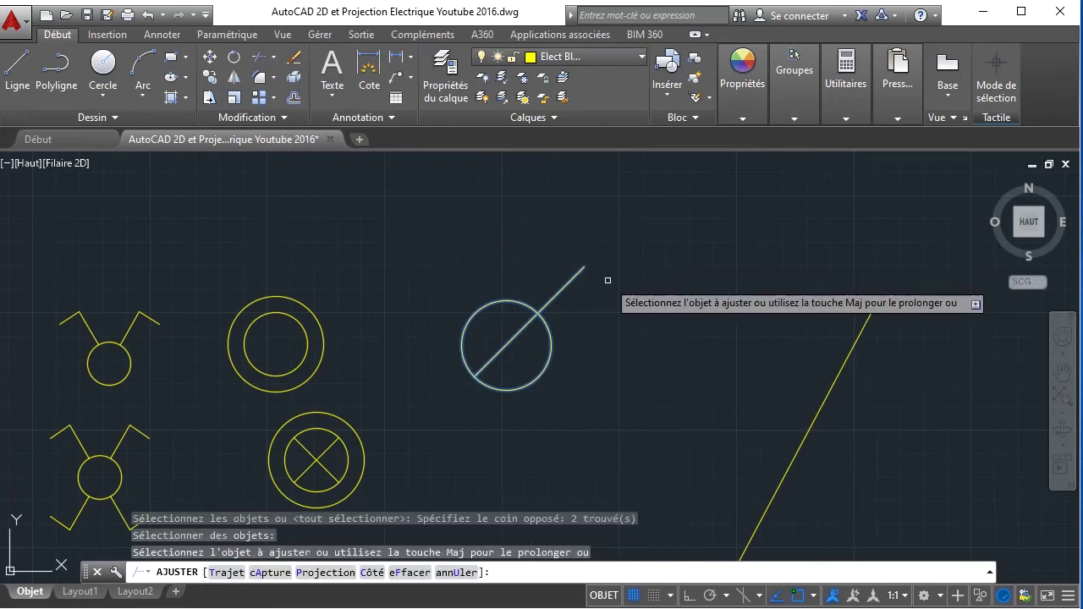
{"action": "left_click", "coordinate": [558, 285]}
{"action": "right_click", "coordinate": [611, 260]}
{"action": "left_click", "coordinate": [643, 269]}
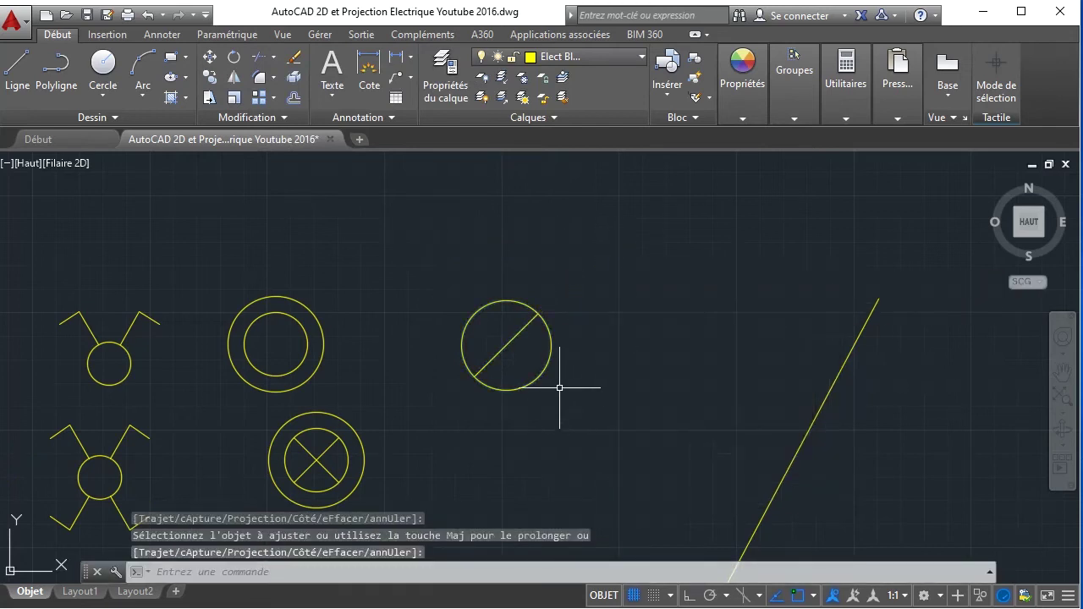
{"action": "left_click", "coordinate": [506, 345]}
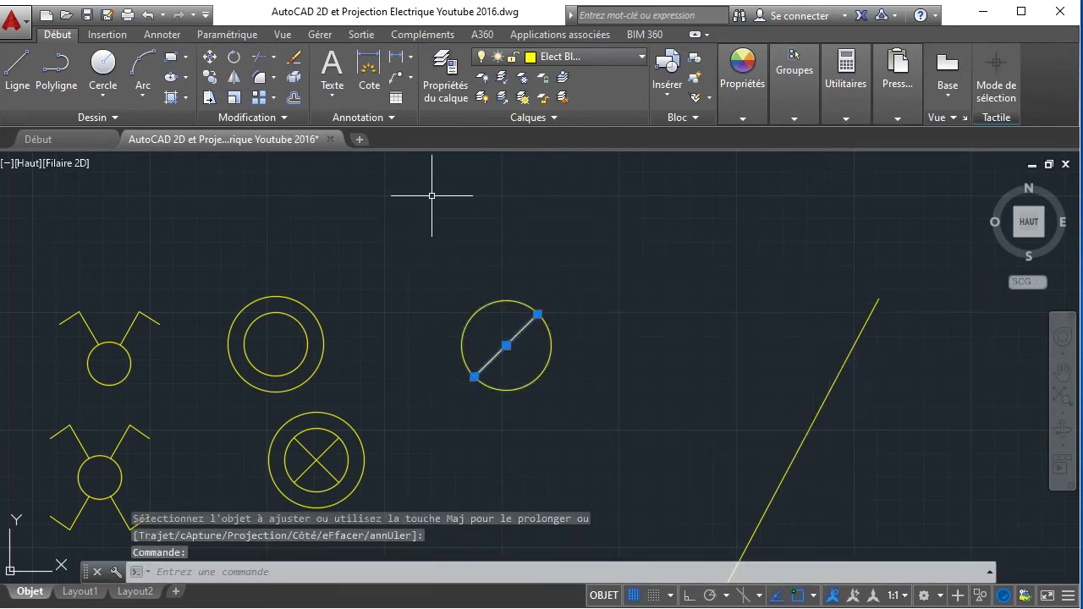
{"action": "left_click", "coordinate": [234, 77]}
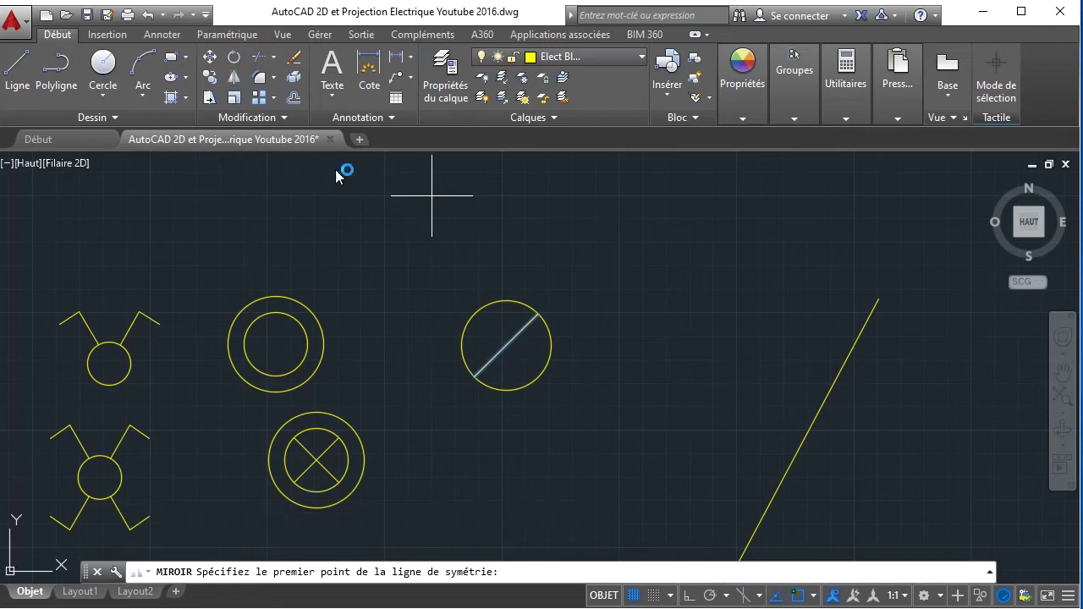
- Mirror the diagonal about a vertical axis through the circle's centre, keeping the original
{"action": "left_click", "coordinate": [687, 596]}
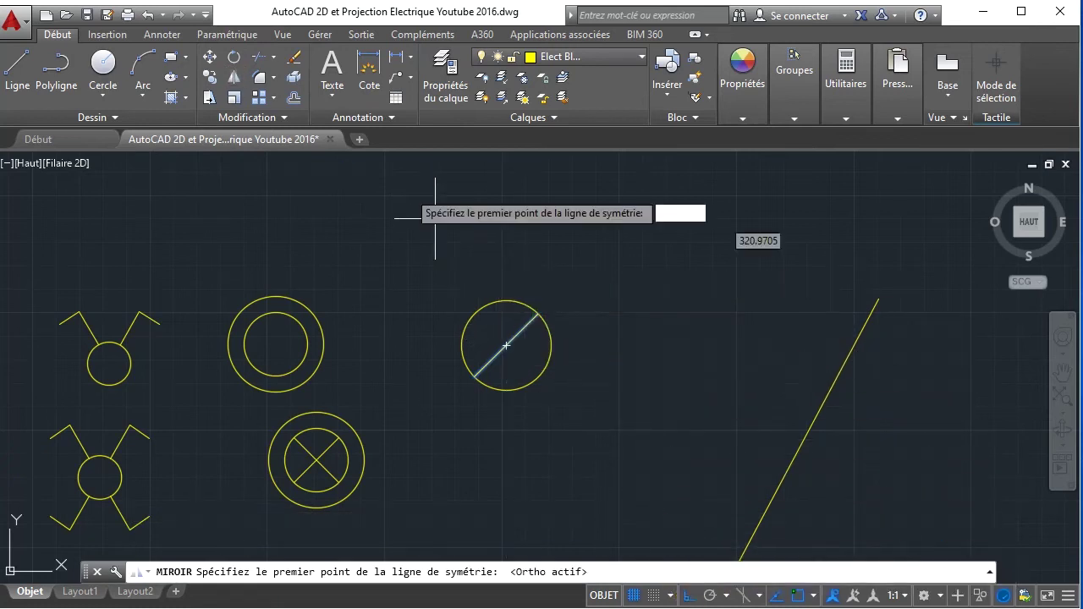
{"action": "left_click", "coordinate": [234, 84]}
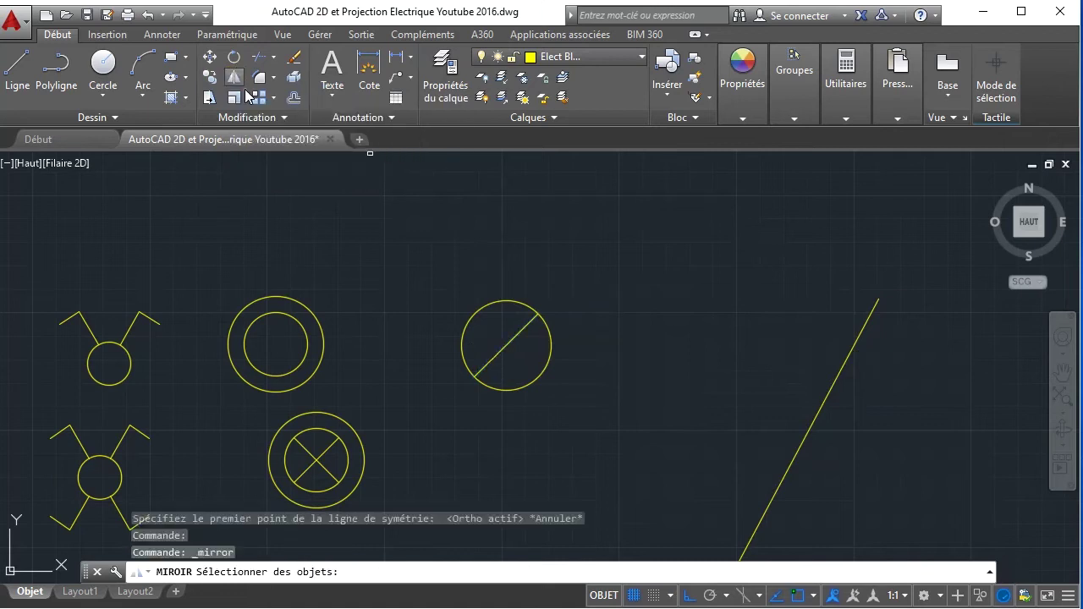
{"action": "left_click", "coordinate": [505, 348]}
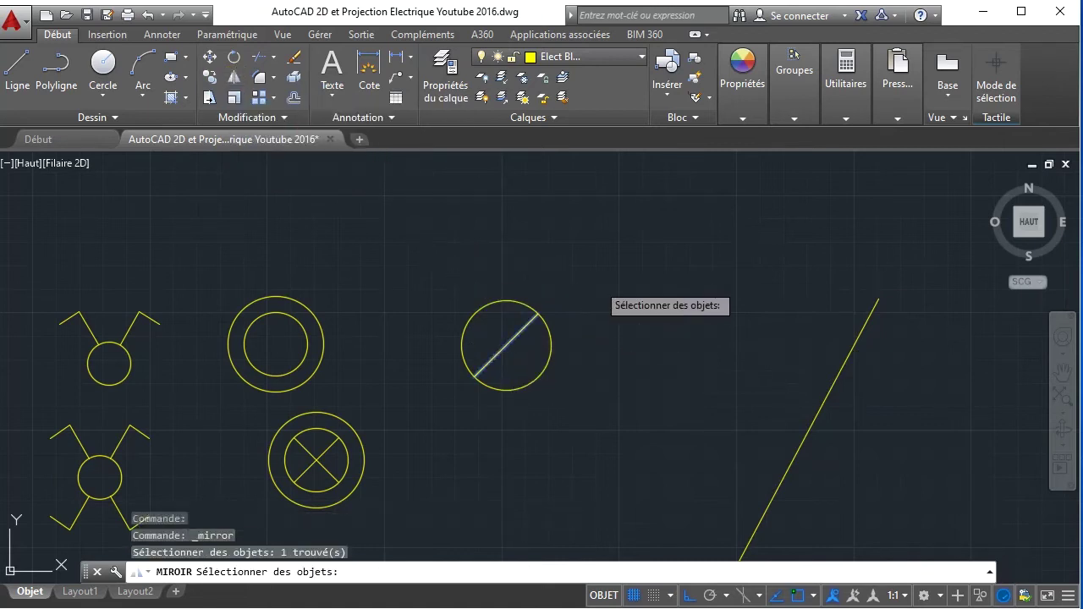
{"action": "key", "text": "Return"}
{"action": "left_click", "coordinate": [507, 346]}
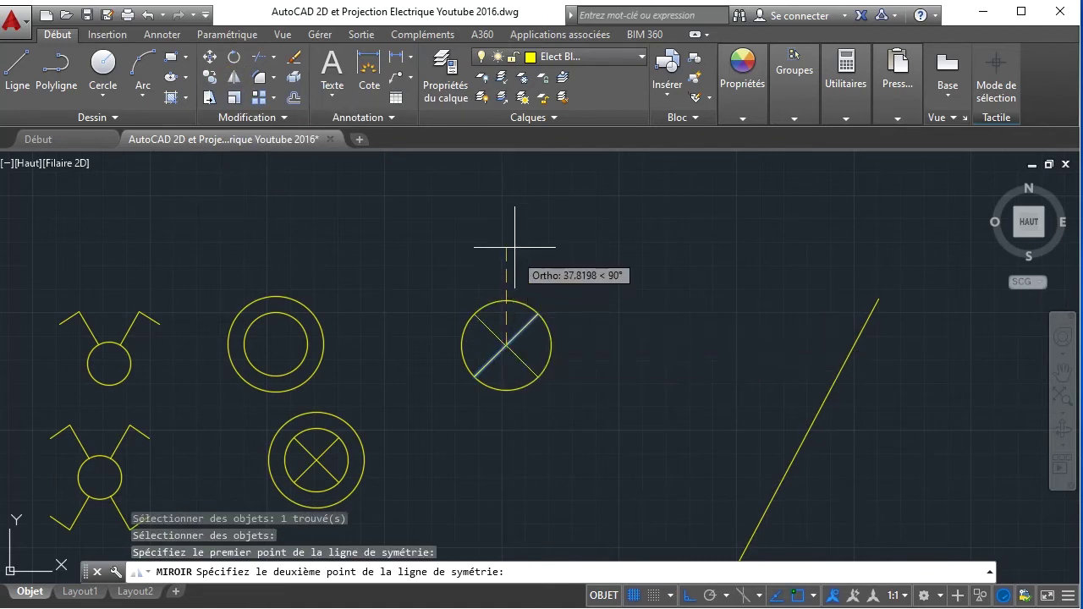
{"action": "left_click", "coordinate": [517, 214]}
{"action": "left_click", "coordinate": [559, 276]}
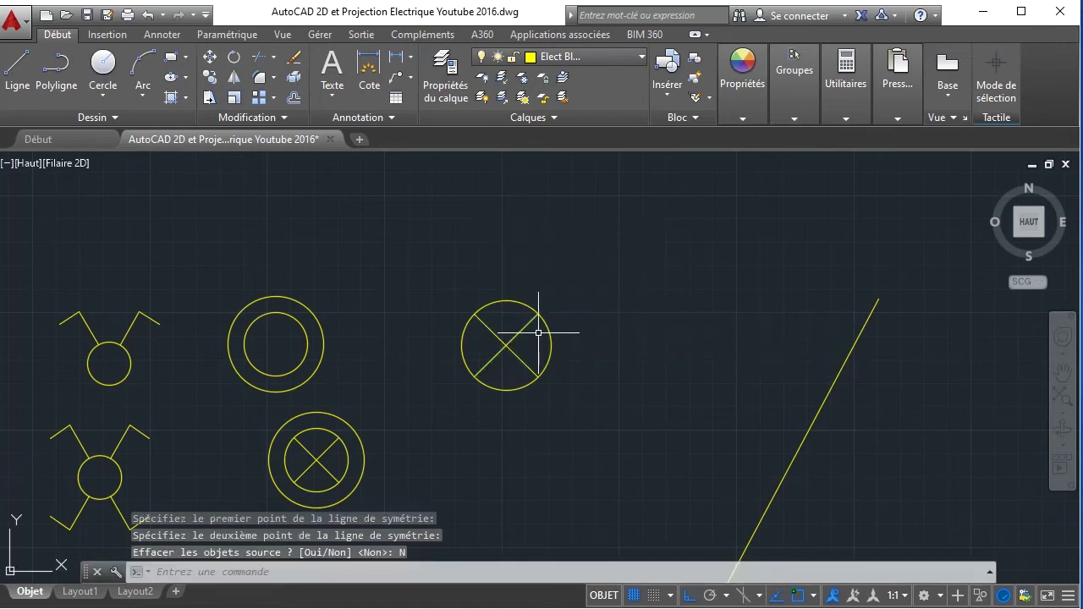
{"action": "mouse_move", "coordinate": [550, 337]}
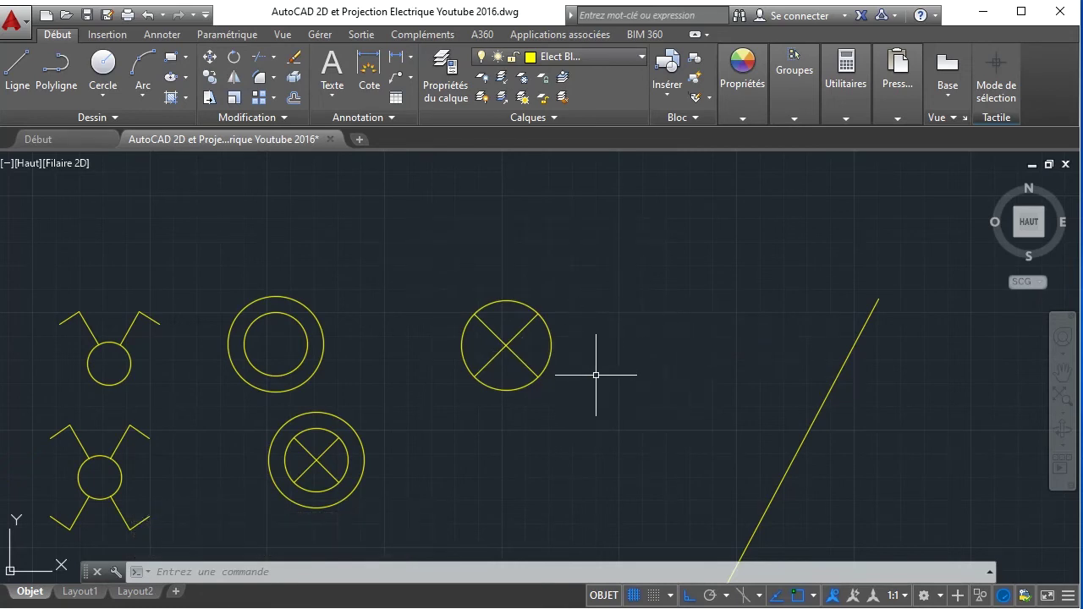
- Draw a horizontal line below the X circle and a short vertical segment up from its left end
{"action": "left_click", "coordinate": [13, 72]}
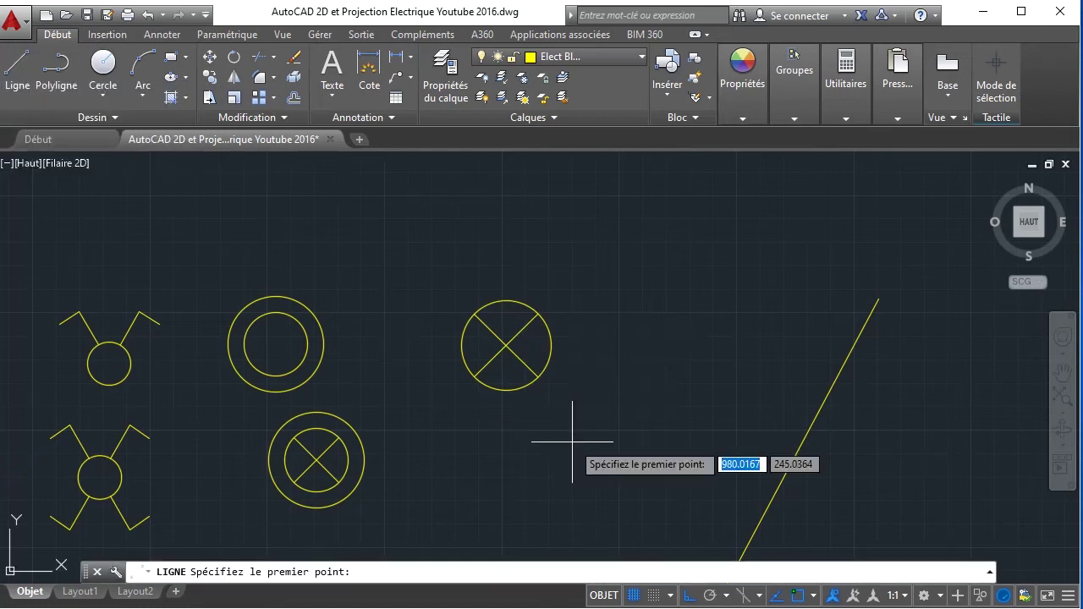
{"action": "left_click", "coordinate": [479, 461]}
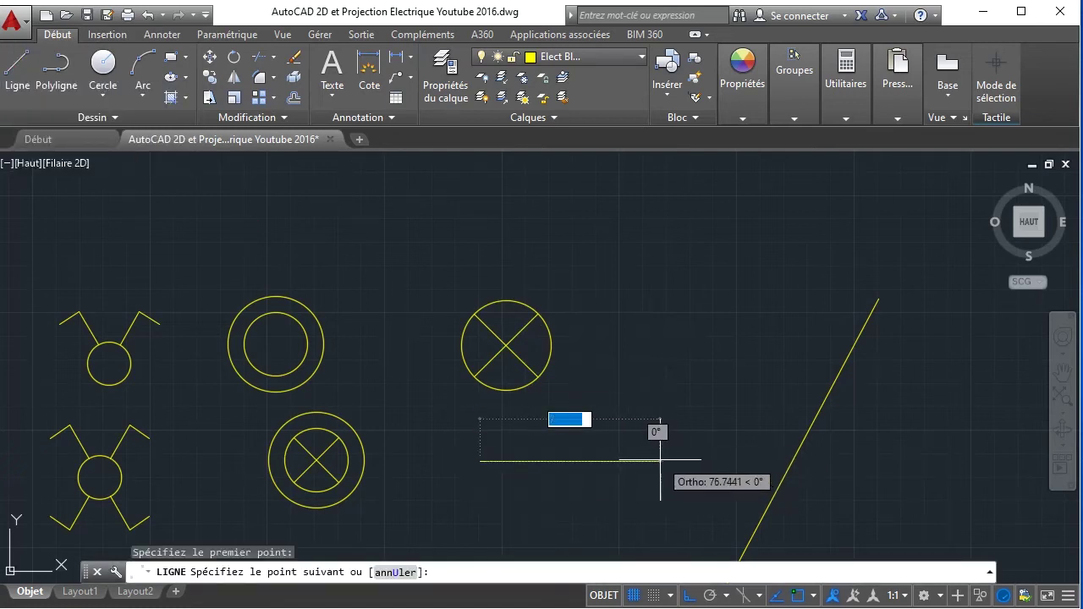
{"action": "left_click", "coordinate": [674, 461]}
{"action": "right_click", "coordinate": [675, 293]}
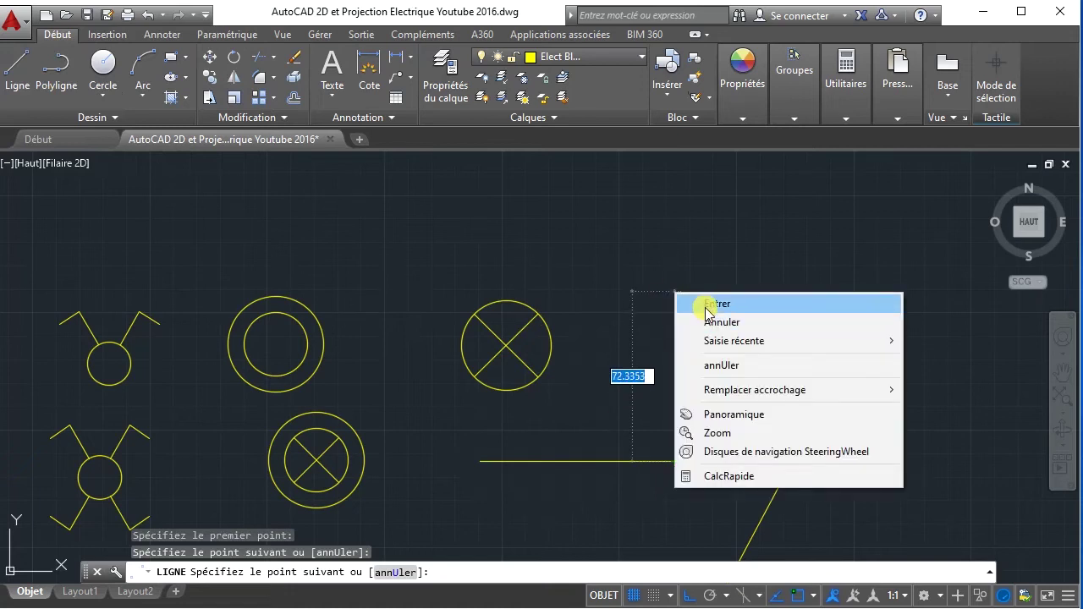
{"action": "left_click", "coordinate": [711, 305]}
{"action": "left_click", "coordinate": [16, 68]}
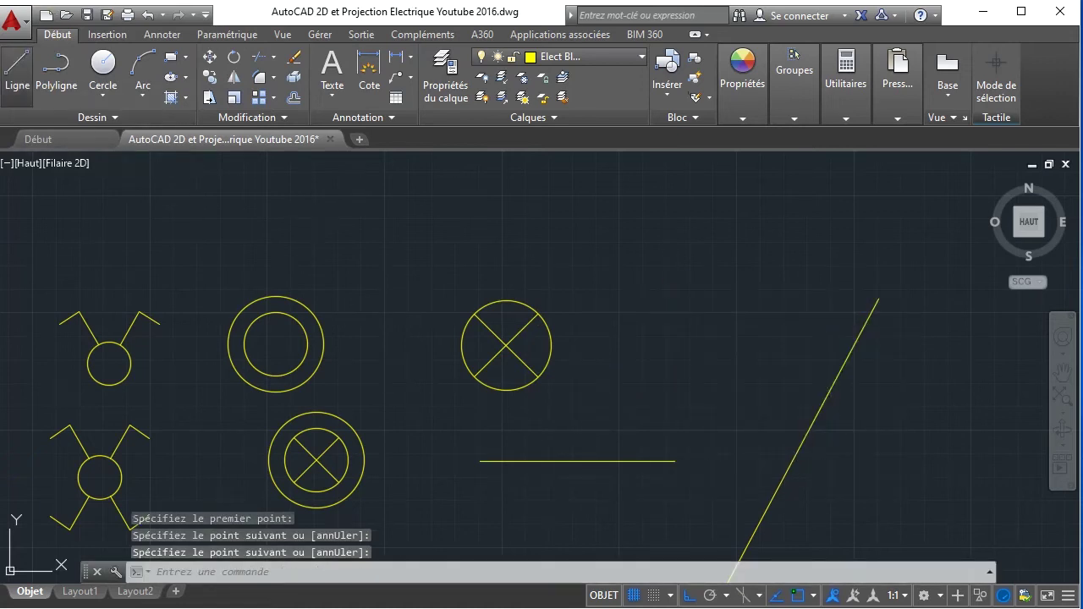
{"action": "left_click", "coordinate": [481, 461]}
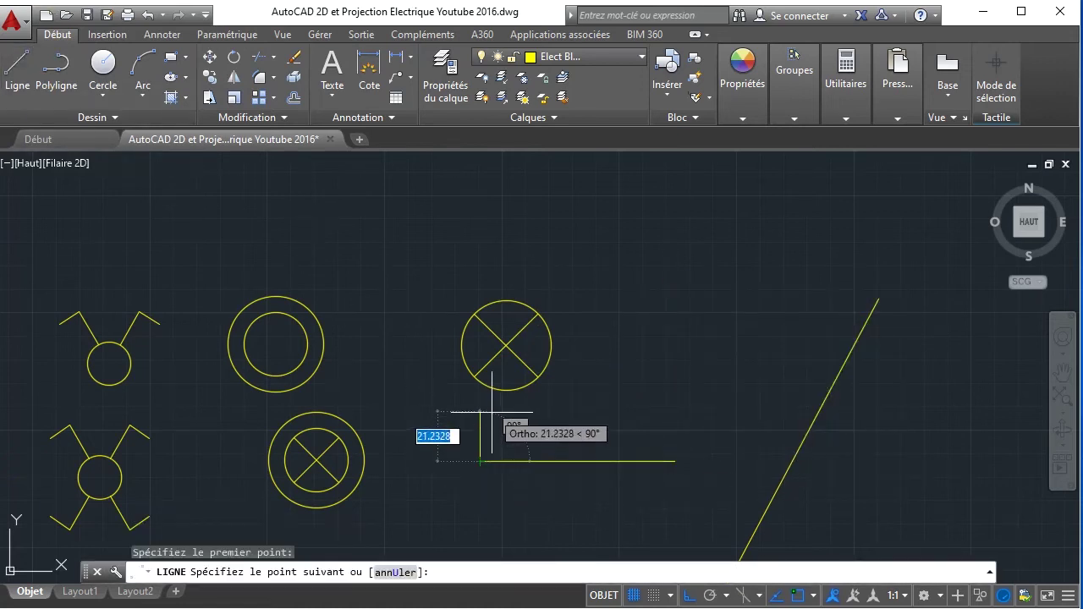
{"action": "left_click", "coordinate": [491, 431]}
{"action": "right_click", "coordinate": [622, 397]}
{"action": "left_click", "coordinate": [636, 405]}
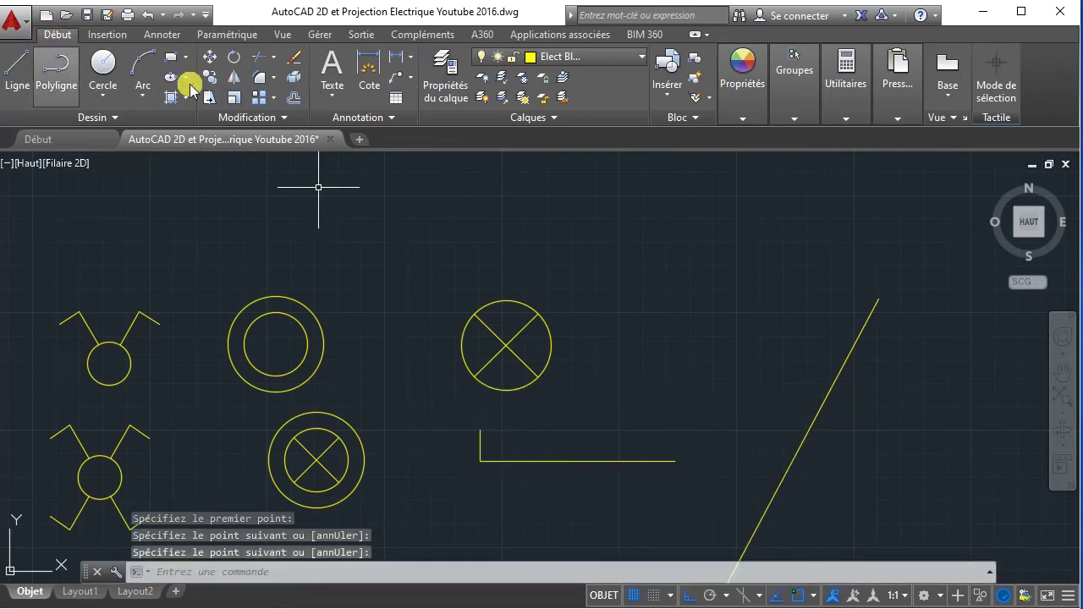
- Mirror the vertical segment below the horizontal line and join both halves into one end bar
{"action": "left_click", "coordinate": [482, 441]}
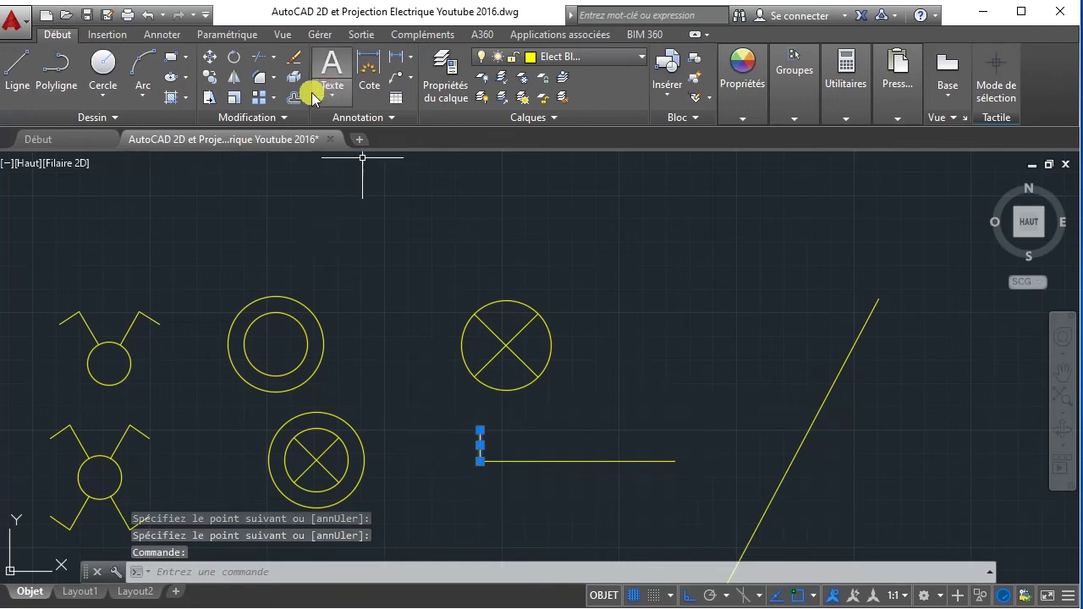
{"action": "left_click", "coordinate": [234, 76]}
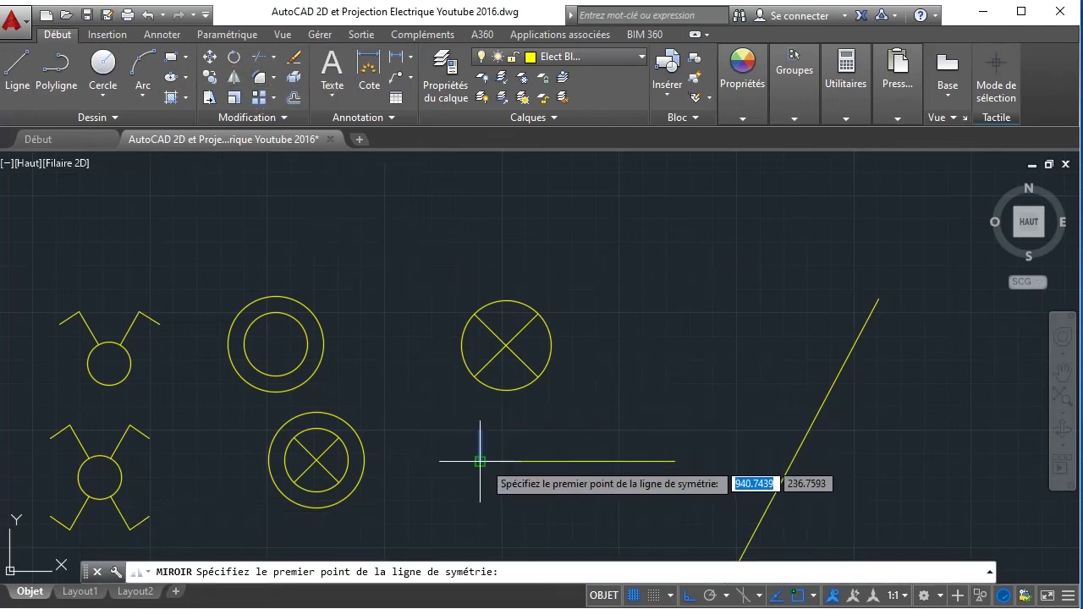
{"action": "left_click", "coordinate": [480, 461]}
{"action": "left_click", "coordinate": [418, 463]}
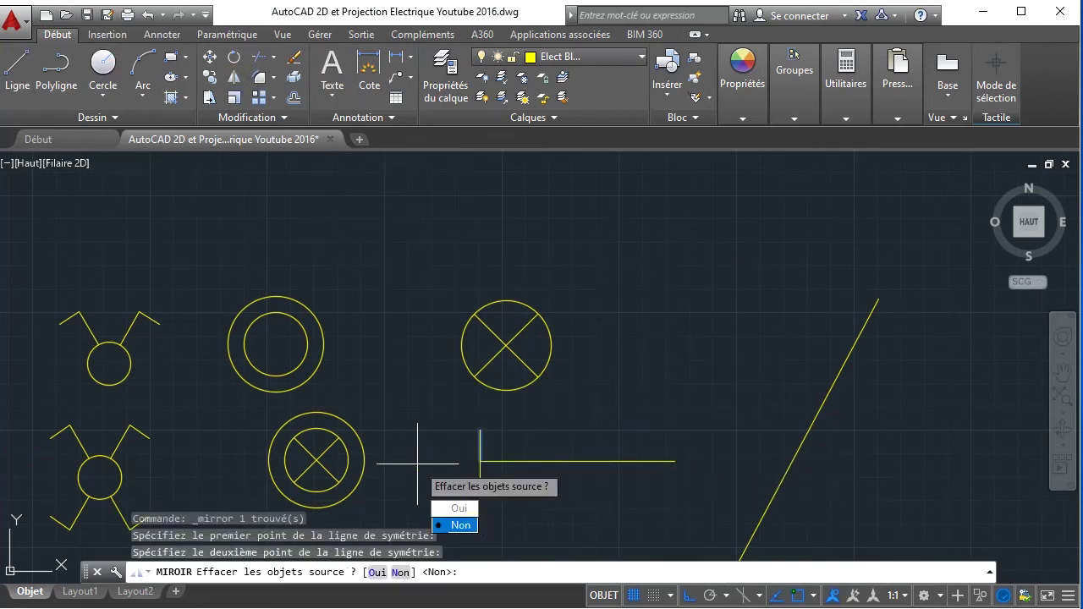
{"action": "left_click", "coordinate": [457, 522]}
{"action": "scroll", "coordinate": [586, 457], "scroll_direction": "up", "scroll_amount": 2}
{"action": "middle_click_drag", "start_coordinate": [586, 457], "coordinate": [511, 417]}
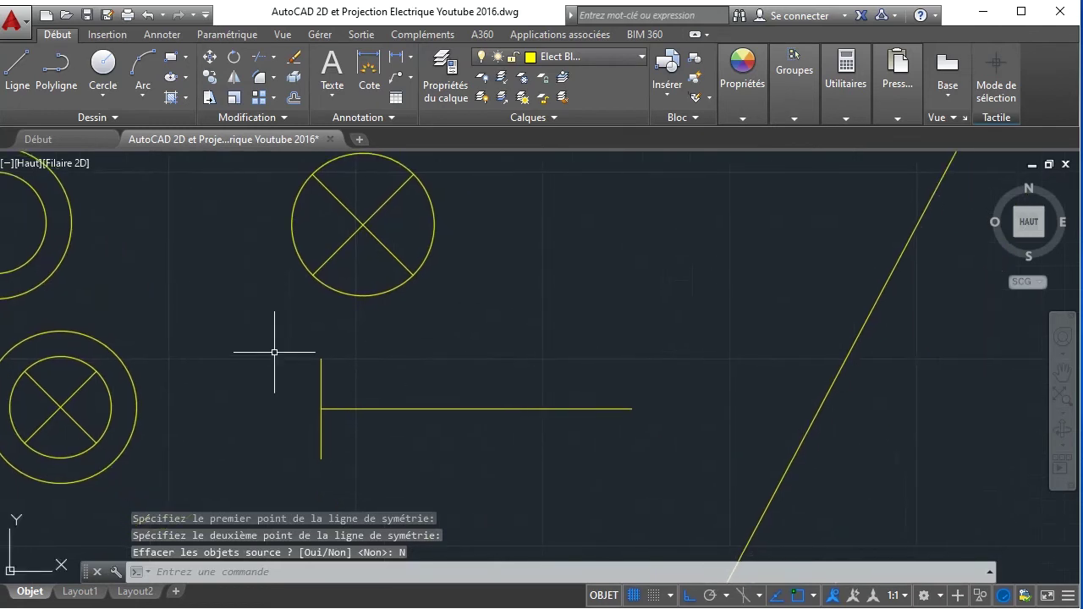
{"action": "left_click", "coordinate": [265, 320]}
{"action": "left_click", "coordinate": [359, 485]}
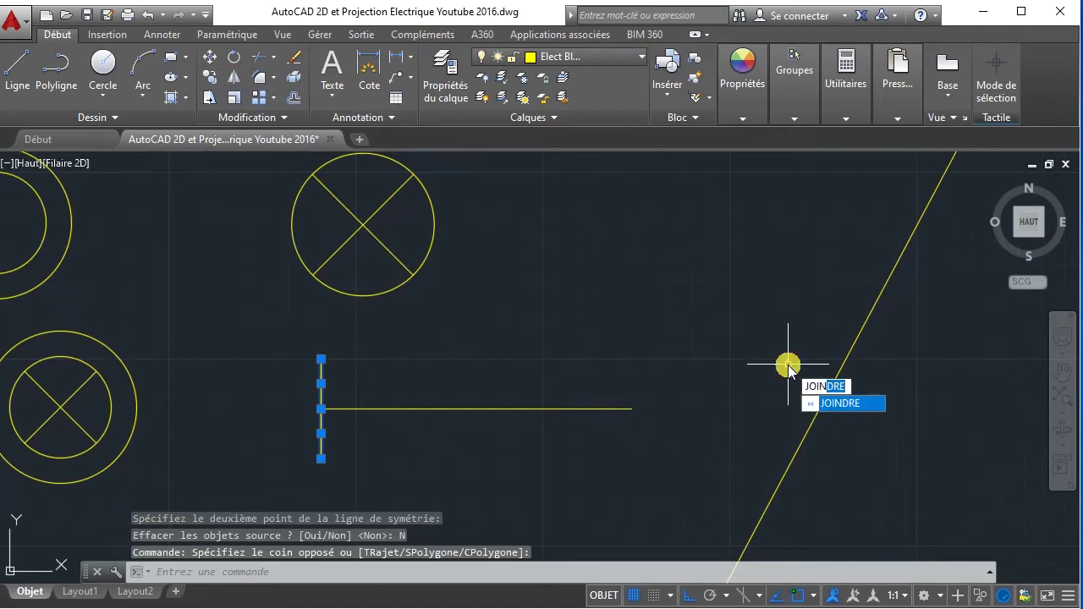
{"action": "key", "text": "Return"}
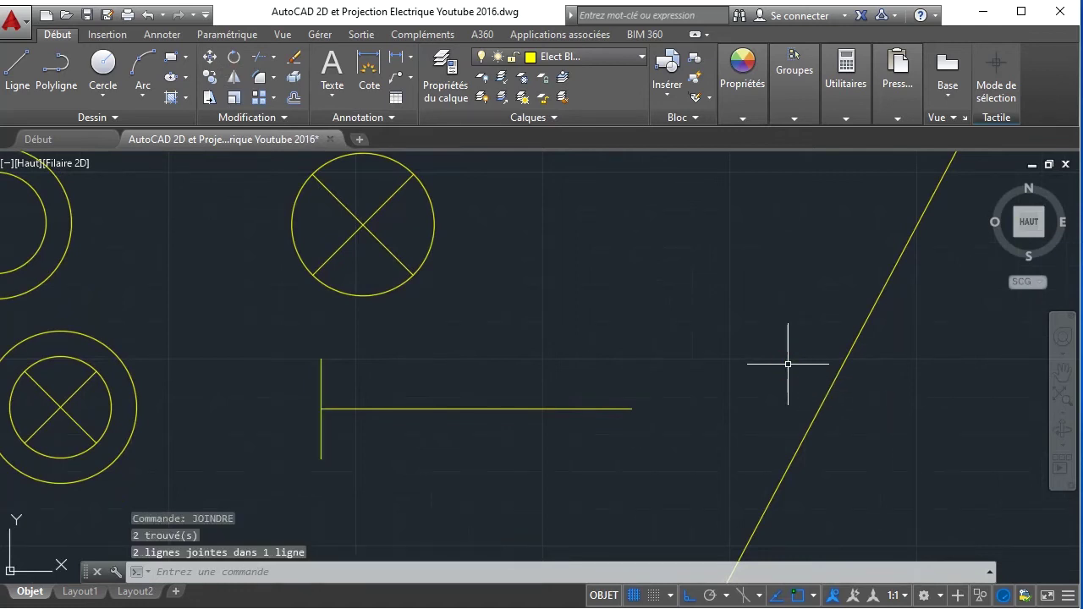
- Mirror the left end bar about the horizontal line's midpoint to cap the right end
{"action": "left_click", "coordinate": [321, 389]}
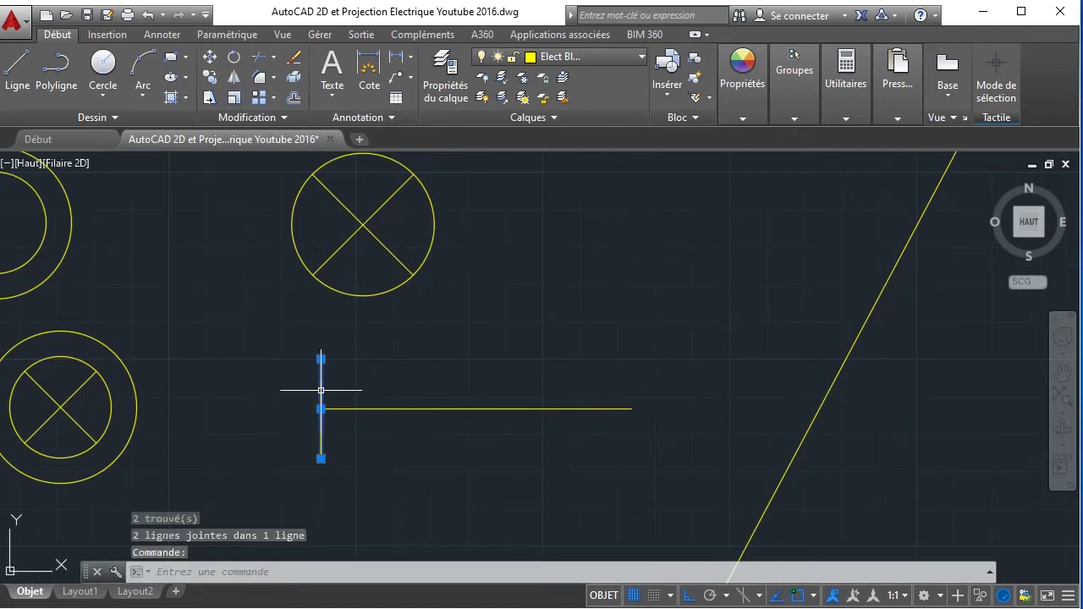
{"action": "left_click", "coordinate": [234, 76]}
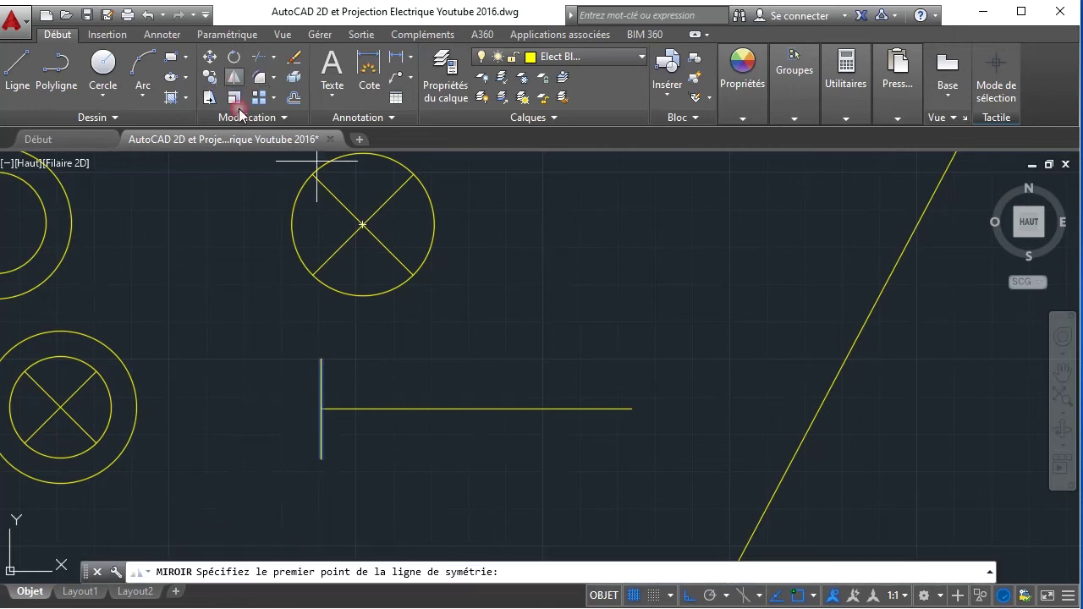
{"action": "left_click", "coordinate": [476, 409]}
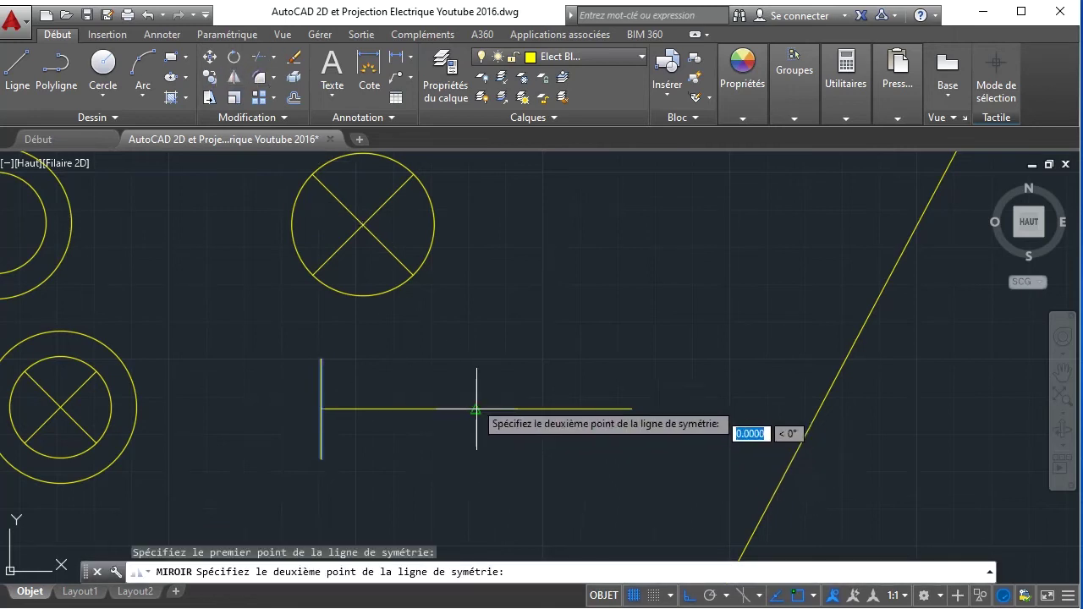
{"action": "left_click", "coordinate": [468, 278]}
{"action": "left_click", "coordinate": [581, 300]}
{"action": "left_click", "coordinate": [503, 337]}
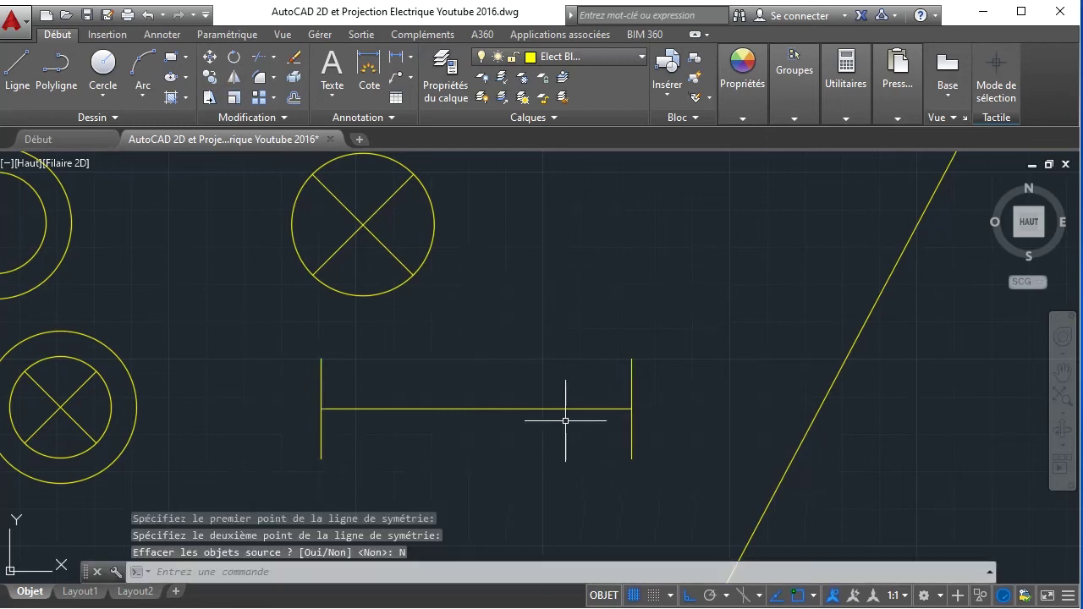
- Zoom Extents to show the floor plan and all the new electrical symbols
{"action": "scroll", "coordinate": [565, 420], "scroll_direction": "down", "scroll_amount": 3}
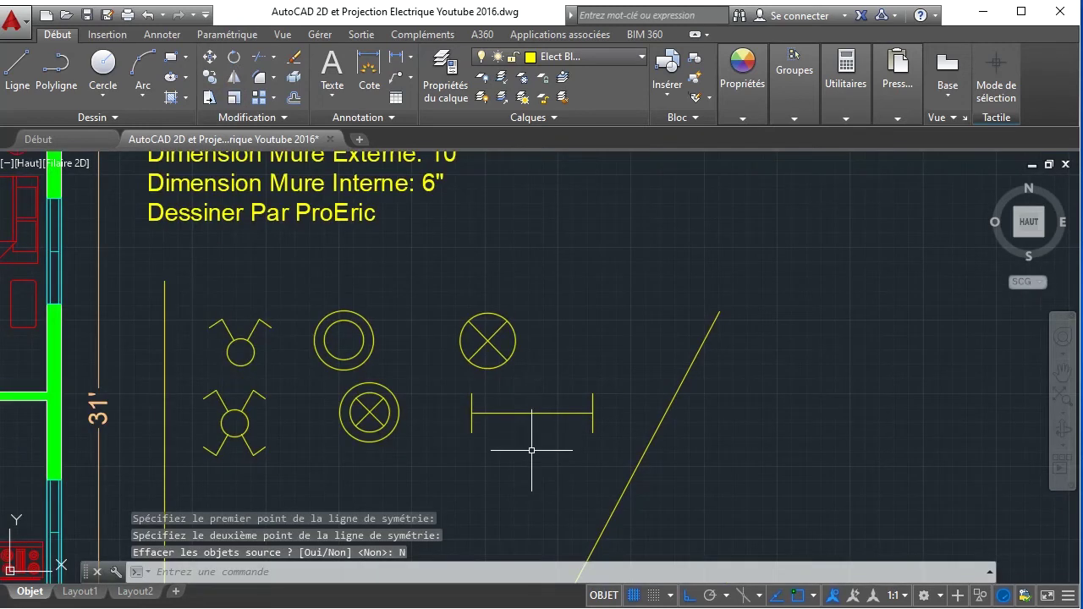
{"action": "scroll", "coordinate": [523, 380], "scroll_direction": "down", "scroll_amount": 2}
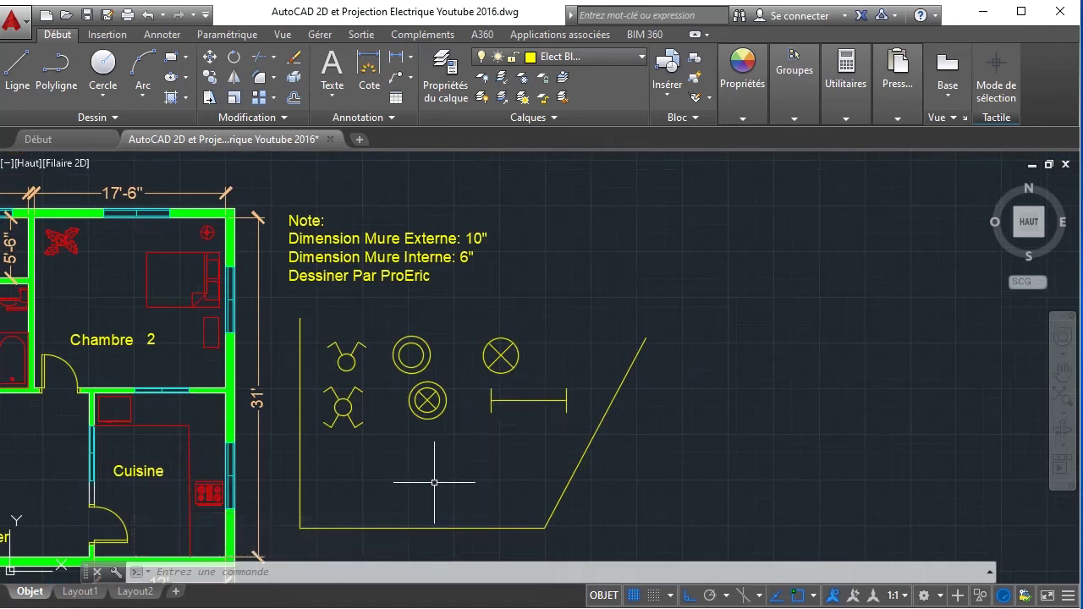
{"action": "scroll", "coordinate": [435, 482], "scroll_direction": "up", "scroll_amount": 2}
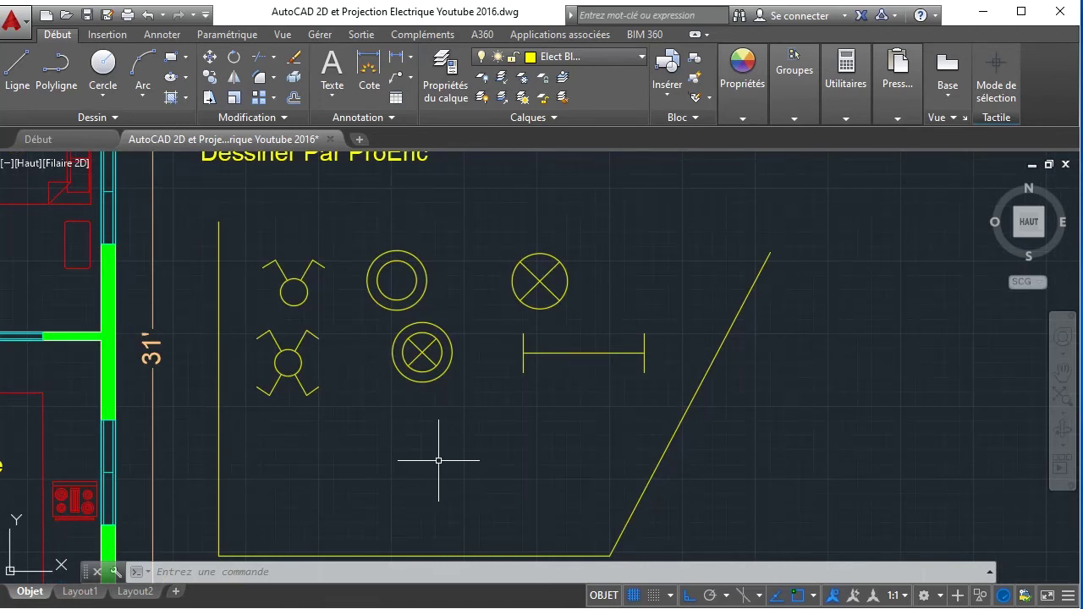
{"action": "left_click", "coordinate": [1064, 397]}
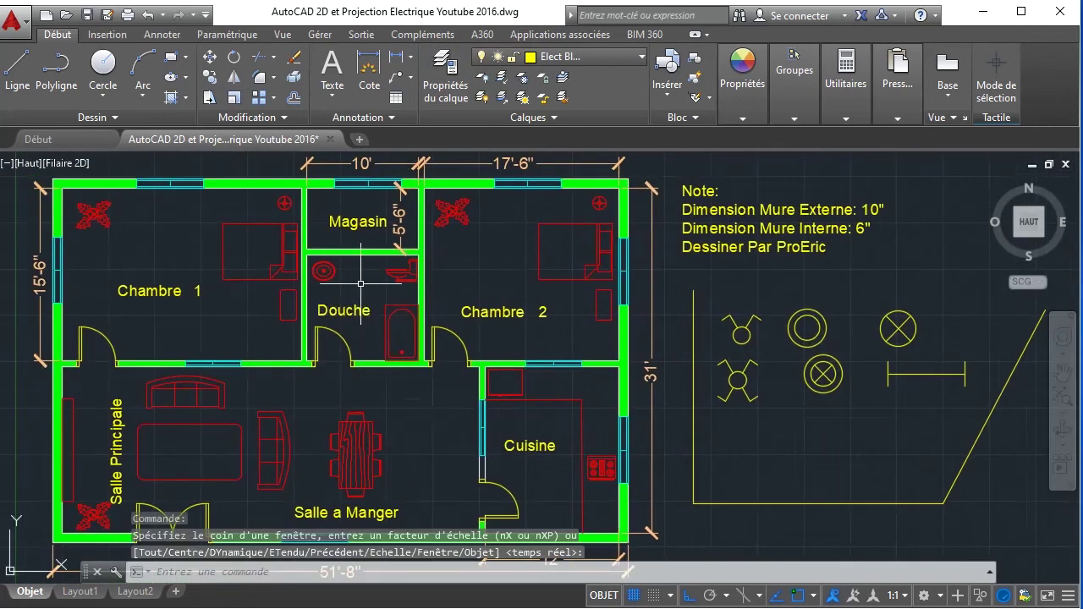
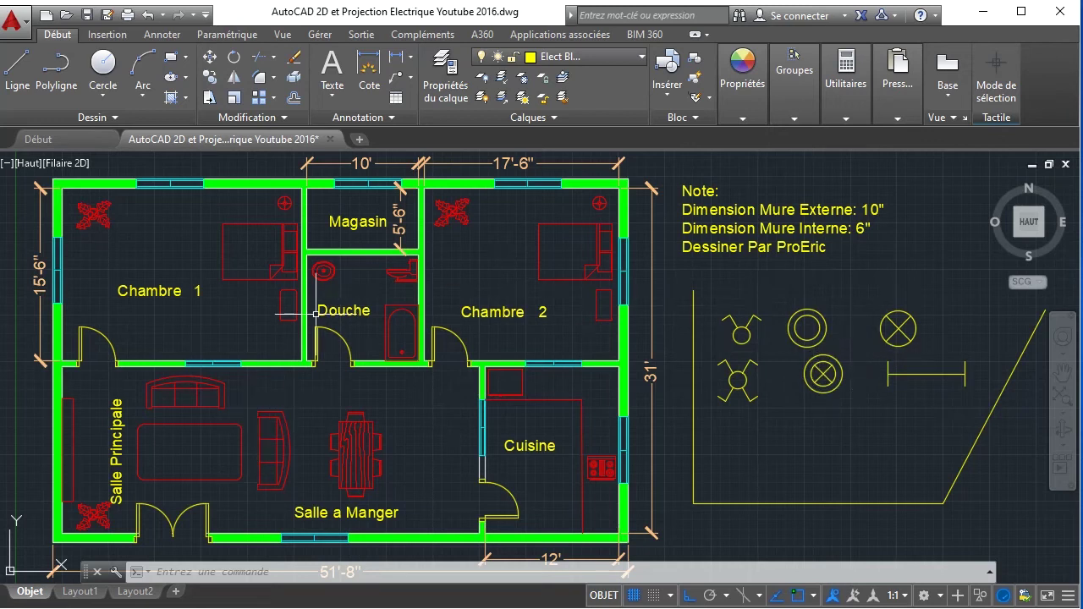
- In Layer Properties, turn off the Text, Dim and Blocks layers
{"action": "left_click", "coordinate": [450, 85]}
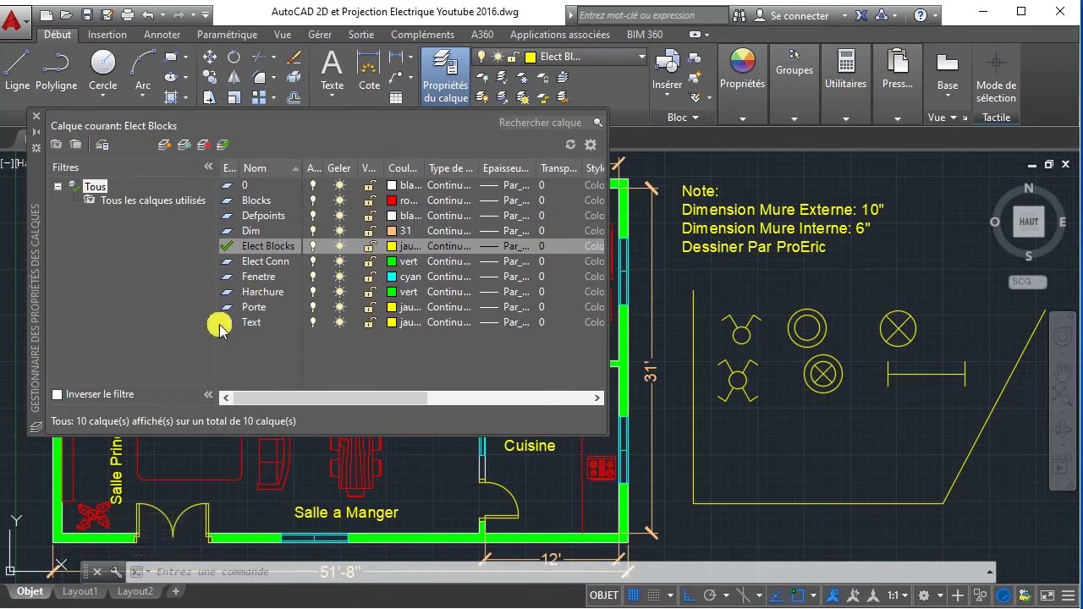
{"action": "left_click", "coordinate": [311, 323]}
{"action": "left_click", "coordinate": [312, 322]}
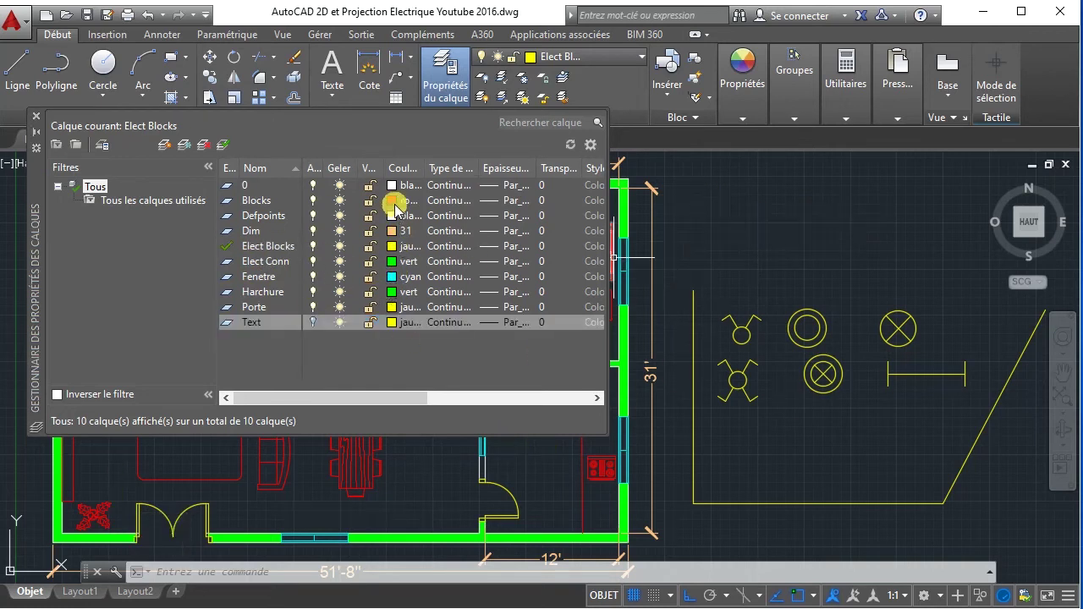
{"action": "left_click", "coordinate": [225, 232]}
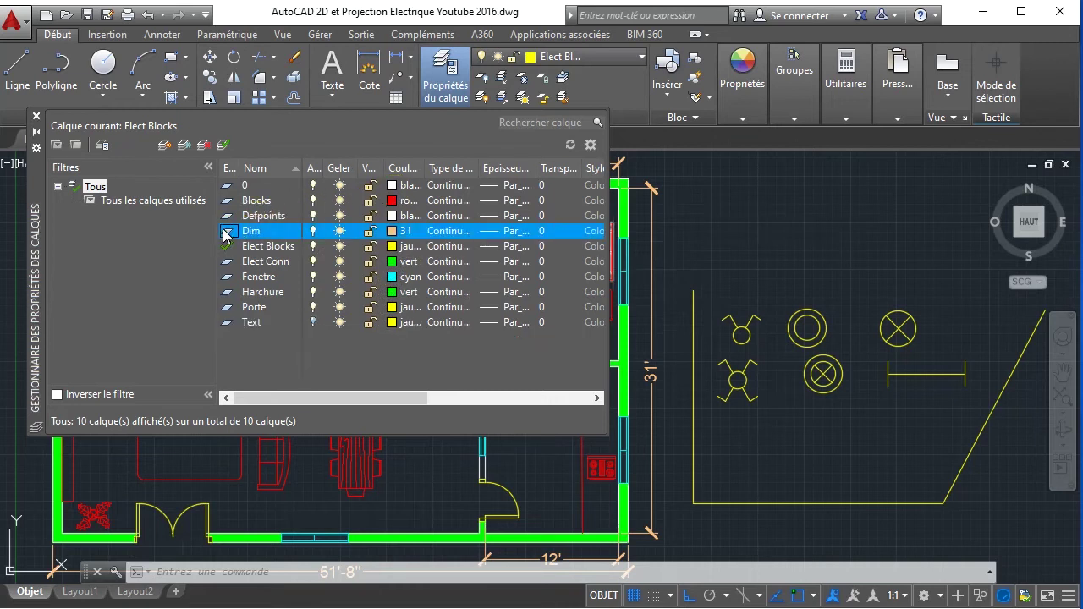
{"action": "left_click", "coordinate": [313, 231]}
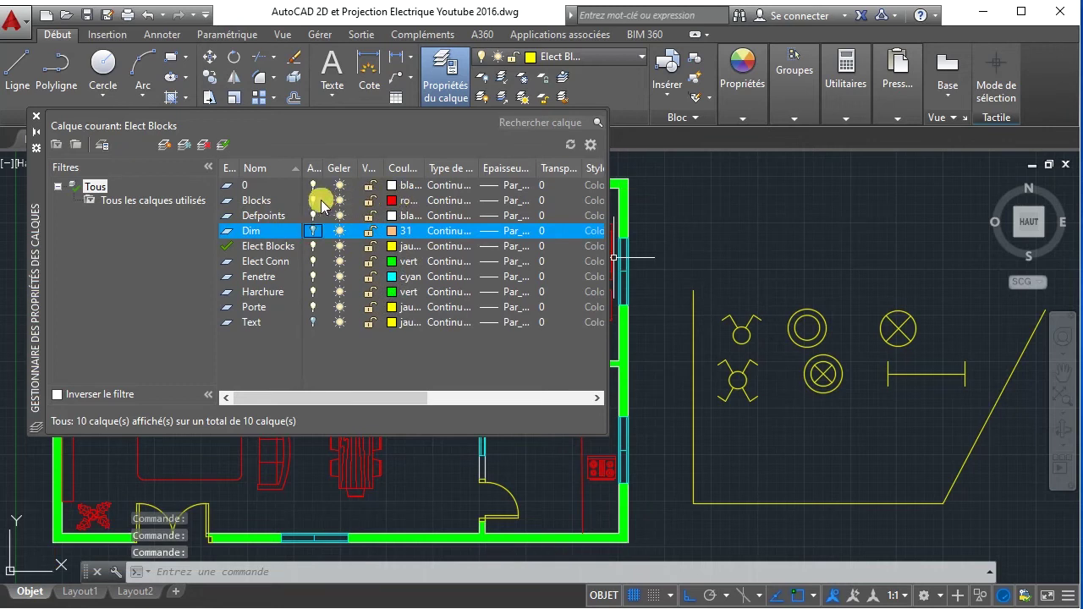
{"action": "left_click", "coordinate": [313, 201]}
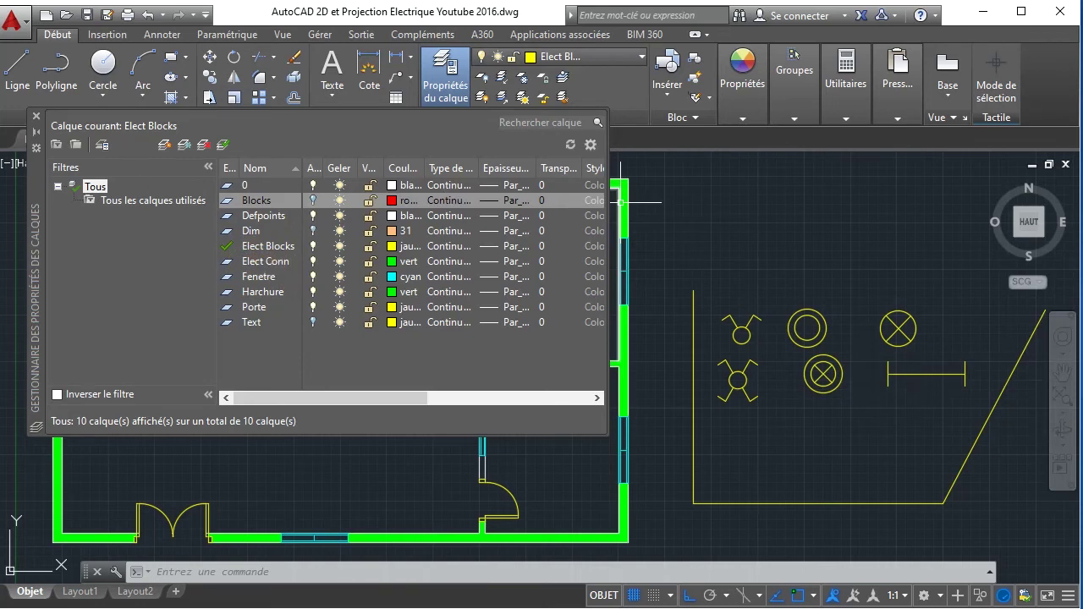
{"action": "left_click", "coordinate": [35, 126]}
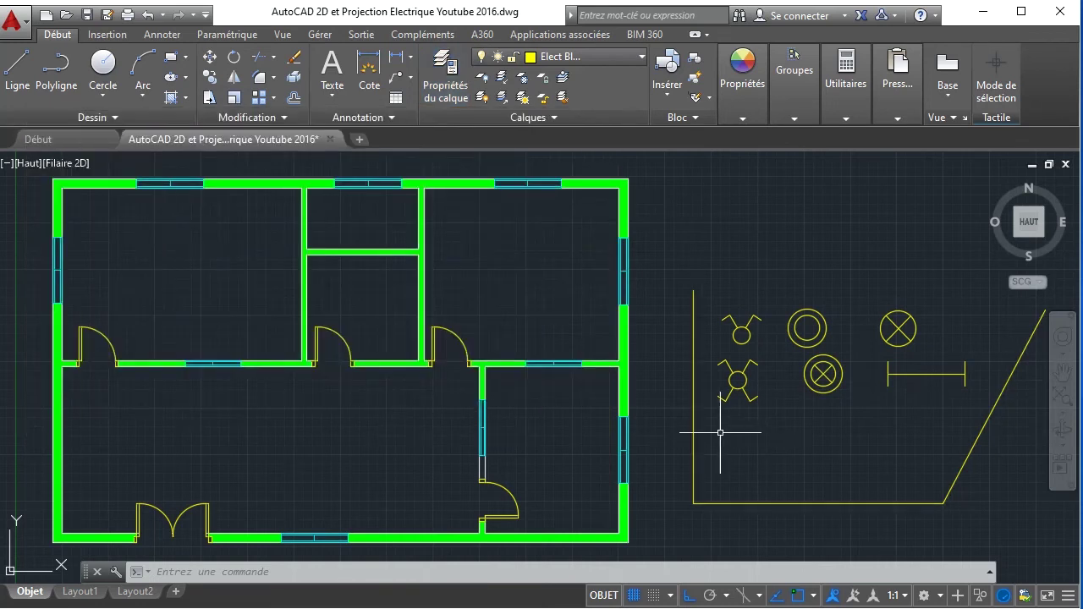
- Turn the Text layer back on from the ribbon layer dropdown
{"action": "left_click", "coordinate": [446, 72]}
{"action": "left_click", "coordinate": [550, 58]}
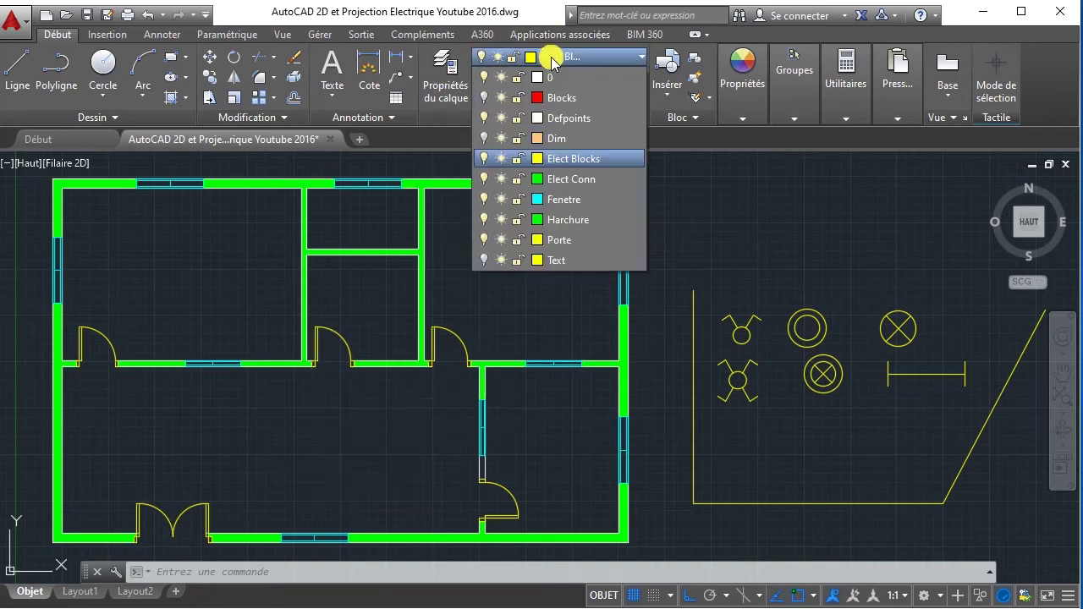
{"action": "left_click", "coordinate": [484, 260]}
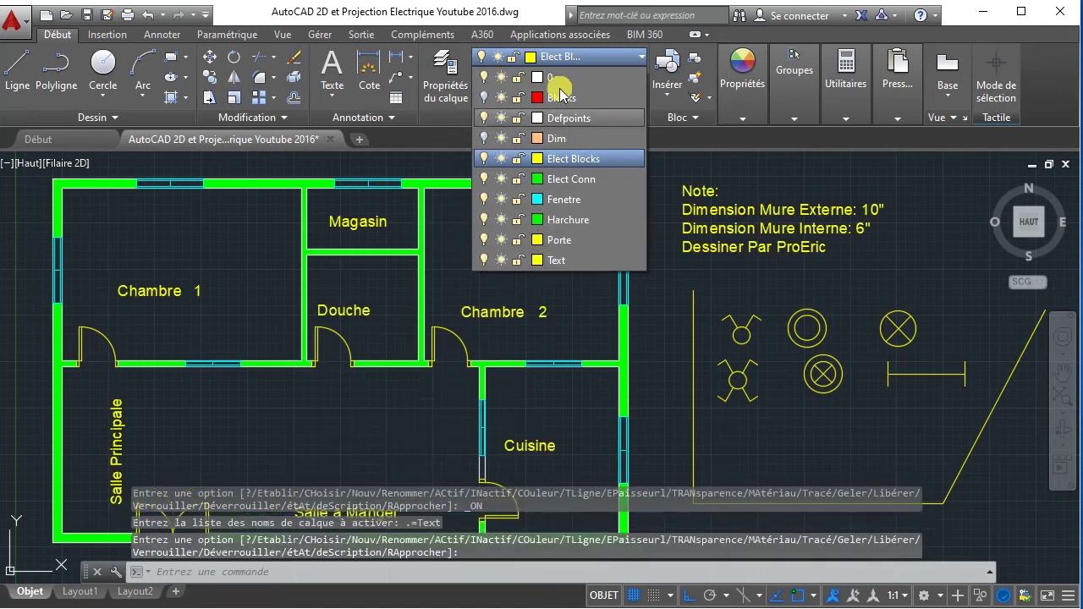
{"action": "left_click", "coordinate": [667, 292]}
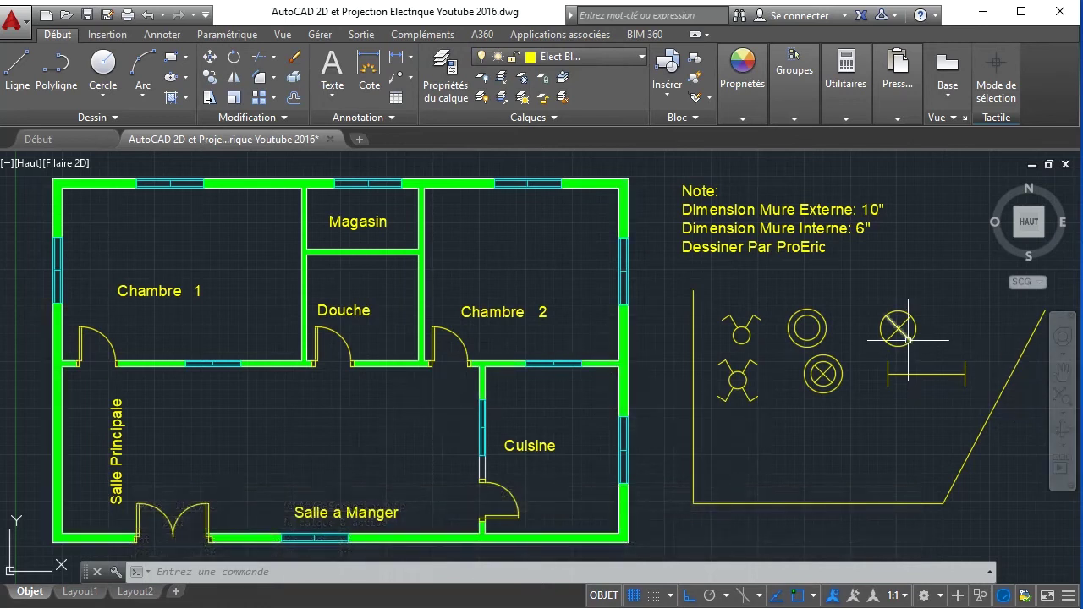
- Make the crossed-circle symbol a block named Lampe, based at the circle's centre
{"action": "left_click", "coordinate": [865, 286]}
{"action": "left_click", "coordinate": [943, 363]}
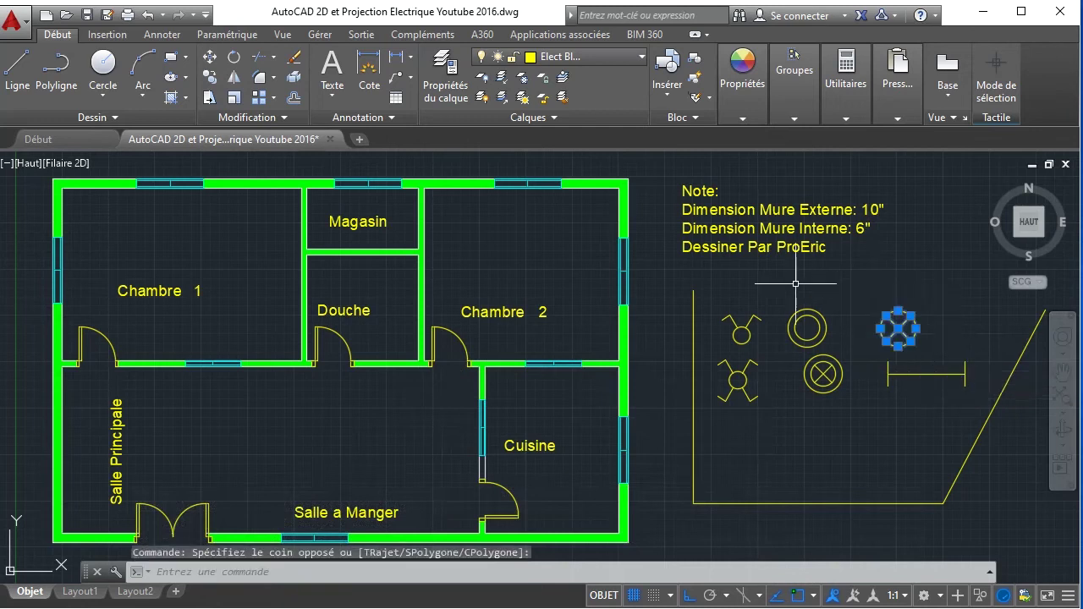
{"action": "type", "text": "B"}
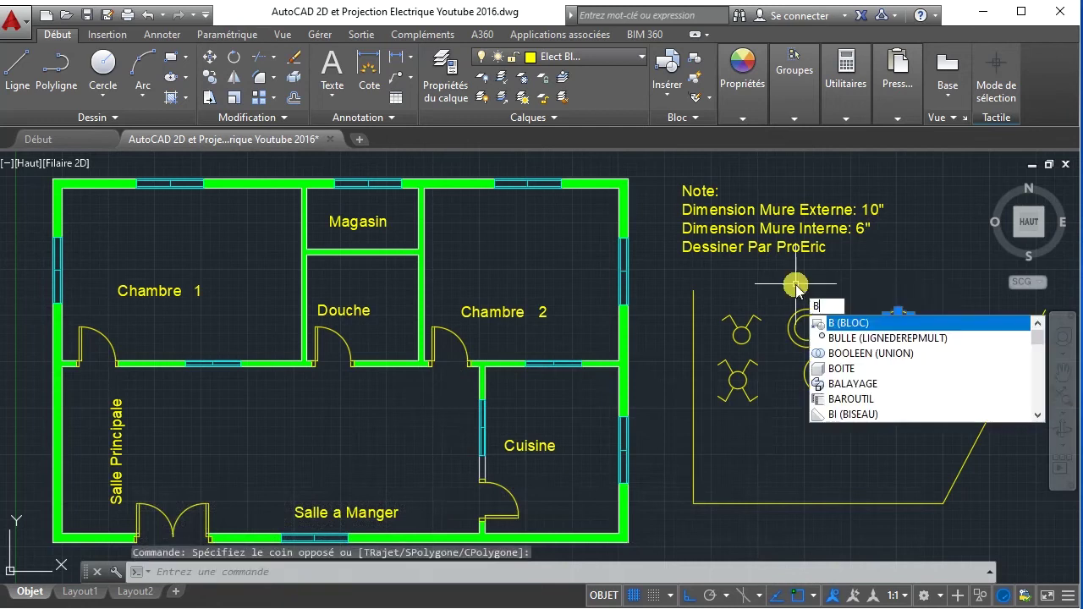
{"action": "key", "text": "Return"}
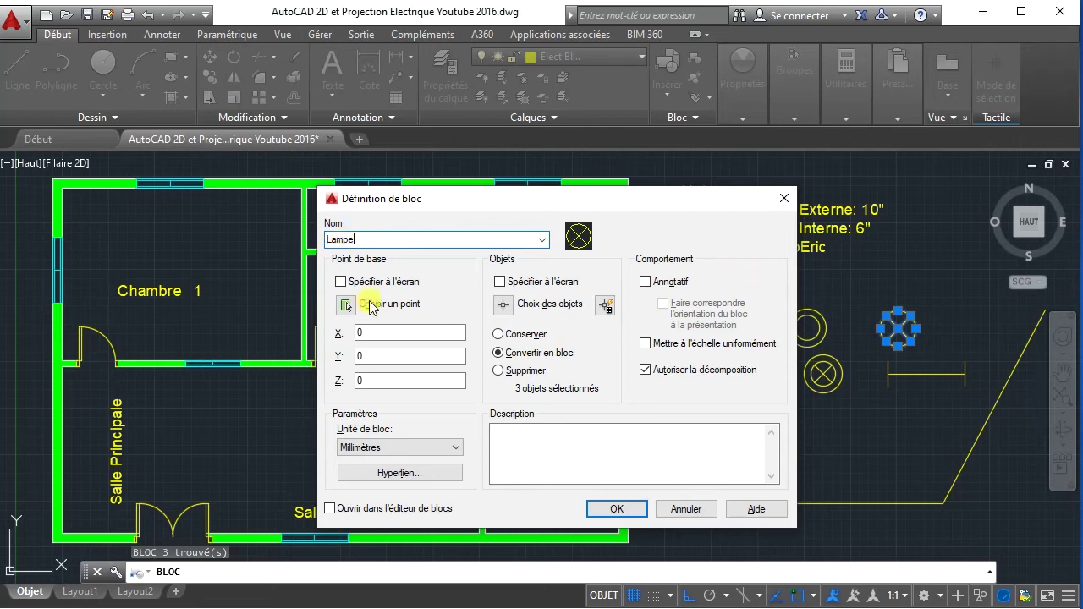
{"action": "left_click", "coordinate": [343, 306]}
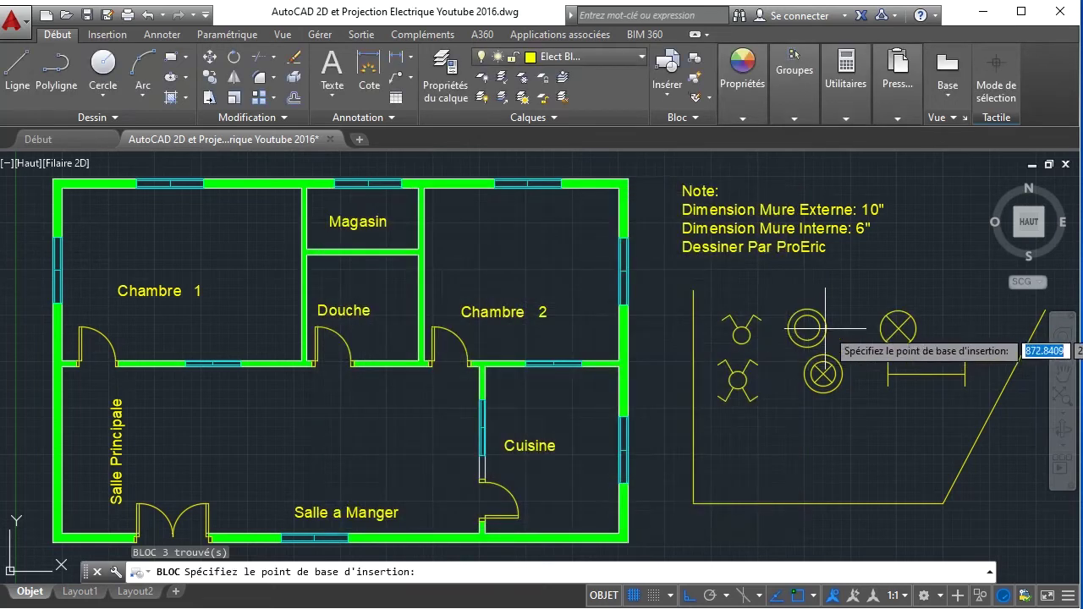
{"action": "left_click", "coordinate": [899, 328]}
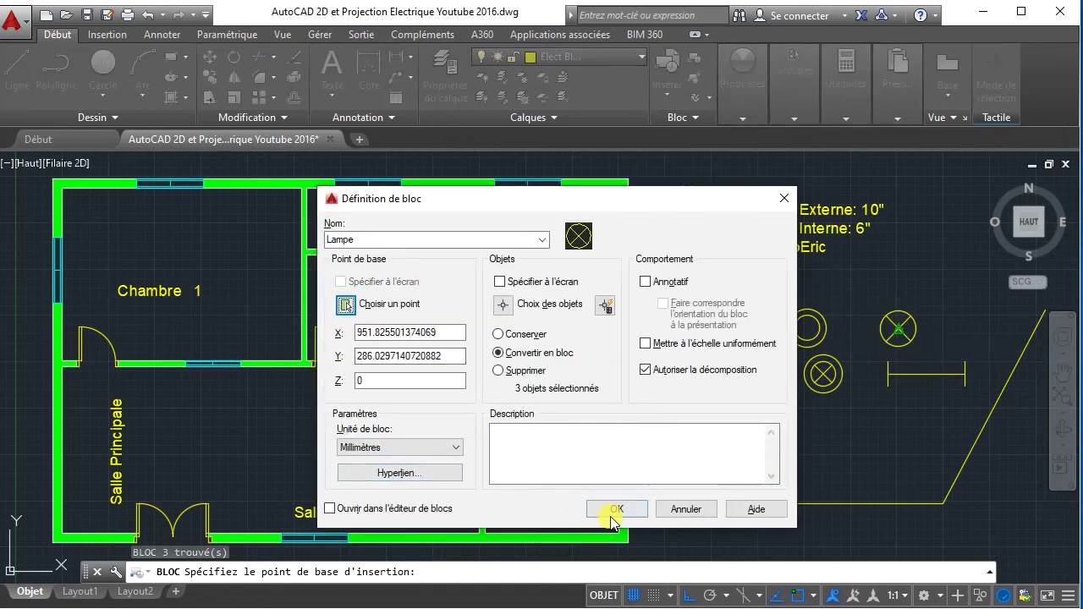
{"action": "left_click", "coordinate": [617, 509]}
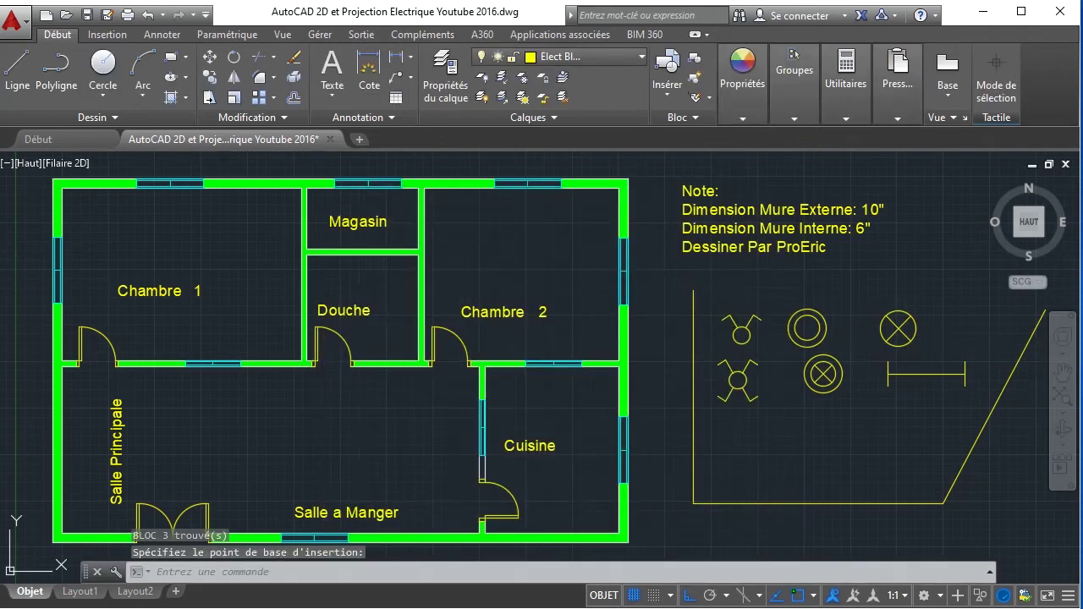
{"action": "left_click", "coordinate": [897, 329]}
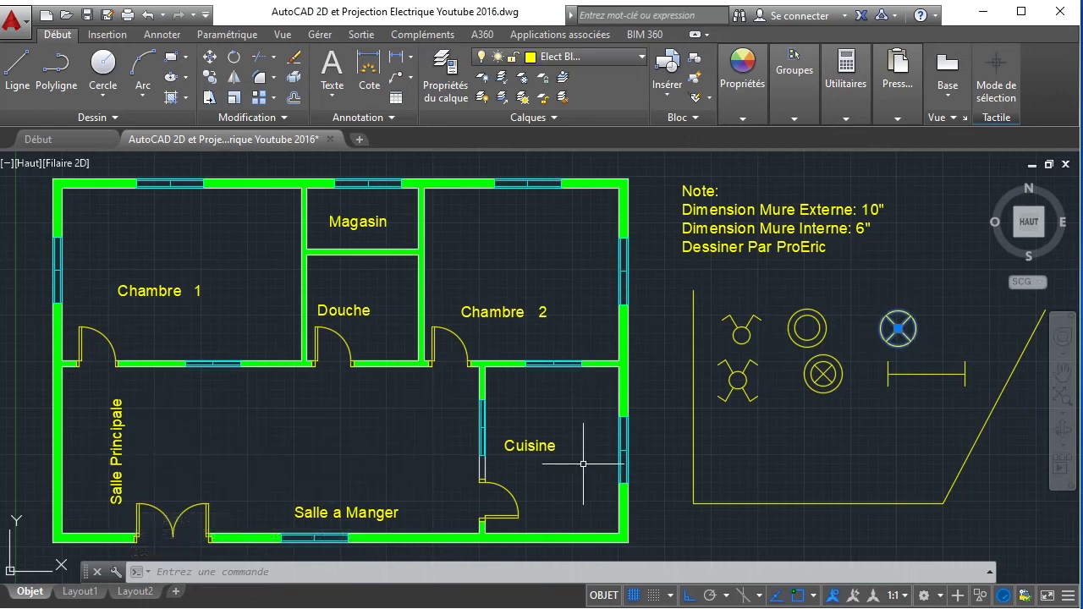
- Make the line symbol a block named Tube Fluorescent, based at its midpoint
{"action": "left_click", "coordinate": [976, 402]}
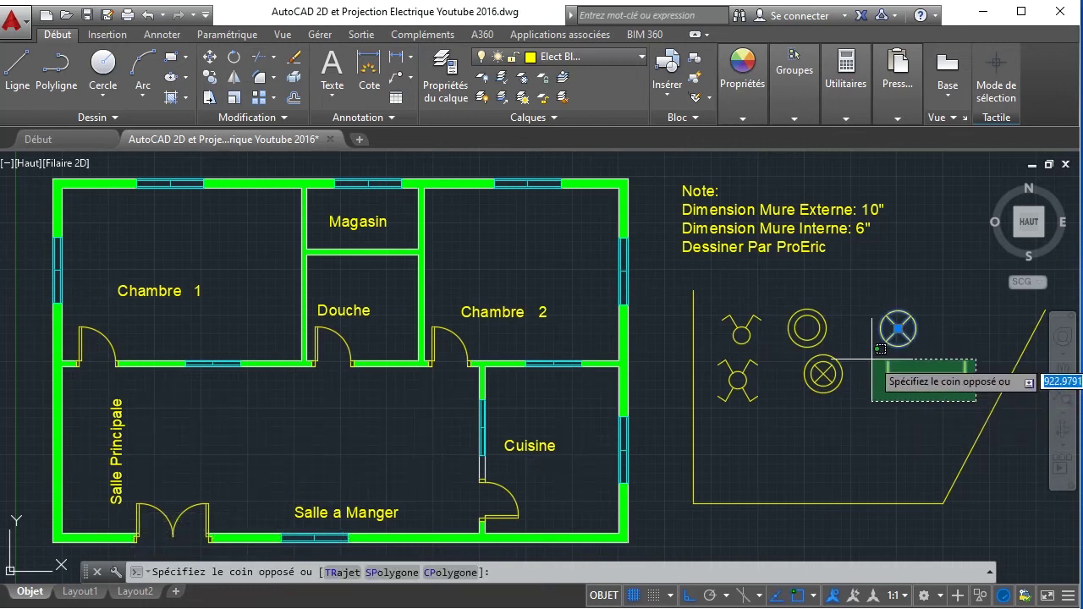
{"action": "left_click", "coordinate": [874, 347]}
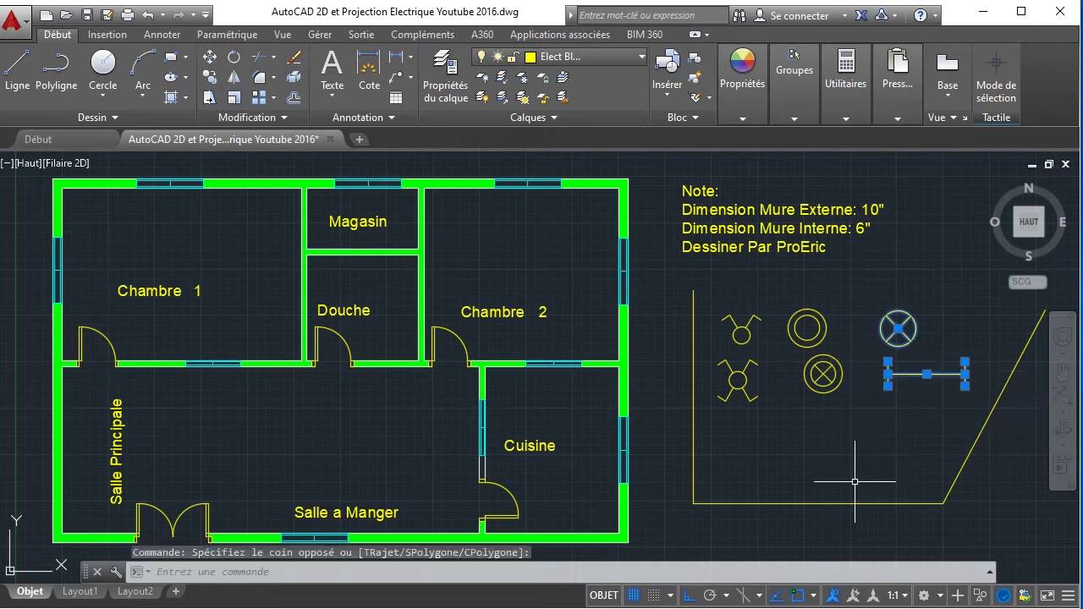
{"action": "key", "text": "Escape"}
{"action": "left_click", "coordinate": [961, 386]}
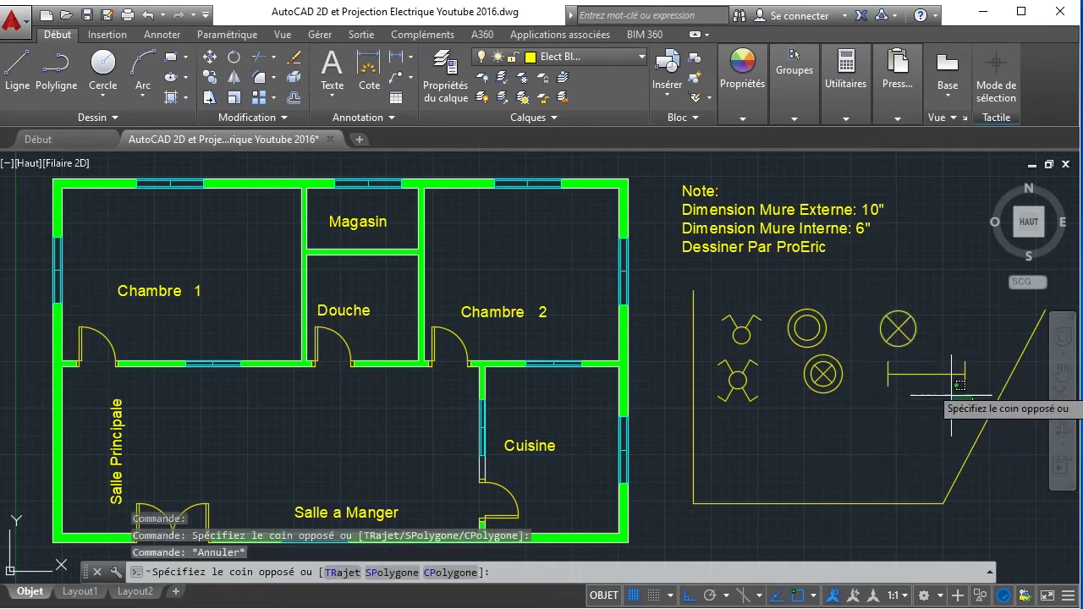
{"action": "left_click", "coordinate": [826, 315]}
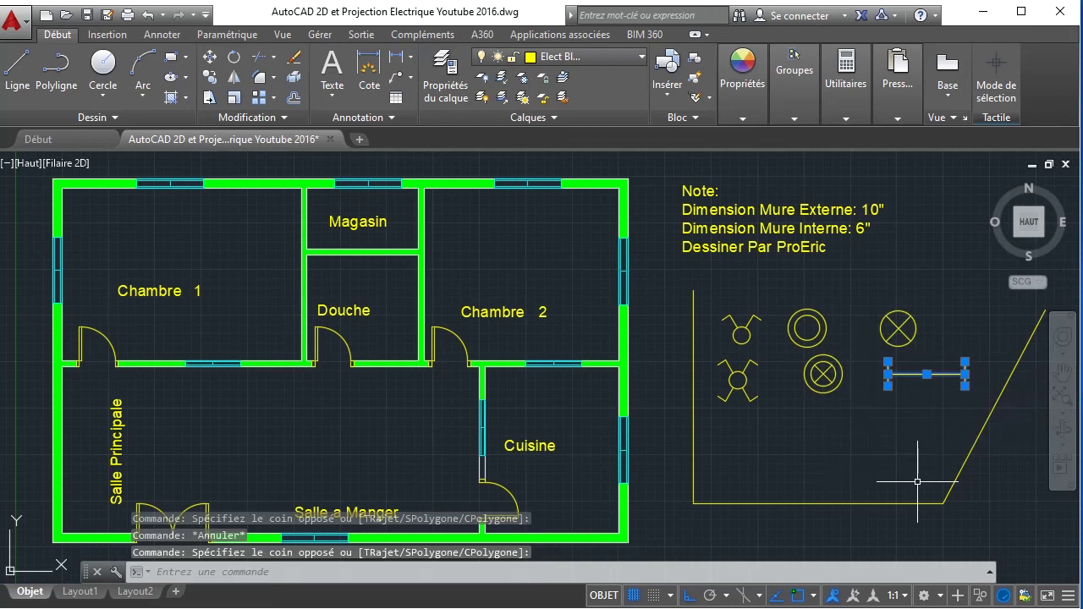
{"action": "type", "text": "B"}
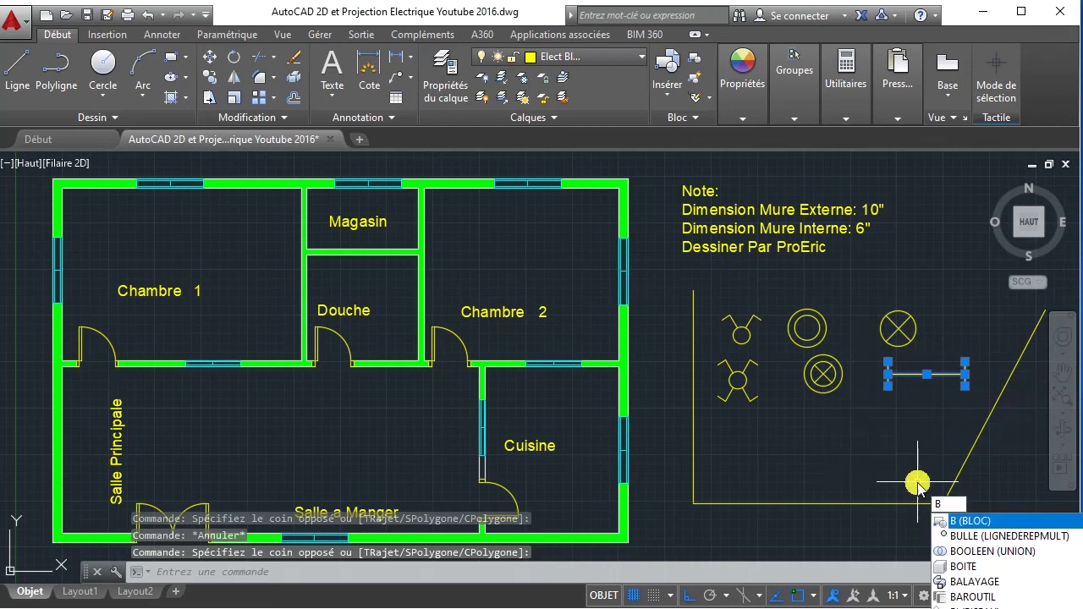
{"action": "key", "text": "Return"}
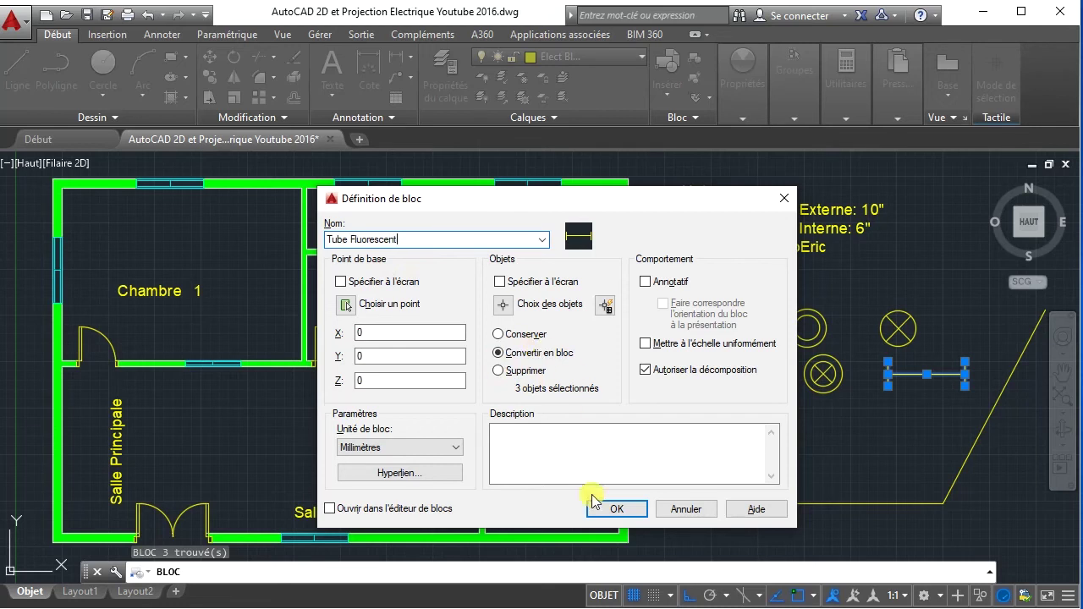
{"action": "left_click", "coordinate": [346, 304]}
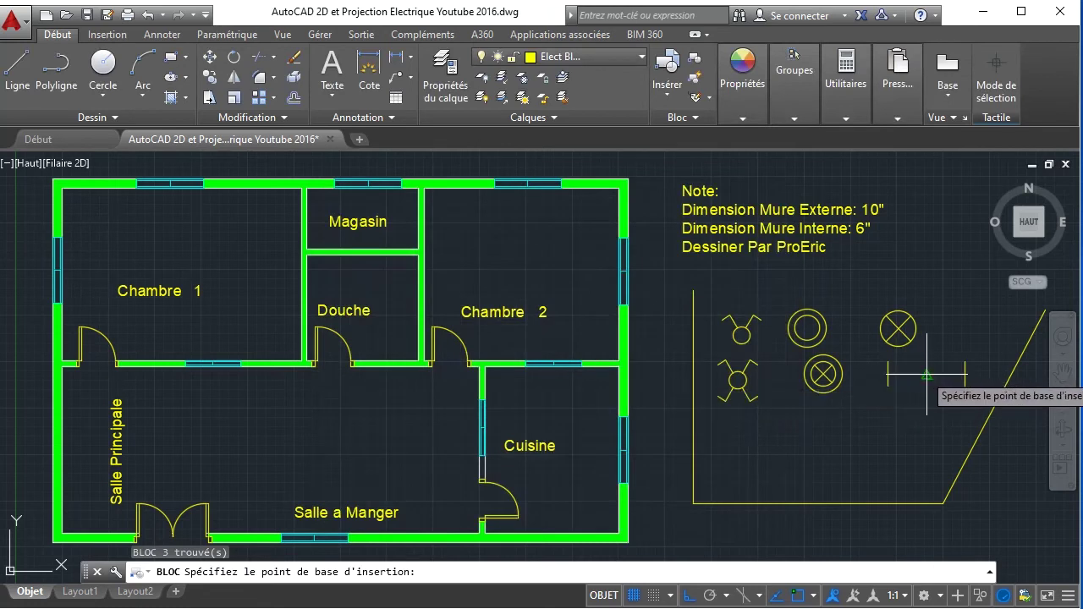
{"action": "left_click", "coordinate": [927, 373]}
{"action": "left_click", "coordinate": [617, 510]}
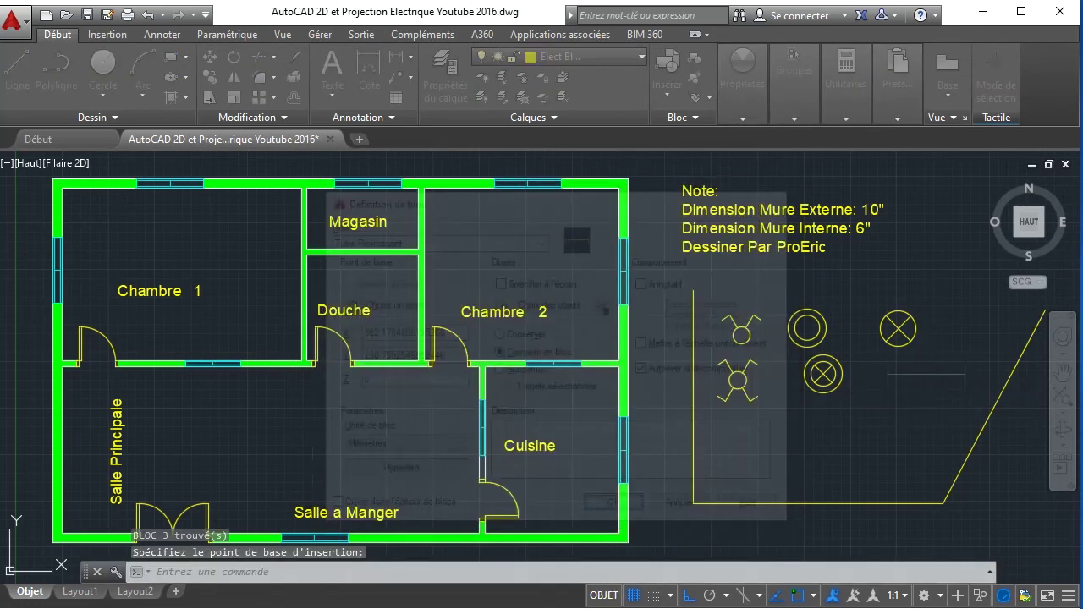
{"action": "left_click", "coordinate": [931, 373]}
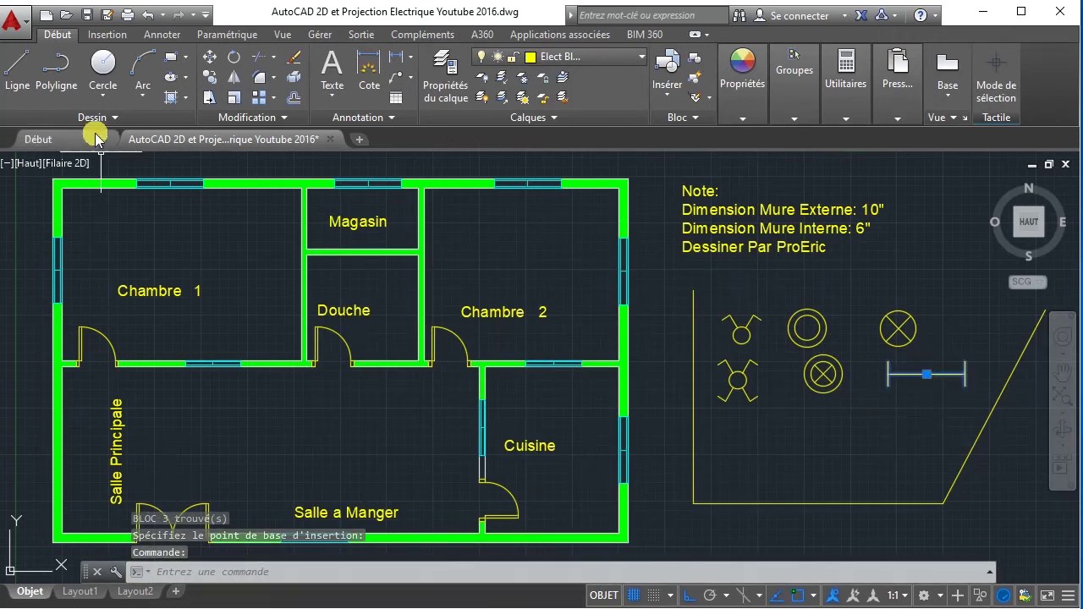
- Copy the fluorescent tube block to two spots in Salle a Manger
{"action": "left_click", "coordinate": [208, 79]}
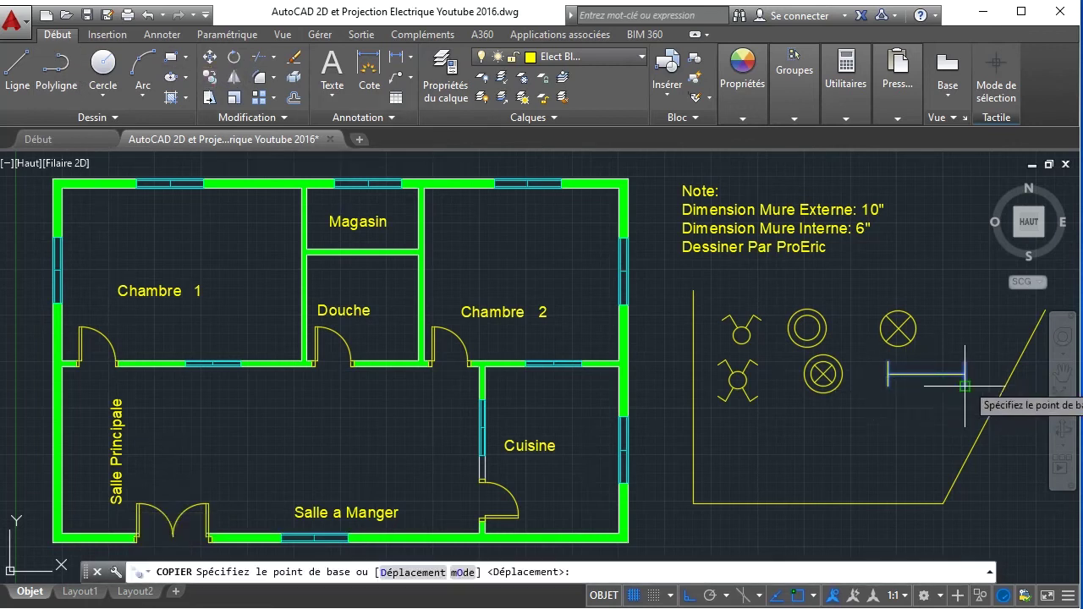
{"action": "left_click", "coordinate": [928, 373]}
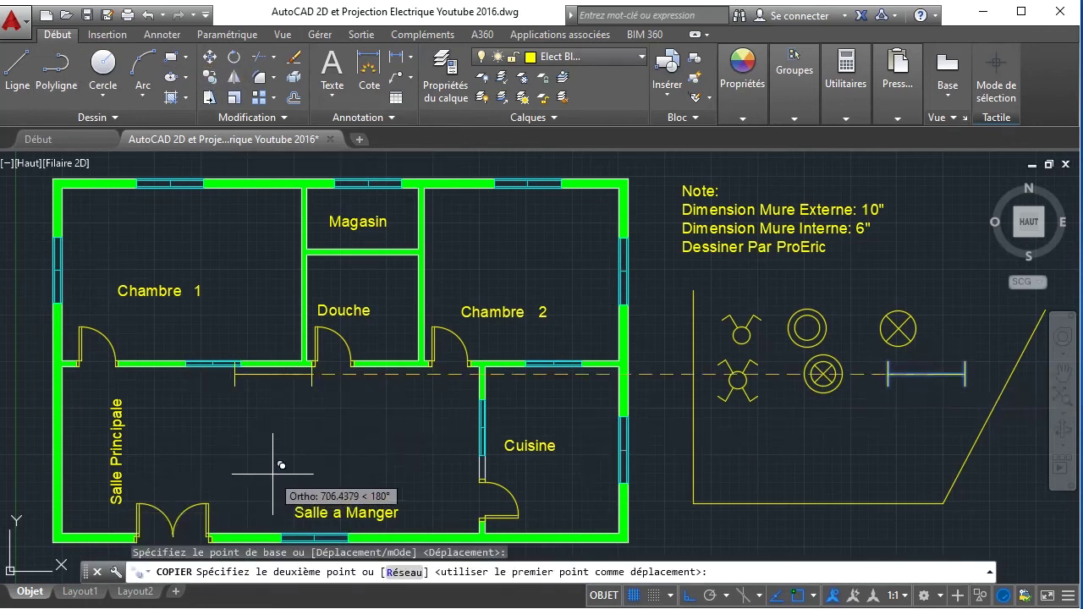
{"action": "left_click", "coordinate": [688, 595]}
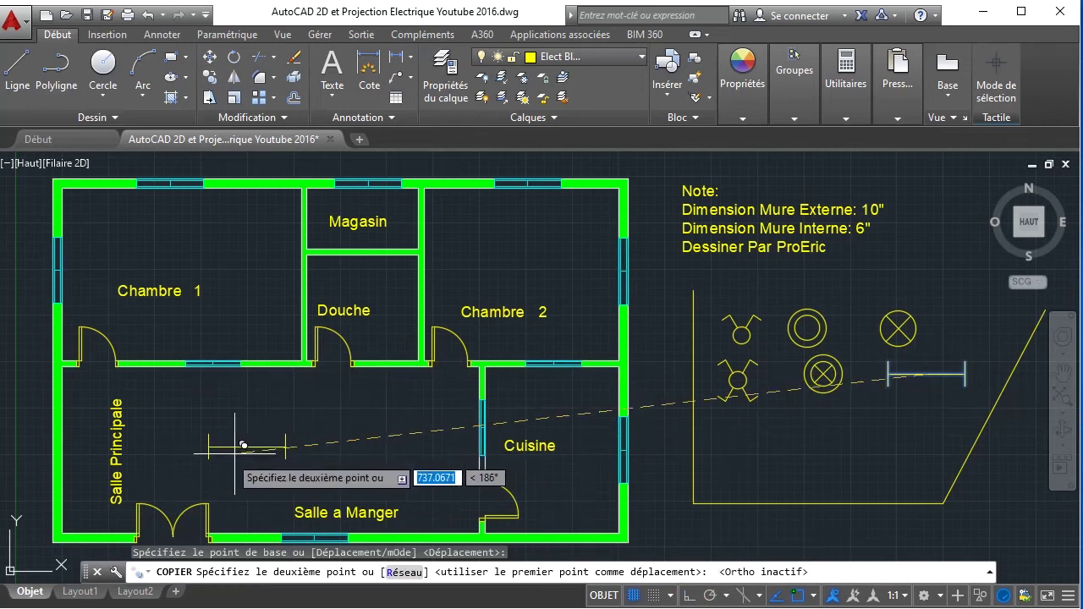
{"action": "left_click", "coordinate": [177, 449]}
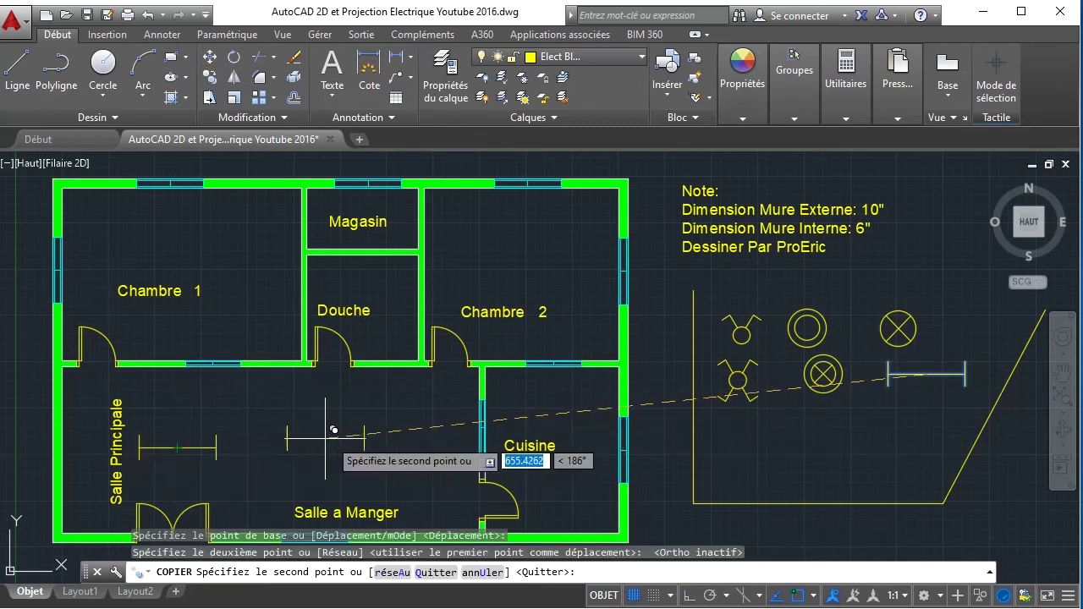
{"action": "left_click", "coordinate": [372, 446]}
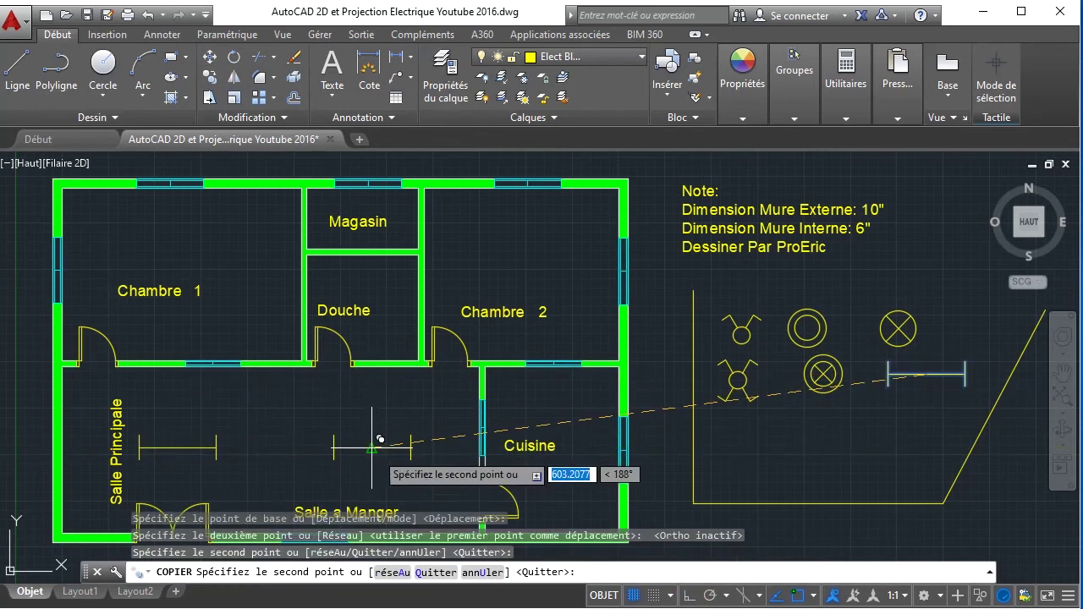
{"action": "right_click", "coordinate": [414, 416]}
{"action": "left_click", "coordinate": [428, 428]}
{"action": "key", "text": "Return"}
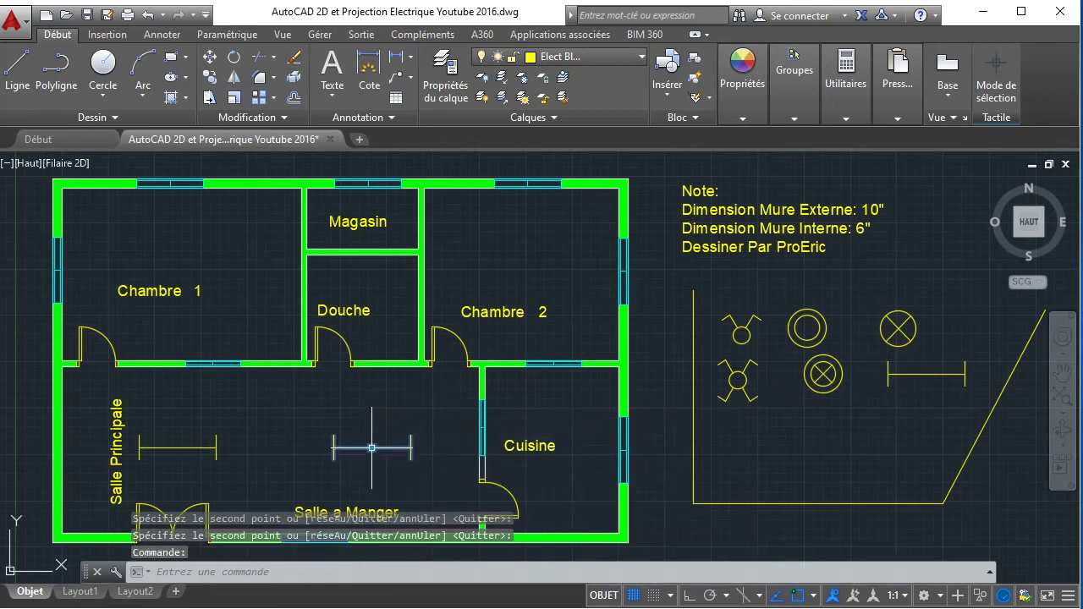
- Rotate one tube copy upright and shift it right within Salle a Manger
{"action": "left_click", "coordinate": [234, 59]}
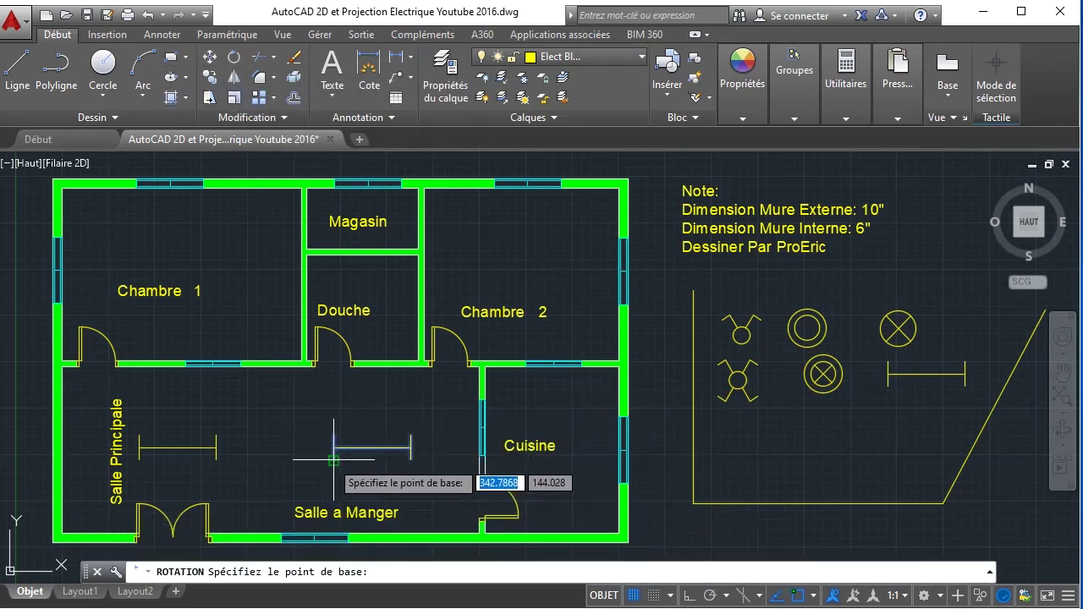
{"action": "left_click", "coordinate": [335, 448]}
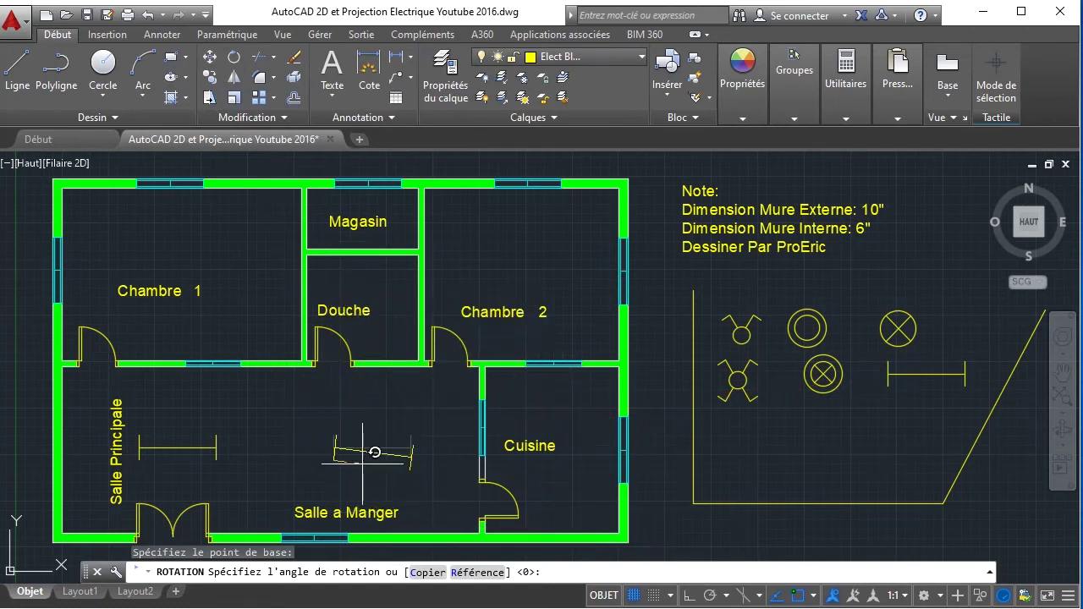
{"action": "left_click", "coordinate": [692, 597]}
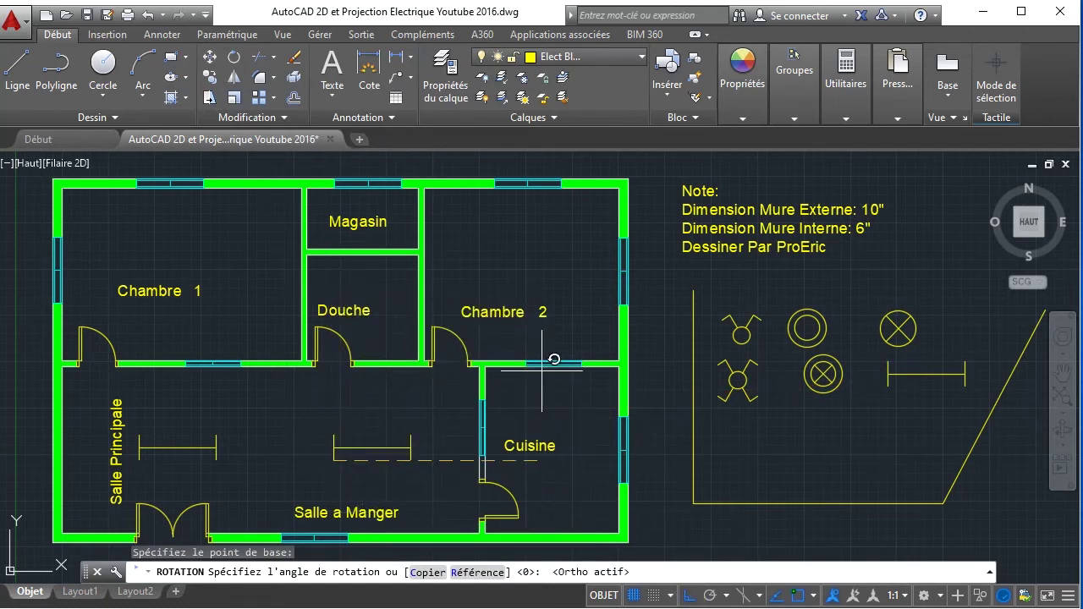
{"action": "left_click", "coordinate": [306, 170]}
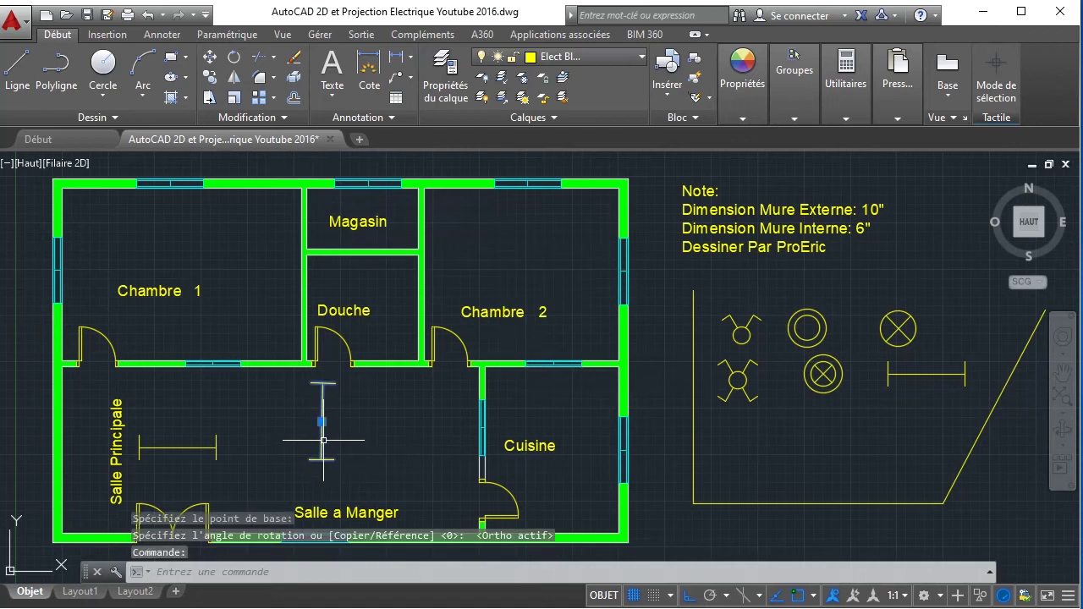
{"action": "left_click", "coordinate": [321, 422]}
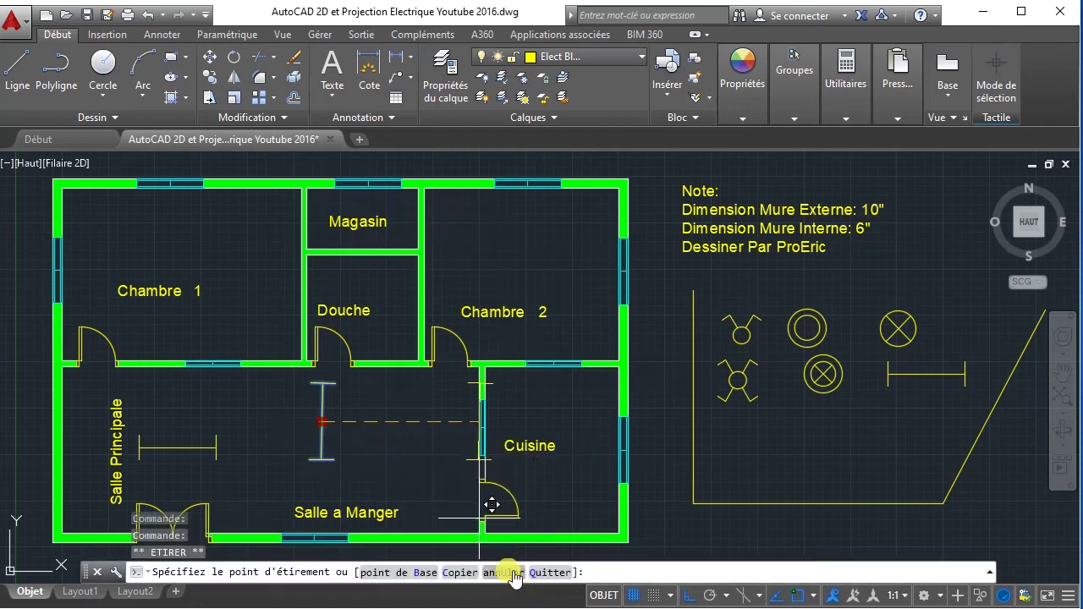
{"action": "left_click", "coordinate": [689, 596]}
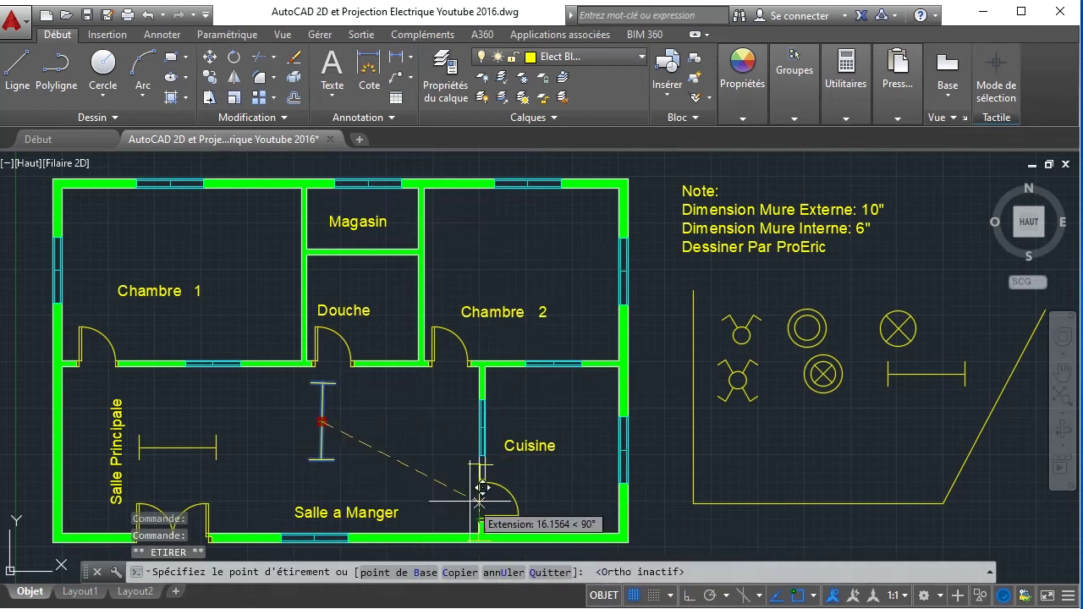
{"action": "left_click", "coordinate": [398, 452]}
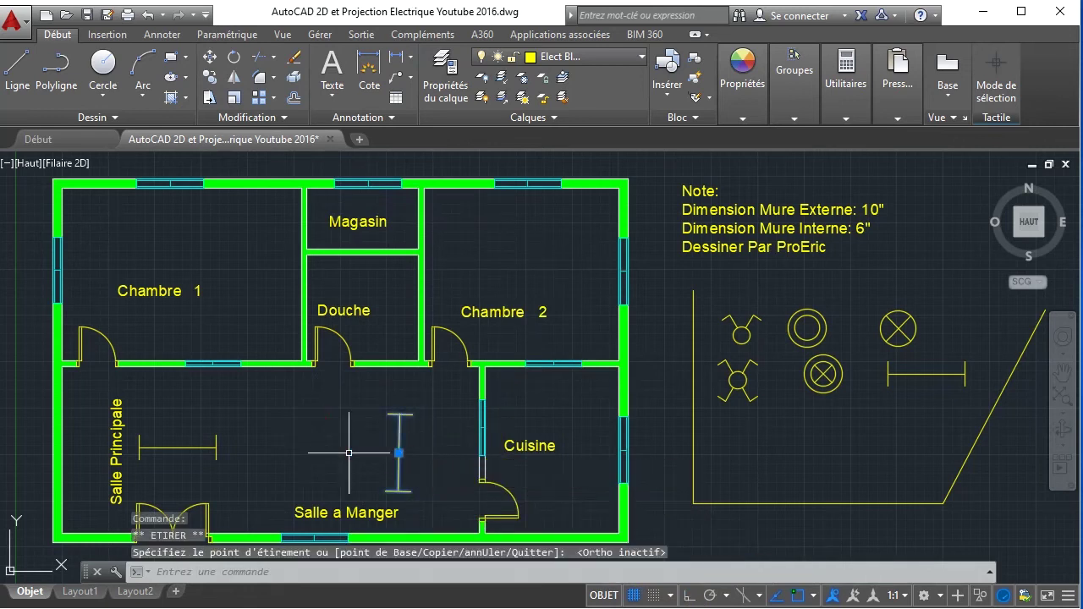
- Delete the trial fluorescent lamp copies from Salle a Manger and Salle Principale
{"action": "key", "text": "Escape"}
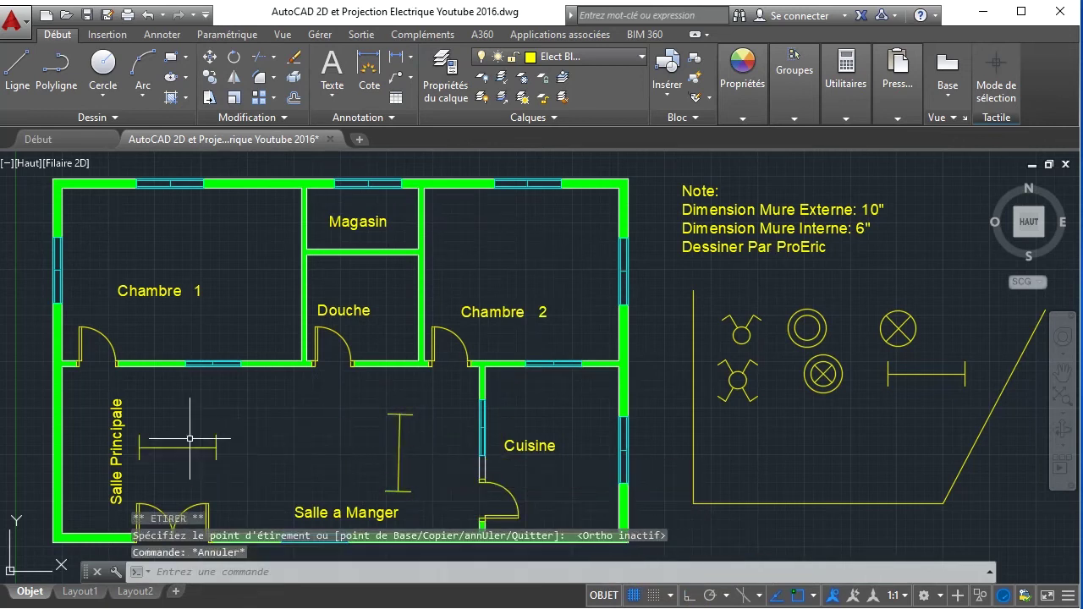
{"action": "left_click", "coordinate": [190, 449]}
{"action": "key", "text": "Delete"}
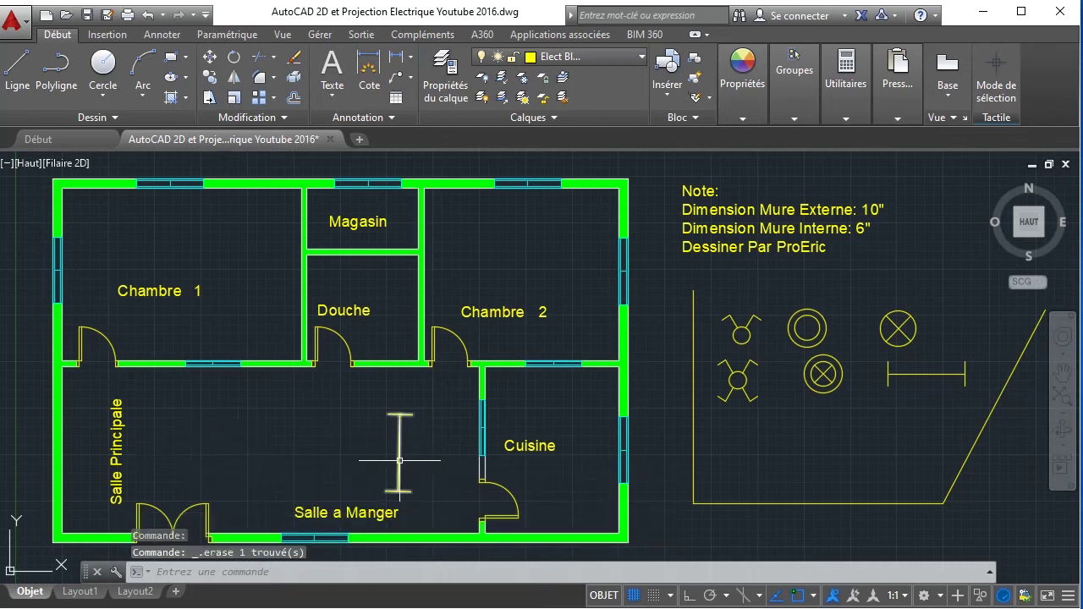
{"action": "left_click", "coordinate": [400, 461]}
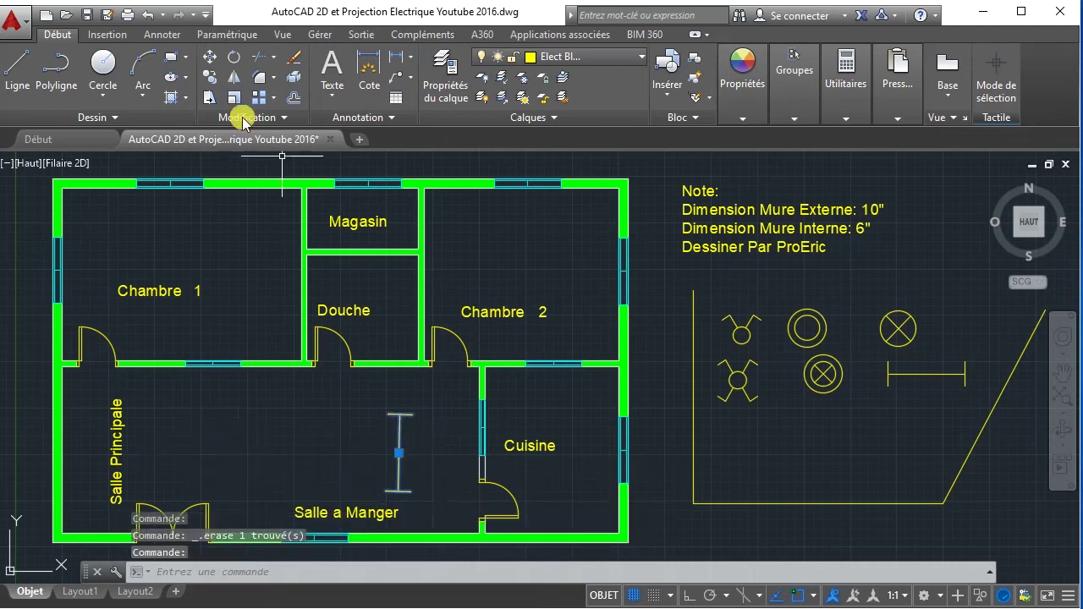
{"action": "left_click", "coordinate": [209, 76]}
{"action": "left_click", "coordinate": [399, 455]}
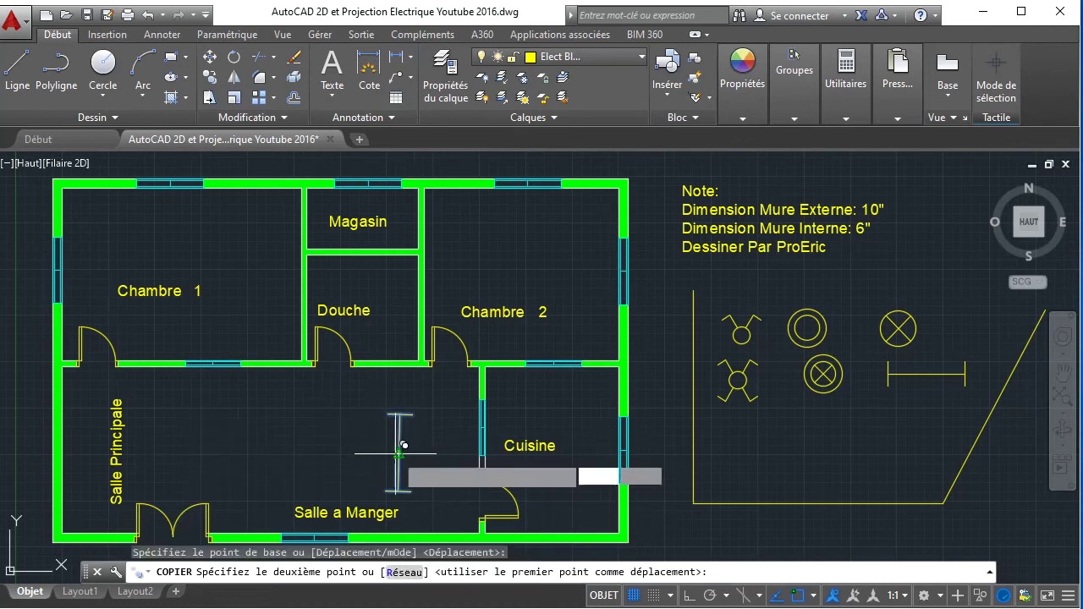
{"action": "left_click", "coordinate": [181, 455]}
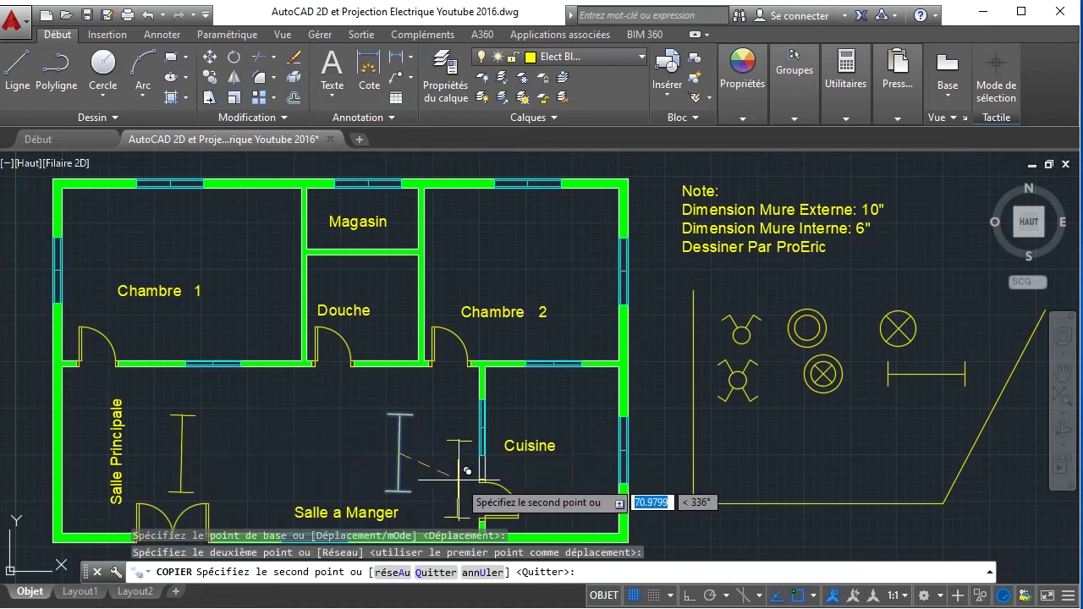
{"action": "key", "text": "Escape"}
{"action": "left_click", "coordinate": [453, 465]}
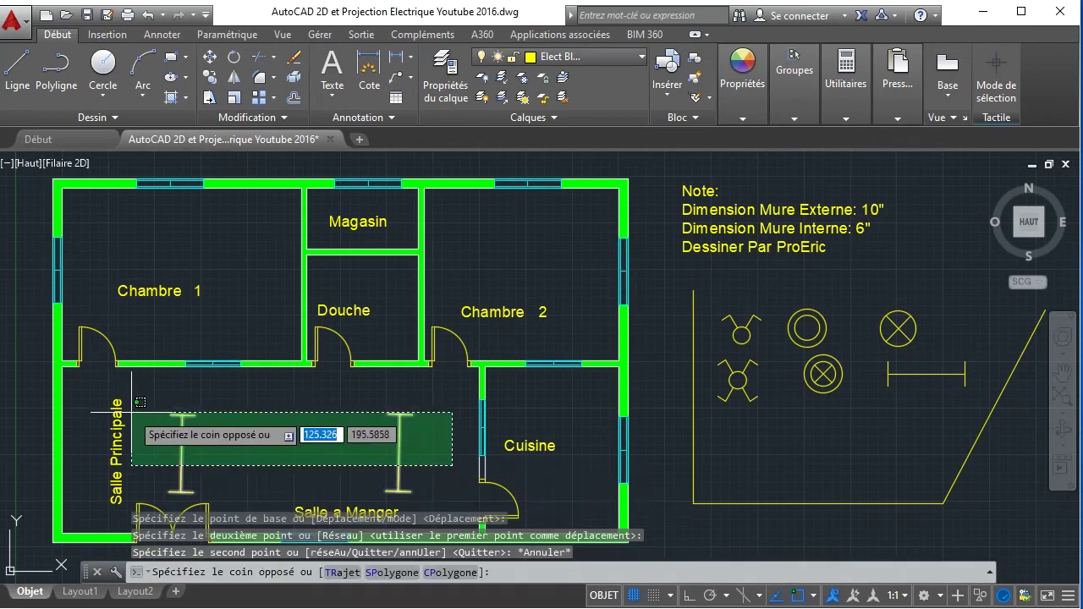
{"action": "left_click", "coordinate": [93, 369]}
{"action": "key", "text": "Delete"}
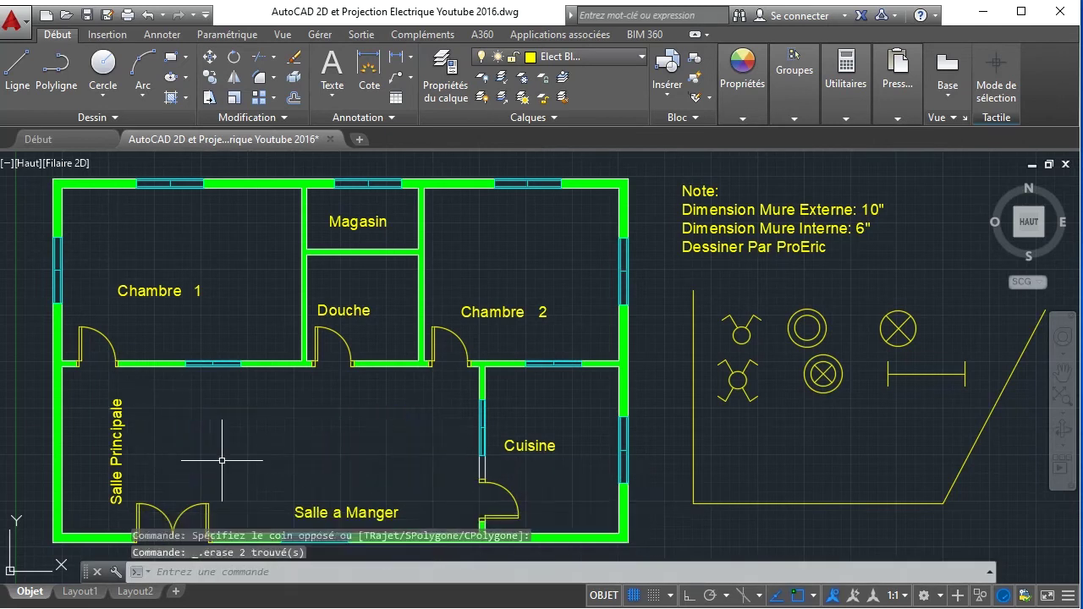
- Make an upright copy of the legend's fluorescent symbol, rotated 90° about its end
{"action": "left_click", "coordinate": [929, 375]}
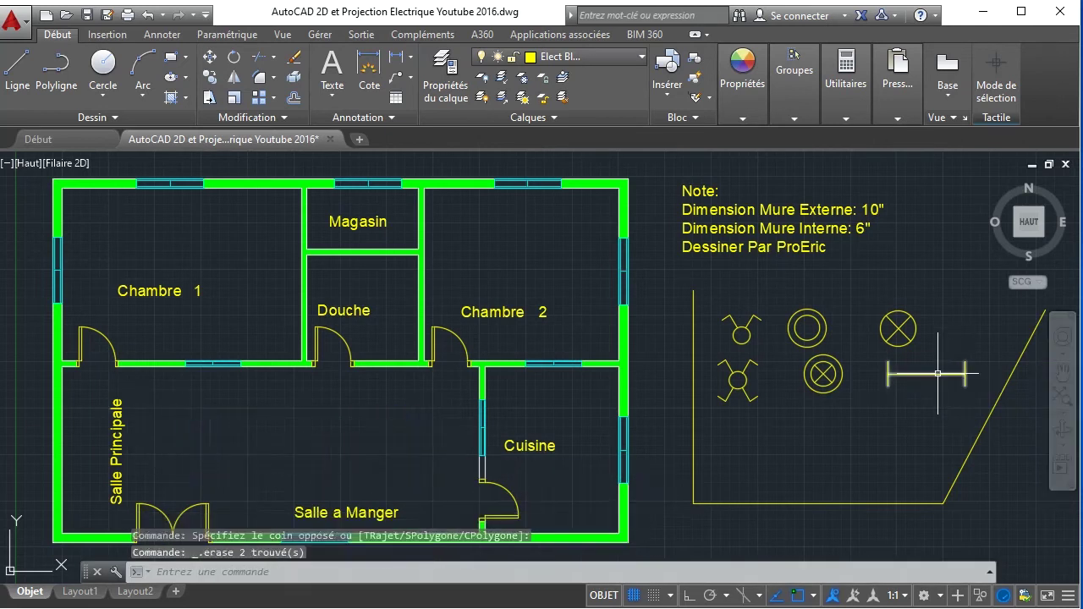
{"action": "left_click", "coordinate": [209, 77]}
{"action": "left_click", "coordinate": [887, 386]}
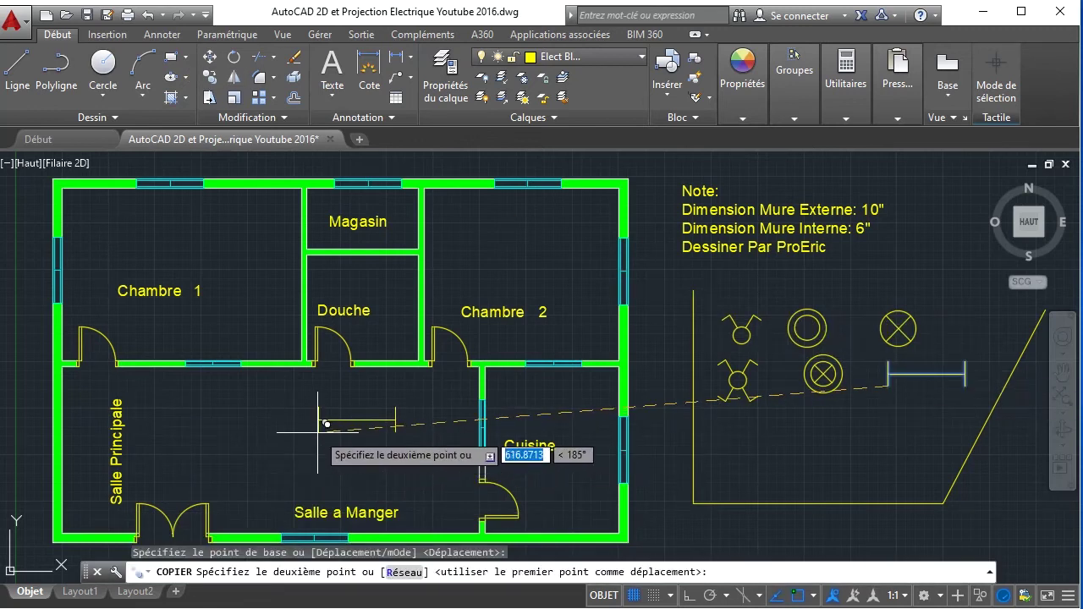
{"action": "key", "text": "Escape"}
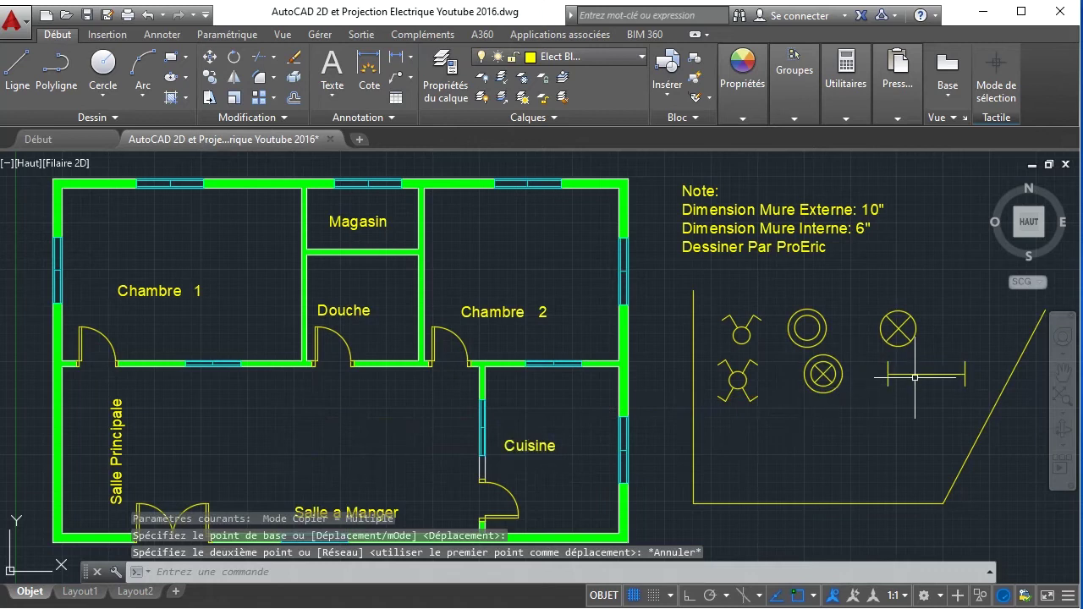
{"action": "left_click", "coordinate": [898, 376]}
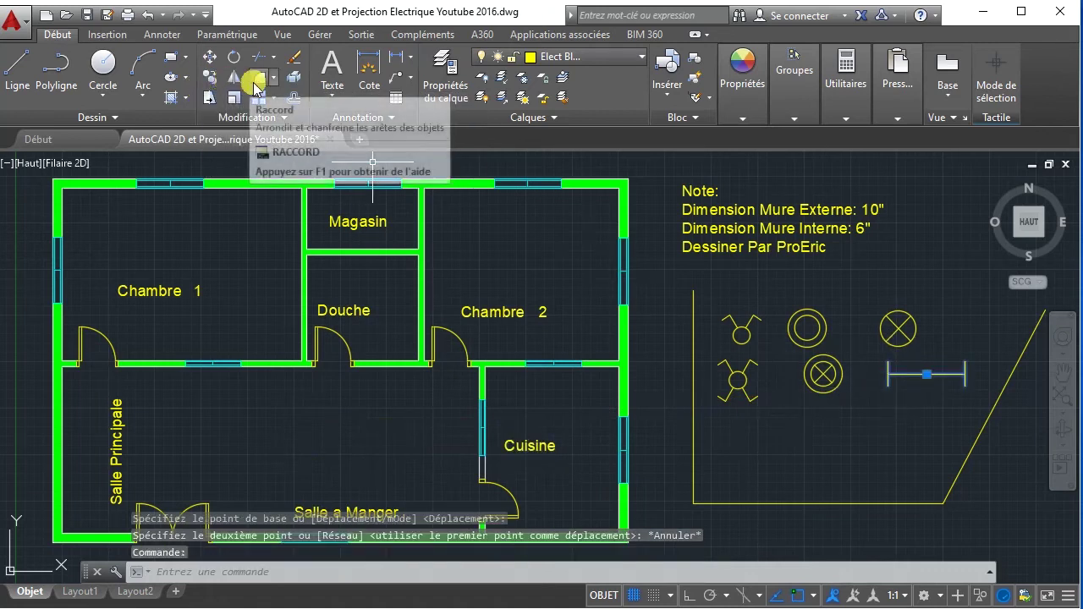
{"action": "left_click", "coordinate": [234, 56]}
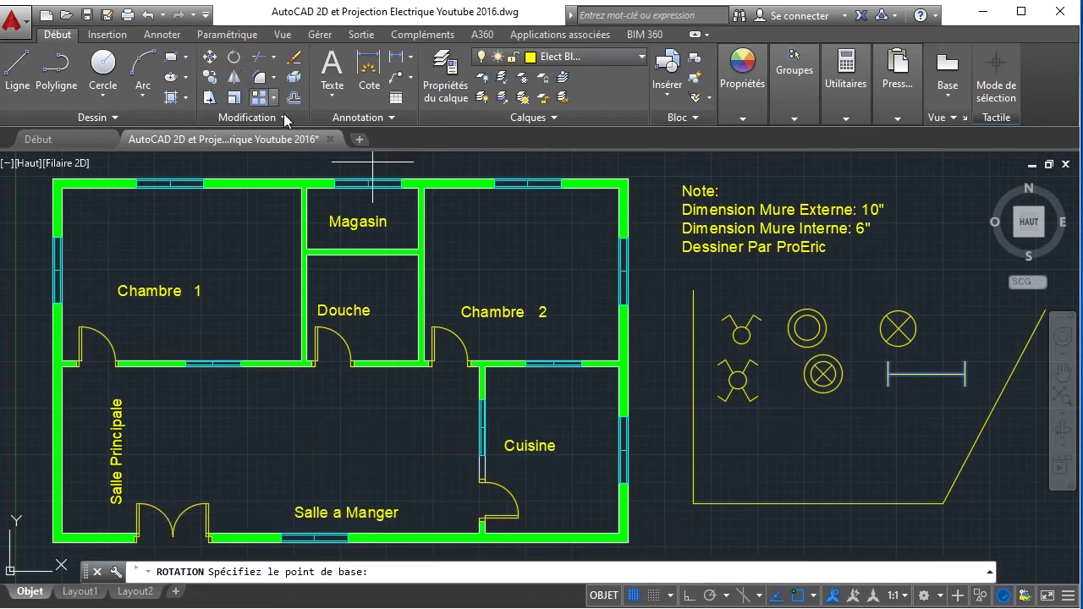
{"action": "left_click", "coordinate": [887, 386]}
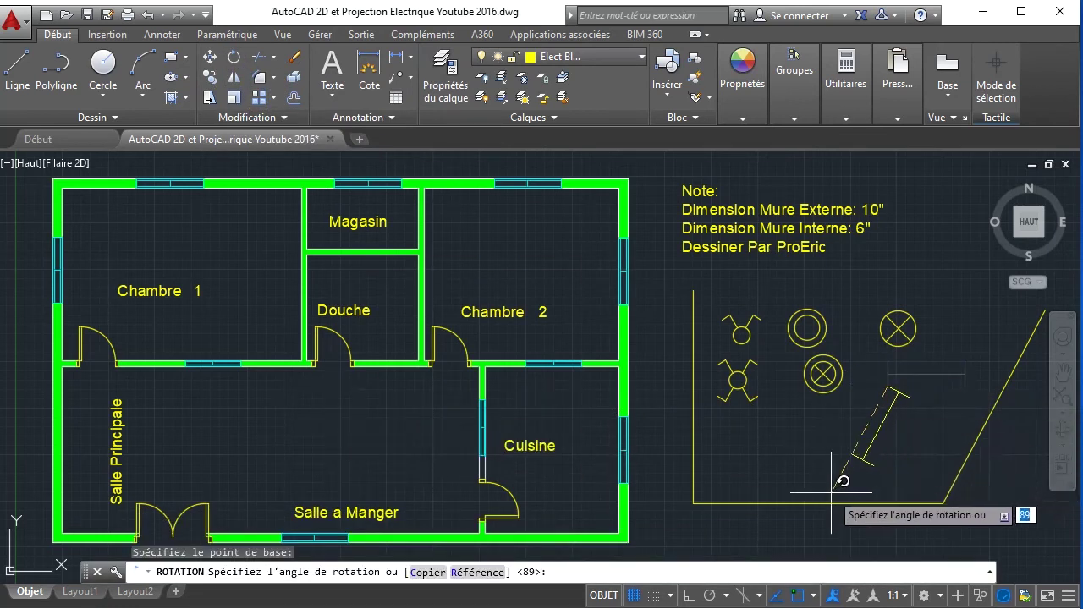
{"action": "left_click", "coordinate": [429, 575]}
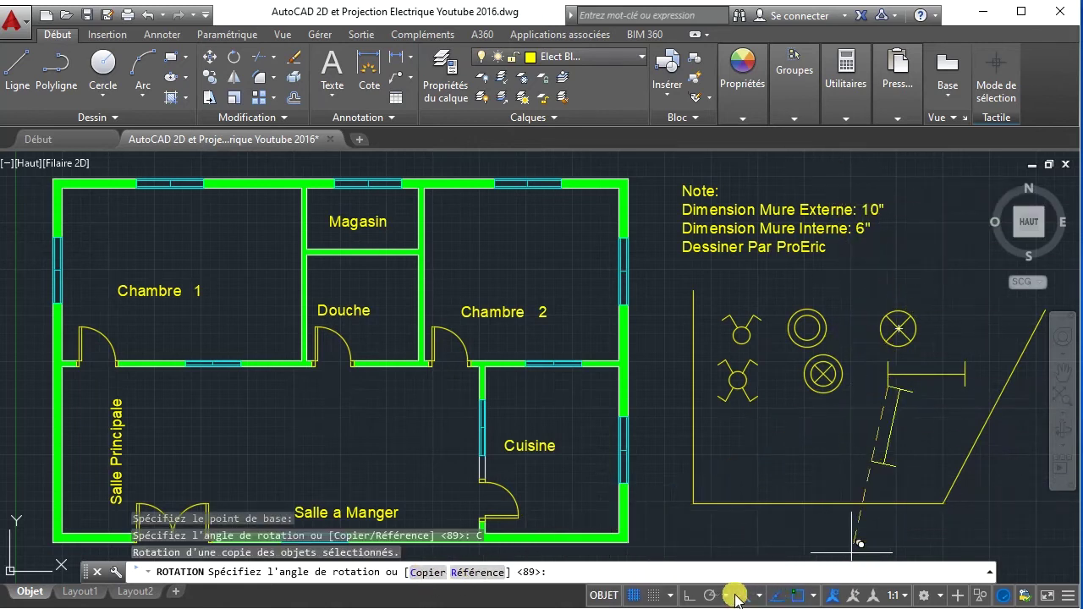
{"action": "left_click", "coordinate": [690, 595]}
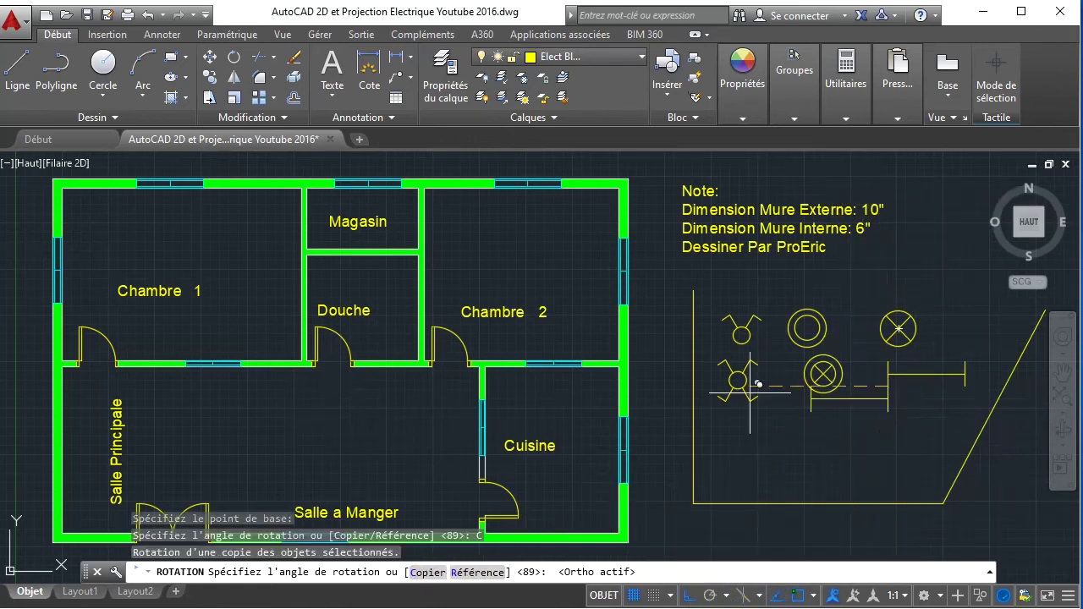
{"action": "left_click", "coordinate": [887, 221]}
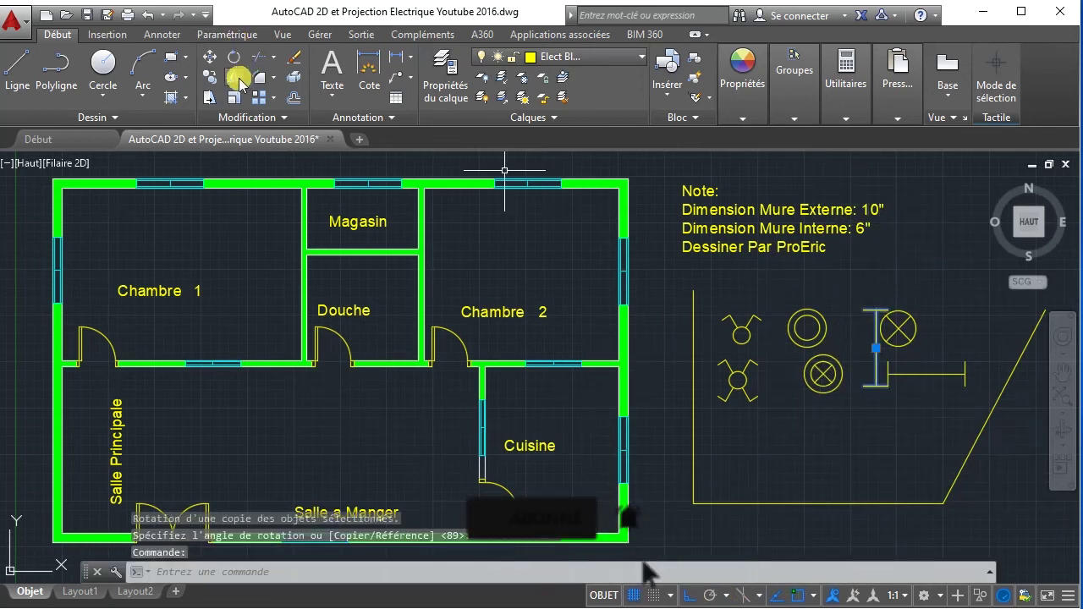
- Move the upright fluorescent lamp to the left side of Salle a Manger
{"action": "left_click", "coordinate": [209, 56]}
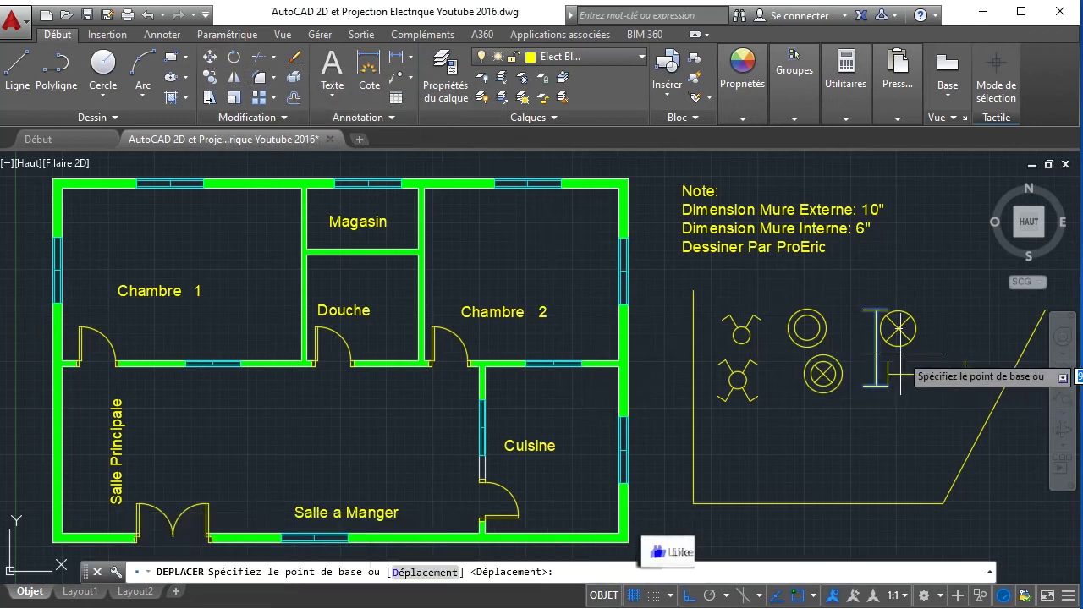
{"action": "left_click", "coordinate": [877, 347]}
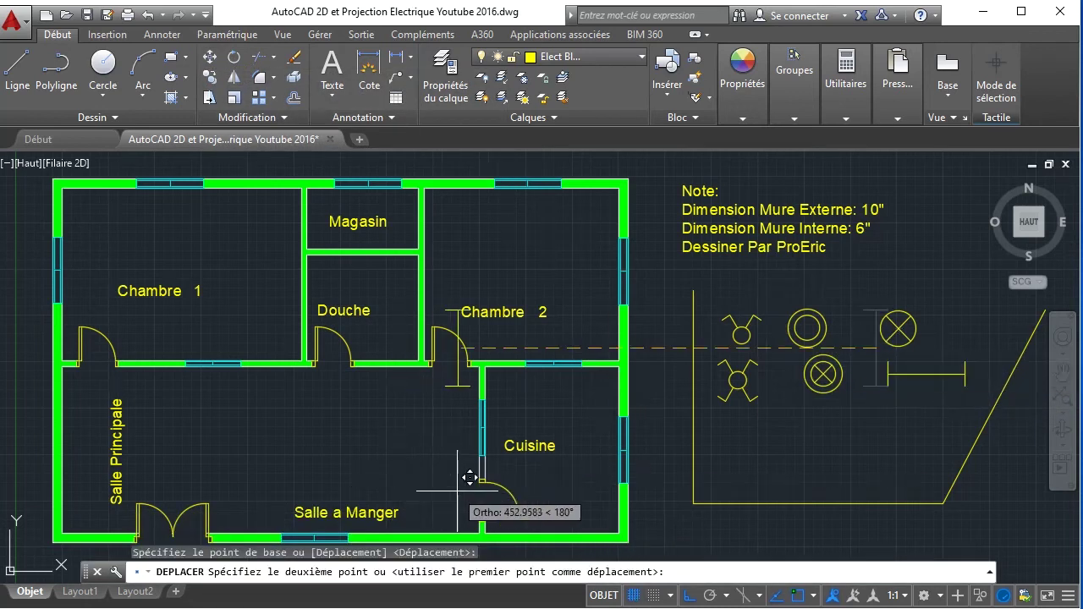
{"action": "left_click", "coordinate": [670, 597]}
{"action": "left_click", "coordinate": [687, 597]}
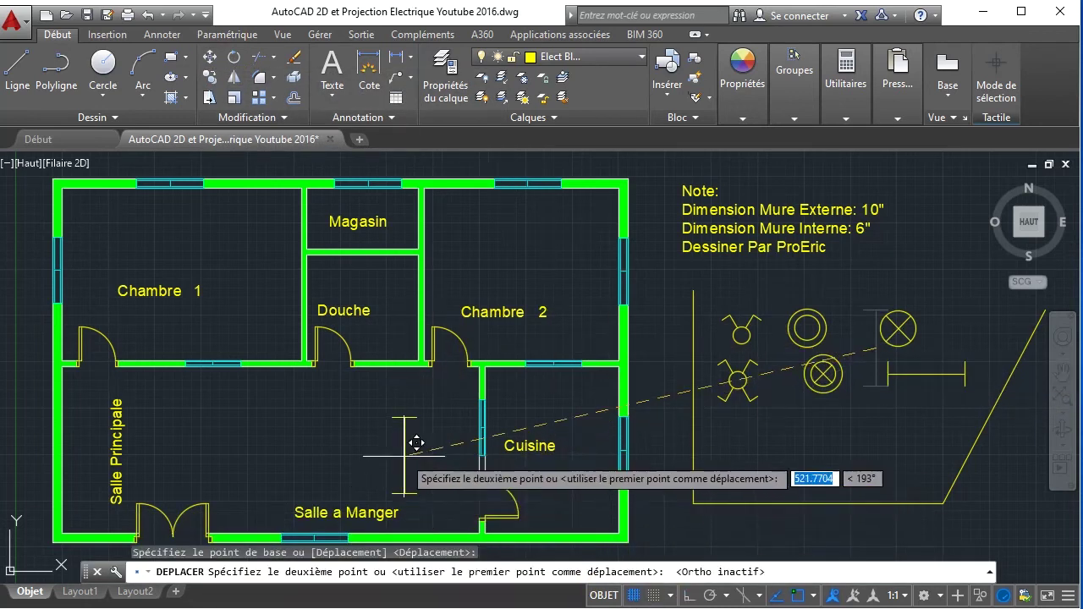
{"action": "left_click", "coordinate": [392, 450]}
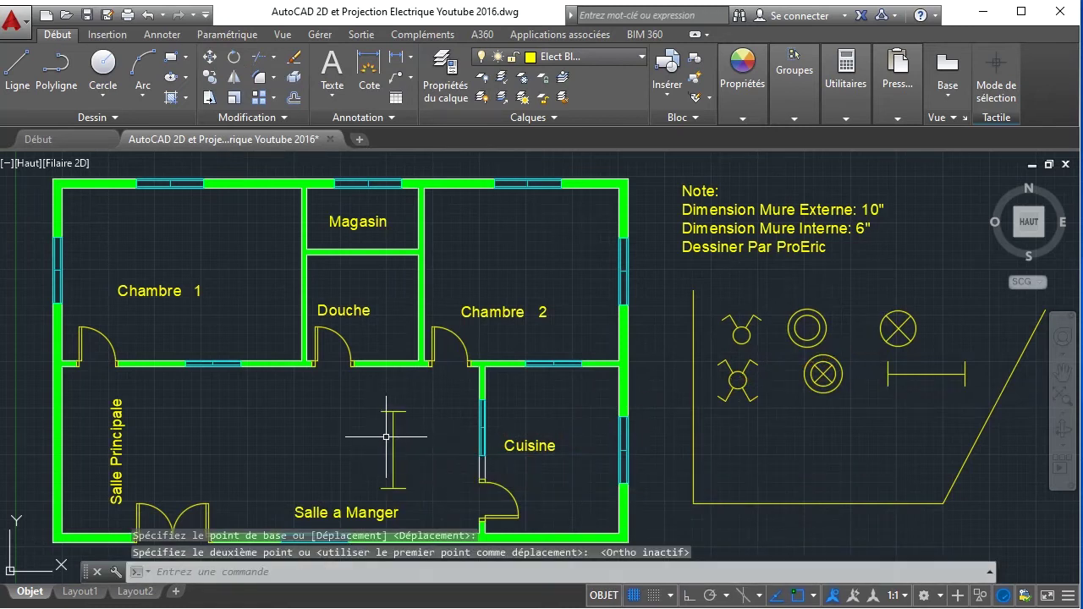
{"action": "key", "text": "Return"}
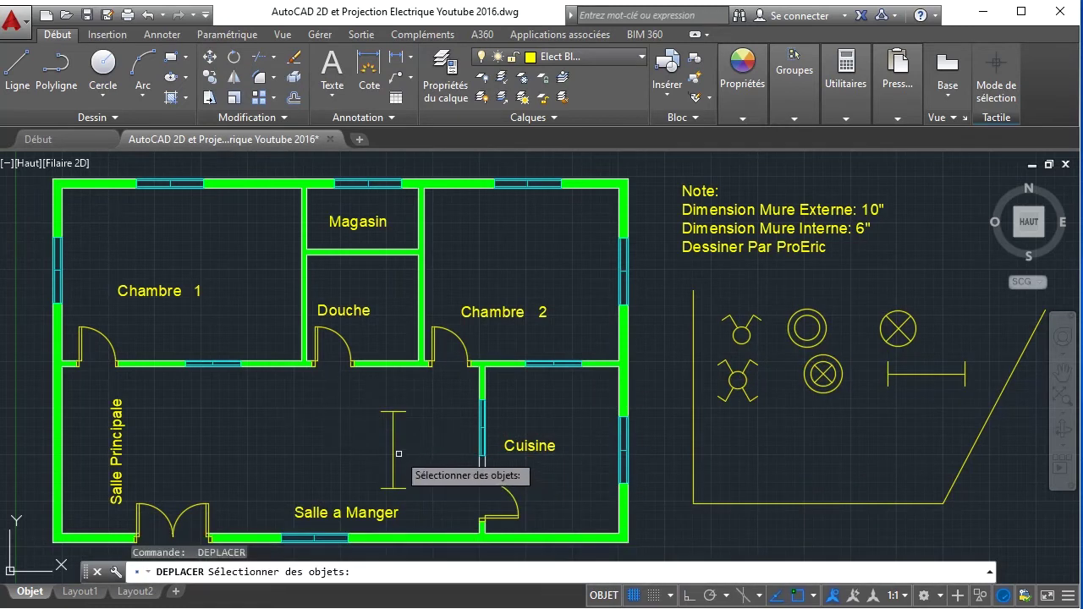
{"action": "left_click", "coordinate": [394, 447]}
{"action": "left_click", "coordinate": [395, 447]}
{"action": "key", "text": "Return"}
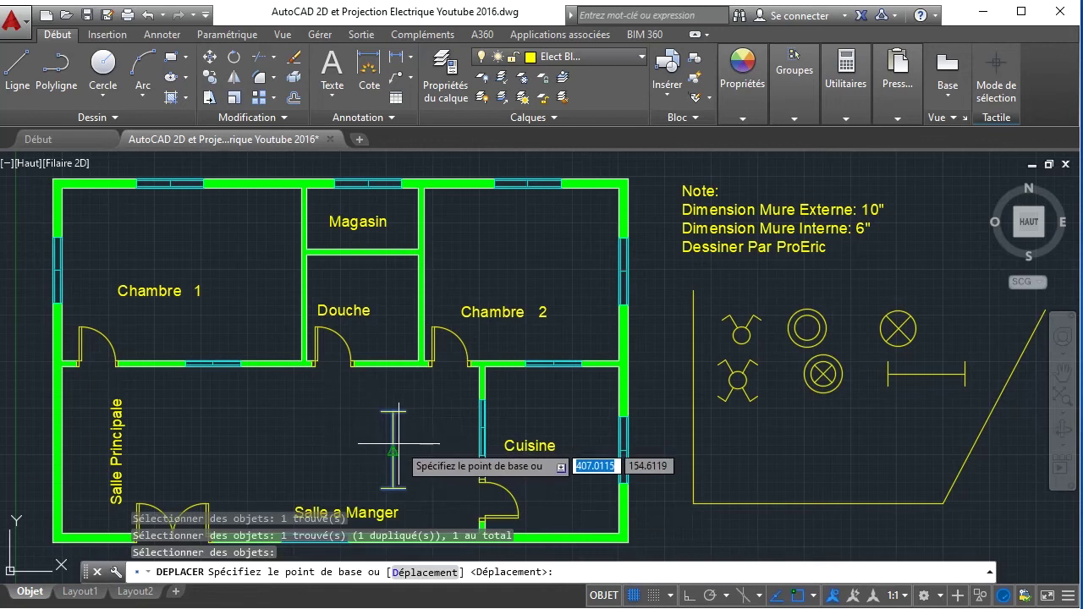
{"action": "left_click", "coordinate": [393, 450]}
{"action": "left_click", "coordinate": [189, 442]}
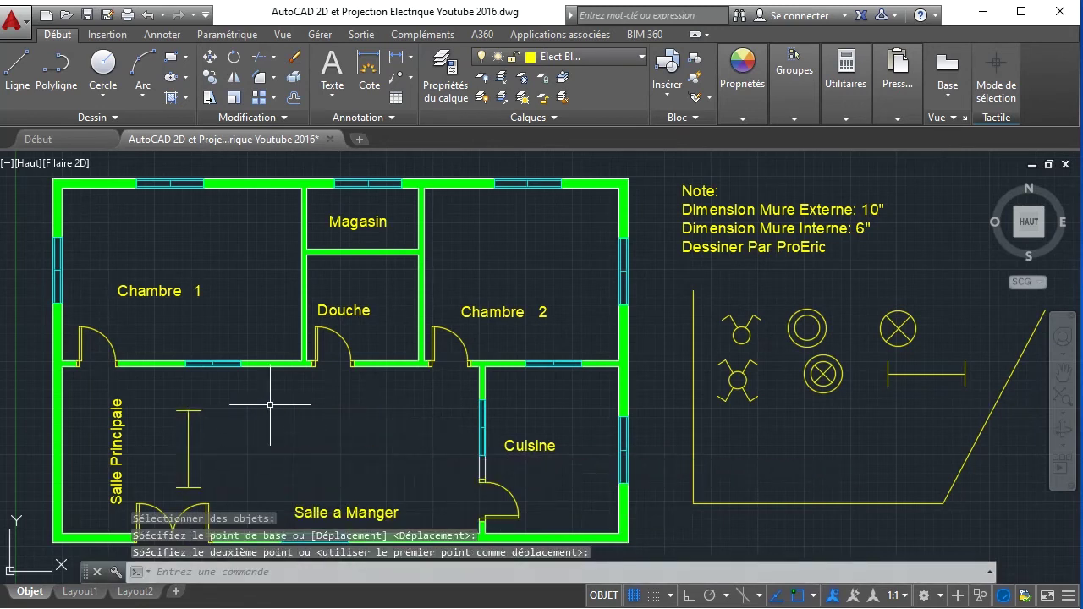
- Copy the fluorescent lamp to the right side of Salle a Manger
{"action": "left_click", "coordinate": [216, 77]}
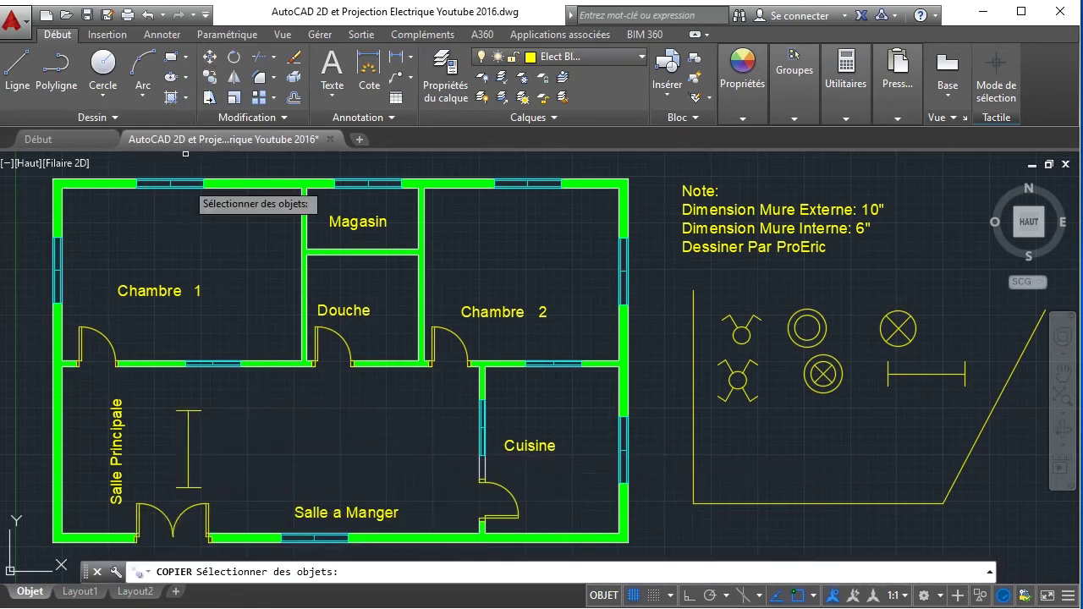
{"action": "left_click", "coordinate": [188, 441]}
{"action": "key", "text": "Return"}
{"action": "left_click", "coordinate": [188, 451]}
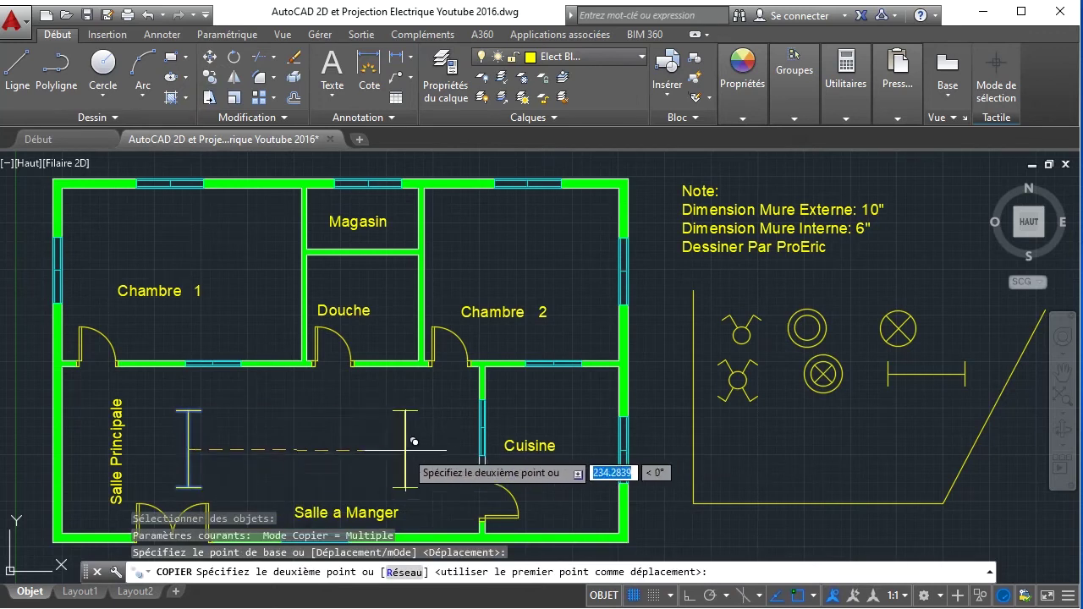
{"action": "left_click", "coordinate": [407, 443]}
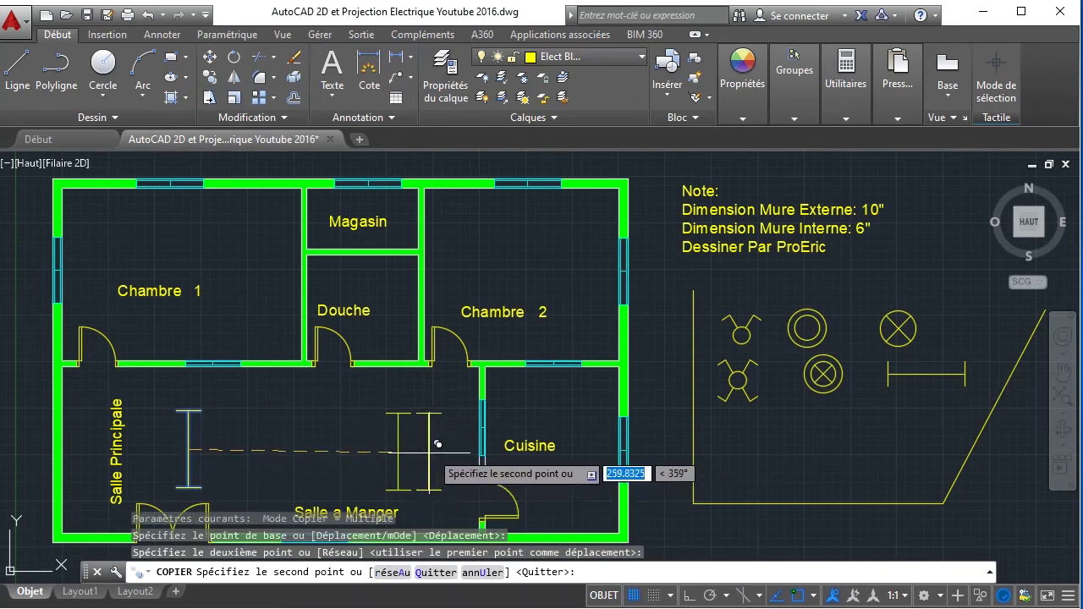
{"action": "right_click", "coordinate": [437, 450]}
{"action": "left_click", "coordinate": [490, 460]}
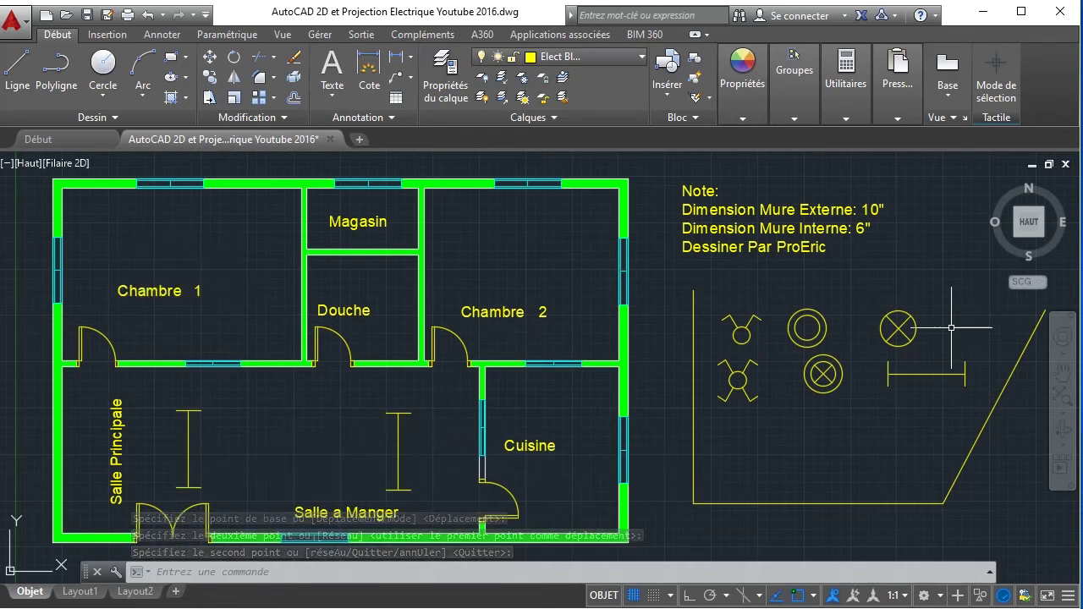
- Copy the Lampe block from its centre into Chambre 2, Chambre 1, Cuisine, Douche and Magasin
{"action": "left_click", "coordinate": [909, 329]}
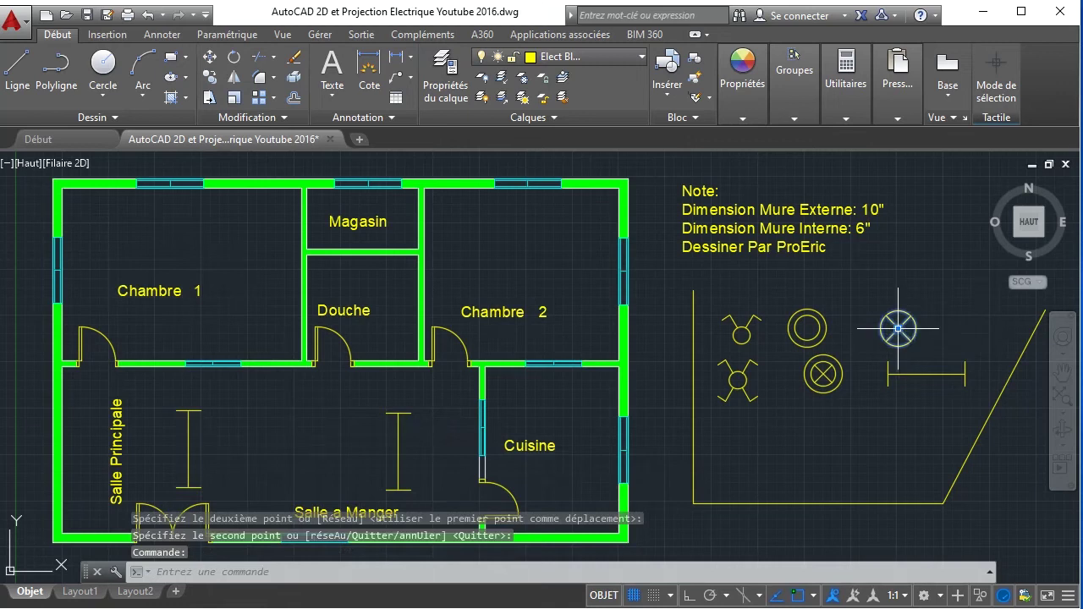
{"action": "left_click", "coordinate": [210, 76]}
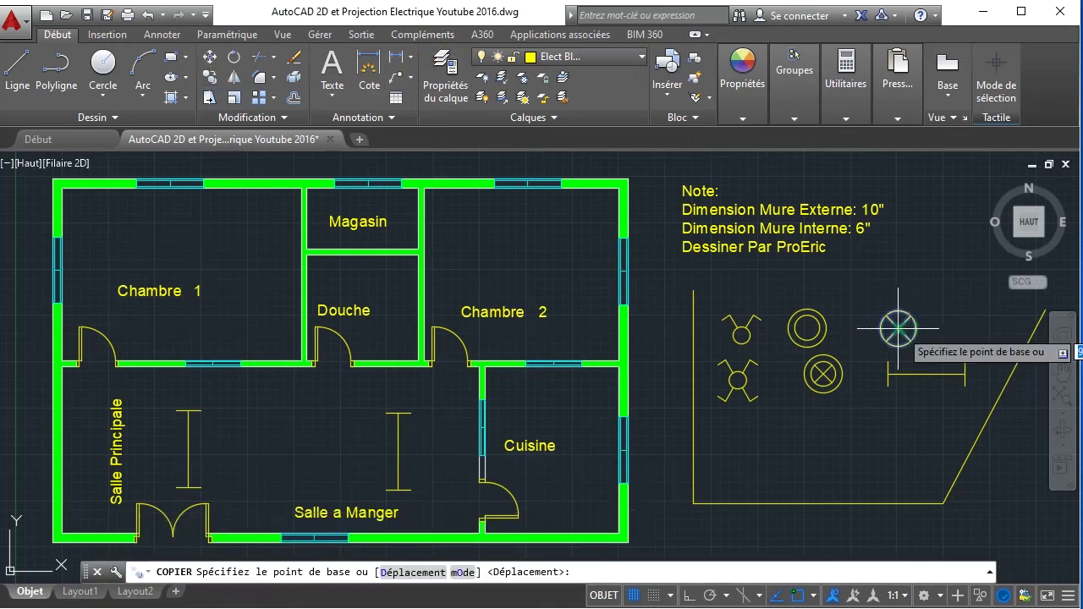
{"action": "left_click", "coordinate": [898, 329]}
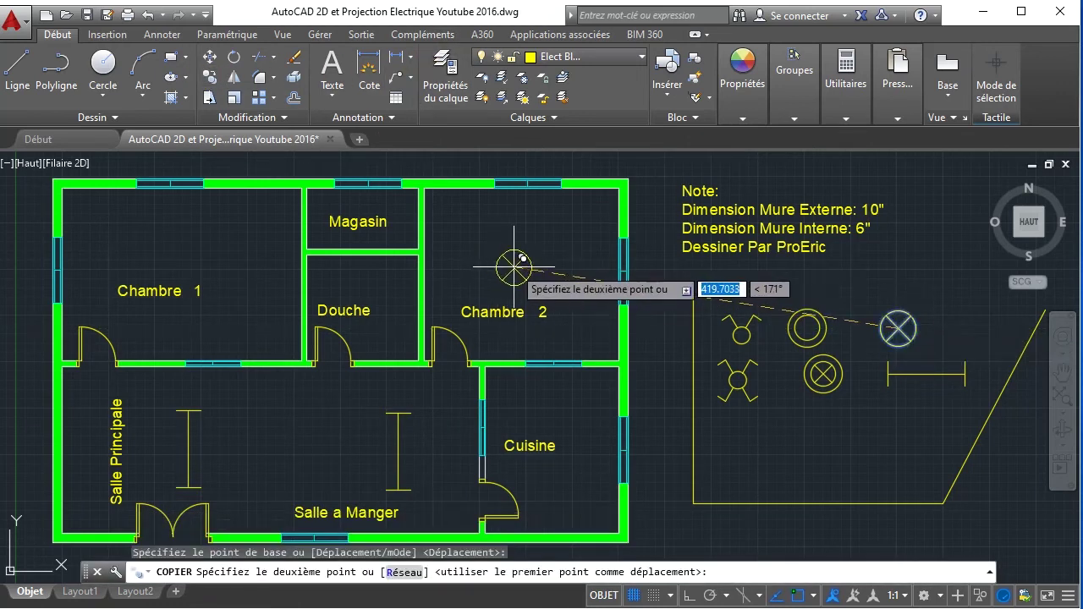
{"action": "left_click", "coordinate": [519, 260]}
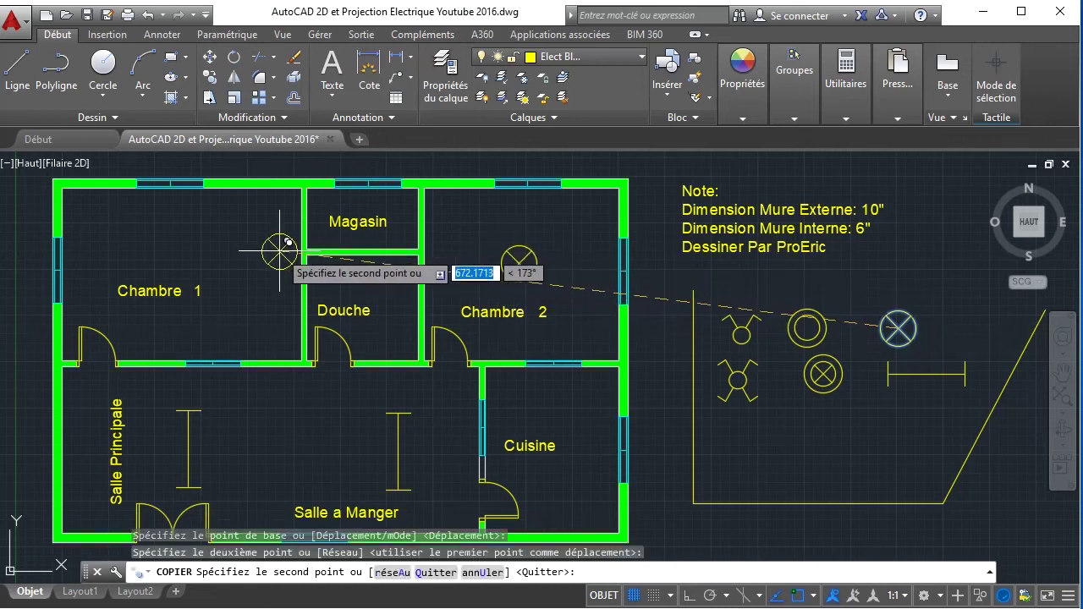
{"action": "left_click", "coordinate": [178, 258]}
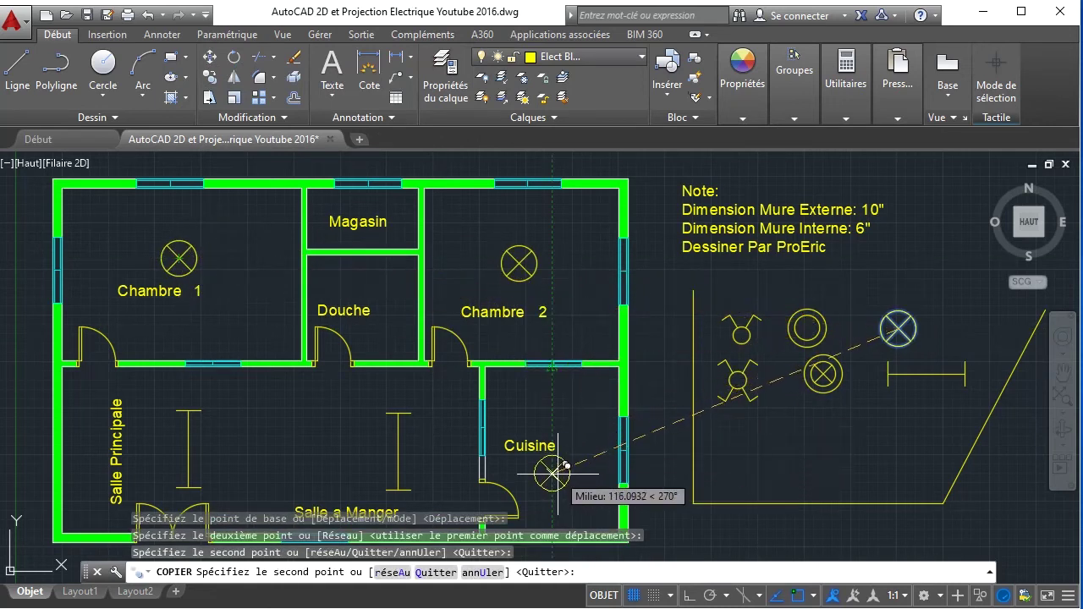
{"action": "left_click", "coordinate": [558, 445]}
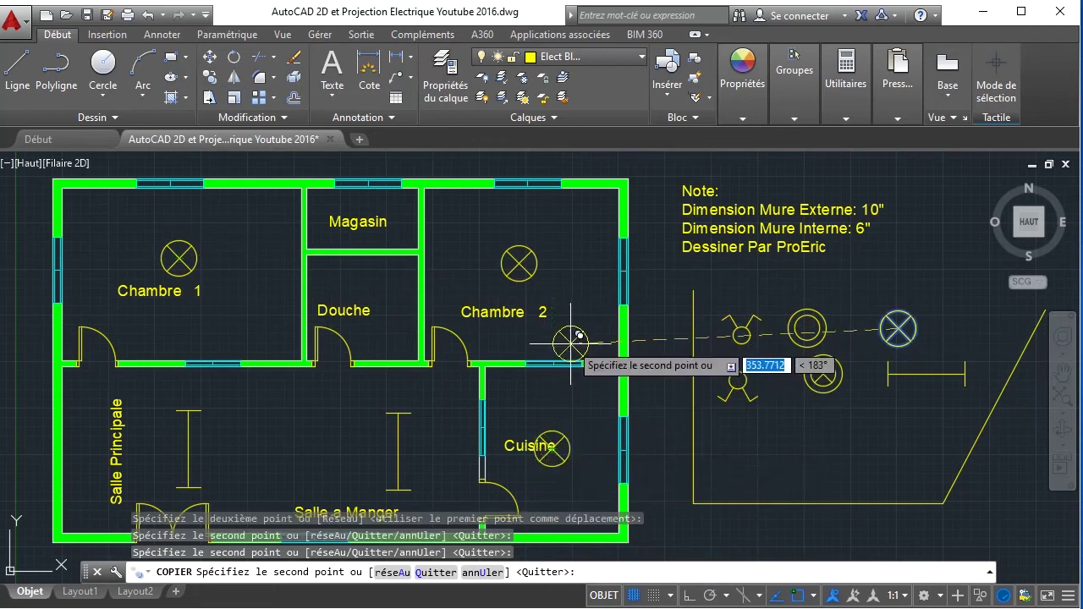
{"action": "left_click", "coordinate": [363, 289]}
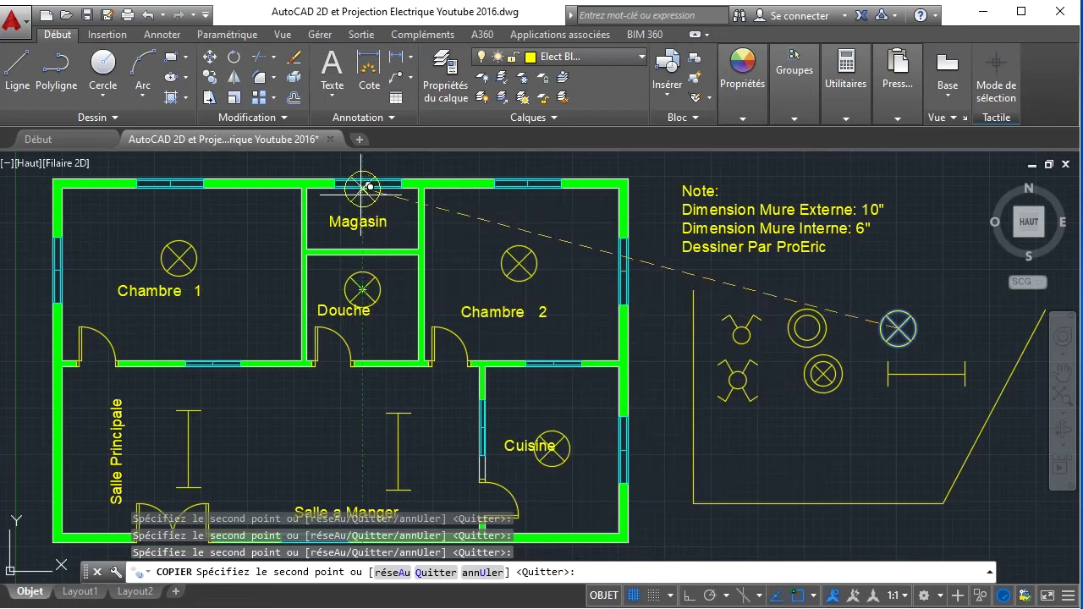
{"action": "left_click", "coordinate": [362, 219]}
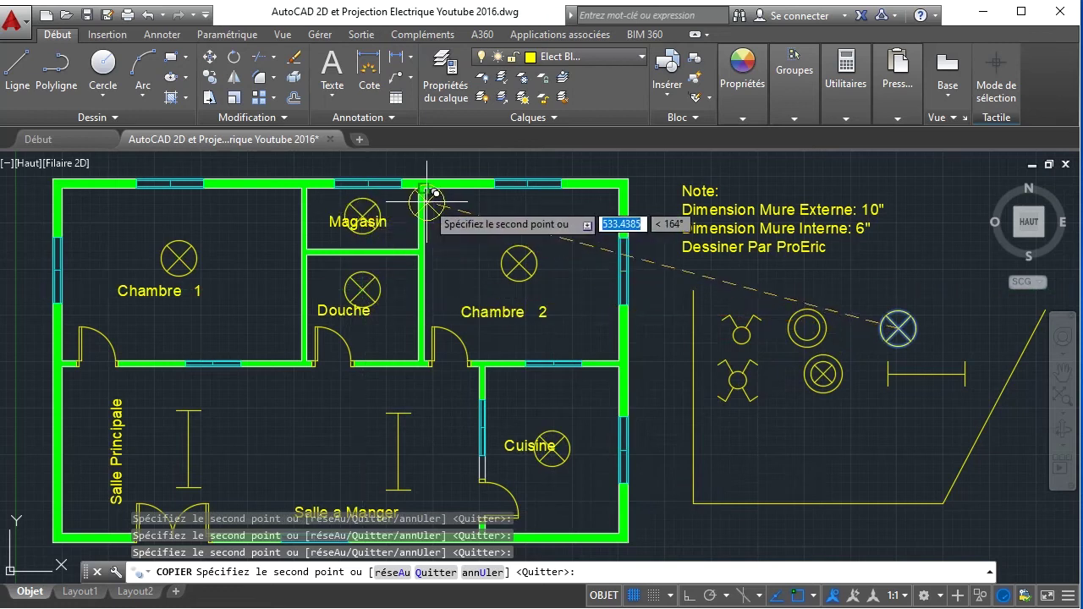
{"action": "right_click", "coordinate": [426, 201]}
{"action": "left_click", "coordinate": [457, 212]}
- Move the Magasin, Douche, Cuisine and Chambre 1 labels clear of their ceiling lamps
{"action": "left_click", "coordinate": [333, 224]}
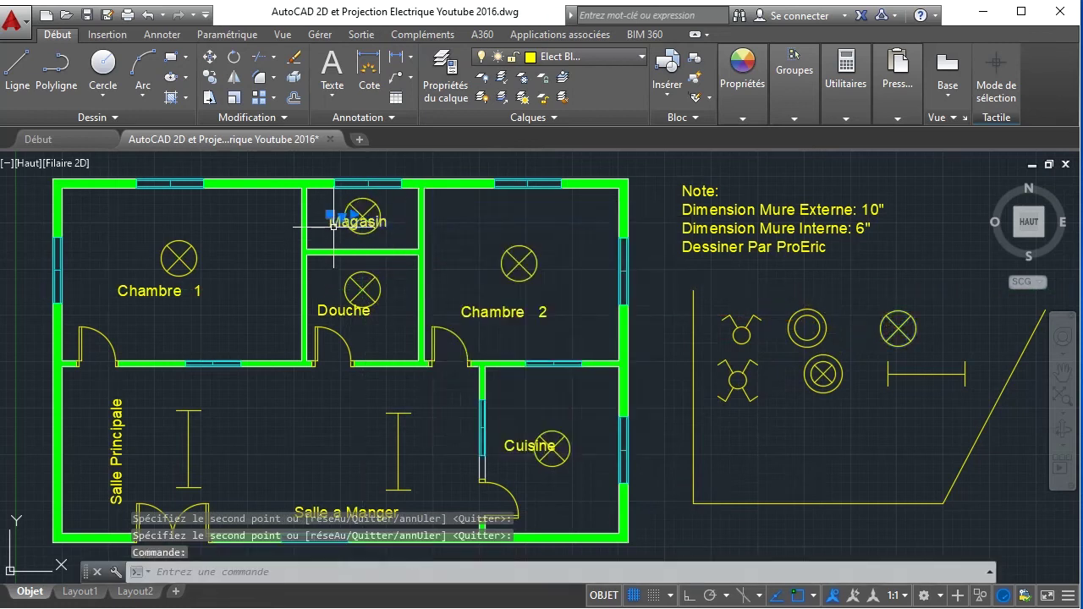
{"action": "left_click", "coordinate": [330, 215]}
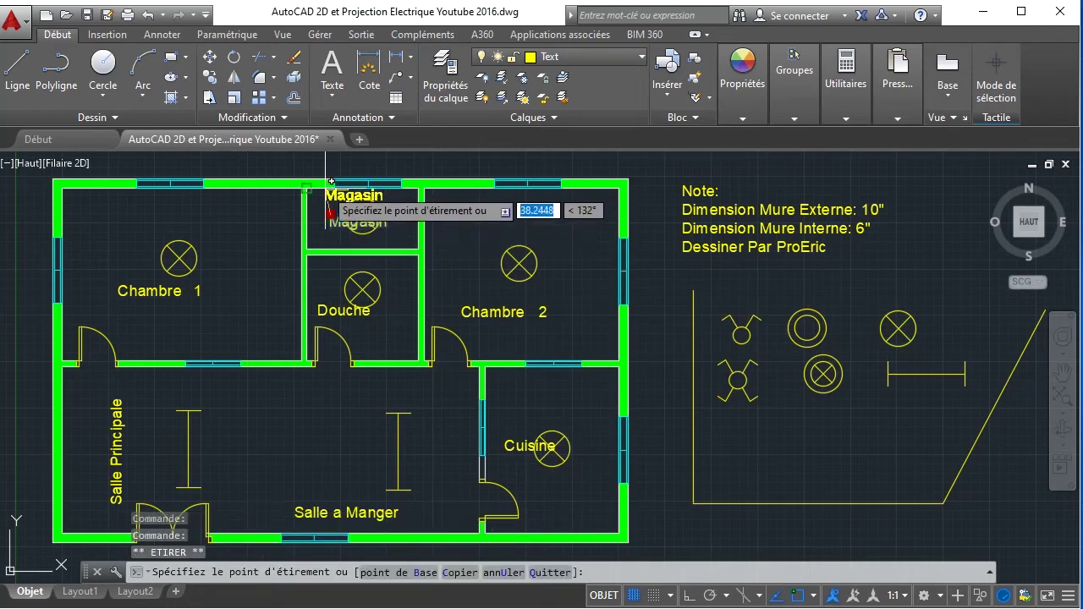
{"action": "left_click", "coordinate": [334, 187]}
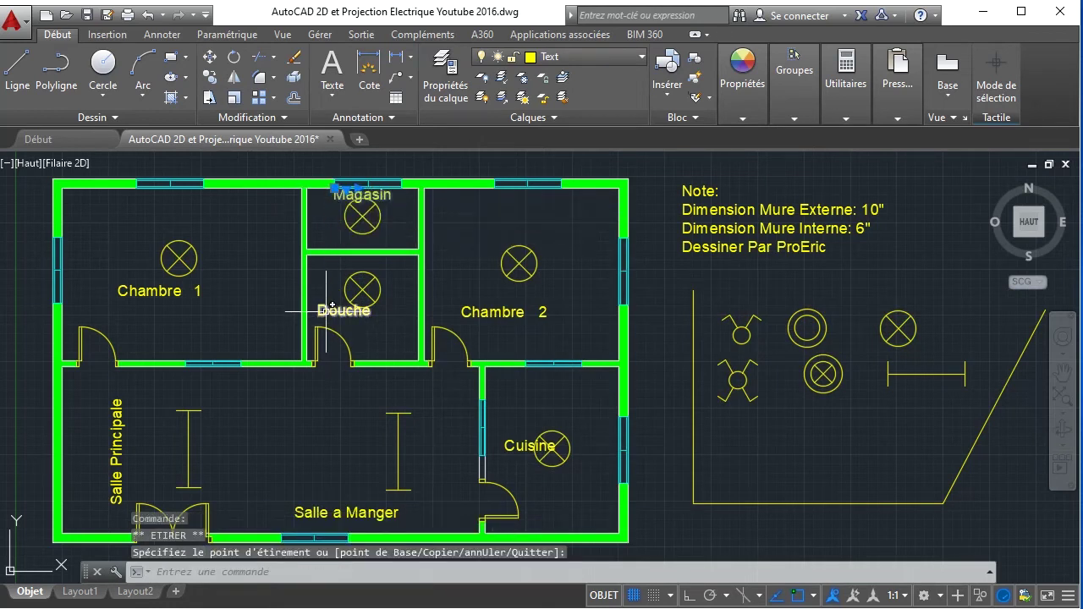
{"action": "left_click", "coordinate": [325, 310]}
{"action": "left_click", "coordinate": [320, 303]}
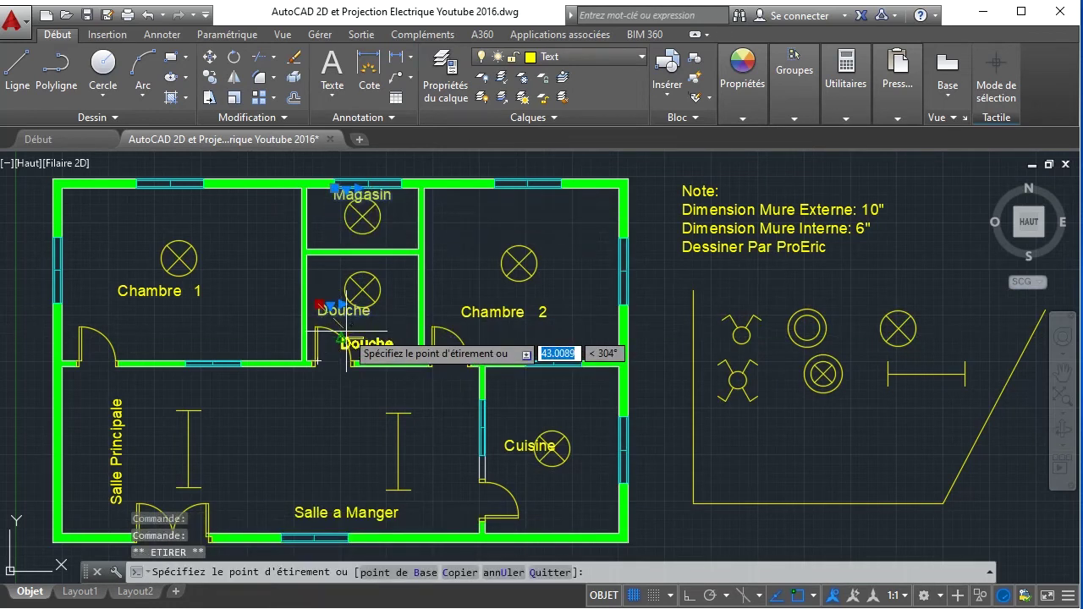
{"action": "left_click", "coordinate": [513, 446]}
{"action": "left_click", "coordinate": [508, 438]}
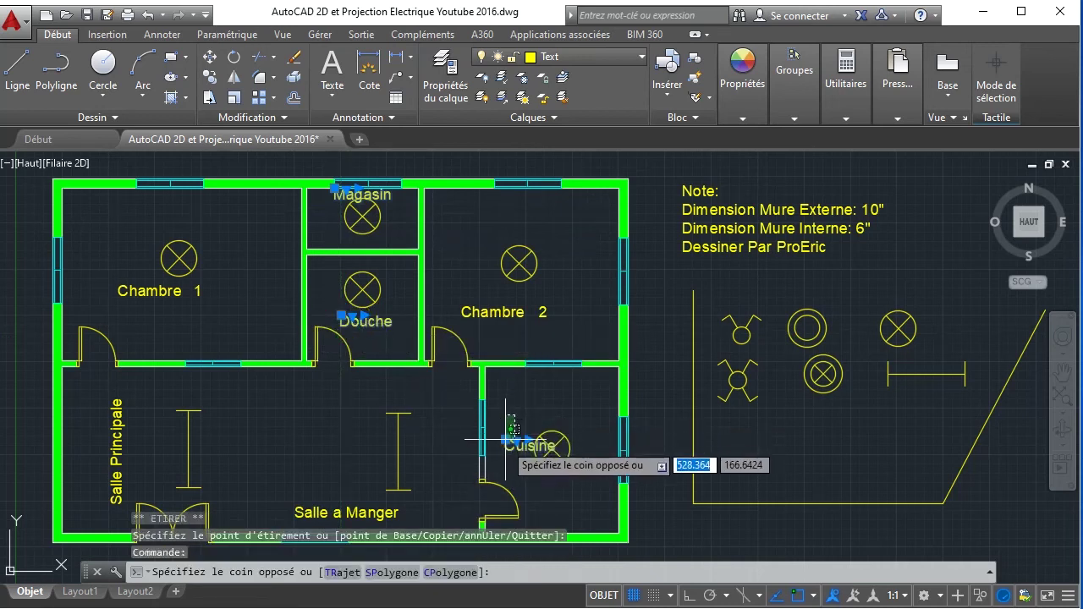
{"action": "left_click", "coordinate": [505, 441]}
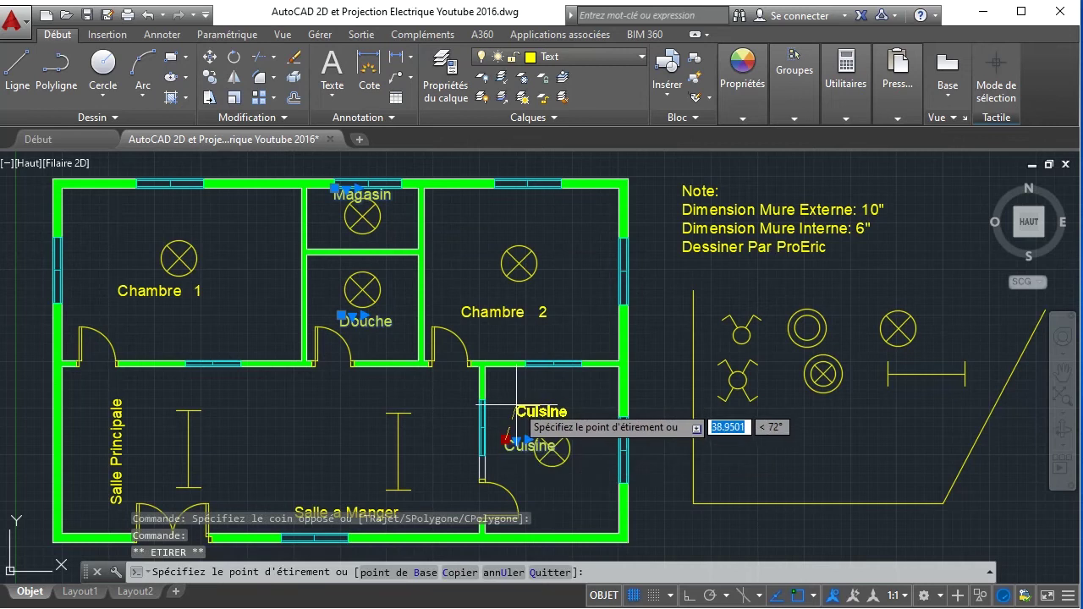
{"action": "left_click", "coordinate": [516, 407]}
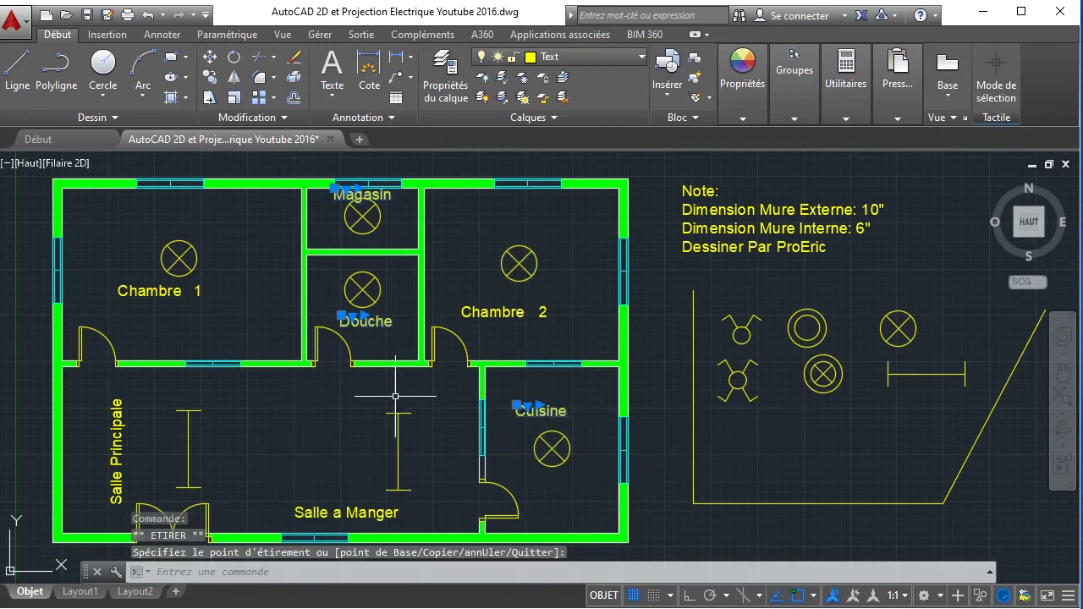
{"action": "left_click", "coordinate": [121, 291]}
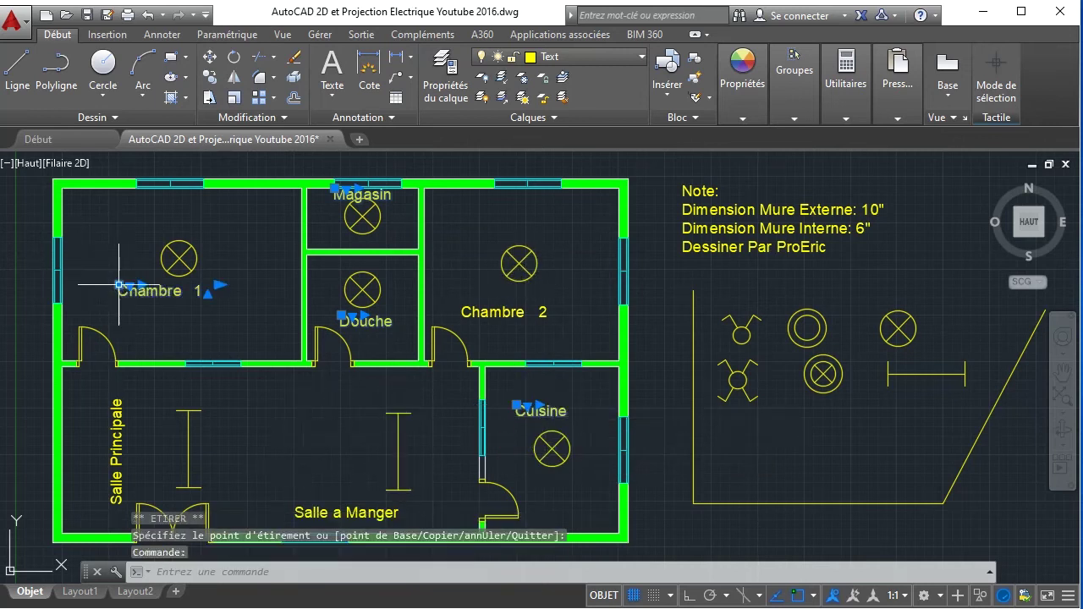
{"action": "left_click", "coordinate": [118, 285]}
{"action": "left_click", "coordinate": [141, 309]}
{"action": "key", "text": "Escape"}
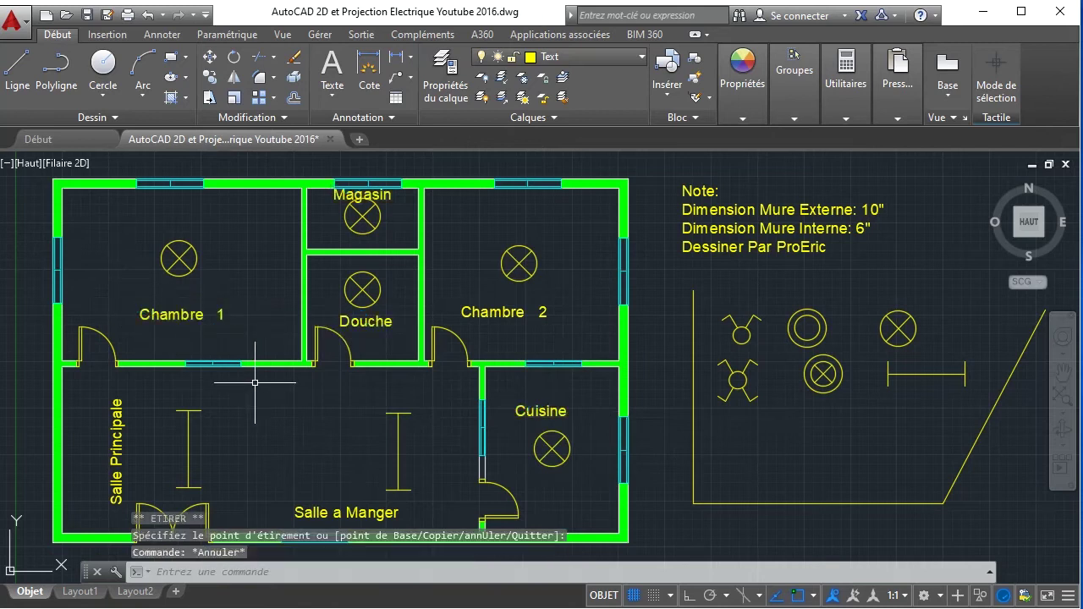
- Scale down the Magasin ceiling lamp about its centre
{"action": "left_click", "coordinate": [351, 229]}
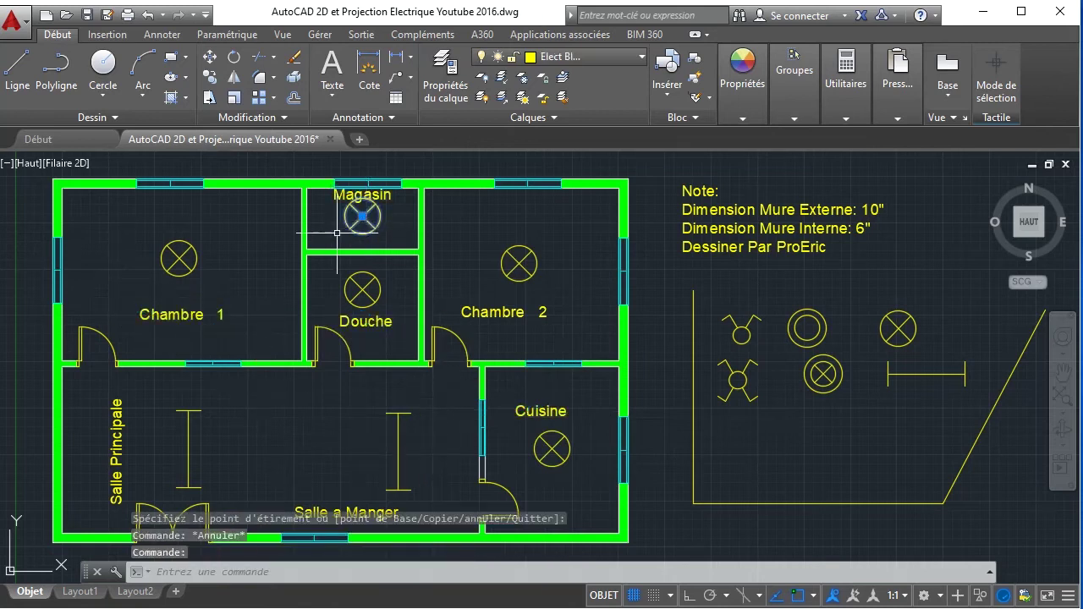
{"action": "left_click", "coordinate": [230, 98]}
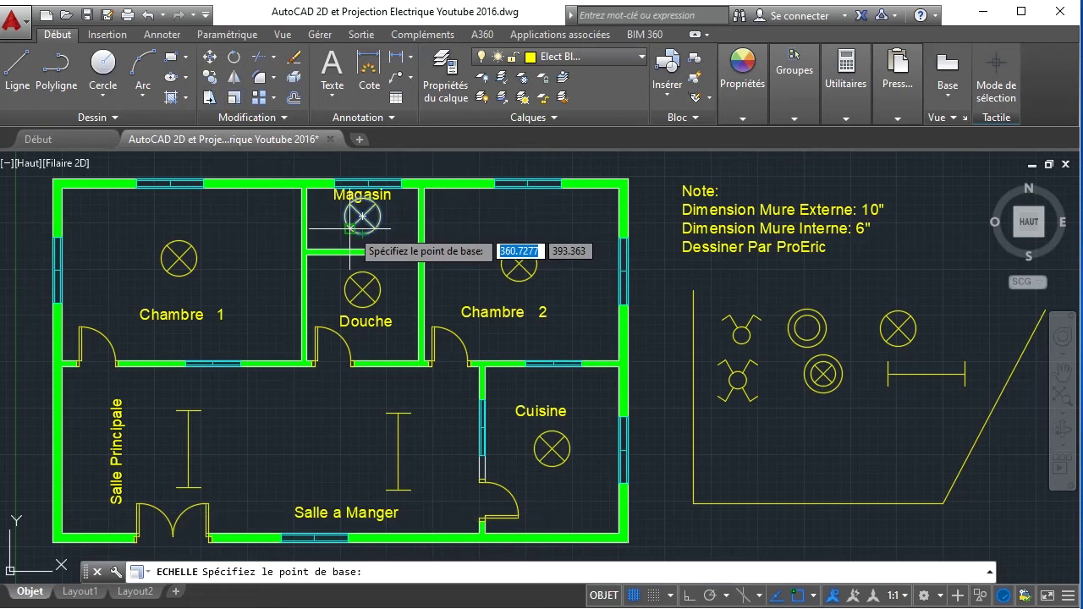
{"action": "left_click", "coordinate": [362, 222]}
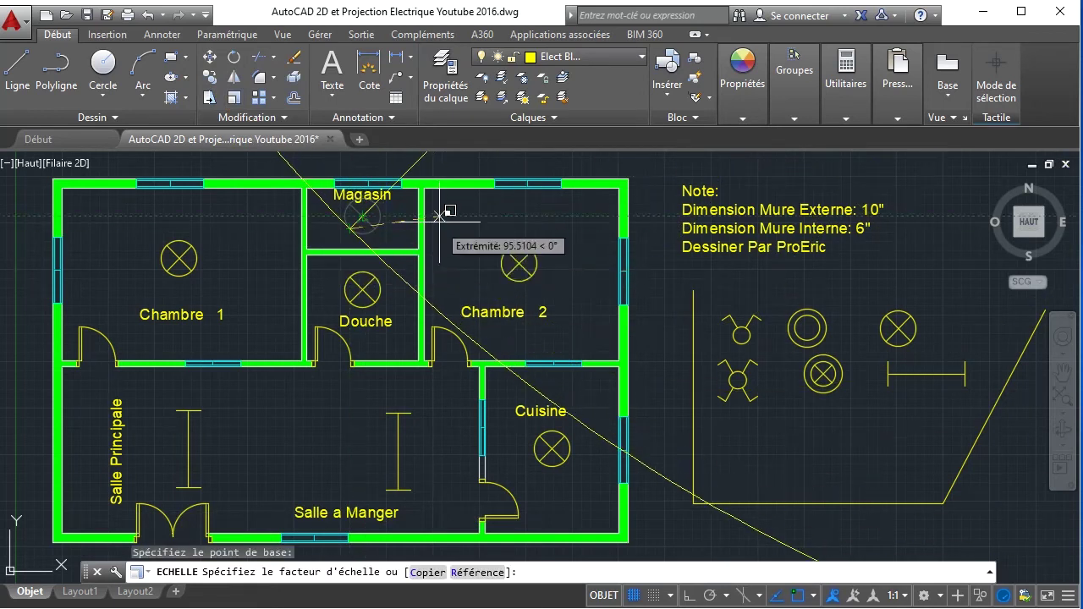
{"action": "scroll", "coordinate": [408, 246], "scroll_direction": "down", "scroll_amount": 2}
{"action": "scroll", "coordinate": [398, 258], "scroll_direction": "down", "scroll_amount": 3}
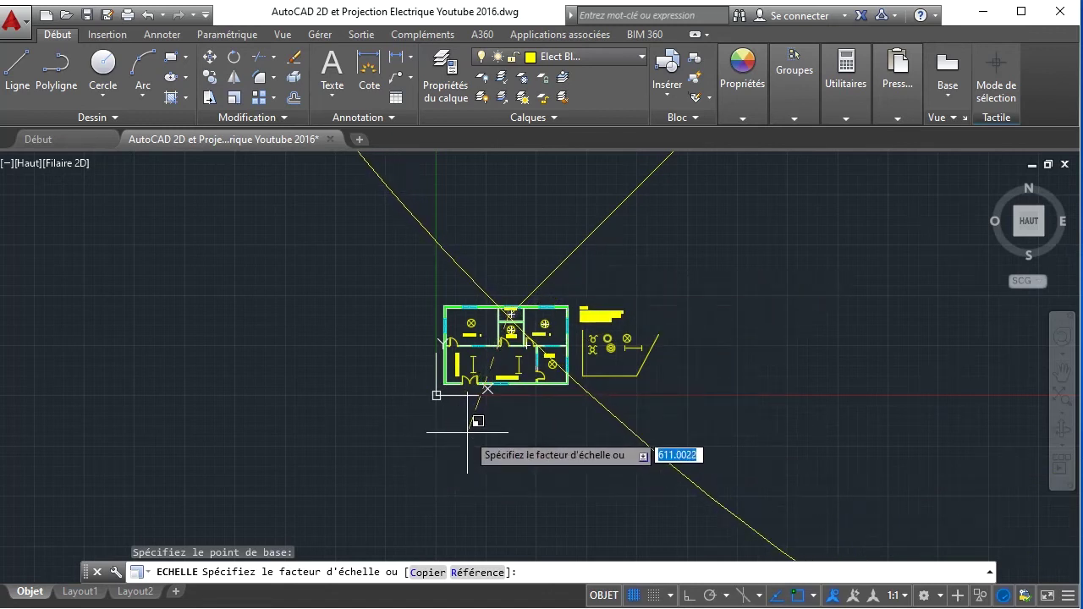
{"action": "type", "text": "0.5"}
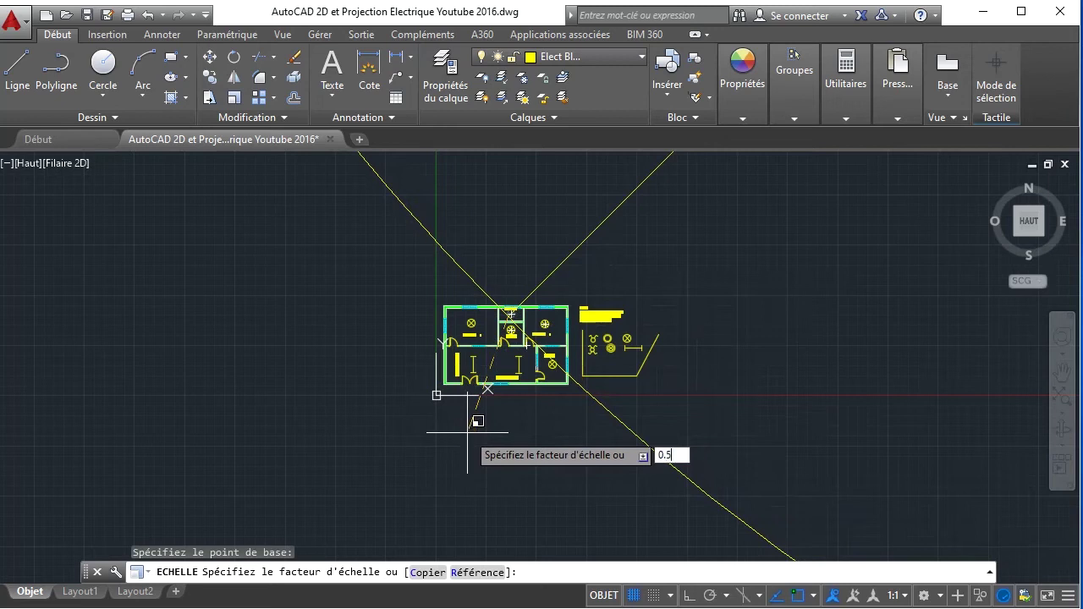
{"action": "key", "text": "Return"}
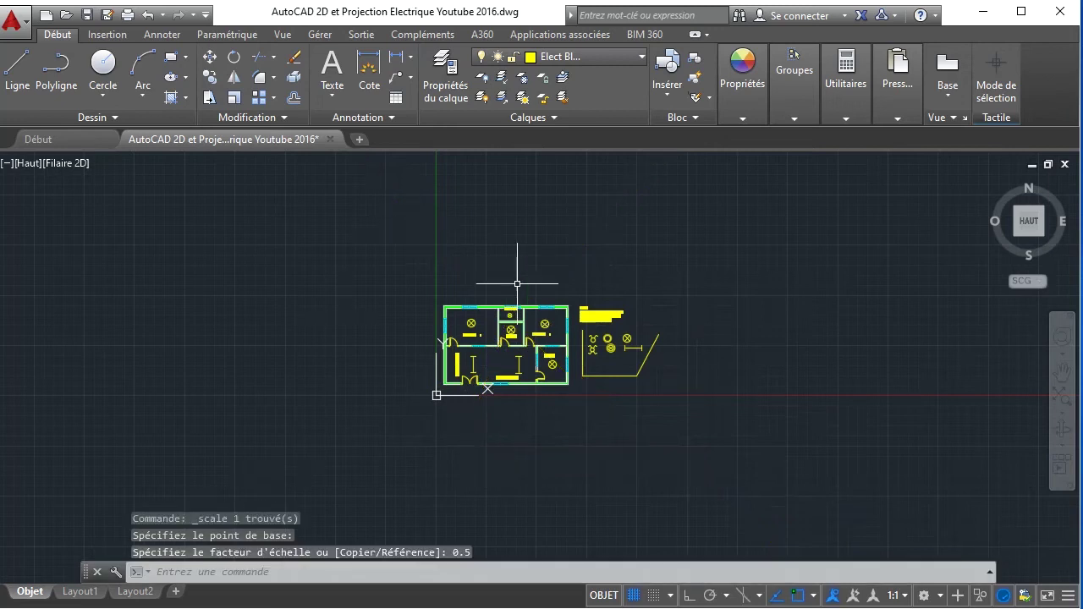
- Bring the full floor plan back into view, undoing an accidental 0.75 zoom
{"action": "left_click", "coordinate": [1063, 398]}
{"action": "left_click", "coordinate": [1064, 400]}
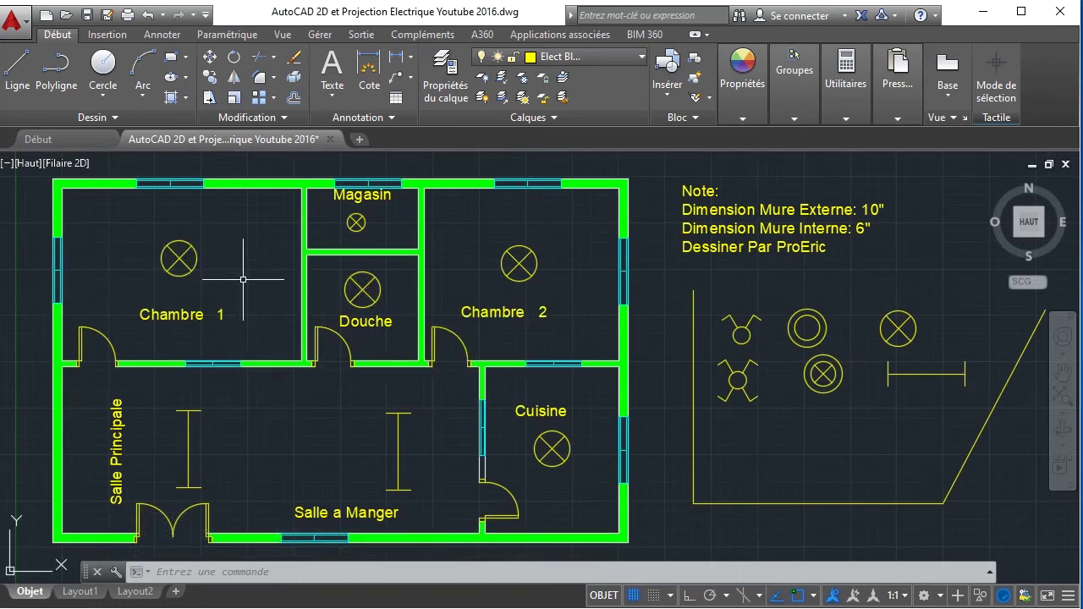
{"action": "left_click", "coordinate": [370, 301]}
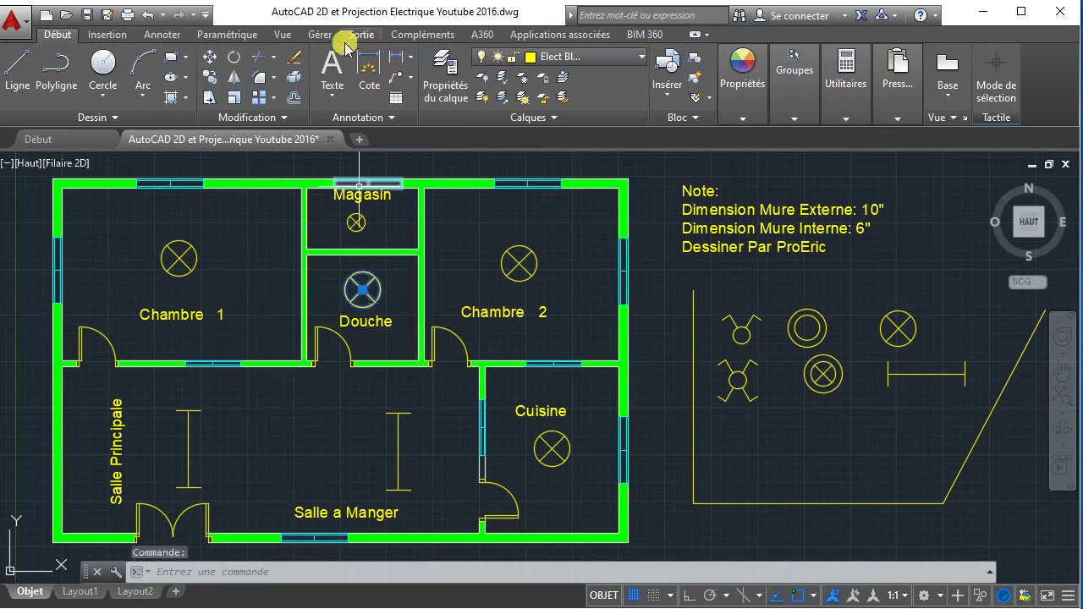
{"action": "type", "text": "z"}
{"action": "key", "text": "Return"}
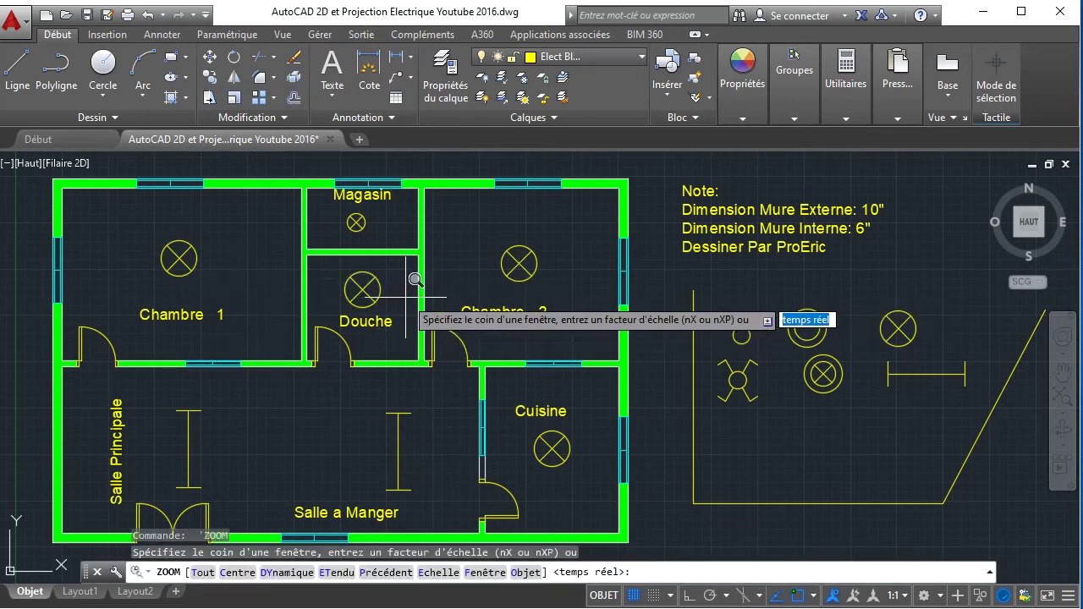
{"action": "type", "text": "0."}
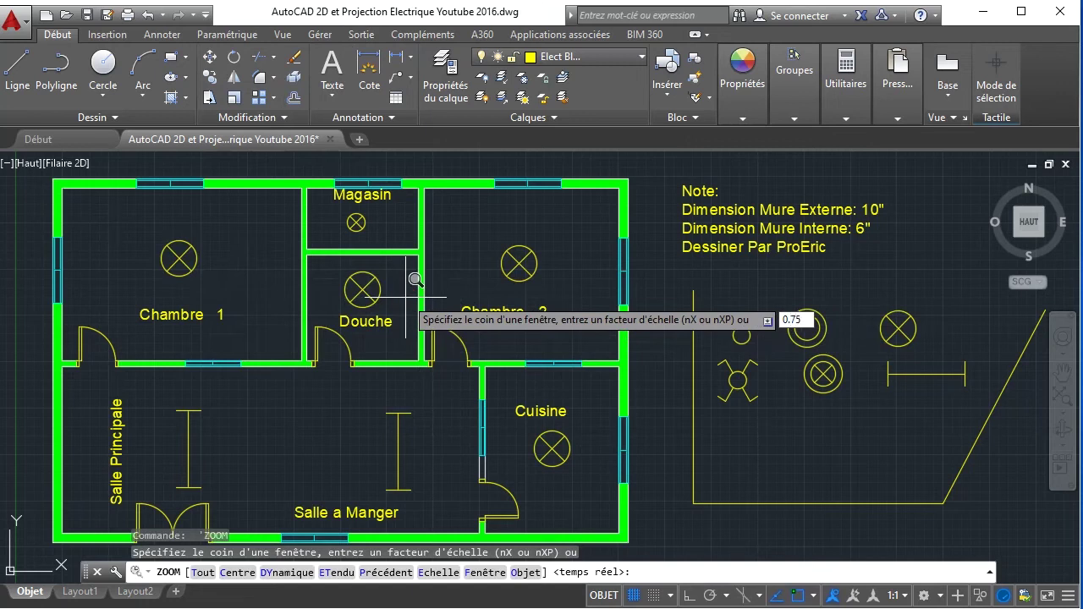
{"action": "type", "text": "75"}
{"action": "key", "text": "Return"}
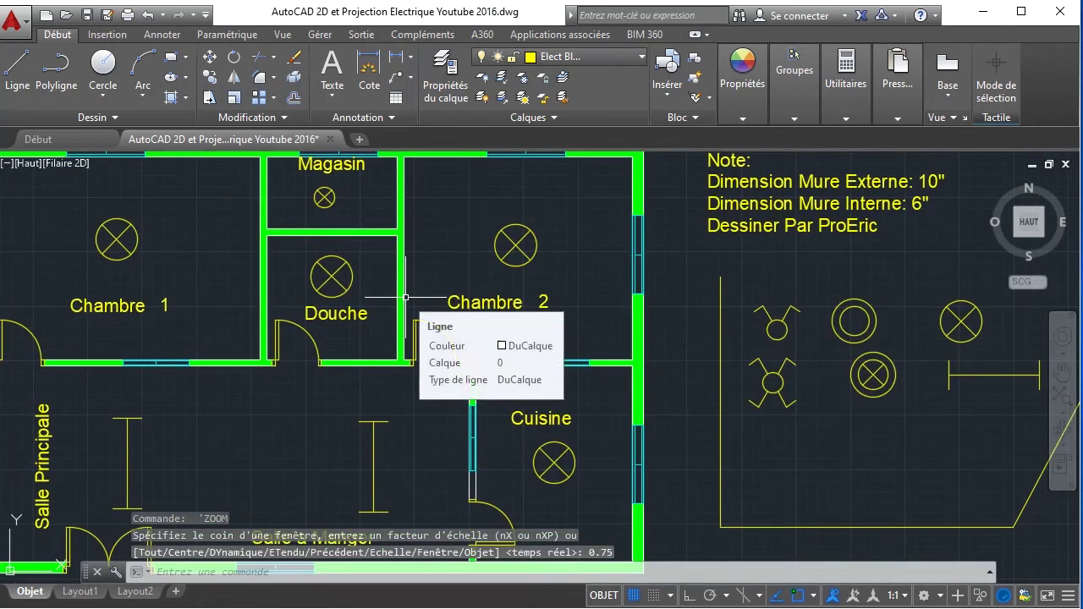
{"action": "key", "text": "ctrl+z"}
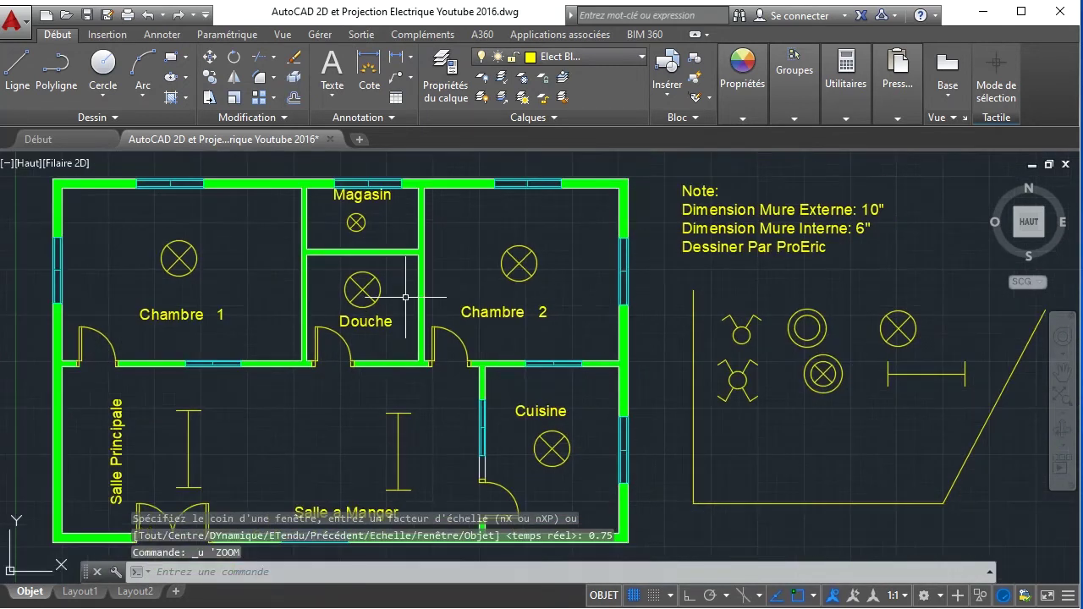
- Scale the Douche ceiling lamp by 0.75 about its centre
{"action": "left_click", "coordinate": [362, 292]}
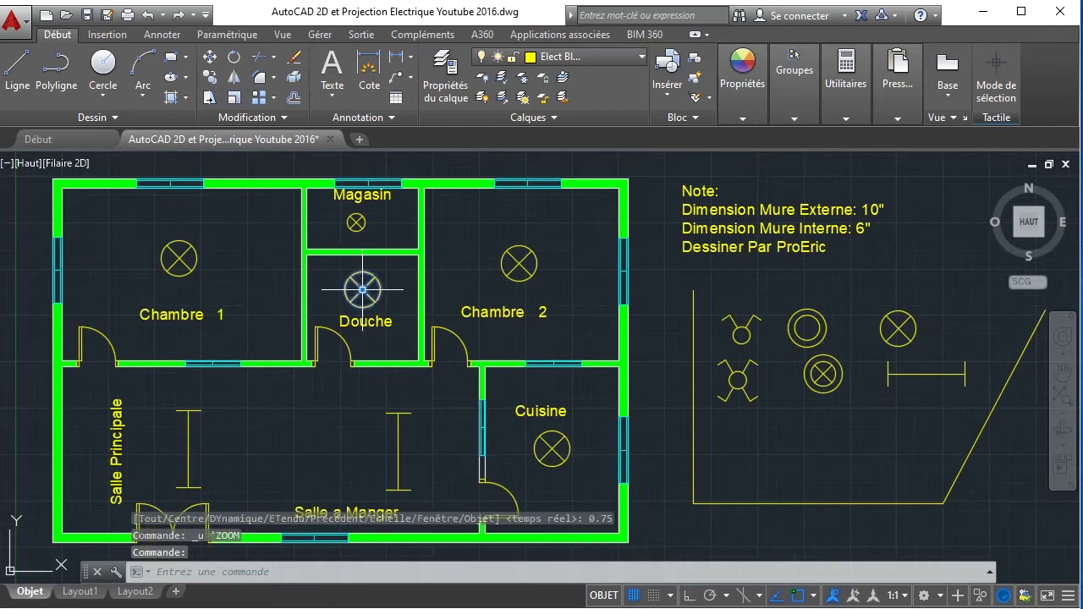
{"action": "left_click", "coordinate": [235, 98]}
{"action": "left_click", "coordinate": [362, 292]}
{"action": "left_click", "coordinate": [362, 290]}
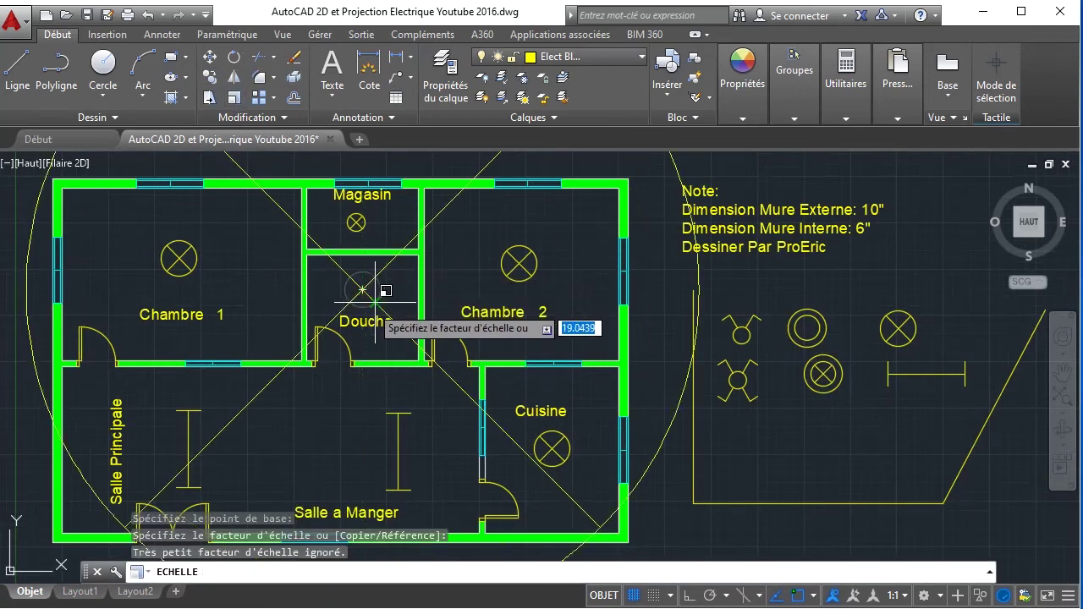
{"action": "left_click", "coordinate": [362, 290]}
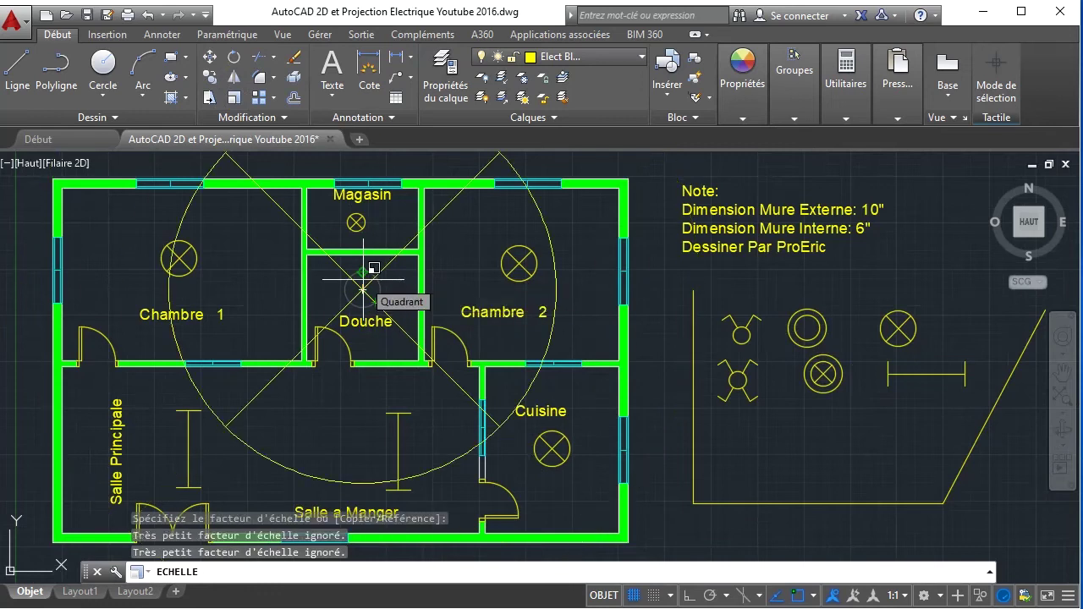
{"action": "type", "text": "0."}
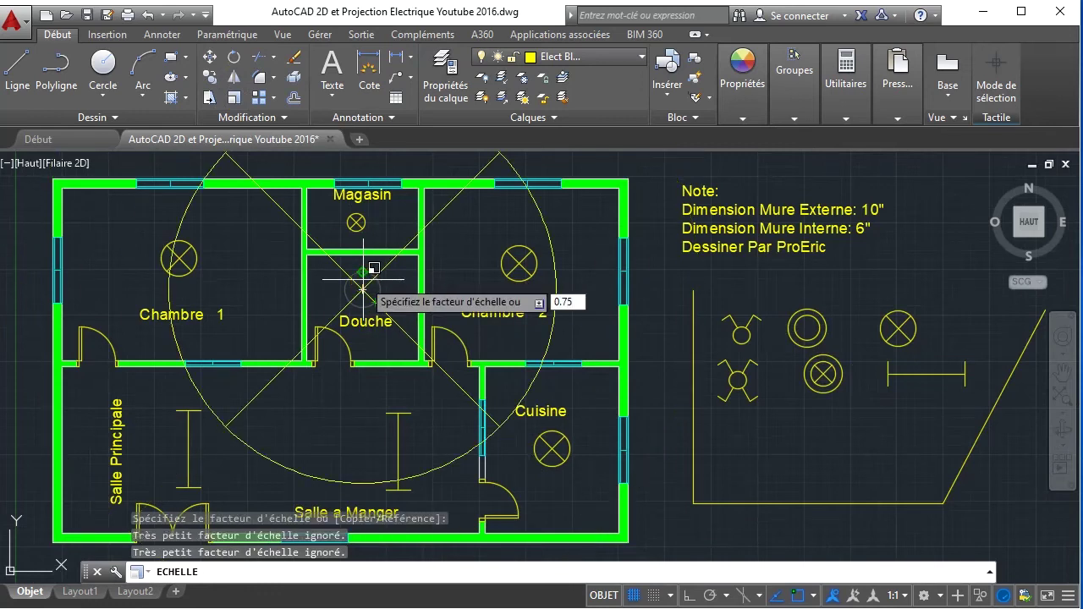
{"action": "type", "text": "75"}
{"action": "key", "text": "Return"}
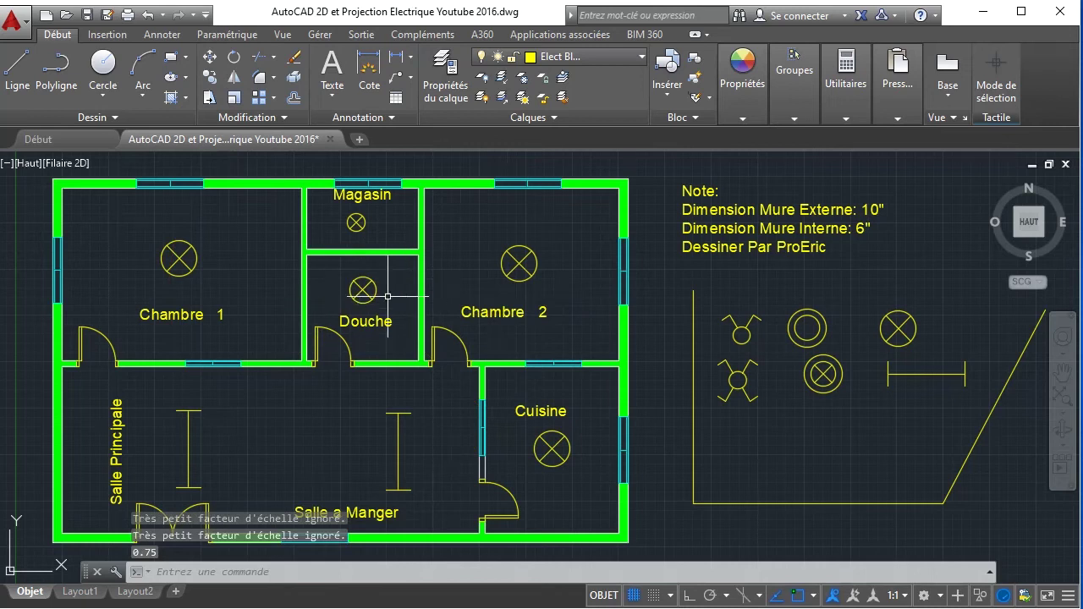
{"action": "key", "text": "Escape"}
- Select the ceiling lamps in Chambre 2, Cuisine and Chambre 1
{"action": "left_click", "coordinate": [526, 272]}
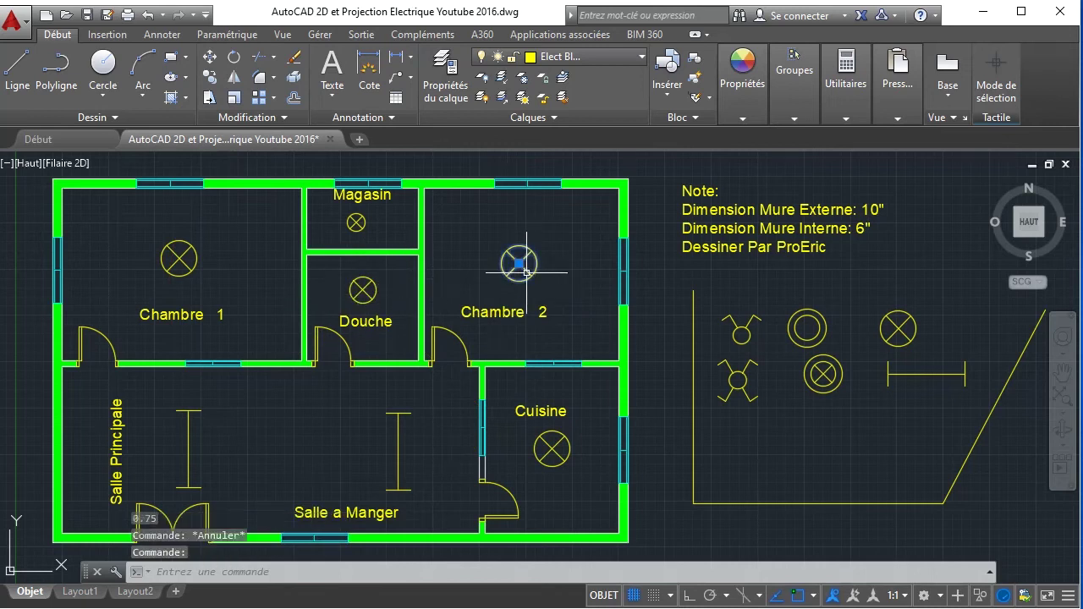
{"action": "left_click", "coordinate": [550, 449]}
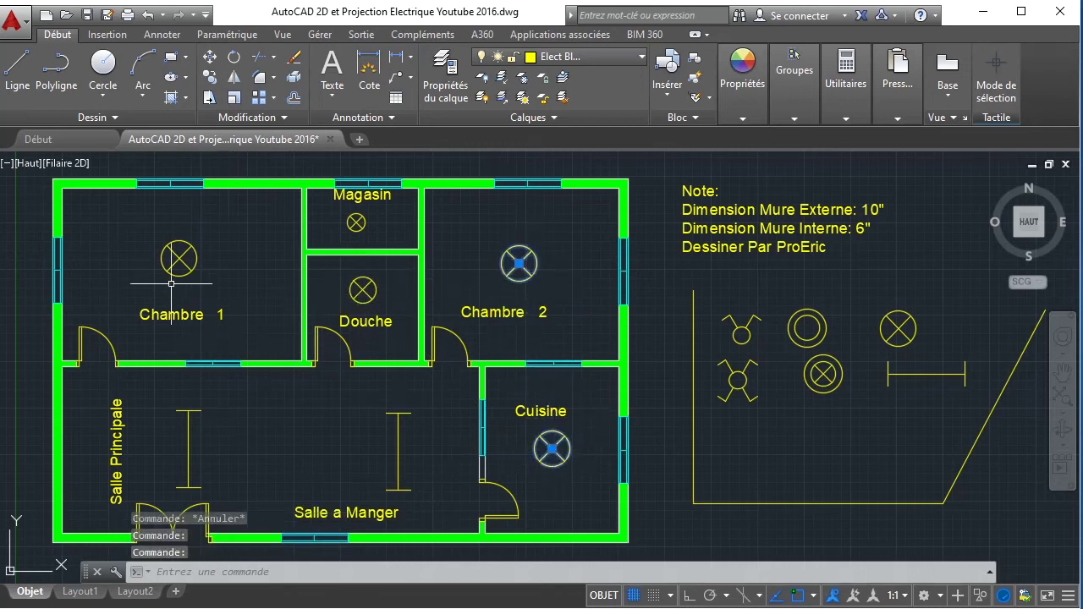
{"action": "left_click", "coordinate": [179, 259]}
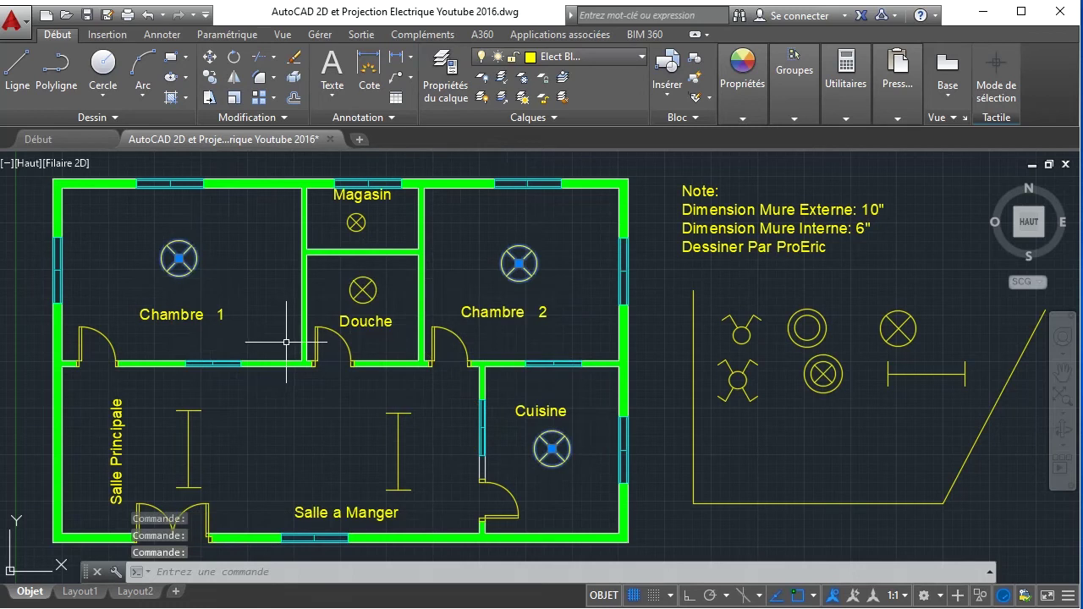
- Delete the three room lamps and copy the Douche lamp into Chambre 1, Chambre 2 and Cuisine
{"action": "key", "text": "Delete"}
{"action": "left_click", "coordinate": [357, 302]}
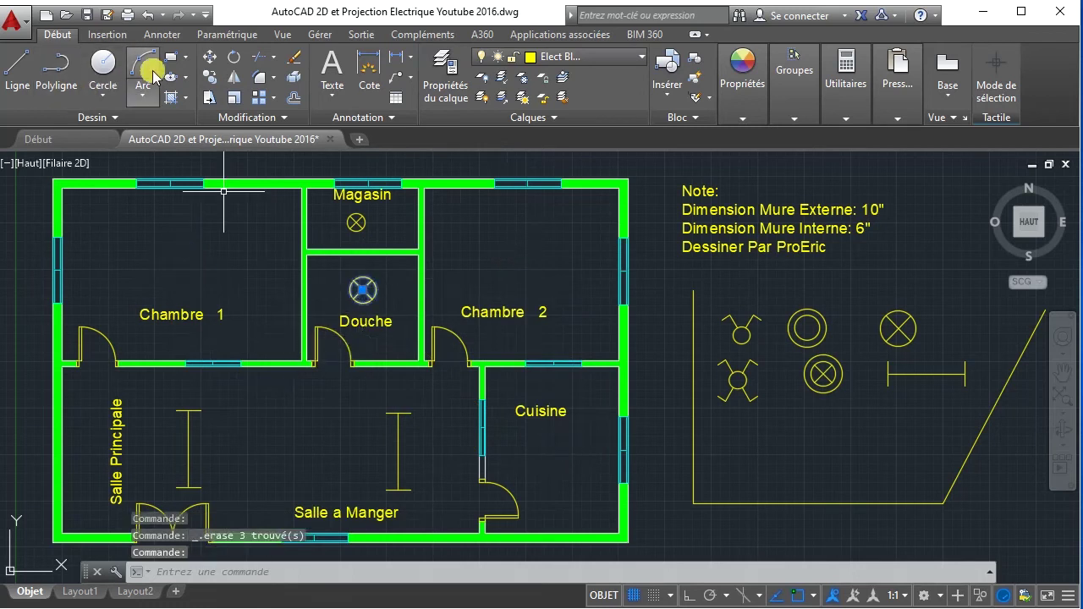
{"action": "left_click", "coordinate": [210, 77]}
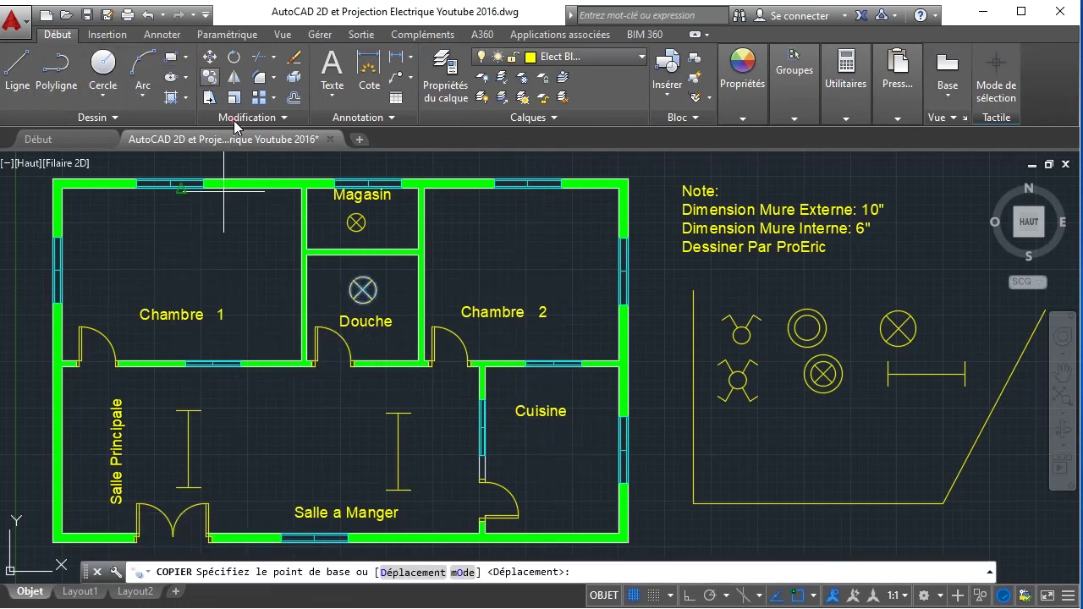
{"action": "left_click", "coordinate": [363, 291]}
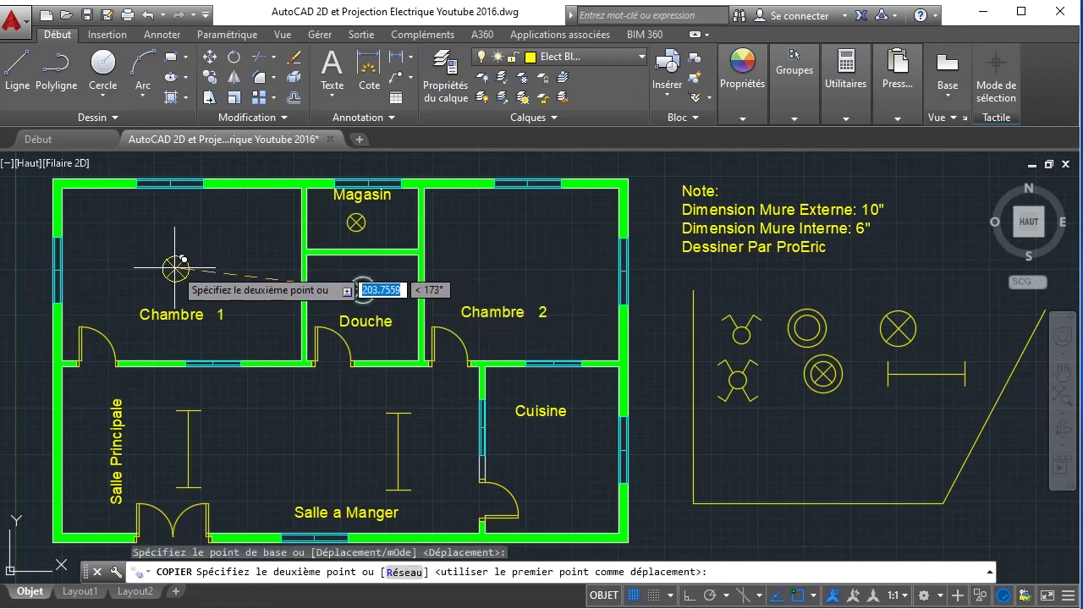
{"action": "left_click", "coordinate": [175, 269]}
{"action": "left_click", "coordinate": [531, 264]}
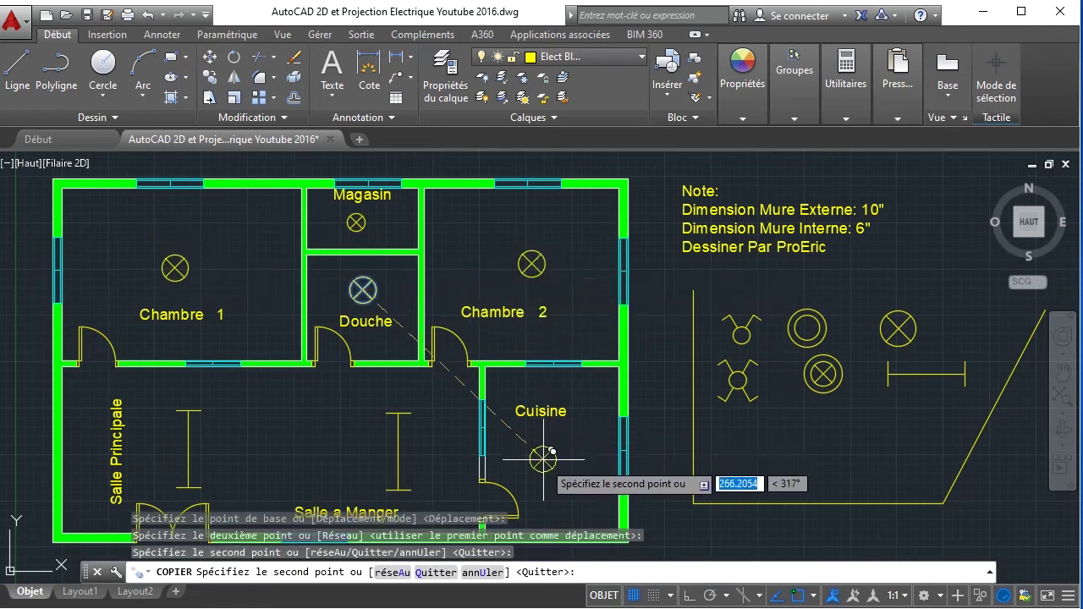
{"action": "left_click", "coordinate": [554, 464]}
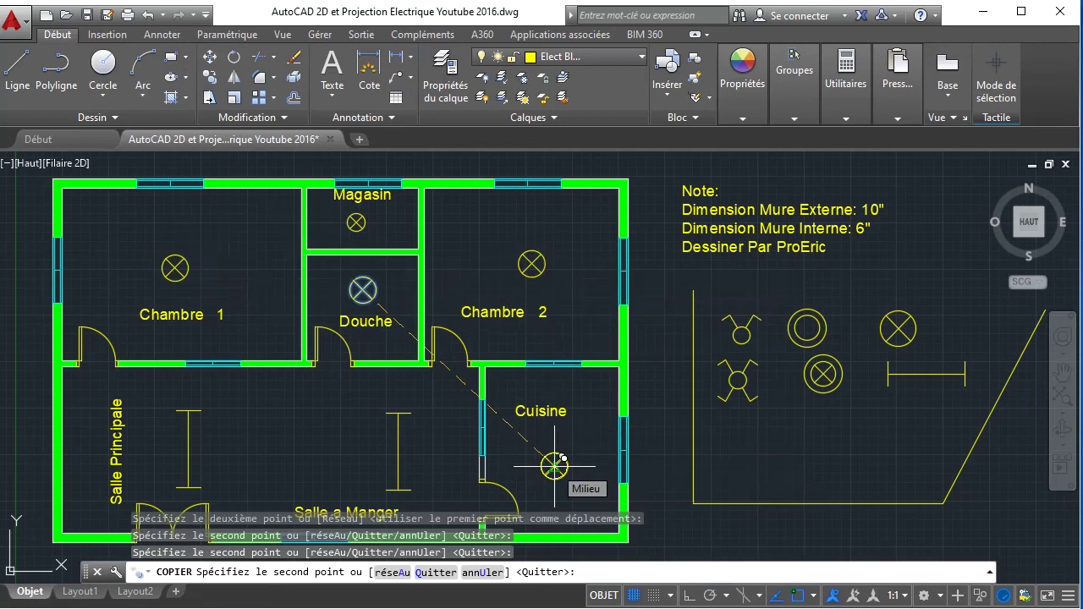
{"action": "right_click", "coordinate": [510, 219]}
{"action": "left_click", "coordinate": [542, 226]}
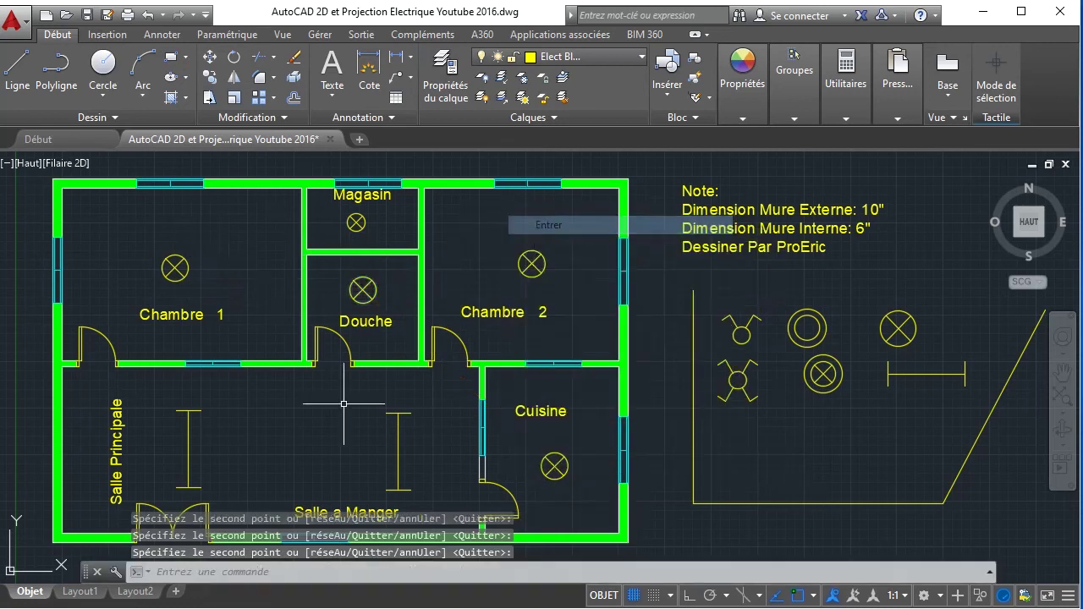
{"action": "left_click", "coordinate": [188, 446]}
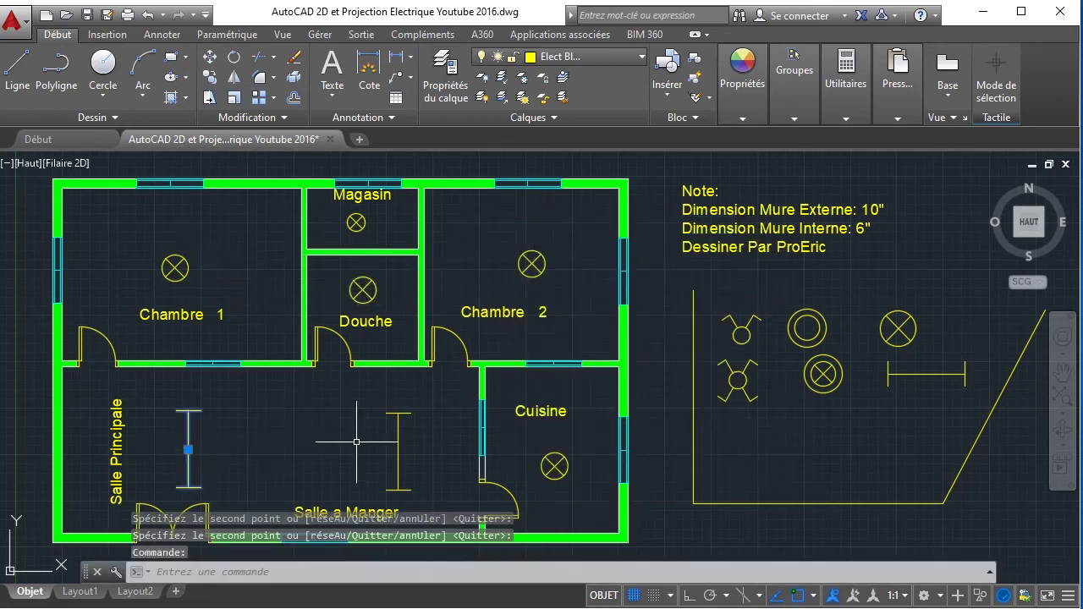
{"action": "left_click", "coordinate": [397, 451]}
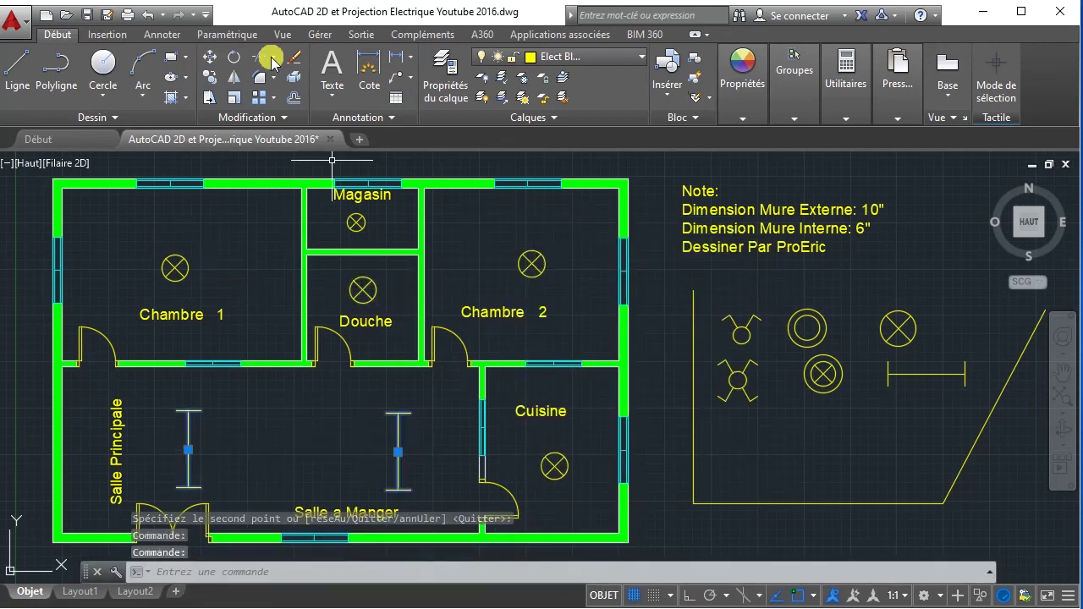
- Scale both Salle a Manger fluorescent fixtures by 0.75 about a point between them
{"action": "left_click", "coordinate": [233, 99]}
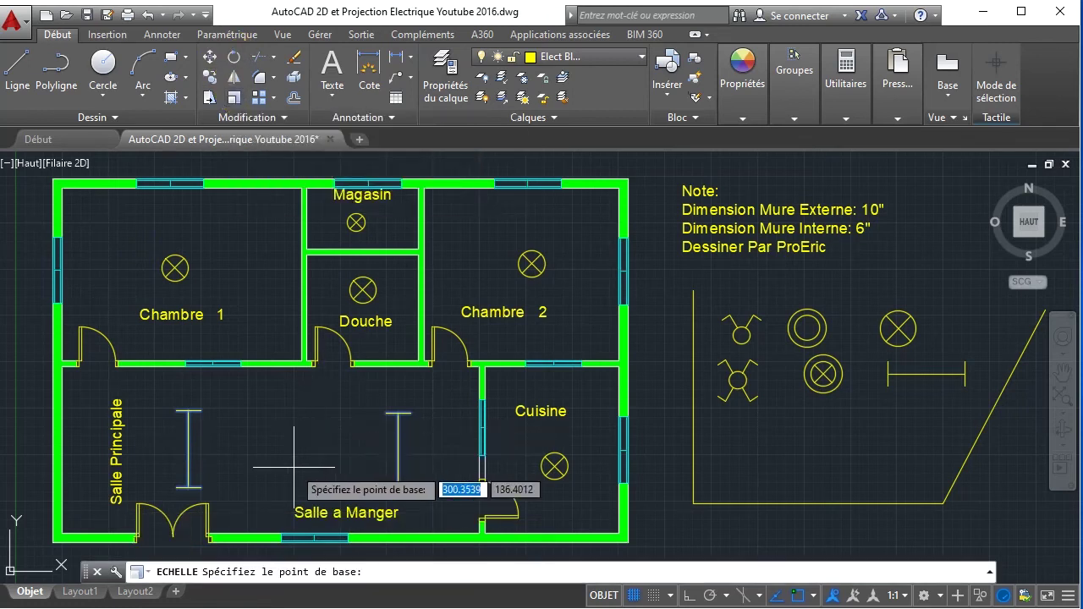
{"action": "left_click", "coordinate": [298, 441]}
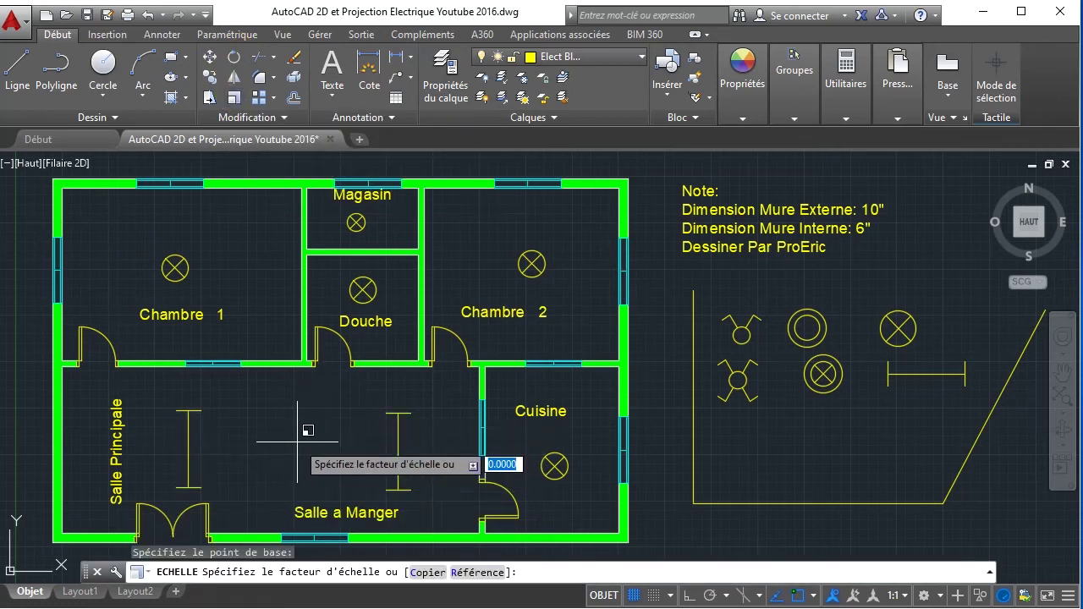
{"action": "type", "text": "0.75"}
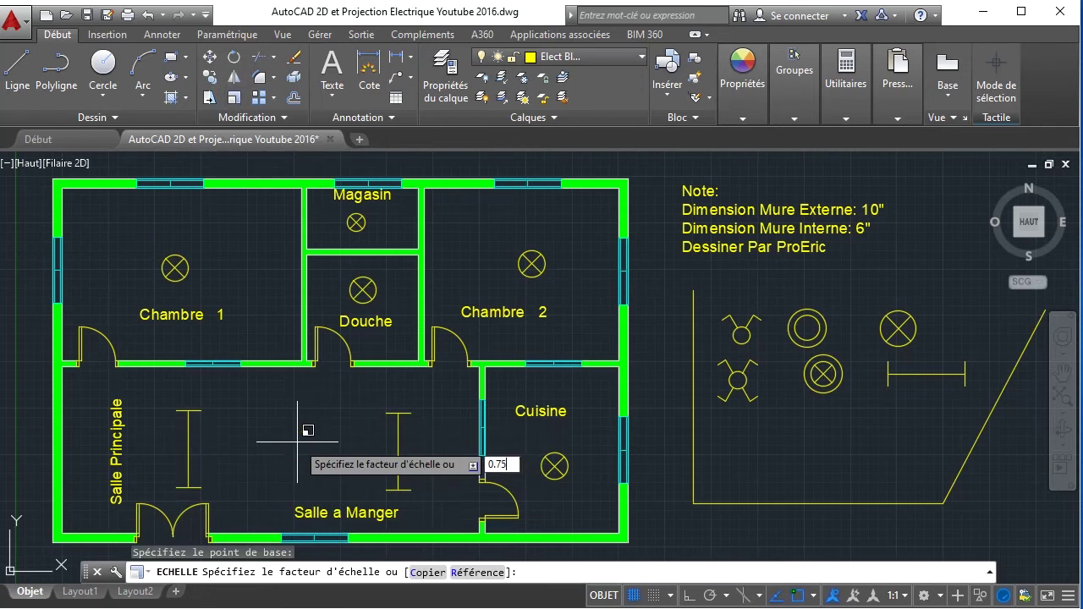
{"action": "key", "text": "Return"}
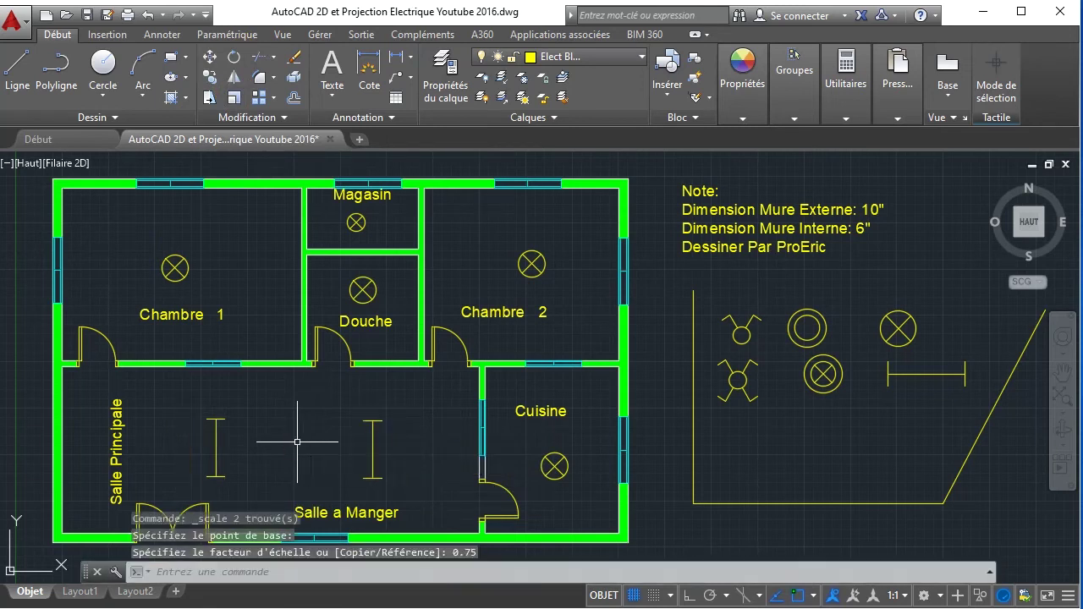
- Nudge the left fluorescent fixture slightly left and the right one slightly right
{"action": "left_click", "coordinate": [217, 446]}
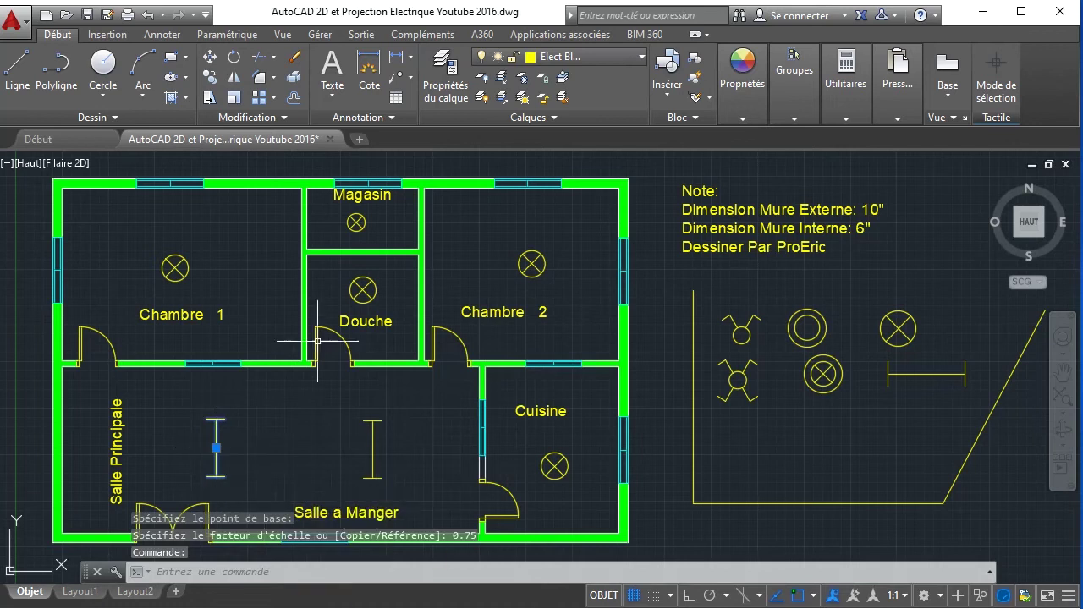
{"action": "left_click_drag", "start_coordinate": [213, 448], "coordinate": [200, 447]}
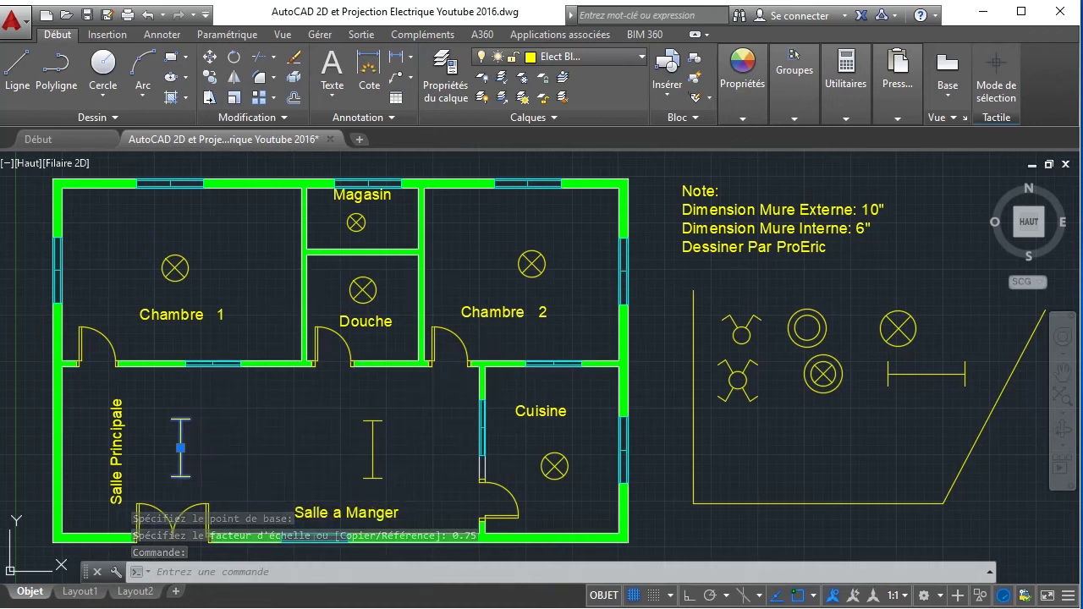
{"action": "key", "text": "Escape"}
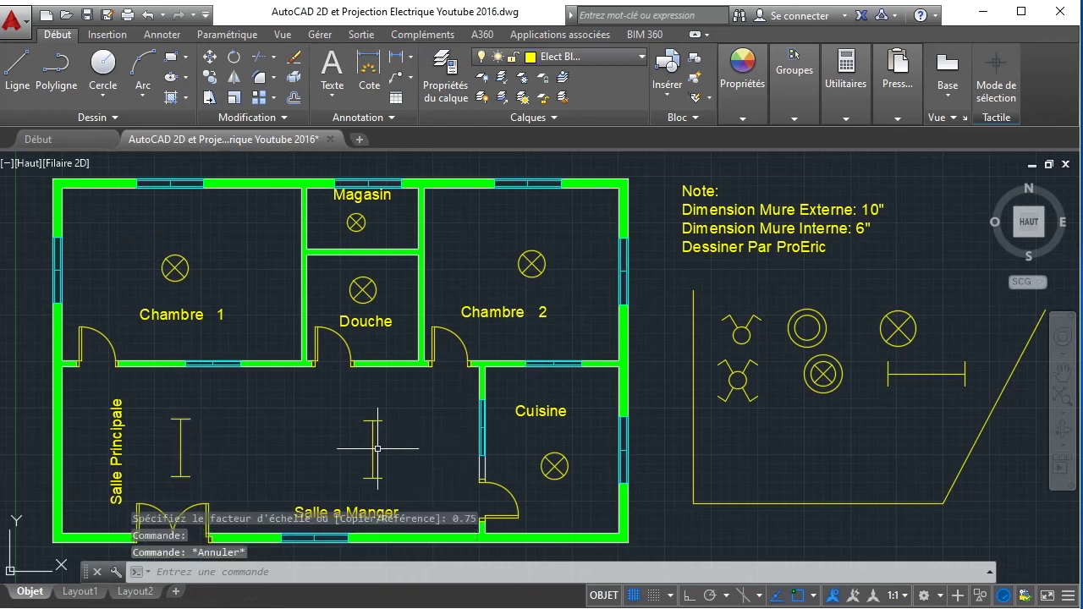
{"action": "left_click", "coordinate": [372, 448]}
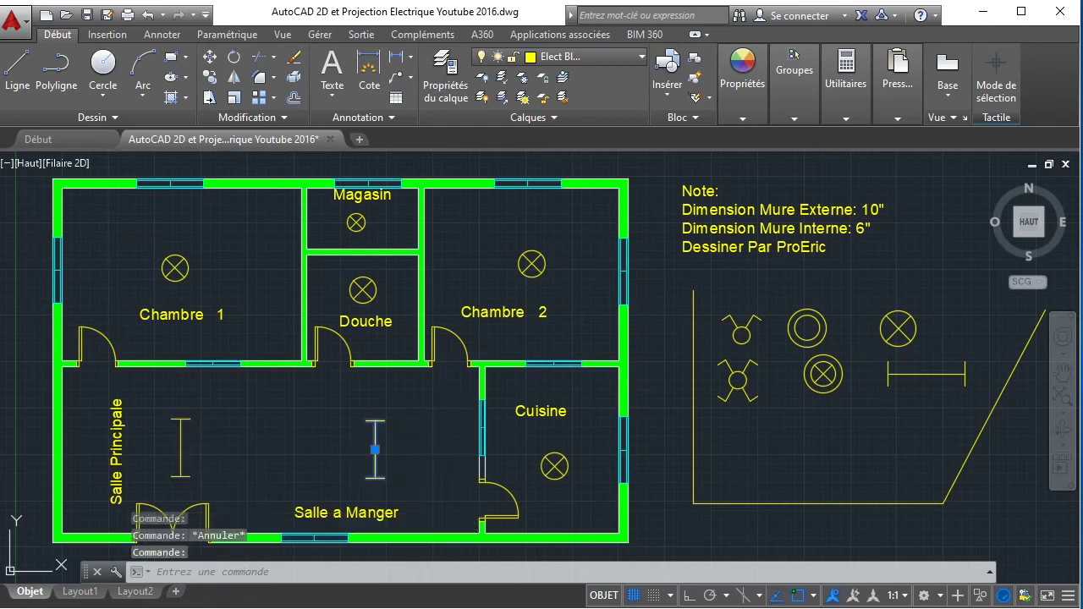
{"action": "left_click_drag", "start_coordinate": [375, 450], "coordinate": [396, 450]}
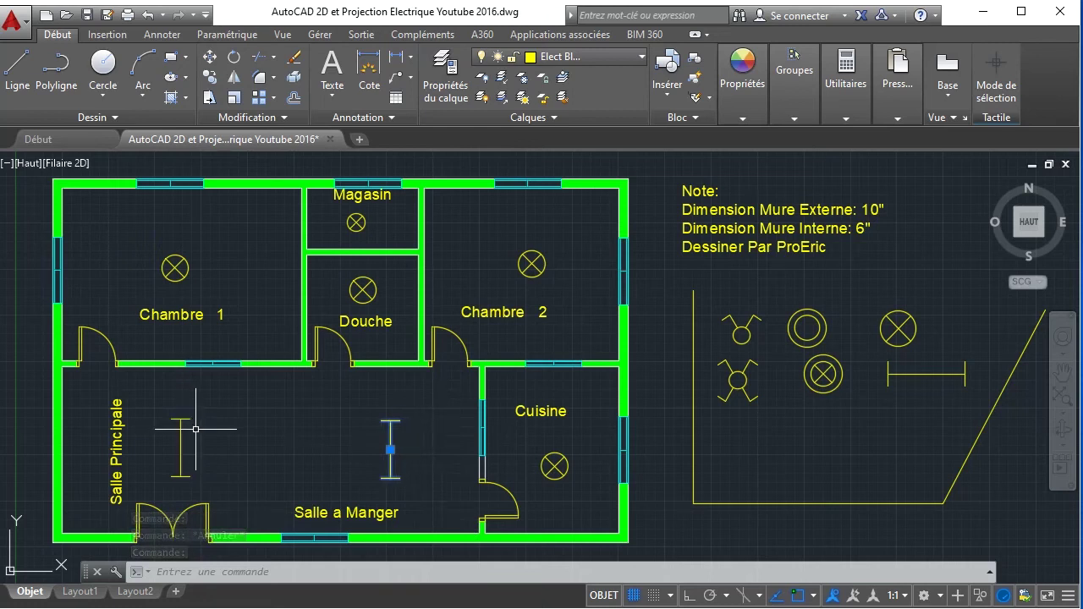
{"action": "key", "text": "Escape"}
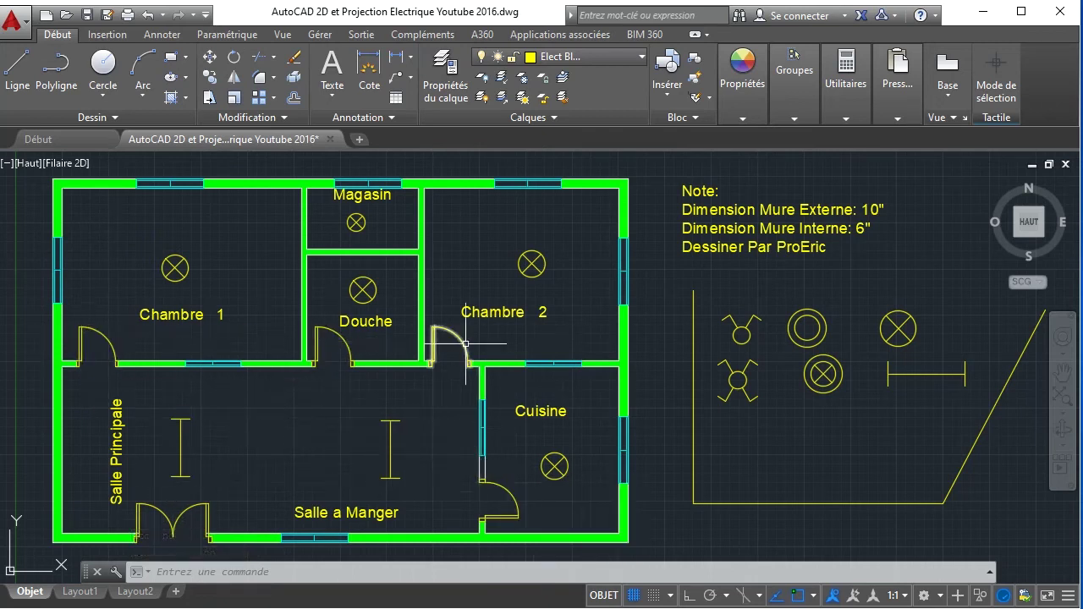
- Set the Porte layer colour to cyan
{"action": "left_click", "coordinate": [570, 58]}
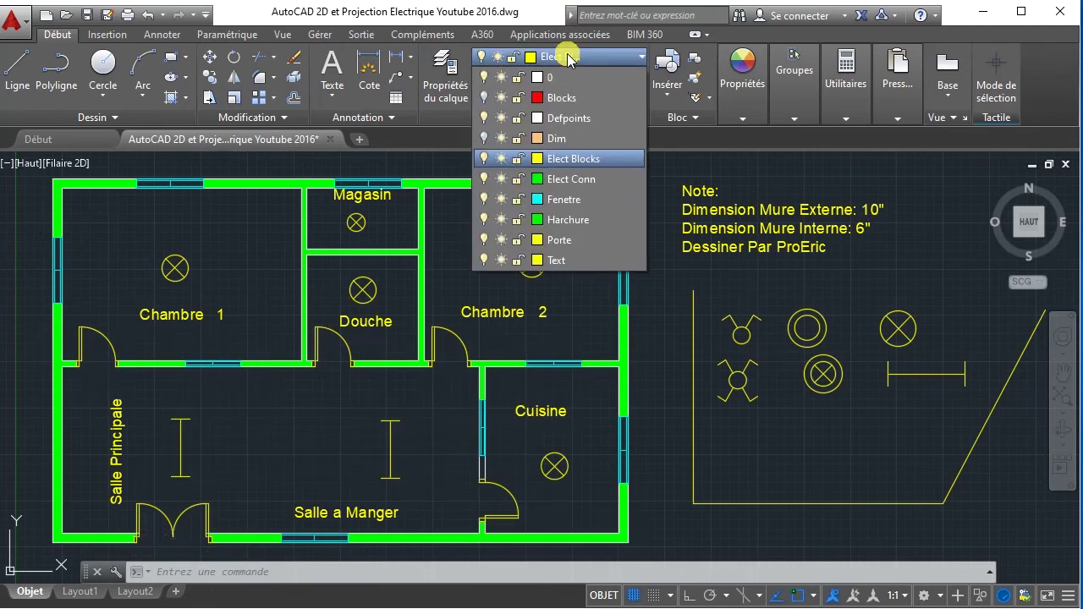
{"action": "left_click", "coordinate": [537, 240]}
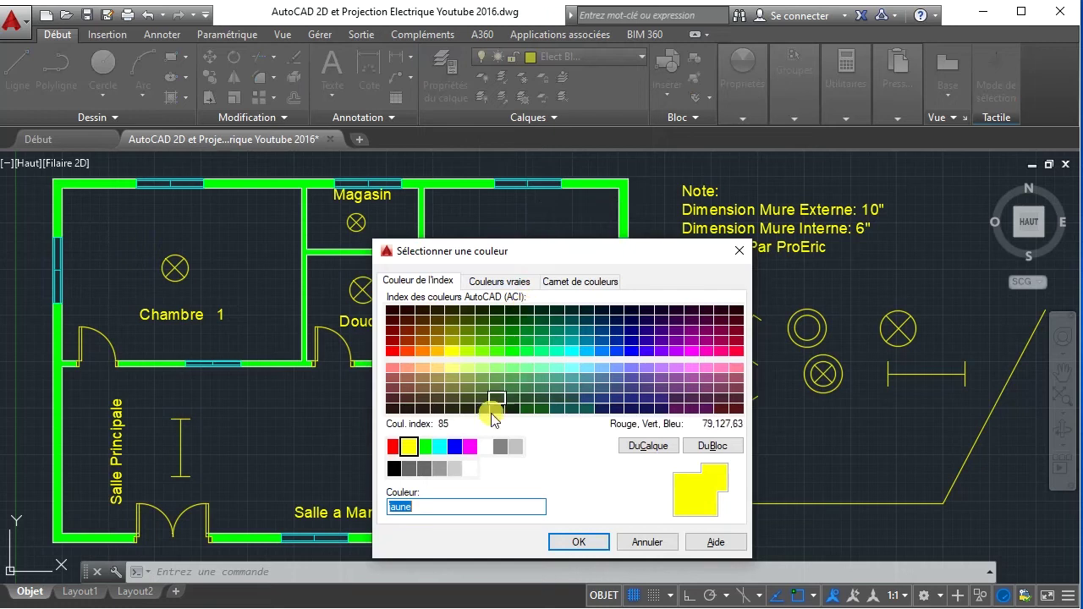
{"action": "left_click", "coordinate": [441, 447]}
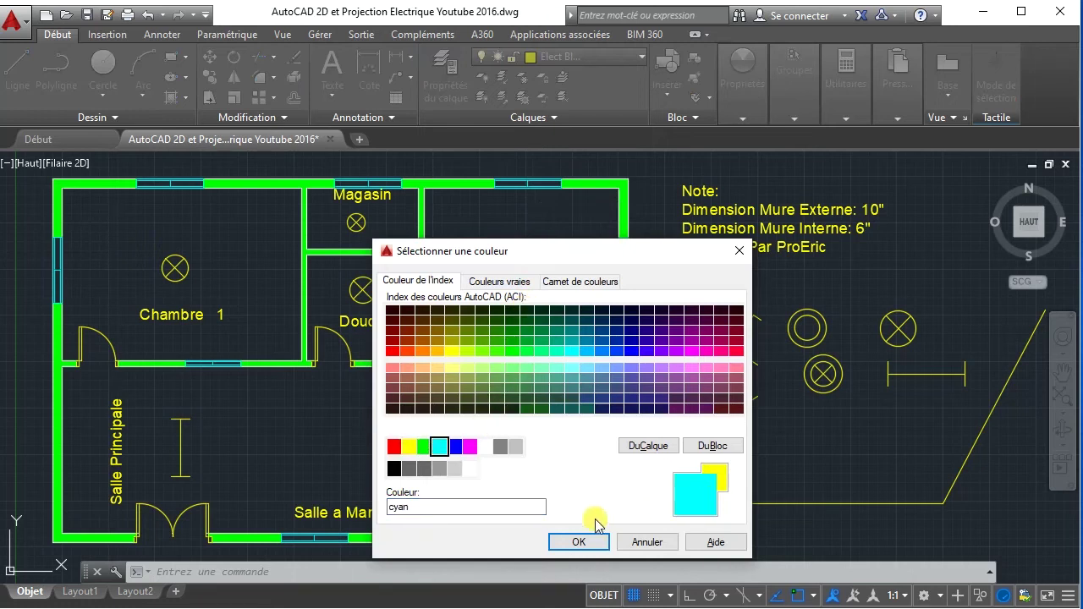
{"action": "left_click", "coordinate": [585, 543]}
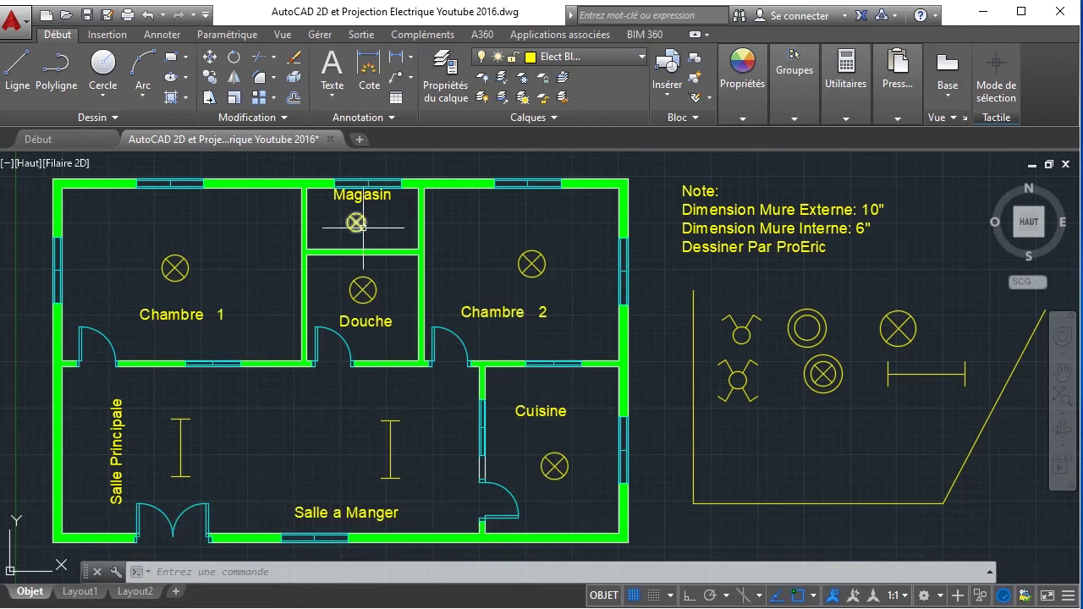
- Change the Text layer colour to blue, then to white
{"action": "left_click", "coordinate": [575, 57]}
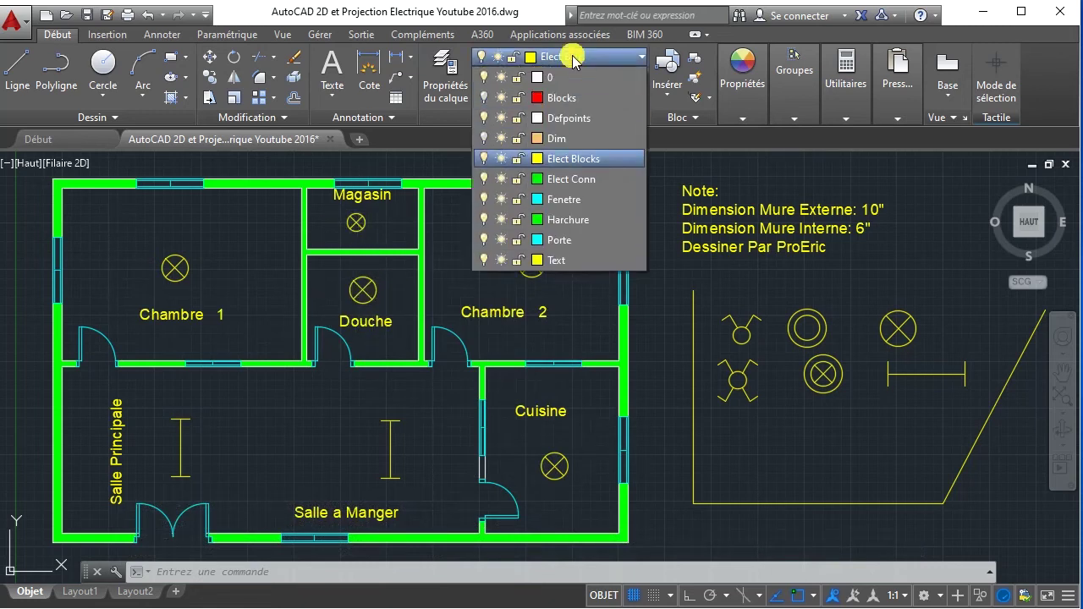
{"action": "left_click", "coordinate": [536, 260]}
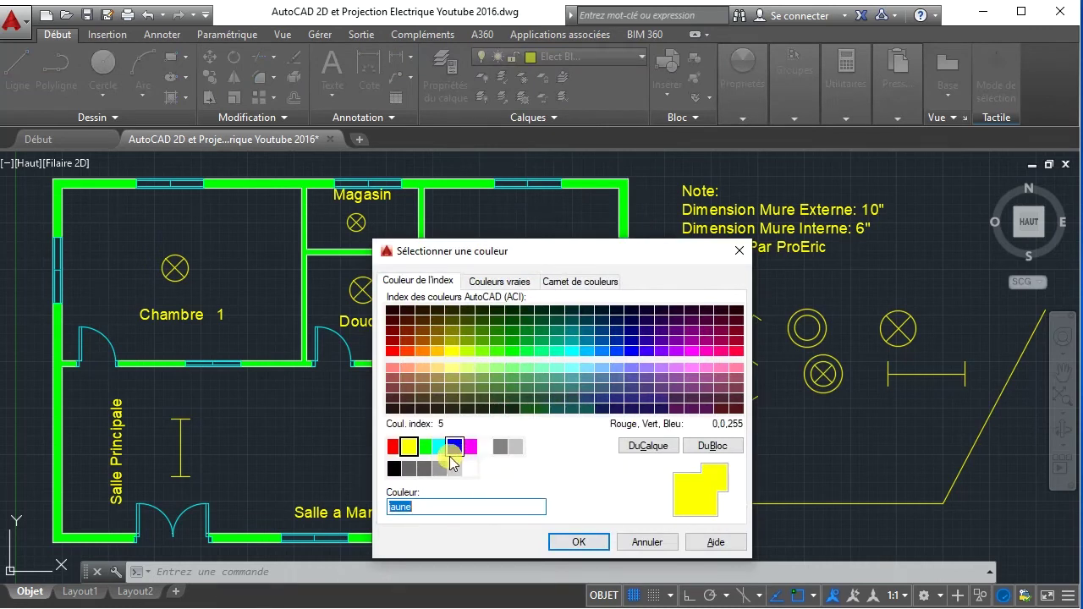
{"action": "left_click", "coordinate": [457, 453]}
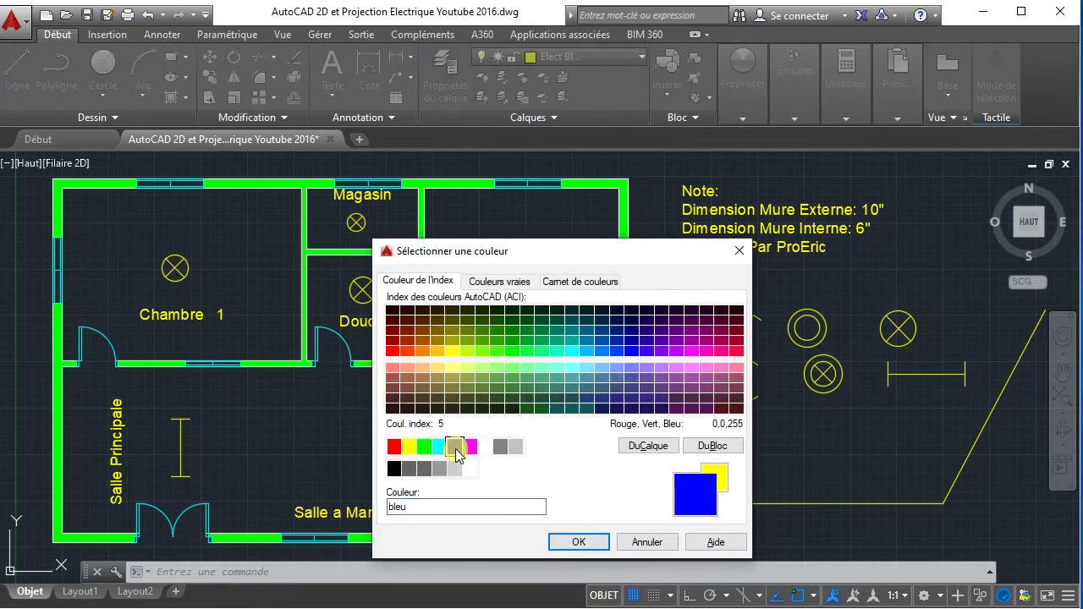
{"action": "left_click", "coordinate": [584, 543]}
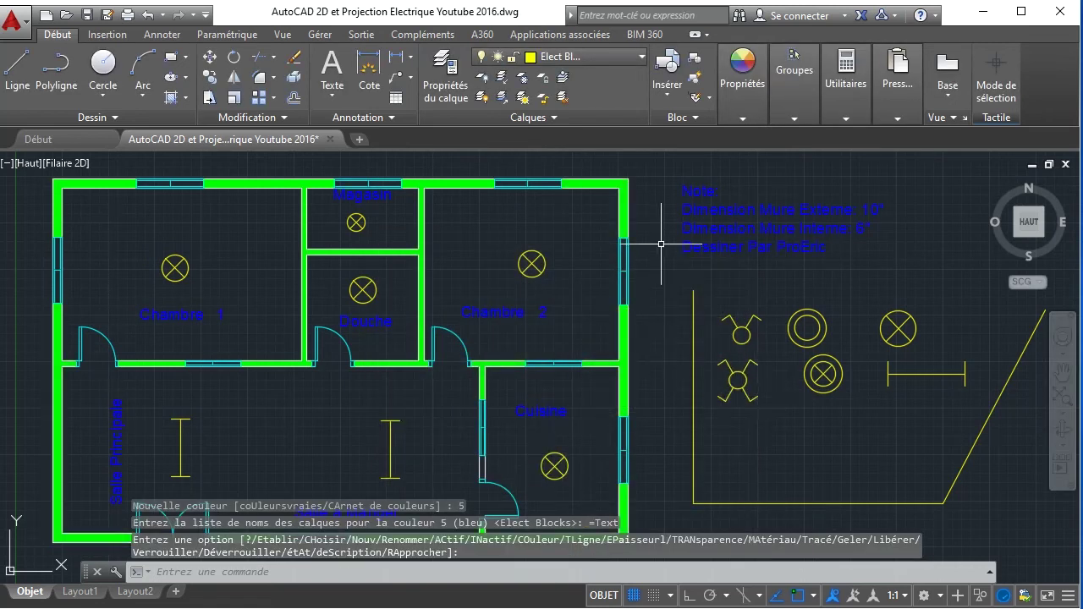
{"action": "left_click", "coordinate": [550, 57]}
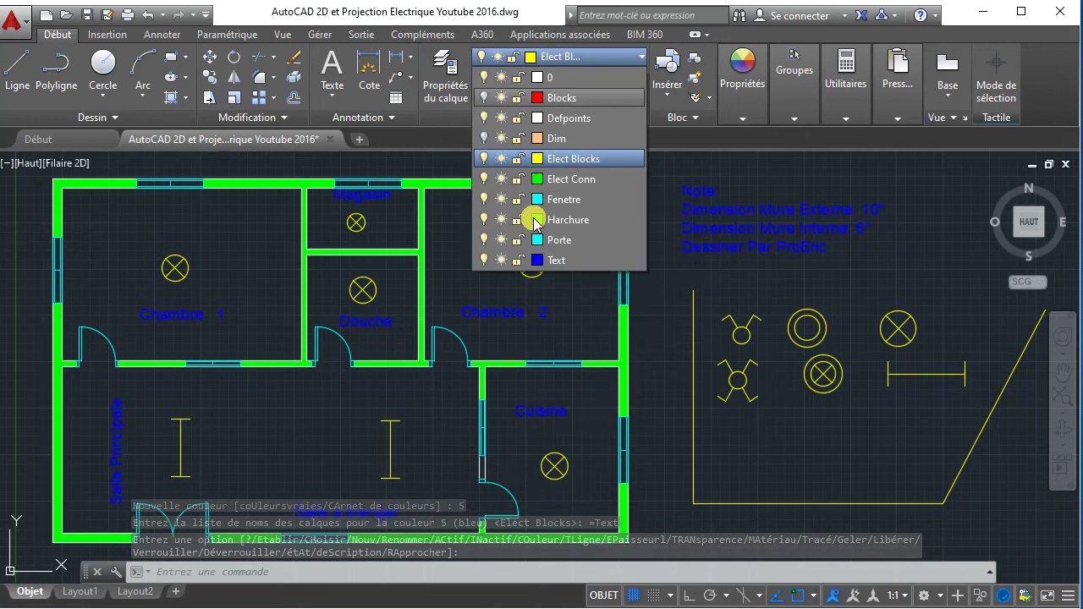
{"action": "left_click", "coordinate": [539, 262]}
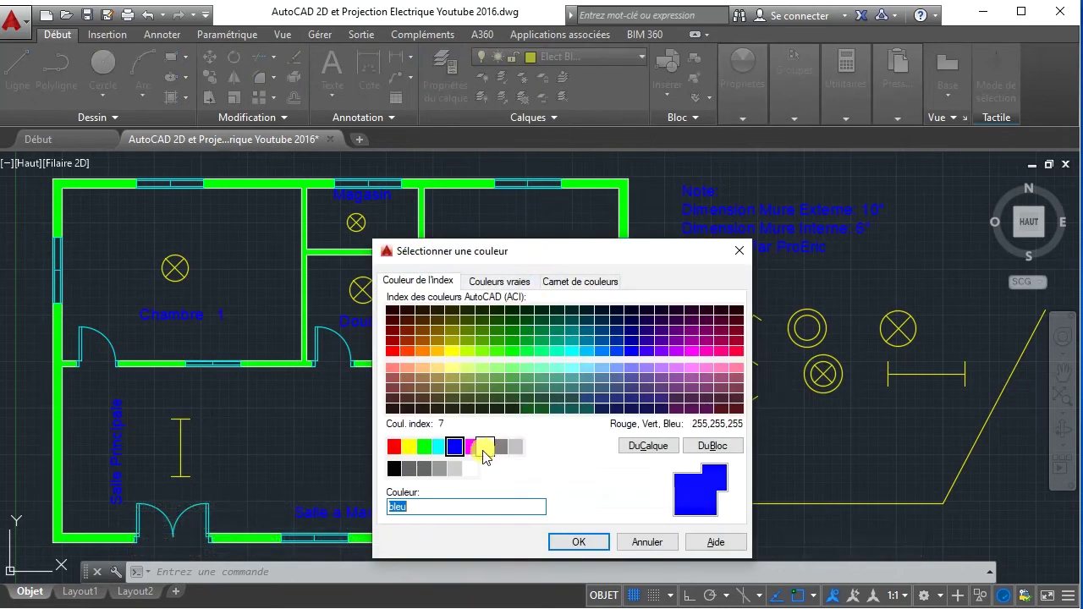
{"action": "left_click", "coordinate": [485, 447]}
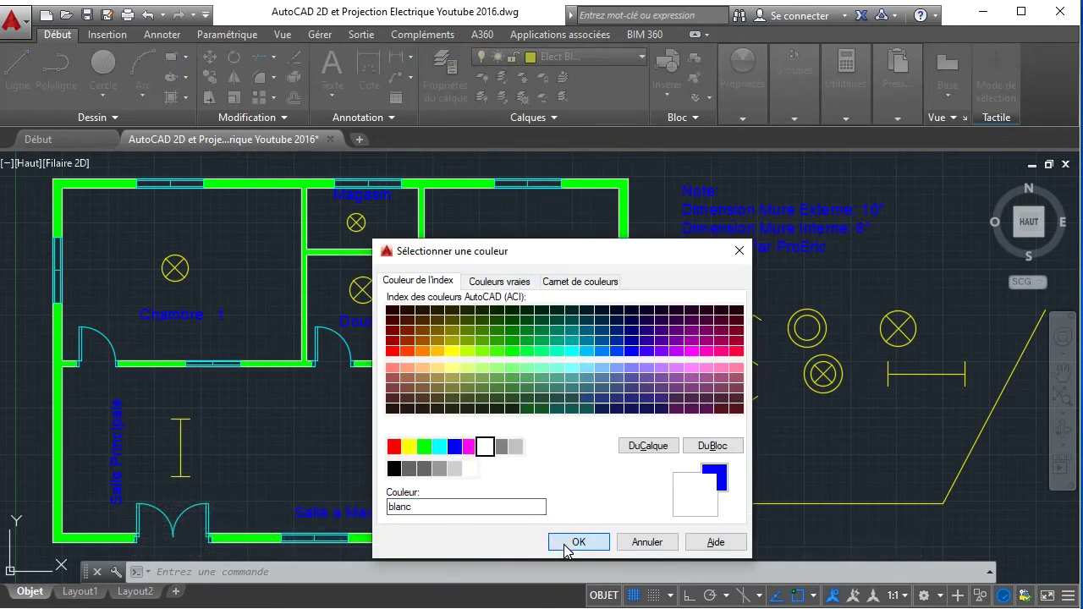
{"action": "left_click", "coordinate": [578, 542]}
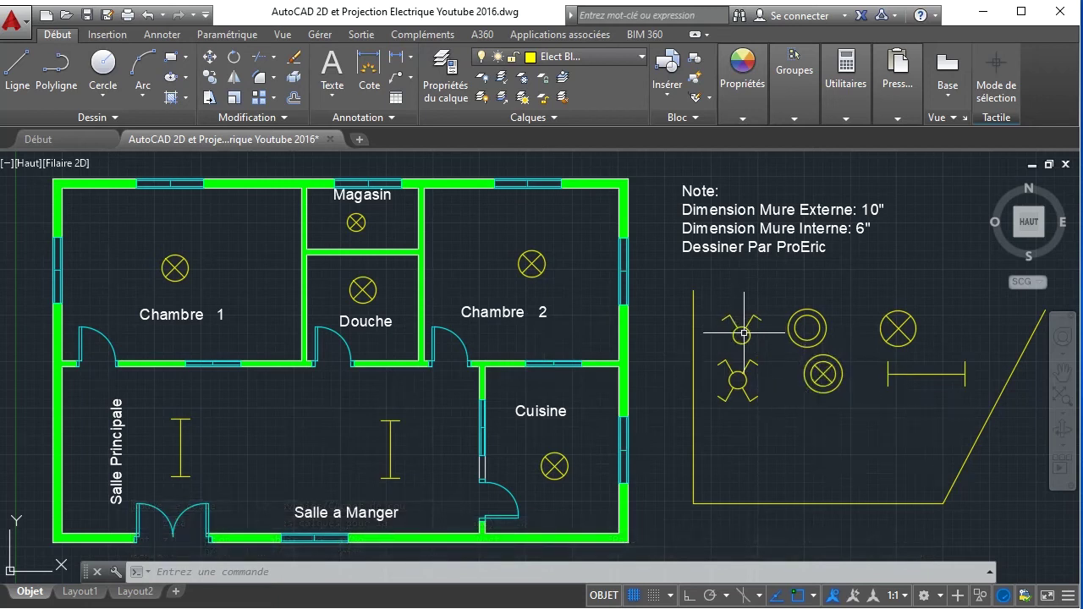
- Copy the legend wall-lamp symbol to Chambre 1 and Chambre 2 (two each), Cuisine, Douche and Magasin
{"action": "left_click", "coordinate": [744, 377]}
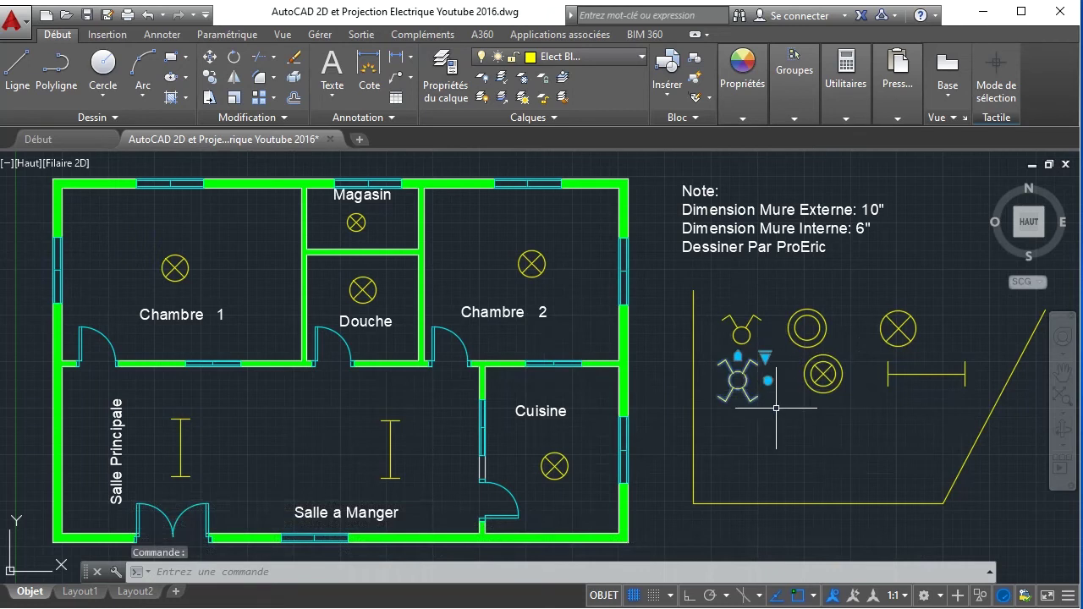
{"action": "left_click", "coordinate": [209, 76]}
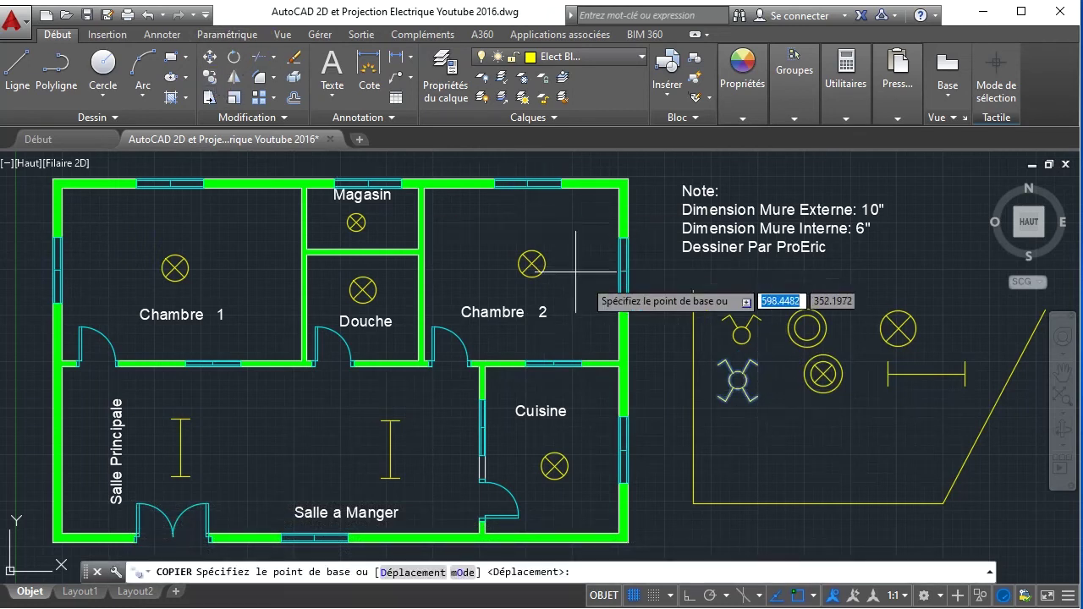
{"action": "left_click", "coordinate": [738, 381]}
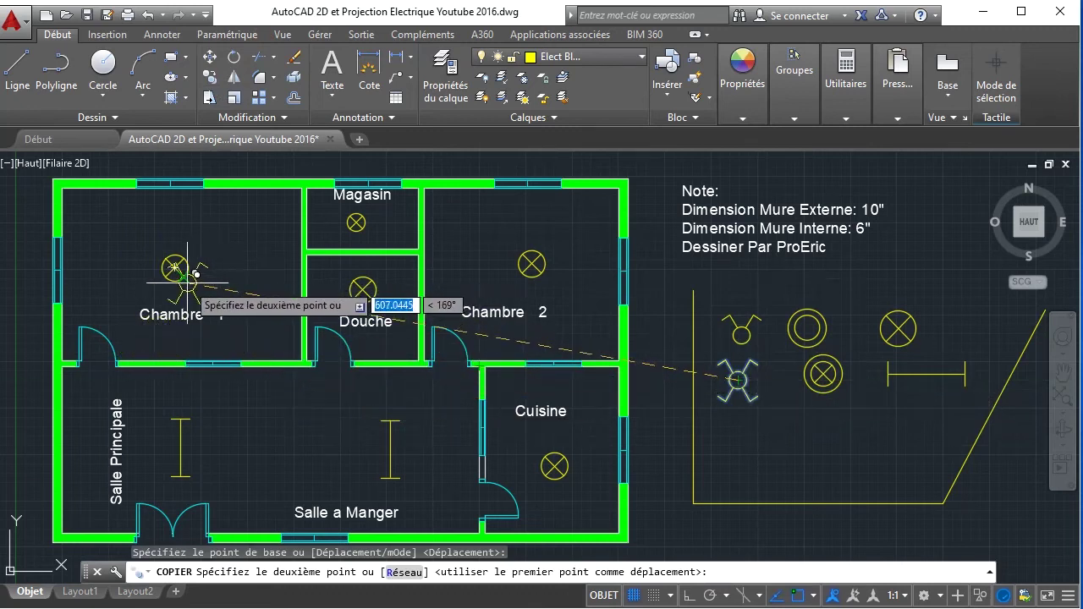
{"action": "left_click", "coordinate": [131, 343]}
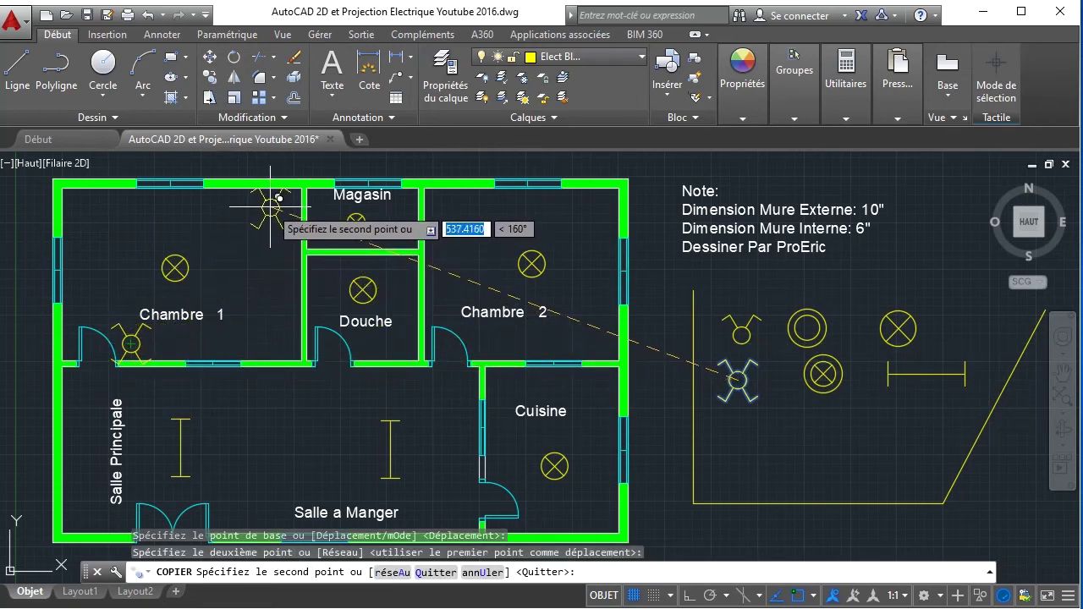
{"action": "left_click", "coordinate": [271, 207]}
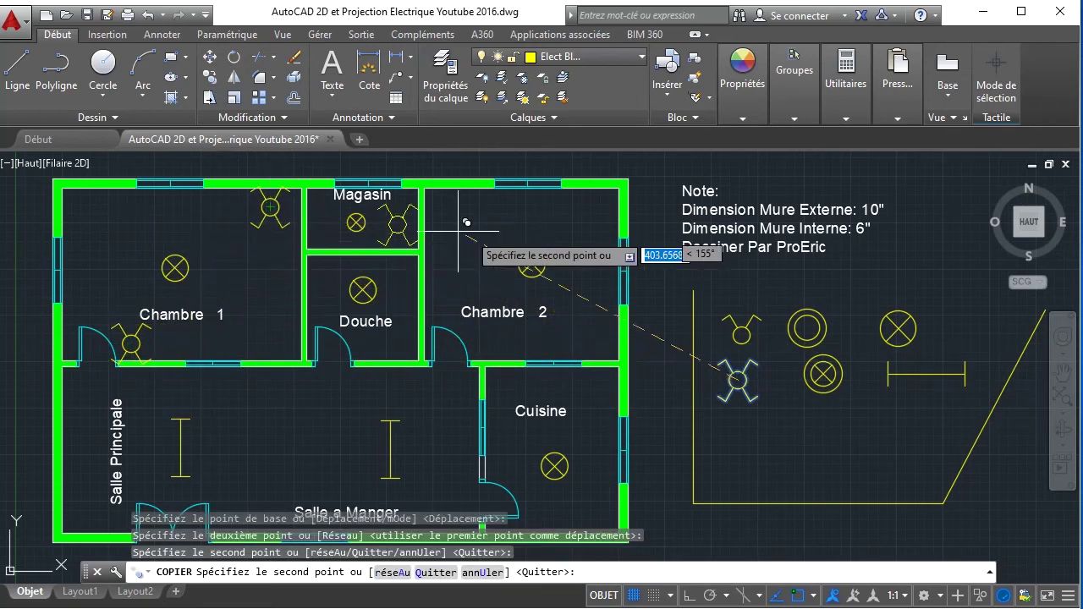
{"action": "left_click", "coordinate": [484, 343]}
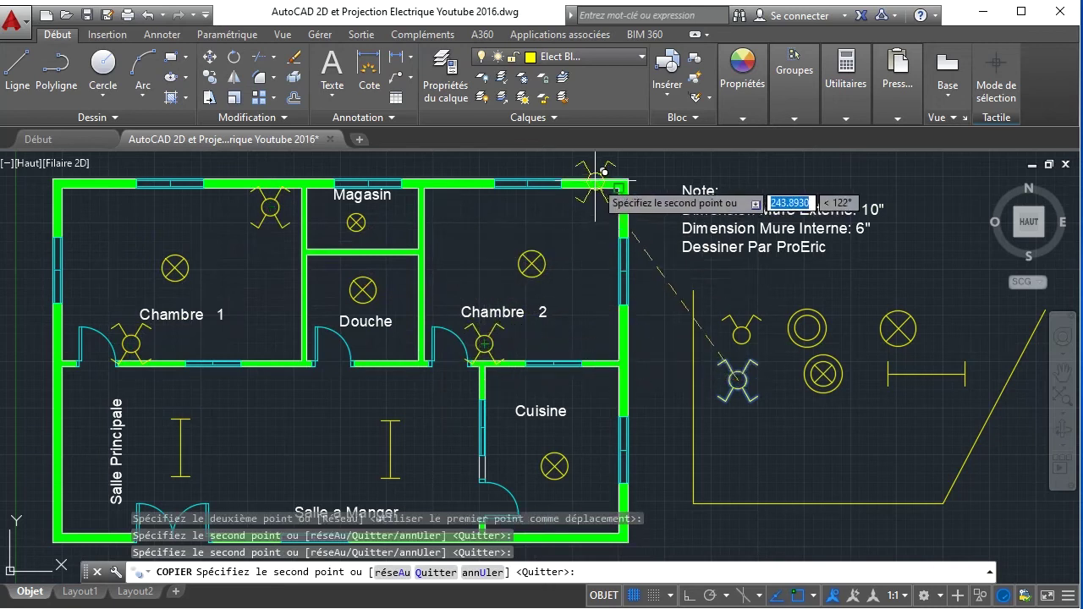
{"action": "left_click", "coordinate": [578, 212]}
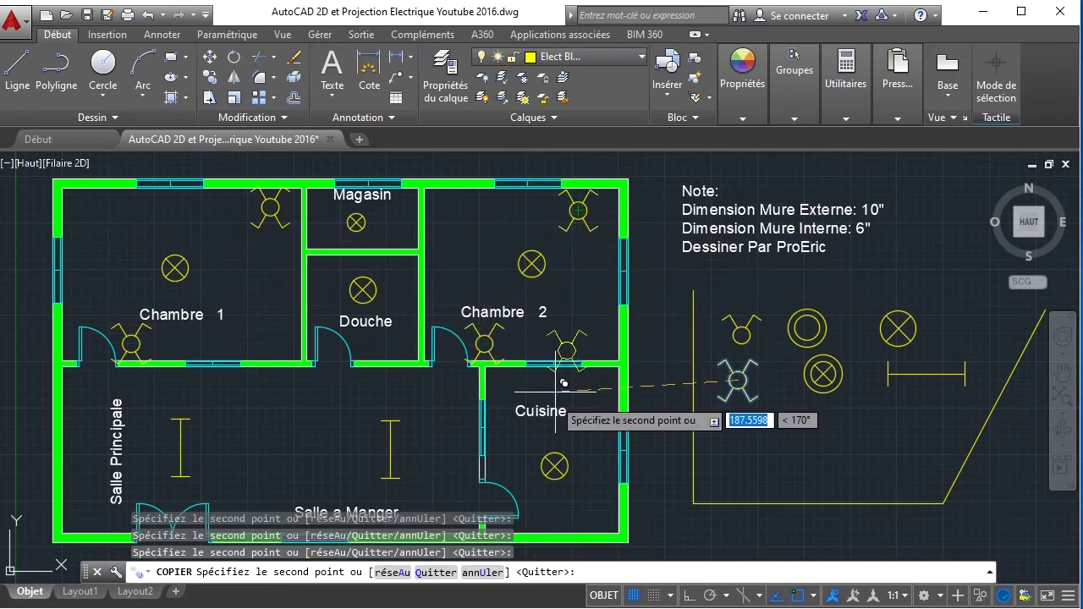
{"action": "left_click", "coordinate": [499, 464]}
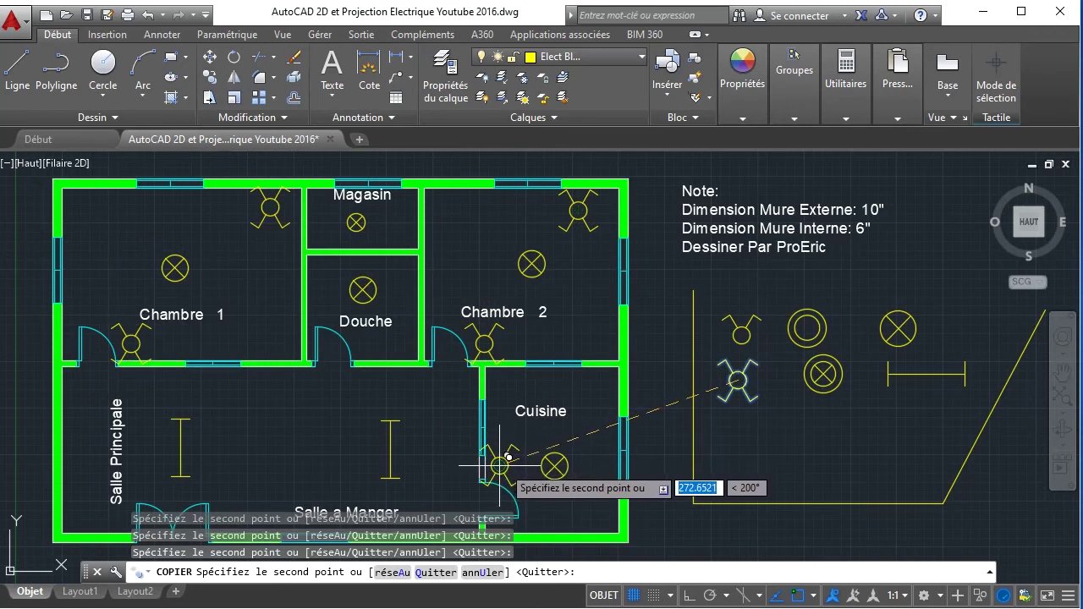
{"action": "left_click", "coordinate": [365, 347]}
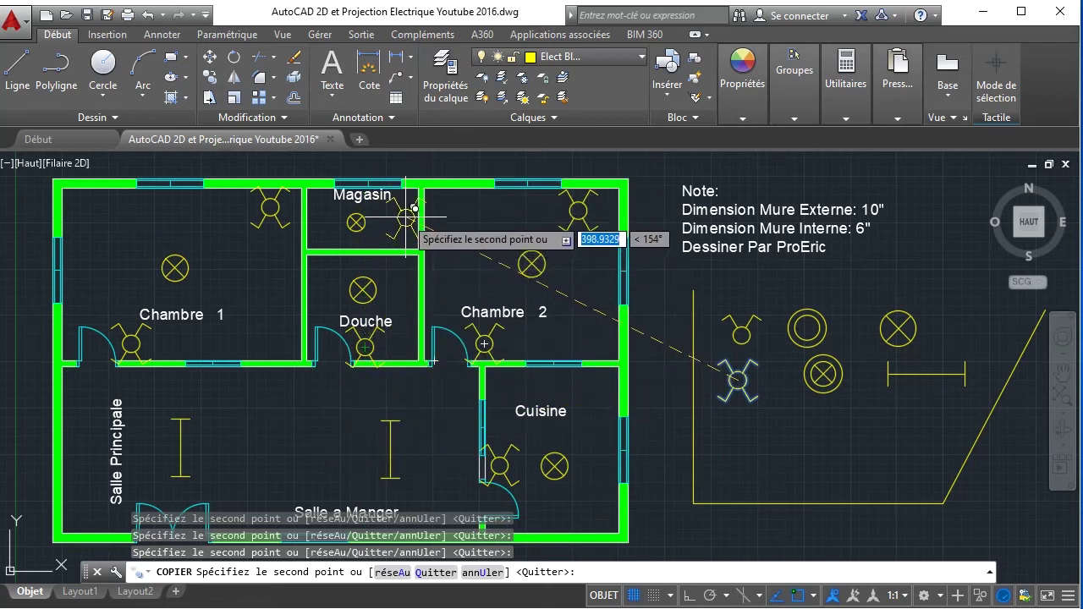
{"action": "left_click", "coordinate": [403, 221]}
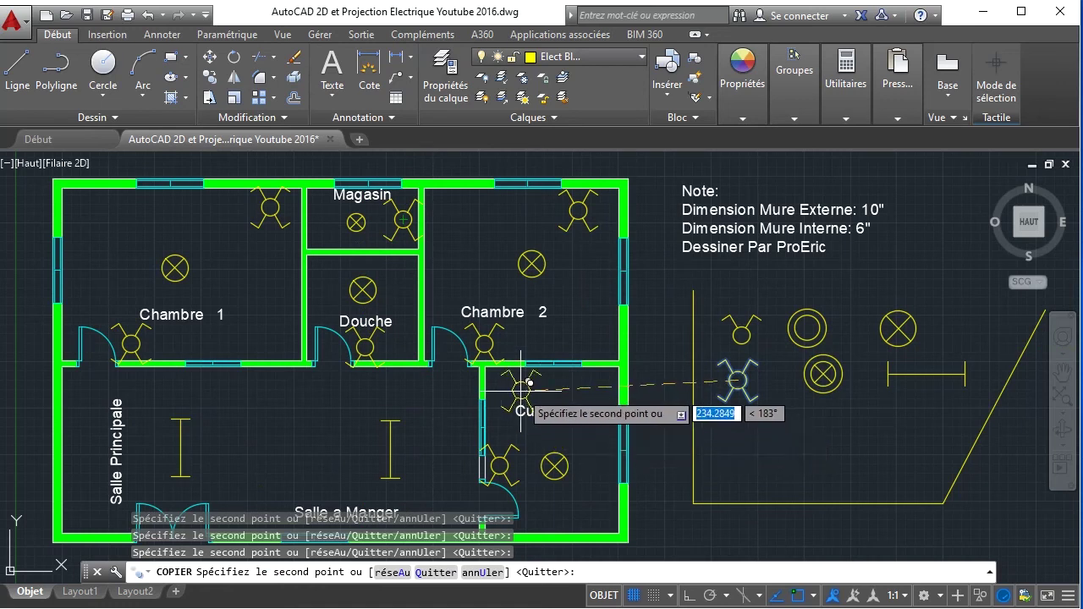
{"action": "middle_click_drag", "start_coordinate": [519, 392], "coordinate": [529, 364]}
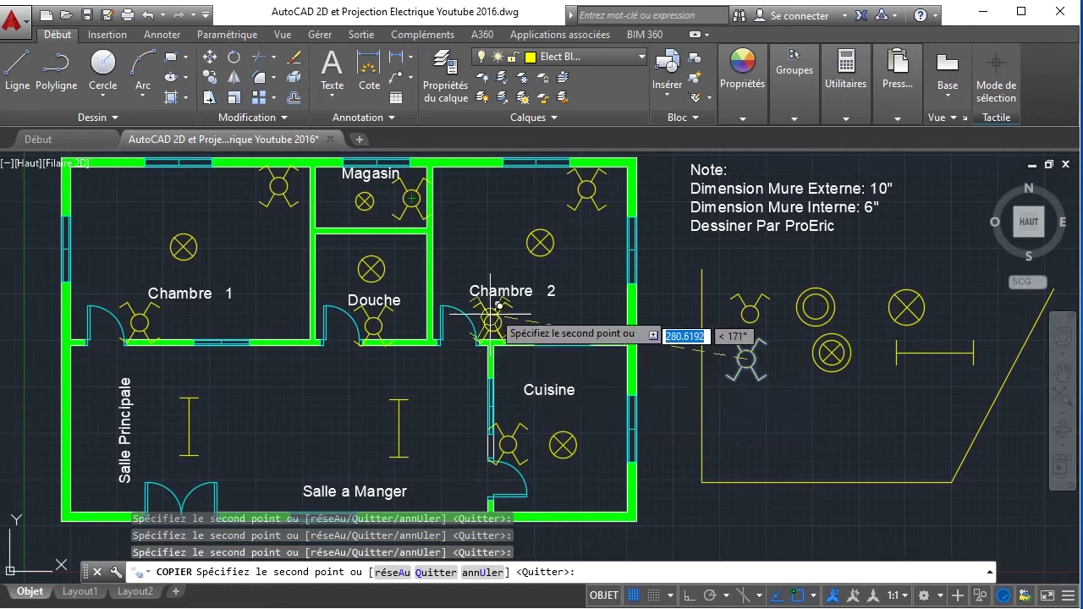
{"action": "right_click", "coordinate": [497, 243]}
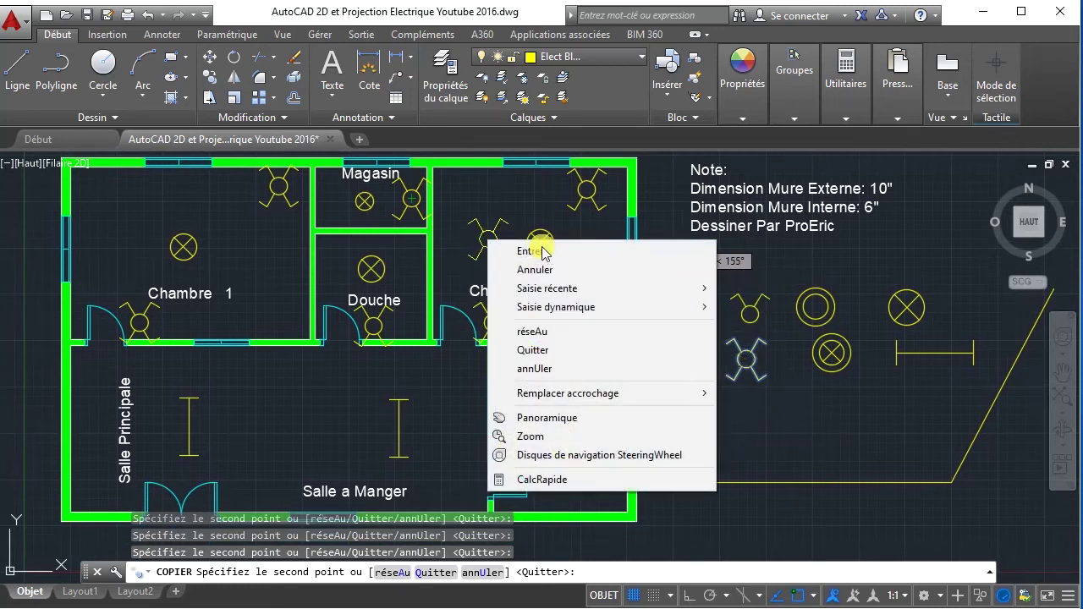
{"action": "left_click", "coordinate": [518, 246]}
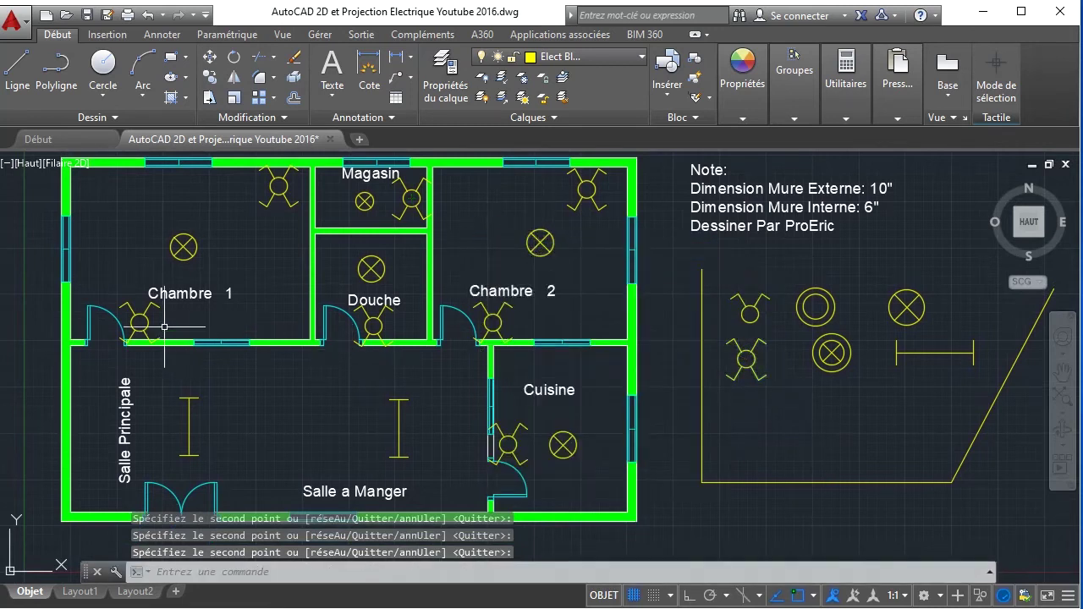
- Switch both Chambre 1 switches, by the door and beside Magasin, to the VV symbol
{"action": "mouse_move", "coordinate": [293, 322]}
{"action": "middle_mouse_down"}
{"action": "mouse_move", "coordinate": [283, 353]}
{"action": "mouse_move", "coordinate": [283, 339]}
{"action": "middle_mouse_up"}
{"action": "left_click", "coordinate": [127, 371]}
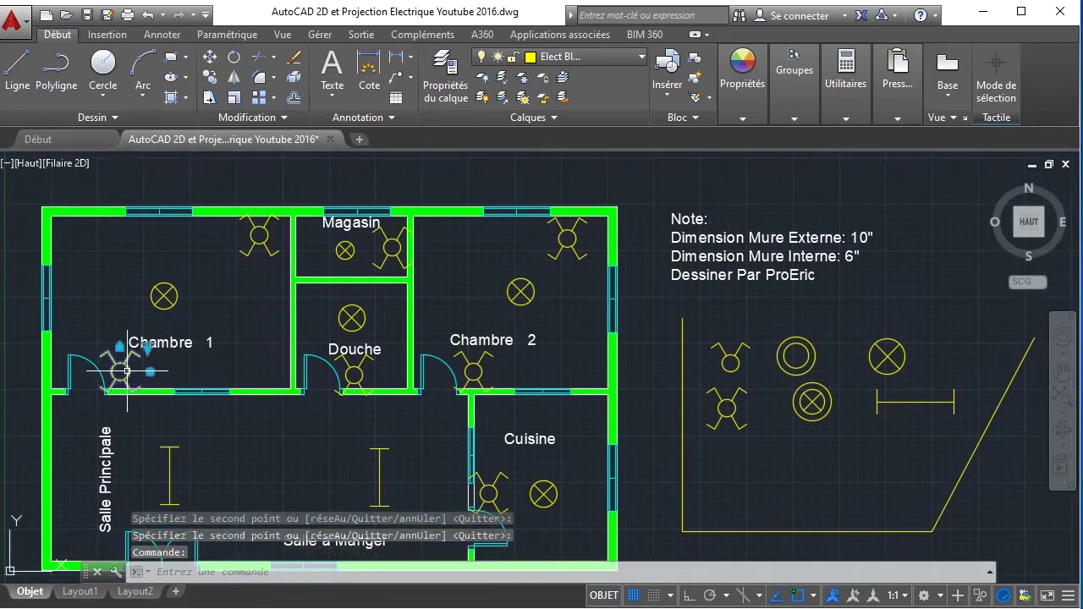
{"action": "scroll", "coordinate": [143, 363], "scroll_direction": "up", "scroll_amount": 4}
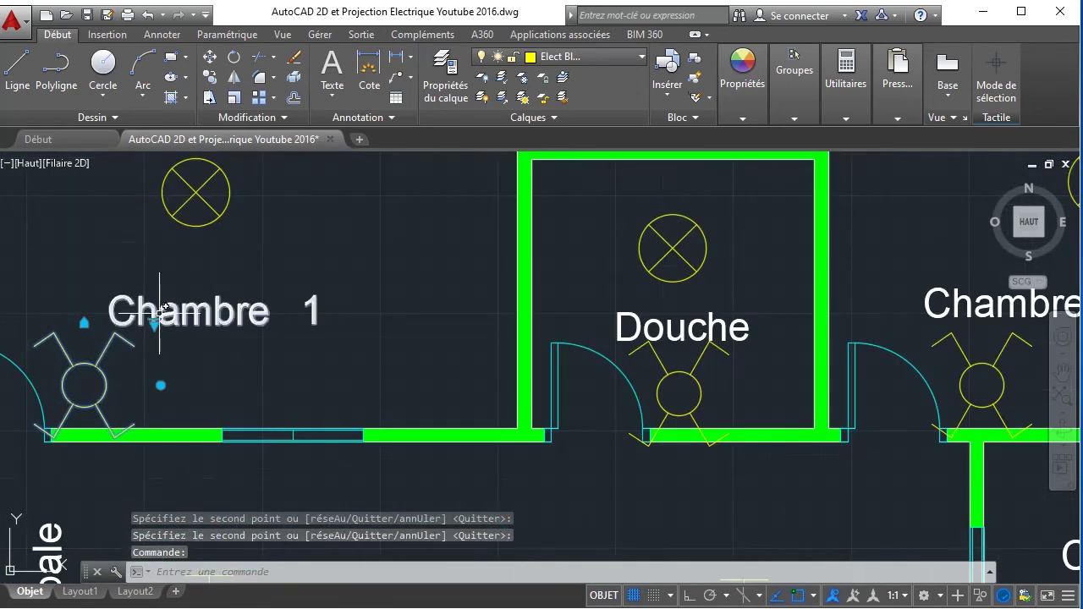
{"action": "left_click", "coordinate": [155, 321]}
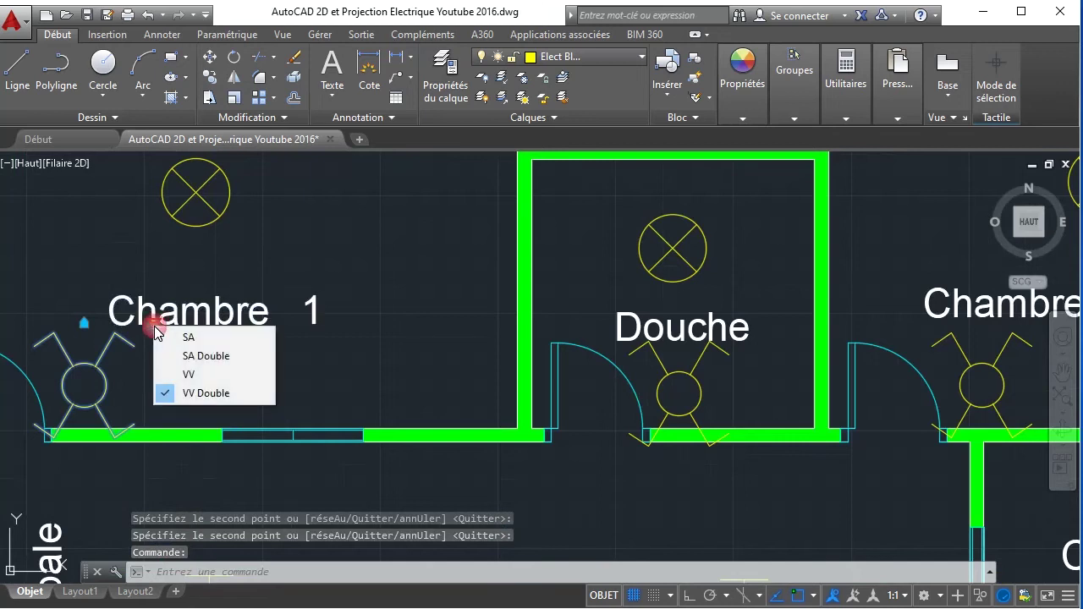
{"action": "left_click", "coordinate": [189, 375]}
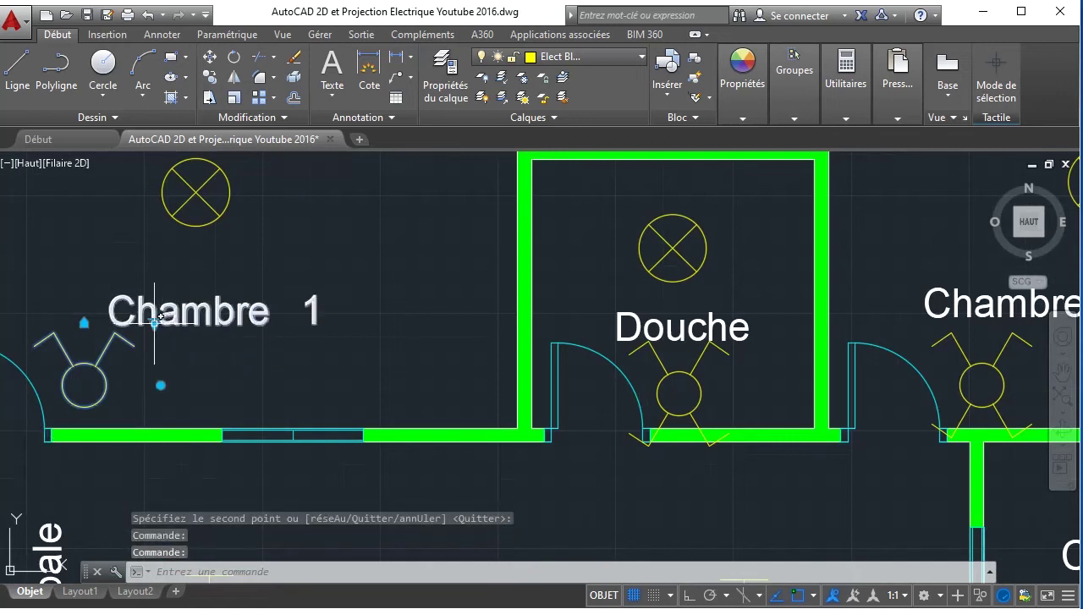
{"action": "left_click", "coordinate": [155, 322]}
{"action": "left_click", "coordinate": [173, 373]}
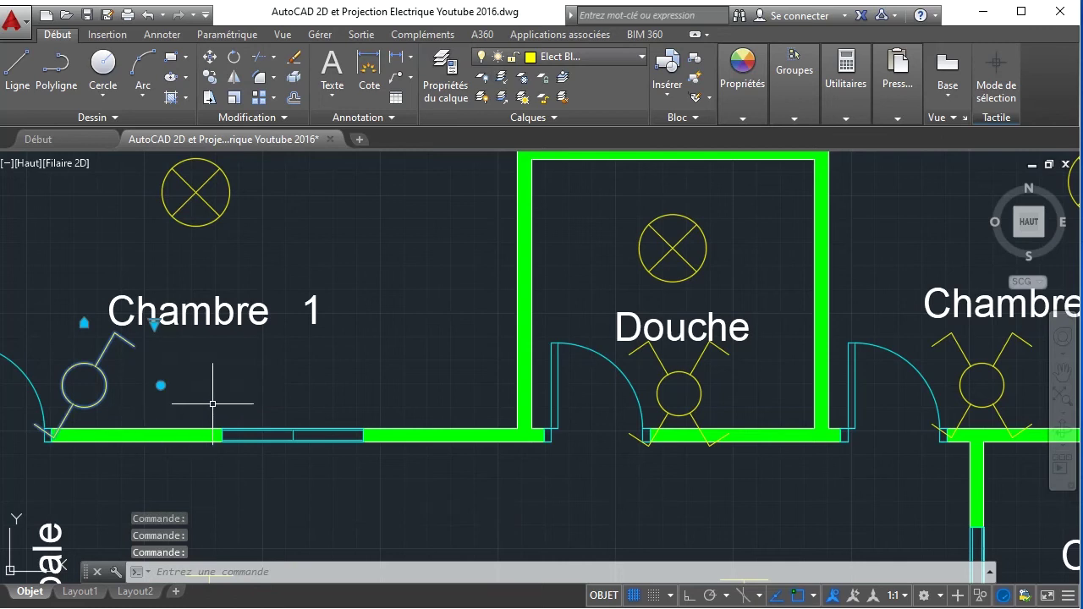
{"action": "scroll", "coordinate": [212, 404], "scroll_direction": "down", "scroll_amount": 4}
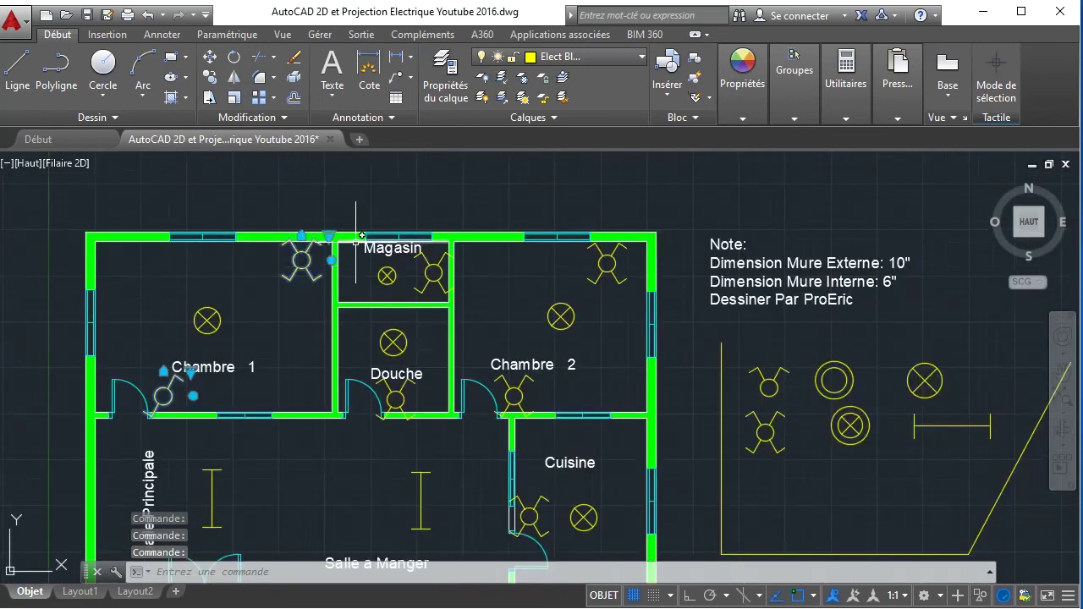
{"action": "left_click", "coordinate": [328, 238]}
{"action": "left_click", "coordinate": [359, 288]}
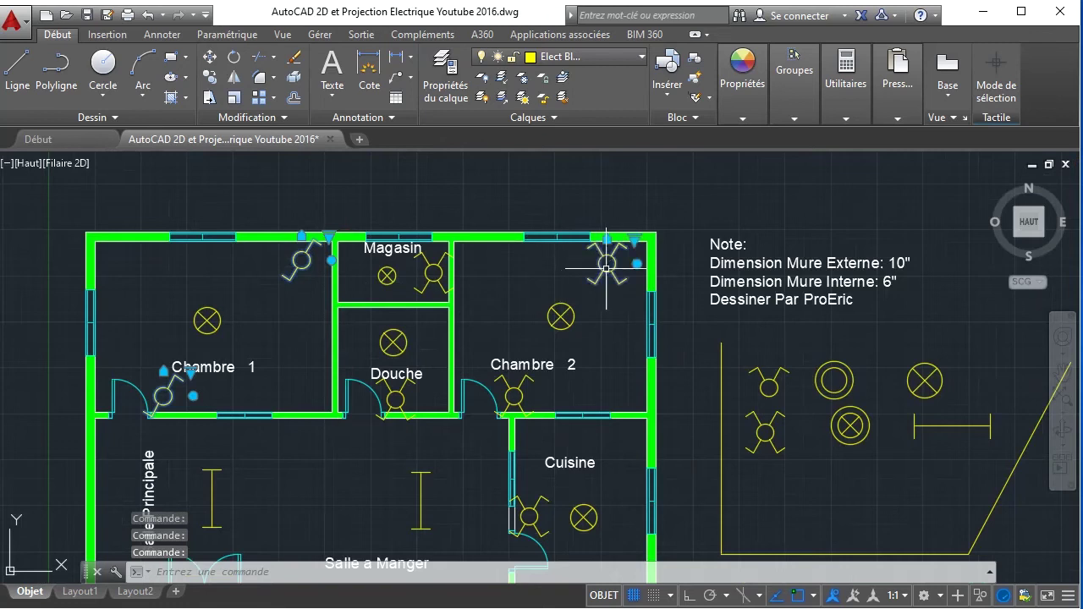
- Switch the Chambre 2 corner and door switches to the VV symbol
{"action": "left_click", "coordinate": [634, 241]}
{"action": "left_click", "coordinate": [674, 287]}
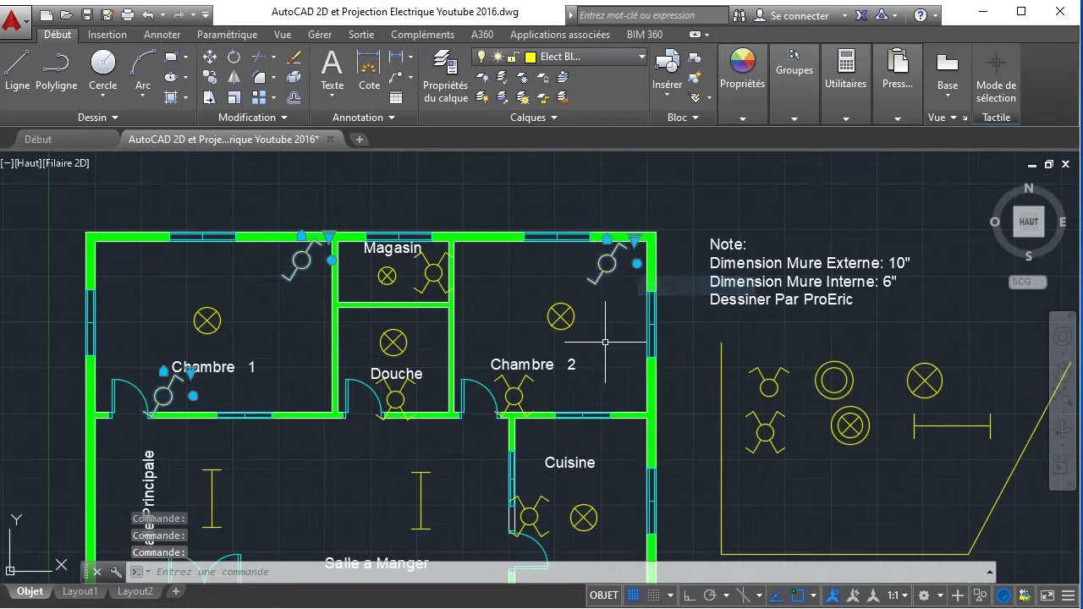
{"action": "left_click", "coordinate": [541, 372]}
{"action": "left_click", "coordinate": [546, 416]}
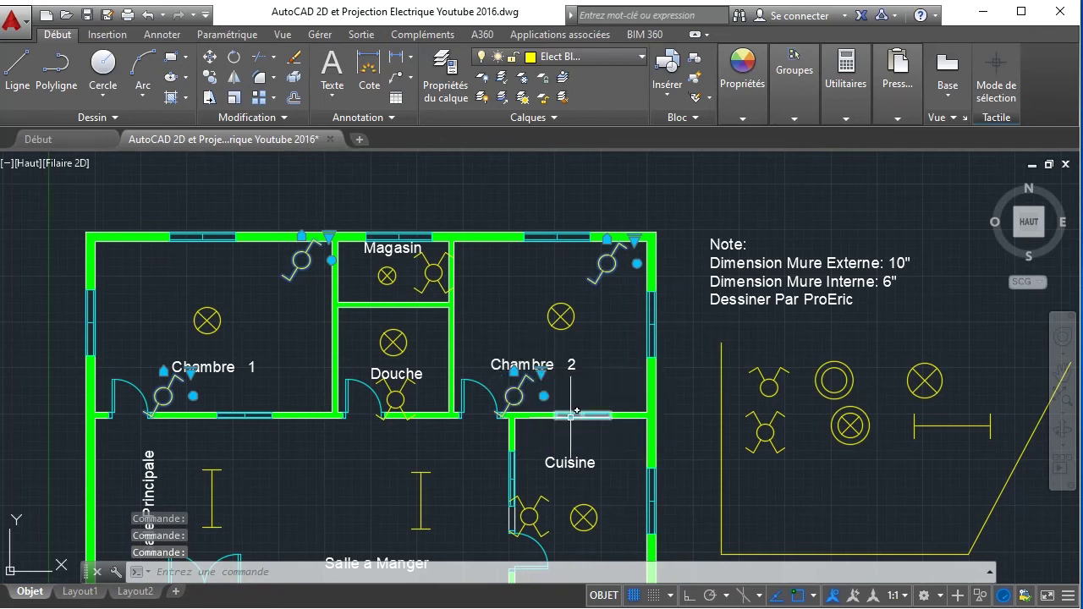
{"action": "key", "text": "Escape"}
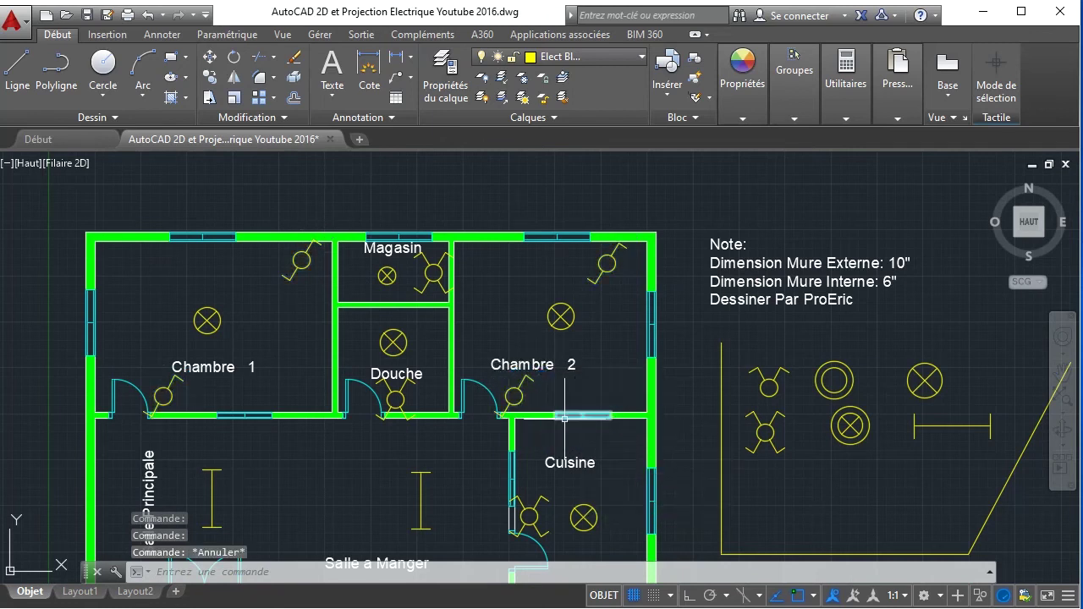
- Move the Chambre 1 door switch onto the wall beside the door
{"action": "scroll", "coordinate": [533, 391], "scroll_direction": "up", "scroll_amount": 4}
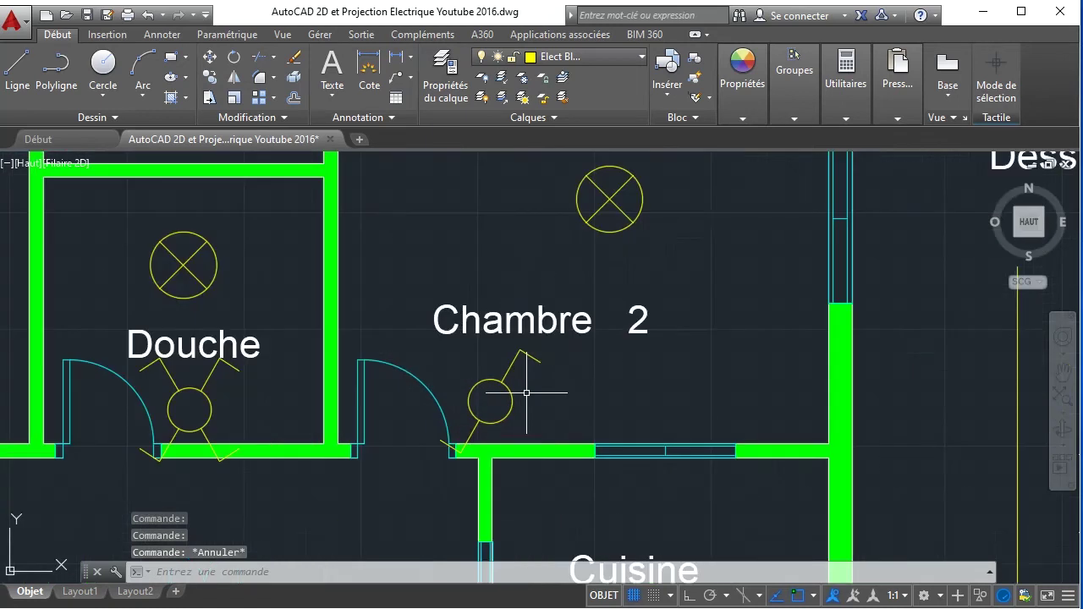
{"action": "scroll", "coordinate": [467, 394], "scroll_direction": "down", "scroll_amount": 4}
{"action": "scroll", "coordinate": [186, 396], "scroll_direction": "up", "scroll_amount": 2}
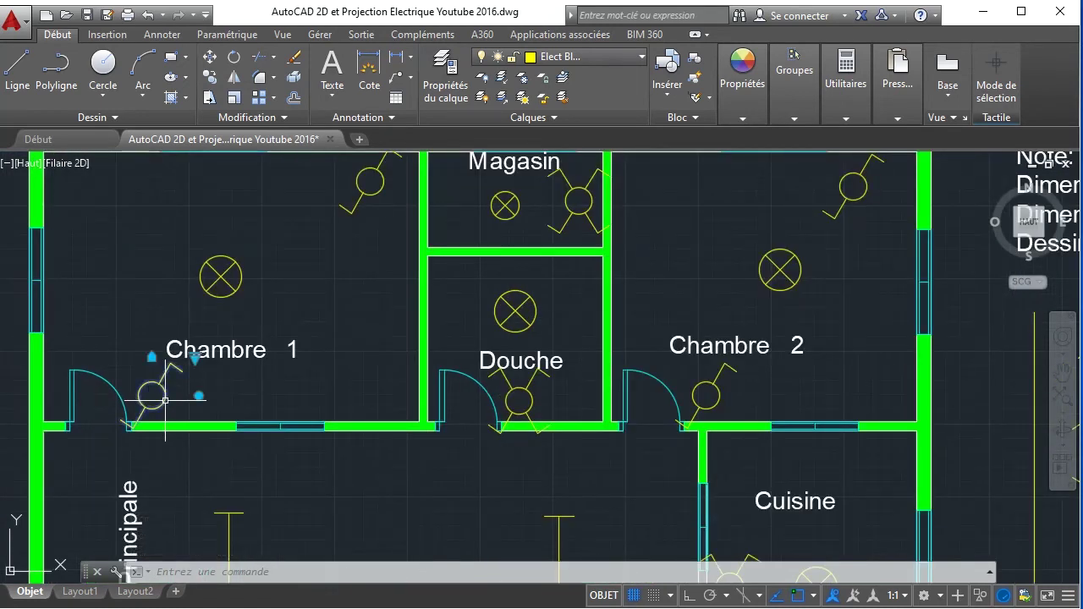
{"action": "left_click", "coordinate": [152, 357]}
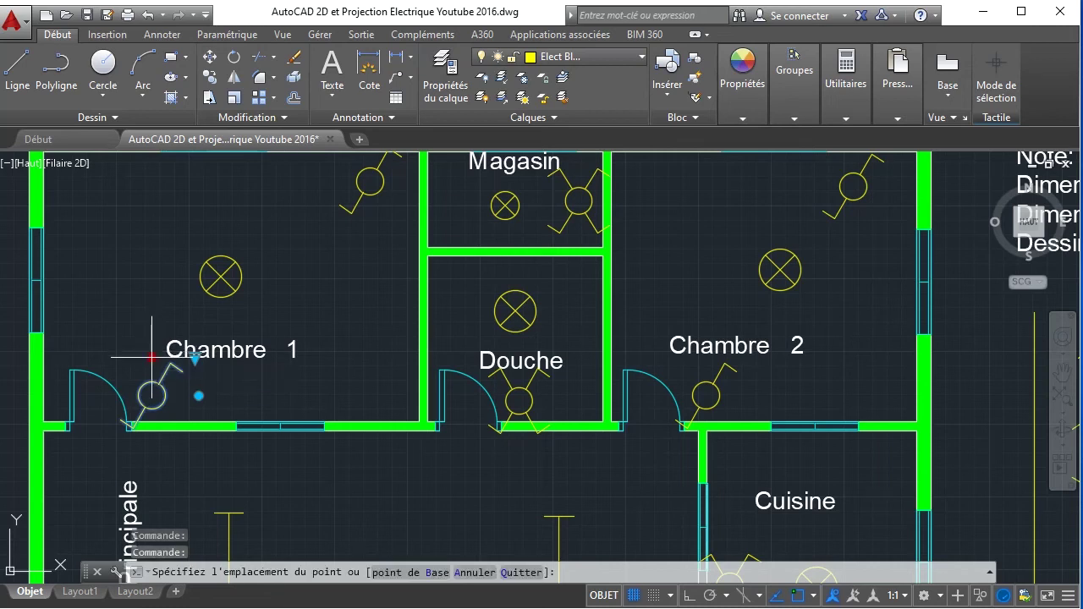
{"action": "left_click", "coordinate": [151, 421]}
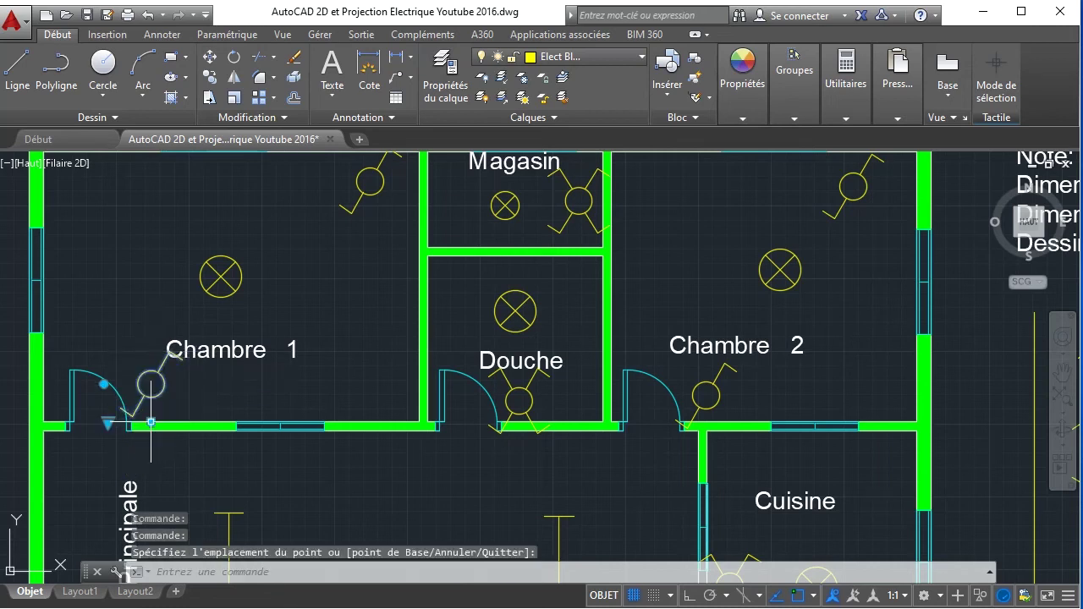
- Snap the Chambre 1 top-wall switch against the wall edge beside Magasin
{"action": "scroll", "coordinate": [358, 261], "scroll_direction": "down", "scroll_amount": 2}
{"action": "scroll", "coordinate": [353, 245], "scroll_direction": "up", "scroll_amount": 4}
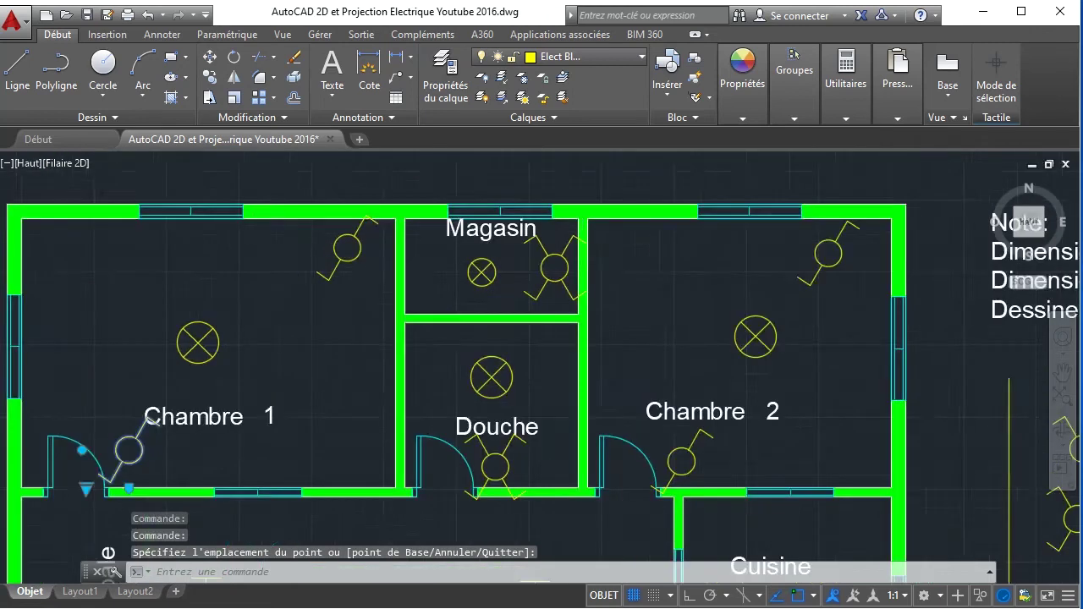
{"action": "left_click", "coordinate": [353, 244]}
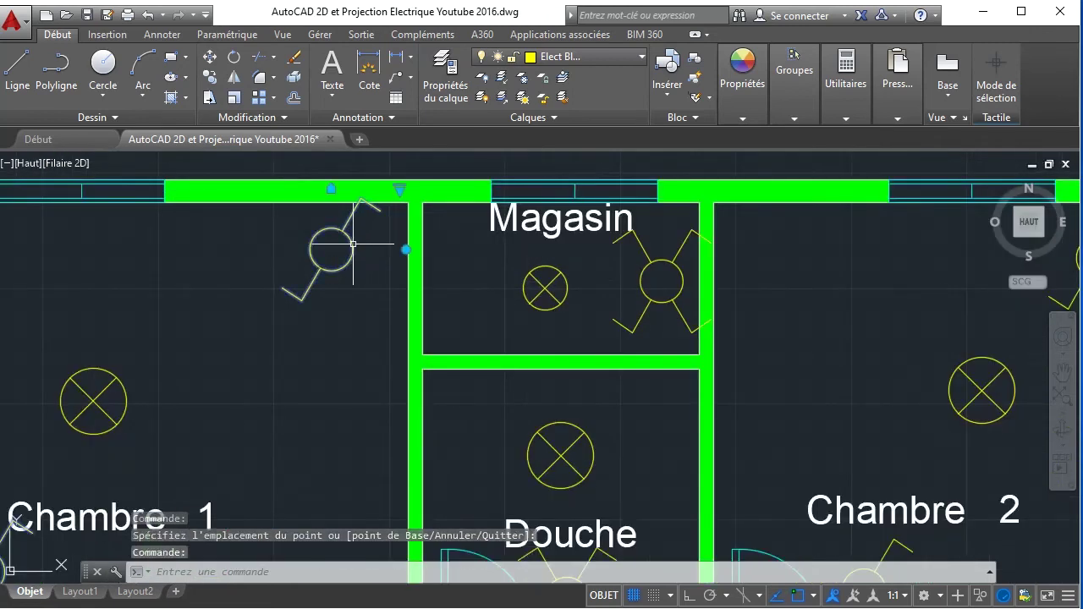
{"action": "left_click", "coordinate": [331, 189]}
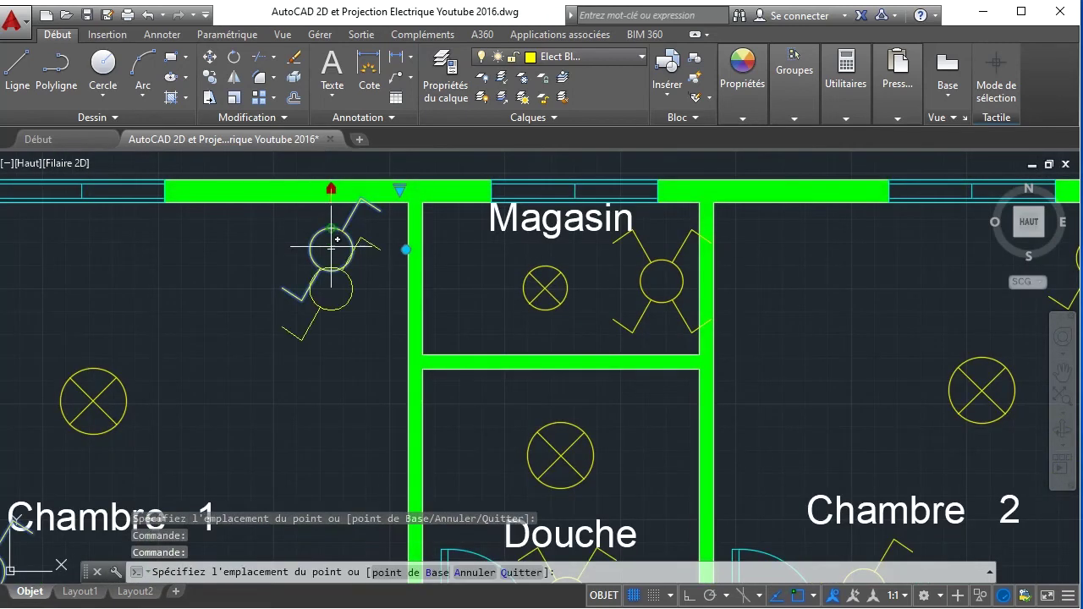
{"action": "left_click", "coordinate": [328, 202]}
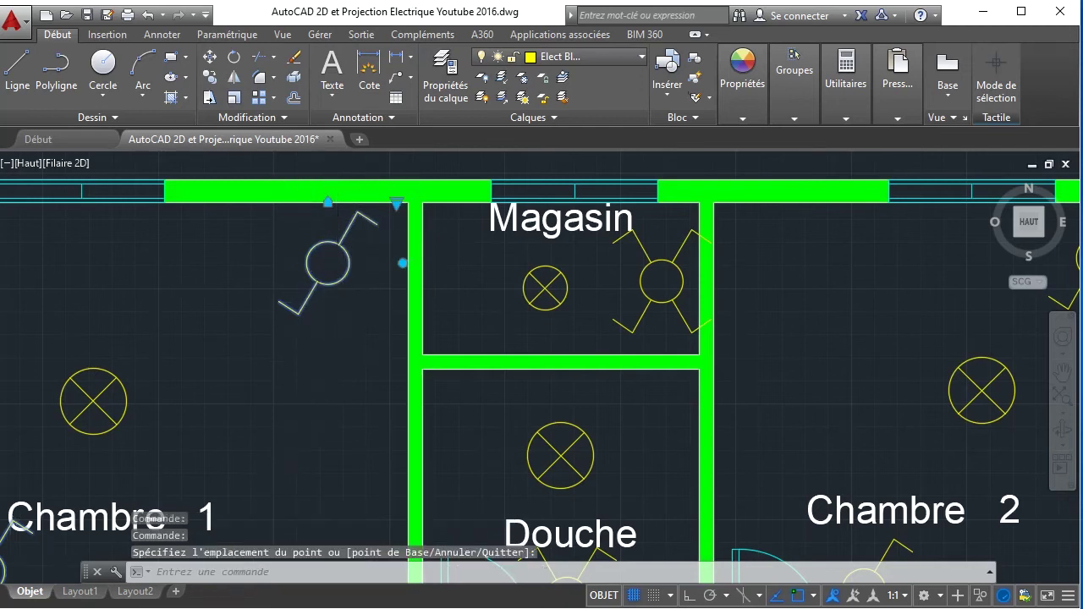
{"action": "scroll", "coordinate": [335, 231], "scroll_direction": "down", "scroll_amount": 6}
{"action": "key", "text": "Escape"}
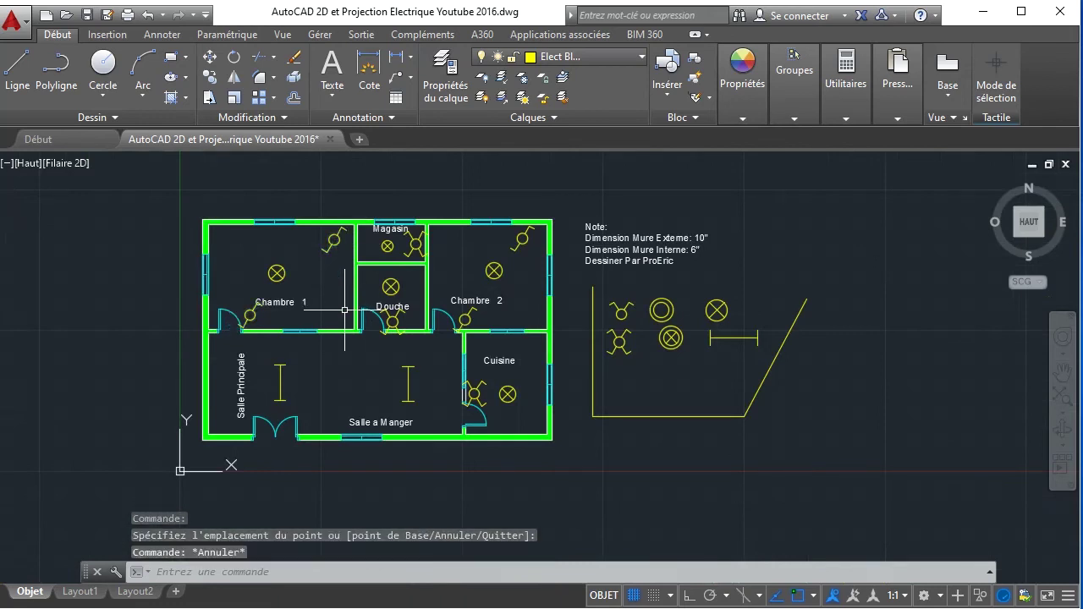
{"action": "scroll", "coordinate": [261, 314], "scroll_direction": "up", "scroll_amount": 2}
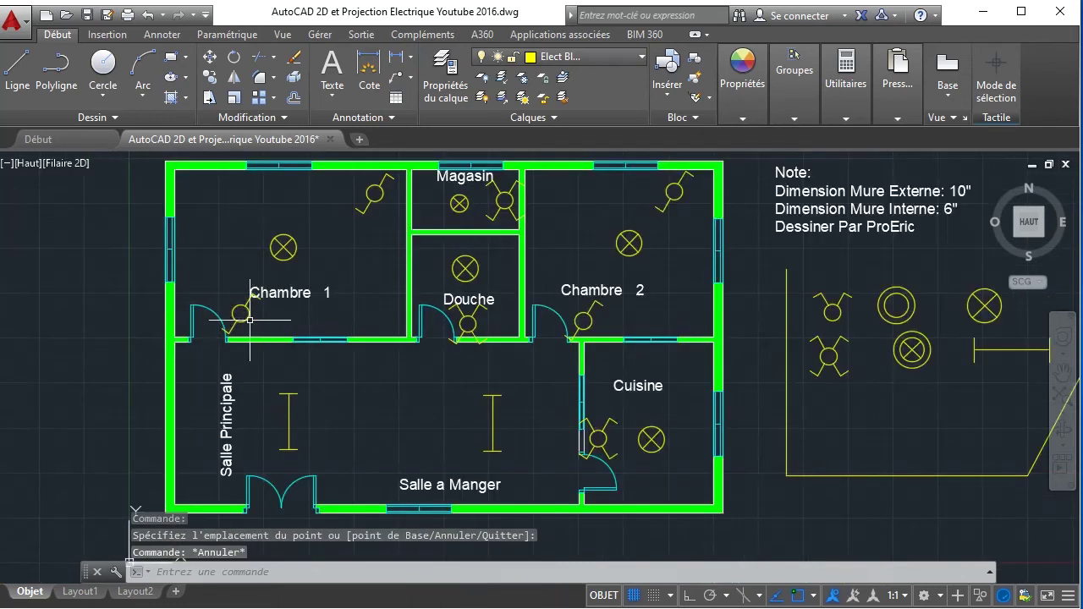
- Move the two Chambre 2 switches onto the walls beside the door and at the top corner
{"action": "left_click", "coordinate": [590, 320]}
{"action": "scroll", "coordinate": [590, 320], "scroll_direction": "up", "scroll_amount": 6}
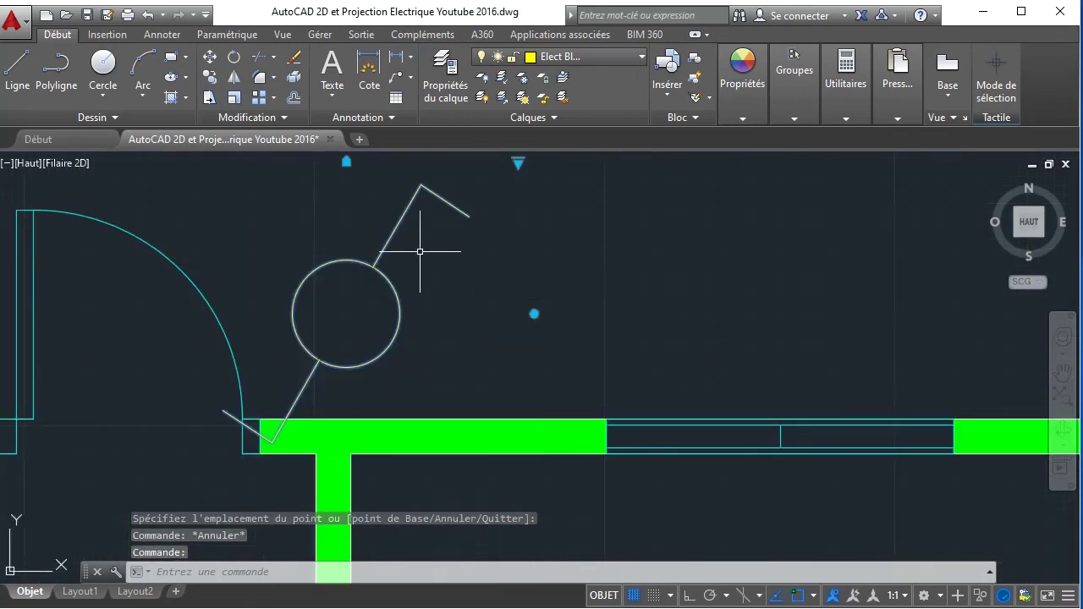
{"action": "scroll", "coordinate": [415, 242], "scroll_direction": "down", "scroll_amount": 3}
{"action": "left_click", "coordinate": [392, 223]}
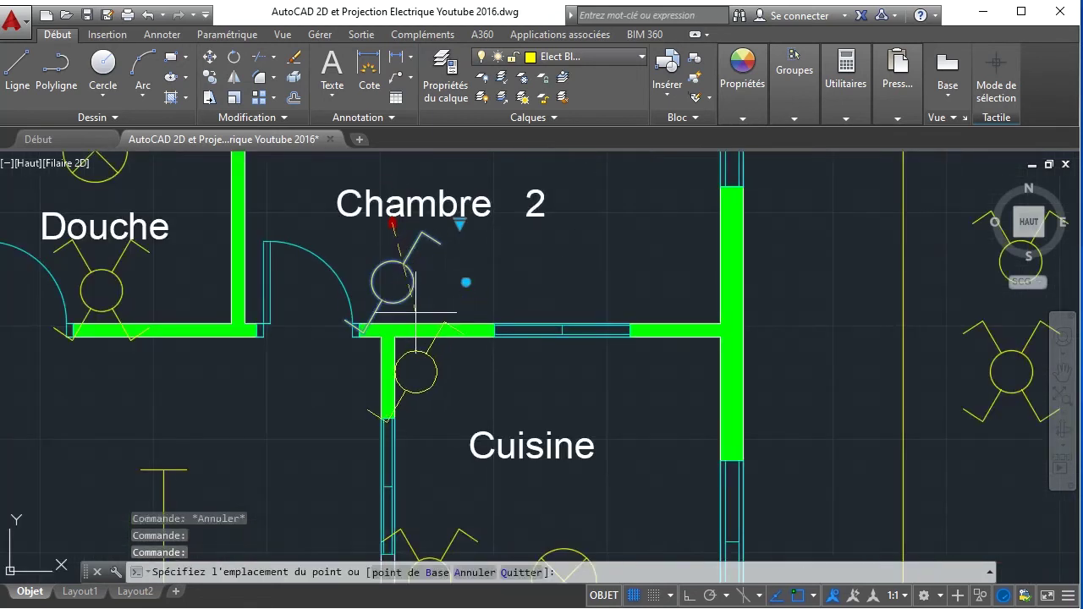
{"action": "scroll", "coordinate": [481, 303], "scroll_direction": "down", "scroll_amount": 5}
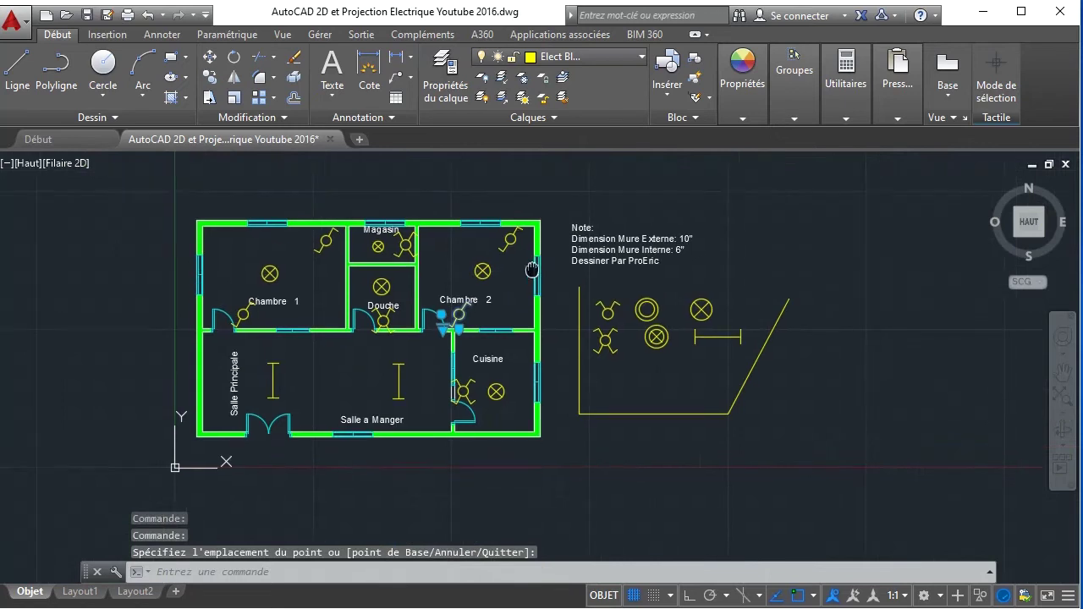
{"action": "scroll", "coordinate": [498, 288], "scroll_direction": "up", "scroll_amount": 4}
{"action": "left_click", "coordinate": [503, 284]}
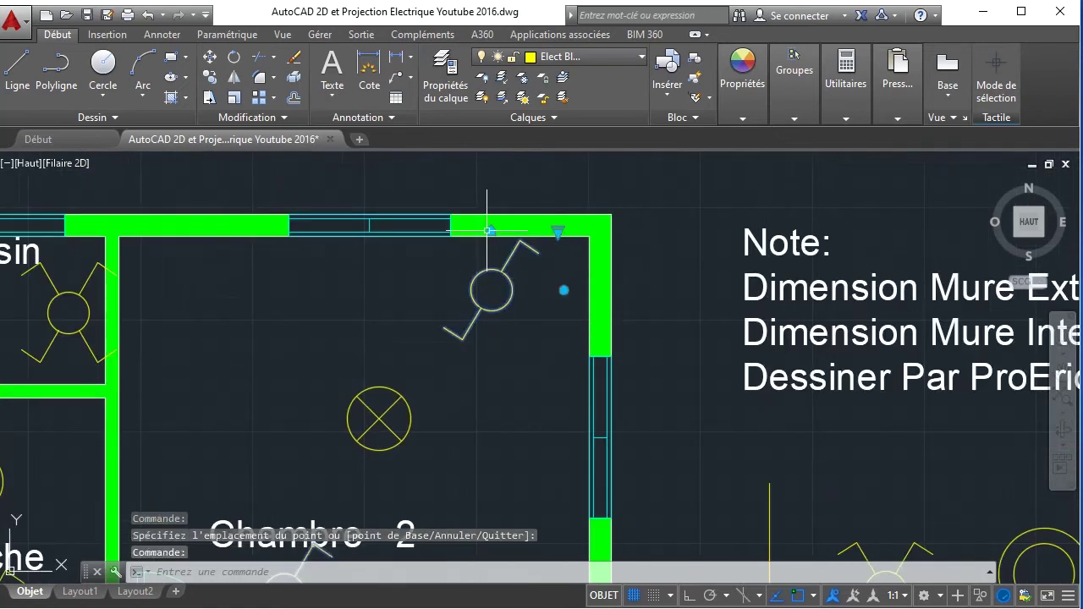
{"action": "left_click", "coordinate": [491, 230]}
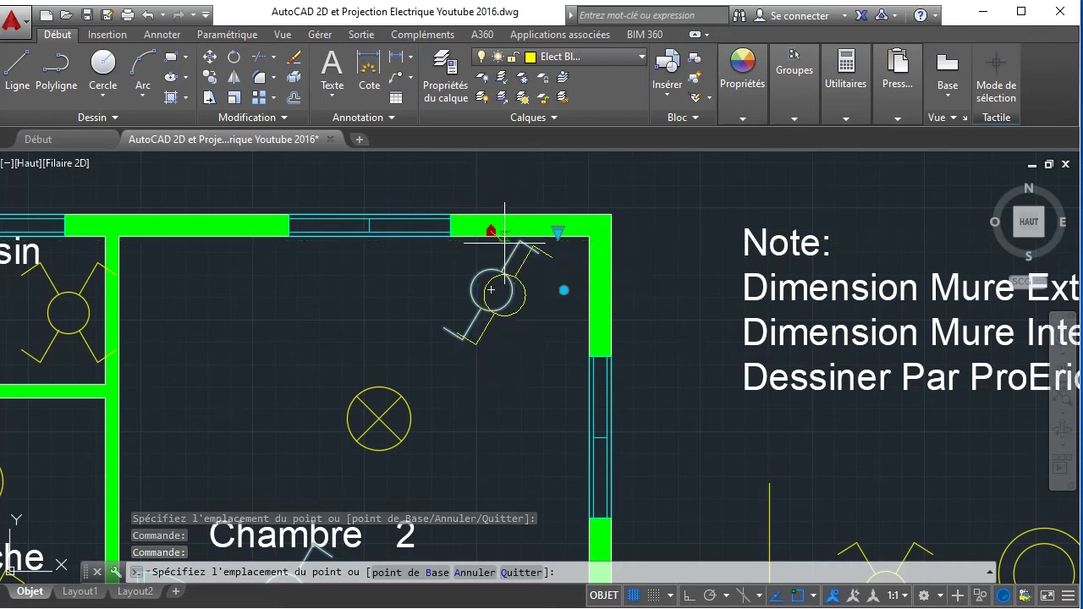
{"action": "left_click", "coordinate": [492, 292]}
{"action": "scroll", "coordinate": [499, 346], "scroll_direction": "down", "scroll_amount": 4}
- Change the Cuisine switch to the single SA style
{"action": "middle_click_drag", "start_coordinate": [508, 398], "coordinate": [564, 232]}
{"action": "scroll", "coordinate": [517, 391], "scroll_direction": "down", "scroll_amount": 1}
{"action": "scroll", "coordinate": [481, 391], "scroll_direction": "up", "scroll_amount": 3}
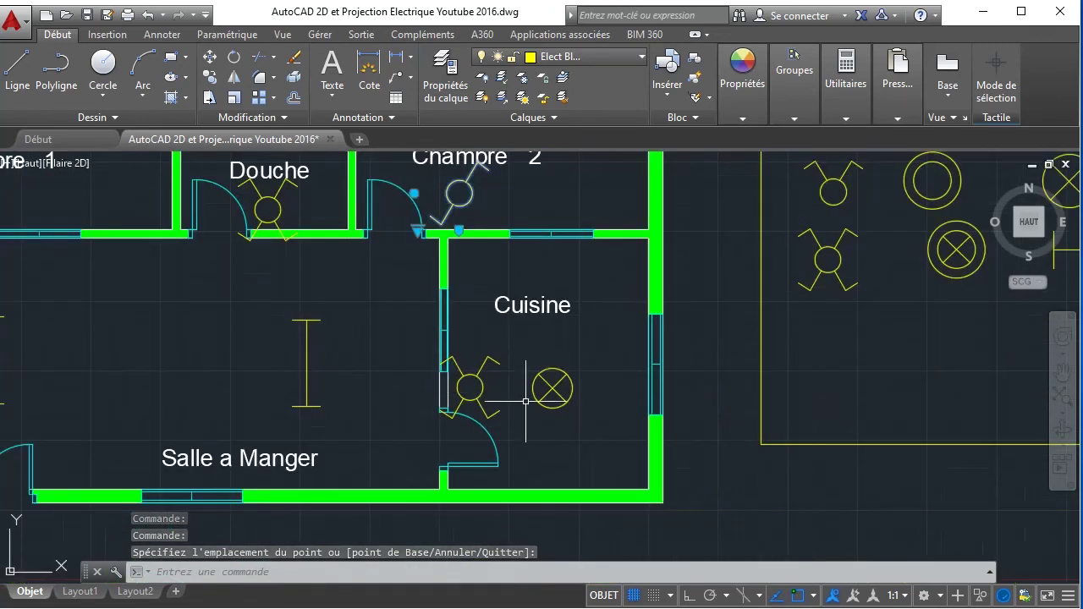
{"action": "left_click", "coordinate": [483, 393]}
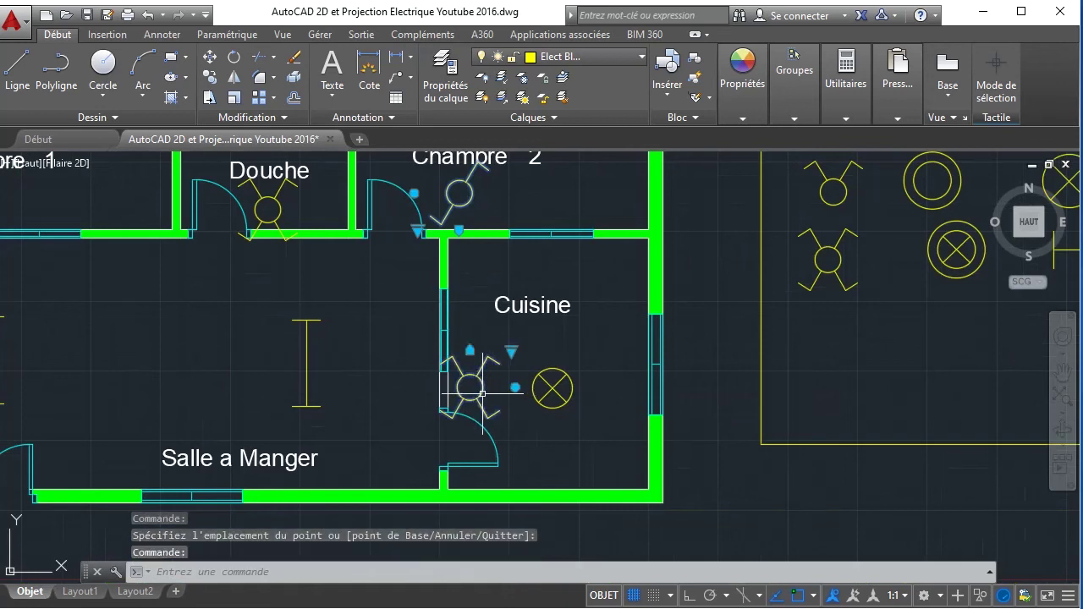
{"action": "left_click", "coordinate": [510, 350]}
{"action": "left_click", "coordinate": [545, 359]}
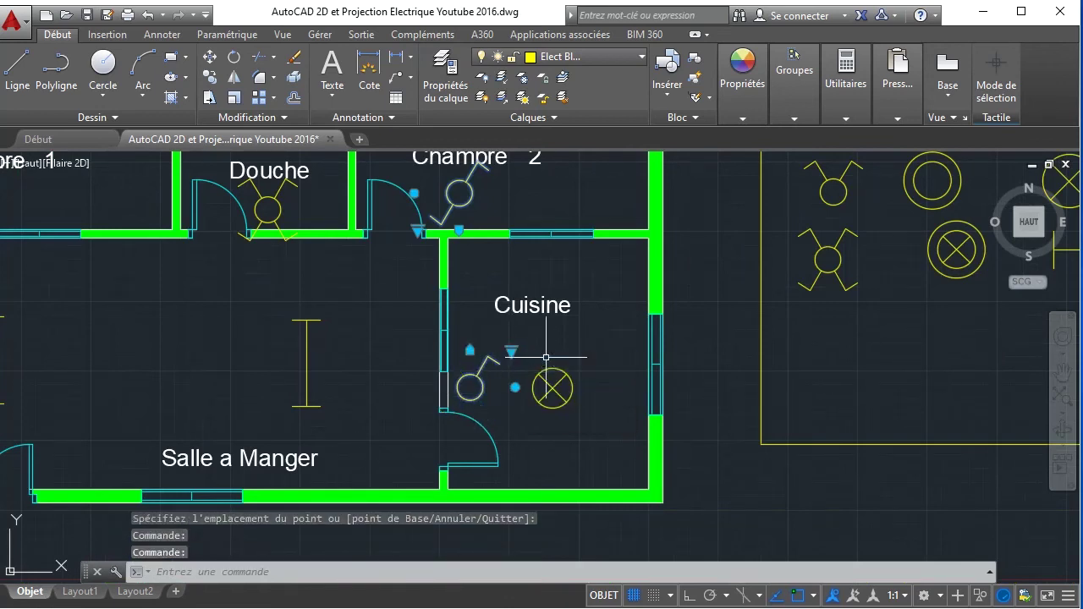
- Move the Cuisine switch onto the wall beside the kitchen door
{"action": "left_click", "coordinate": [469, 350]}
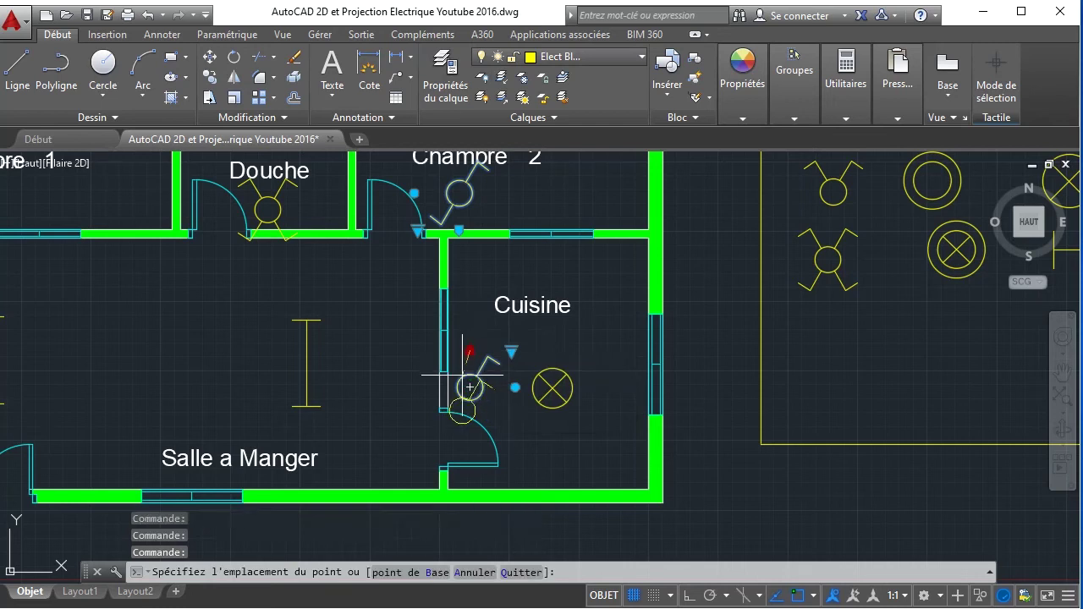
{"action": "scroll", "coordinate": [444, 393], "scroll_direction": "up", "scroll_amount": 6}
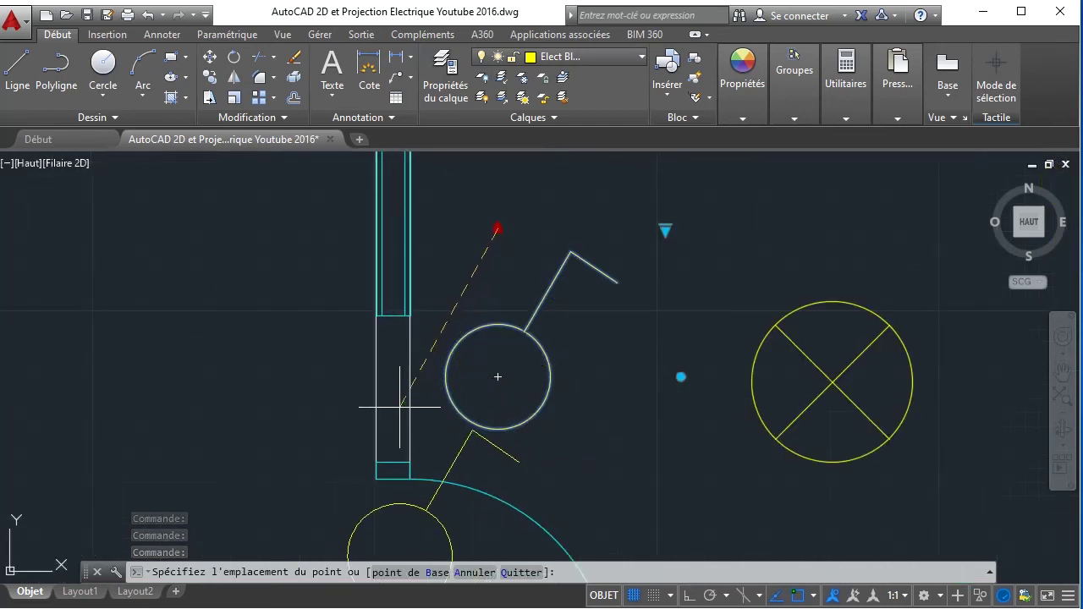
{"action": "left_click", "coordinate": [413, 337]}
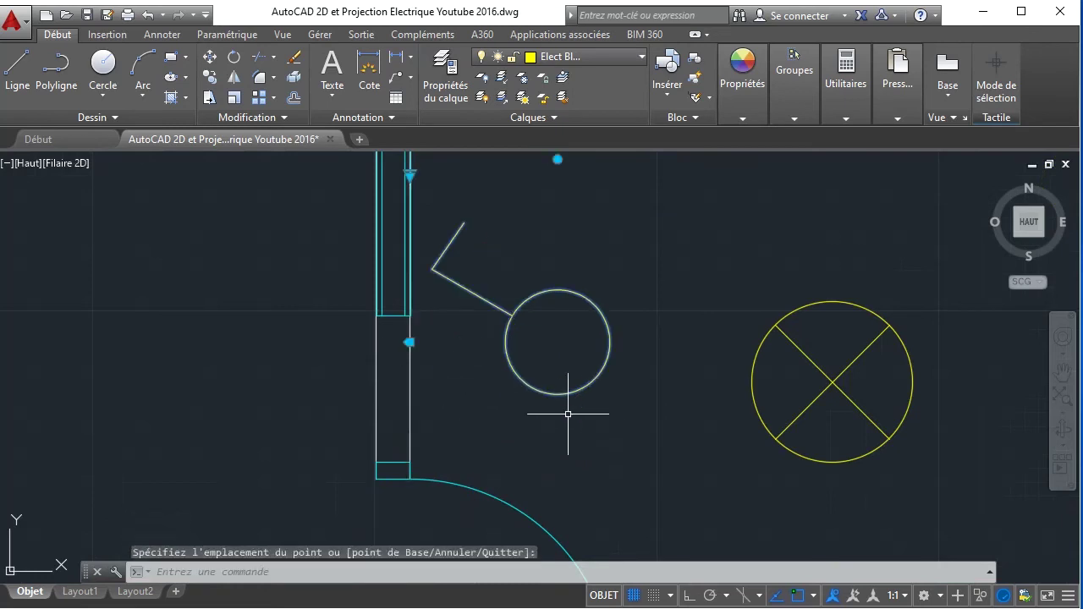
{"action": "scroll", "coordinate": [608, 430], "scroll_direction": "down", "scroll_amount": 6}
{"action": "key", "text": "Escape"}
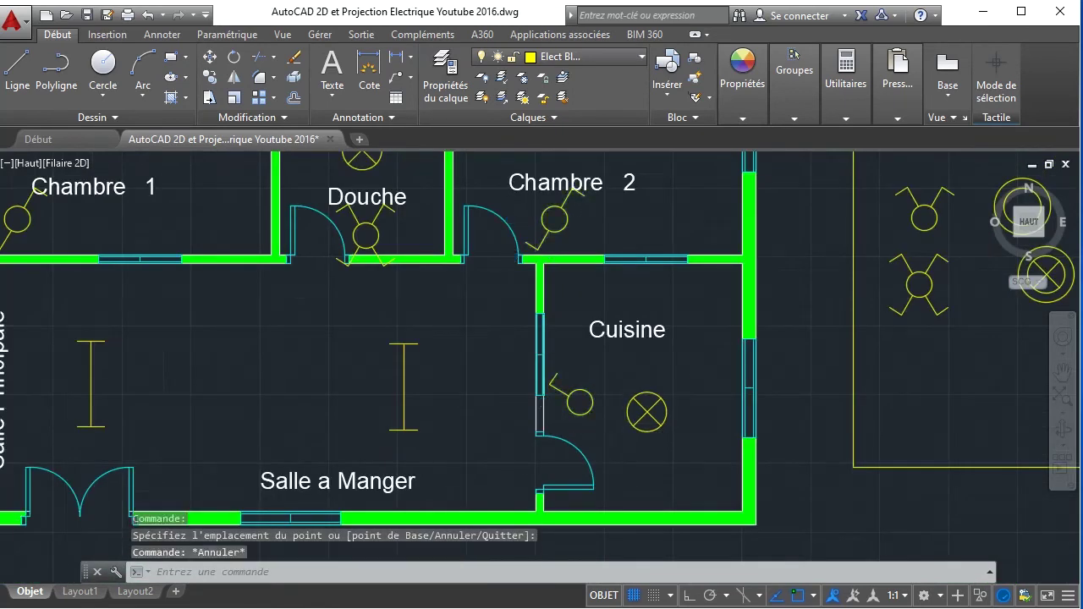
{"action": "scroll", "coordinate": [665, 441], "scroll_direction": "down", "scroll_amount": 6}
{"action": "scroll", "coordinate": [665, 441], "scroll_direction": "up", "scroll_amount": 2}
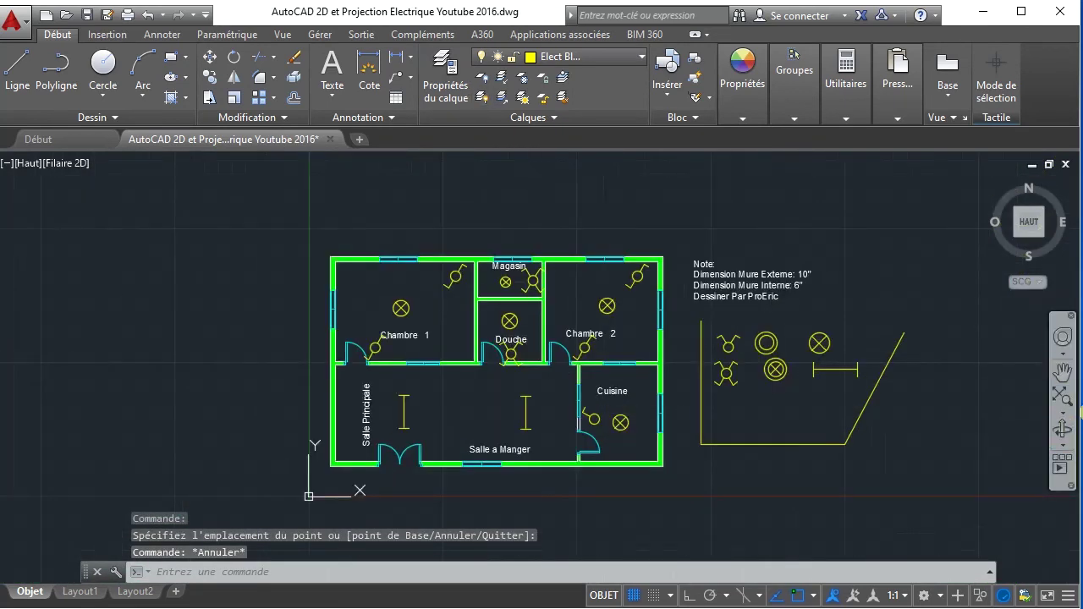
- Change the Douche switch to SA and set it against the Douche door wall
{"action": "left_click", "coordinate": [1062, 403]}
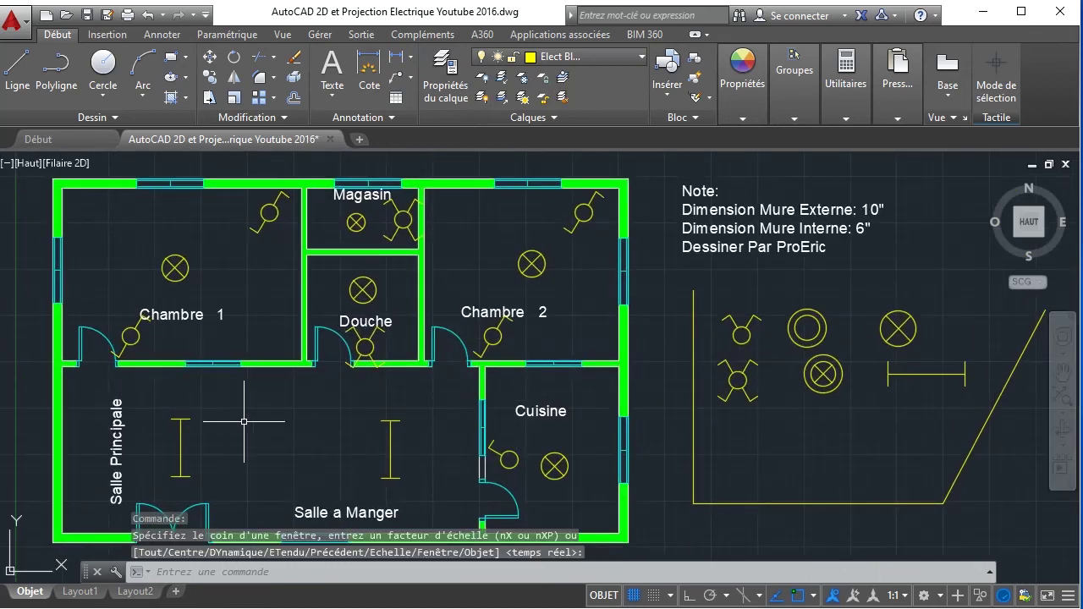
{"action": "scroll", "coordinate": [383, 344], "scroll_direction": "up", "scroll_amount": 4}
{"action": "left_click", "coordinate": [374, 344]}
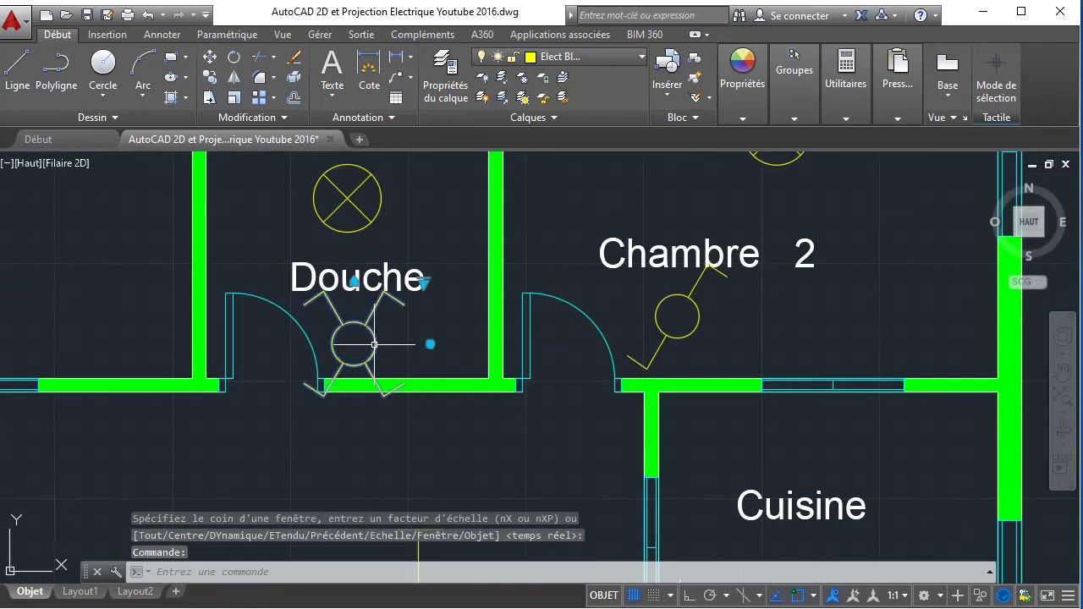
{"action": "left_click", "coordinate": [423, 283]}
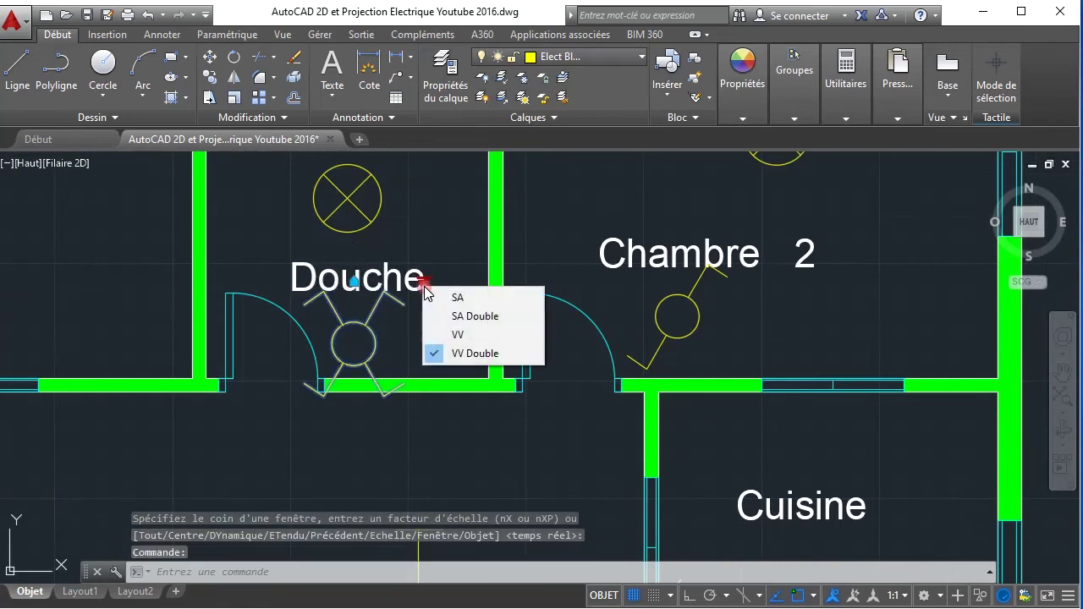
{"action": "left_click", "coordinate": [469, 303]}
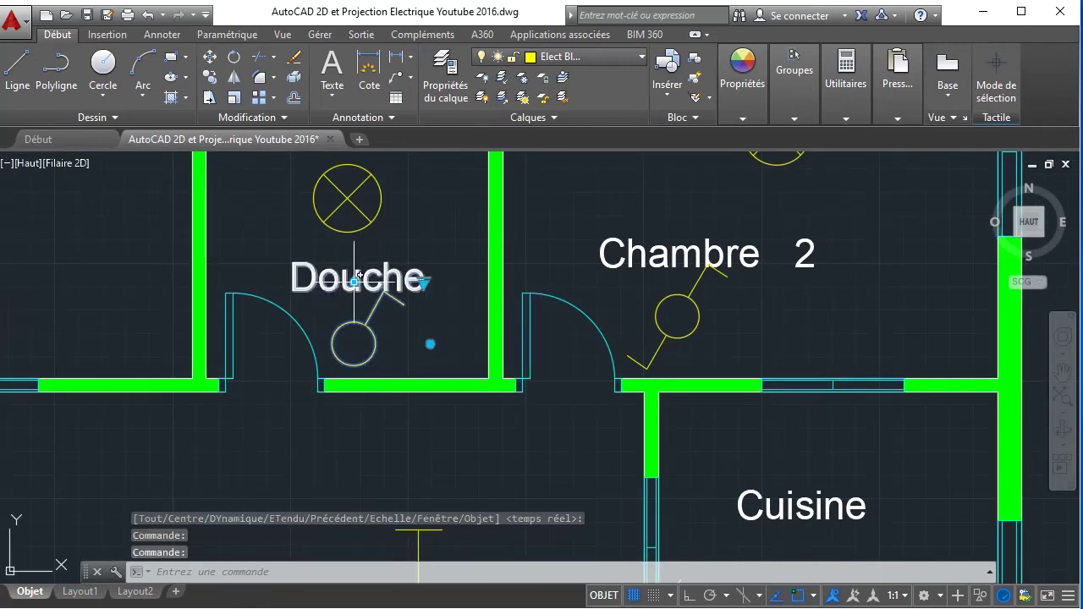
{"action": "left_click", "coordinate": [354, 281]}
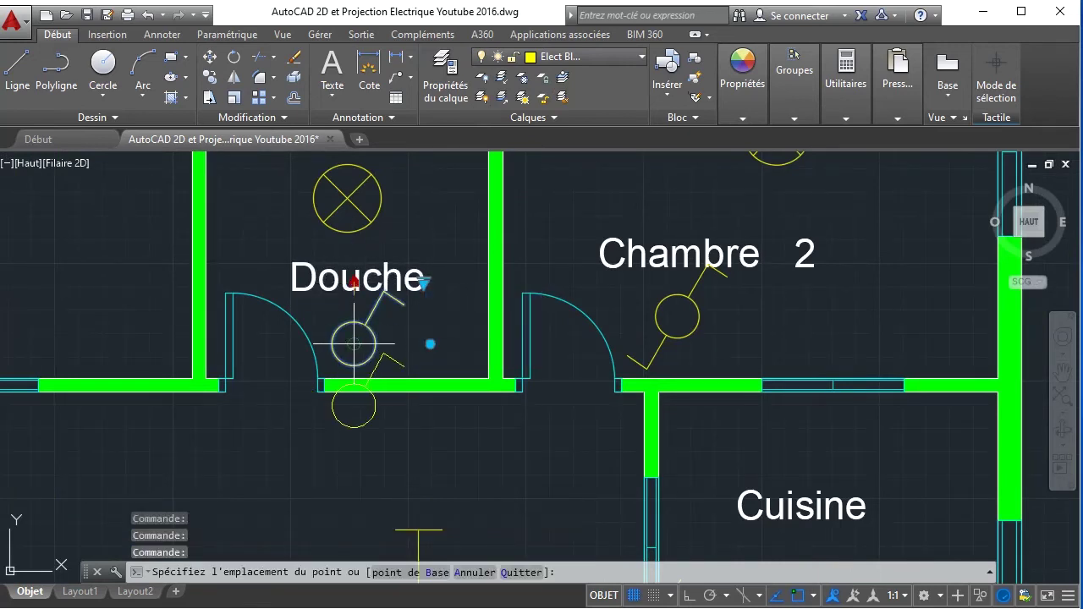
{"action": "left_click", "coordinate": [339, 392]}
{"action": "scroll", "coordinate": [424, 389], "scroll_direction": "down", "scroll_amount": 1}
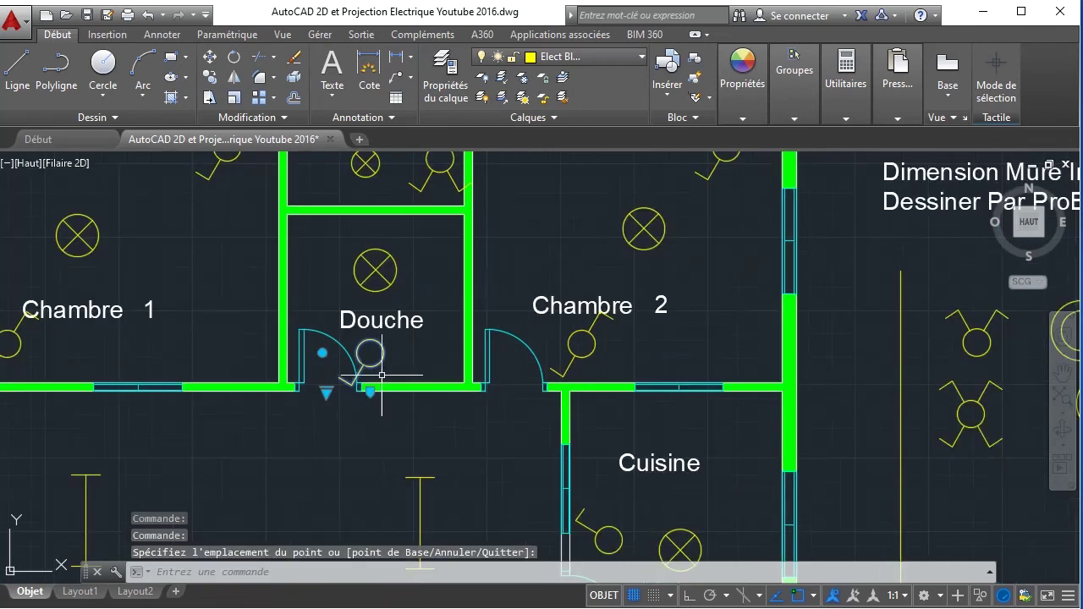
- Change the Magasin switch to SA and place it at its upper wall corner
{"action": "middle_click_drag", "start_coordinate": [431, 328], "coordinate": [391, 397]}
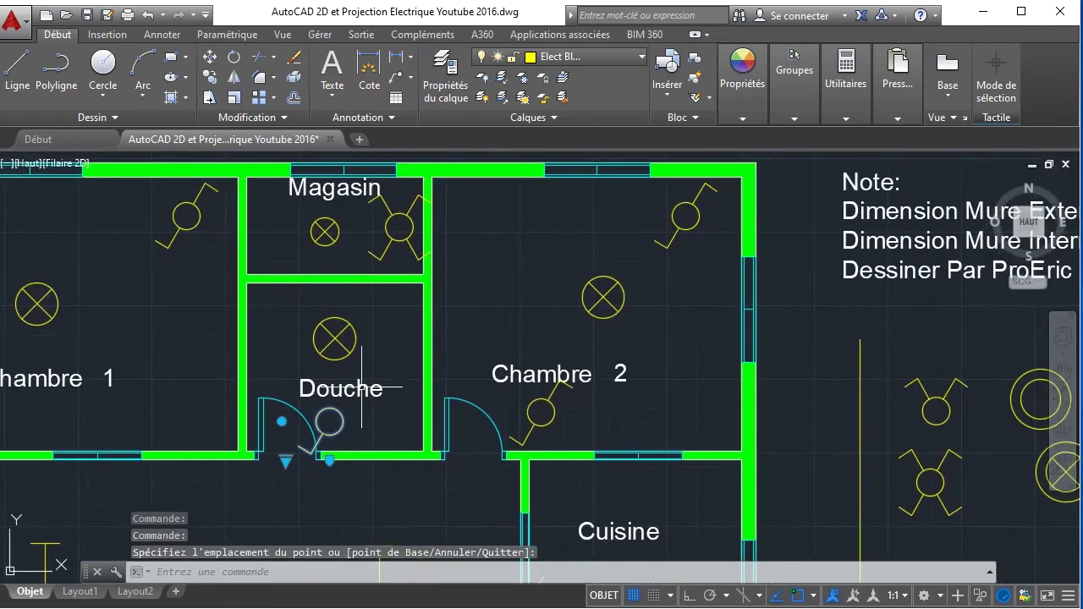
{"action": "scroll", "coordinate": [417, 232], "scroll_direction": "up", "scroll_amount": 2}
{"action": "left_click", "coordinate": [412, 228]}
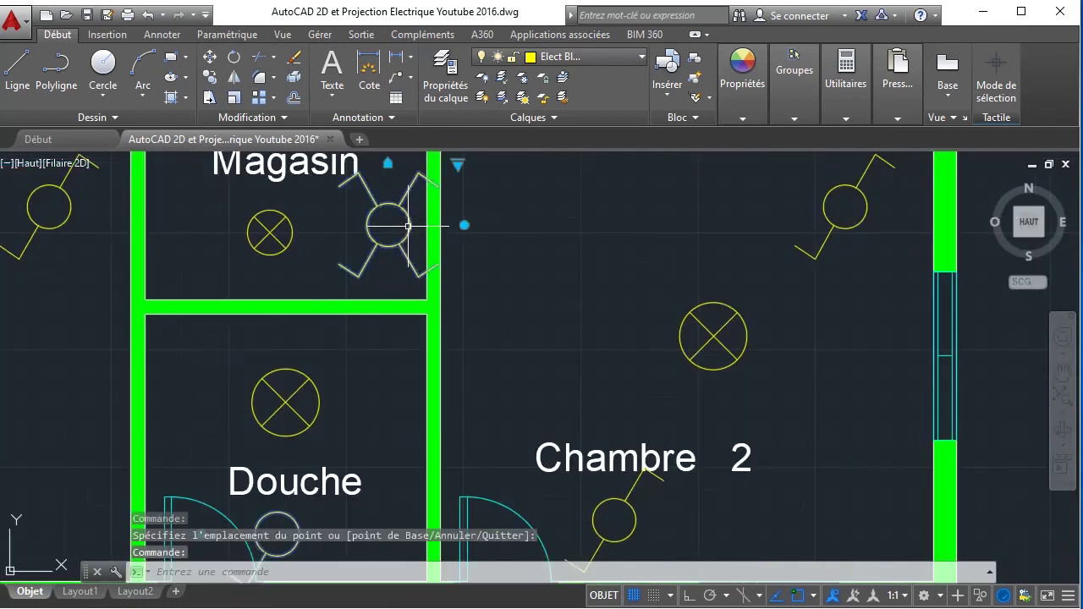
{"action": "middle_click_drag", "start_coordinate": [435, 228], "coordinate": [457, 339]}
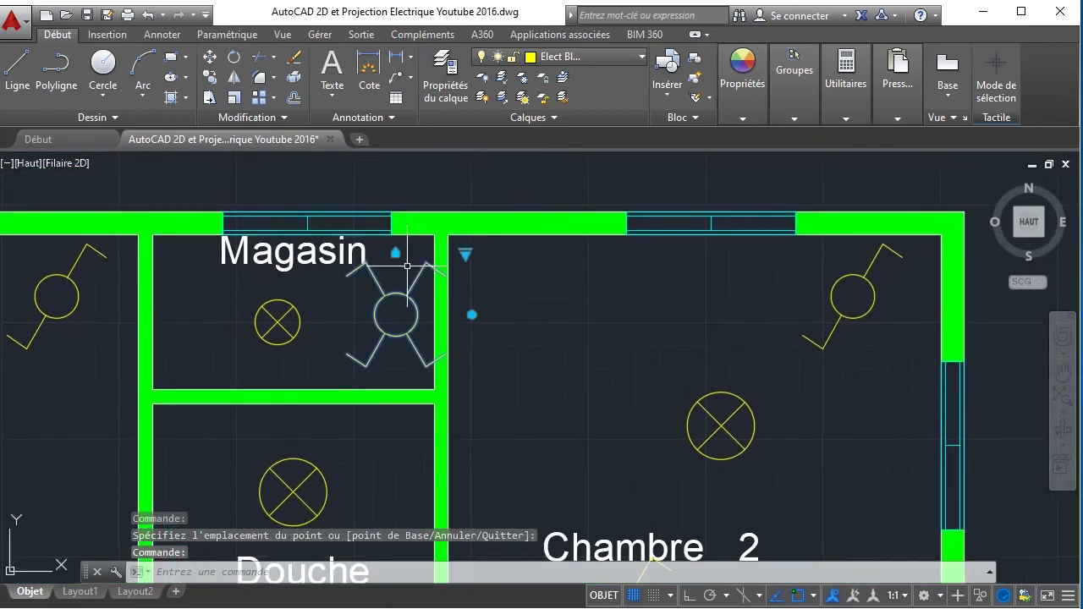
{"action": "left_click", "coordinate": [466, 253]}
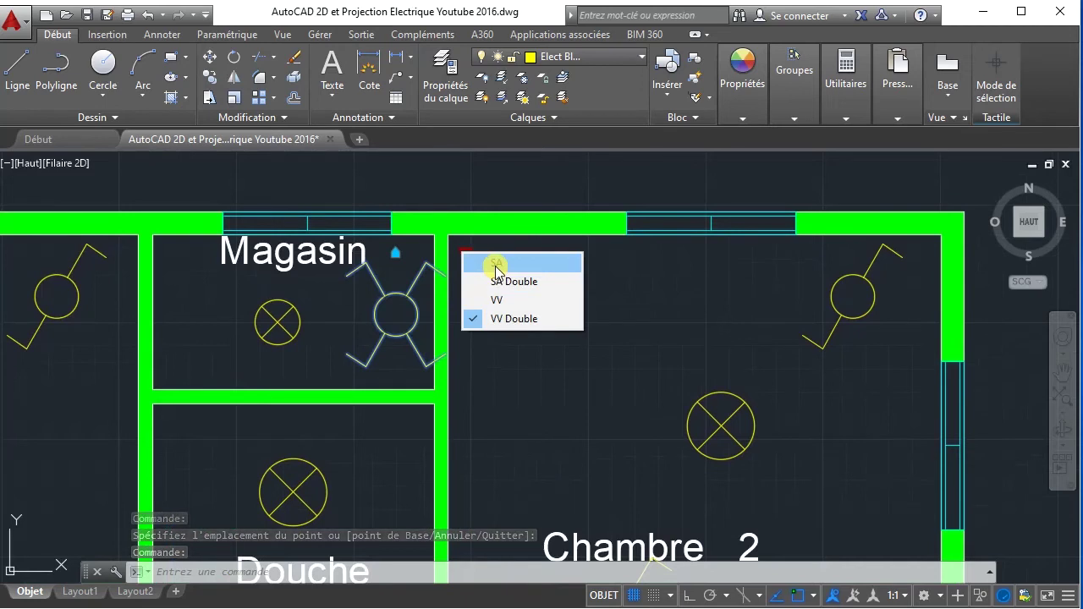
{"action": "left_click", "coordinate": [497, 265]}
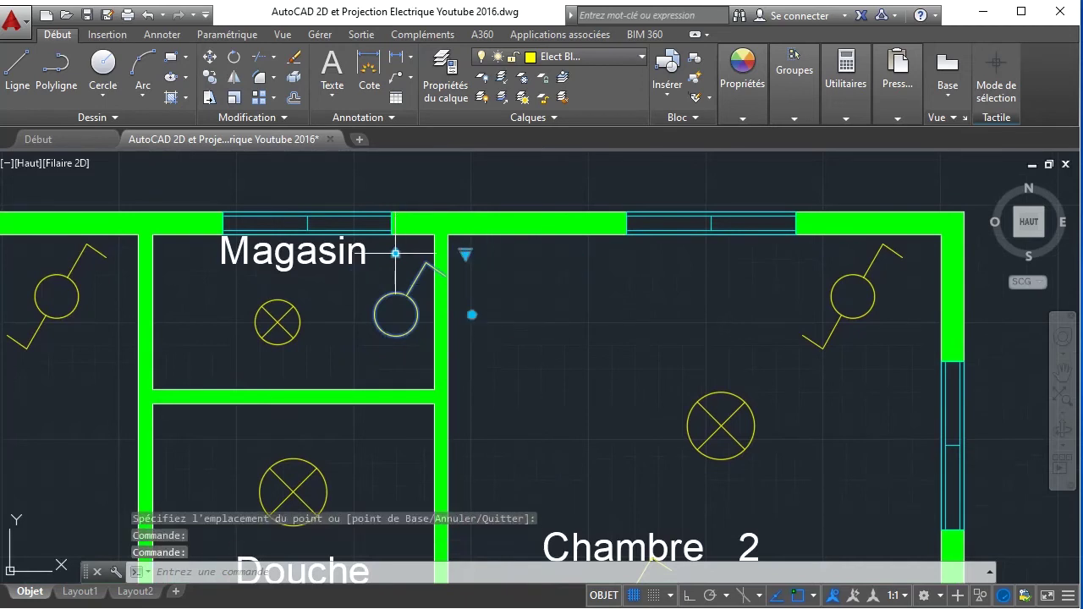
{"action": "left_click", "coordinate": [395, 253]}
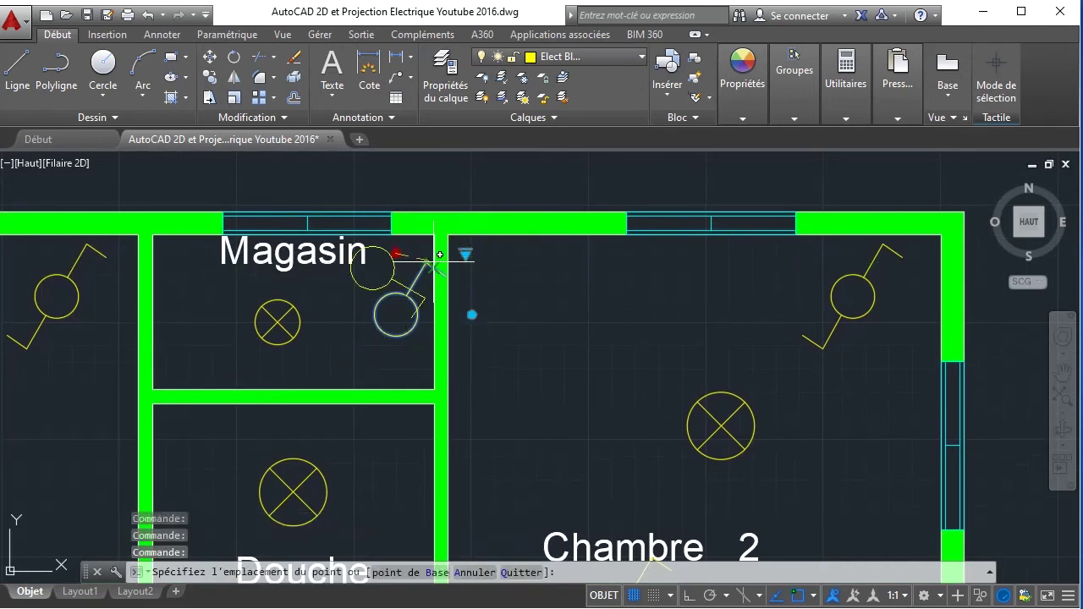
{"action": "left_click", "coordinate": [432, 263]}
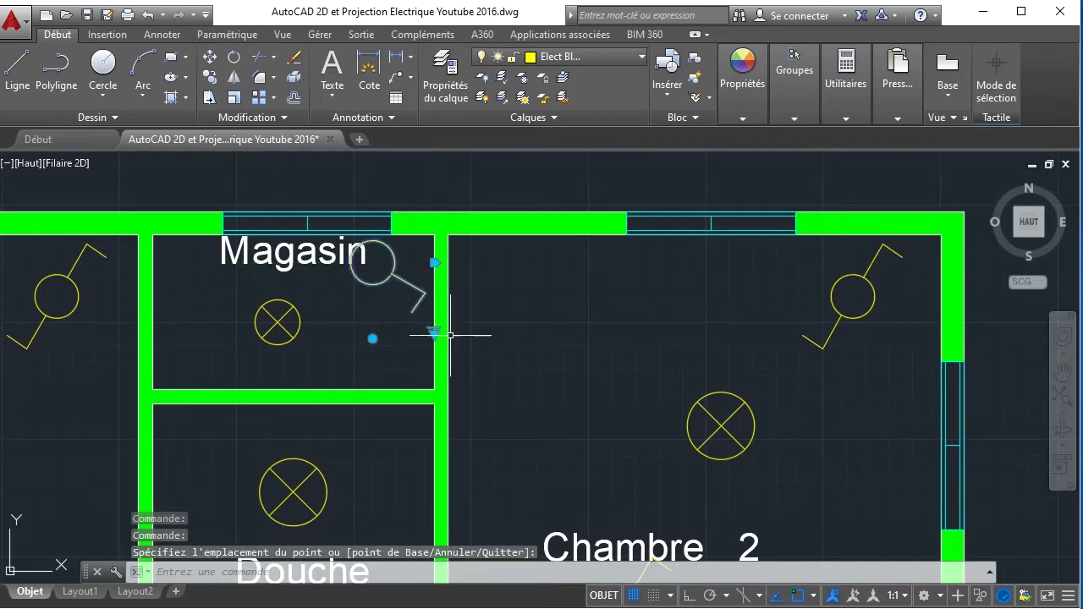
{"action": "scroll", "coordinate": [474, 376], "scroll_direction": "down", "scroll_amount": 2}
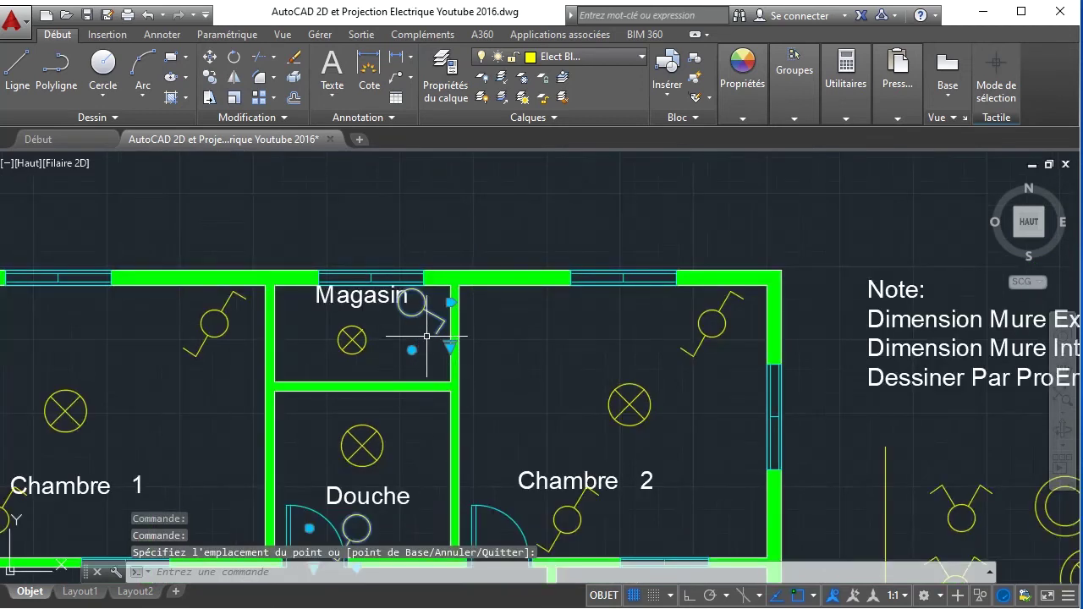
{"action": "key", "text": "Escape"}
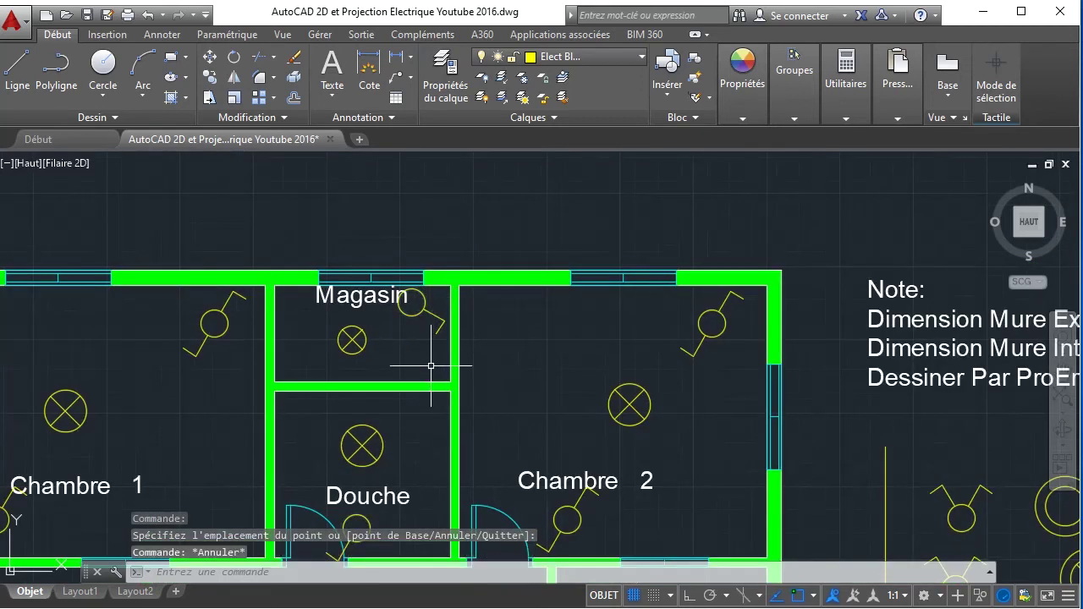
{"action": "scroll", "coordinate": [427, 397], "scroll_direction": "down", "scroll_amount": 3}
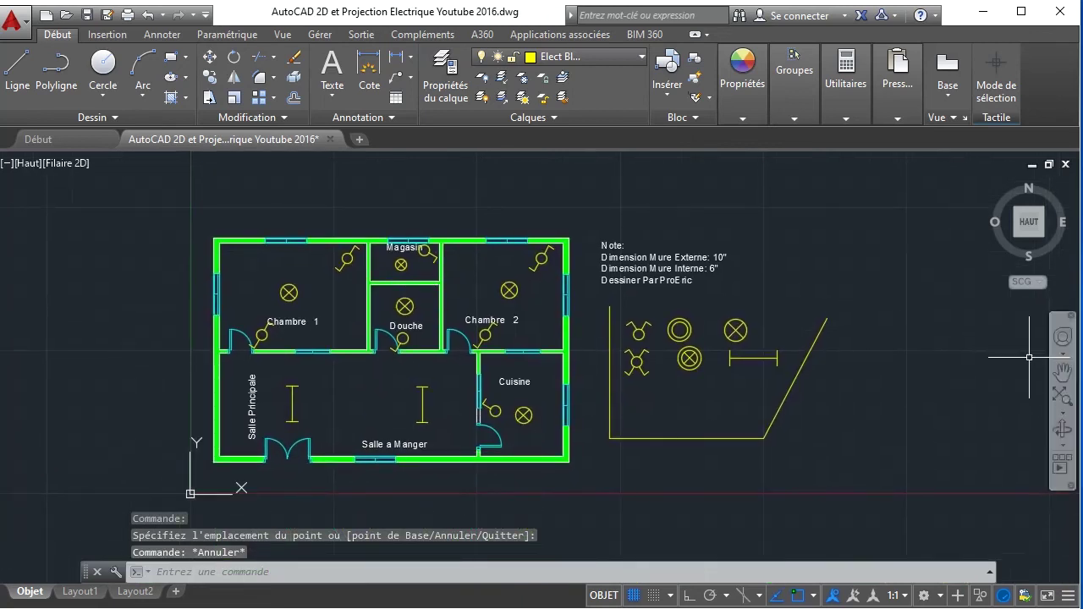
- Copy the circled-X legend lamp from its centre to the Salle a Manger entrance door
{"action": "left_click", "coordinate": [1064, 396]}
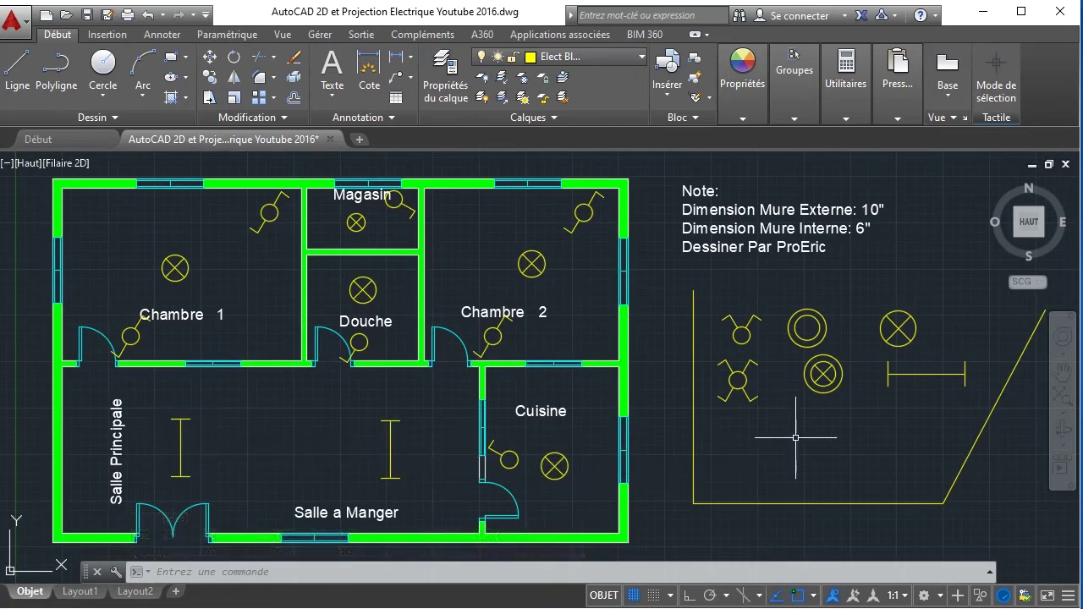
{"action": "left_click", "coordinate": [824, 374]}
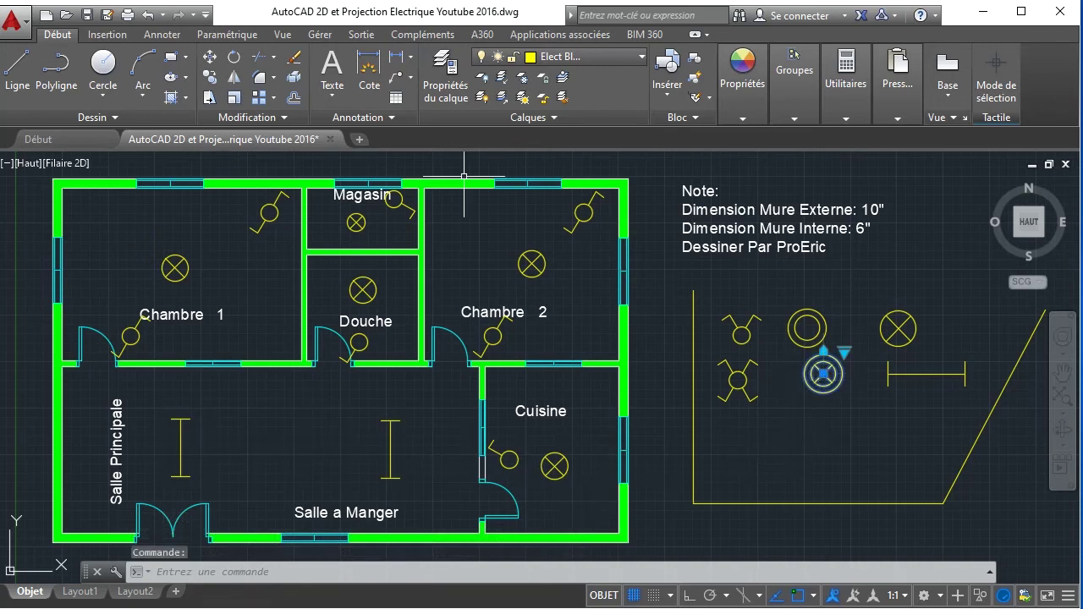
{"action": "left_click", "coordinate": [211, 80]}
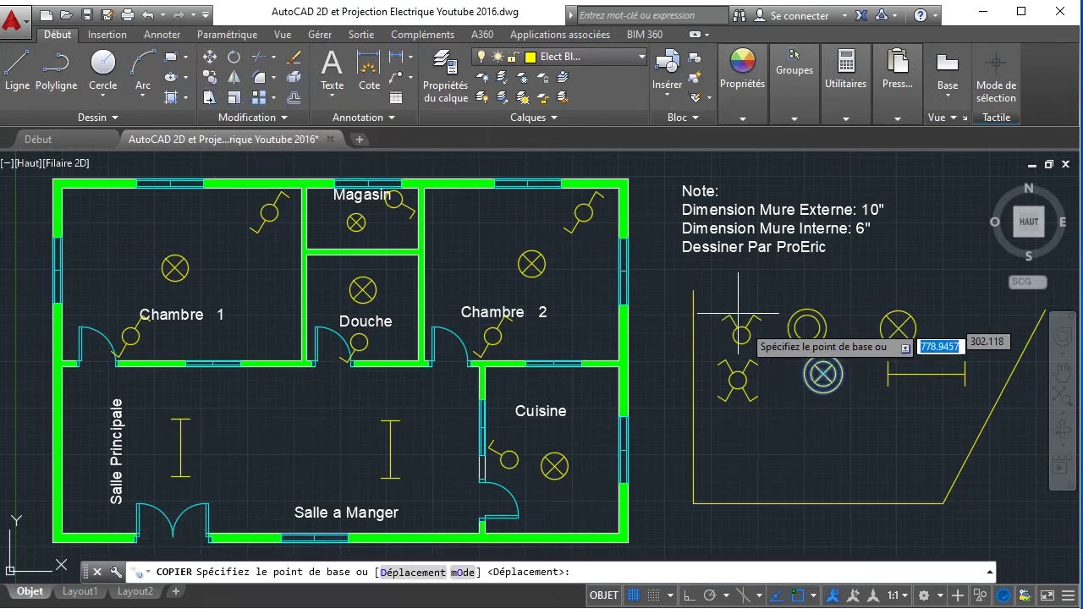
{"action": "left_click", "coordinate": [829, 373]}
{"action": "middle_click_drag", "start_coordinate": [261, 447], "coordinate": [296, 282]}
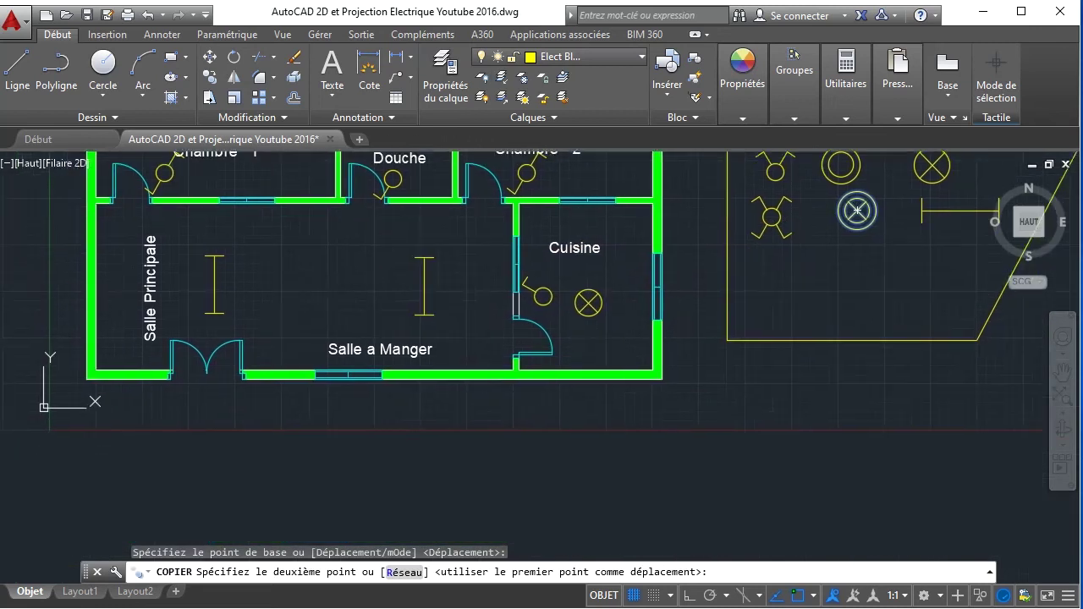
{"action": "left_click", "coordinate": [266, 348]}
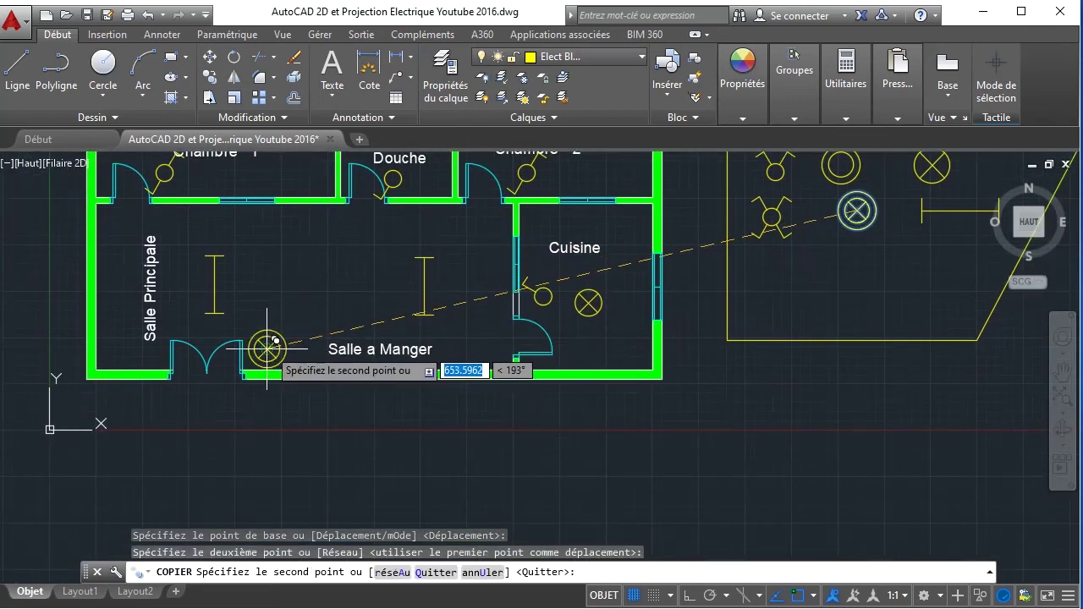
{"action": "scroll", "coordinate": [423, 322], "scroll_direction": "down", "scroll_amount": 1}
{"action": "scroll", "coordinate": [353, 310], "scroll_direction": "up", "scroll_amount": 1}
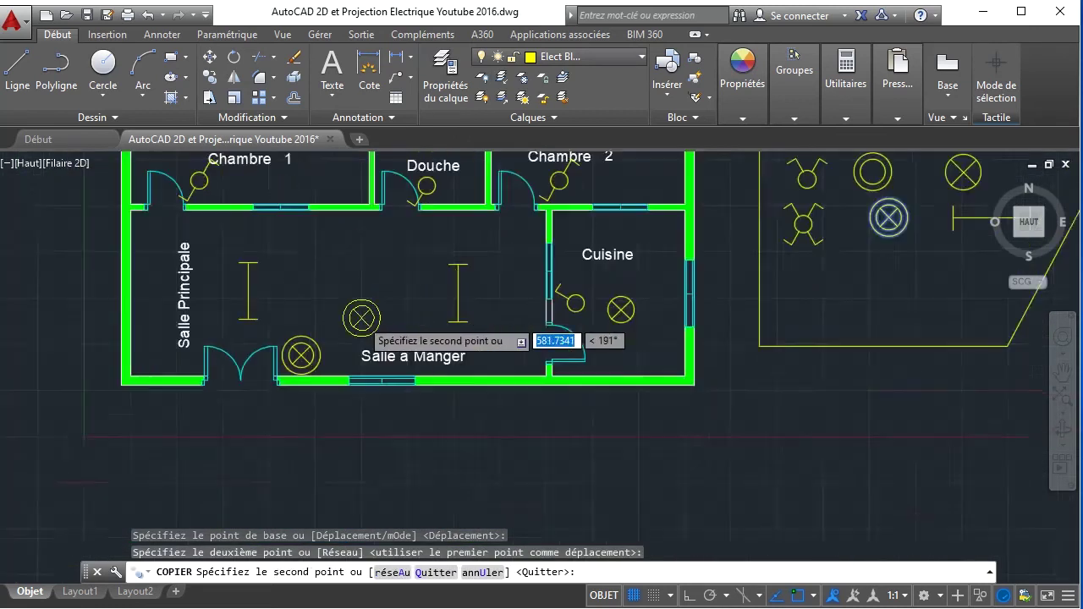
{"action": "scroll", "coordinate": [361, 318], "scroll_direction": "up", "scroll_amount": 2}
{"action": "right_click", "coordinate": [385, 298]}
{"action": "left_click", "coordinate": [435, 308]}
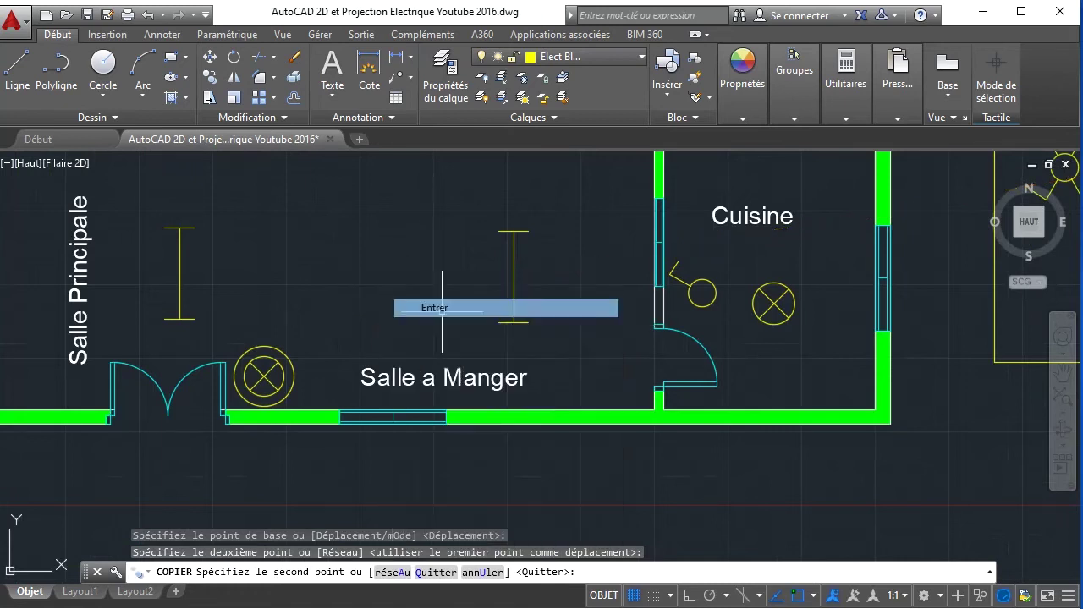
- Scale the copied lamp symbol down to 0.75 about its centre
{"action": "left_click", "coordinate": [234, 98]}
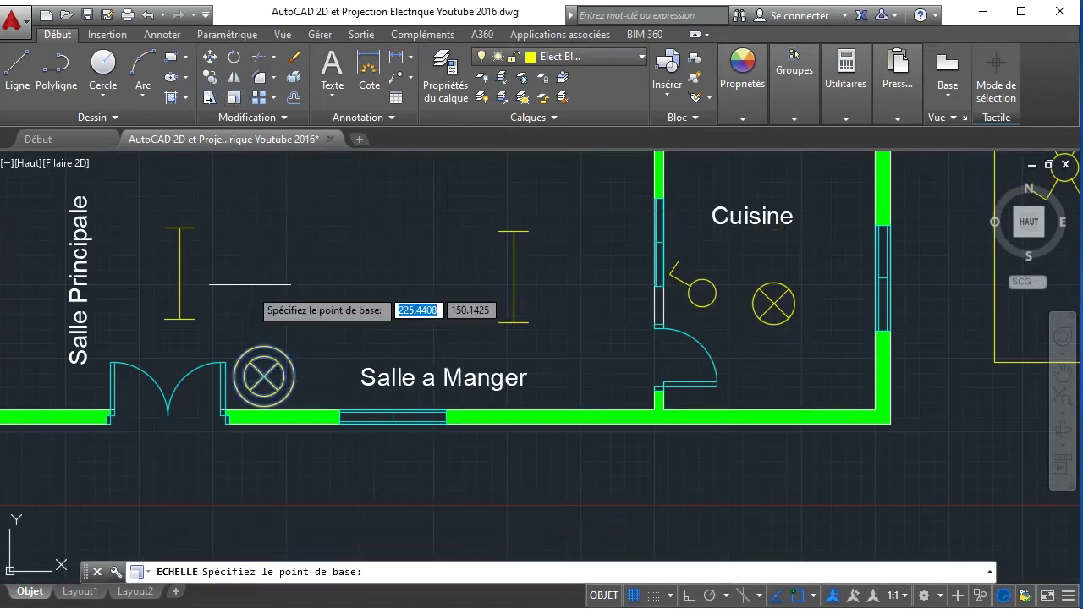
{"action": "left_click", "coordinate": [263, 375]}
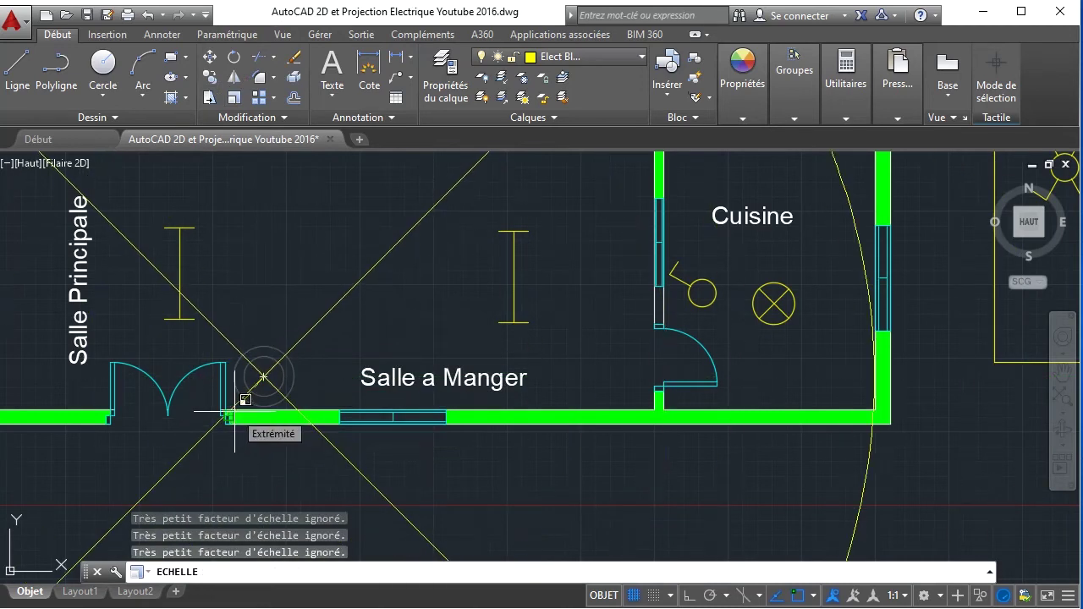
{"action": "left_click", "coordinate": [234, 414]}
{"action": "type", "text": "0."}
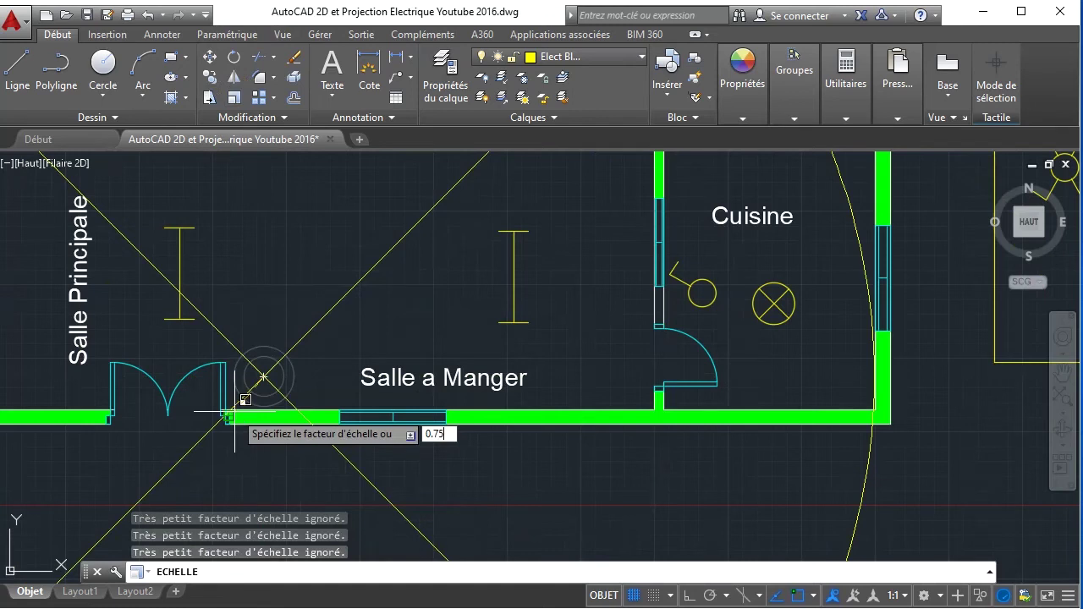
{"action": "type", "text": "75"}
{"action": "key", "text": "Return"}
- Copy the smaller lamp near Salle Principale and beside the Cuisine wall, then zoom to extents
{"action": "scroll", "coordinate": [291, 393], "scroll_direction": "down", "scroll_amount": 4}
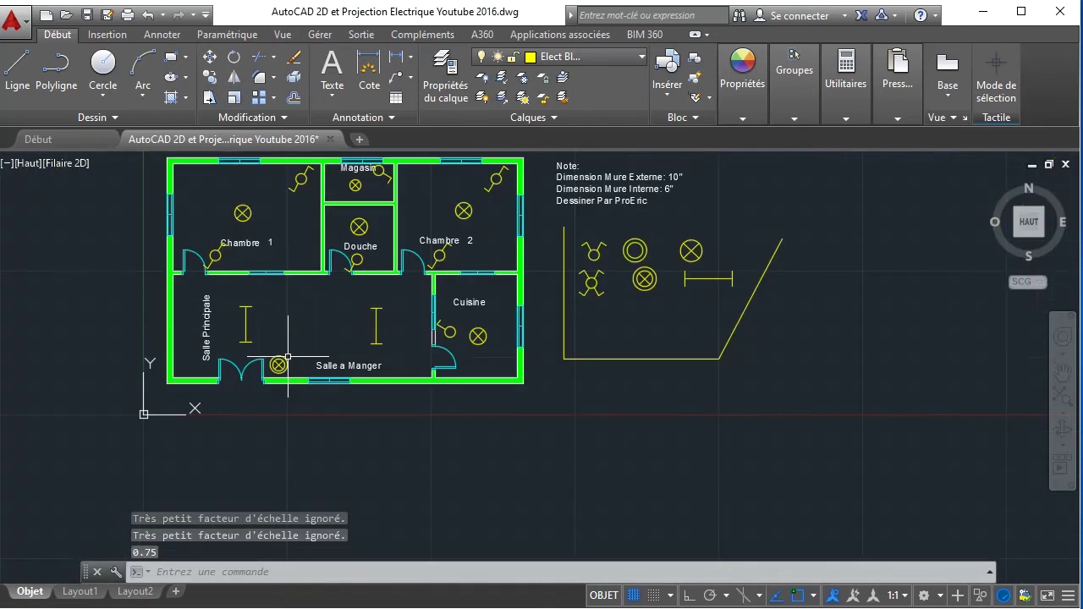
{"action": "scroll", "coordinate": [280, 365], "scroll_direction": "up", "scroll_amount": 4}
{"action": "left_click", "coordinate": [274, 364]}
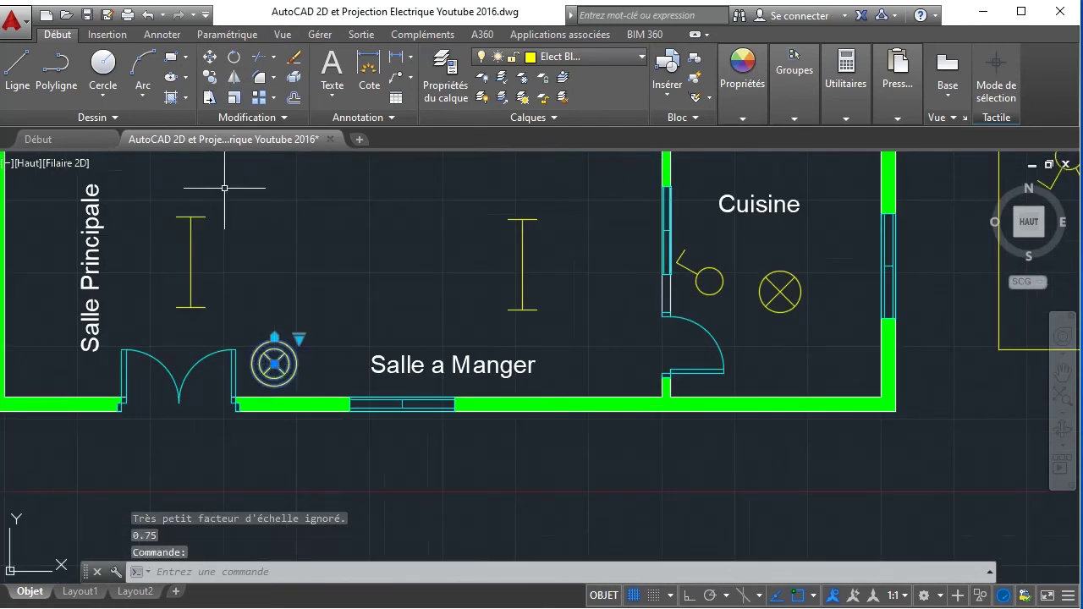
{"action": "left_click", "coordinate": [210, 76]}
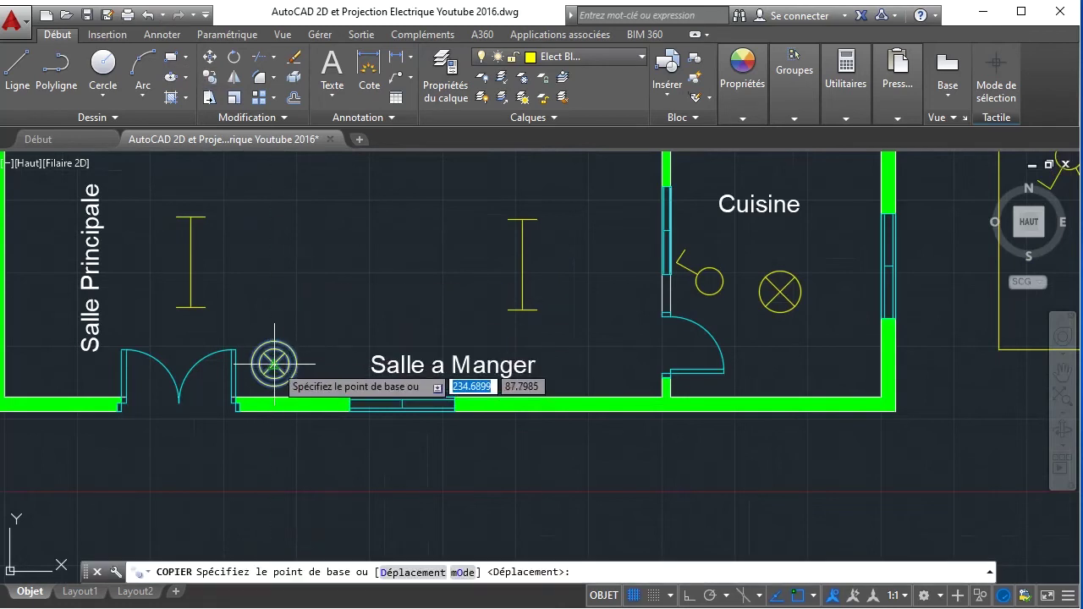
{"action": "left_click", "coordinate": [275, 364]}
{"action": "scroll", "coordinate": [355, 328], "scroll_direction": "down", "scroll_amount": 3}
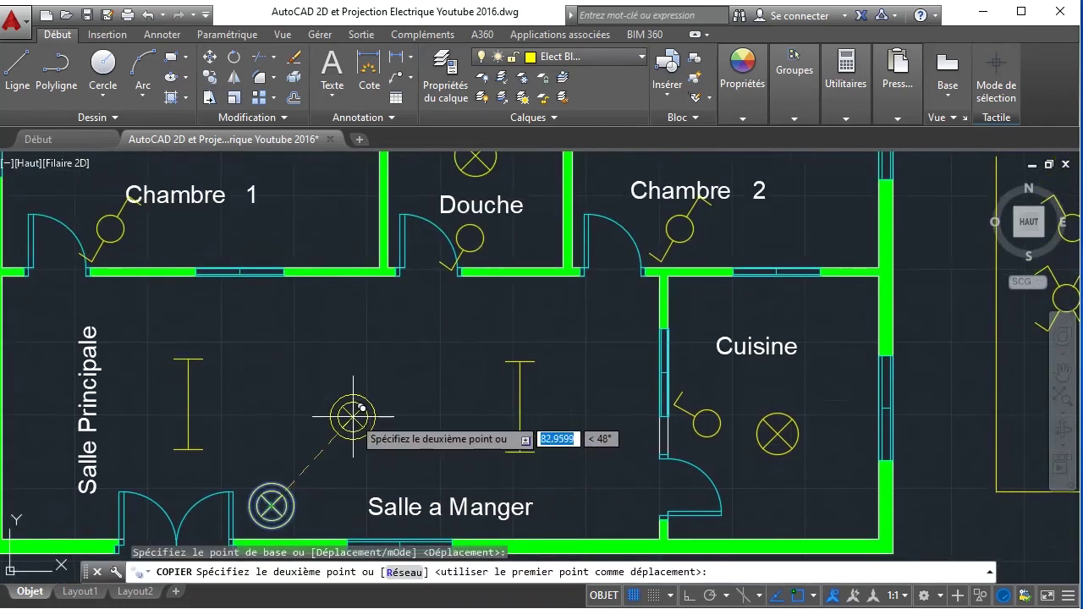
{"action": "scroll", "coordinate": [218, 347], "scroll_direction": "up", "scroll_amount": 3}
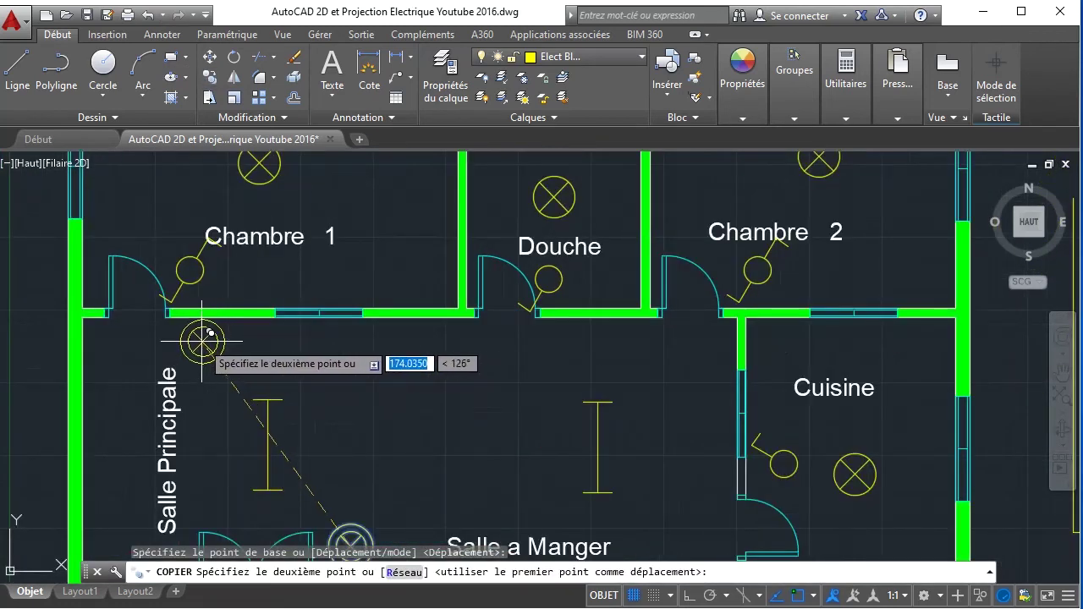
{"action": "left_click", "coordinate": [212, 341]}
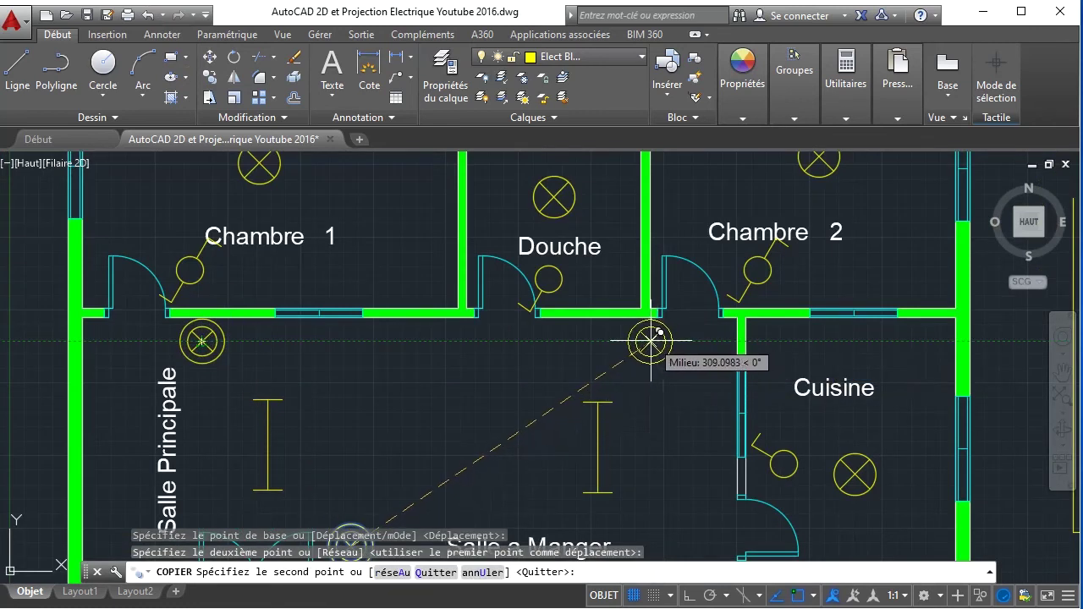
{"action": "left_click", "coordinate": [710, 357]}
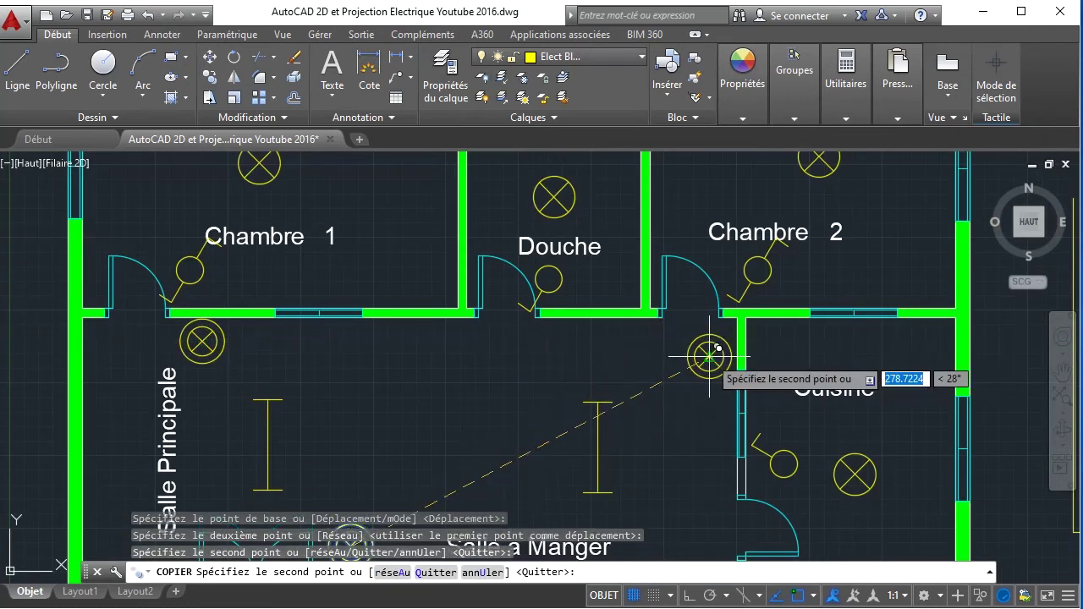
{"action": "right_click", "coordinate": [690, 398]}
{"action": "left_click", "coordinate": [717, 428]}
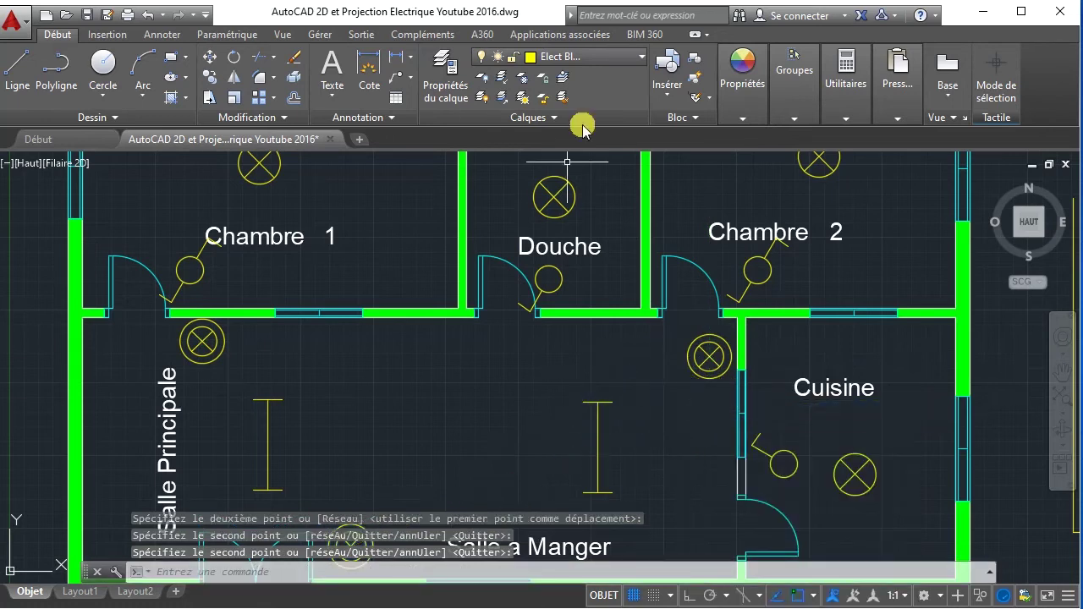
{"action": "left_click", "coordinate": [1064, 398]}
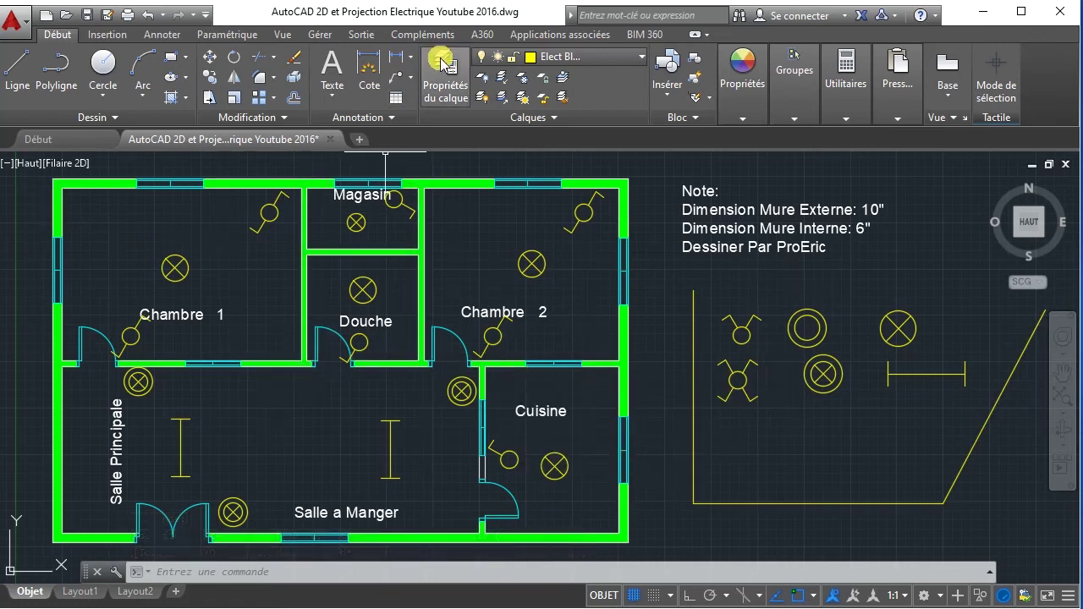
- Make Elect Conn the current layer from the Calques layer list
{"action": "left_click", "coordinate": [549, 58]}
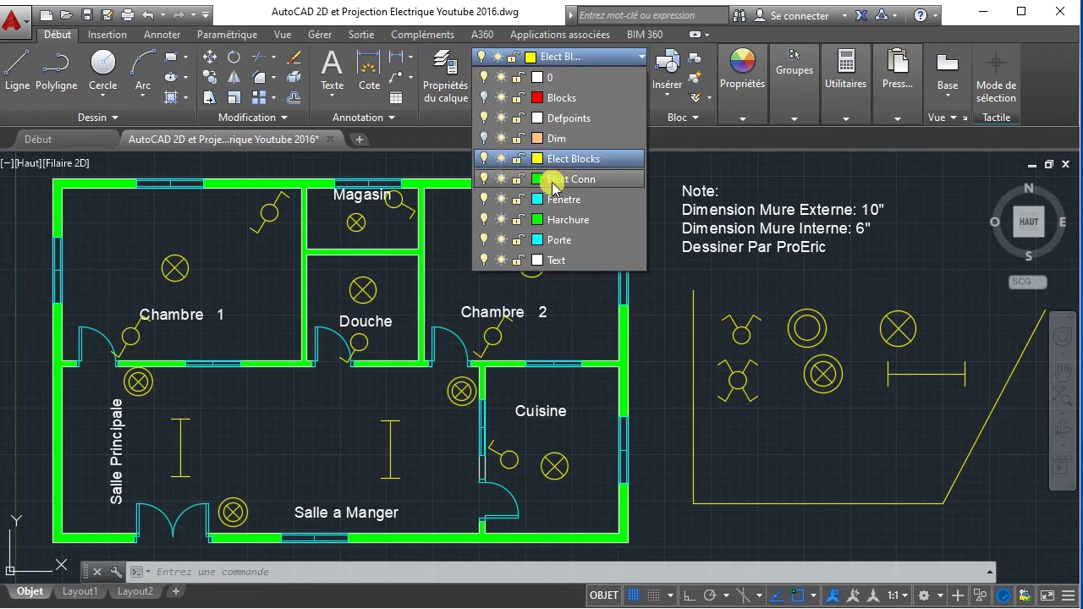
{"action": "left_click", "coordinate": [555, 187]}
{"action": "left_click", "coordinate": [555, 185]}
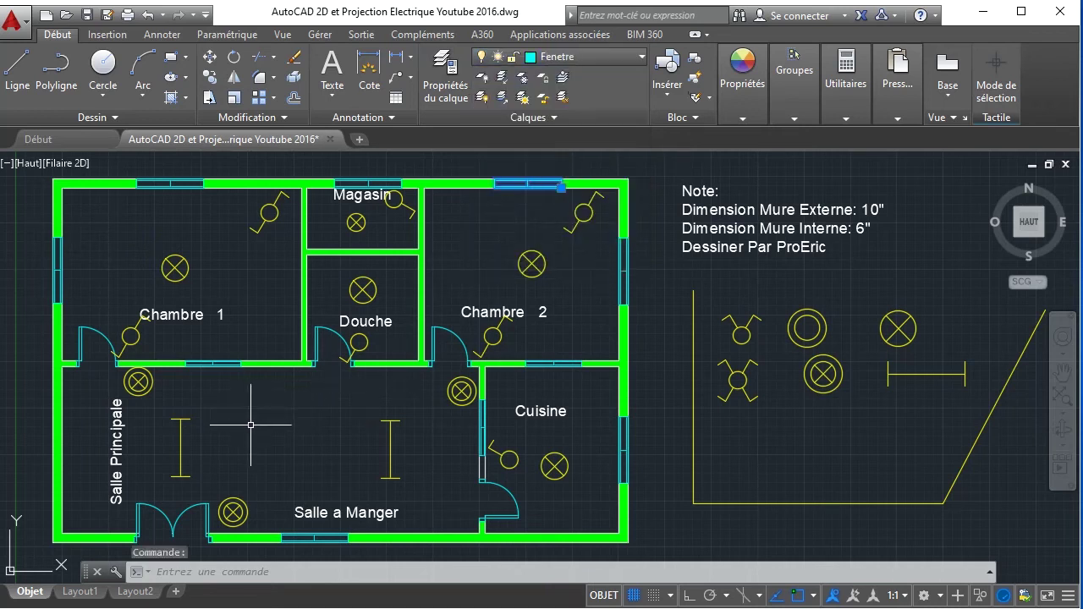
{"action": "left_click", "coordinate": [555, 57]}
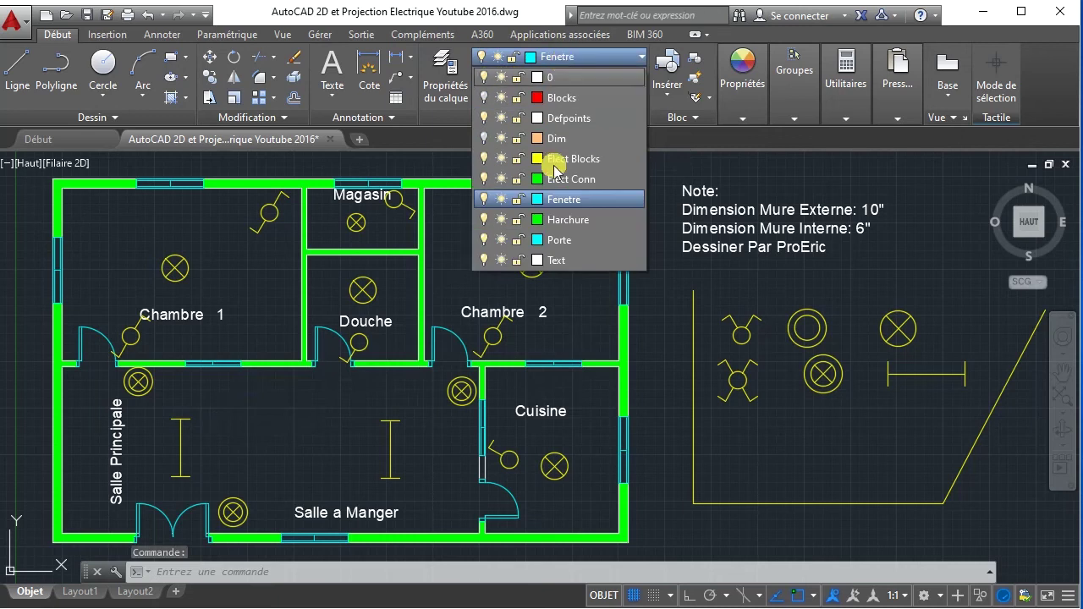
{"action": "left_click", "coordinate": [558, 179]}
{"action": "left_click", "coordinate": [571, 181]}
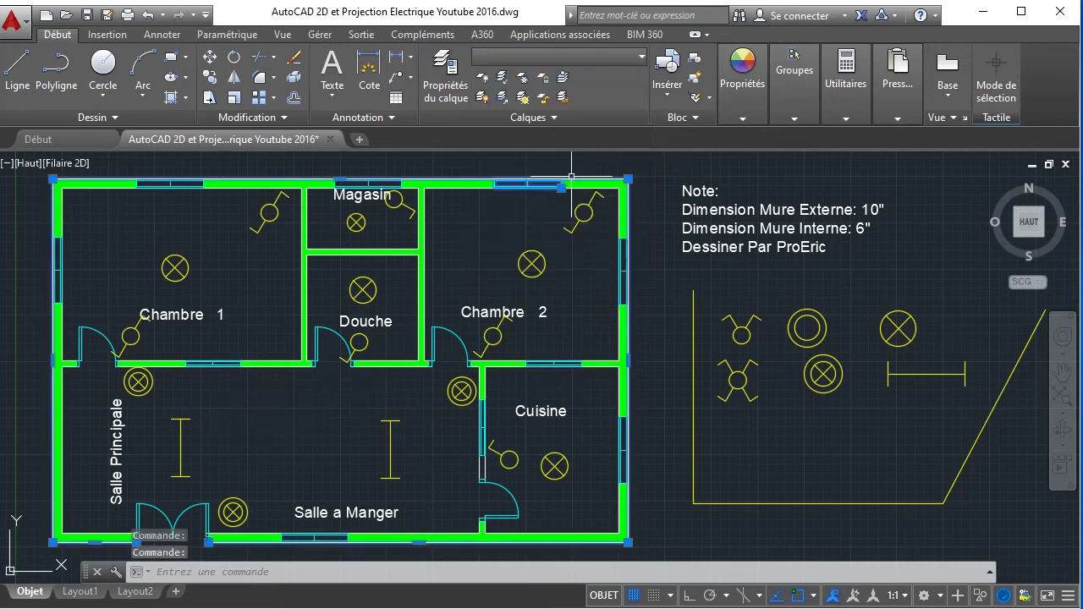
{"action": "left_click", "coordinate": [576, 57]}
{"action": "left_click", "coordinate": [559, 178]}
{"action": "key", "text": "Escape"}
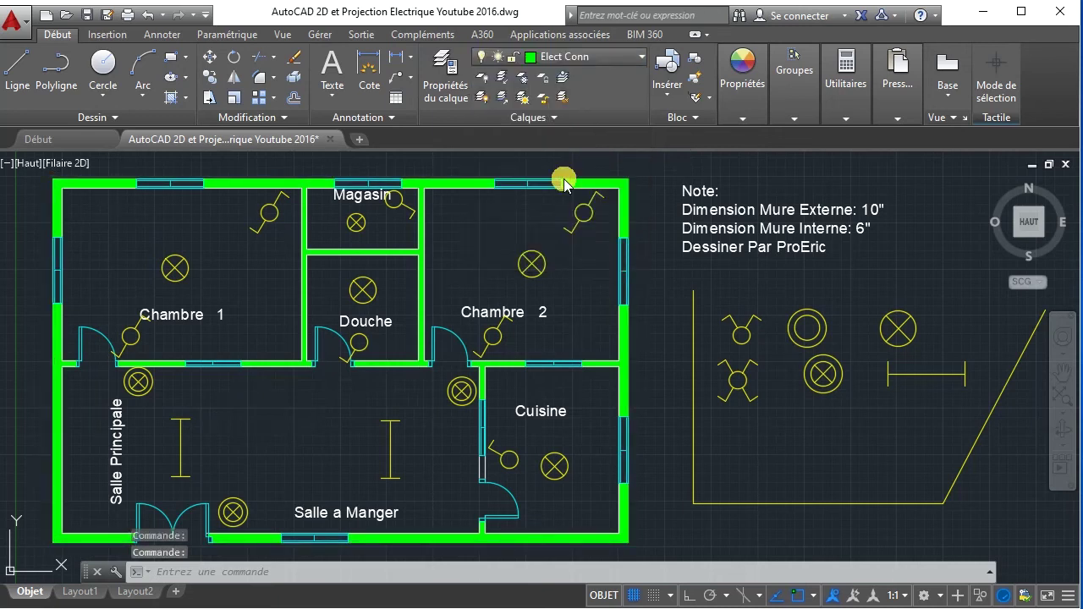
- Open the colour chooser for the Elect Conn layer
{"action": "left_click", "coordinate": [579, 191]}
{"action": "key", "text": "Escape"}
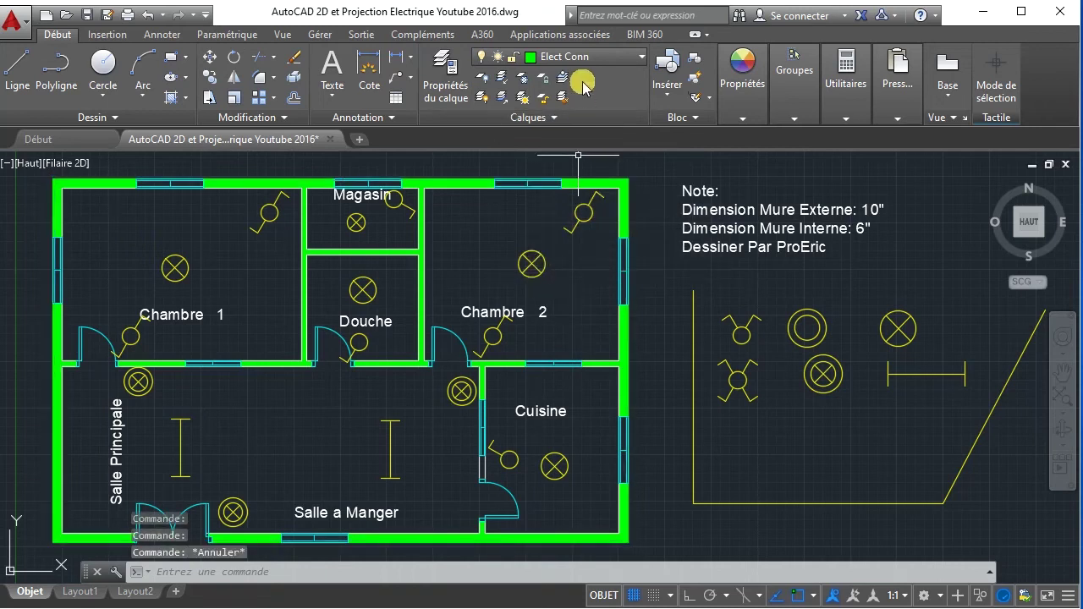
{"action": "left_click", "coordinate": [578, 58]}
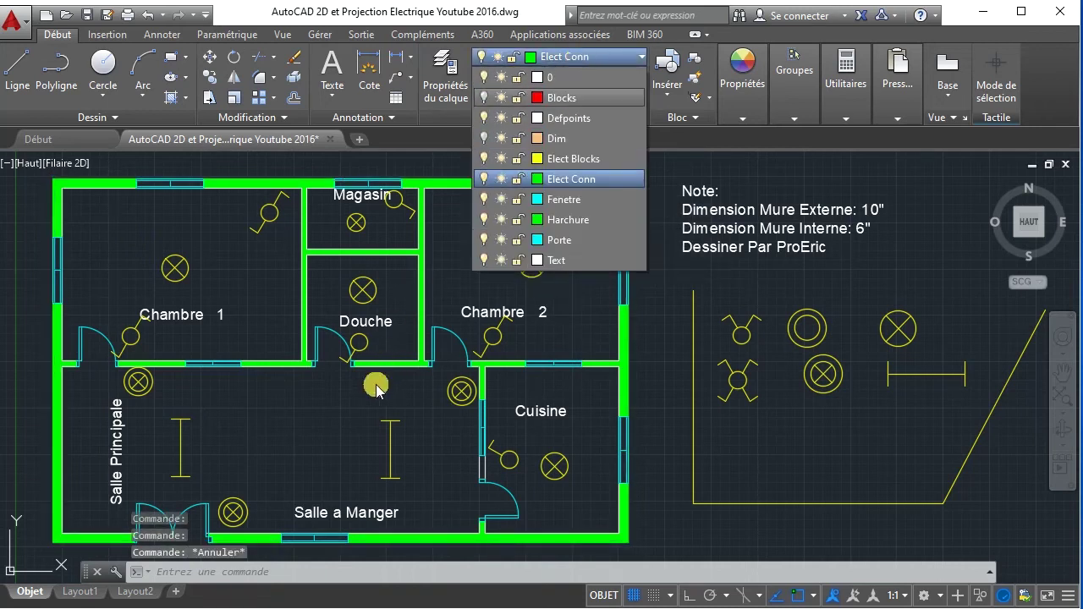
{"action": "left_click", "coordinate": [17, 68]}
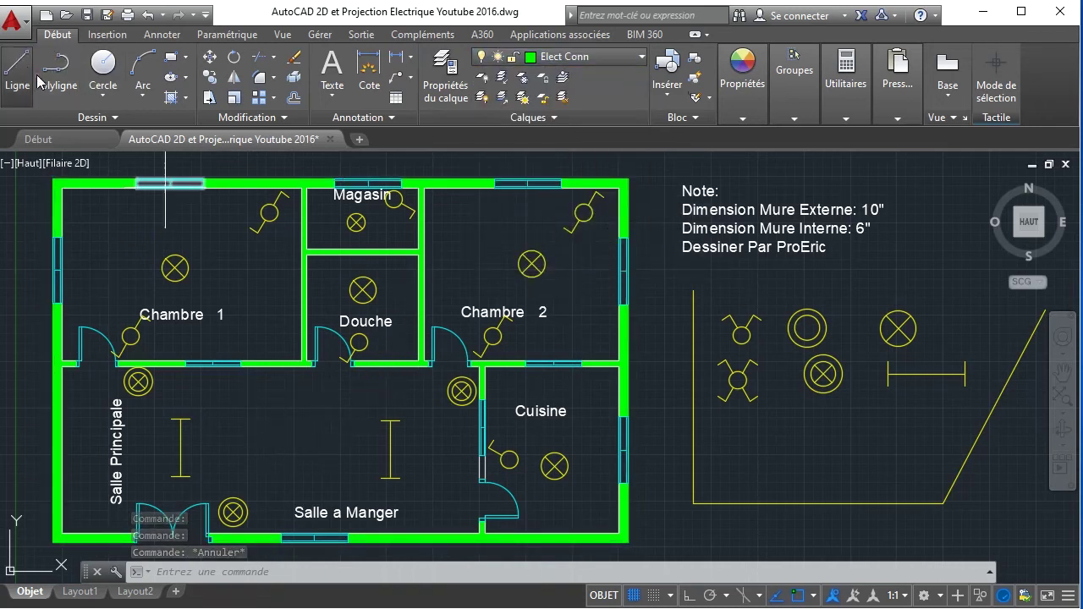
{"action": "left_click", "coordinate": [279, 447]}
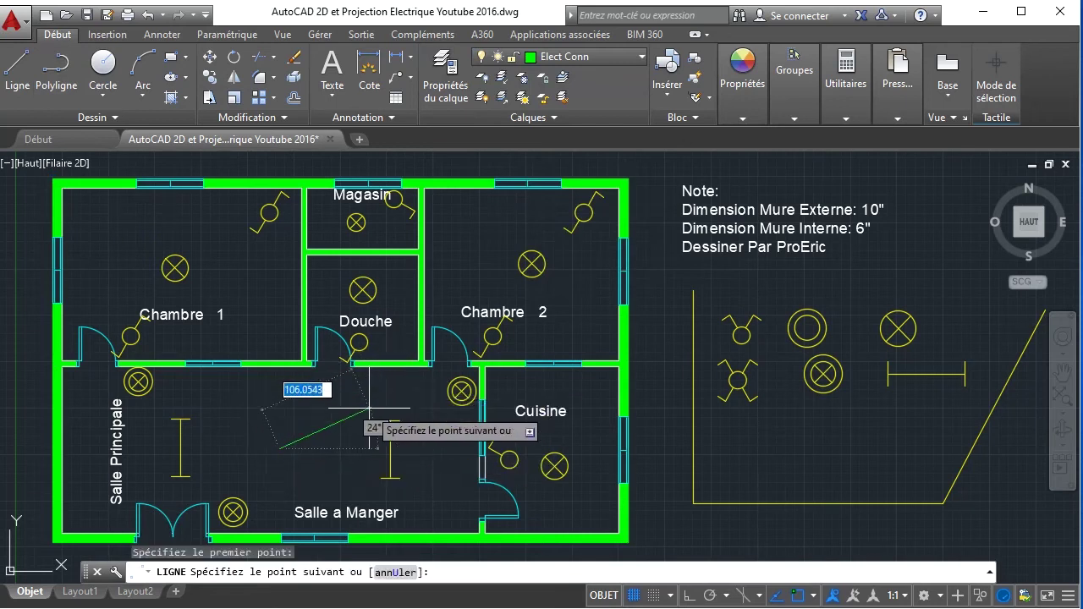
{"action": "key", "text": "Escape"}
{"action": "left_click", "coordinate": [577, 61]}
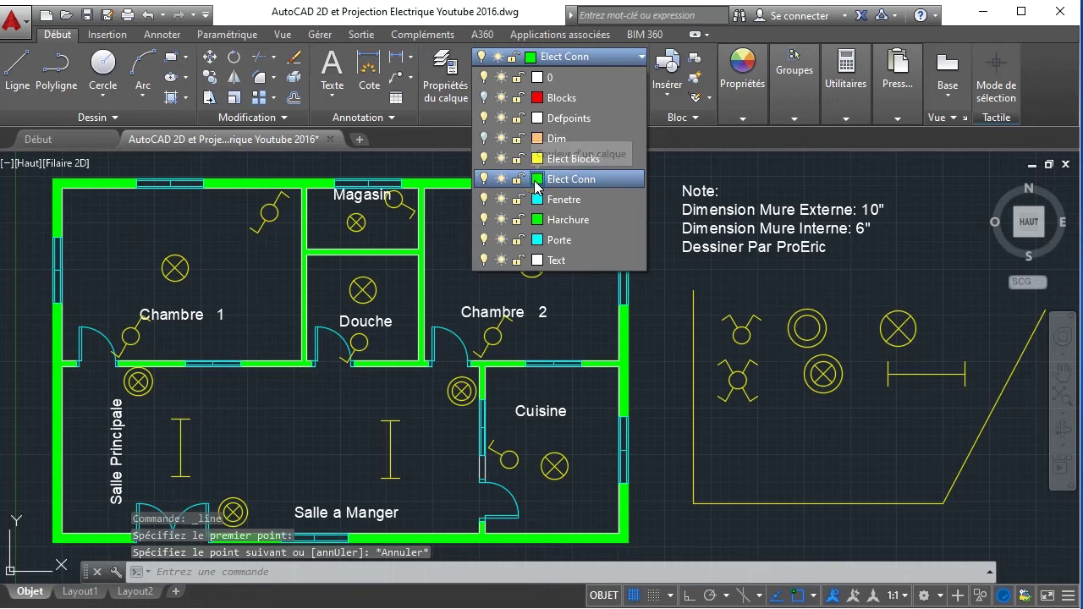
{"action": "left_click", "coordinate": [534, 181]}
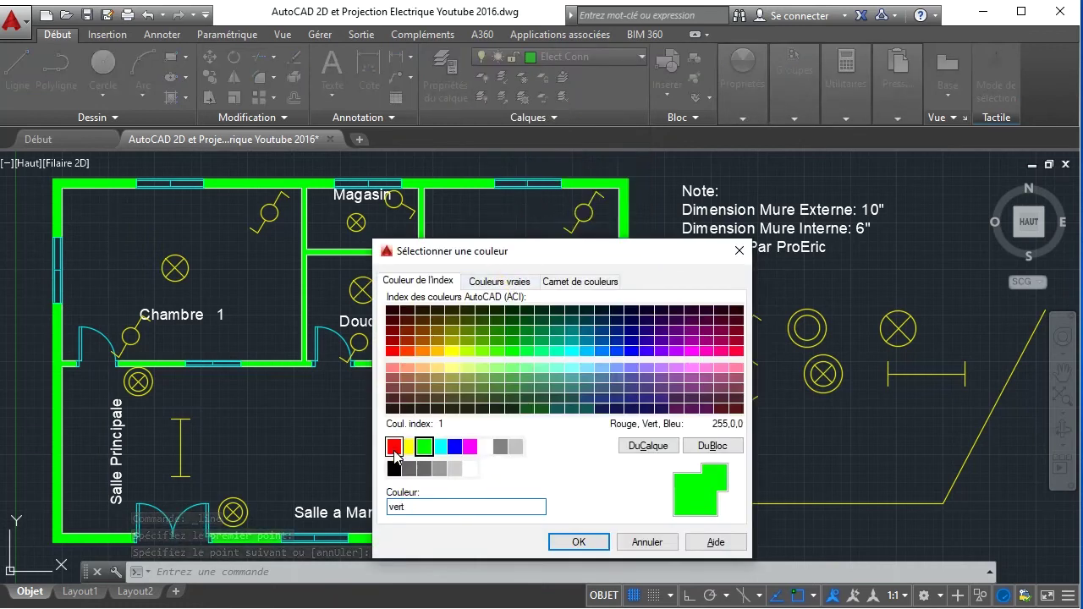
- Change the Elect Conn layer colour from green to red (index 1)
{"action": "left_click", "coordinate": [395, 446]}
{"action": "left_click", "coordinate": [579, 543]}
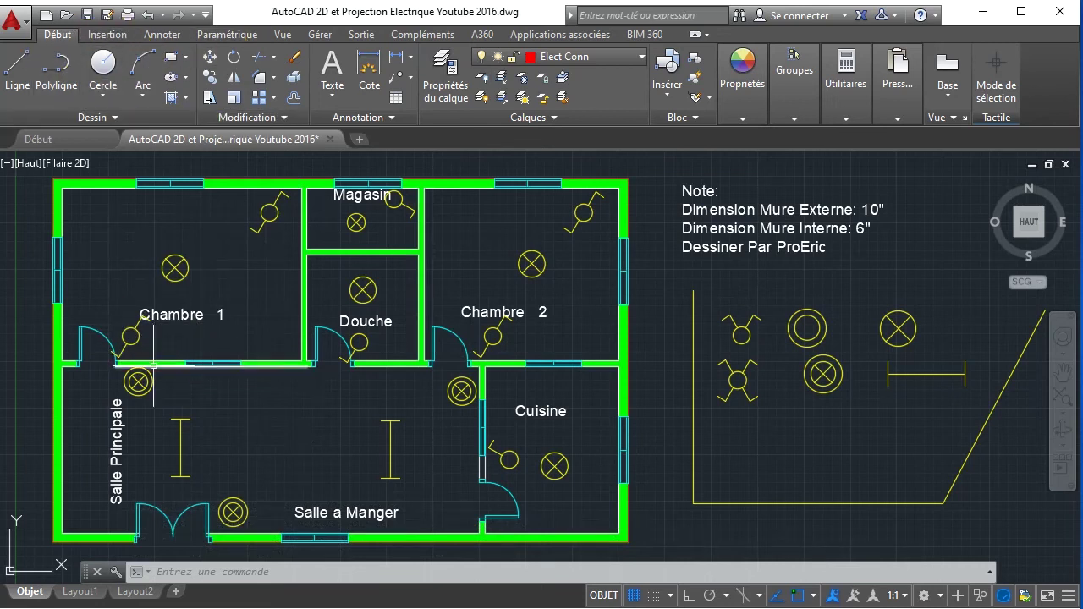
- Nudge the Chambre 1 label slightly to the right
{"action": "left_click", "coordinate": [148, 313]}
{"action": "left_click", "coordinate": [146, 309]}
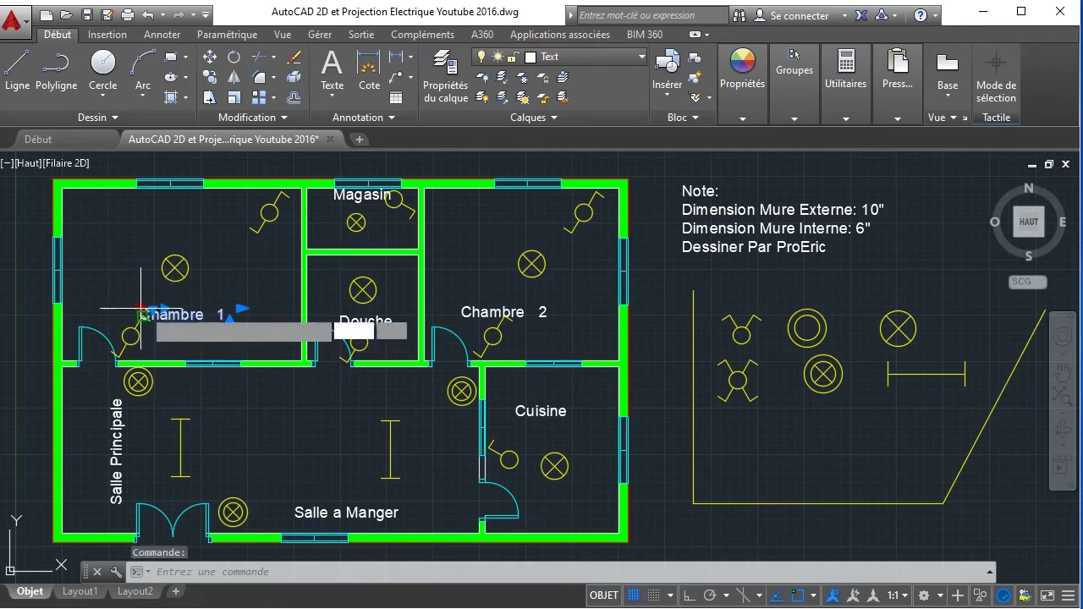
{"action": "key", "text": "Escape"}
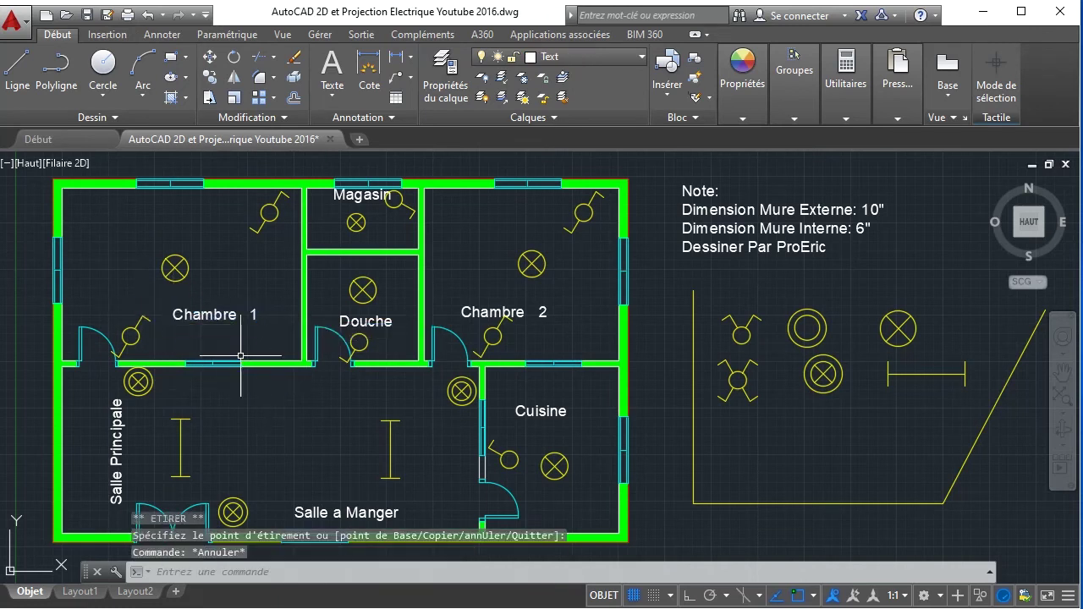
- Draw a red spline wire from the Chambre 1 door switch to its ceiling lamp
{"action": "type", "text": "sp"}
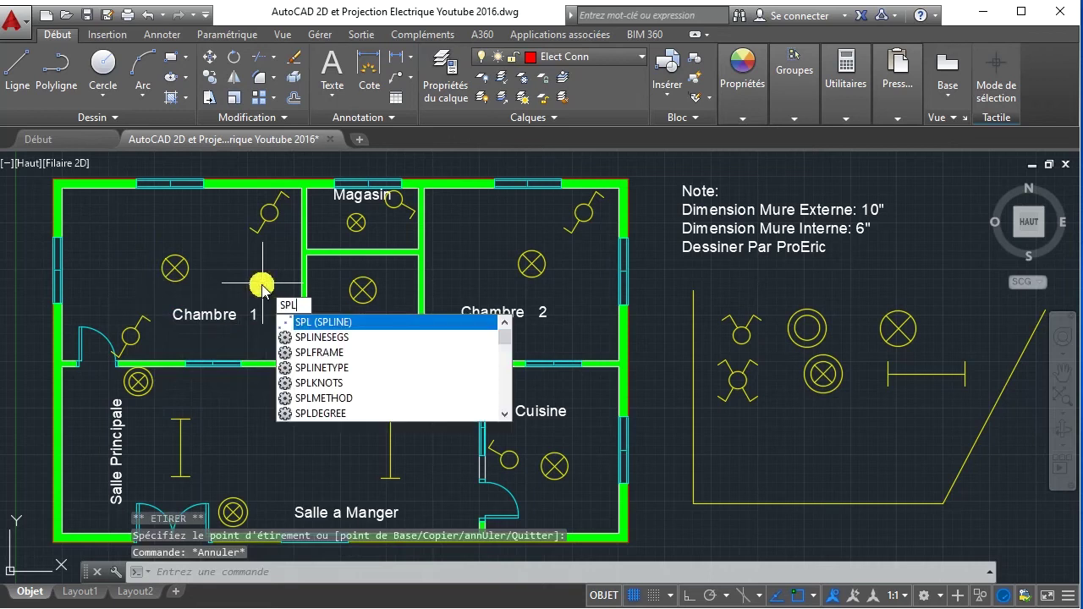
{"action": "key", "text": "Return"}
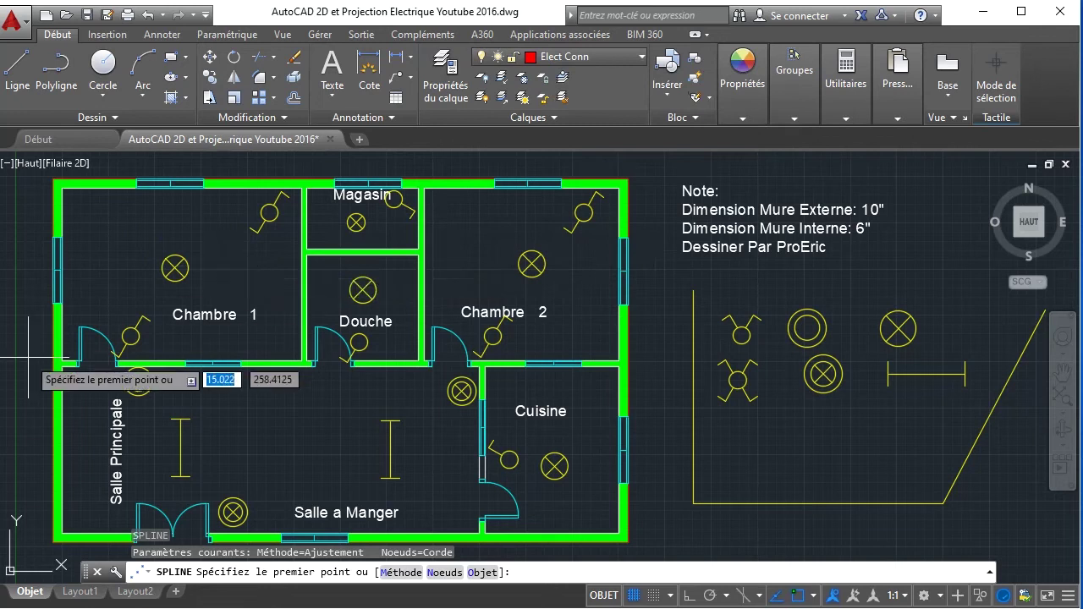
{"action": "left_click", "coordinate": [127, 332]}
{"action": "left_click", "coordinate": [102, 294]}
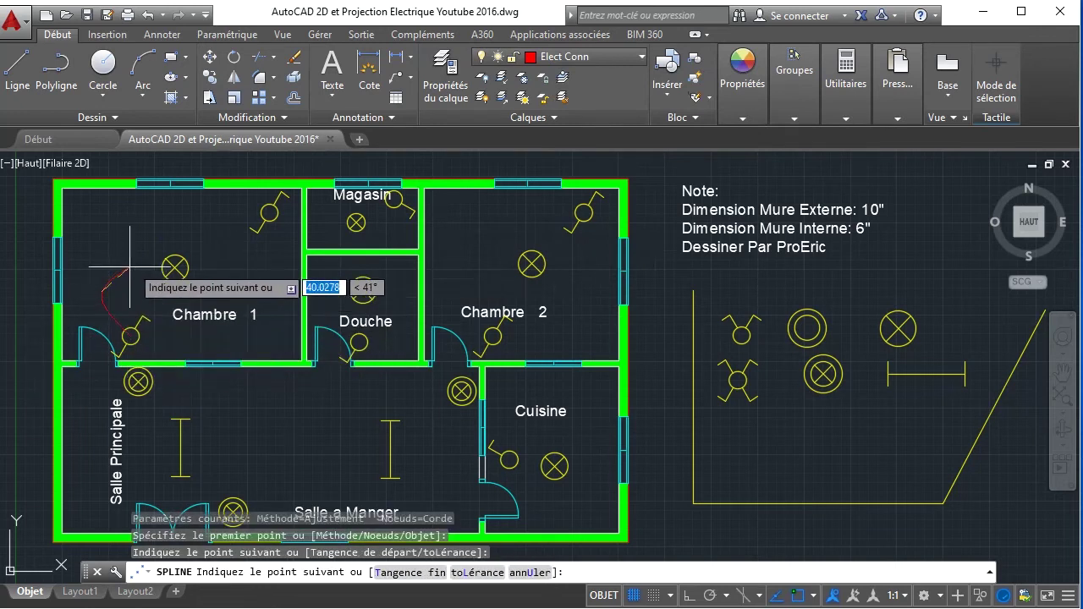
{"action": "left_click", "coordinate": [203, 261]}
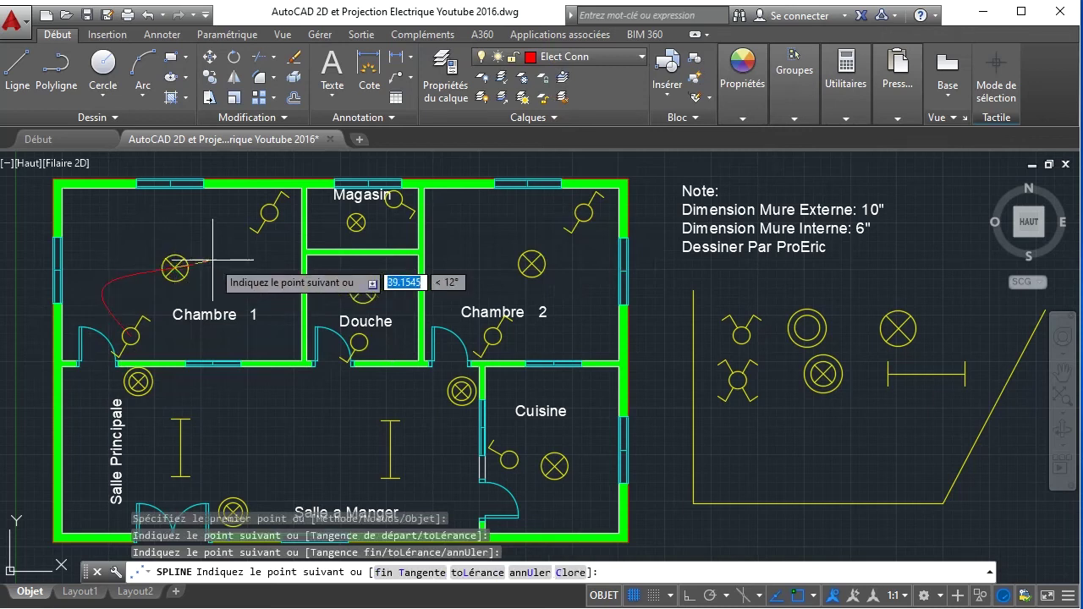
{"action": "right_click", "coordinate": [263, 284]}
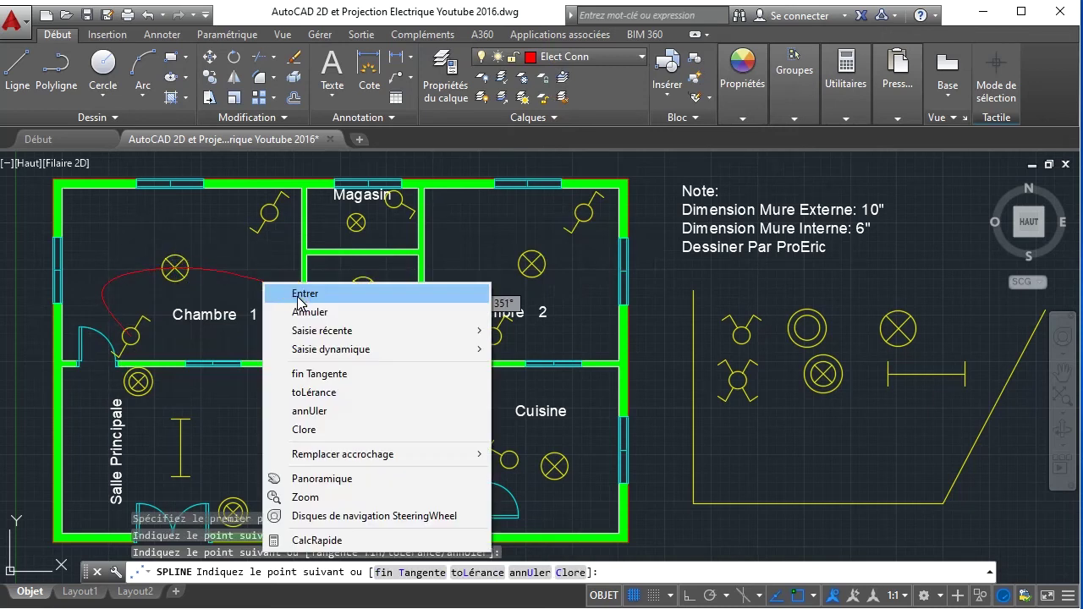
{"action": "left_click", "coordinate": [298, 294]}
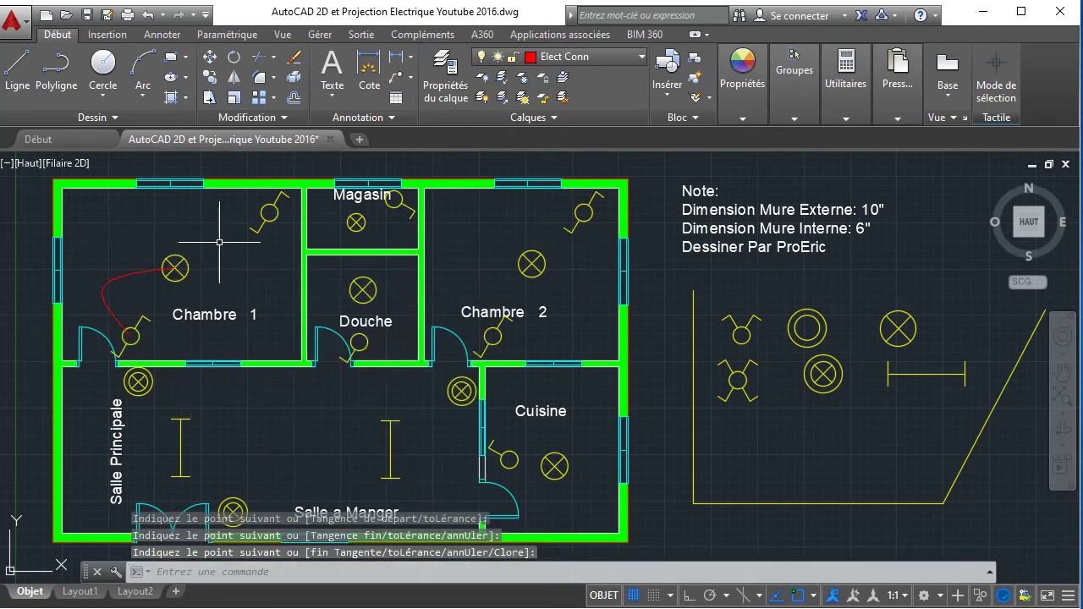
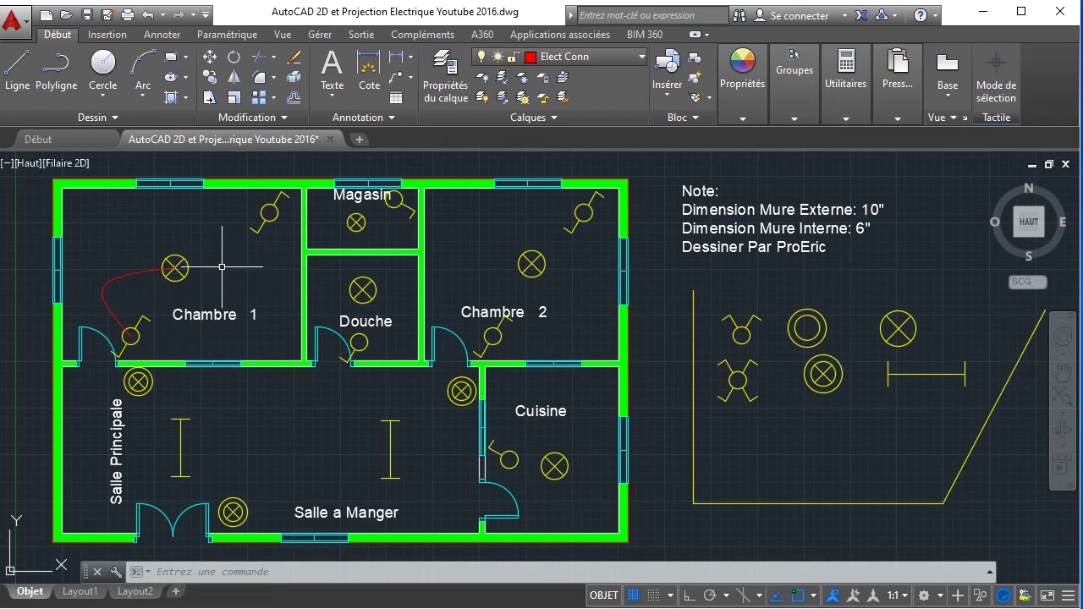
- Draw a second red spline wire from the Chambre 1 ceiling lamp to the upper switch
{"action": "right_click", "coordinate": [253, 266]}
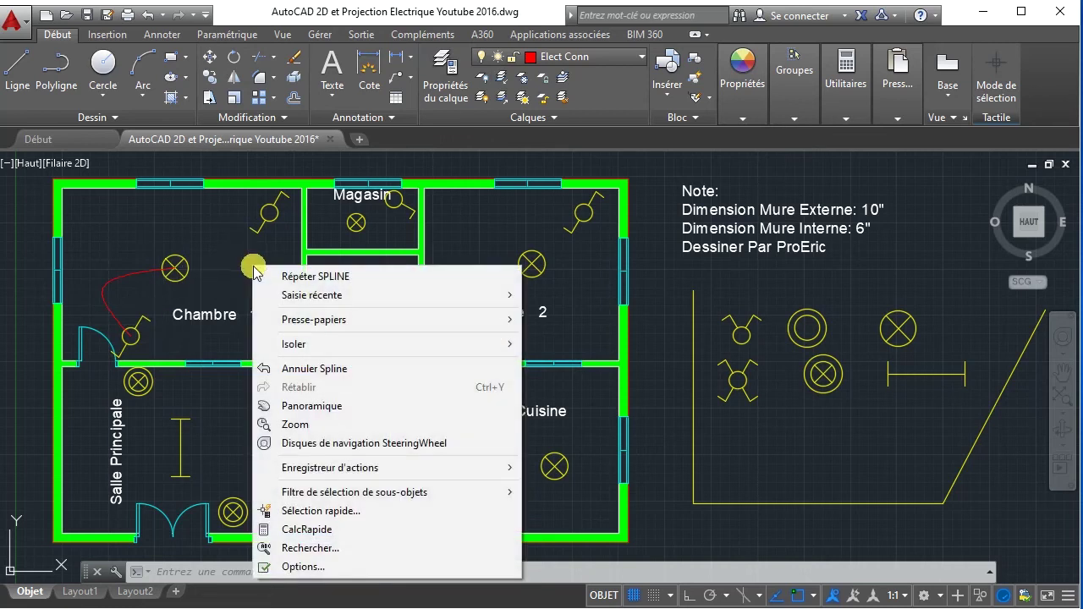
{"action": "left_click", "coordinate": [313, 277]}
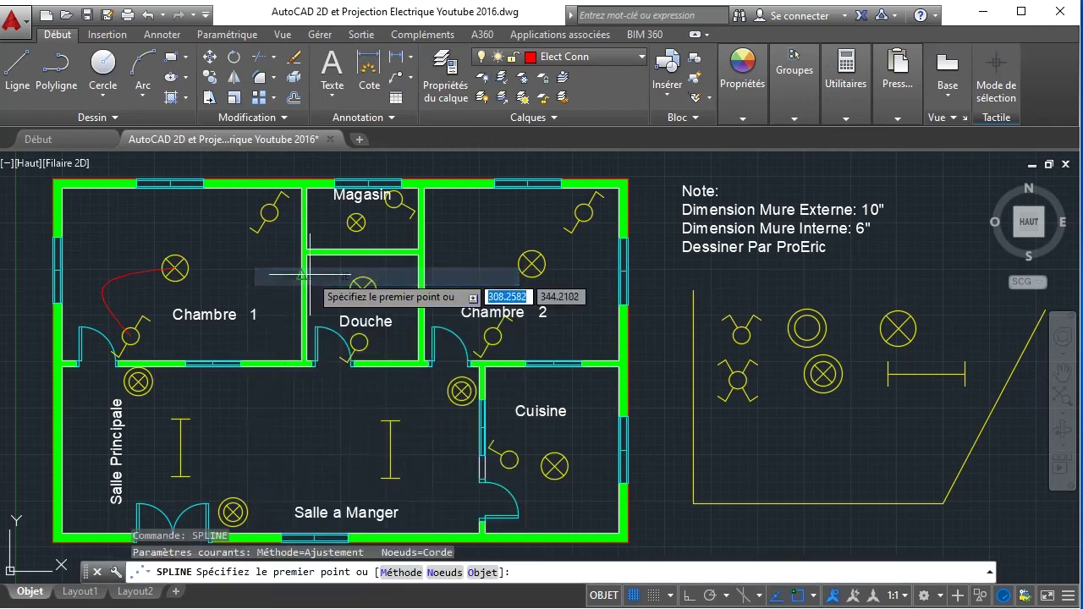
{"action": "left_click", "coordinate": [175, 268]}
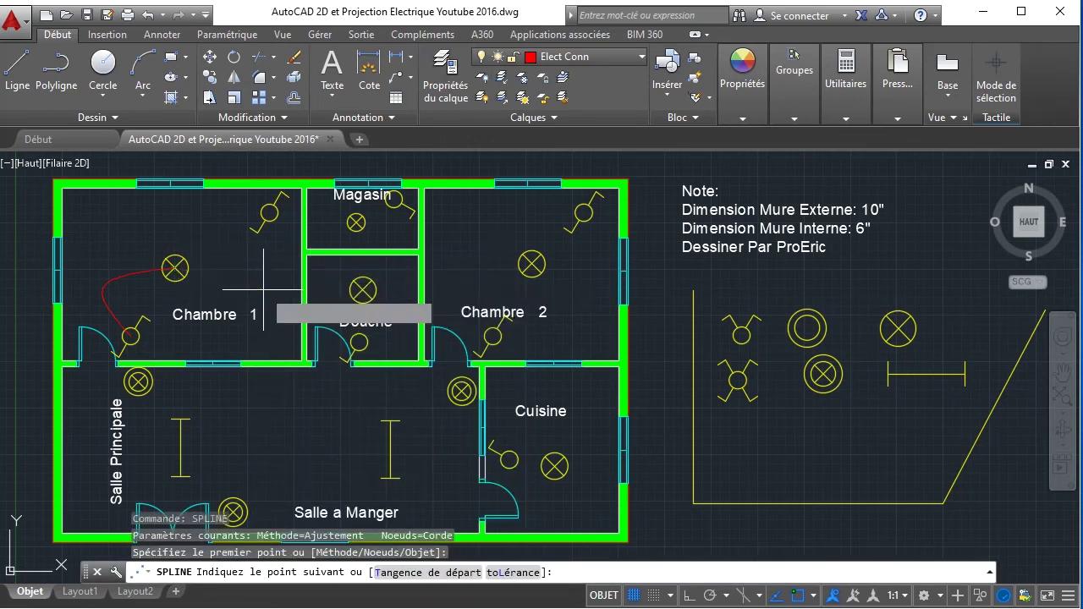
{"action": "left_click", "coordinate": [265, 282]}
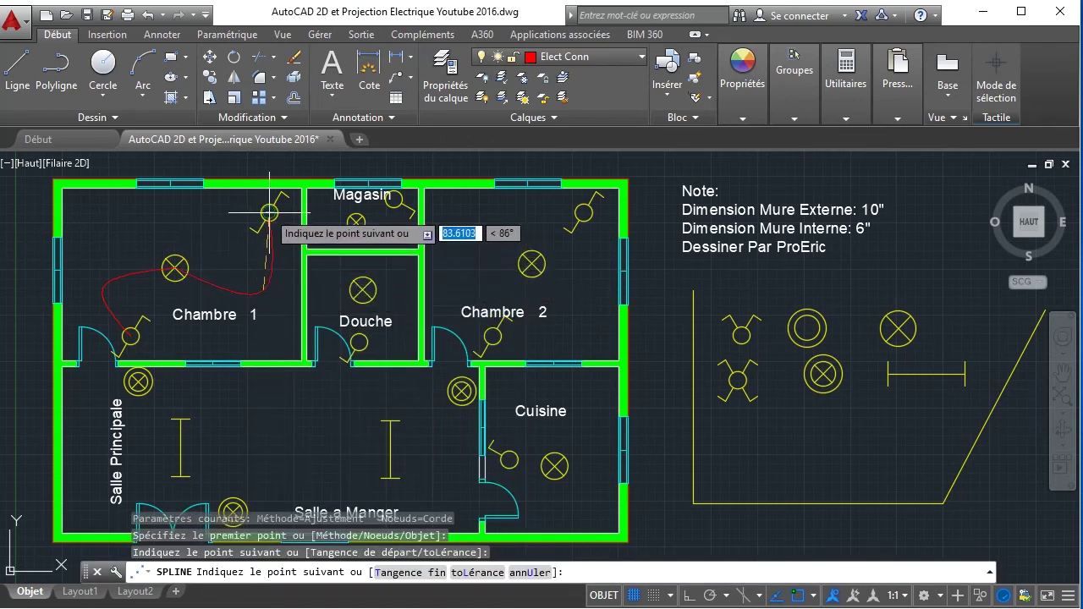
{"action": "left_click", "coordinate": [269, 212]}
{"action": "right_click", "coordinate": [362, 178]}
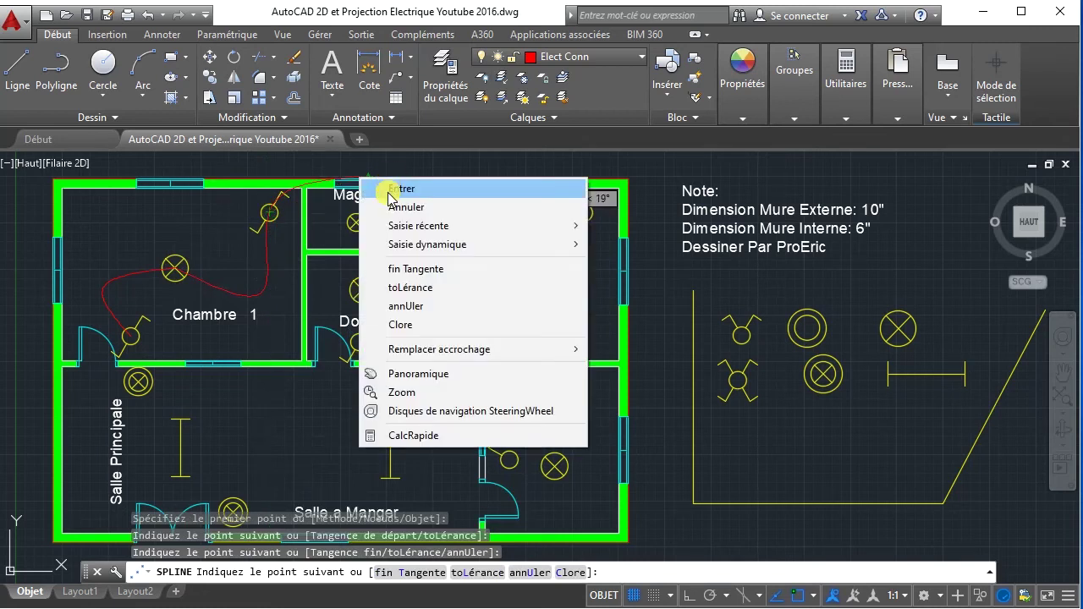
{"action": "left_click", "coordinate": [390, 192]}
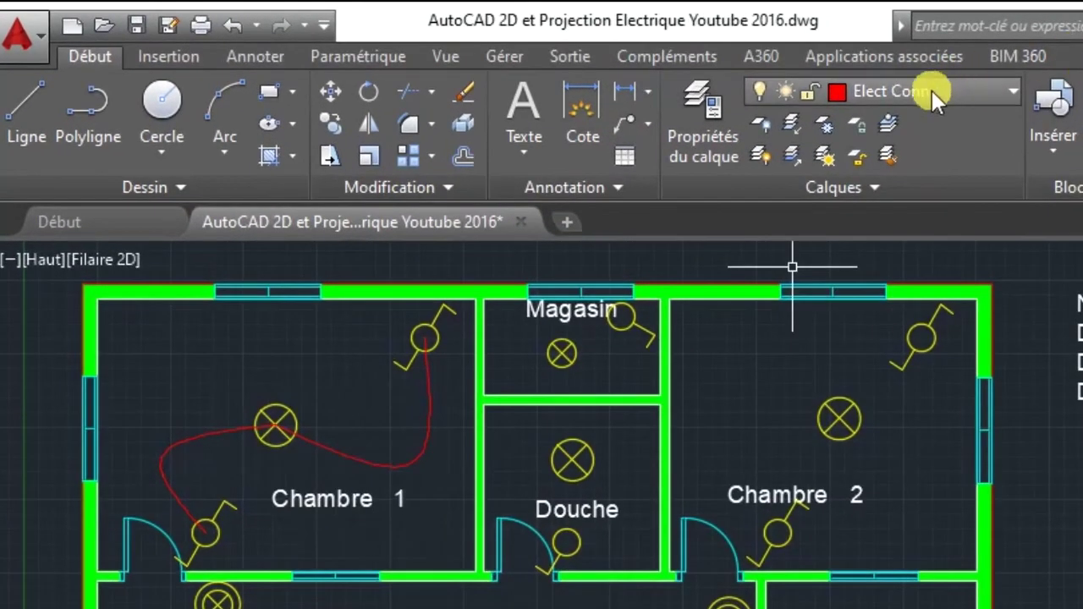
- Open the Layer Properties Manager and bring up the linetype choice for the Elect Conn layer
{"action": "left_click", "coordinate": [676, 65]}
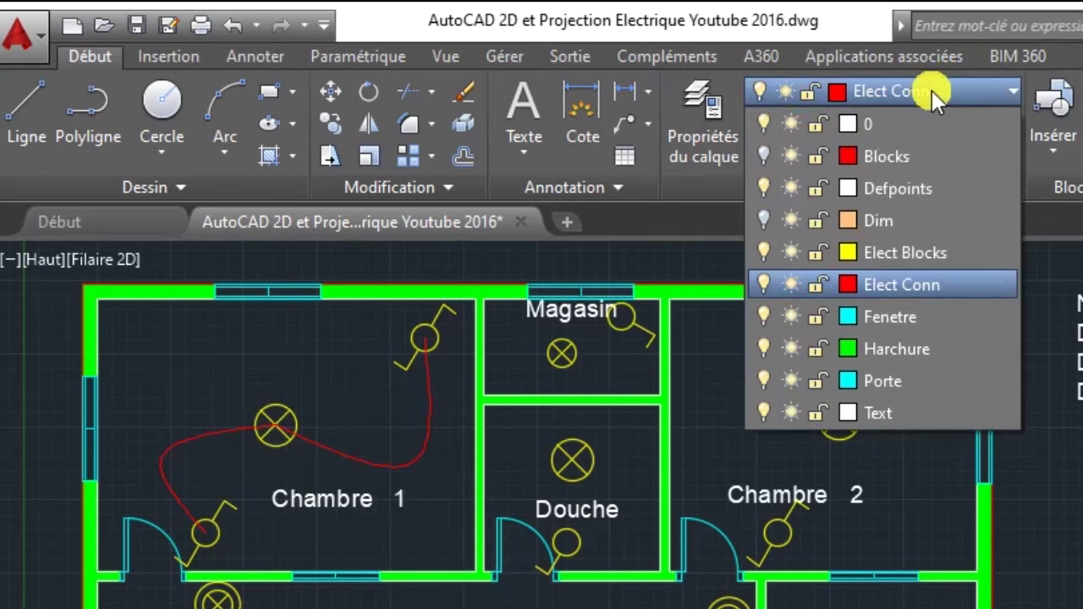
{"action": "left_click", "coordinate": [932, 91]}
{"action": "left_click", "coordinate": [713, 130]}
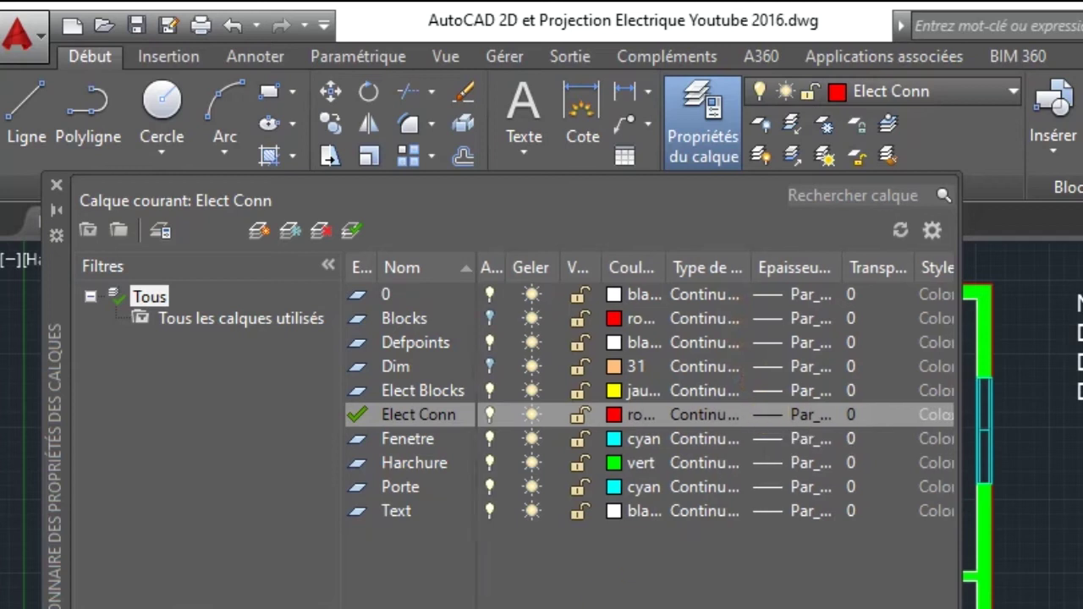
{"action": "scroll", "coordinate": [714, 387], "scroll_direction": "right", "scroll_amount": 2}
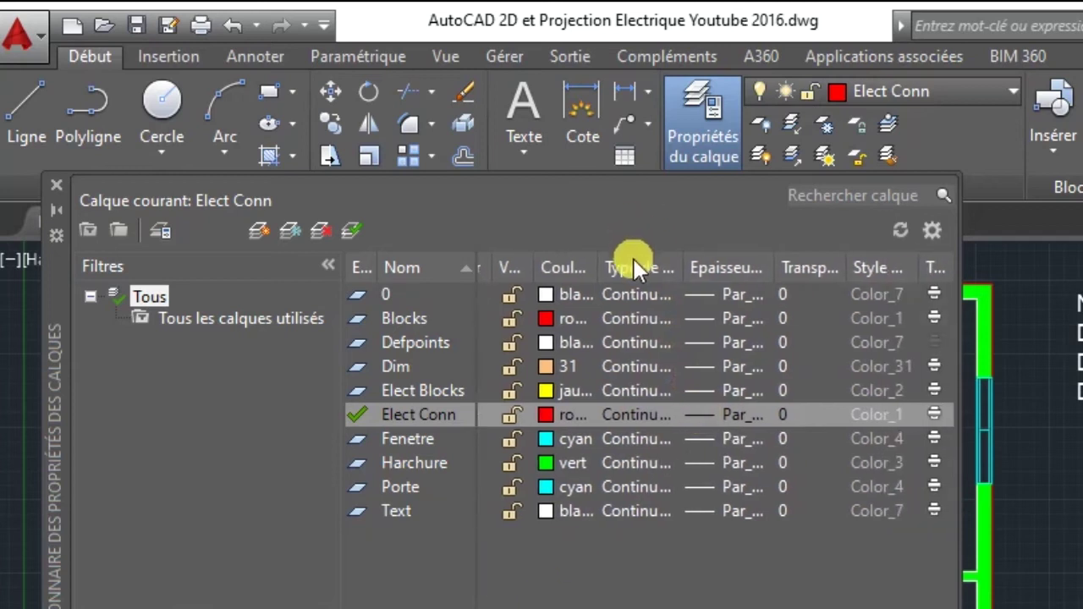
{"action": "left_click", "coordinate": [645, 413]}
{"action": "left_click_drag", "start_coordinate": [785, 495], "coordinate": [560, 306]}
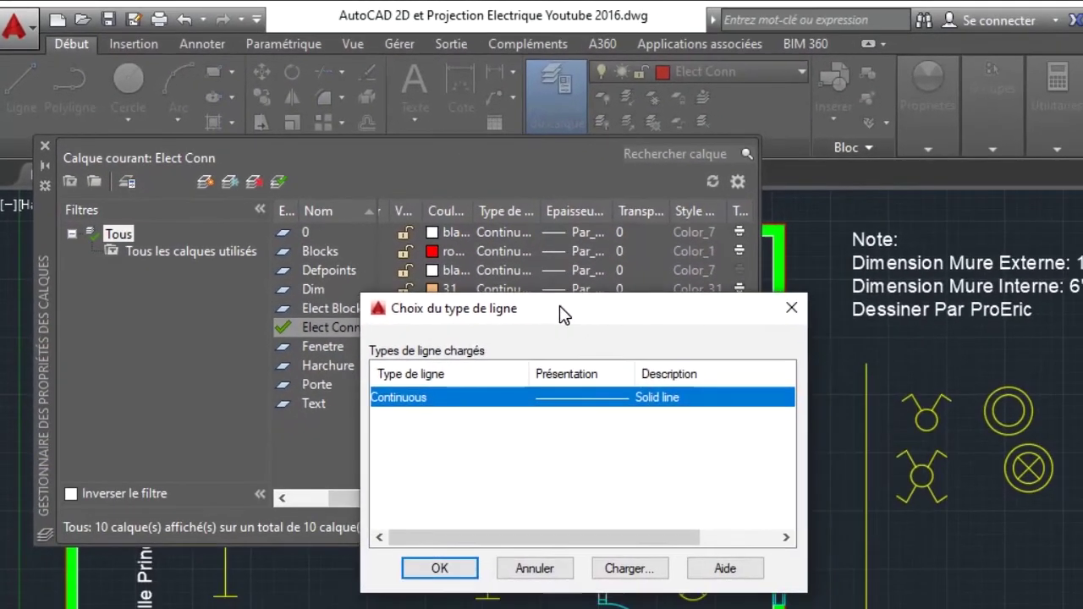
- Load the dashed ACAD_ISO02W100 linetype and assign it to Elect Conn
{"action": "left_click", "coordinate": [622, 571]}
{"action": "left_click_drag", "start_coordinate": [756, 356], "coordinate": [605, 254]}
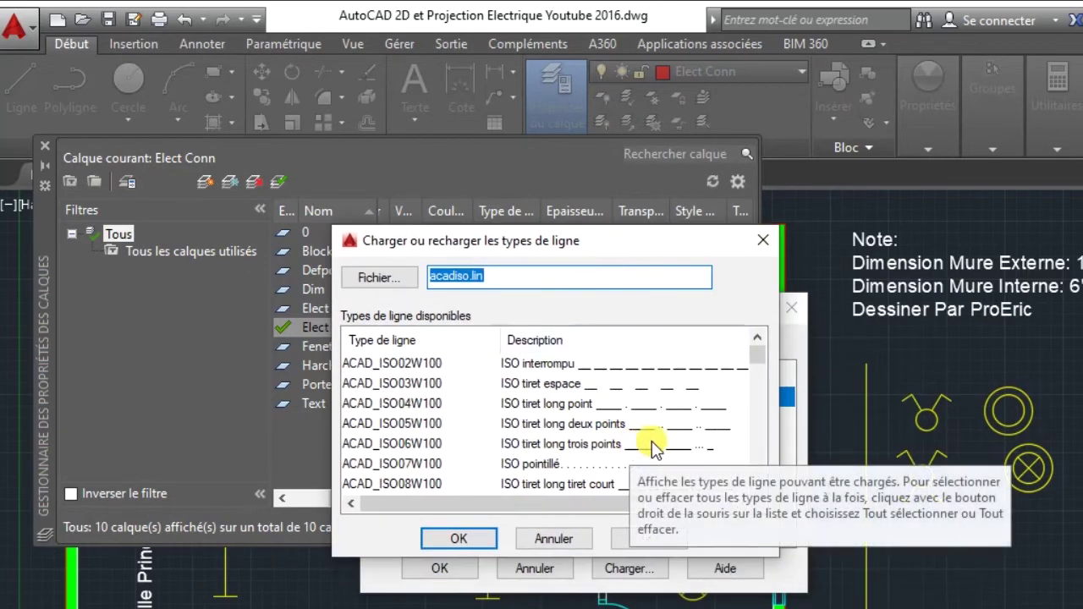
{"action": "scroll", "coordinate": [659, 449], "scroll_direction": "down", "scroll_amount": 1}
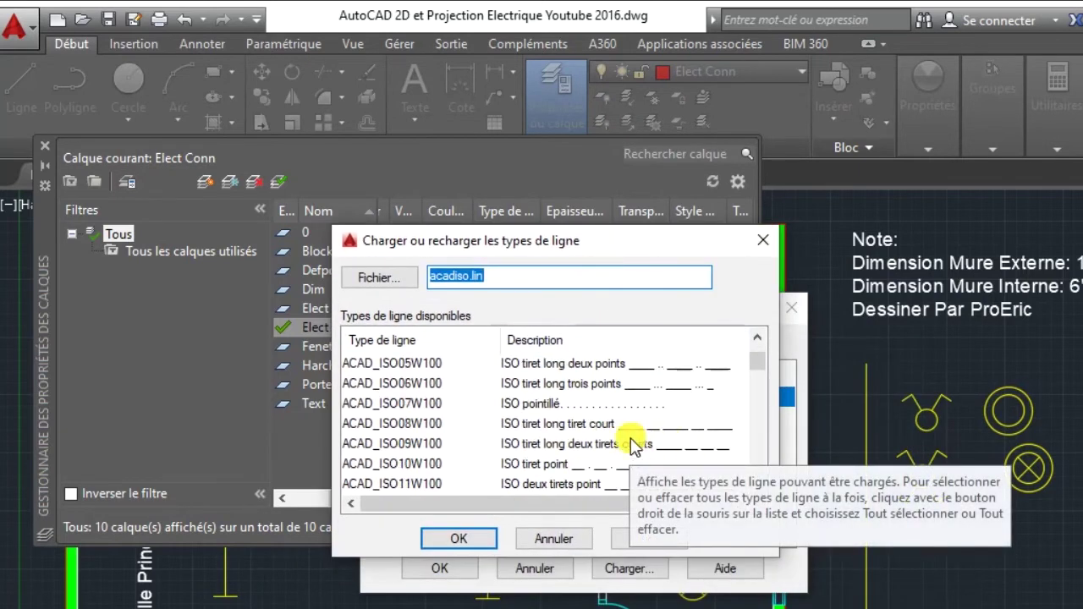
{"action": "scroll", "coordinate": [669, 448], "scroll_direction": "down", "scroll_amount": 4}
{"action": "scroll", "coordinate": [637, 444], "scroll_direction": "down", "scroll_amount": 5}
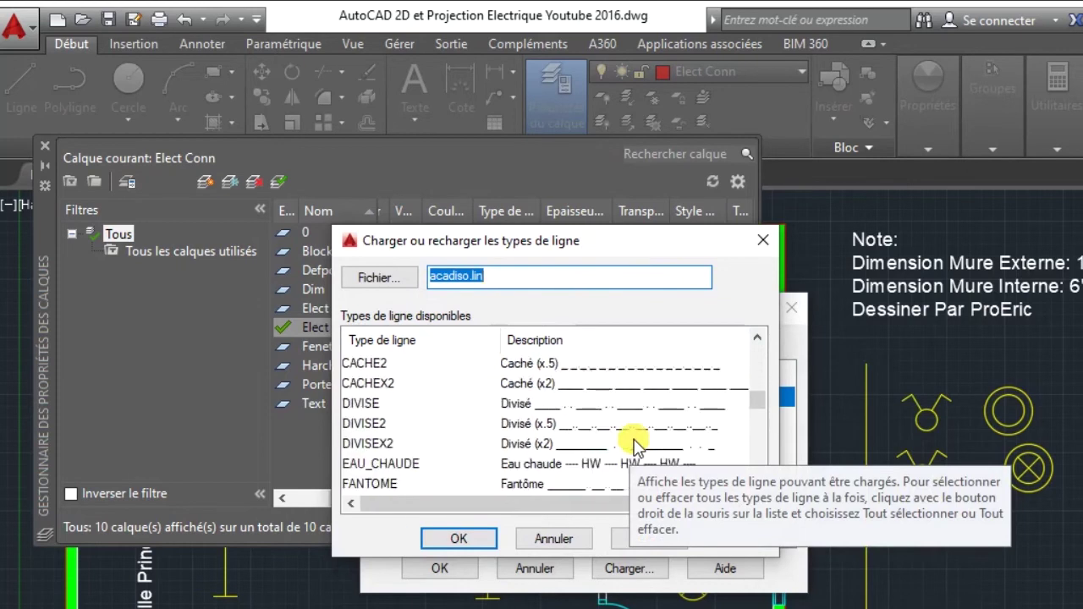
{"action": "scroll", "coordinate": [637, 448], "scroll_direction": "down", "scroll_amount": 1}
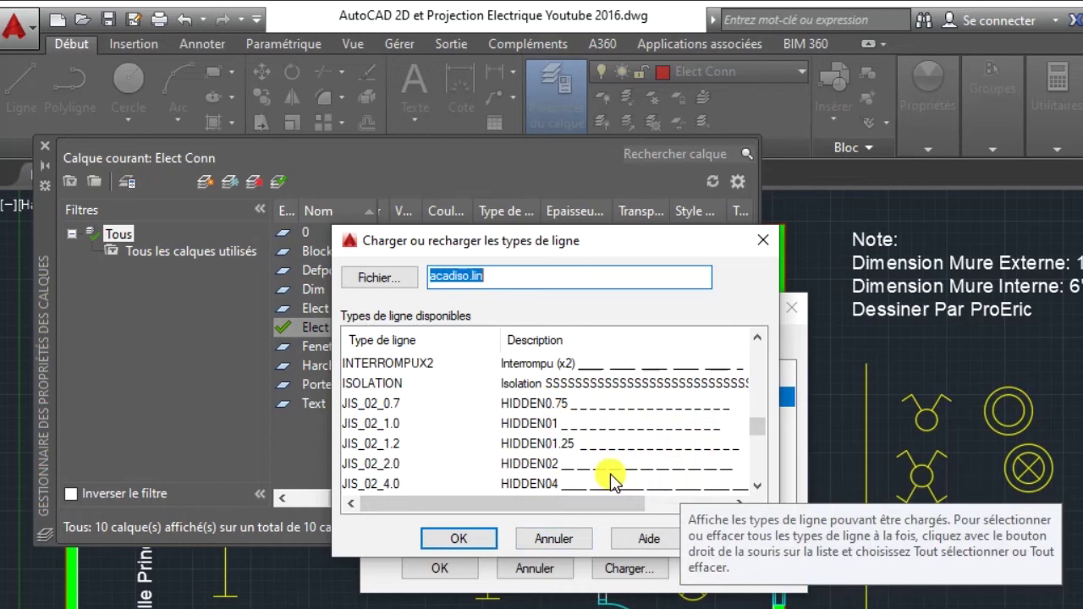
{"action": "scroll", "coordinate": [612, 479], "scroll_direction": "up", "scroll_amount": 15}
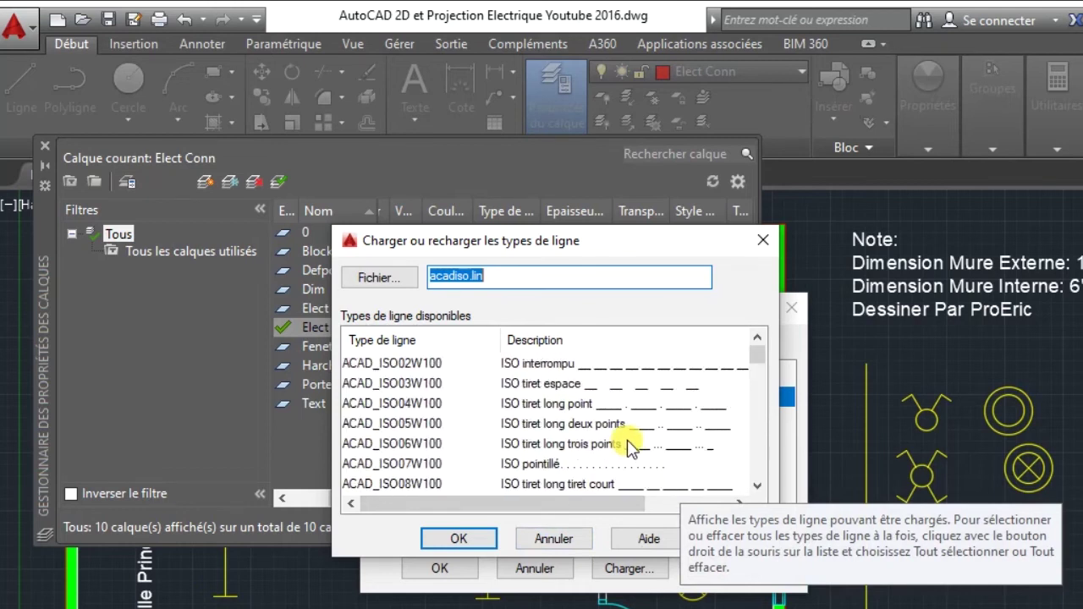
{"action": "scroll", "coordinate": [694, 460], "scroll_direction": "down", "scroll_amount": 2}
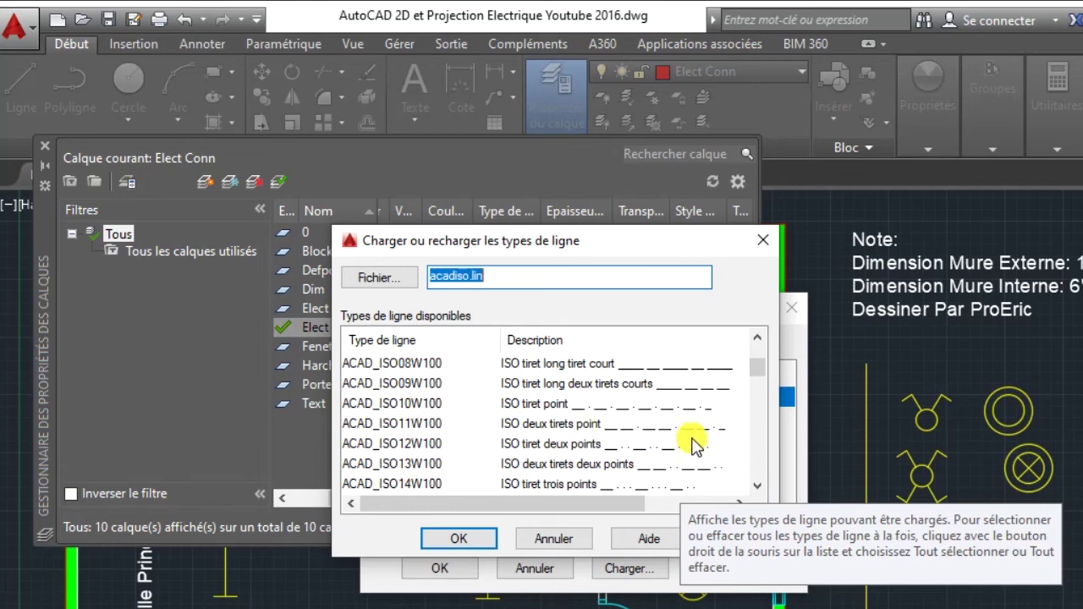
{"action": "scroll", "coordinate": [627, 415], "scroll_direction": "down", "scroll_amount": 1}
{"action": "scroll", "coordinate": [619, 419], "scroll_direction": "up", "scroll_amount": 1}
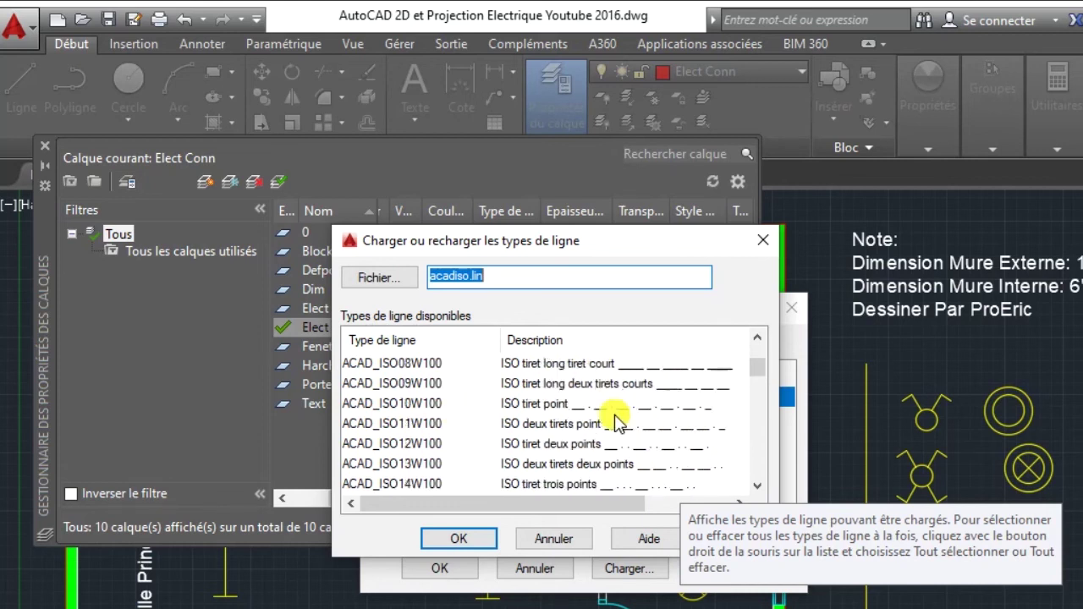
{"action": "scroll", "coordinate": [614, 411], "scroll_direction": "up", "scroll_amount": 2}
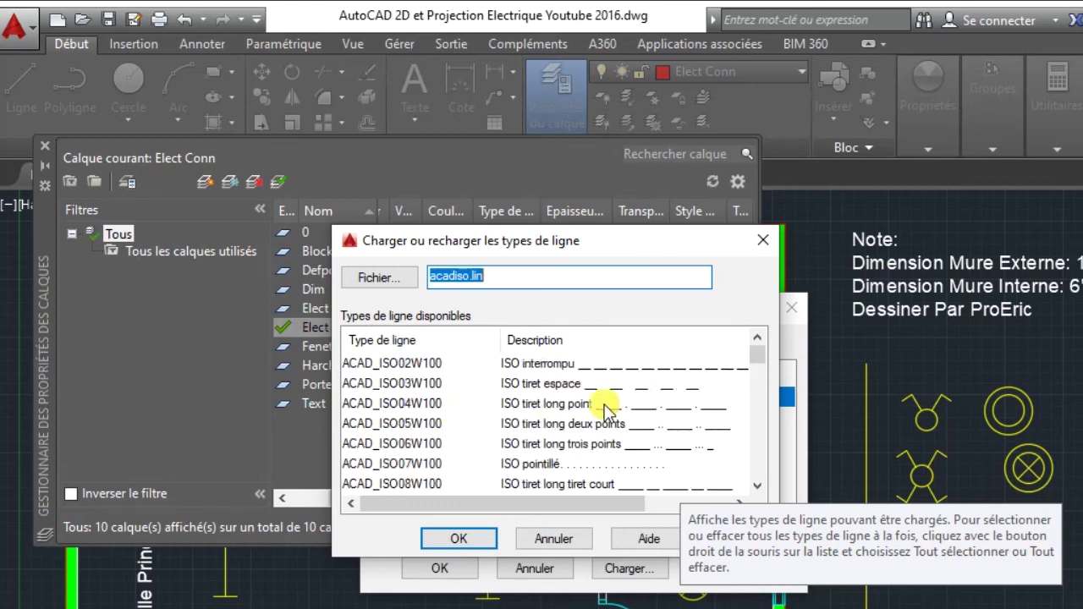
{"action": "left_click", "coordinate": [546, 366]}
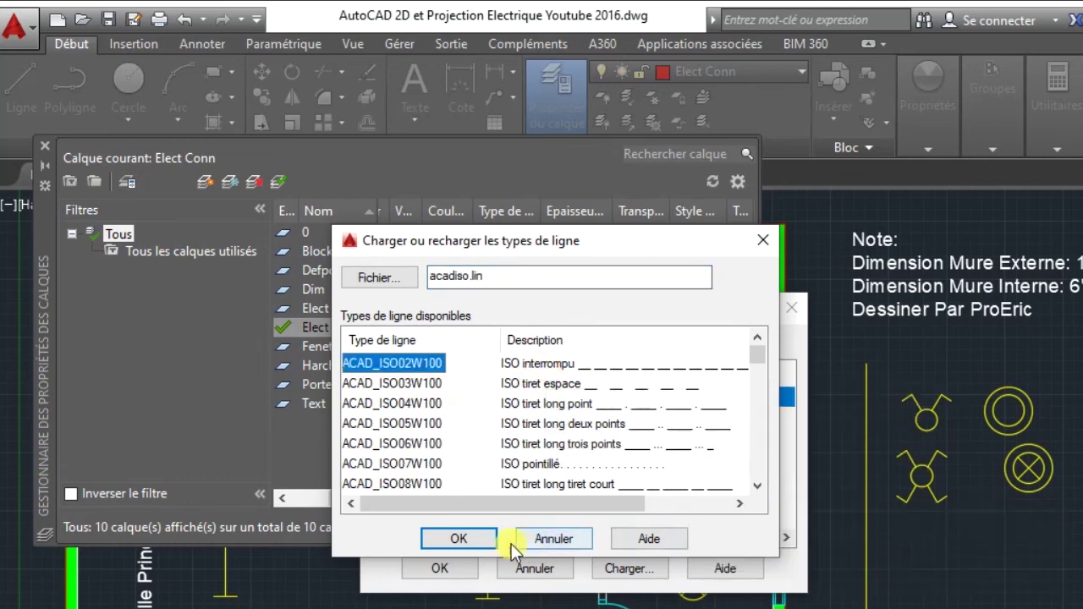
{"action": "left_click", "coordinate": [462, 543]}
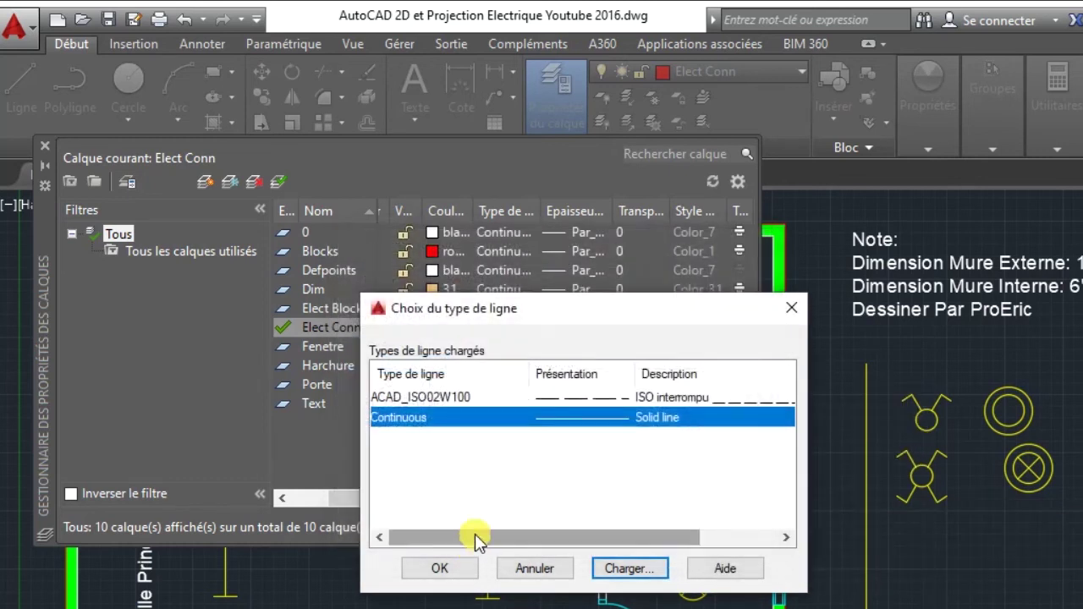
{"action": "left_click", "coordinate": [566, 397]}
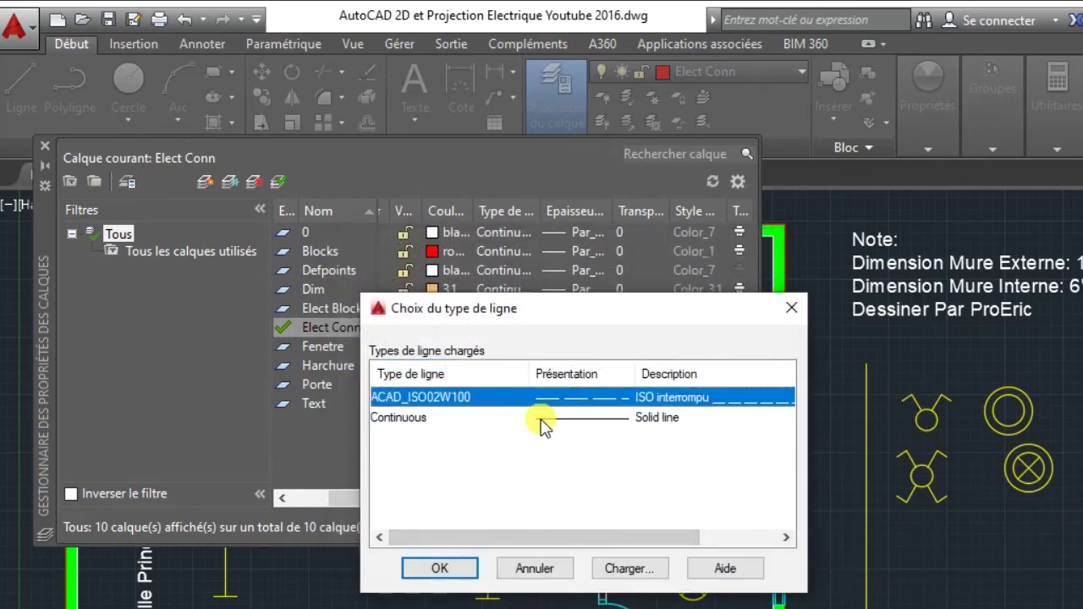
{"action": "left_click", "coordinate": [443, 570]}
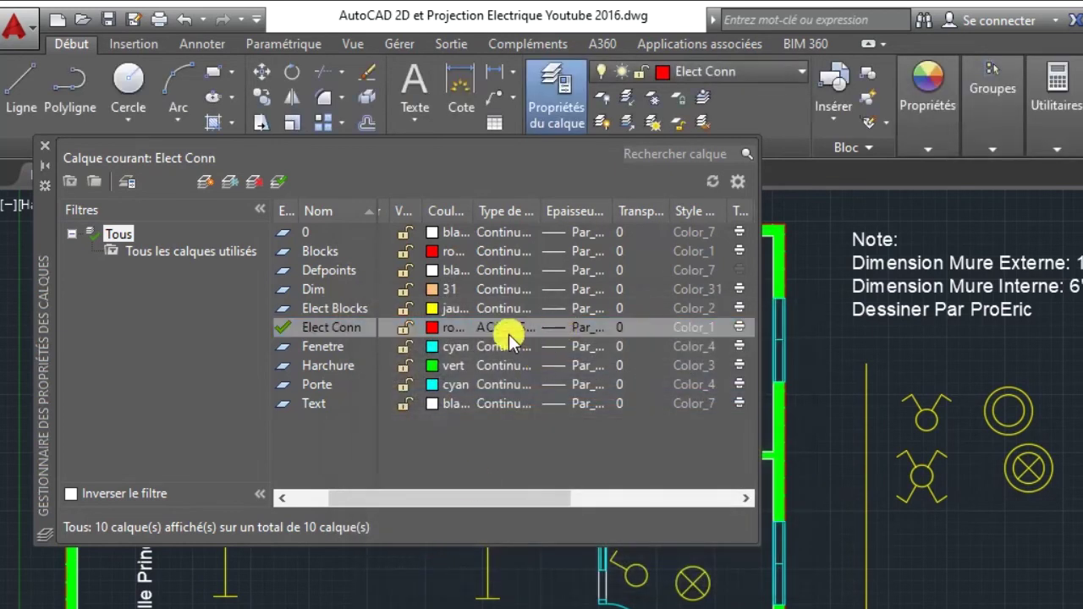
- Close the layer manager and centre the view on Chambre 1
{"action": "left_click", "coordinate": [43, 147]}
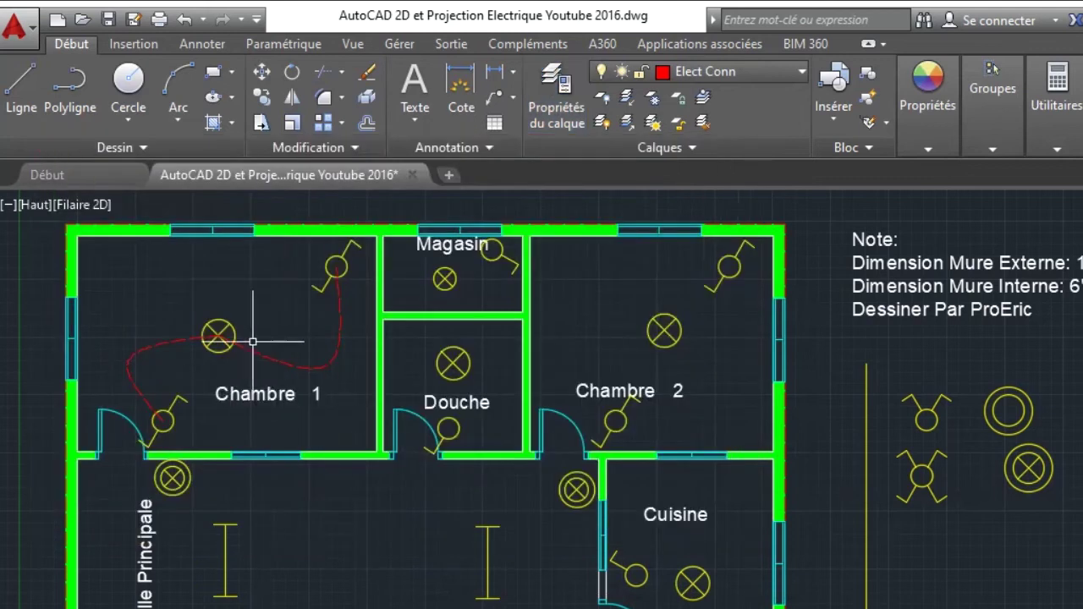
{"action": "scroll", "coordinate": [302, 356], "scroll_direction": "up", "scroll_amount": 2}
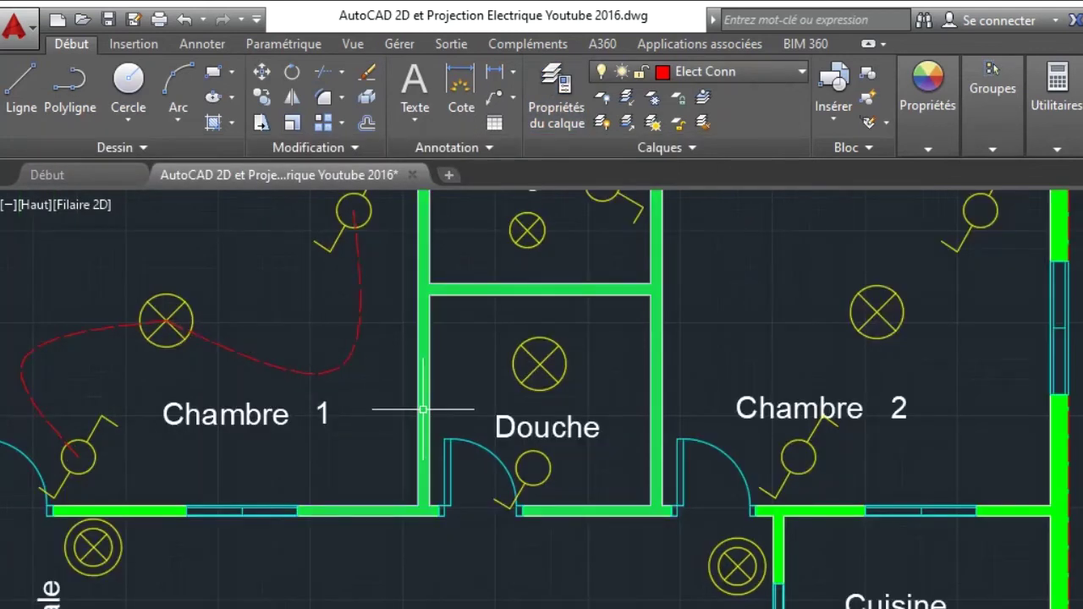
{"action": "scroll", "coordinate": [312, 373], "scroll_direction": "down", "scroll_amount": 2}
{"action": "scroll", "coordinate": [416, 380], "scroll_direction": "up", "scroll_amount": 2}
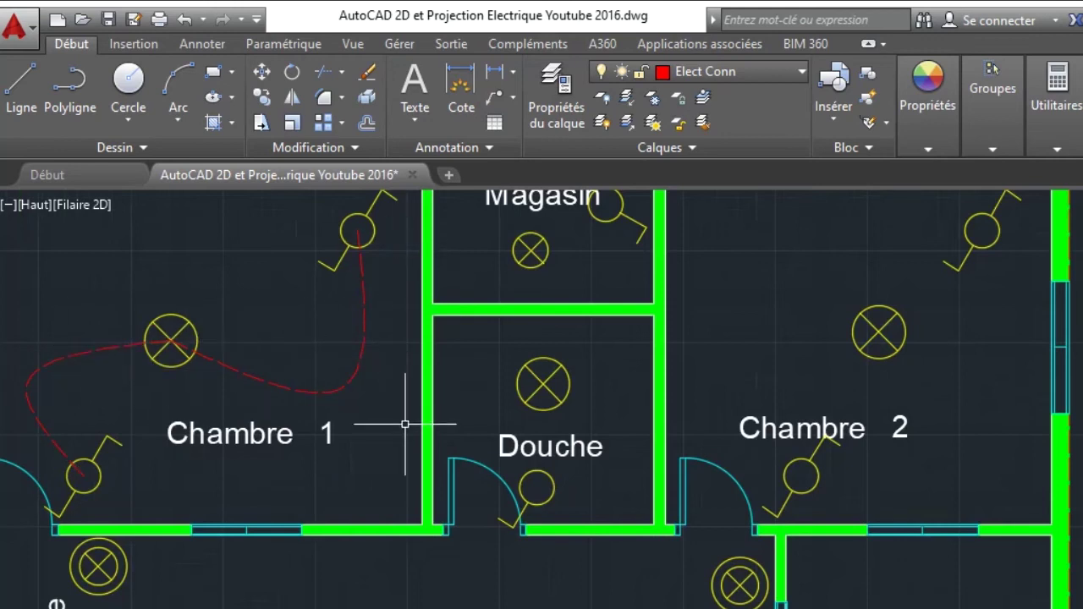
{"action": "middle_click_drag", "start_coordinate": [406, 424], "coordinate": [562, 464]}
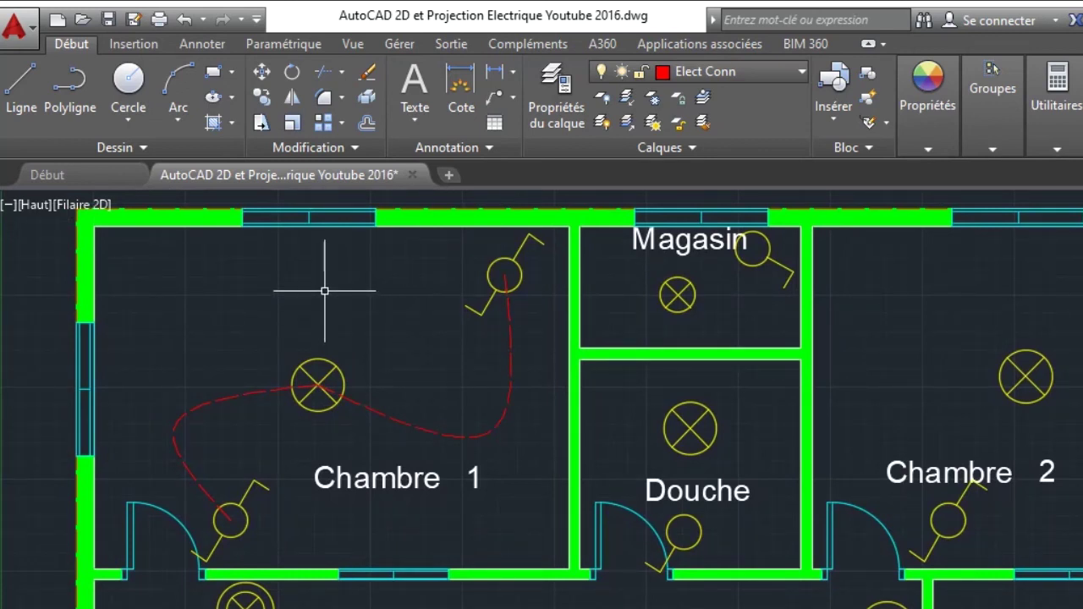
- Set the global linetype scale (LTSCALE) to 2 and regenerate the drawing
{"action": "type", "text": "LTS"}
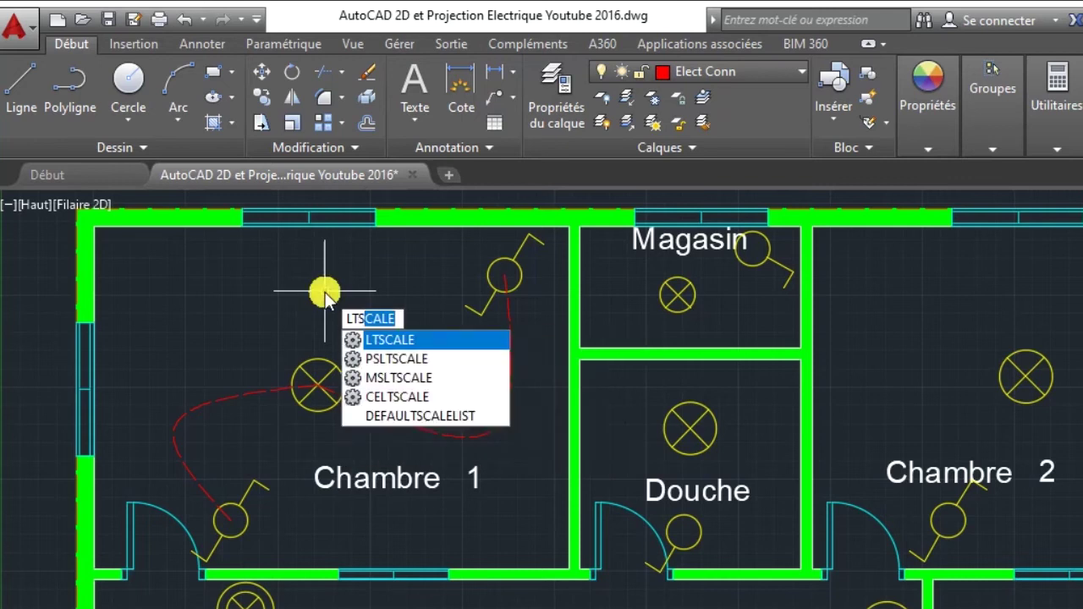
{"action": "key", "text": "Return"}
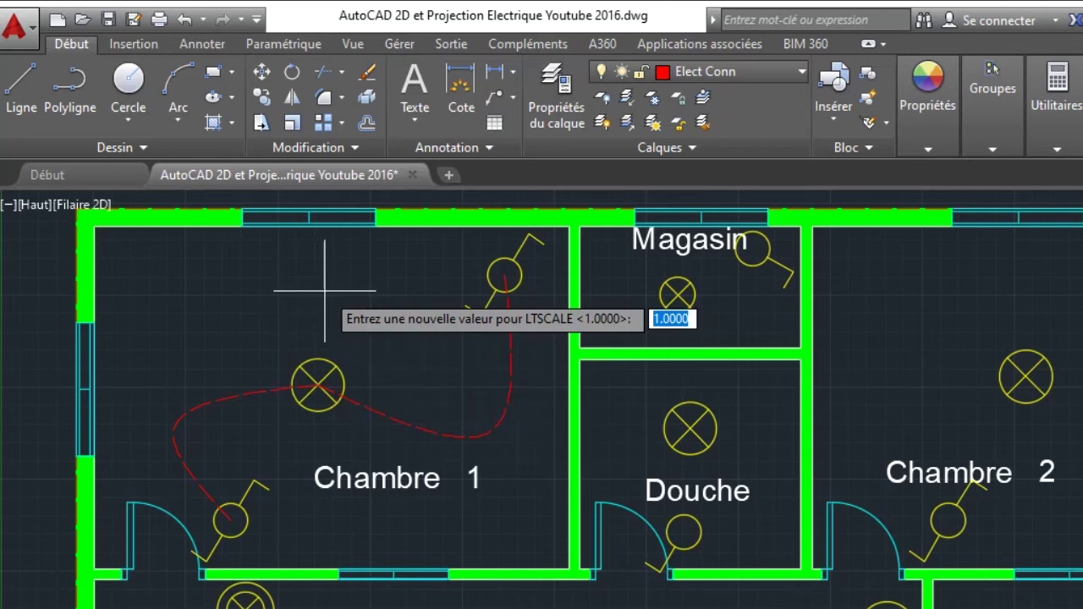
{"action": "type", "text": "2"}
{"action": "key", "text": "Return"}
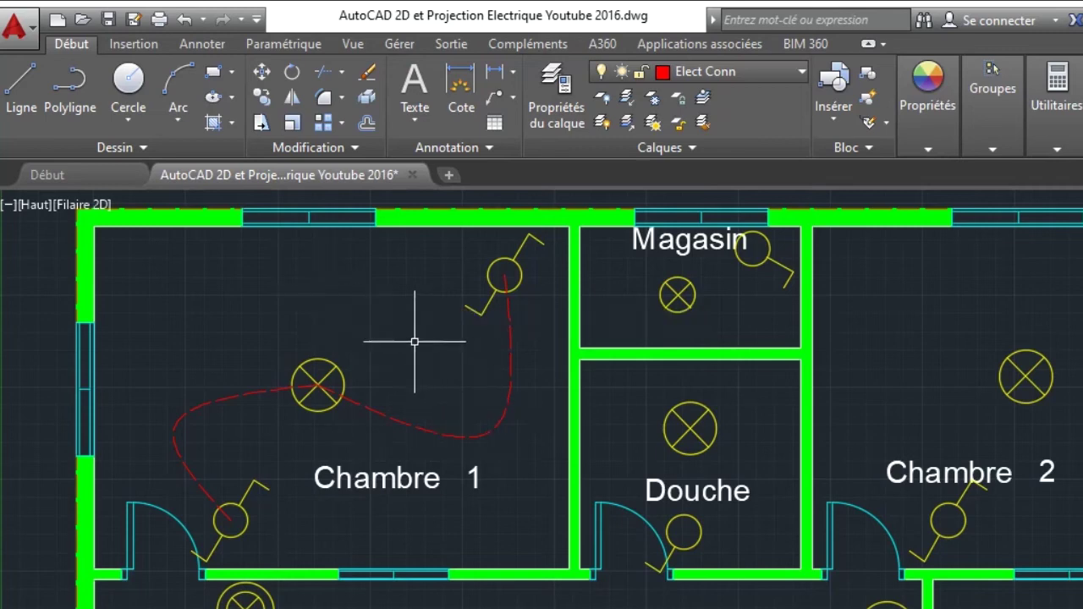
{"action": "type", "text": "REG"}
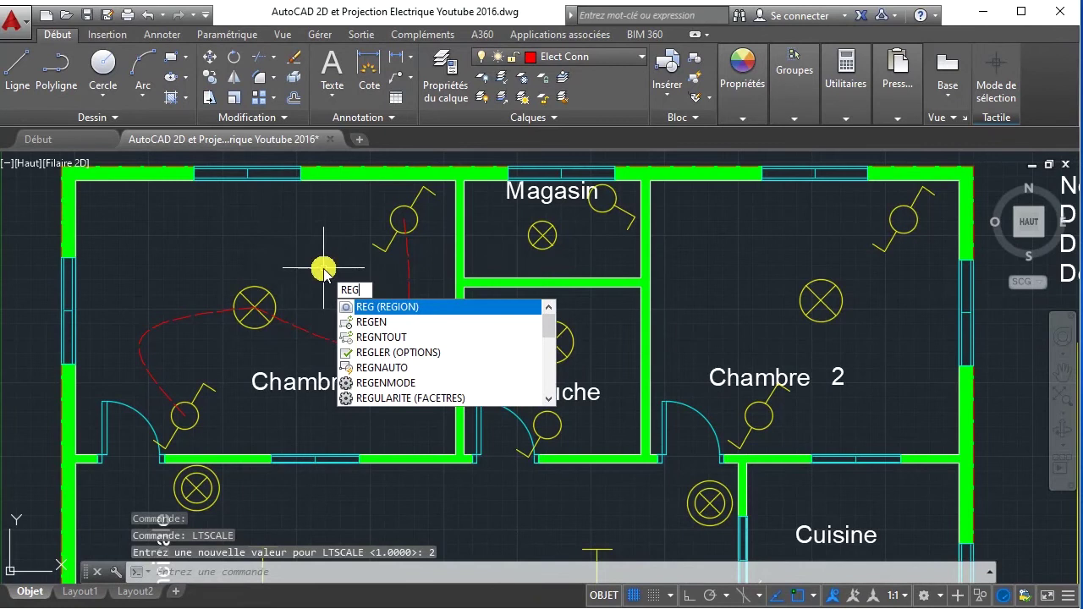
{"action": "key", "text": "Return"}
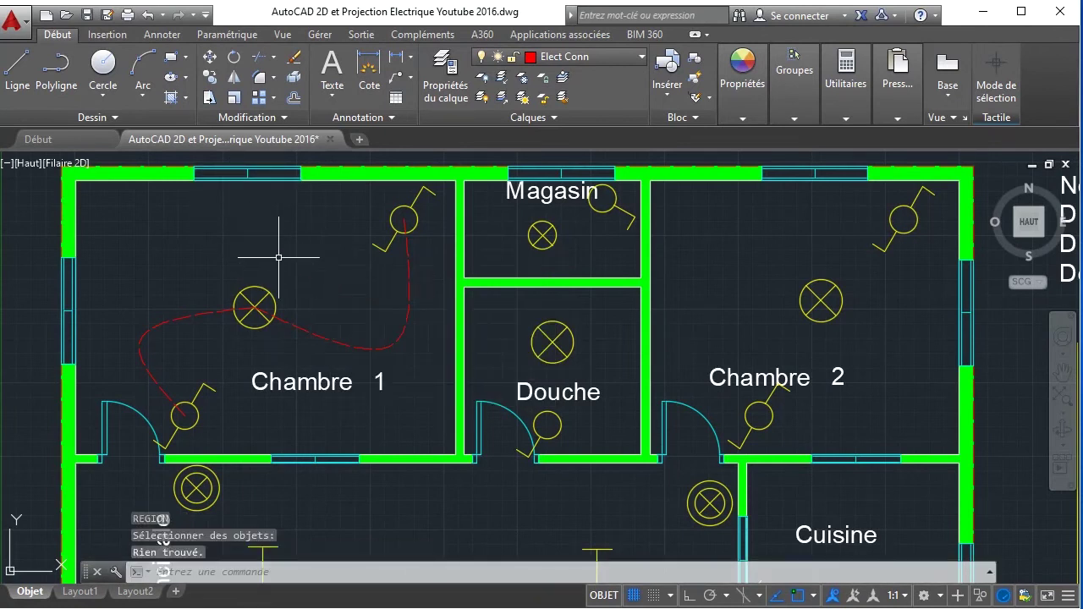
- Regenerate the drawing and raise the global linetype scale to 3
{"action": "type", "text": "reg"}
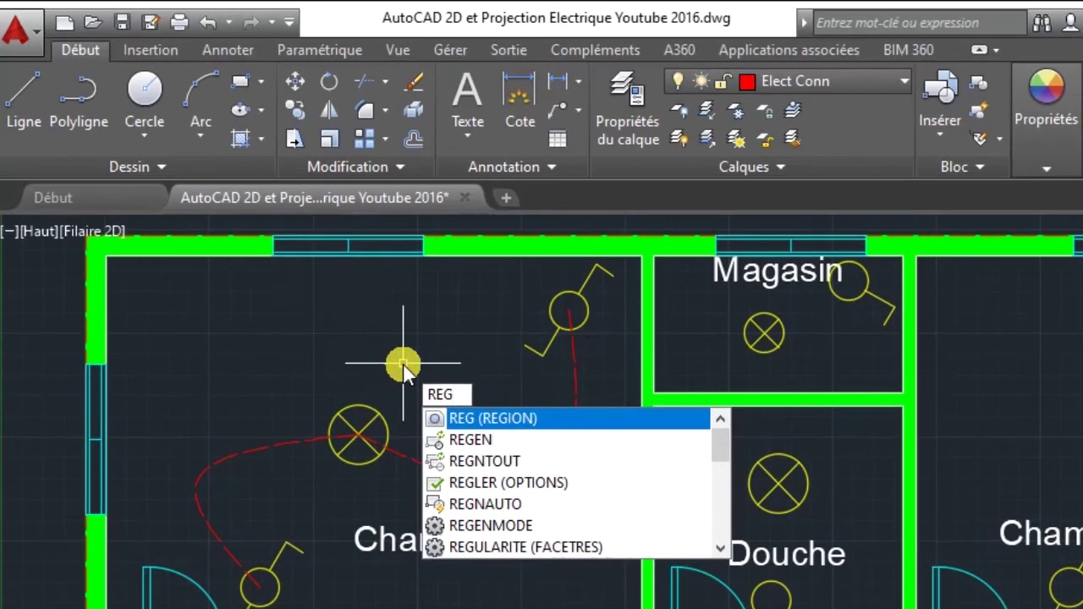
{"action": "key", "text": "Down"}
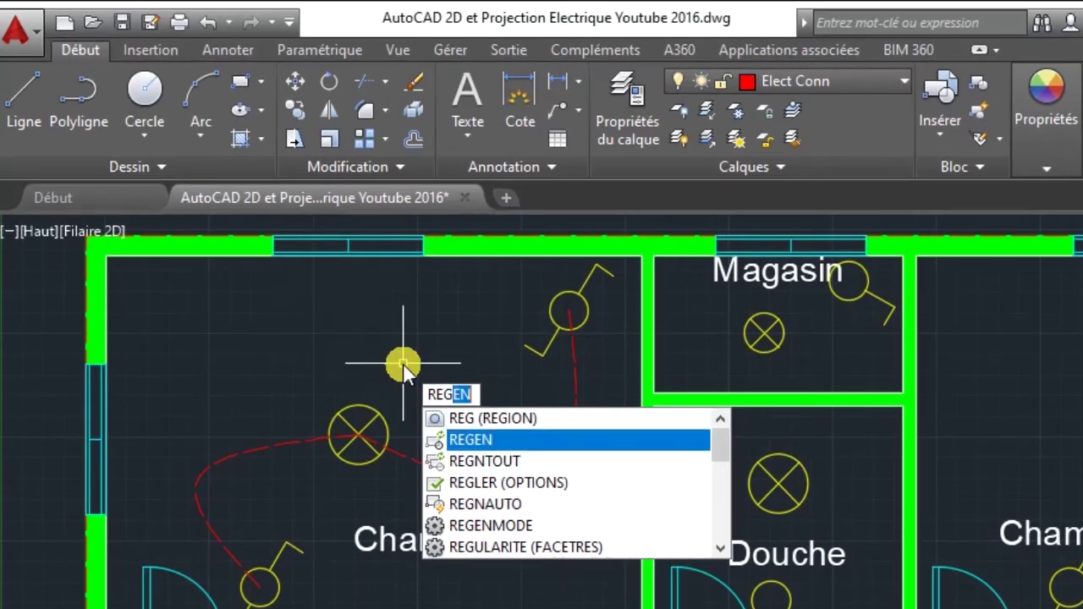
{"action": "key", "text": "Return"}
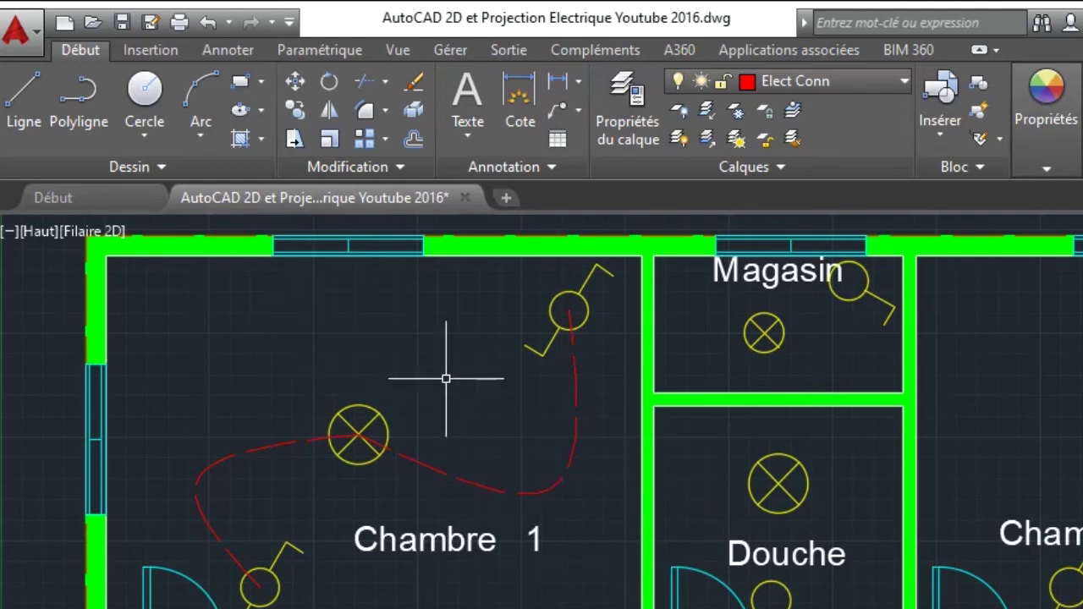
{"action": "type", "text": "LTSCALE"}
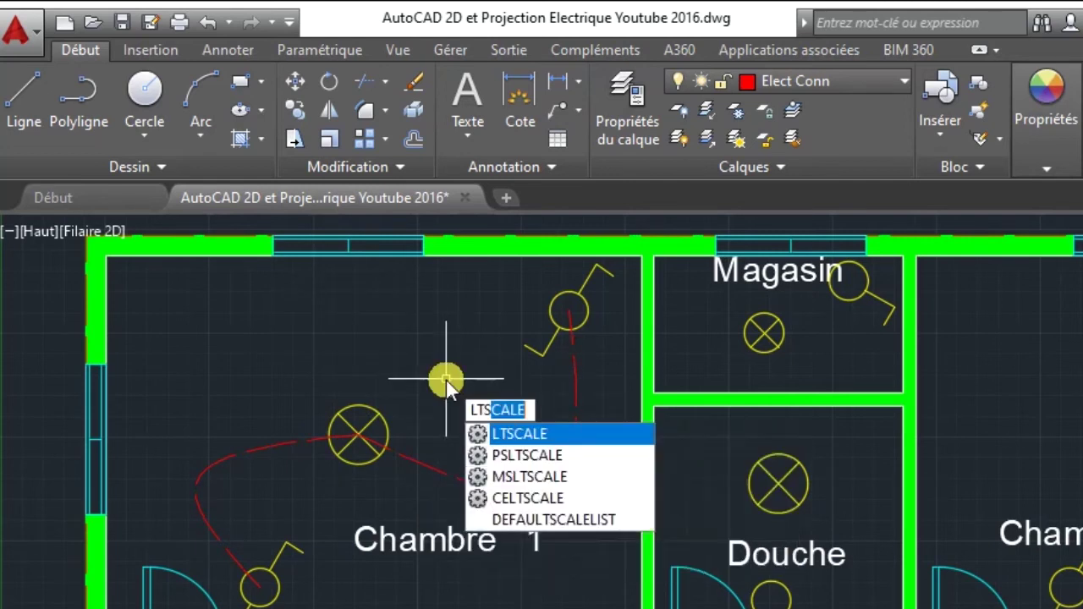
{"action": "key", "text": "Return"}
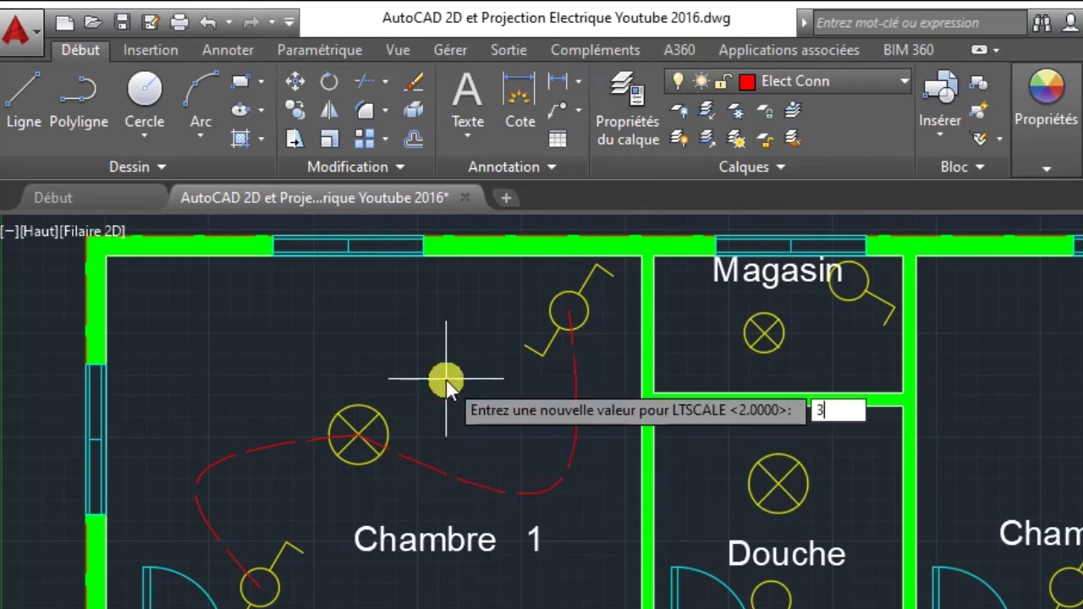
{"action": "type", "text": "3"}
{"action": "key", "text": "Return"}
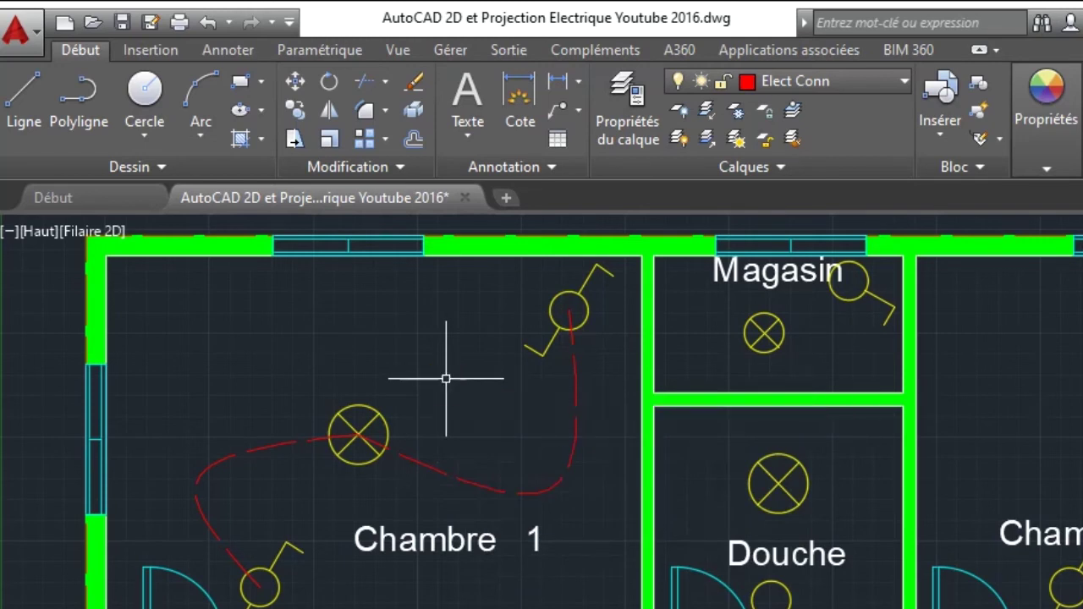
- Regenerate again and zoom to fit the whole floor plan in view
{"action": "type", "text": "reg"}
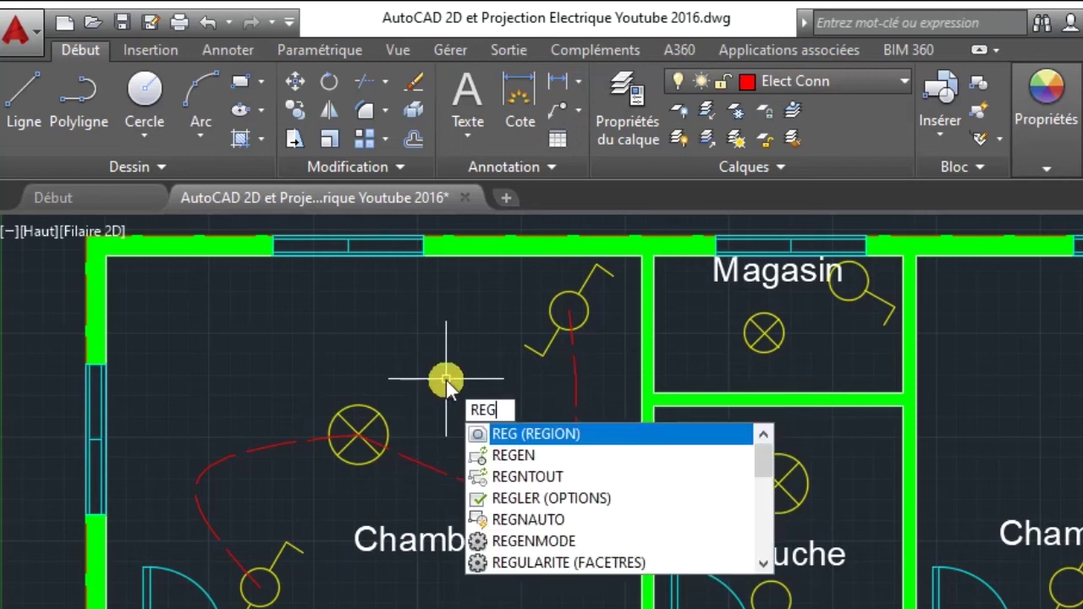
{"action": "key", "text": "Down"}
{"action": "key", "text": "Return"}
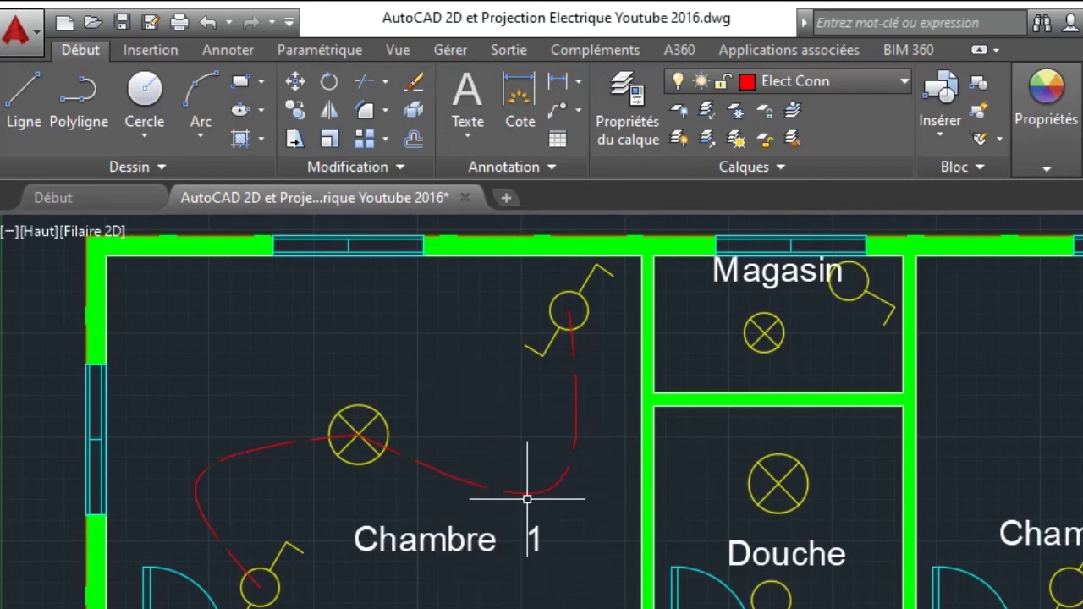
{"action": "scroll", "coordinate": [531, 509], "scroll_direction": "down", "scroll_amount": 2}
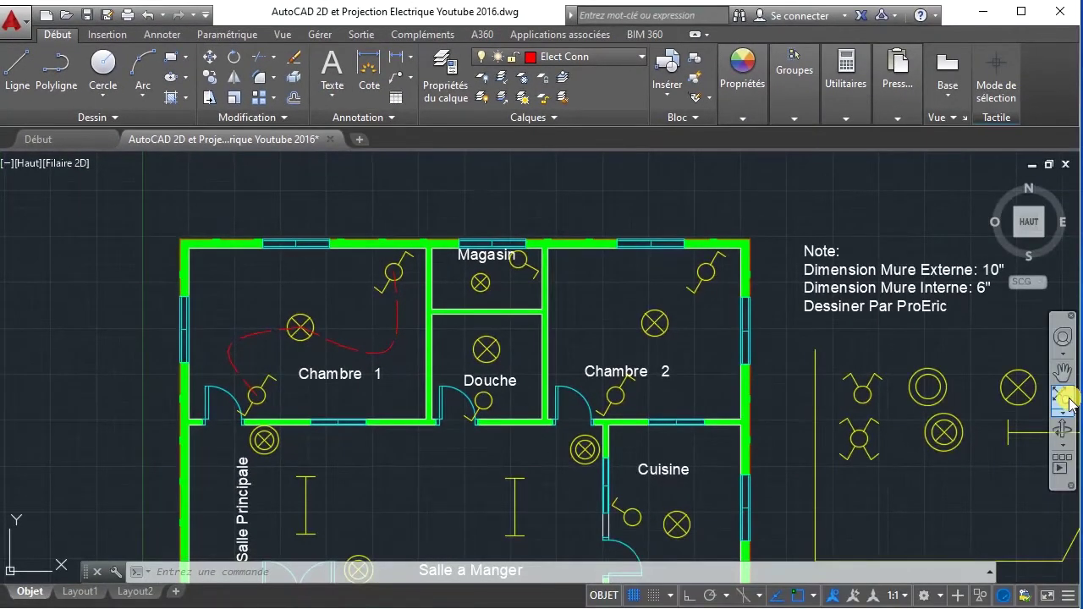
{"action": "middle_click", "coordinate": [806, 383]}
{"action": "middle_click", "coordinate": [805, 384]}
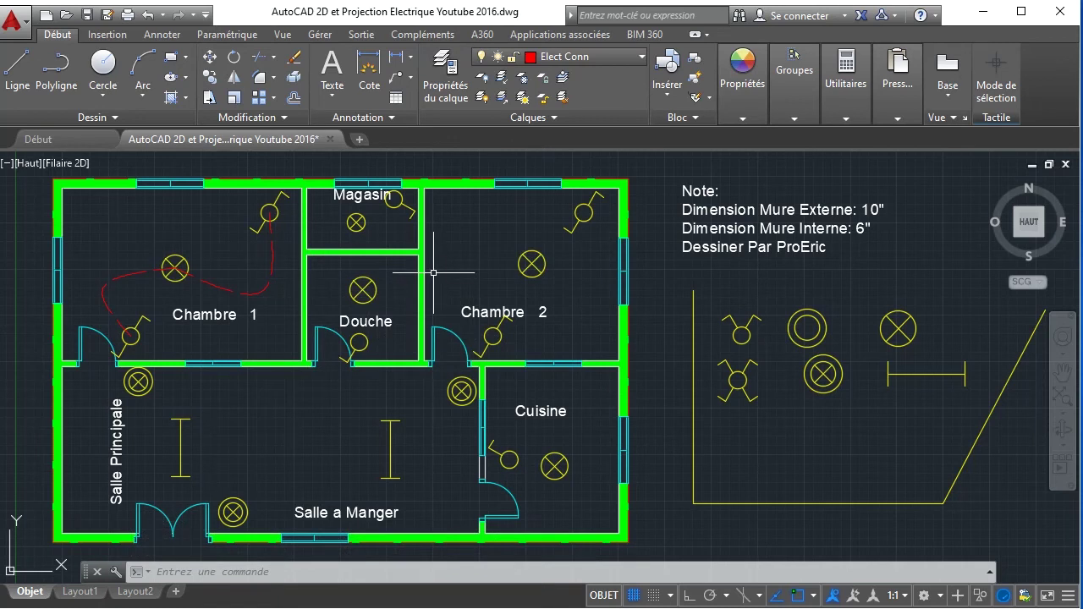
- Draw a red spline wire from the Douche wall symbol to the Douche ceiling lamp
{"action": "type", "text": "l"}
{"action": "key", "text": "Return"}
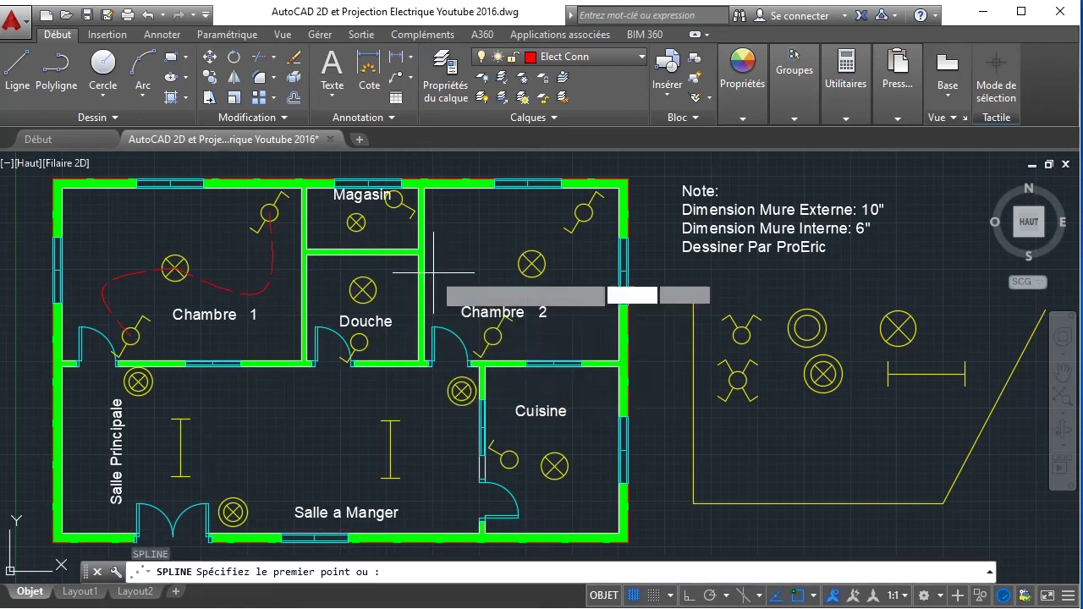
{"action": "scroll", "coordinate": [359, 342], "scroll_direction": "up", "scroll_amount": 4}
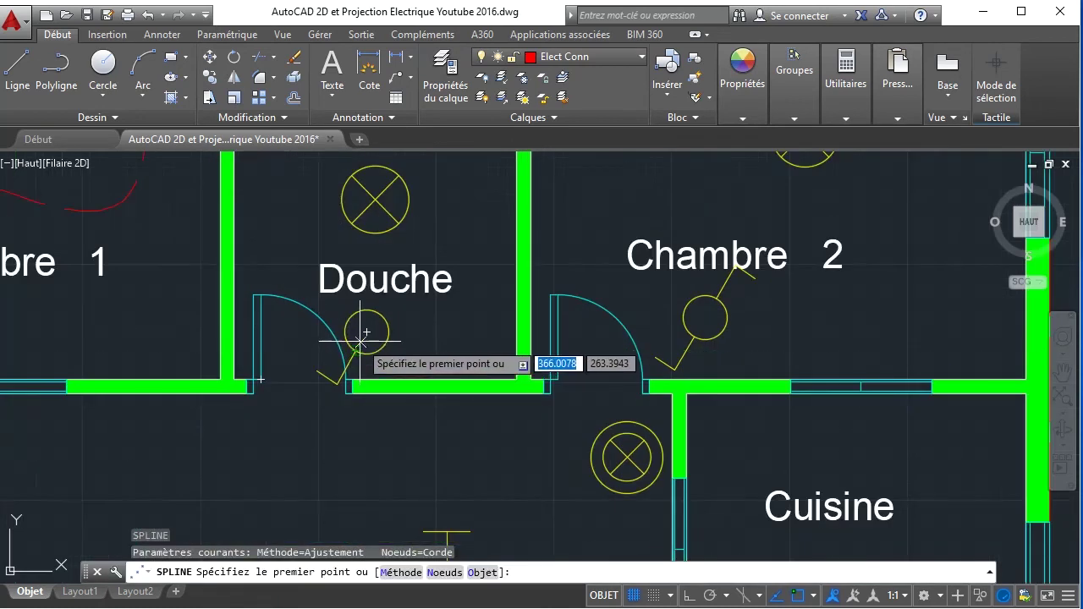
{"action": "left_click", "coordinate": [367, 331]}
{"action": "left_click", "coordinate": [458, 325]}
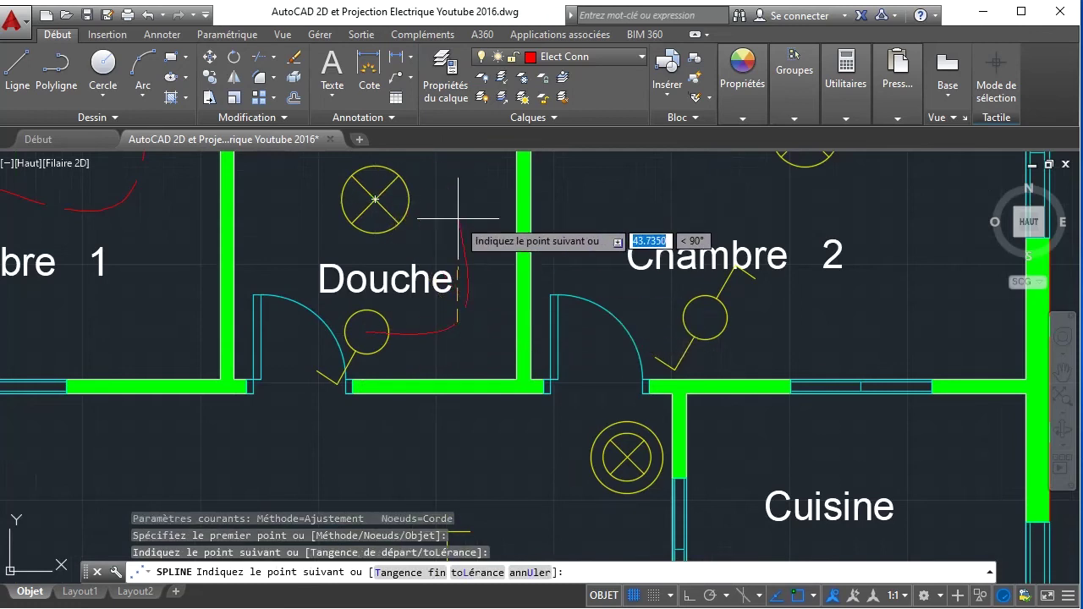
{"action": "left_click", "coordinate": [376, 200]}
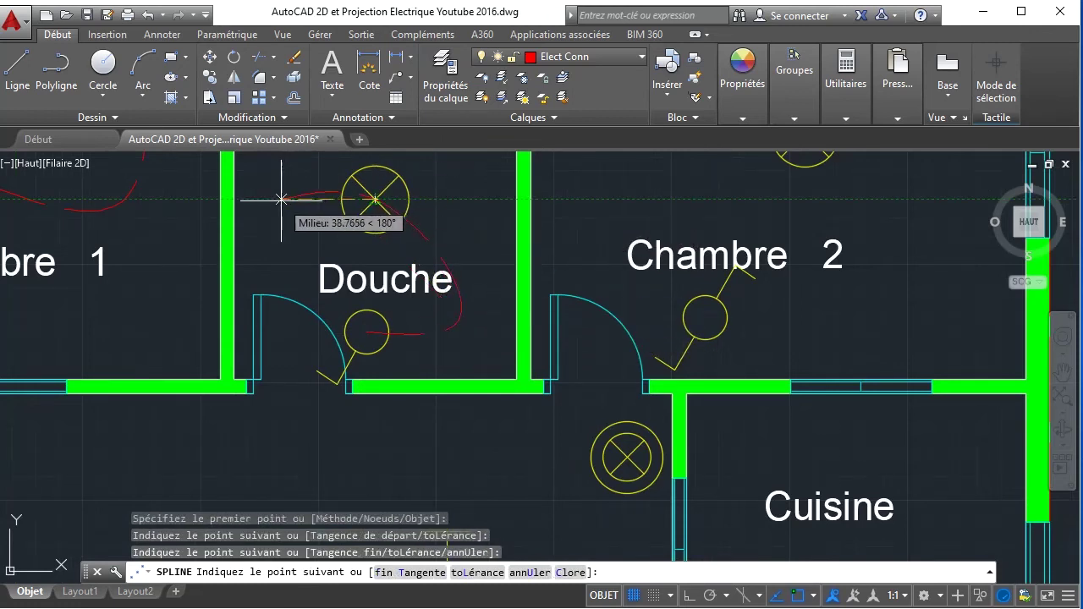
{"action": "right_click", "coordinate": [251, 231]}
{"action": "left_click", "coordinate": [287, 242]}
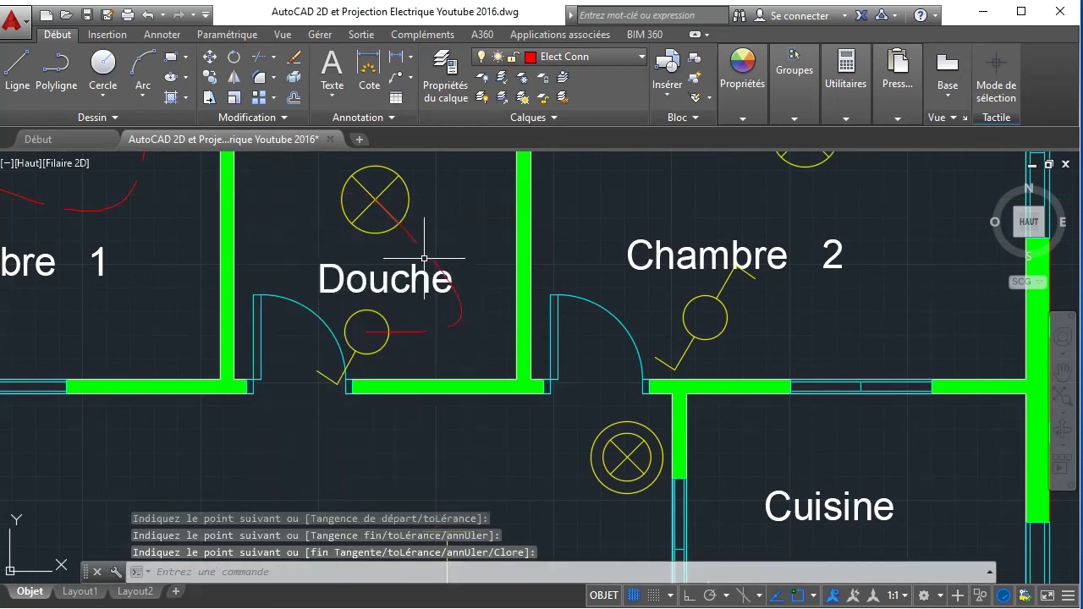
- Select the Douche wire's middle grip, then cancel the reshape after panning to Magasin
{"action": "left_click", "coordinate": [457, 275]}
{"action": "left_click", "coordinate": [457, 323]}
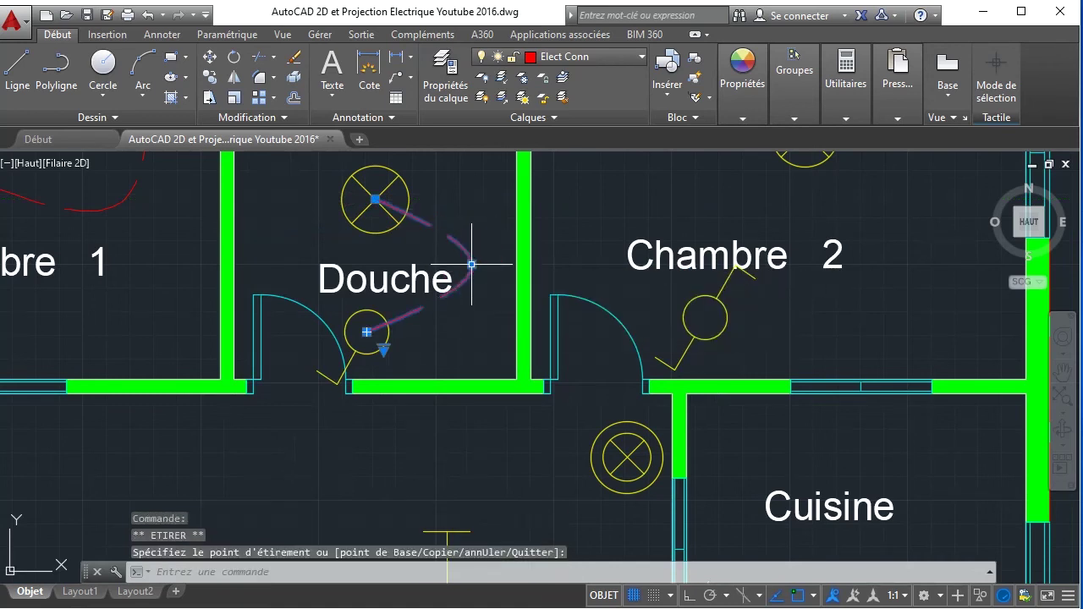
{"action": "scroll", "coordinate": [467, 354], "scroll_direction": "down", "scroll_amount": 2}
{"action": "scroll", "coordinate": [482, 309], "scroll_direction": "down", "scroll_amount": 2}
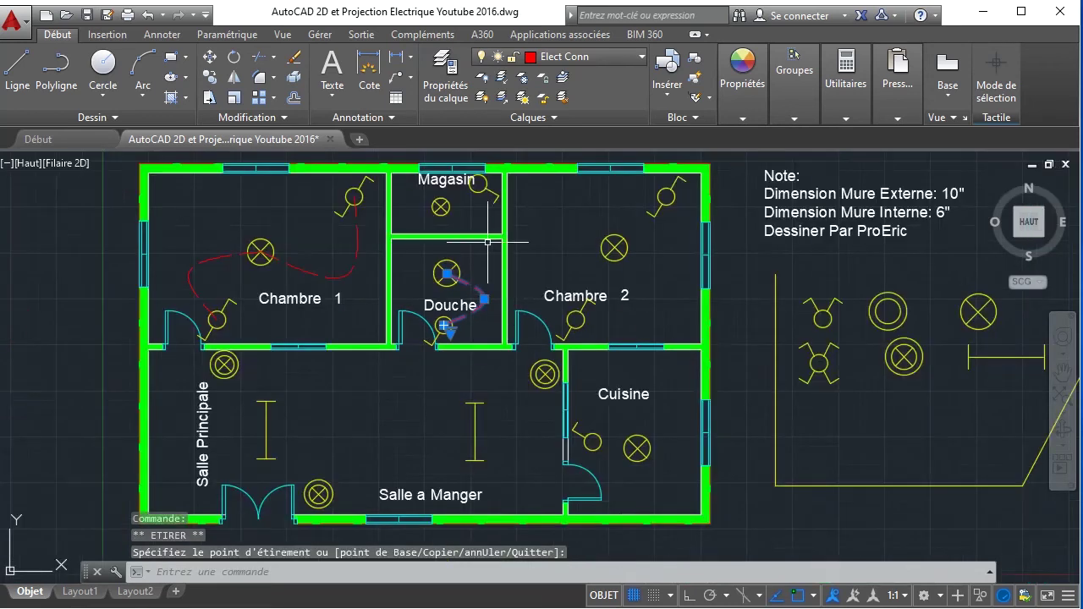
{"action": "scroll", "coordinate": [474, 208], "scroll_direction": "up", "scroll_amount": 4}
{"action": "middle_click_drag", "start_coordinate": [474, 203], "coordinate": [468, 303]}
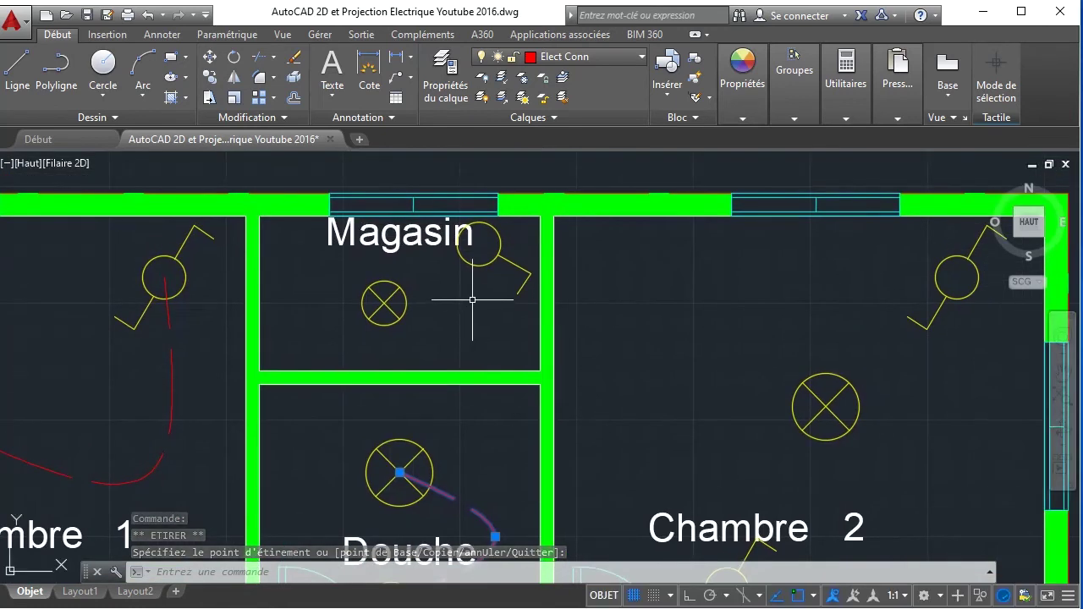
{"action": "key", "text": "Escape"}
- Draw a spline wire from the Magasin ceiling lamp to its wall symbol
{"action": "right_click", "coordinate": [487, 314]}
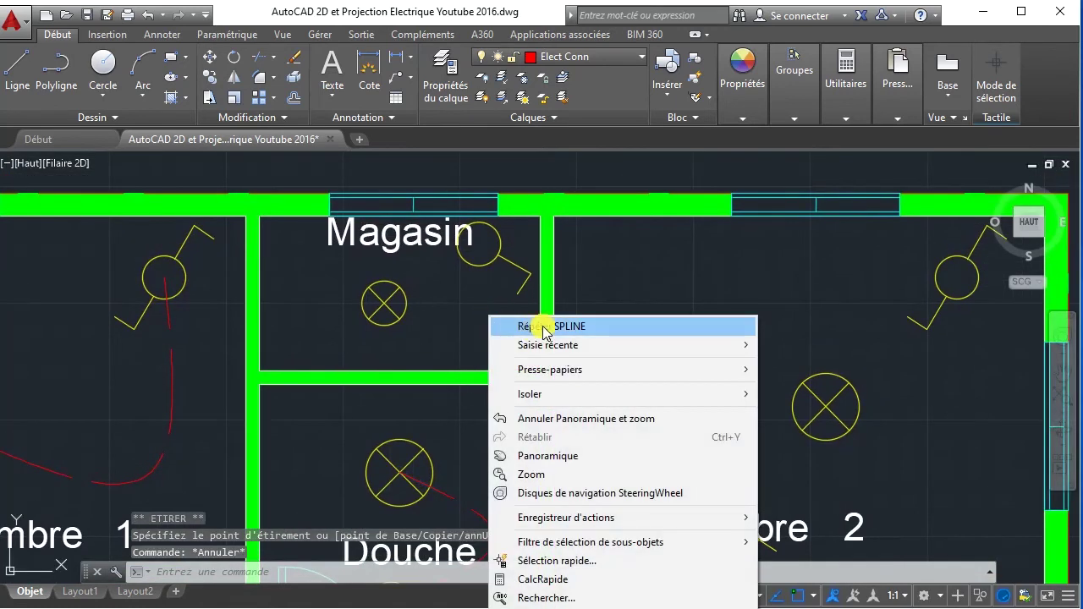
{"action": "left_click", "coordinate": [506, 322]}
{"action": "left_click", "coordinate": [385, 303]}
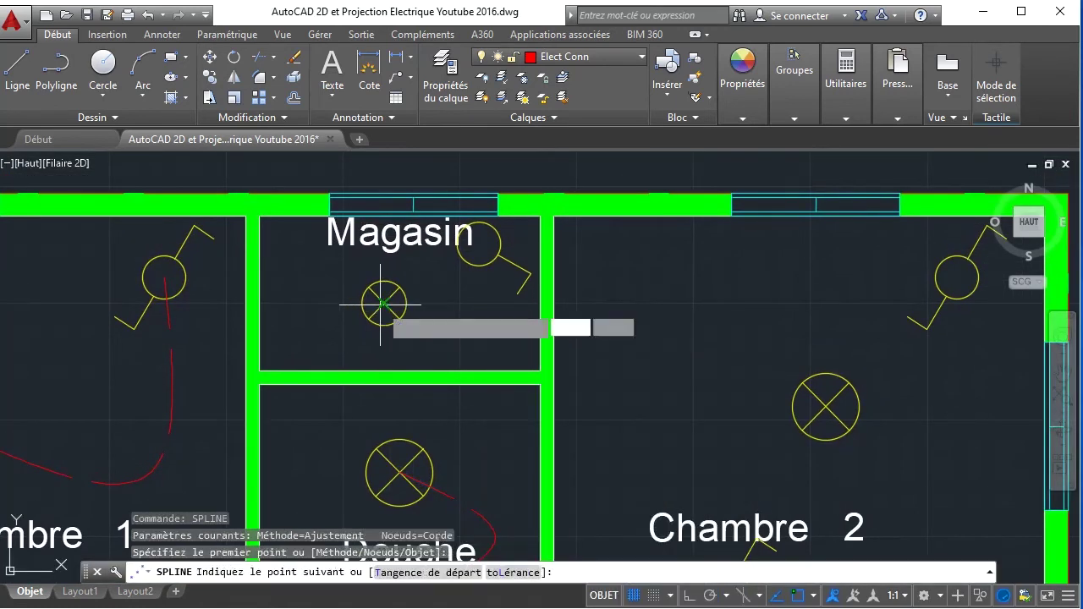
{"action": "left_click", "coordinate": [498, 298]}
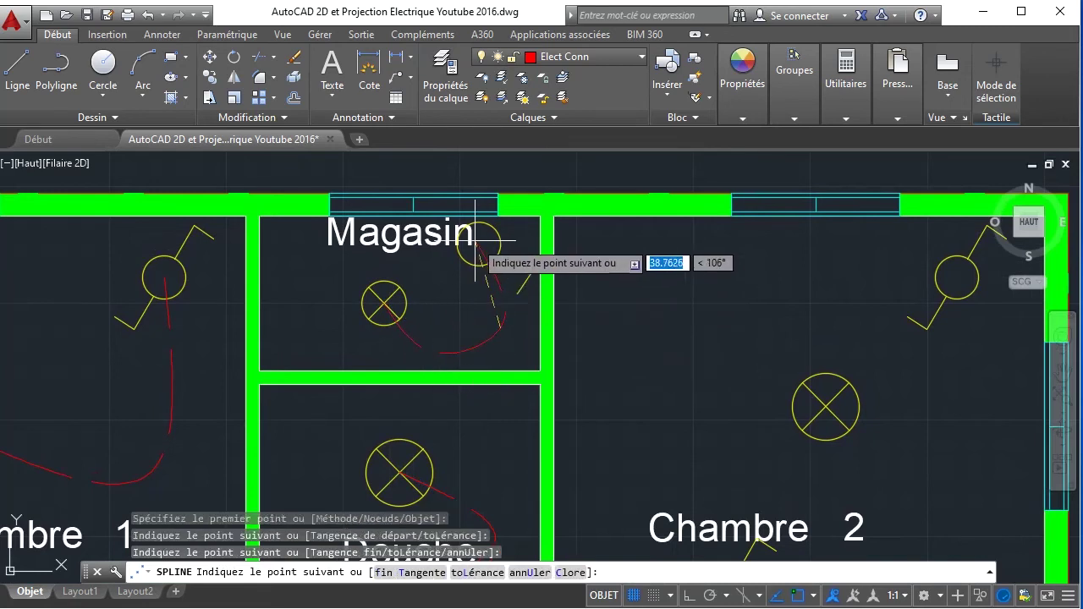
{"action": "left_click", "coordinate": [496, 230]}
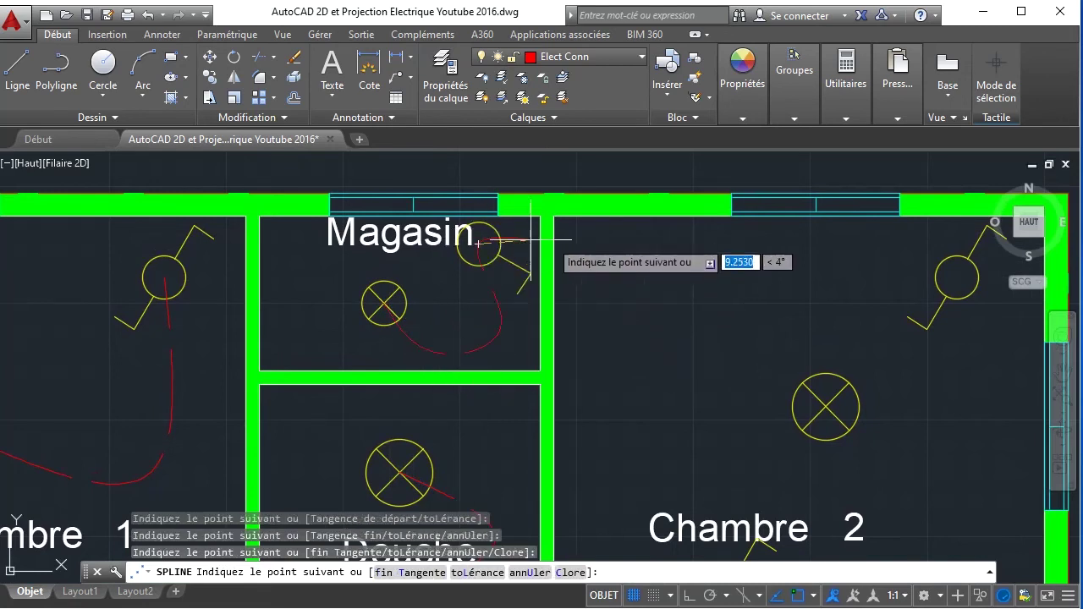
{"action": "right_click", "coordinate": [590, 238]}
{"action": "left_click", "coordinate": [631, 248]}
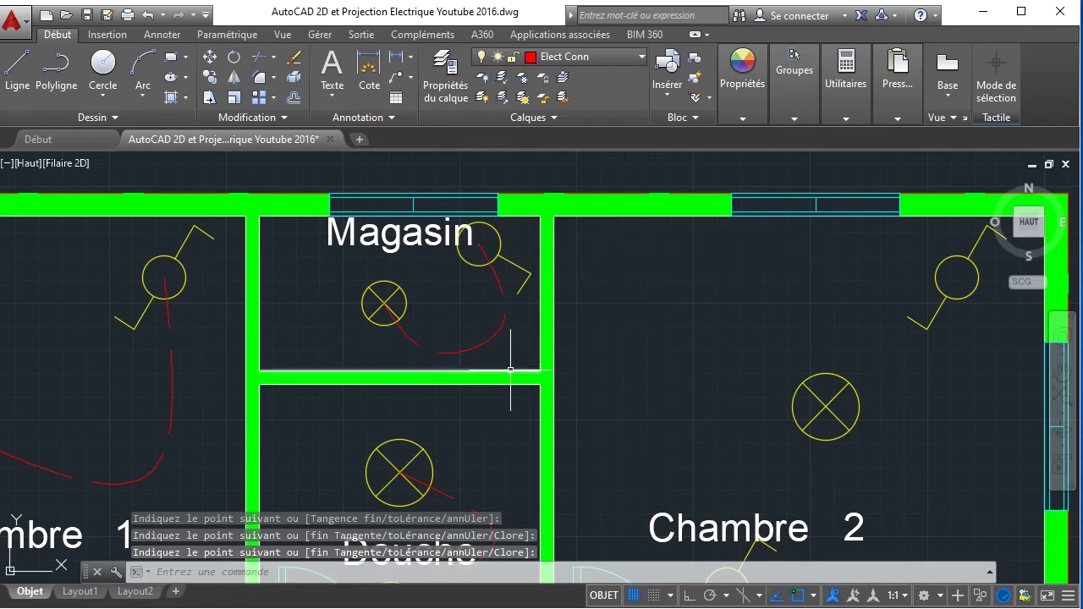
{"action": "scroll", "coordinate": [508, 366], "scroll_direction": "down", "scroll_amount": 5}
{"action": "middle_click_drag", "start_coordinate": [542, 391], "coordinate": [403, 259]}
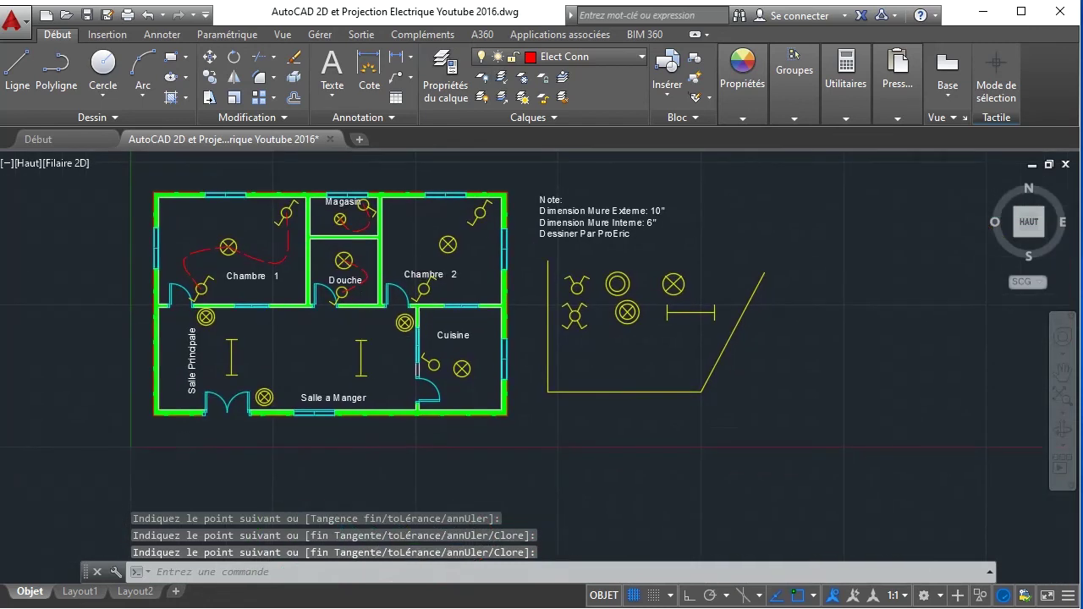
- Draw a spline wire from the Cuisine wall symbol to the Cuisine ceiling lamp
{"action": "scroll", "coordinate": [389, 338], "scroll_direction": "up", "scroll_amount": 3}
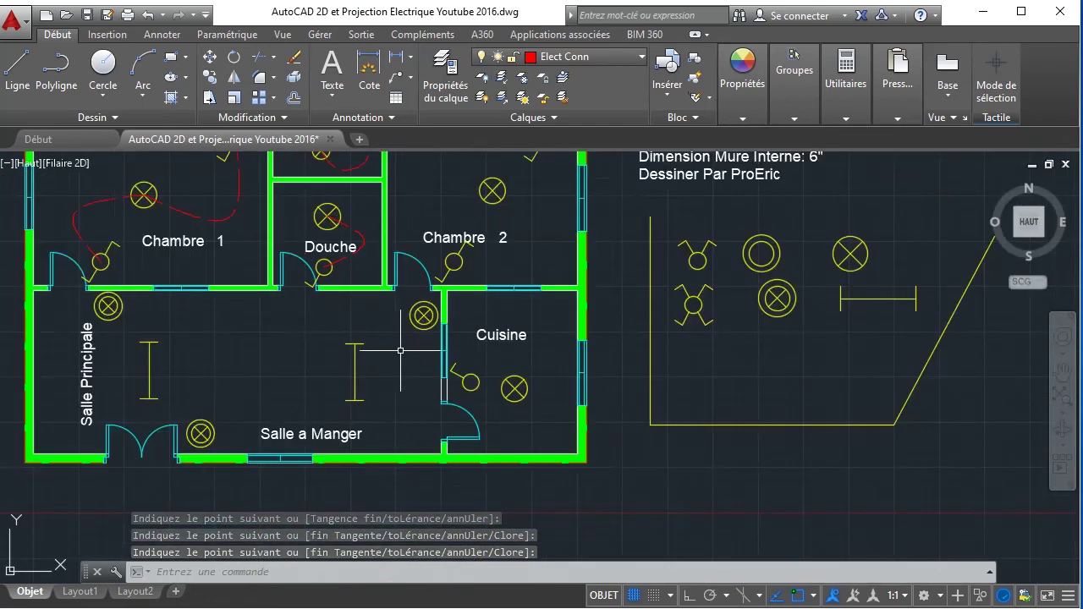
{"action": "right_click", "coordinate": [267, 360]}
{"action": "left_click", "coordinate": [324, 372]}
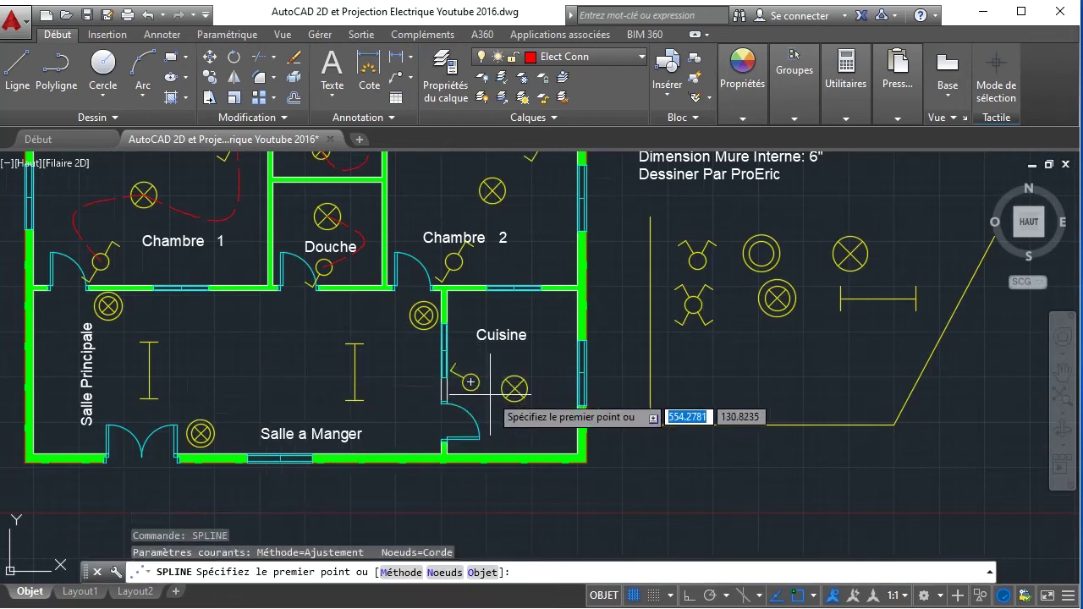
{"action": "scroll", "coordinate": [433, 372], "scroll_direction": "up", "scroll_amount": 3}
{"action": "left_click", "coordinate": [437, 368]}
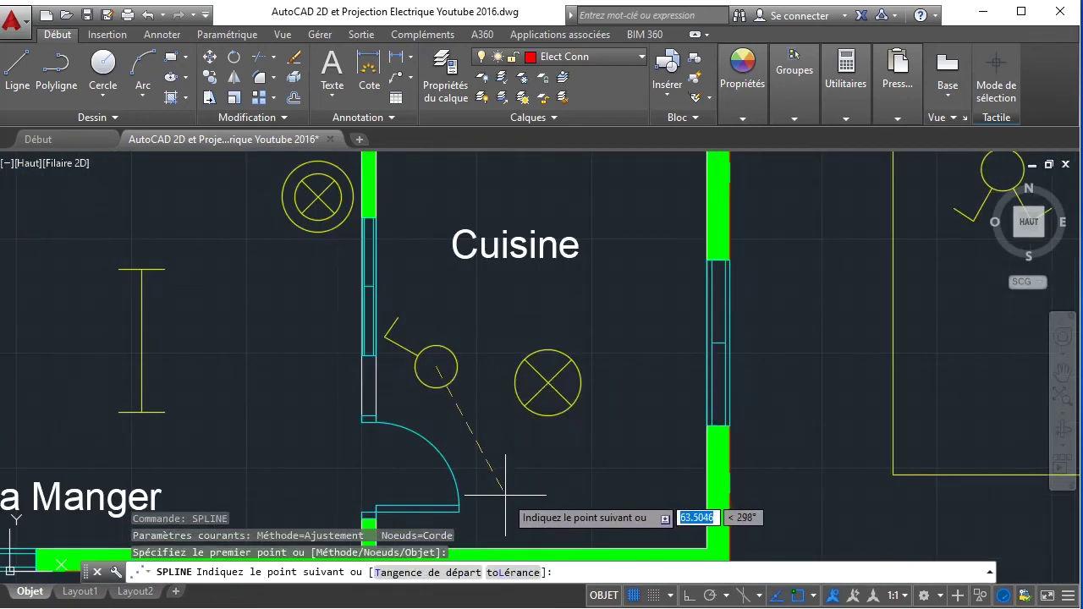
{"action": "left_click", "coordinate": [480, 484]}
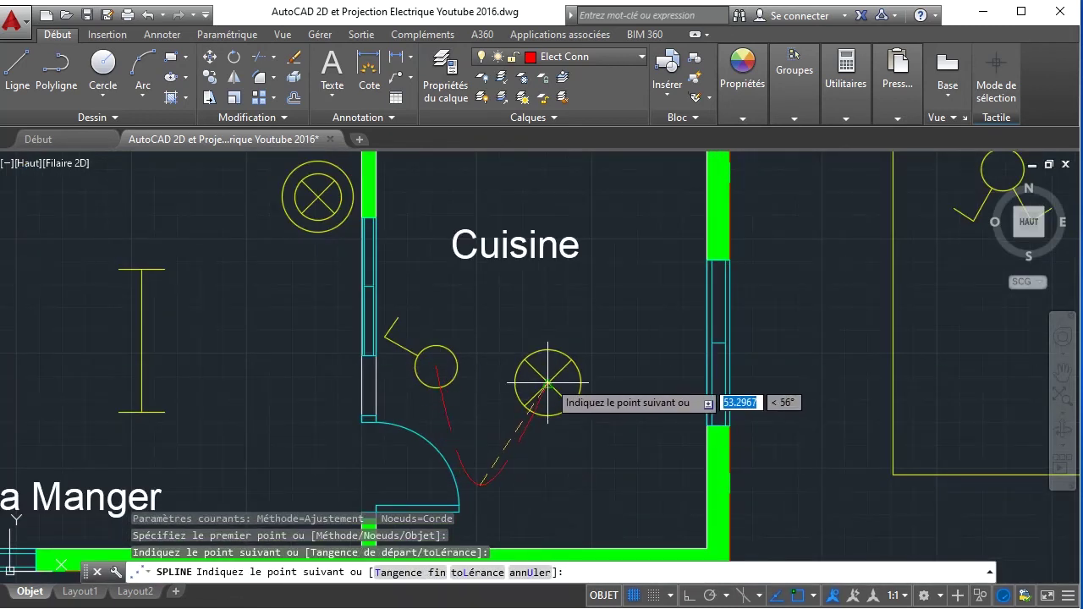
{"action": "left_click", "coordinate": [548, 384]}
{"action": "right_click", "coordinate": [605, 274]}
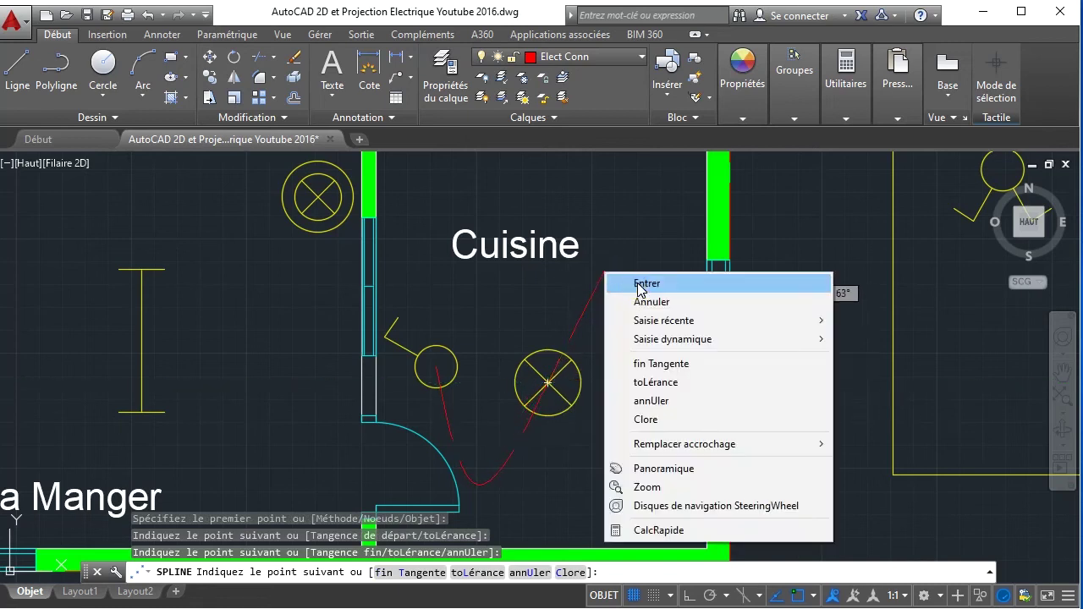
{"action": "left_click", "coordinate": [639, 285]}
- Draw a spline wire in Chambre 2 starting at the lamp centre
{"action": "scroll", "coordinate": [558, 347], "scroll_direction": "down", "scroll_amount": 4}
{"action": "middle_click_drag", "start_coordinate": [575, 327], "coordinate": [561, 443]}
{"action": "scroll", "coordinate": [549, 314], "scroll_direction": "up", "scroll_amount": 2}
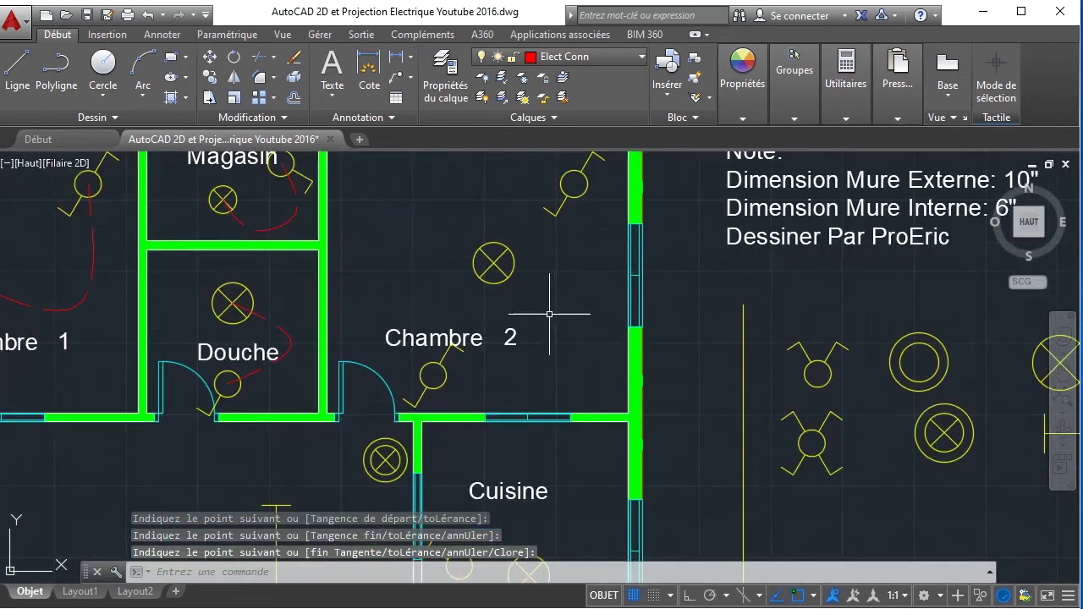
{"action": "right_click", "coordinate": [514, 374]}
{"action": "left_click", "coordinate": [542, 380]}
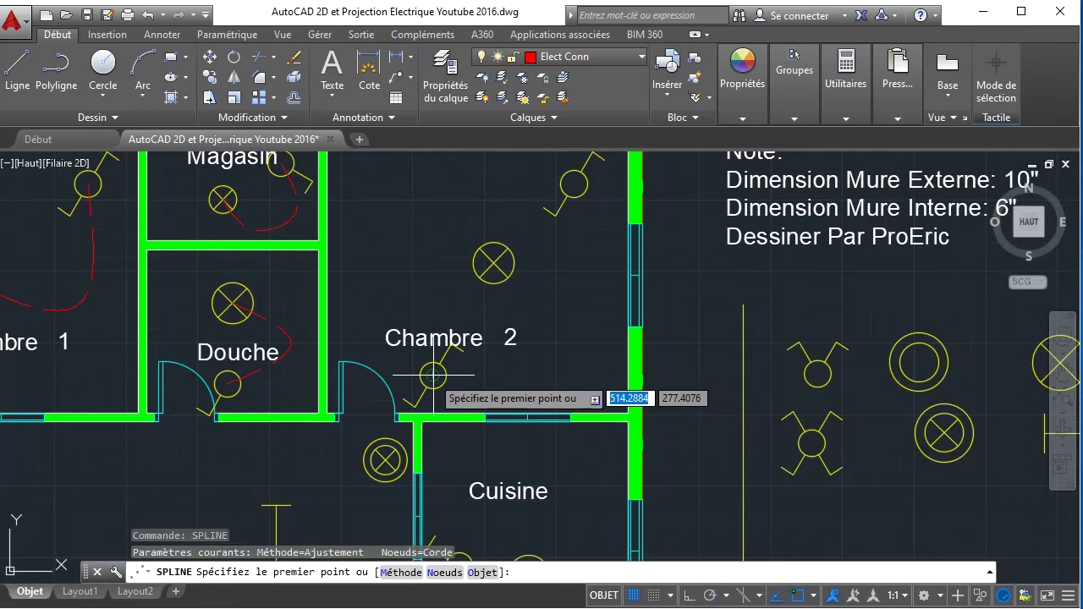
{"action": "left_click", "coordinate": [432, 375]}
{"action": "left_click", "coordinate": [534, 382]}
{"action": "left_click", "coordinate": [518, 271]}
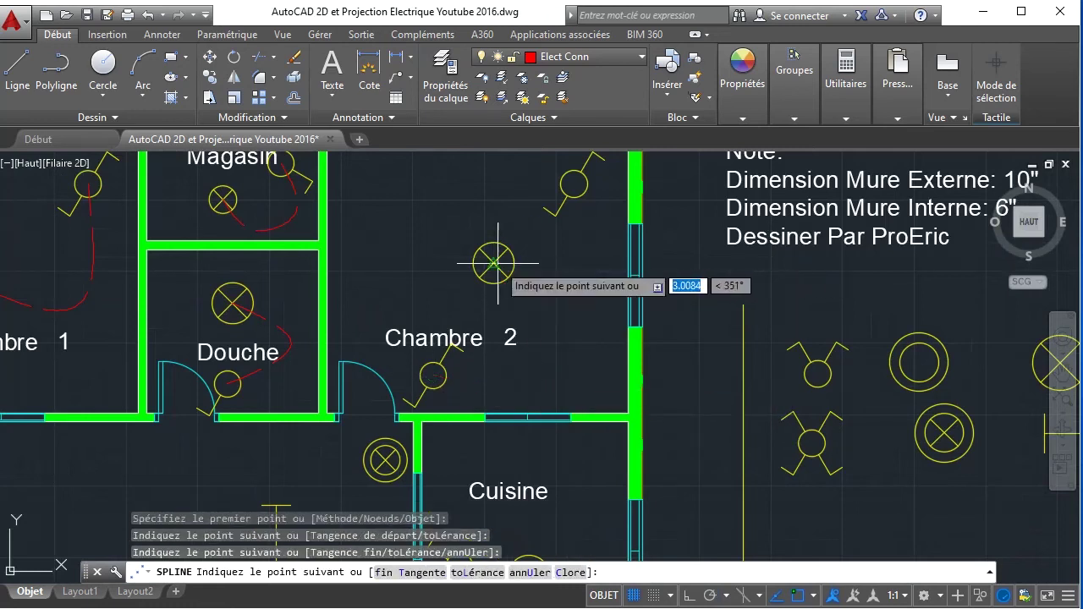
{"action": "right_click", "coordinate": [427, 225]}
{"action": "left_click", "coordinate": [435, 232]}
- Draw a second Chambre 2 spline wire from a fixture to the light fixture
{"action": "right_click", "coordinate": [555, 256]}
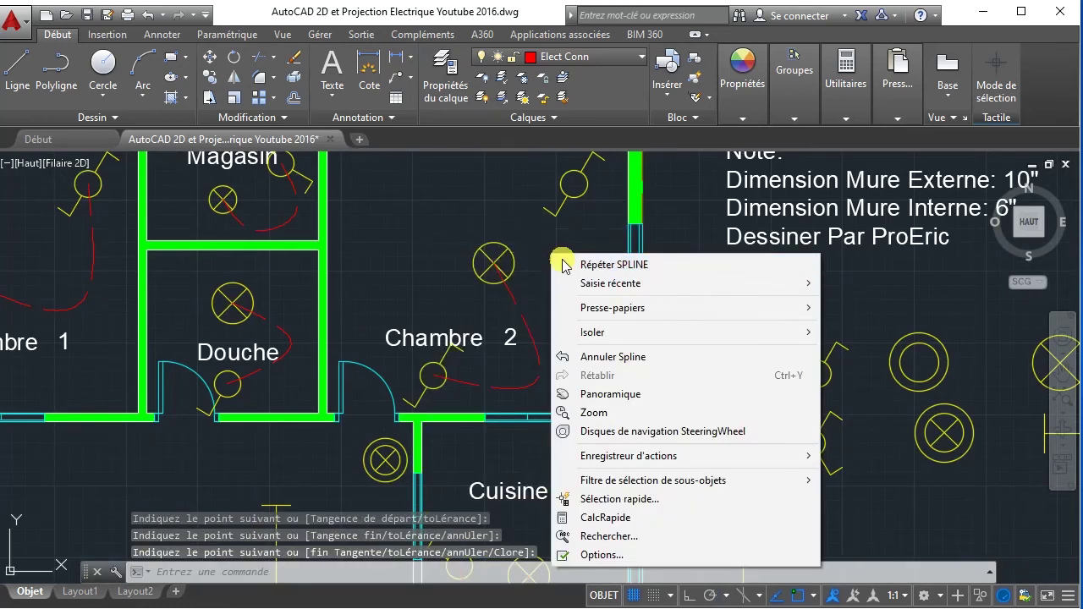
{"action": "left_click", "coordinate": [591, 265]}
{"action": "left_click", "coordinate": [510, 278]}
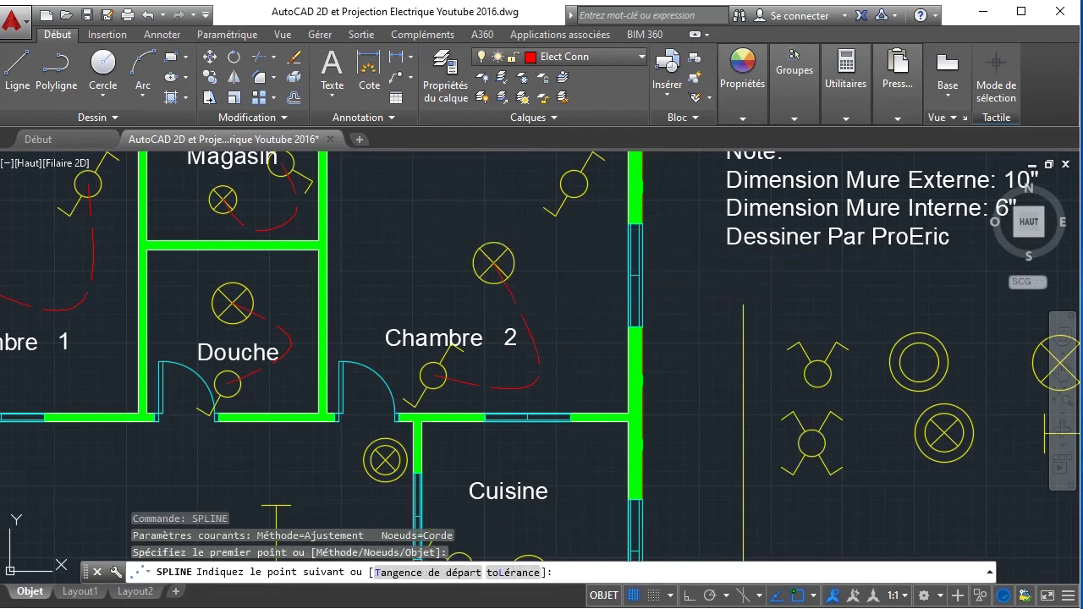
{"action": "left_click", "coordinate": [442, 213]}
{"action": "left_click", "coordinate": [575, 183]}
{"action": "right_click", "coordinate": [598, 218]}
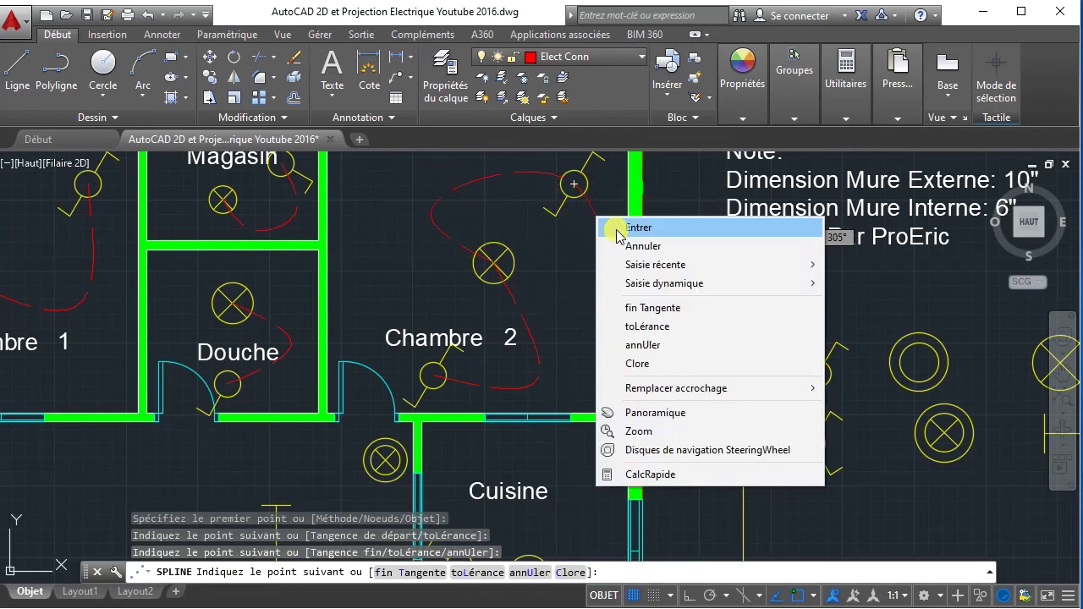
{"action": "left_click", "coordinate": [602, 225]}
{"action": "scroll", "coordinate": [524, 253], "scroll_direction": "down", "scroll_amount": 3}
- Draw a spline wire across Salle Principale
{"action": "scroll", "coordinate": [525, 254], "scroll_direction": "up", "scroll_amount": 1}
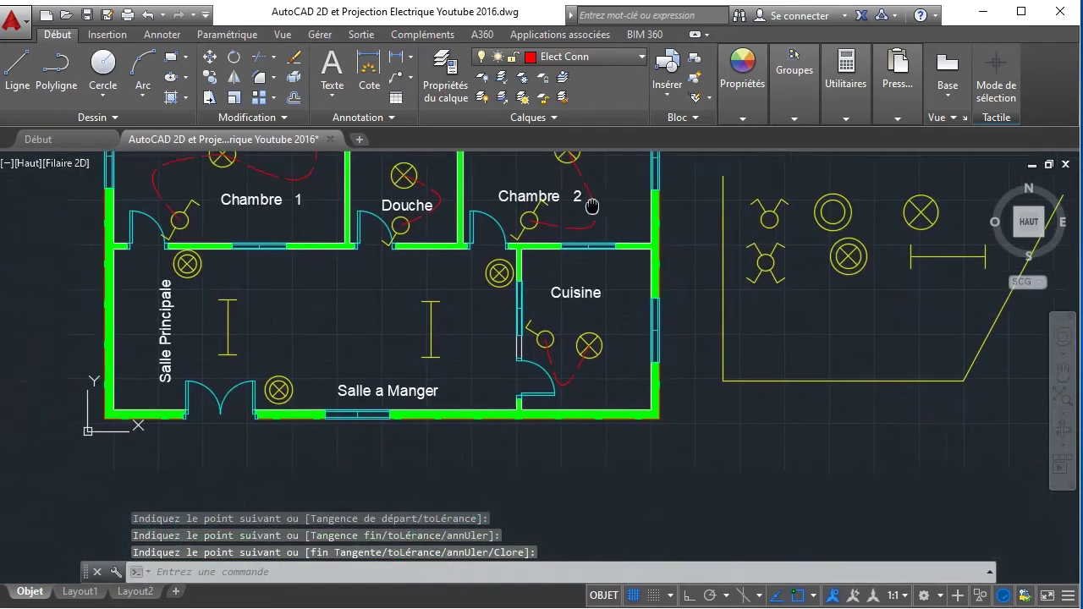
{"action": "right_click", "coordinate": [383, 292]}
{"action": "left_click", "coordinate": [424, 298]}
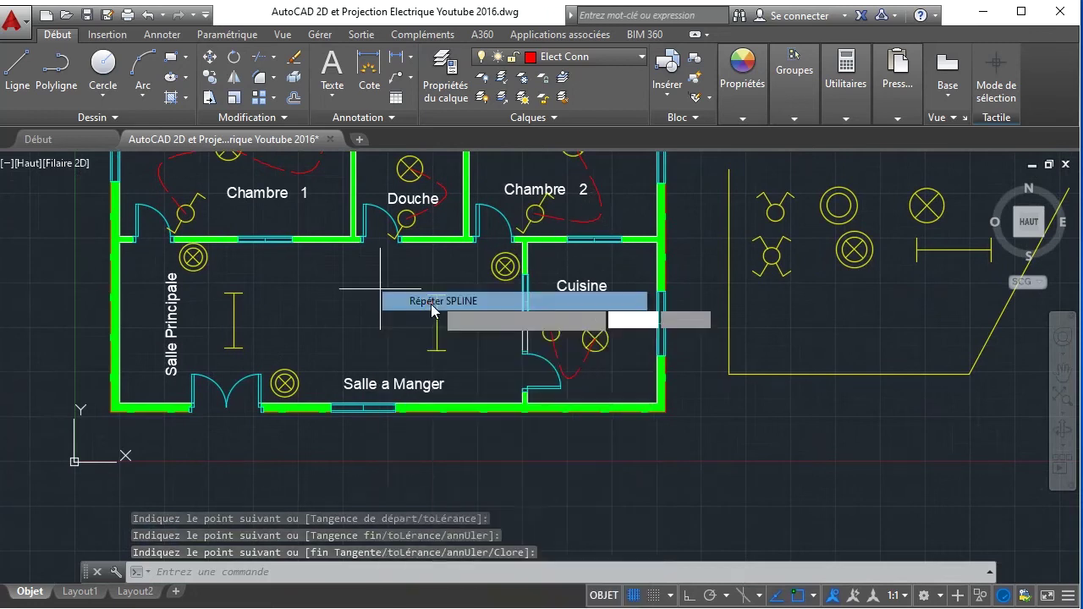
{"action": "left_click", "coordinate": [369, 375]}
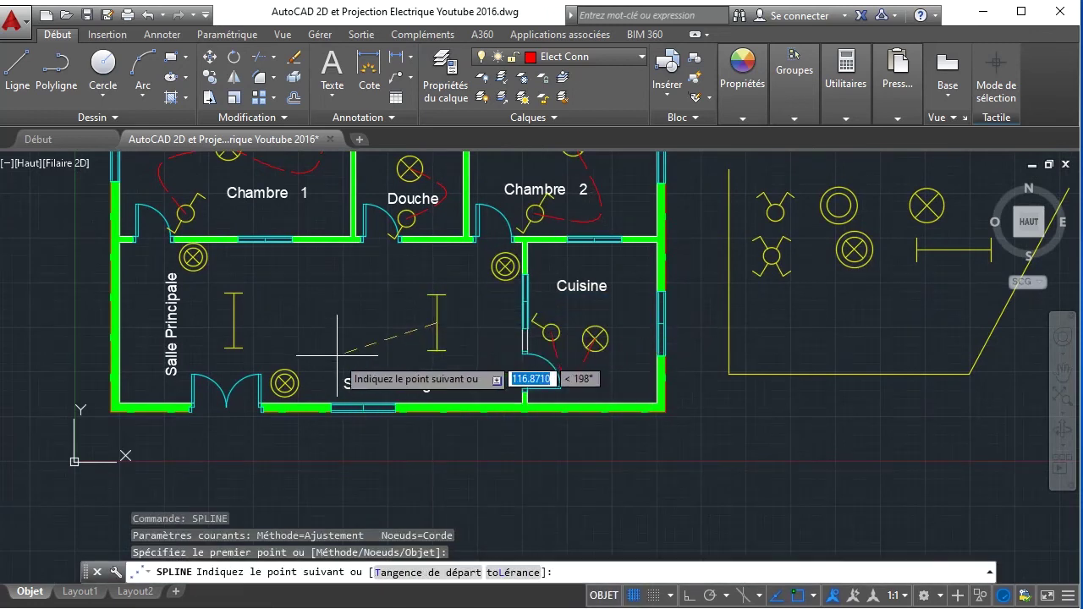
{"action": "left_click", "coordinate": [279, 337]}
{"action": "left_click", "coordinate": [240, 319]}
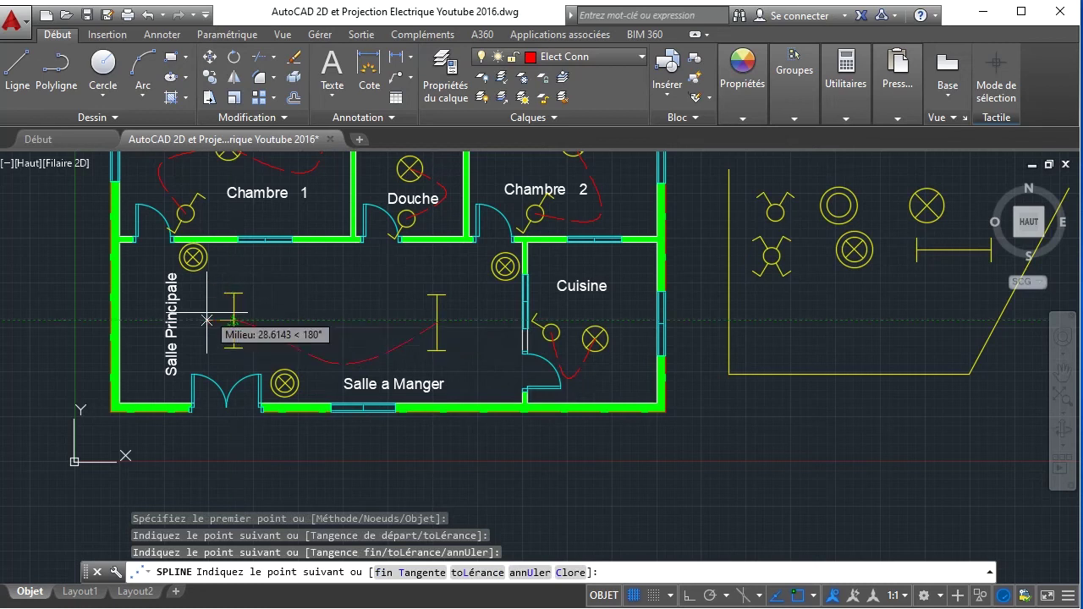
{"action": "right_click", "coordinate": [180, 327]}
{"action": "left_click", "coordinate": [222, 339]}
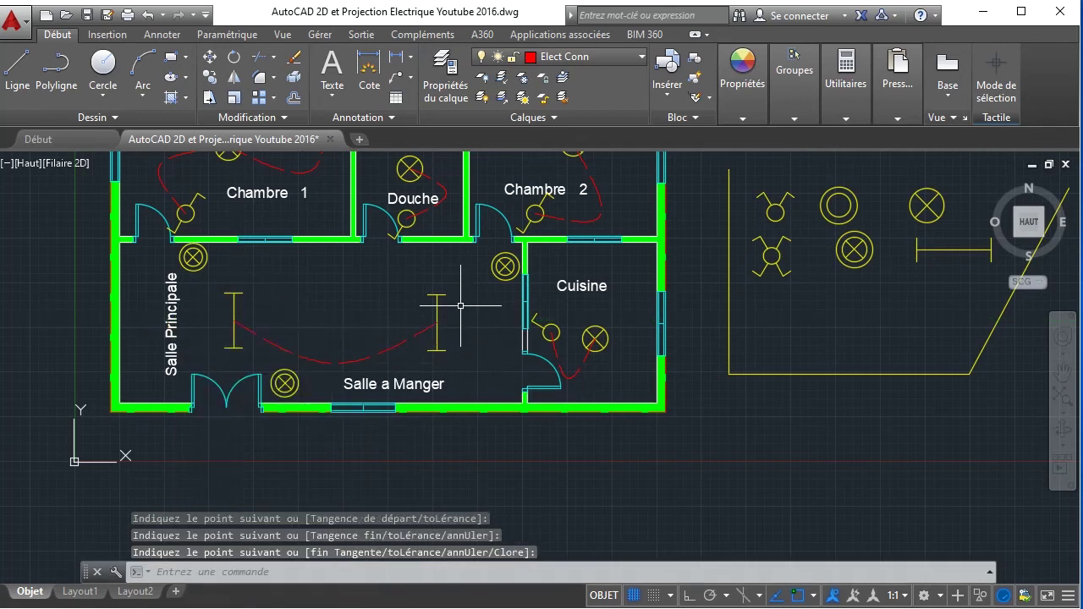
- Draw a spline wire from the lamp by Cuisine to the Cuisine switch
{"action": "right_click", "coordinate": [469, 313]}
{"action": "left_click", "coordinate": [514, 324]}
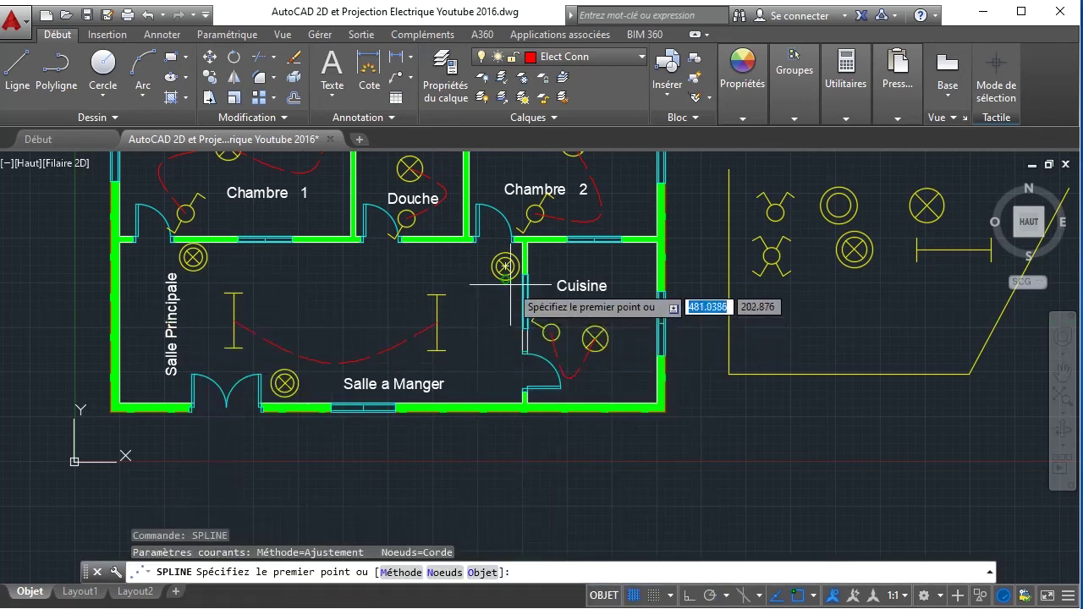
{"action": "left_click", "coordinate": [505, 267]}
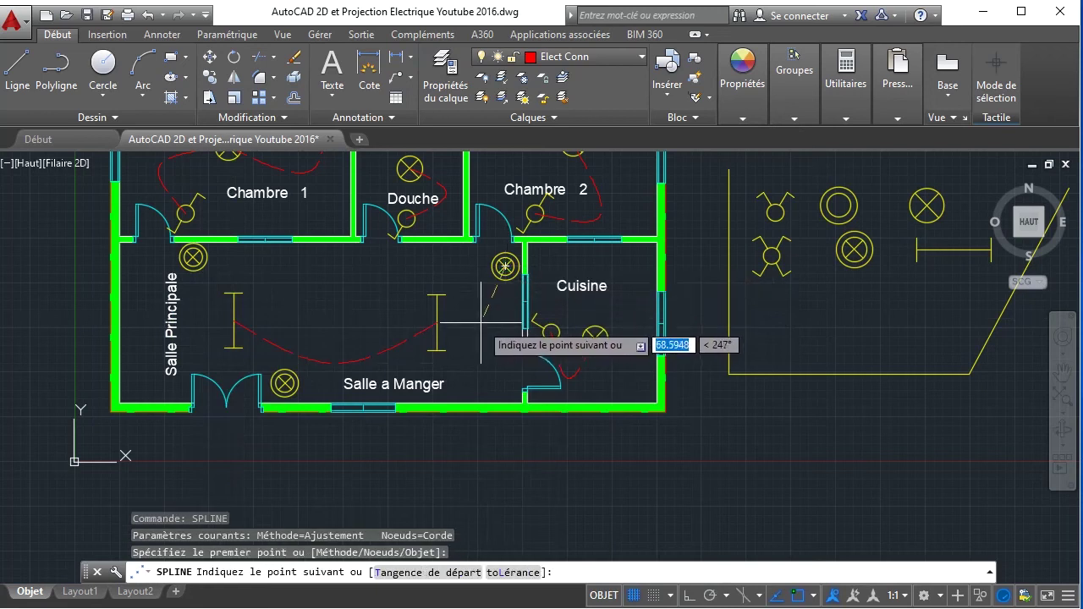
{"action": "left_click", "coordinate": [476, 317]}
{"action": "left_click", "coordinate": [436, 322]}
{"action": "right_click", "coordinate": [325, 319]}
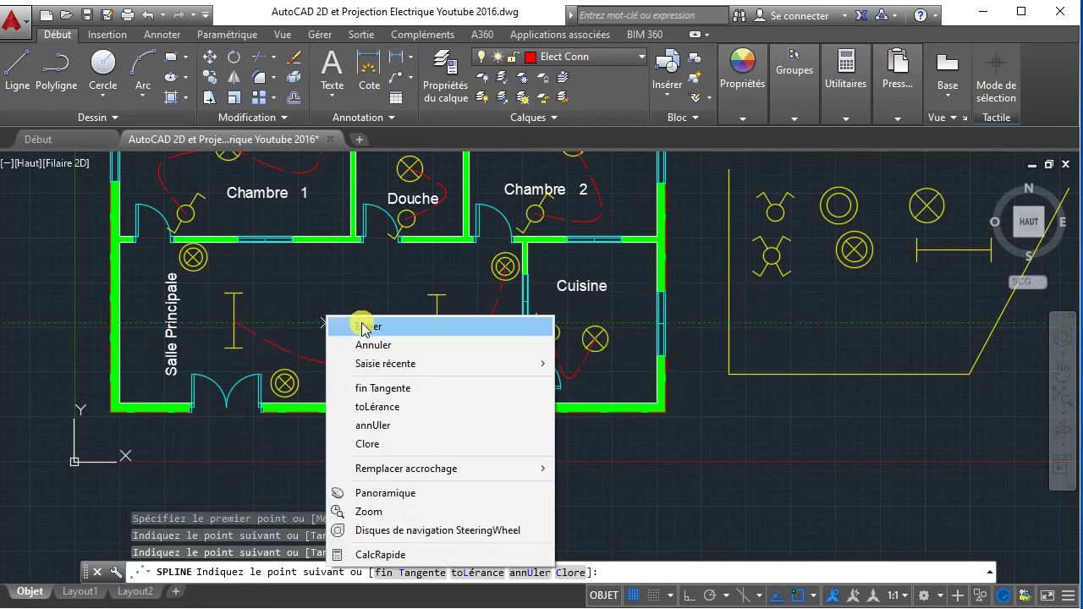
{"action": "left_click", "coordinate": [355, 323]}
- Draw another spline wire from the Salle Principale lamp across the room
{"action": "right_click", "coordinate": [340, 309]}
{"action": "left_click", "coordinate": [359, 310]}
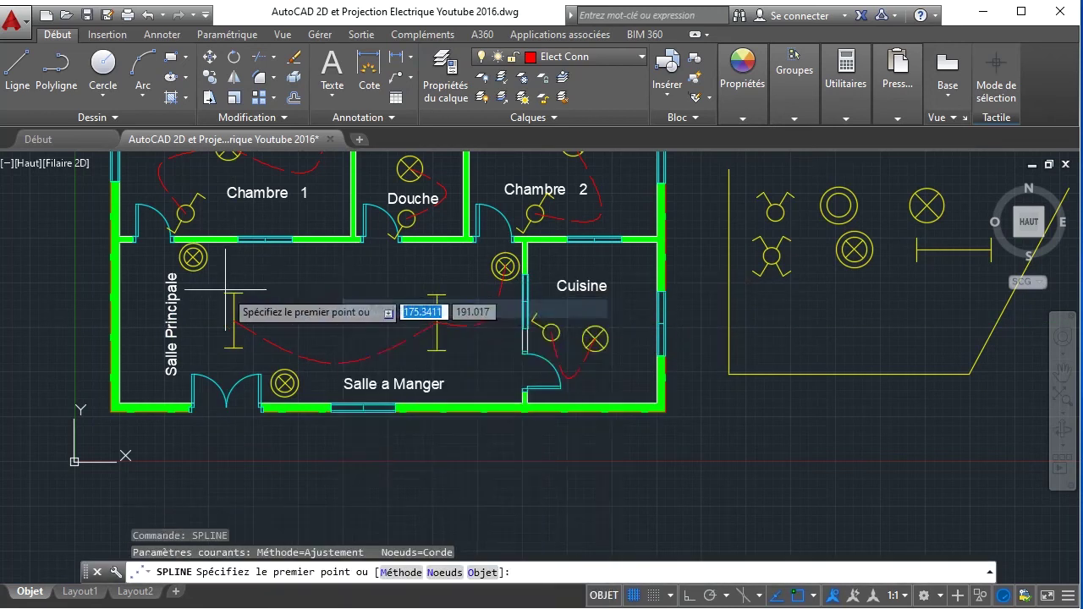
{"action": "left_click", "coordinate": [193, 257]}
{"action": "left_click", "coordinate": [325, 273]}
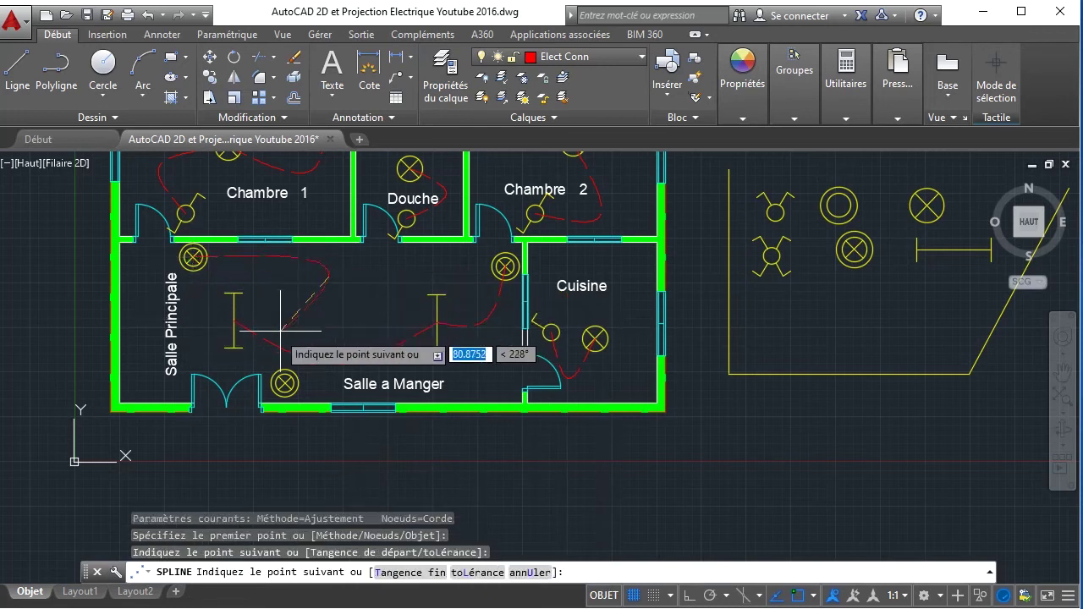
{"action": "left_click", "coordinate": [230, 320]}
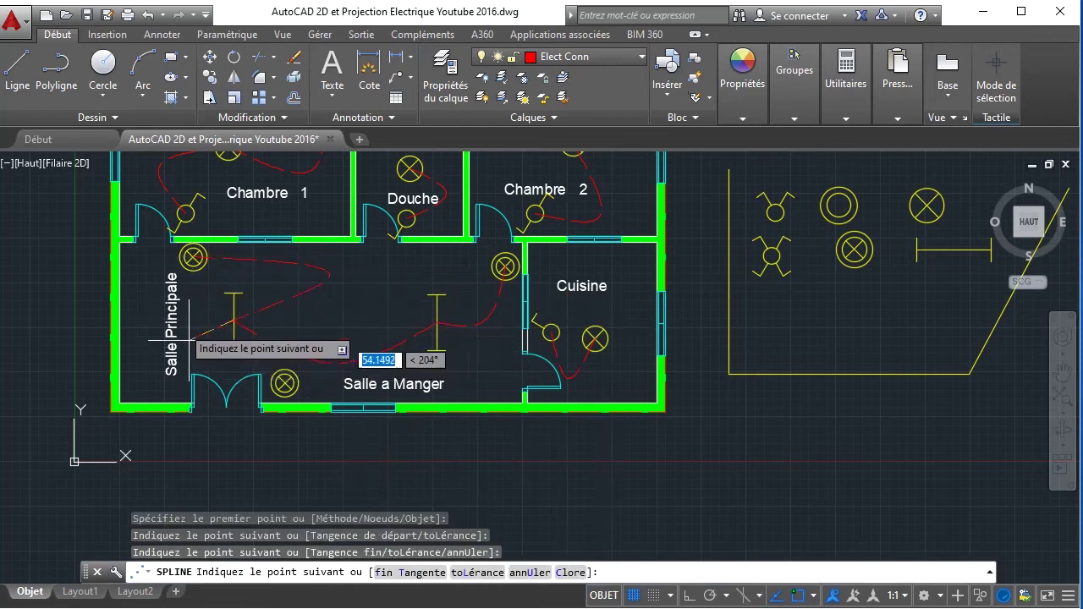
{"action": "right_click", "coordinate": [198, 315]}
{"action": "left_click", "coordinate": [235, 324]}
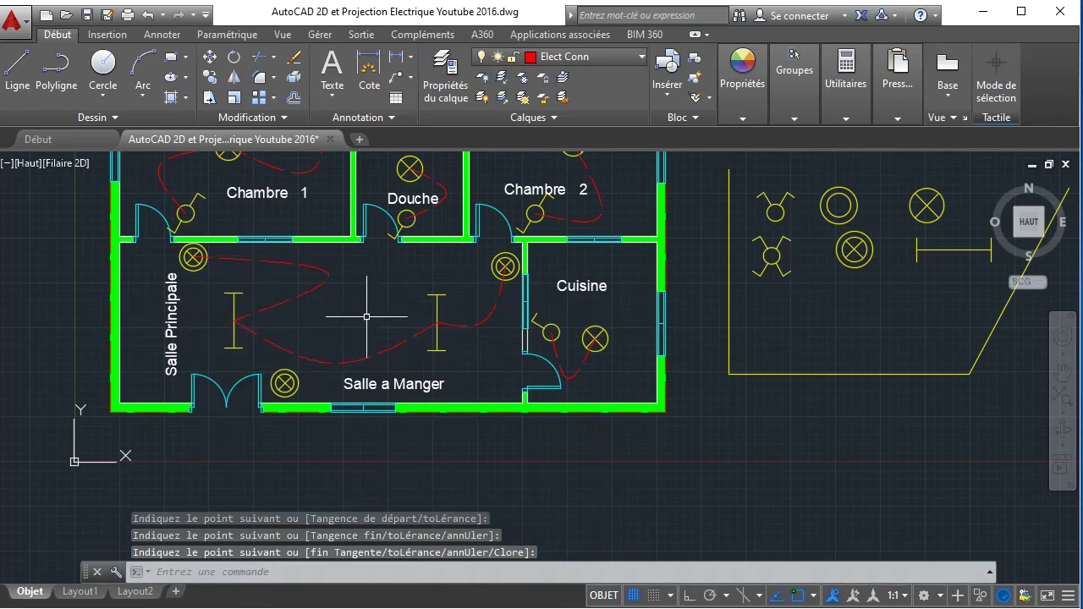
- Draw a spline wire from the Salle a Manger lamp, then view the whole floor plan
{"action": "right_click", "coordinate": [393, 317]}
{"action": "left_click", "coordinate": [416, 319]}
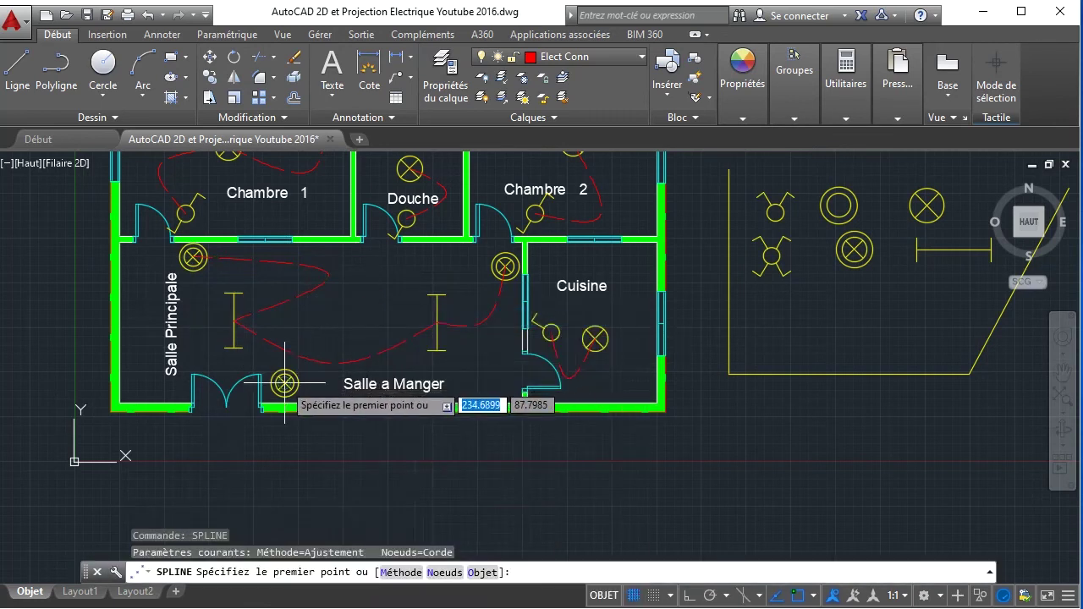
{"action": "left_click", "coordinate": [283, 380]}
{"action": "left_click", "coordinate": [201, 370]}
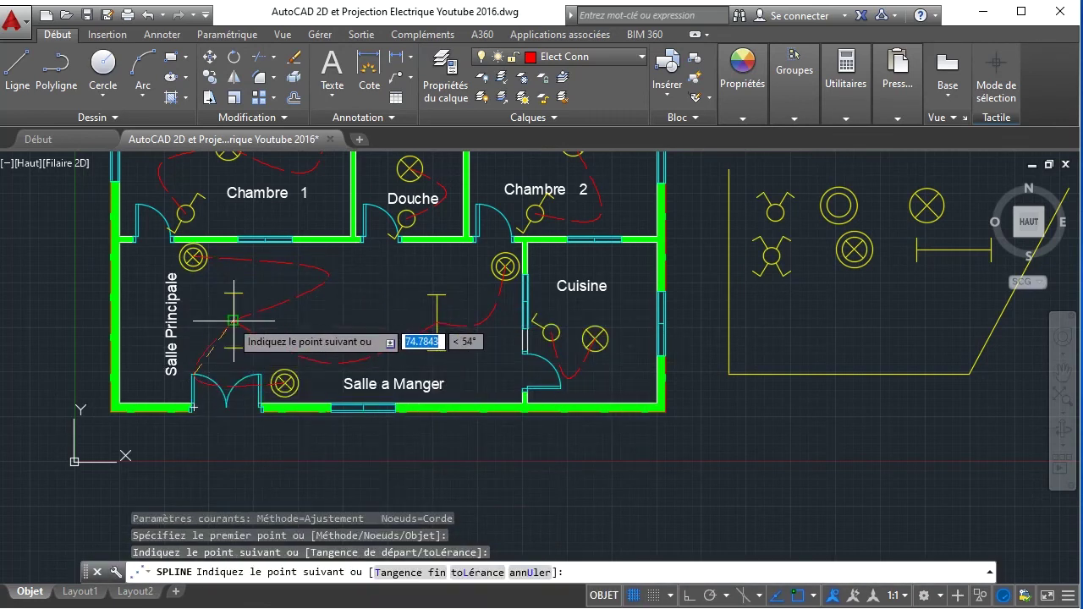
{"action": "left_click", "coordinate": [234, 320]}
{"action": "right_click", "coordinate": [342, 289]}
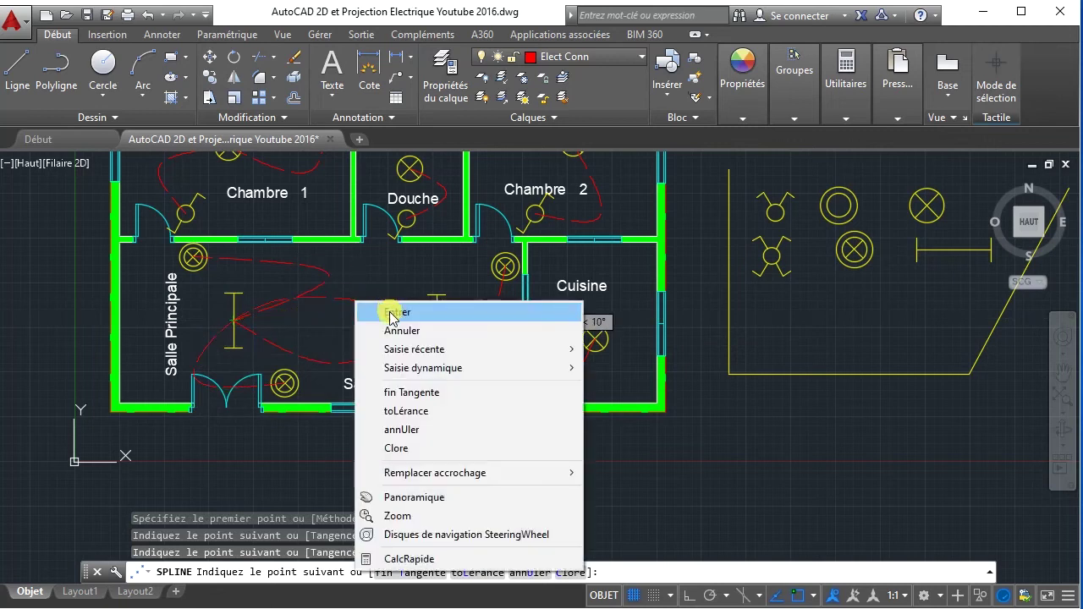
{"action": "left_click", "coordinate": [377, 310]}
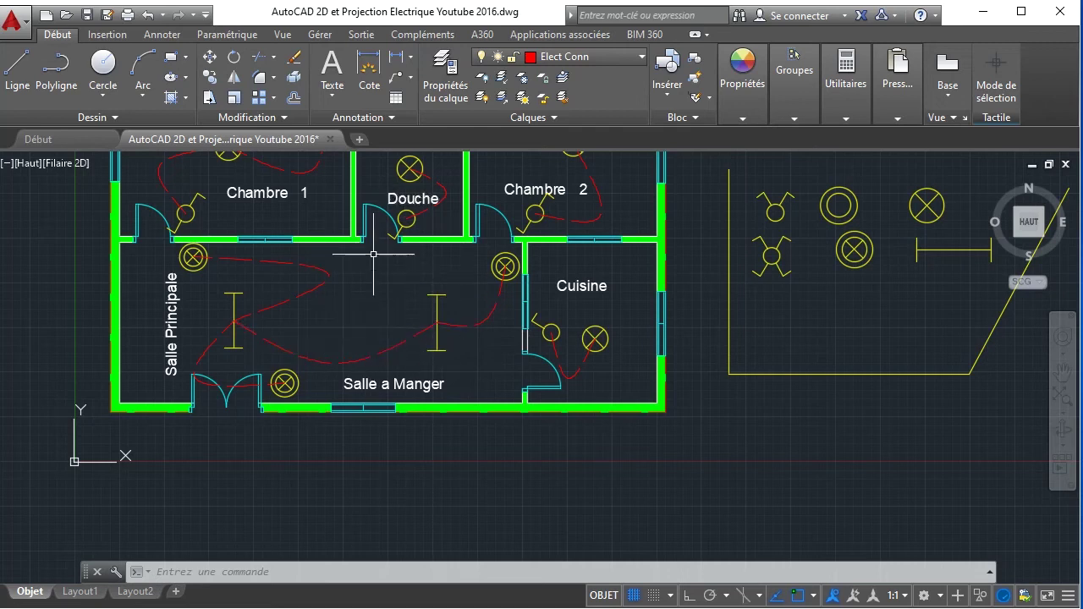
{"action": "left_click", "coordinate": [1061, 402]}
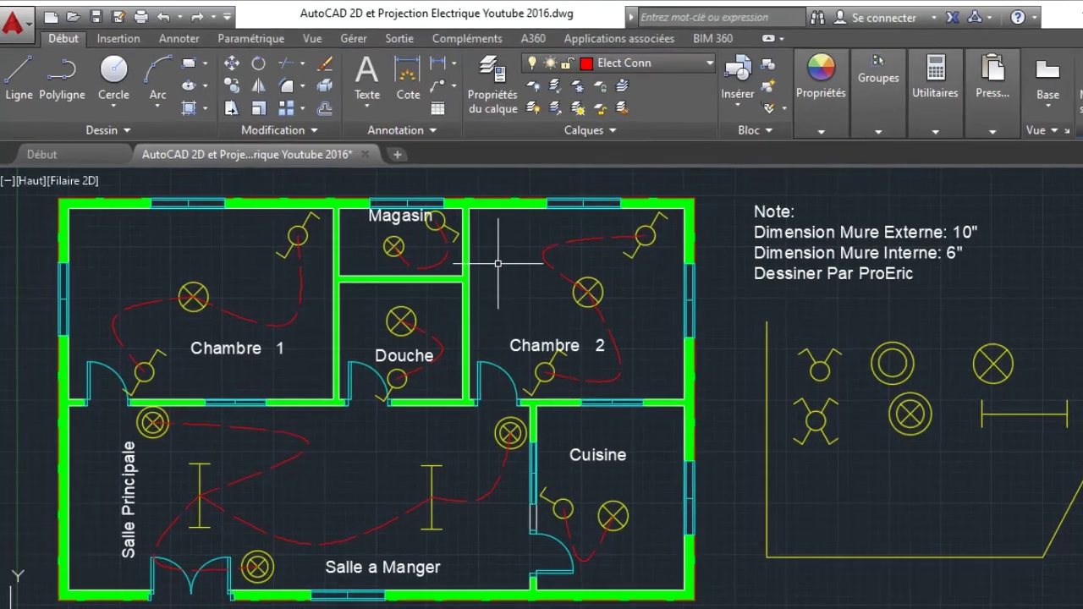
- Load the BST.lsp routine from Mes Lips Personalises, allowing the unsigned file
{"action": "type", "text": "applo"}
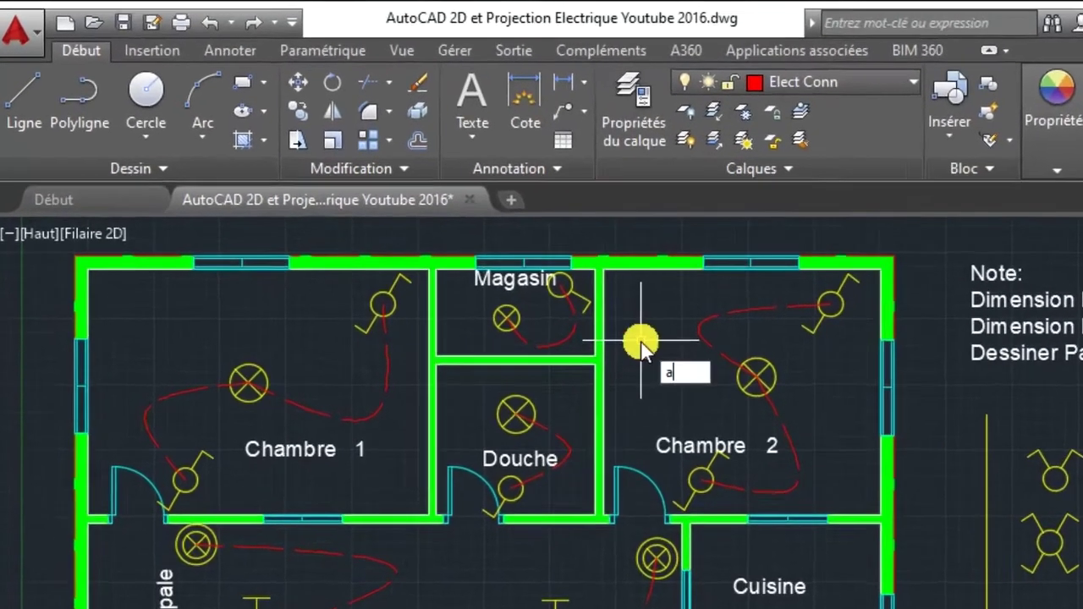
{"action": "type", "text": "ad"}
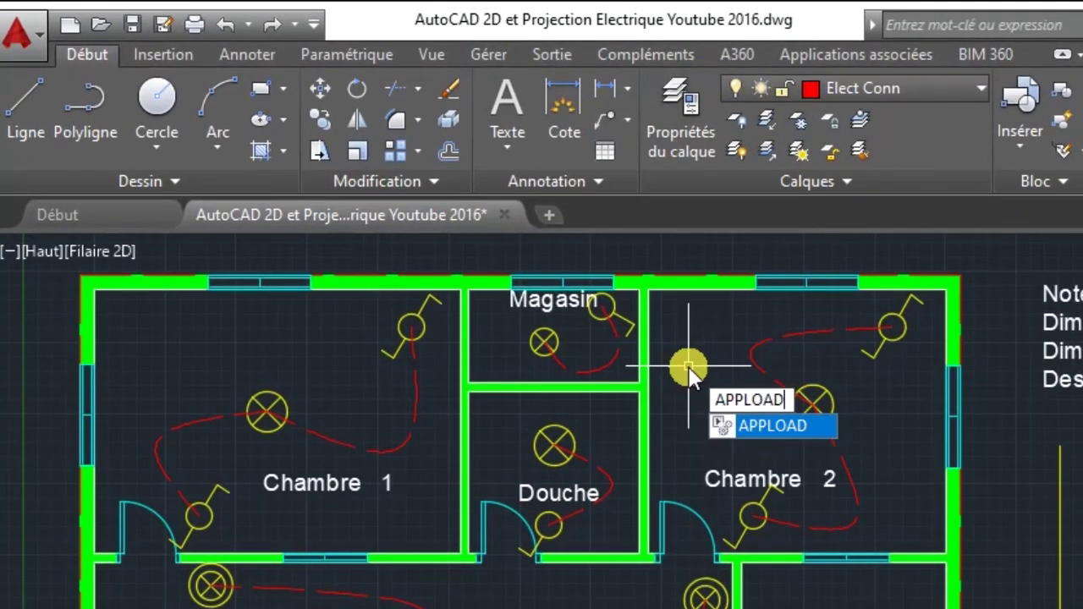
{"action": "key", "text": "Return"}
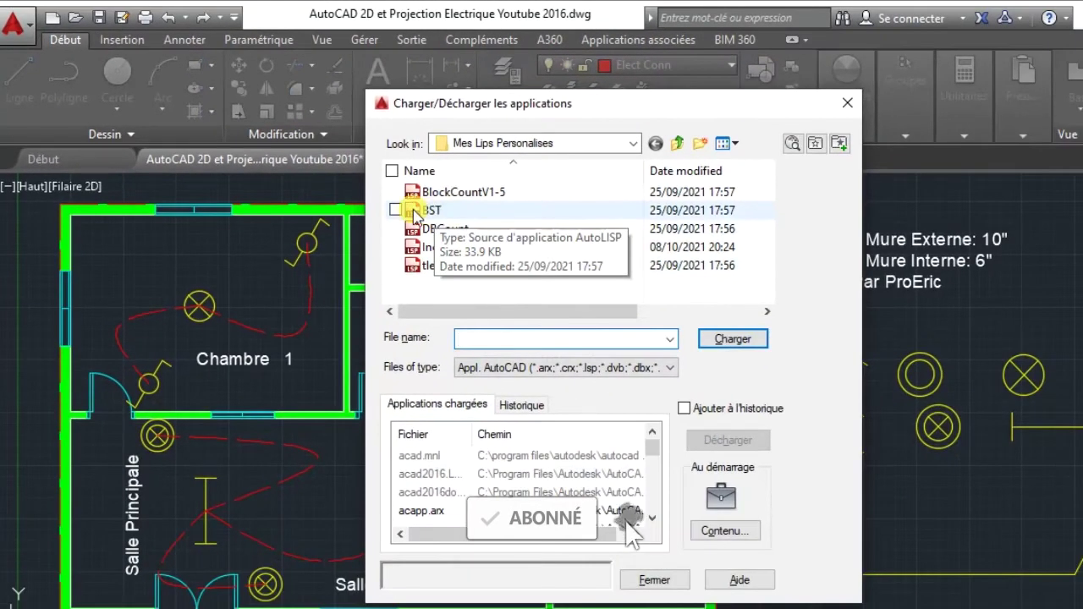
{"action": "left_click", "coordinate": [847, 102]}
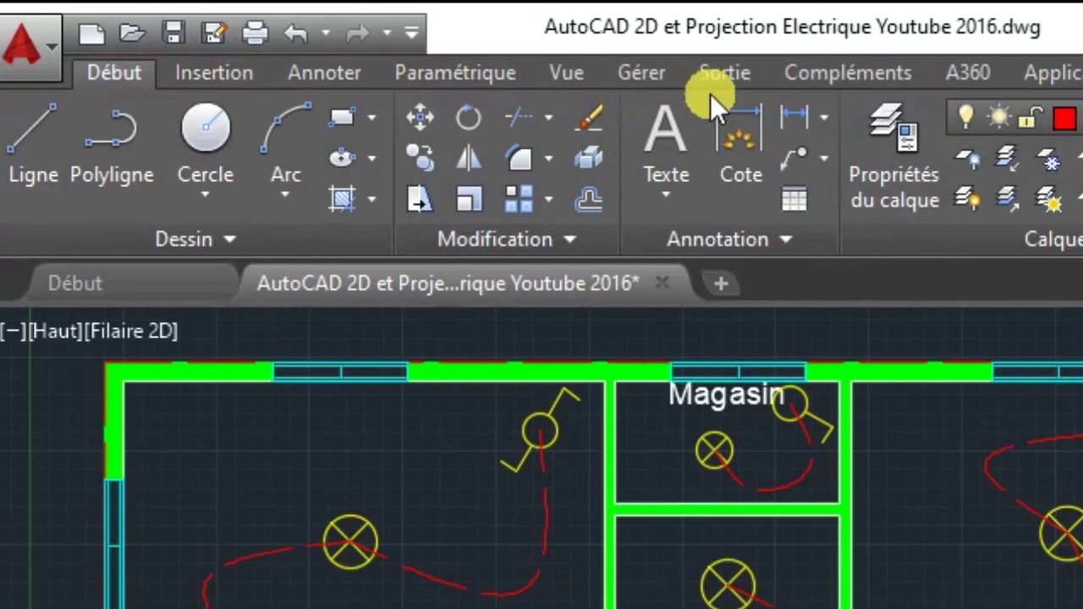
{"action": "left_click", "coordinate": [642, 71]}
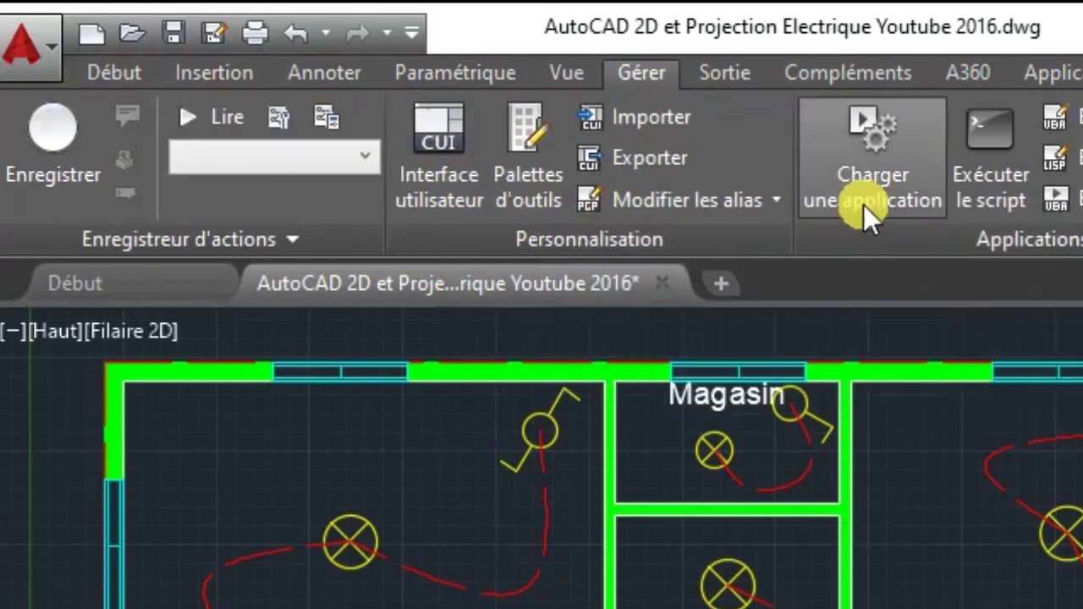
{"action": "left_click", "coordinate": [891, 180]}
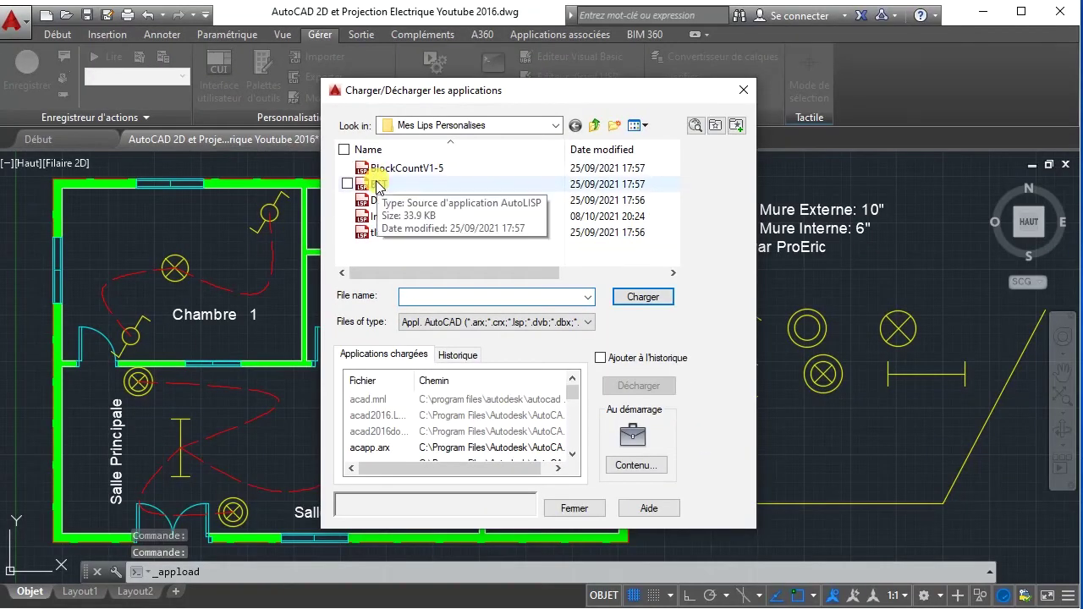
{"action": "left_click", "coordinate": [388, 188]}
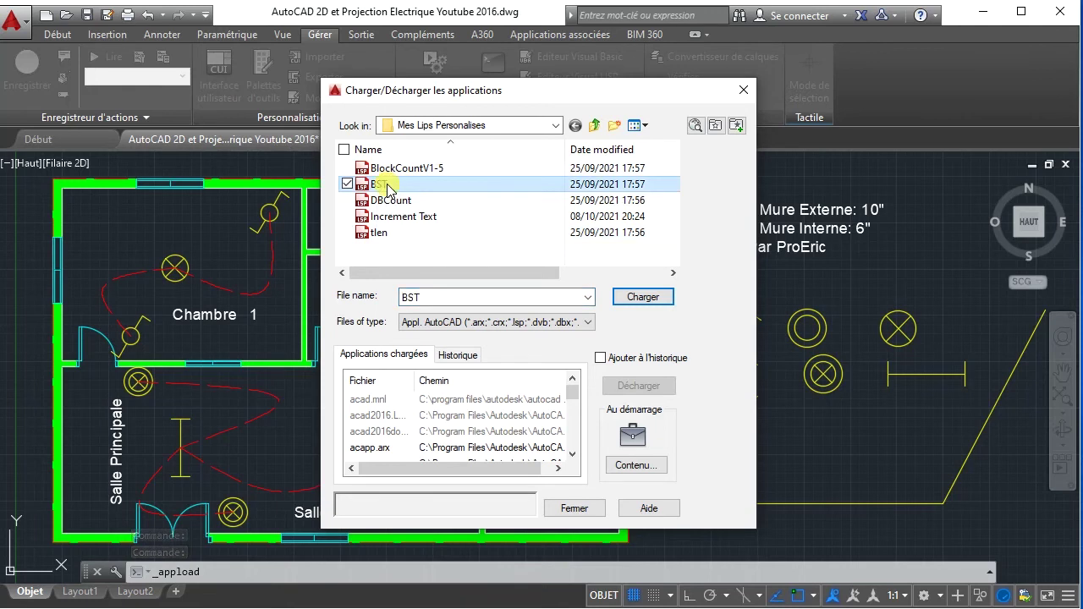
{"action": "left_click", "coordinate": [631, 297]}
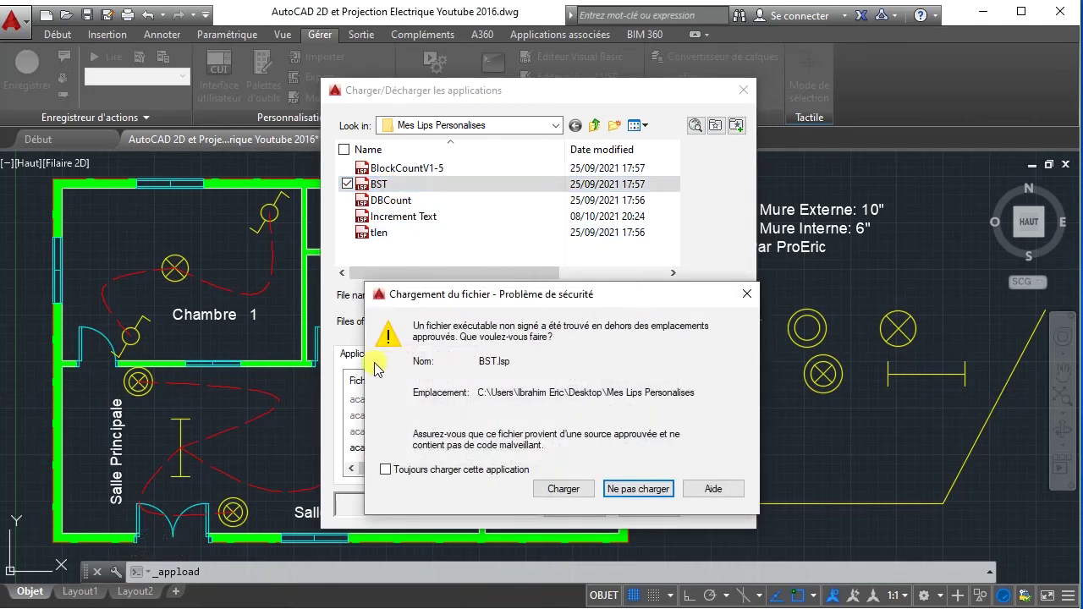
{"action": "left_click", "coordinate": [562, 489]}
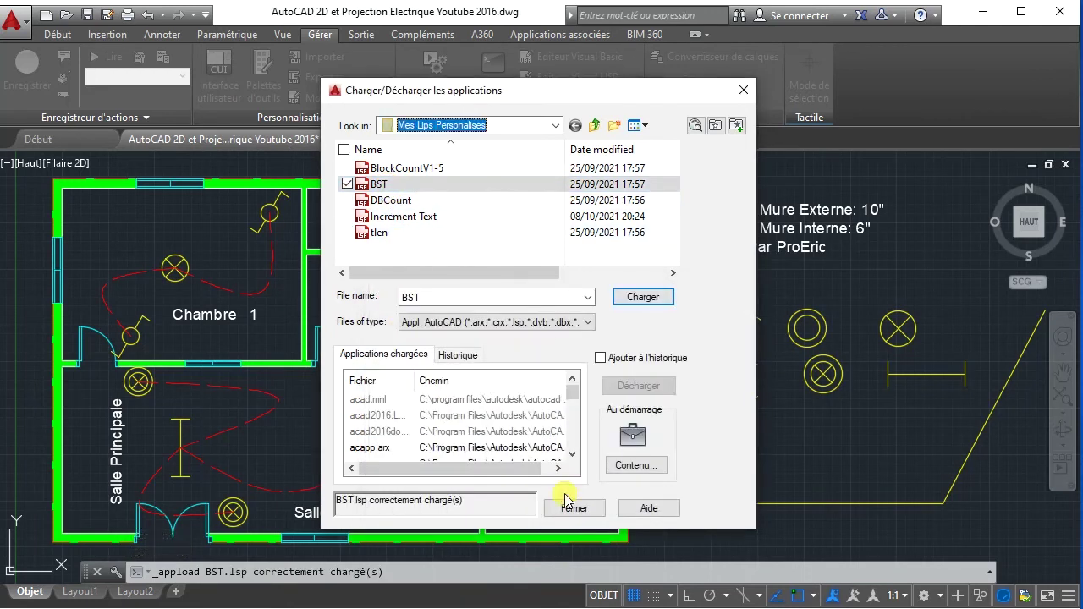
- Run BST on the window-selected floor plan and place the block quantities table right of the notes
{"action": "left_click", "coordinate": [567, 514]}
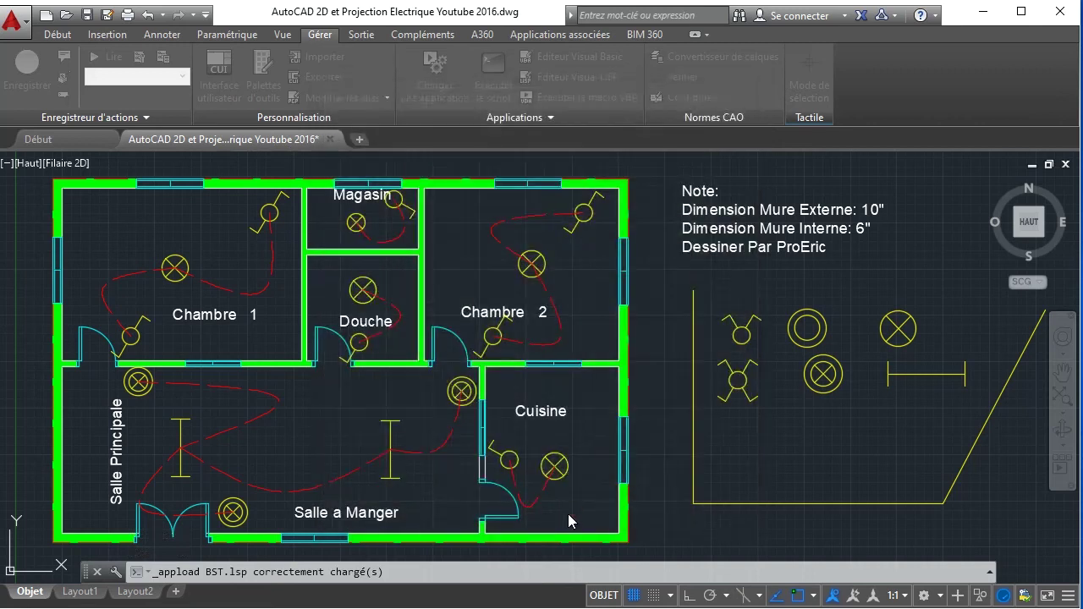
{"action": "scroll", "coordinate": [529, 404], "scroll_direction": "down", "scroll_amount": 2}
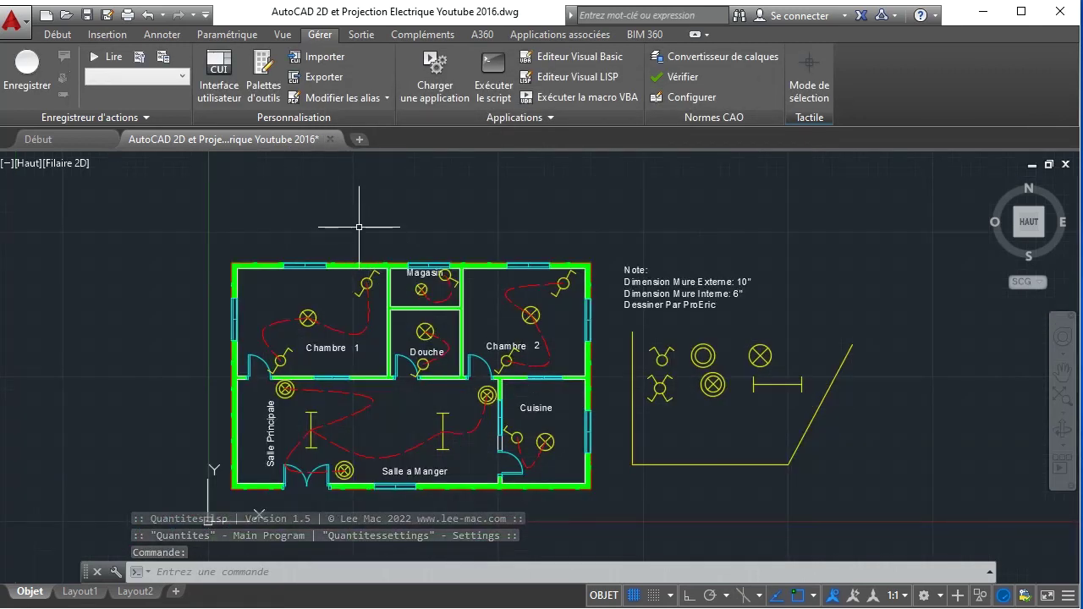
{"action": "type", "text": "BST"}
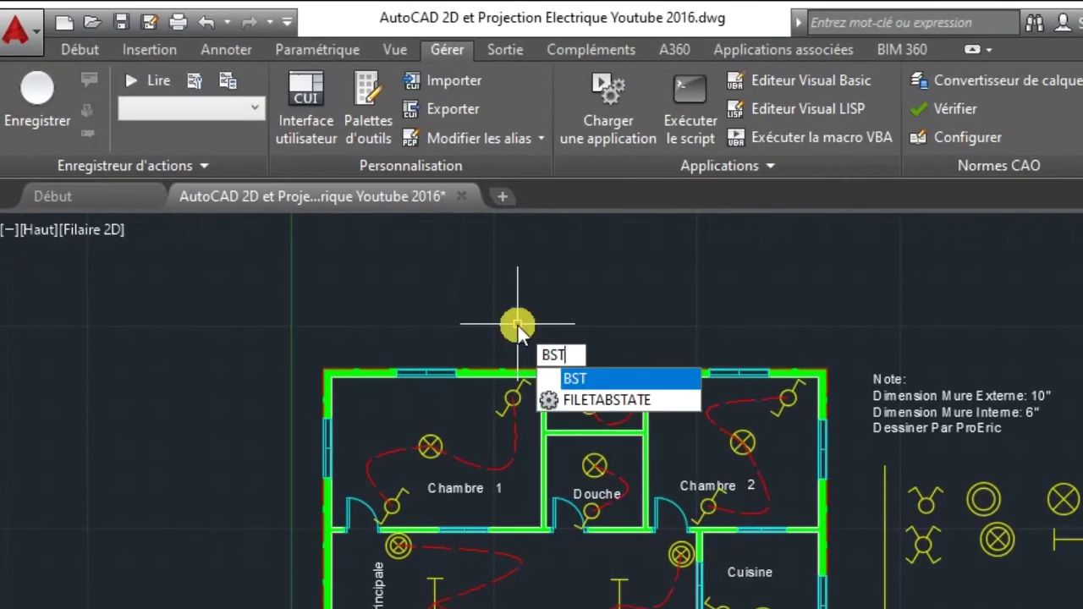
{"action": "key", "text": "Return"}
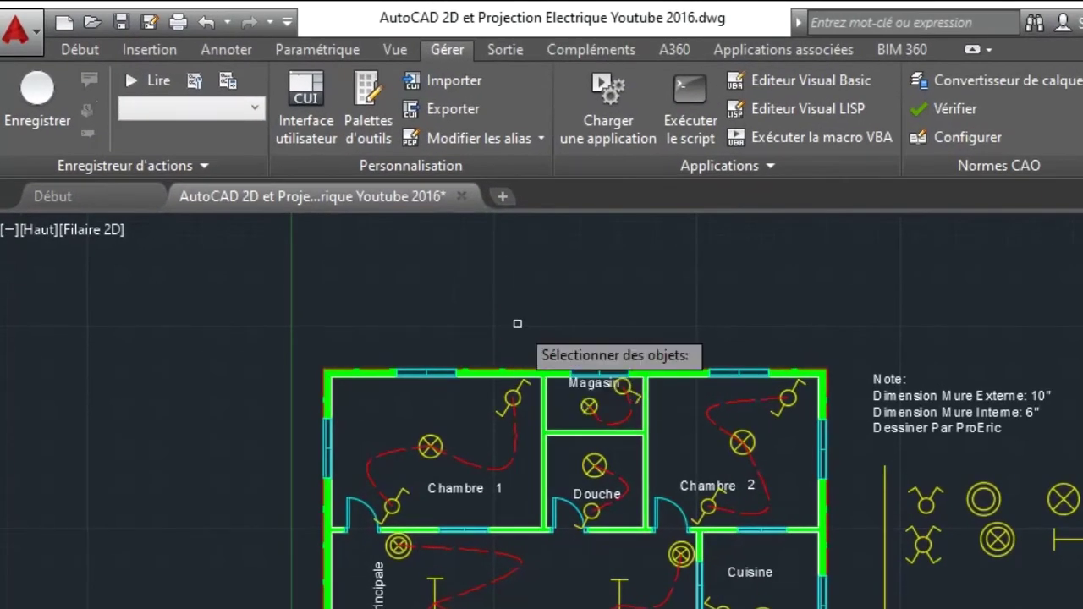
{"action": "left_click", "coordinate": [274, 313]}
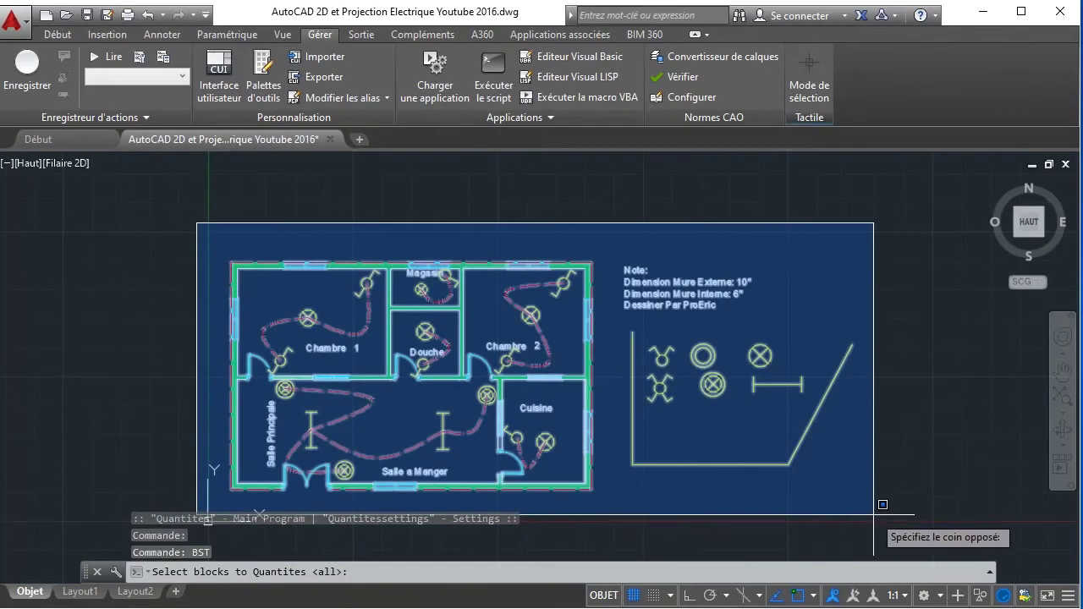
{"action": "left_click", "coordinate": [882, 514]}
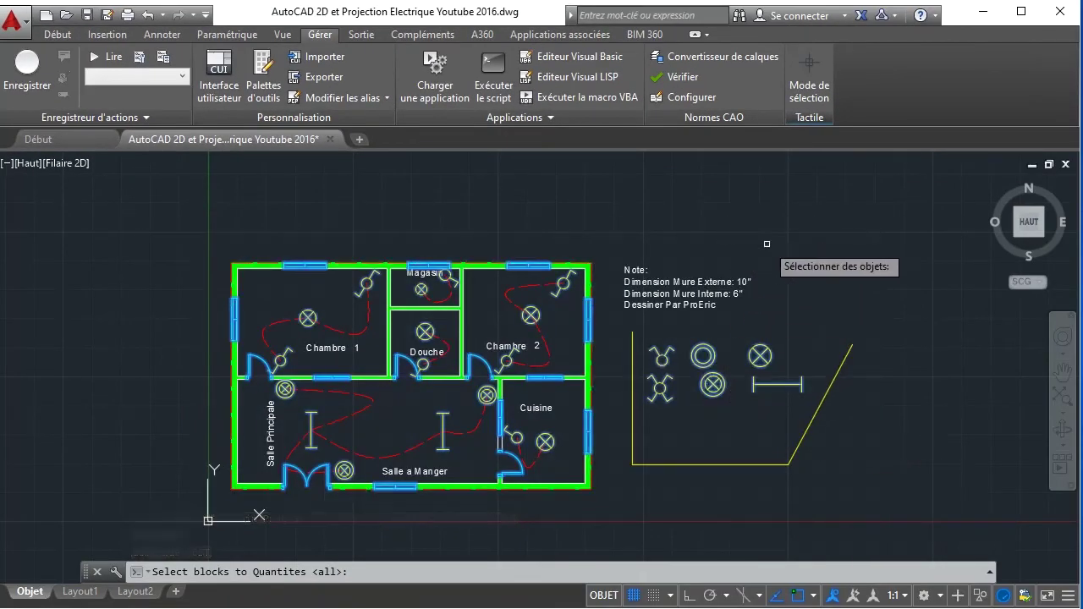
{"action": "key", "text": "Return"}
{"action": "middle_click_drag", "start_coordinate": [725, 267], "coordinate": [525, 231]}
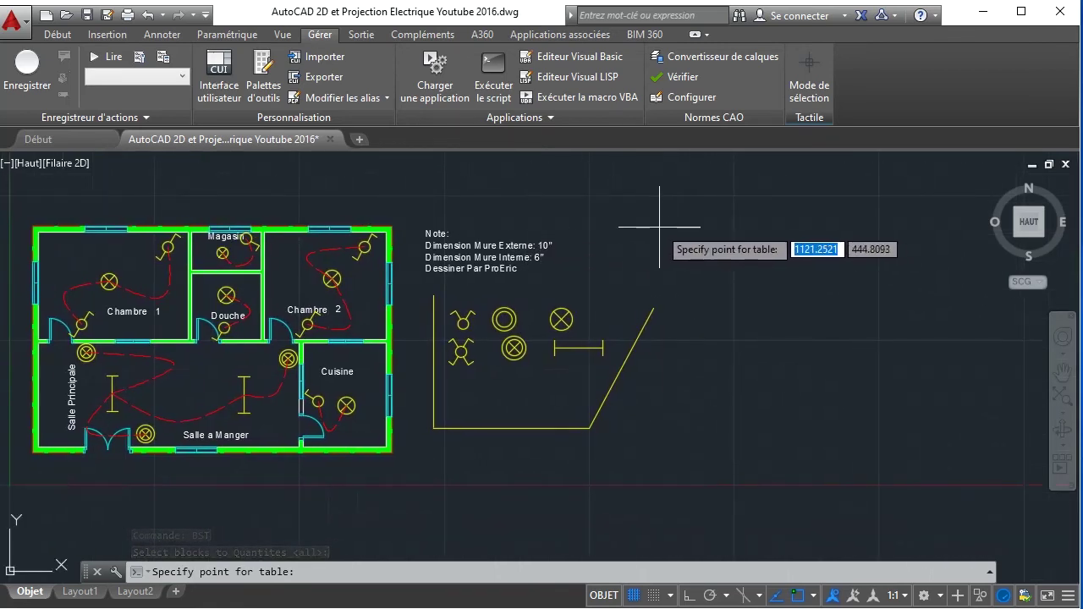
{"action": "left_click", "coordinate": [659, 226]}
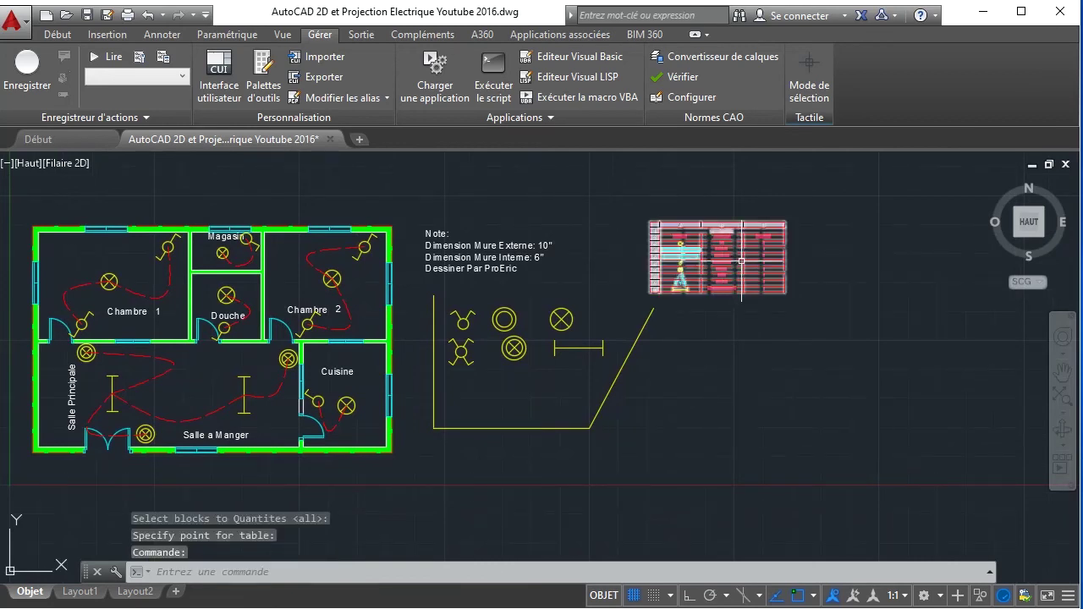
{"action": "scroll", "coordinate": [733, 248], "scroll_direction": "up", "scroll_amount": 5}
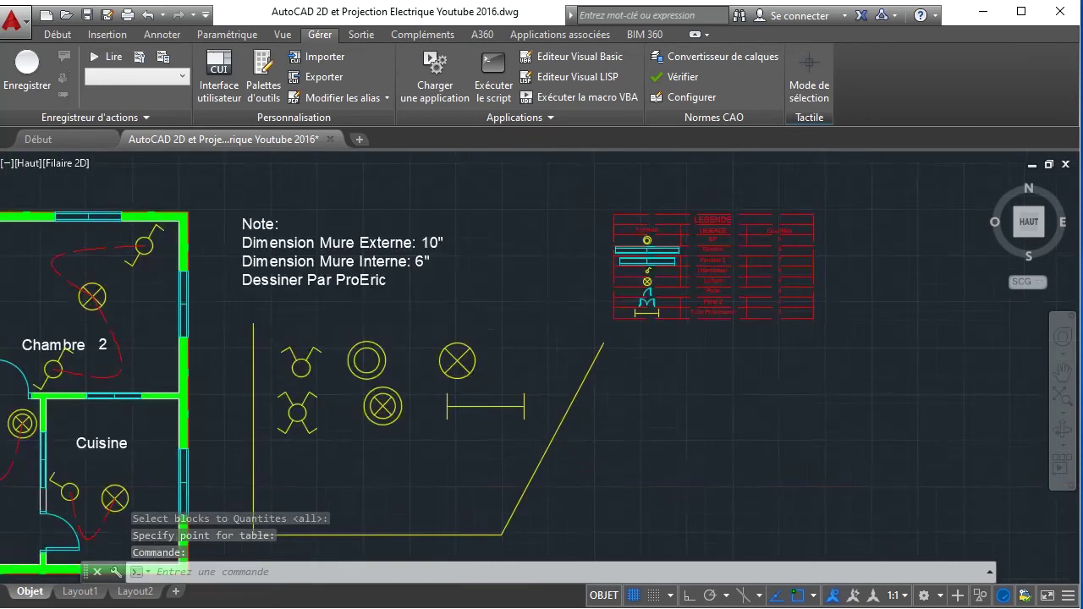
{"action": "scroll", "coordinate": [750, 242], "scroll_direction": "up", "scroll_amount": 2}
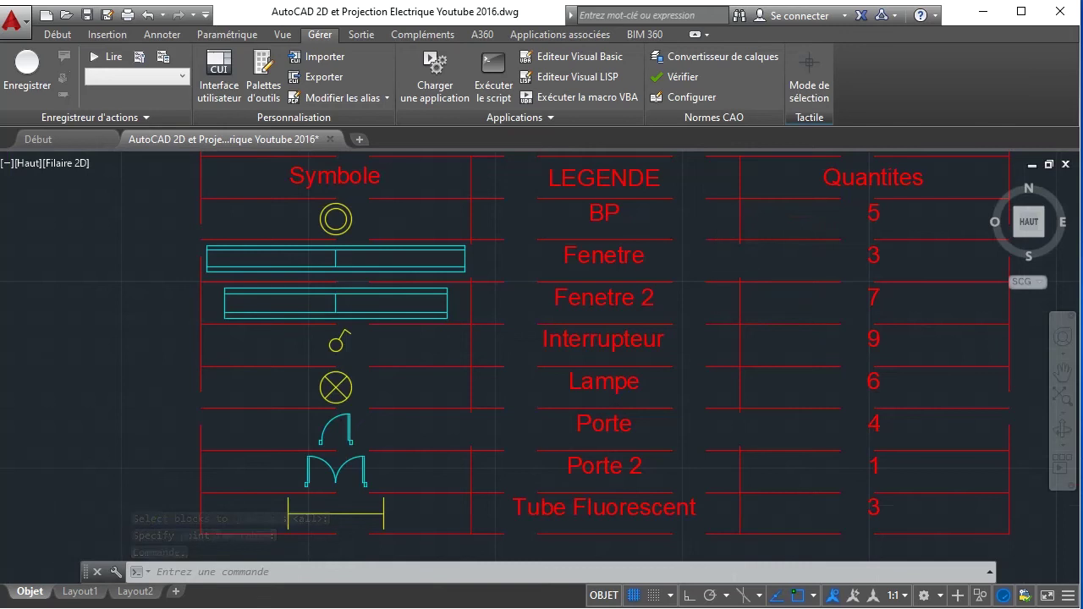
{"action": "scroll", "coordinate": [716, 271], "scroll_direction": "down", "scroll_amount": 2}
{"action": "middle_click_drag", "start_coordinate": [716, 271], "coordinate": [665, 314]}
{"action": "scroll", "coordinate": [665, 315], "scroll_direction": "up", "scroll_amount": 2}
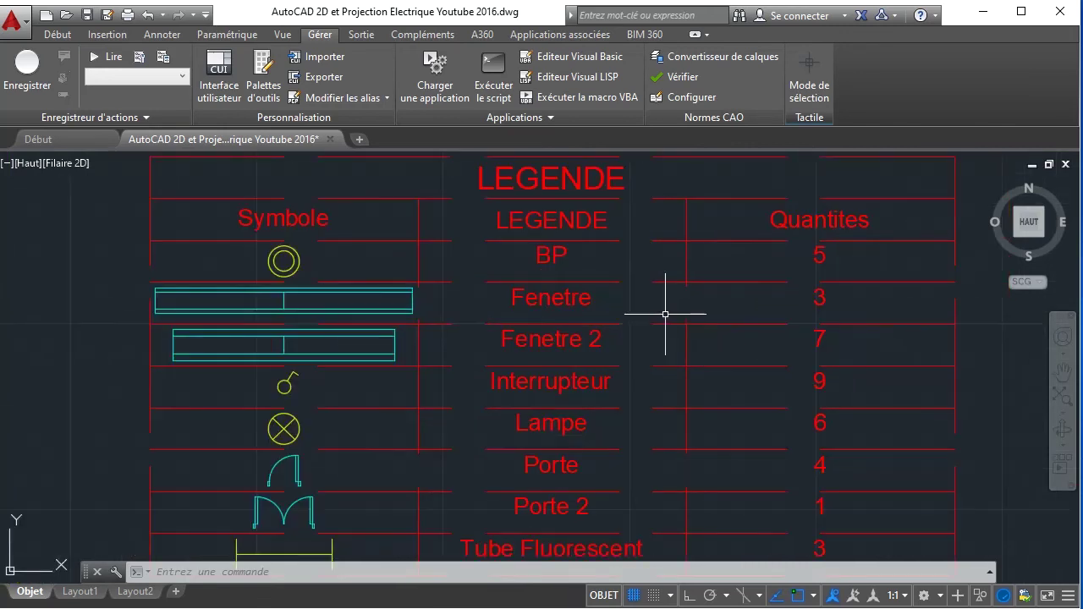
{"action": "scroll", "coordinate": [669, 312], "scroll_direction": "down", "scroll_amount": 2}
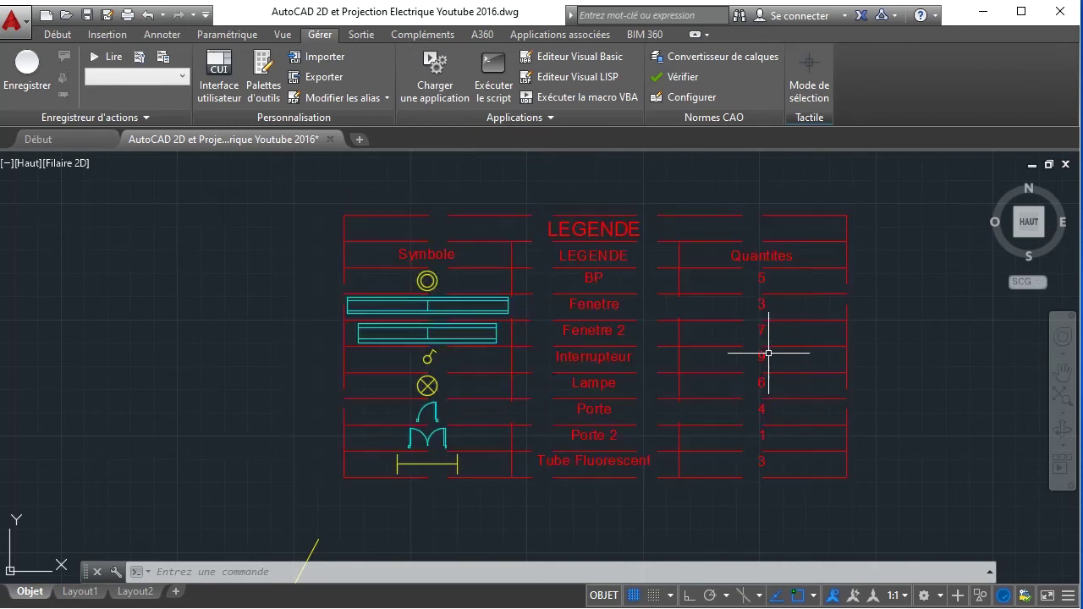
{"action": "scroll", "coordinate": [733, 398], "scroll_direction": "down", "scroll_amount": 4}
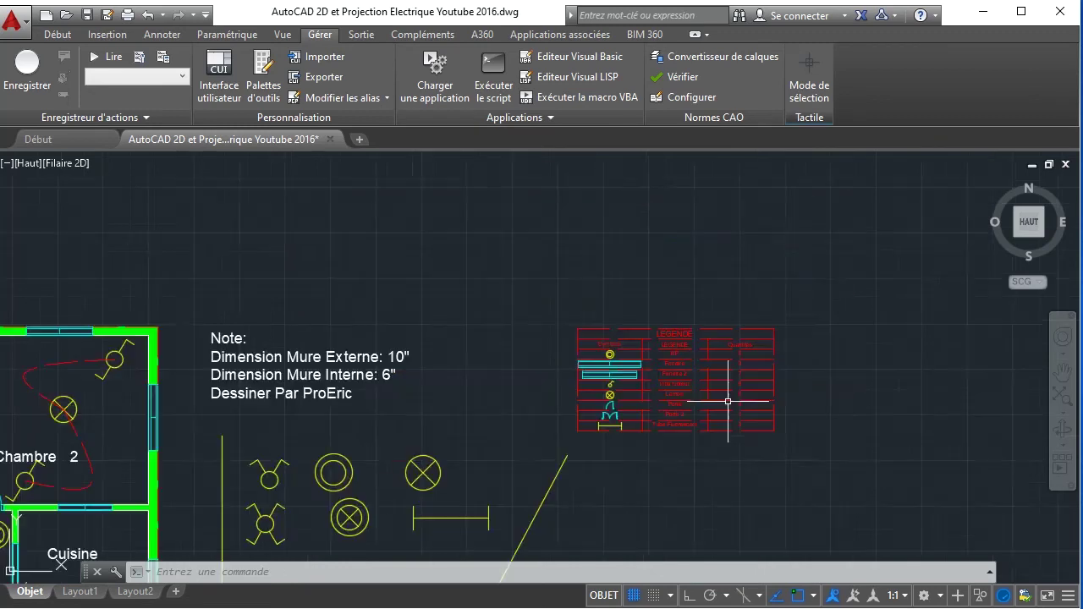
{"action": "left_click", "coordinate": [576, 429]}
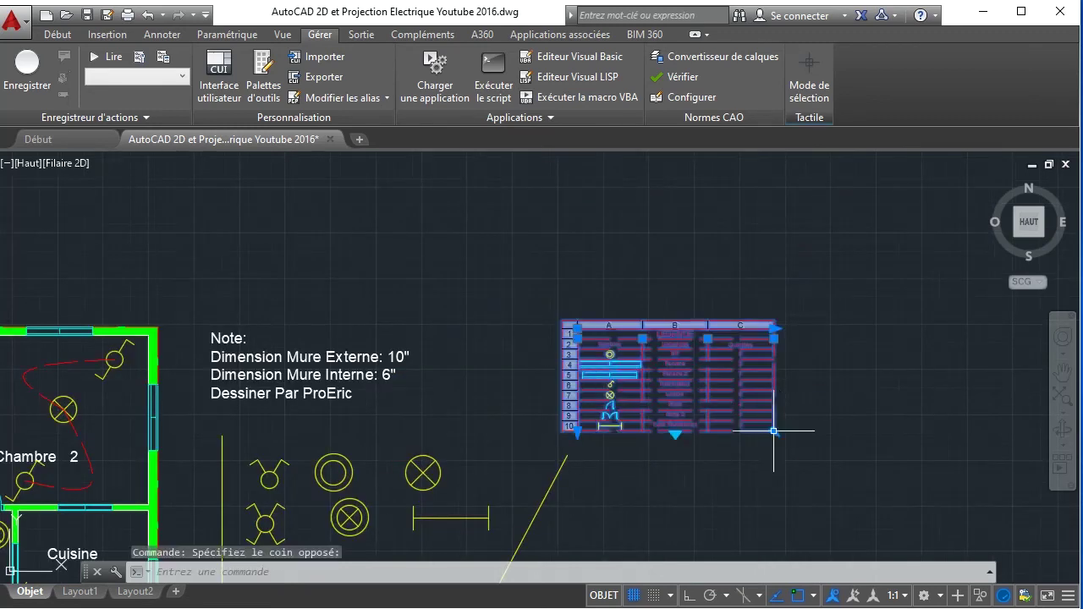
{"action": "scroll", "coordinate": [641, 377], "scroll_direction": "down", "scroll_amount": 2}
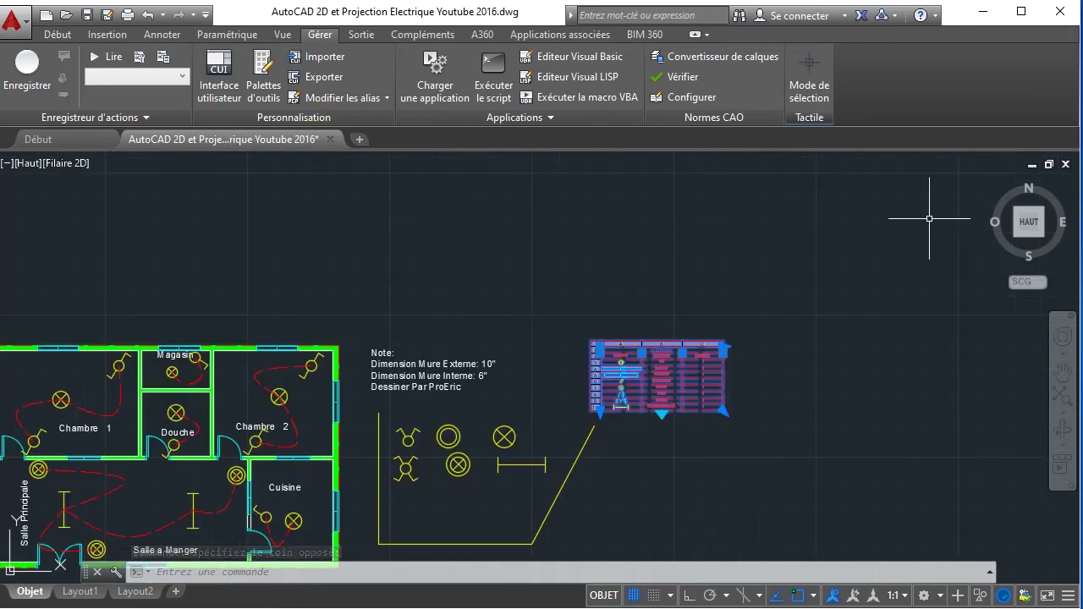
- Move the legend table from its corner to below the symbol set
{"action": "left_click", "coordinate": [1063, 395]}
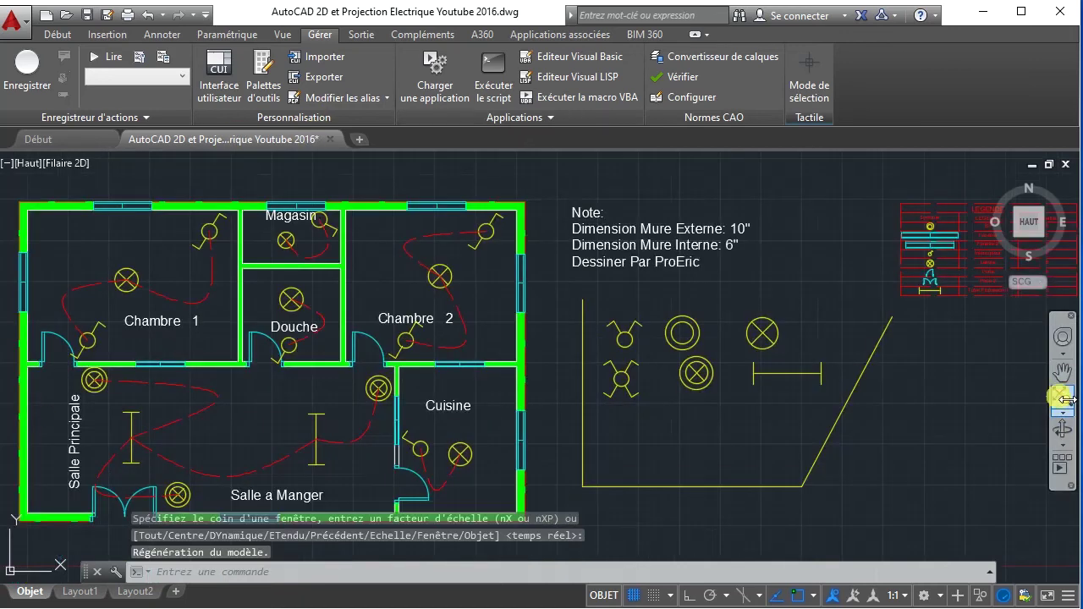
{"action": "left_click", "coordinate": [57, 33]}
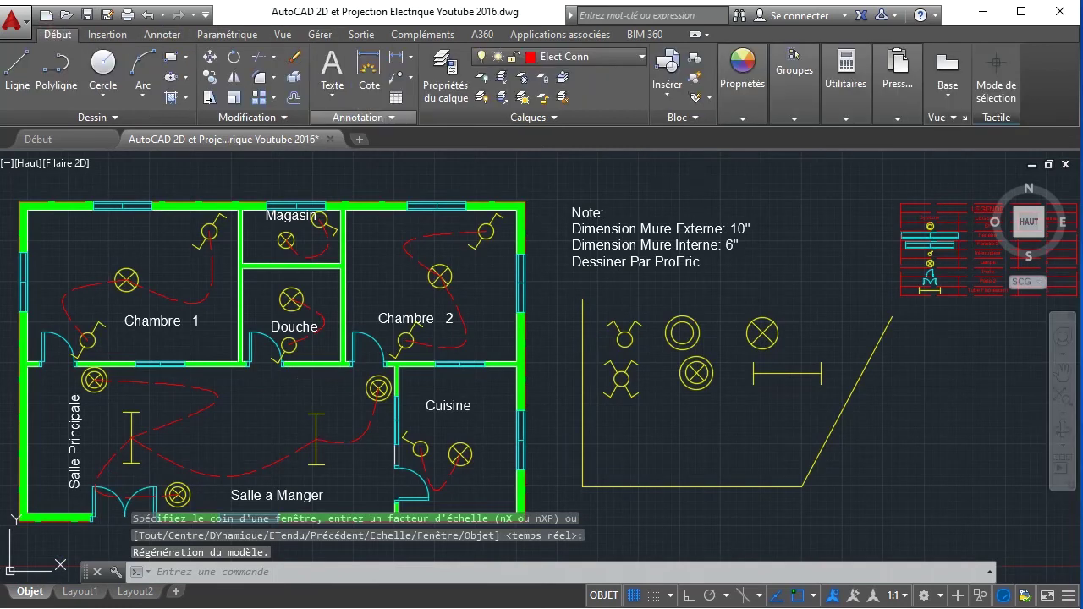
{"action": "left_click", "coordinate": [209, 57]}
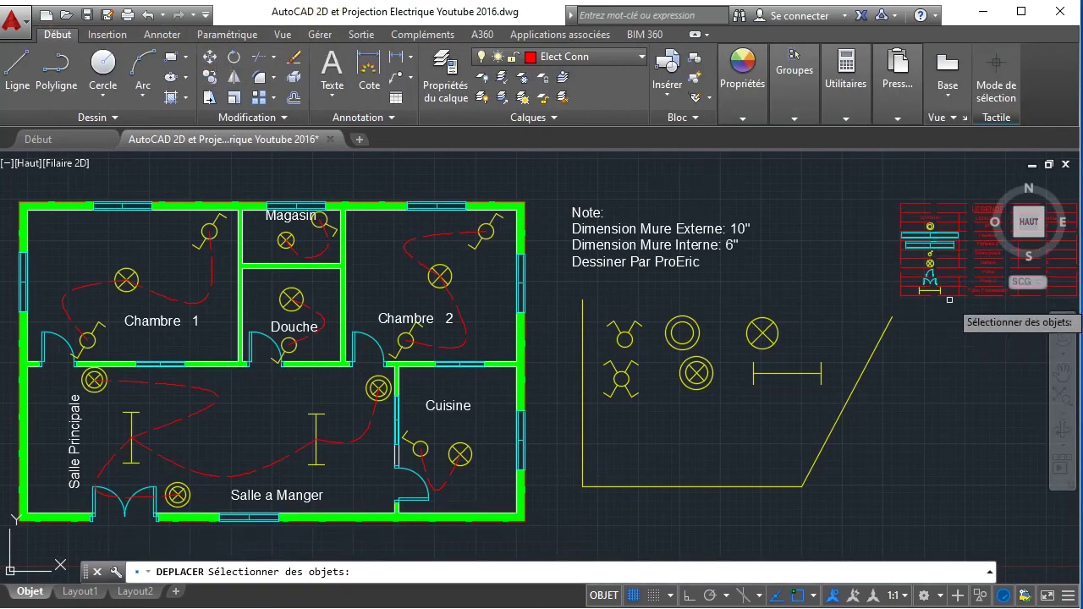
{"action": "left_click", "coordinate": [904, 292]}
{"action": "key", "text": "Return"}
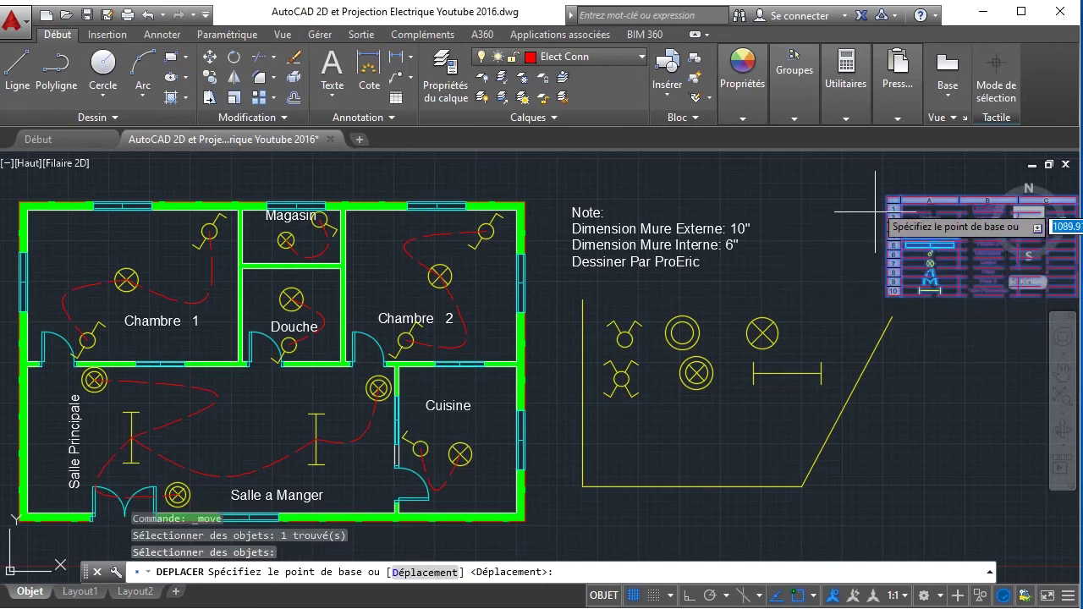
{"action": "left_click", "coordinate": [900, 204]}
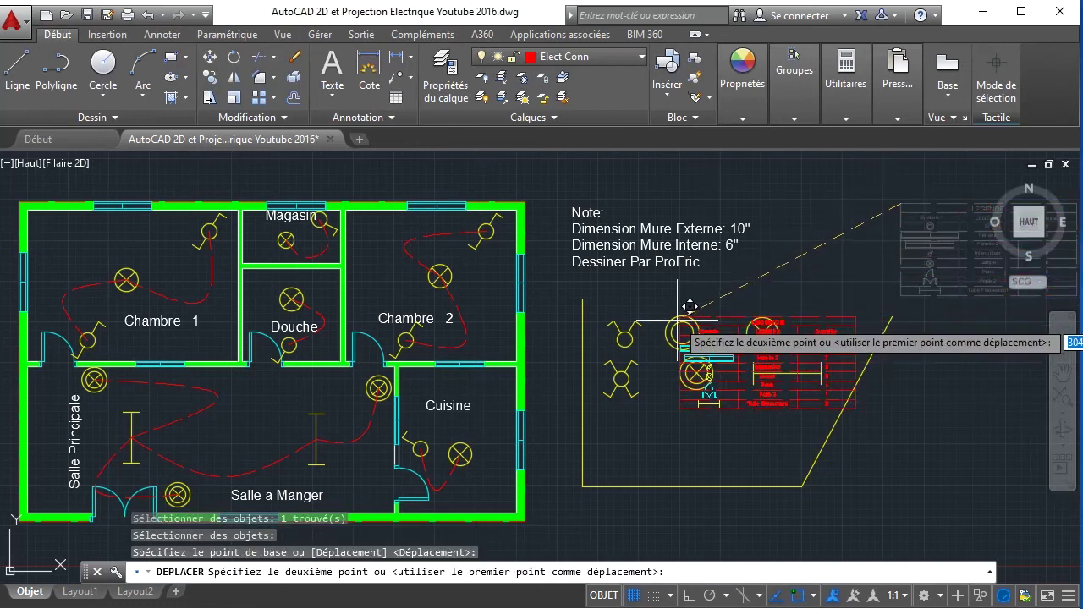
{"action": "left_click", "coordinate": [550, 416]}
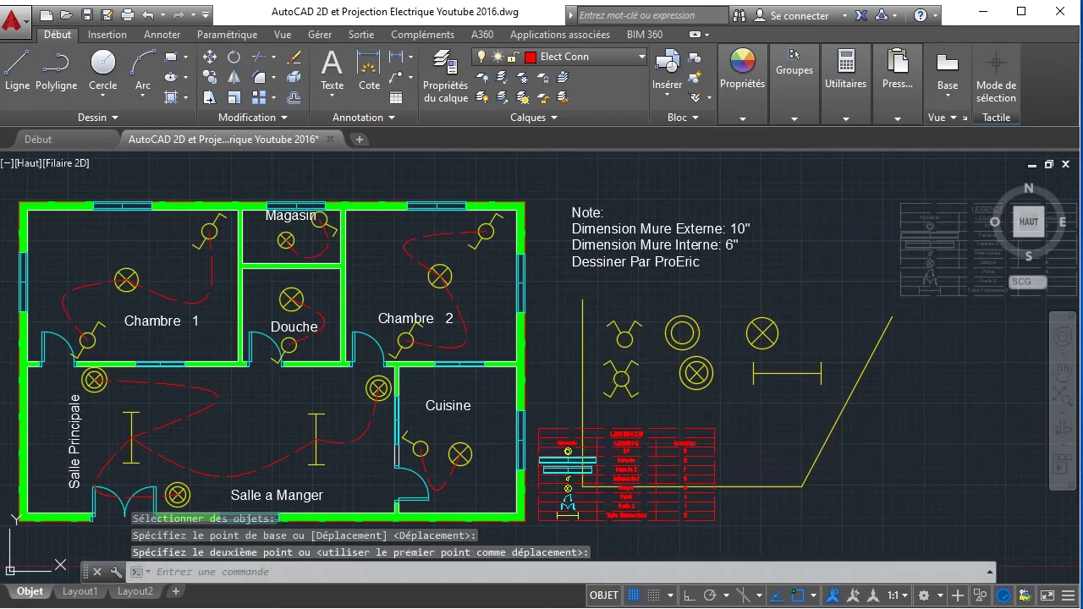
- Erase the yellow outline polyline and move the six electrical symbols closer to the plan
{"action": "left_click", "coordinate": [841, 414]}
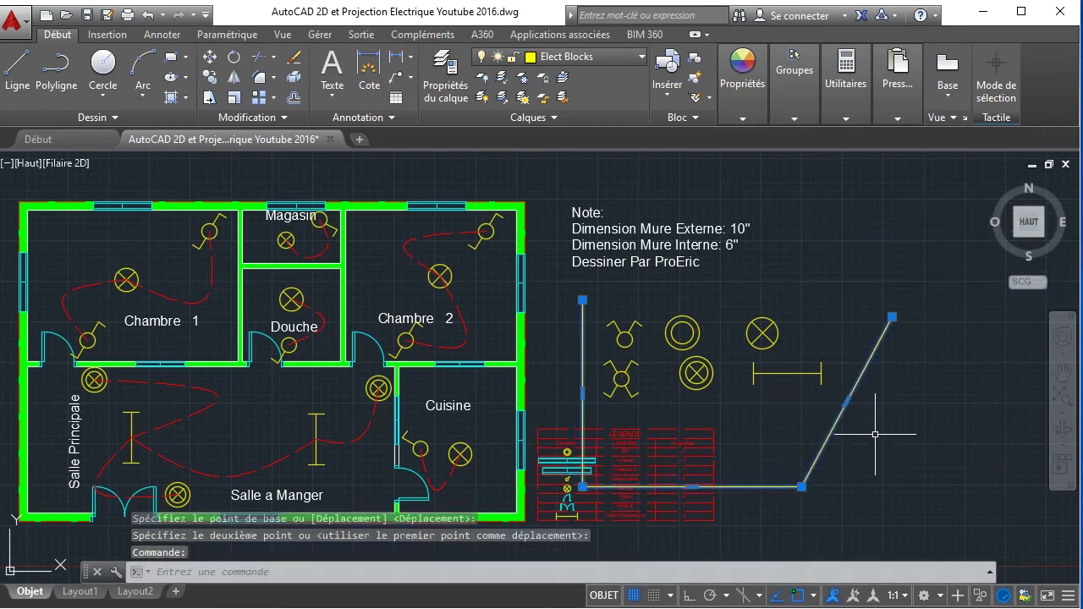
{"action": "key", "text": "Delete"}
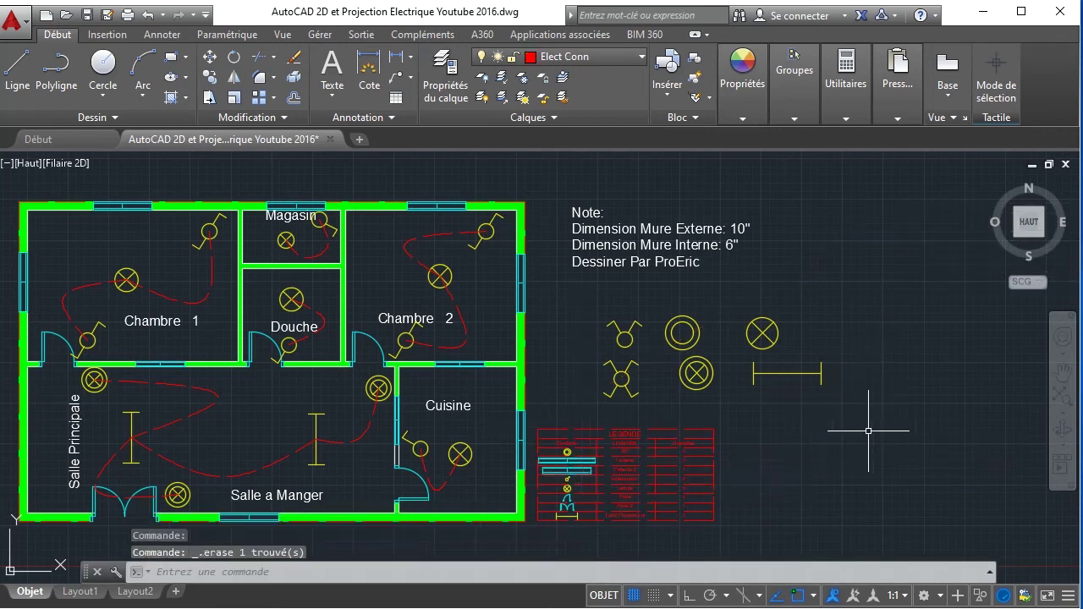
{"action": "left_click", "coordinate": [594, 300]}
{"action": "left_click", "coordinate": [892, 426]}
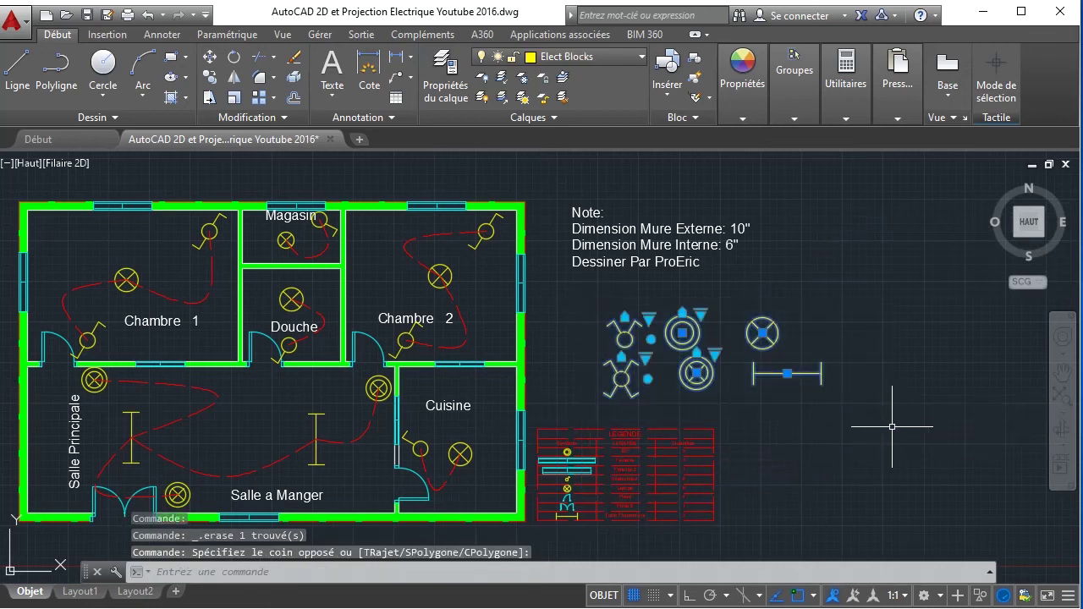
{"action": "left_click", "coordinate": [210, 56]}
{"action": "left_click", "coordinate": [629, 313]}
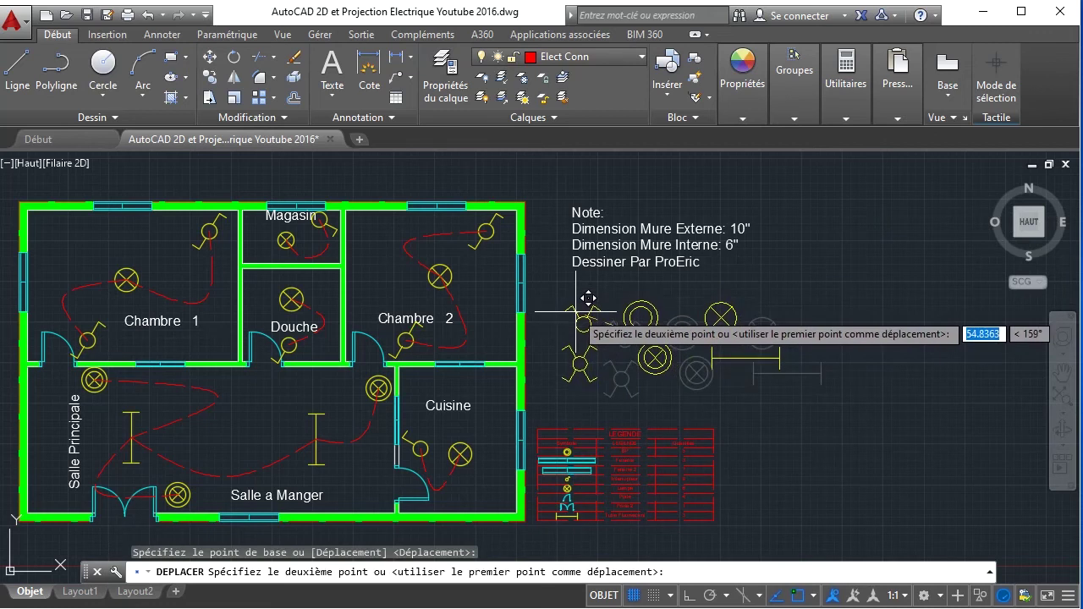
{"action": "left_click", "coordinate": [581, 300]}
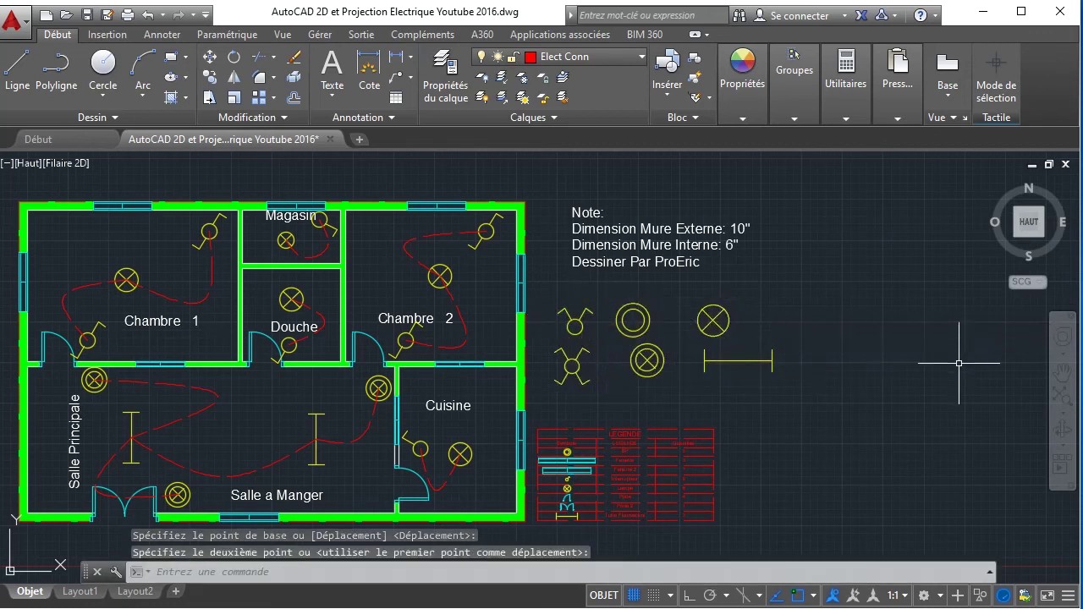
{"action": "left_click", "coordinate": [1063, 396]}
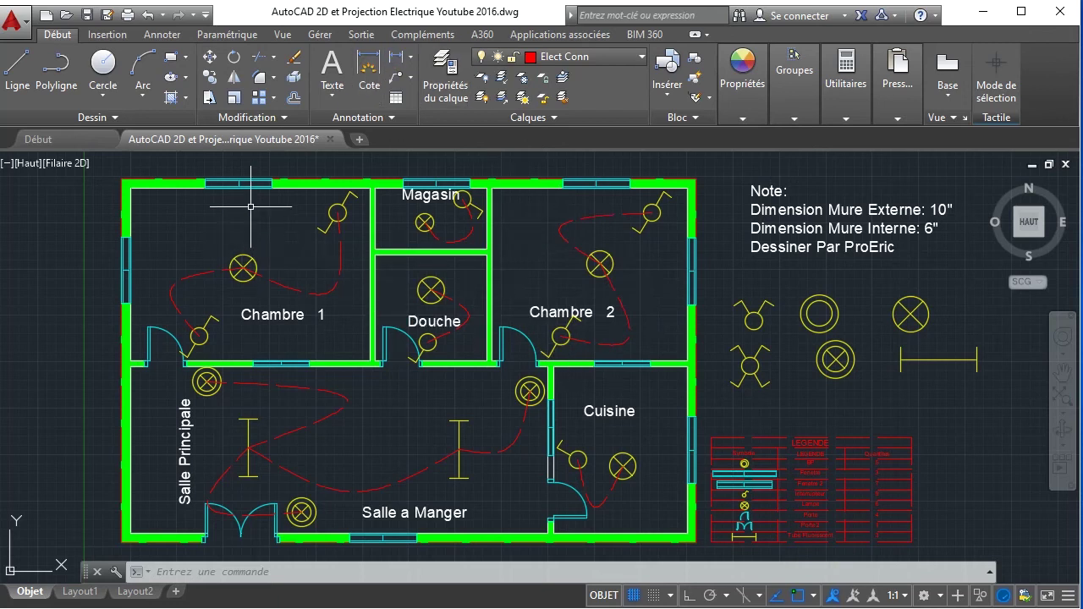
- Load the tlen.lsp routine via APPLOAD, accepting the unsigned-file security warning
{"action": "type", "text": "applo"}
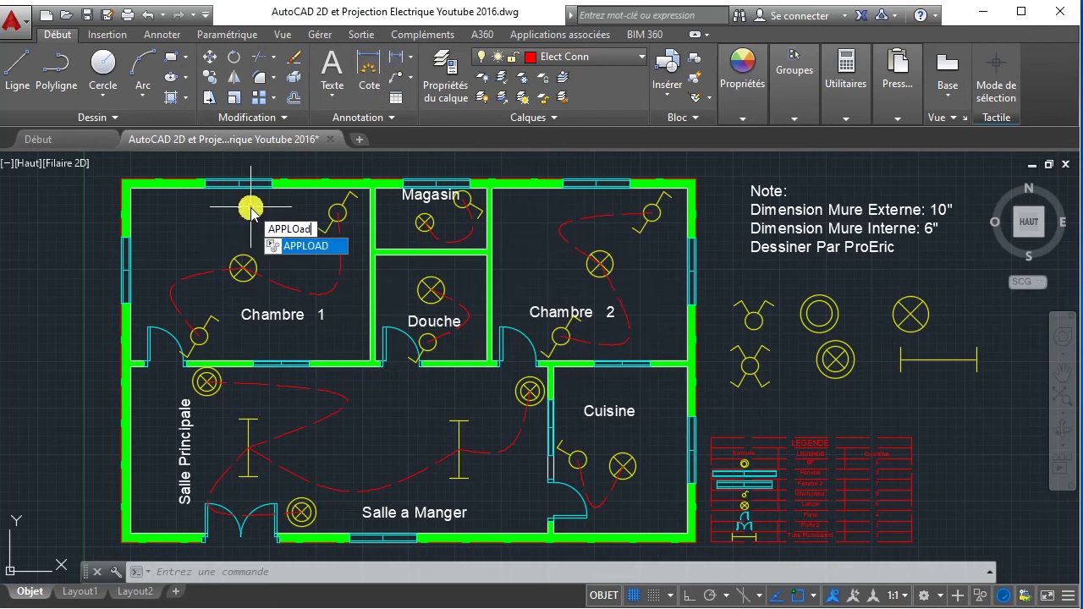
{"action": "type", "text": "ad"}
{"action": "key", "text": "Return"}
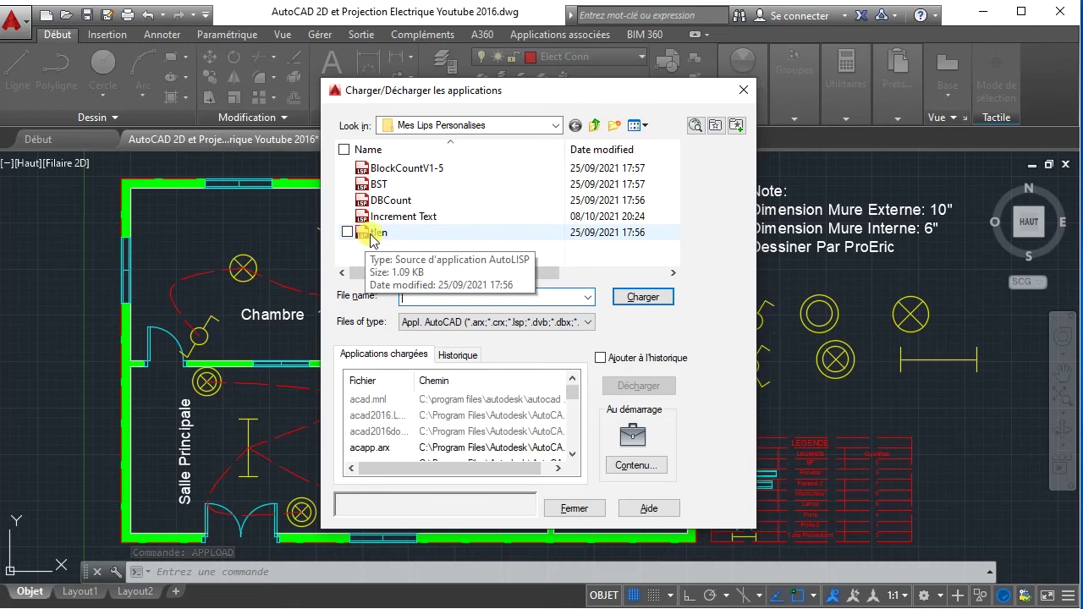
{"action": "left_click", "coordinate": [373, 240]}
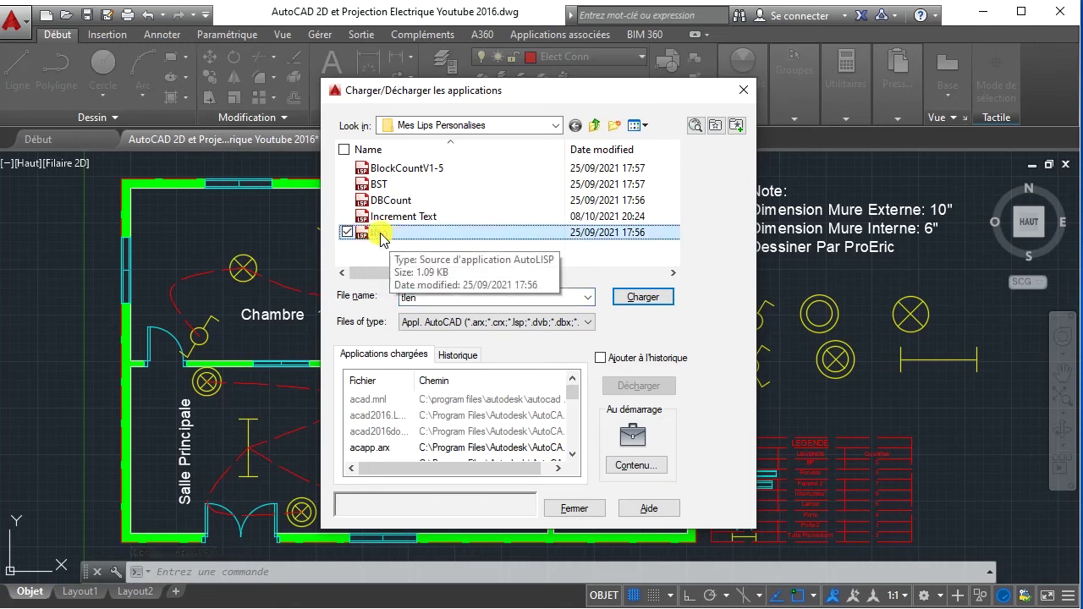
{"action": "left_click", "coordinate": [655, 299]}
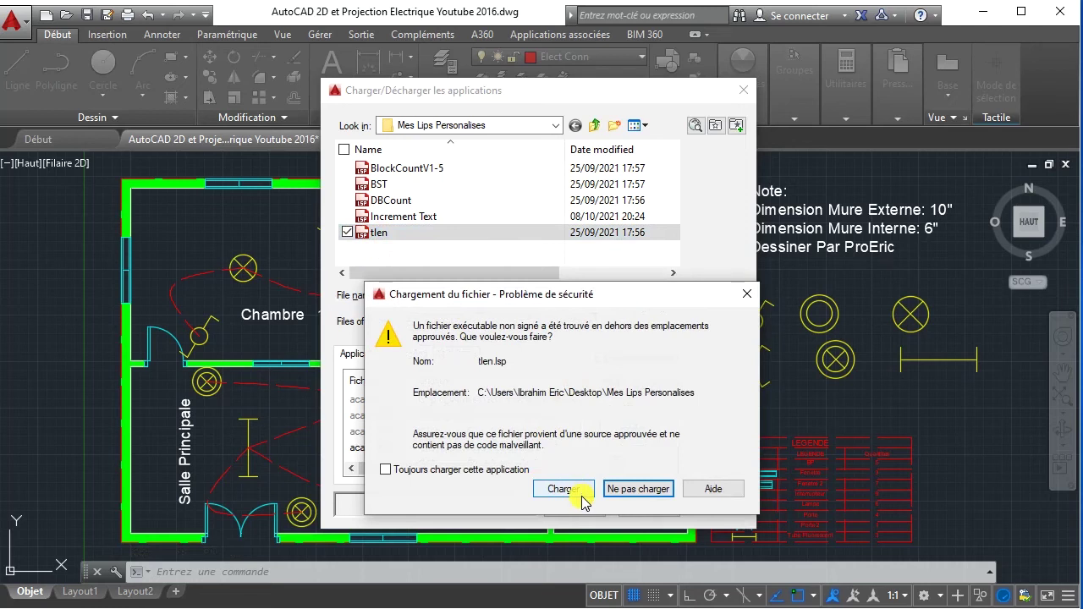
{"action": "left_click", "coordinate": [562, 493]}
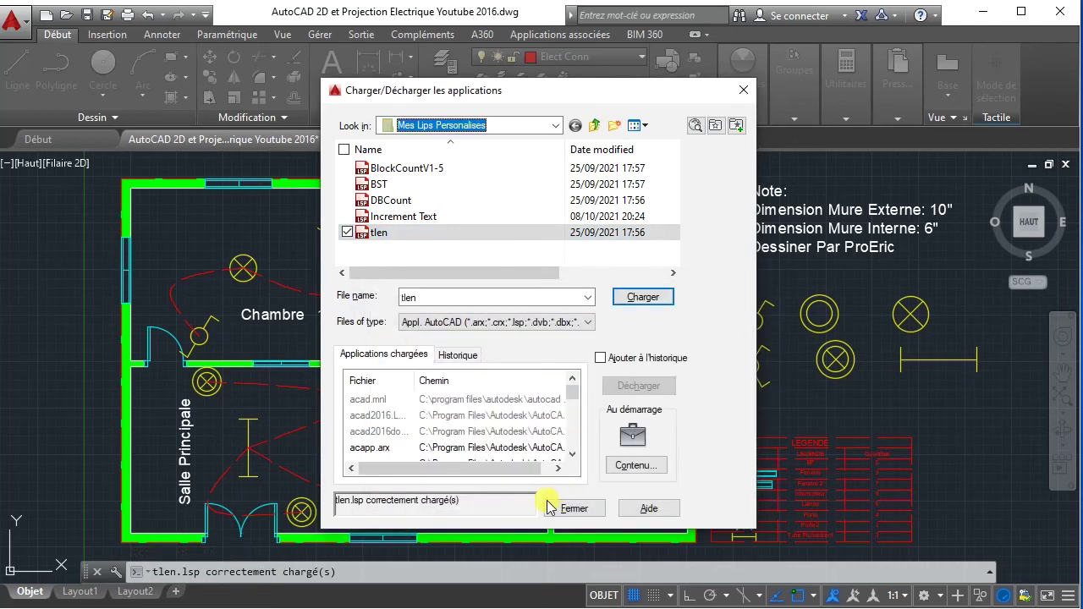
- Measure the four red wires in Salle Principale and Salle a Manger with TLEN, totalling 827.2239
{"action": "left_click", "coordinate": [573, 509]}
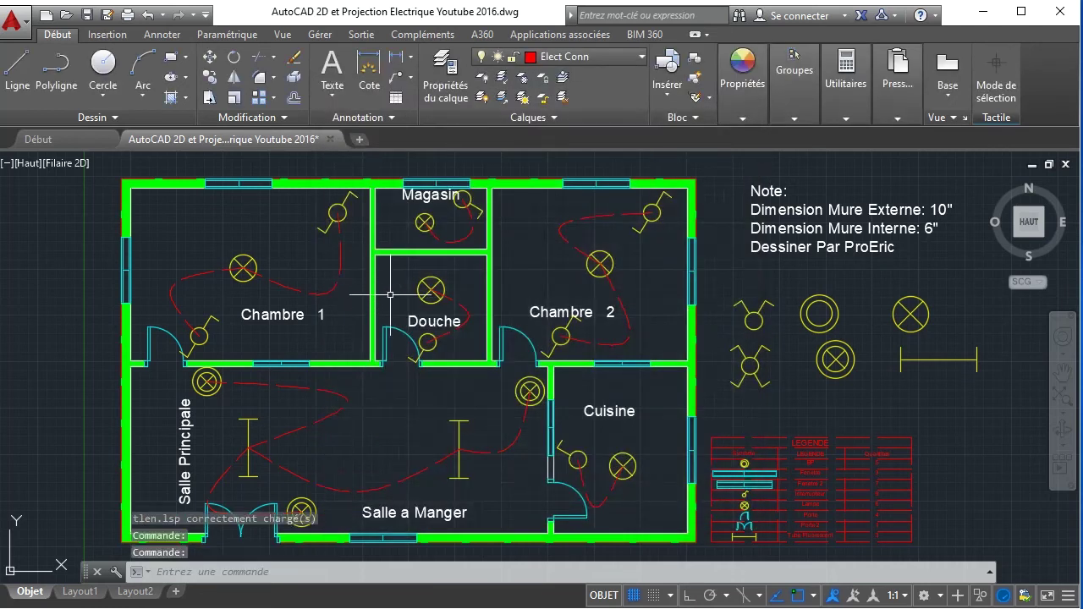
{"action": "type", "text": "TLEN"}
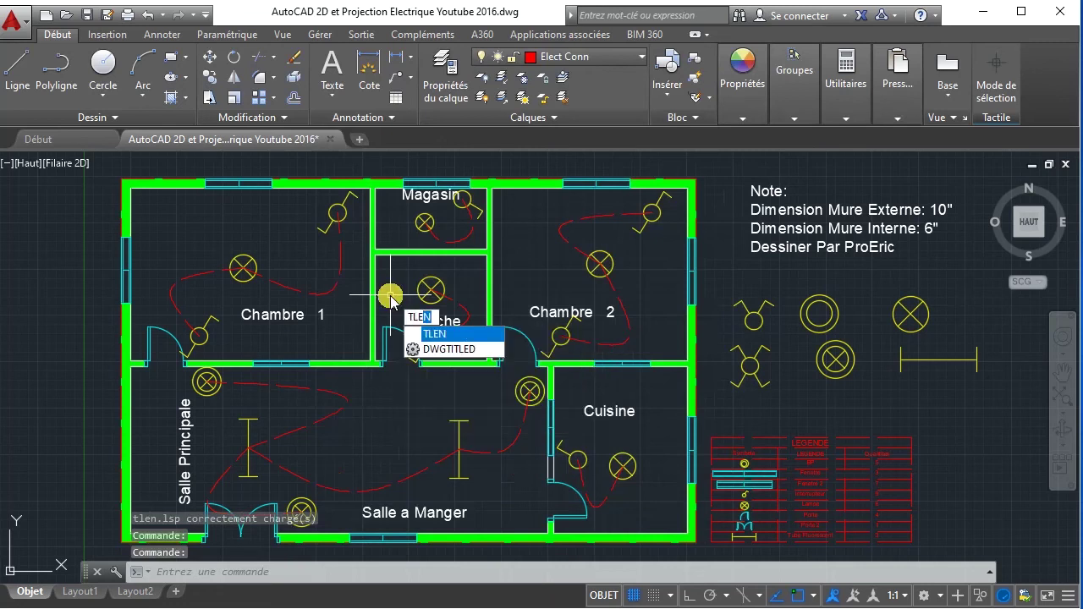
{"action": "key", "text": "Return"}
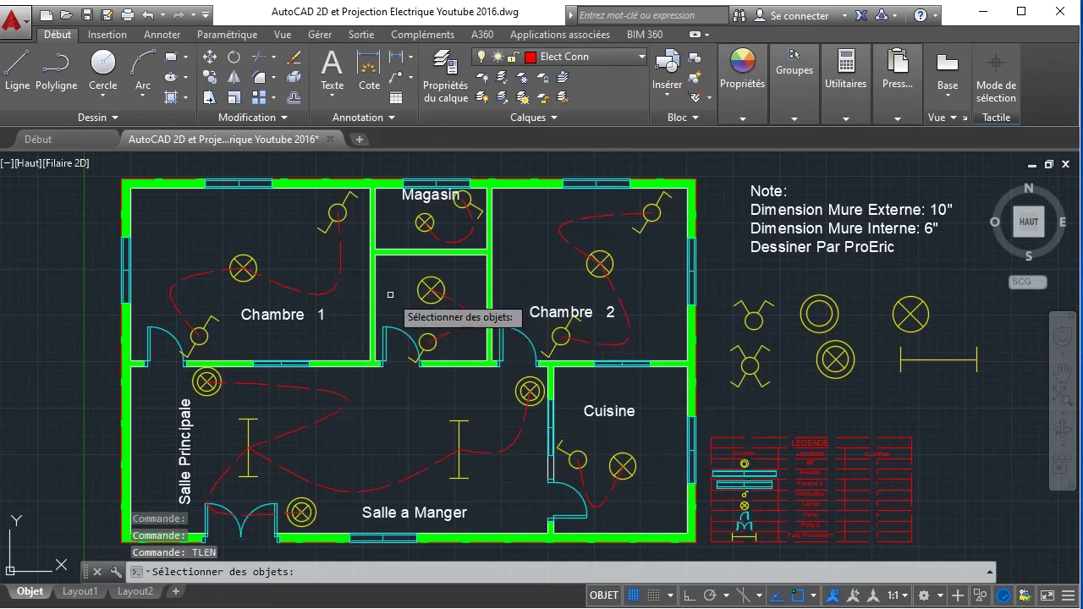
{"action": "scroll", "coordinate": [411, 309], "scroll_direction": "down", "scroll_amount": 4}
{"action": "scroll", "coordinate": [478, 303], "scroll_direction": "up", "scroll_amount": 4}
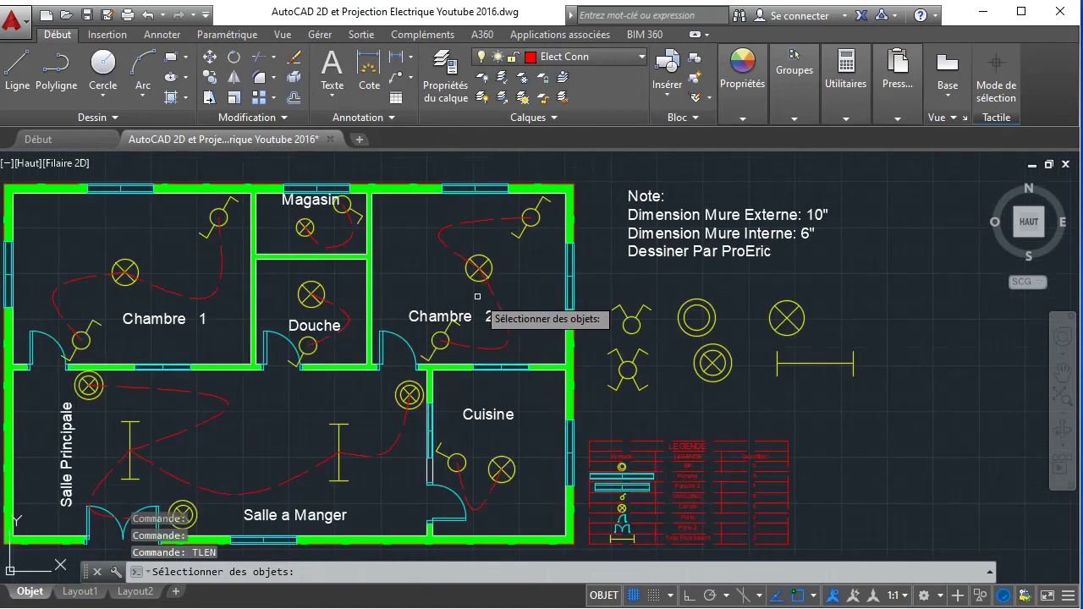
{"action": "left_click", "coordinate": [215, 418]}
{"action": "left_click", "coordinate": [173, 487]}
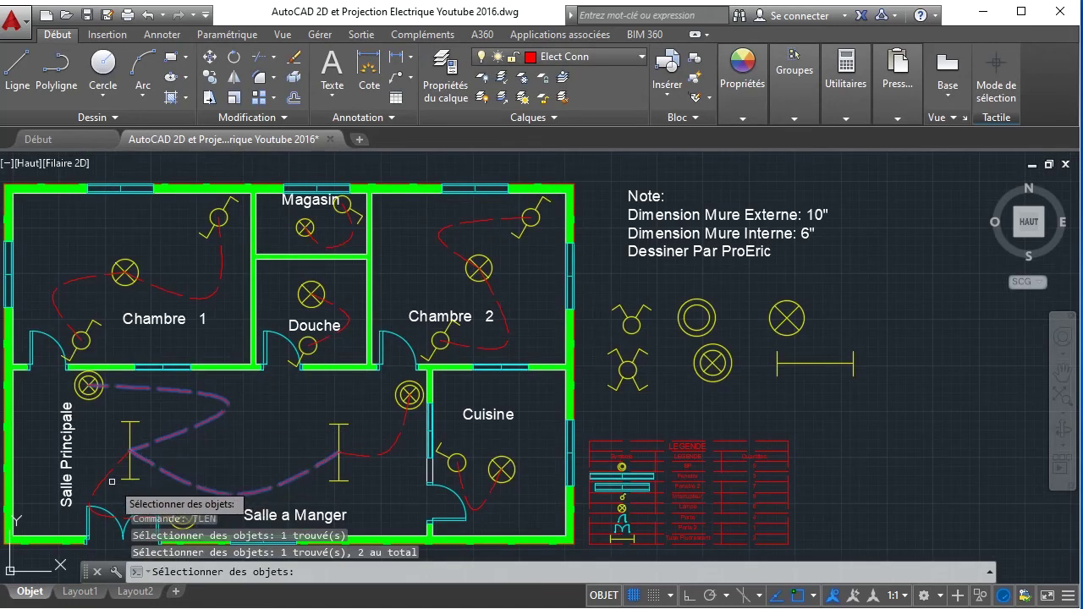
{"action": "left_click", "coordinate": [379, 455]}
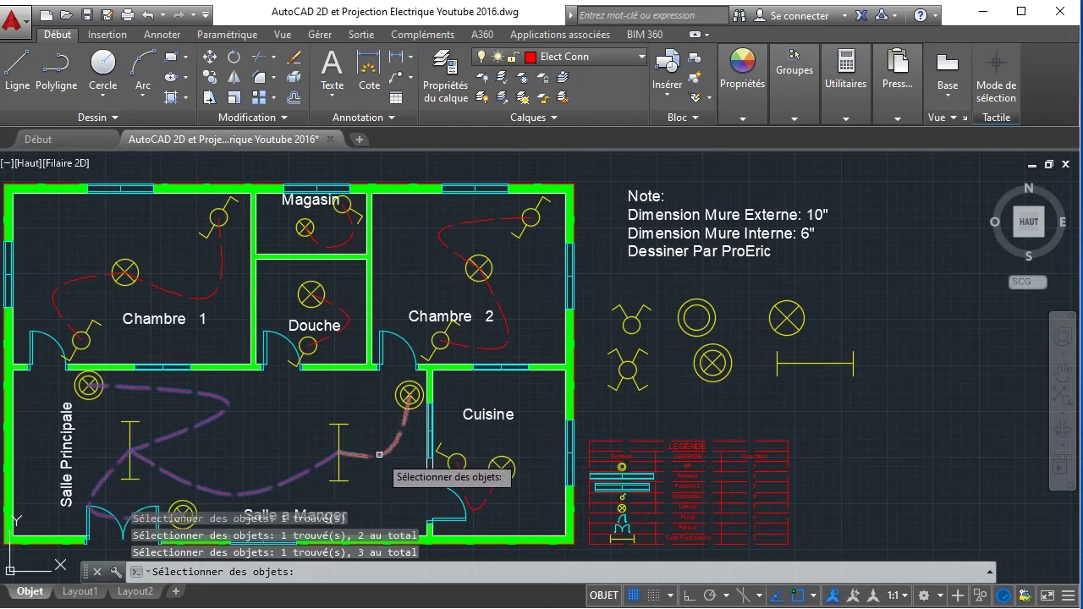
{"action": "left_click", "coordinate": [384, 382]}
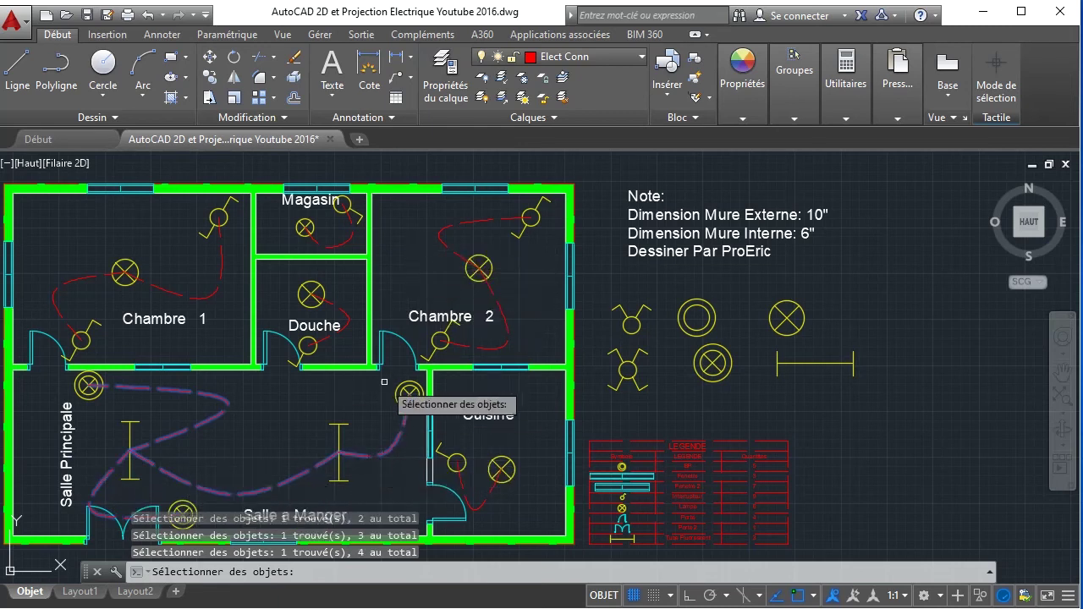
{"action": "right_click", "coordinate": [416, 285]}
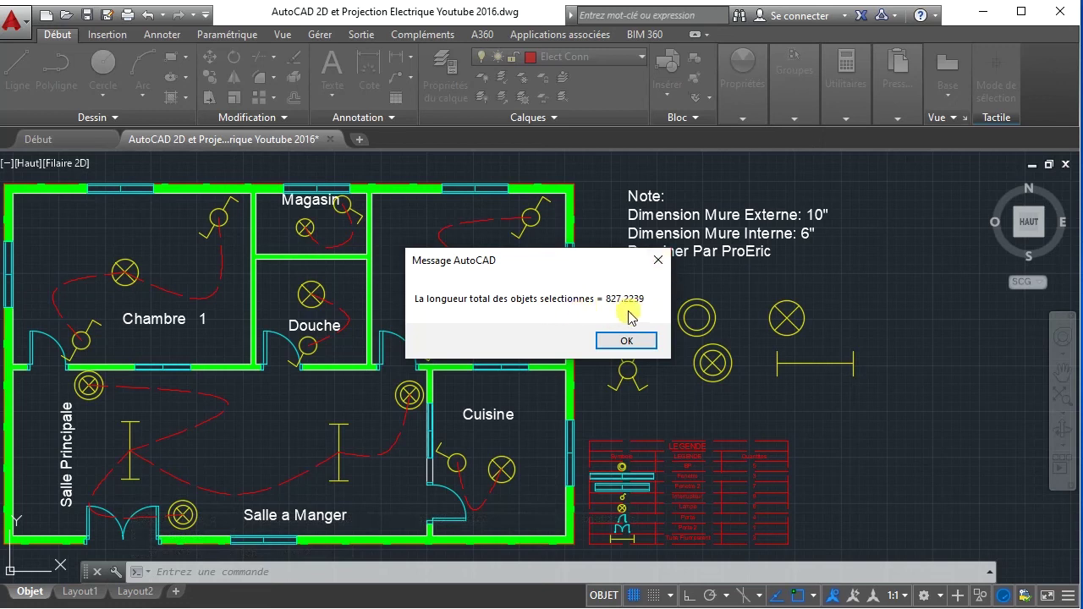
- Check the Drawing Units settings (decimal, millimetres) and close the dialog
{"action": "left_click", "coordinate": [659, 259]}
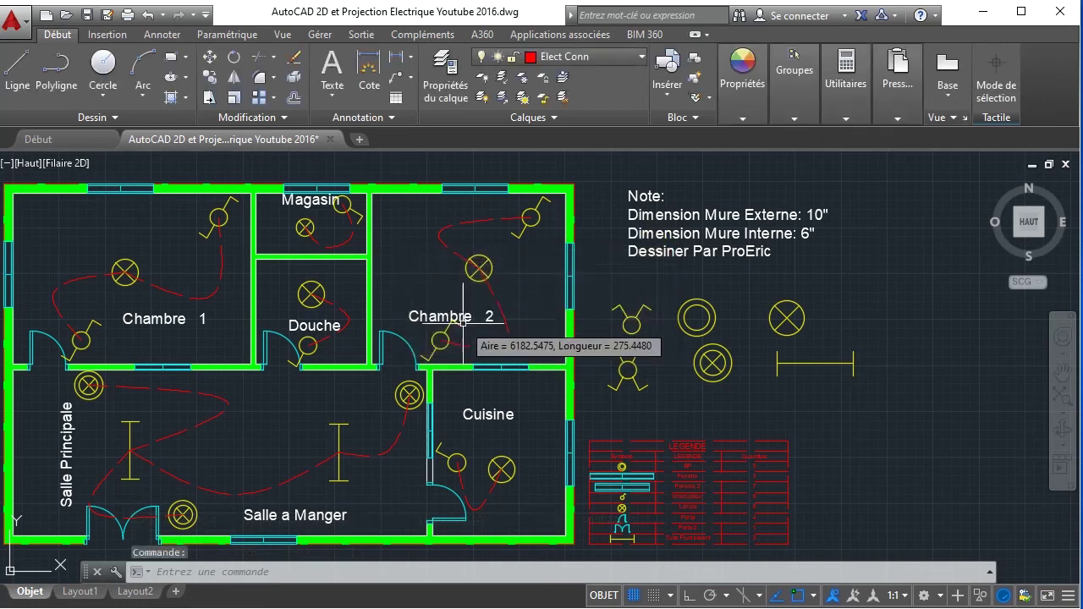
{"action": "type", "text": "unte"}
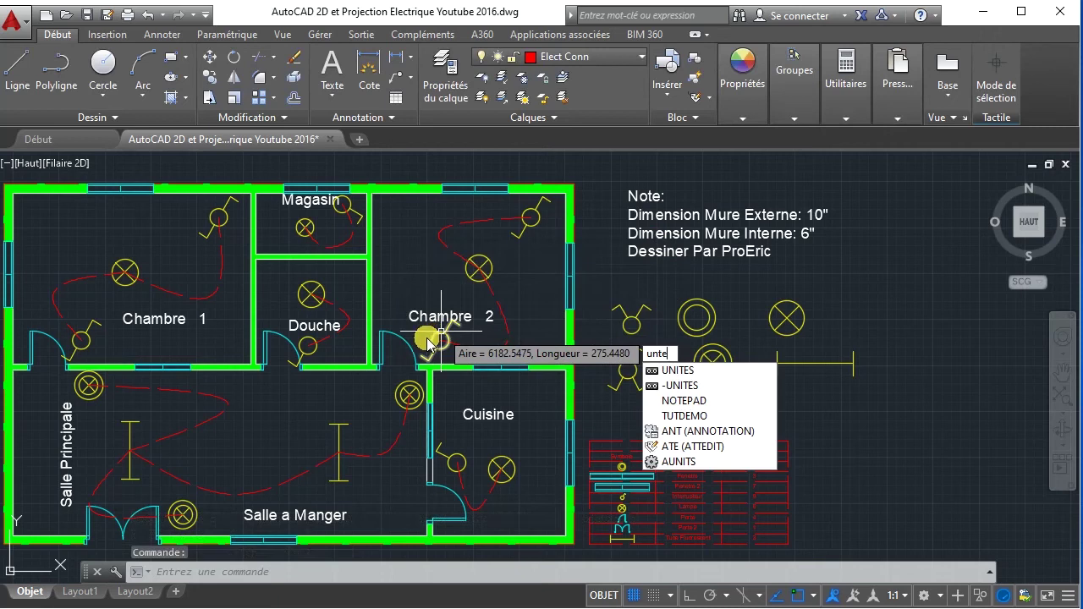
{"action": "key", "text": "Return"}
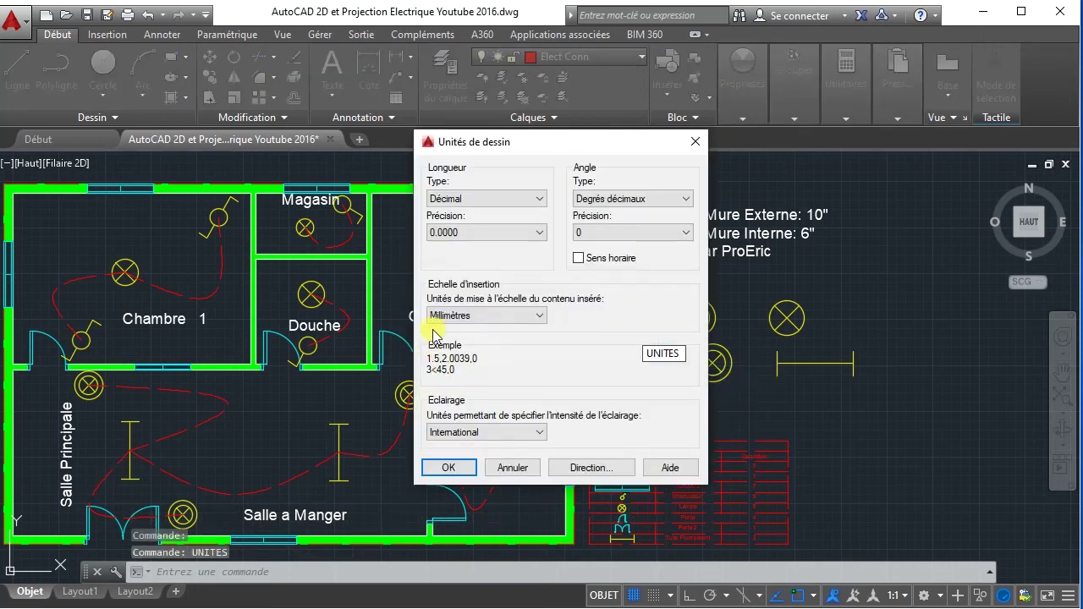
{"action": "left_click", "coordinate": [695, 141]}
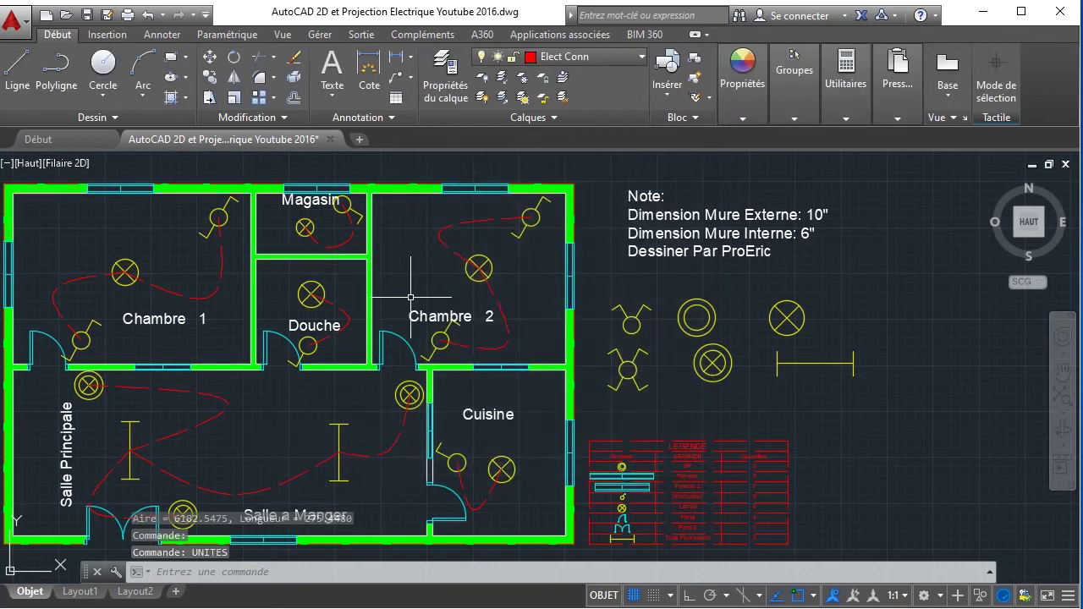
- Re-measure the same four wires with TLEN, again totalling 827.2239
{"action": "type", "text": "T"}
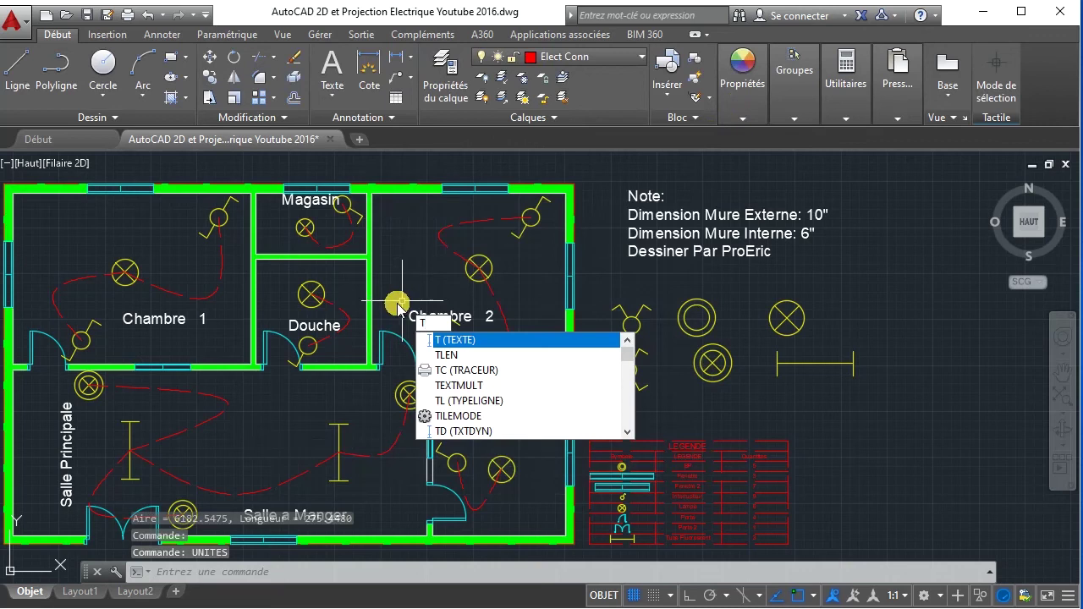
{"action": "type", "text": "LEN"}
{"action": "key", "text": "Return"}
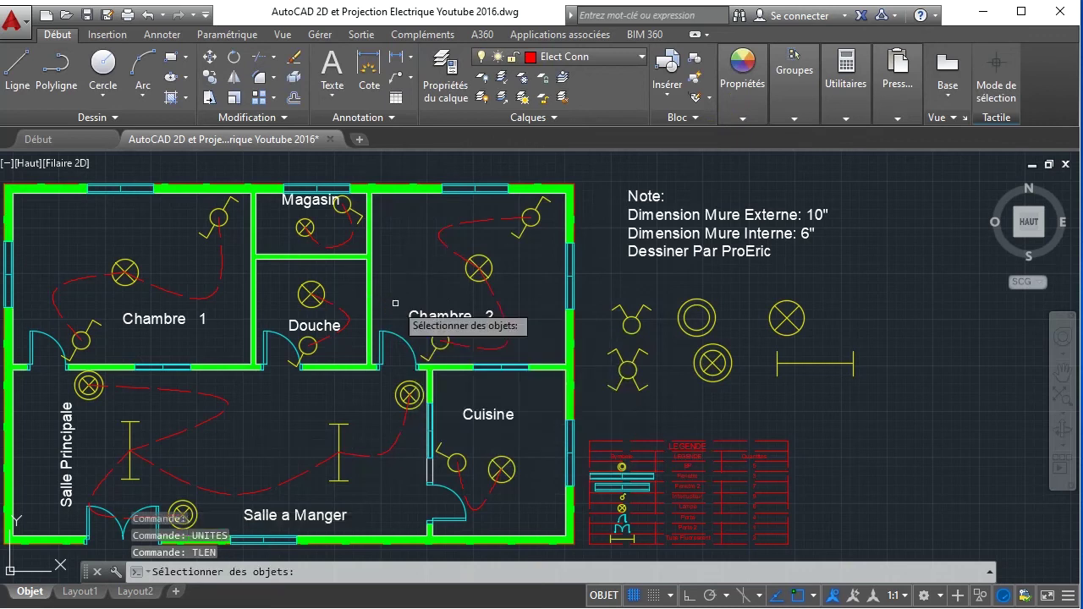
{"action": "left_click", "coordinate": [223, 391]}
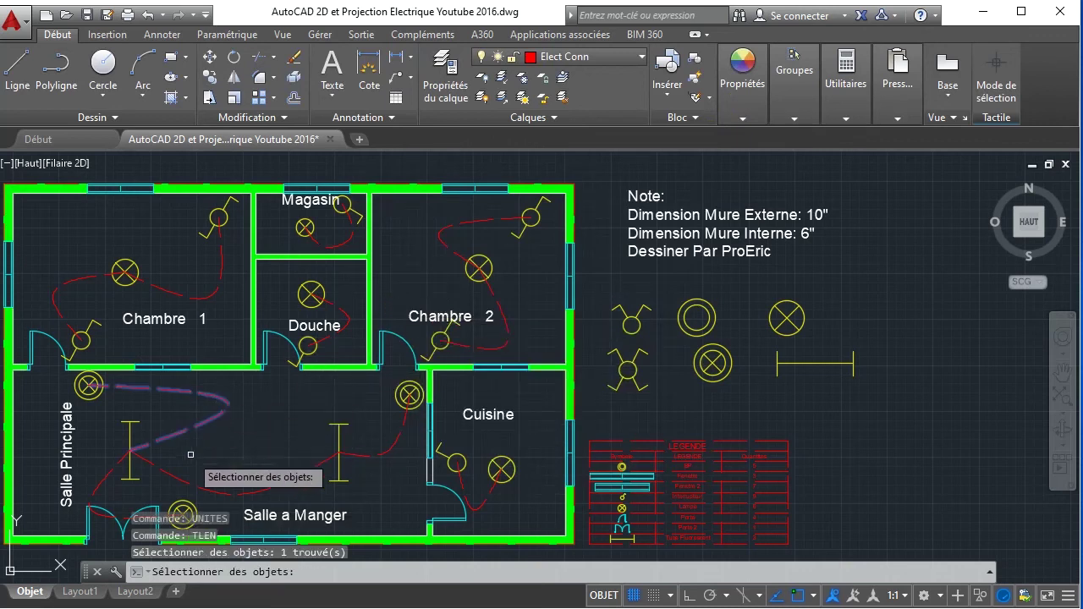
{"action": "left_click", "coordinate": [179, 478]}
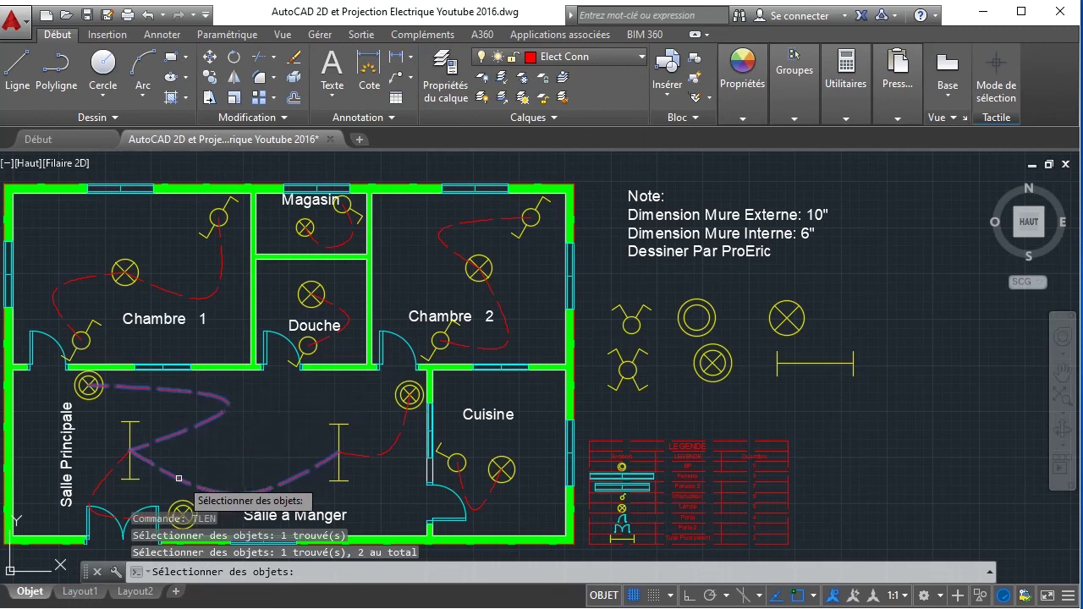
{"action": "left_click", "coordinate": [379, 442]}
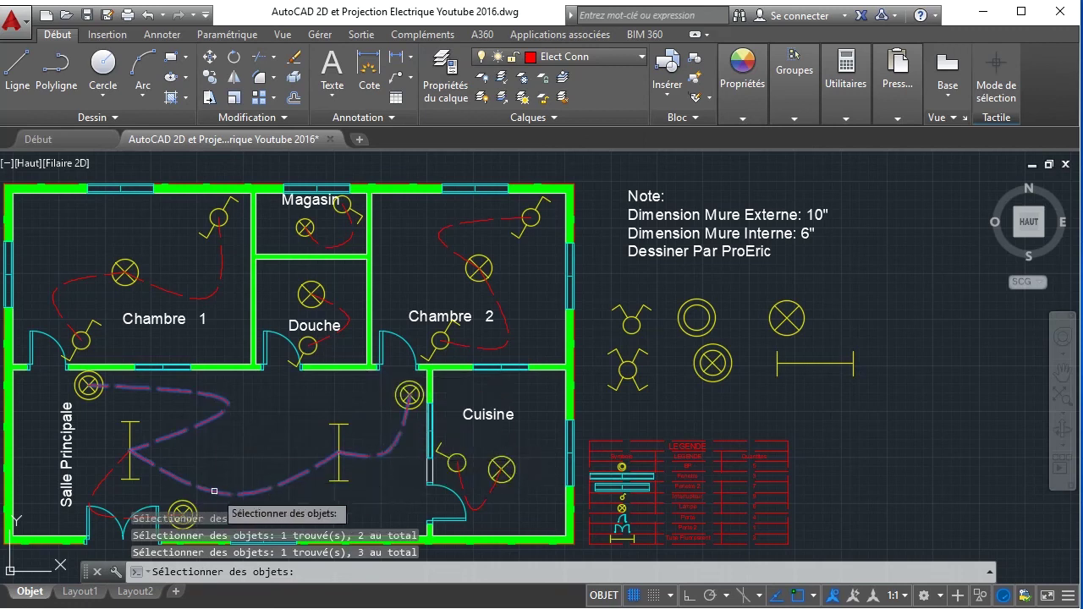
{"action": "left_click", "coordinate": [101, 481]}
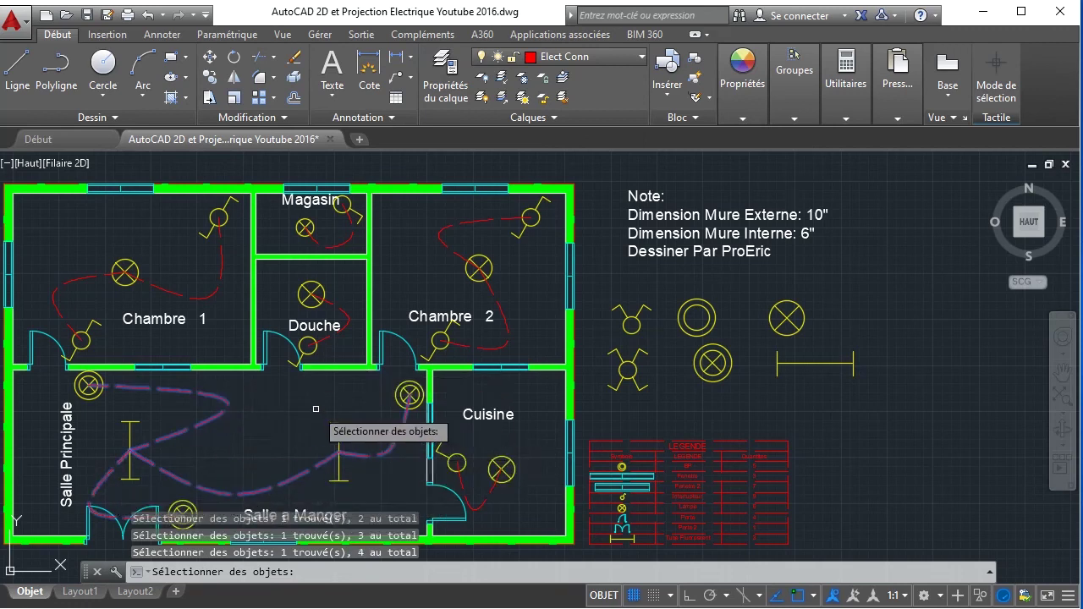
{"action": "key", "text": "Return"}
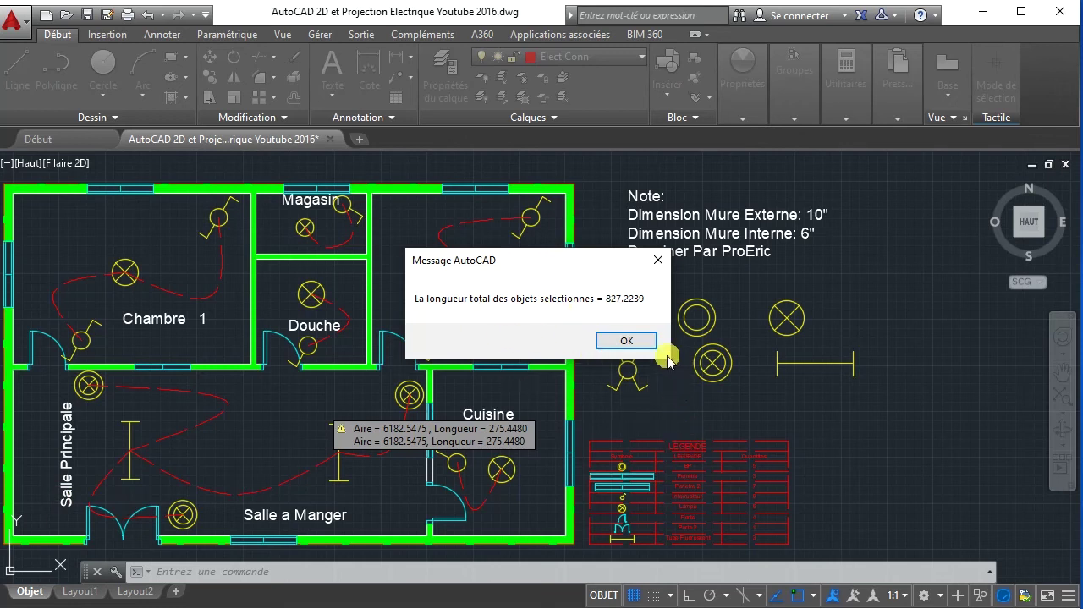
{"action": "left_click", "coordinate": [626, 341]}
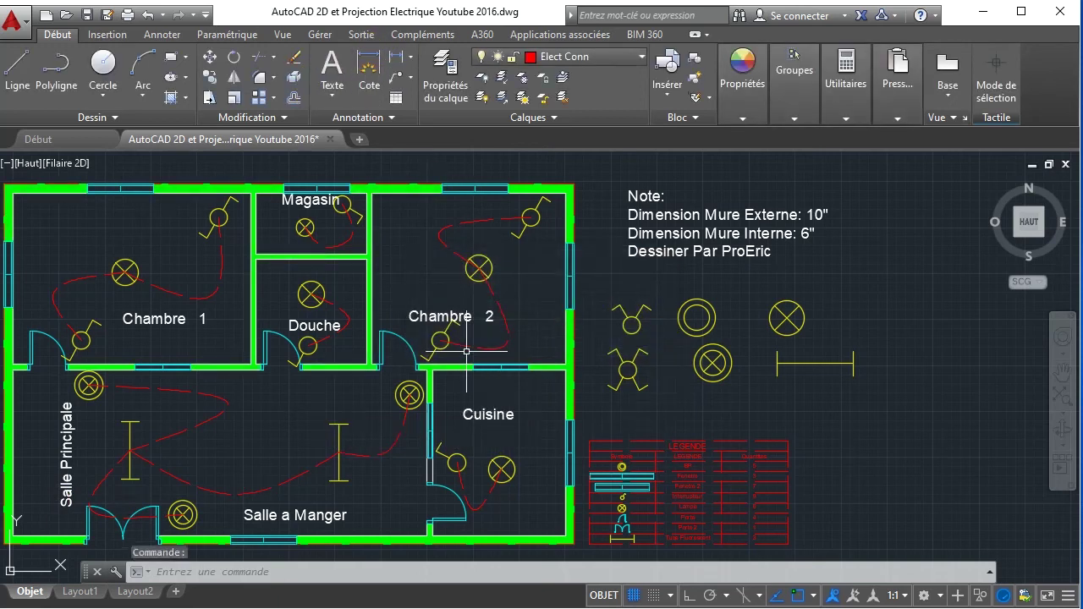
- Load DBCount.lsp via APPLOAD, allow the unsigned file, and close the loader
{"action": "type", "text": "A"}
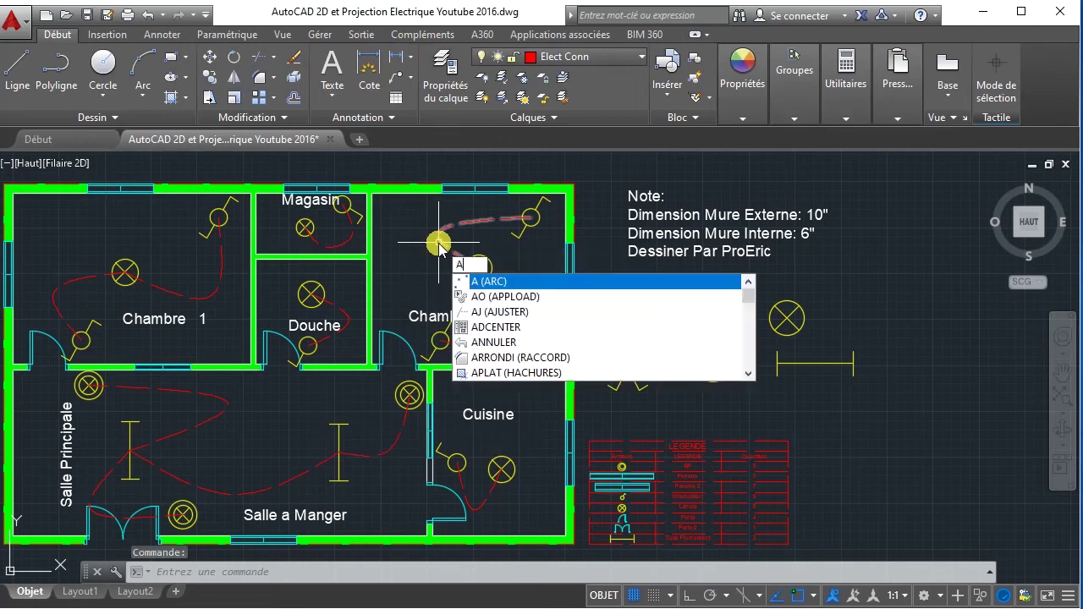
{"action": "type", "text": "ppl"}
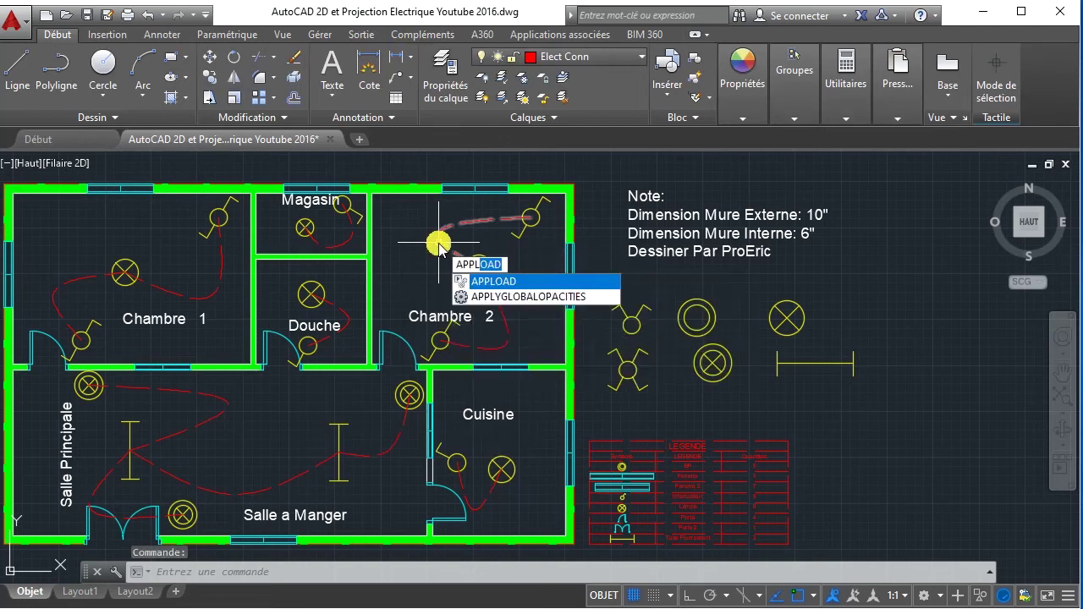
{"action": "key", "text": "Return"}
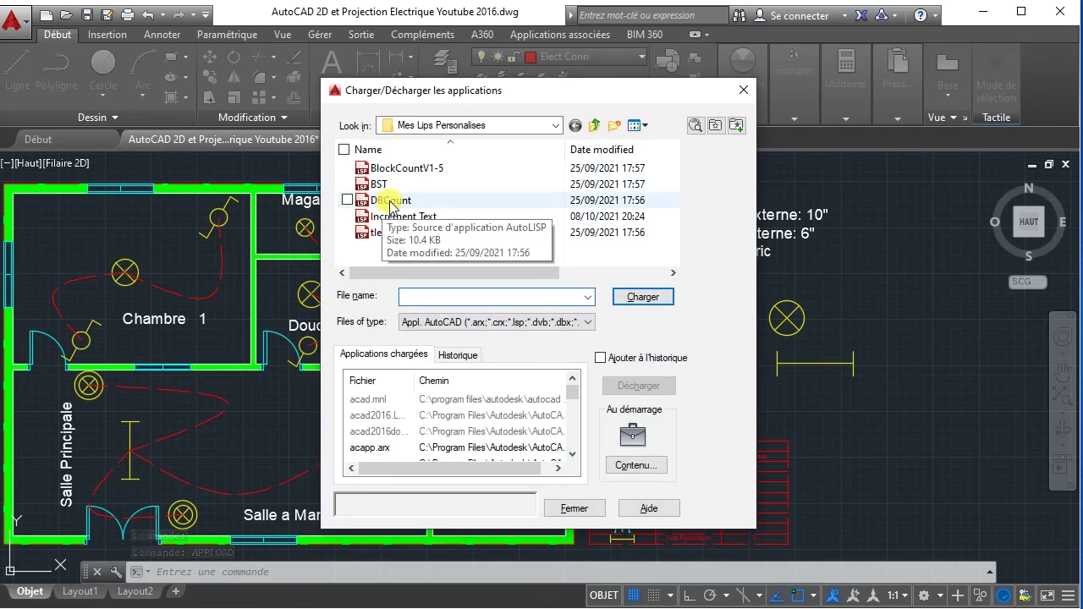
{"action": "left_click", "coordinate": [382, 204]}
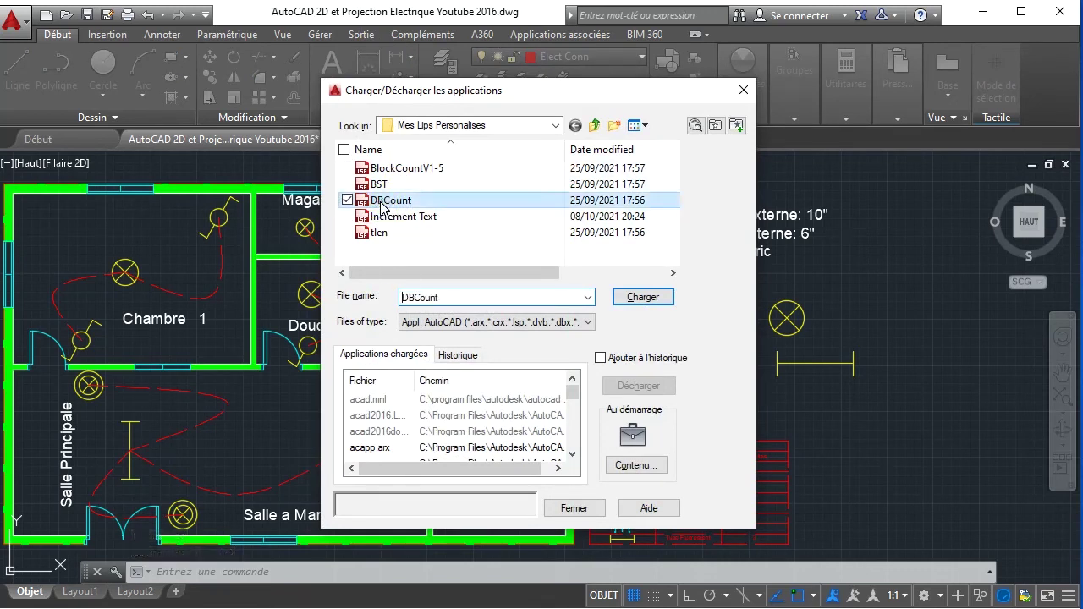
{"action": "left_click", "coordinate": [650, 300]}
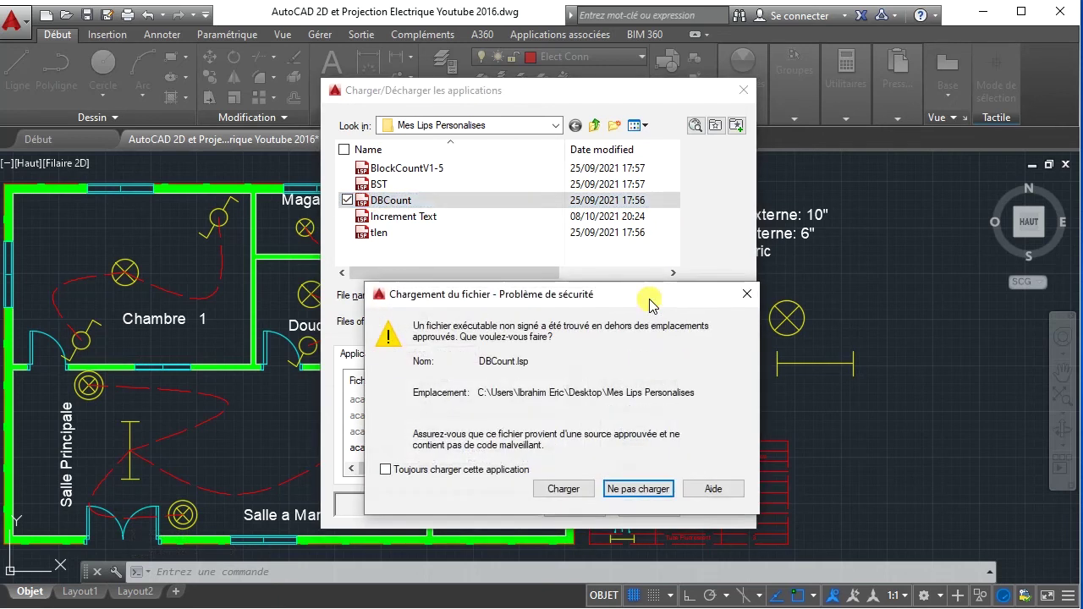
{"action": "left_click", "coordinate": [563, 492]}
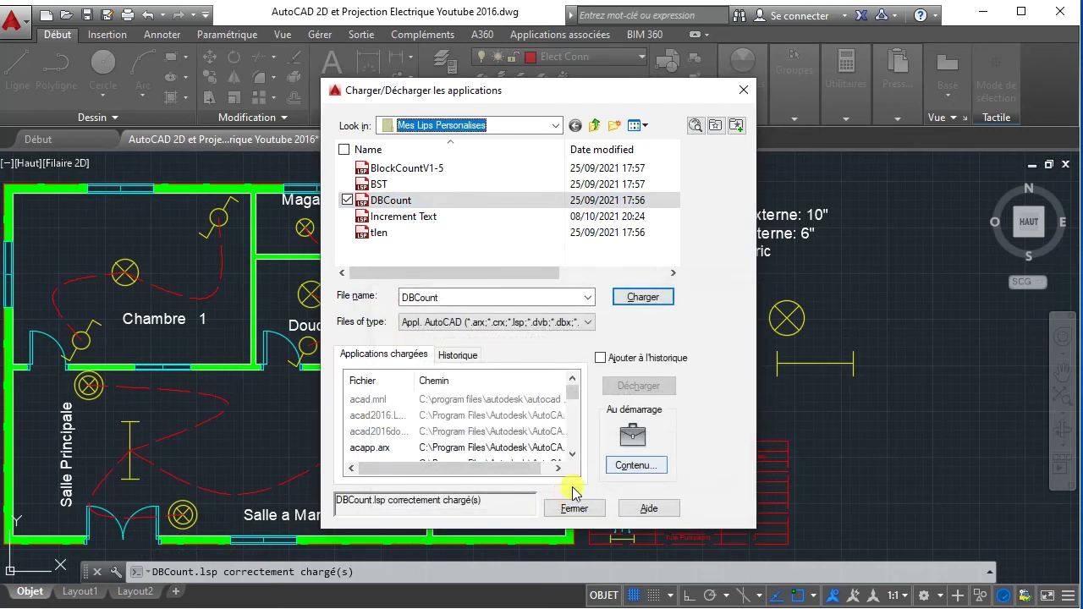
{"action": "left_click", "coordinate": [574, 510]}
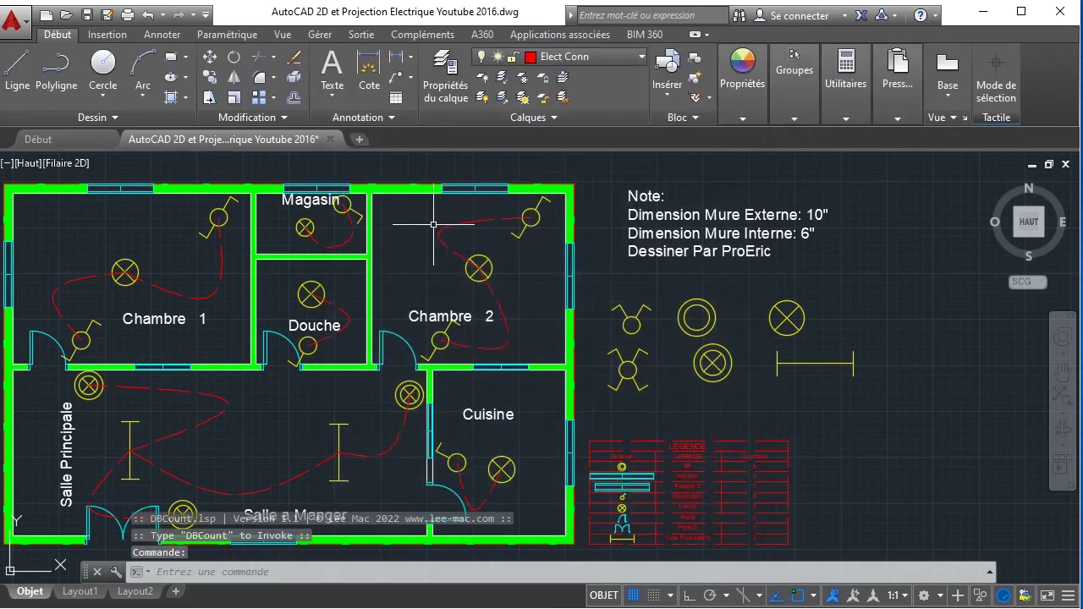
- Count the plan's blocks with DBCount and export the results to a TXT file
{"action": "type", "text": "DBc"}
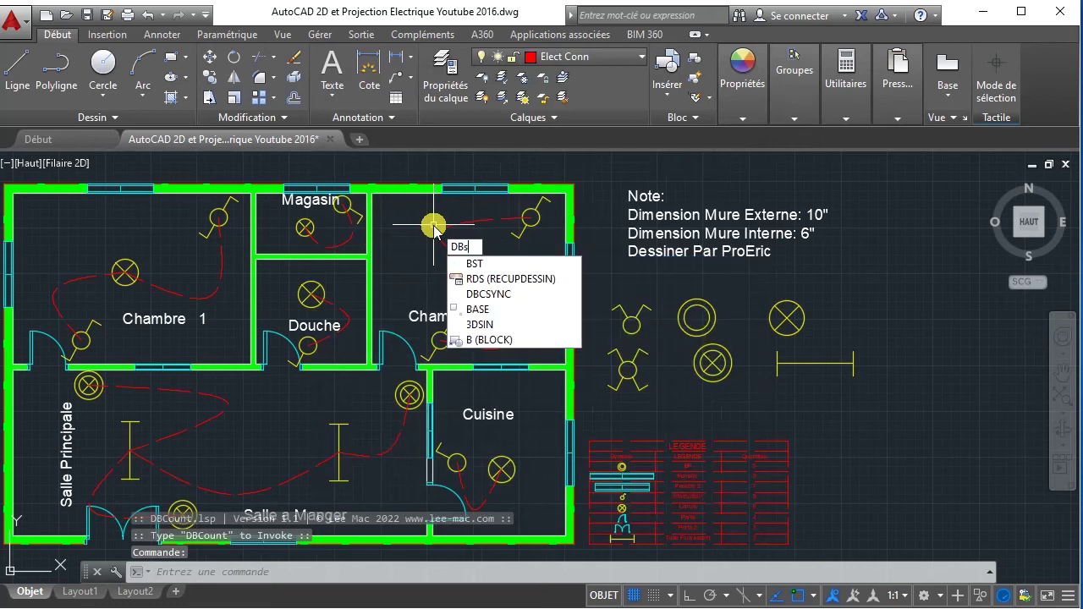
{"action": "type", "text": "ou"}
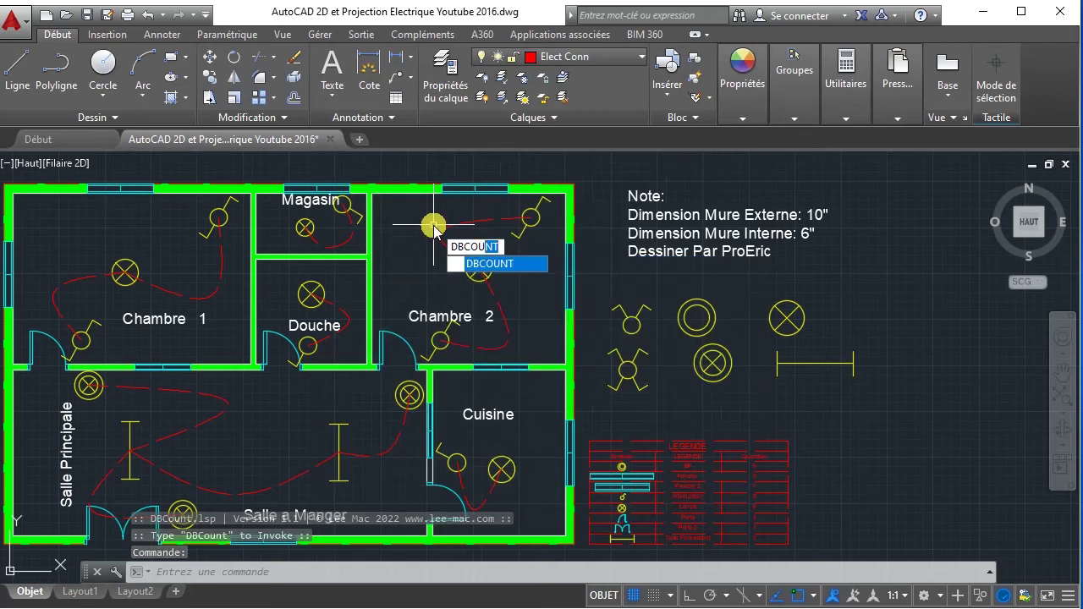
{"action": "key", "text": "Return"}
{"action": "scroll", "coordinate": [441, 224], "scroll_direction": "down", "scroll_amount": 2}
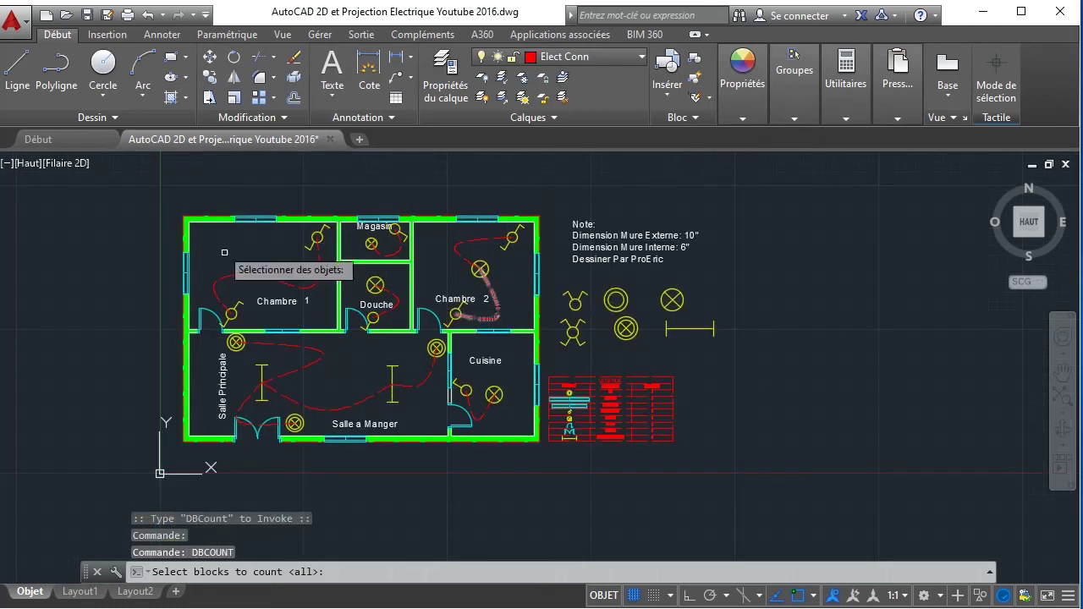
{"action": "left_click", "coordinate": [169, 175]}
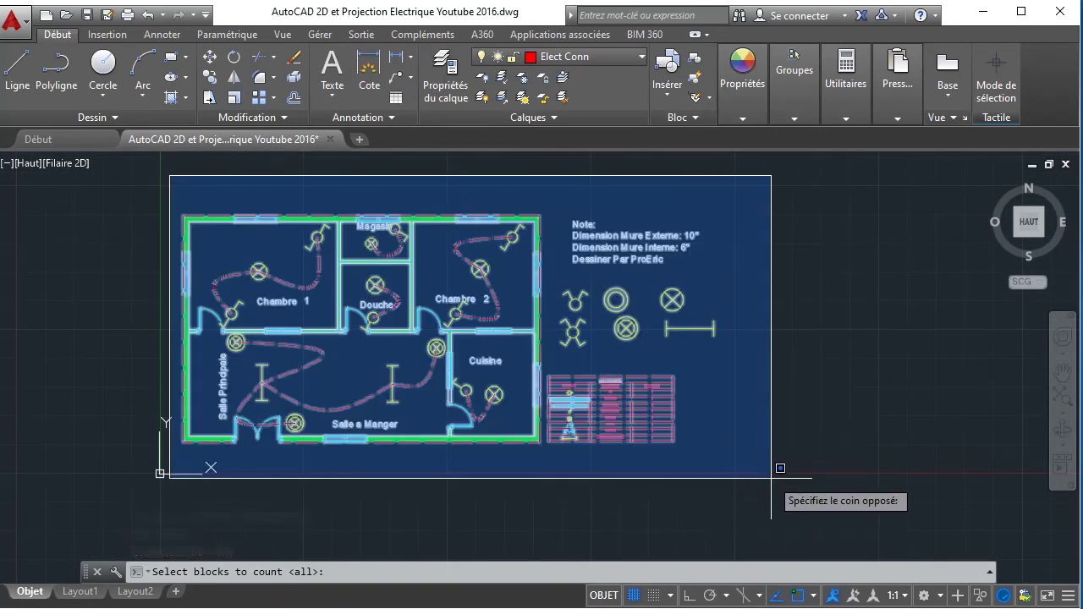
{"action": "left_click", "coordinate": [771, 478]}
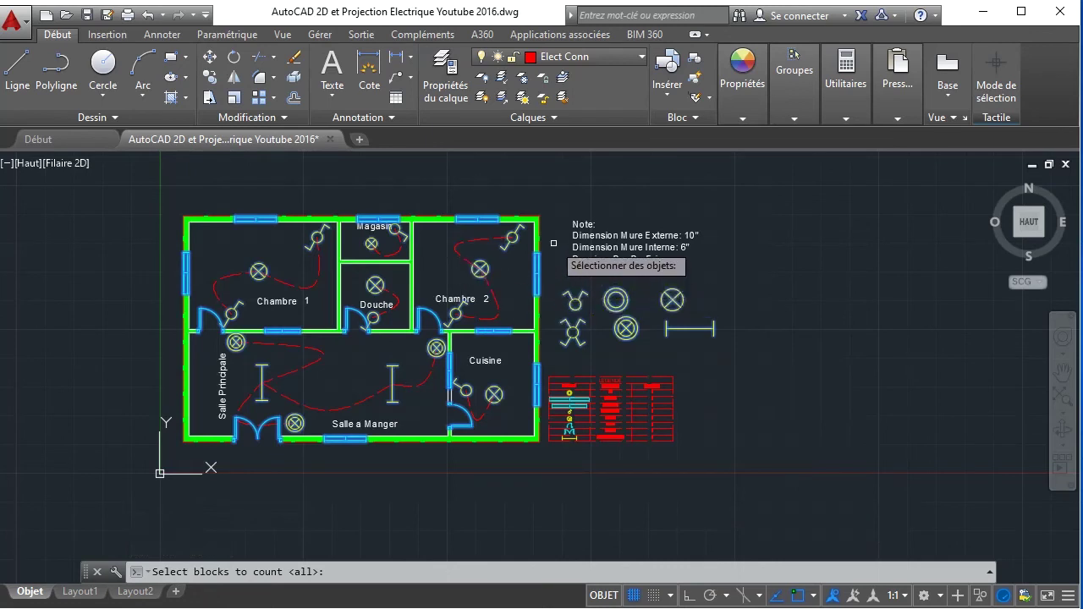
{"action": "right_click", "coordinate": [552, 207]}
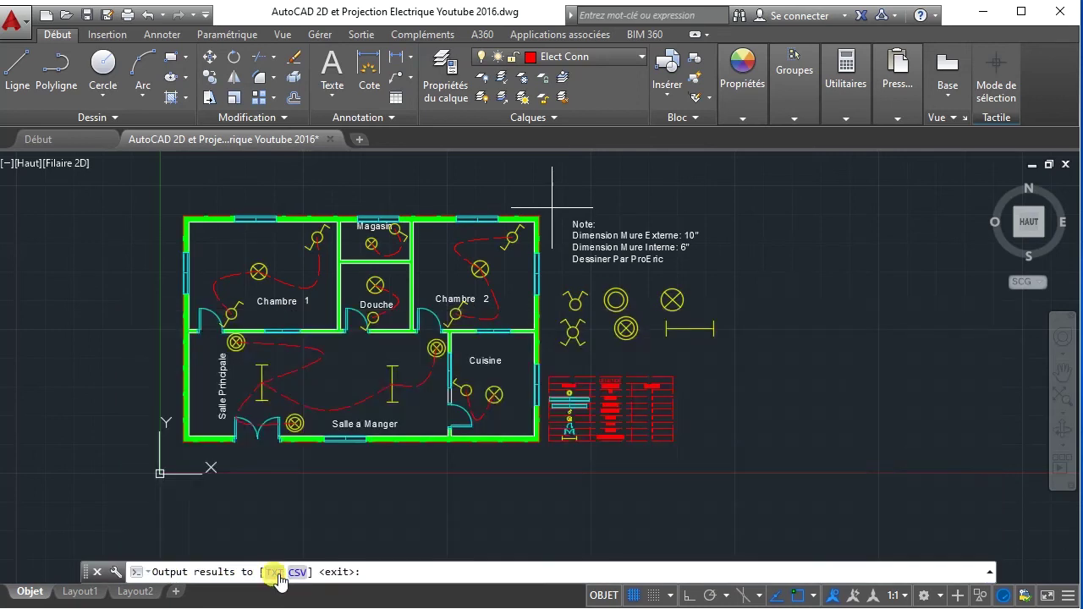
{"action": "left_click", "coordinate": [276, 573]}
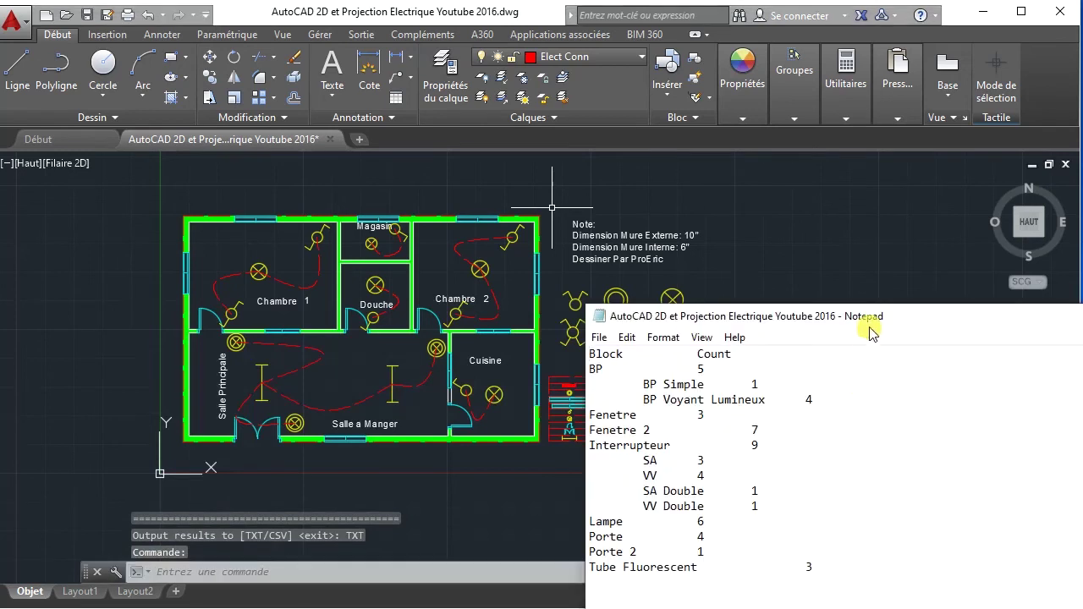
- Close the Notepad block-count list and start DBCOUNT again
{"action": "left_click_drag", "start_coordinate": [849, 315], "coordinate": [313, 31]}
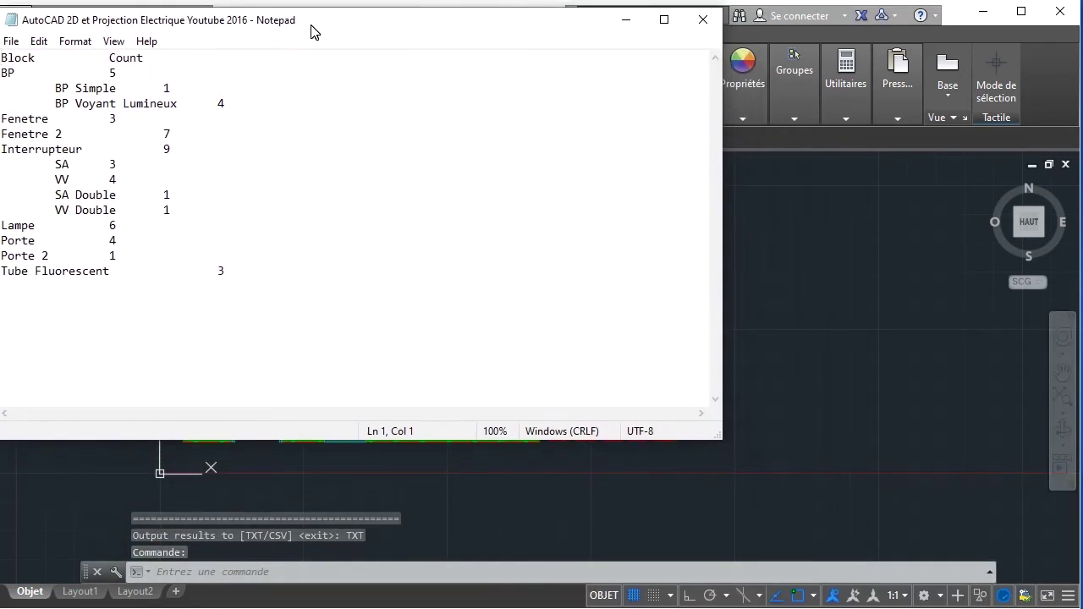
{"action": "left_click", "coordinate": [703, 20]}
{"action": "type", "text": "DBCOUNT"}
{"action": "key", "text": "Return"}
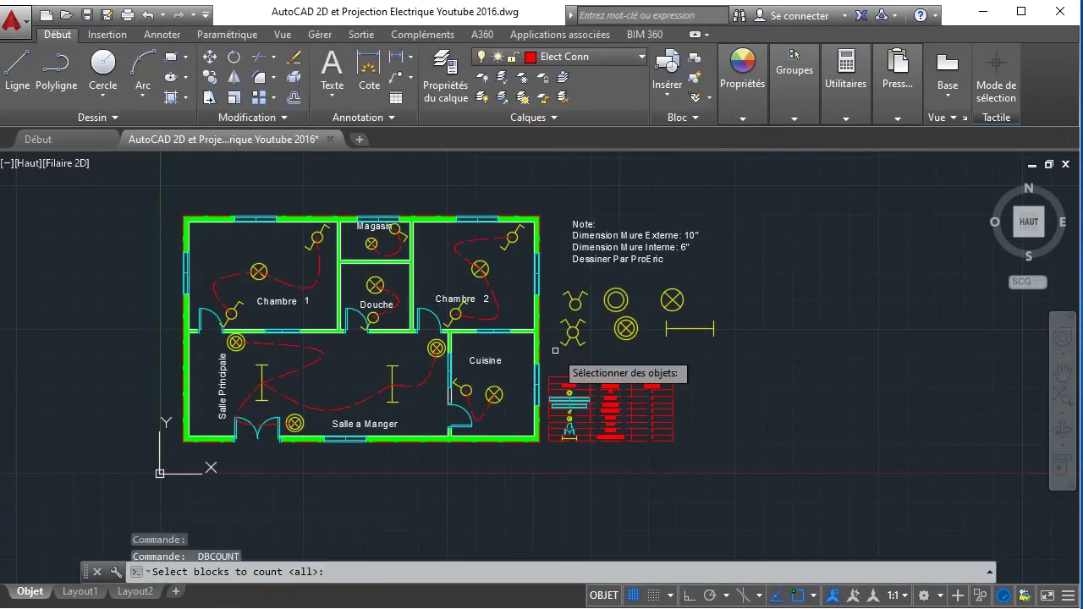
- Window-select the floor plan and export its block counts as CSV
{"action": "left_click", "coordinate": [152, 191]}
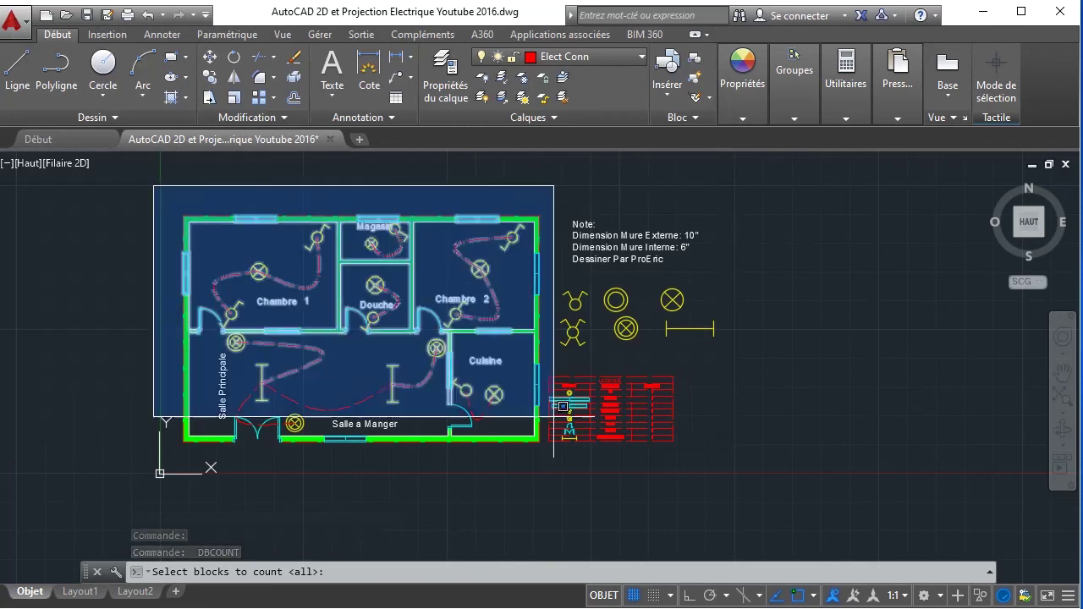
{"action": "left_click", "coordinate": [811, 498]}
{"action": "key", "text": "Return"}
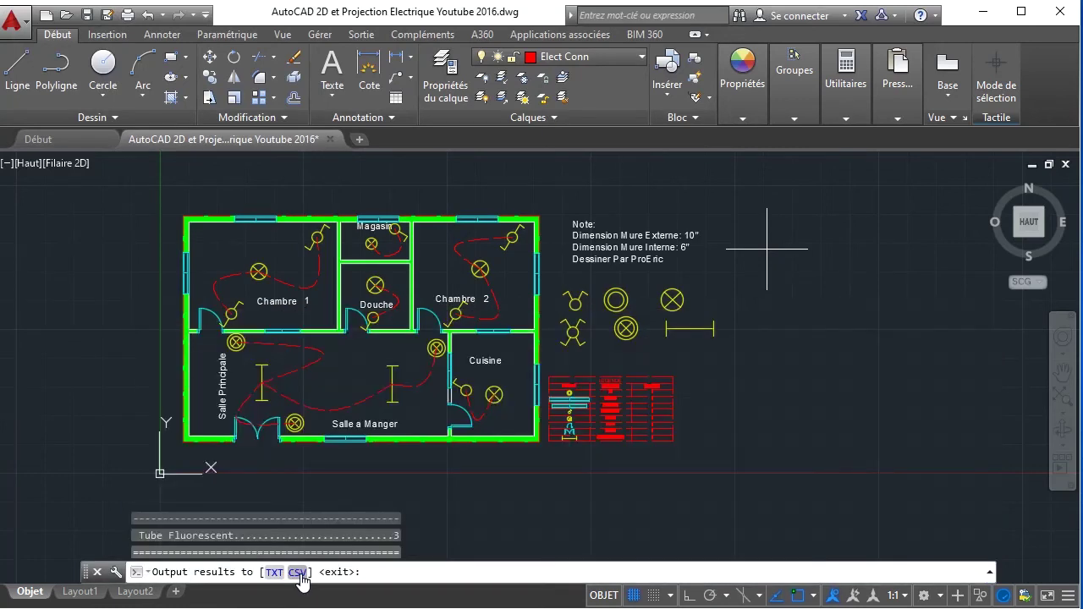
{"action": "left_click", "coordinate": [297, 573]}
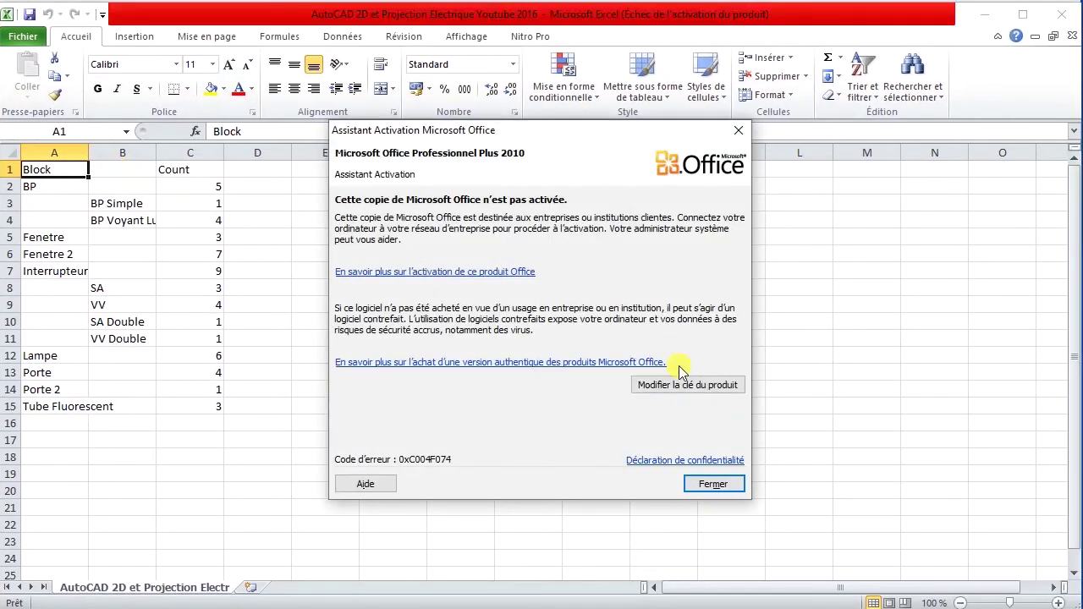
- Dismiss the activation notice and widen columns A and B to fit block names
{"action": "left_click", "coordinate": [716, 485]}
{"action": "left_click_drag", "start_coordinate": [94, 157], "coordinate": [239, 165]}
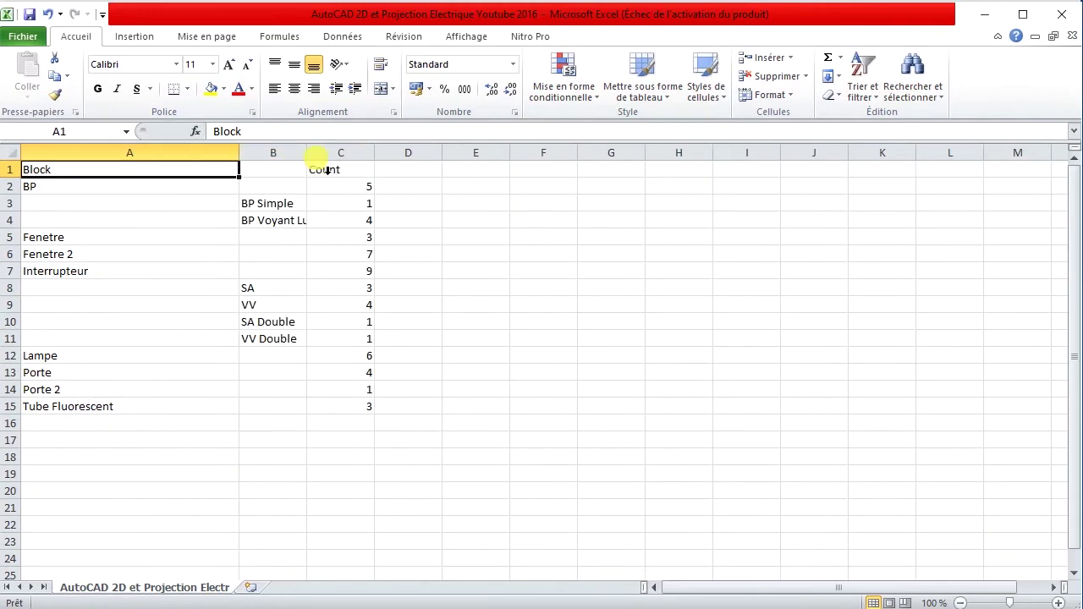
{"action": "left_click_drag", "start_coordinate": [314, 155], "coordinate": [363, 157]}
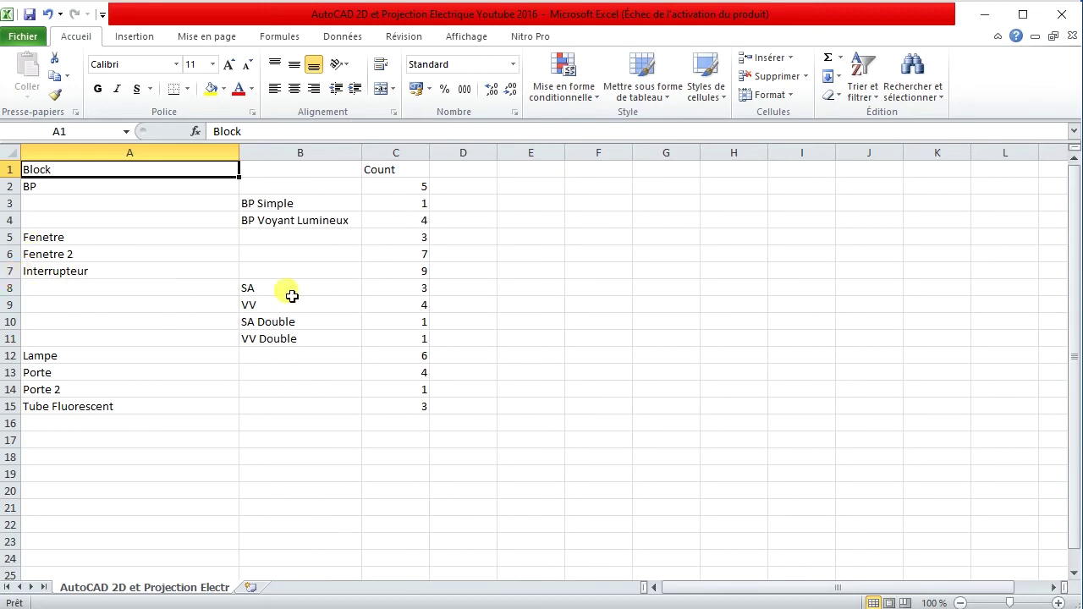
- Review the Interrupteur sub-blocks (SA, VV, SA Double, VV Double) and BP counts
{"action": "left_click", "coordinate": [13, 272]}
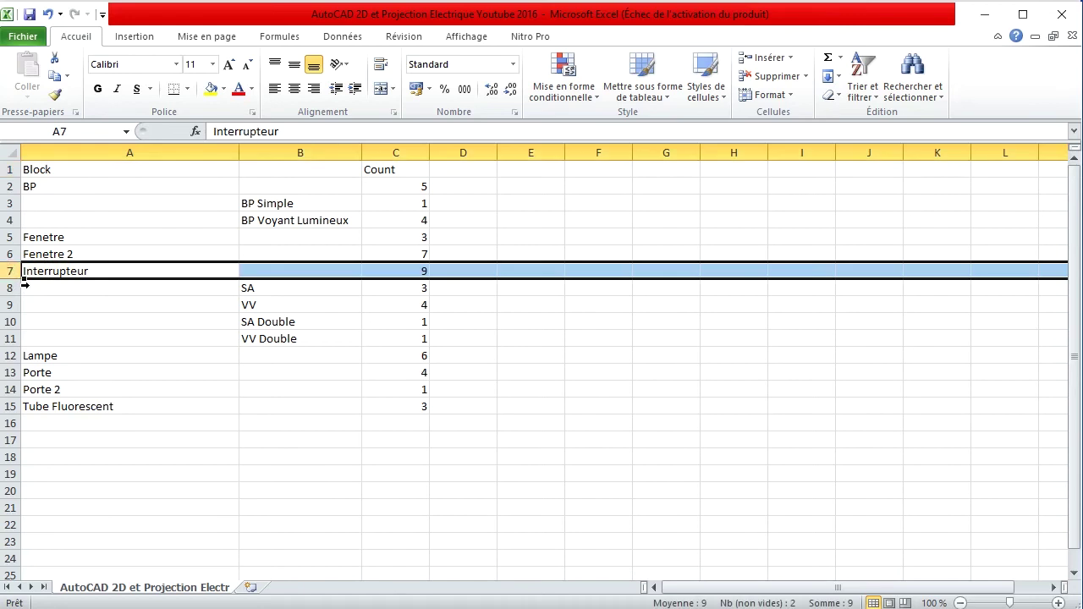
{"action": "left_click", "coordinate": [266, 293]}
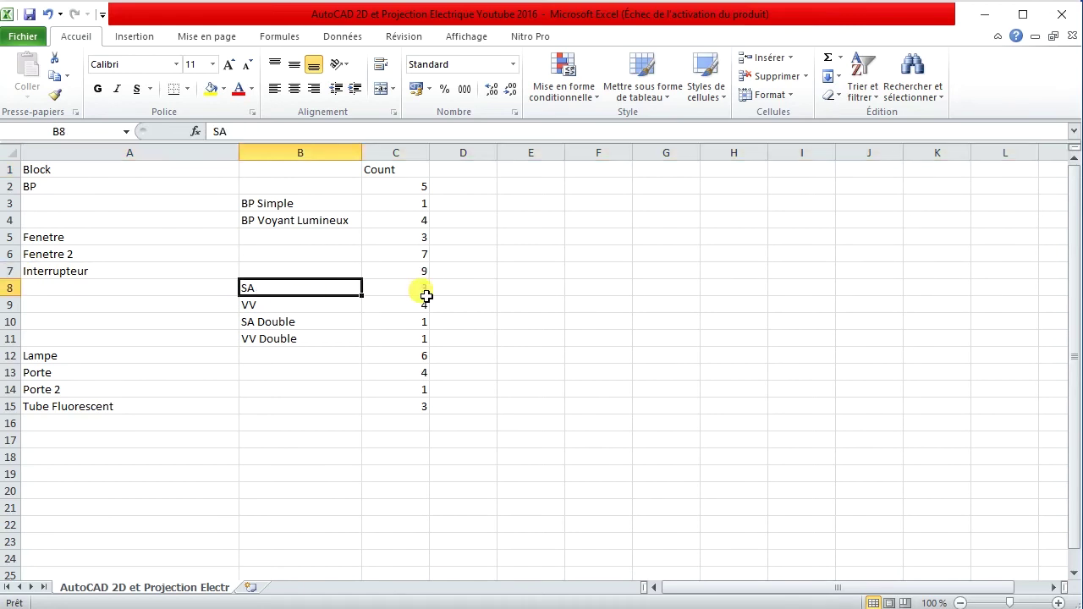
{"action": "left_click", "coordinate": [426, 297]}
{"action": "left_click", "coordinate": [294, 311]}
{"action": "left_click", "coordinate": [428, 314]}
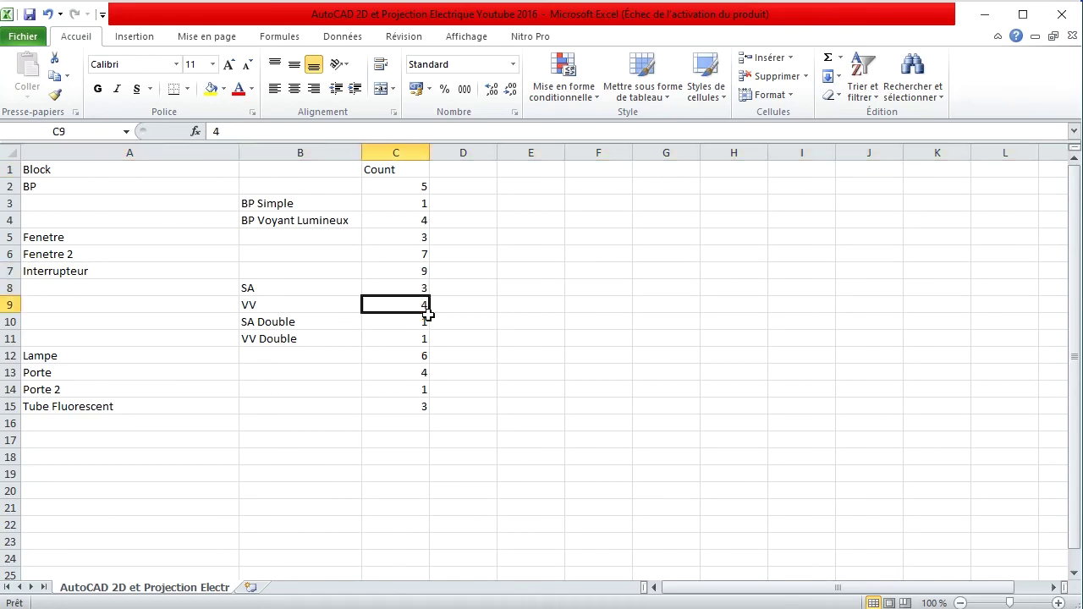
{"action": "left_click", "coordinate": [252, 323]}
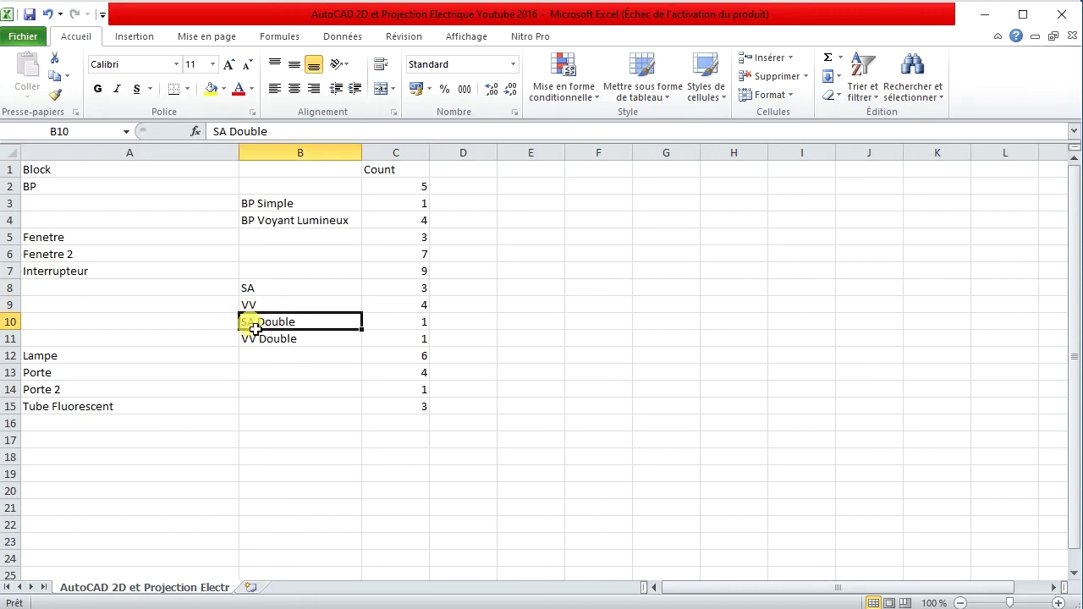
{"action": "left_click", "coordinate": [401, 330]}
{"action": "left_click", "coordinate": [259, 342]}
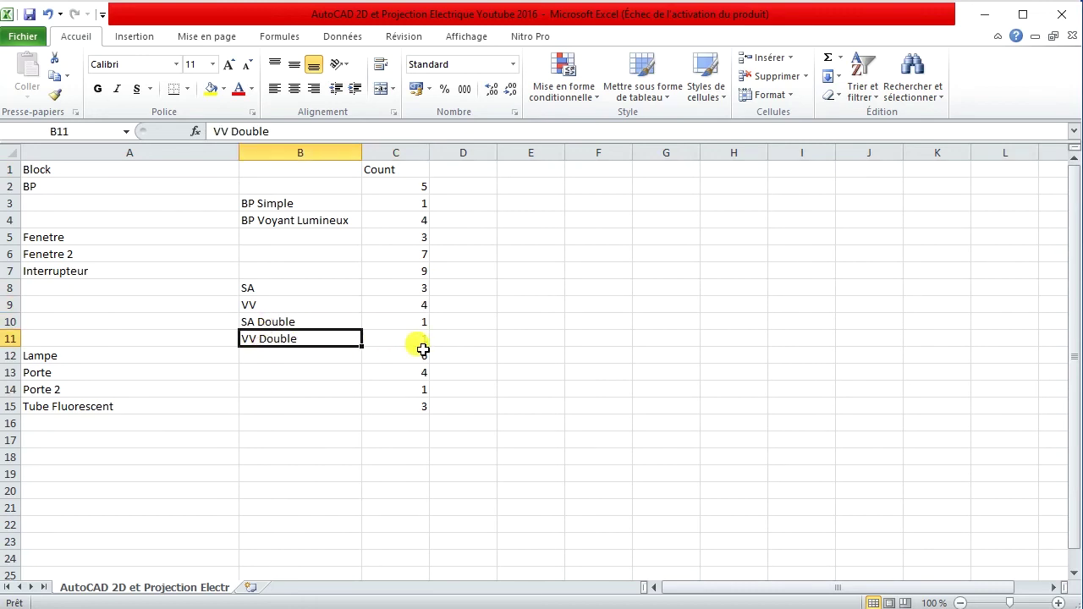
{"action": "left_click", "coordinate": [30, 191]}
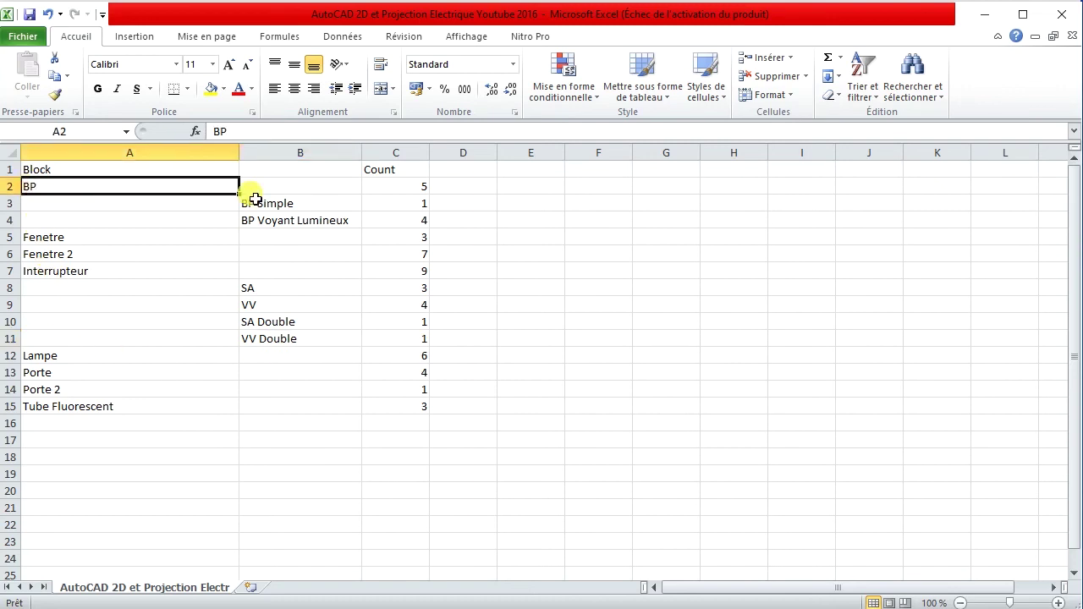
{"action": "left_click", "coordinate": [423, 205]}
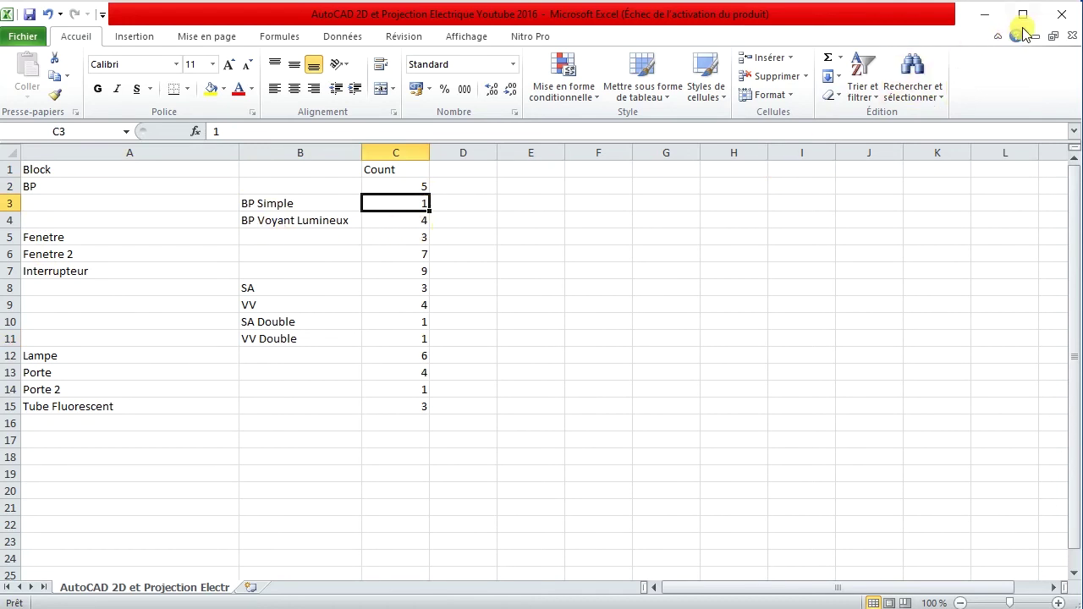
- Close the block count spreadsheet in Excel, choosing Ne pas enregistrer to discard changes
{"action": "left_click", "coordinate": [1058, 17]}
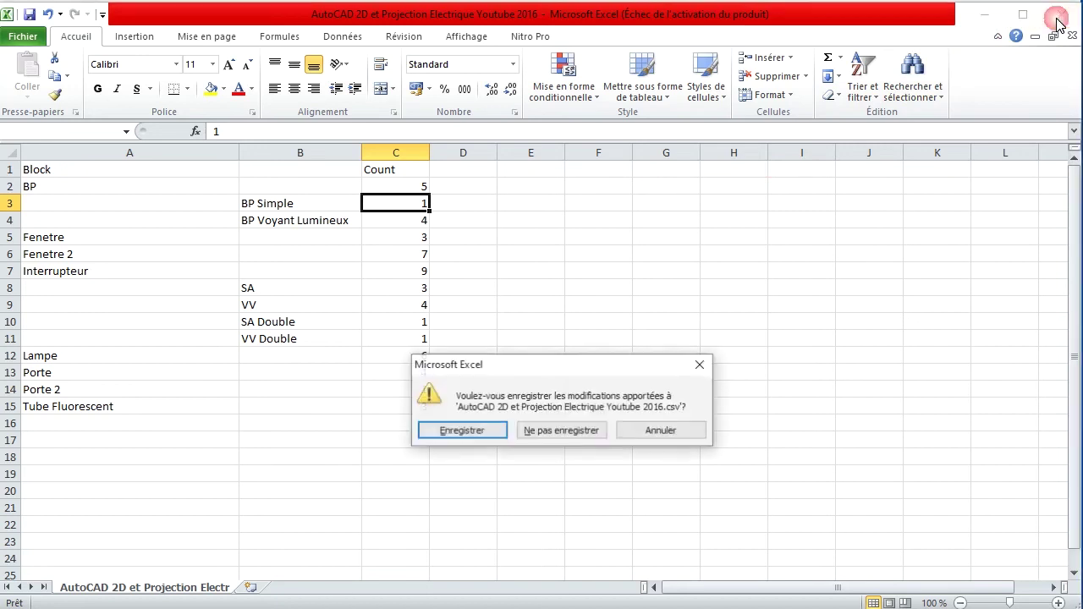
{"action": "left_click", "coordinate": [459, 432]}
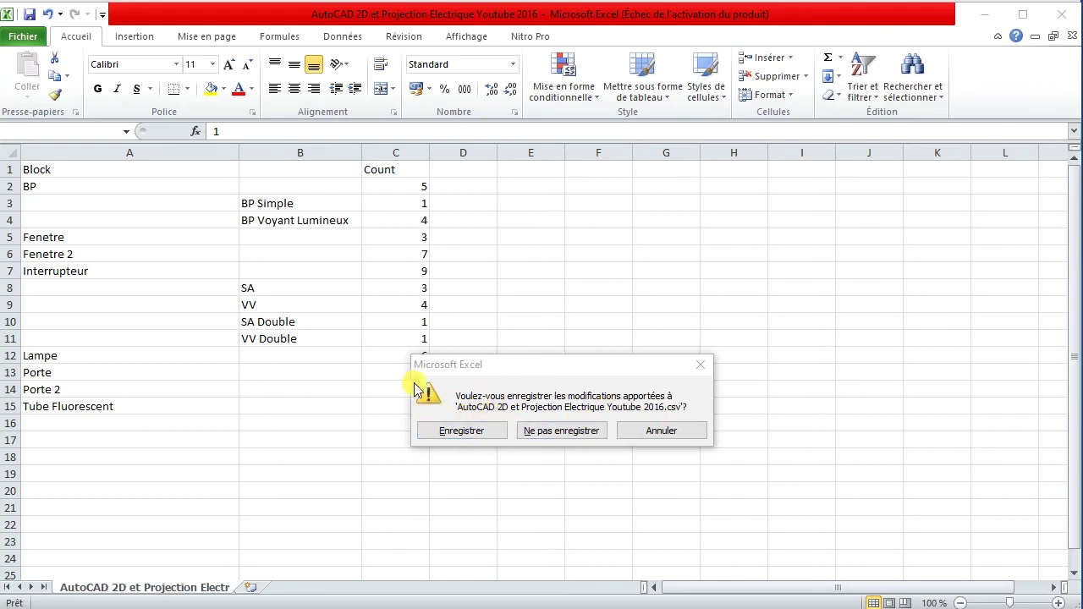
{"action": "left_click", "coordinate": [707, 366]}
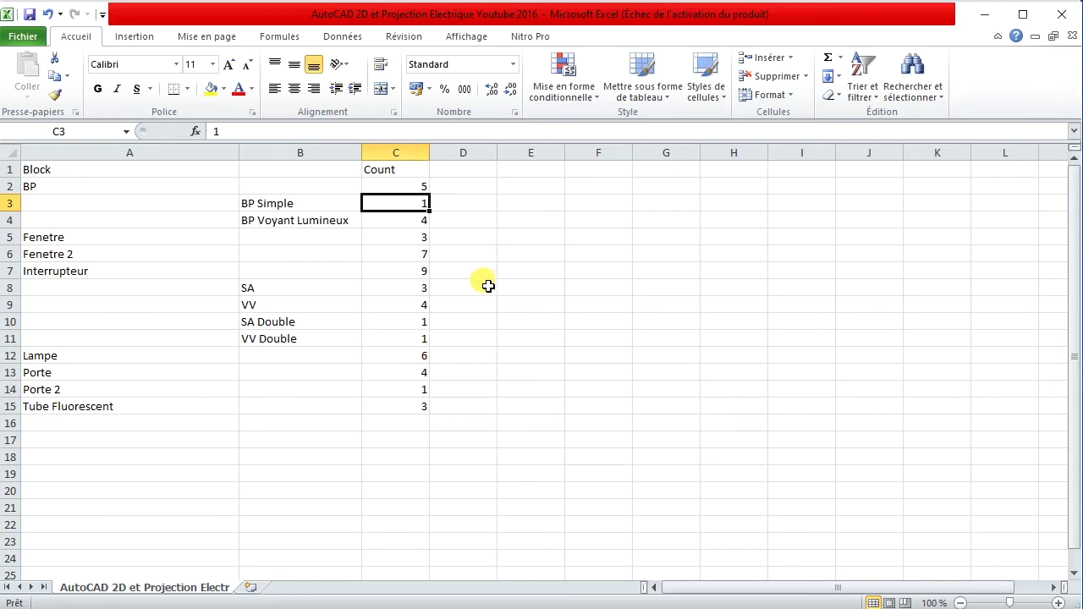
{"action": "left_click", "coordinate": [1055, 18]}
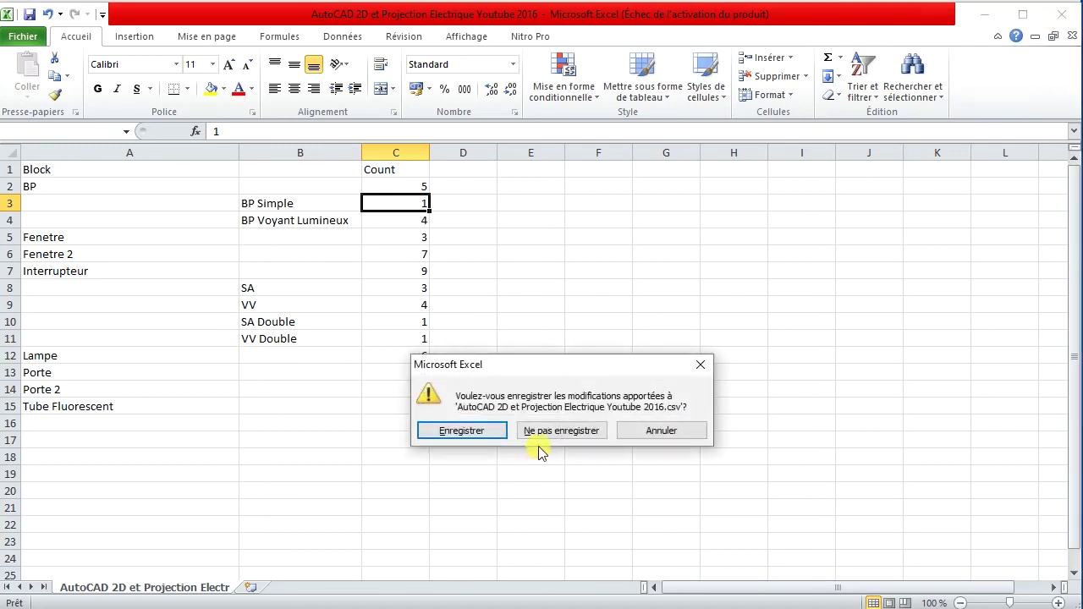
{"action": "left_click", "coordinate": [536, 431]}
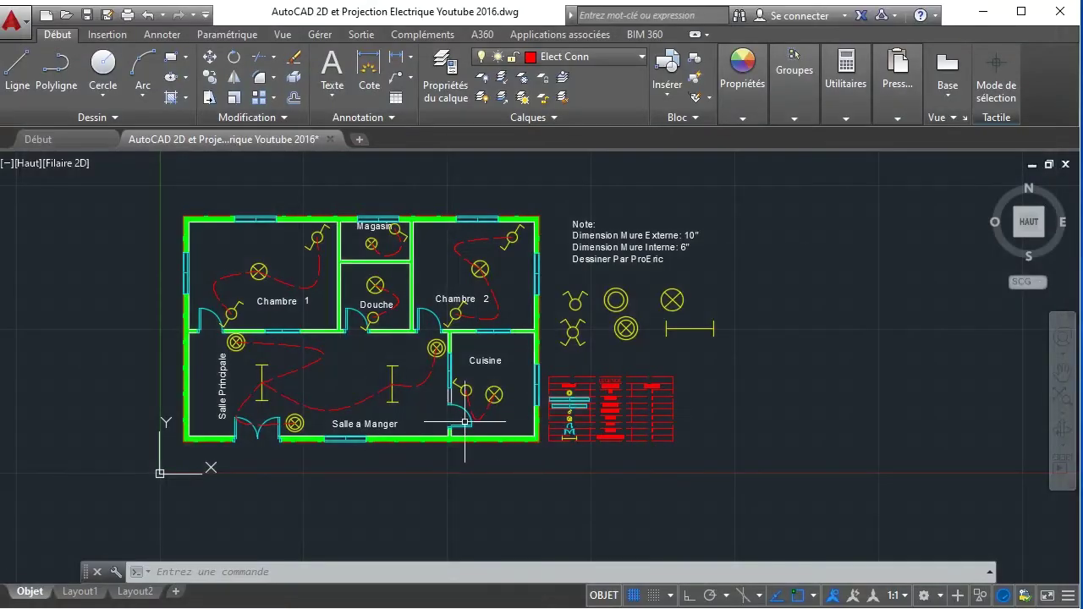
- Zoom in and pan so the floor plan, note and legend table fill the view
{"action": "scroll", "coordinate": [547, 387], "scroll_direction": "up", "scroll_amount": 2}
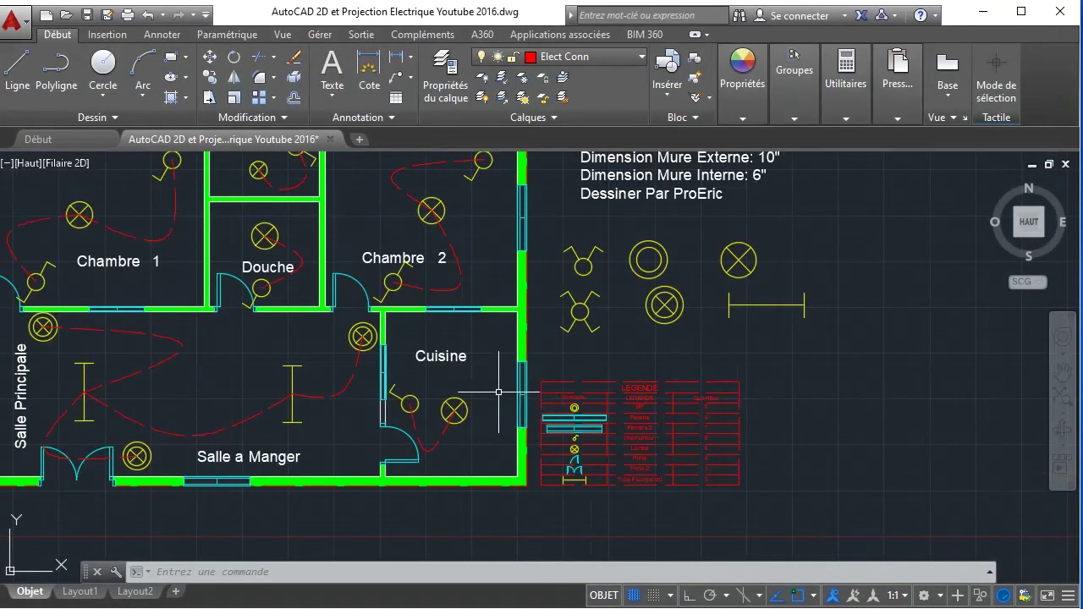
{"action": "middle_click_drag", "start_coordinate": [514, 377], "coordinate": [591, 418]}
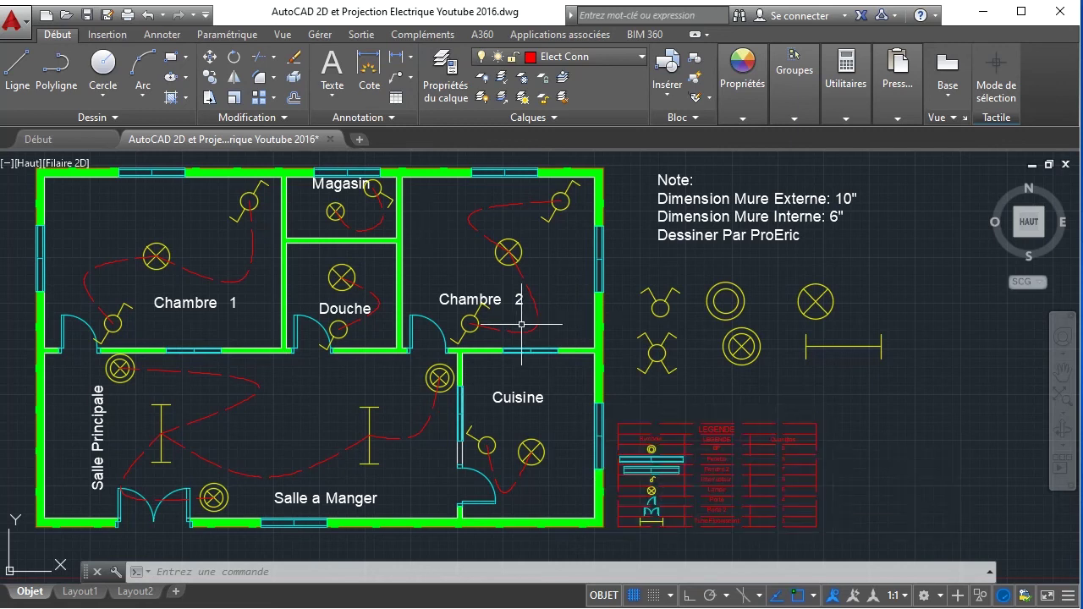
- Open and close the APPLOAD dialog, then reframe the view on the whole floor plan
{"action": "type", "text": "A"}
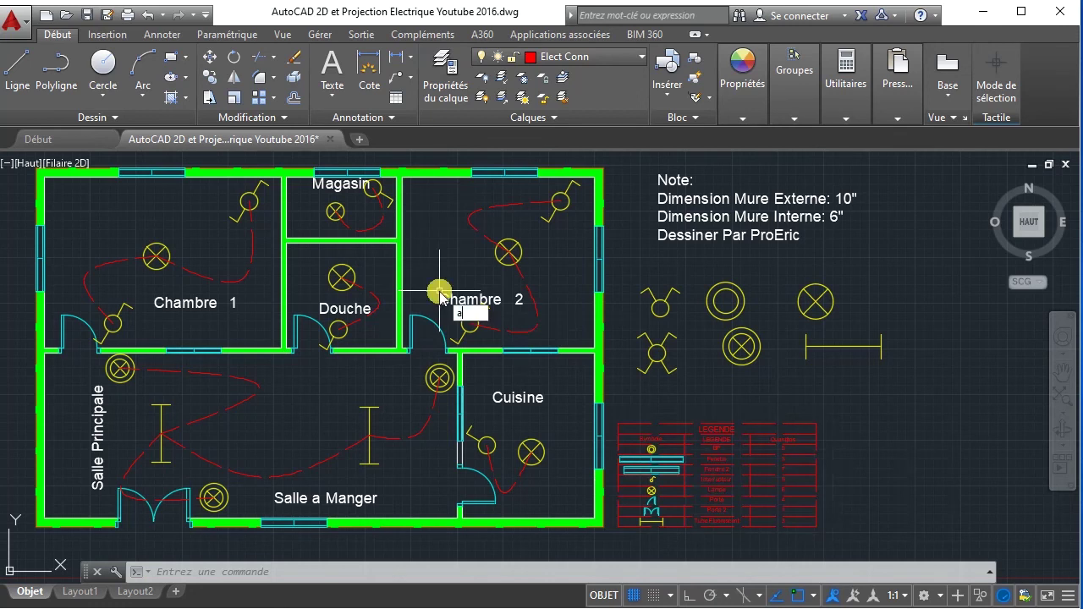
{"action": "type", "text": "ppl"}
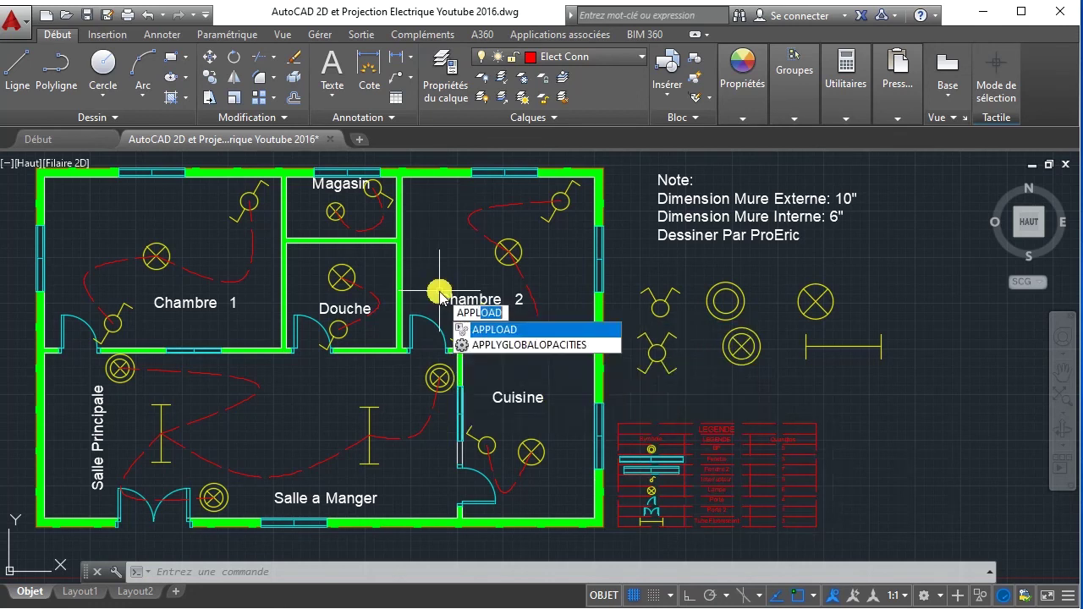
{"action": "key", "text": "Return"}
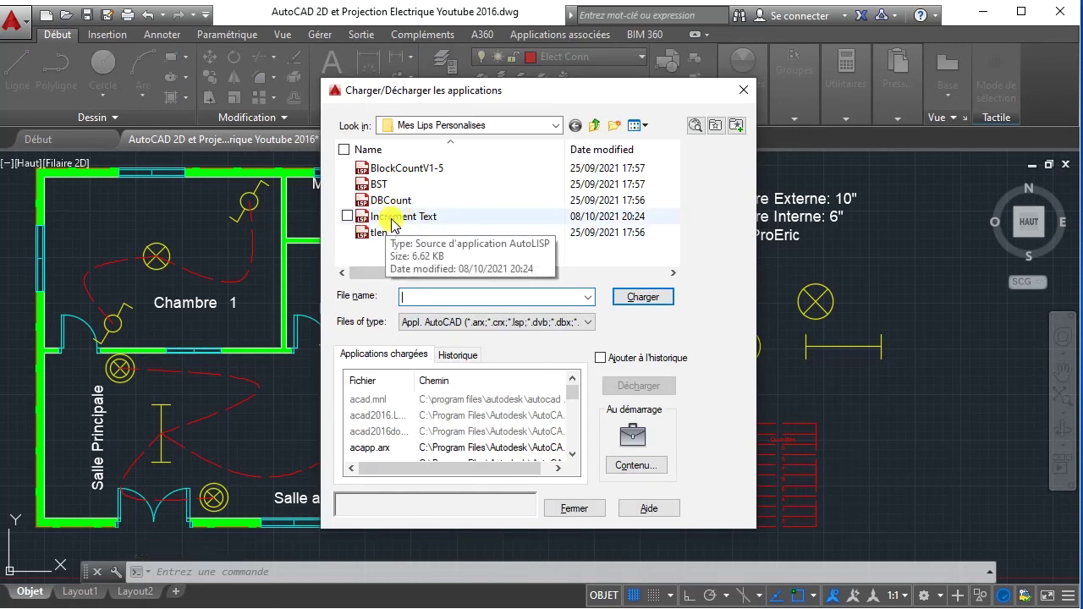
{"action": "left_click", "coordinate": [743, 89]}
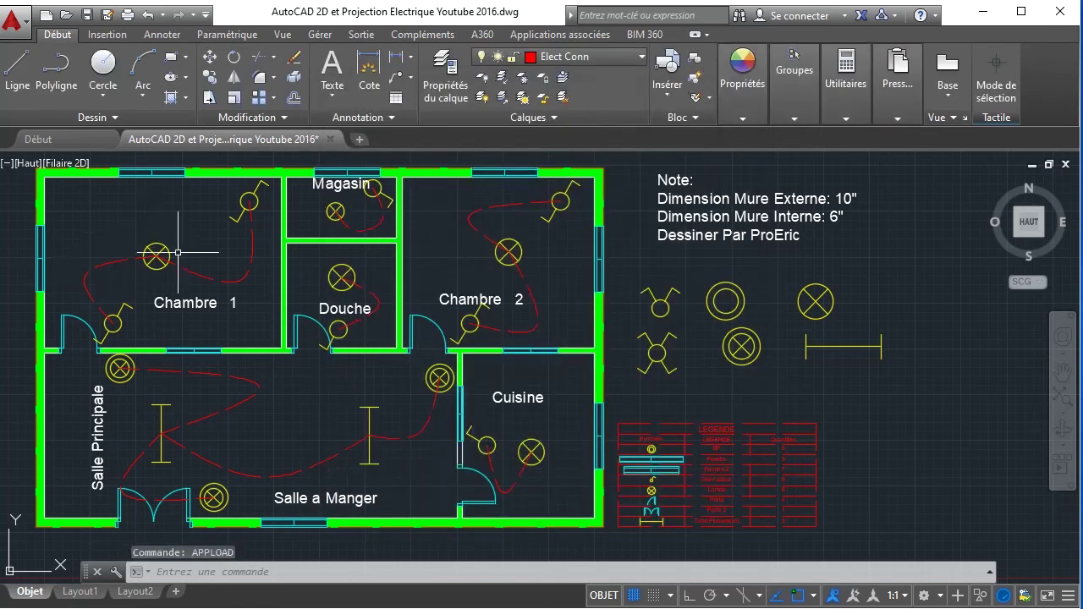
{"action": "scroll", "coordinate": [178, 252], "scroll_direction": "up", "scroll_amount": 4}
{"action": "middle_click_drag", "start_coordinate": [158, 249], "coordinate": [339, 285]}
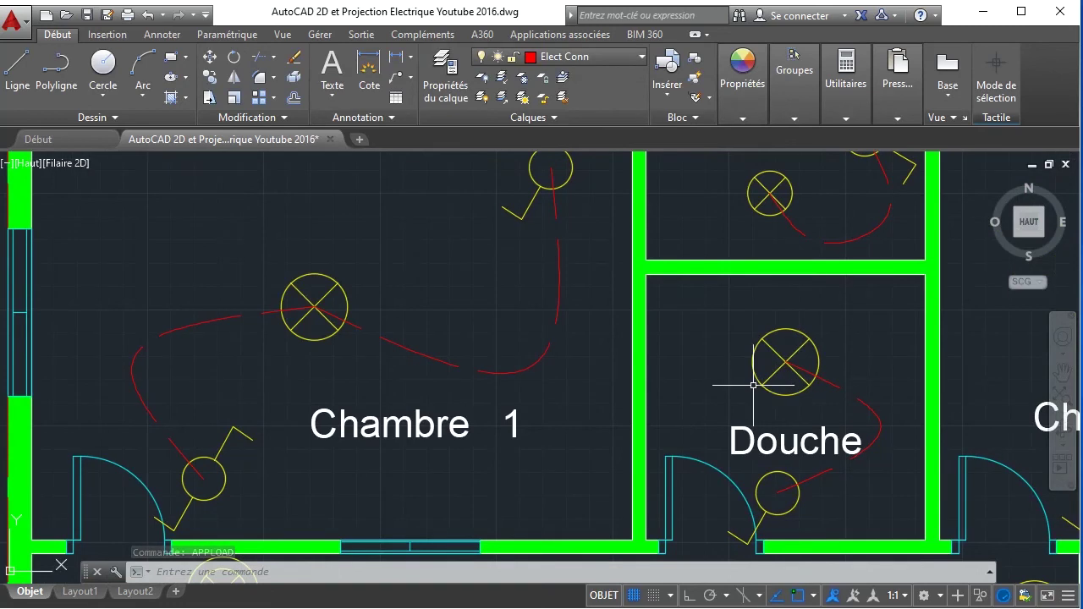
{"action": "scroll", "coordinate": [737, 377], "scroll_direction": "down", "scroll_amount": 5}
{"action": "scroll", "coordinate": [709, 374], "scroll_direction": "up", "scroll_amount": 2}
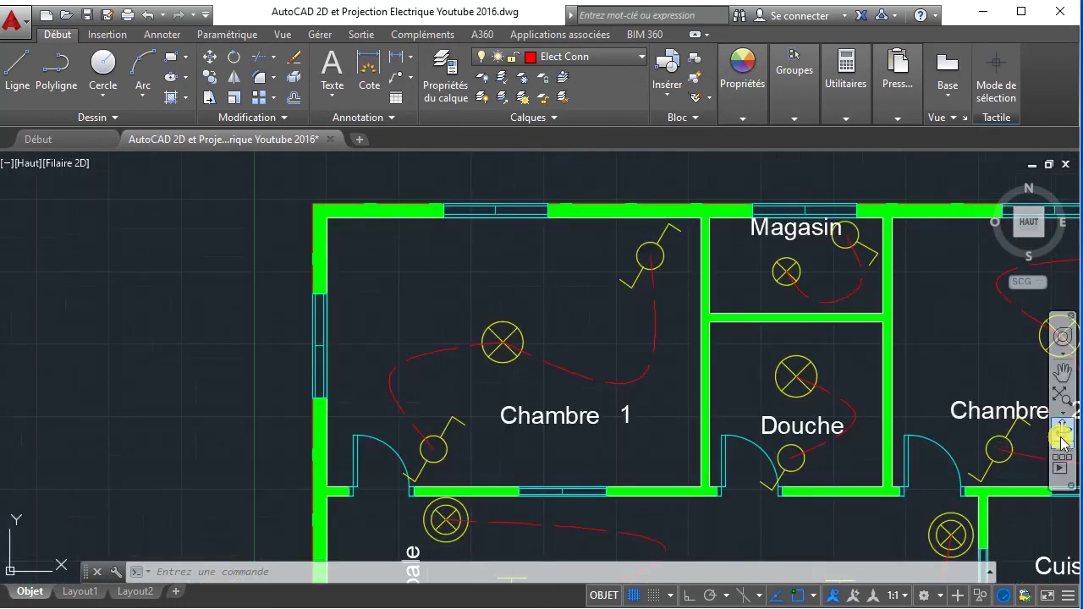
{"action": "left_click", "coordinate": [1060, 400]}
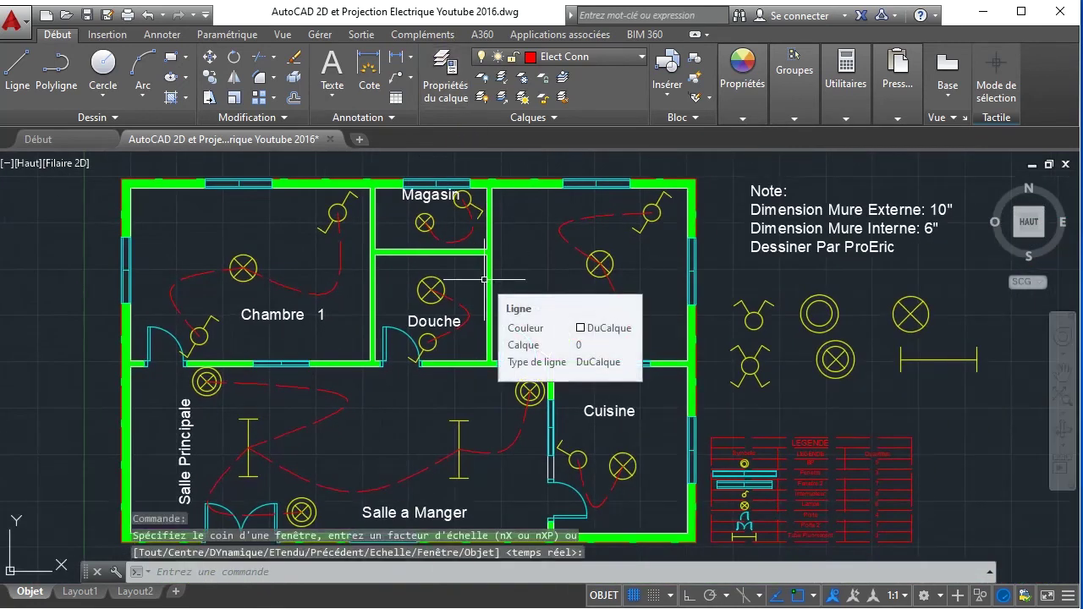
- Load Increment Text.lsp via APPLOAD, accepting the security warning and dismissing its instructions message
{"action": "type", "text": "APPLO"}
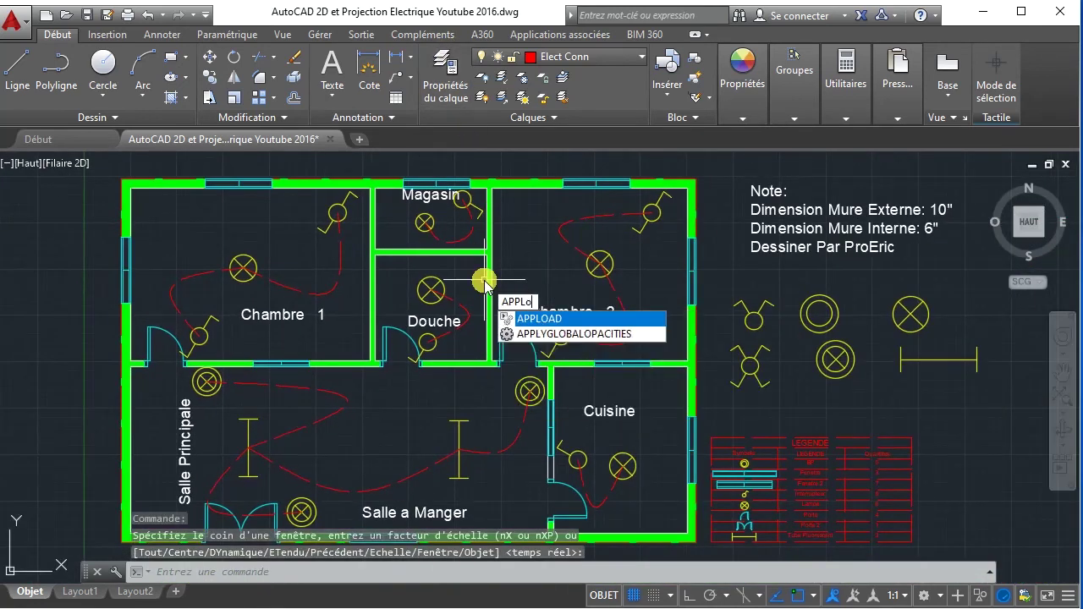
{"action": "key", "text": "Return"}
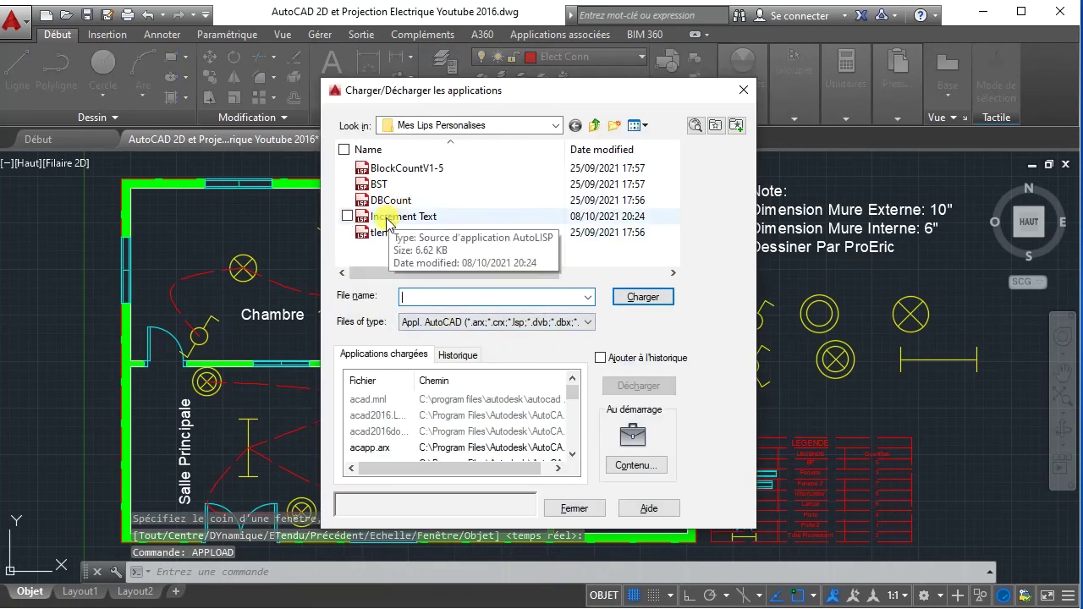
{"action": "double_click", "coordinate": [386, 218]}
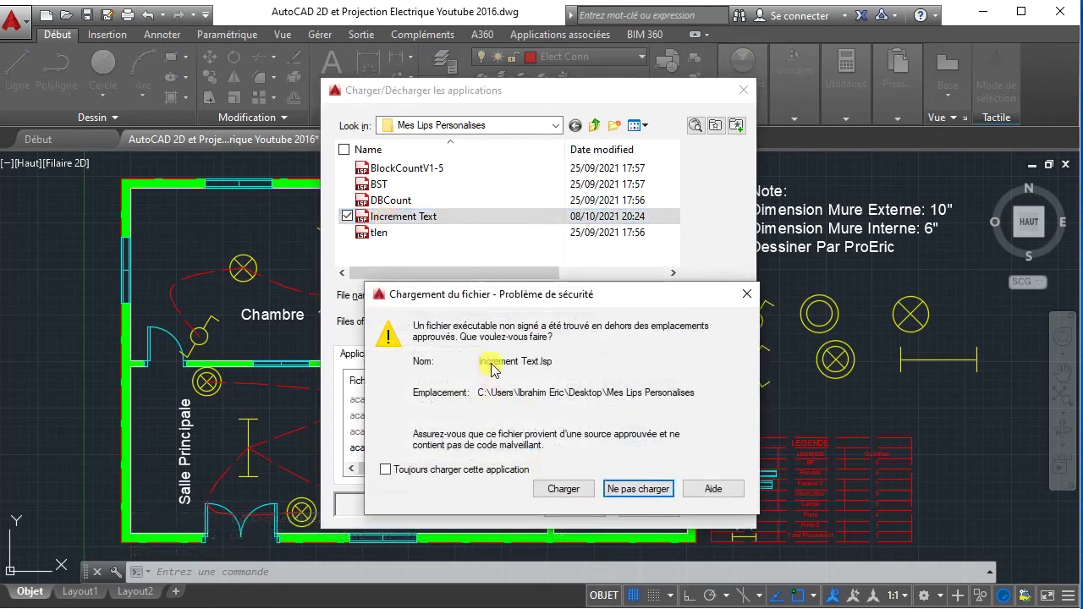
{"action": "left_click", "coordinate": [565, 491]}
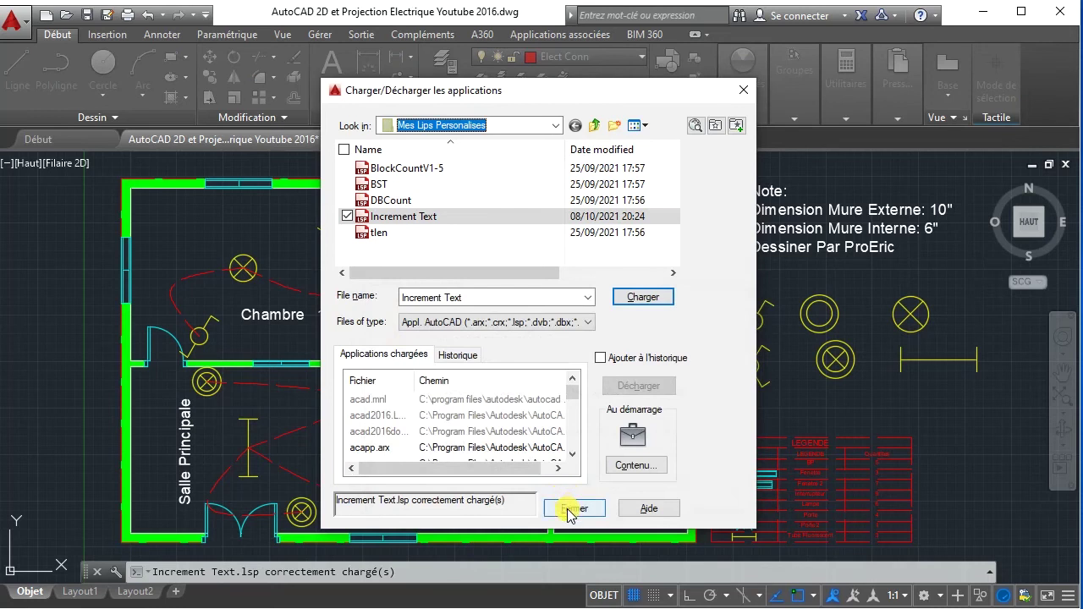
{"action": "left_click", "coordinate": [572, 509]}
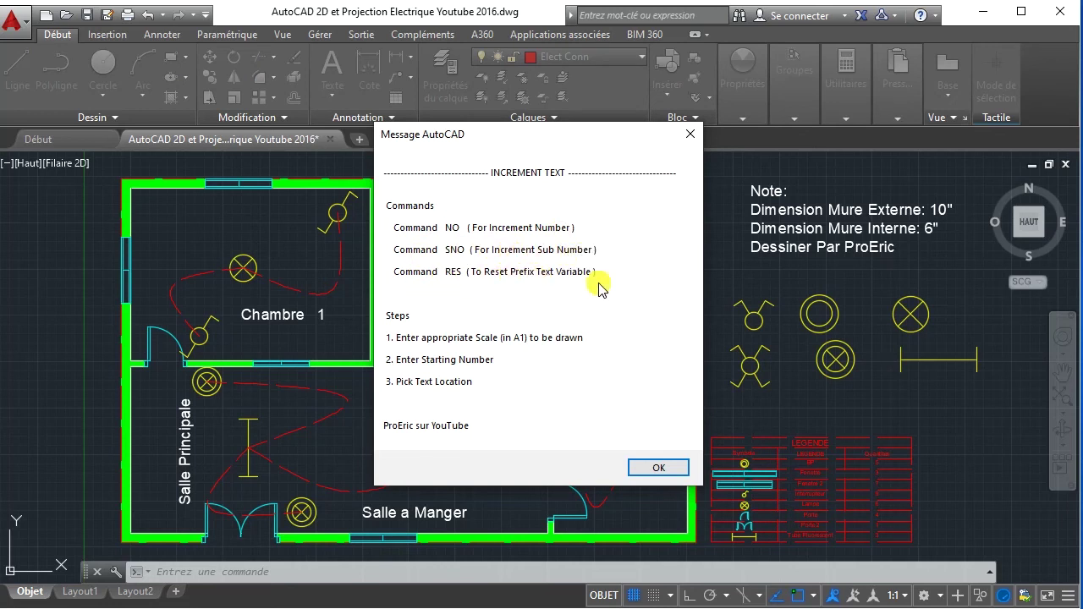
{"action": "left_click", "coordinate": [658, 466]}
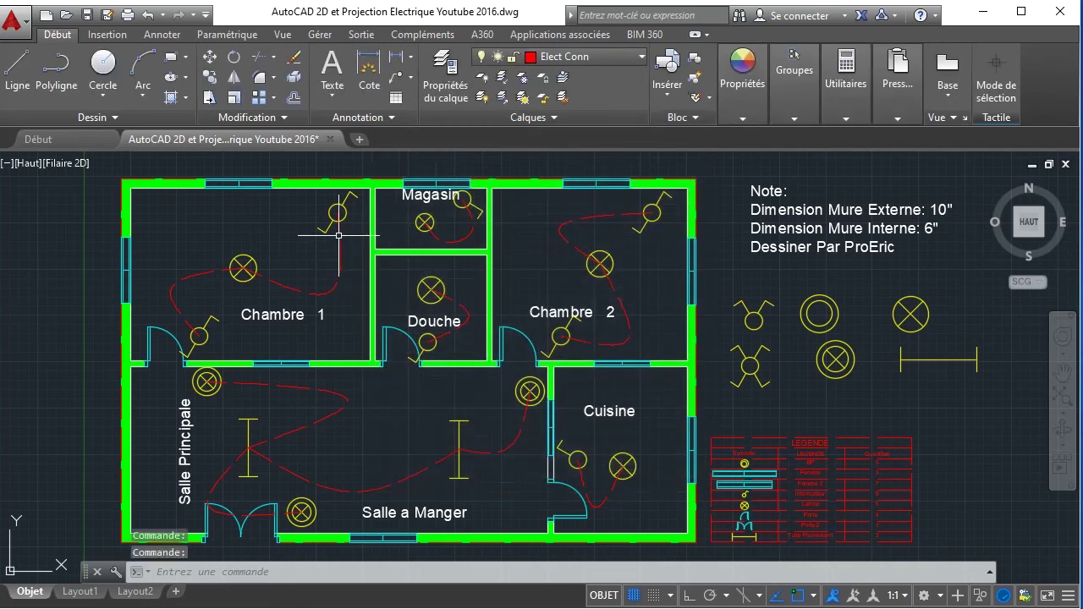
- Run NO with scale 1000 and prefix L\, placing the first lamp labels
{"action": "type", "text": "n"}
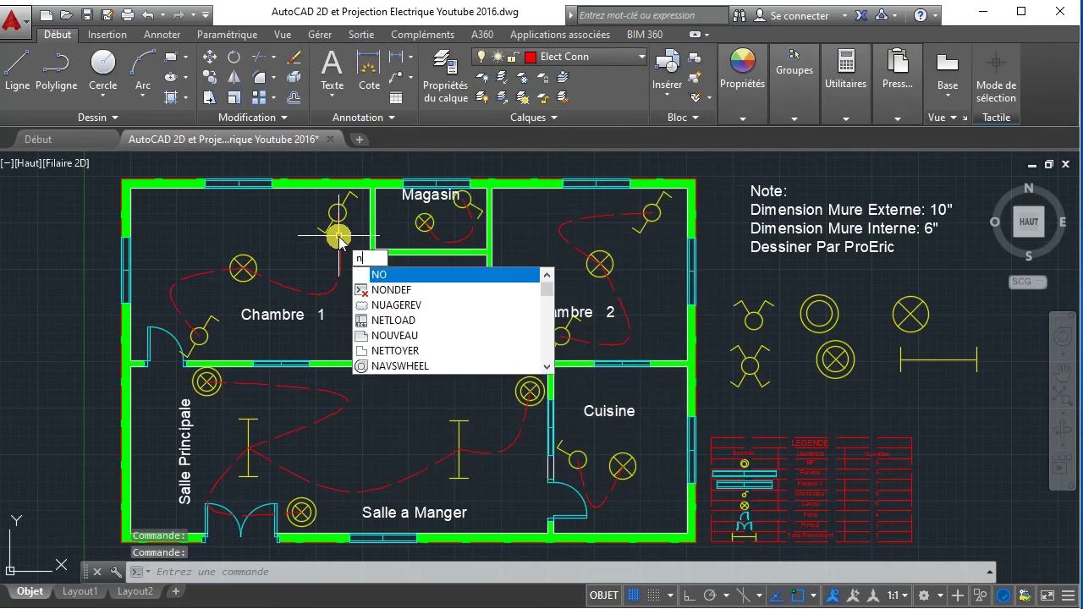
{"action": "type", "text": "o"}
{"action": "key", "text": "Return"}
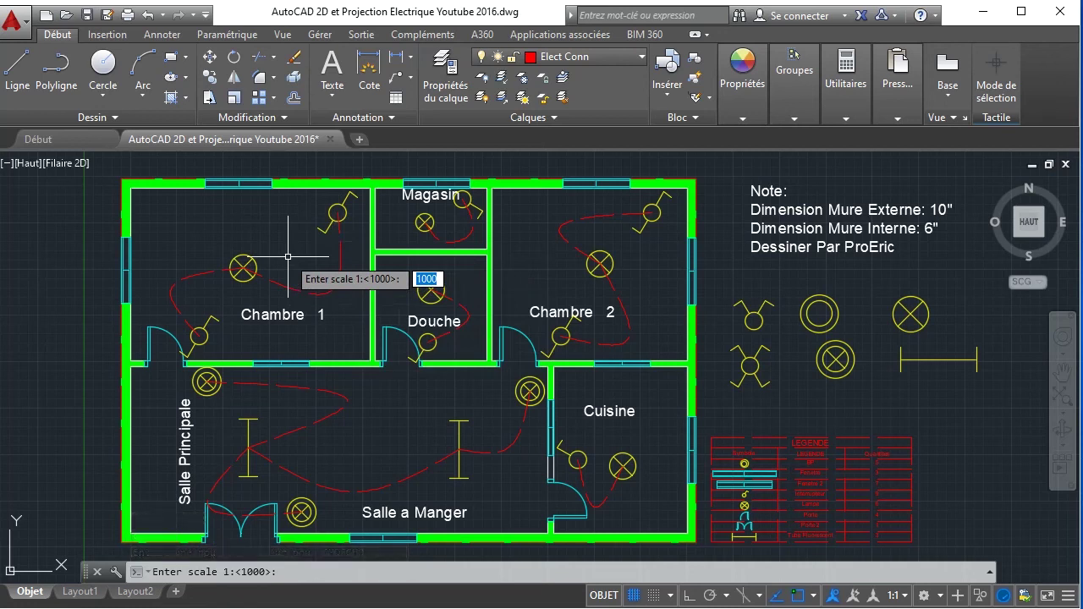
{"action": "key", "text": "Return"}
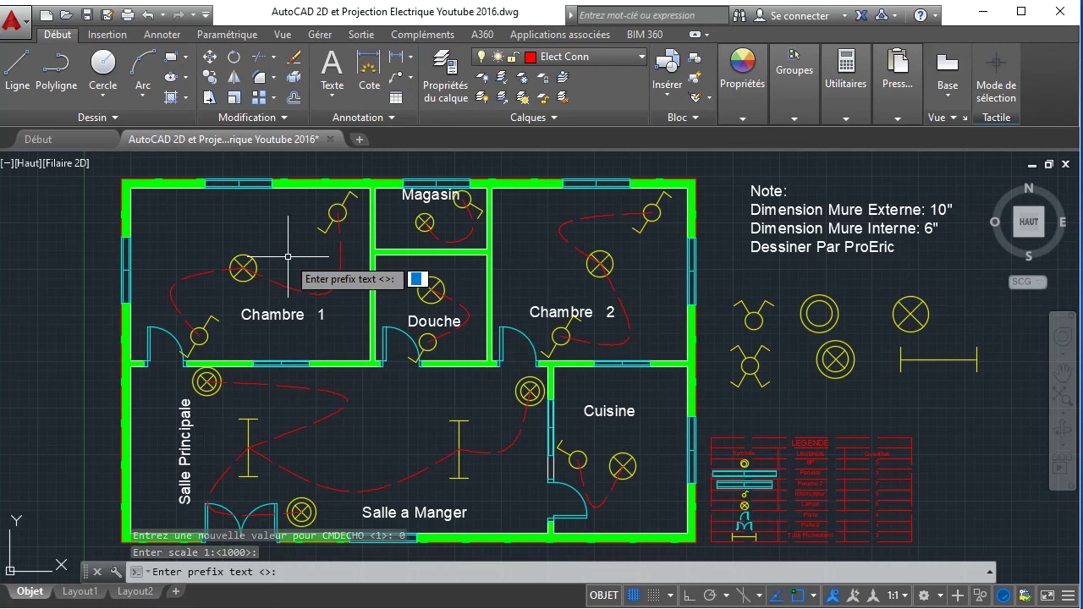
{"action": "type", "text": "L"}
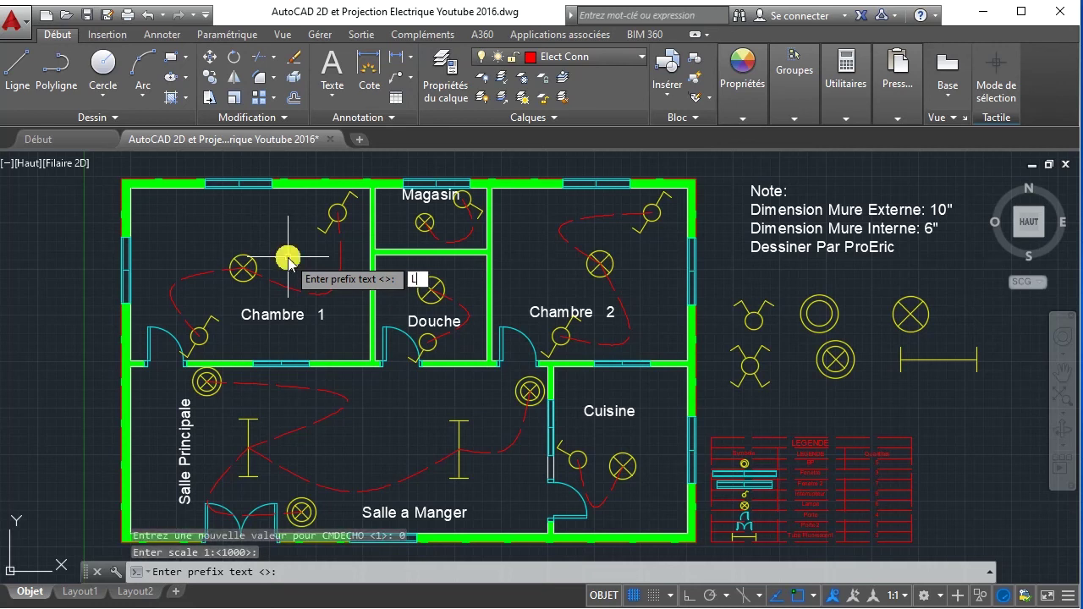
{"action": "type", "text": "\\"}
{"action": "key", "text": "Return"}
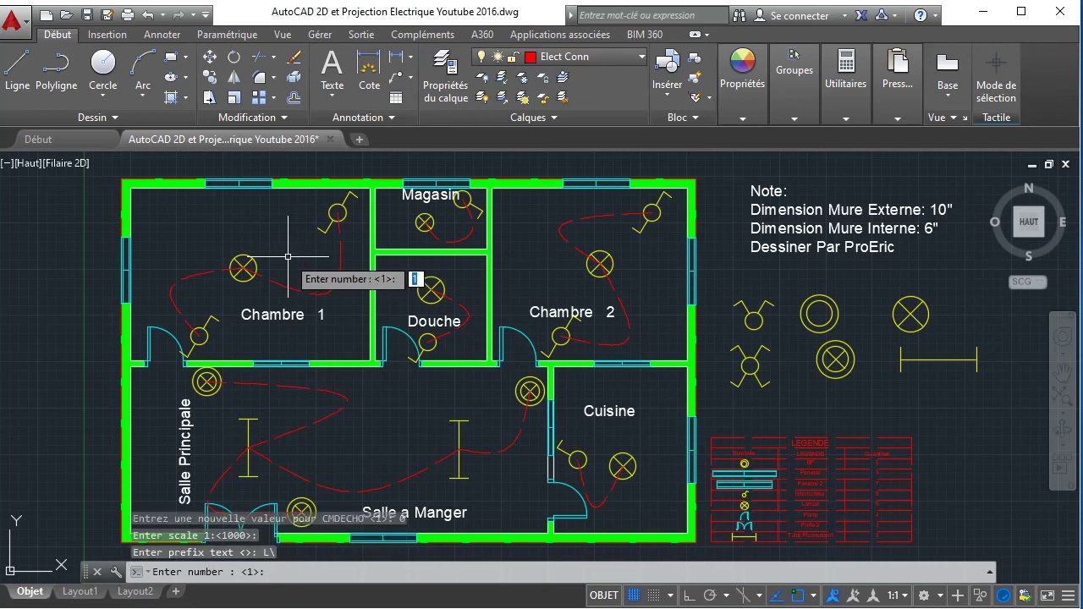
{"action": "left_click", "coordinate": [288, 256]}
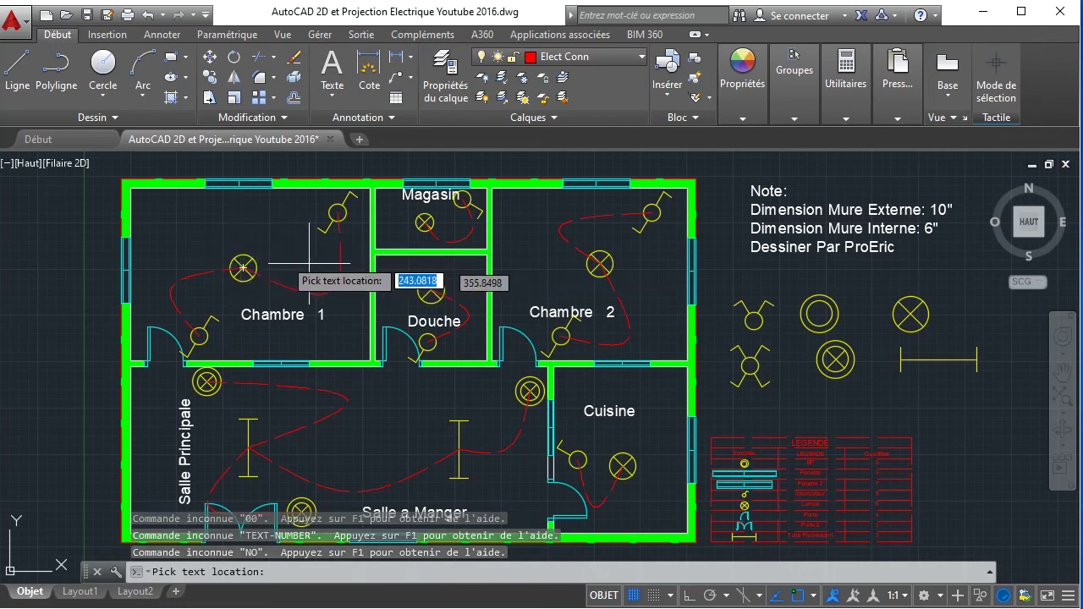
{"action": "scroll", "coordinate": [240, 247], "scroll_direction": "up", "scroll_amount": 4}
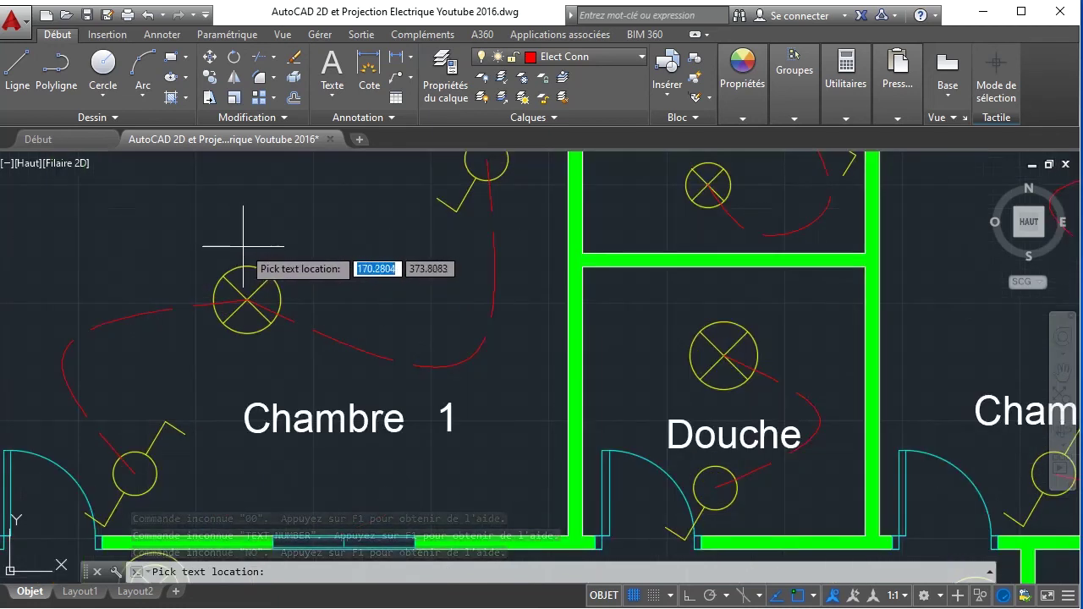
{"action": "scroll", "coordinate": [229, 237], "scroll_direction": "up", "scroll_amount": 5}
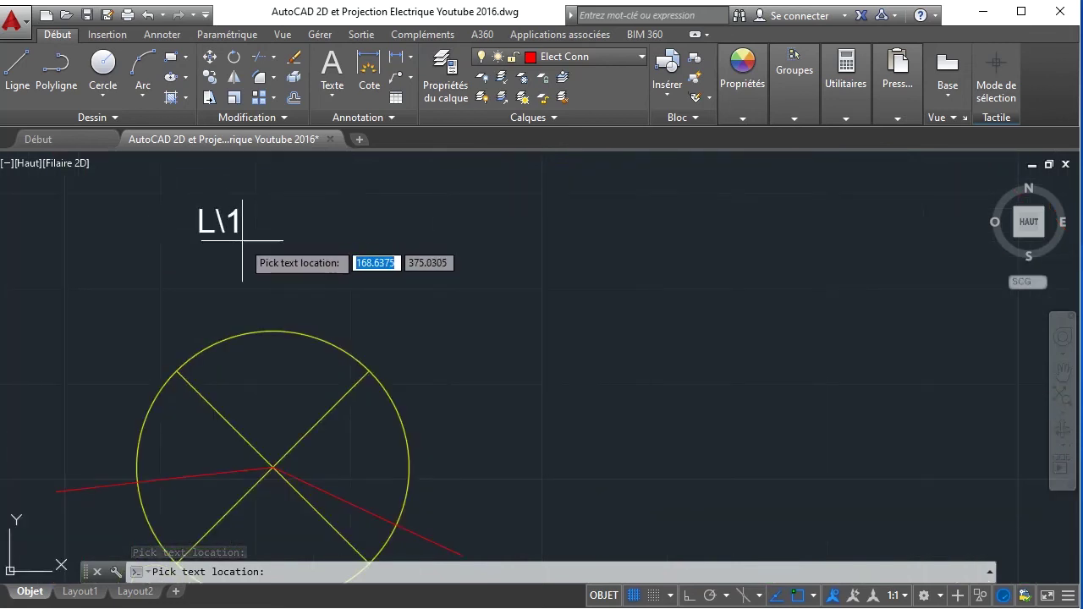
{"action": "key", "text": "ctrl+z"}
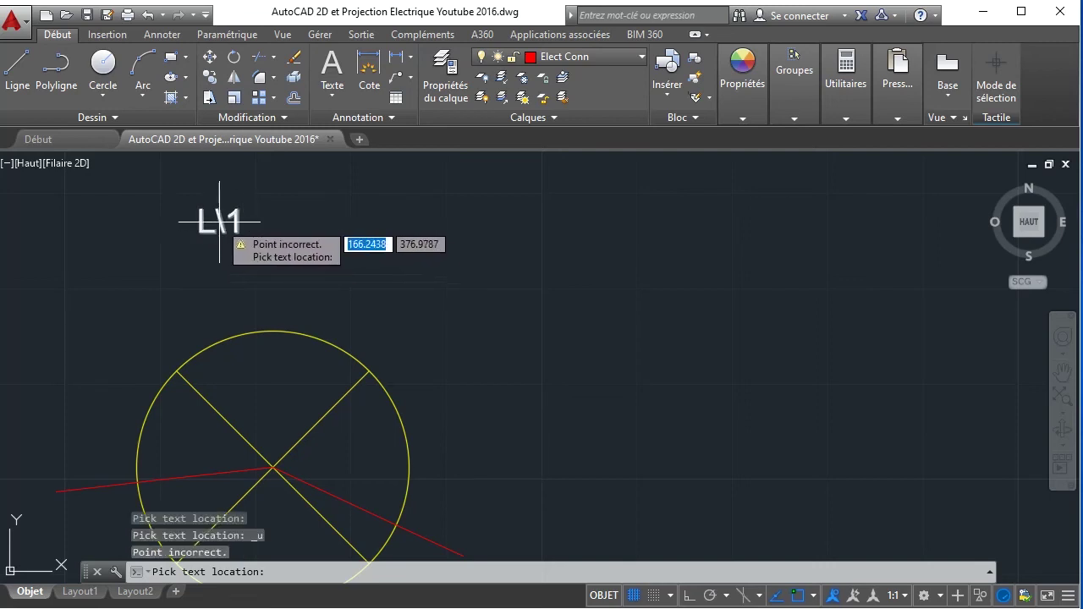
{"action": "left_click", "coordinate": [219, 222]}
- Cancel the command and delete the misnamed L\1 and L\2 labels
{"action": "key", "text": "Escape"}
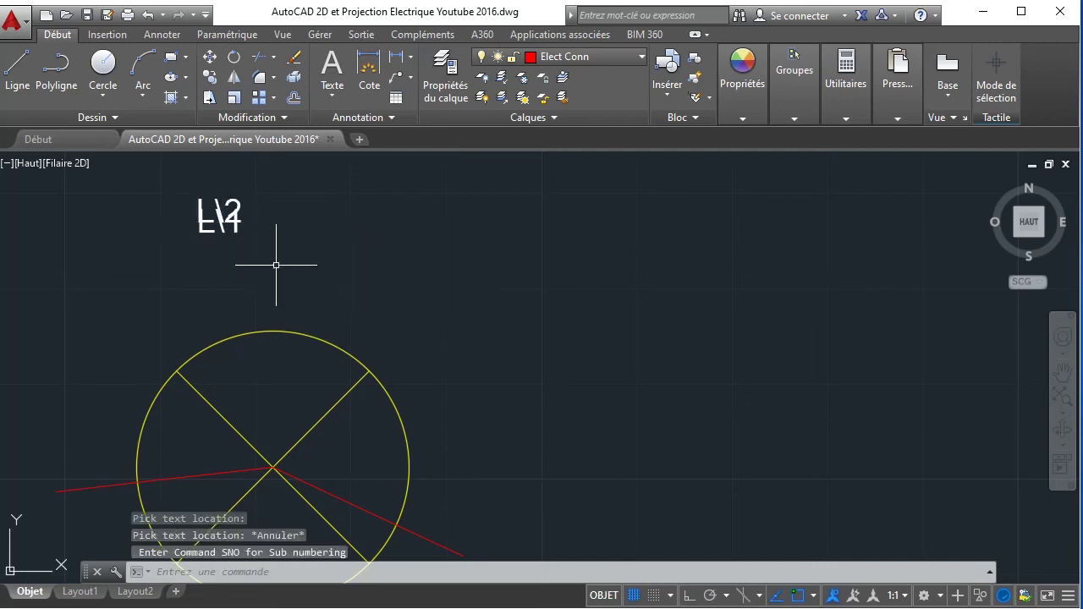
{"action": "key", "text": "Escape"}
{"action": "left_click", "coordinate": [334, 269]}
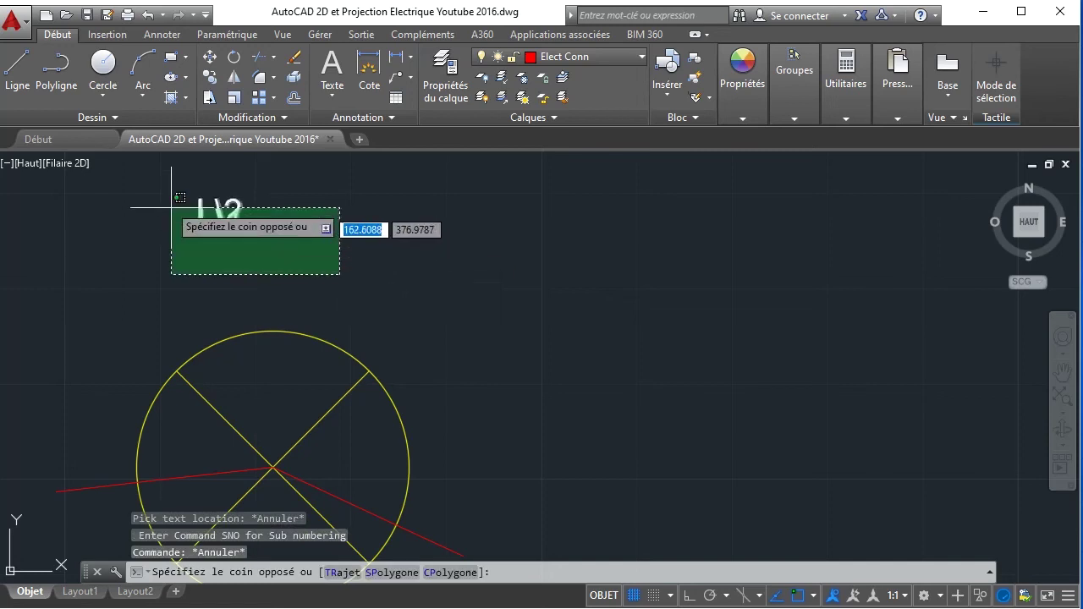
{"action": "left_click", "coordinate": [184, 220]}
{"action": "key", "text": "Delete"}
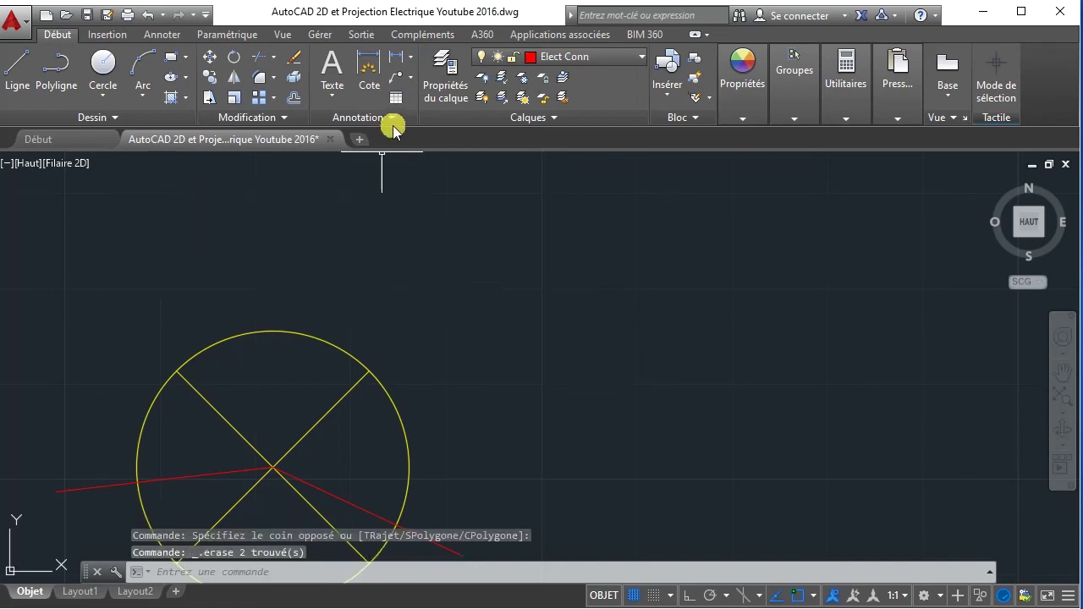
{"action": "left_click", "coordinate": [1063, 396]}
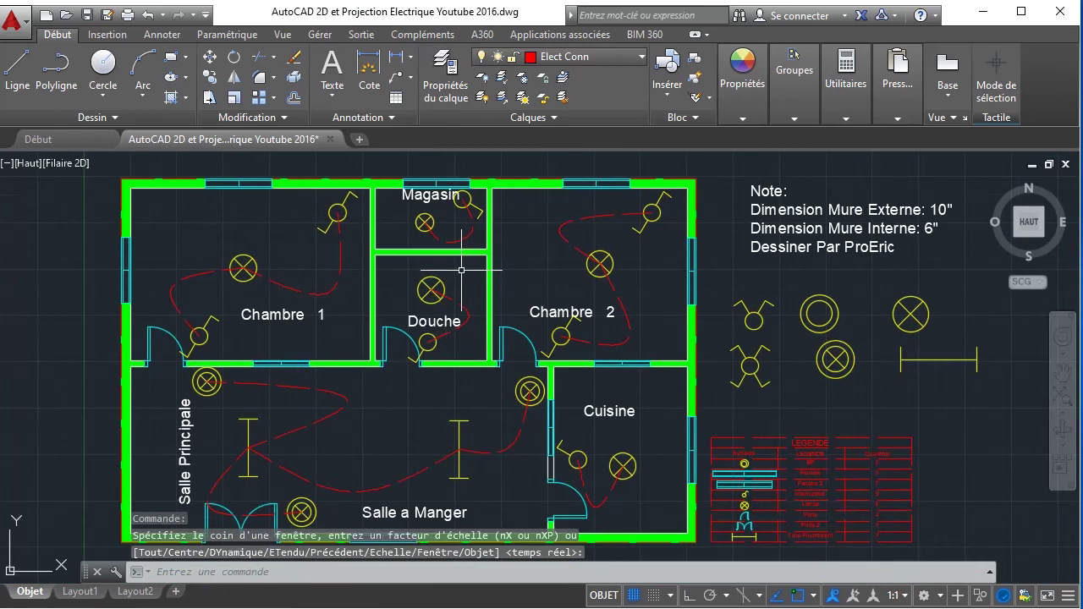
- Restart NO with scale 300, label prefix L and starting number 1
{"action": "type", "text": "NO"}
{"action": "key", "text": "Return"}
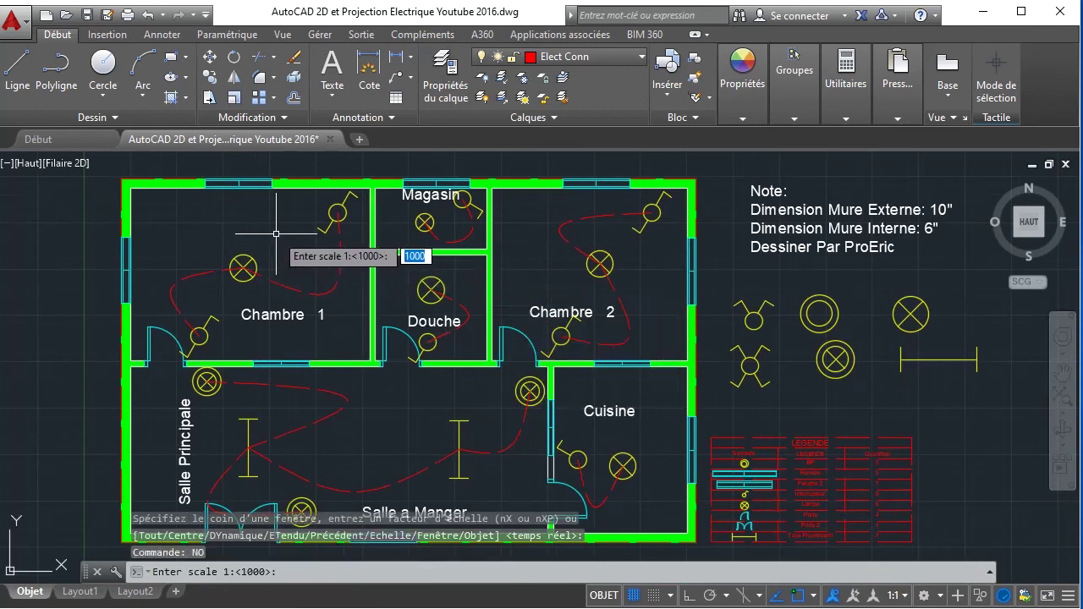
{"action": "type", "text": "300"}
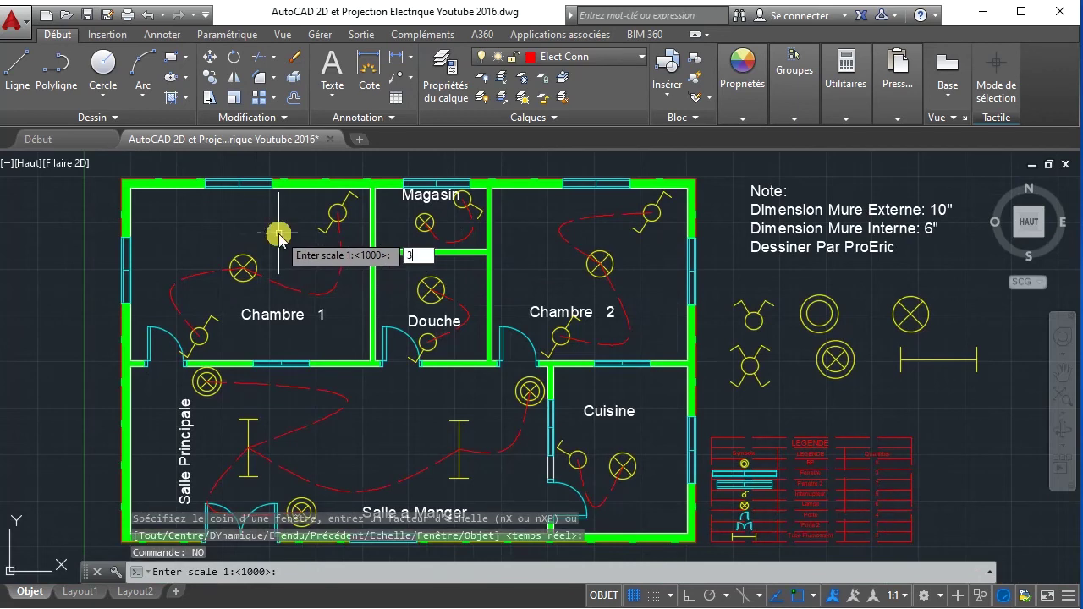
{"action": "key", "text": "Return"}
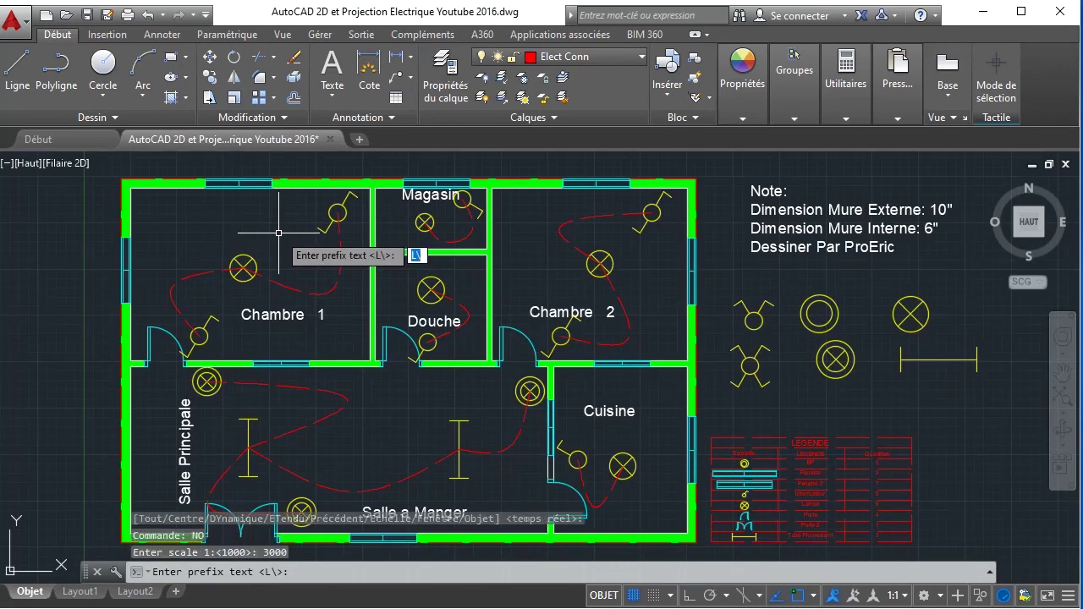
{"action": "left_click", "coordinate": [230, 229]}
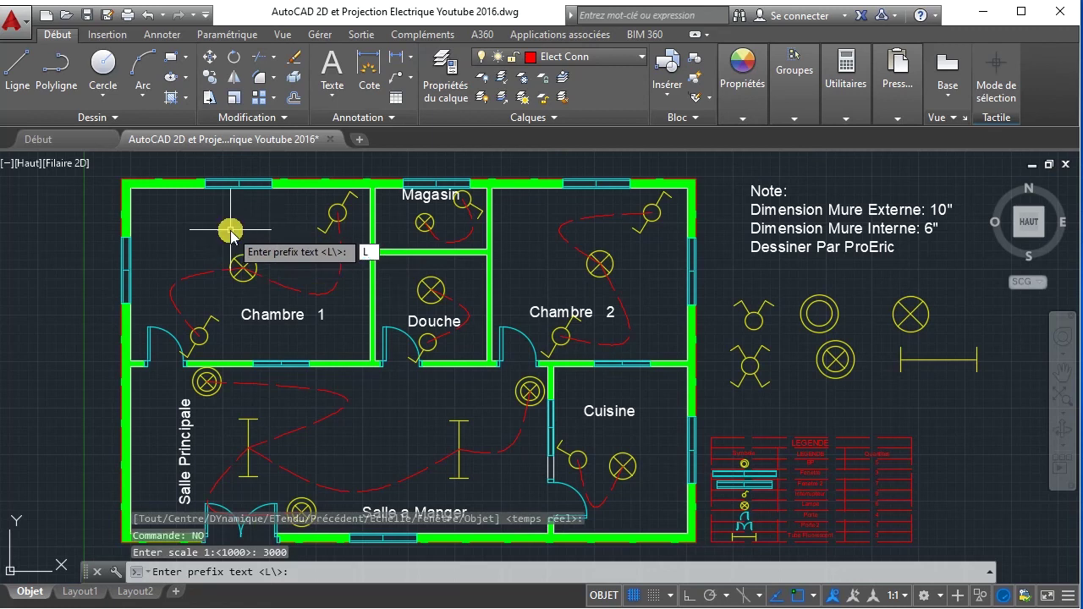
{"action": "key", "text": "Return"}
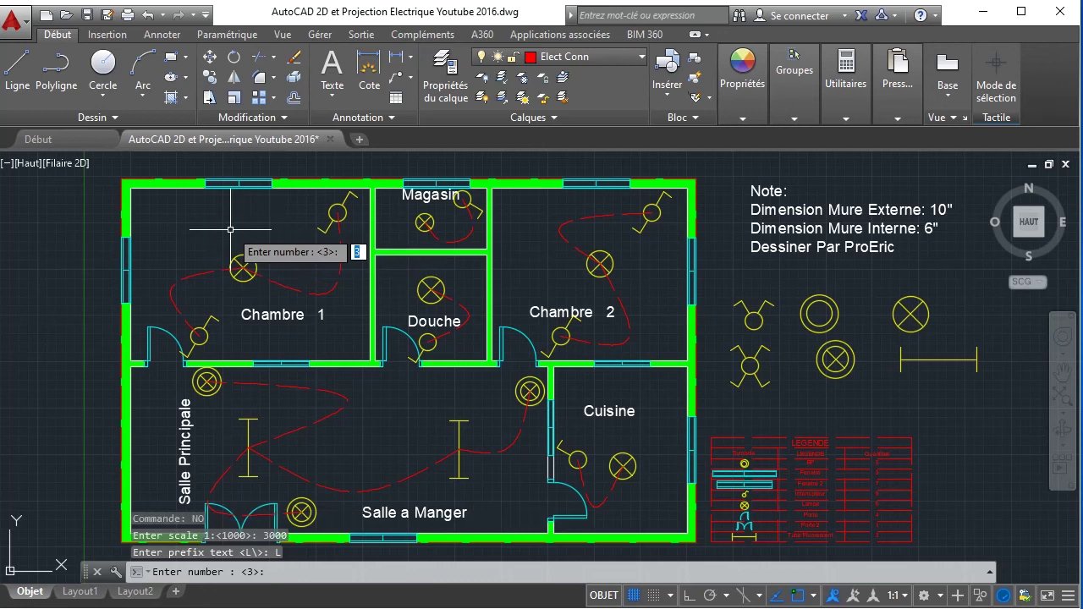
{"action": "left_click", "coordinate": [230, 230]}
{"action": "type", "text": "1"}
{"action": "key", "text": "Return"}
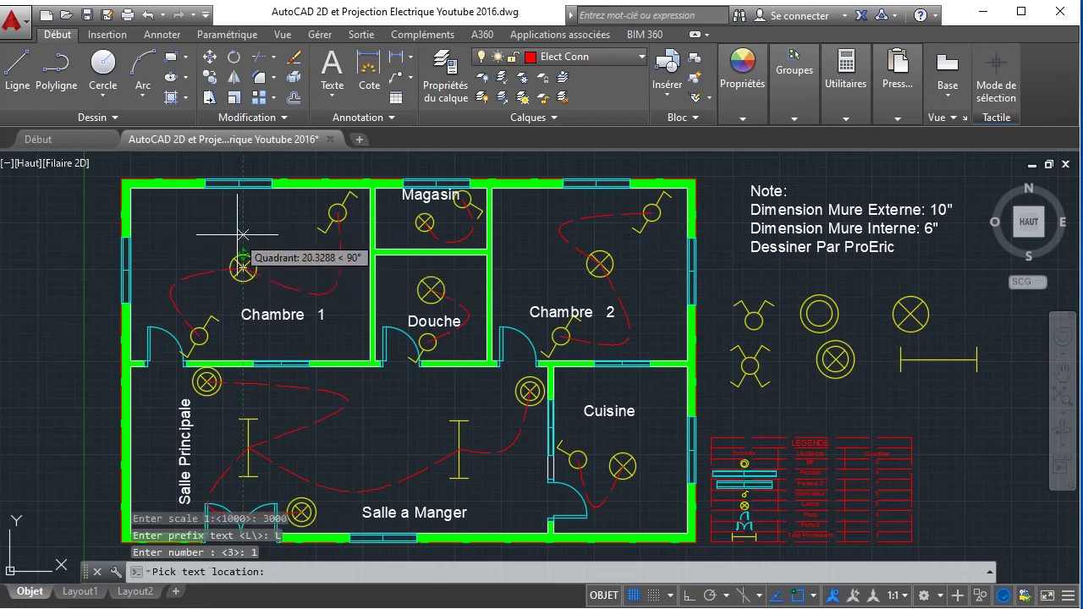
- Label the lamps L1, L2 and L3 in Chambre 1, Douche and Chambre 2
{"action": "left_click", "coordinate": [242, 238]}
{"action": "scroll", "coordinate": [242, 232], "scroll_direction": "up", "scroll_amount": 4}
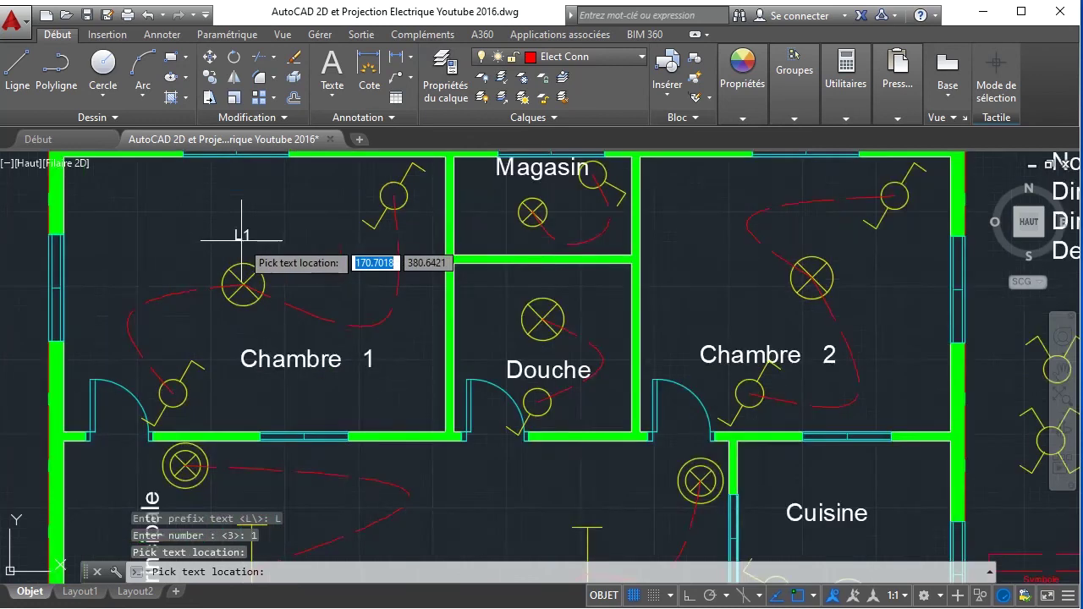
{"action": "scroll", "coordinate": [349, 275], "scroll_direction": "down", "scroll_amount": 2}
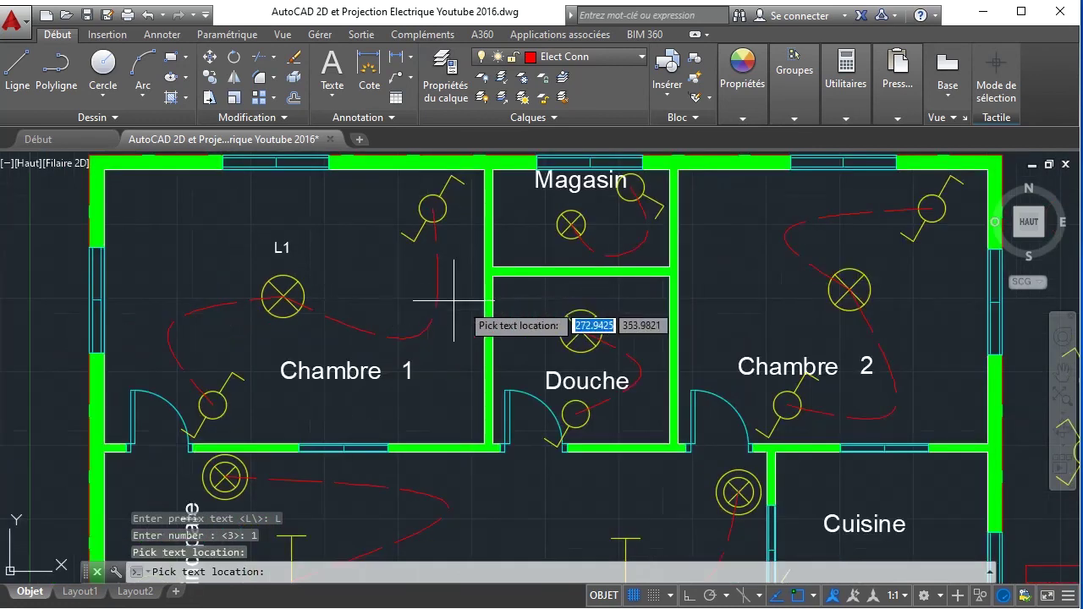
{"action": "left_click", "coordinate": [579, 302]}
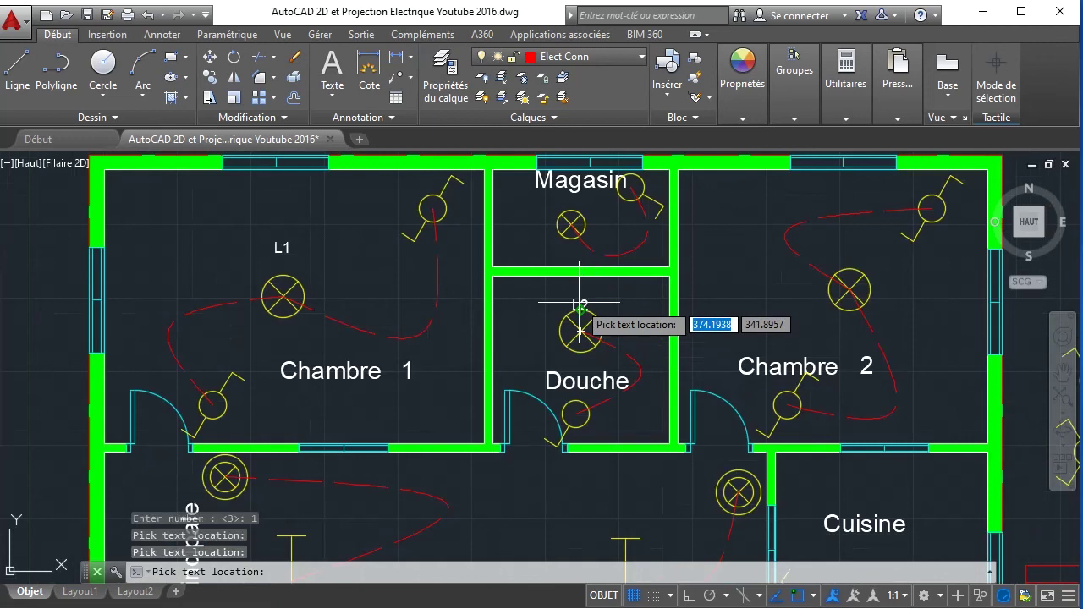
{"action": "left_click", "coordinate": [849, 261]}
{"action": "scroll", "coordinate": [793, 342], "scroll_direction": "down", "scroll_amount": 3}
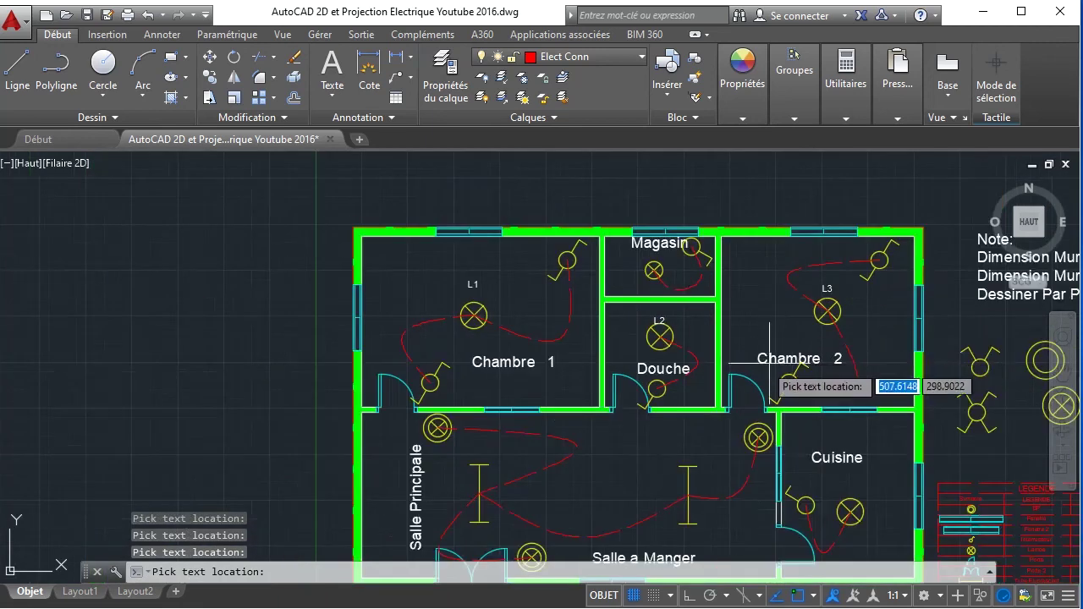
- Label the Cuisine, Salle a Manger and Magasin lamps, ending at L7, then exit
{"action": "middle_click_drag", "start_coordinate": [848, 512], "coordinate": [652, 351]}
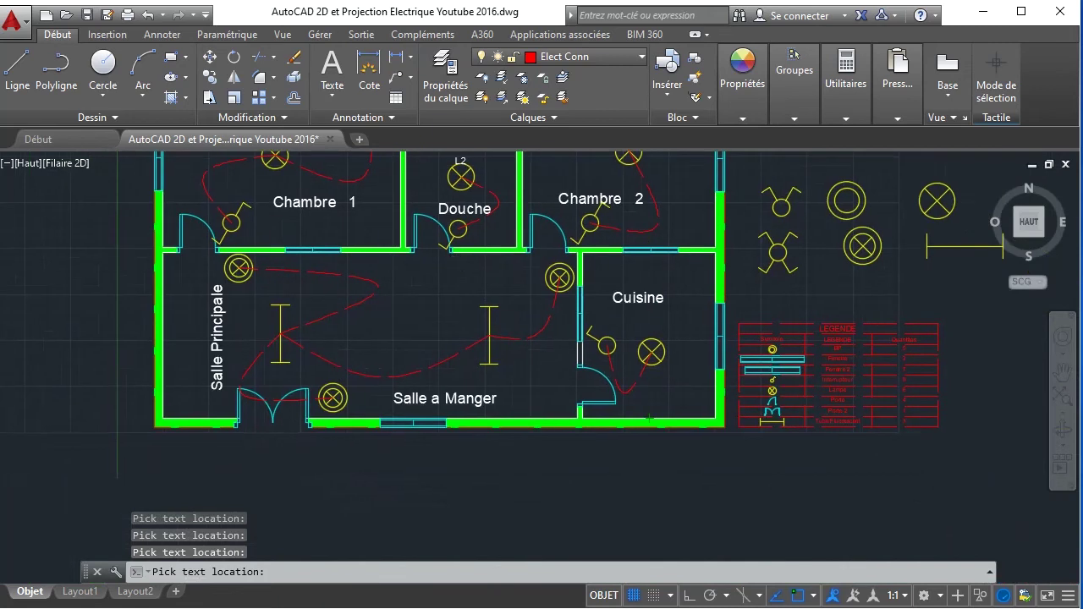
{"action": "left_click", "coordinate": [652, 351]}
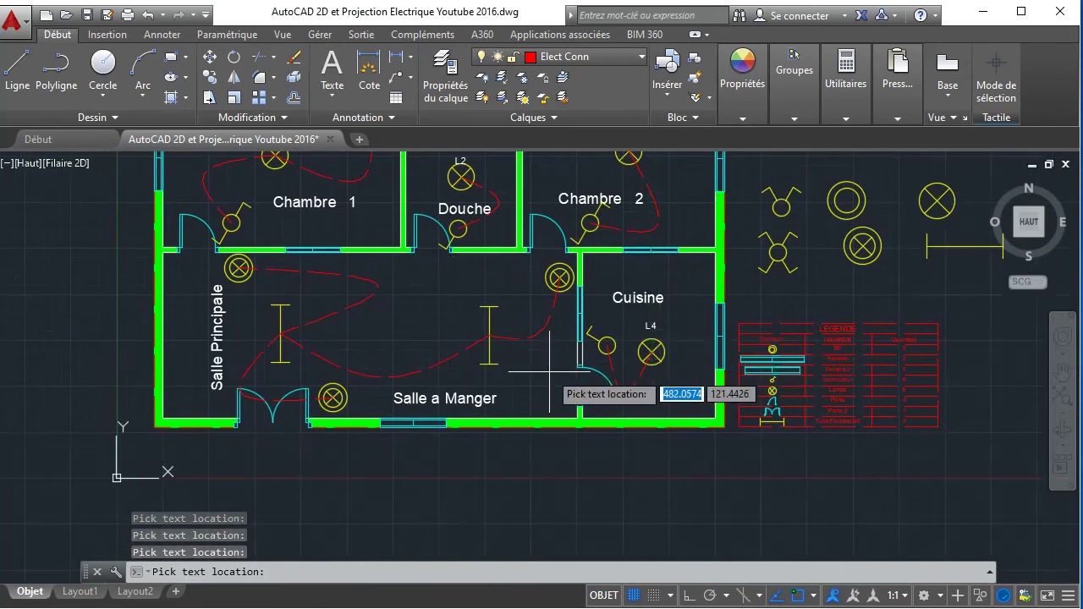
{"action": "left_click", "coordinate": [489, 332]}
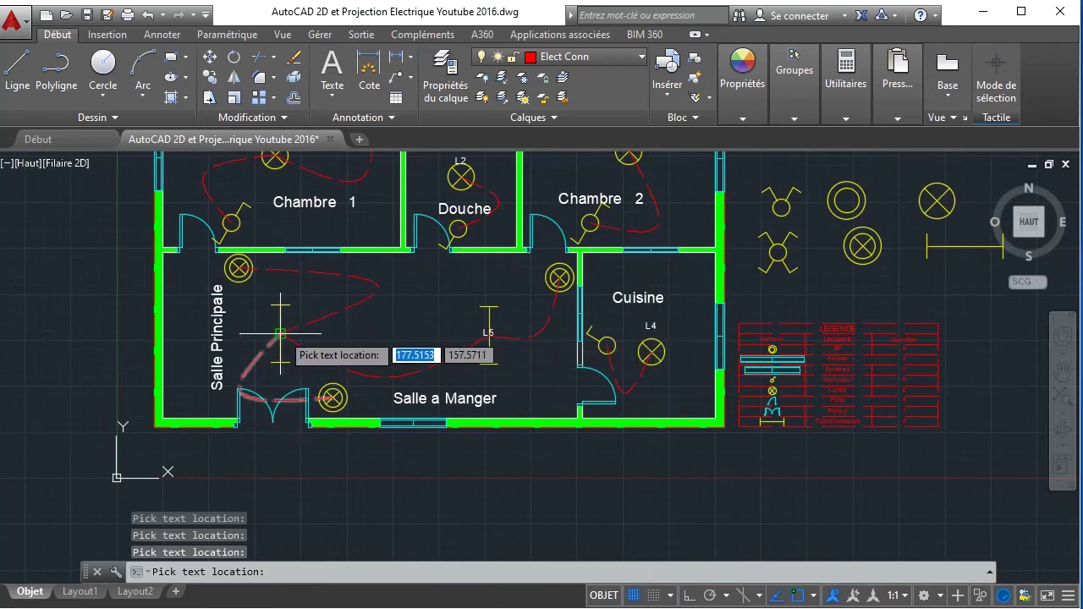
{"action": "scroll", "coordinate": [461, 313], "scroll_direction": "down", "scroll_amount": 3}
{"action": "scroll", "coordinate": [457, 240], "scroll_direction": "up", "scroll_amount": 8}
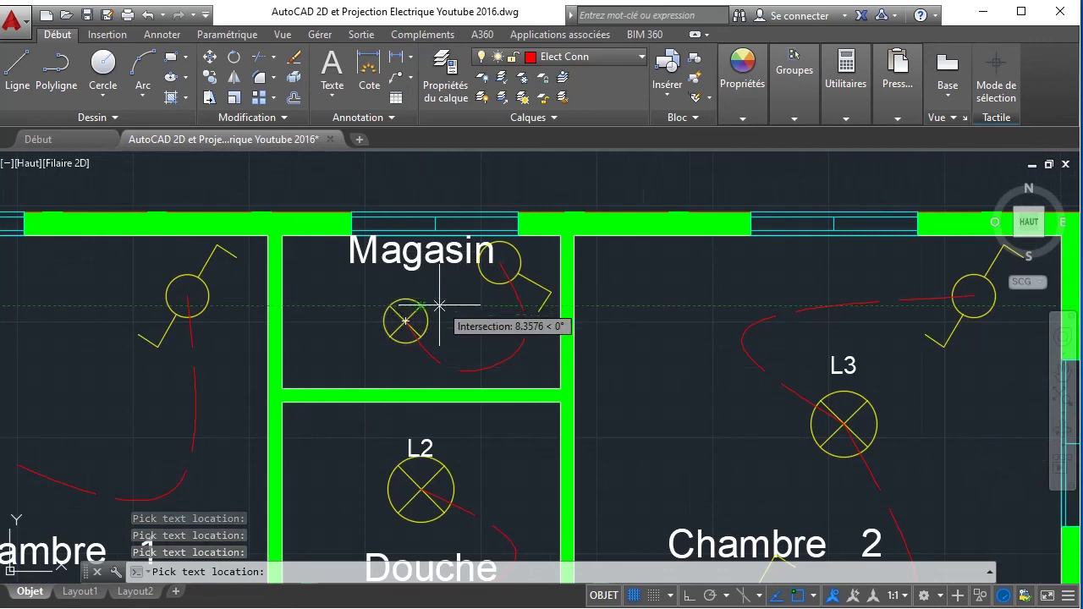
{"action": "left_click", "coordinate": [405, 320]}
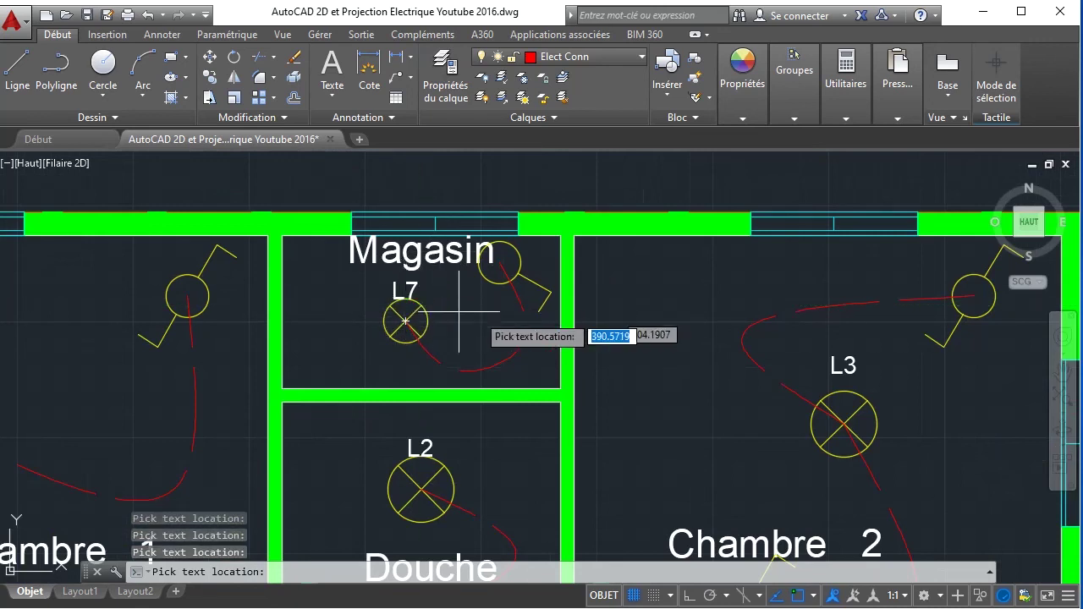
{"action": "scroll", "coordinate": [469, 348], "scroll_direction": "down", "scroll_amount": 2}
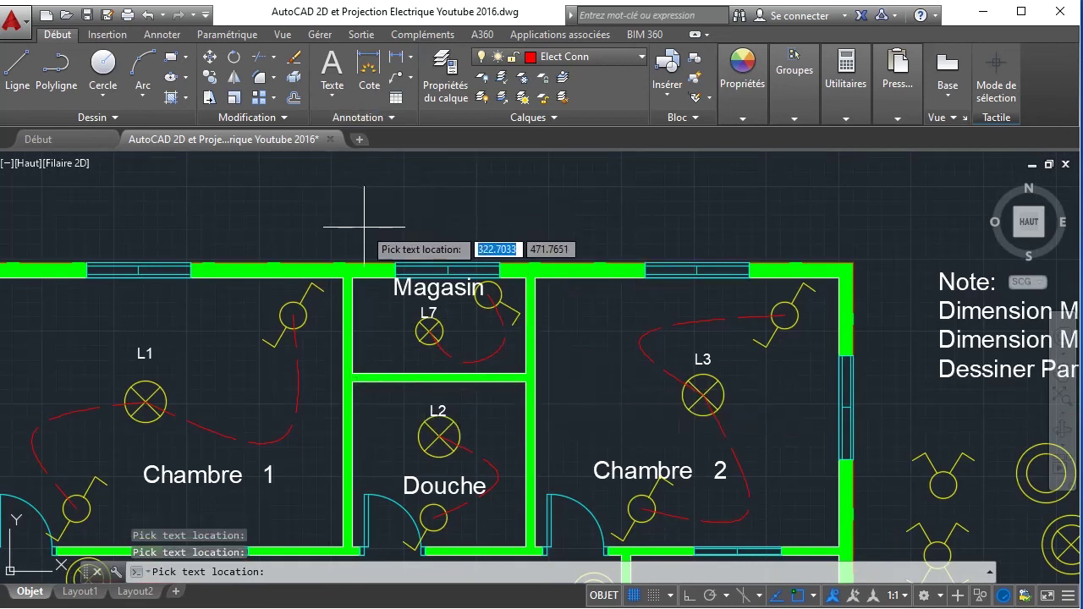
{"action": "key", "text": "Escape"}
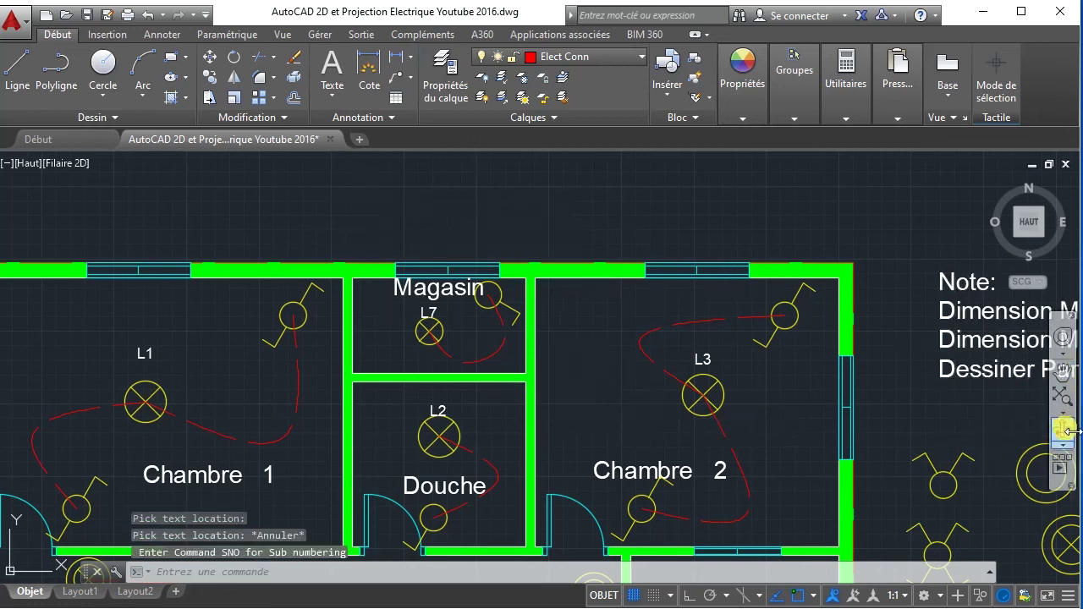
- Move the six spare lamp and switch symbols slightly upward, just beneath the notes
{"action": "left_click", "coordinate": [1064, 398]}
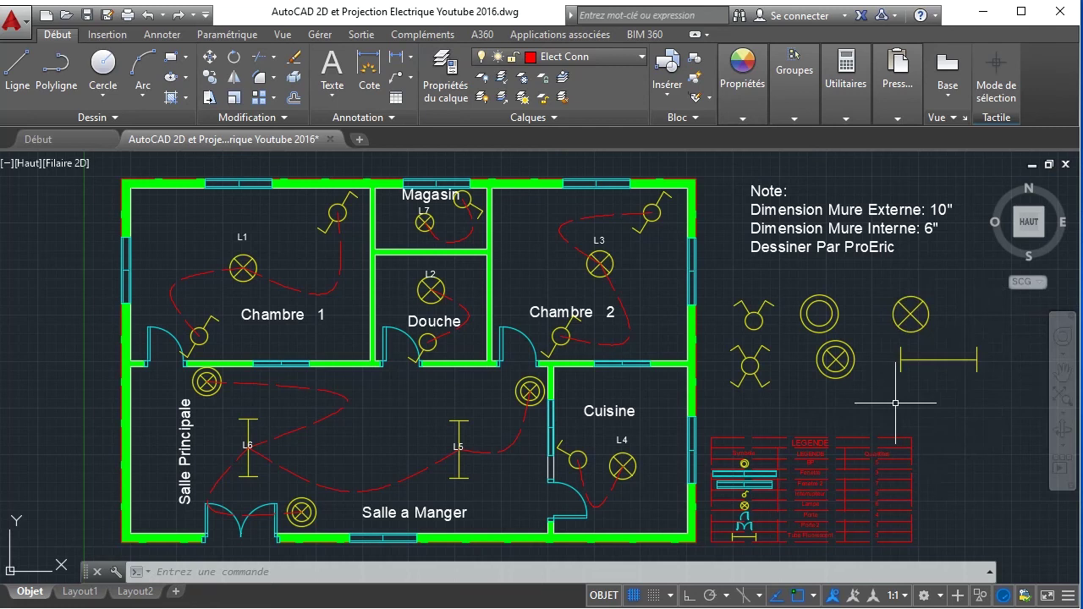
{"action": "scroll", "coordinate": [895, 403], "scroll_direction": "up", "scroll_amount": 2}
{"action": "middle_click_drag", "start_coordinate": [901, 402], "coordinate": [581, 353]}
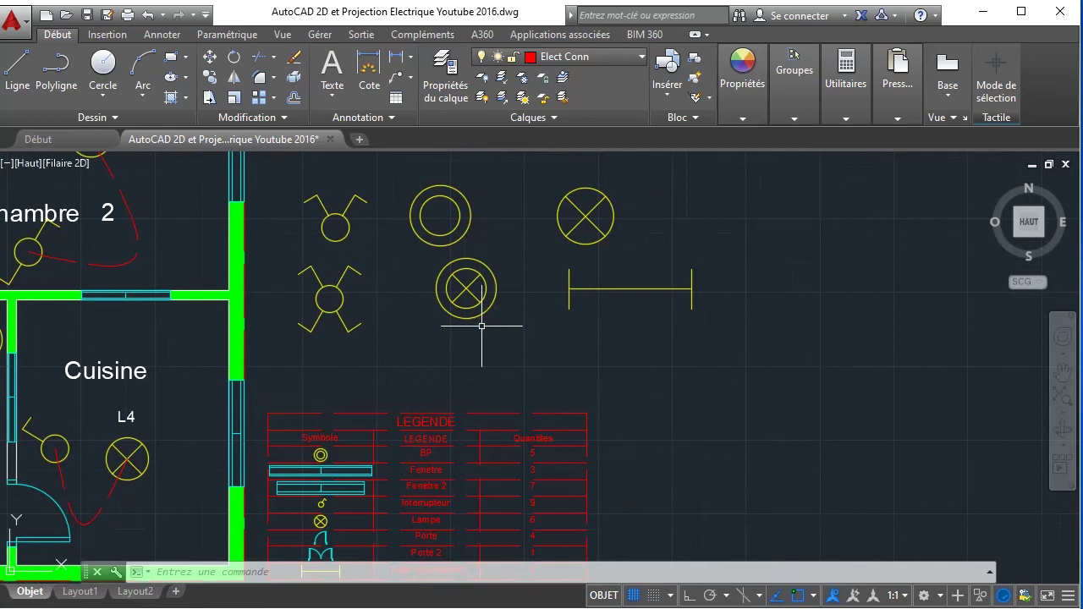
{"action": "scroll", "coordinate": [483, 326], "scroll_direction": "down", "scroll_amount": 2}
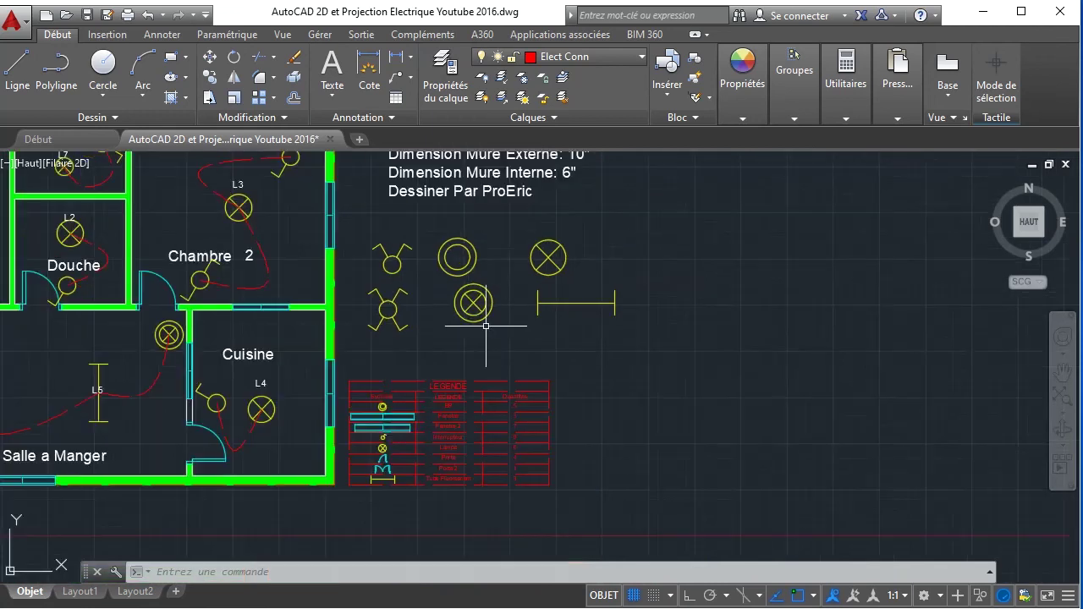
{"action": "left_click", "coordinate": [359, 211]}
{"action": "left_click", "coordinate": [666, 364]}
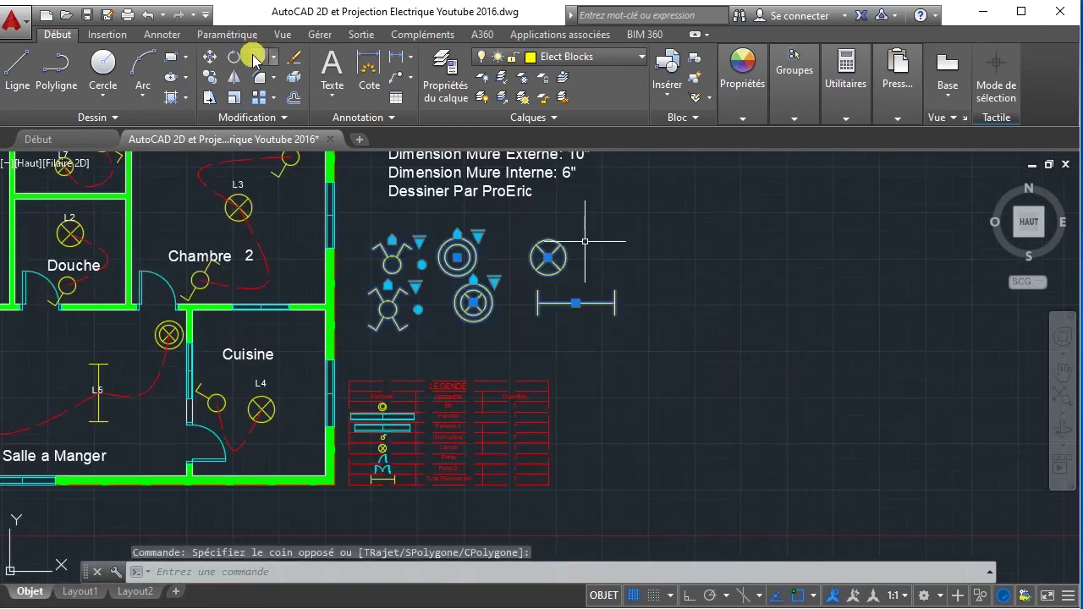
{"action": "left_click", "coordinate": [210, 57]}
{"action": "left_click", "coordinate": [424, 290]}
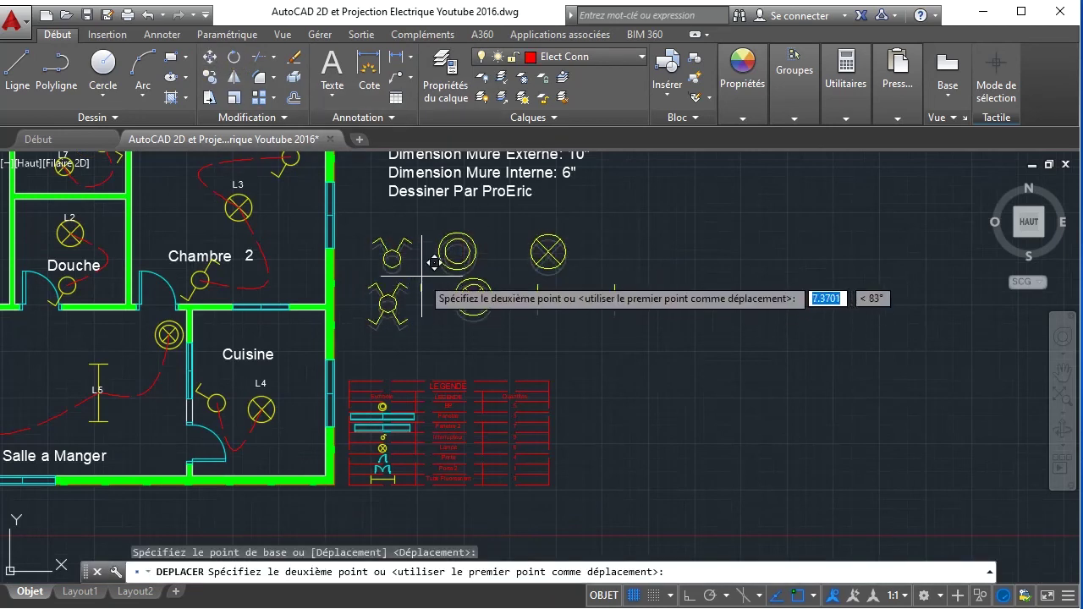
{"action": "left_click", "coordinate": [417, 270]}
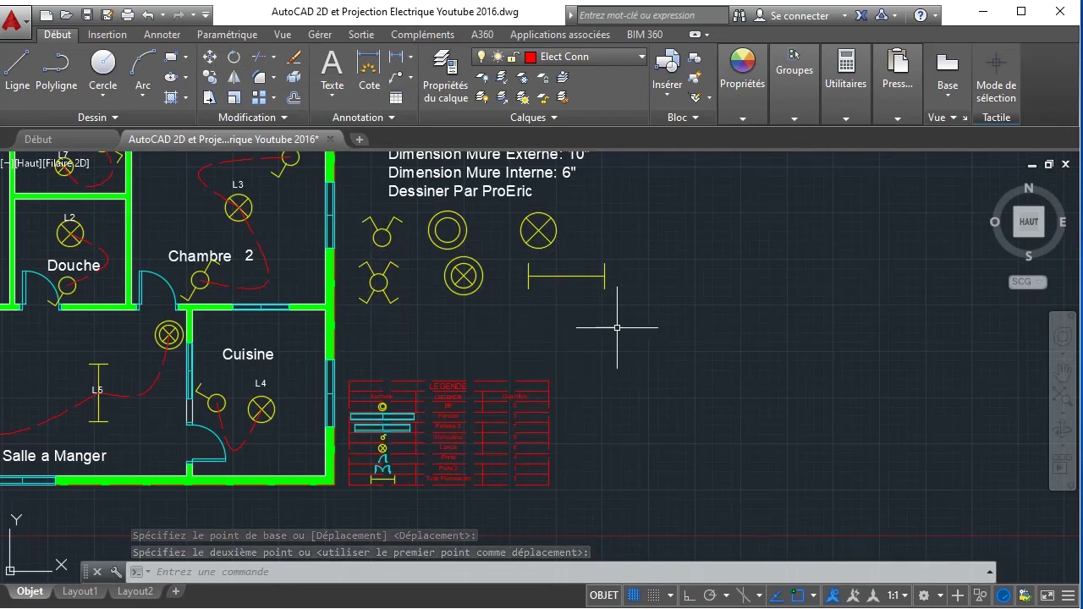
{"action": "mouse_move", "coordinate": [619, 328]}
{"action": "middle_mouse_down"}
{"action": "mouse_move", "coordinate": [934, 390]}
{"action": "mouse_move", "coordinate": [914, 376]}
{"action": "middle_mouse_up"}
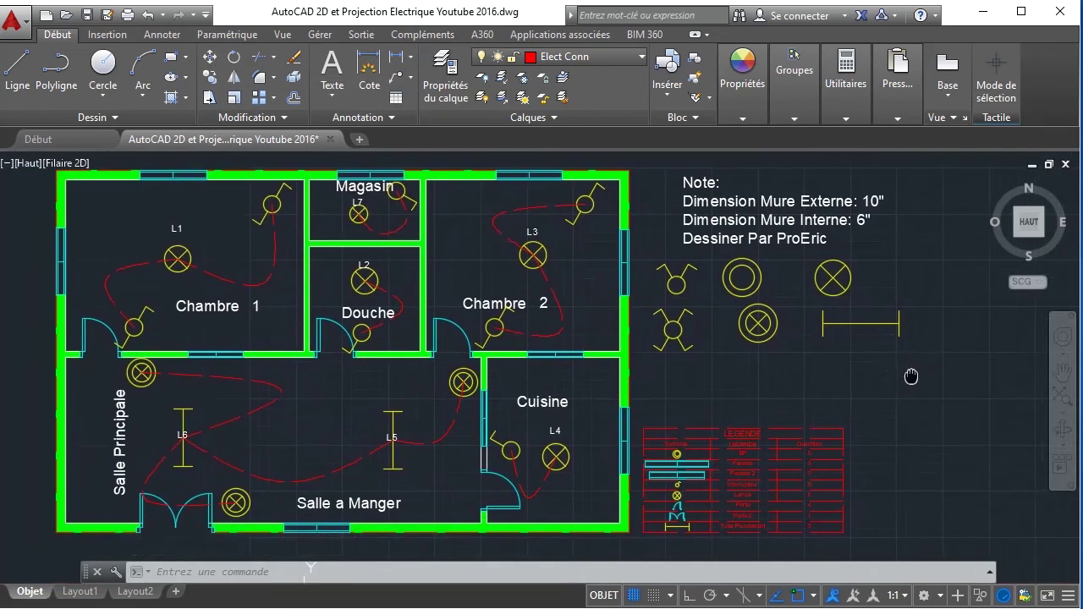
{"action": "scroll", "coordinate": [874, 386], "scroll_direction": "up", "scroll_amount": 2}
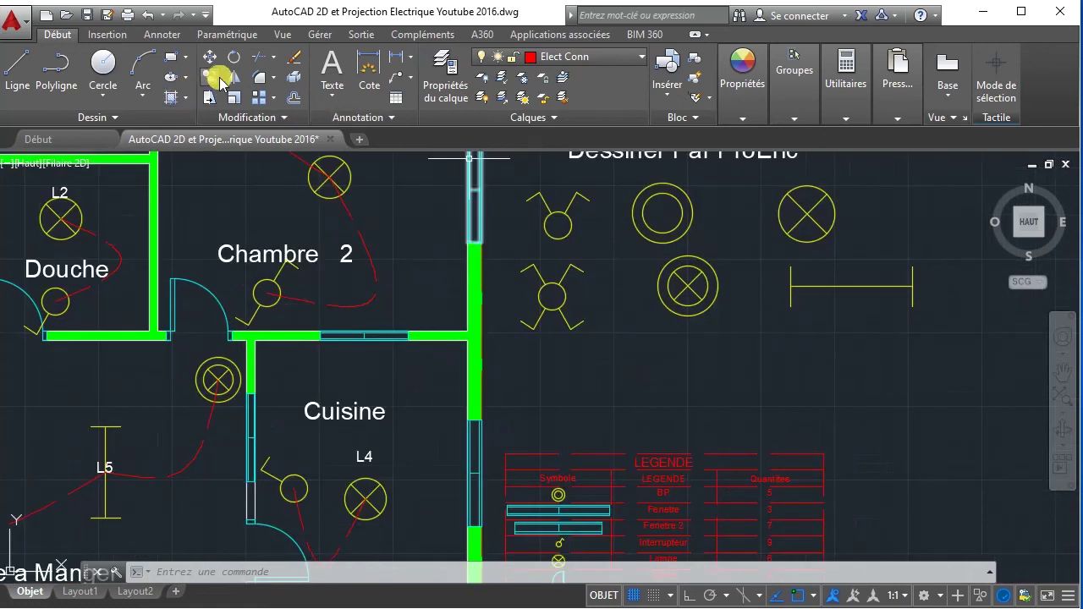
- Make Elect Blocks the current layer
{"action": "left_click", "coordinate": [104, 74]}
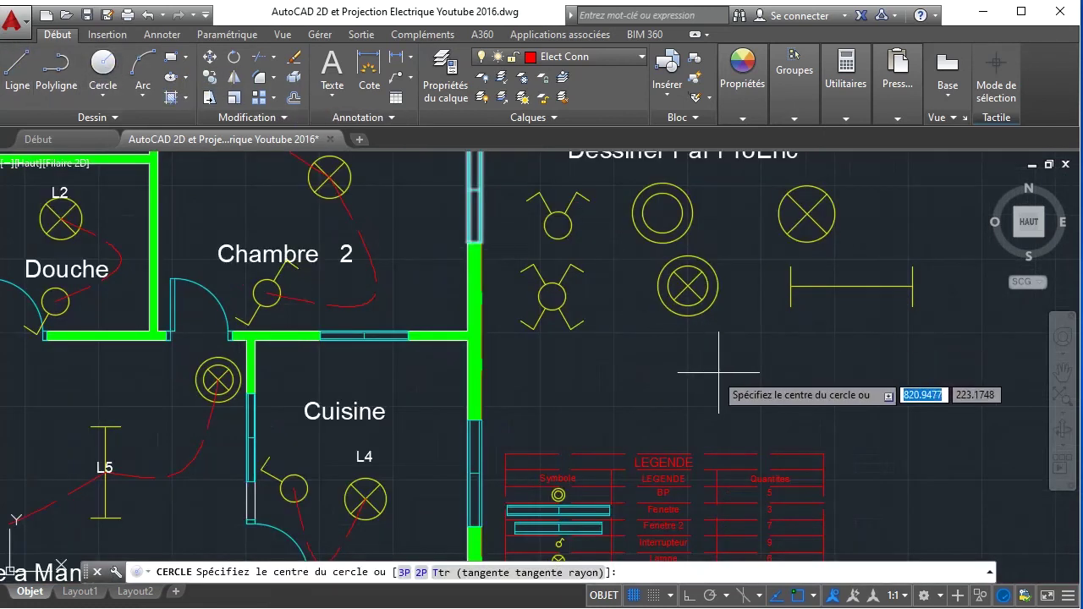
{"action": "left_click", "coordinate": [691, 388]}
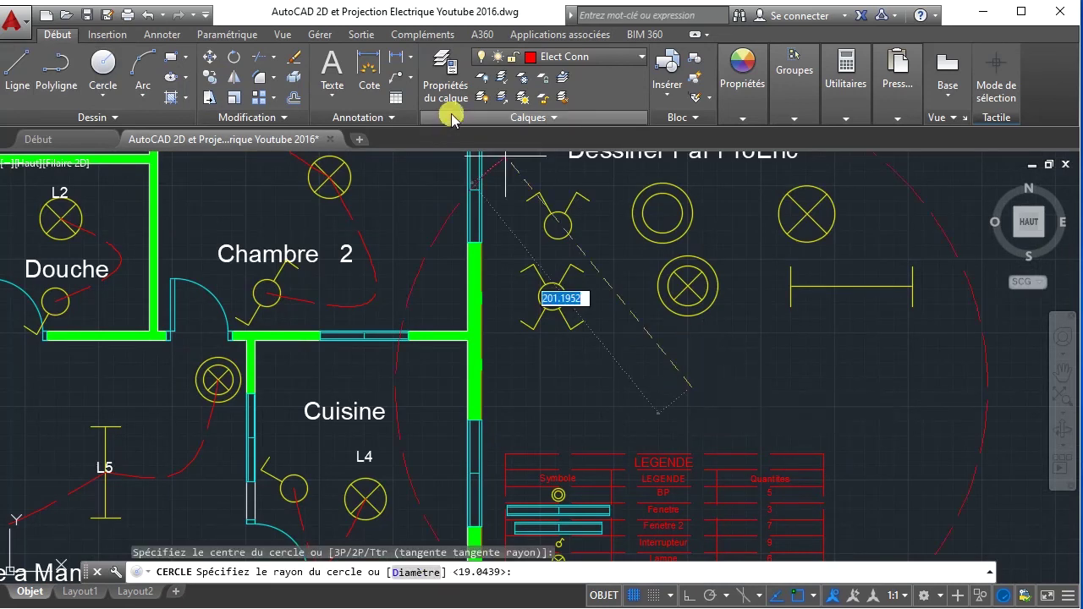
{"action": "left_click", "coordinate": [599, 60]}
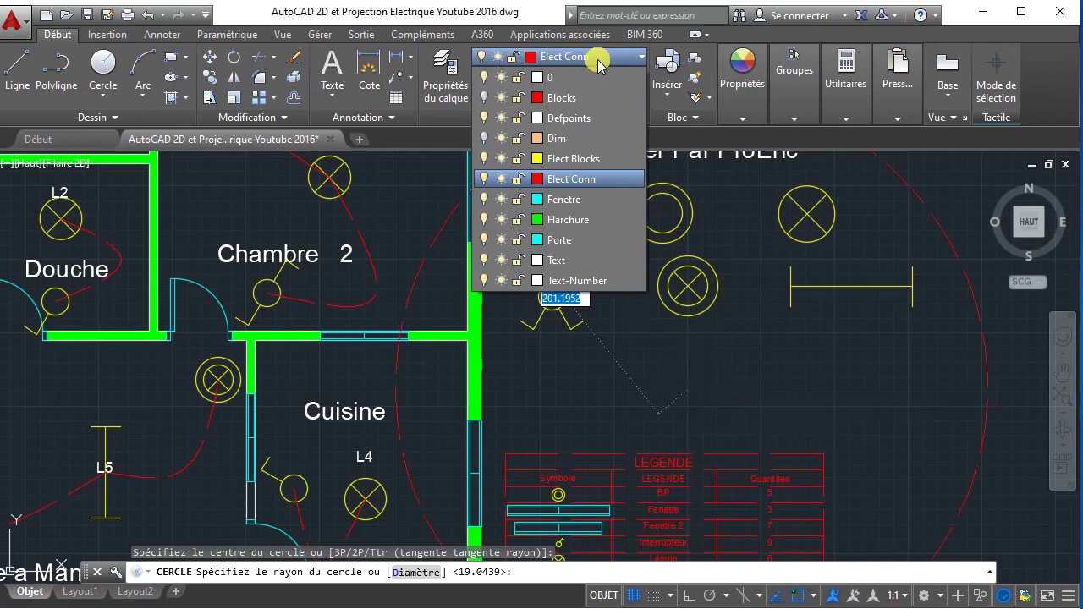
{"action": "left_click", "coordinate": [585, 158]}
{"action": "key", "text": "Escape"}
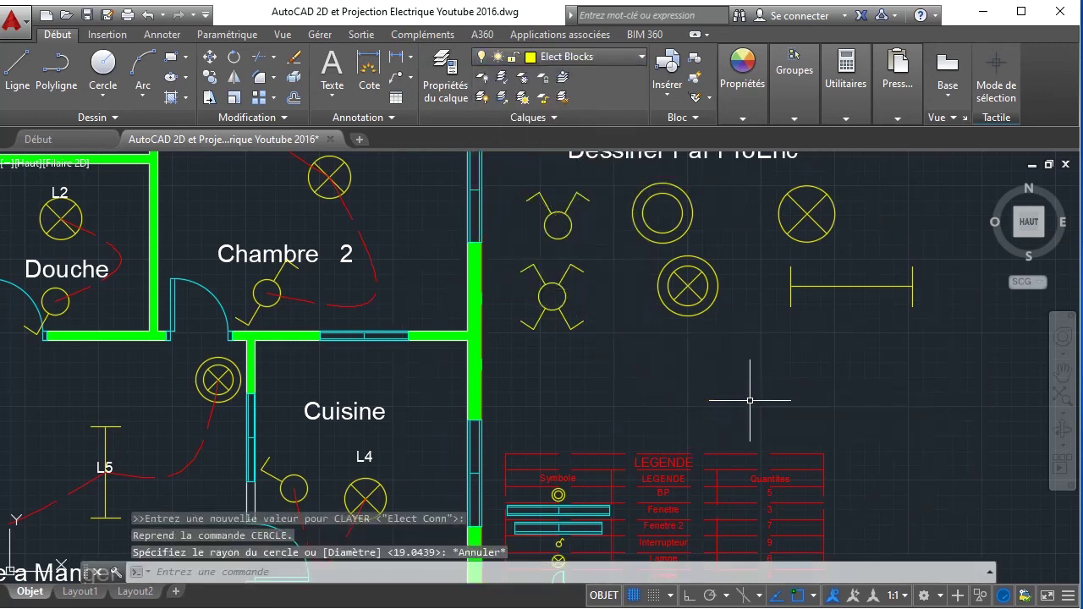
{"action": "left_click", "coordinate": [565, 59]}
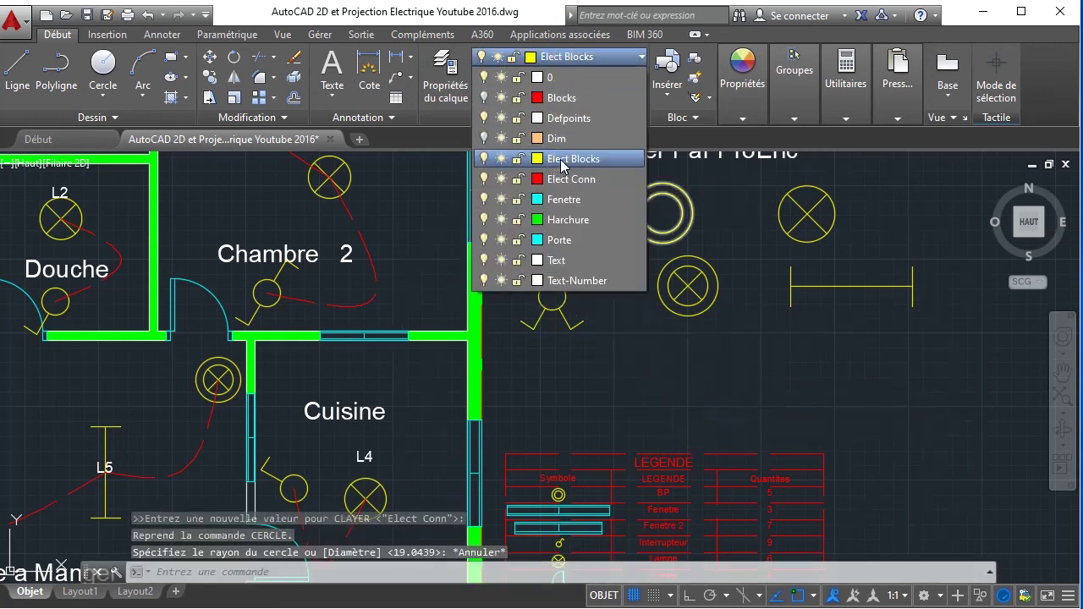
{"action": "left_click", "coordinate": [561, 158]}
- Draw a small circle in empty space beside the plan
{"action": "left_click", "coordinate": [104, 68]}
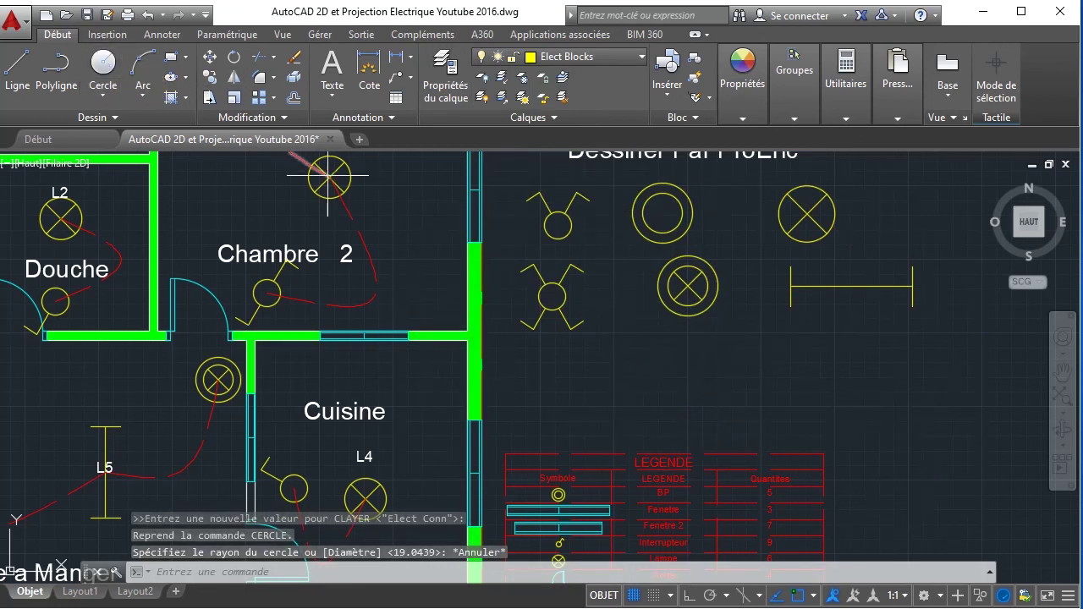
{"action": "left_click", "coordinate": [687, 385]}
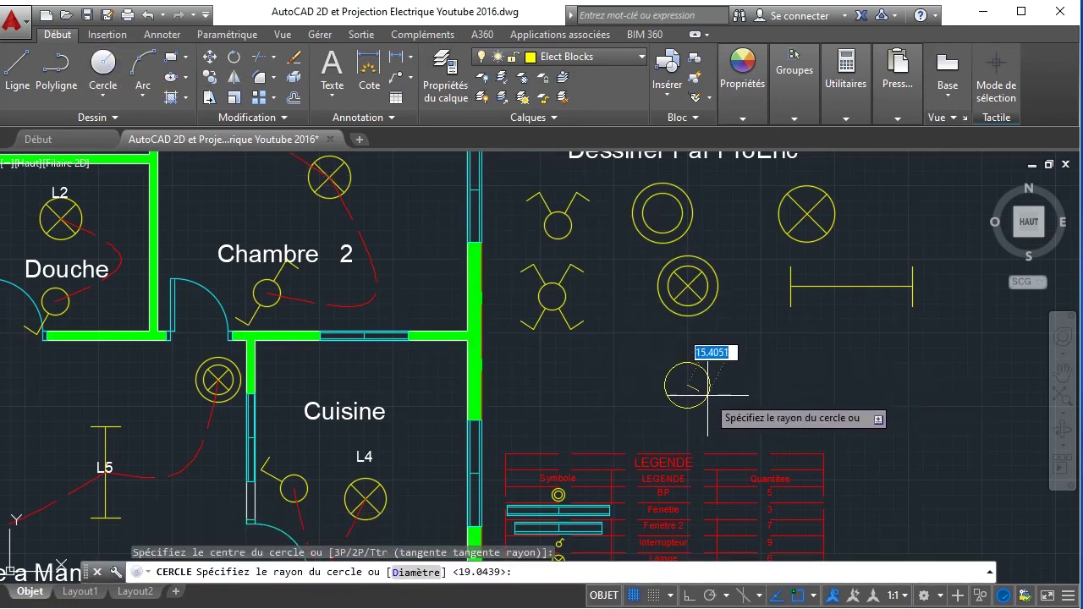
{"action": "left_click", "coordinate": [708, 394]}
{"action": "scroll", "coordinate": [711, 387], "scroll_direction": "up", "scroll_amount": 6}
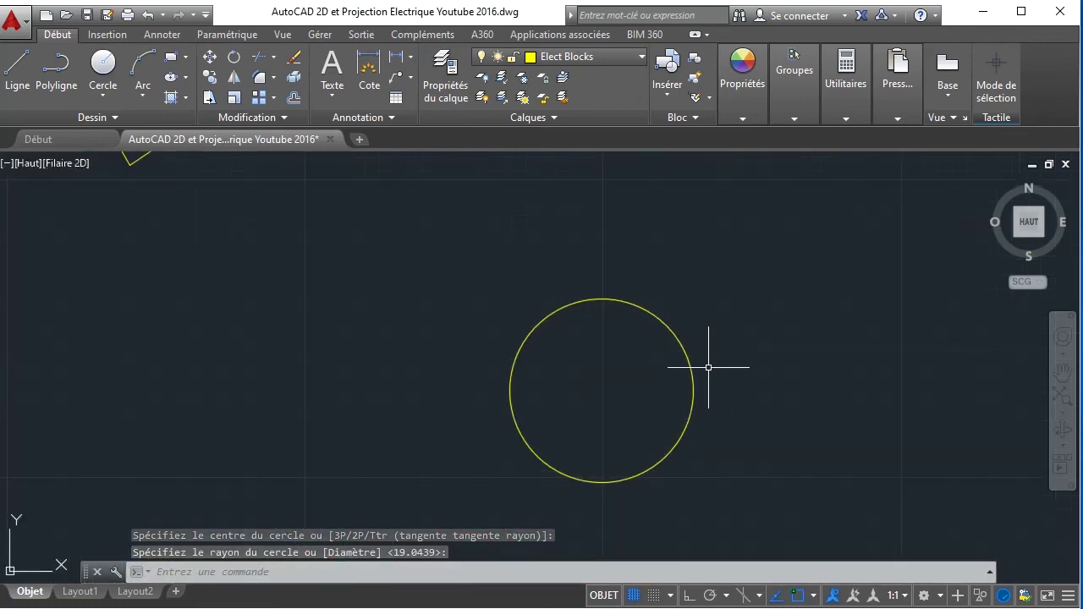
- Offset the circle outward by a two-point distance to form a concentric ring
{"action": "left_click", "coordinate": [295, 85]}
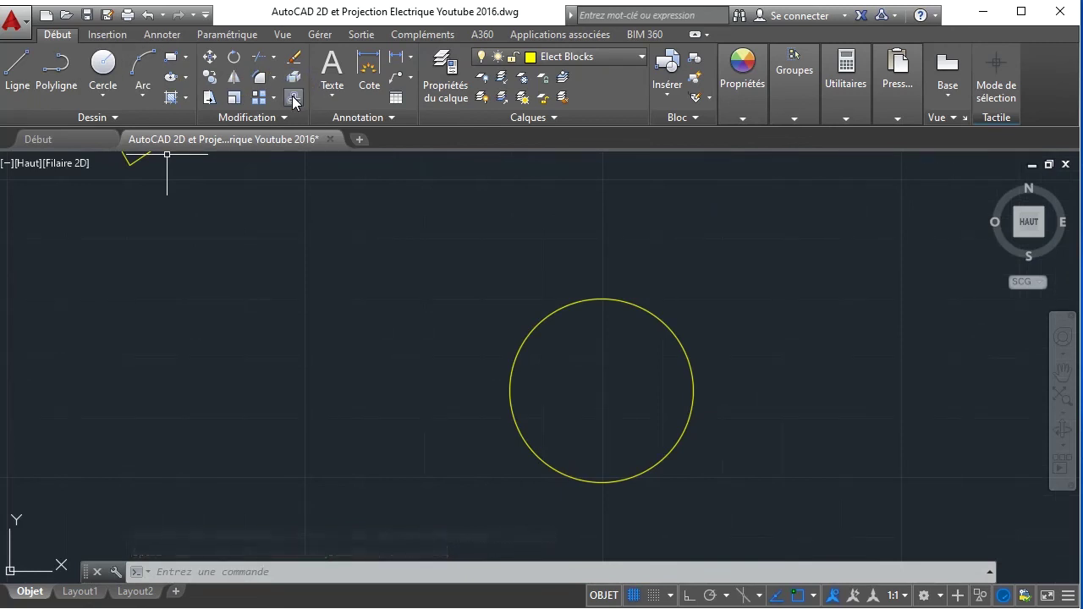
{"action": "left_click", "coordinate": [694, 391]}
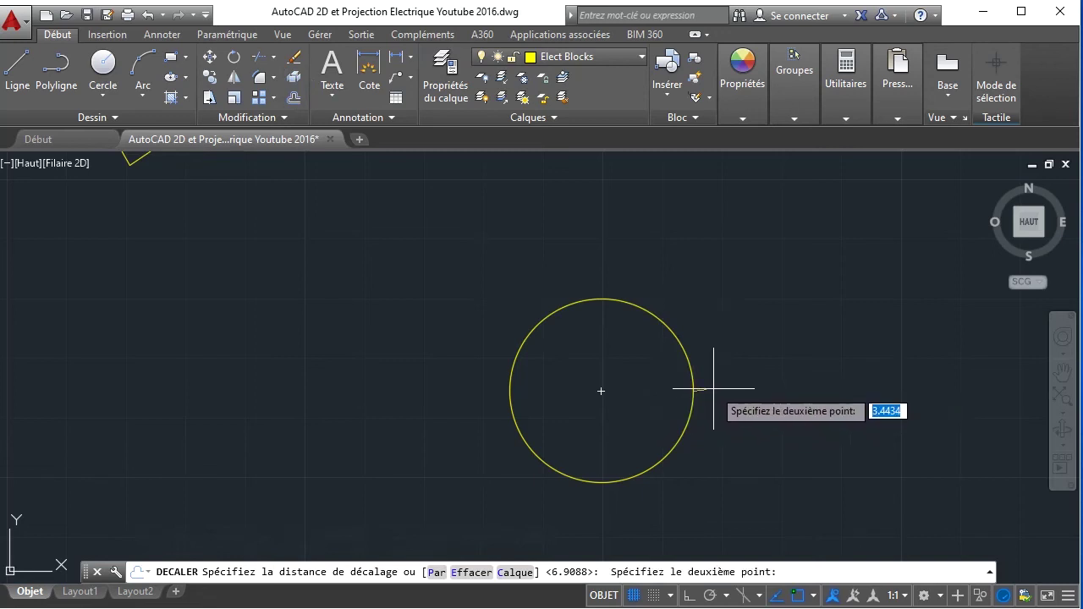
{"action": "left_click", "coordinate": [712, 391]}
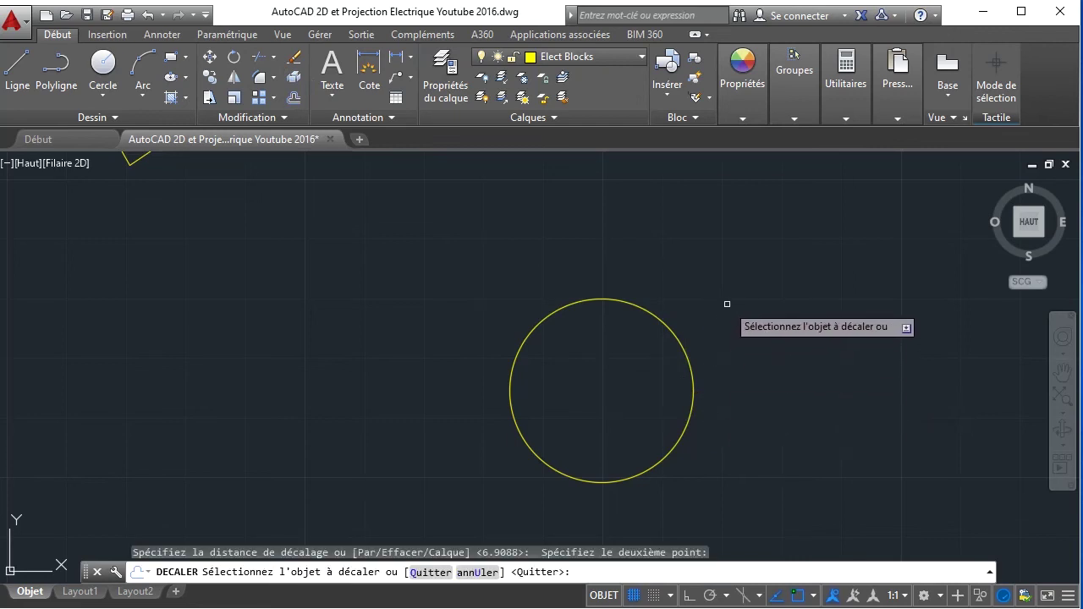
{"action": "left_click", "coordinate": [691, 376]}
{"action": "left_click", "coordinate": [777, 355]}
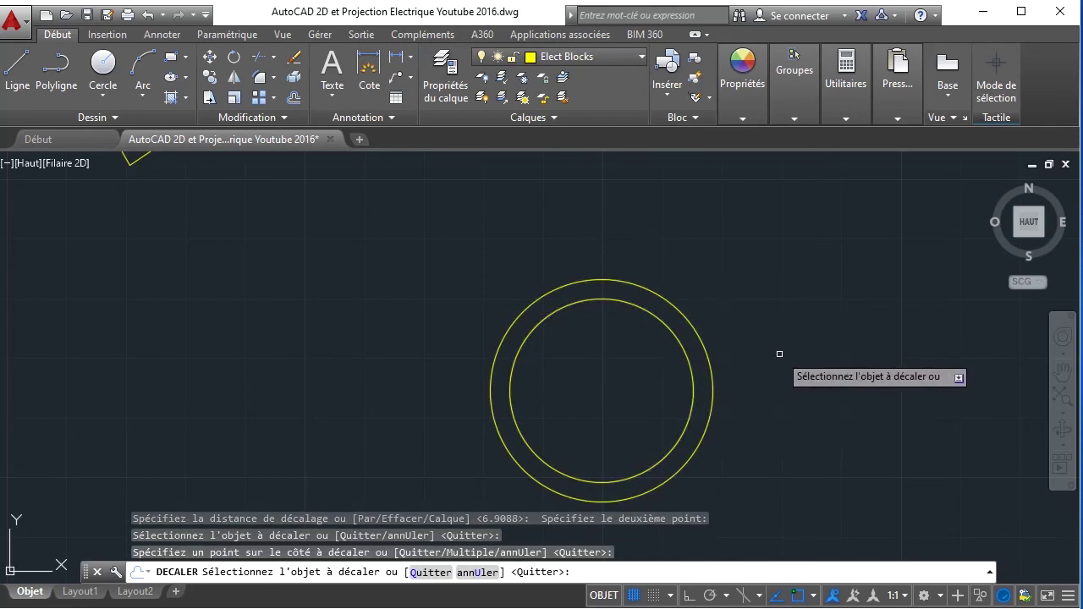
{"action": "left_click", "coordinate": [17, 66]}
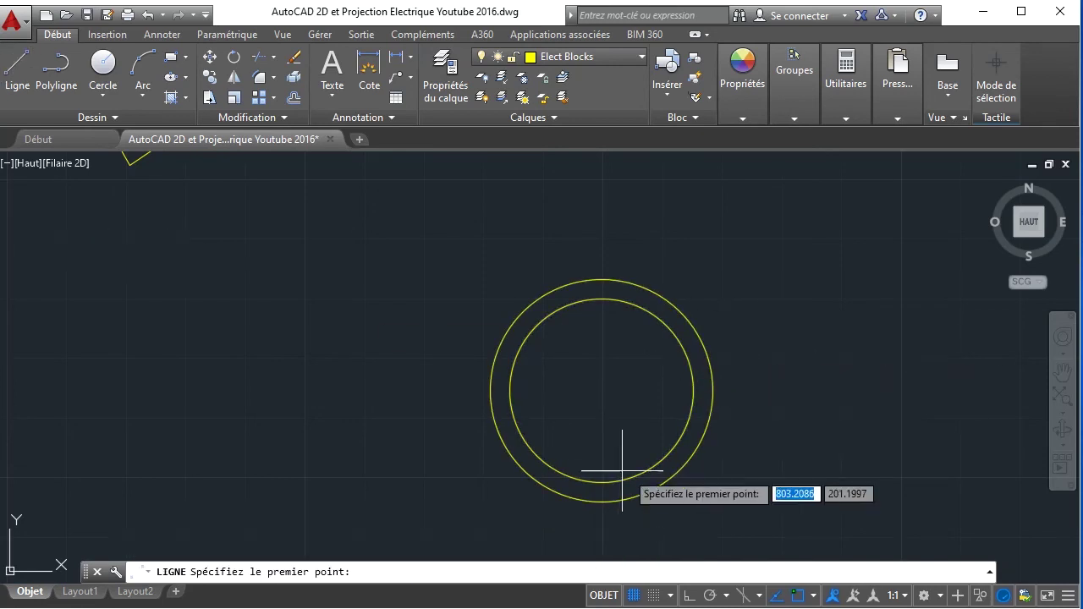
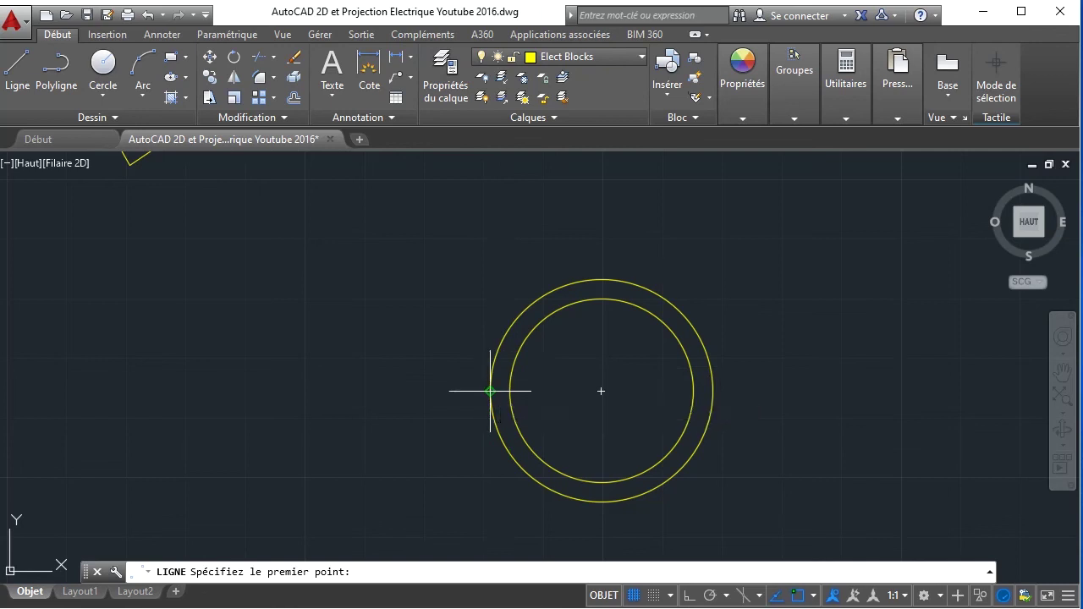
- Draw a horizontal line between the outer circle's left and right quadrants
{"action": "left_click", "coordinate": [490, 391]}
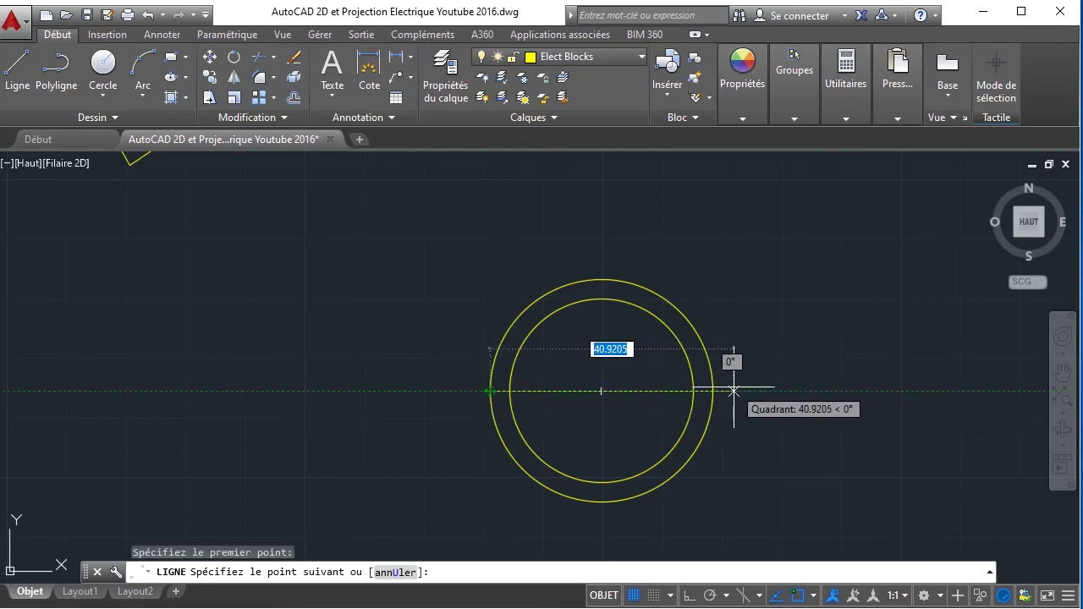
{"action": "left_click", "coordinate": [733, 391]}
{"action": "right_click", "coordinate": [817, 339]}
{"action": "left_click", "coordinate": [821, 332]}
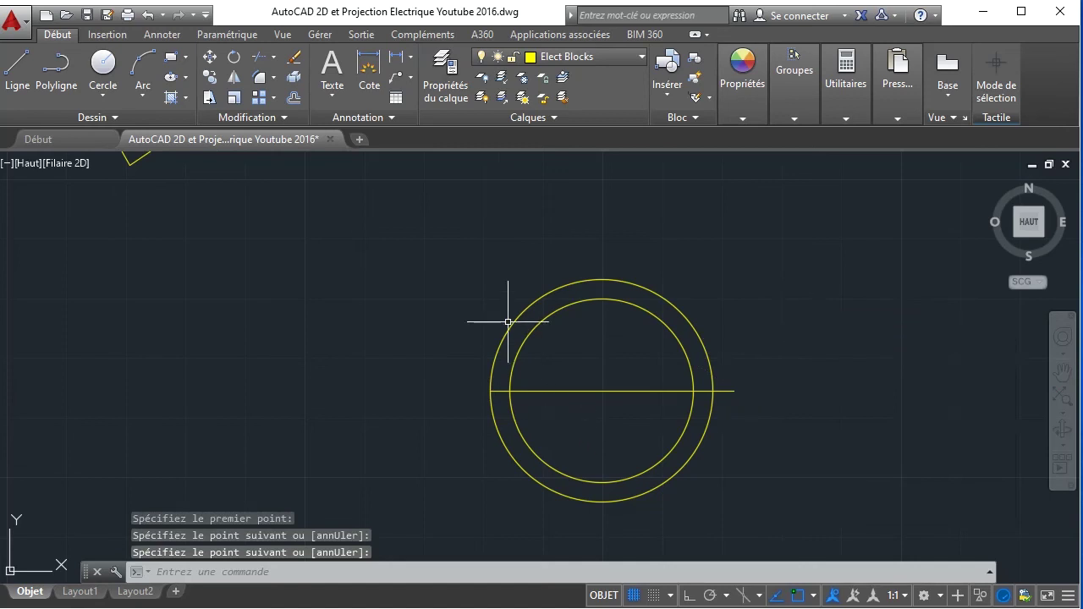
- Nudge the new line so it sits just above the circles' centre
{"action": "left_click", "coordinate": [613, 392]}
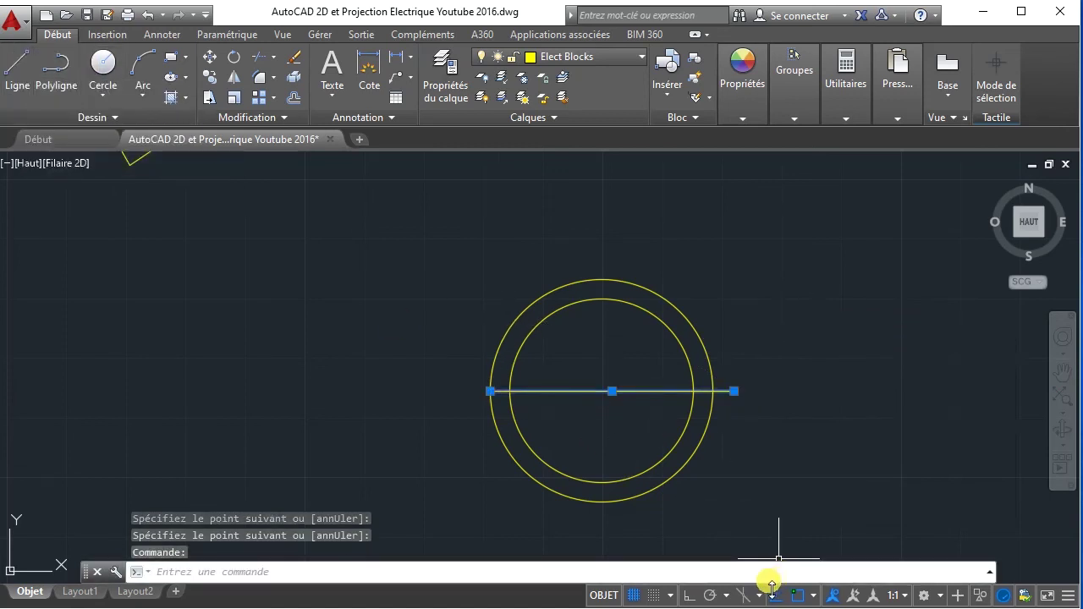
{"action": "key", "text": "ctrl+Up"}
{"action": "key", "text": "ctrl+Up"}
{"action": "key", "text": "ctrl+Up"}
{"action": "key", "text": "ctrl+Up"}
{"action": "key", "text": "ctrl+Up"}
{"action": "key", "text": "ctrl+Up"}
{"action": "key", "text": "ctrl+Up"}
{"action": "key", "text": "ctrl+Up"}
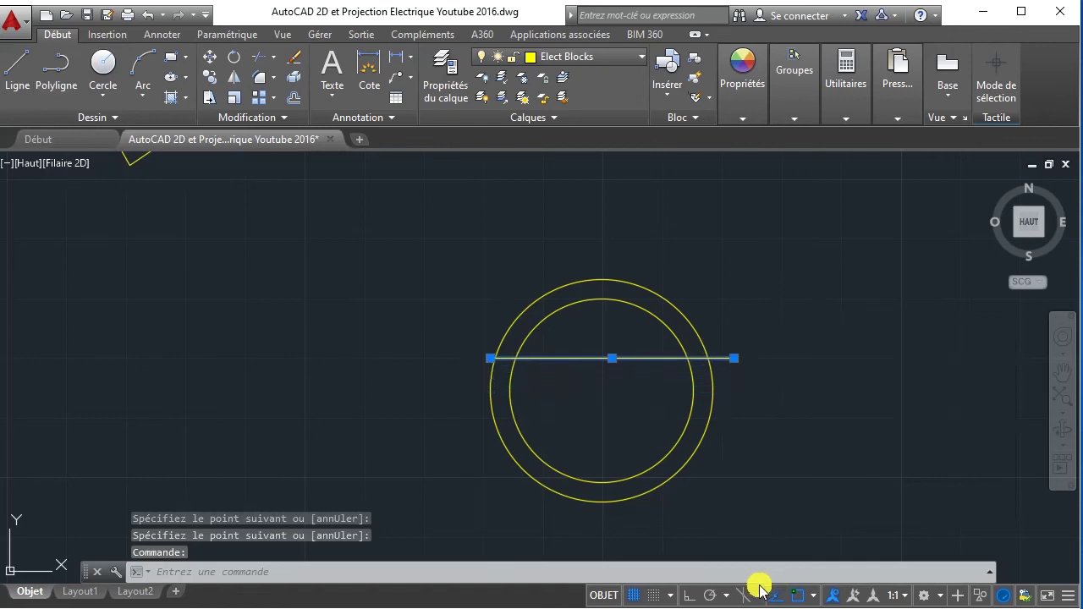
{"action": "key", "text": "ctrl+Down"}
{"action": "key", "text": "ctrl+Down"}
{"action": "key", "text": "ctrl+Down"}
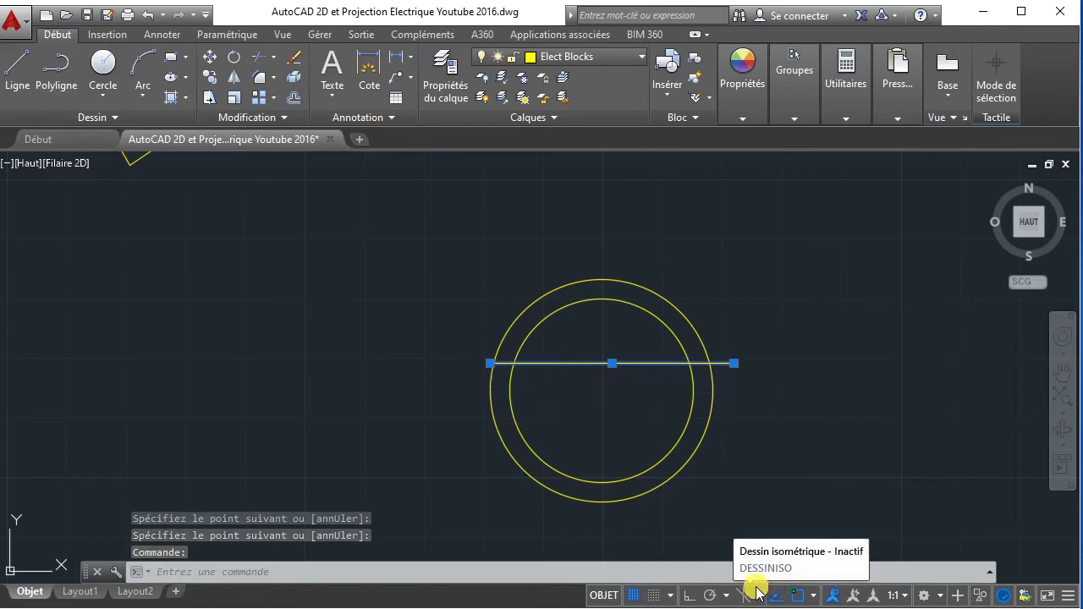
{"action": "key", "text": "ctrl+Down"}
{"action": "key", "text": "ctrl+Down"}
{"action": "key", "text": "ctrl+Down"}
{"action": "key", "text": "ctrl+Down"}
{"action": "key", "text": "ctrl+Down"}
{"action": "key", "text": "ctrl+Down"}
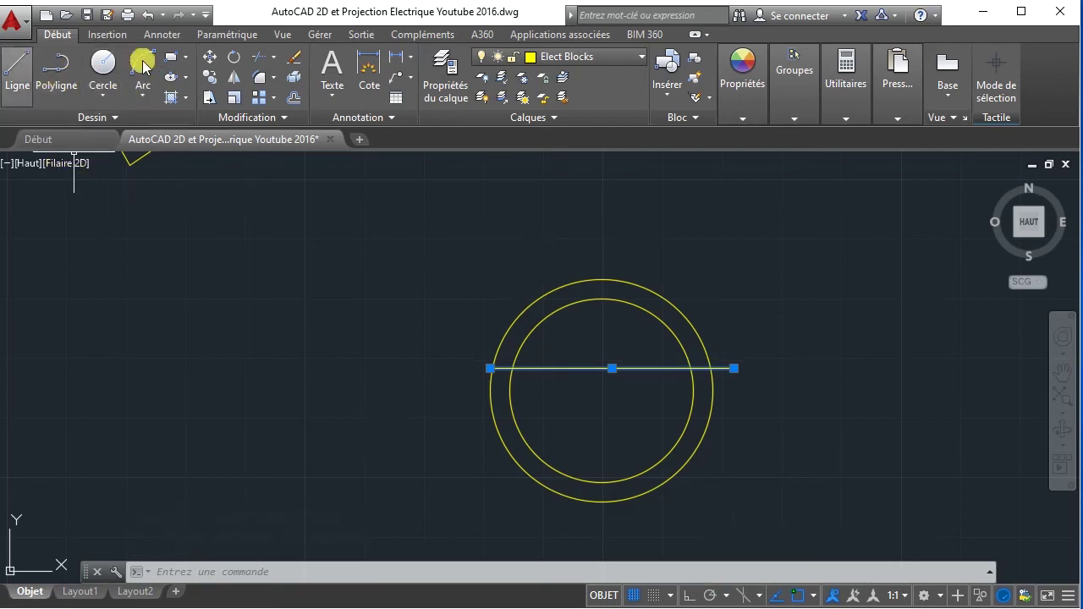
- Trim away both circles' lower halves below the horizontal line
{"action": "left_click", "coordinate": [262, 62]}
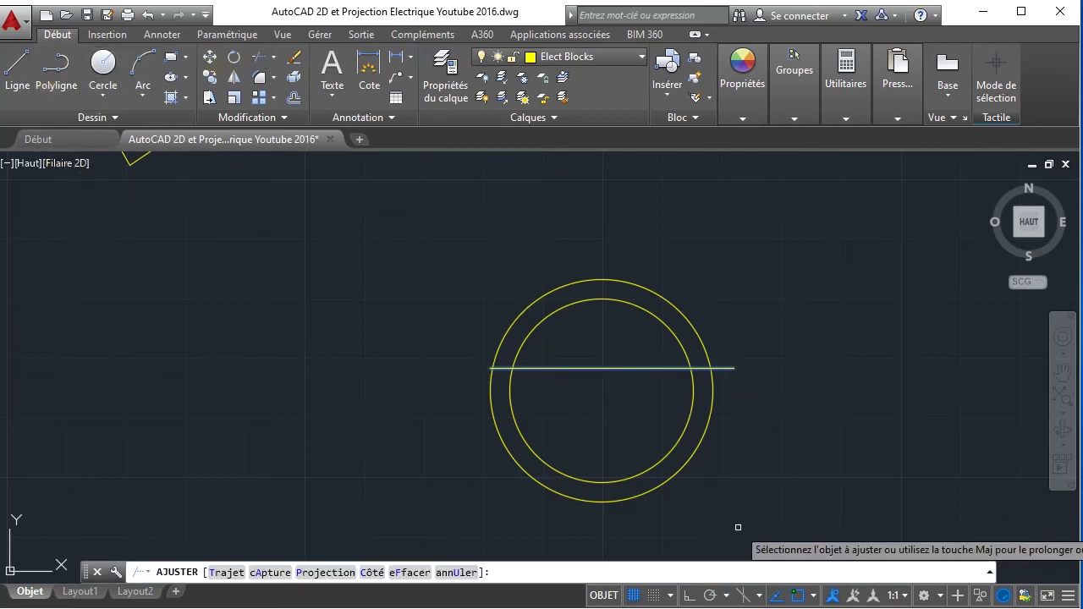
{"action": "left_click", "coordinate": [827, 527]}
{"action": "left_click", "coordinate": [374, 223]}
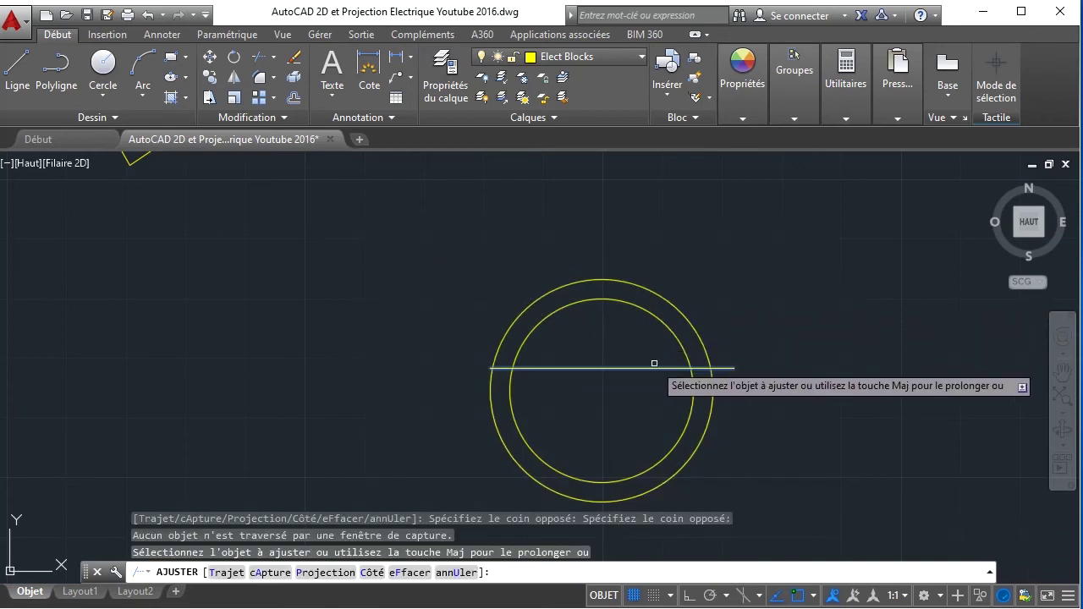
{"action": "left_click", "coordinate": [750, 432]}
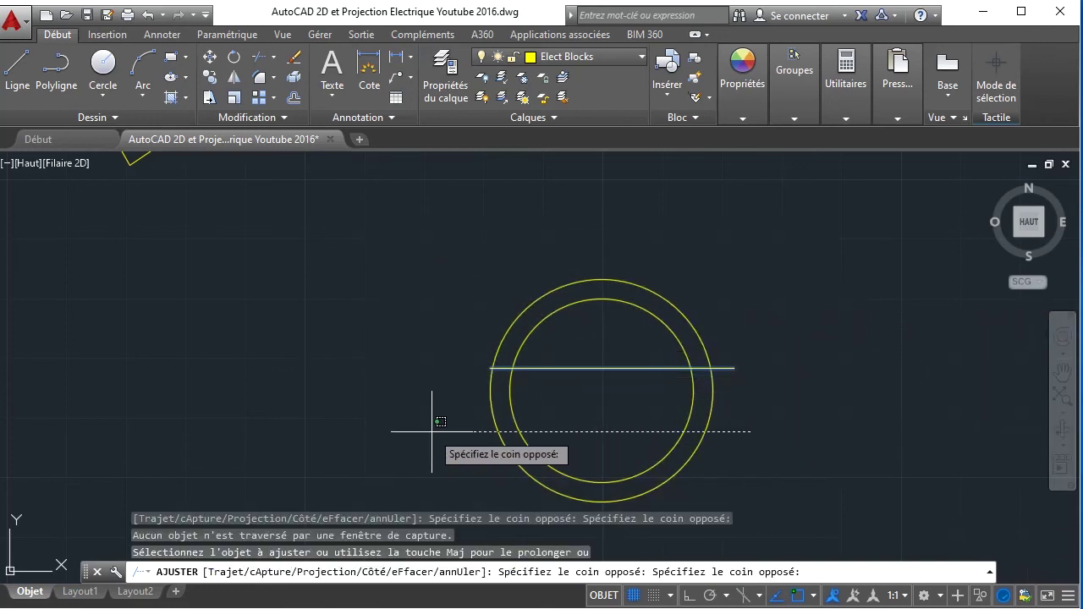
{"action": "left_click", "coordinate": [447, 425]}
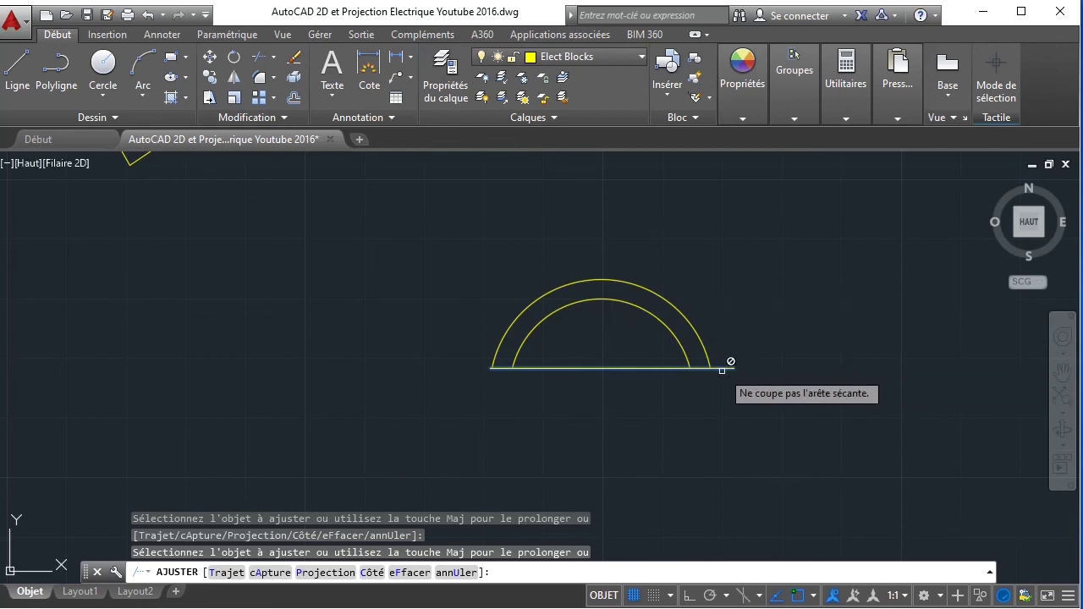
{"action": "scroll", "coordinate": [500, 363], "scroll_direction": "up", "scroll_amount": 4}
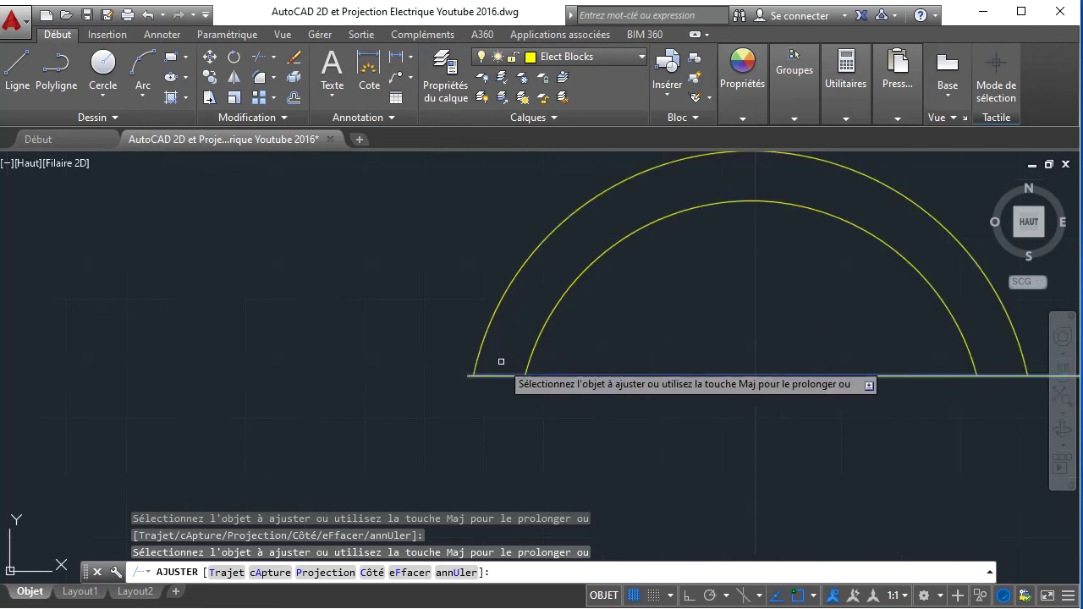
{"action": "right_click", "coordinate": [550, 434]}
{"action": "left_click", "coordinate": [551, 434]}
{"action": "scroll", "coordinate": [496, 411], "scroll_direction": "down", "scroll_amount": 4}
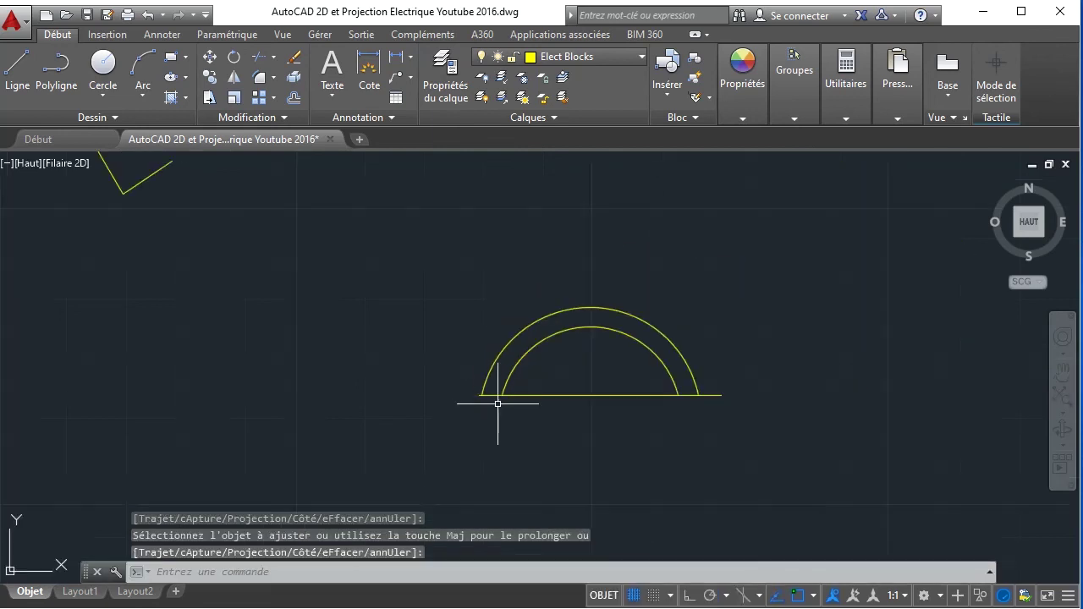
- Trim the base line's left and right overhangs beyond the arcs
{"action": "left_click", "coordinate": [443, 271]}
{"action": "left_click", "coordinate": [849, 500]}
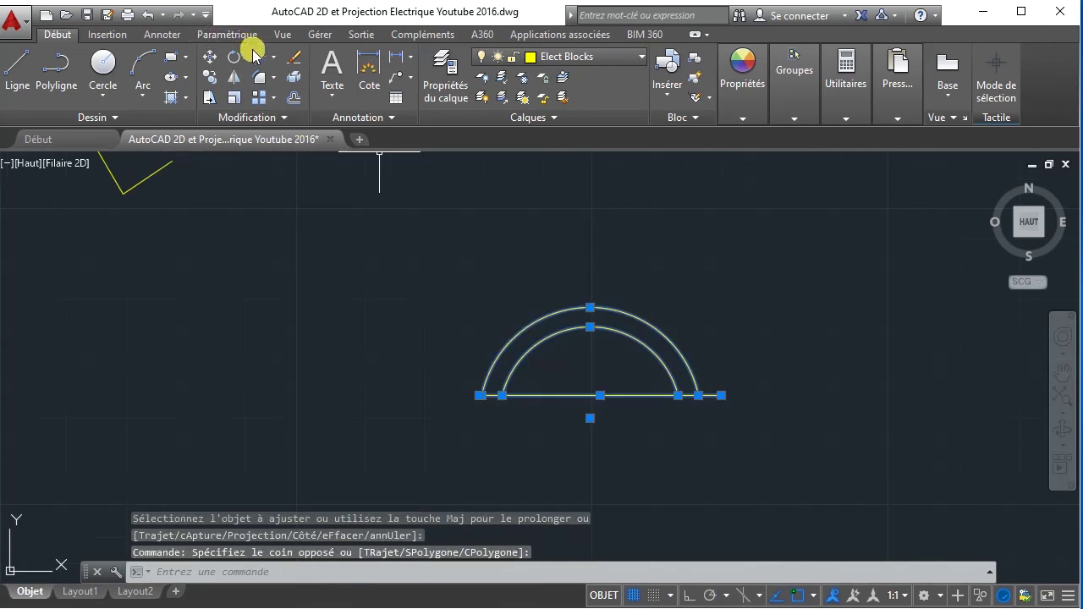
{"action": "left_click", "coordinate": [259, 57]}
{"action": "left_click", "coordinate": [711, 395]}
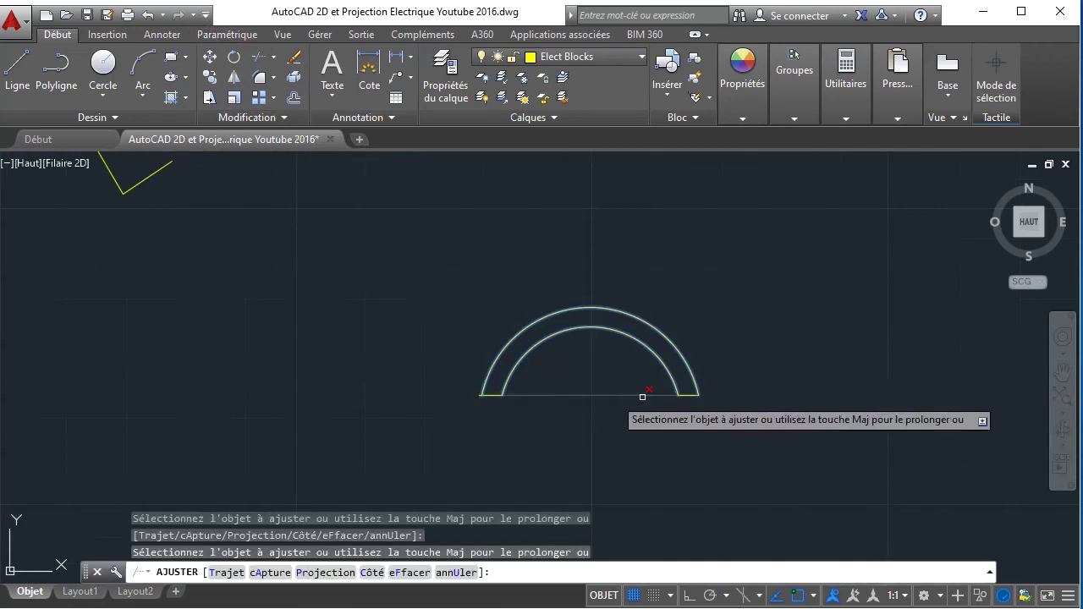
{"action": "scroll", "coordinate": [474, 393], "scroll_direction": "up", "scroll_amount": 4}
{"action": "left_click", "coordinate": [467, 391]}
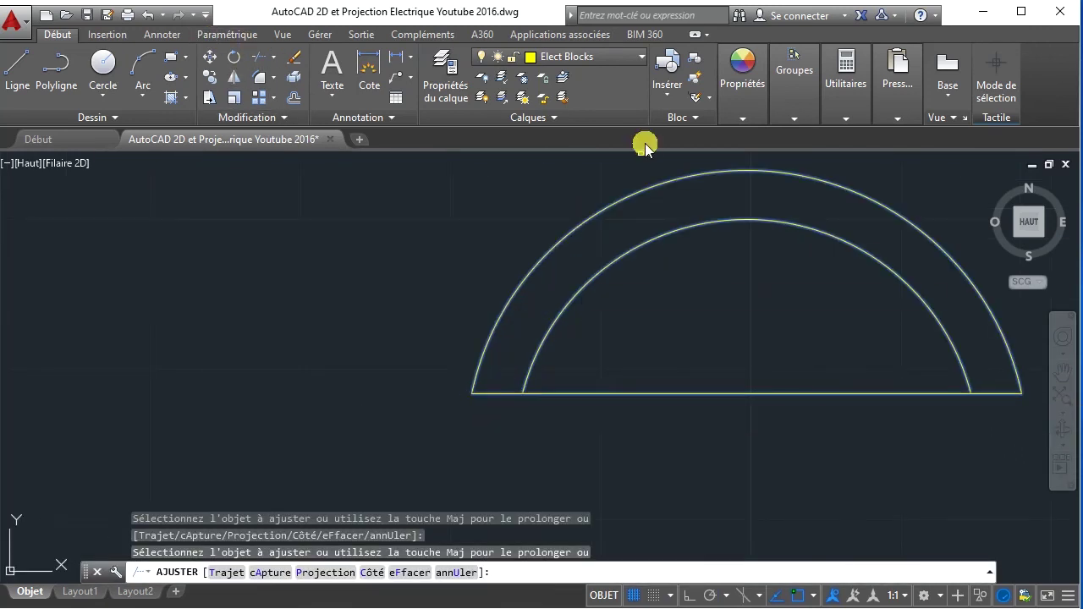
{"action": "right_click", "coordinate": [442, 207]}
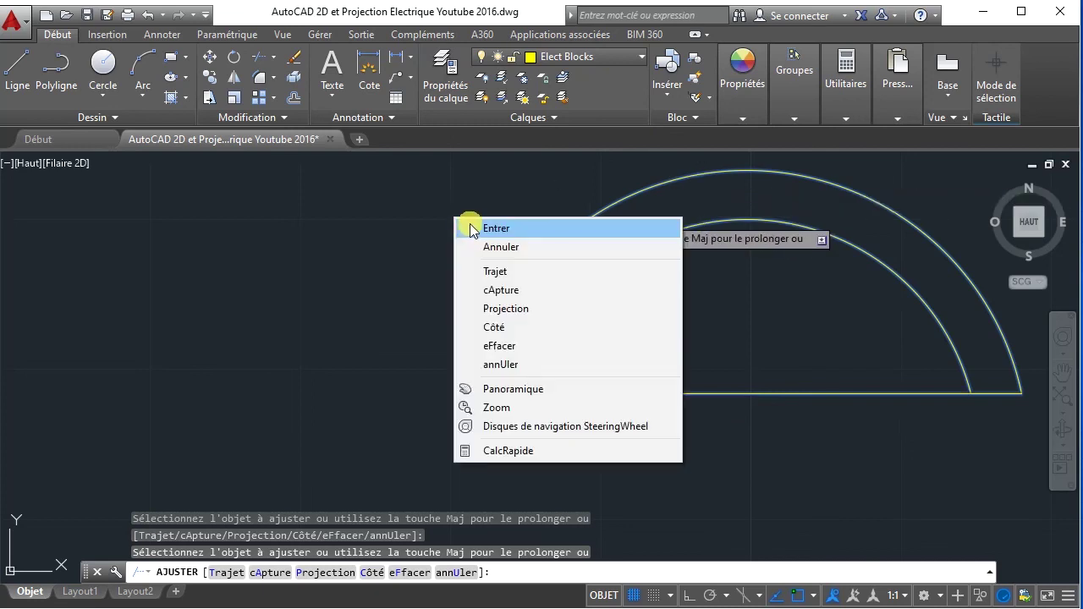
{"action": "left_click", "coordinate": [469, 223]}
{"action": "left_click", "coordinate": [658, 187]}
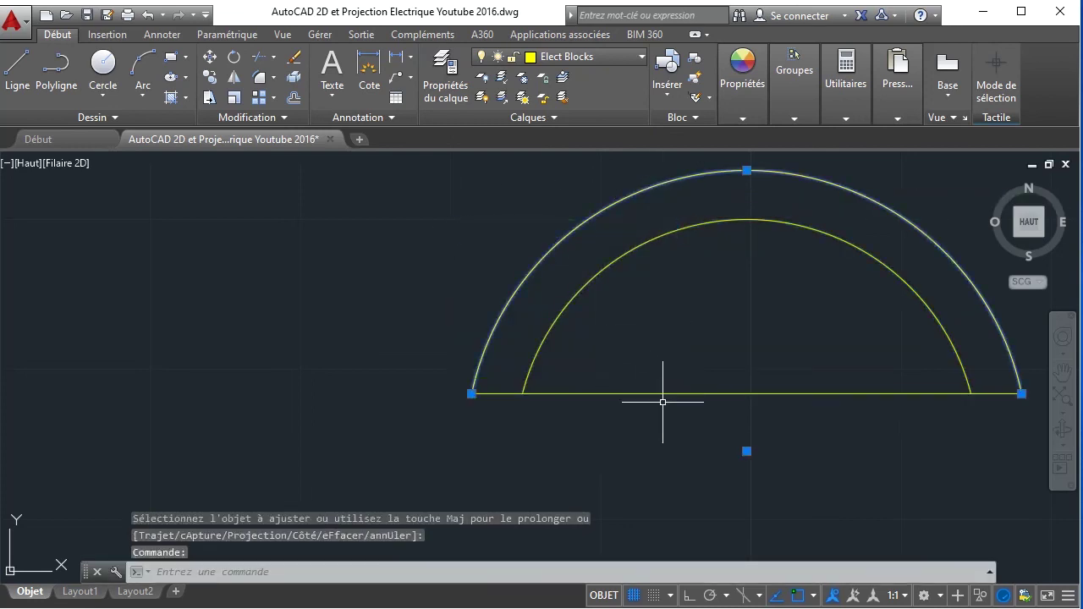
{"action": "scroll", "coordinate": [663, 402], "scroll_direction": "down", "scroll_amount": 4}
- Delete the outer arc, leaving only the inner arc
{"action": "left_click", "coordinate": [210, 78]}
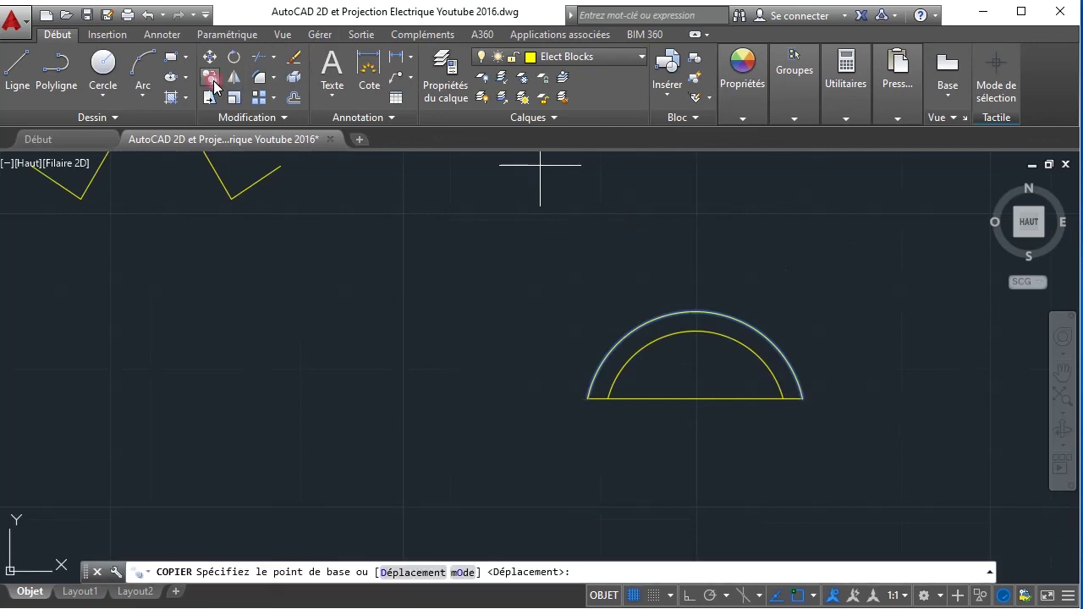
{"action": "key", "text": "Return"}
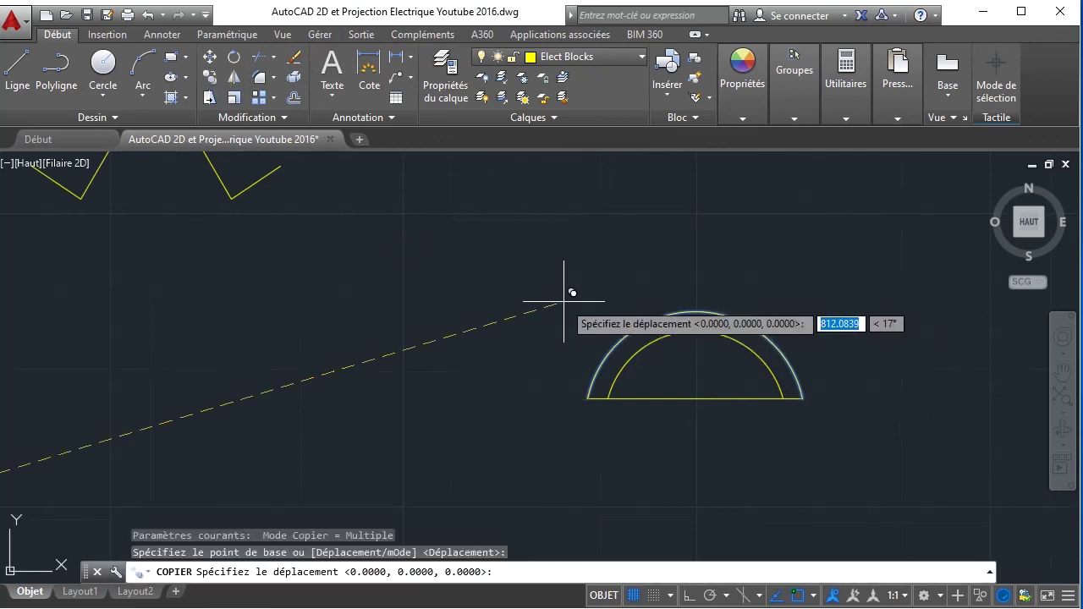
{"action": "key", "text": "Escape"}
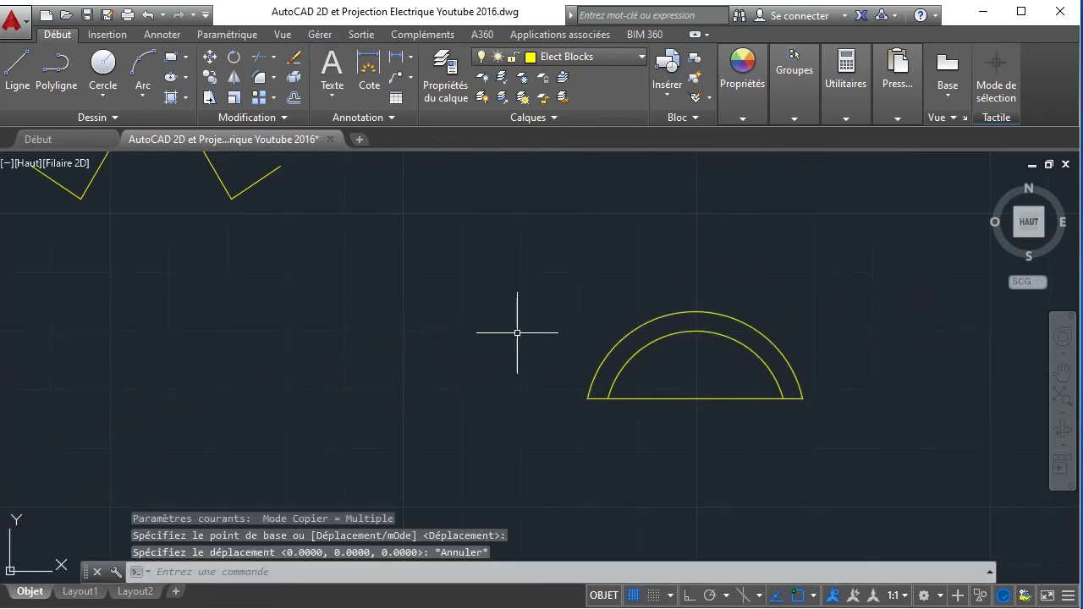
{"action": "left_click", "coordinate": [669, 311]}
{"action": "key", "text": "Delete"}
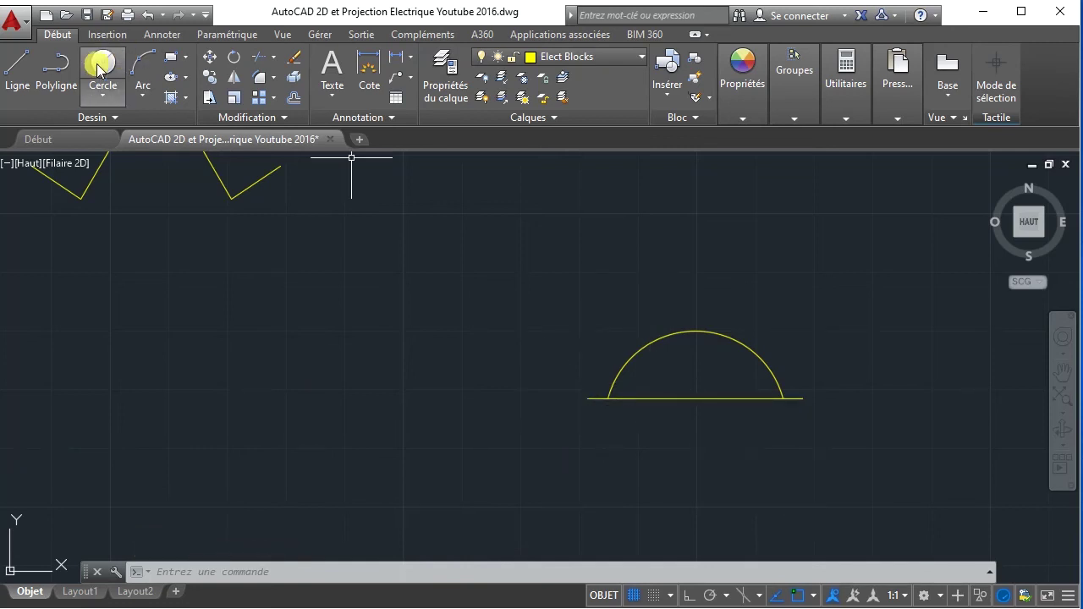
- Trim the base line between the arc's ends, leaving short stubs at each side
{"action": "left_click", "coordinate": [258, 59]}
{"action": "left_click", "coordinate": [495, 266]}
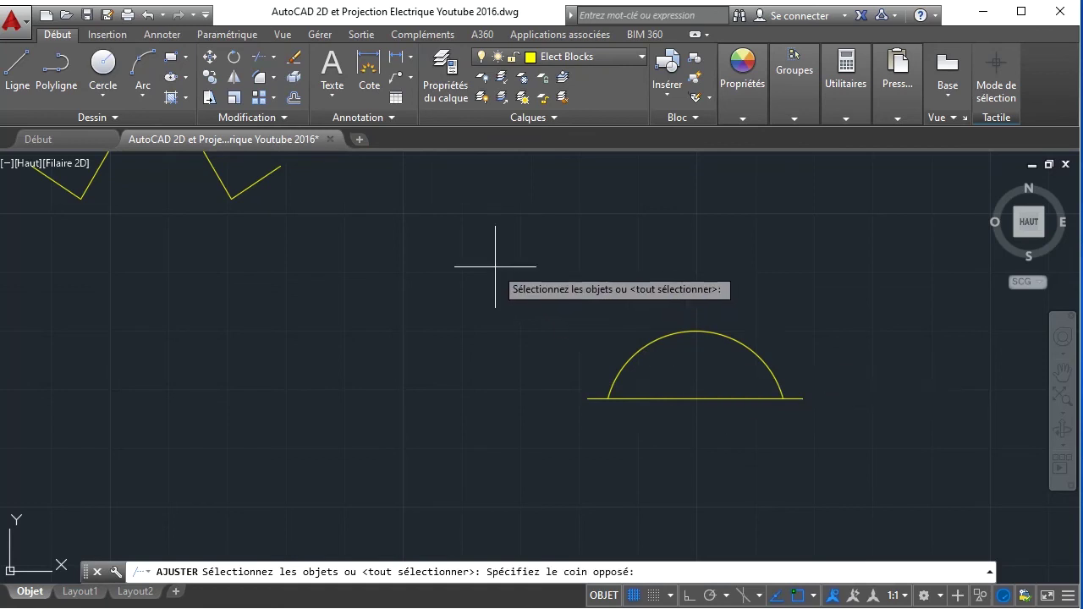
{"action": "left_click", "coordinate": [962, 435]}
{"action": "key", "text": "Return"}
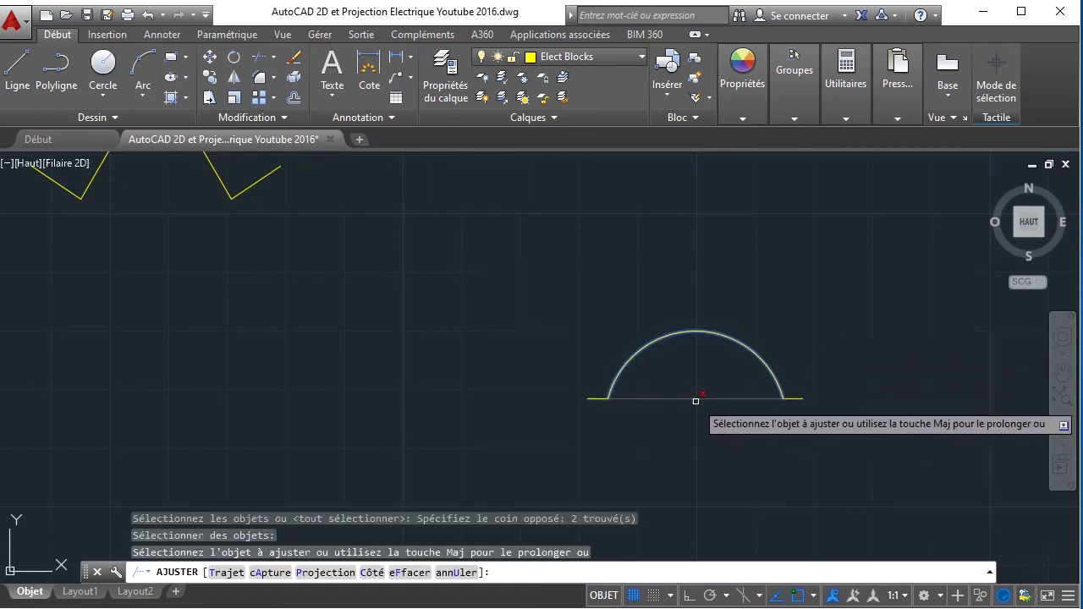
{"action": "left_click", "coordinate": [697, 399]}
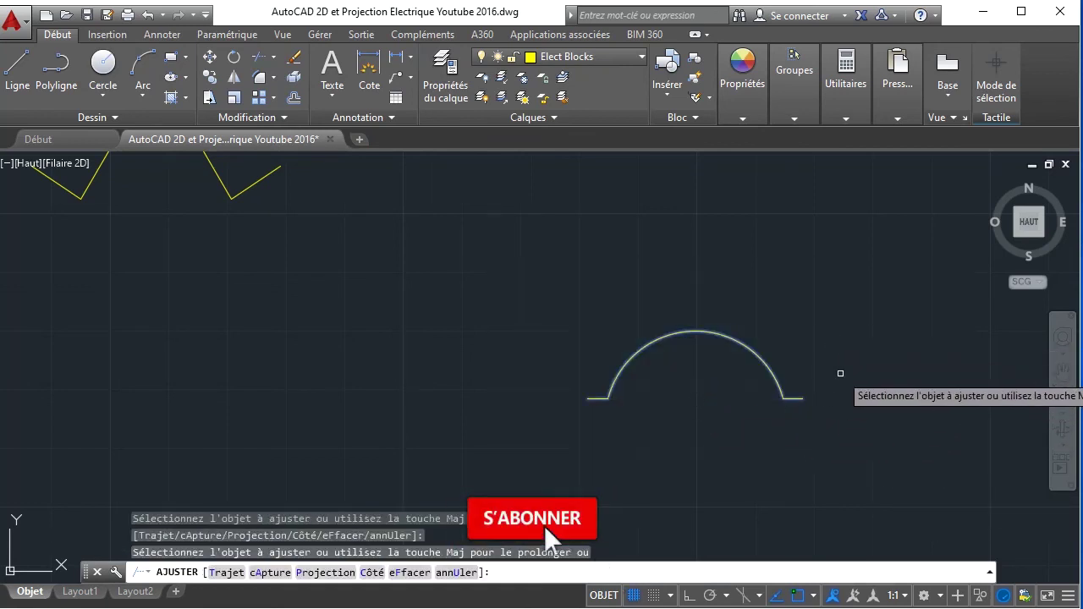
{"action": "right_click", "coordinate": [841, 373]}
{"action": "left_click", "coordinate": [865, 383]}
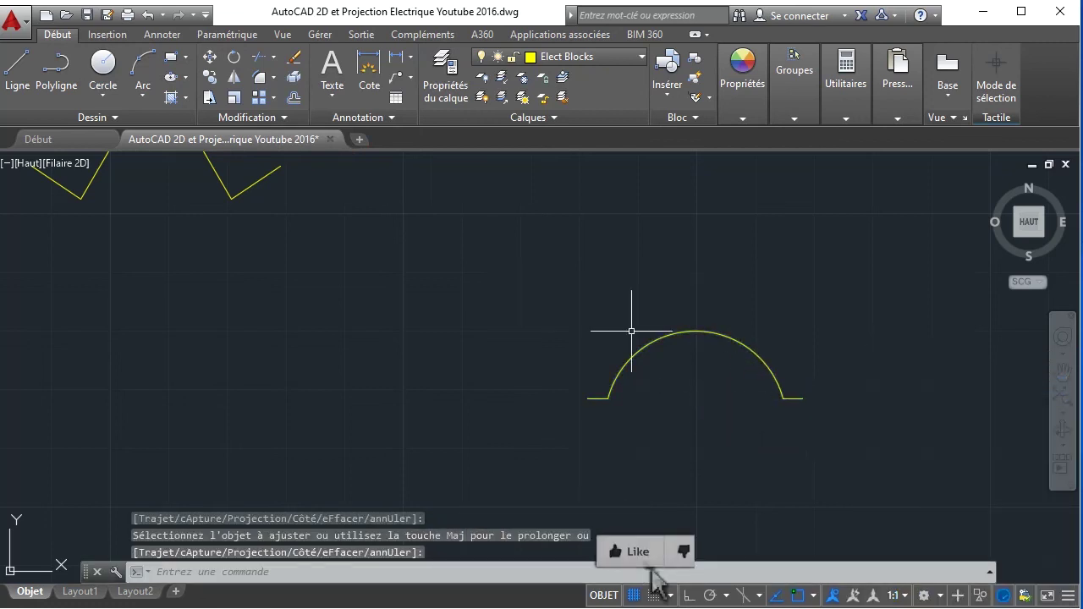
{"action": "left_click", "coordinate": [17, 72]}
- With Ortho on, draw a vertical stem rising from the arc's apex
{"action": "scroll", "coordinate": [762, 402], "scroll_direction": "down", "scroll_amount": 4}
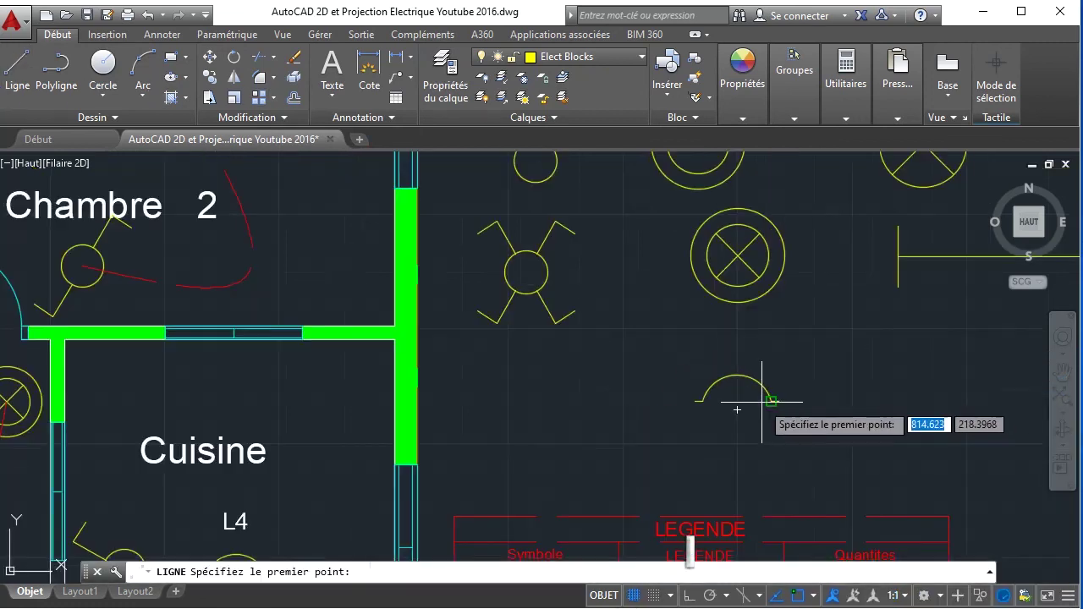
{"action": "middle_click_drag", "start_coordinate": [764, 392], "coordinate": [605, 431]}
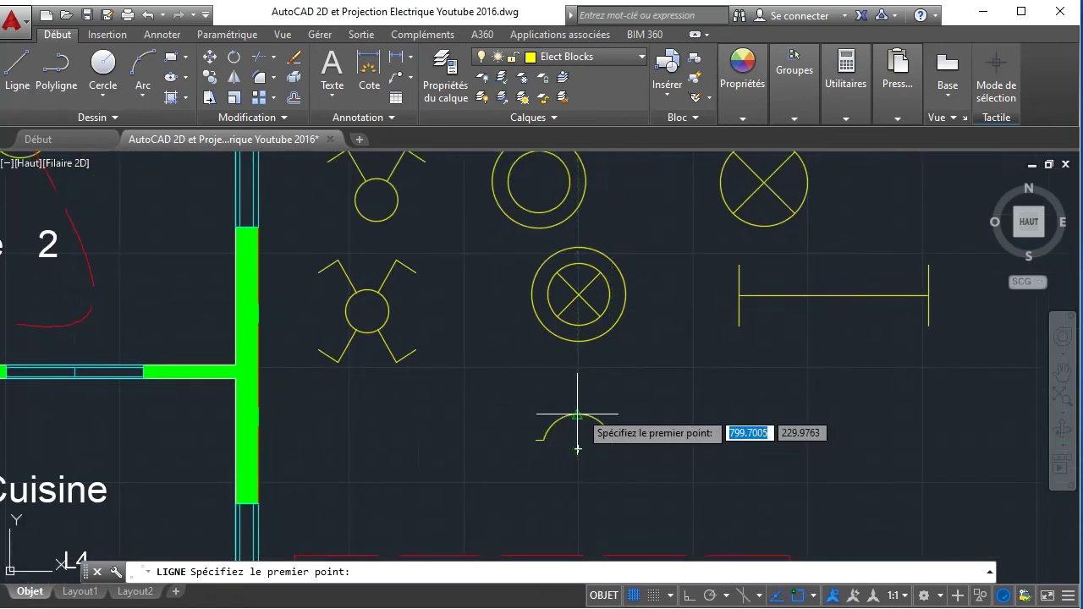
{"action": "left_click", "coordinate": [577, 415]}
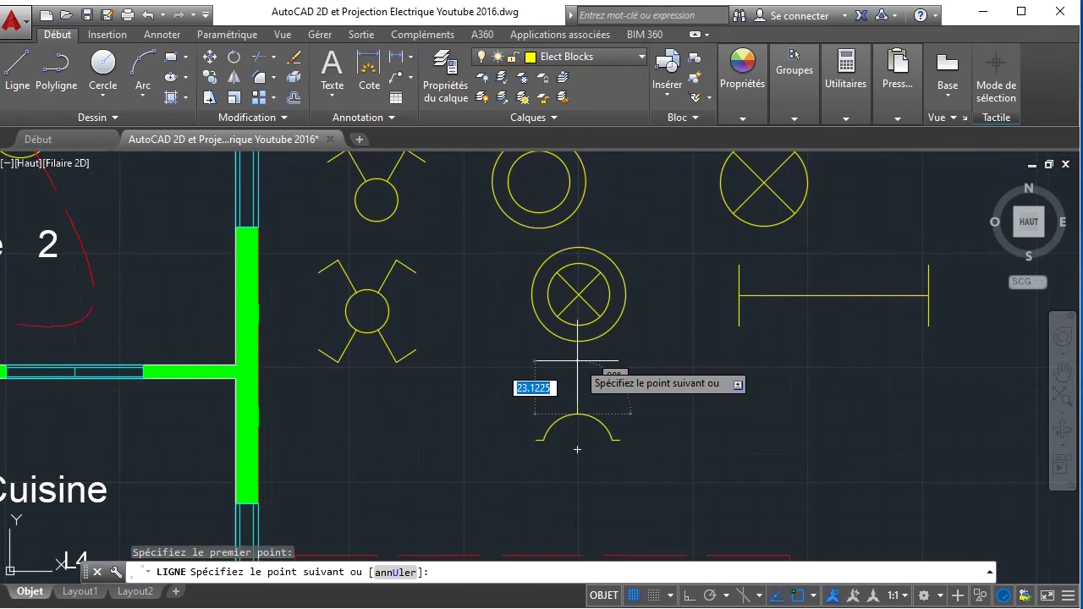
{"action": "left_click", "coordinate": [689, 595]}
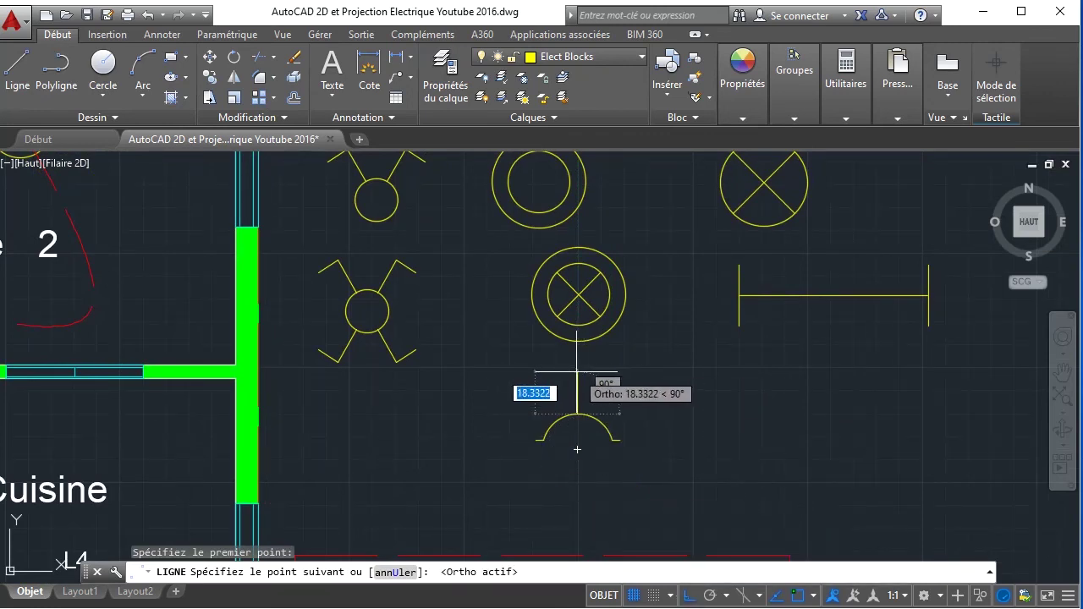
{"action": "left_click", "coordinate": [578, 373]}
{"action": "right_click", "coordinate": [733, 397]}
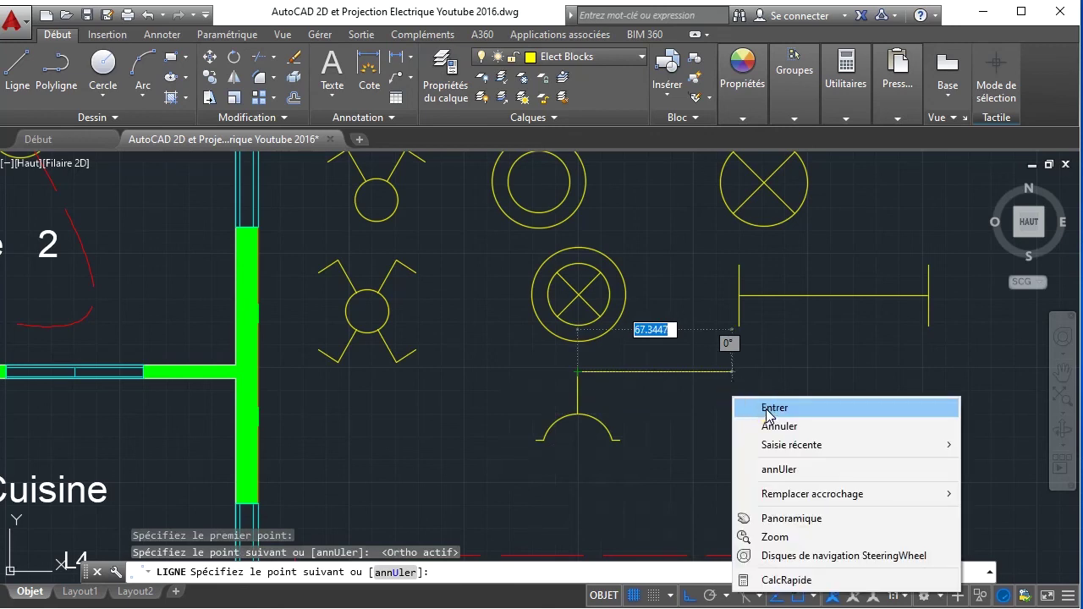
{"action": "left_click", "coordinate": [767, 410]}
- Replace the right leg with a mirror of the left leg about the apex axis
{"action": "scroll", "coordinate": [638, 444], "scroll_direction": "up", "scroll_amount": 4}
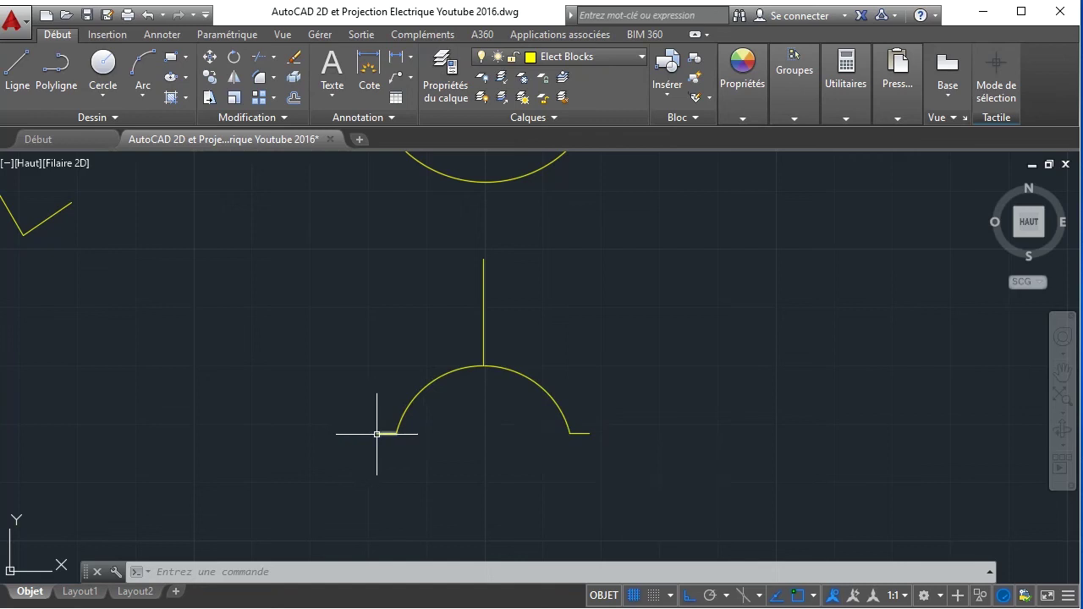
{"action": "scroll", "coordinate": [386, 433], "scroll_direction": "up", "scroll_amount": 4}
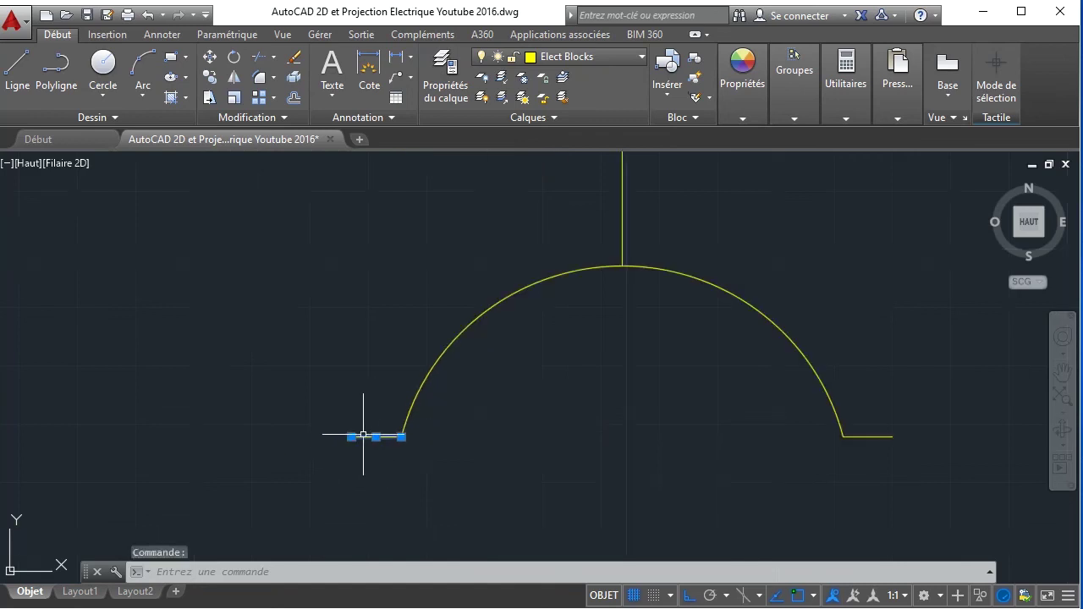
{"action": "left_click", "coordinate": [353, 438]}
{"action": "left_click", "coordinate": [281, 439]}
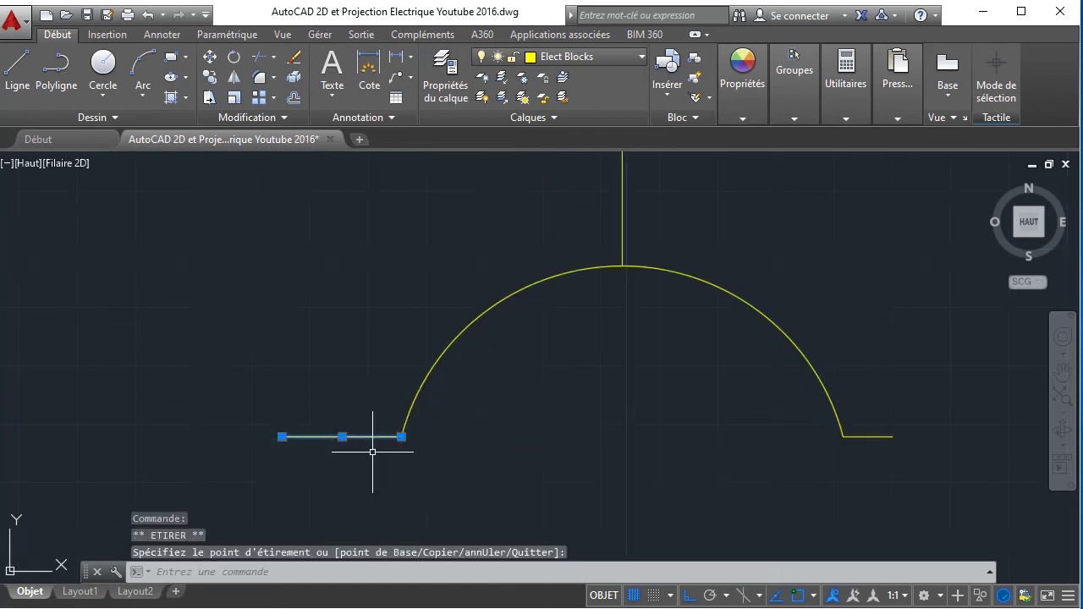
{"action": "key", "text": "Escape"}
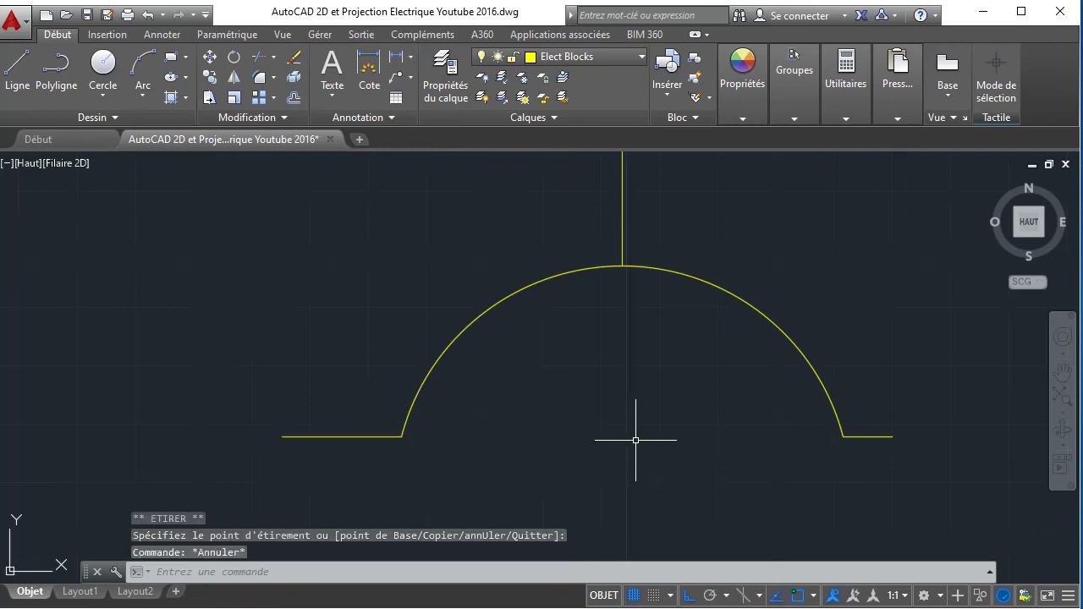
{"action": "scroll", "coordinate": [635, 436], "scroll_direction": "down", "scroll_amount": 4}
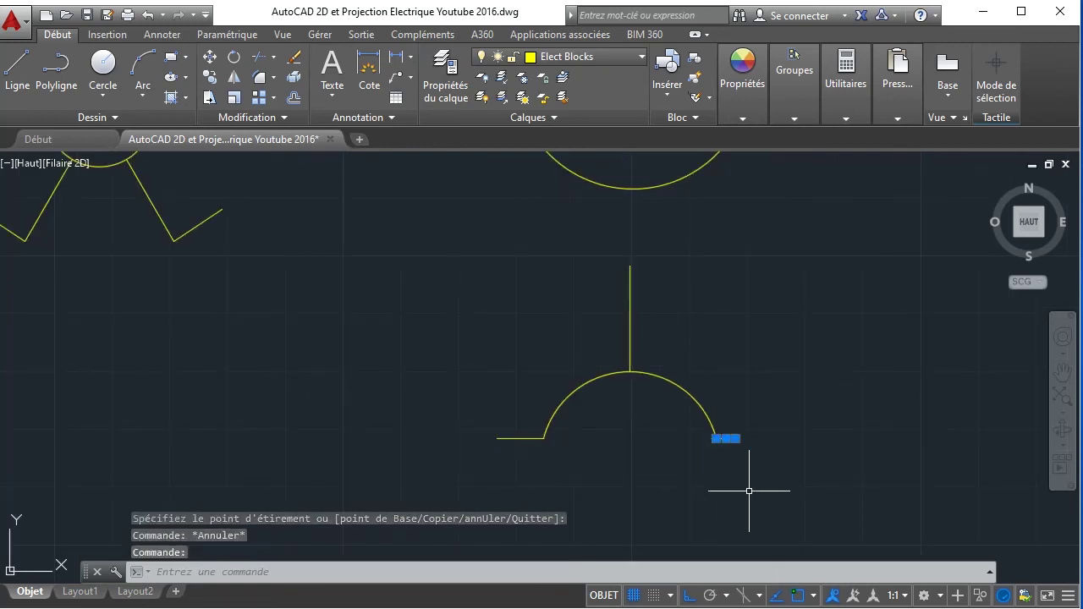
{"action": "key", "text": "Delete"}
{"action": "left_click", "coordinate": [521, 442]}
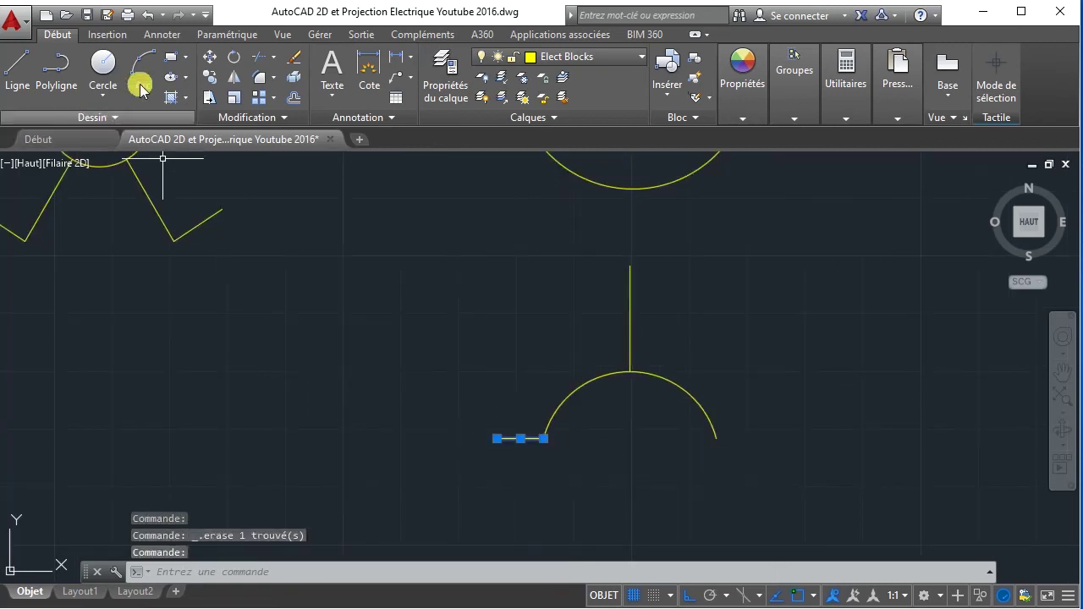
{"action": "left_click", "coordinate": [241, 83]}
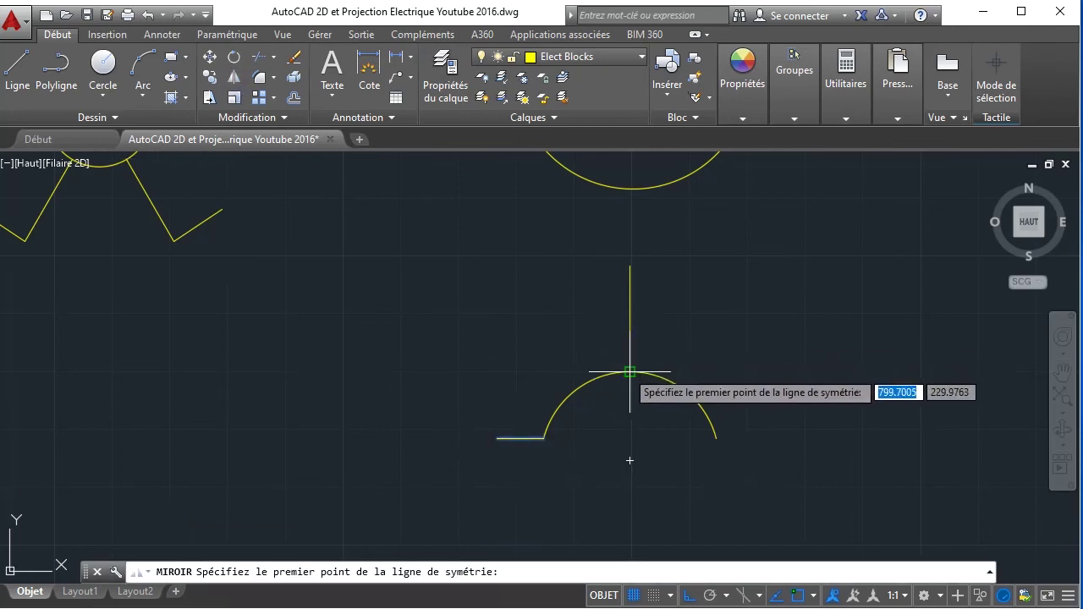
{"action": "left_click", "coordinate": [630, 372]}
{"action": "left_click", "coordinate": [650, 504]}
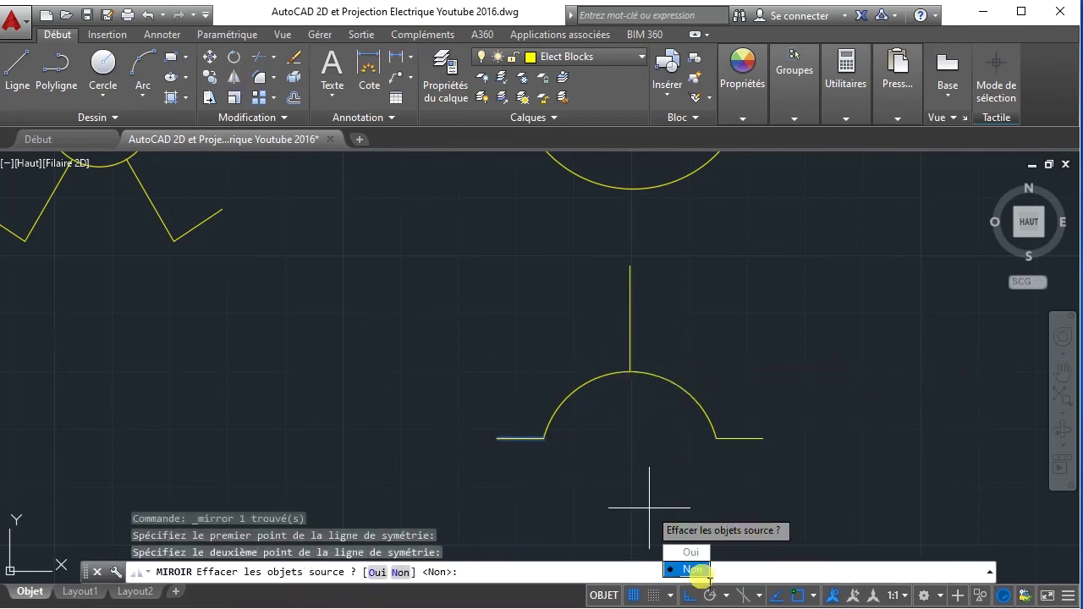
{"action": "left_click", "coordinate": [694, 573]}
- Shift the whole arc symbol slightly down
{"action": "scroll", "coordinate": [658, 380], "scroll_direction": "down", "scroll_amount": 3}
{"action": "left_click", "coordinate": [573, 327]}
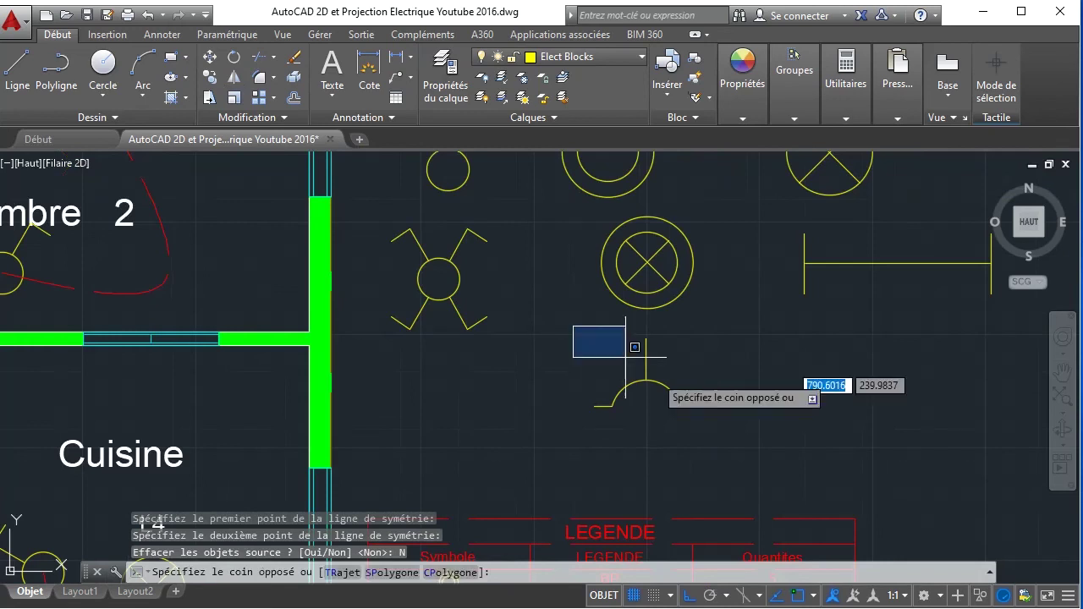
{"action": "left_click", "coordinate": [730, 431]}
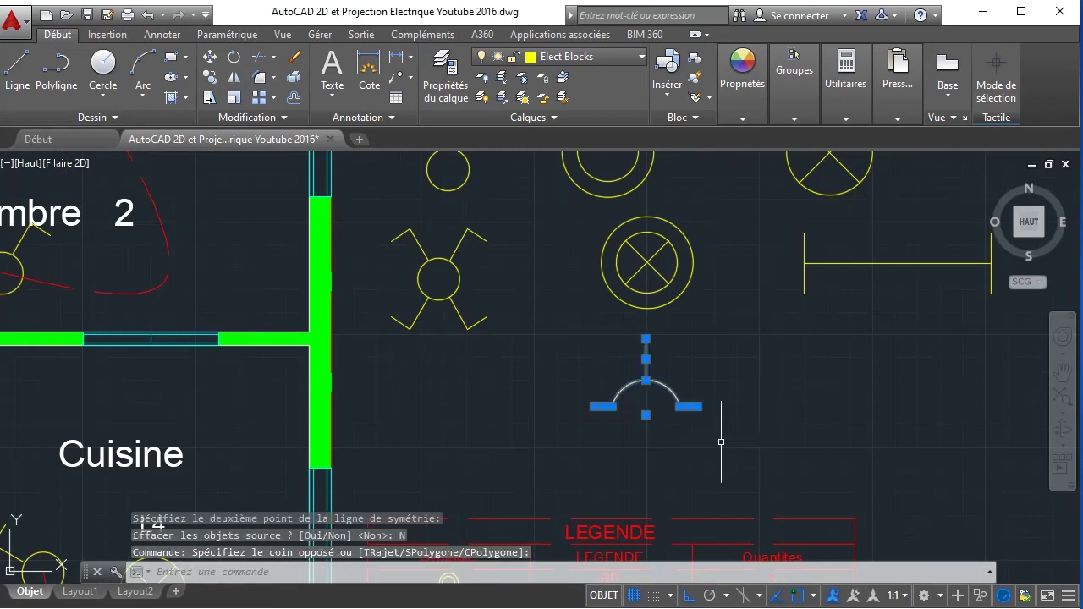
{"action": "key", "text": "ctrl+Down"}
{"action": "key", "text": "ctrl+Down"}
{"action": "key", "text": "ctrl+Down"}
{"action": "key", "text": "ctrl+Down"}
{"action": "key", "text": "ctrl+Down"}
{"action": "key", "text": "ctrl+Down"}
{"action": "key", "text": "ctrl+Down"}
{"action": "key", "text": "ctrl+Down"}
{"action": "key", "text": "ctrl+Down"}
{"action": "key", "text": "ctrl+Down"}
{"action": "key", "text": "ctrl+Down"}
{"action": "key", "text": "ctrl+Down"}
{"action": "key", "text": "ctrl+Down"}
{"action": "key", "text": "Escape"}
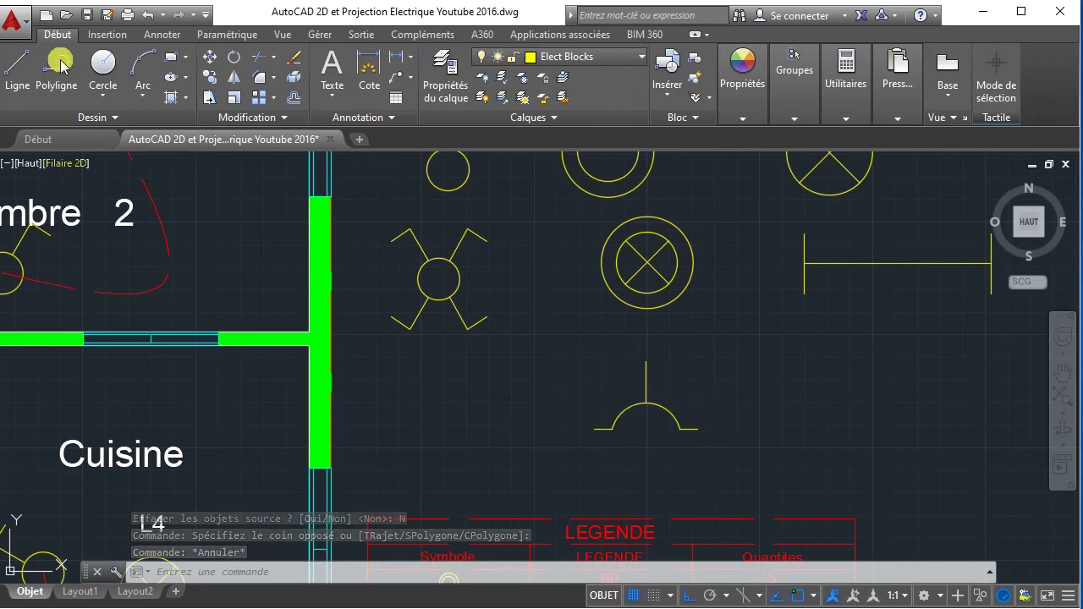
- Draw a short horizontal line from the top of the stem
{"action": "left_click", "coordinate": [17, 72]}
{"action": "scroll", "coordinate": [645, 404], "scroll_direction": "up", "scroll_amount": 6}
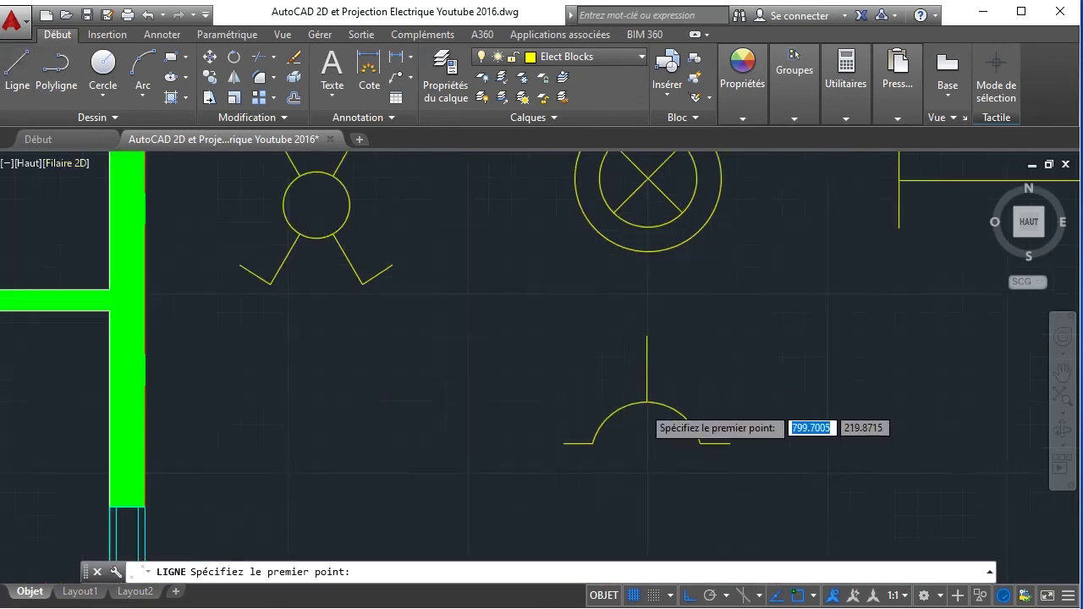
{"action": "left_click", "coordinate": [649, 399]}
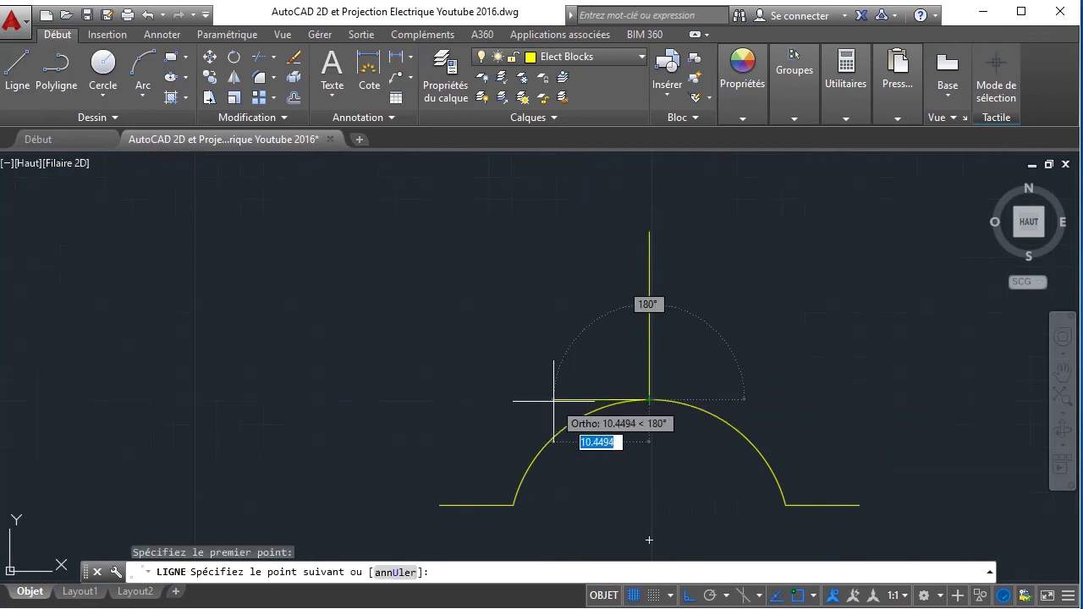
{"action": "right_click", "coordinate": [809, 330]}
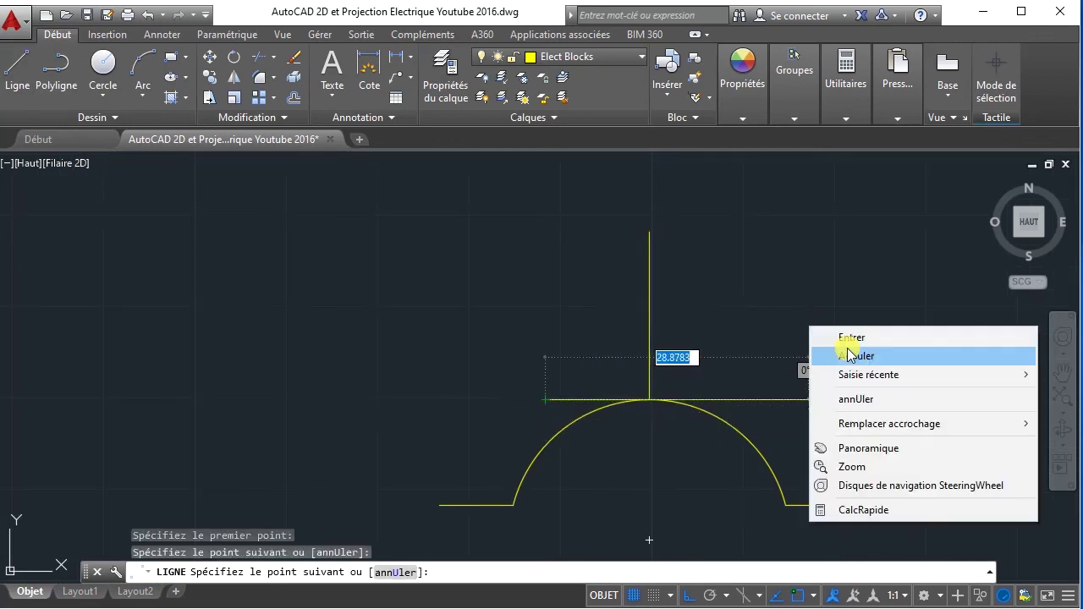
{"action": "left_click", "coordinate": [870, 339]}
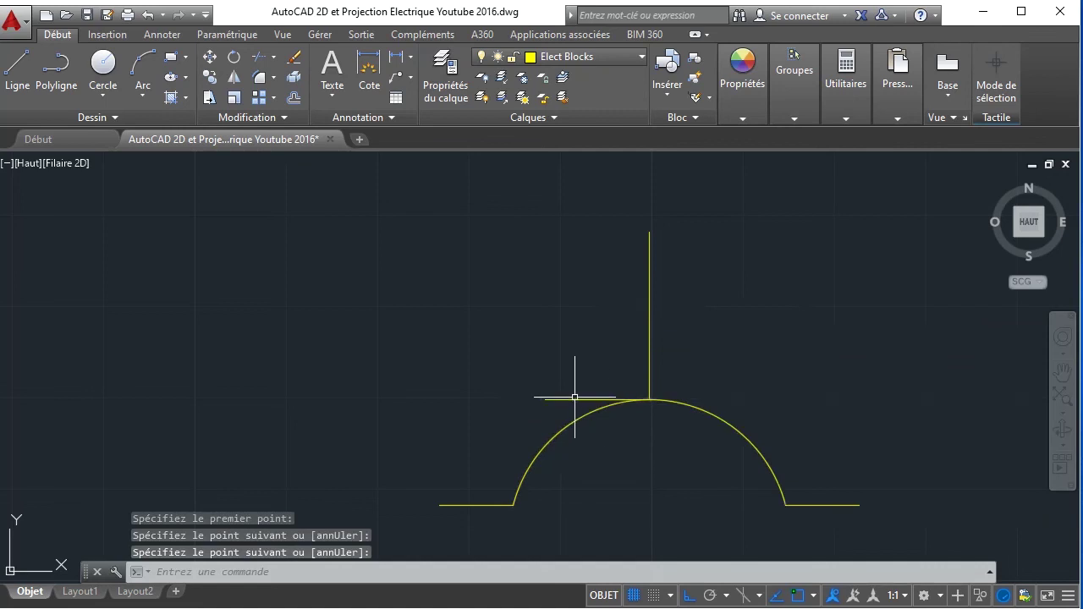
- Mirror the short line about the vertical stem to form the top bar
{"action": "left_click", "coordinate": [574, 400]}
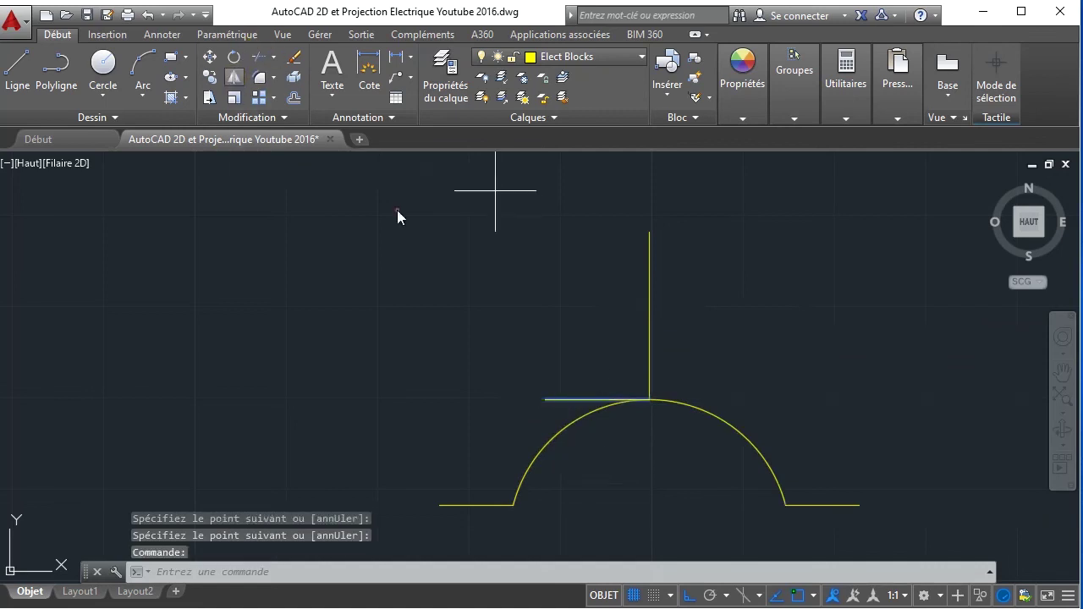
{"action": "left_click", "coordinate": [649, 400]}
{"action": "left_click", "coordinate": [670, 516]}
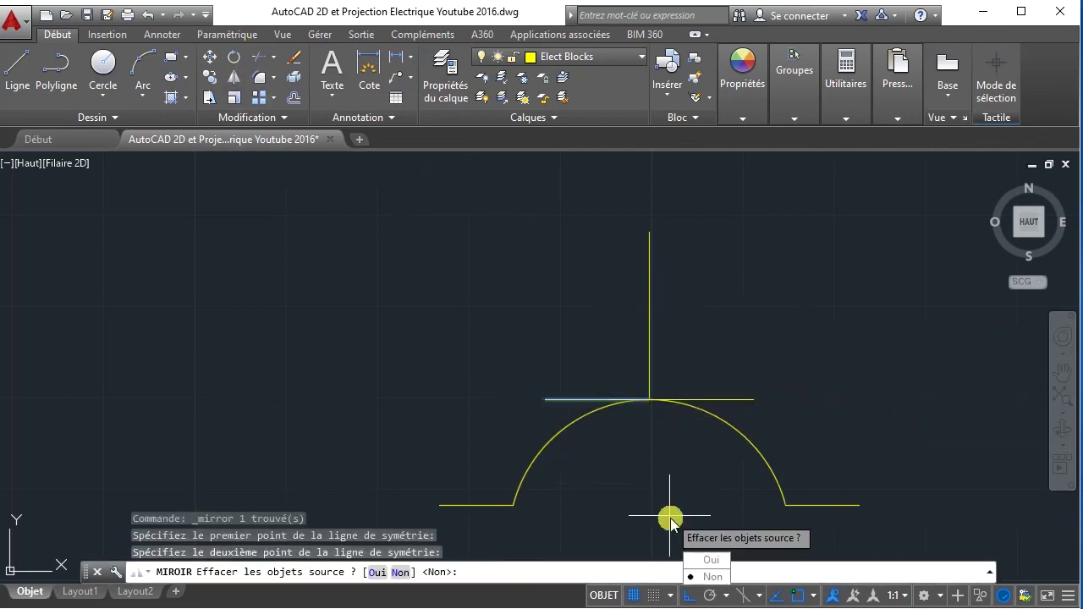
{"action": "left_click", "coordinate": [712, 577]}
{"action": "scroll", "coordinate": [682, 430], "scroll_direction": "down", "scroll_amount": 4}
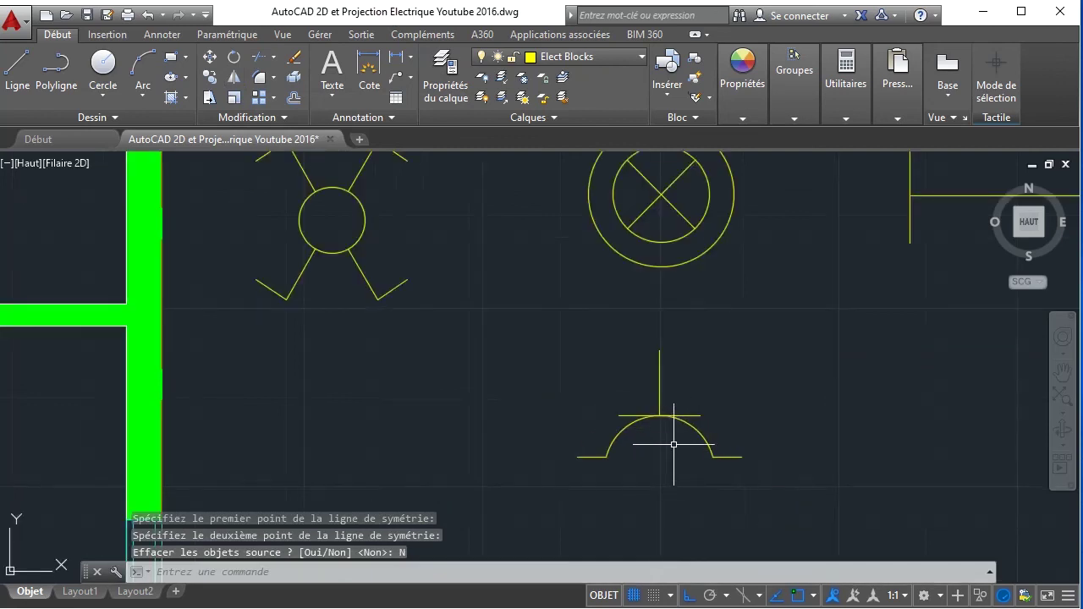
{"action": "scroll", "coordinate": [674, 444], "scroll_direction": "down", "scroll_amount": 3}
{"action": "scroll", "coordinate": [686, 446], "scroll_direction": "up", "scroll_amount": 2}
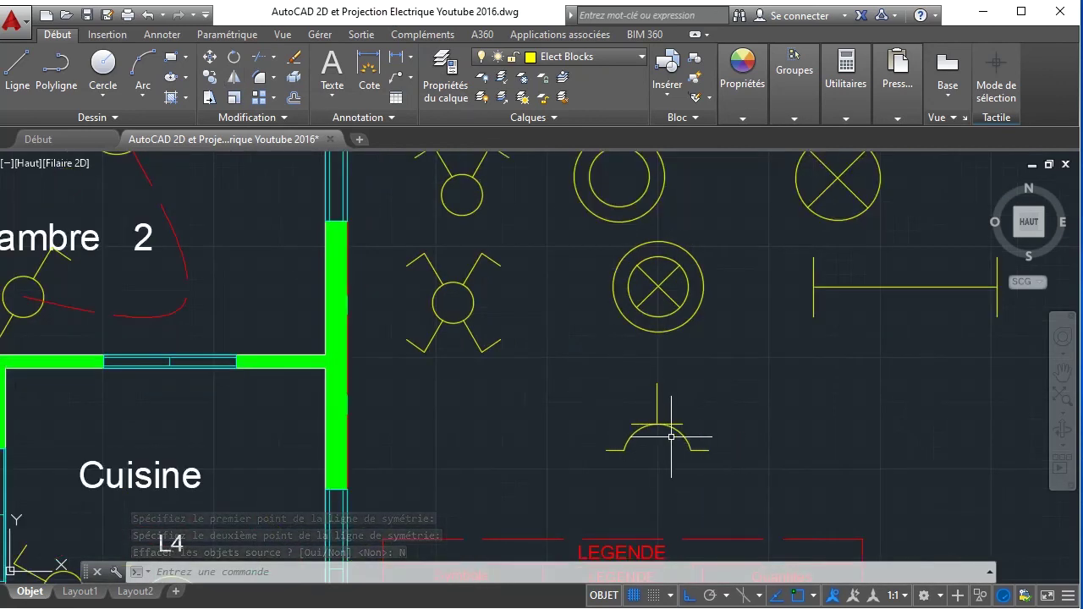
{"action": "scroll", "coordinate": [663, 422], "scroll_direction": "up", "scroll_amount": 2}
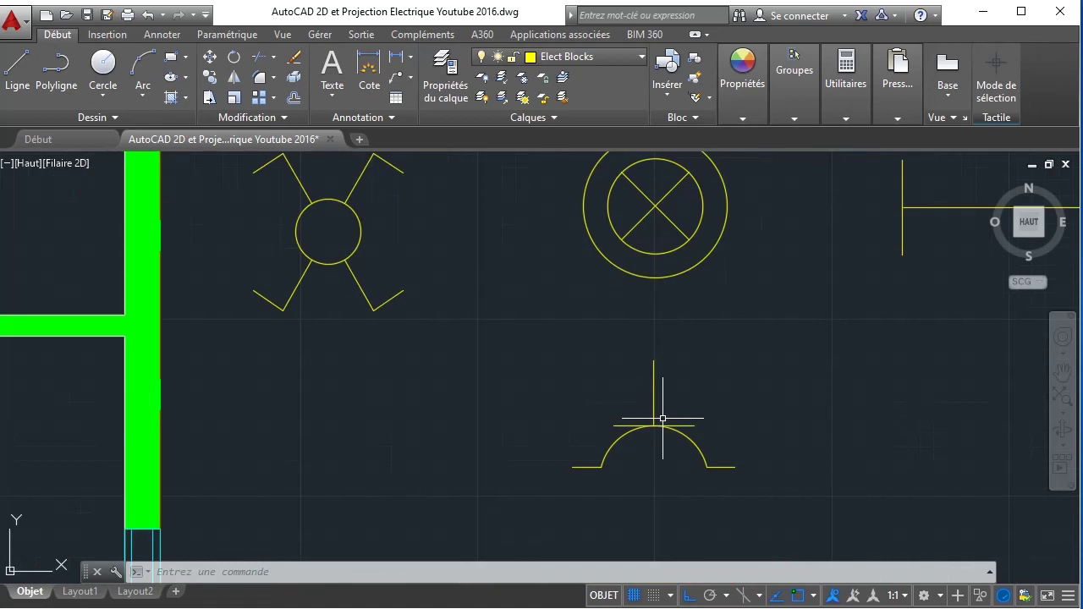
- With Ortho off, draw a diagonal slash across the stem, up to the right
{"action": "left_click", "coordinate": [17, 68]}
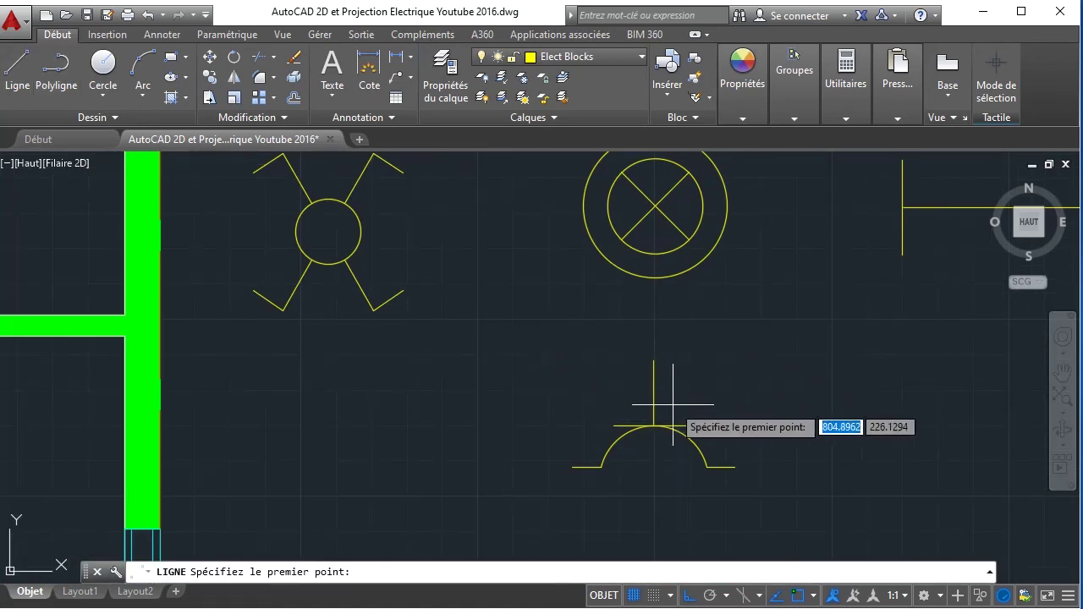
{"action": "scroll", "coordinate": [666, 403], "scroll_direction": "up", "scroll_amount": 3}
{"action": "left_click", "coordinate": [583, 411]}
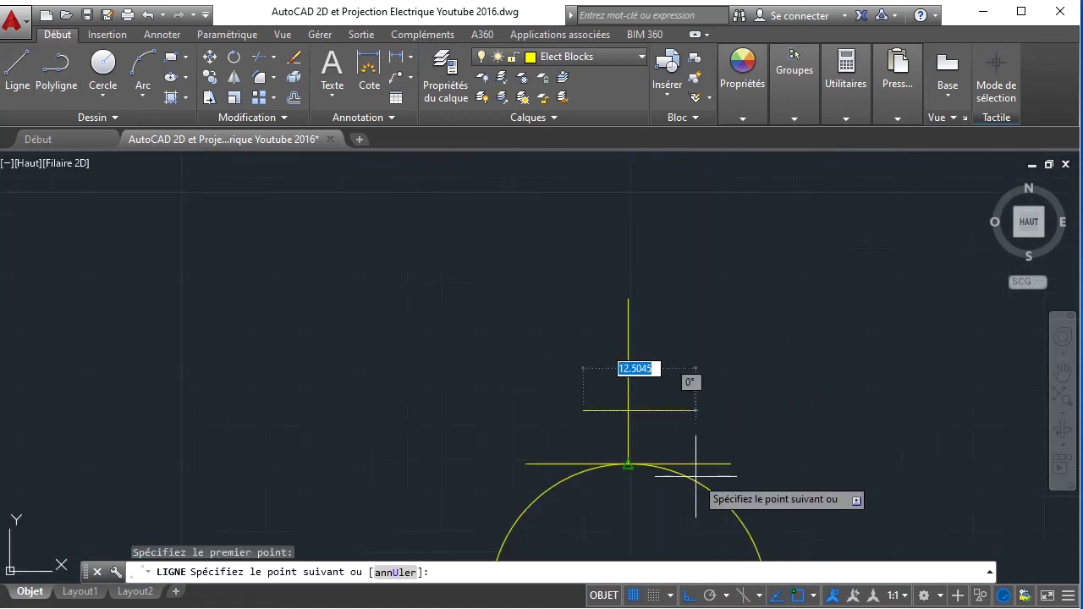
{"action": "left_click", "coordinate": [694, 591]}
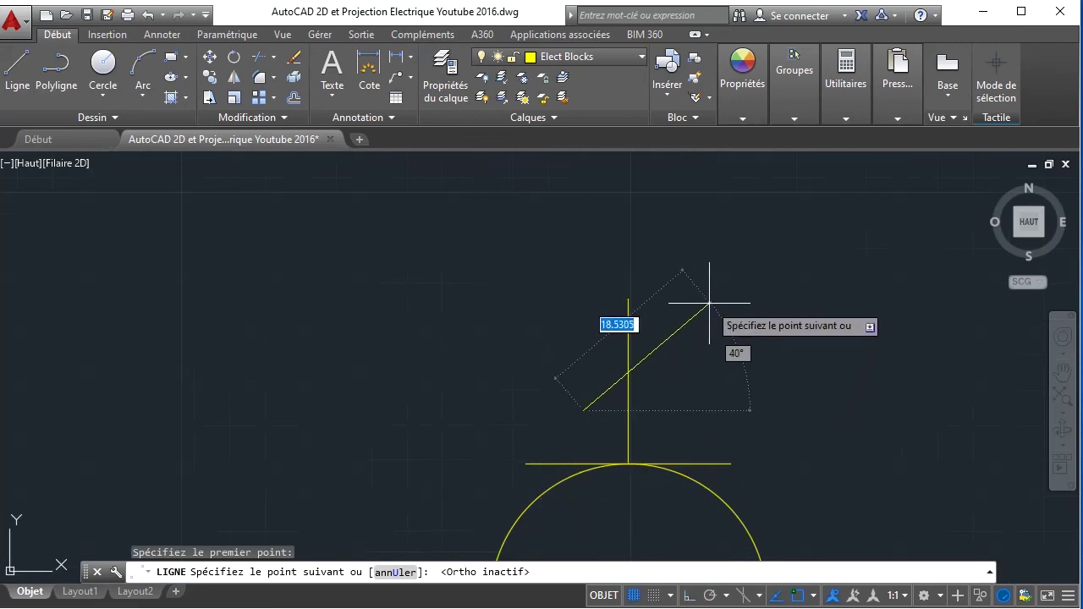
{"action": "left_click", "coordinate": [681, 326]}
{"action": "right_click", "coordinate": [720, 288]}
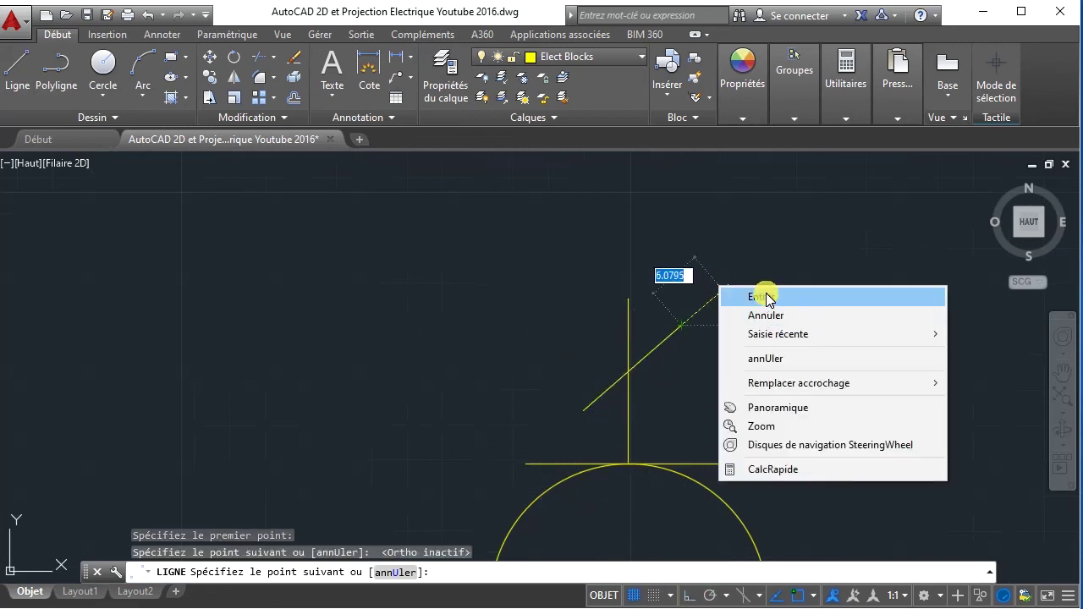
{"action": "left_click", "coordinate": [762, 296]}
{"action": "scroll", "coordinate": [662, 372], "scroll_direction": "down", "scroll_amount": 6}
{"action": "scroll", "coordinate": [664, 430], "scroll_direction": "up", "scroll_amount": 3}
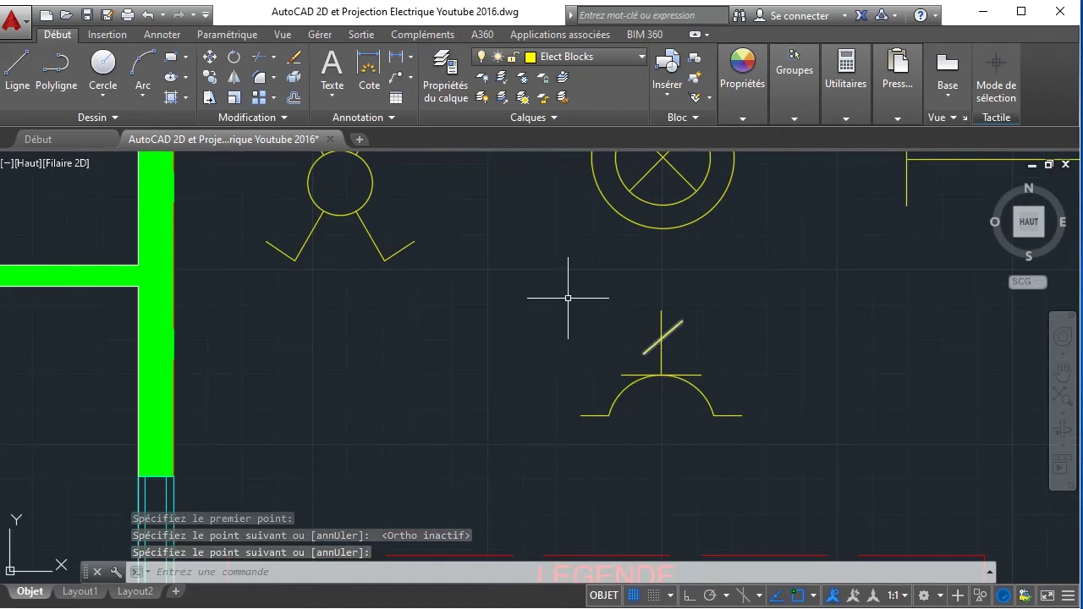
- Copy the slashed socket symbol horizontally to its right
{"action": "left_click", "coordinate": [528, 264]}
{"action": "left_click", "coordinate": [806, 498]}
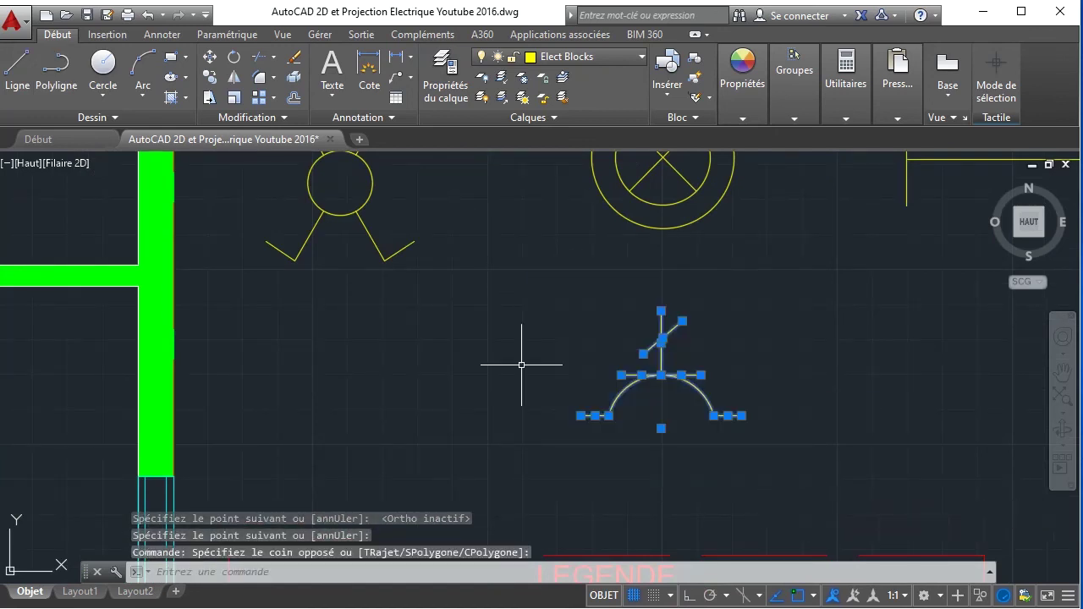
{"action": "left_click", "coordinate": [209, 76]}
{"action": "left_click", "coordinate": [581, 416]}
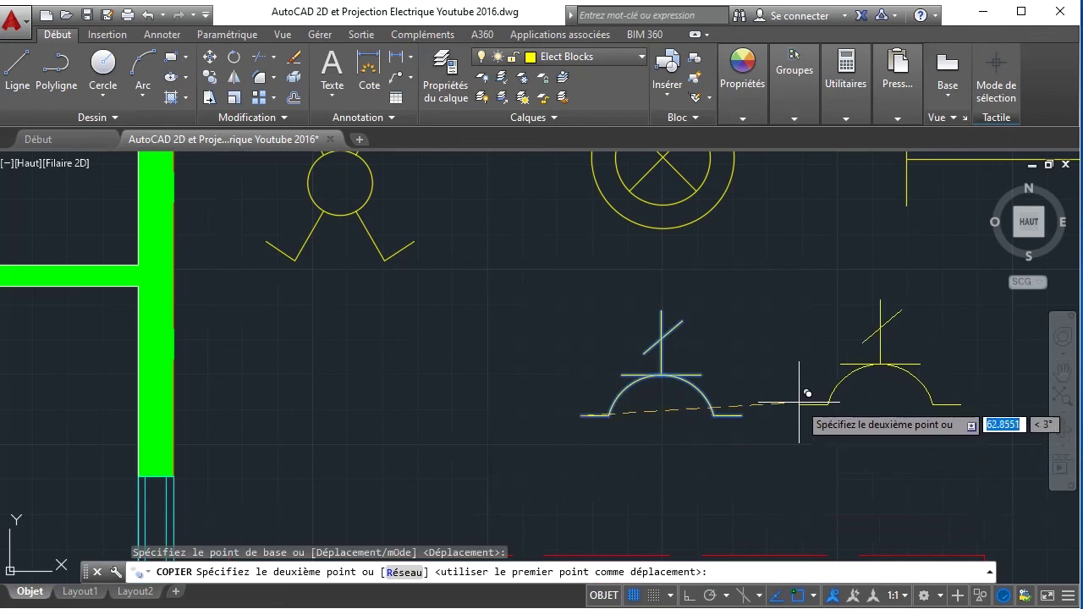
{"action": "left_click", "coordinate": [689, 596]}
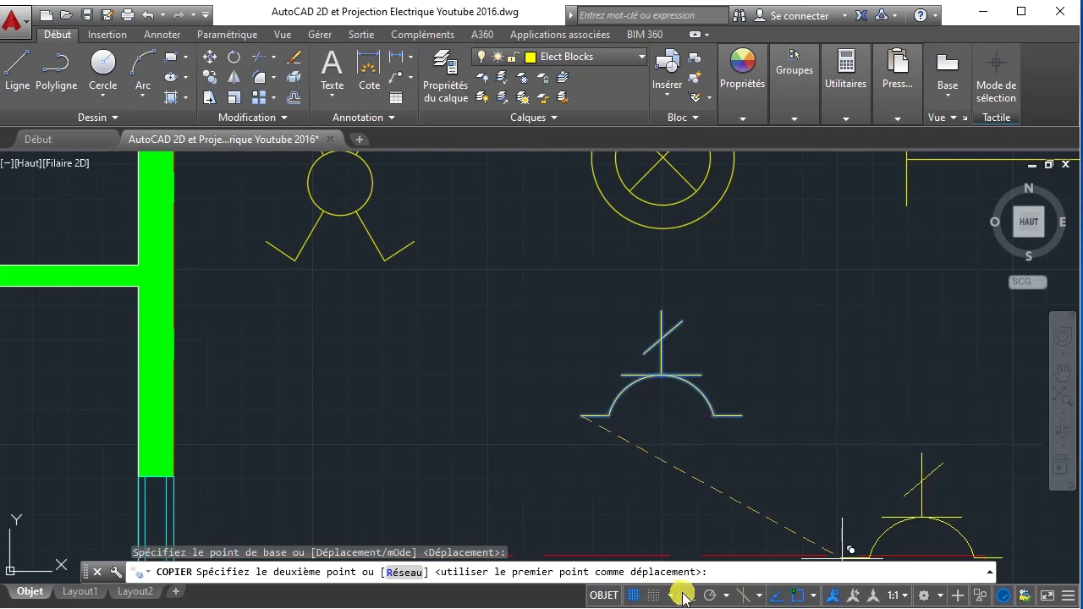
{"action": "left_click", "coordinate": [791, 428]}
{"action": "right_click", "coordinate": [836, 443]}
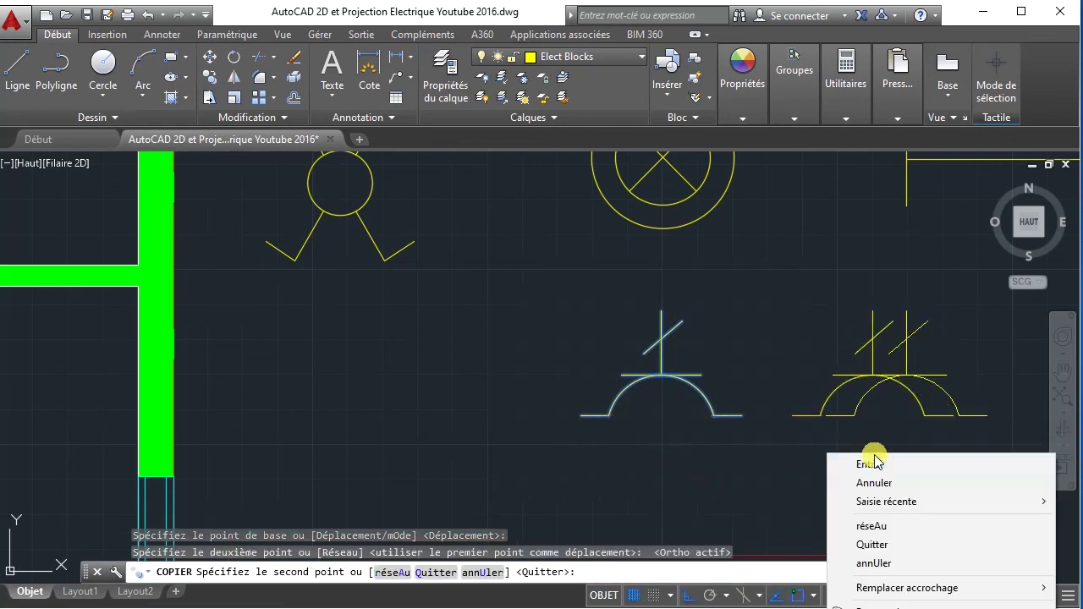
{"action": "left_click", "coordinate": [875, 455]}
- Erase the diagonal slash from the copied symbol
{"action": "scroll", "coordinate": [805, 446], "scroll_direction": "down", "scroll_amount": 4}
{"action": "middle_click_drag", "start_coordinate": [818, 434], "coordinate": [678, 433]}
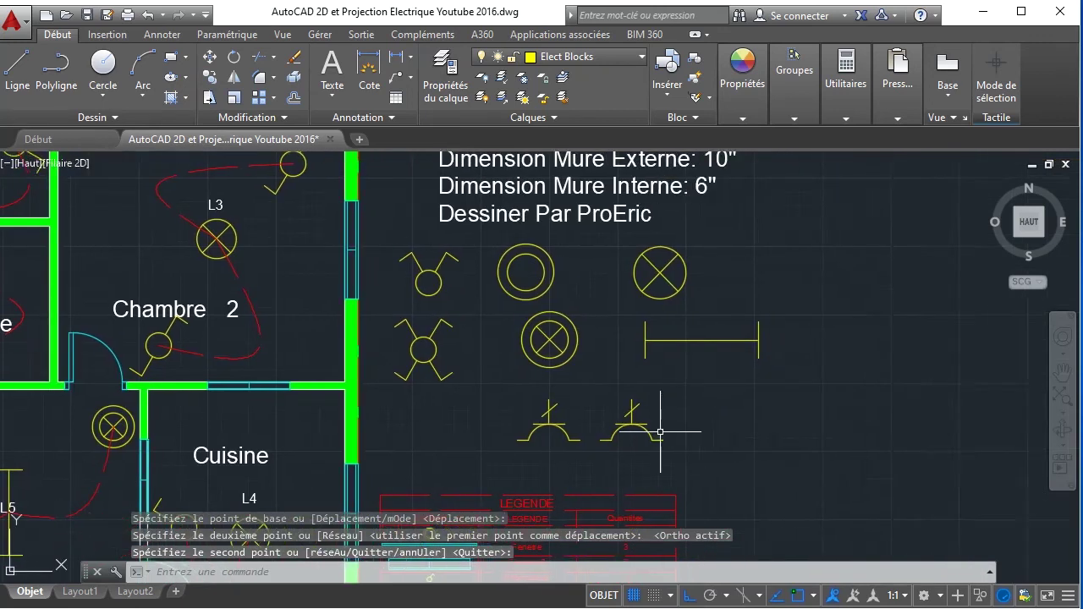
{"action": "scroll", "coordinate": [677, 433], "scroll_direction": "up", "scroll_amount": 5}
{"action": "left_click", "coordinate": [599, 363]}
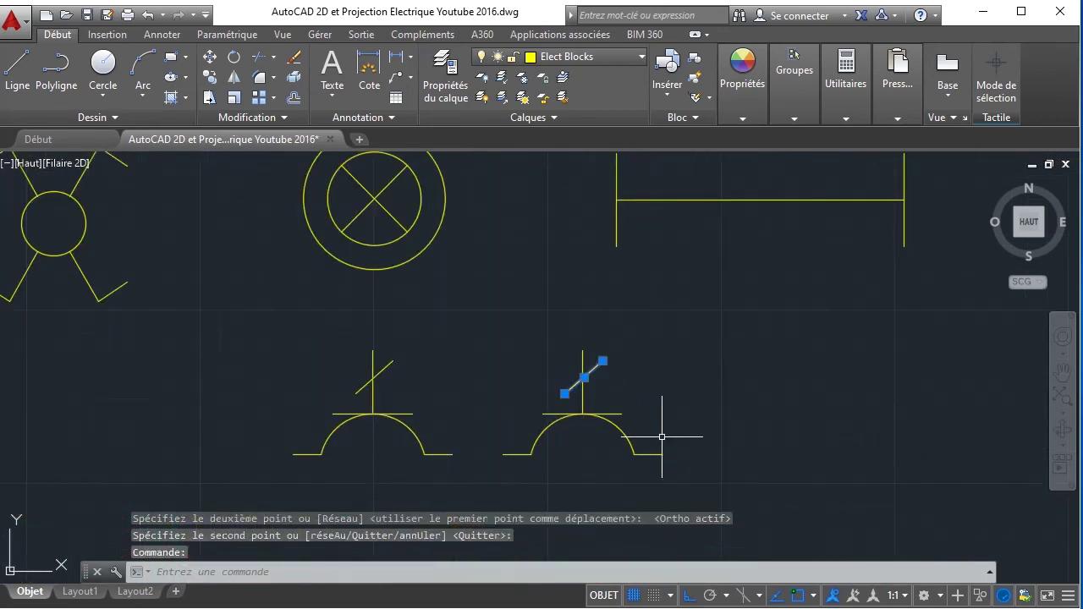
{"action": "key", "text": "Delete"}
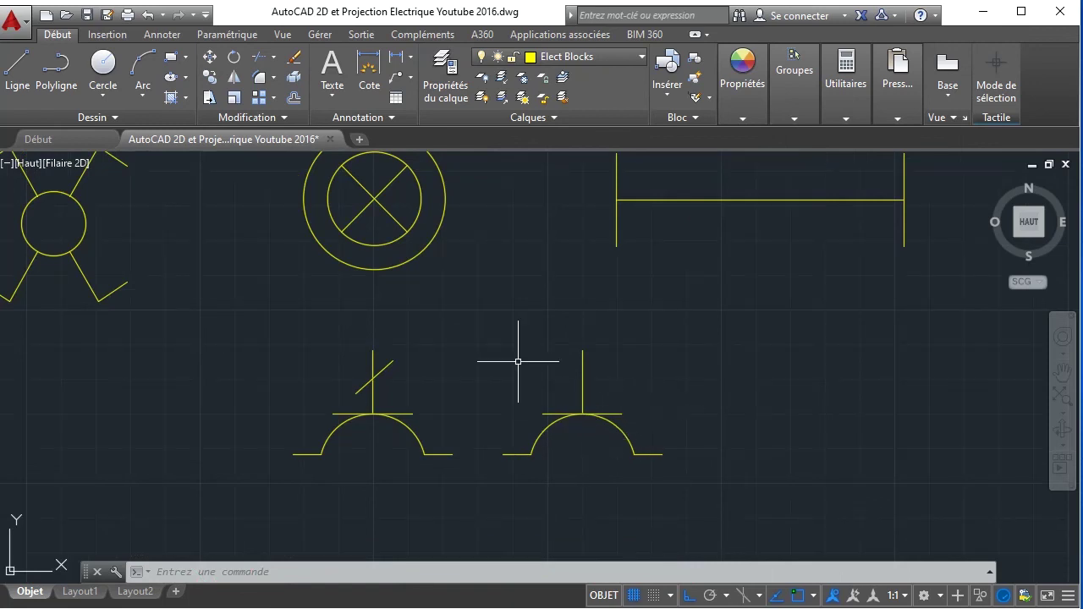
- Copy the plain socket symbol further to the right
{"action": "left_click", "coordinate": [497, 321]}
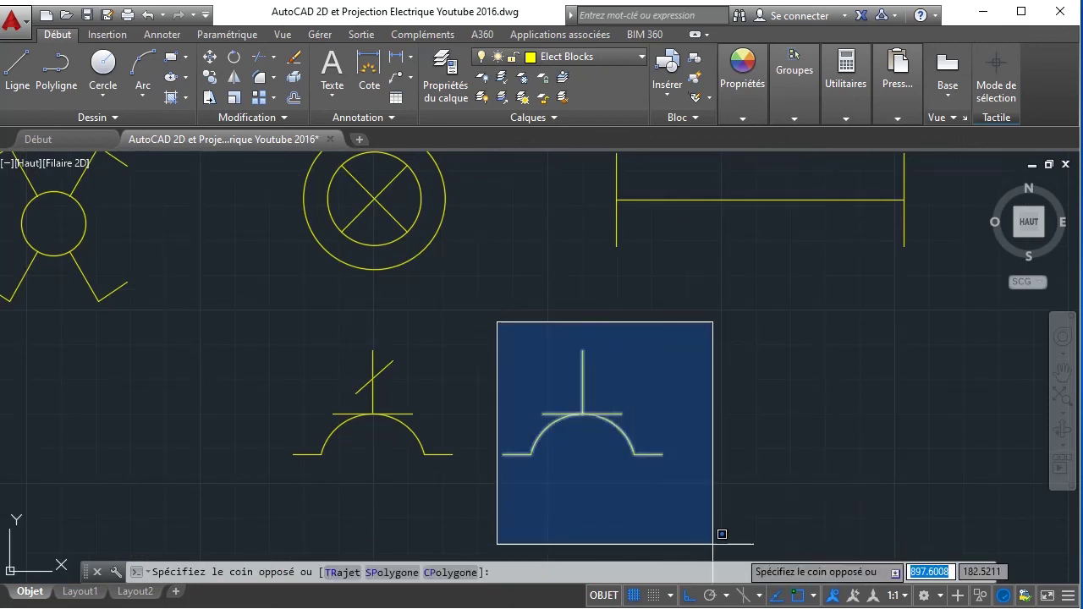
{"action": "left_click", "coordinate": [753, 506]}
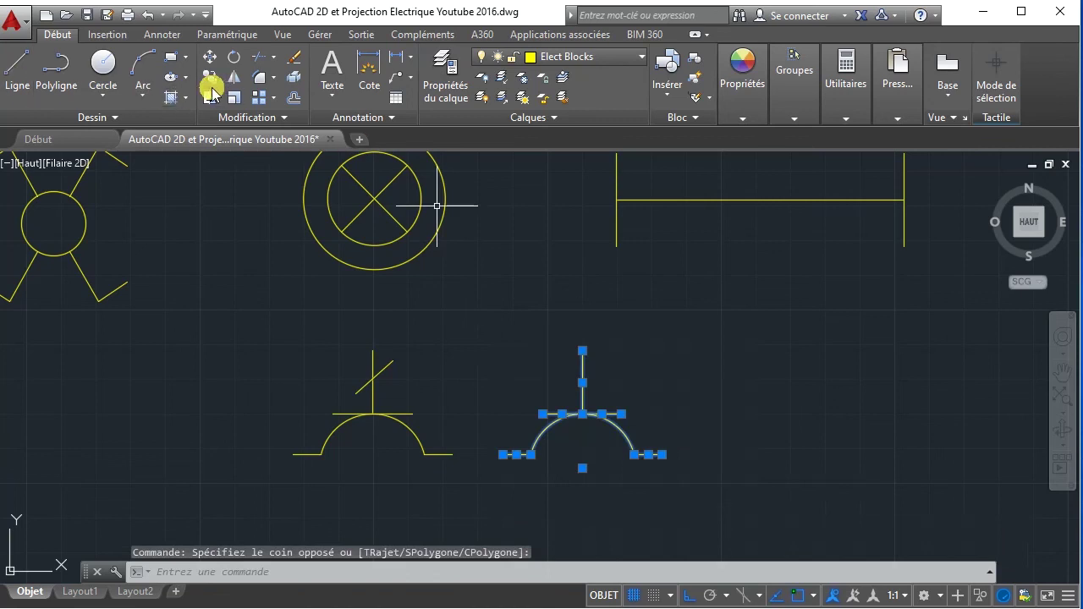
{"action": "left_click", "coordinate": [209, 78]}
{"action": "left_click", "coordinate": [503, 455]}
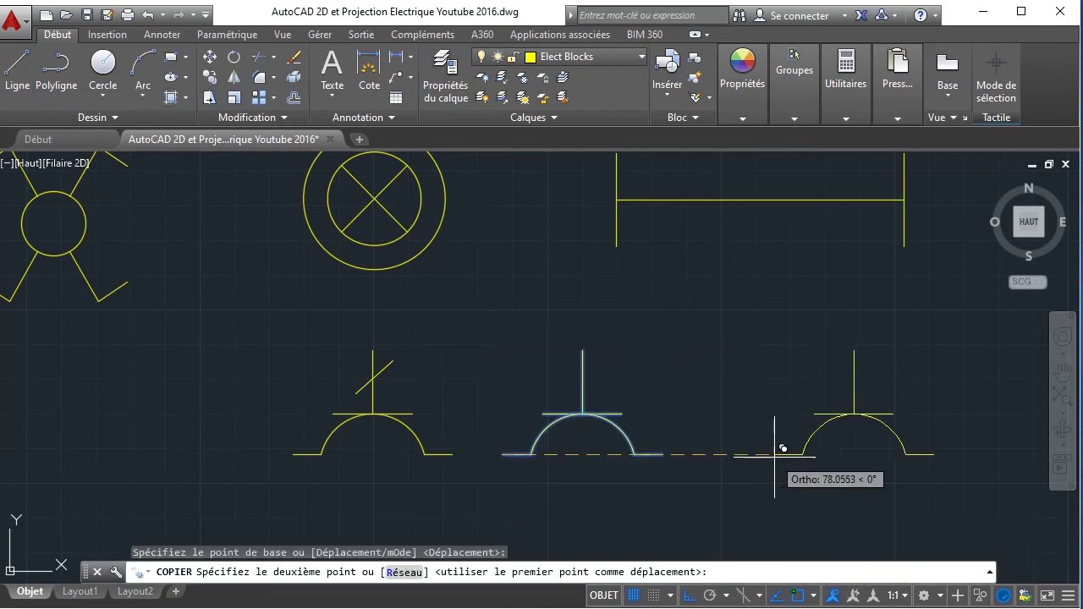
{"action": "left_click", "coordinate": [752, 454]}
{"action": "right_click", "coordinate": [751, 364]}
{"action": "left_click", "coordinate": [794, 393]}
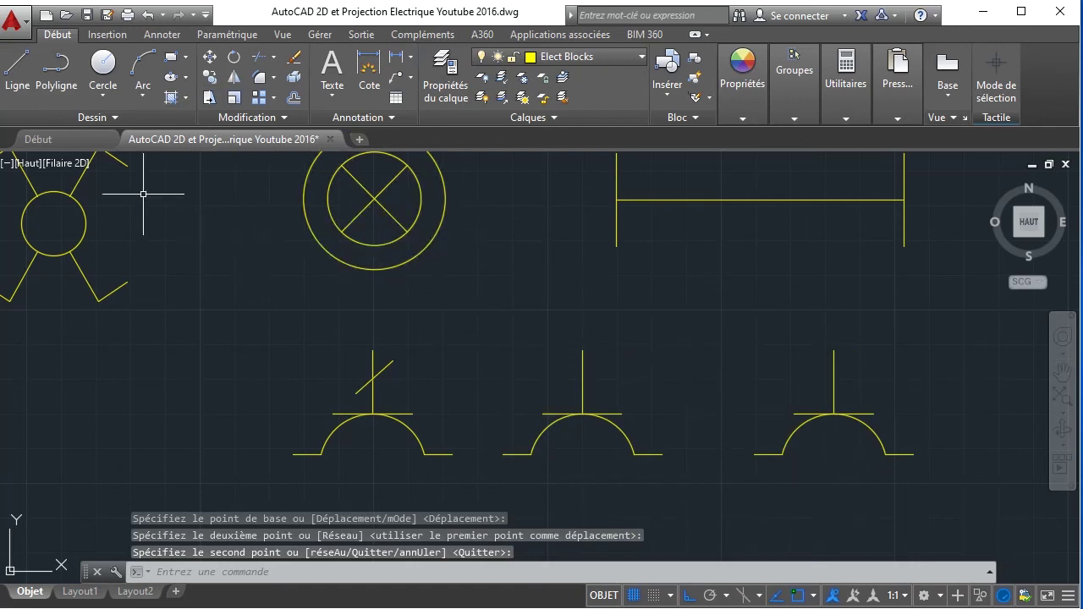
- Replace the new copy's arc with an open rectangular polyline box
{"action": "left_click", "coordinate": [58, 74]}
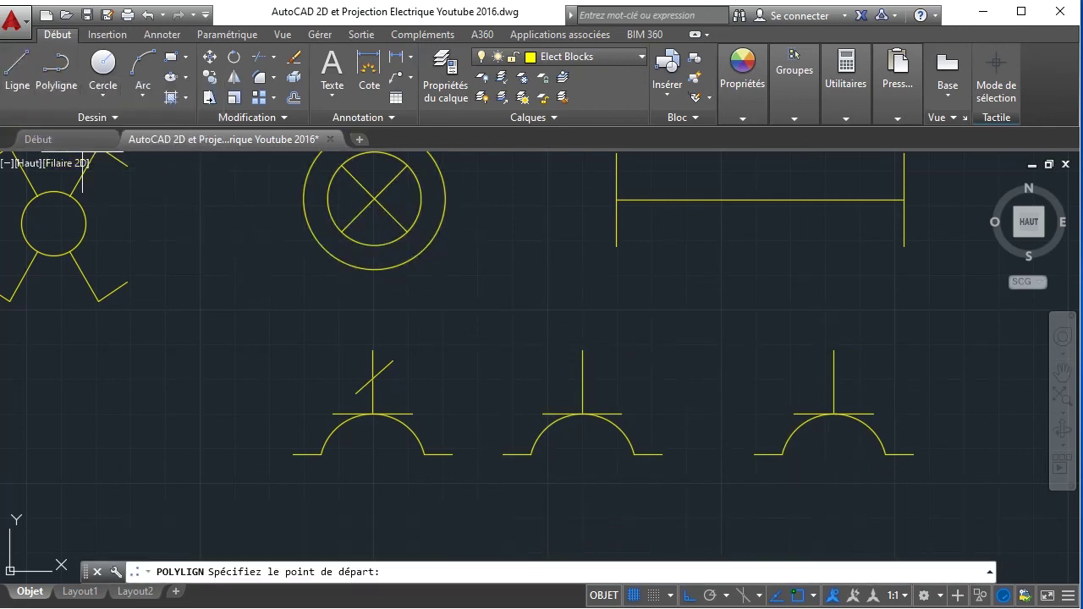
{"action": "left_click", "coordinate": [782, 455]}
{"action": "scroll", "coordinate": [804, 413], "scroll_direction": "up", "scroll_amount": 5}
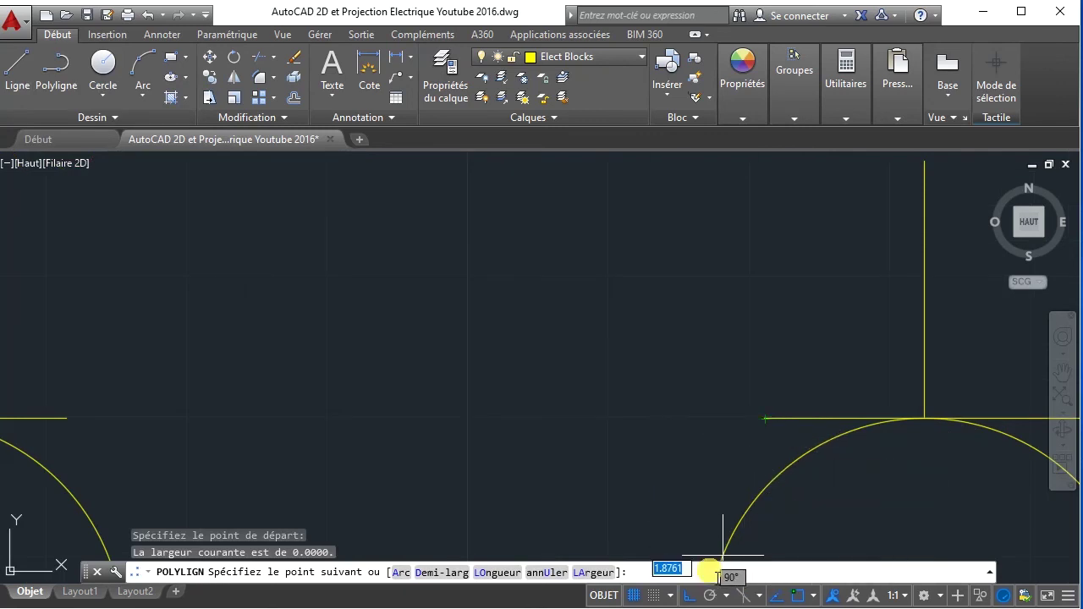
{"action": "left_click", "coordinate": [688, 595]}
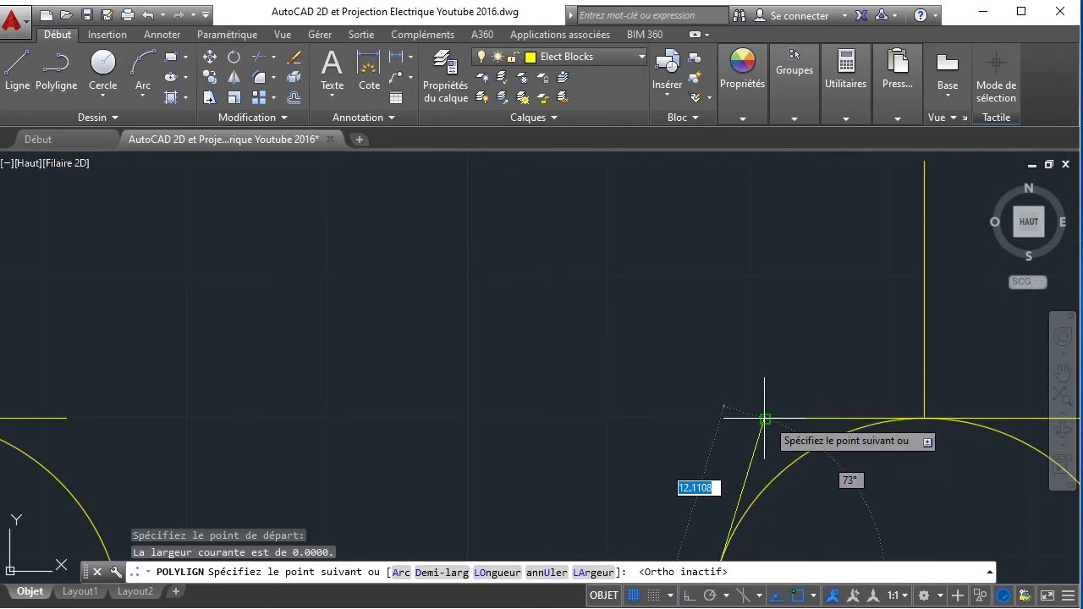
{"action": "mouse_move", "coordinate": [796, 415]}
{"action": "middle_mouse_down"}
{"action": "mouse_move", "coordinate": [745, 413]}
{"action": "mouse_move", "coordinate": [542, 315]}
{"action": "middle_mouse_up"}
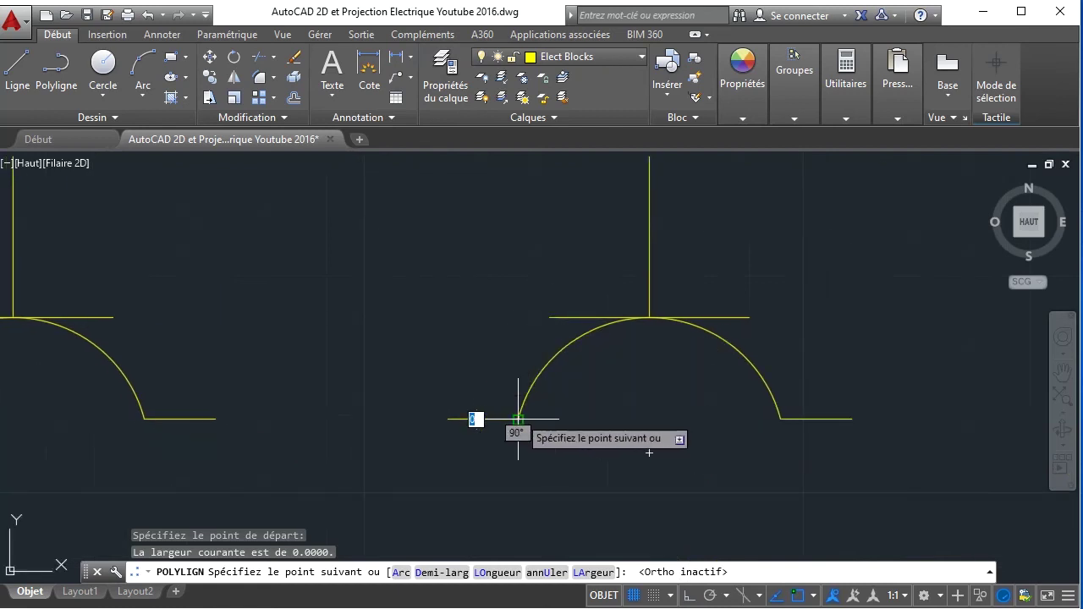
{"action": "left_click", "coordinate": [518, 318]}
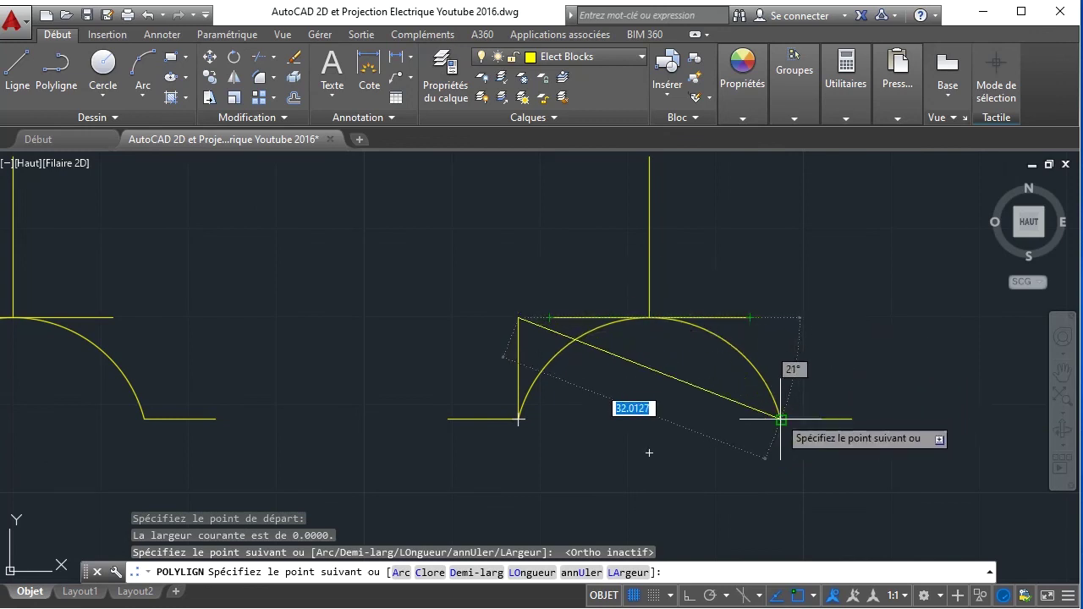
{"action": "left_click", "coordinate": [781, 317]}
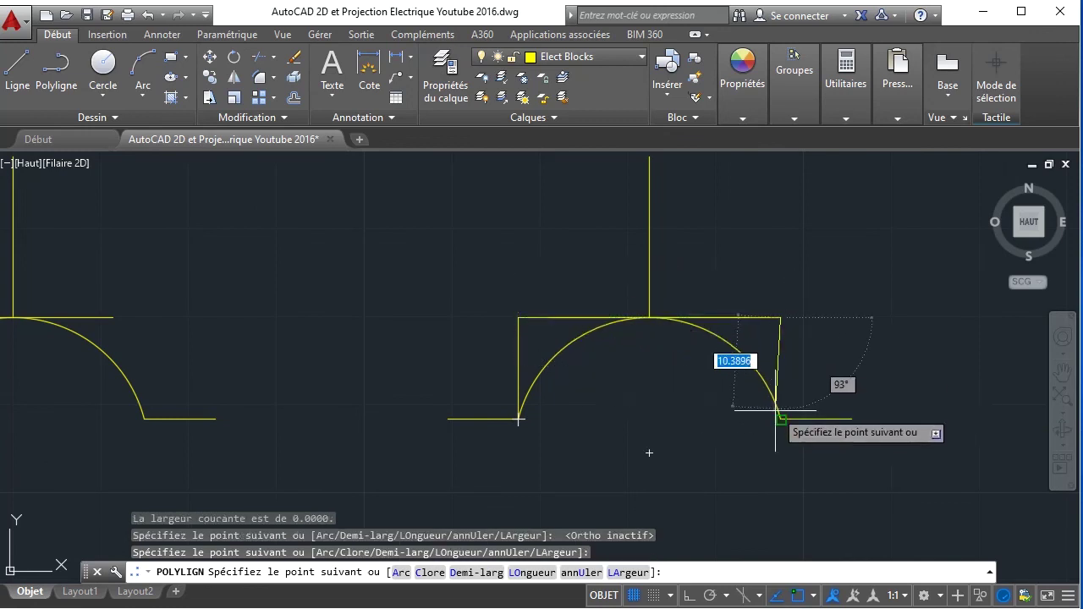
{"action": "left_click", "coordinate": [781, 419]}
{"action": "right_click", "coordinate": [865, 332]}
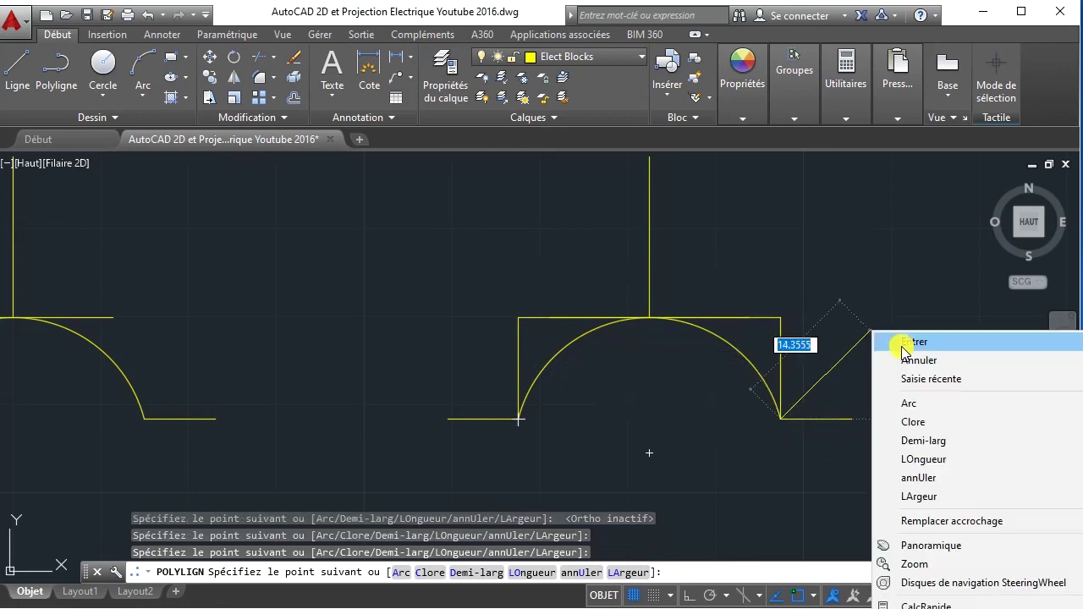
{"action": "left_click", "coordinate": [907, 342]}
{"action": "left_click", "coordinate": [746, 361]}
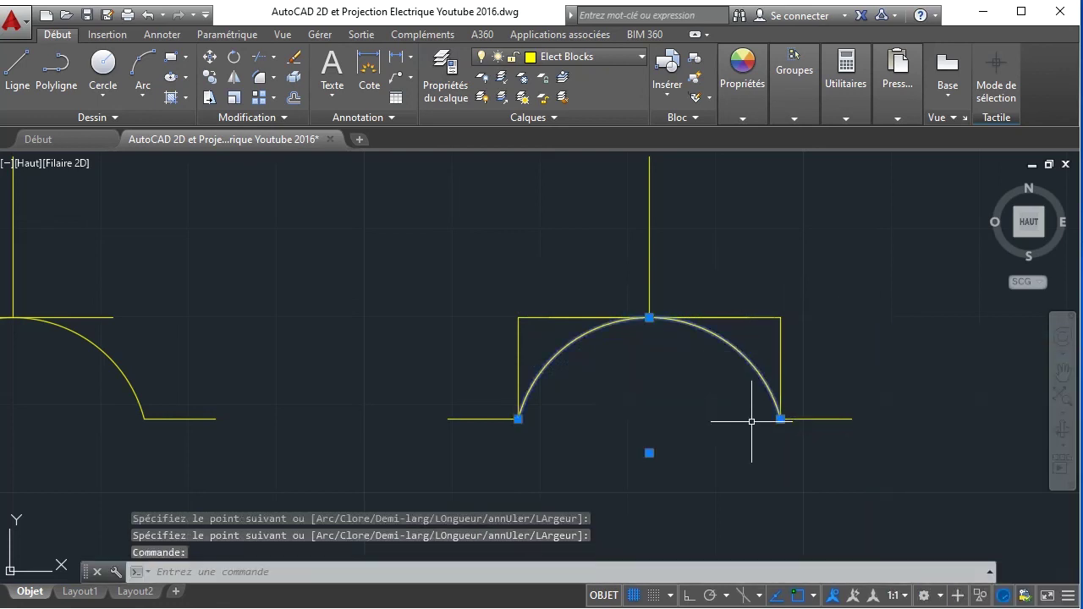
{"action": "key", "text": "Delete"}
{"action": "scroll", "coordinate": [700, 405], "scroll_direction": "down", "scroll_amount": 4}
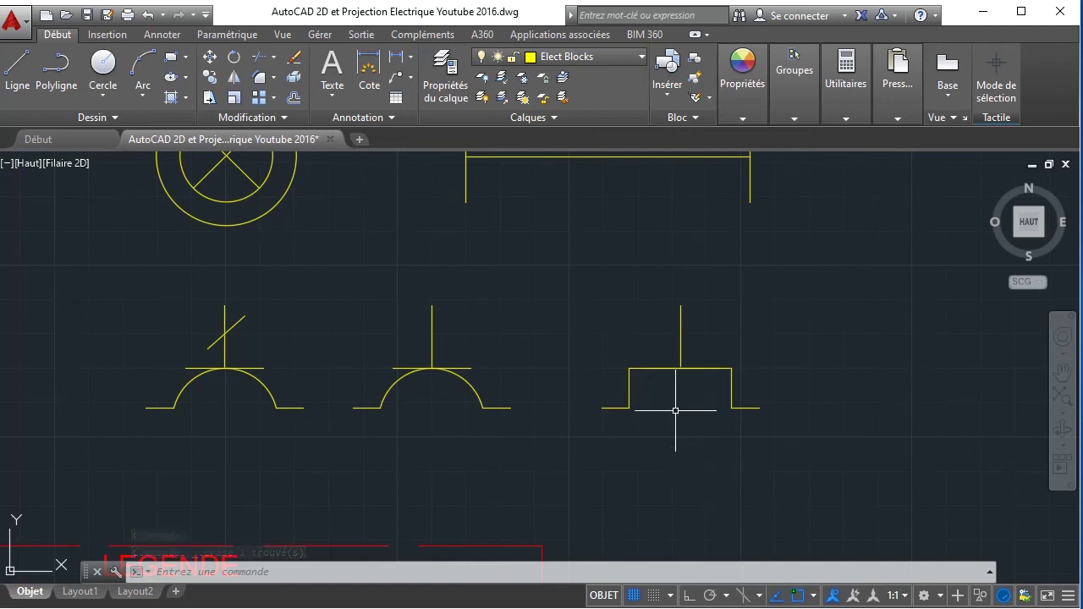
- Label the rectangular symbol 'TV' with multiline text at height 10
{"action": "left_click", "coordinate": [331, 71]}
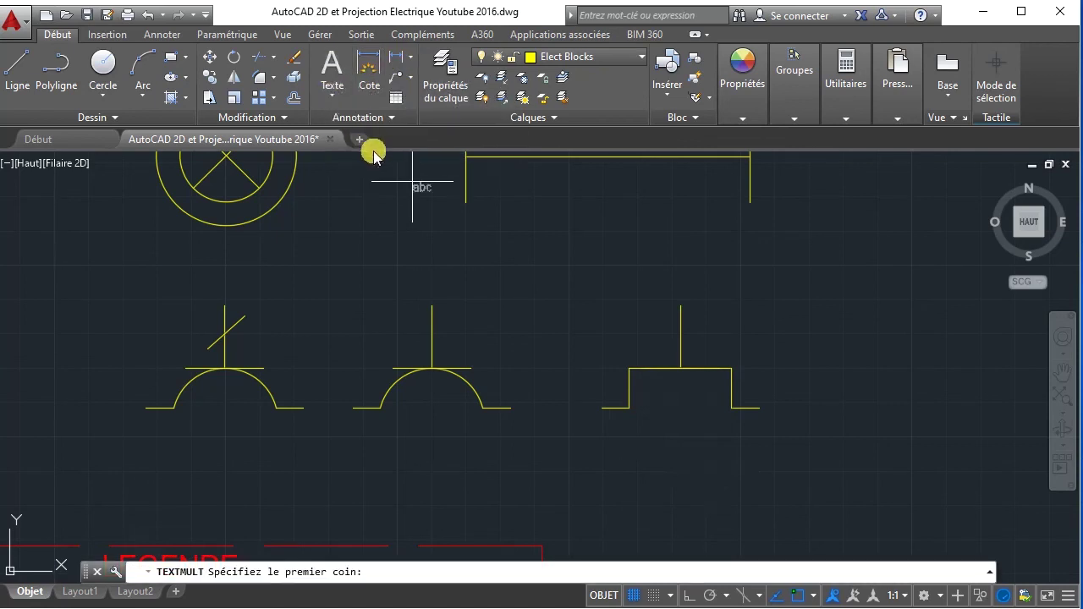
{"action": "left_click", "coordinate": [656, 389]}
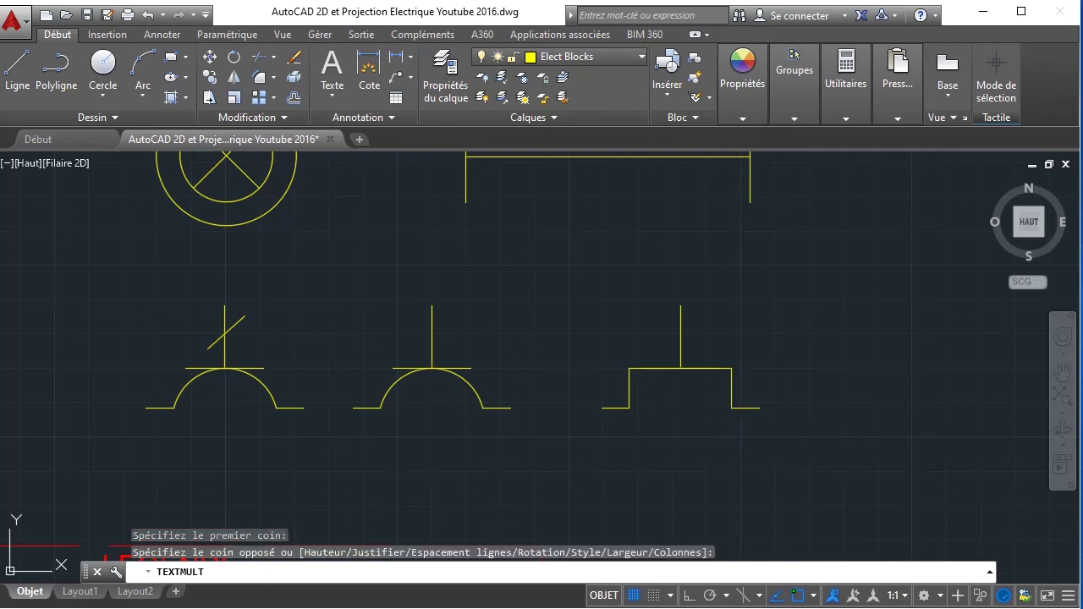
{"action": "left_click", "coordinate": [725, 417]}
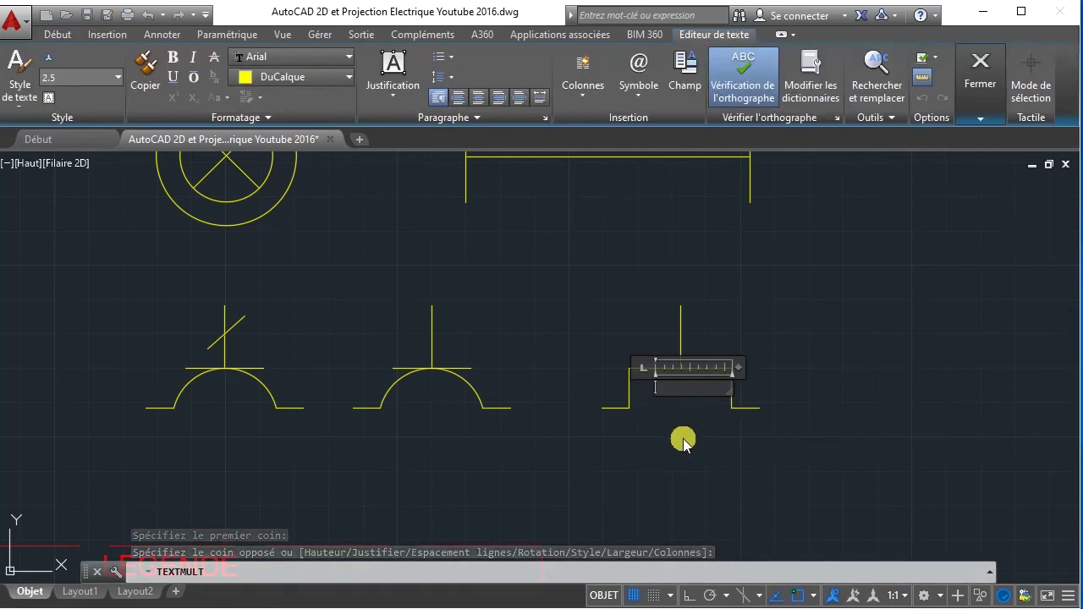
{"action": "type", "text": "TV"}
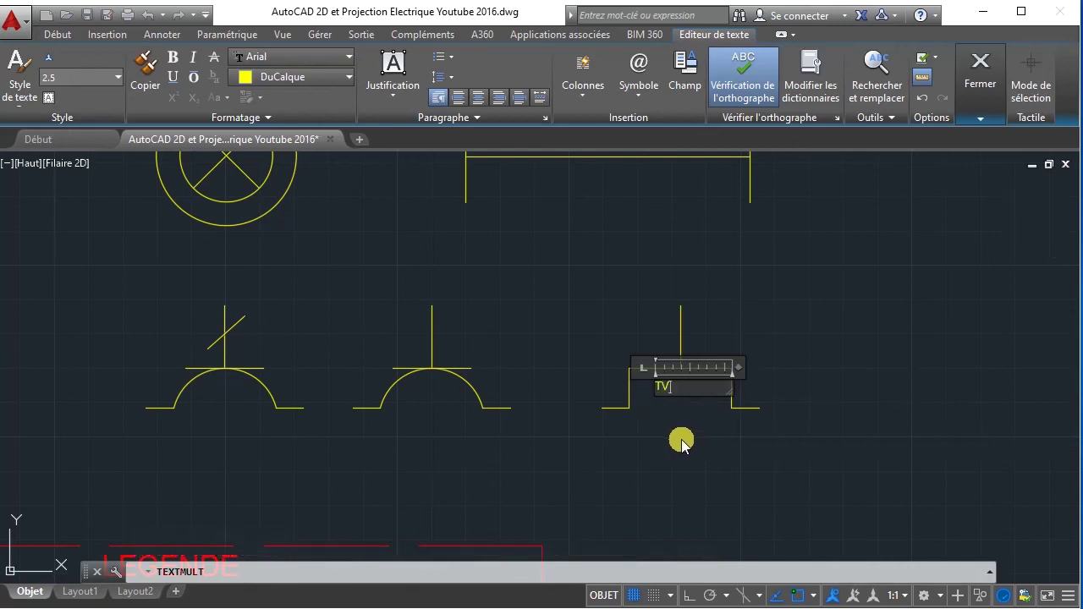
{"action": "left_click", "coordinate": [685, 460]}
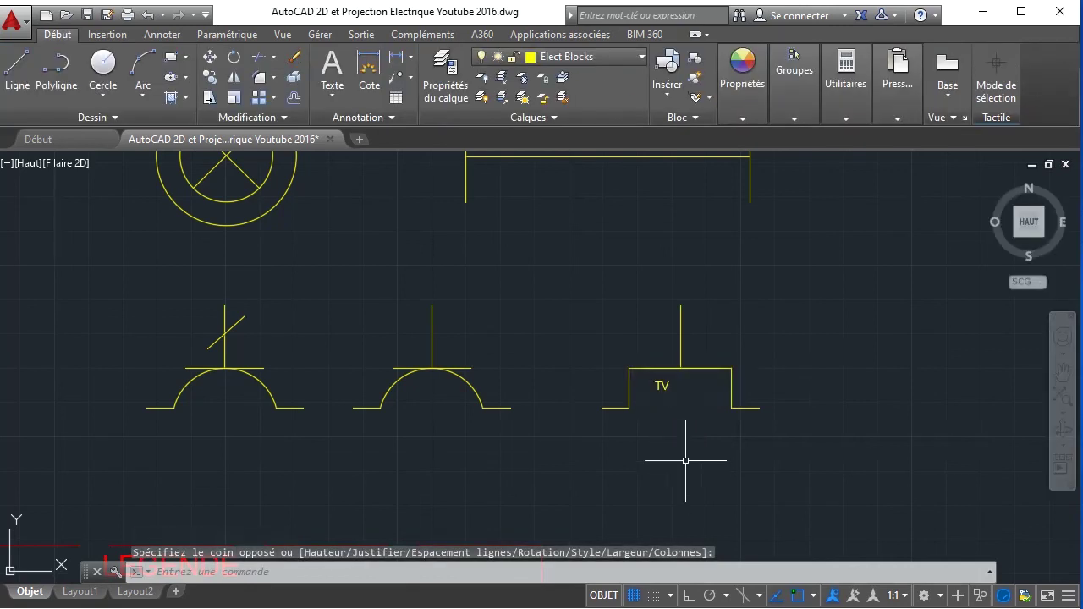
{"action": "left_click", "coordinate": [663, 385]}
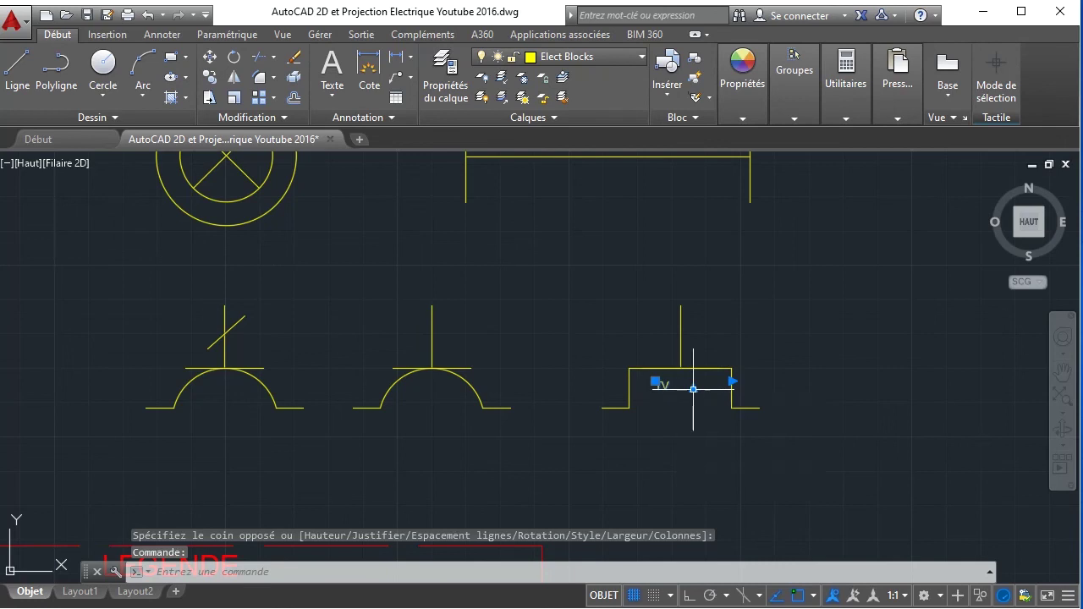
{"action": "double_click", "coordinate": [663, 386]}
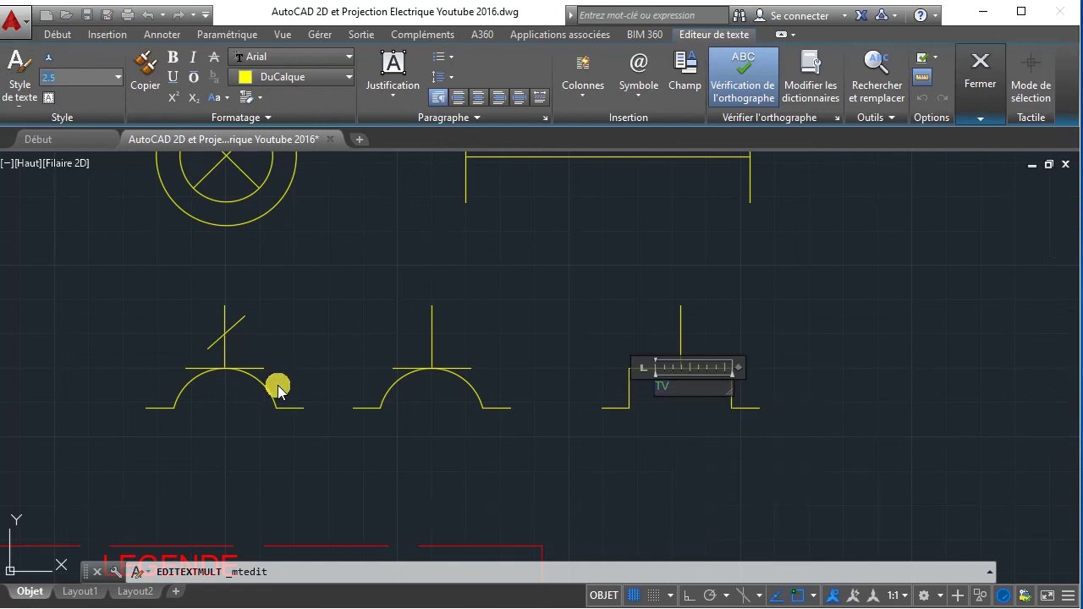
{"action": "key", "text": "Return"}
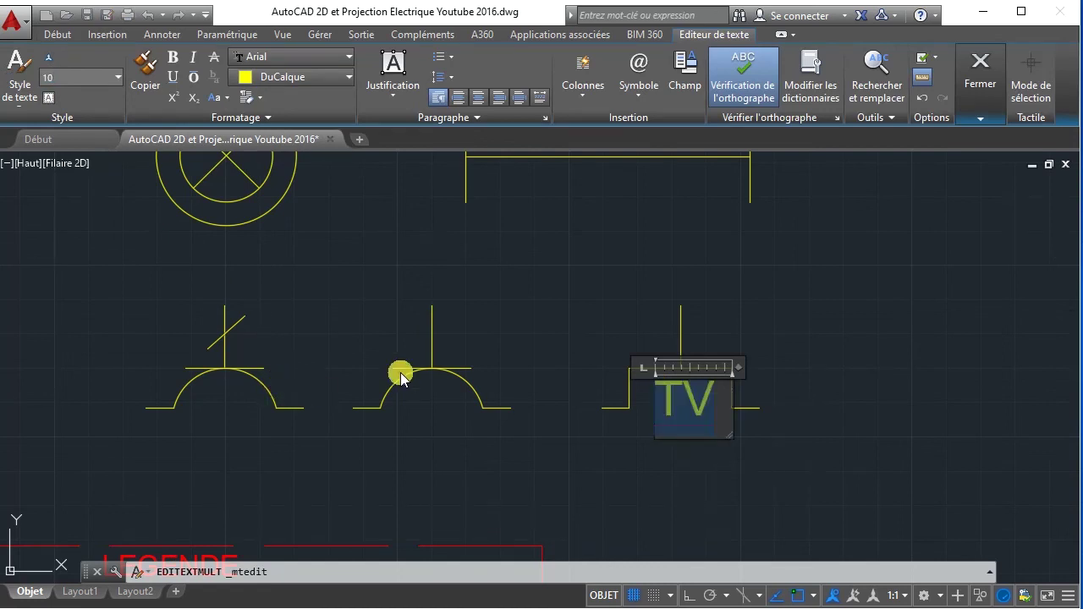
{"action": "left_click", "coordinate": [680, 378]}
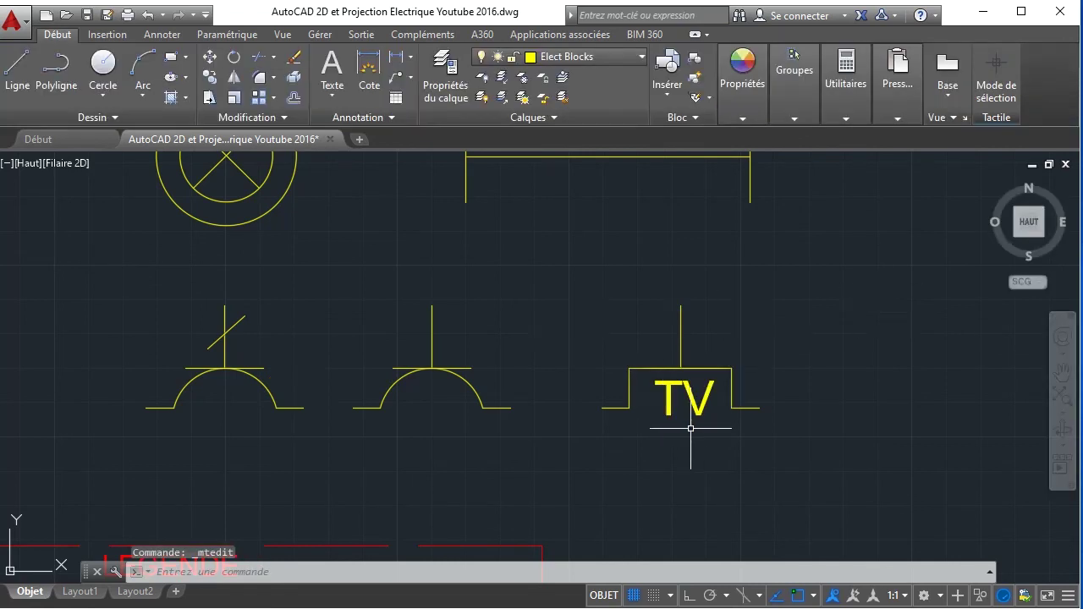
- Copy the TV symbol to the right and open the copy's text for editing
{"action": "left_click", "coordinate": [565, 265]}
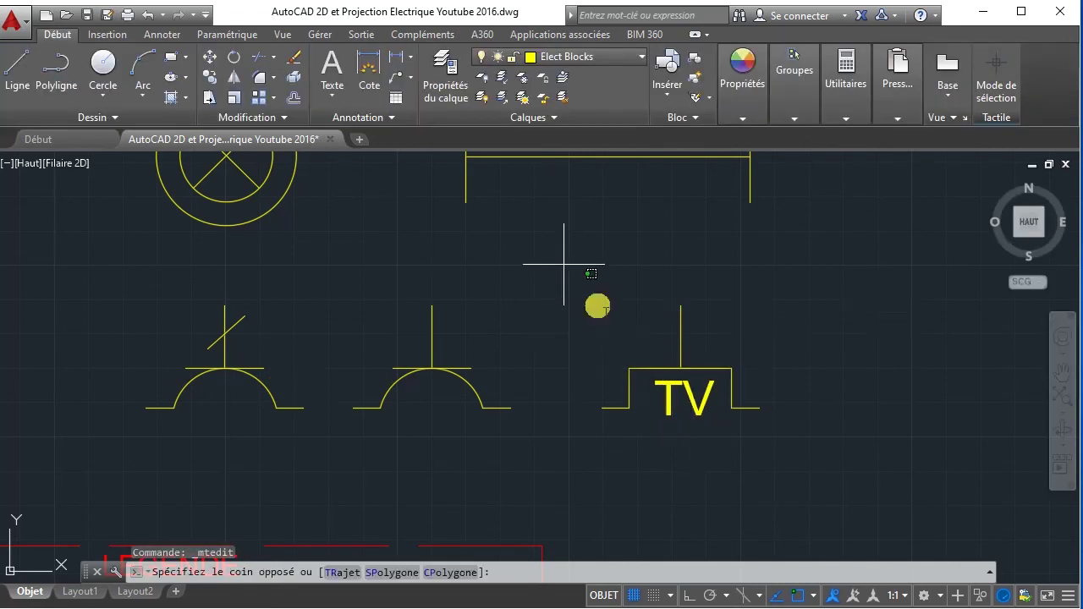
{"action": "left_click", "coordinate": [816, 472]}
{"action": "left_click", "coordinate": [222, 79]}
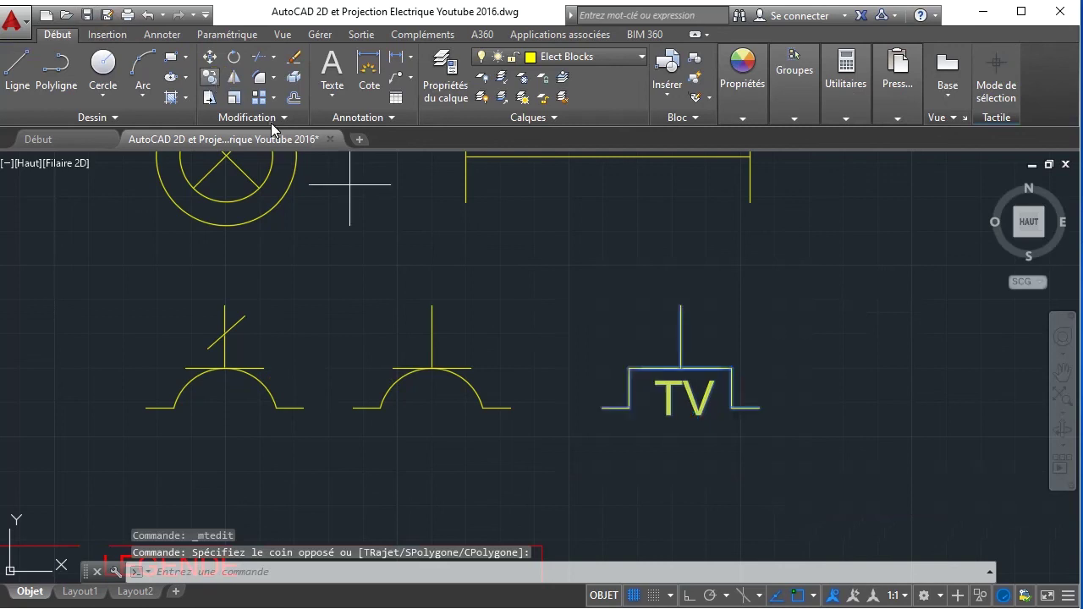
{"action": "left_click", "coordinate": [602, 408]}
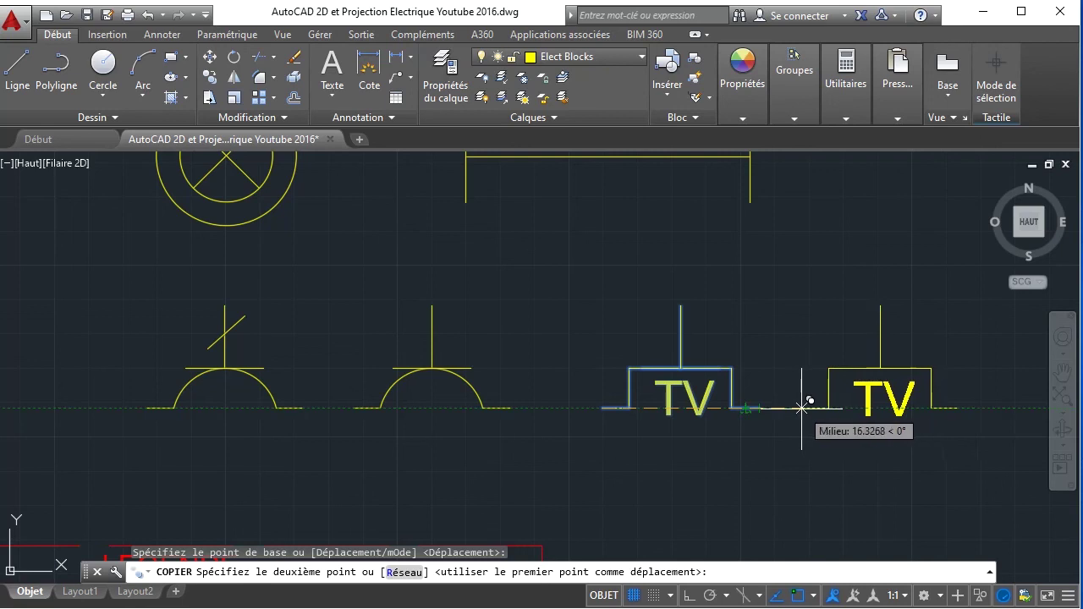
{"action": "left_click", "coordinate": [803, 408]}
{"action": "right_click", "coordinate": [803, 488]}
{"action": "left_click", "coordinate": [825, 493]}
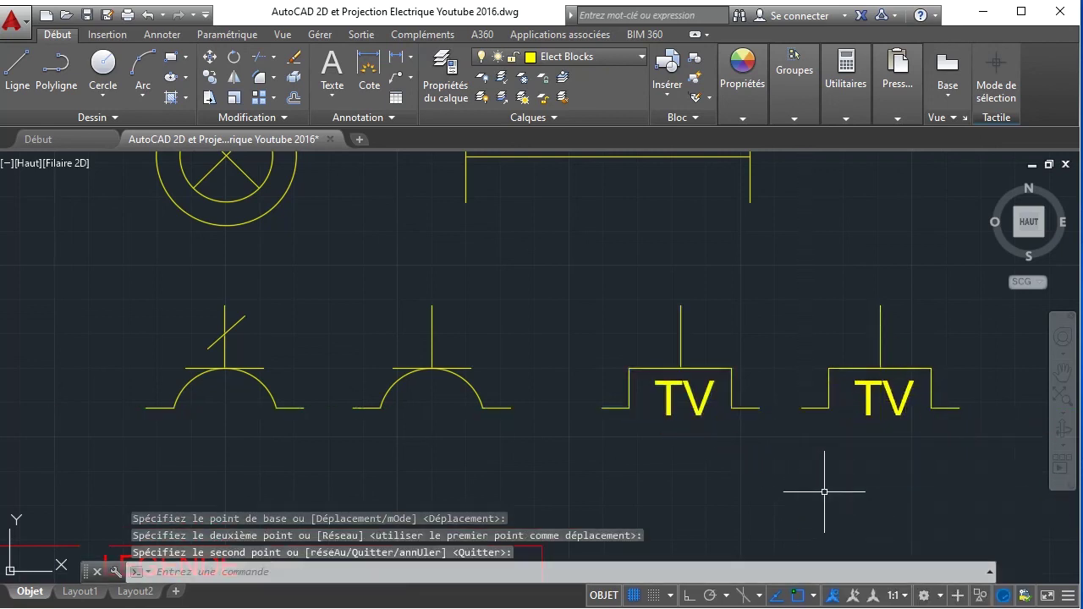
{"action": "left_click", "coordinate": [908, 399]}
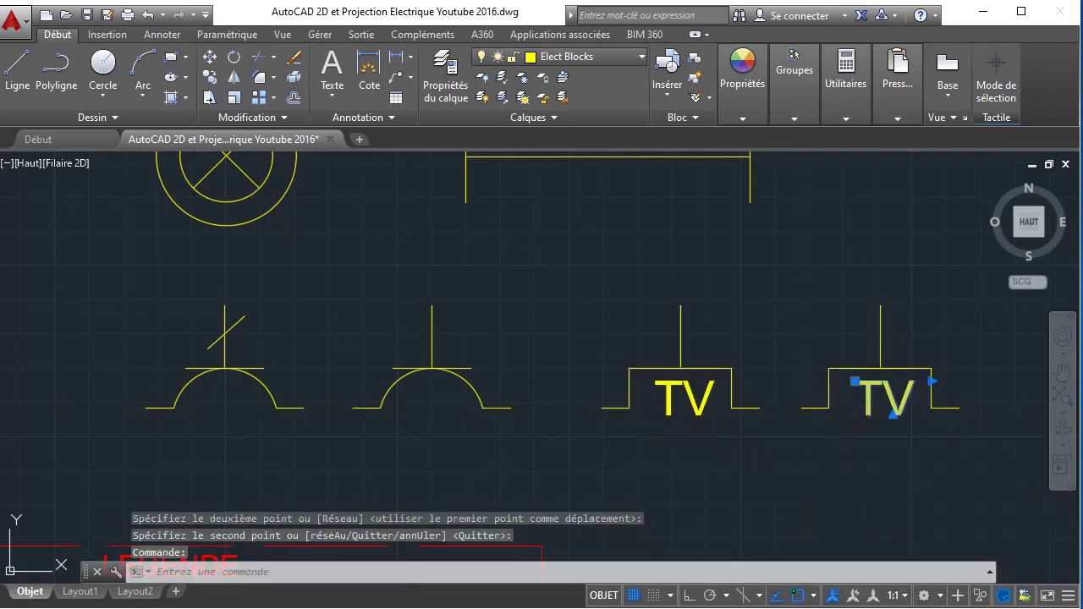
{"action": "double_click", "coordinate": [899, 408]}
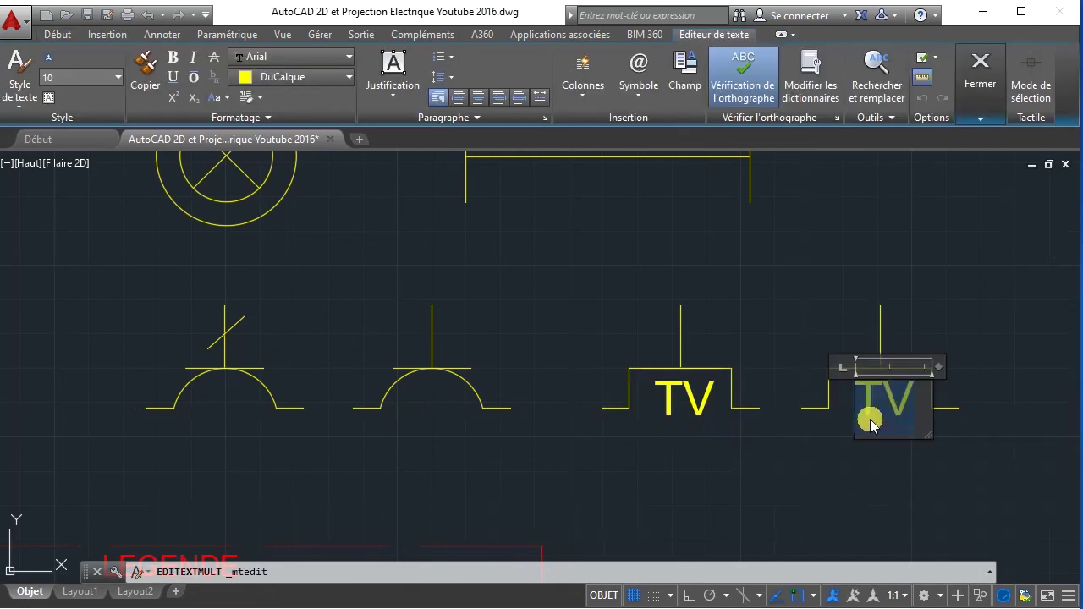
- Set the RJ45 label's text height to 7 so it fits its socket box
{"action": "type", "text": "RJ45"}
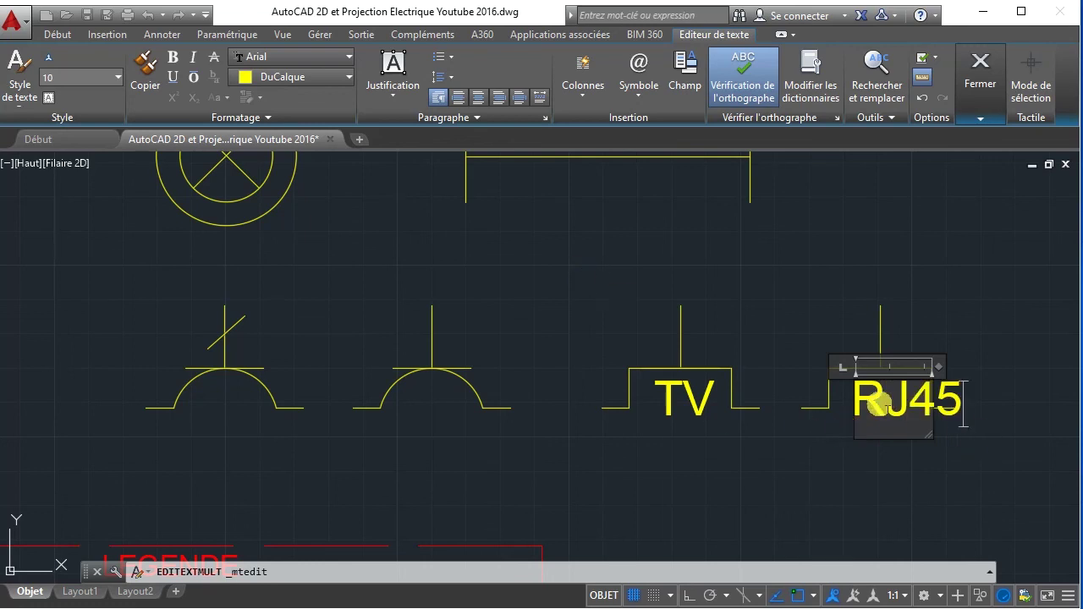
{"action": "double_click", "coordinate": [879, 406]}
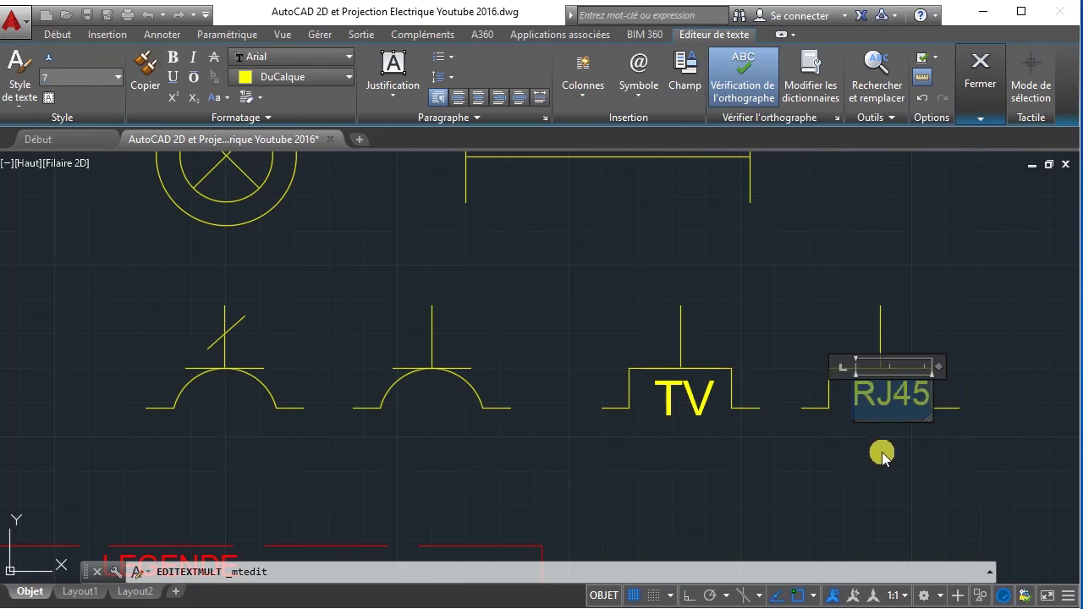
{"action": "left_click", "coordinate": [947, 447]}
{"action": "left_click", "coordinate": [869, 398]}
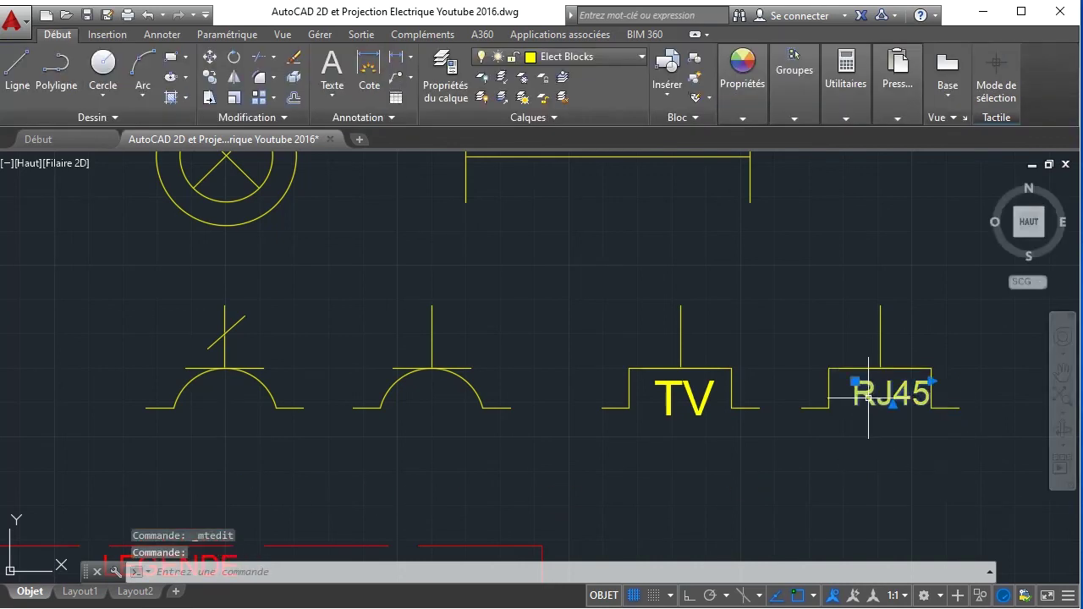
{"action": "left_click", "coordinate": [855, 381]}
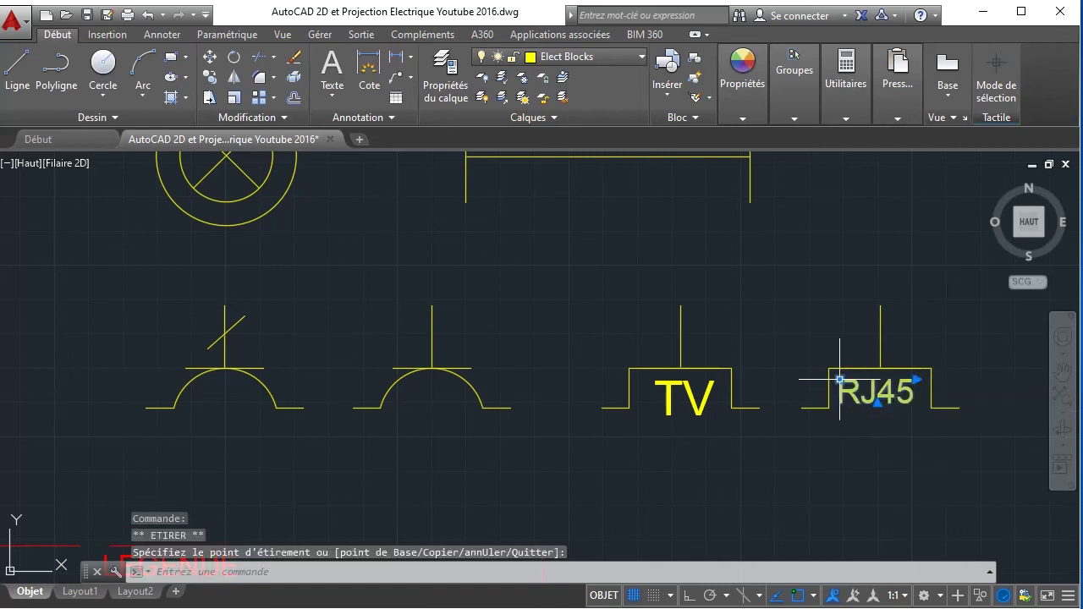
{"action": "key", "text": "Escape"}
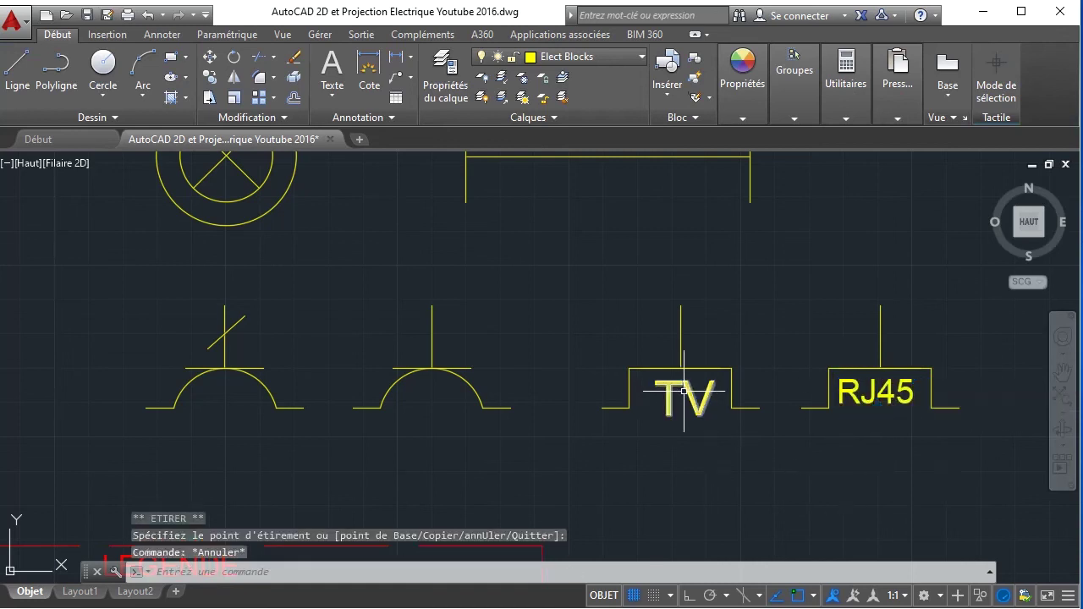
- Change the TV label inside its socket symbol to text height 7
{"action": "left_click", "coordinate": [685, 397]}
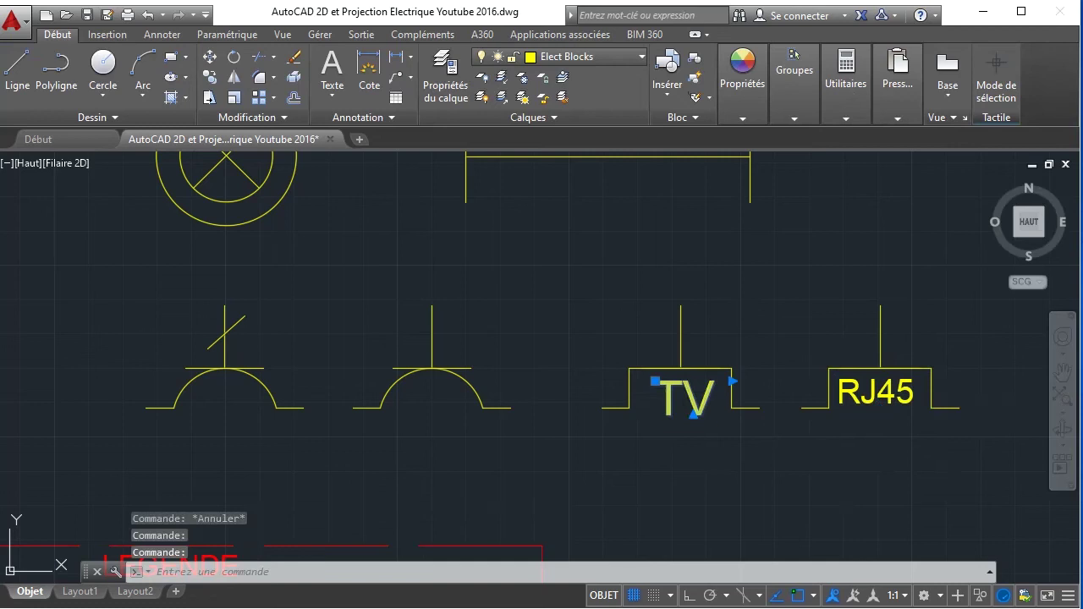
{"action": "double_click", "coordinate": [685, 396]}
{"action": "double_click", "coordinate": [689, 390]}
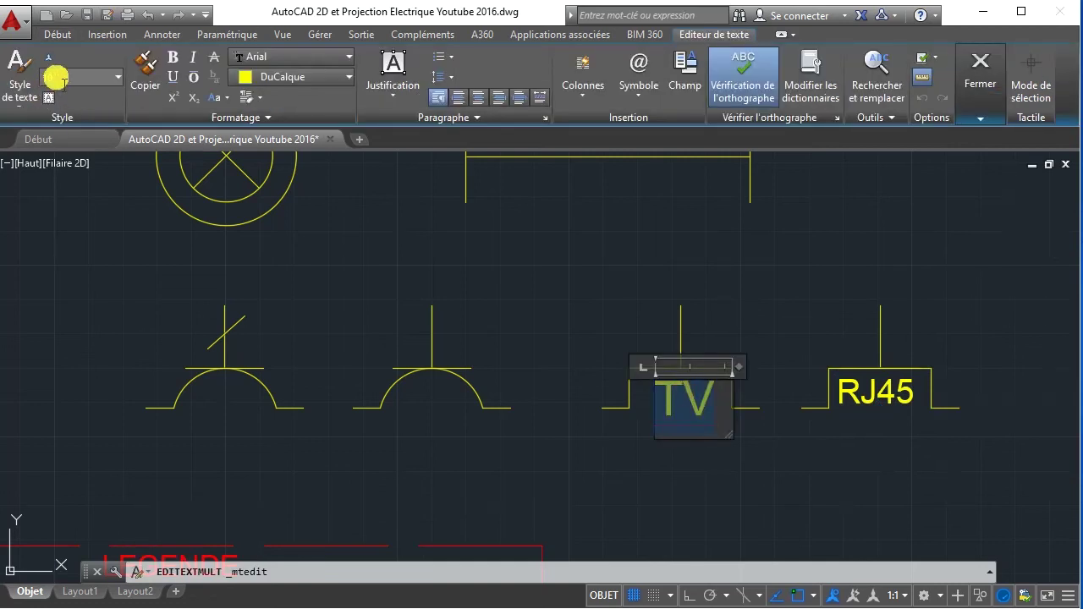
{"action": "type", "text": "7"}
{"action": "left_click", "coordinate": [614, 479]}
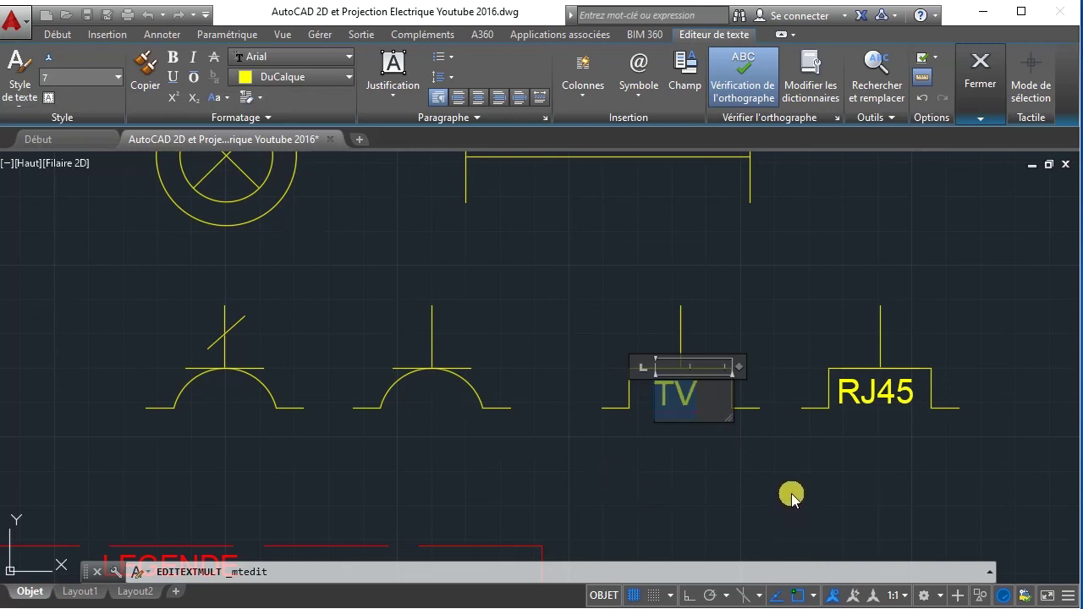
{"action": "scroll", "coordinate": [680, 416], "scroll_direction": "down", "scroll_amount": 2}
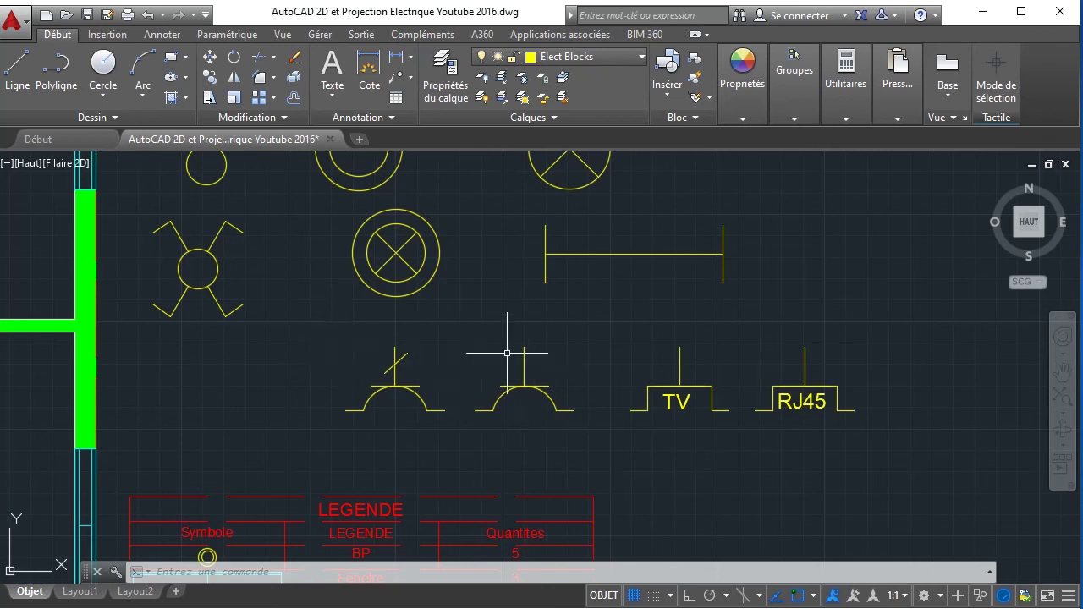
- Move the two plain socket symbols further left
{"action": "left_click", "coordinate": [330, 322]}
{"action": "left_click", "coordinate": [609, 448]}
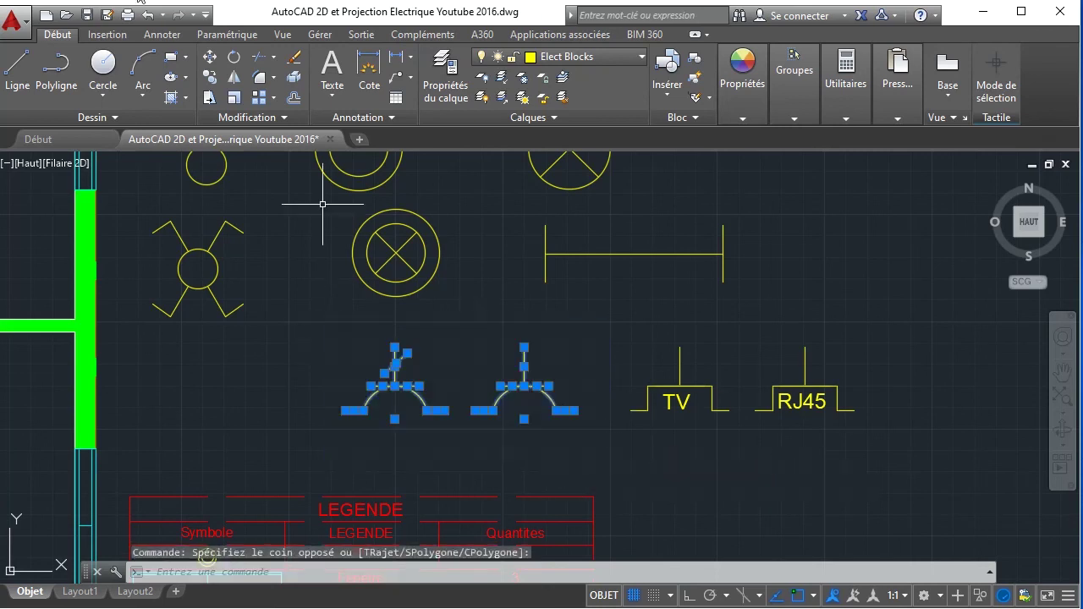
{"action": "left_click", "coordinate": [209, 57]}
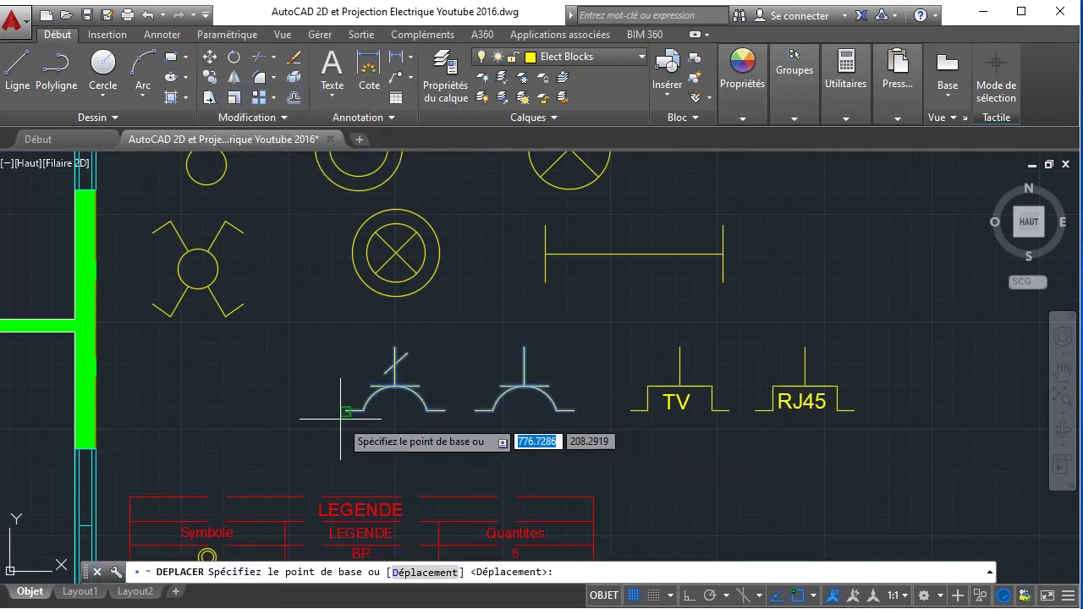
{"action": "left_click", "coordinate": [364, 400]}
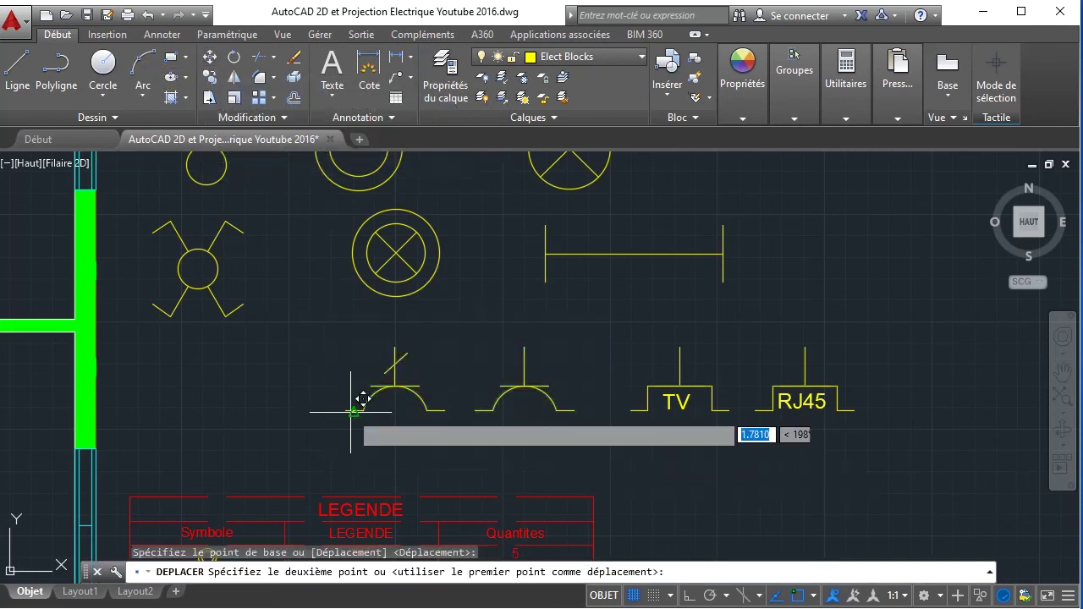
{"action": "left_click", "coordinate": [203, 398]}
- Copy the second plain socket symbol to a new spot on its right
{"action": "right_click", "coordinate": [496, 430]}
{"action": "left_click", "coordinate": [295, 314]}
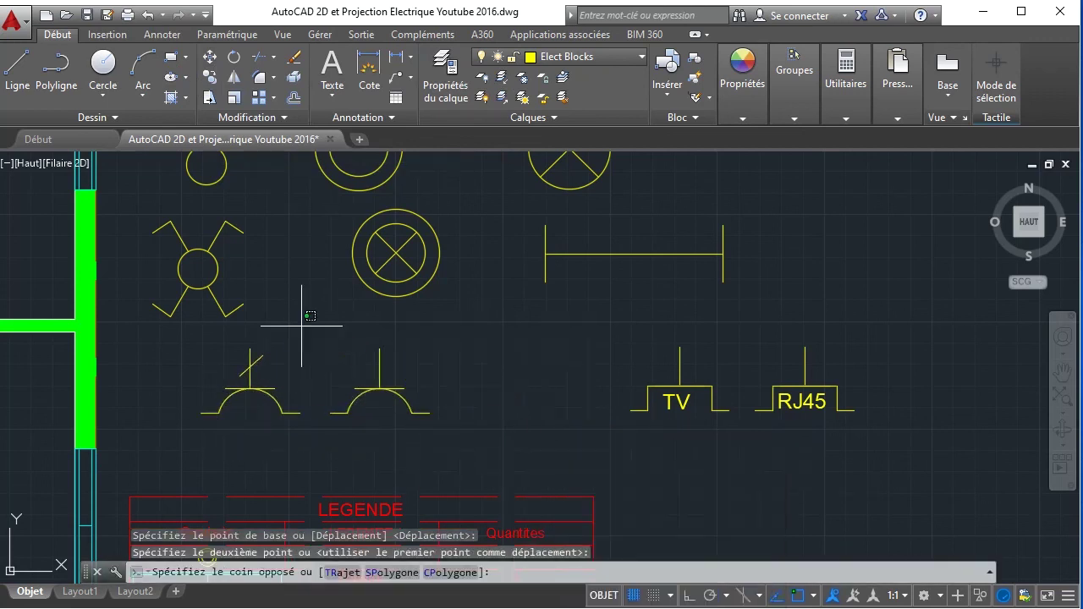
{"action": "left_click", "coordinate": [491, 456]}
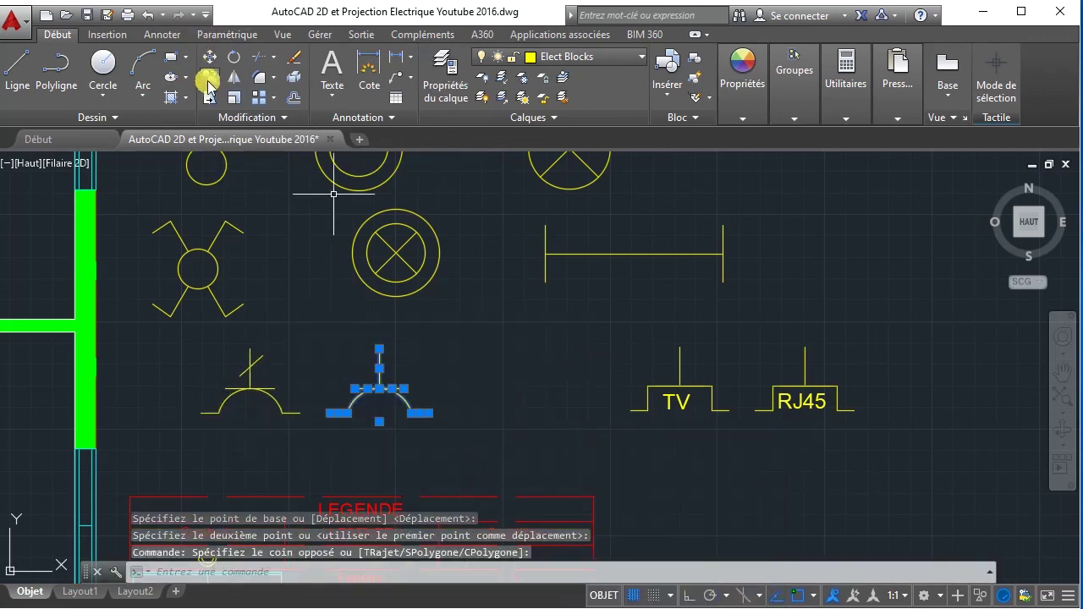
{"action": "left_click", "coordinate": [208, 79]}
{"action": "left_click", "coordinate": [328, 413]}
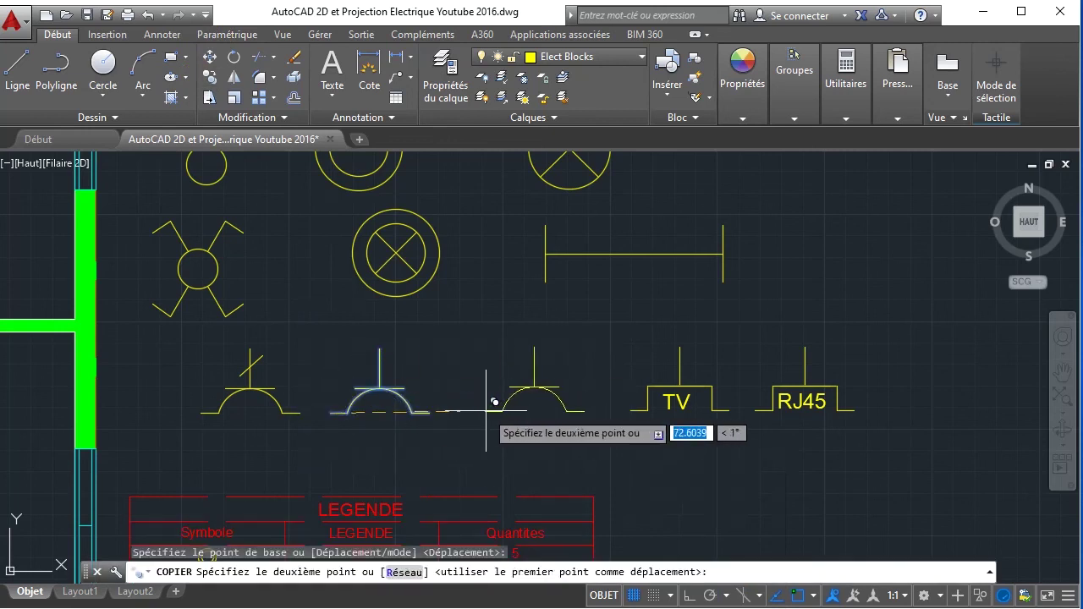
{"action": "left_click", "coordinate": [486, 413]}
{"action": "right_click", "coordinate": [589, 461]}
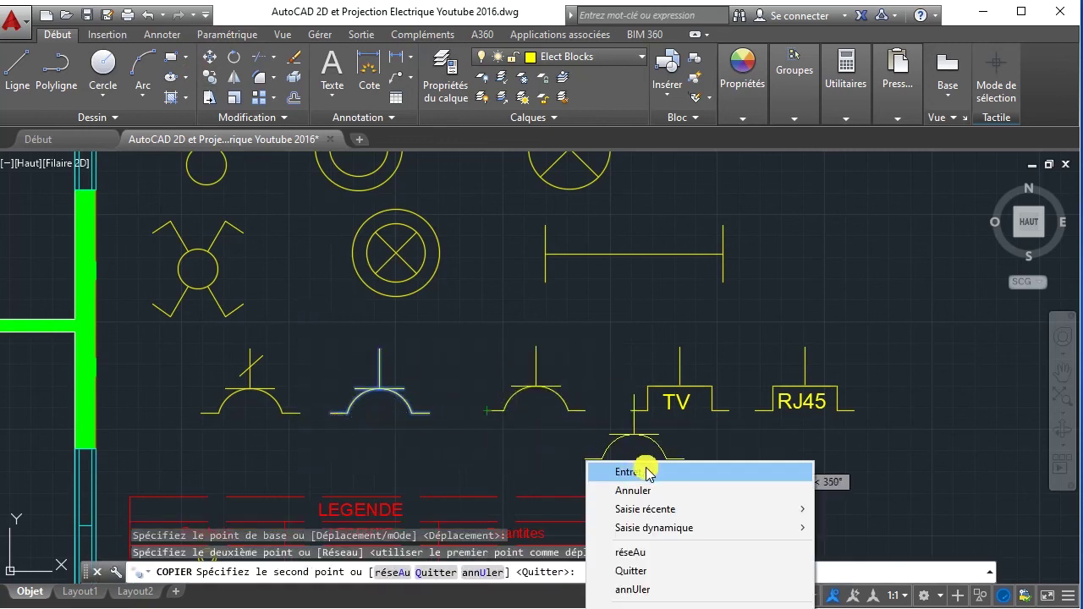
{"action": "left_click", "coordinate": [648, 473]}
- Copy the TV label into the new socket symbol and open the copy for editing
{"action": "left_click", "coordinate": [687, 410]}
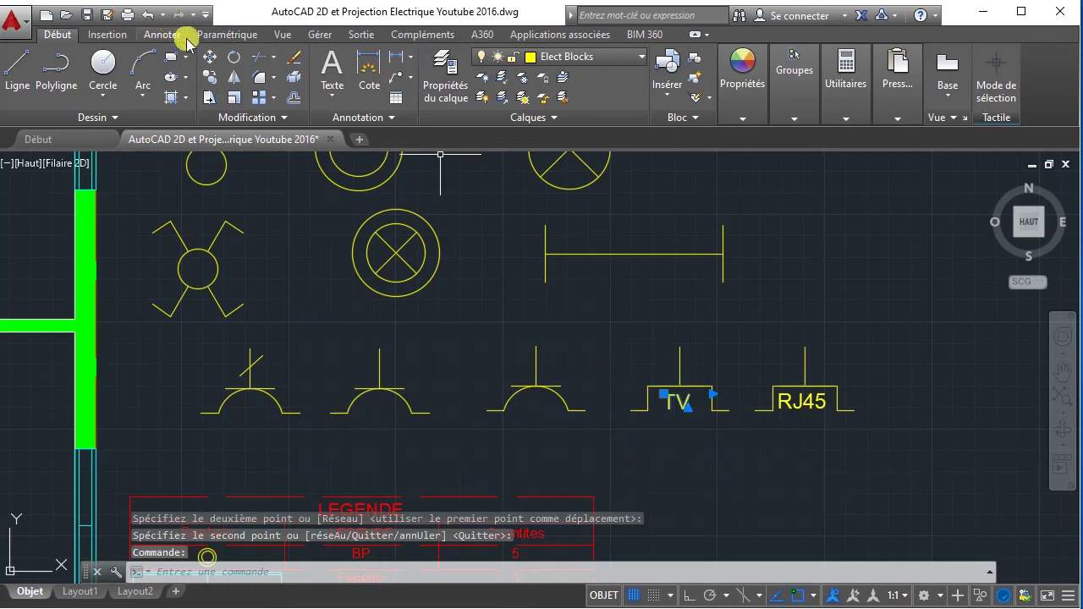
{"action": "left_click", "coordinate": [209, 76]}
{"action": "left_click", "coordinate": [693, 412]}
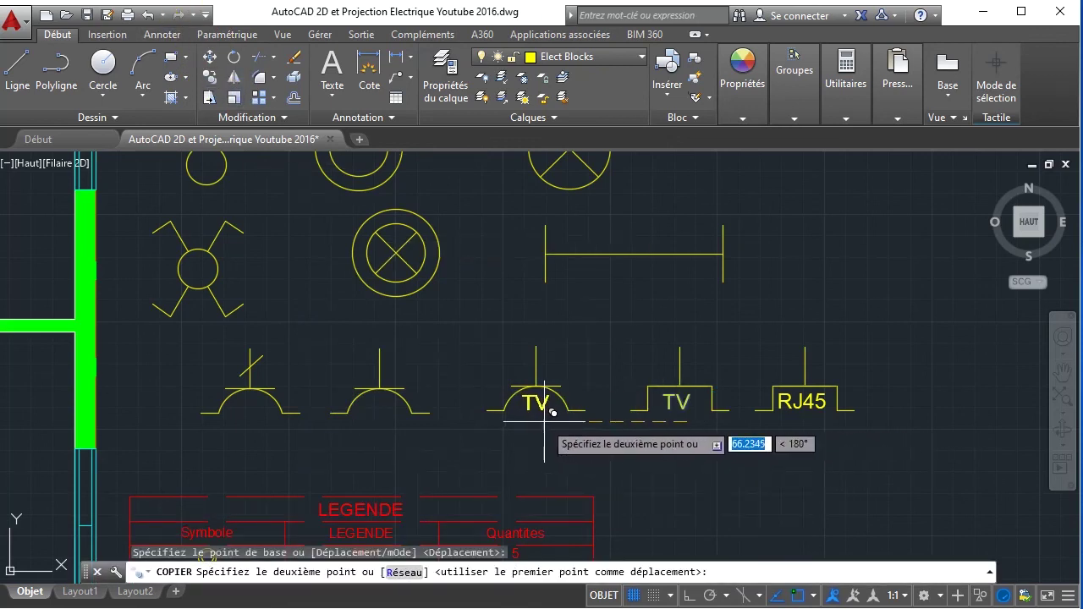
{"action": "left_click", "coordinate": [640, 442]}
{"action": "right_click", "coordinate": [639, 452]}
{"action": "left_click", "coordinate": [685, 463]}
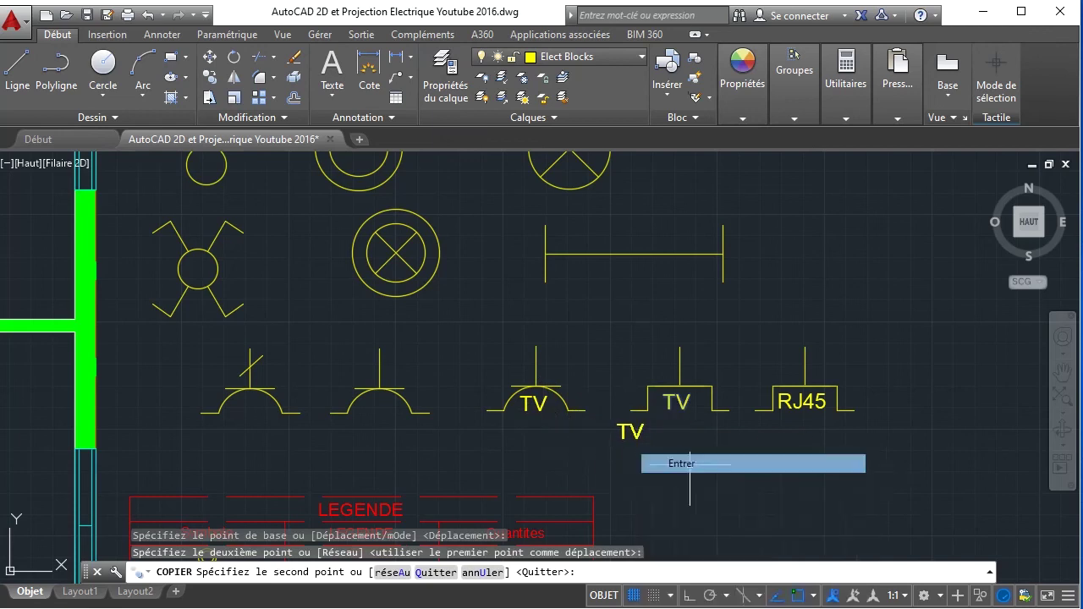
{"action": "left_click", "coordinate": [540, 407]}
{"action": "double_click", "coordinate": [536, 405]}
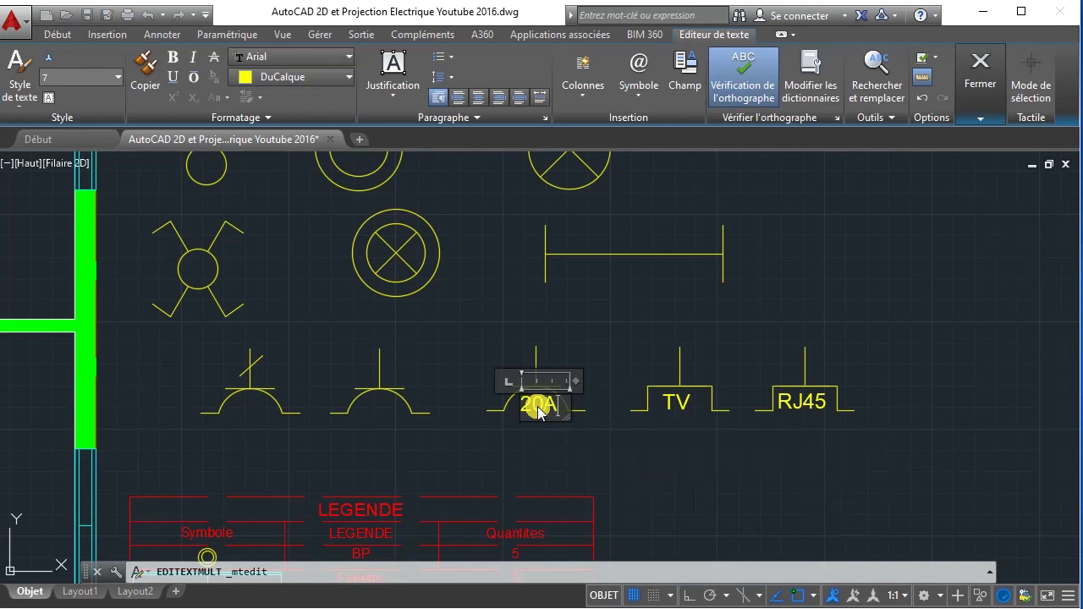
- Keep the 20A label and move all five outlet symbols slightly down and left
{"action": "left_click", "coordinate": [812, 435]}
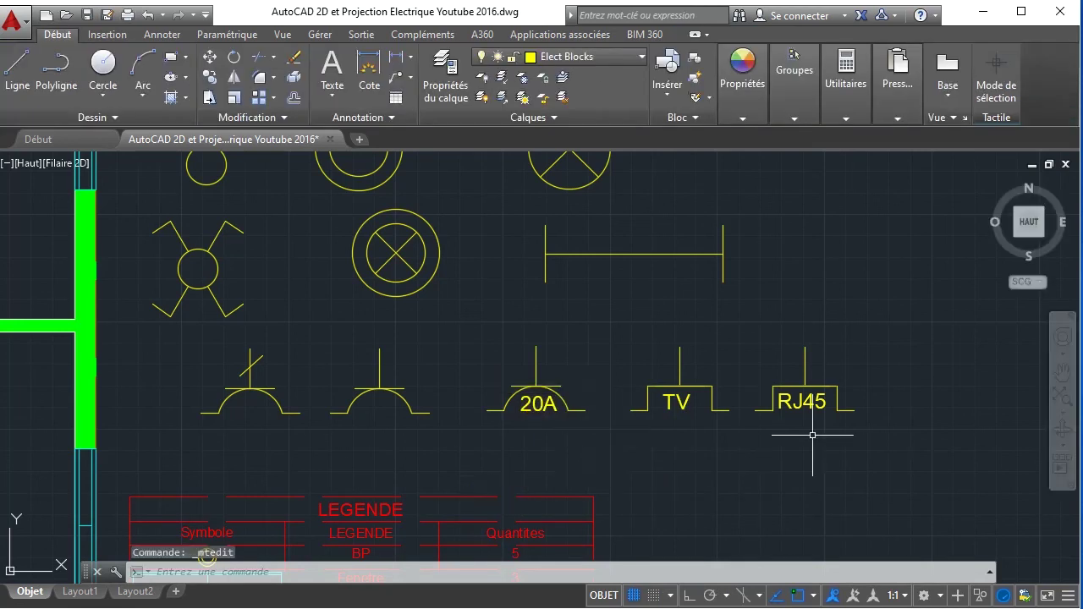
{"action": "scroll", "coordinate": [750, 415], "scroll_direction": "down", "scroll_amount": 6}
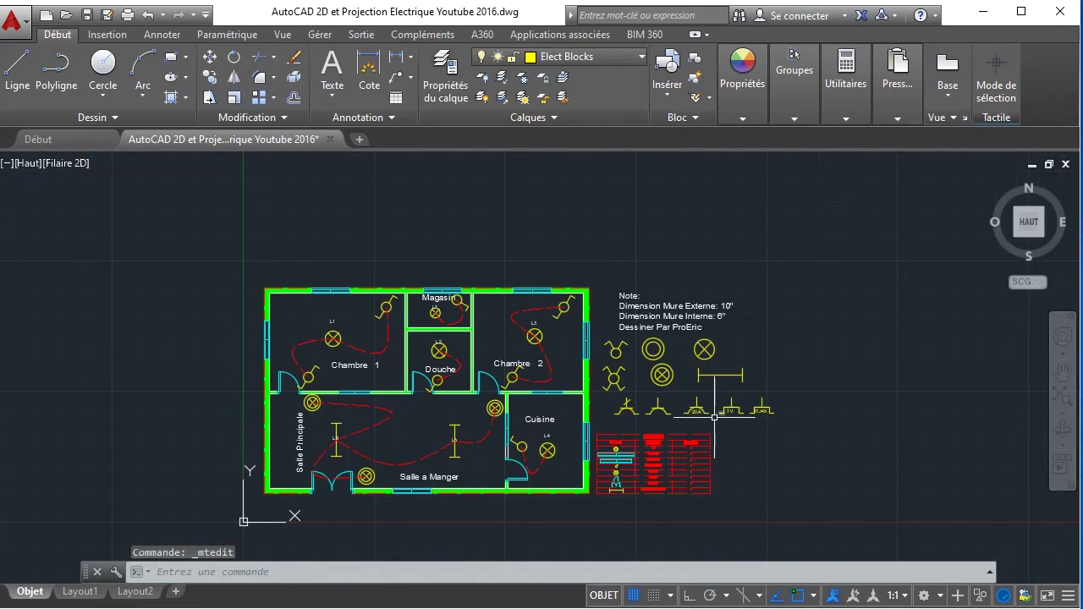
{"action": "scroll", "coordinate": [715, 417], "scroll_direction": "up", "scroll_amount": 4}
{"action": "left_click", "coordinate": [444, 351]}
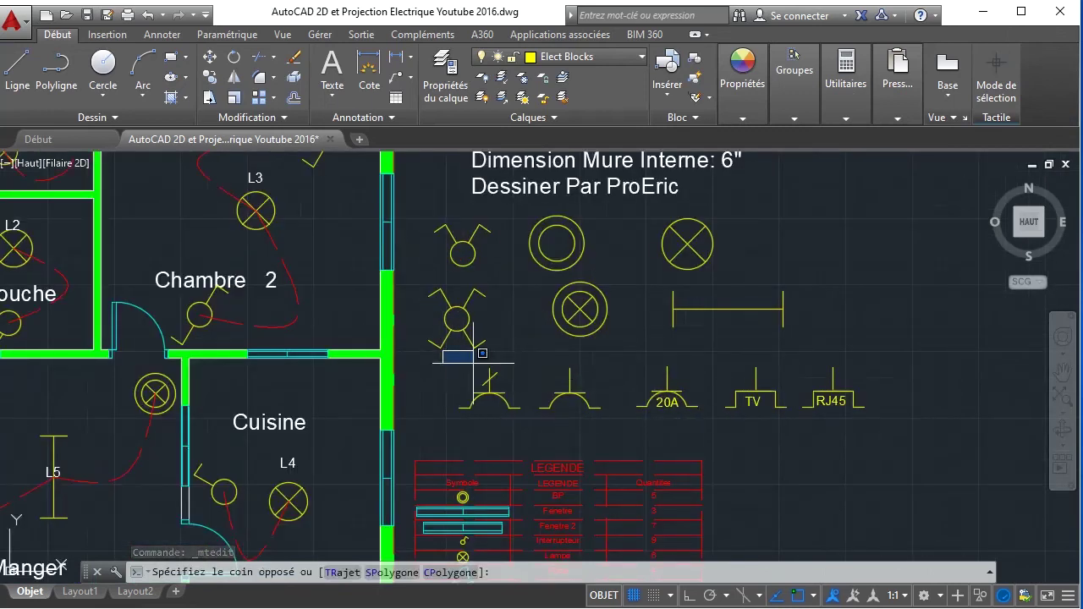
{"action": "left_click", "coordinate": [951, 488]}
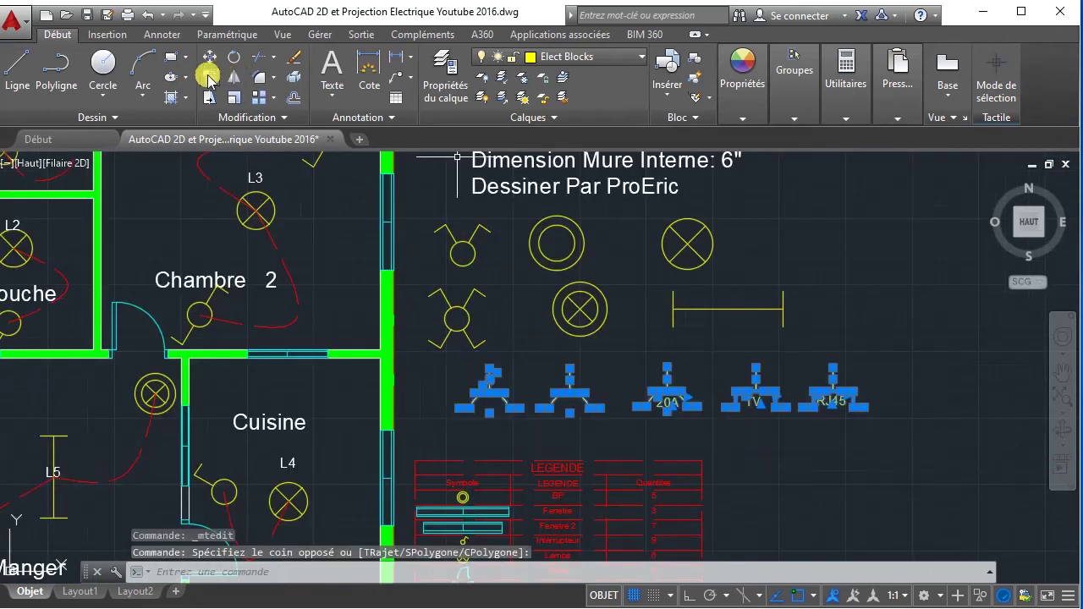
{"action": "left_click", "coordinate": [208, 57]}
{"action": "left_click", "coordinate": [490, 400]}
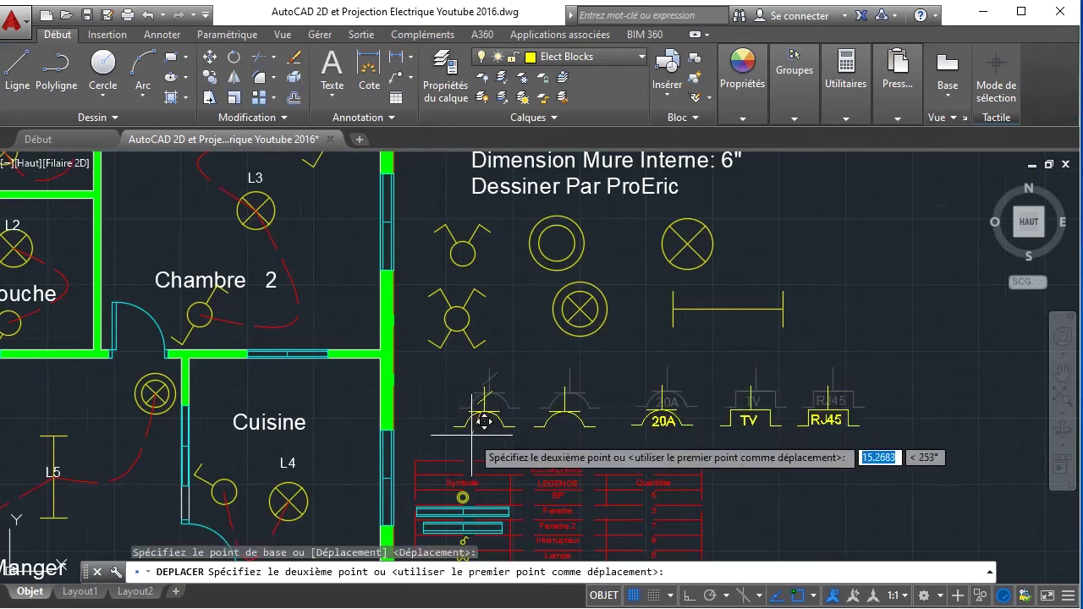
{"action": "left_click", "coordinate": [459, 421]}
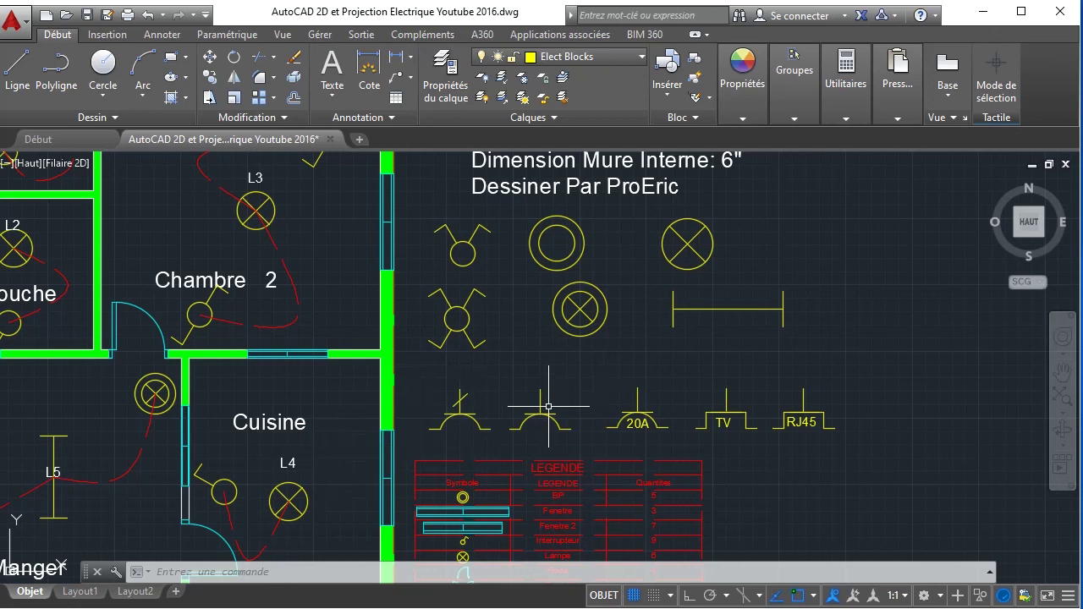
- Pan and zoom to extents to centre the floor plan and legend symbols
{"action": "scroll", "coordinate": [246, 419], "scroll_direction": "down", "scroll_amount": 4}
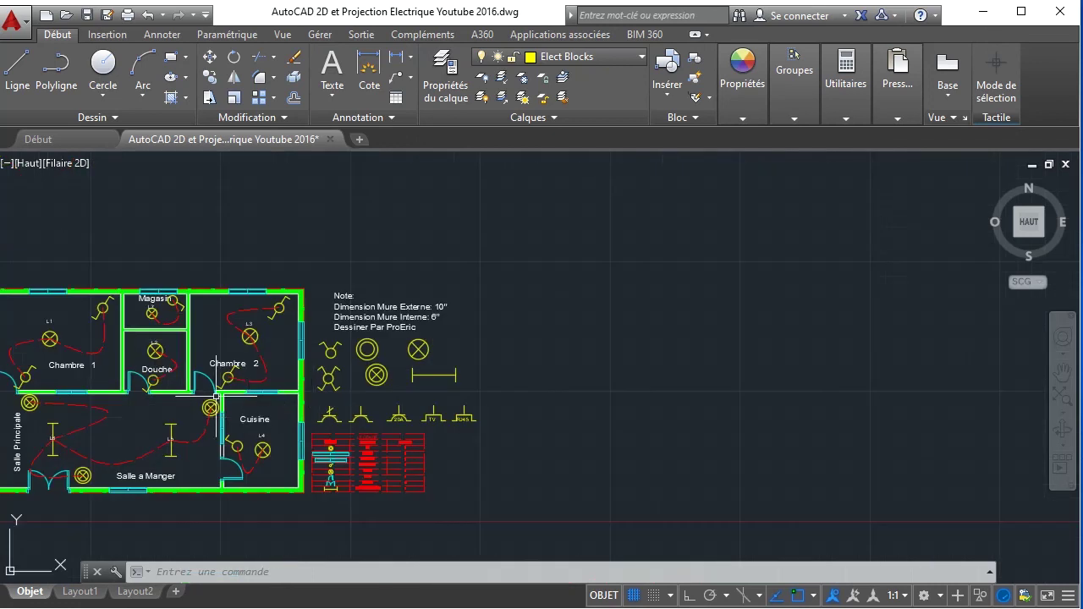
{"action": "middle_click_drag", "start_coordinate": [271, 393], "coordinate": [402, 375]}
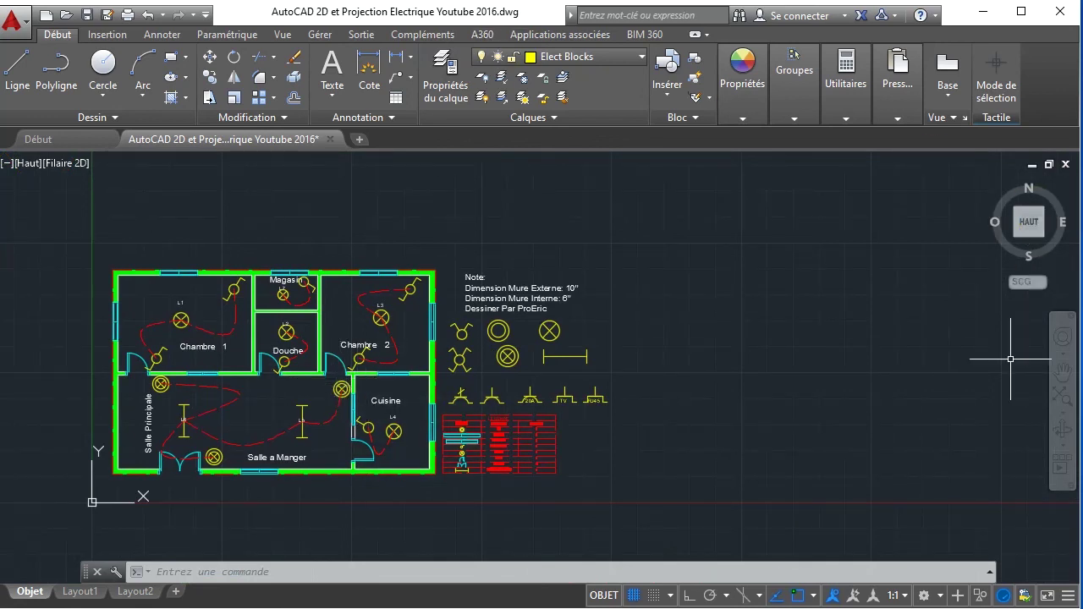
{"action": "left_click", "coordinate": [1063, 398]}
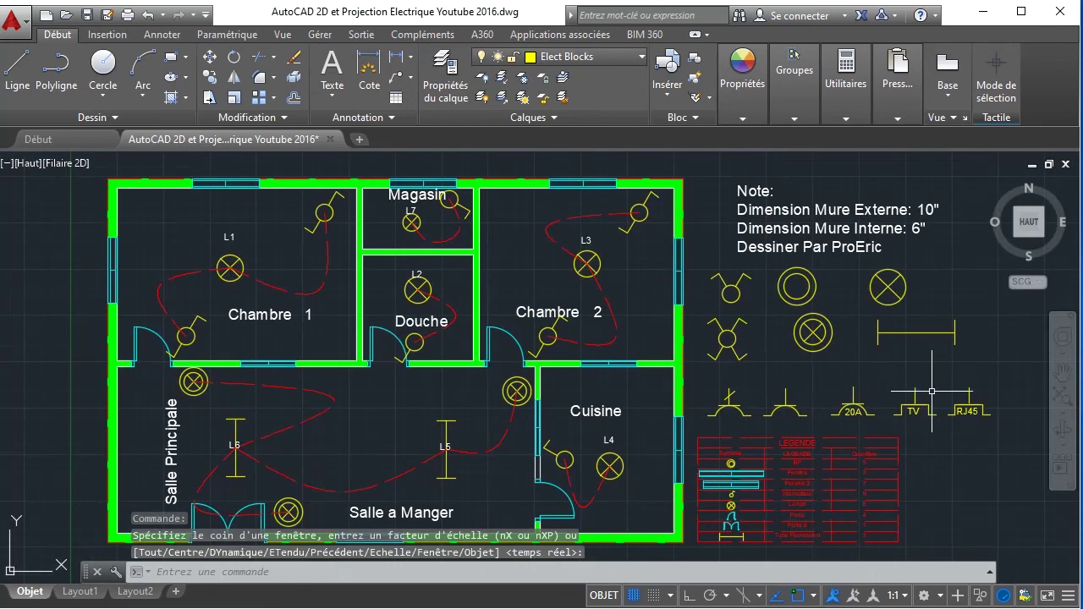
{"action": "middle_click_drag", "start_coordinate": [936, 378], "coordinate": [661, 342]}
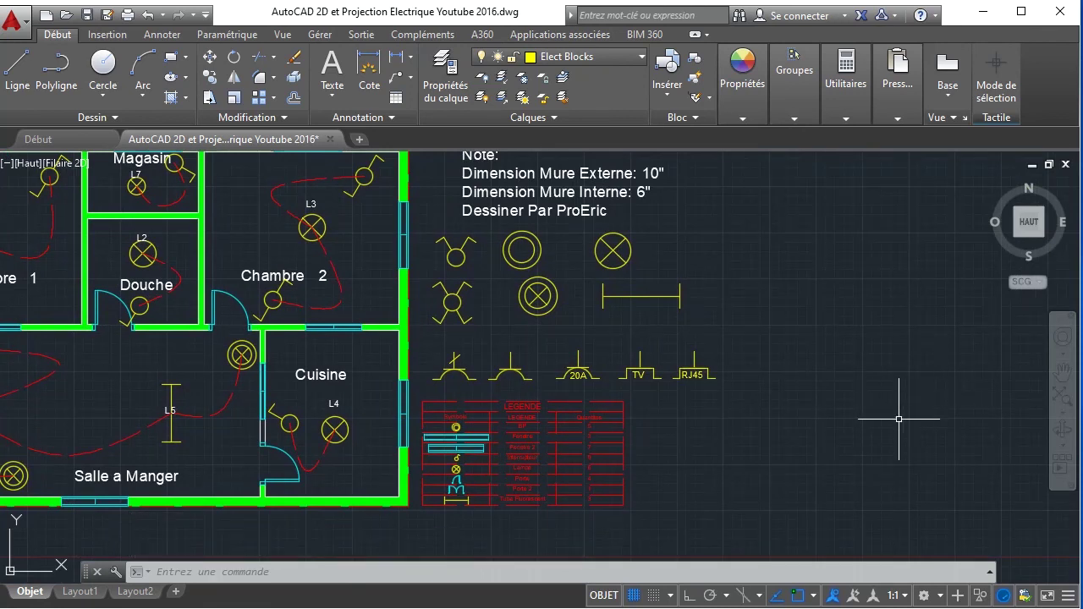
- Draw a circle below the RJ45 symbol with a horizontal line from centre to edge
{"action": "left_click", "coordinate": [104, 66]}
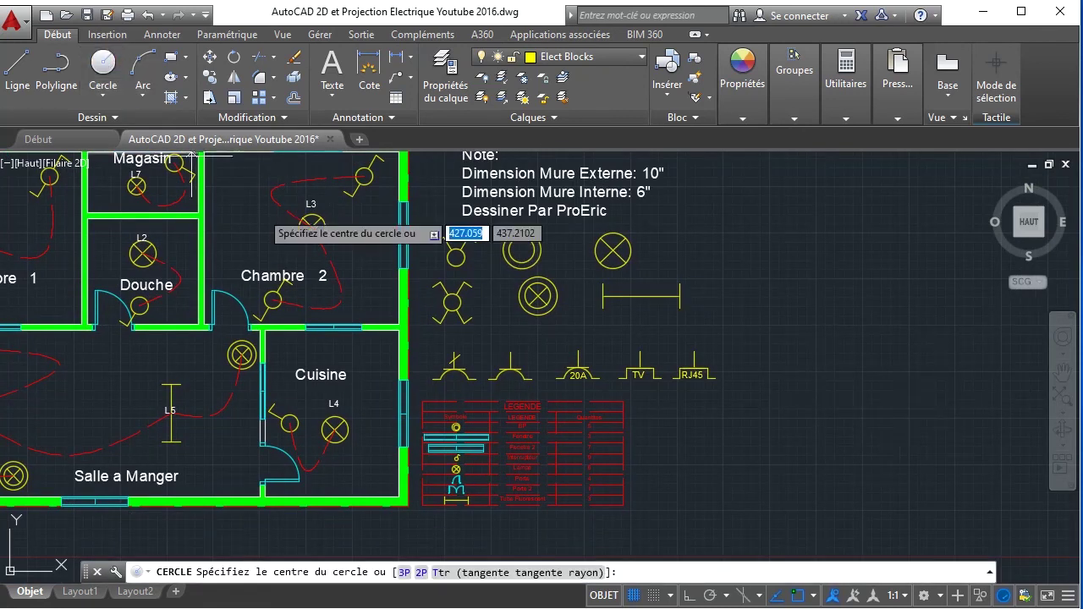
{"action": "left_click", "coordinate": [663, 413]}
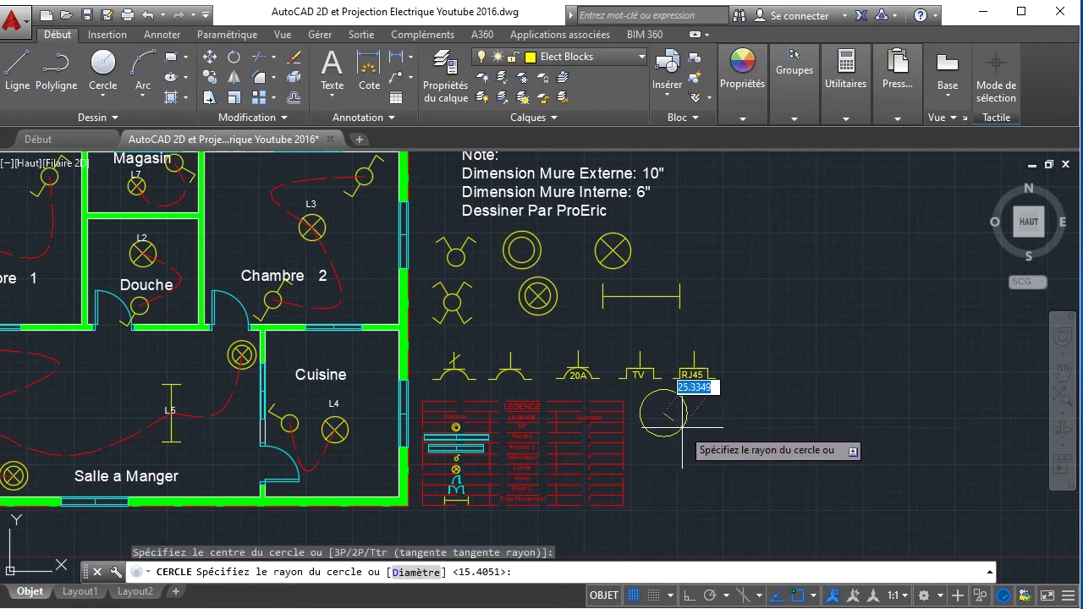
{"action": "left_click", "coordinate": [683, 429]}
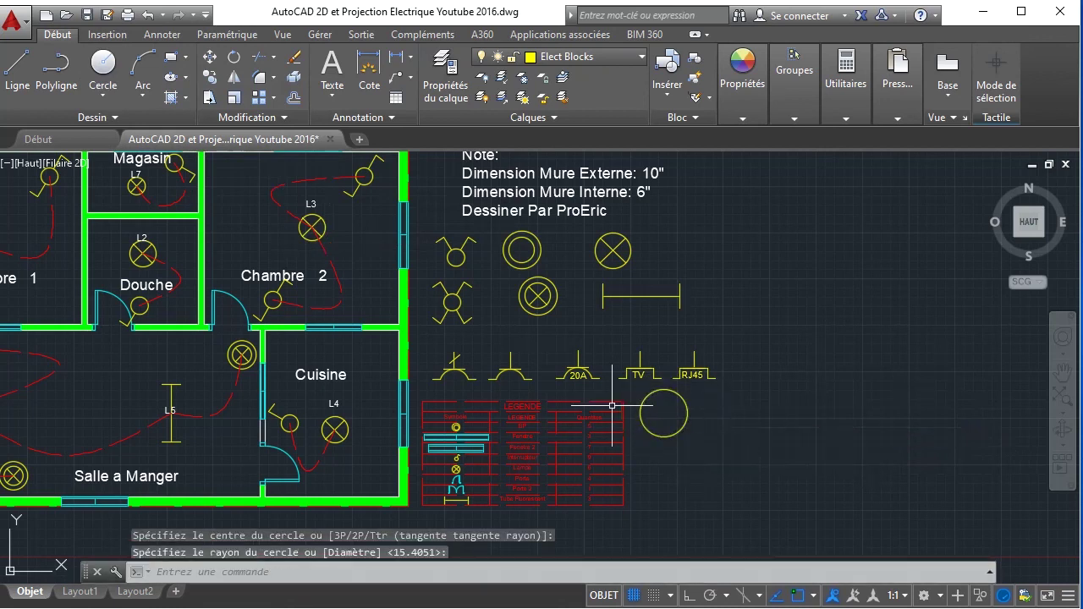
{"action": "left_click", "coordinate": [17, 69]}
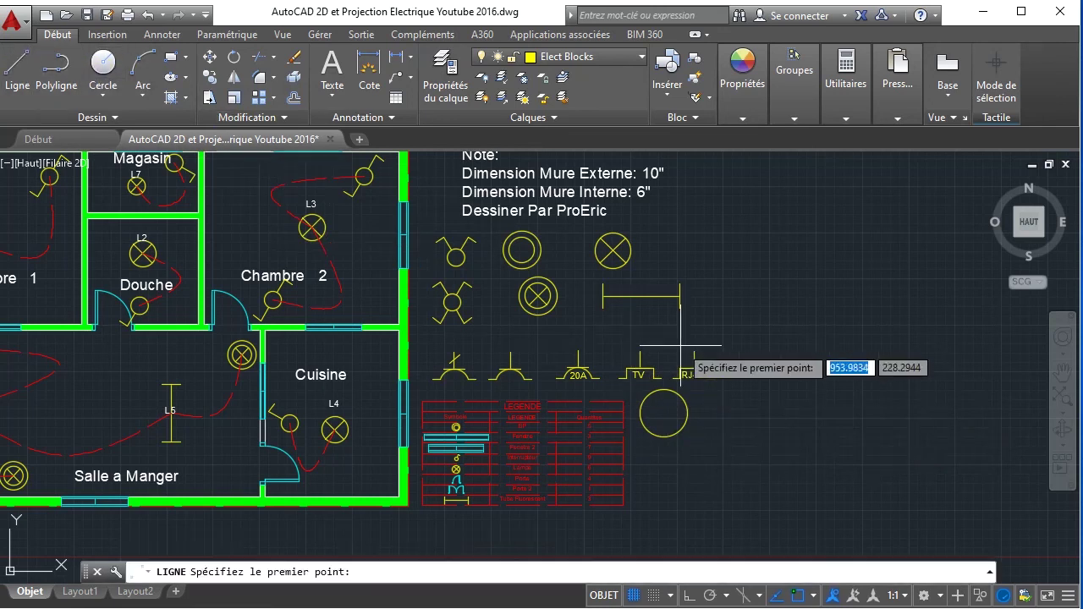
{"action": "scroll", "coordinate": [681, 402], "scroll_direction": "up", "scroll_amount": 4}
{"action": "left_click", "coordinate": [640, 439]}
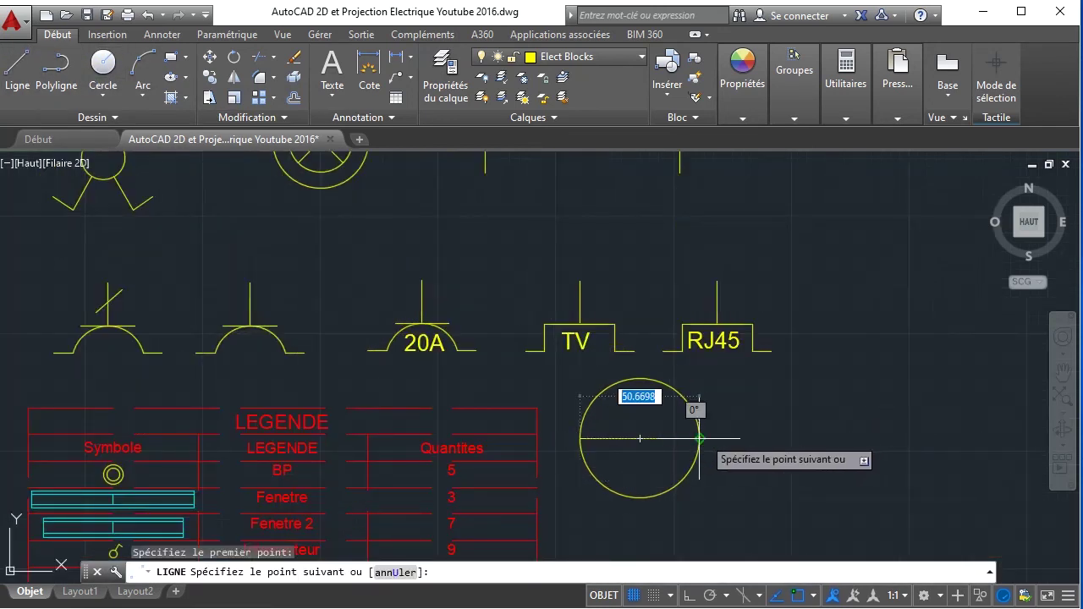
{"action": "left_click", "coordinate": [700, 439]}
{"action": "right_click", "coordinate": [821, 434]}
{"action": "left_click", "coordinate": [856, 438]}
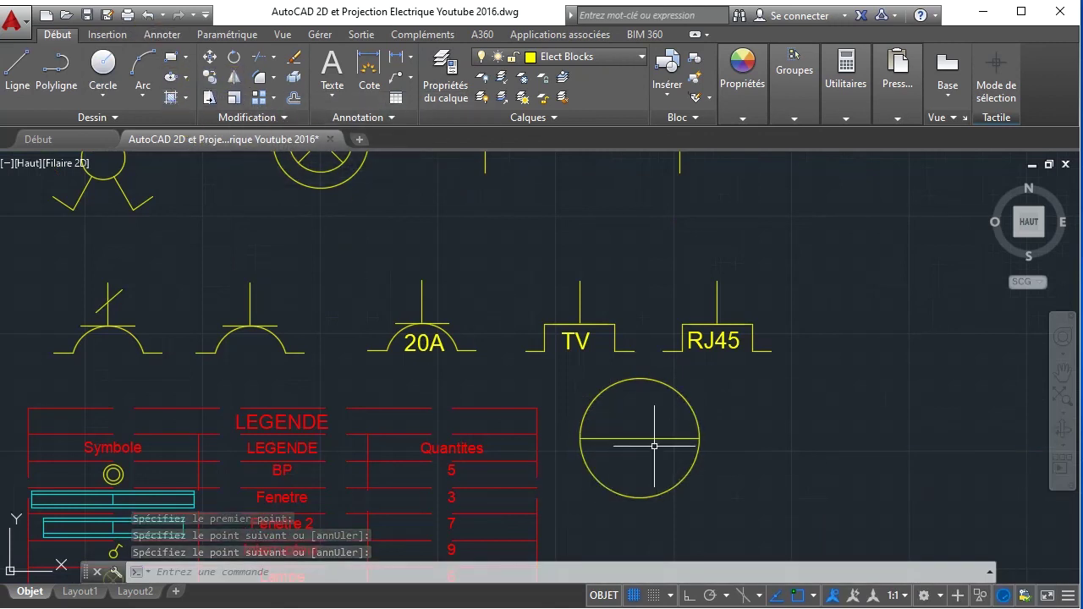
- Offset the horizontal line twice downward at a picked spacing
{"action": "left_click", "coordinate": [654, 439]}
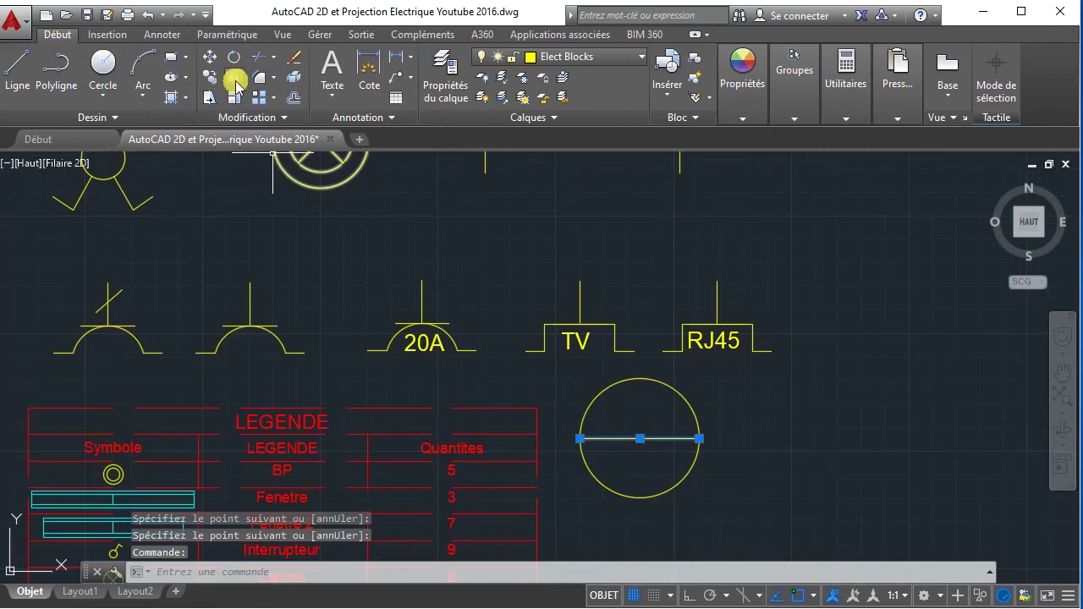
{"action": "left_click", "coordinate": [294, 96]}
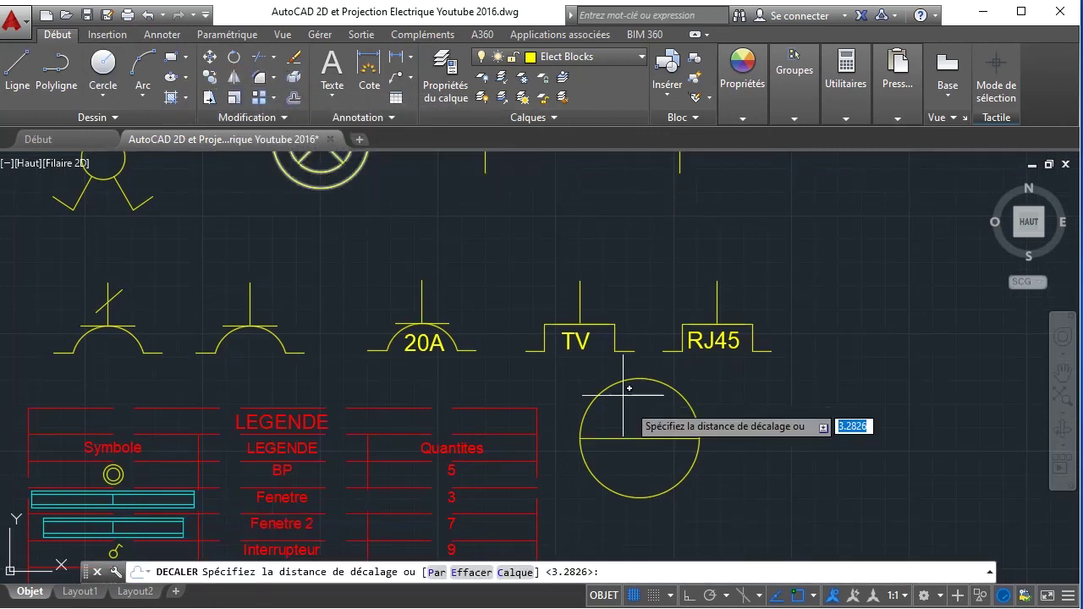
{"action": "left_click", "coordinate": [725, 438]}
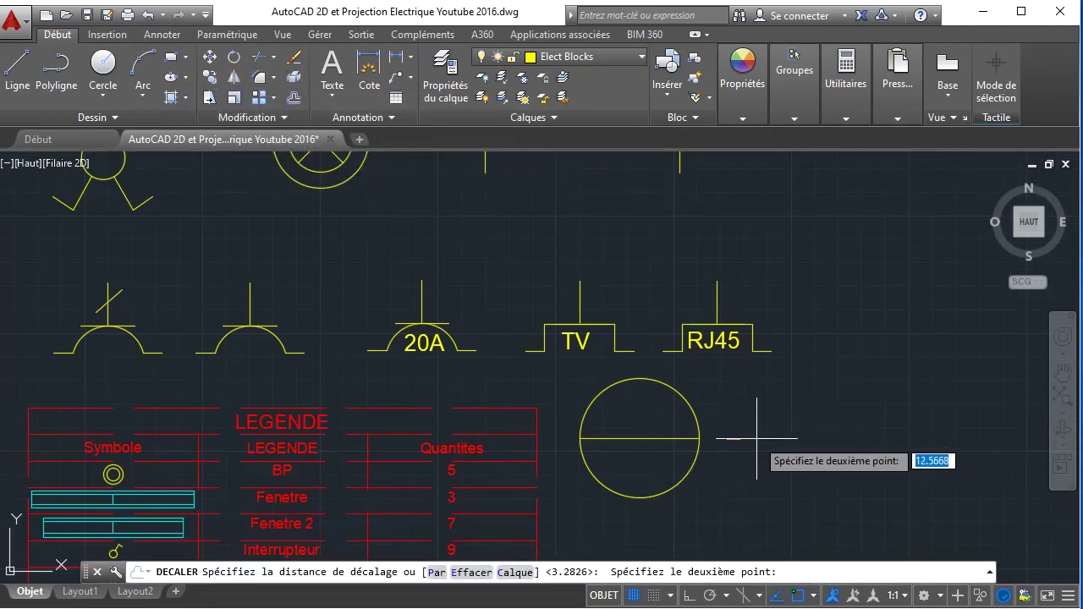
{"action": "left_click", "coordinate": [757, 438]}
{"action": "left_click", "coordinate": [694, 438]}
{"action": "left_click", "coordinate": [731, 508]}
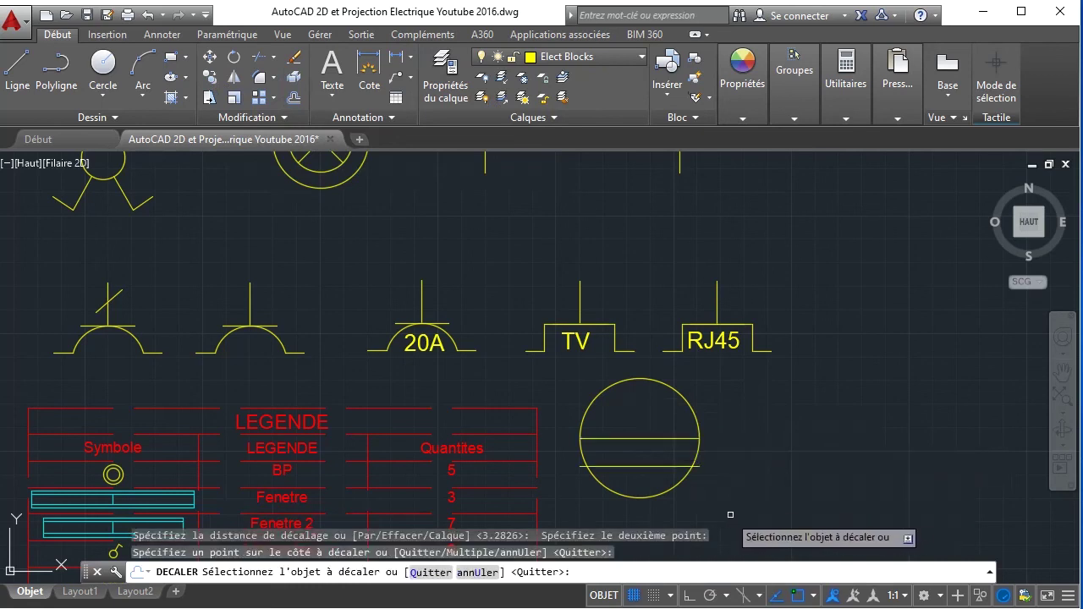
{"action": "left_click", "coordinate": [652, 466]}
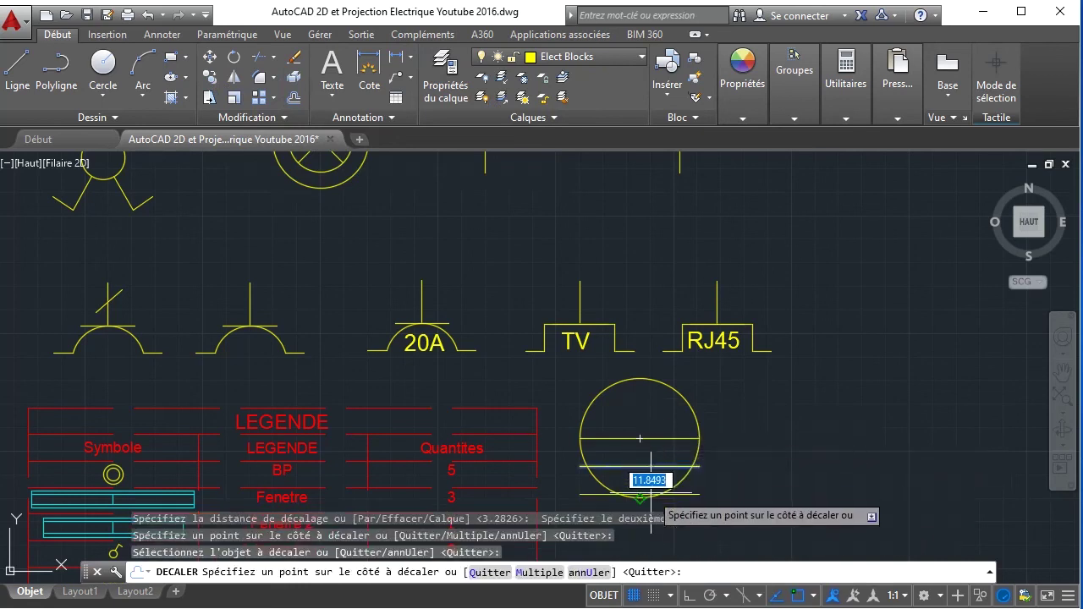
{"action": "left_click", "coordinate": [651, 493]}
{"action": "right_click", "coordinate": [821, 464]}
{"action": "left_click", "coordinate": [830, 468]}
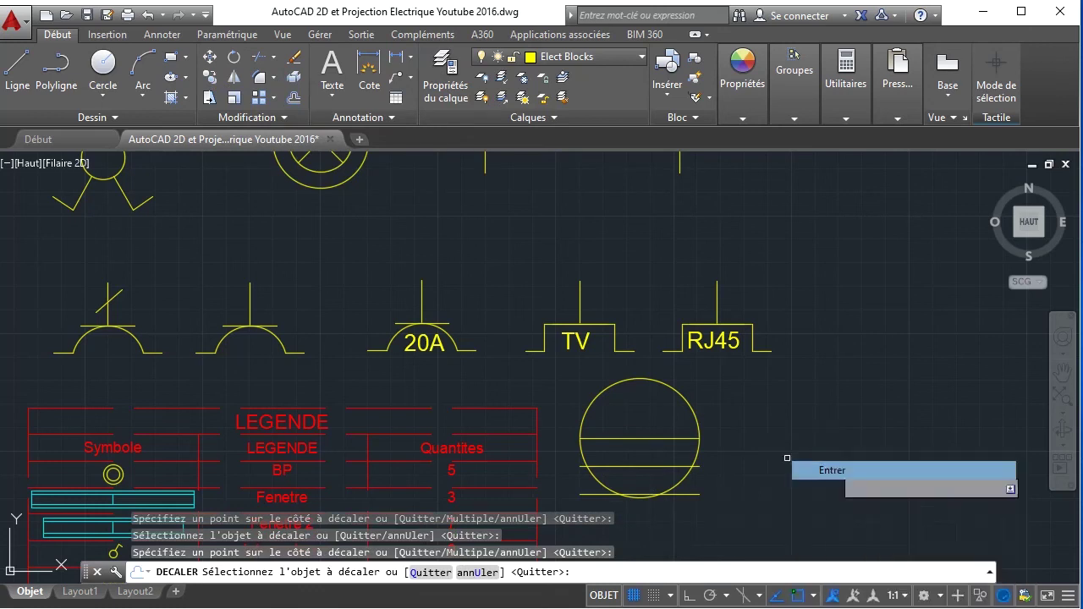
- Offset the middle line twice upward with the same spacing
{"action": "right_click", "coordinate": [817, 417]}
{"action": "left_click", "coordinate": [847, 426]}
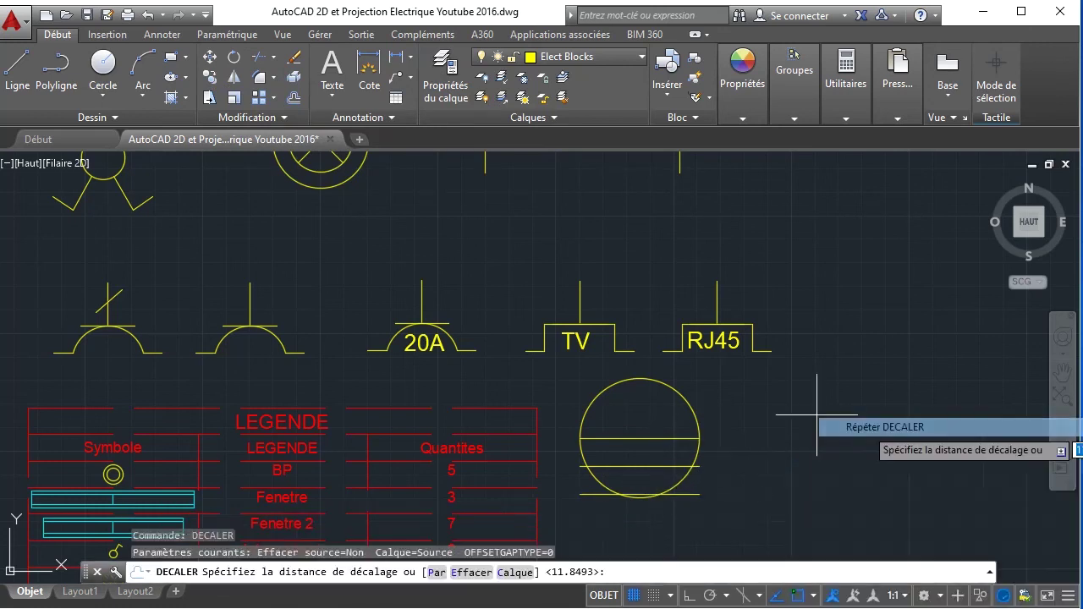
{"action": "key", "text": "Return"}
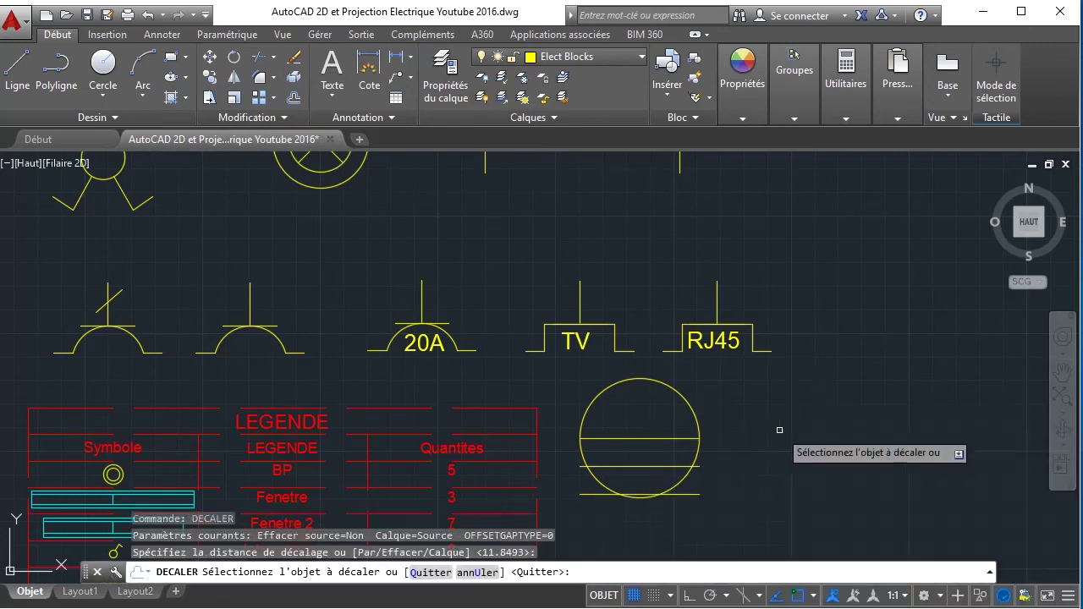
{"action": "left_click", "coordinate": [648, 437]}
{"action": "left_click", "coordinate": [646, 411]}
{"action": "left_click", "coordinate": [646, 412]}
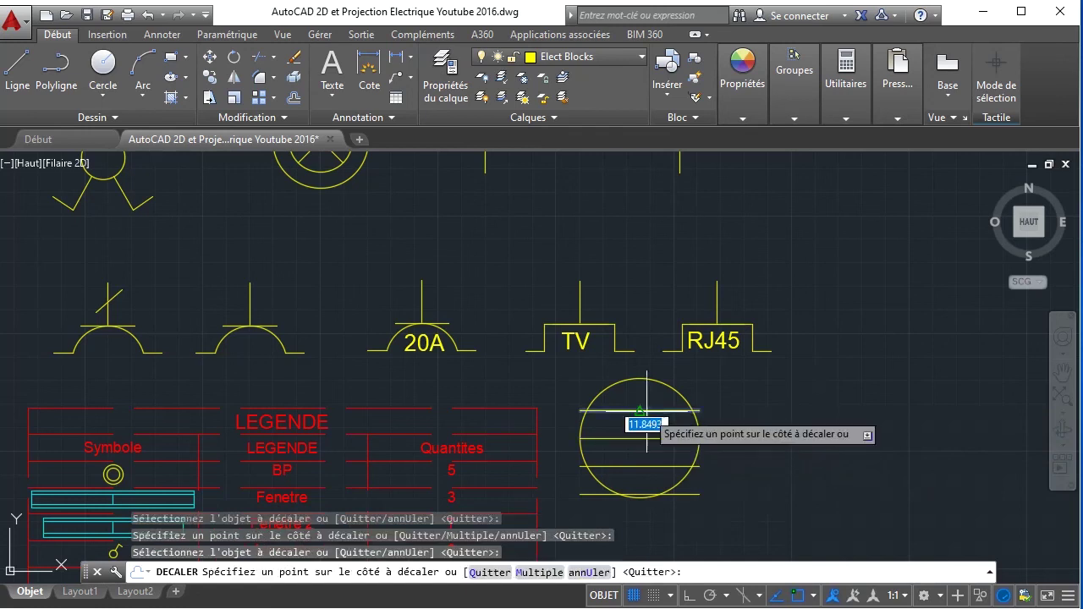
{"action": "left_click", "coordinate": [643, 373]}
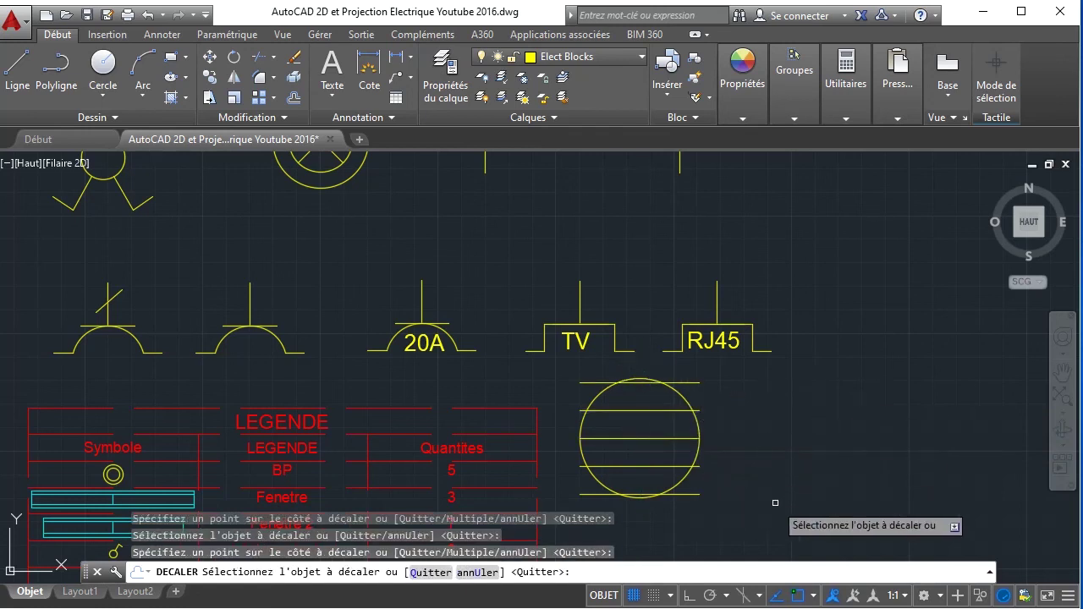
{"action": "left_click", "coordinate": [254, 59]}
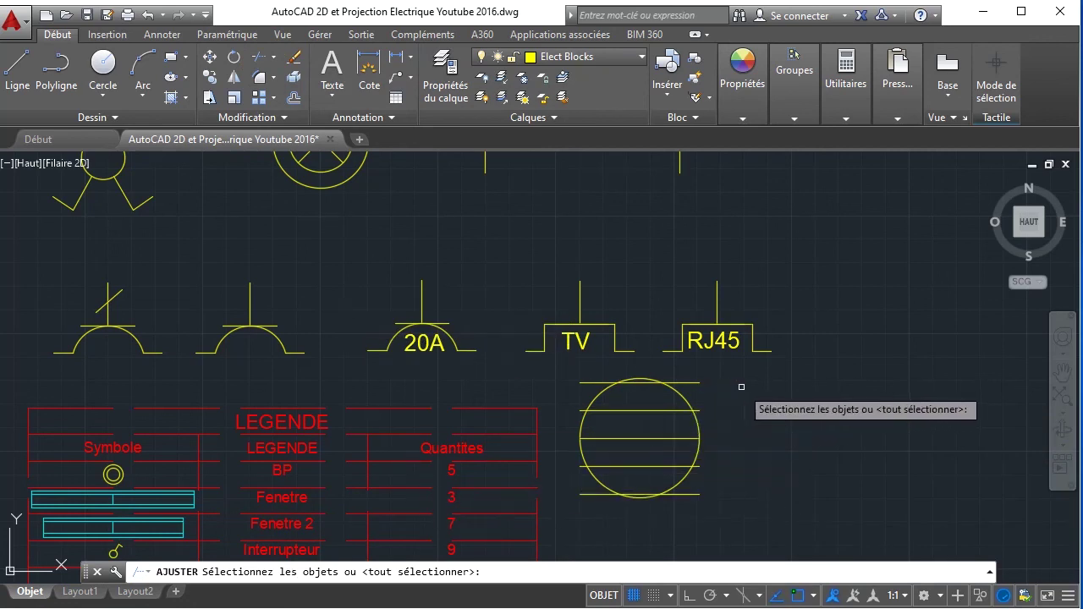
- Trim the horizontal lines to the circle, removing the parts outside it
{"action": "left_click", "coordinate": [677, 392]}
{"action": "key", "text": "Return"}
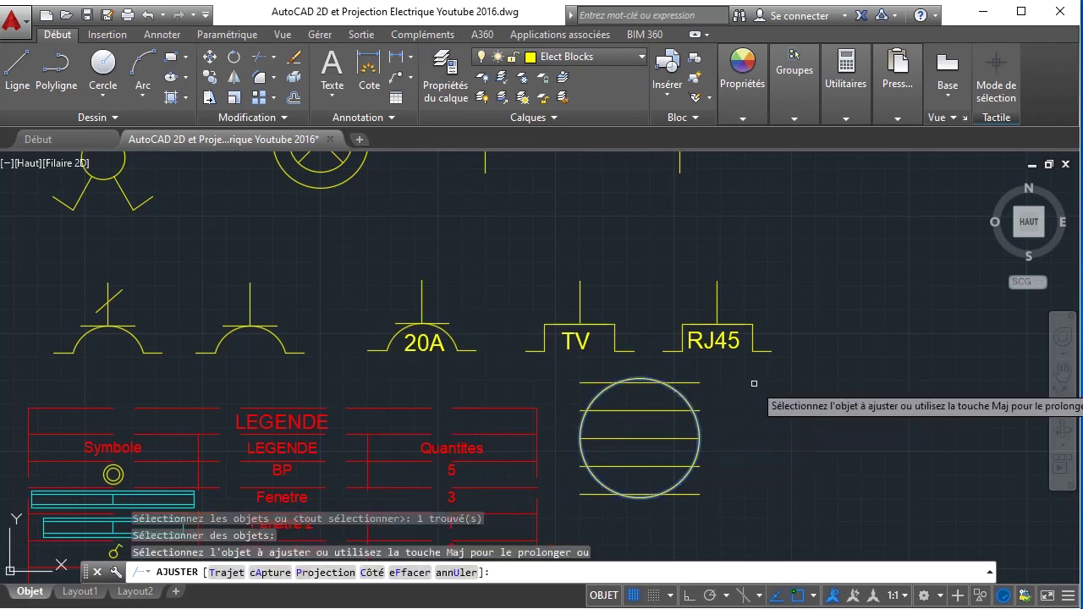
{"action": "left_click", "coordinate": [692, 382]}
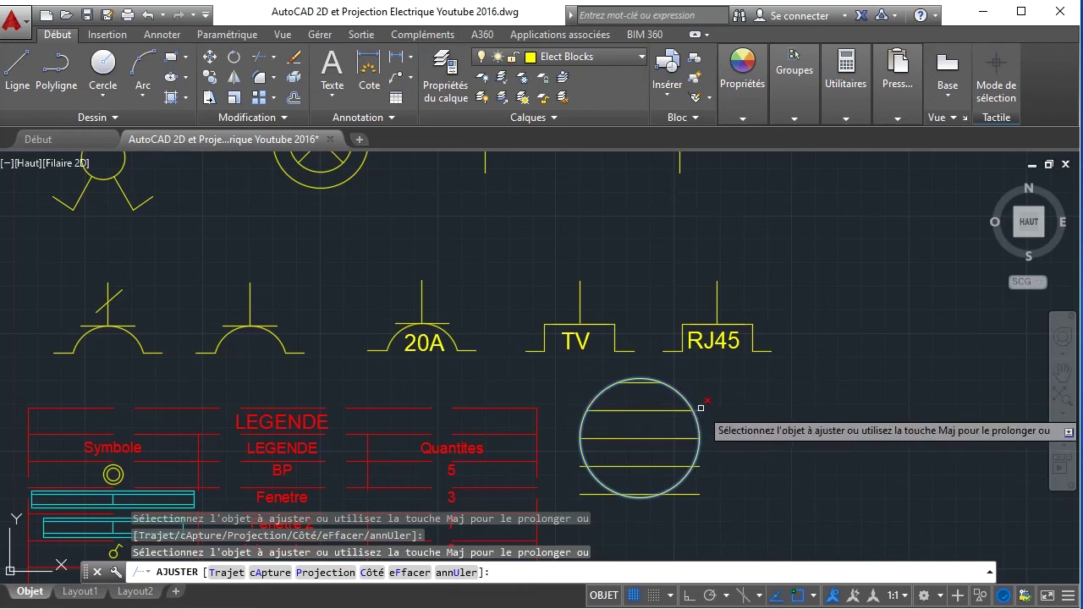
{"action": "left_click", "coordinate": [693, 492]}
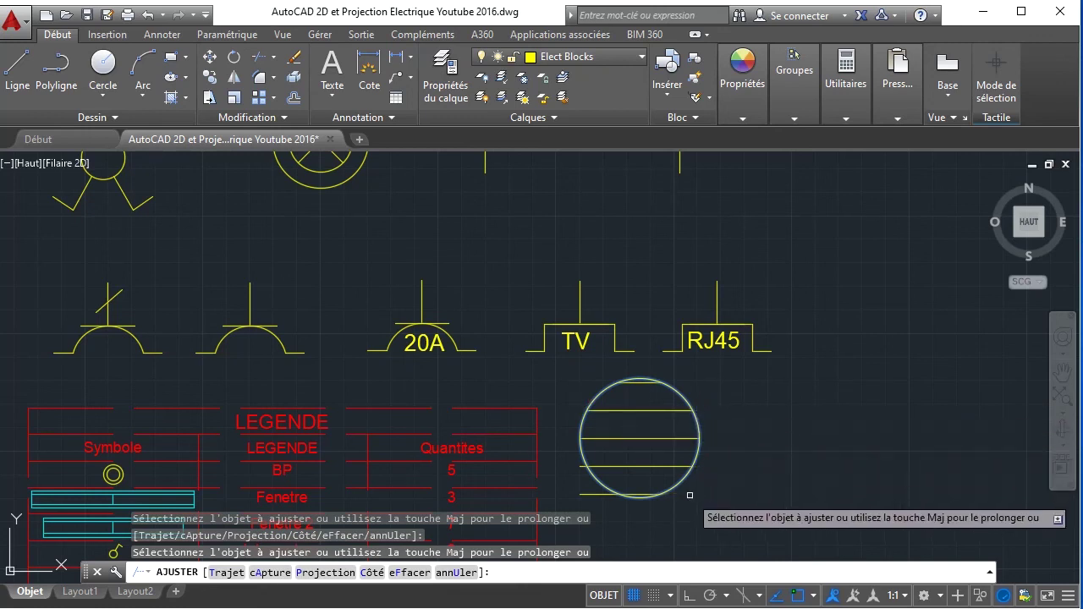
{"action": "left_click", "coordinate": [592, 494]}
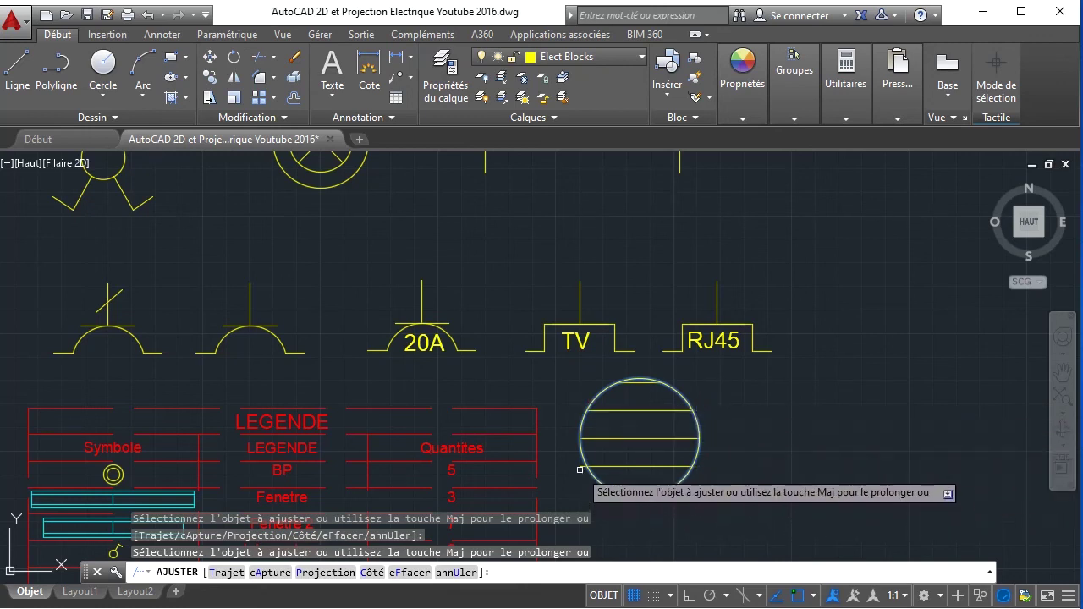
{"action": "scroll", "coordinate": [702, 473], "scroll_direction": "up", "scroll_amount": 2}
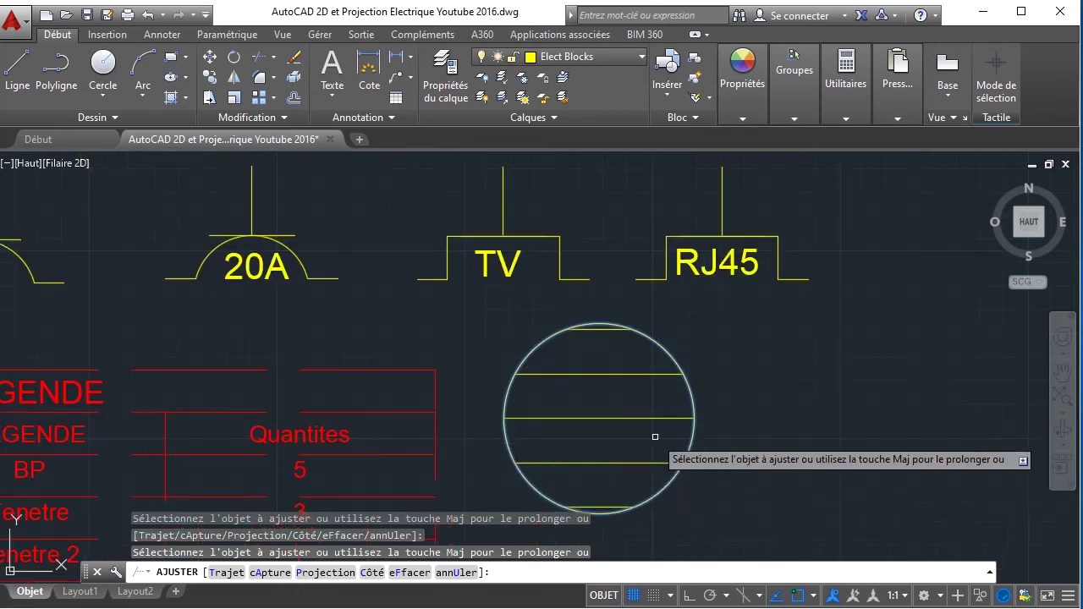
{"action": "scroll", "coordinate": [659, 437], "scroll_direction": "down", "scroll_amount": 6}
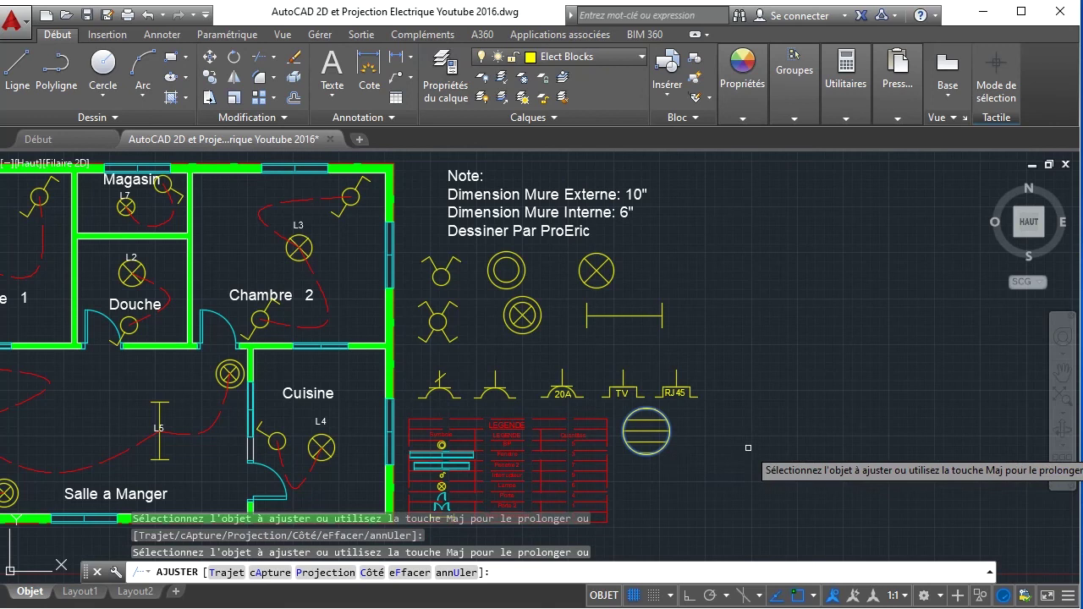
{"action": "key", "text": "Escape"}
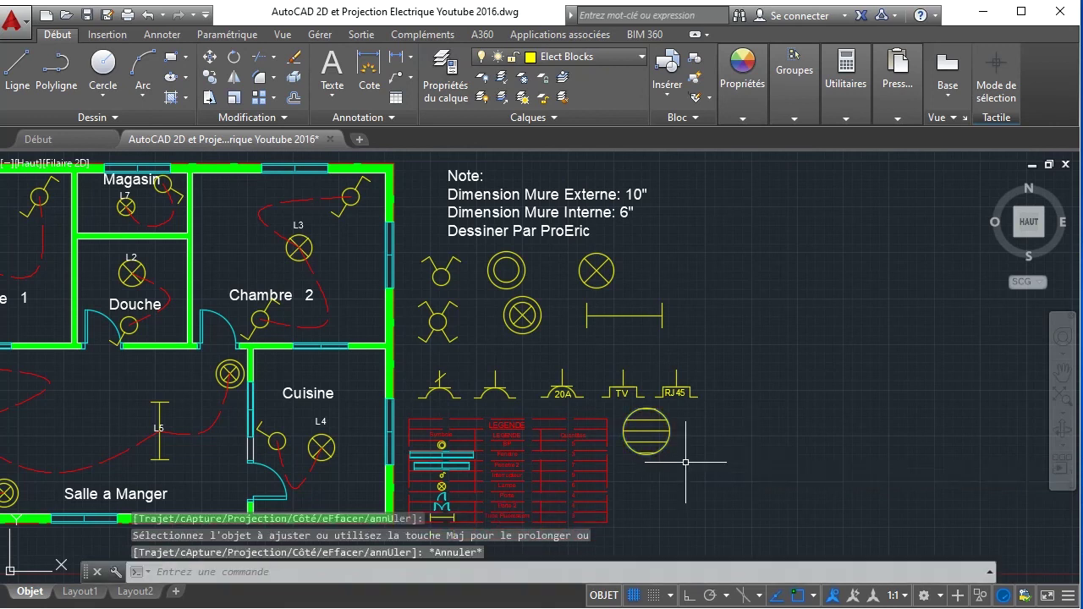
- Draw a rectangle below the striped circle
{"action": "left_click", "coordinate": [171, 56]}
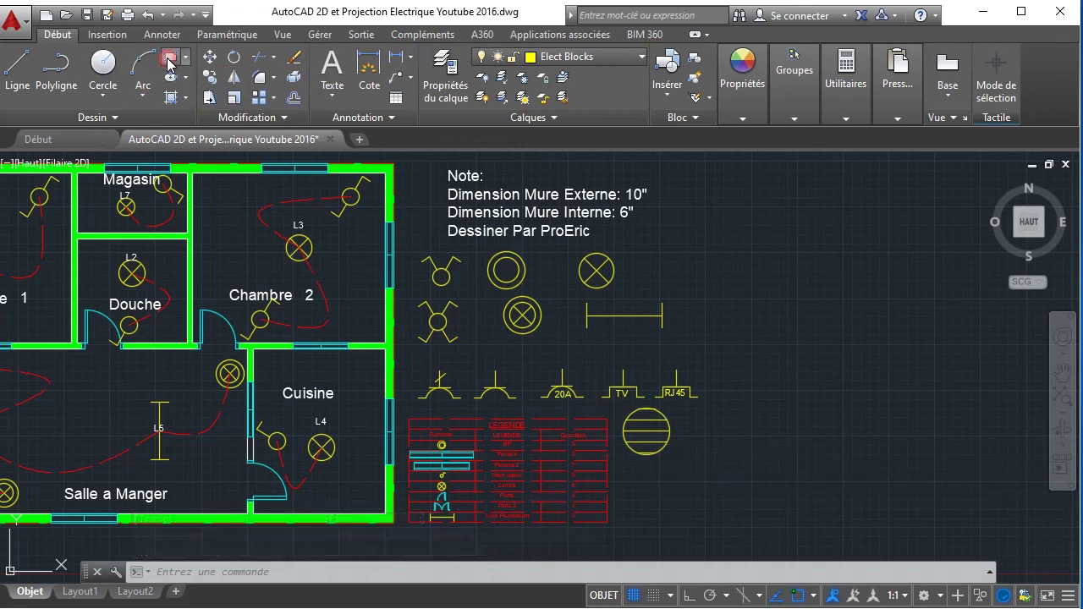
{"action": "scroll", "coordinate": [668, 492], "scroll_direction": "up", "scroll_amount": 2}
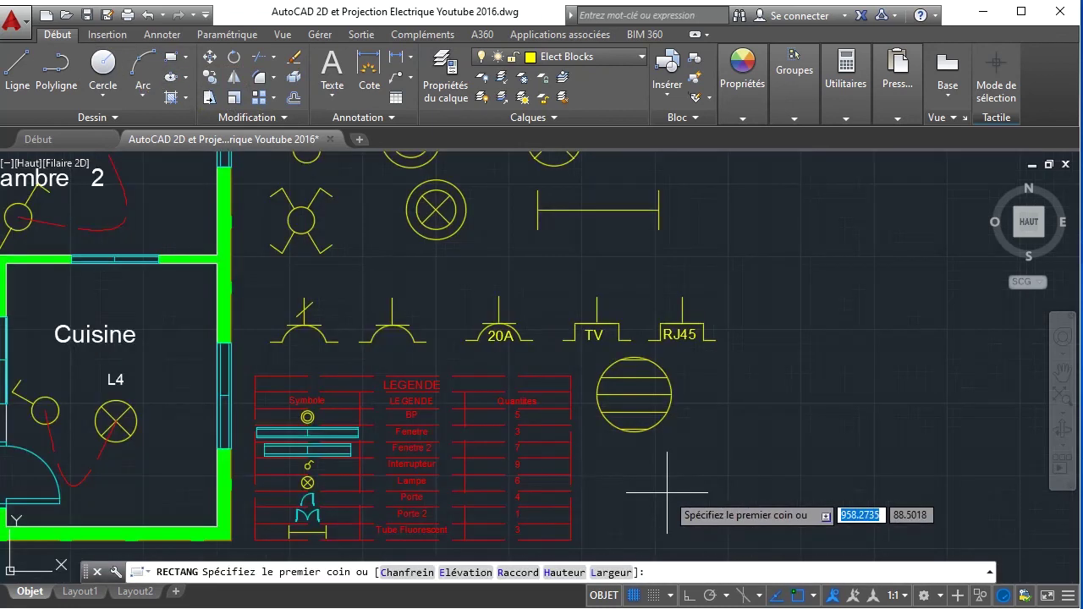
{"action": "left_click", "coordinate": [611, 462]}
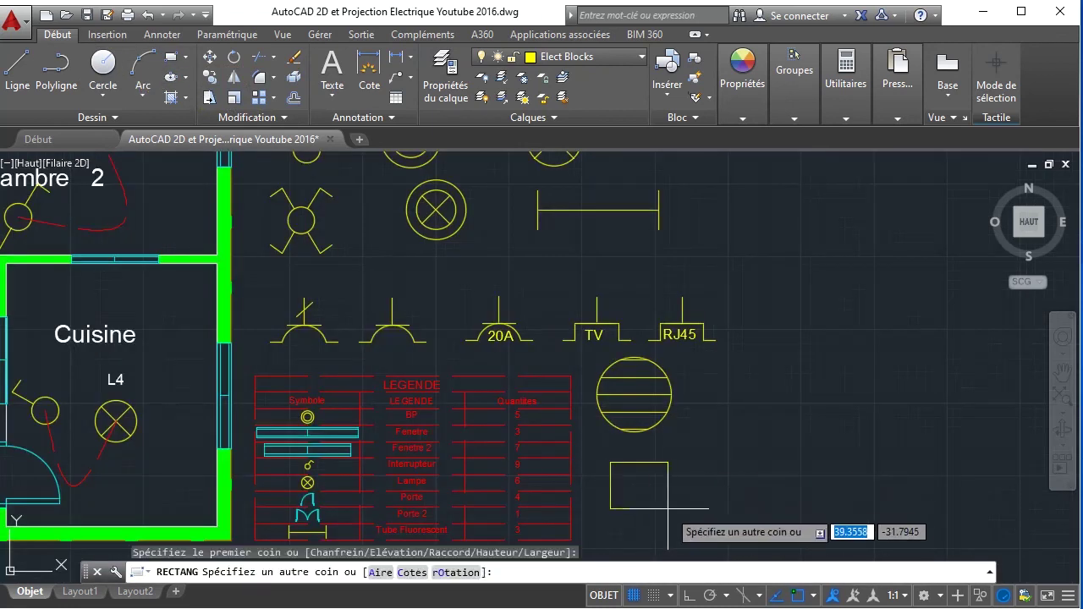
{"action": "left_click", "coordinate": [764, 499]}
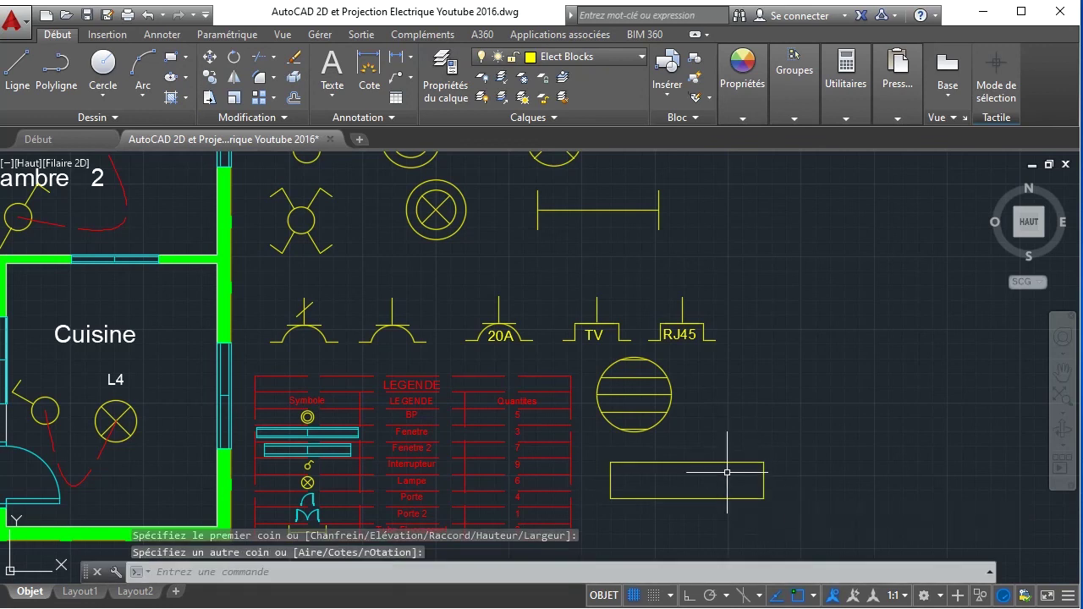
{"action": "scroll", "coordinate": [793, 457], "scroll_direction": "up", "scroll_amount": 2}
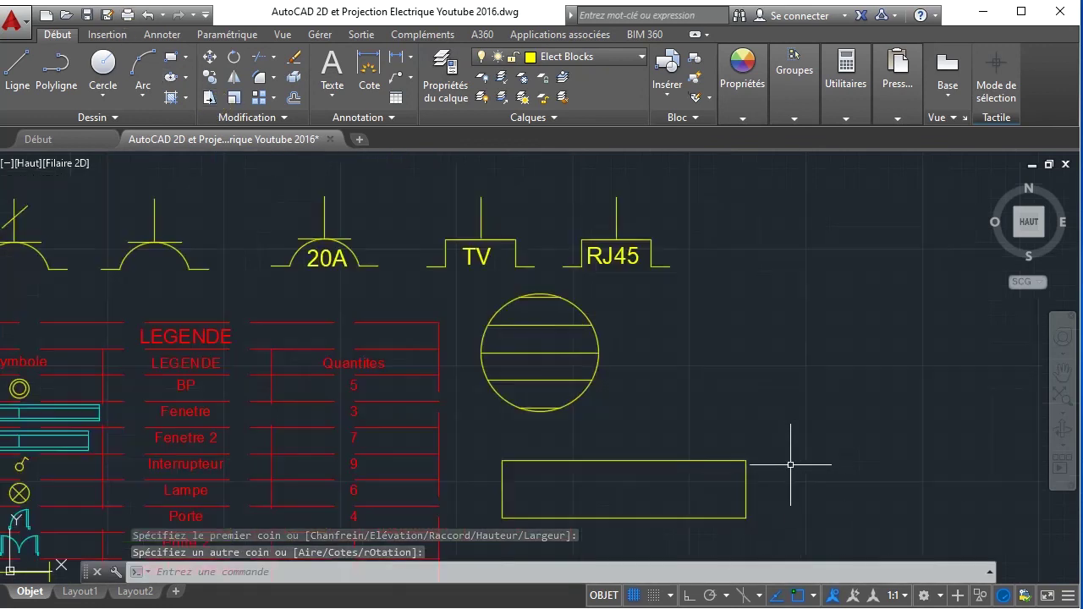
- Offset the rectangle outward by a picked distance to form an outer border
{"action": "left_click", "coordinate": [295, 95]}
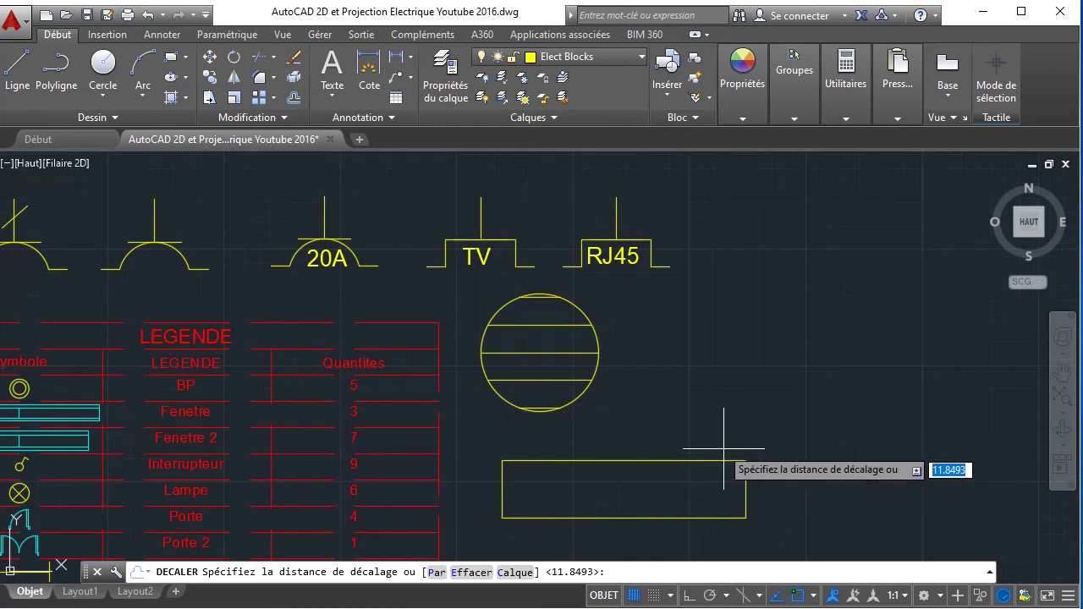
{"action": "left_click", "coordinate": [715, 434]}
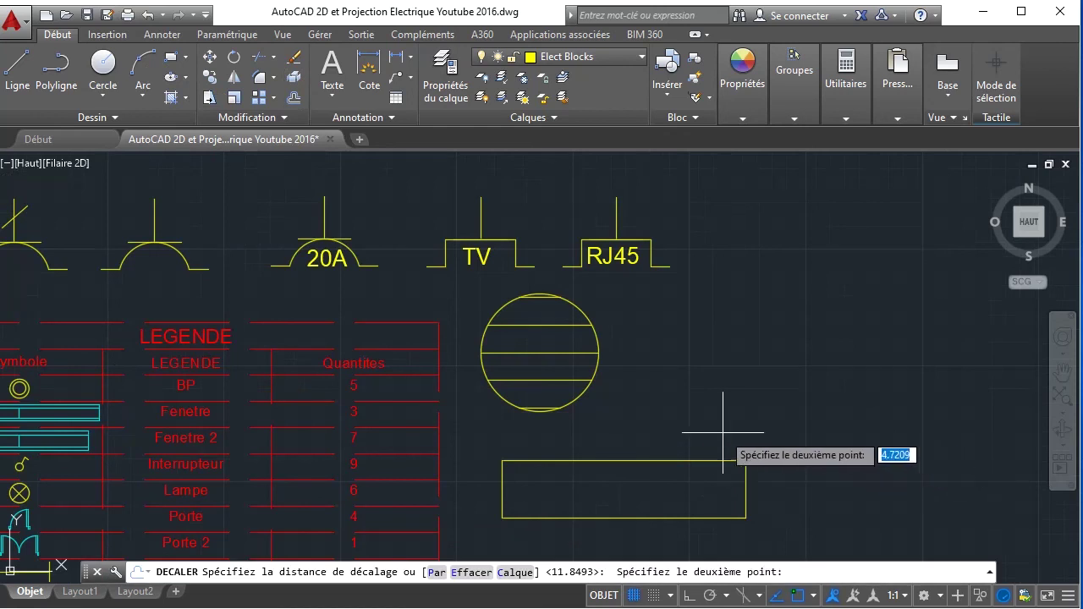
{"action": "left_click", "coordinate": [723, 433]}
{"action": "left_click", "coordinate": [746, 487]}
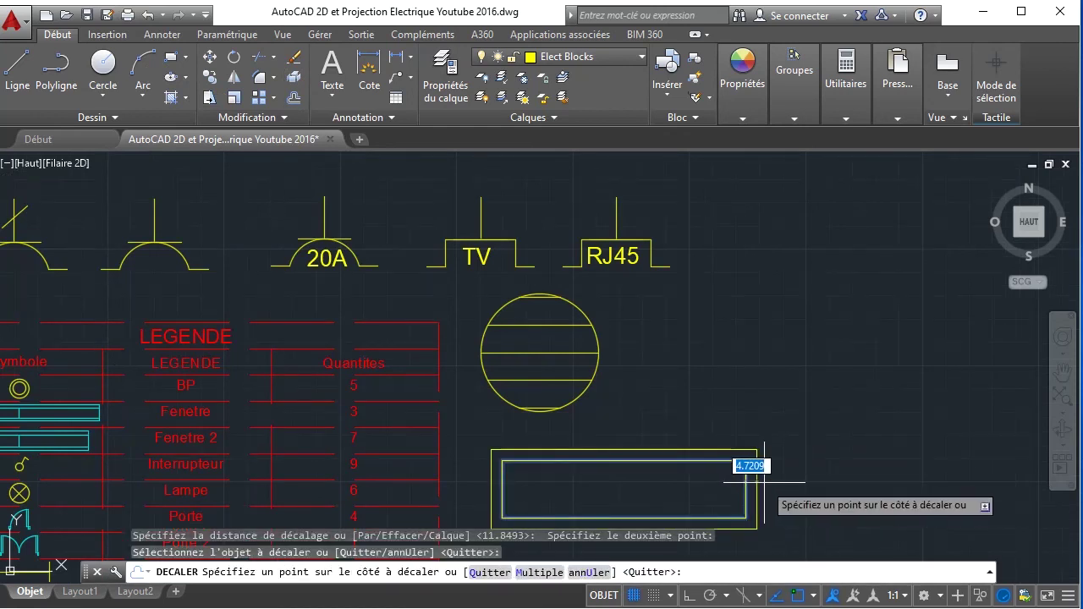
{"action": "left_click", "coordinate": [764, 484]}
{"action": "middle_click_drag", "start_coordinate": [804, 410], "coordinate": [806, 338]}
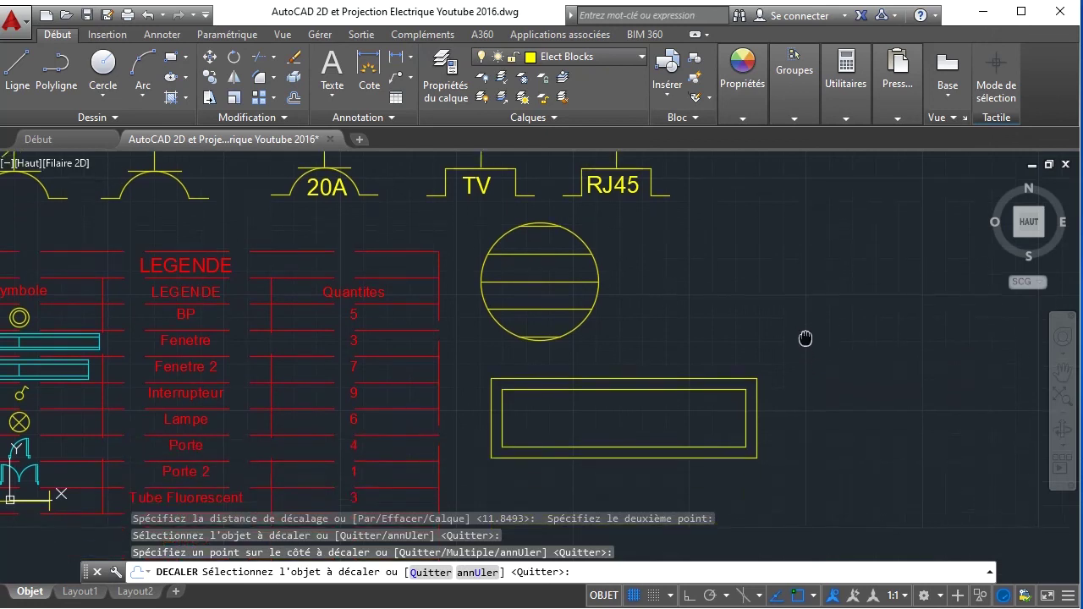
{"action": "right_click", "coordinate": [822, 358]}
{"action": "left_click", "coordinate": [838, 369]}
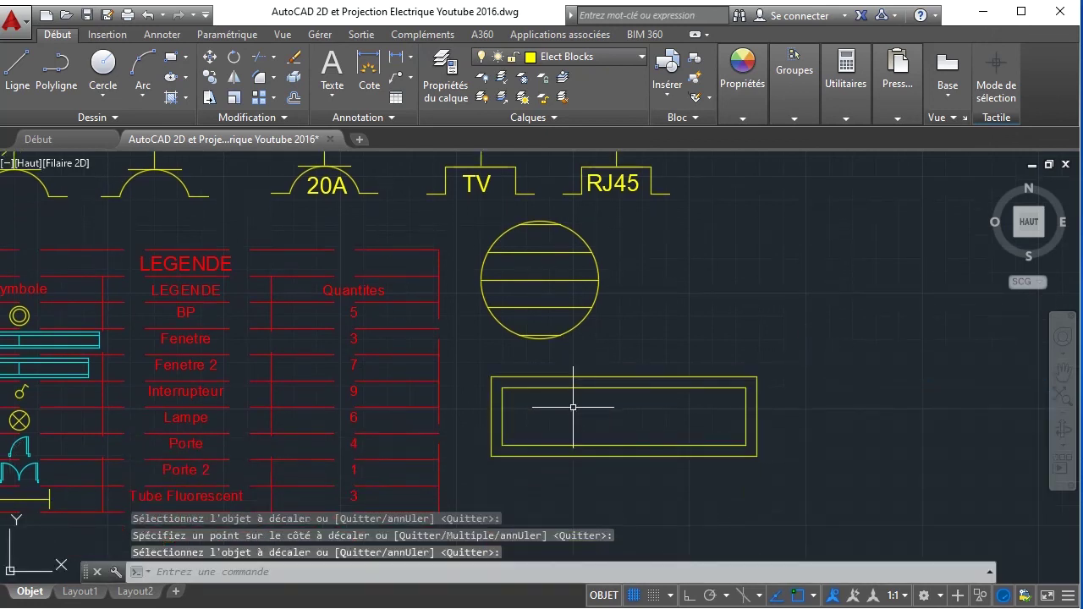
- Draw a vertical line from the inner rectangle's top midpoint to its bottom midpoint
{"action": "left_click", "coordinate": [17, 68]}
{"action": "left_click", "coordinate": [624, 389]}
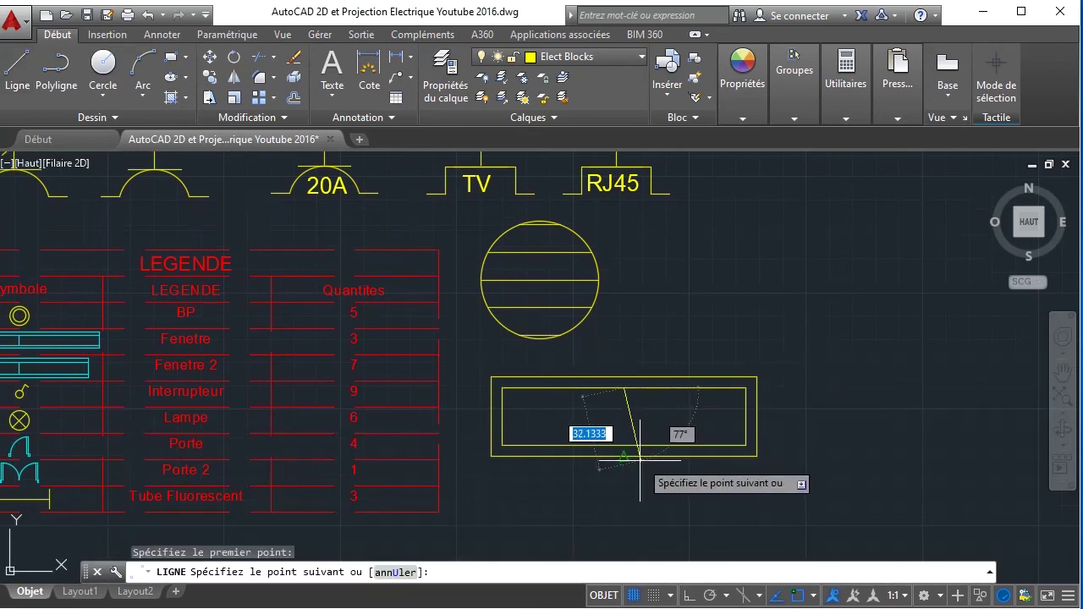
{"action": "left_click", "coordinate": [623, 445]}
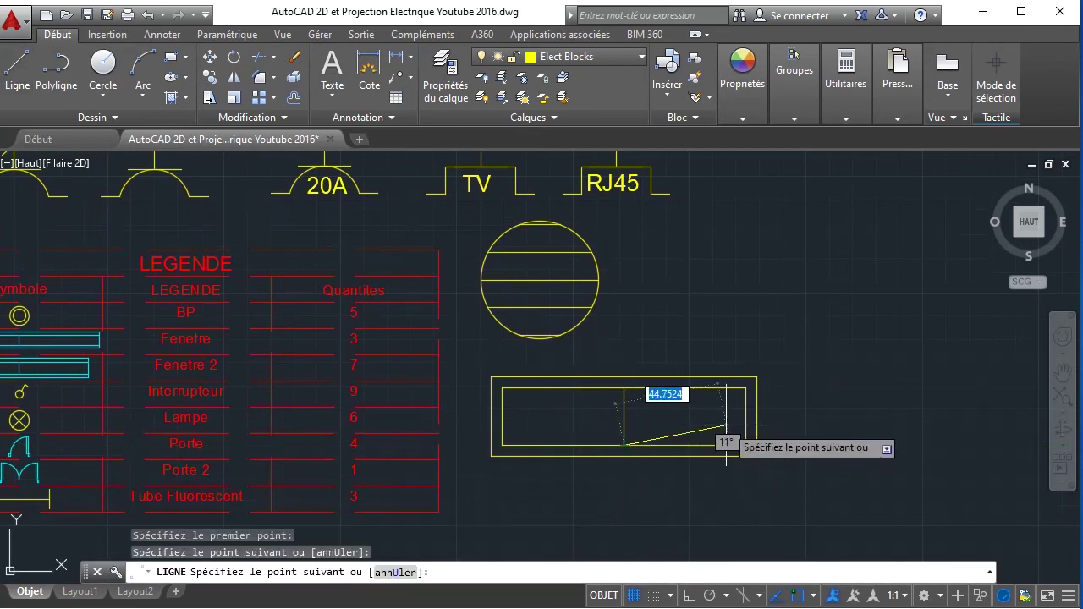
{"action": "right_click", "coordinate": [726, 426]}
{"action": "left_click", "coordinate": [733, 437]}
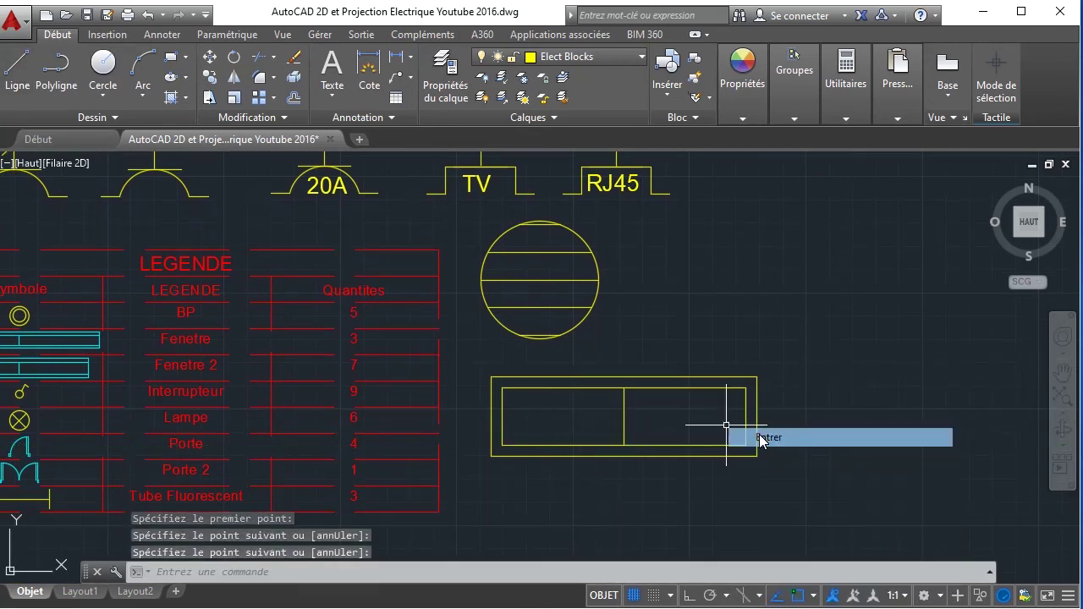
- Offset the line rightward into five evenly spaced dividers and select them
{"action": "left_click", "coordinate": [624, 420]}
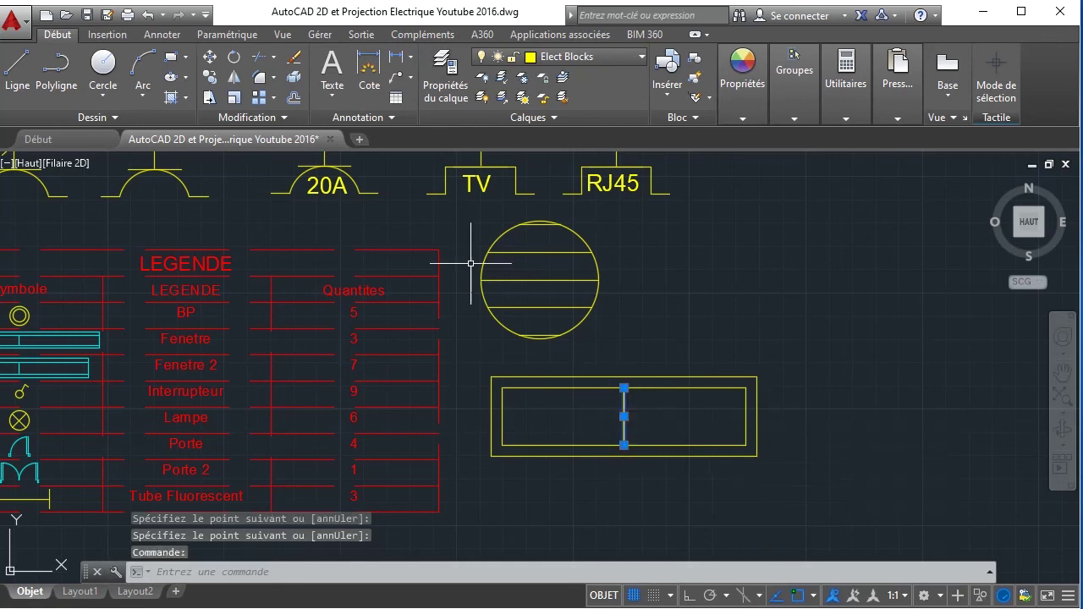
{"action": "left_click", "coordinate": [294, 101]}
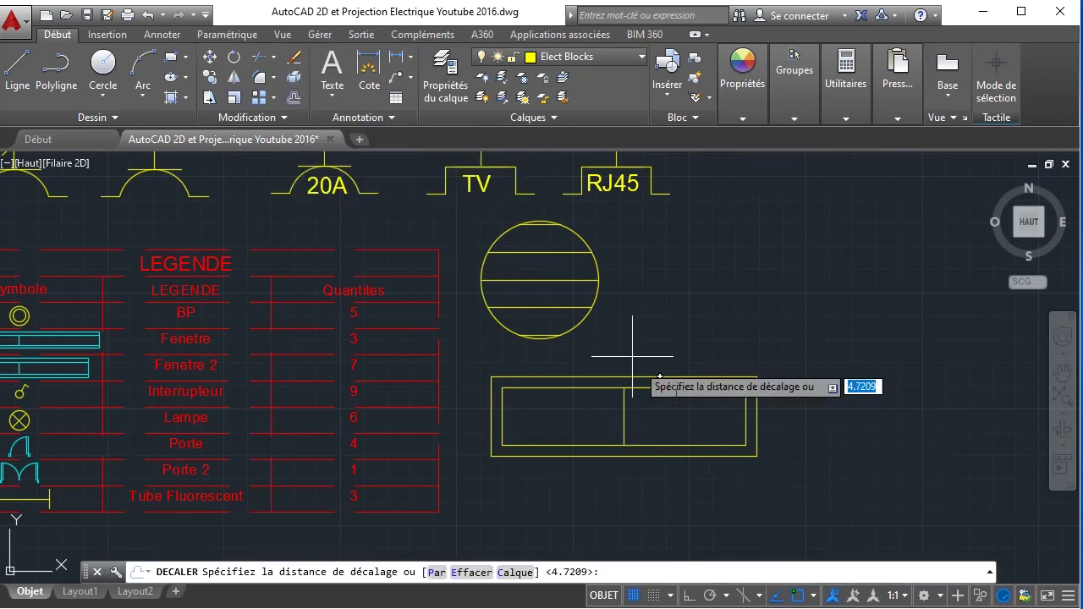
{"action": "left_click", "coordinate": [678, 324]}
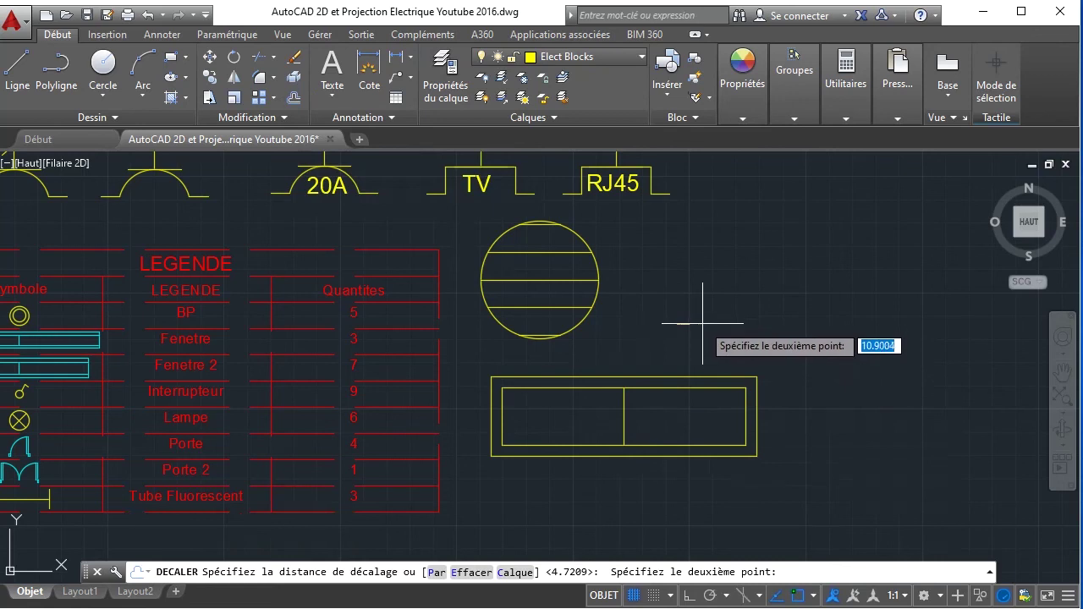
{"action": "left_click", "coordinate": [702, 323]}
{"action": "left_click", "coordinate": [664, 419]}
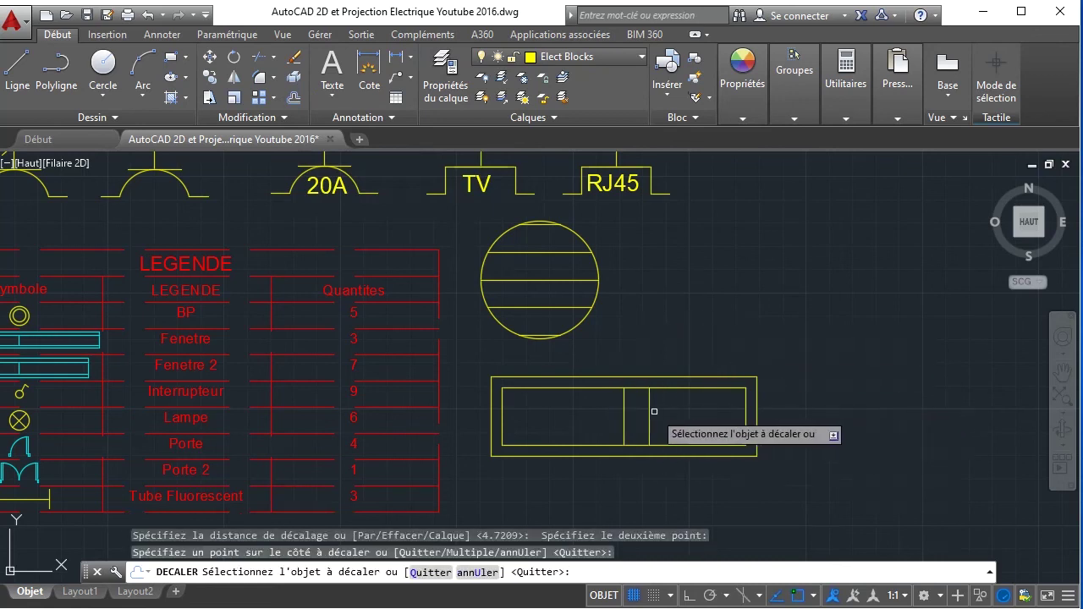
{"action": "left_click", "coordinate": [650, 415]}
{"action": "left_click", "coordinate": [692, 417]}
{"action": "left_click", "coordinate": [675, 416]}
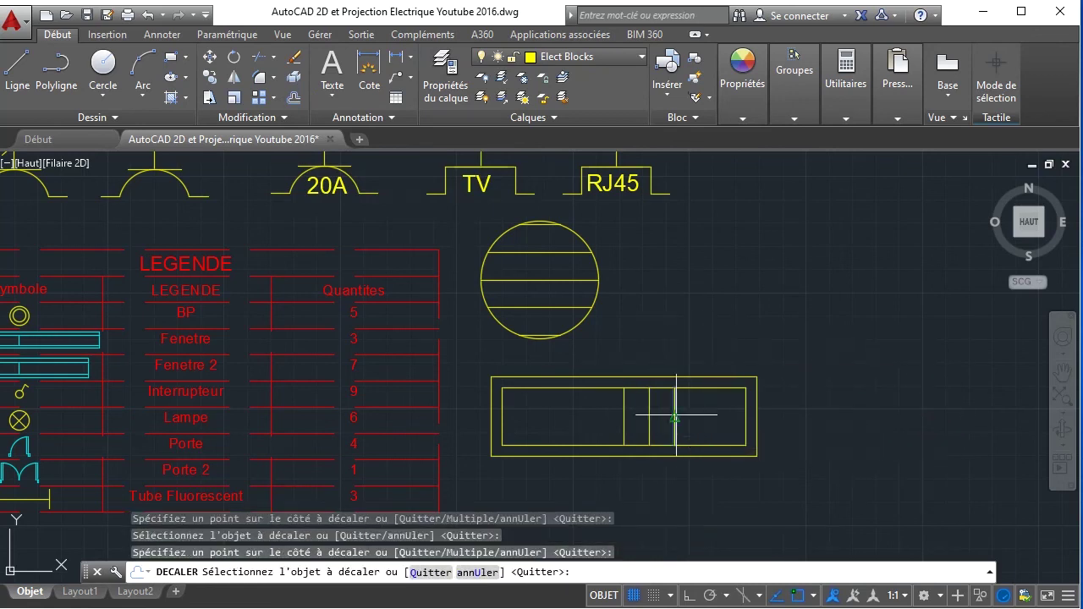
{"action": "left_click", "coordinate": [713, 413]}
{"action": "left_click", "coordinate": [701, 413]}
{"action": "left_click", "coordinate": [745, 416]}
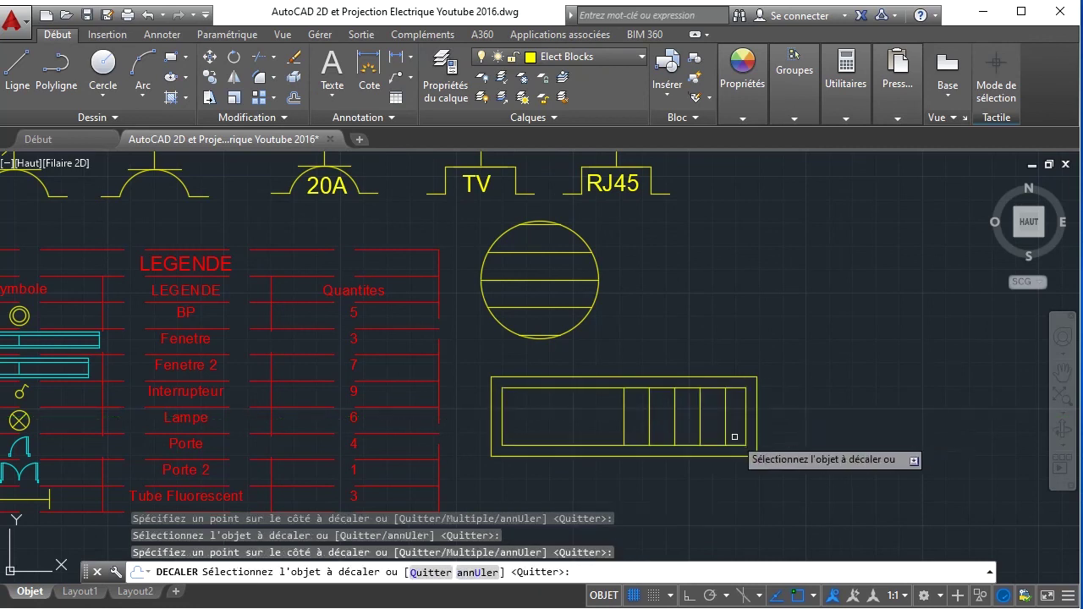
{"action": "right_click", "coordinate": [865, 359]}
{"action": "left_click", "coordinate": [898, 359]}
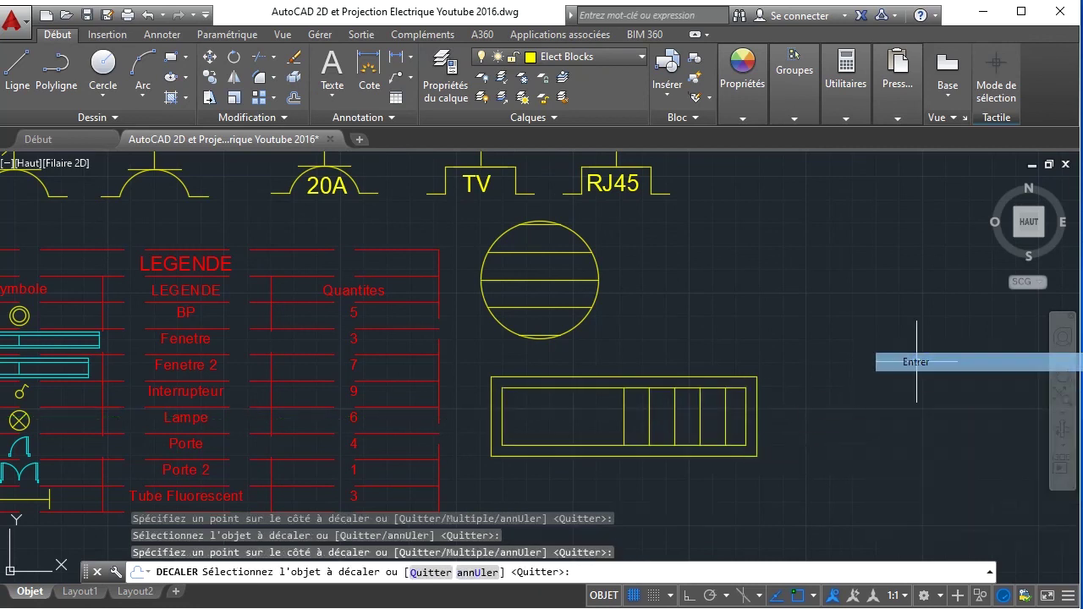
{"action": "left_click", "coordinate": [735, 423]}
{"action": "left_click", "coordinate": [598, 421]}
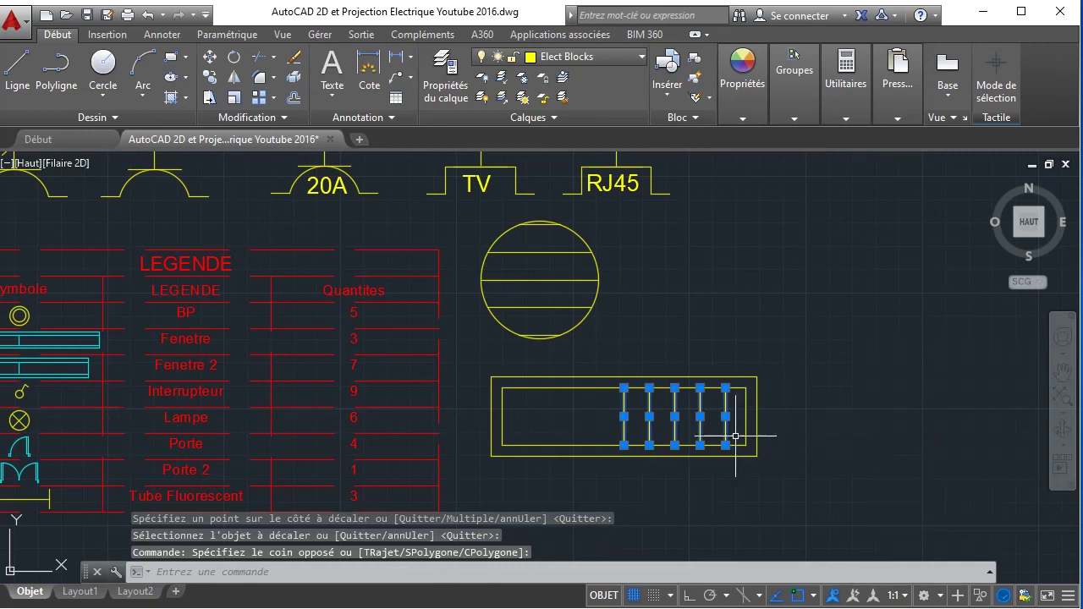
- Mirror the five dividers about the vertical centre axis with Ortho, keeping the originals
{"action": "left_click", "coordinate": [234, 76]}
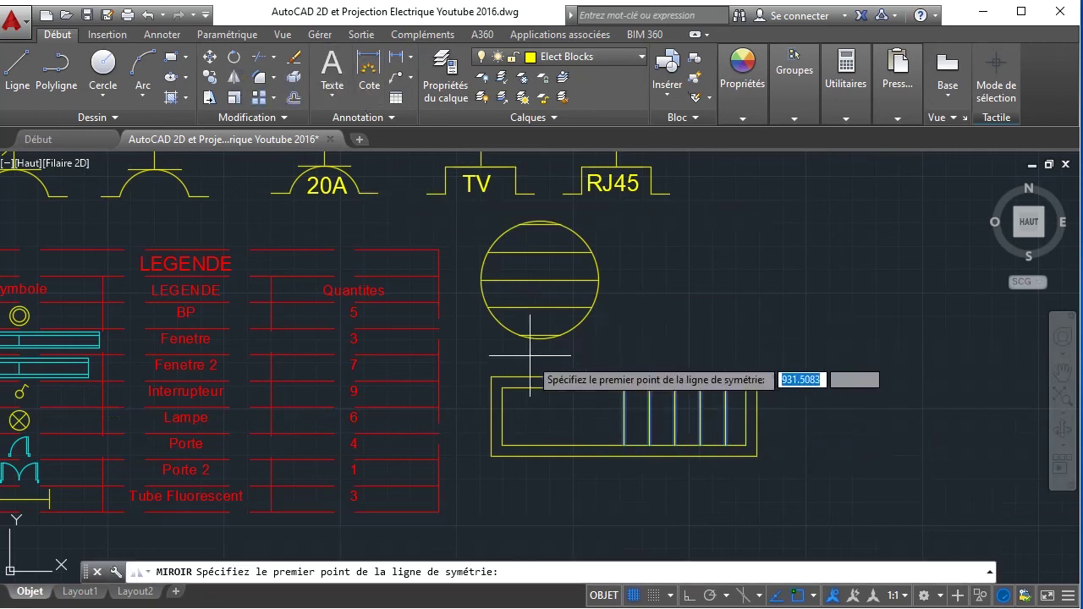
{"action": "left_click", "coordinate": [624, 390]}
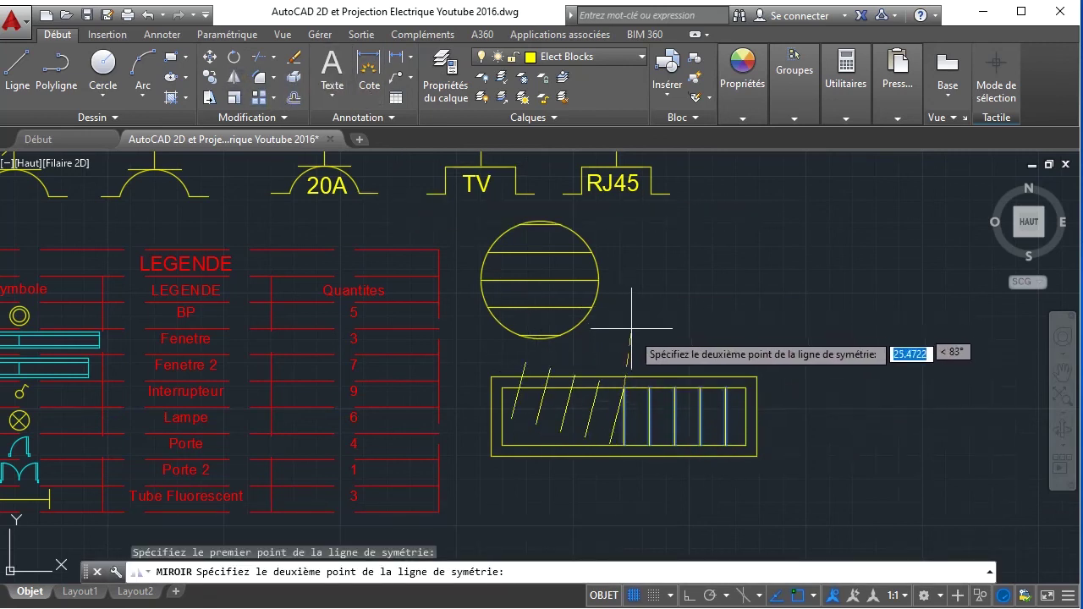
{"action": "left_click", "coordinate": [703, 597]}
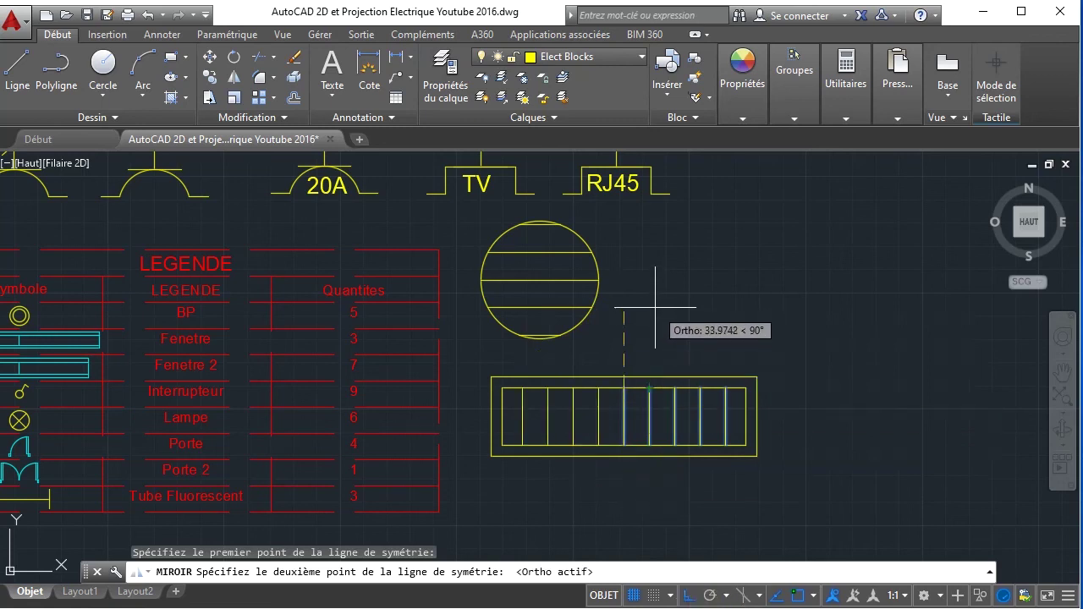
{"action": "left_click", "coordinate": [644, 301]}
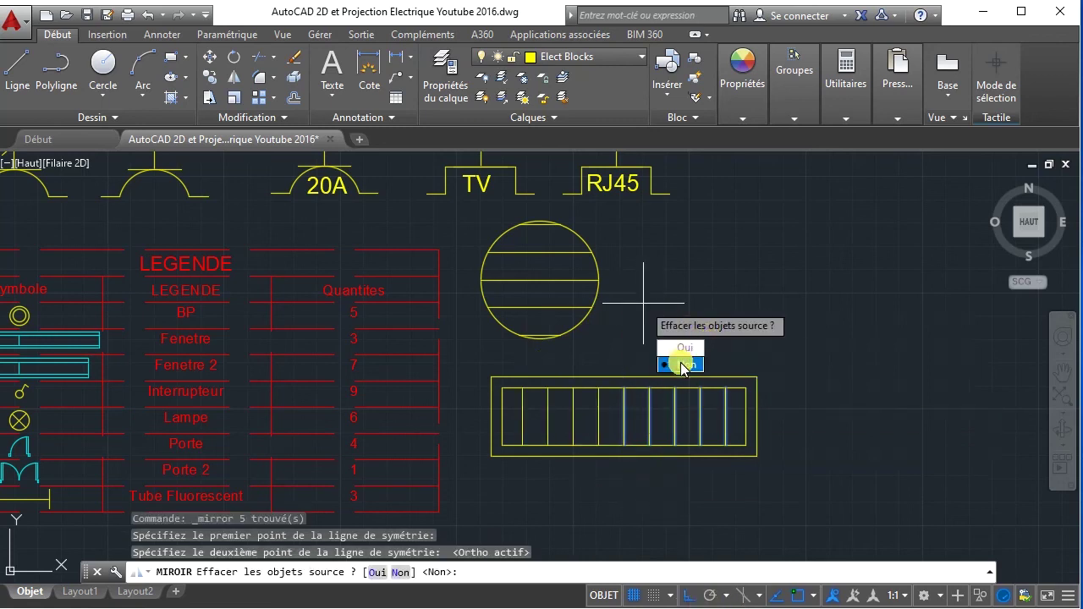
{"action": "left_click", "coordinate": [682, 364]}
{"action": "scroll", "coordinate": [594, 377], "scroll_direction": "up", "scroll_amount": 2}
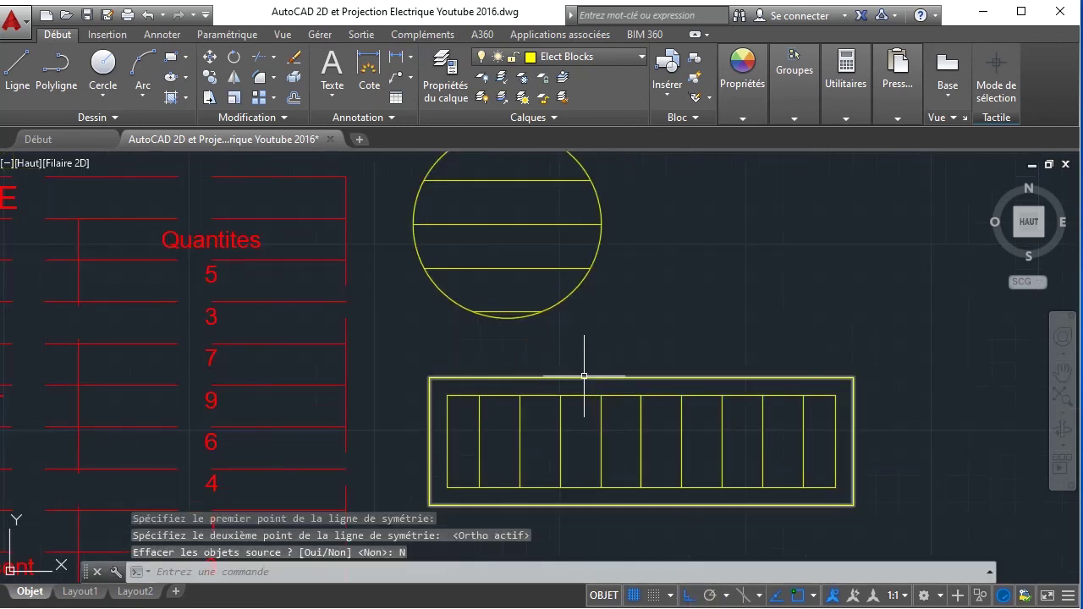
{"action": "left_click", "coordinate": [584, 375]}
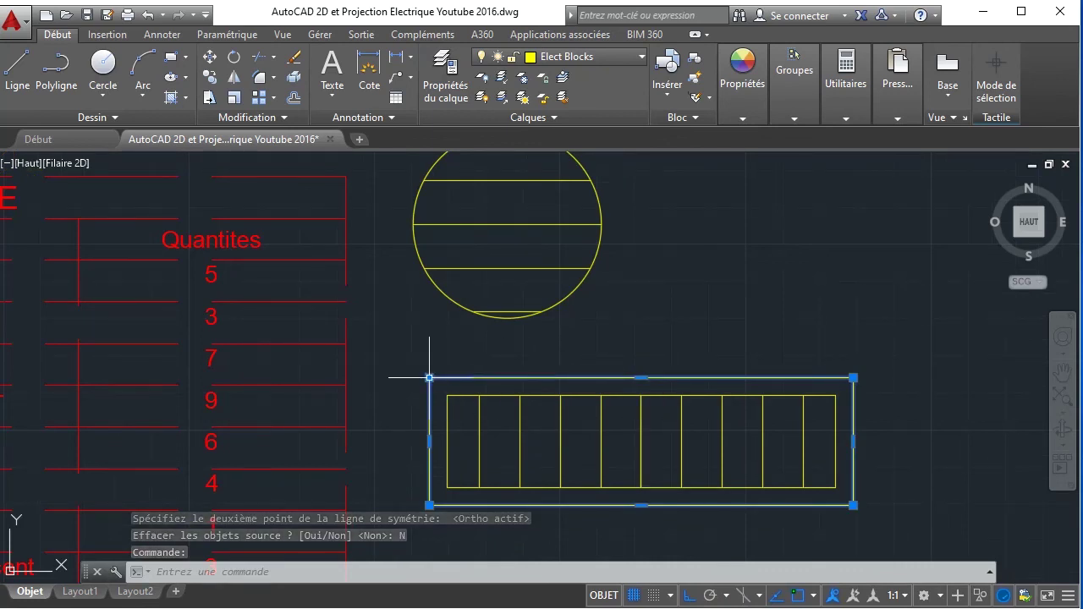
- Delete the wide outer rectangle
{"action": "left_click", "coordinate": [430, 379]}
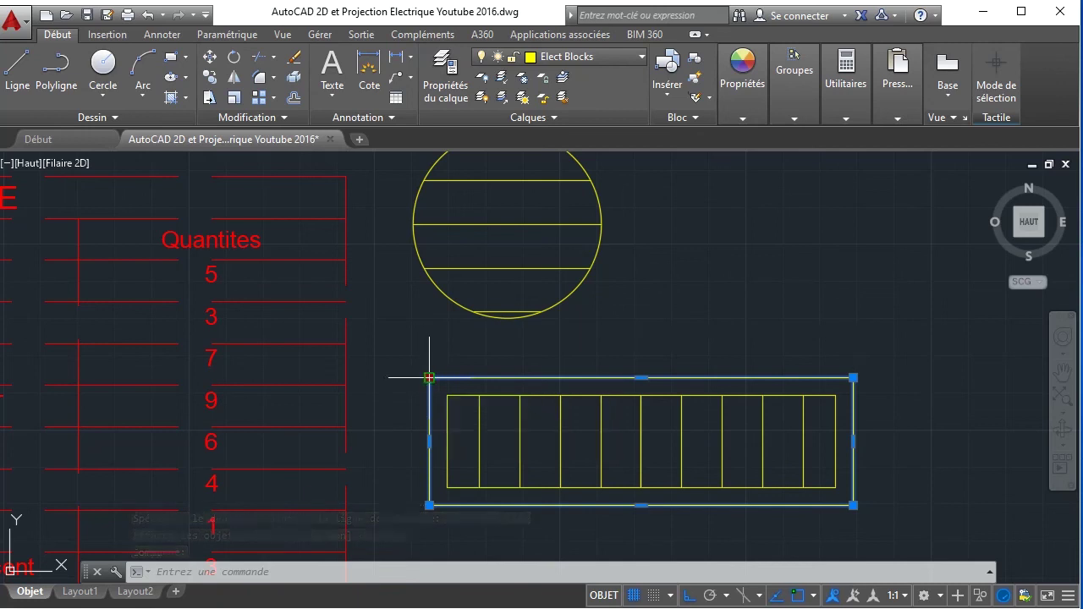
{"action": "key", "text": "Escape"}
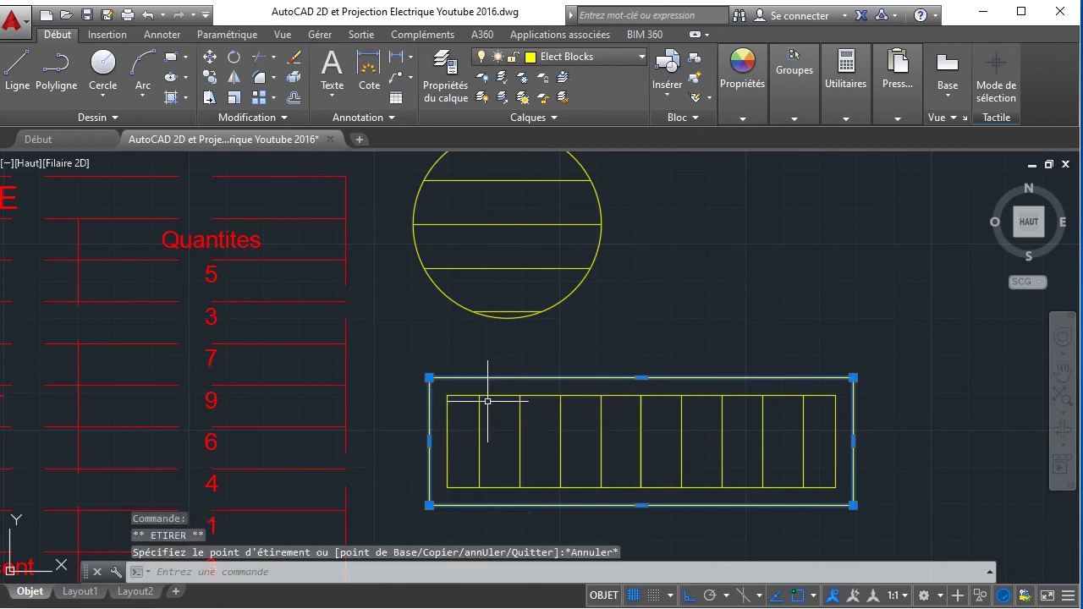
{"action": "left_click", "coordinate": [481, 375]}
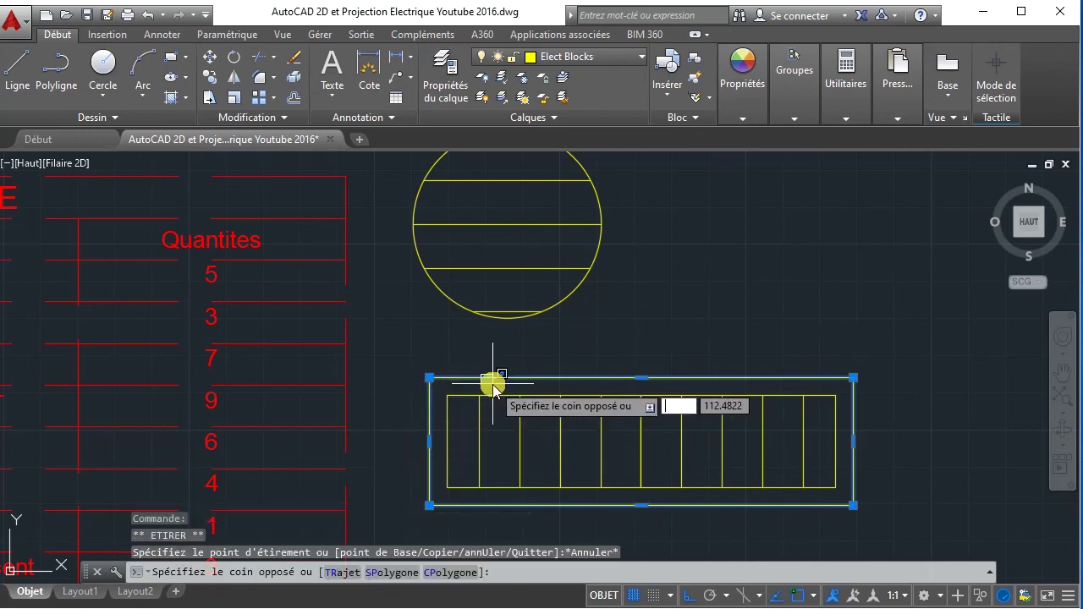
{"action": "key", "text": "Escape"}
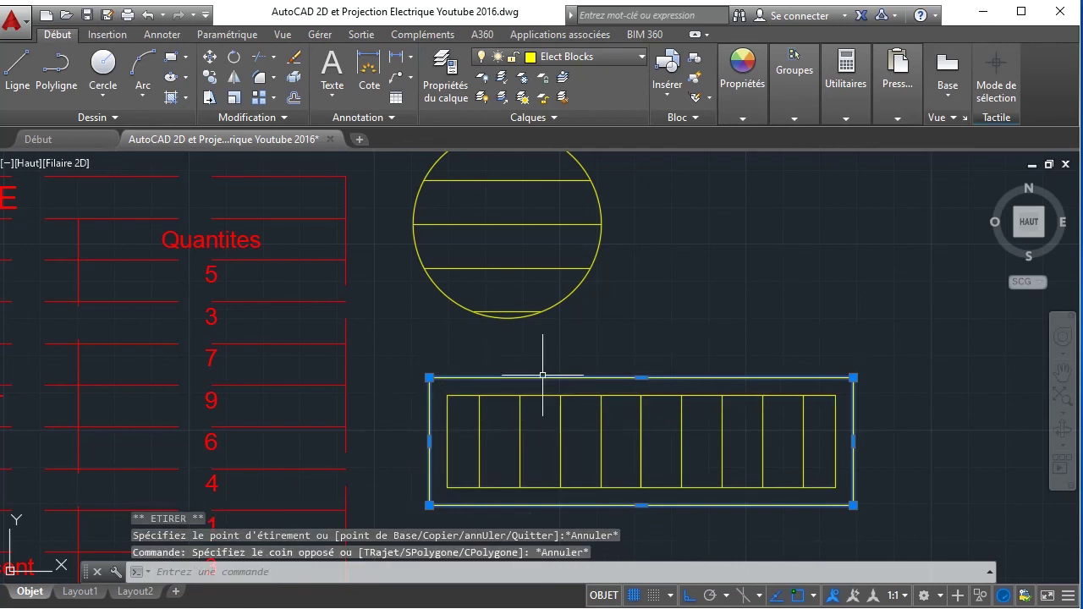
{"action": "key", "text": "Delete"}
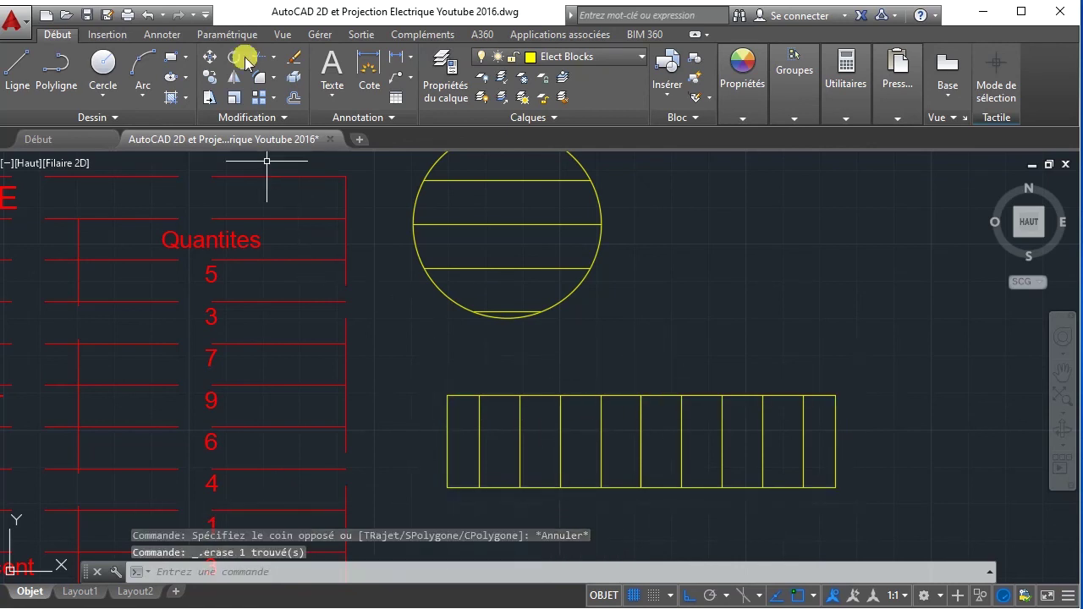
- Offset the striped rectangle outward by a small distance and zoom to extents
{"action": "left_click", "coordinate": [292, 100]}
{"action": "left_click", "coordinate": [650, 374]}
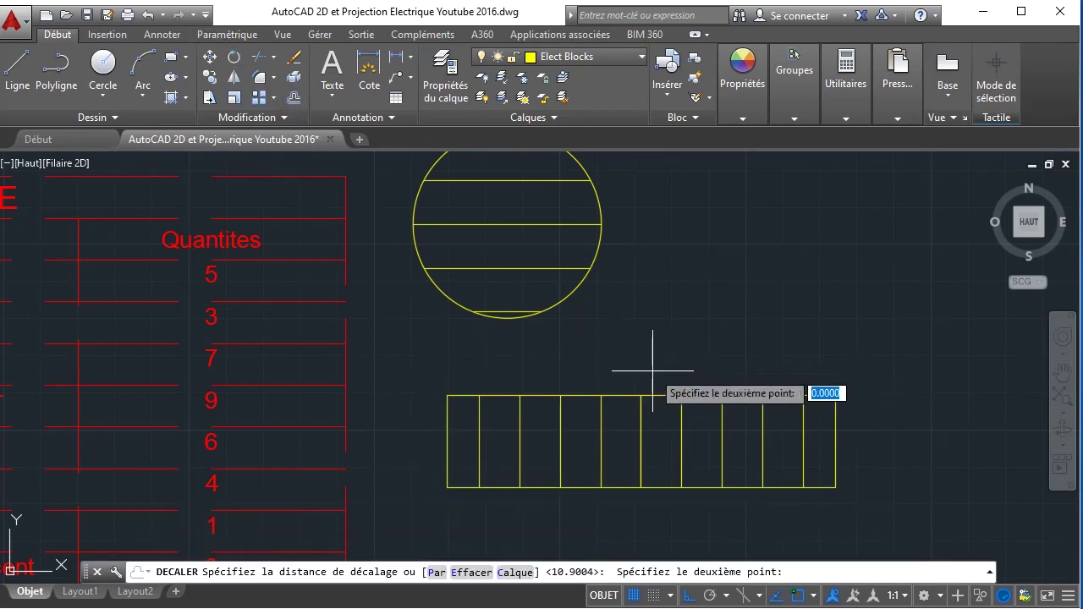
{"action": "left_click", "coordinate": [657, 370]}
{"action": "left_click", "coordinate": [657, 395]}
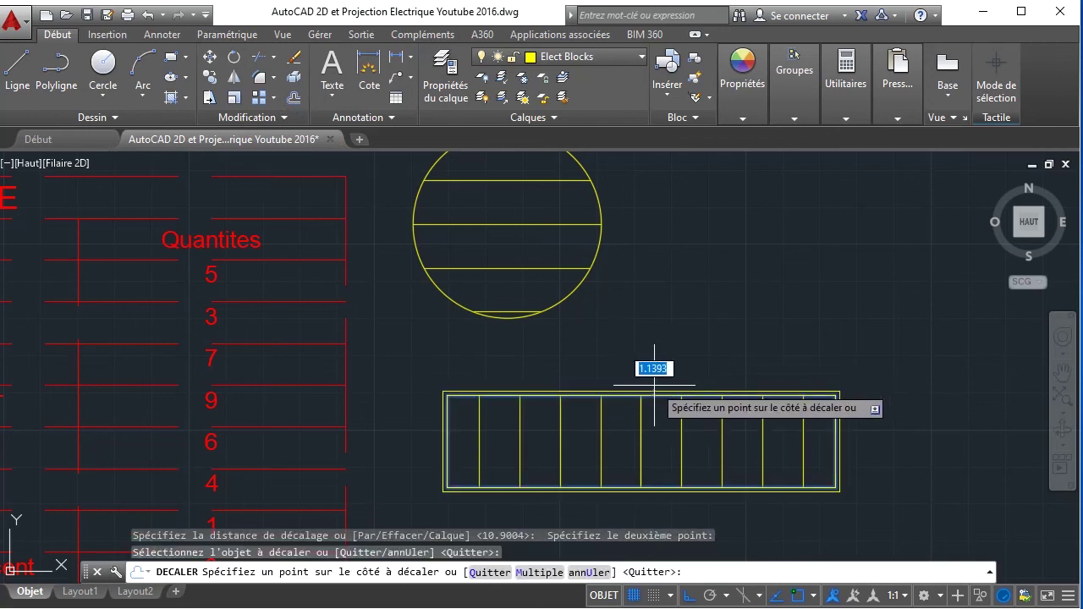
{"action": "left_click", "coordinate": [655, 383]}
{"action": "right_click", "coordinate": [752, 302]}
{"action": "left_click", "coordinate": [766, 311]}
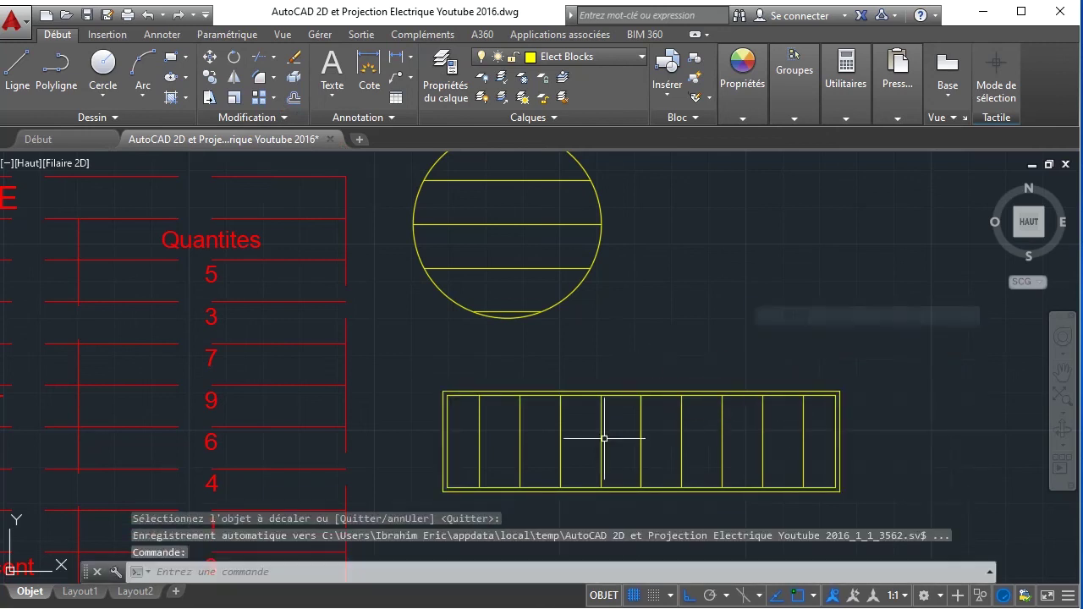
{"action": "scroll", "coordinate": [665, 423], "scroll_direction": "down", "scroll_amount": 2}
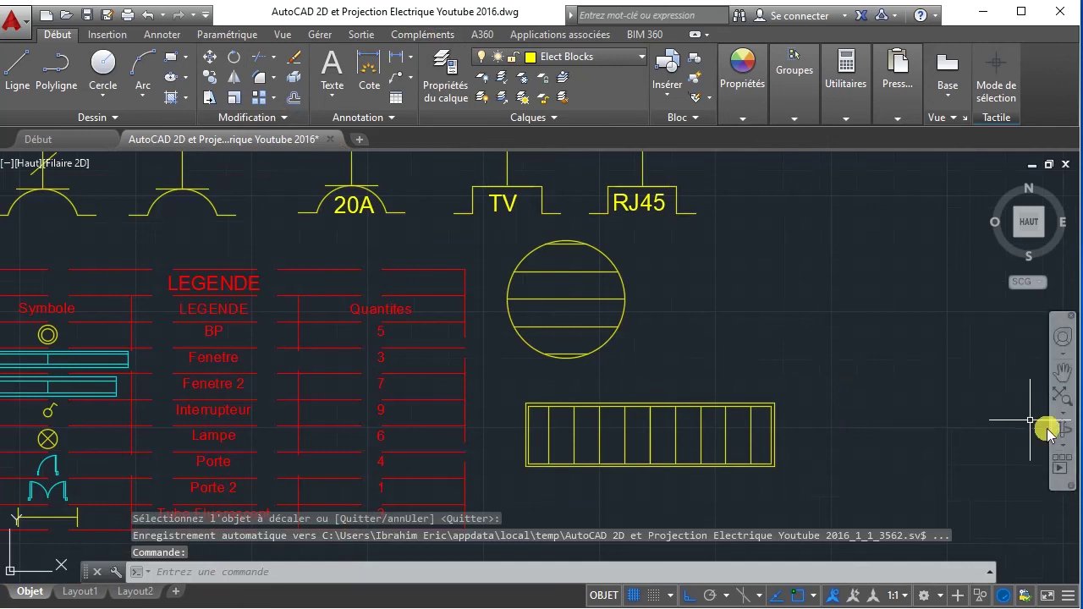
{"action": "left_click", "coordinate": [1068, 396]}
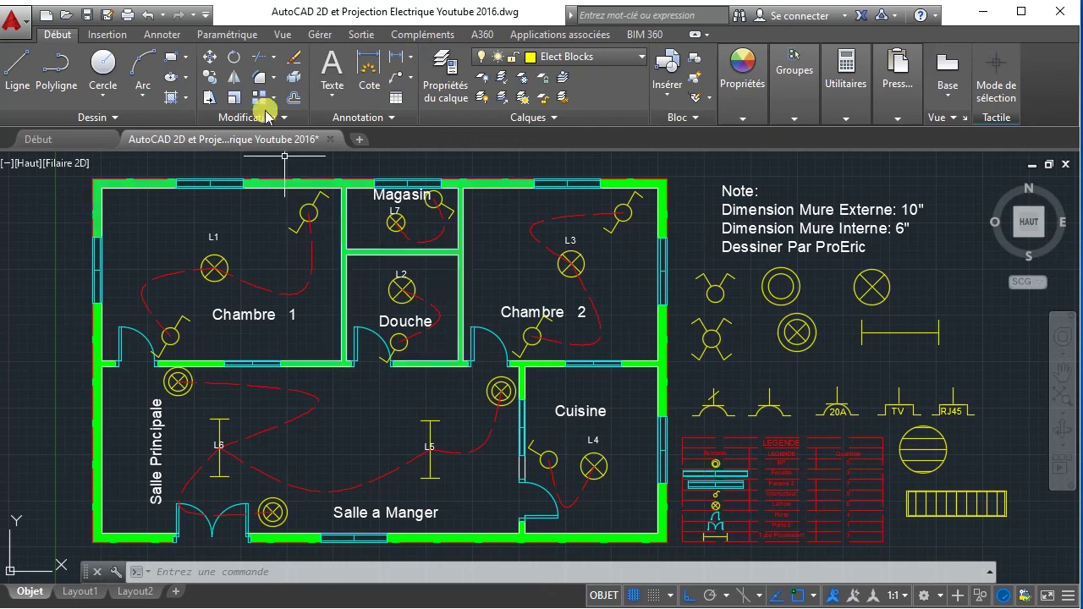
- Briefly turn the Dim and Blocks layers on, then switch both back off
{"action": "left_click", "coordinate": [549, 57]}
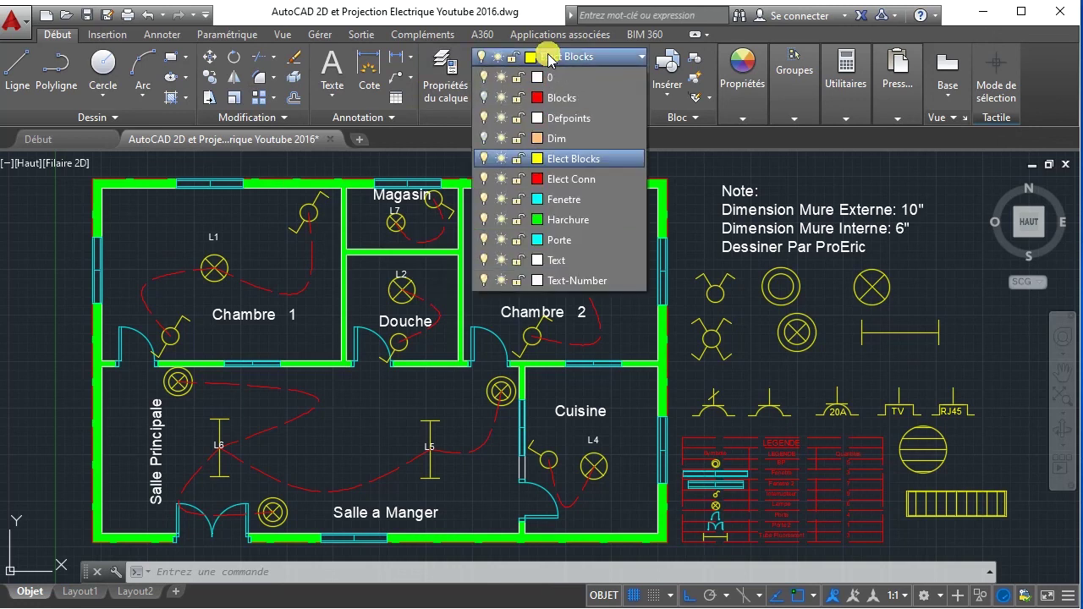
{"action": "left_click", "coordinate": [484, 138]}
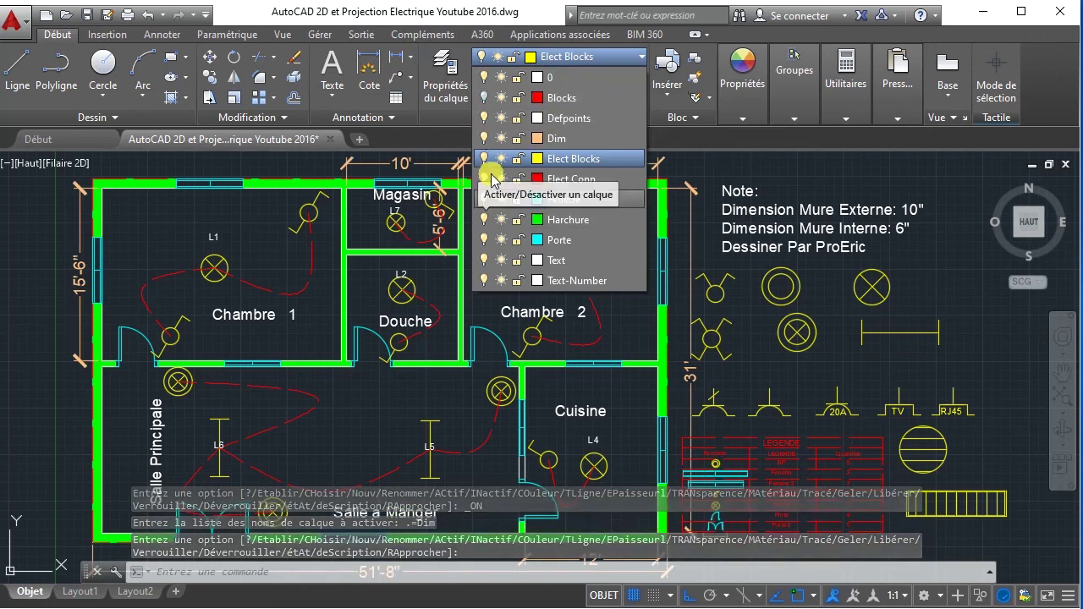
{"action": "left_click", "coordinate": [484, 98]}
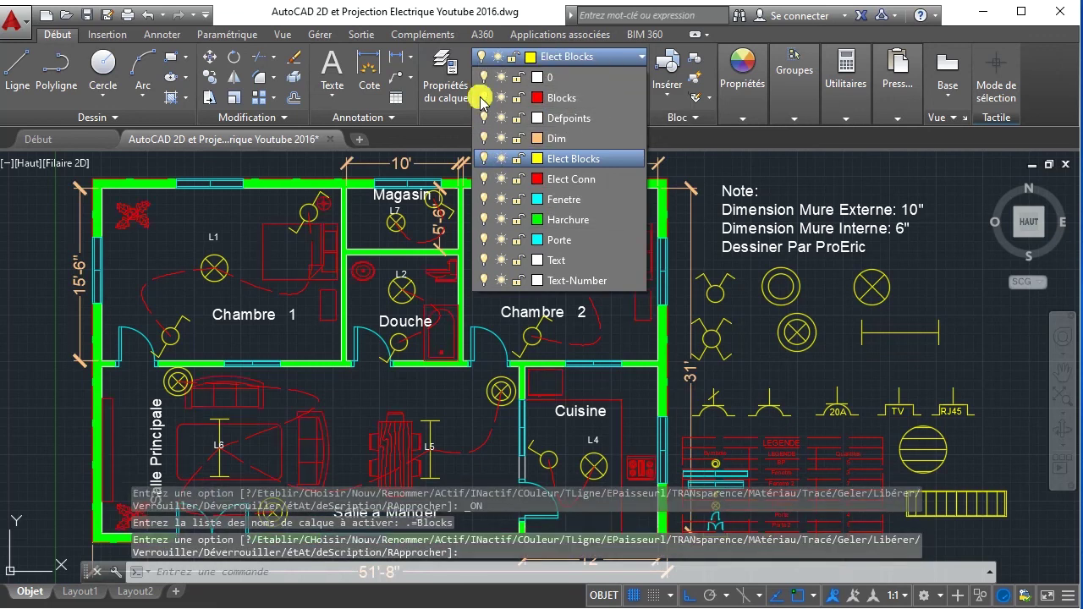
{"action": "left_click", "coordinate": [484, 160]}
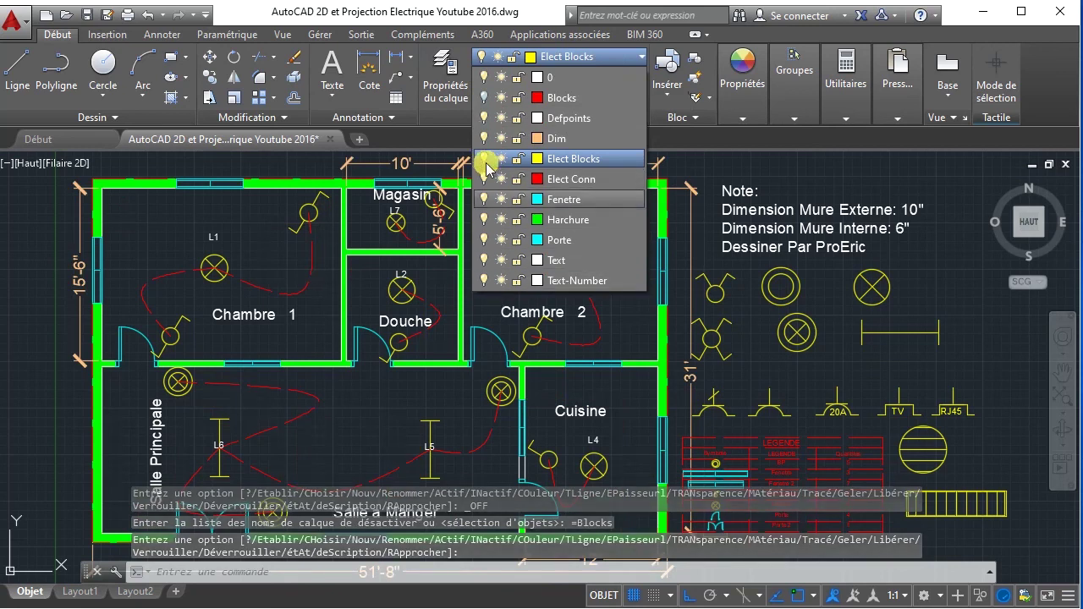
{"action": "left_click", "coordinate": [484, 138]}
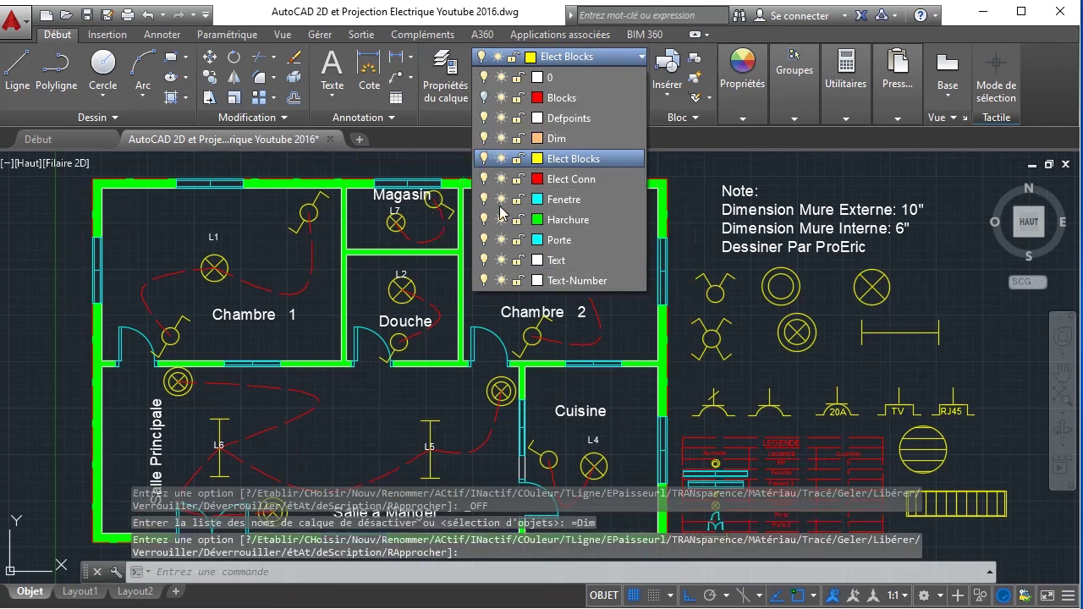
{"action": "left_click", "coordinate": [713, 374]}
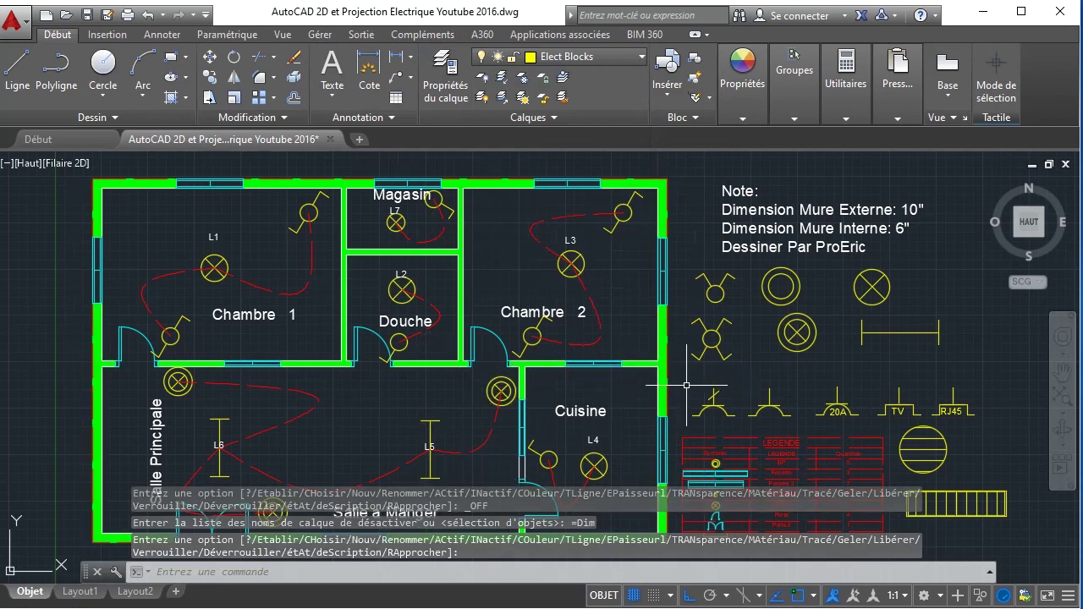
- Zoom in on the row of socket symbols above the red legend table
{"action": "scroll", "coordinate": [687, 385], "scroll_direction": "down", "scroll_amount": 4}
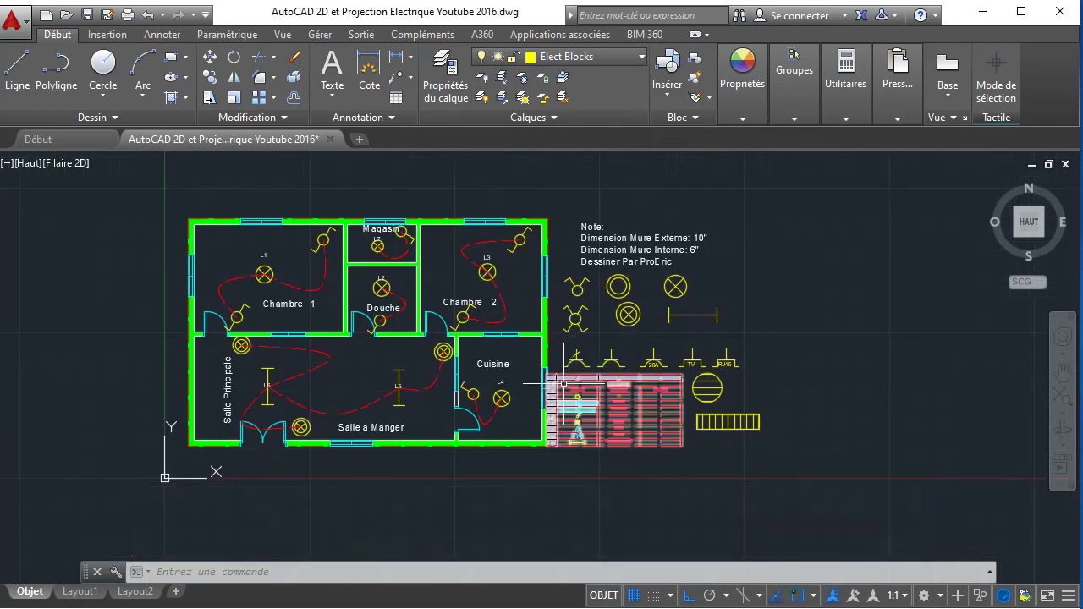
{"action": "scroll", "coordinate": [584, 373], "scroll_direction": "up", "scroll_amount": 2}
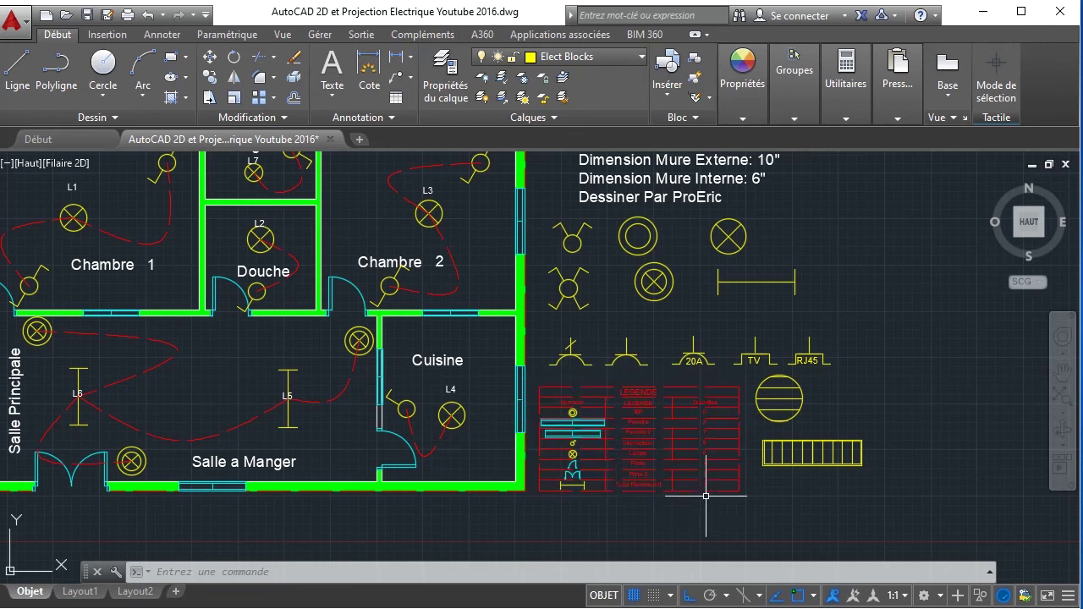
{"action": "scroll", "coordinate": [581, 427], "scroll_direction": "down", "scroll_amount": 3}
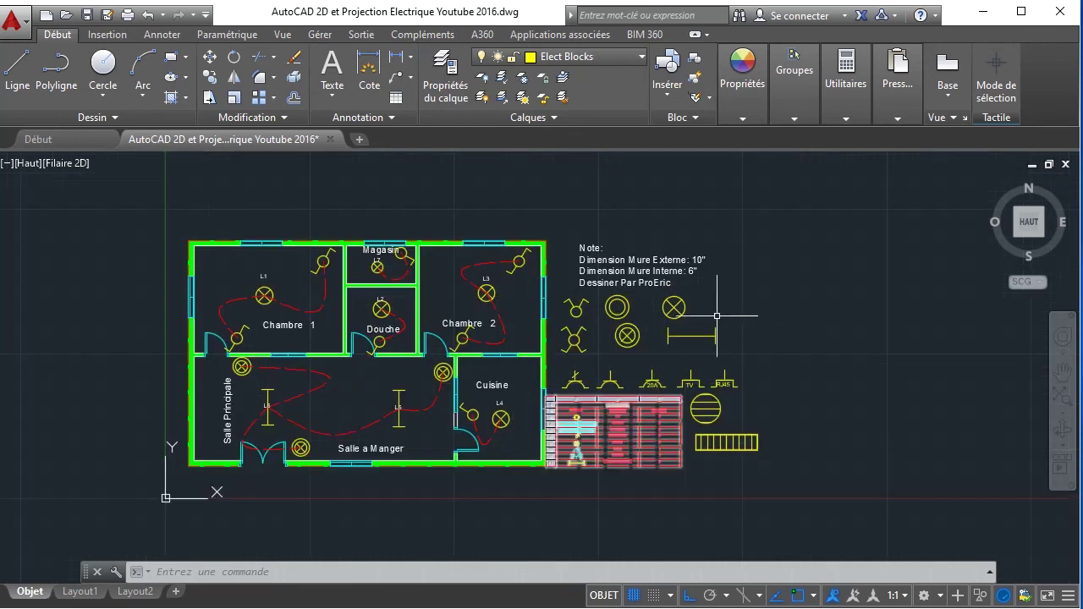
{"action": "scroll", "coordinate": [688, 367], "scroll_direction": "up", "scroll_amount": 2}
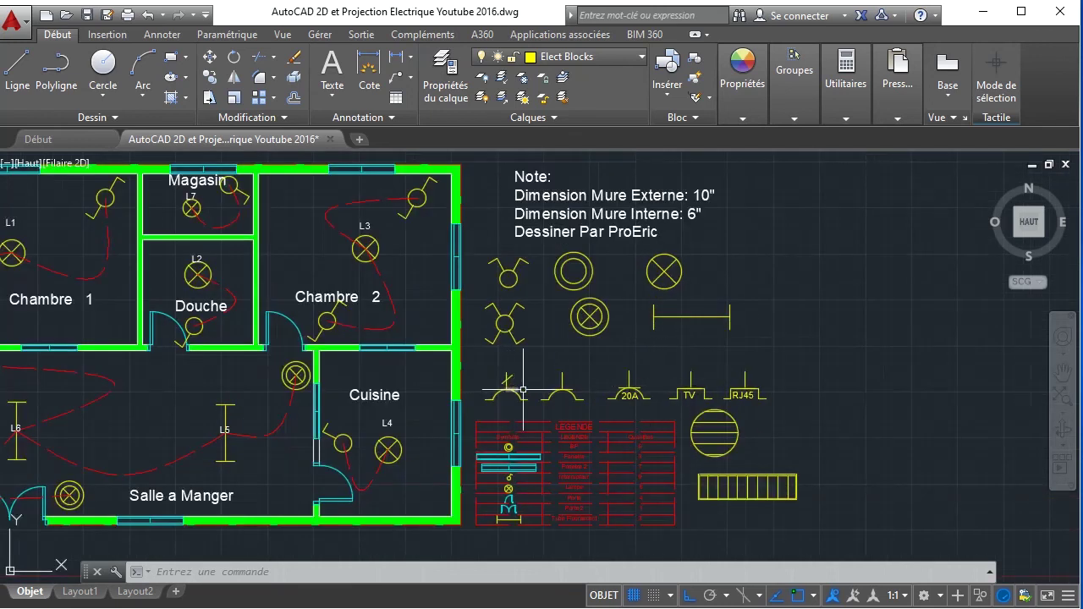
{"action": "scroll", "coordinate": [742, 396], "scroll_direction": "up", "scroll_amount": 2}
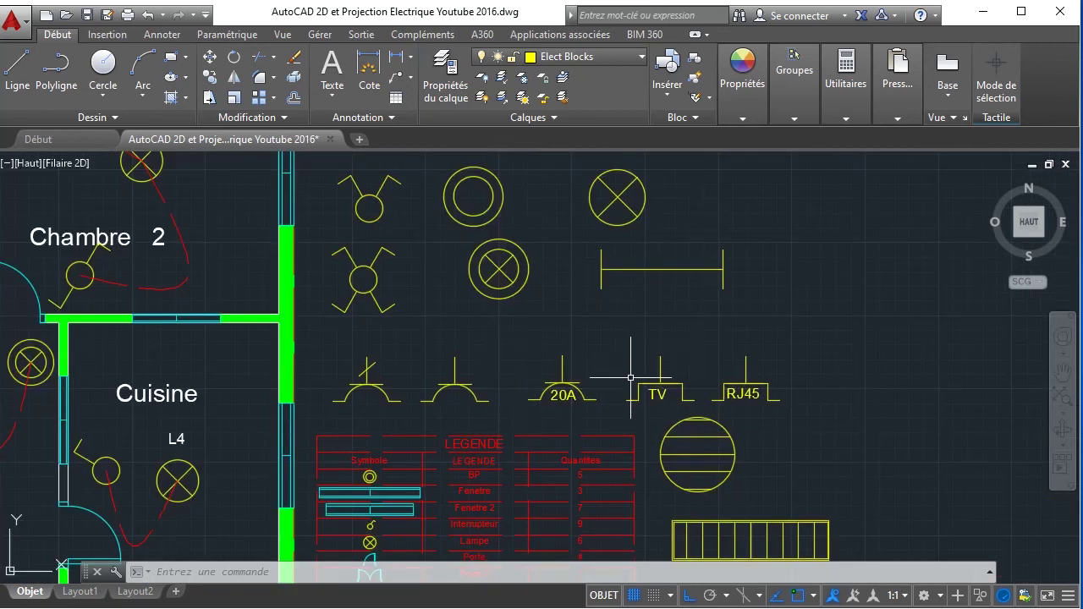
{"action": "scroll", "coordinate": [686, 389], "scroll_direction": "up", "scroll_amount": 2}
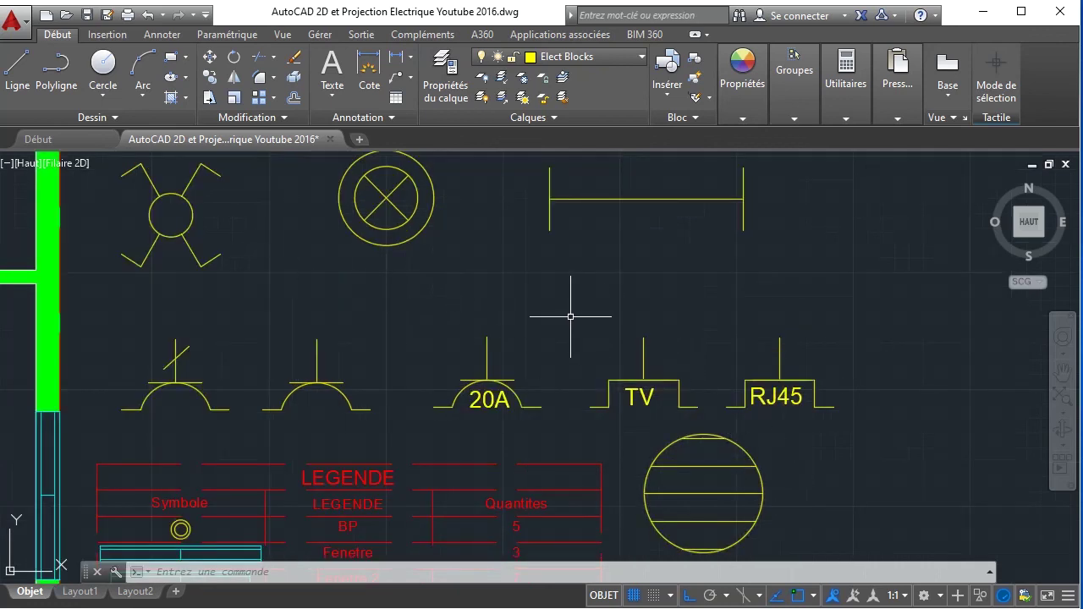
{"action": "left_click", "coordinate": [638, 381]}
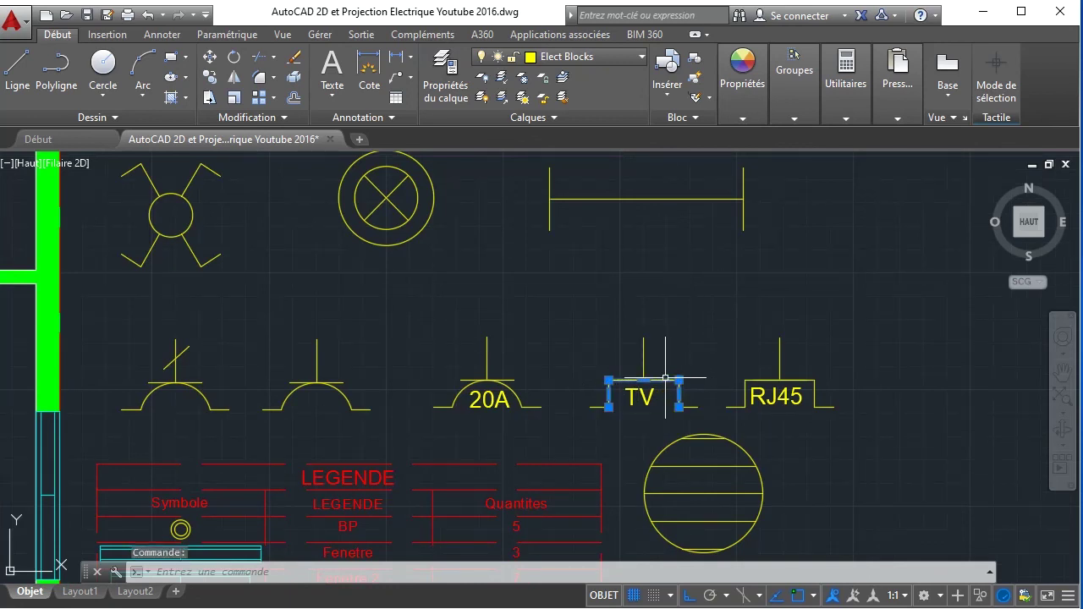
{"action": "key", "text": "Escape"}
{"action": "left_click", "coordinate": [569, 310]}
{"action": "left_click", "coordinate": [698, 436]}
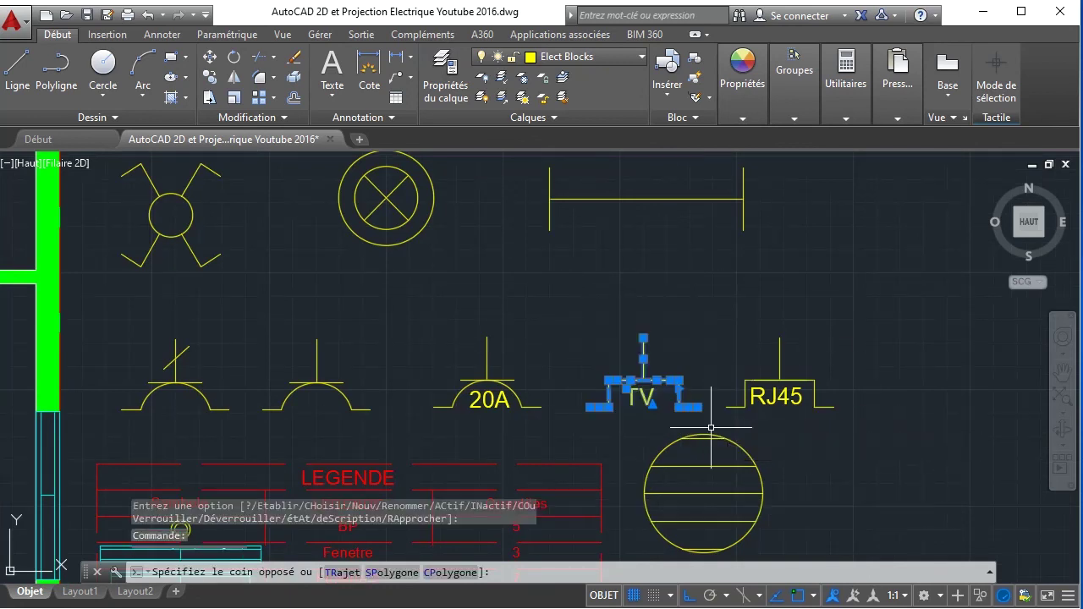
{"action": "key", "text": "Escape"}
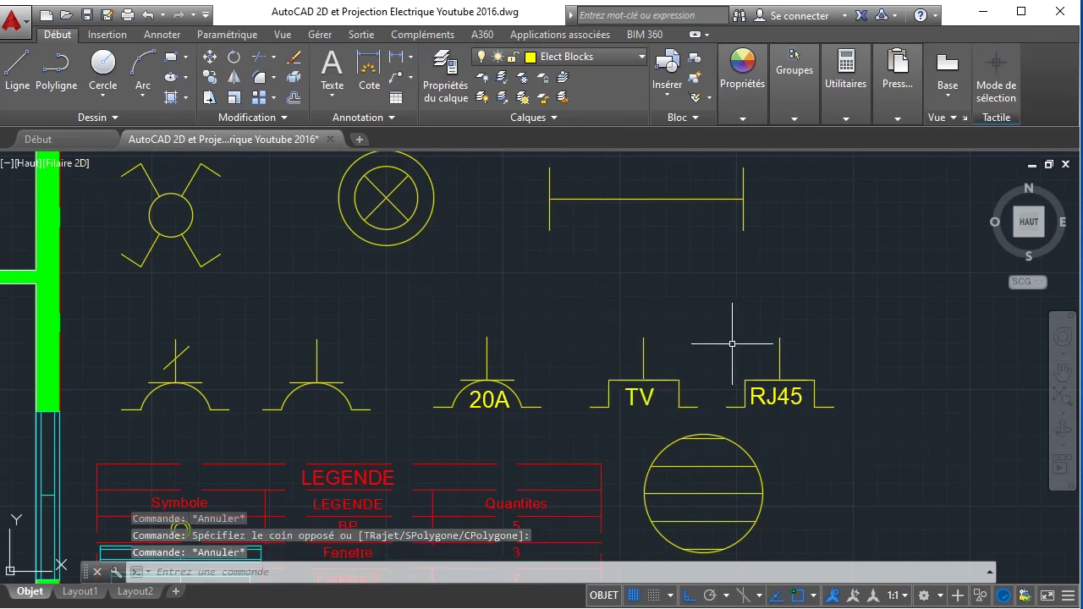
{"action": "left_click", "coordinate": [186, 230]}
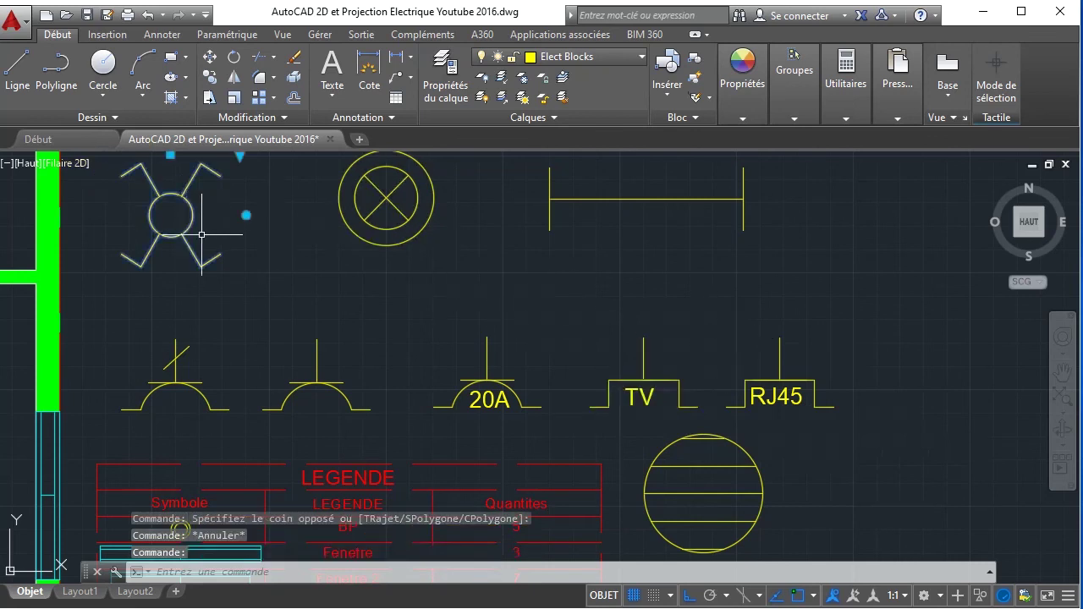
{"action": "scroll", "coordinate": [186, 231], "scroll_direction": "down", "scroll_amount": 4}
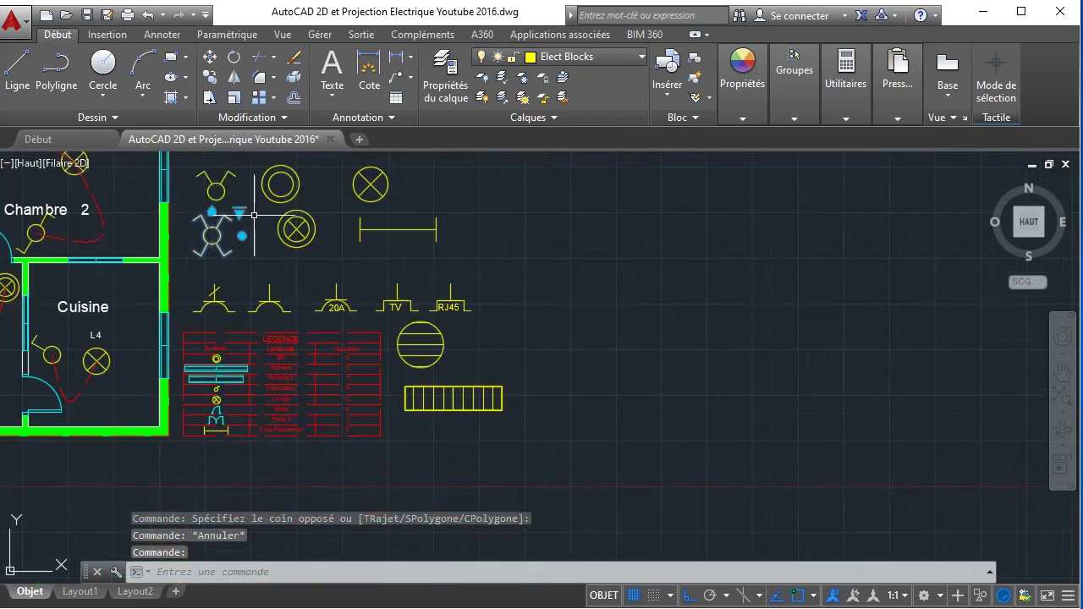
{"action": "key", "text": "Escape"}
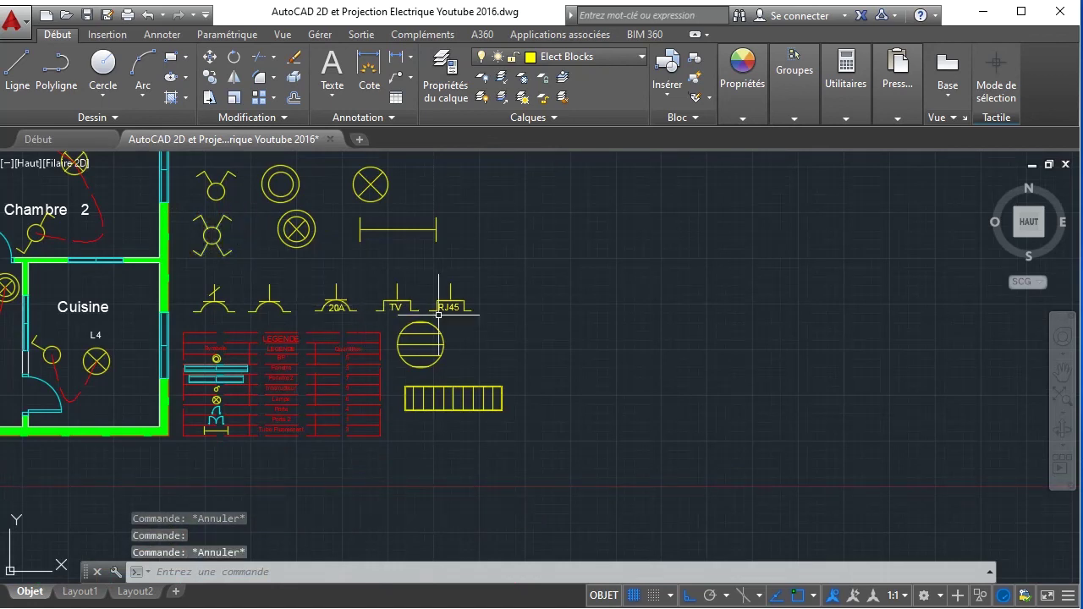
{"action": "scroll", "coordinate": [364, 303], "scroll_direction": "up", "scroll_amount": 4}
{"action": "middle_click_drag", "start_coordinate": [364, 303], "coordinate": [536, 314]}
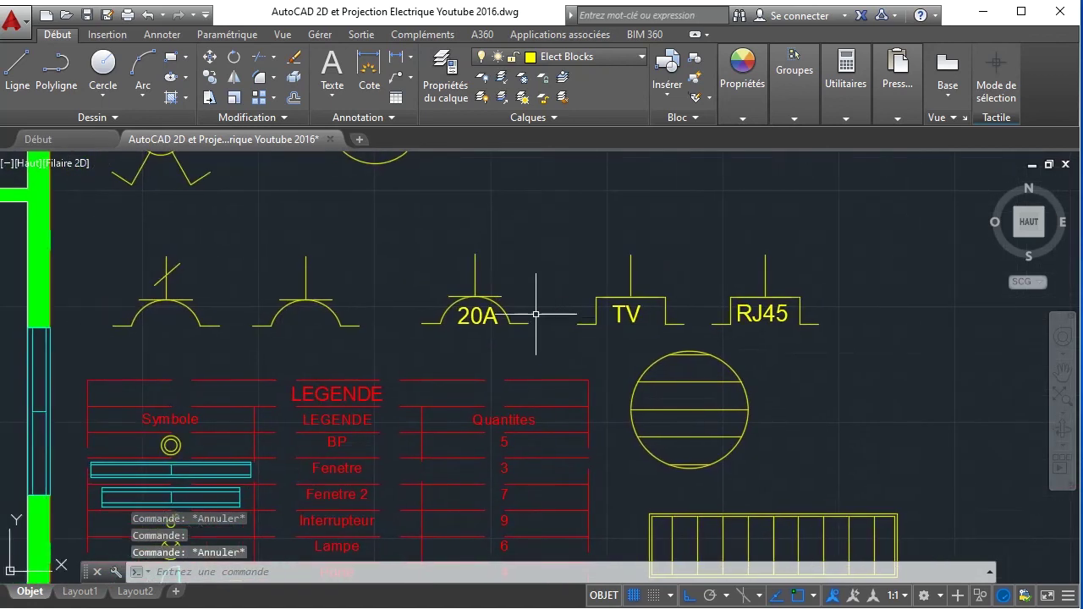
{"action": "left_click", "coordinate": [91, 223]}
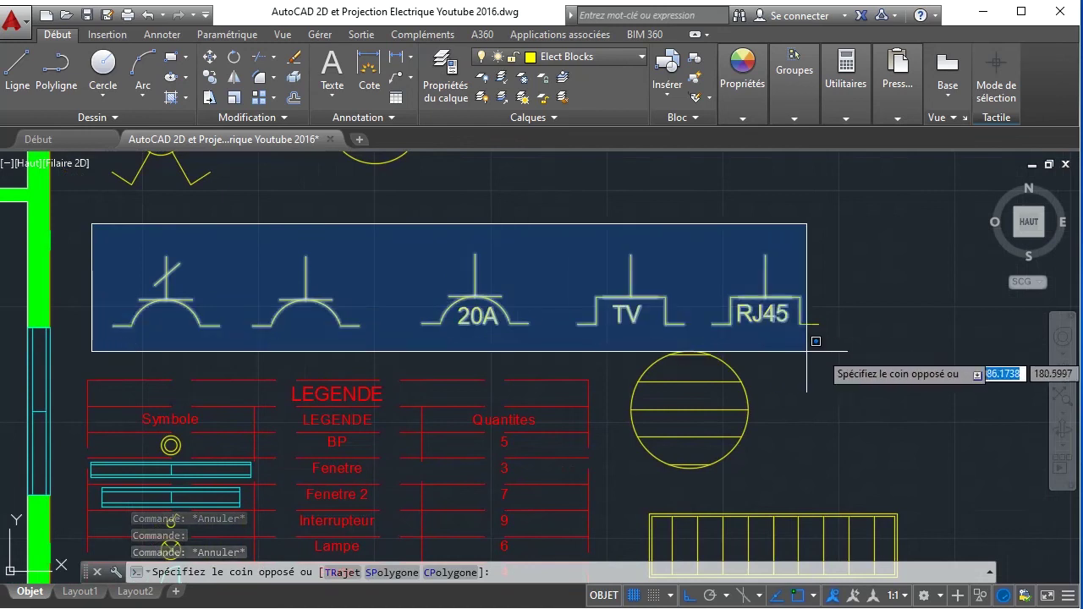
{"action": "left_click", "coordinate": [854, 354]}
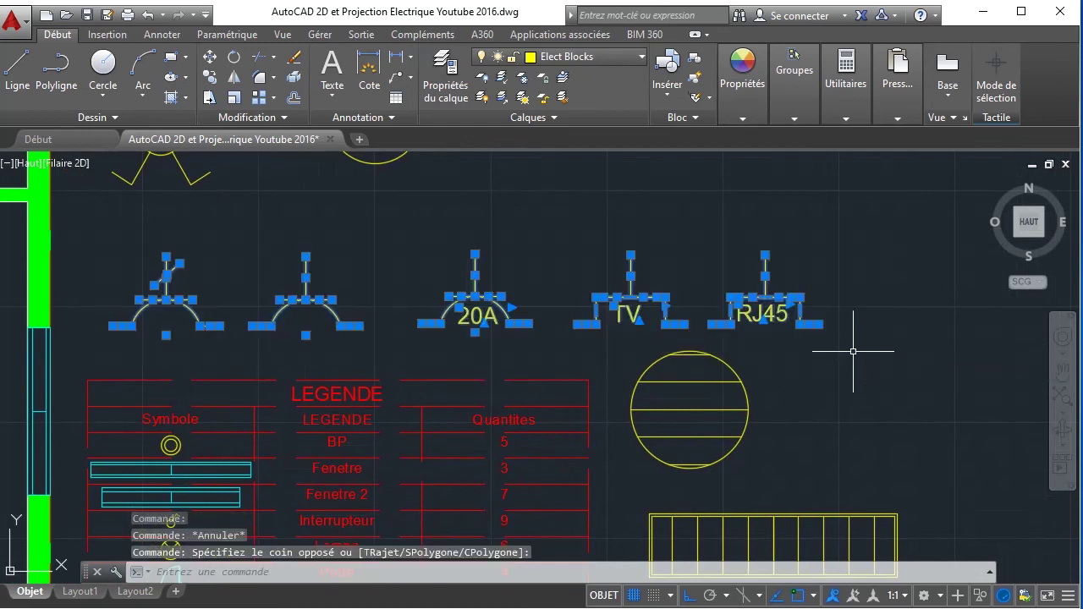
{"action": "key", "text": "Escape"}
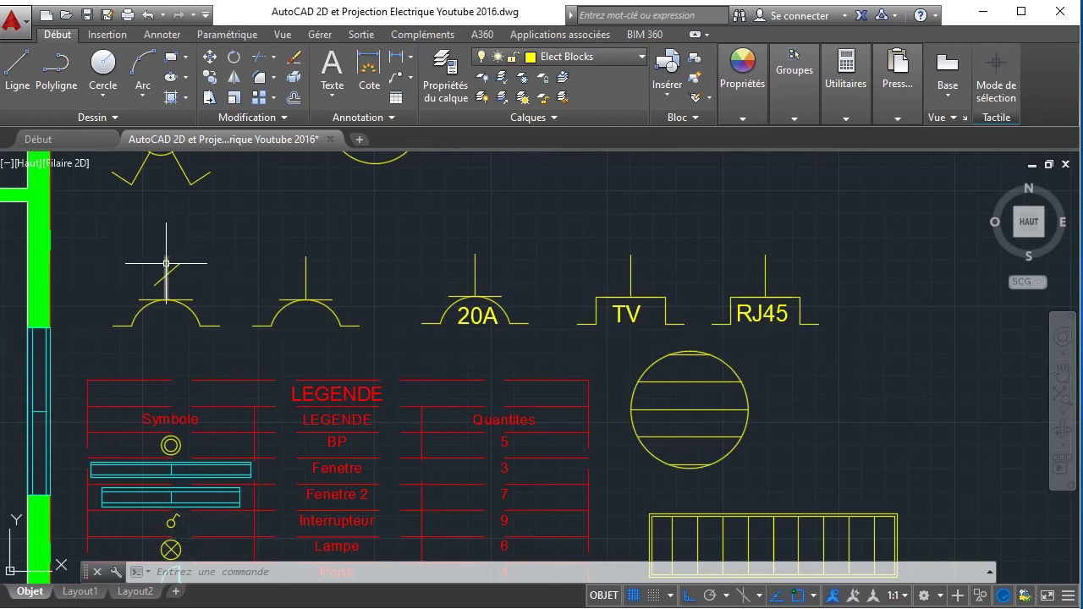
- Copy the 20A label to a spot above the leftmost switch symbol
{"action": "left_click", "coordinate": [479, 315]}
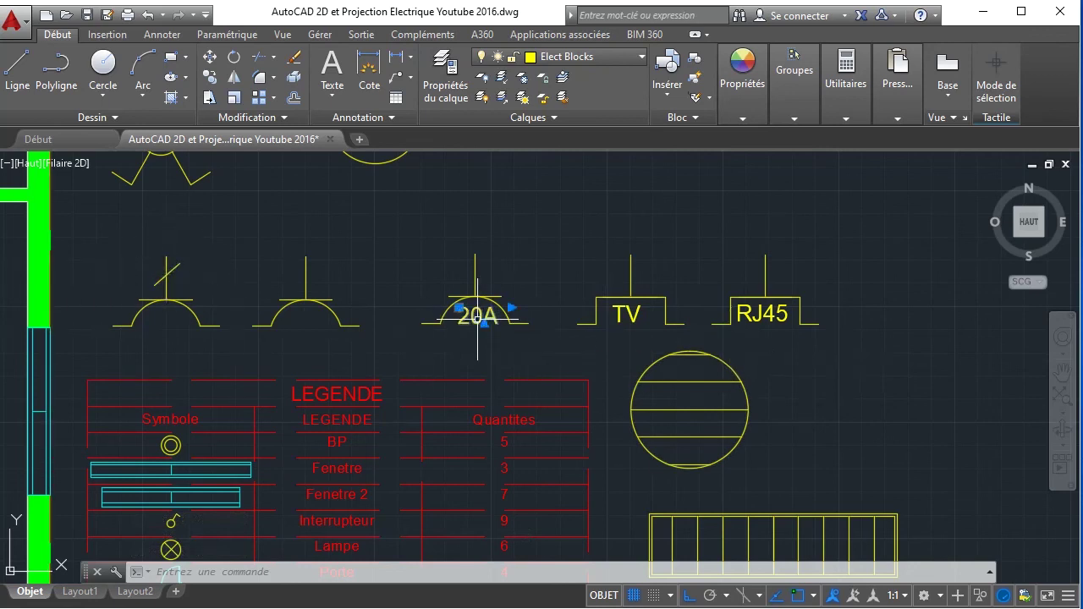
{"action": "left_click", "coordinate": [210, 78]}
{"action": "left_click", "coordinate": [476, 311]}
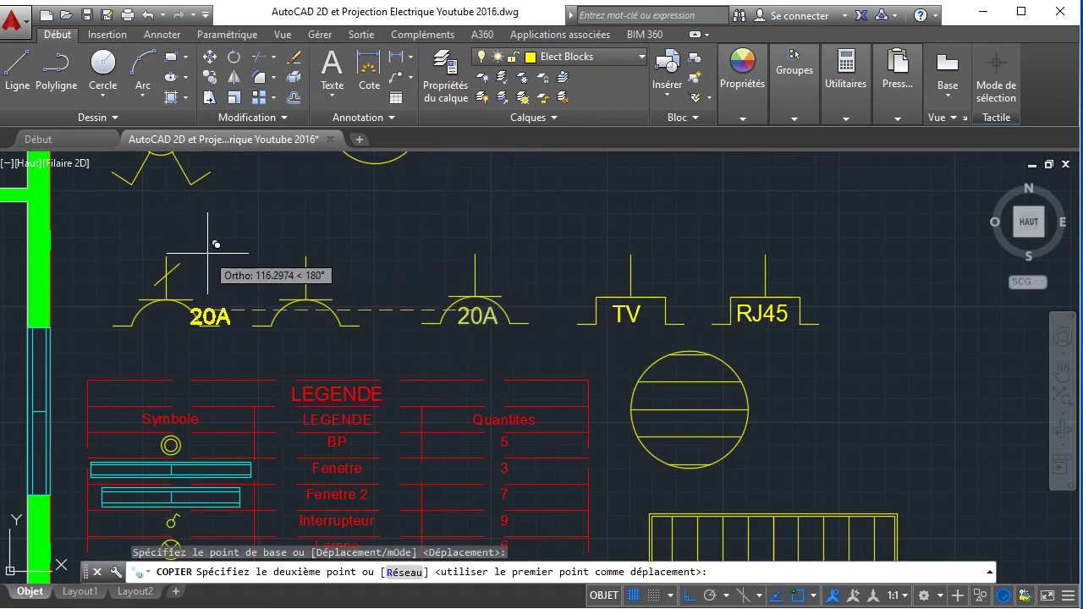
{"action": "left_click", "coordinate": [690, 595]}
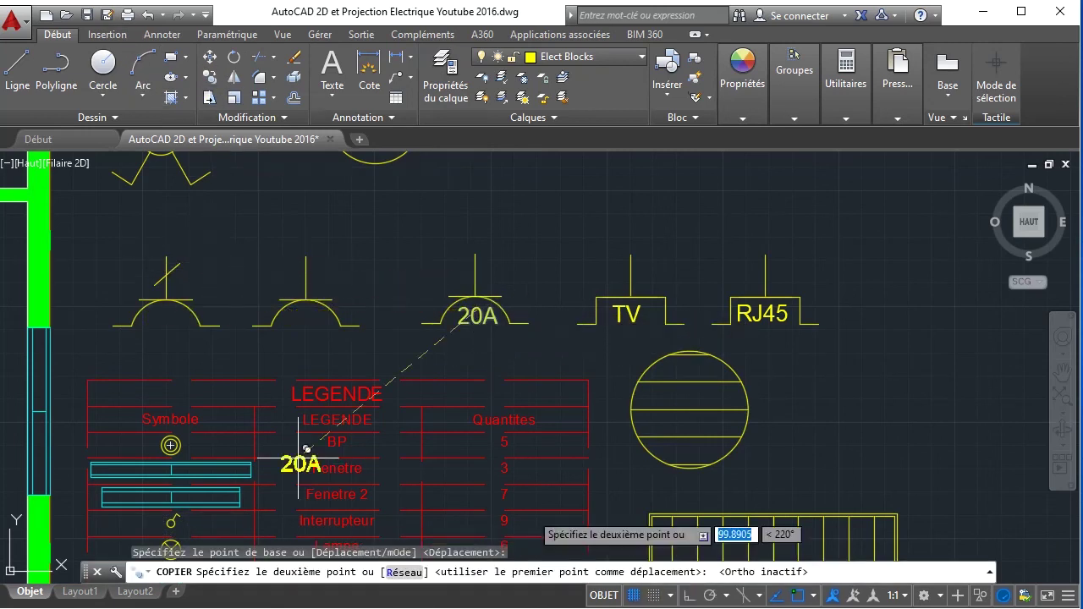
{"action": "left_click", "coordinate": [201, 247]}
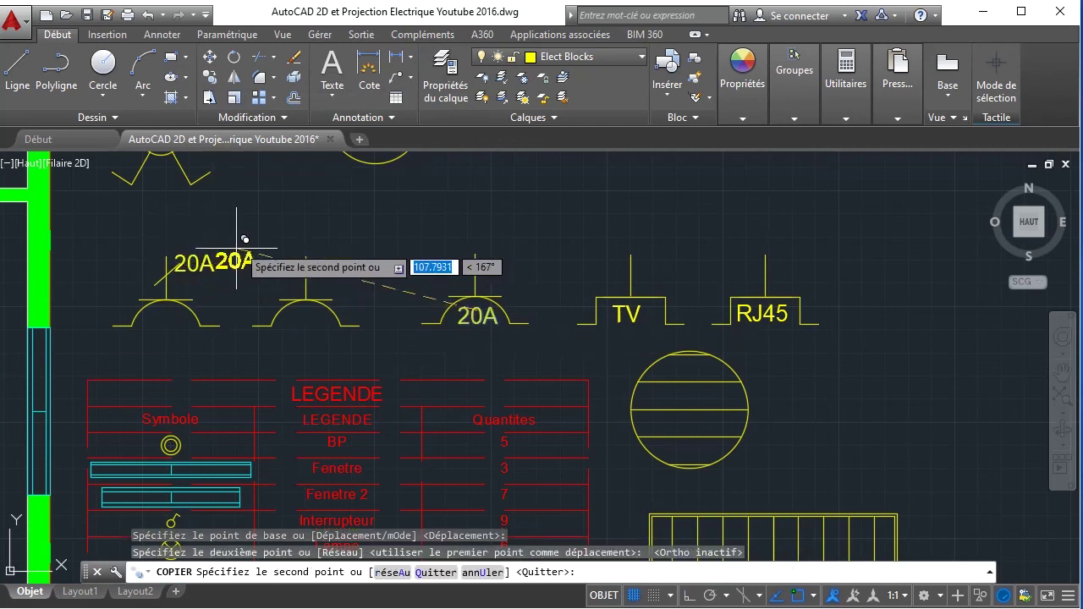
{"action": "right_click", "coordinate": [245, 240]}
{"action": "left_click", "coordinate": [271, 245]}
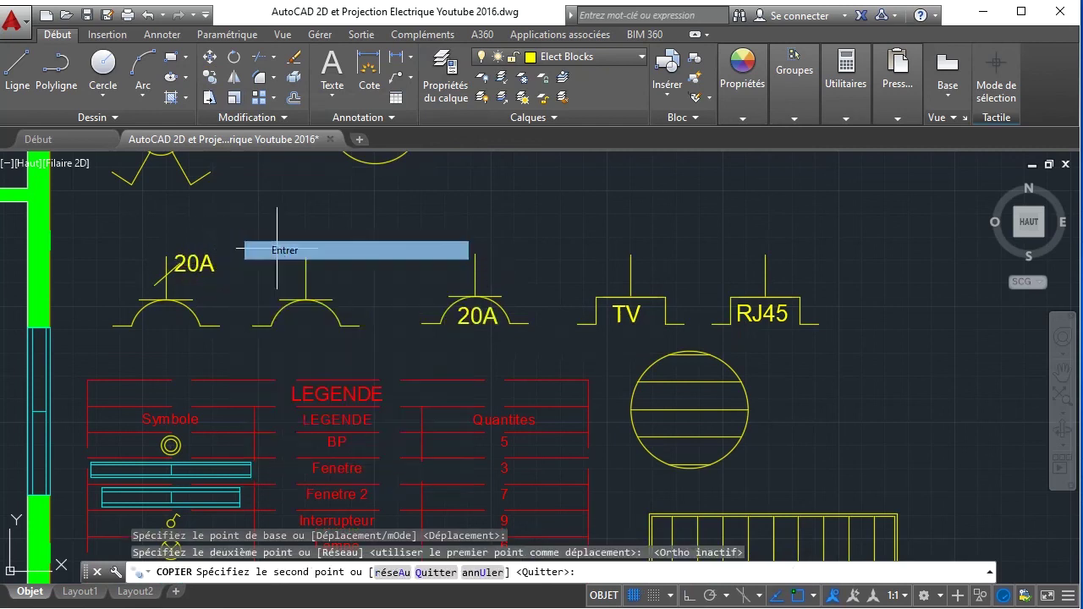
- Edit the copied label so it reads '3'
{"action": "left_click", "coordinate": [187, 265]}
{"action": "double_click", "coordinate": [185, 266]}
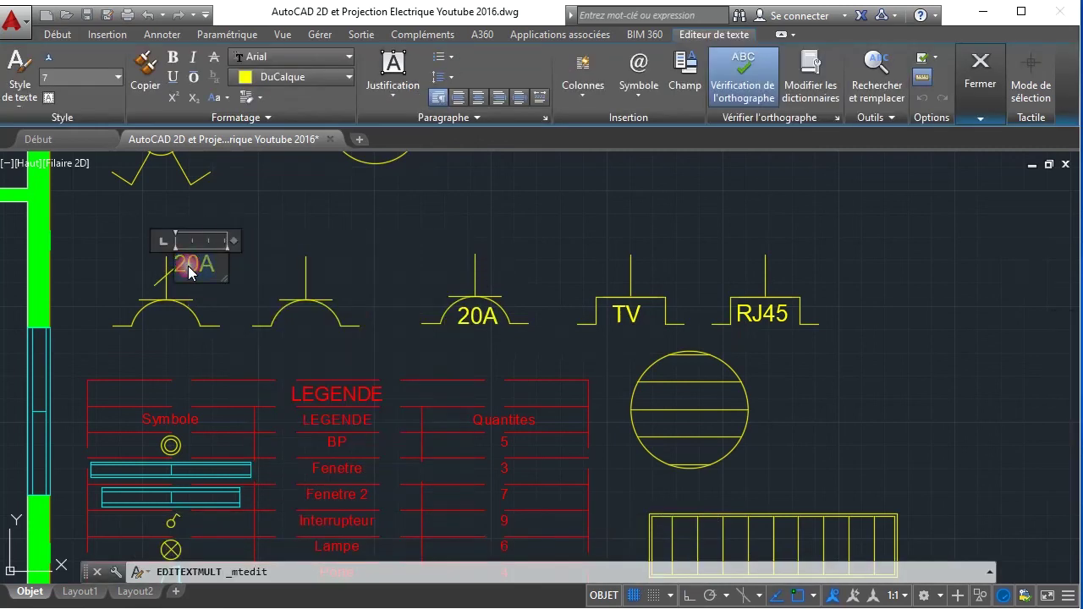
{"action": "type", "text": "3"}
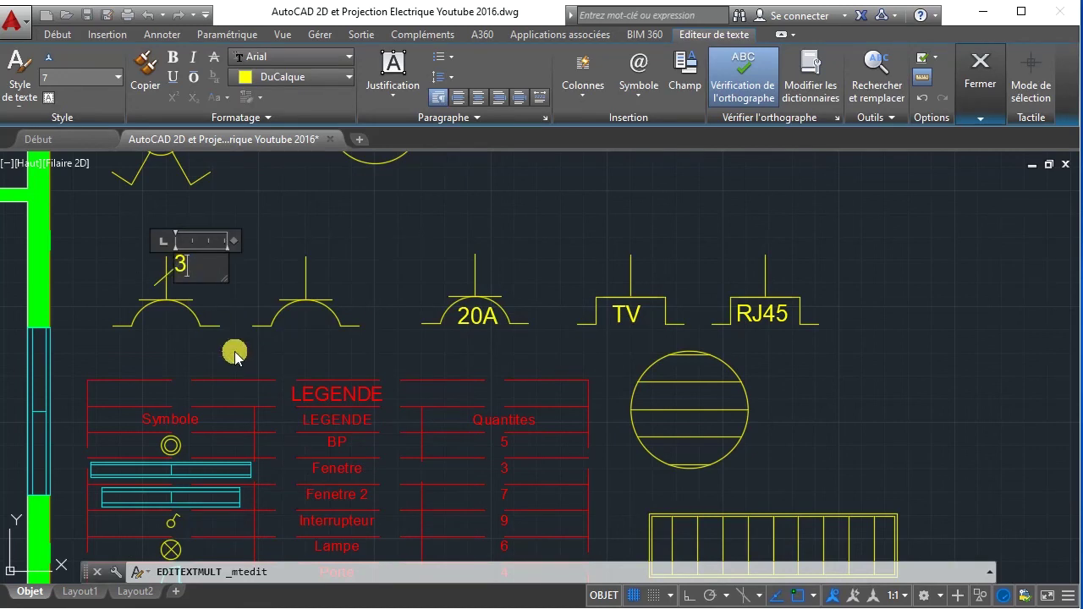
{"action": "left_click", "coordinate": [273, 216]}
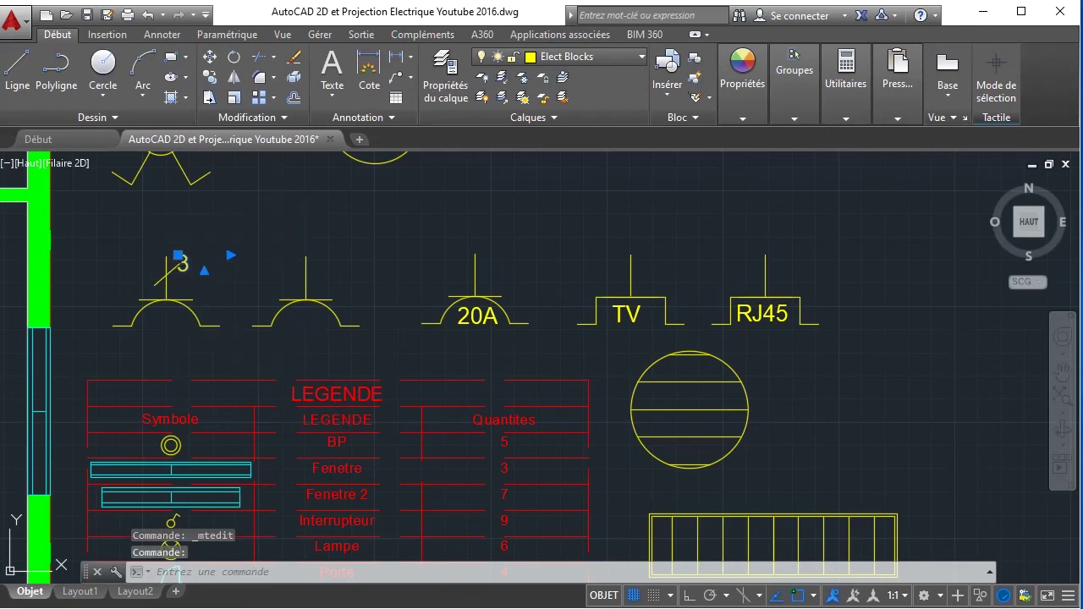
{"action": "key", "text": "Escape"}
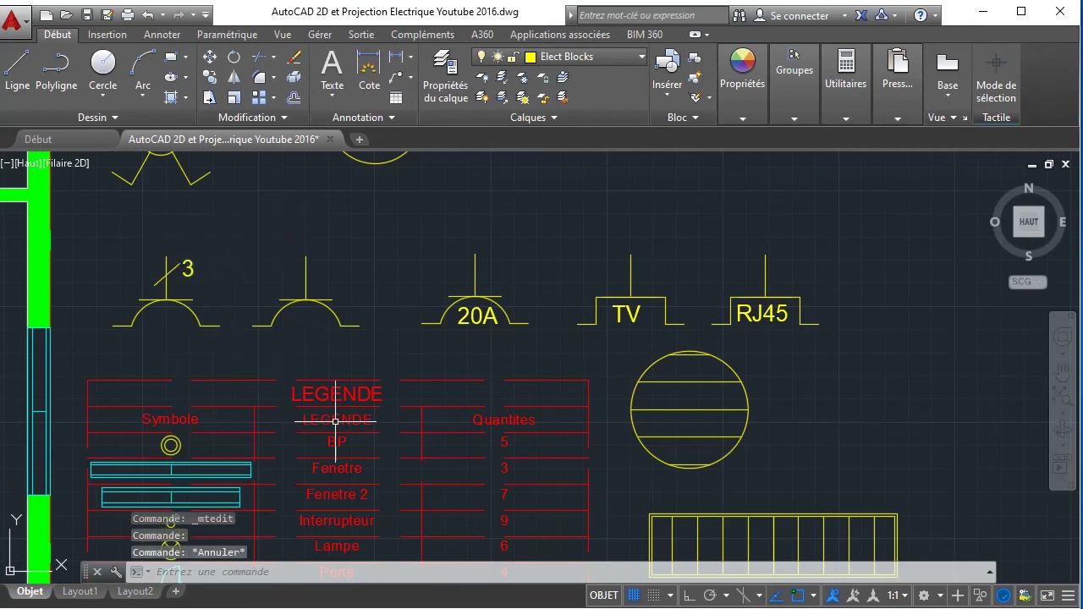
- Zoom to extents to show the entire floor plan and legend
{"action": "left_click", "coordinate": [1065, 399]}
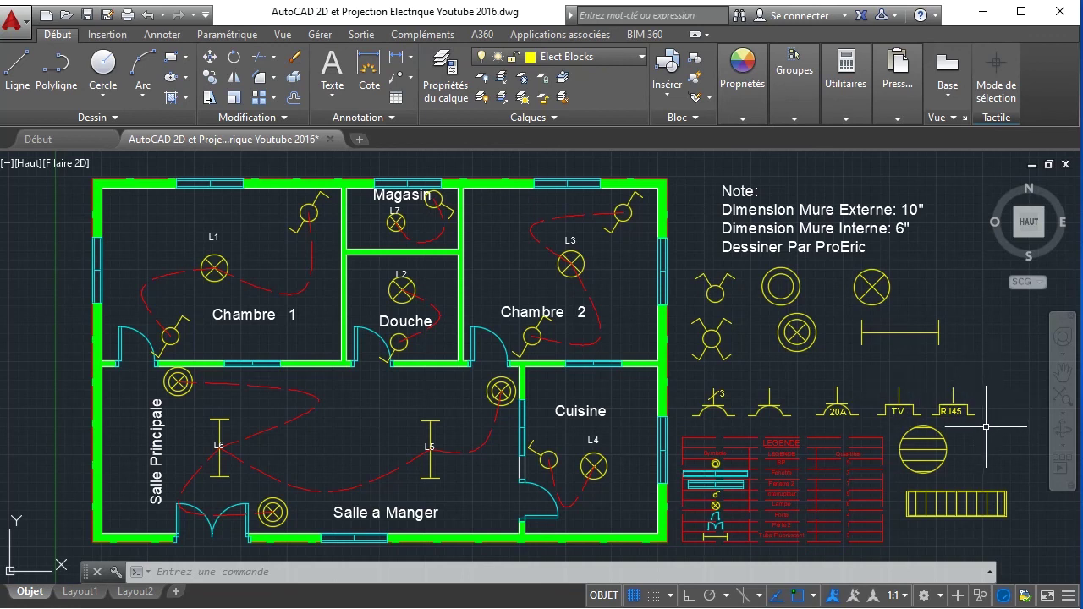
- On the Gérer tab, open the tool palette customization window, then close it
{"action": "left_click", "coordinate": [110, 36]}
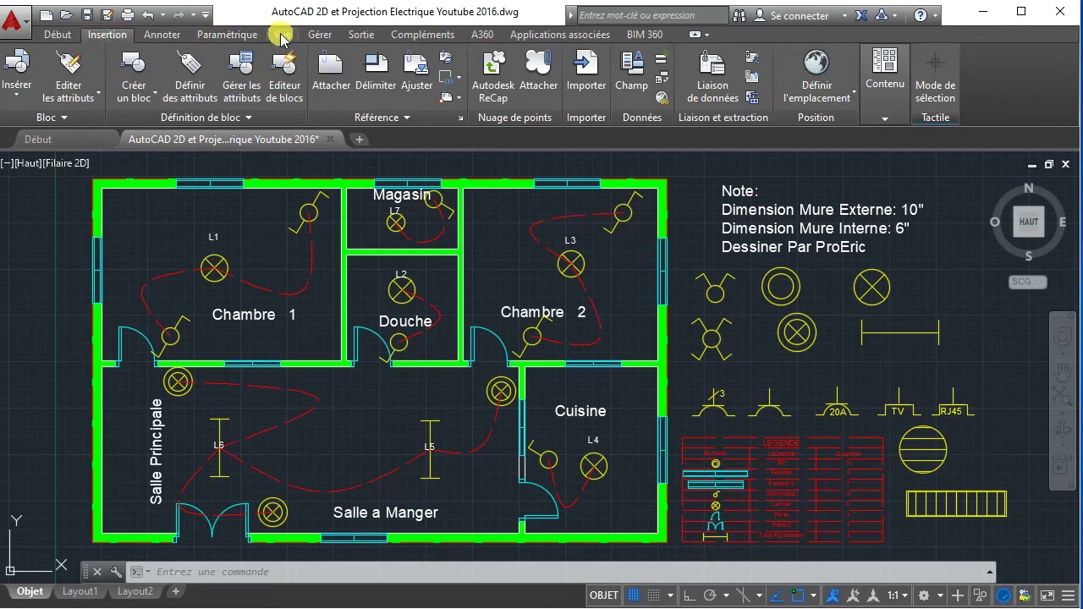
{"action": "left_click", "coordinate": [321, 36]}
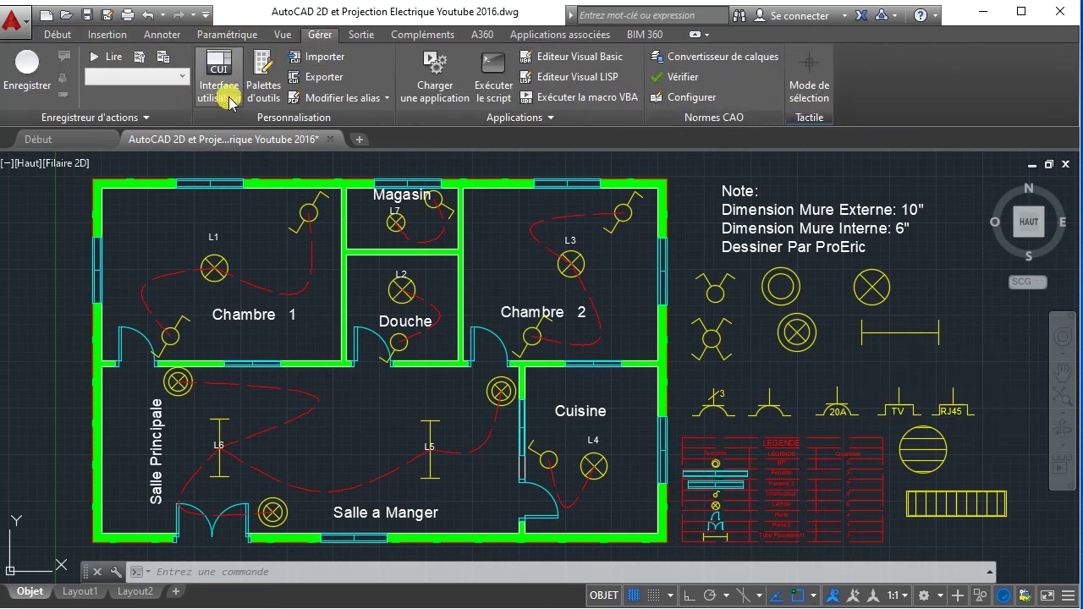
{"action": "left_click", "coordinate": [260, 87]}
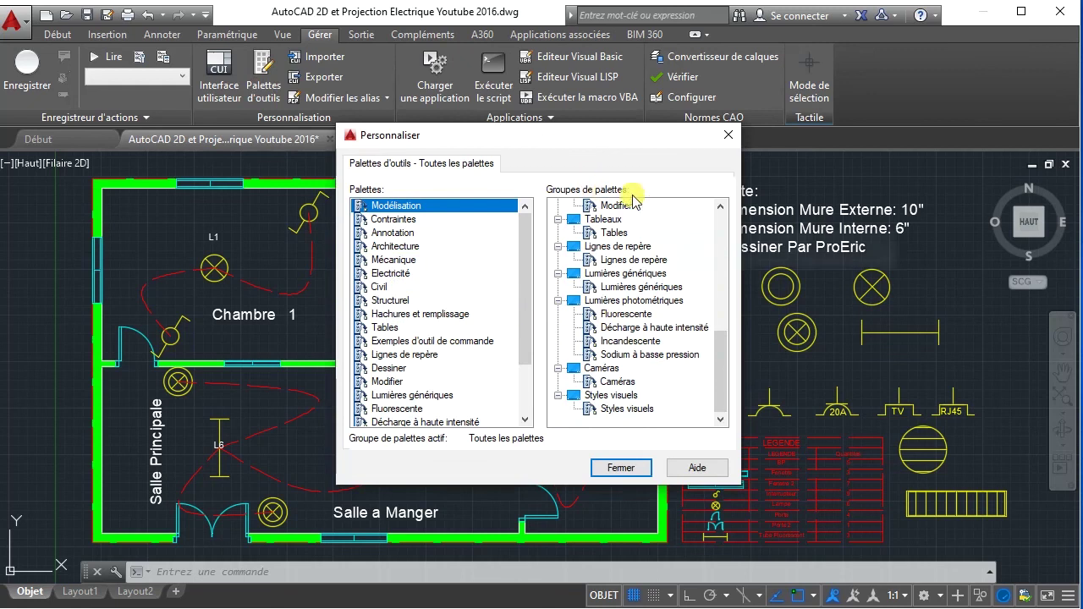
{"action": "left_click_drag", "start_coordinate": [725, 376], "coordinate": [711, 237]}
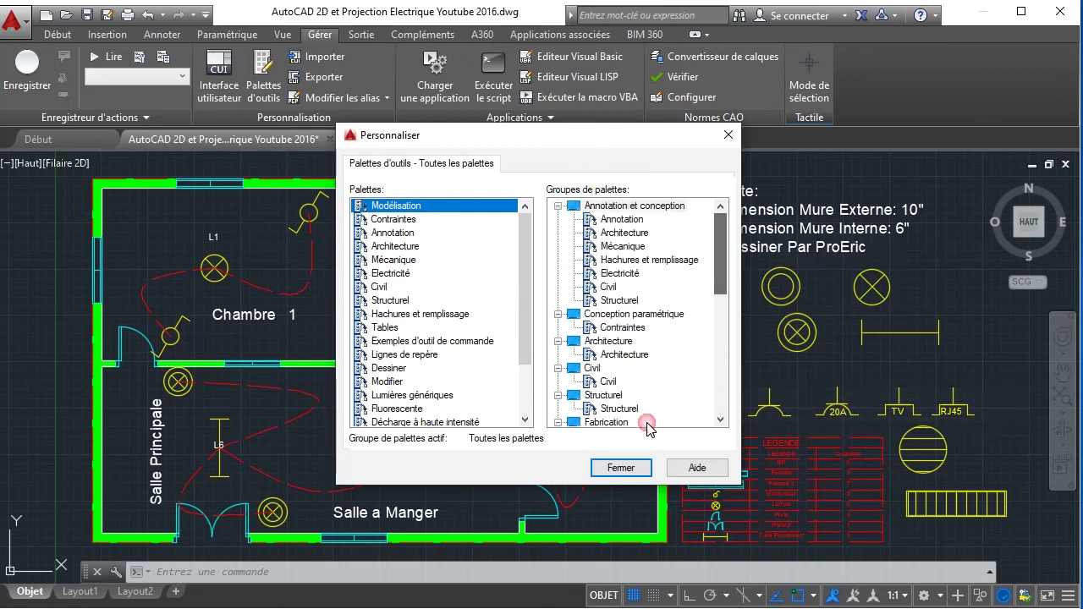
{"action": "left_click", "coordinate": [728, 135]}
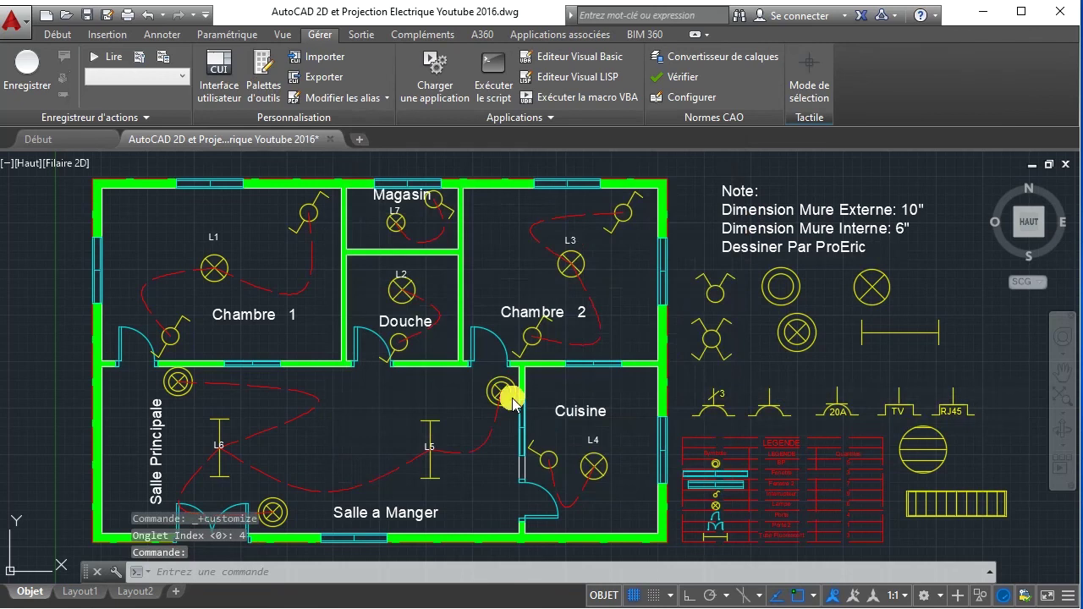
- Open and close the Tool Palettes (Ctrl+3), then DesignCenter (Ctrl+2)
{"action": "key", "text": "ctrl+3"}
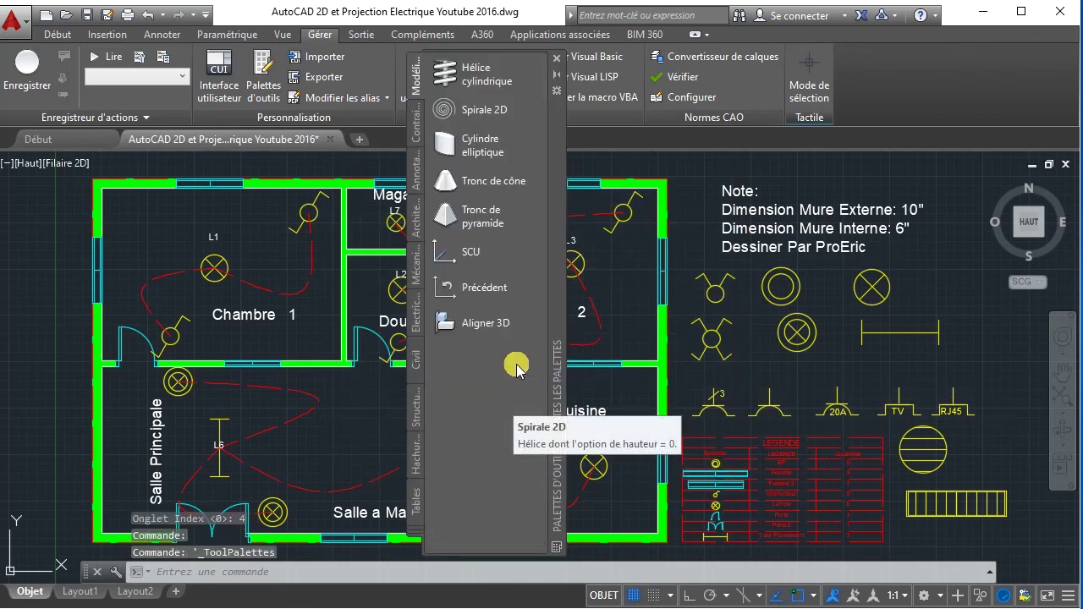
{"action": "left_click", "coordinate": [558, 59]}
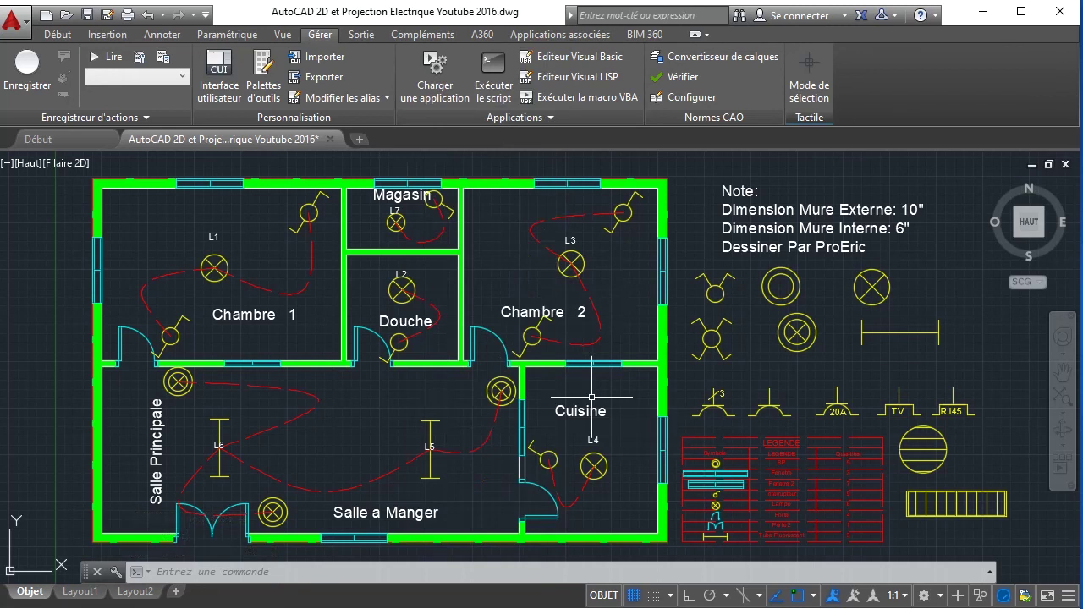
{"action": "key", "text": "ctrl+2"}
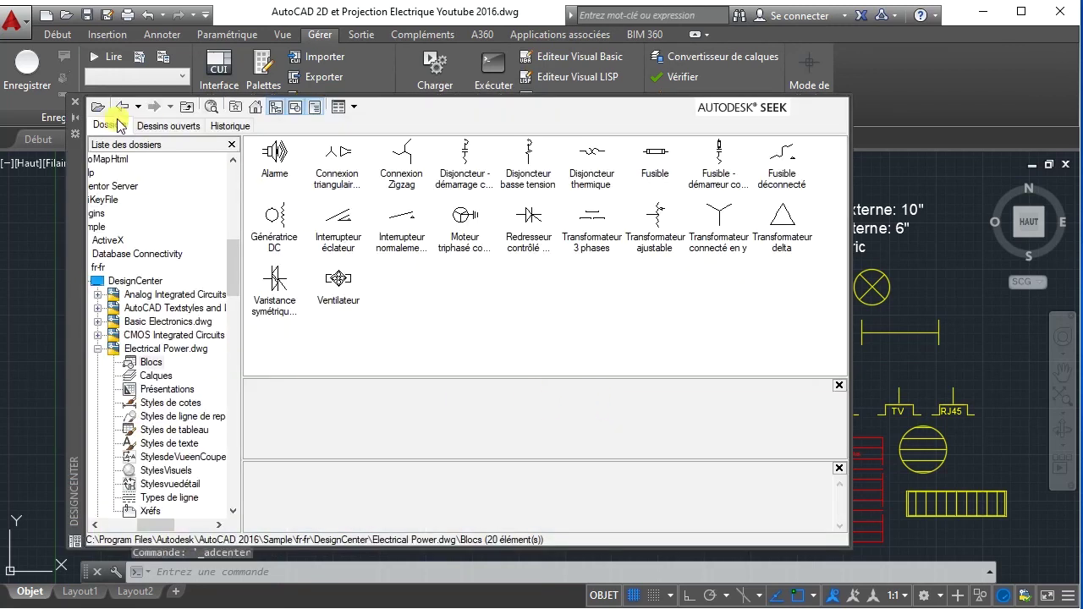
{"action": "left_click", "coordinate": [72, 106]}
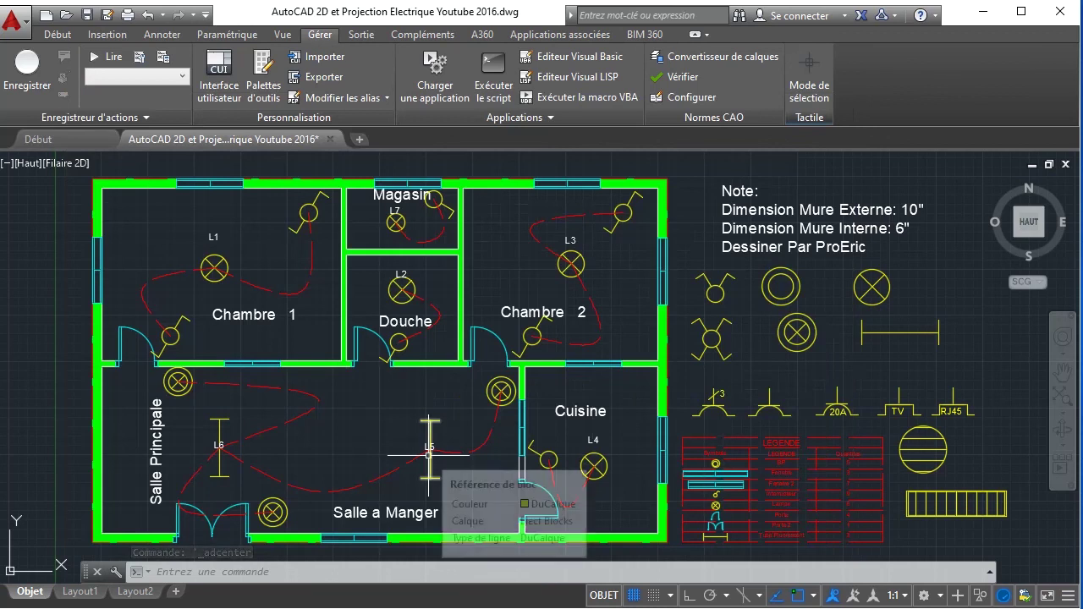